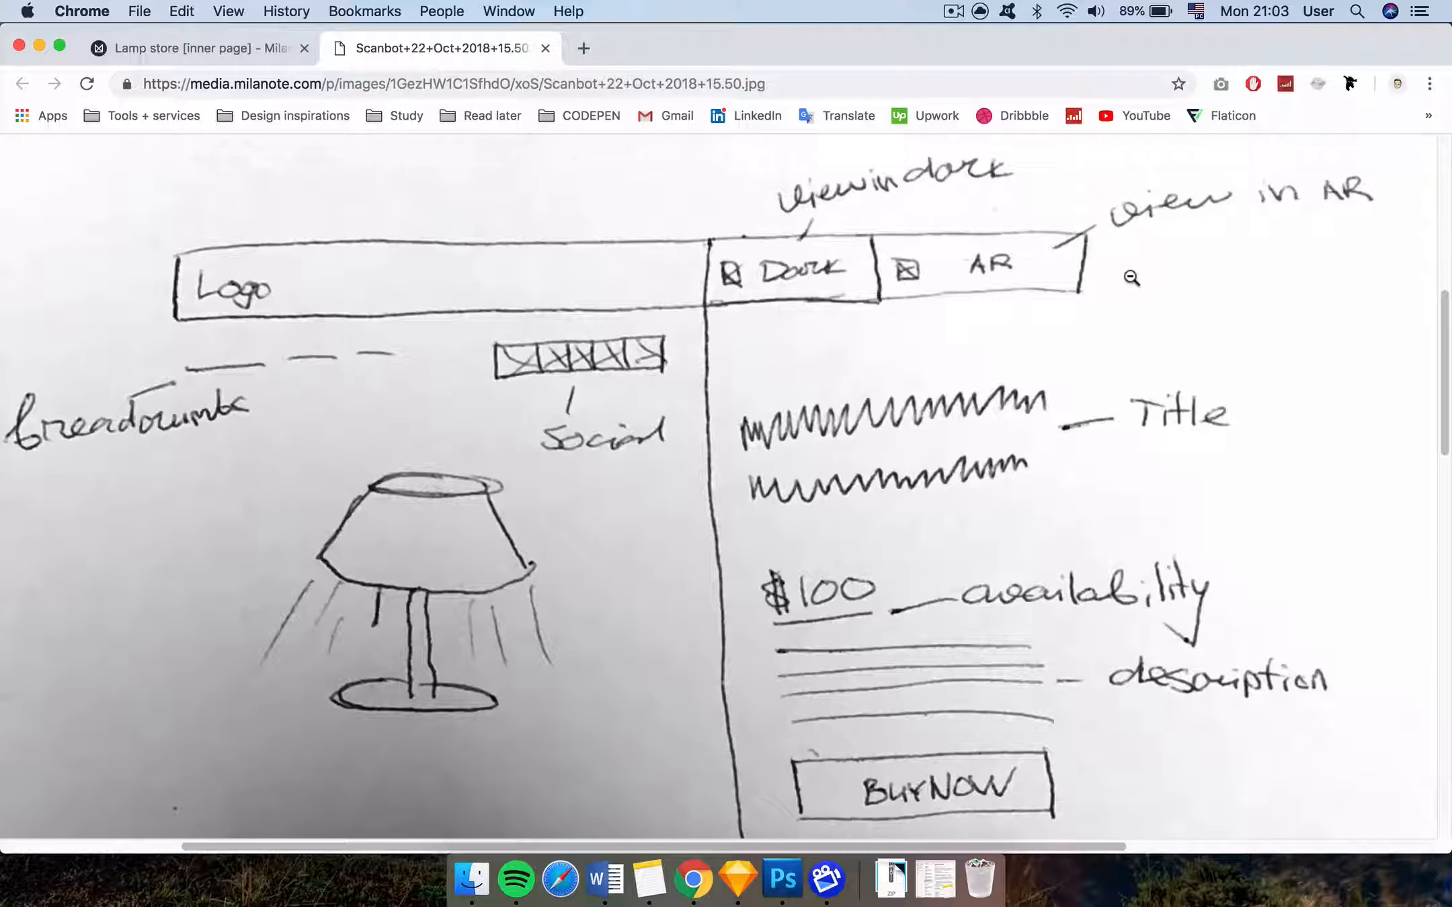
Review the scanned wireframe from the header through the designer section and product cards to the footer, and close the image
scroll(1131, 278, "down", 5)
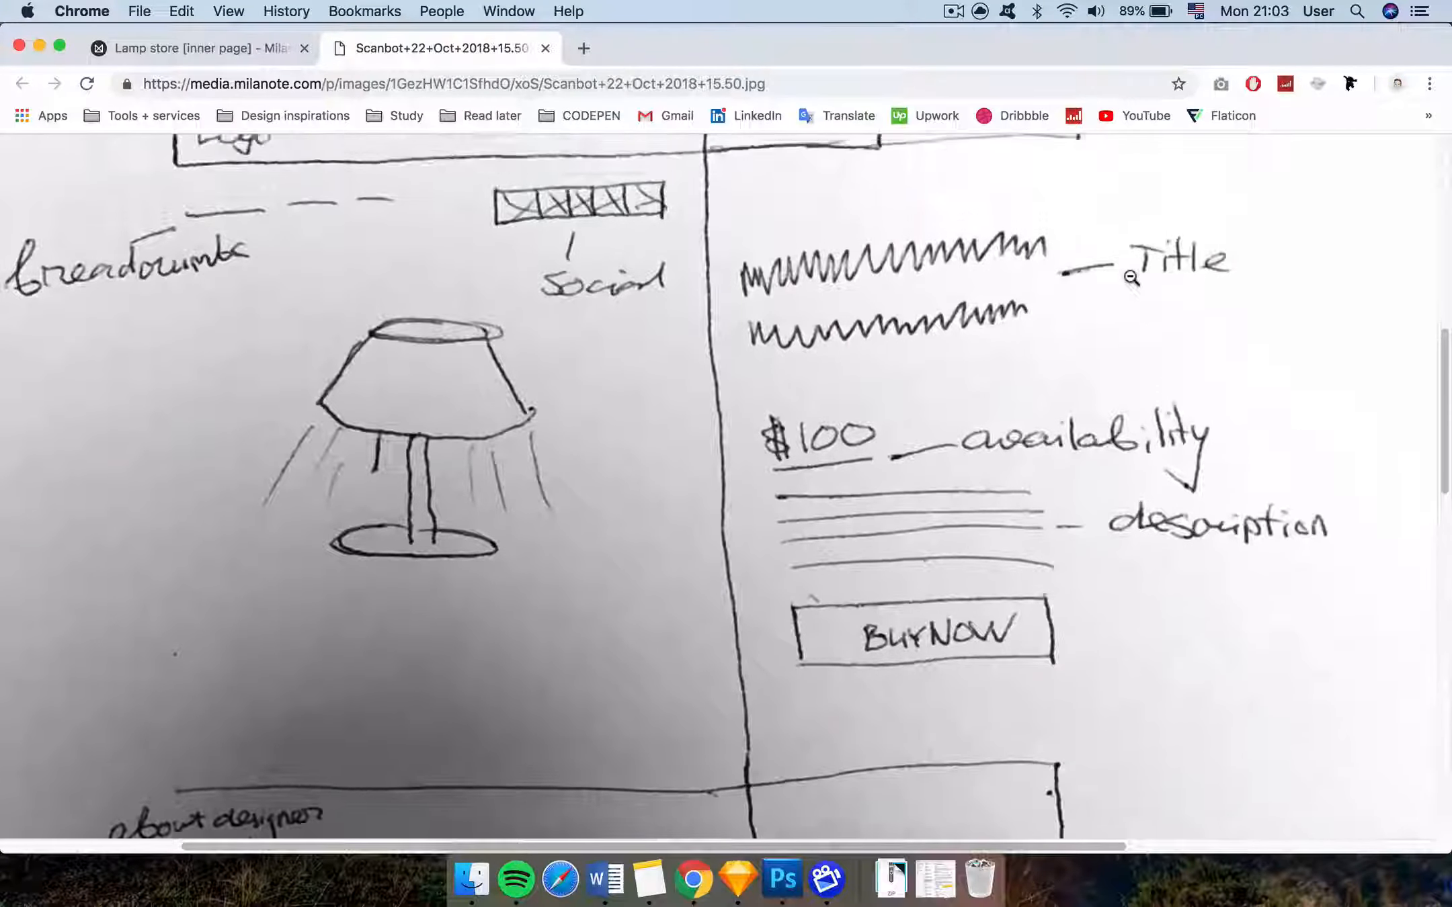
scroll(1132, 277, "up", 1)
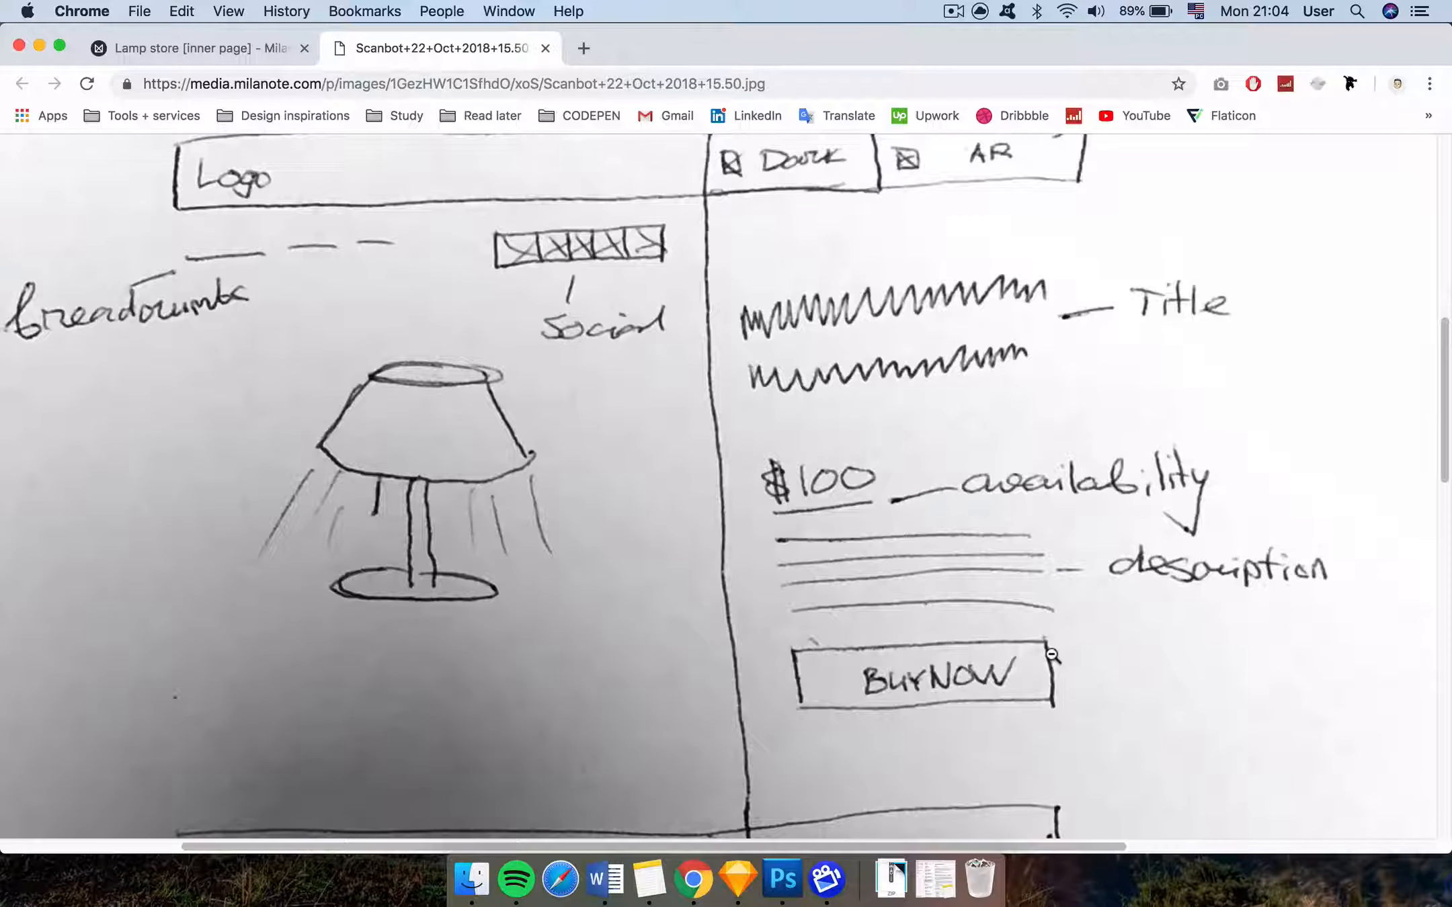
scroll(1052, 656, "up", 1)
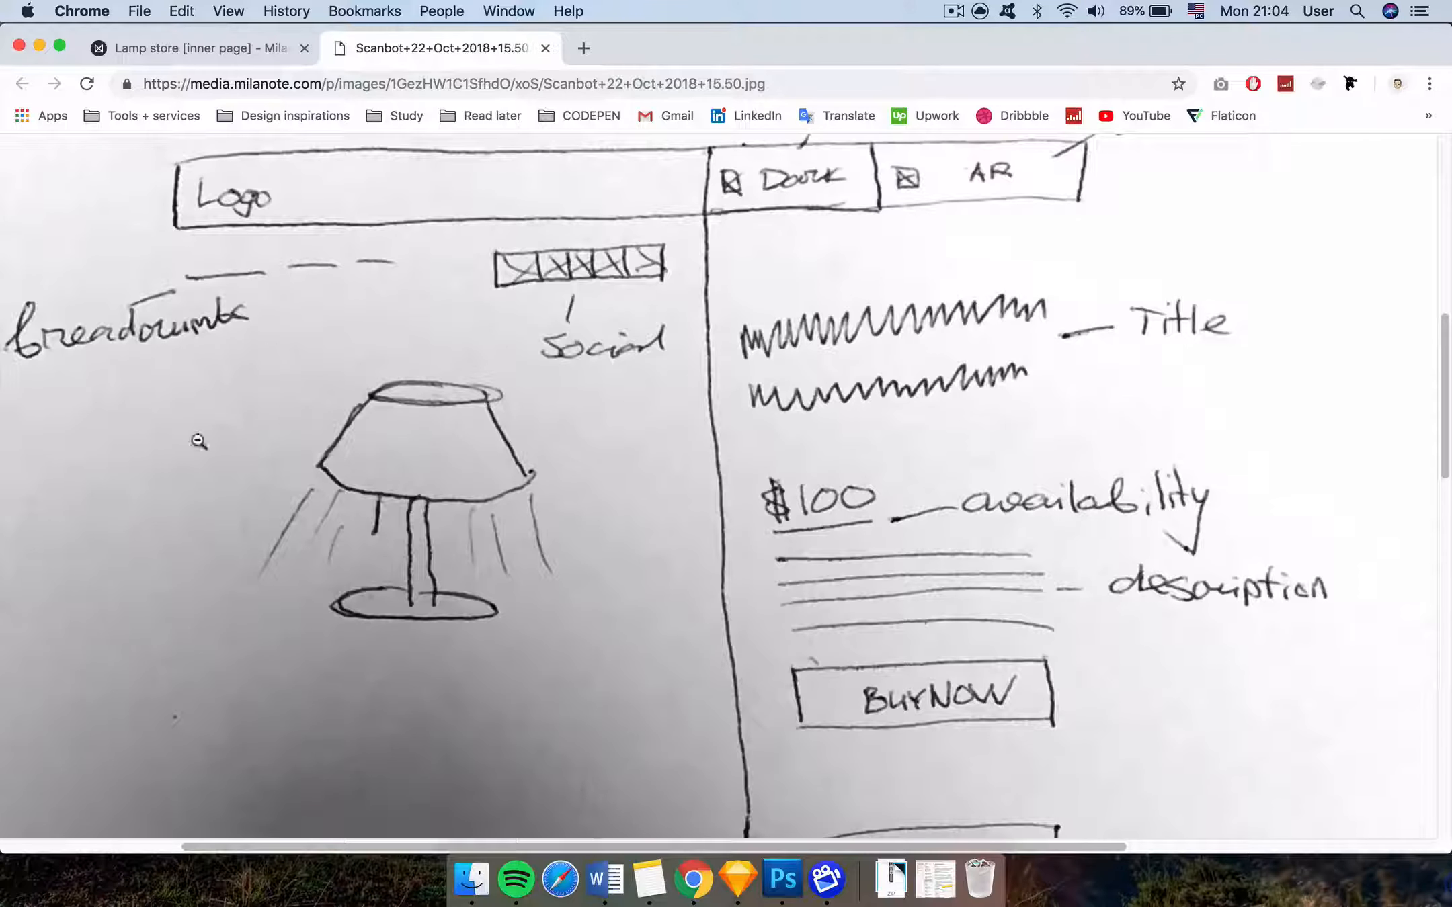
scroll(377, 457, "down", 10)
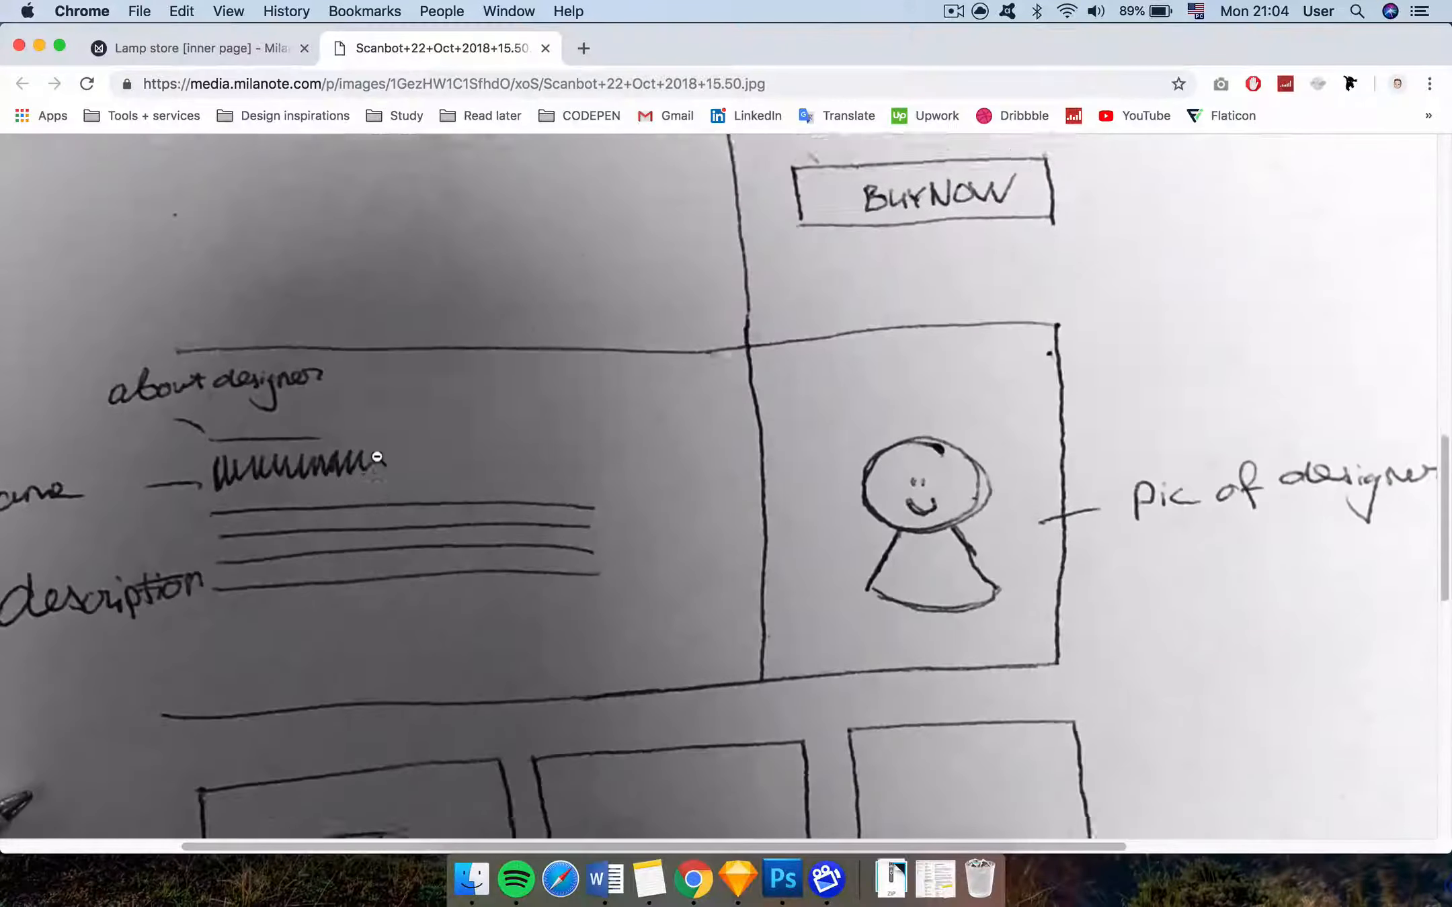
scroll(378, 457, "up", 1)
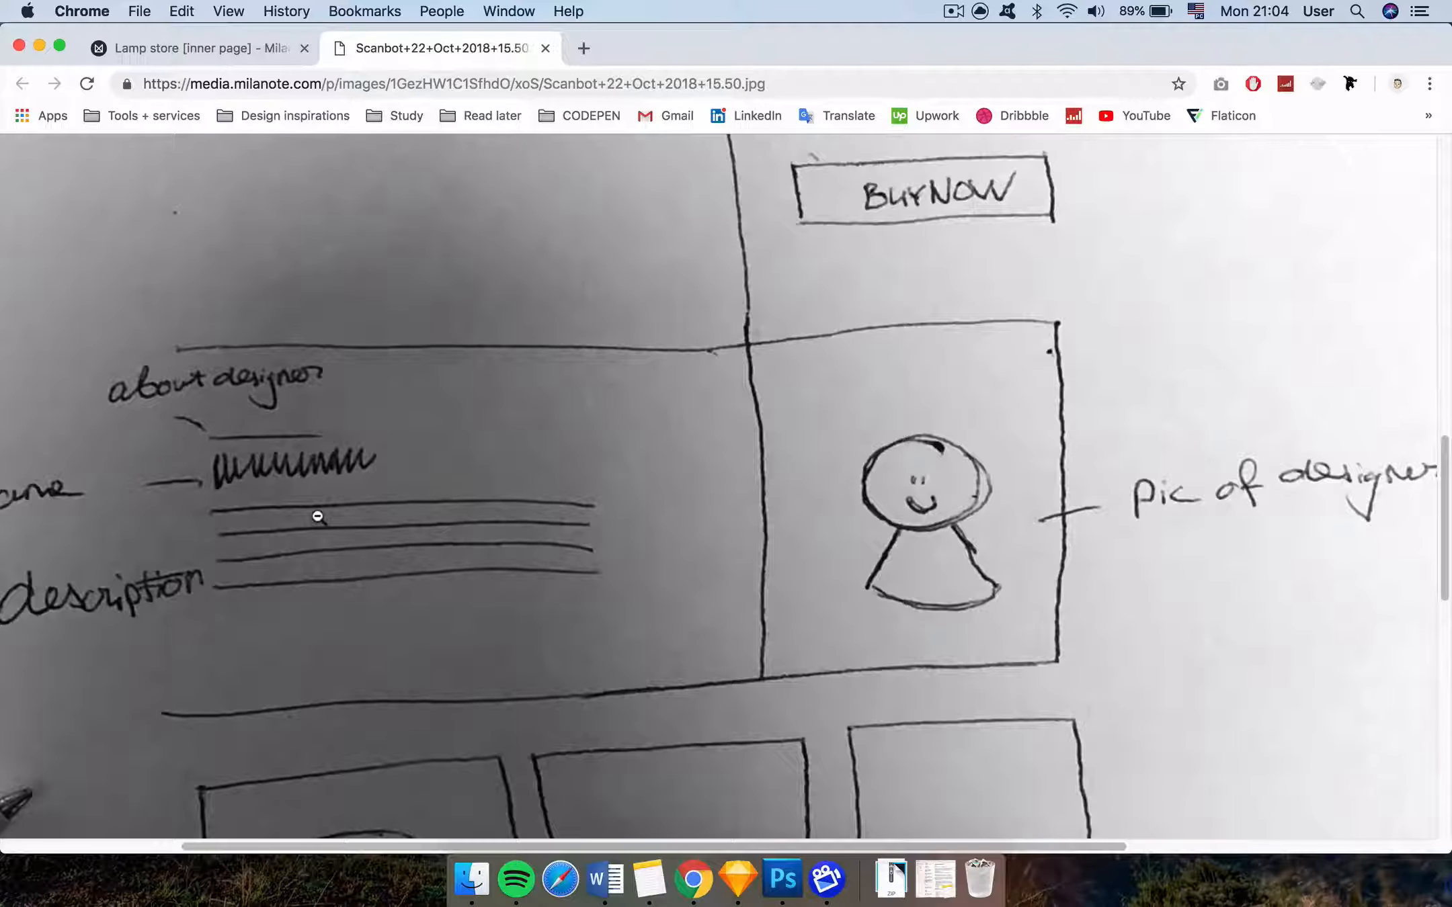
scroll(317, 516, "down", 2)
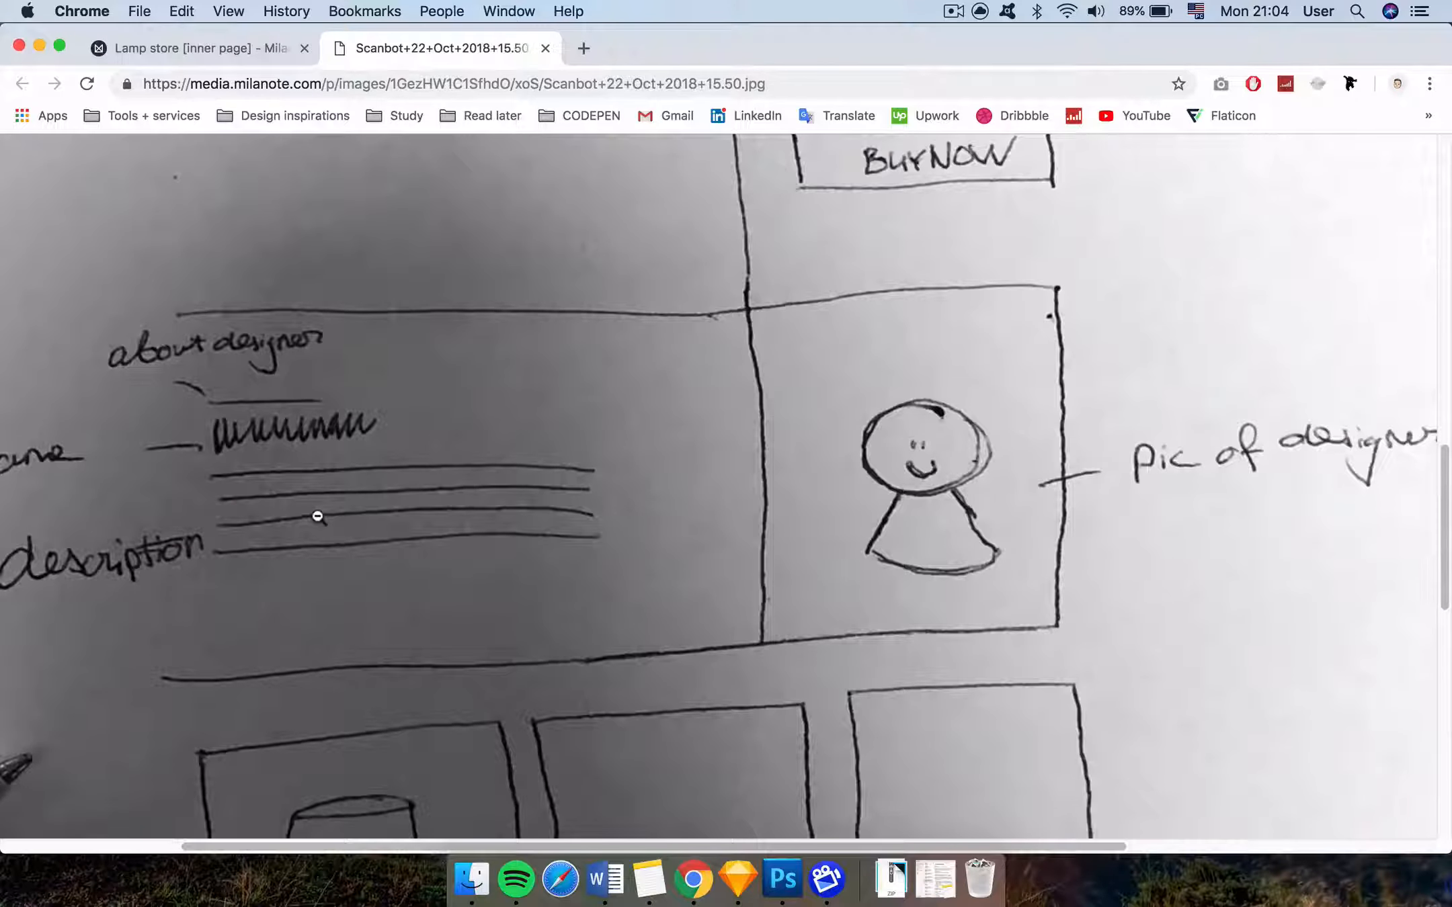
scroll(317, 516, "down", 8)
scroll(317, 516, "down", 7)
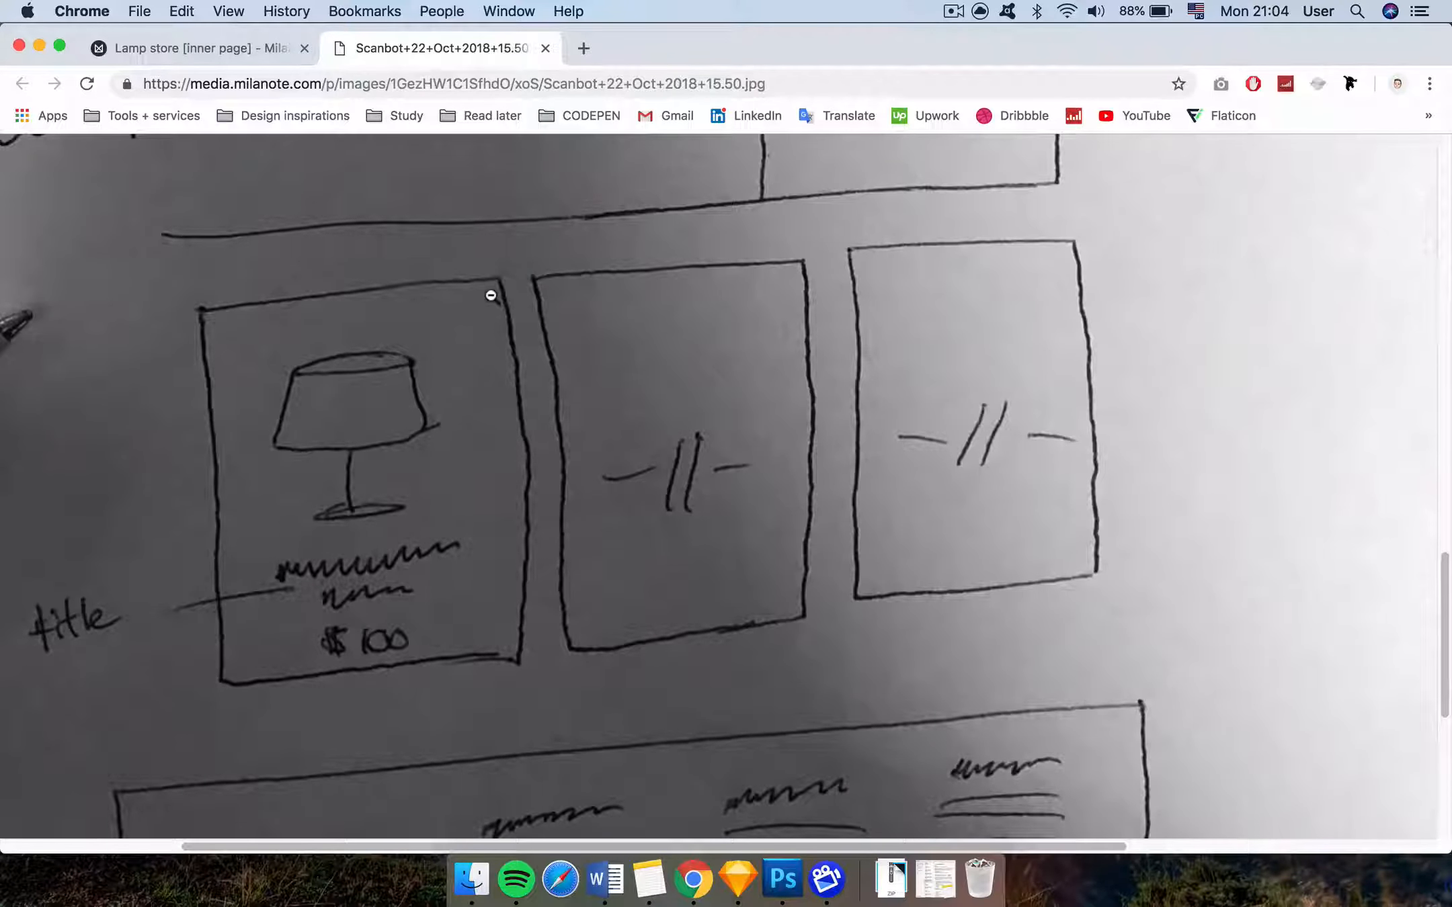
scroll(491, 296, "down", 10)
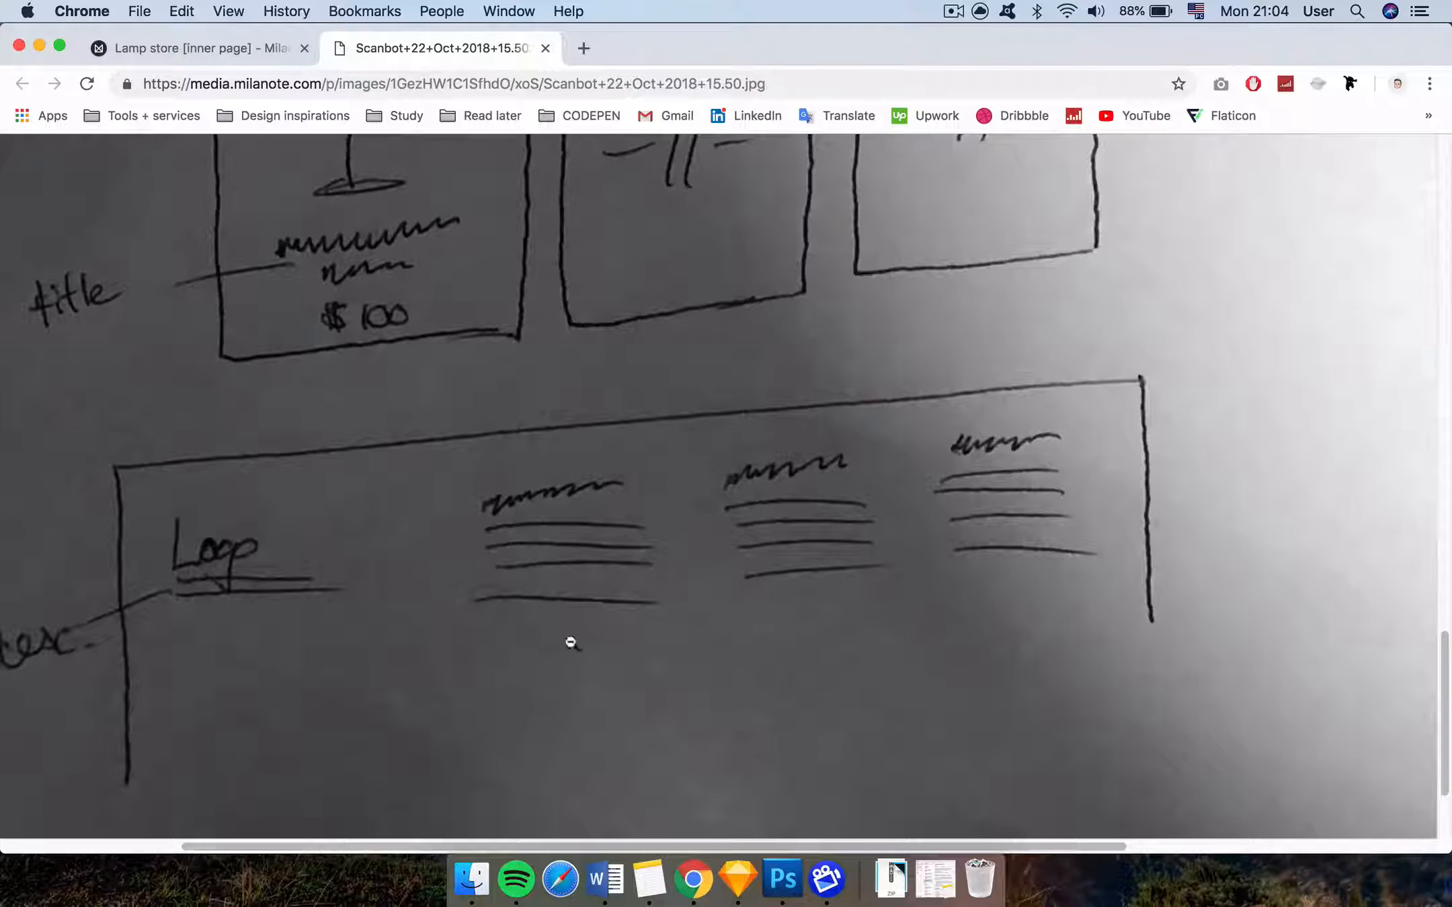
left_click(542, 47)
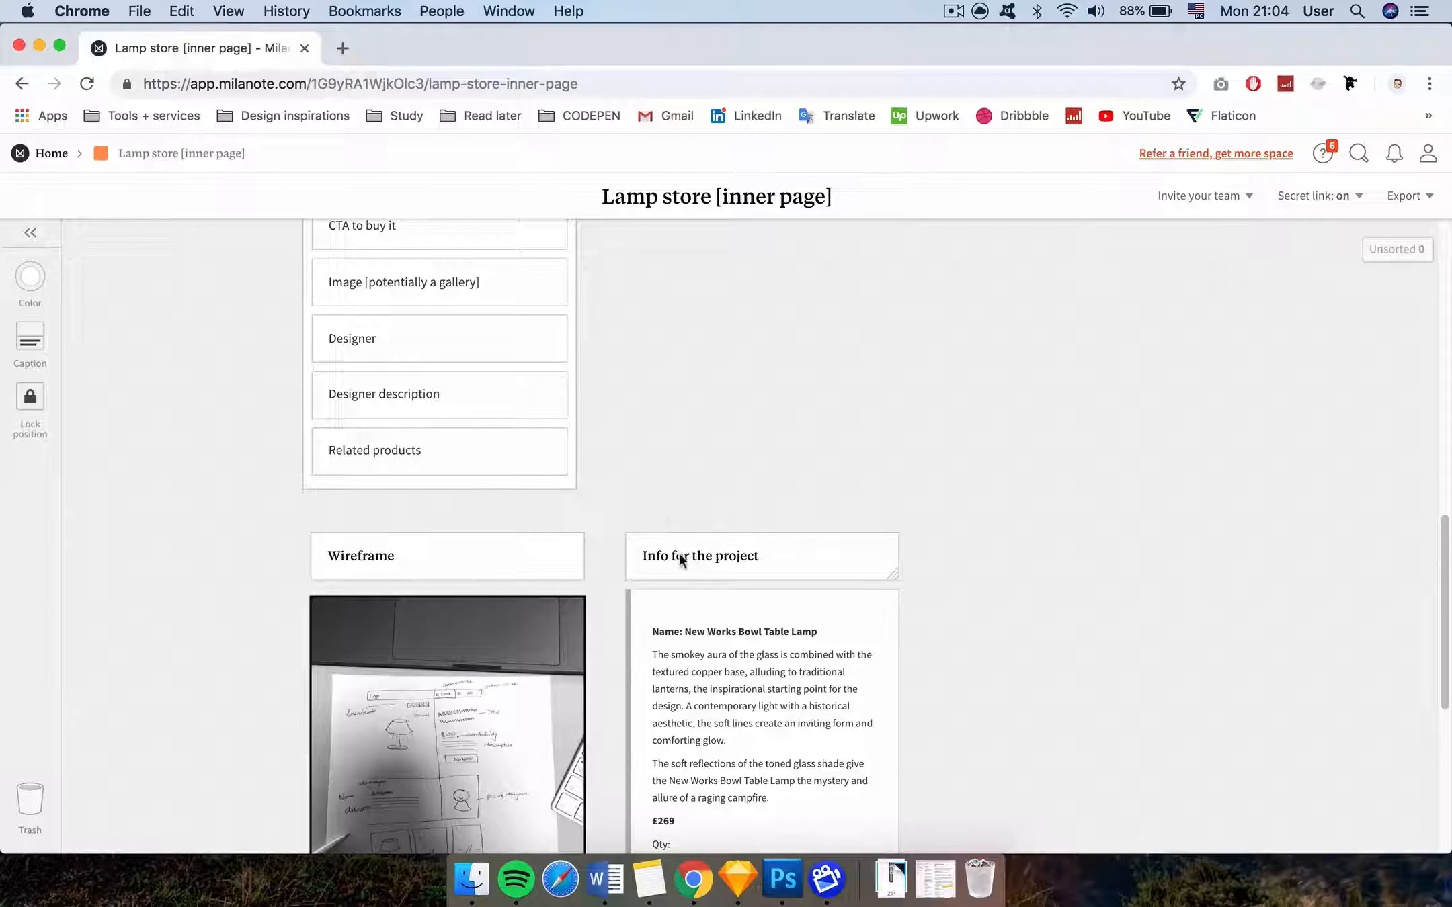
Open the note under "Info for the project" and read the product description, price, designer text and footer link lists
scroll(680, 555, "up", 6)
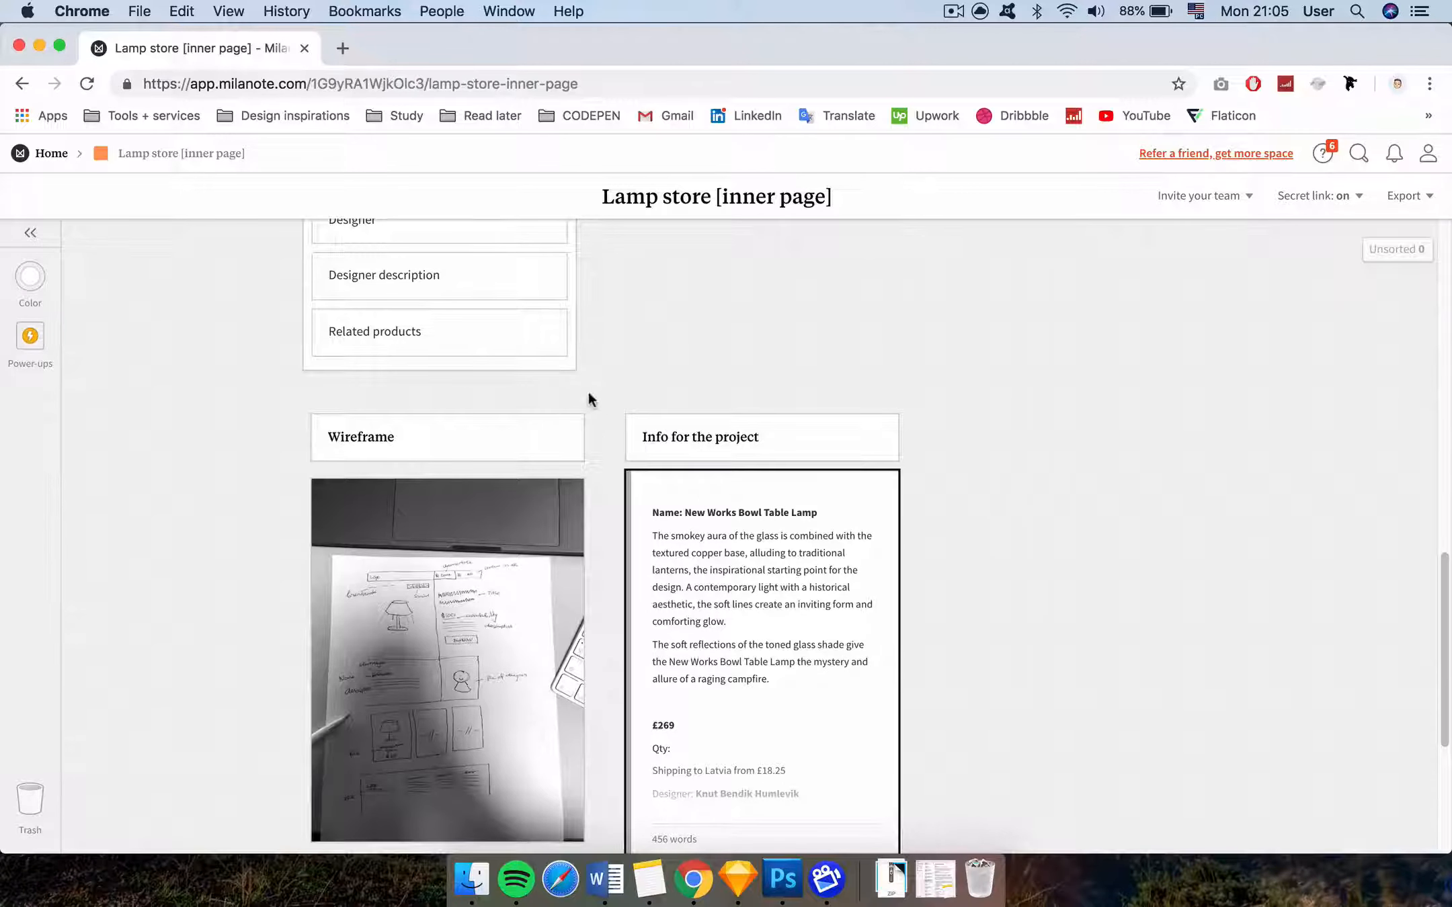
scroll(719, 589, "down", 3)
double_click(719, 588)
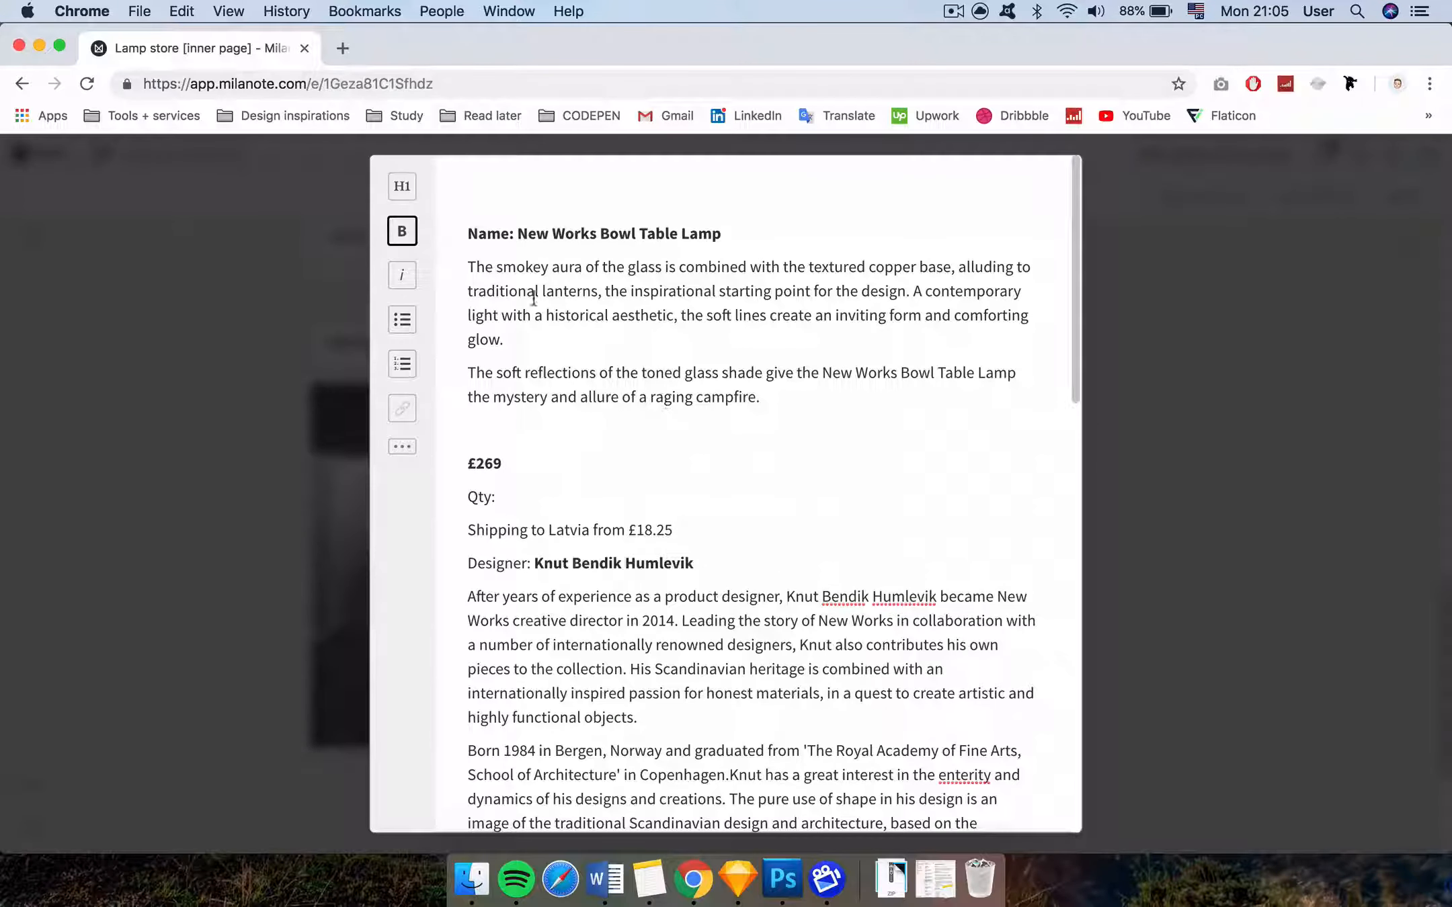
left_click_drag(515, 233, 559, 233)
left_click(558, 311)
scroll(529, 438, "down", 15)
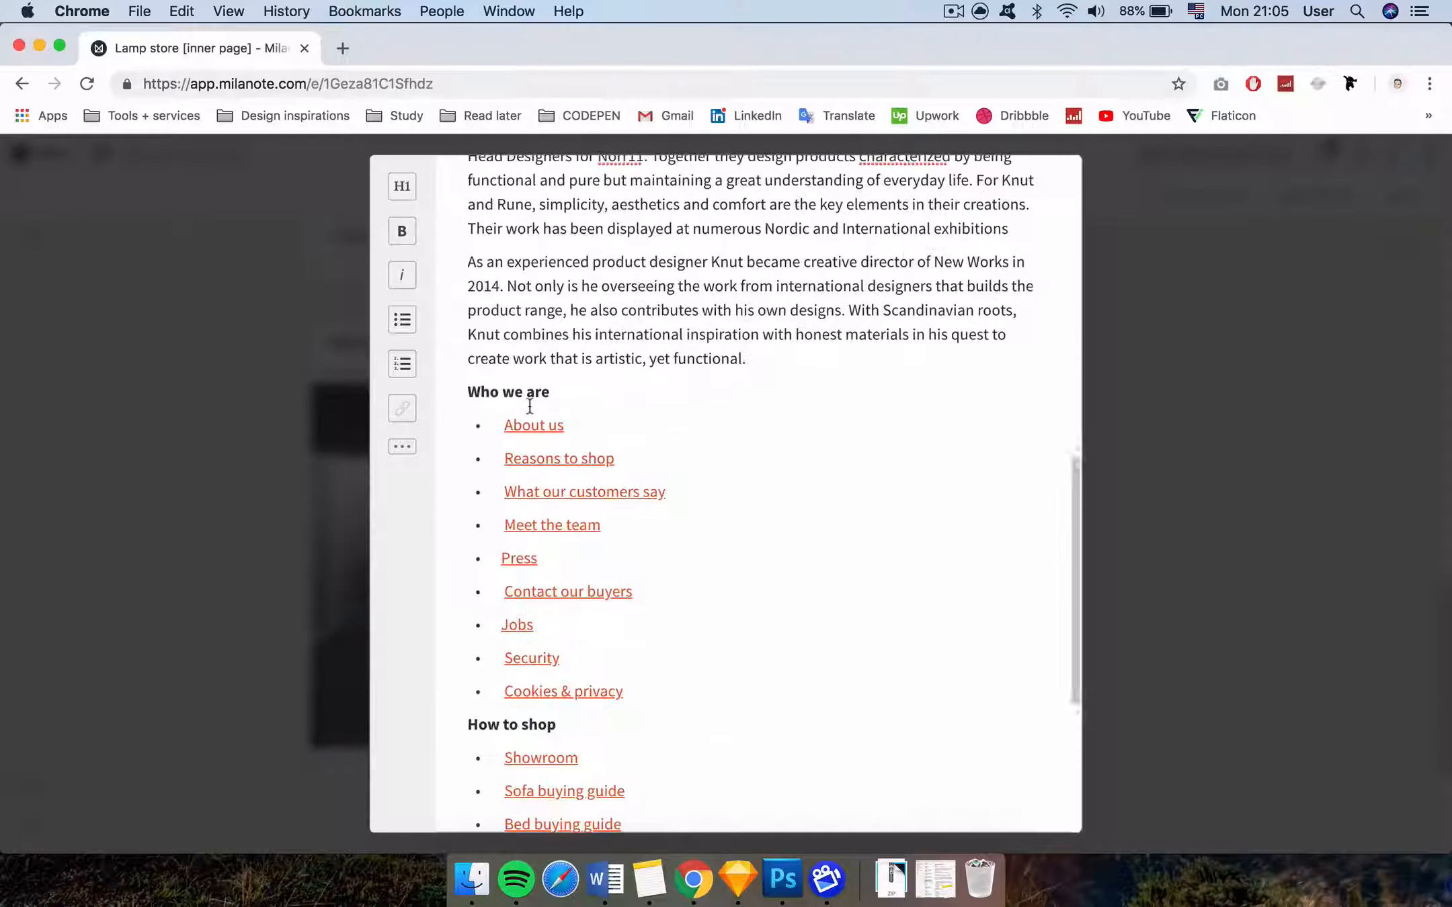
scroll(530, 405, "down", 4)
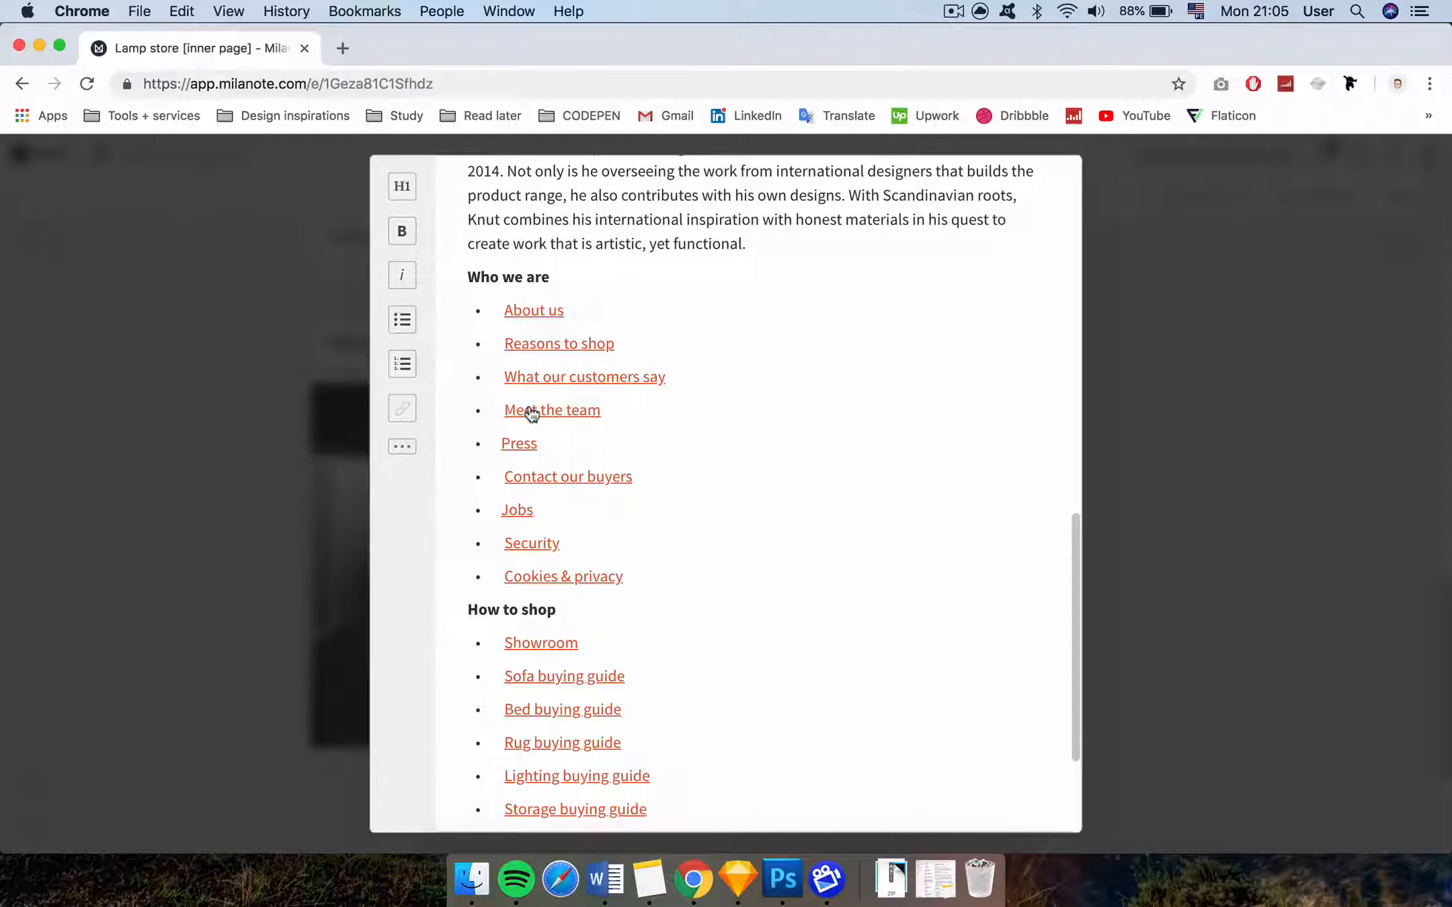
scroll(531, 414, "up", 20)
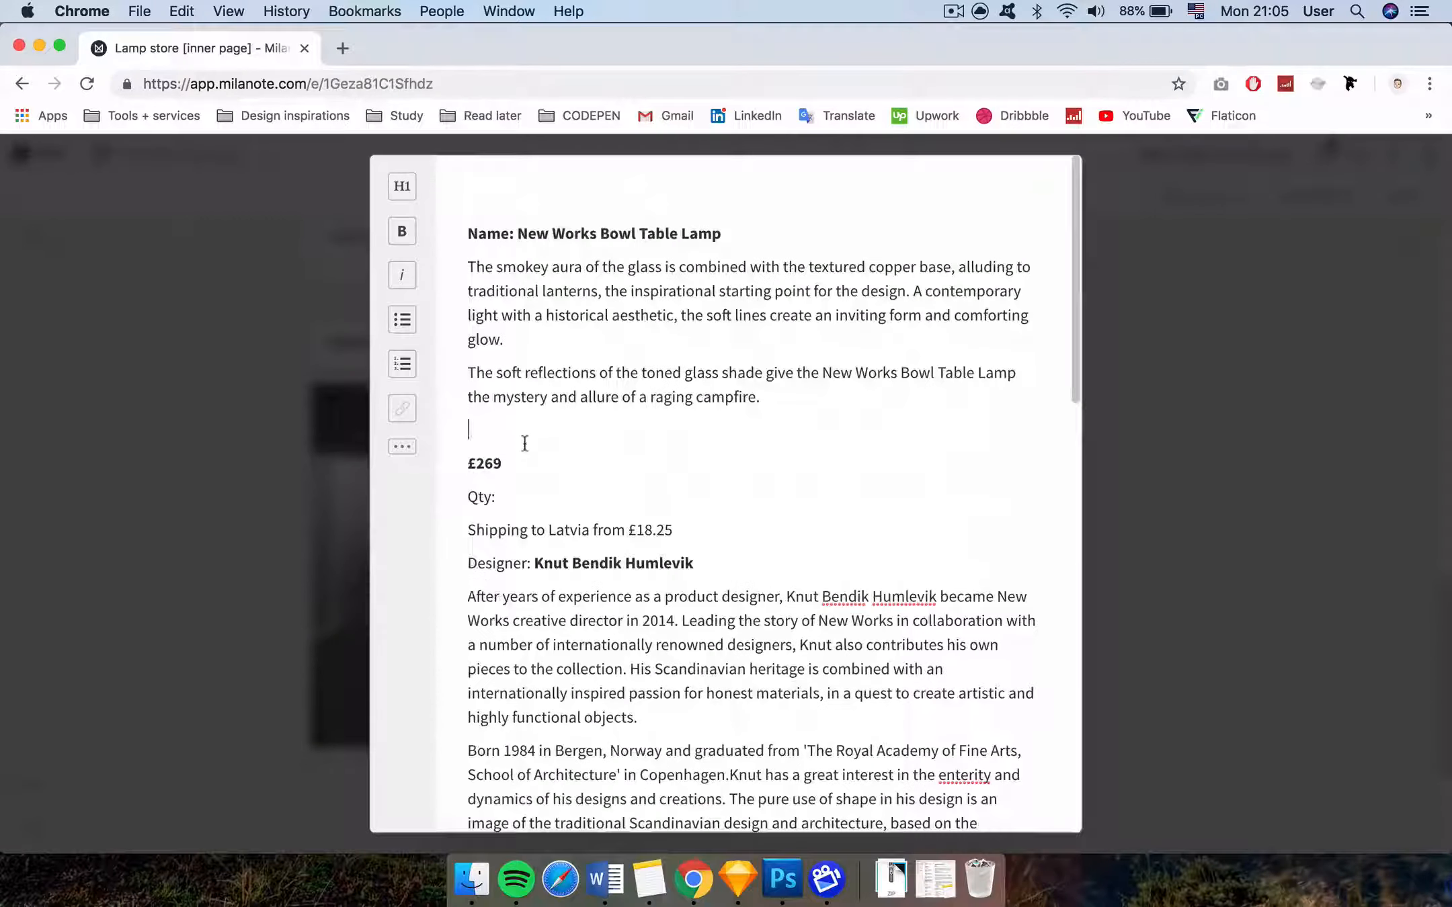
left_click(519, 458)
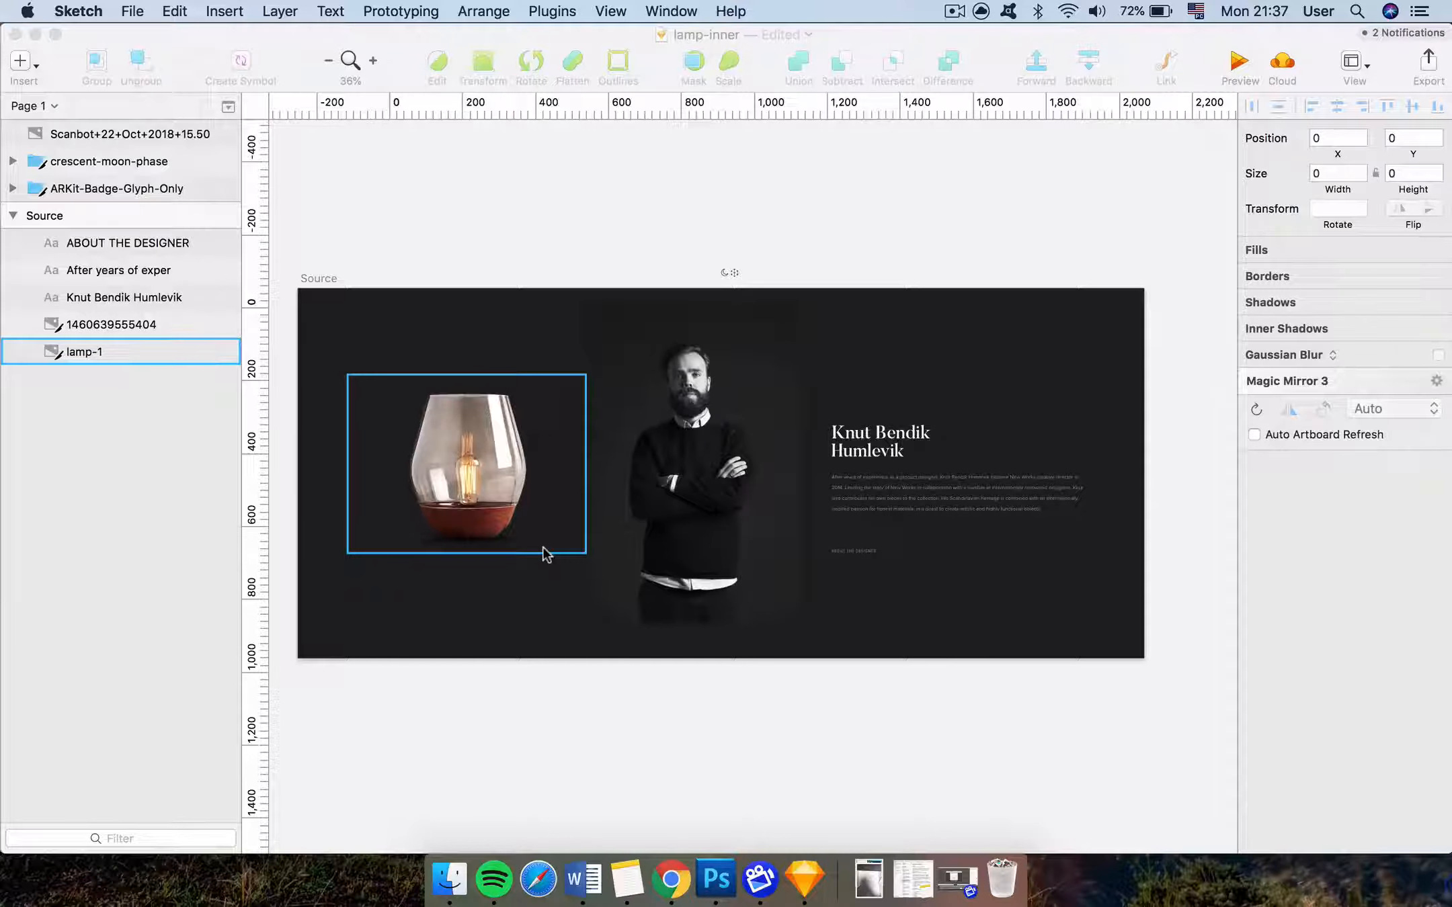
Examine the lamp image and the designer portrait on the Source artboard in Sketch
left_click(416, 462)
left_click(485, 593)
scroll(438, 547, "up", 5)
scroll(438, 548, "up", 2)
scroll(438, 548, "left", 2)
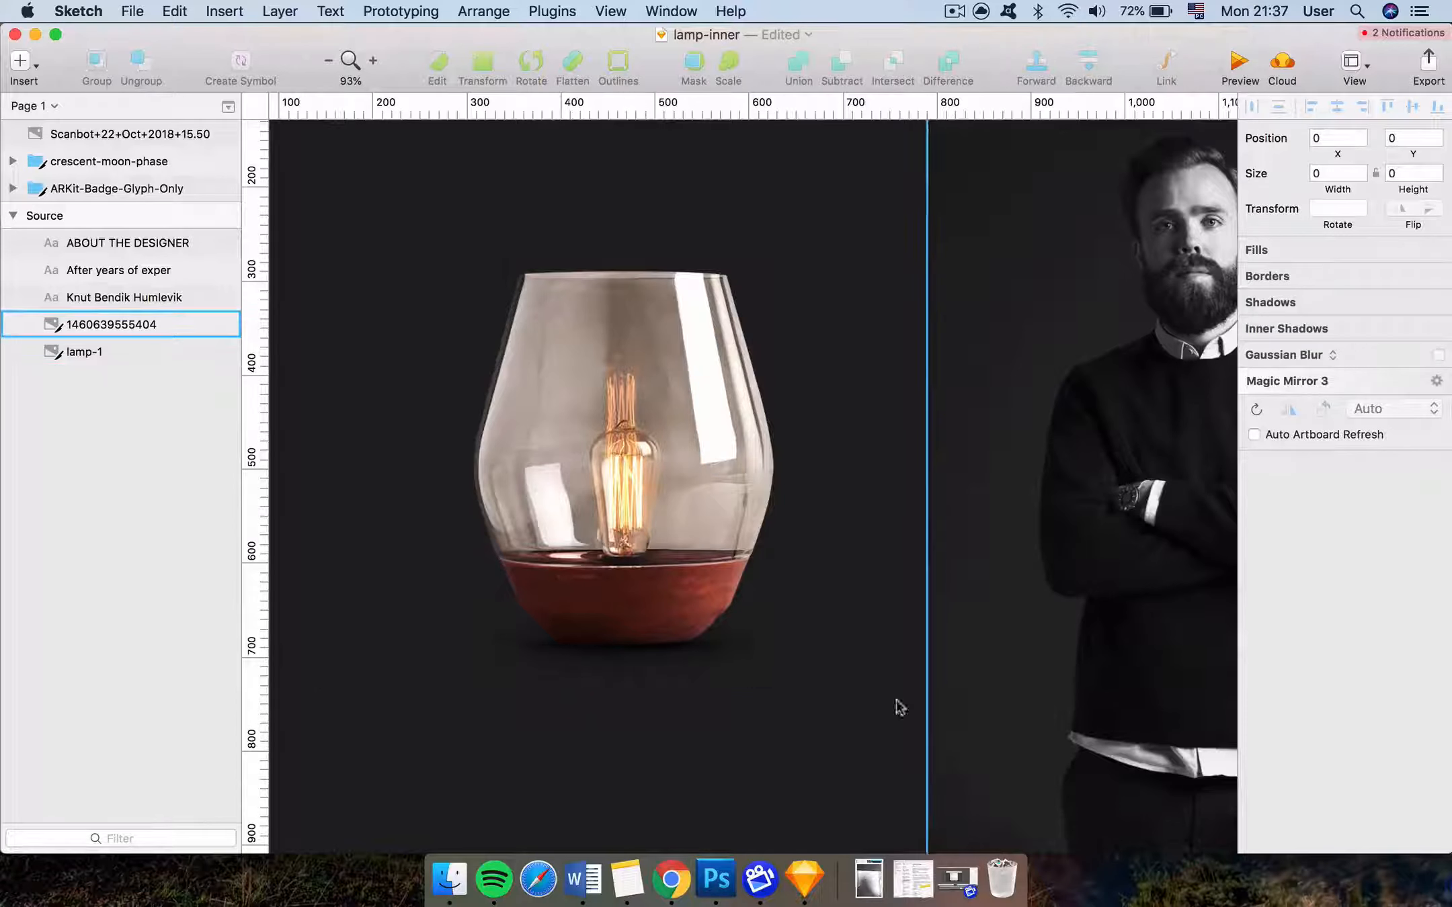
scroll(736, 613, "right", 5)
scroll(743, 619, "right", 3)
scroll(743, 619, "down", 3)
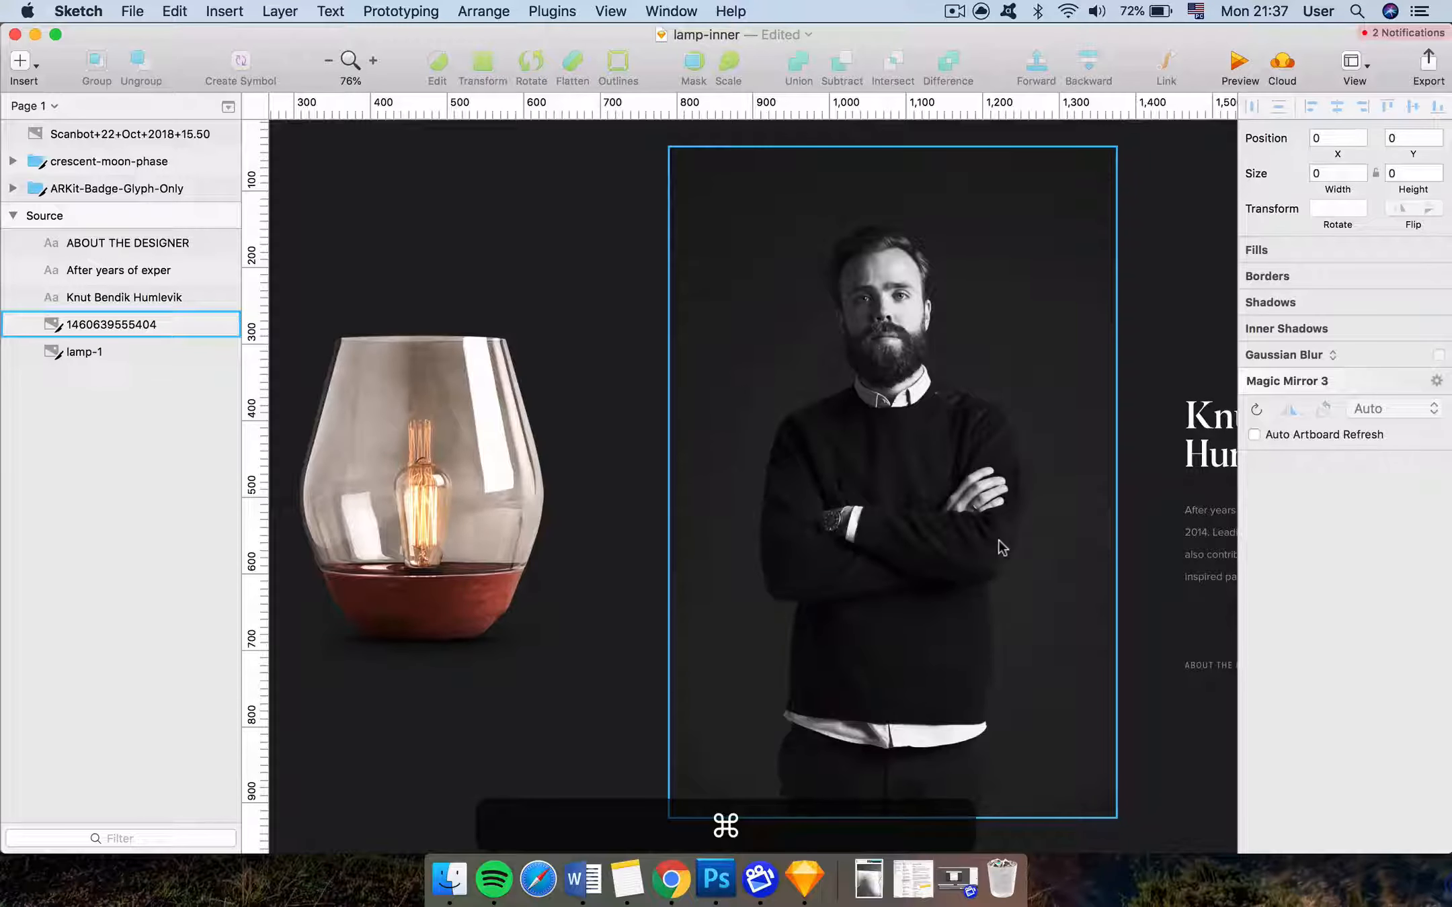
scroll(834, 545, "down", 2)
scroll(834, 546, "down", 3)
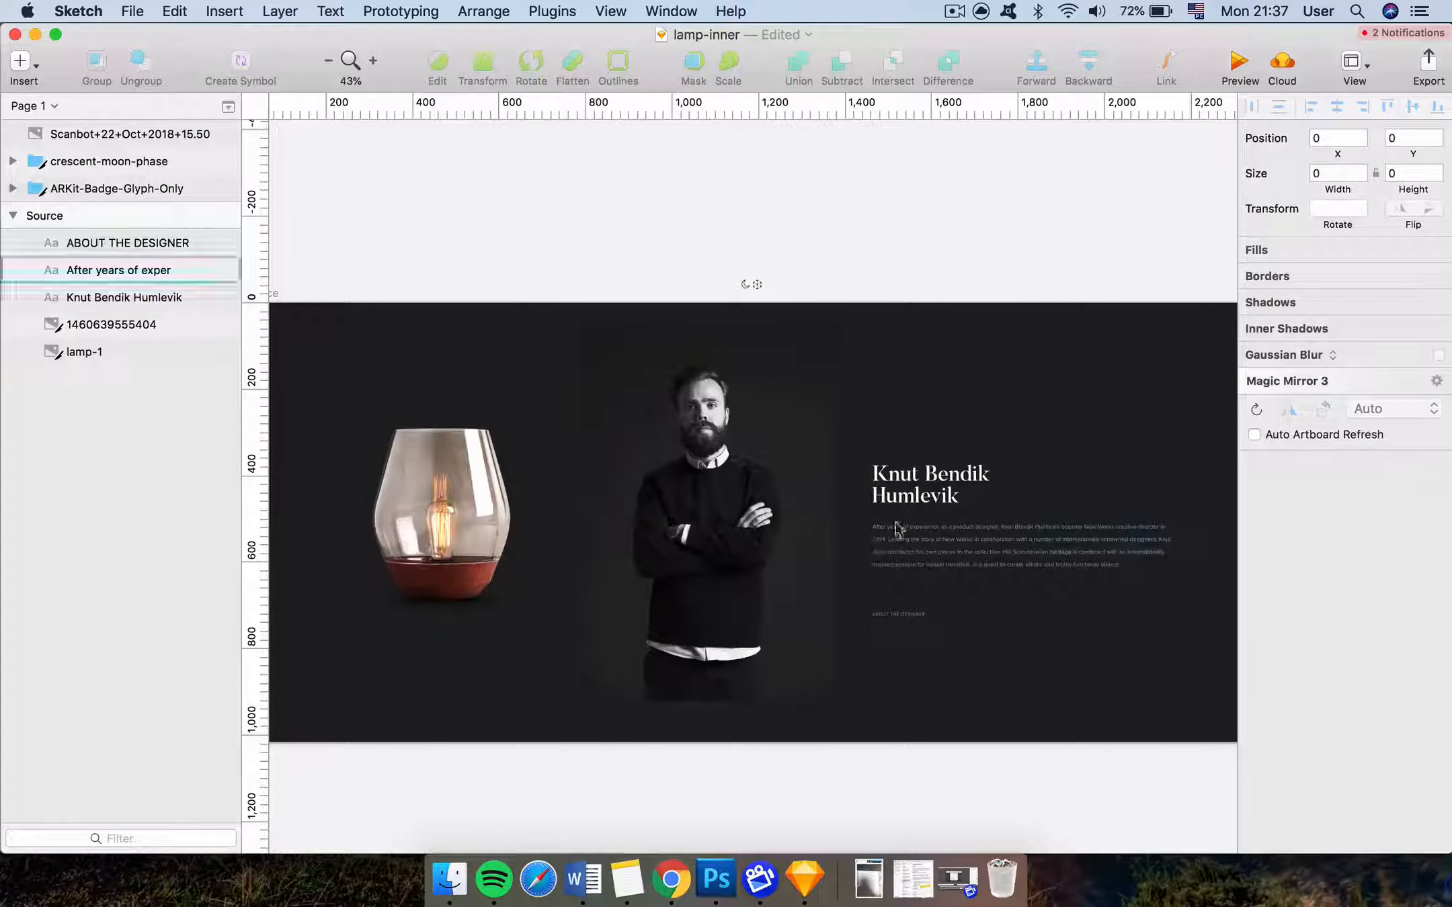
Inspect the typeface, size, spacing and opacity settings of the designer name, the description paragraph and the ABOUT THE DESIGNER label
scroll(939, 498, "up", 3)
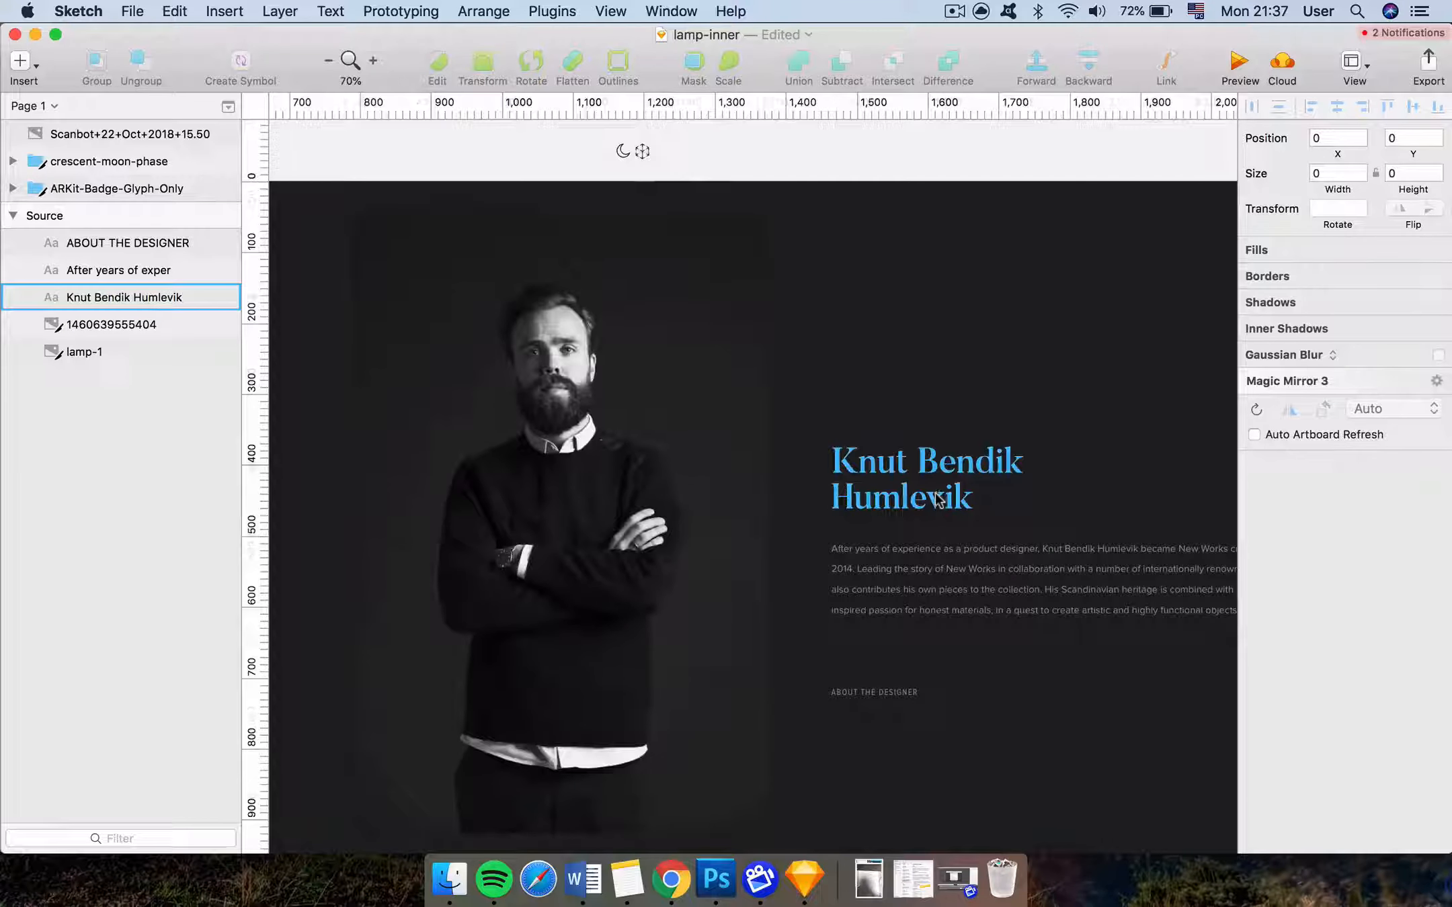
left_click(934, 496)
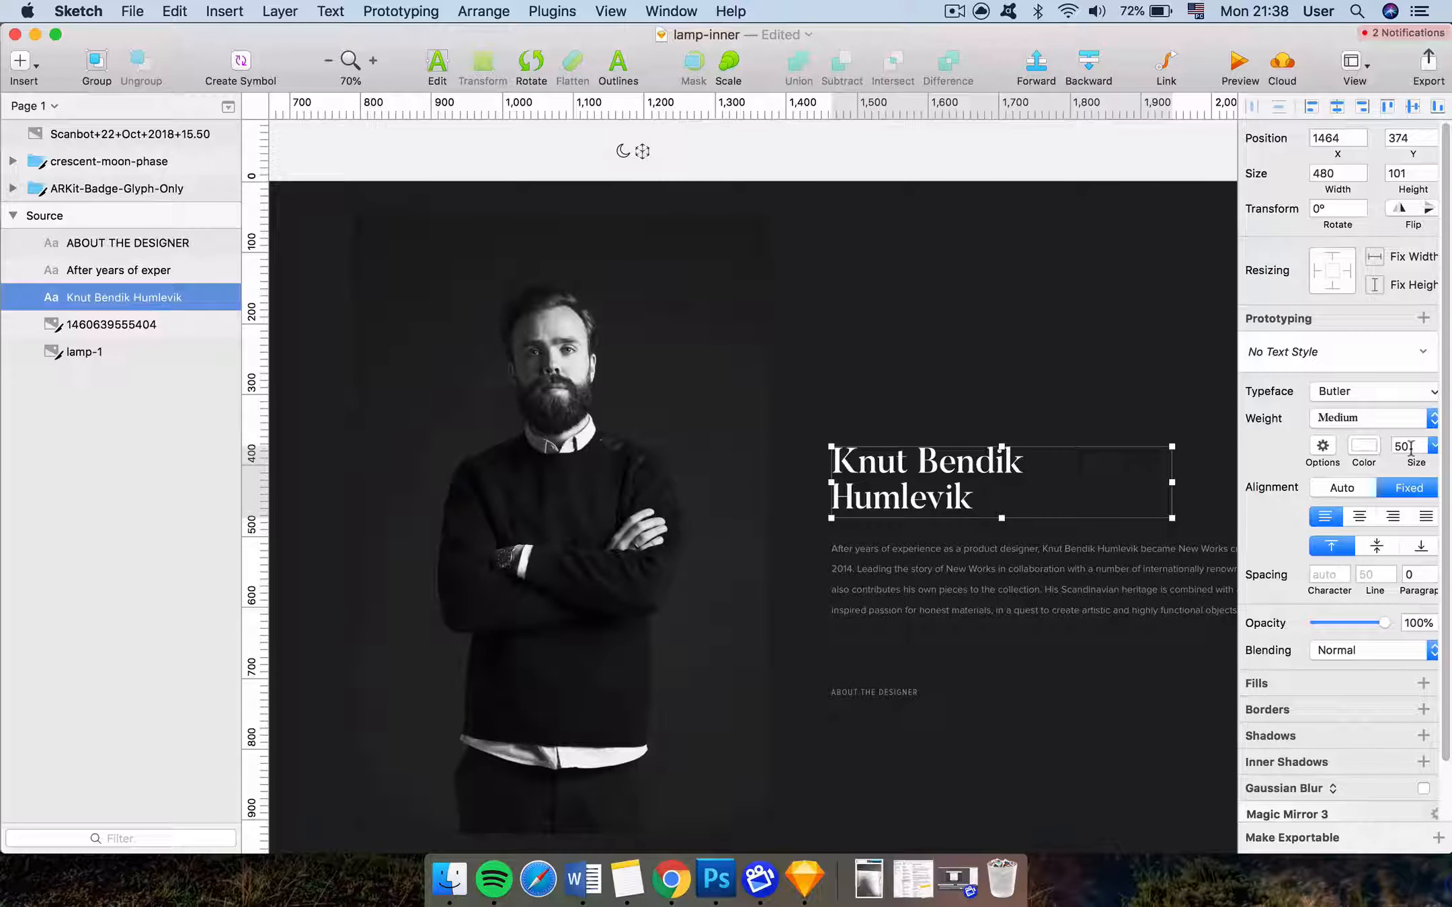
left_click(1038, 591)
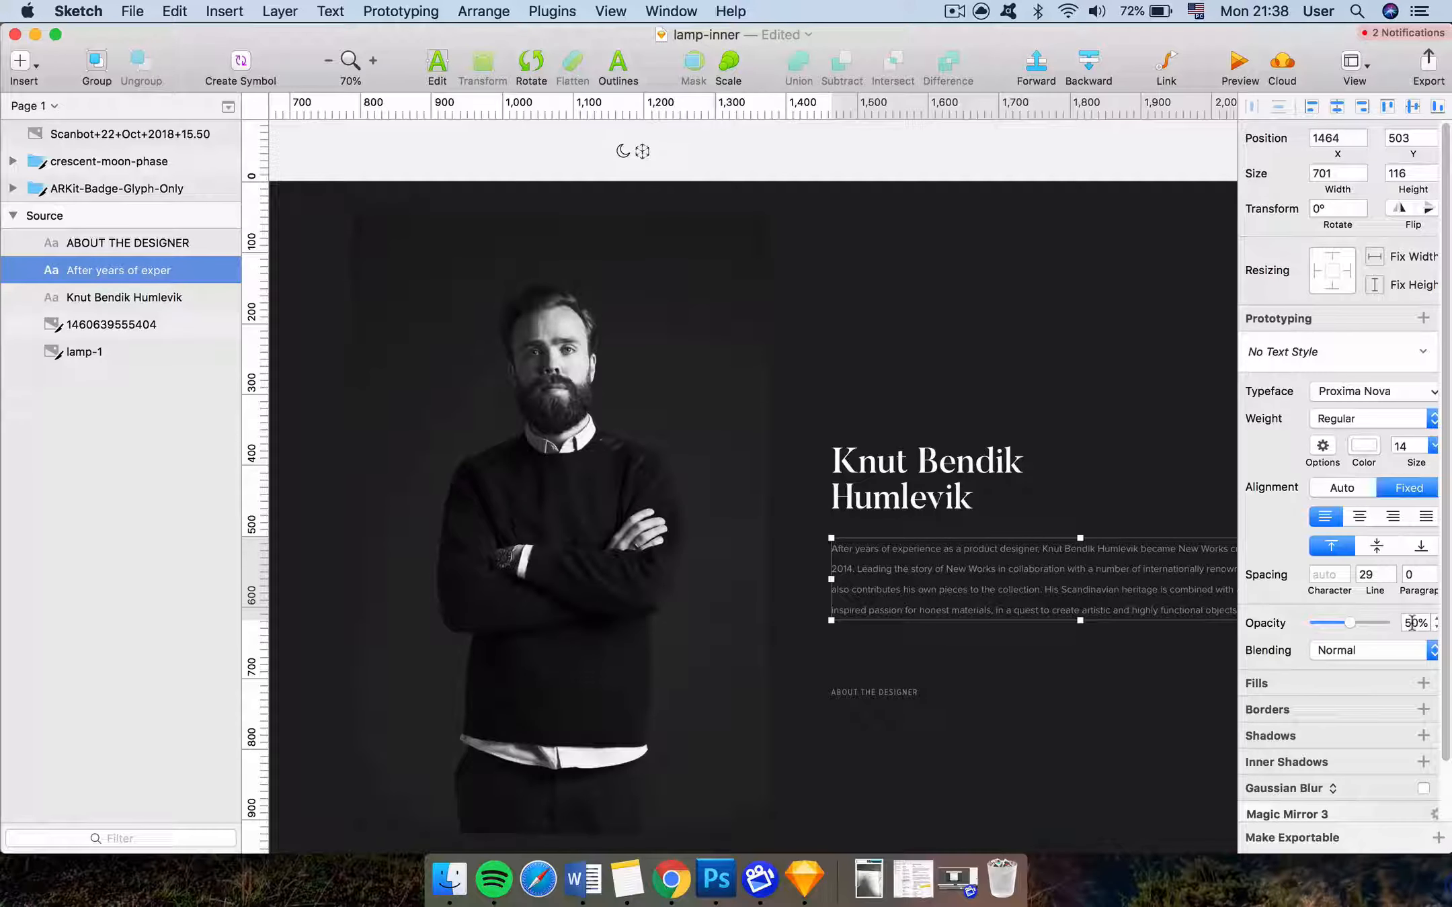
left_click(1082, 638)
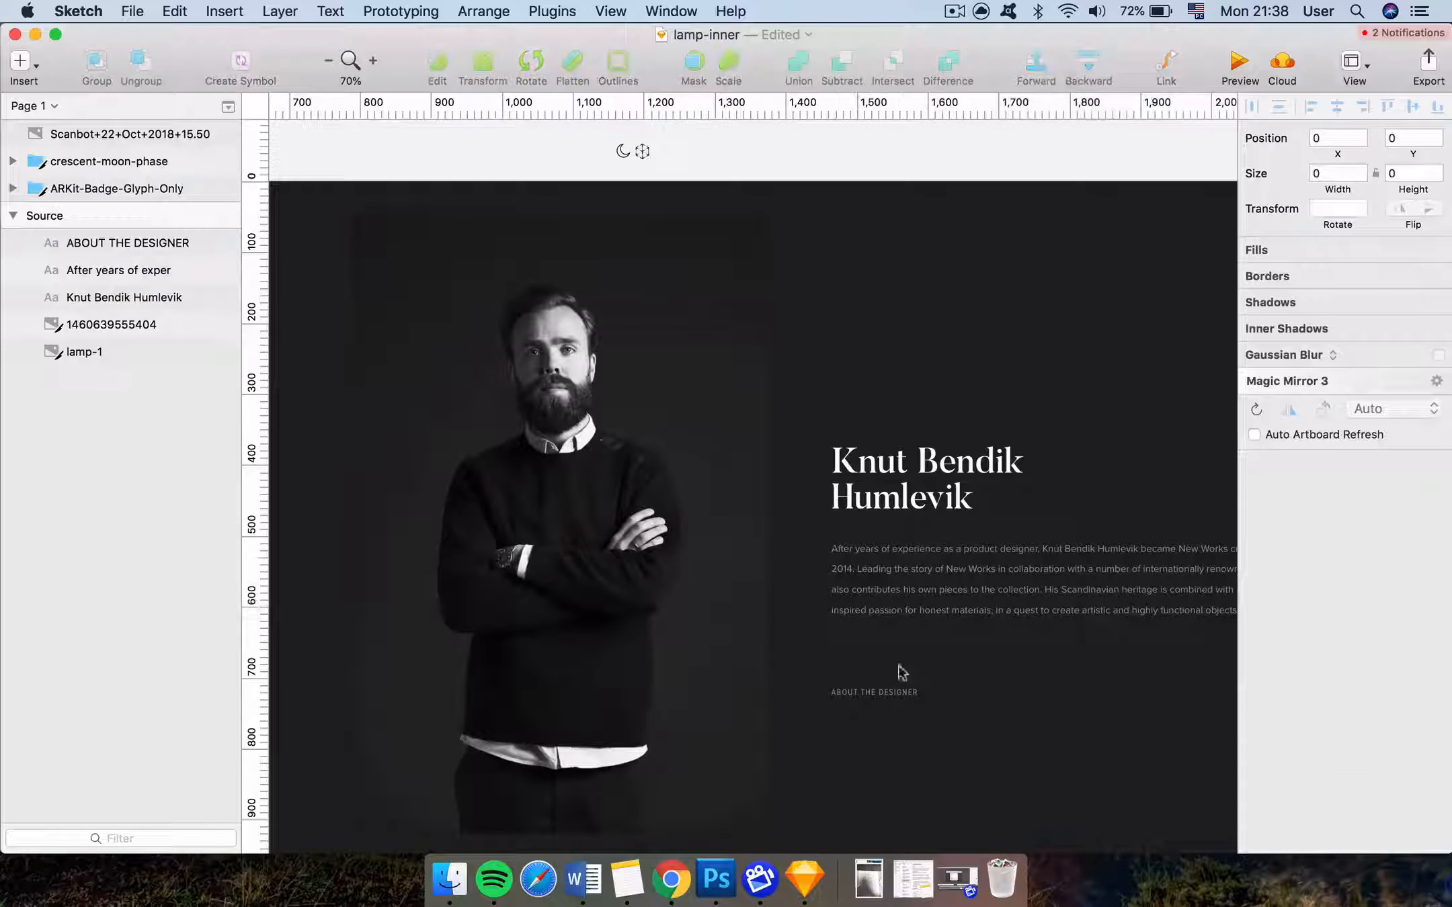
left_click(864, 693)
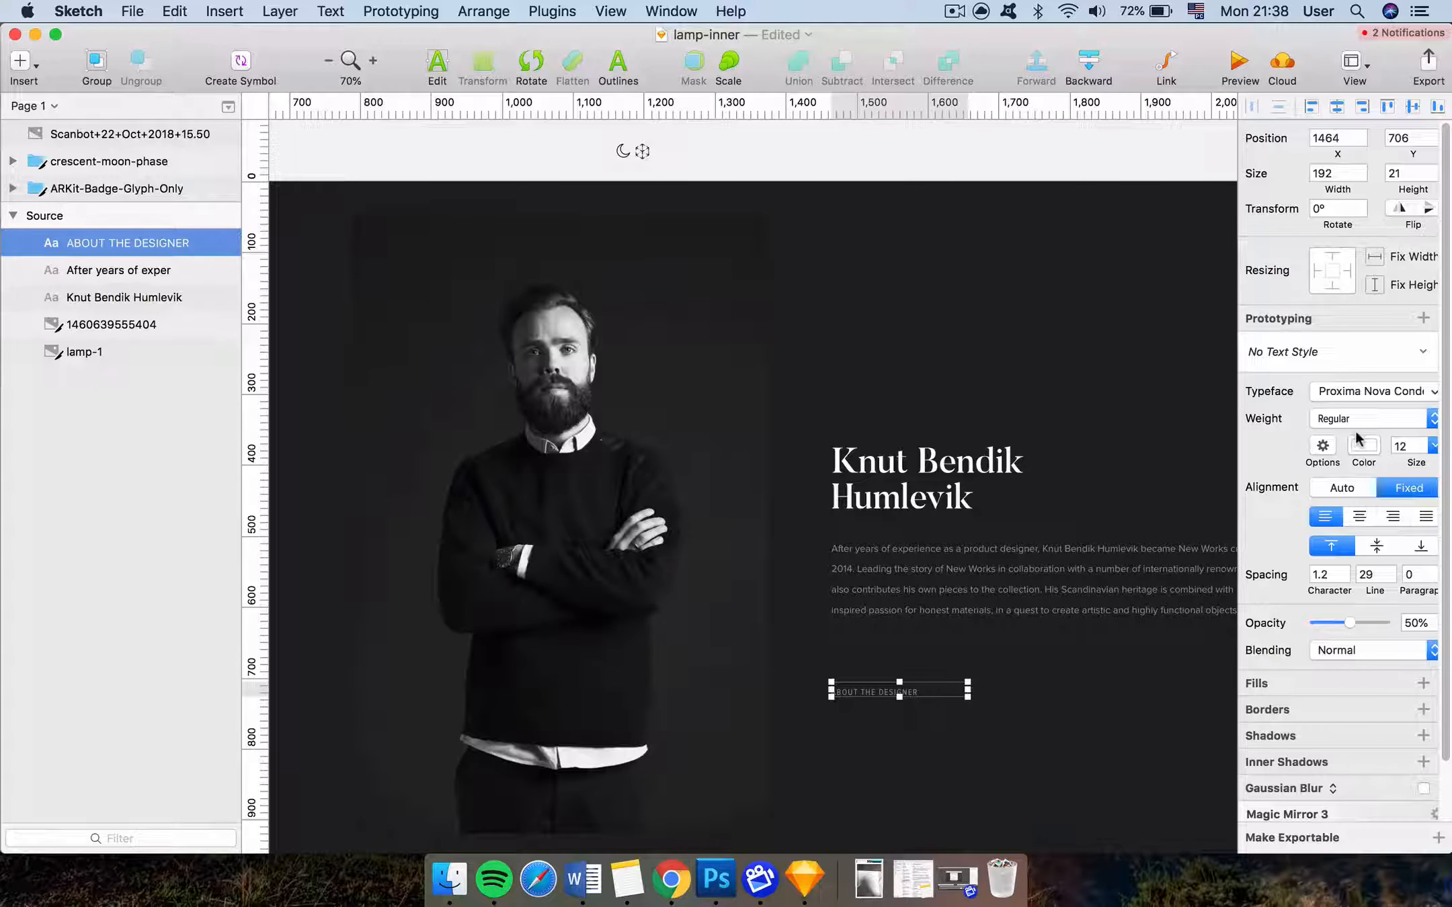
left_click(1420, 394)
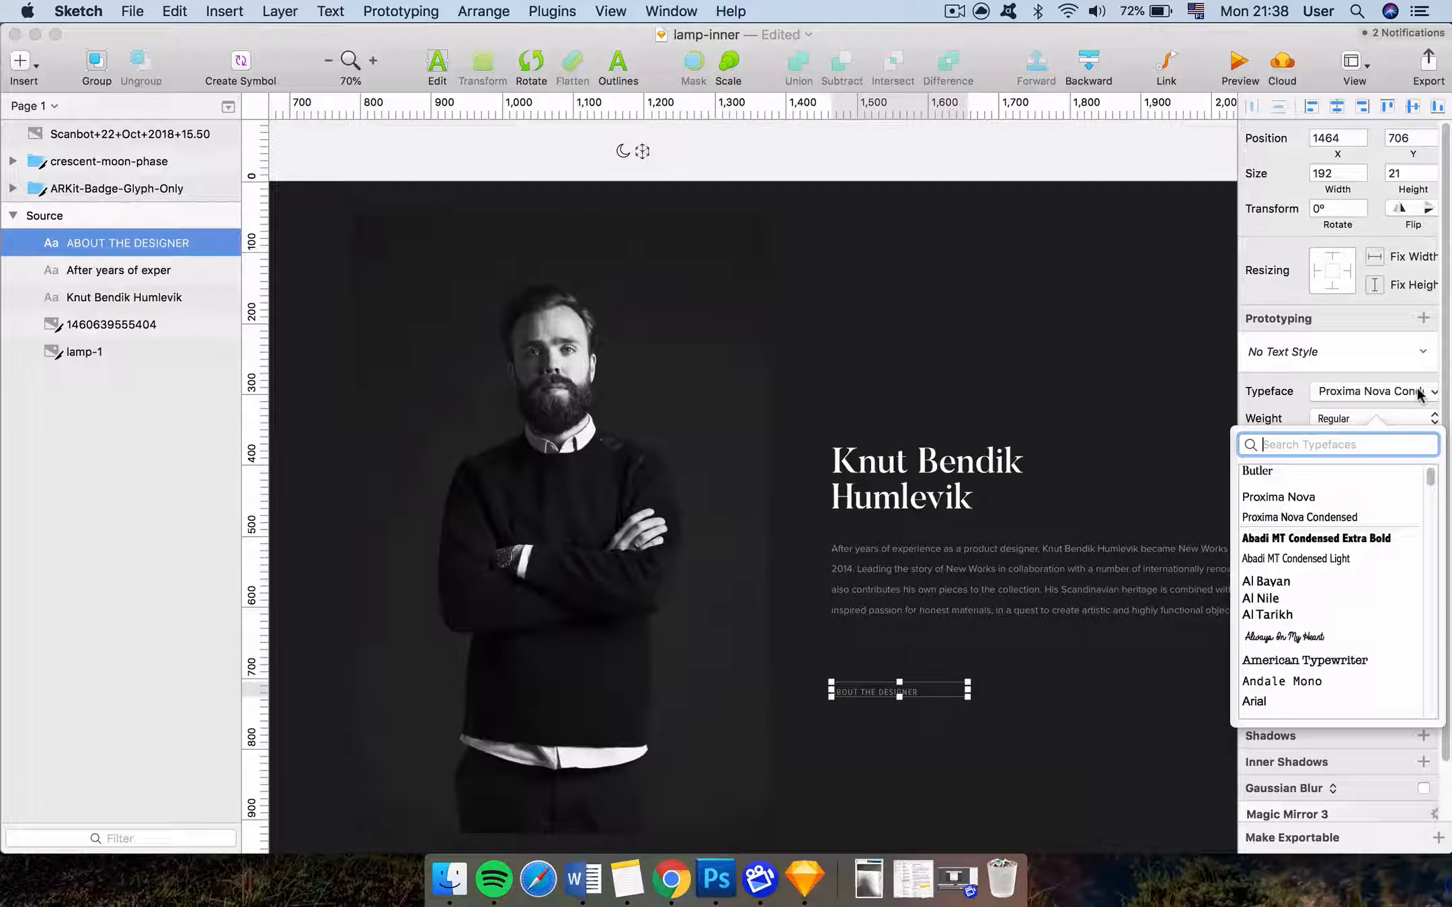
left_click(1420, 393)
left_click(991, 430)
left_click(887, 689)
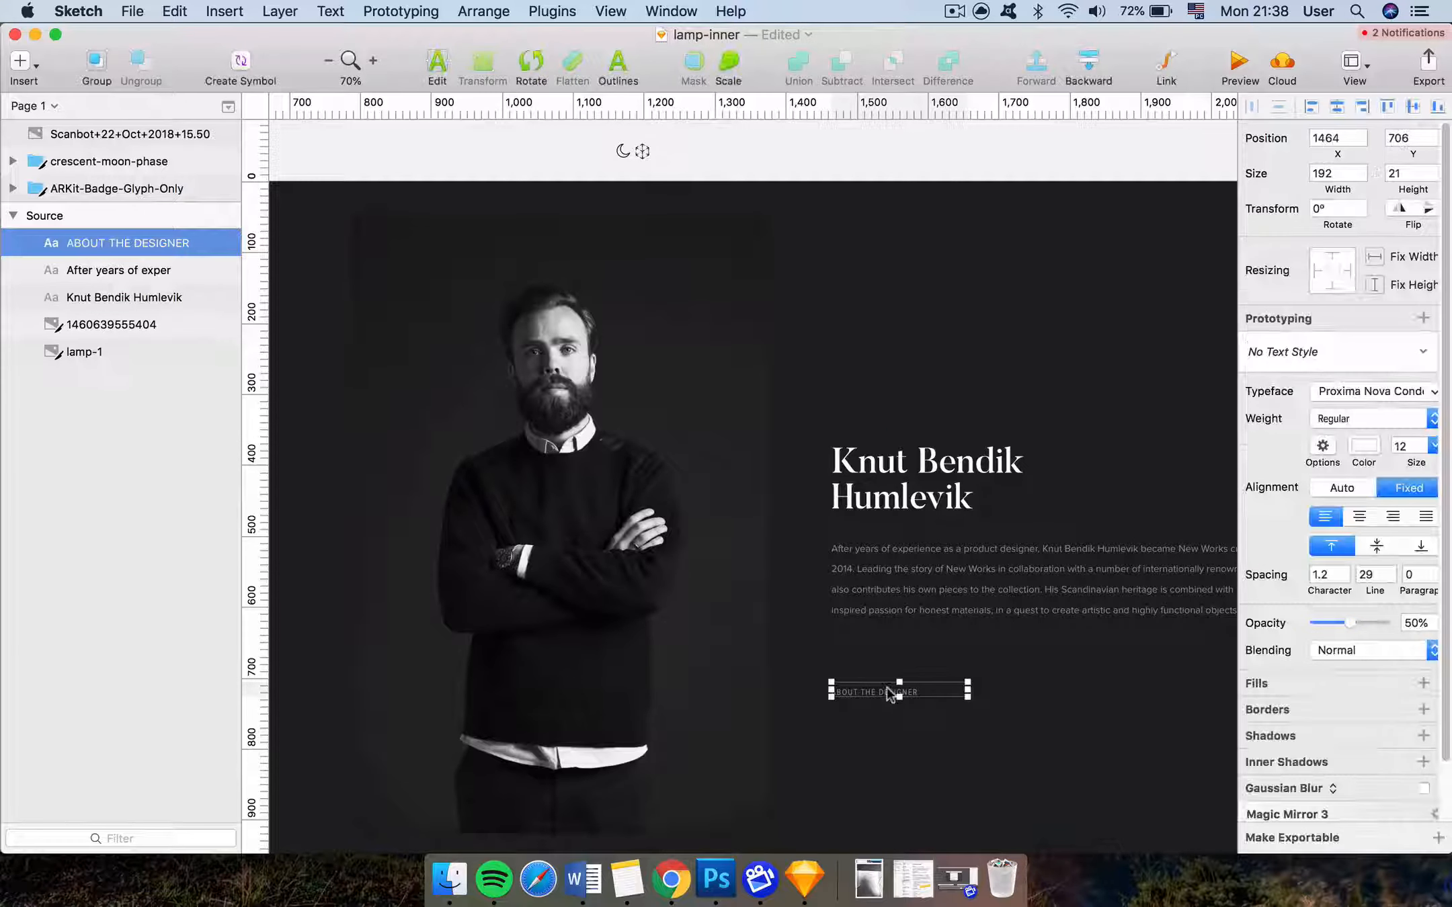
Examine the crescent moon and ARKit icons placed above the Source artboard
scroll(946, 557, "up", 5)
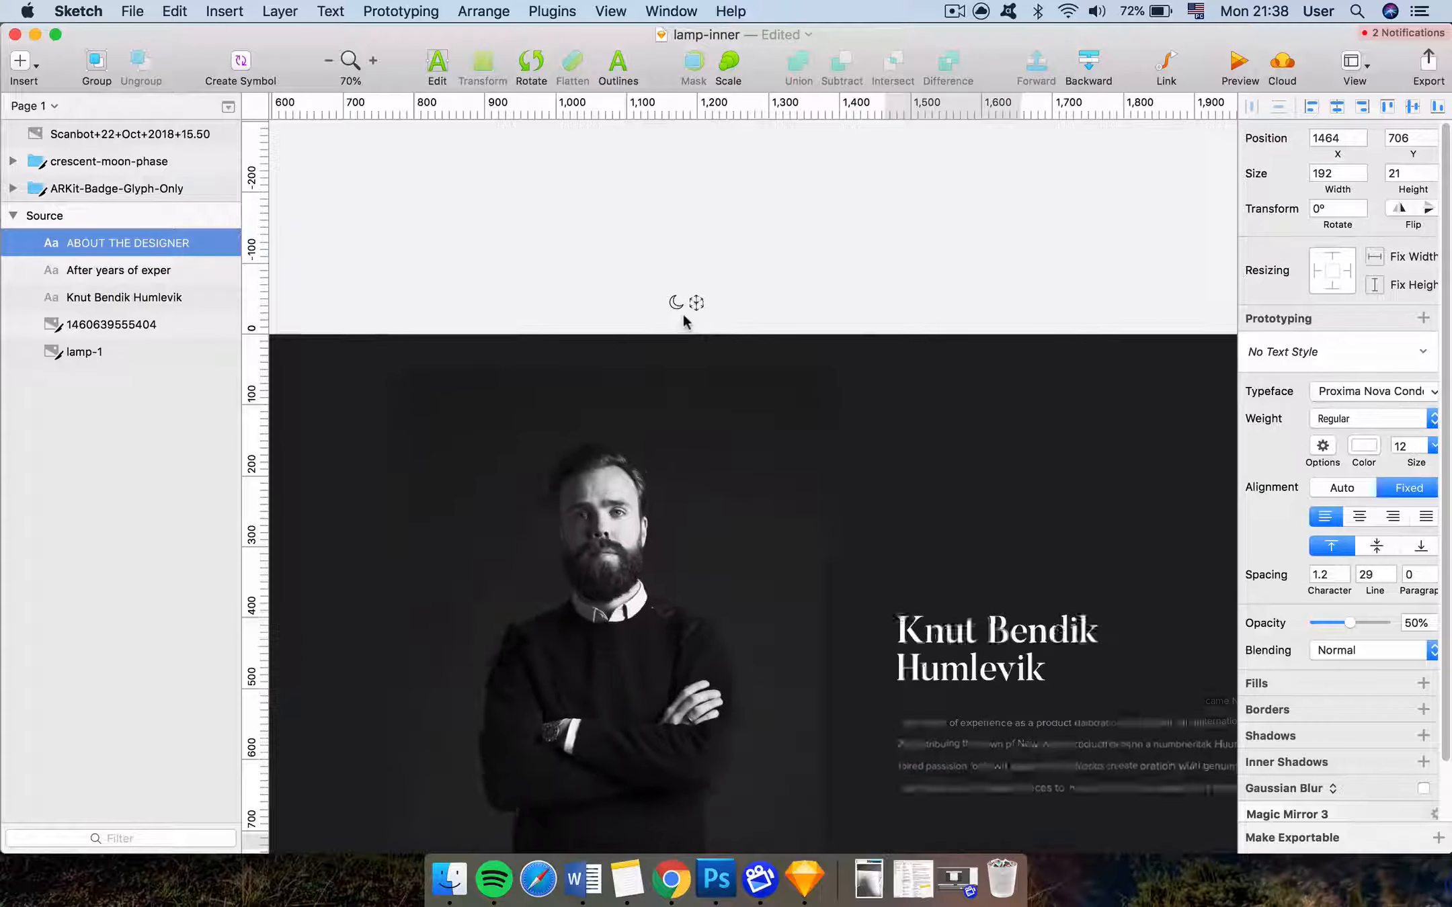
scroll(683, 321, "up", 2)
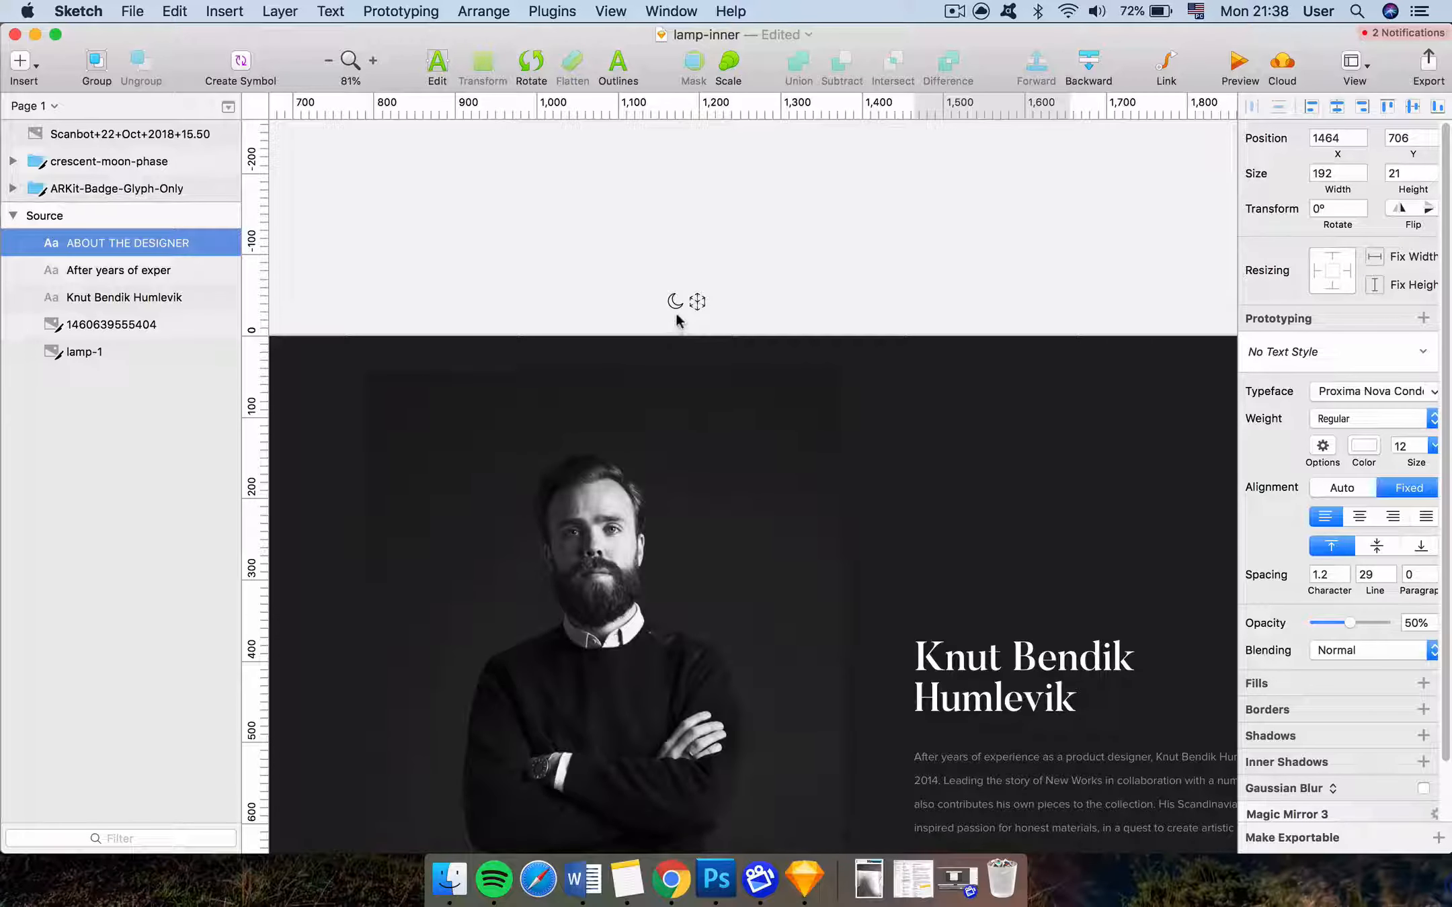
scroll(675, 277, "up", 5)
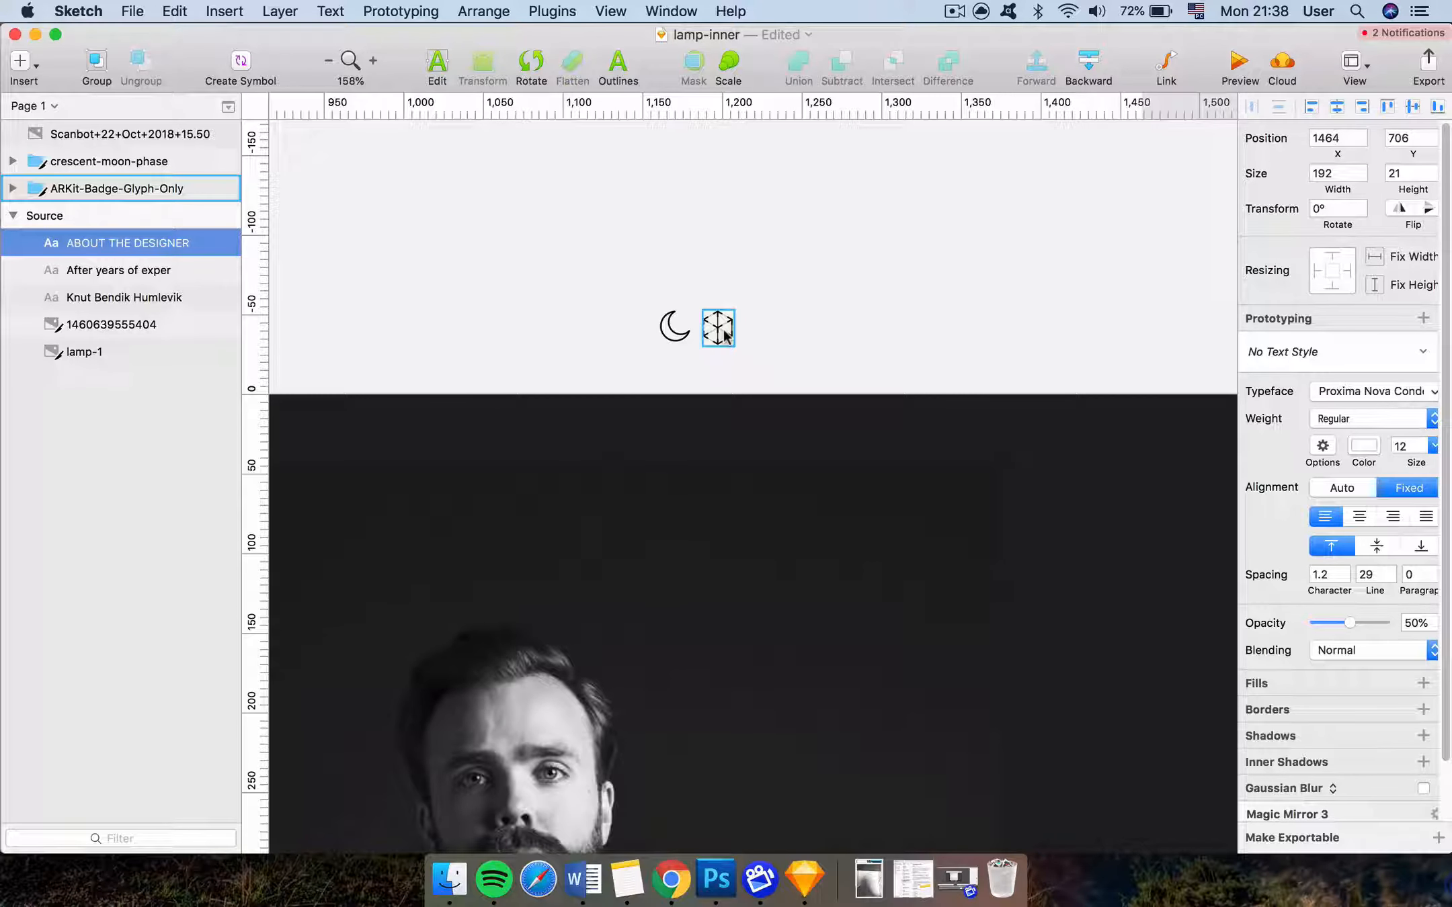
scroll(723, 336, "down", 5)
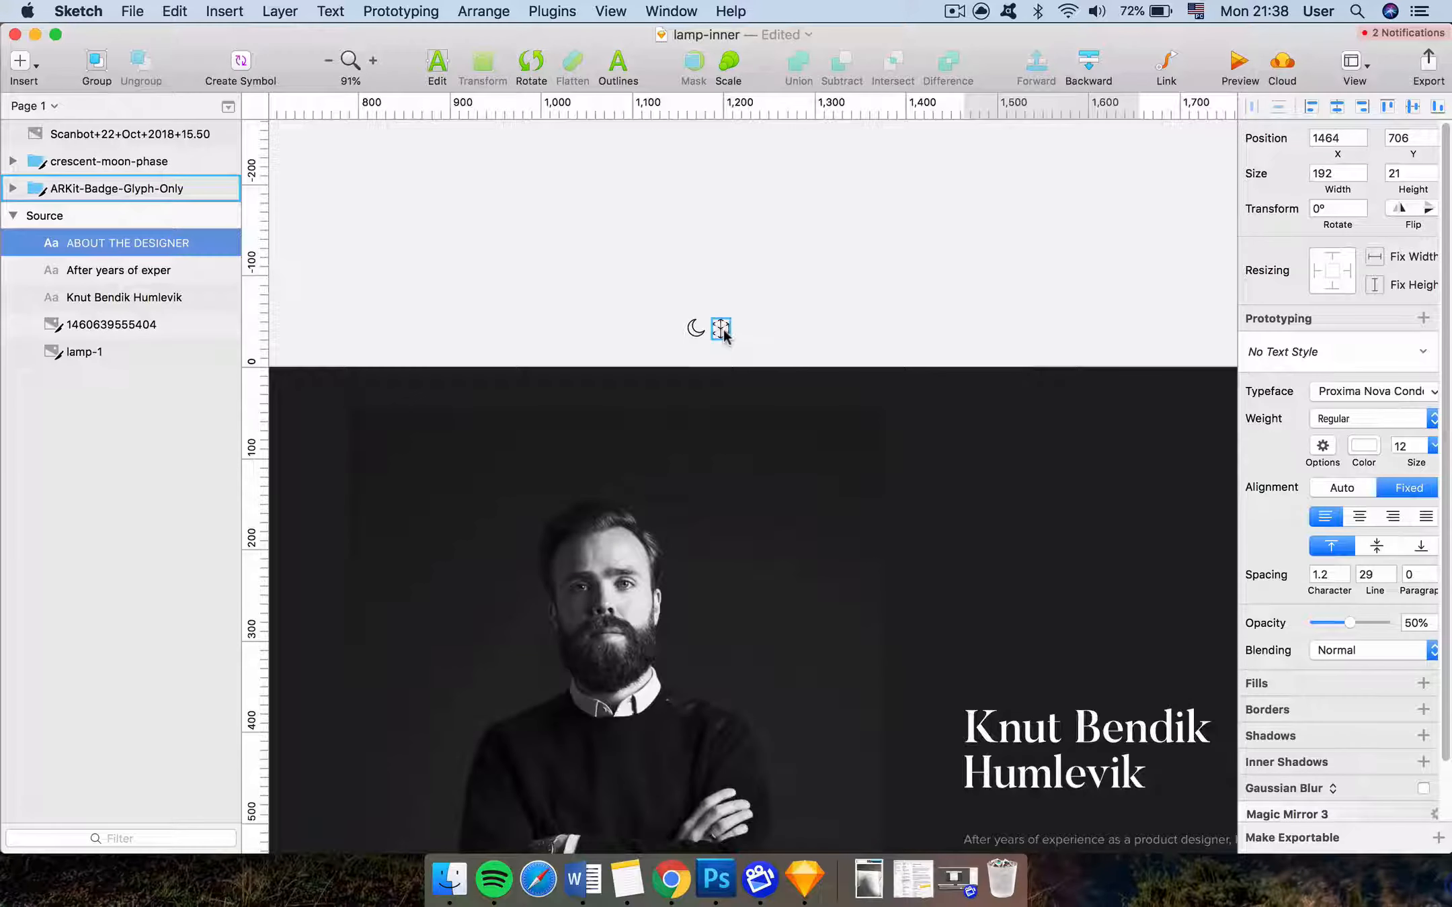
scroll(724, 336, "down", 3)
Examine the scanned wireframe on the Sketch canvas and switch to the Lamp store [inner page] board in Chrome
scroll(724, 334, "right", 15)
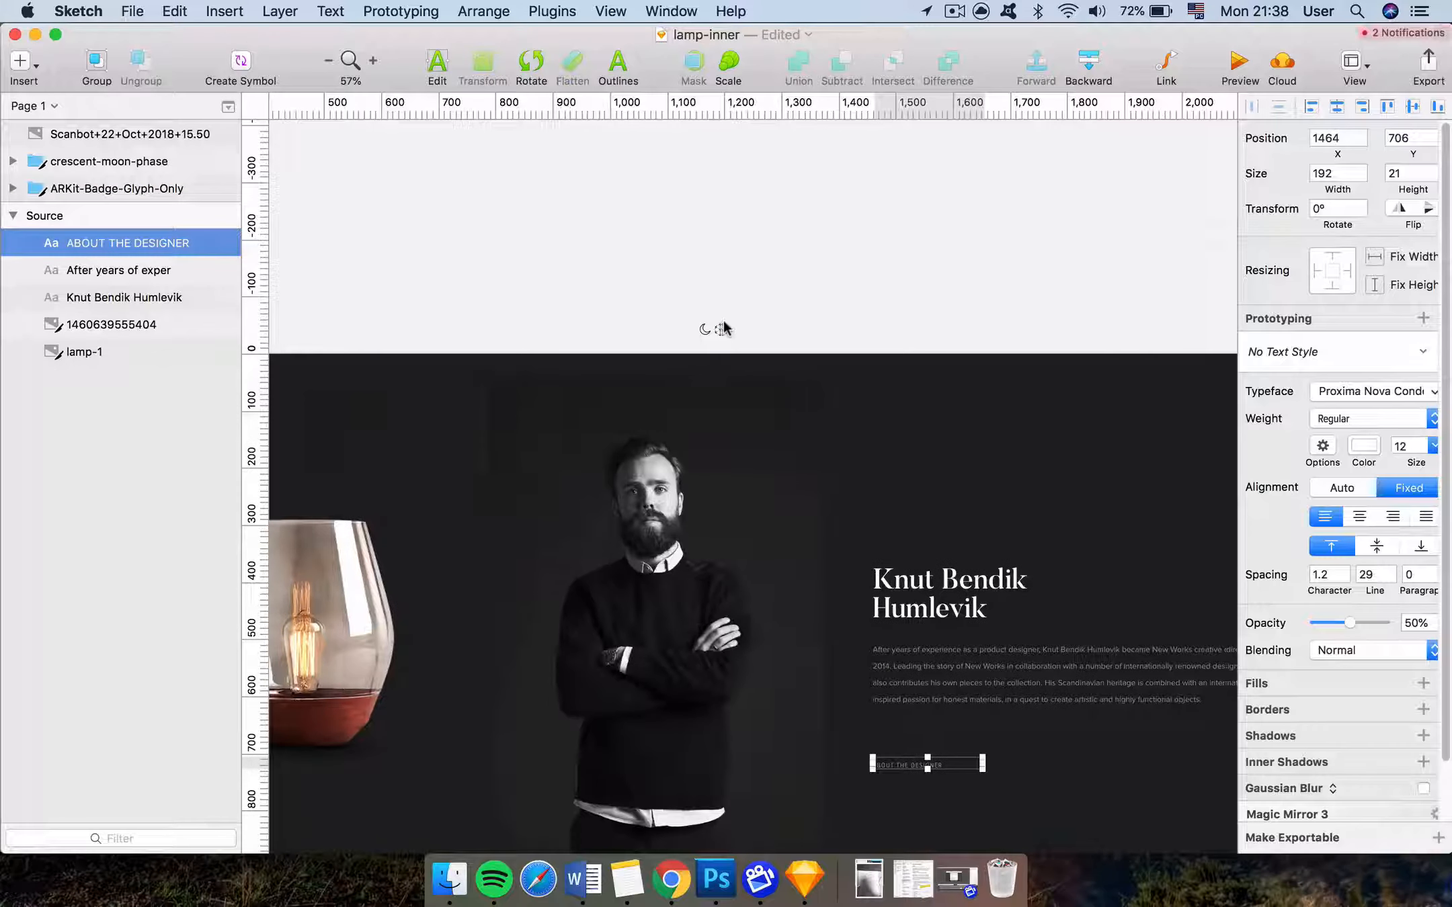
scroll(724, 330, "right", 5)
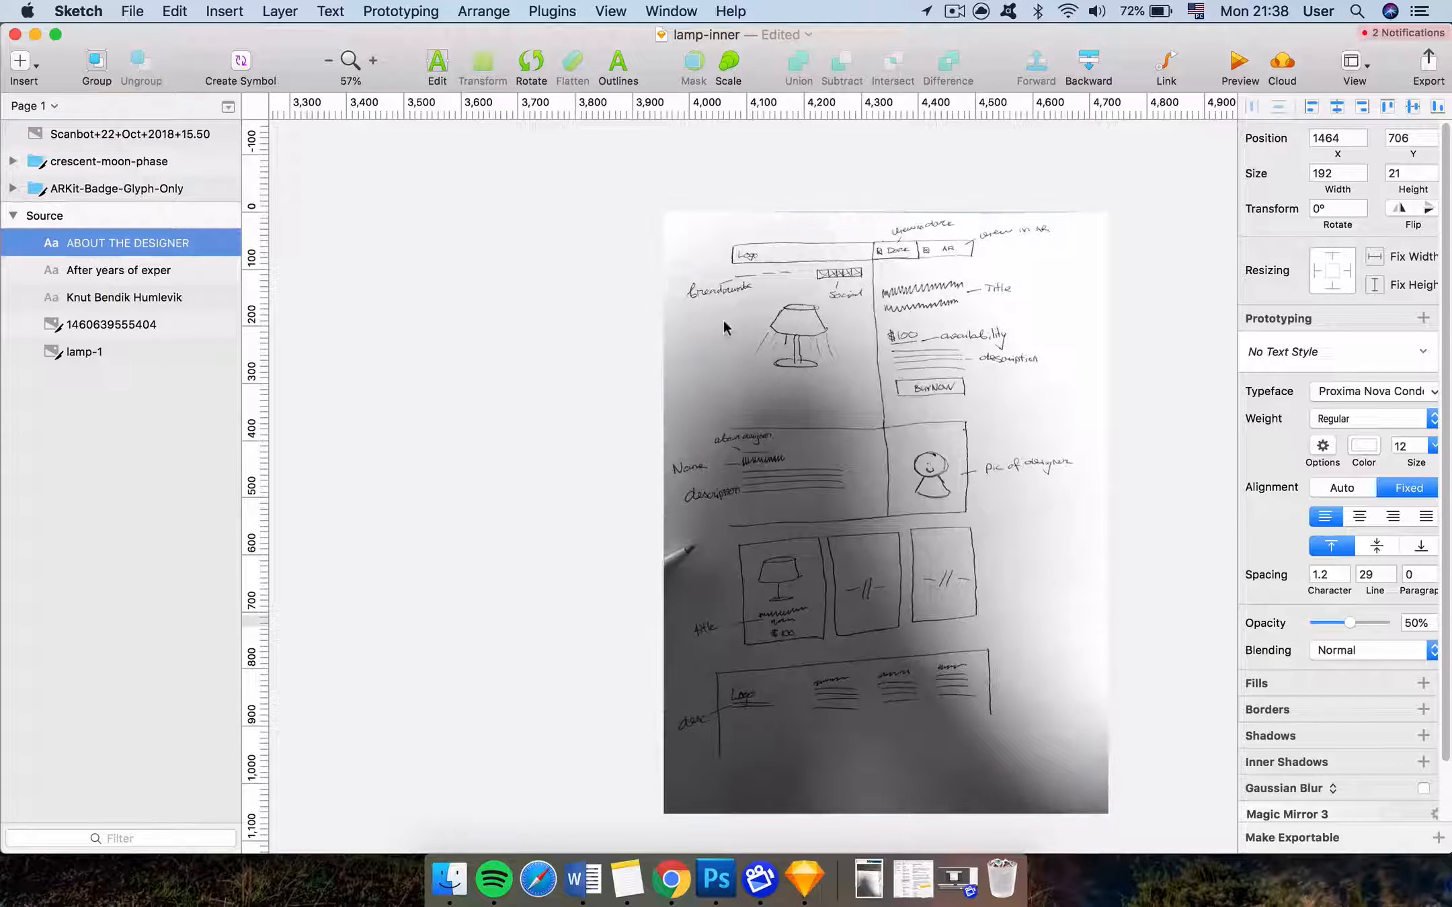
left_click(847, 388)
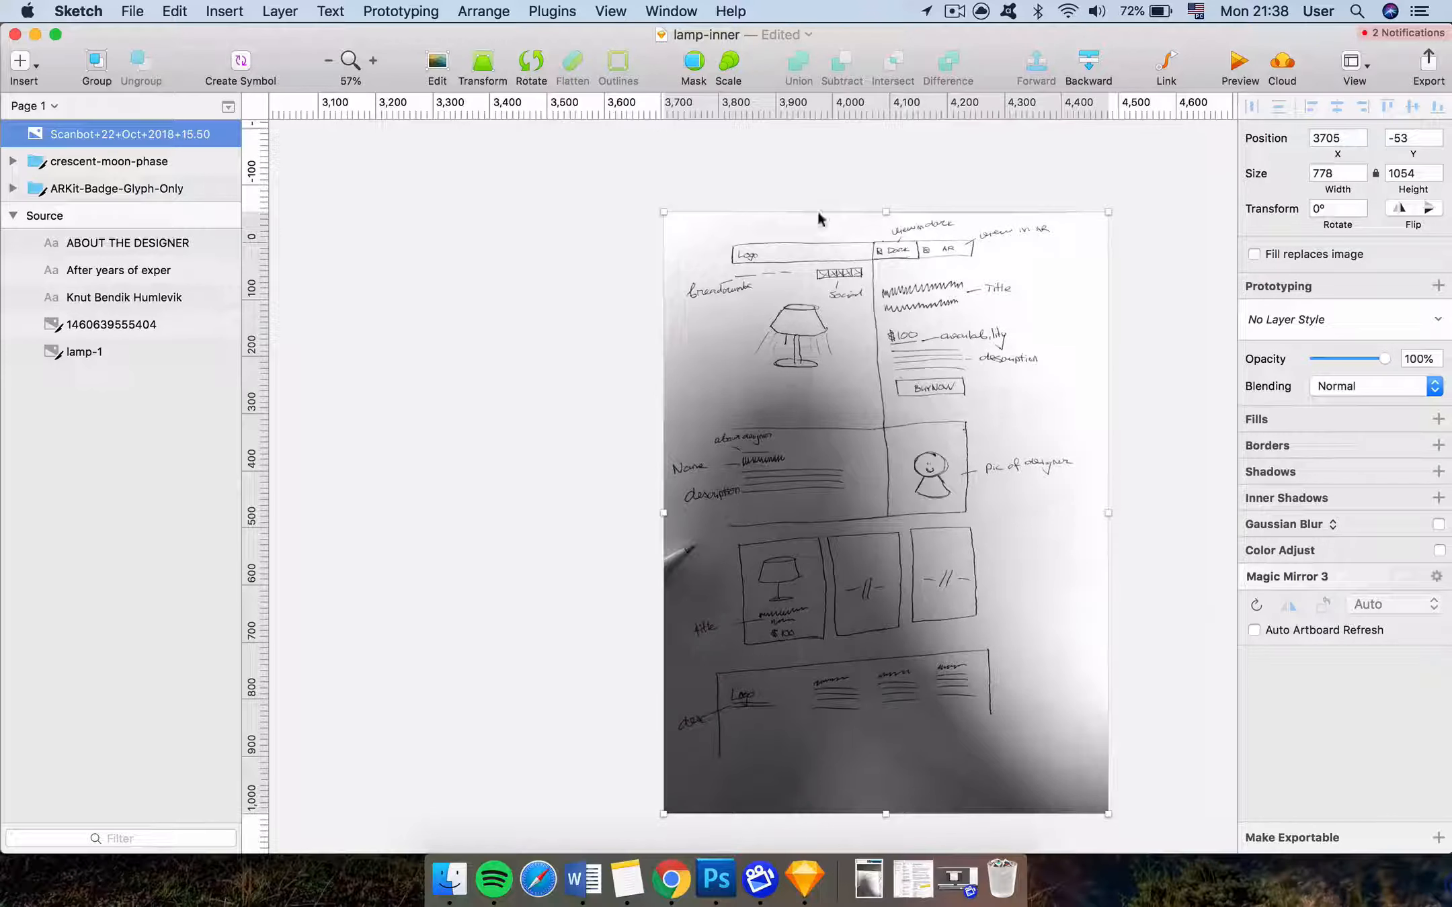
key("super+minus")
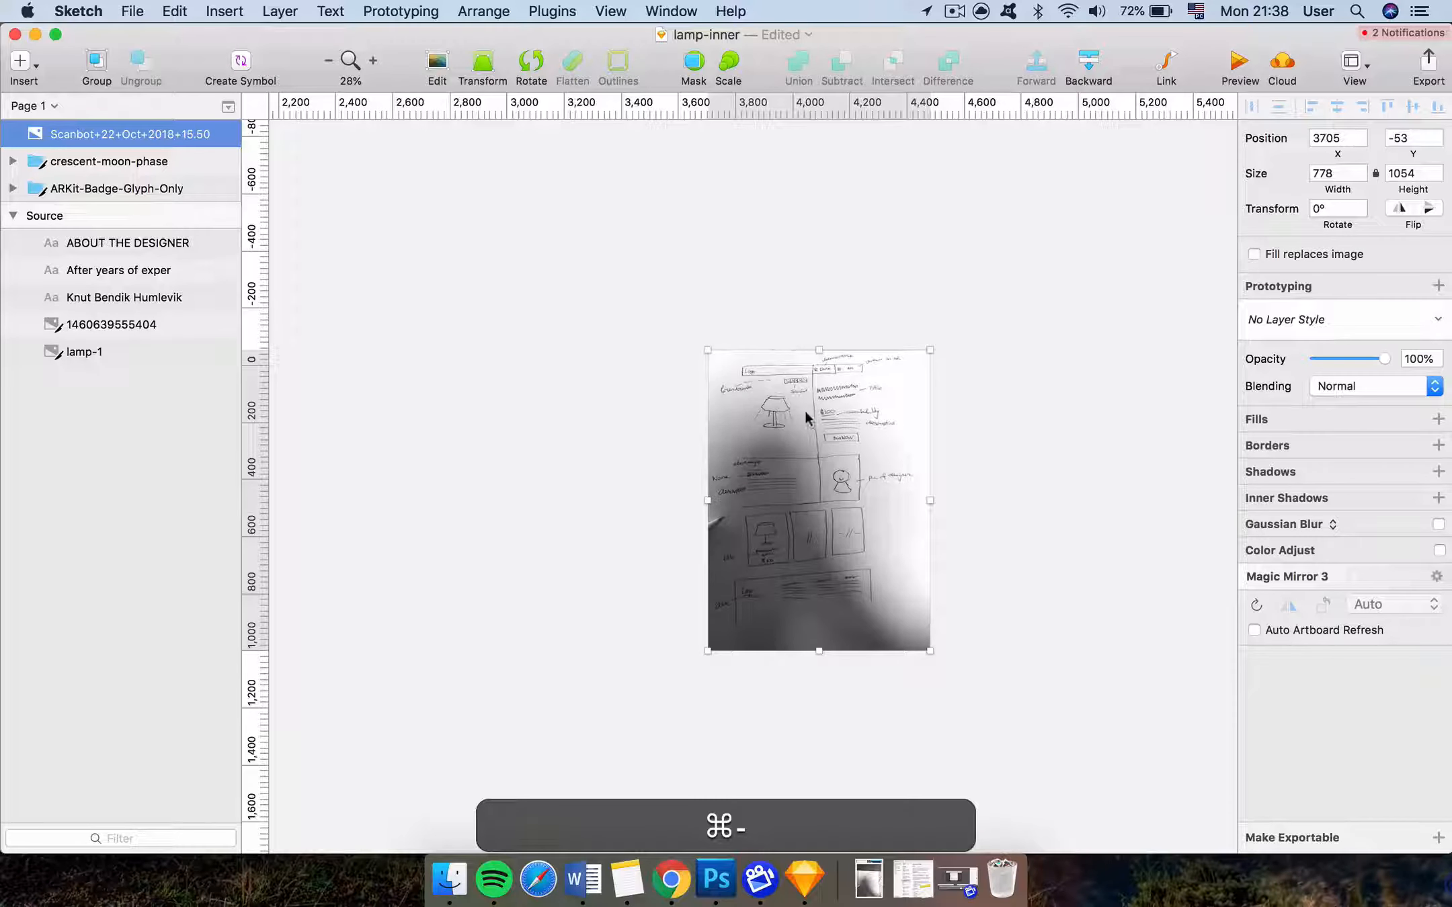
scroll(804, 408, "up", 3)
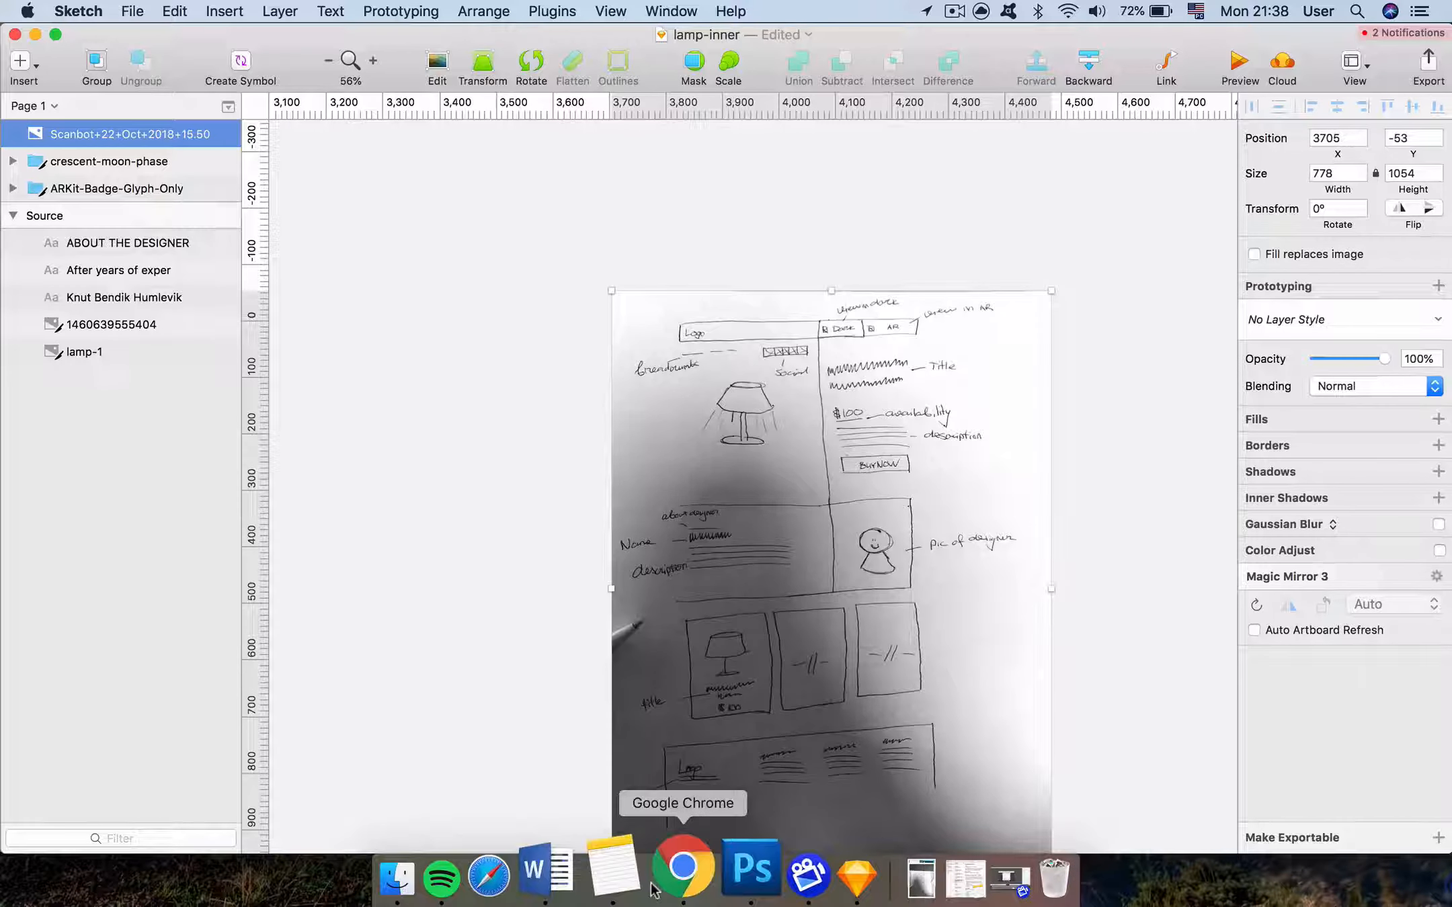
left_click(670, 877)
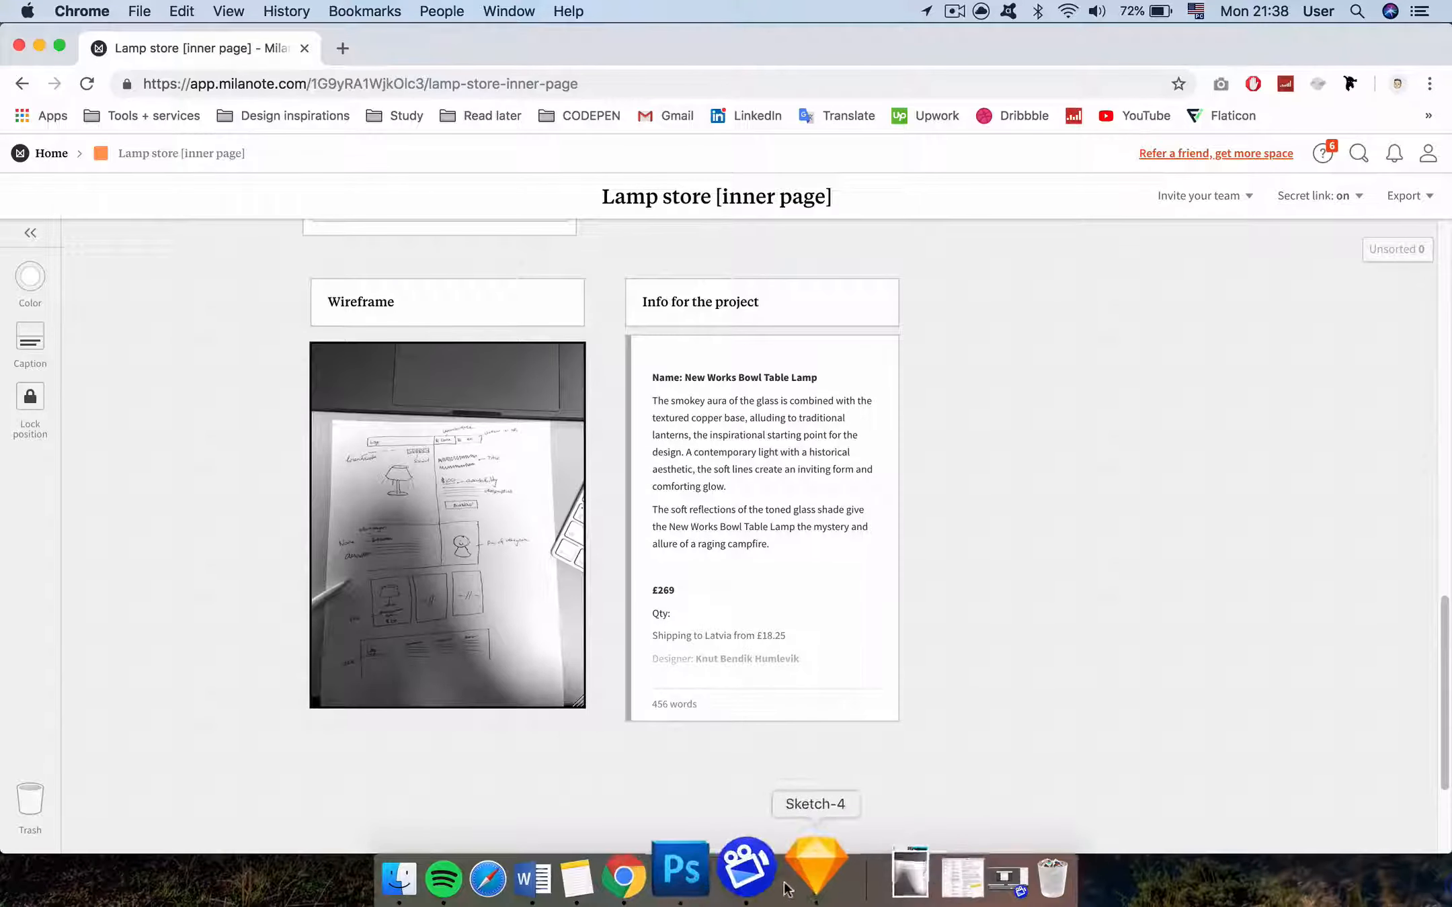
Switch to Sketch and add a Desktop HD artboard of 1440×1024 between the Source artboard and the scanned wireframe
left_click(804, 879)
scroll(640, 487, "down", 3)
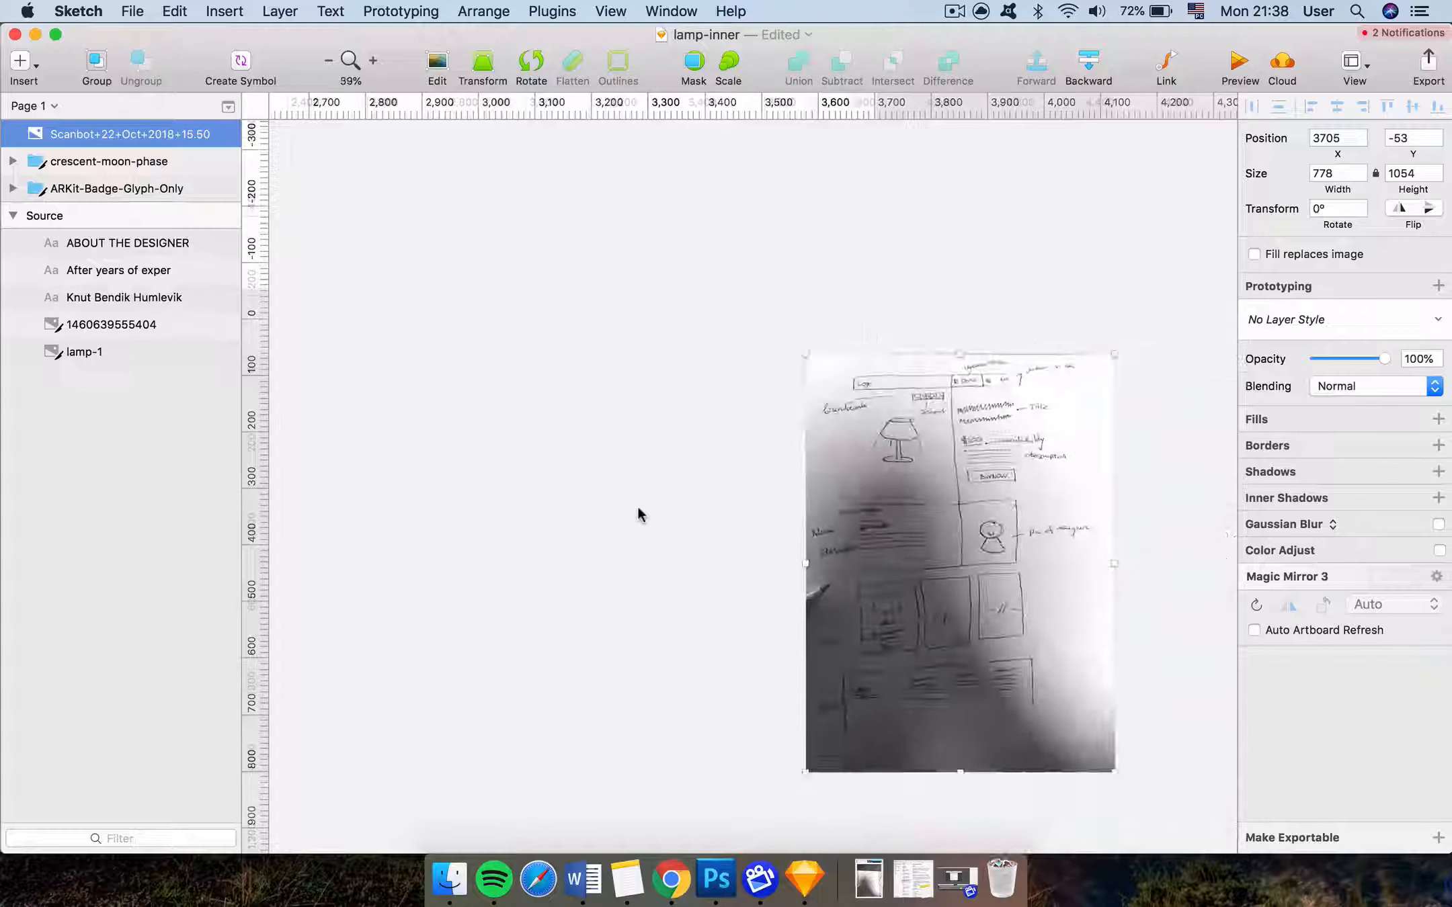
scroll(637, 504, "left", 5)
left_click(637, 504)
left_click(20, 63)
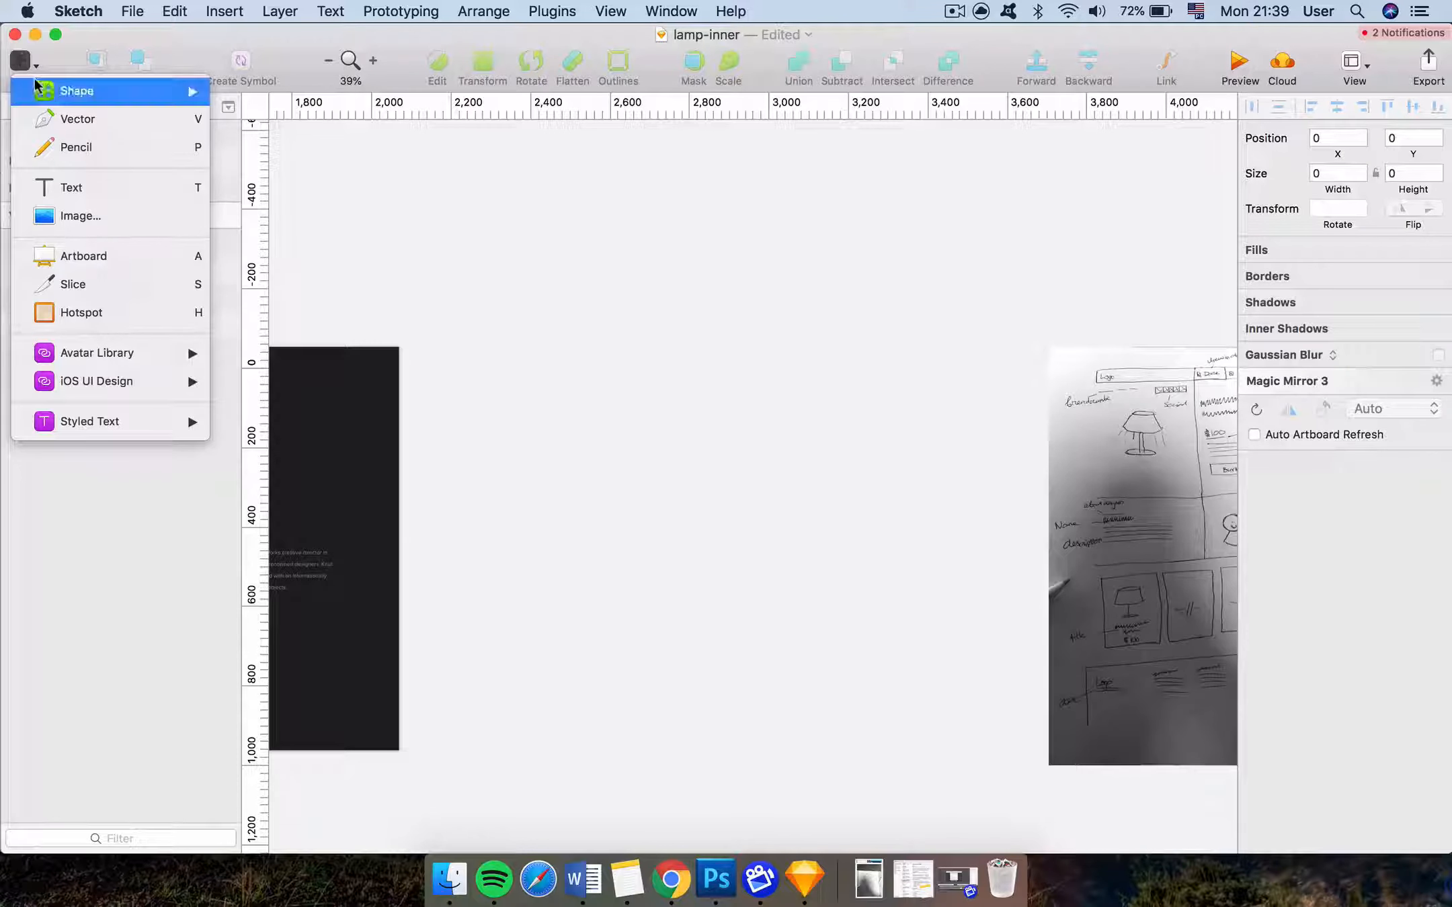
left_click(99, 261)
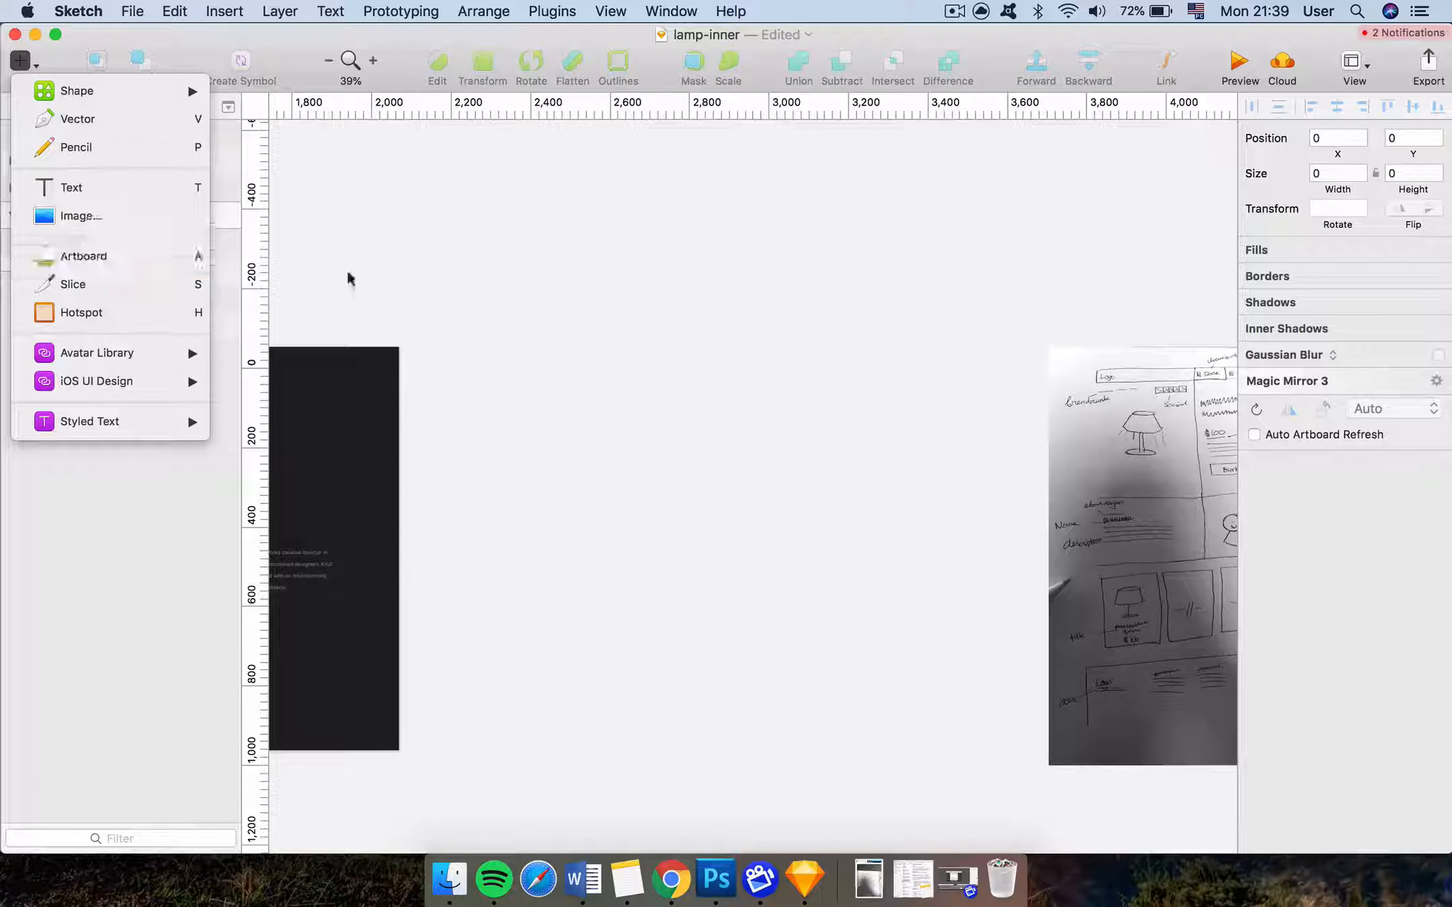
key("a")
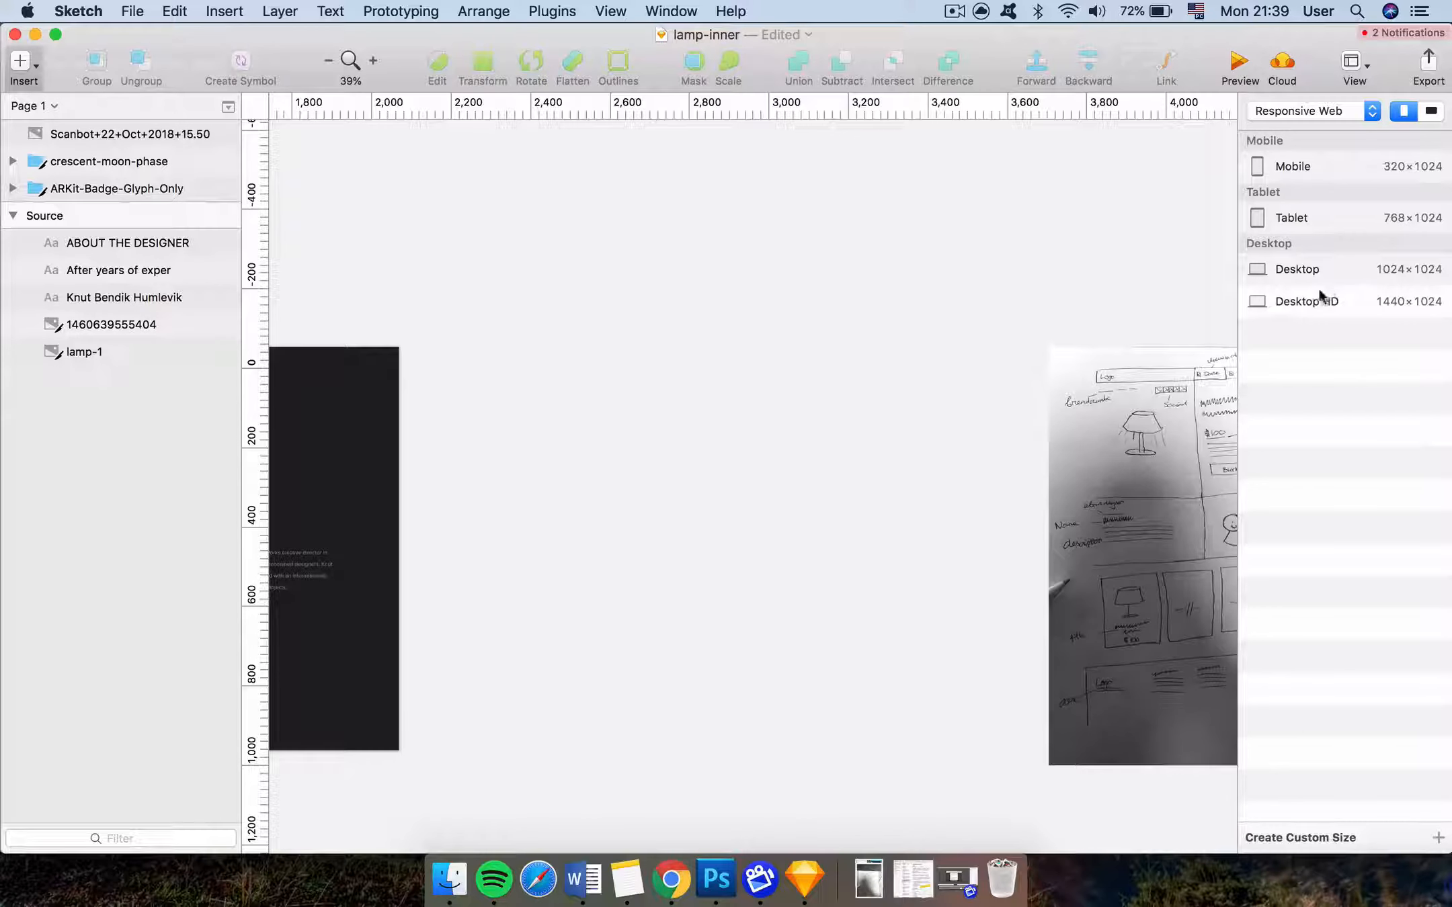
left_click(1286, 301)
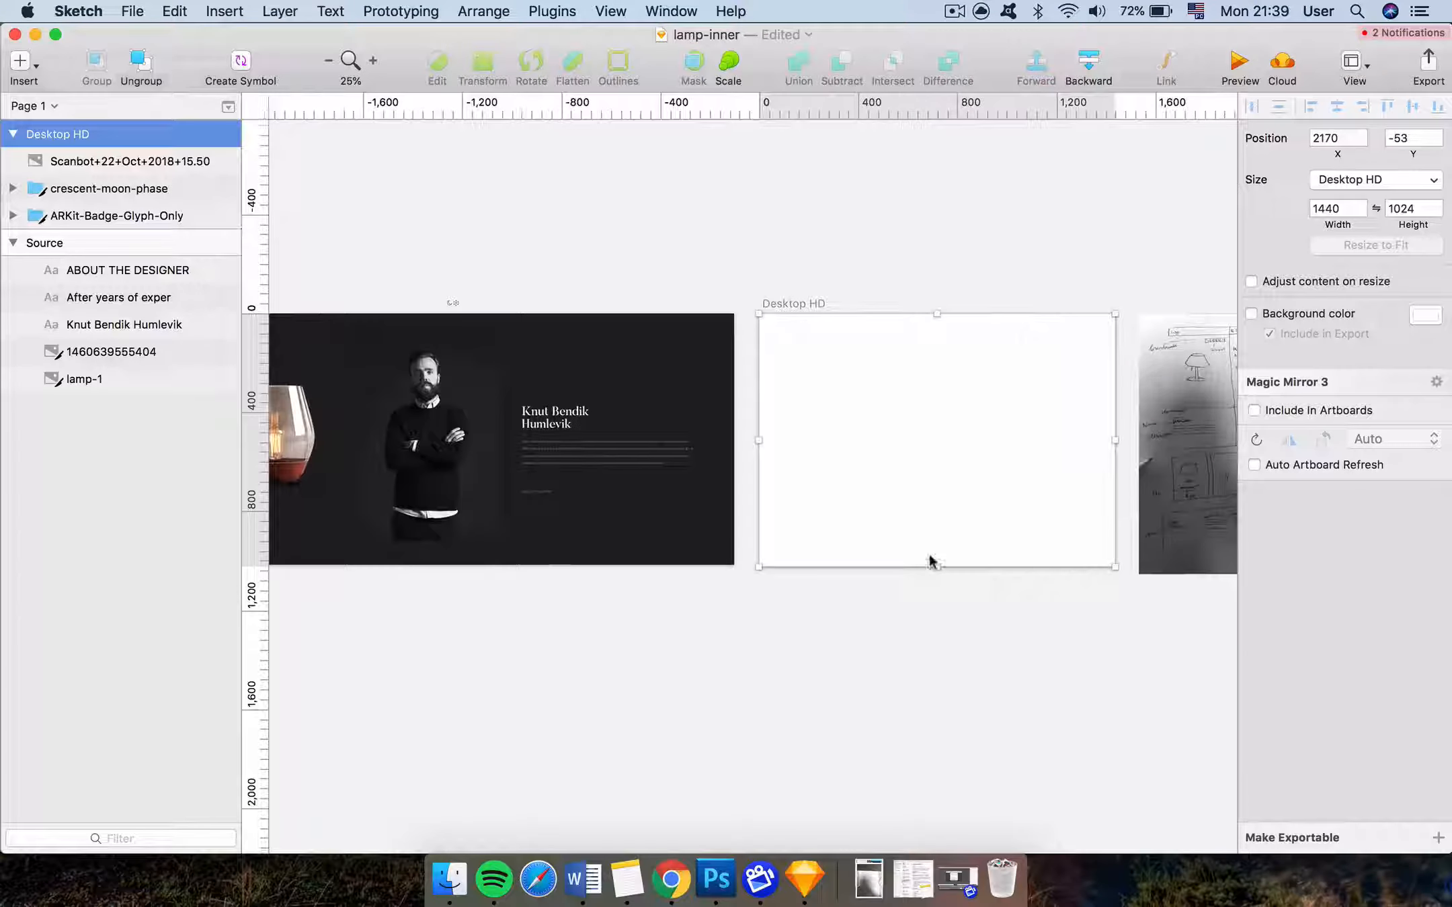
Extend the Desktop HD artboard downward to a height of about 1914 px
left_click(943, 582)
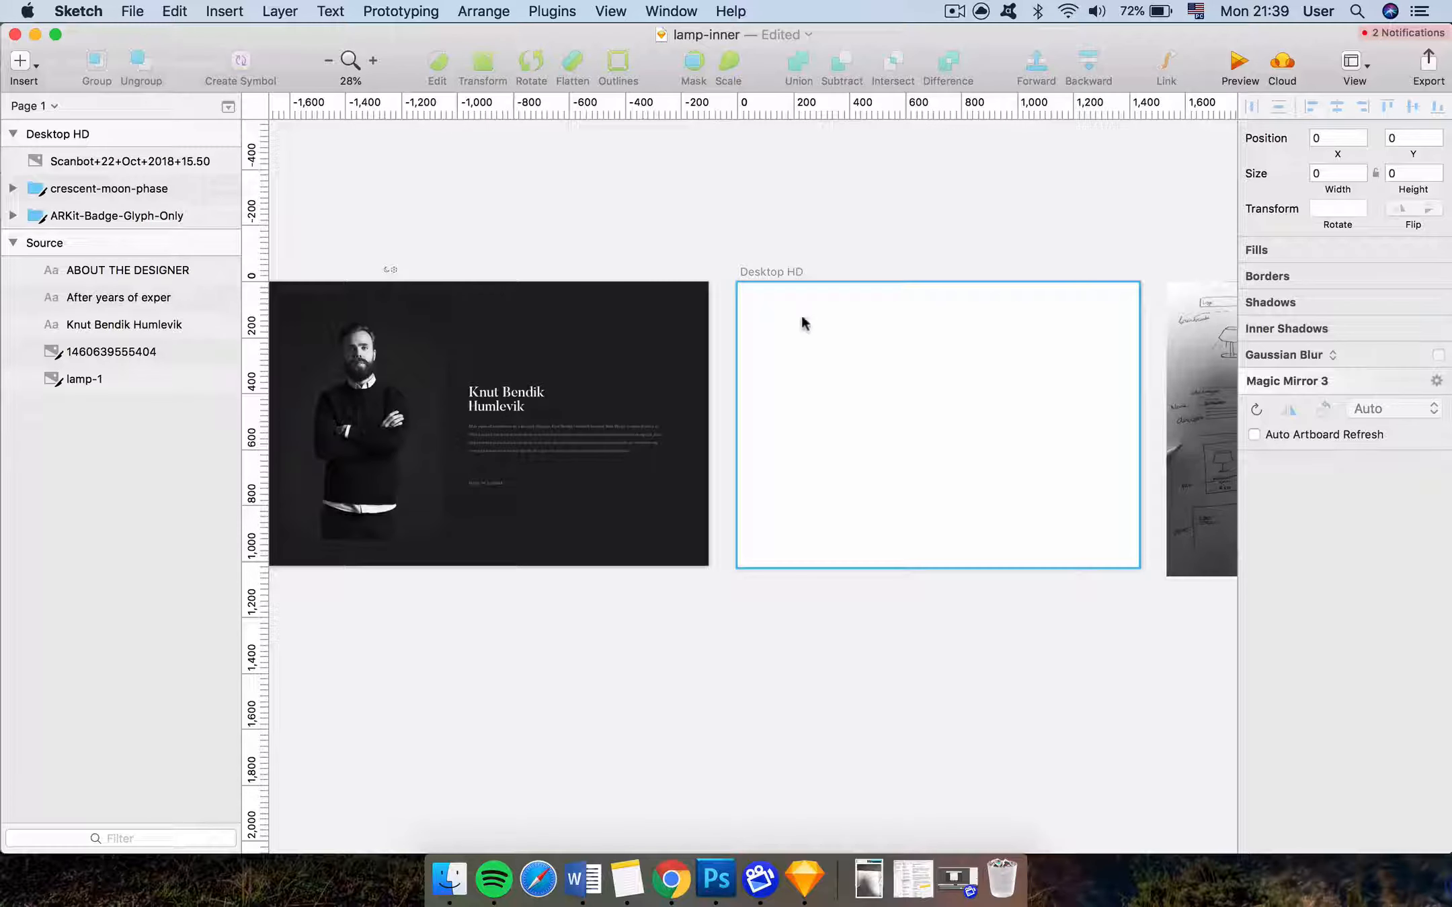
left_click(779, 273)
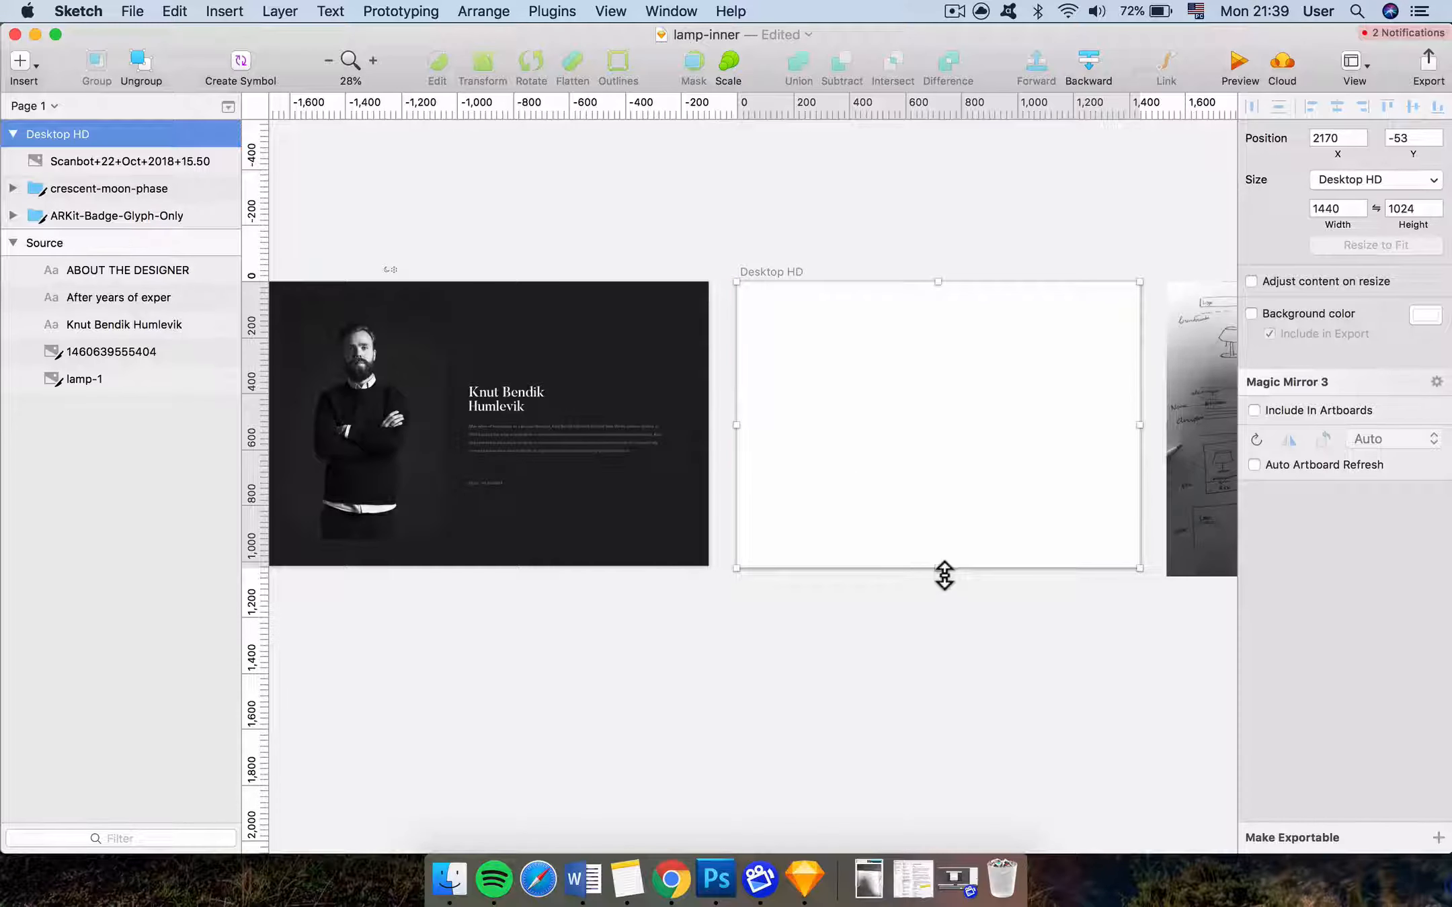
left_click_drag(938, 570, 937, 818)
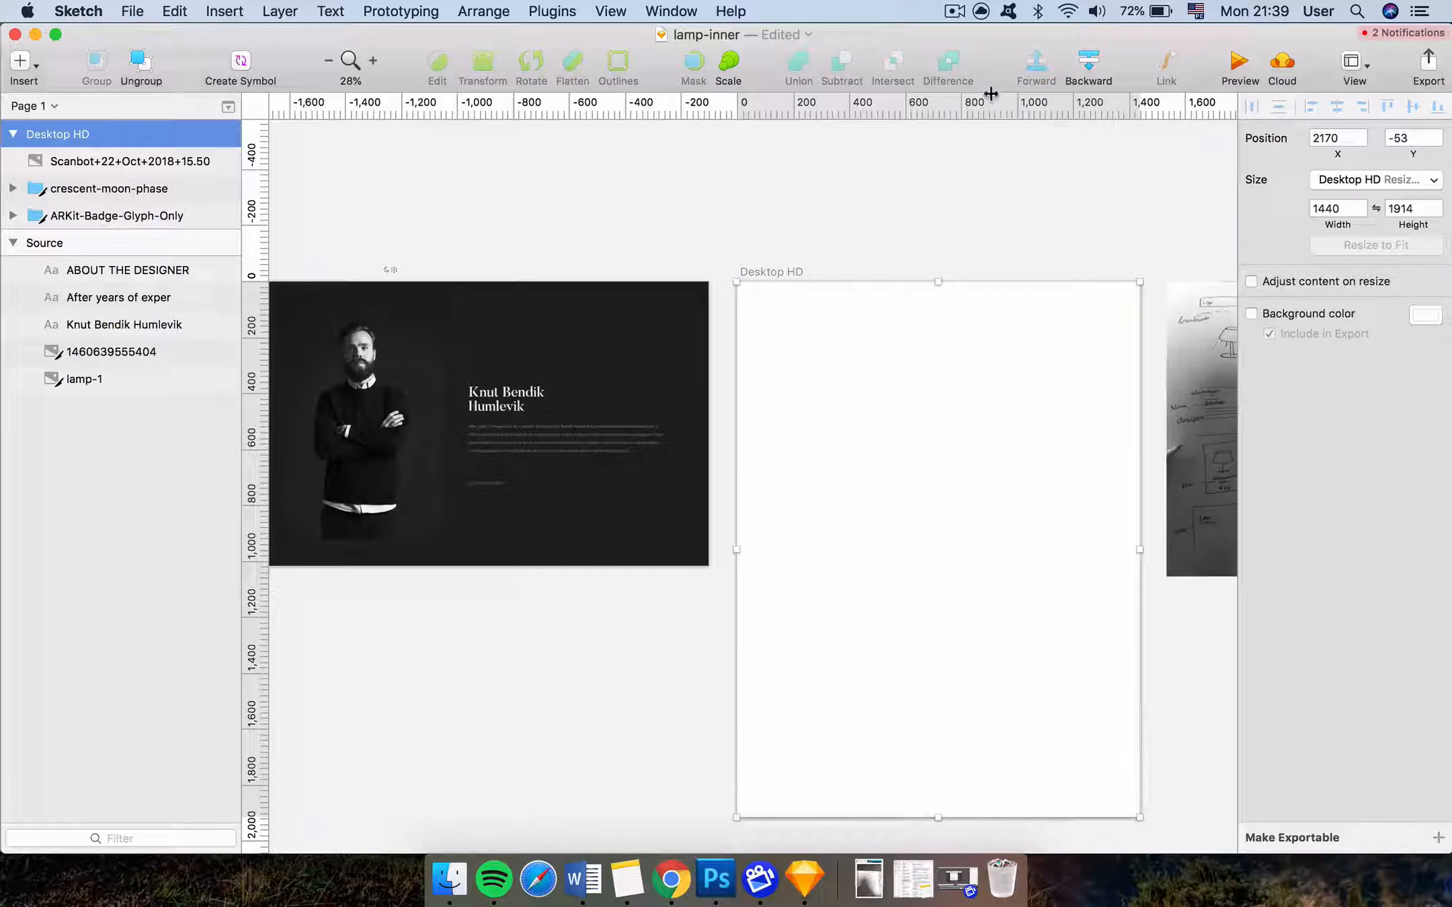
Show the layout columns on the Desktop HD artboard and accept the layout settings of 12 columns over a 1440 px total width
left_click(1353, 62)
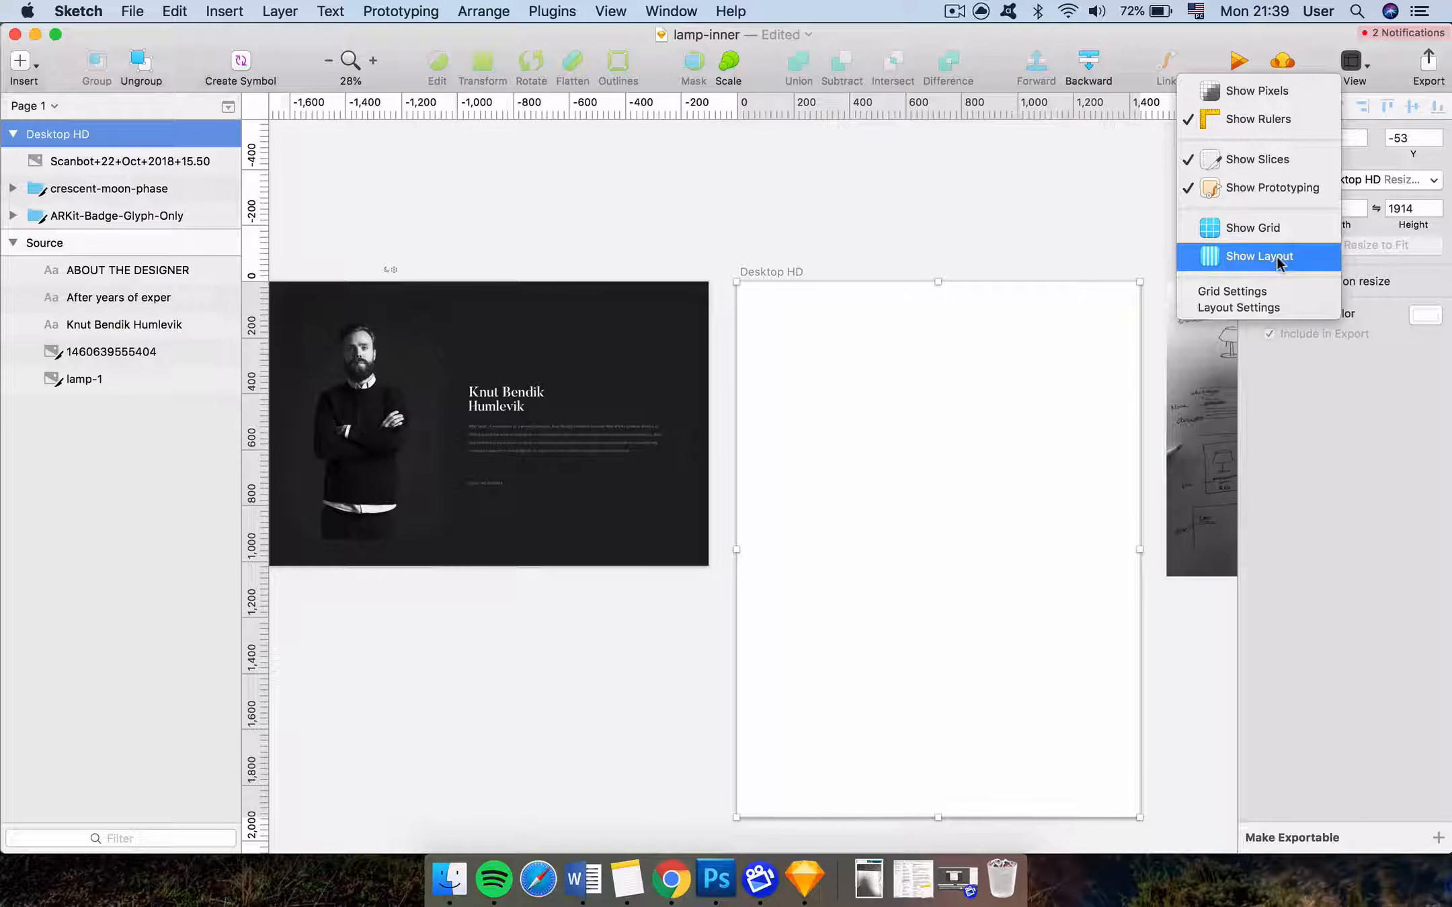
left_click(1277, 256)
left_click(1357, 62)
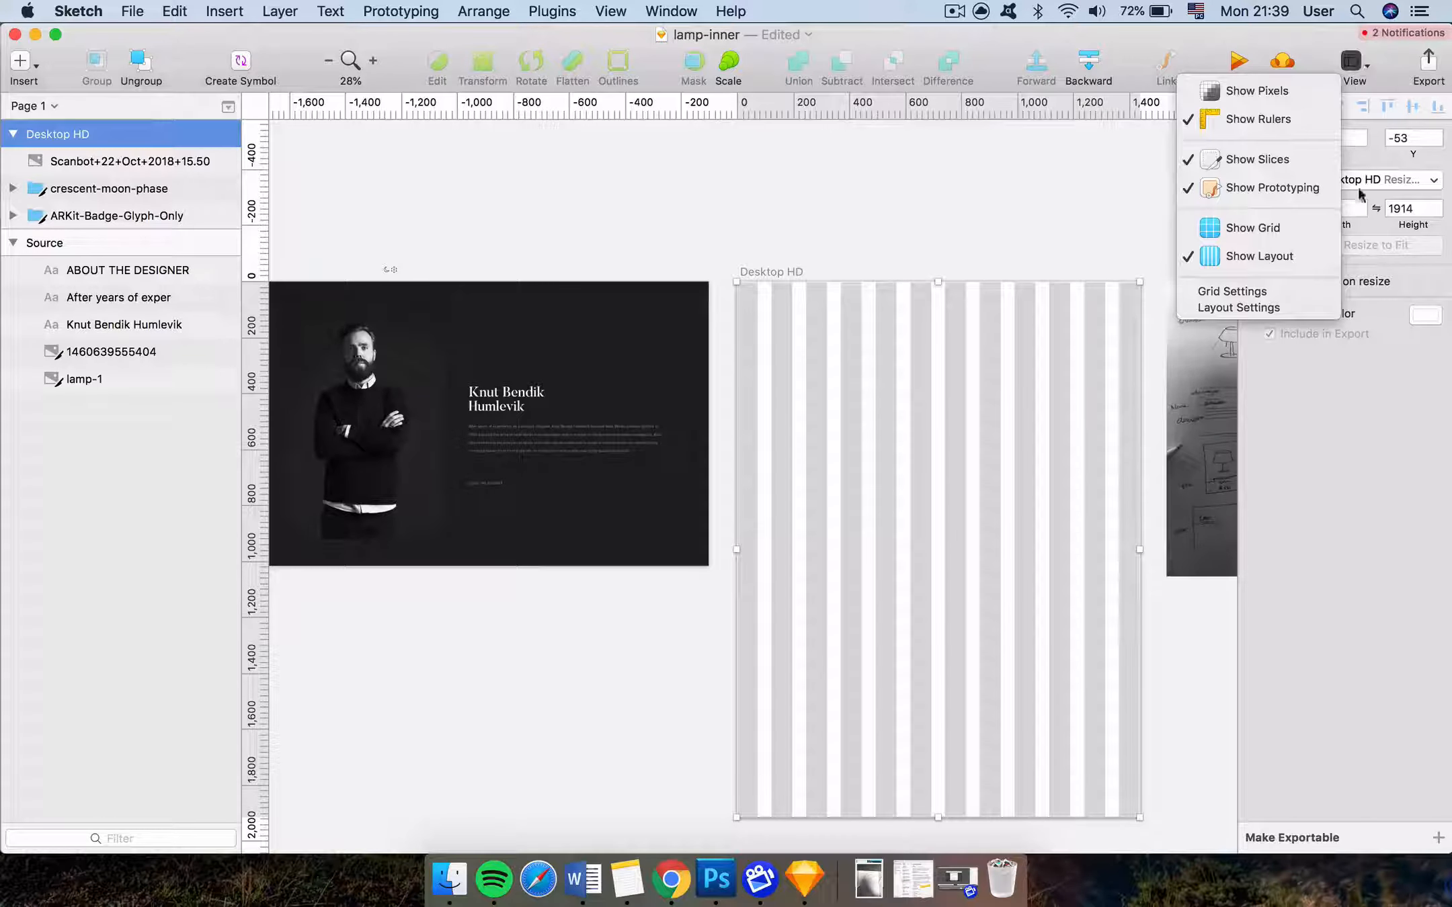
left_click(1297, 309)
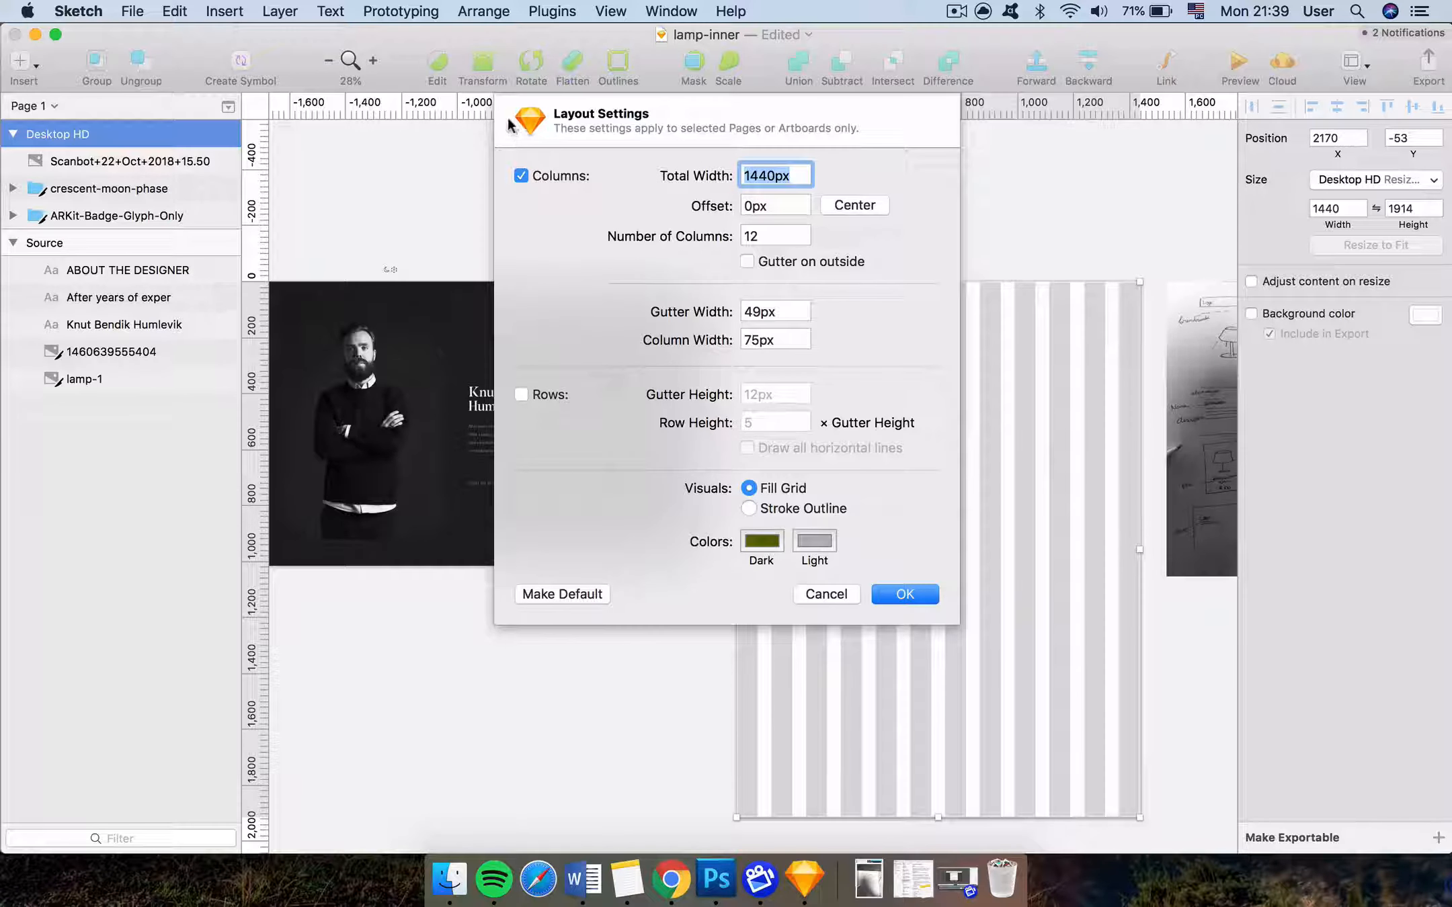
left_click(758, 173)
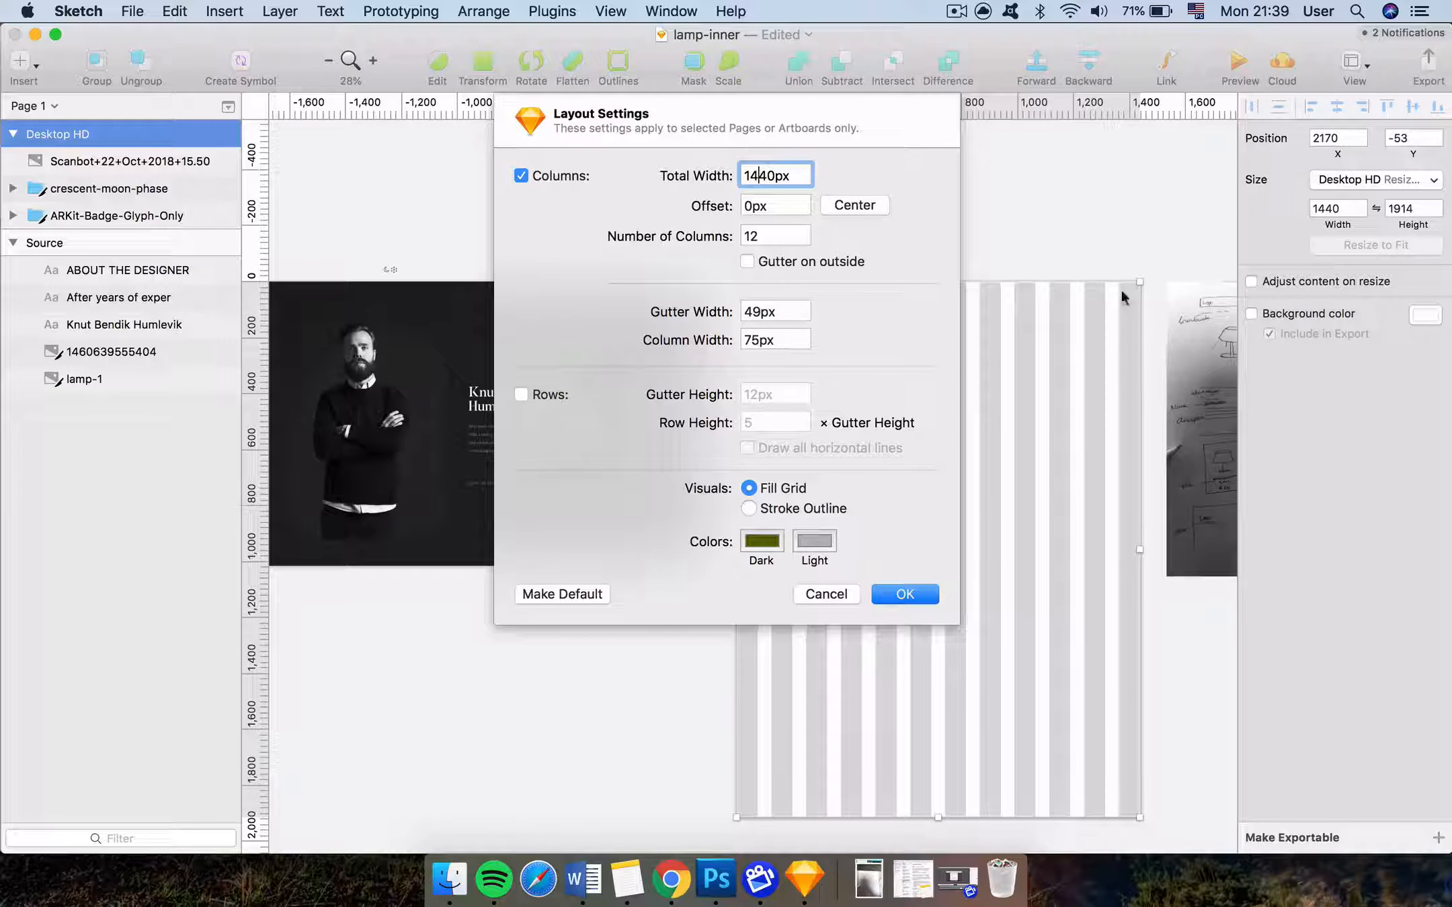
left_click(905, 592)
left_click(798, 265)
left_click(785, 268)
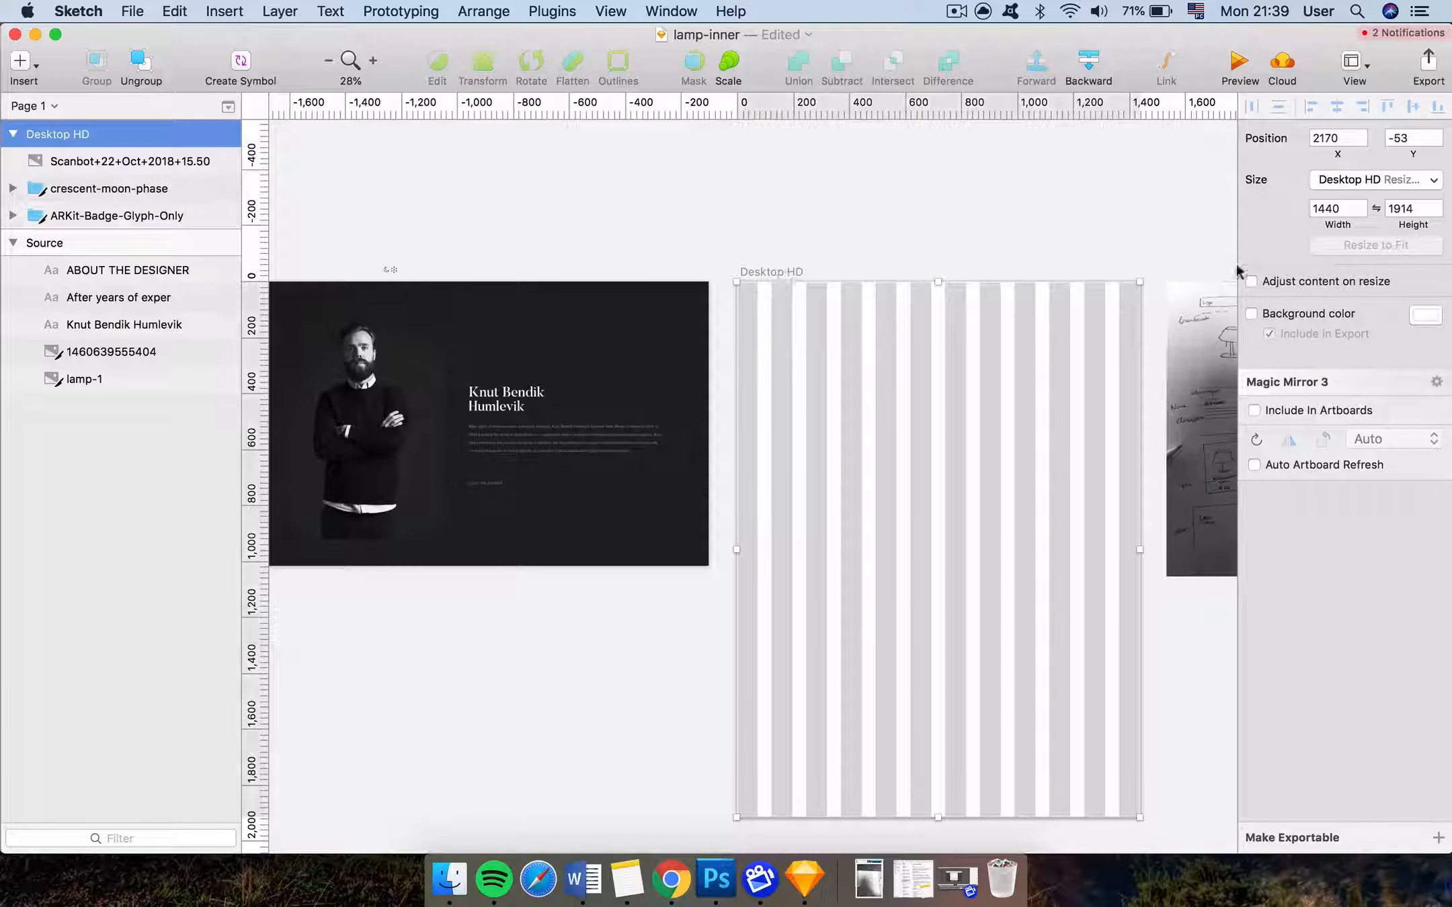
Enable a background color for the Desktop HD artboard and set it to the light cream F8F3EB
scroll(1052, 348, "right", 3)
scroll(1051, 348, "up", 3)
left_click(1294, 314)
left_click(1424, 316)
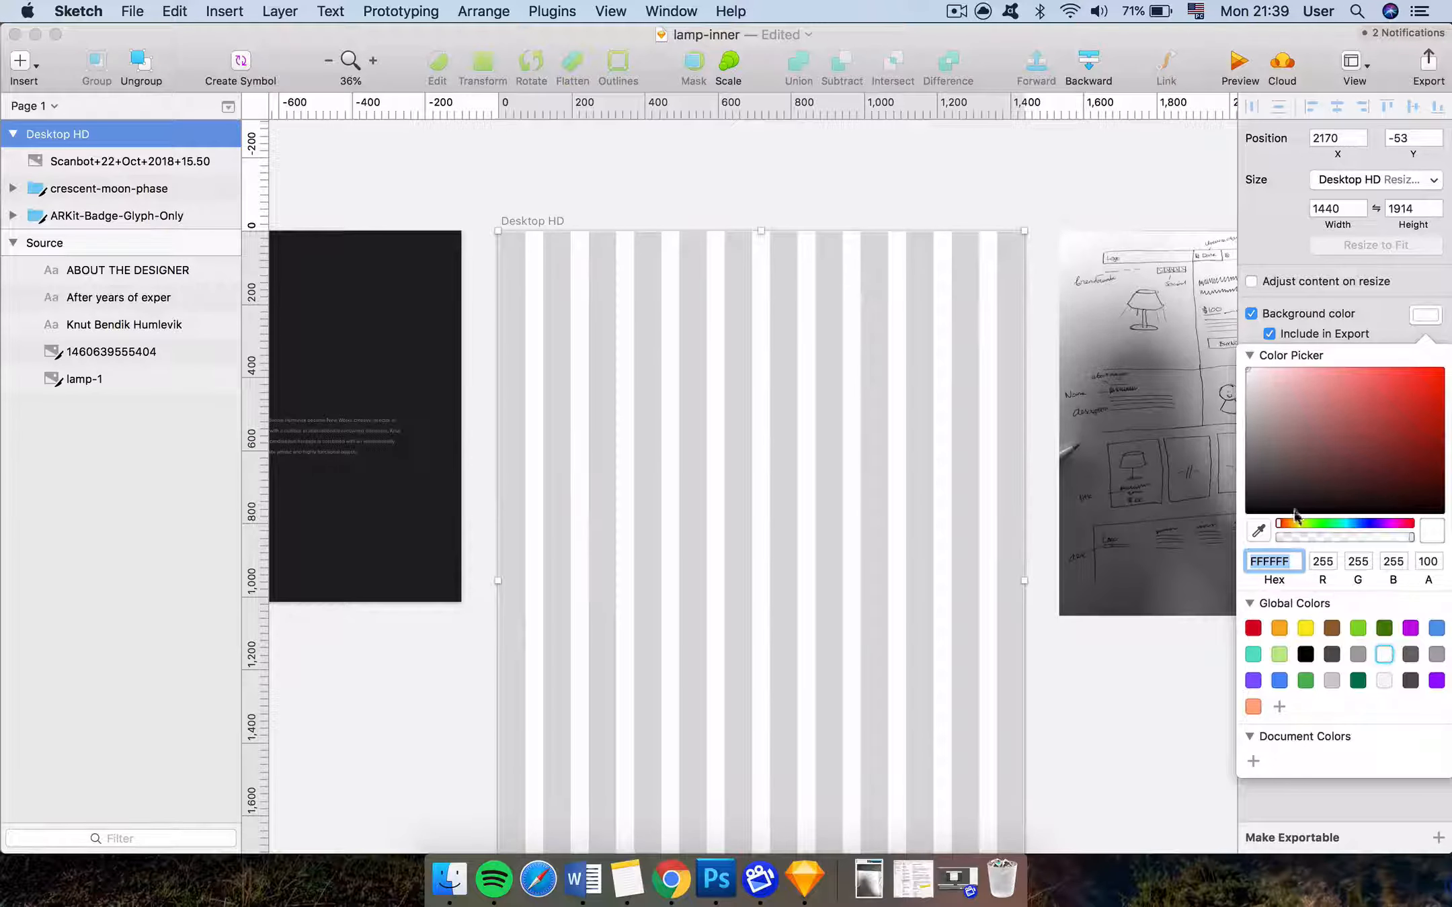
left_click(1289, 525)
left_click_drag(1261, 385, 1258, 375)
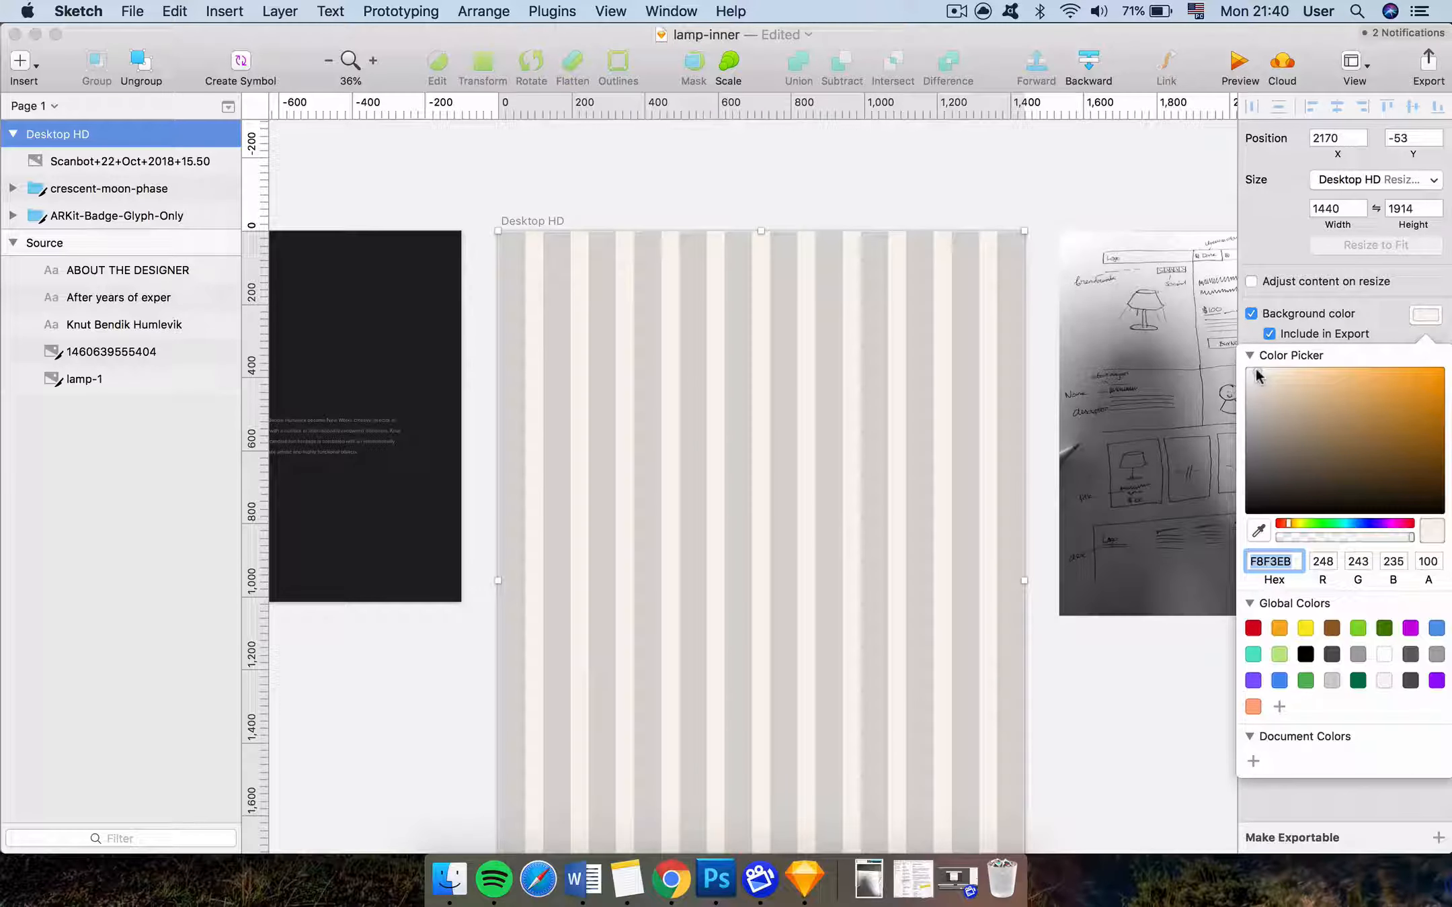
left_click(615, 217)
Draw a header rectangle of about 1440×90 px across the full width of the artboard's top edge
key("ctrl+equal")
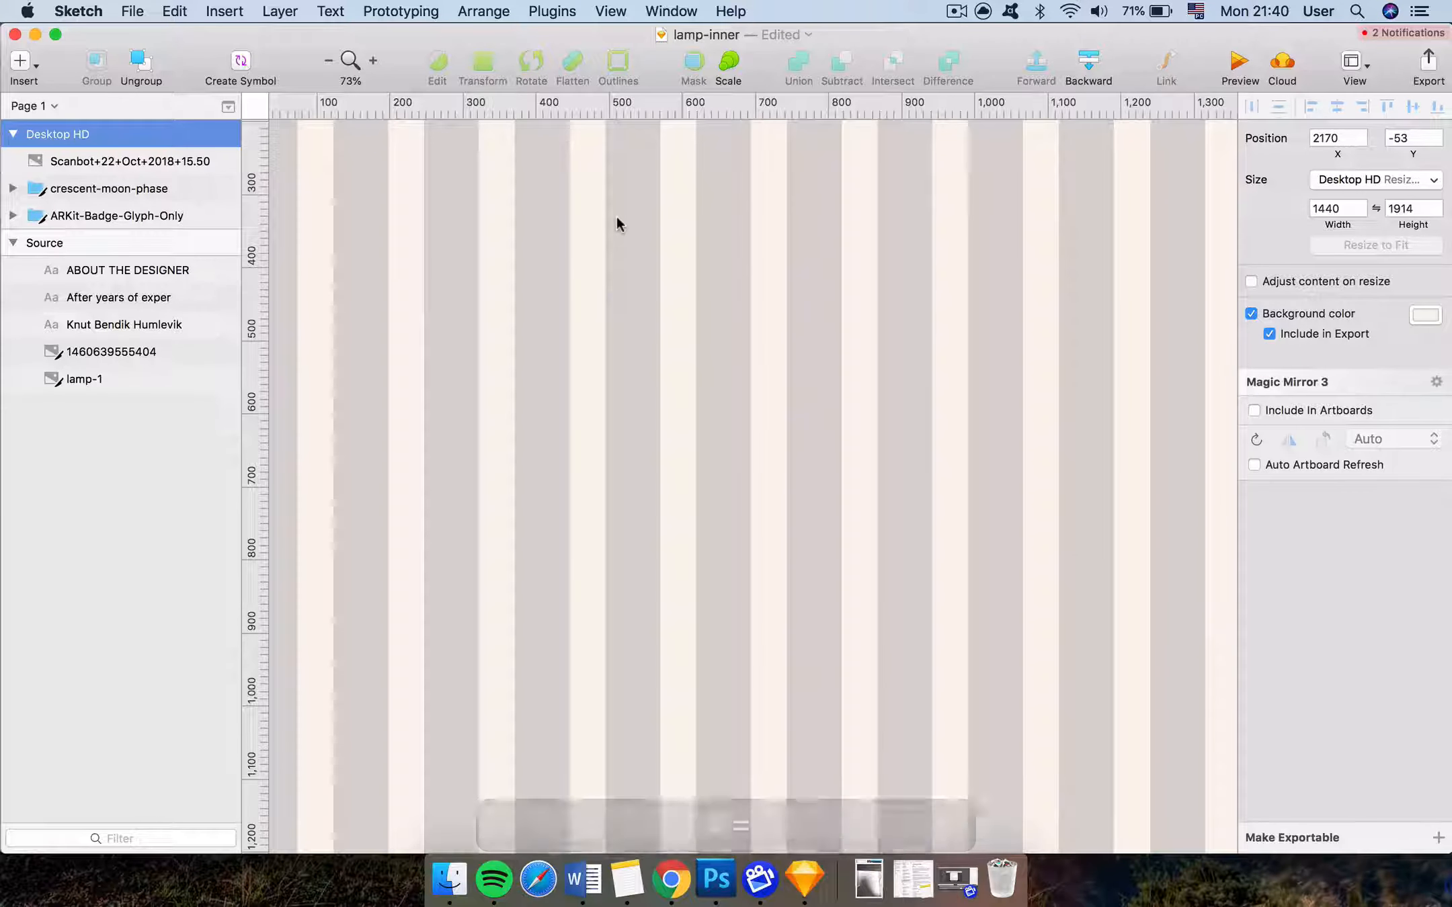
scroll(616, 217, "up", 2)
scroll(602, 287, "down", 3)
scroll(602, 287, "down", 3)
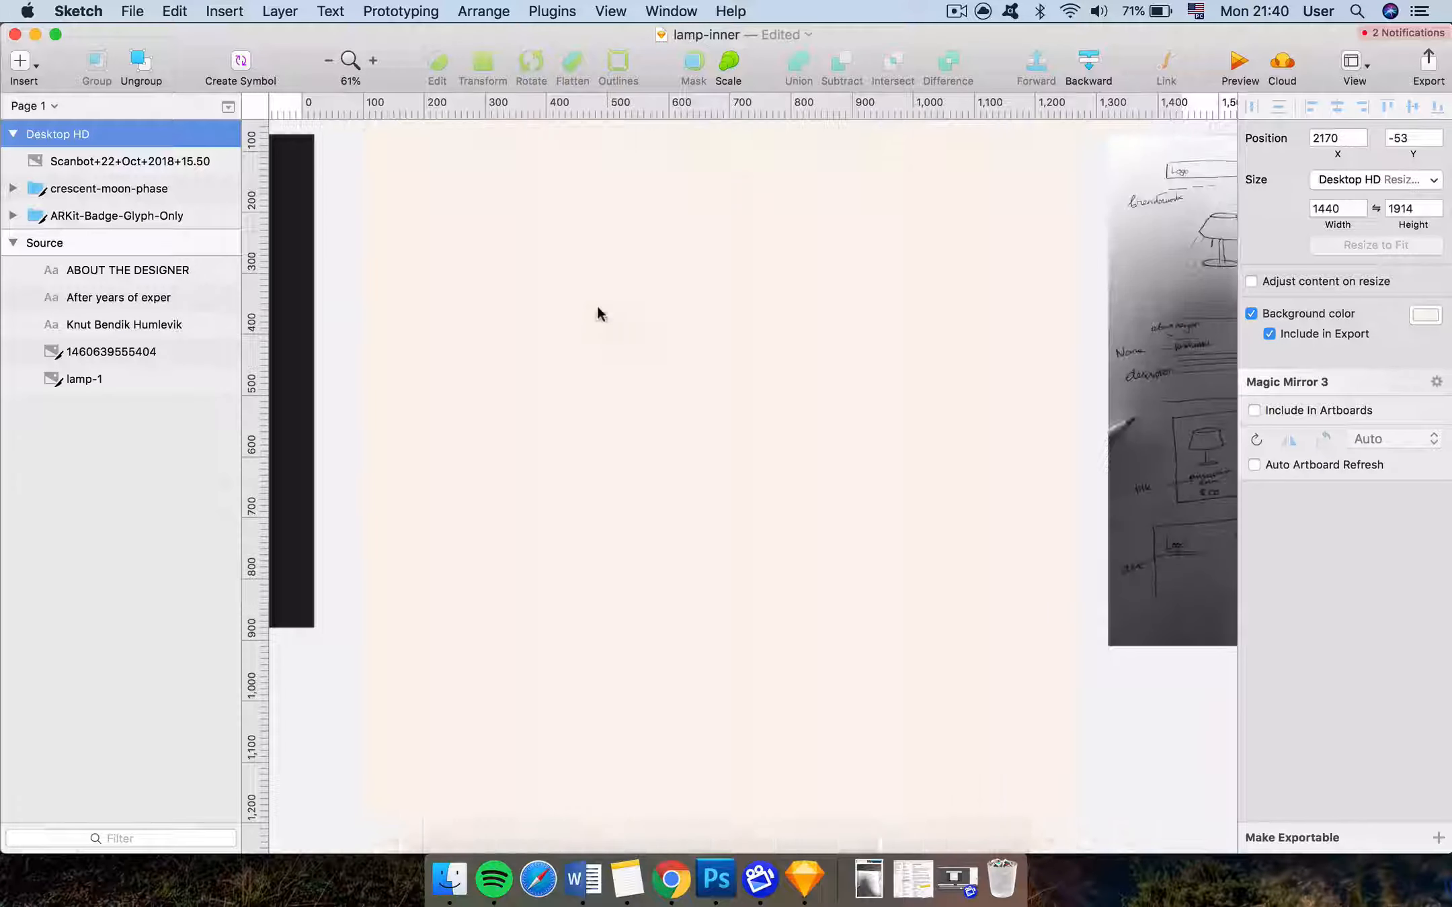
scroll(597, 307, "up", 3)
scroll(597, 306, "right", 2)
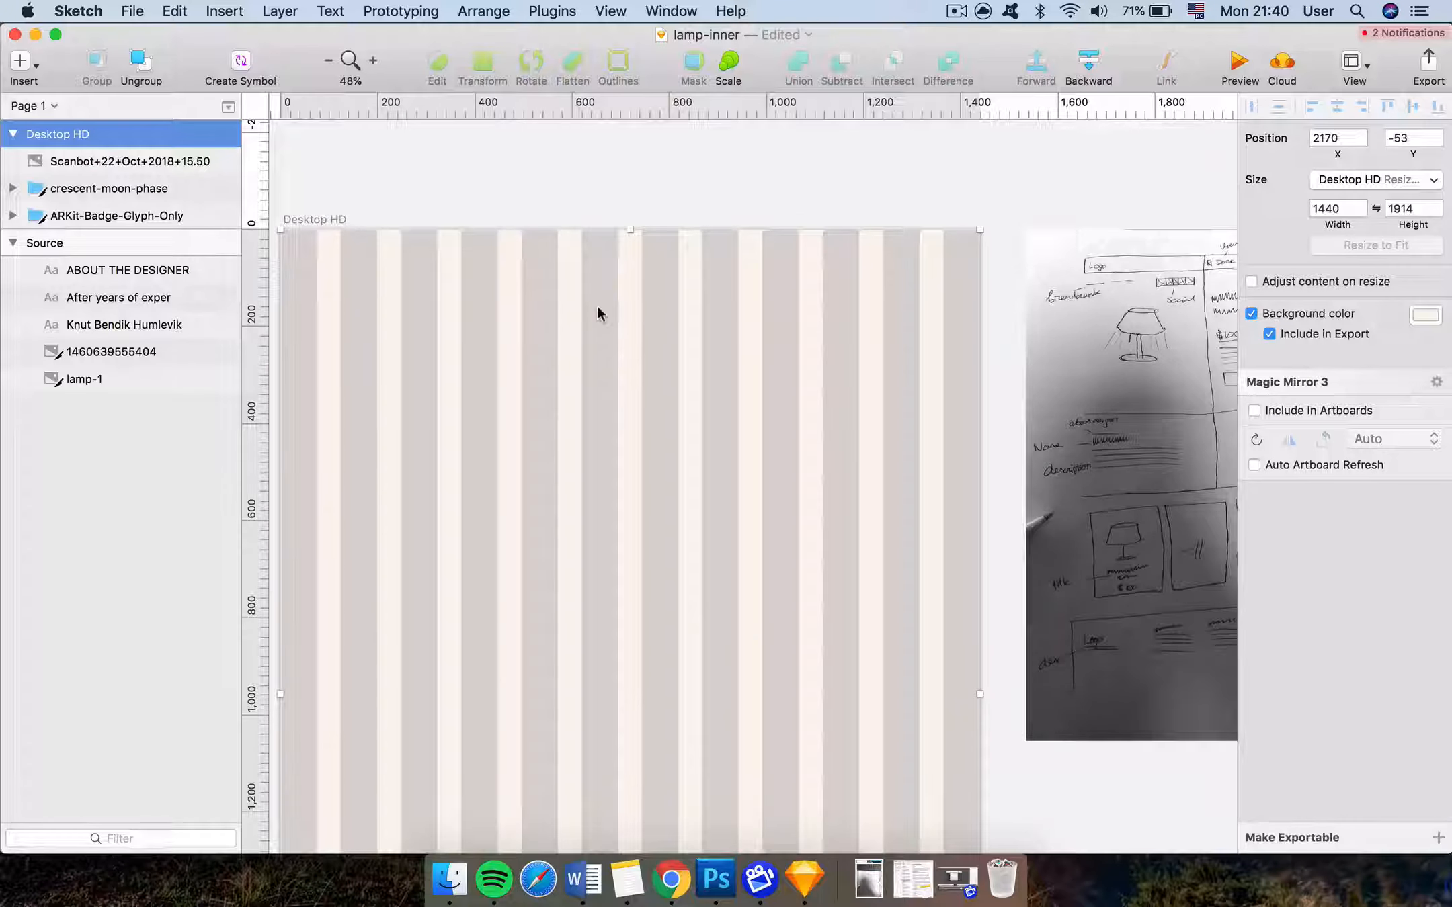
scroll(596, 307, "down", 2)
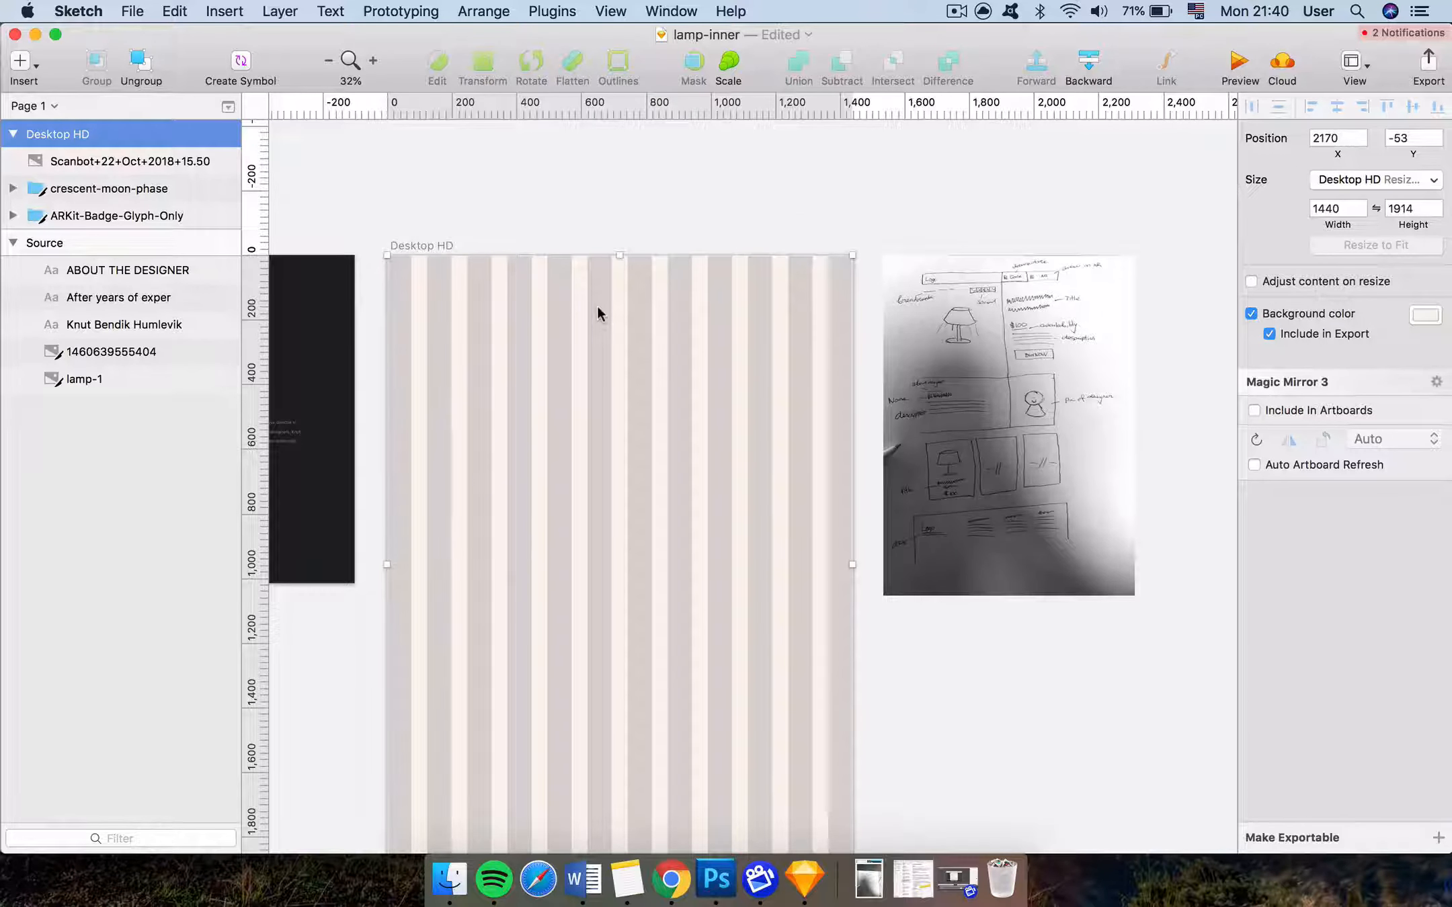
key("r")
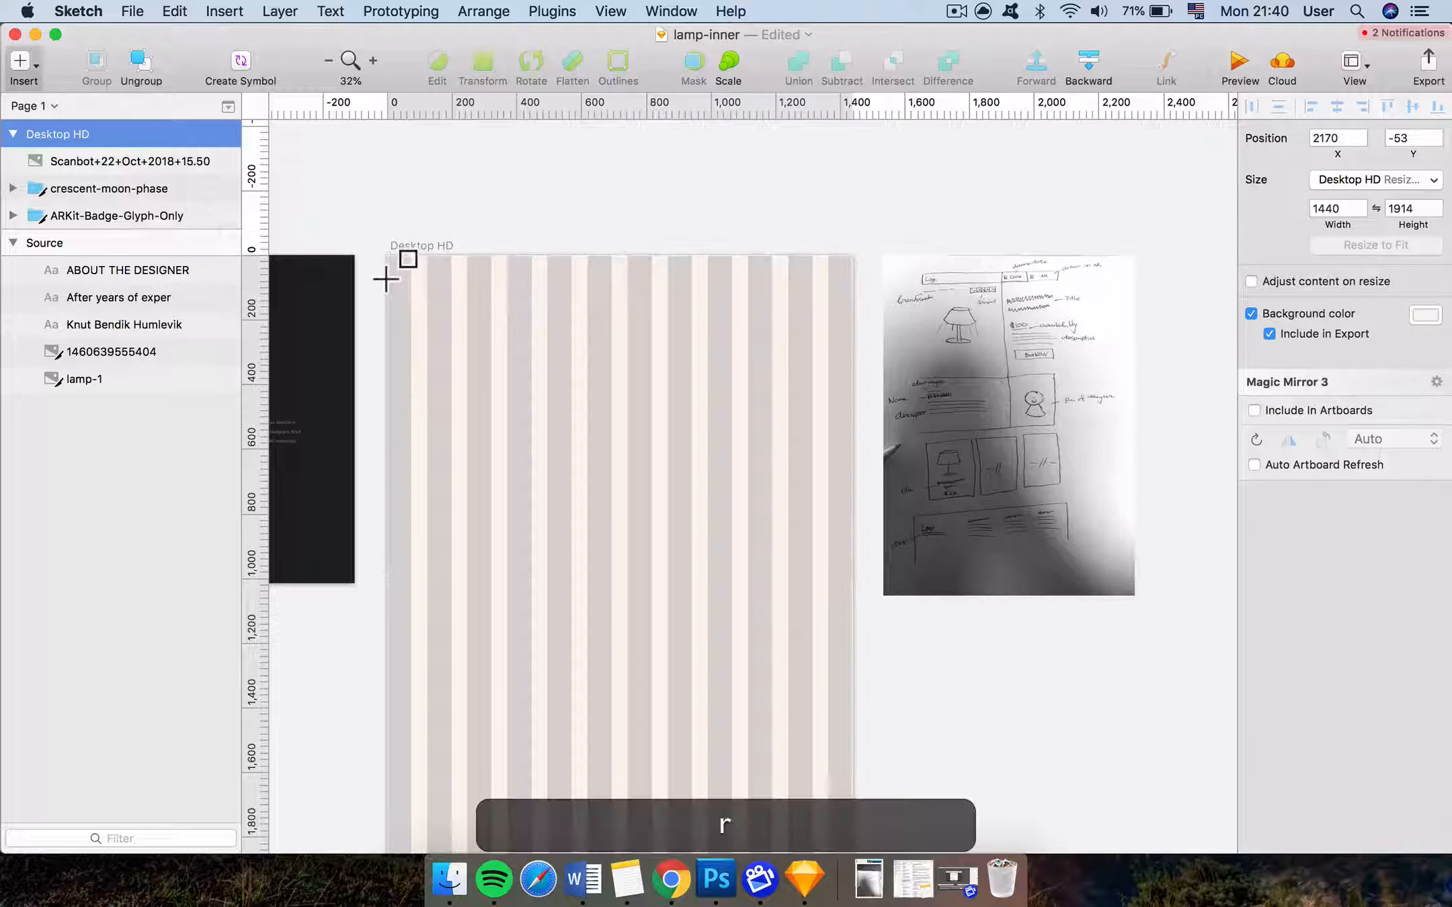
mouse_move(387, 256)
left_mouse_down()
mouse_move(561, 289)
mouse_move(908, 305)
mouse_move(855, 281)
left_mouse_up()
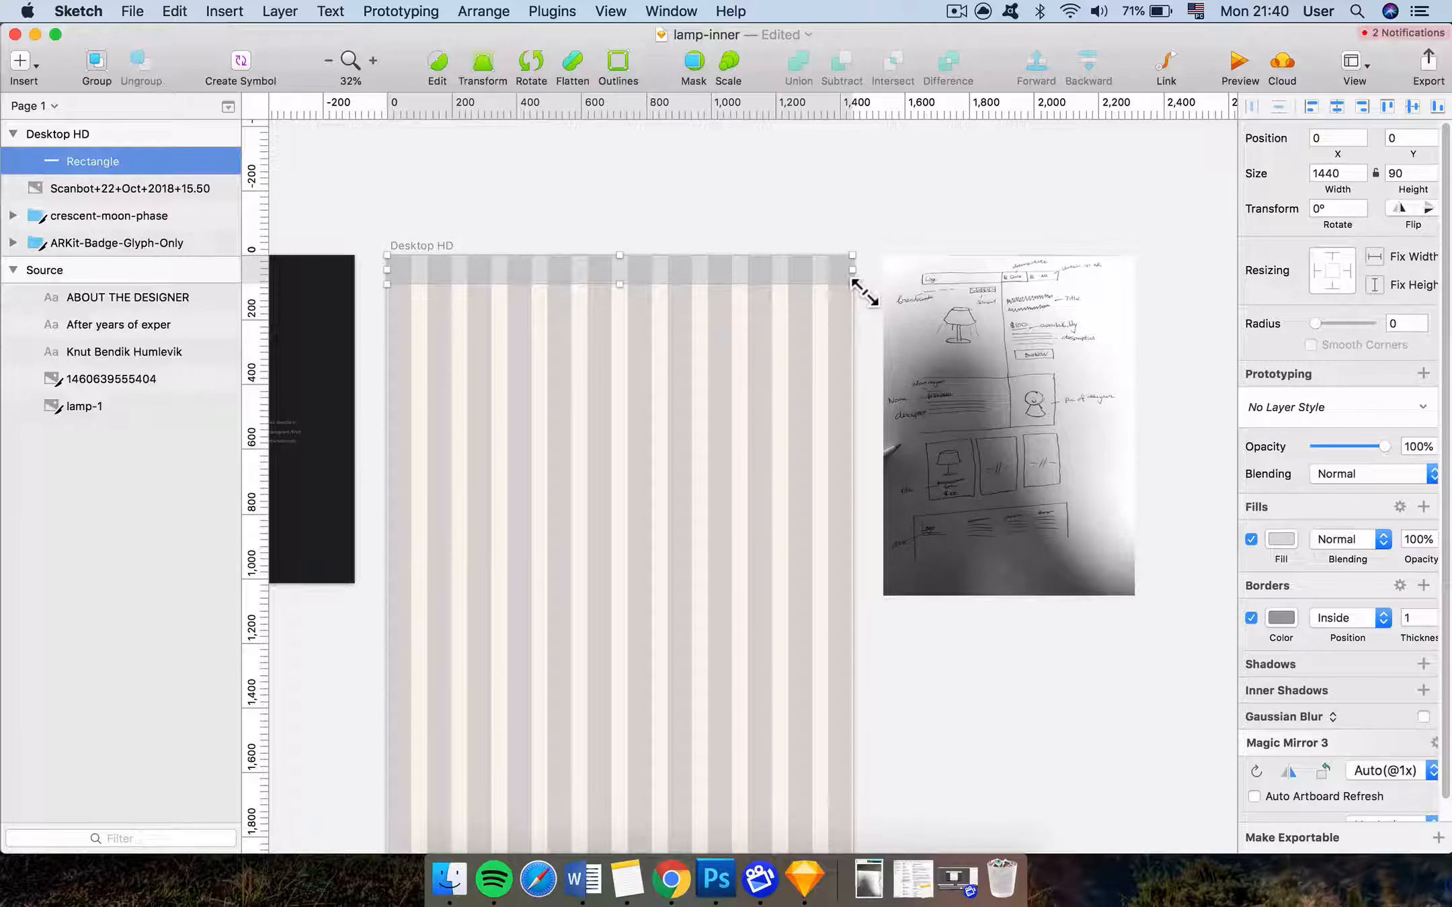
Remove the header rectangle's border and fill it with black, 000000
key("super+equal")
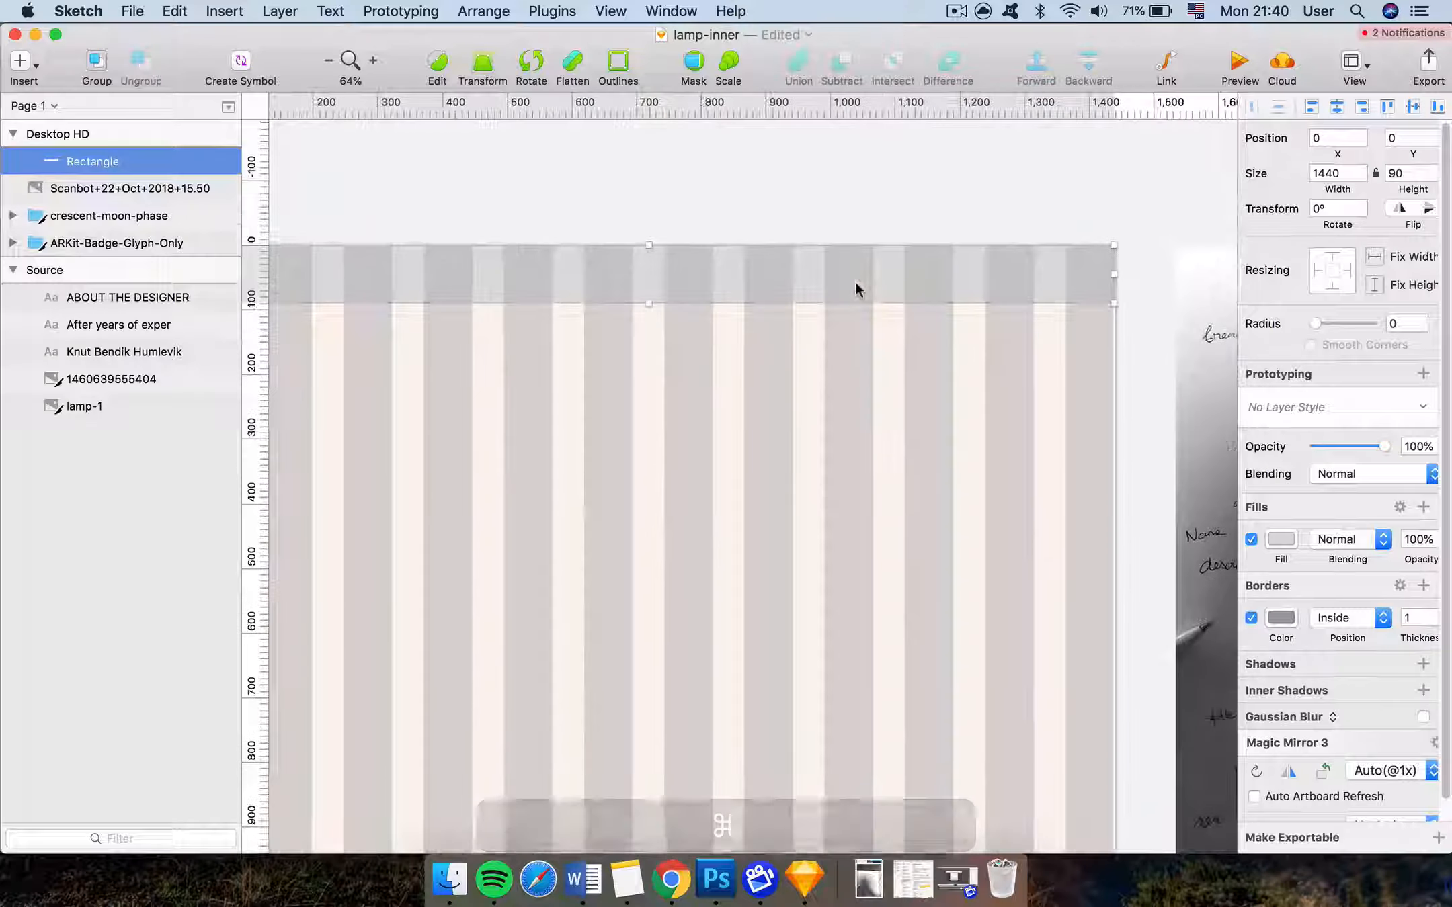
scroll(855, 281, "left", 4)
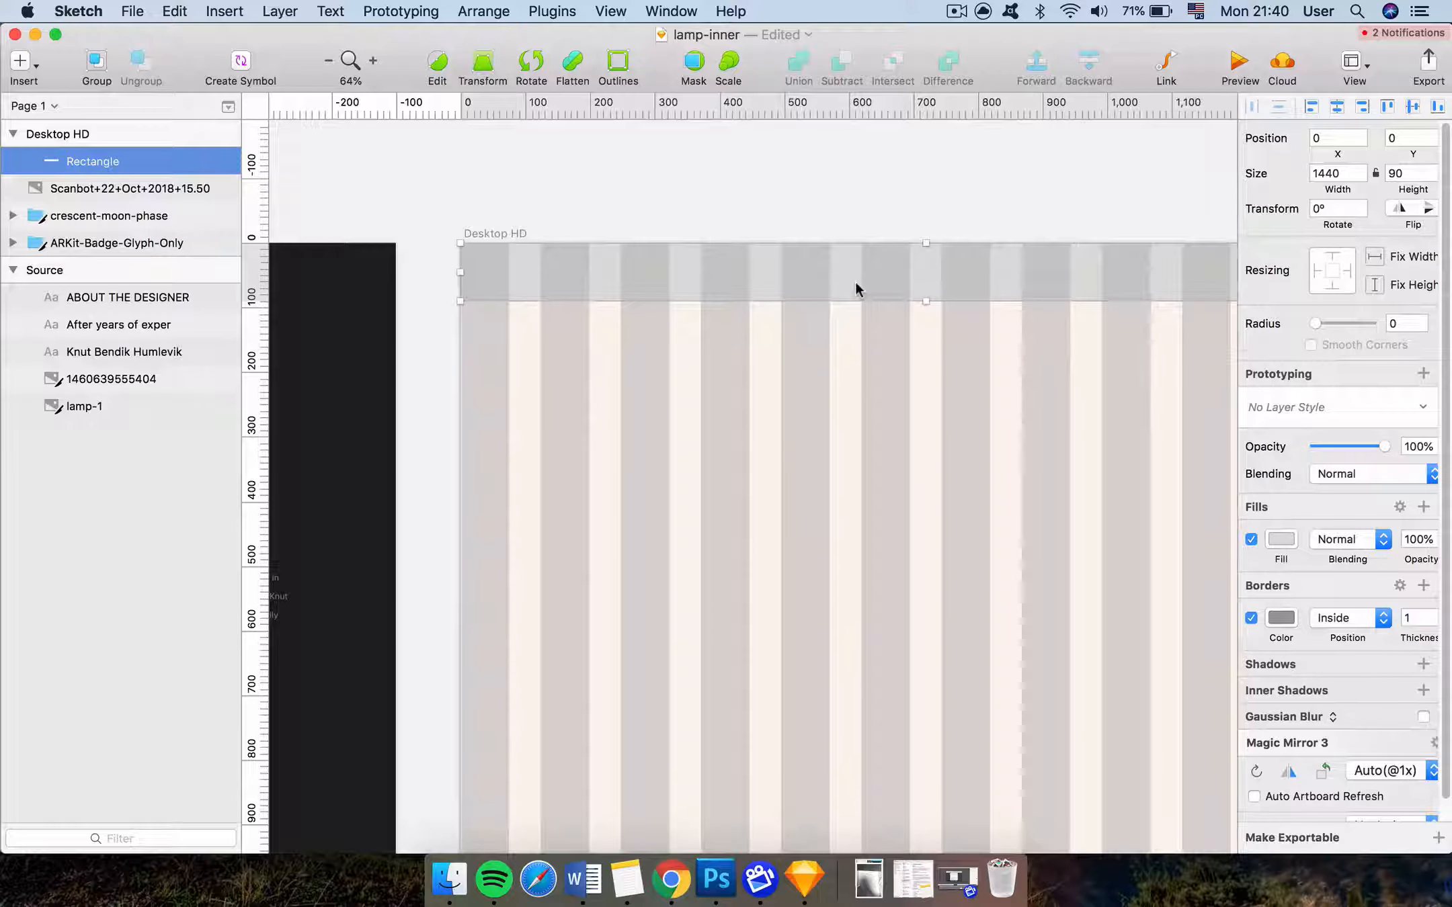
left_click(1249, 618)
left_click(1281, 539)
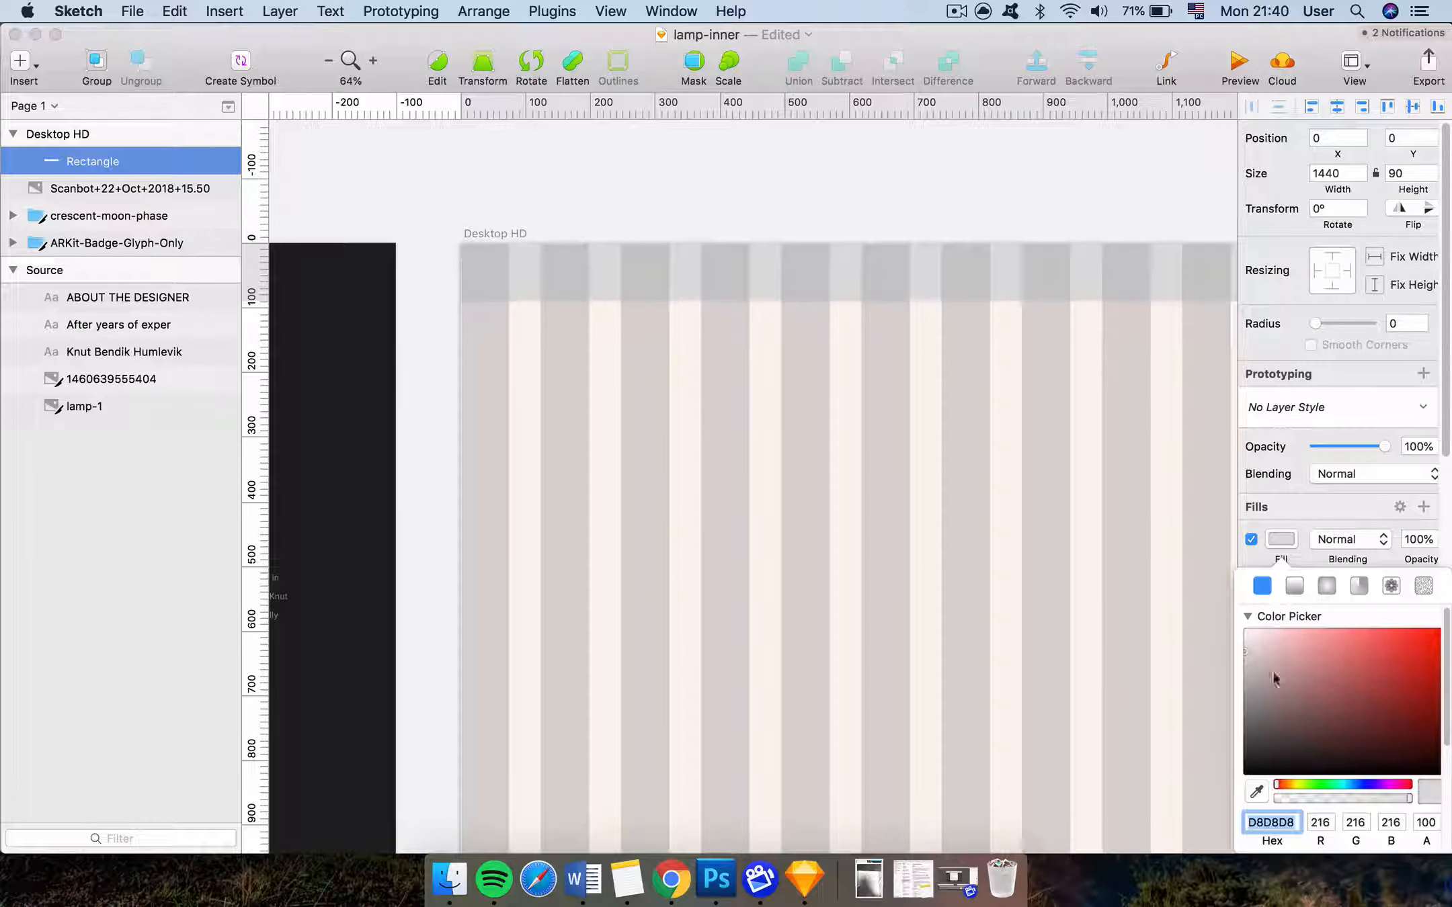
left_click_drag(1275, 679, 1211, 827)
Set the black header rectangle's height to 75 px
key("cmd+equal")
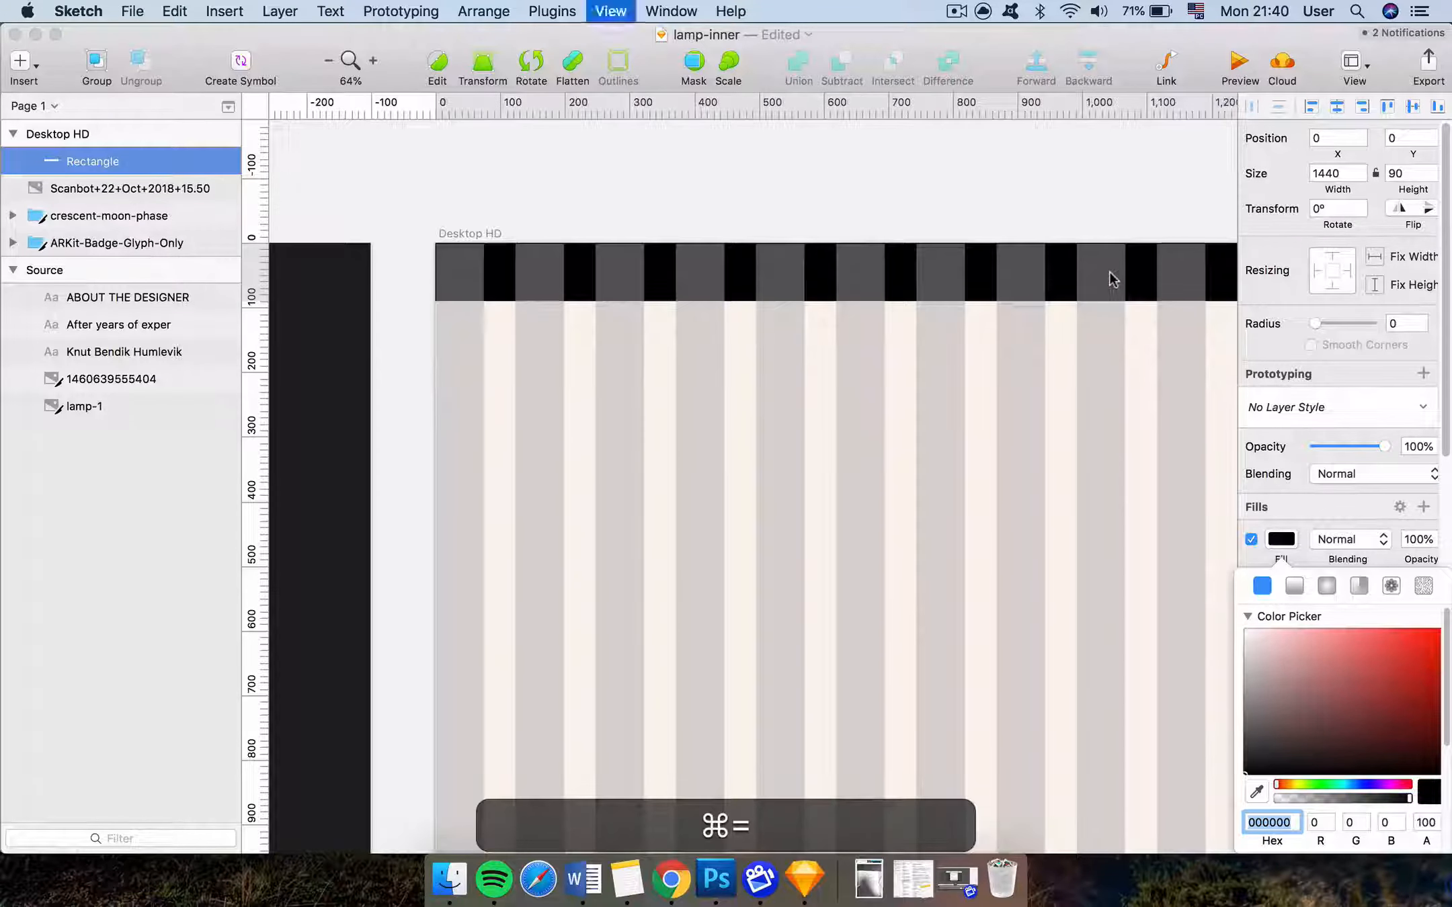
left_click(1409, 173)
type("75")
key("Return")
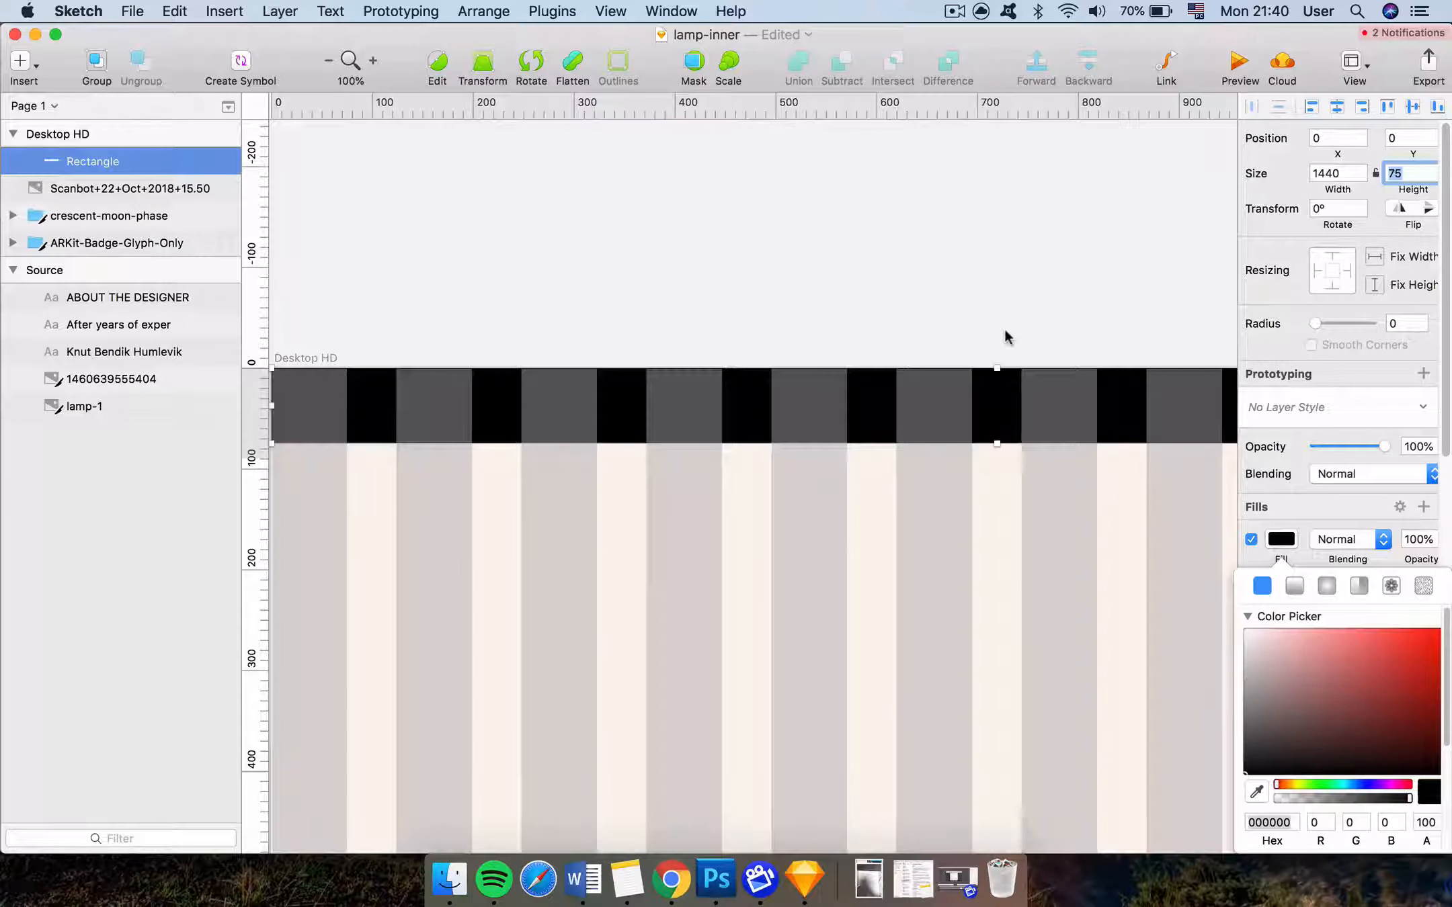
scroll(1003, 327, "down", 4)
scroll(949, 451, "down", 4)
scroll(947, 452, "down", 3)
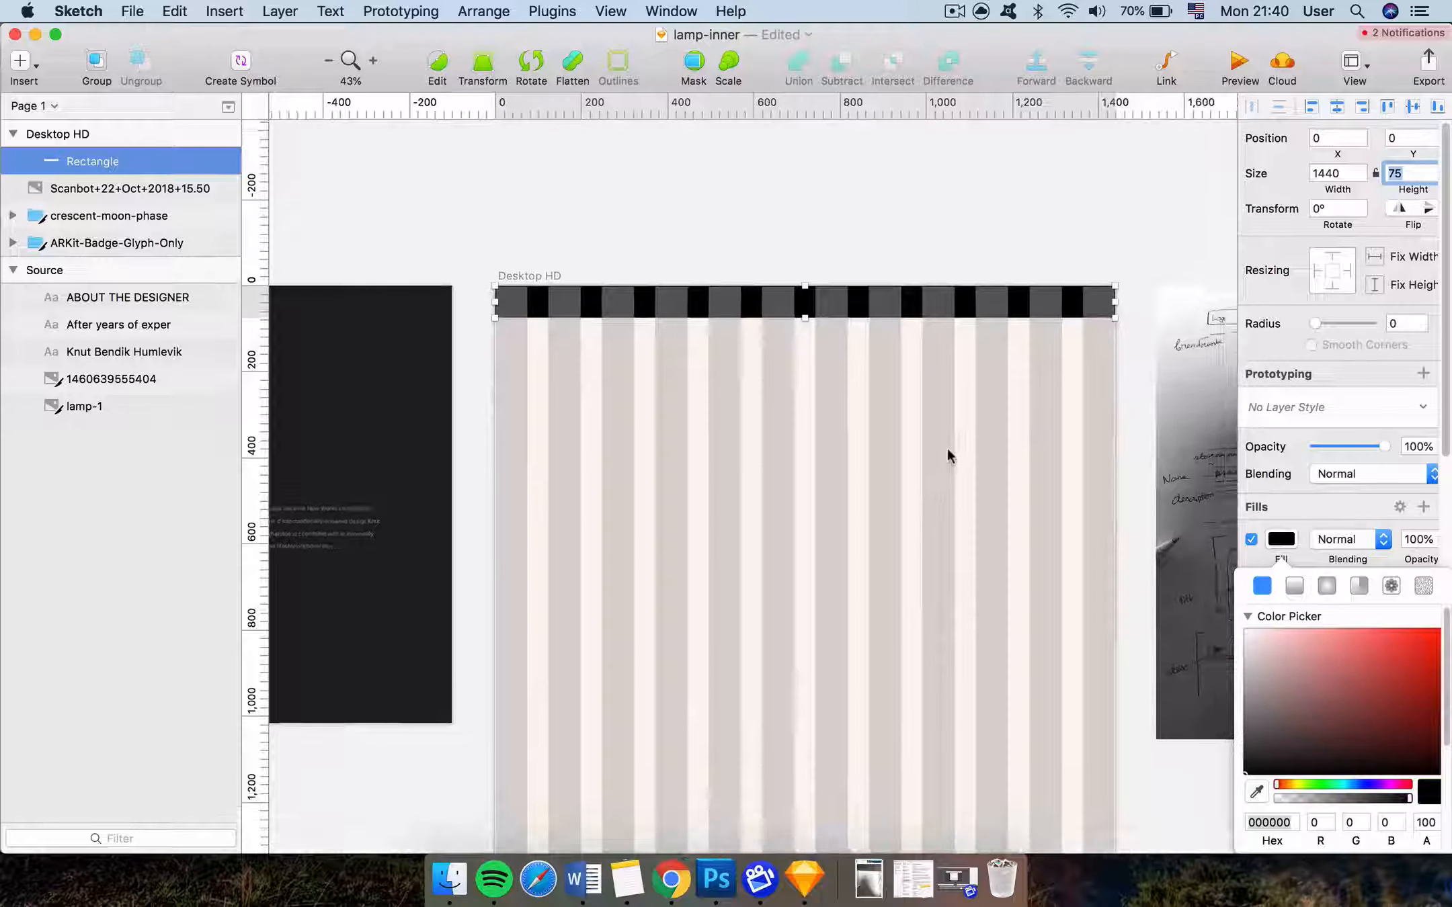
type("r")
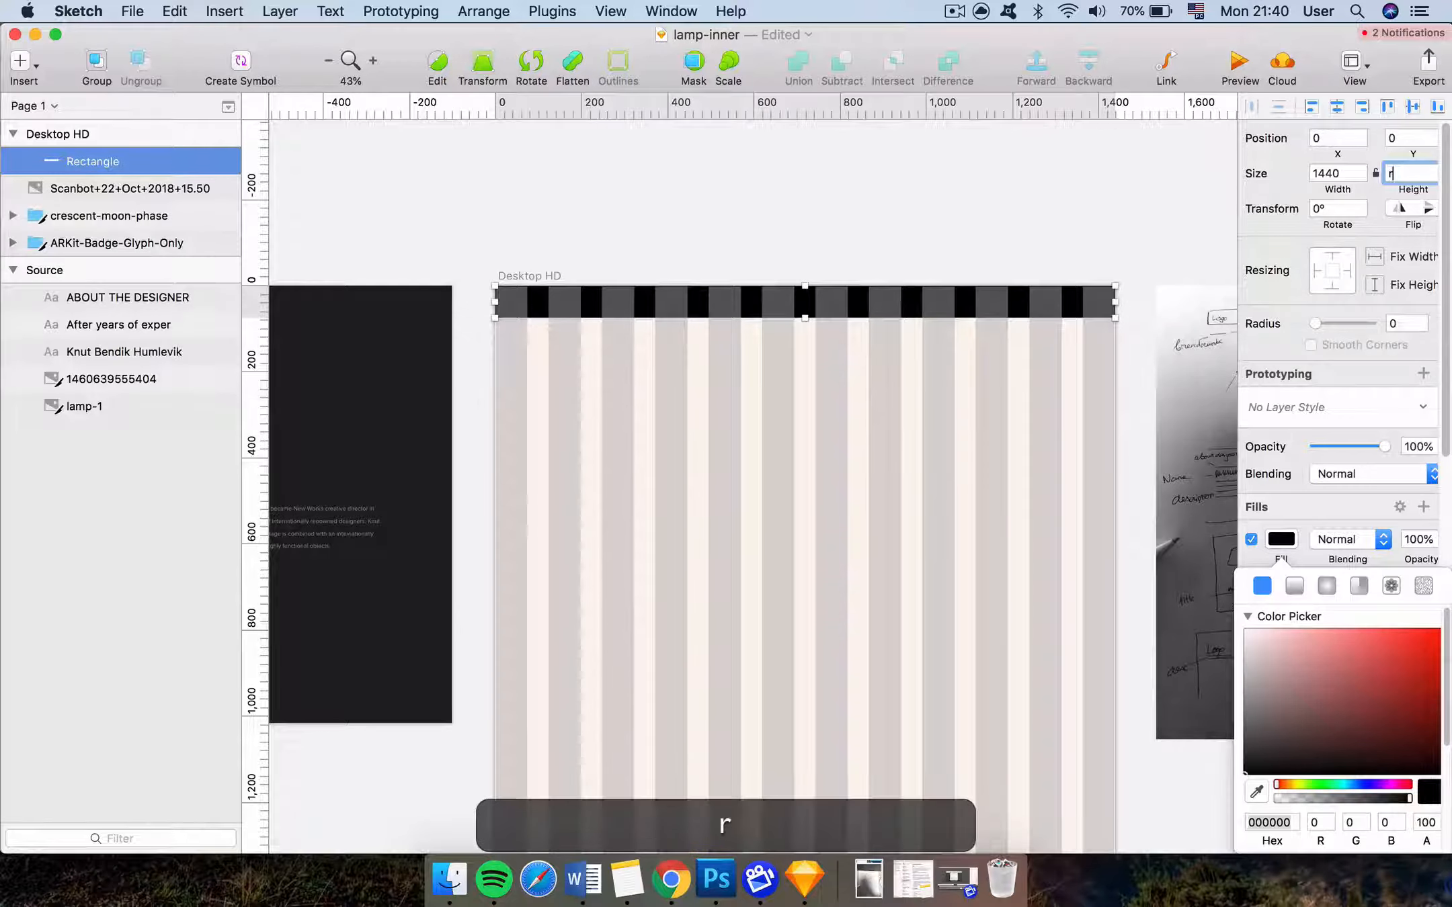
left_click(869, 287)
left_click(899, 316)
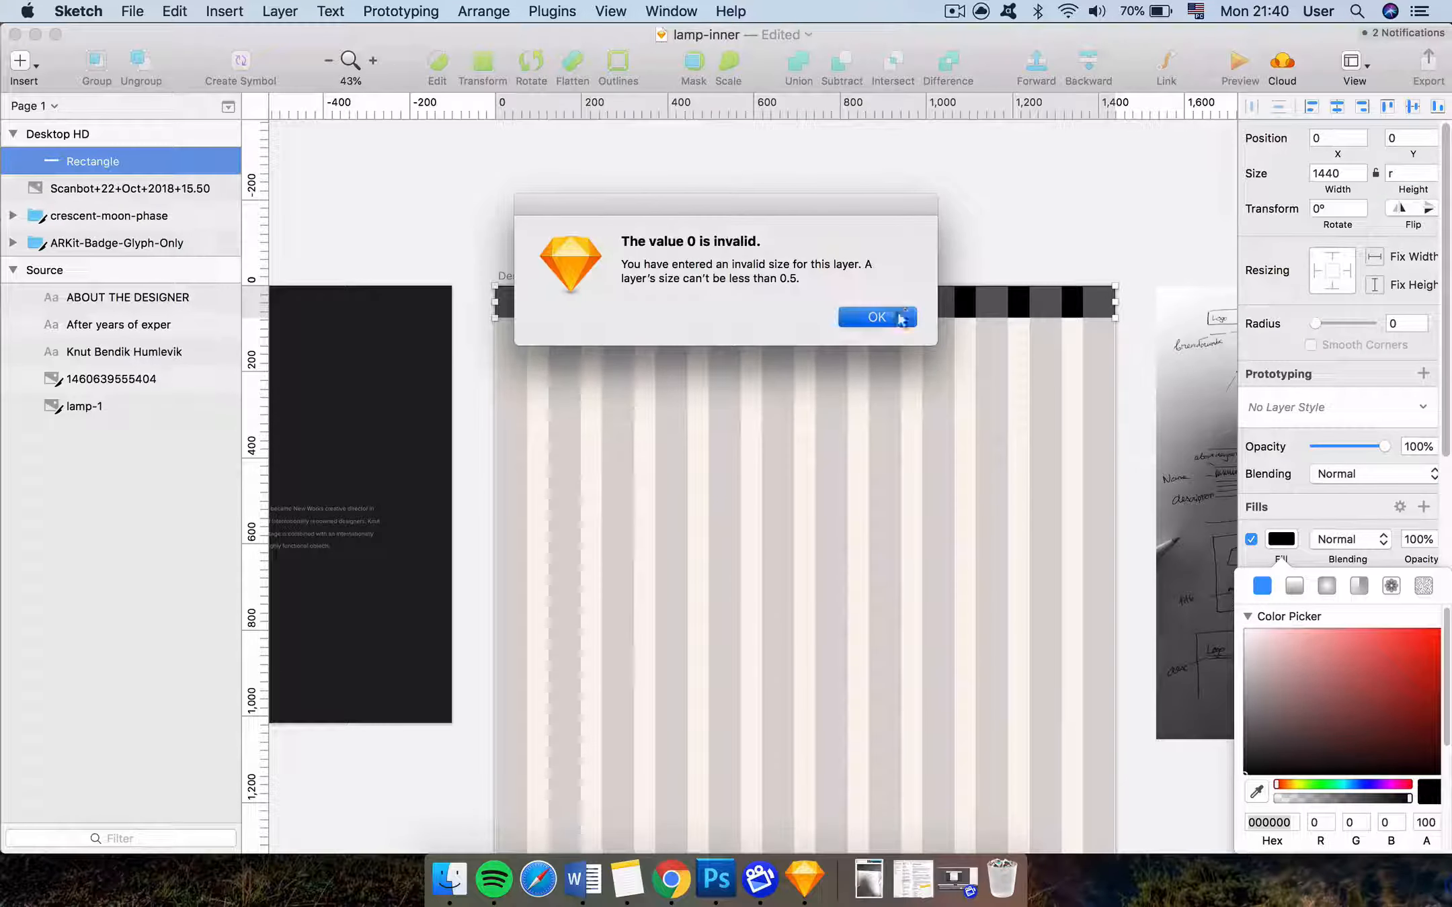
Draw a rectangle about 572 px wide from the artboard's top-right corner, over the header, and extend its height to about 1252 px
scroll(992, 270, "right", 5)
scroll(991, 270, "down", 2)
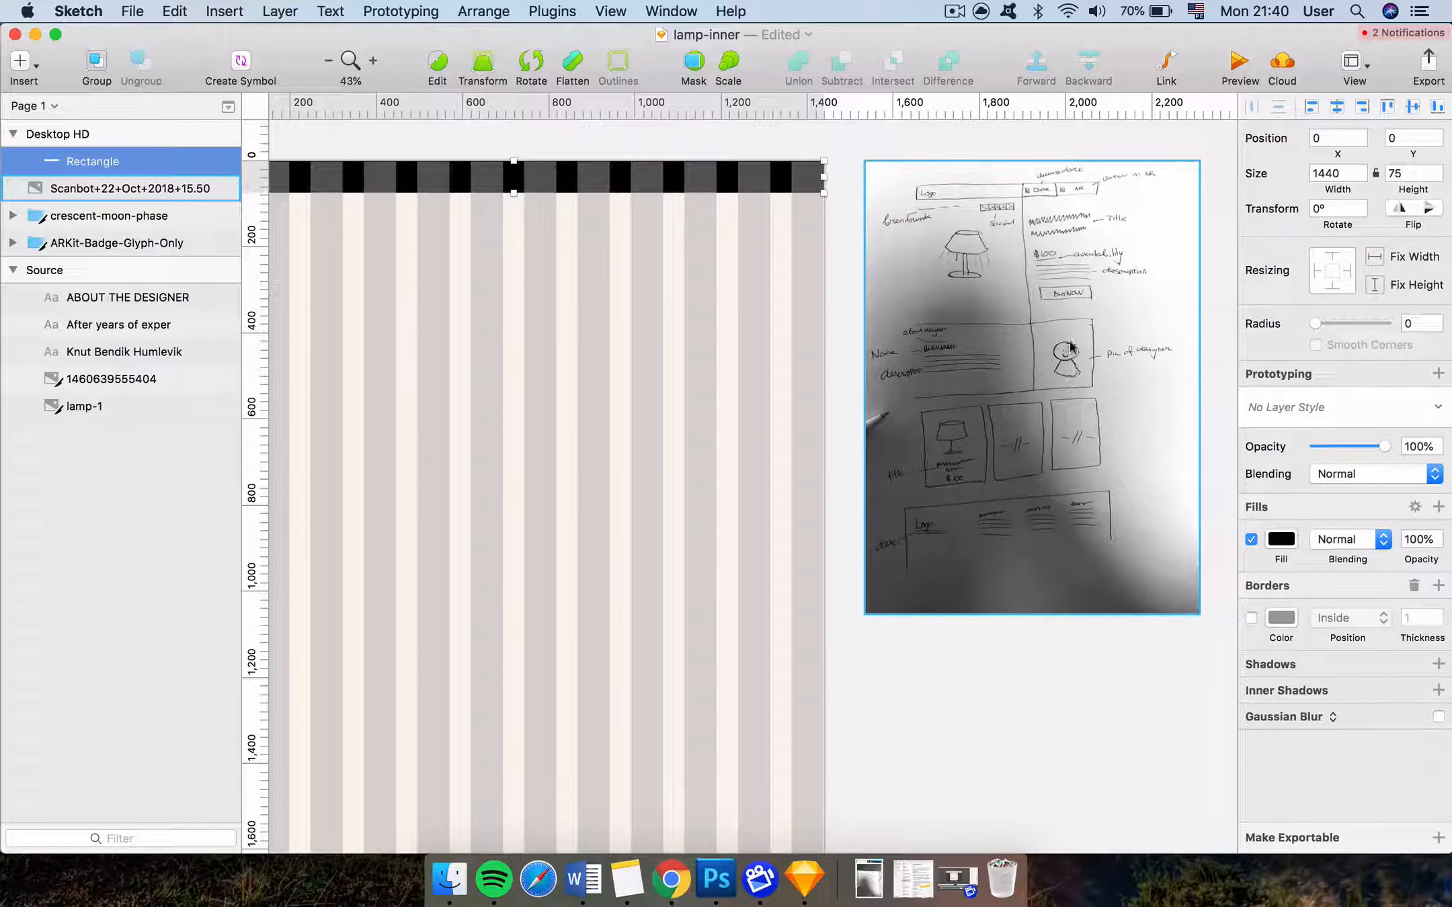
left_click(842, 231)
key("r")
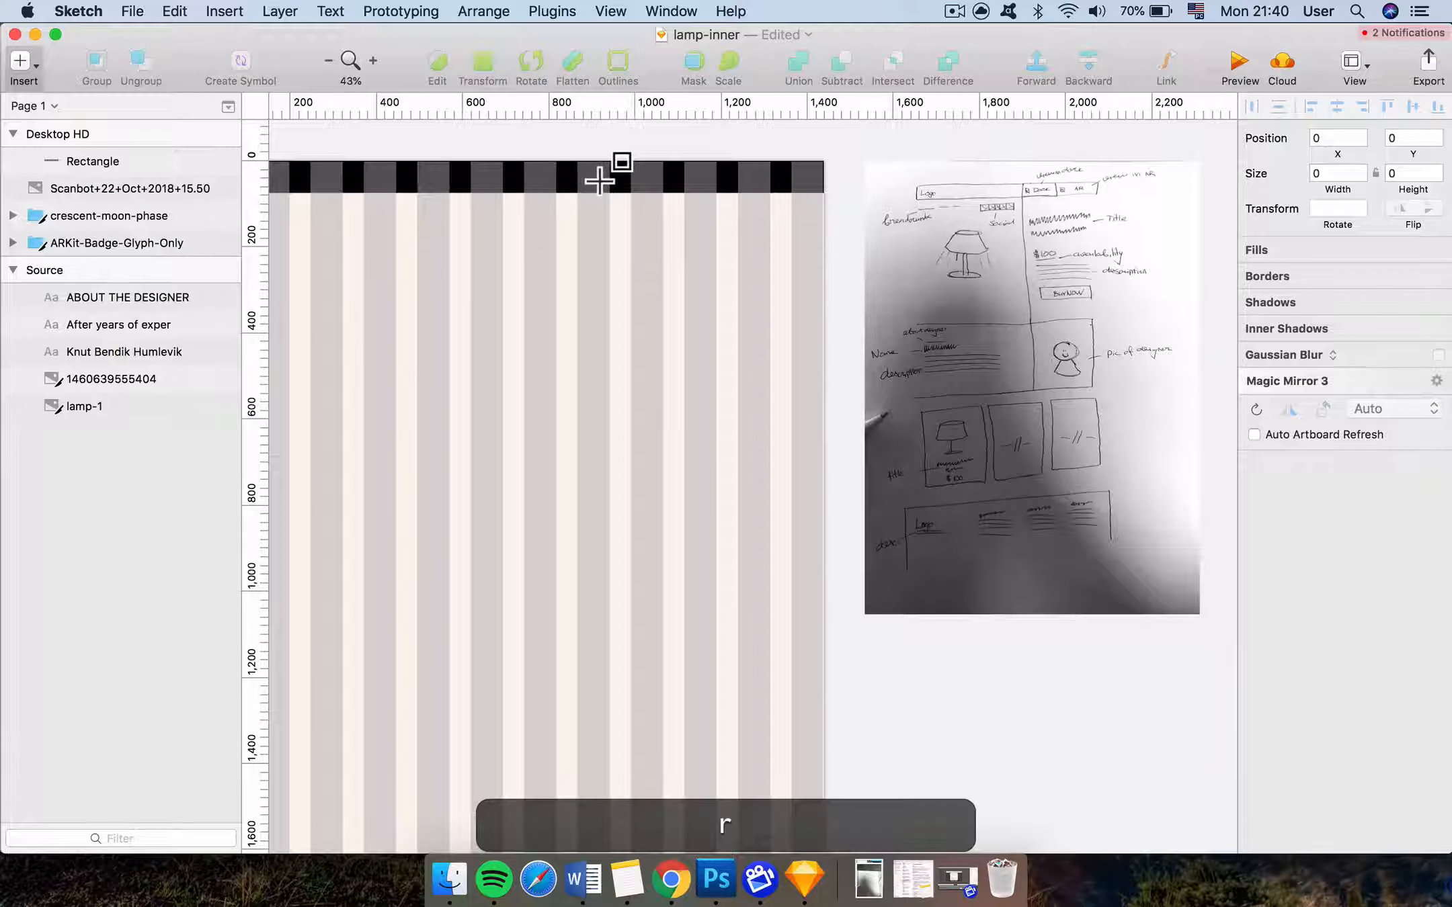
left_click_drag(593, 178, 826, 557)
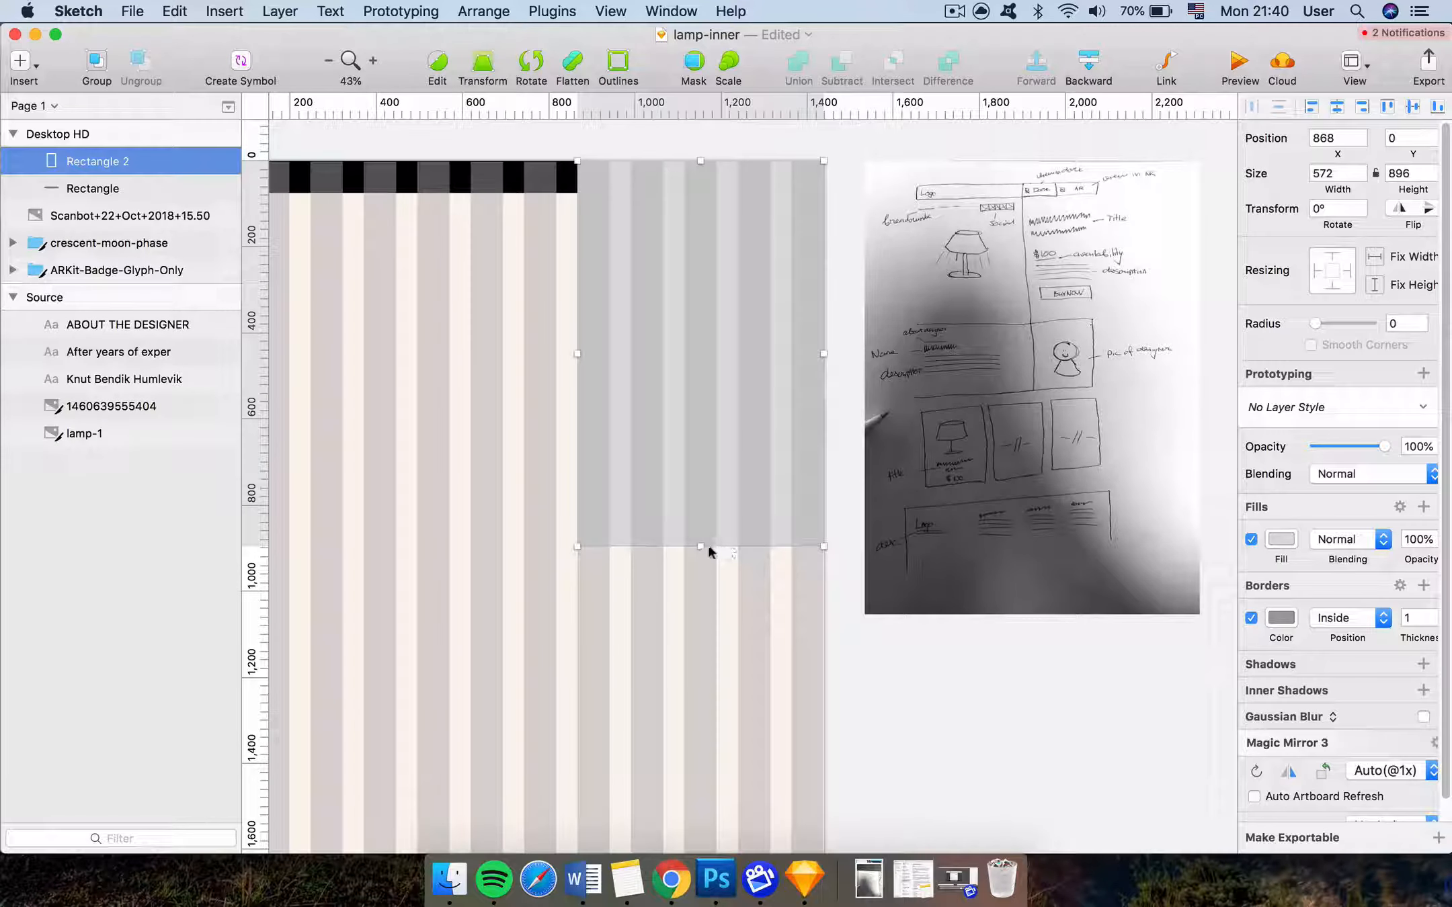
left_click_drag(710, 555, 696, 699)
key("space")
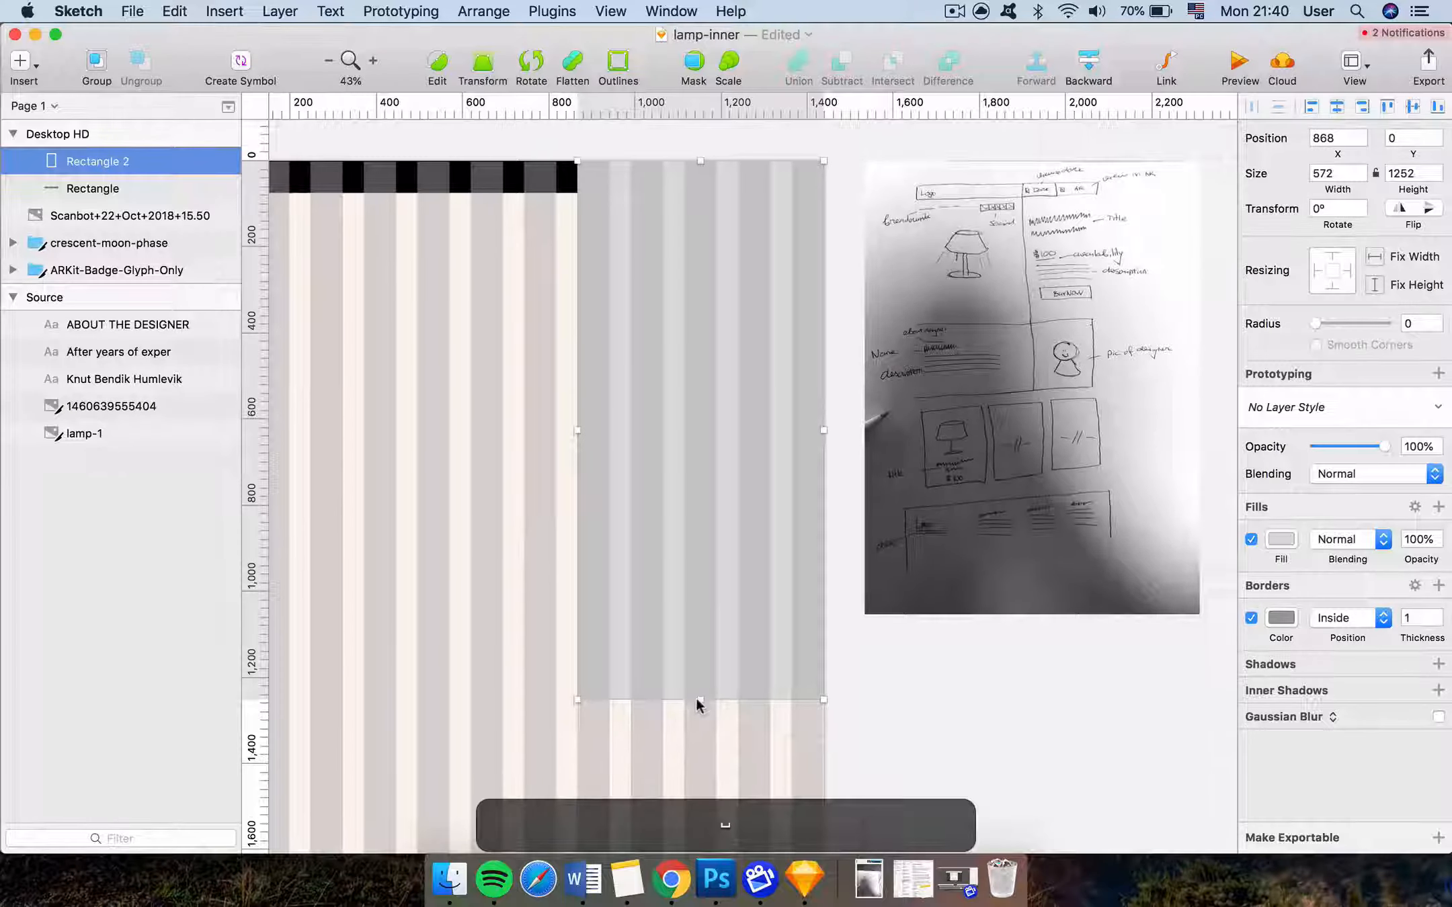
Fill the tall rectangle on the artboard's right side with white and remove its border
scroll(696, 699, "left", 5)
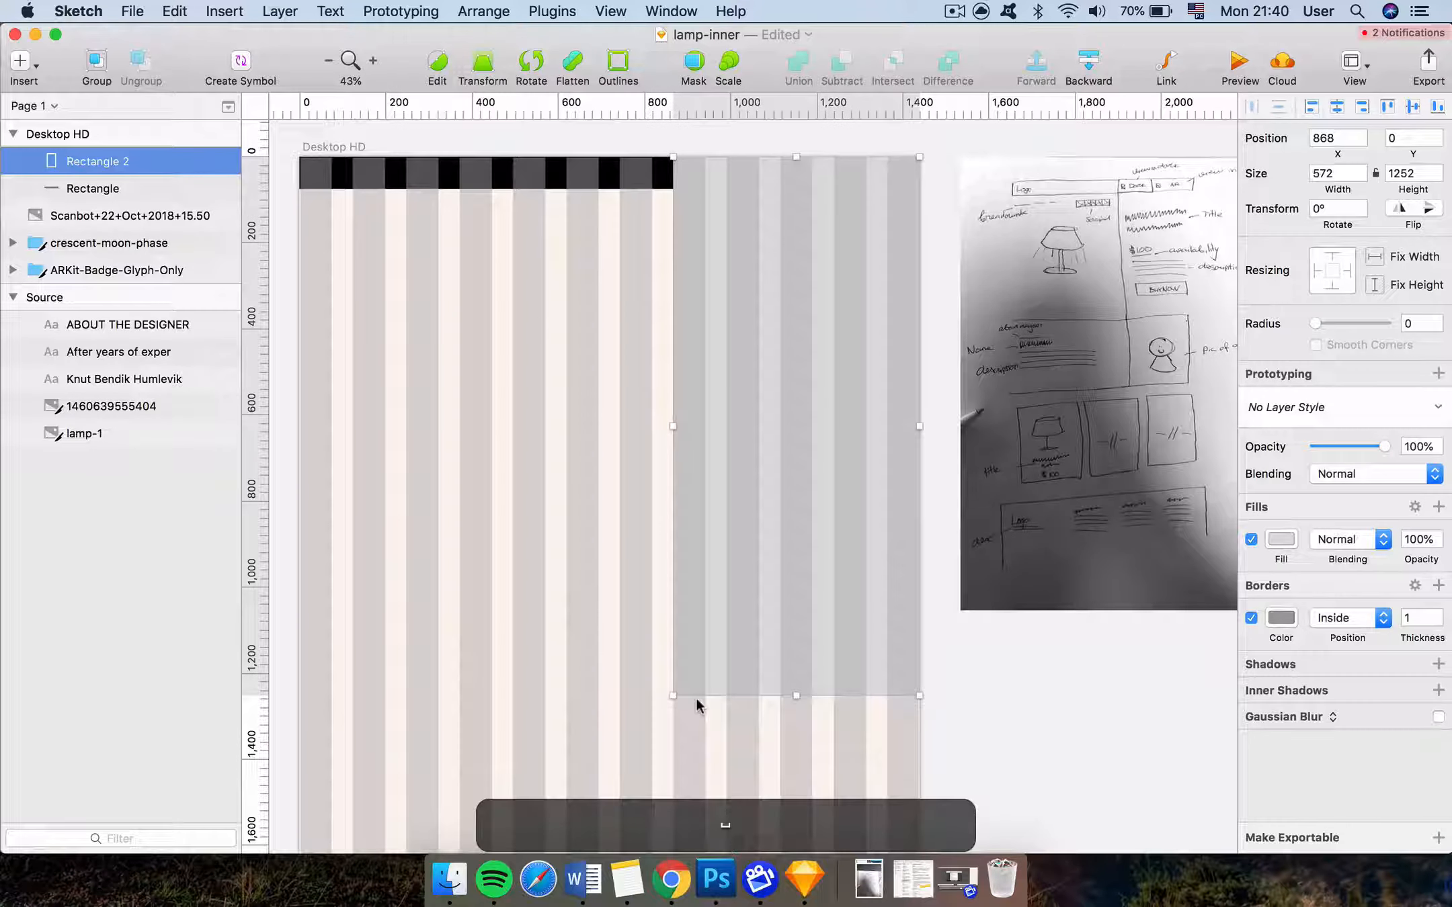
left_click(1281, 539)
left_click(1304, 666)
left_click_drag(1302, 659, 1169, 553)
left_click(1012, 660)
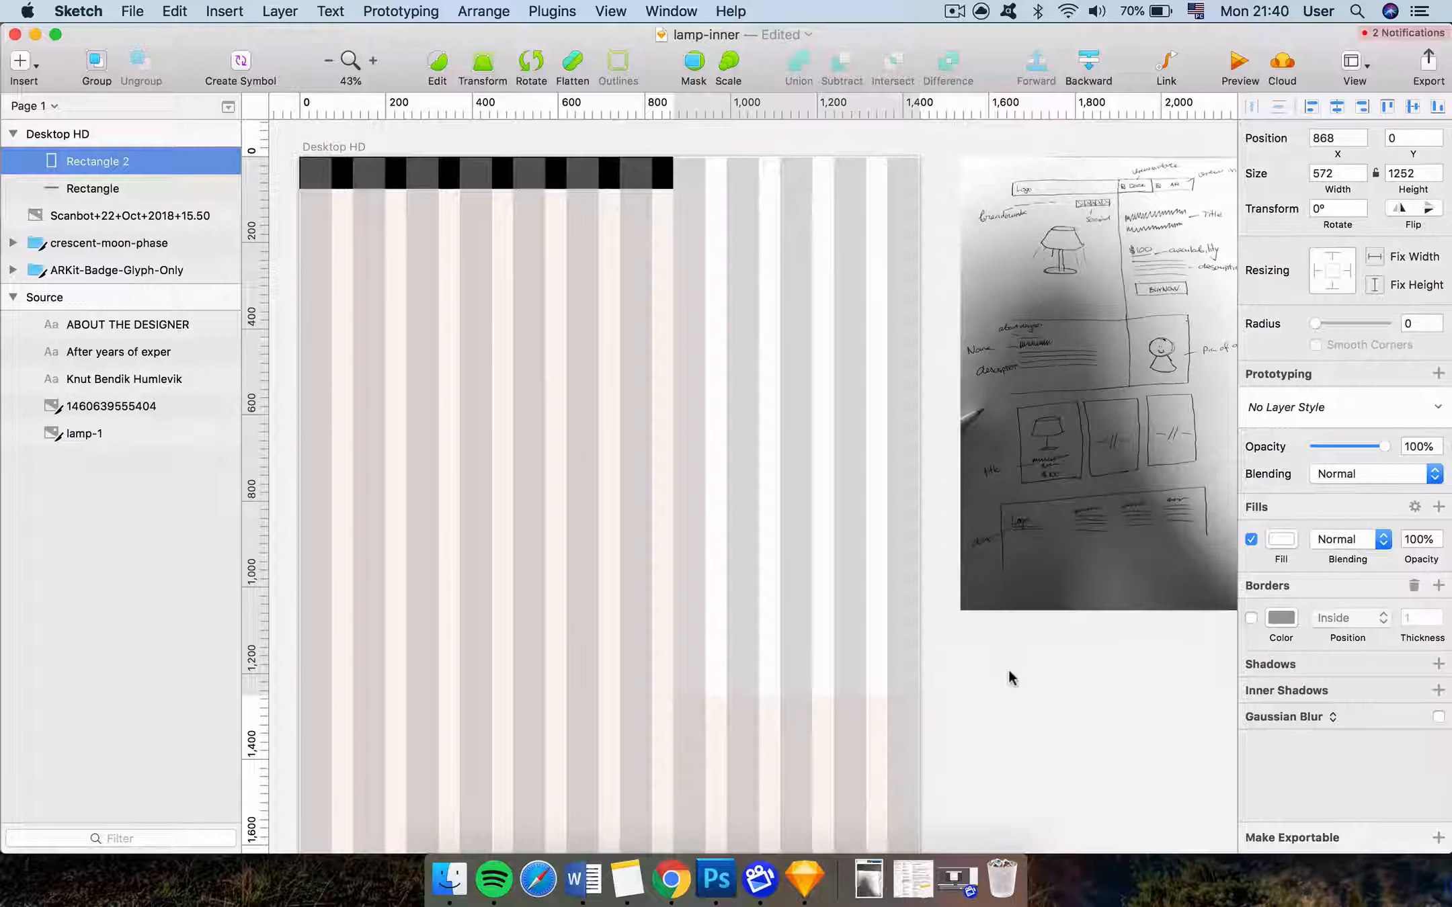
Extend the white side panel downward to a height of about 1325 px
scroll(1009, 671, "down", 2)
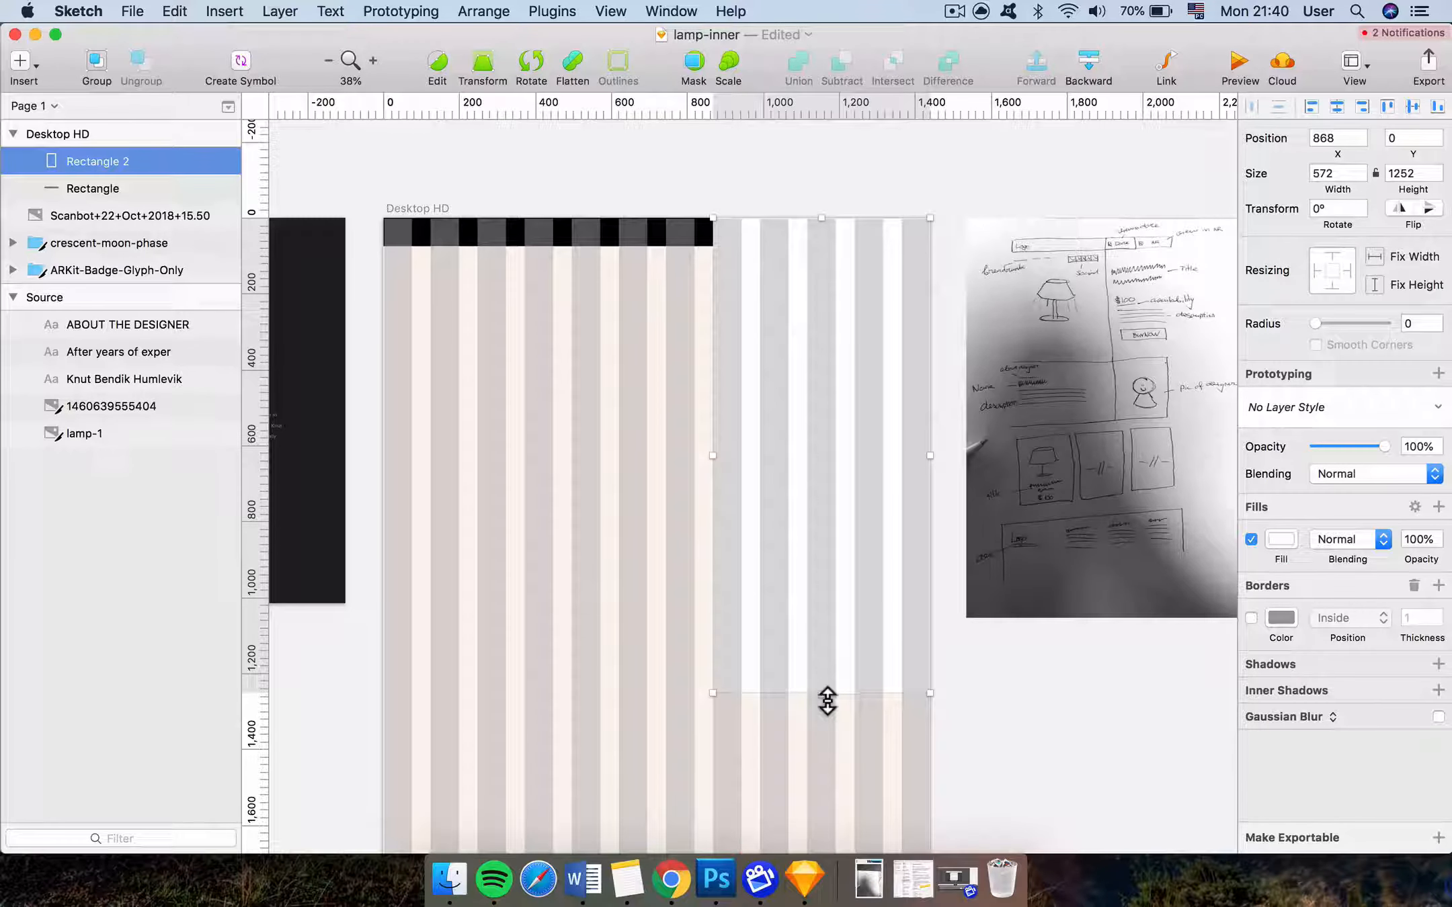
left_click_drag(826, 697, 827, 730)
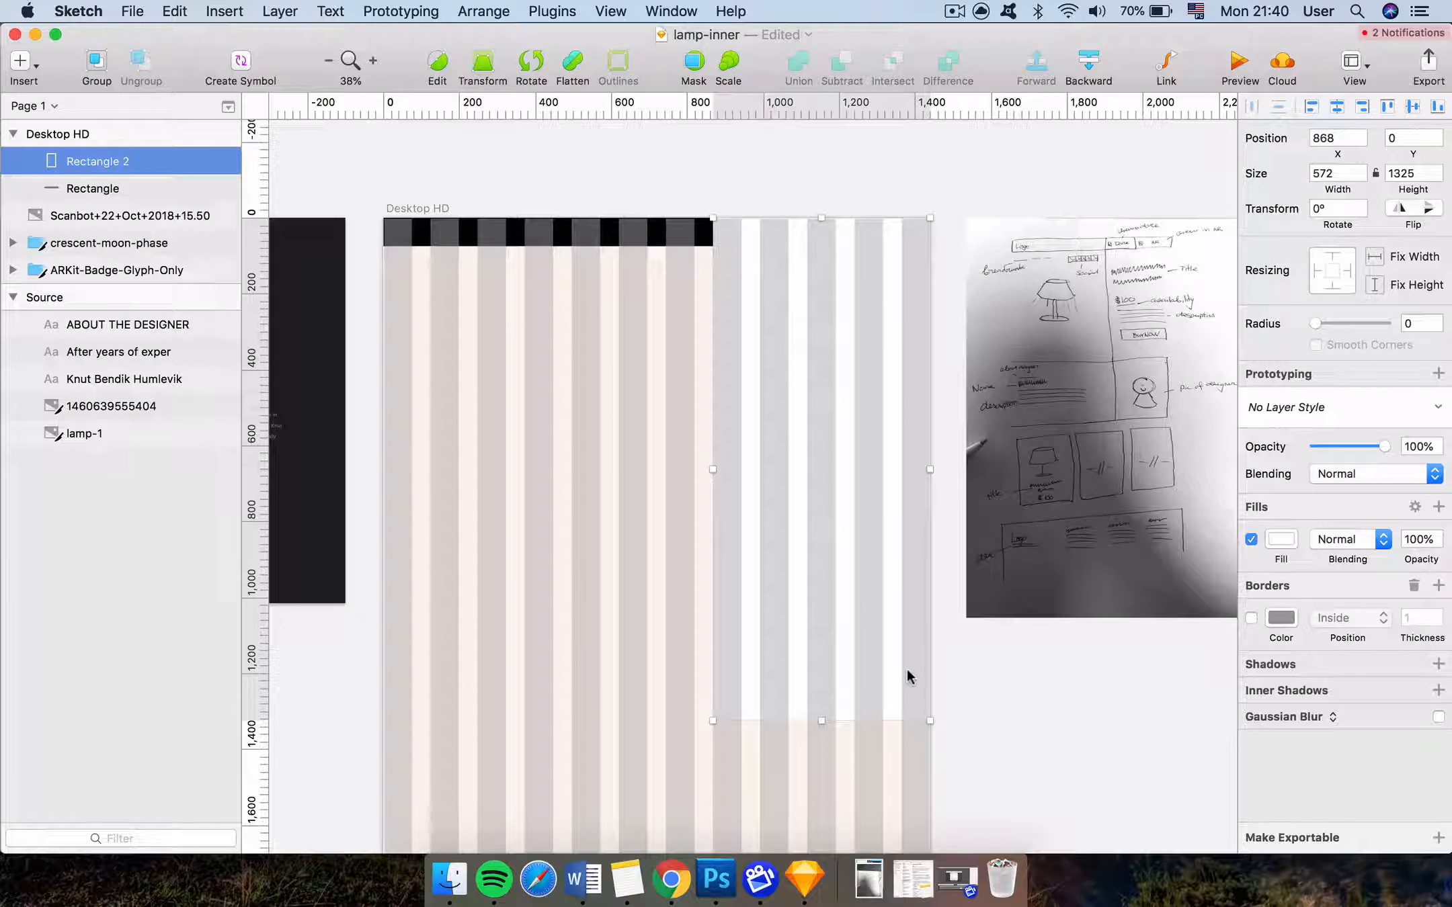
left_click(969, 703)
Draw a borderless black (000000) rectangle about 450 px high across the artboard's full 1440 px width, starting at about Y 874
key("r")
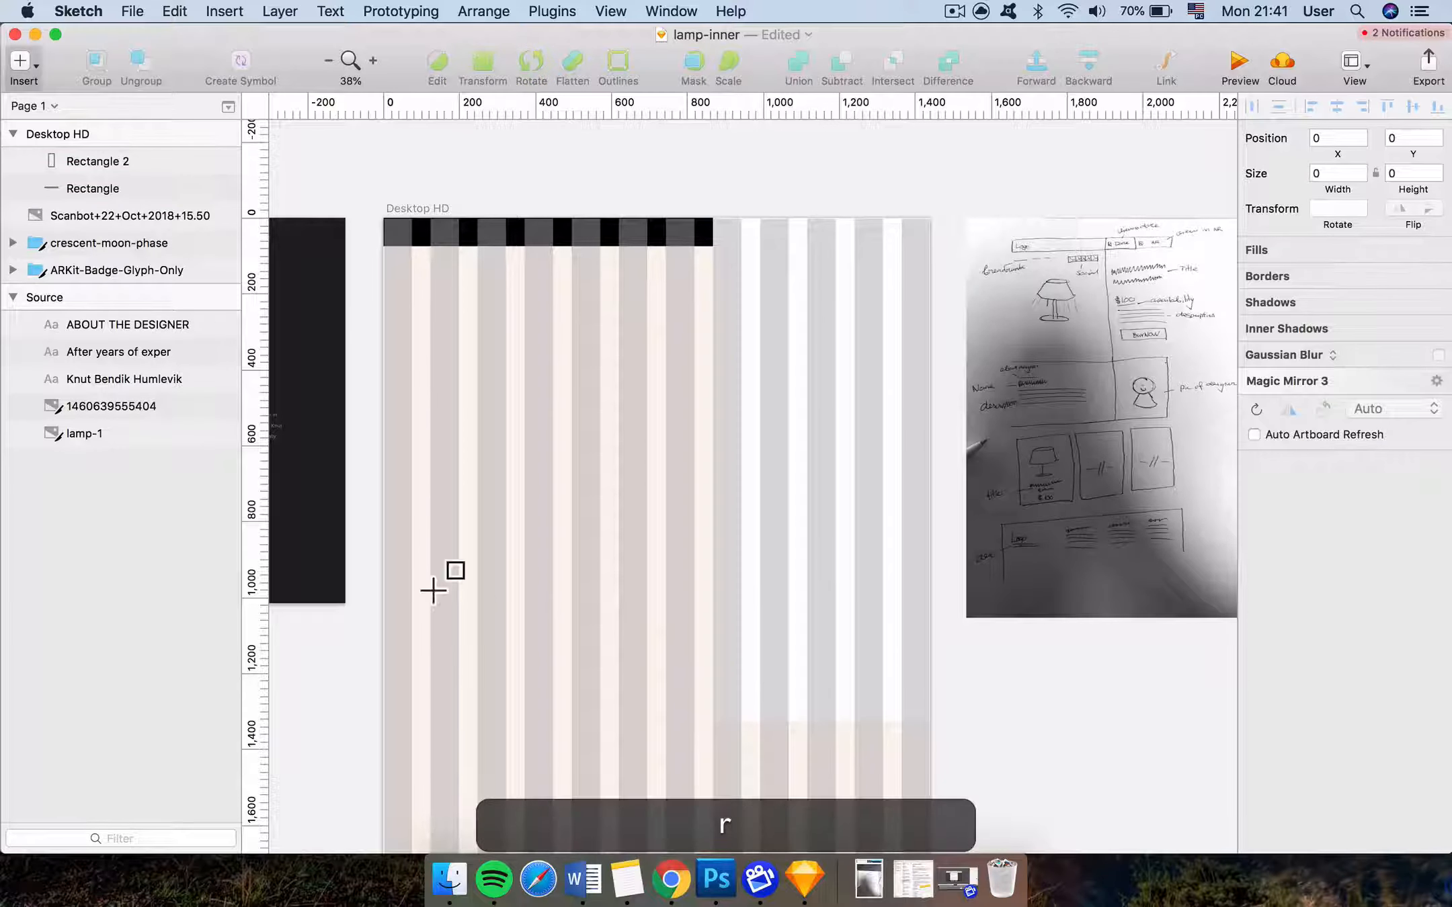
mouse_move(384, 551)
left_mouse_down()
mouse_move(926, 746)
mouse_move(931, 725)
left_mouse_up()
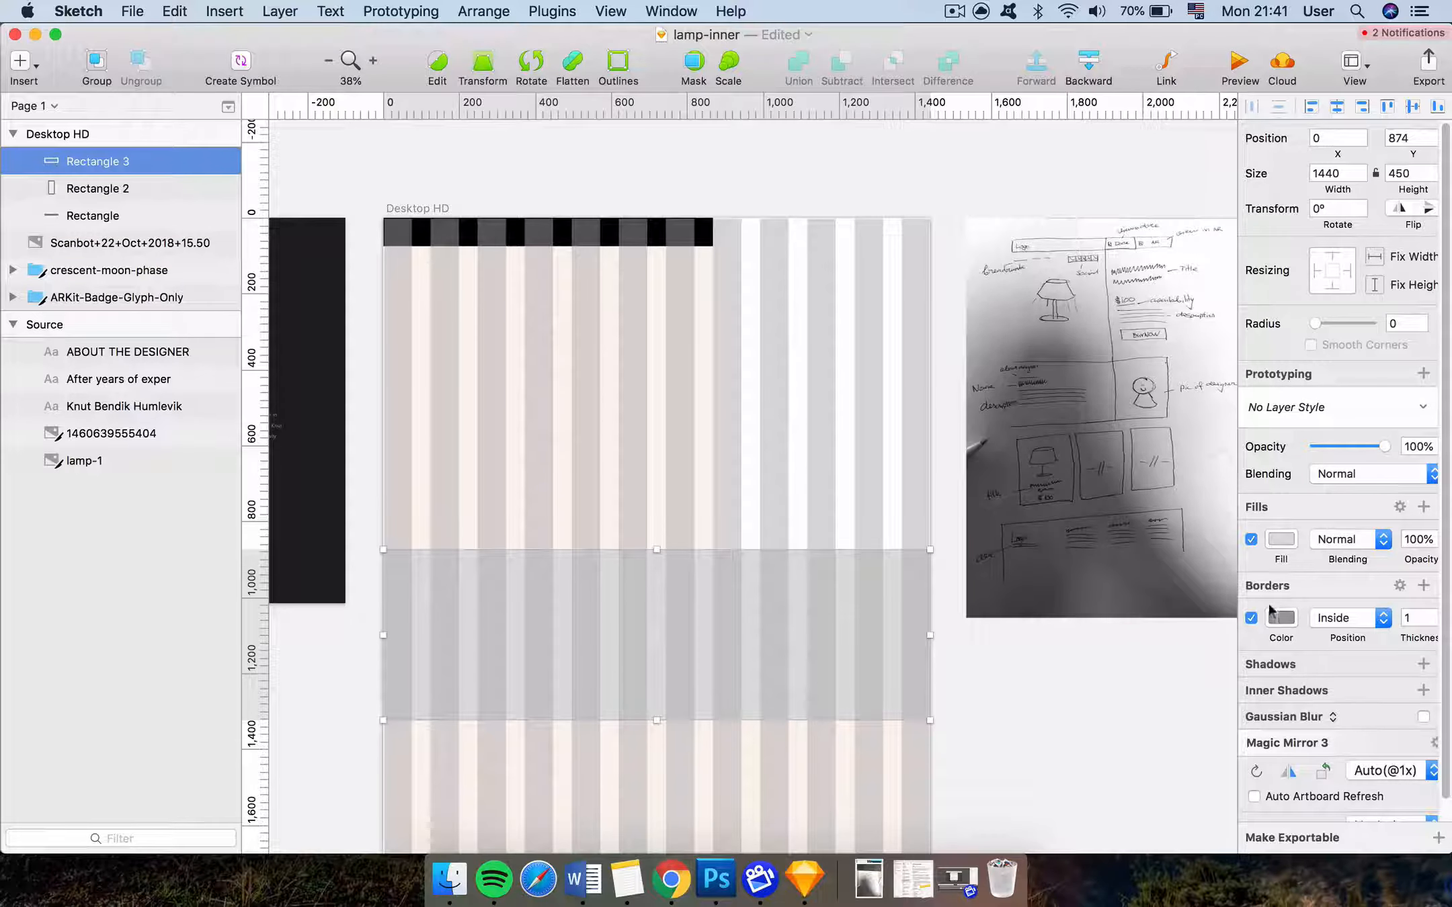
left_click(1250, 619)
left_click(1280, 541)
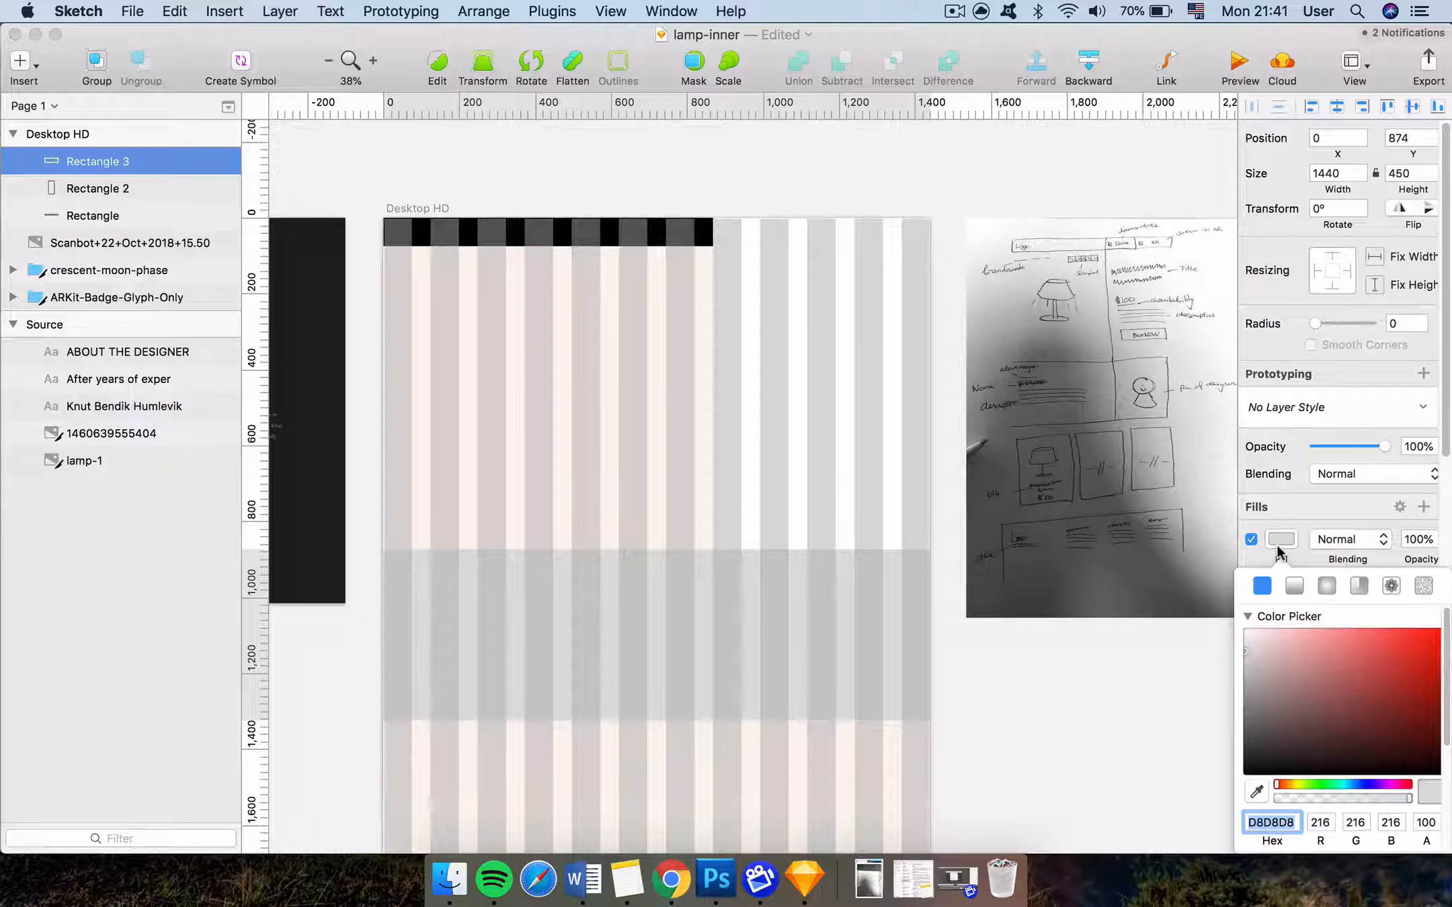
left_click_drag(1279, 729, 1242, 779)
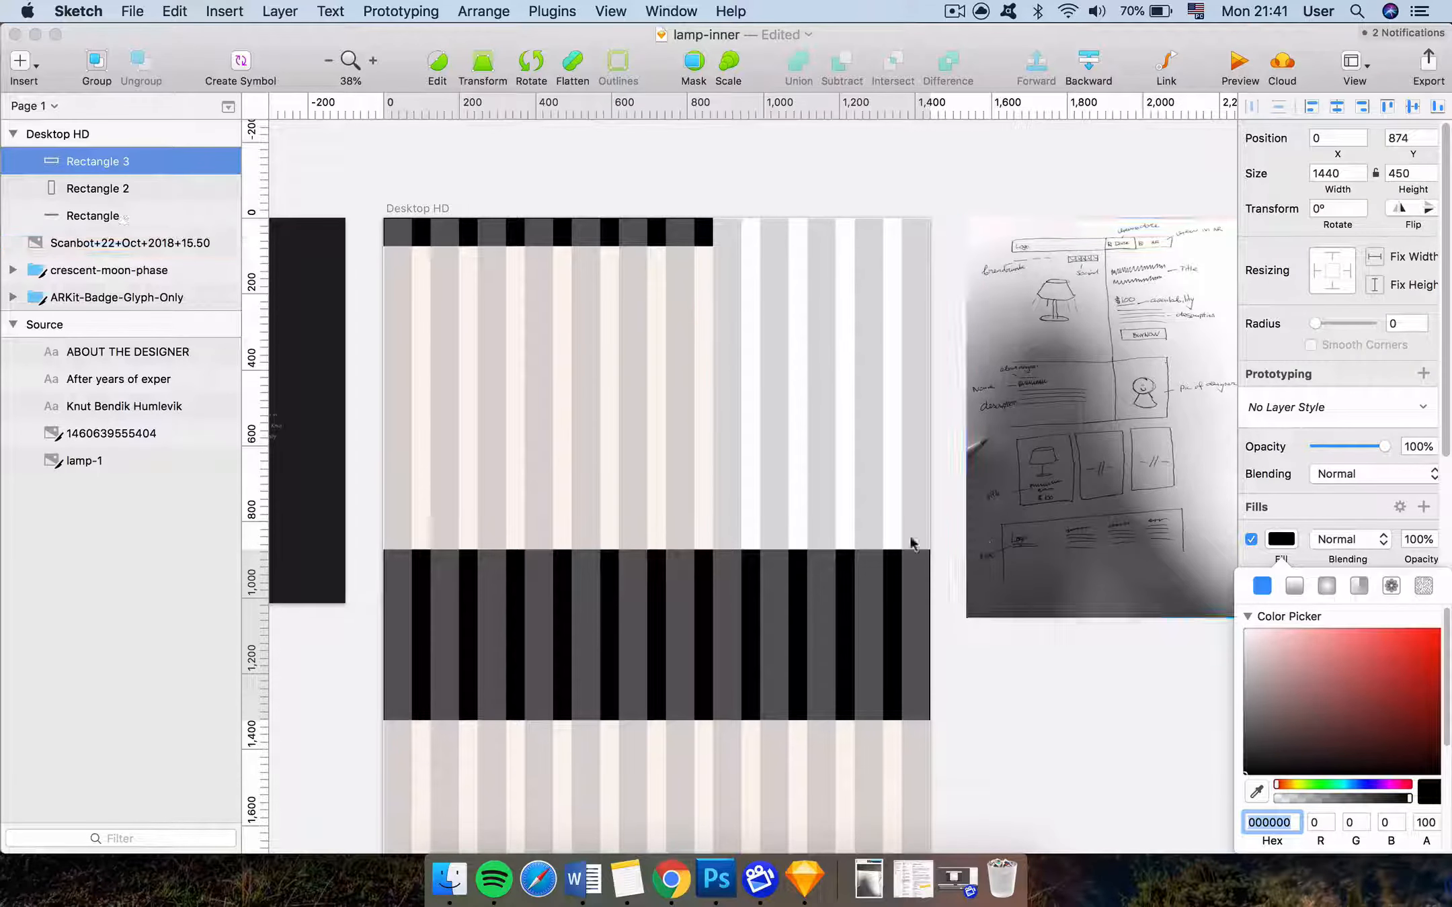
Move the full-width black band down to about Y 957
left_click(825, 587)
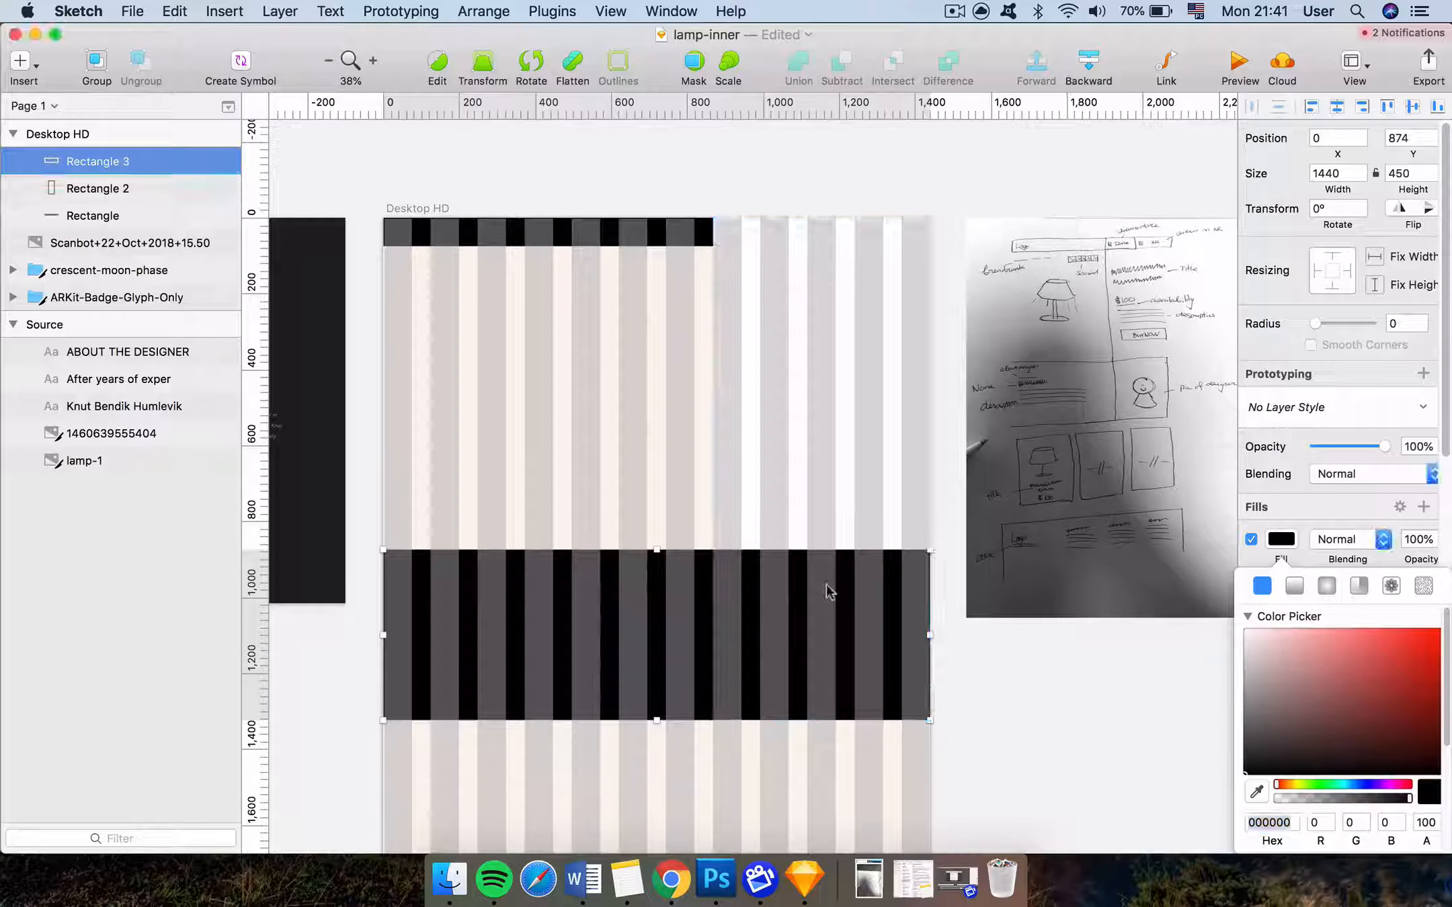
left_click_drag(649, 619, 646, 654)
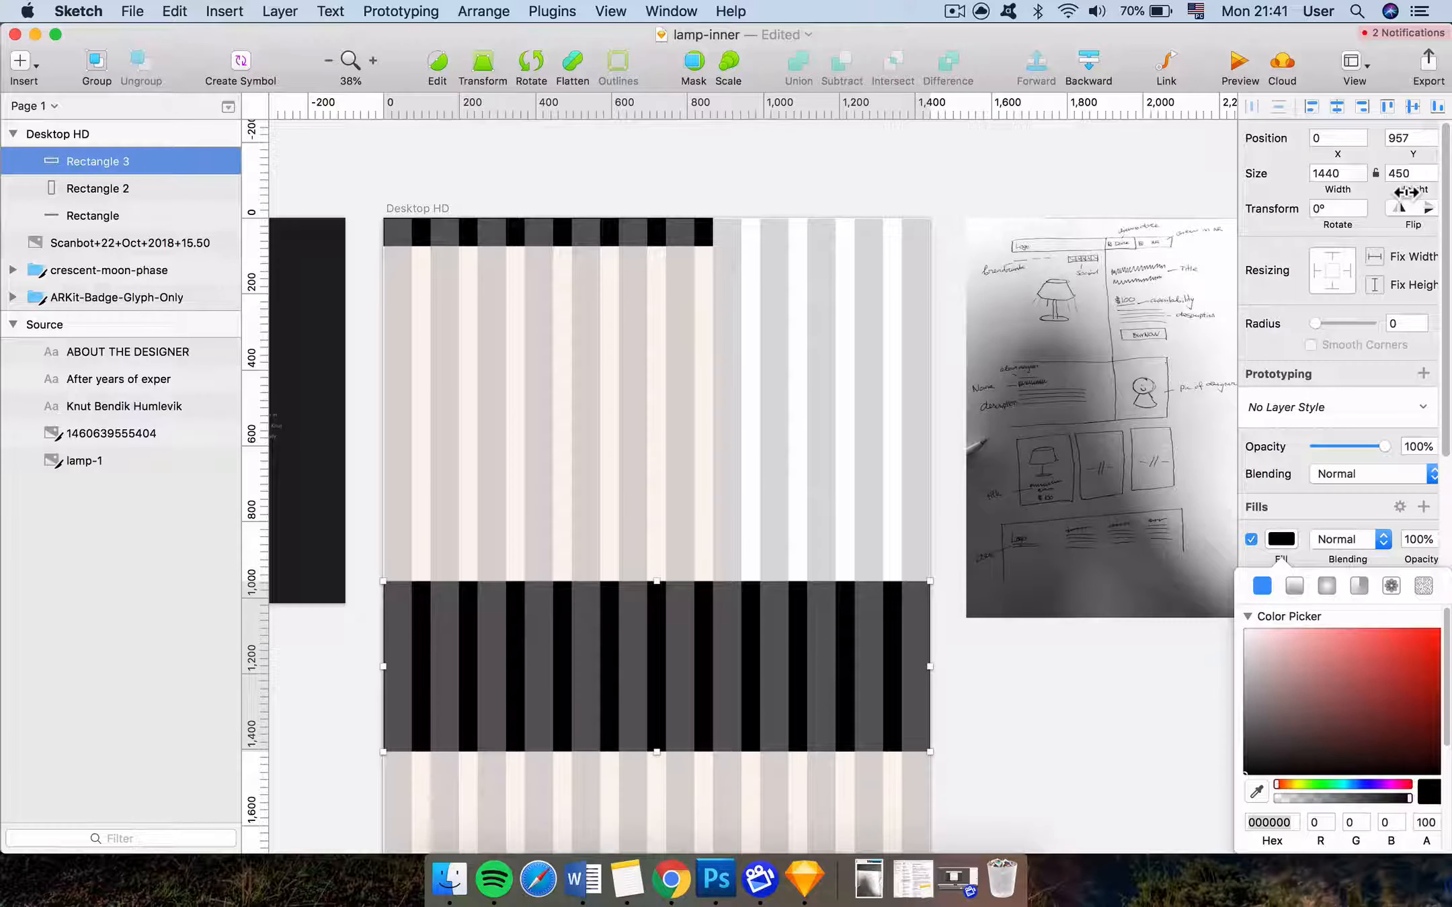
left_click(1047, 650)
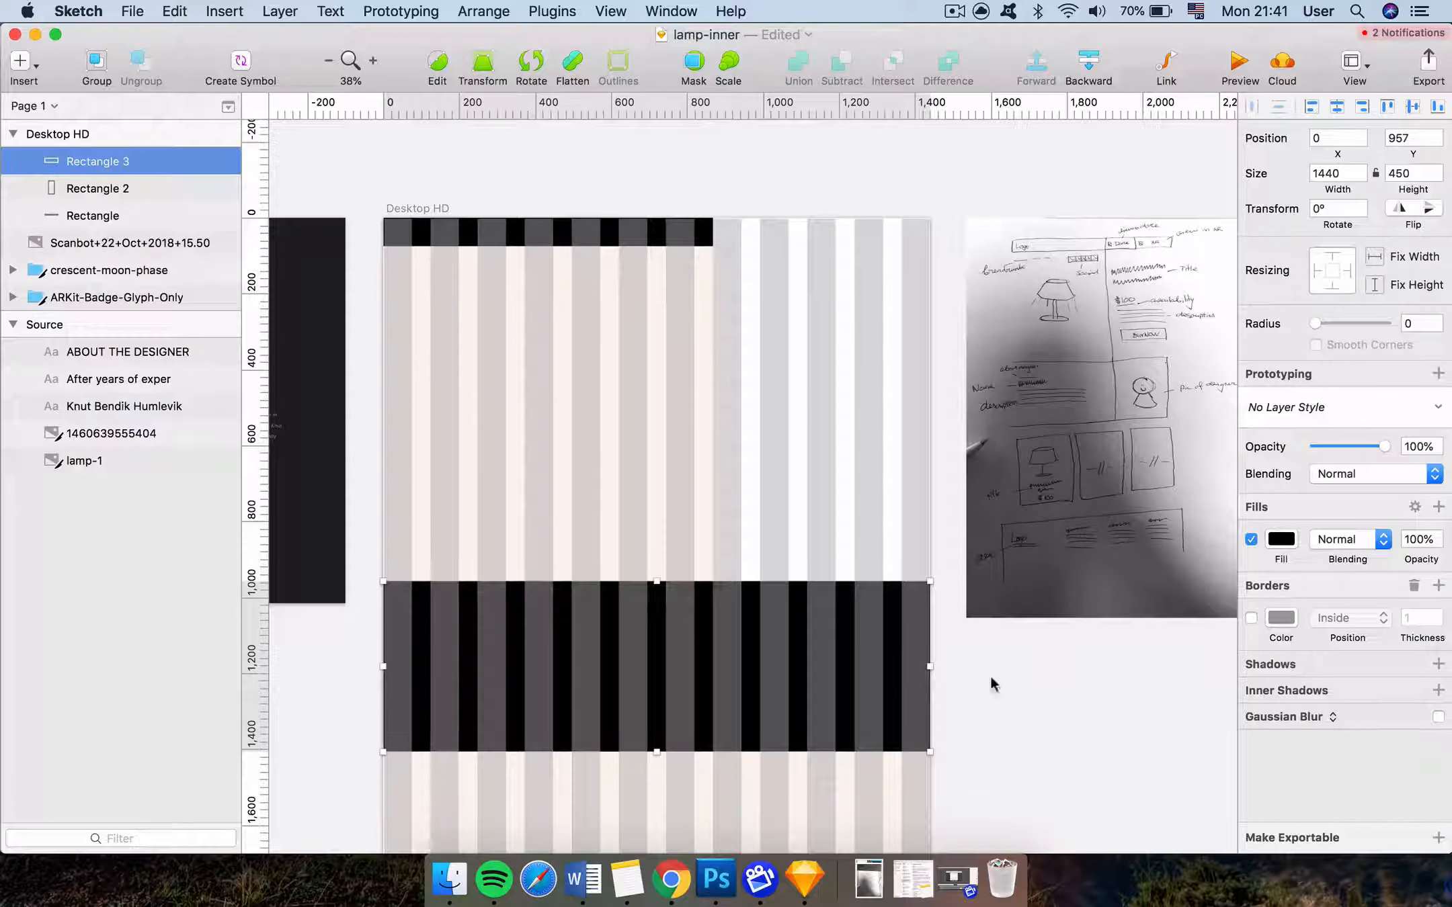
Extend the Desktop HD artboard downward to a height of about 2441 px
scroll(951, 682, "down", 2)
scroll(953, 686, "down", 5)
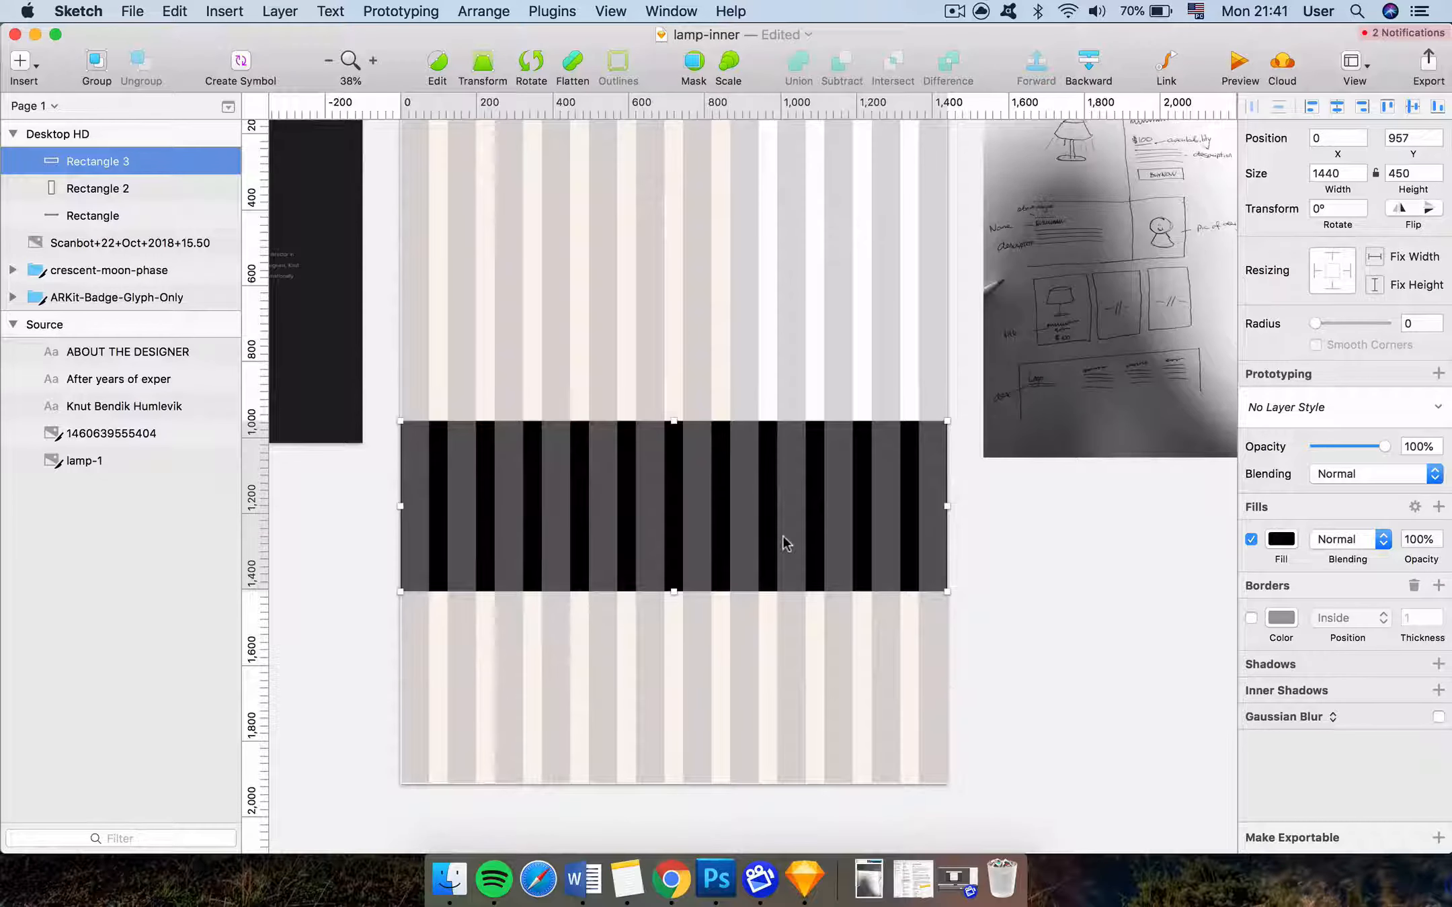
scroll(773, 539, "down", 3)
left_click(601, 223)
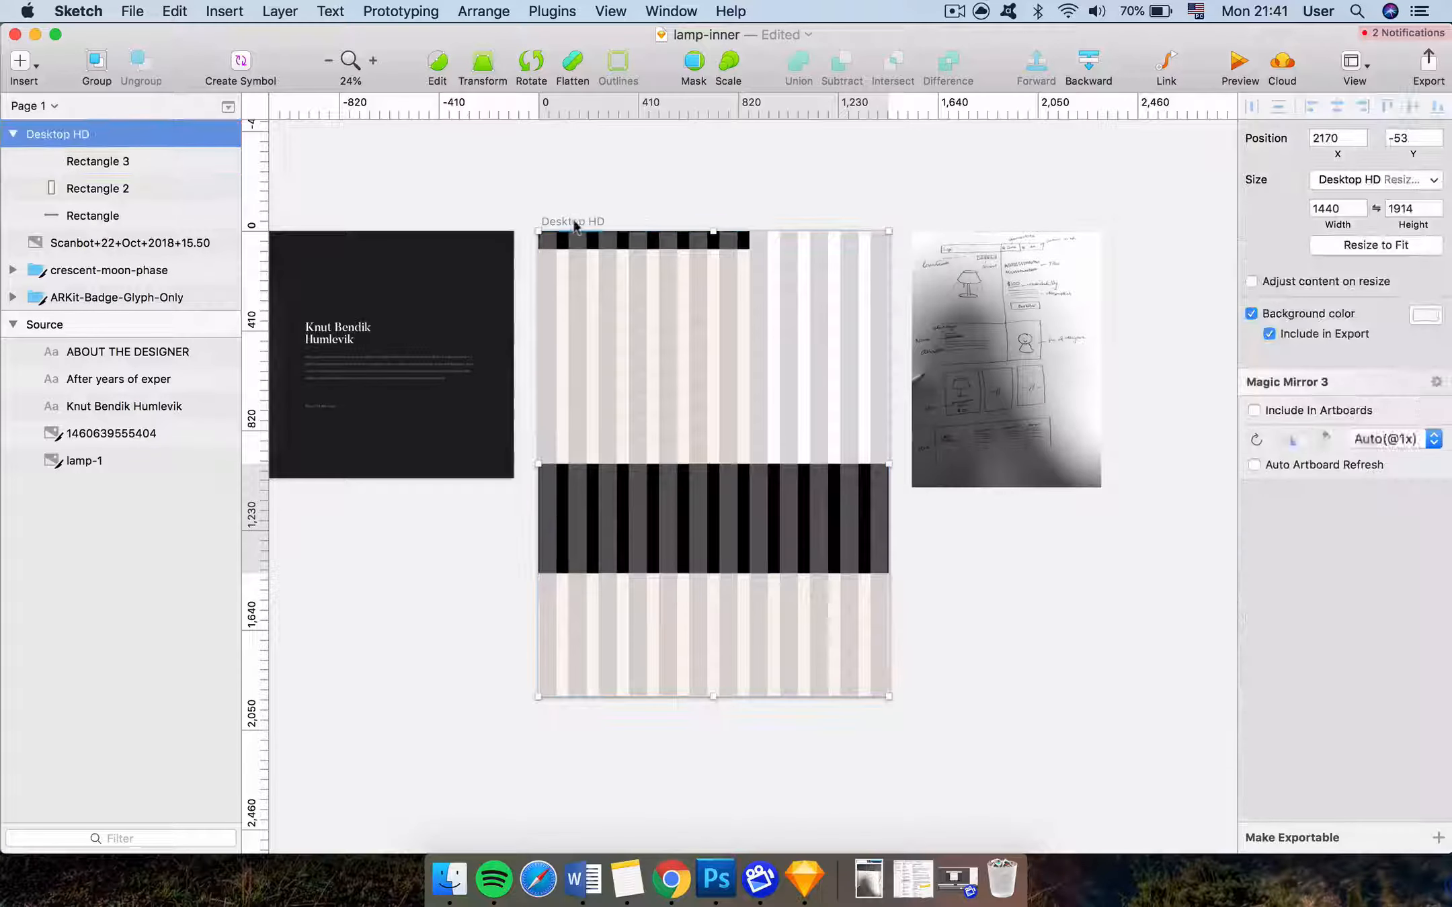
left_click_drag(718, 701, 706, 826)
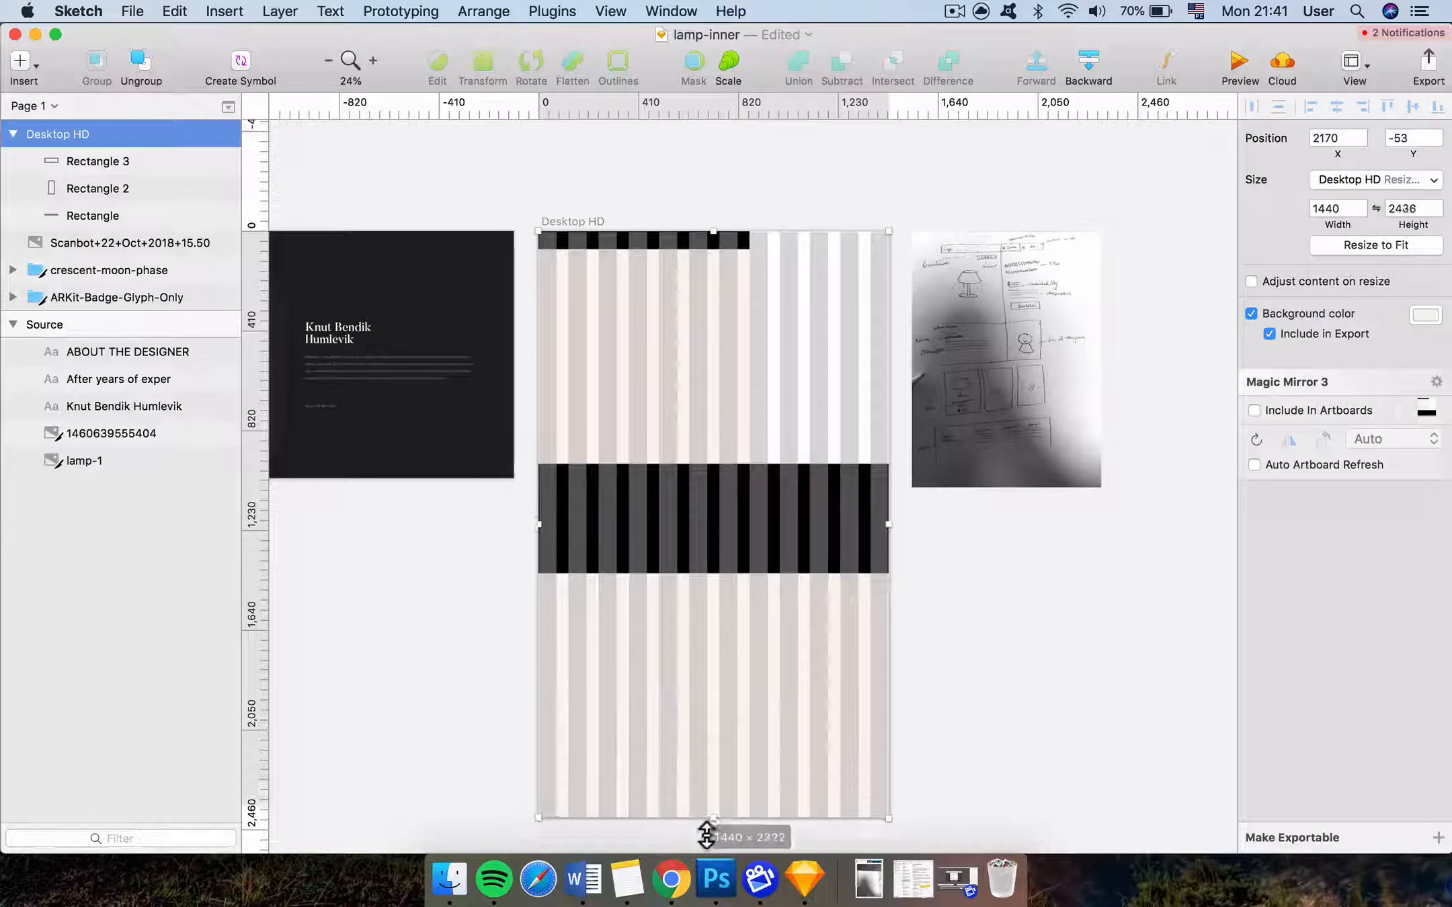
Duplicate the full-width black band and place the copy along the artboard's bottom edge at Y 1991
scroll(938, 463, "up", 5)
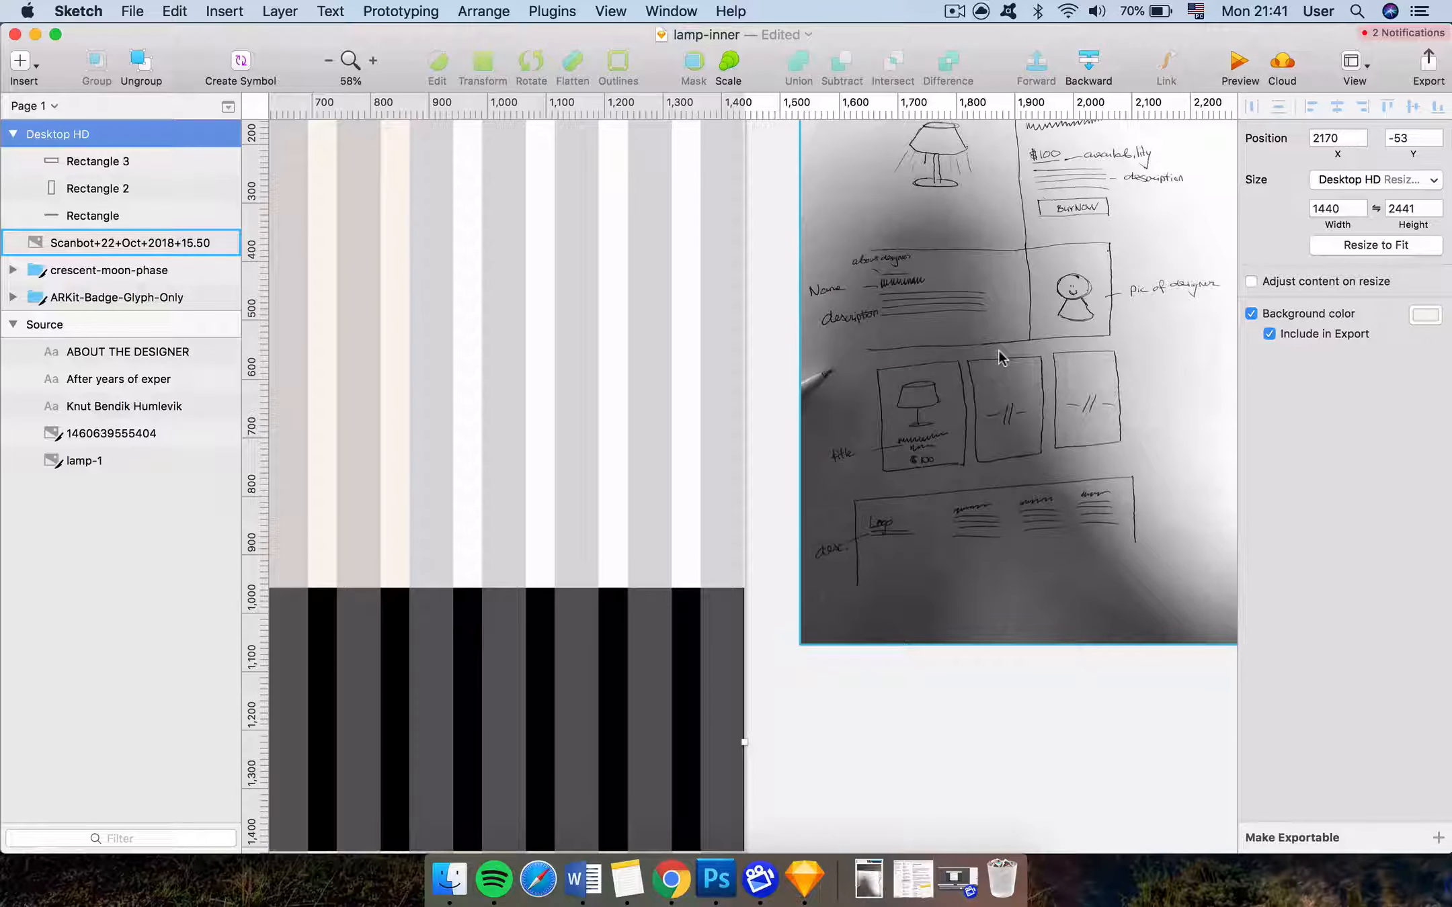
scroll(485, 687, "down", 3)
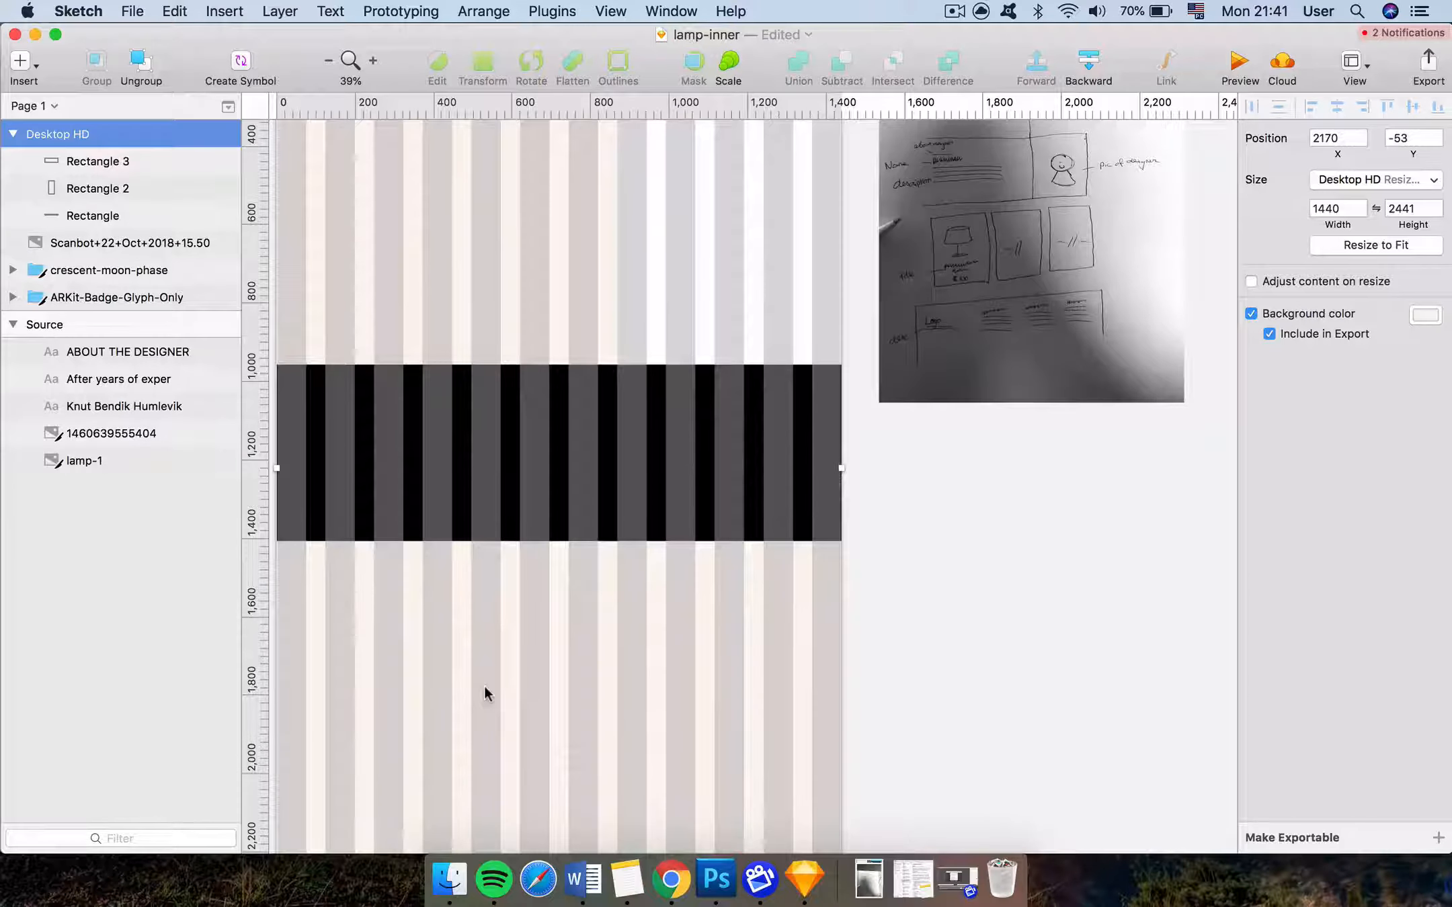
scroll(485, 686, "down", 3)
scroll(701, 498, "down", 4)
left_click(849, 446)
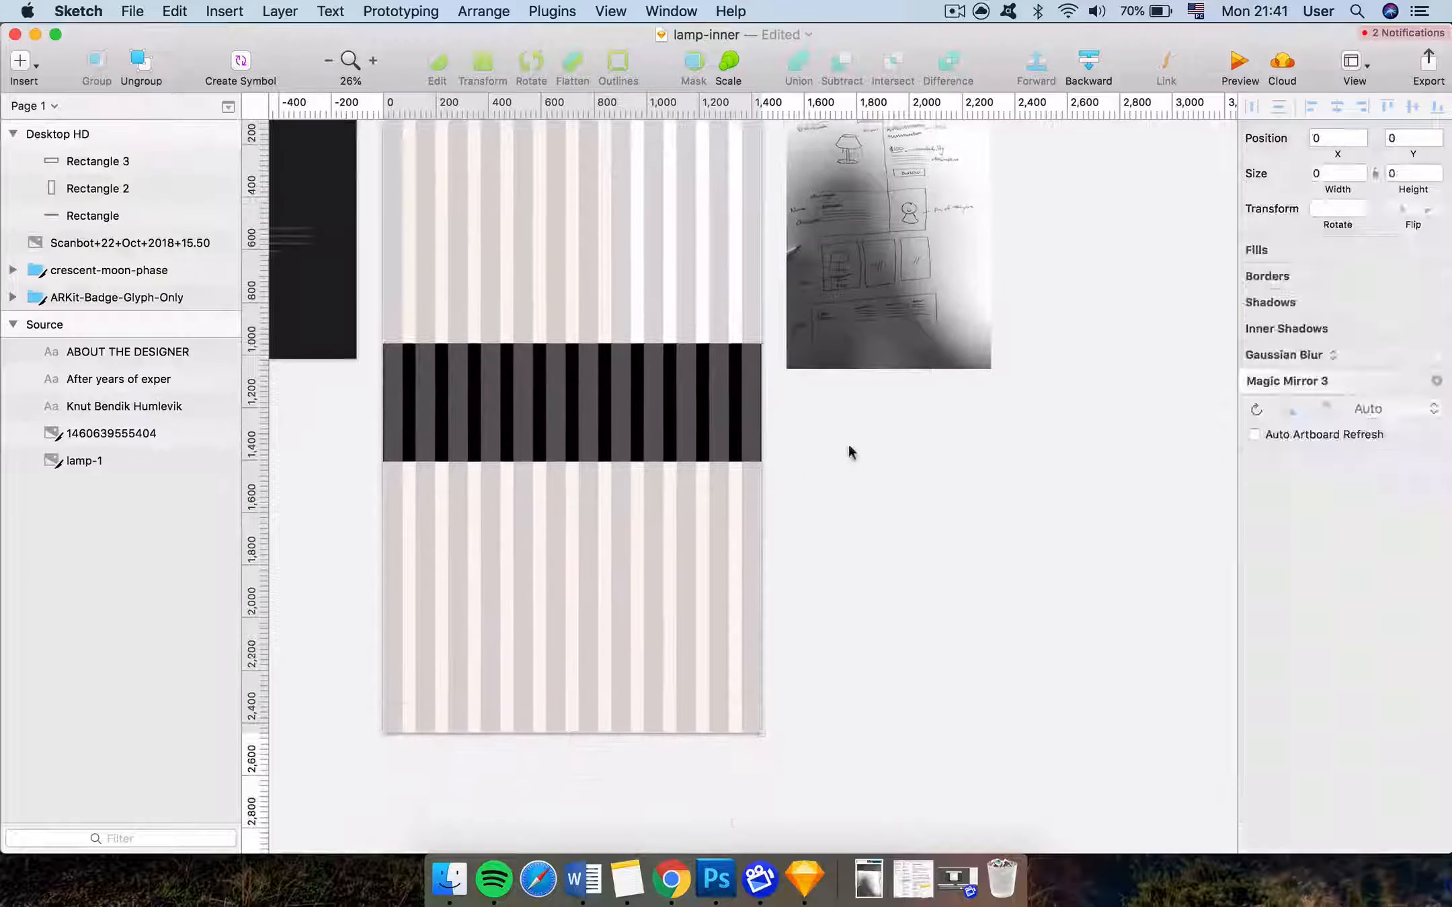
left_click(665, 416)
left_click_drag(666, 410, 677, 660)
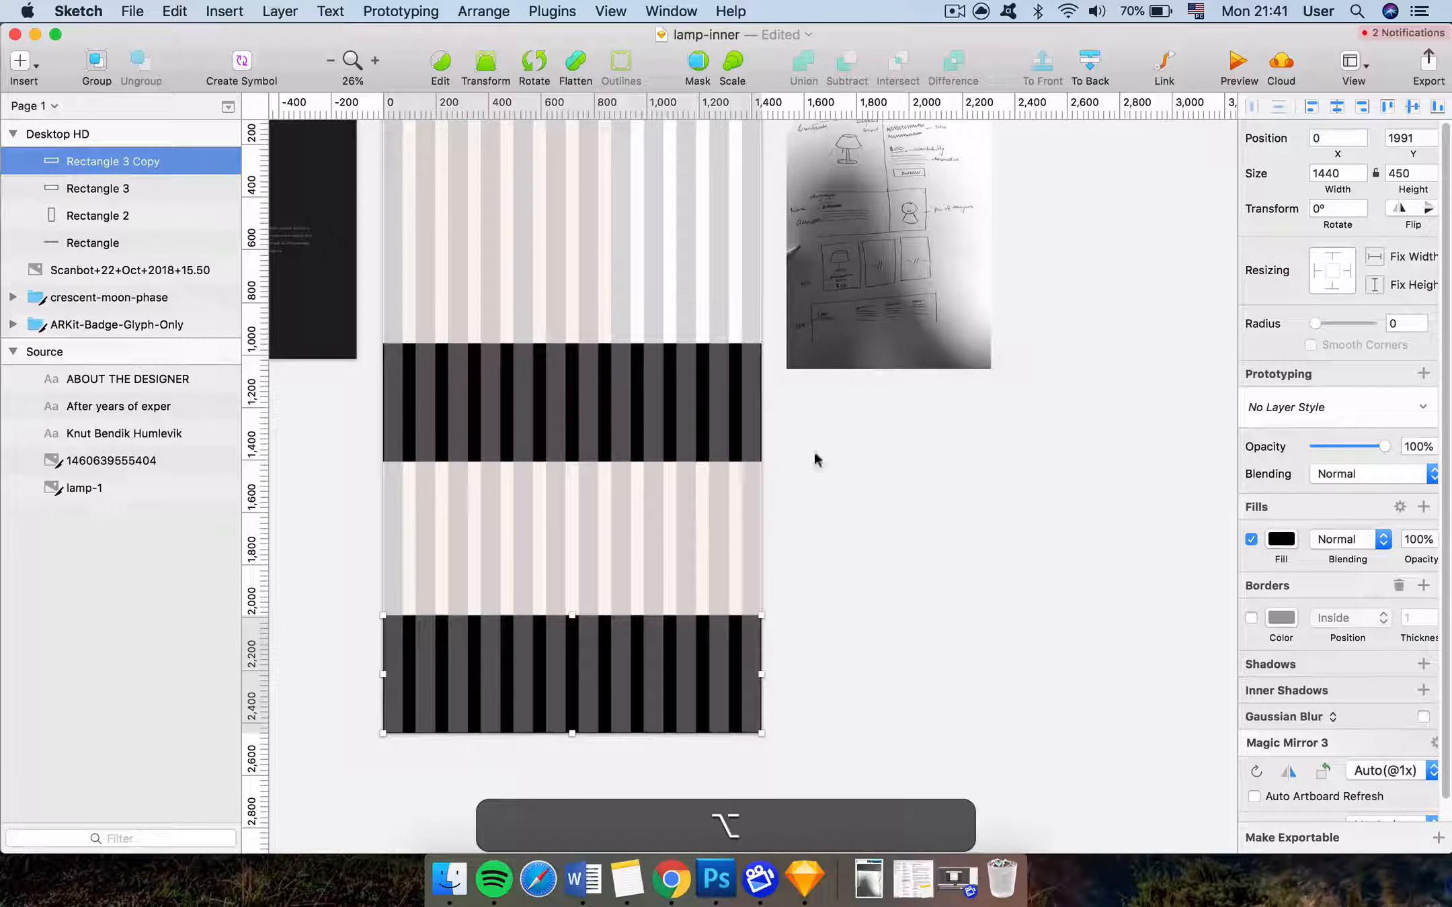
Shorten the bottom black band from its upper edge so it starts at about Y 2174
scroll(607, 615, "left", 4)
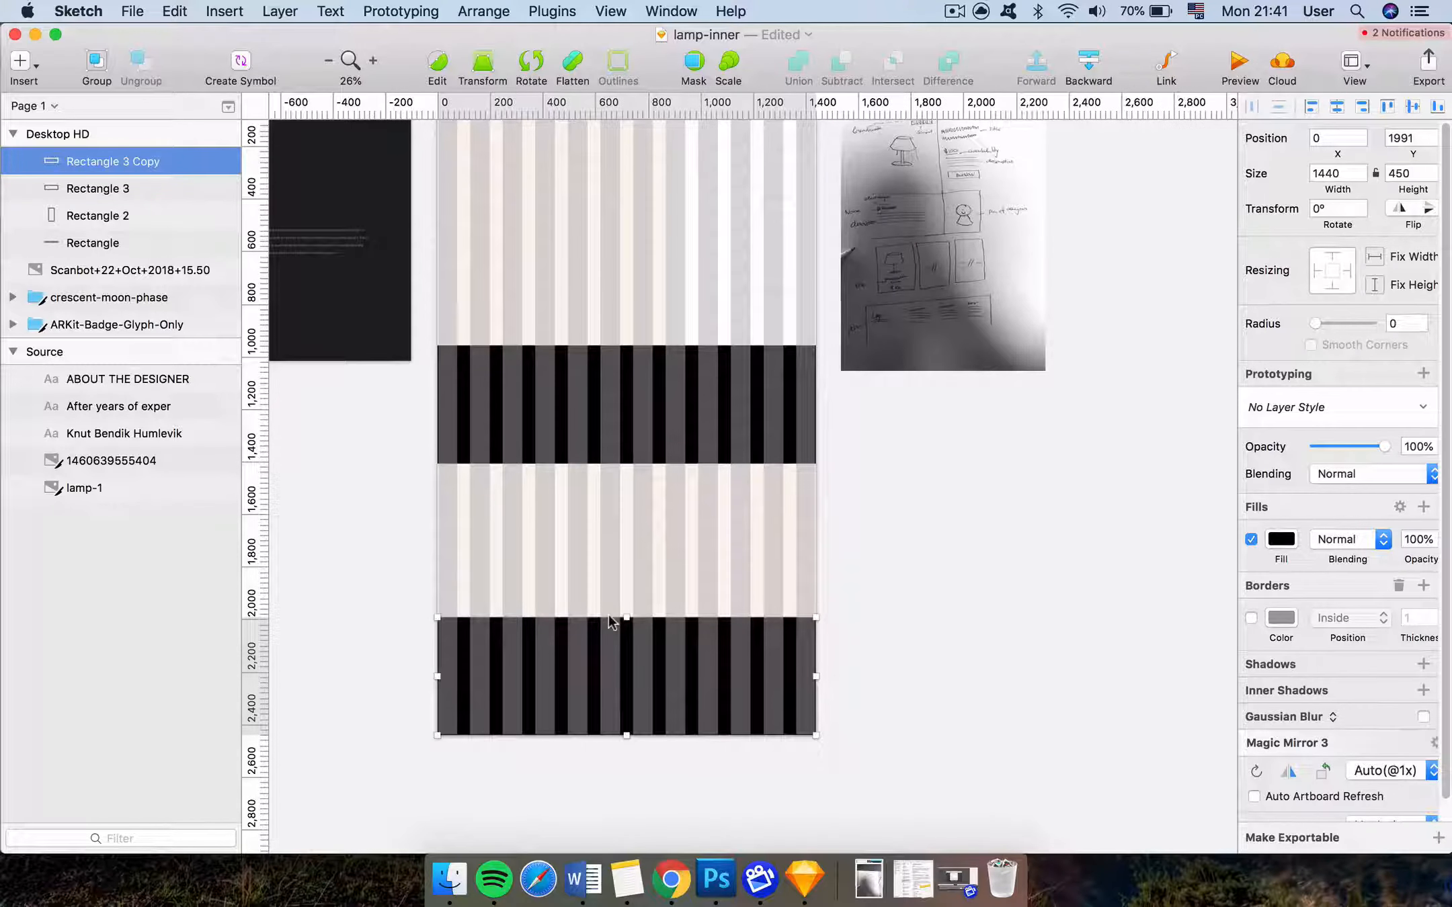
right_click(836, 635)
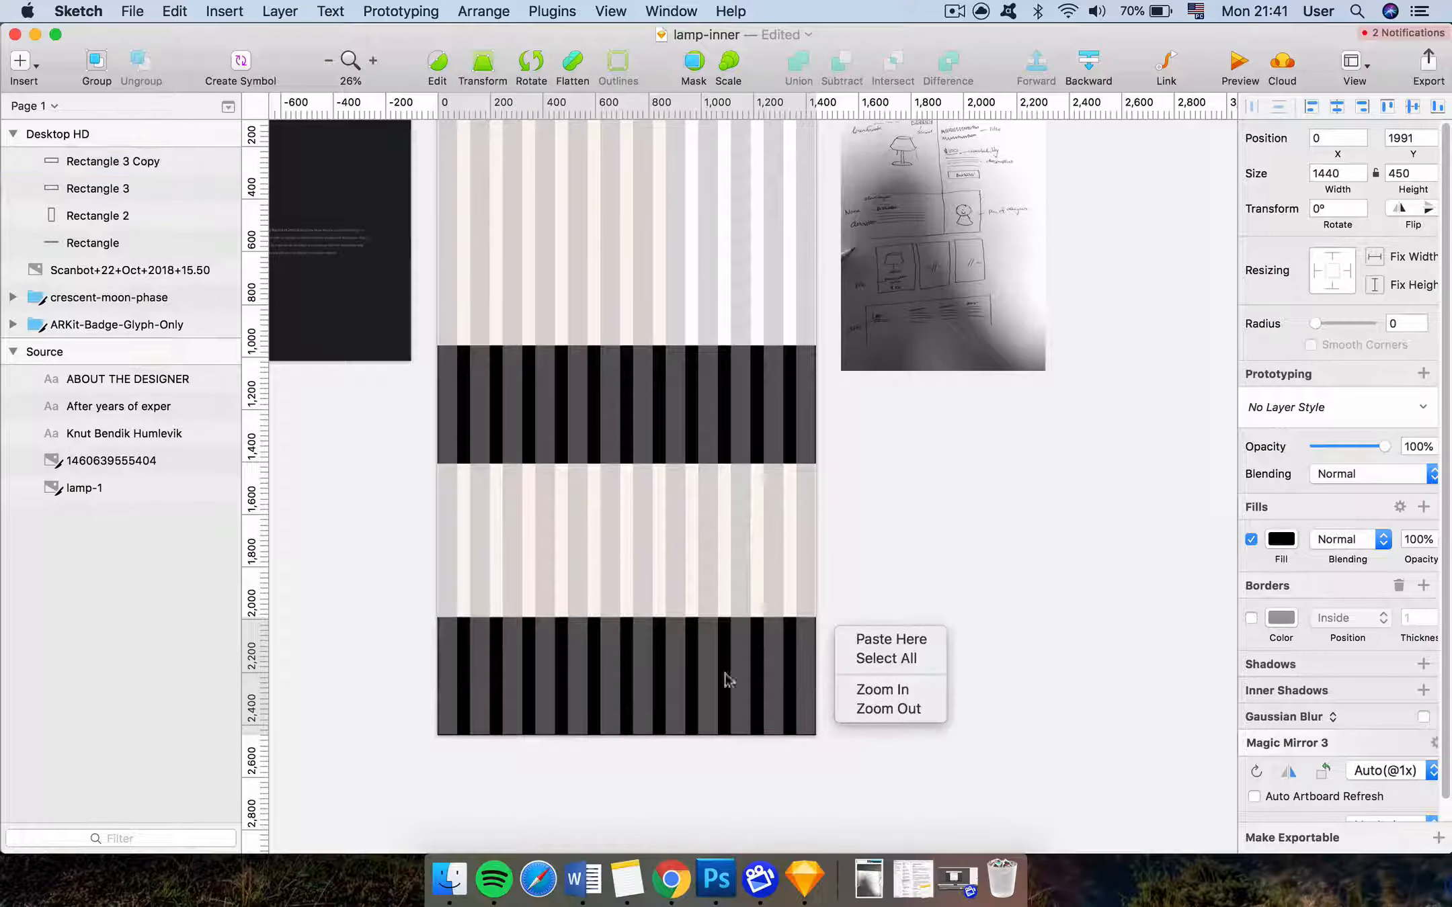
left_click(644, 684)
left_click(637, 634)
left_click(622, 612)
left_click(624, 617)
left_click_drag(627, 618, 629, 665)
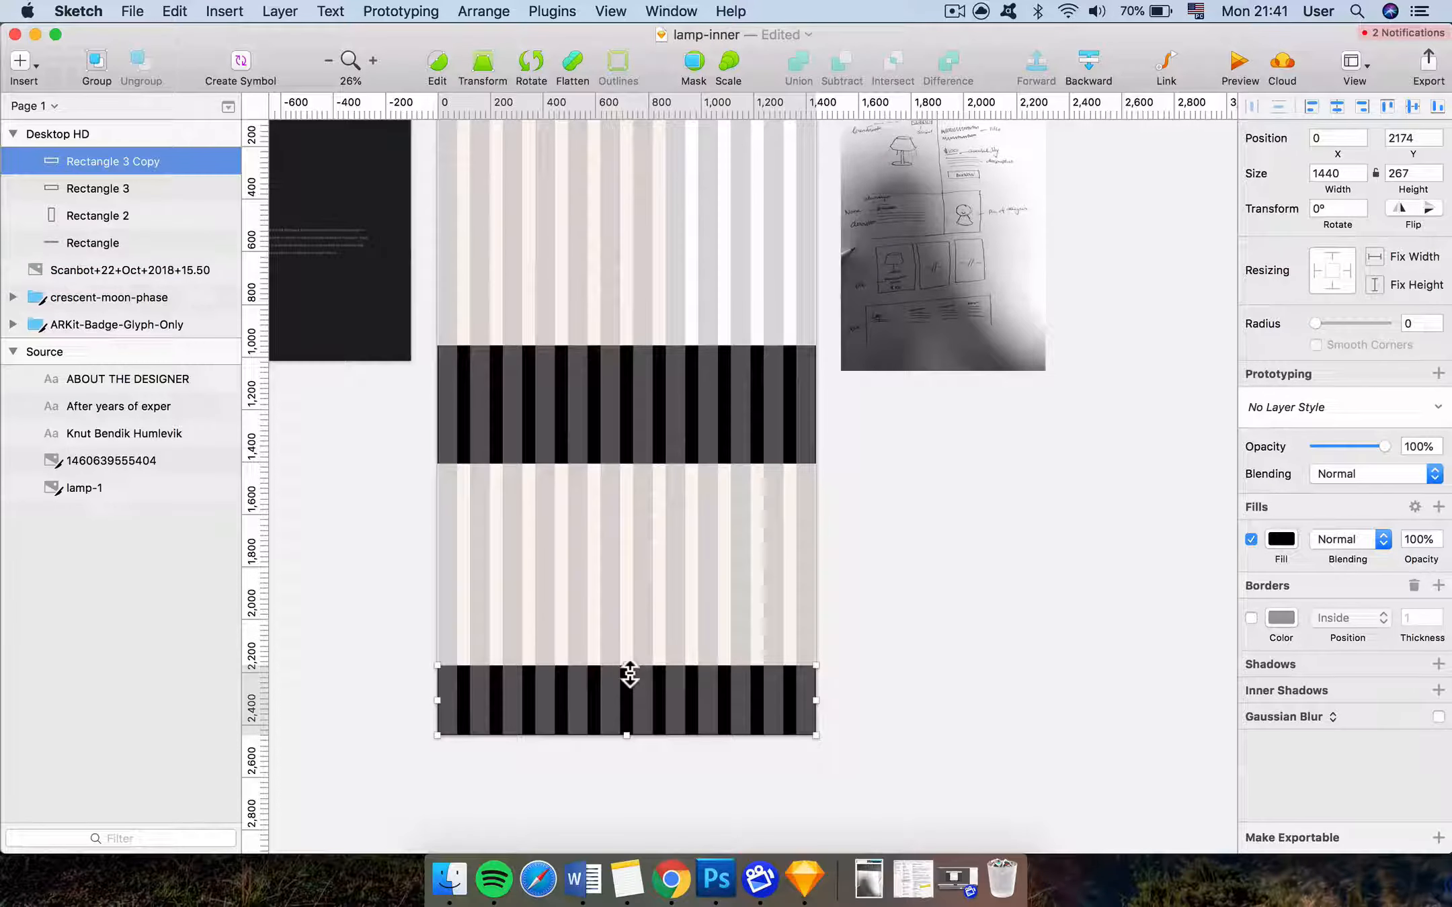
Set the bottom black band's height to 300 px
left_click(1398, 167)
type("300")
key("Return")
key("shift+Return")
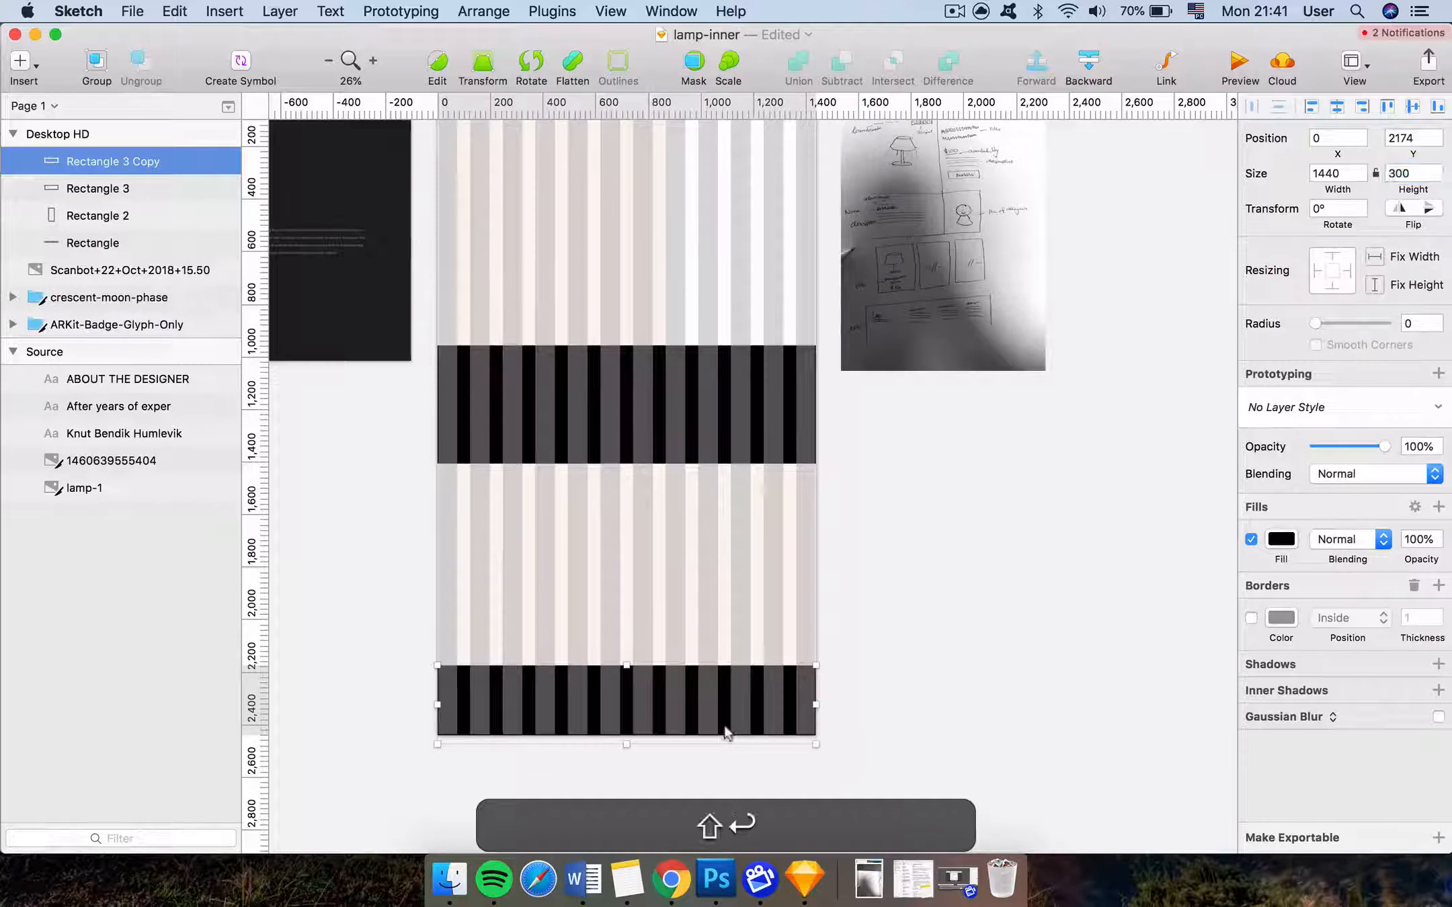
left_click(901, 664)
Extend the white side panel's lower edge slightly further down behind the upper black band
scroll(903, 665, "up", 3)
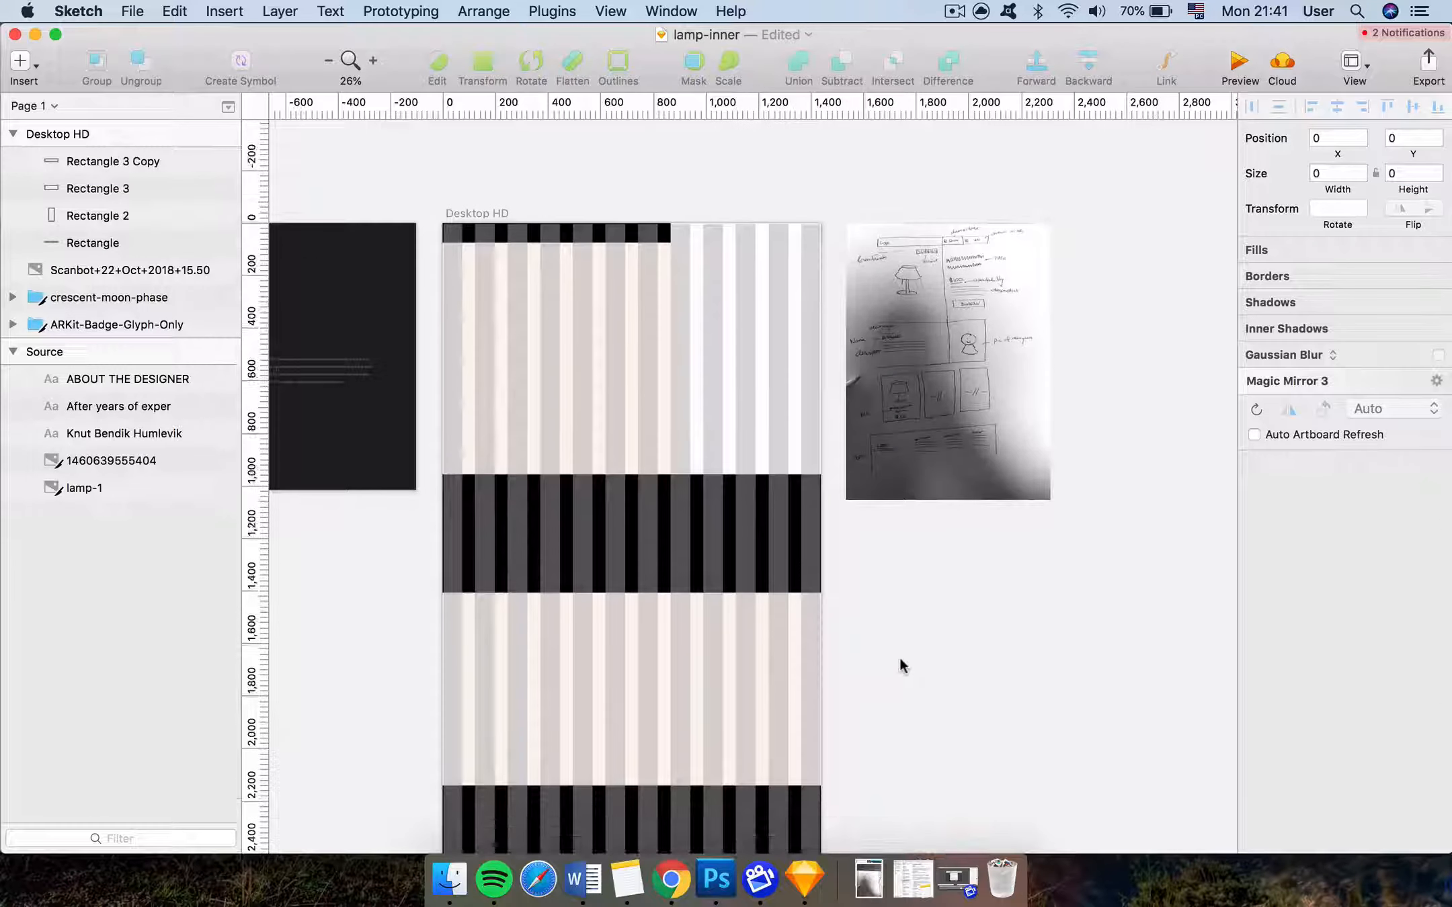
left_click(732, 321)
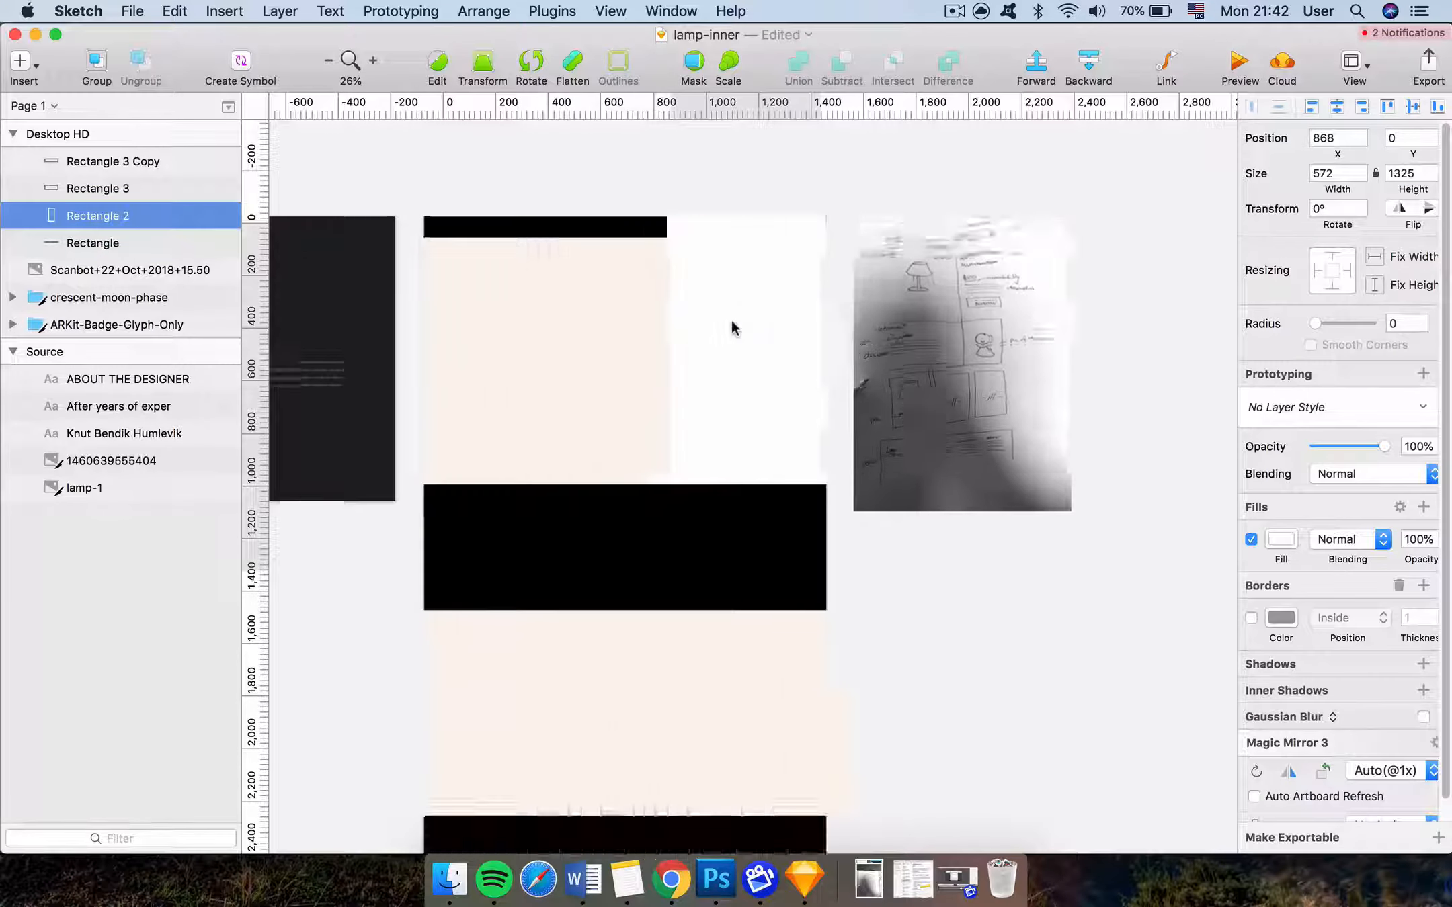
scroll(731, 322, "up", 3)
scroll(732, 324, "up", 2)
left_click_drag(807, 760, 804, 786)
left_click(500, 377)
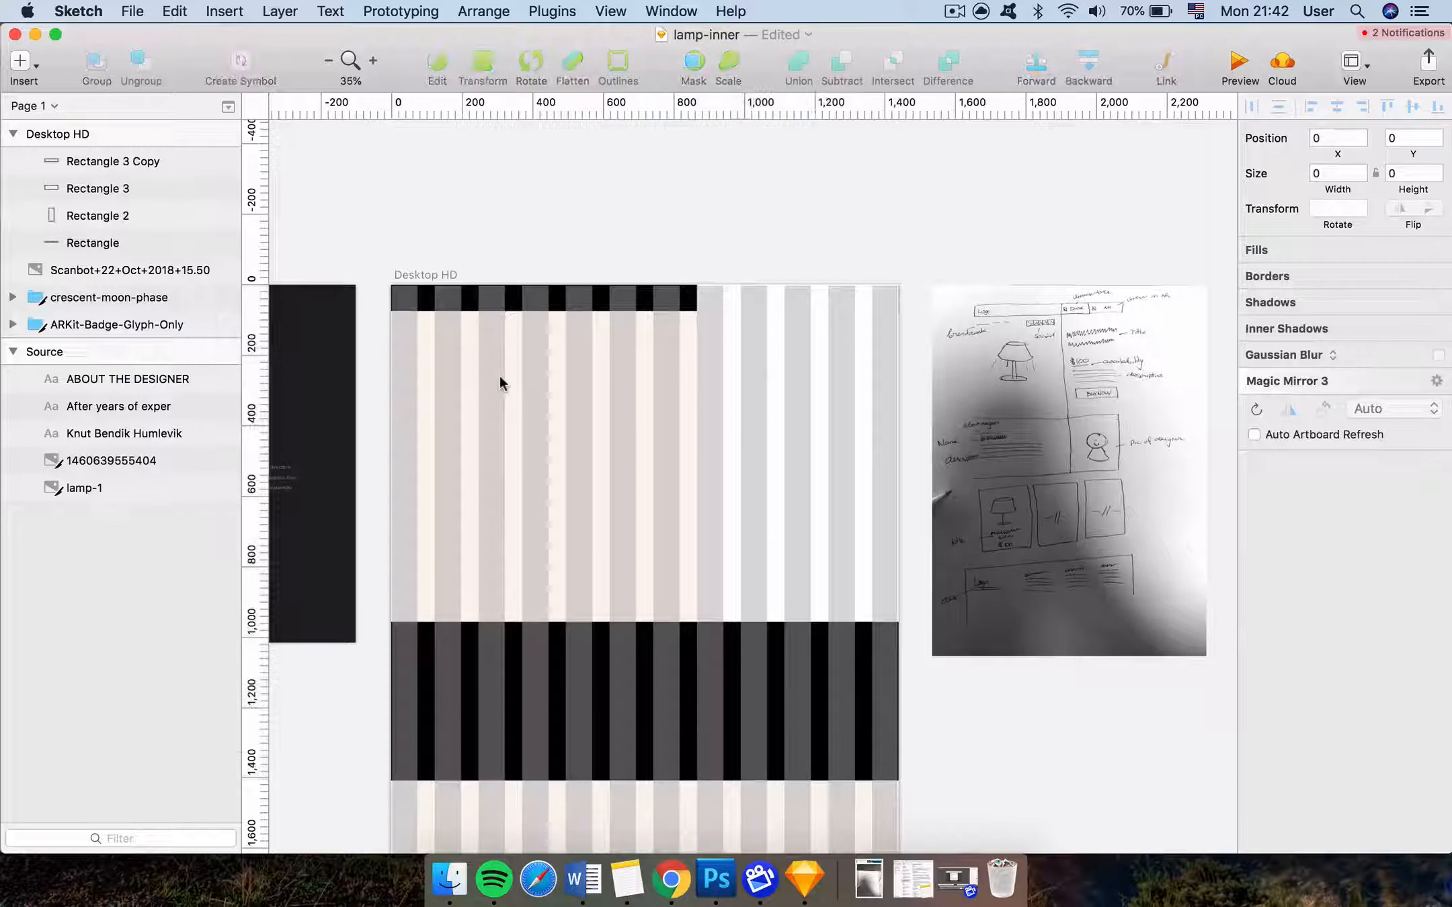
scroll(499, 376, "up", 3)
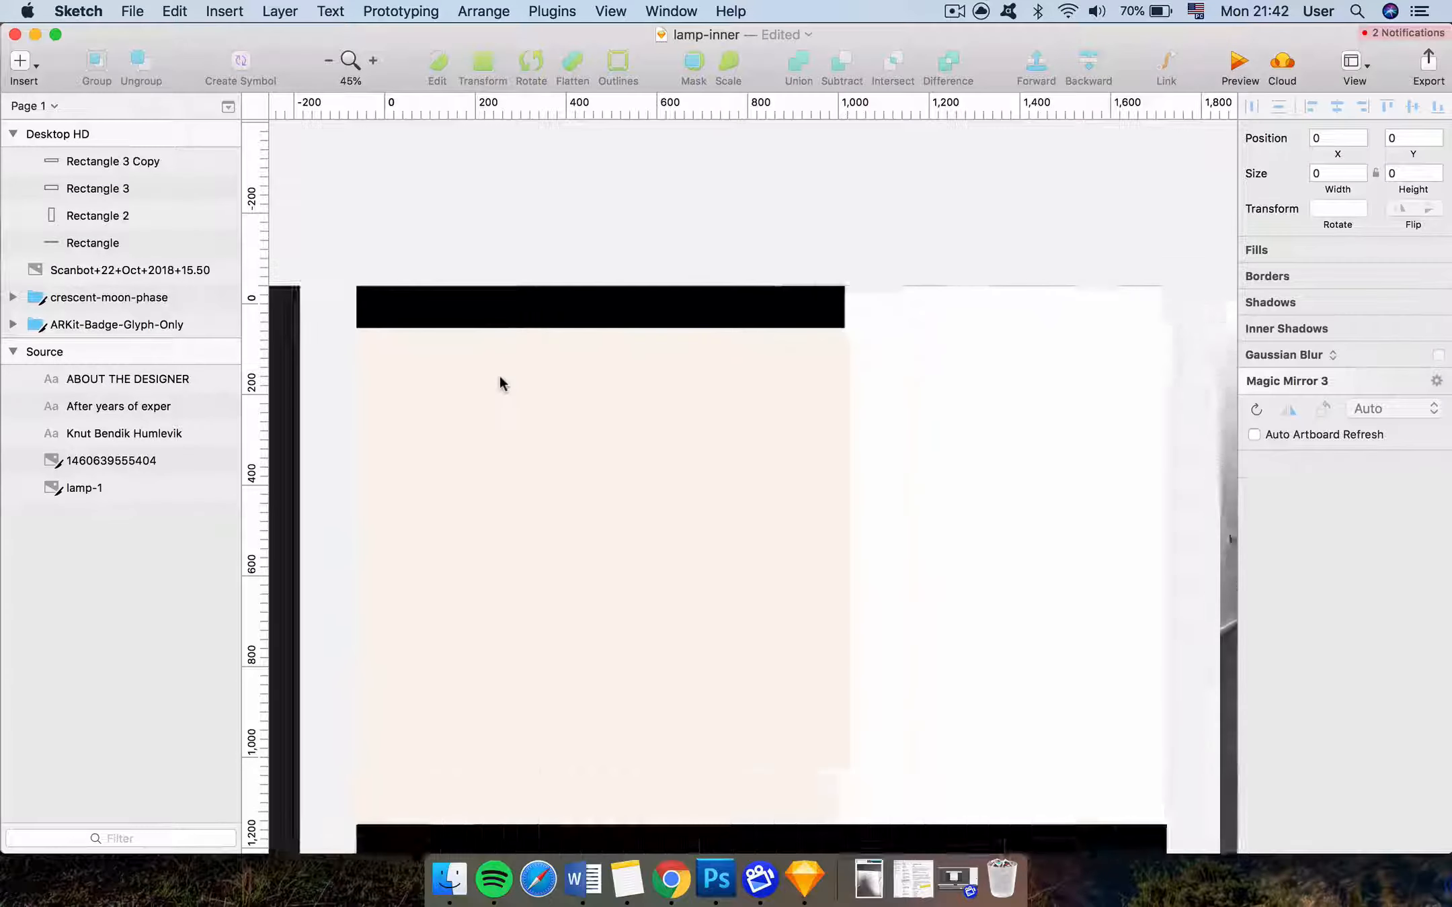
scroll(499, 376, "up", 3)
key("t")
left_click(350, 296)
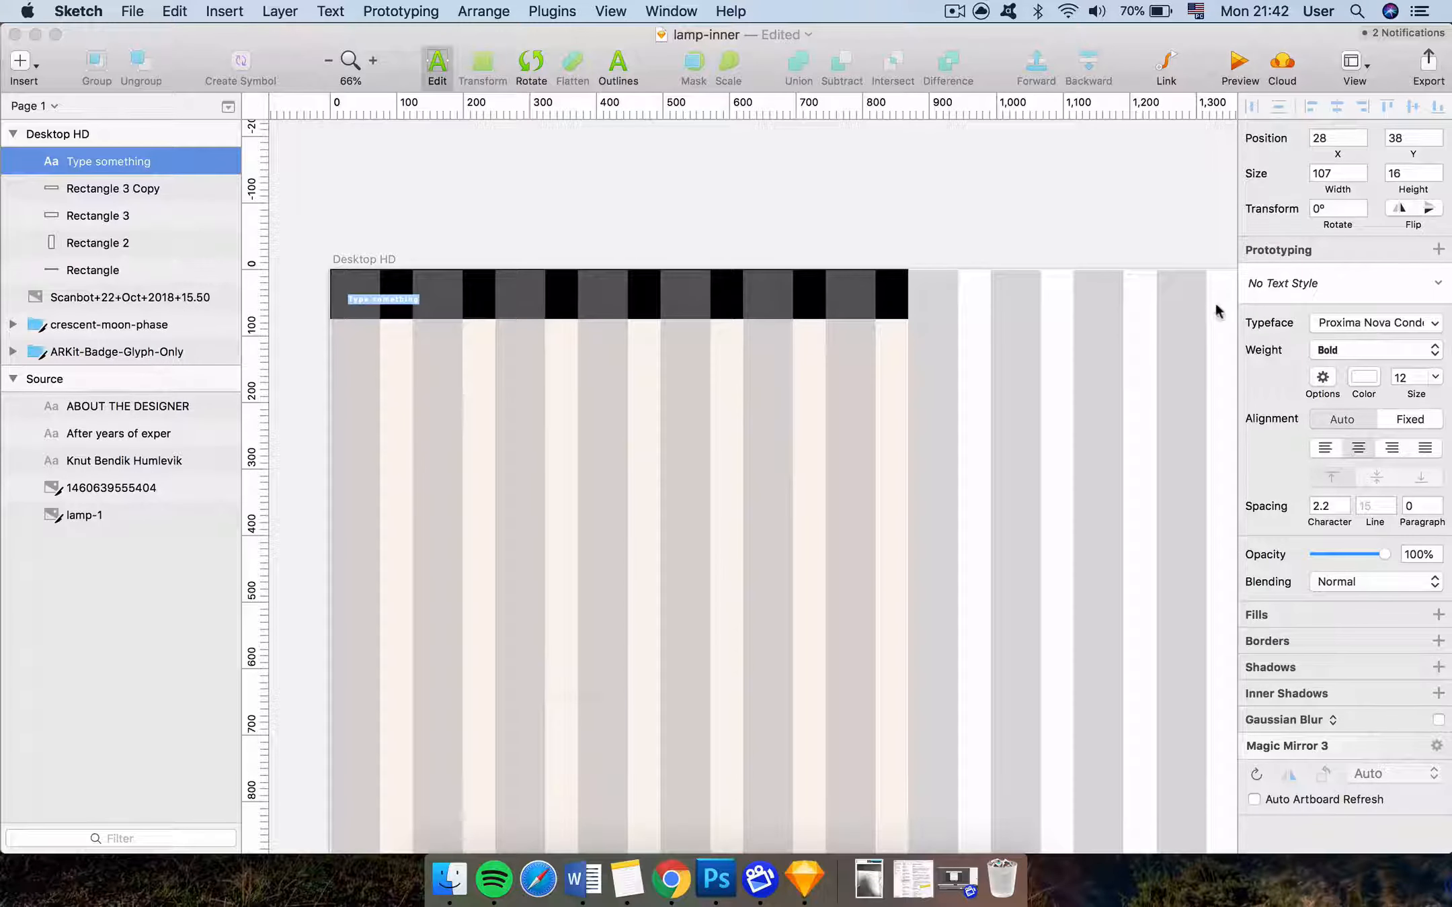
key("Escape")
Copy the designer-name heading from the dark Source artboard into Desktop HD and place it in the black header at X 74, Y 0
scroll(814, 204, "left", 3)
scroll(814, 205, "left", 6)
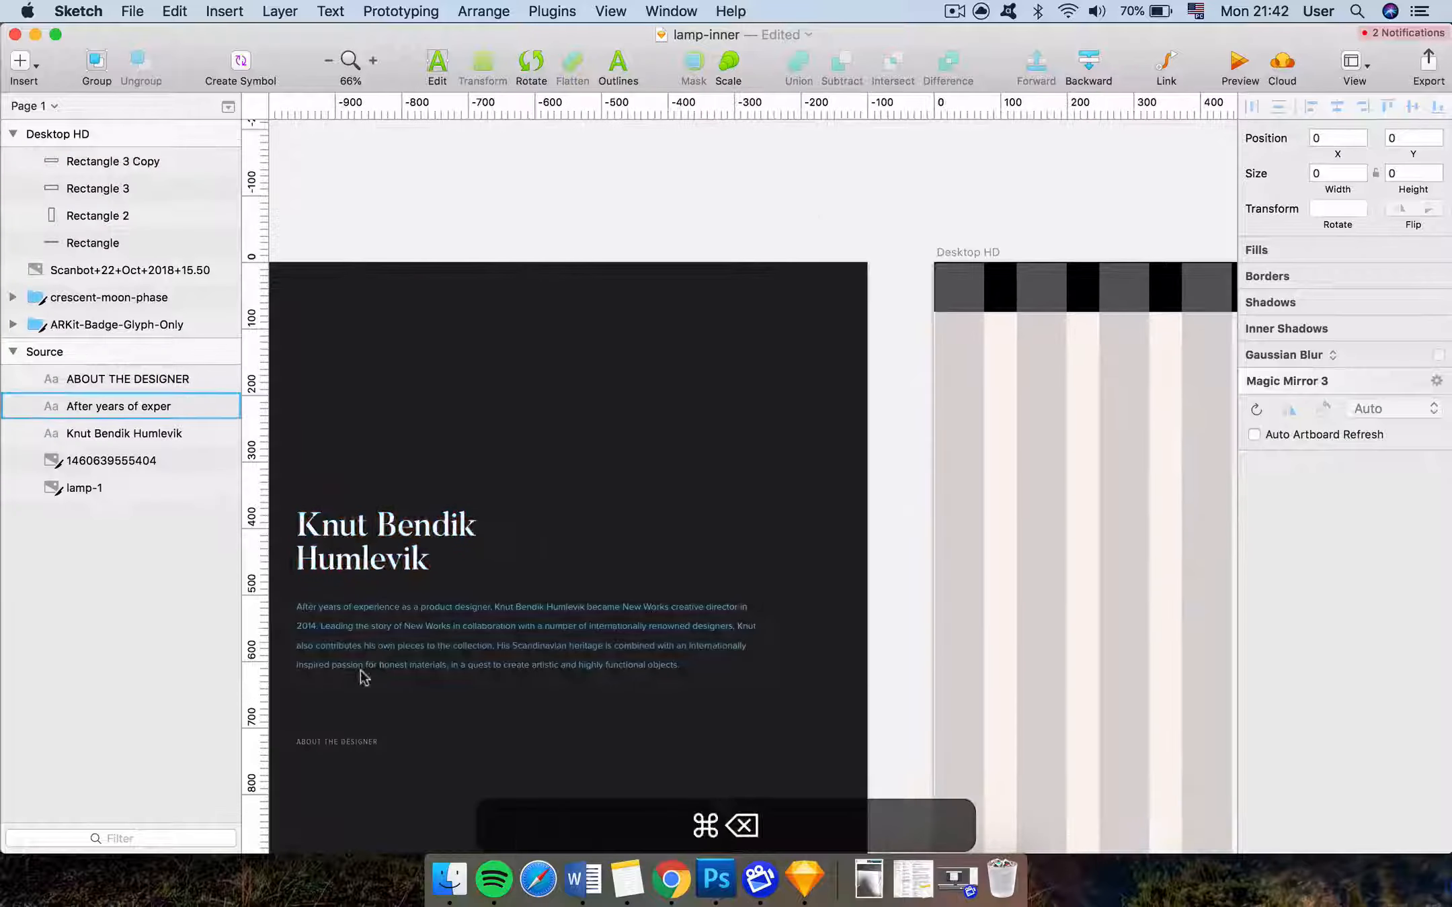
left_click(377, 558, "super")
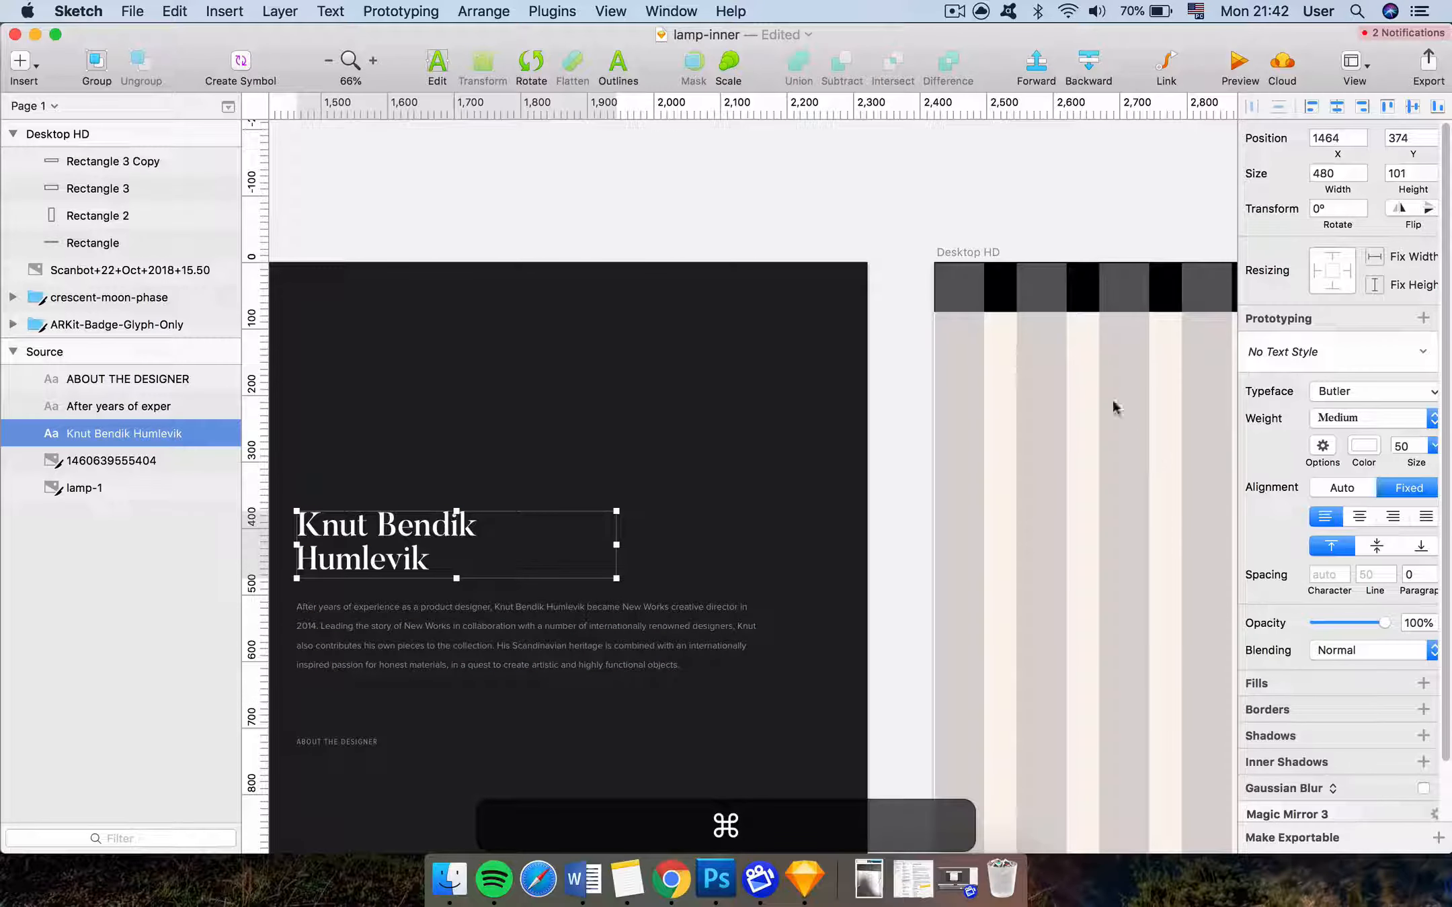
key("super+c")
scroll(1072, 366, "right", 5)
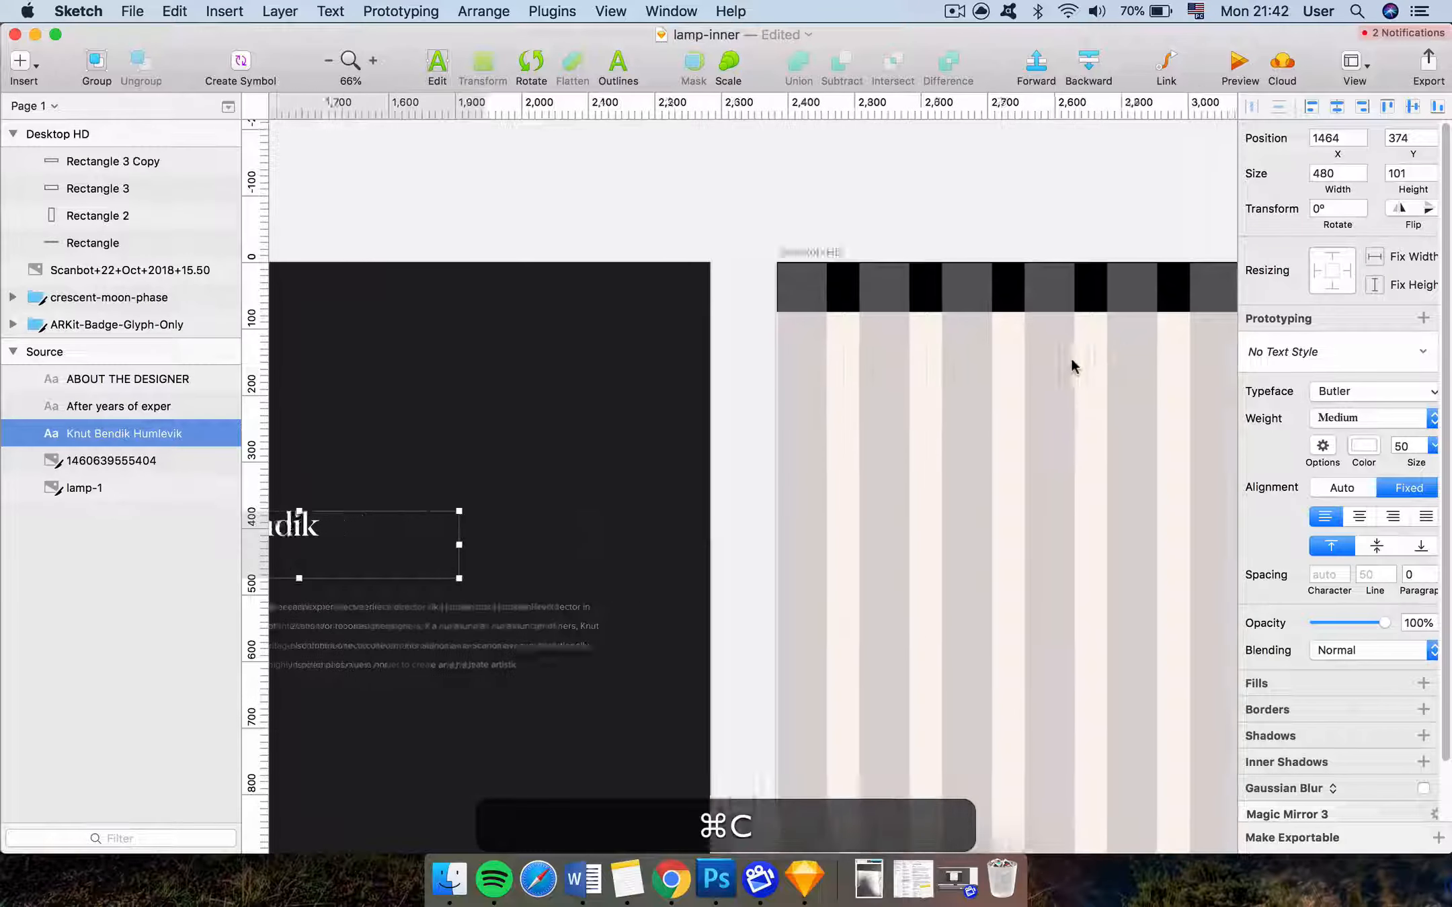
left_click(655, 250)
key("super+v")
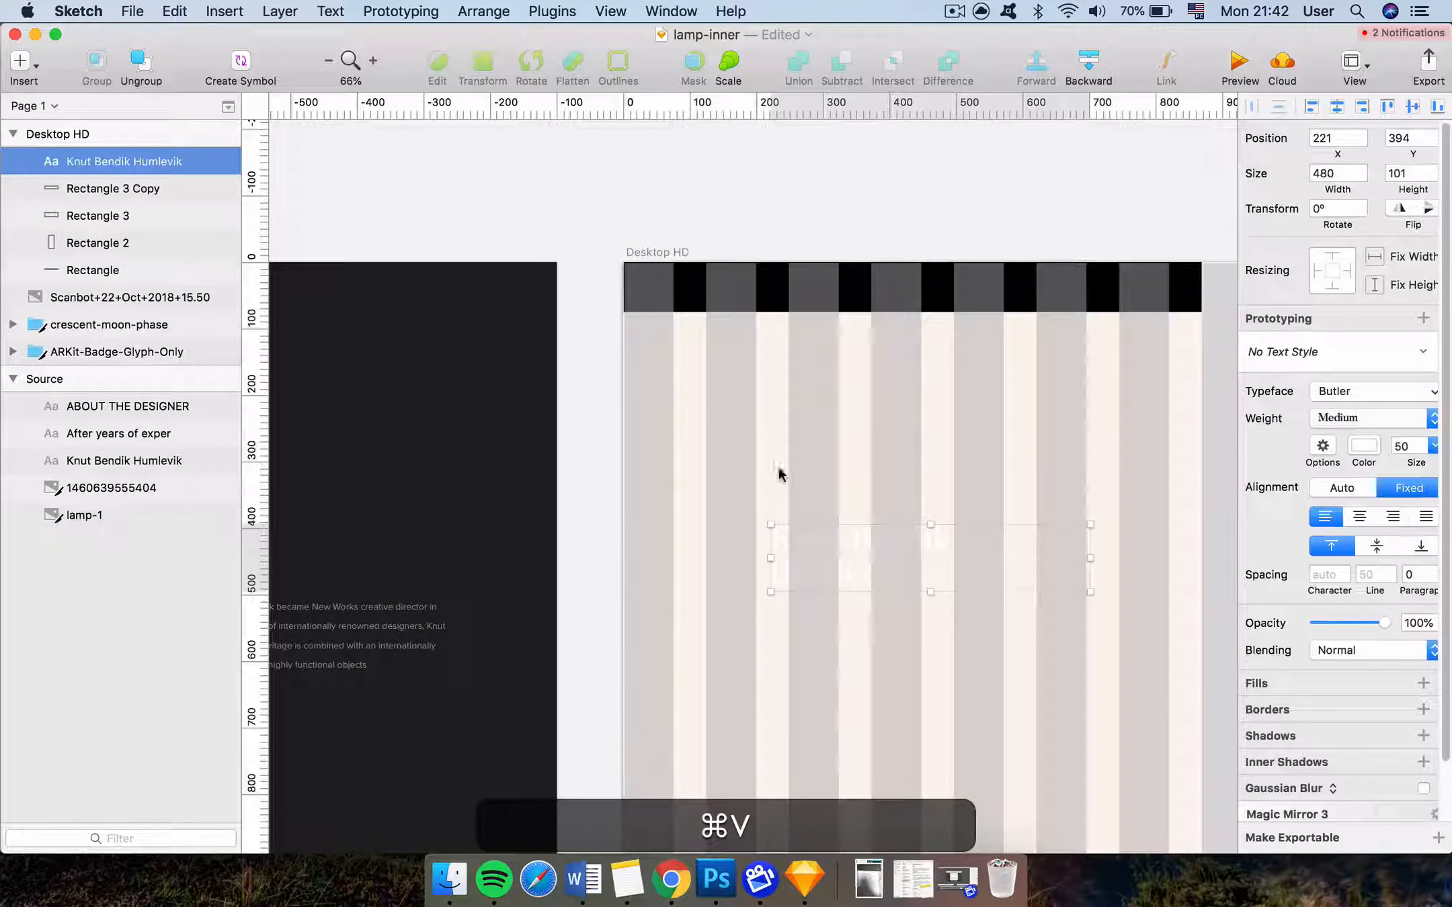
left_click_drag(820, 494, 729, 299)
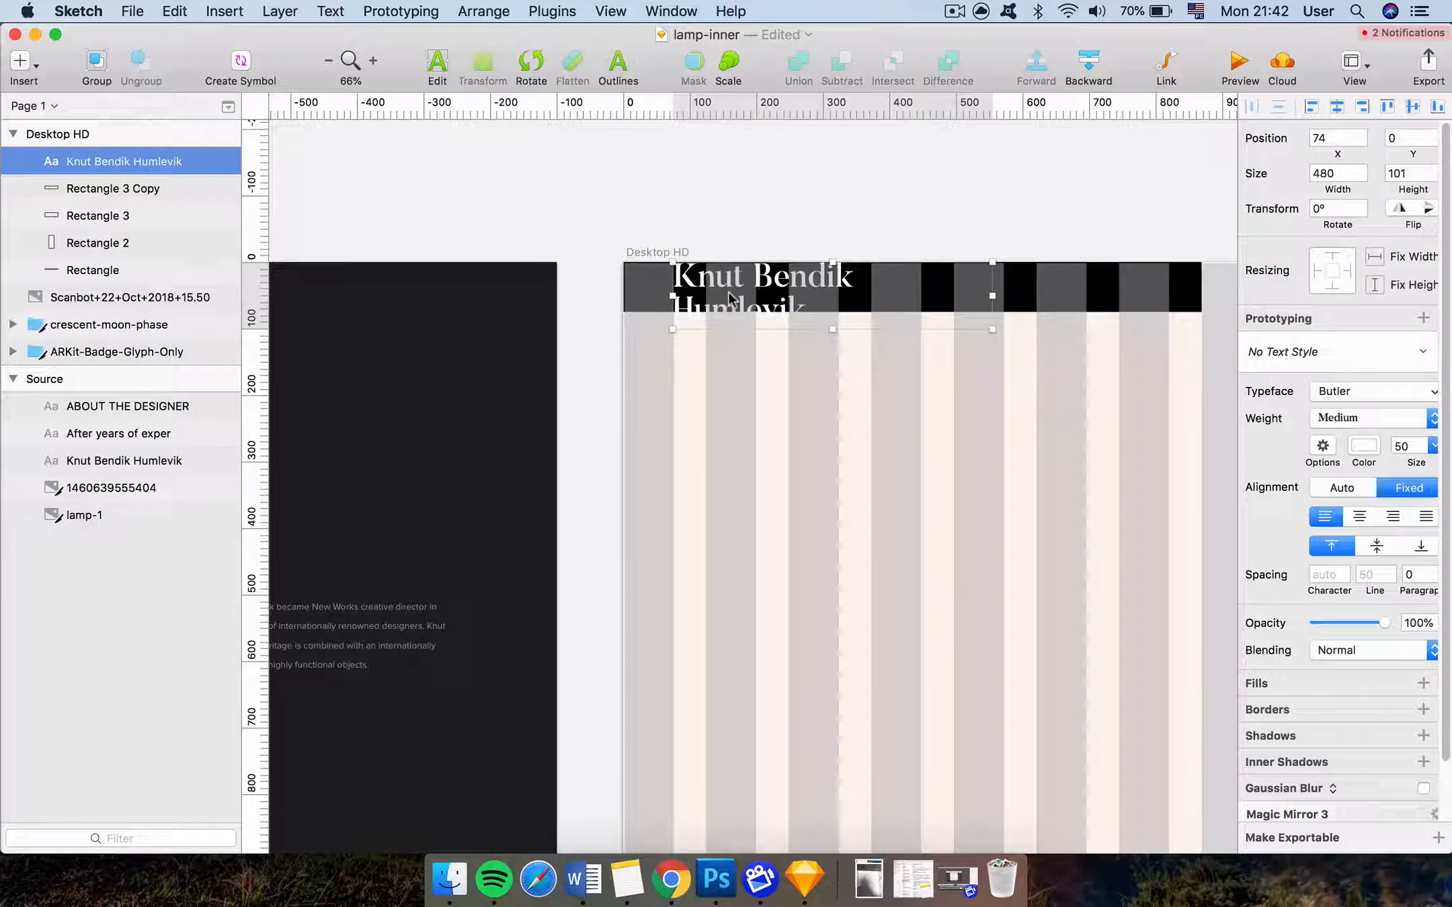
Replace the copied heading's text with the logo name "Foueno."
double_click(730, 294)
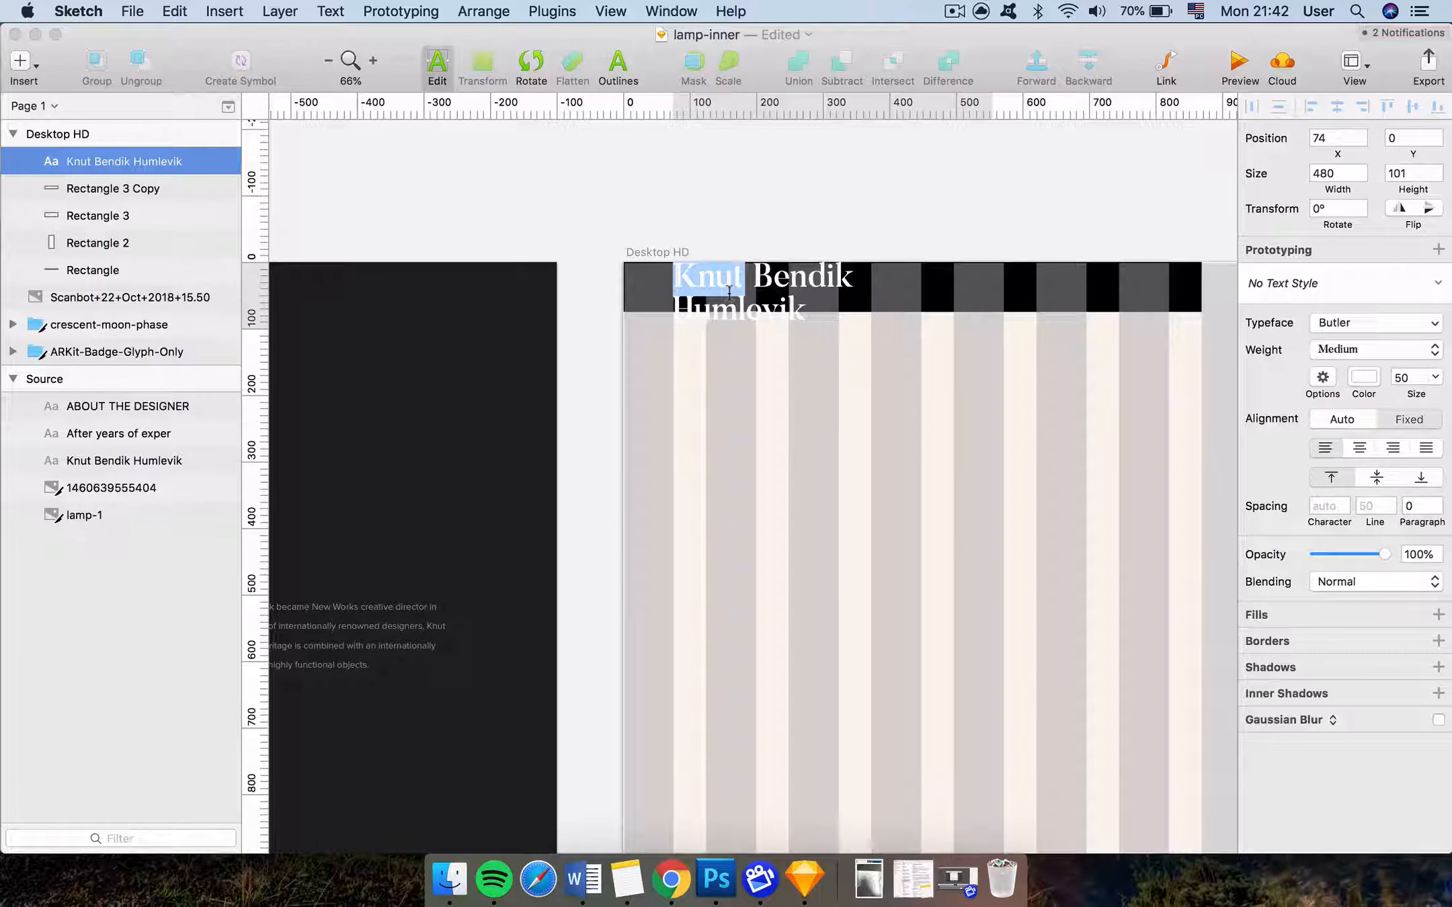
key("super+a")
type("Fo")
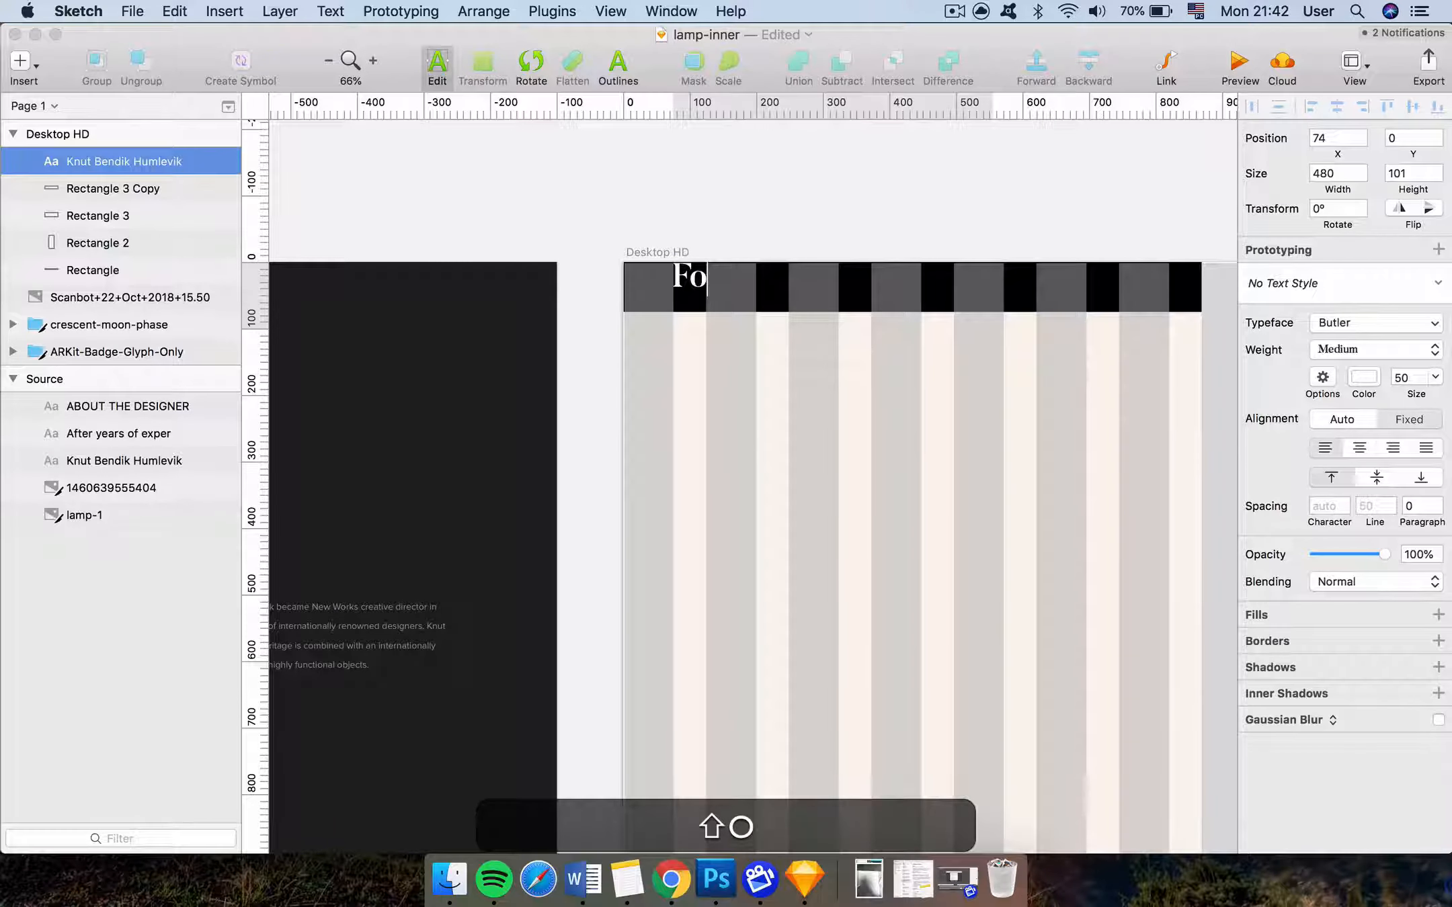
type("ueno")
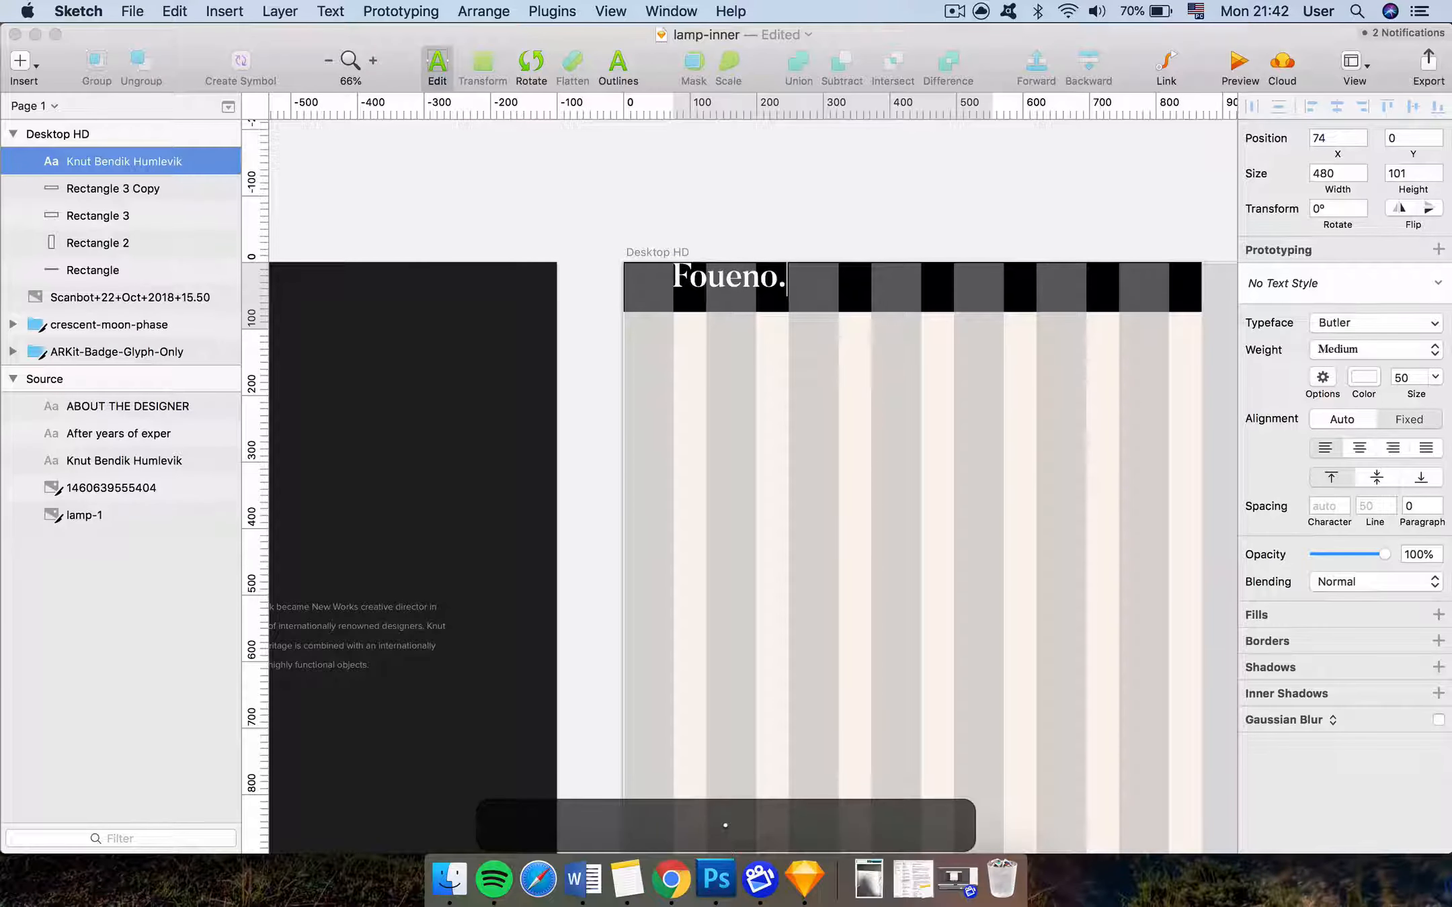
type(".")
Set the font size of the whole "Foueno." logo text to 24
key("super+a")
left_click_drag(1415, 397, 1423, 399)
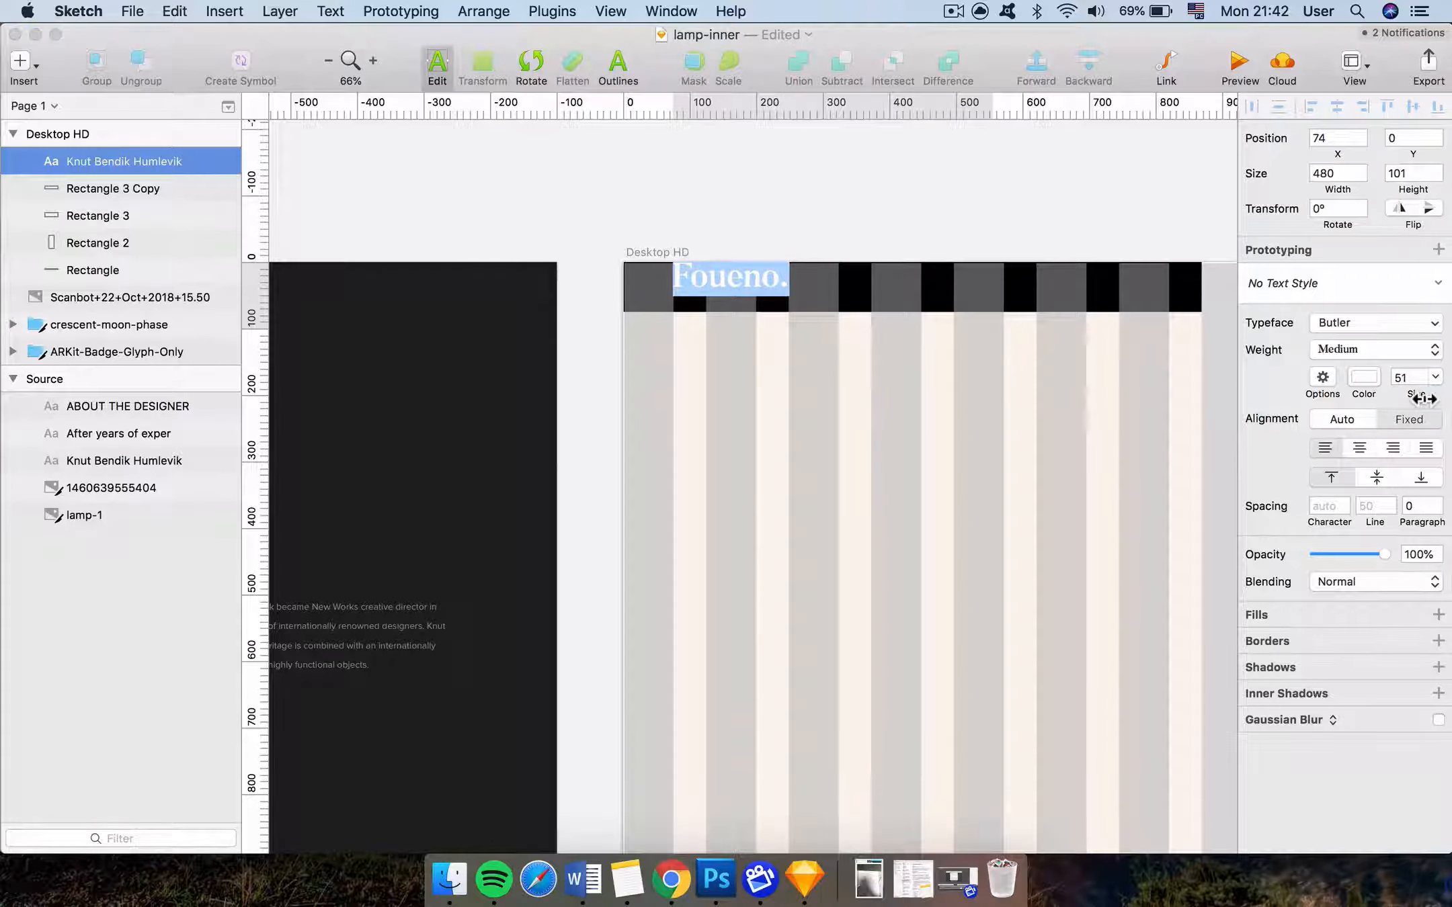
left_click(1426, 387)
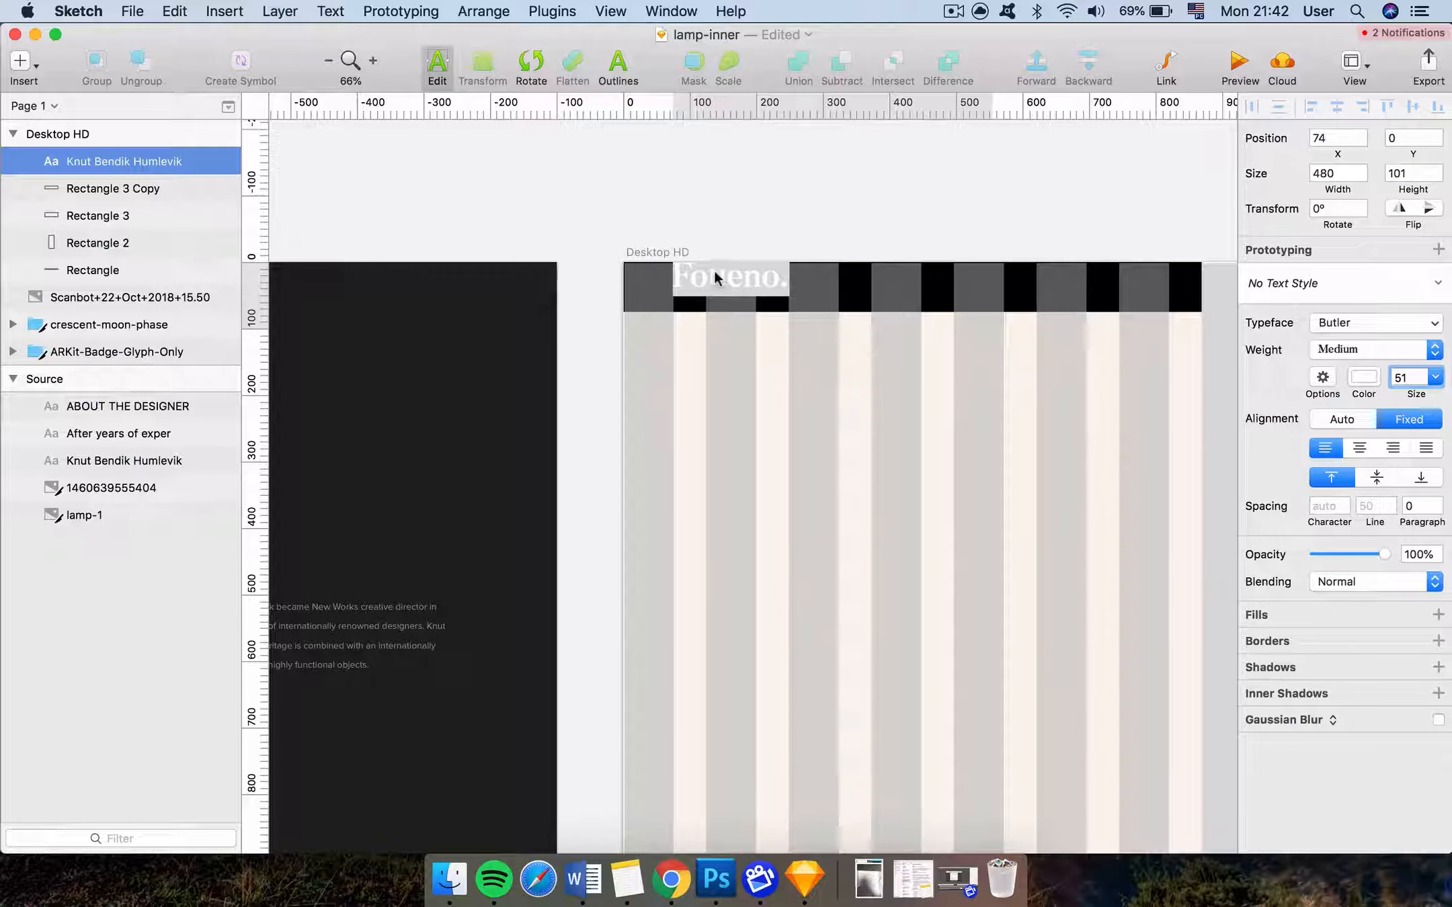
left_click(1436, 378)
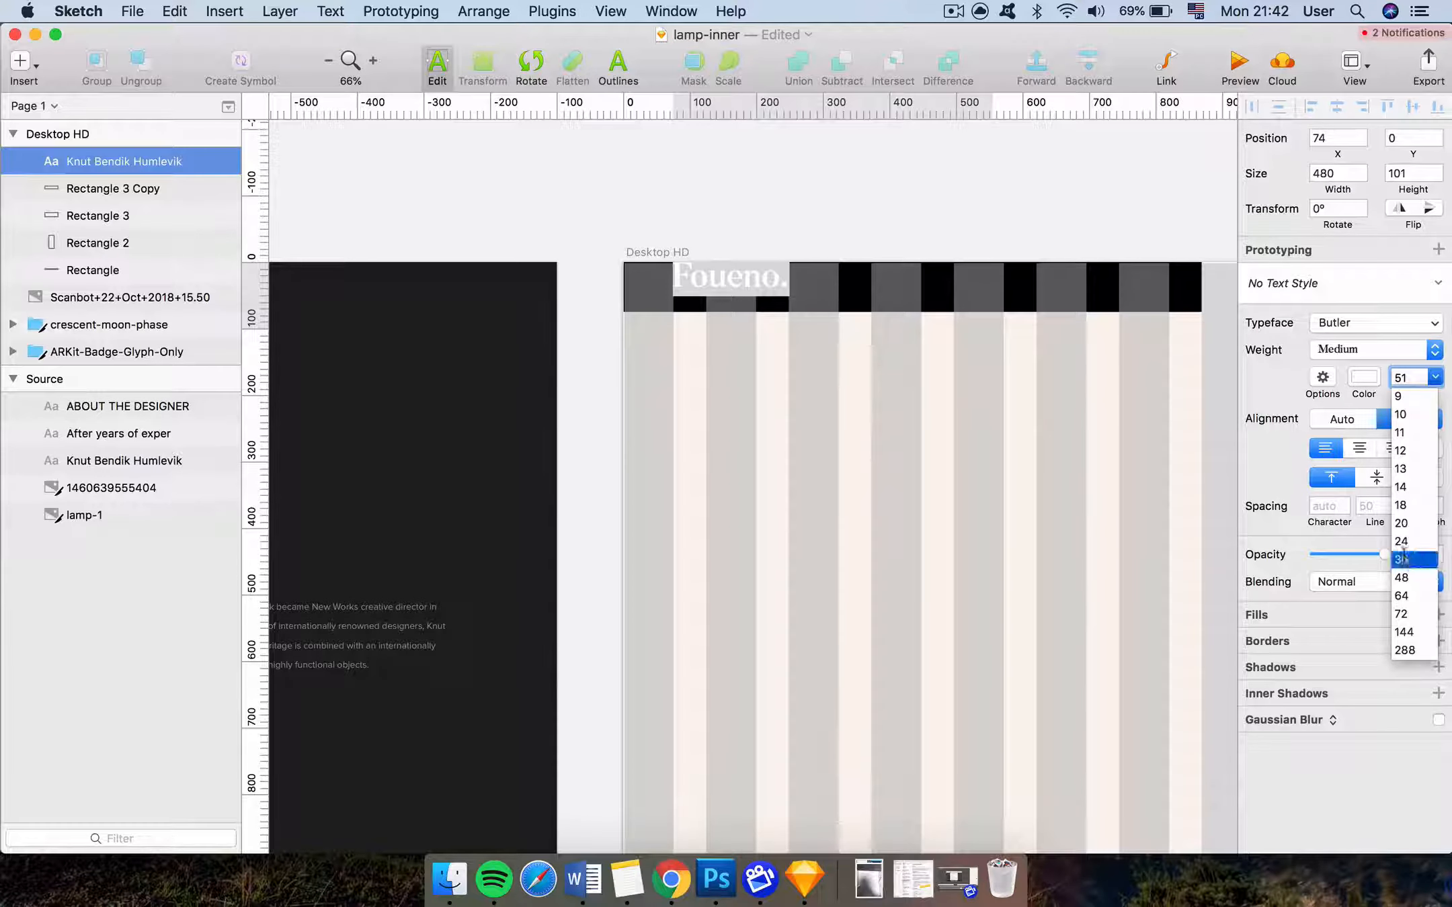
left_click(1402, 559)
left_click(1436, 377)
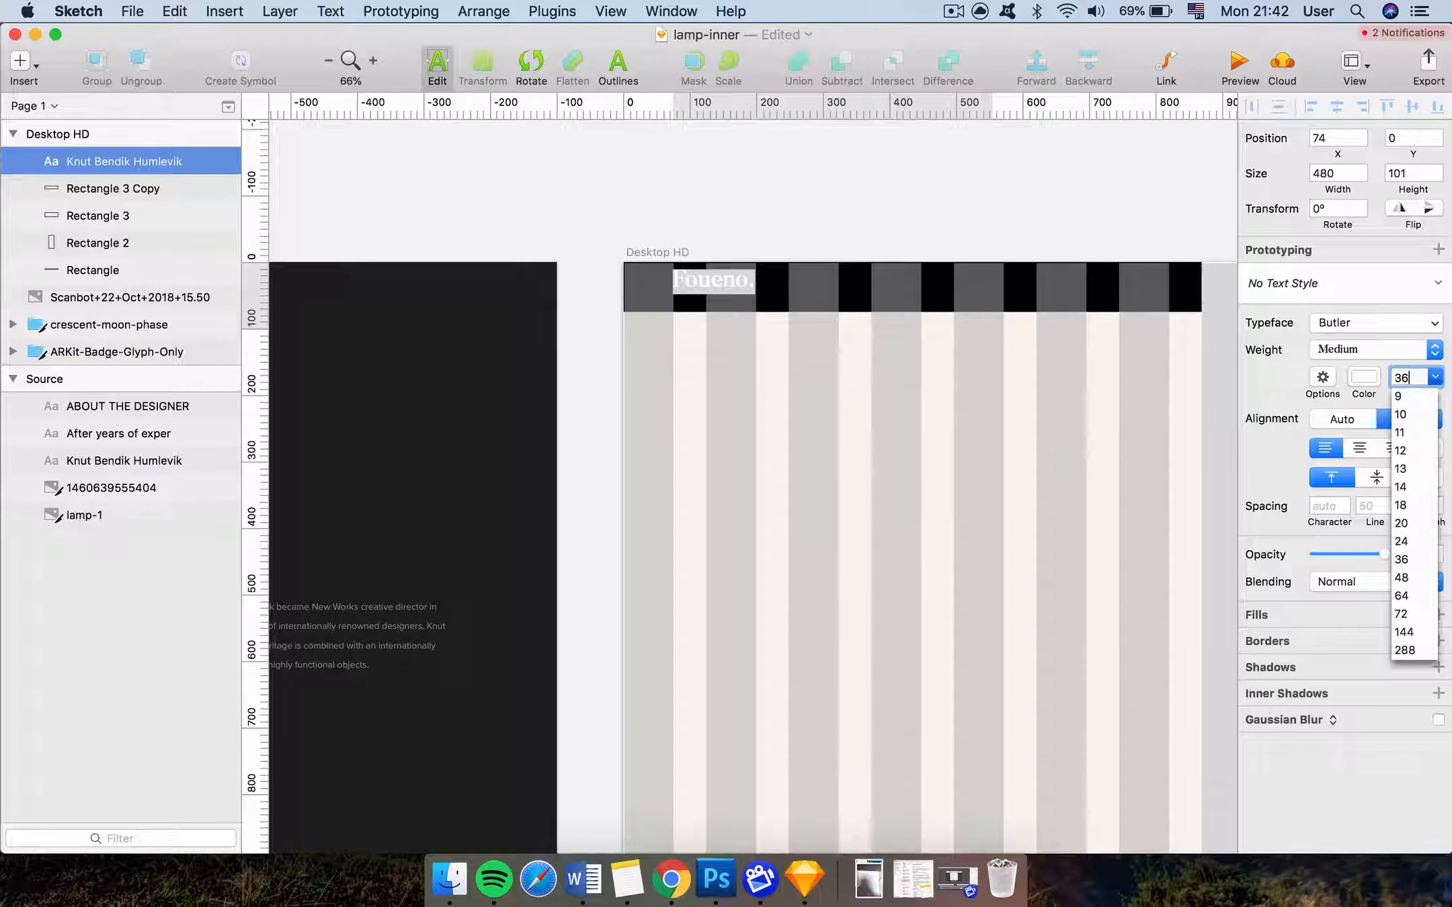
left_click(1417, 542)
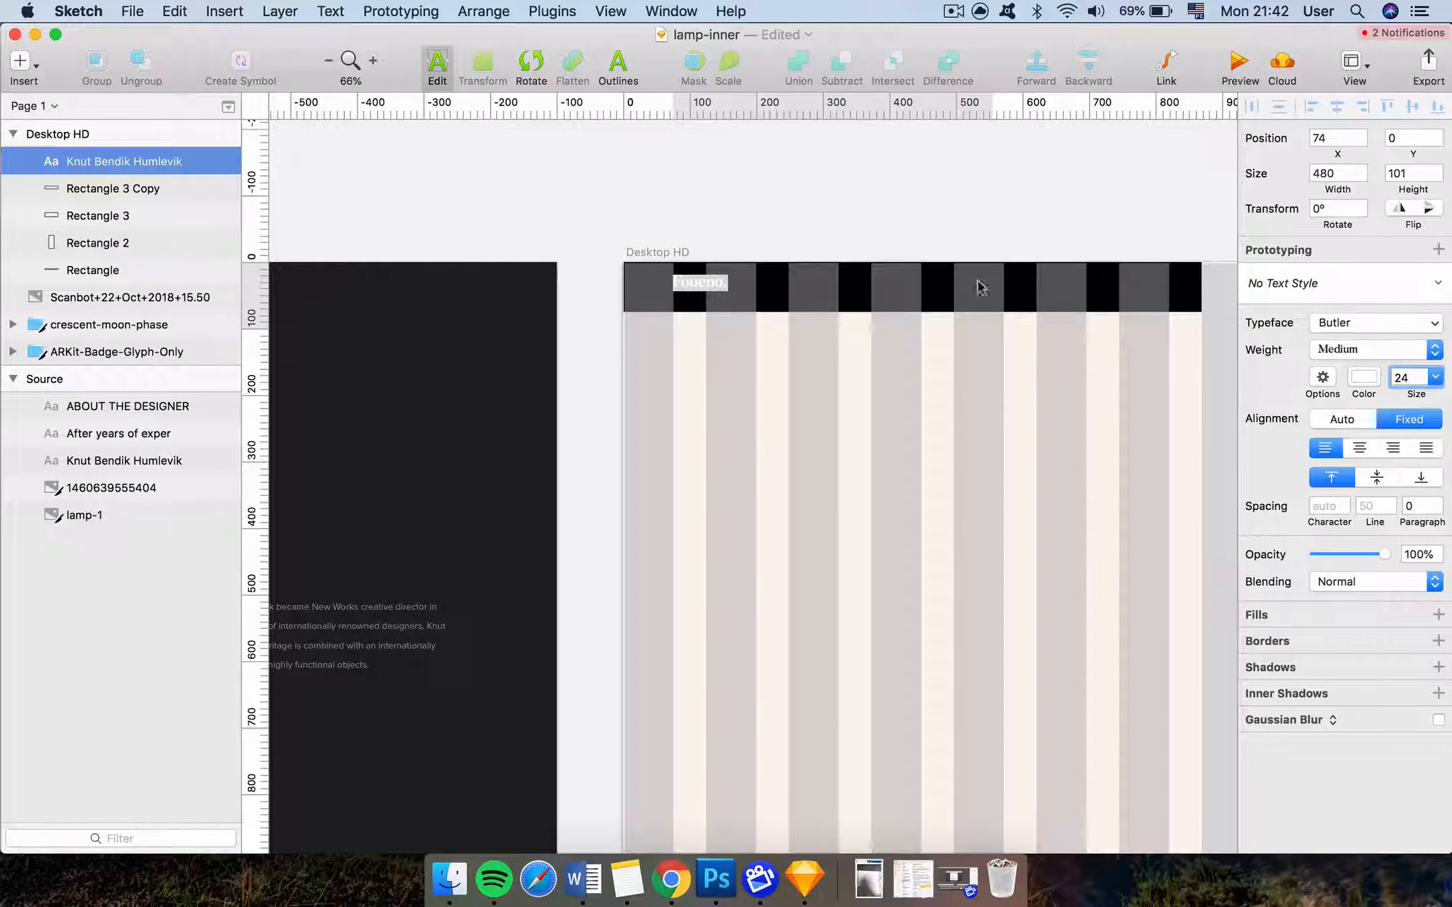
Move the logo text down to Y 25 in the black header and shrink its text box to 138 × 24 px
key("super+equal")
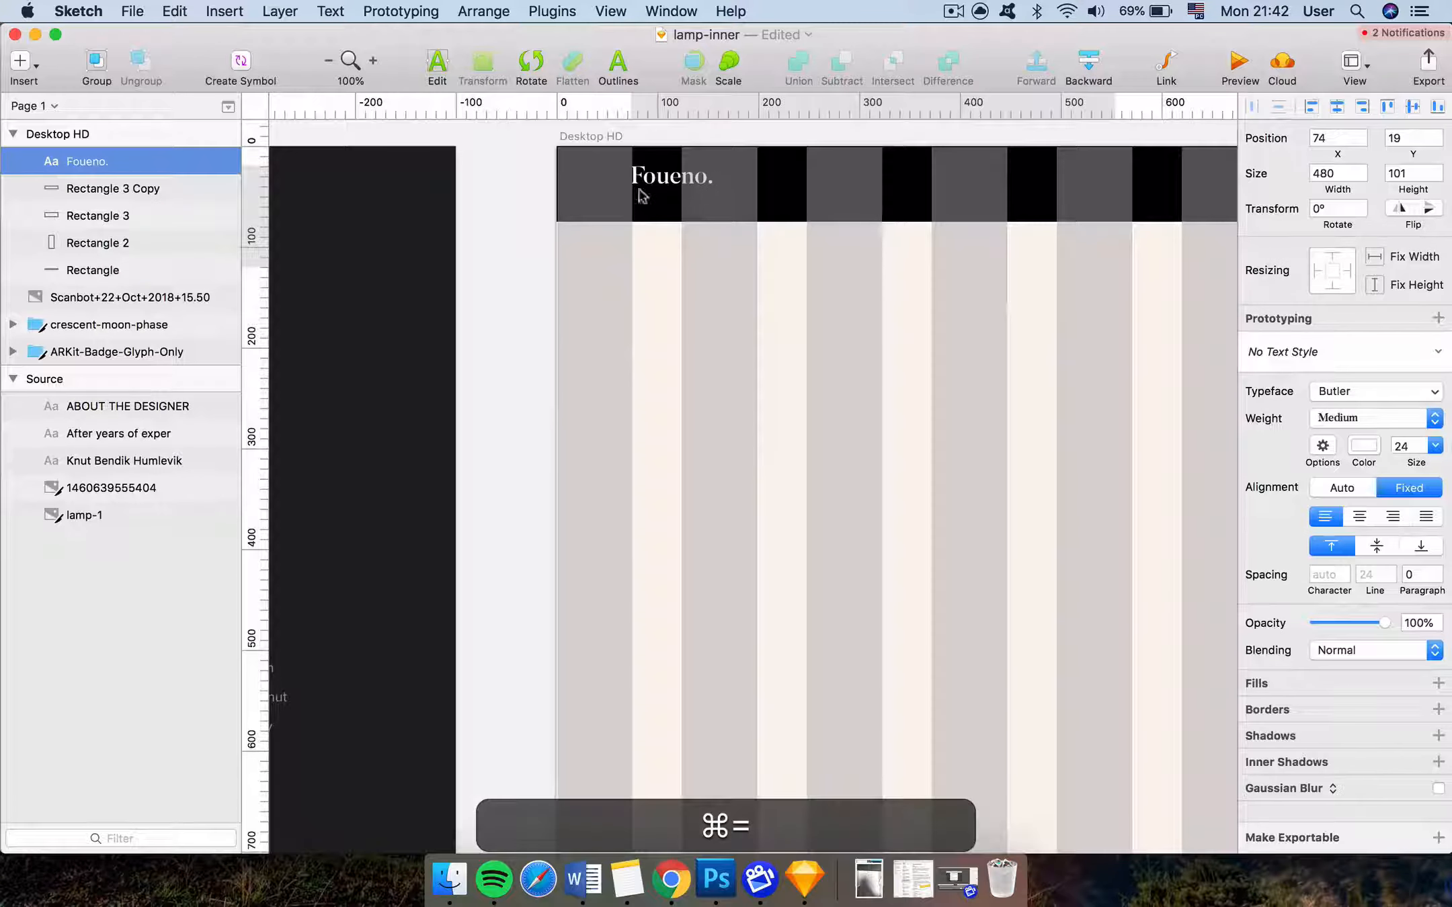
left_click_drag(660, 180, 665, 186)
double_click(665, 187)
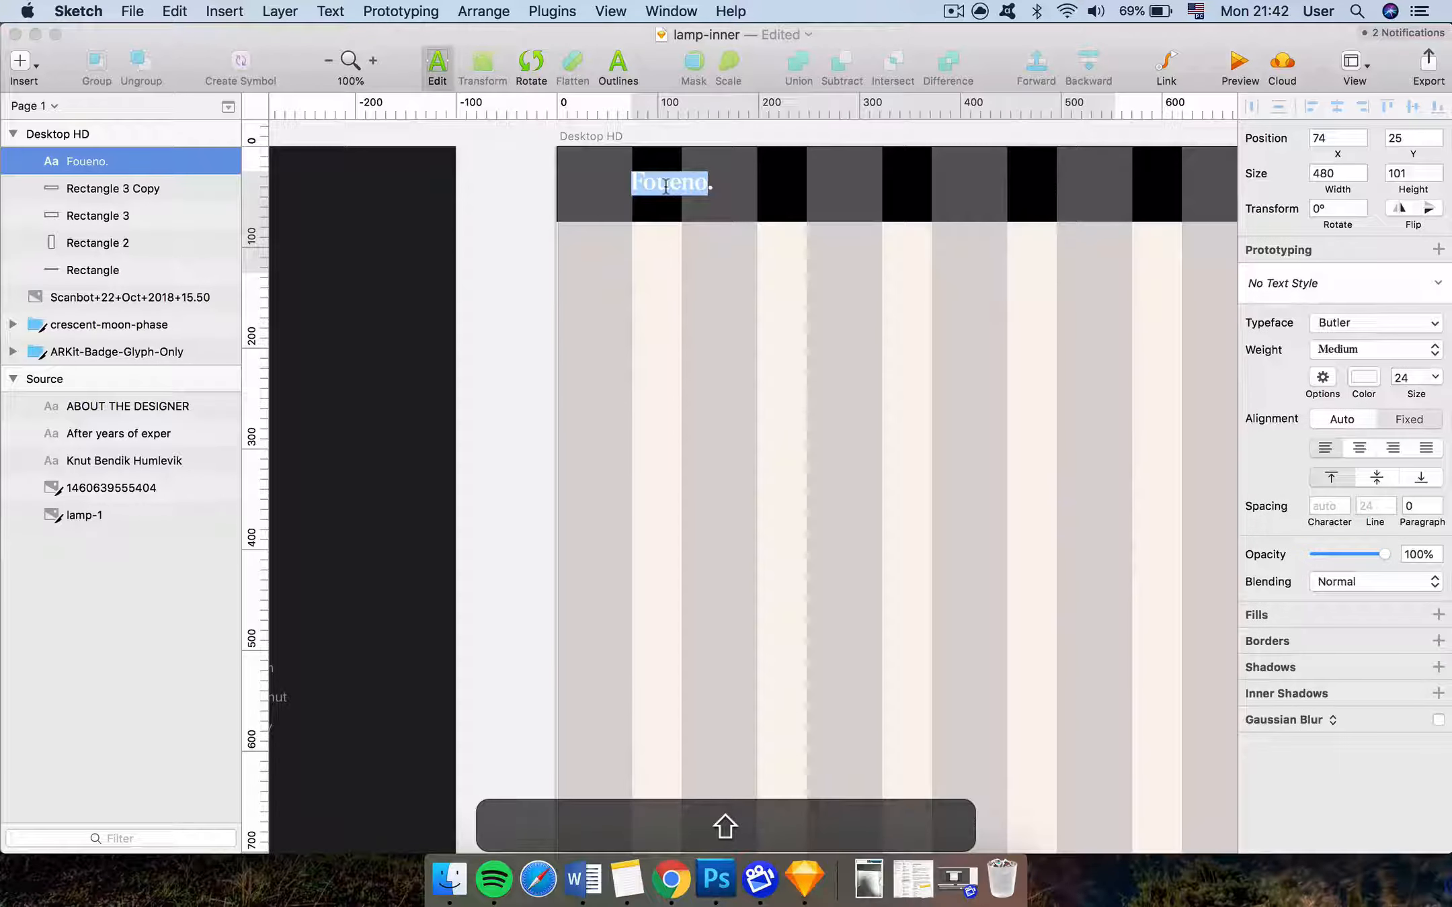
key("Escape")
left_click_drag(1115, 273, 770, 196)
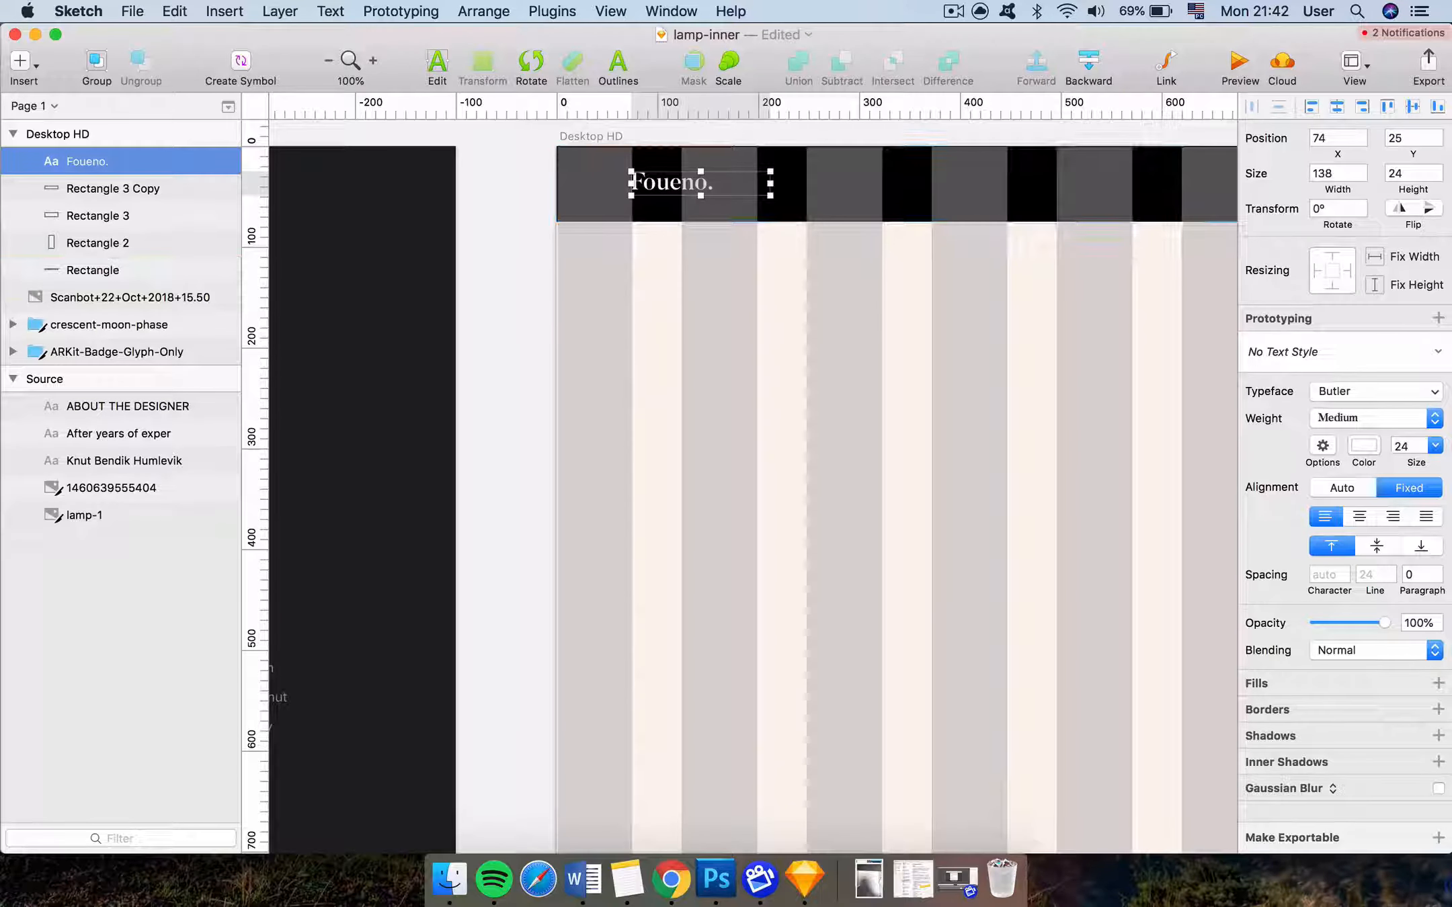
Change the logo text's Butler weight to Light
left_click(1394, 424)
left_click(1358, 366)
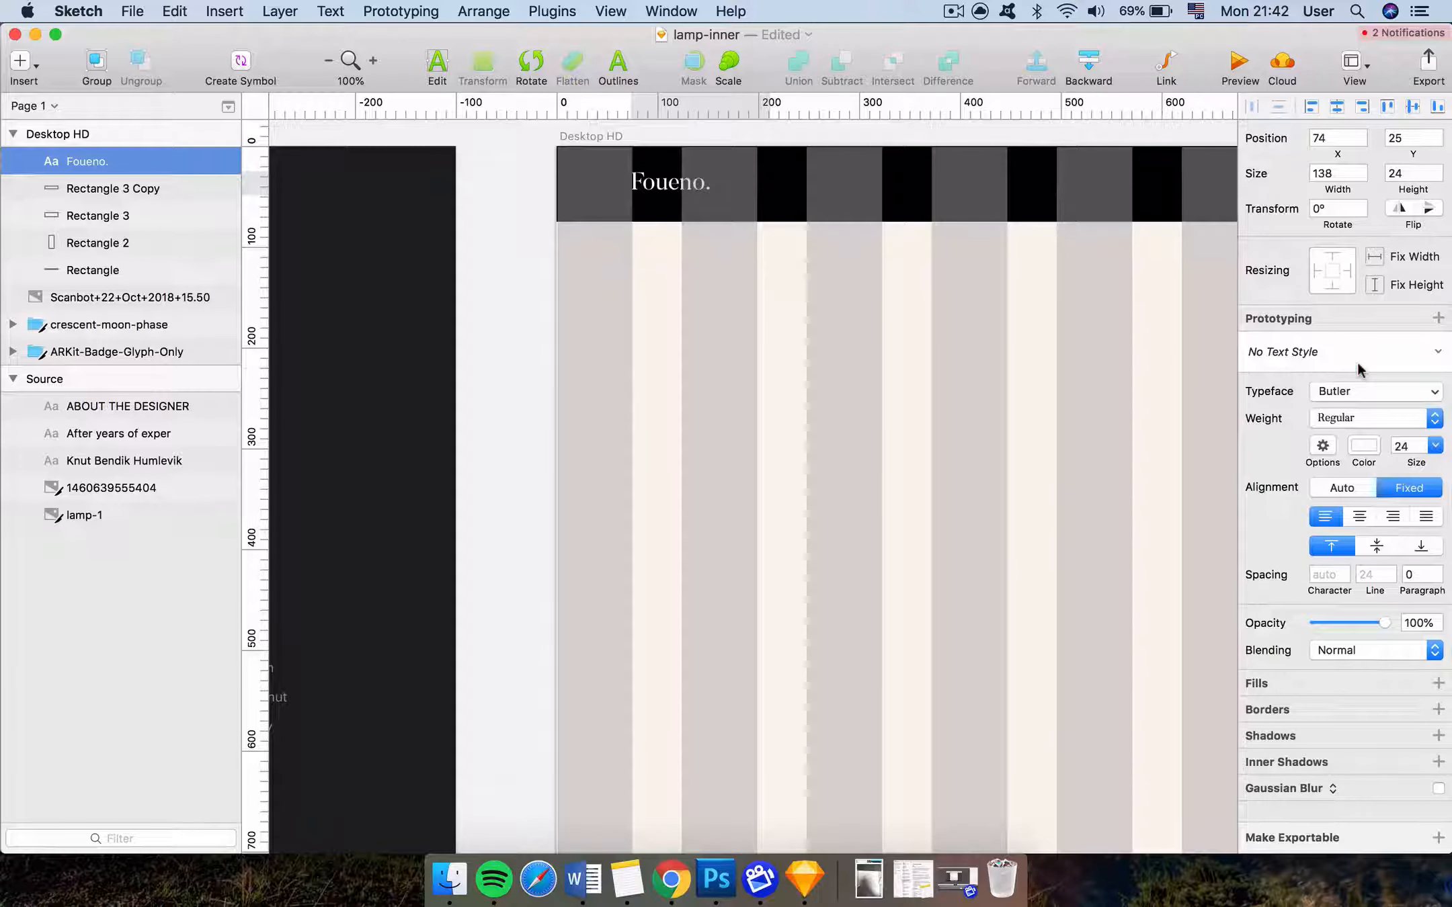
left_click(1344, 424)
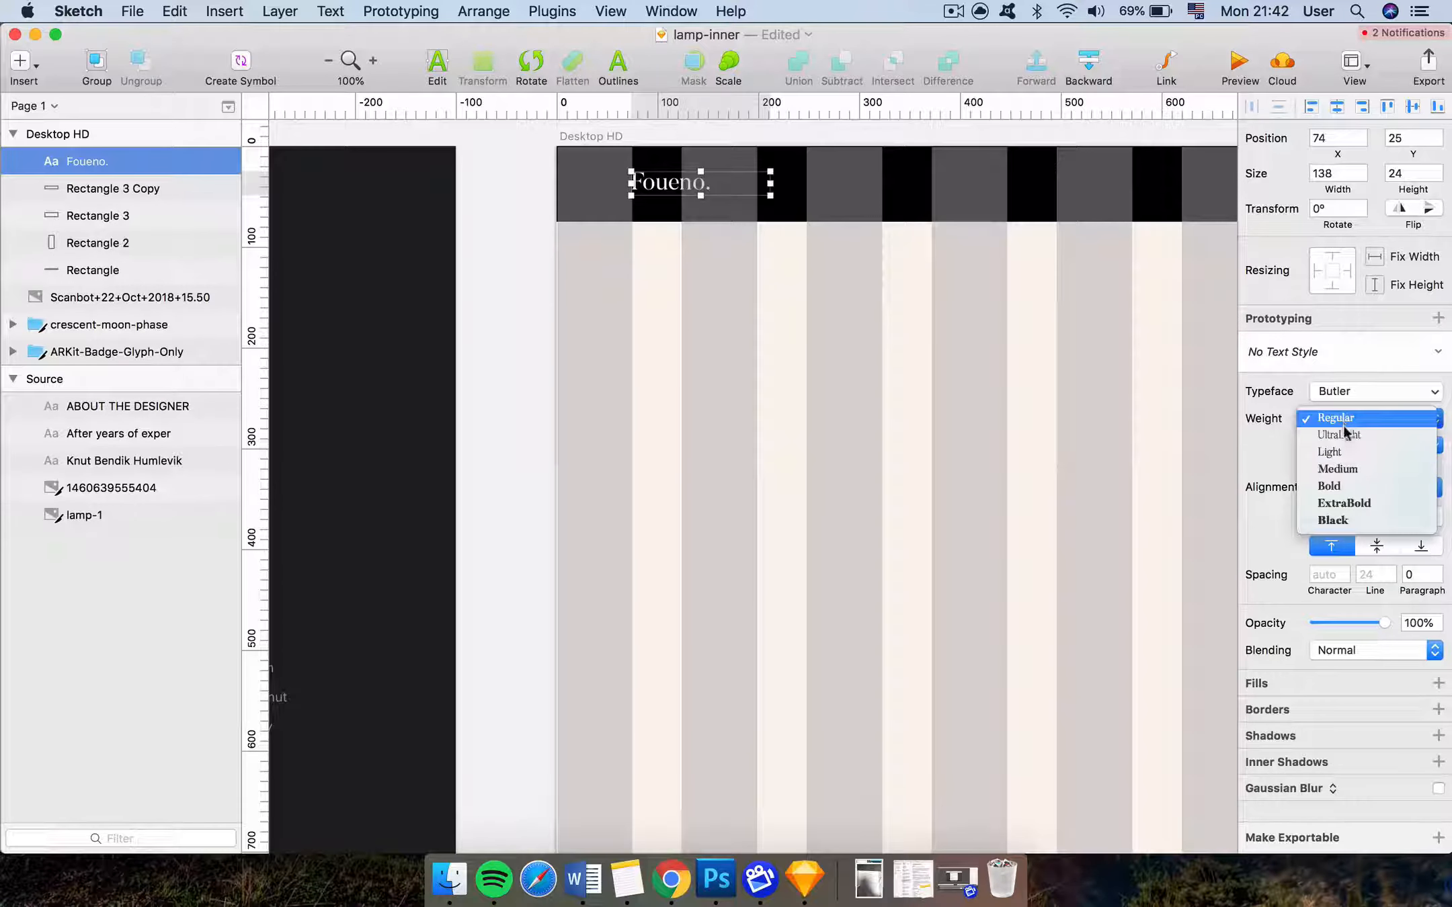
left_click(1339, 435)
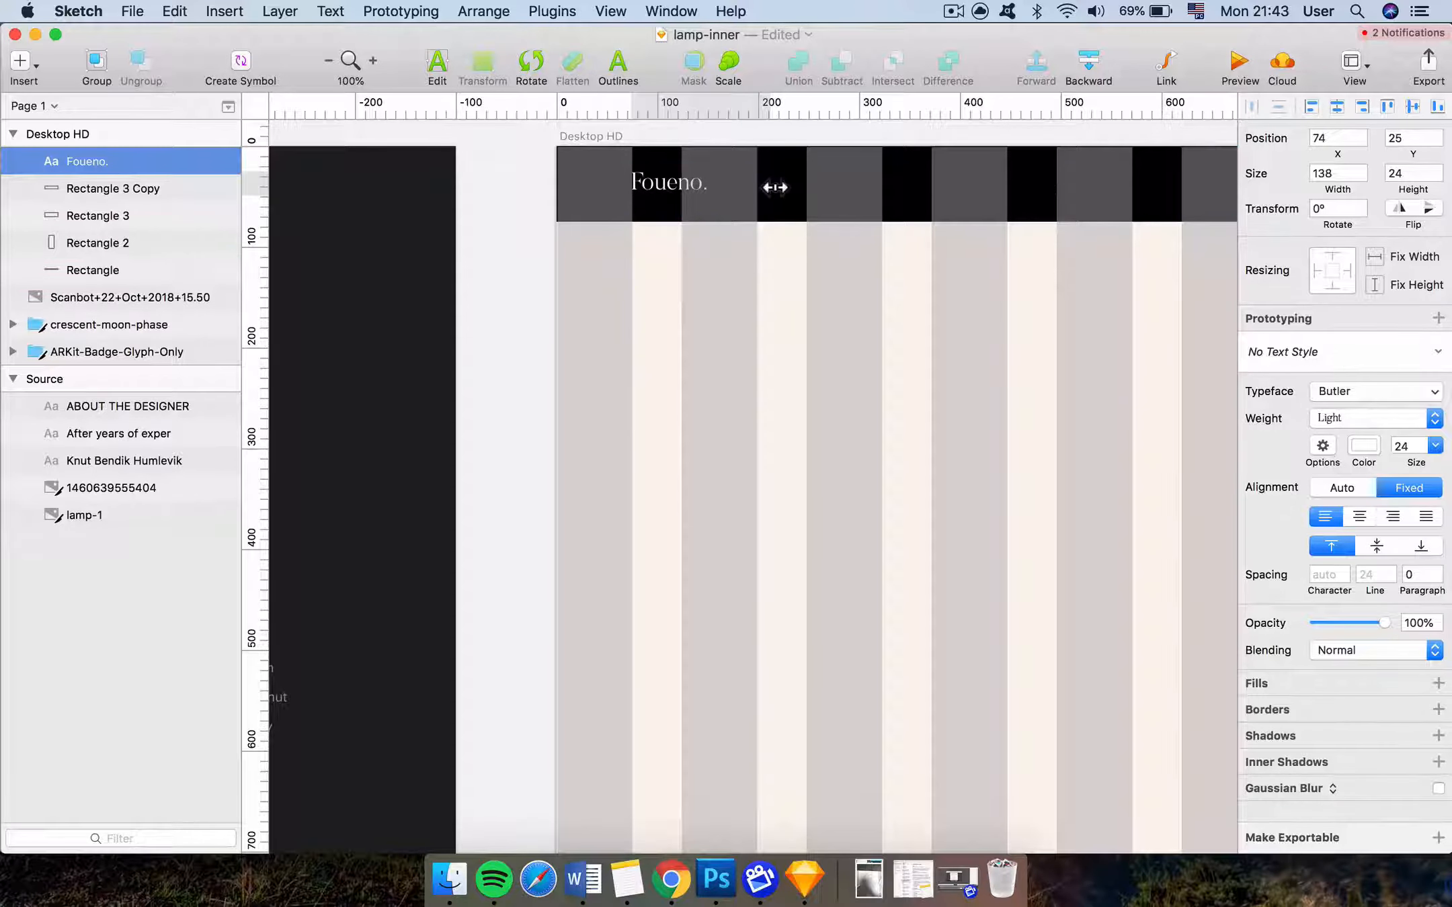
Examine the logo's appearance and its placement within the black header bar
left_click(674, 189, "super")
scroll(582, 494, "down", 2)
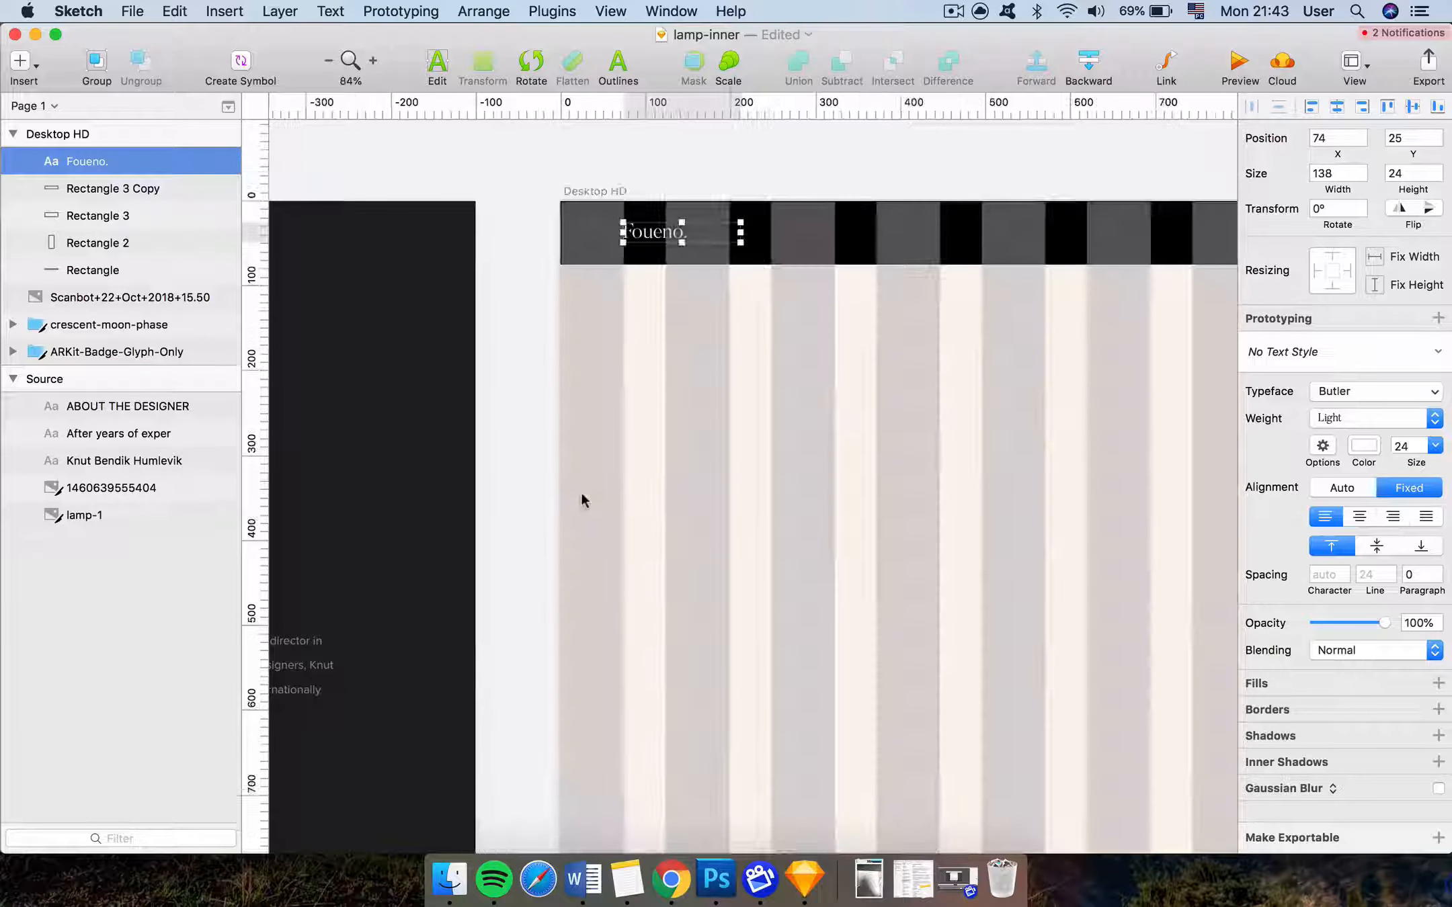
scroll(666, 312, "up", 2)
scroll(666, 248, "up", 3)
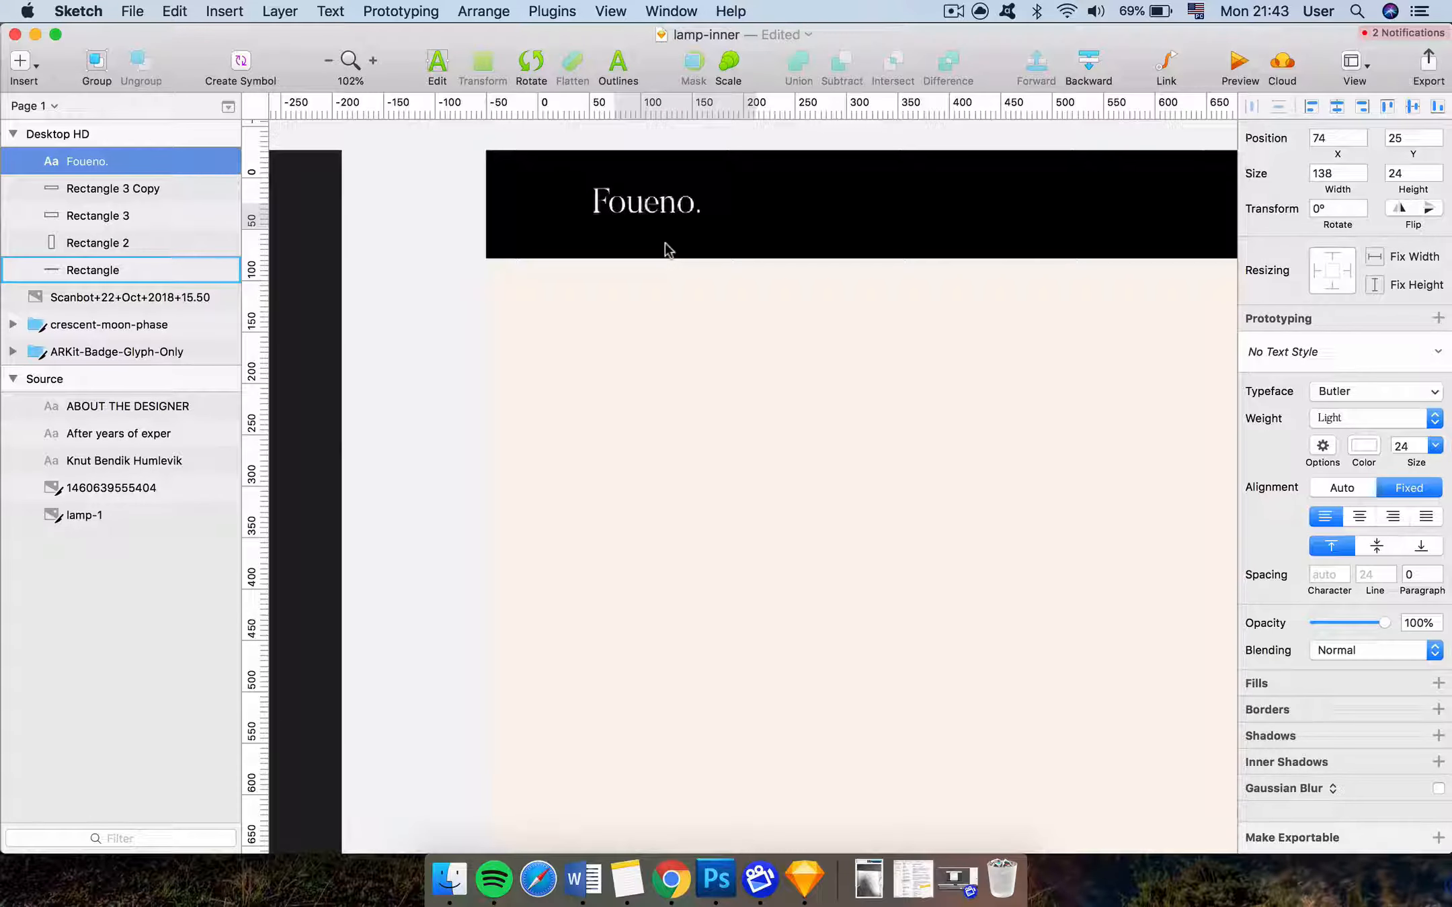
scroll(667, 249, "down", 2)
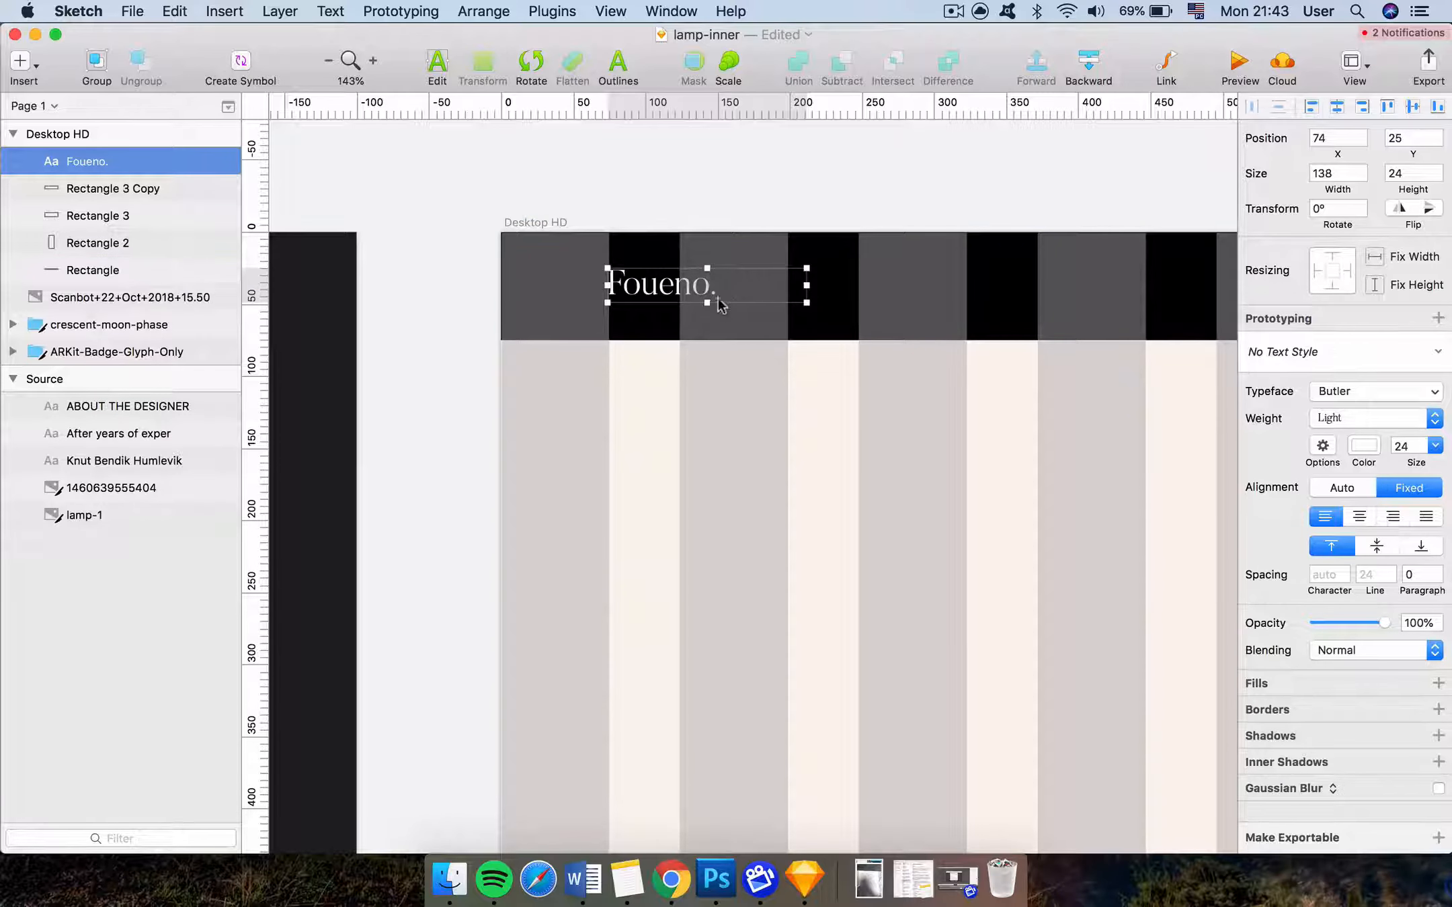
left_click(663, 315, "shift+super")
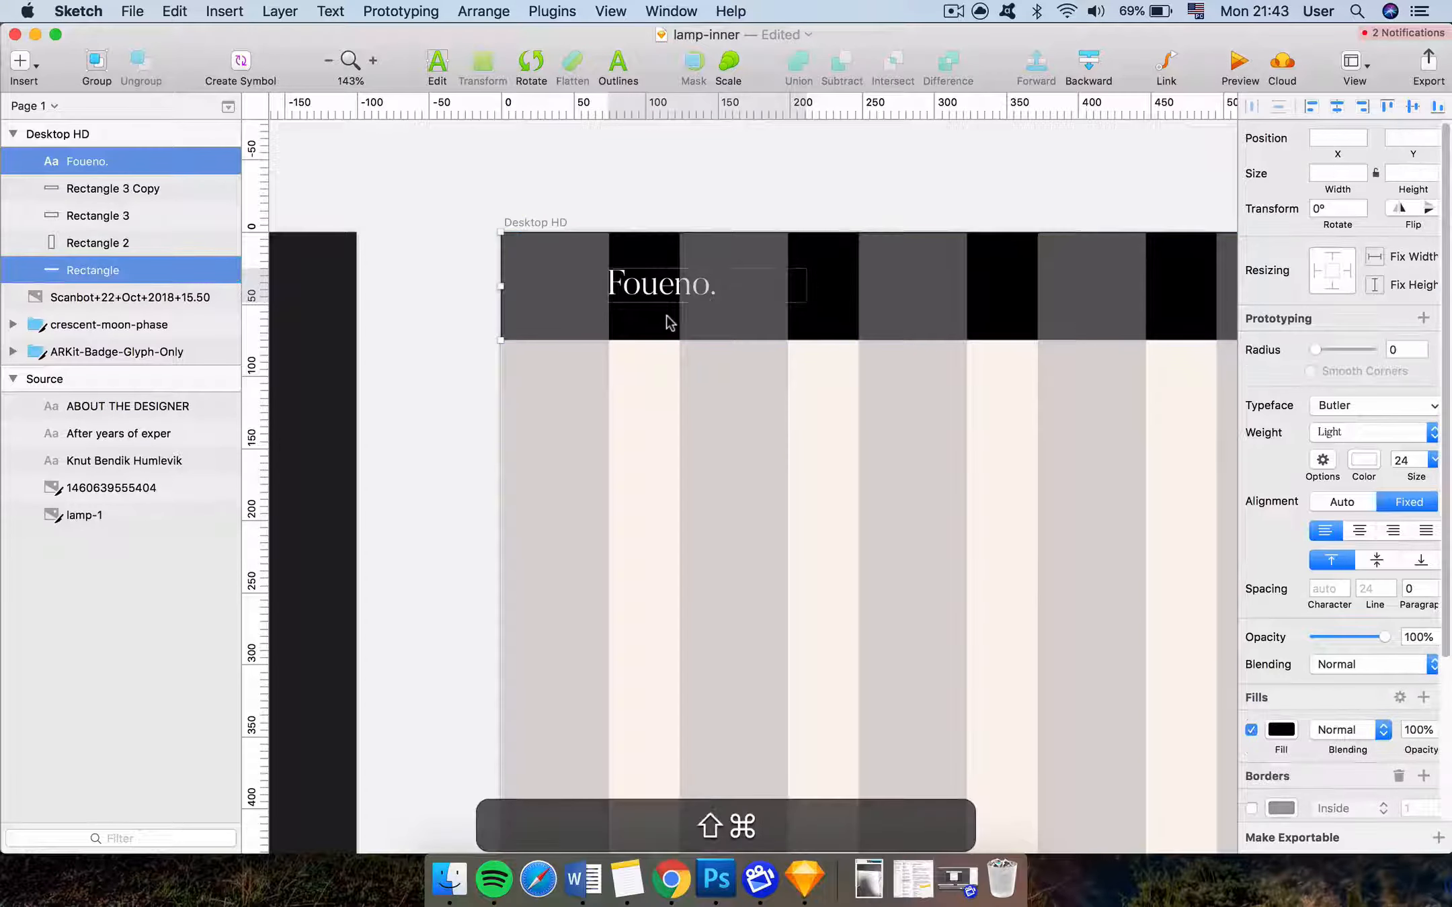
left_click(843, 394)
left_click(662, 286, "super")
left_click(703, 226, "super")
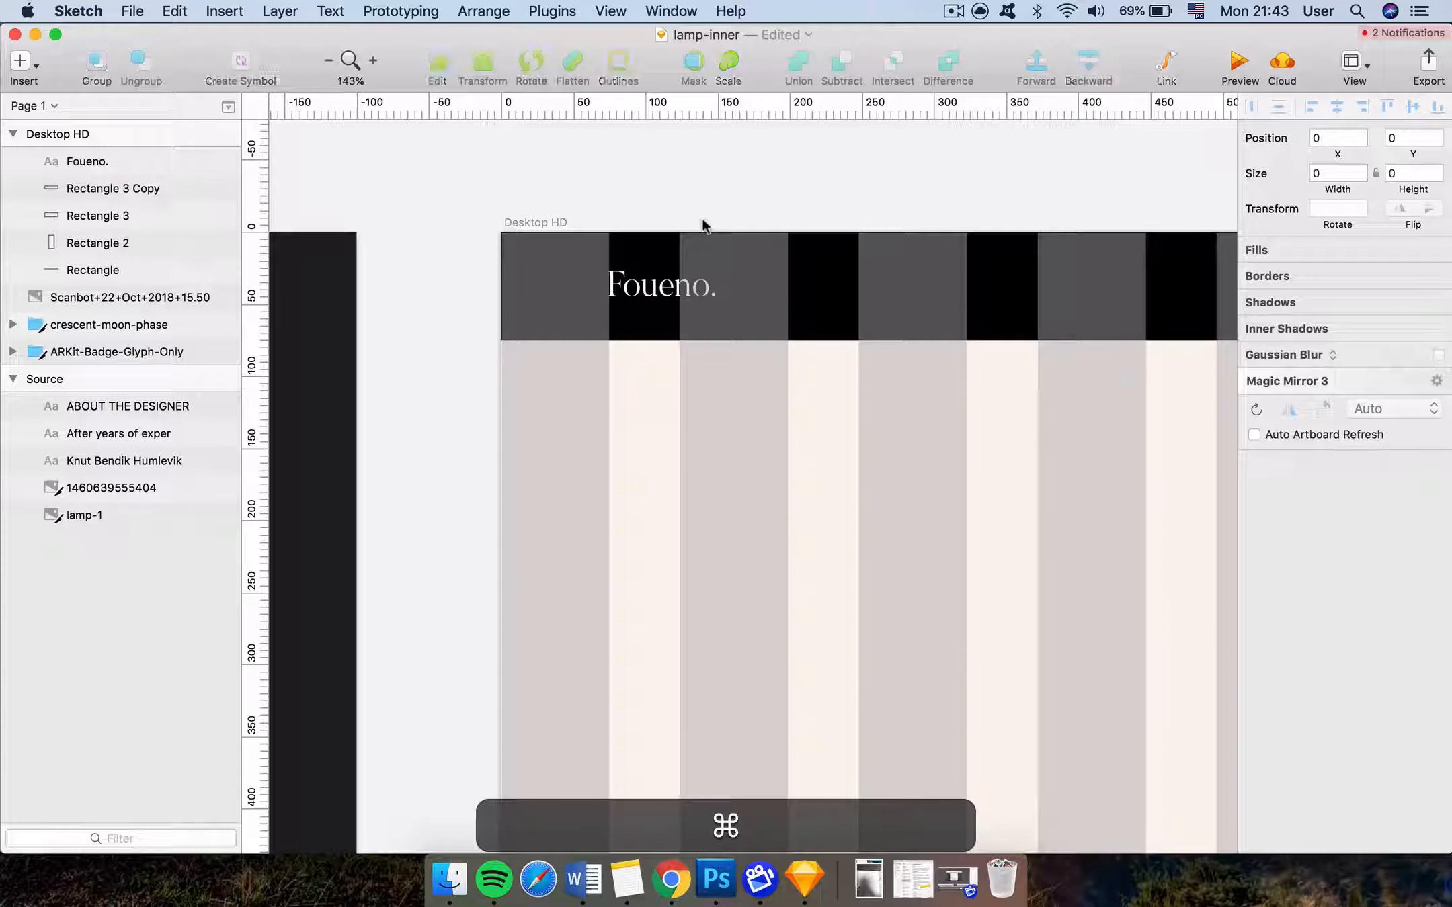
Lower the white side panel's upper edge to Y 75 so it starts directly beneath the black header
scroll(703, 229, "down", 5)
scroll(693, 252, "right", 2)
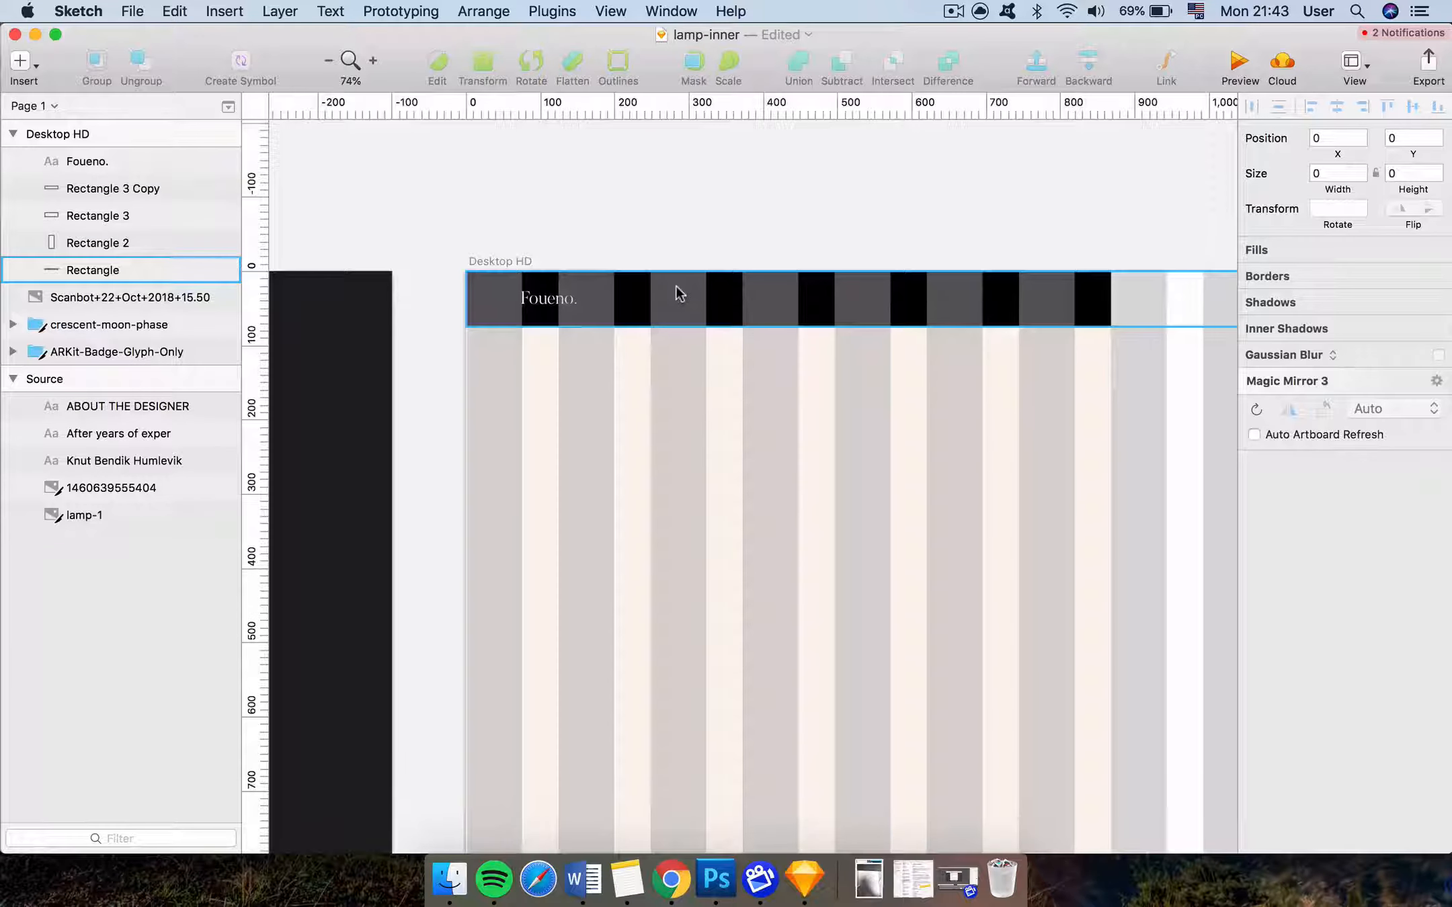
scroll(676, 285, "right", 5)
left_click(879, 289)
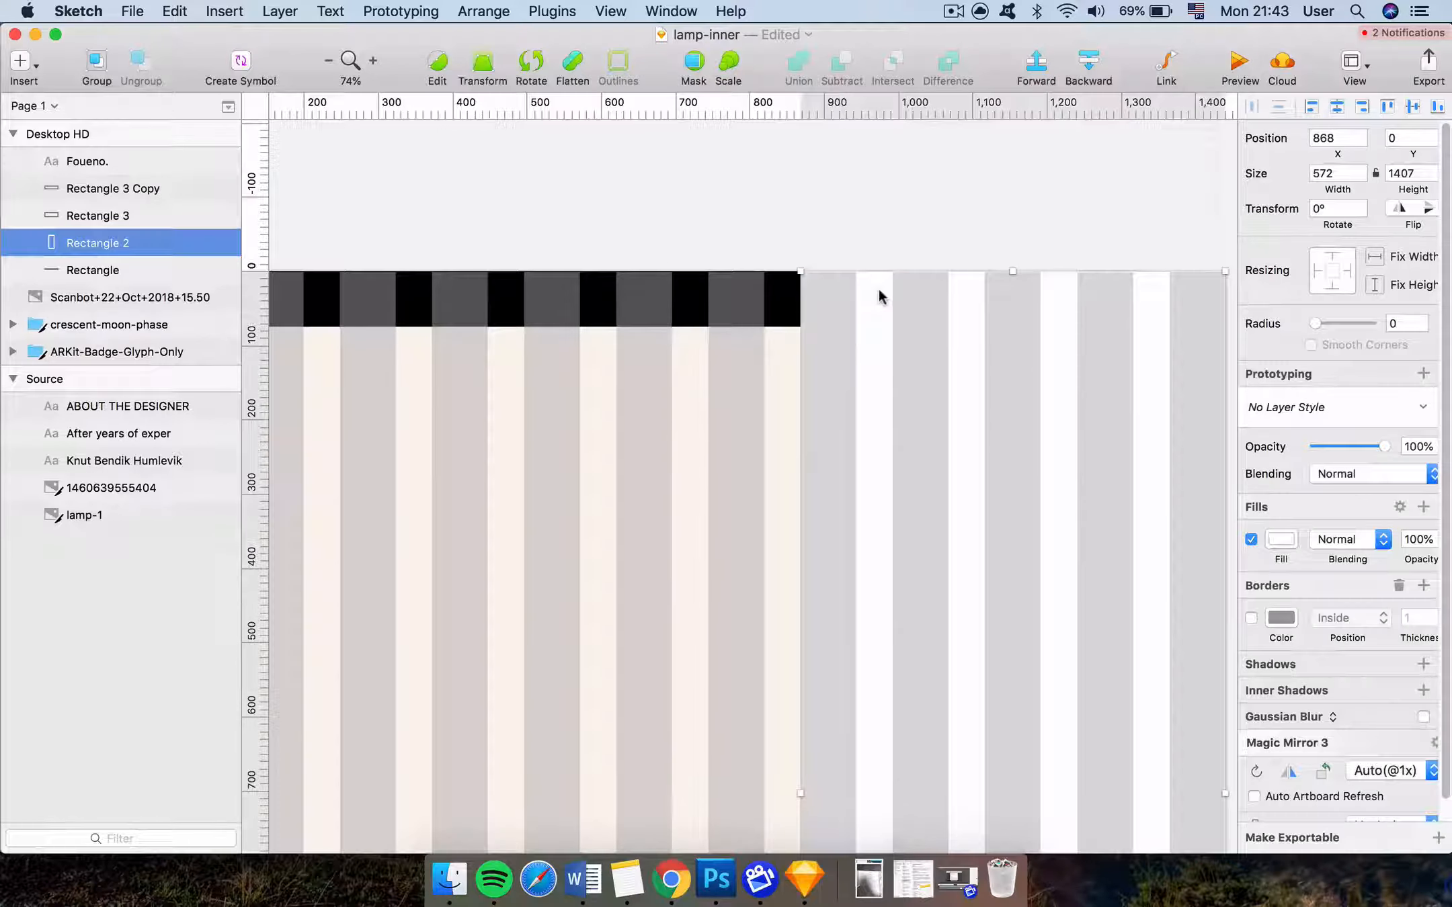
left_click_drag(1018, 273, 1016, 328)
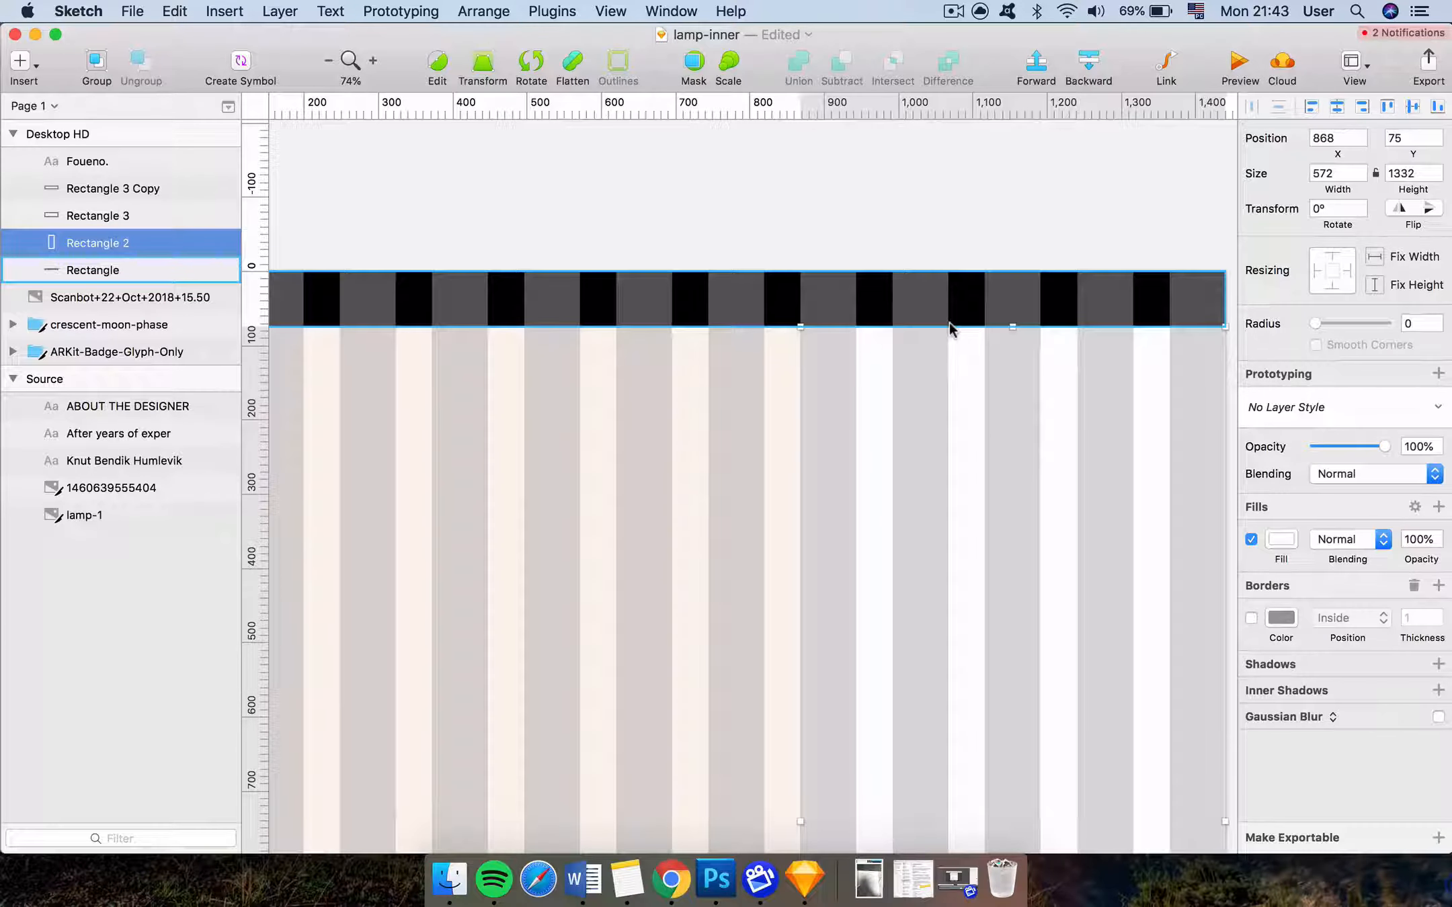
Following the wireframe's Dark and AR buttons, draw a 572 × 75 px rectangle over the header above the white side panel at X 868, Y 0
scroll(1005, 341, "down", 3)
scroll(1005, 341, "right", 10)
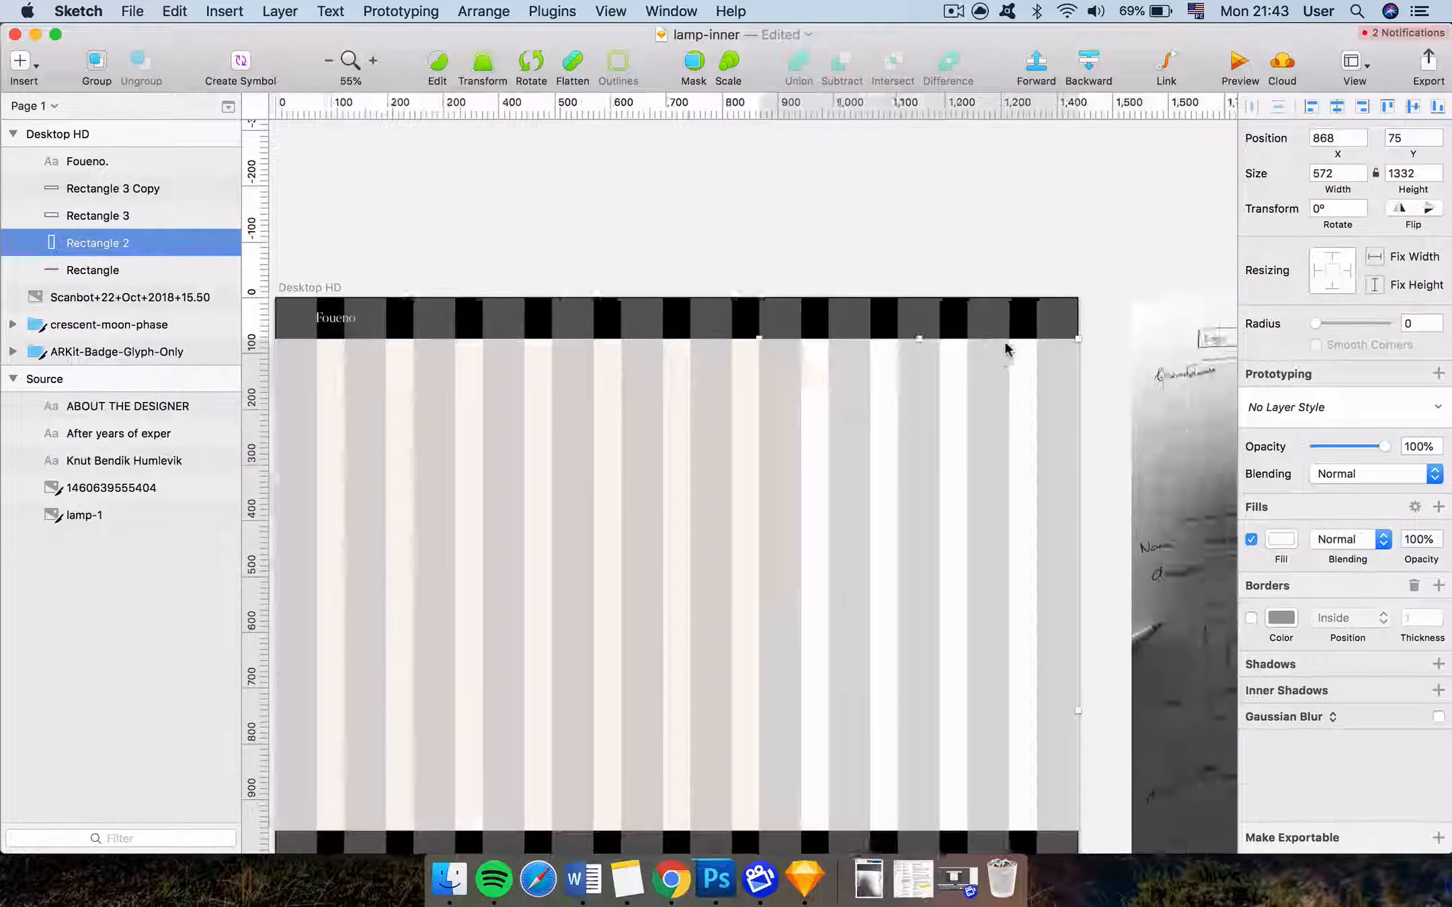
scroll(807, 329, "up", 3)
scroll(706, 359, "up", 3)
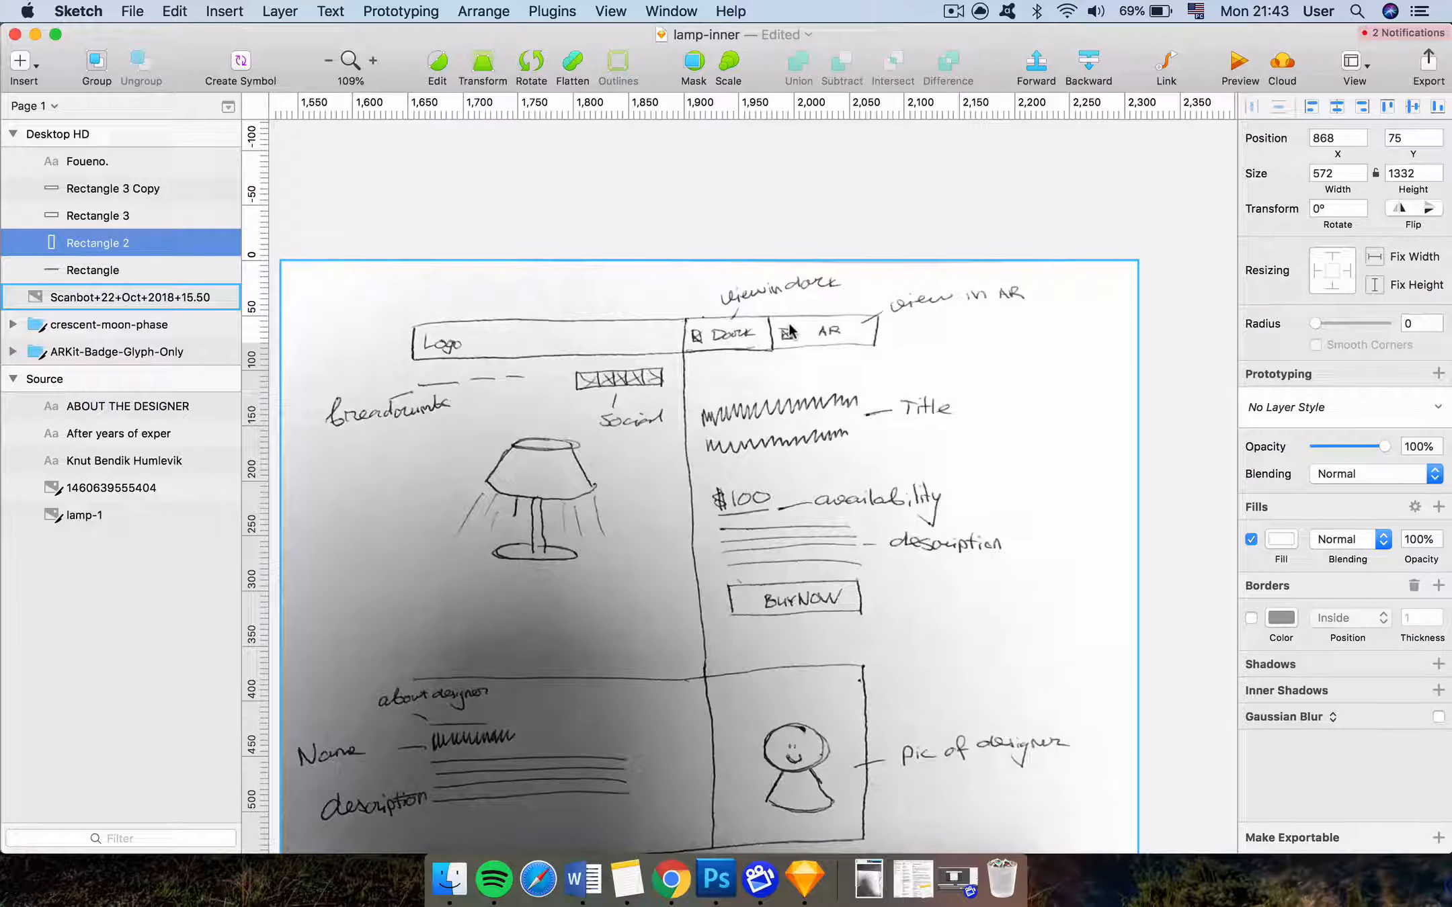
scroll(790, 329, "down", 5)
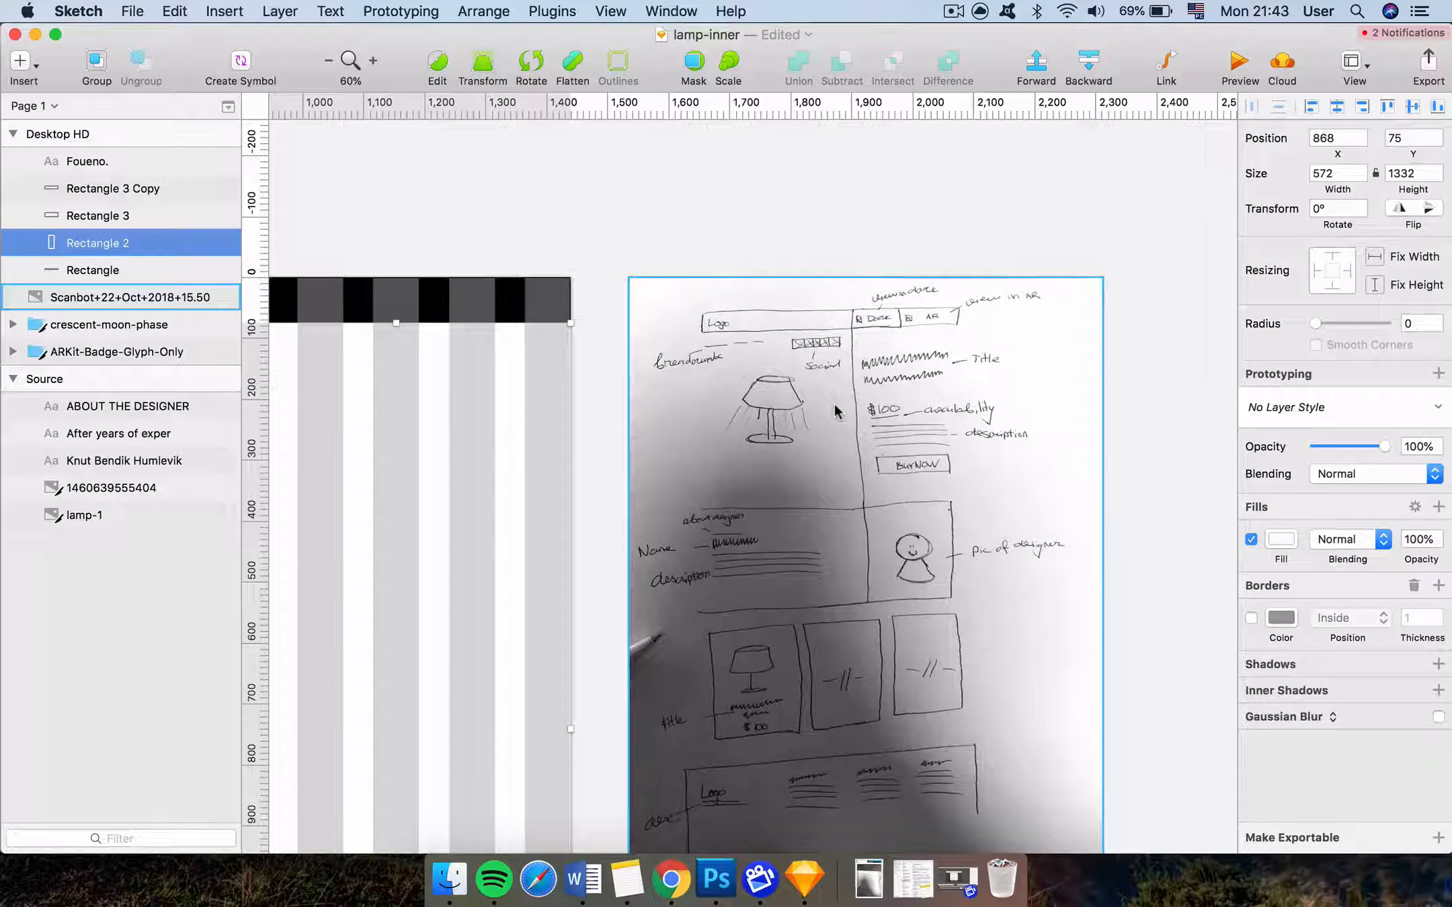
scroll(833, 411, "left", 10)
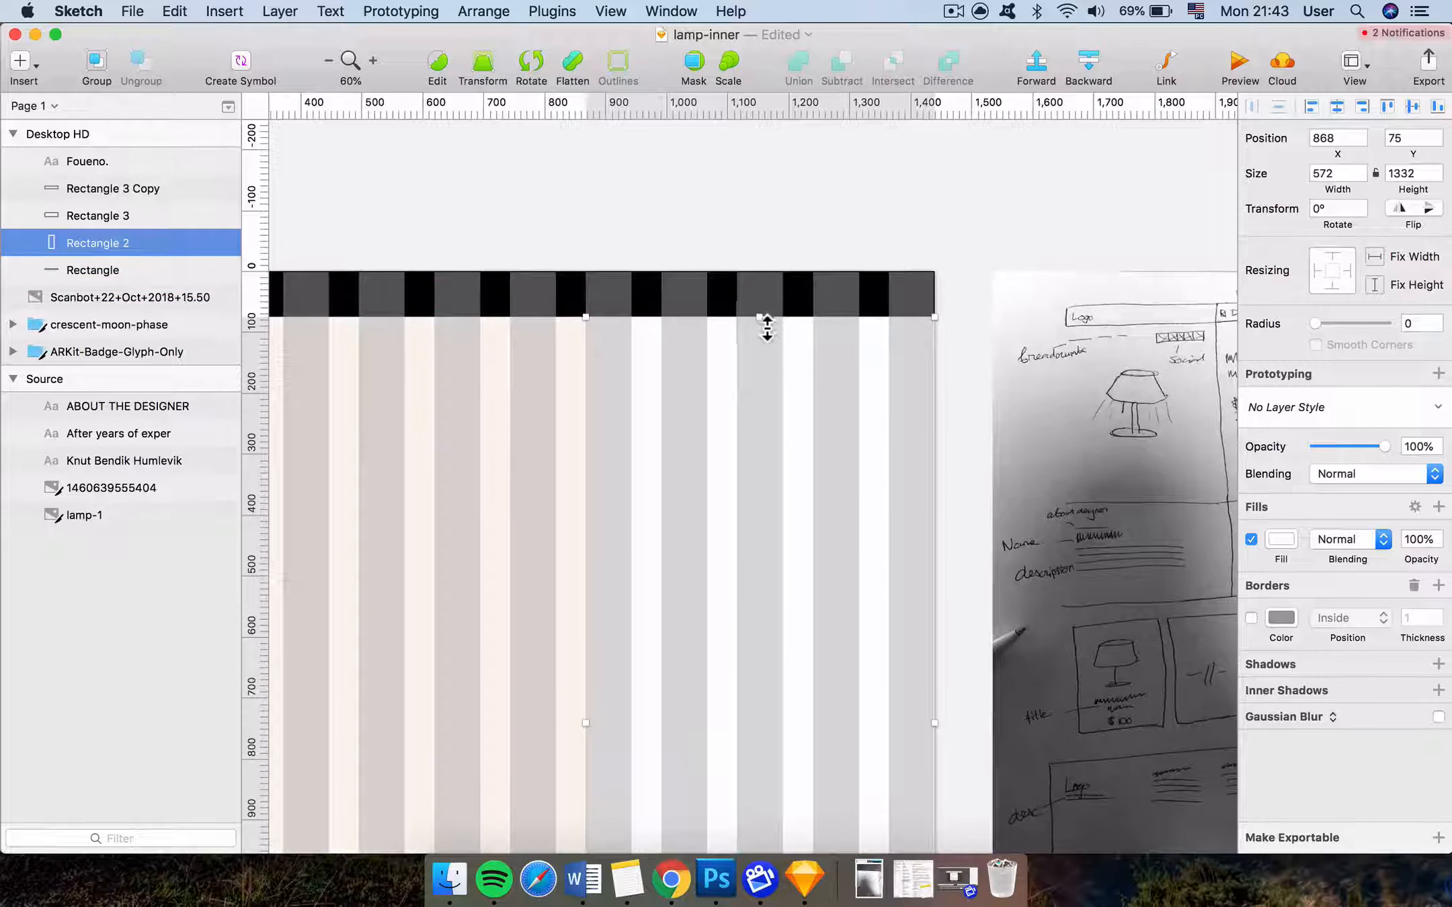
left_click(674, 278)
key("r")
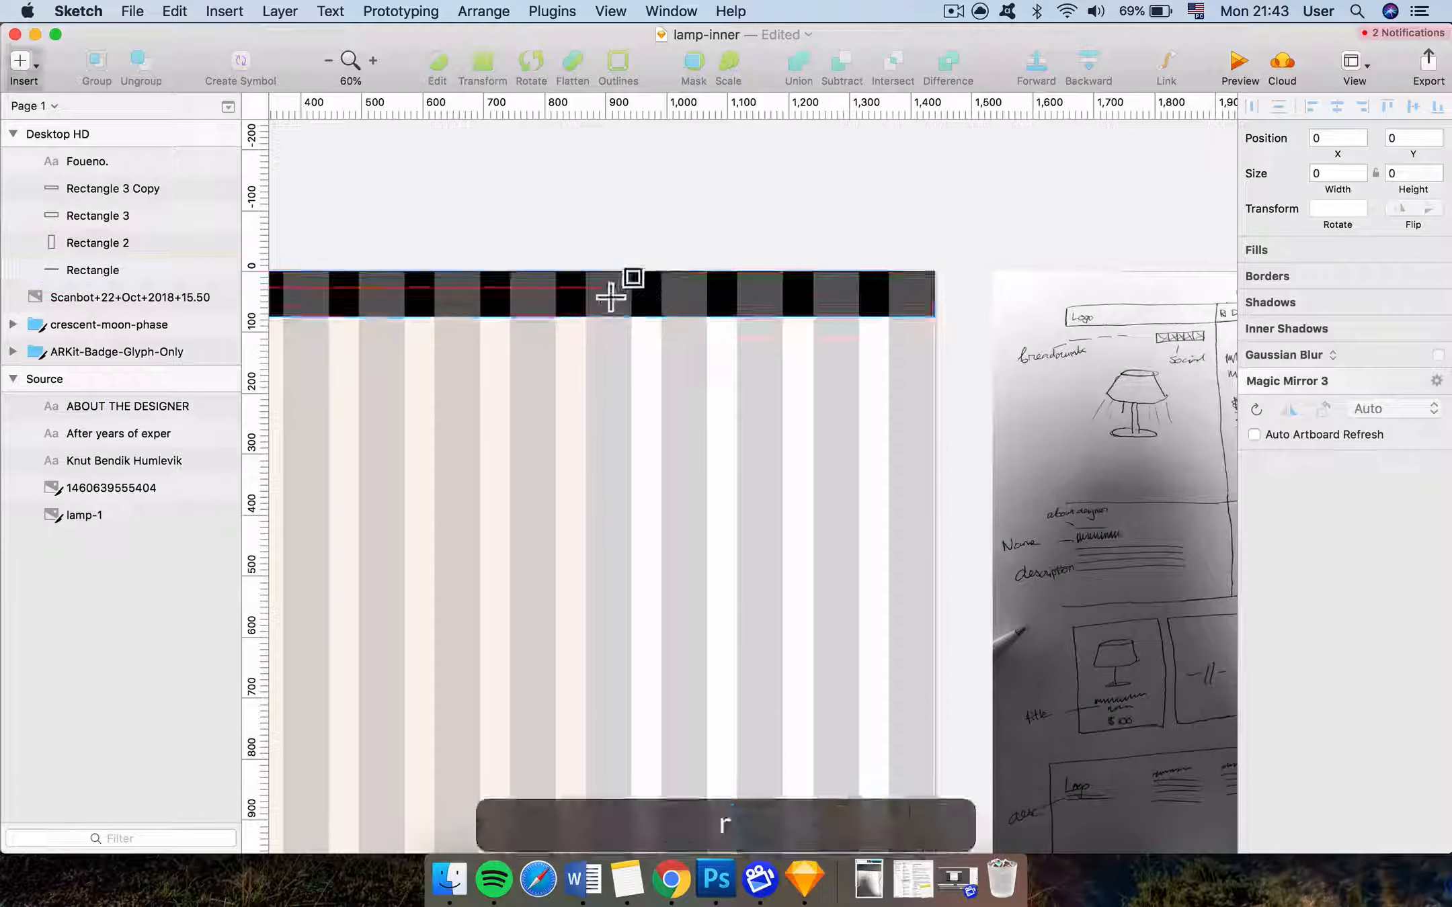
left_click_drag(595, 283, 936, 323)
Remove the border from the grey rectangle in the header
scroll(729, 365, "up", 3)
left_click(729, 364)
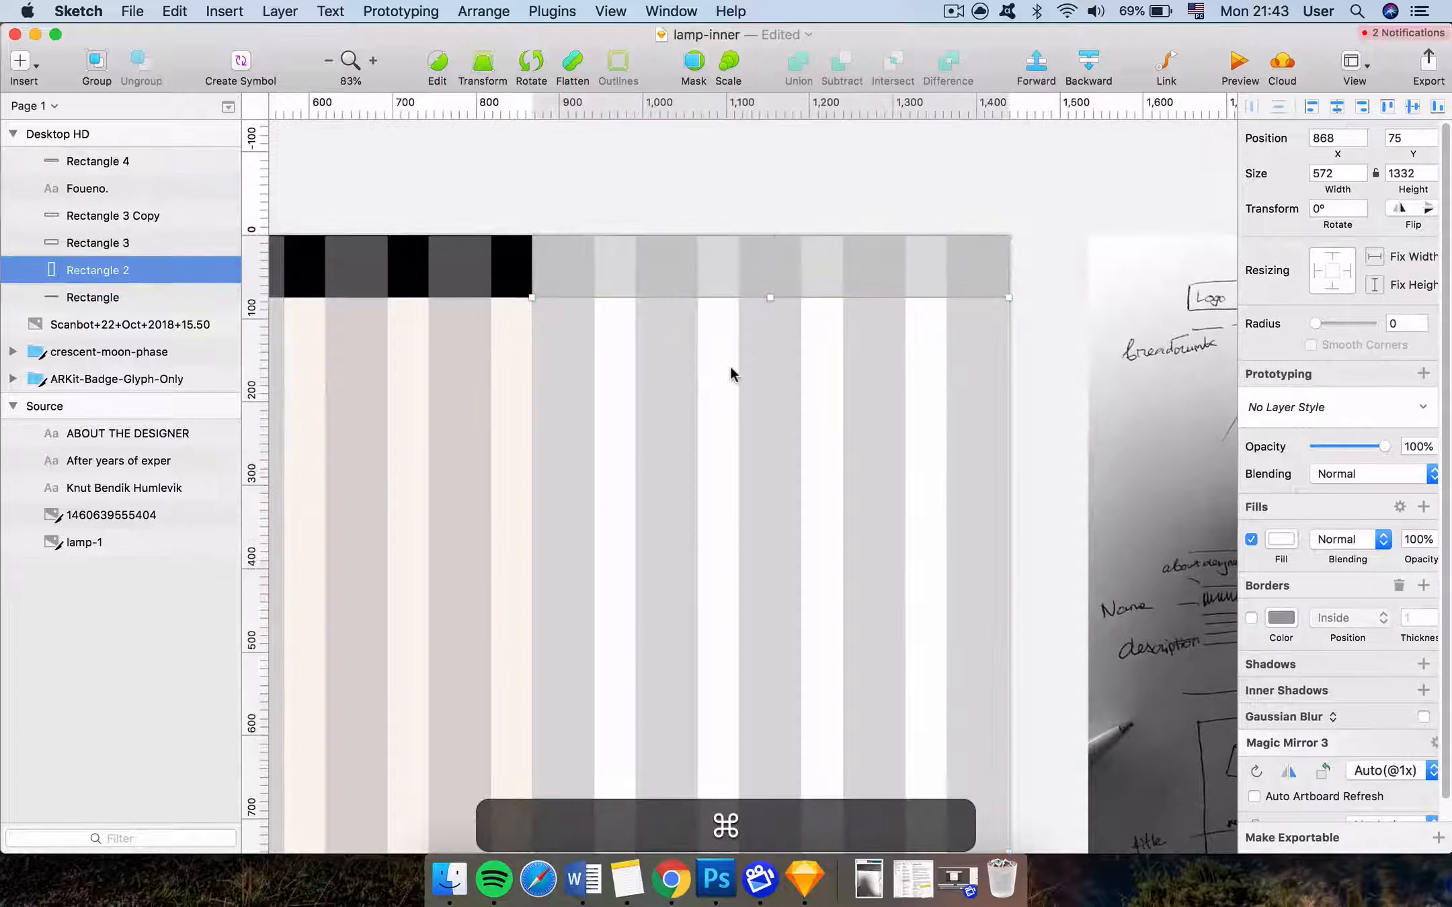
left_click(638, 259)
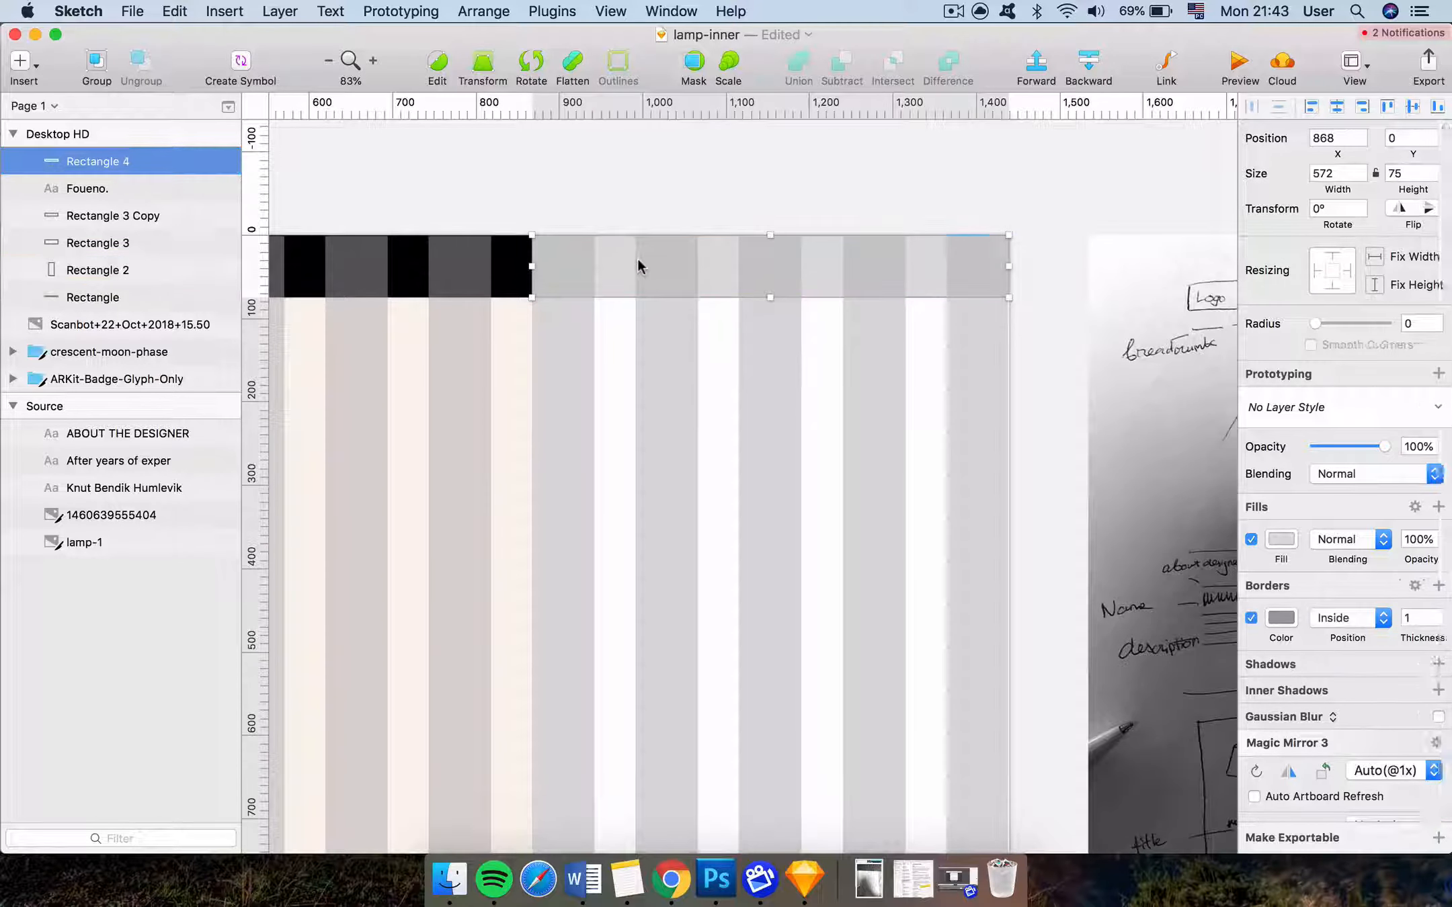
left_click(681, 336)
left_click(751, 287)
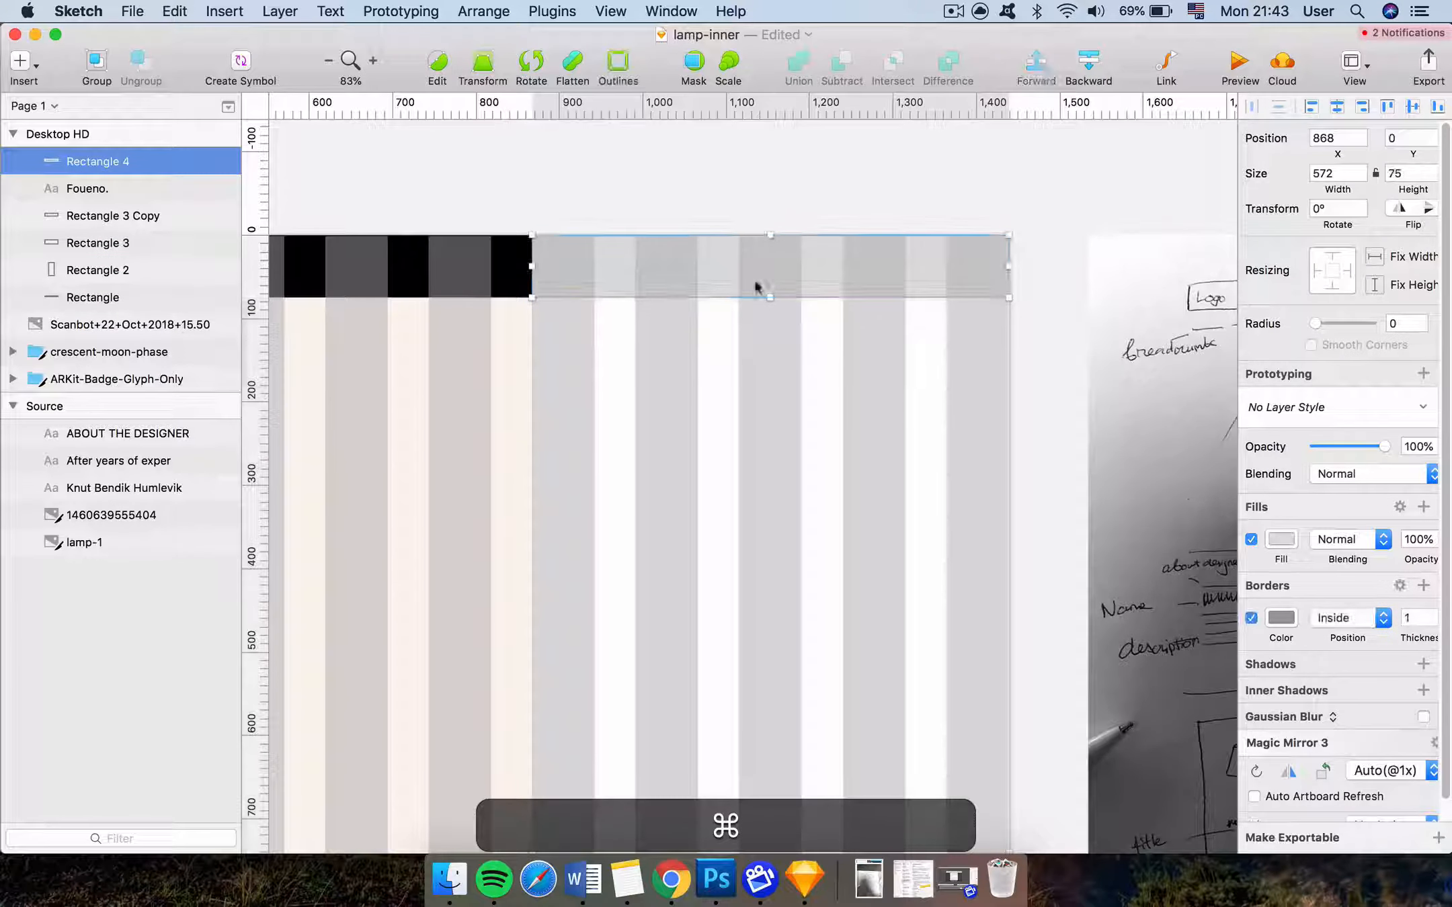
left_click(1249, 619)
left_click(1249, 618)
Halve the grey header rectangle's width to 286 px, for one of the wireframe's two header buttons
scroll(804, 314, "right", 10)
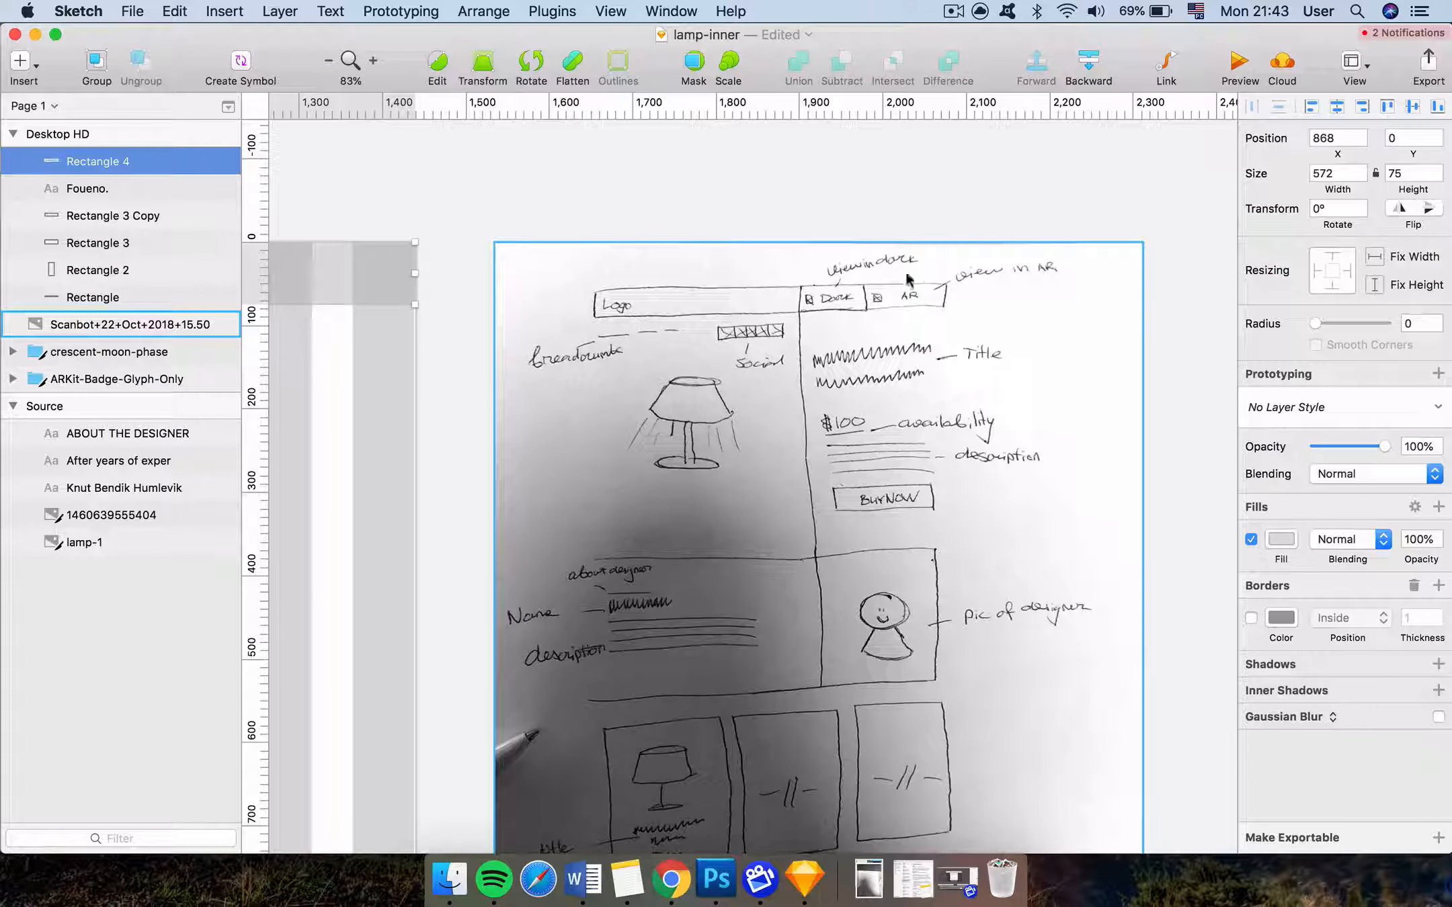
scroll(869, 300, "left", 10)
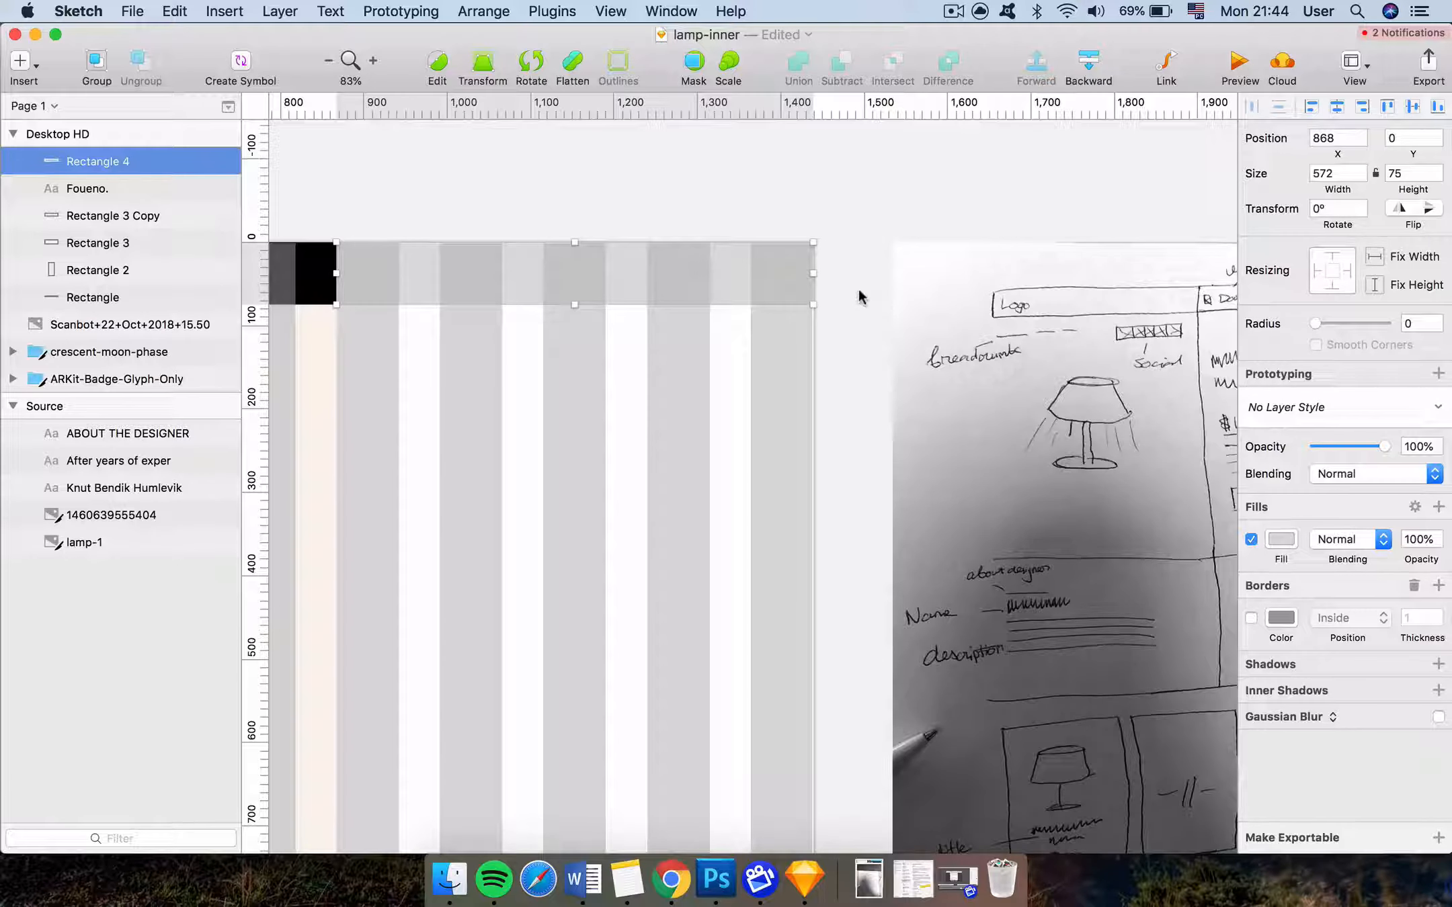
left_click(758, 209)
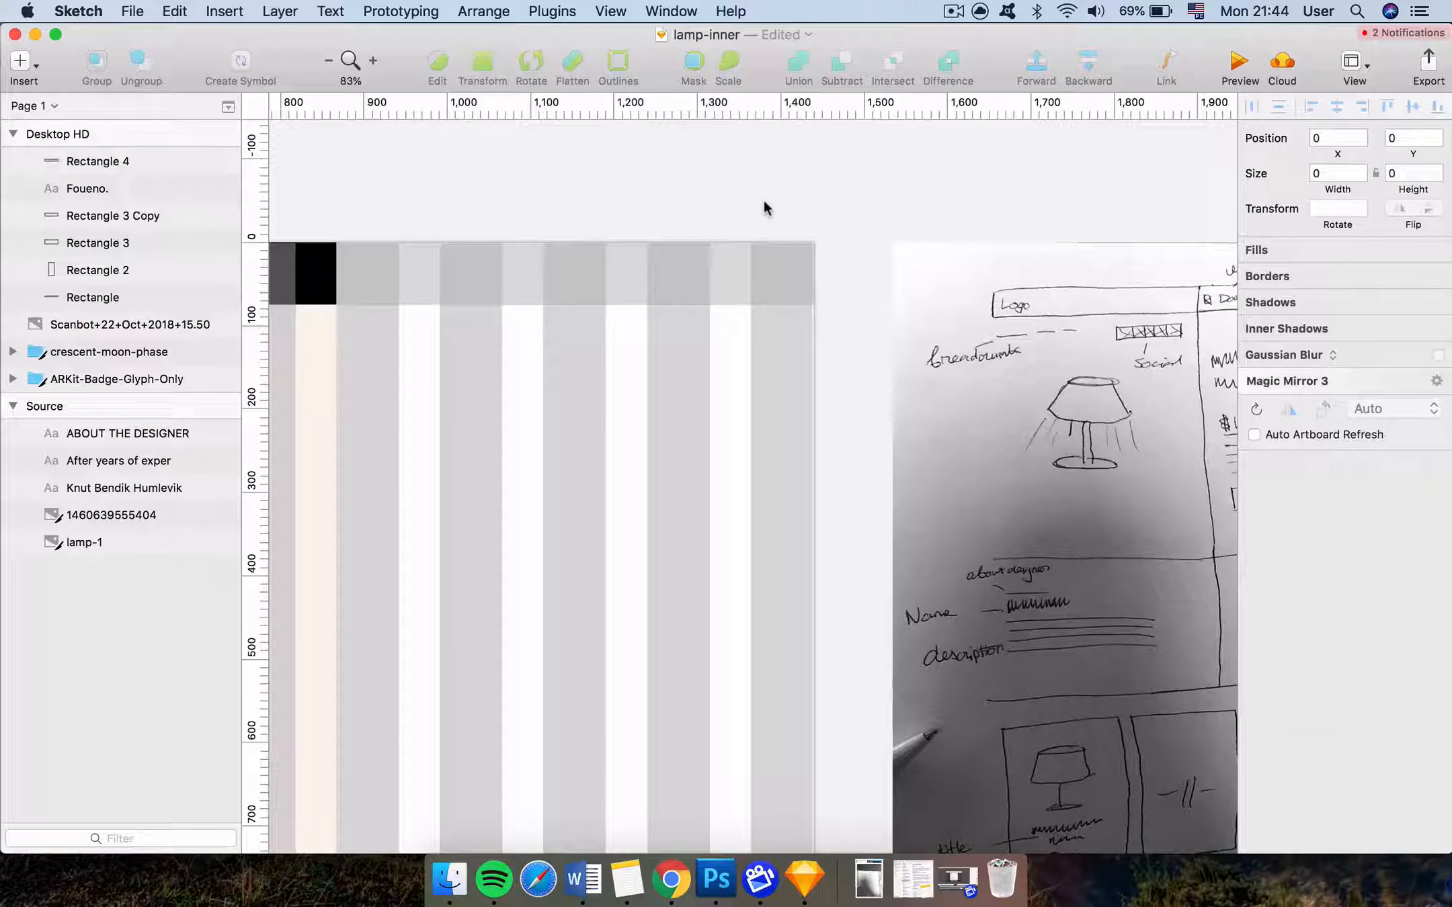
left_click(697, 258, "super")
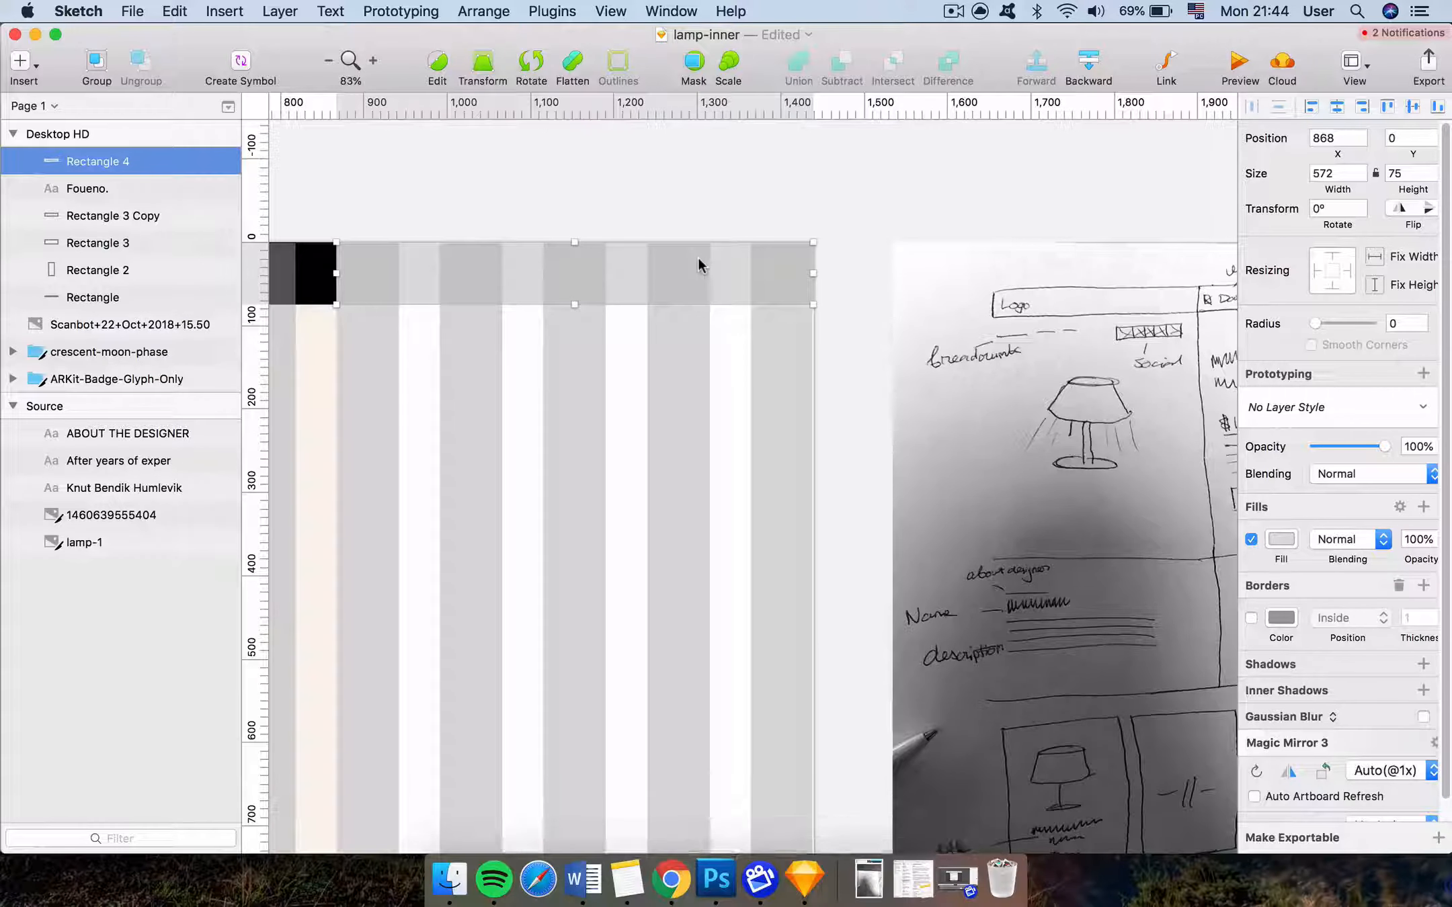
left_click(1344, 173)
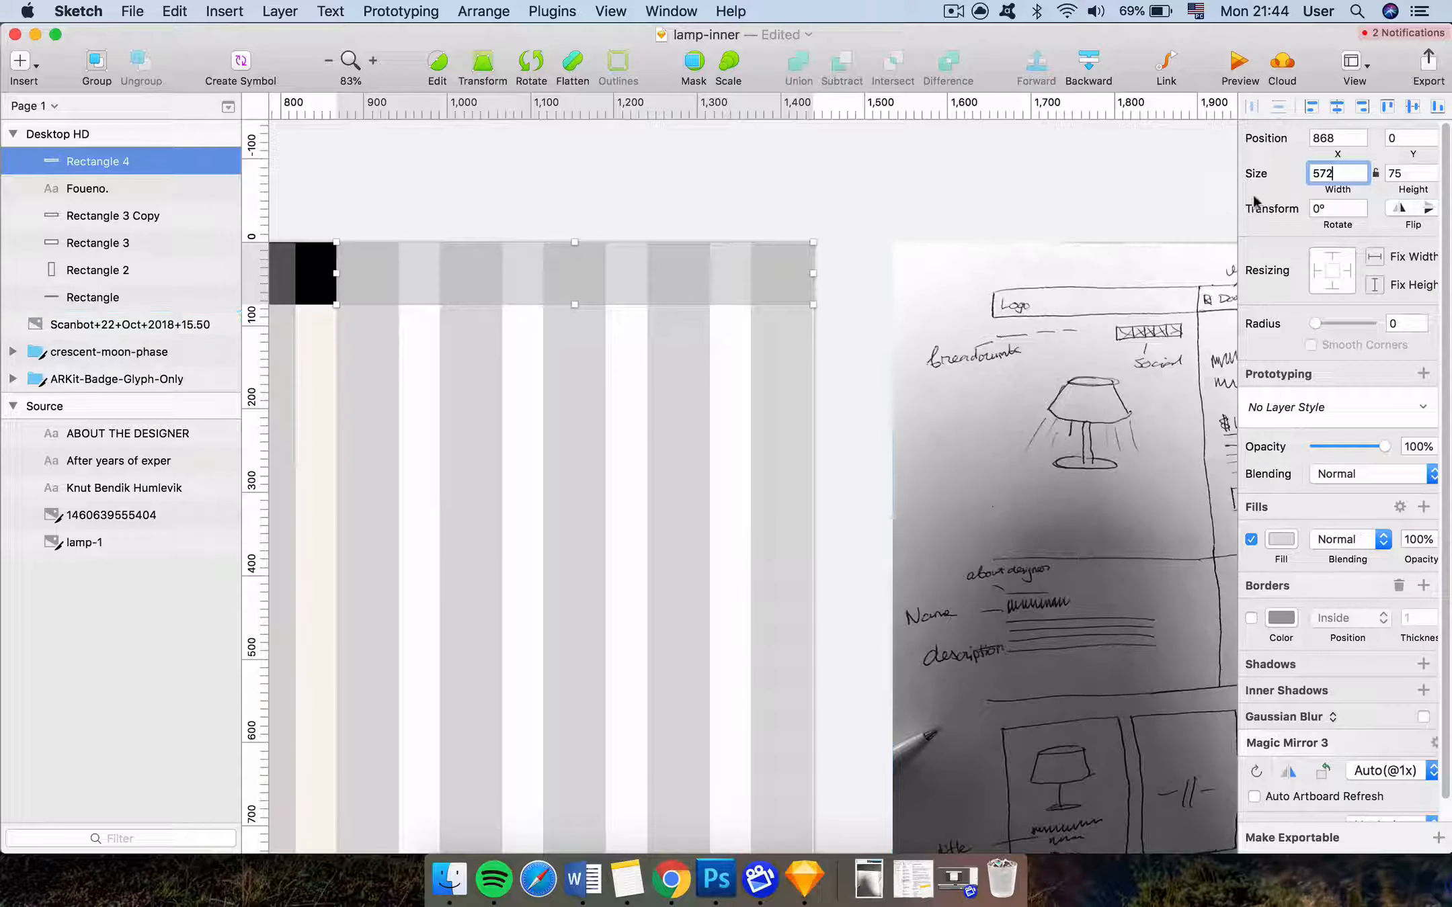
type("/2")
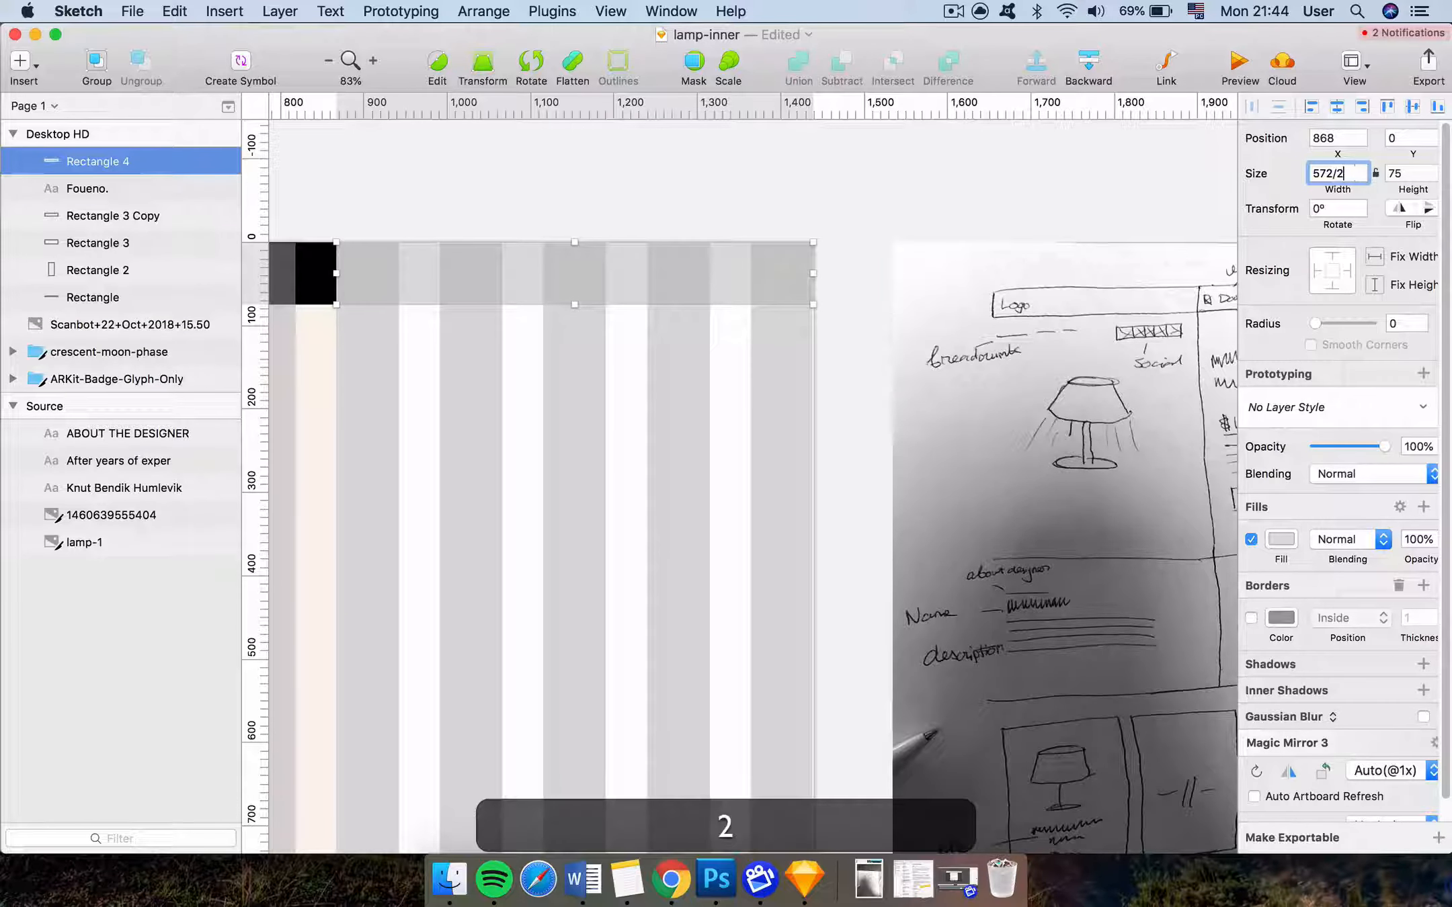
key("Return")
left_click(573, 218)
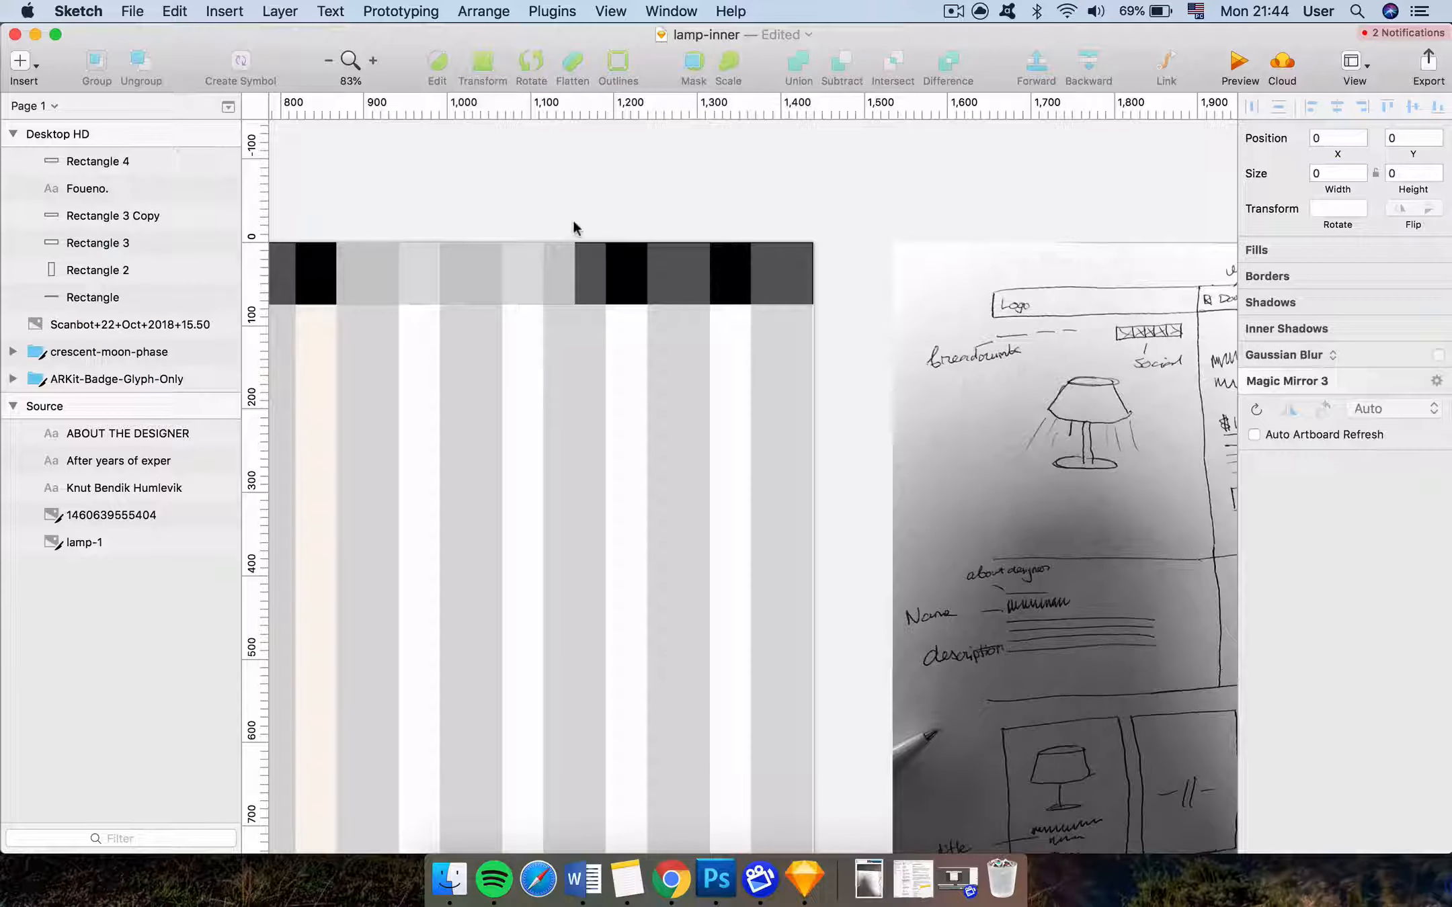
left_click(531, 250)
scroll(531, 251, "up", 5)
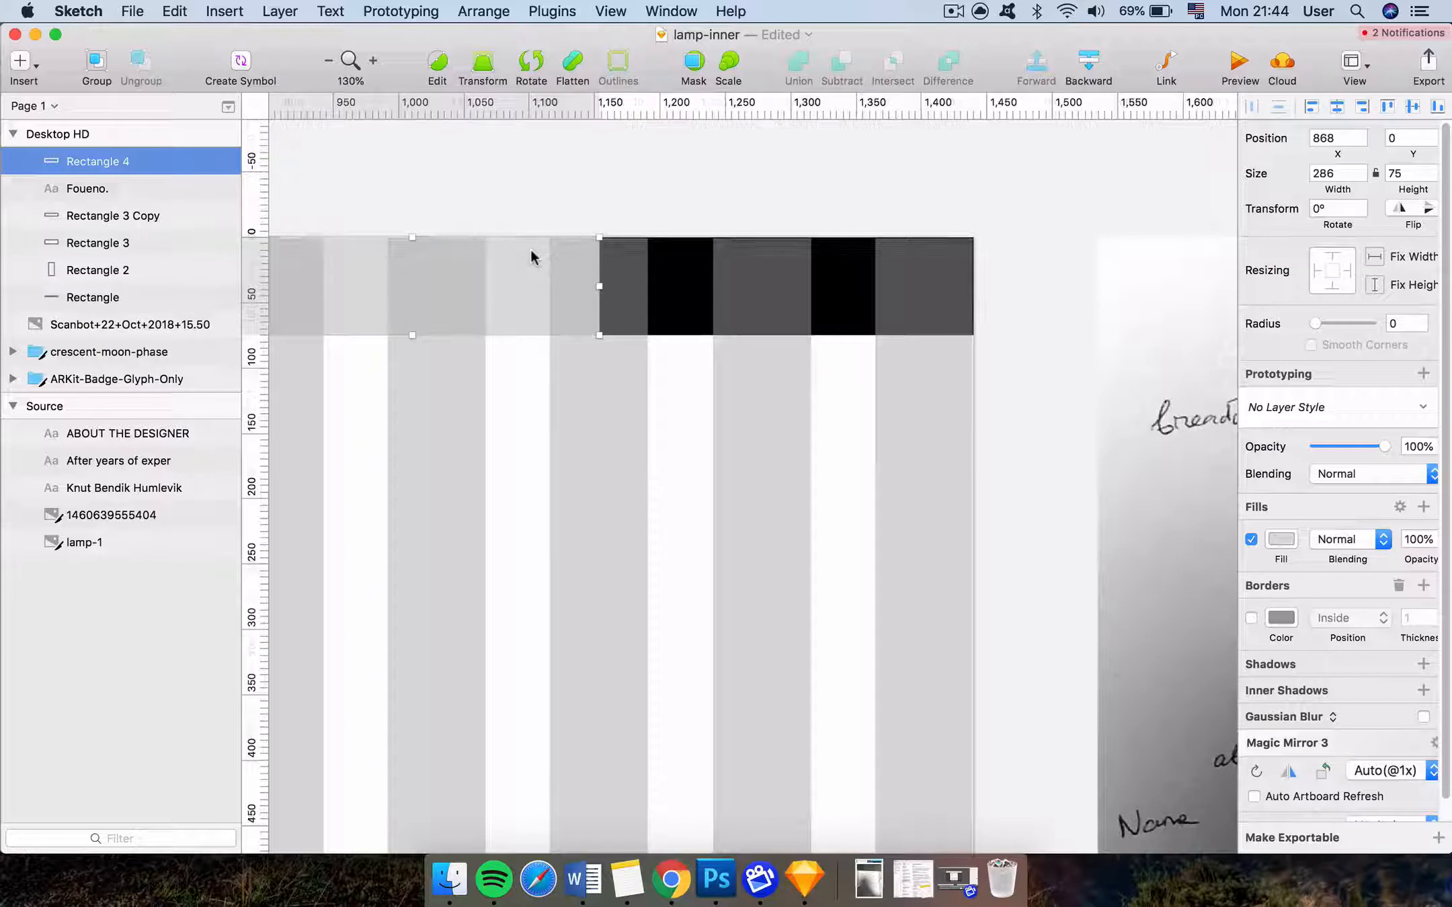
Turn the grey header rectangle's border back on and make it black
left_click(1250, 618)
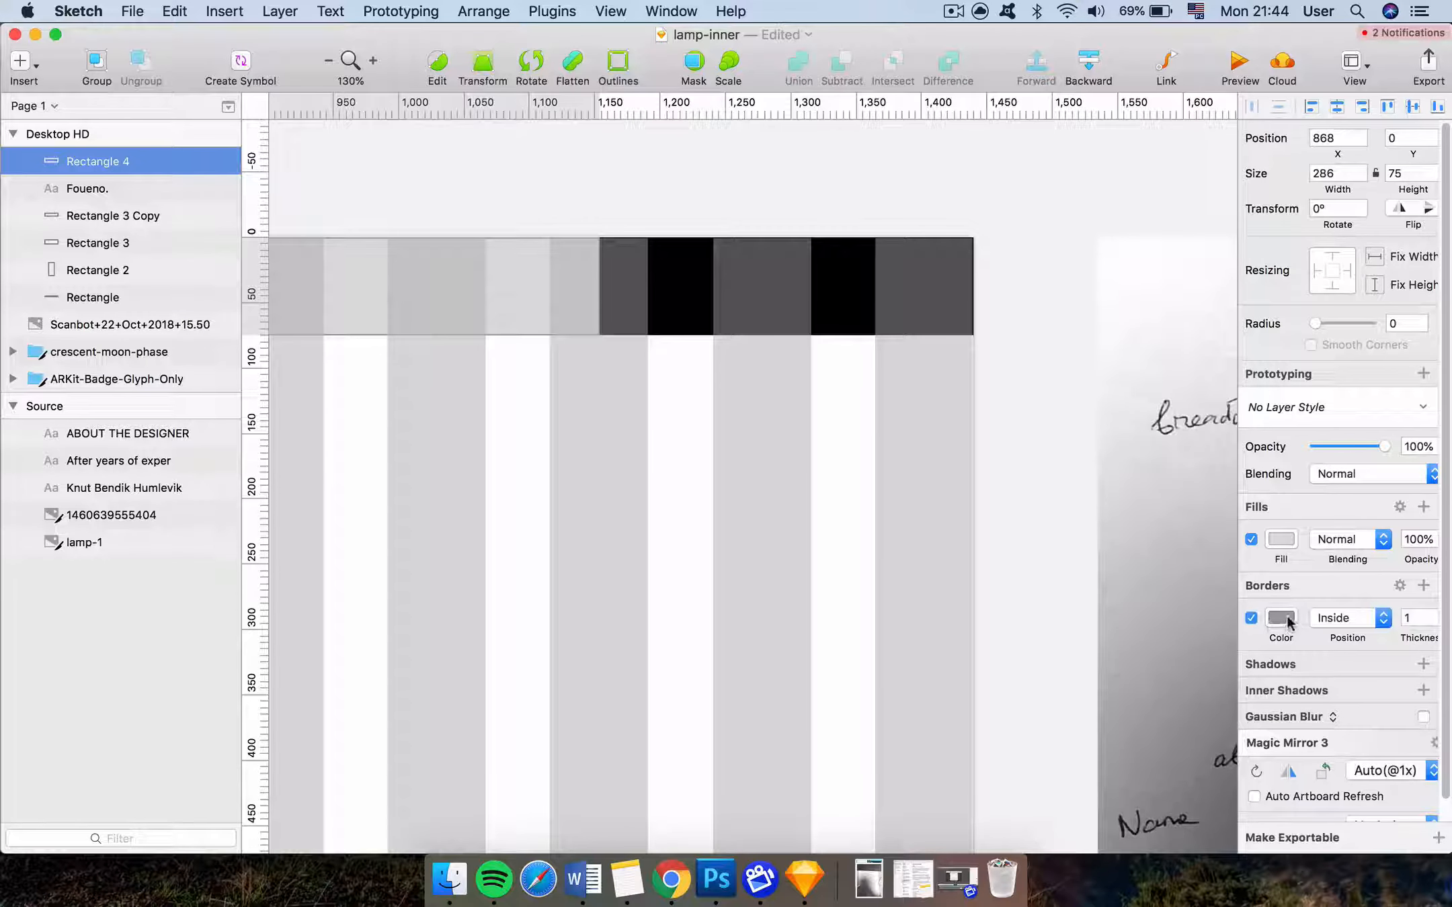
left_click(1281, 618)
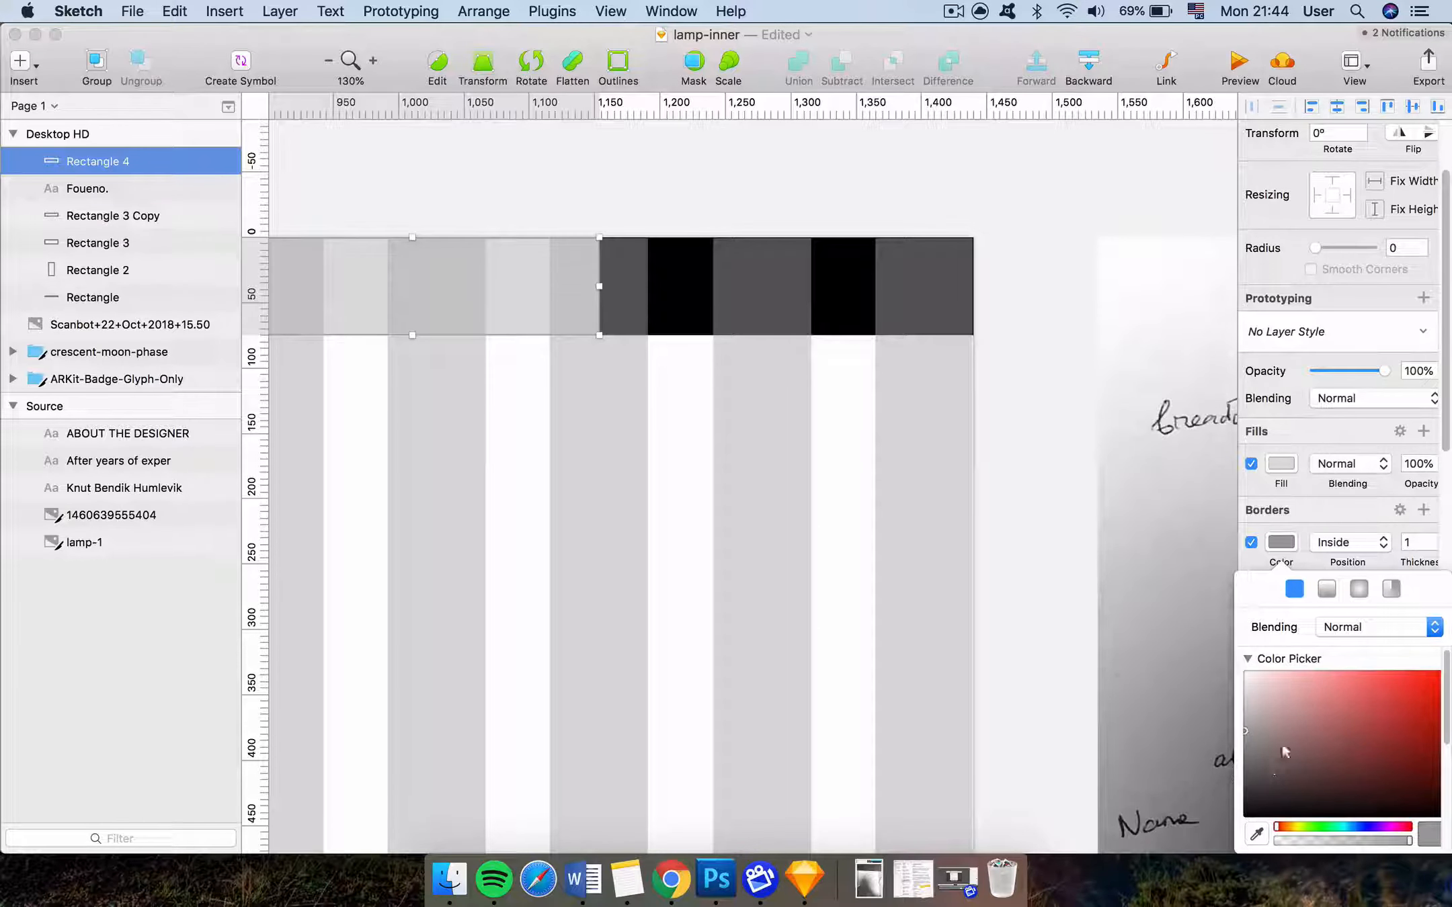
left_click_drag(1285, 751, 1183, 881)
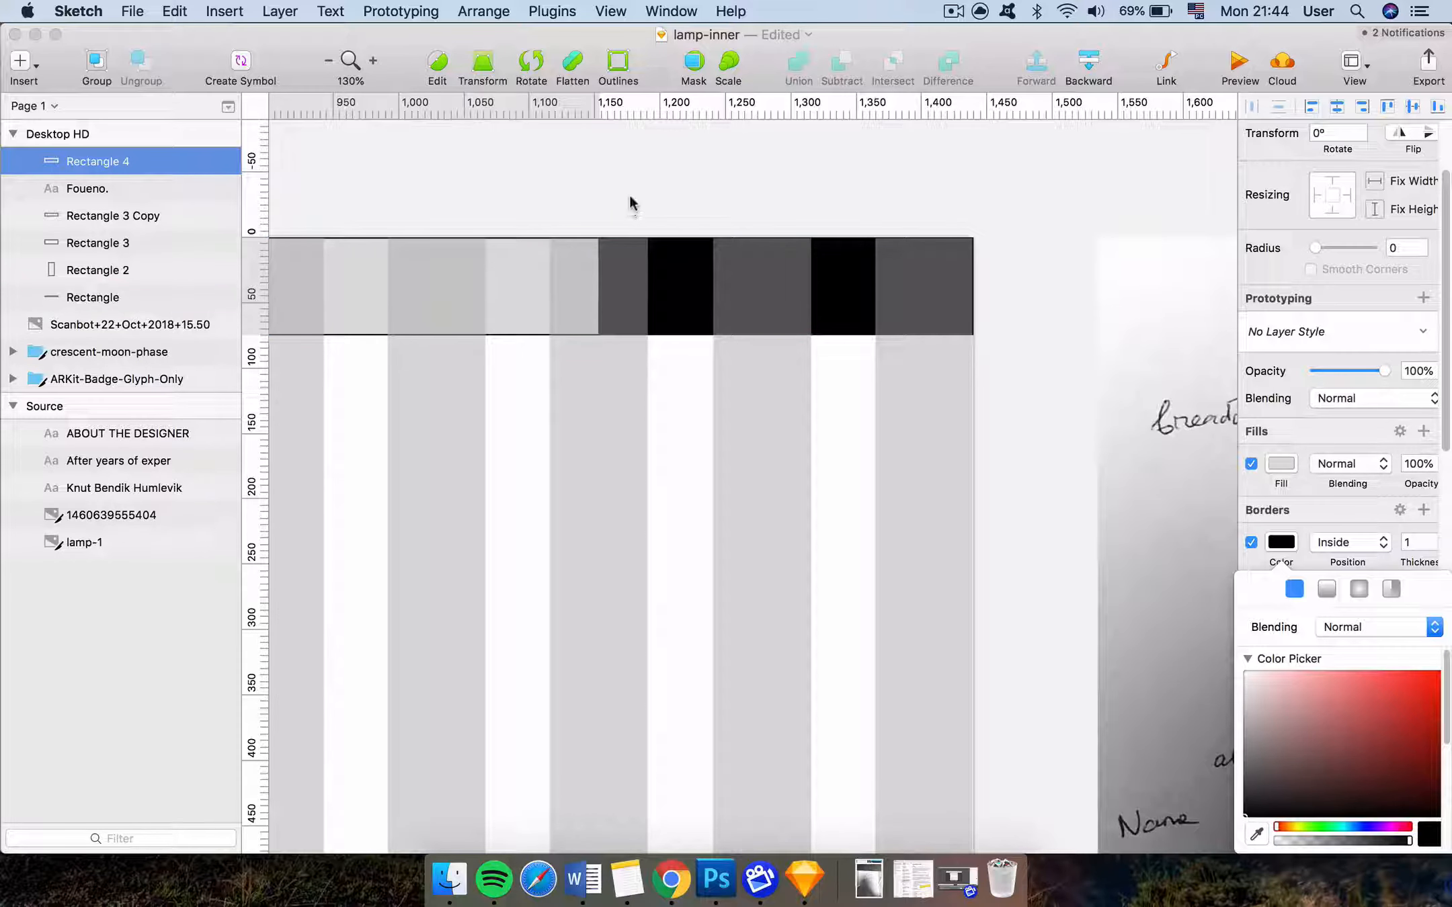
left_click(661, 193)
Duplicate the grey header rectangle and place the copy flush beside the original at X 1154, Y 0
scroll(662, 192, "left", 5)
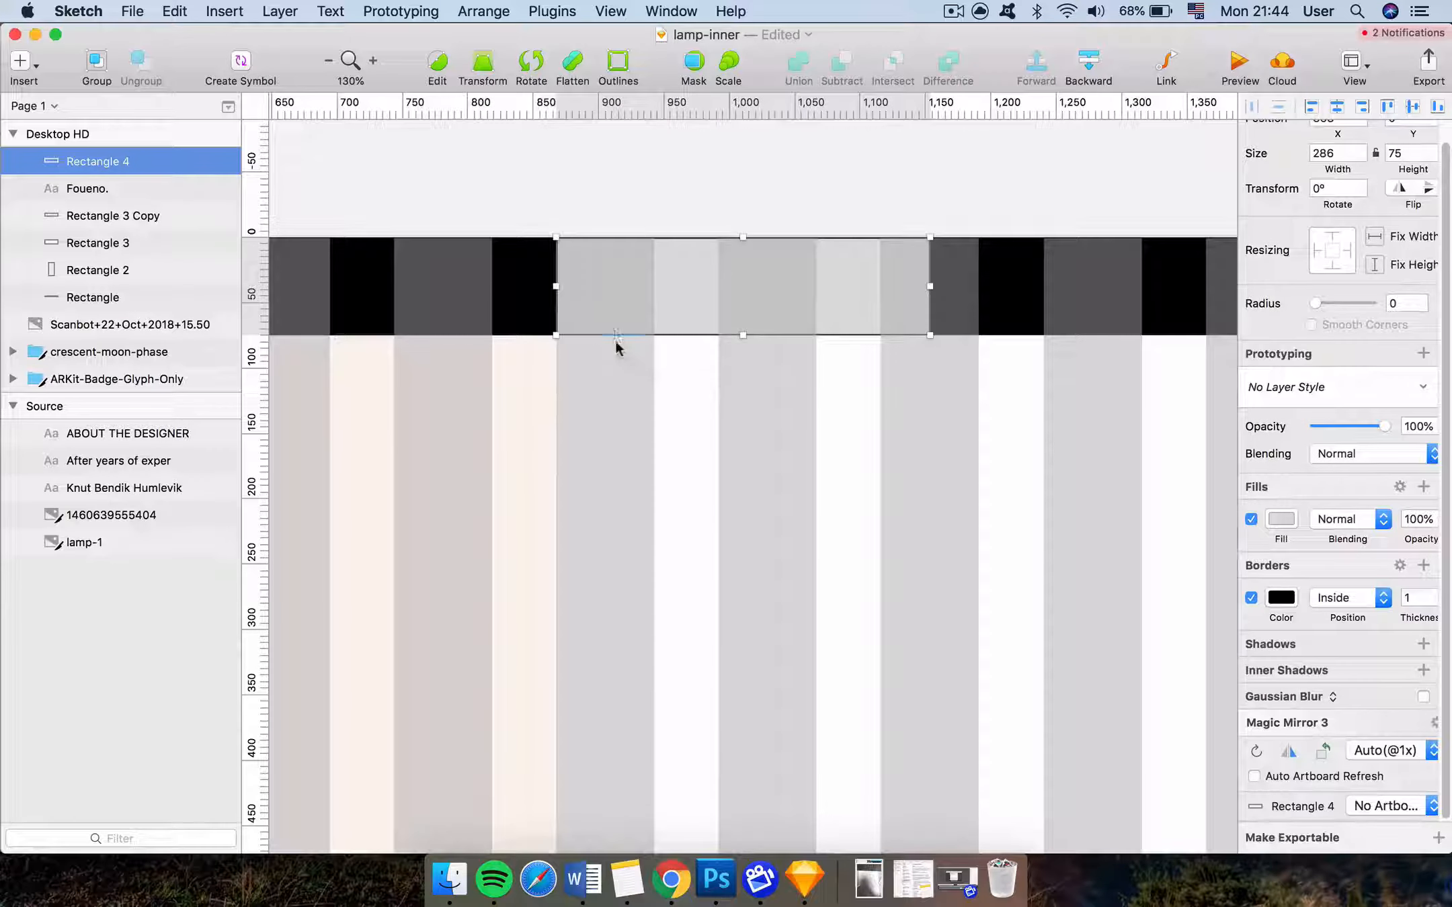
left_click(689, 193)
left_click(687, 330, "super")
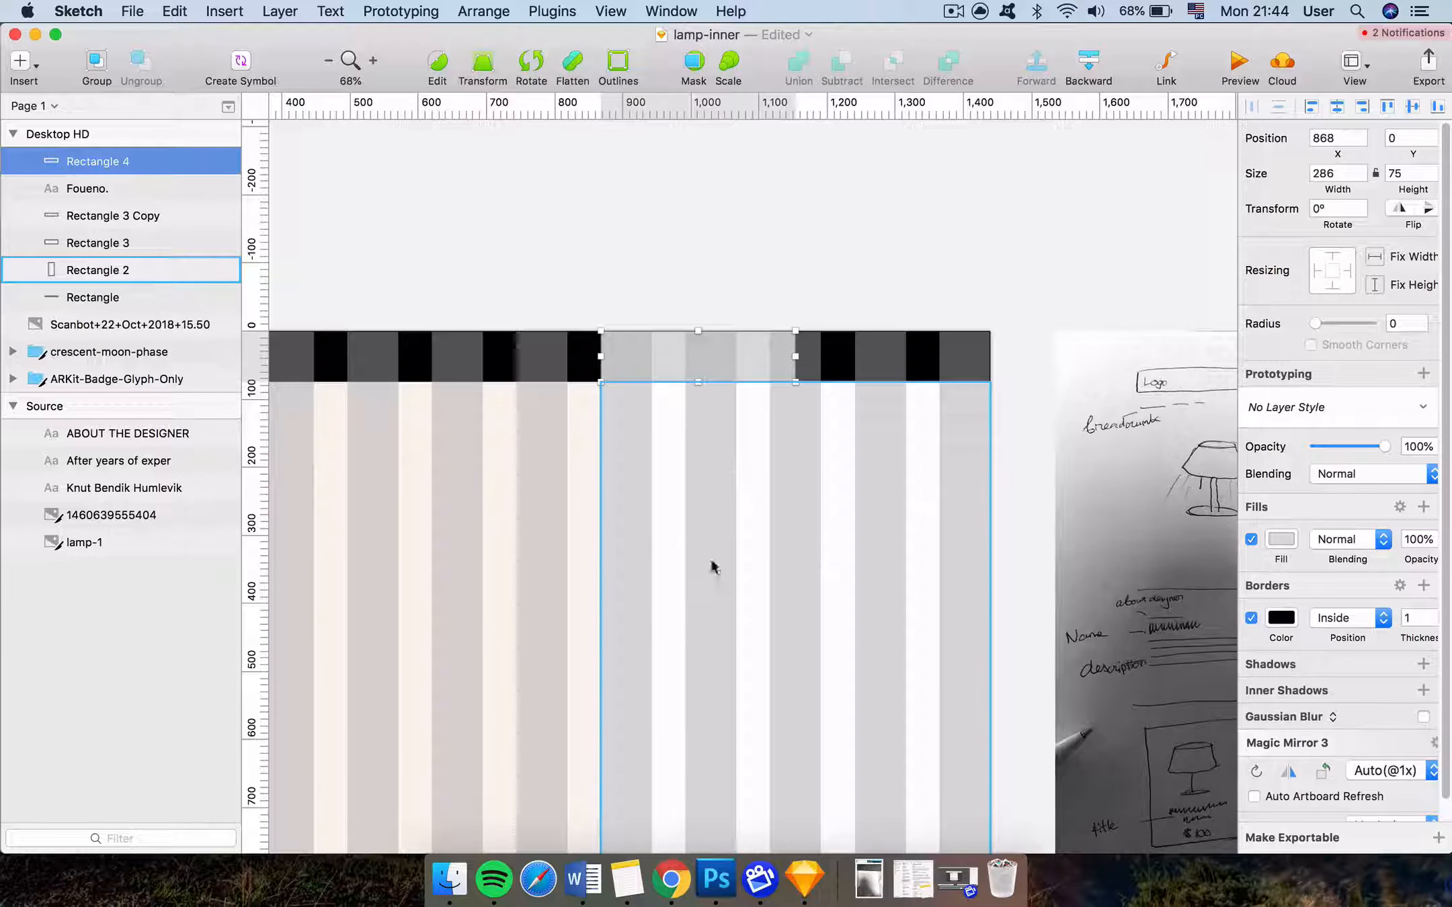
scroll(673, 432, "right", 4)
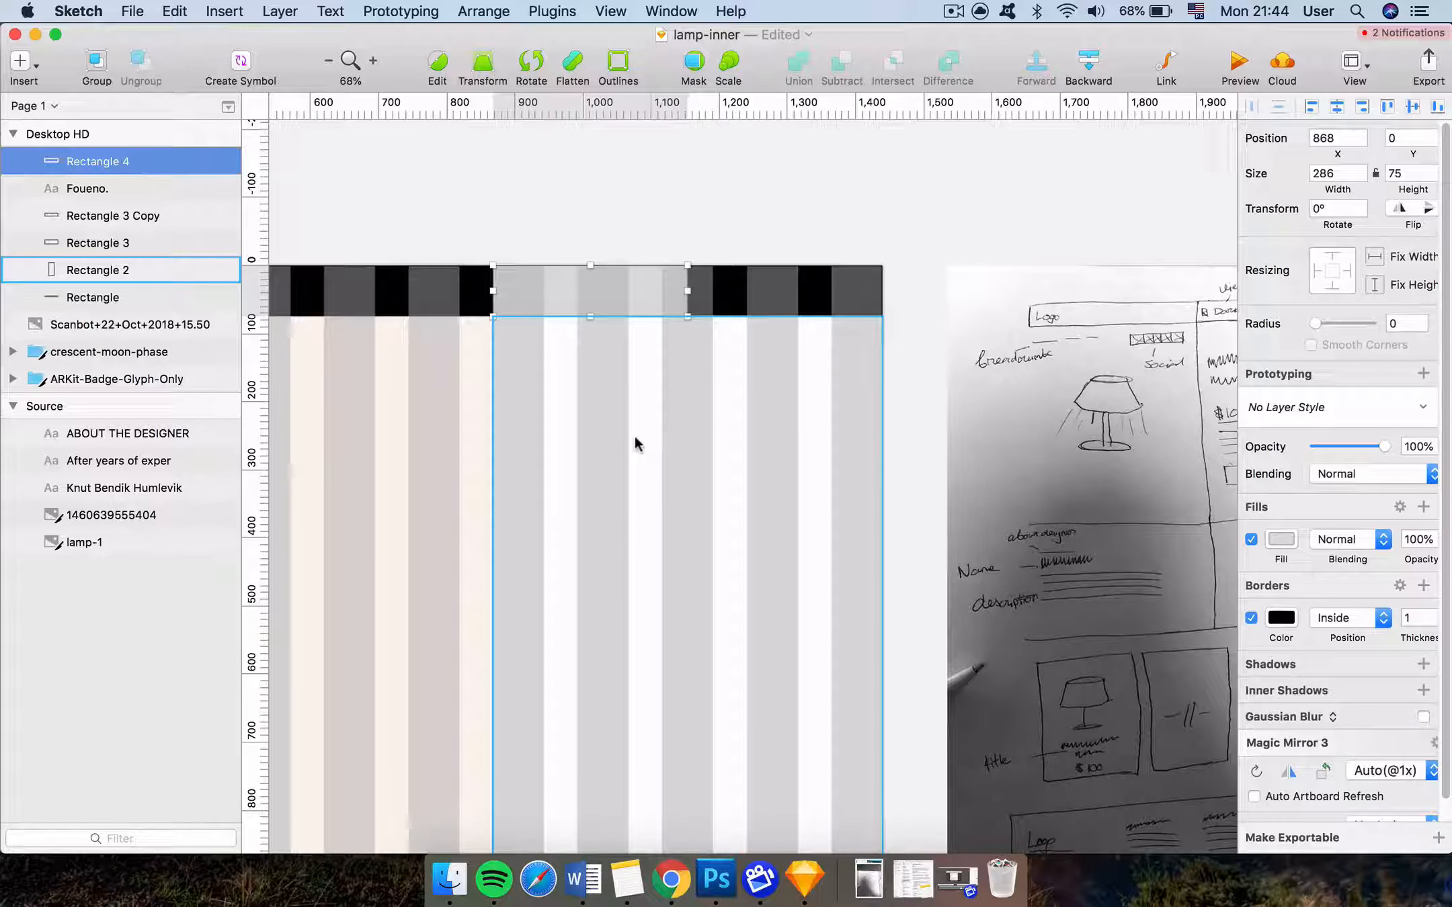
key("super+d")
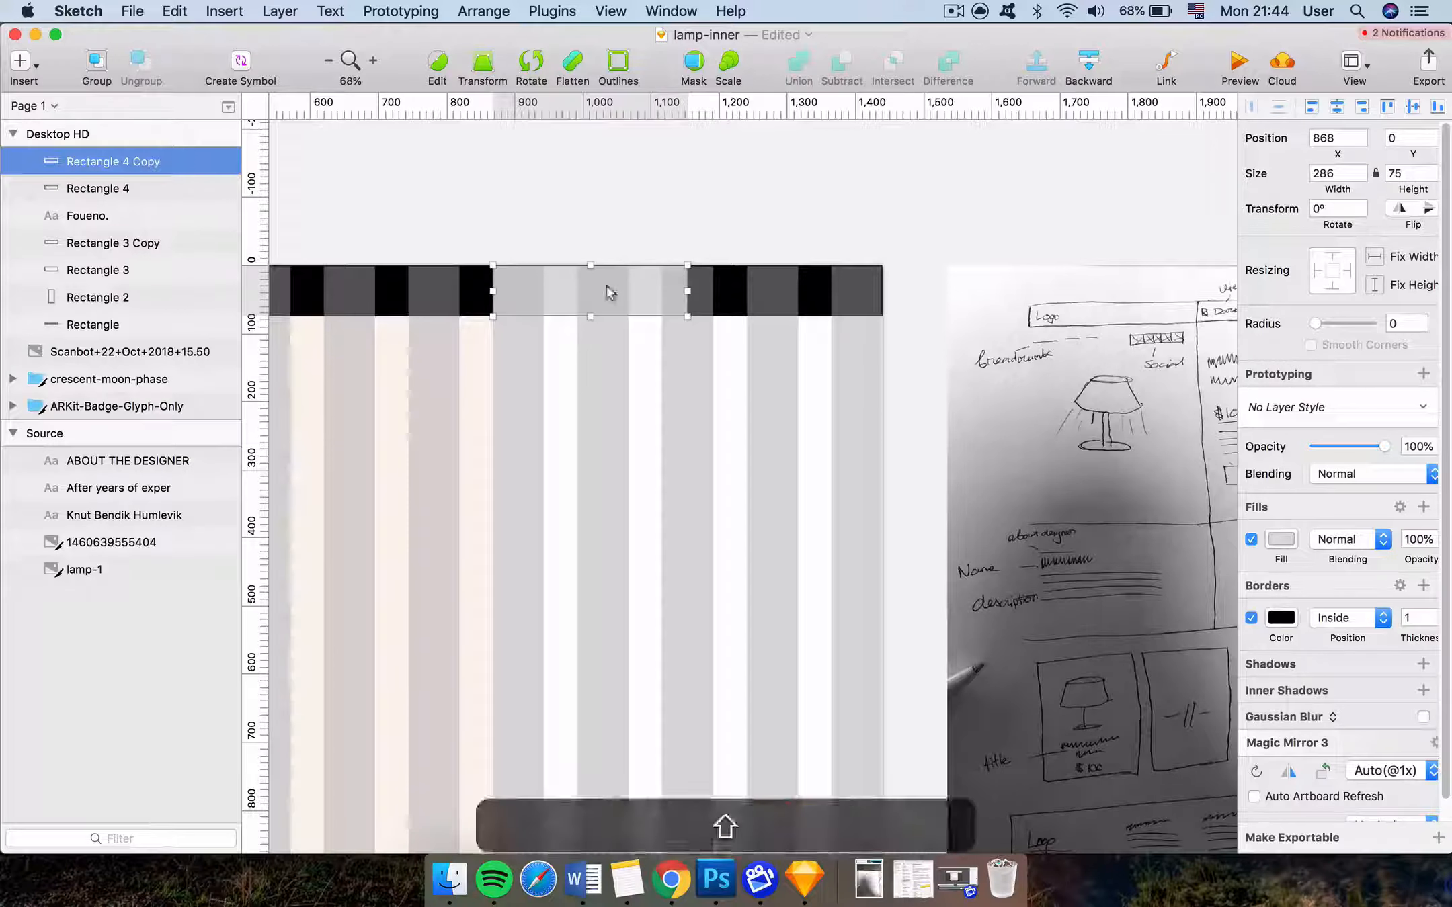
left_click_drag(607, 290, 812, 287)
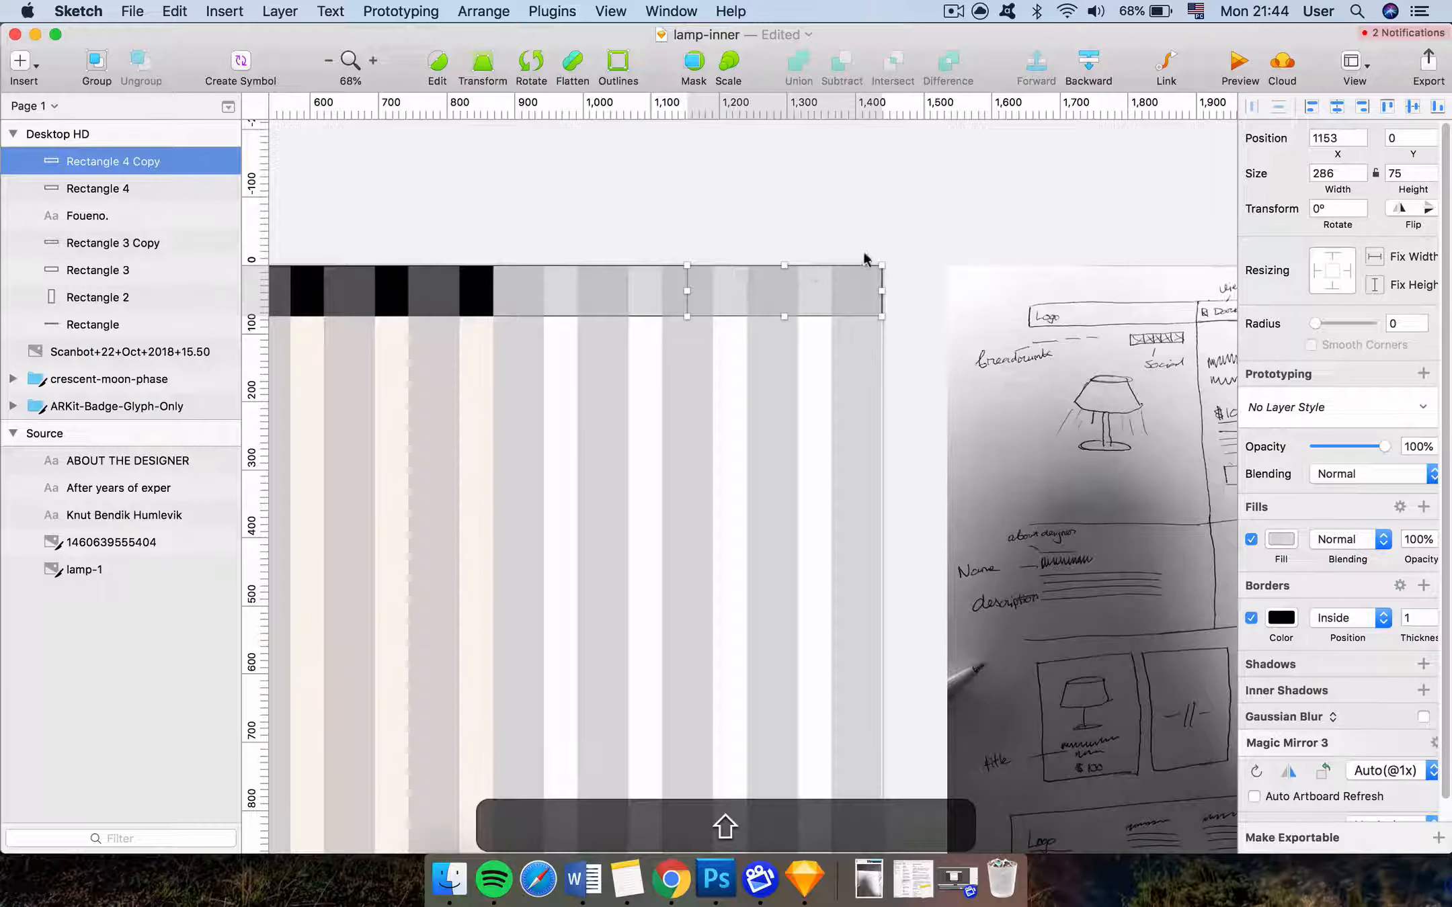
key("super+equal")
scroll(862, 246, "up", 3)
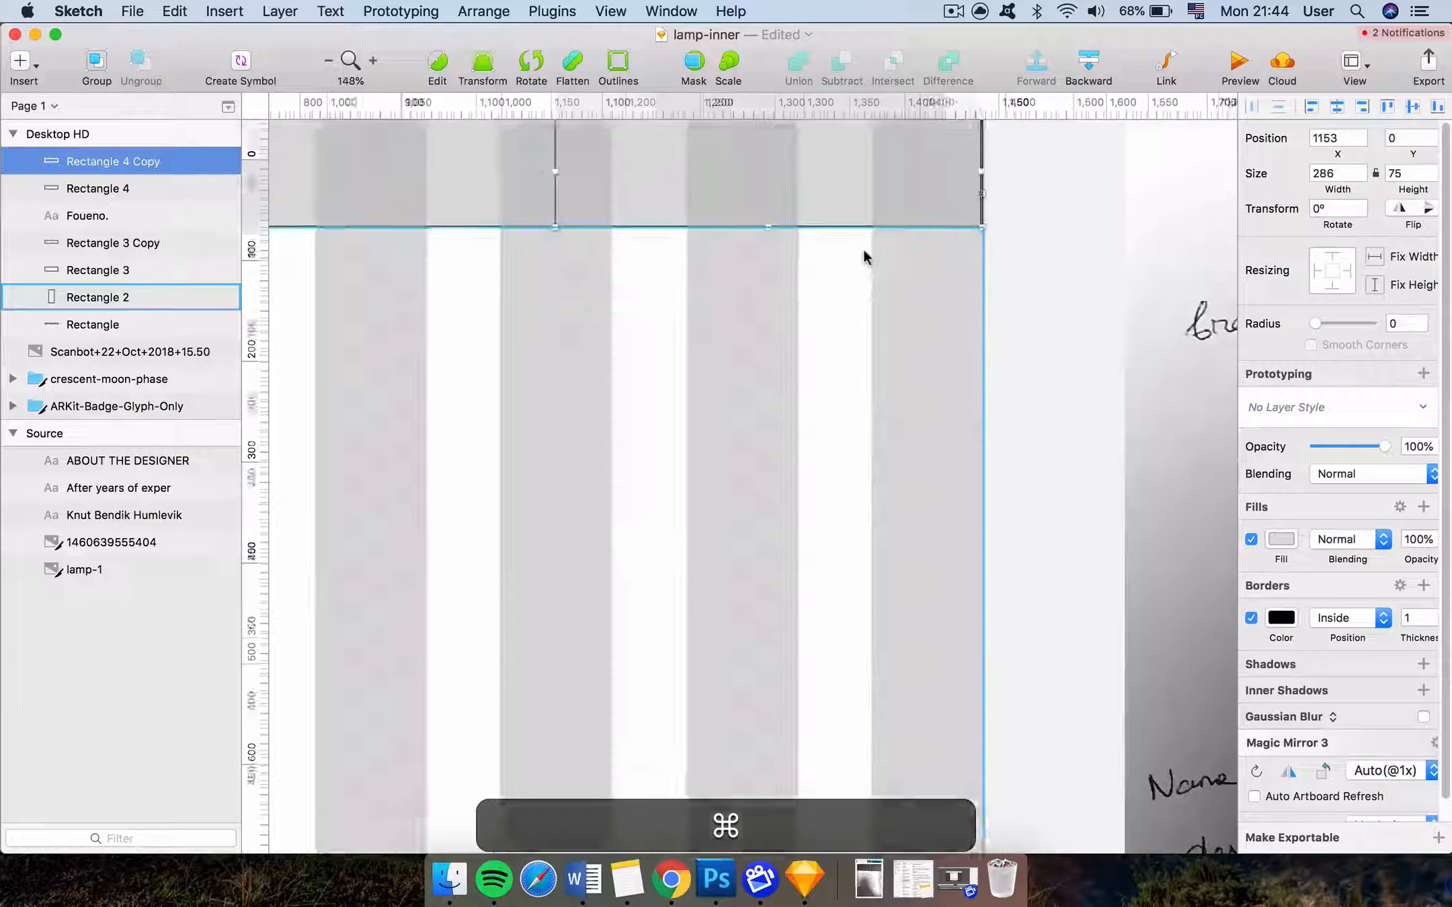
key("Right")
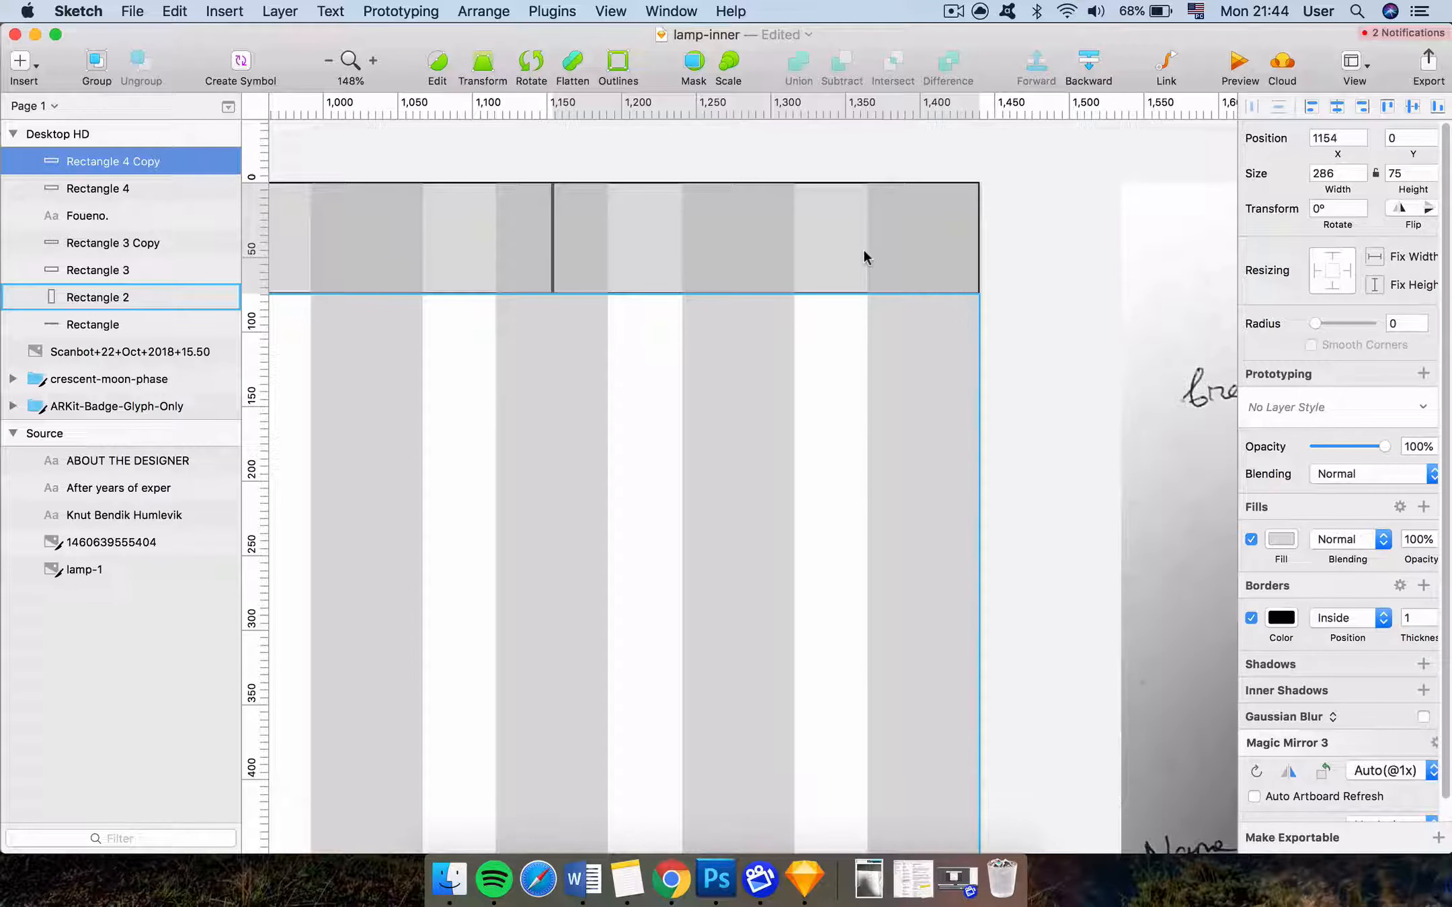
Examine the border where the two grey header rectangles meet and compare them with the wireframe's Dark and AR buttons
scroll(861, 227, "up", 3)
scroll(861, 228, "left", 3)
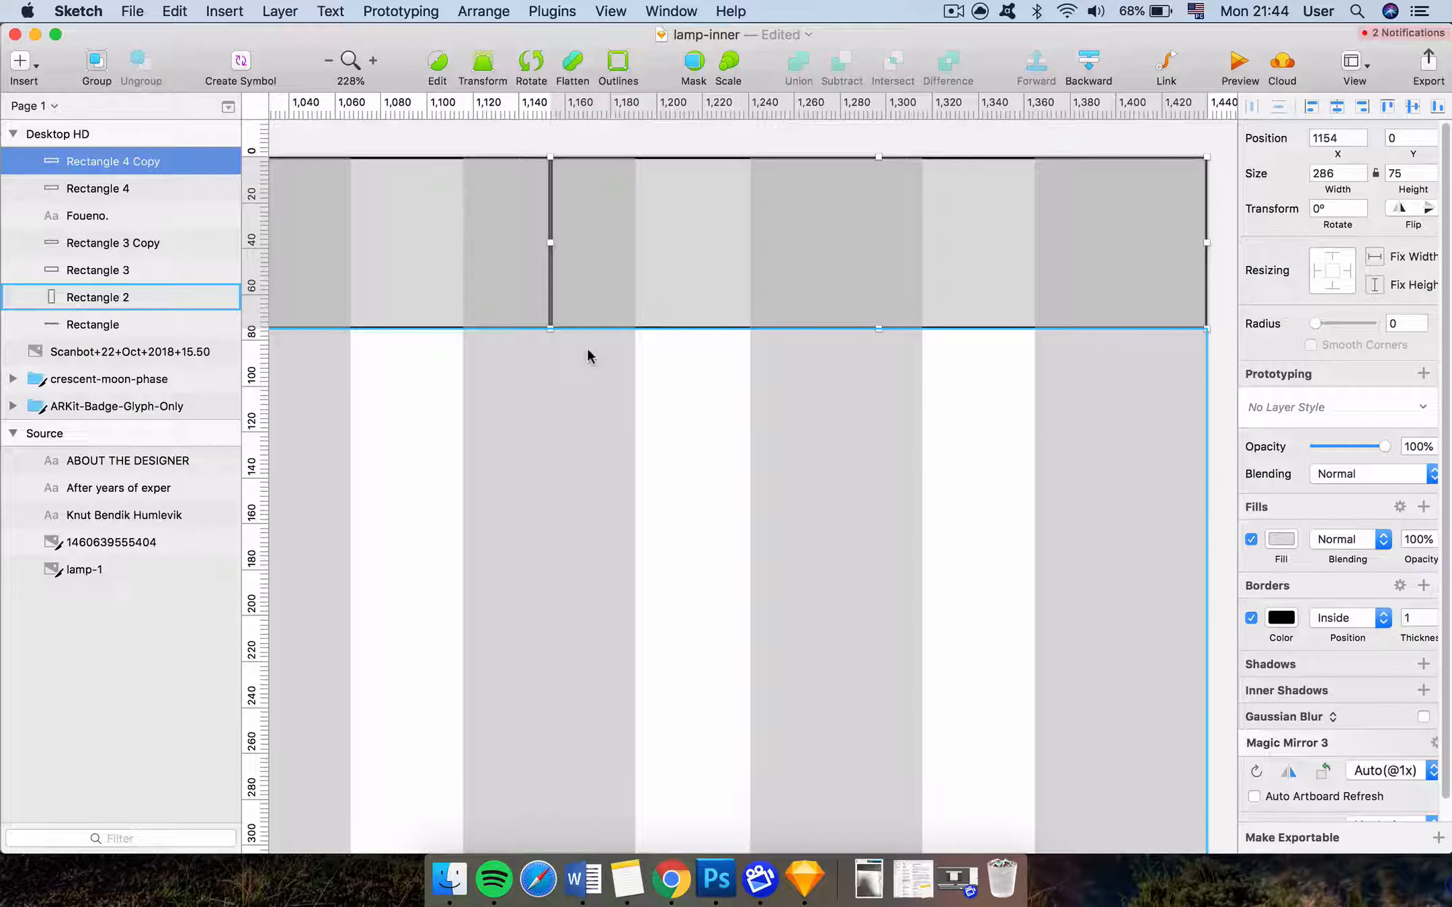
scroll(557, 407, "down", 3)
scroll(558, 409, "down", 3)
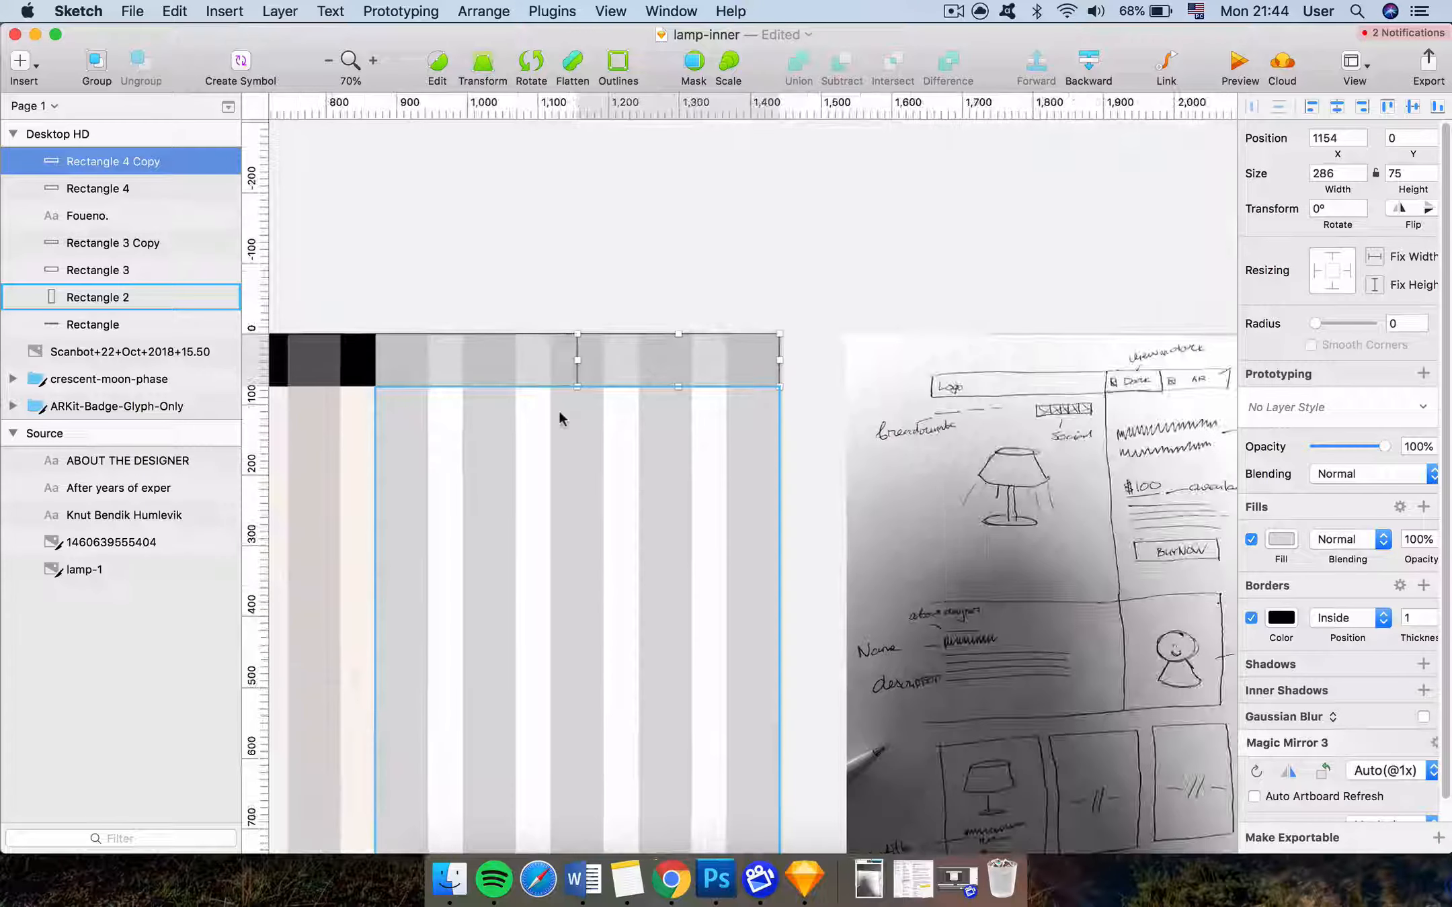
scroll(559, 412, "down", 3)
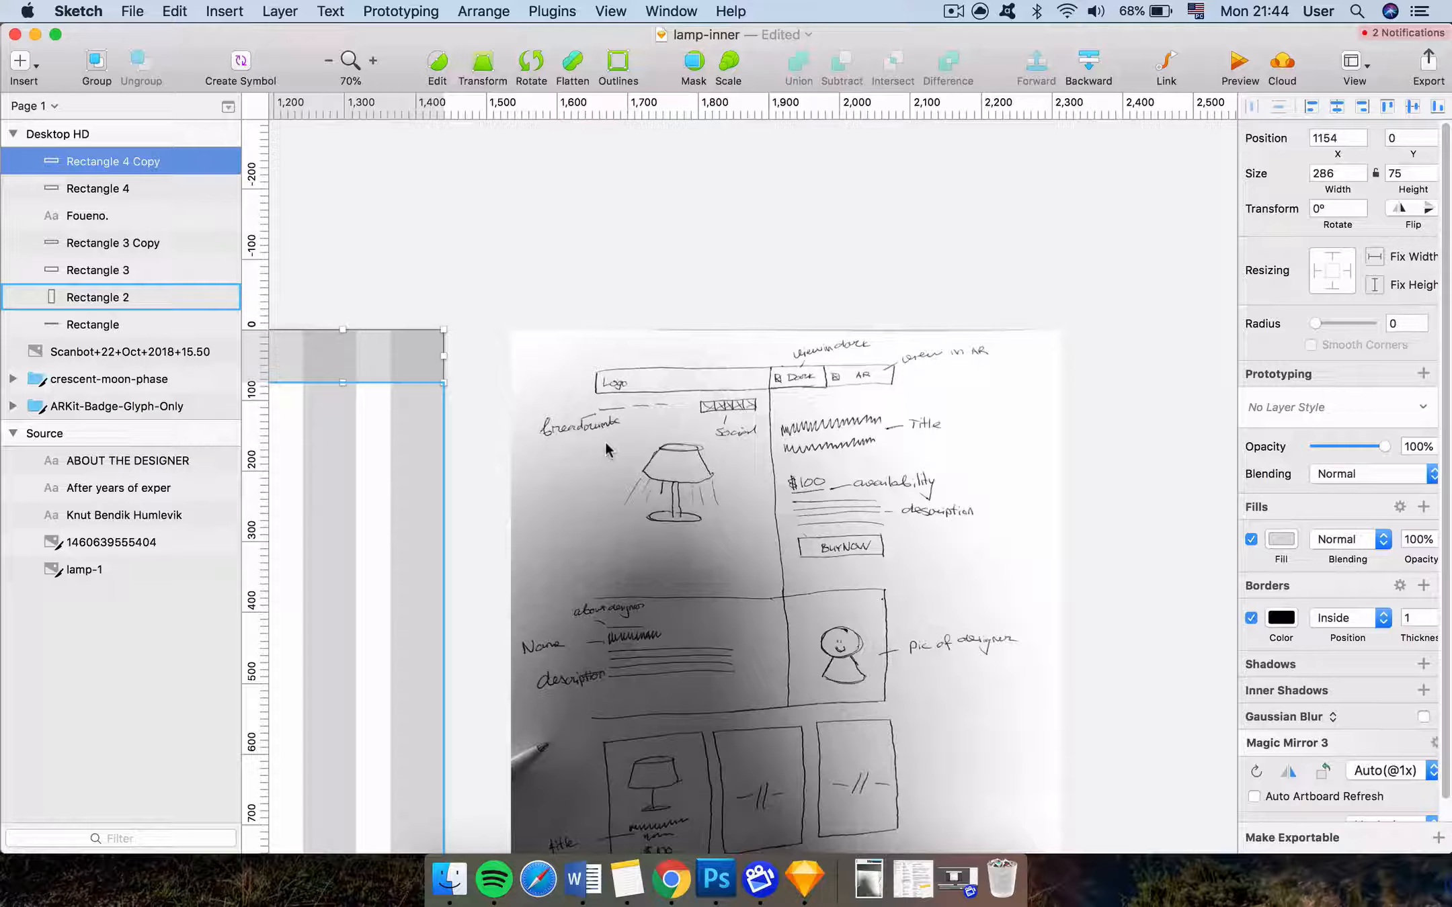
scroll(604, 440, "left", 4)
scroll(462, 379, "up", 5)
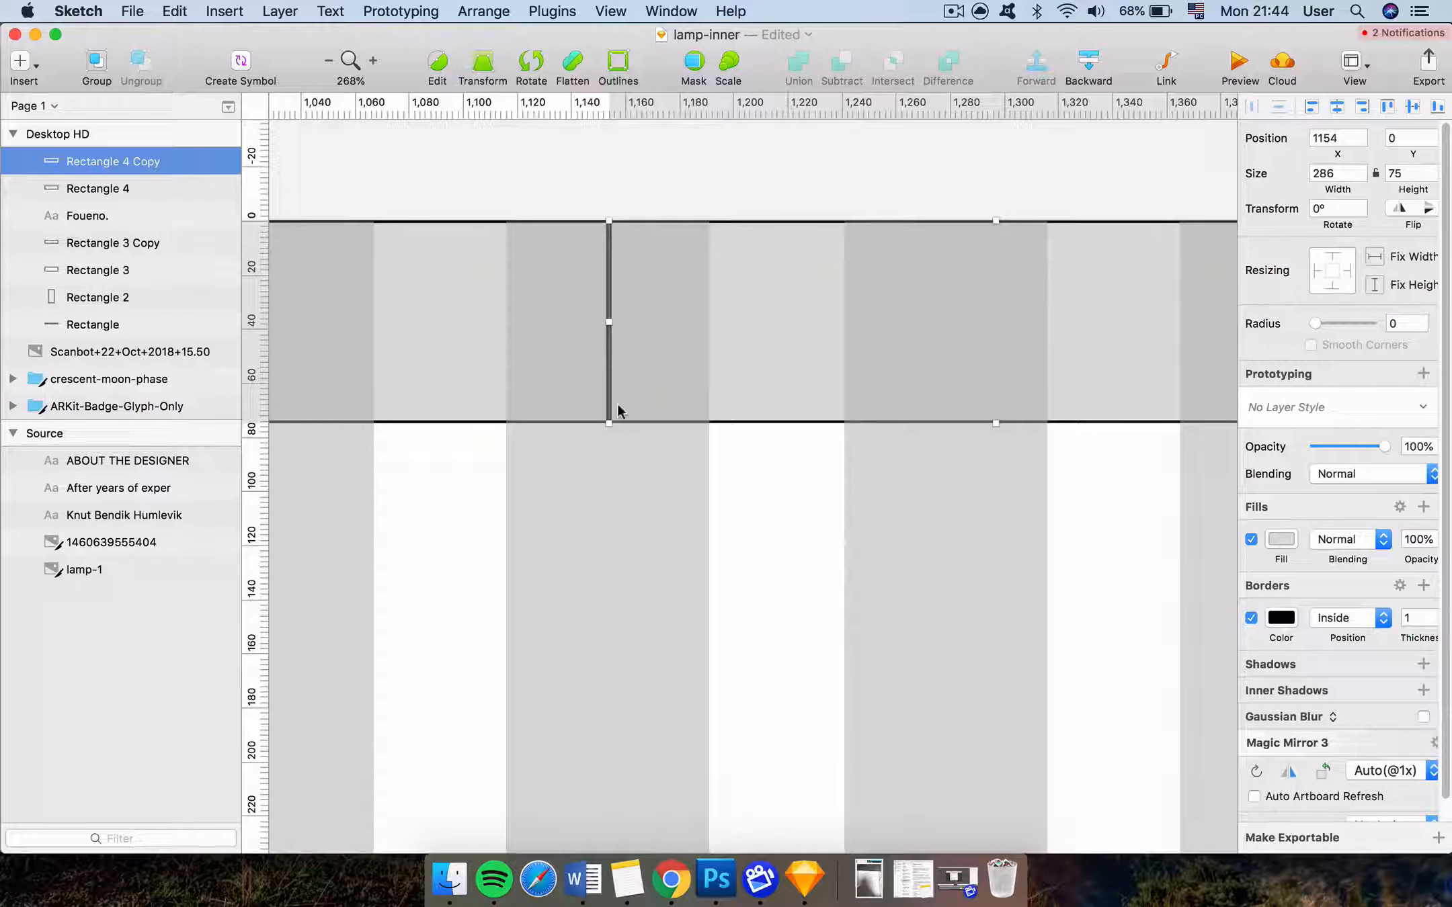
key("Left")
key("Right")
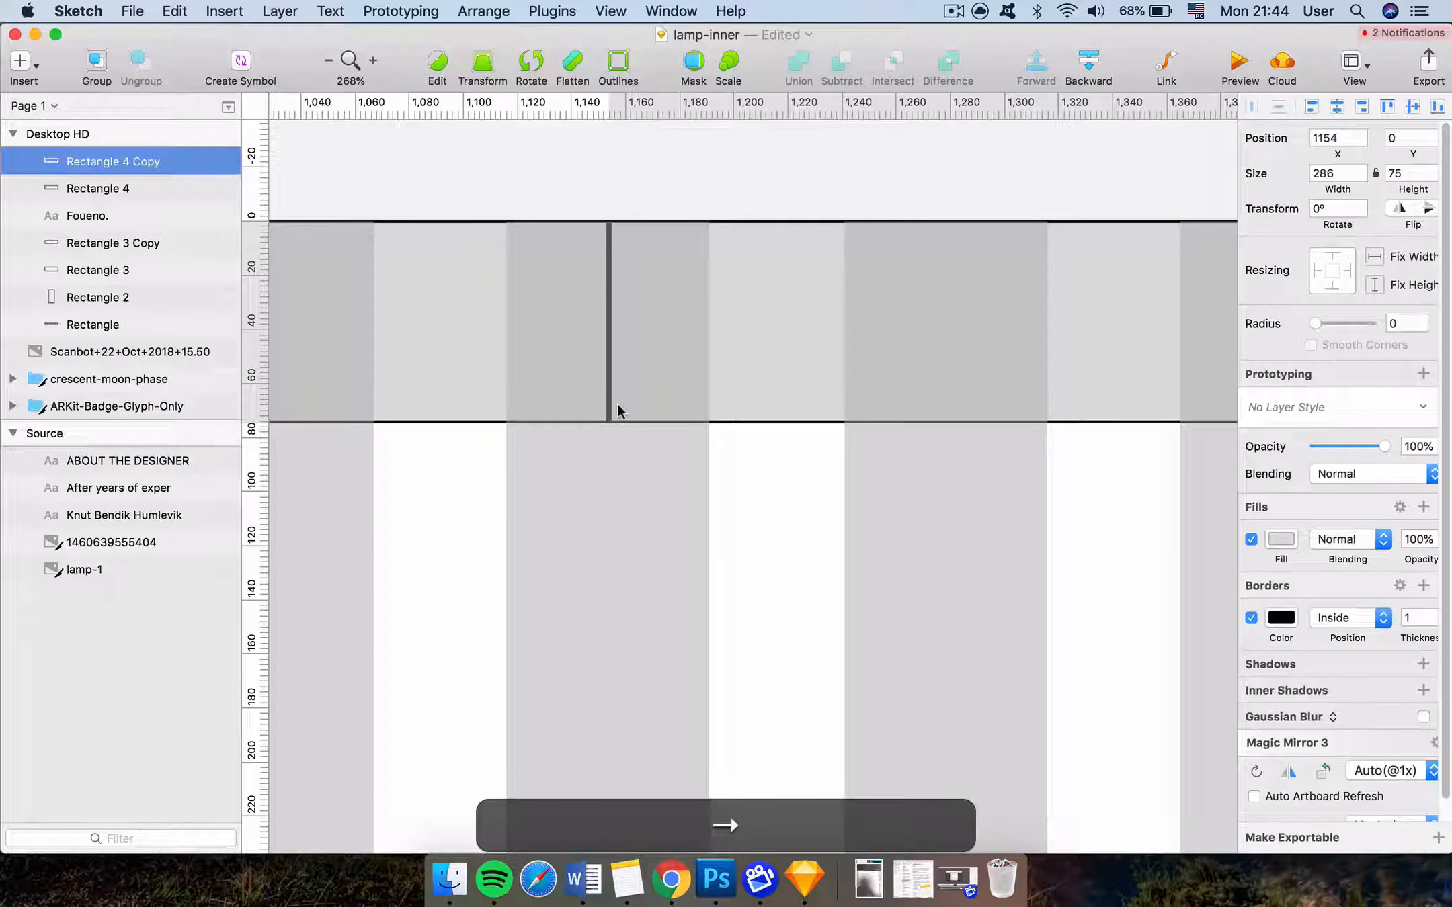
Set the border position of both grey header rectangles to Outside
scroll(618, 404, "up", 4)
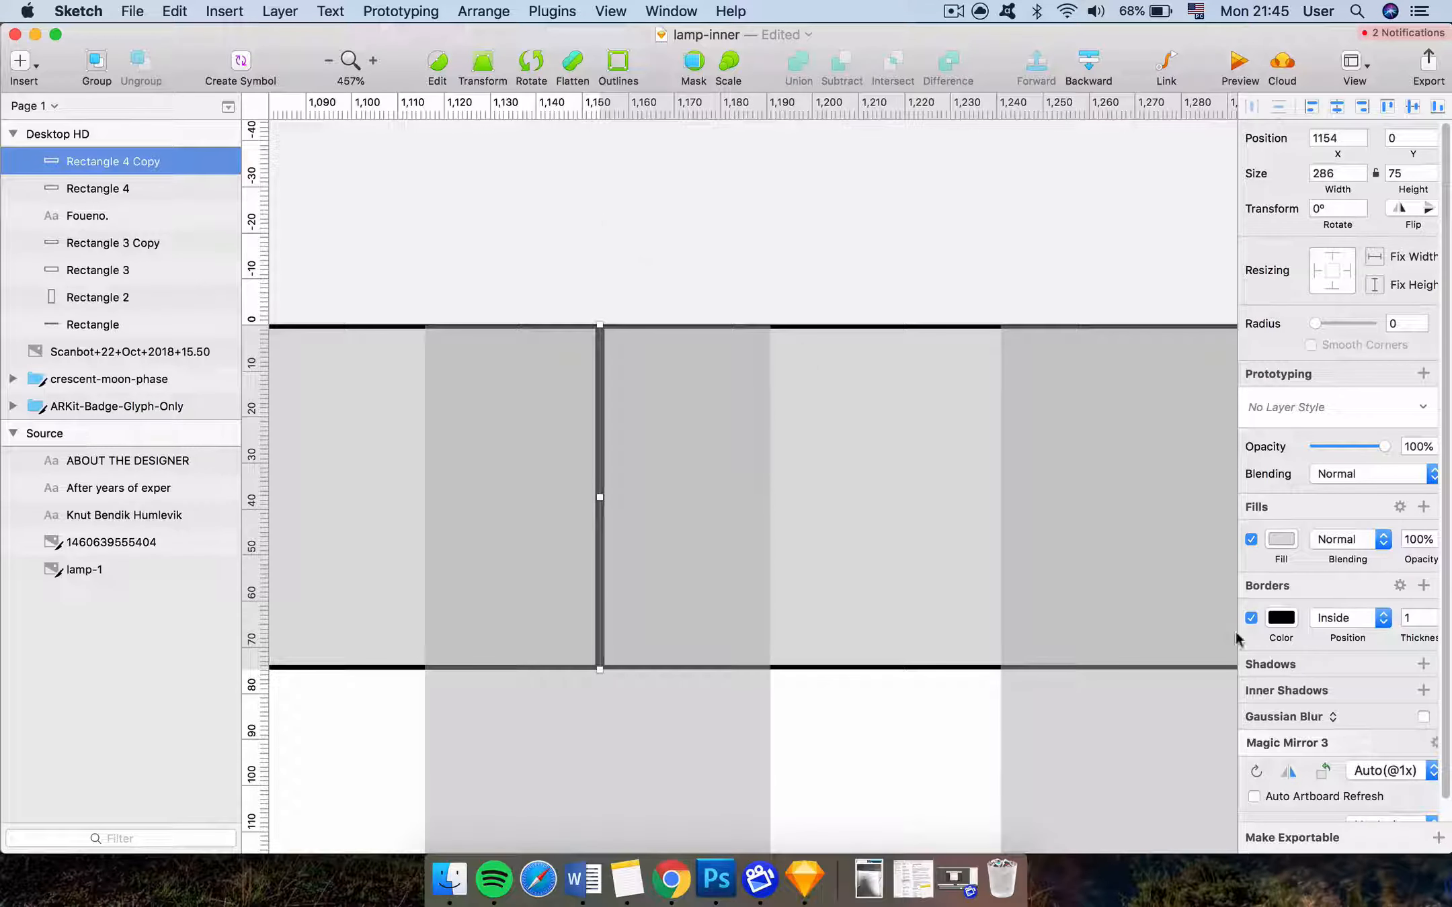
left_click(1347, 617)
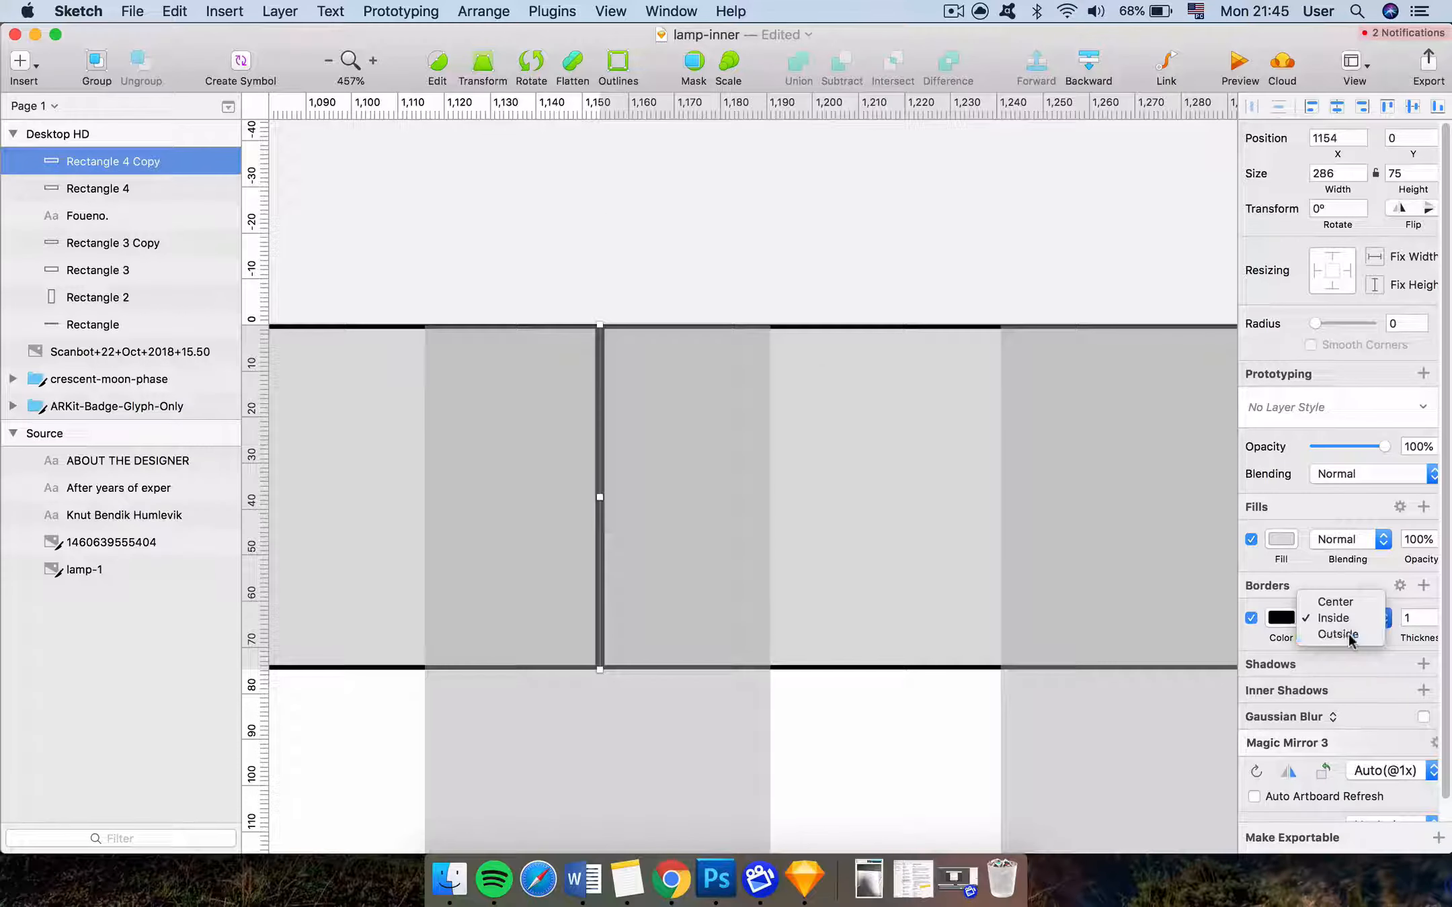
left_click(1348, 634)
left_click(583, 661)
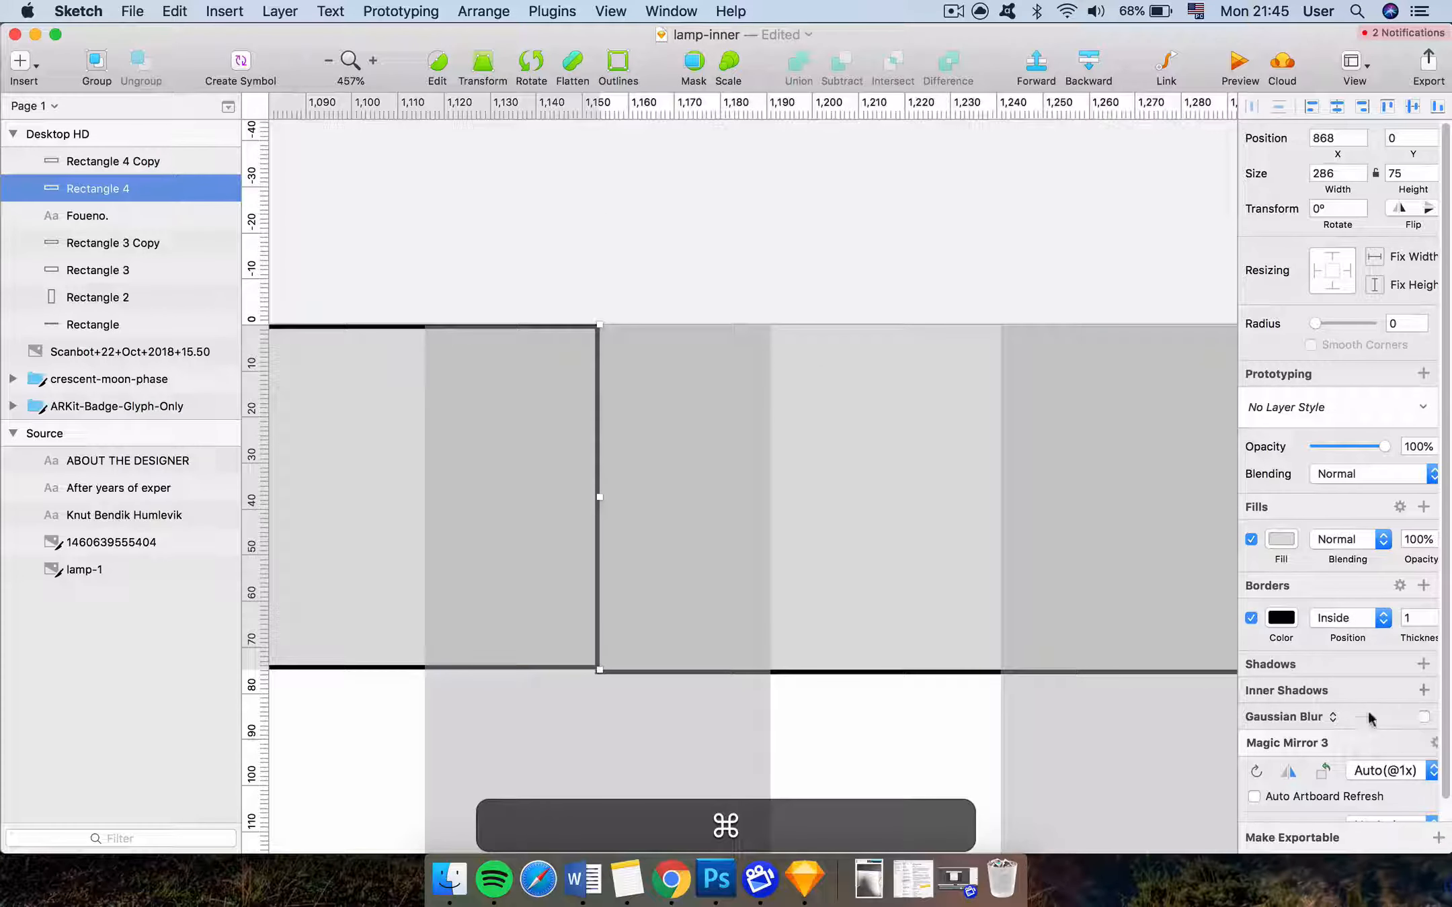
left_click(1348, 618)
left_click(1348, 634)
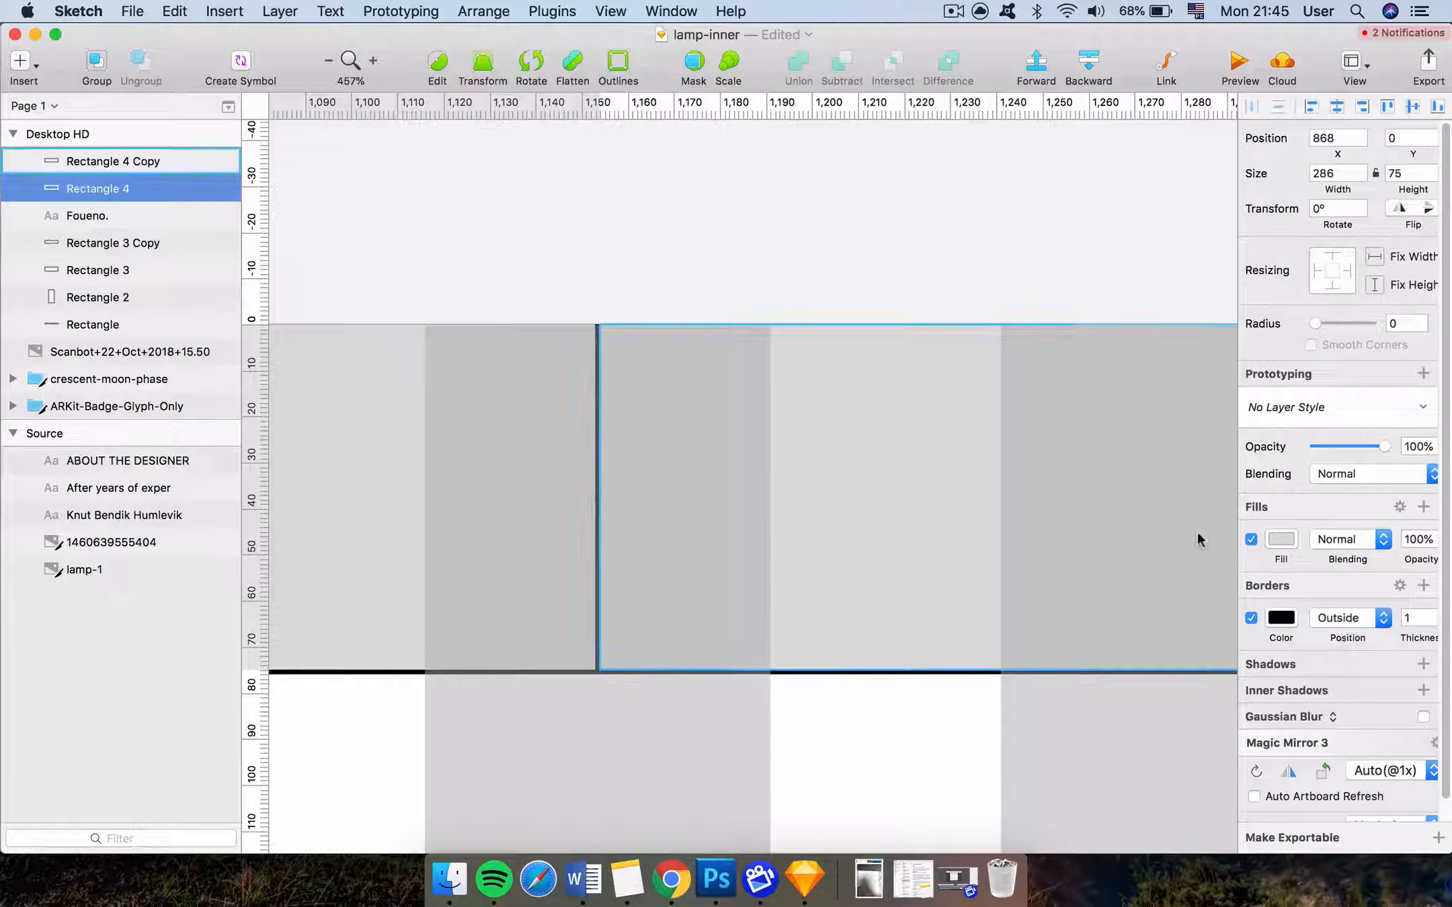
Shift both grey header rectangles together to Y 1 and 1 px to the left so their outside borders fit the header
scroll(689, 388, "down", 4)
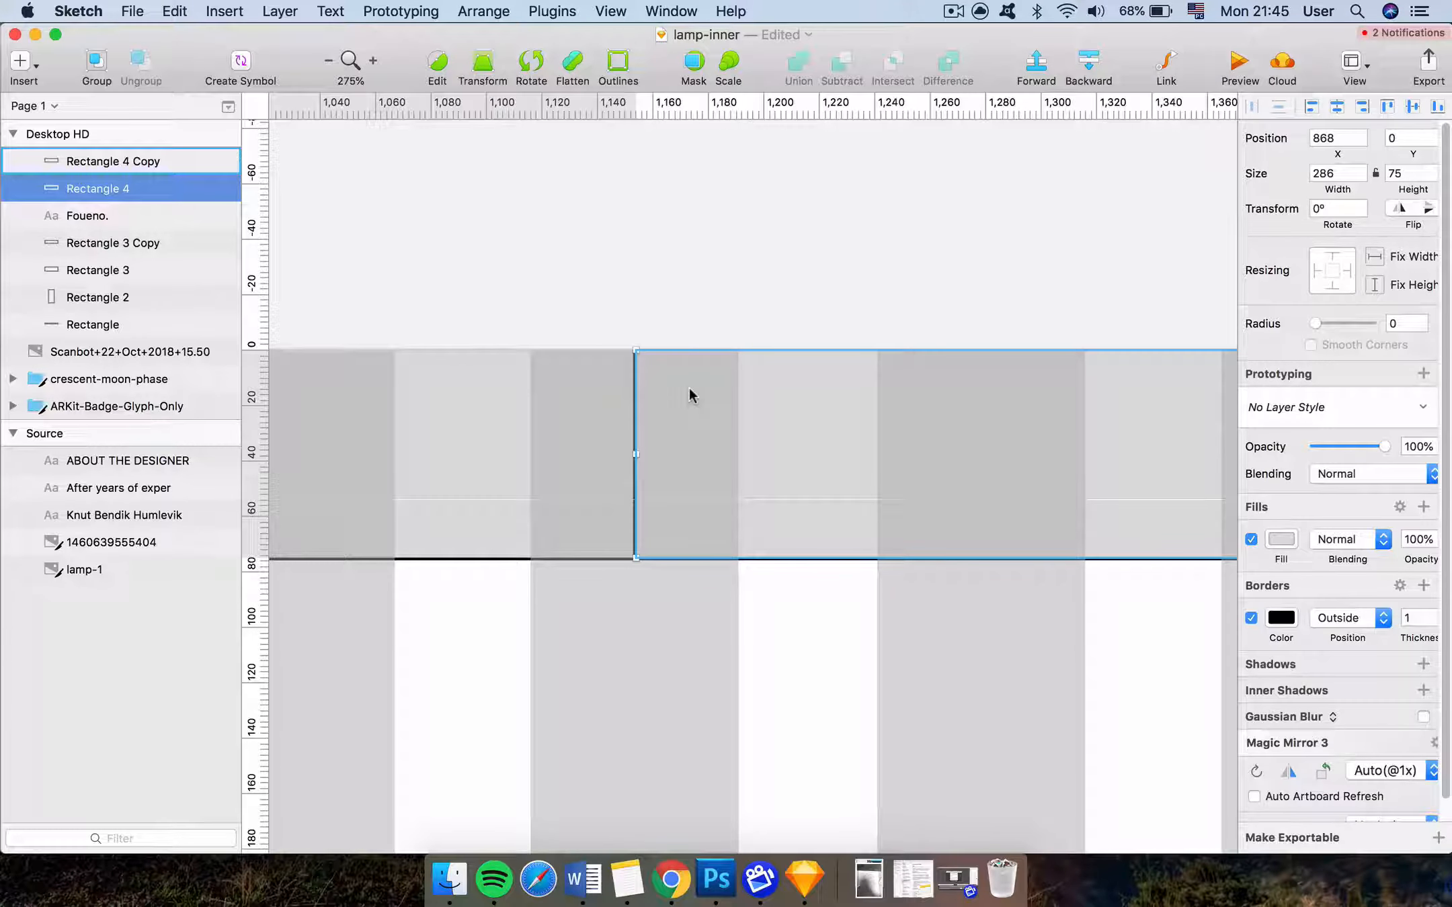
scroll(688, 390, "down", 5)
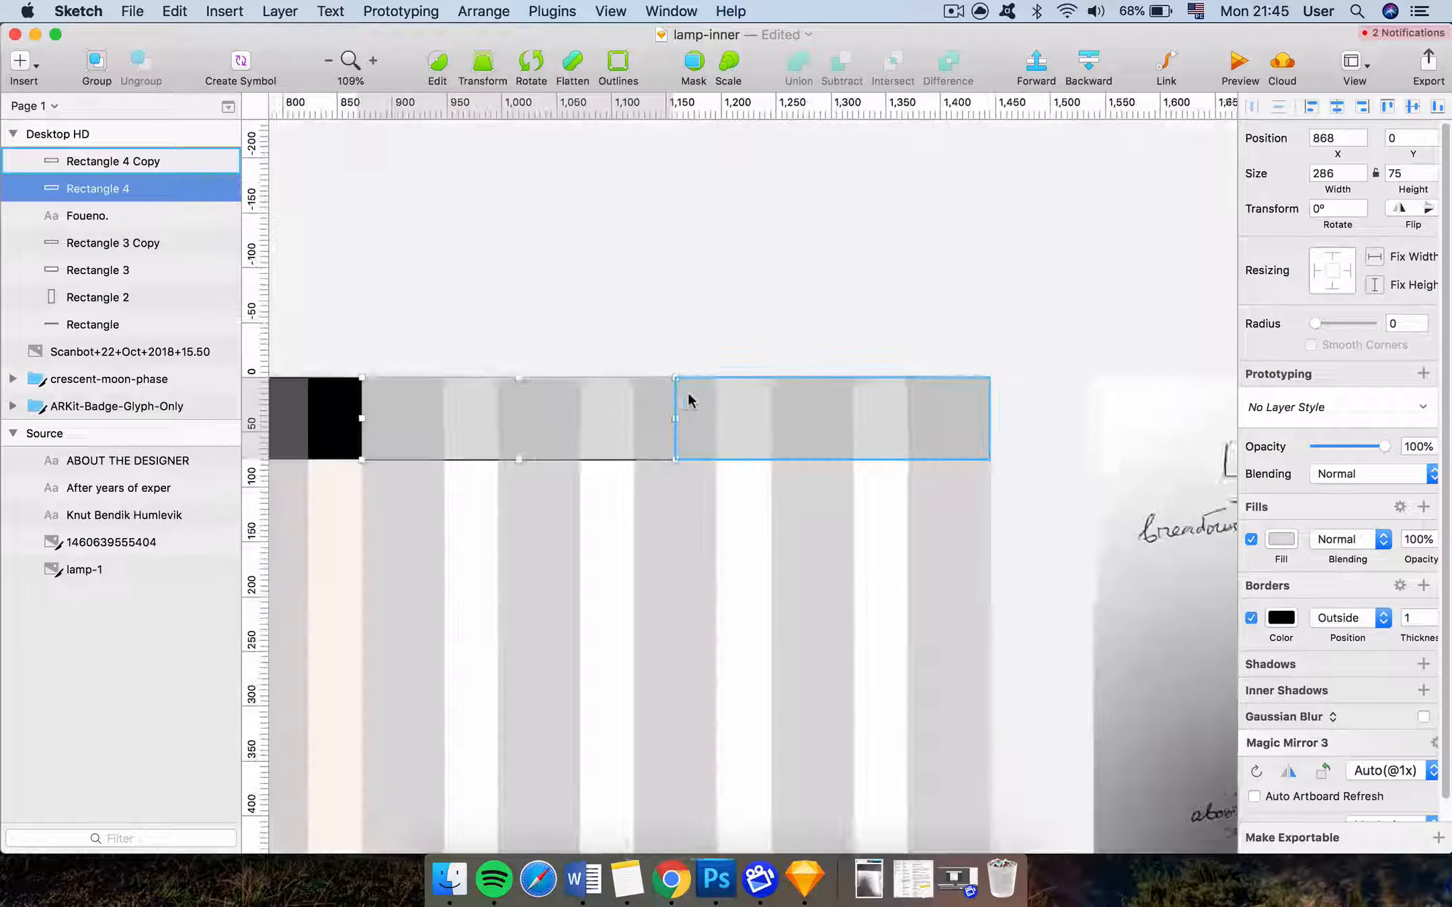
left_click(794, 448, "shift")
key("Down")
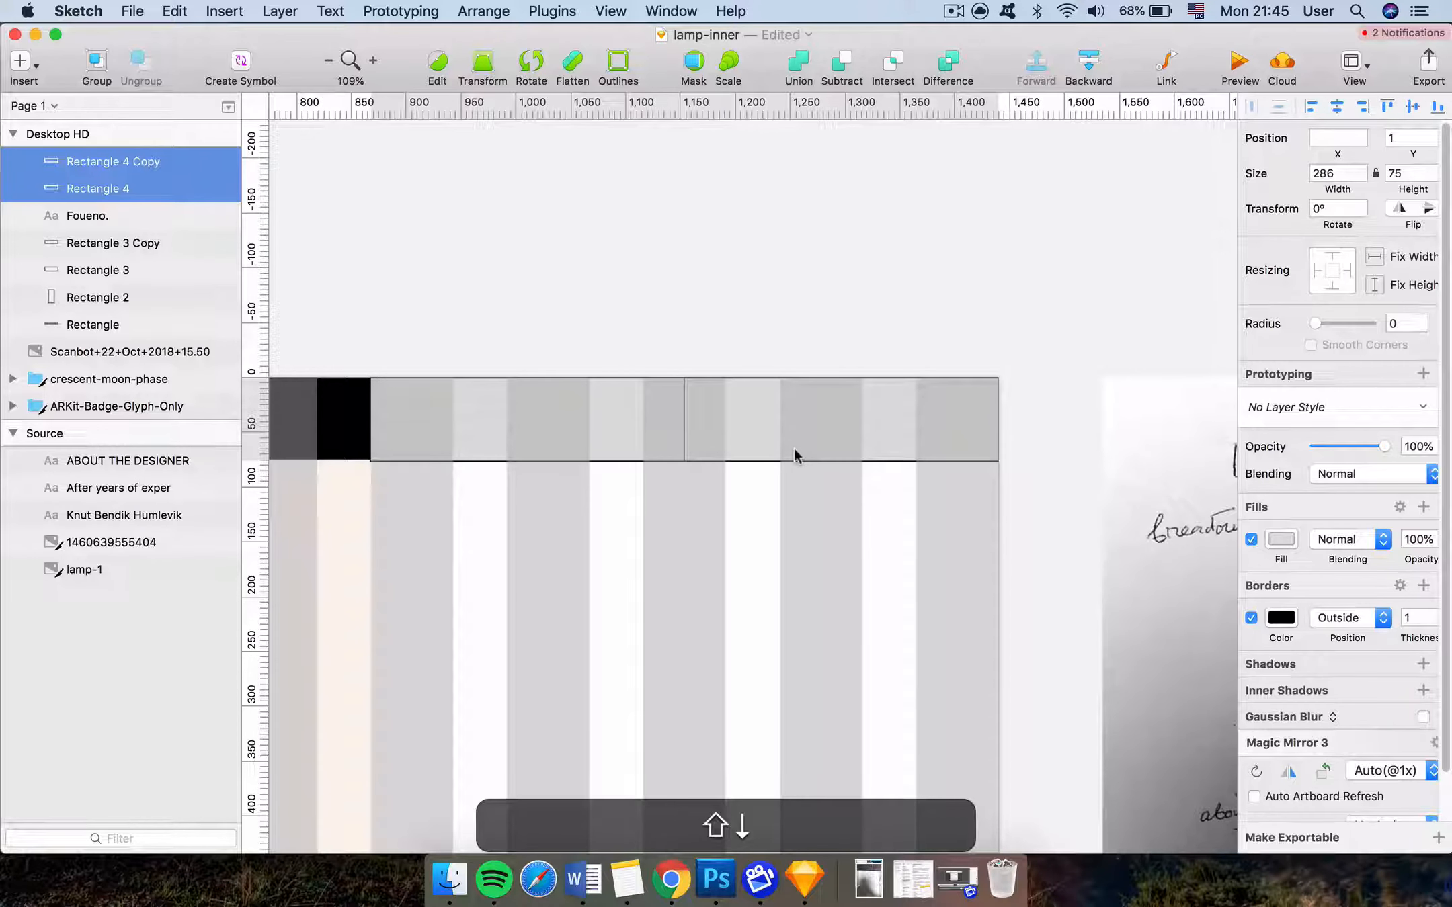
key("Down")
key("Up")
key("Left")
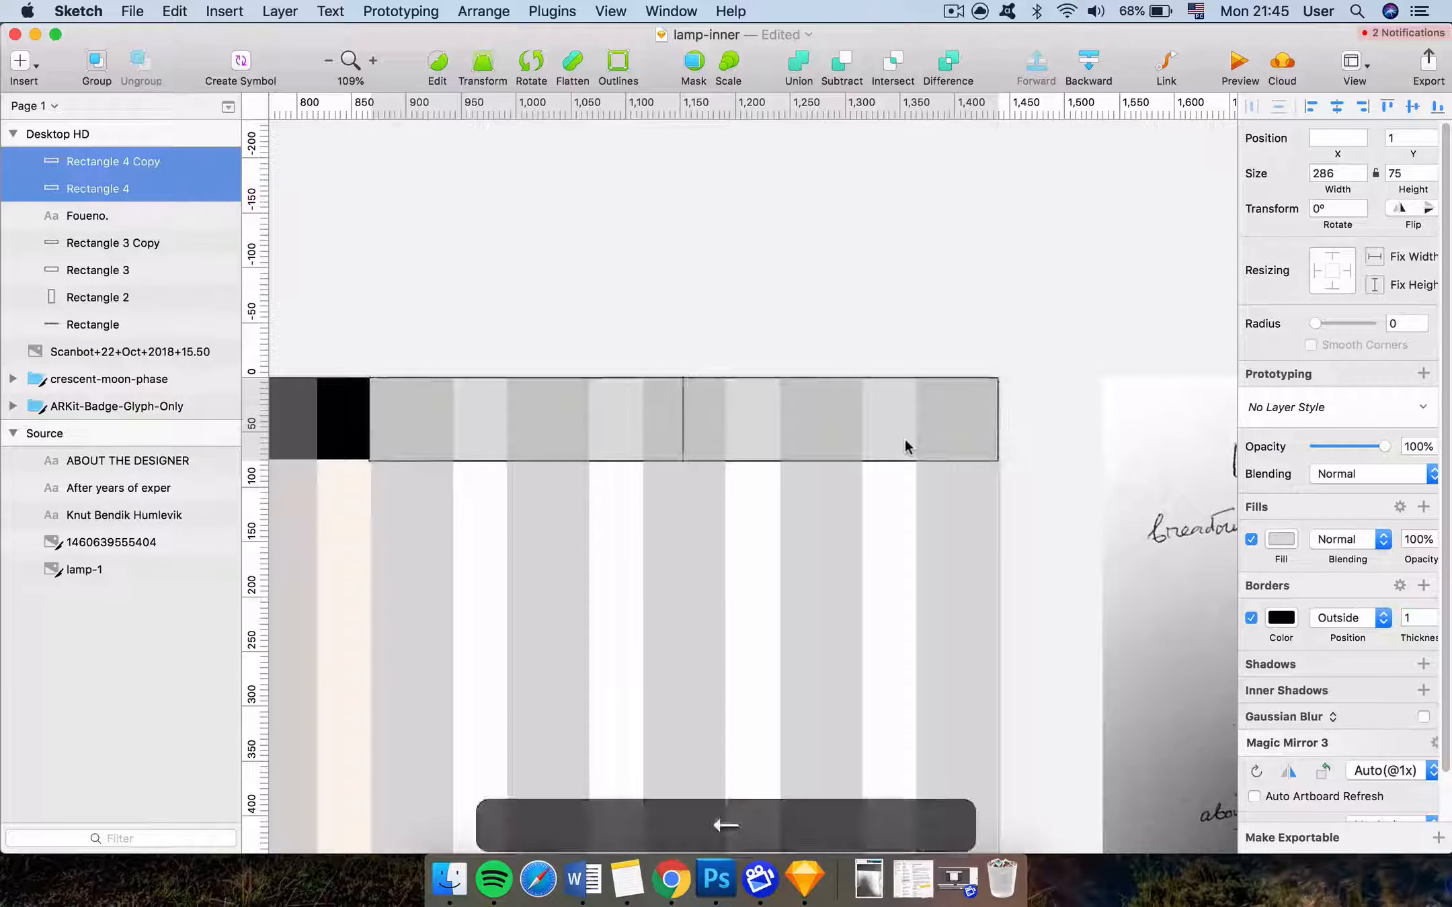
Set the height of both grey header rectangles to 74 px
left_click(1410, 168)
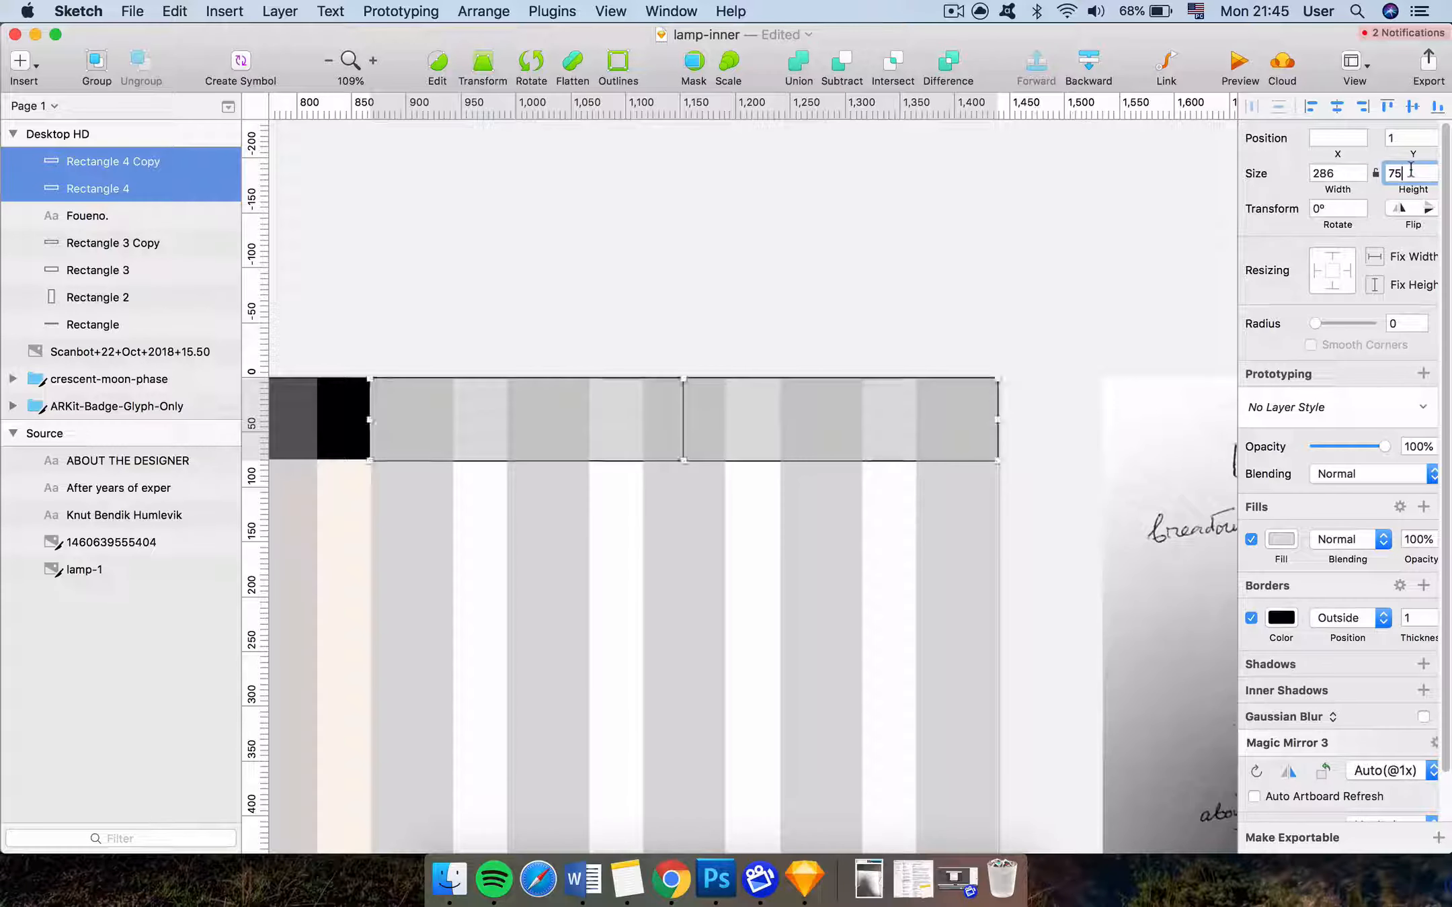
type("74")
key("Return")
left_click(1001, 351)
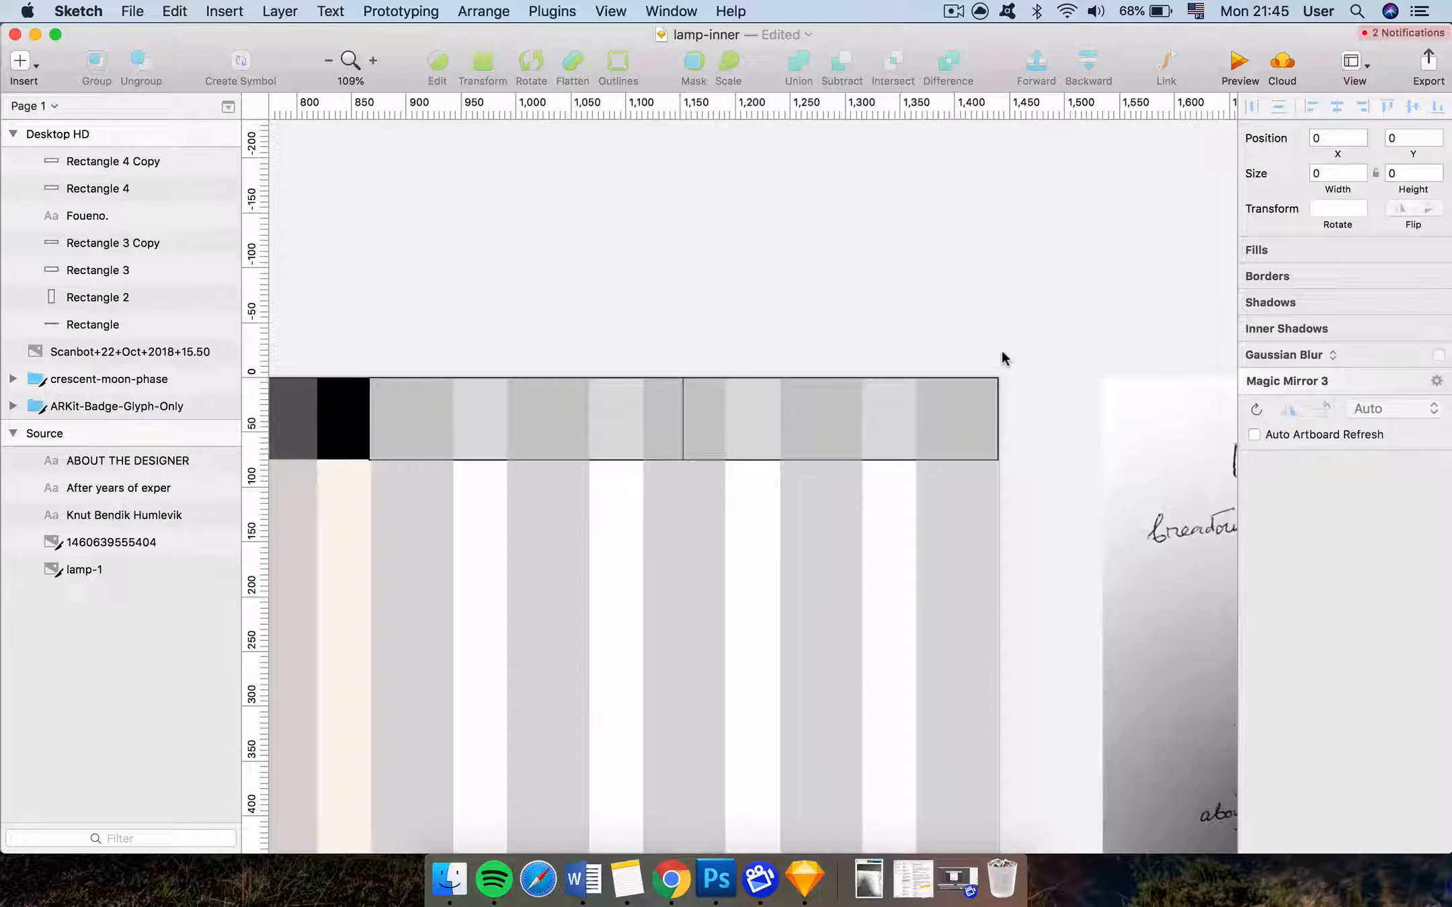
Reduce the height of both grey header rectangles to 73 px
scroll(552, 470, "up", 5)
left_click(621, 420, "super")
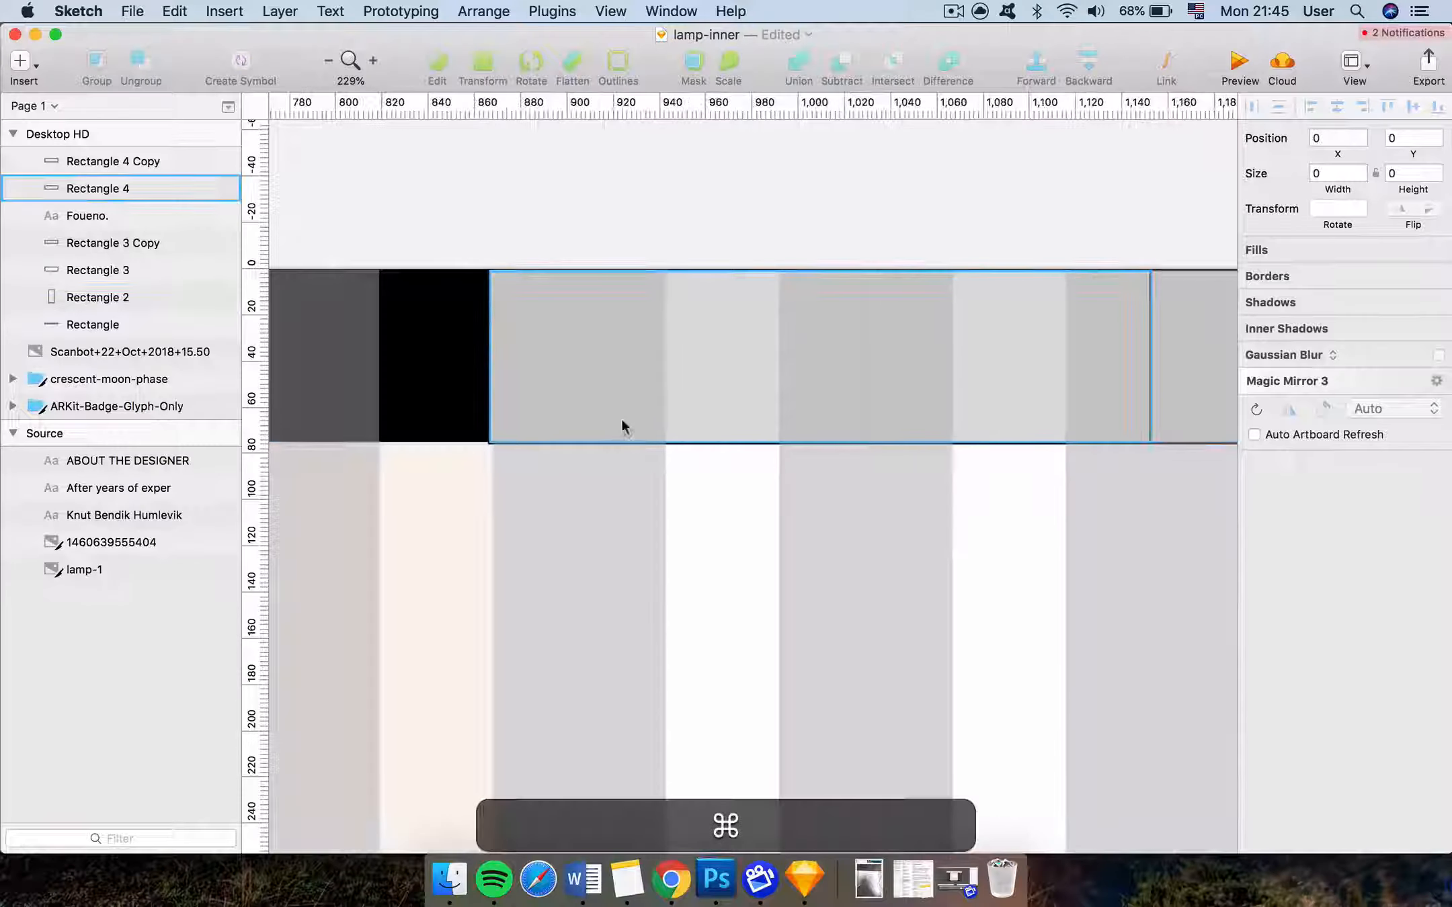
left_click(949, 388, "shift+super")
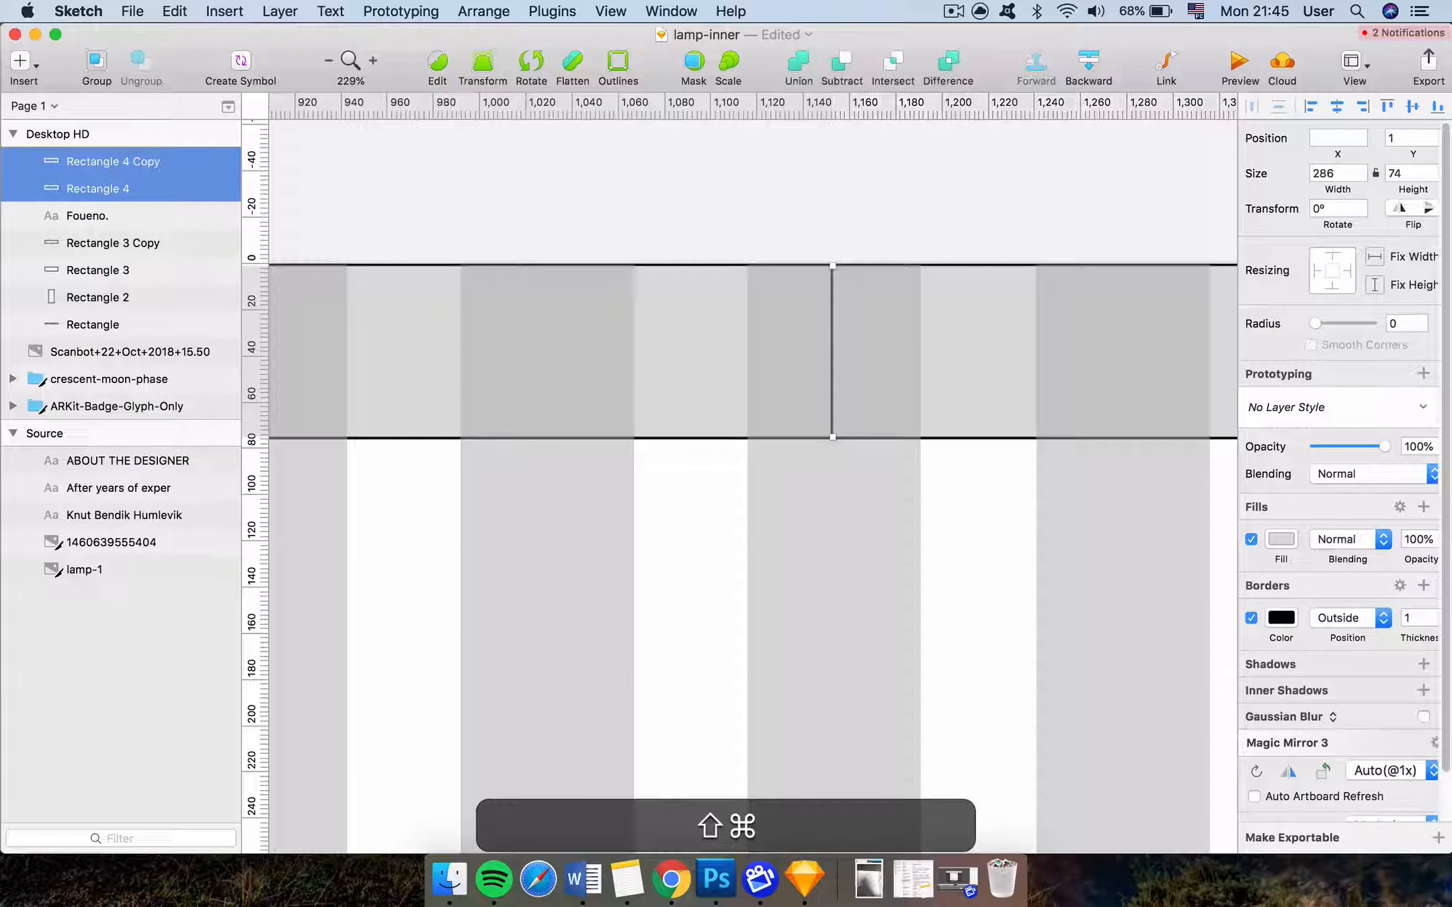
left_click(1400, 173)
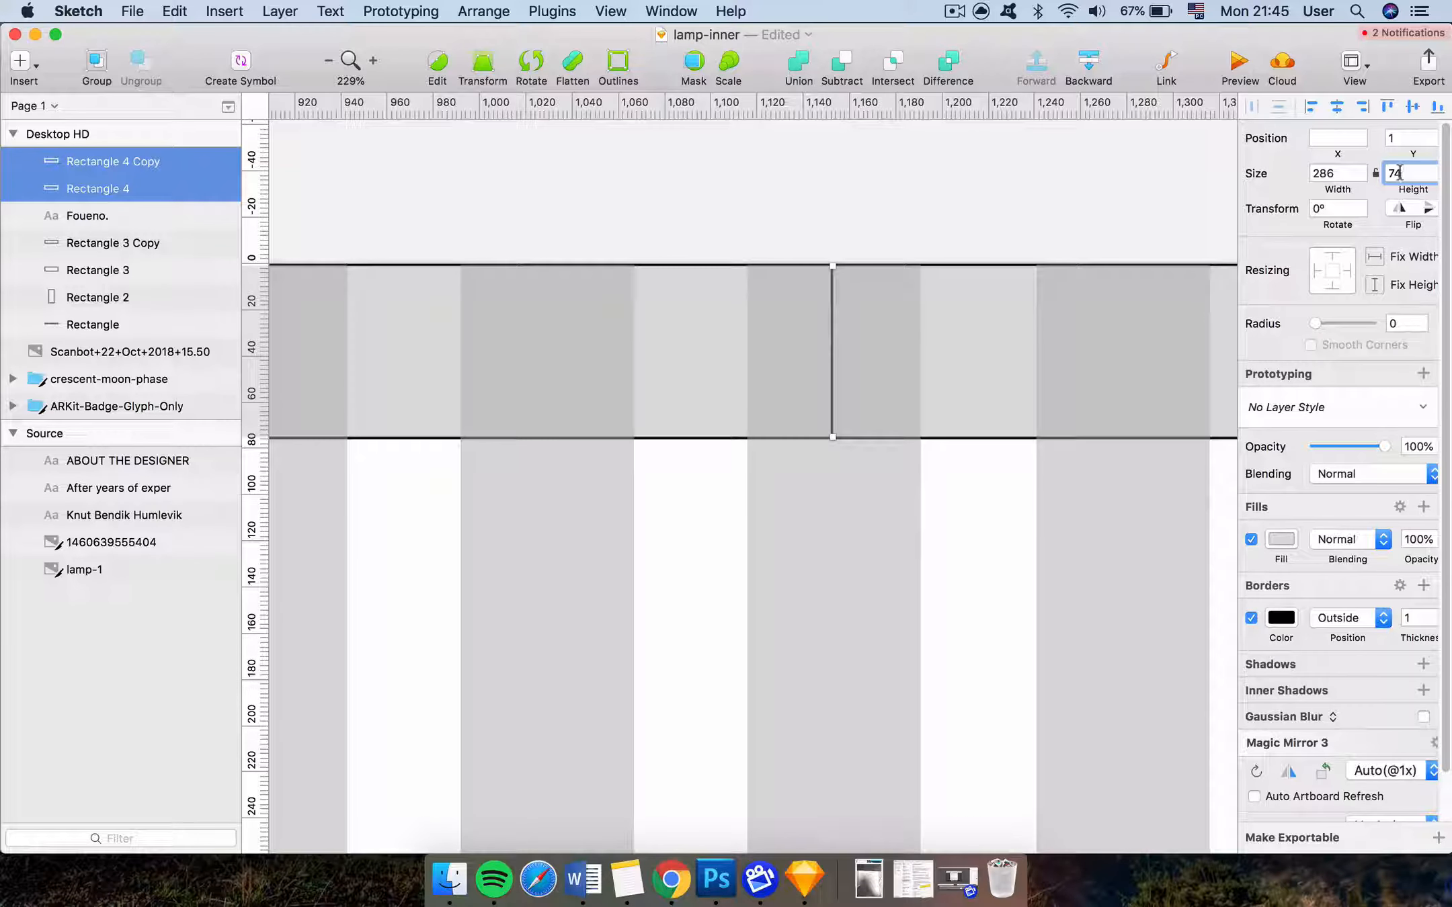
key("BackSpace")
type("3")
key("Return")
scroll(874, 292, "down", 5)
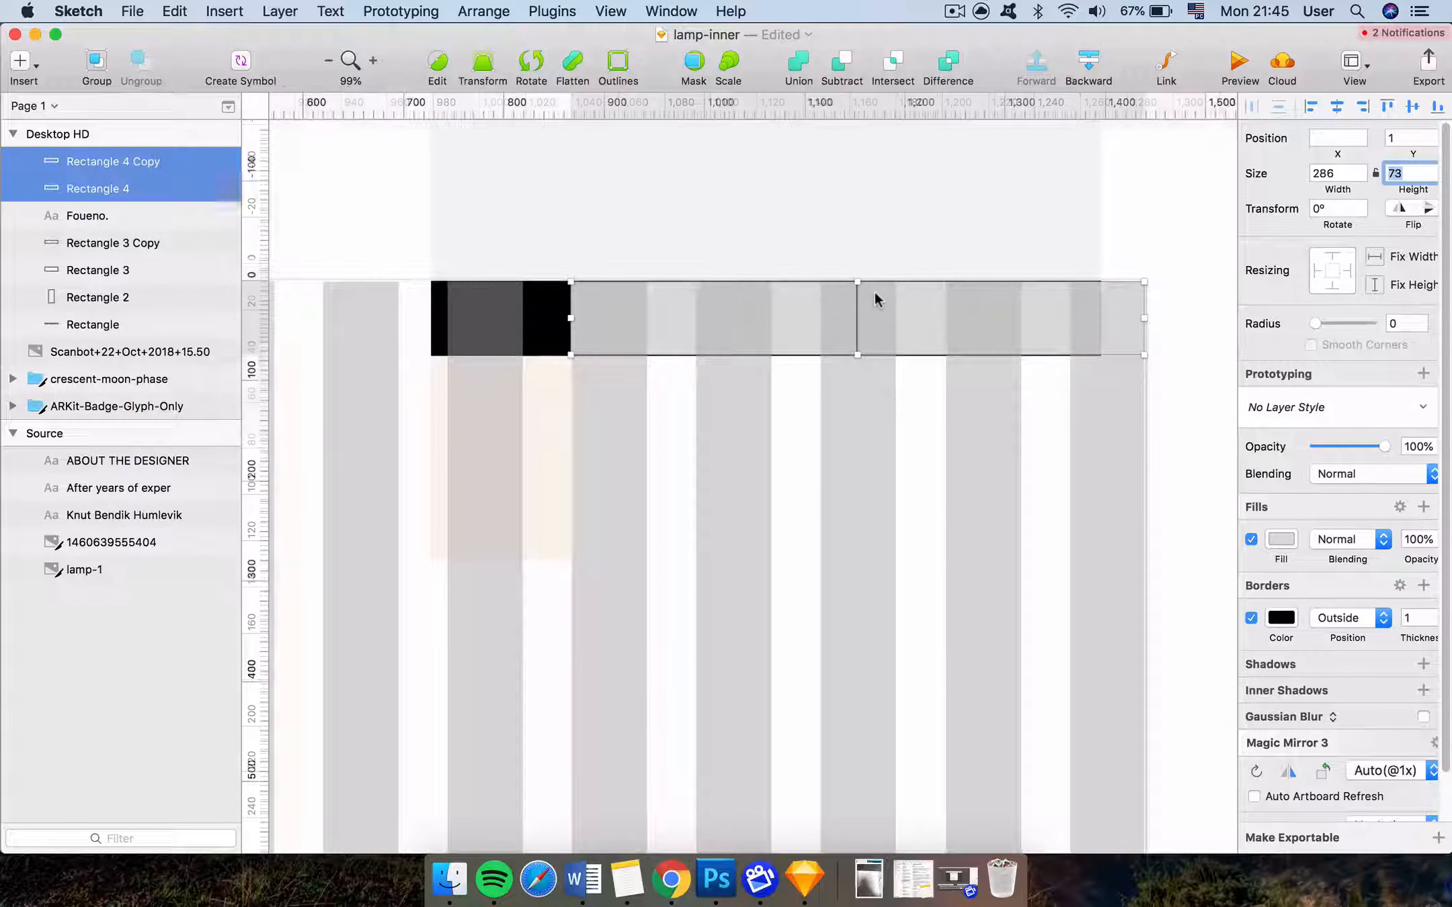
left_click(846, 219)
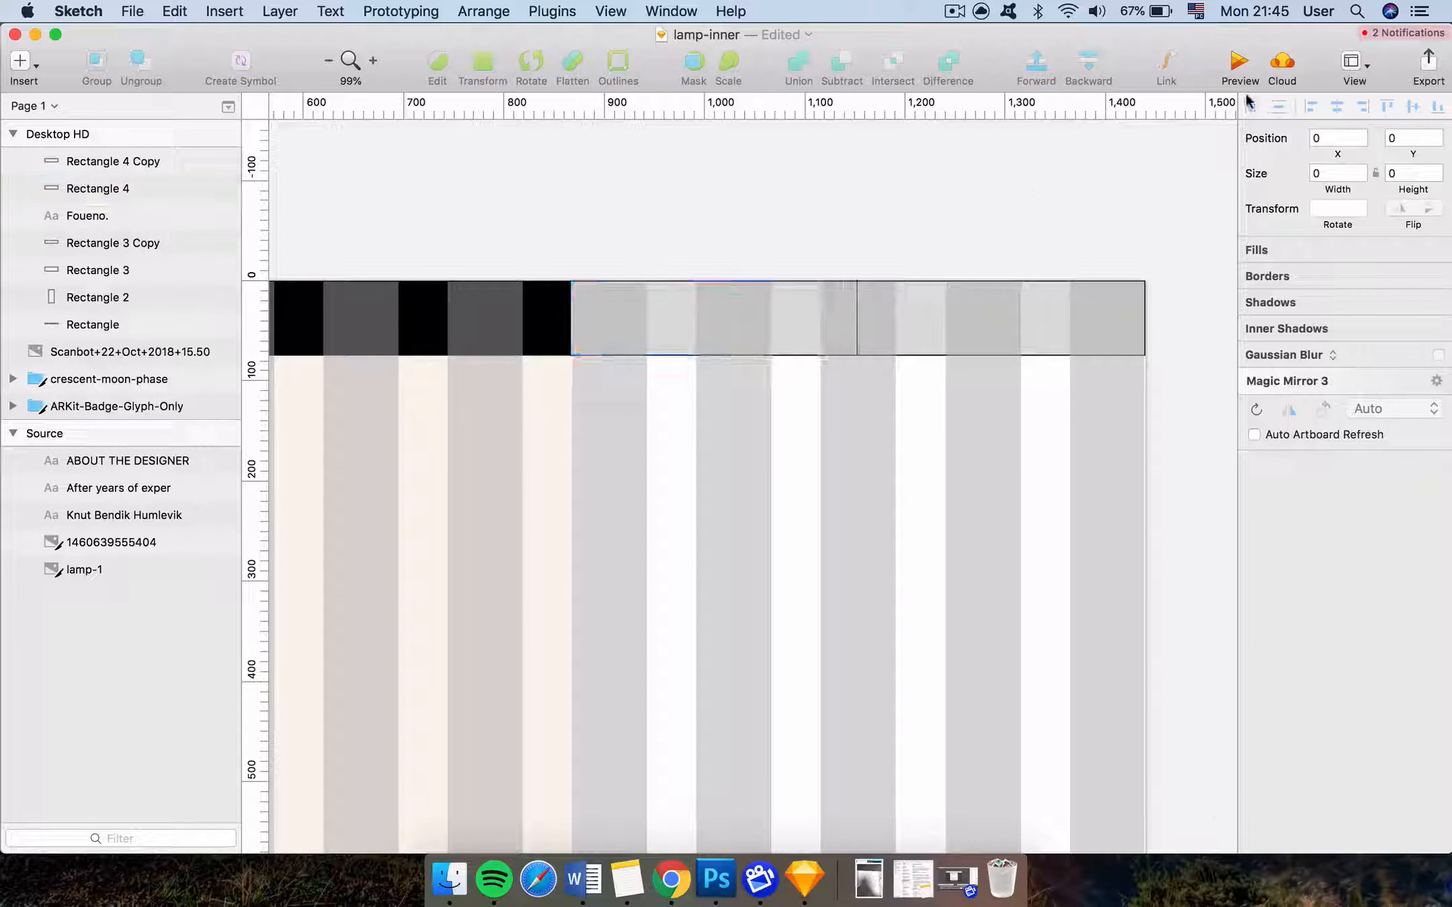
Hide the column layout overlay to view the page design without it
left_click(1352, 62)
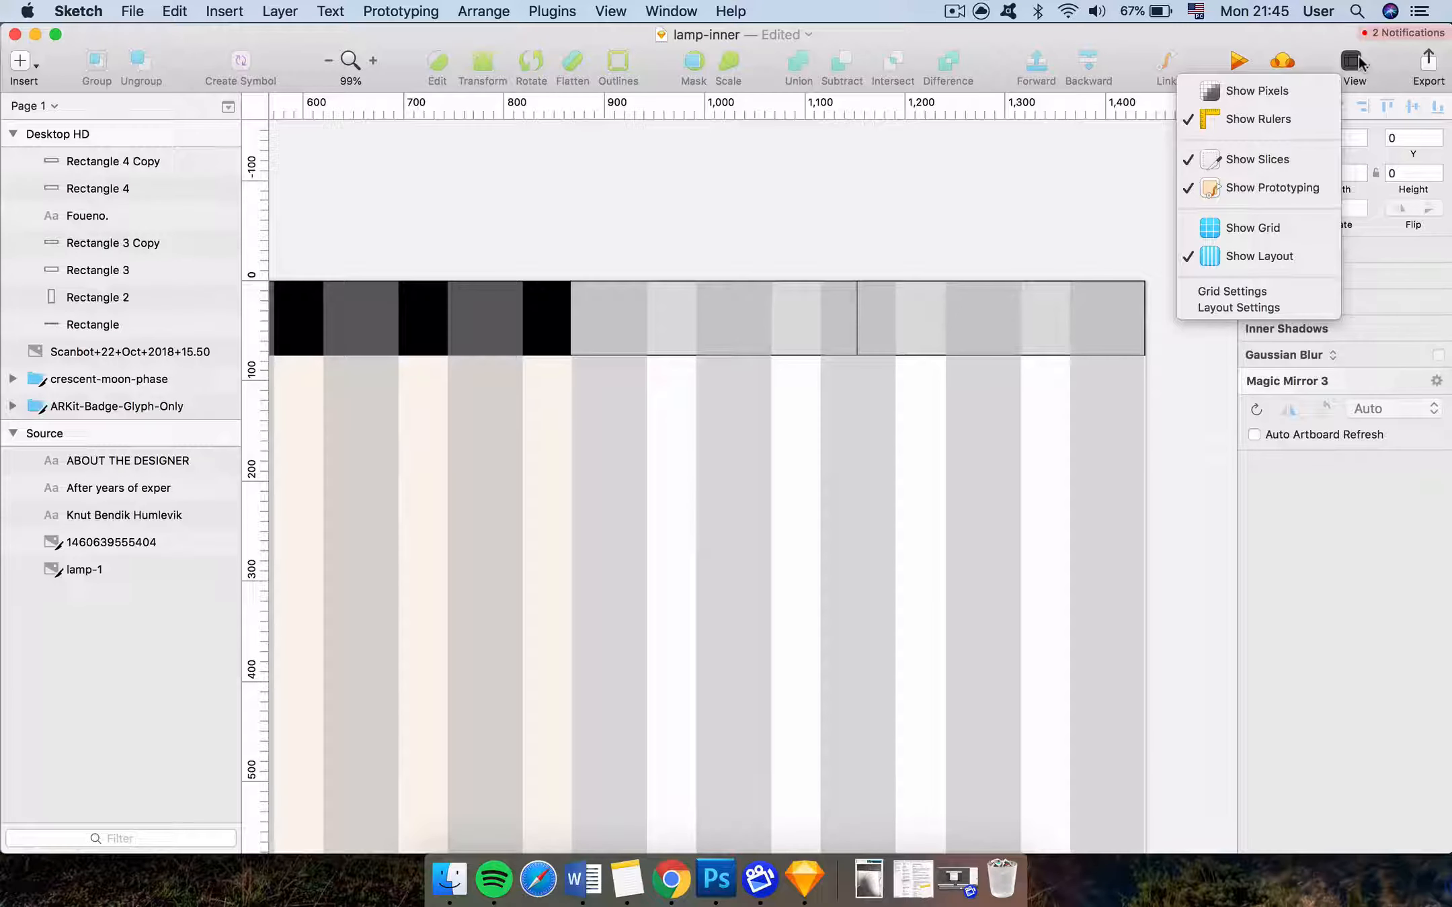
left_click(1286, 262)
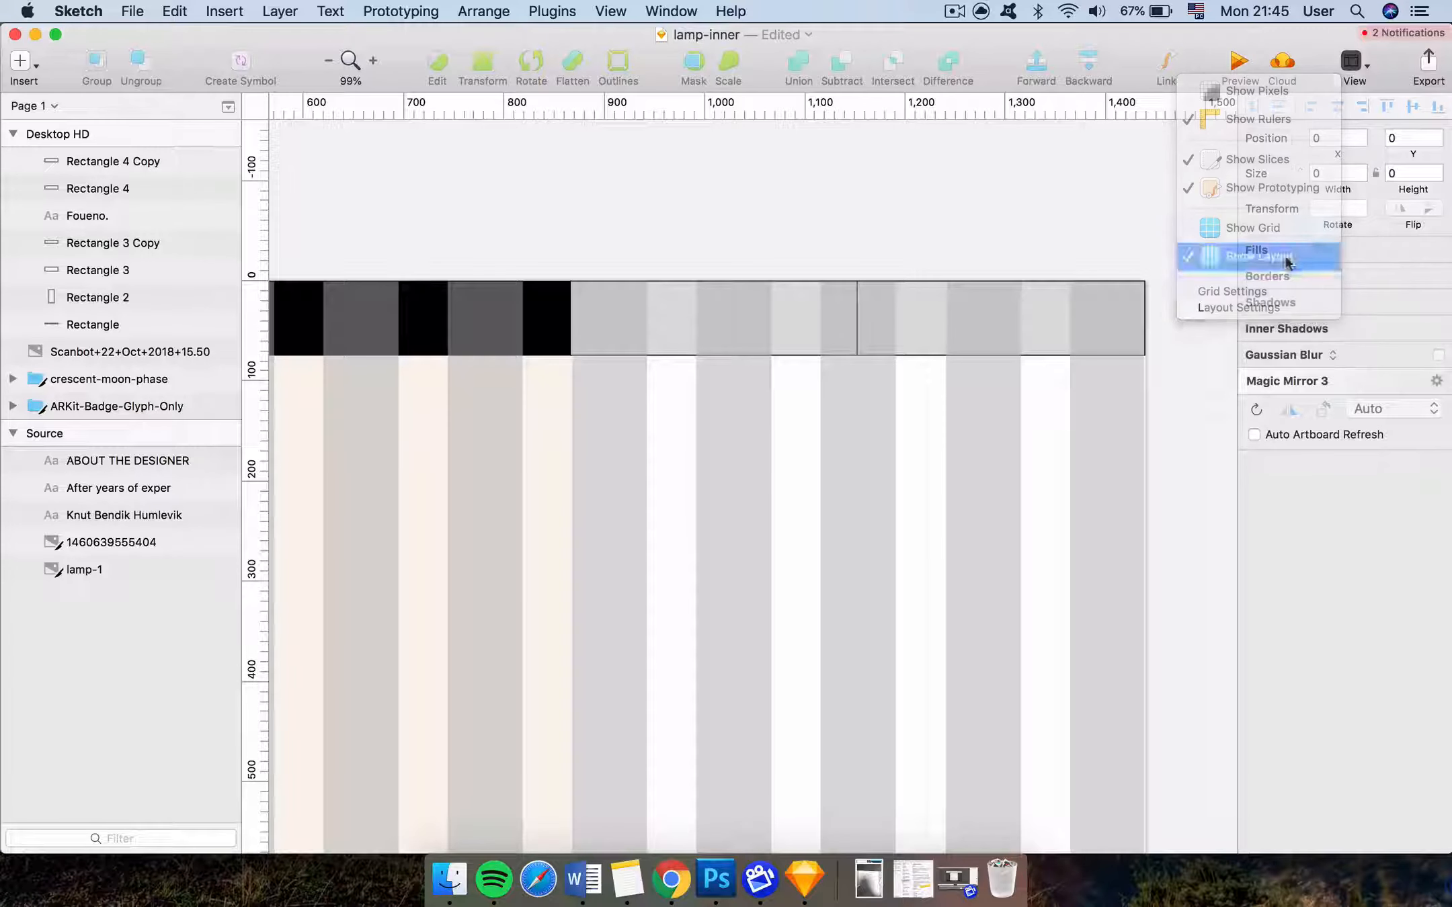
scroll(1069, 277, "left", 3)
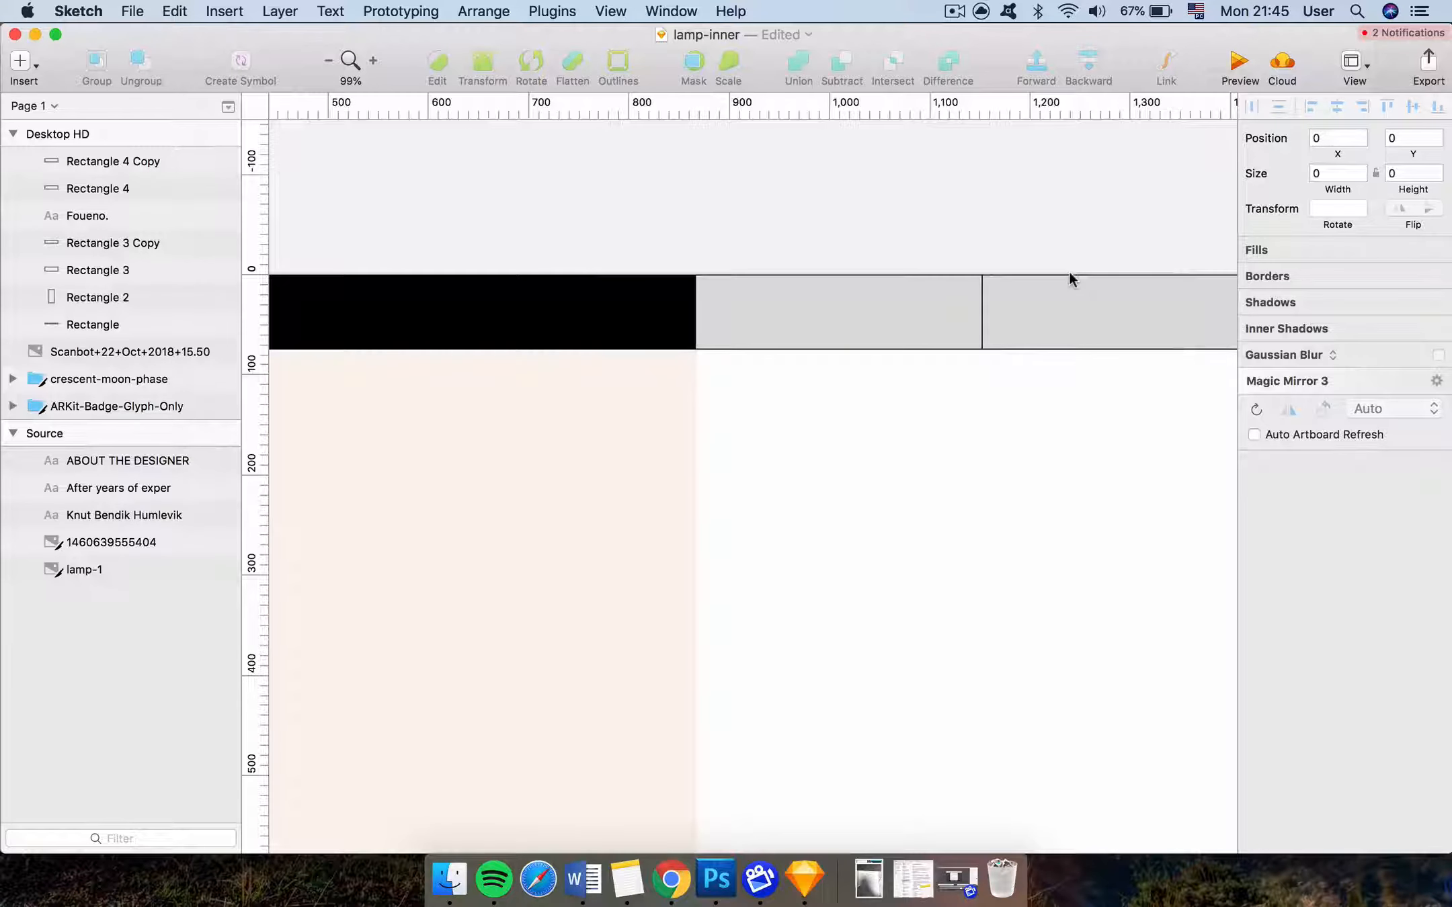
scroll(1069, 276, "down", 5)
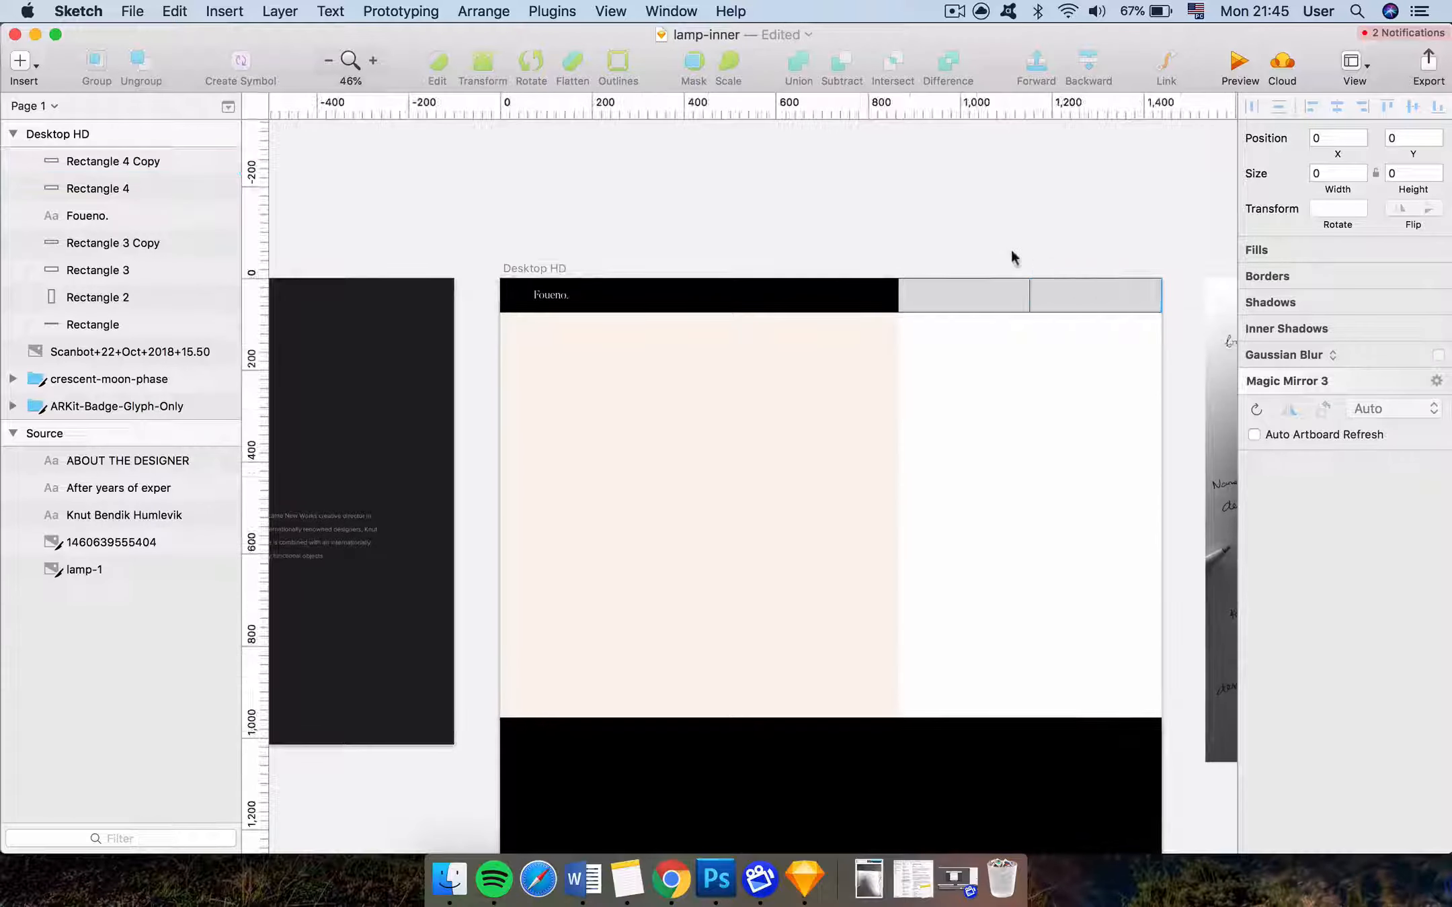
Fill both grey header rectangles with white, FFFFFF
scroll(978, 202, "up", 3)
left_click(961, 365)
left_click(1137, 350, "shift+super")
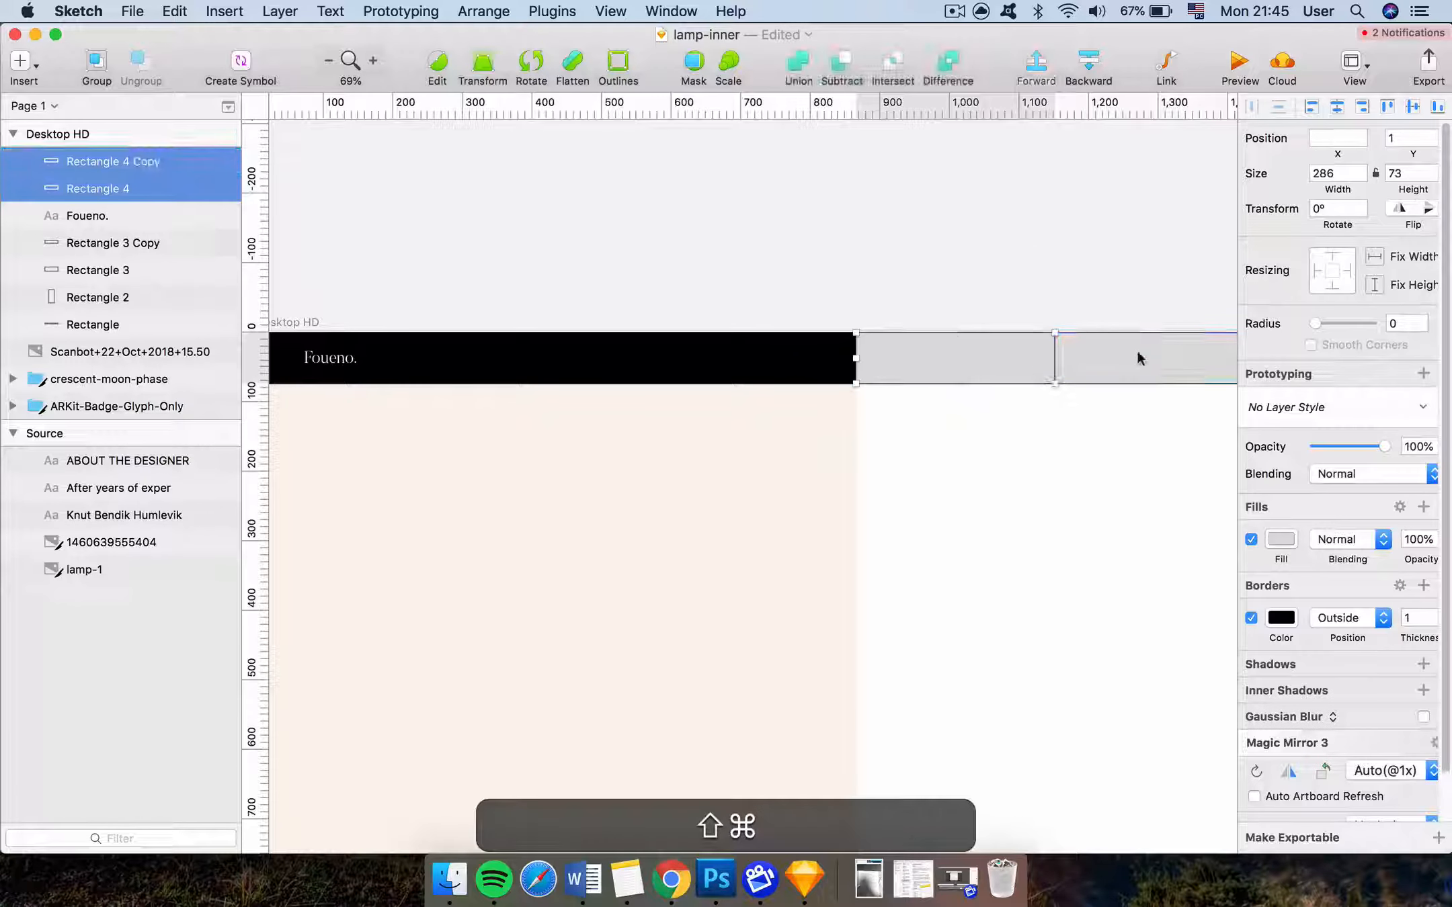
left_click(1281, 539)
left_click(1264, 665)
left_click_drag(1276, 680, 1239, 624)
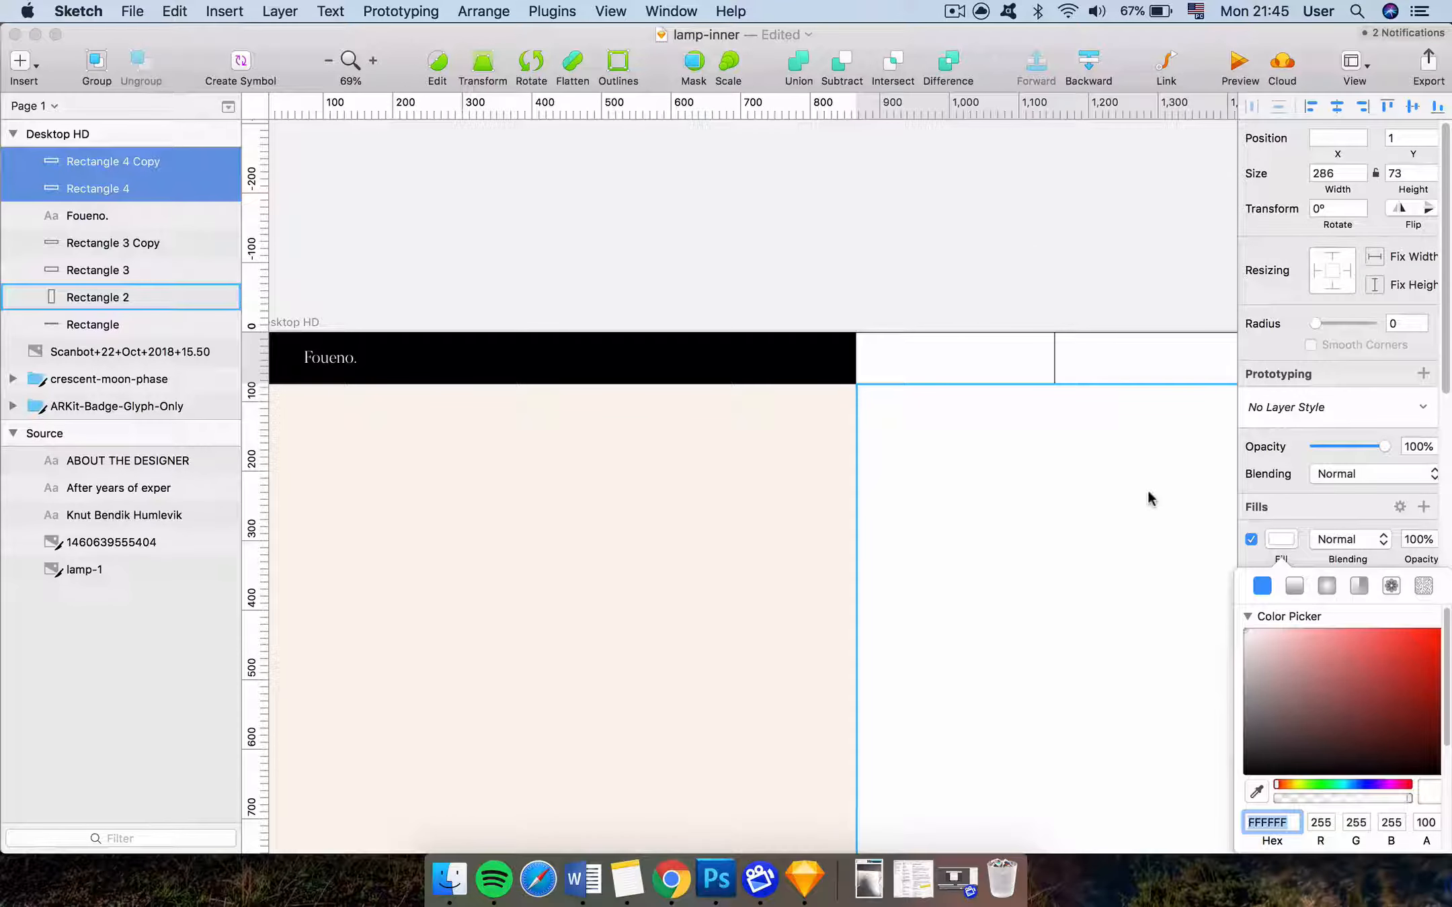
left_click(952, 254)
Examine the borders of the two white header boxes and how they meet the black header band
scroll(952, 262, "right", 5)
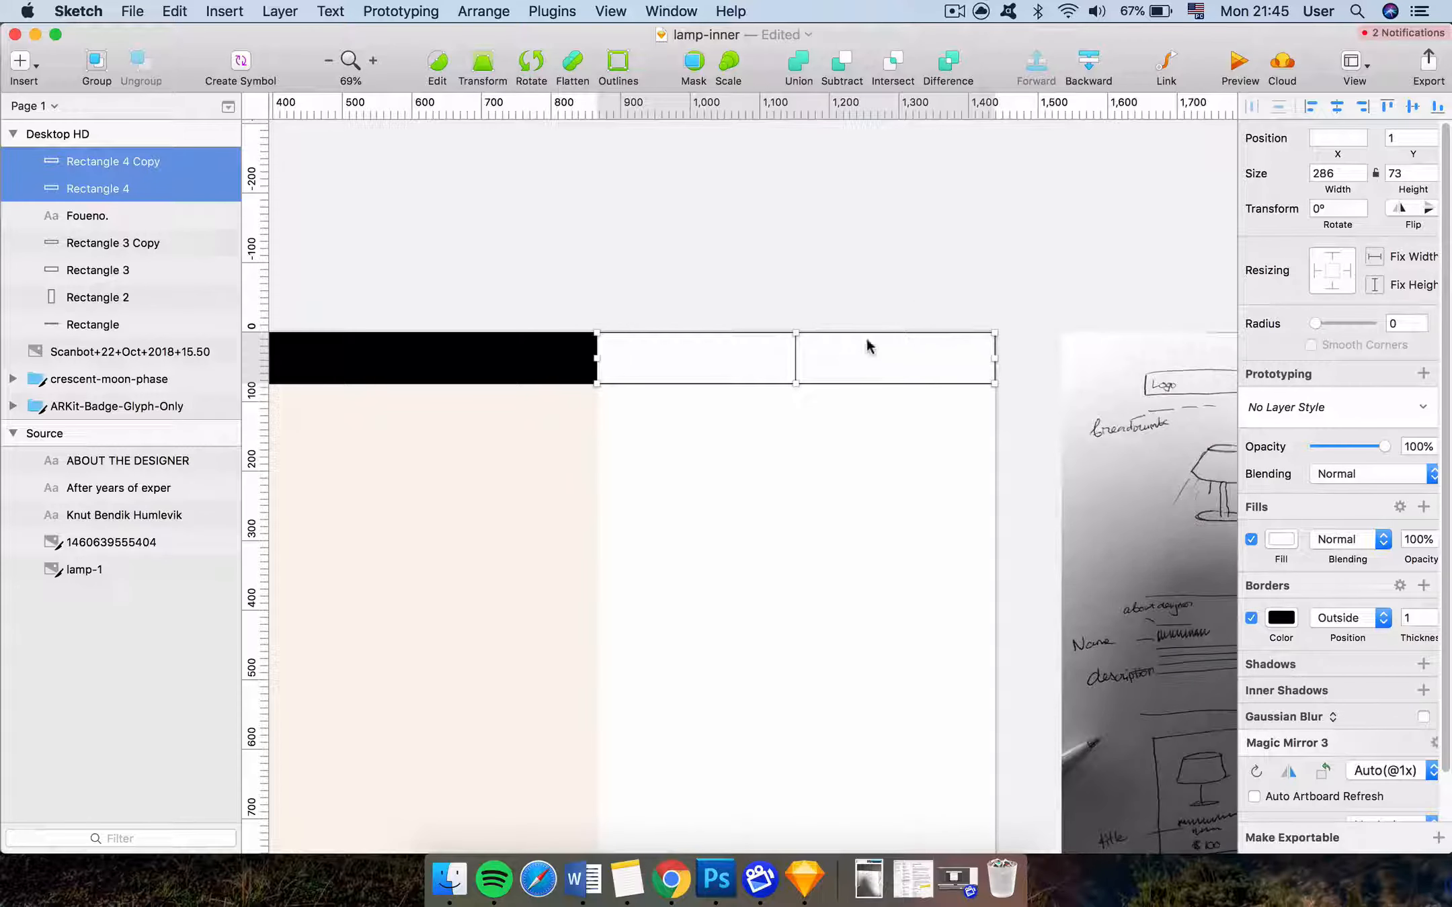
left_click(903, 282)
scroll(796, 330, "up", 3)
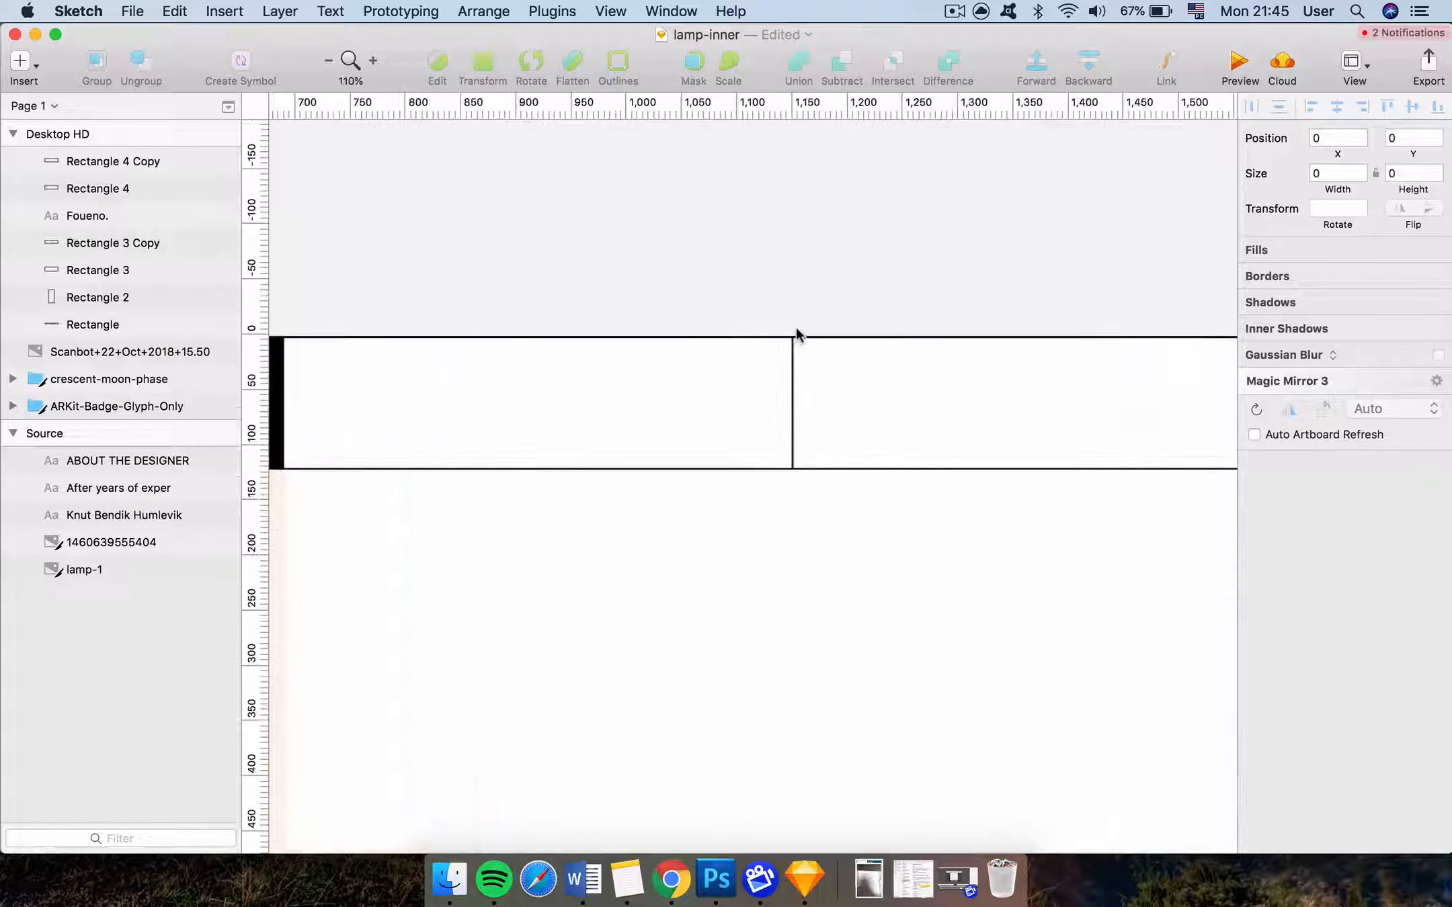
left_click(753, 377)
scroll(750, 370, "down", 2)
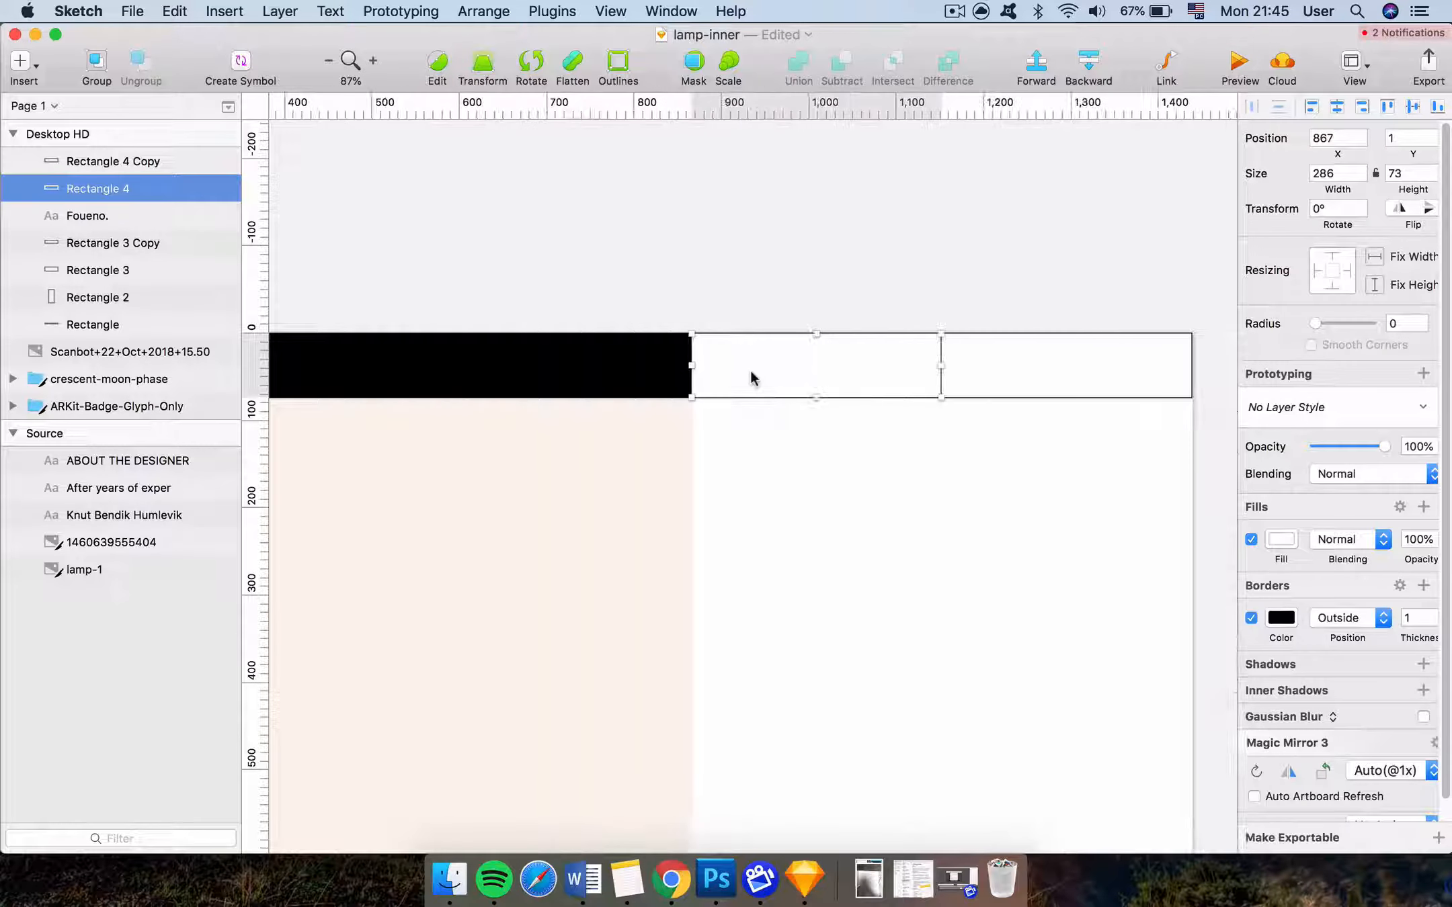
scroll(748, 378, "left", 10)
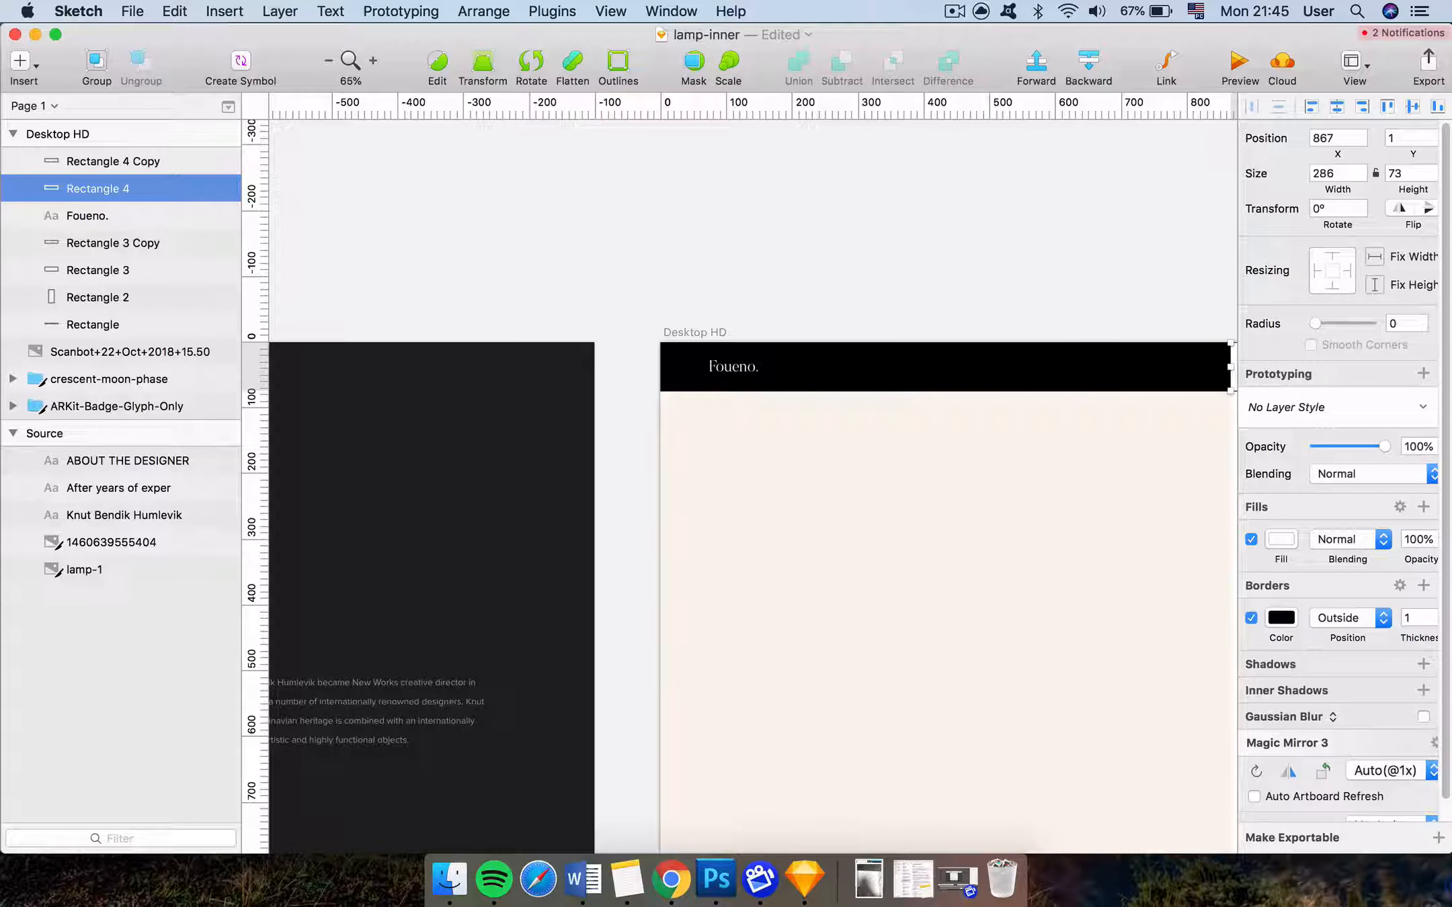
left_click(1355, 62)
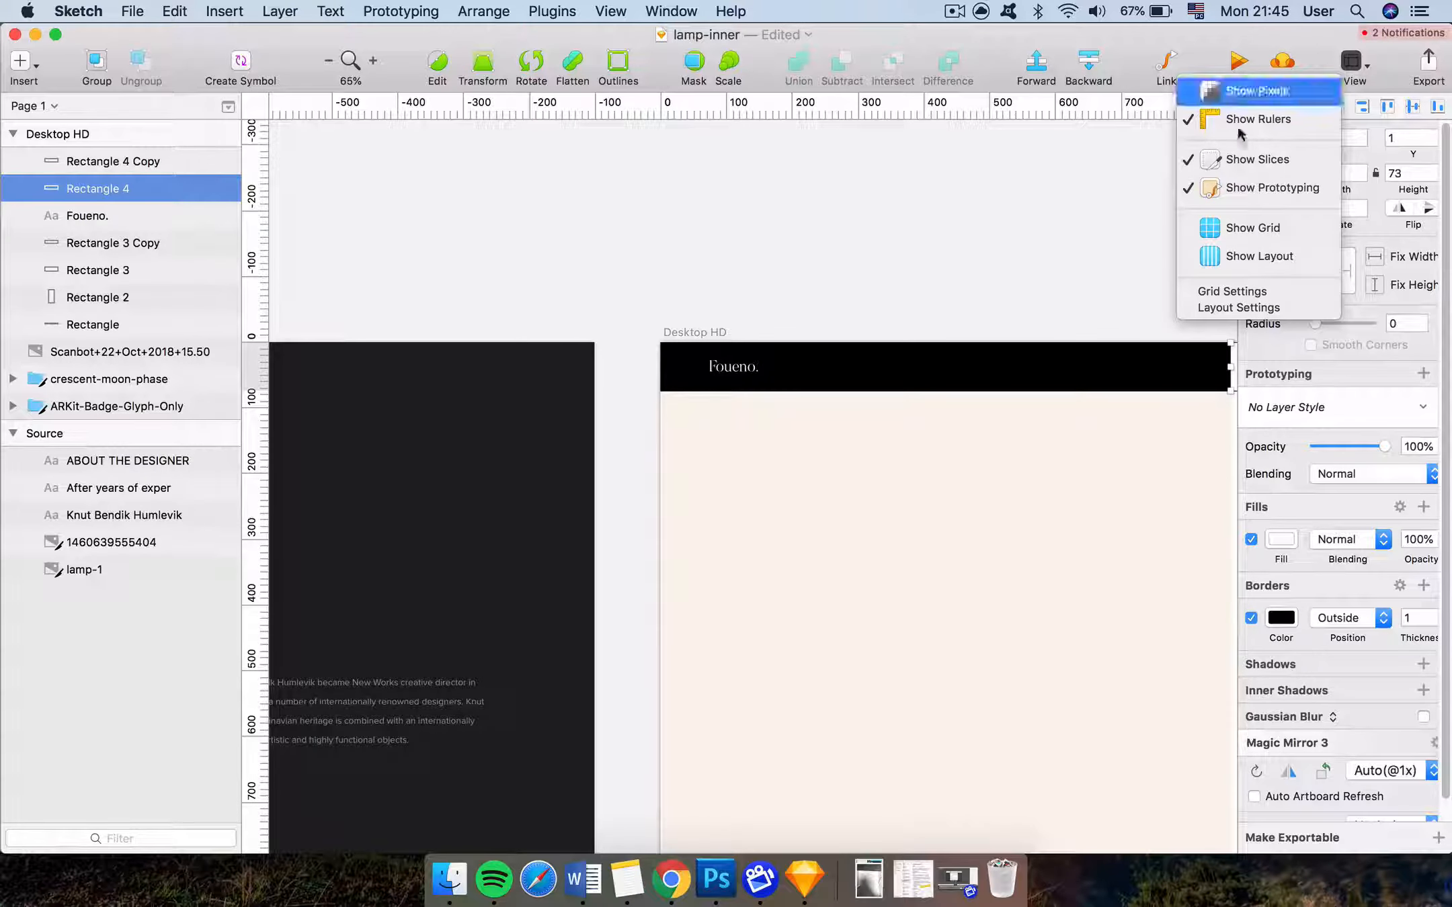
left_click(915, 174)
scroll(915, 173, "right", 6)
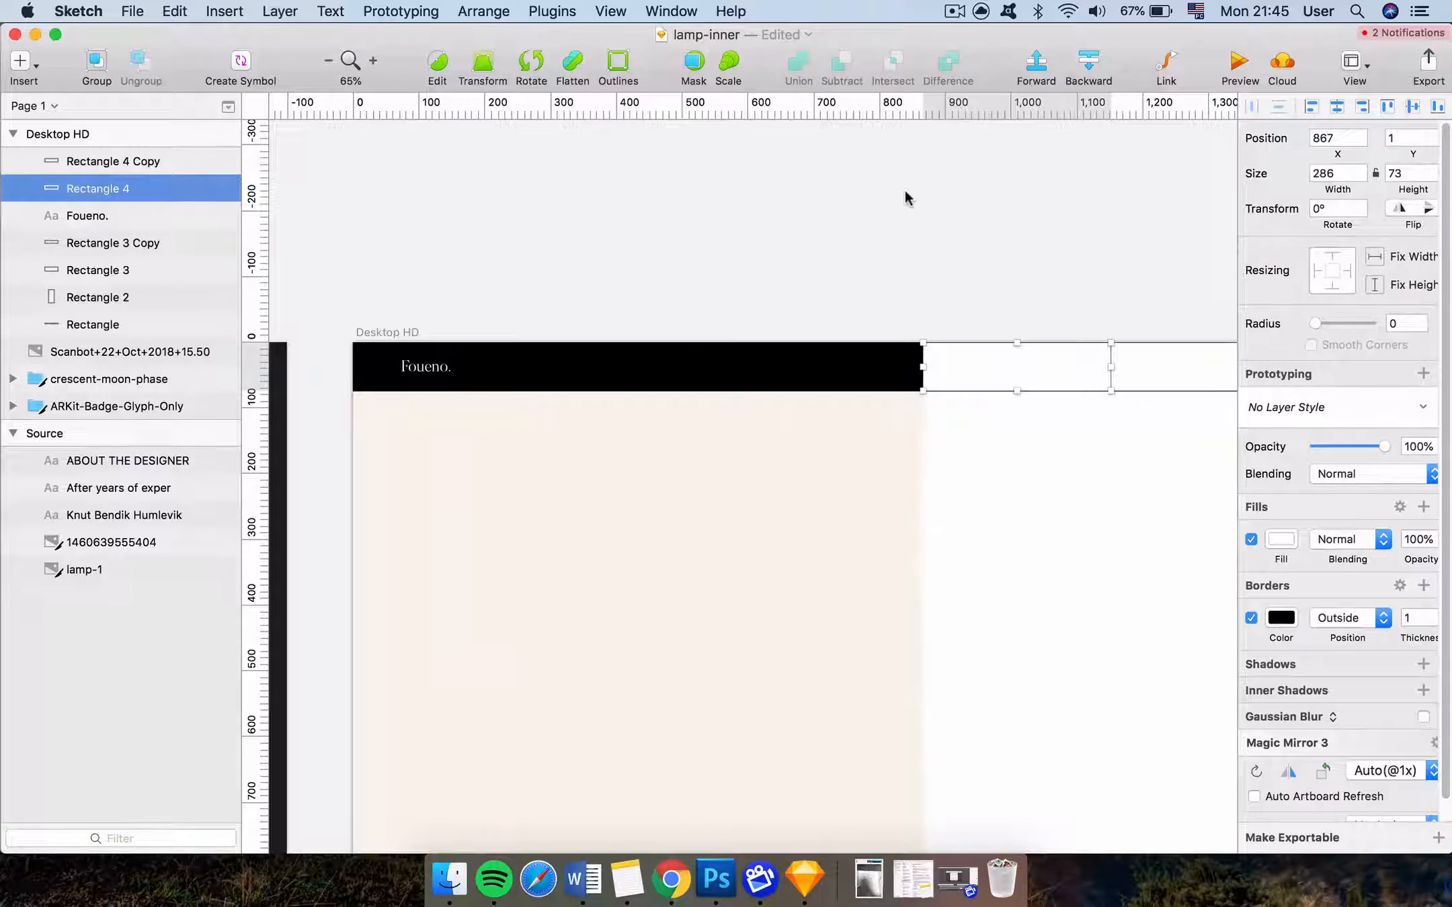
Copy the crescent moon icon above the designer artboard and paste it into the Desktop HD artboard
scroll(905, 192, "down", 2)
scroll(905, 191, "left", 10)
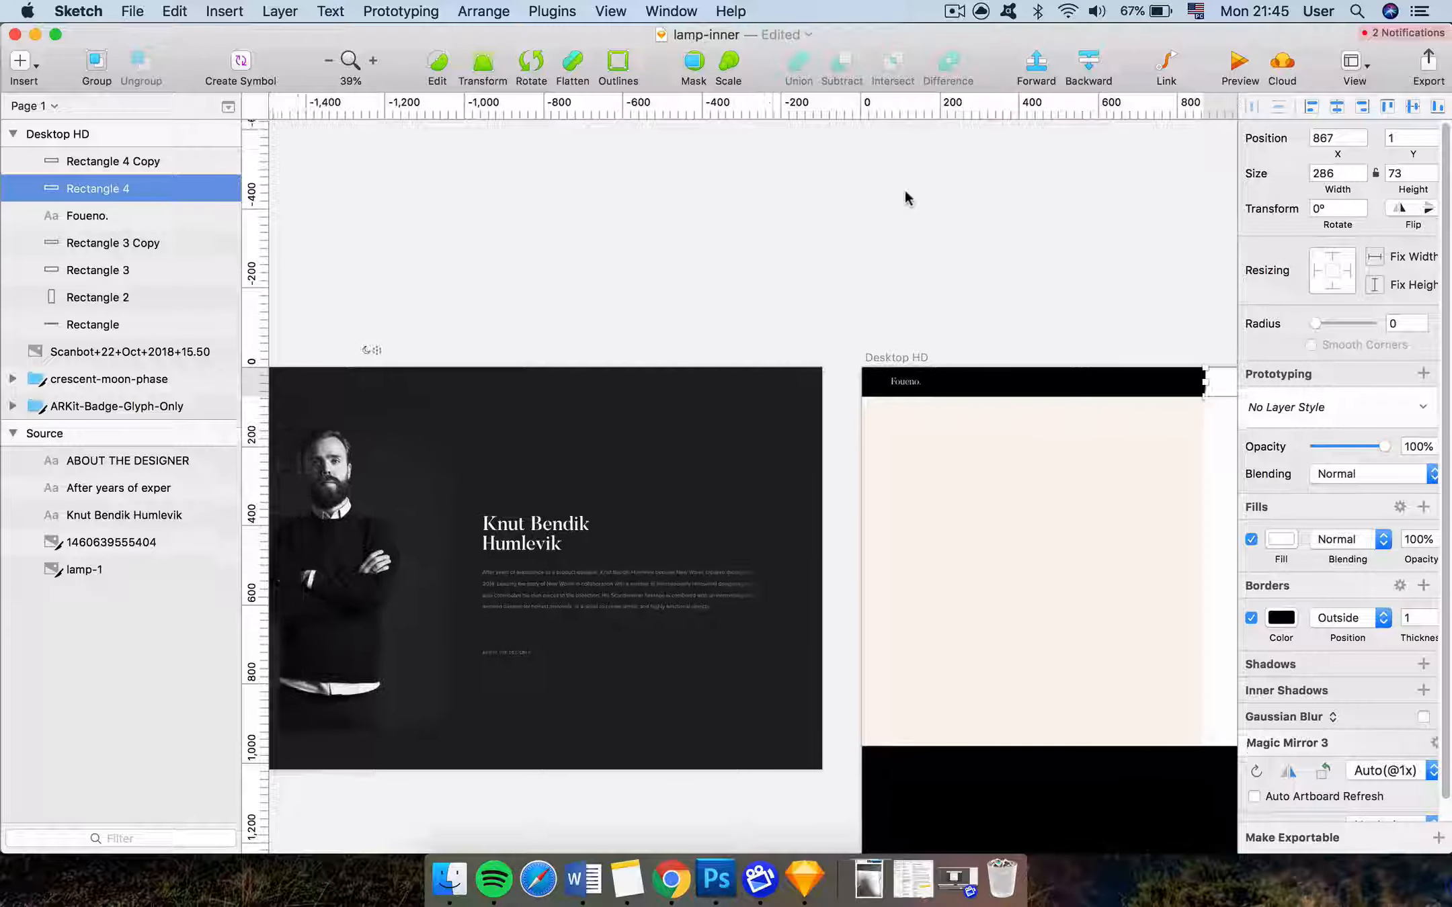
left_click(393, 350)
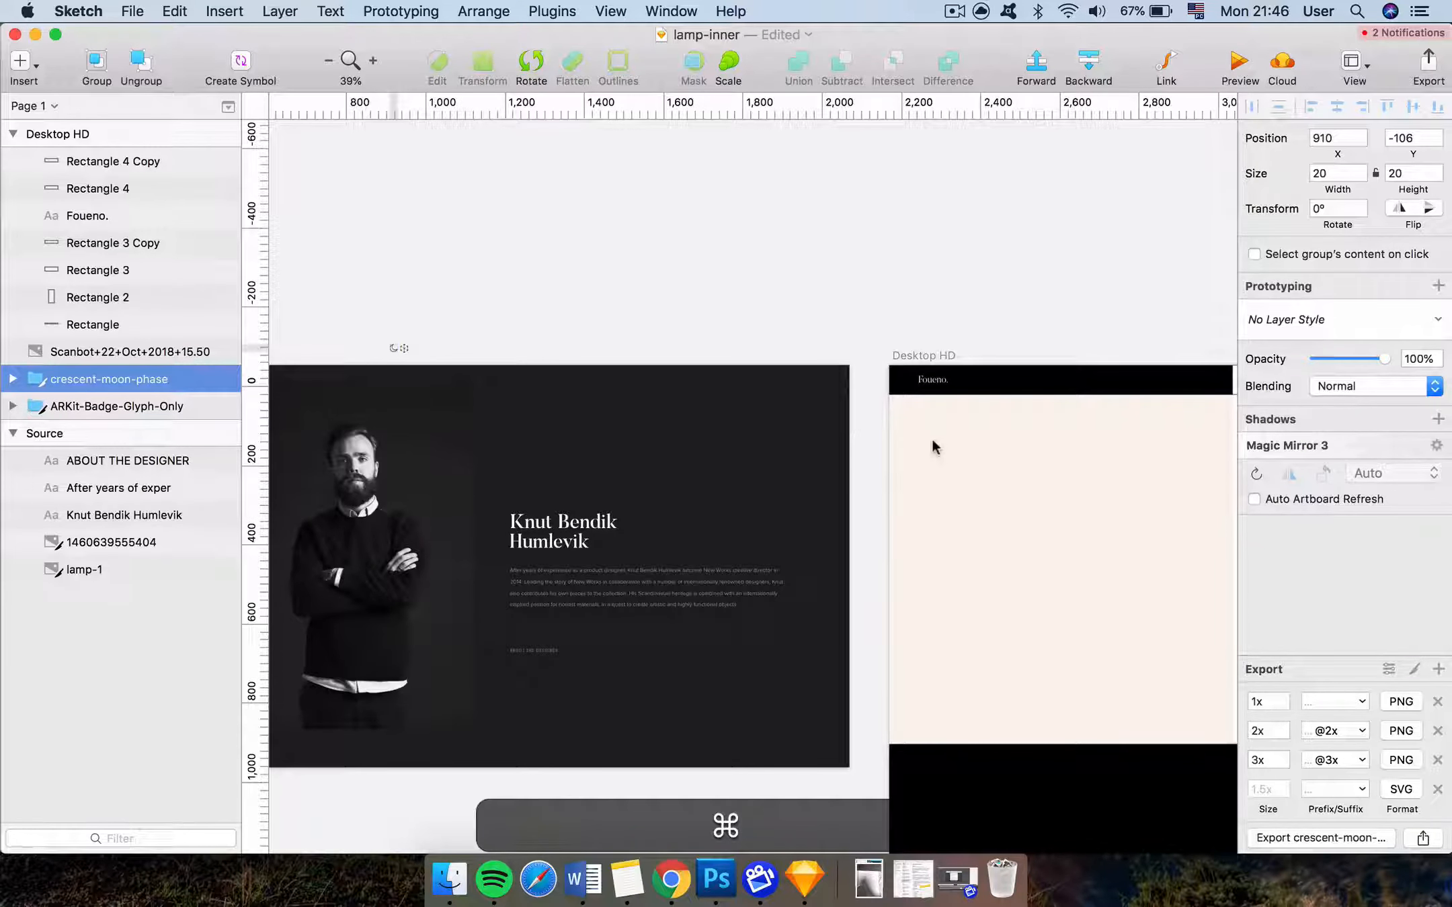
key("super+c")
scroll(931, 436, "right", 7)
scroll(992, 385, "up", 2)
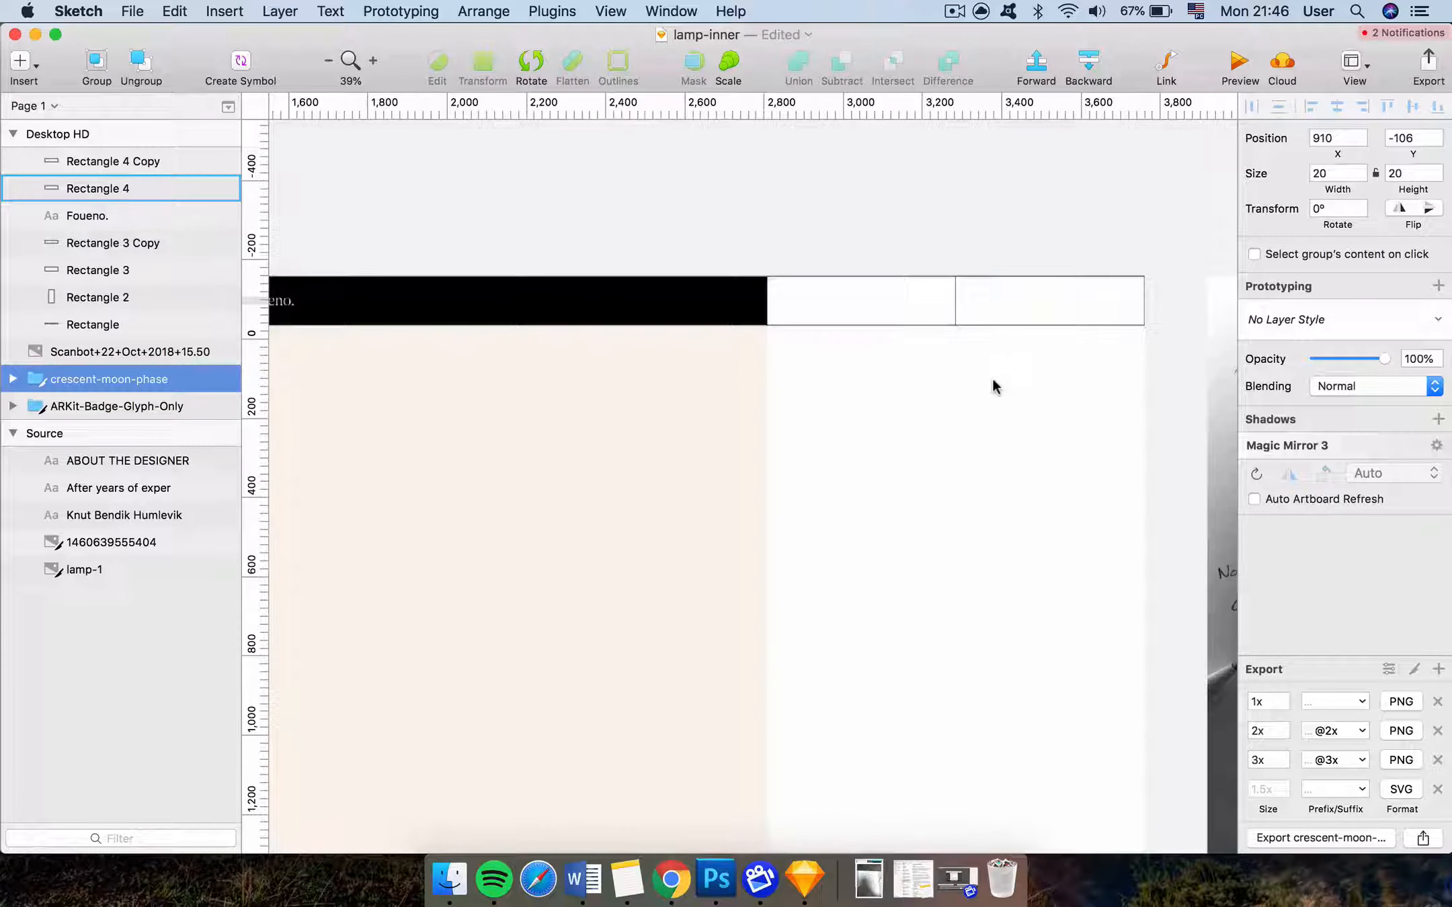
left_click(876, 311)
key("super+v")
key("shift+super+v")
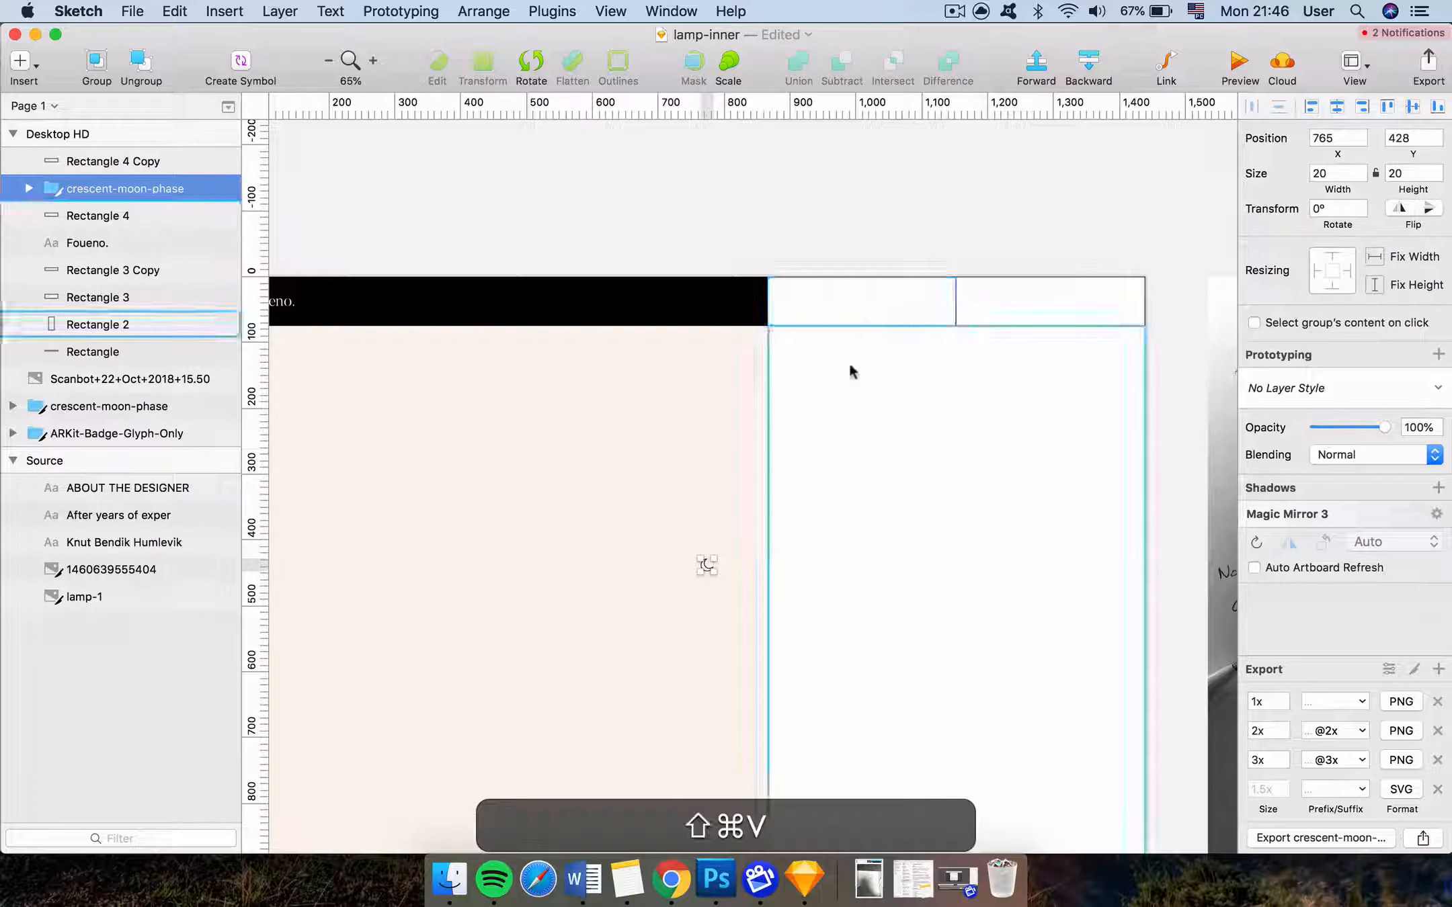
Move the pasted moon icon into the first white header box and centre it vertically with the box
left_click_drag(707, 570, 795, 313)
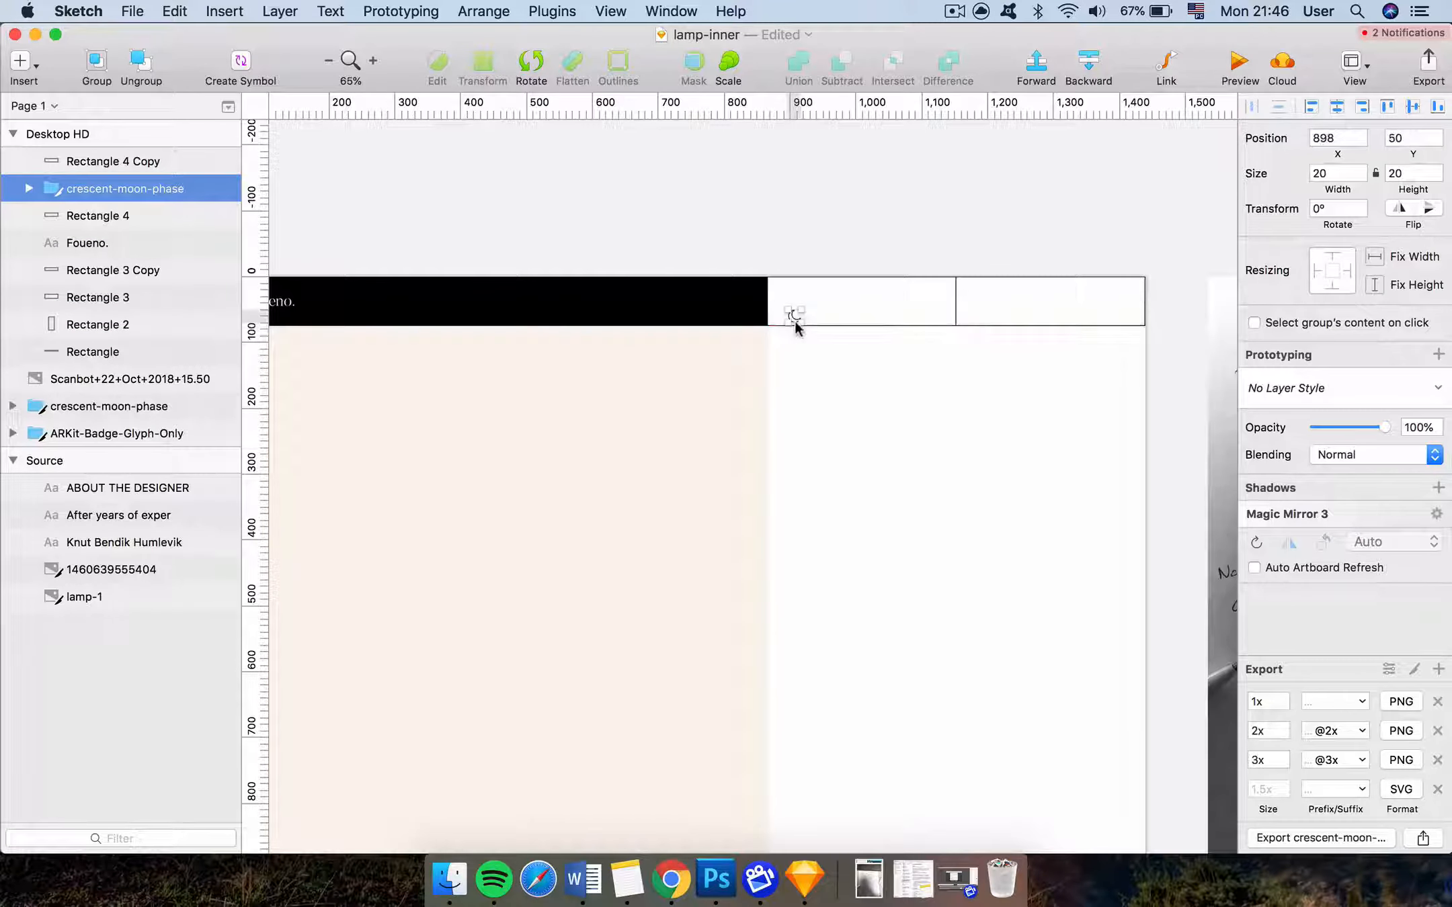
scroll(795, 313, "up", 3)
left_click(831, 242, "shift+super")
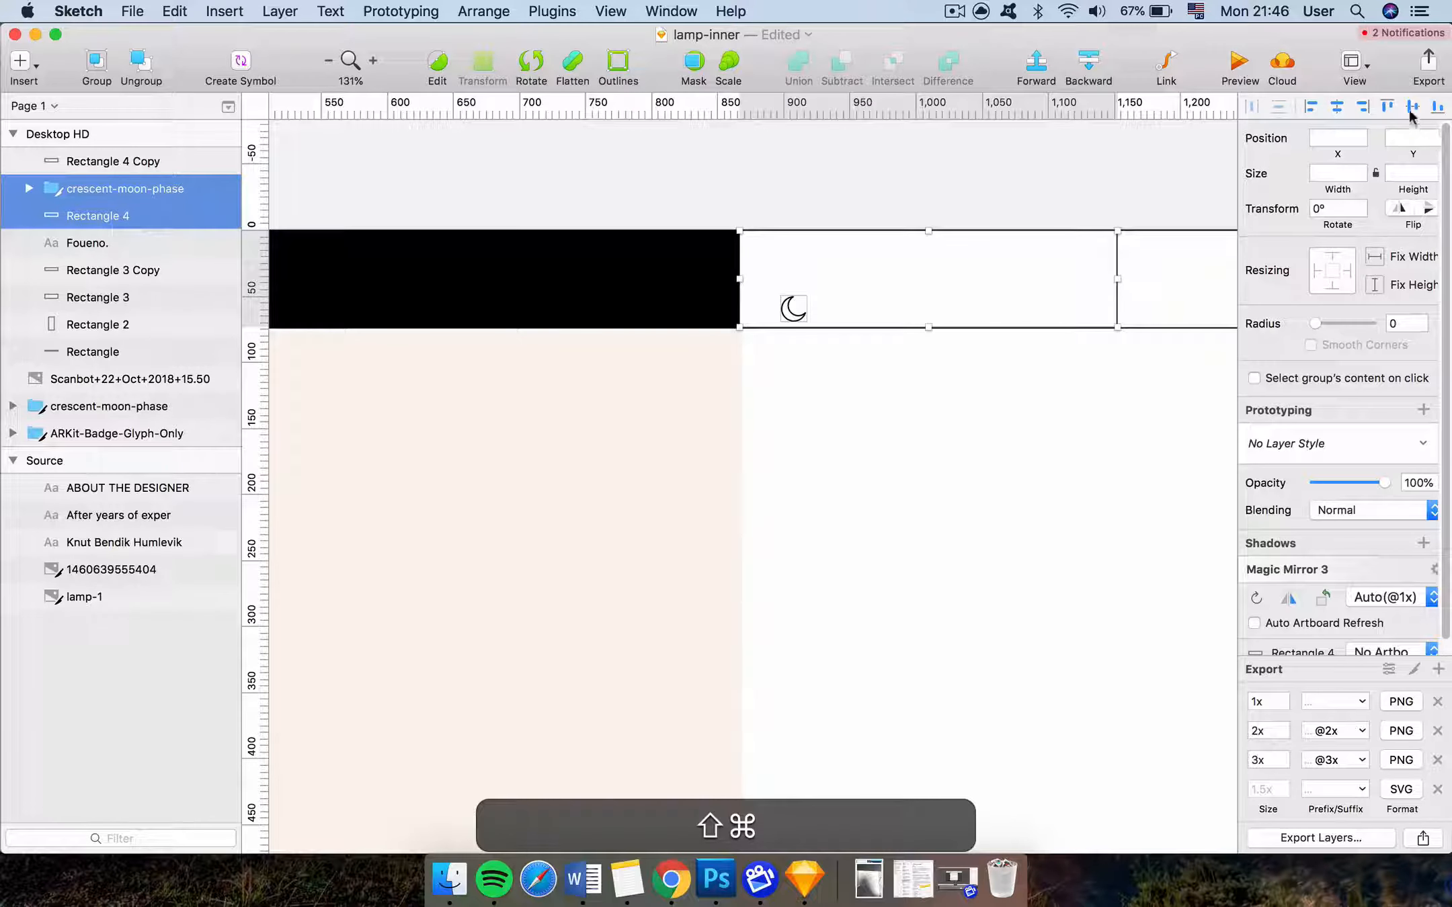
left_click(936, 169)
Shift the moon icon 30 px to the right within its header box, to X 928
left_click(791, 279)
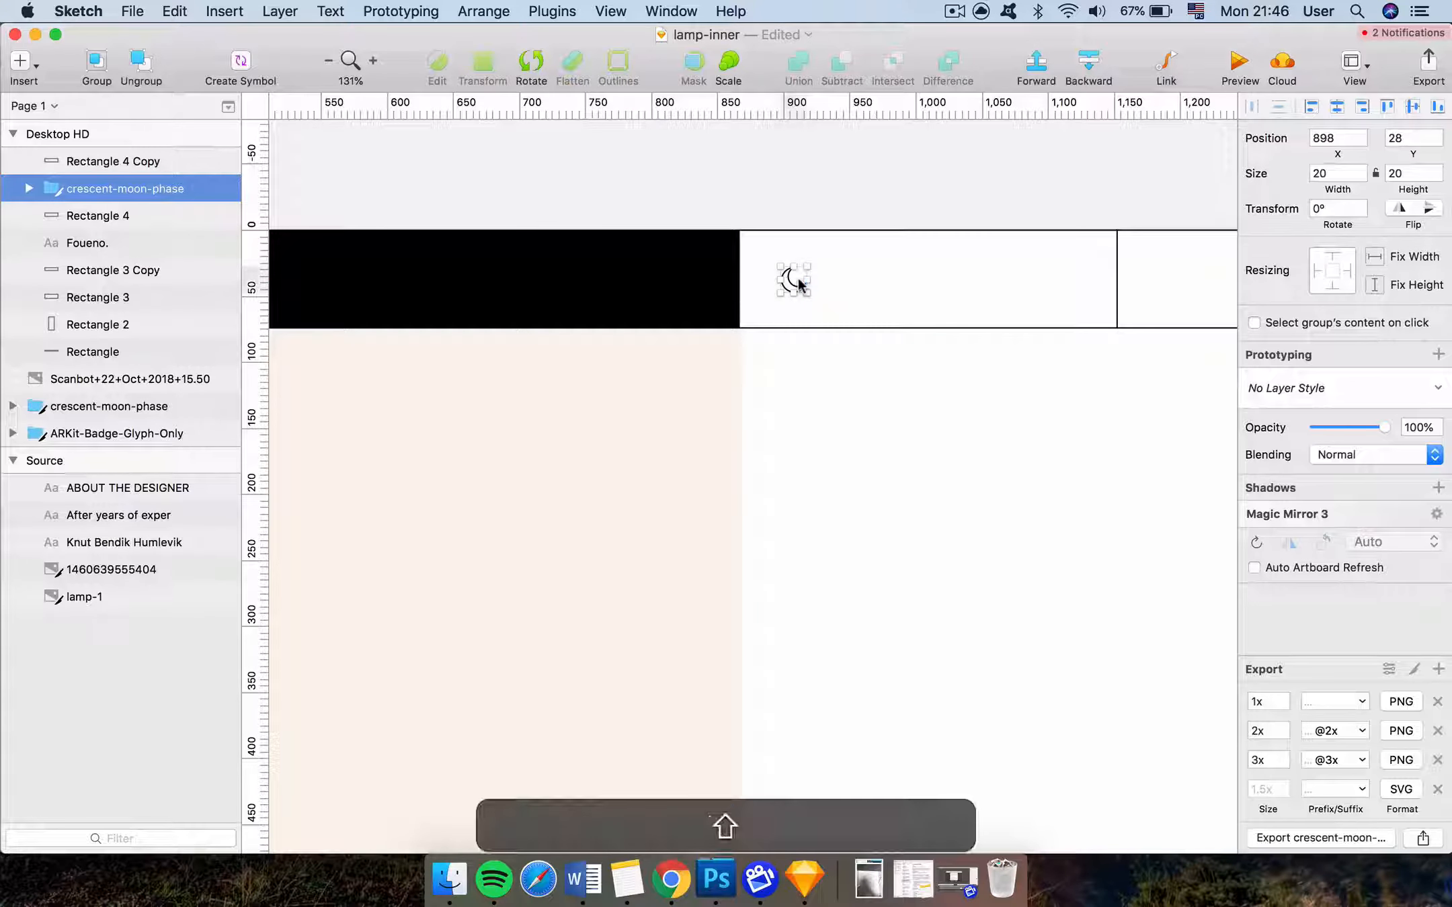
key("shift+Right")
key("shift+Right")
key("shift+Right")
key("shift+Right")
Check the typeface settings of the ABOUT THE DESIGNER text on the dark source artboard
scroll(798, 283, "down", 5)
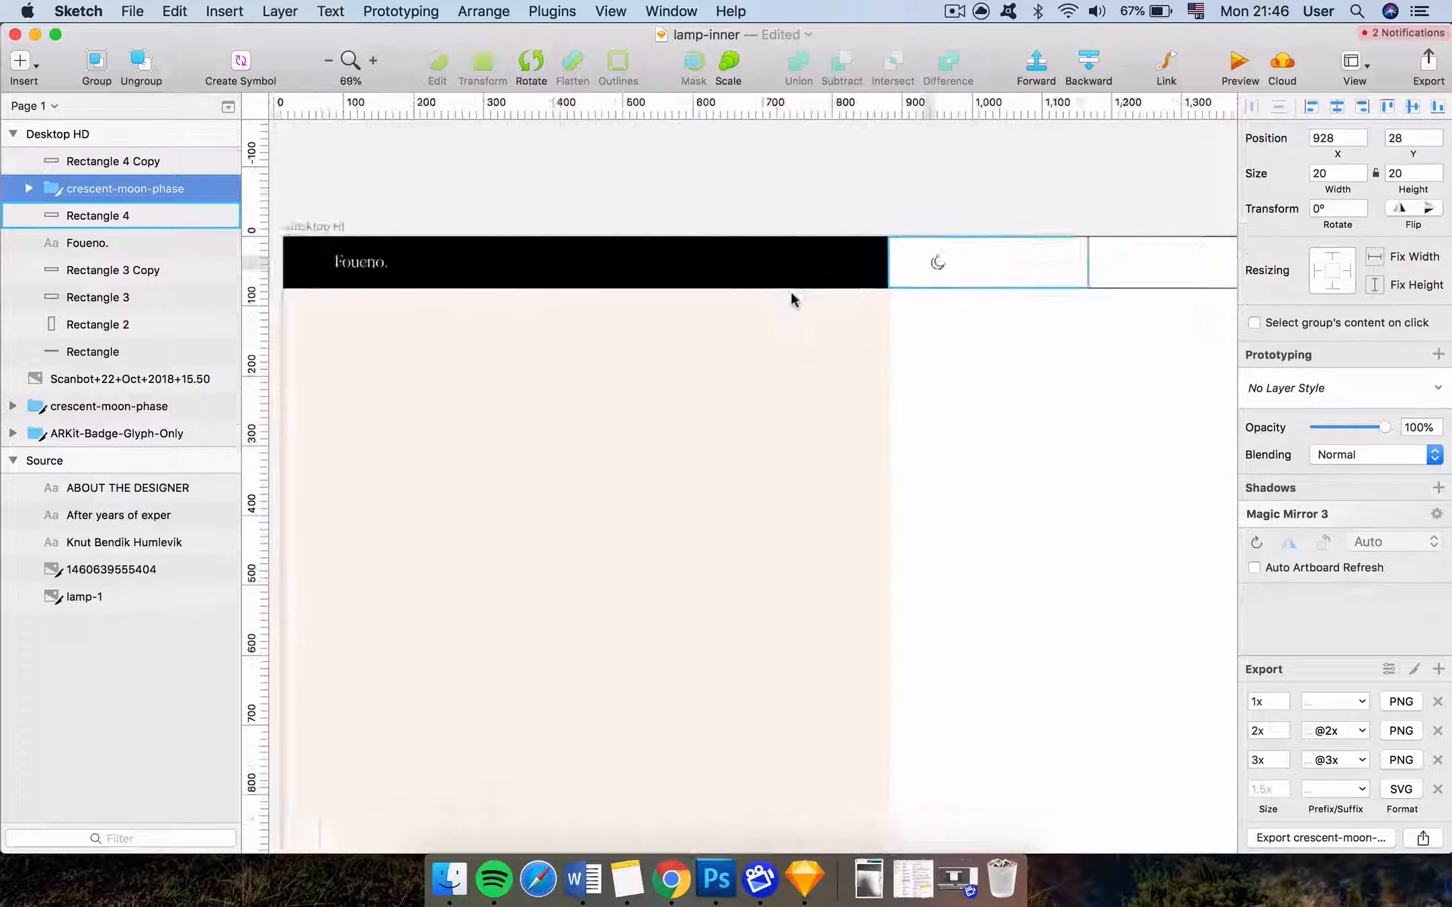
scroll(793, 300, "down", 2)
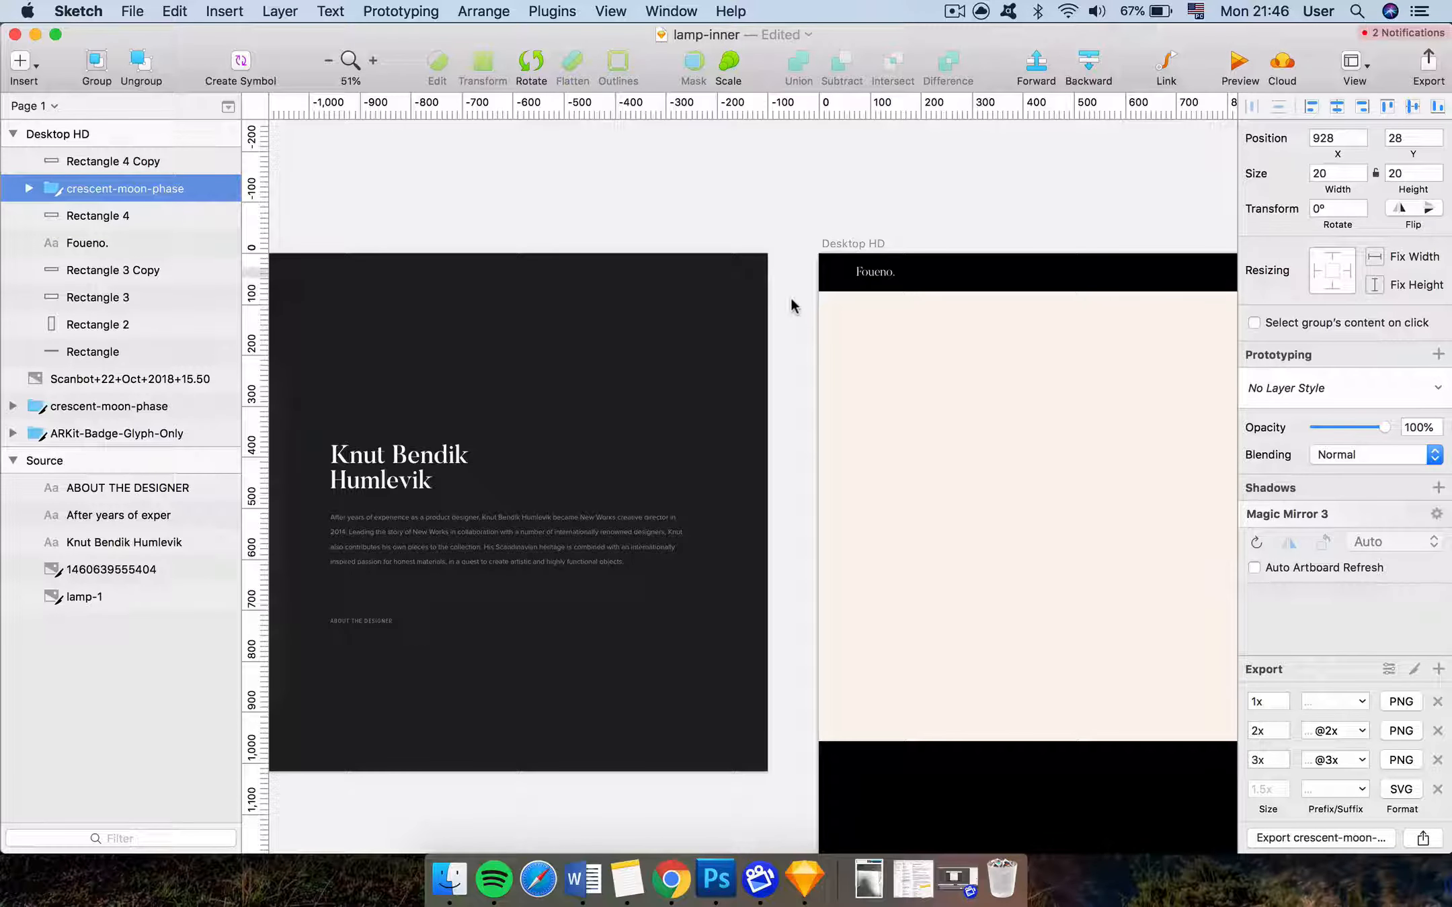
left_click(374, 622, "super")
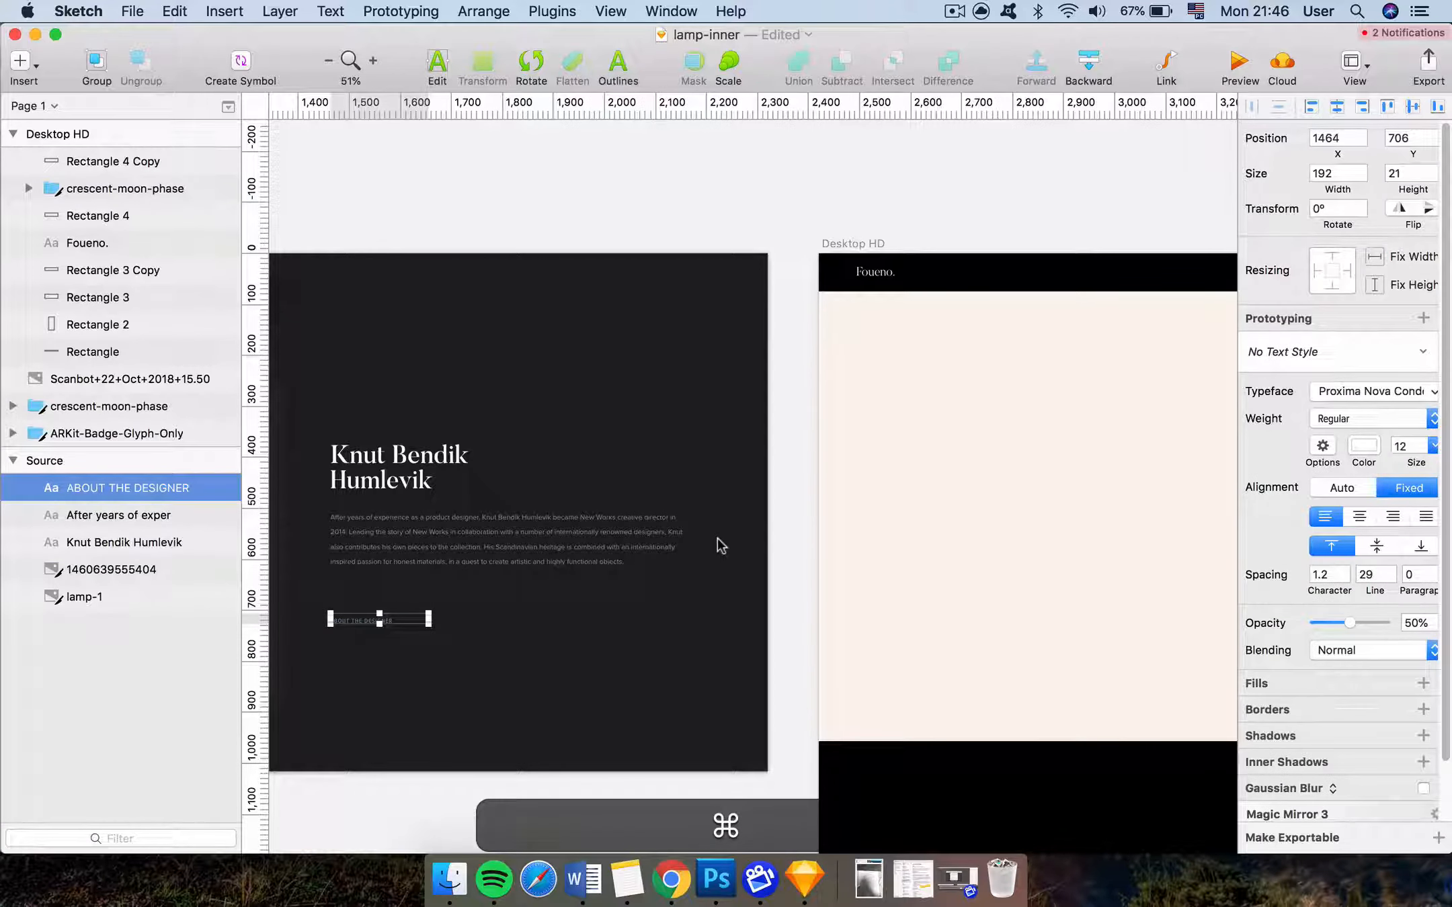
scroll(1060, 350, "up", 4)
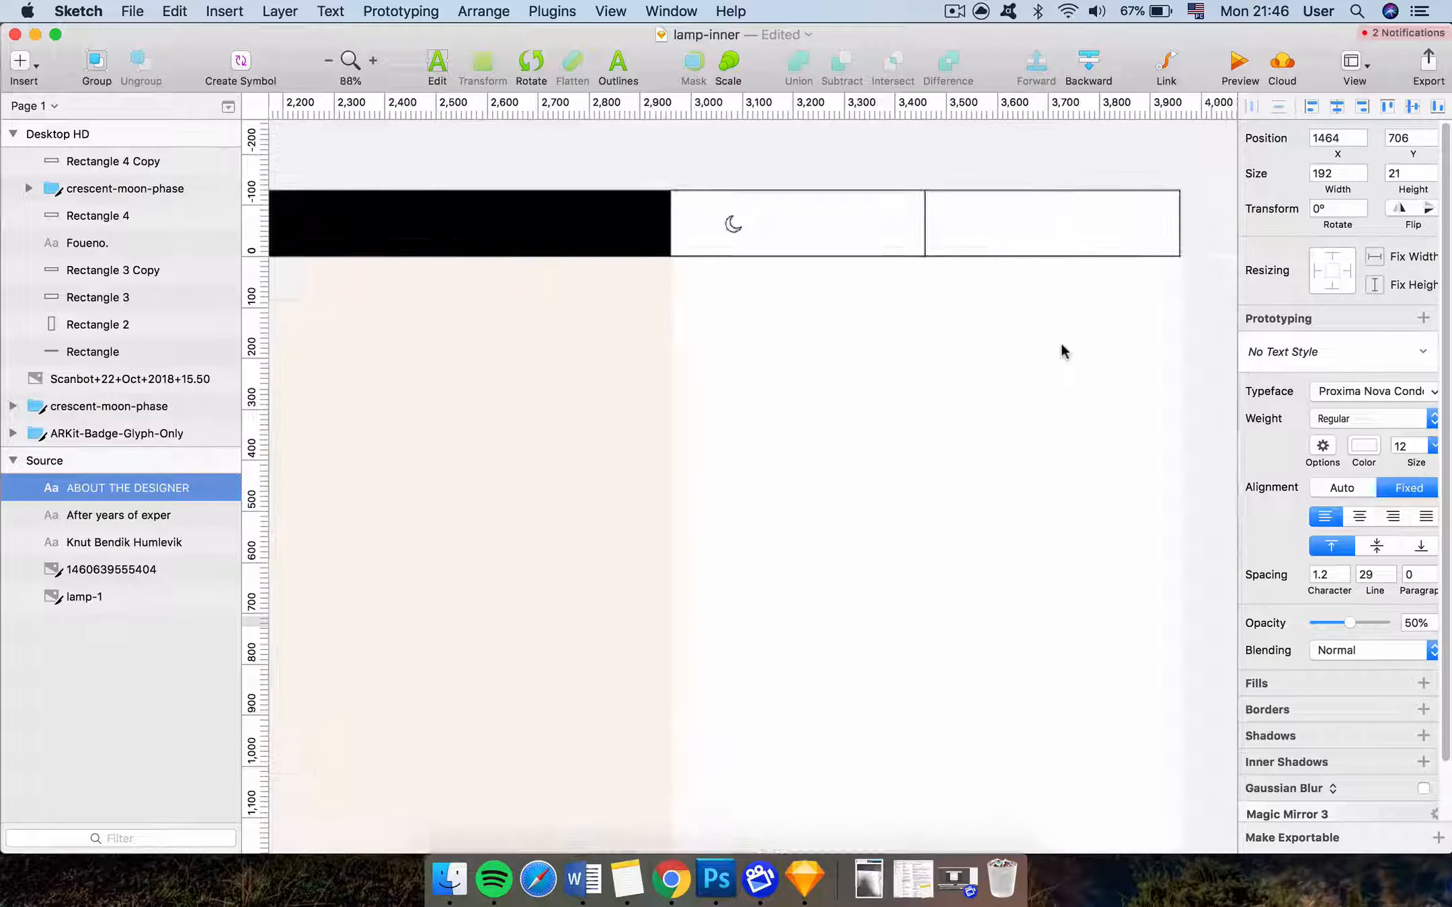
Add a text layer beside the moon icon in the header box and set its typeface to Proxima Nova Condensed
left_click(728, 304)
key("t")
left_click(682, 295)
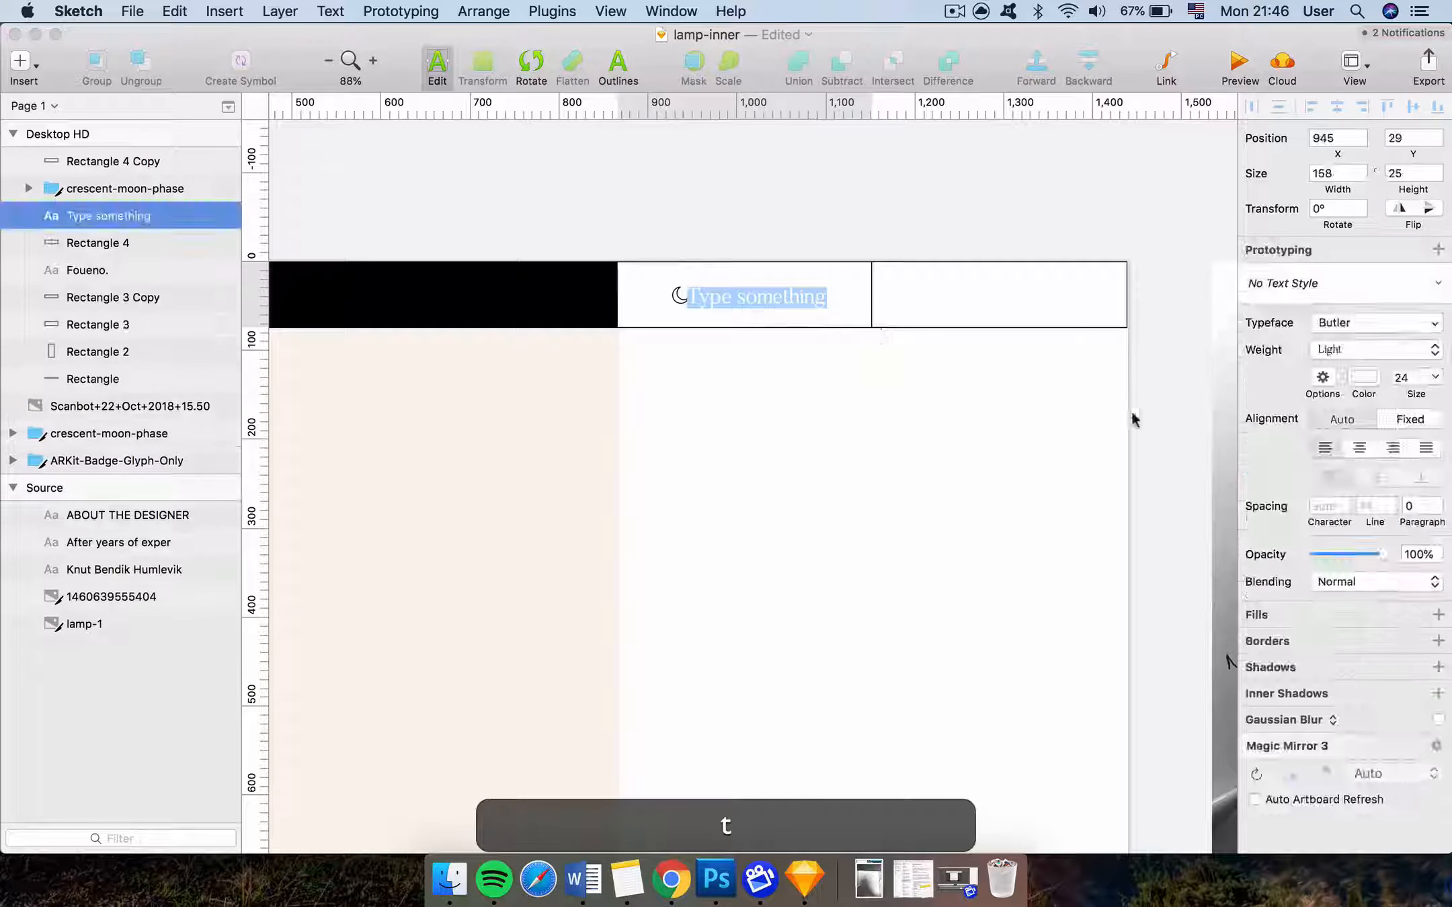
left_click(1346, 325)
type("p")
key("BackSpace")
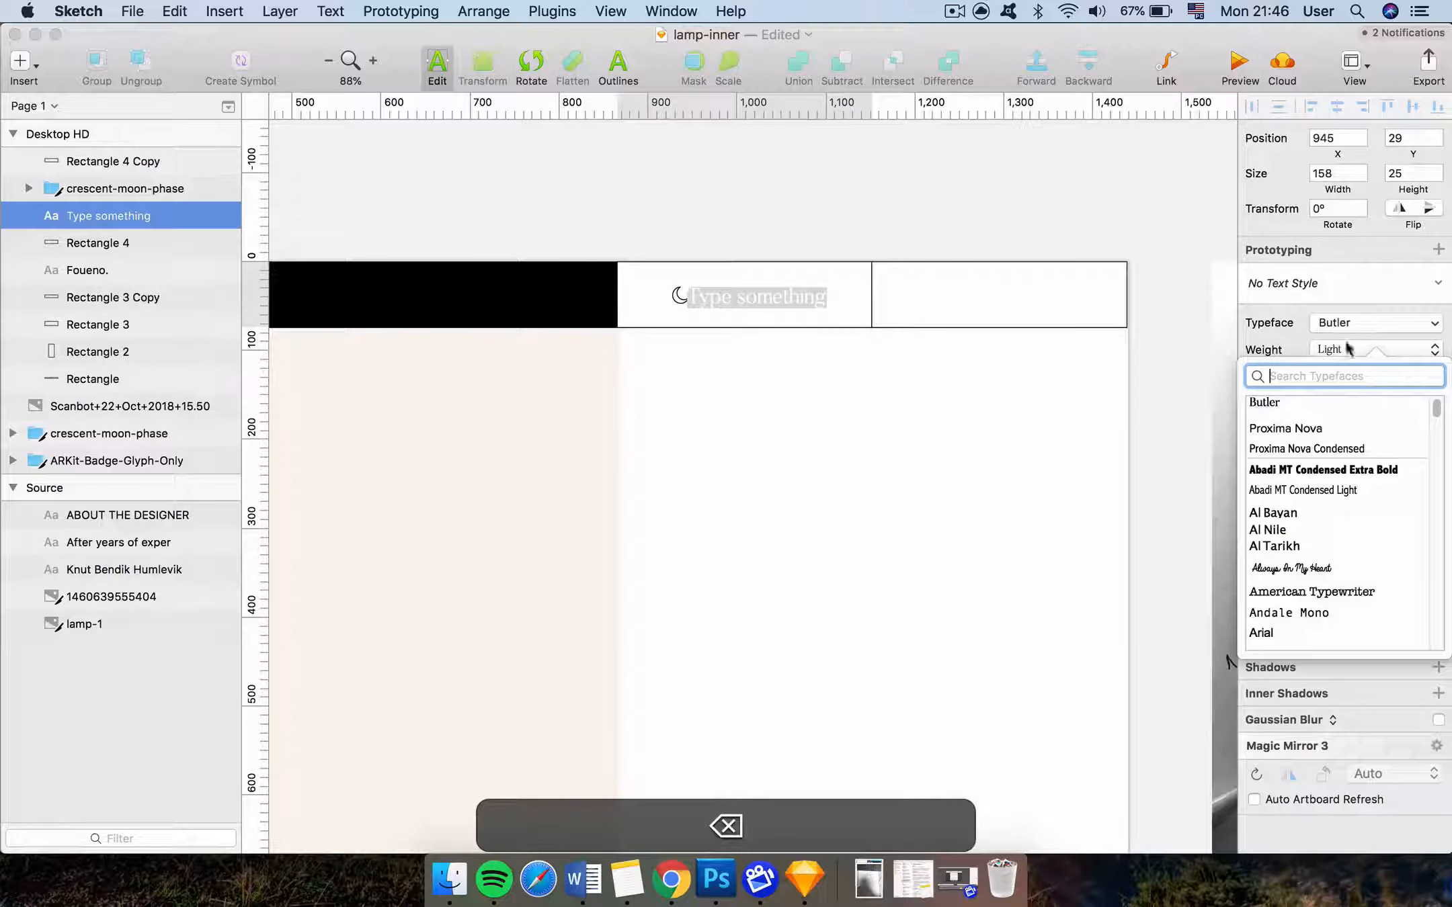
left_click(1307, 449)
Set the new header text's colour to black, 000000, and its weight to Bold
left_click(1298, 350)
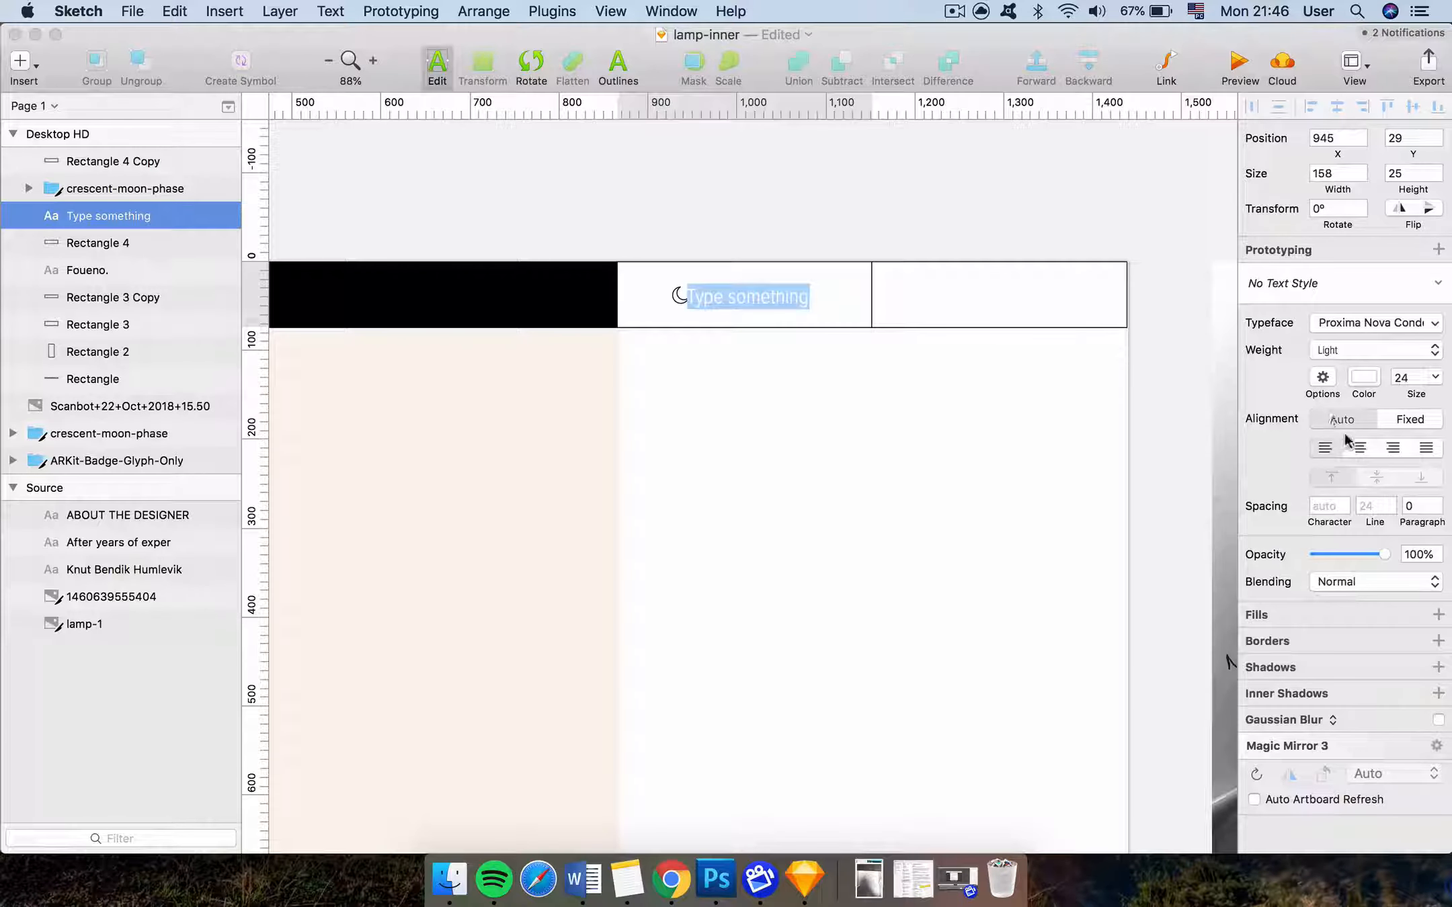
left_click(1364, 376)
left_click(1322, 352)
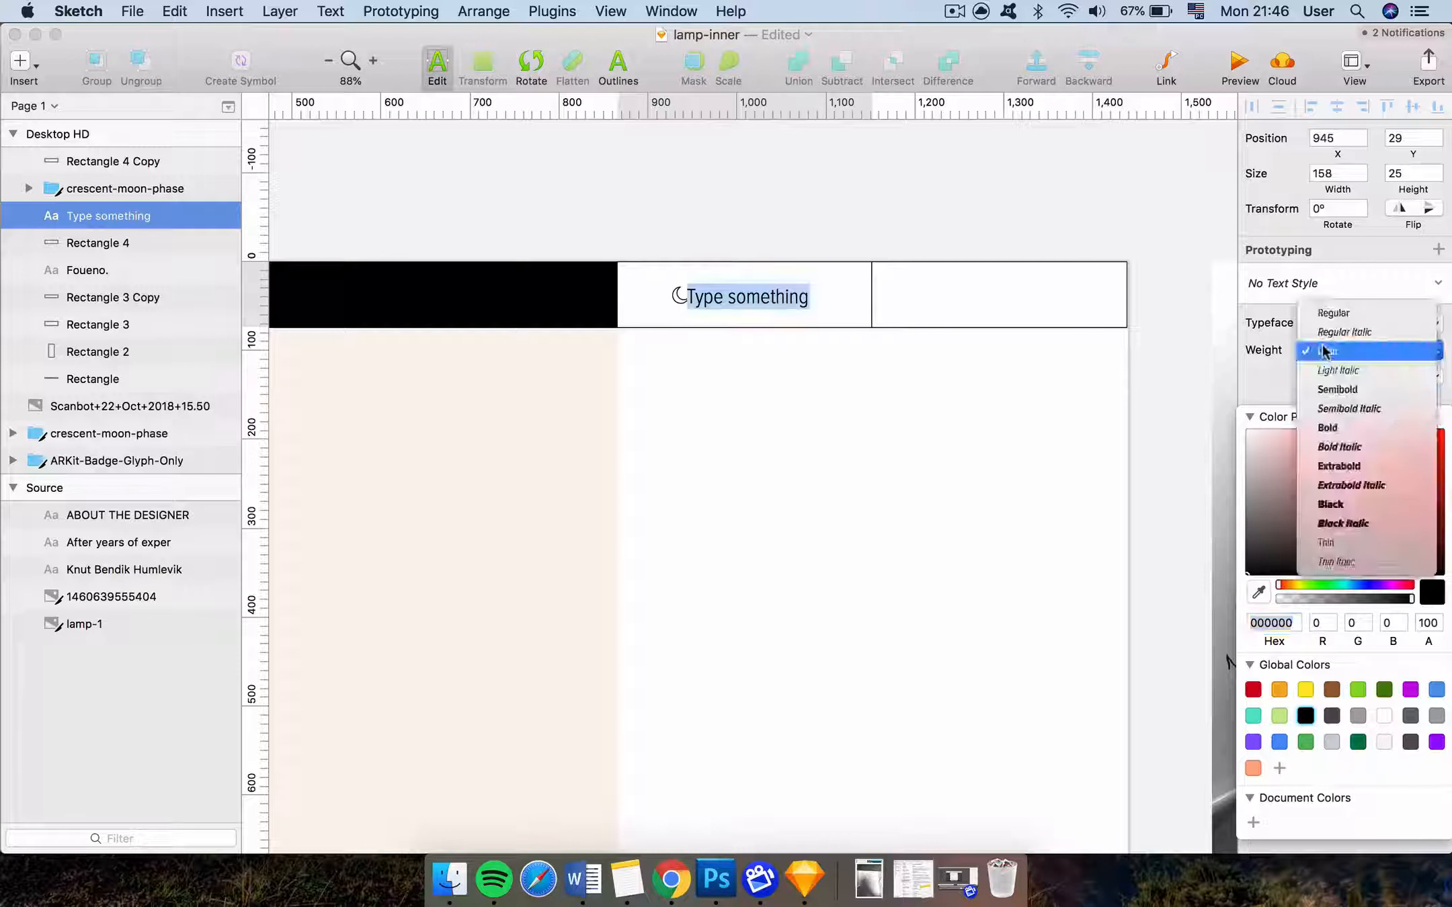
left_click(1348, 427)
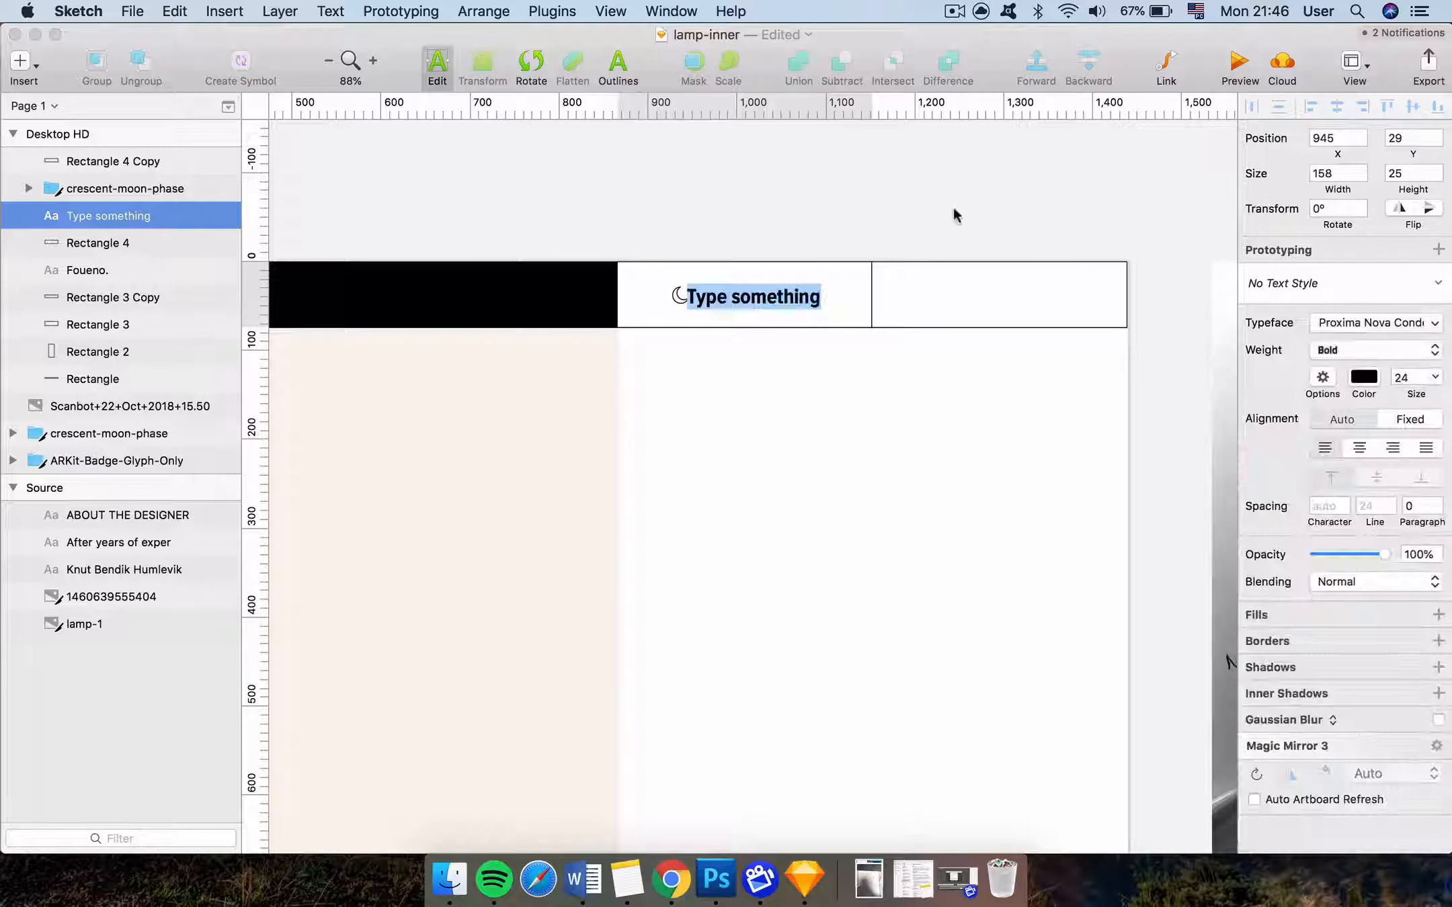
key("Escape")
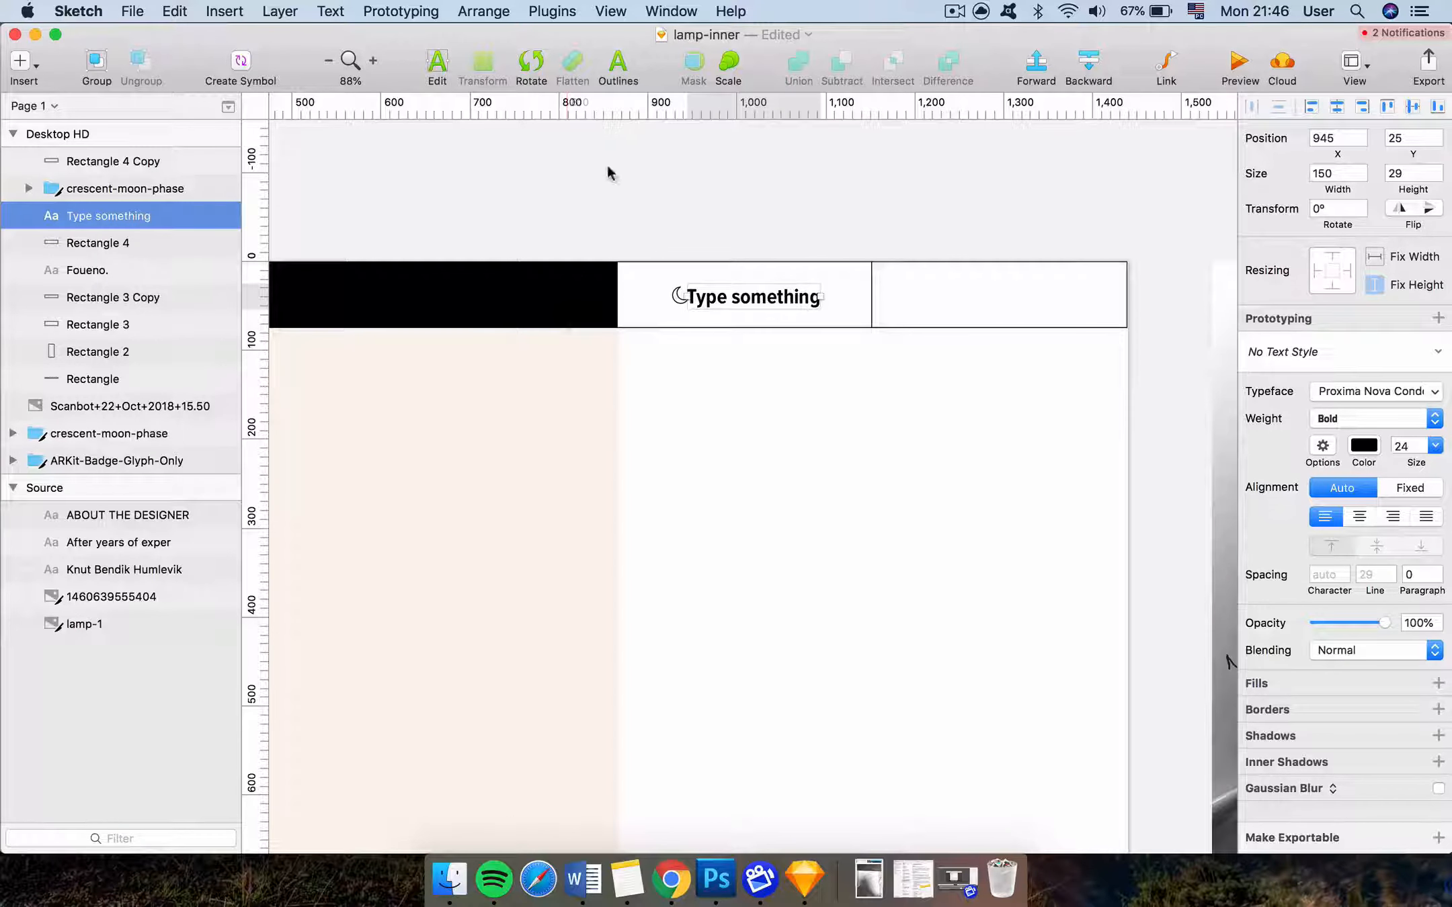
Replace the placeholder text beside the moon icon with "View in the dark"
double_click(710, 296)
key("super+a")
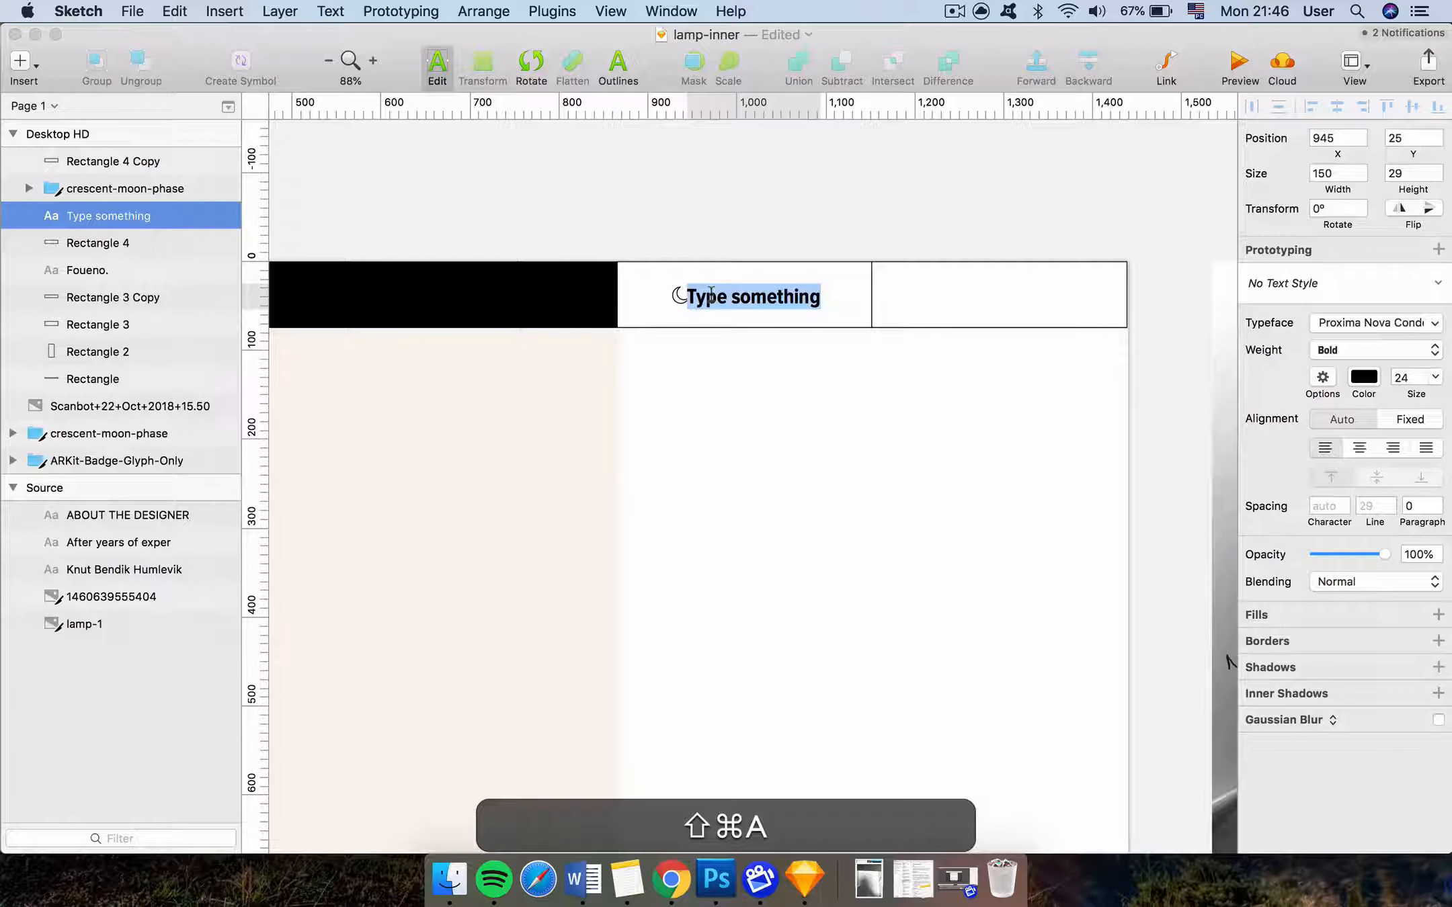
type("View in the dark")
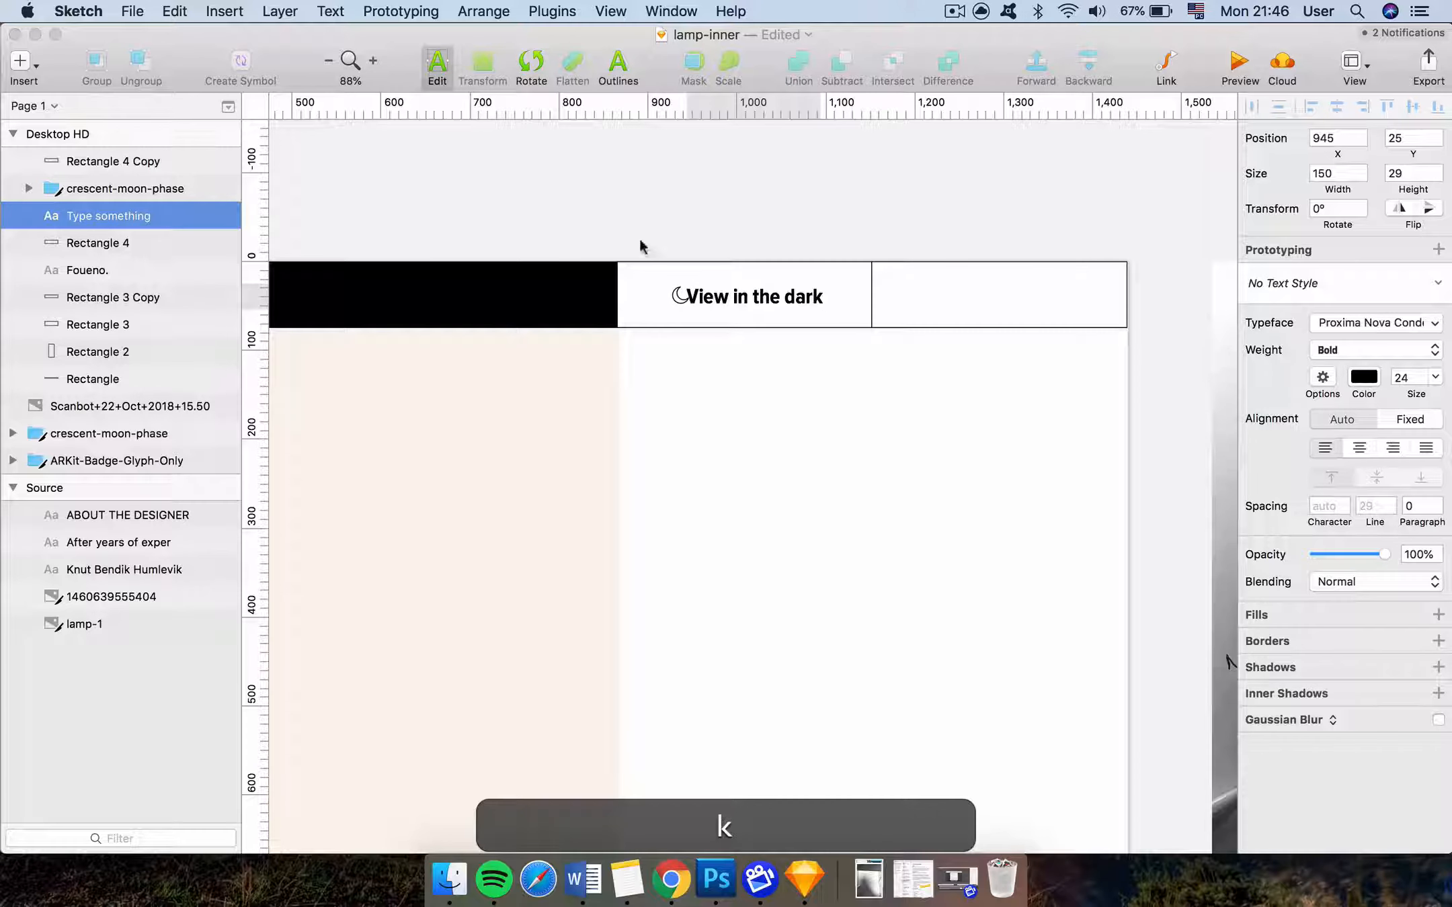
key("Escape")
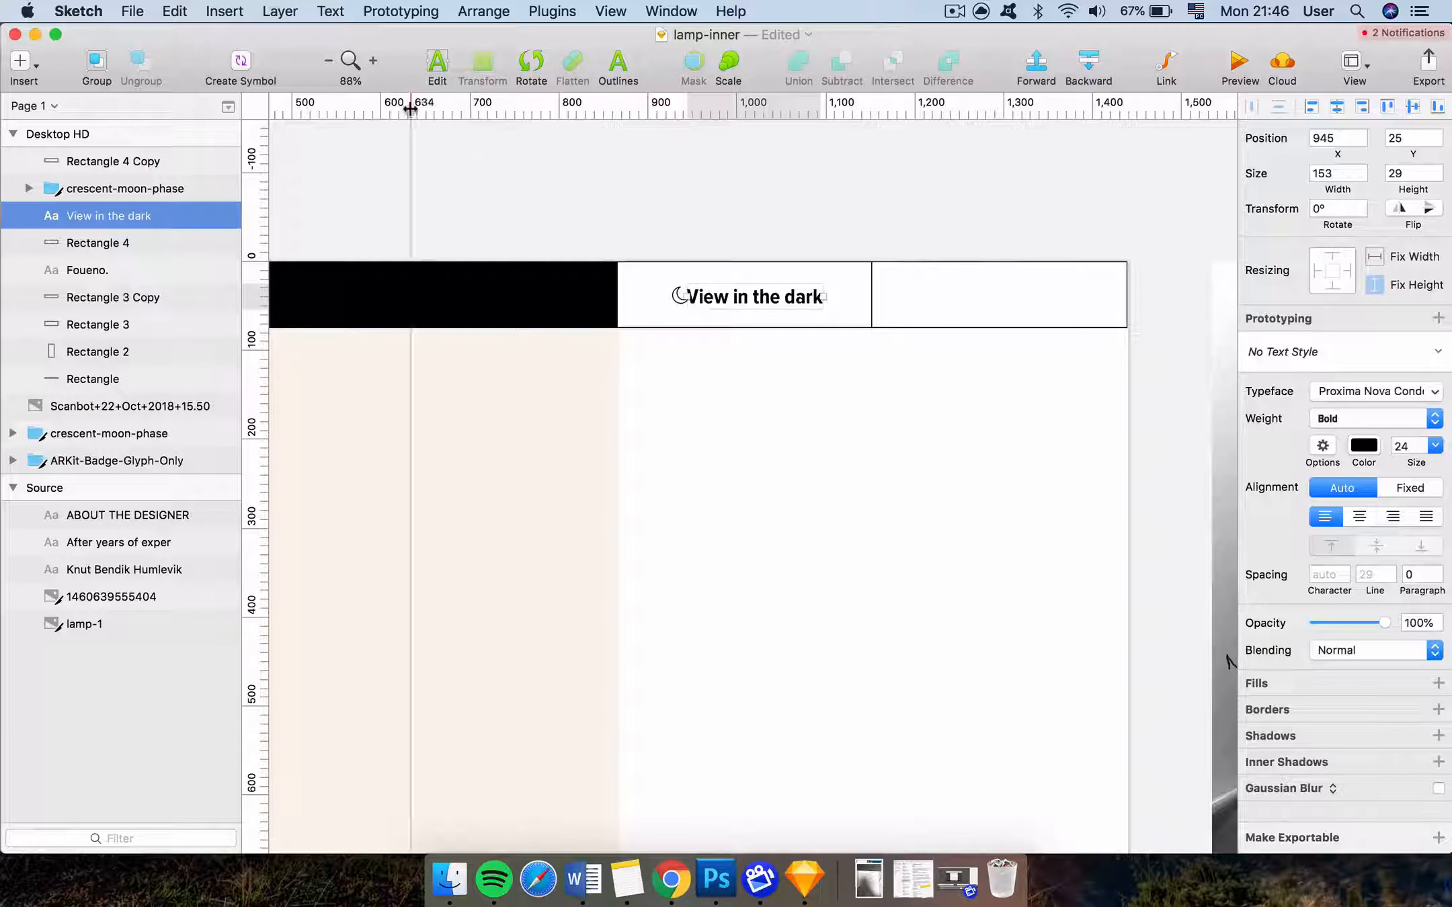
Transform the "View in the dark" label to uppercase and move it clear of the moon icon, to X 962, Y 28
left_click(329, 11)
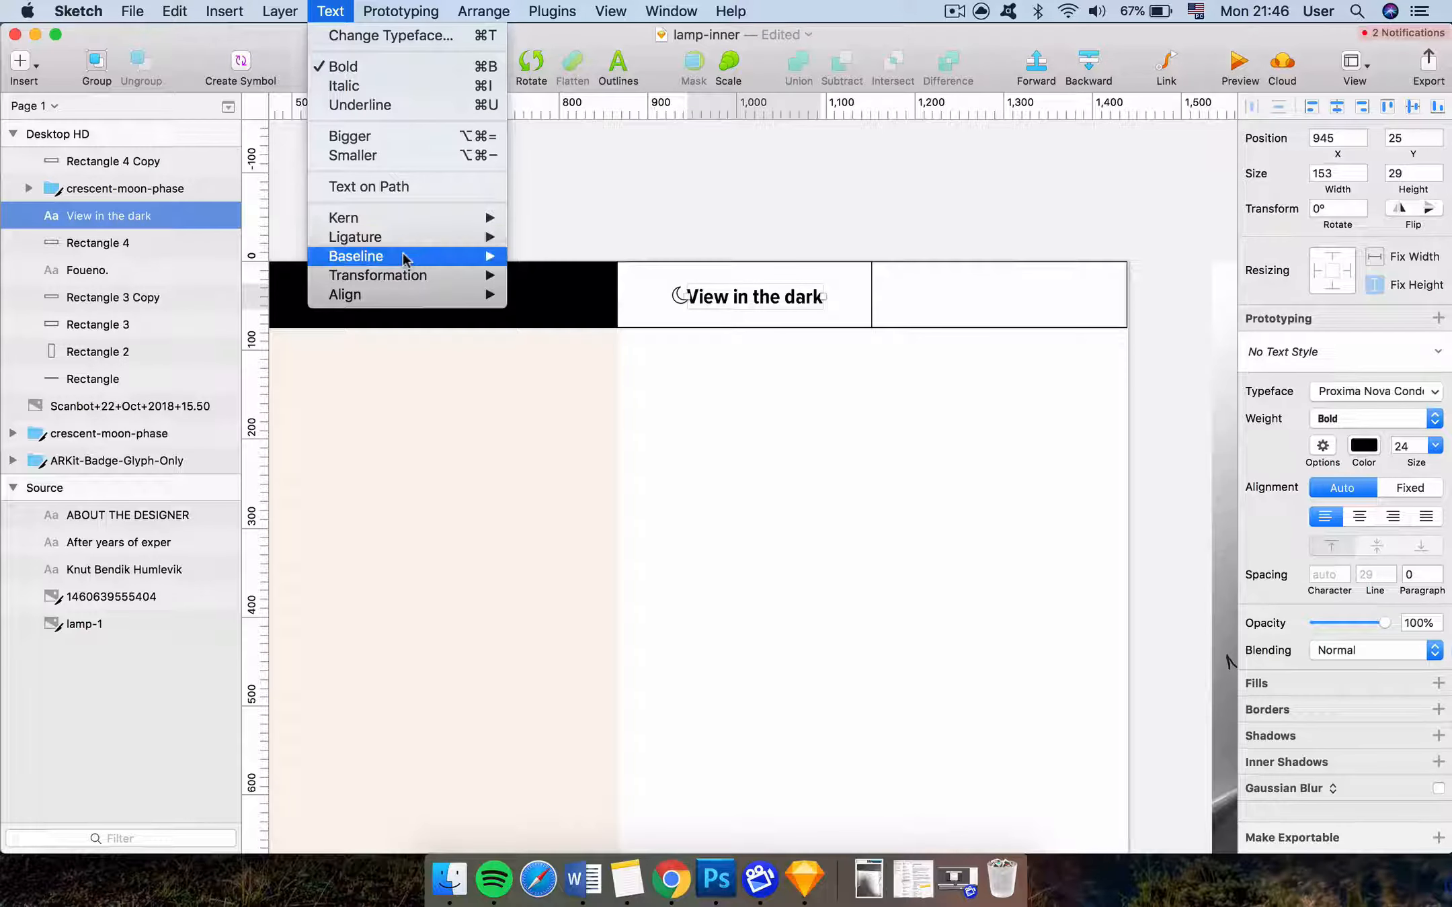
mouse_move(411, 276)
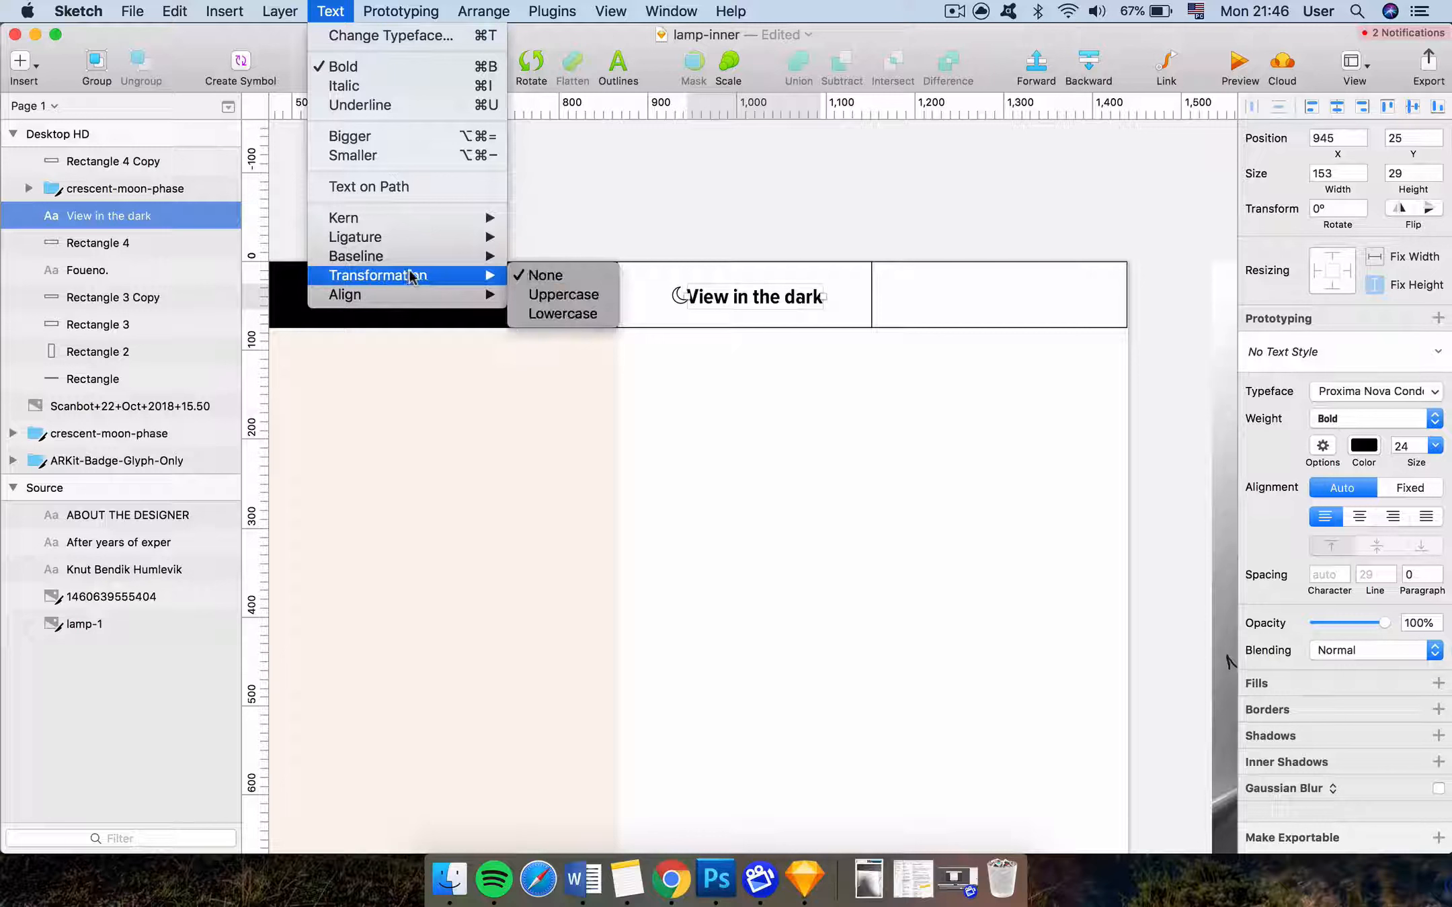
left_click(561, 296)
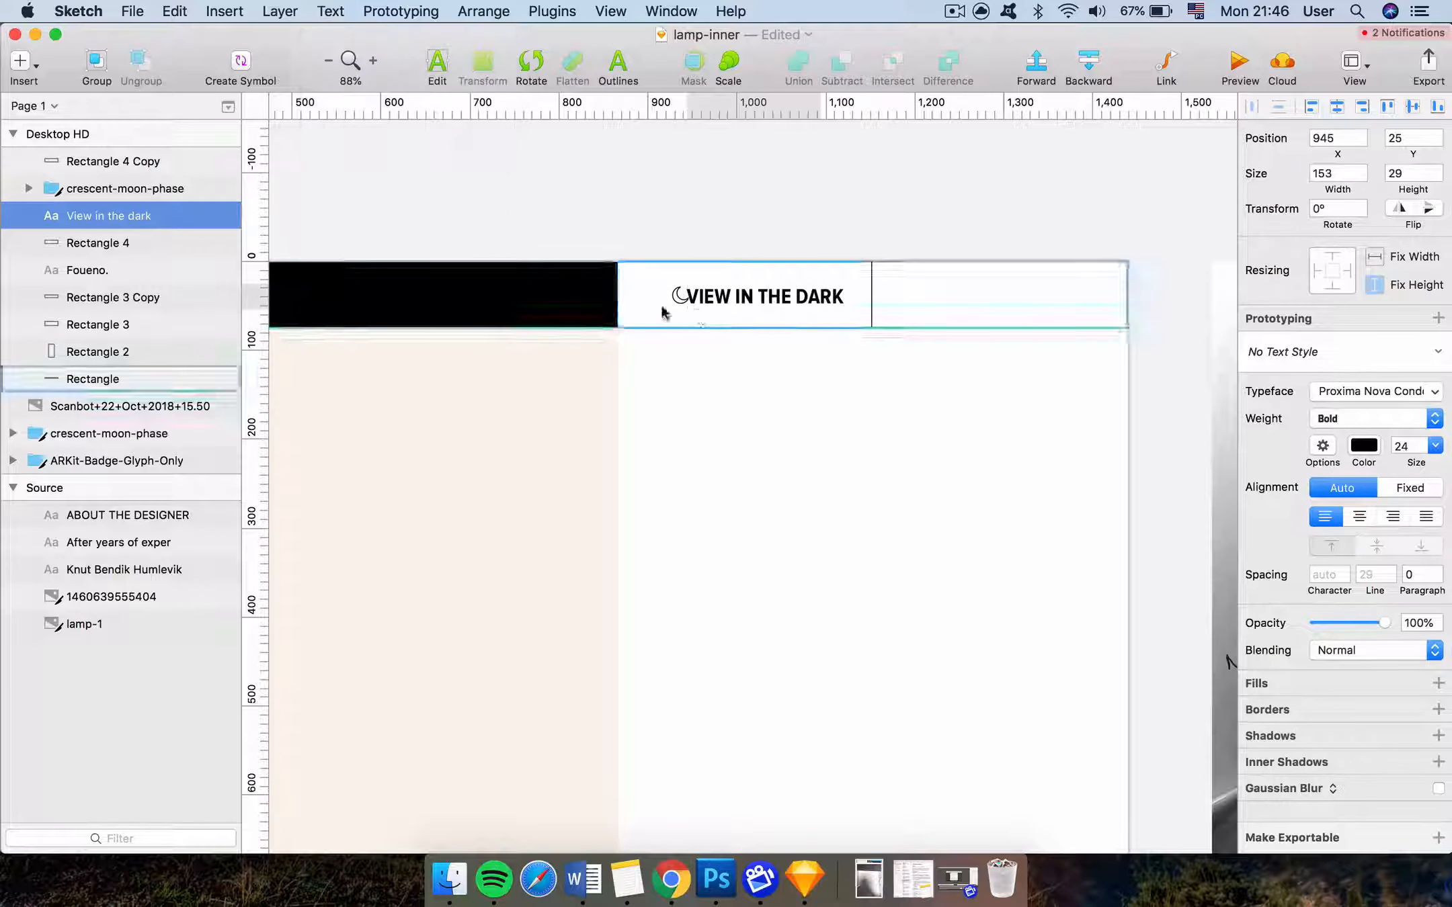
left_click_drag(746, 297, 774, 295)
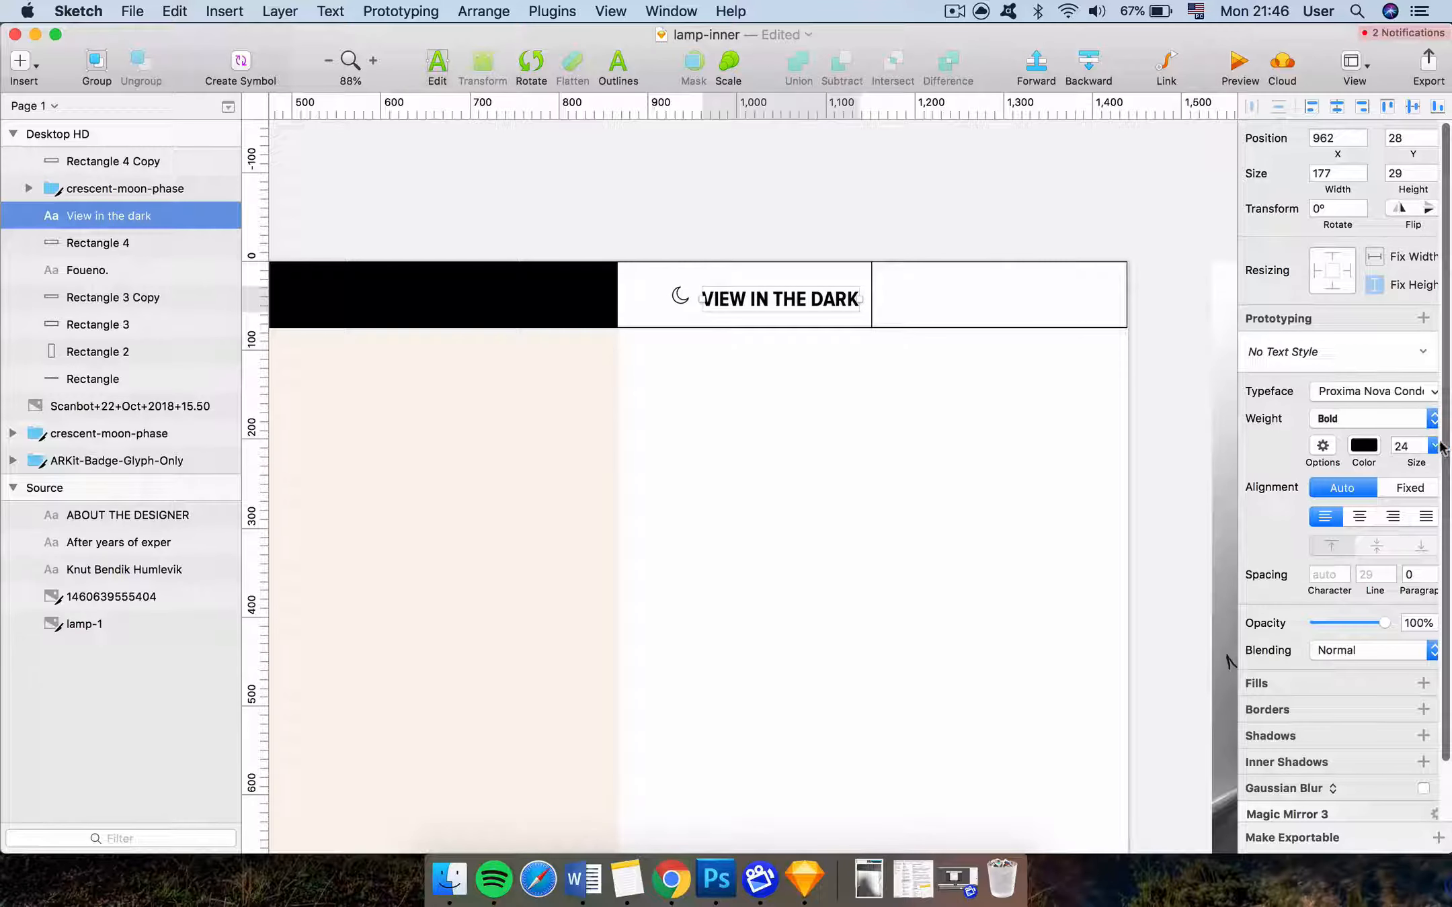
Set the font size of the "View in the dark" label to 14
left_click(1433, 447)
left_click(1389, 555)
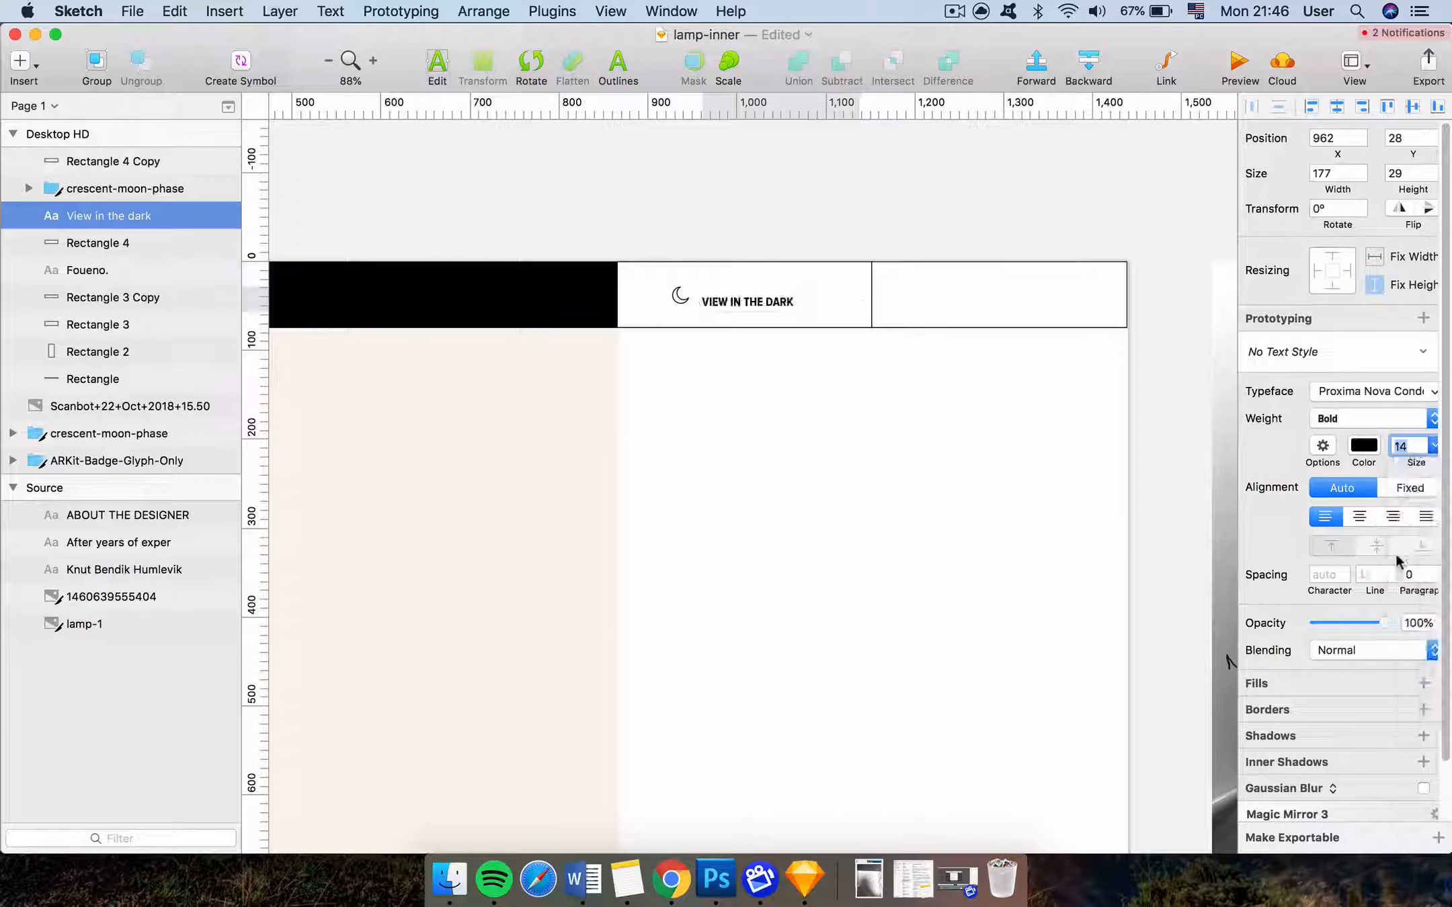
left_click(1433, 445)
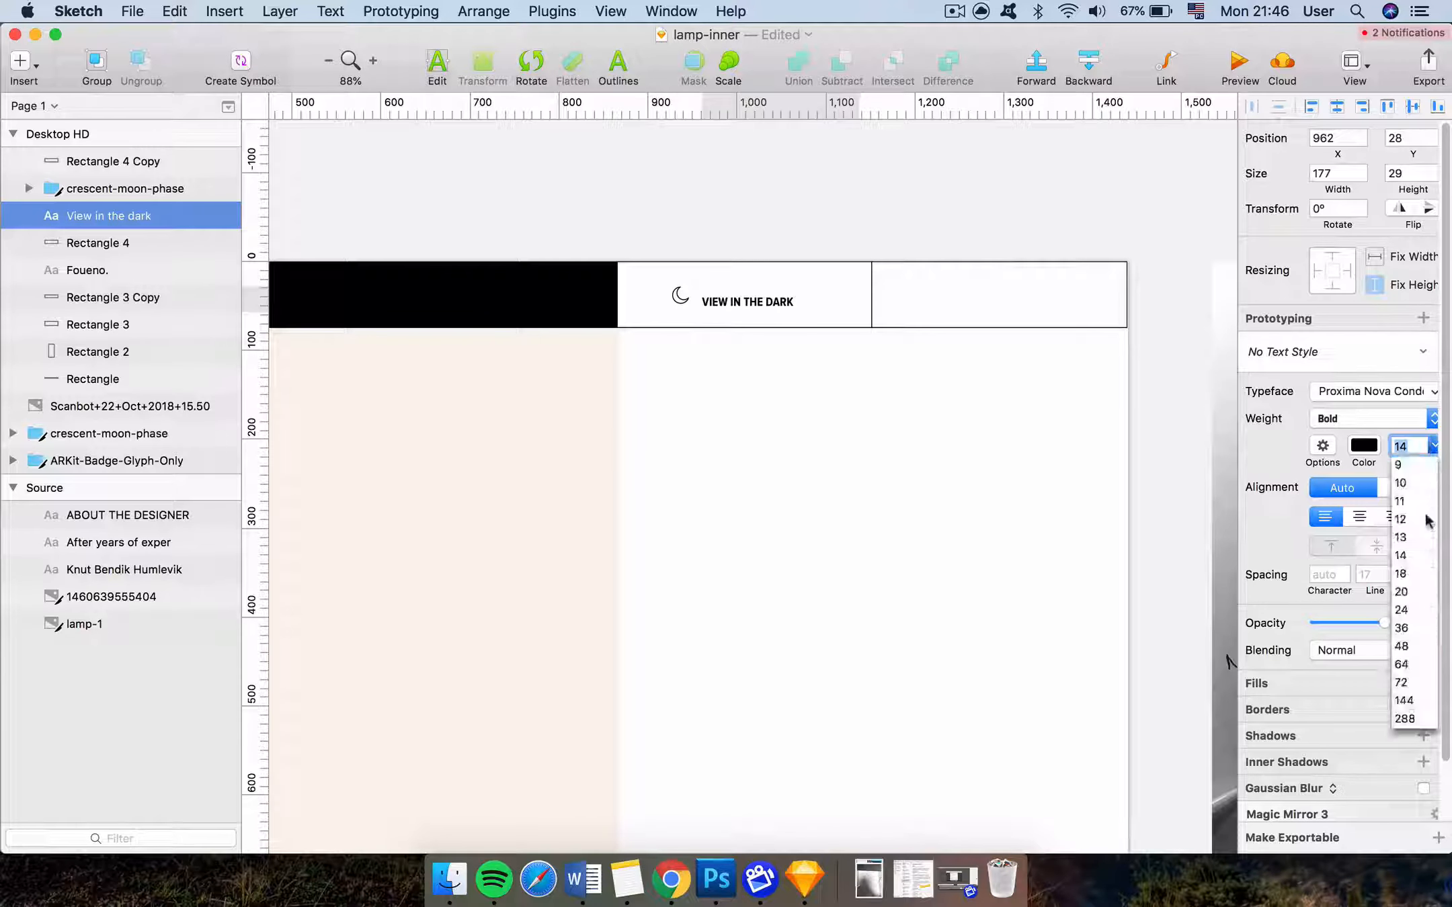
left_click(1411, 557)
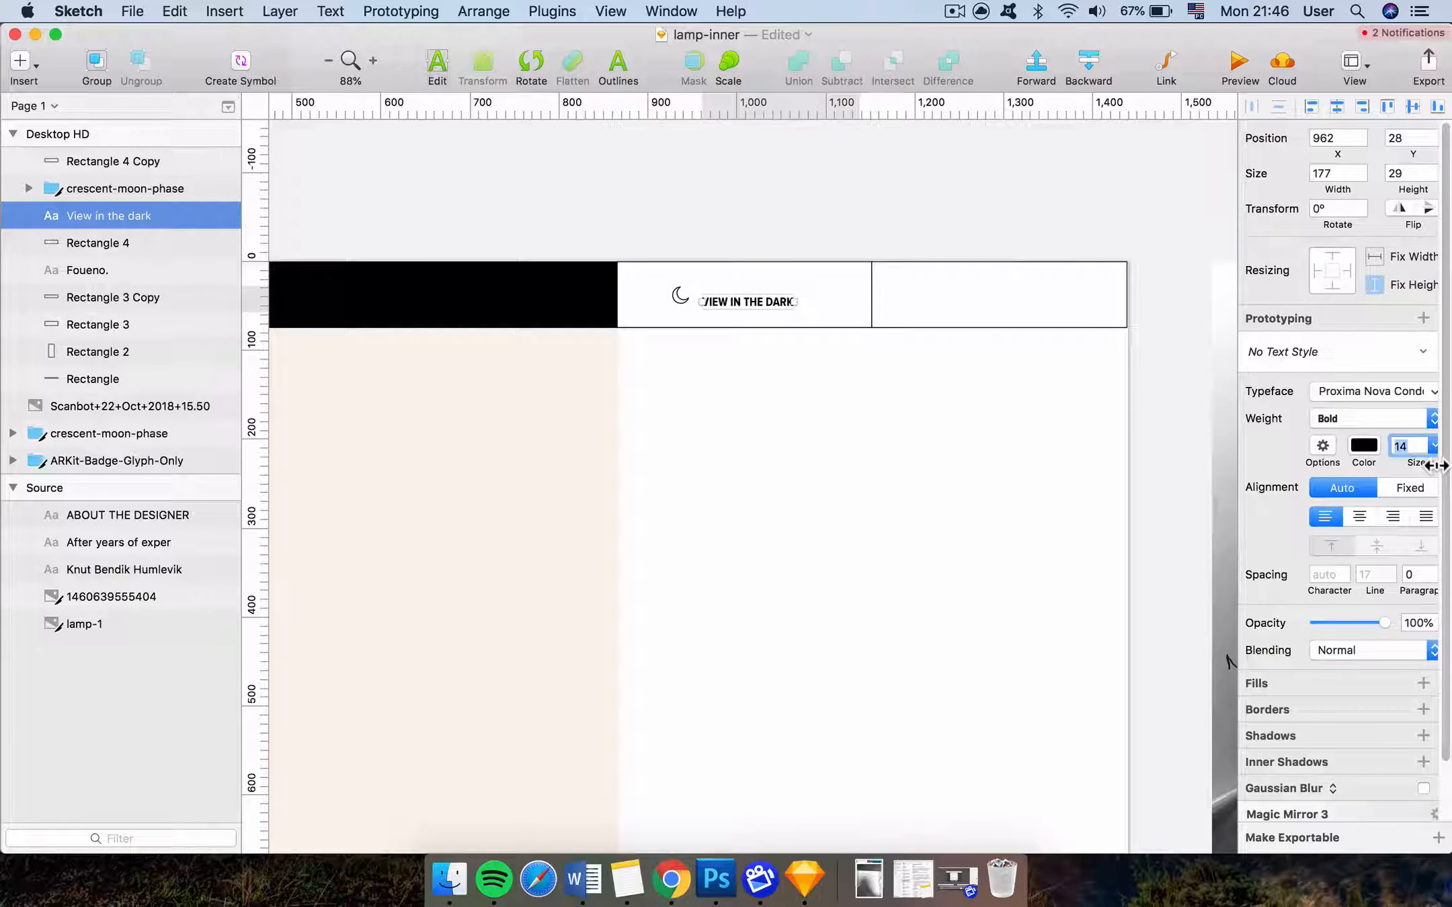
Try a font size of 18 on the "View in the dark" label
key("Right")
type("8")
key("Return")
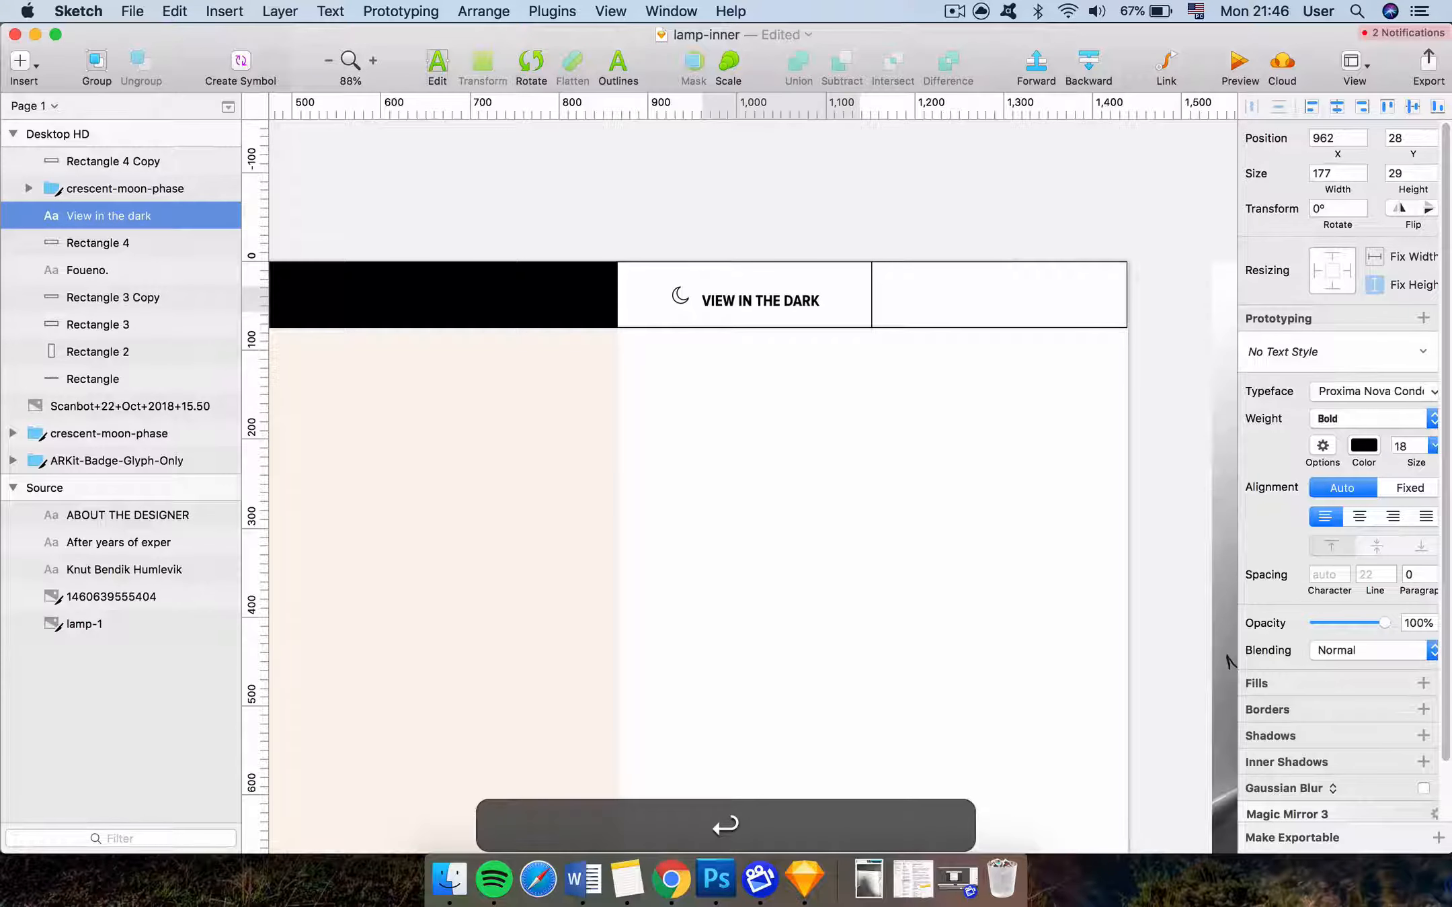
key("Right")
Set the font size of the "View in the dark" label to 16
left_click(1416, 447)
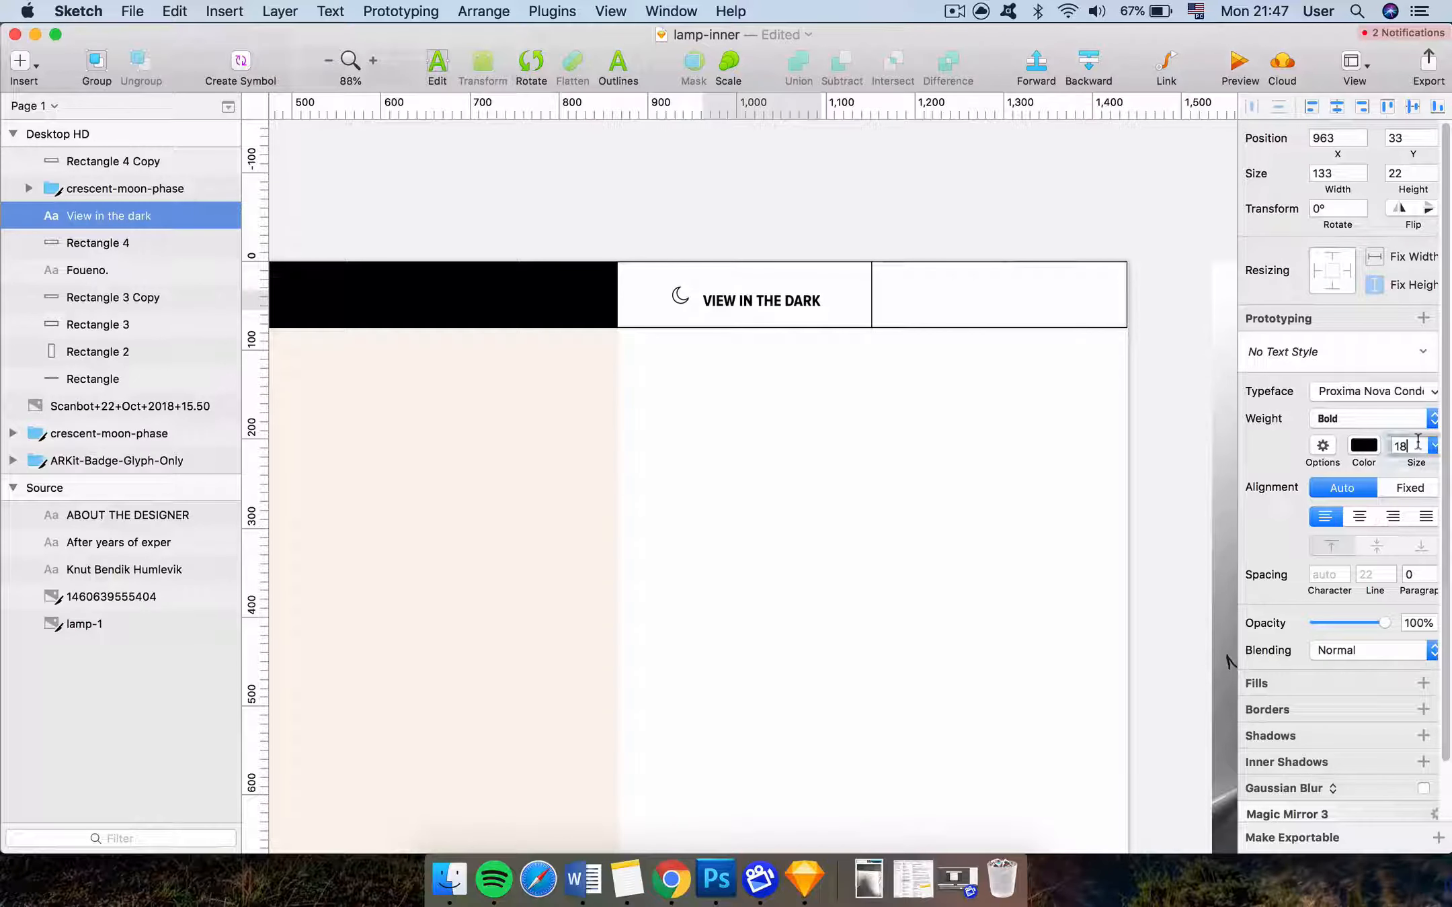
type("16")
key("Return")
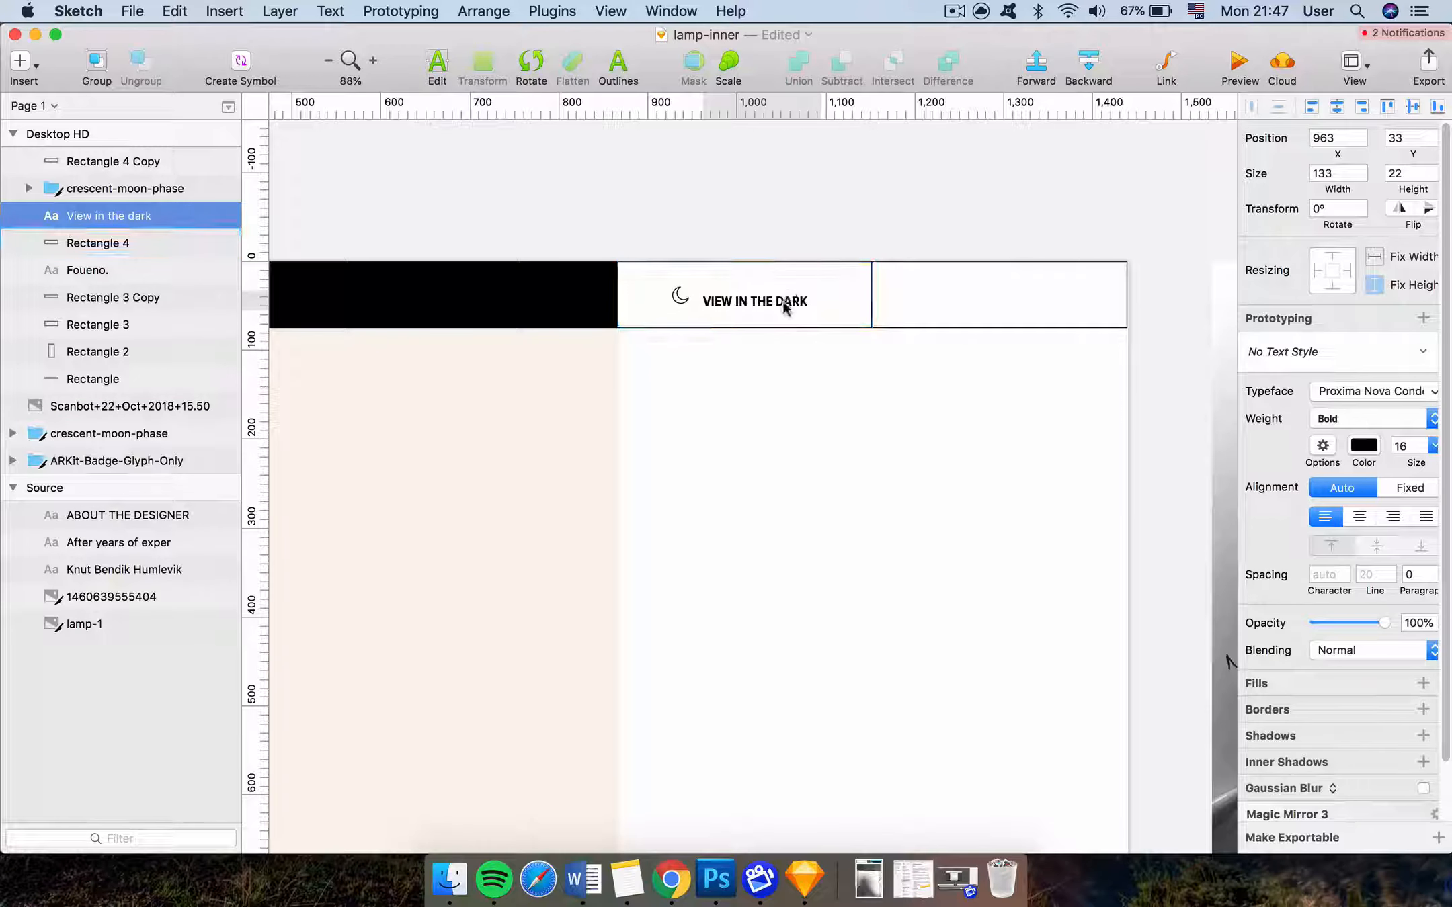
Centre the "View in the dark" label in its white header box, at X 951, Y 28
left_click_drag(788, 303, 780, 296)
key("Down")
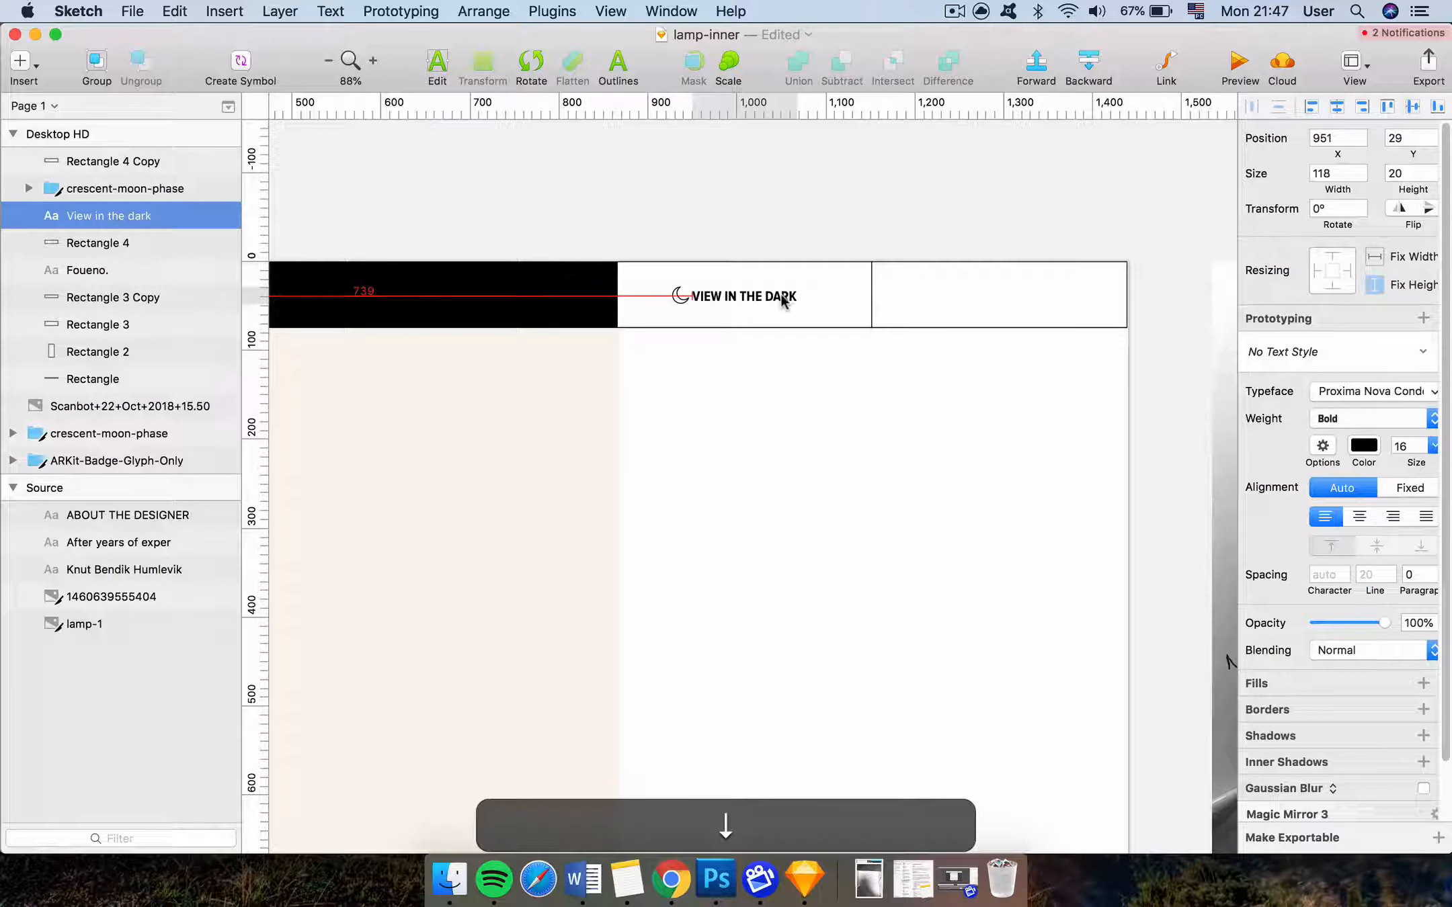
key("Up")
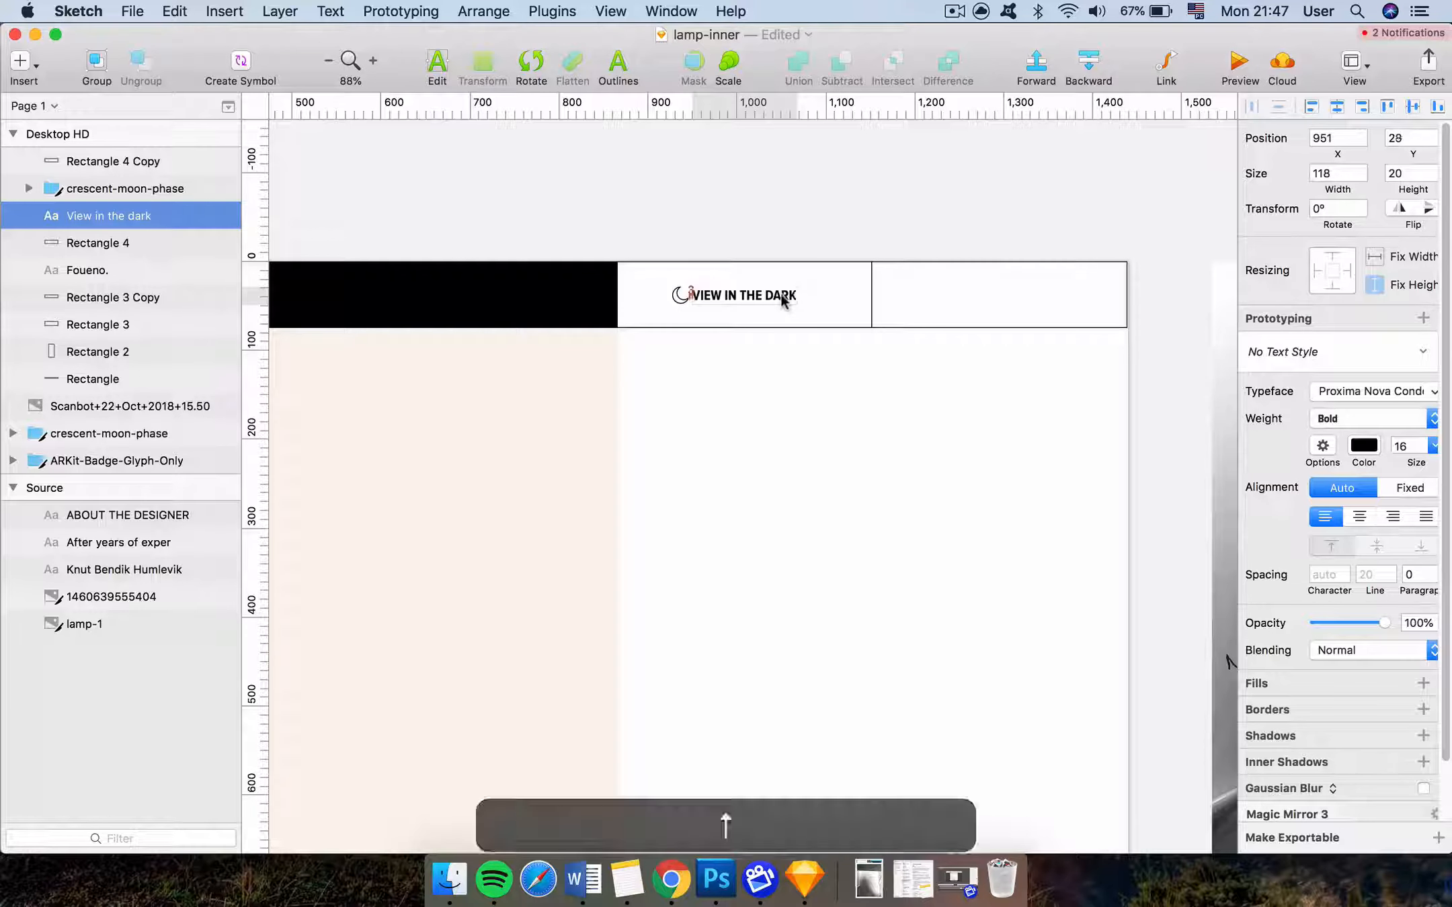
left_click(806, 320, "shift")
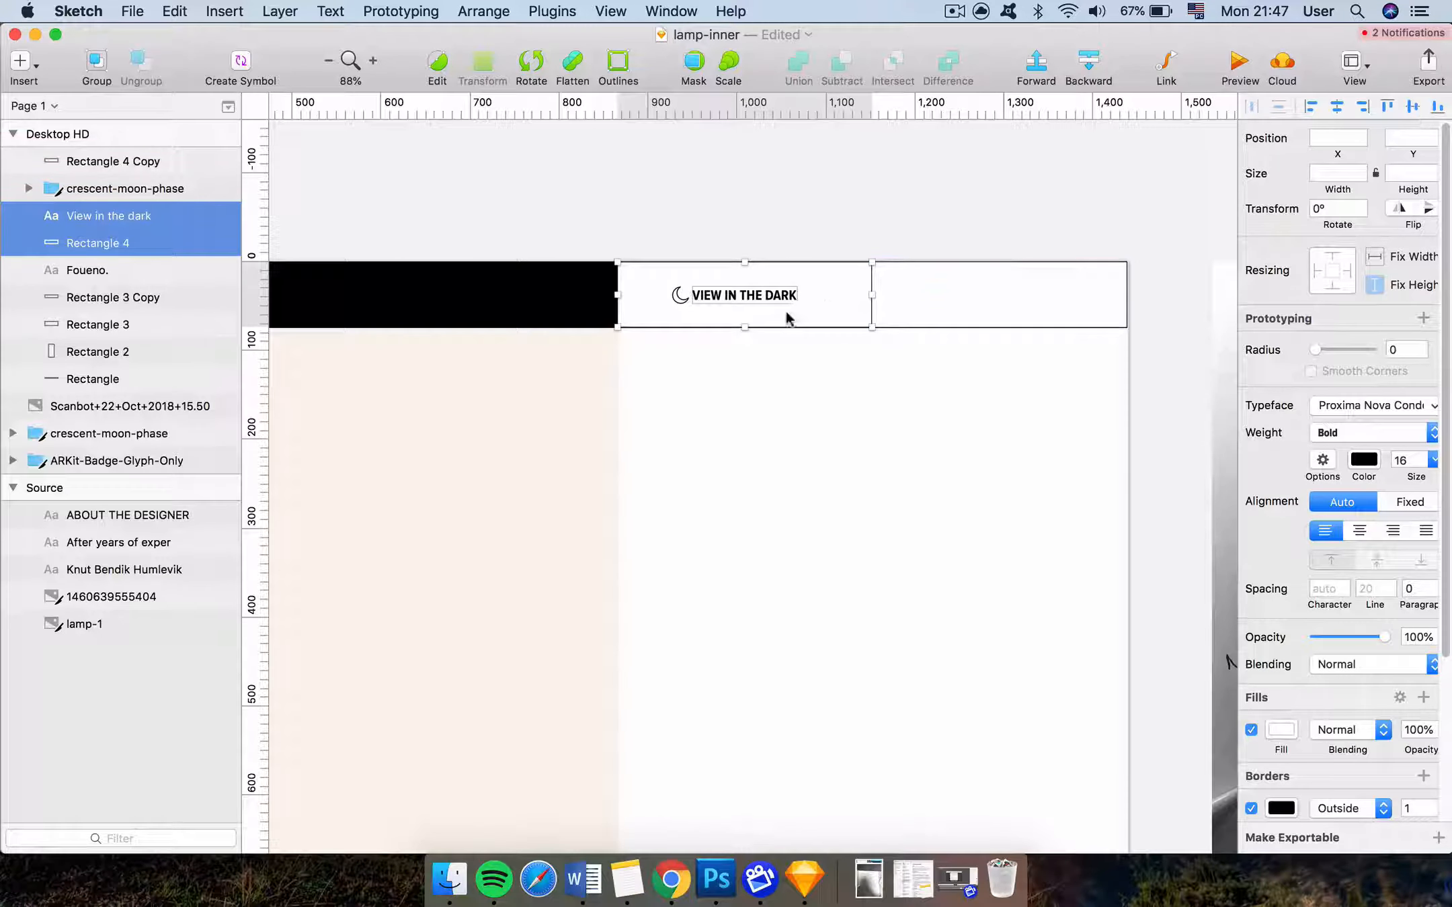
left_click(809, 234)
Move the moon icon horizontally away from its label towards the box's near edge, to X 888, Y 28
left_click(681, 296)
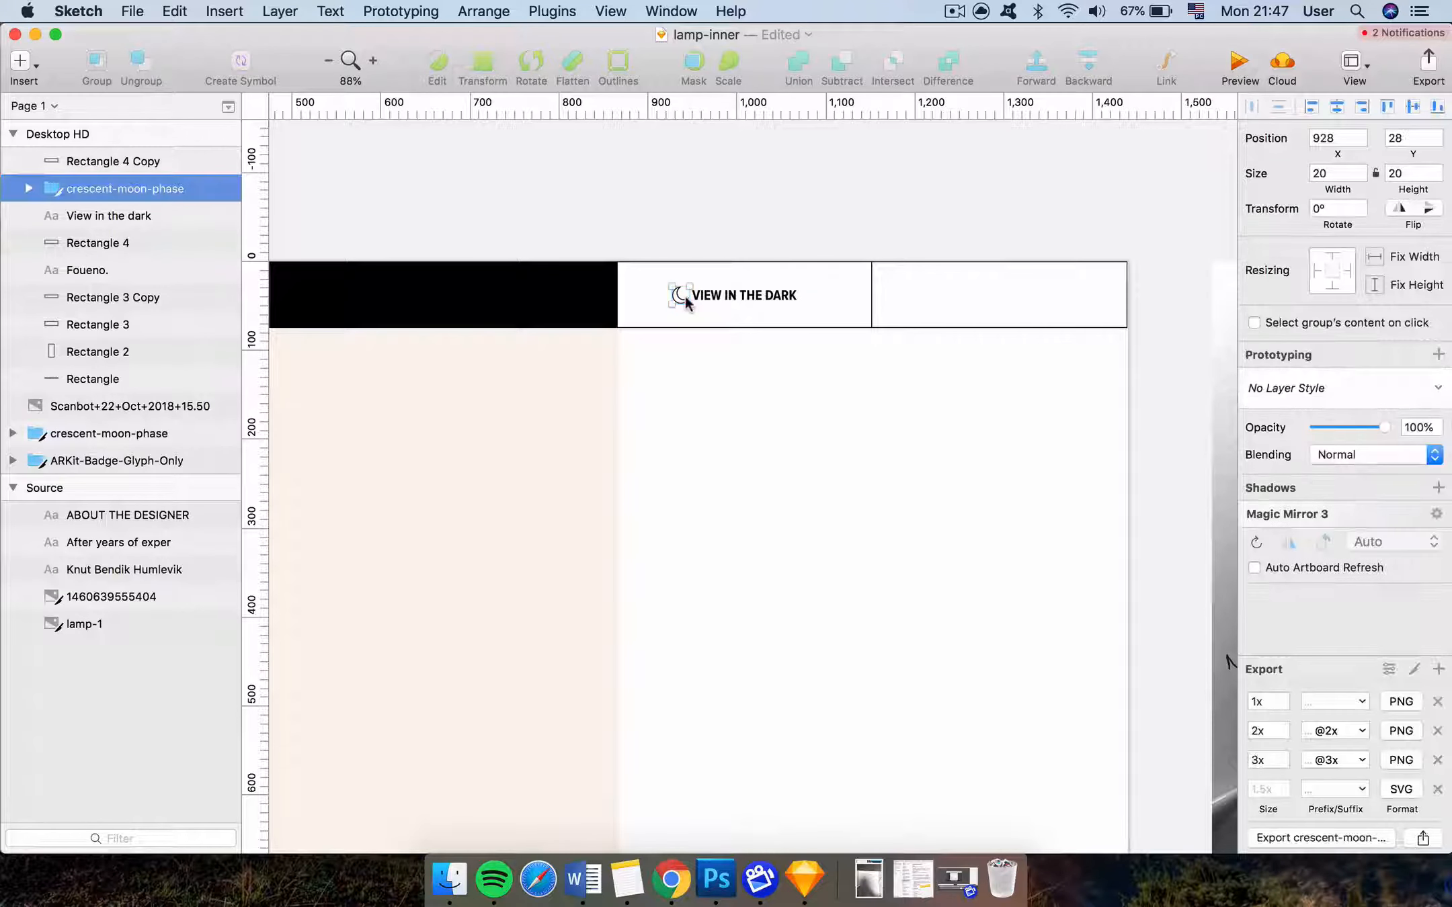
left_click(751, 330, "shift+super")
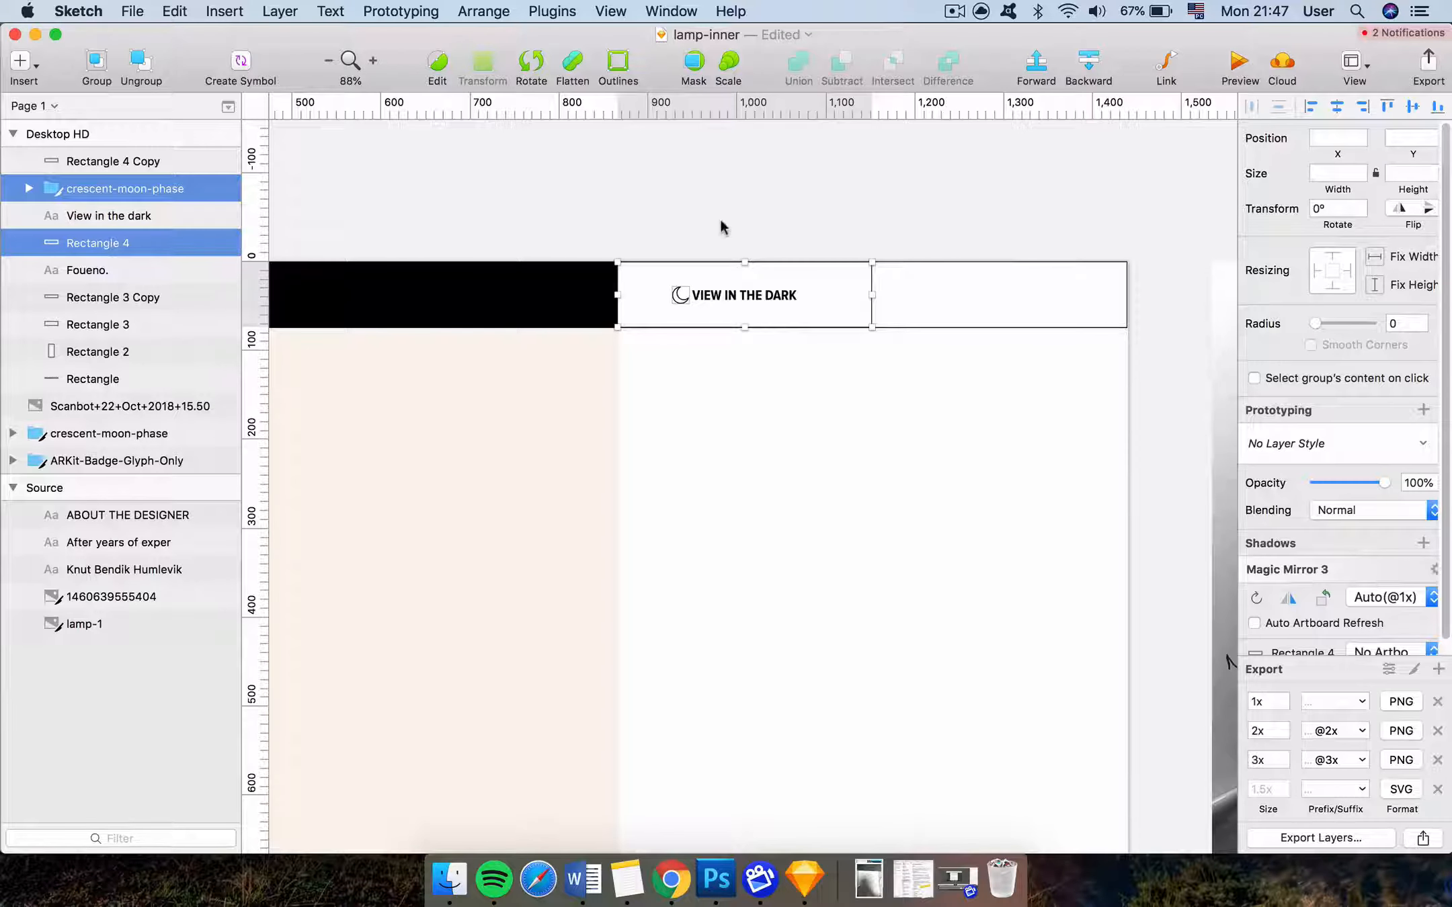
left_click(745, 276)
left_click(755, 297)
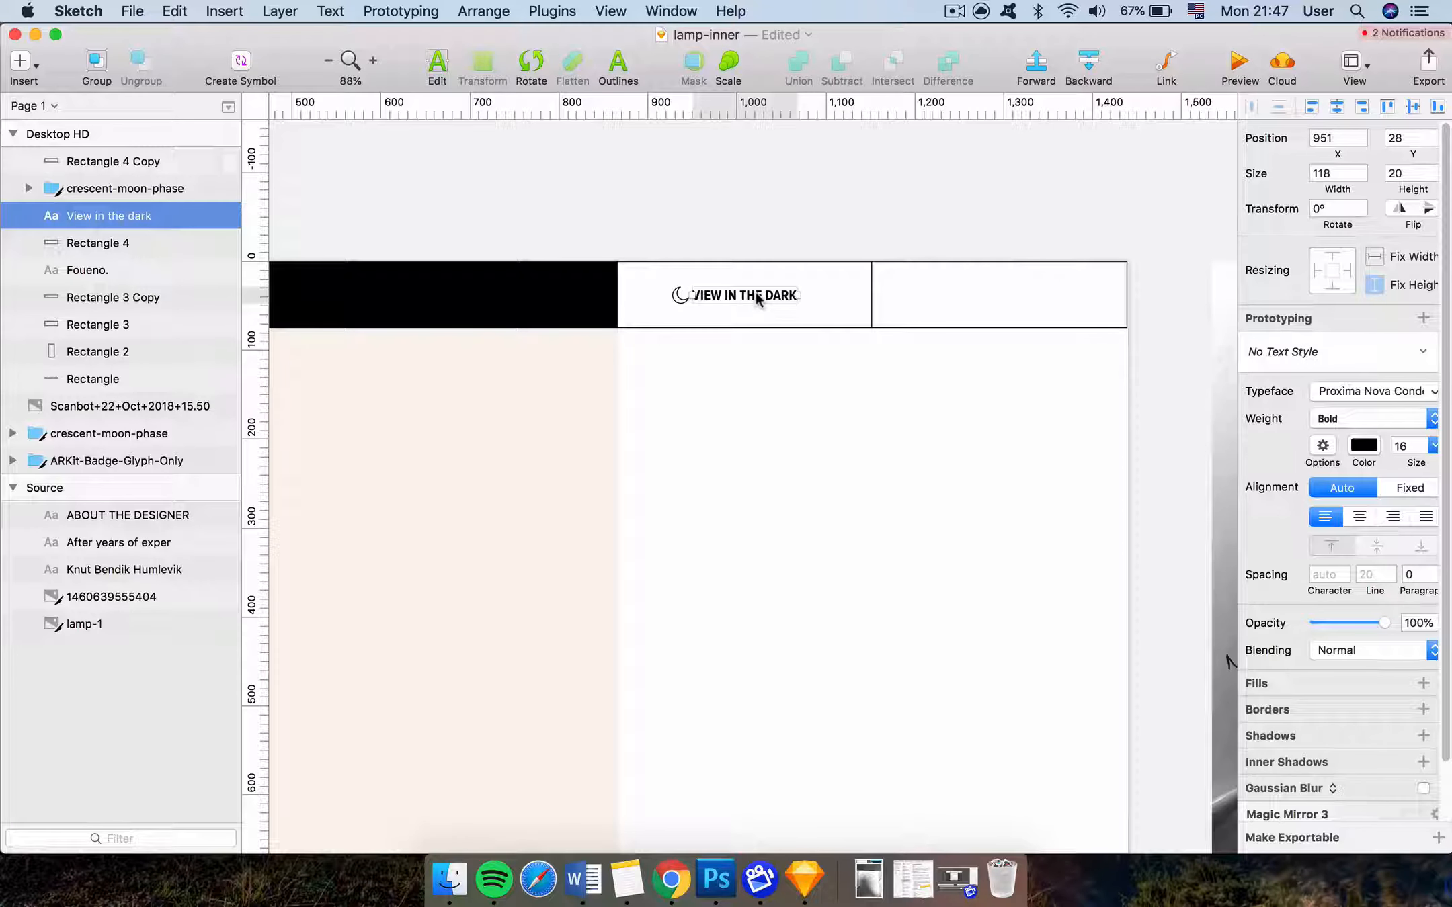
left_click(681, 295)
key("shift+Left")
key("shift+Left")
key("shift+Left")
key("shift+Left")
key("shift+Left")
key("shift+Right")
Measure the moon icon's distances to the edges of its white header box
key("super+alt")
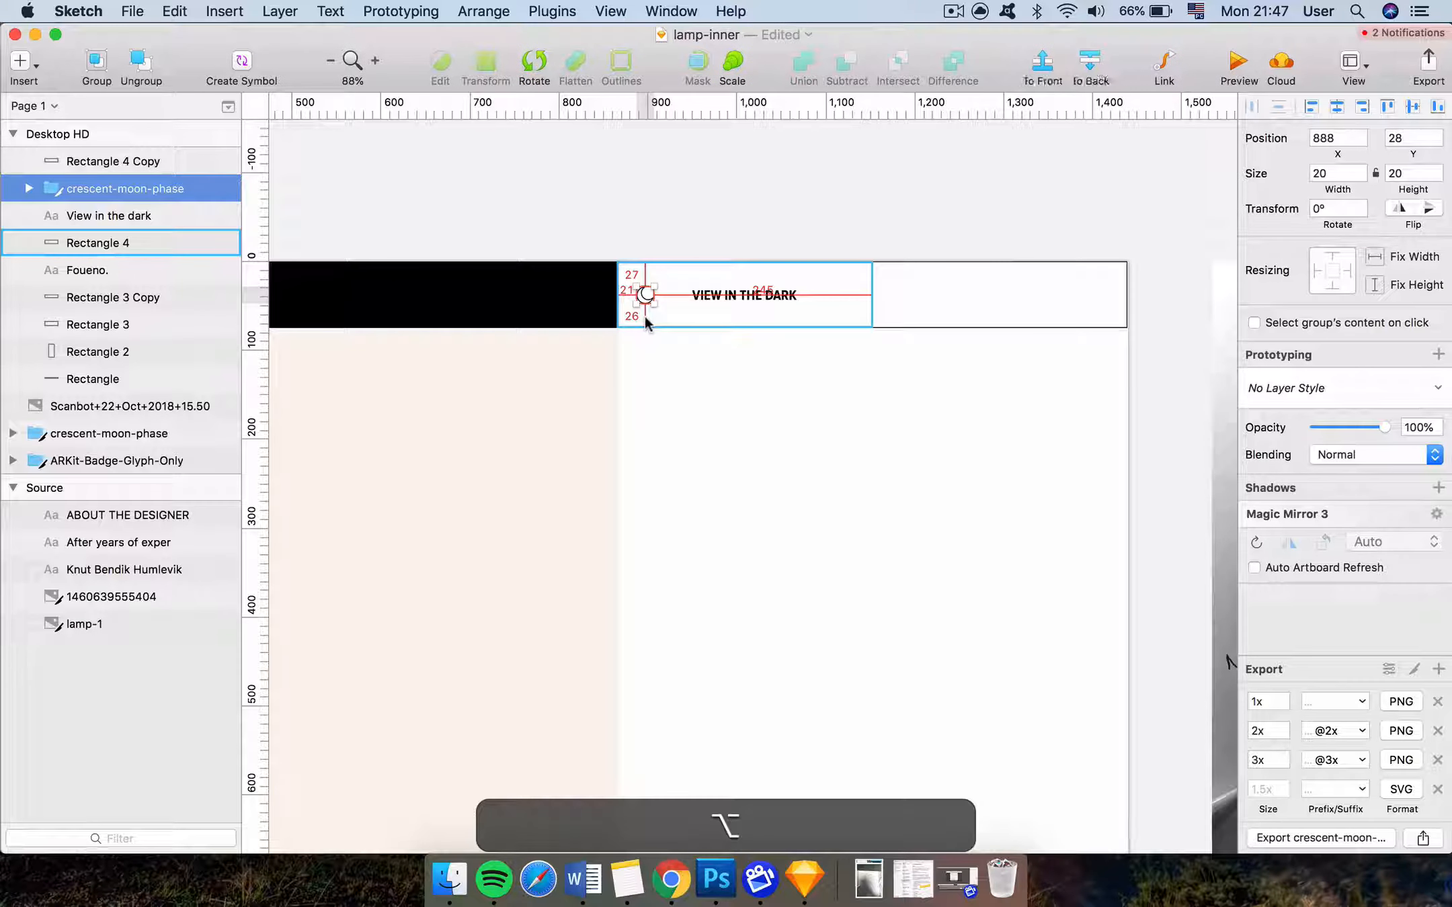
left_click(648, 322, "alt+shift+super")
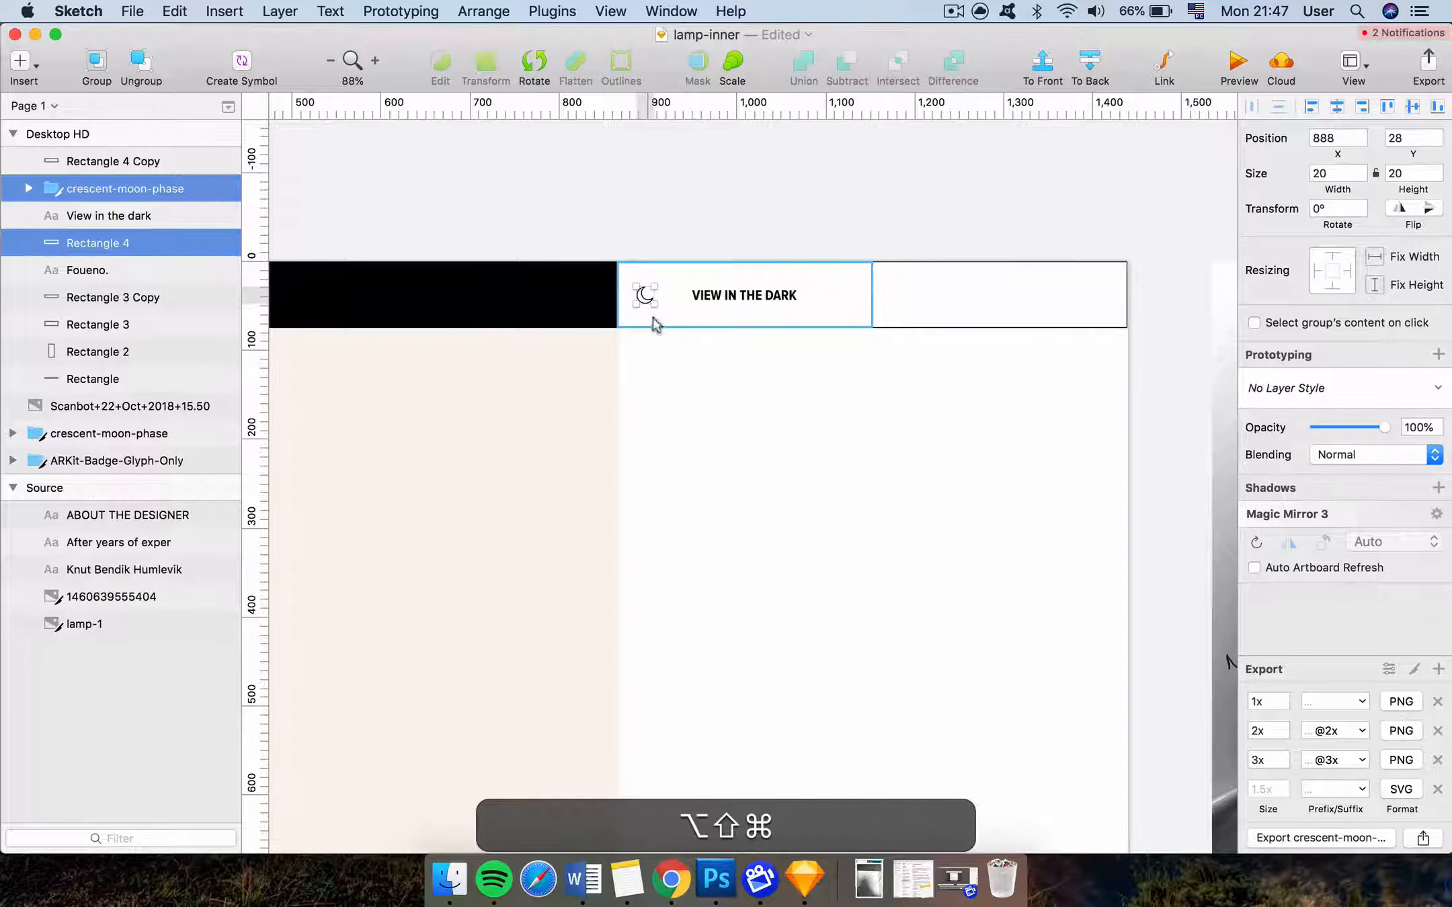
left_click(648, 213)
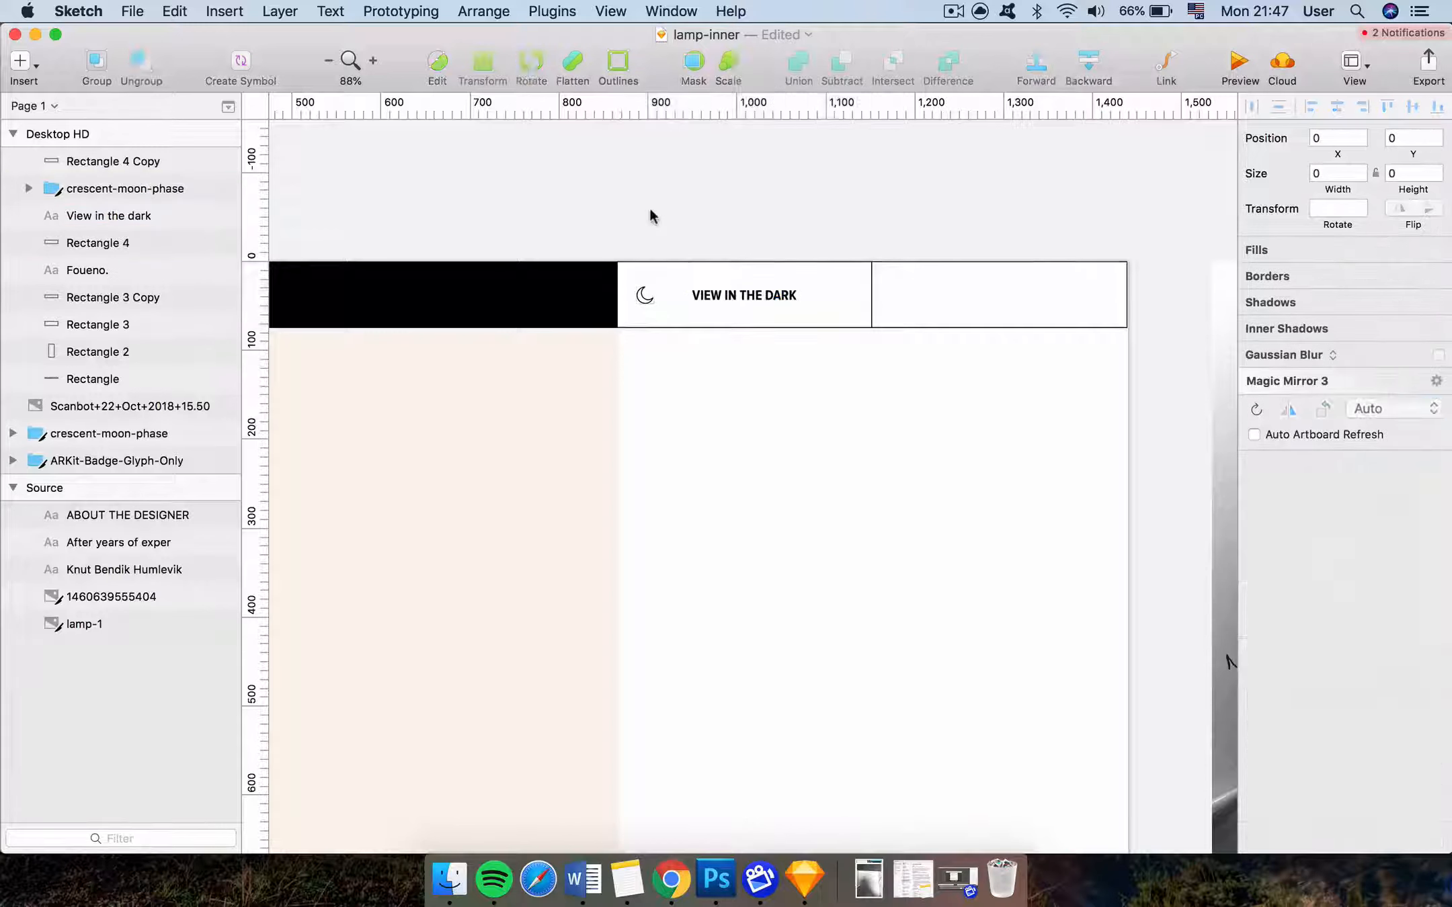
left_click(651, 296, "super")
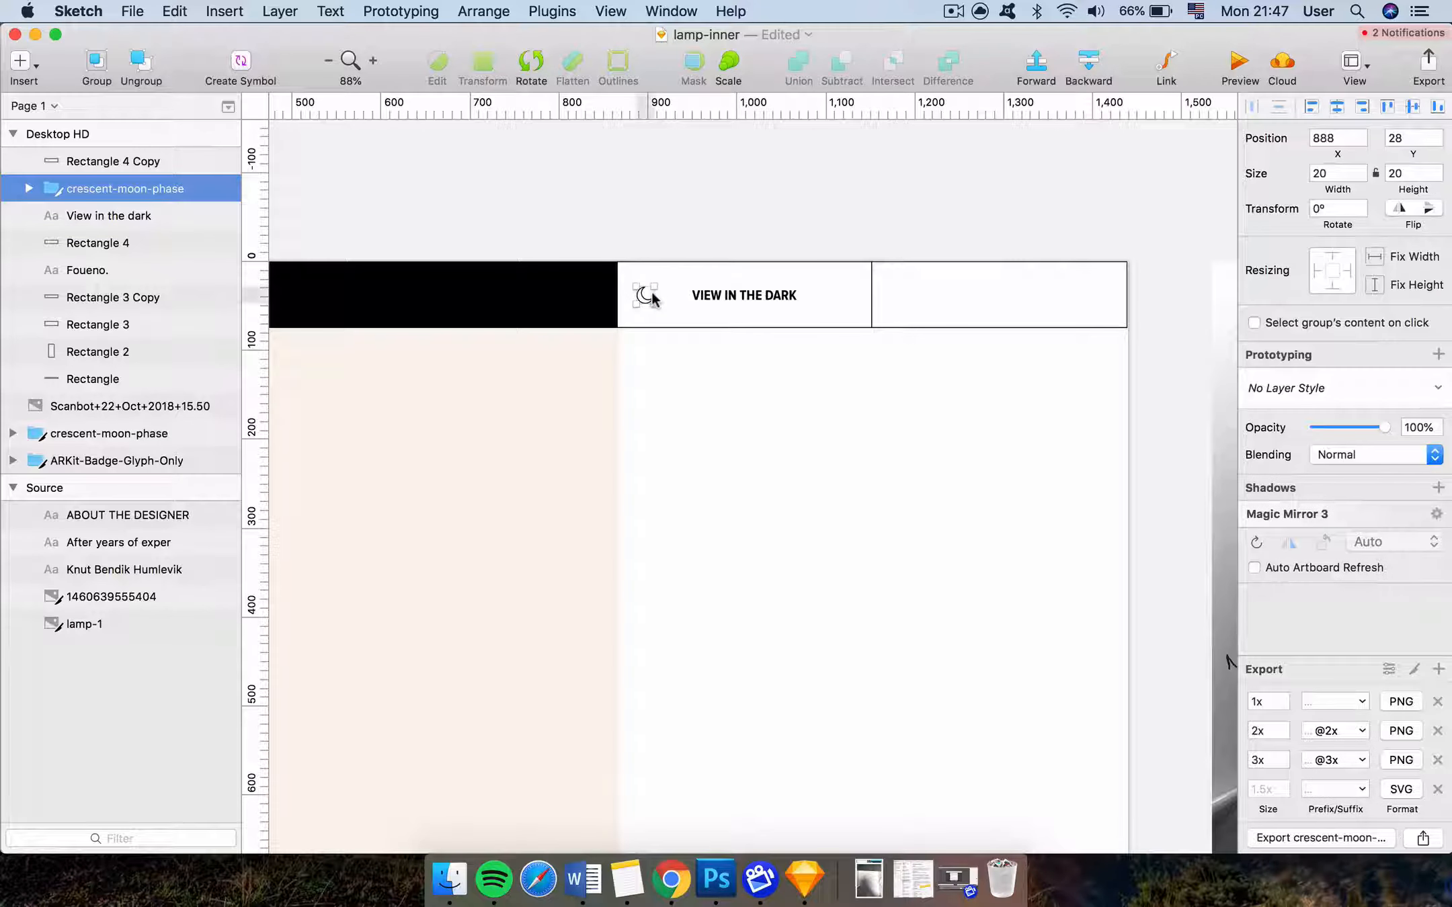
key("alt")
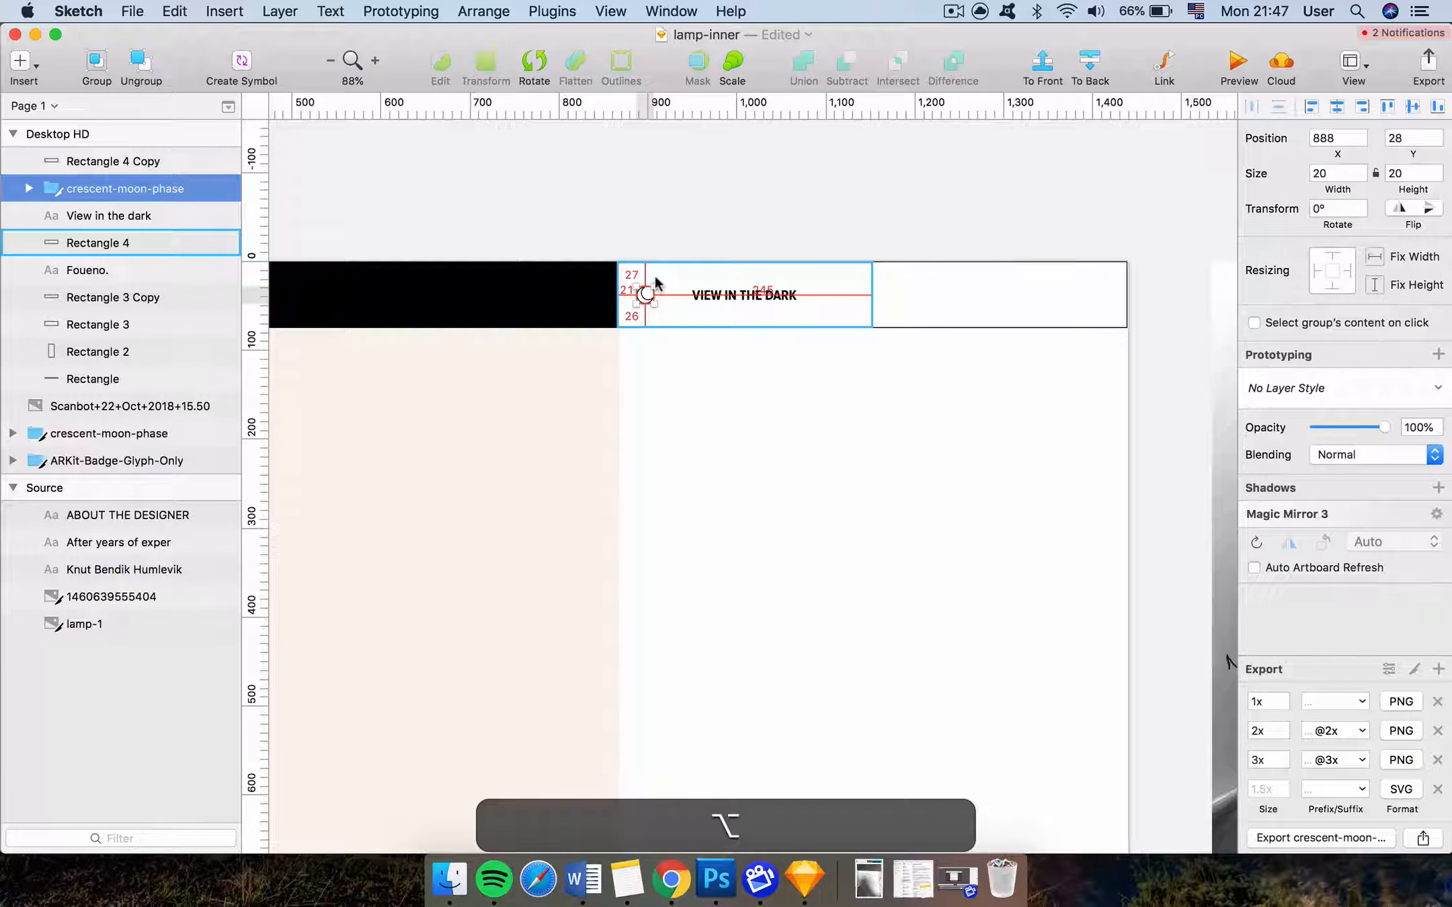
left_click(655, 282, "alt+super")
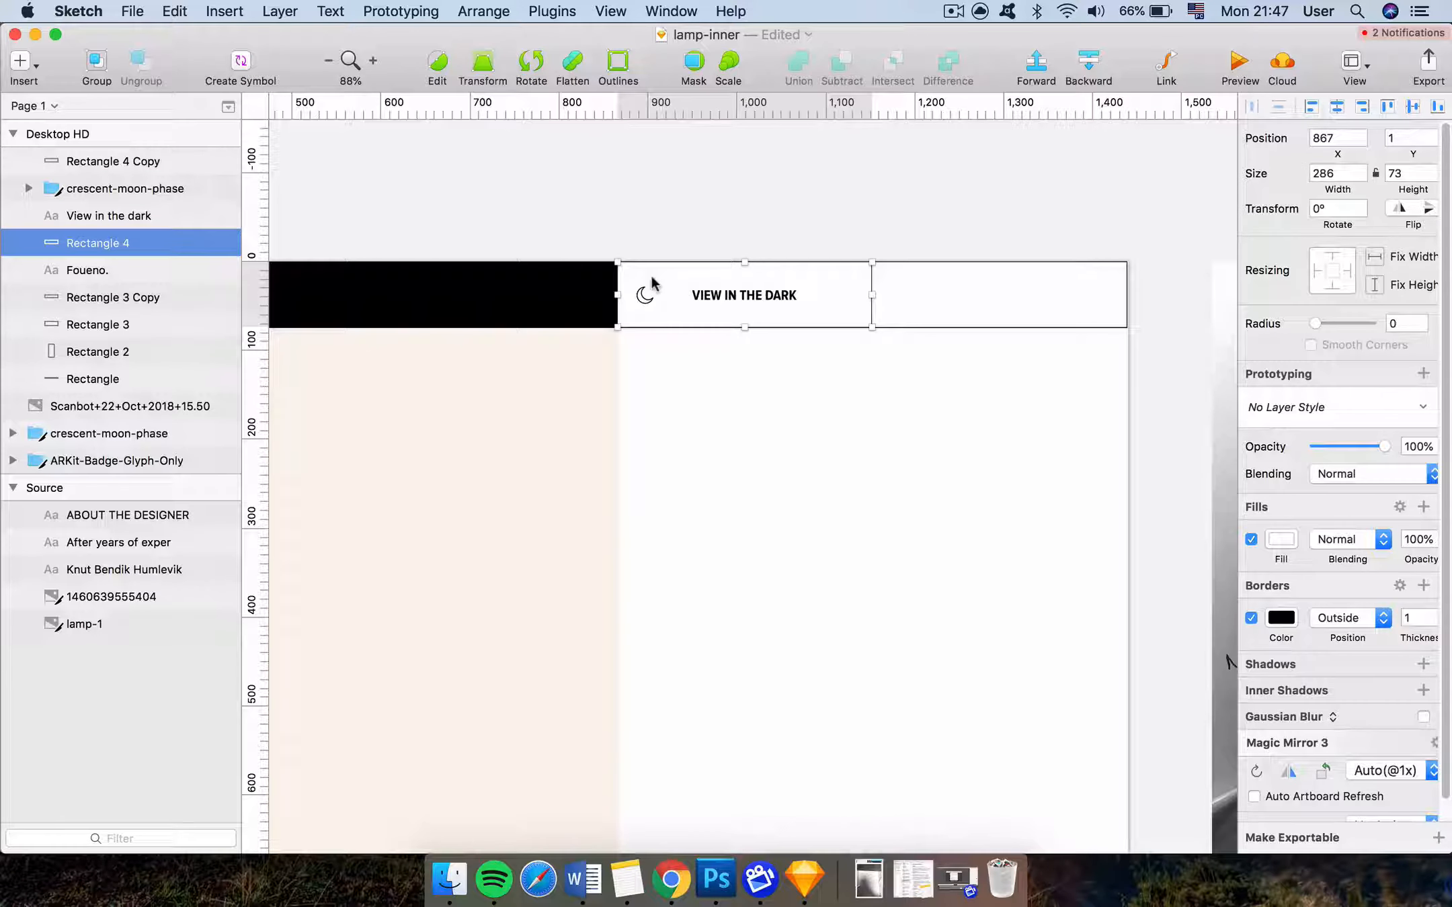
key("super")
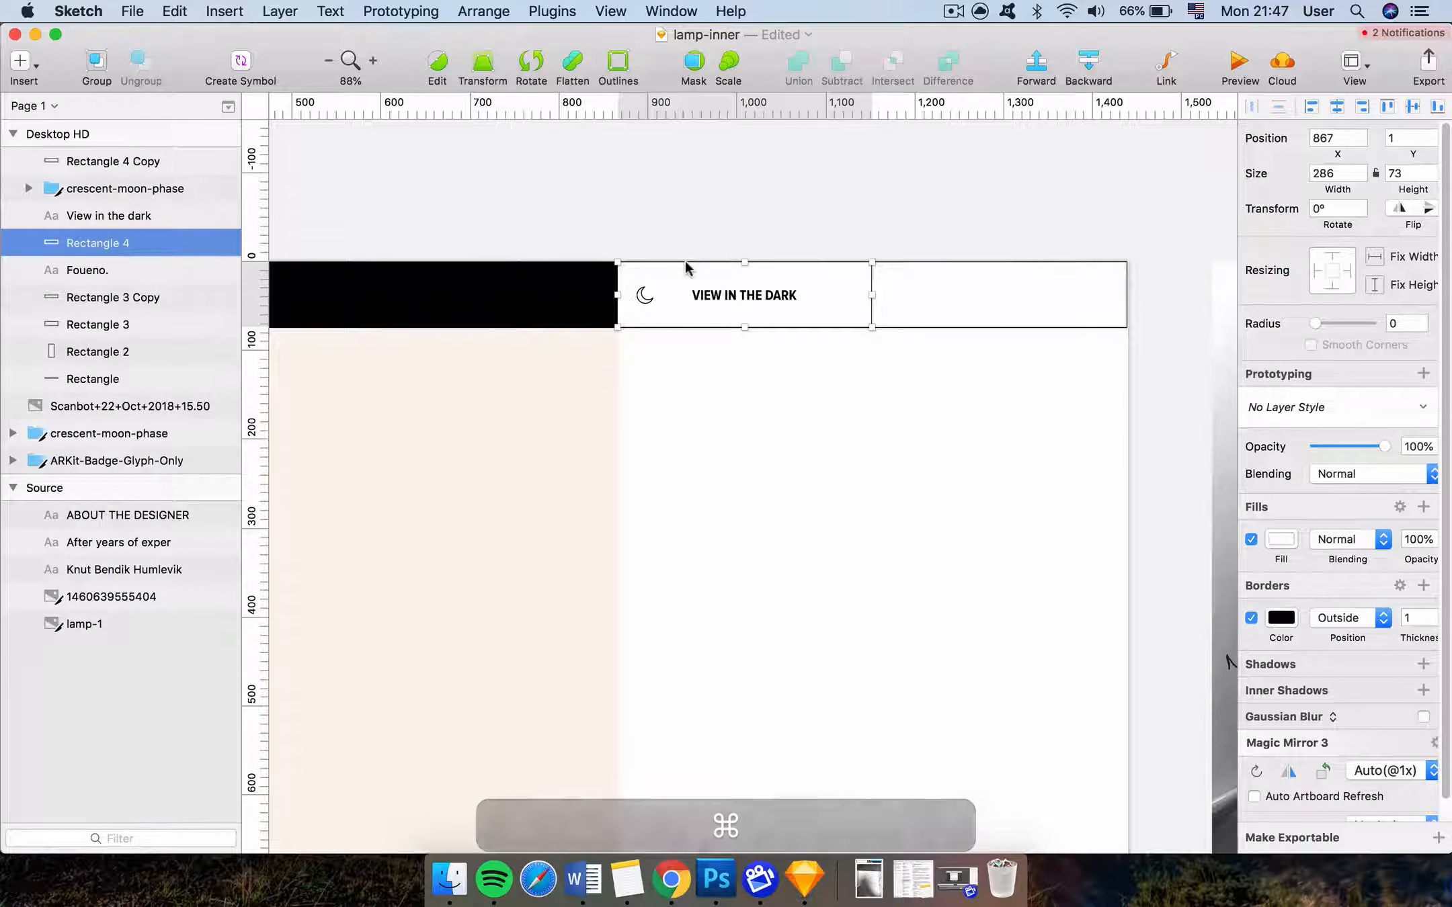
left_click(646, 295)
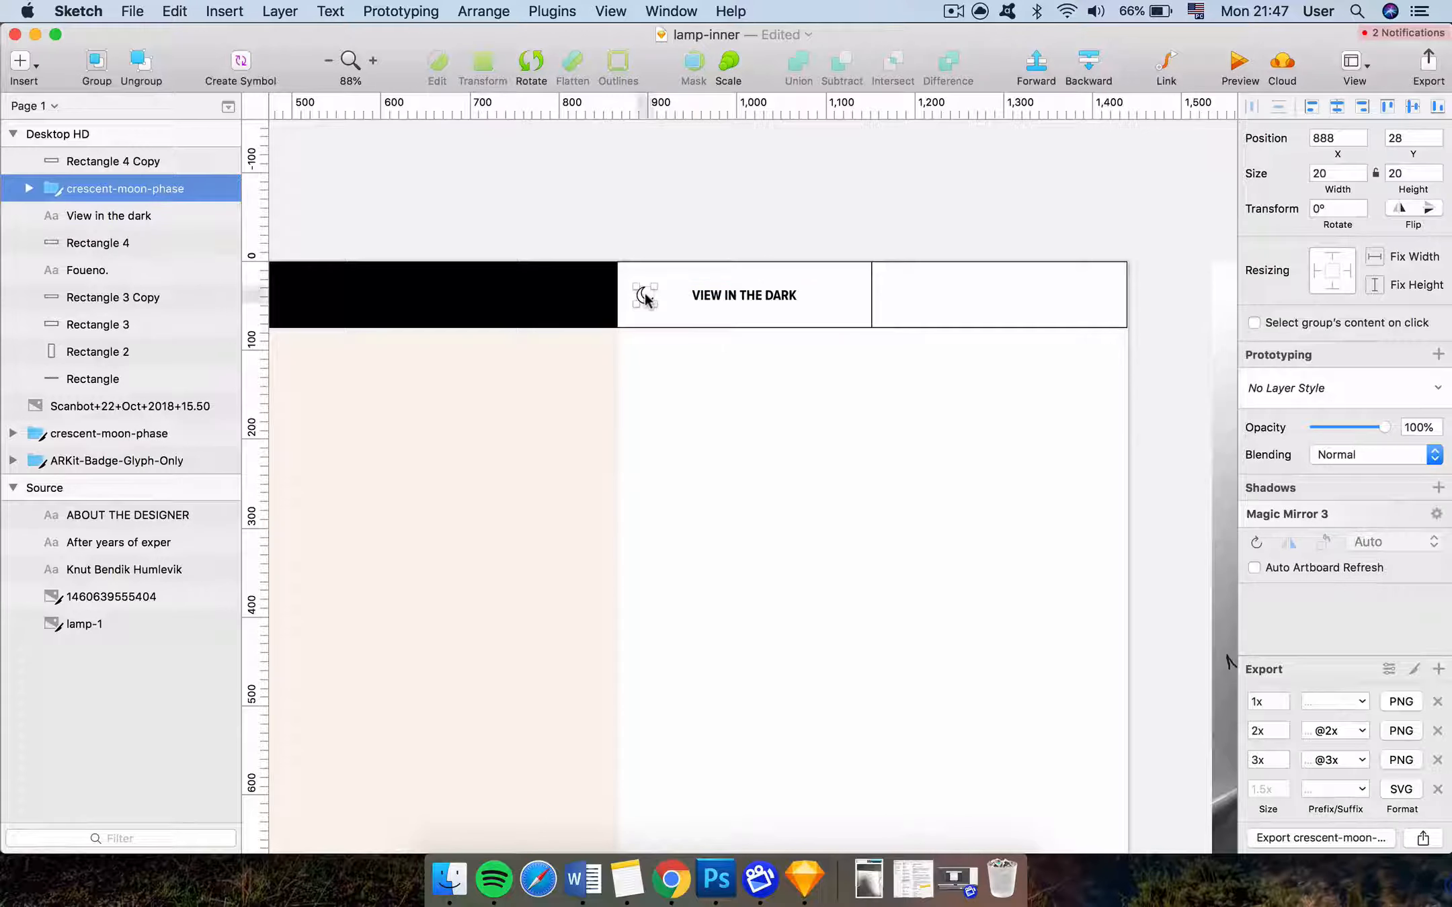
left_click(645, 298, "super")
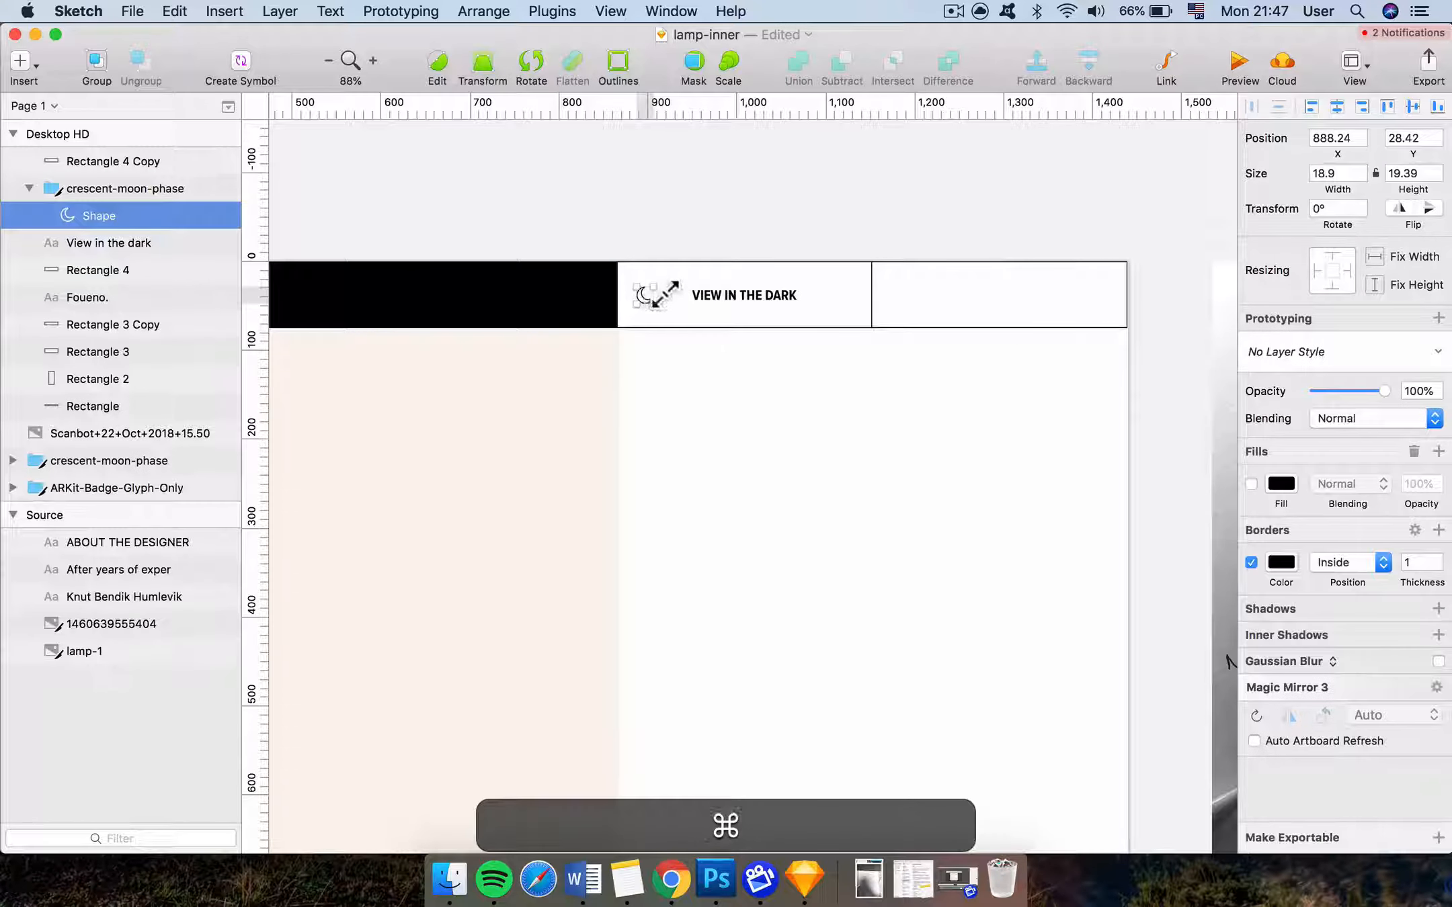
key("Escape")
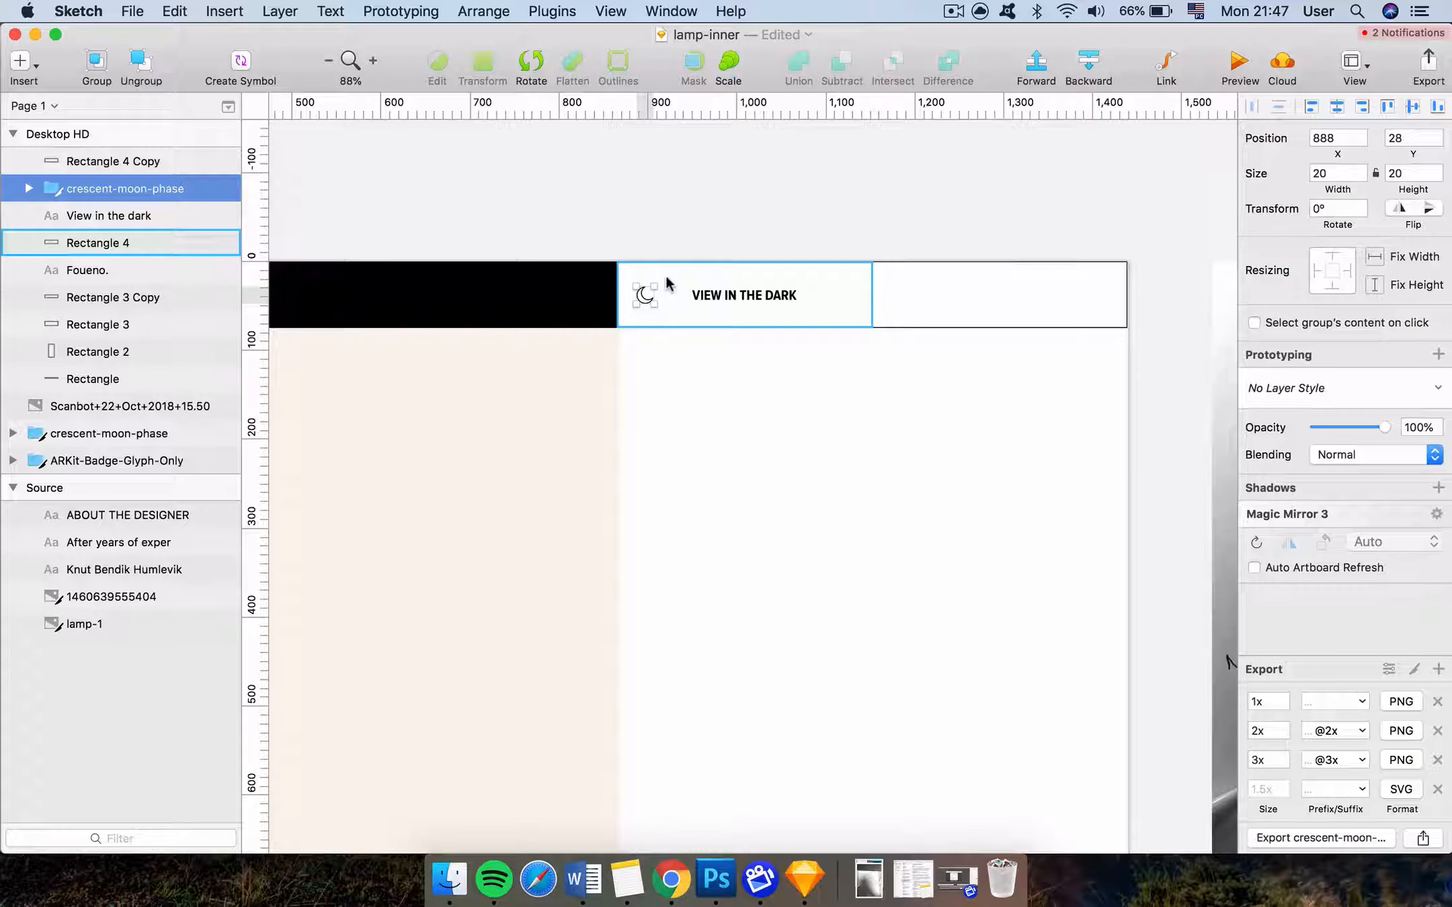
Nudge the moon icon 5 px towards its label, to X 893, while checking its distances to the box edges
key("alt")
key("alt+Right")
key("alt+Right")
key("alt+Right")
key("alt+Right")
key("alt+Right")
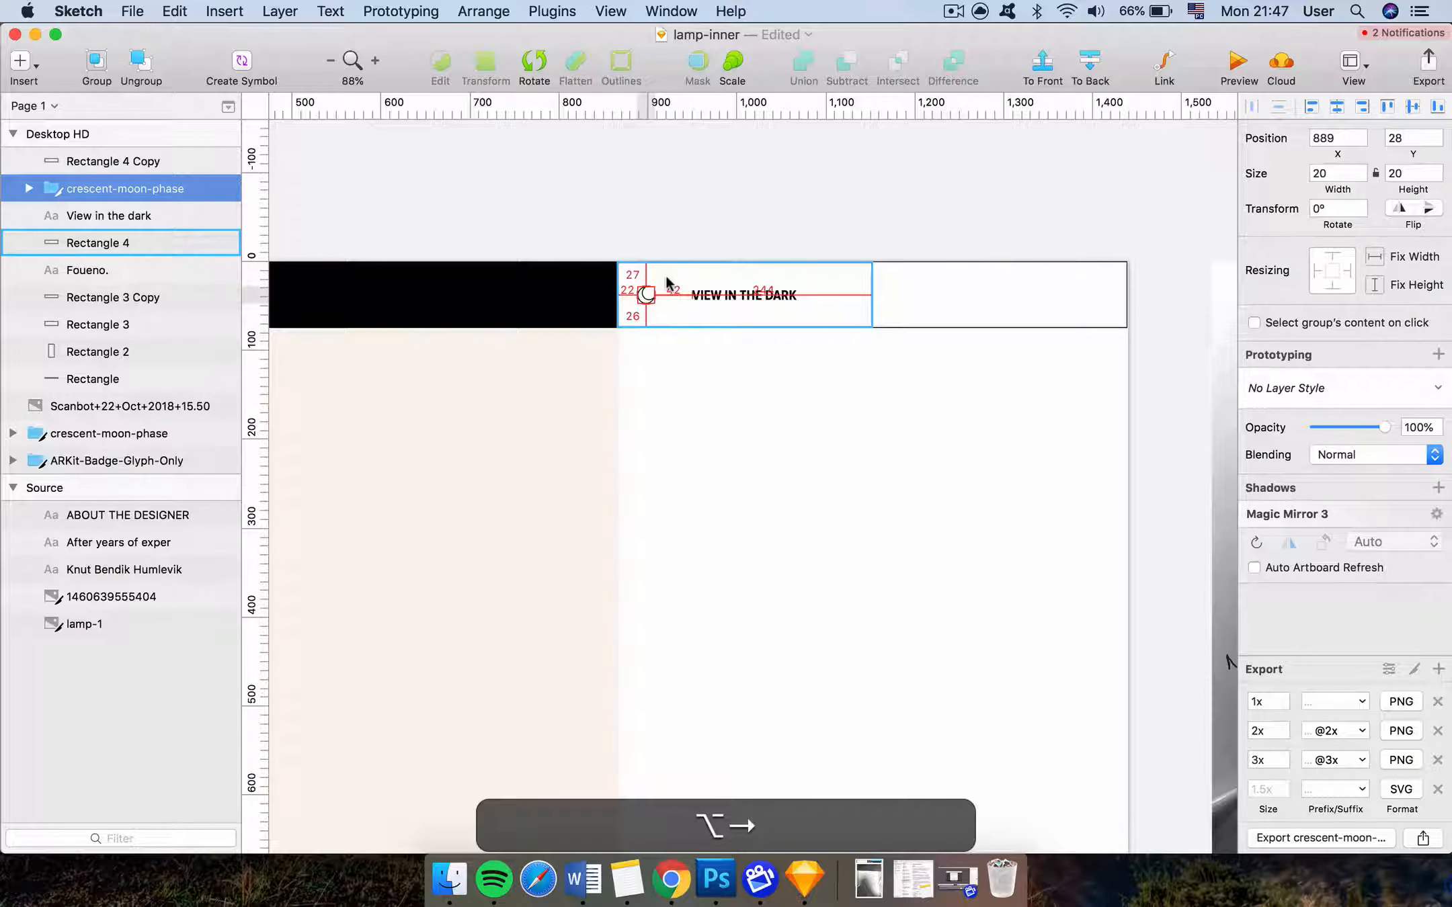
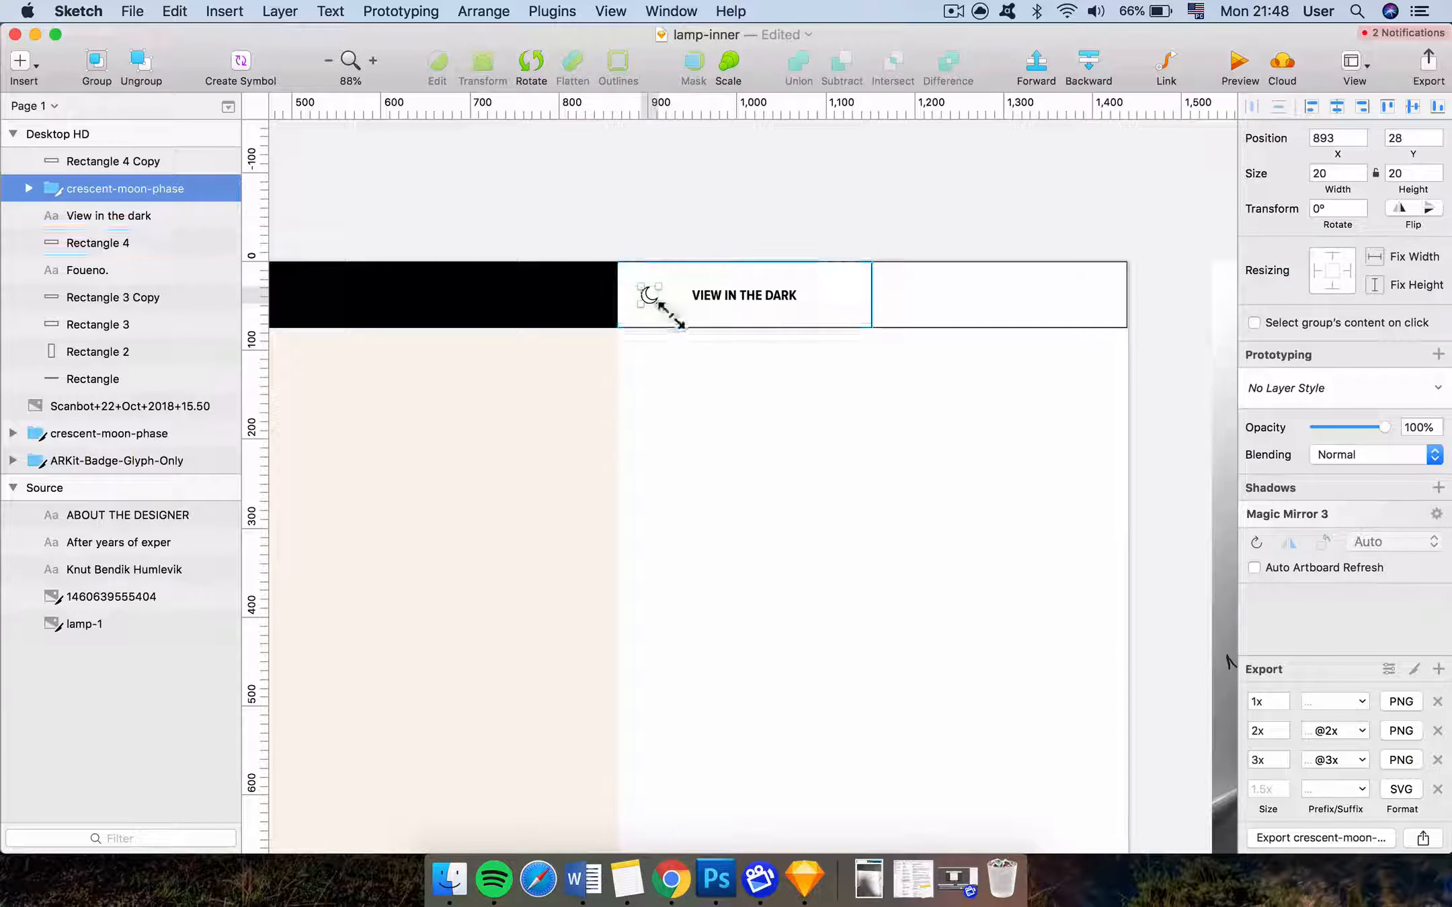
key("alt")
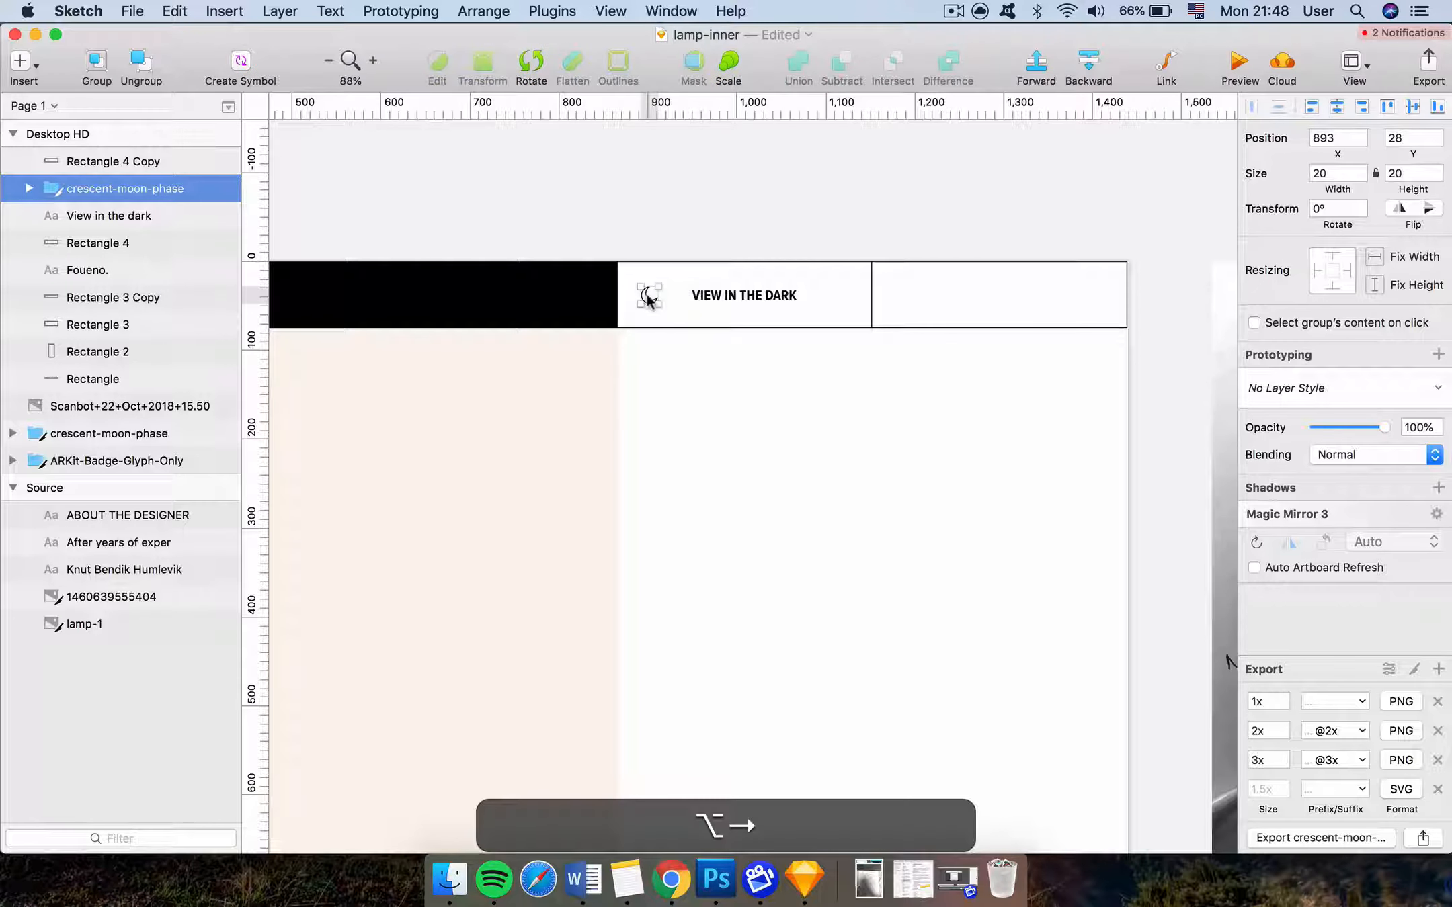
left_click_drag(647, 298, 649, 295)
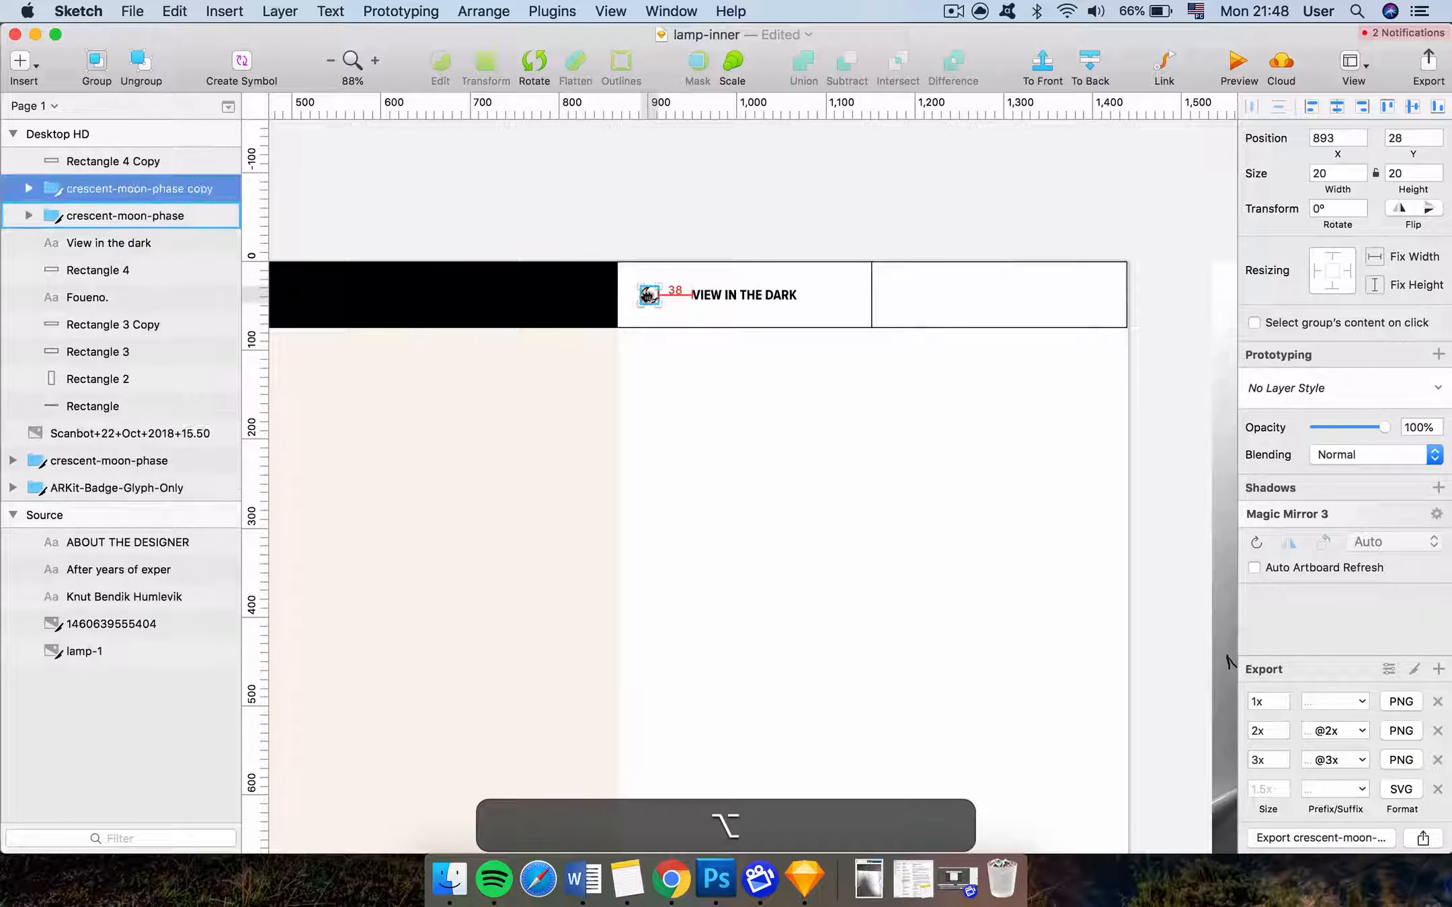
key("alt+BackSpace")
left_click(647, 298, "ctrl")
left_click(646, 296)
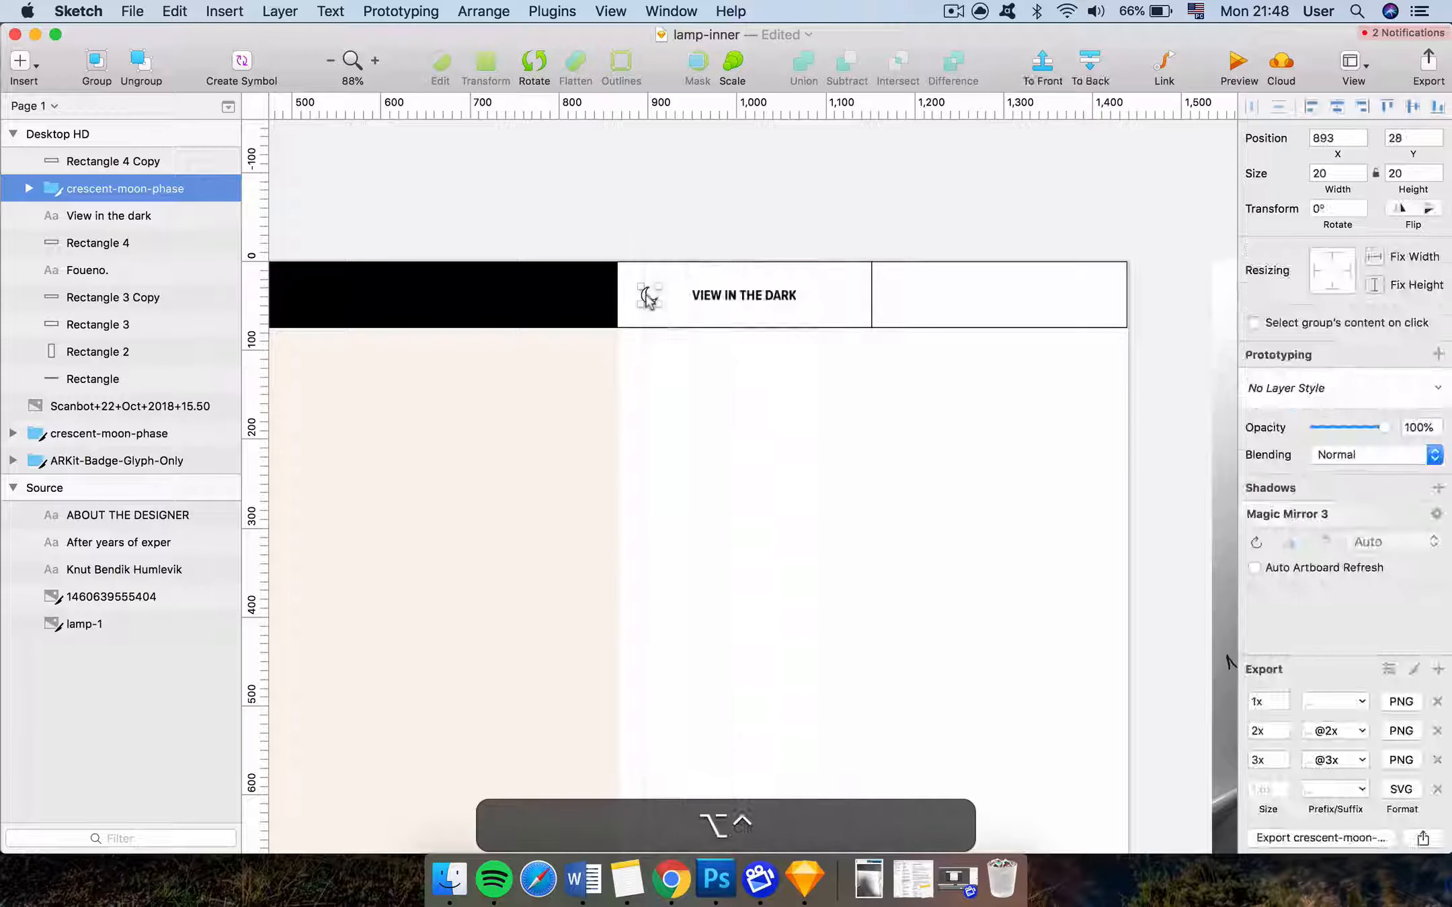
left_click(650, 247)
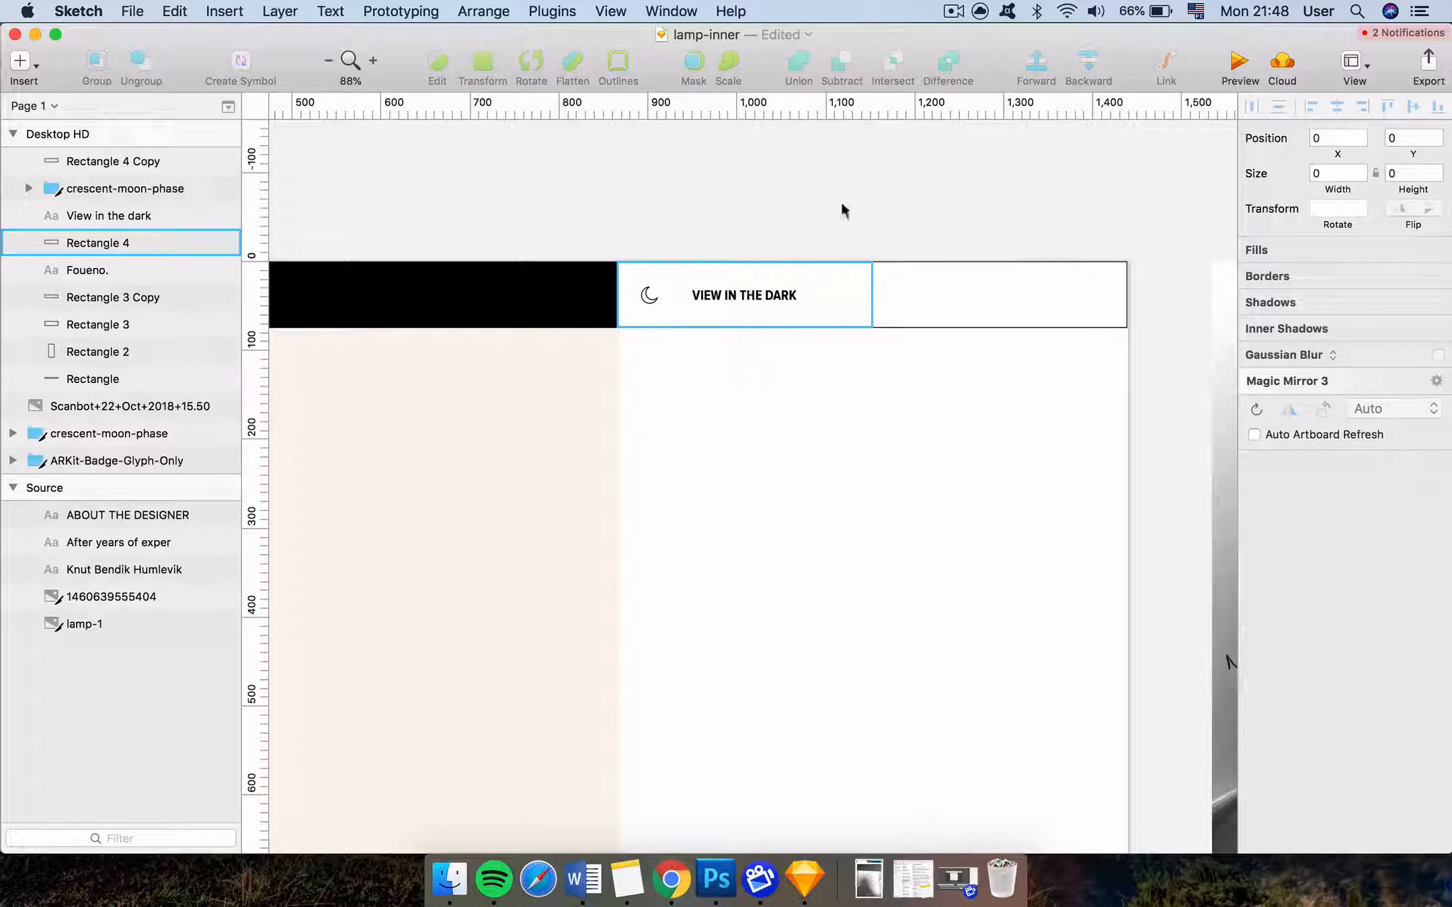
Group the moon icon, the "View in the dark" label and their white box, and name the group btn-dark
left_click(755, 304)
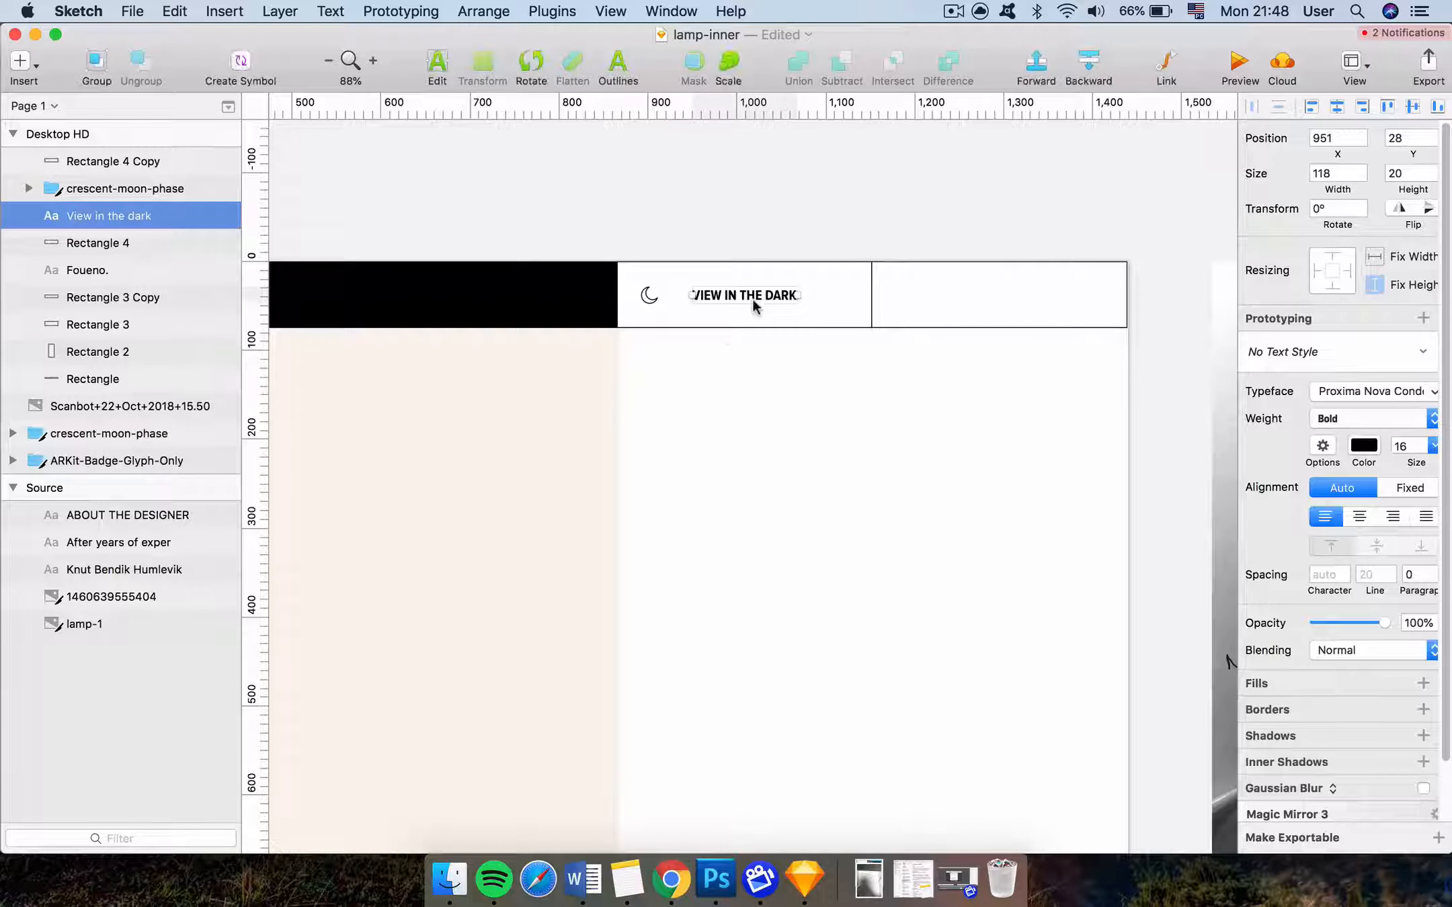
left_click(717, 323, "shift")
left_click(648, 300, "shift")
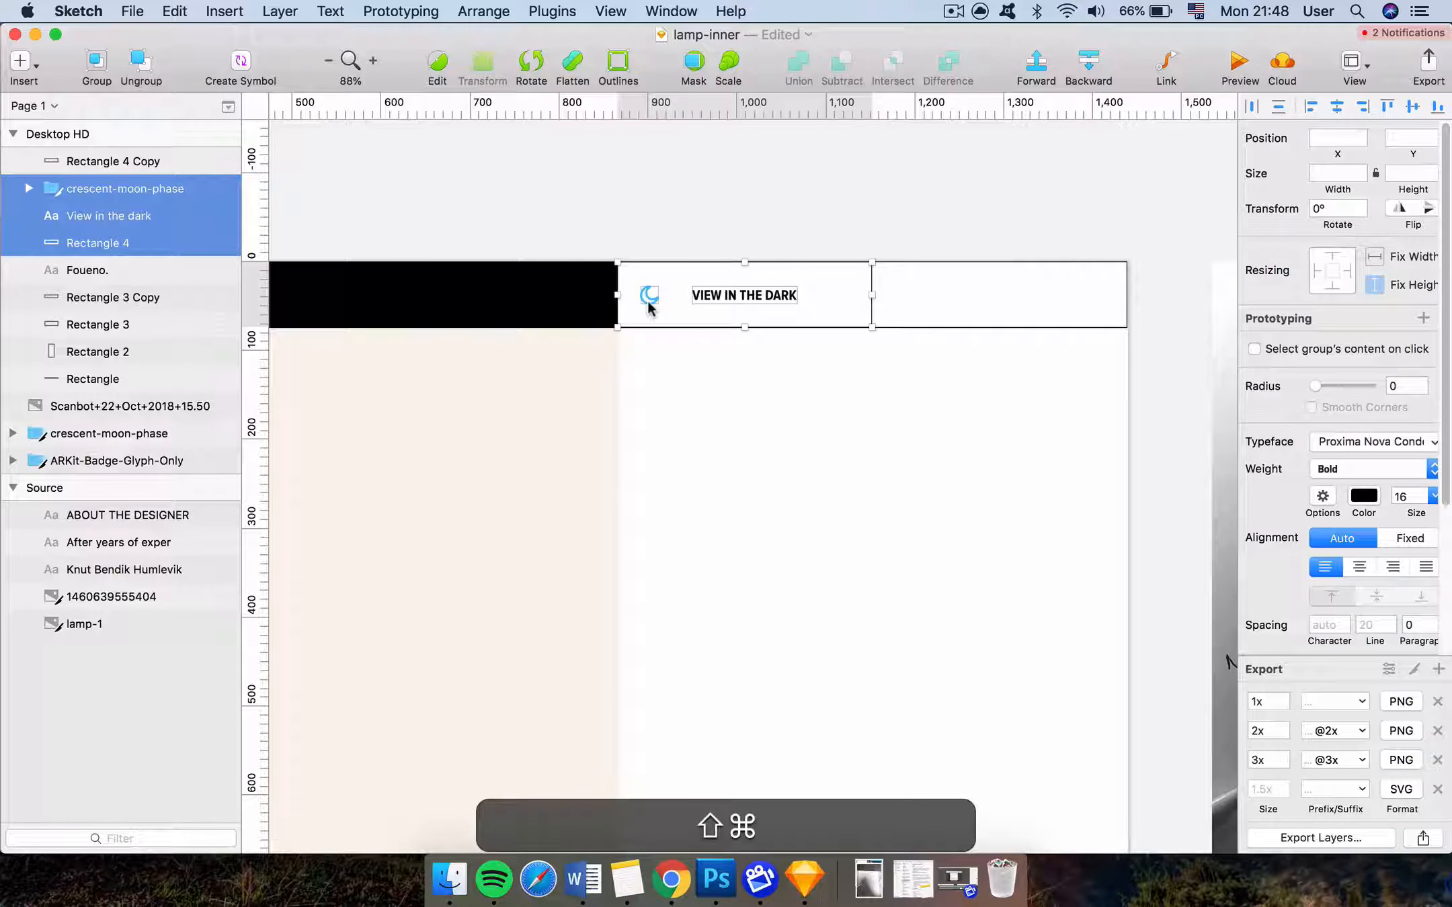
key("super+g")
double_click(82, 191)
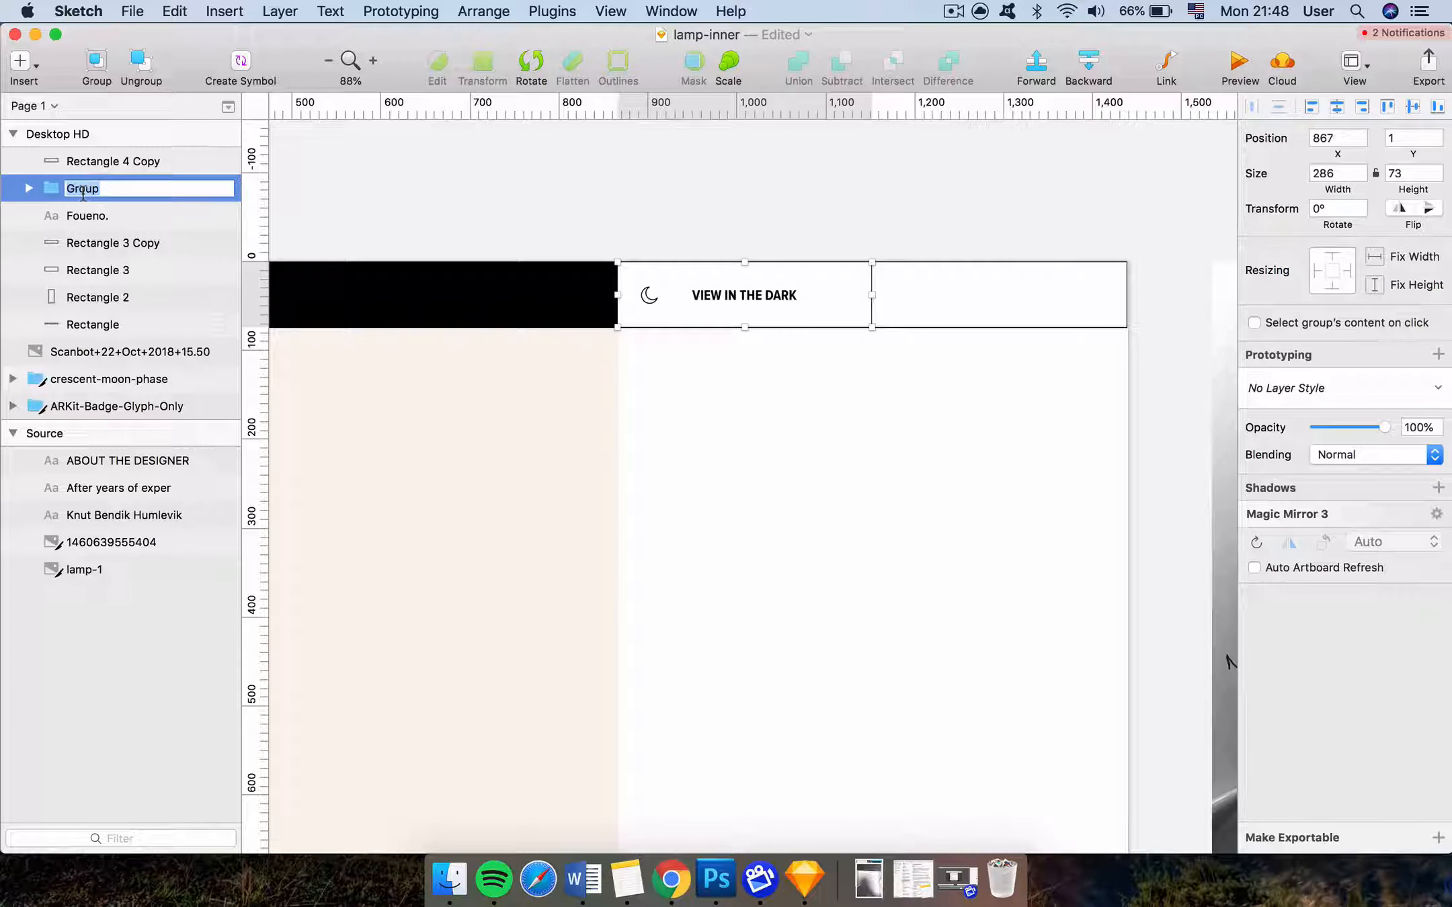
type("btn-da")
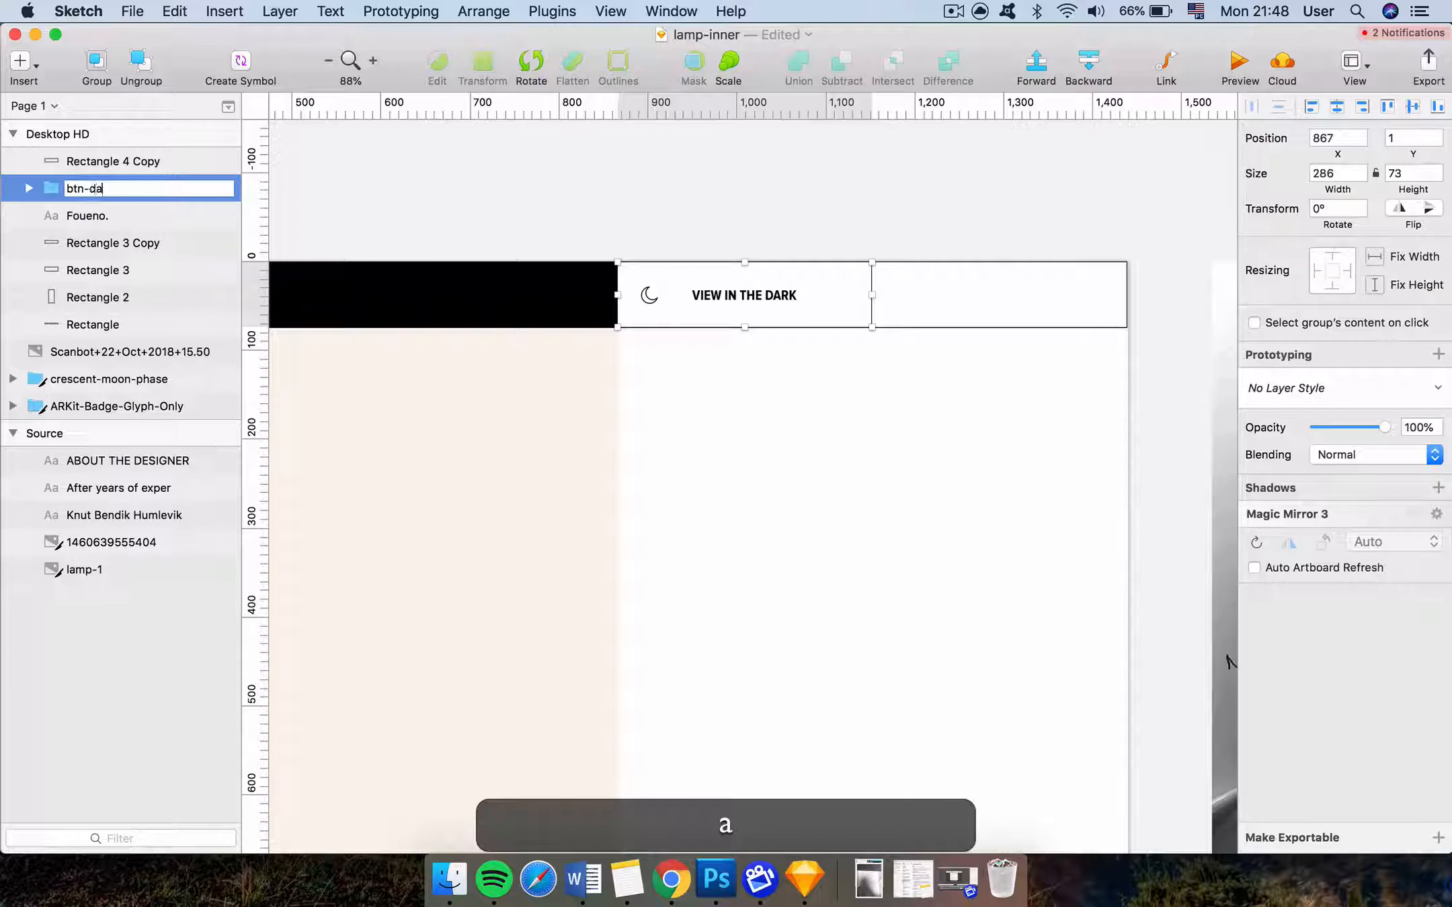
key("Return")
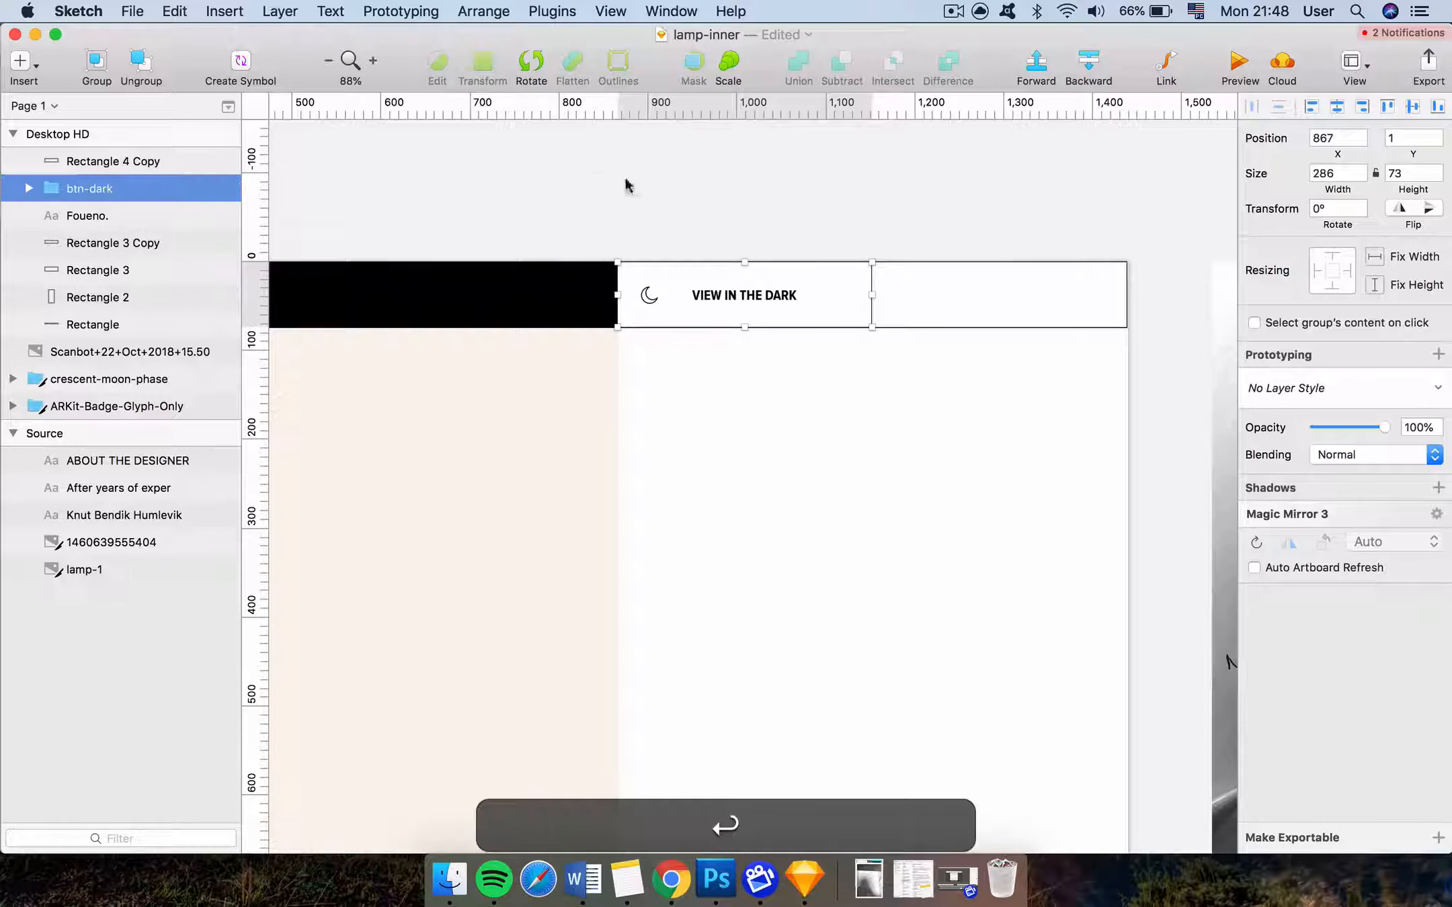
Replace the empty second header box with a duplicate of the btn-dark group placed beside the original, at X 1154, Y 1
left_click(1035, 311)
key("BackSpace")
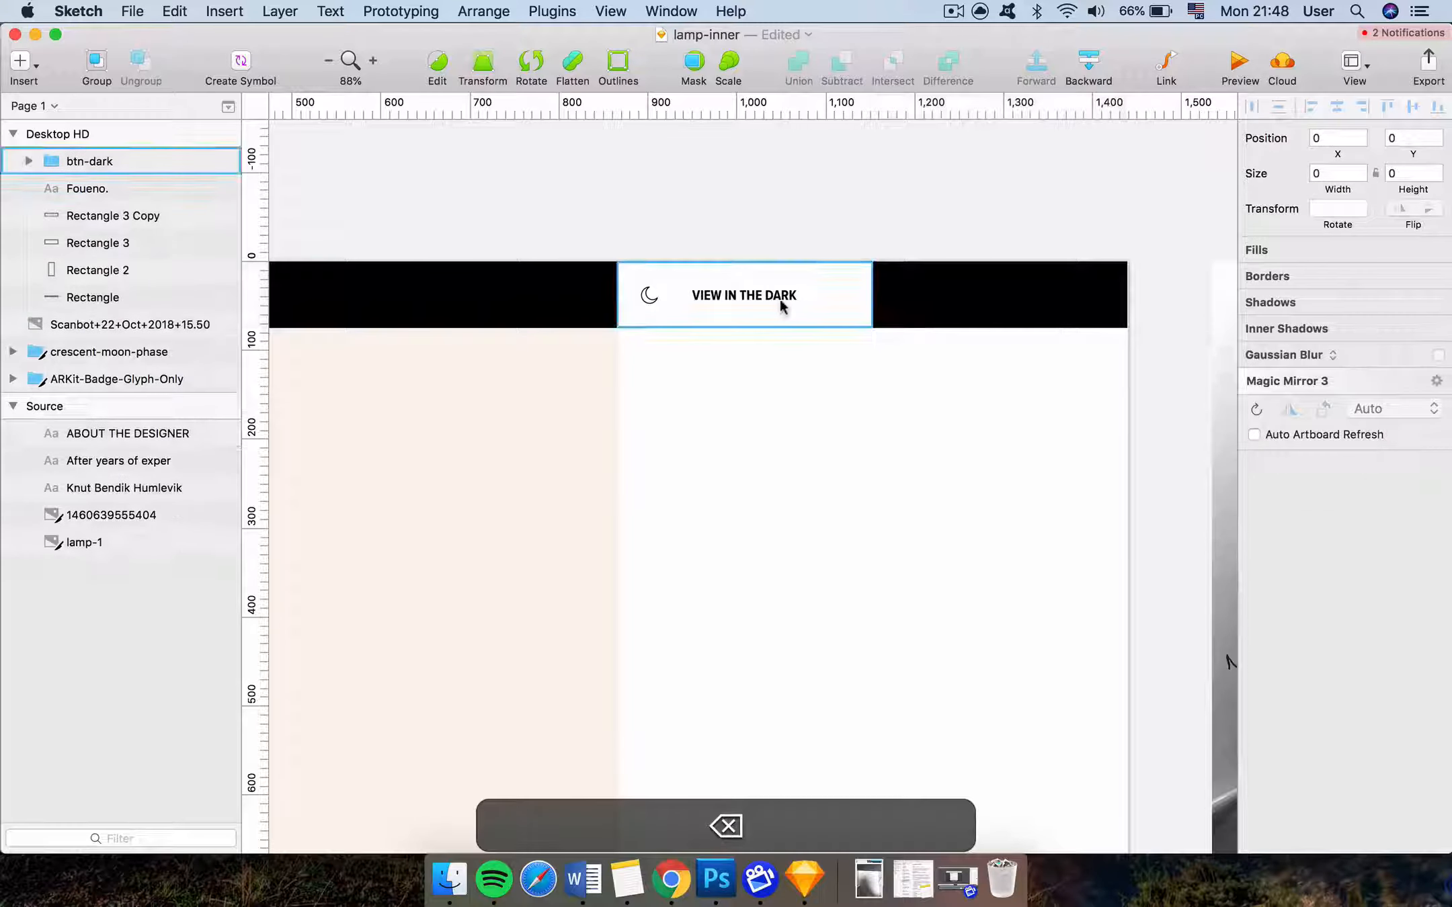
left_click(784, 306)
key("super+d")
left_click_drag(744, 305, 1077, 307)
left_click(1014, 243)
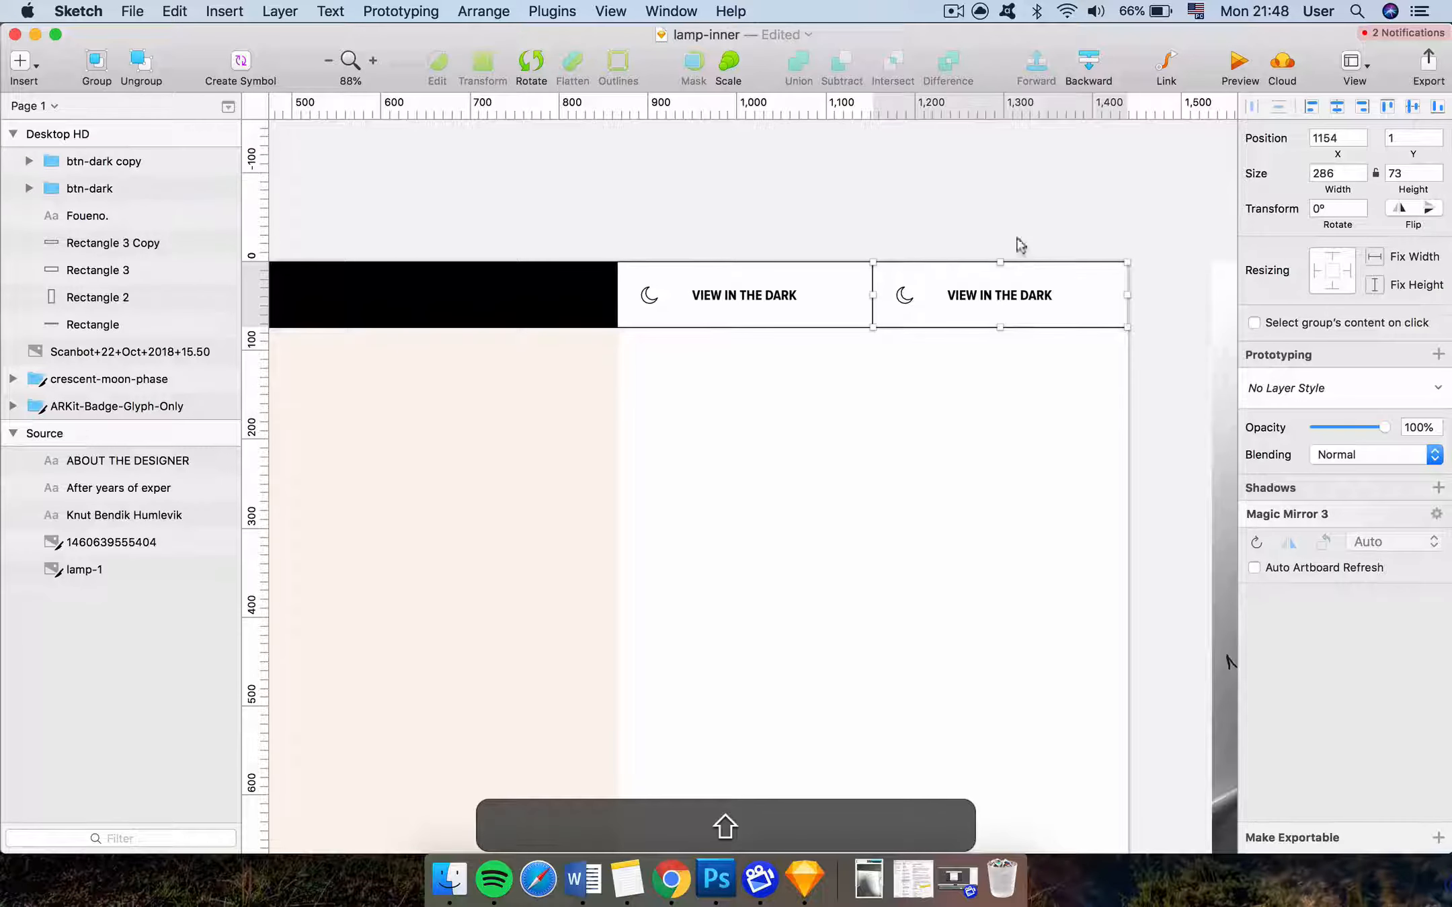
Nudge the duplicated header button 1 px towards the original so their borders meet, at X 1153, Y 1
left_click(1070, 281)
key("Left")
key("Right")
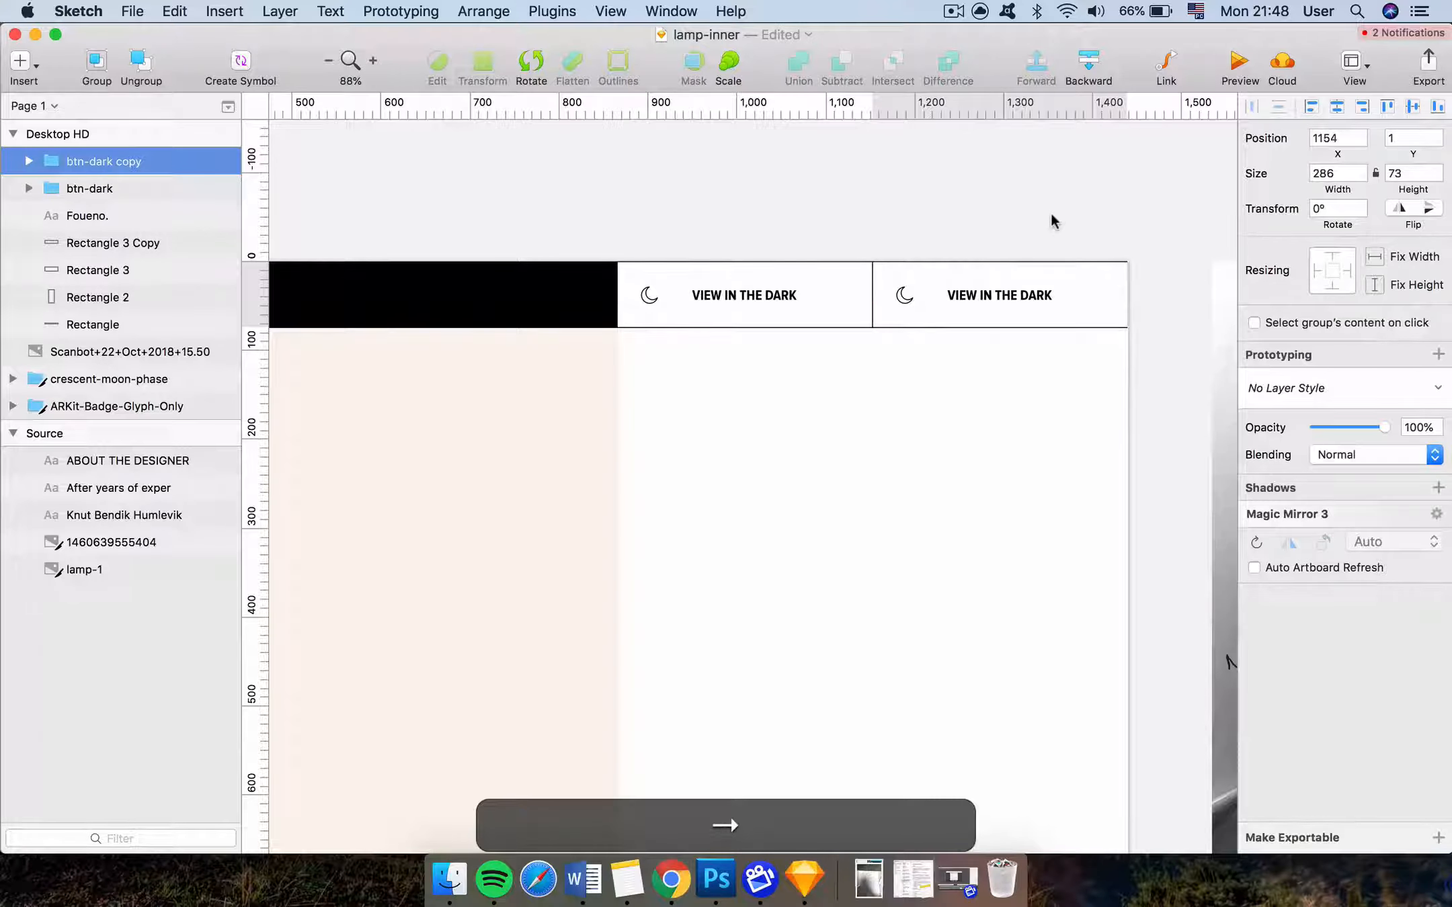
scroll(1052, 217, "up", 5)
scroll(1051, 215, "right", 3)
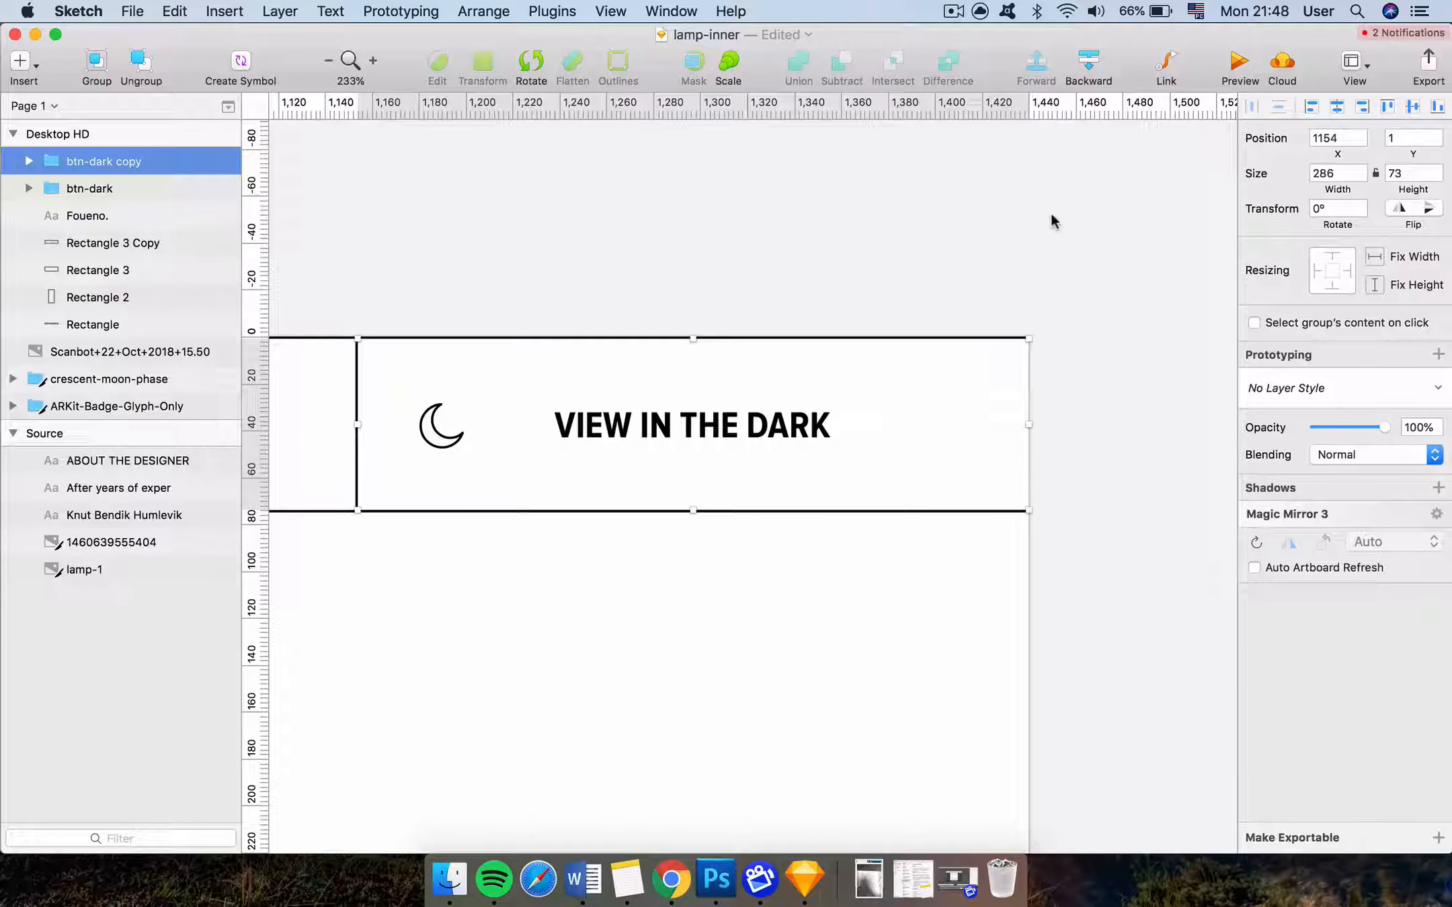
key("Left")
scroll(1050, 215, "down", 3)
scroll(1047, 220, "down", 3)
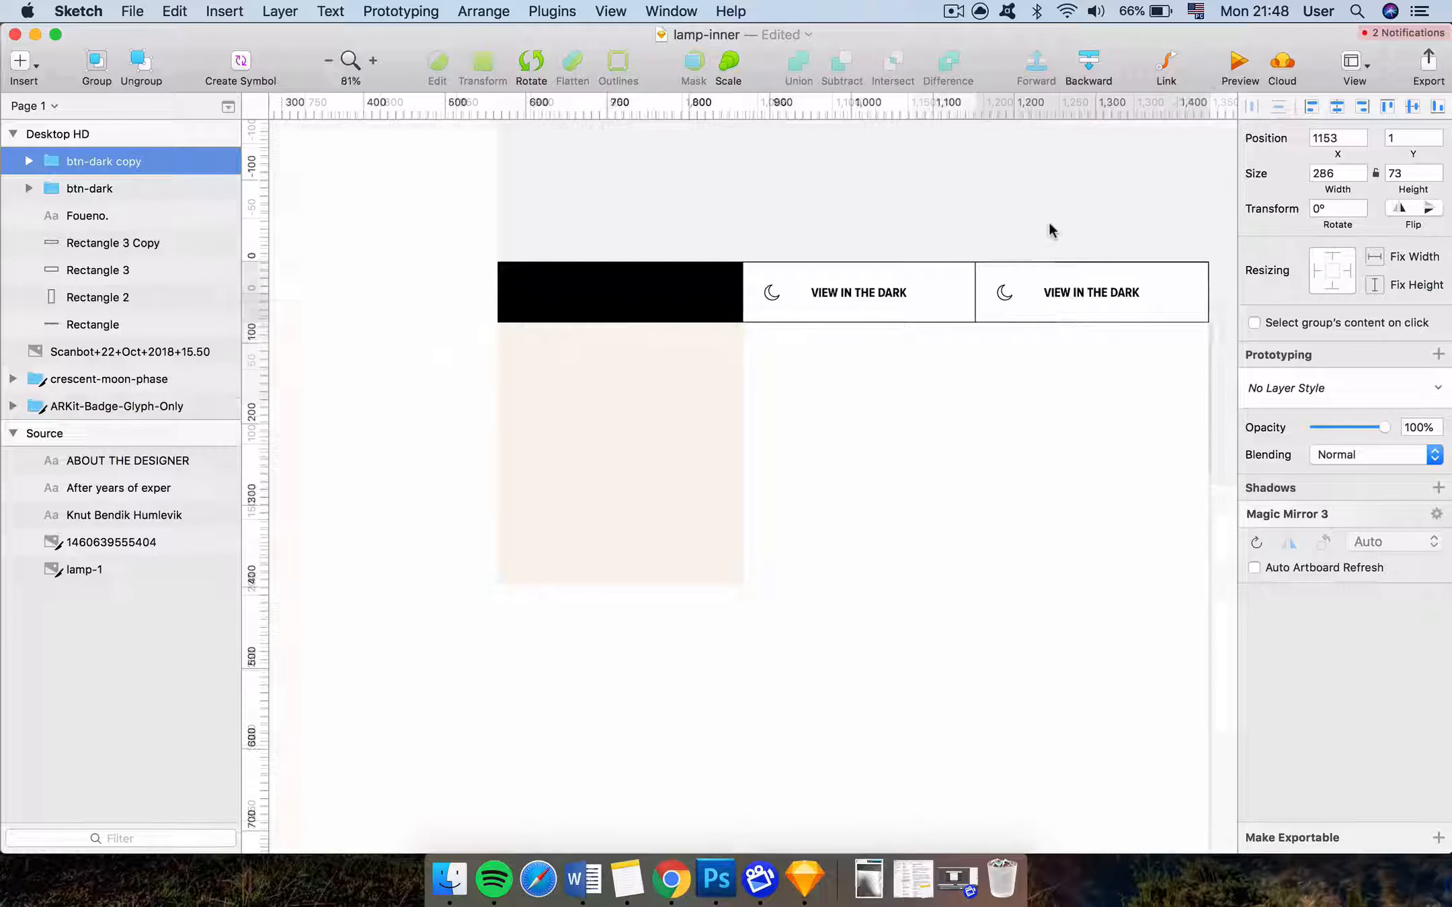
Center-align the text of the "View in the dark" labels in both header buttons
left_click(1072, 290, "super")
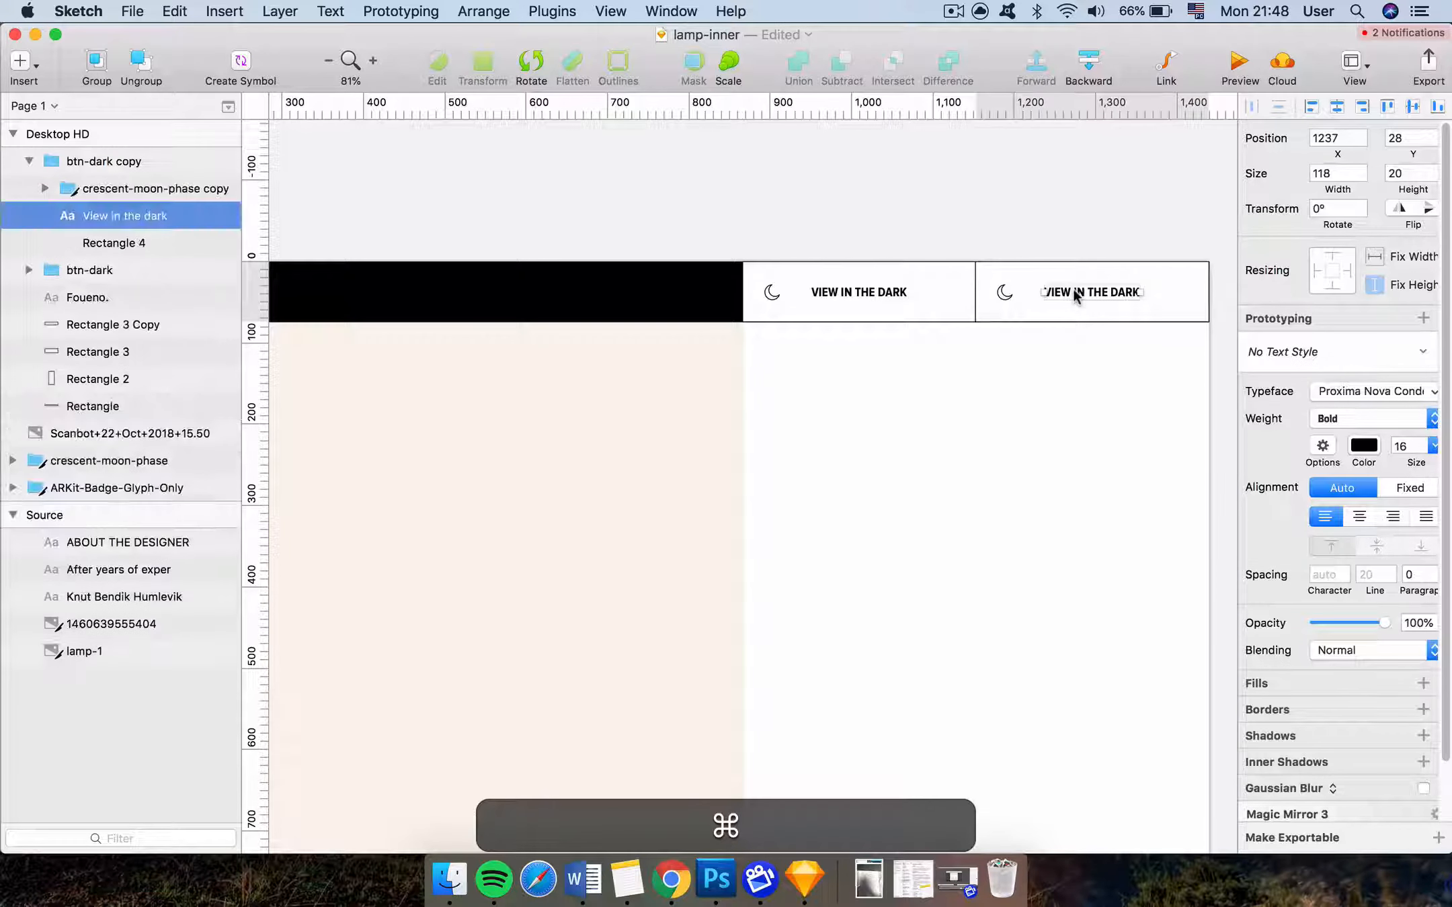
double_click(1075, 290)
key("super+a")
key("shift+super+a")
left_click(946, 243)
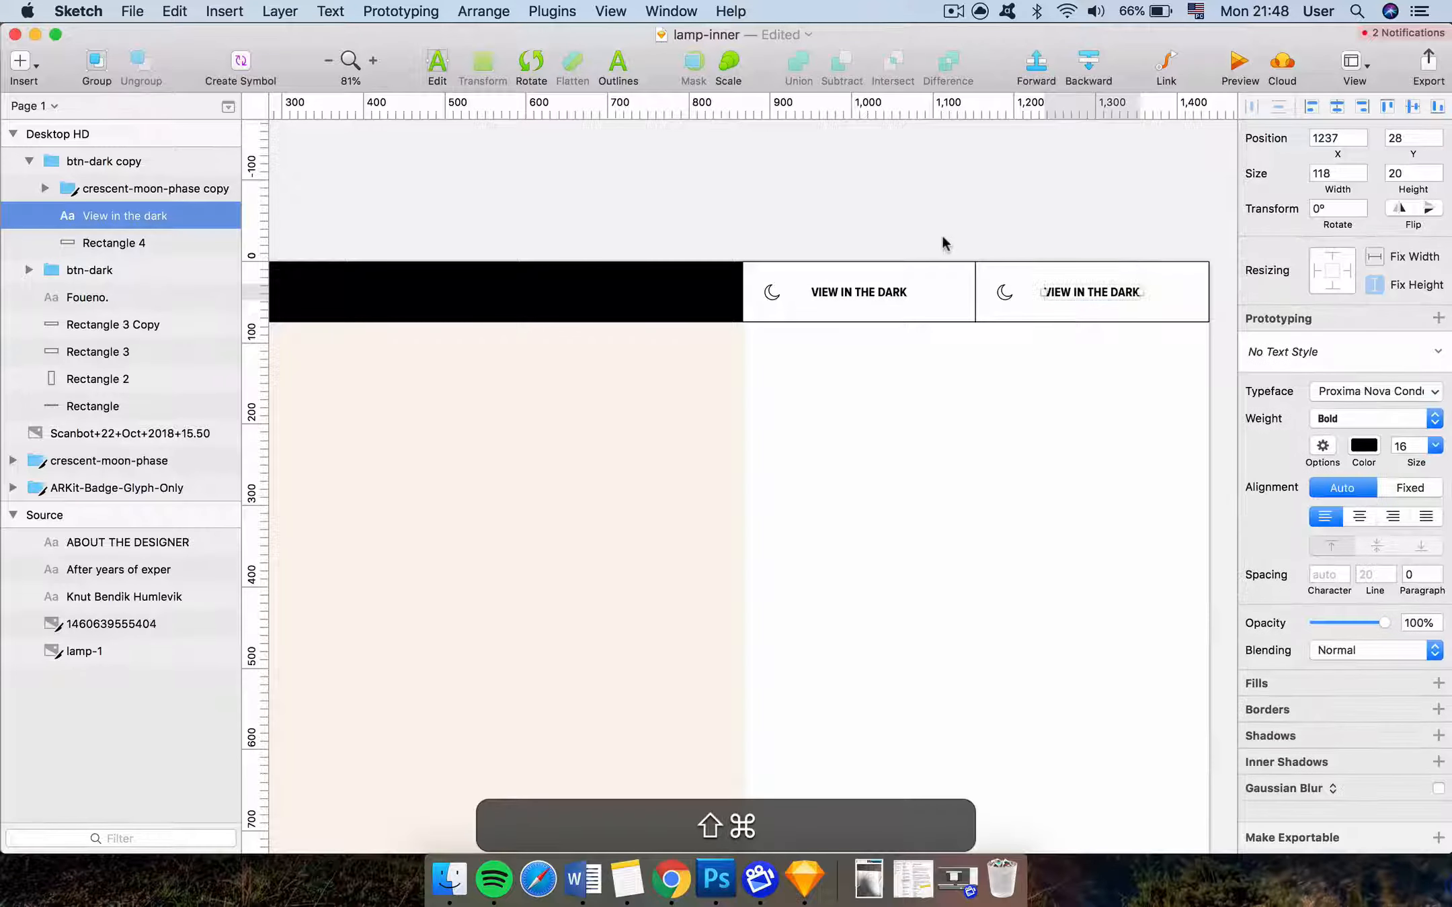
left_click(873, 294, "shift+super")
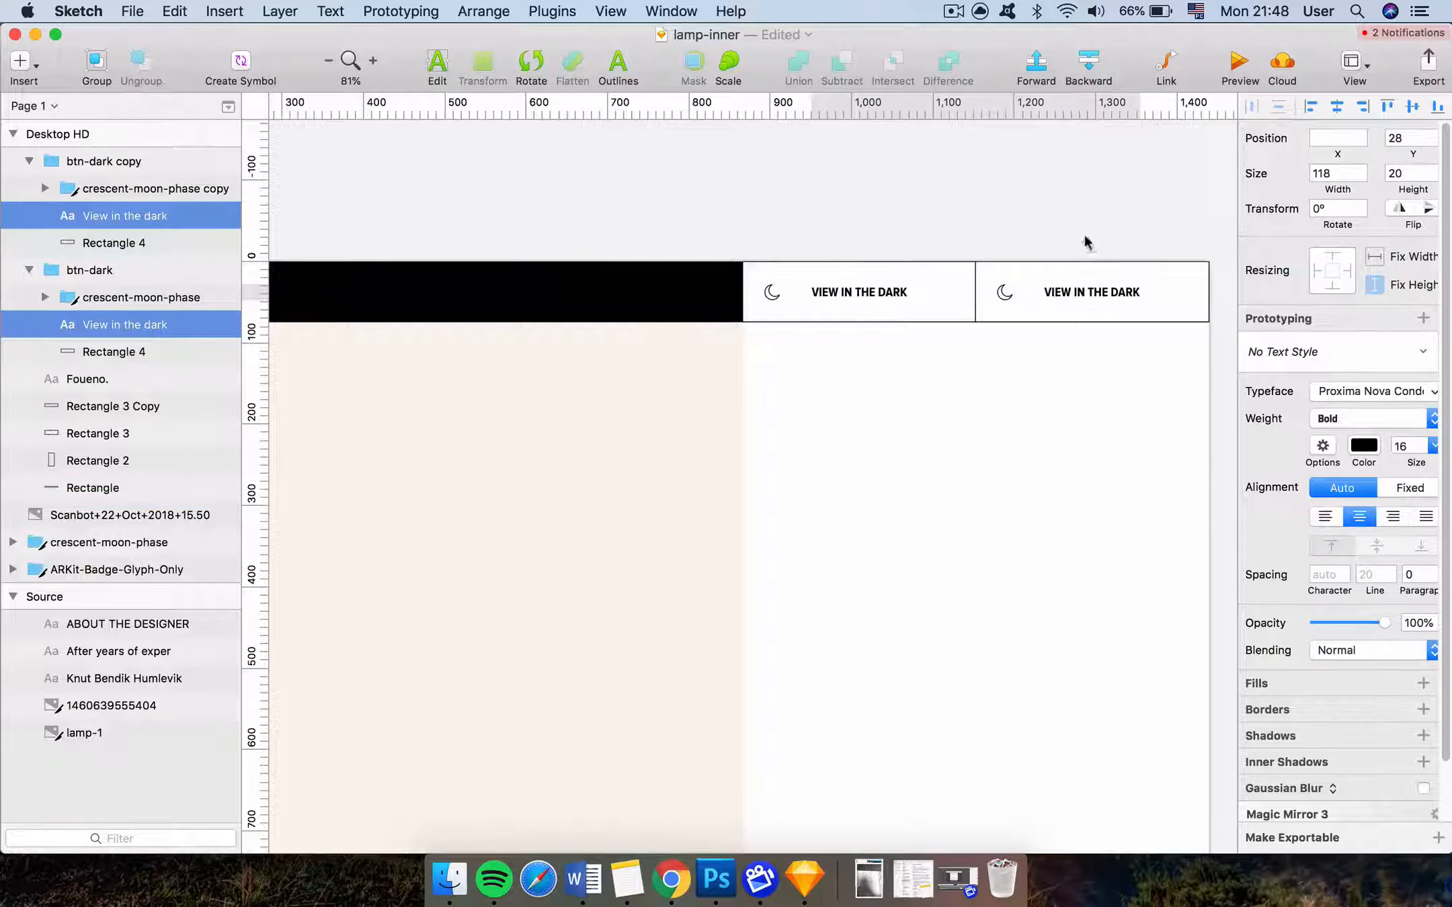
Replace the second header button's label text with "VIEW IN AR"
left_click(1106, 292)
left_click(1106, 293, "super")
double_click(1106, 292)
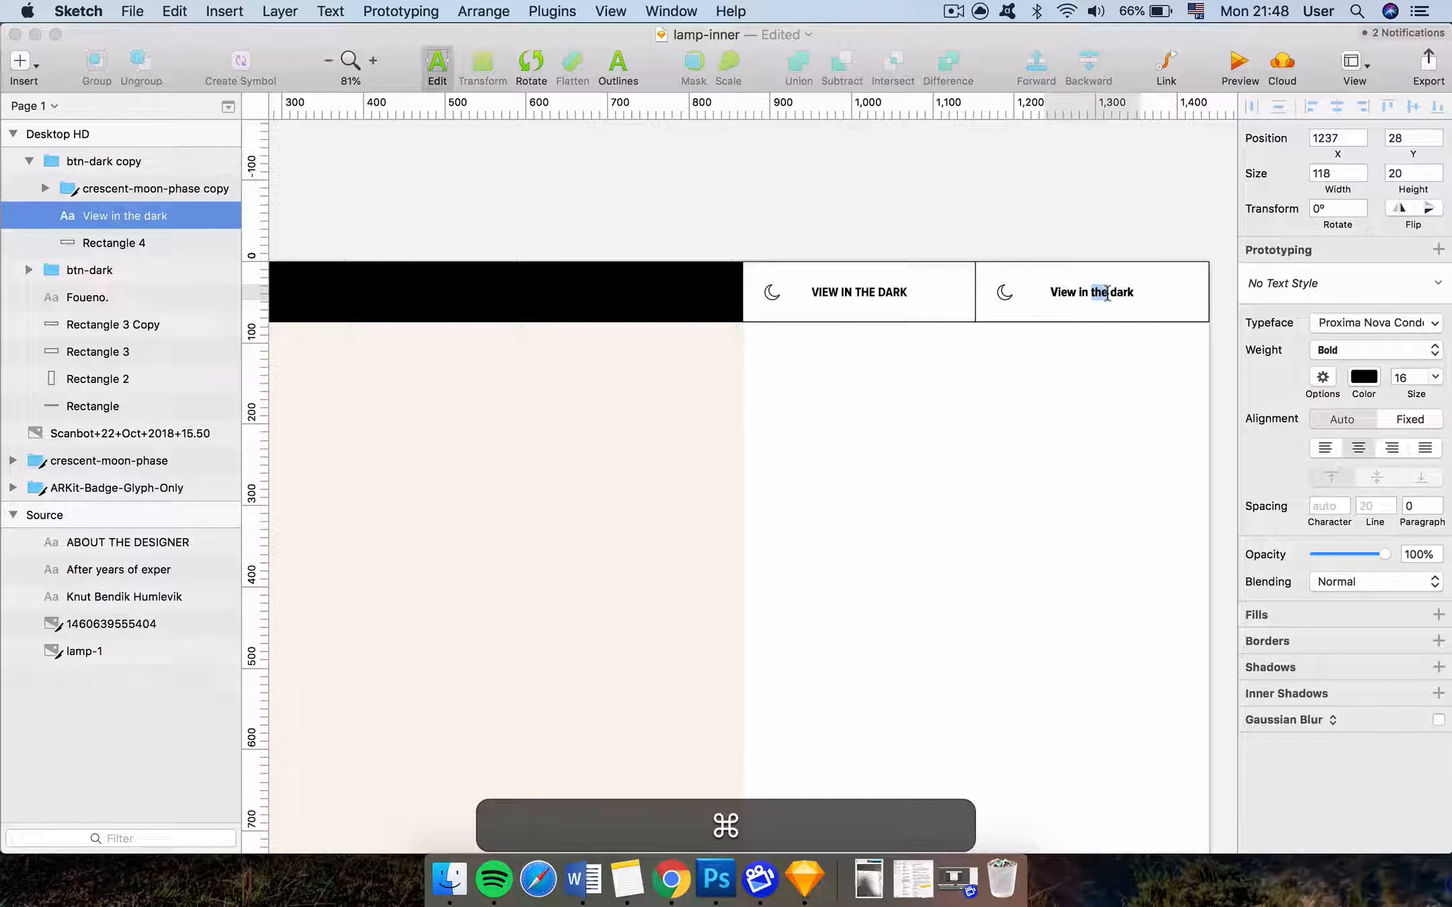
type("V")
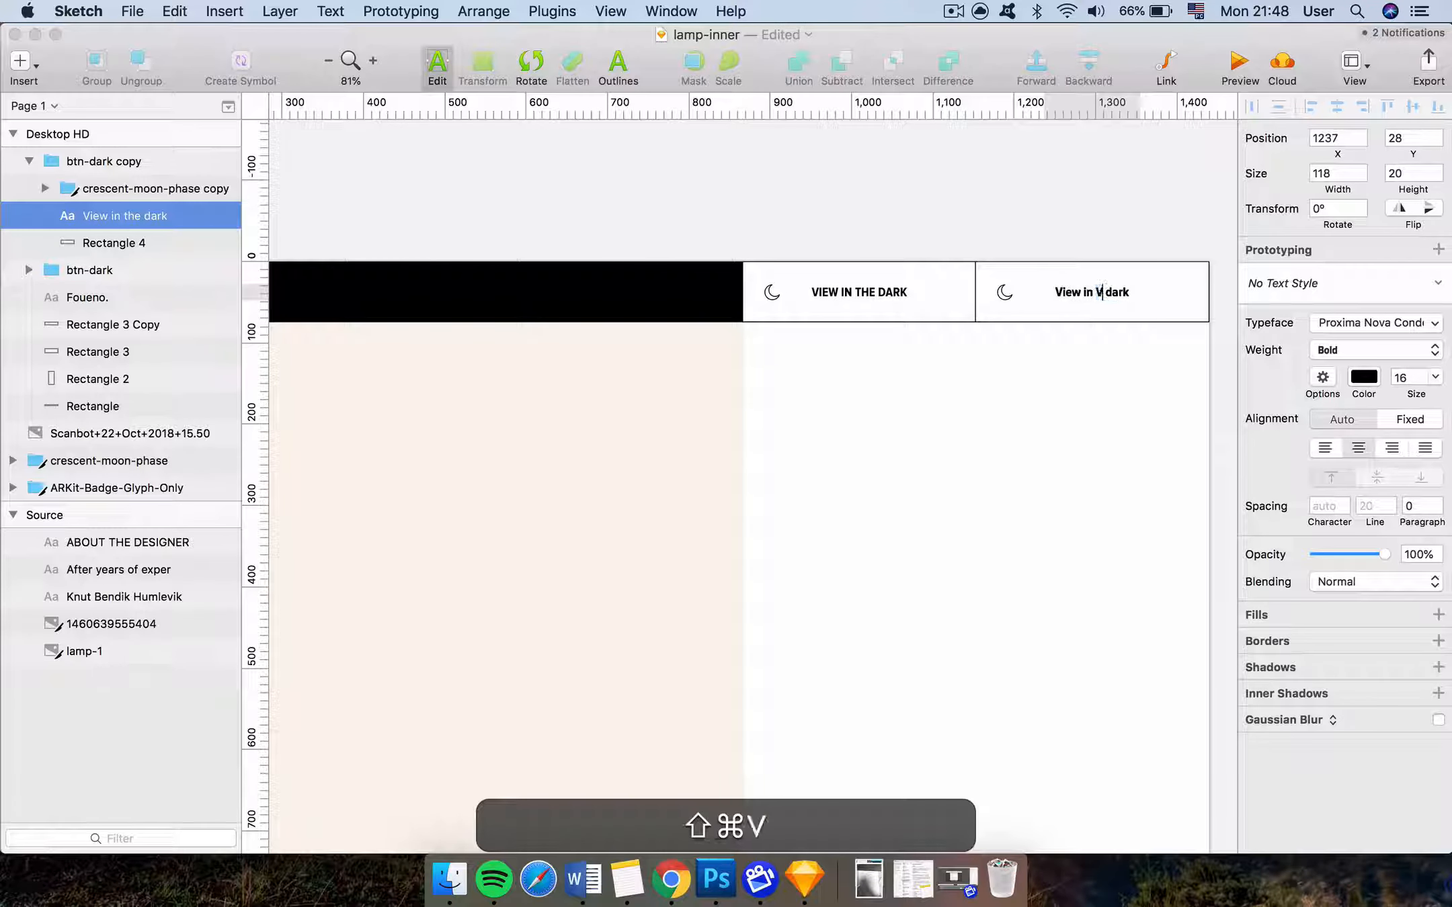
key("super+a")
type("VIEW IN")
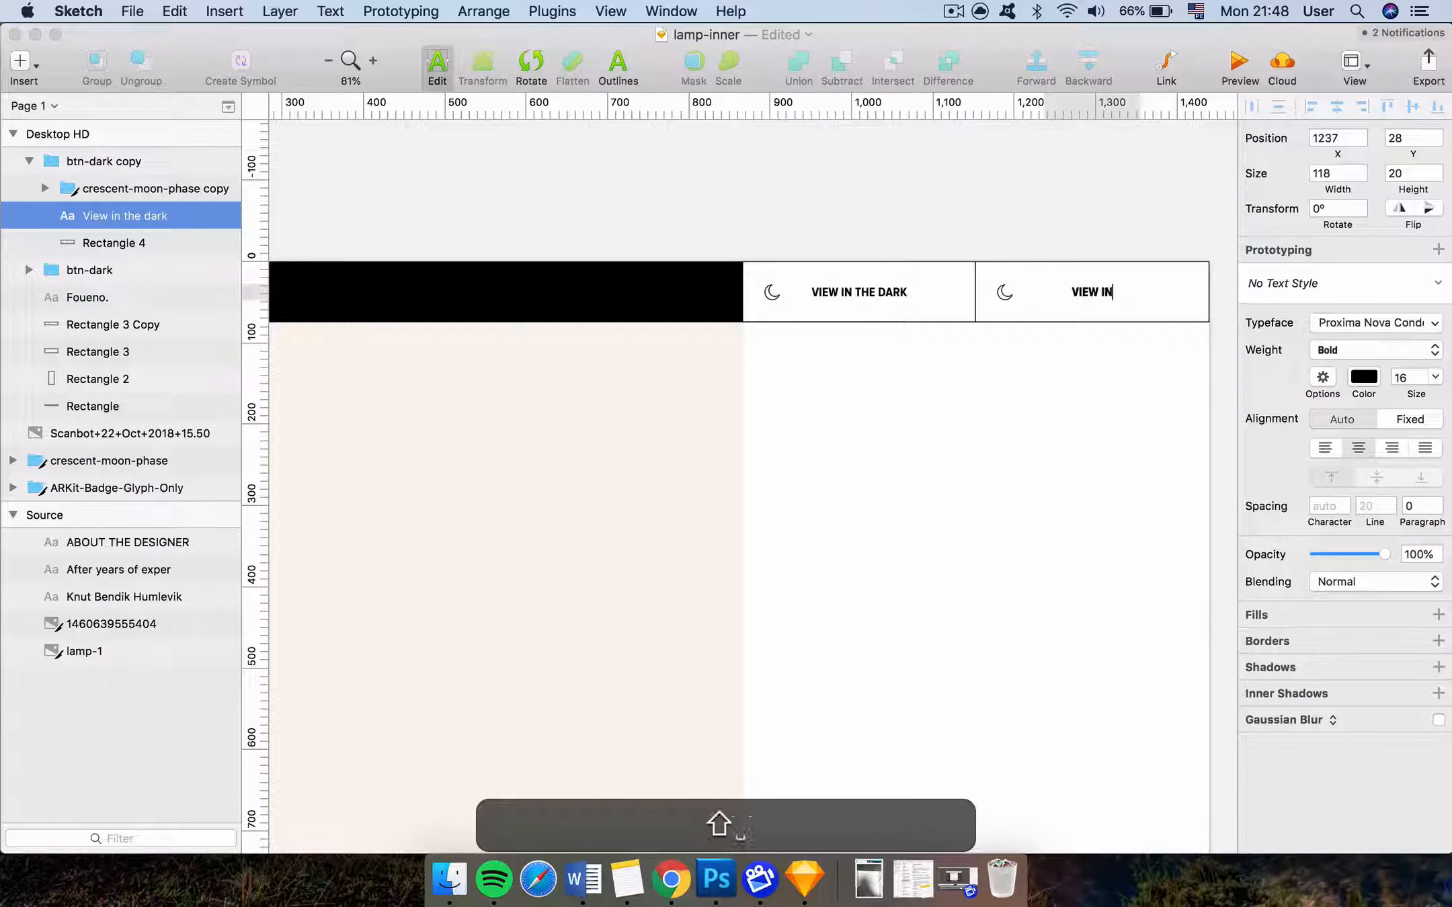
type(" AR")
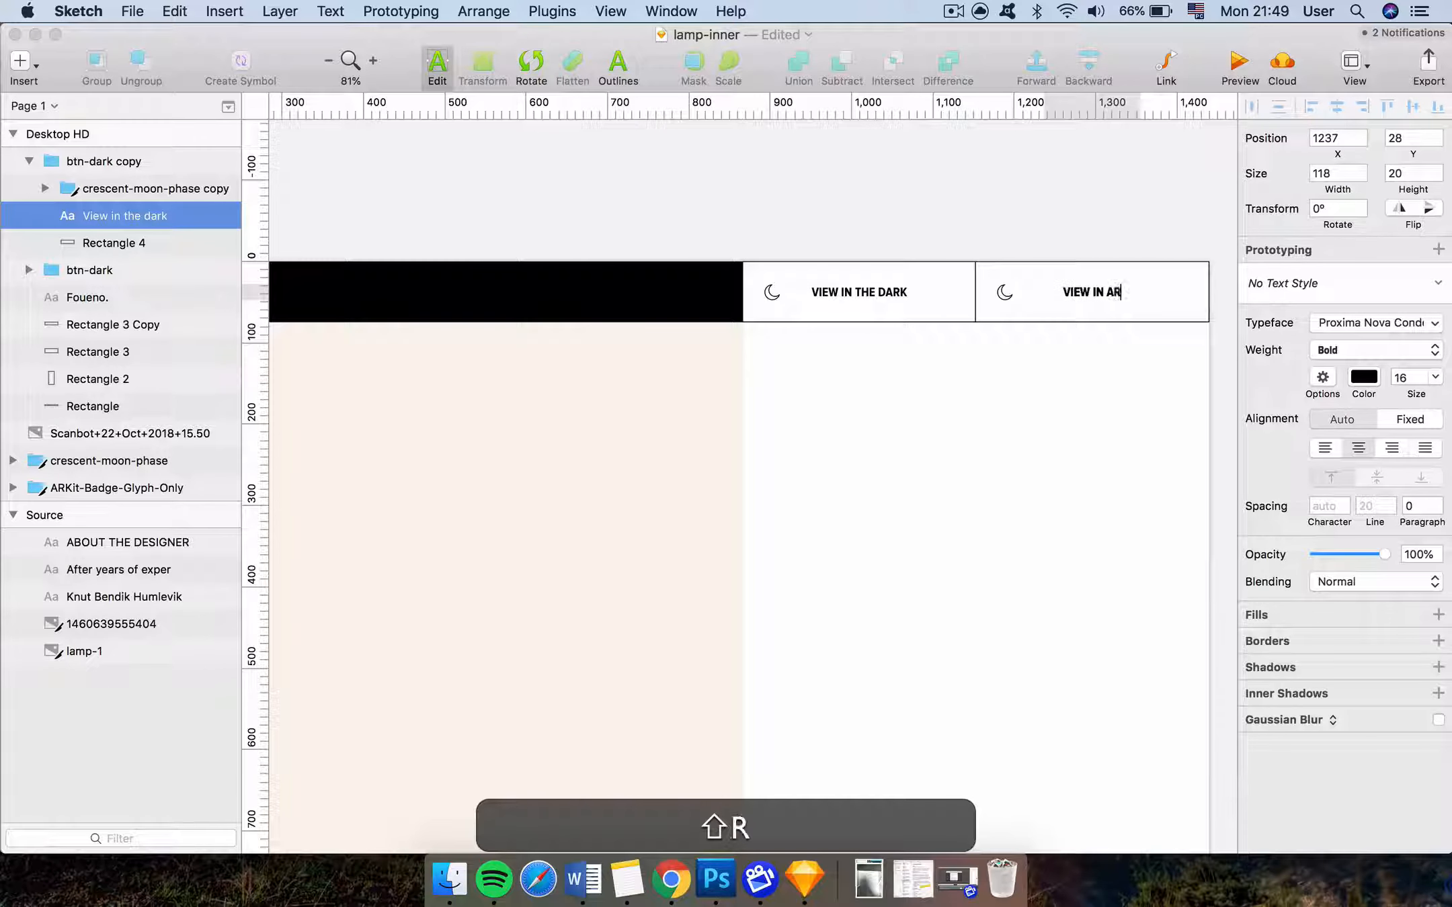
key("Escape")
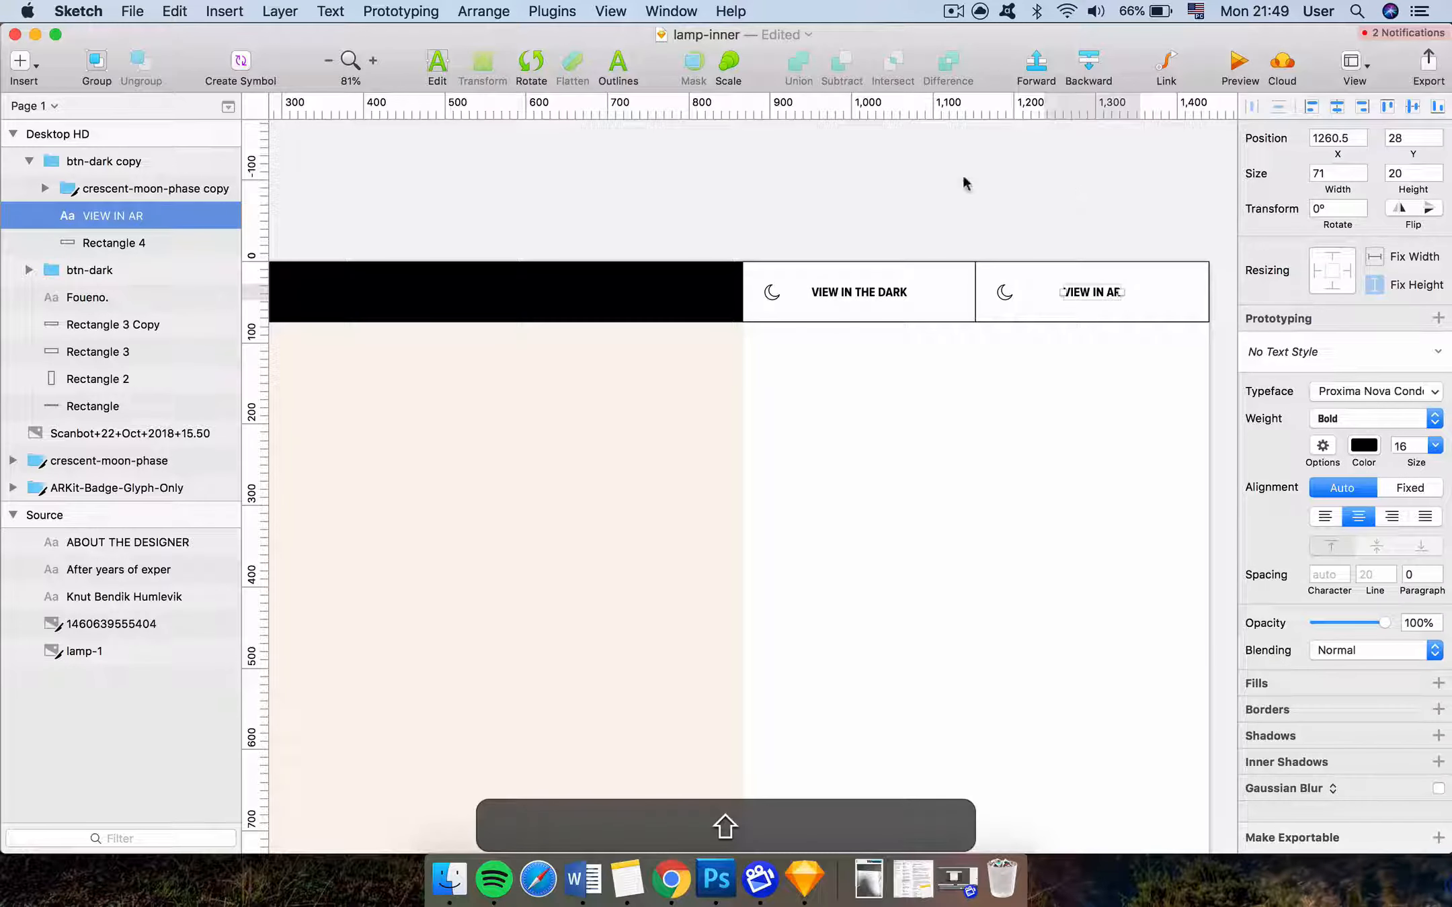
left_click(884, 180)
Copy the ARKit-Badge-Glyph-Only icon that sits beside the moon icon above the Source artboard
left_click(1006, 296)
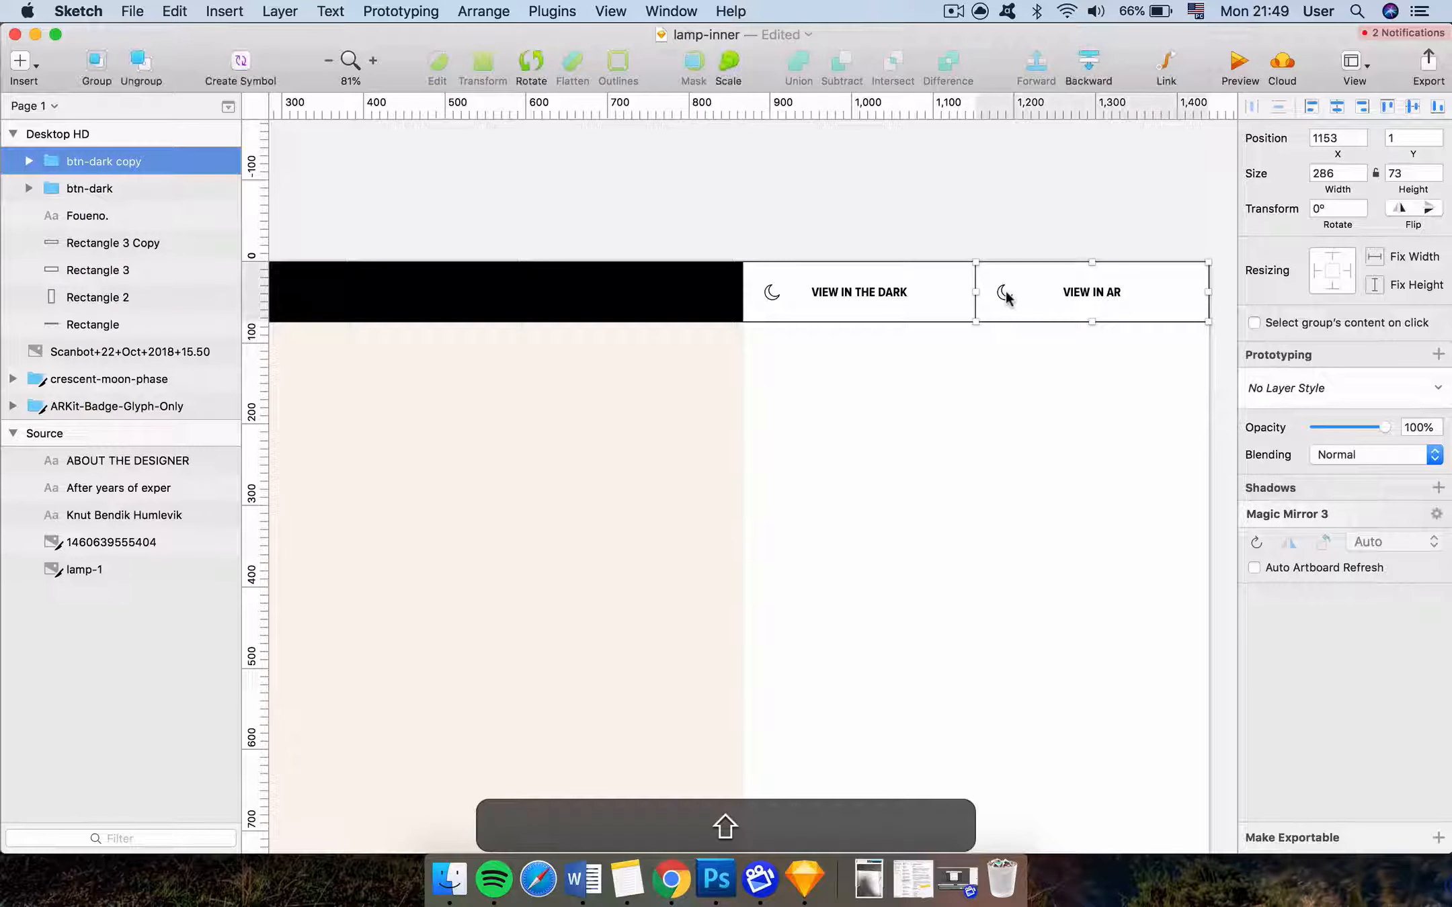
scroll(1006, 296, "down", 5)
scroll(1005, 296, "left", 10)
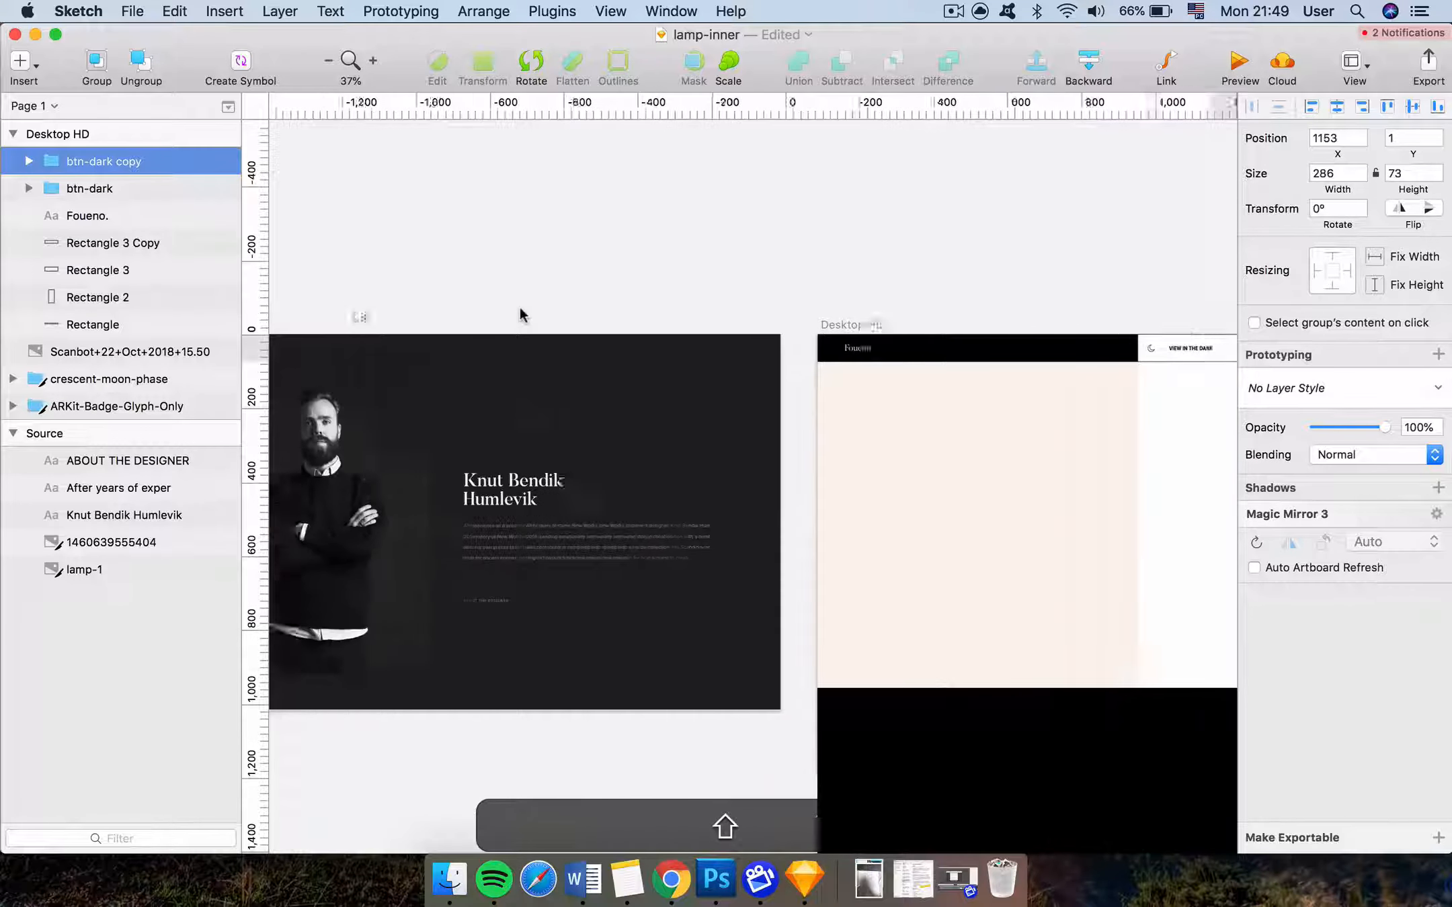
left_click(487, 318)
scroll(486, 318, "up", 10)
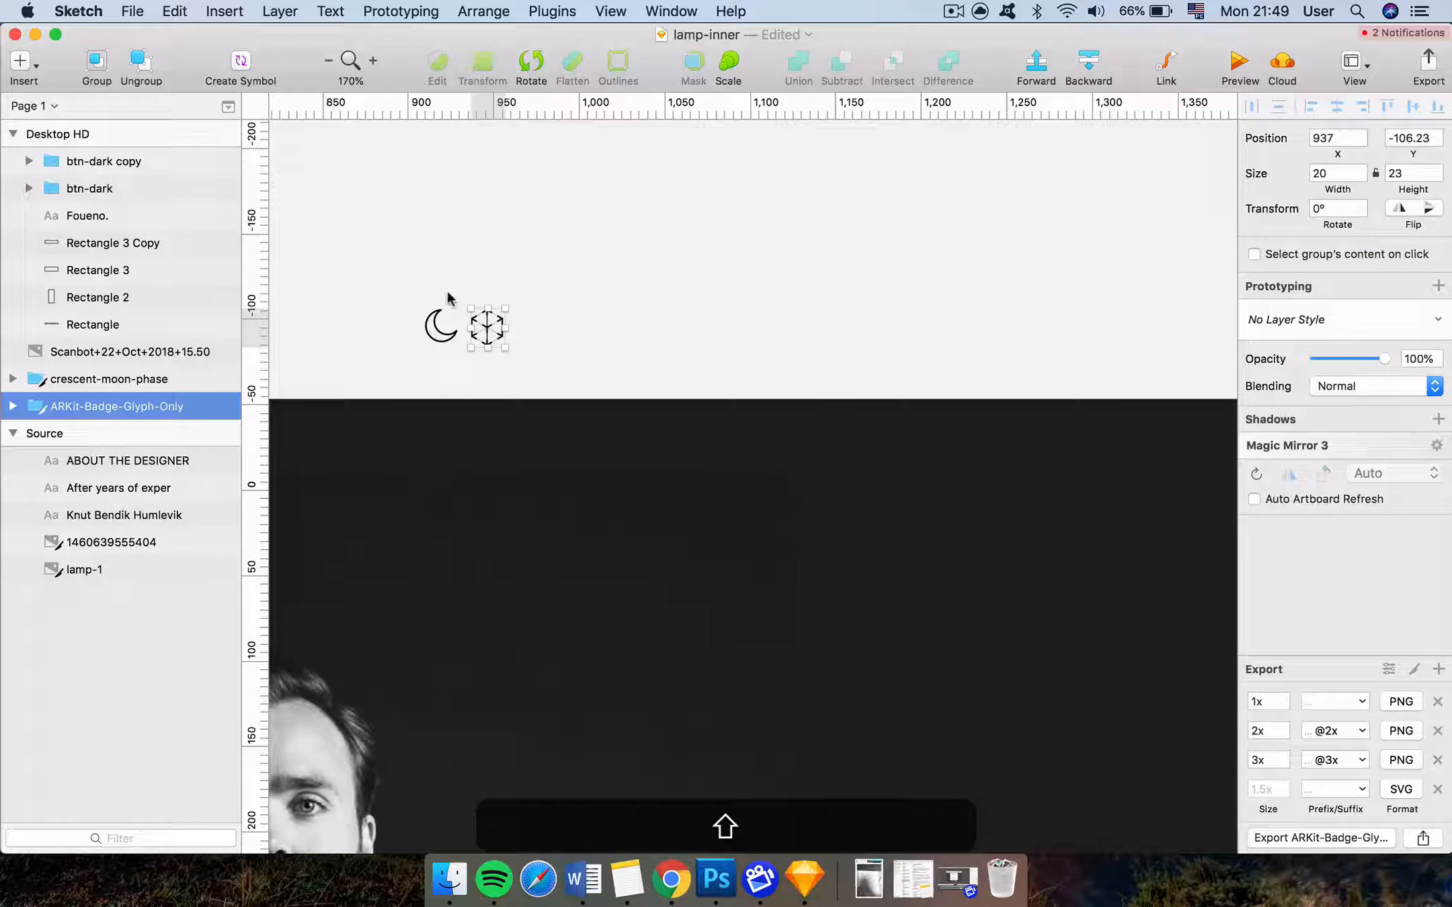
key("shift+super+c")
scroll(779, 404, "down", 3)
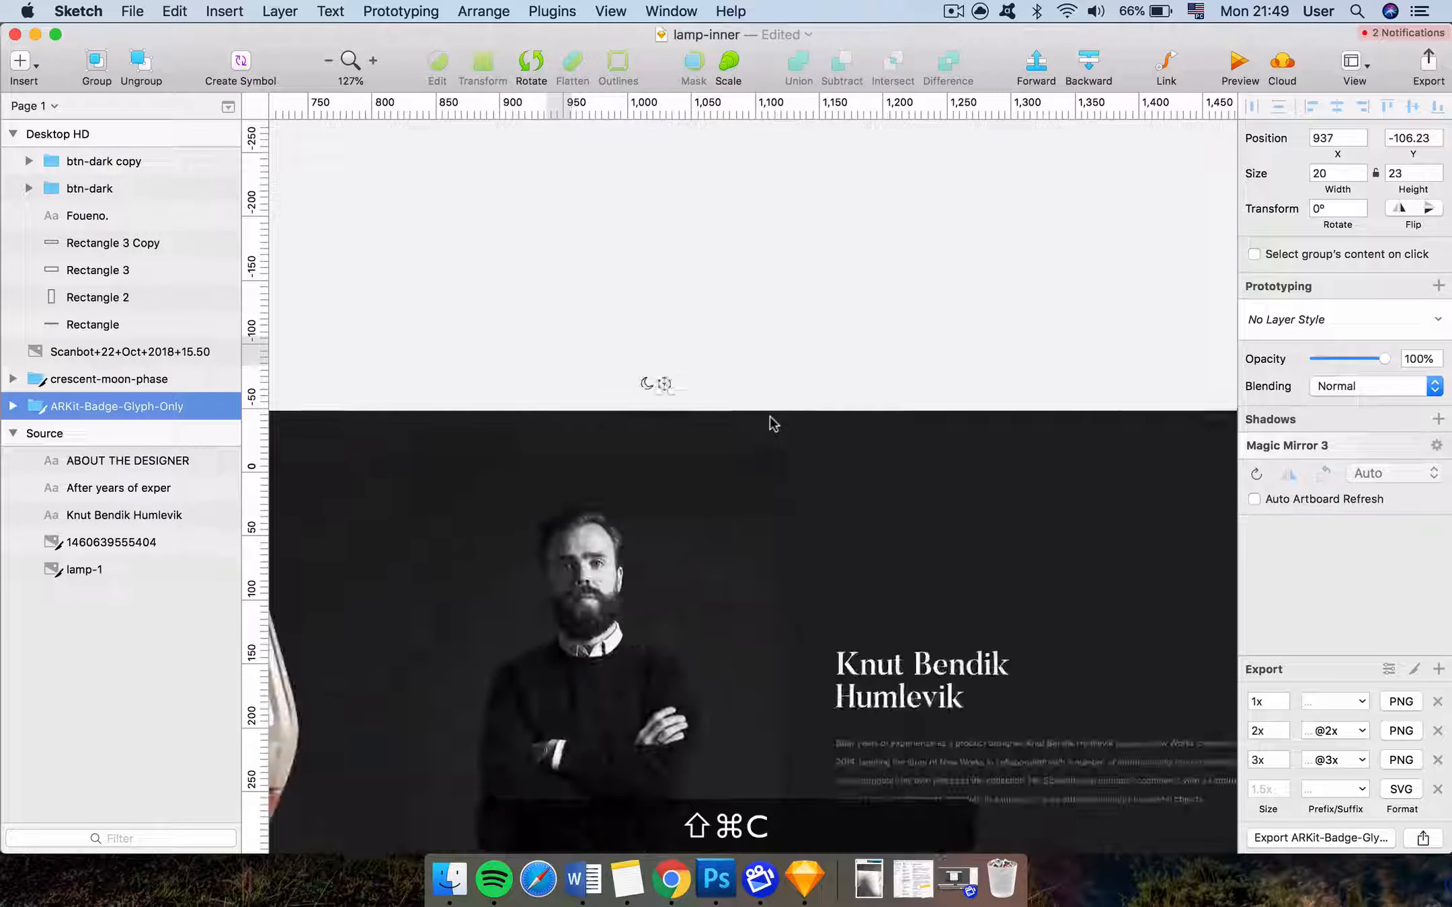
Replace the moon icon in the "VIEW IN AR" button with the copied ARKit glyph, placed at X 1175, Y 27
scroll(771, 421, "down", 3)
scroll(771, 421, "right", 15)
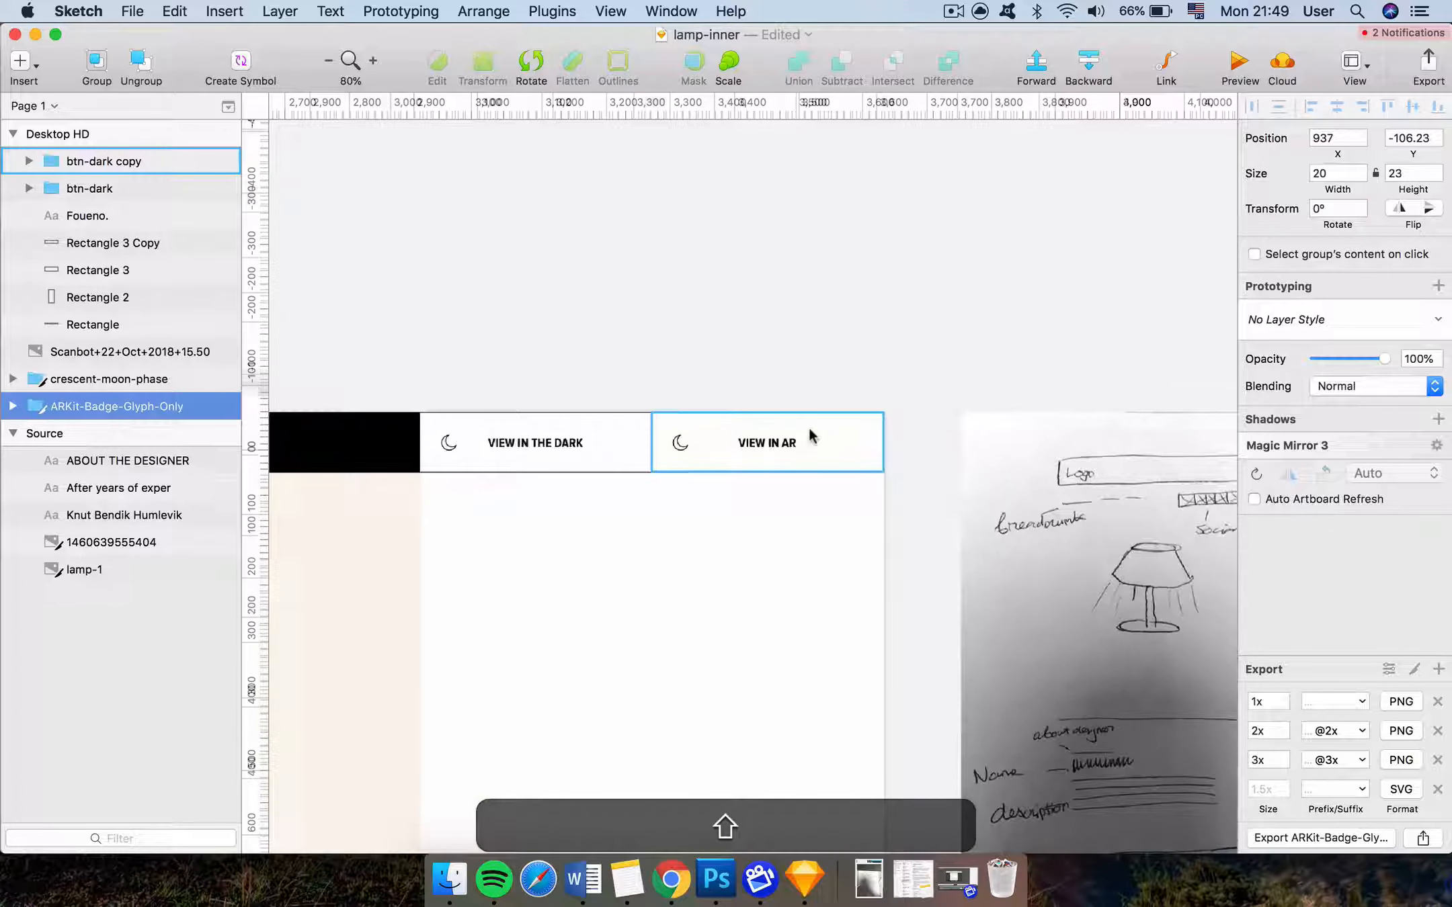
scroll(809, 434, "up", 8)
double_click(748, 467)
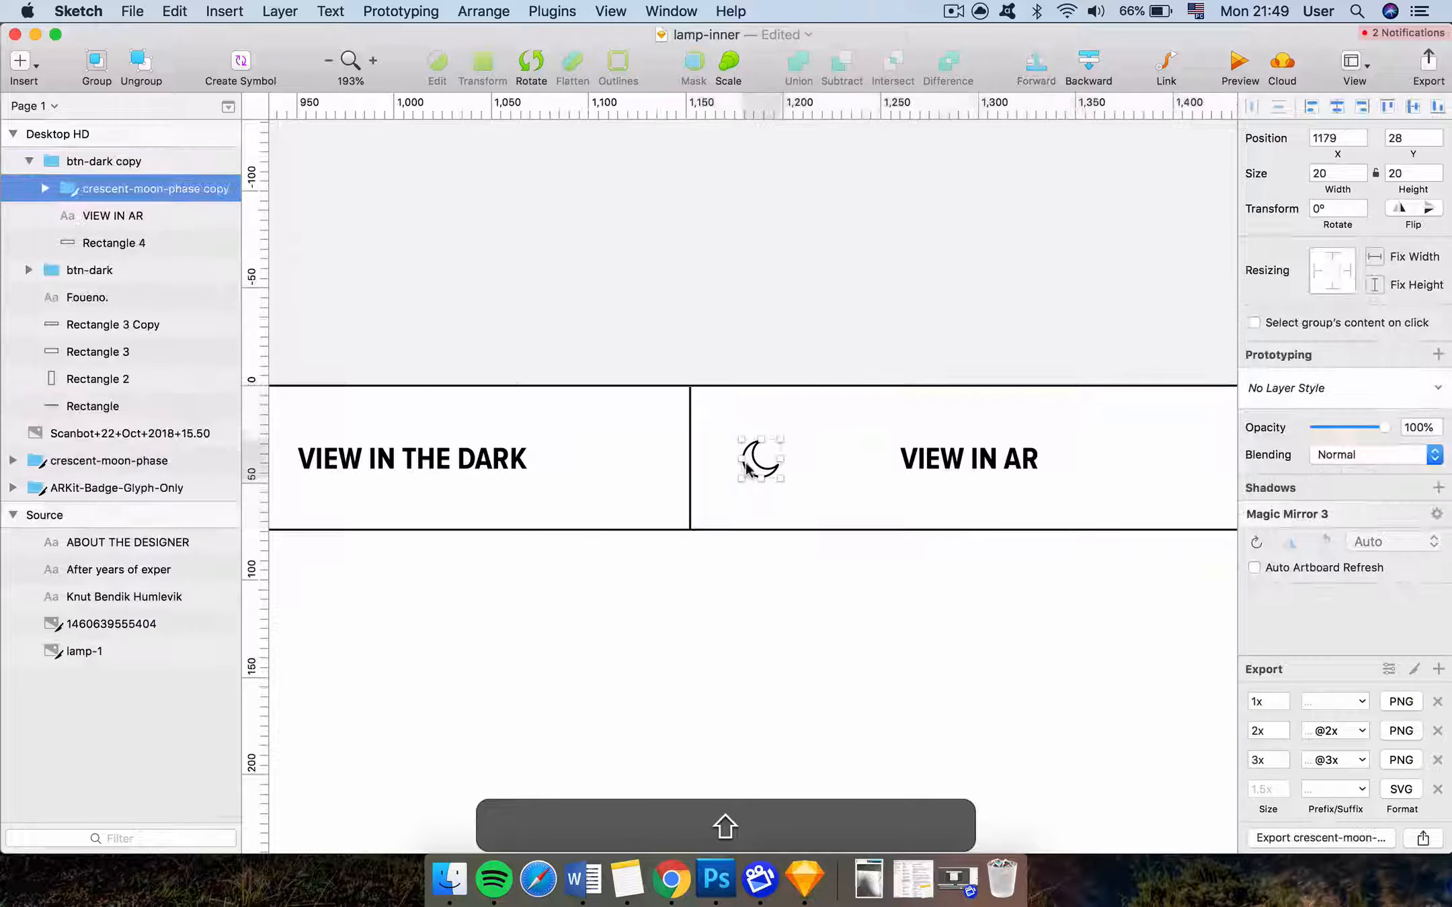
key("shift+super+v")
left_click_drag(753, 593, 755, 455)
Nudge the ARKit glyph 4 px towards its label, to X 1179, while checking its distances to the button edges
key("shift+alt")
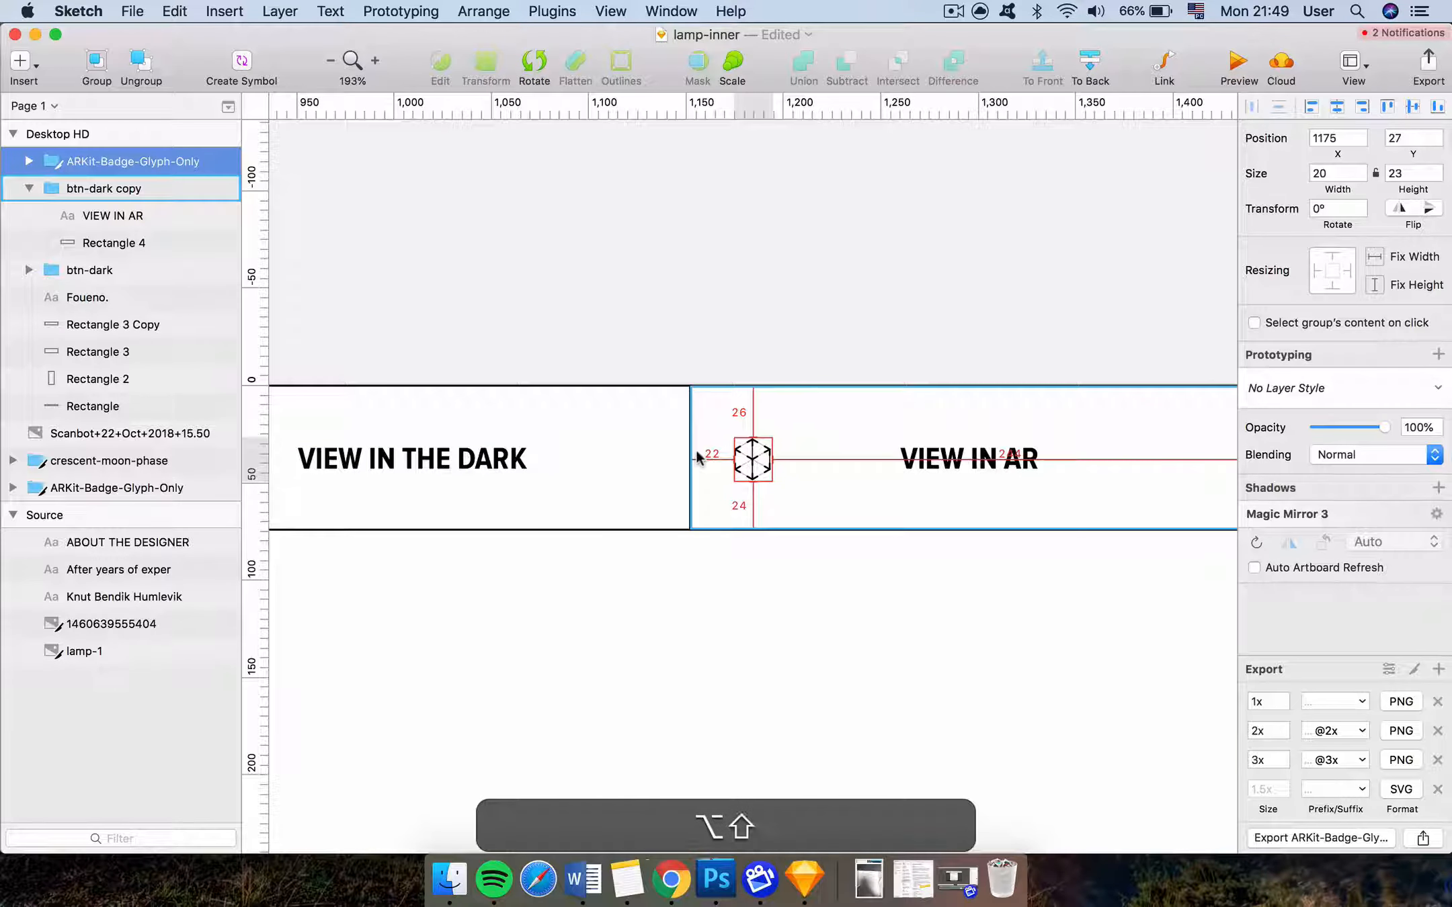
key("shift+alt+Right")
key("shift+alt+Right")
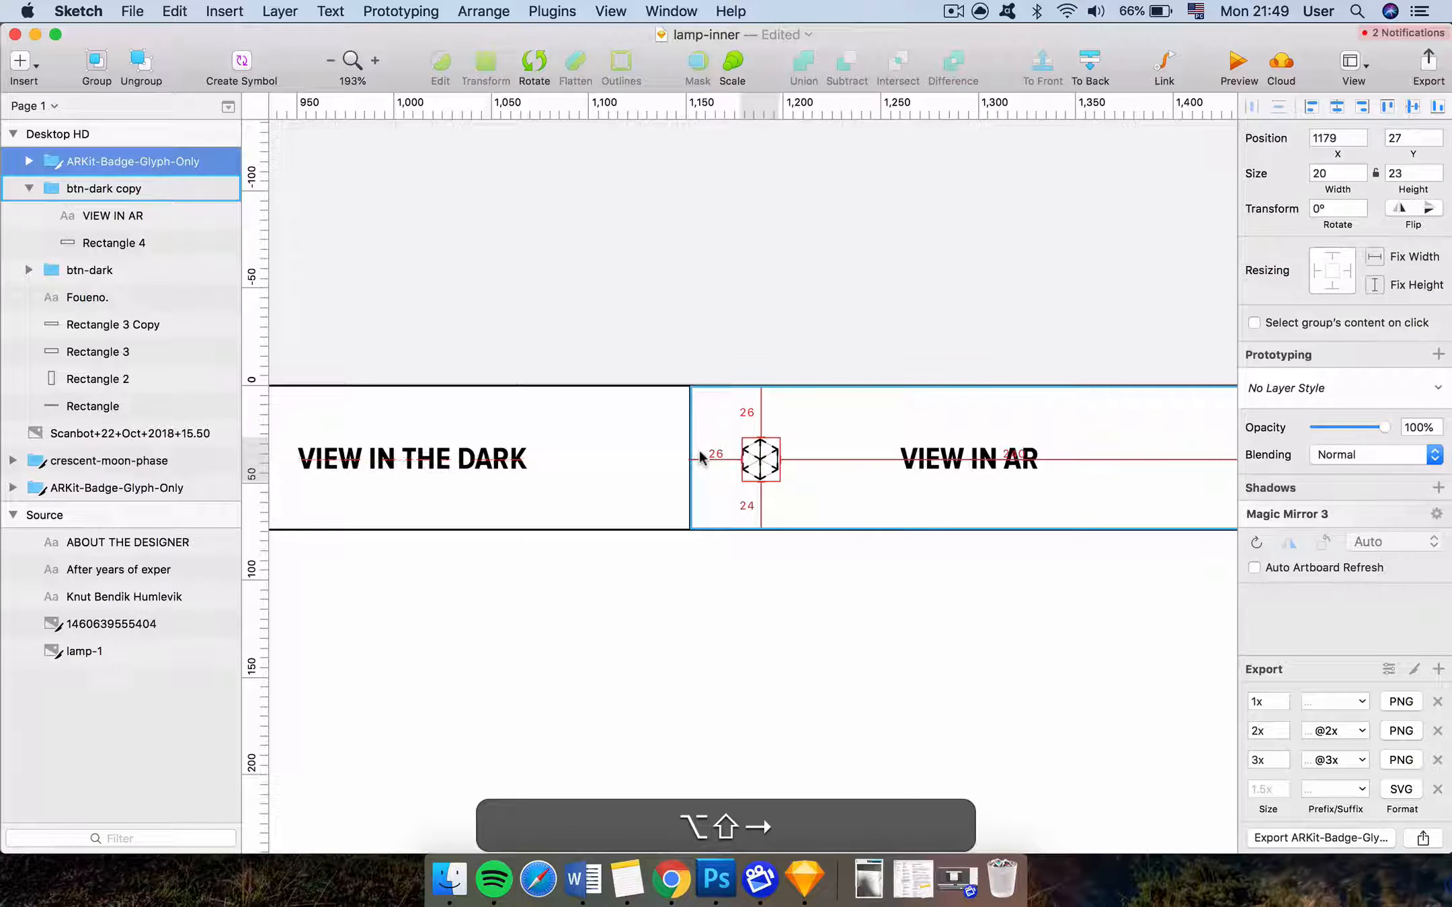
key("shift+alt+Left")
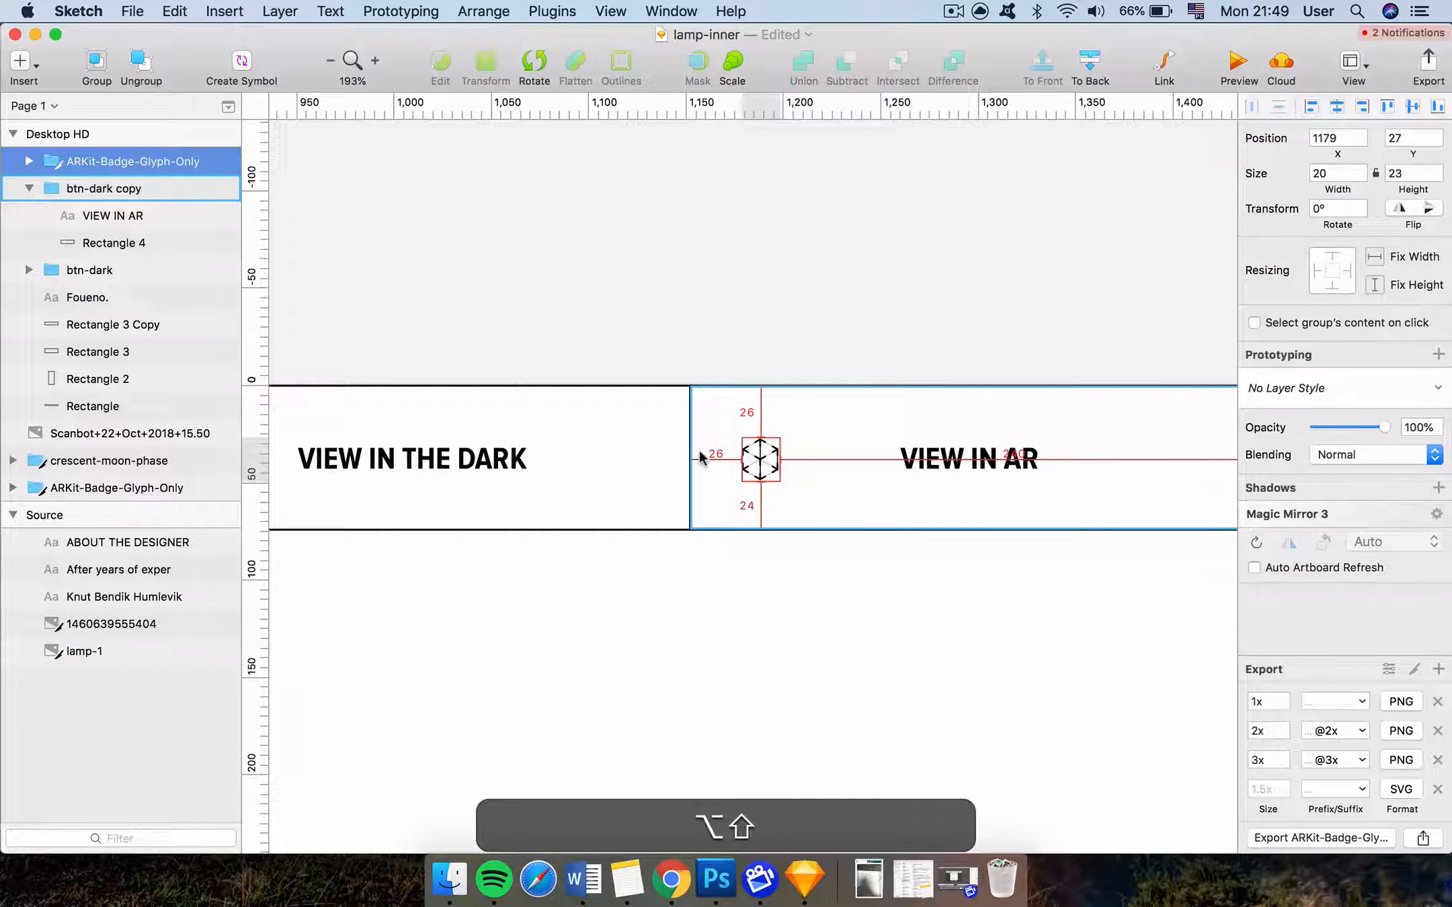
left_click(758, 278)
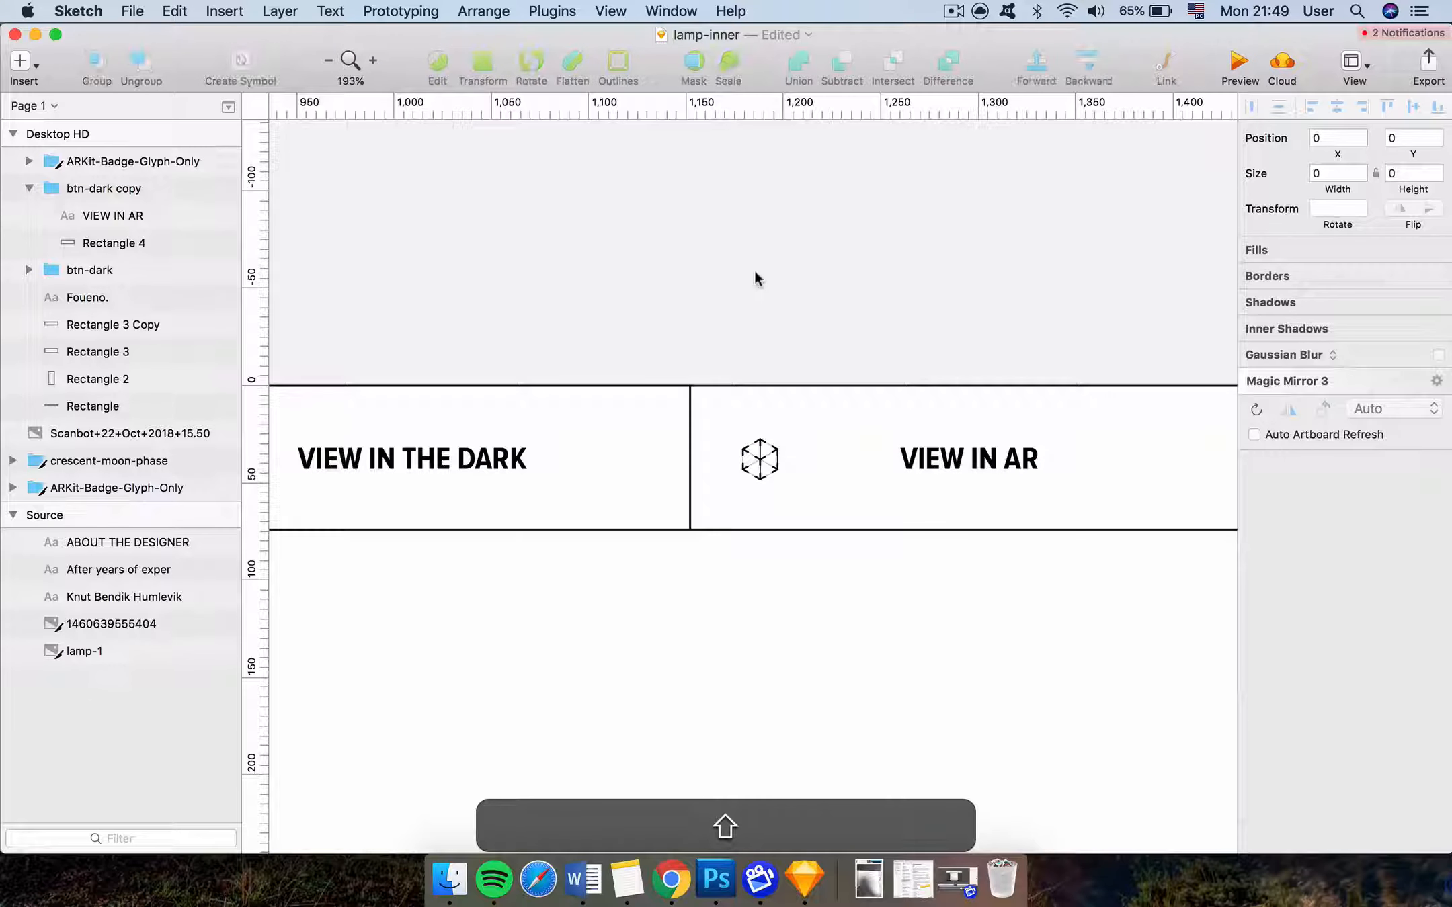
Review the header with its two buttons in the context of the whole page and the neighbouring wireframe
scroll(742, 315, "down", 3)
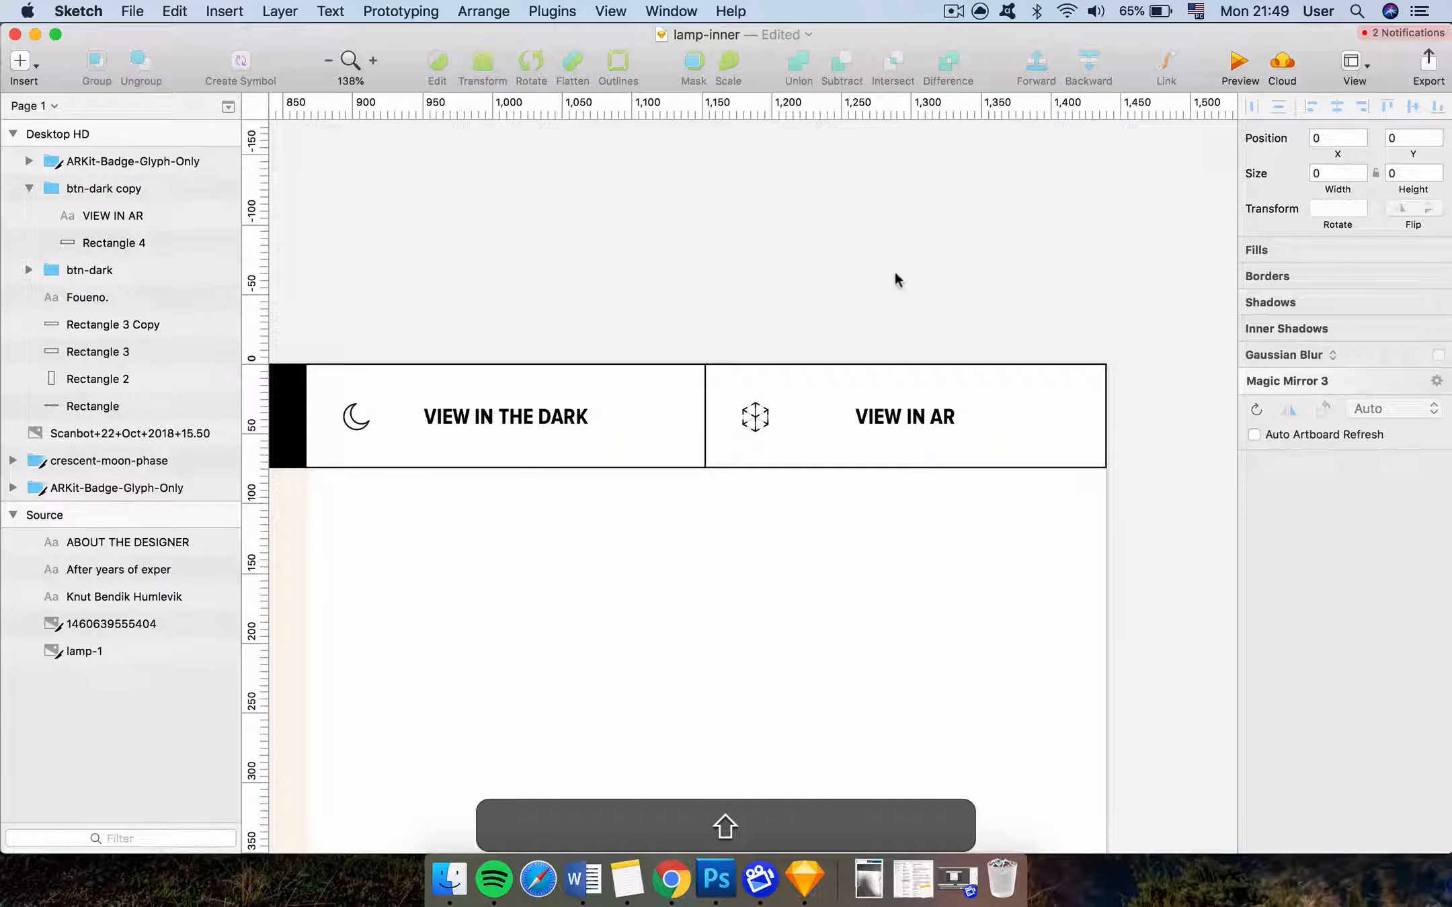
scroll(895, 272, "down", 5)
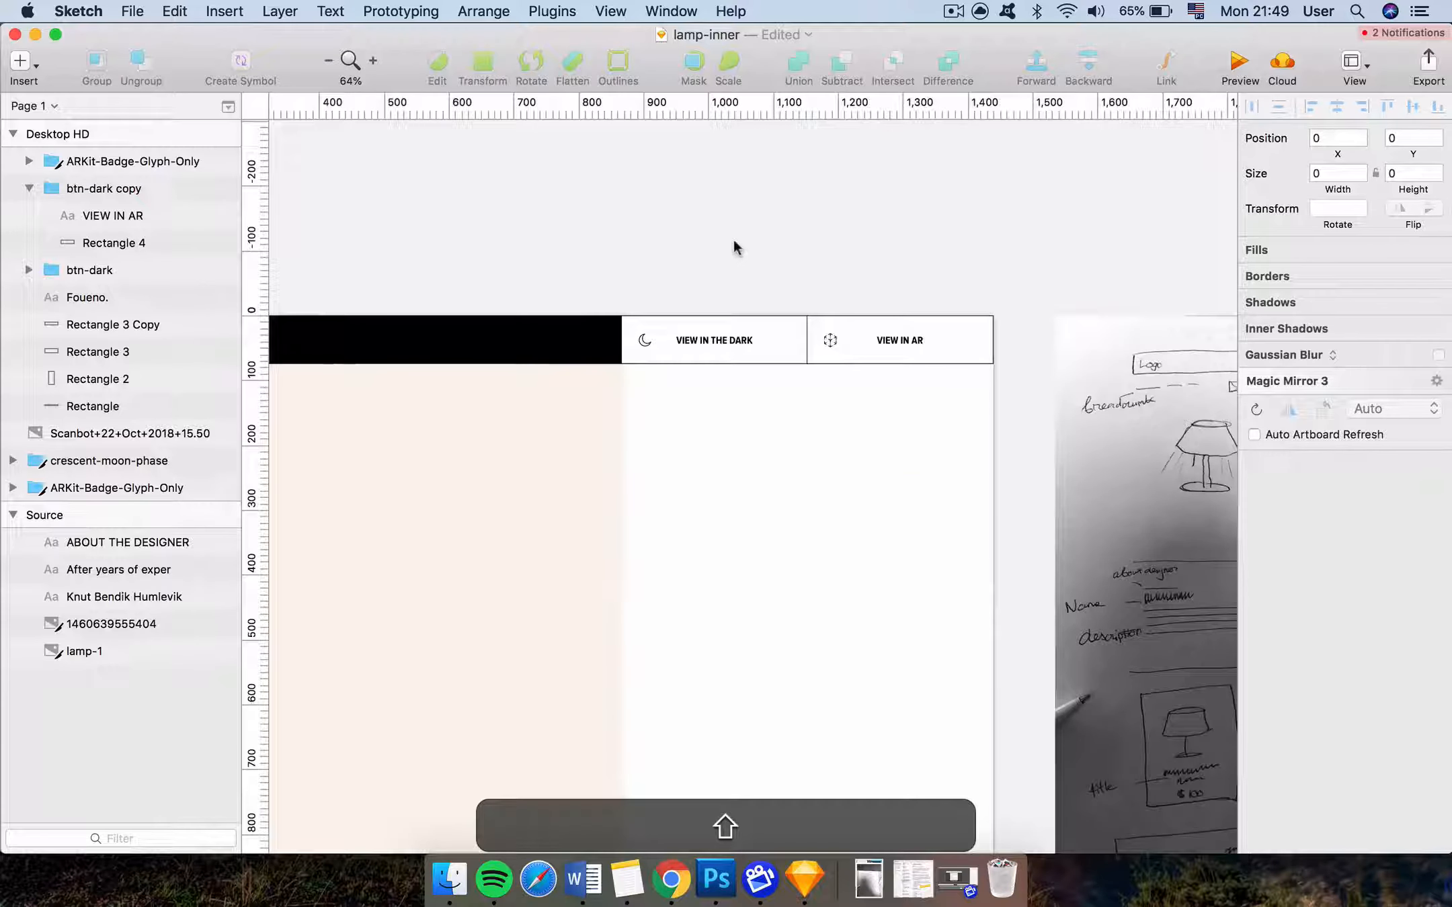
scroll(732, 239, "left", 5)
scroll(731, 240, "right", 3)
left_click(913, 341)
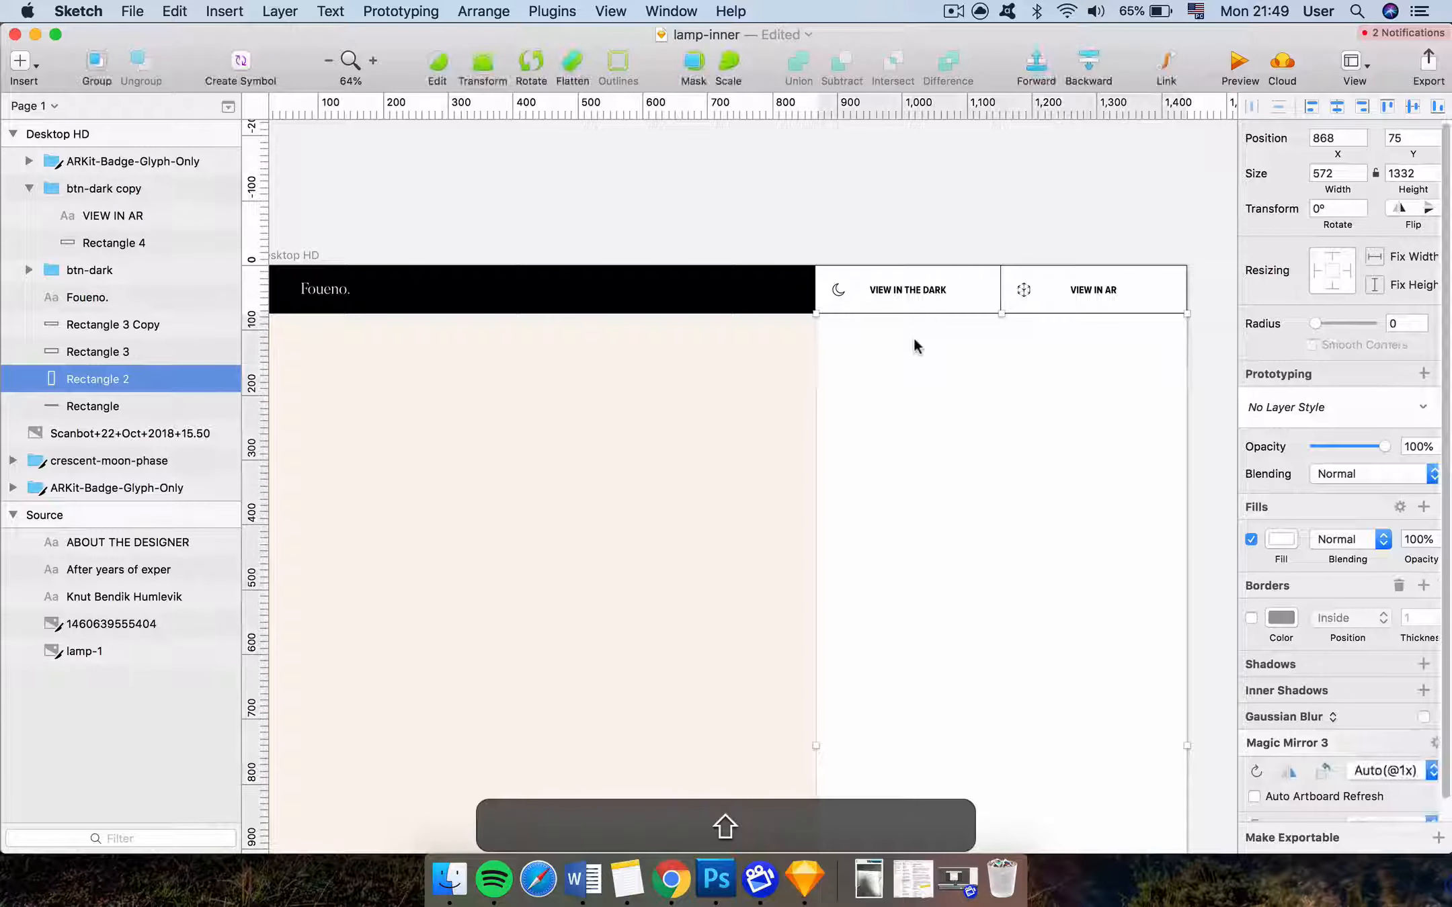
left_click(839, 244)
scroll(838, 240, "down", 5)
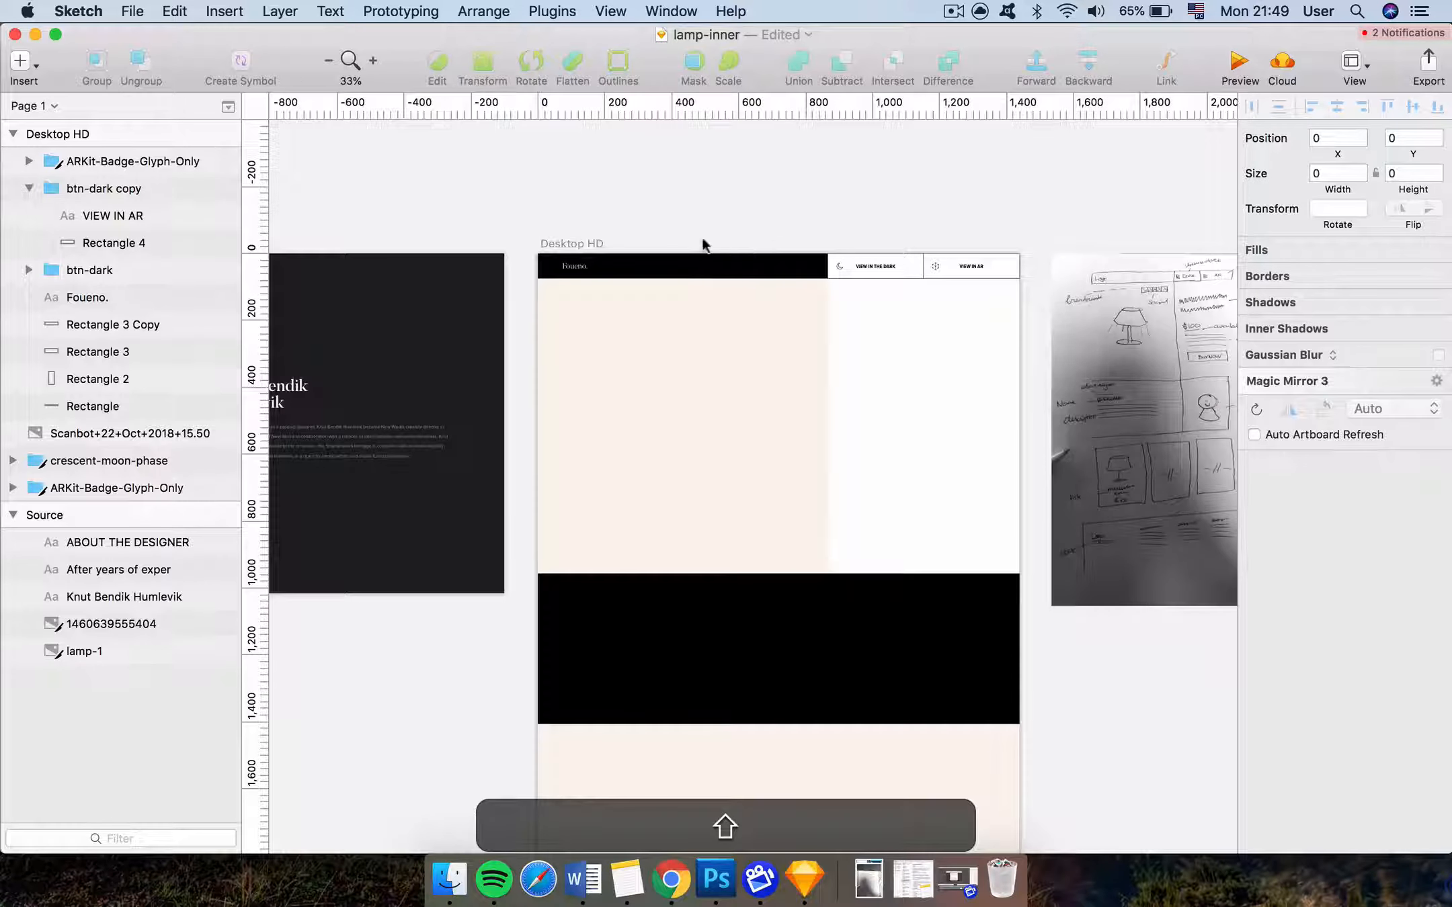
scroll(702, 240, "left", 3)
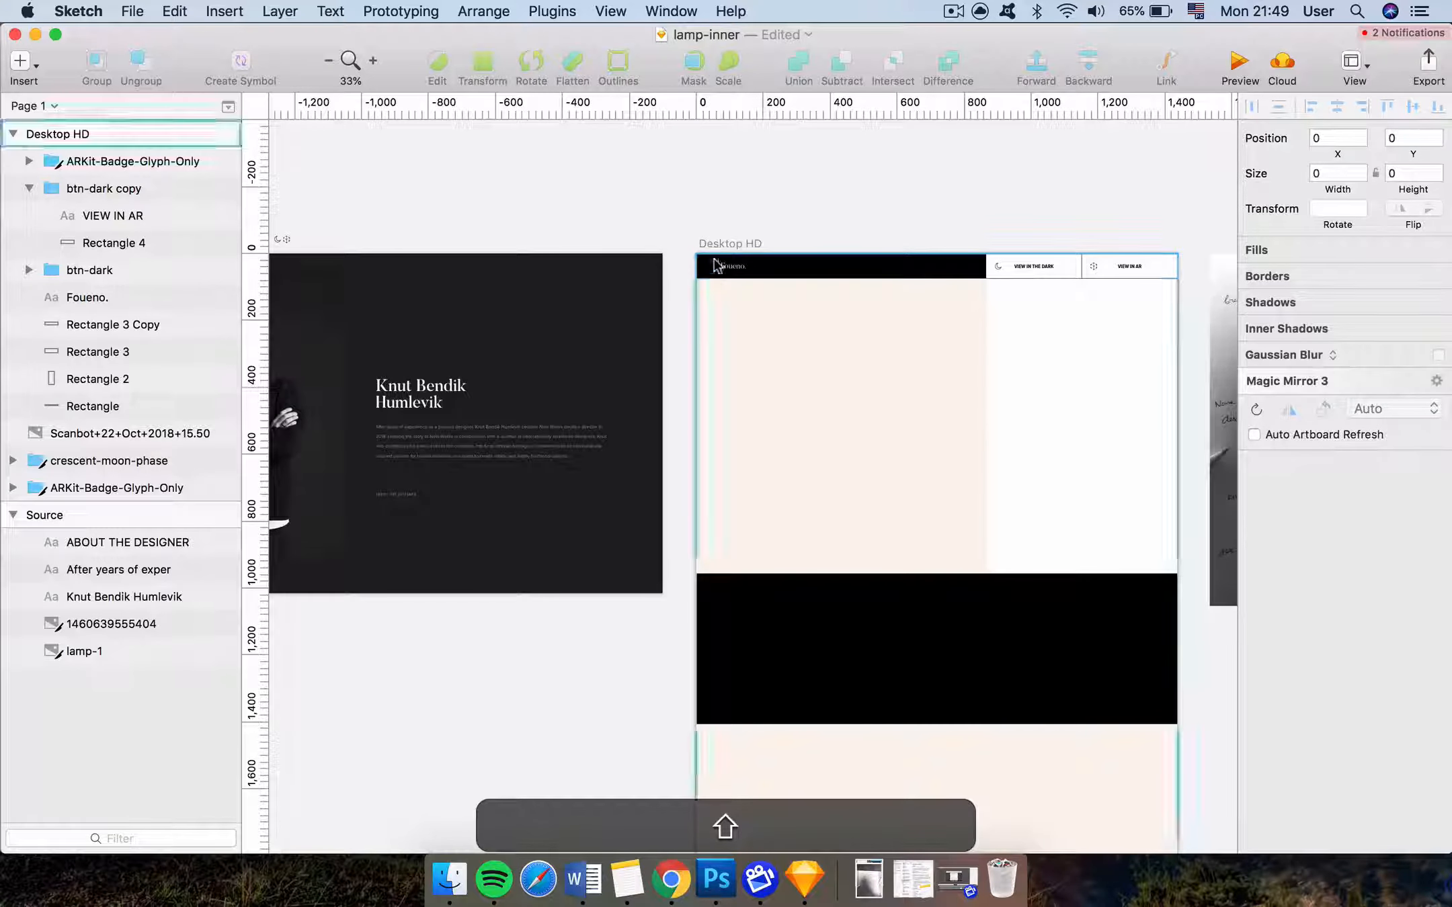
Select the black header rectangle together with the "Foueno." logo and rename the rectangle BG
left_click(718, 267)
scroll(721, 241, "up", 5)
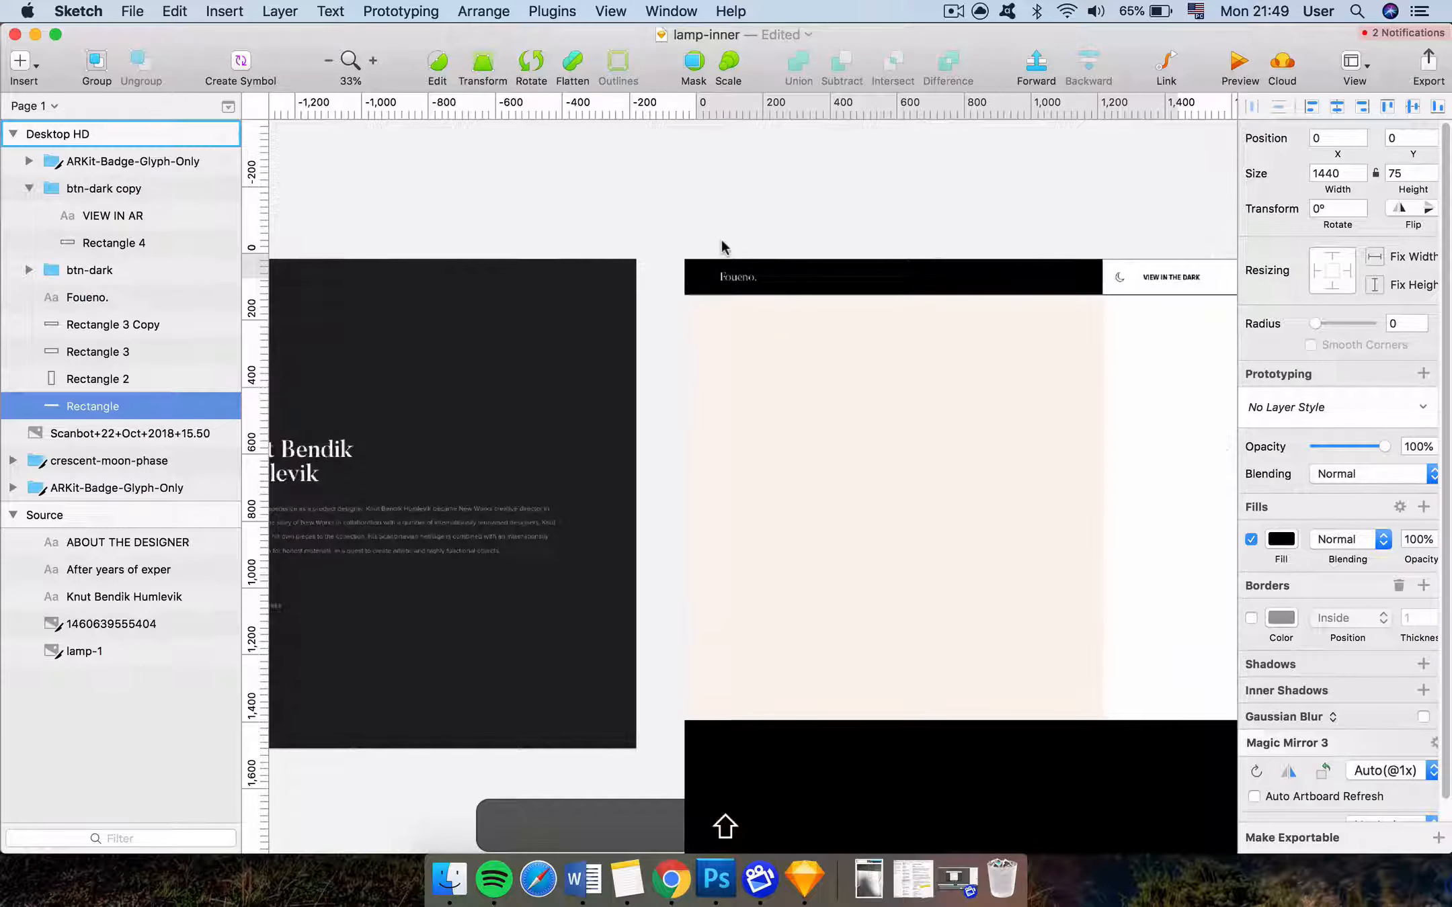
left_click(479, 301, "shift")
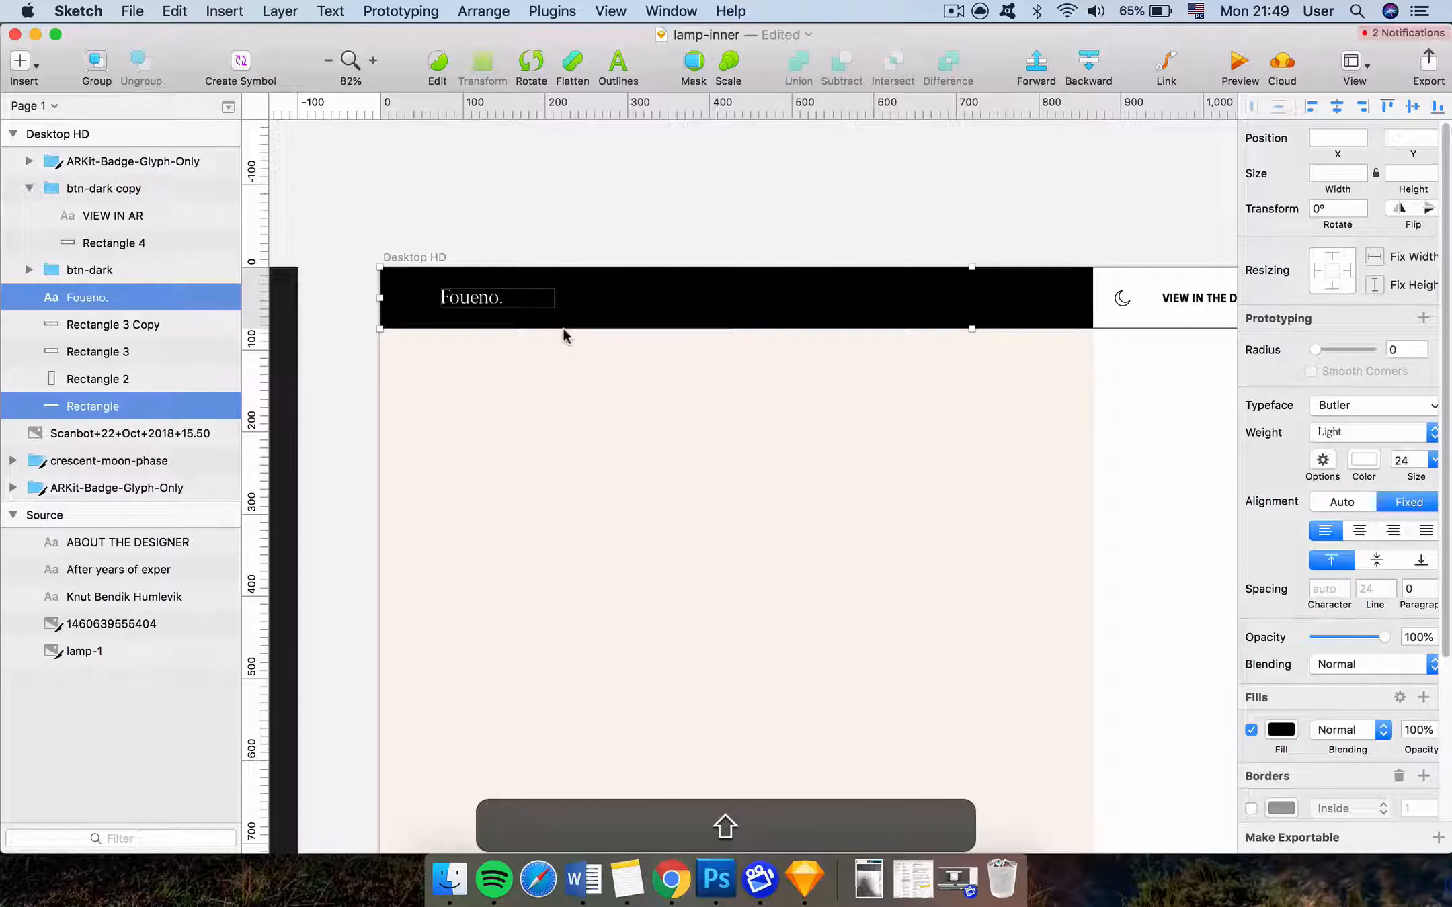
double_click(94, 406)
type("BG")
key("shift+Return")
Add both header buttons to the selection and rename the btn-dark copy group as btn-ar
scroll(895, 289, "right", 10)
left_click(897, 311, "shift")
left_click(1020, 291, "shift")
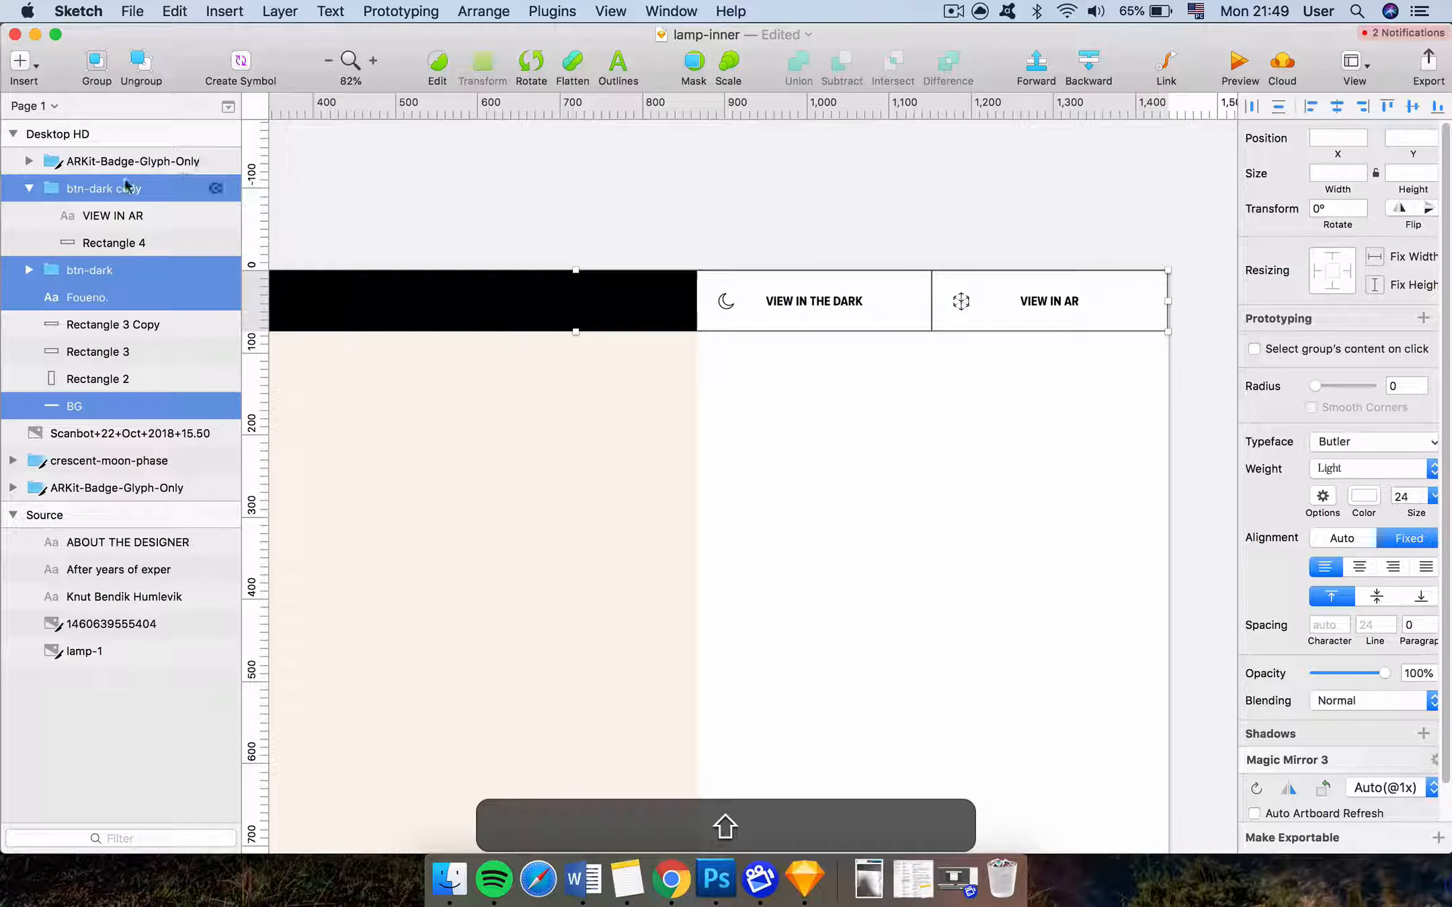
double_click(99, 183)
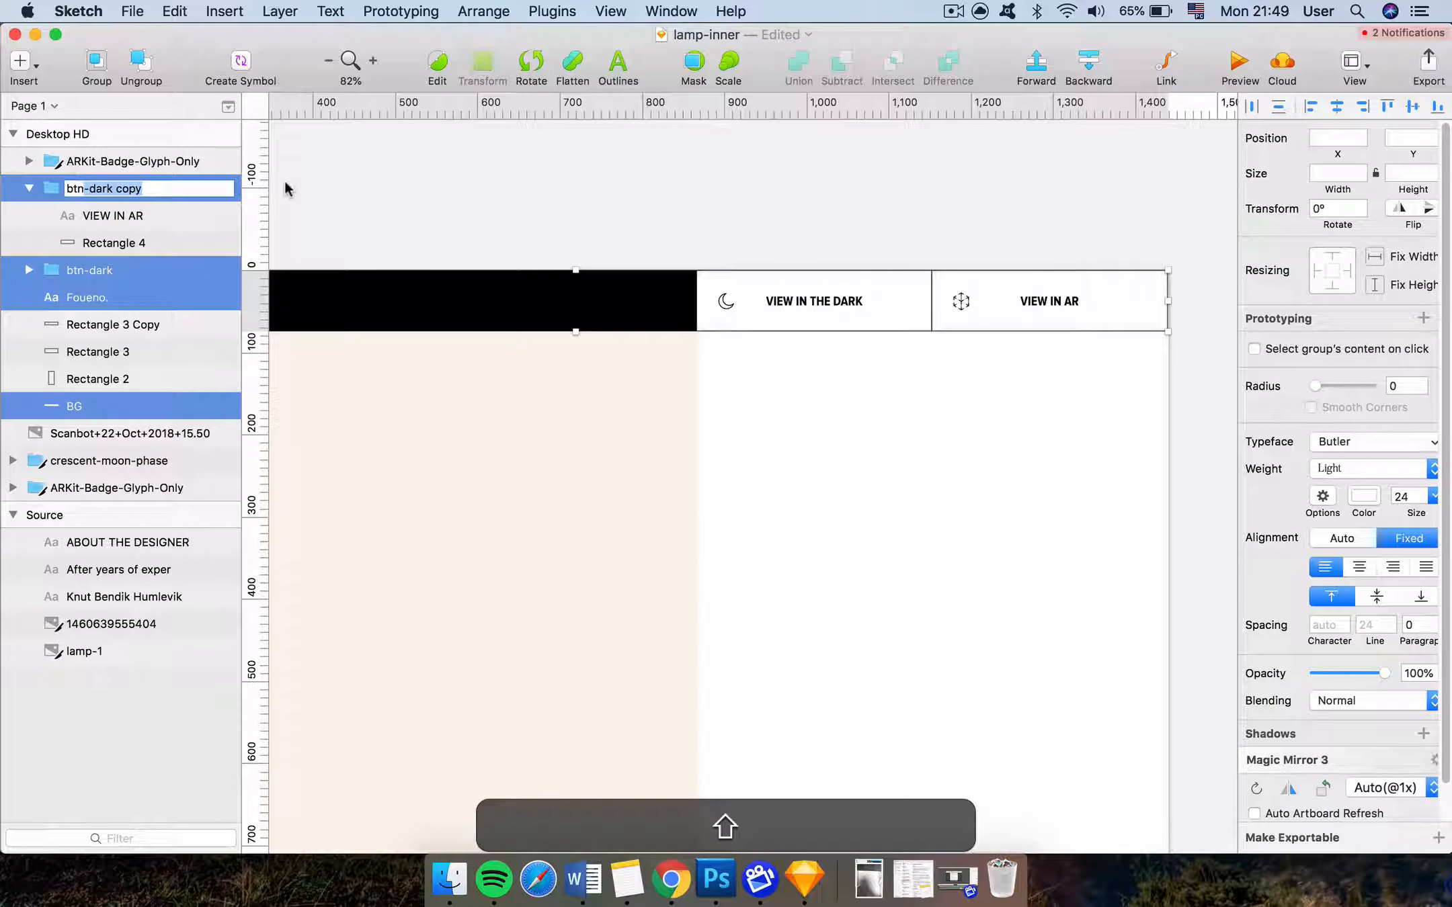
type("-AR")
key("BackSpace")
key("BackSpace")
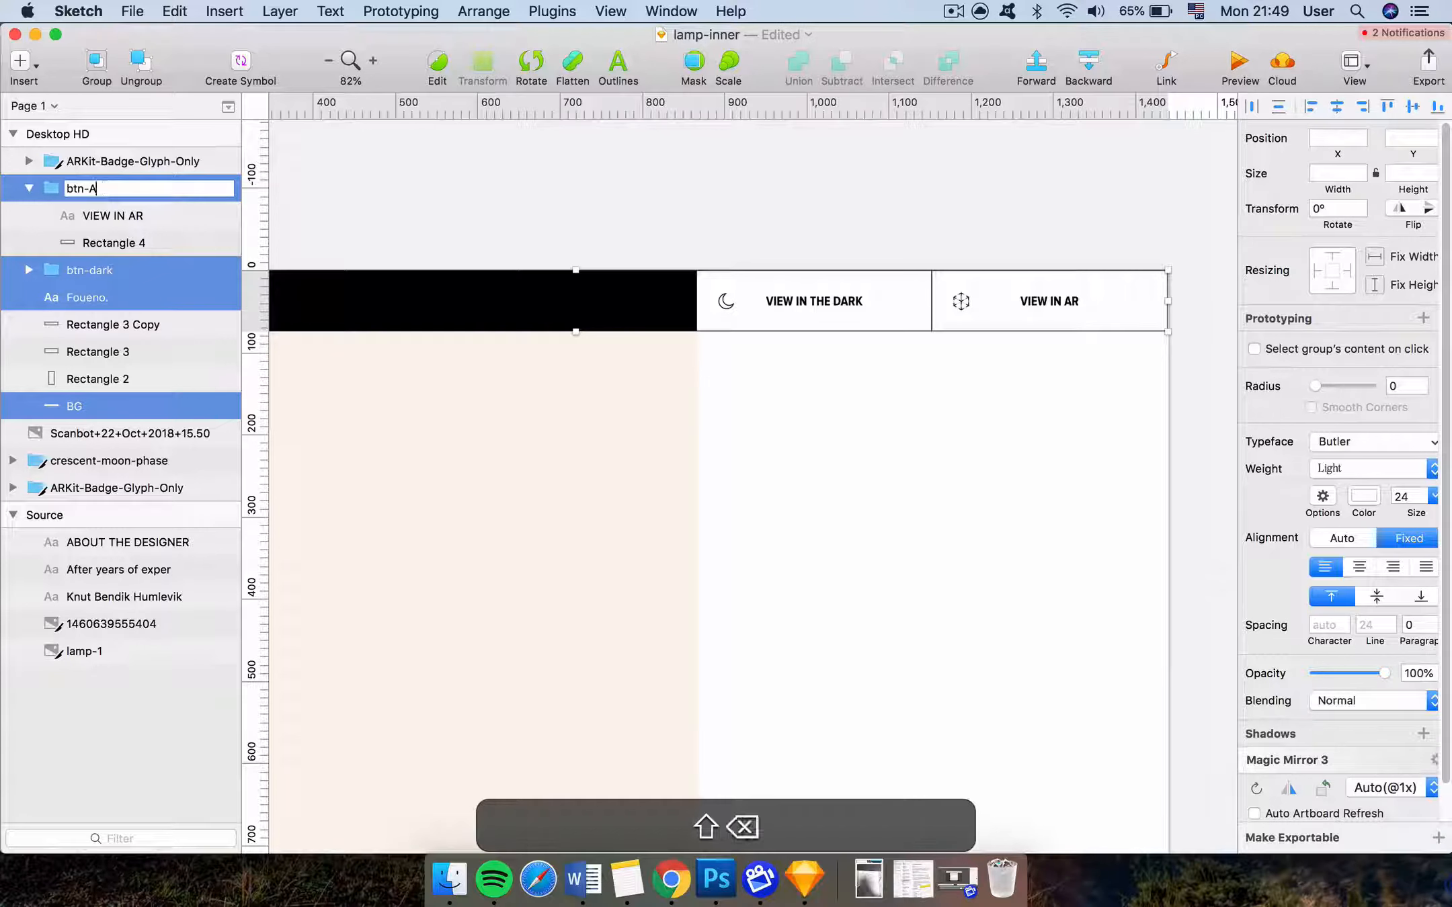
type("фк")
key("BackSpace")
key("ctrl+space")
type("ar")
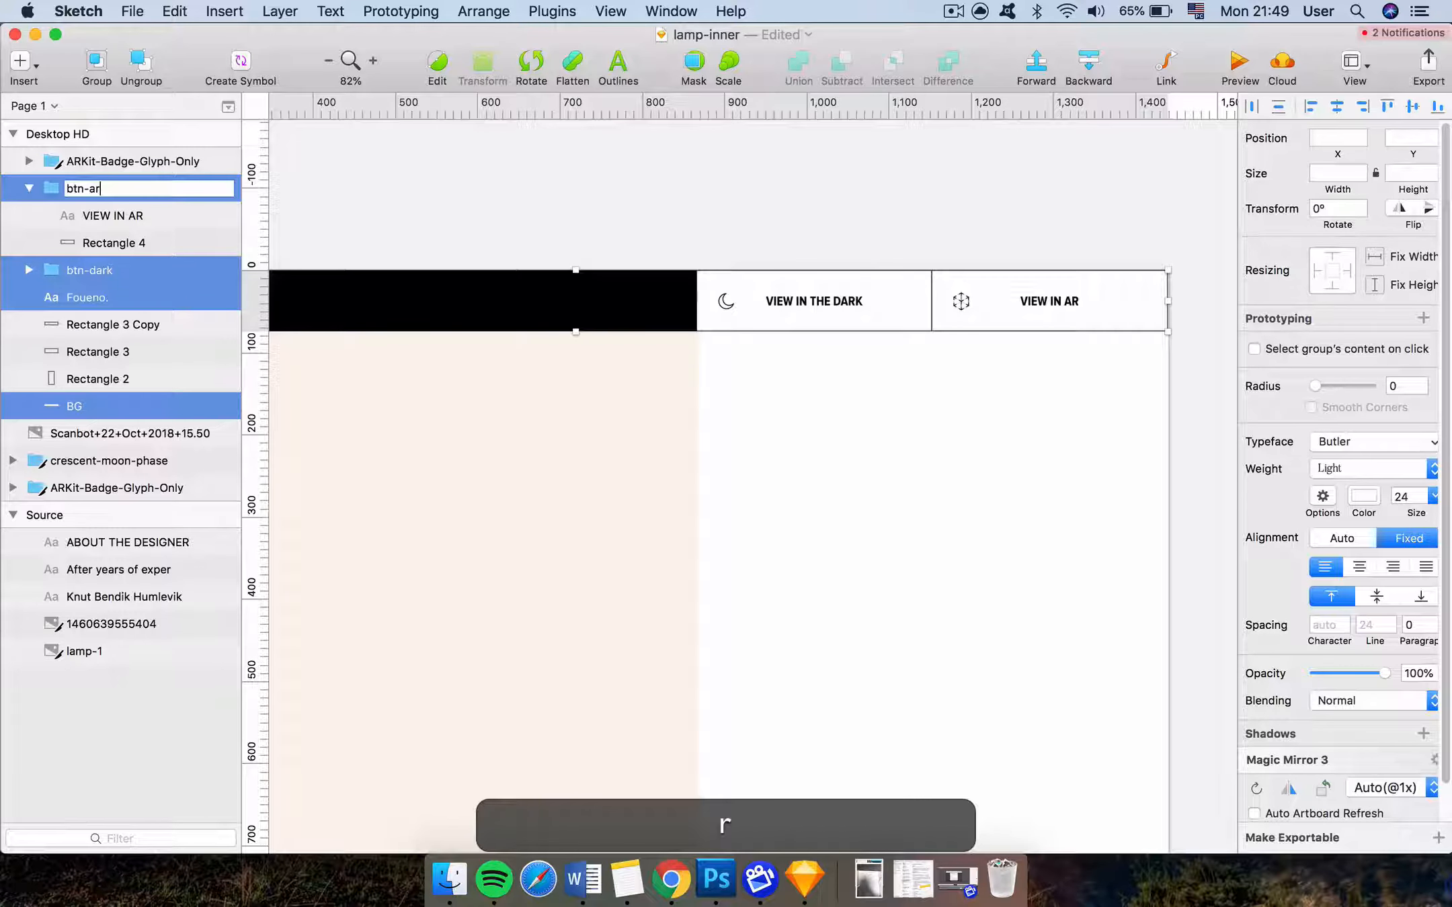
key("Return")
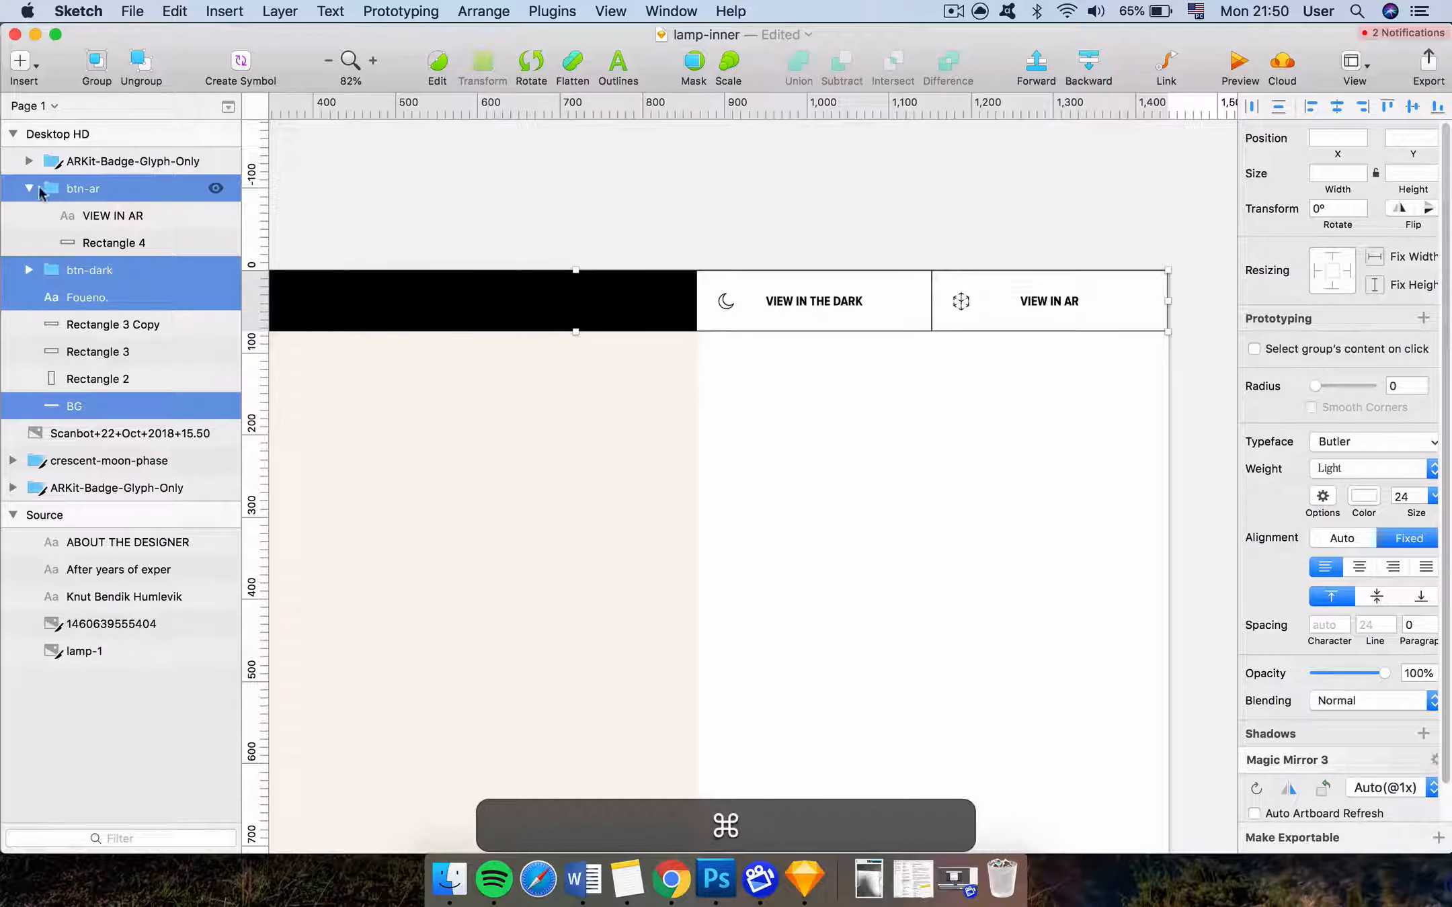
Group the BG rectangle, the logo and both header buttons, and name the group Header
left_click(30, 189)
key("super+g")
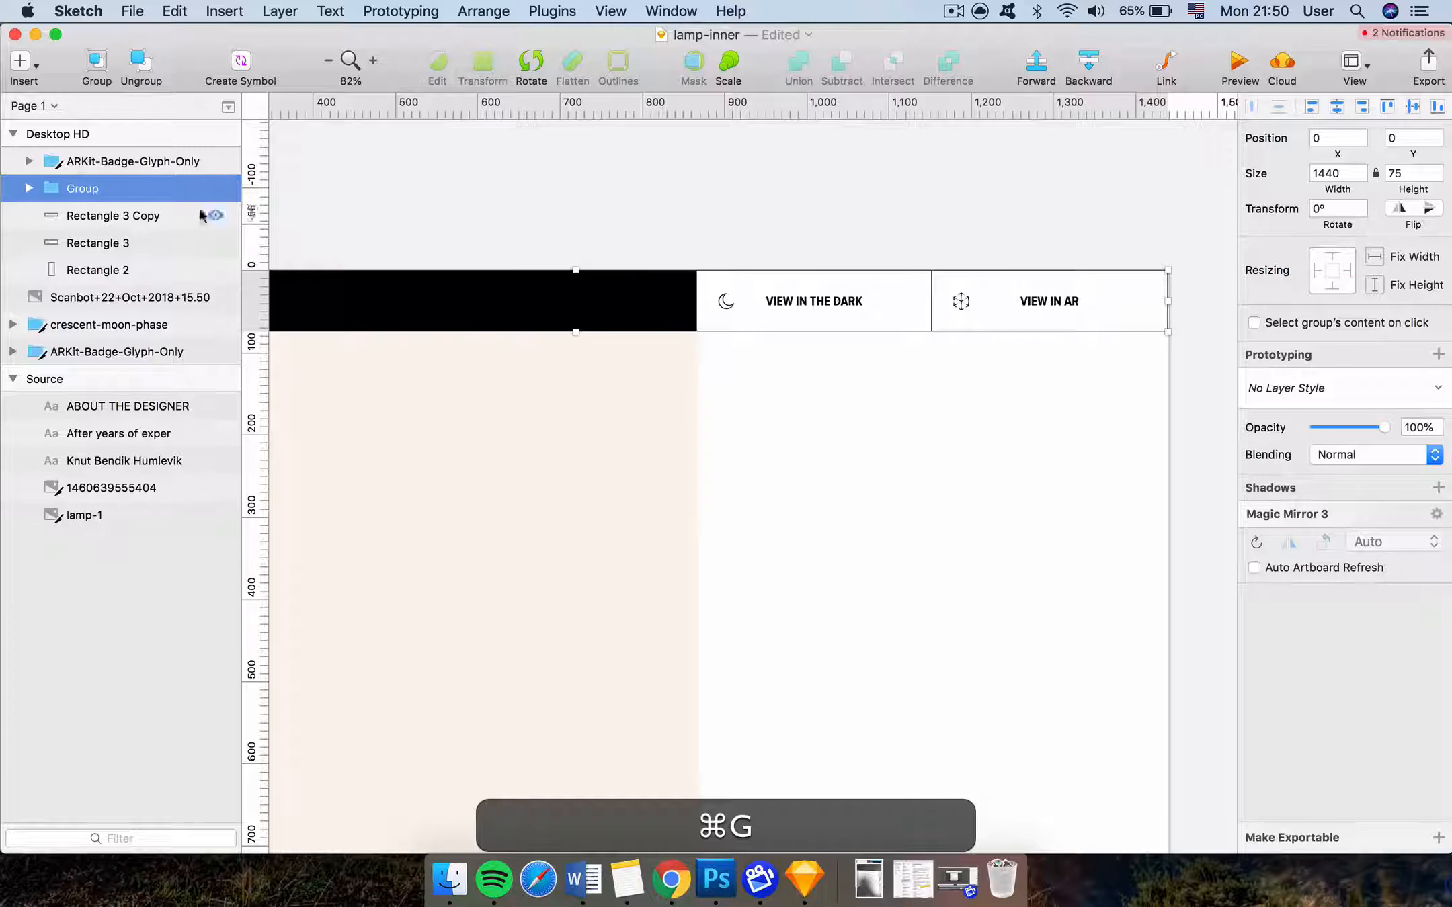
double_click(158, 190)
type("Header")
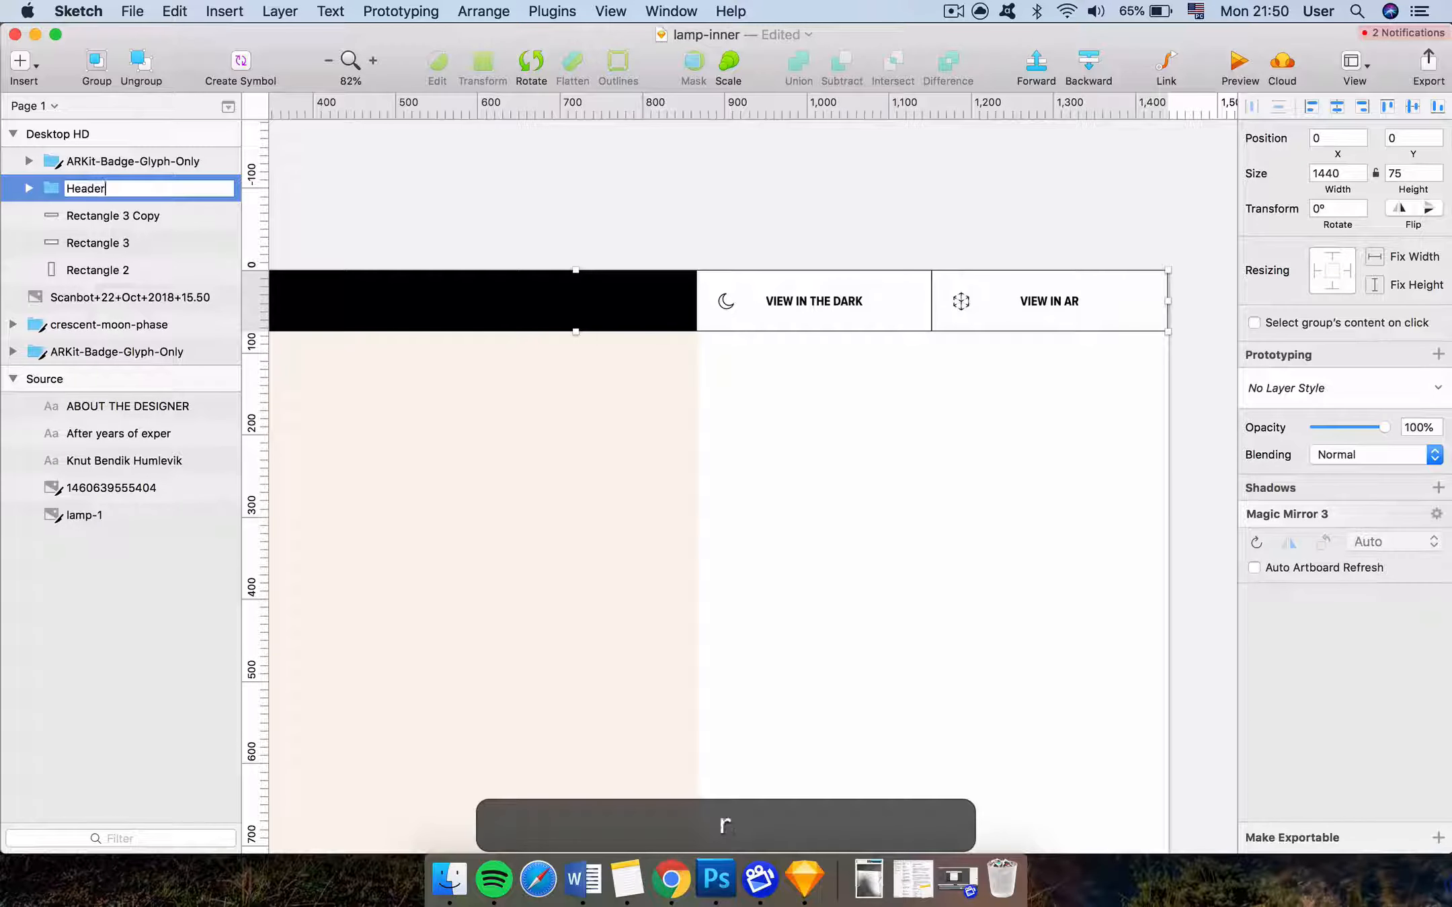
left_click(421, 189)
Copy the lamp-1 image from the Source artboard into the Desktop HD artboard's beige area, at X 137, Y 237
scroll(421, 188, "down", 5)
scroll(640, 194, "left", 5)
scroll(640, 198, "left", 10)
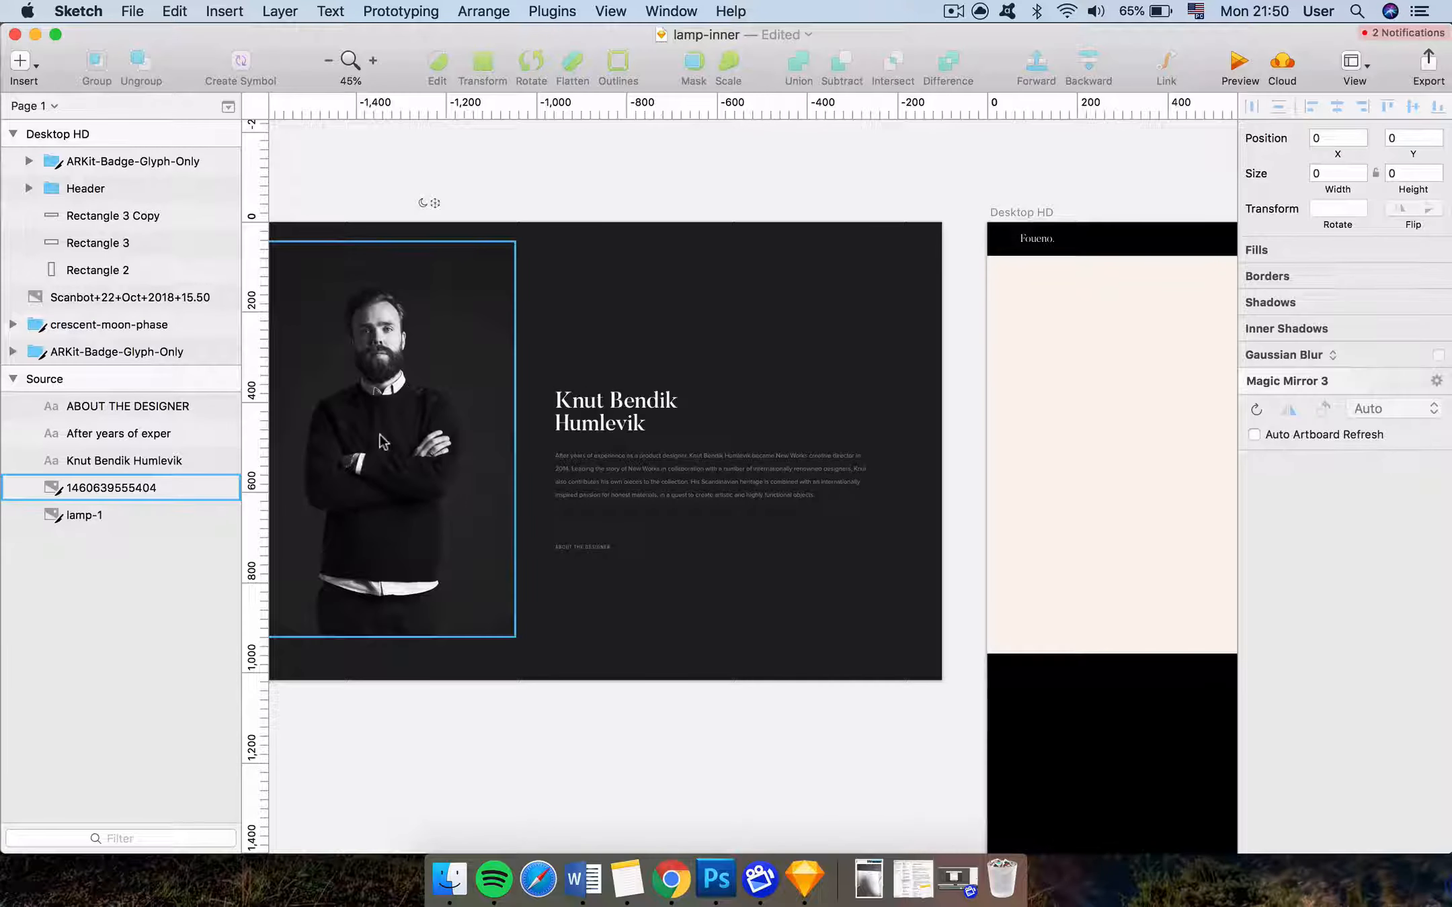
scroll(383, 441, "left", 6)
left_click(383, 442)
key("super+c")
scroll(978, 438, "right", 10)
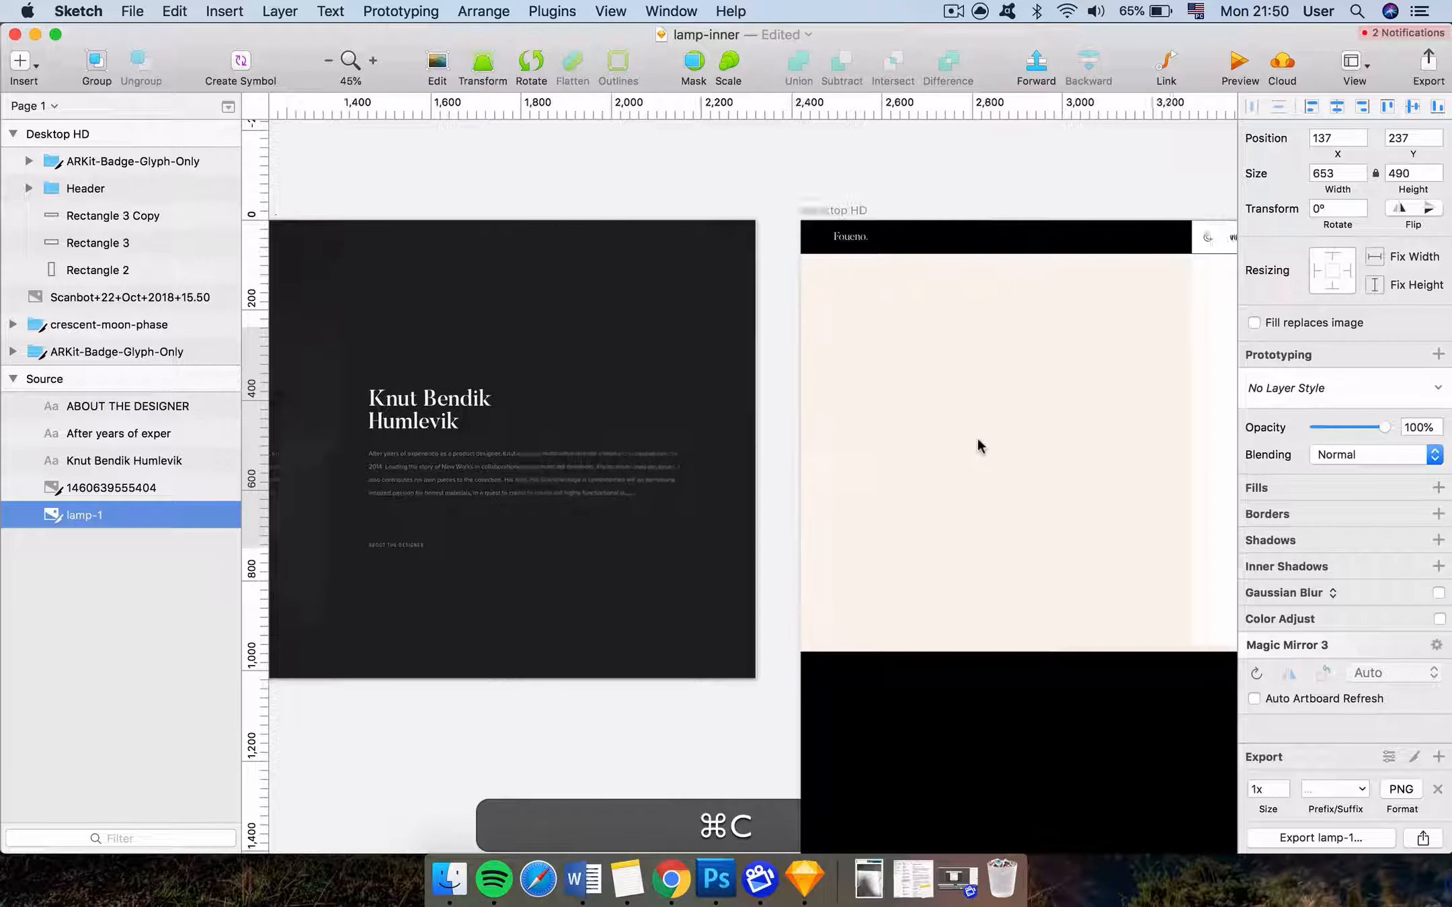
scroll(977, 438, "right", 5)
left_click(608, 213)
key("super+v")
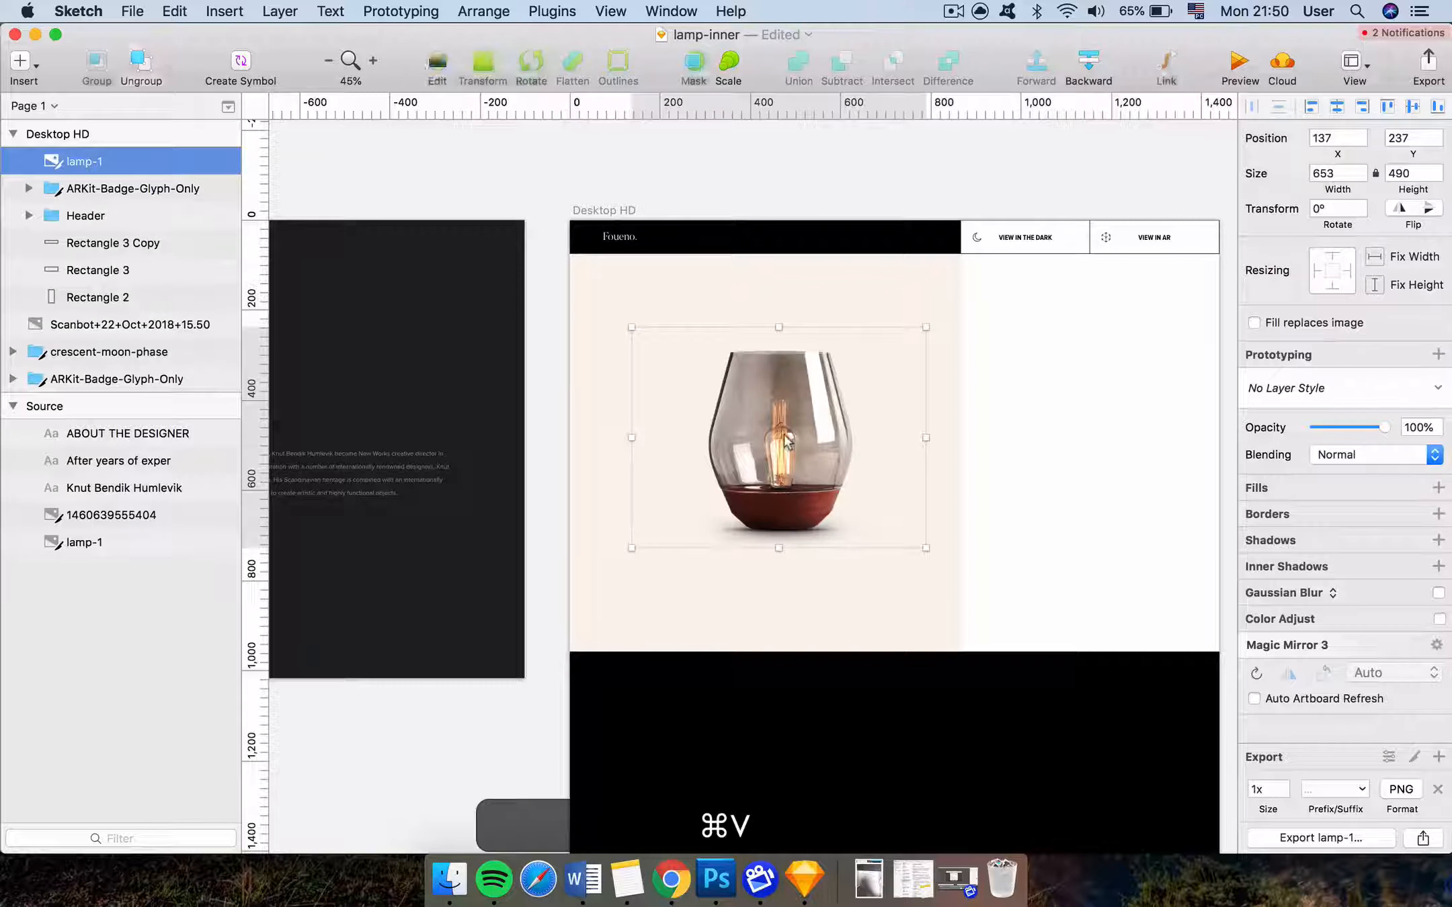
Move the lamp image to about X 115, Y 132 in the beige area
left_click_drag(788, 440, 775, 392)
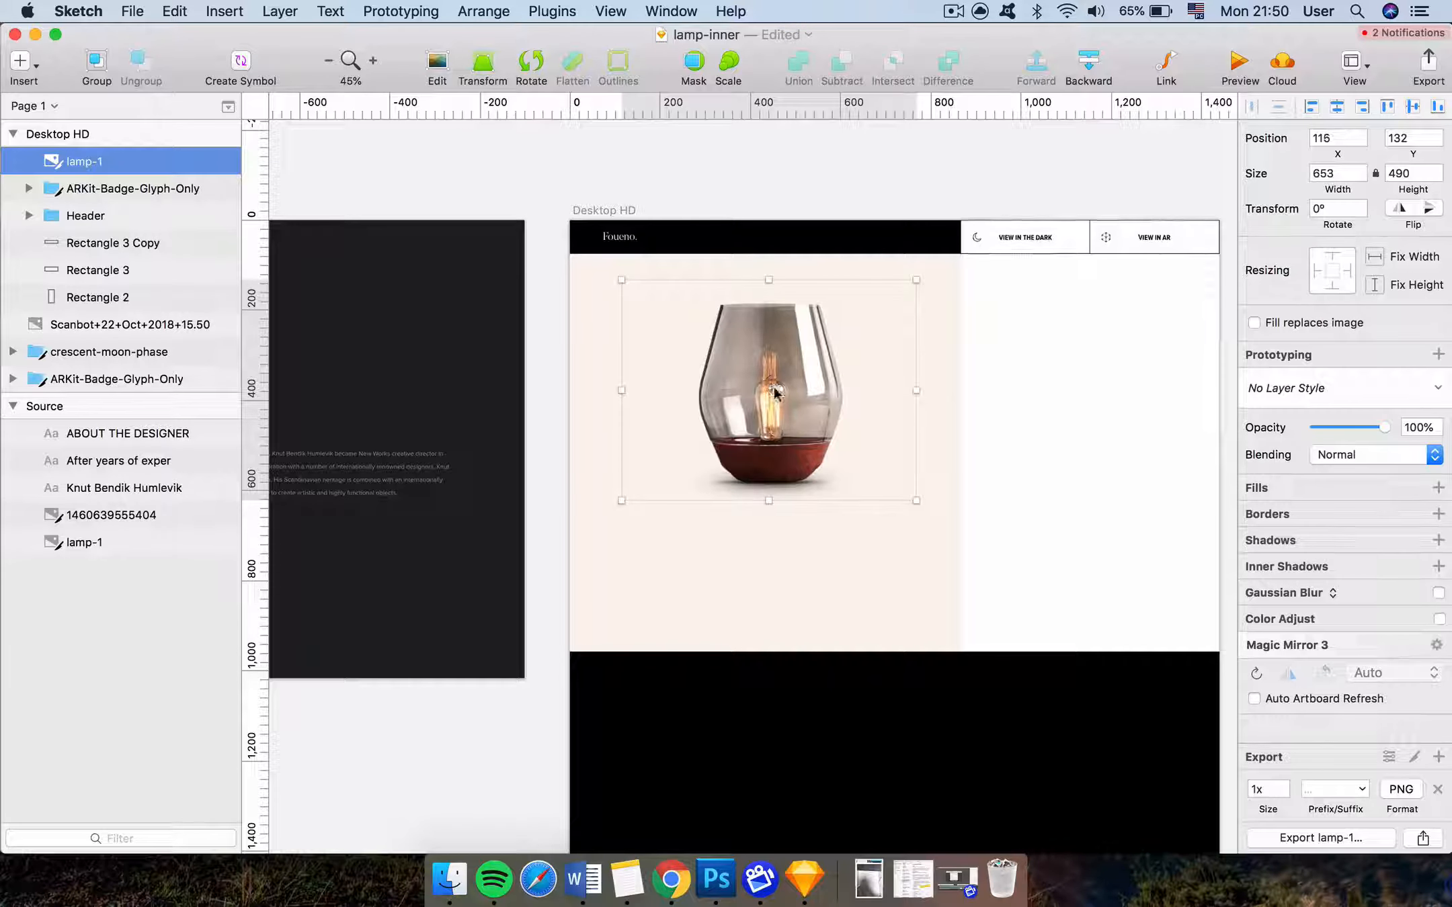
left_click(955, 364)
scroll(955, 364, "right", 2)
scroll(955, 363, "up", 2)
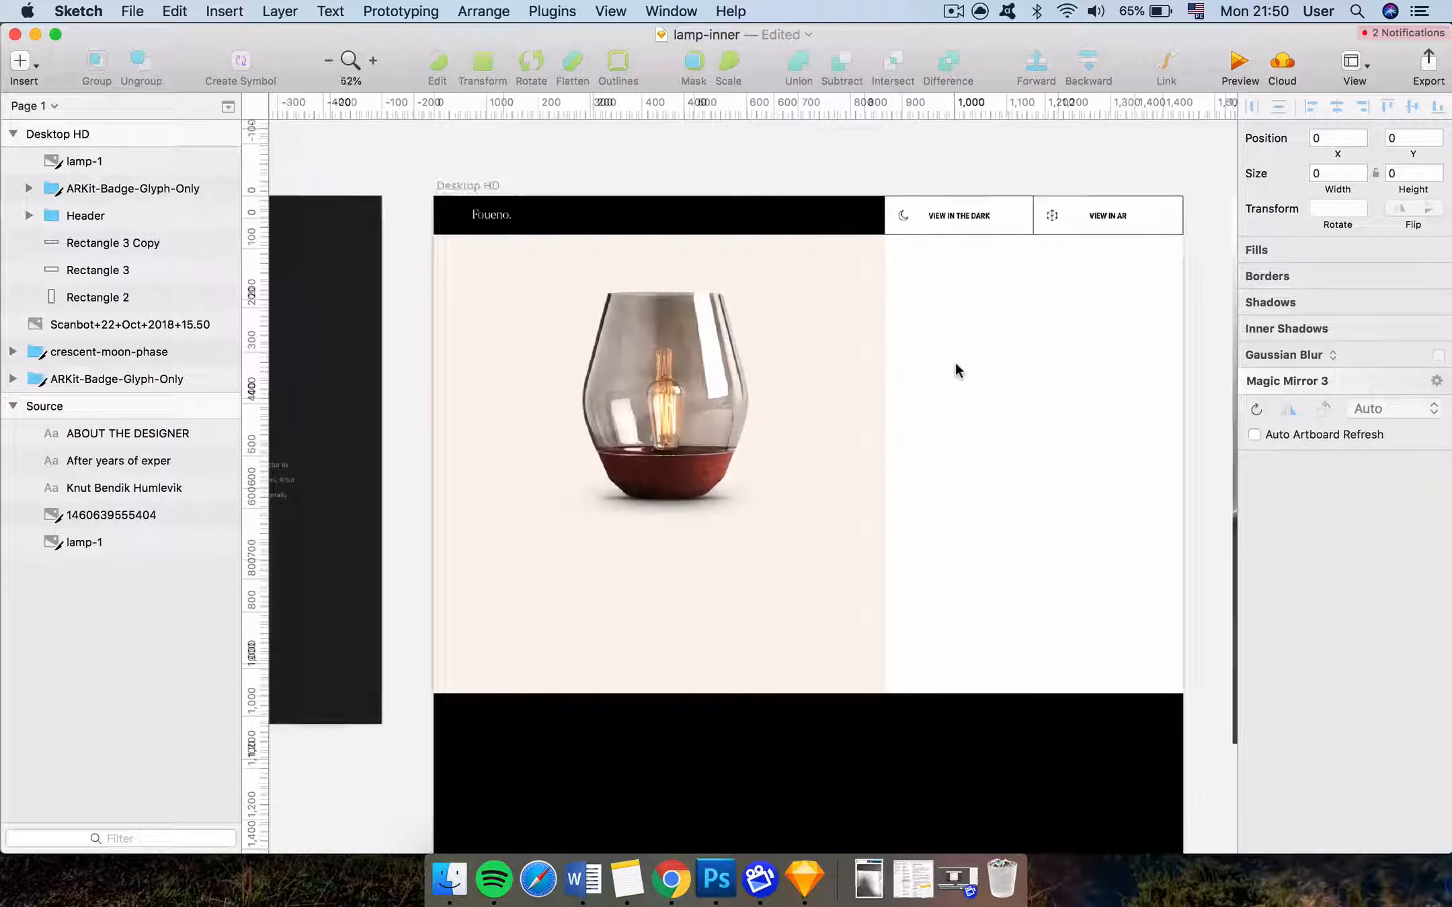
double_click(955, 364)
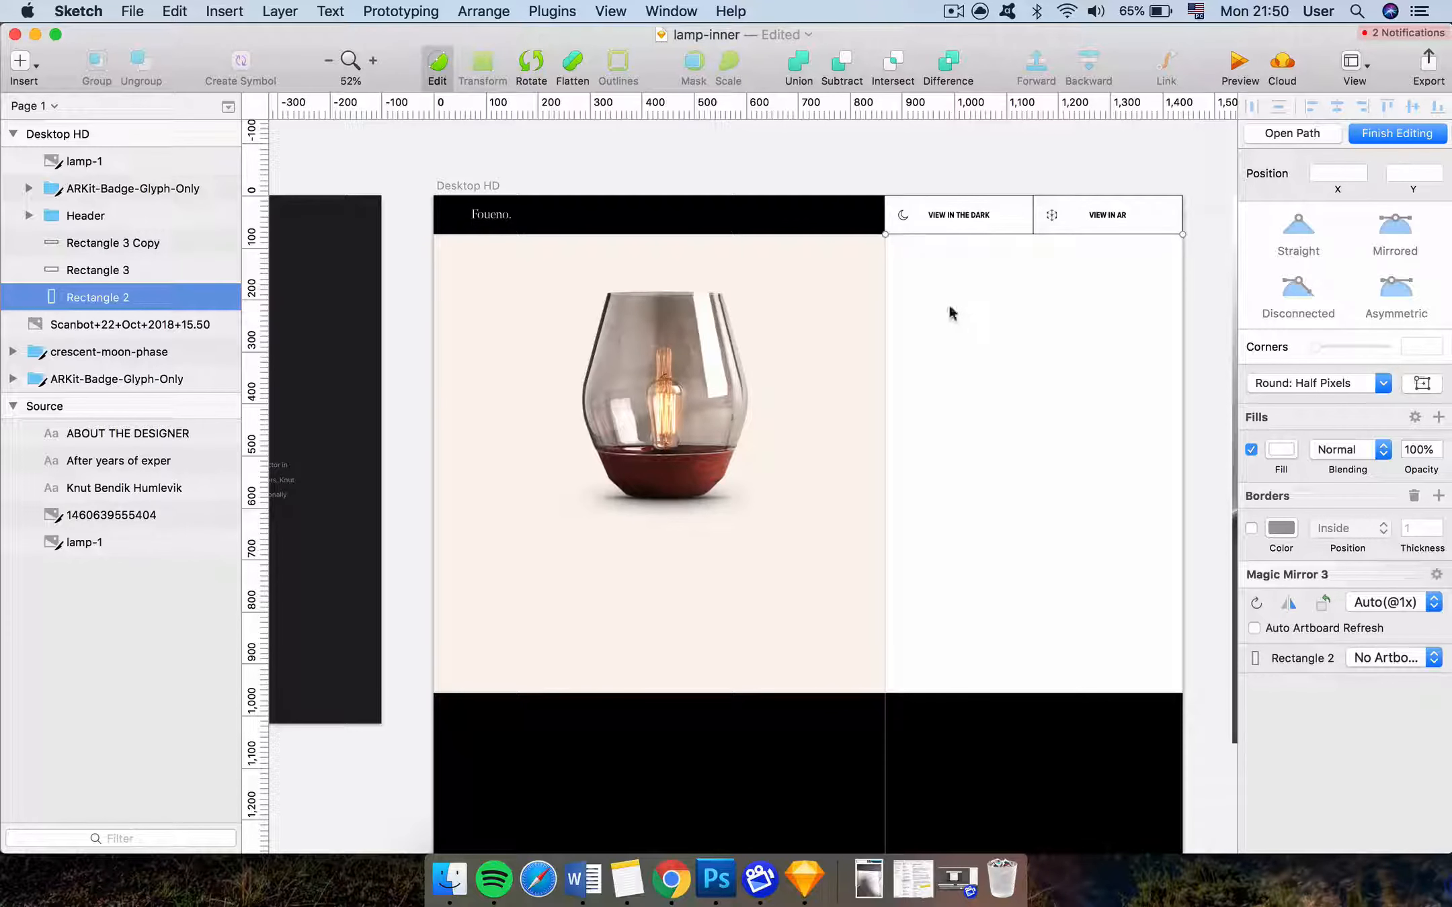
left_click(885, 174)
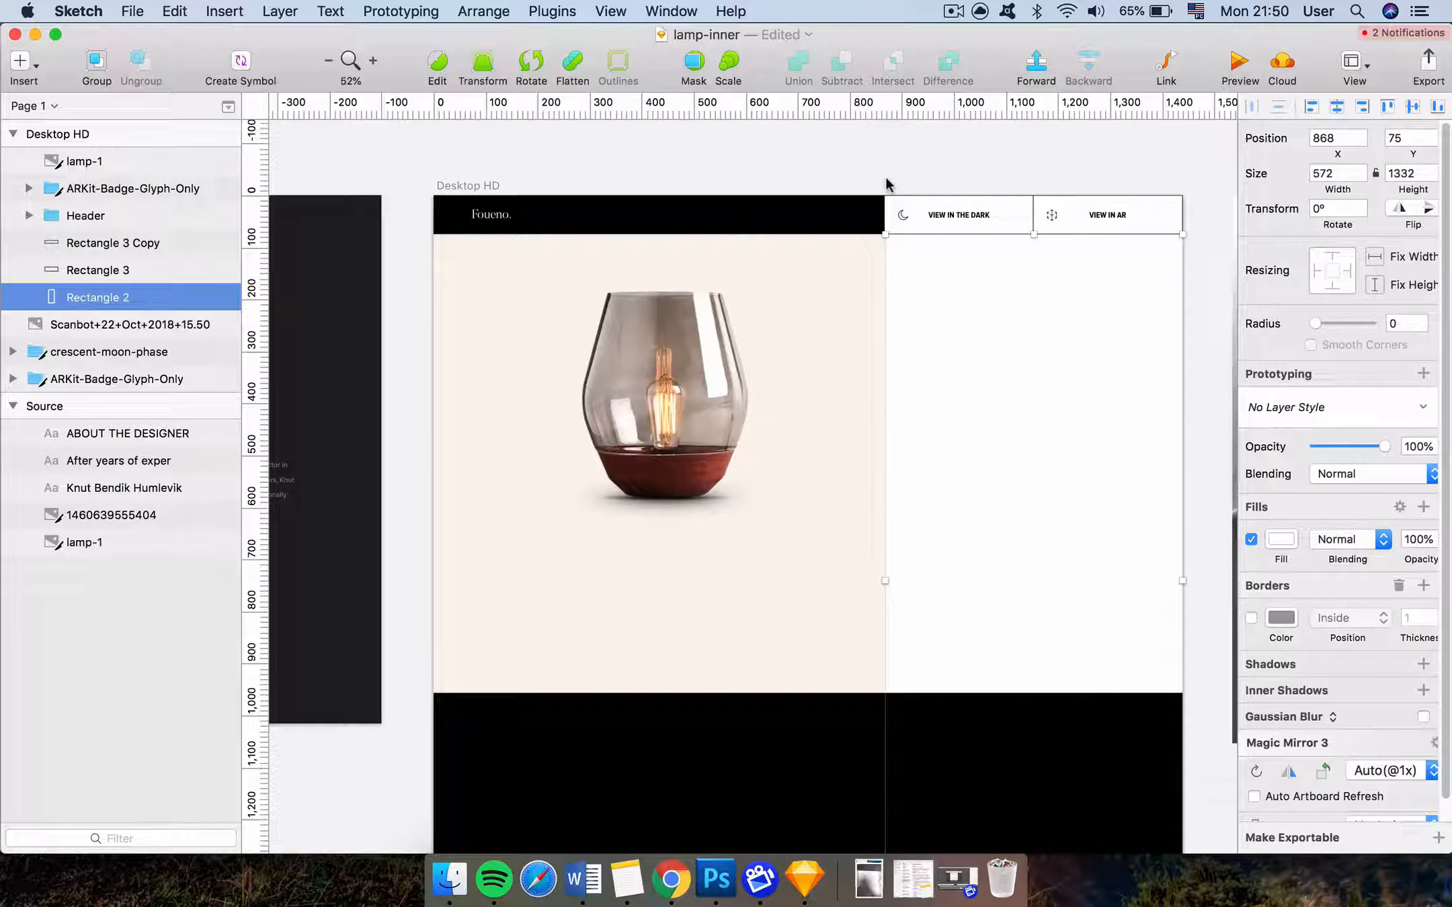
Draw a borderless helper rectangle of 873 × 882 covering the beige area at X 0, Y 75
left_click(753, 145)
key("r")
mouse_move(449, 248)
left_mouse_down()
mouse_move(529, 386)
mouse_move(886, 672)
mouse_move(886, 694)
left_mouse_up()
left_click(1251, 618)
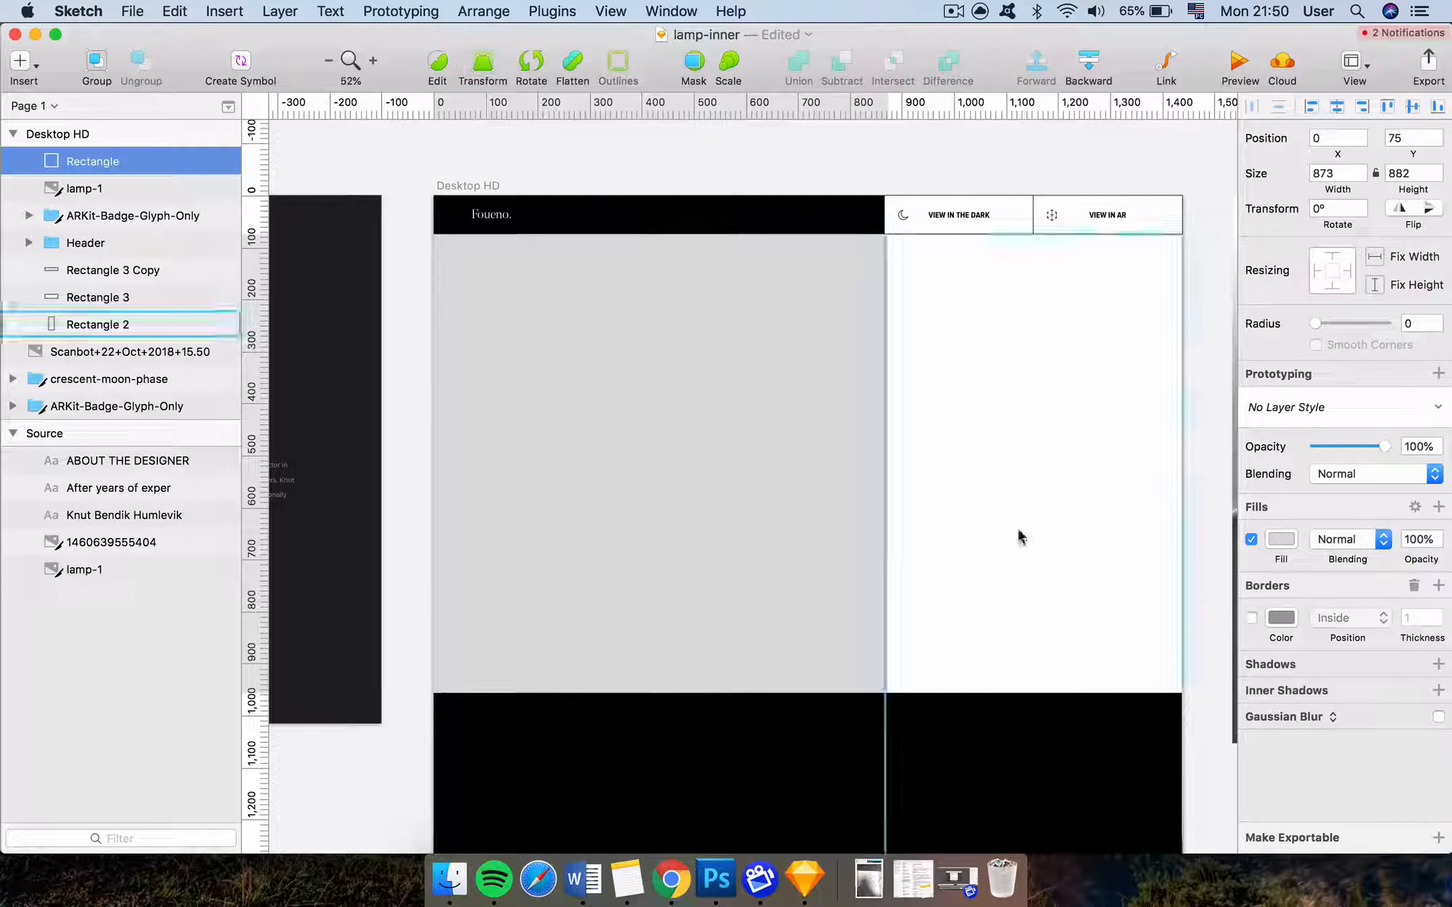
left_click_drag(810, 395, 837, 182)
scroll(810, 406, "up", 1)
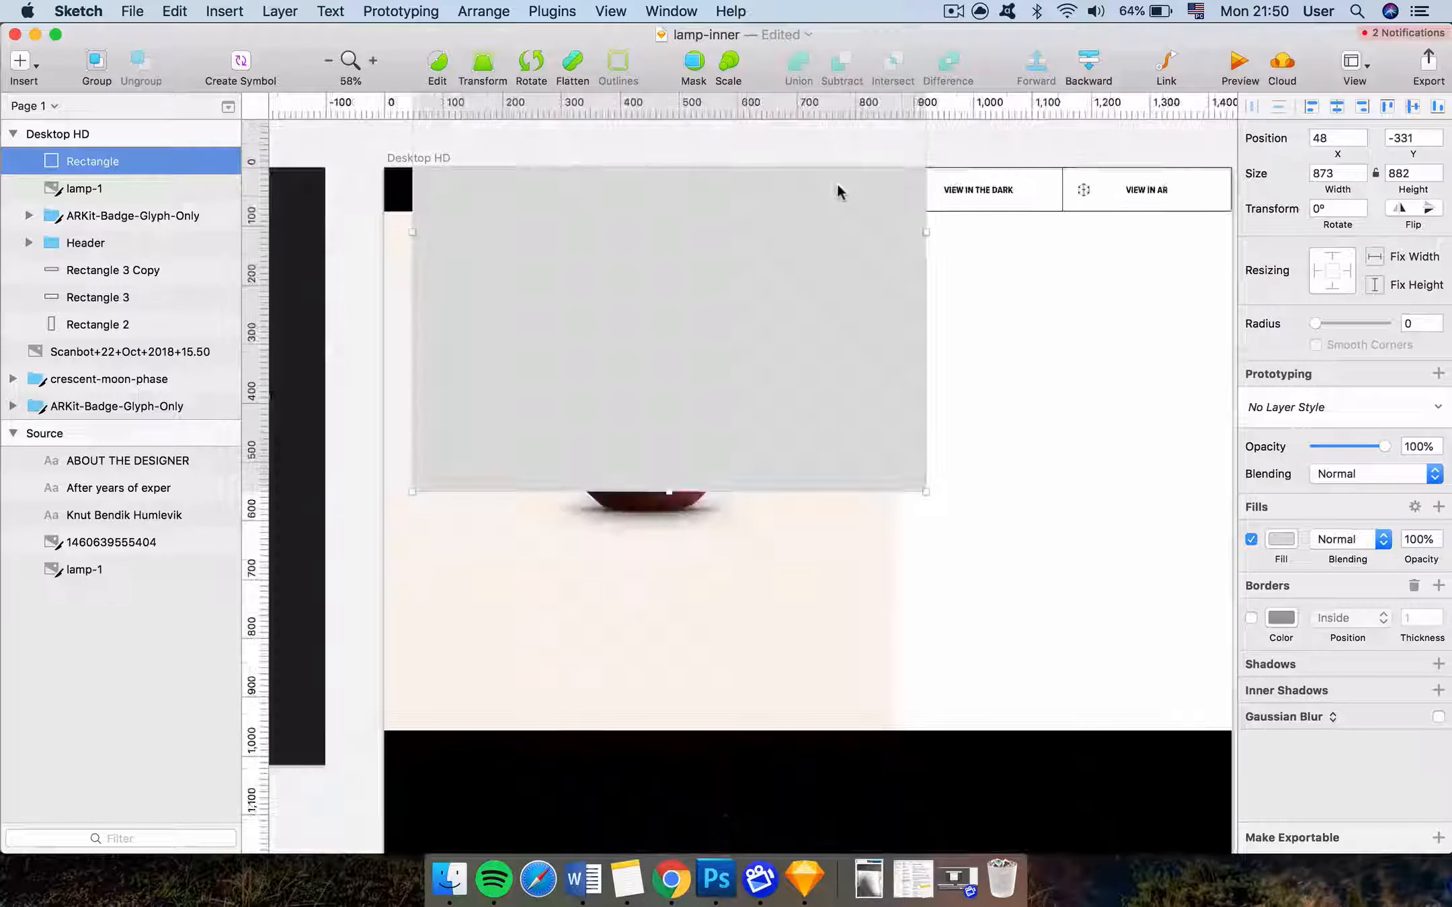
key("super+z")
scroll(916, 307, "up", 5)
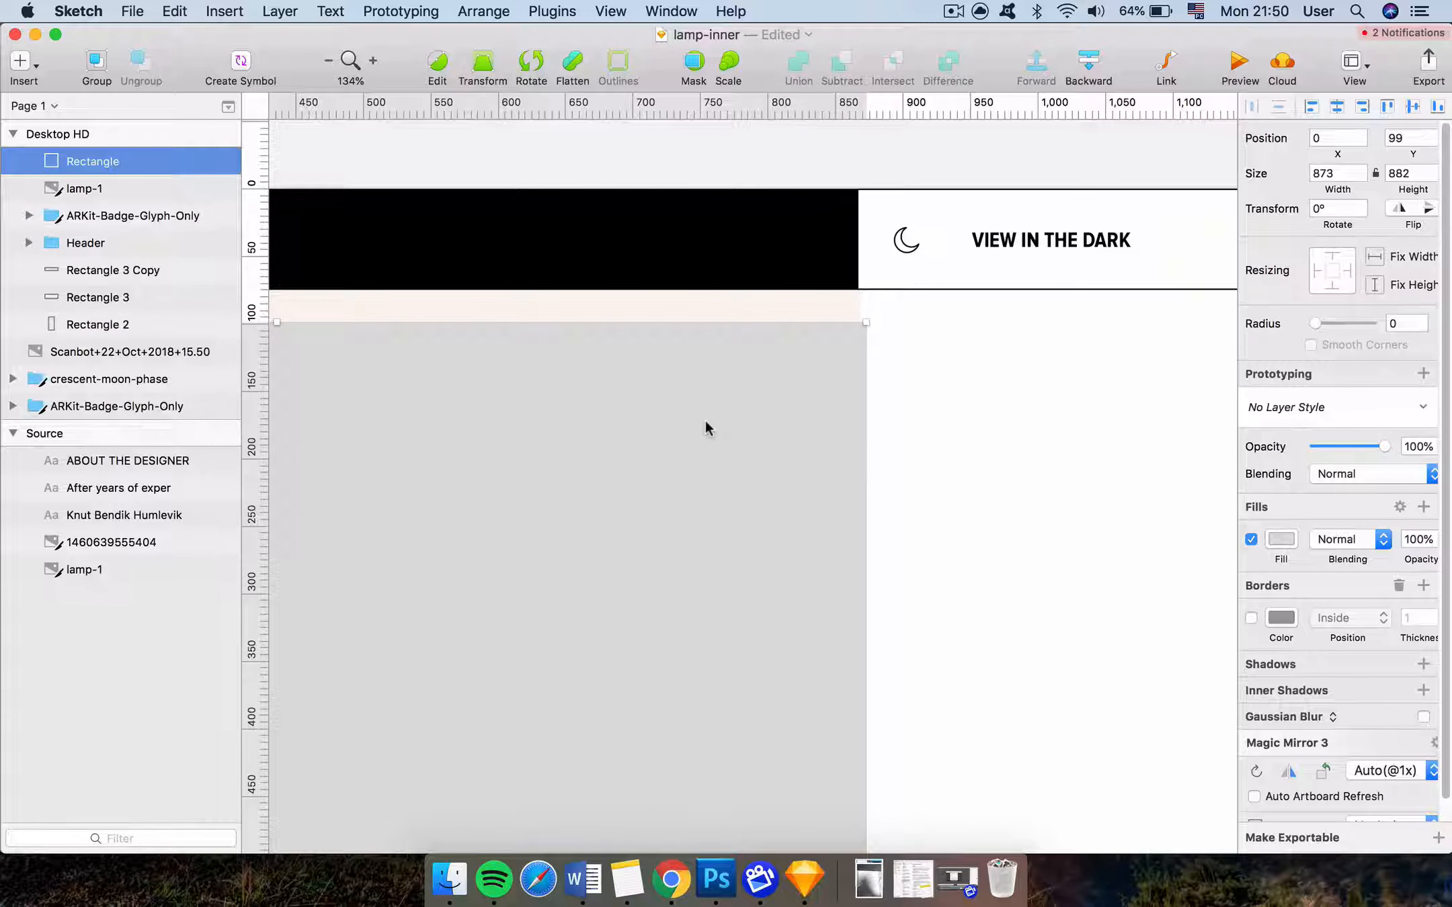
Move the helper rectangle to X -5, Y 181, matching its right edge to the beige area's
scroll(705, 421, "down", 4)
scroll(699, 437, "down", 4)
left_click_drag(699, 438, 696, 458)
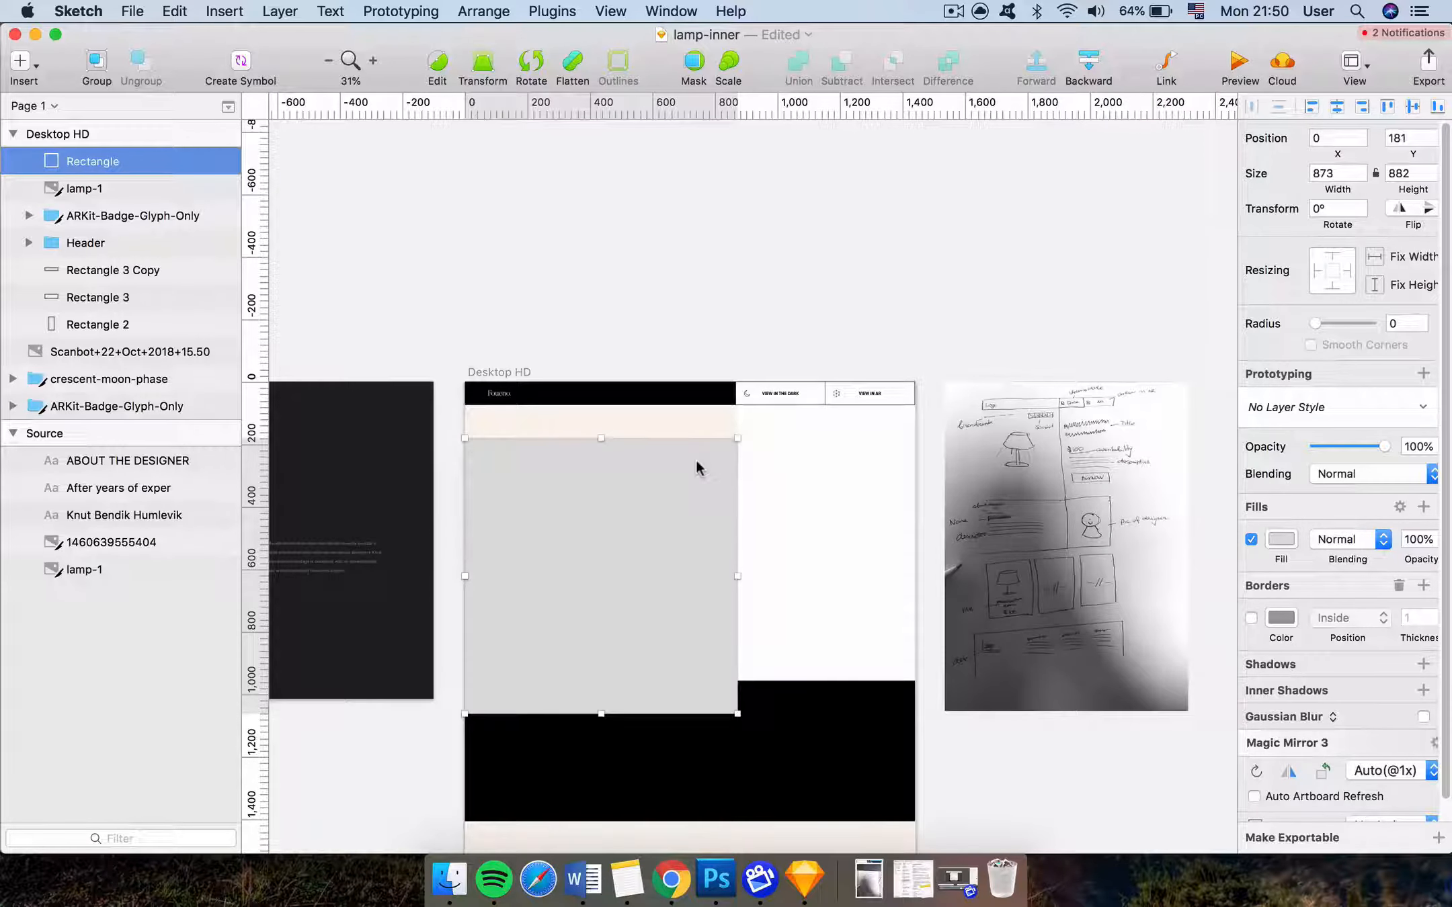
scroll(699, 447, "up", 2)
scroll(699, 445, "up", 3)
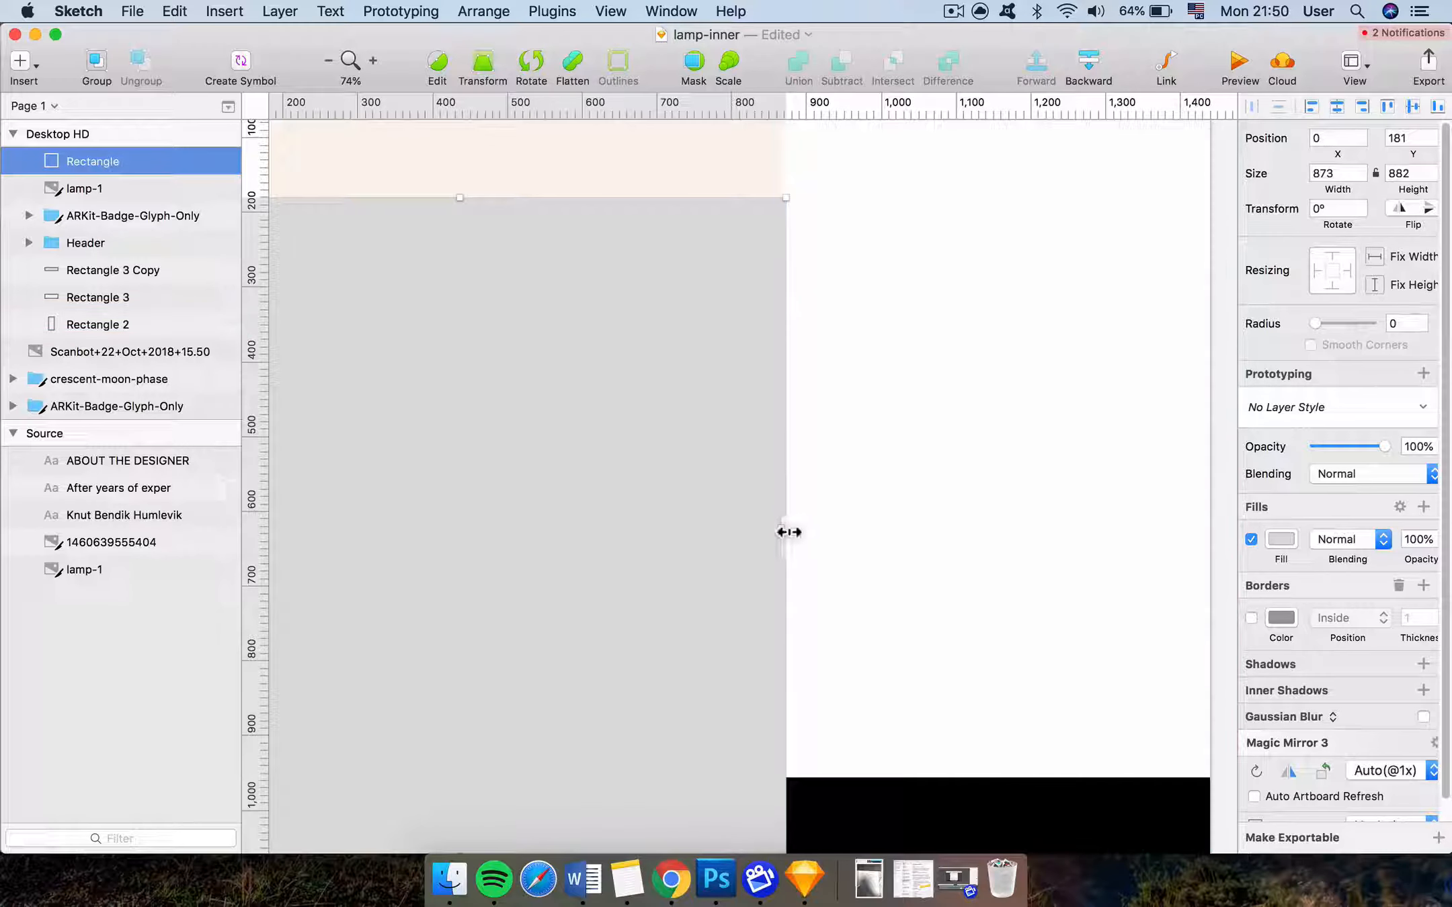
left_click_drag(777, 527, 768, 527)
scroll(768, 521, "down", 2)
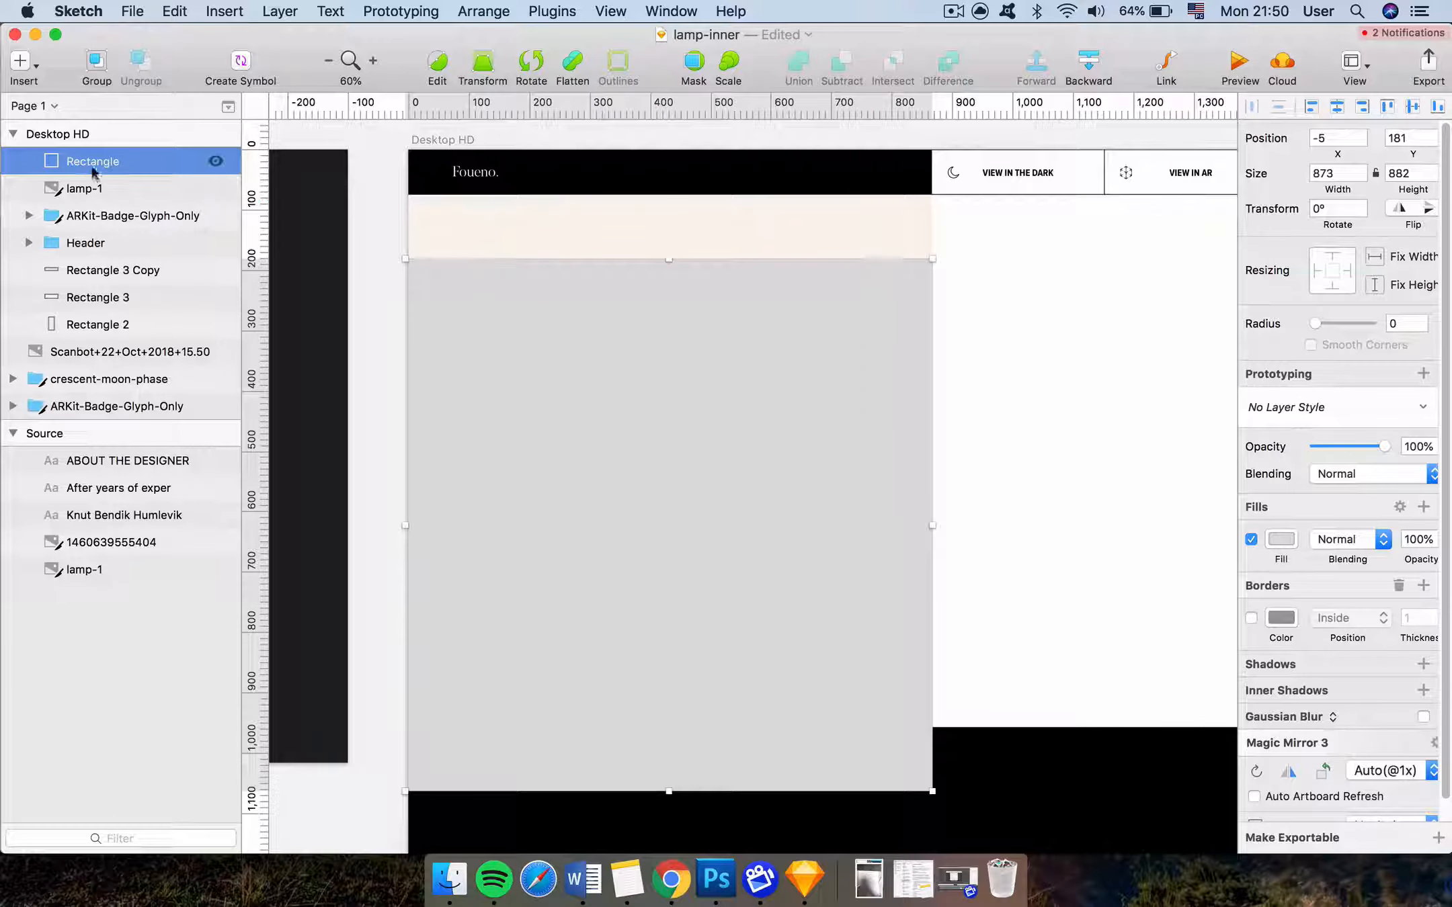
Place the helper rectangle beneath the lamp image in the layer order and centre the two horizontally
left_click_drag(92, 191, 88, 201)
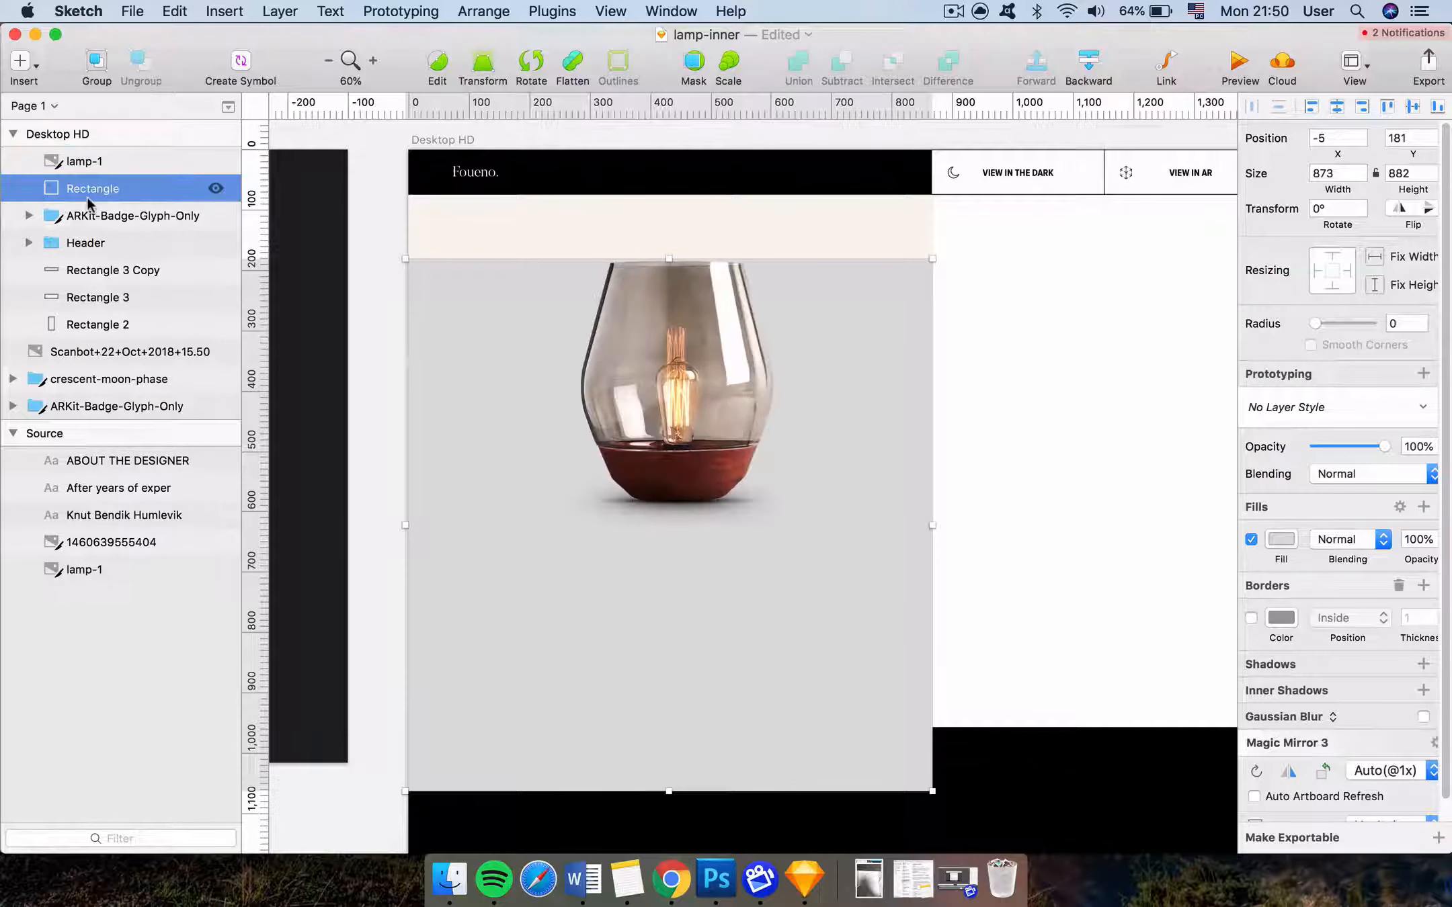
left_click(126, 163)
left_click(797, 576, "shift")
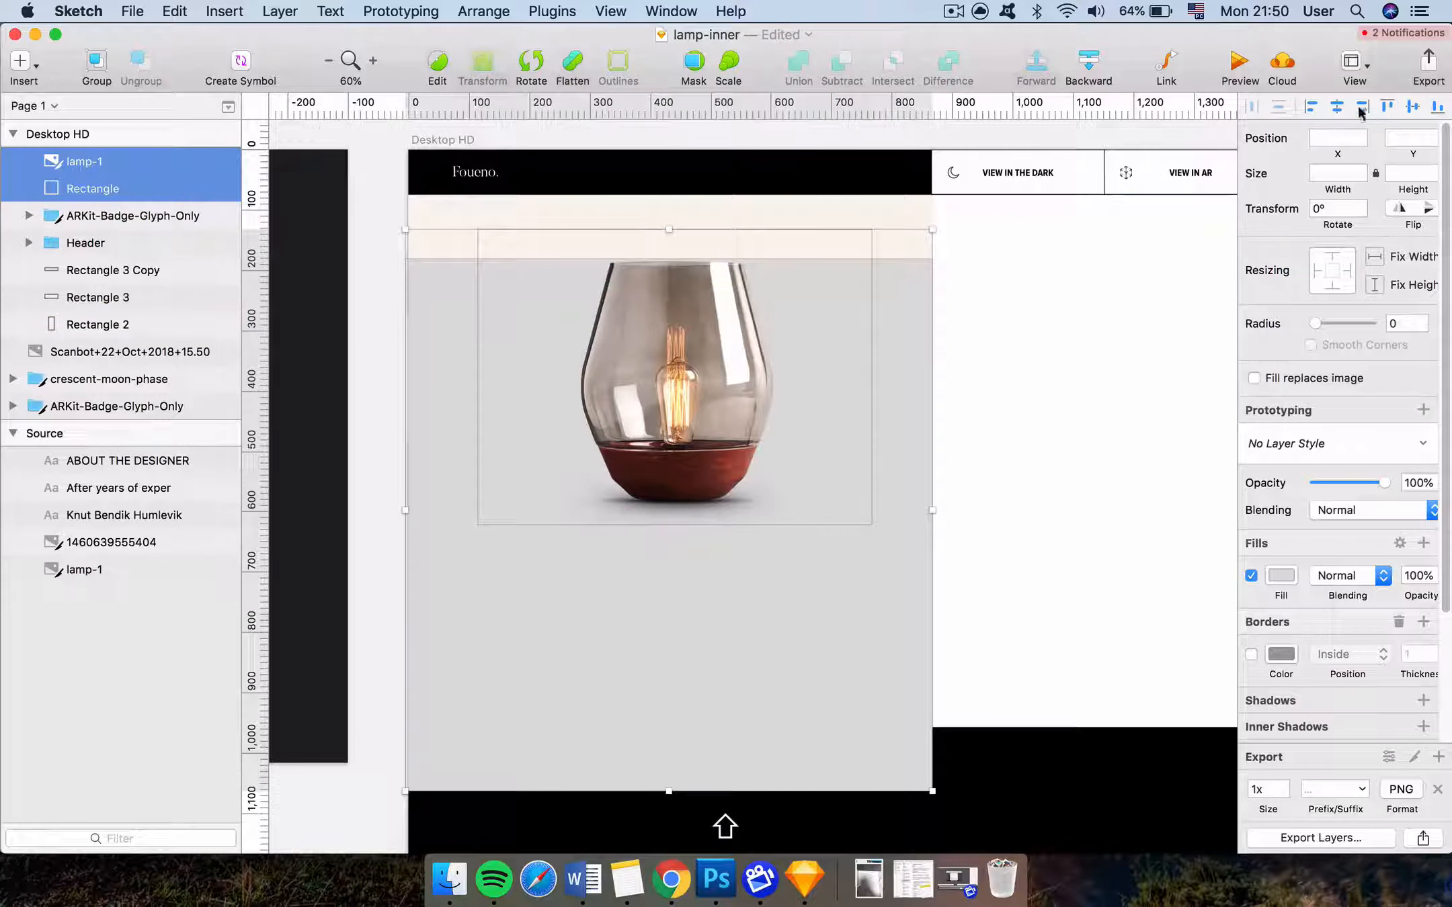
left_click(1337, 107)
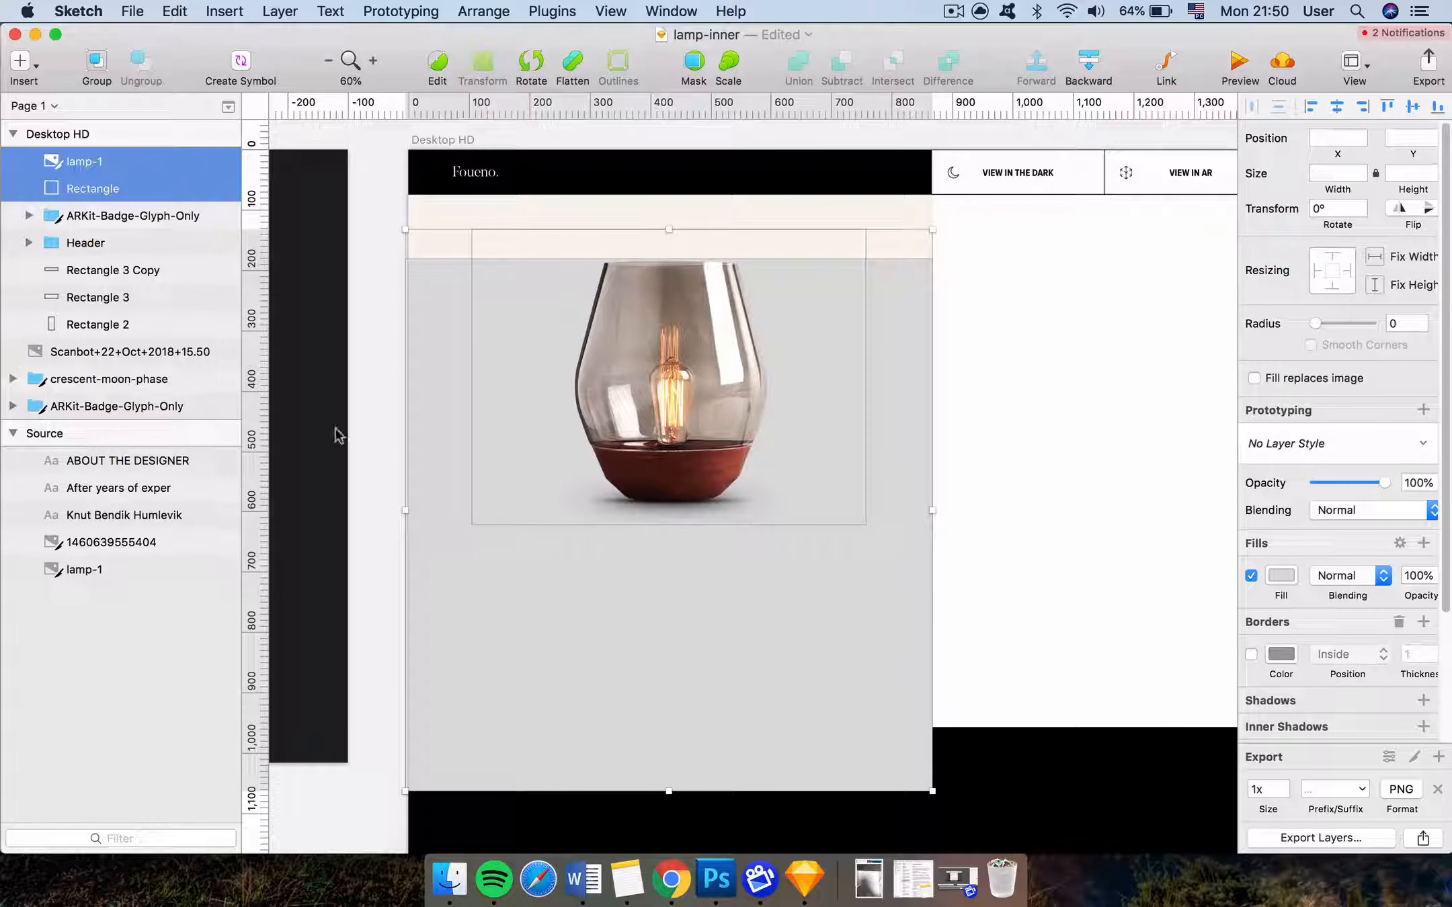
Shrink the helper rectangle from its left side to a width of 868, starting at X 0
left_click(398, 430)
left_click(482, 615)
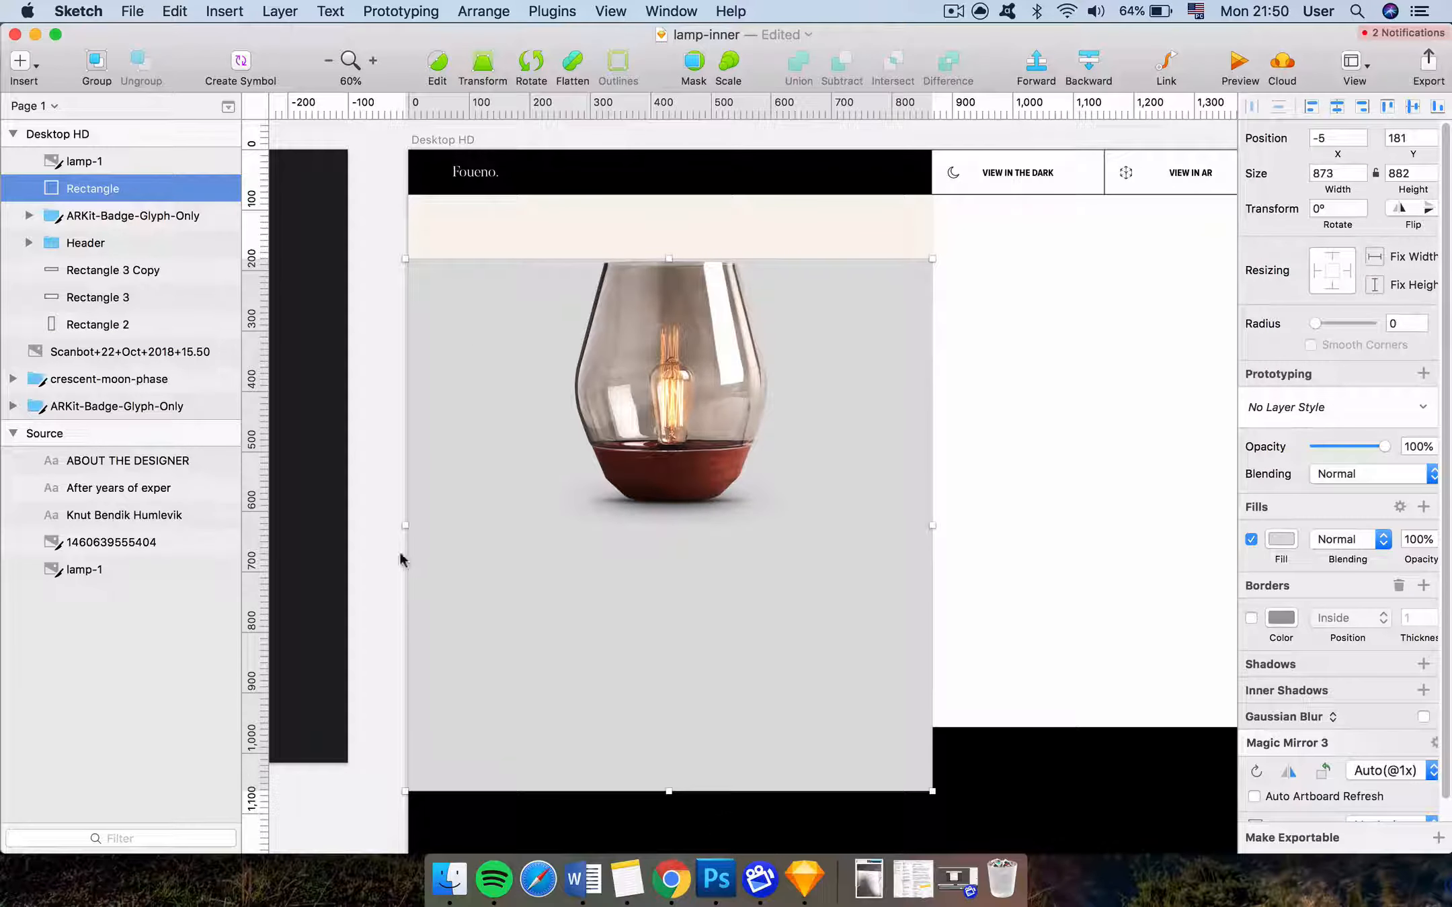
left_click(401, 518)
left_click(434, 538, "super")
scroll(443, 491, "up", 5)
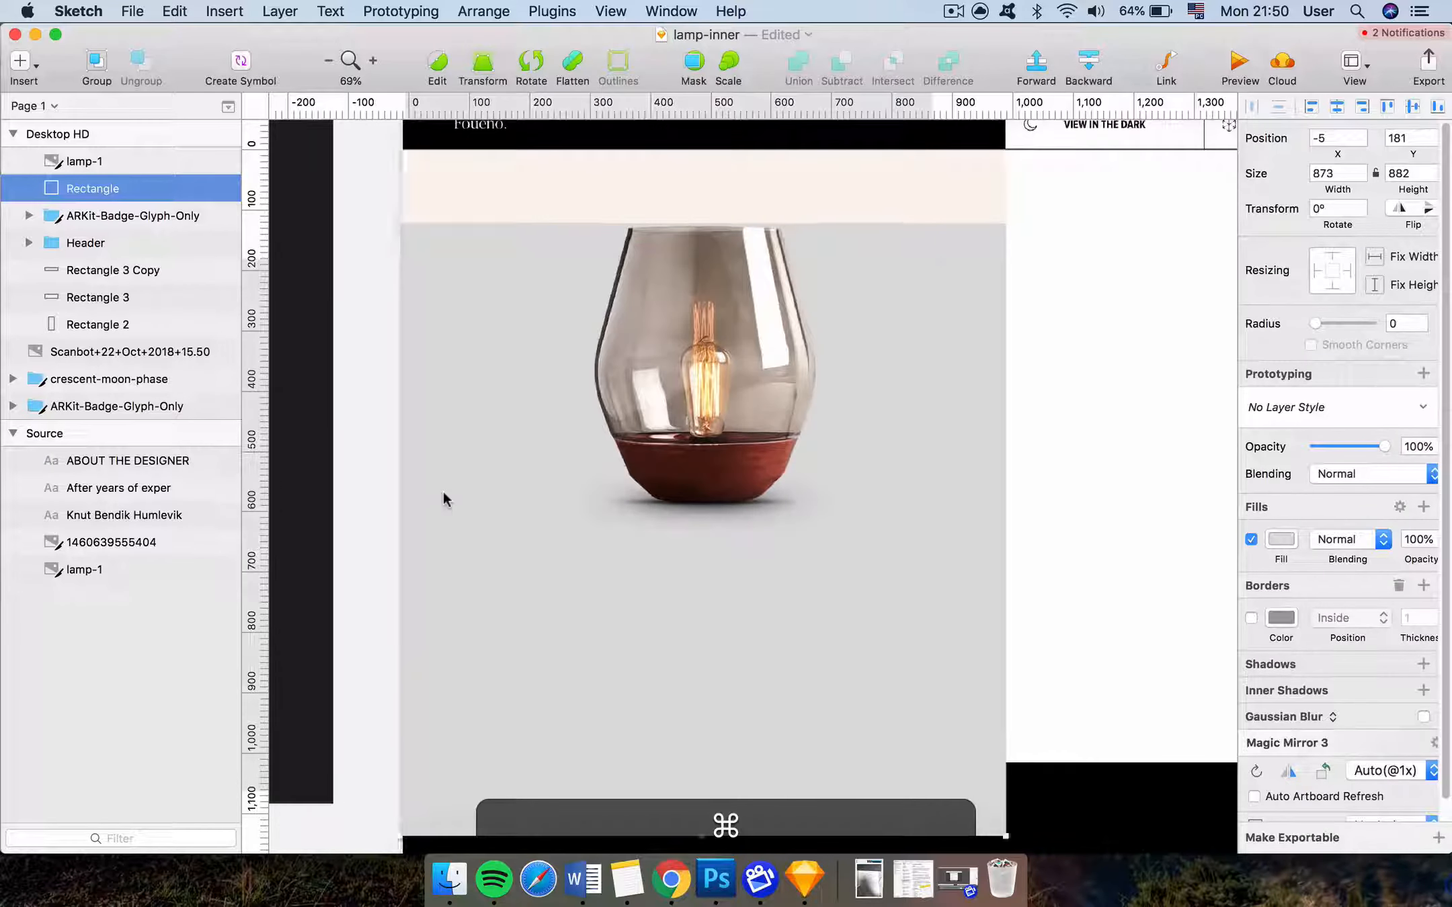
left_click_drag(365, 566, 371, 567)
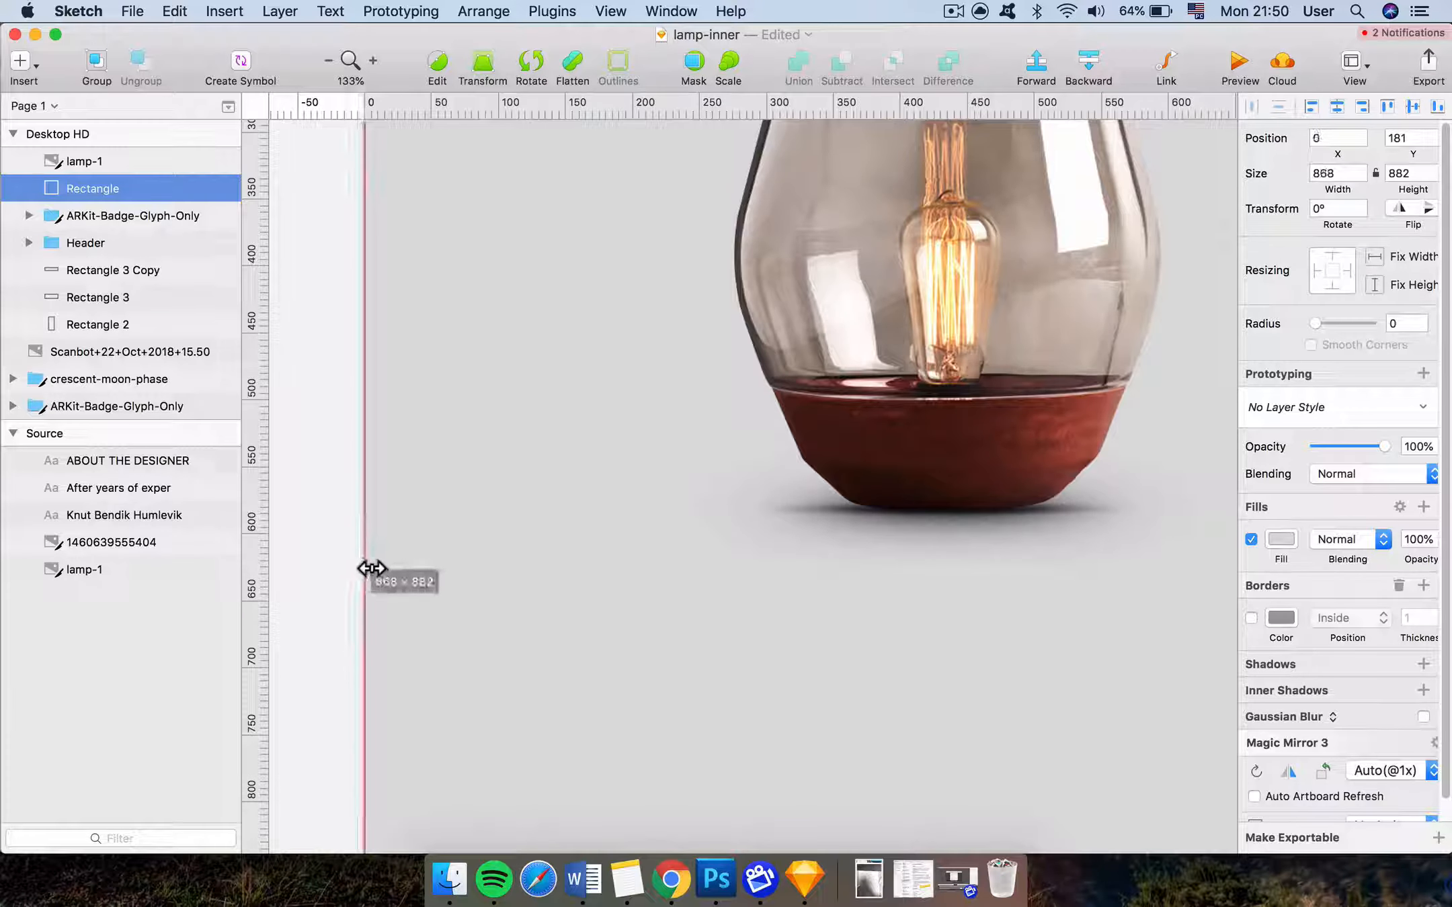
Centre the lamp image horizontally on the resized helper rectangle
scroll(372, 567, "down", 5)
left_click(571, 464, "shift")
left_click(1336, 106)
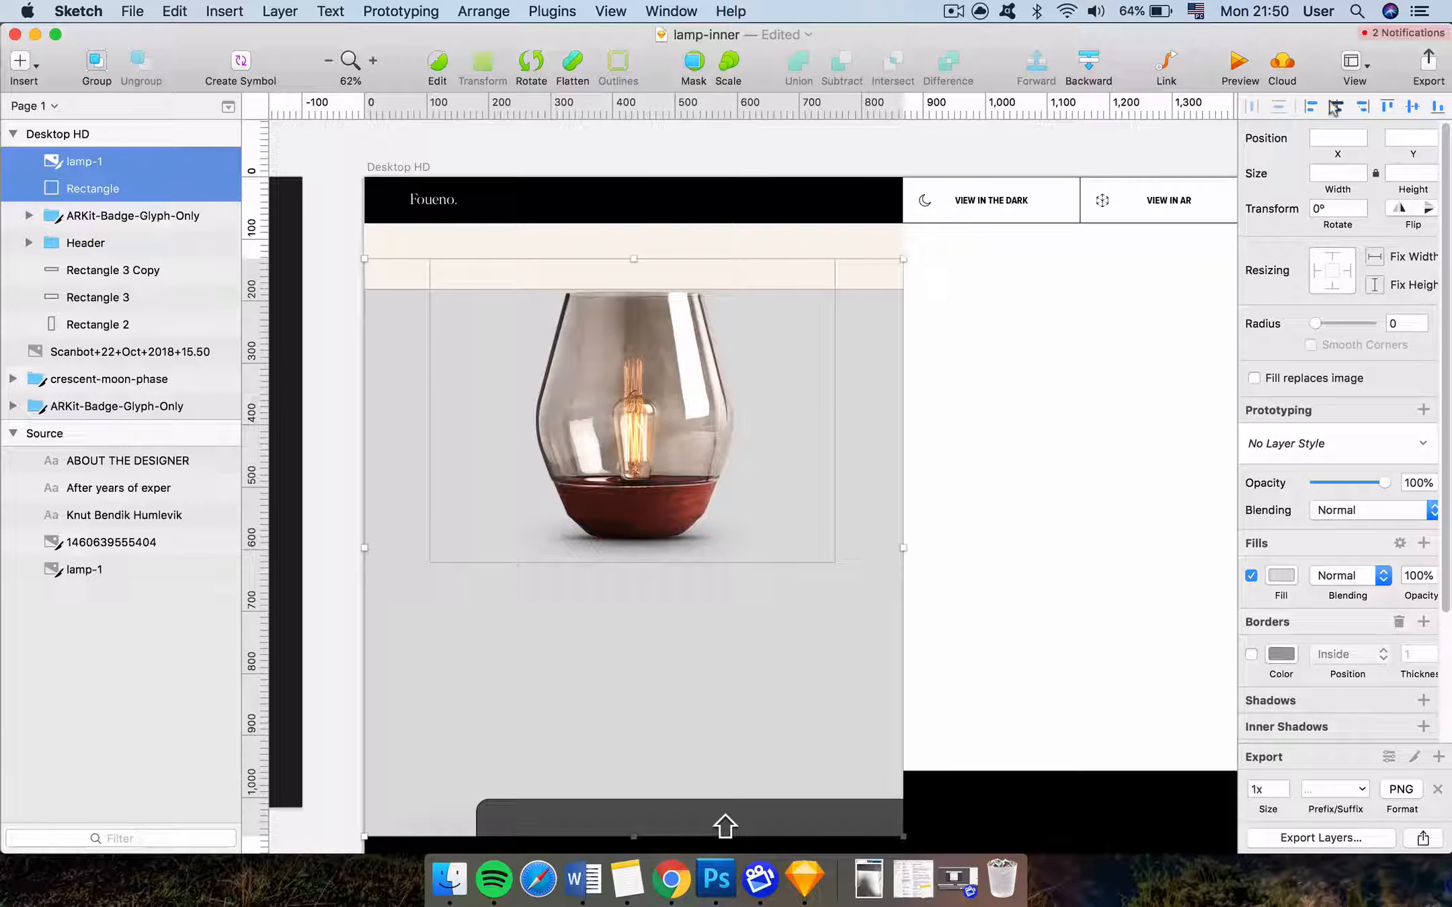
Delete the helper rectangle and move the lamp image straight down to Y 174
left_click(897, 576)
key("super+BackSpace")
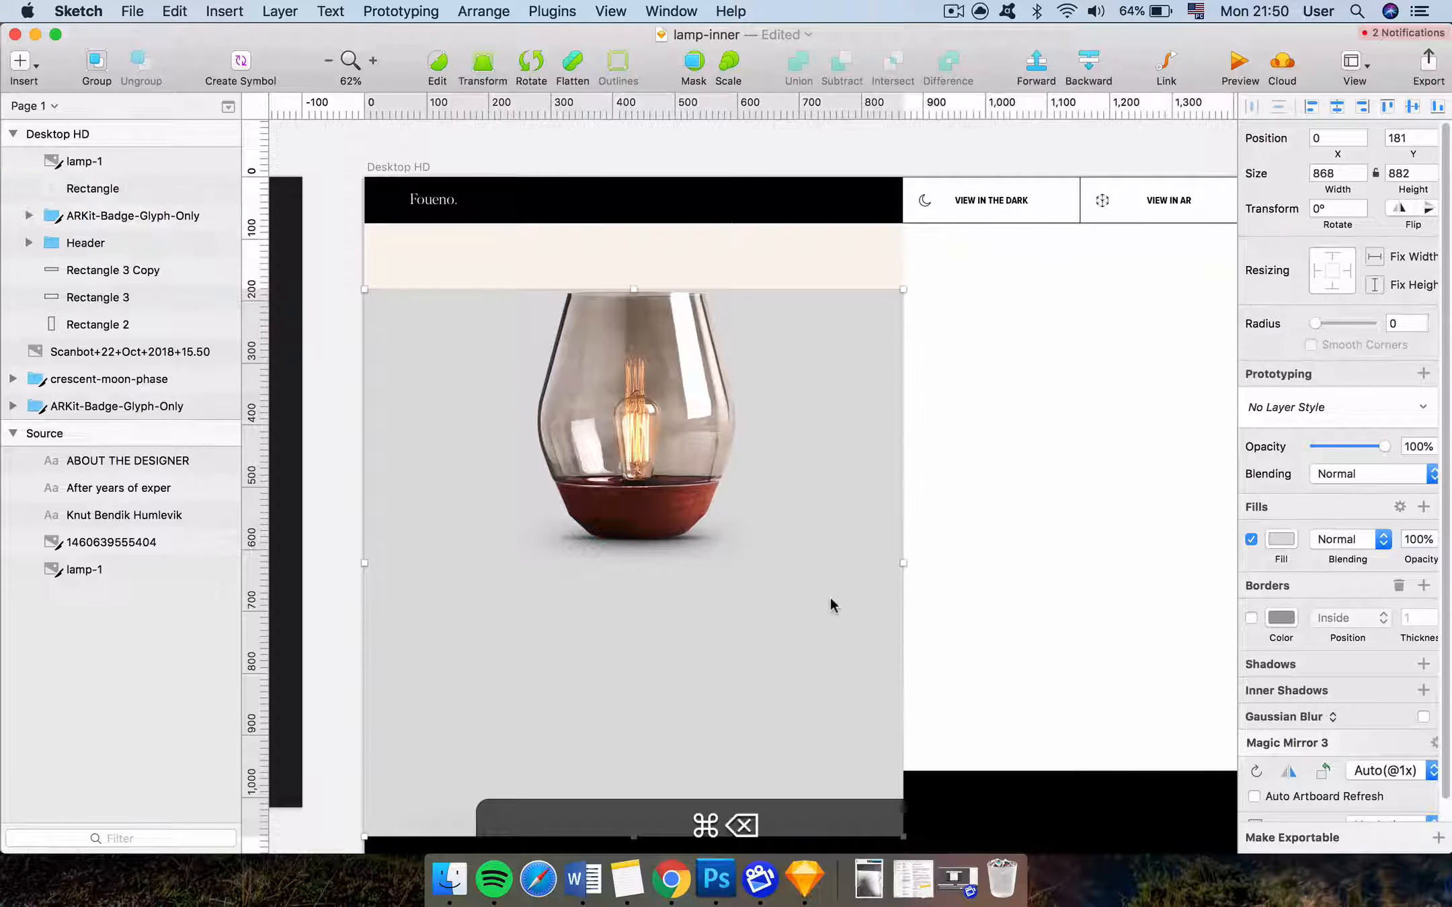
left_click(733, 401)
left_click_drag(729, 361, 723, 378, "shift")
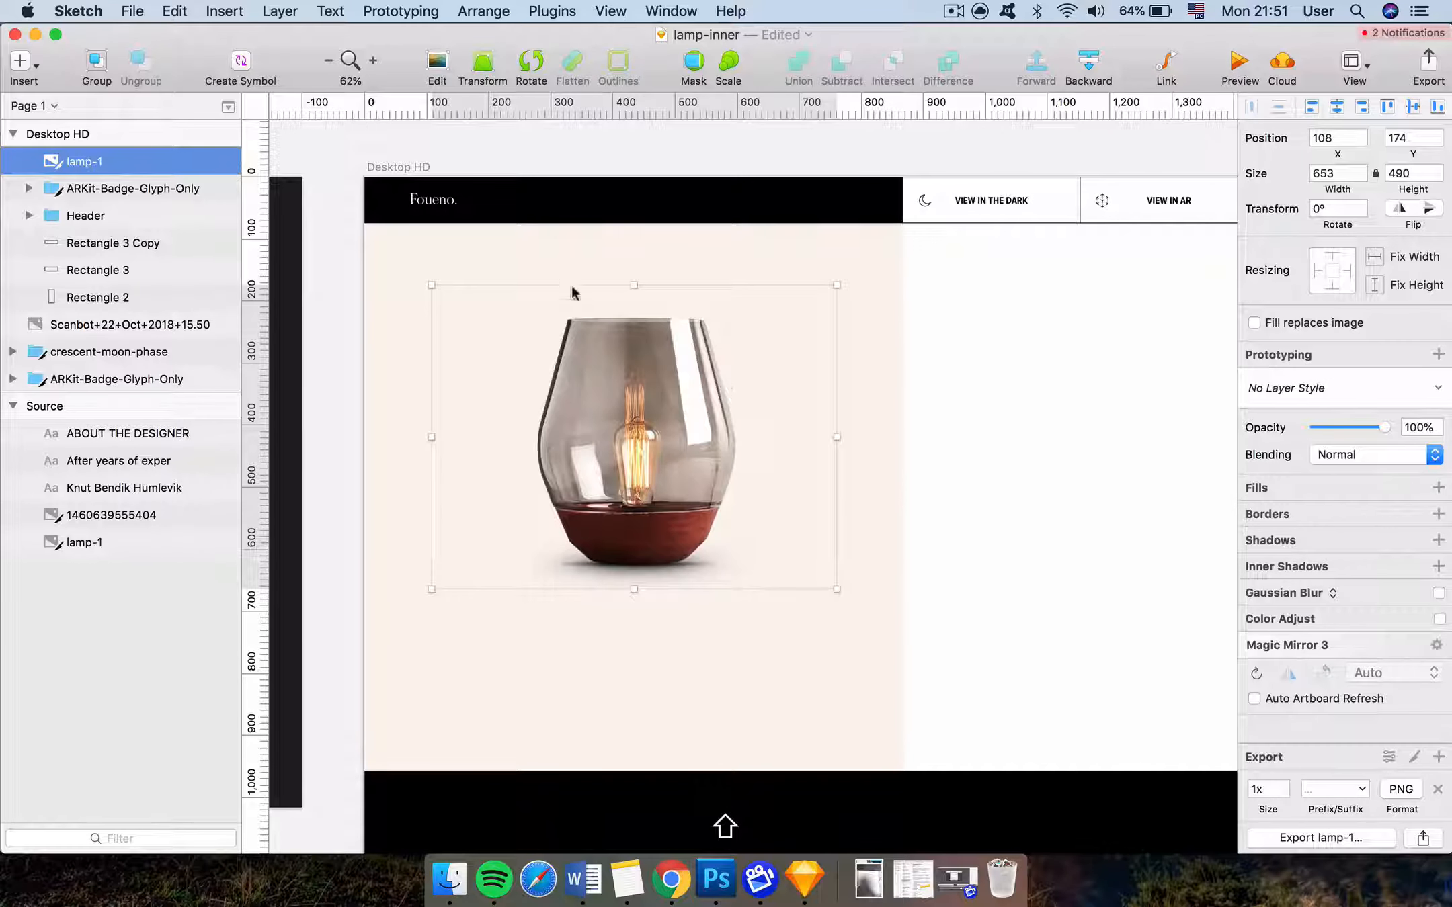
Show the column layout over the Desktop HD artboard
left_click(1342, 64)
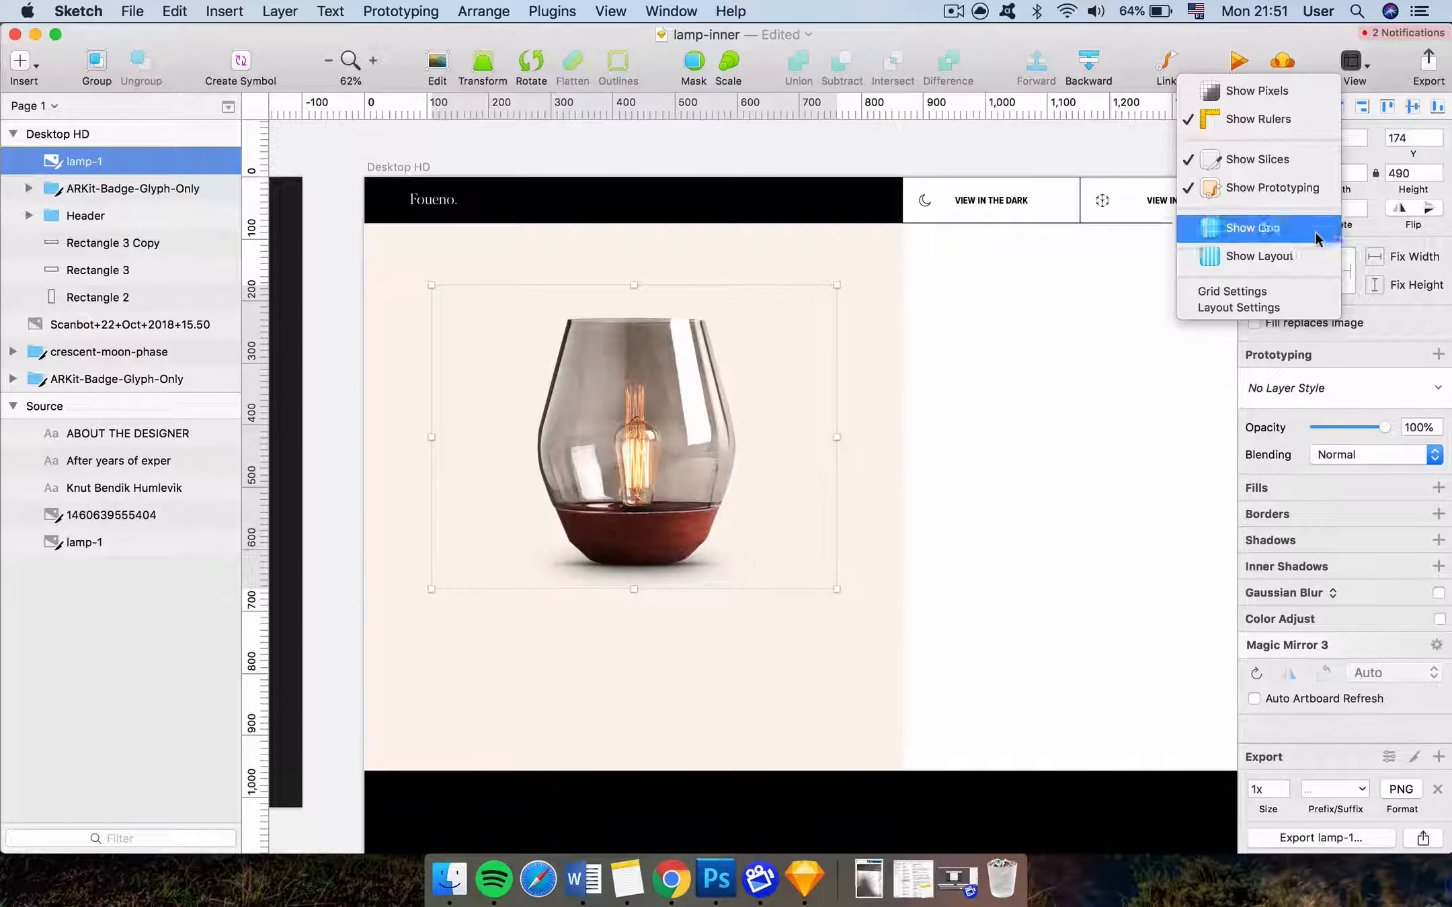
left_click(1311, 254)
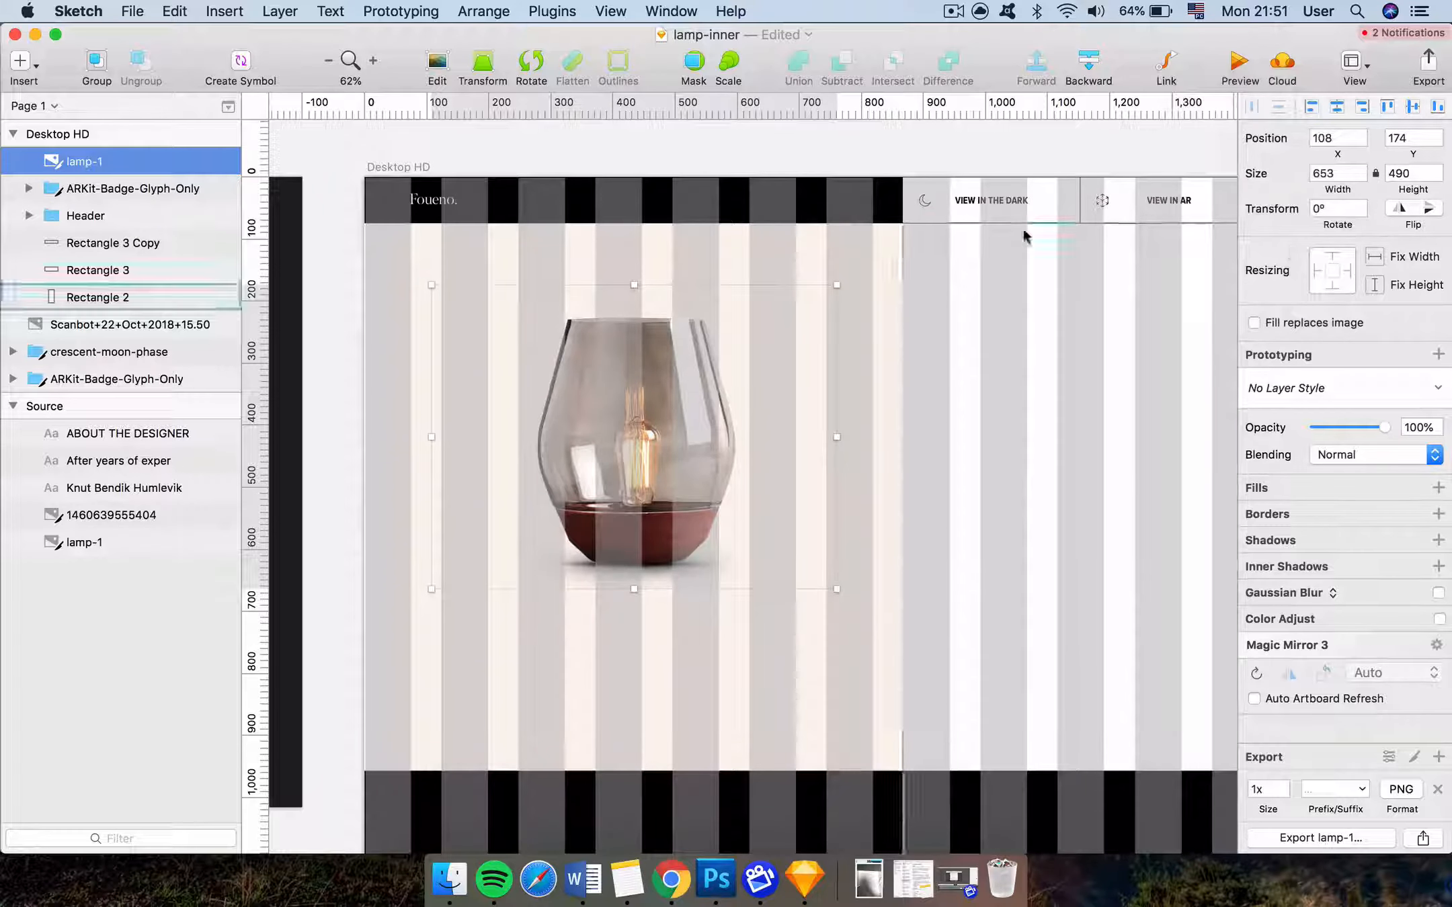
scroll(892, 253, "left", 10)
scroll(891, 253, "left", 2)
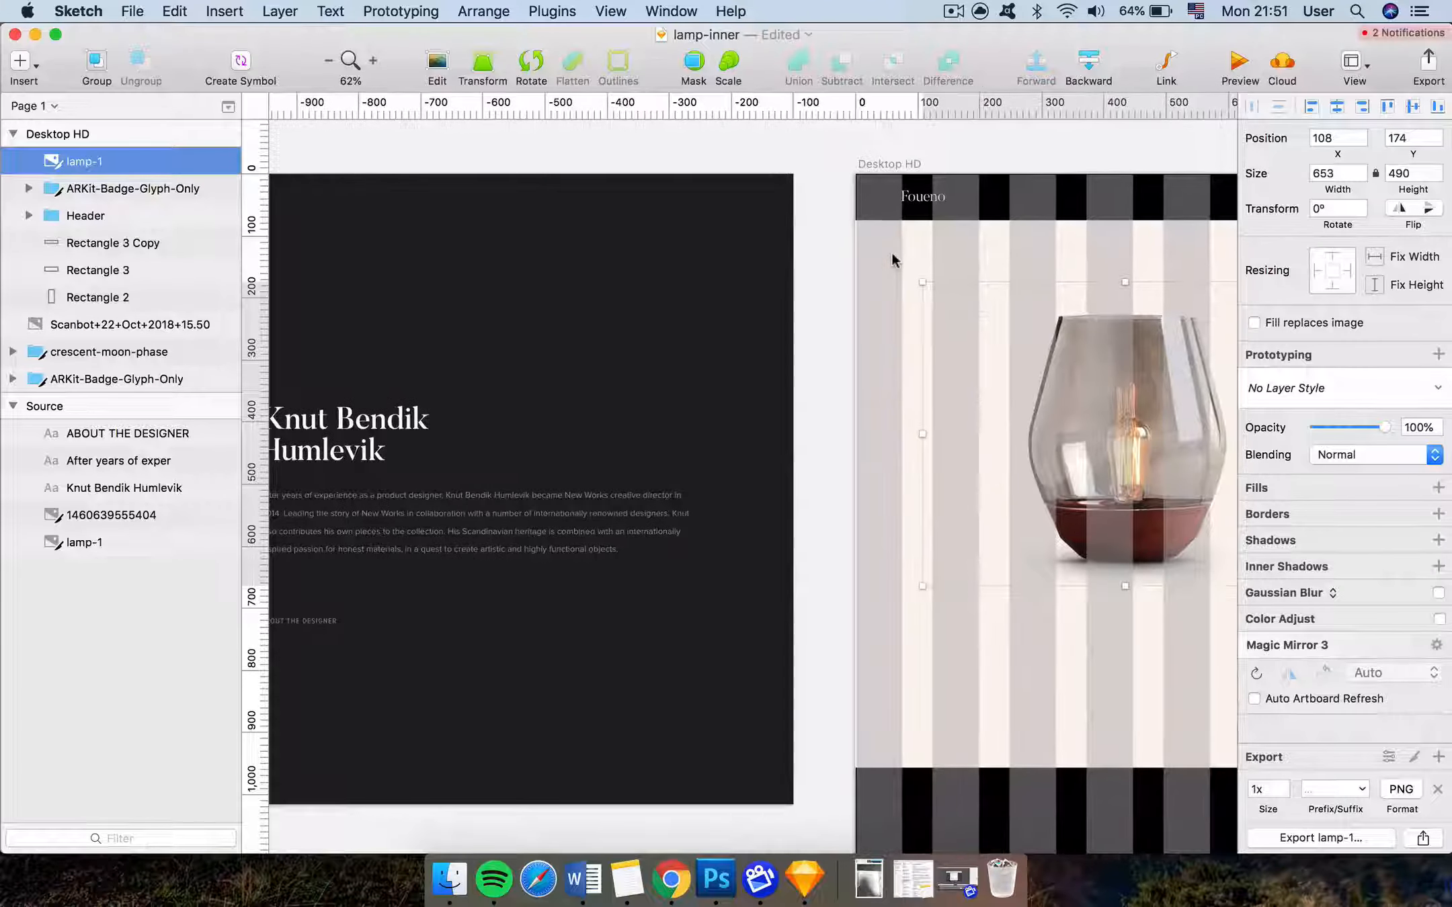
scroll(891, 252, "right", 10)
Copy the header's "View in the dark" text and paste it directly into the Desktop HD artboard
left_click(1069, 205, "super")
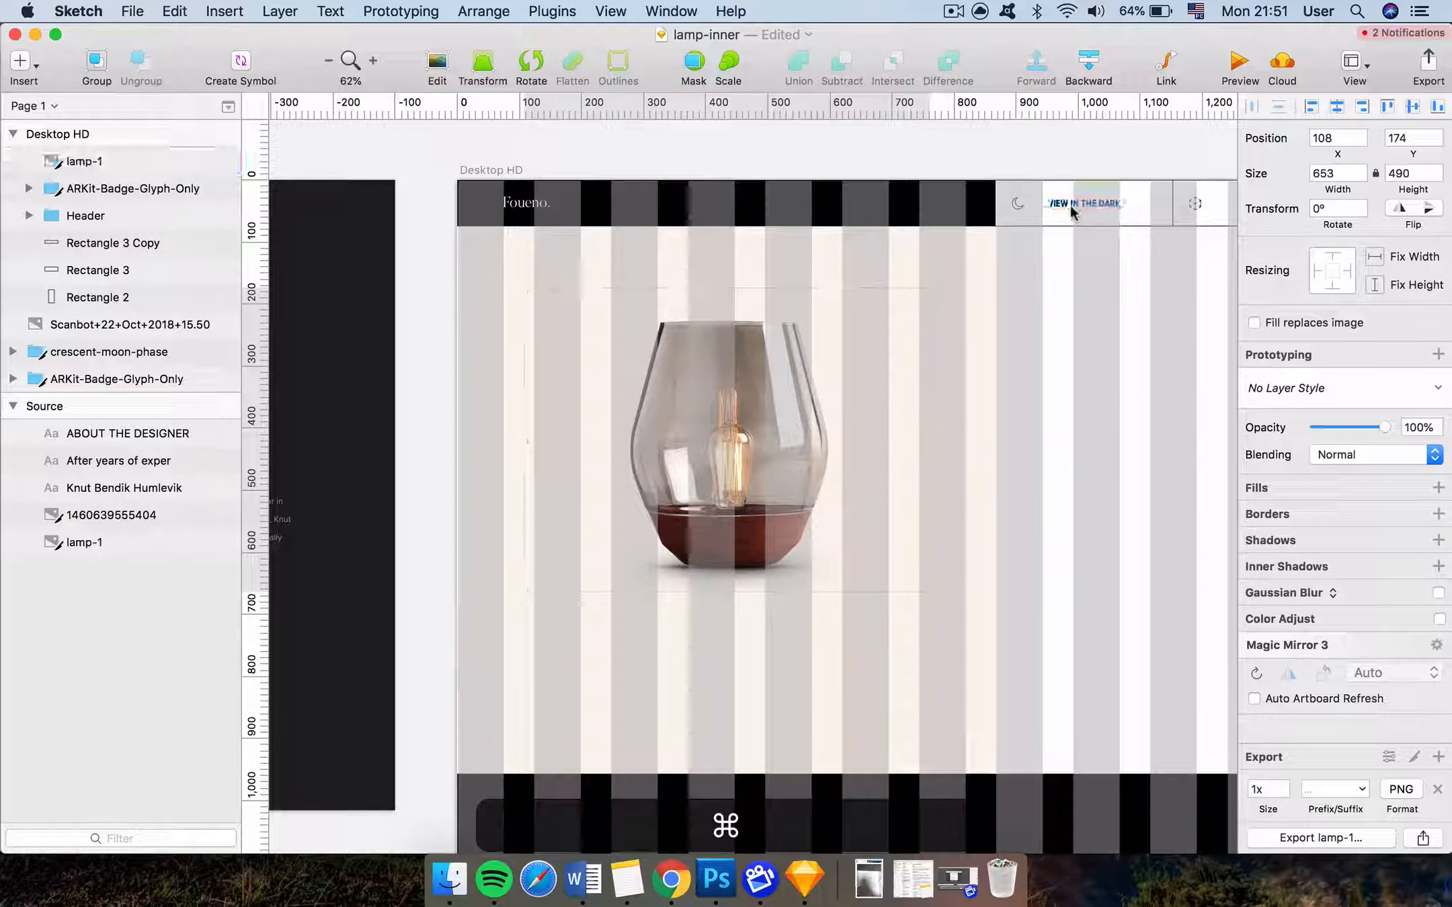
key("super+c")
left_click(477, 173)
key("super+v")
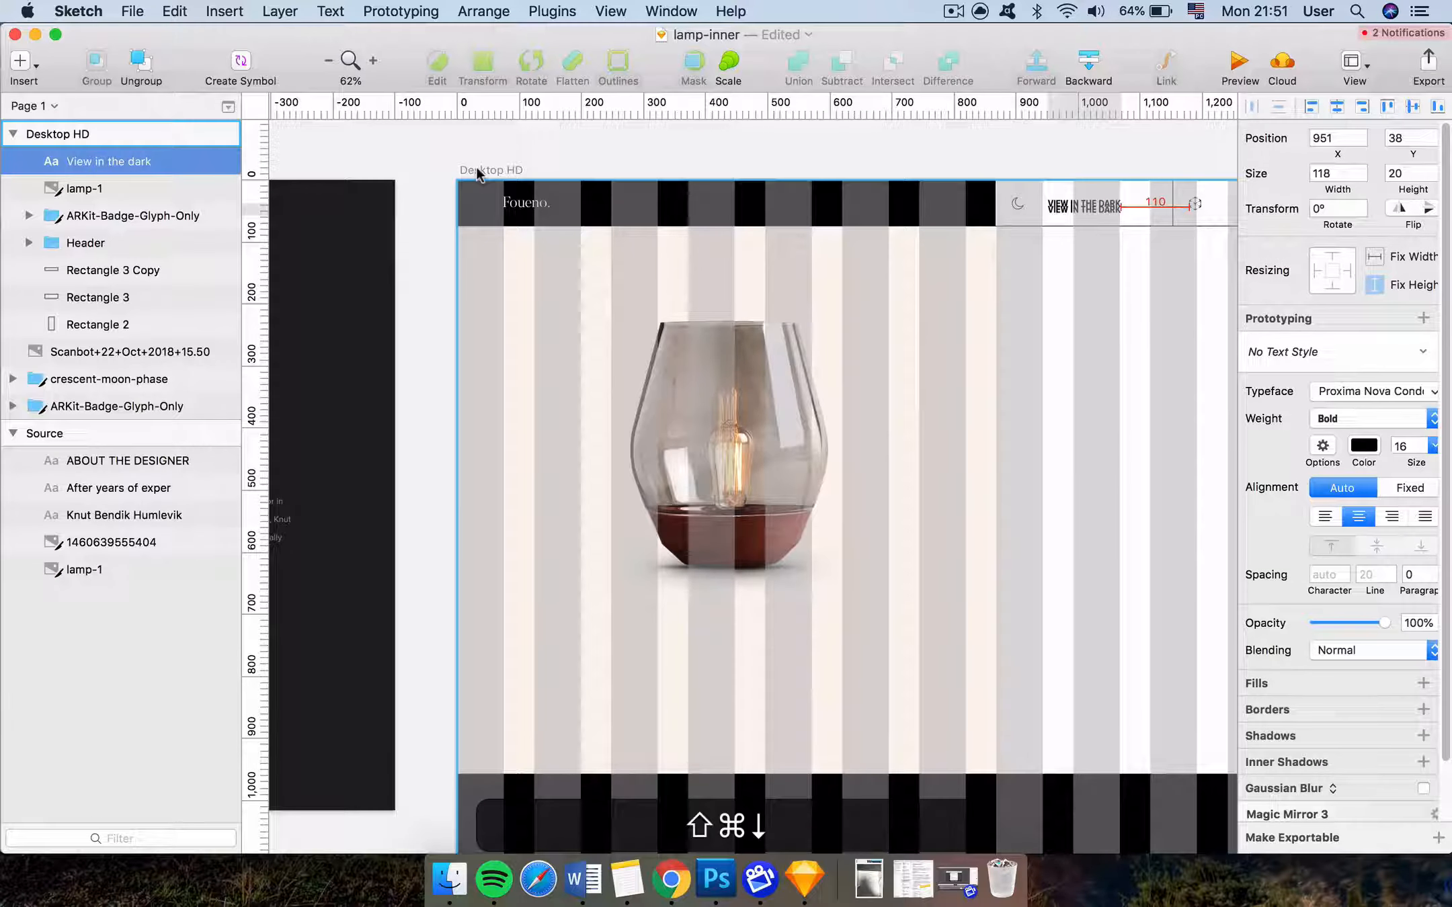
Move the copied "View in the dark" text below the logo, to X 74, Y 111
key("shift+Down")
key("shift+Down")
key("shift+Down")
key("shift+Down")
key("shift+Down")
key("shift+Down")
key("shift+Down")
key("shift+Down")
left_click_drag(1102, 243, 560, 258)
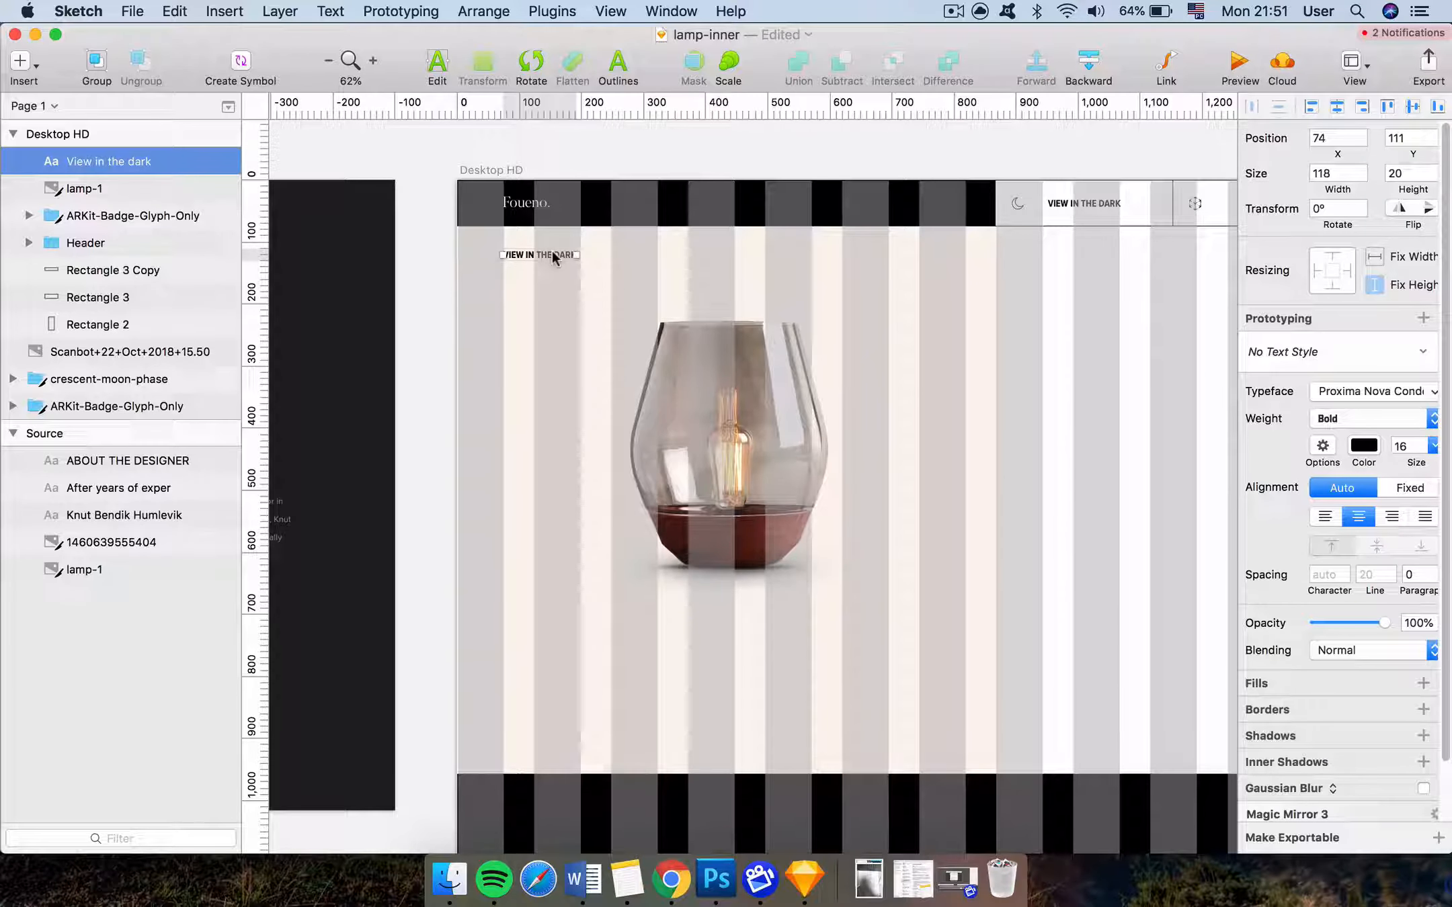
Check the style of the source's ABOUT THE DESIGNER text and set the copied text's font size to 12
scroll(629, 517, "left", 5)
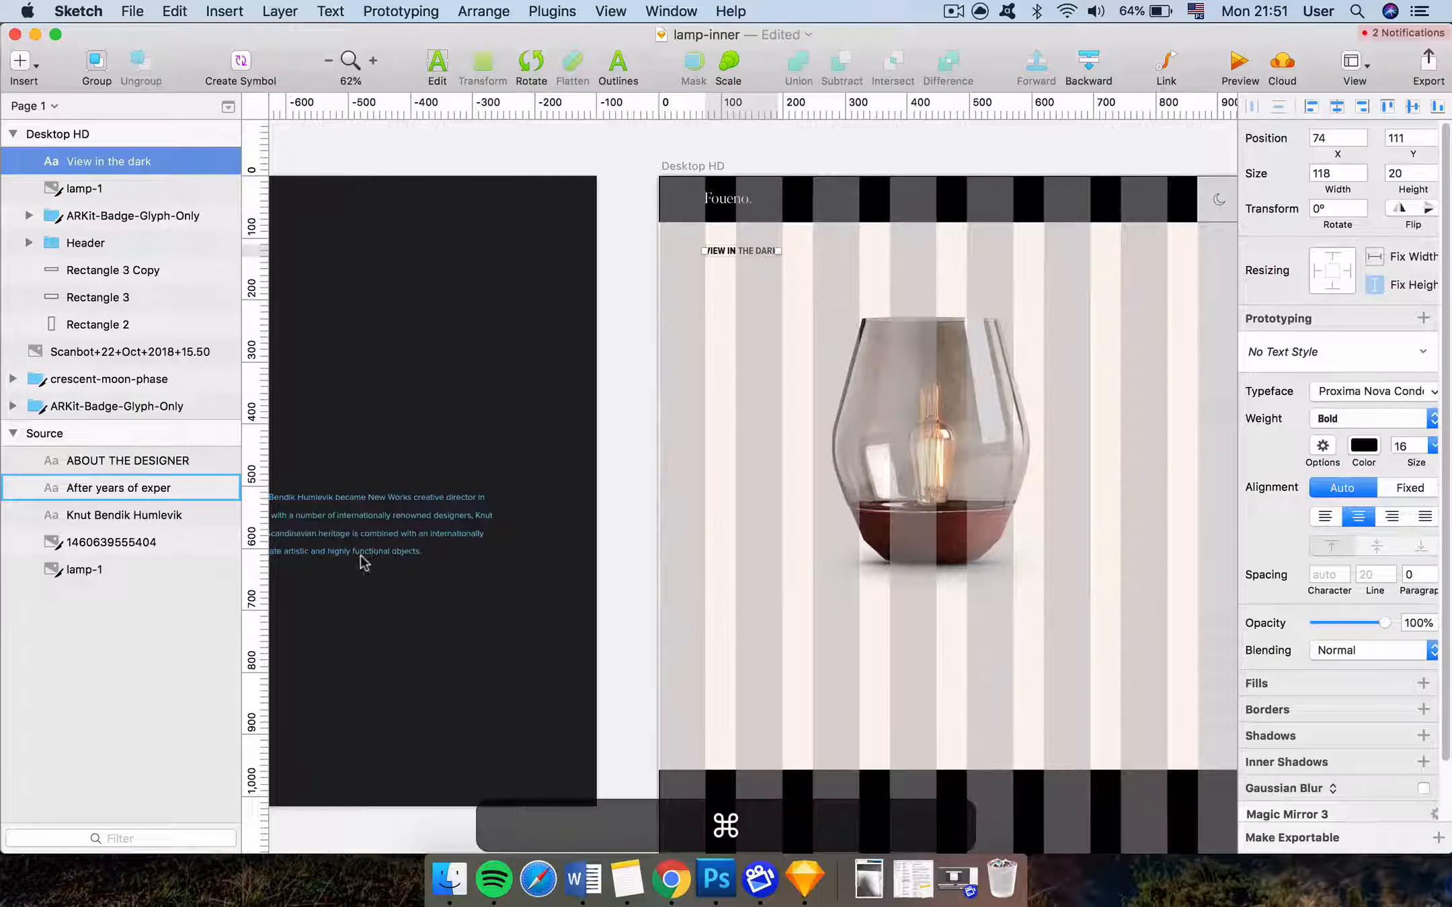
scroll(361, 555, "left", 5)
left_click(353, 623)
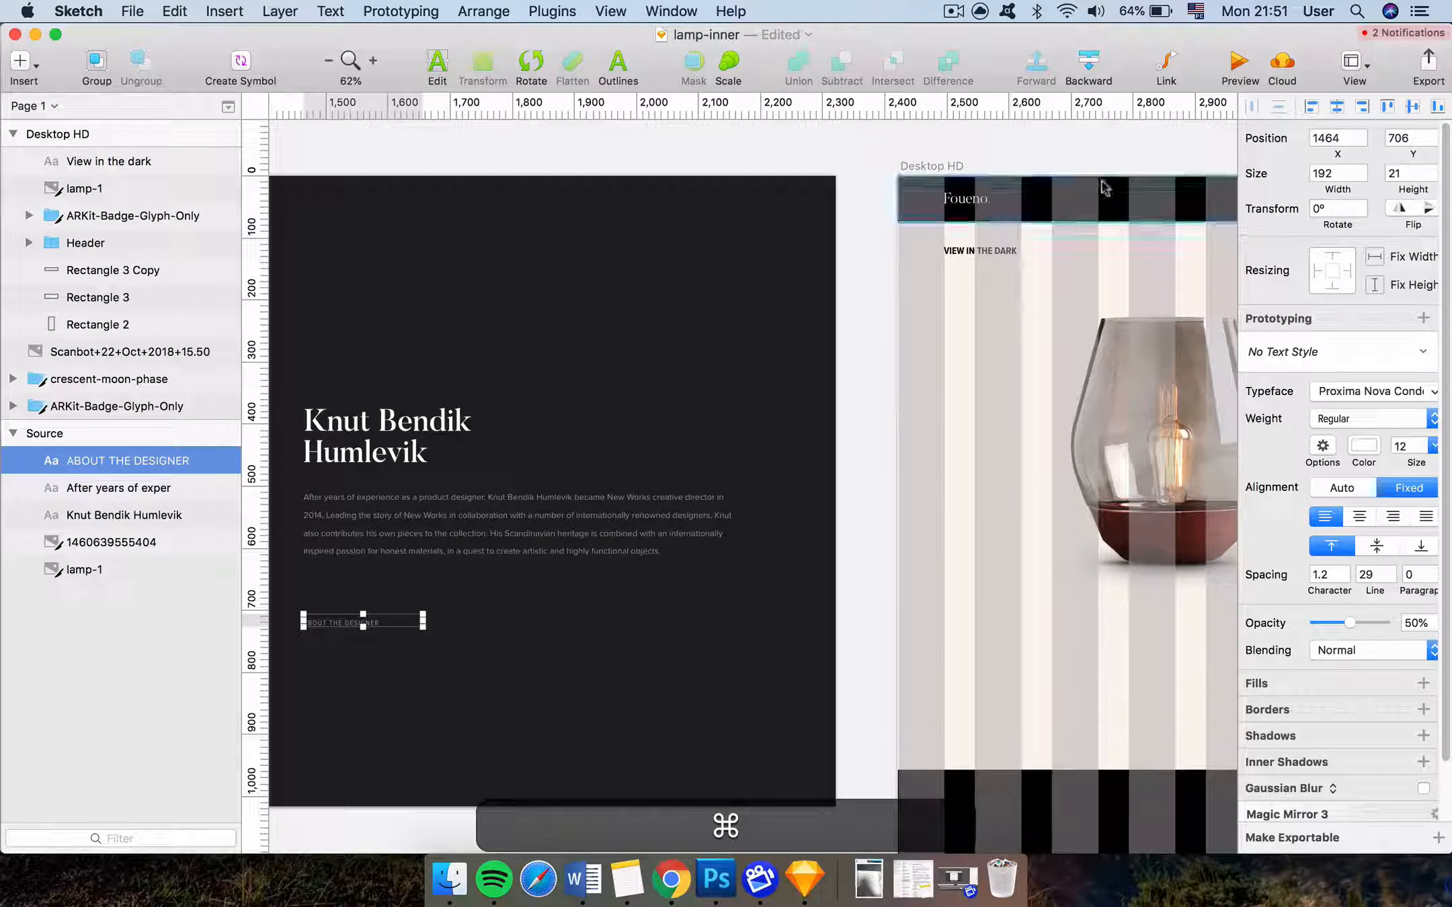
left_click(1001, 254)
scroll(874, 336, "right", 4)
left_click(1411, 445)
type("12")
key("Return")
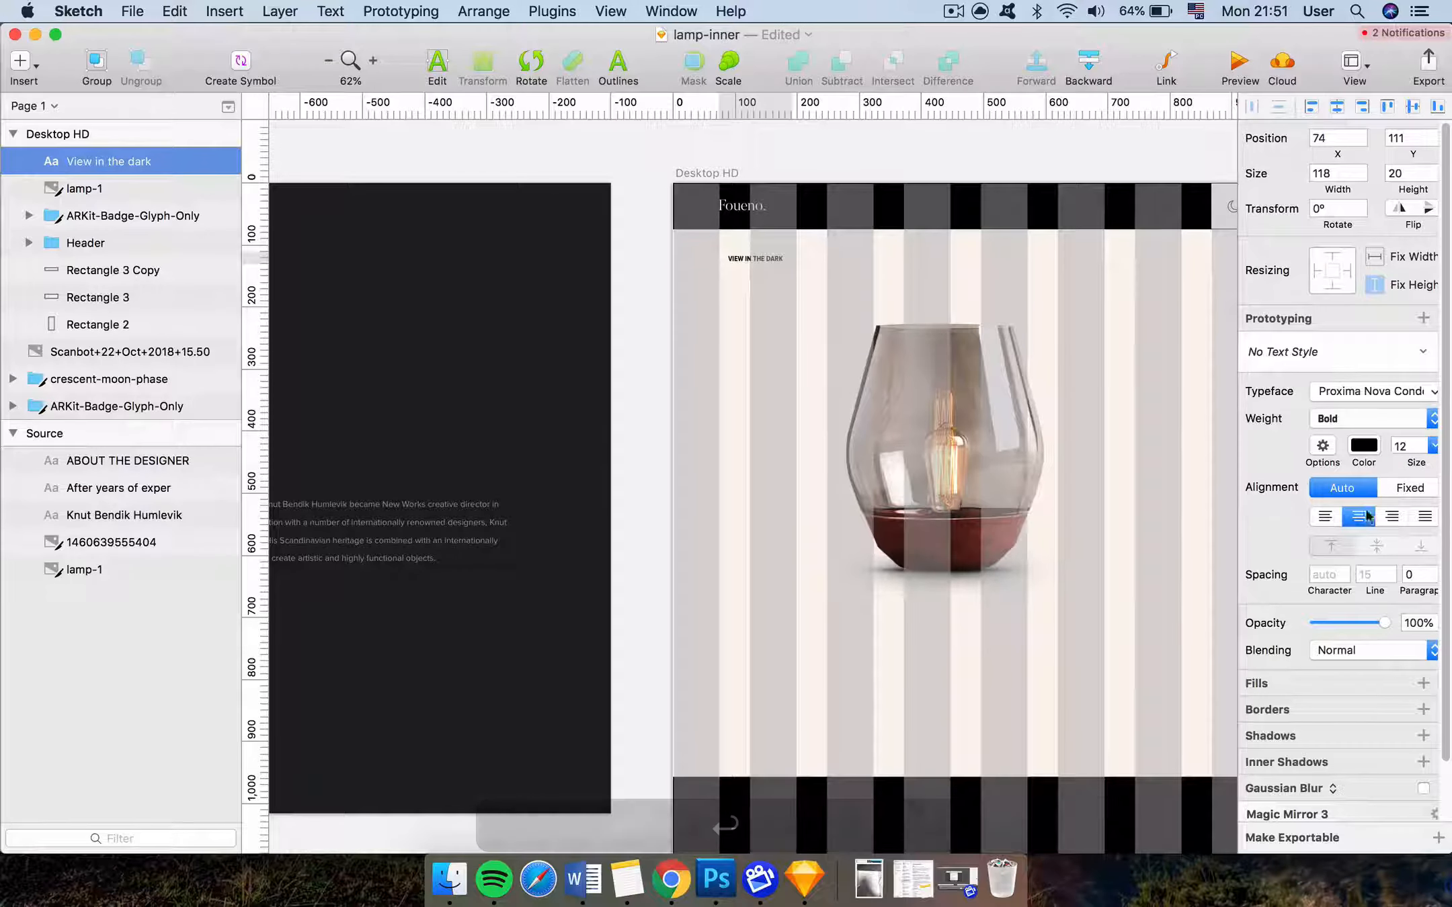
Left-align the copied text and set its opacity to 50%
left_click(1325, 517)
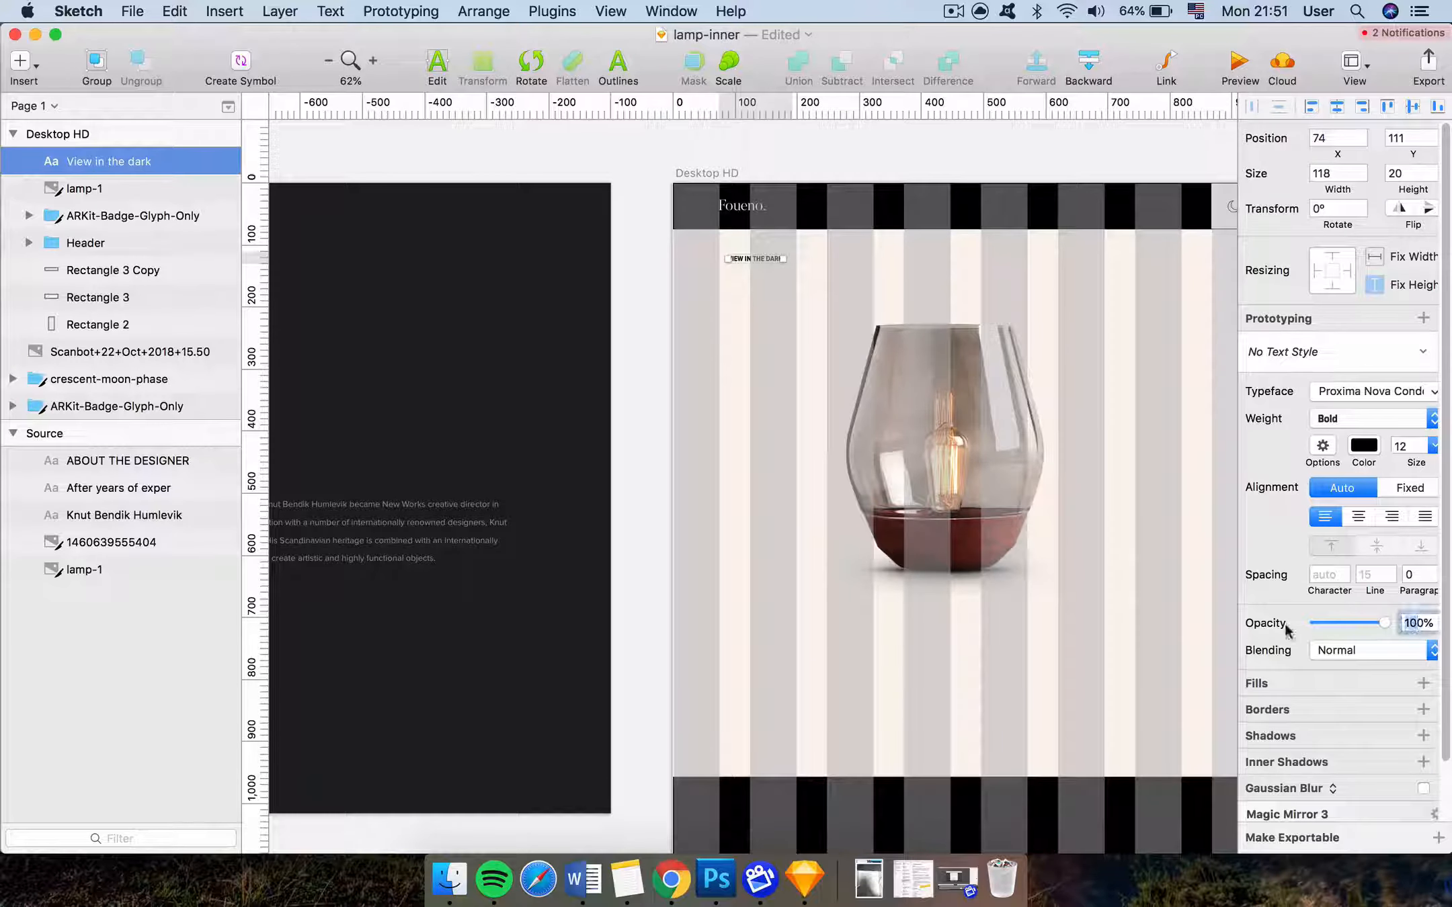
type("50")
key("Return")
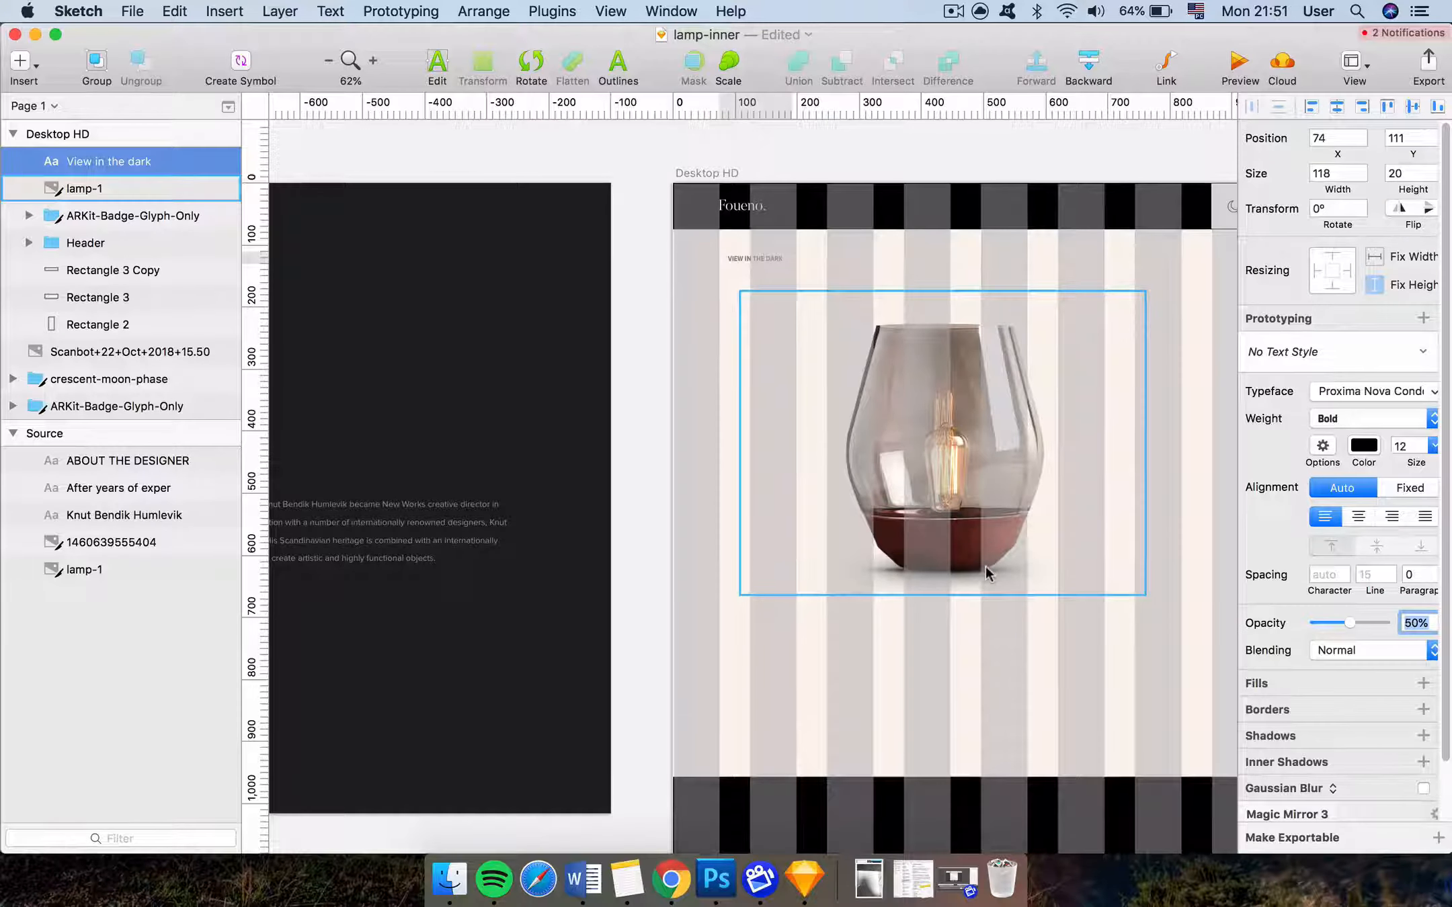
Change the copied text's weight to Regular, like the ABOUT THE DESIGNER text, and align it with the logo at X 74, Y 115
scroll(985, 568, "left", 10)
left_click(449, 621, "super")
scroll(666, 582, "right", 5)
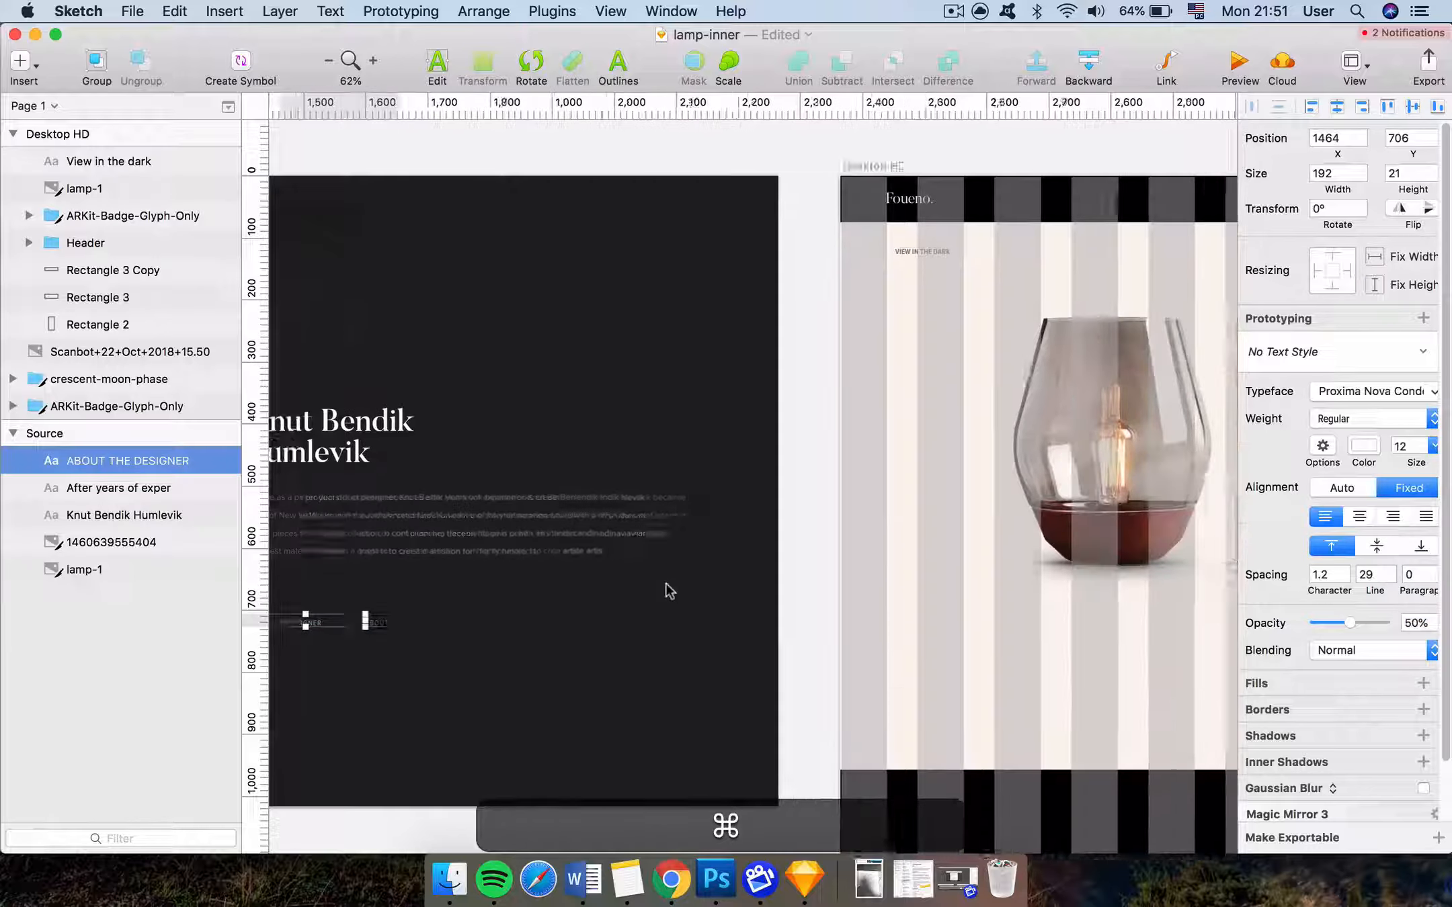
left_click(766, 252, "super")
left_click(1410, 430)
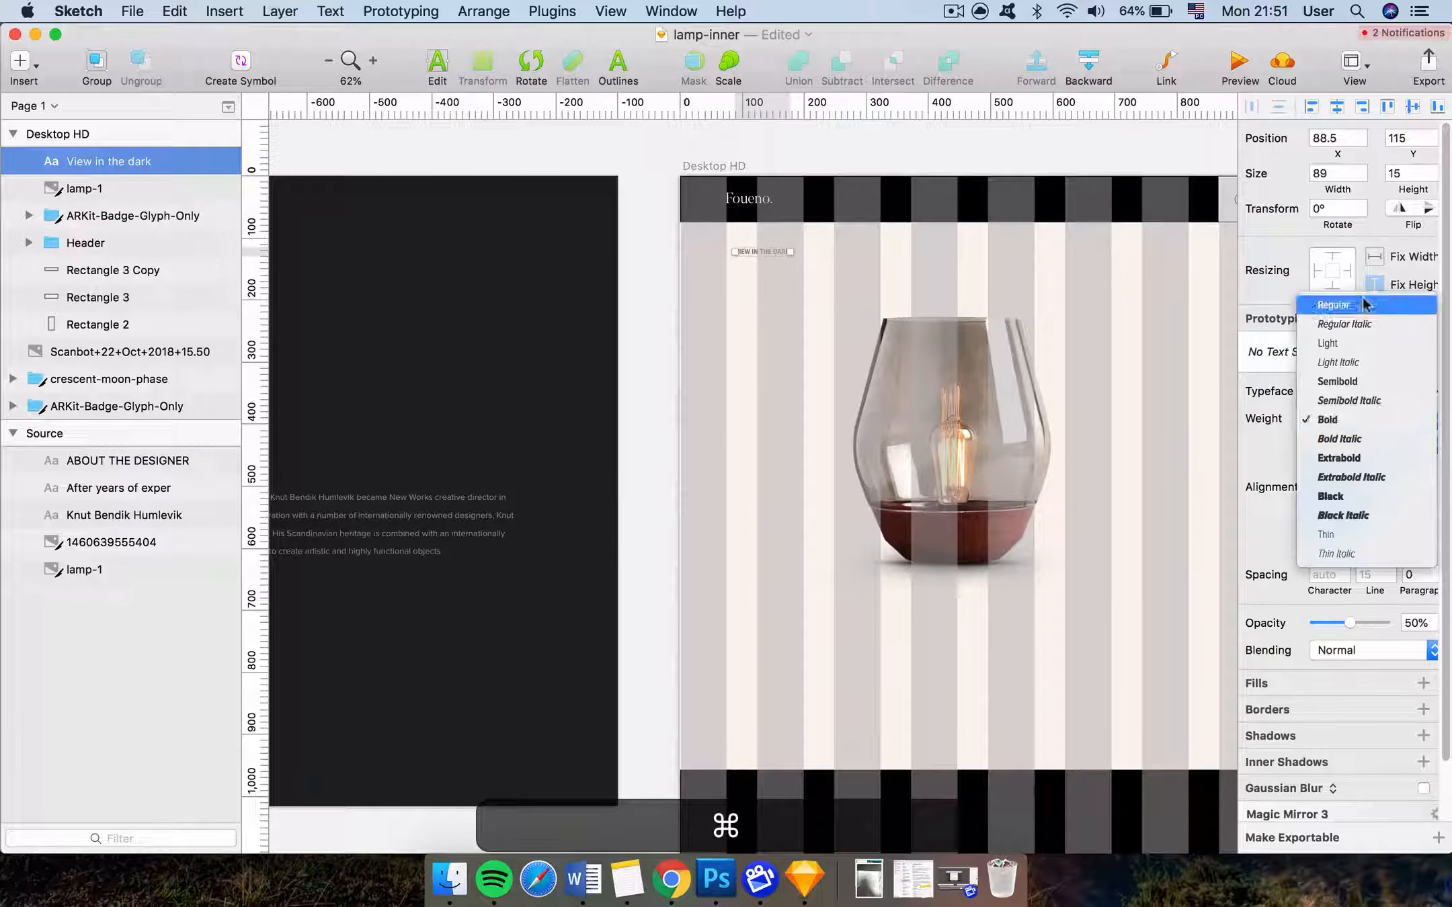
left_click(1351, 323)
left_click_drag(760, 250, 756, 253)
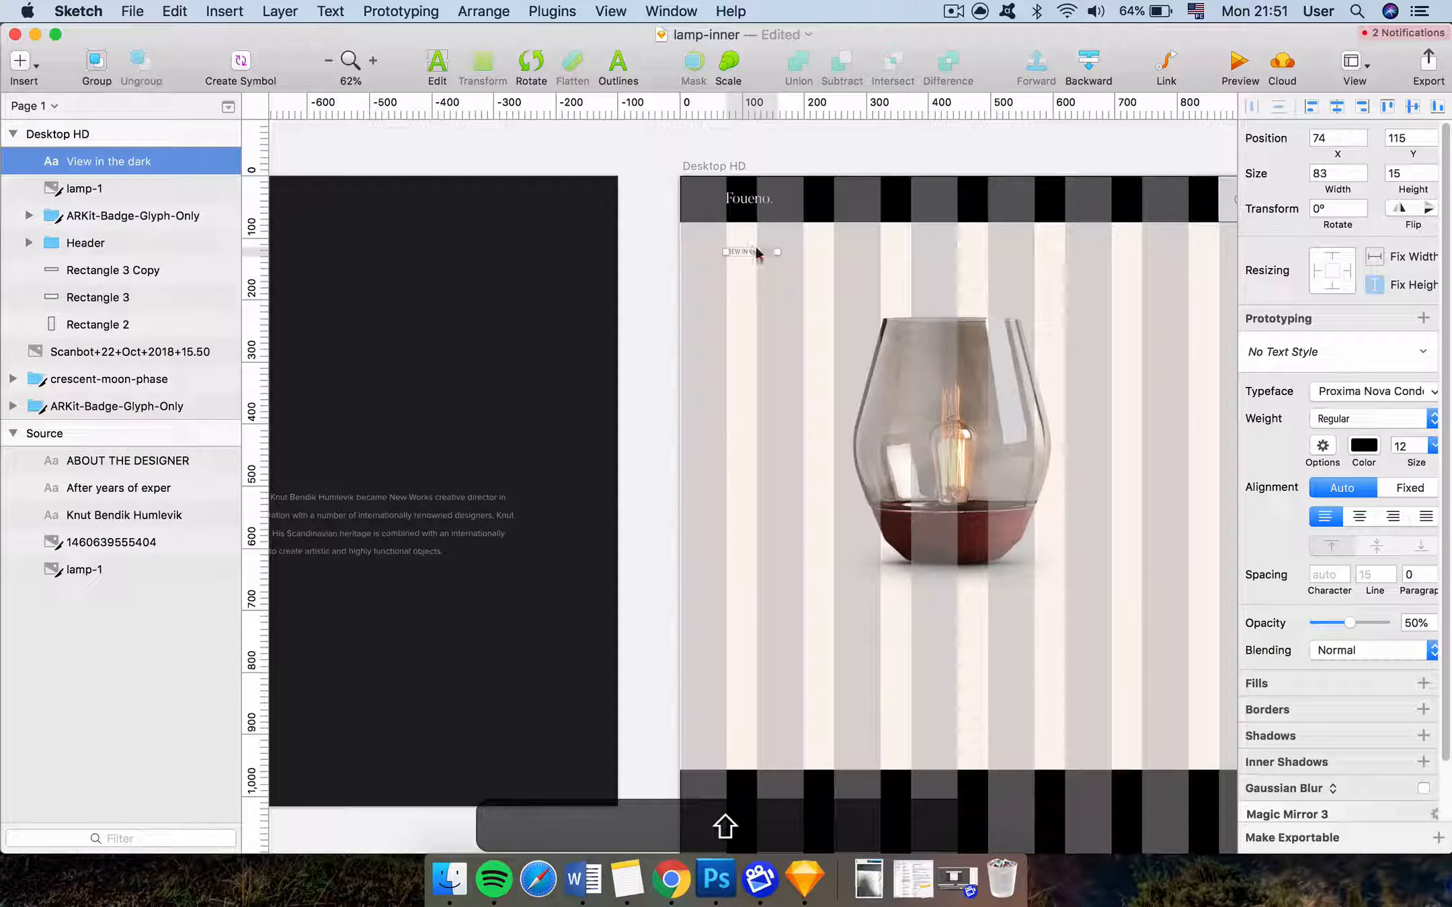
Replace the copied text below the logo with the breadcrumb "lamps / new works bowl table lamp"
double_click(756, 251)
key("super+a")
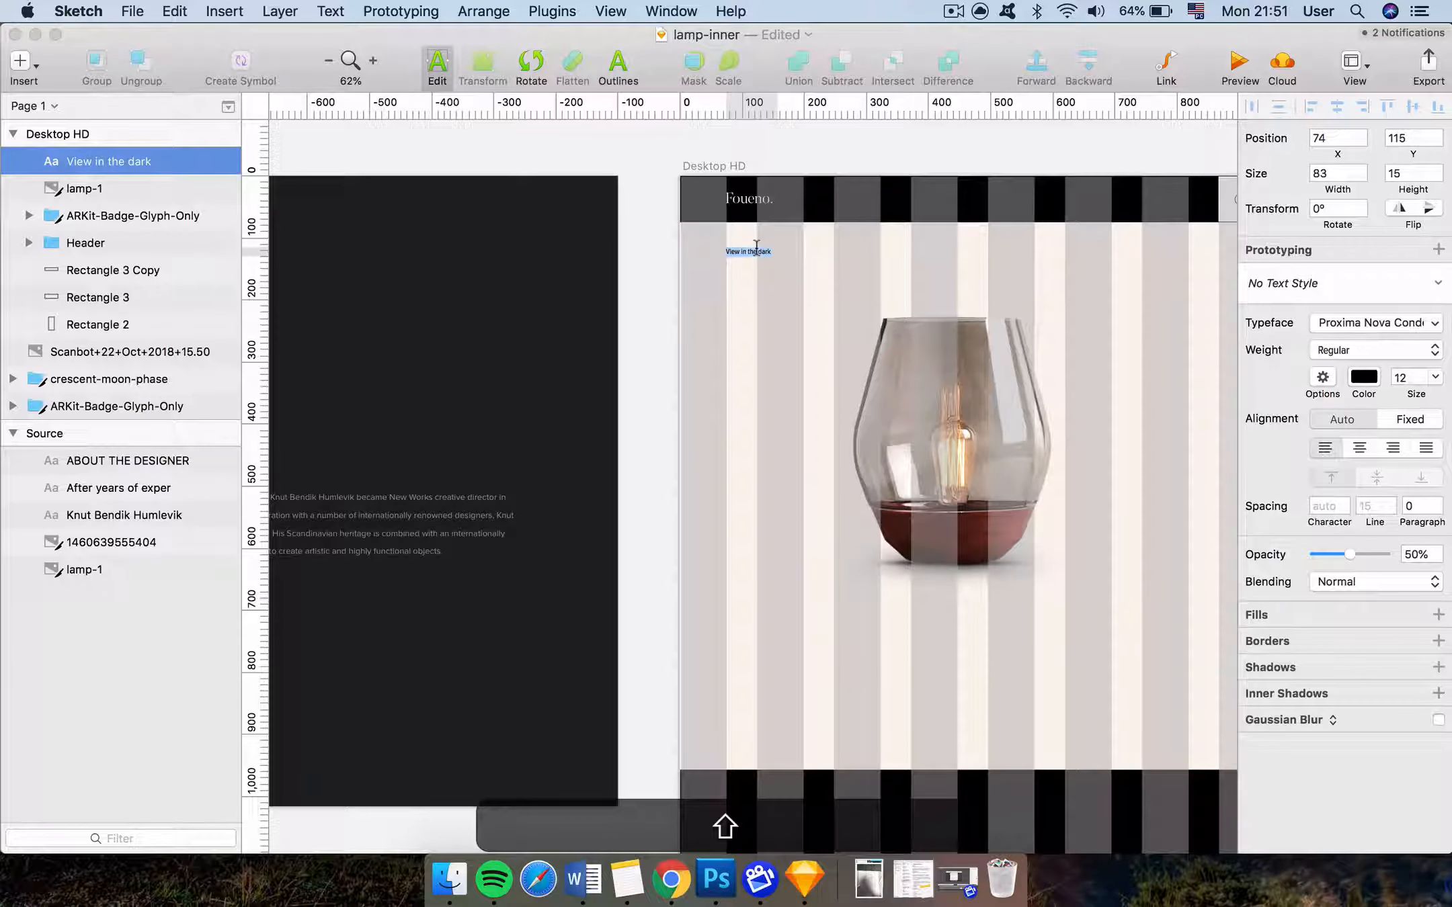
type("a")
type("amps")
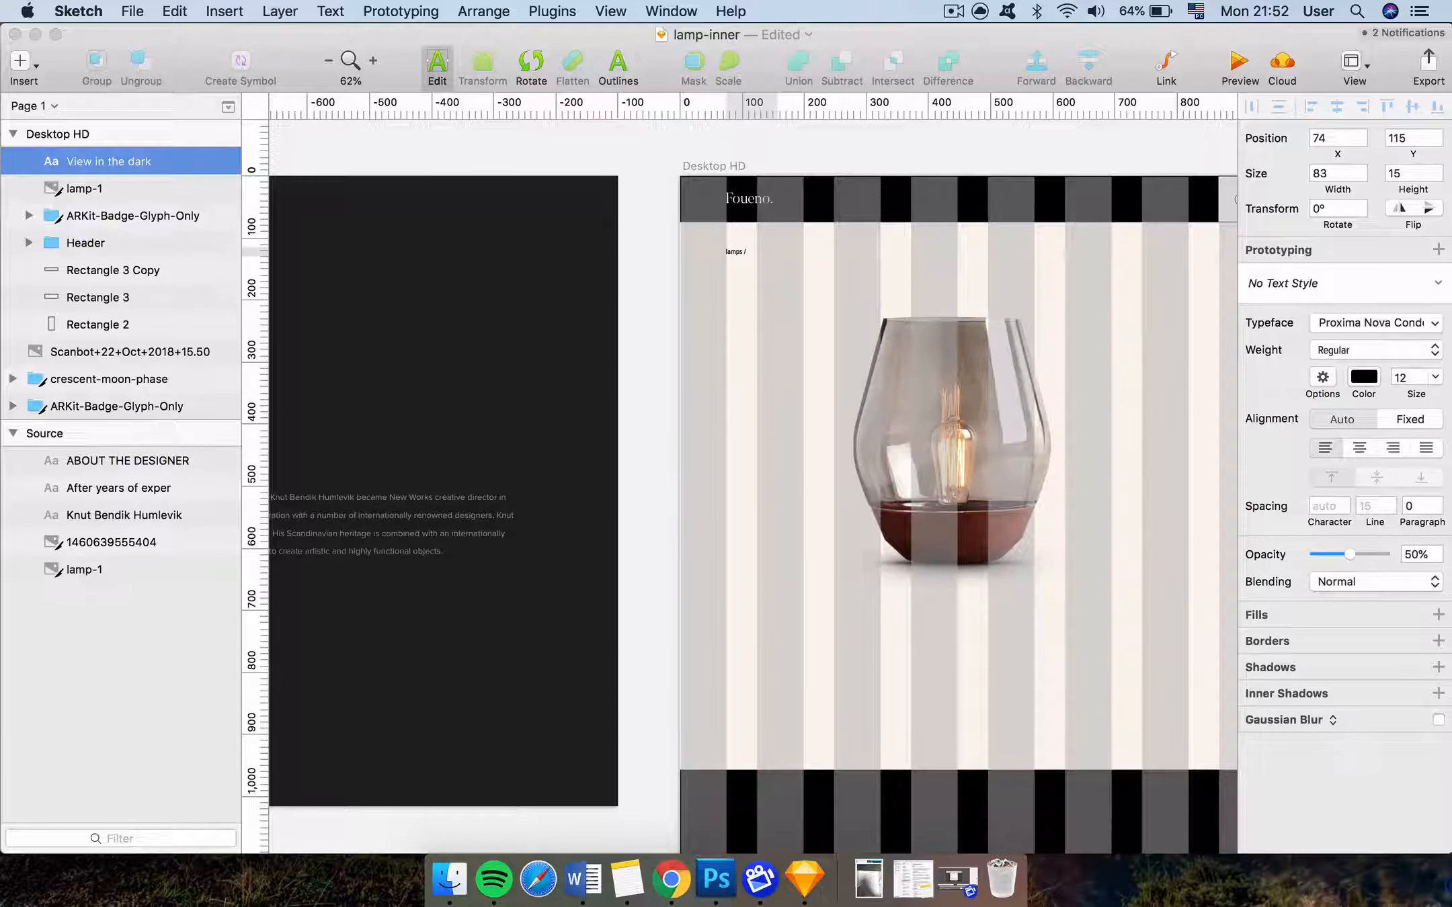
type(" / new works bowl table lamp")
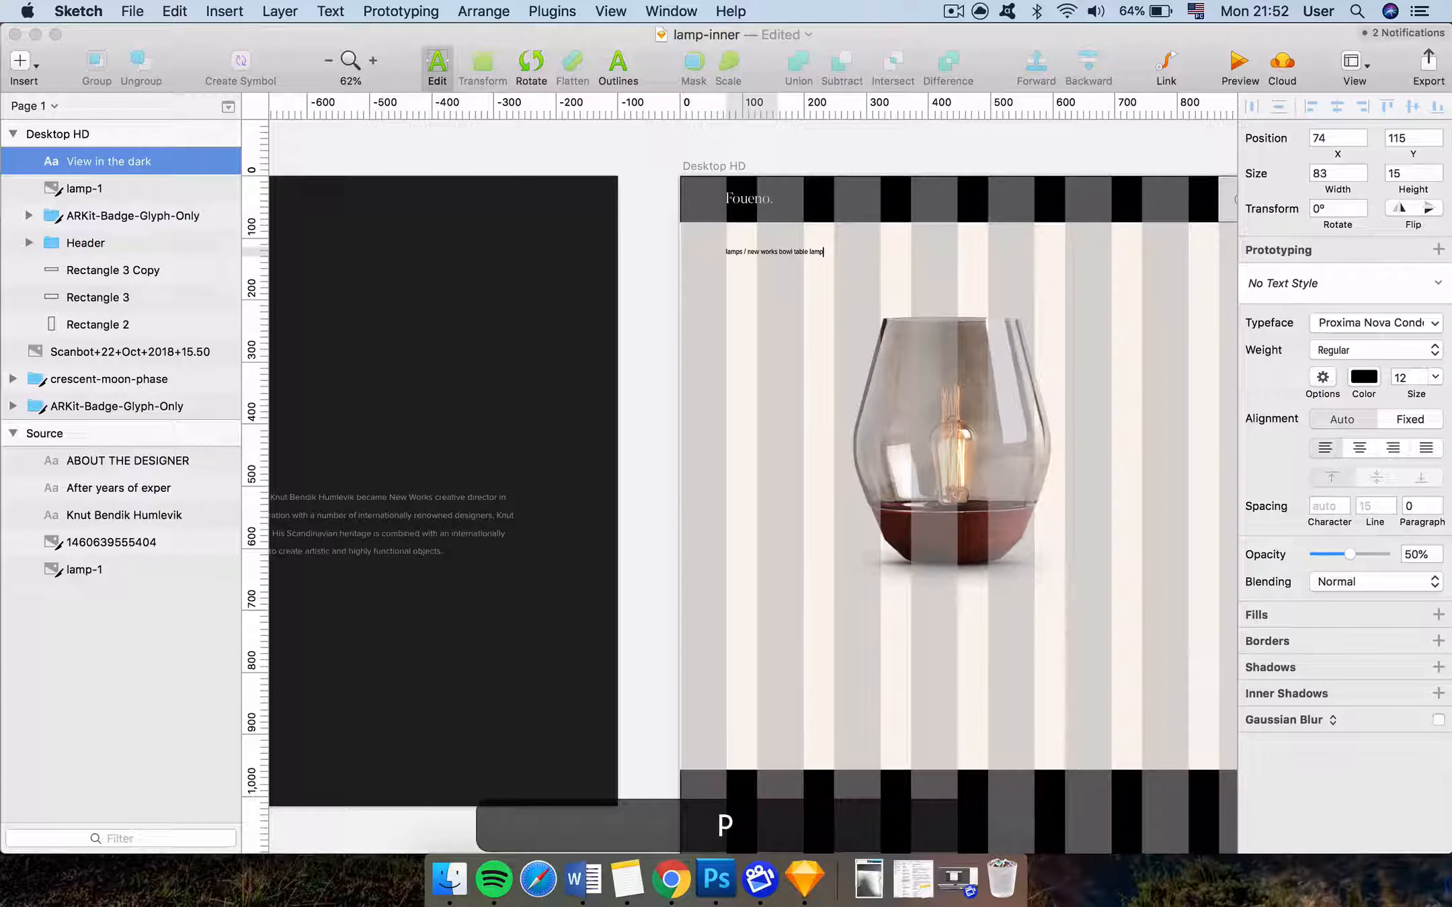
left_click(779, 137)
scroll(794, 209, "up", 4)
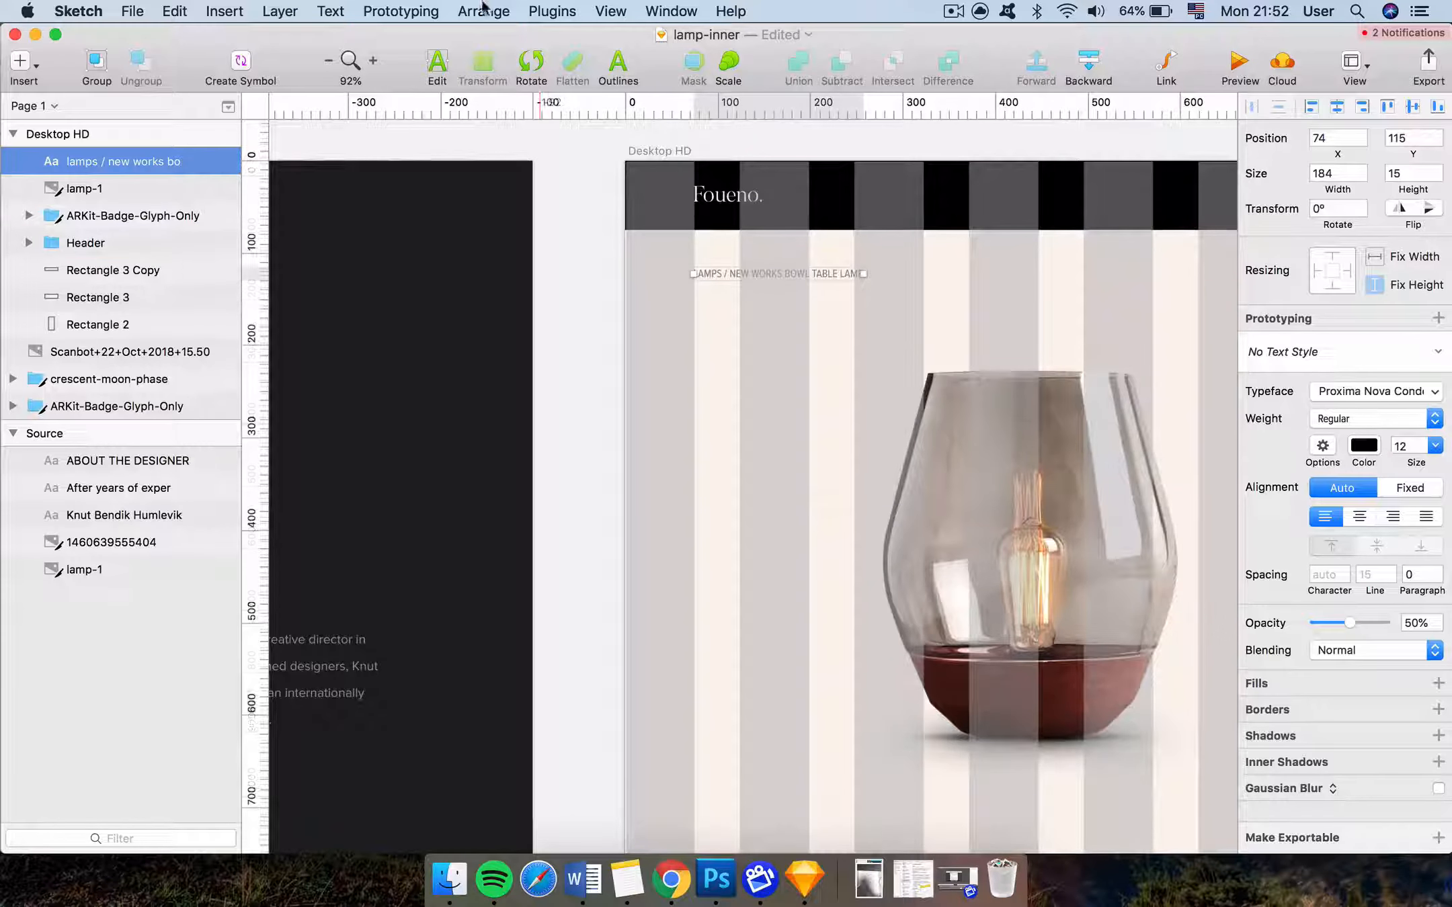
Check the breadcrumb's text transformation setting and how its text was entered
left_click(331, 11)
mouse_move(407, 275)
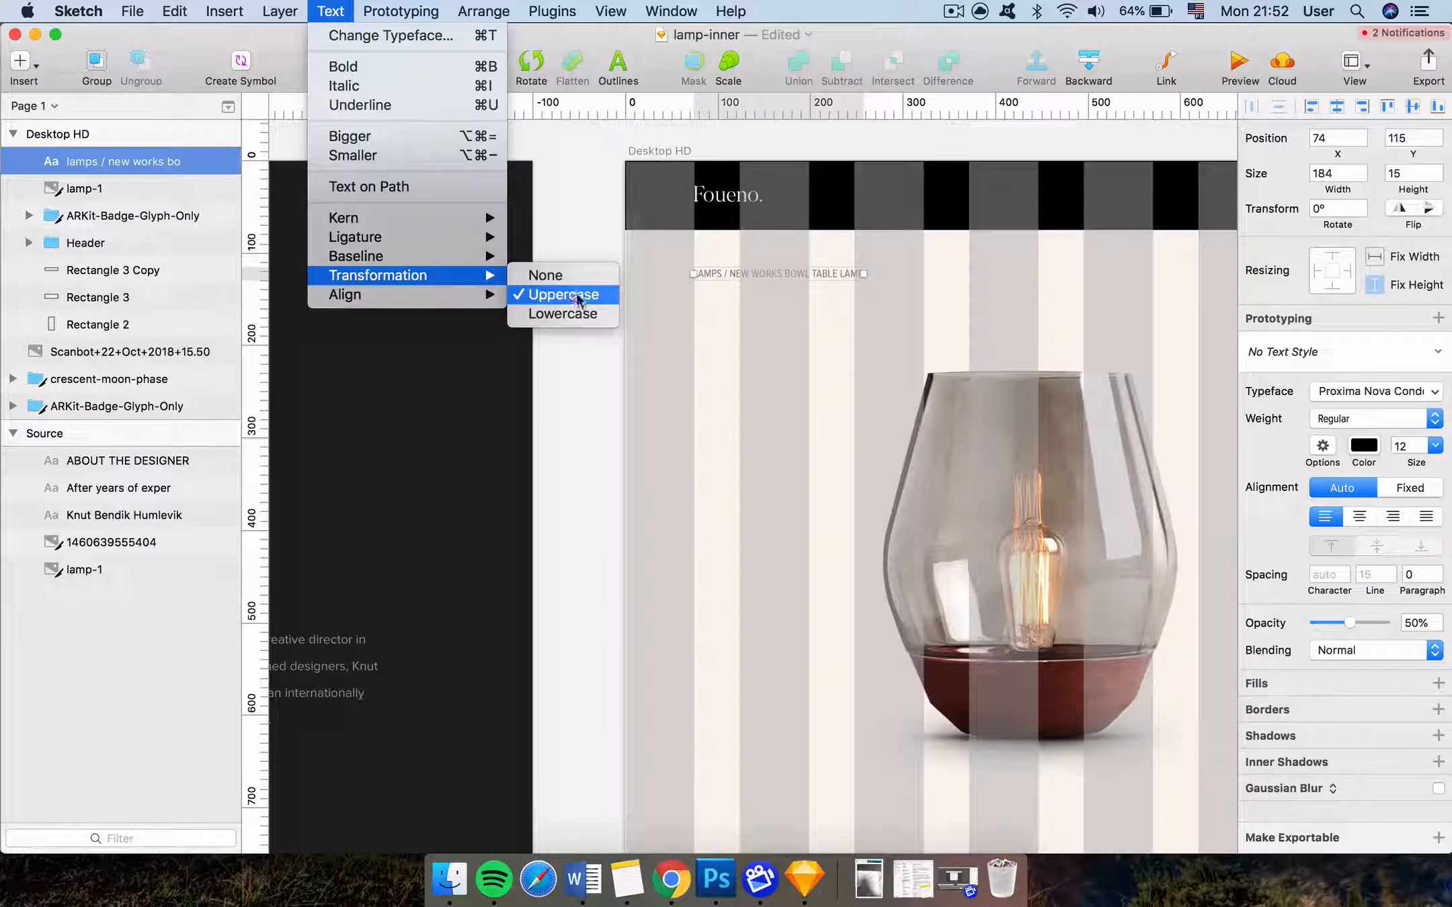
left_click(759, 293)
double_click(749, 277)
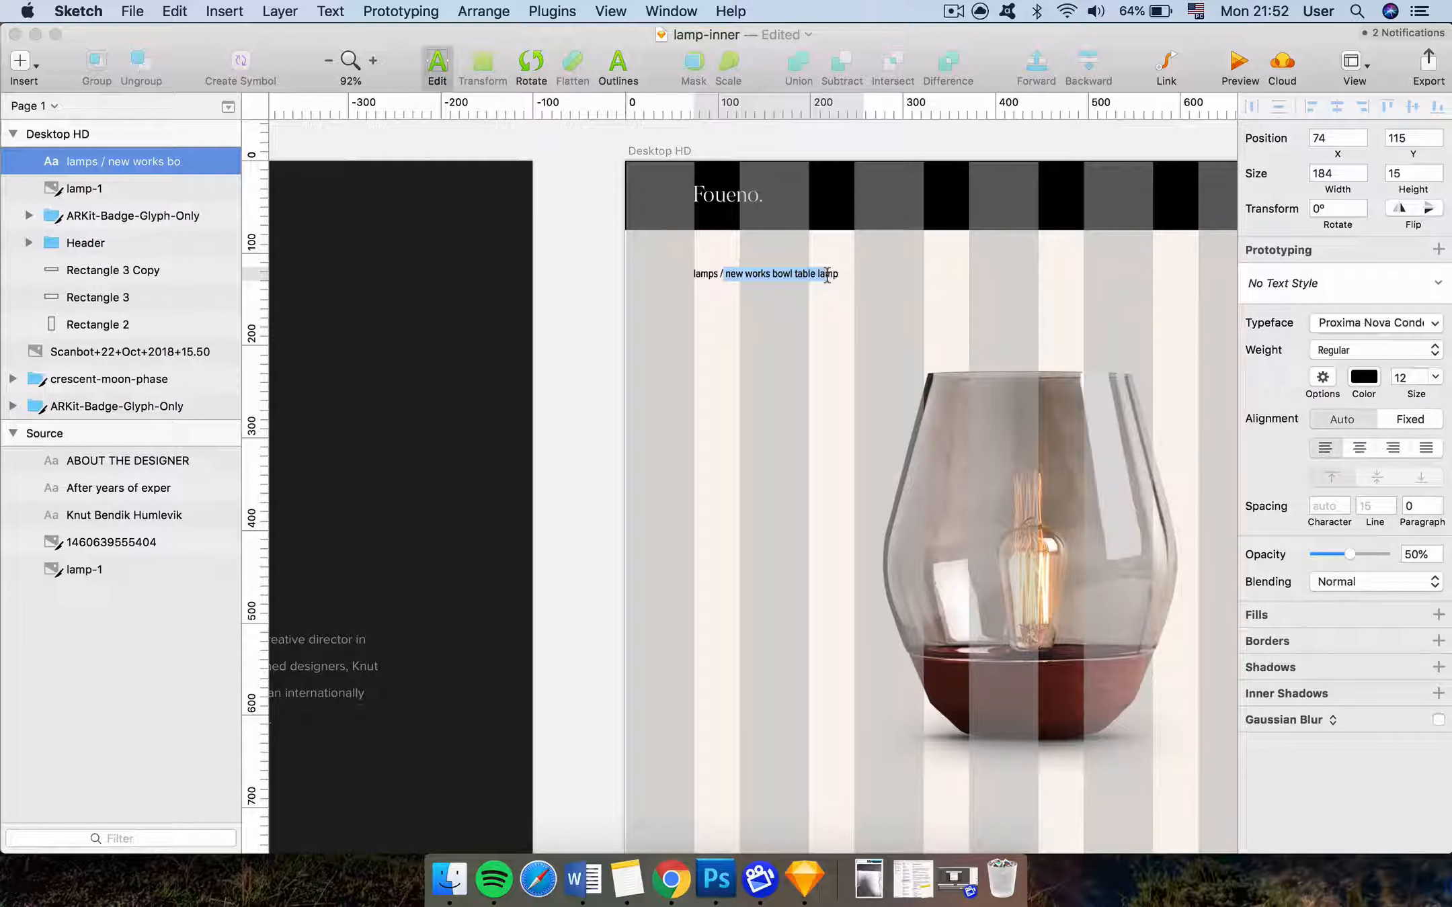
left_click(756, 308)
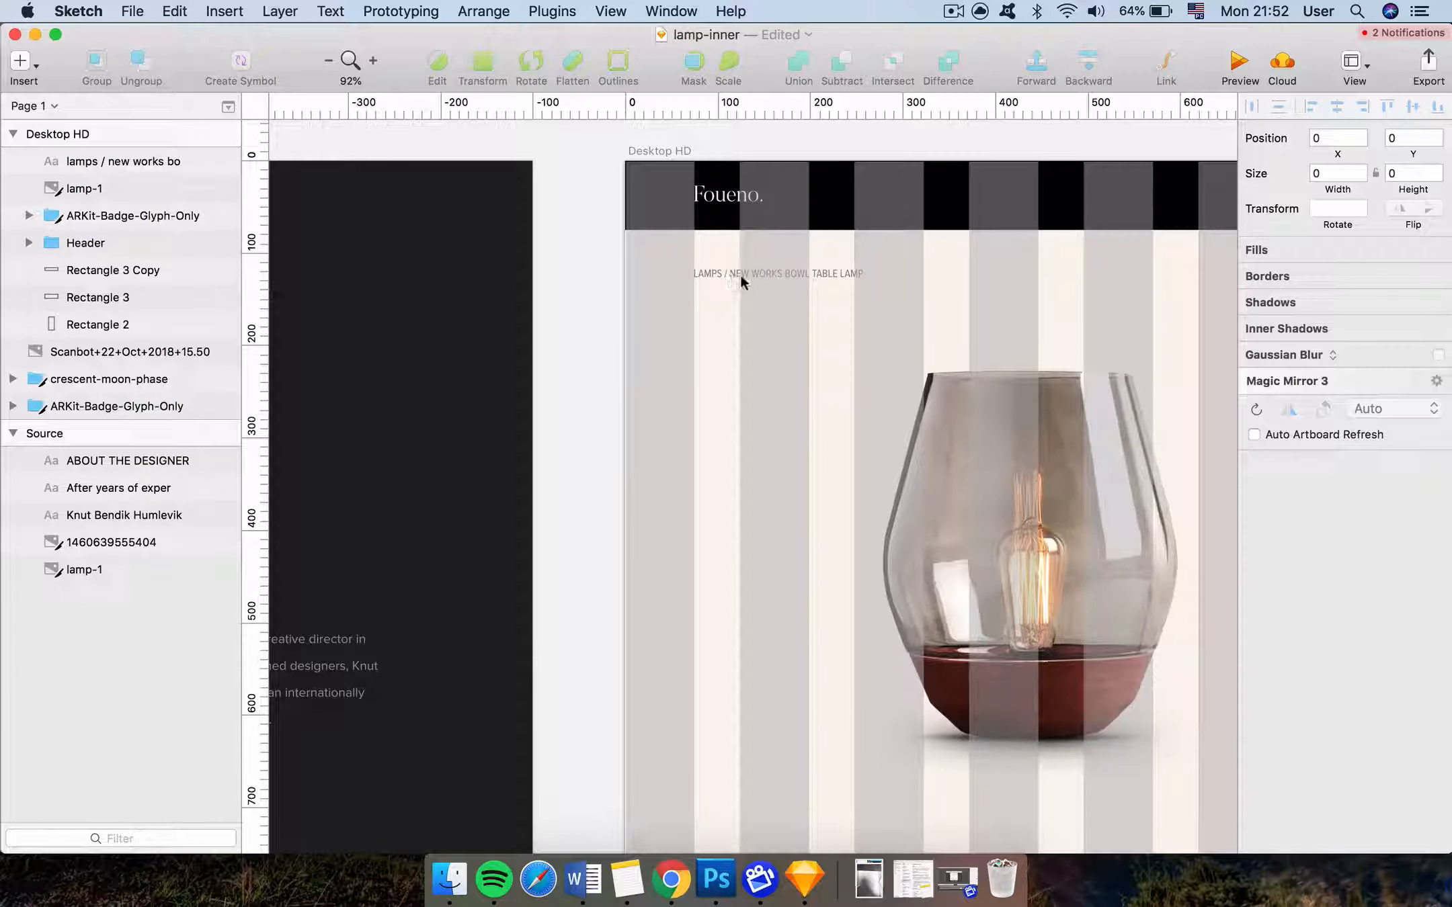
Move the breadcrumb down to Y 149, making its gap below the header match its 74 px left margin
left_click(740, 276)
scroll(741, 280, "right", 6)
scroll(741, 280, "down", 3)
key("ctrl+l")
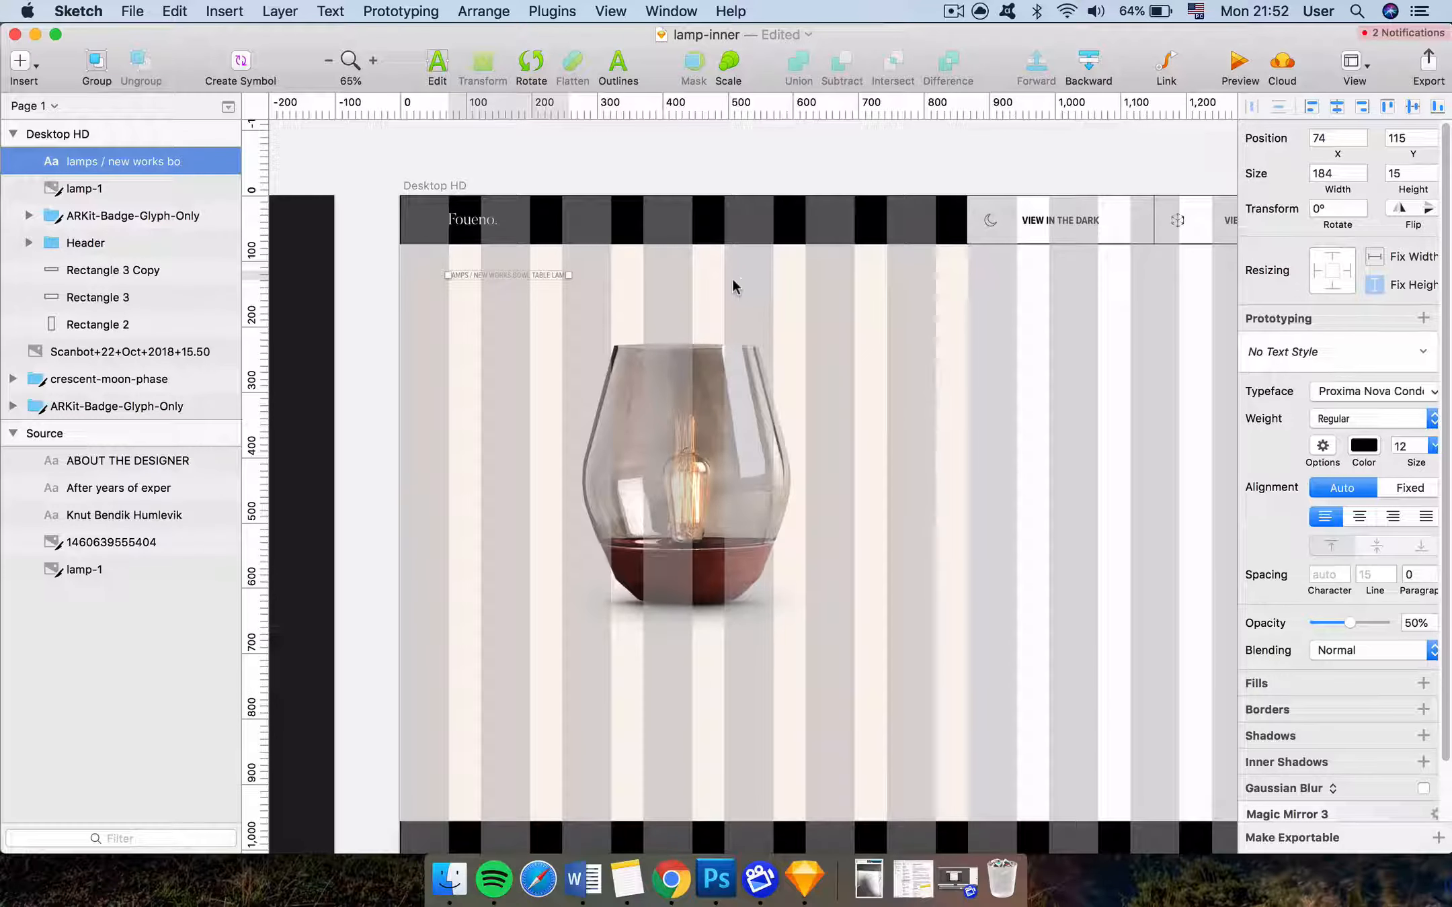
key("alt")
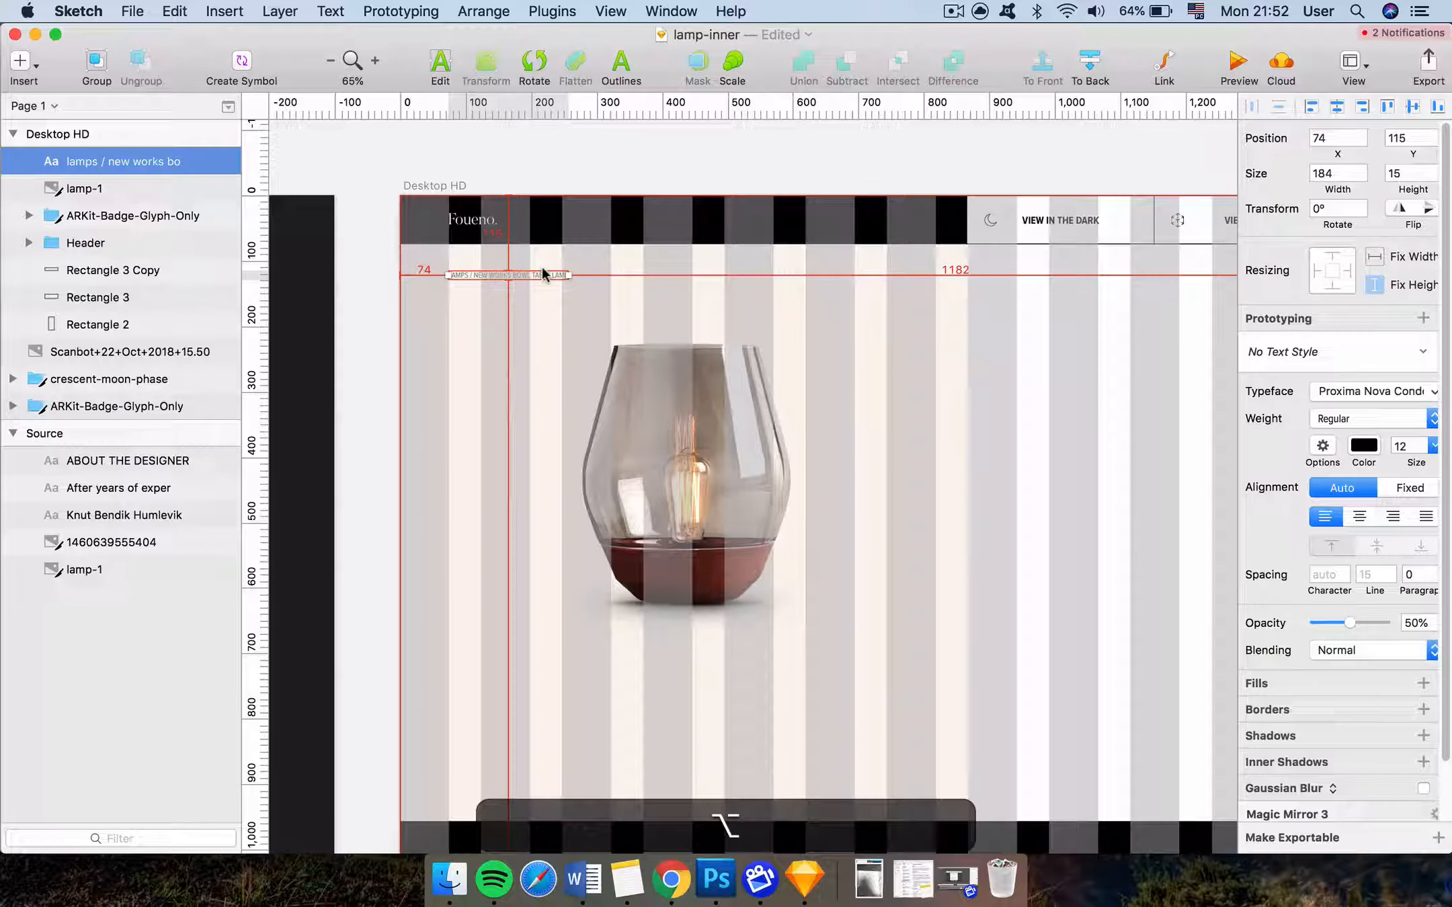
mouse_move(496, 237)
key("alt+shift+Down")
key("alt+shift+Down")
key("alt+shift+Down")
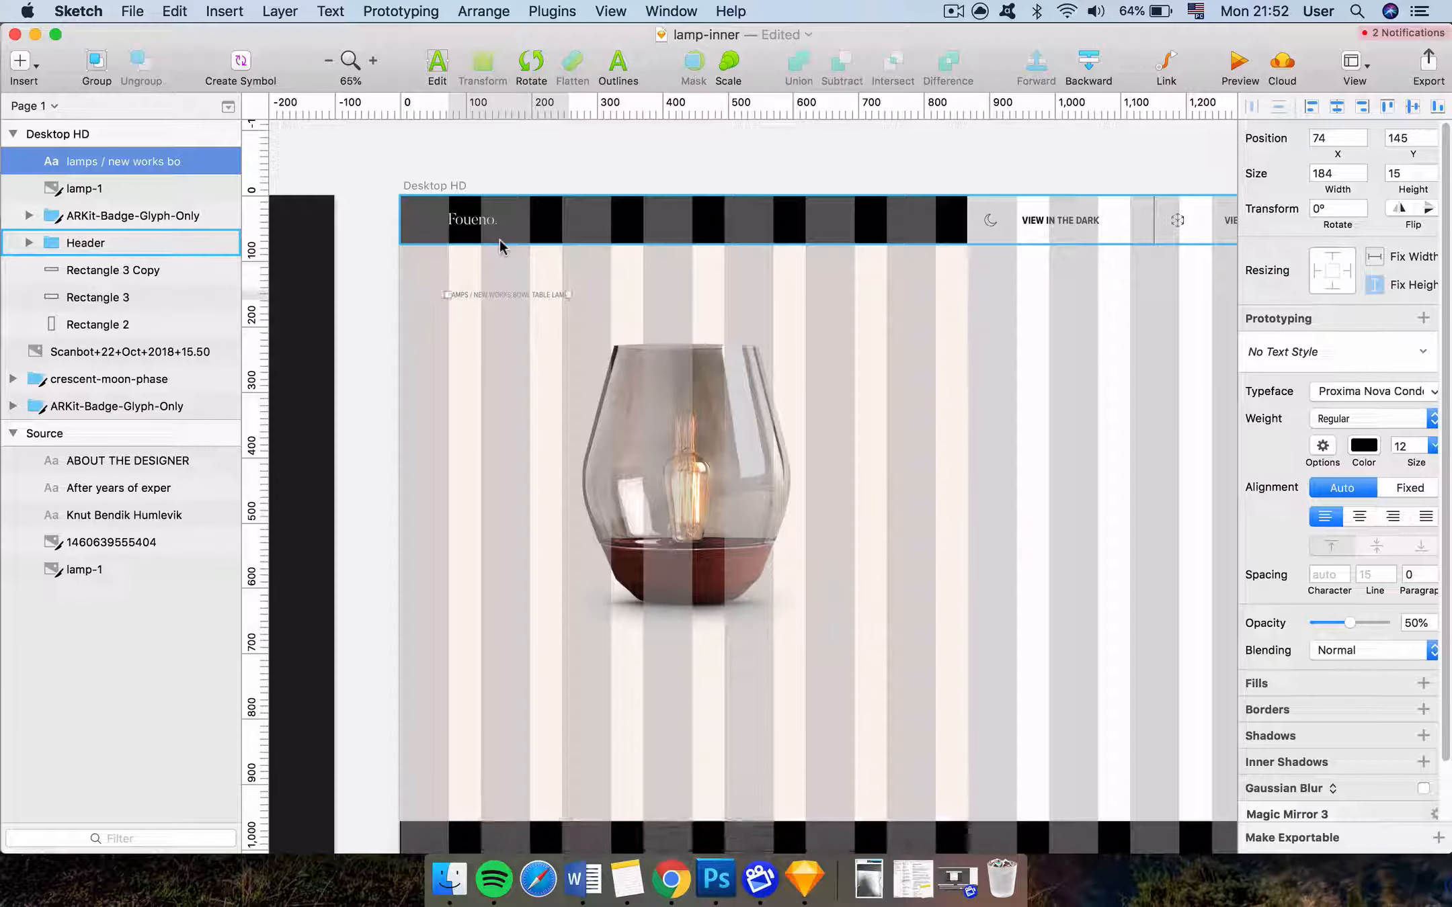
key("Down")
key("Down")
key("Down")
key("Down")
key("Down")
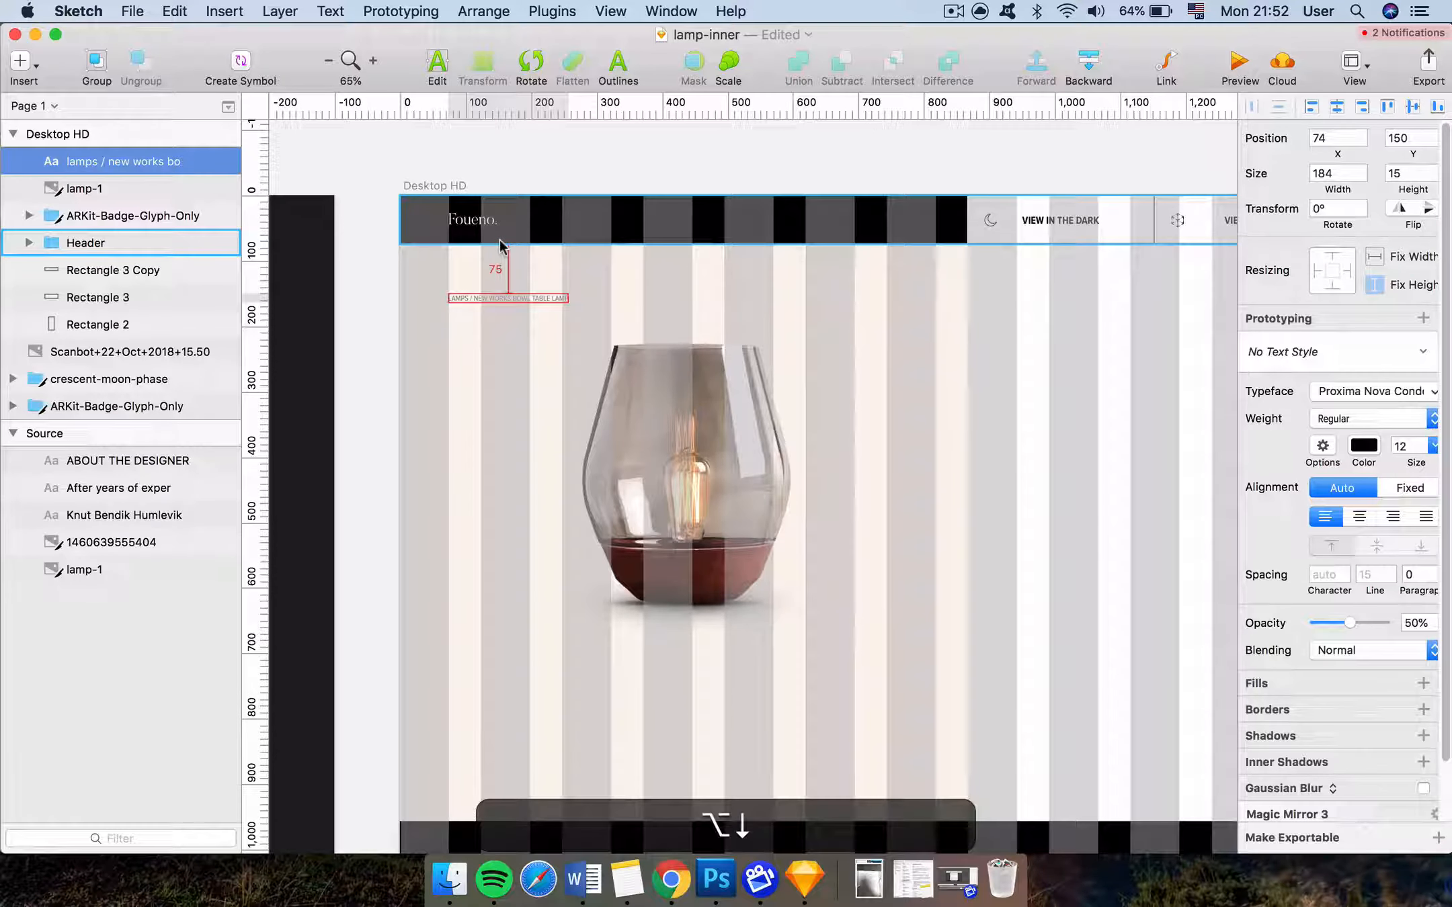
key("alt+Up")
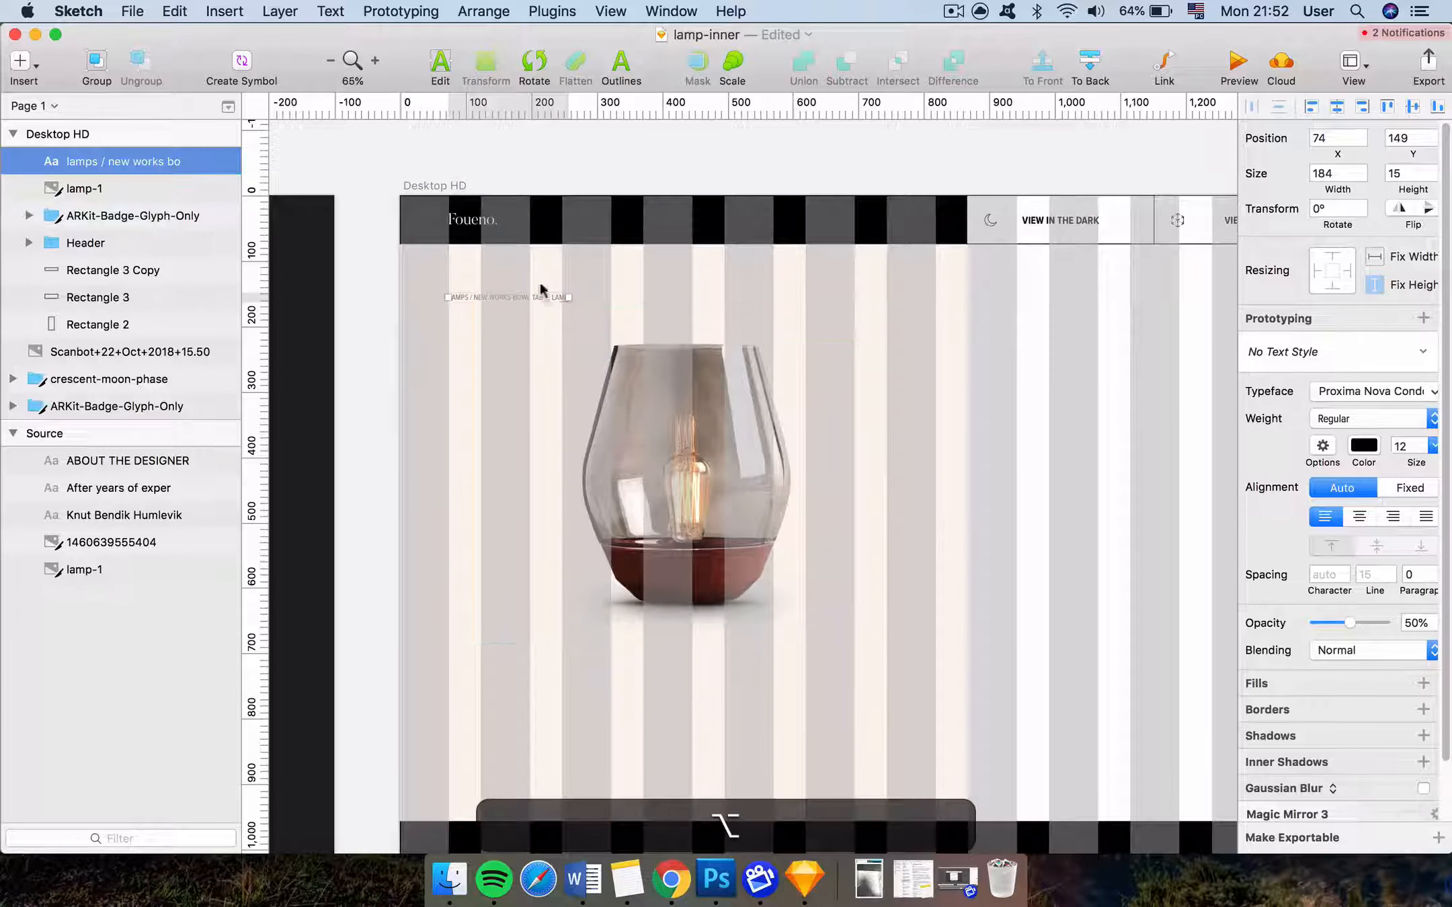
left_click(715, 284)
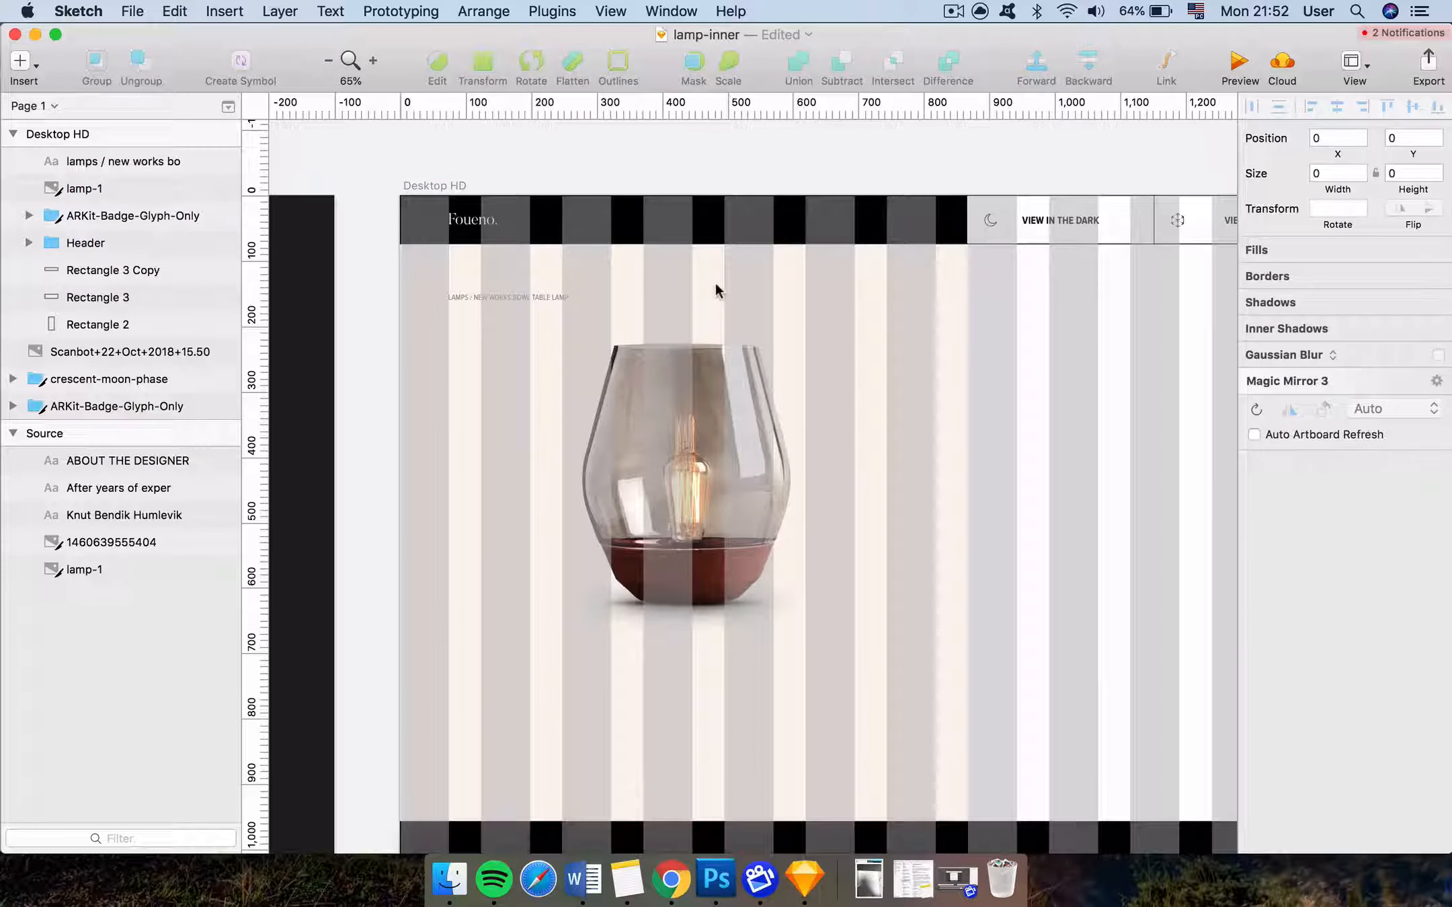
Move the lamp image down 30 px to Y 204
left_click(698, 401)
key("shift+Down")
key("shift+Down")
key("shift+Down")
scroll(697, 409, "right", 5)
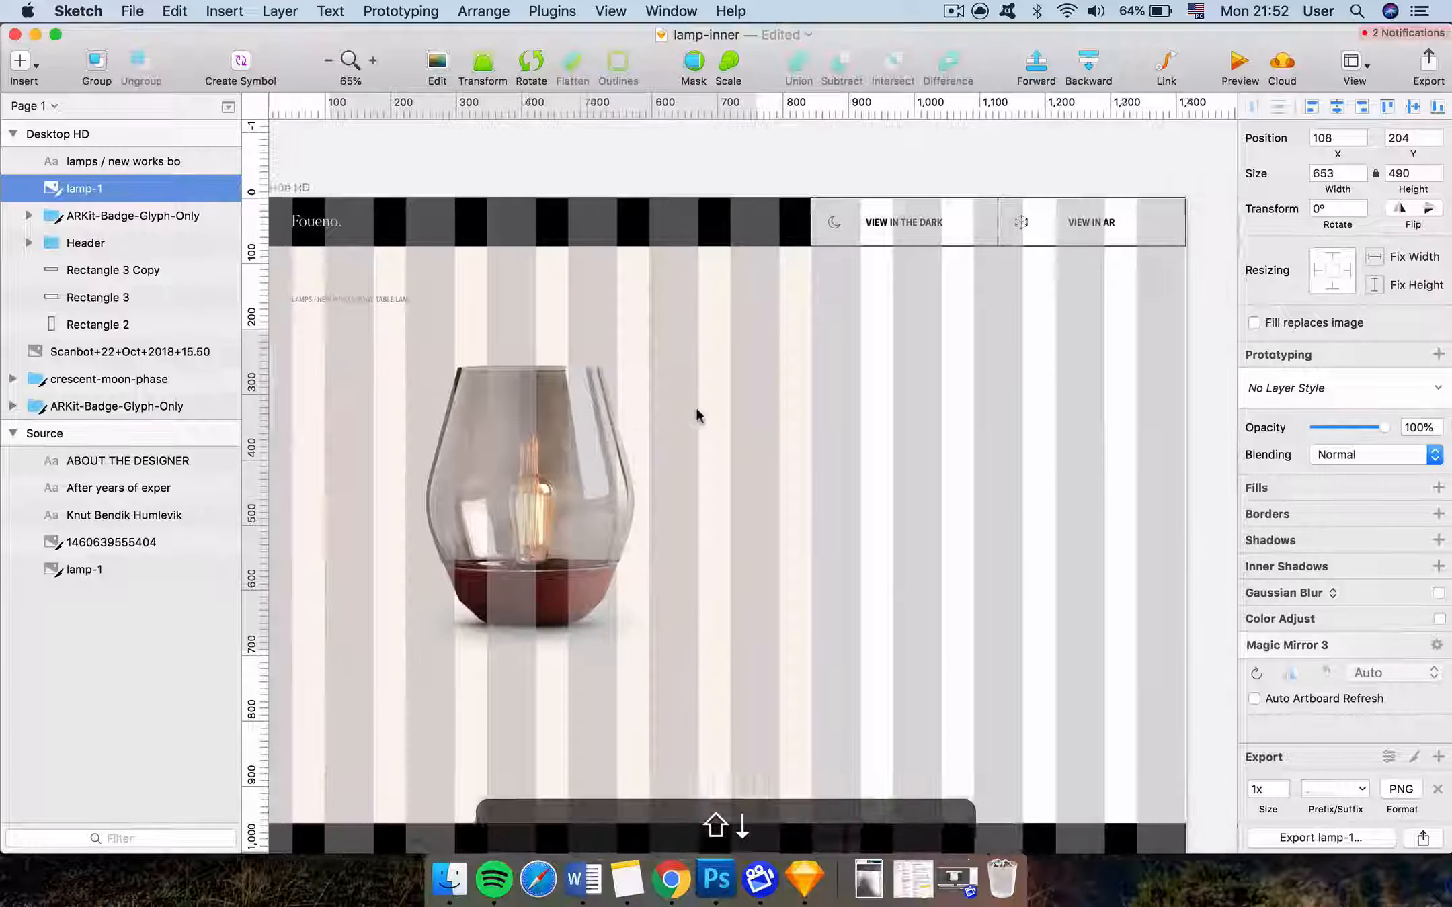
left_click(768, 379)
key("super+Tab")
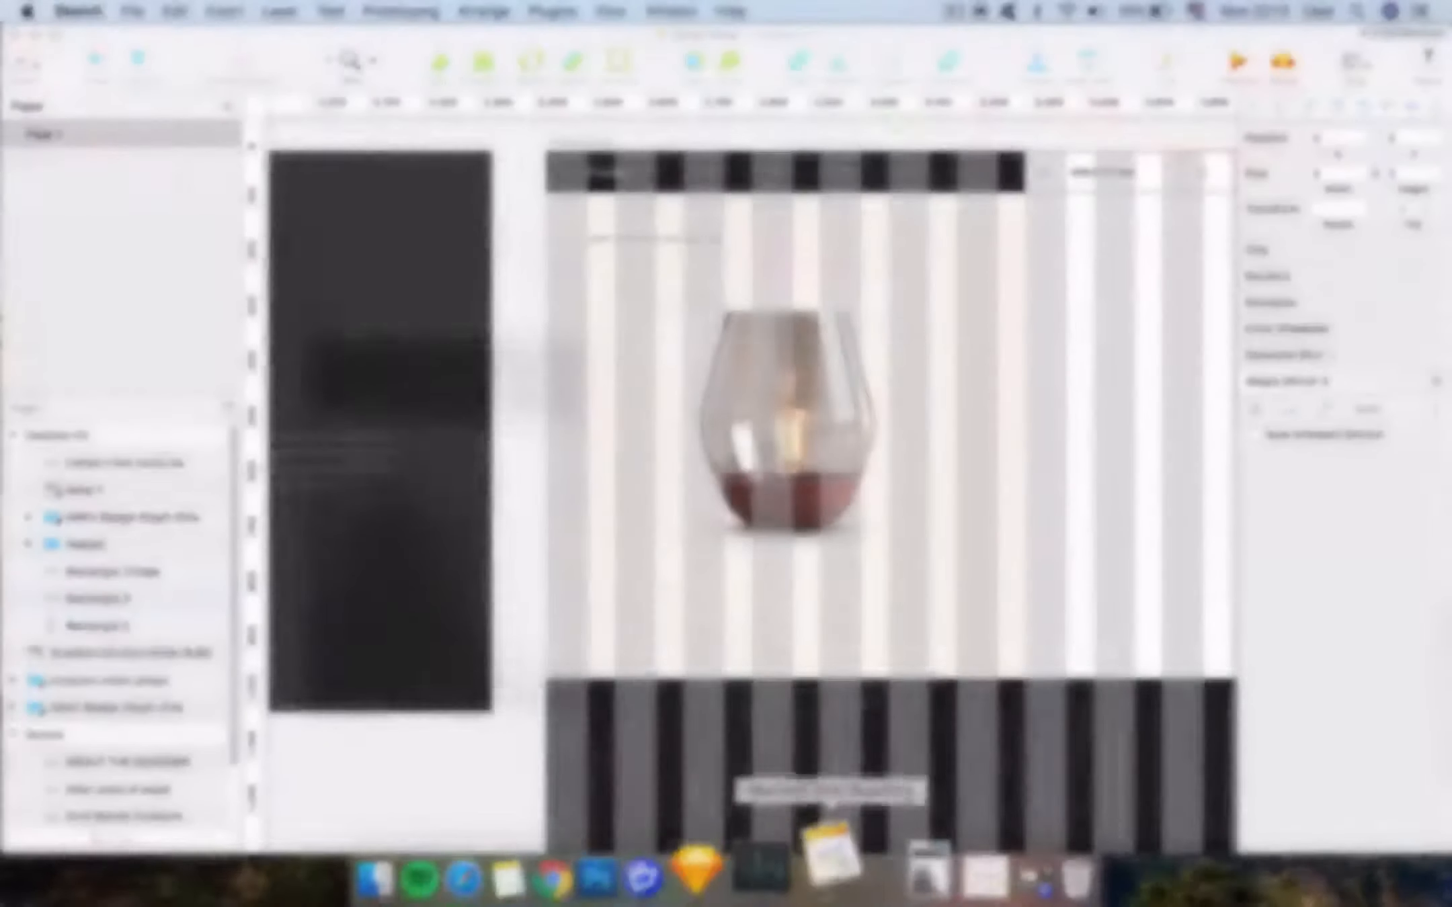
right_click(831, 867)
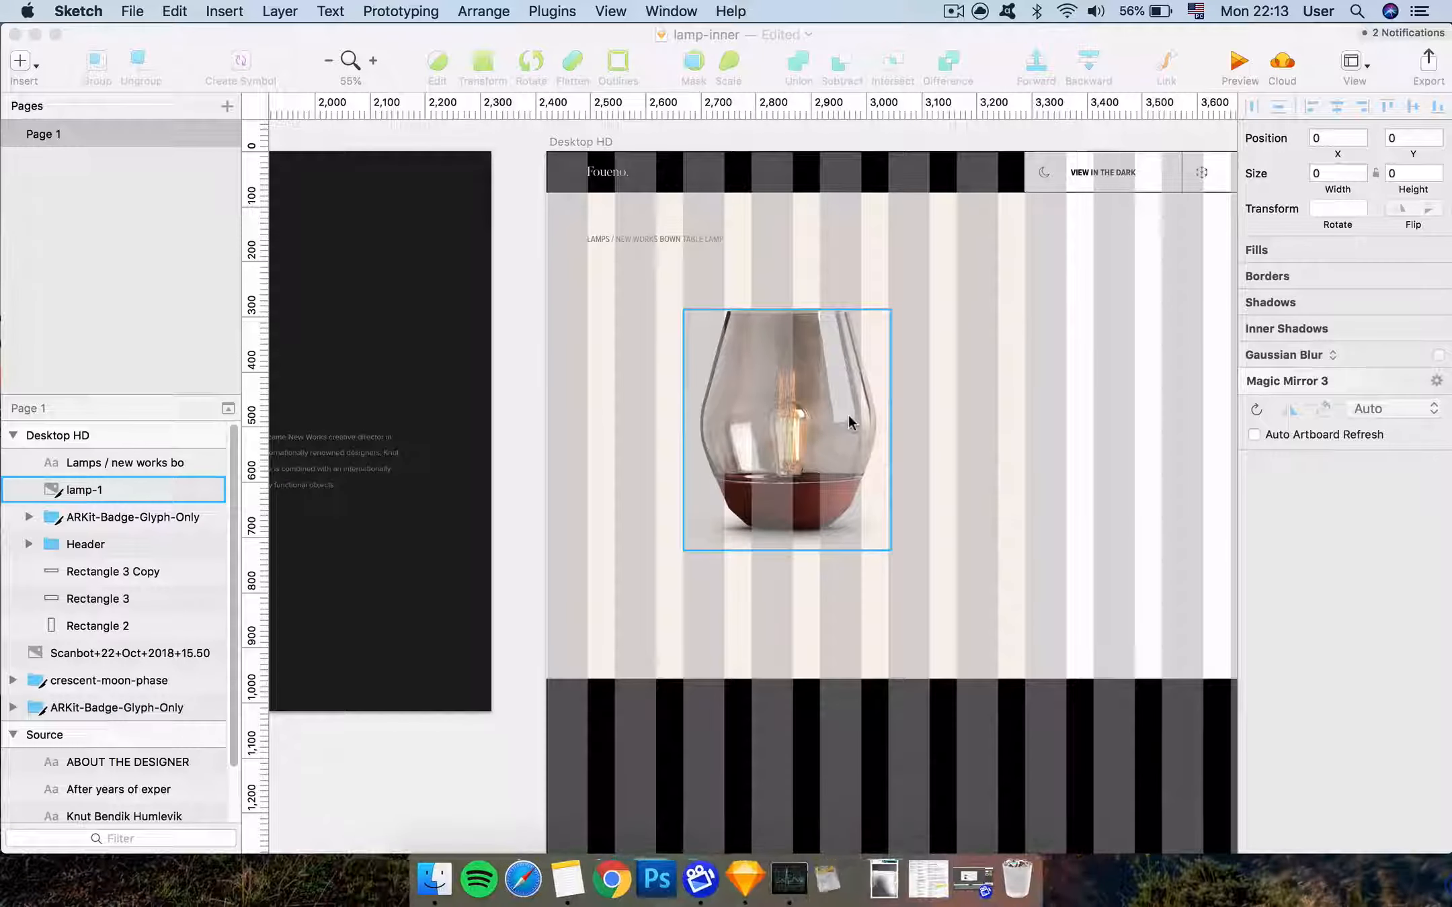
scroll(848, 416, "right", 5)
left_click(849, 416)
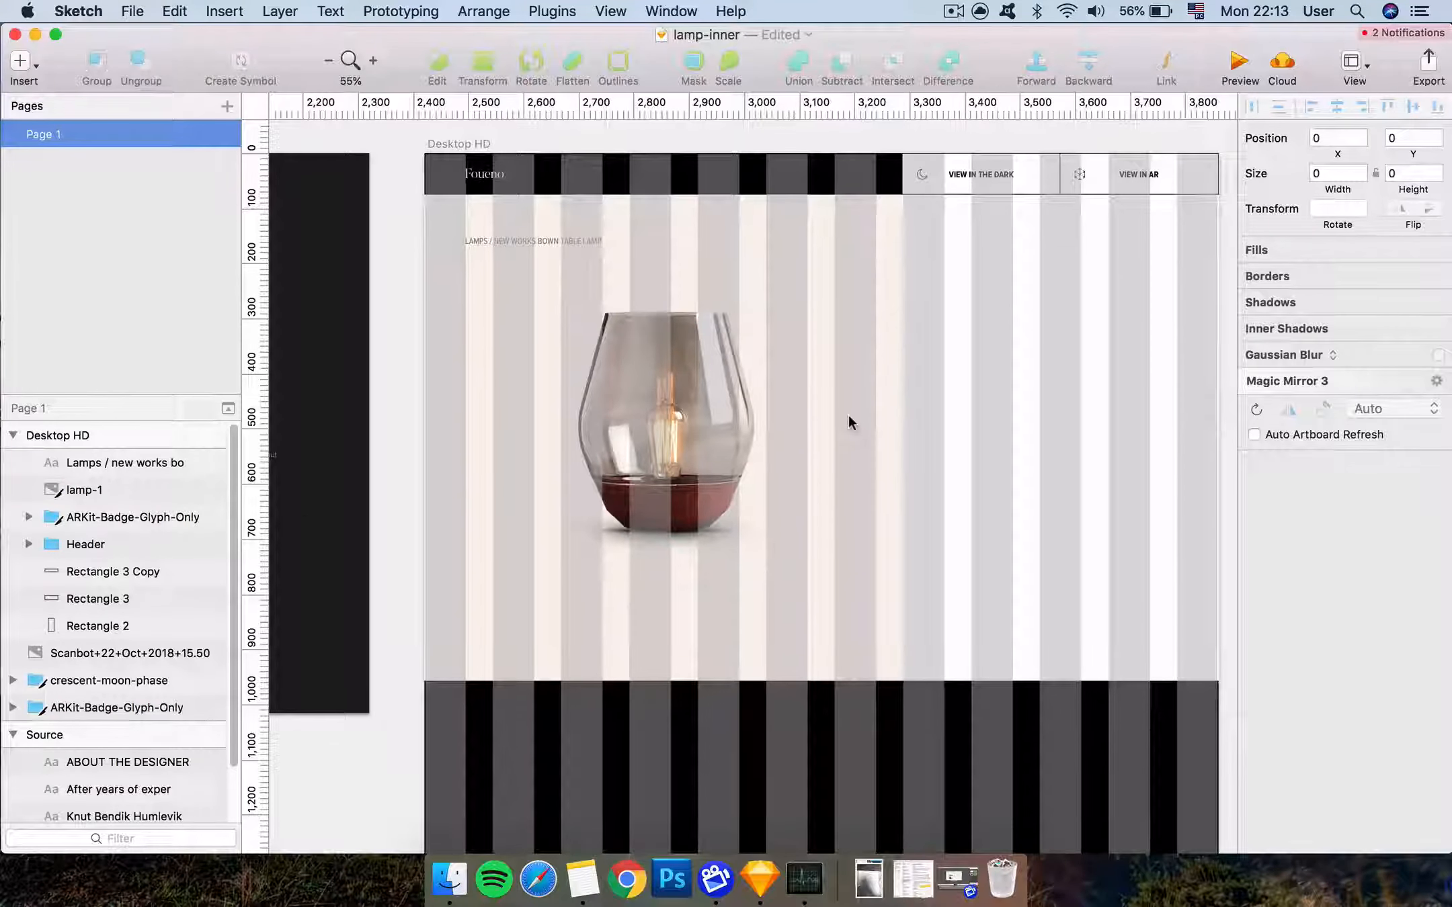
Add the product title "New works bowl table lamp" in the white column below the header, at X 931, Y 244
scroll(848, 415, "right", 2)
scroll(848, 415, "right", 1)
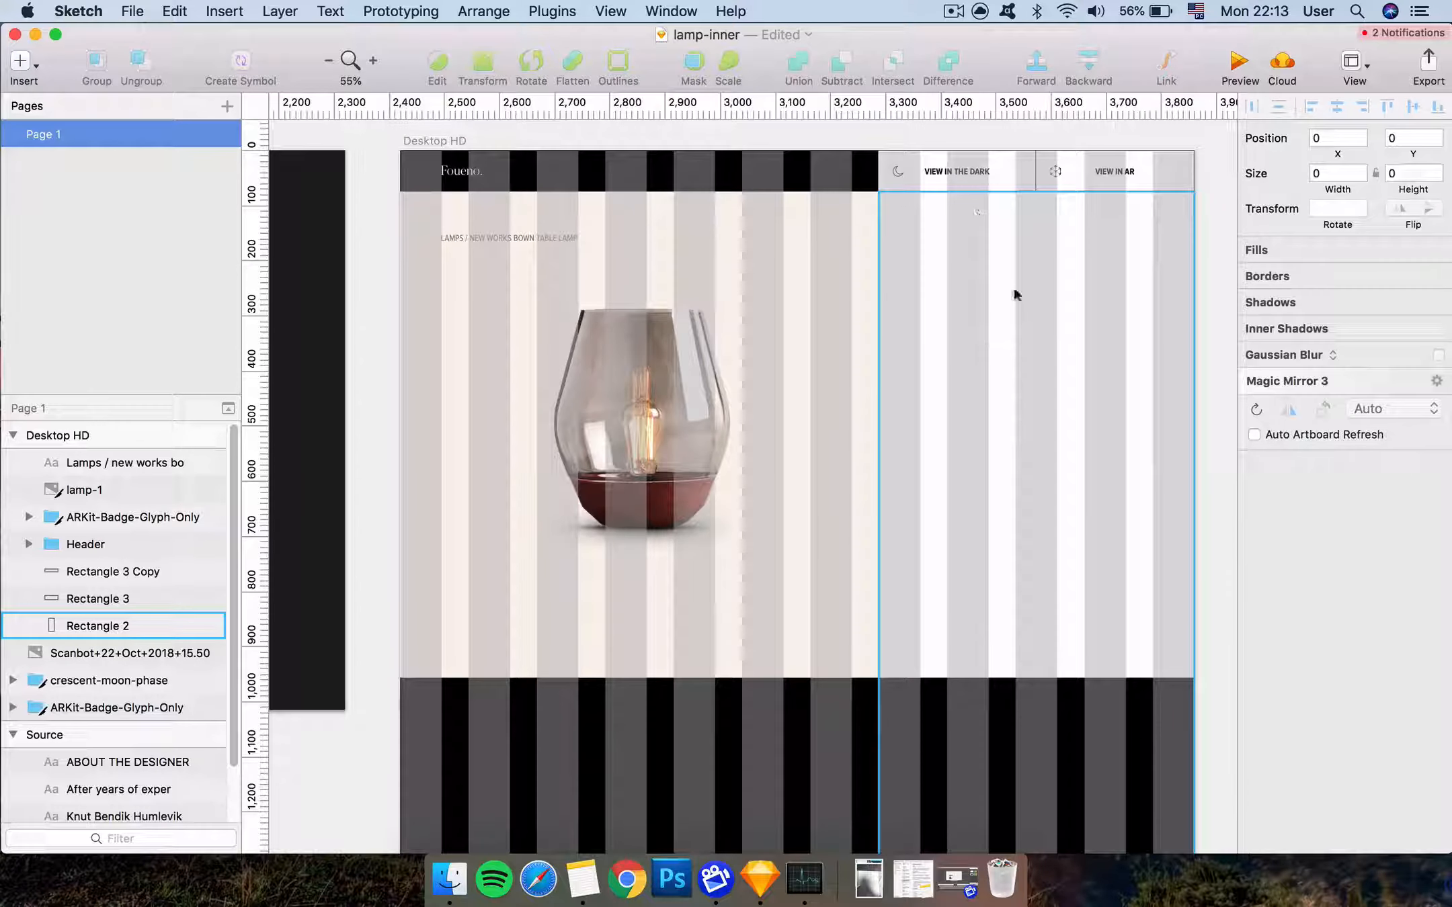
key("t")
left_click(913, 294)
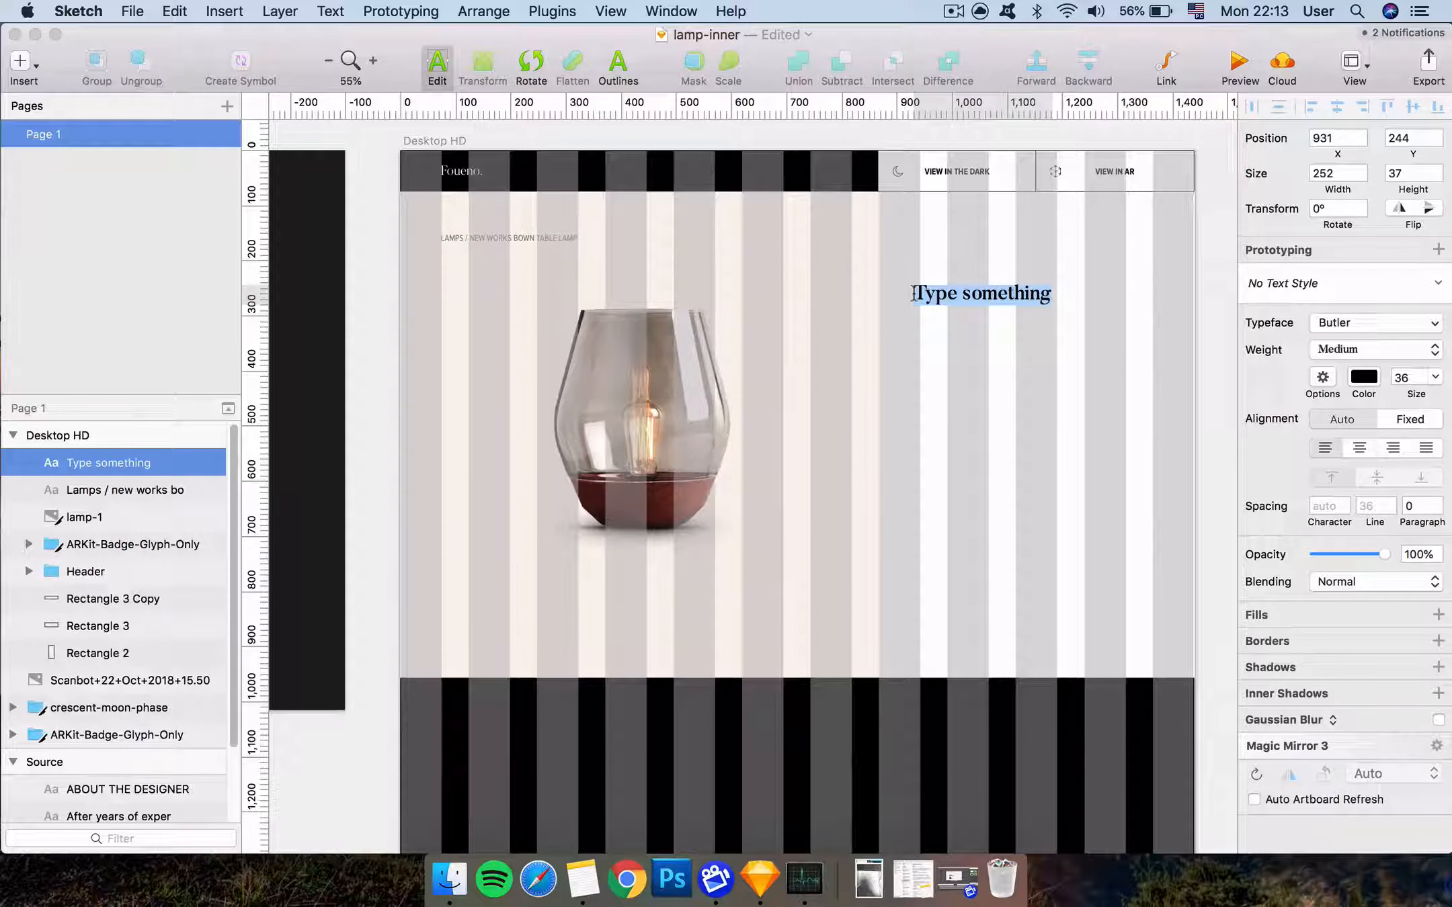
key("shift")
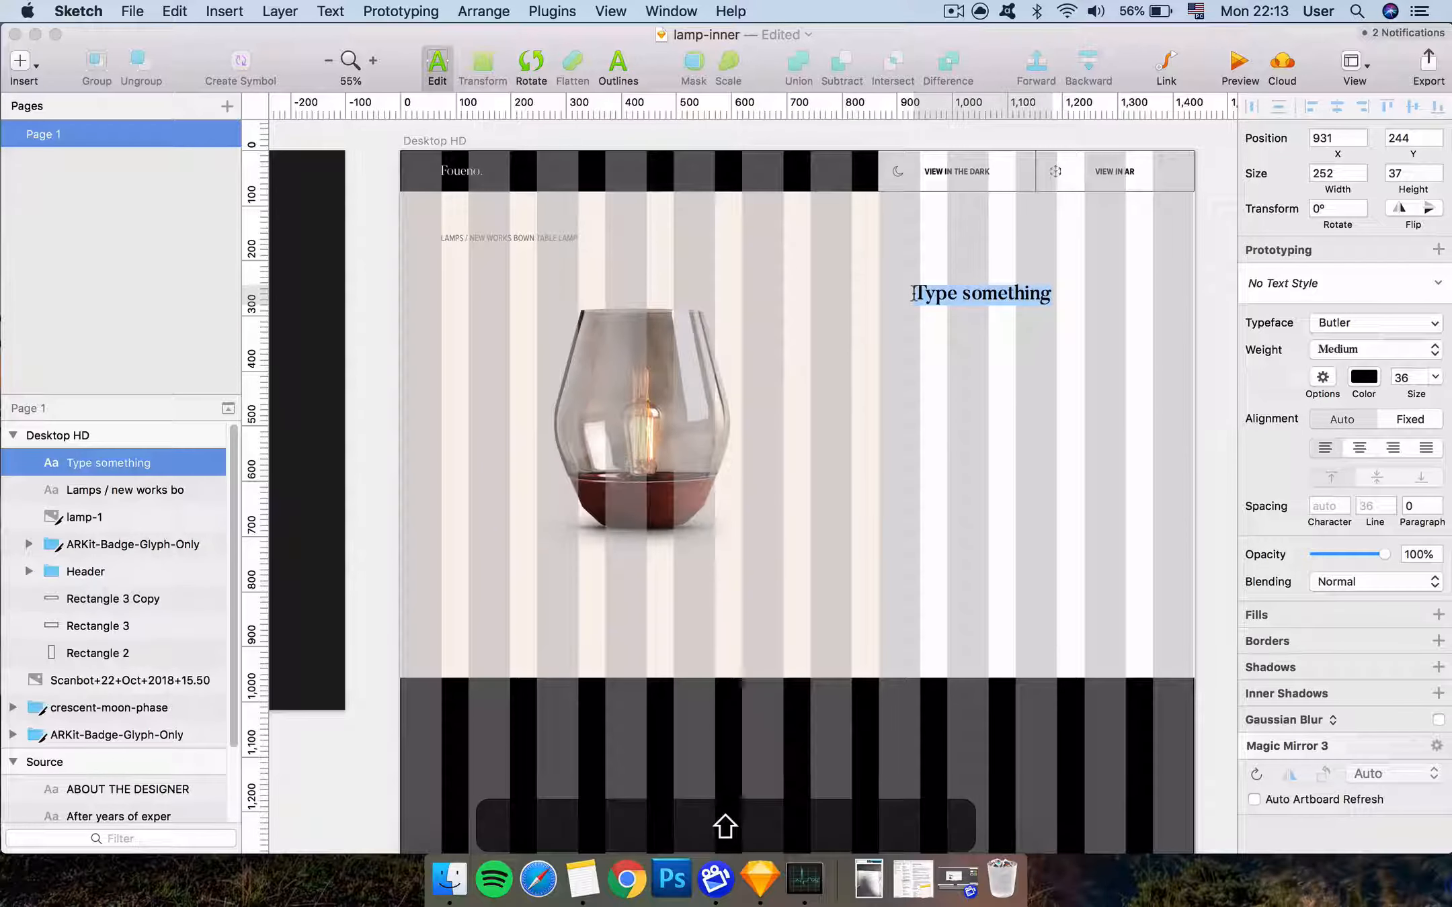
type("New")
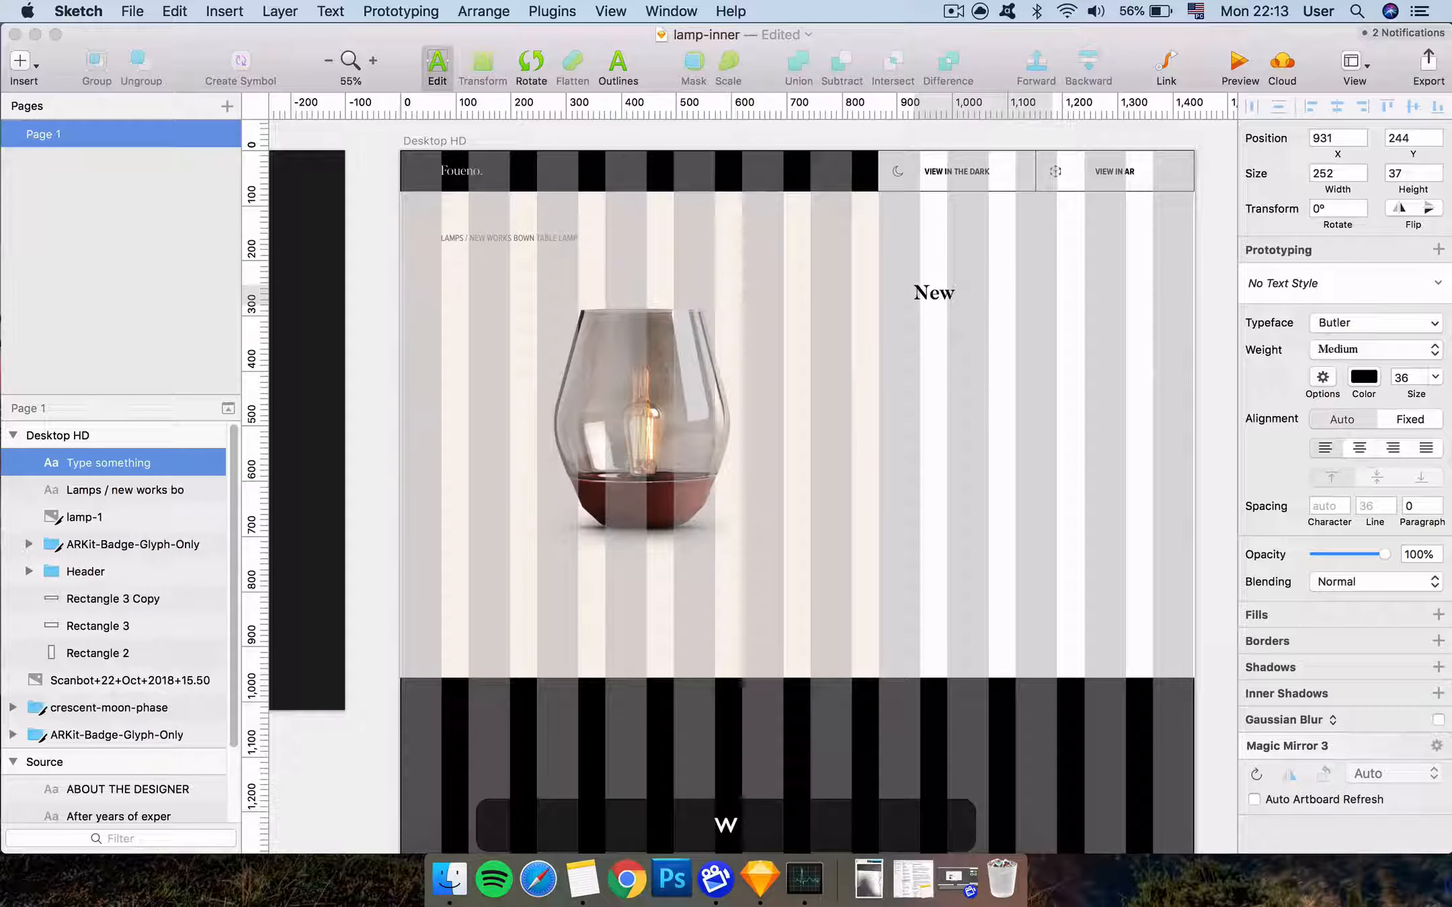
type(" works bowl table lamp")
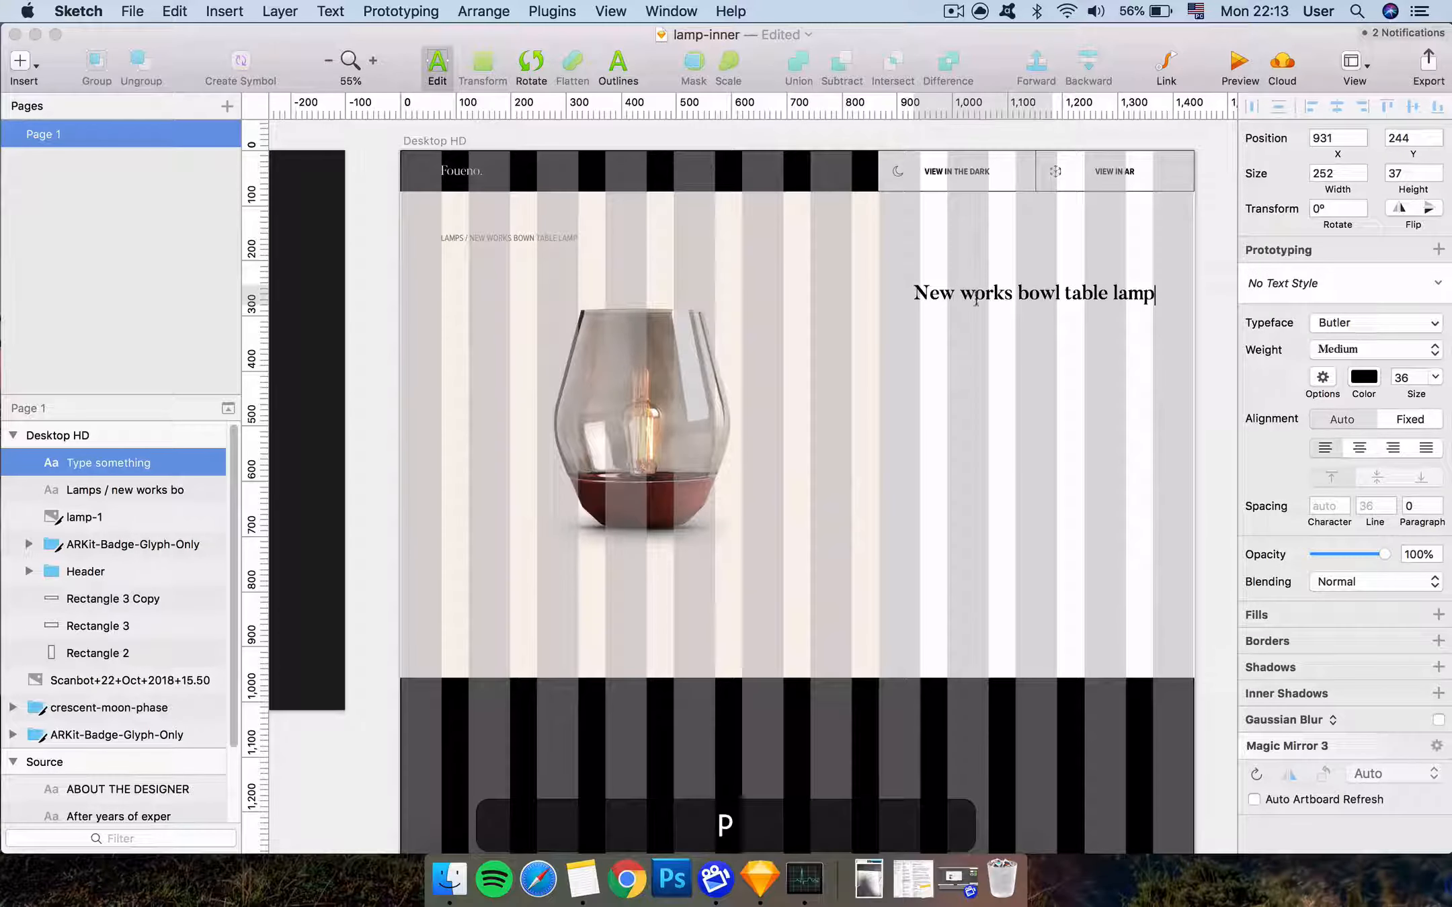
key("Escape")
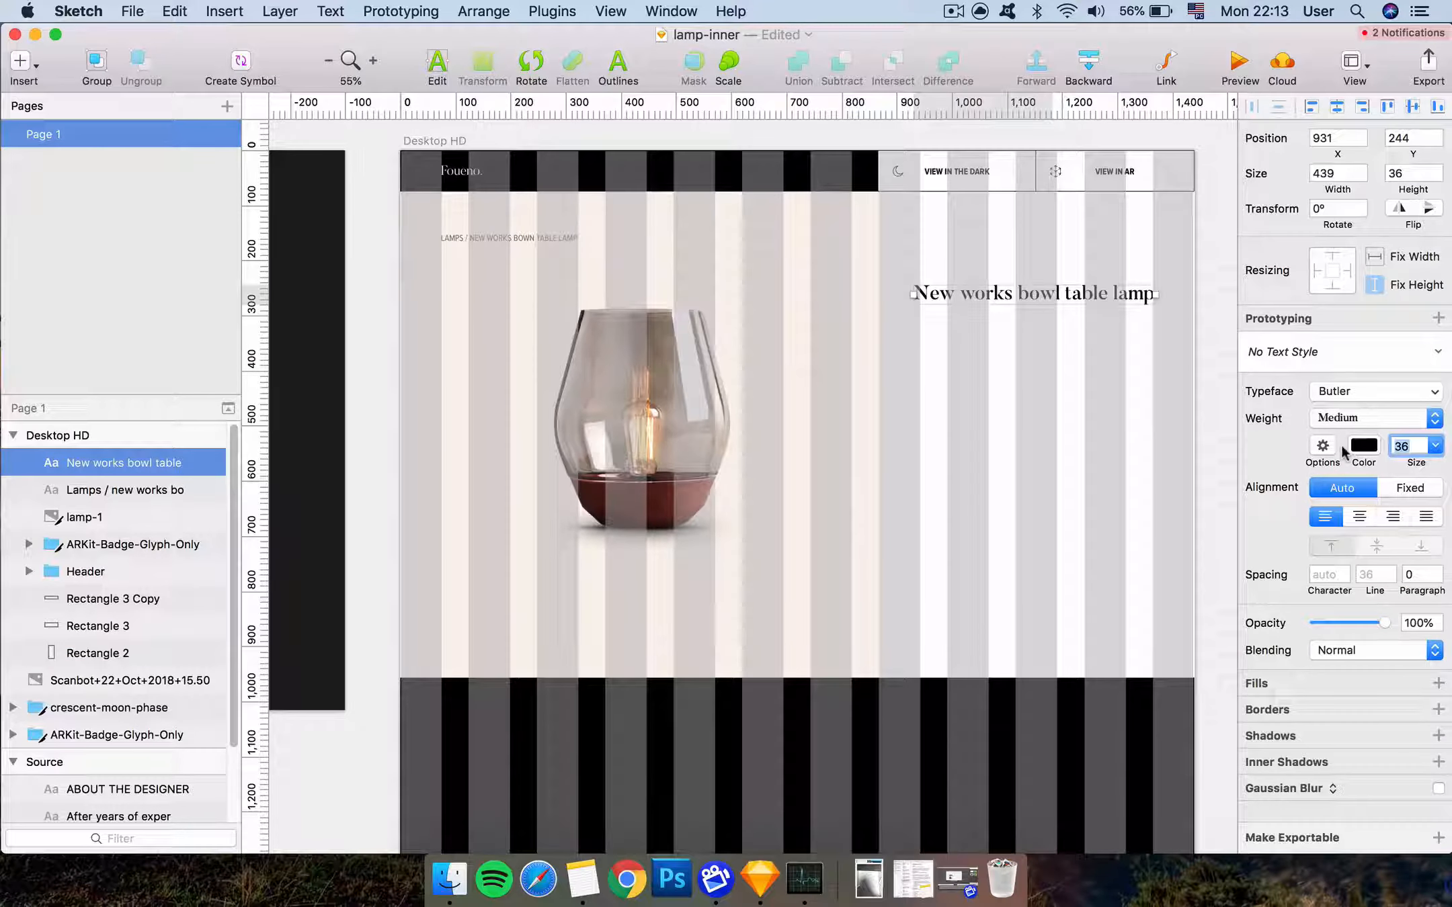
Set the product title's font size to 50 and compare it with the heading on the dark artboard
type("50")
key("Return")
scroll(949, 405, "left", 10)
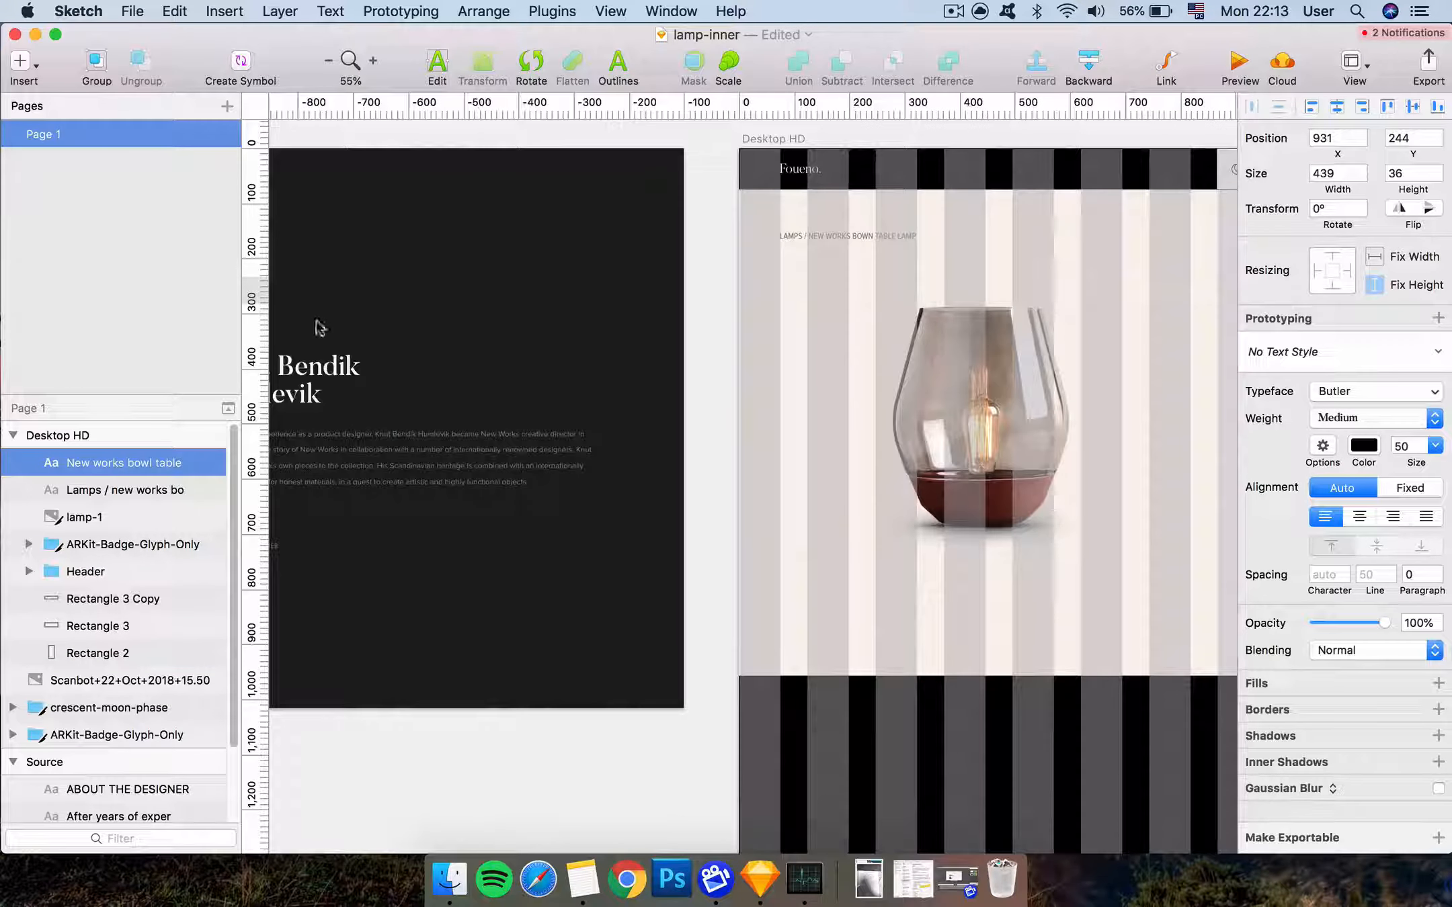
left_click(320, 368, "super")
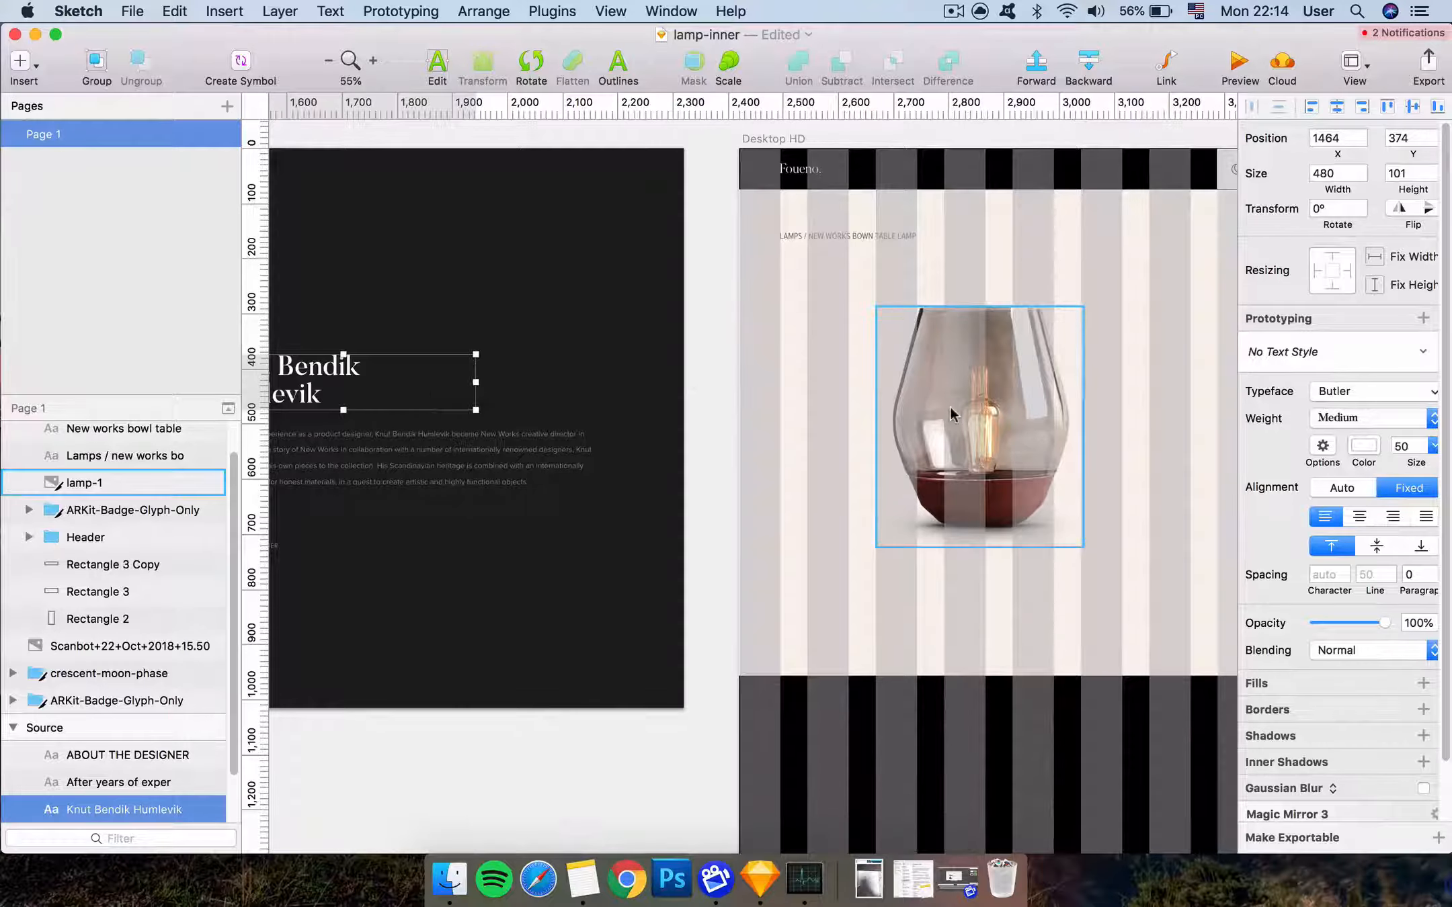
scroll(949, 408, "right", 10)
left_click(1001, 288, "super")
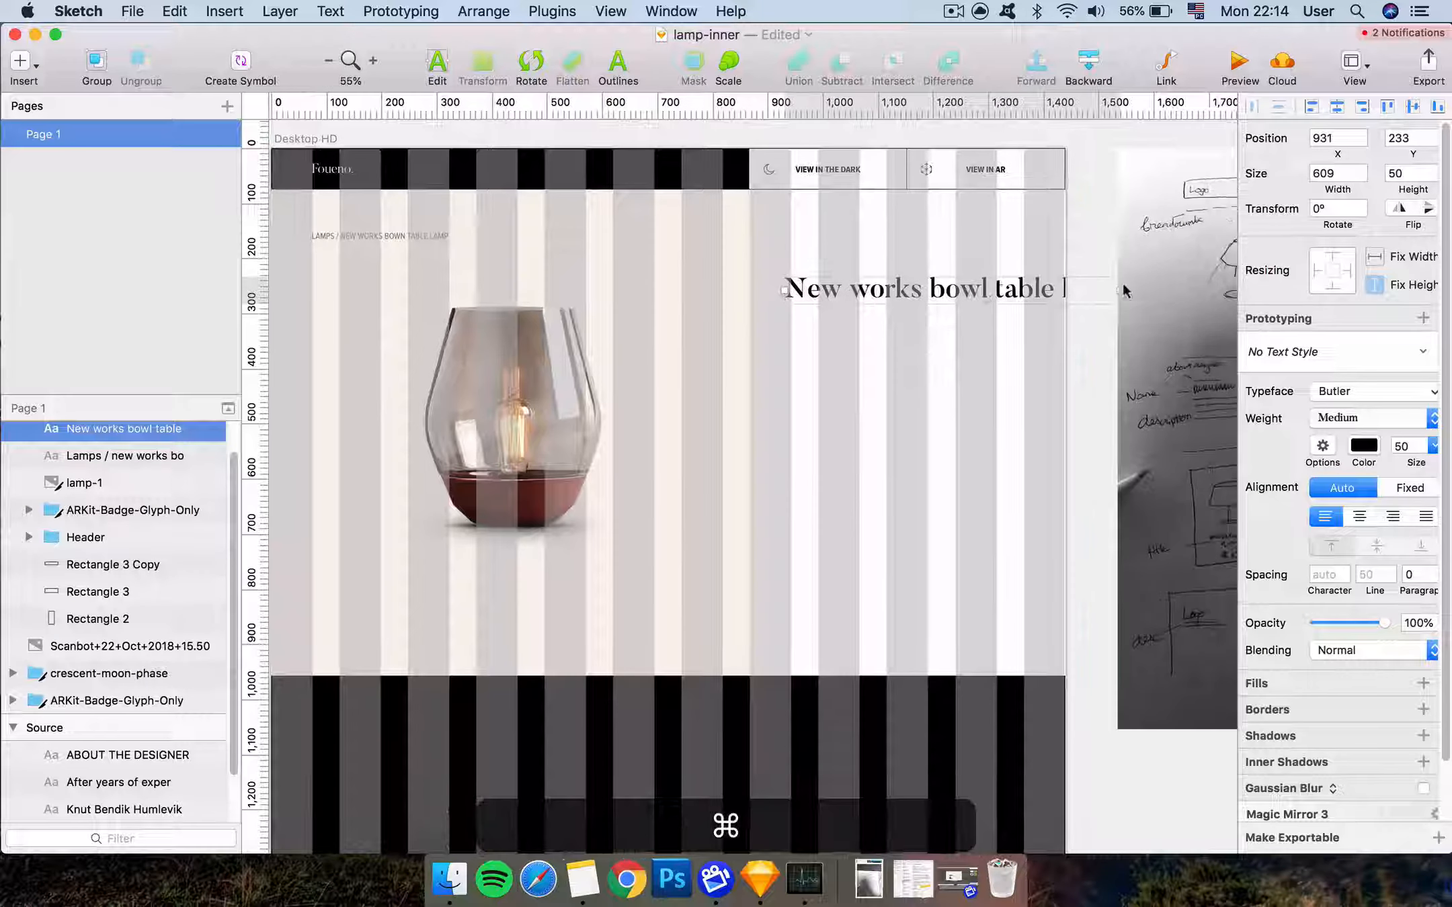
Narrow the product title's text box to 434 px wide so the title wraps after "bowl"
left_click_drag(1122, 289, 1073, 309)
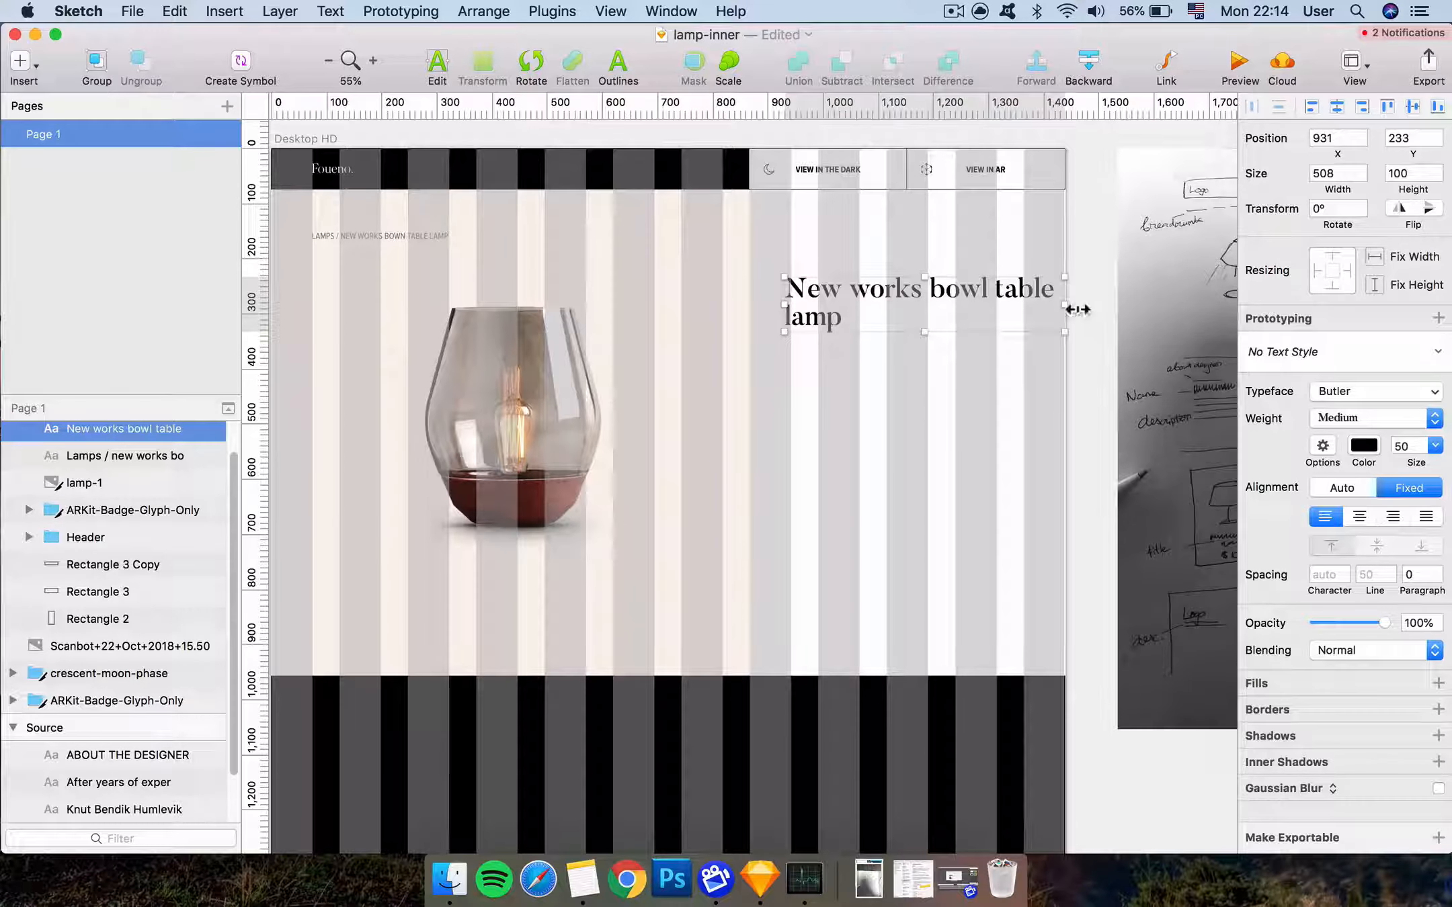
left_click(1070, 308)
left_click(1054, 301)
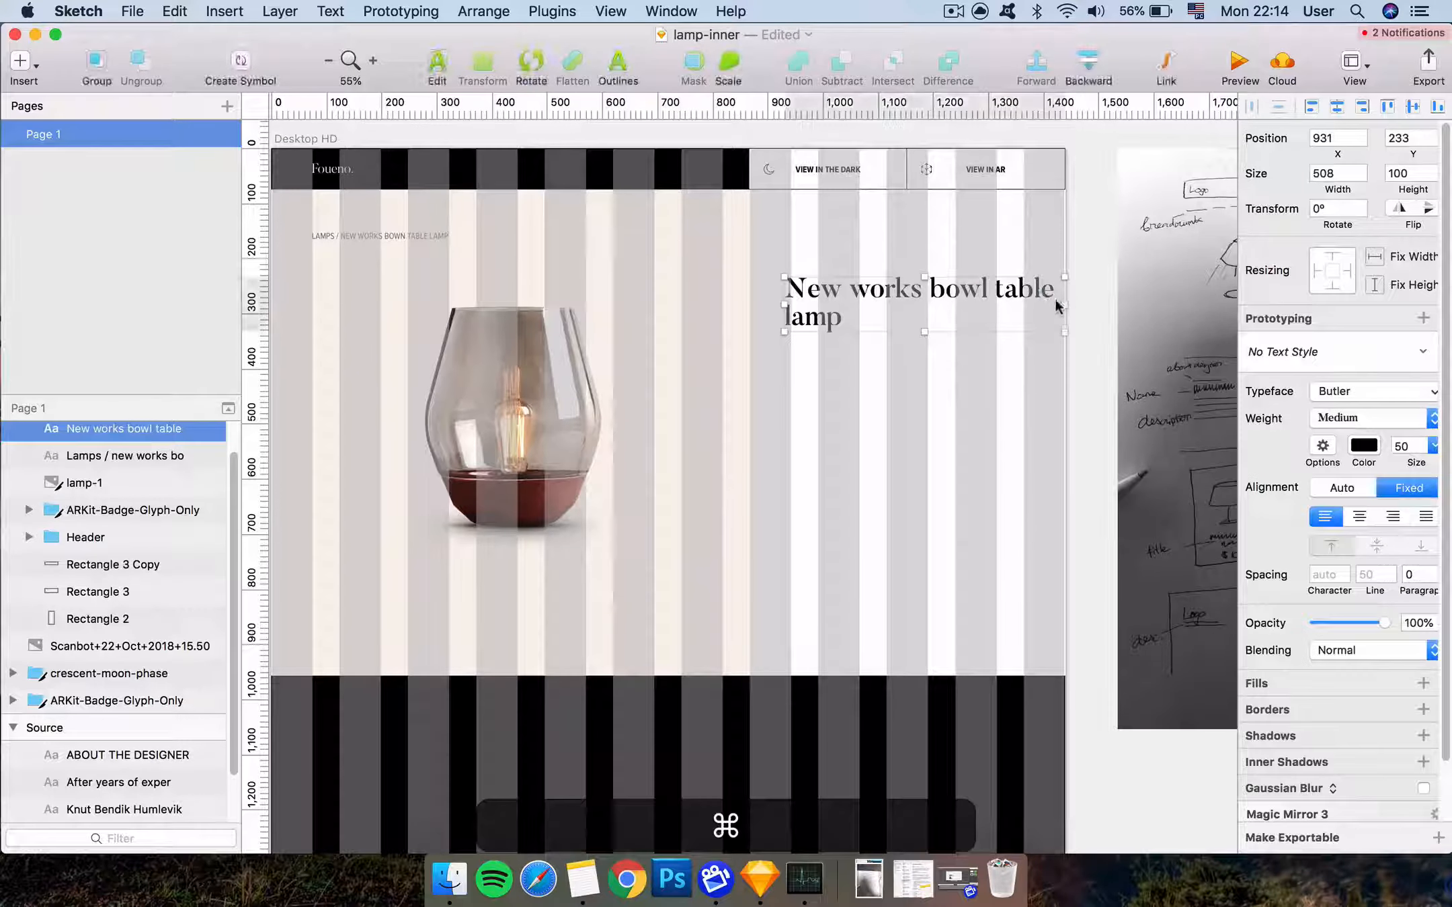
left_click_drag(1068, 308, 1032, 313)
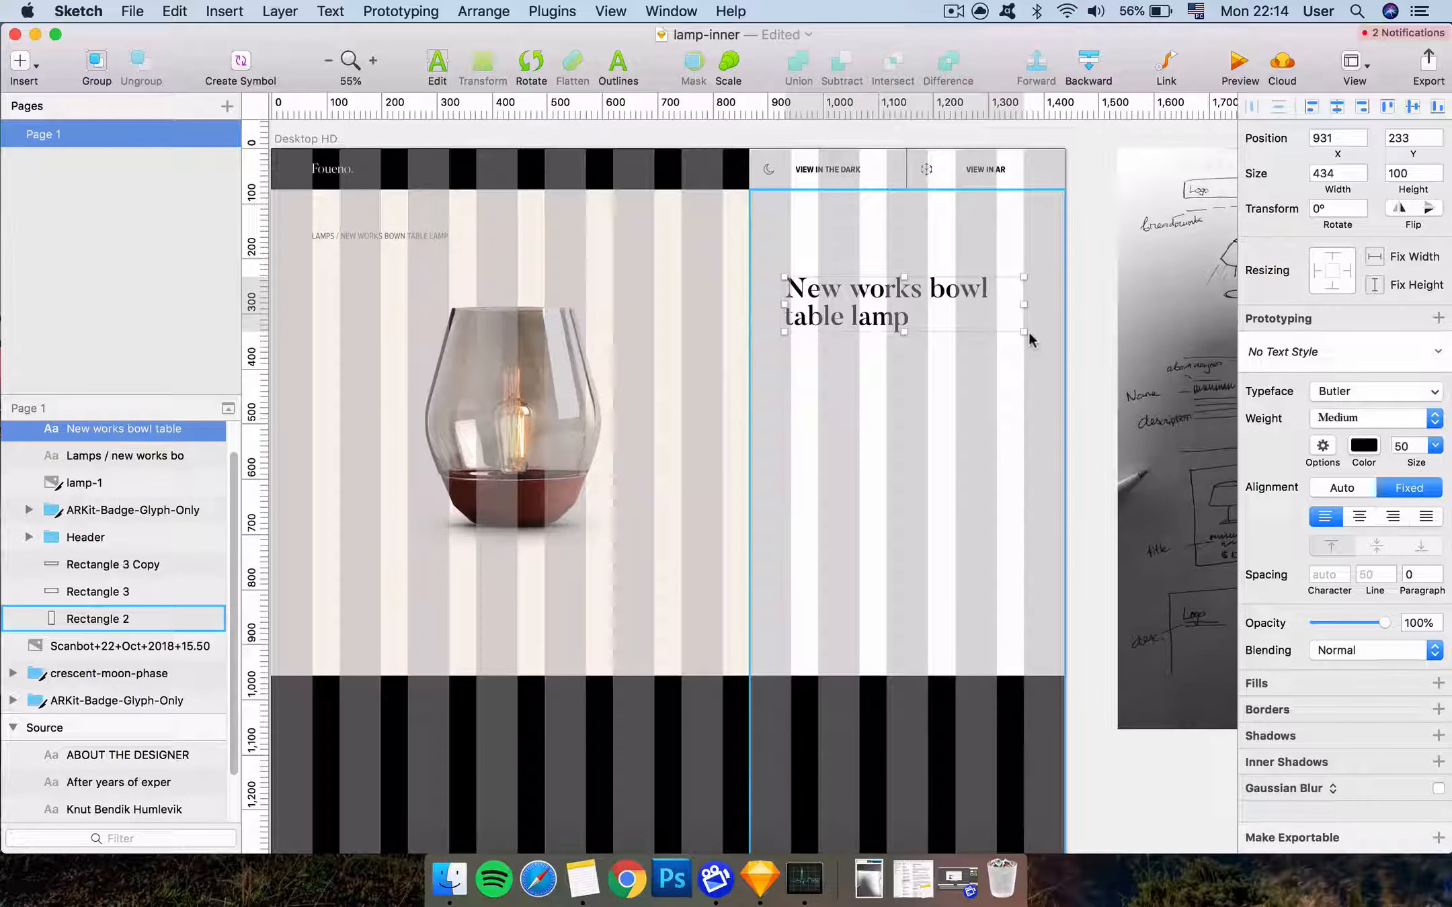
Move the product title sideways to X 943, aligned with the start of a grid column
scroll(868, 303, "up", 3)
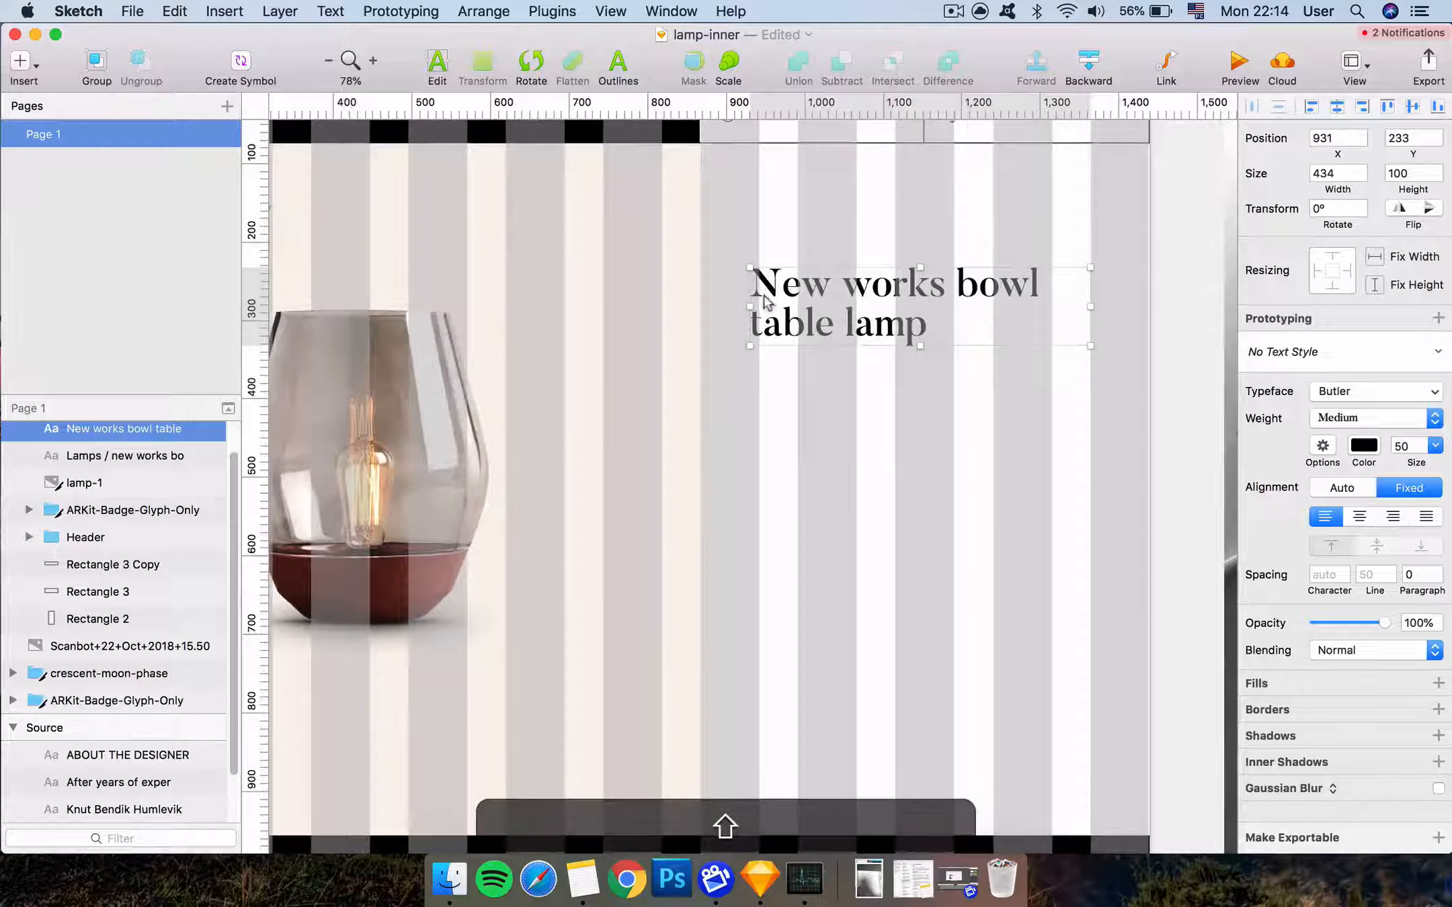
left_click_drag(765, 297, 773, 297)
key("space")
left_click_drag(813, 203, 786, 276)
Measure the title's spacing inside the white panel and nudge the title up by 8 px
left_click(751, 292, "super")
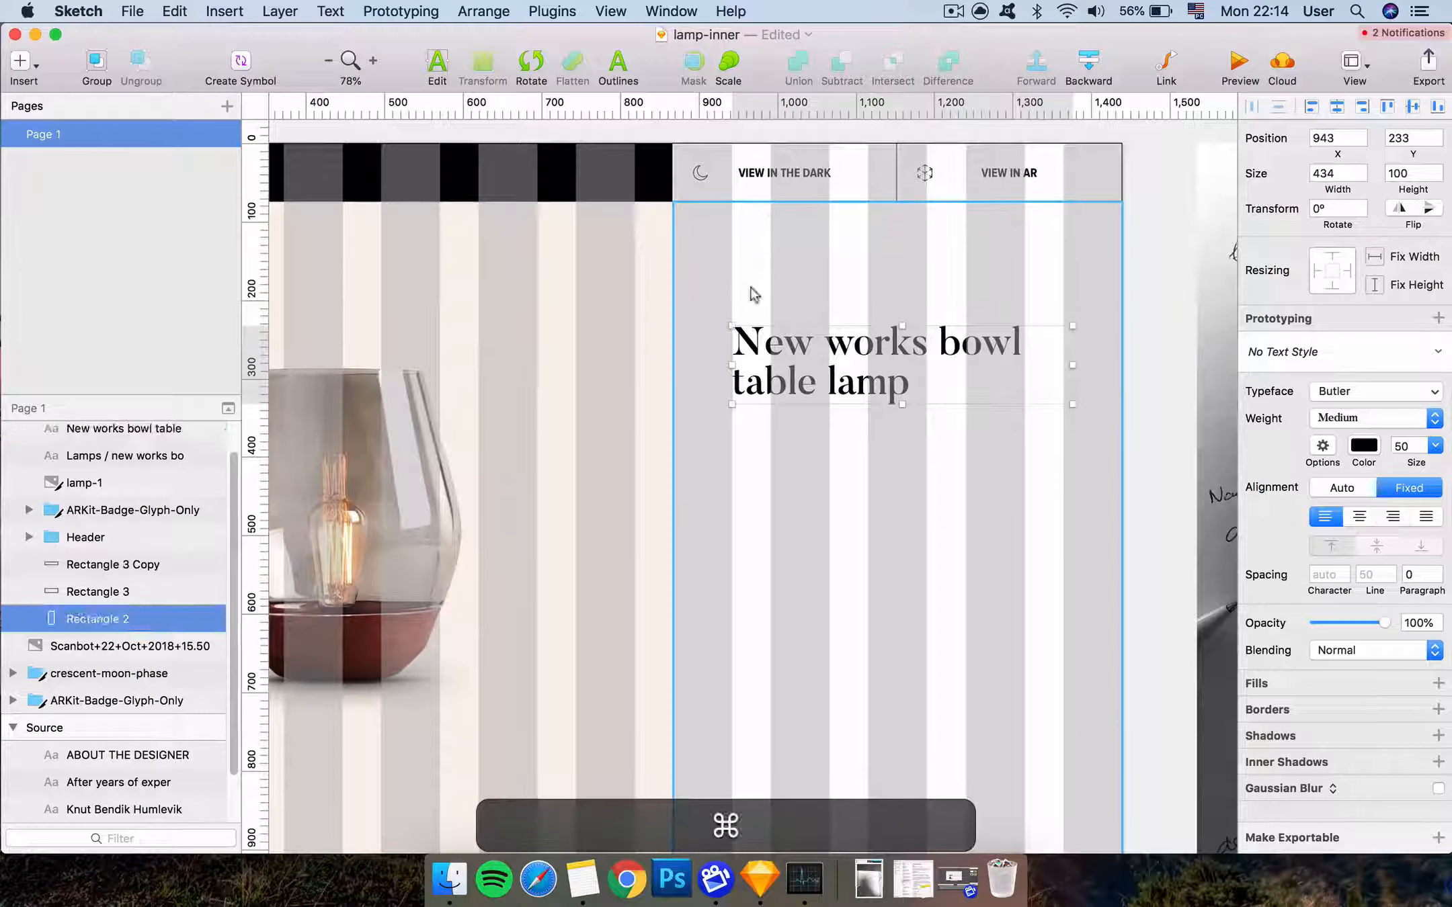
left_click(762, 388, "super")
scroll(761, 383, "up", 3)
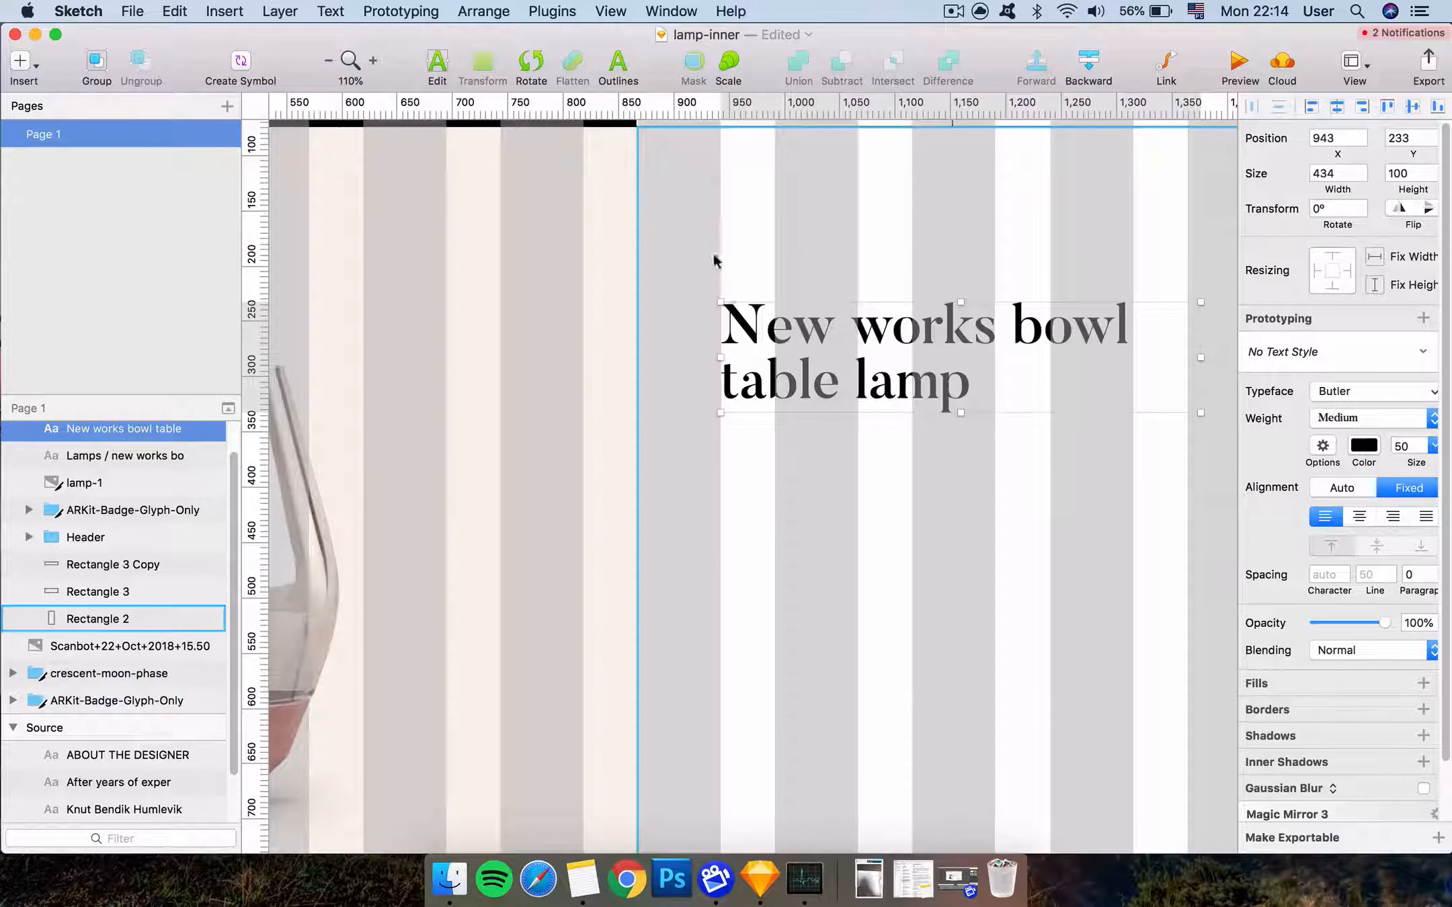
key("alt")
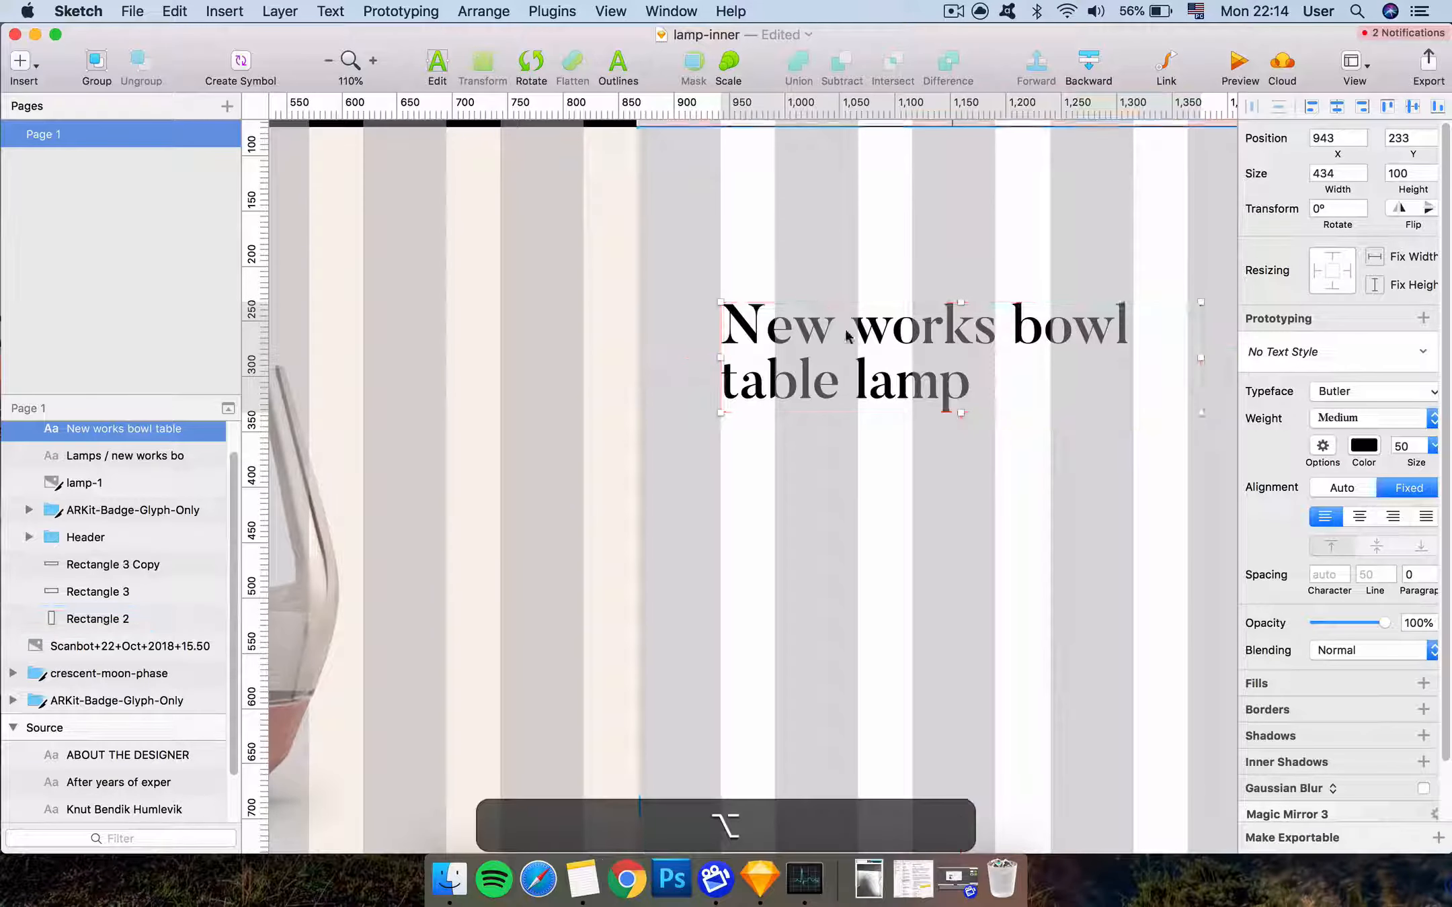
left_click(827, 328, "alt+super")
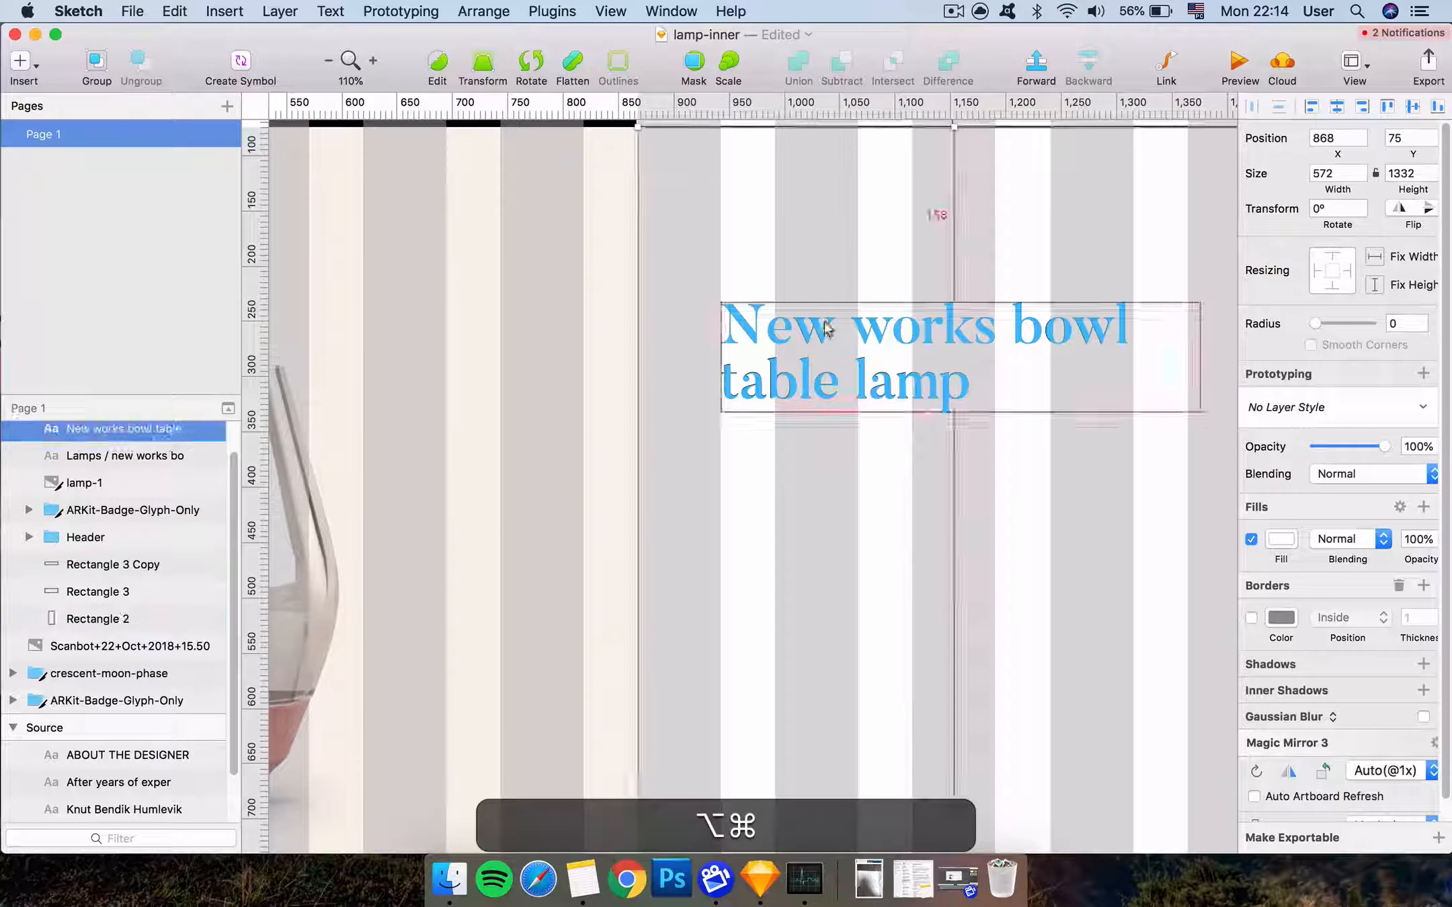
left_click(690, 329, "alt+super")
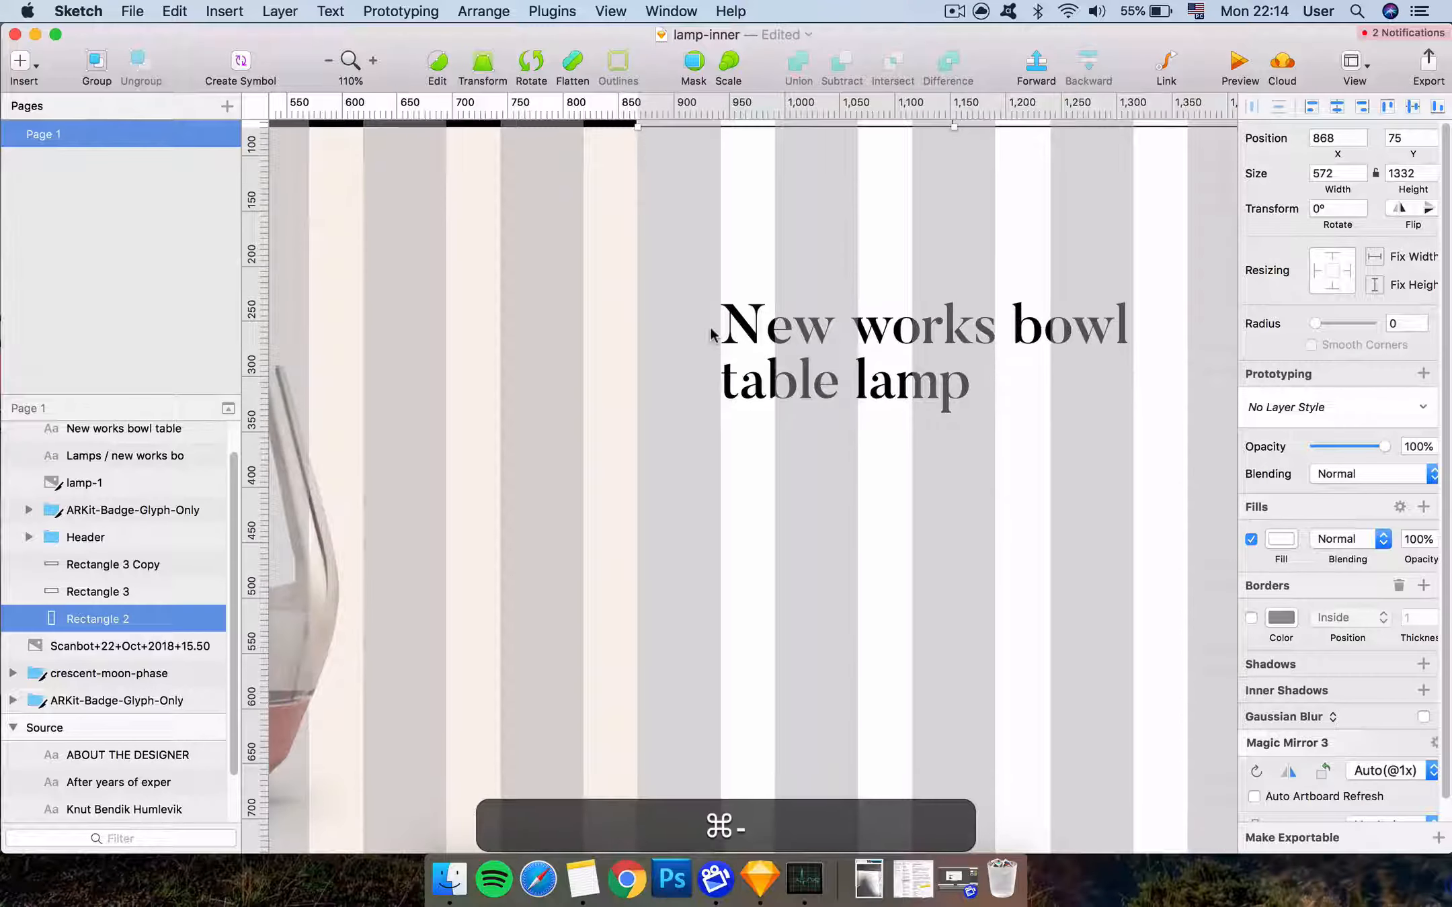
key("super+minus")
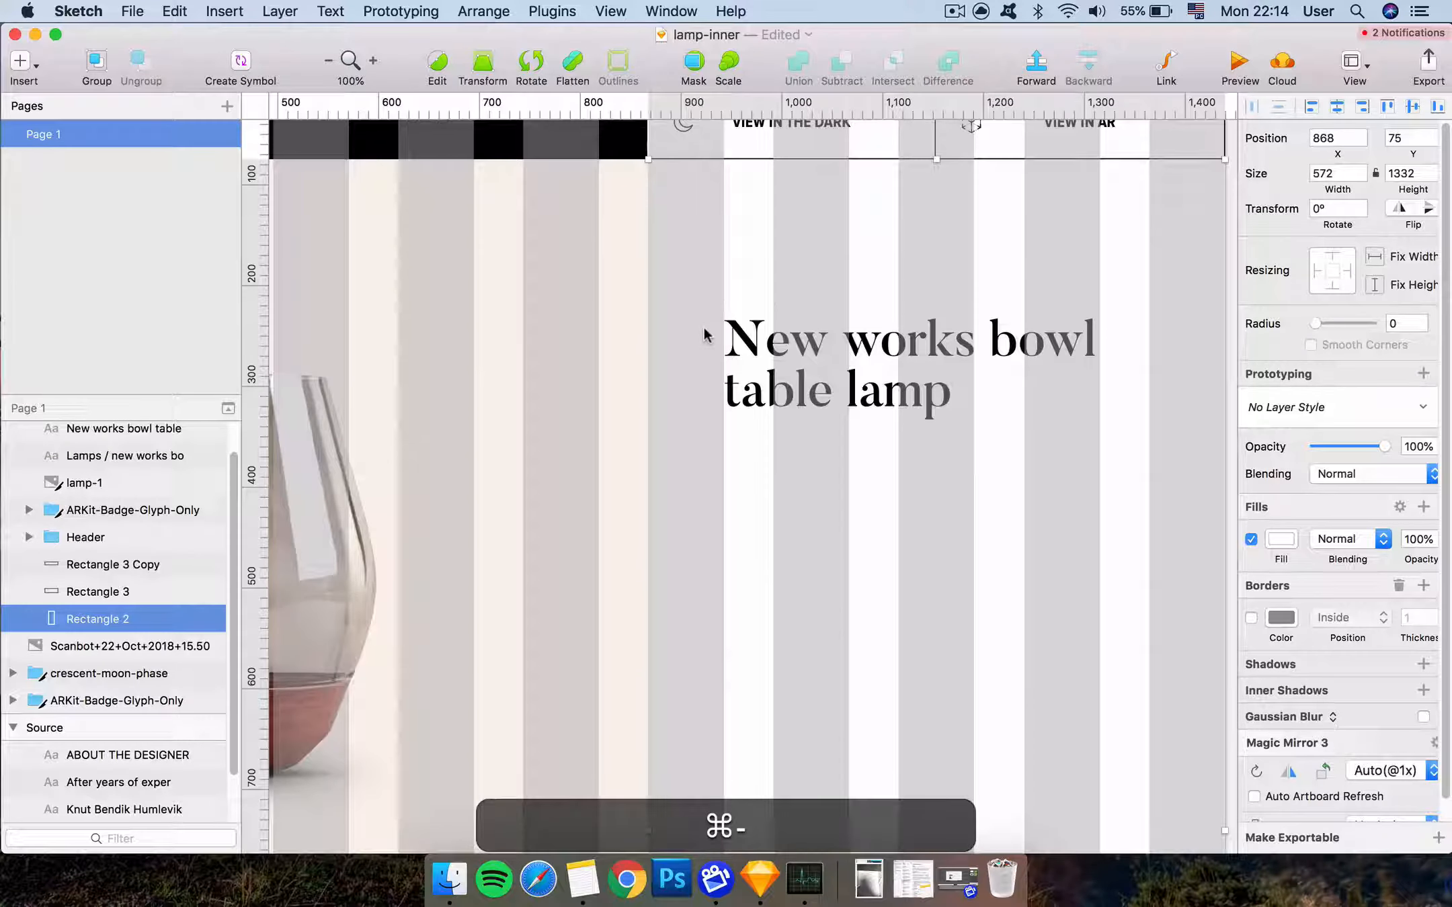
left_click(847, 359, "alt")
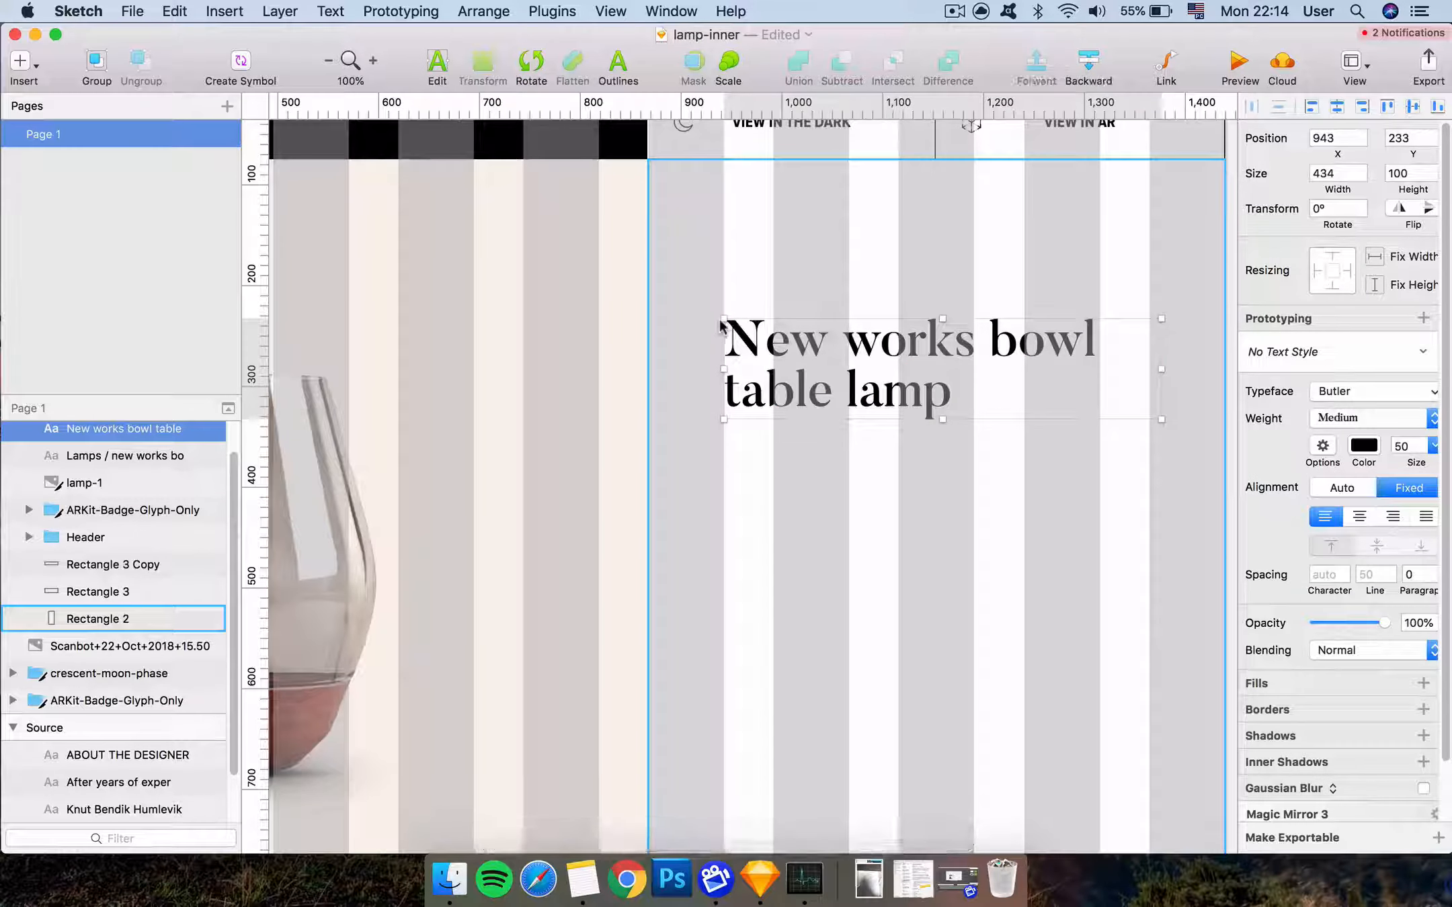
key("alt")
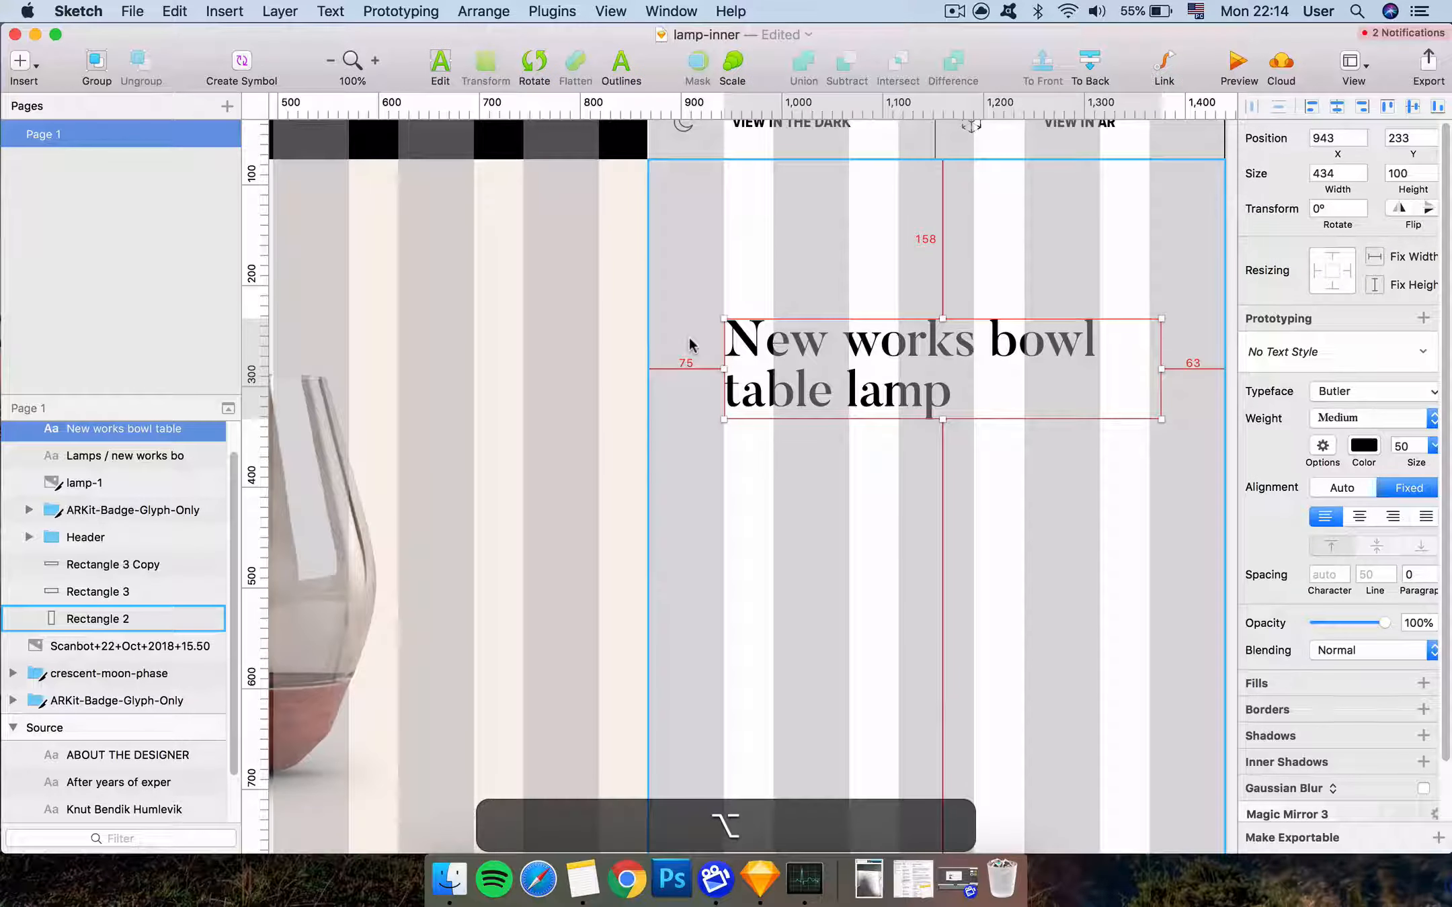
key("alt+shift+Up")
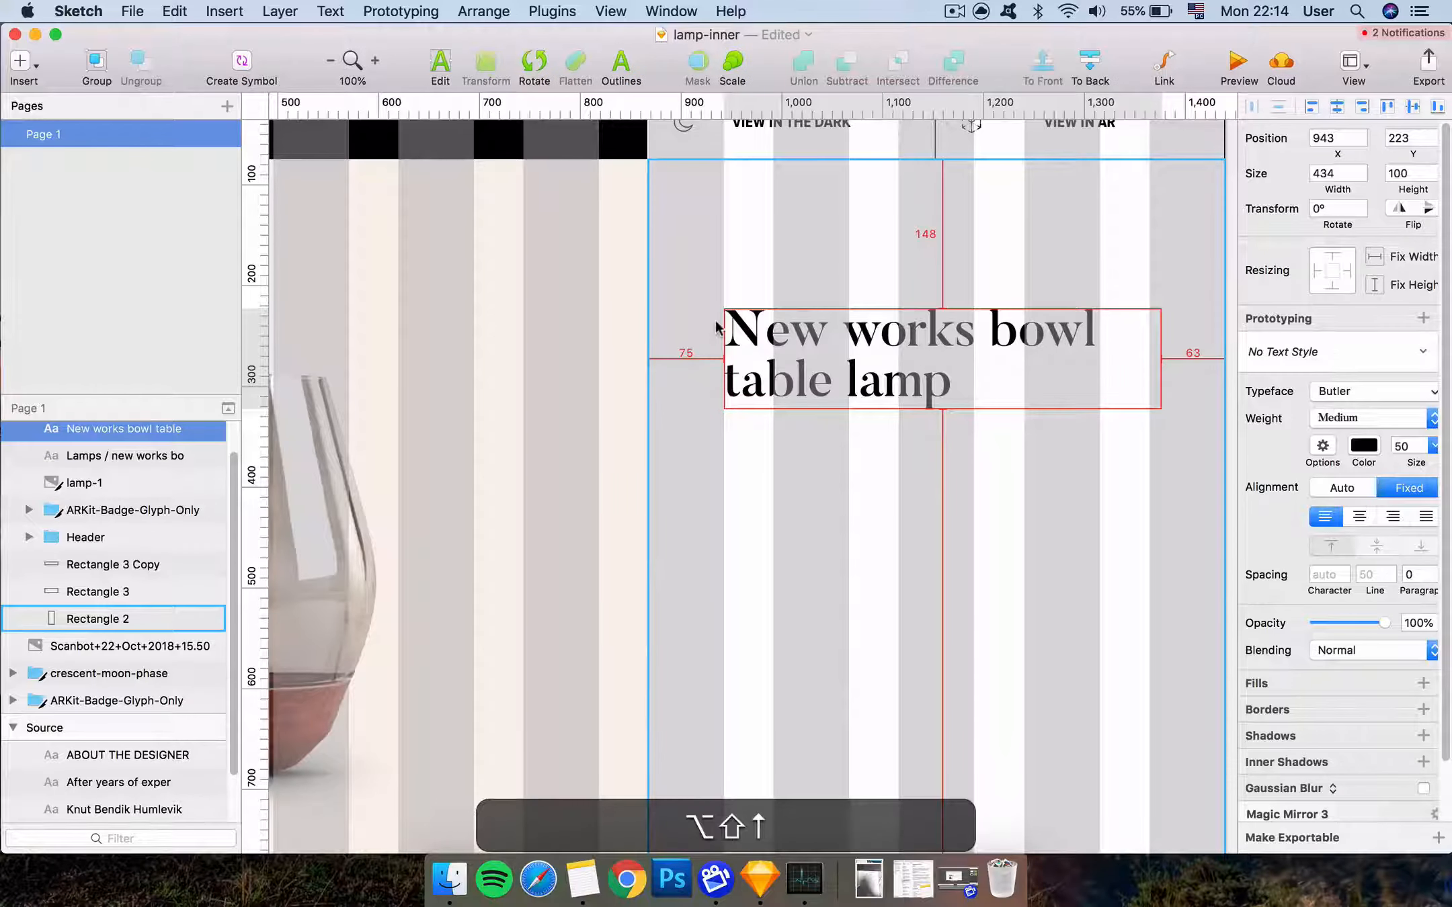
key("Down")
key("Down")
Duplicate the product title directly below the original at Y 350 and set the copy's font size to 36
key("super+minus")
left_click(754, 381)
left_click(762, 418)
key("super+d")
left_click_drag(763, 417, 793, 488)
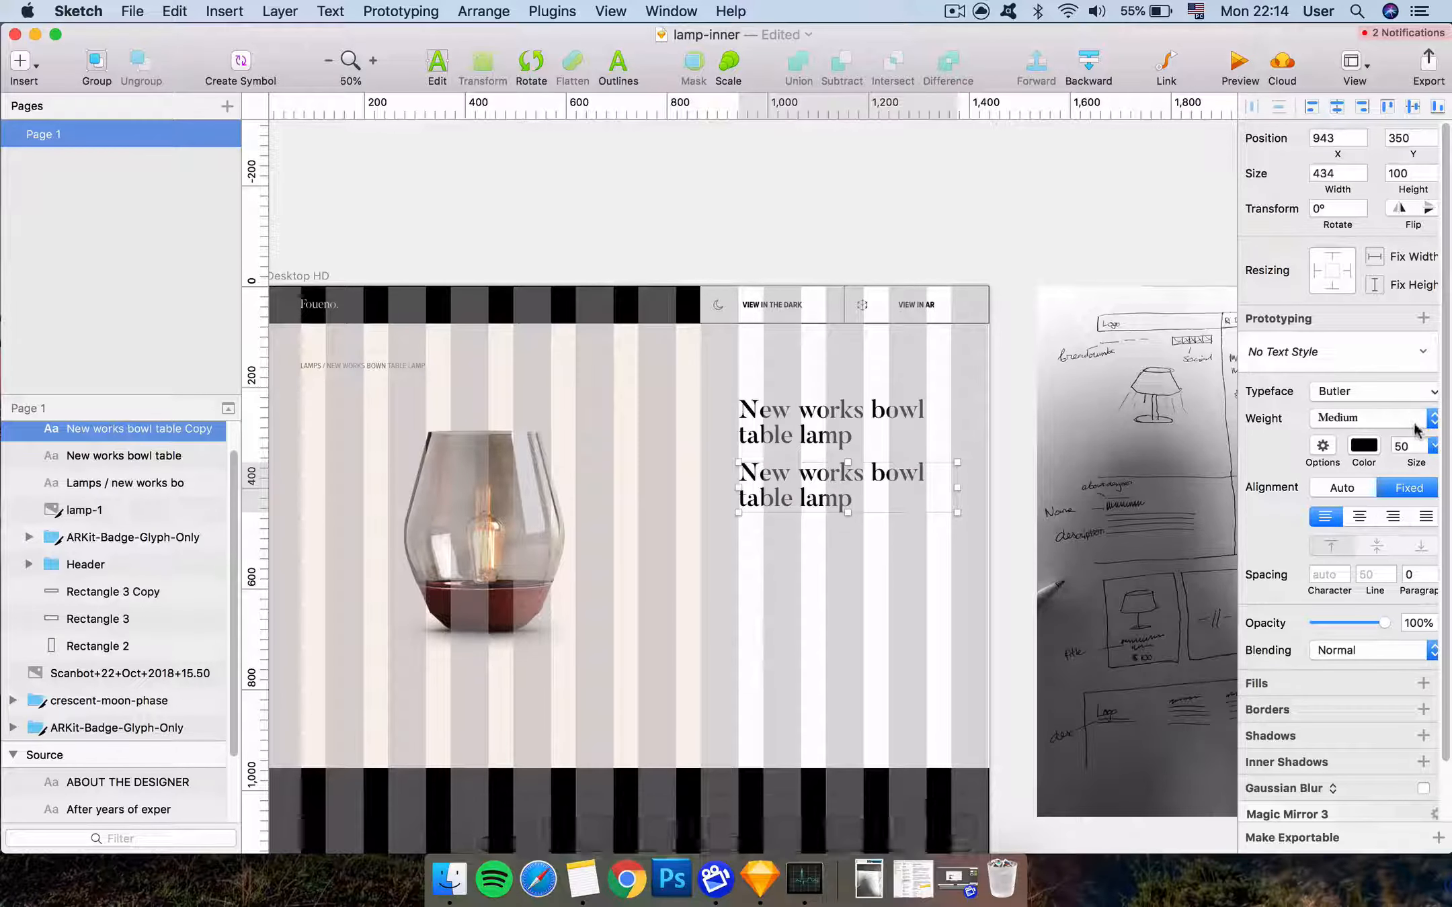
left_click(1432, 445)
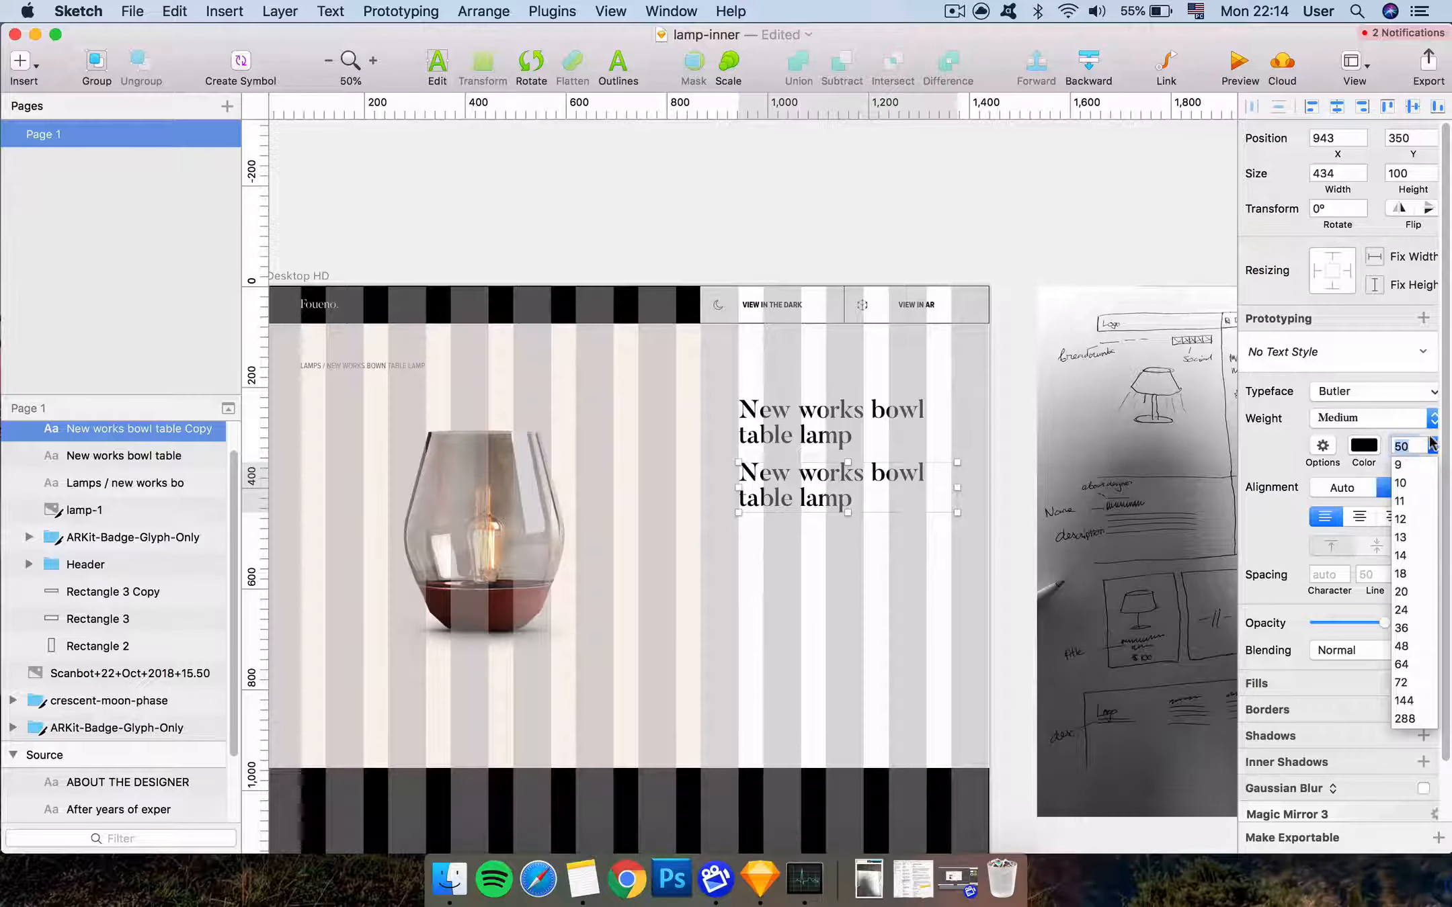
left_click(1425, 628)
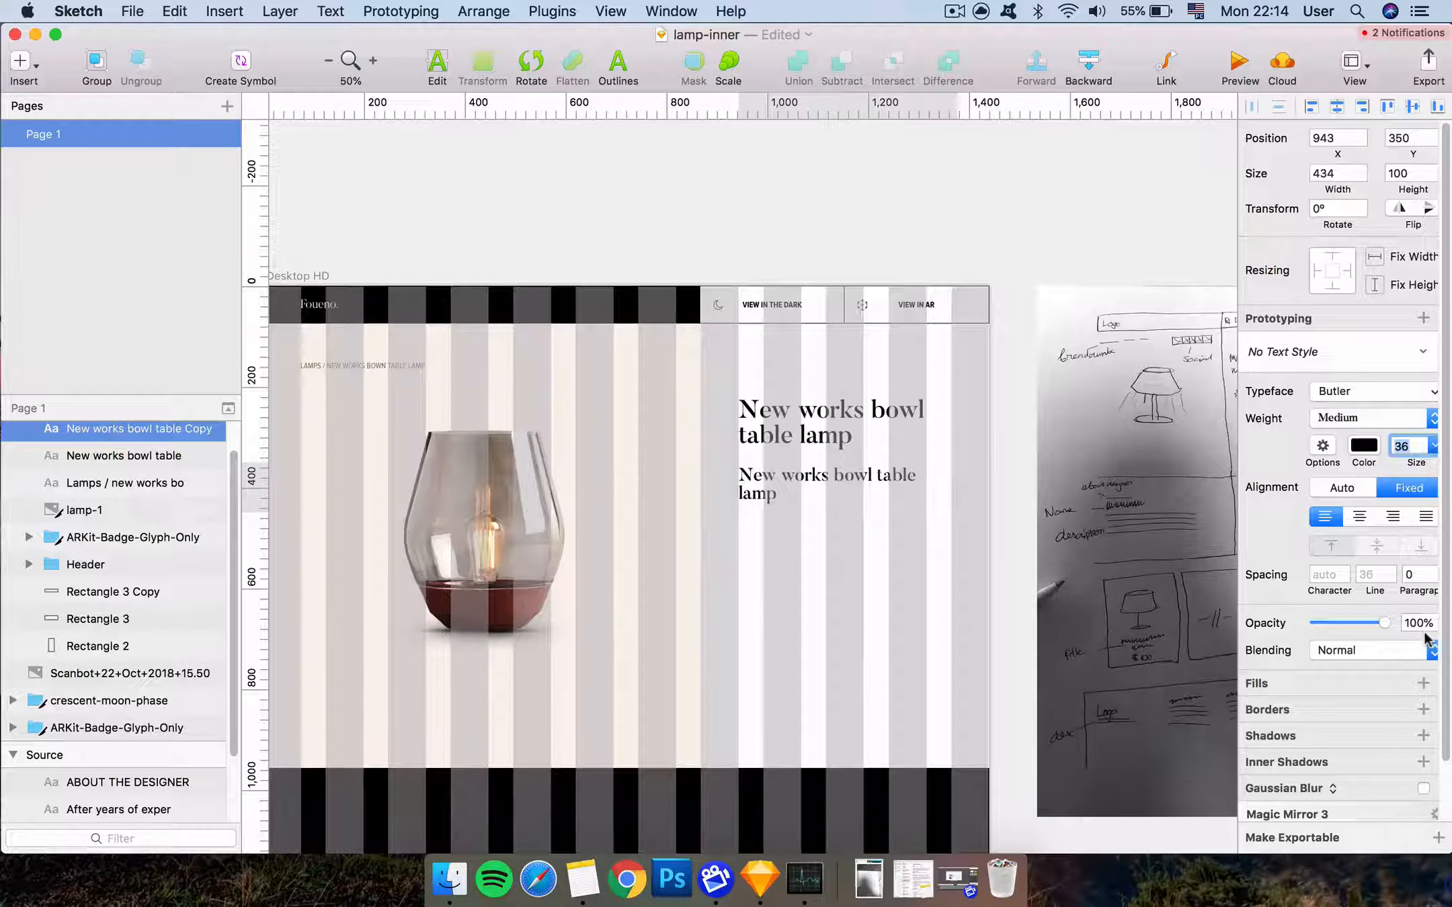
Replace the duplicated title's text with "$269" and narrow its text box to 124 px
double_click(866, 474)
key("super+a")
key("shift+super+a")
type("$")
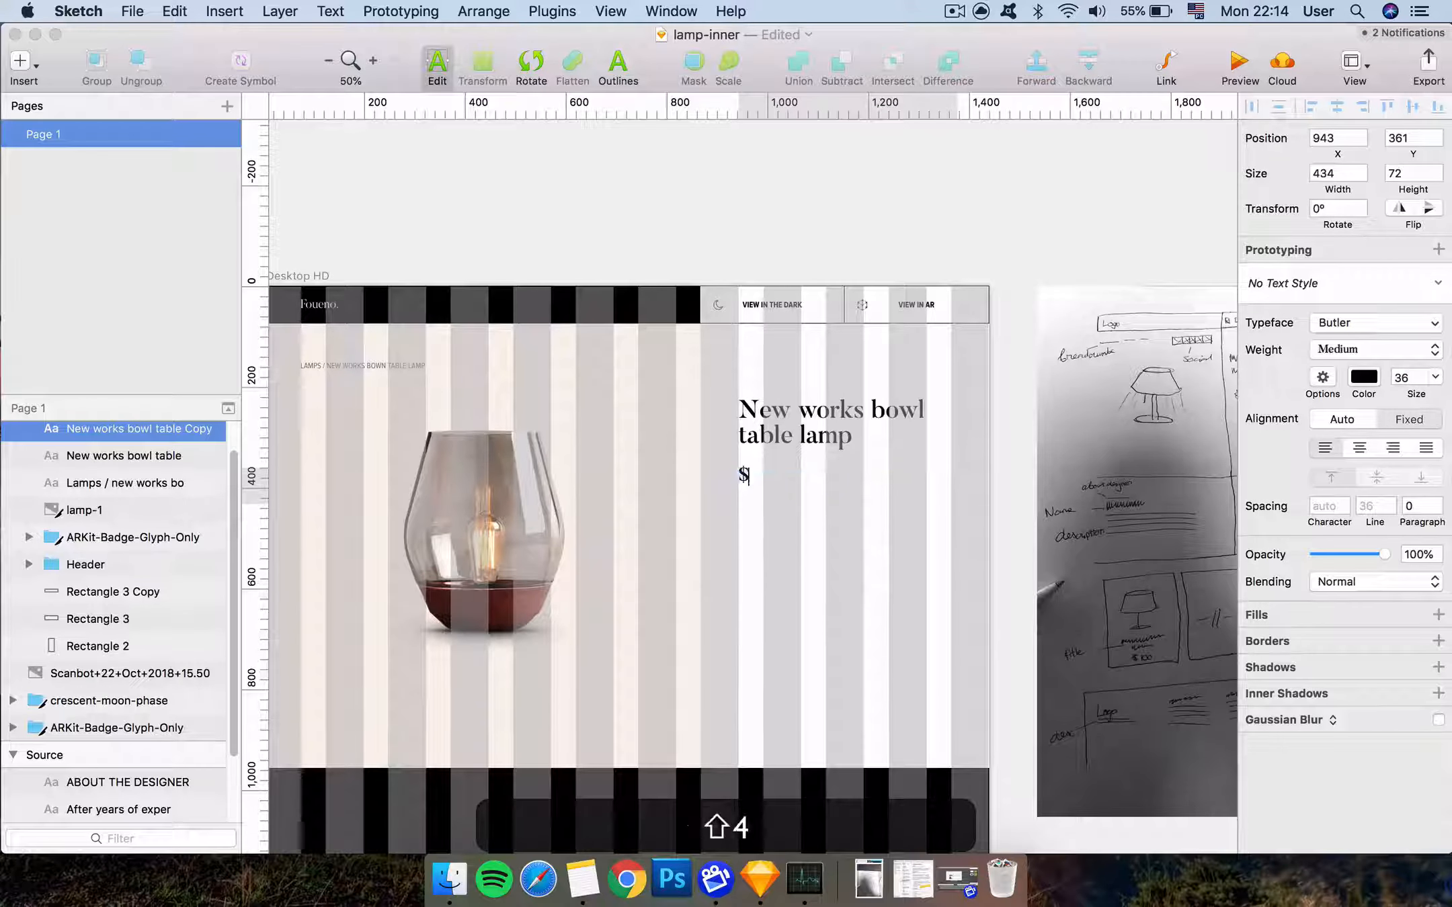
type("269")
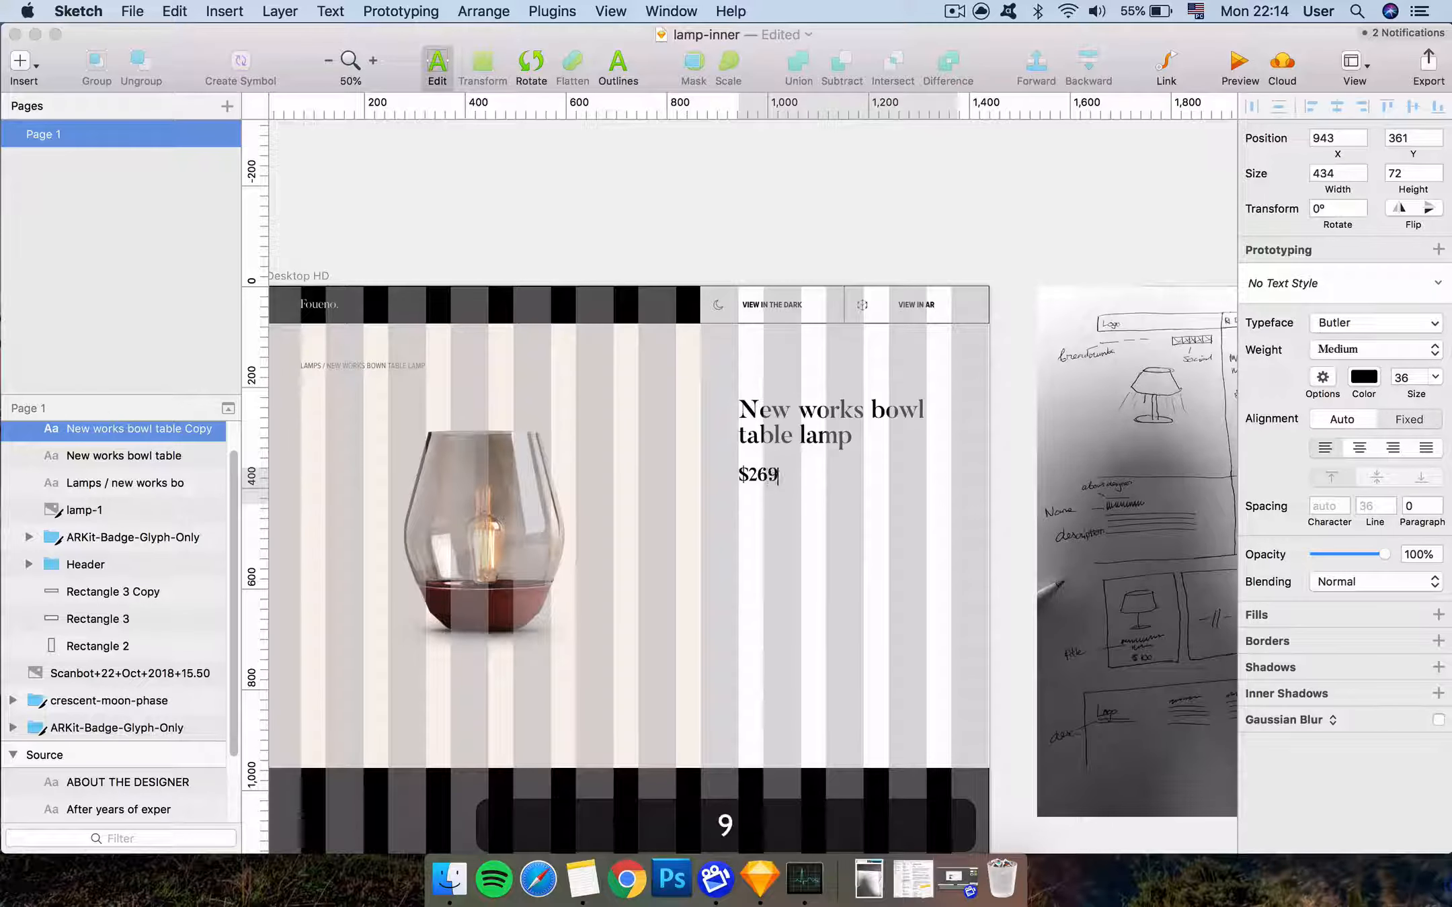
key("Escape")
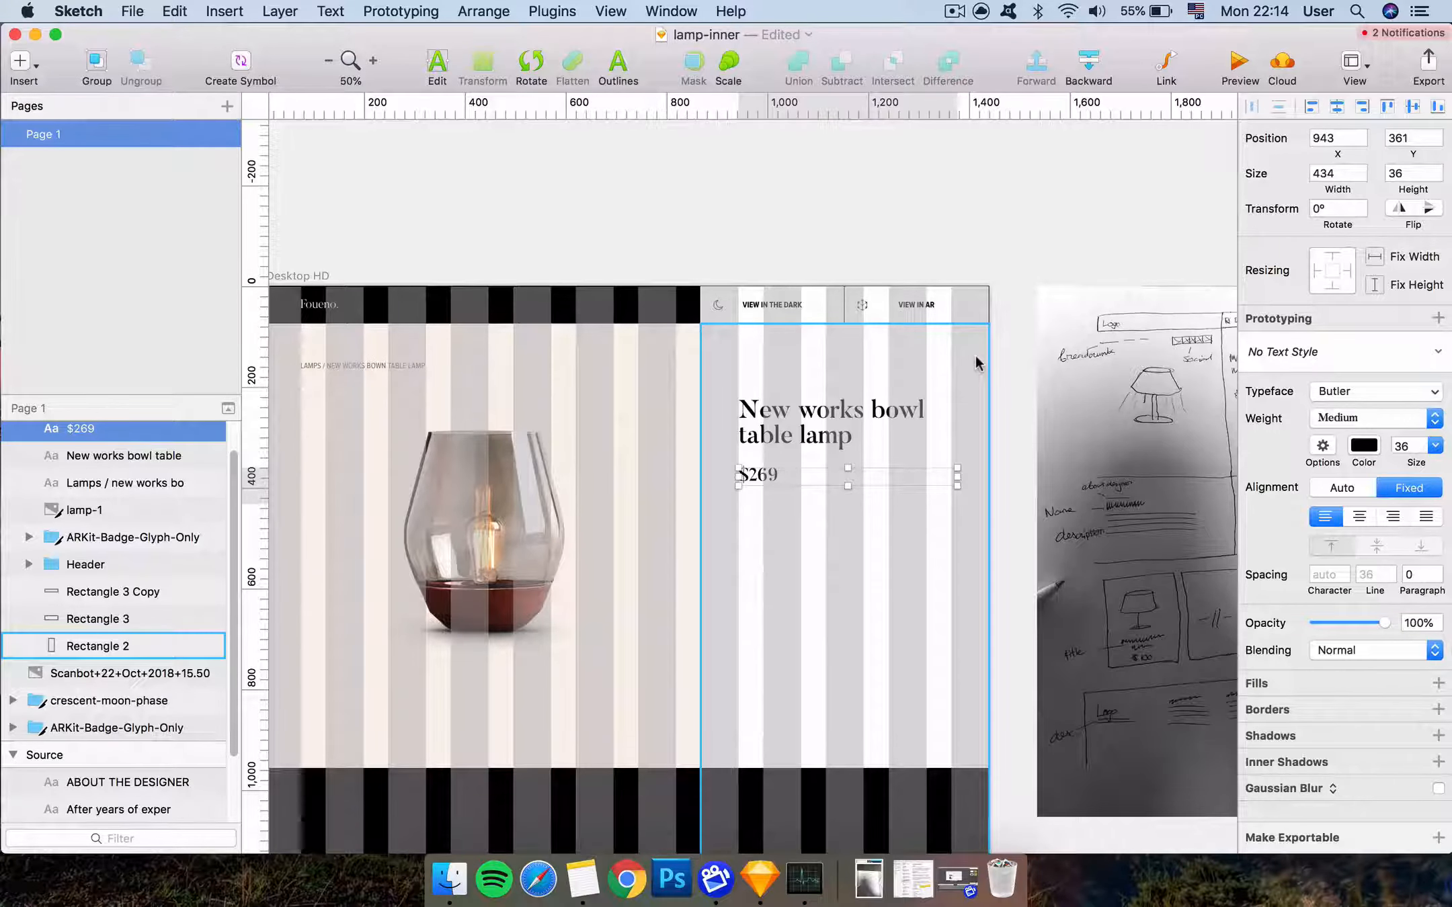
scroll(975, 354, "down", 1)
left_click_drag(976, 451, 829, 451)
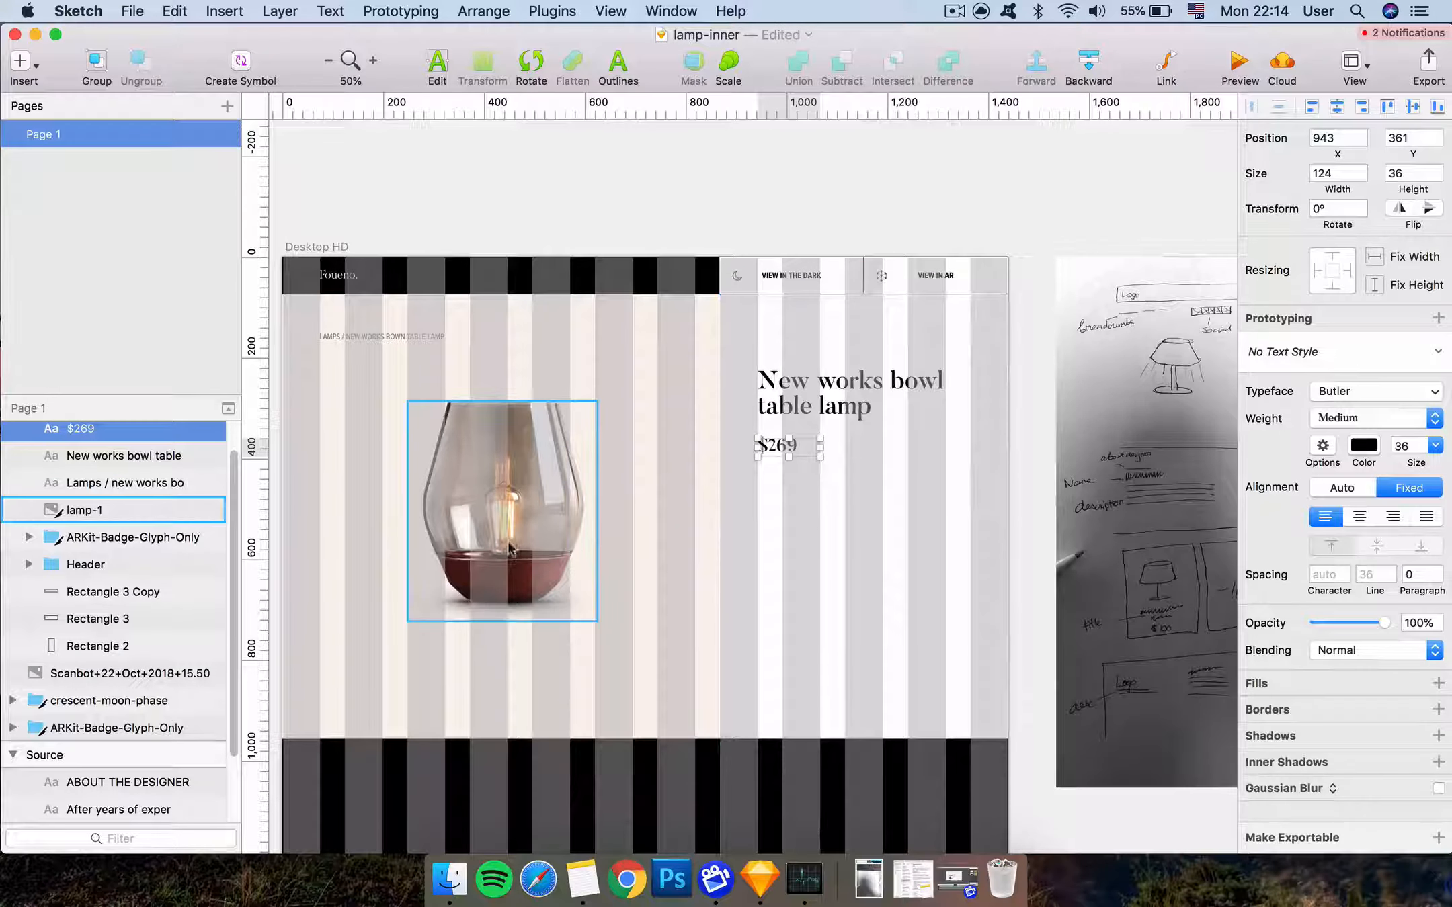
Place a copy of the breadcrumb text directly under the price at X 943, Y 397
scroll(740, 487, "left", 3)
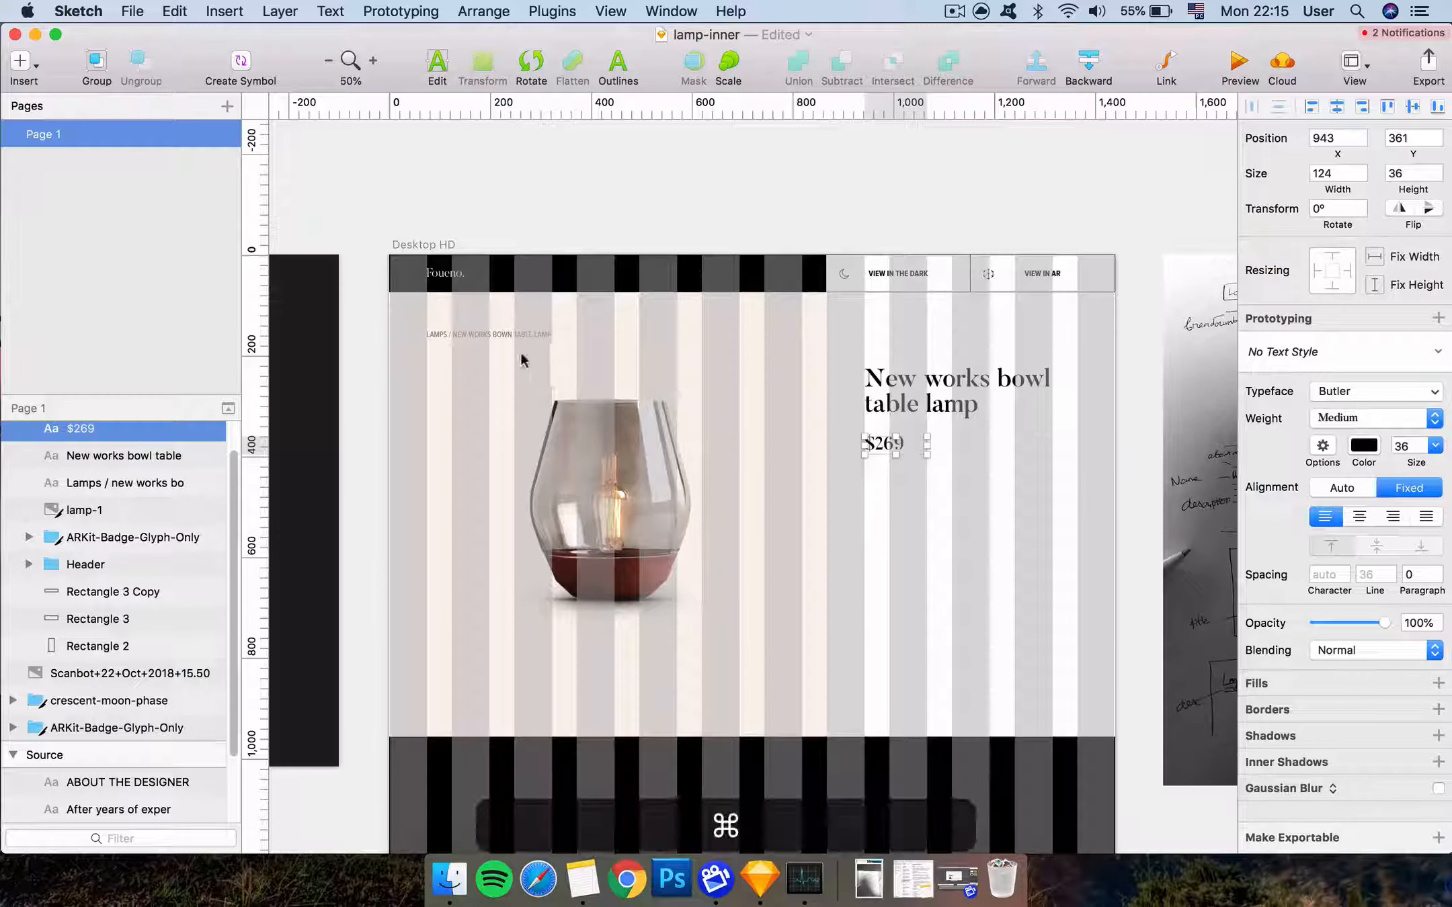
left_click(499, 330, "super")
left_click_drag(491, 329, 893, 462)
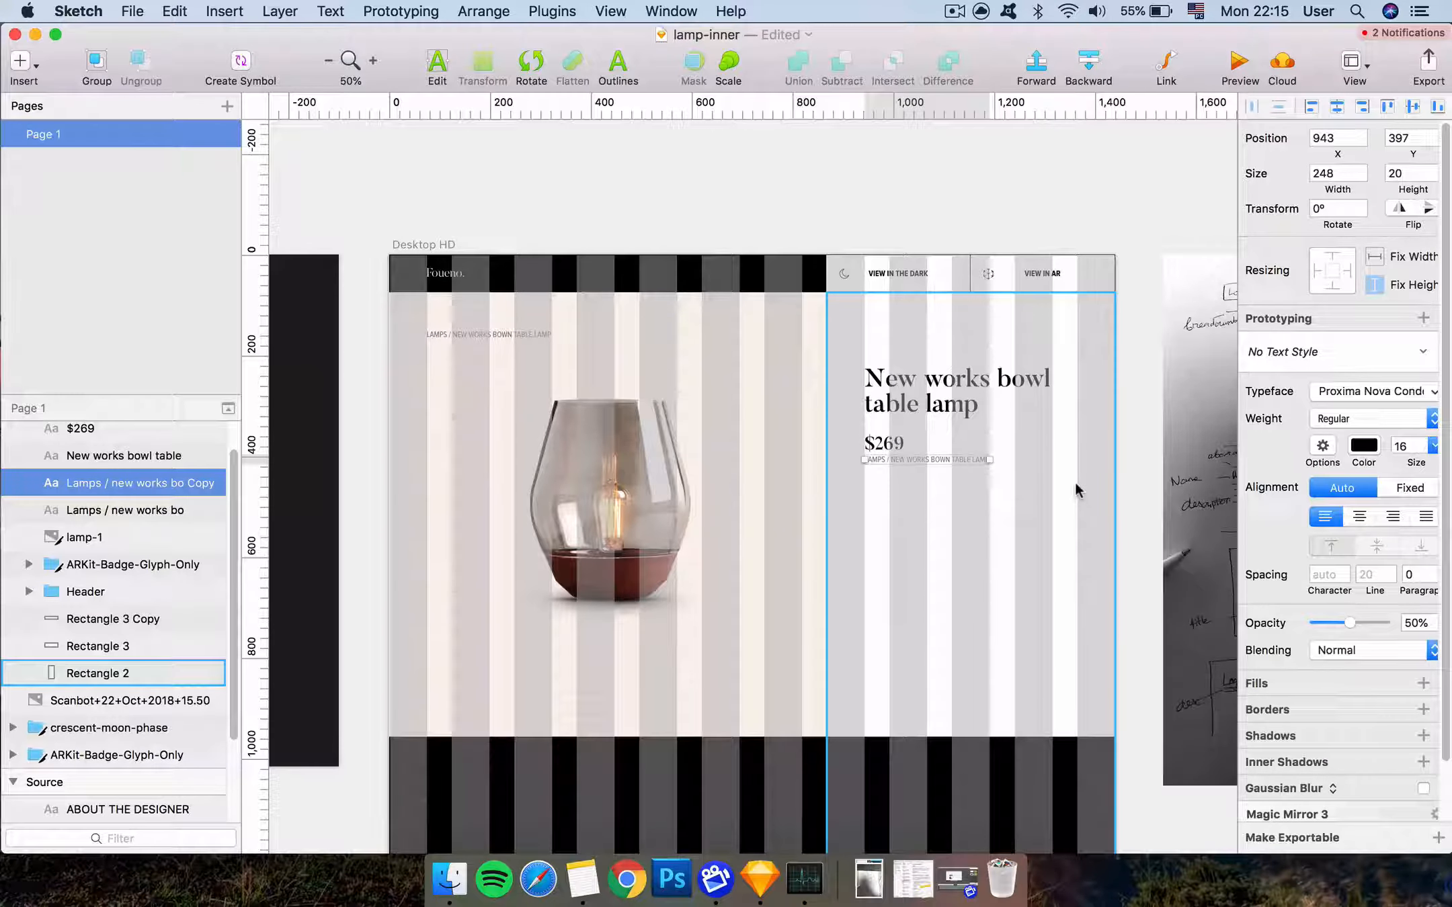
Replace the copied breadcrumb's text with "4 LAMPS AVAILABLE"
scroll(1074, 480, "right", 5)
scroll(1074, 480, "down", 2)
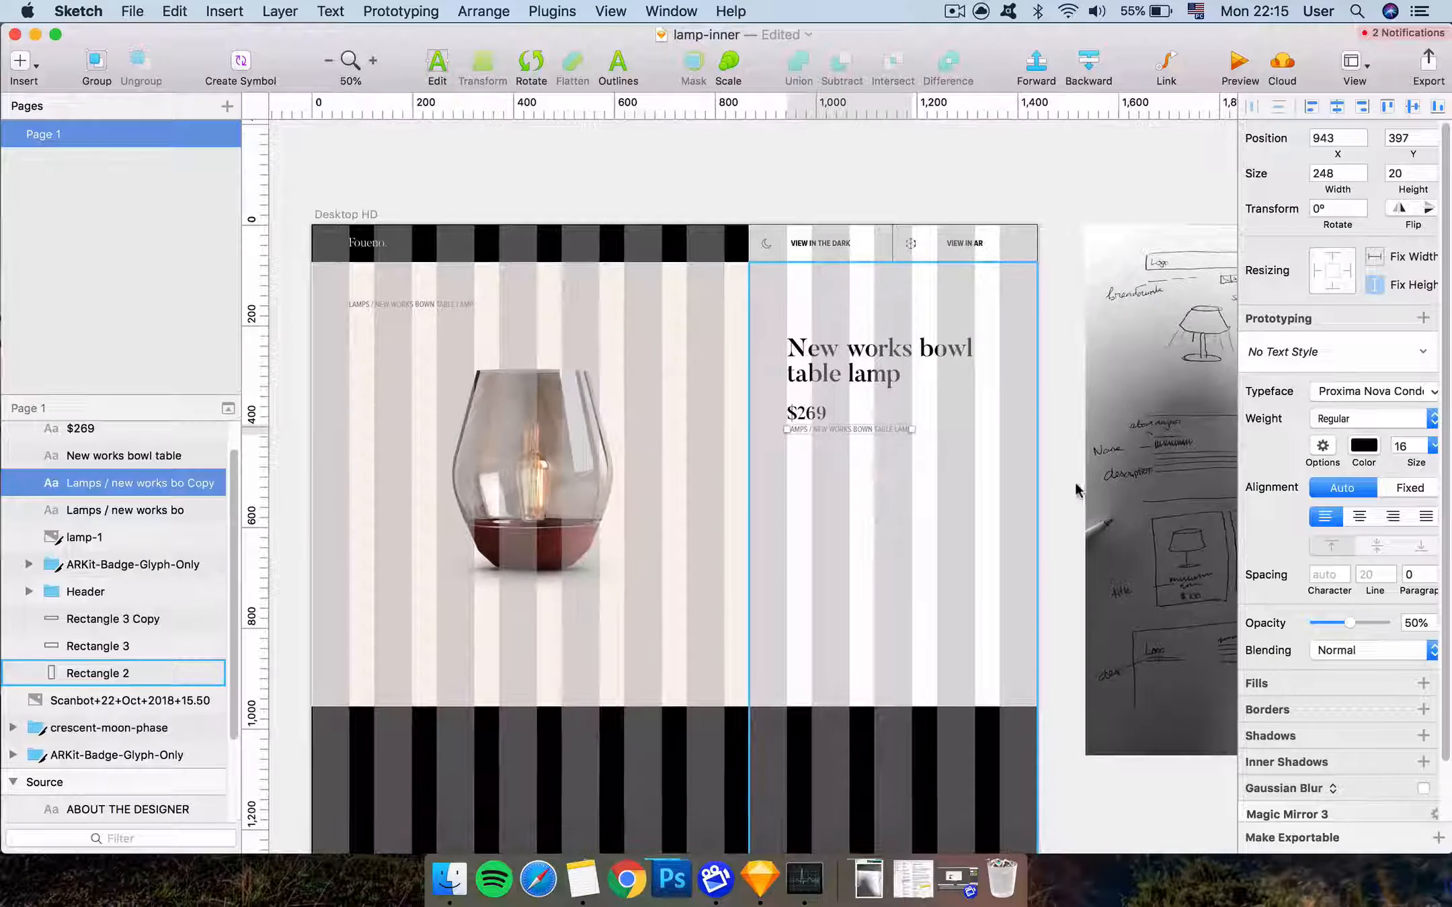
double_click(846, 429)
key("cmd+a")
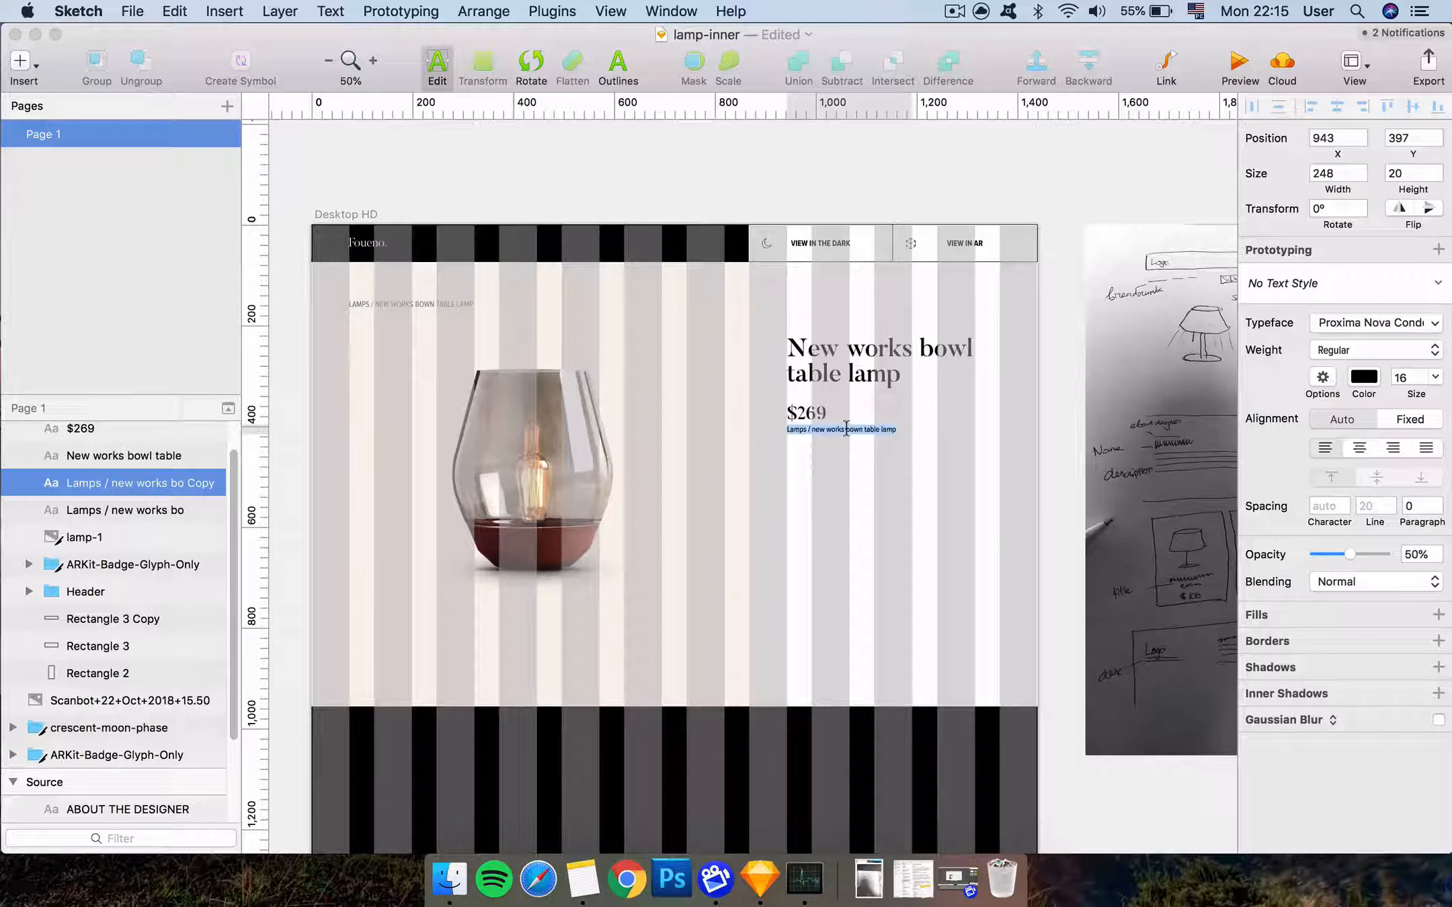
type("4 LA")
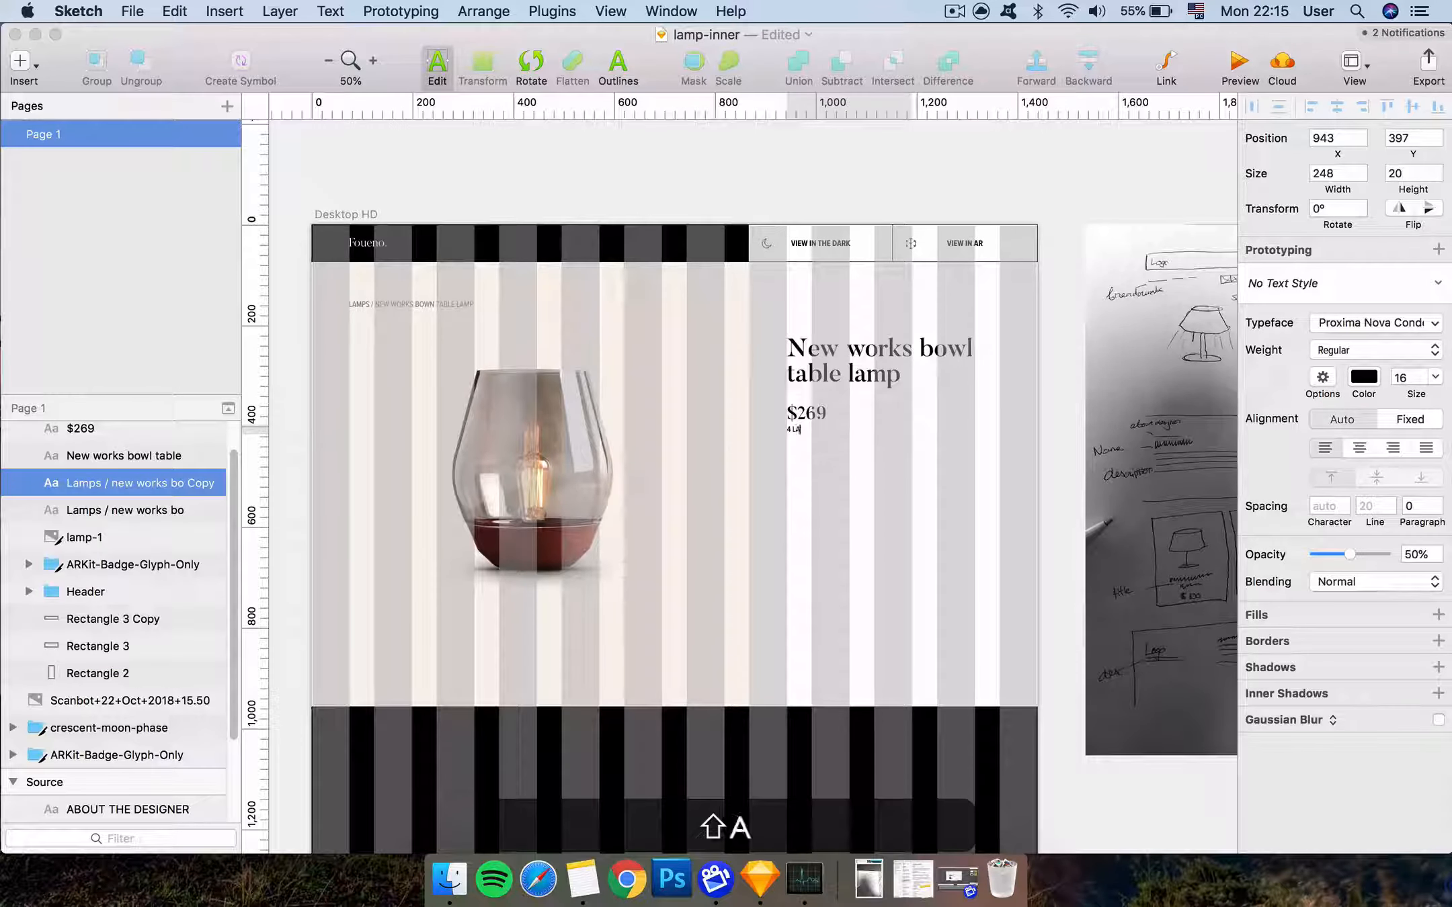
type("MPS AV")
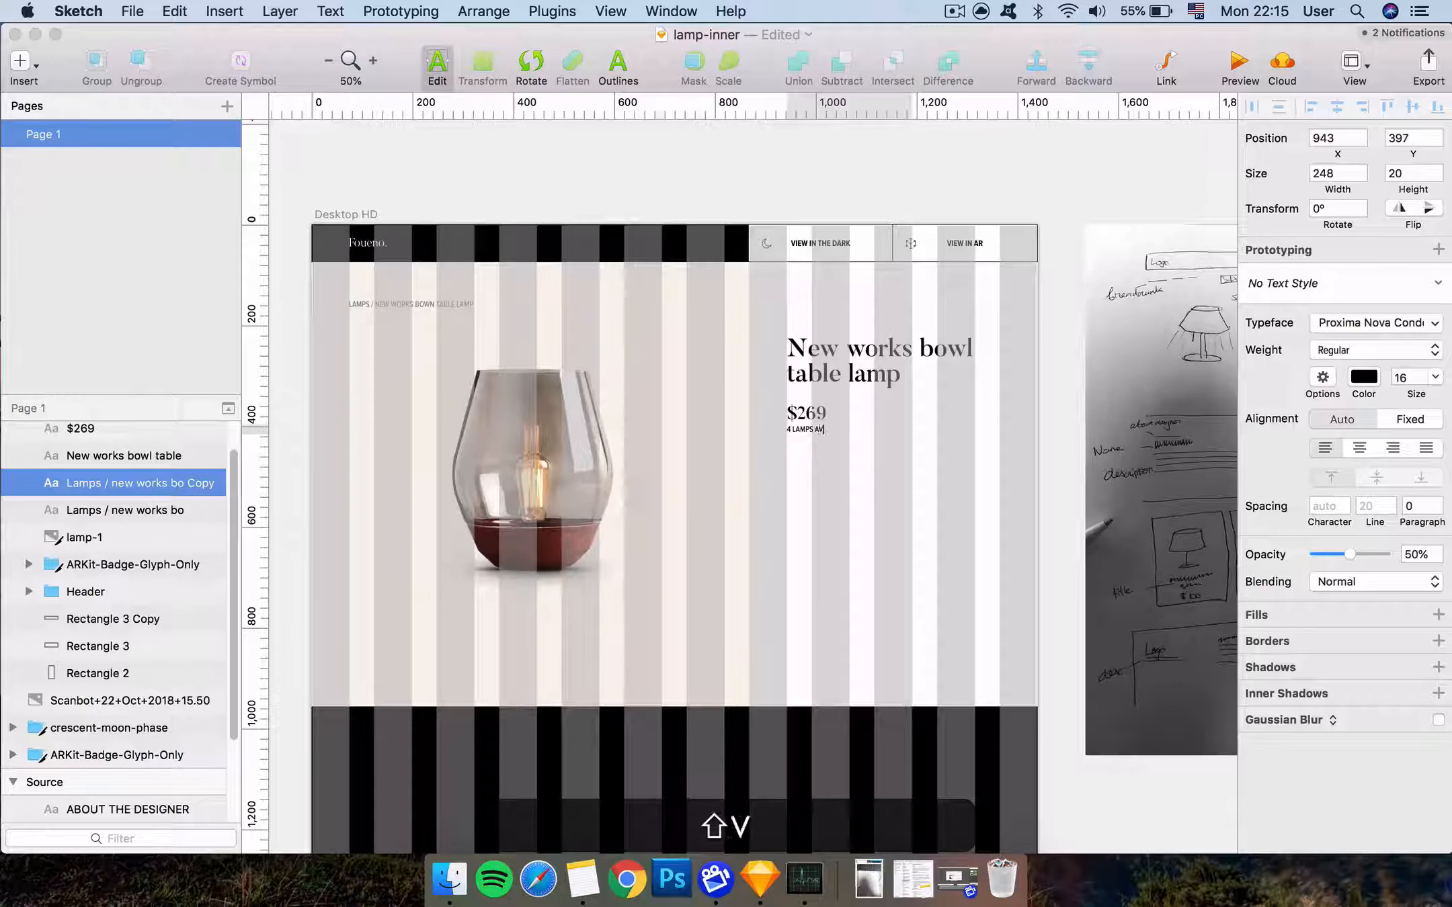
type("AILABLE")
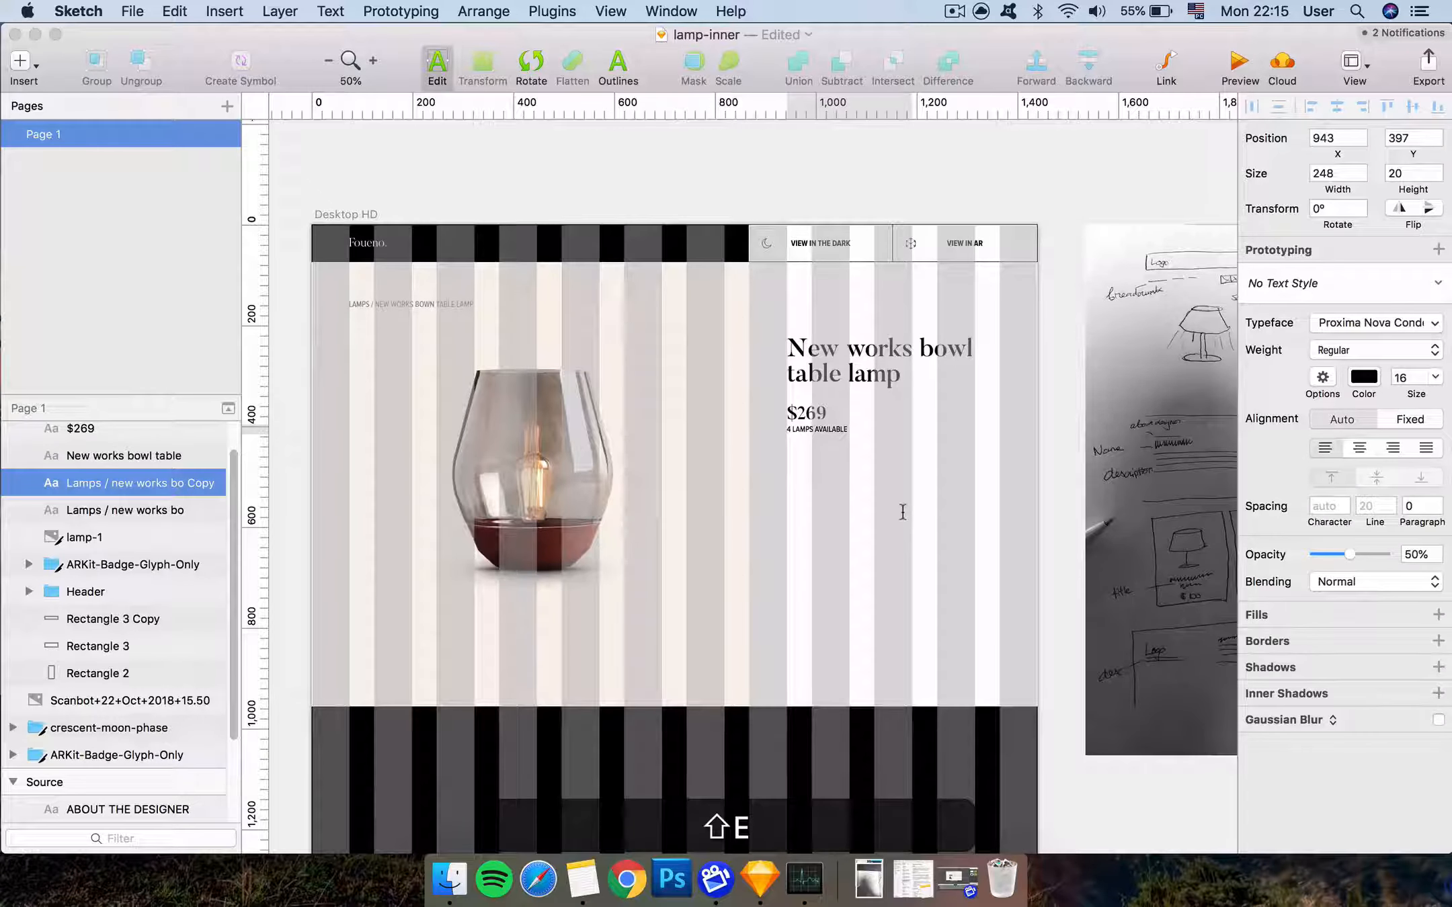
key("Escape")
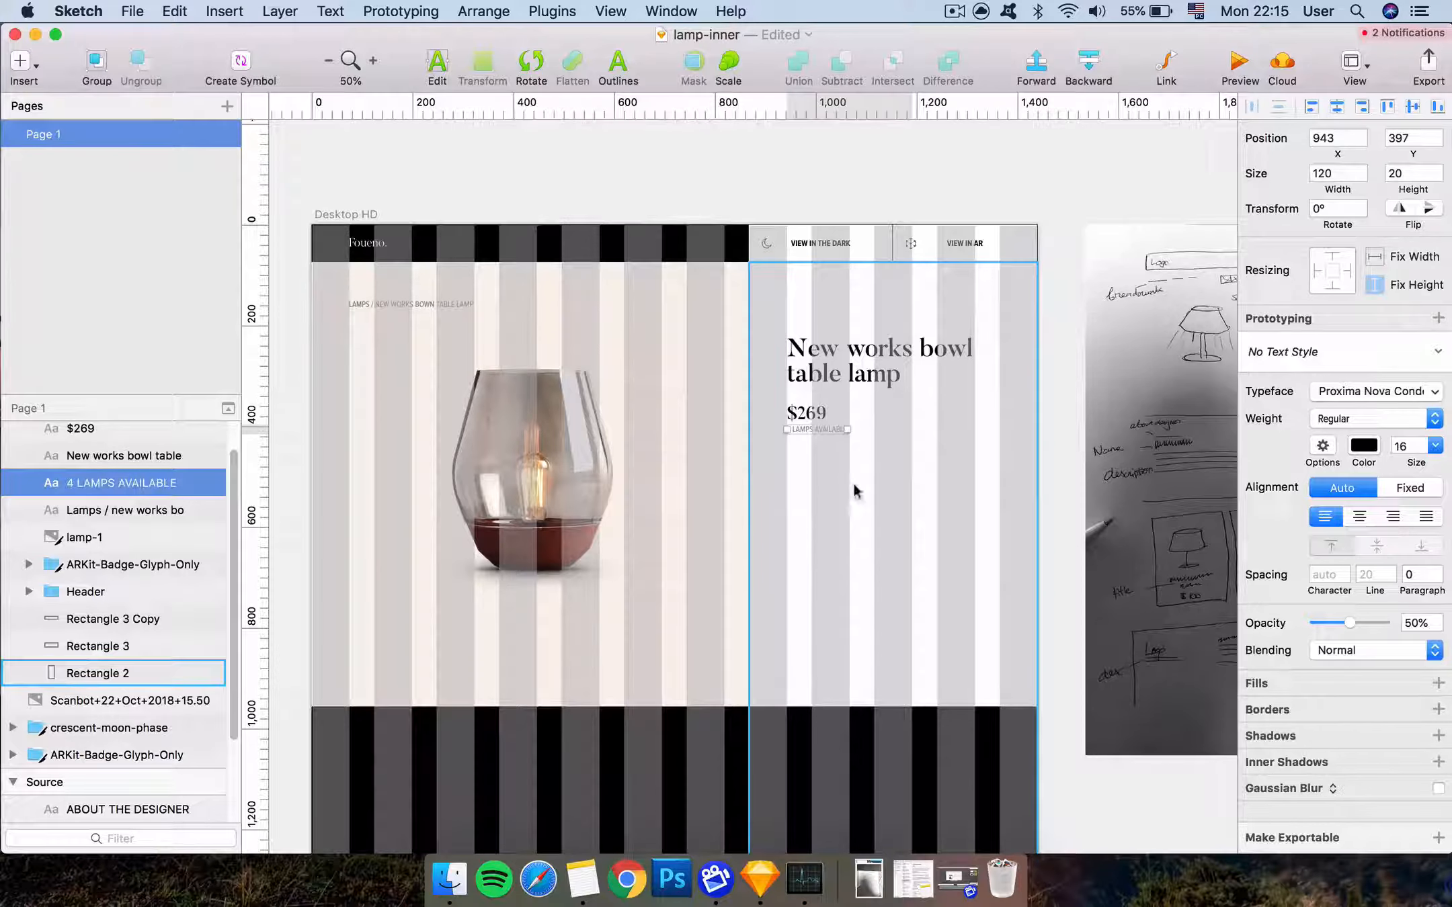
Group the price with the availability text and measure the group's gap to the product title
left_click(690, 417)
left_click(795, 429)
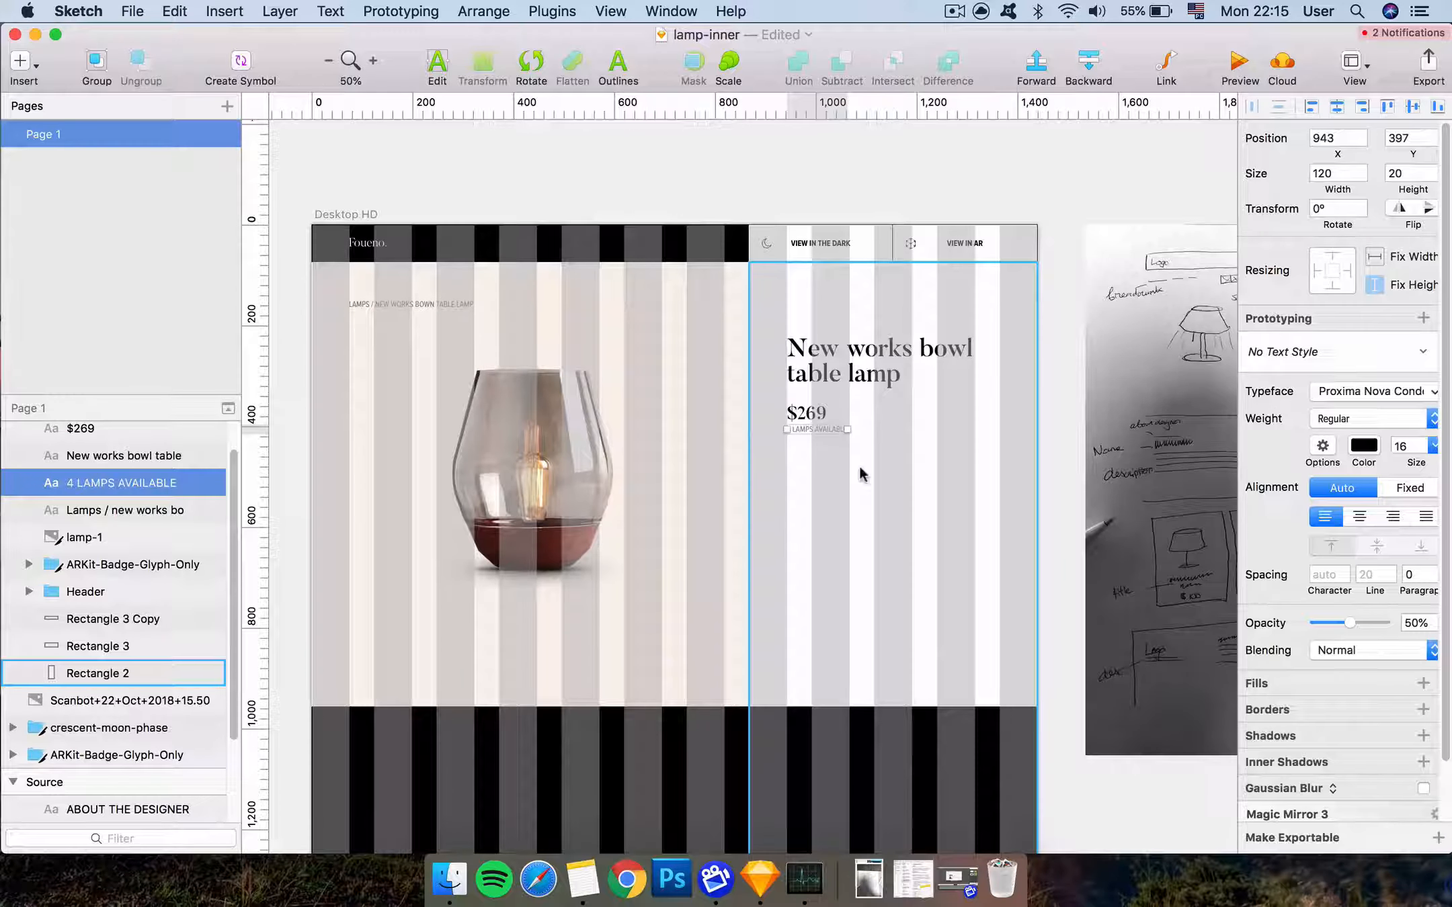
left_click(801, 415, "shift")
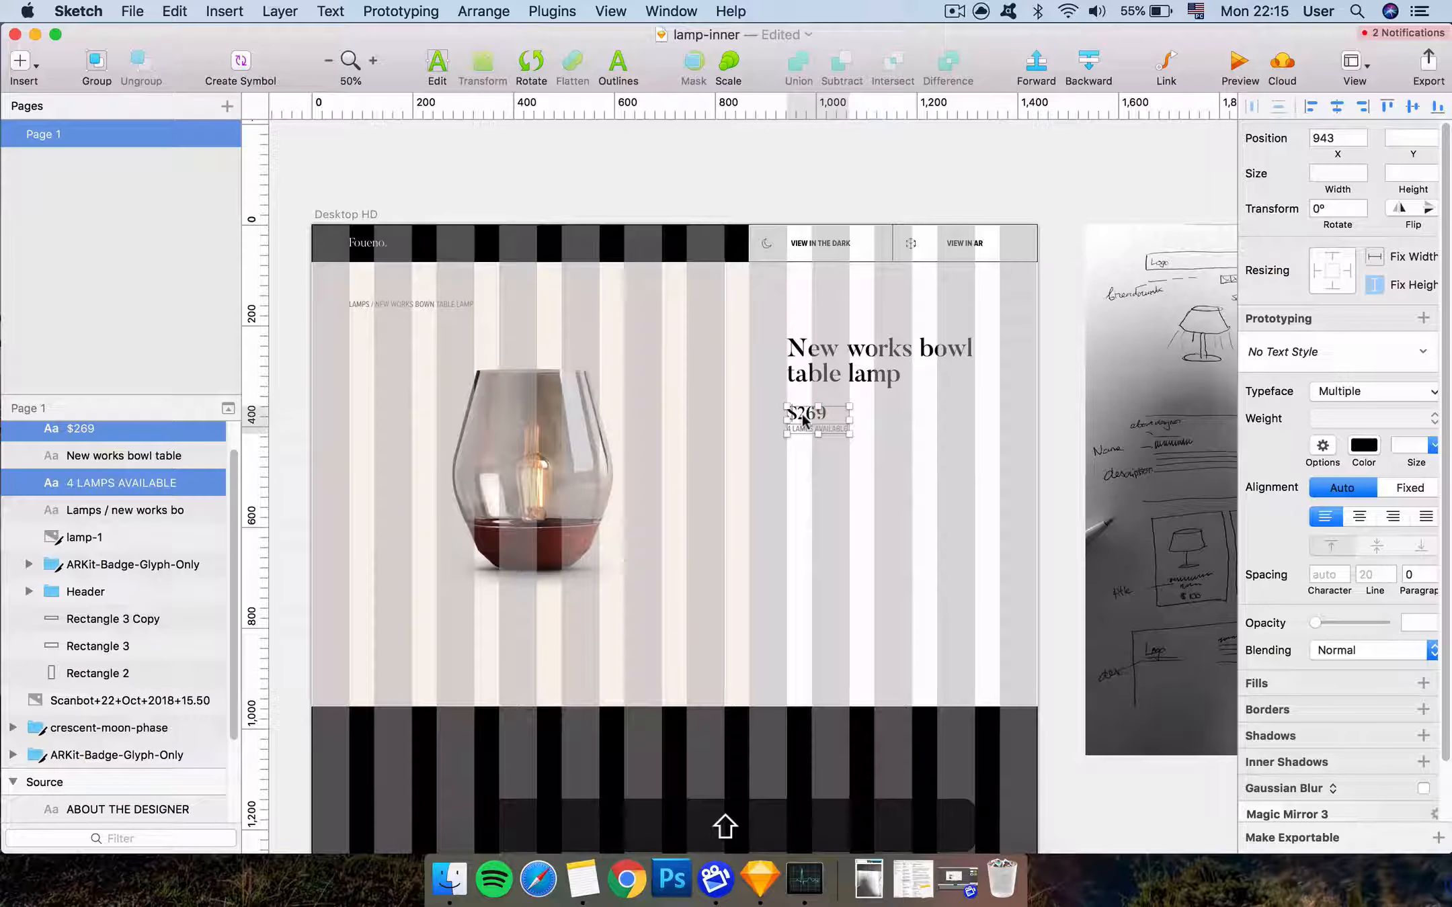
key("super+g")
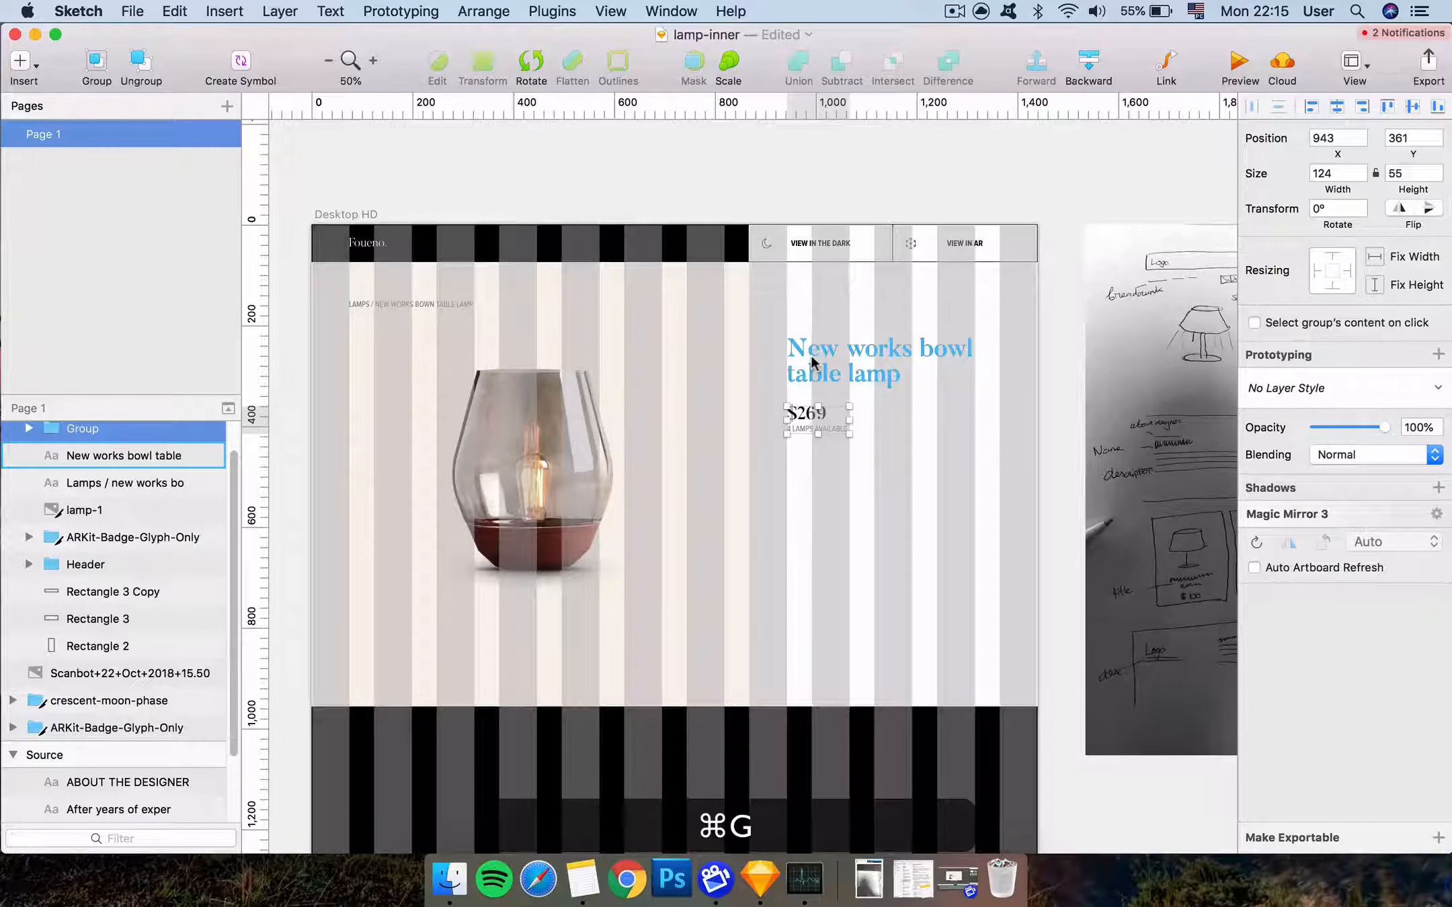
key("alt")
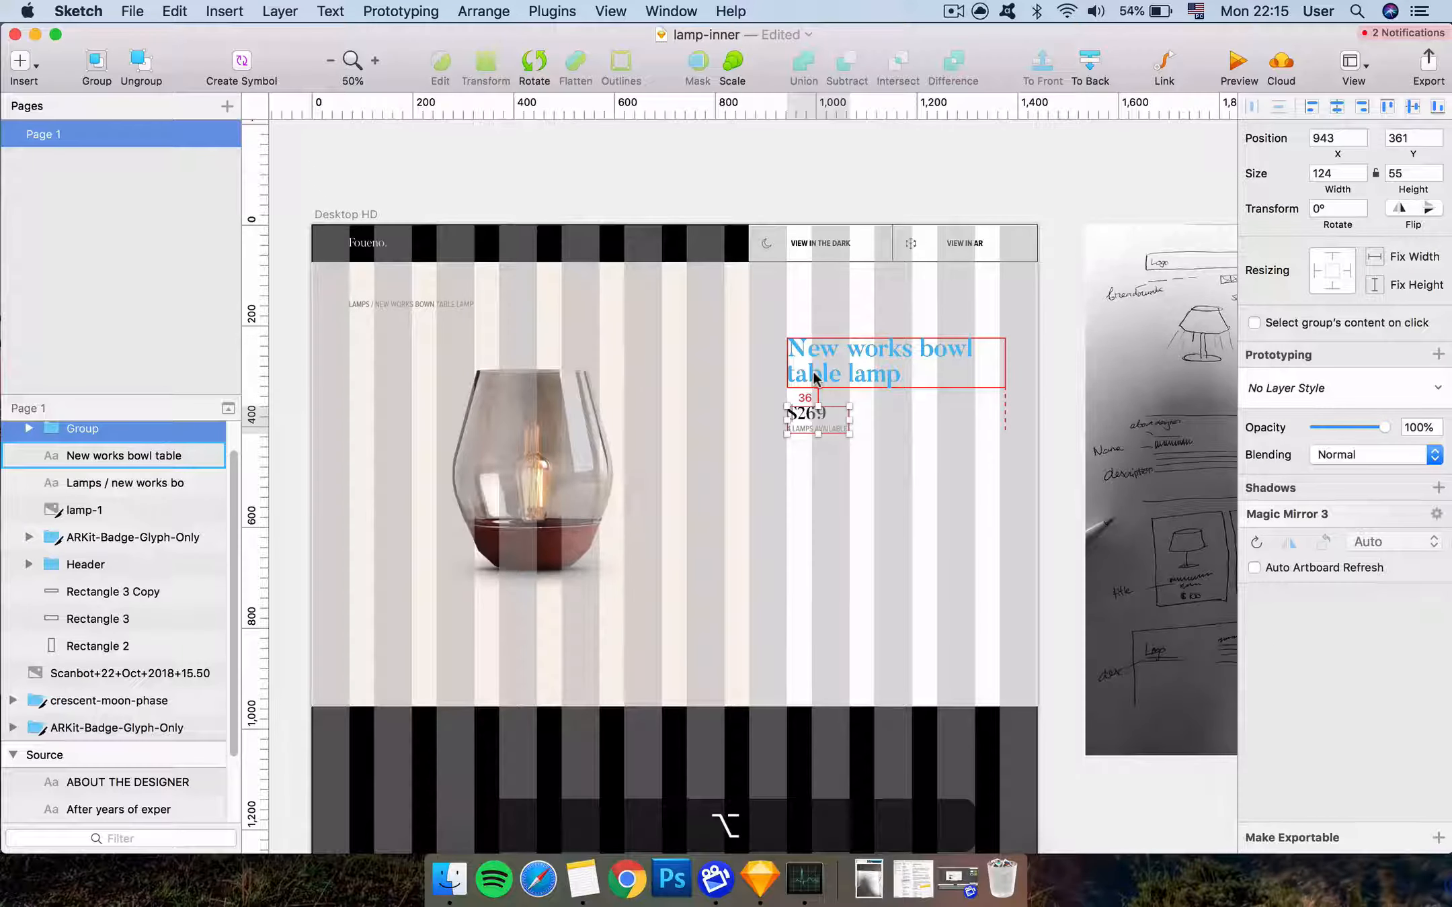
Lower the price and availability group to Y 365, leaving 40 px below the product title
key("alt+Down")
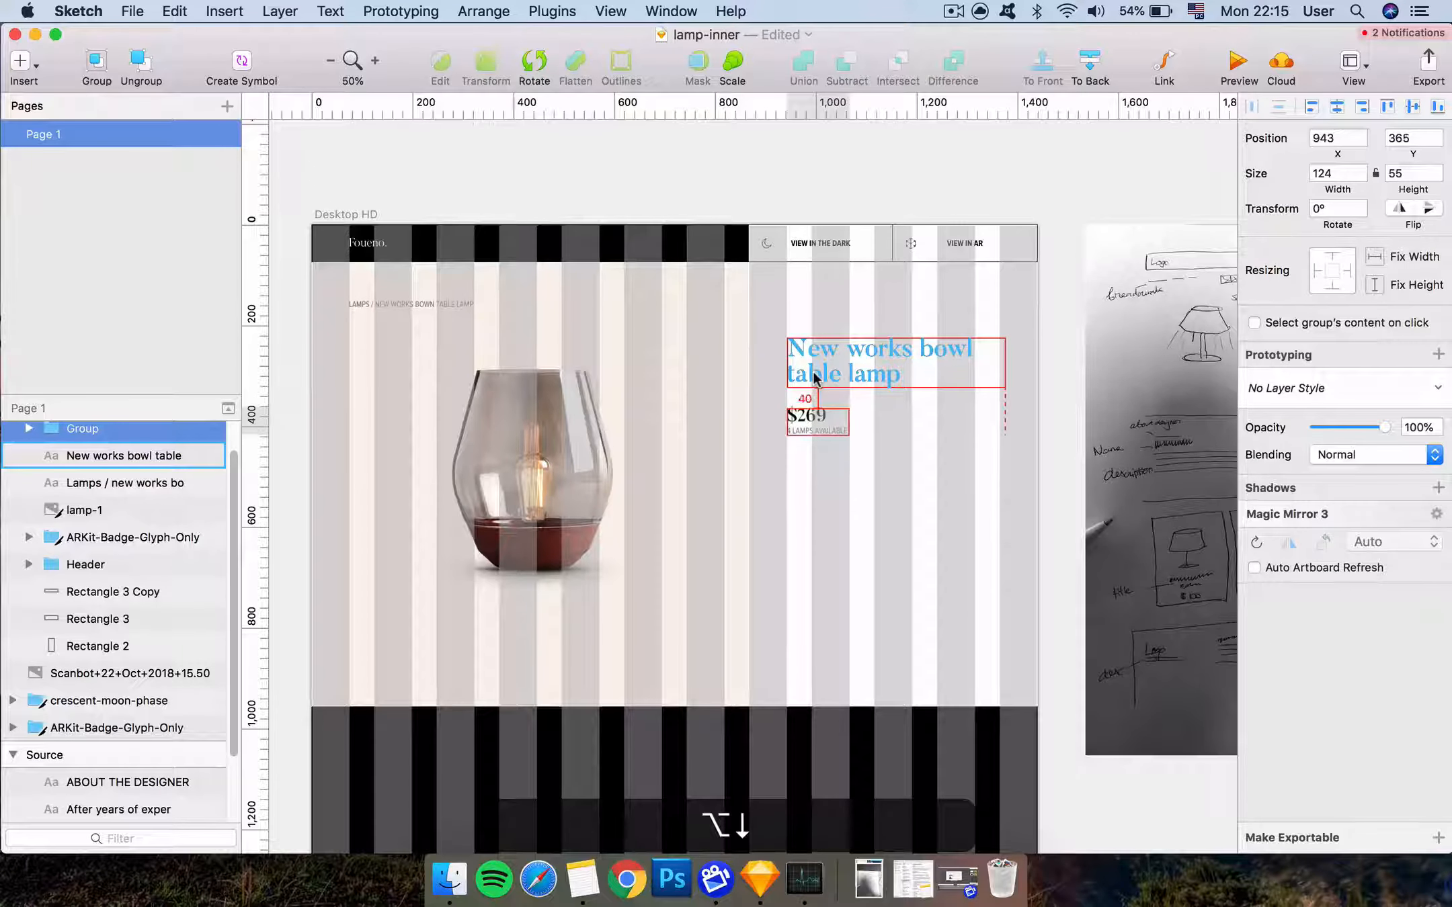
key("alt+Up")
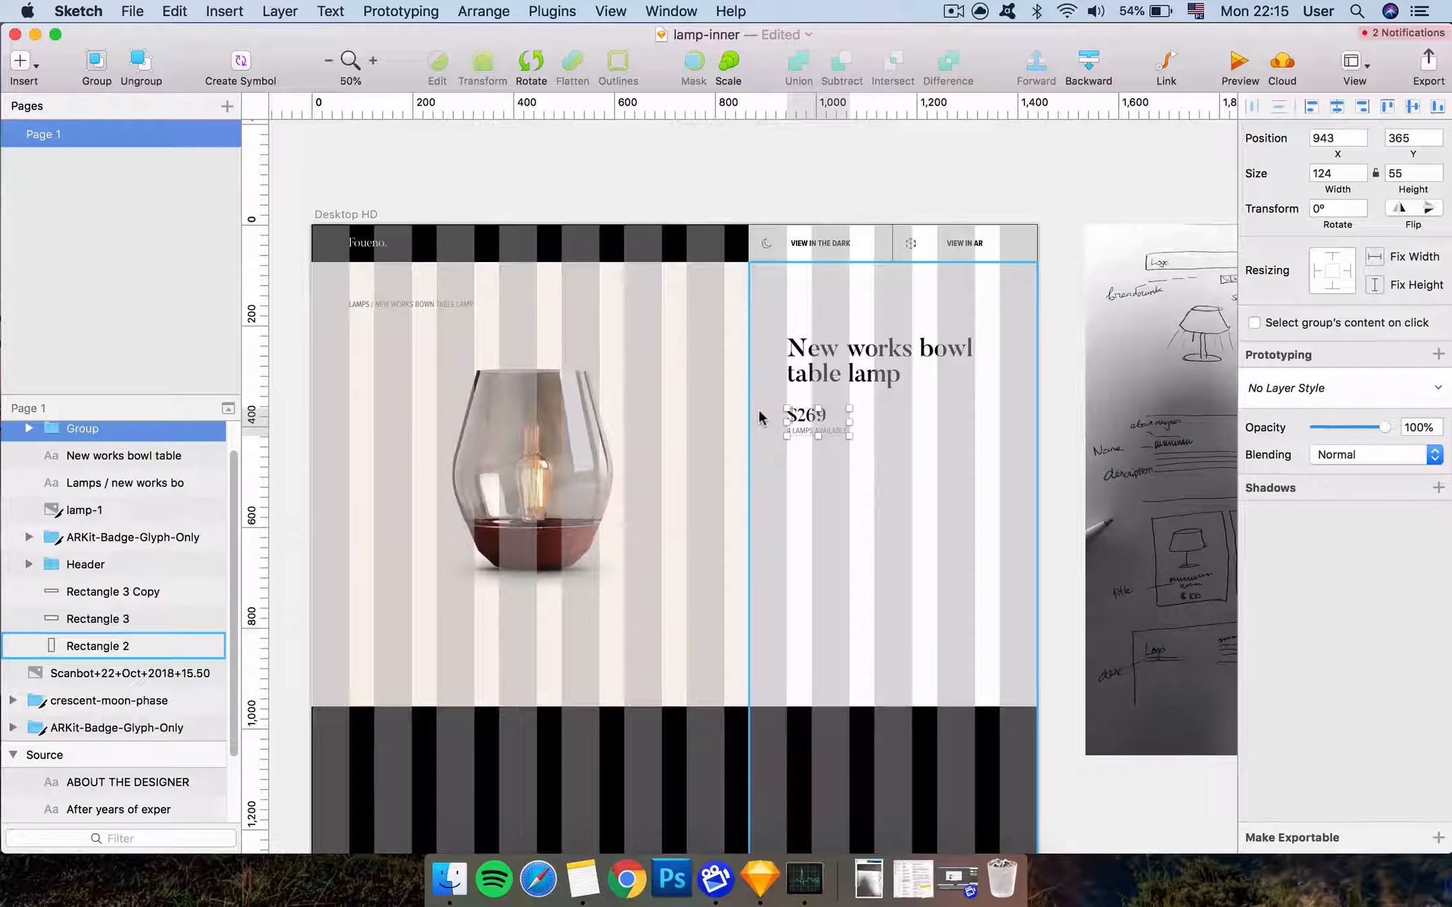
Place a copy of the dark artboard's designer description paragraph under the availability text at X 943, Y 420
scroll(759, 416, "down", 3)
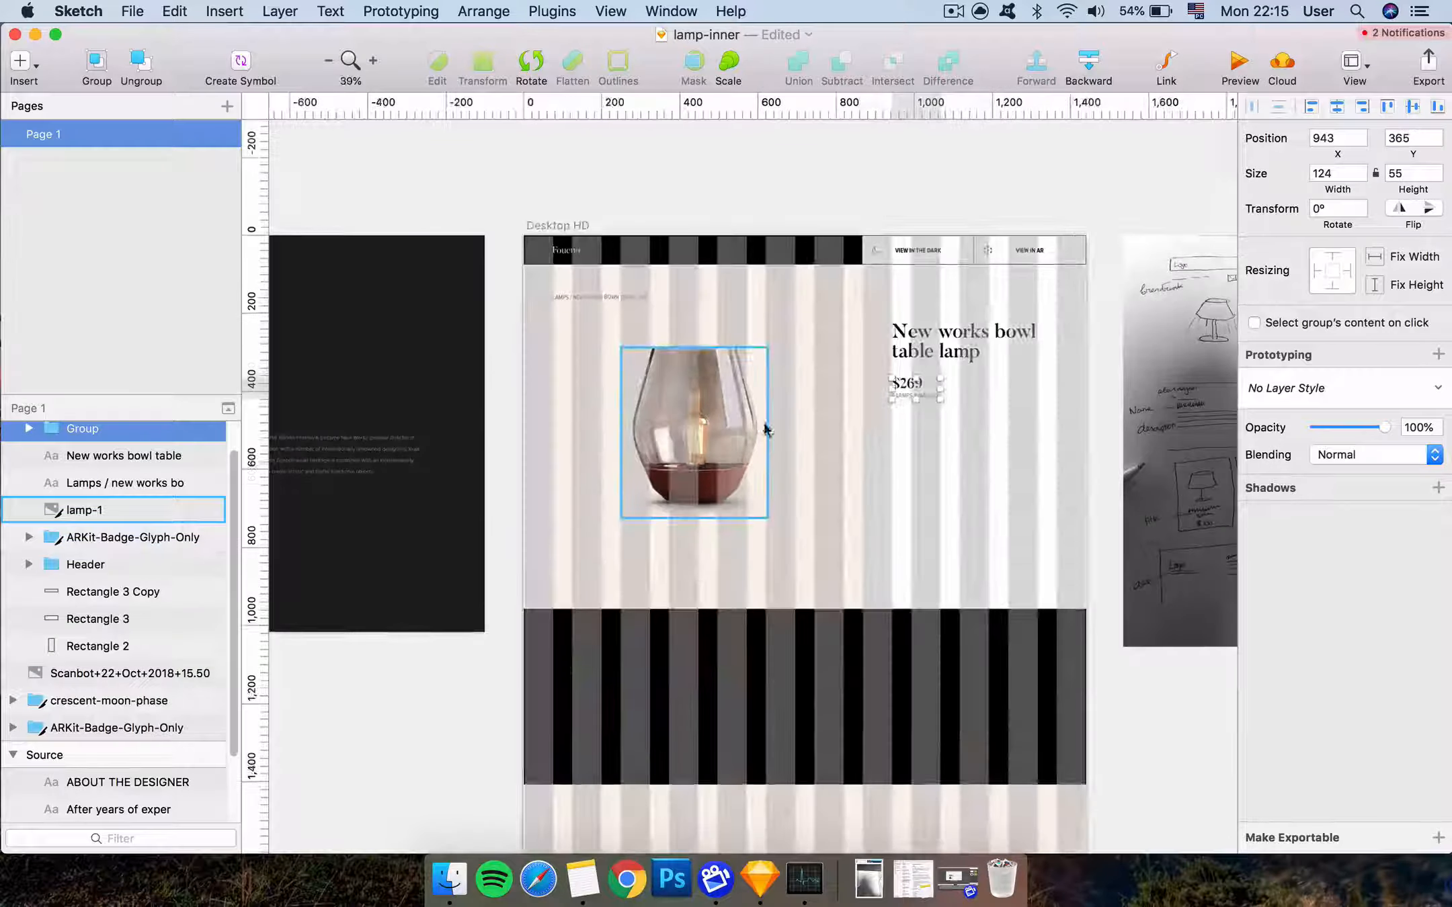
left_click(385, 468)
key("super+c")
left_click(906, 387)
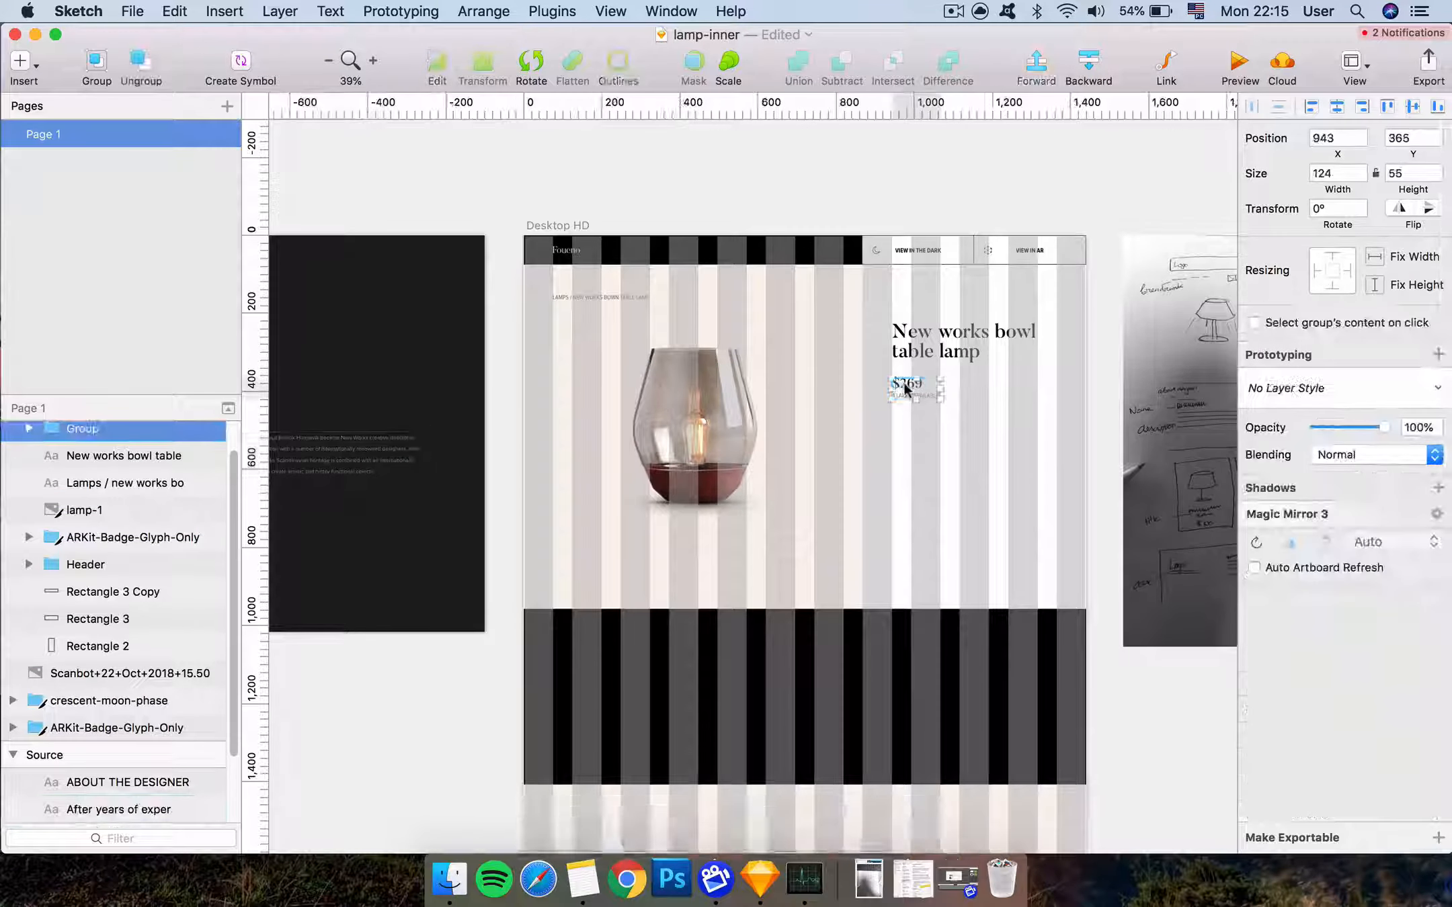
key("super+v")
left_click_drag(731, 544, 986, 438)
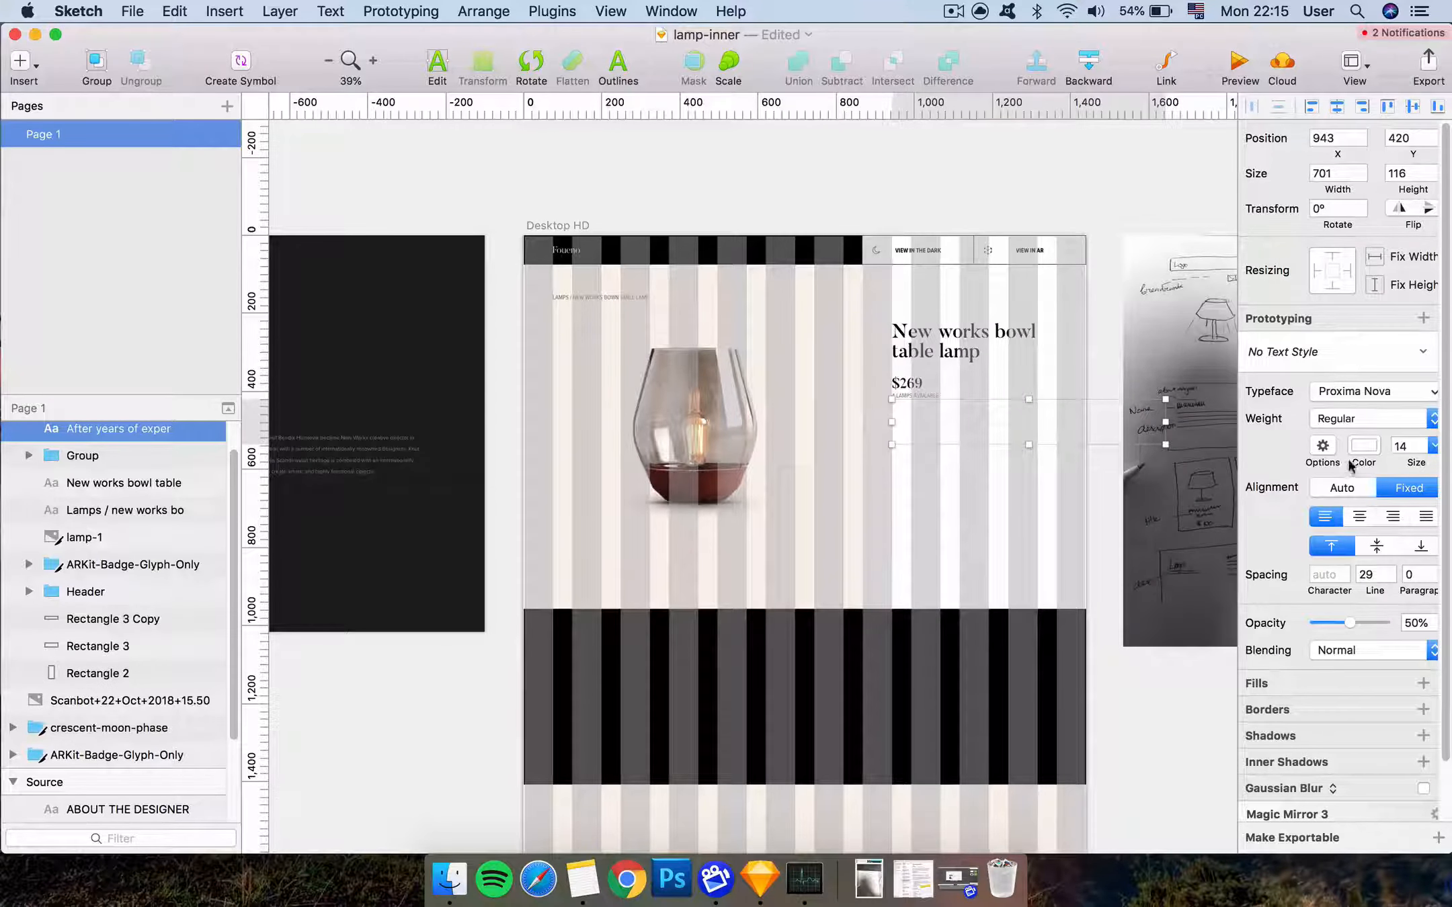
Colour the pasted paragraph black, narrow its text box to 422 px and place it at Y 445
left_click(1362, 449)
left_click_drag(1346, 559, 1168, 727)
scroll(1022, 308, "up", 5)
left_click(1100, 464)
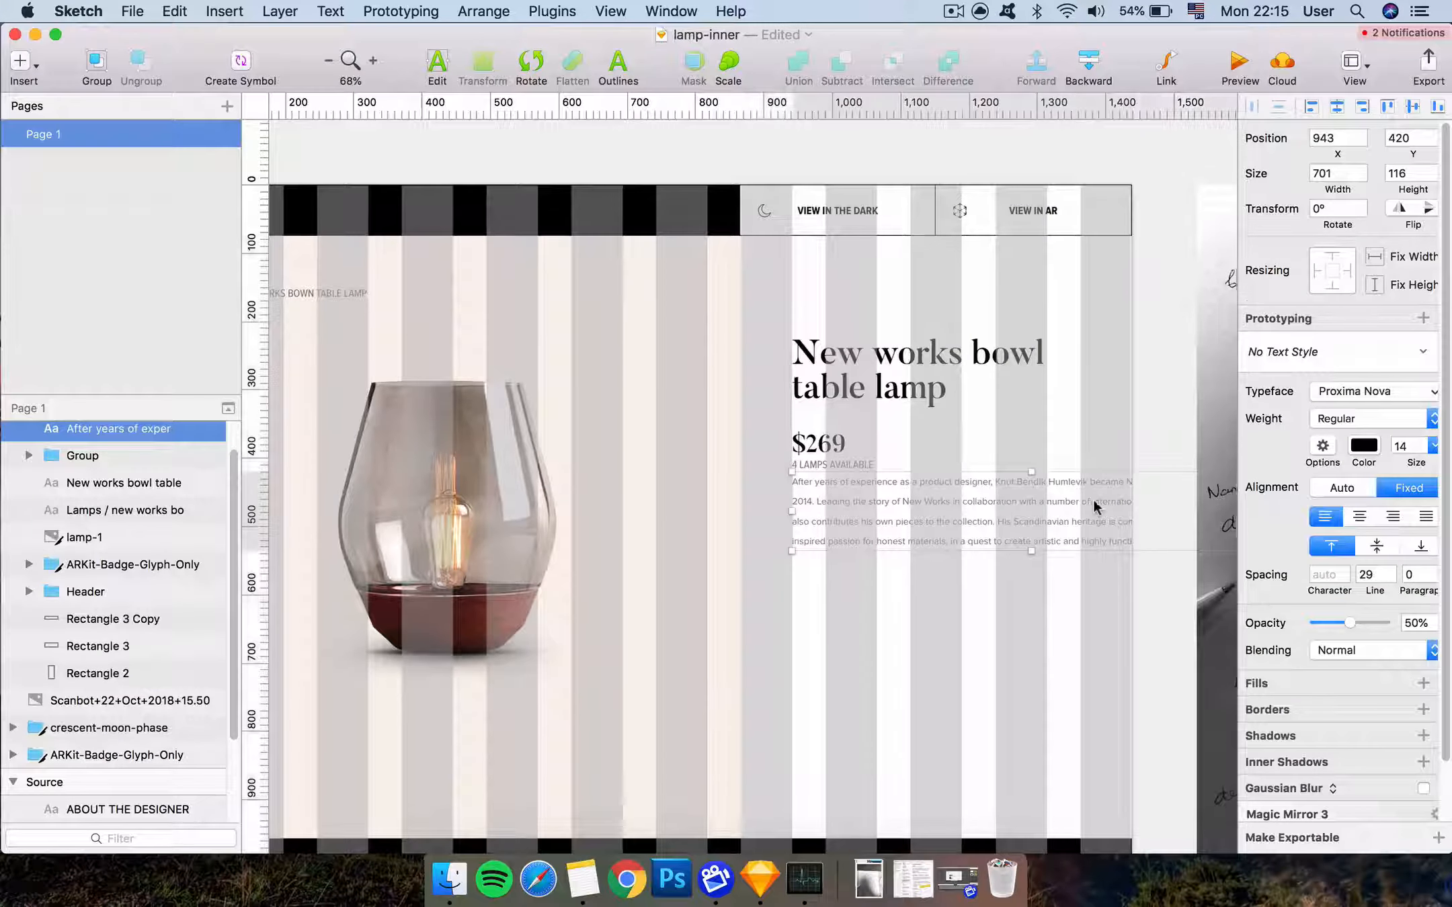
scroll(1093, 499, "right", 3)
left_click_drag(1184, 511, 910, 543)
scroll(990, 519, "up", 2)
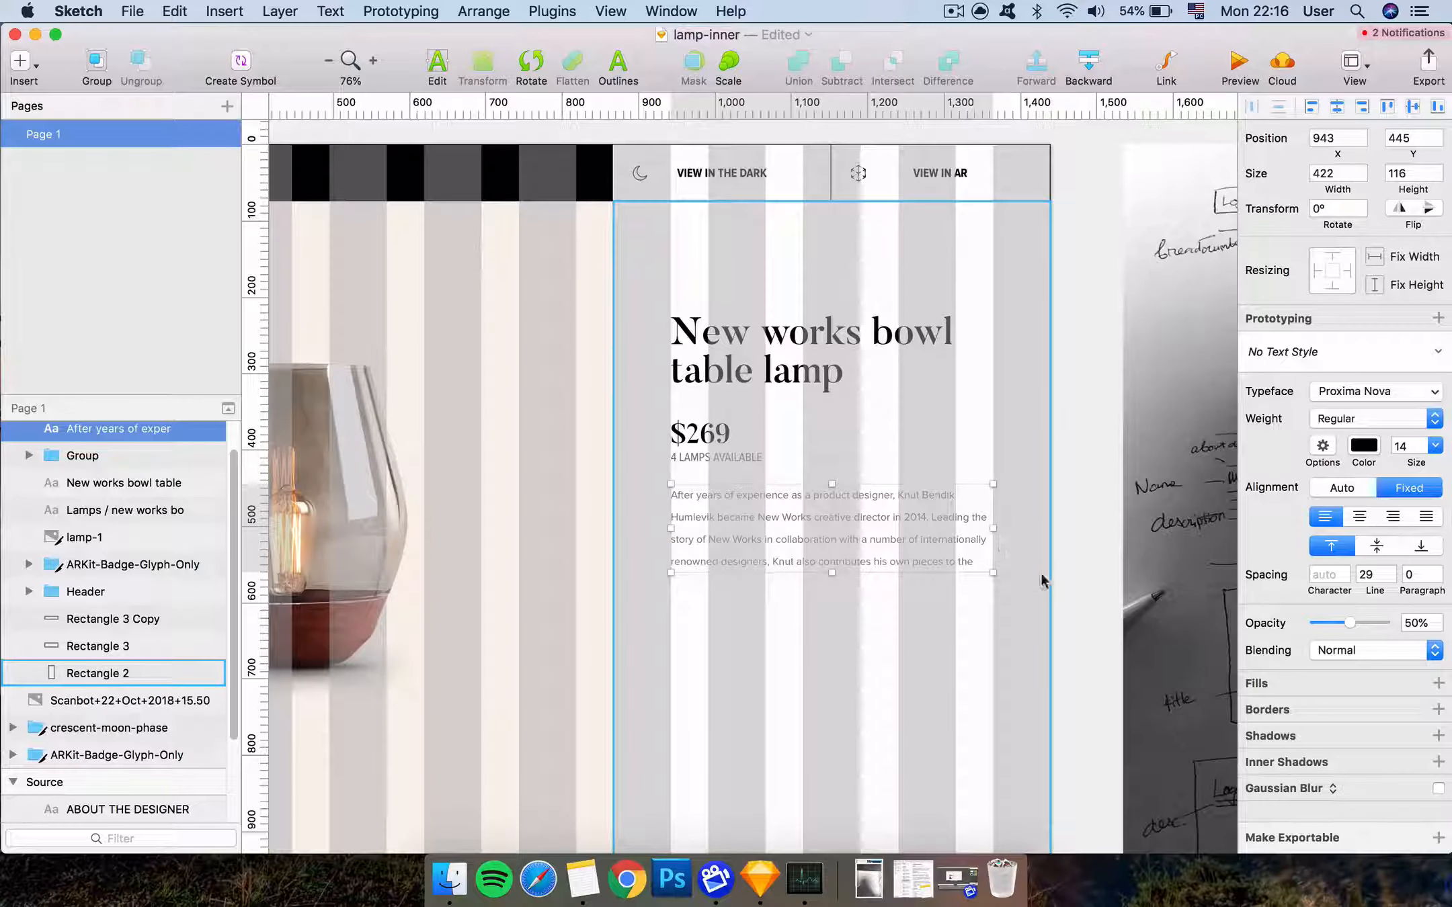
Move the description paragraph down until it sits about 40 px below the price group
key("alt")
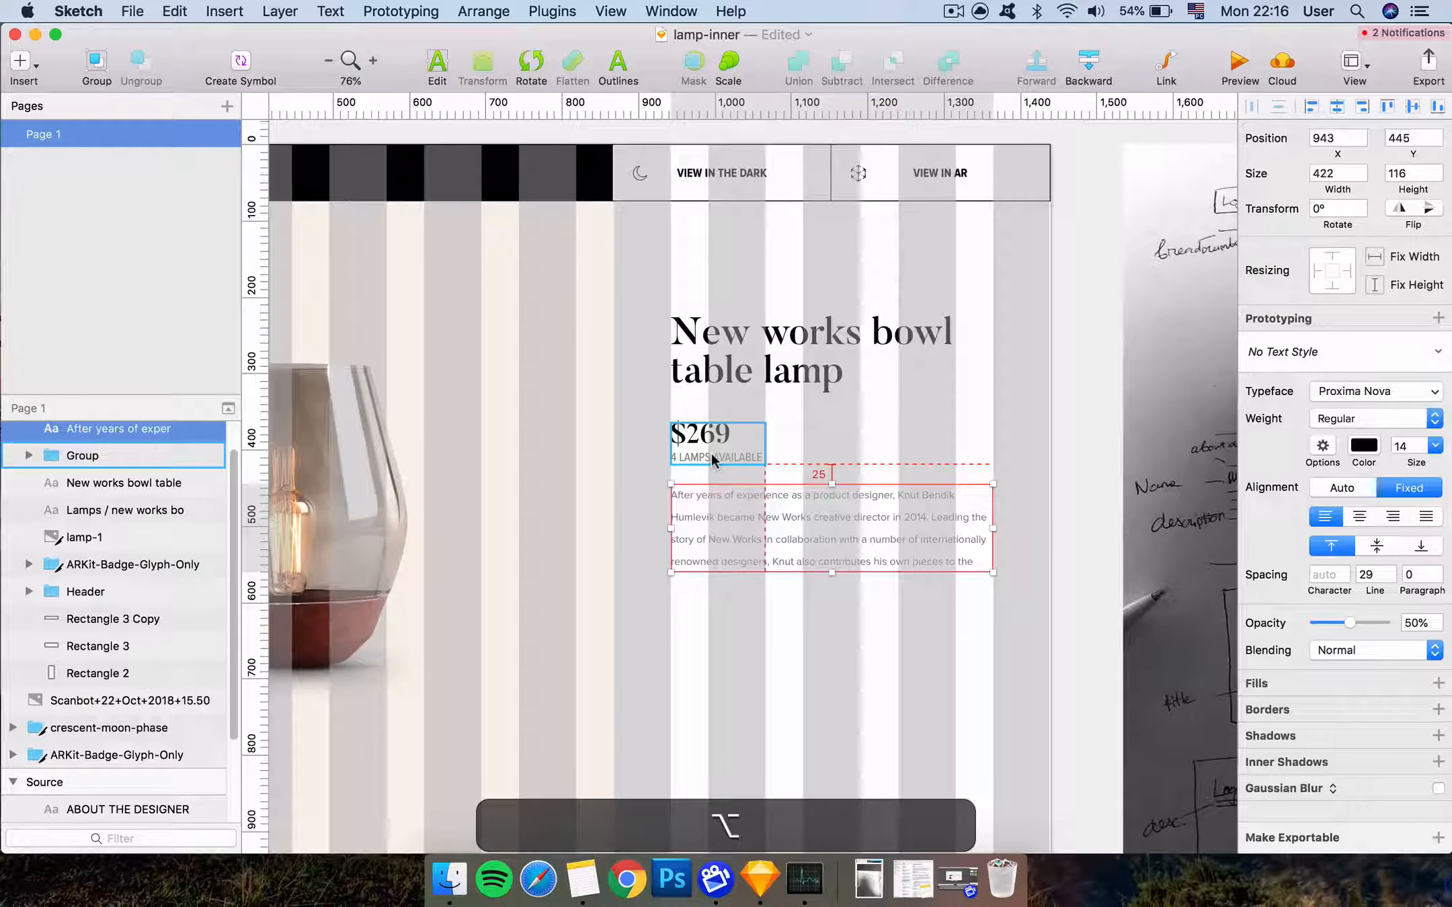
key("alt+shift+Down")
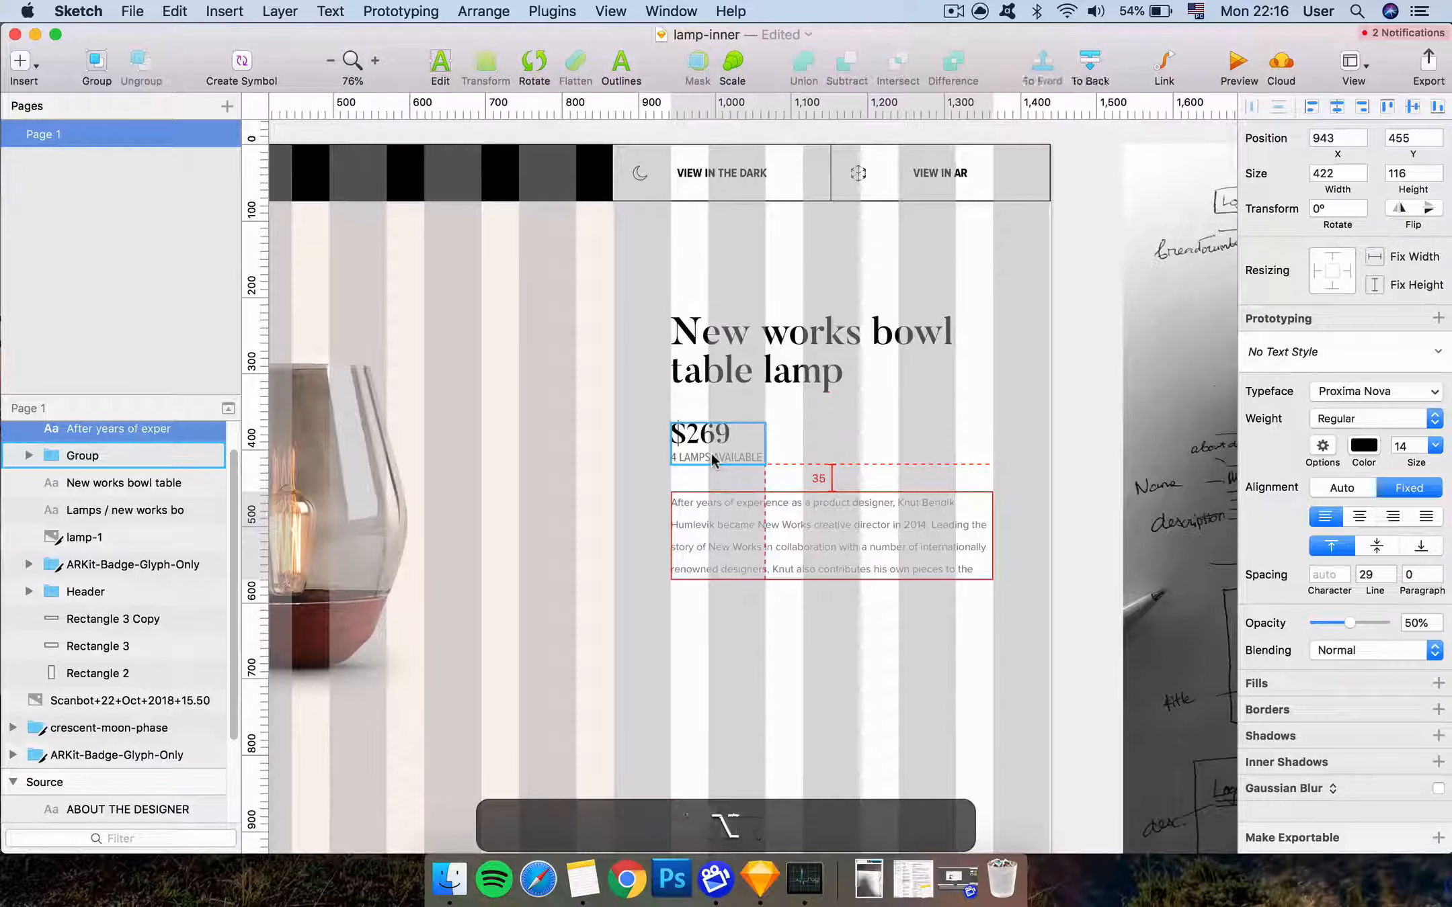
key("alt+Down")
key("alt+Down")
key("alt+Down")
key("alt+Down")
key("alt+Down")
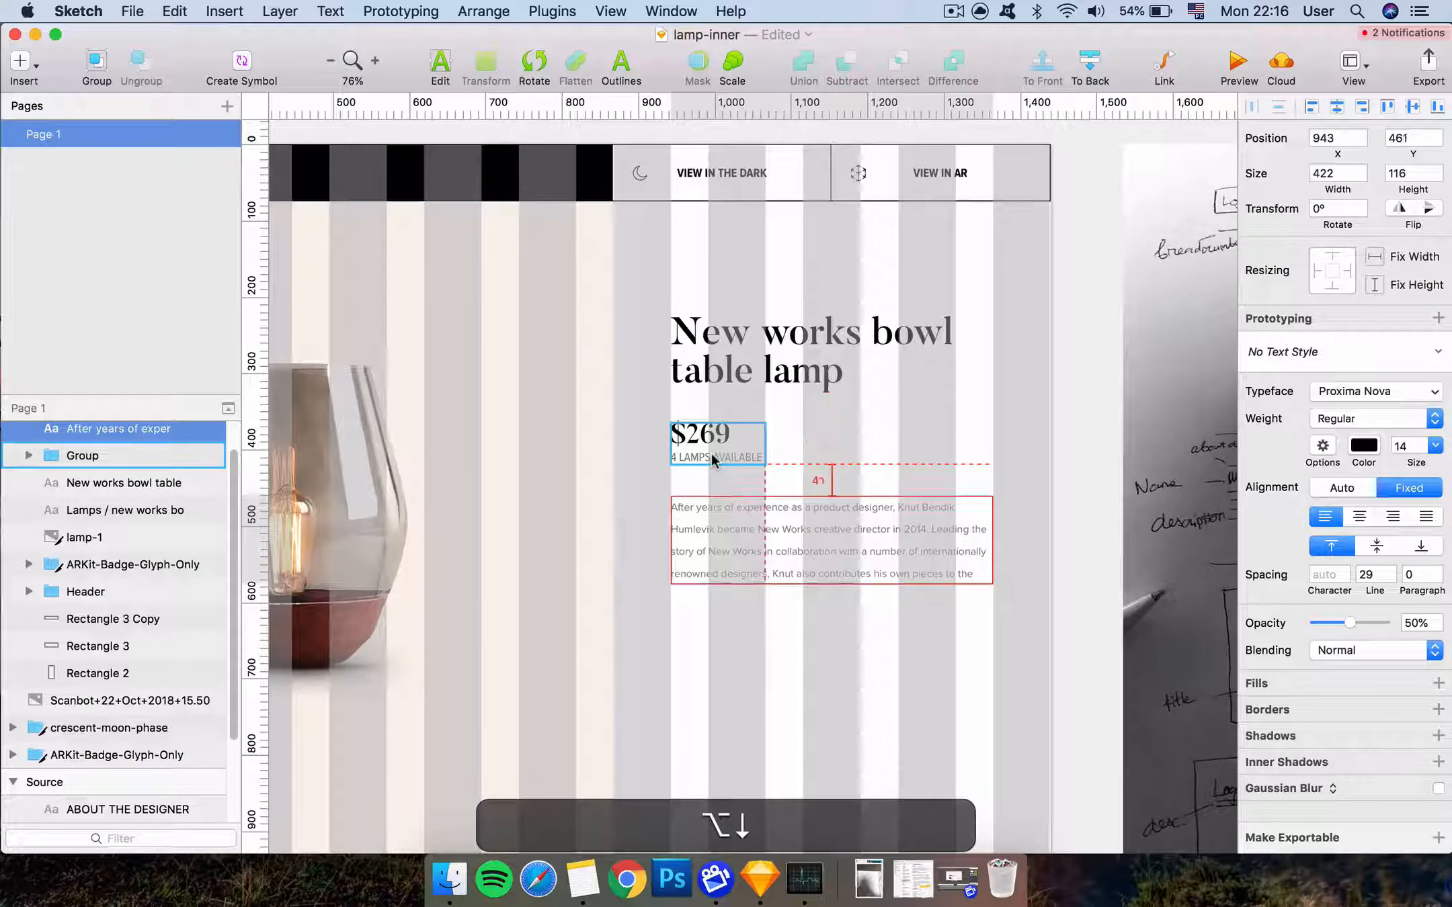
Draw a rectangle about 422 by 77 px under the description paragraph at X 943, Y 619
scroll(712, 460, "down", 5)
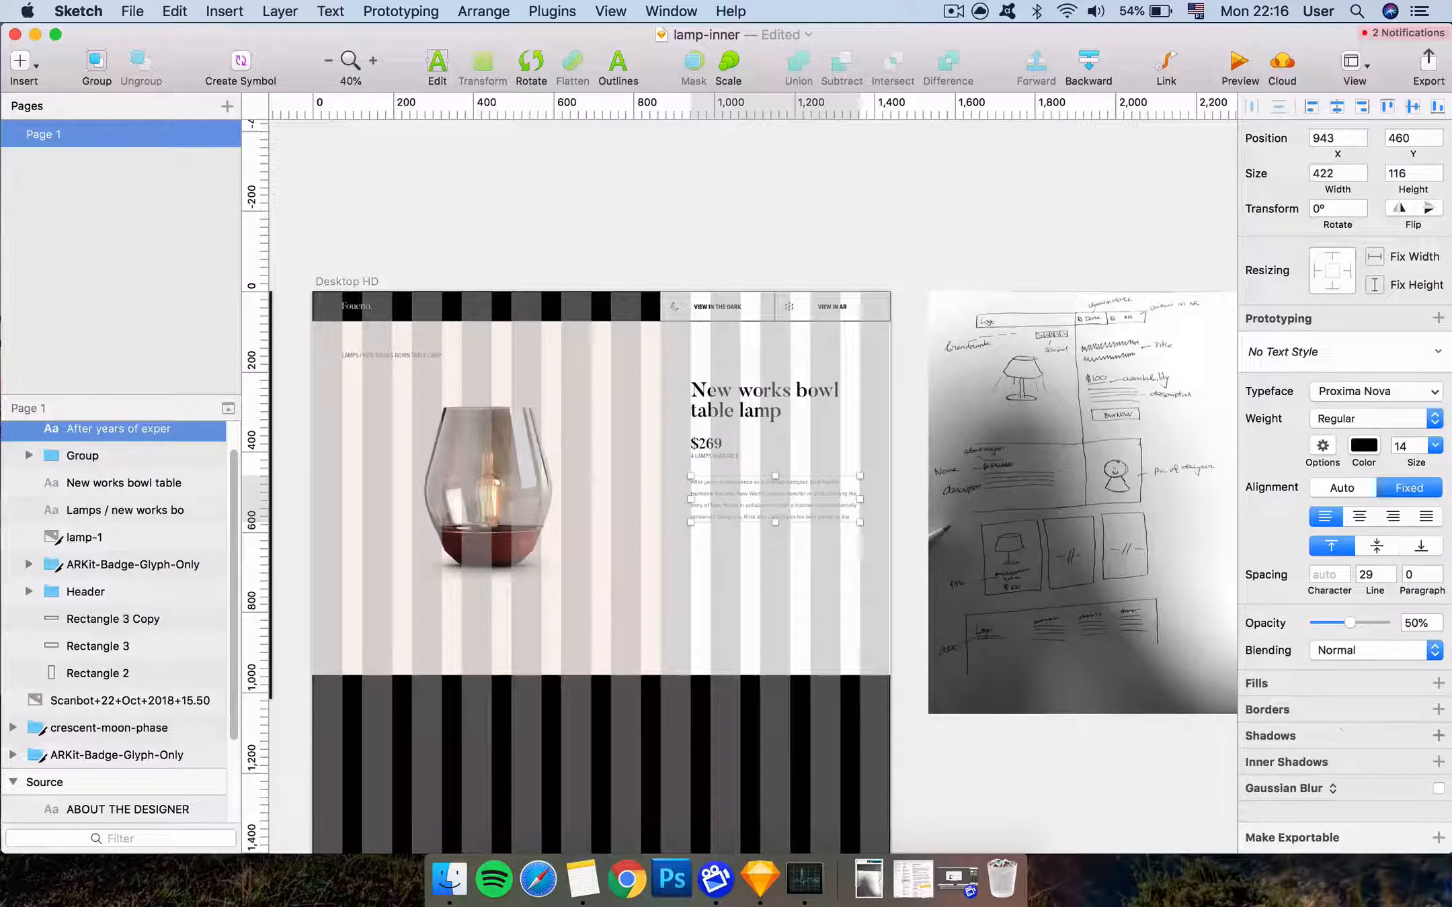
left_click(701, 633)
scroll(701, 633, "up", 3)
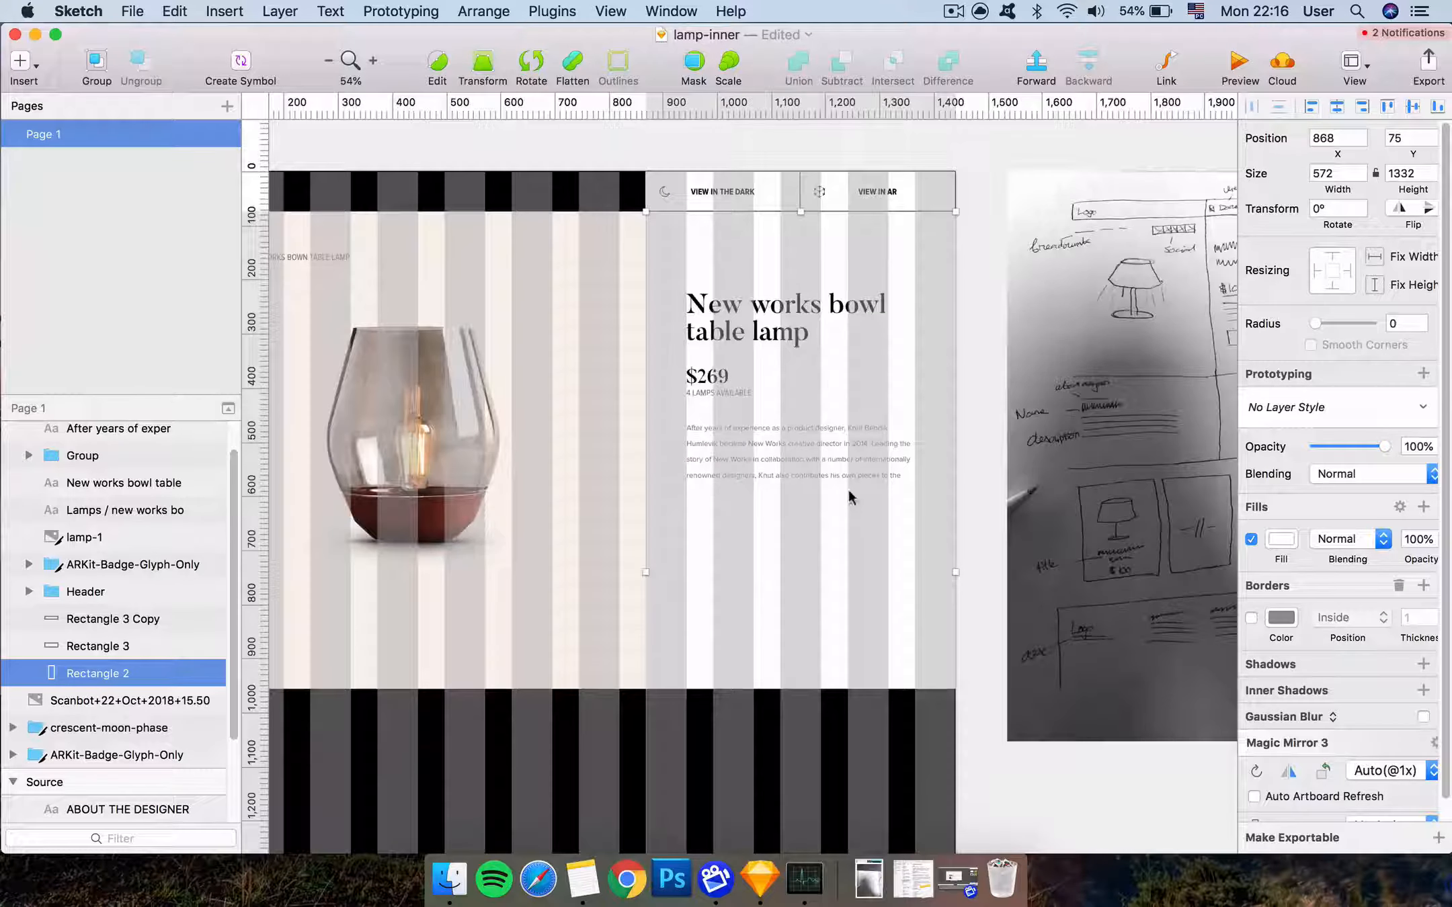
left_click(786, 463)
key("r")
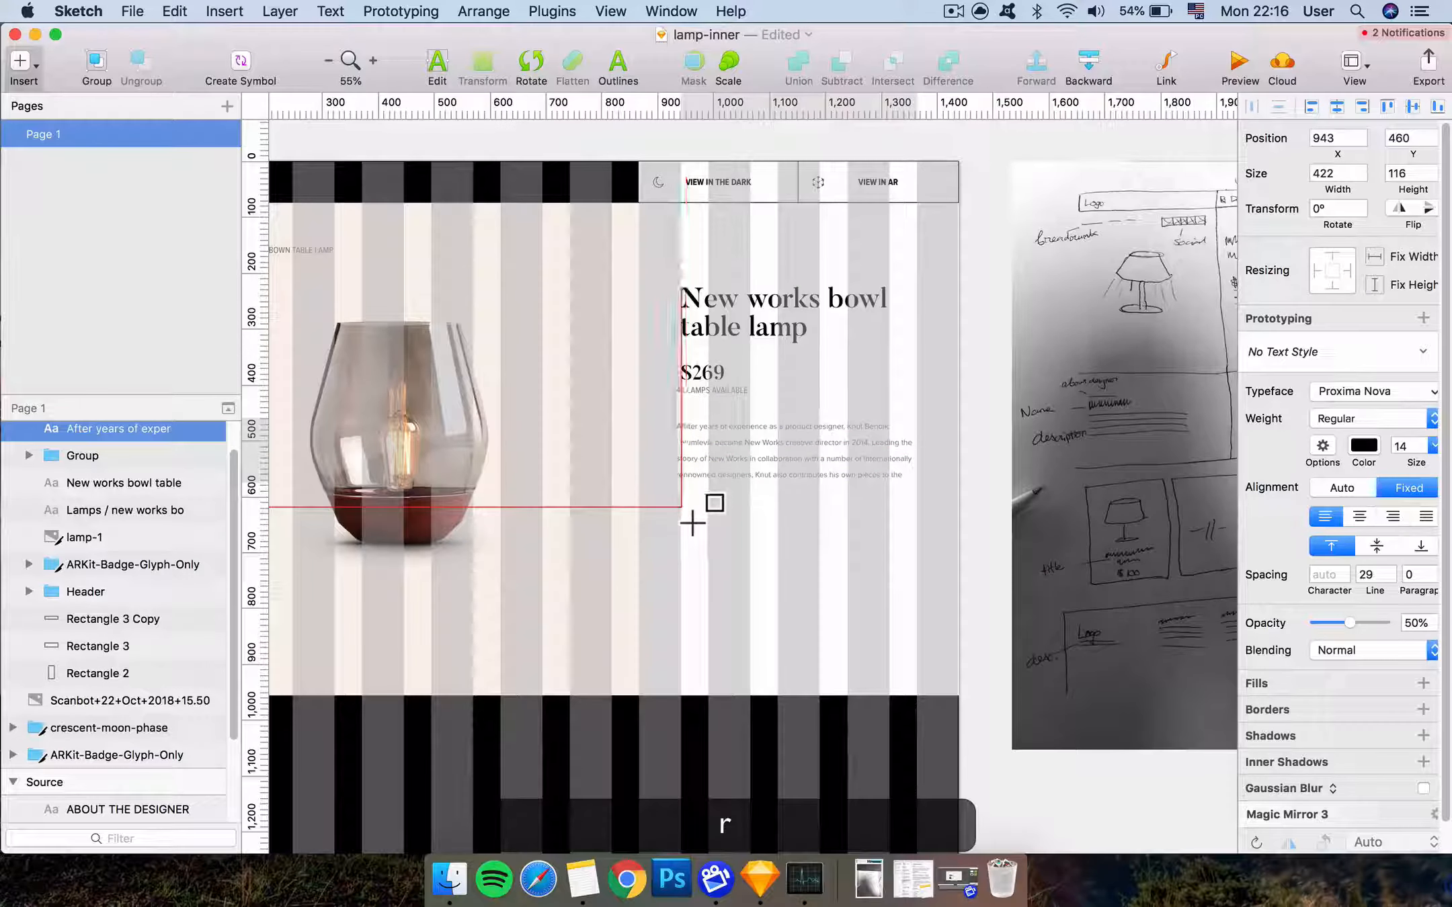
left_click_drag(681, 508, 933, 564)
scroll(845, 533, "up", 3)
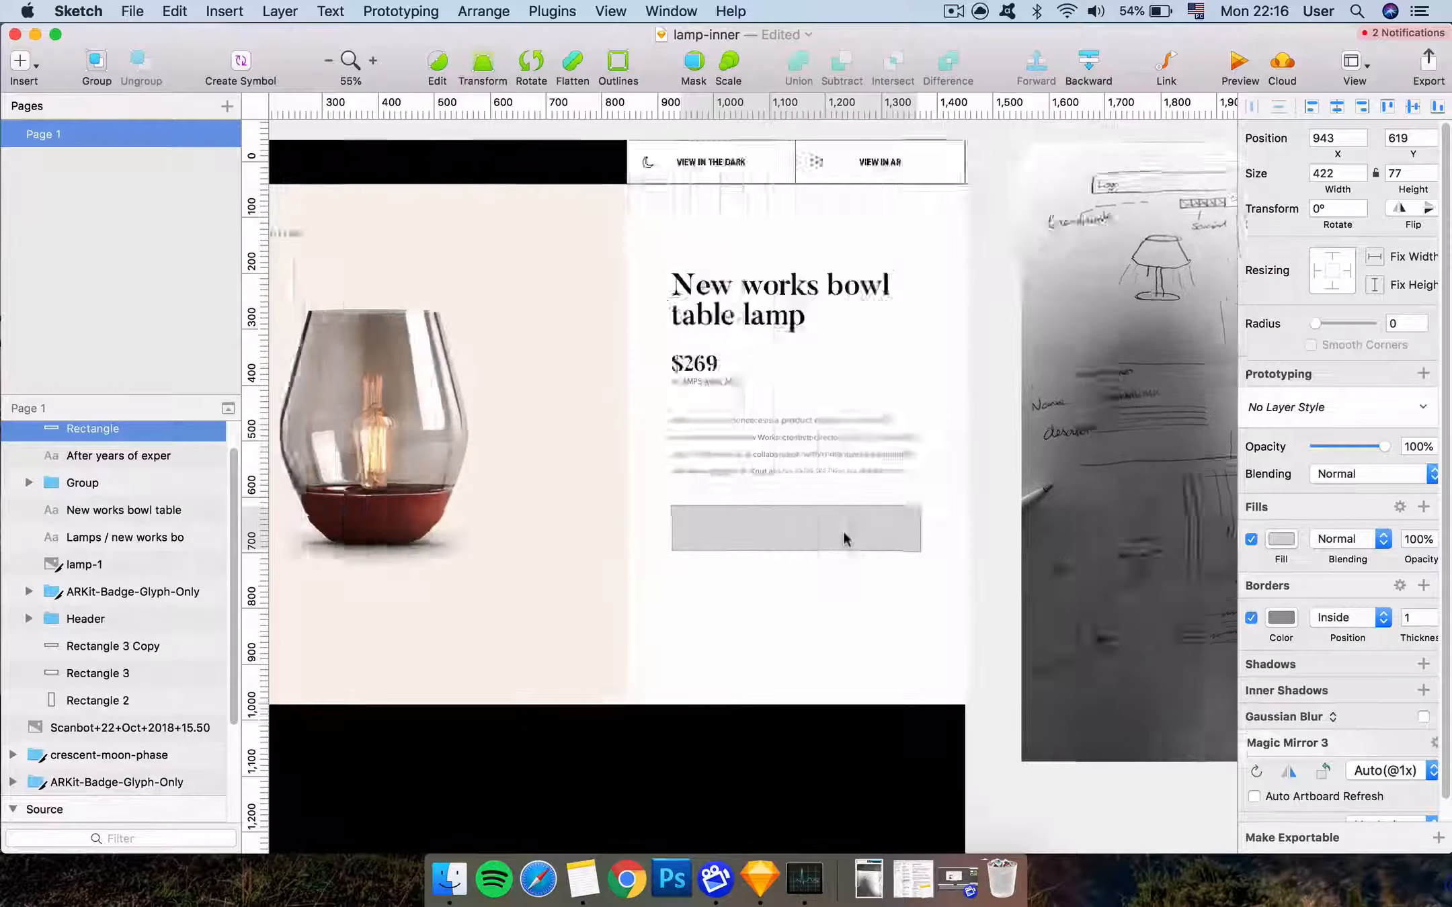
Turn off the new rectangle's border and fill it with black (000000)
left_click(1251, 617)
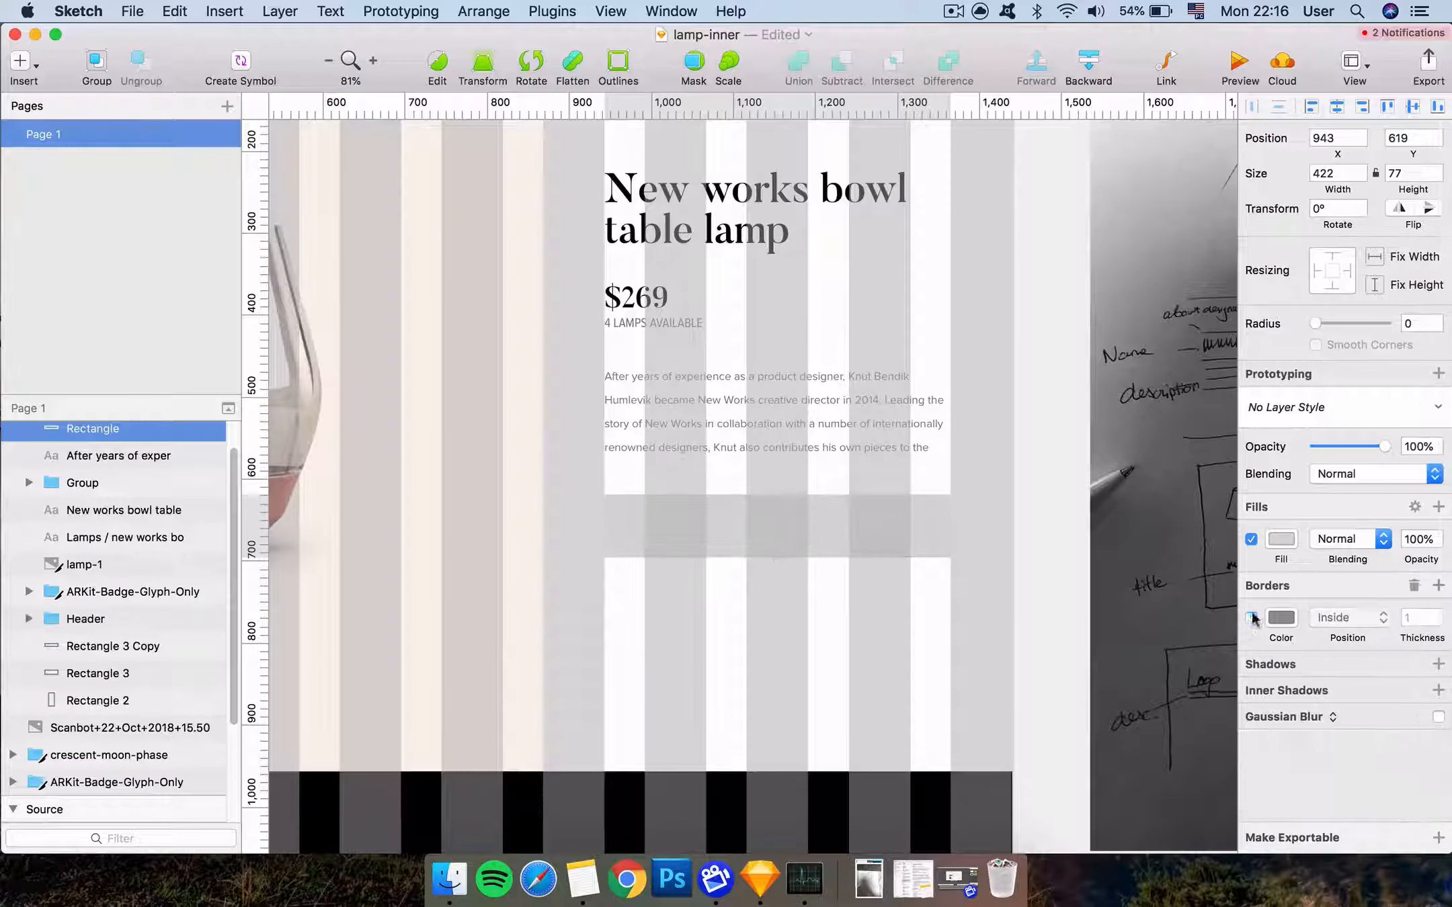
left_click(1272, 546)
left_click_drag(1257, 752, 1199, 880)
Try heights of 75 and 60 px for the black rectangle, and settle on 65 px
left_click(1404, 173)
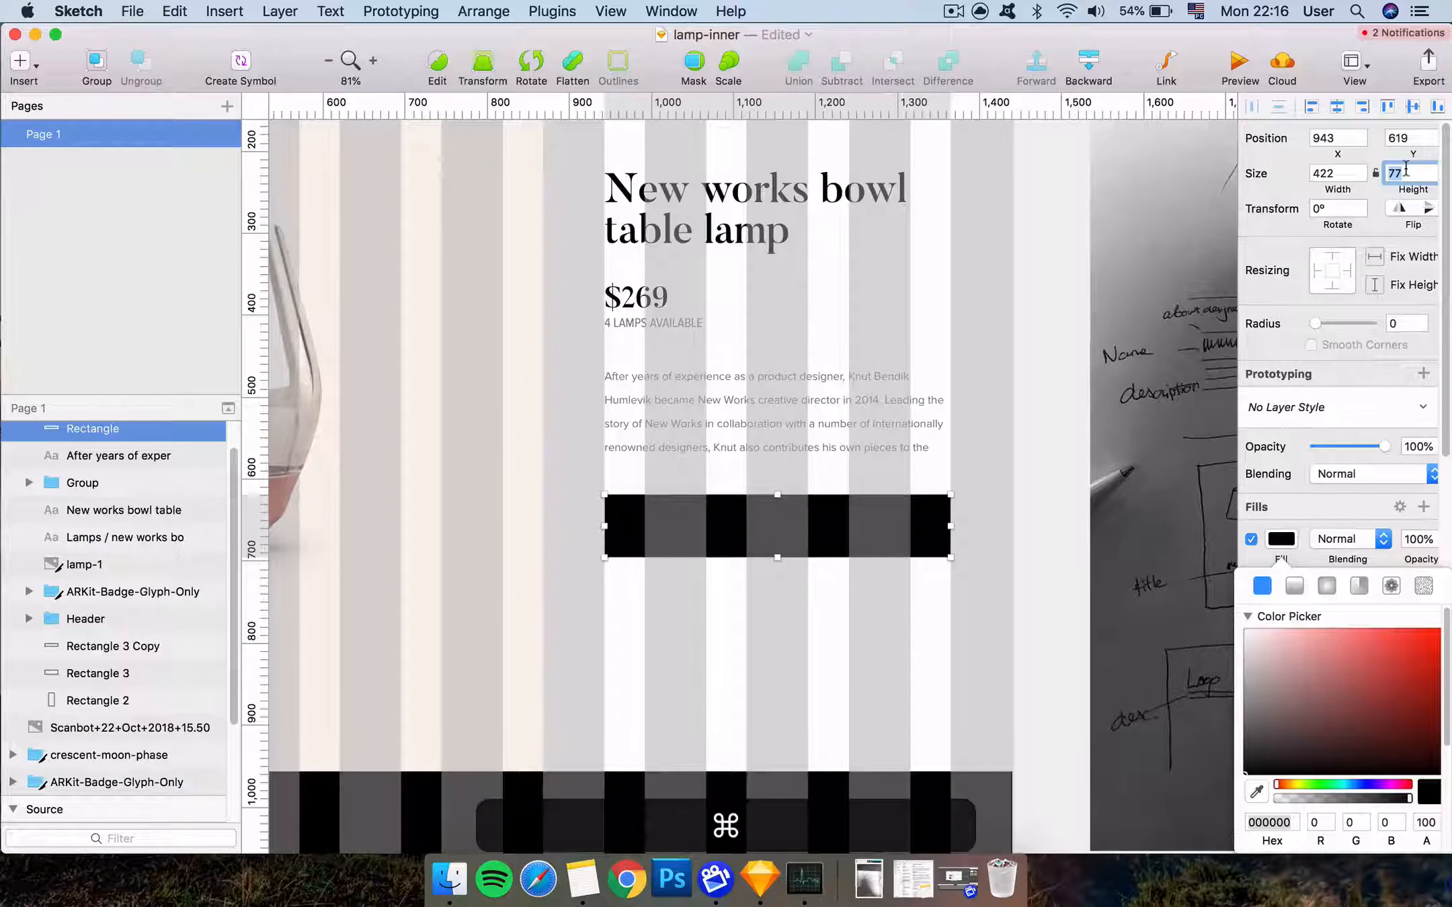
key("super+equal")
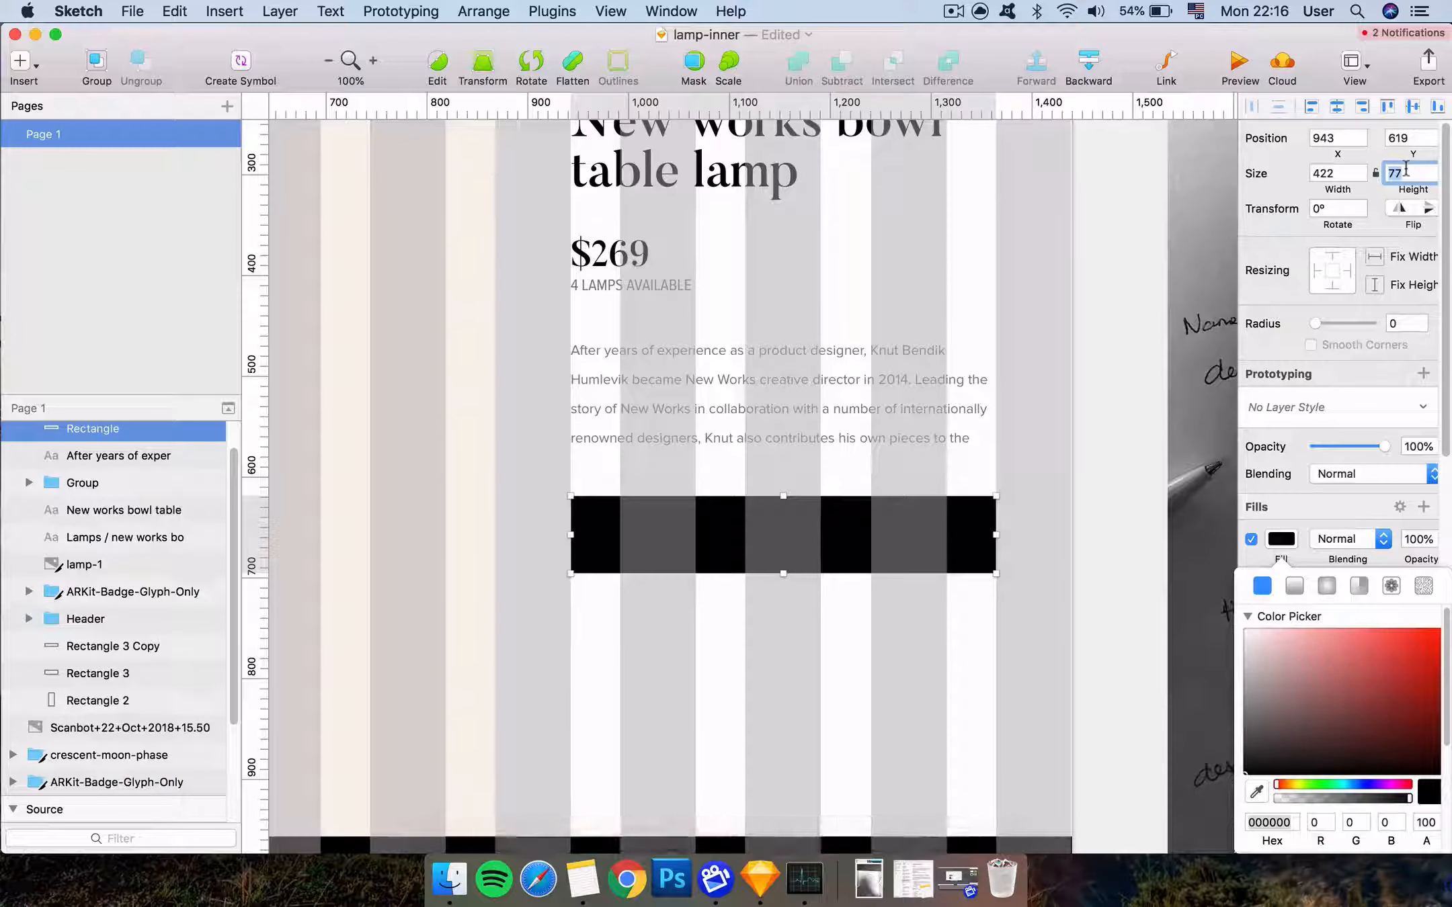
type("75")
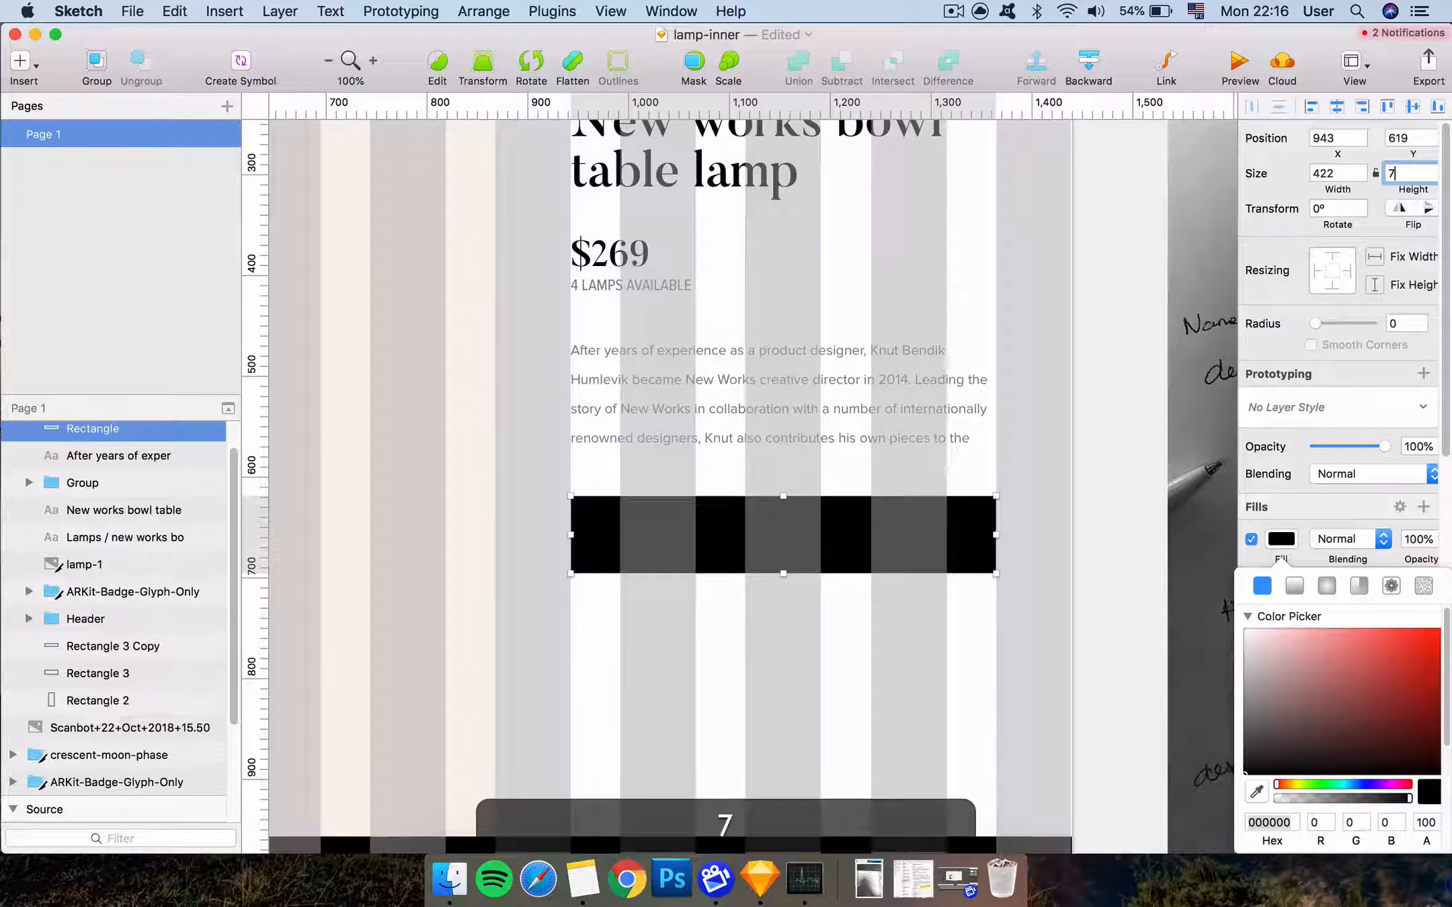
key("Return")
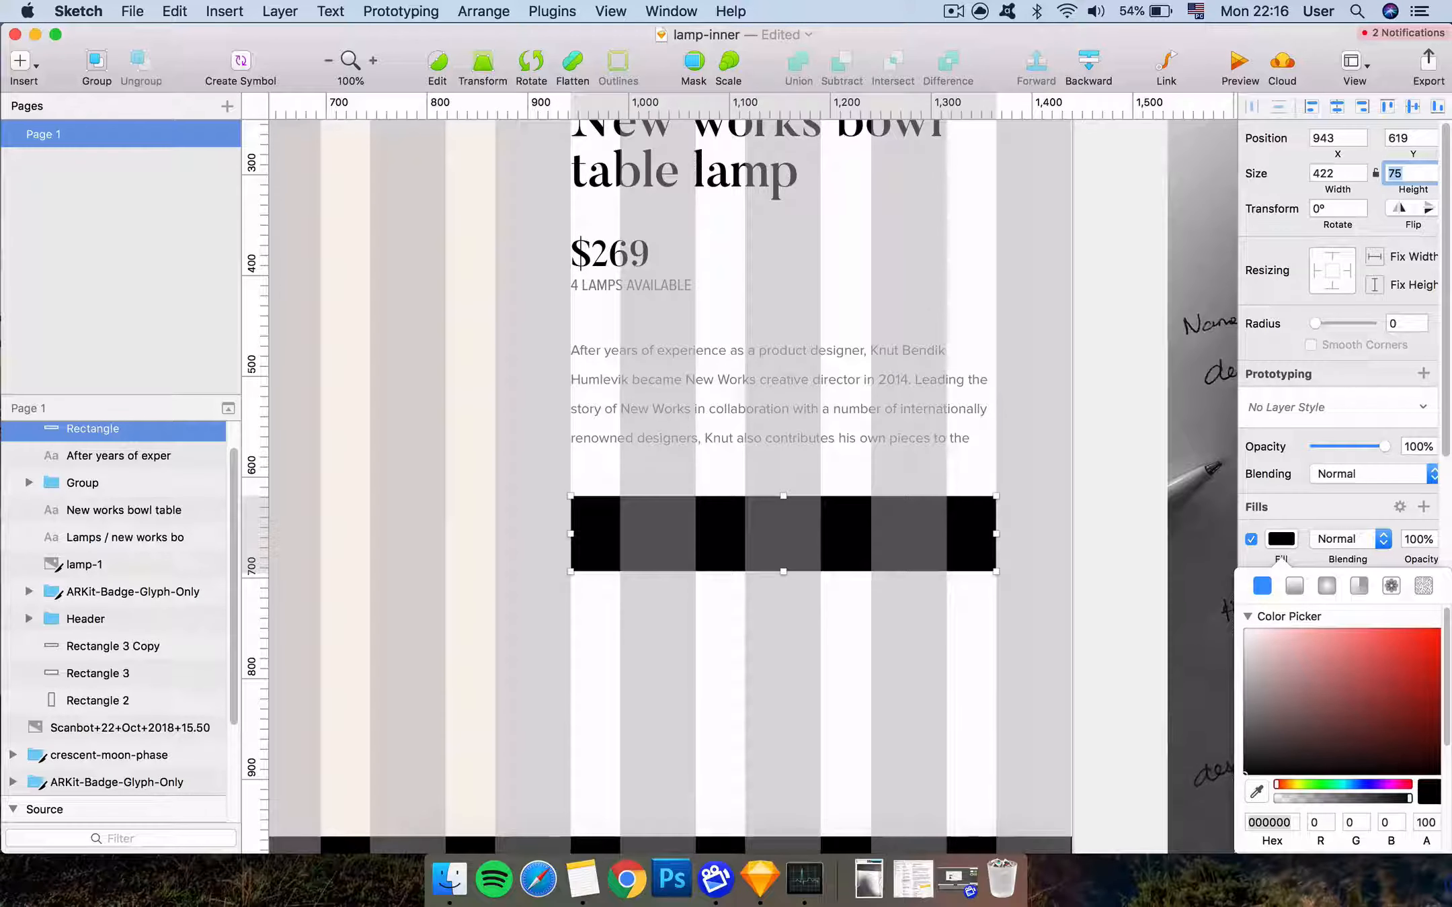
type("60")
key("Return")
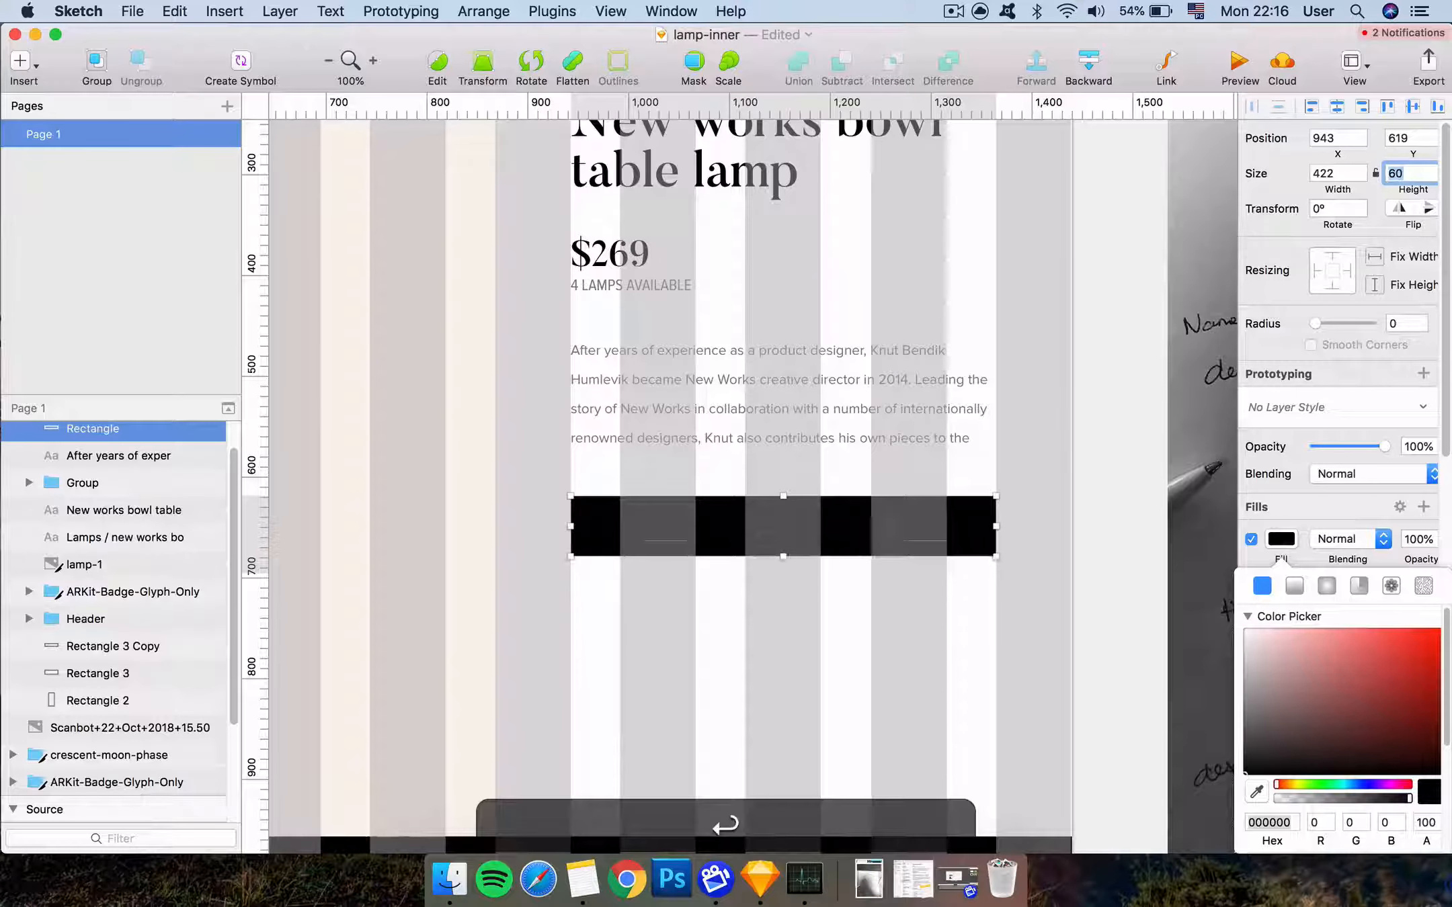
type("65")
key("Return")
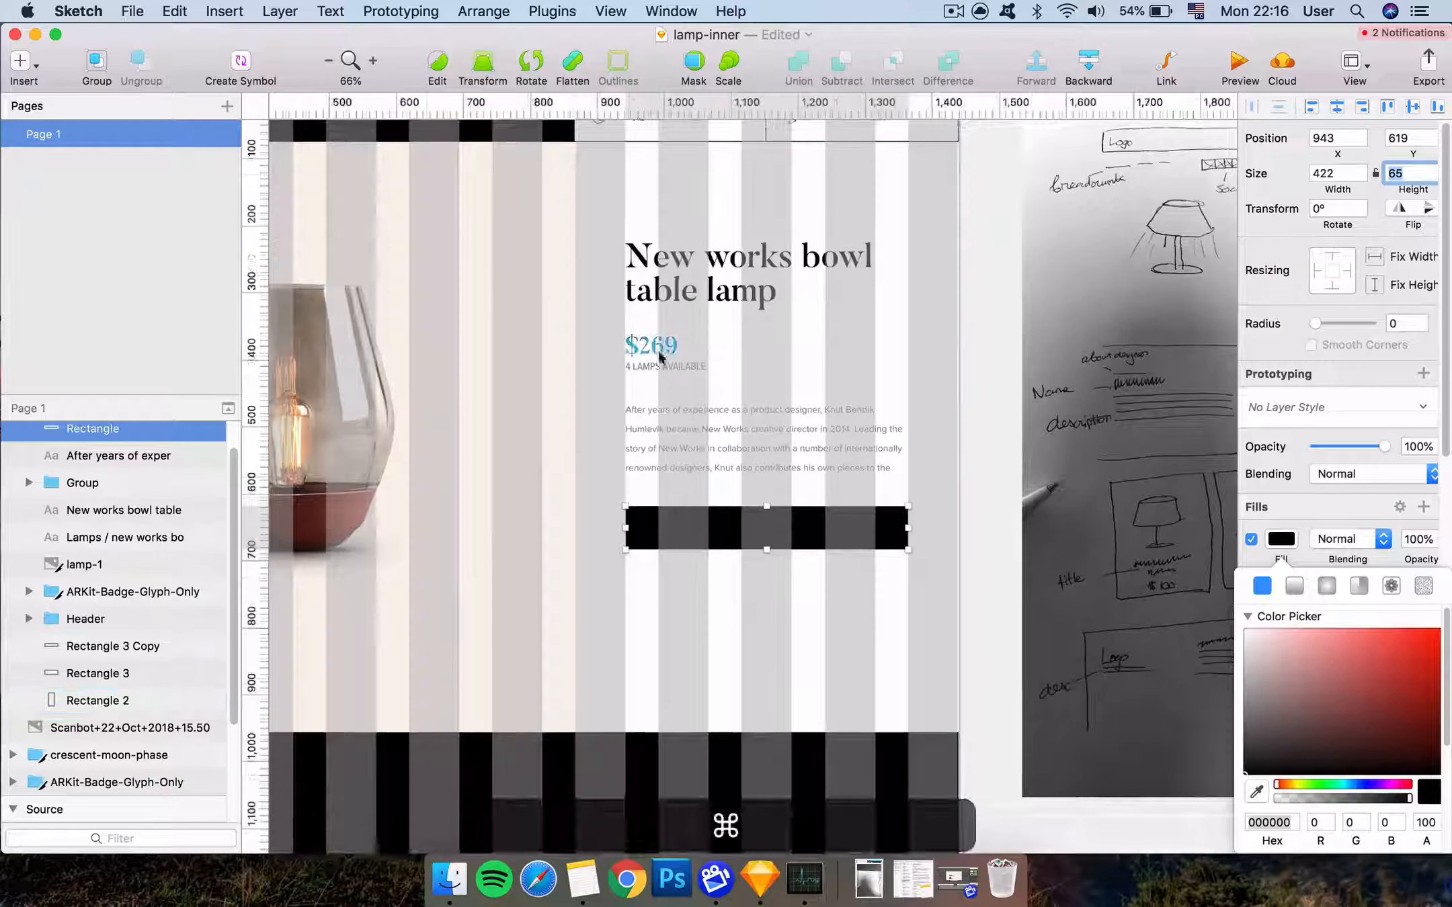
Place a copy of the $269 price text on the black rectangle at X 1097, Y 632 and colour it white
left_click(655, 349, "super")
left_click_drag(657, 356, 758, 530)
key("alt+super+x")
key("super+v")
left_click(1364, 446)
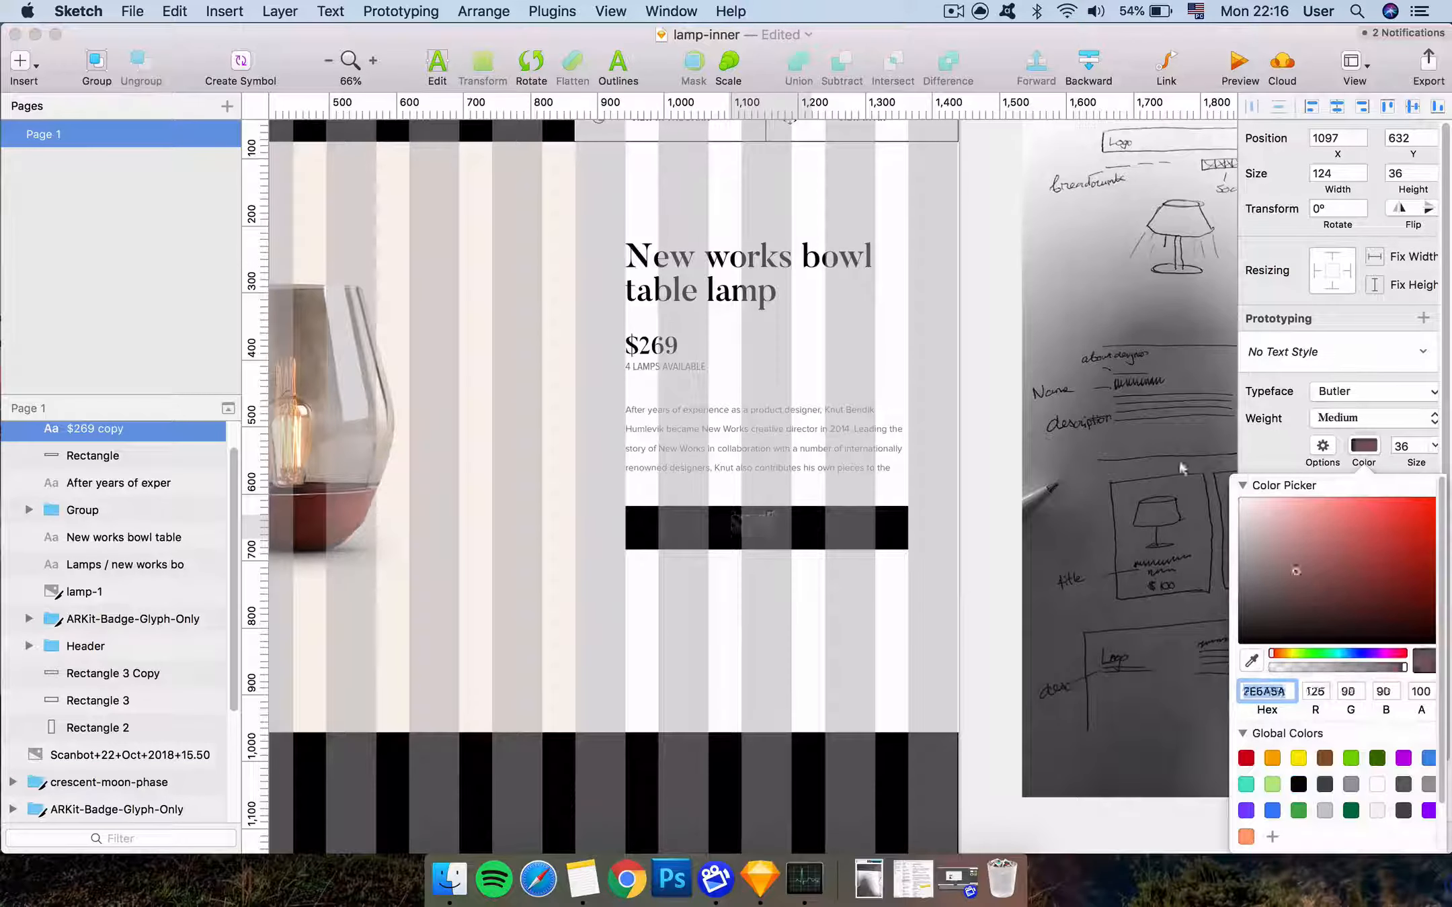
left_click(1377, 784)
Try font size 18 on the copied price text, and set it to 20
double_click(773, 529)
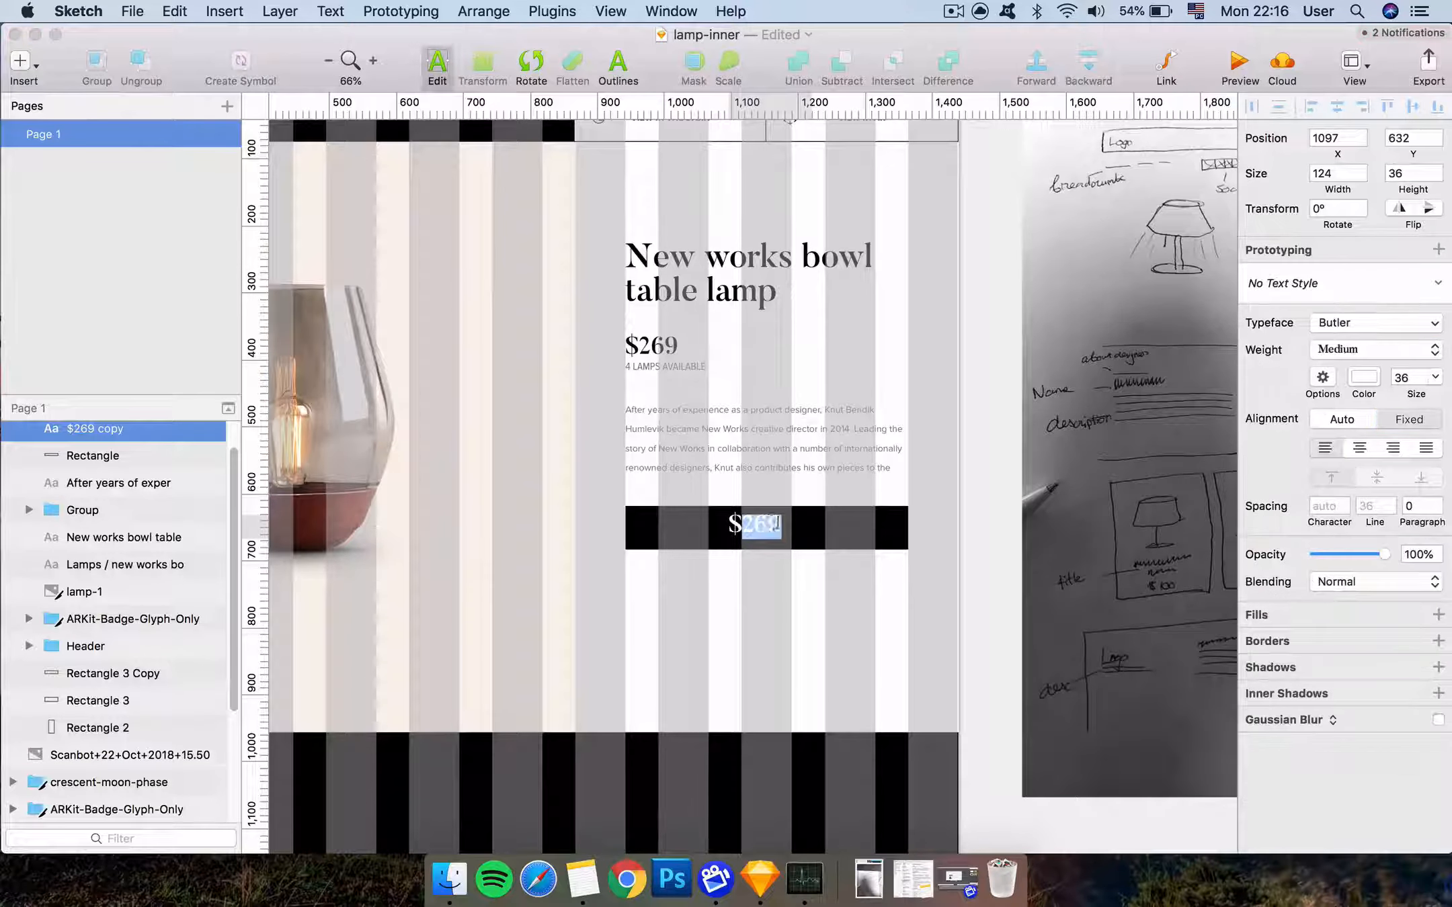
key("Escape")
left_click(1435, 446)
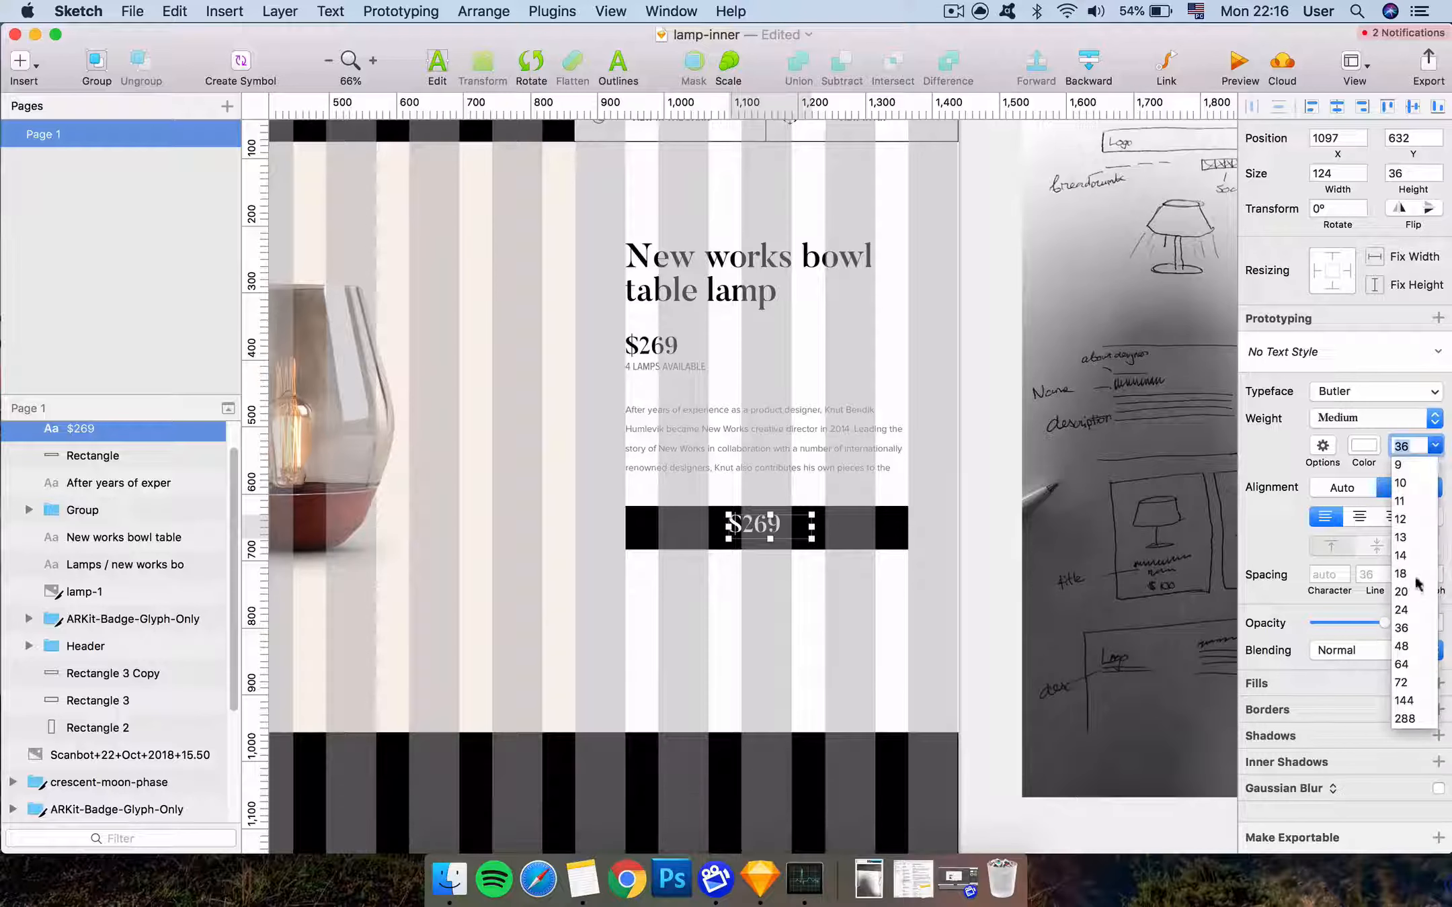
left_click(1416, 577)
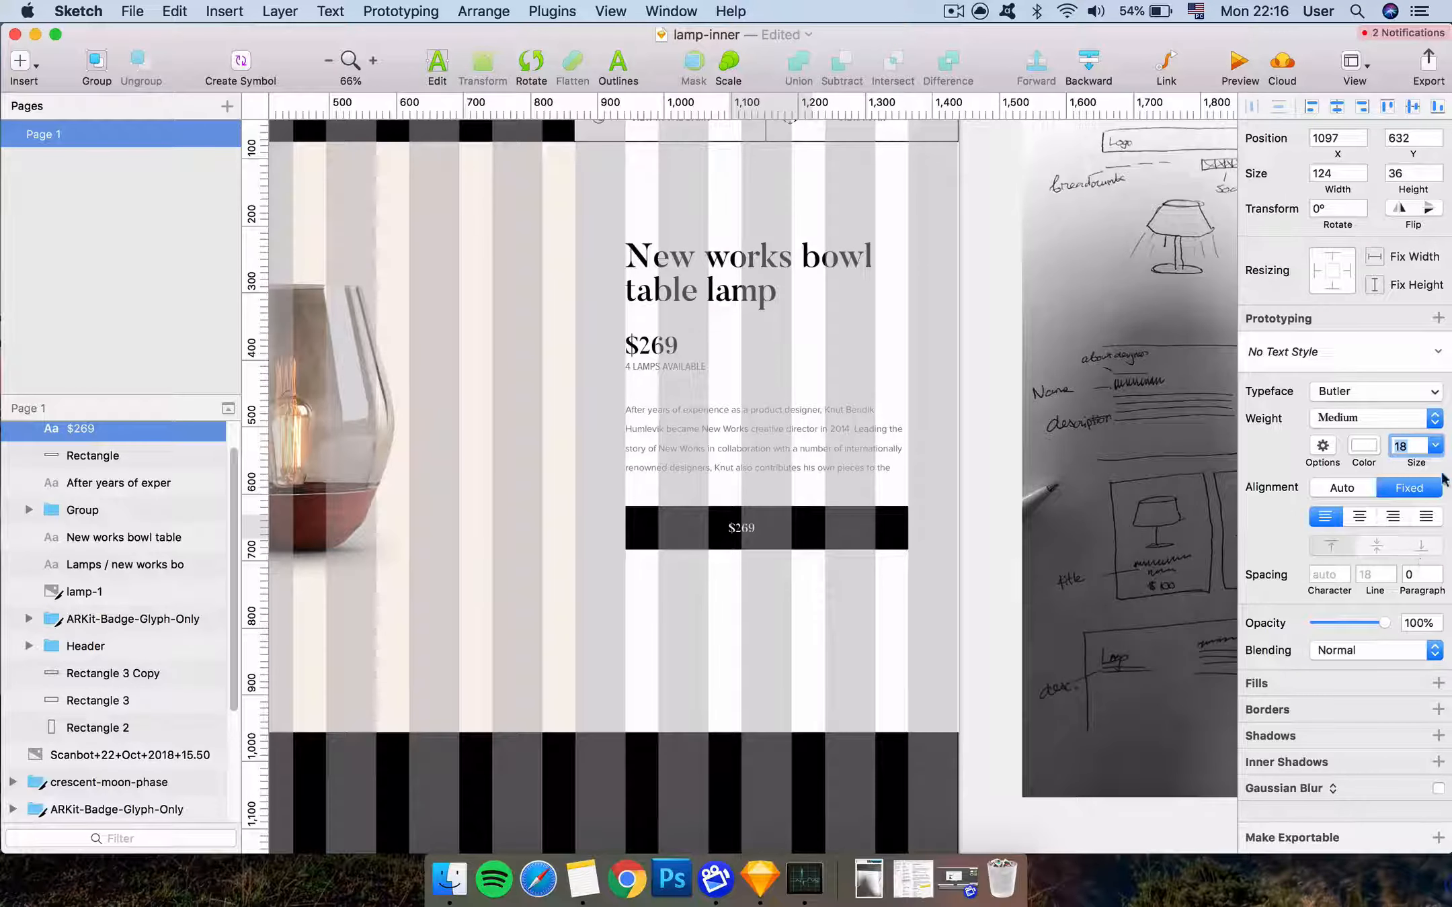
left_click(1435, 446)
left_click(1402, 592)
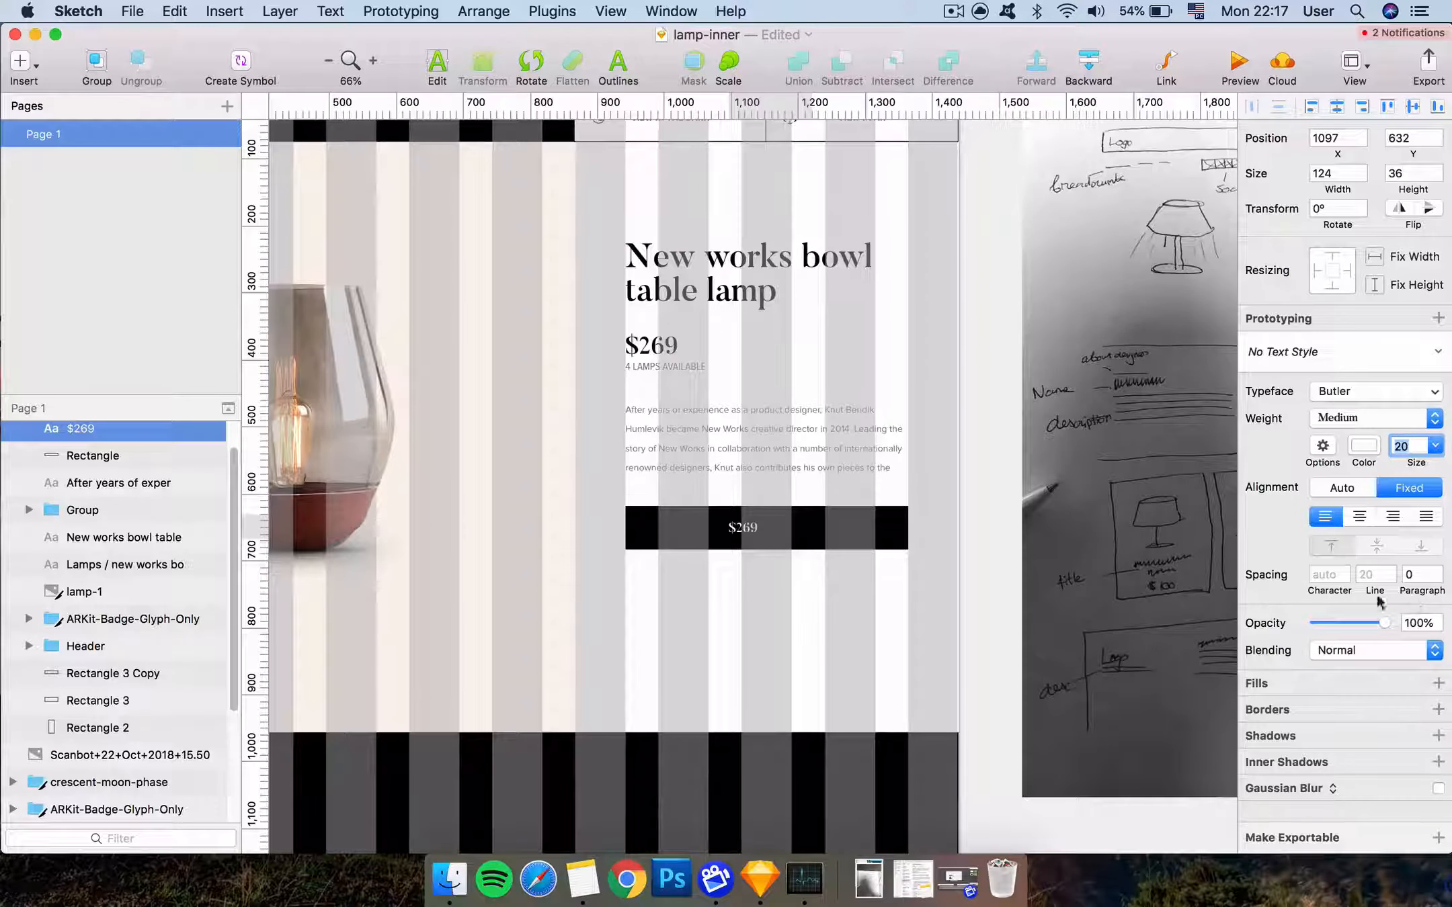
Replace the copied price text with "BUY NOW" and centre-align it within its text box
key("super+equal")
double_click(745, 552)
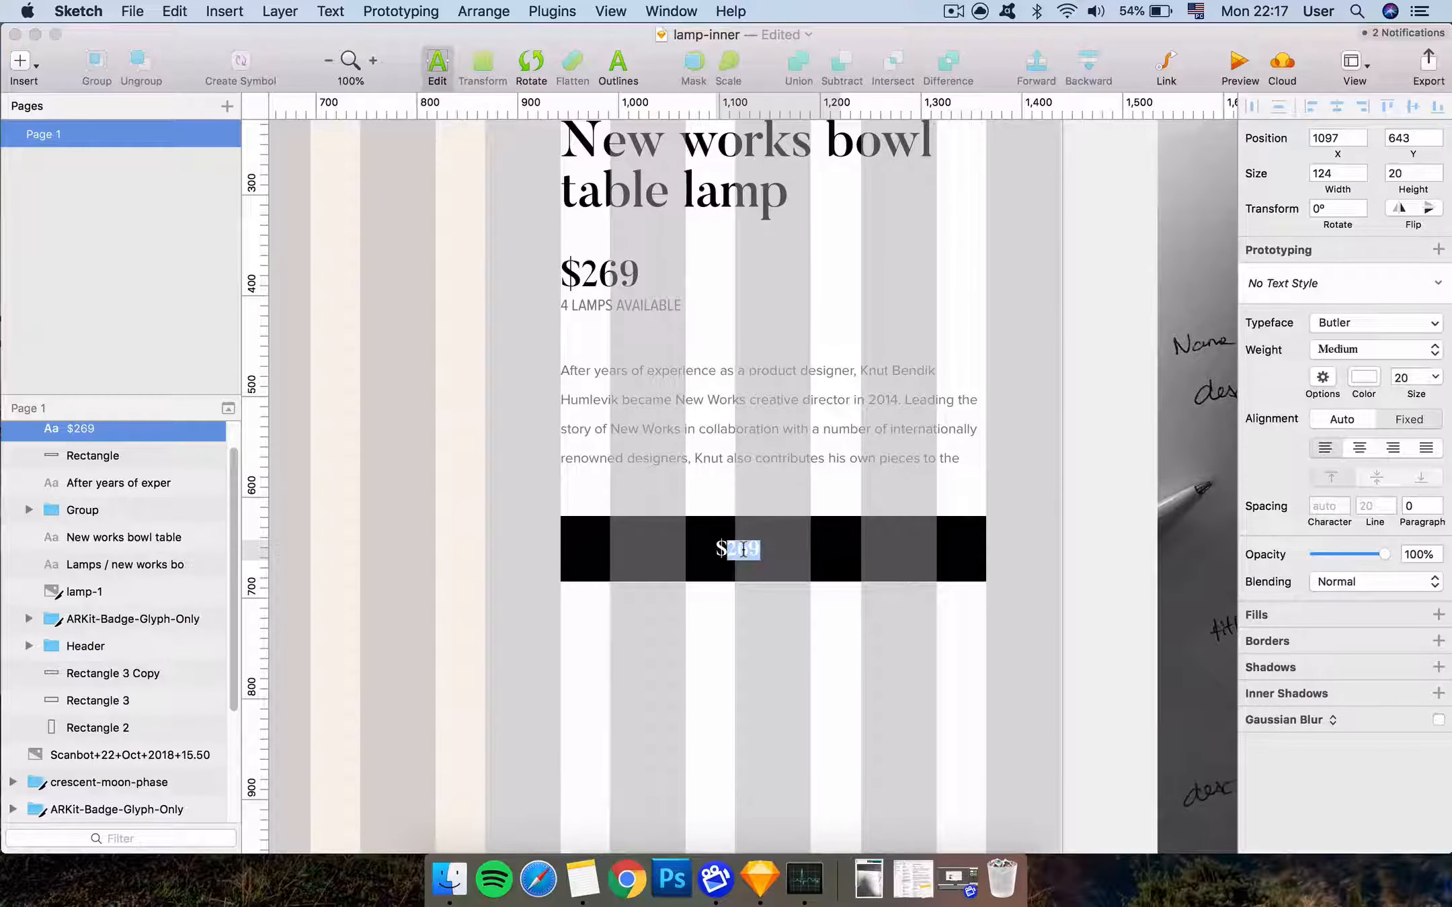
key("super+a")
type("BUY")
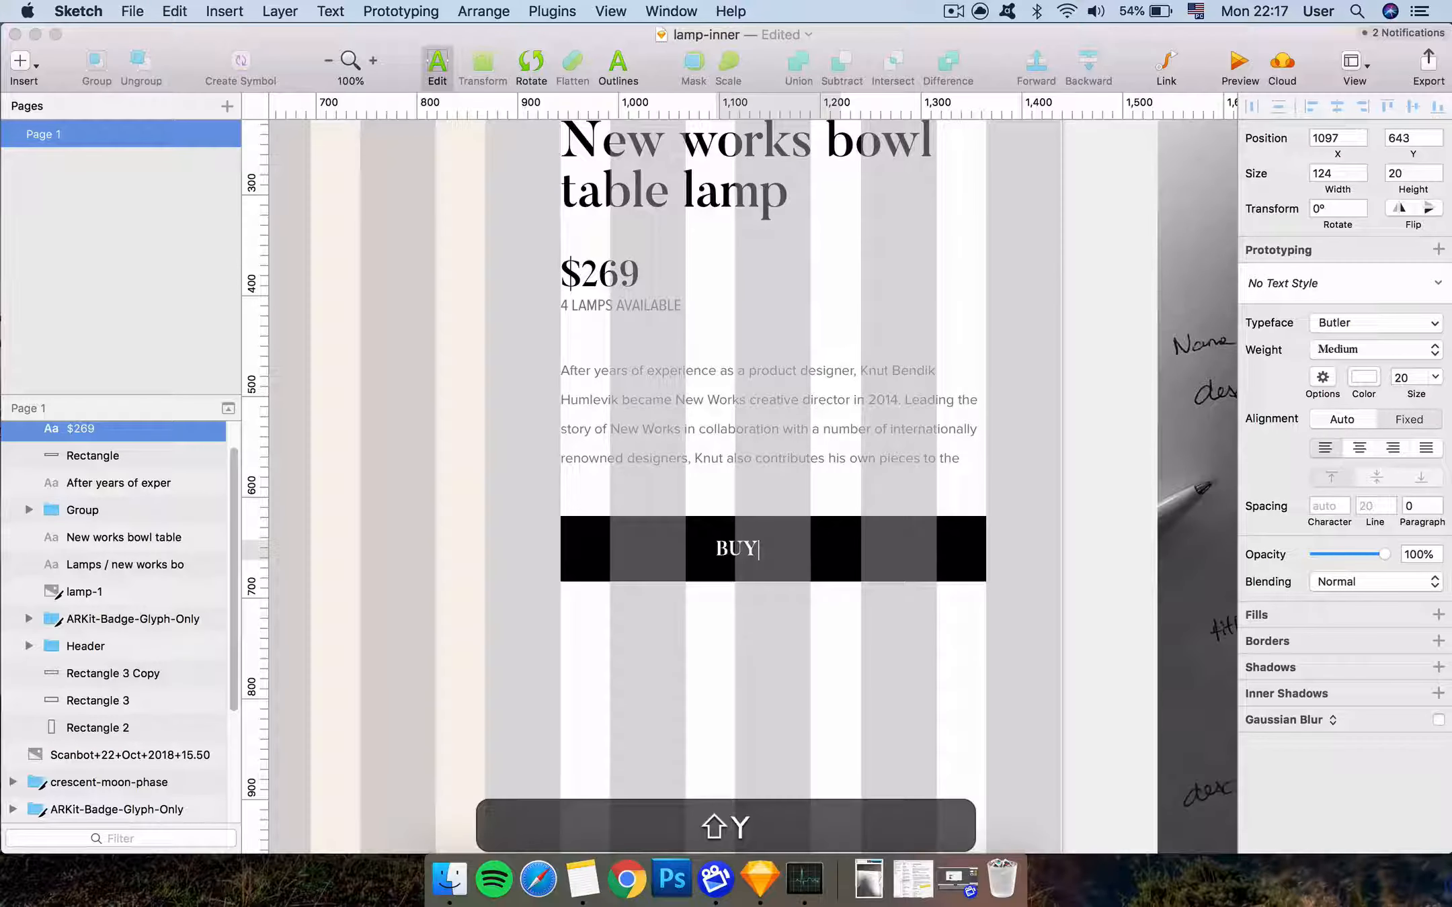
type(" NOW")
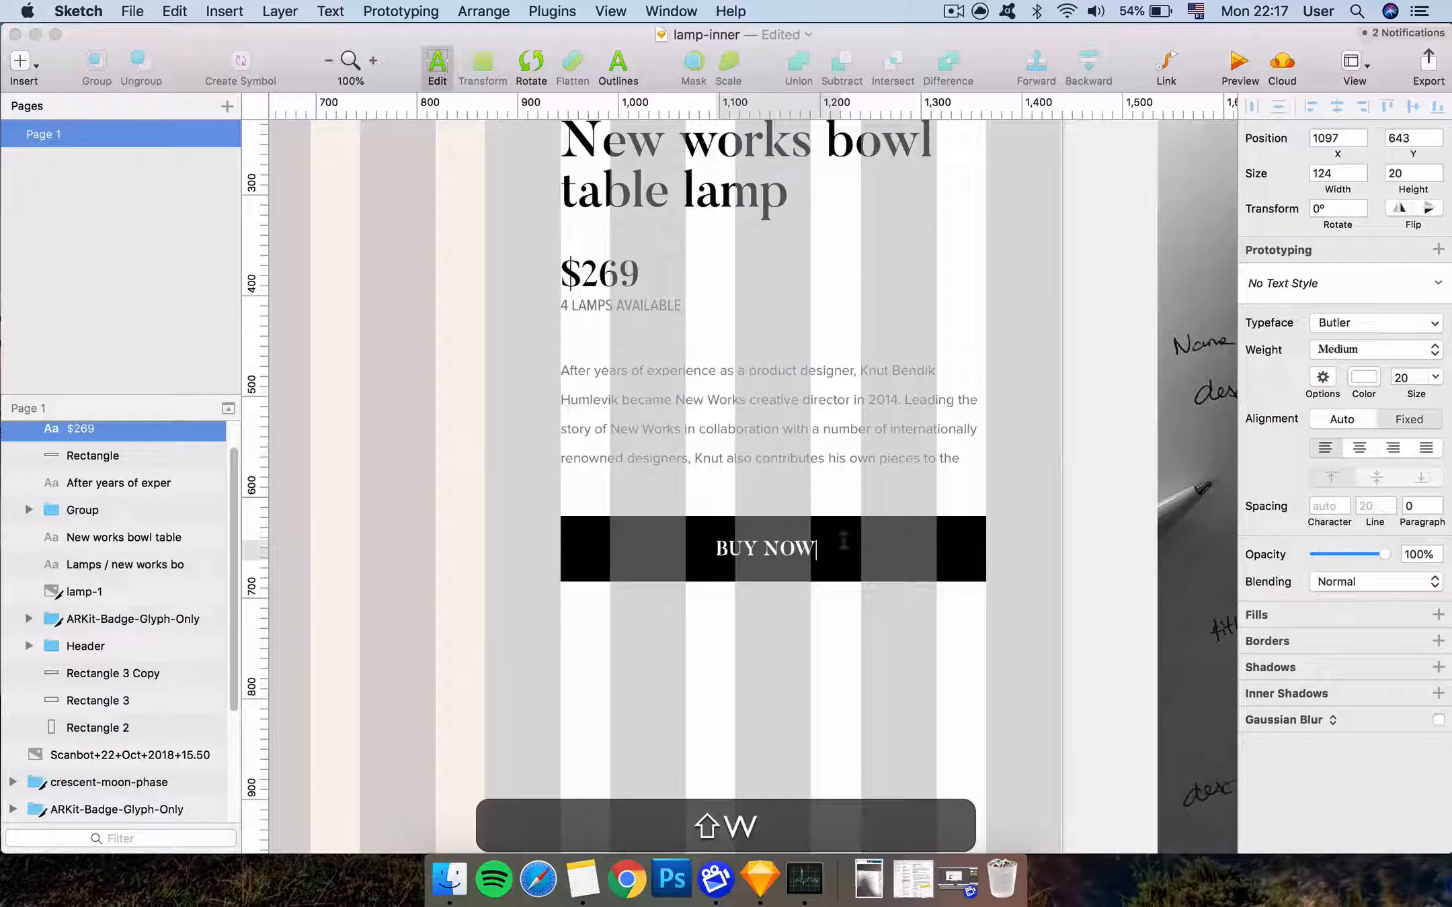
left_click(1354, 452)
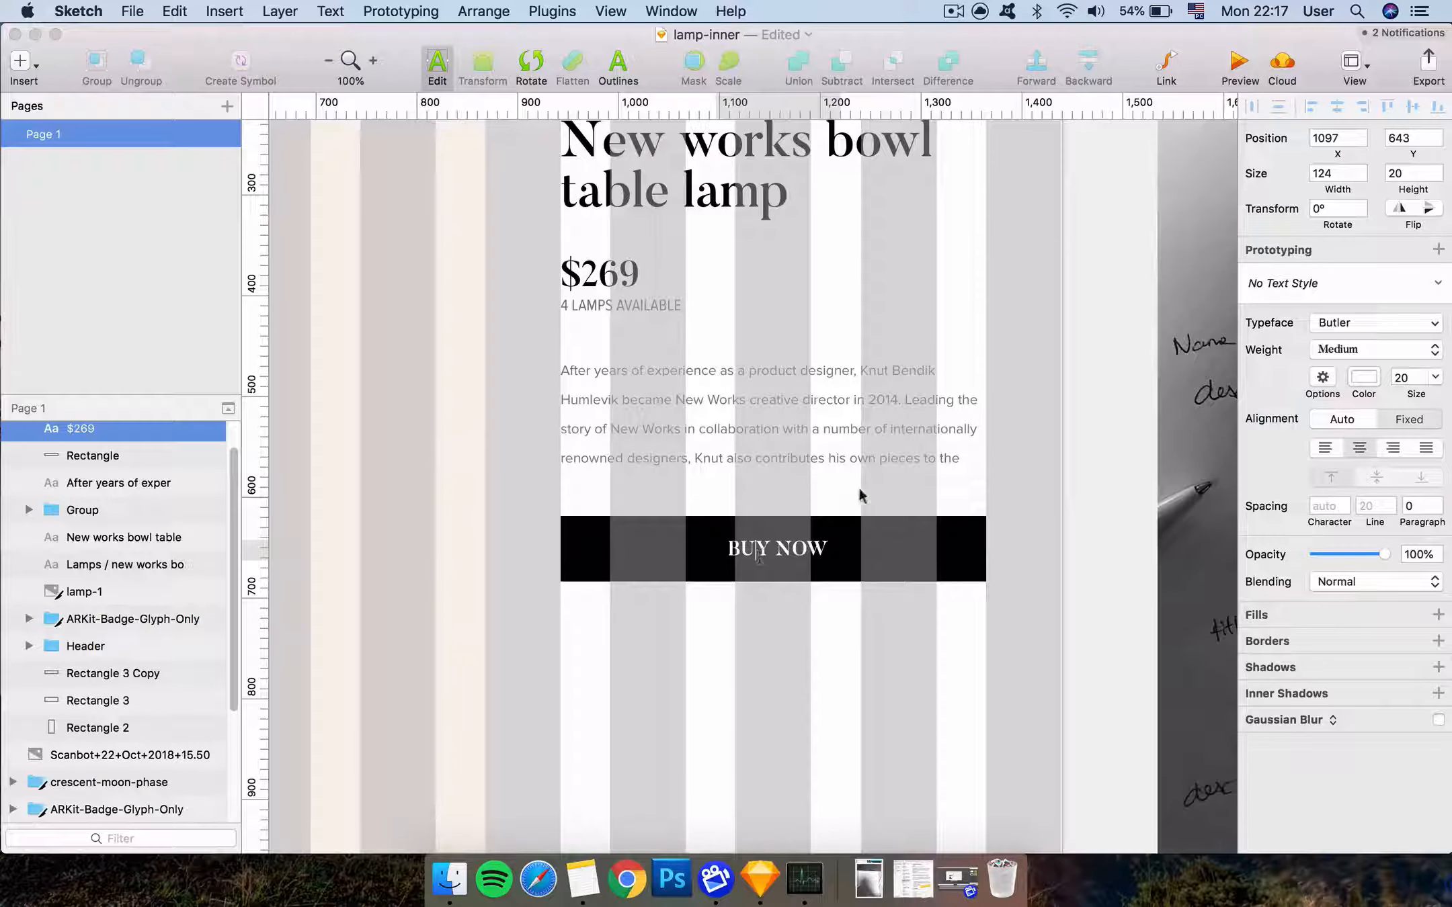
key("Escape")
Centre the BUY NOW label on the black rectangle and fine-tune its vertical position
left_click(867, 527, "shift+super")
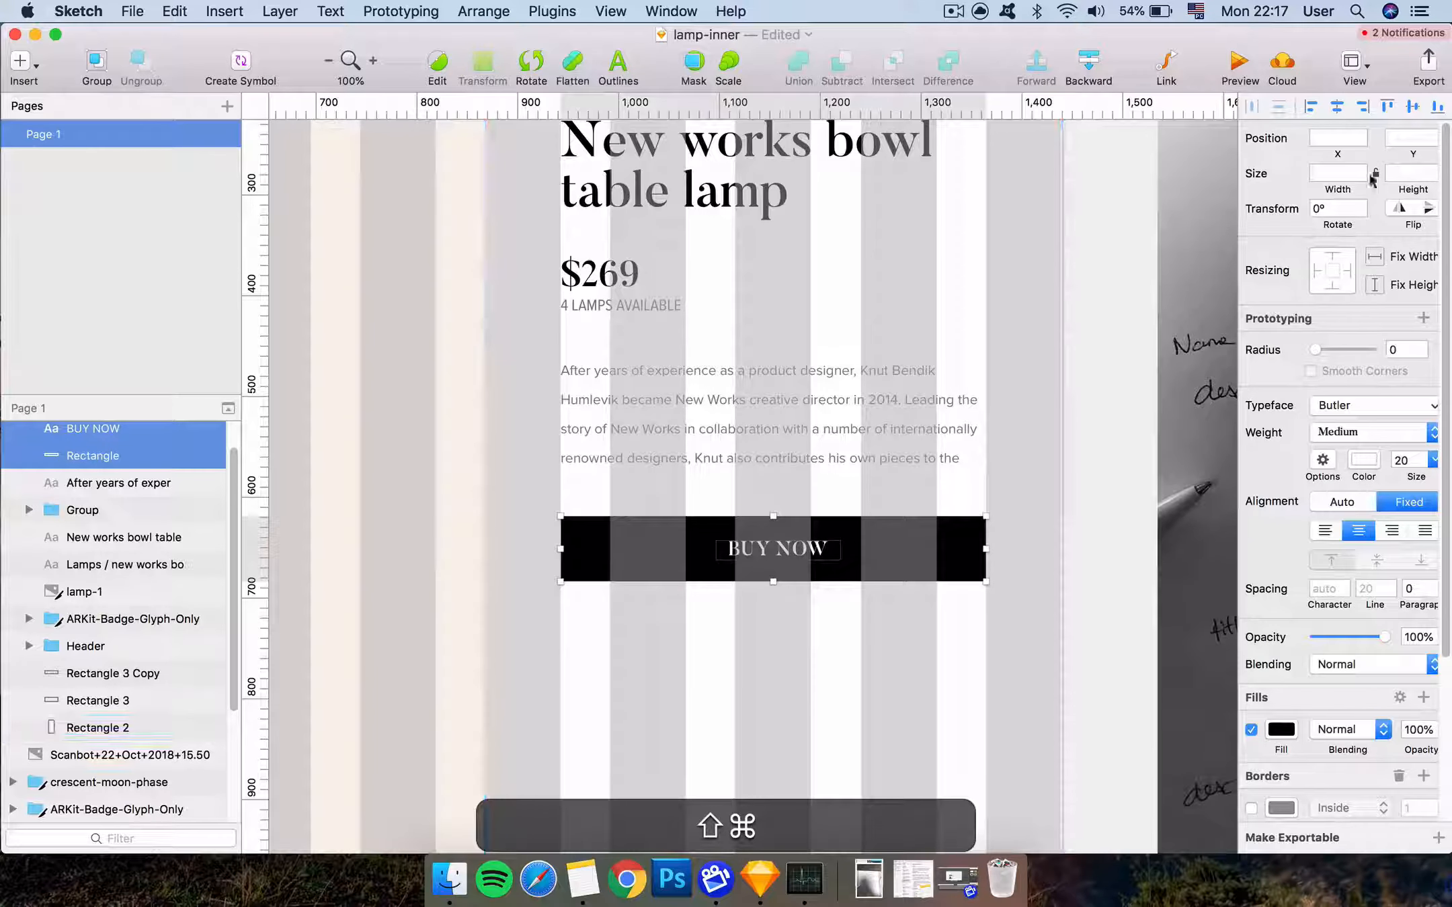
left_click(1338, 106)
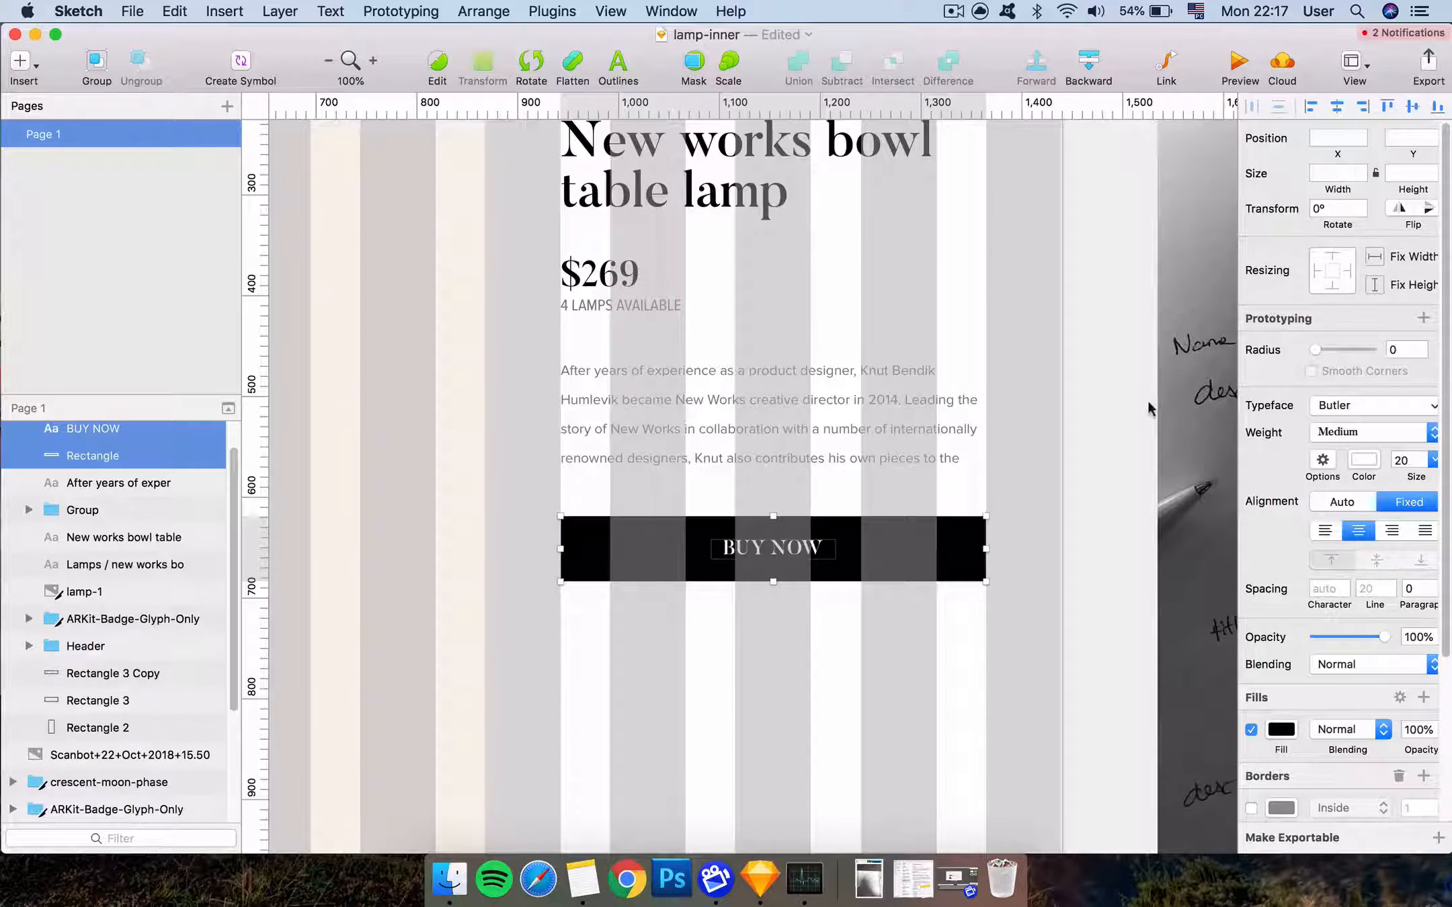
left_click(1135, 425)
left_click(816, 543, "super")
key("super+Down")
key("Down")
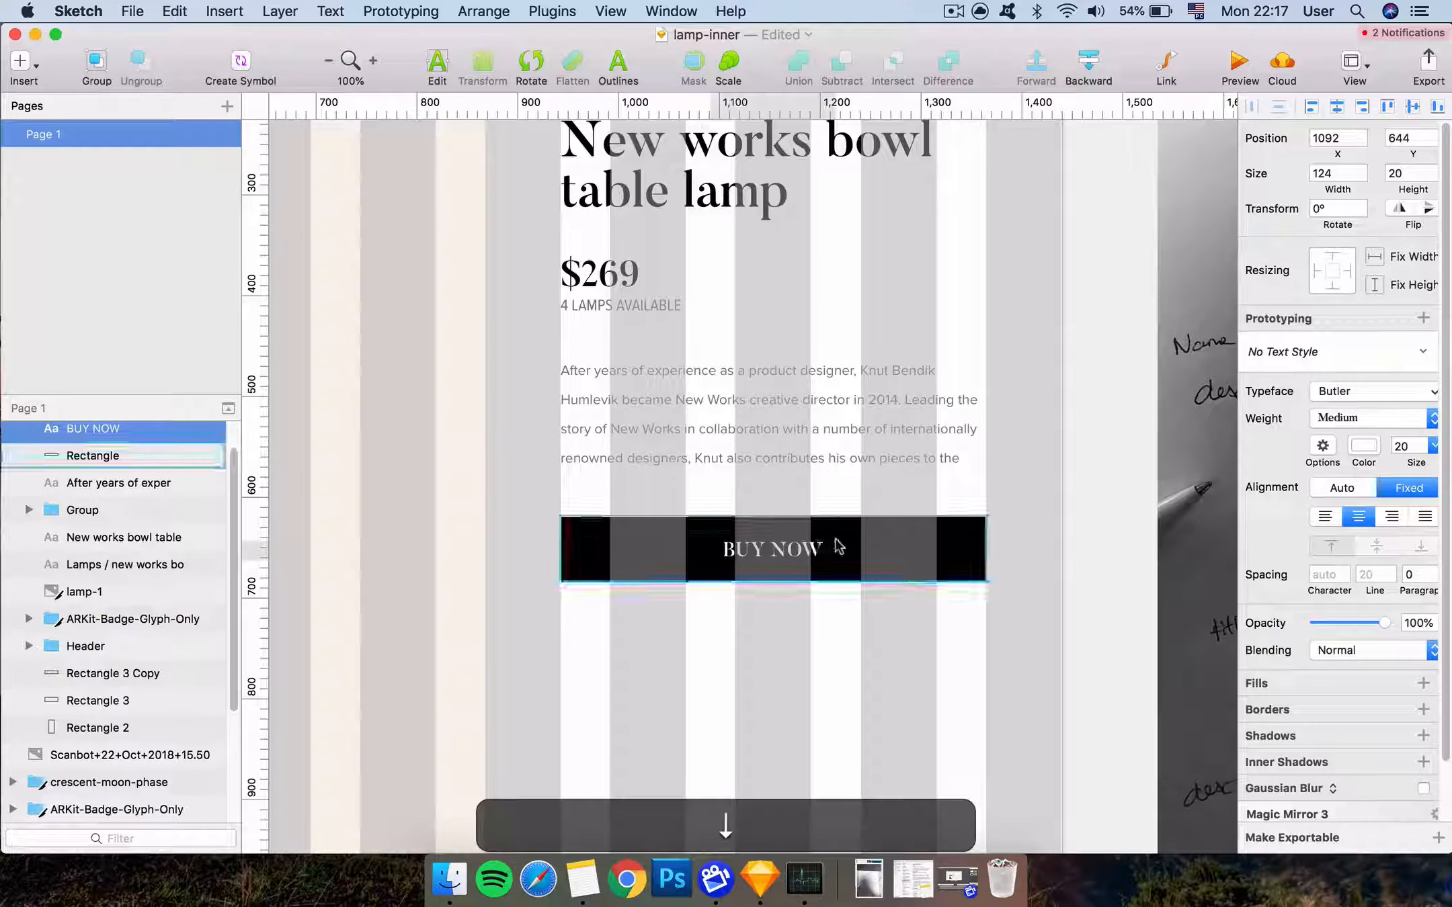
key("Up")
Group the BUY NOW label with its black rectangle
left_click(1066, 454)
left_click(876, 525)
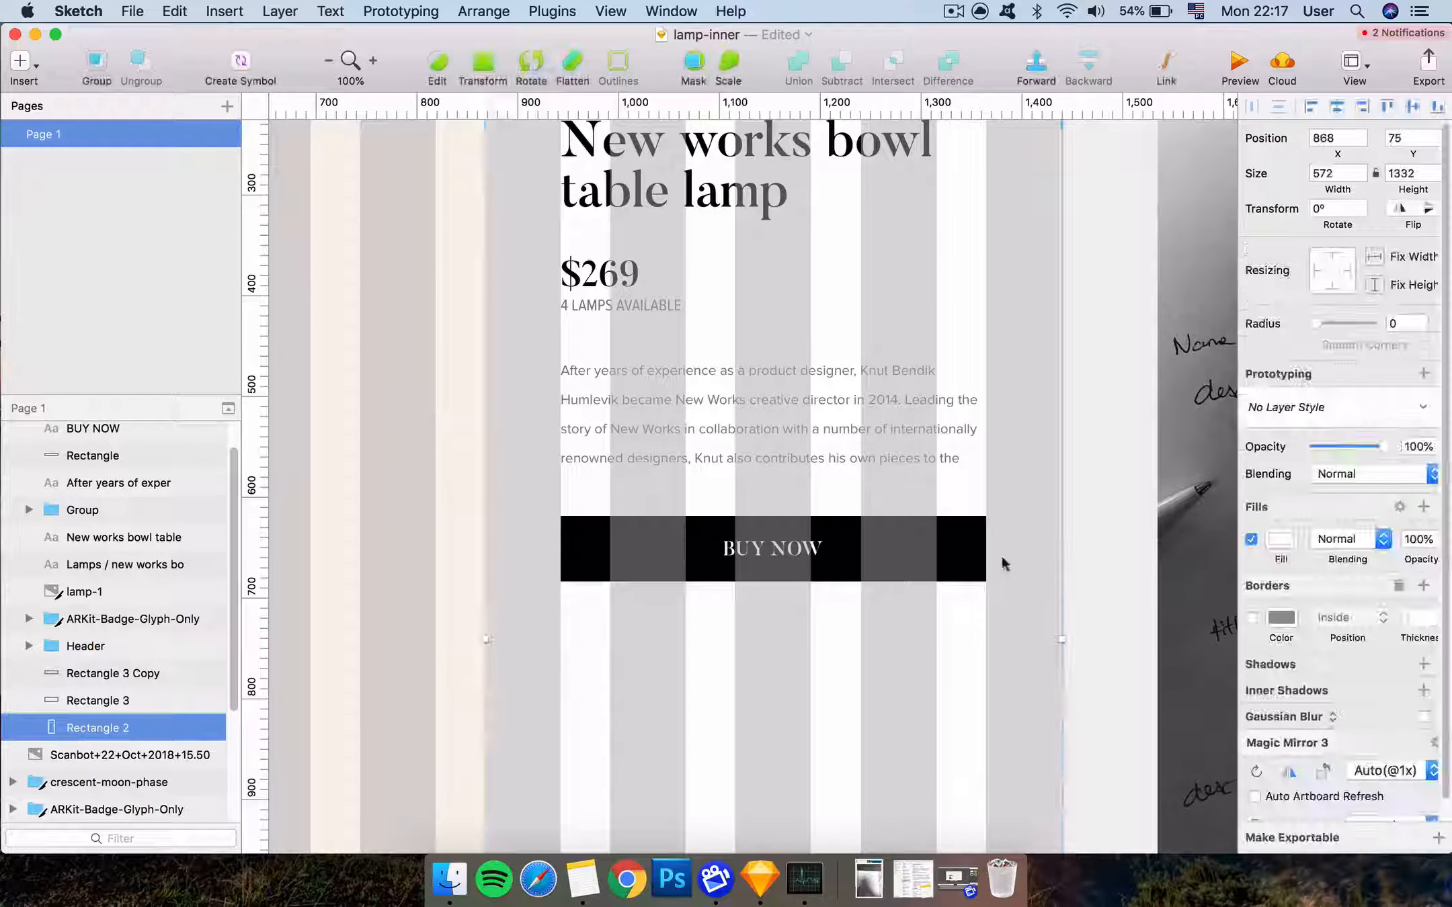
left_click(779, 551, "alt+shift")
key("alt+shift+super+g")
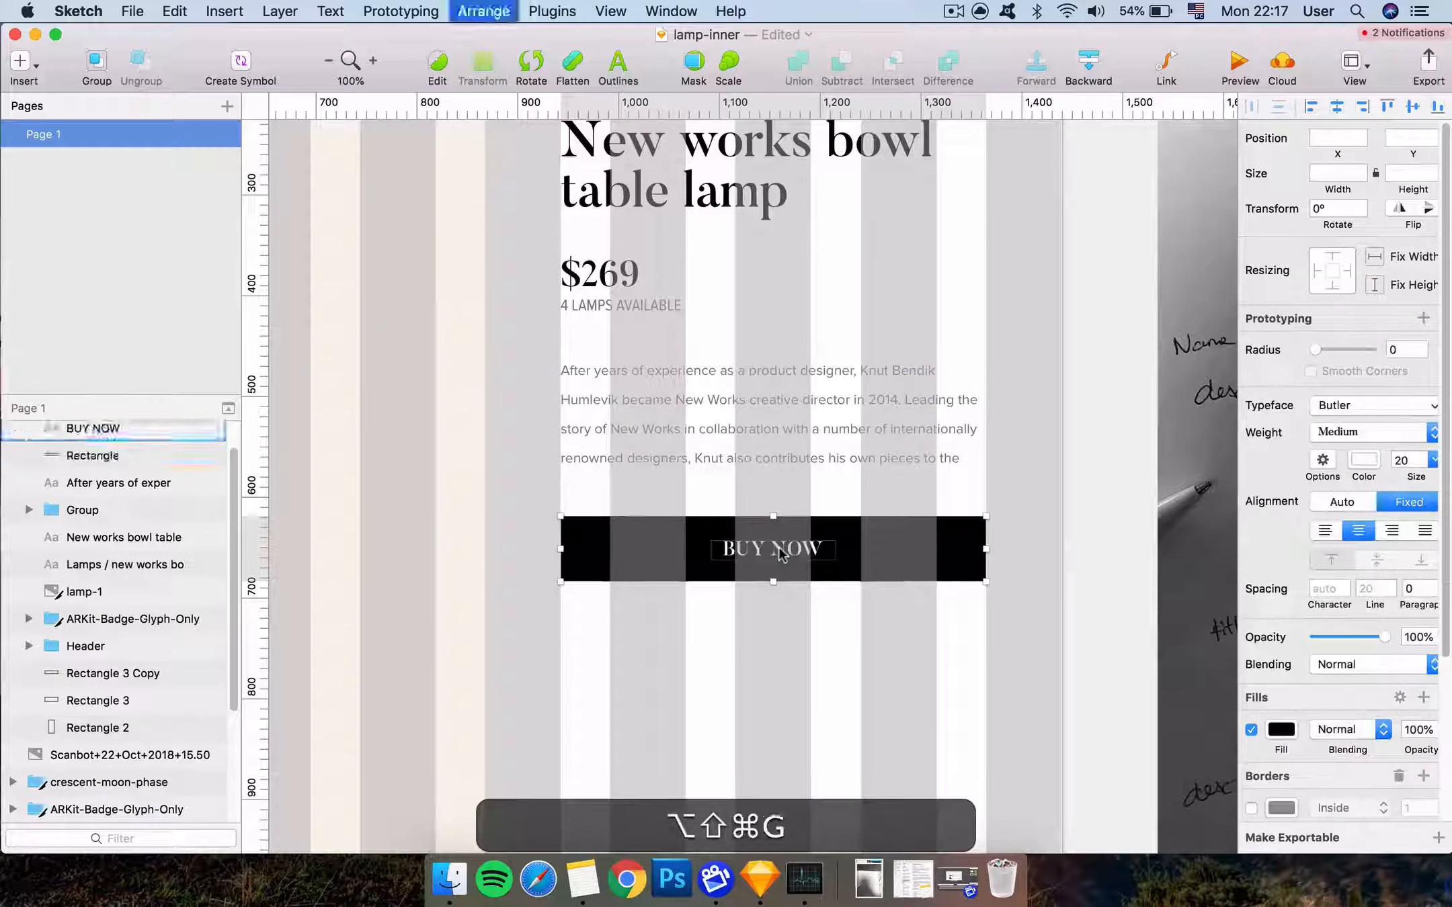
Name the group holding the BUY NOW label and its rectangle btn-CTA
type("bt")
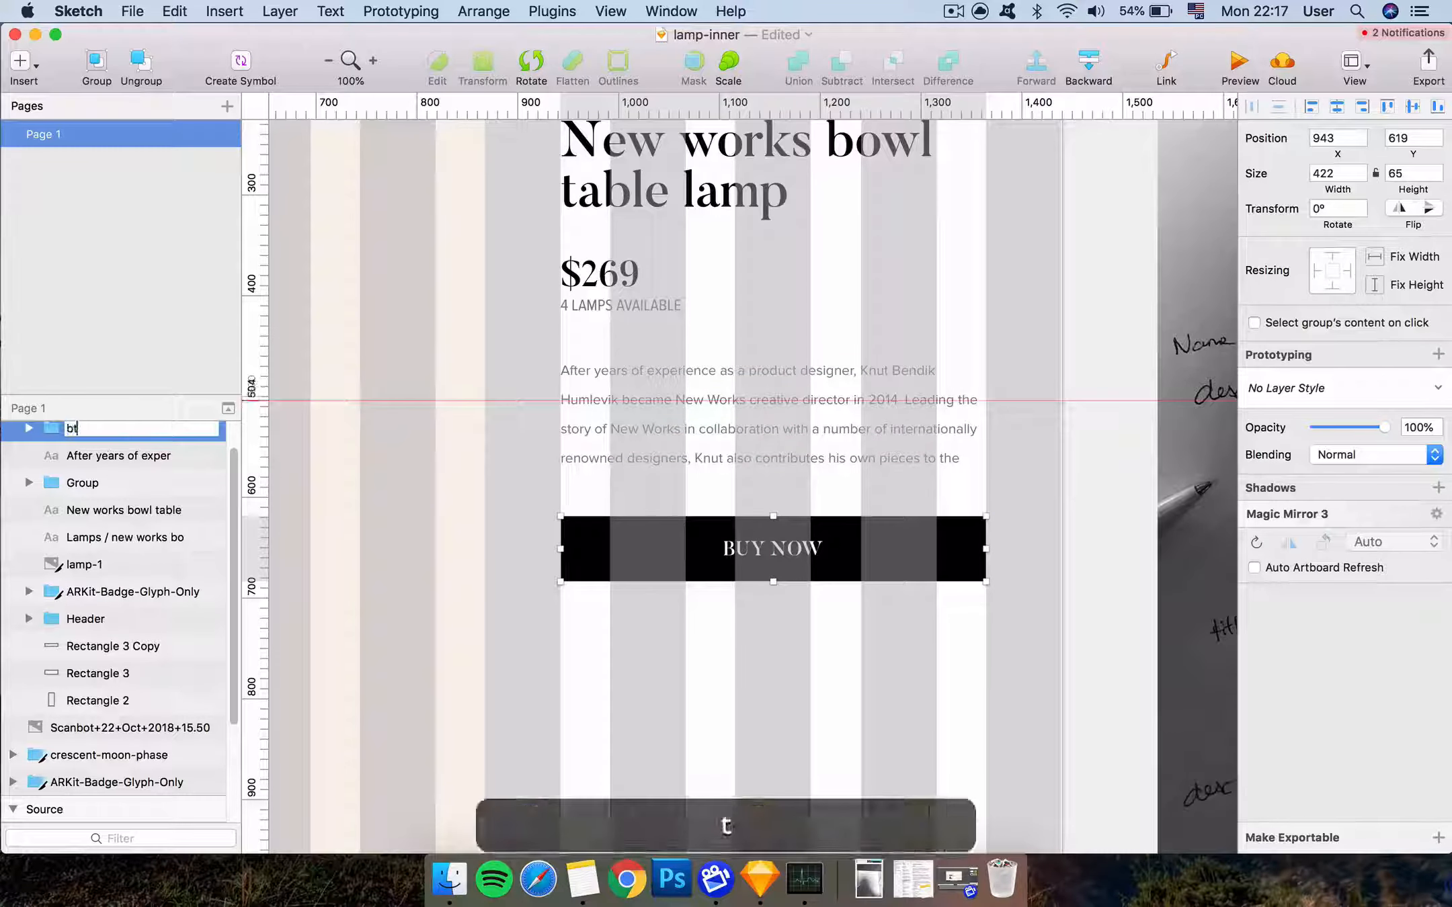
type("n-CTA")
left_click(788, 706)
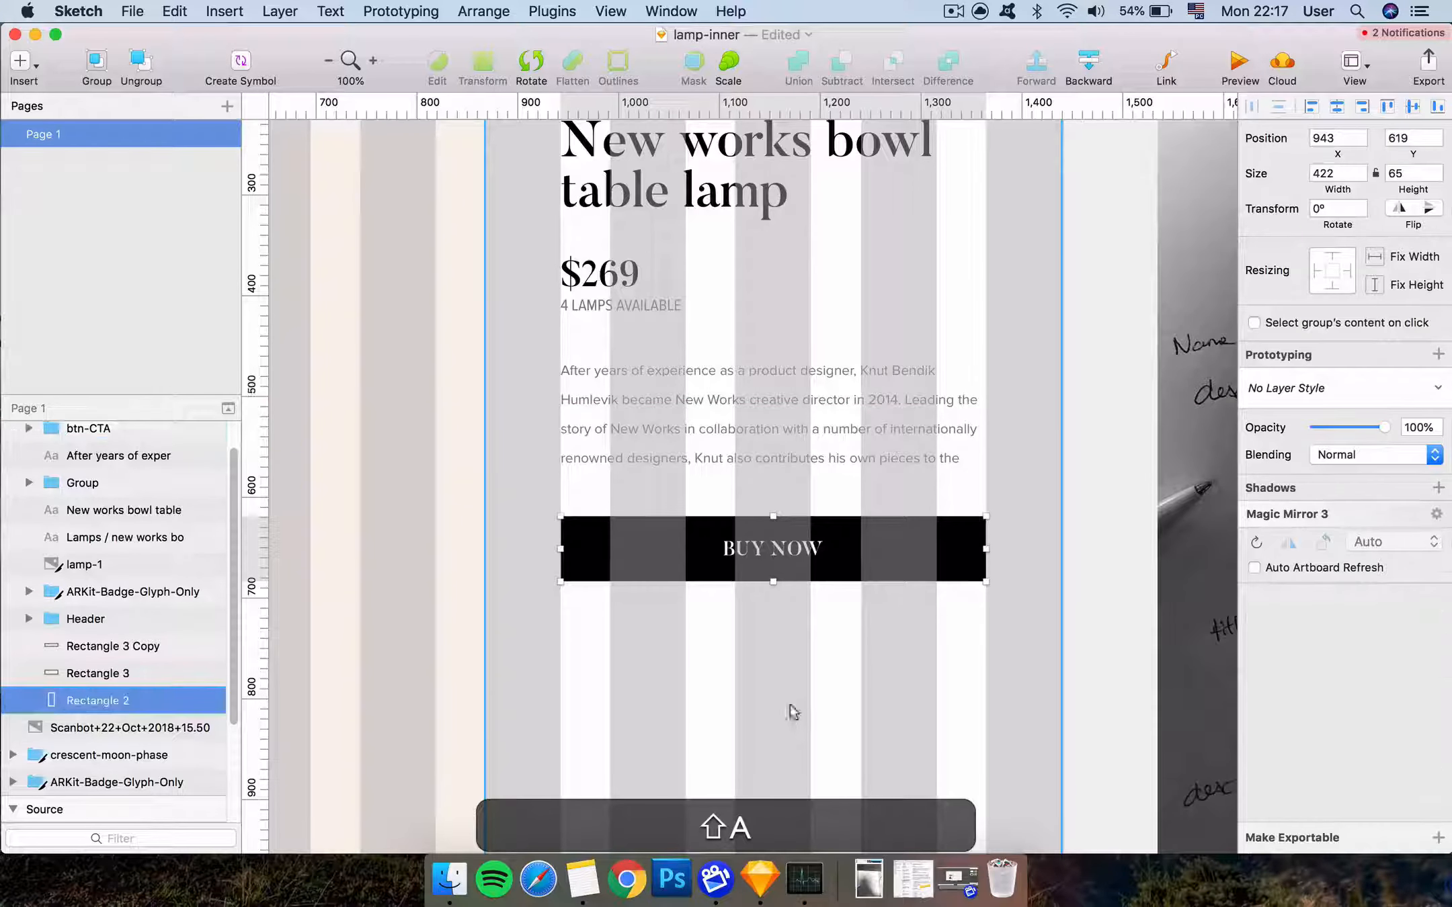
Check the gap between the BUY NOW button and the description, and move the button group down to Y 724
left_click(795, 570)
key("alt")
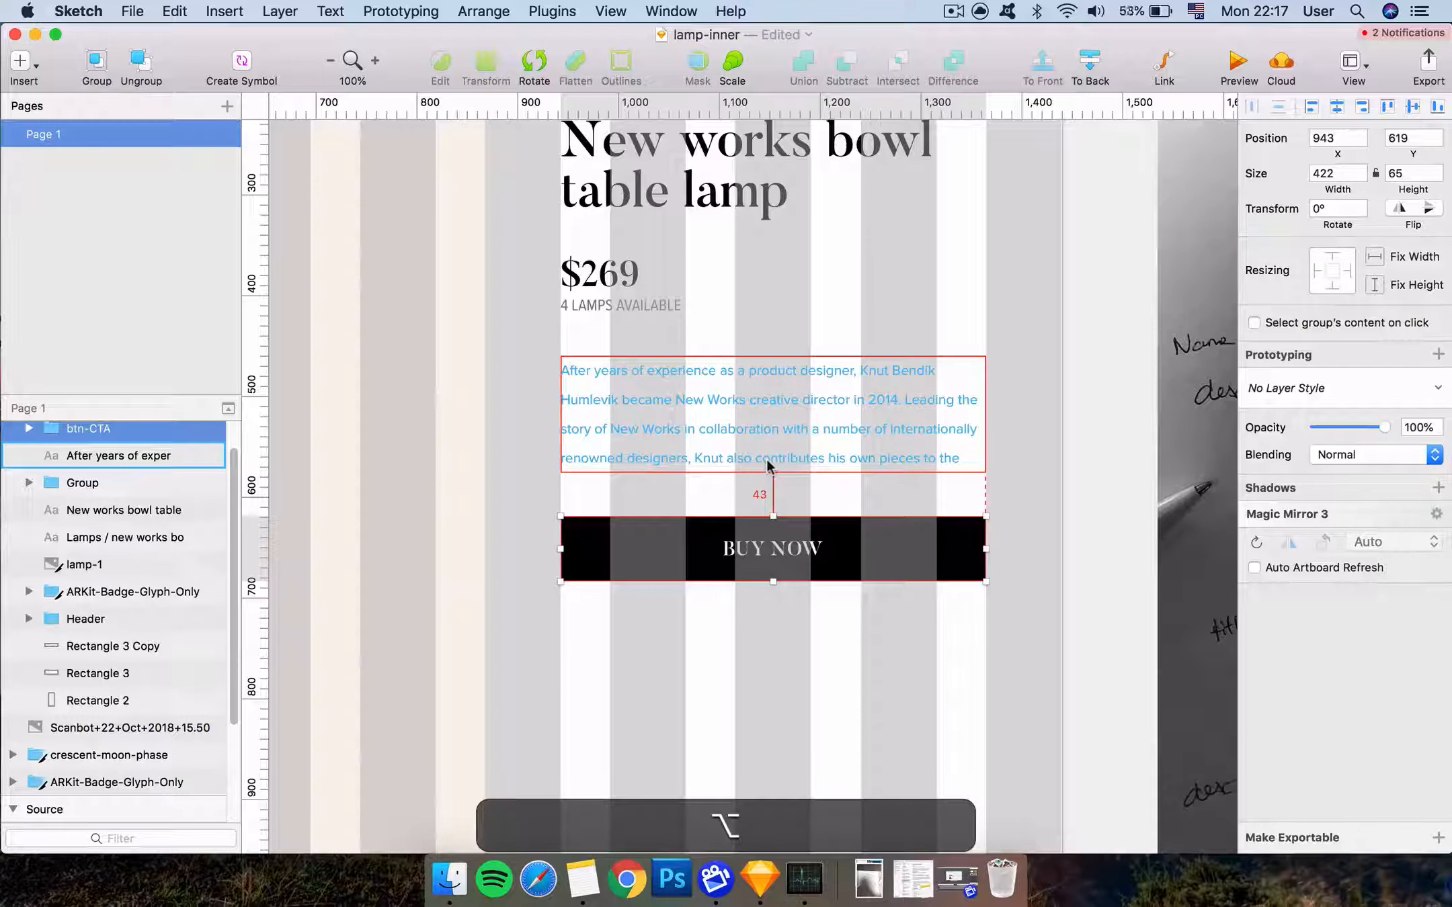
key("super+minus")
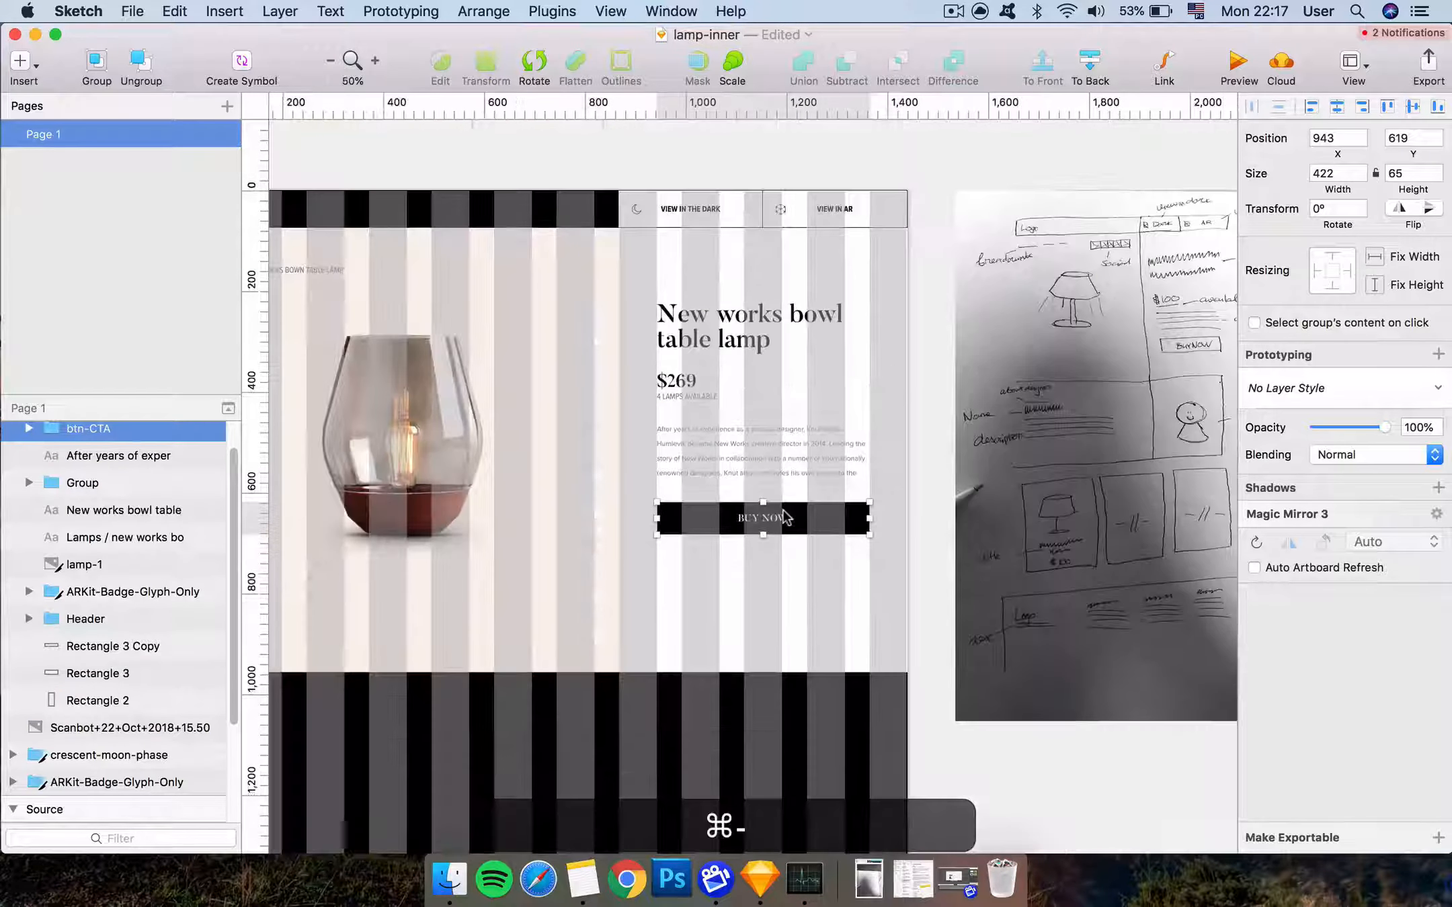
left_click_drag(786, 538, 787, 589)
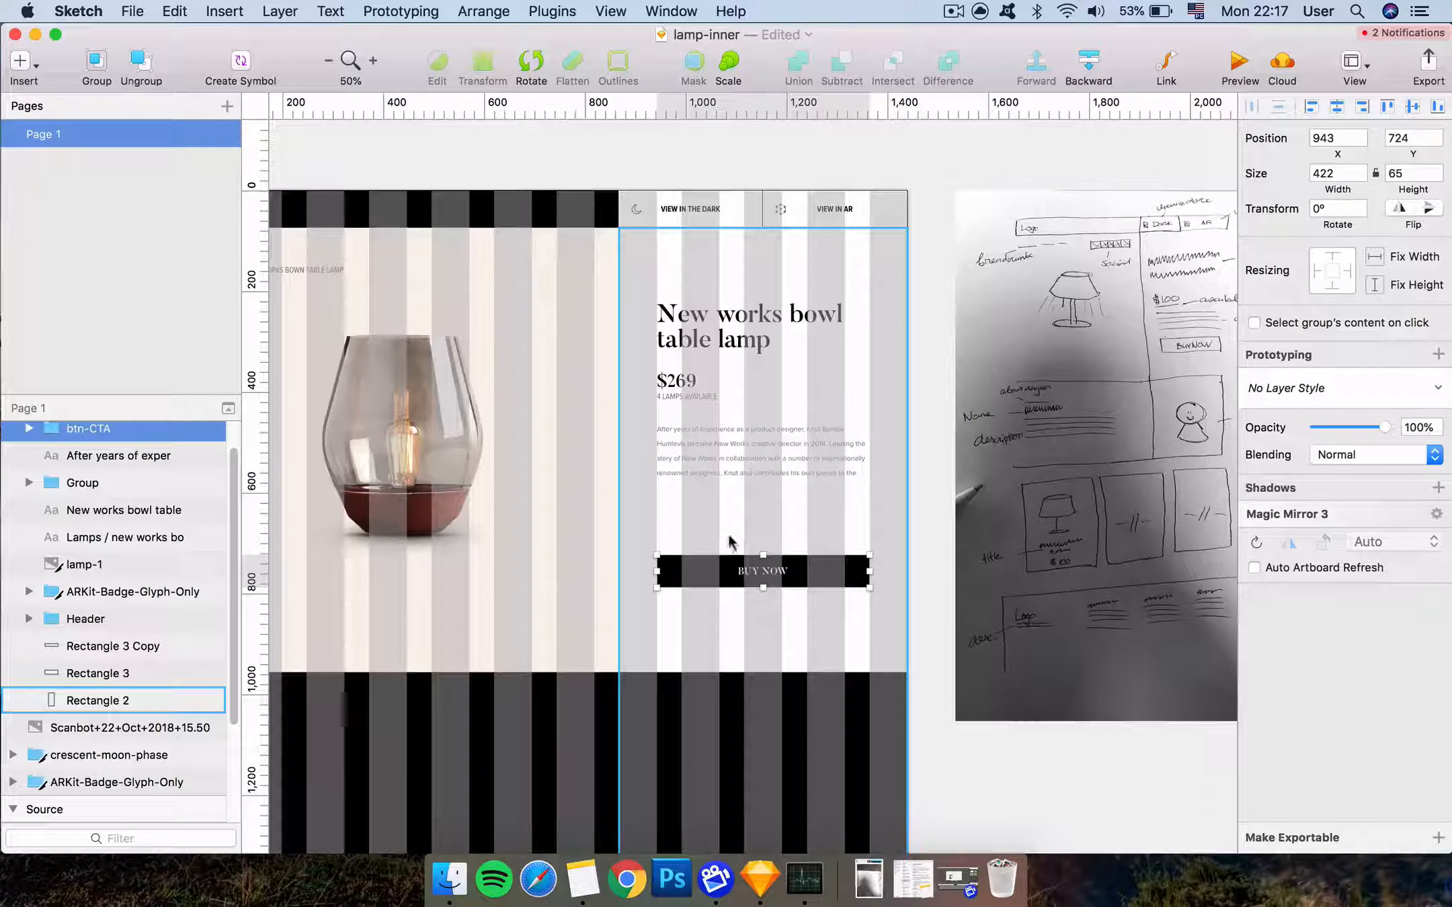
Move the description text up closer to the availability line, to Y 440
left_click(768, 464)
key("shift+Up")
key("shift+Up")
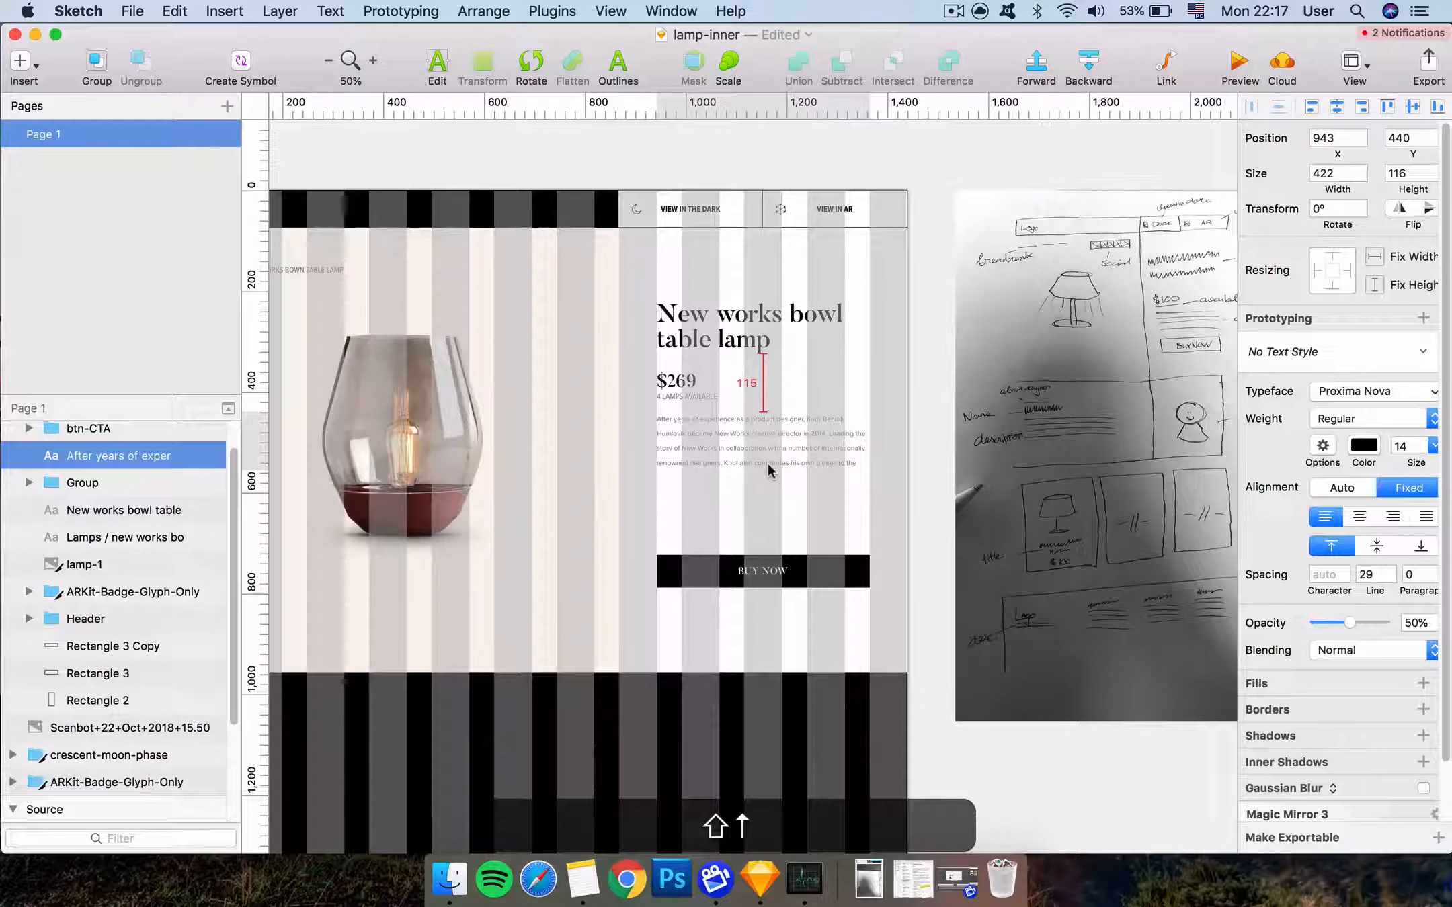
key("shift+Down")
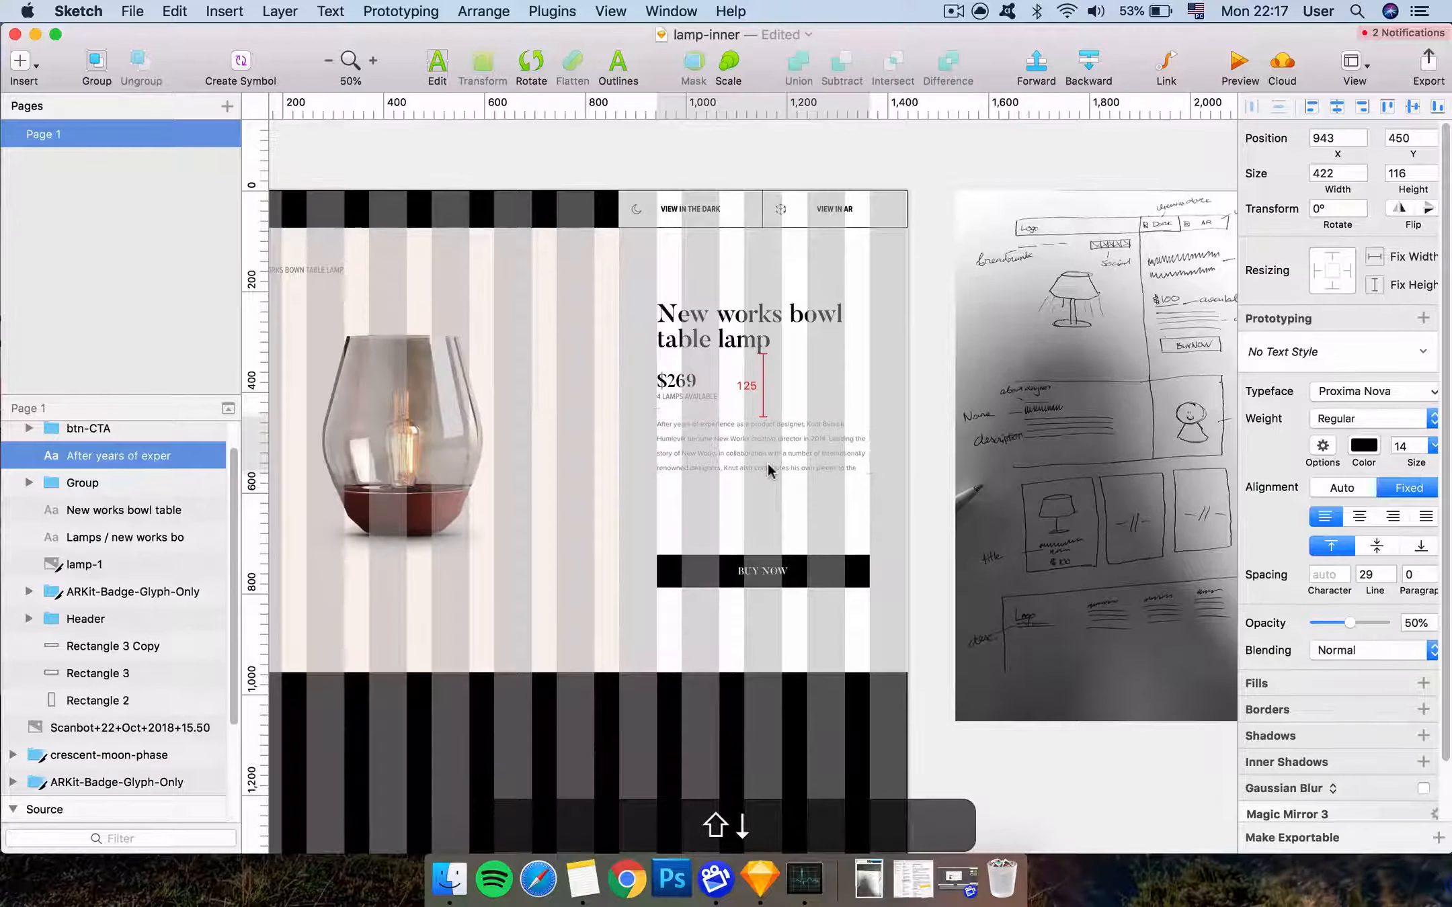
key("shift+Up")
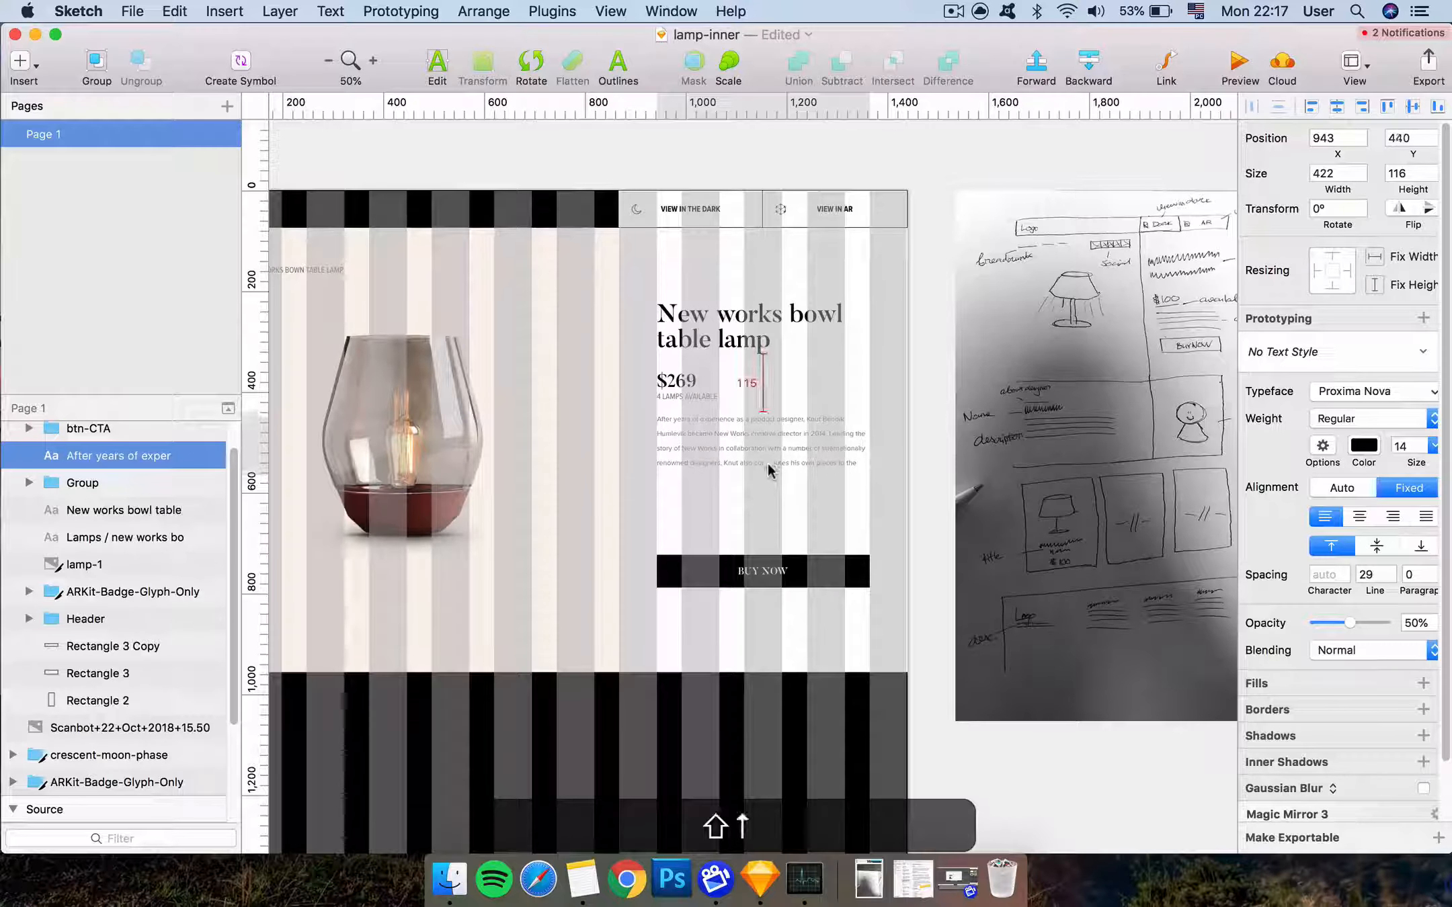
key("alt")
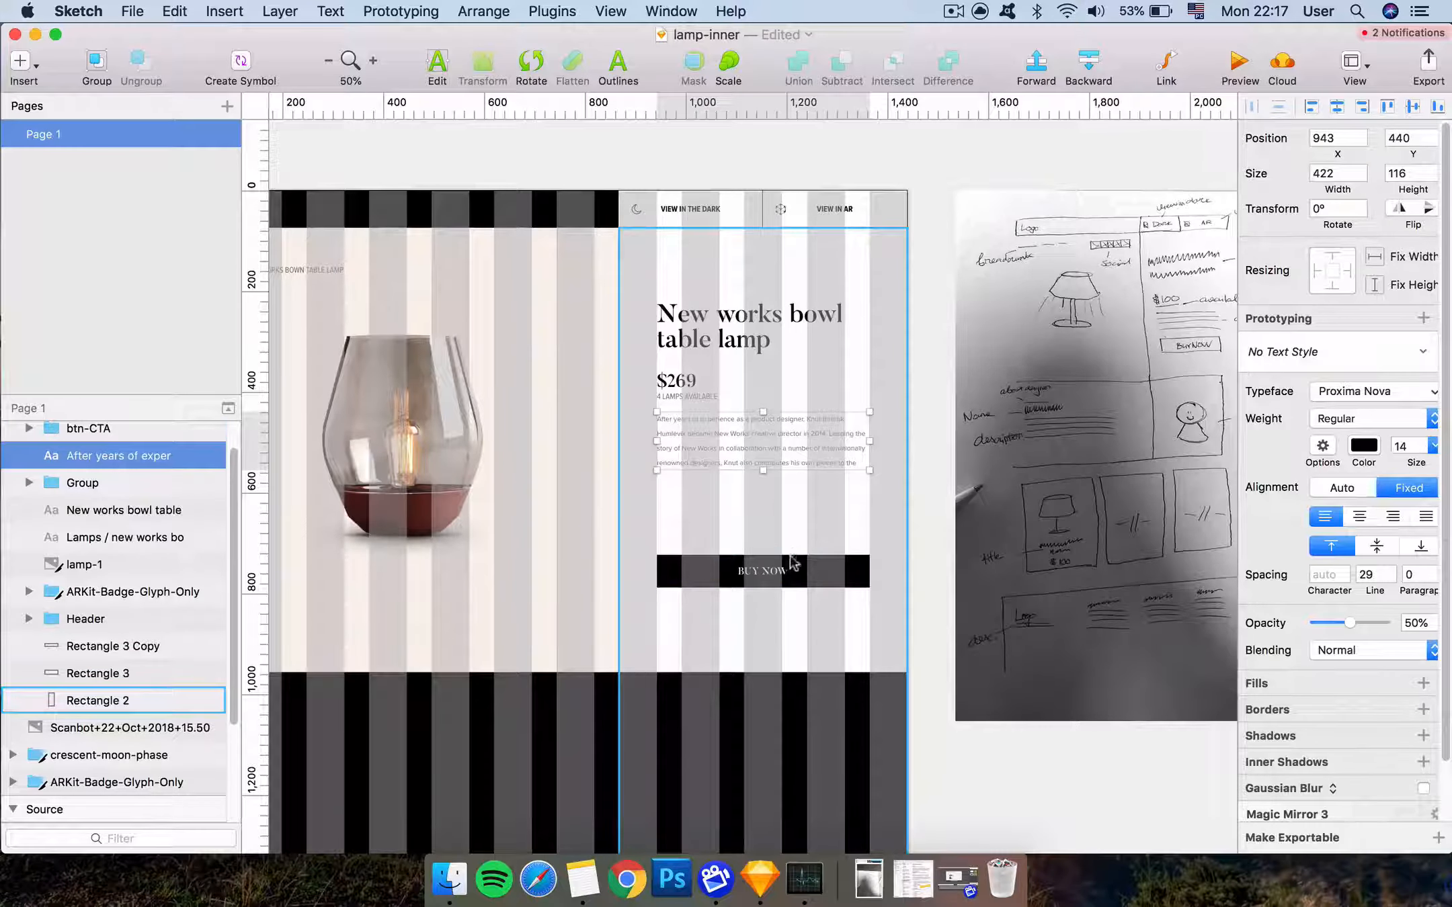
Lower the BUY NOW button group to Y 756, leaving a 200 px gap below the description text
left_click(804, 570)
key("shift+Down")
key("shift+Down")
key("shift+Down")
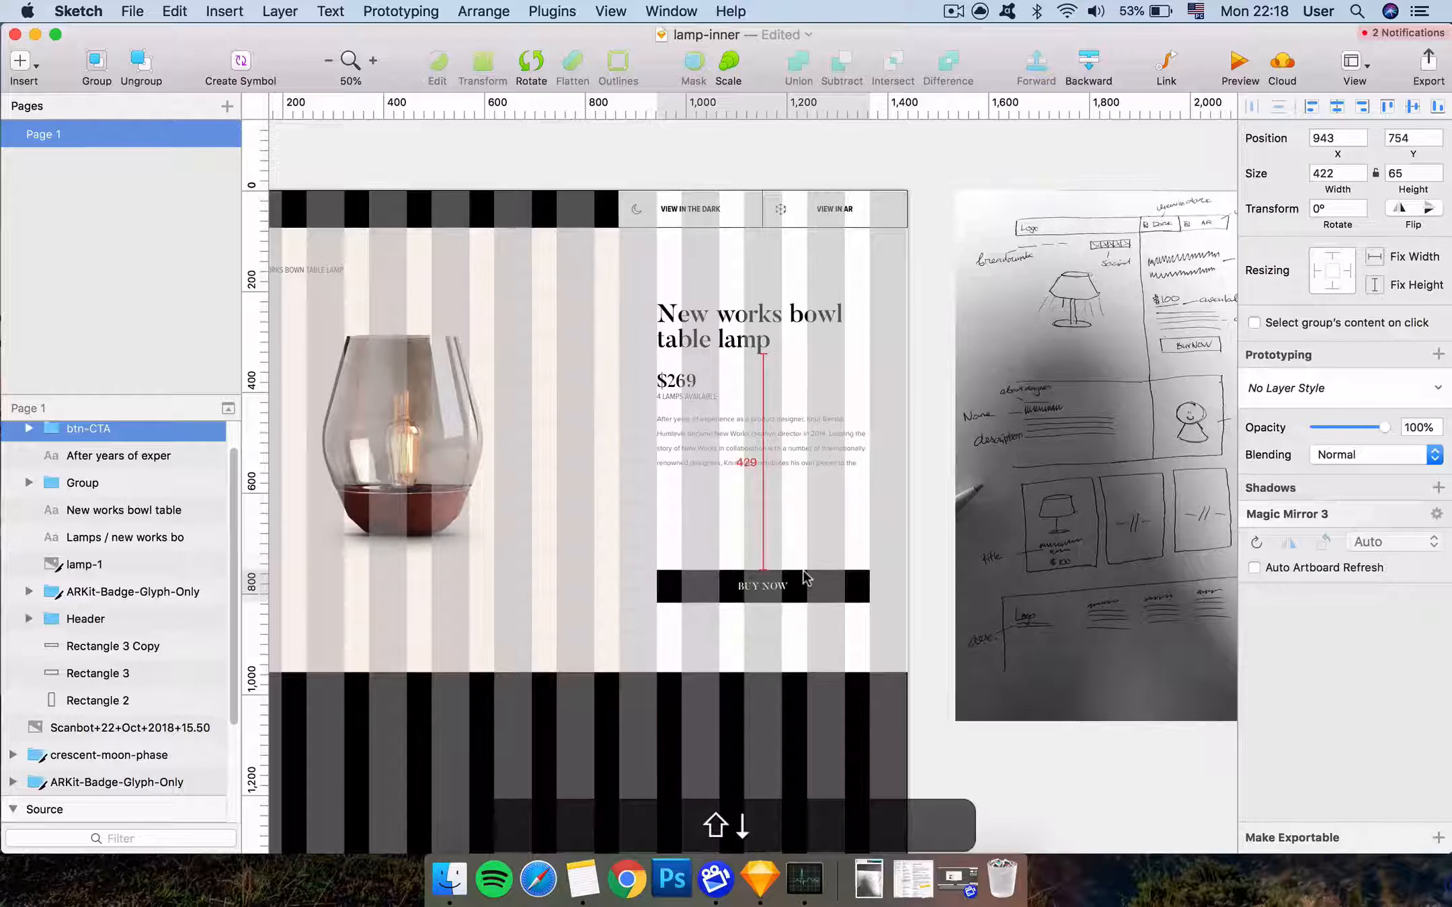
key("shift+Up")
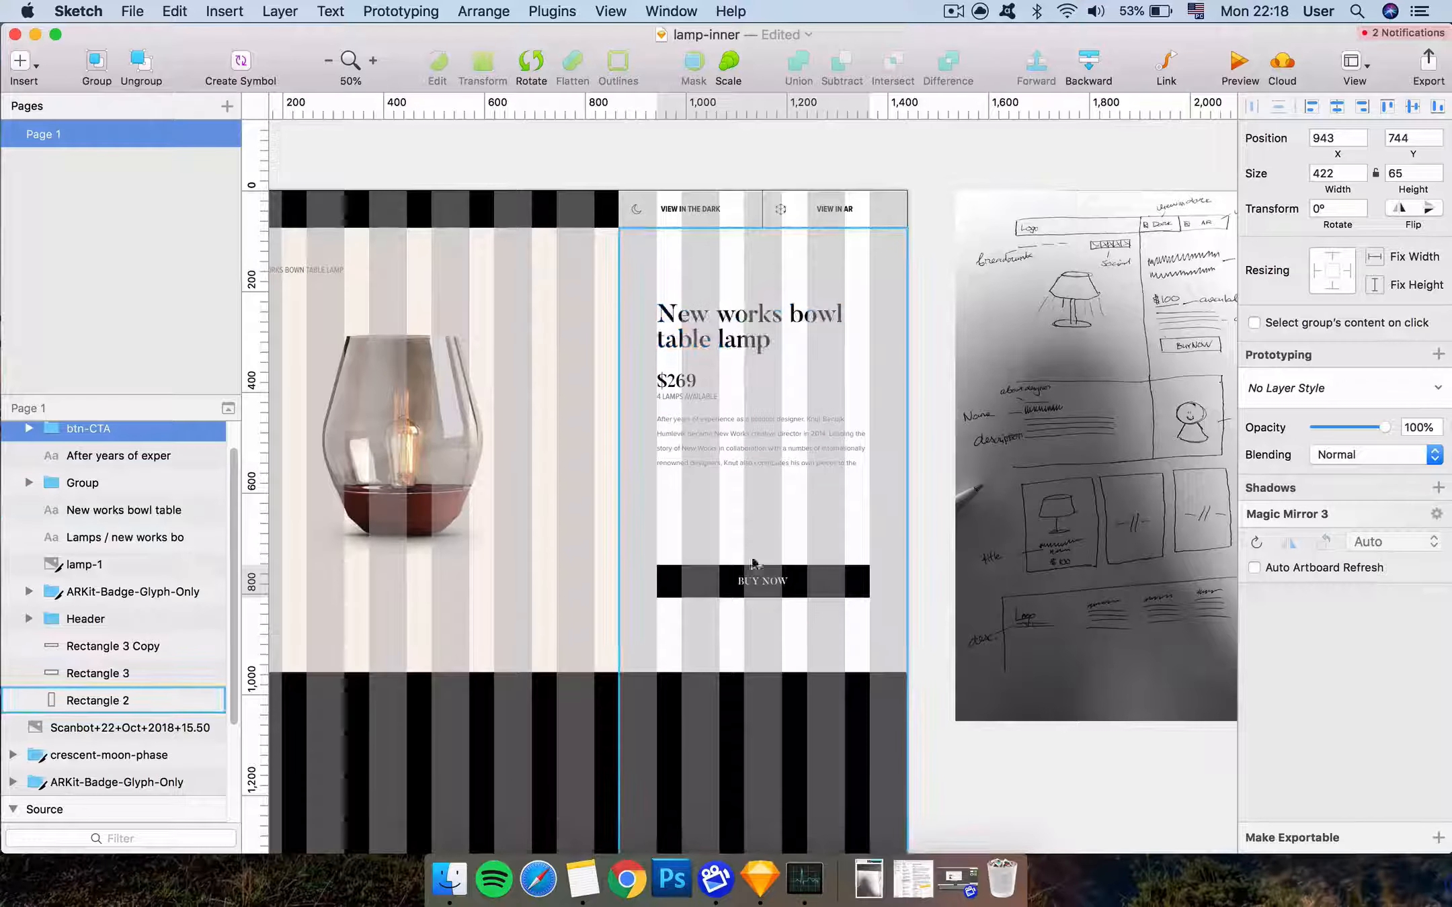
mouse_move(768, 590)
left_mouse_down()
mouse_move(765, 606)
mouse_move(764, 588)
left_mouse_up()
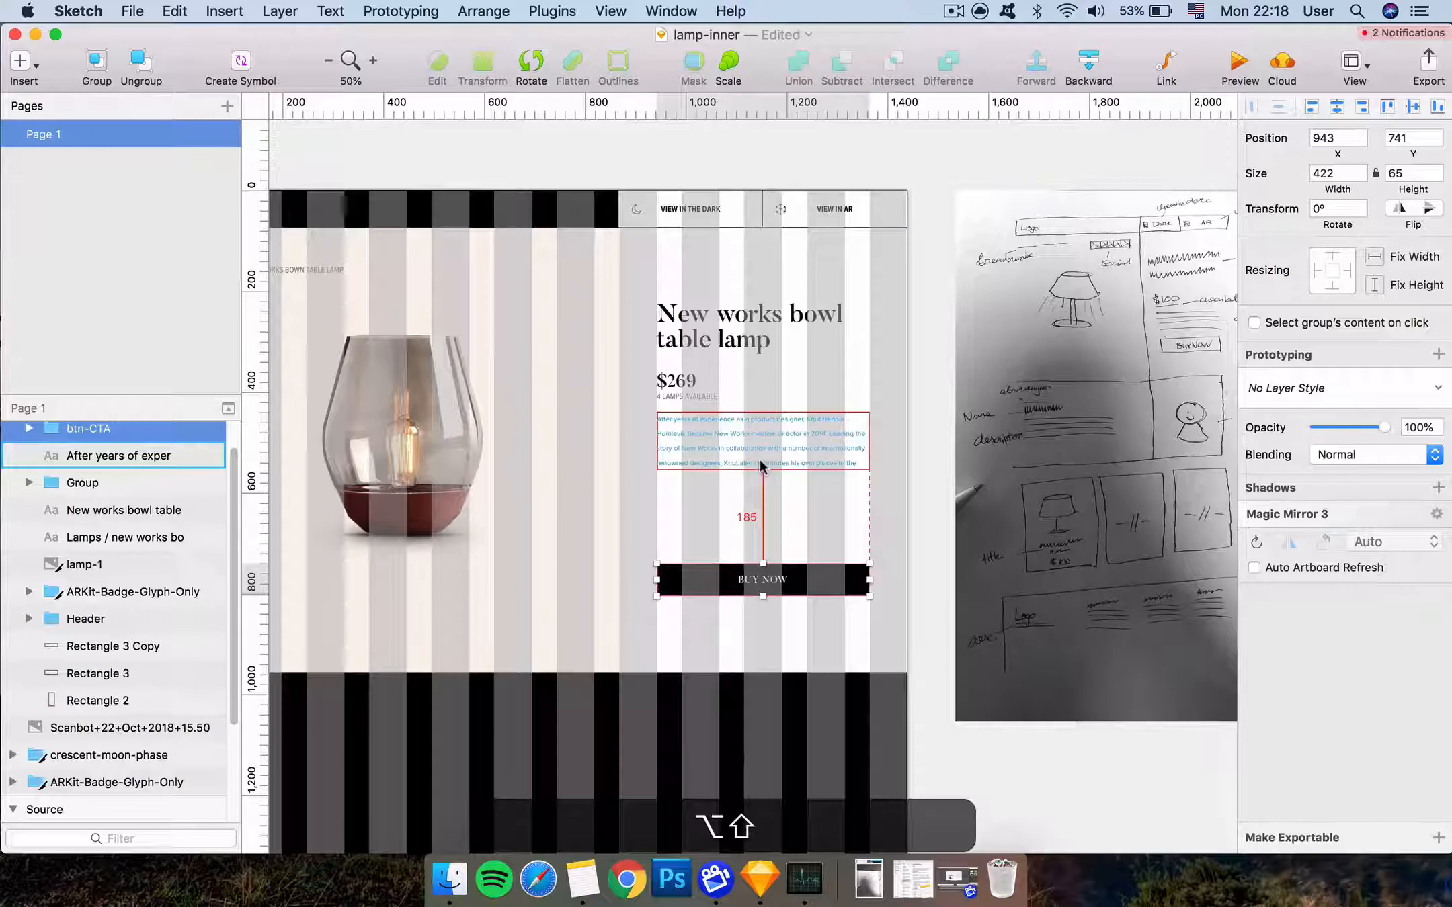
key("alt+shift+Down")
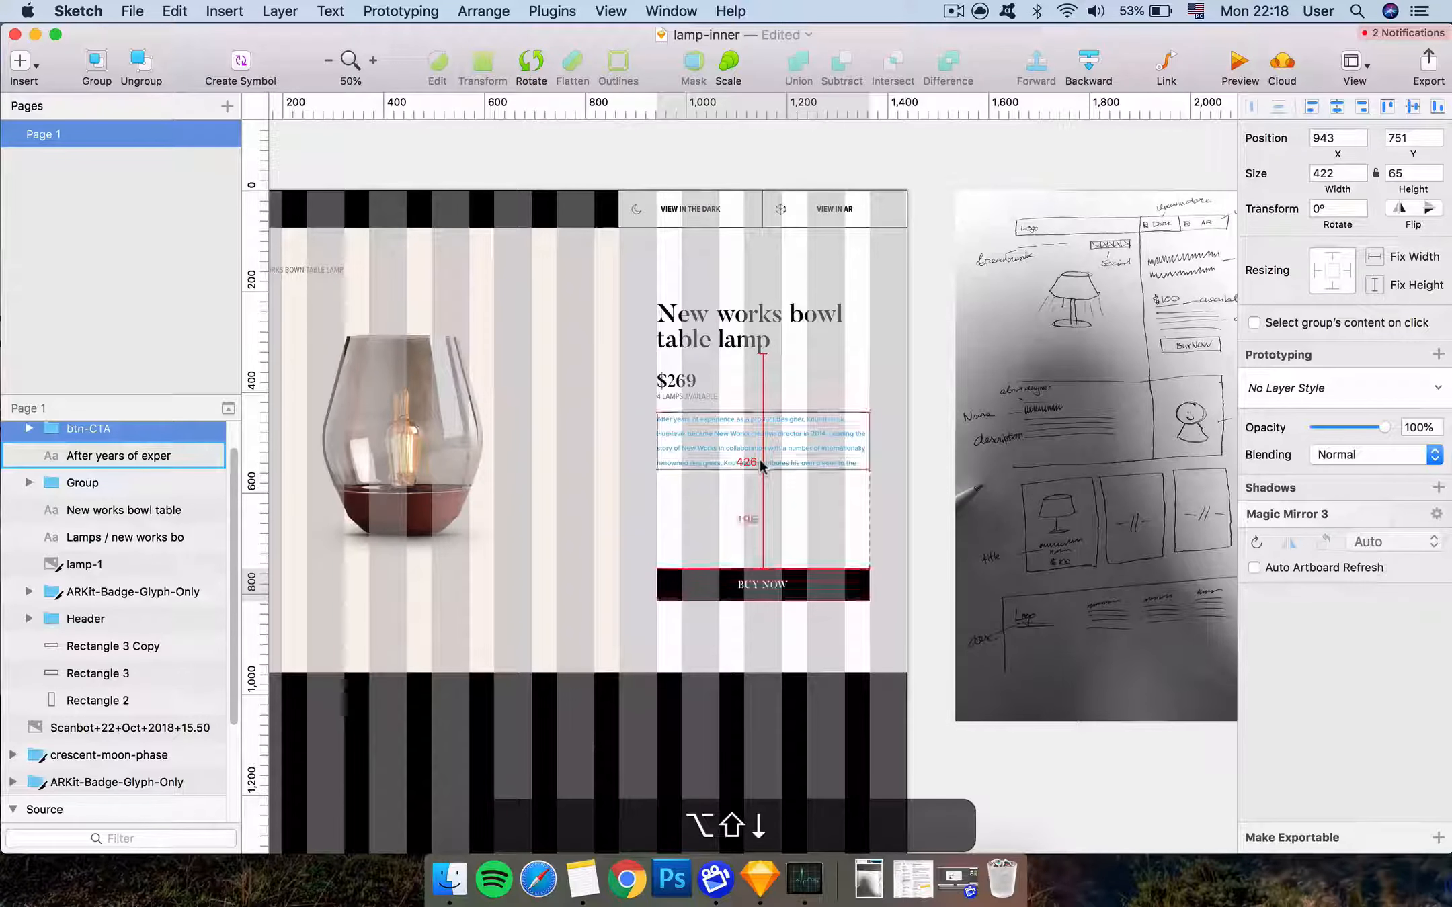
key("alt+Down")
key("alt+Down")
key("alt+Down")
key("alt+Down")
key("alt+Down")
key("alt+Down")
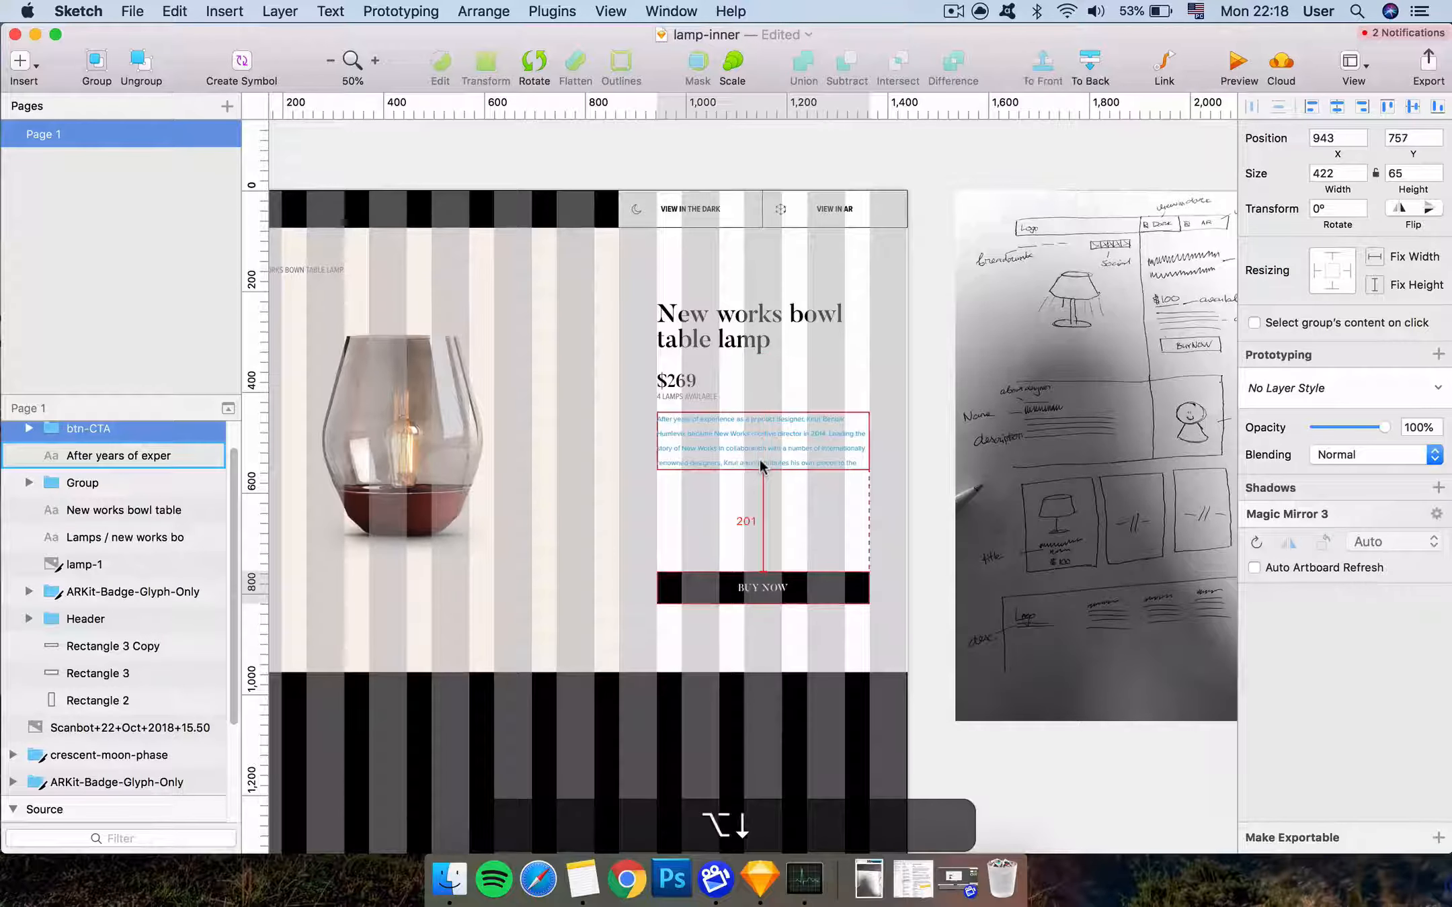
key("alt+Up")
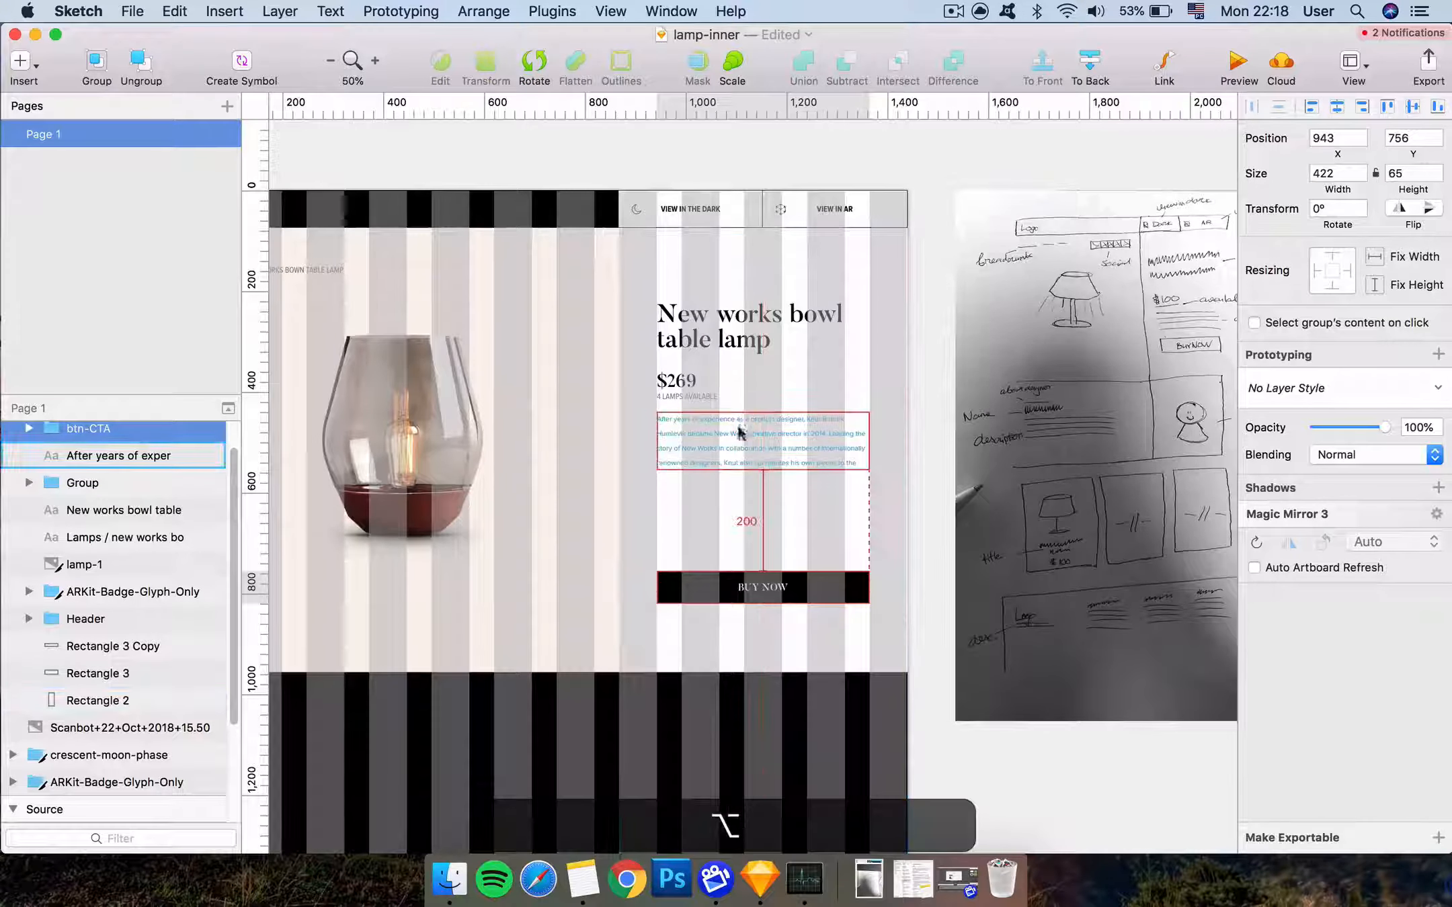
Draw a 124 by 150 px spacer rectangle between the header and title, and move it directly beneath the BUY NOW button
scroll(730, 681, "left", 5)
scroll(730, 681, "down", 3)
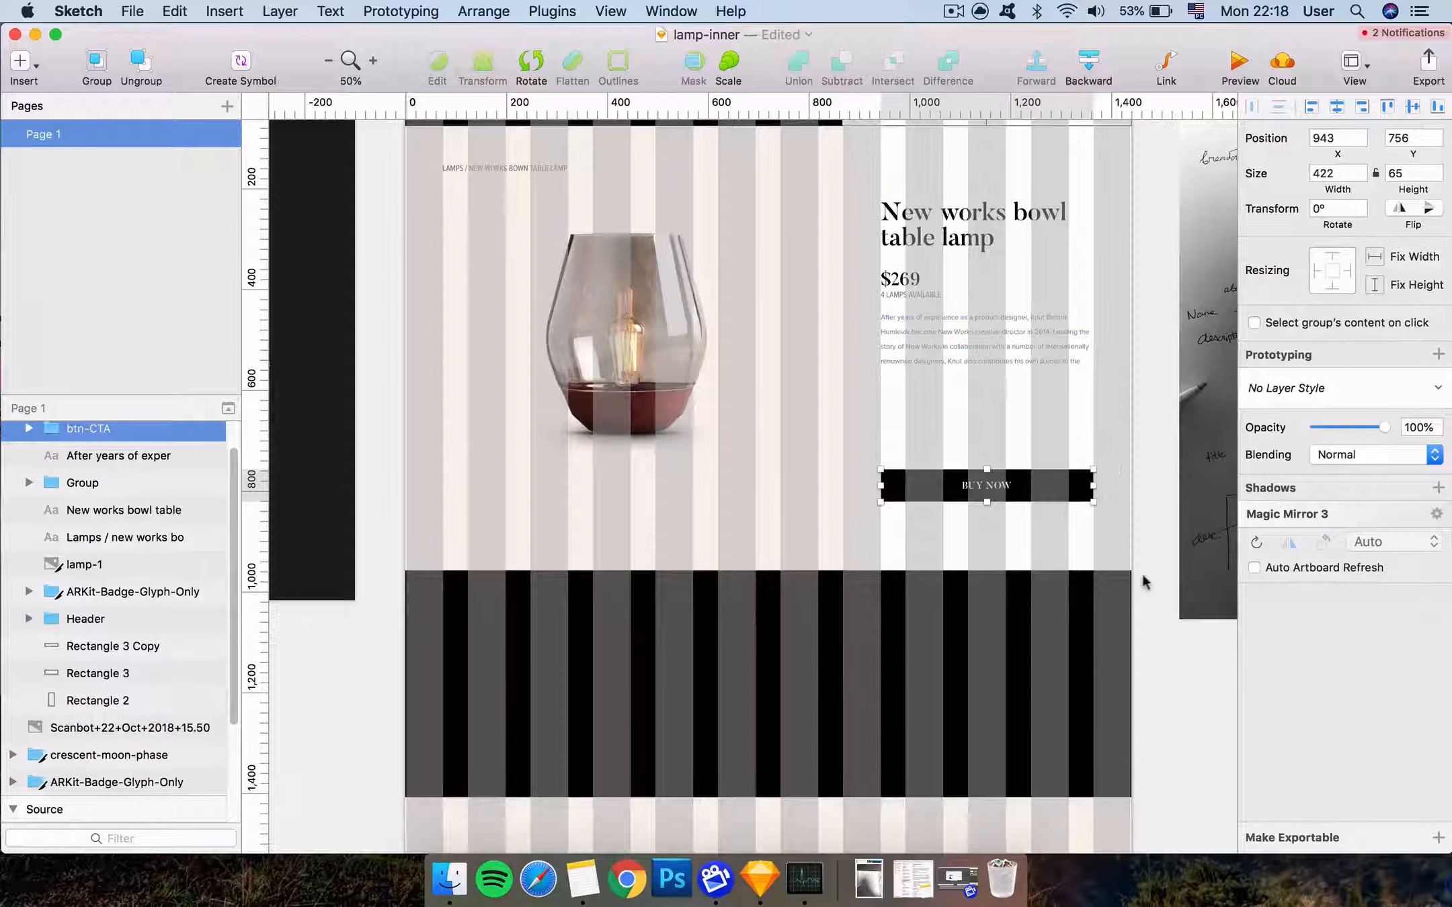
left_click(1059, 545)
left_click(1024, 489)
scroll(1024, 489, "up", 2)
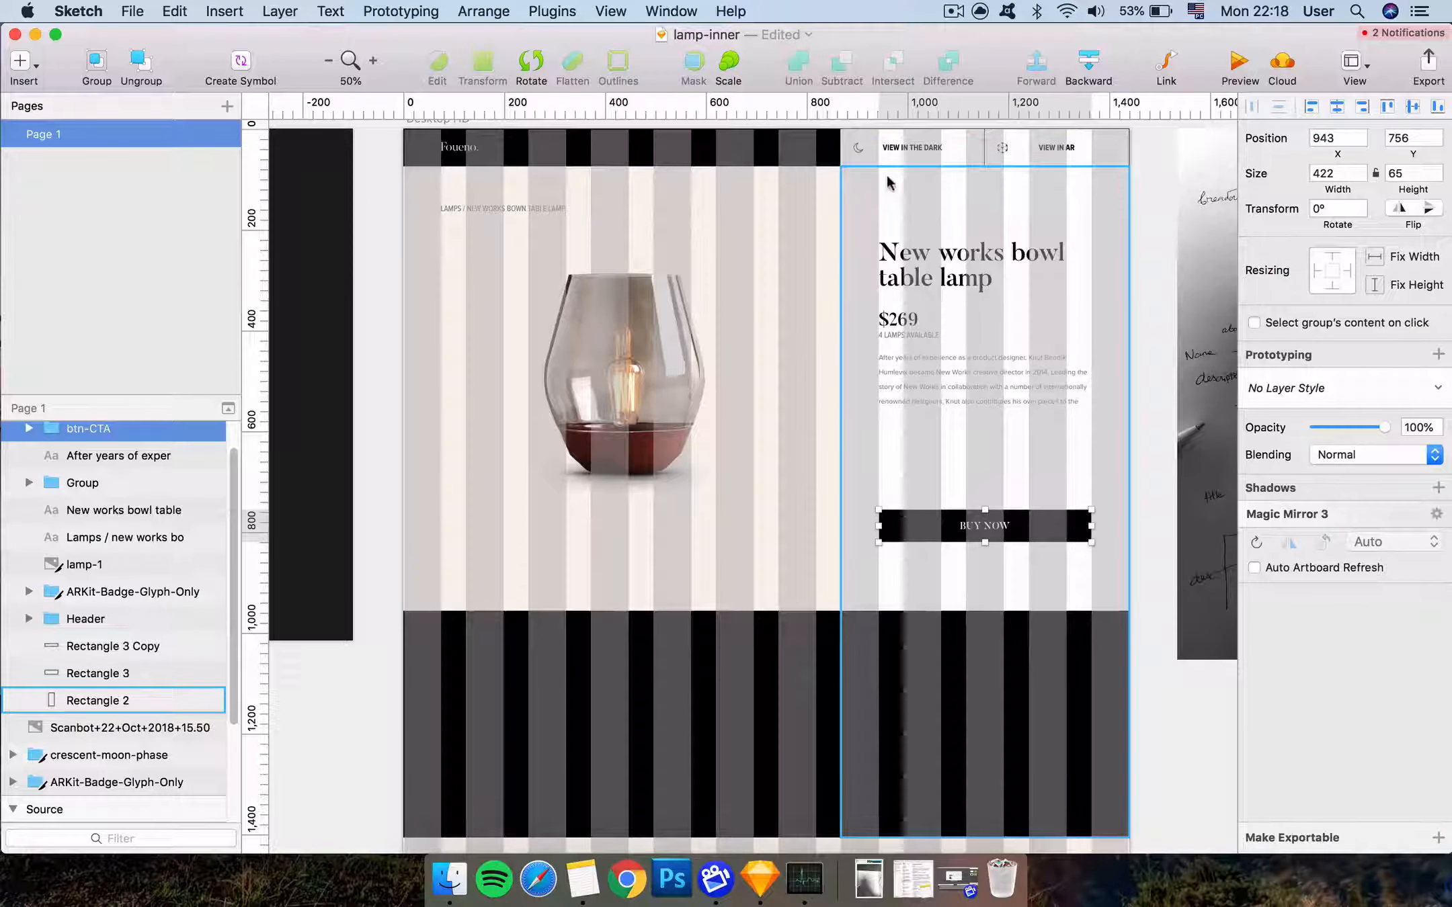
key("r")
left_click_drag(880, 168, 940, 242)
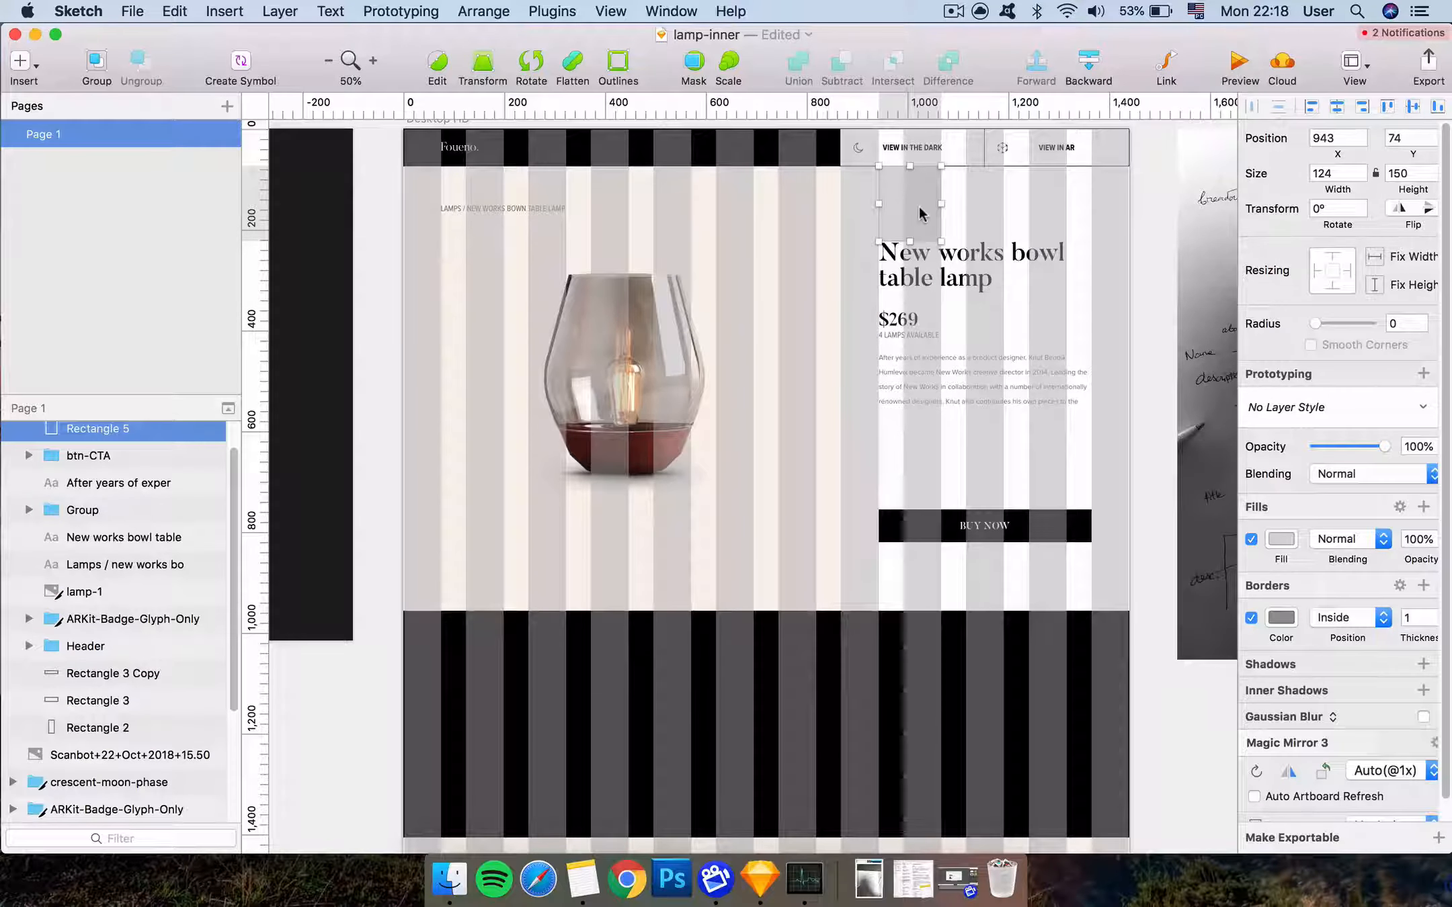
key("alt")
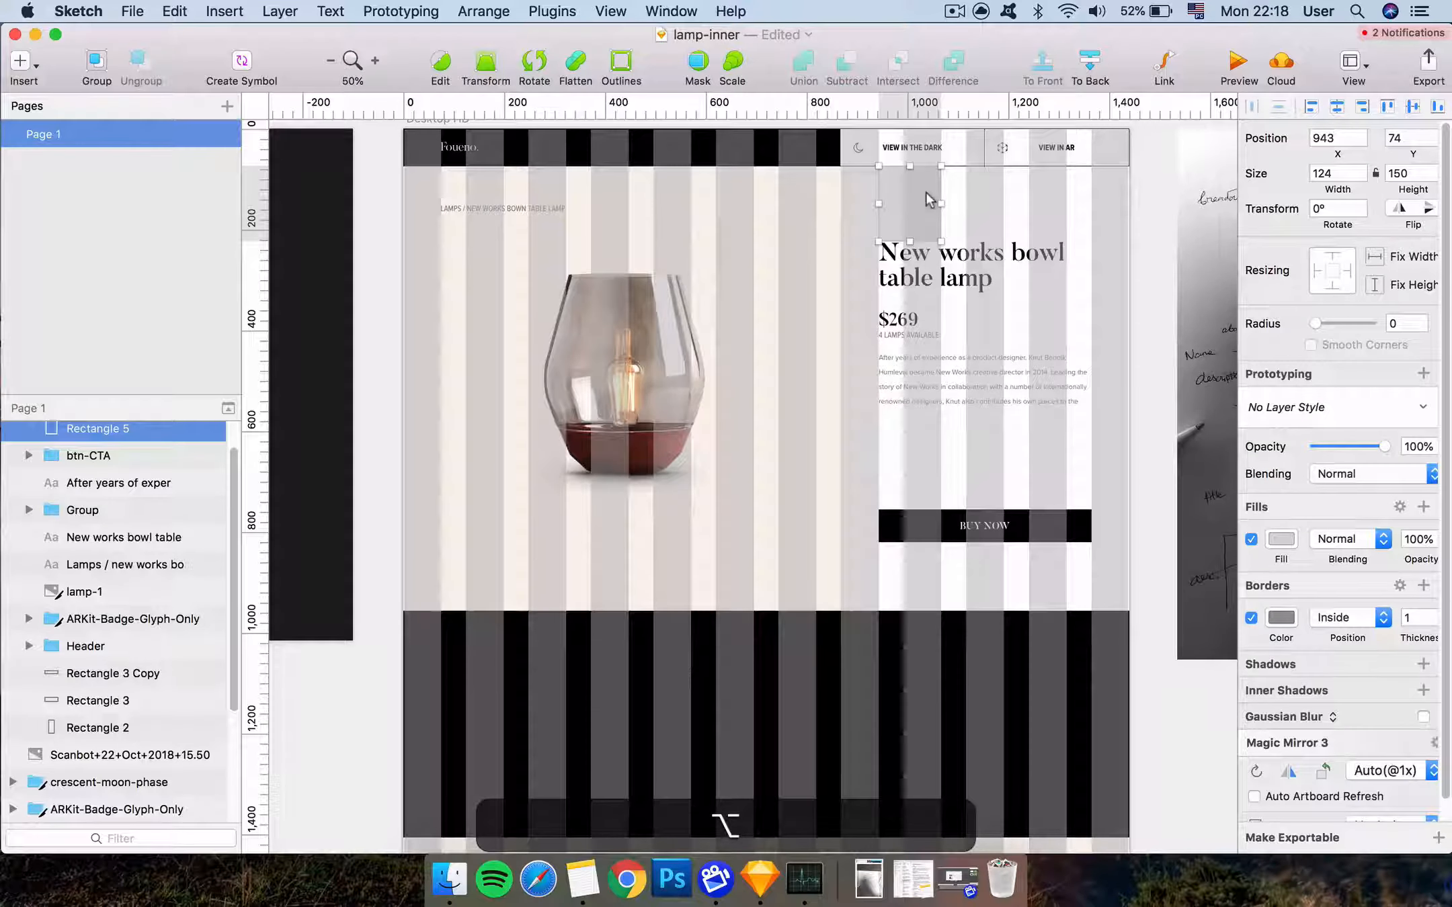
key("shift")
left_click_drag(926, 191, 920, 571)
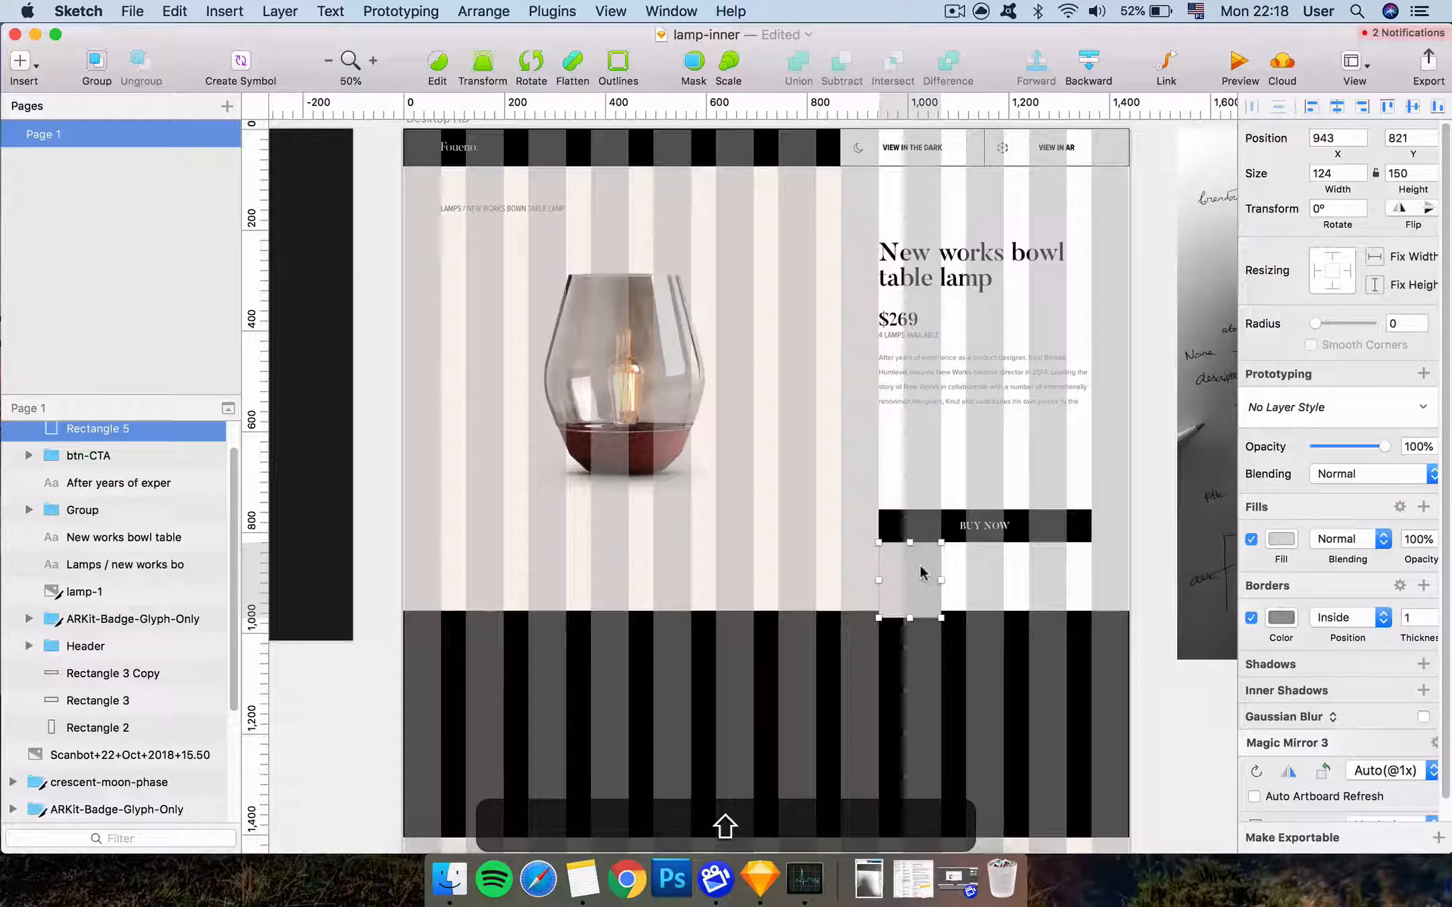
Move the full-width black band down to Y 971, flush with the spacer's lower edge, and delete the spacer rectangle
left_click(985, 635)
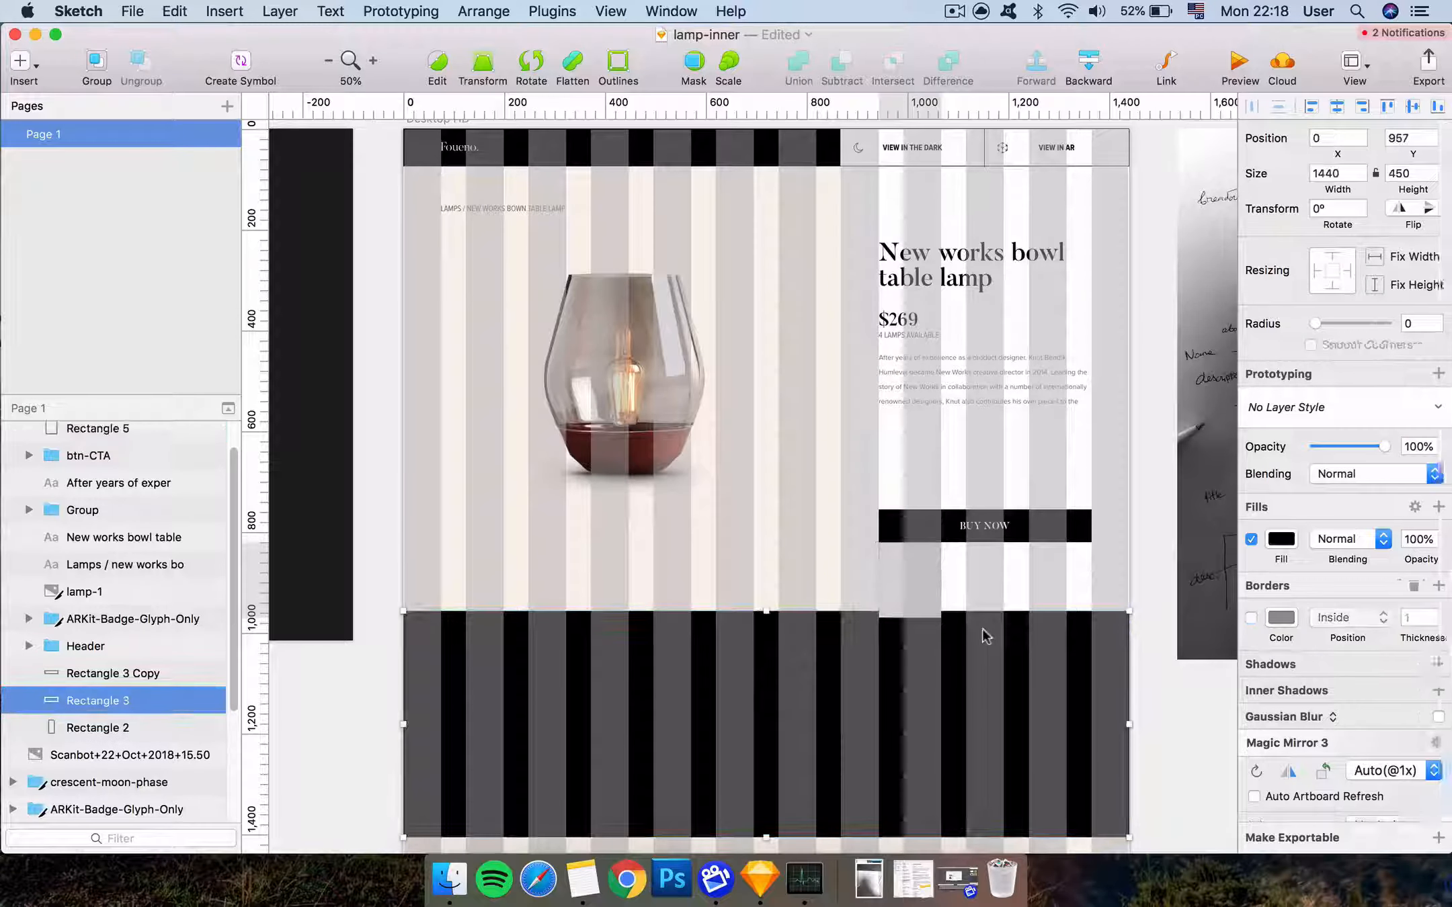
left_click_drag(984, 631, 983, 638)
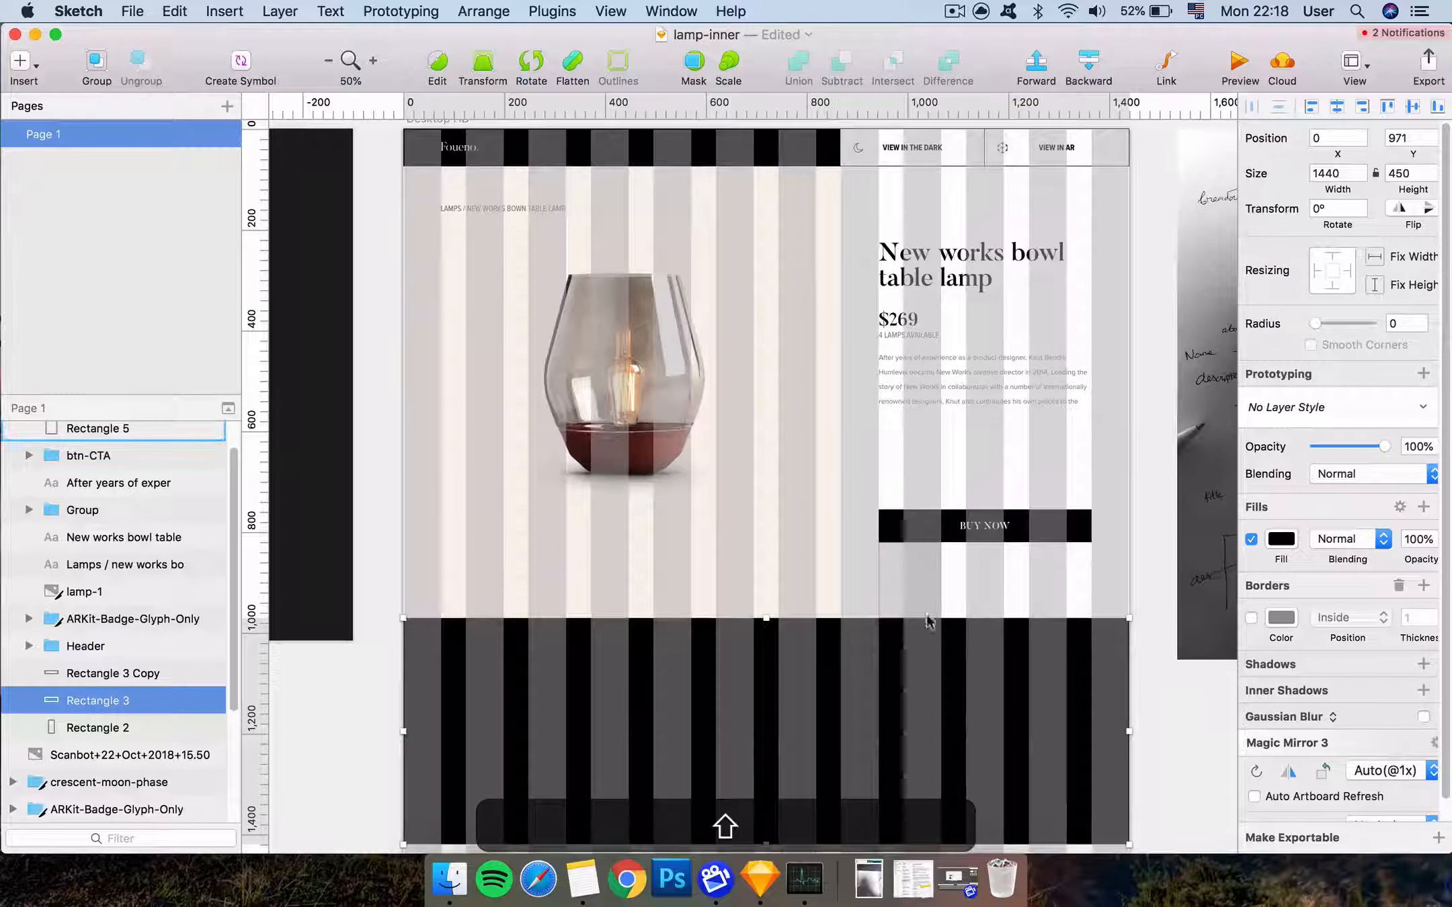
key("super+BackSpace")
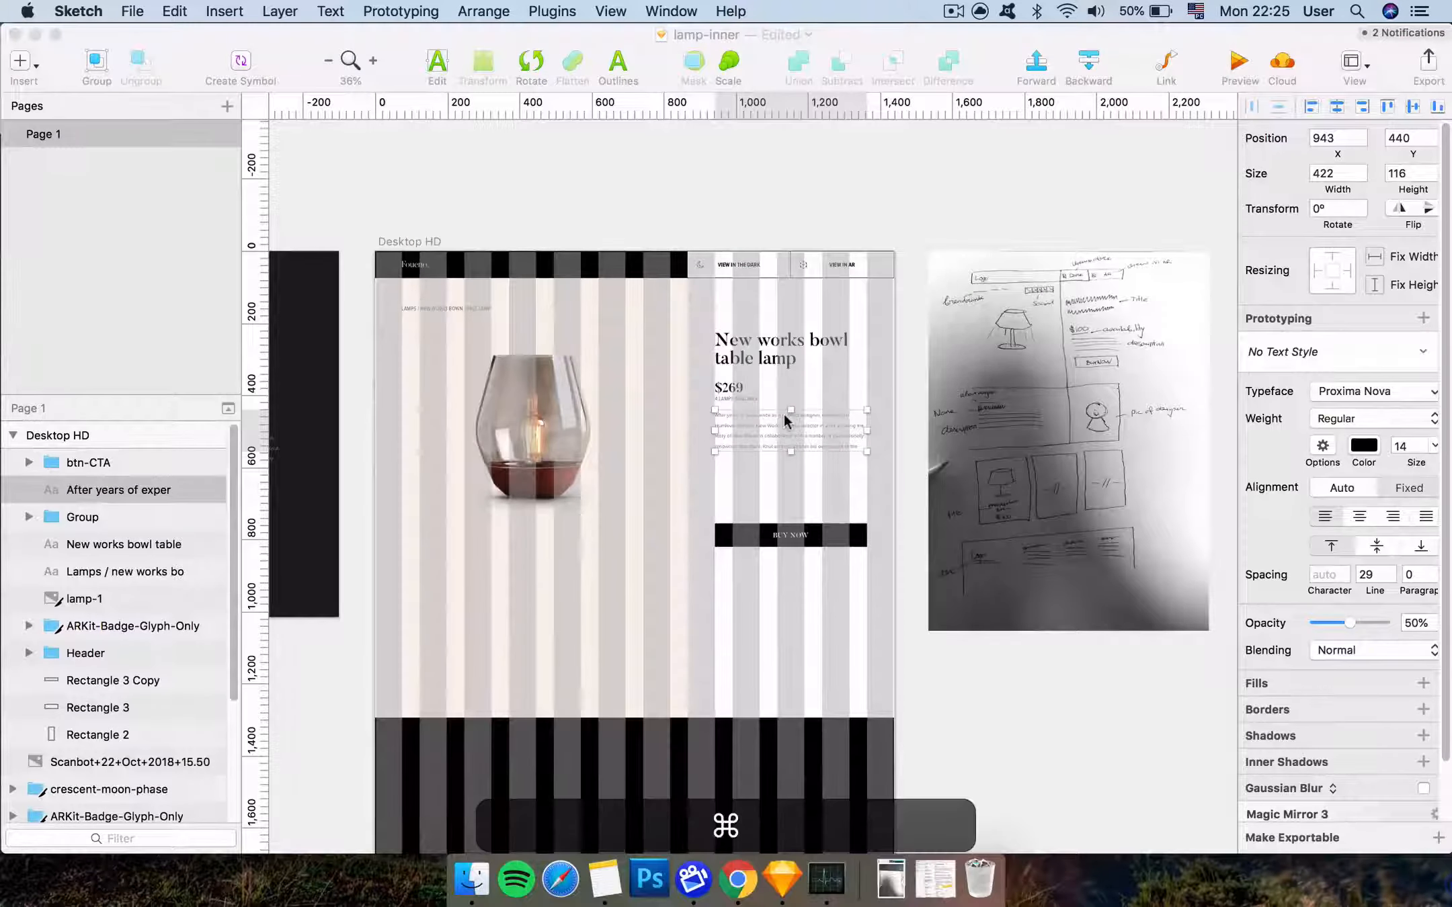
Switch to Chrome and copy the paragraph beginning "The smokey aura of the glass" from the Milanote project note
key("super+equal")
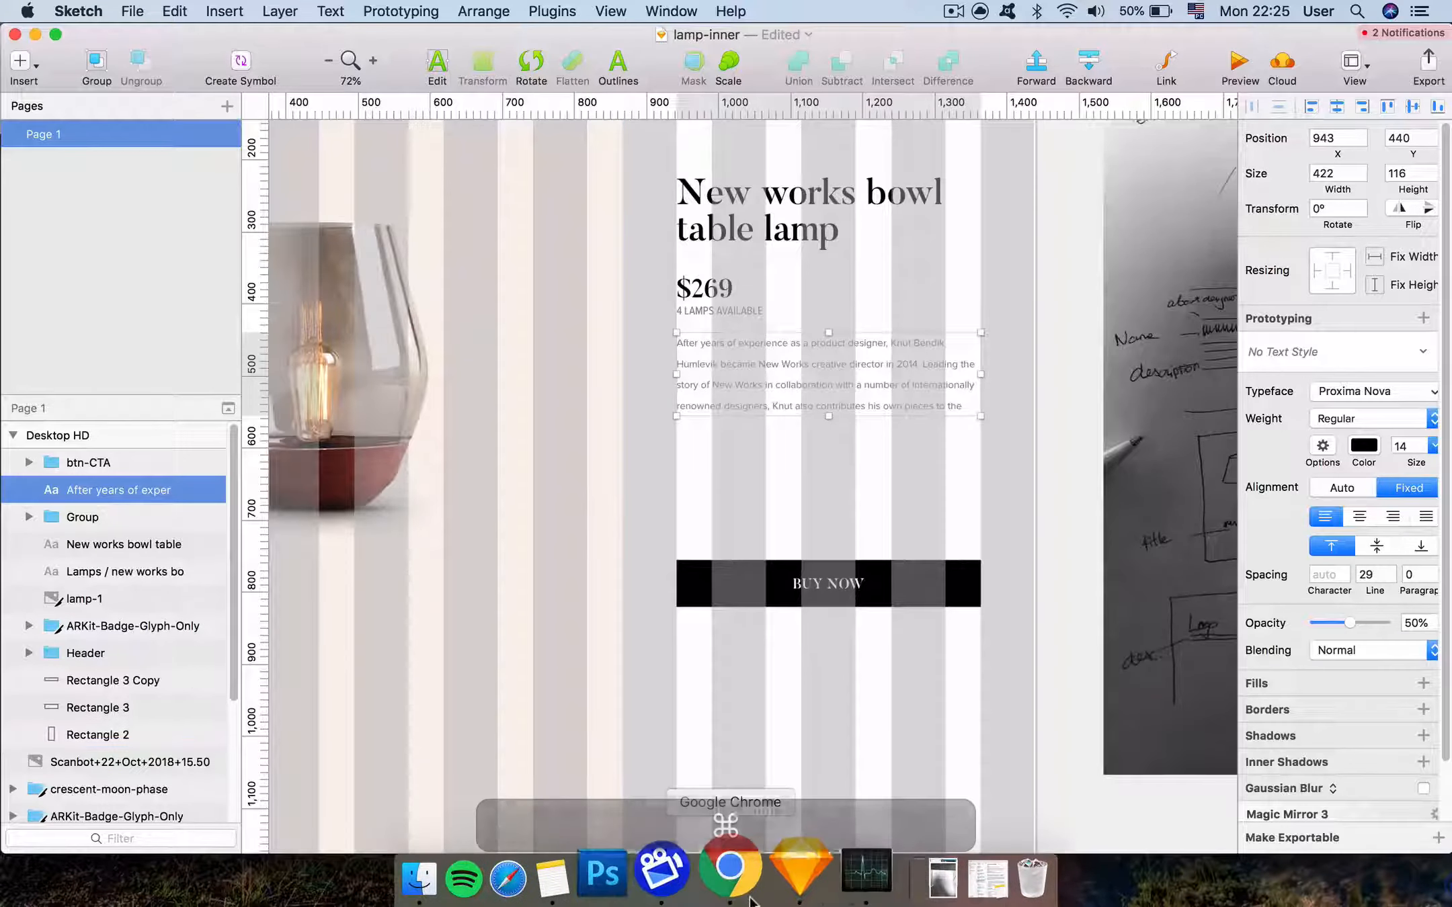
left_click(751, 900)
key("super+c")
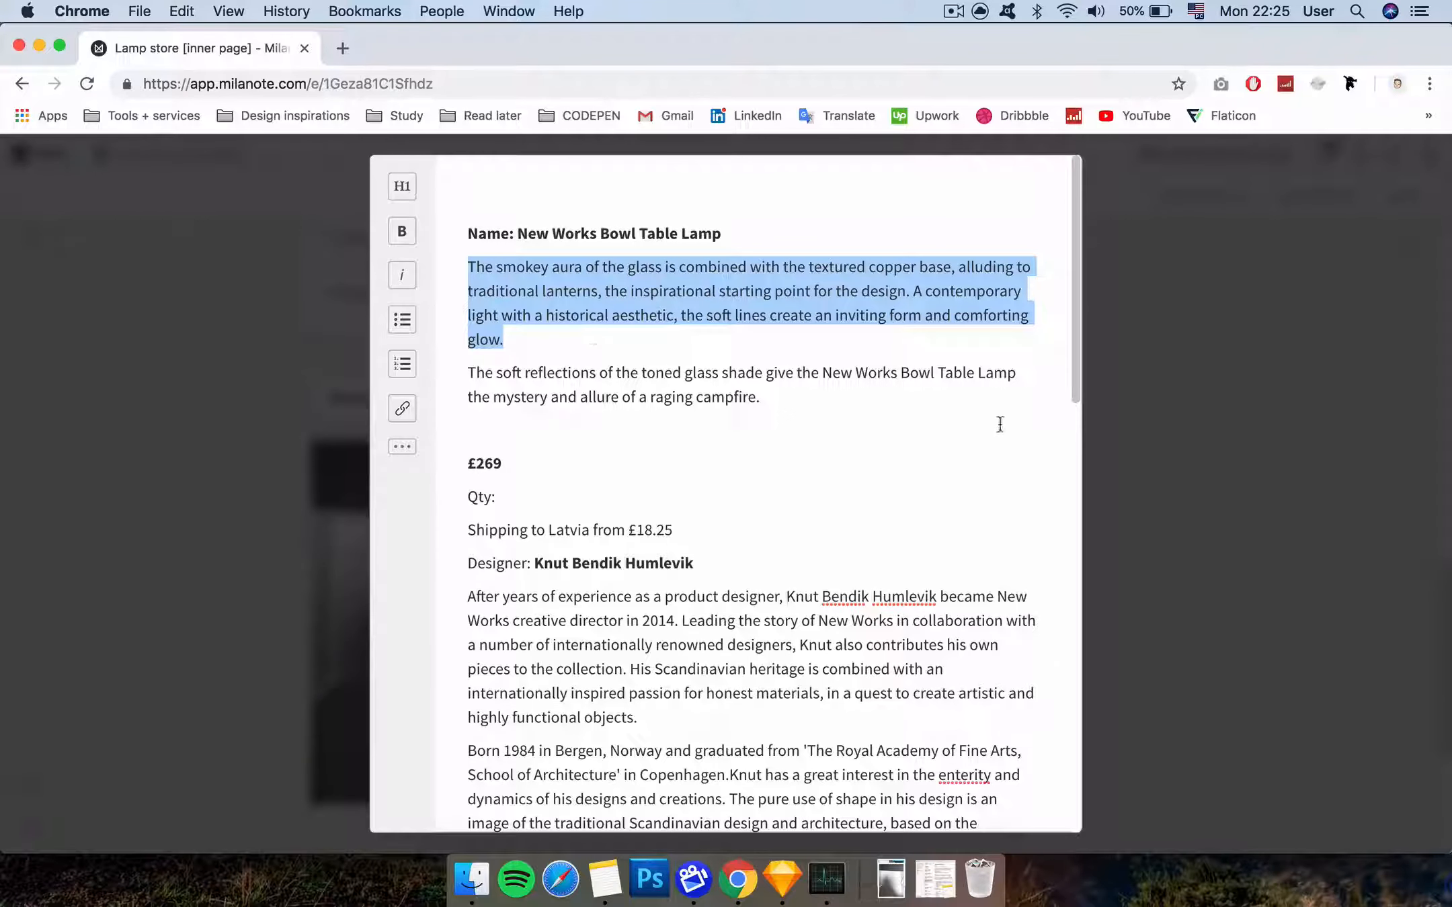
Return to Sketch and replace all of the description text below the availability line with the copied lamp paragraph
left_click(781, 880)
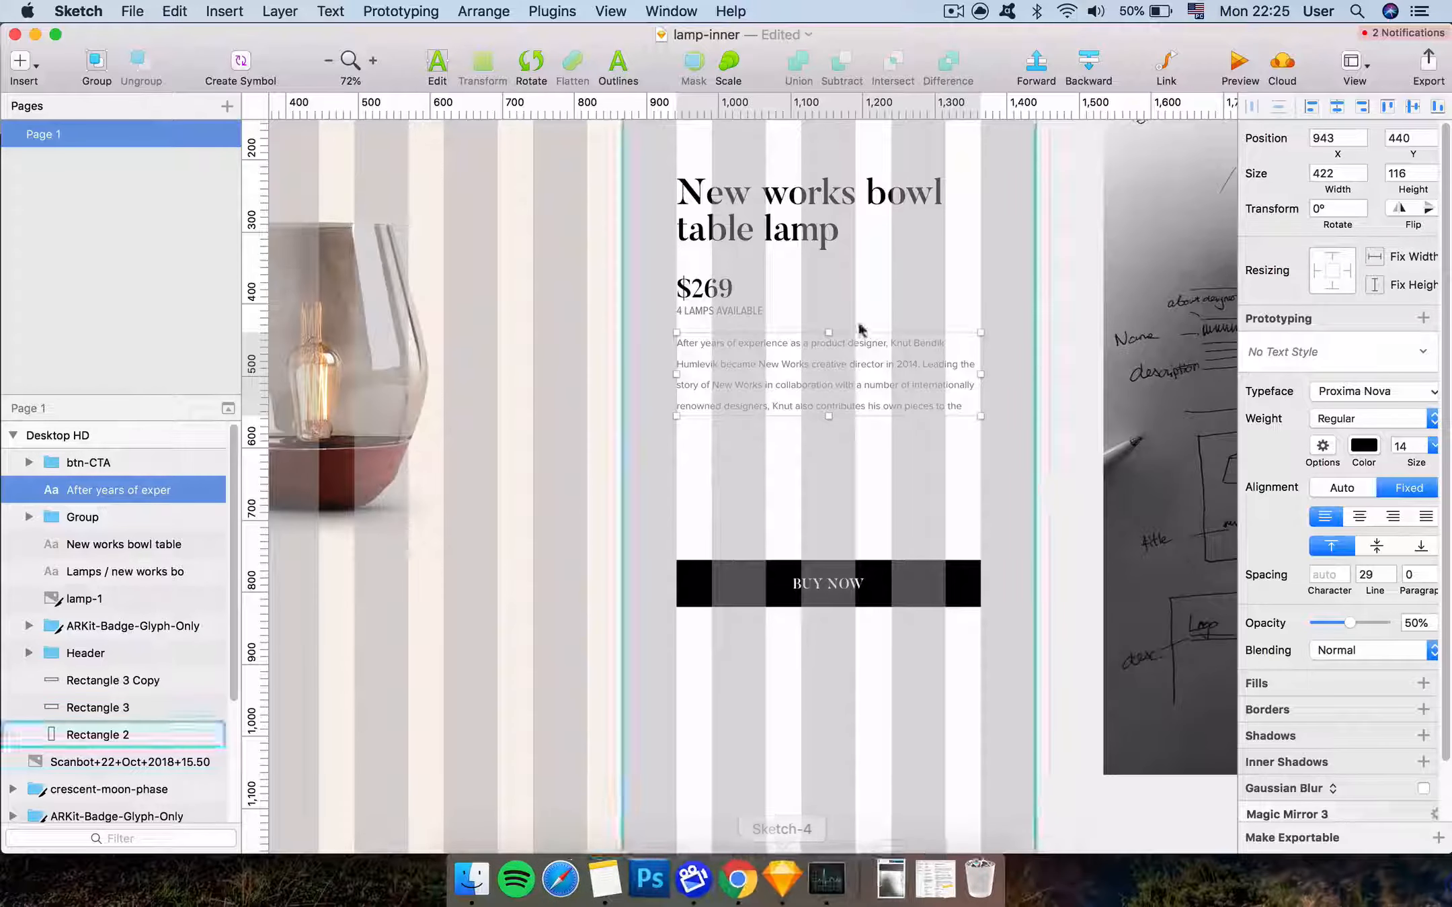
double_click(848, 386)
key("super+a")
key("super+v")
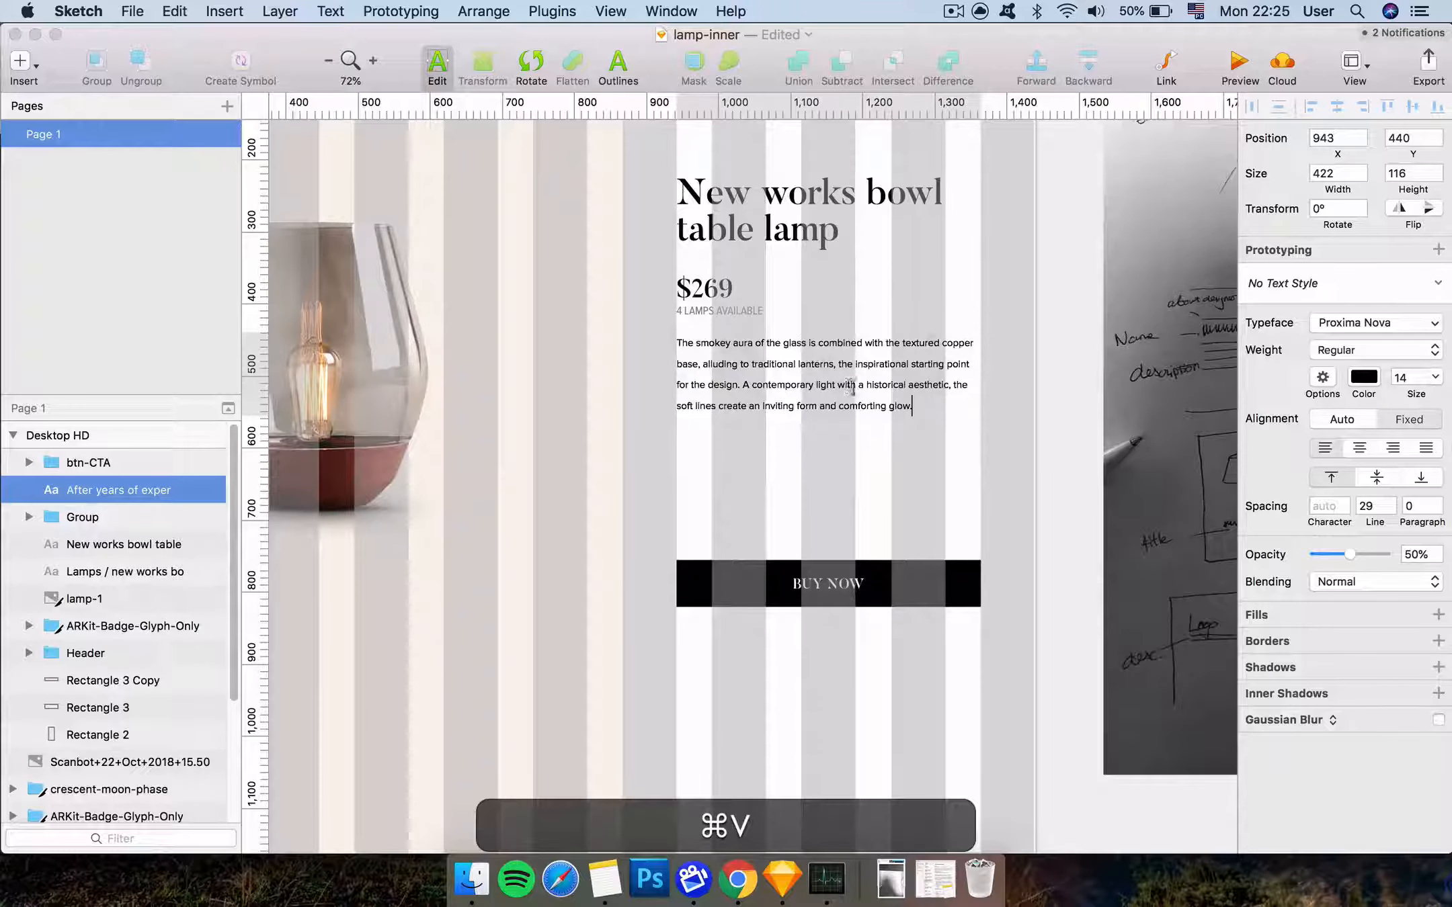
key("Escape")
mouse_move(833, 420)
left_mouse_down()
mouse_move(833, 460)
mouse_move(822, 424)
left_mouse_up()
left_click(1009, 445)
Review the functional and audience requirement cards on the Milanote board in Chrome, and return to the Sketch layout
key("super+minus")
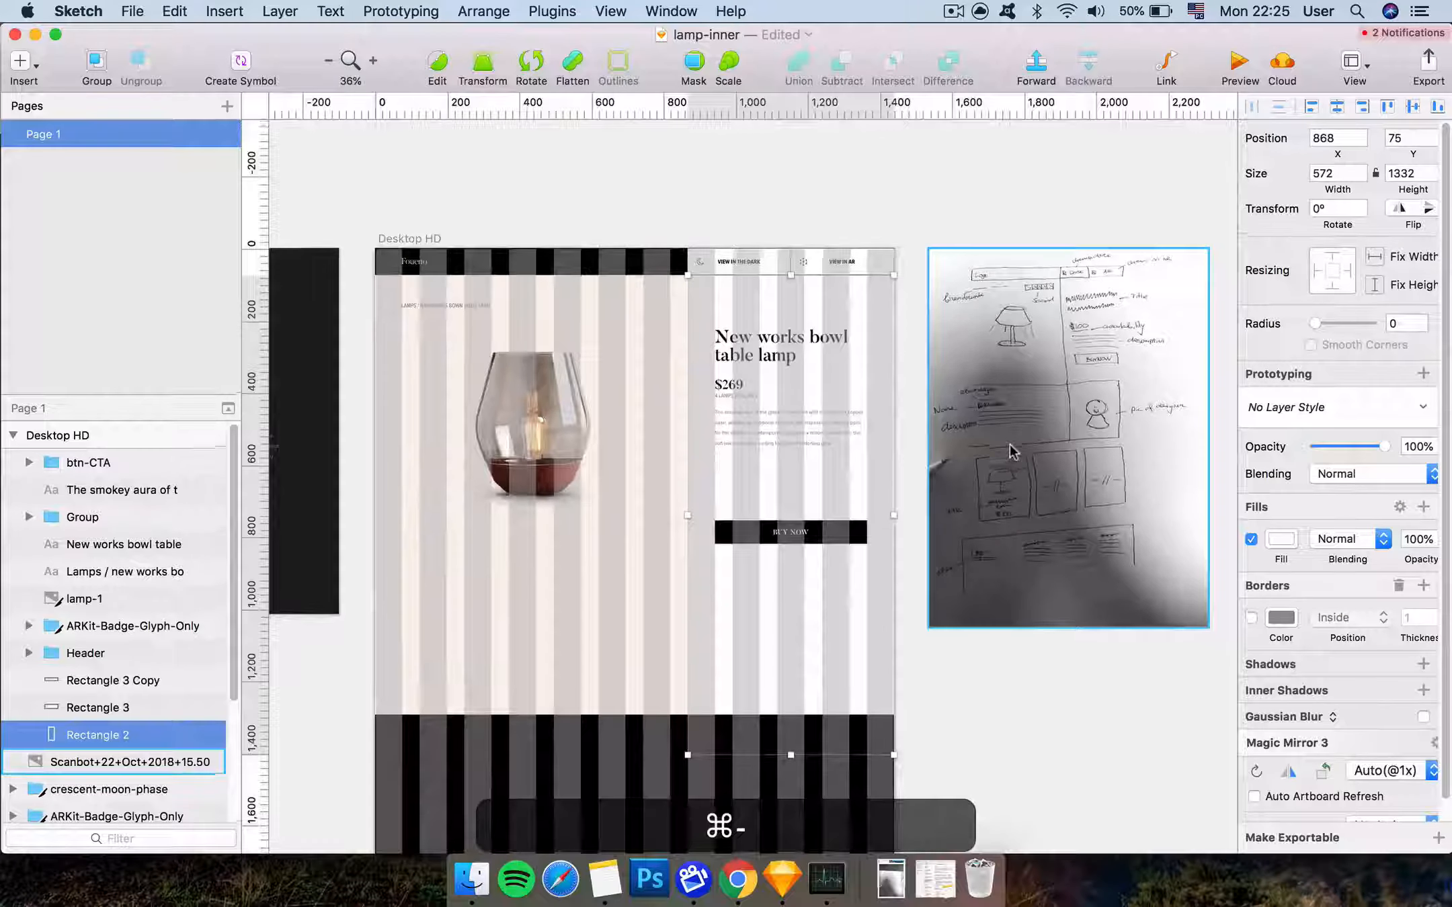
scroll(1010, 445, "down", 2)
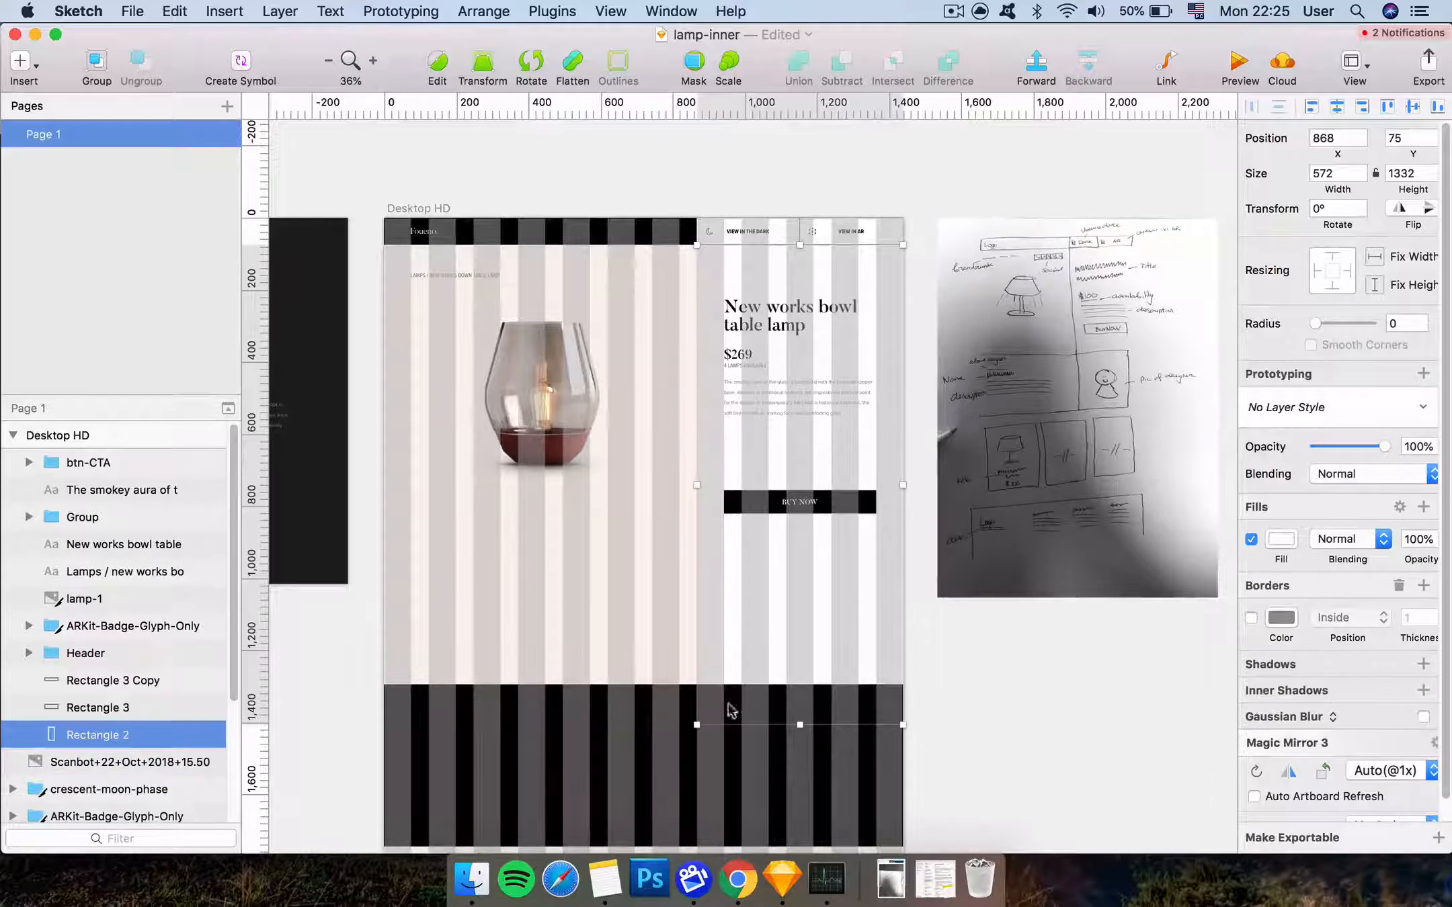
left_click(737, 879)
left_click(1146, 489)
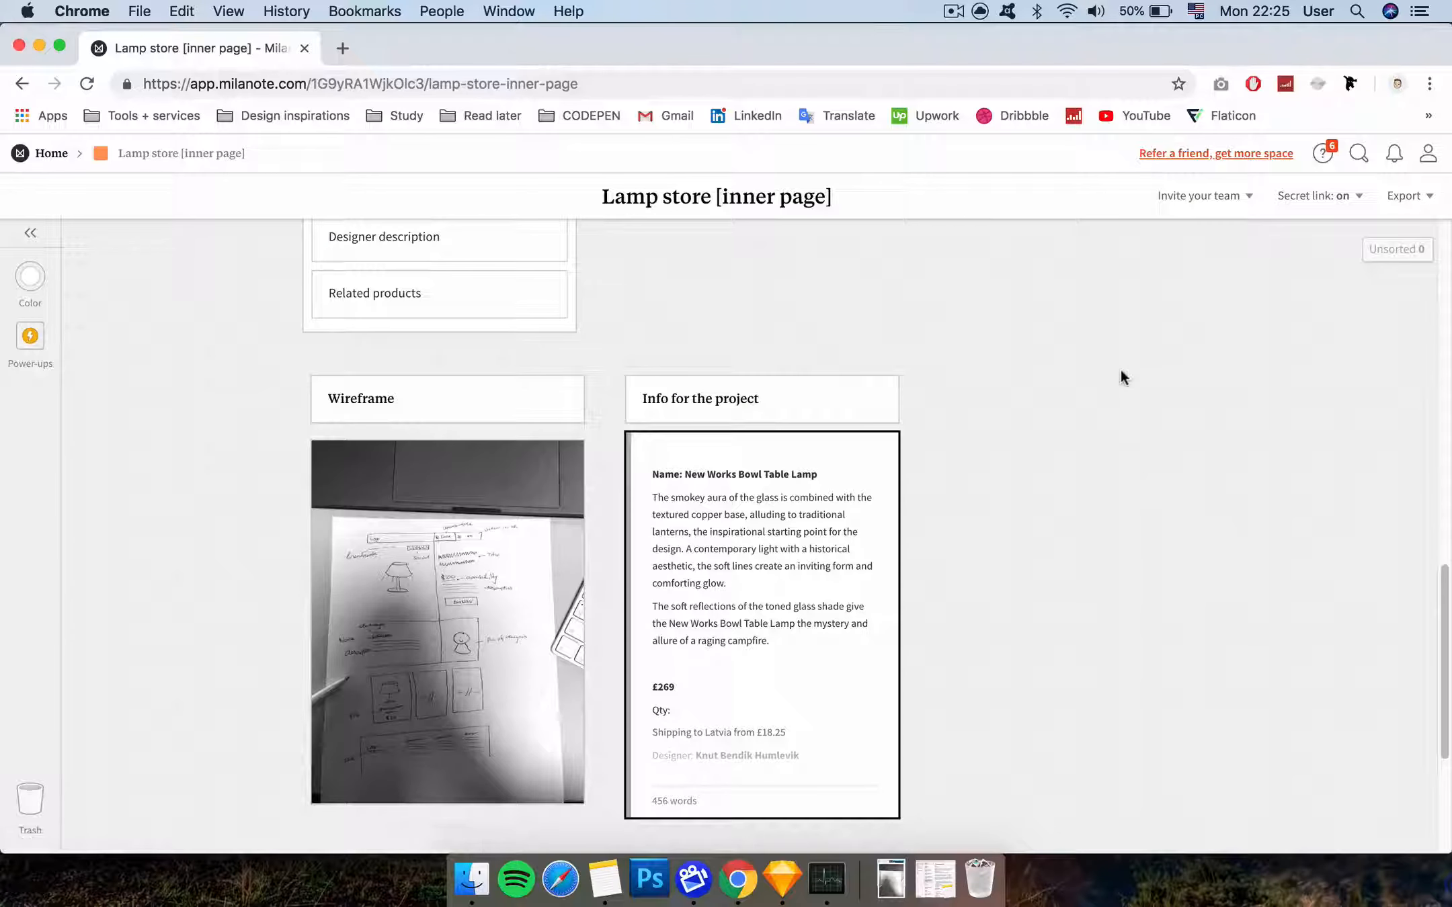
scroll(1121, 378, "up", 10)
scroll(1121, 371, "down", 10)
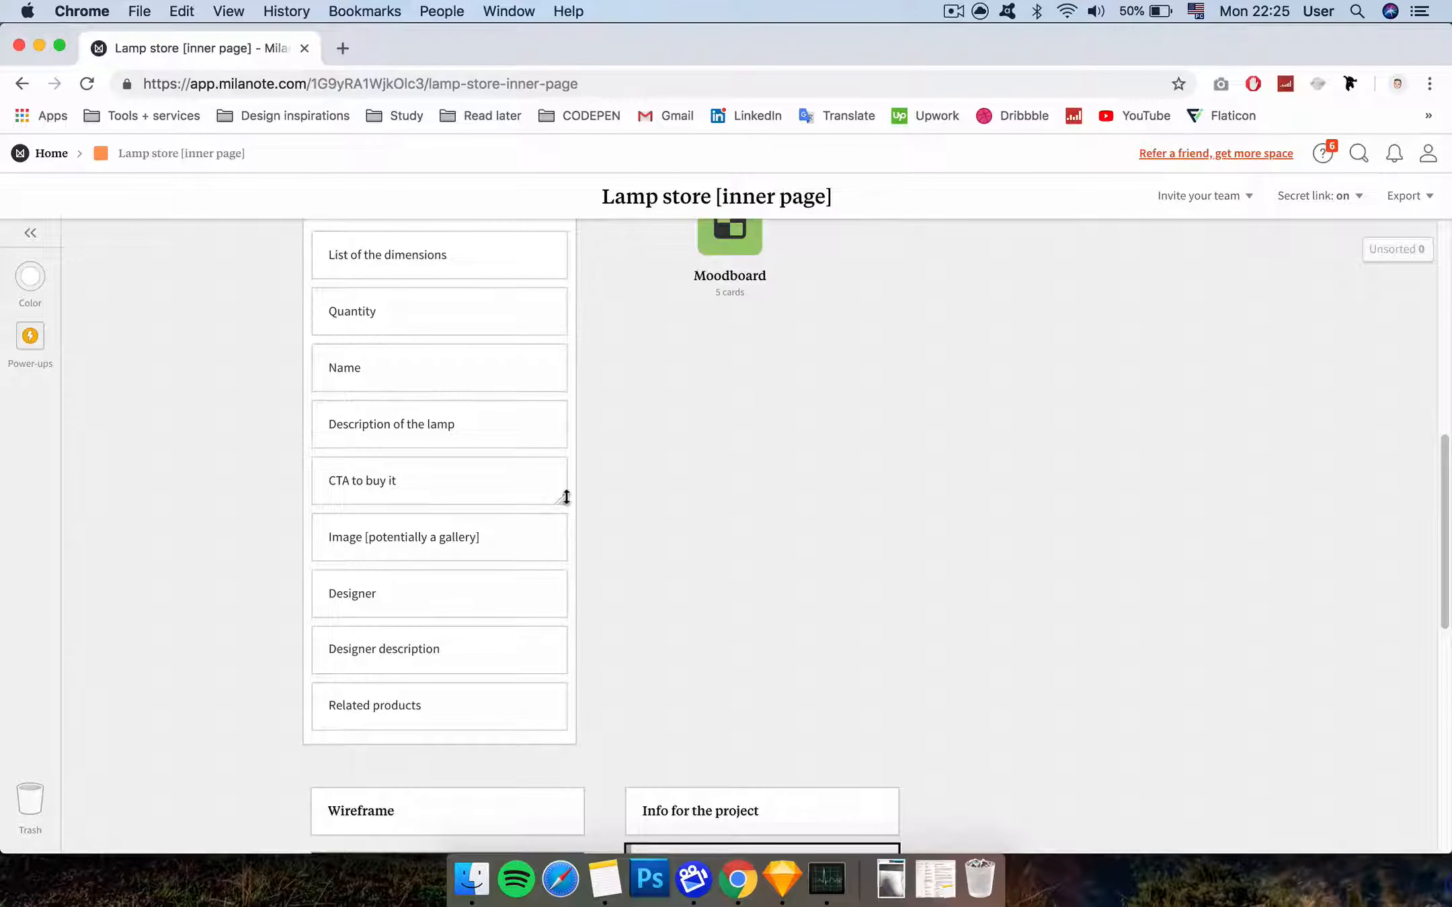
scroll(566, 496, "up", 1)
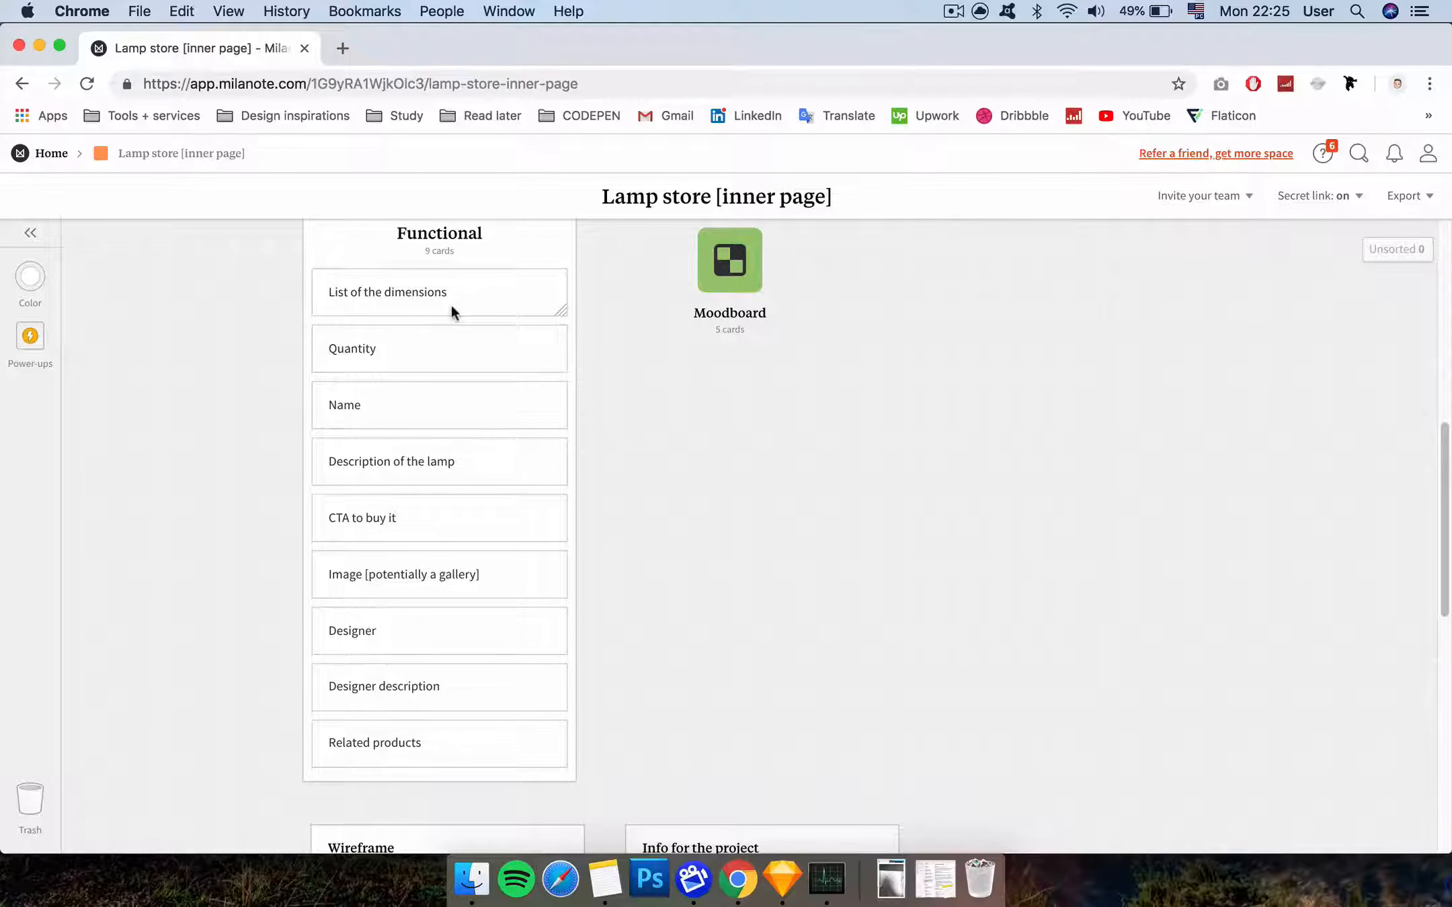
scroll(452, 306, "up", 8)
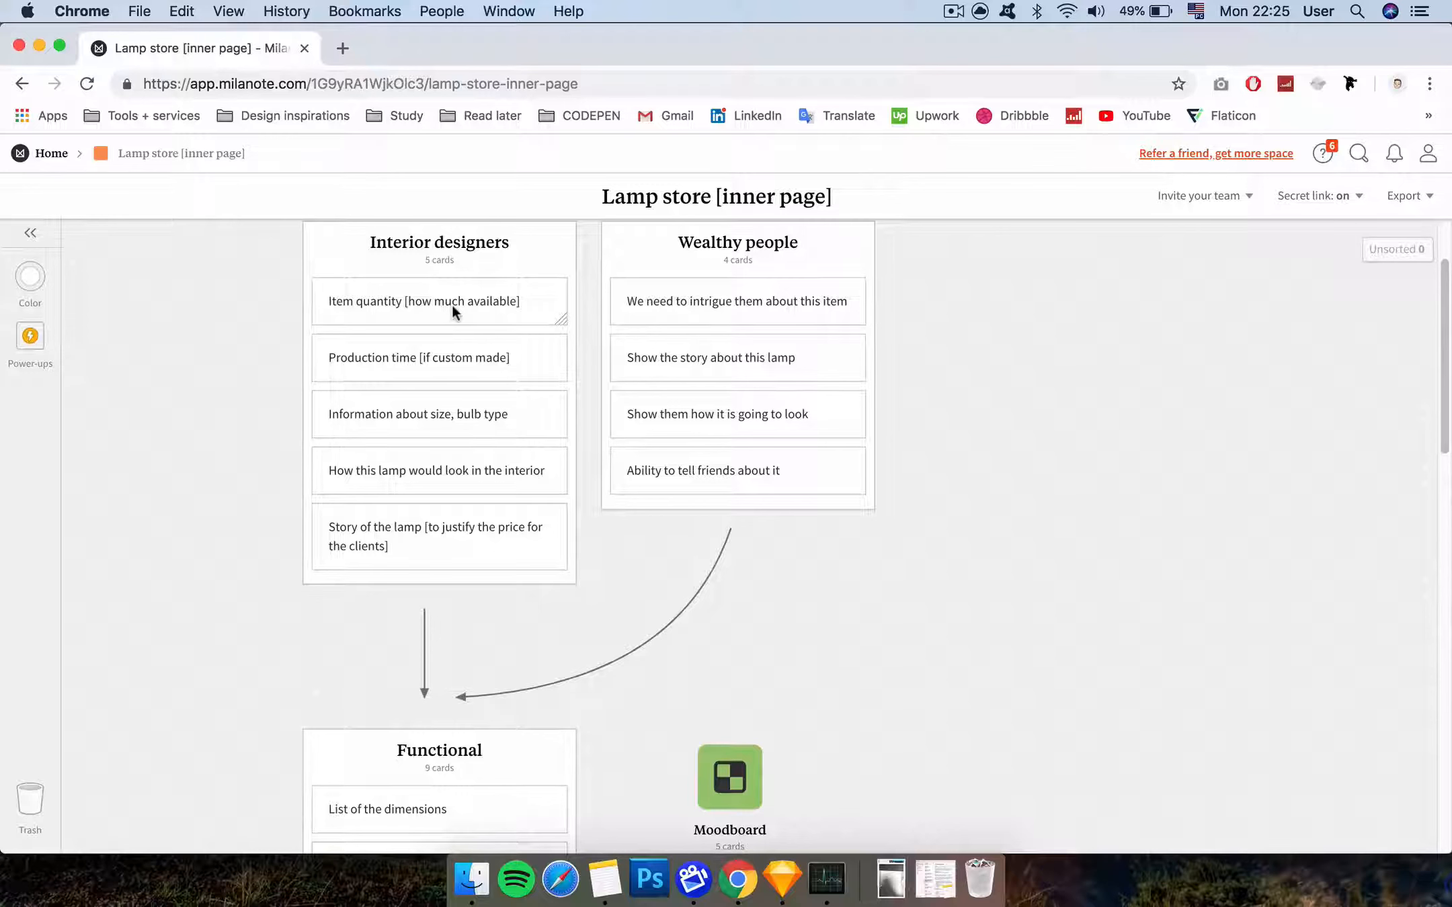
scroll(785, 303, "up", 1)
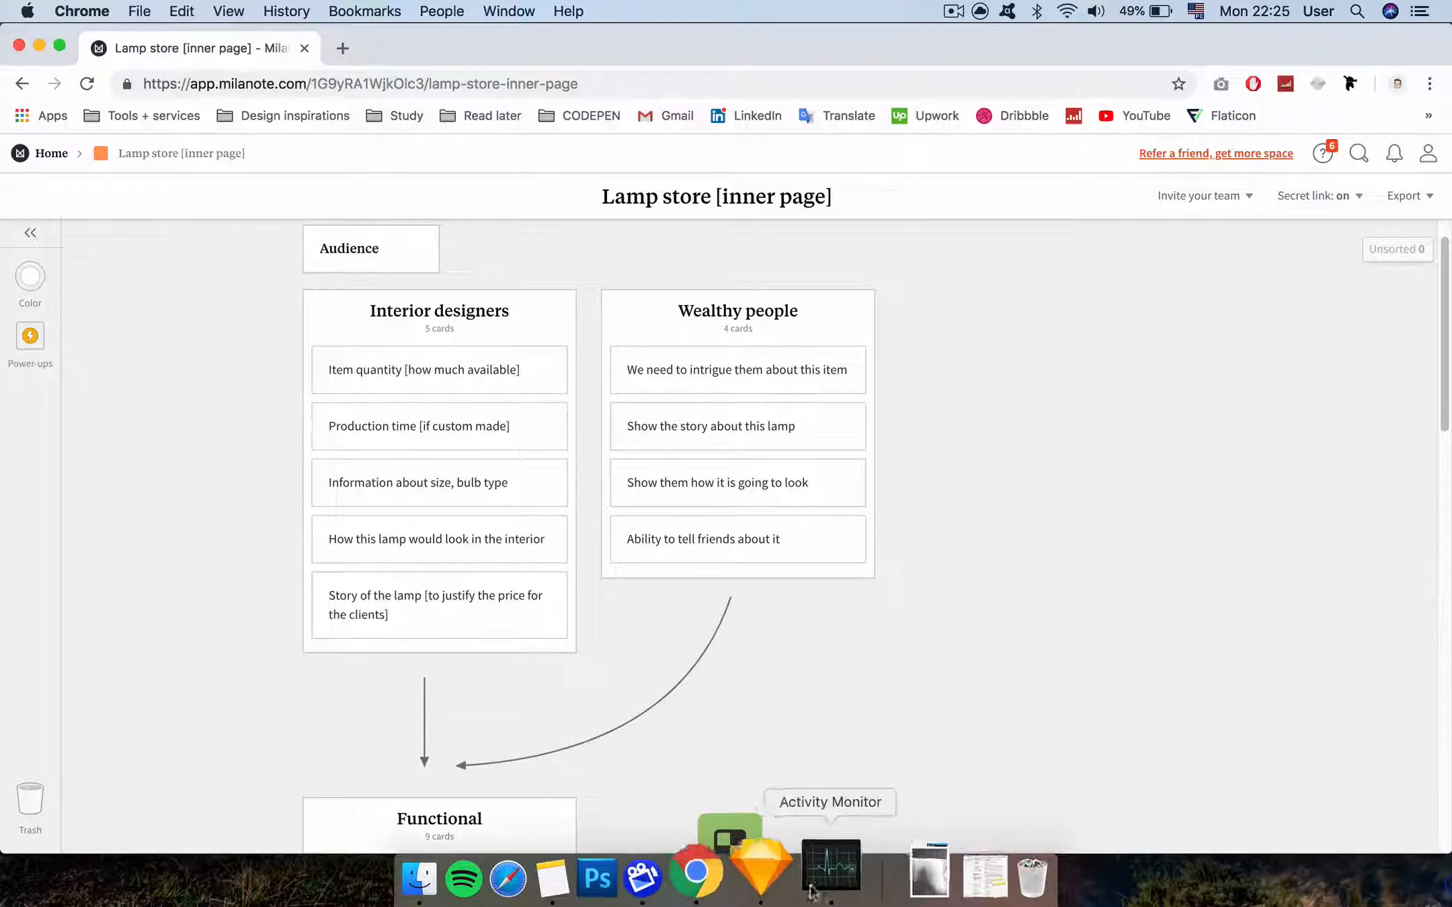
left_click(782, 879)
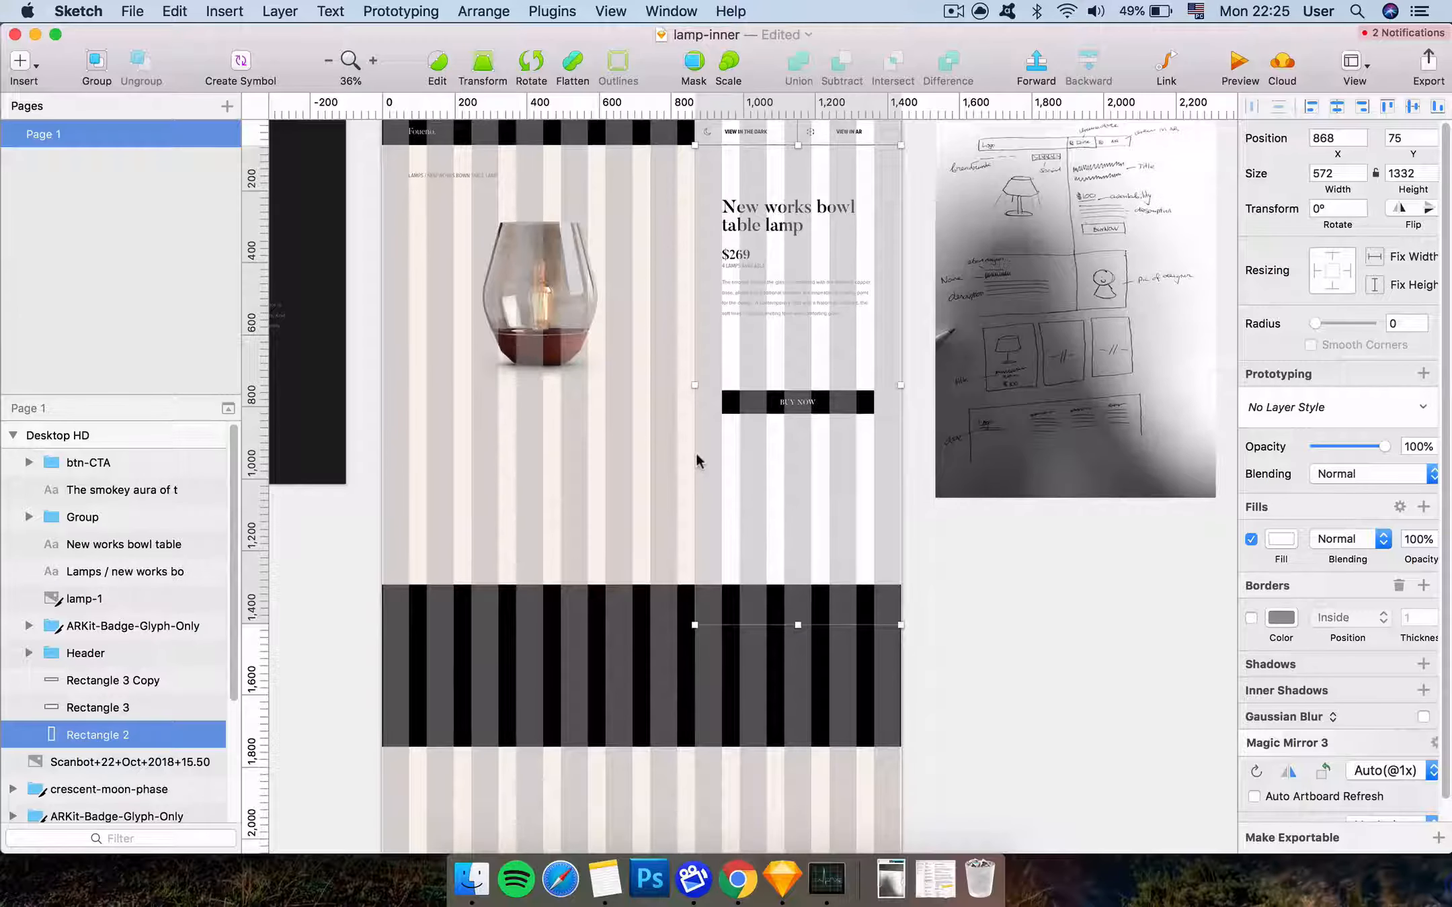
key("r")
left_click_drag(695, 451, 904, 592)
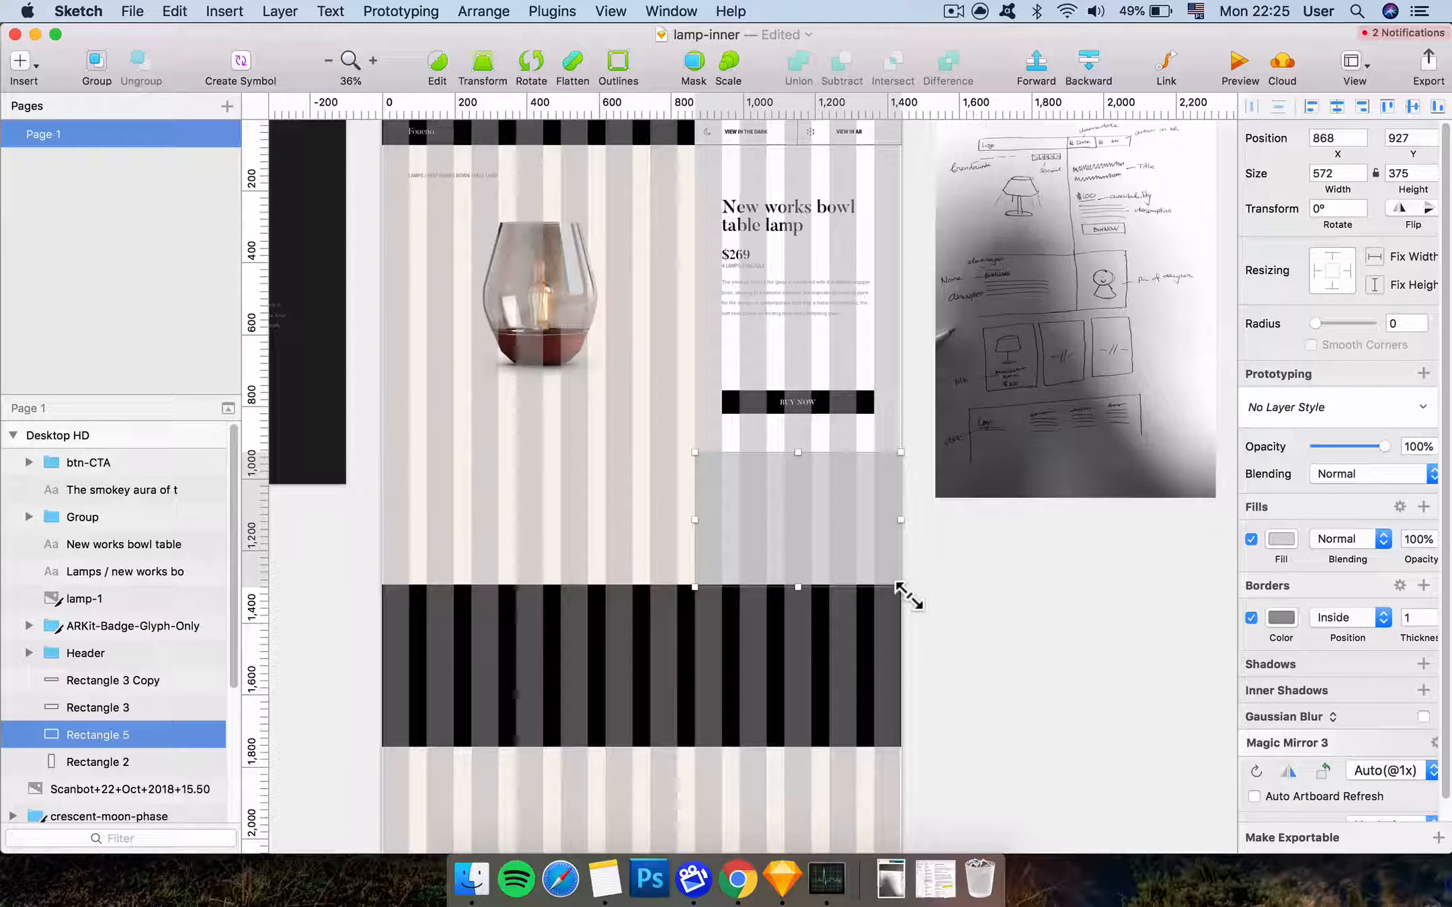
key("BackSpace")
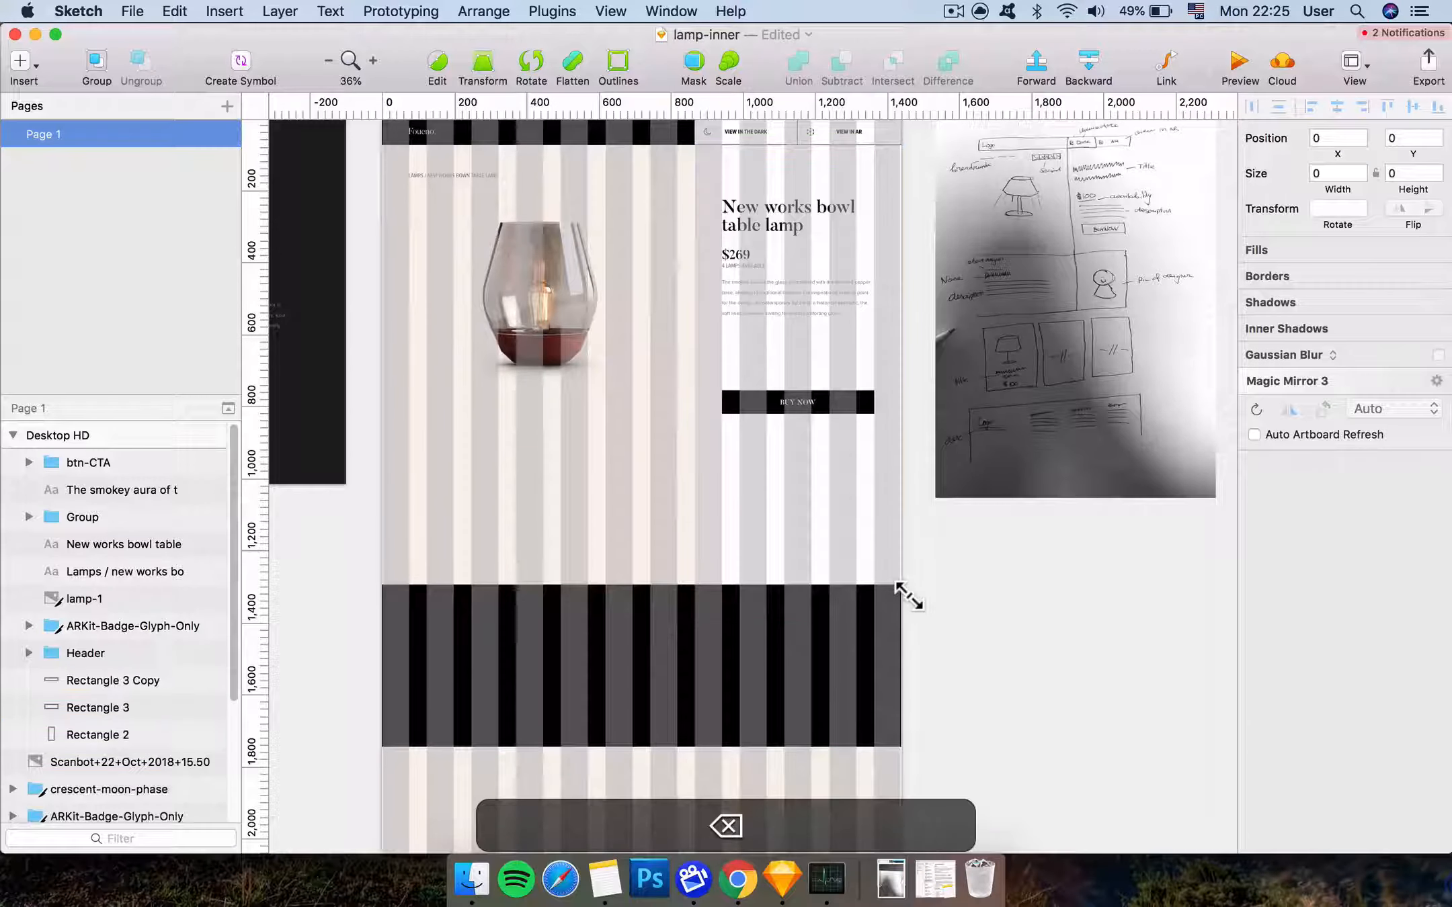
Move the full-width black band down until its upper edge is flush with the white panel's lower edge
scroll(852, 569, "down", 2)
left_click(771, 600)
left_click_drag(771, 599, 770, 650)
left_click(762, 464)
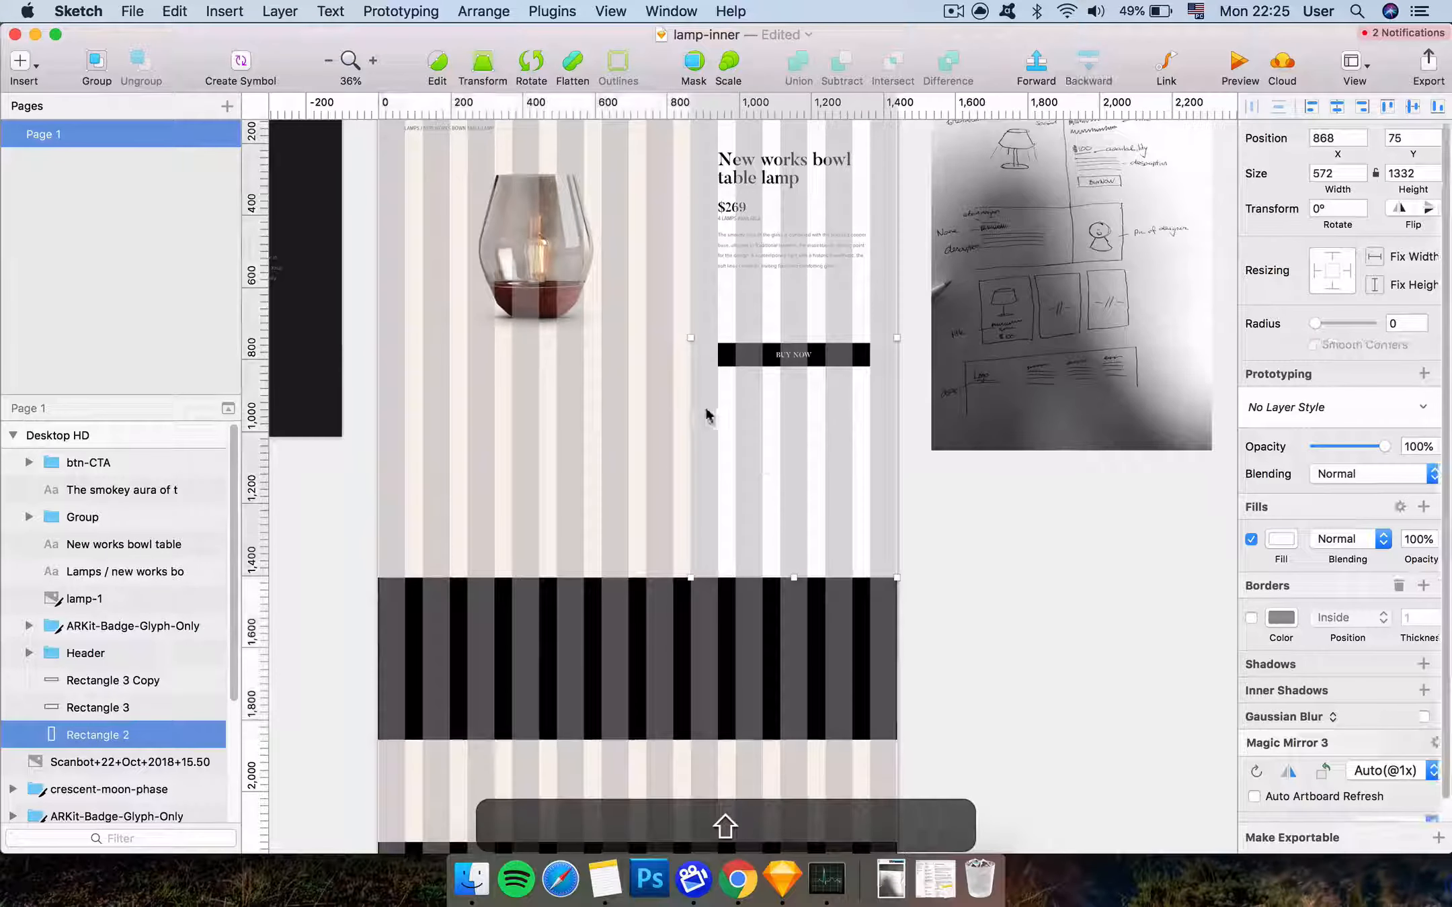
key("a")
left_click_drag(691, 399, 908, 584)
key("super+equal")
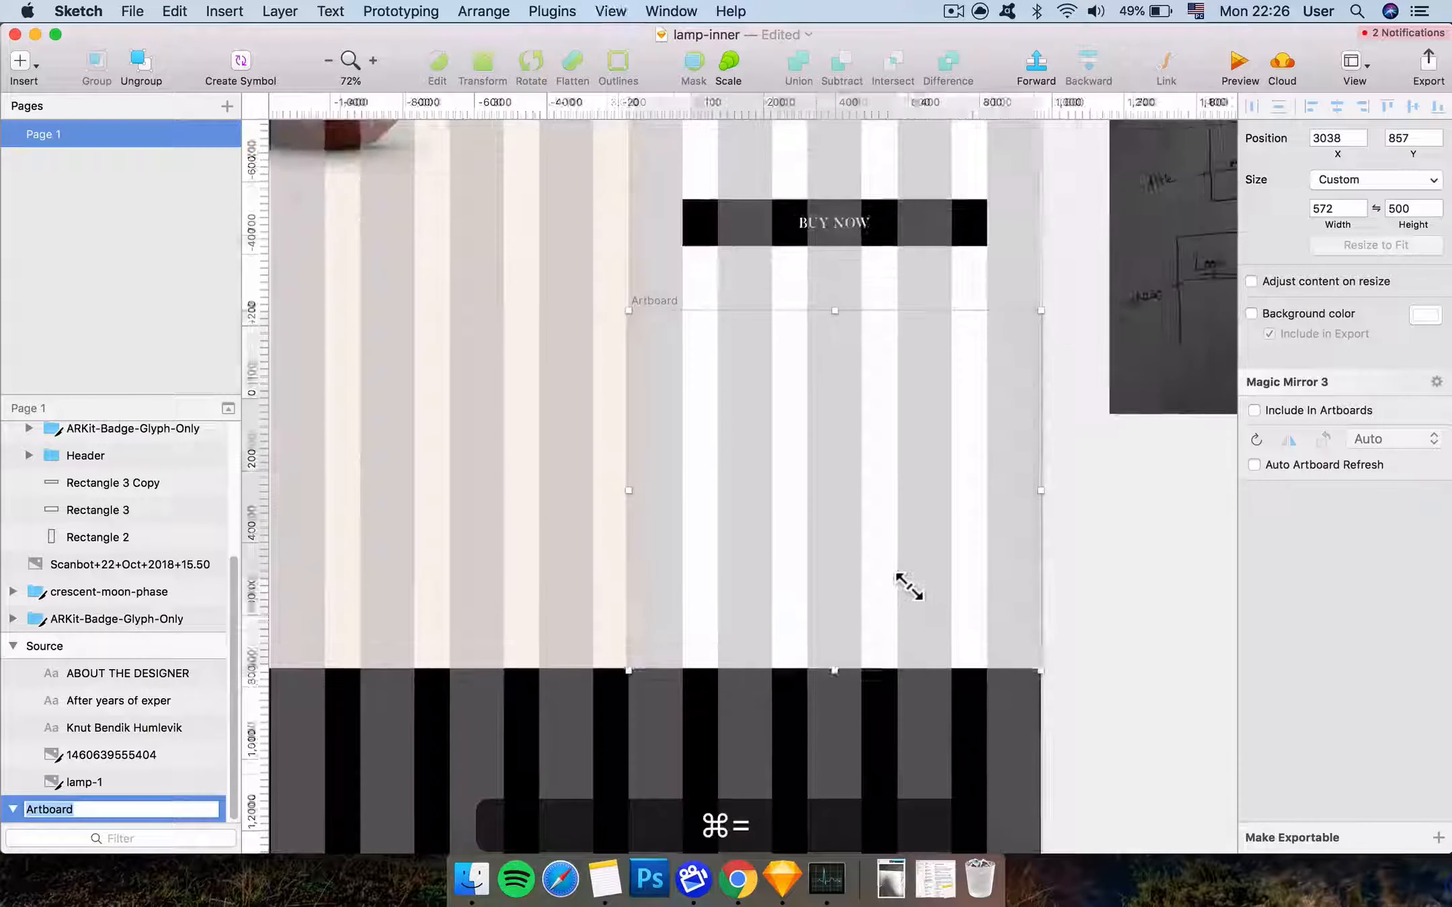
key("super+z")
Draw a rectangle about 572 × 509 px across the lower part of the white panel and fill it black
key("a")
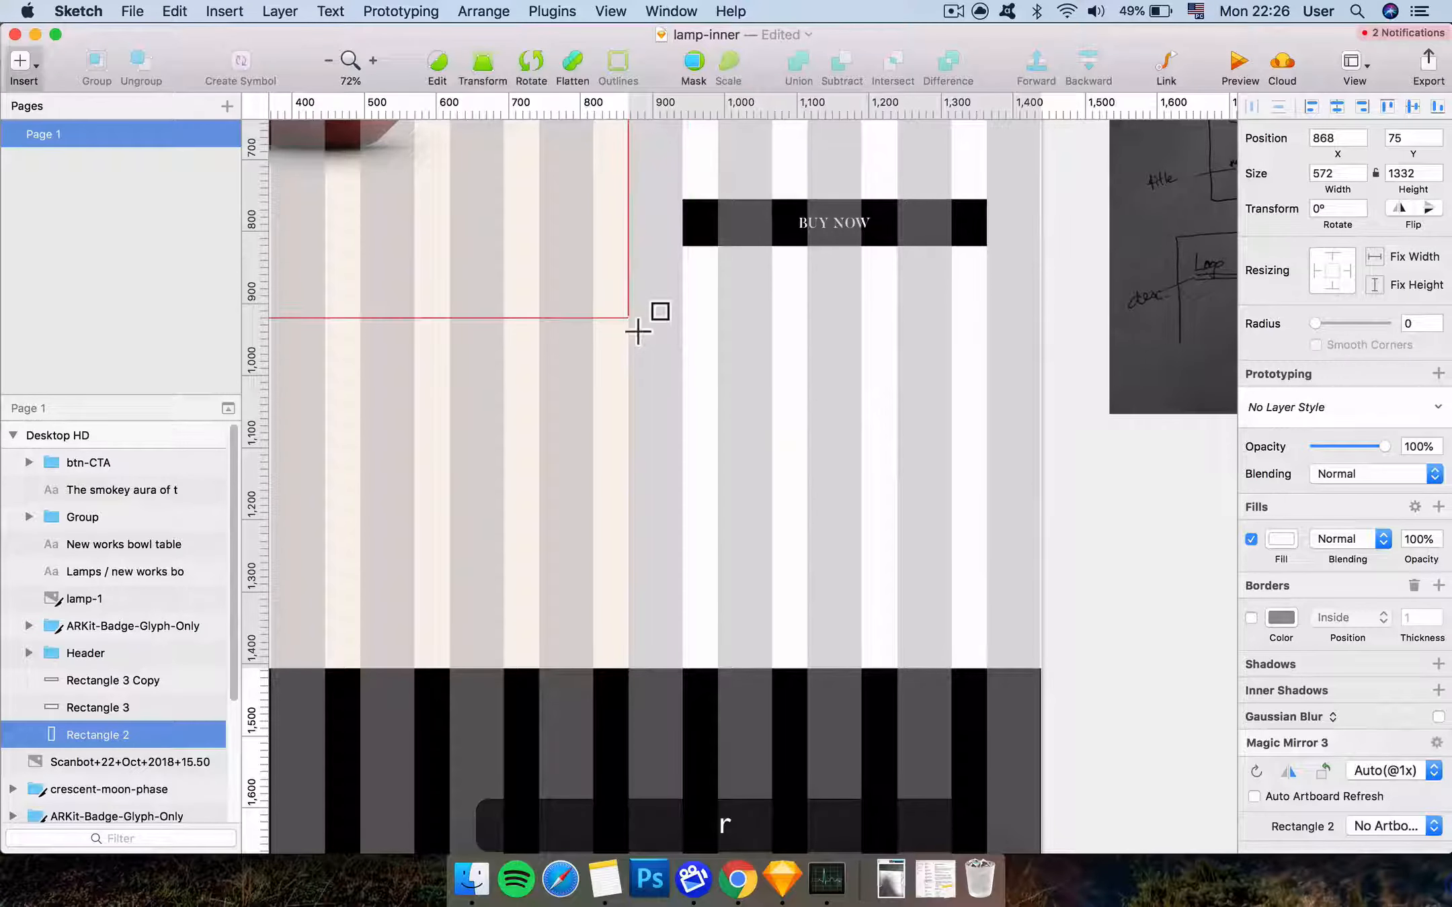
left_click_drag(629, 304, 1045, 671)
left_click(1279, 540)
left_click_drag(1251, 679, 1153, 833)
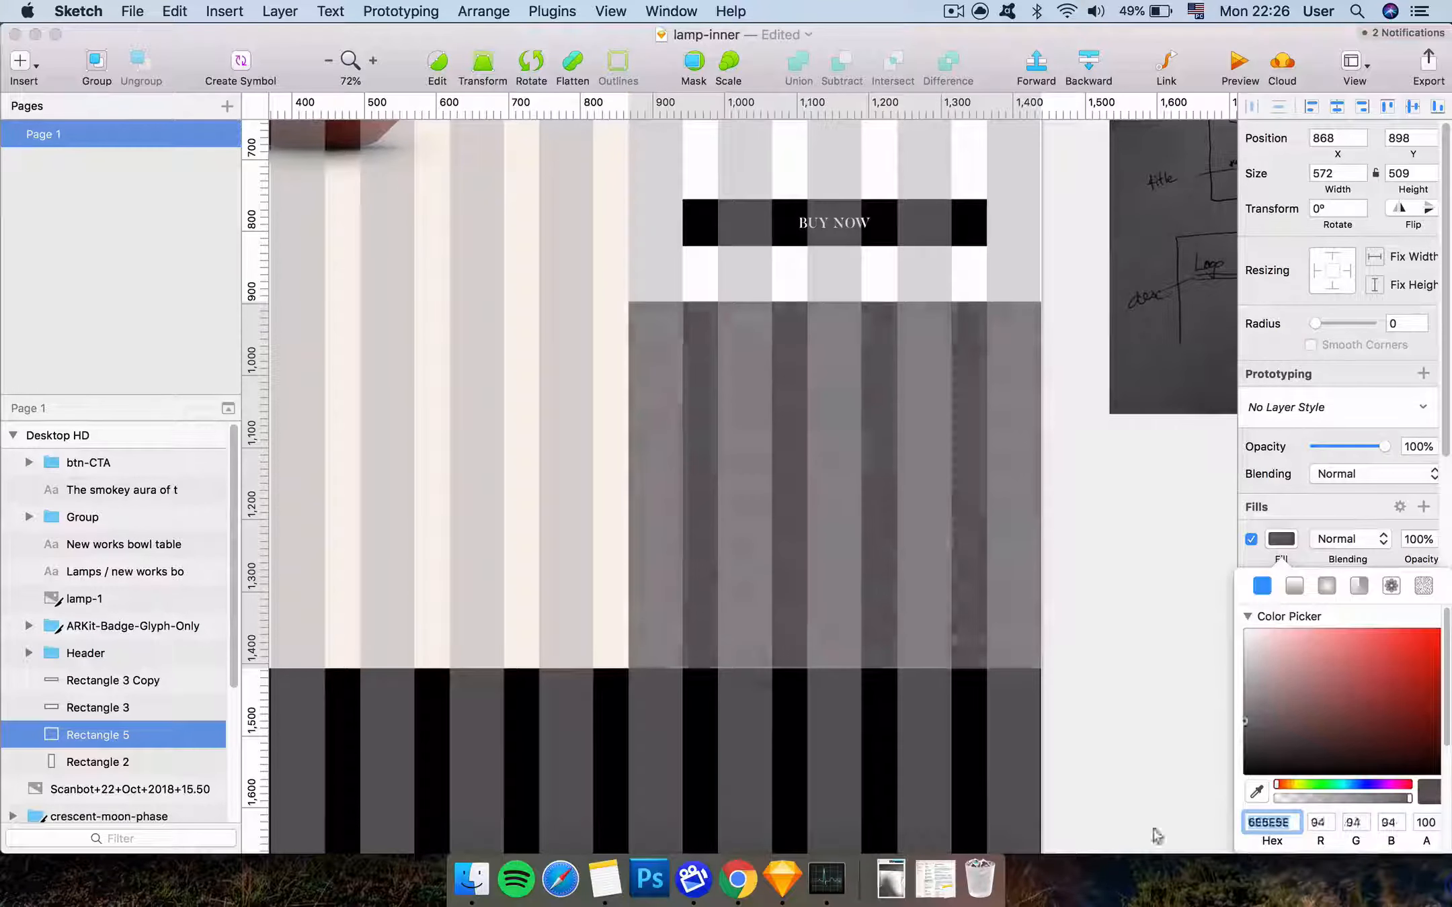
left_click(1148, 662)
Move the full-width black band further down to Y 1599
key("space")
left_click_drag(933, 801, 918, 768)
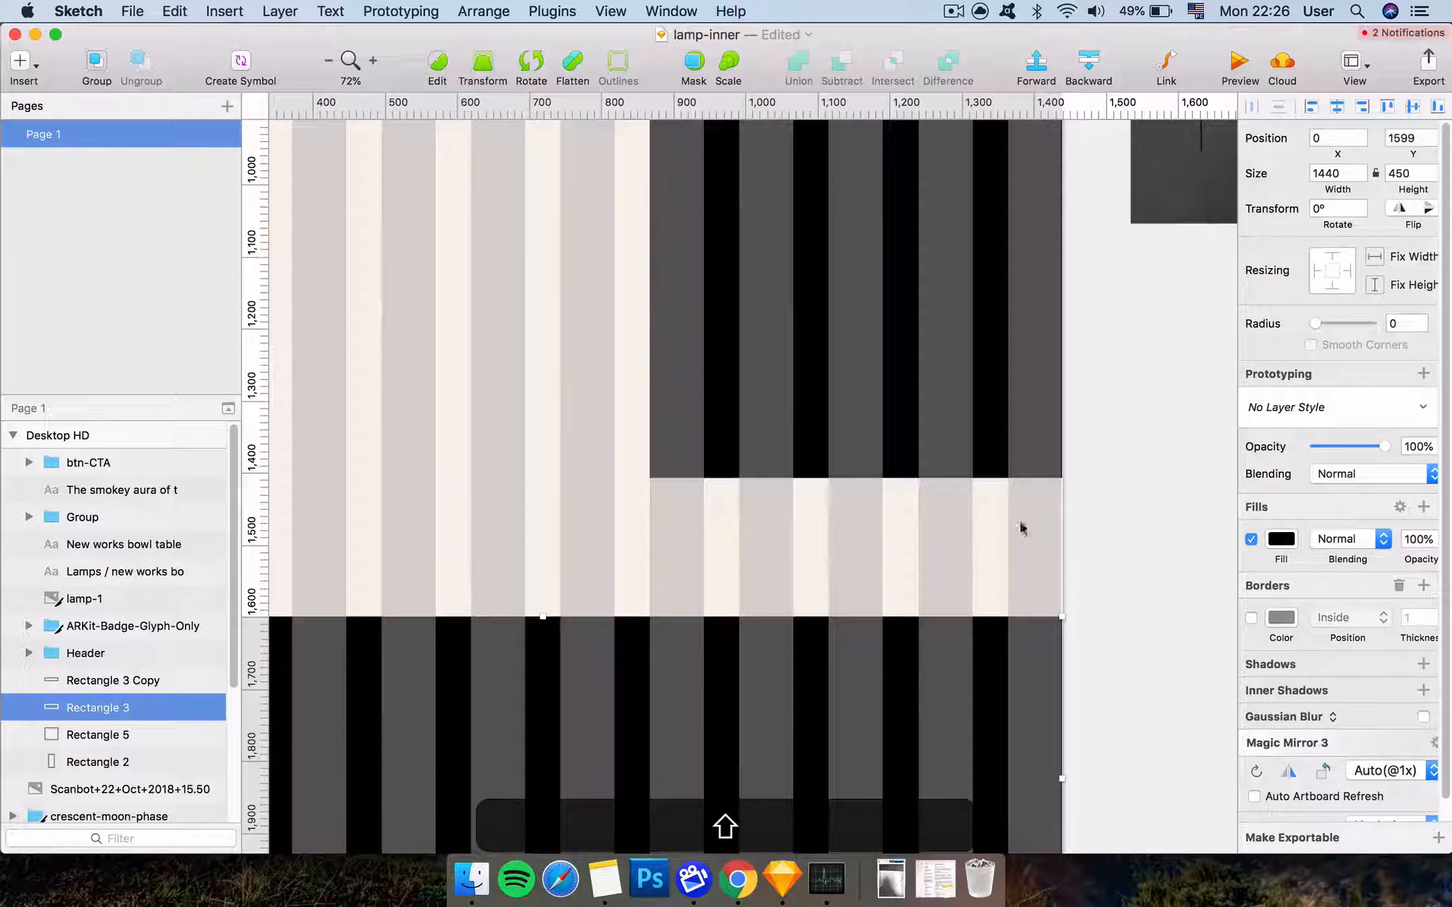
key("space")
left_click_drag(1083, 437, 1072, 562)
Check the gap between the BUY NOW button and the black block, and nudge the block up to Y 896
left_click(916, 410)
mouse_move(916, 406)
left_mouse_down()
mouse_move(921, 459)
mouse_move(918, 406)
left_mouse_up()
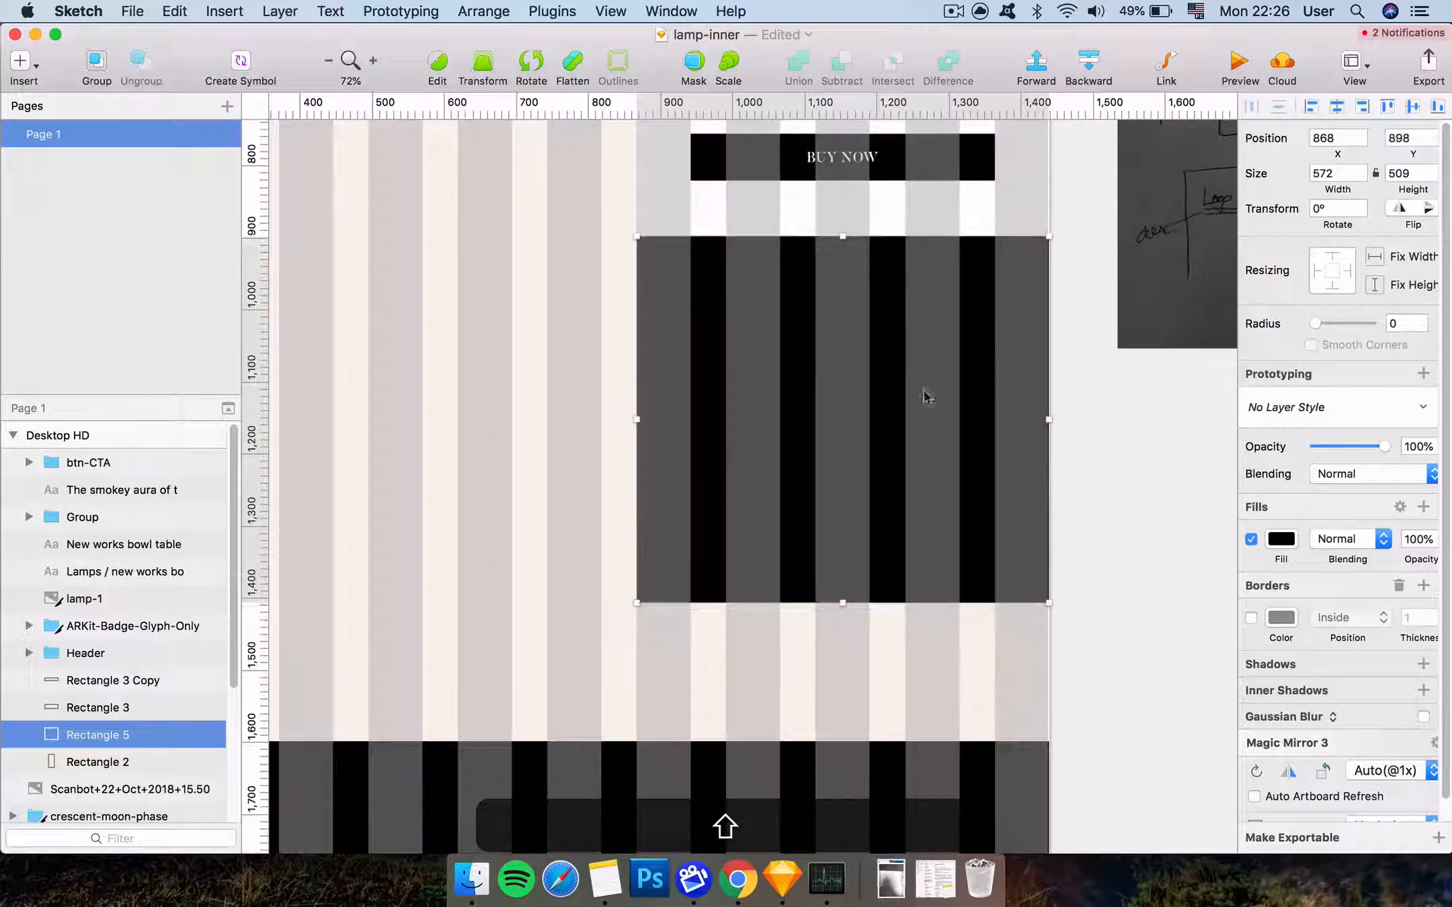
key("space")
left_click_drag(911, 319, 886, 498)
key("alt")
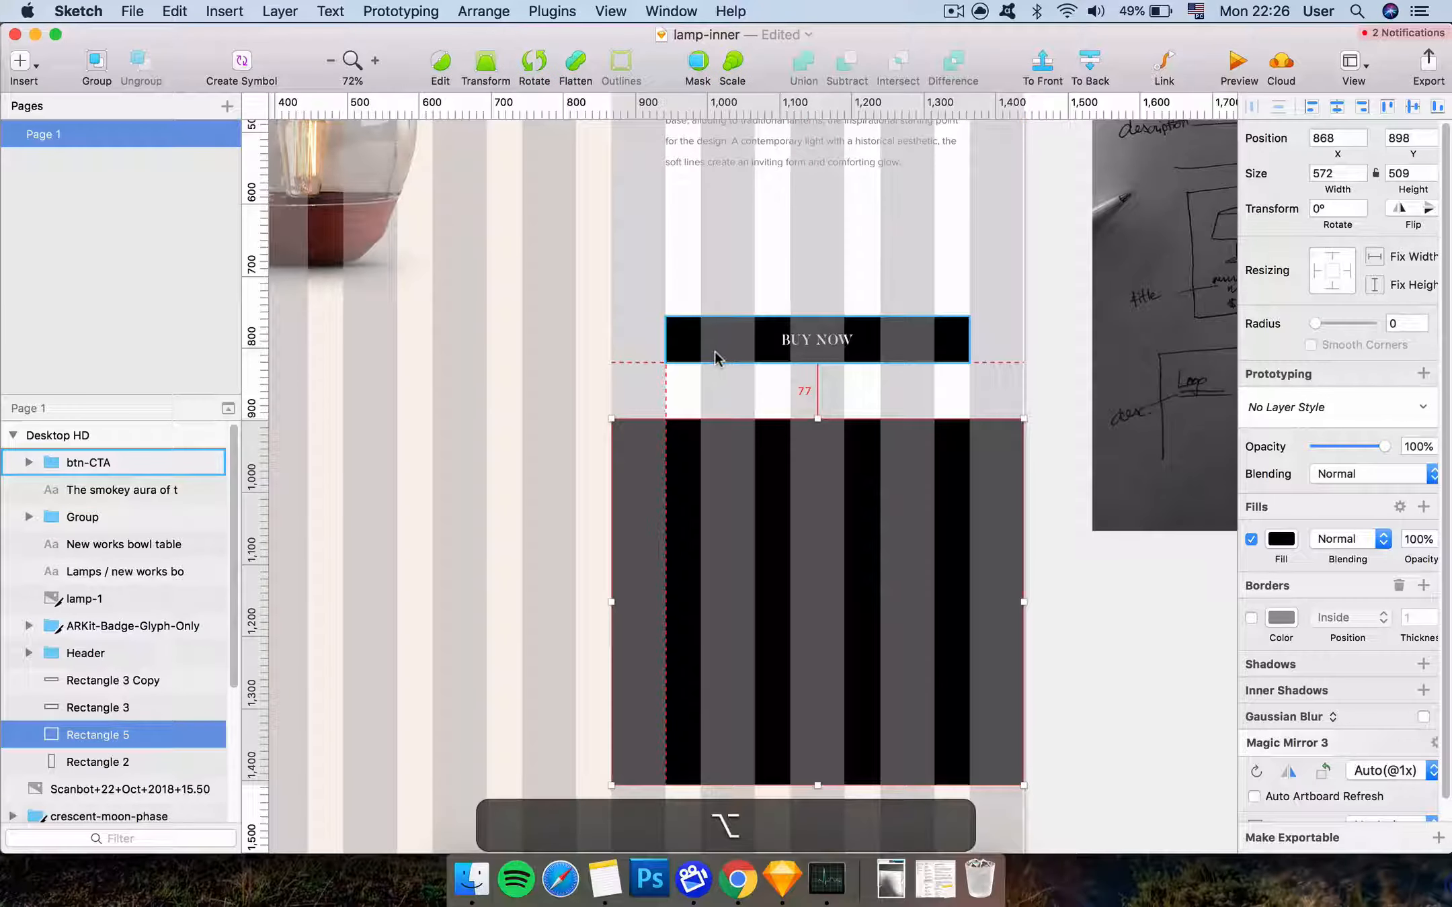
left_click(677, 343, "alt")
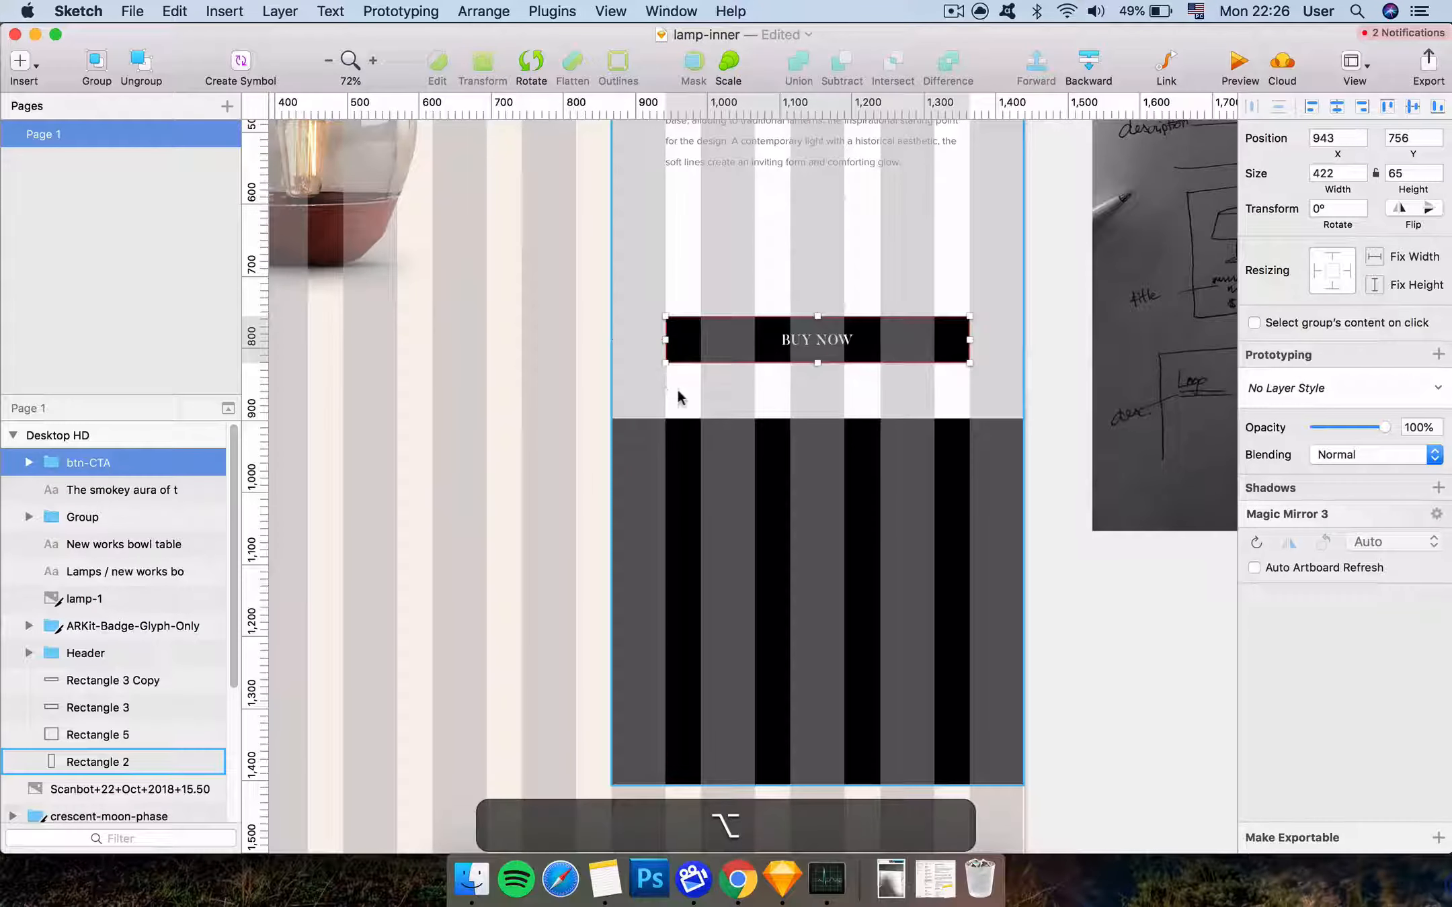
left_click(746, 445)
left_click_drag(746, 445, 751, 433)
key("alt+super+z")
key("alt+super+z")
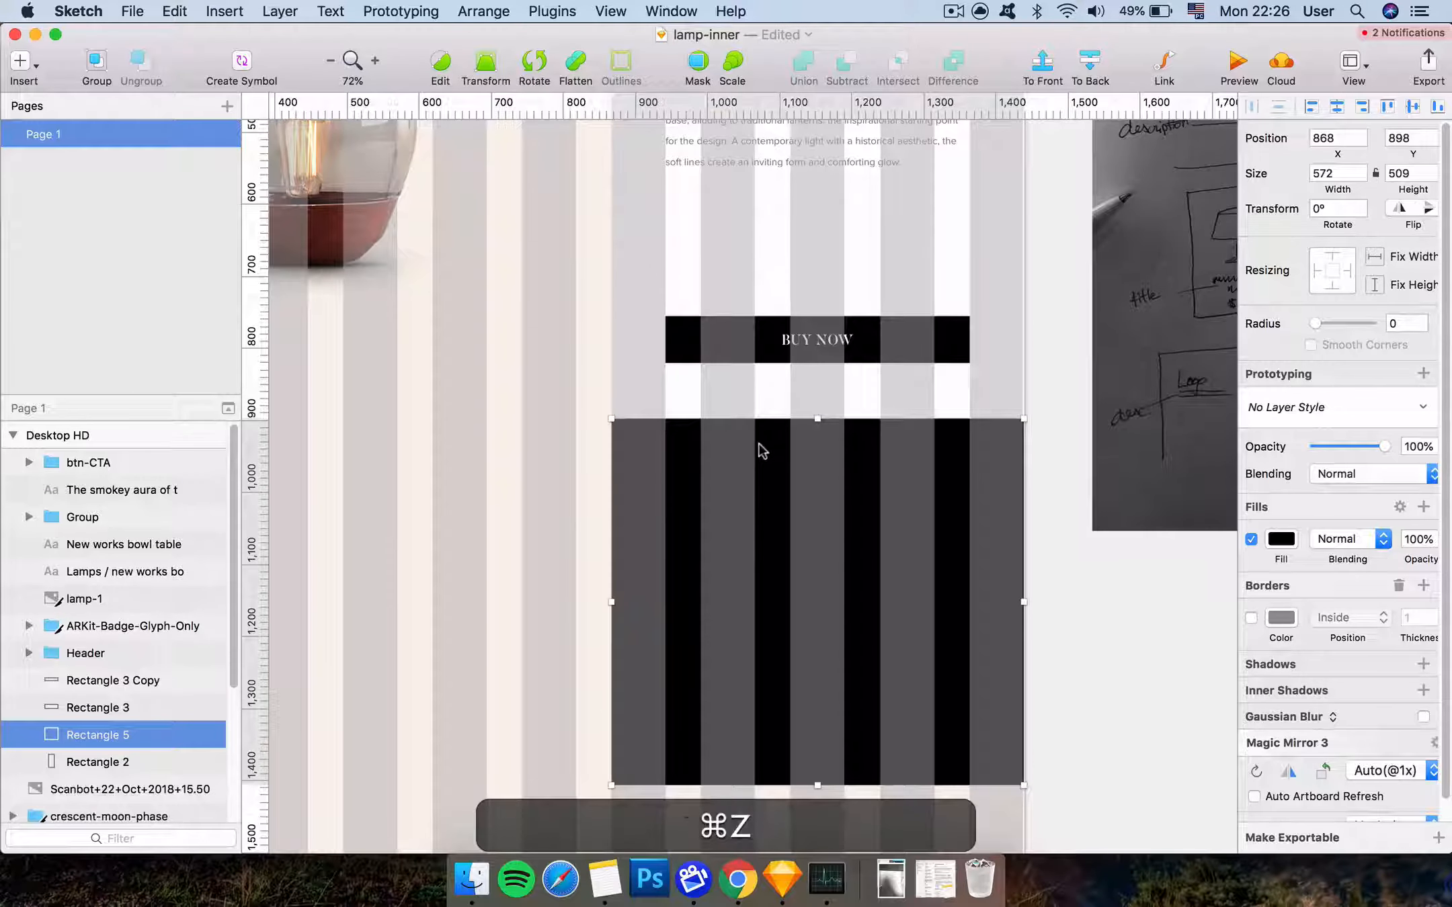
key("Up")
key("alt+Up")
Draw a rectangle about 422 × 333 px inside the black block, matching the BUY NOW button's width, at about Y 993
scroll(961, 486, "down", 3)
scroll(962, 486, "right", 2)
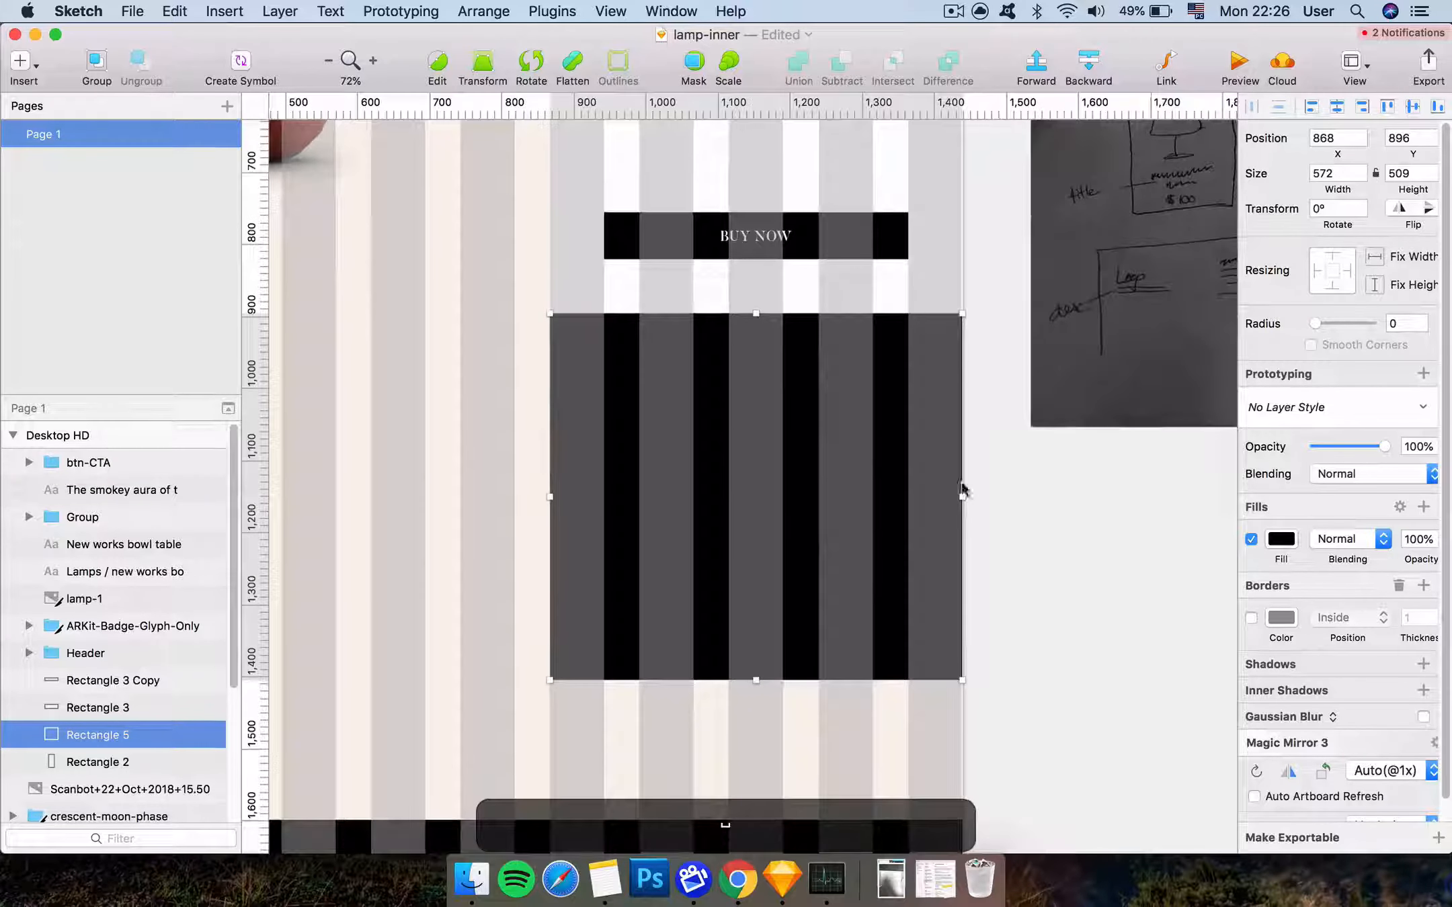
key("r")
key("Escape")
key("r")
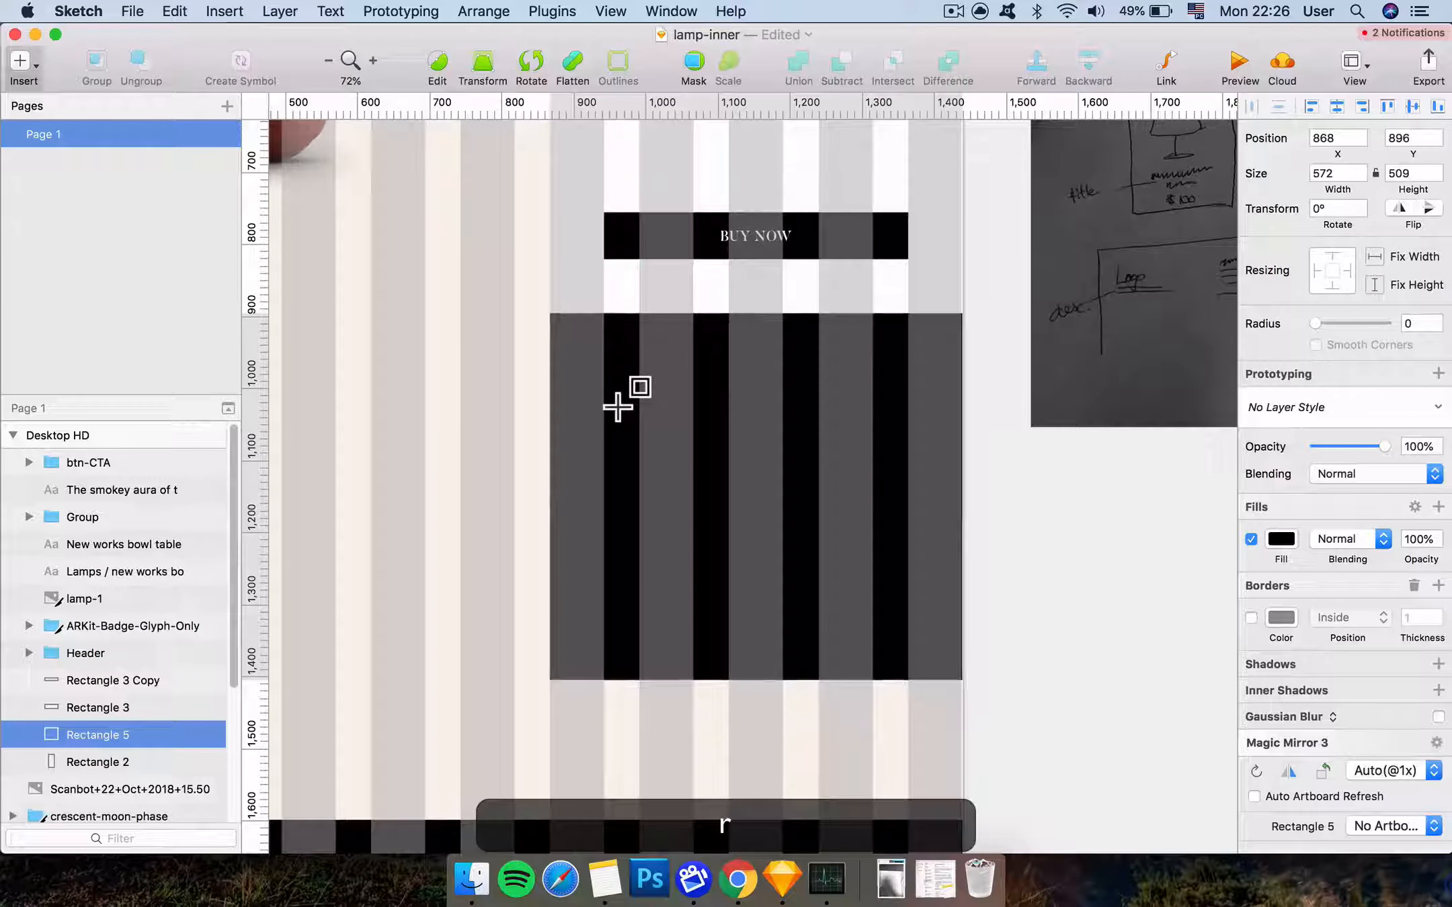
left_click_drag(604, 383, 909, 624)
key("space")
left_click_drag(1057, 628, 1047, 545)
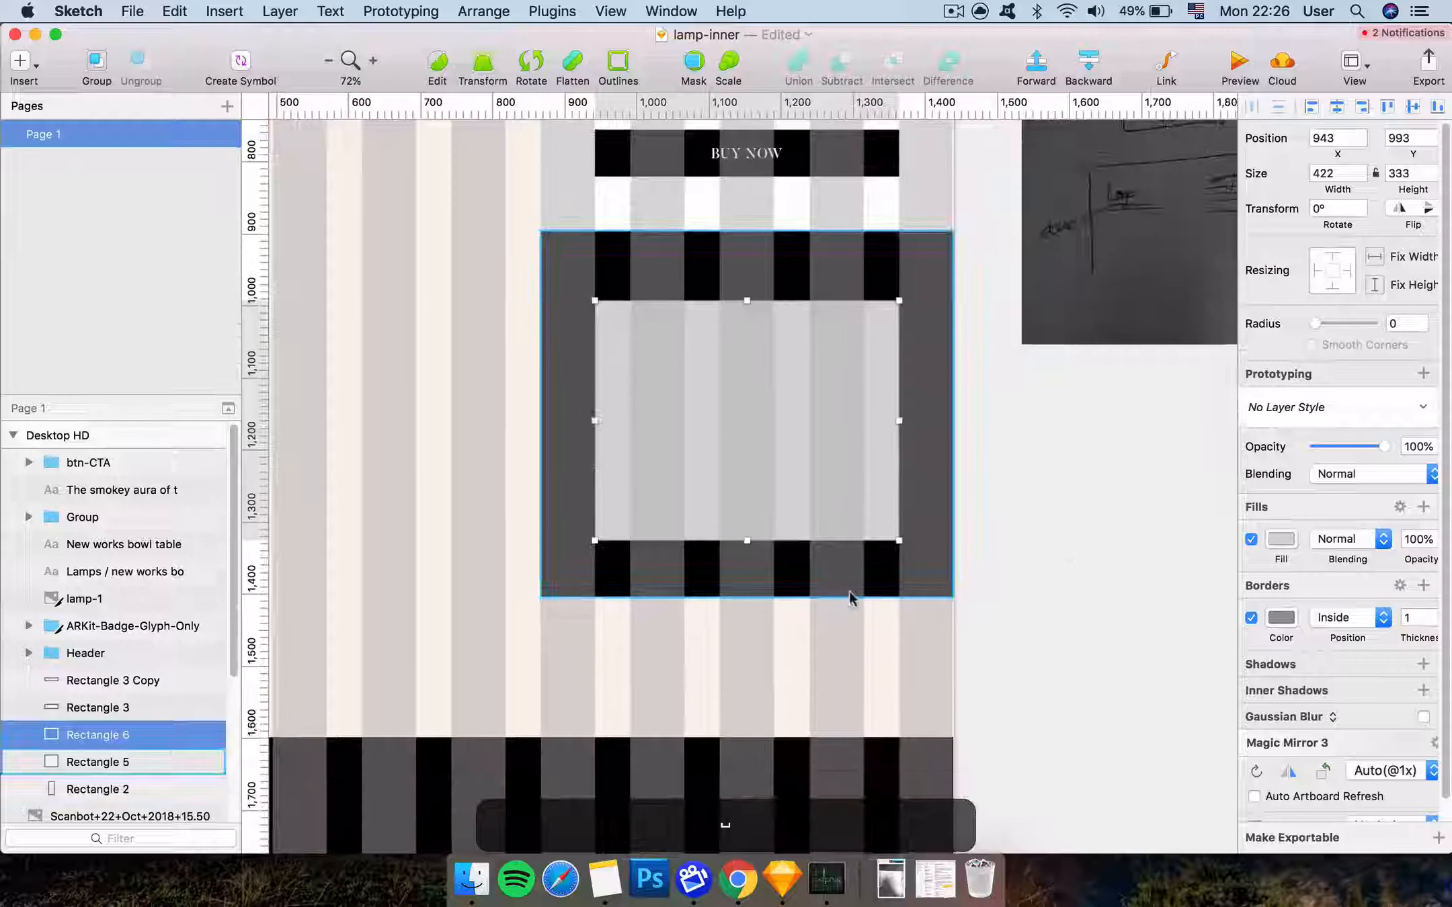
Extend the black block's lower edge down by about 110 px, leaving the white panel's height as it was
left_click(780, 599)
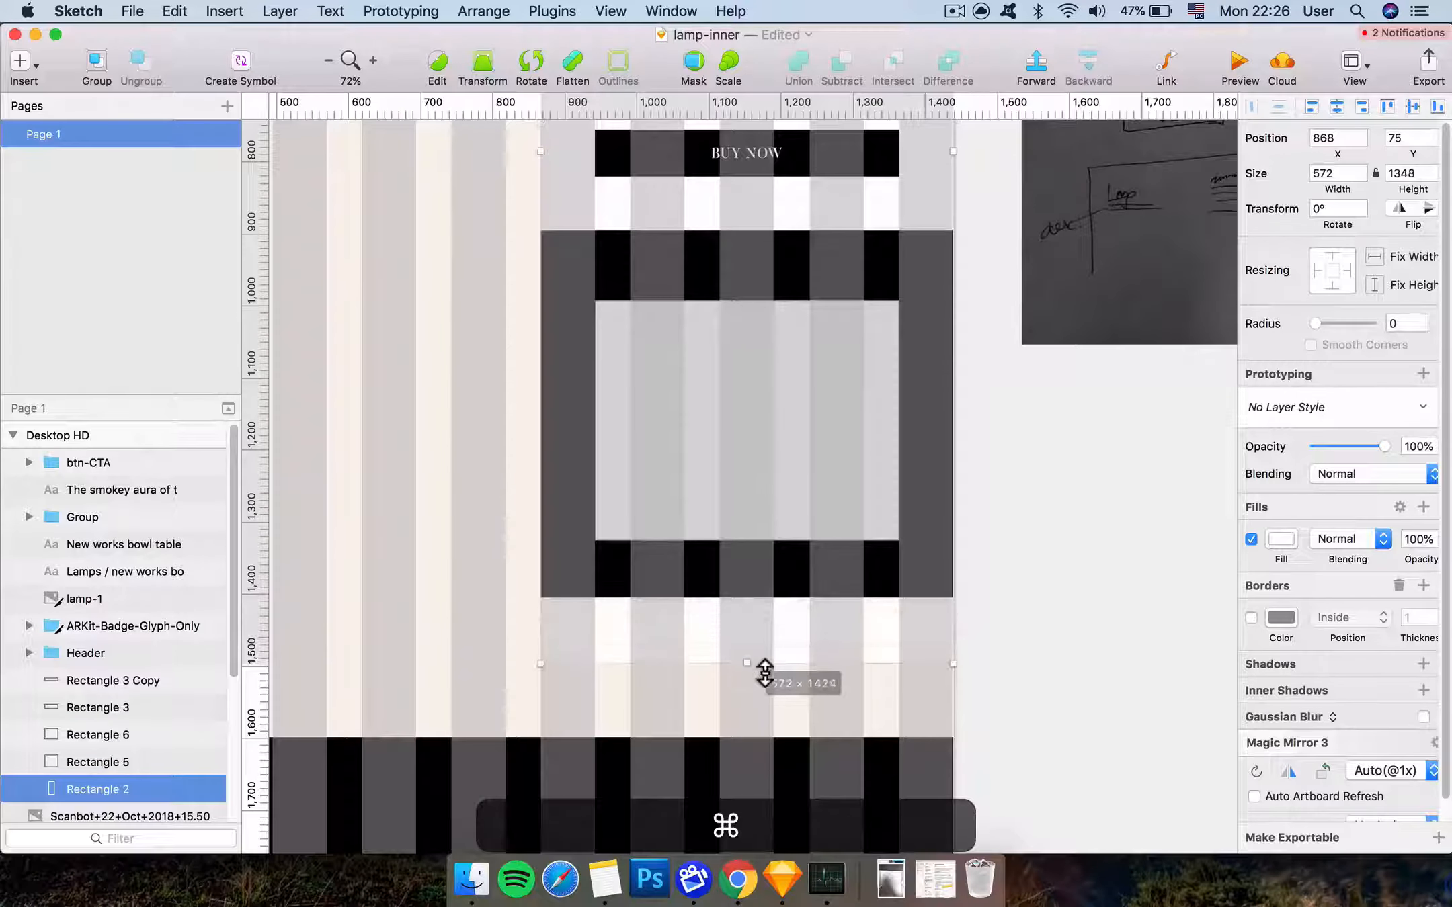
key("ctrl+z")
left_click_drag(748, 590, 758, 678)
Turn off the inner rectangle's fill, make its border white and set its opacity to 40%
left_click(758, 492)
left_click(1251, 541)
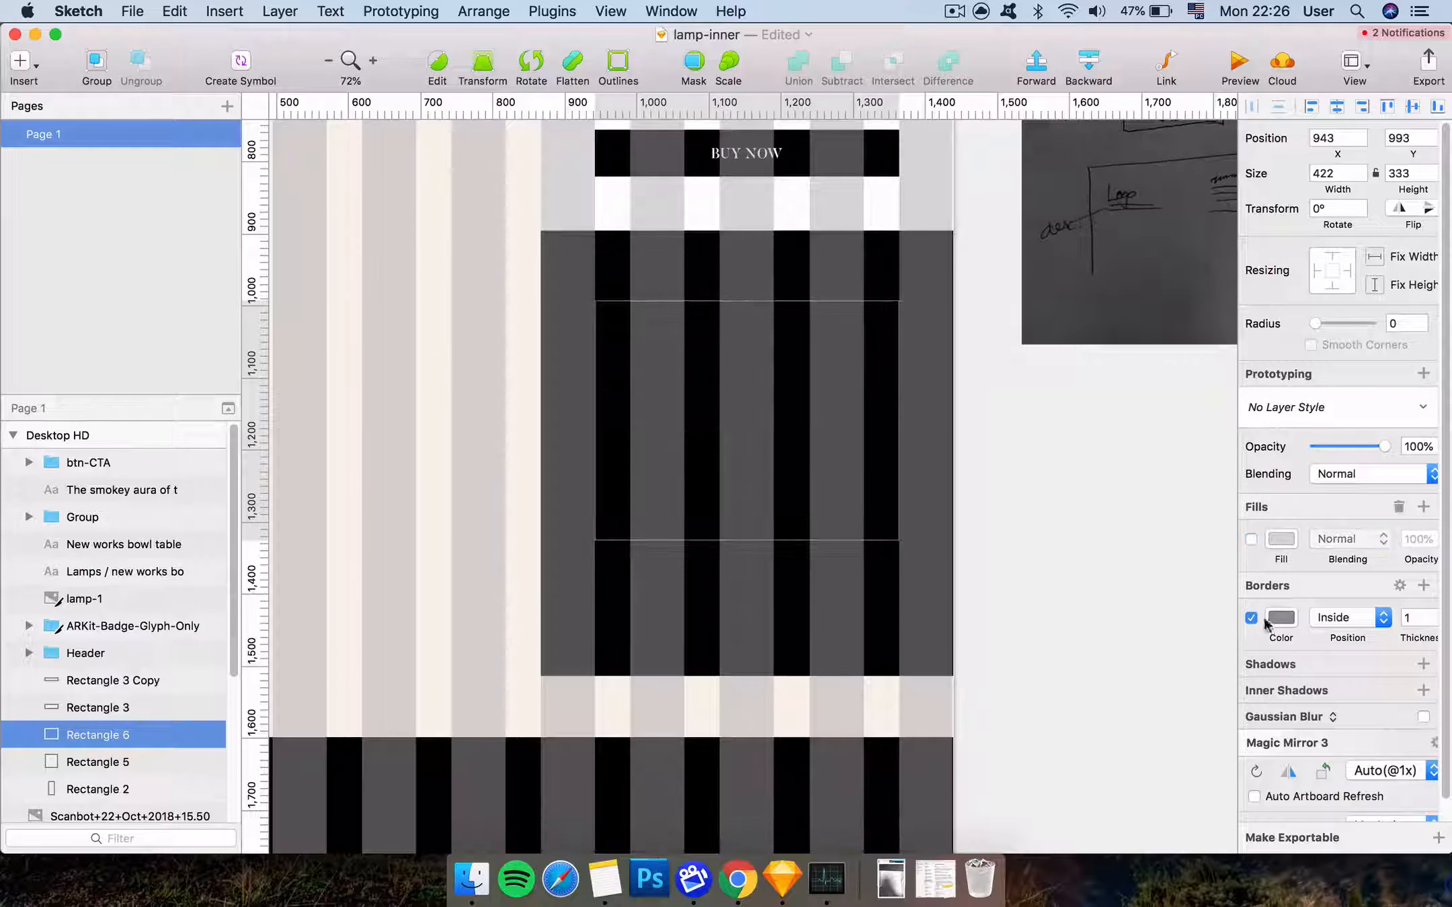
left_click(1280, 618)
left_click(1330, 689)
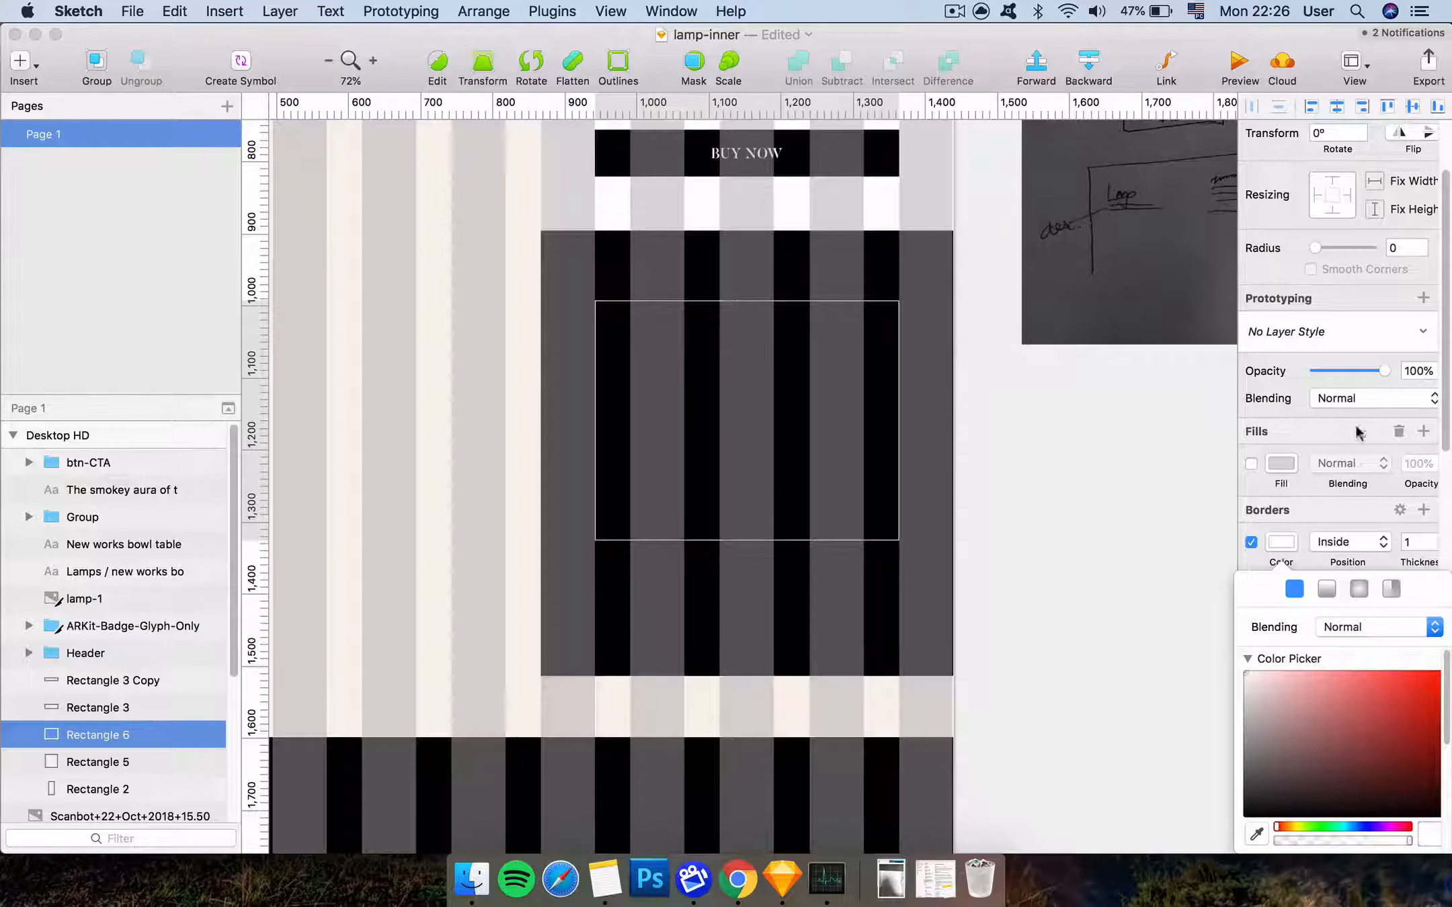
left_click(1414, 371)
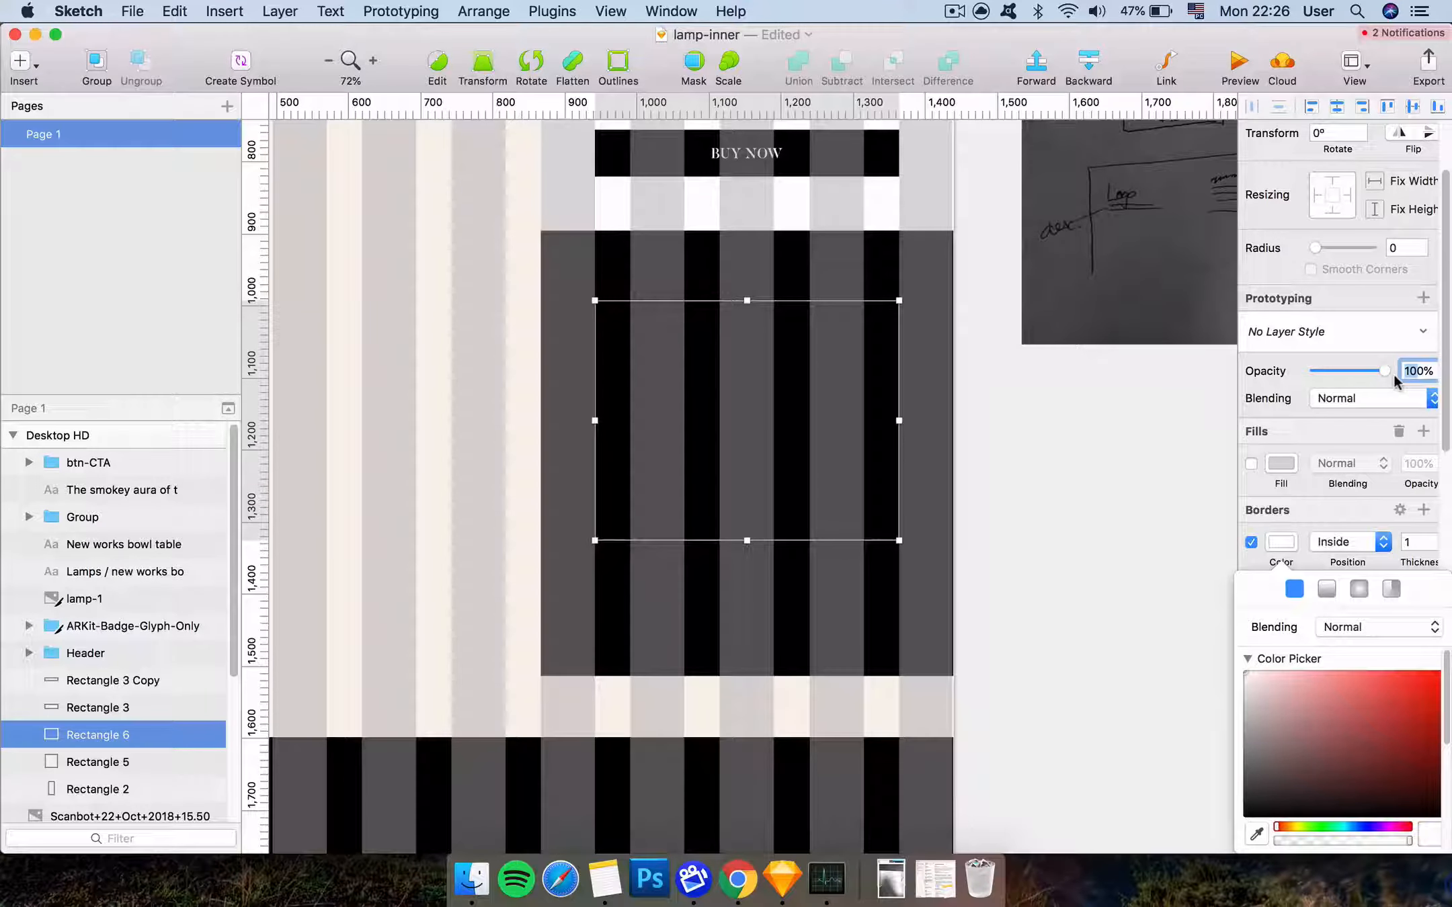
type("40")
key("Return")
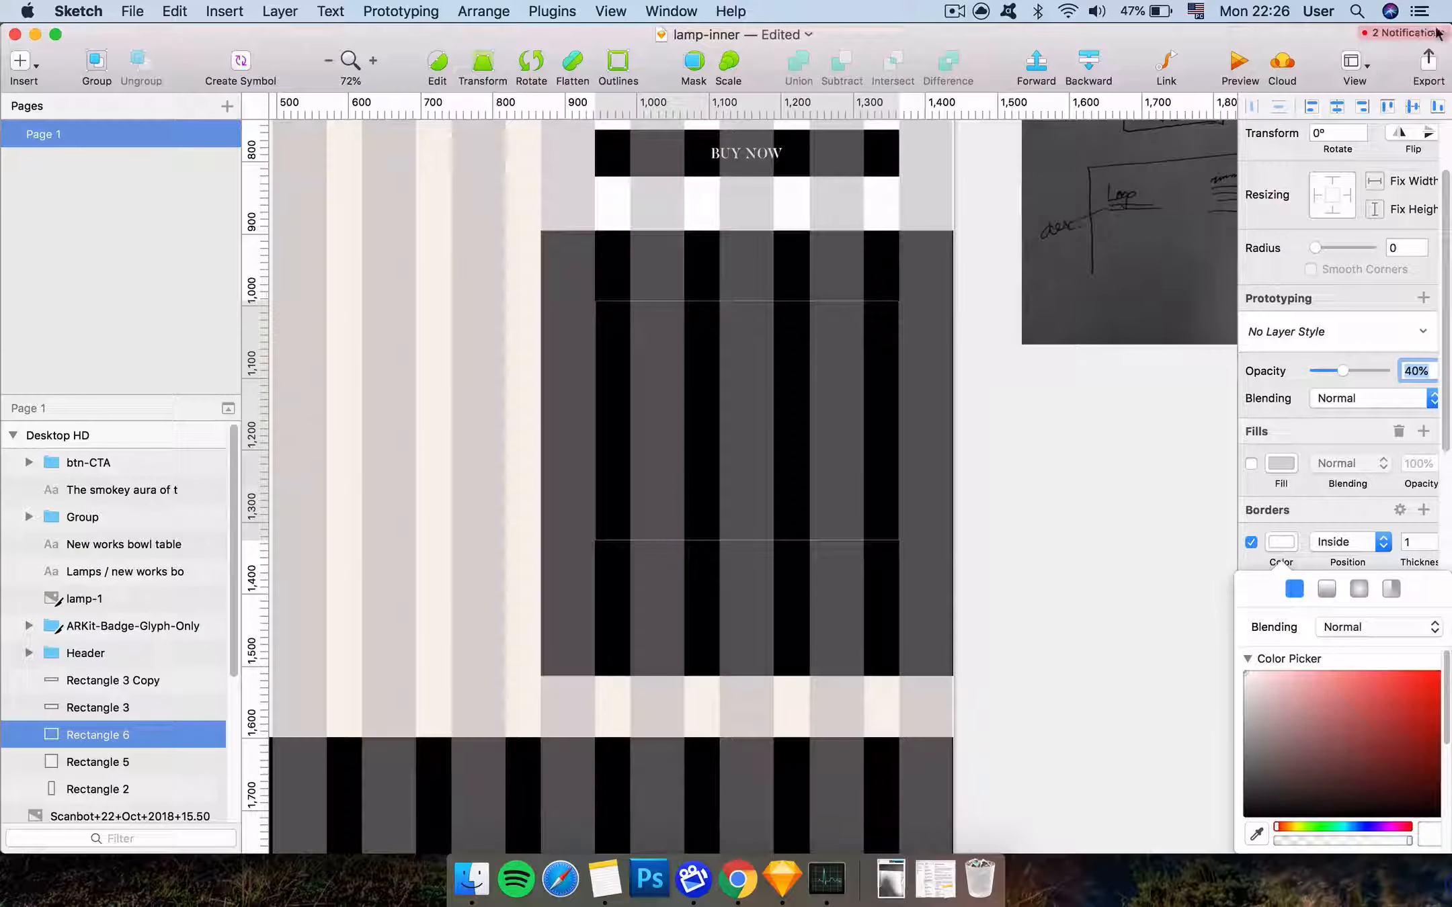
Hide the layout column overlay and clear the selection
left_click(1354, 64)
left_click(1303, 268)
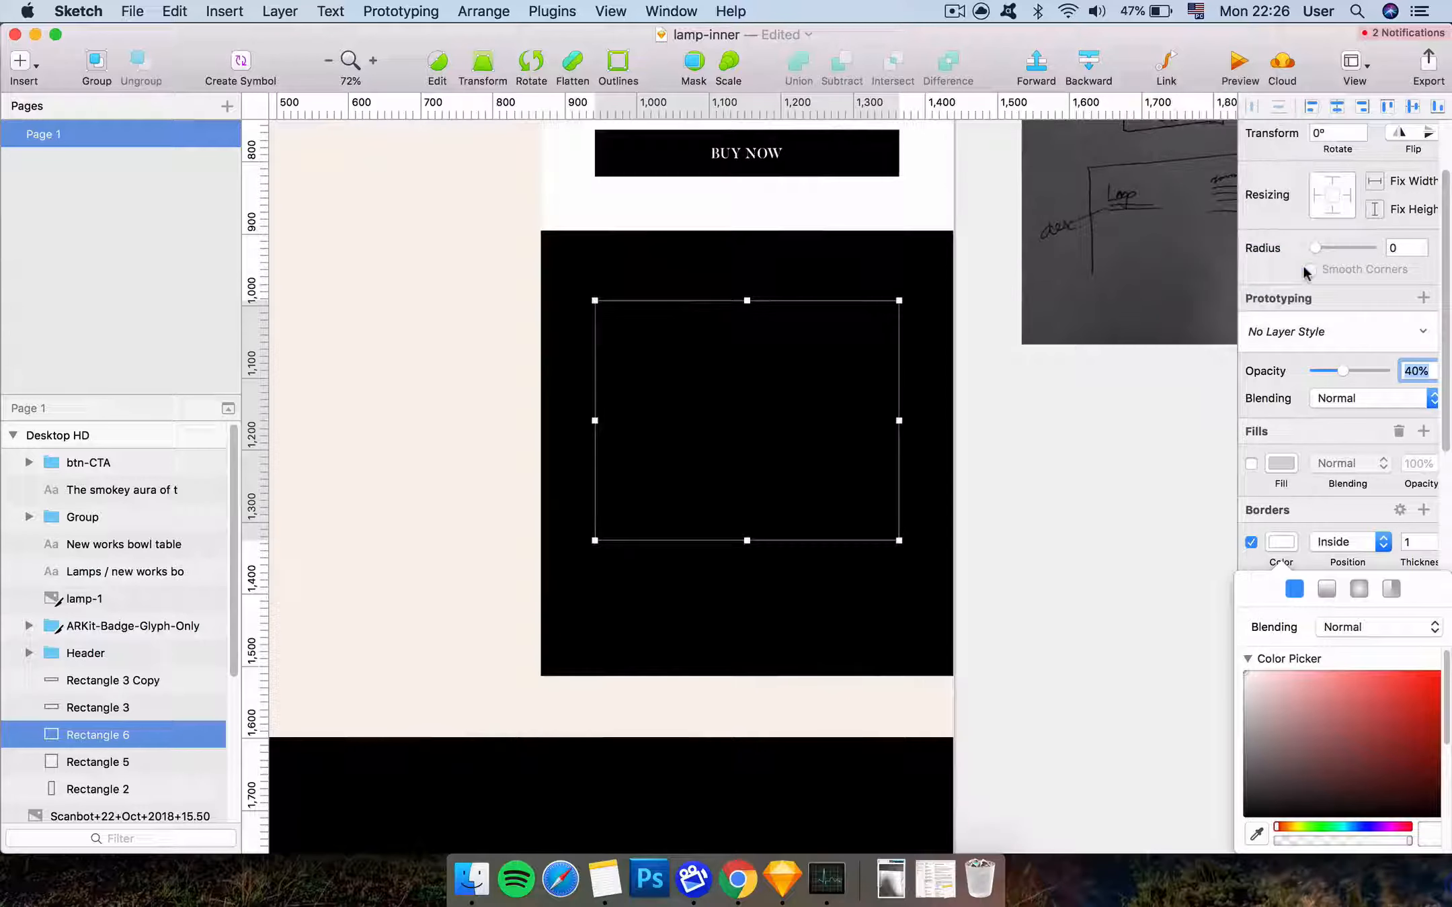
left_click(1183, 486)
left_click(1083, 498)
Stretch the outlined frame in the black block downward to a height of about 367 px
left_click(899, 438, "super")
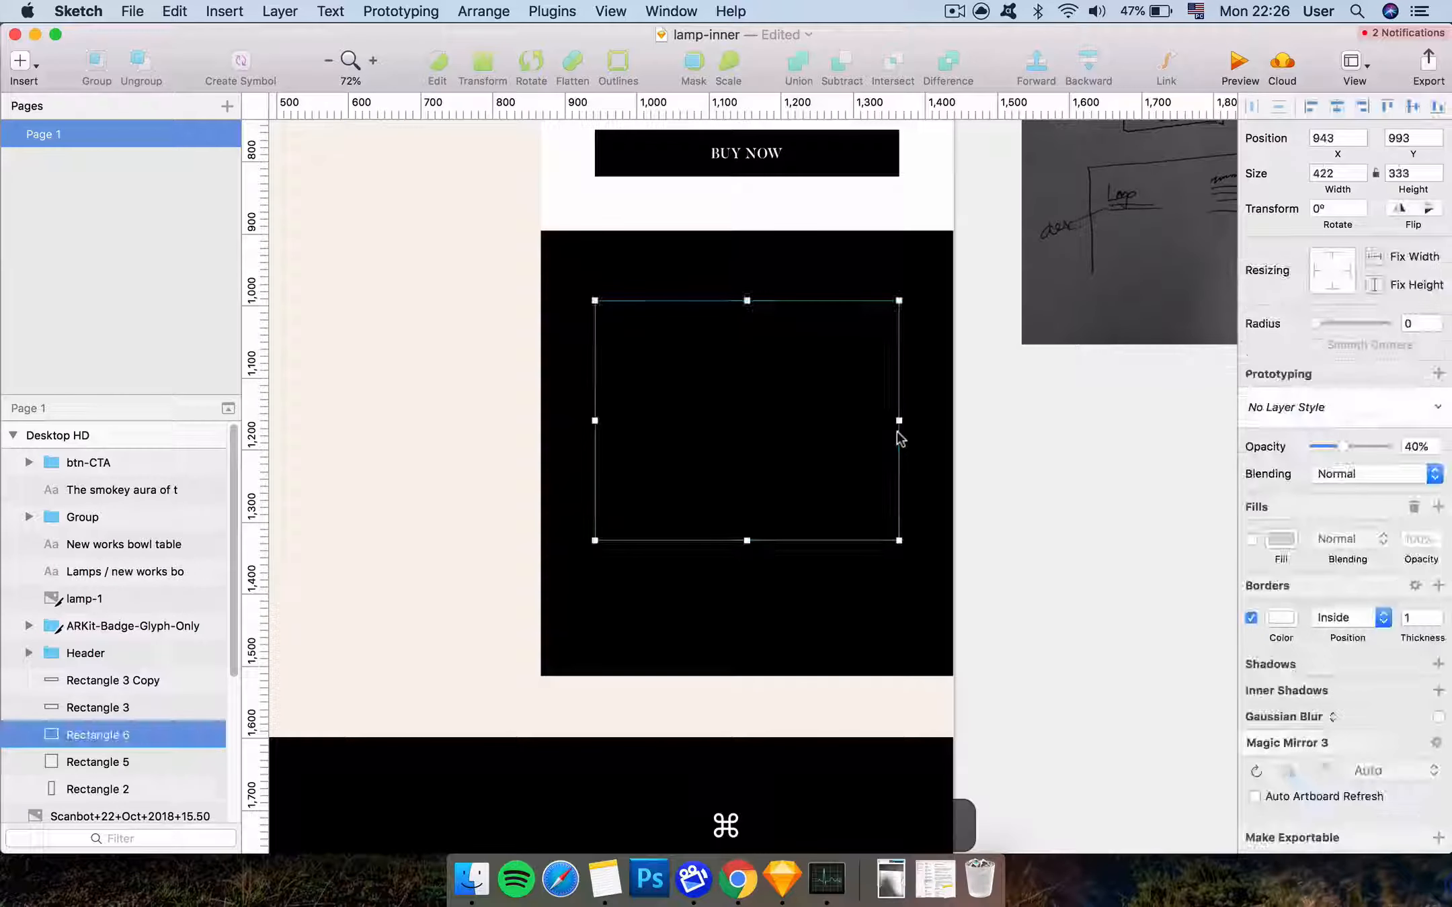
left_click(777, 324)
left_click(753, 303)
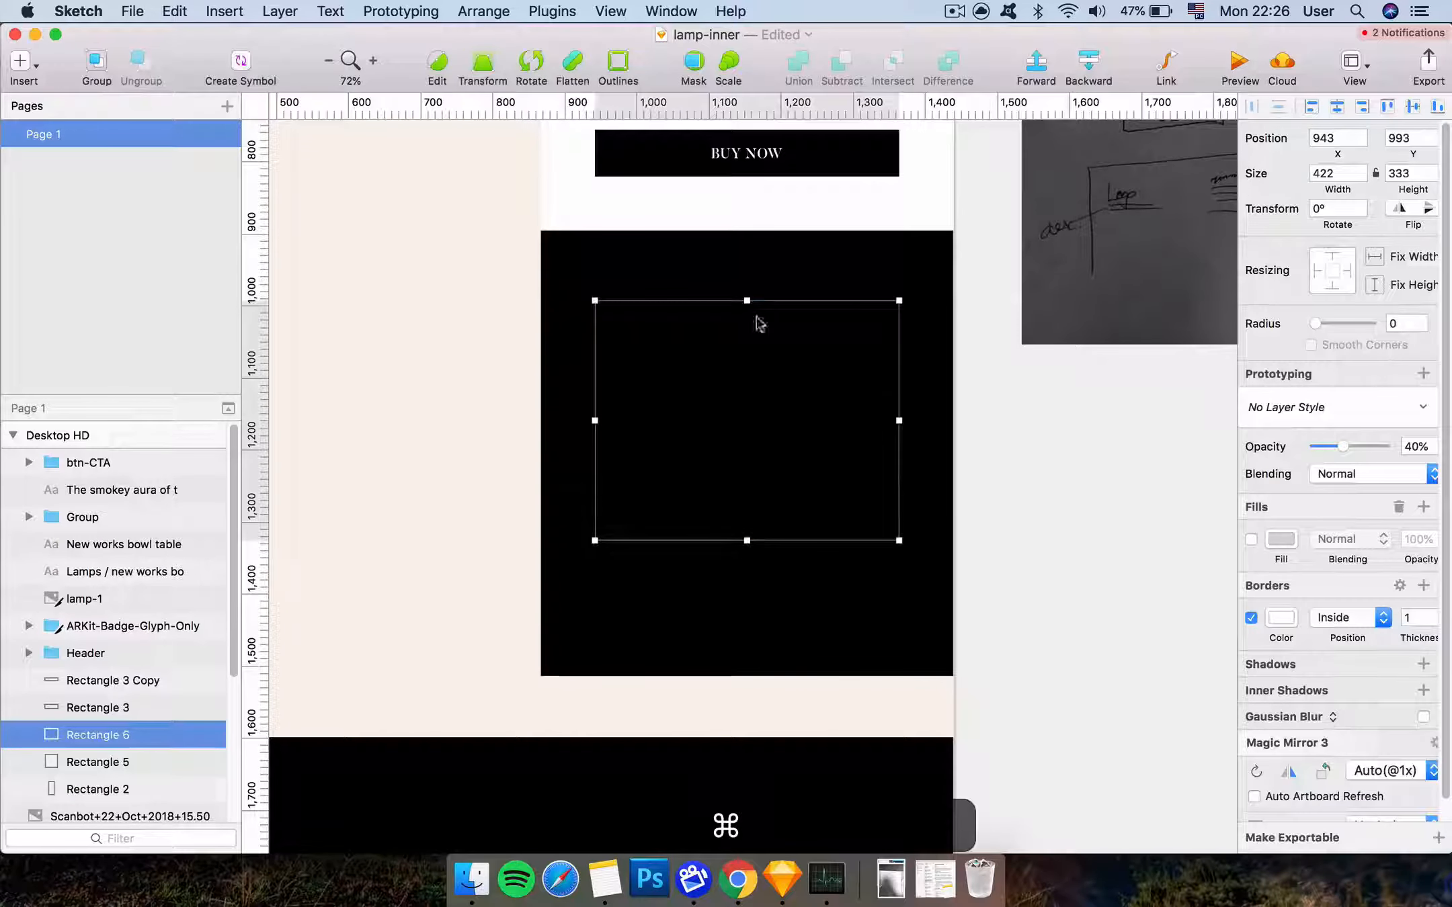
left_click_drag(747, 540, 753, 566)
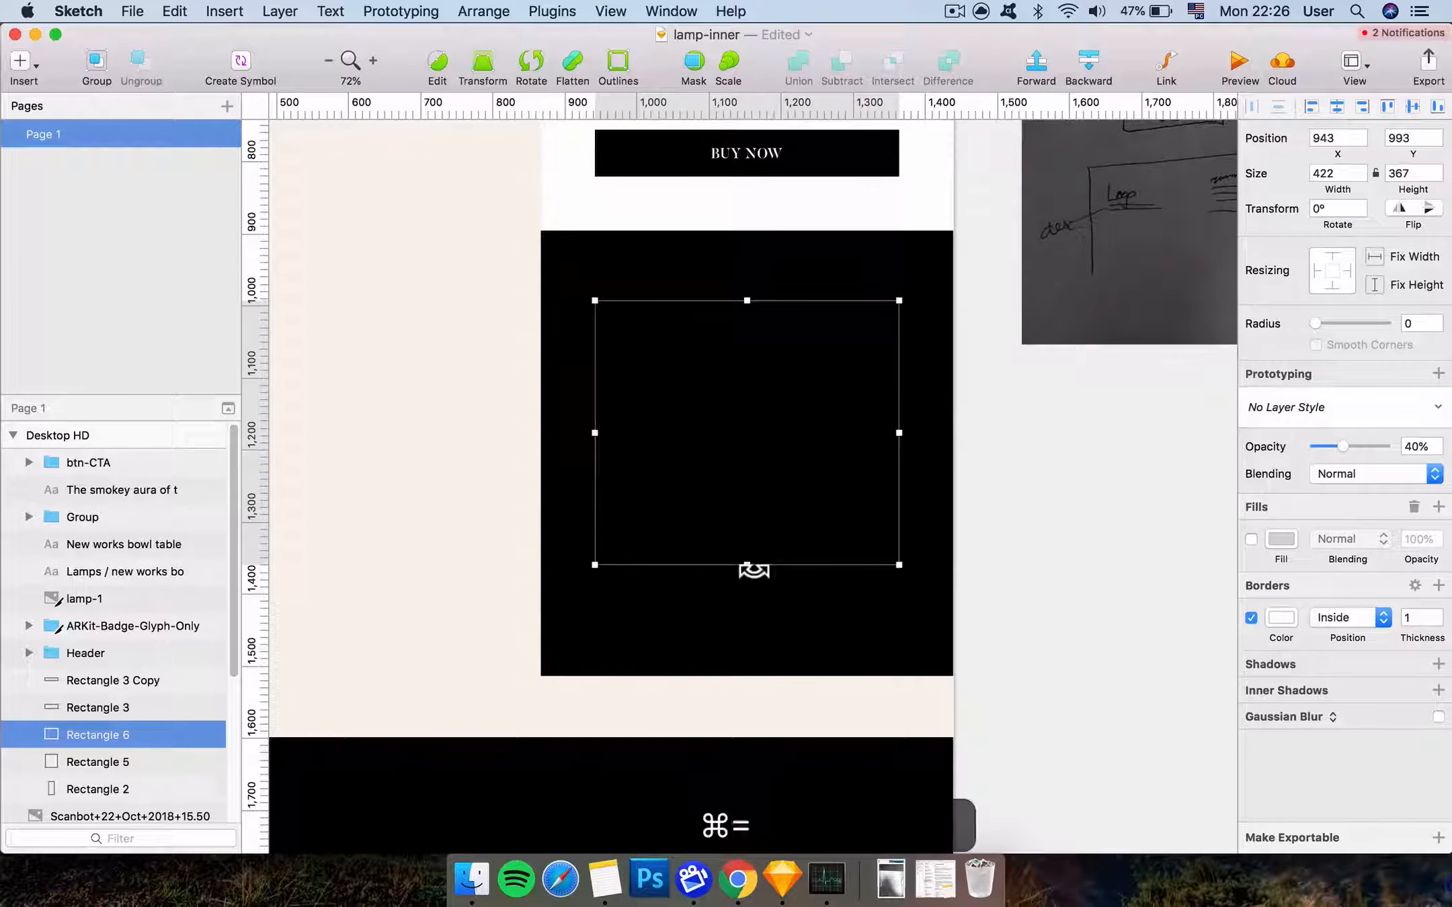
Draw a thin divider rectangle about 420 × 3 px across the upper part of the outlined frame, at about Y 1051
key("super+equal")
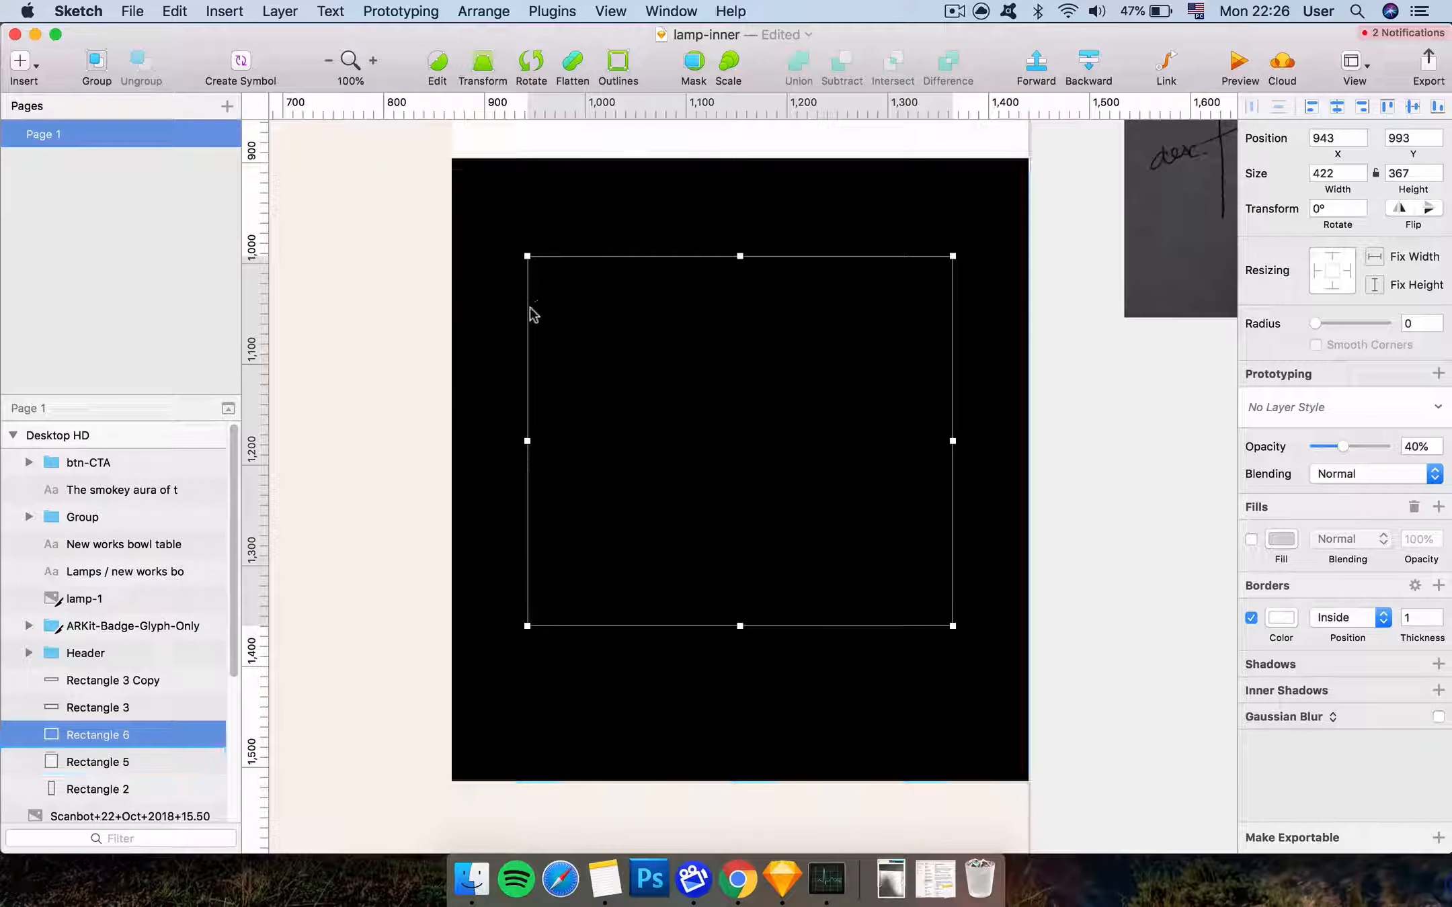
key("super+equal")
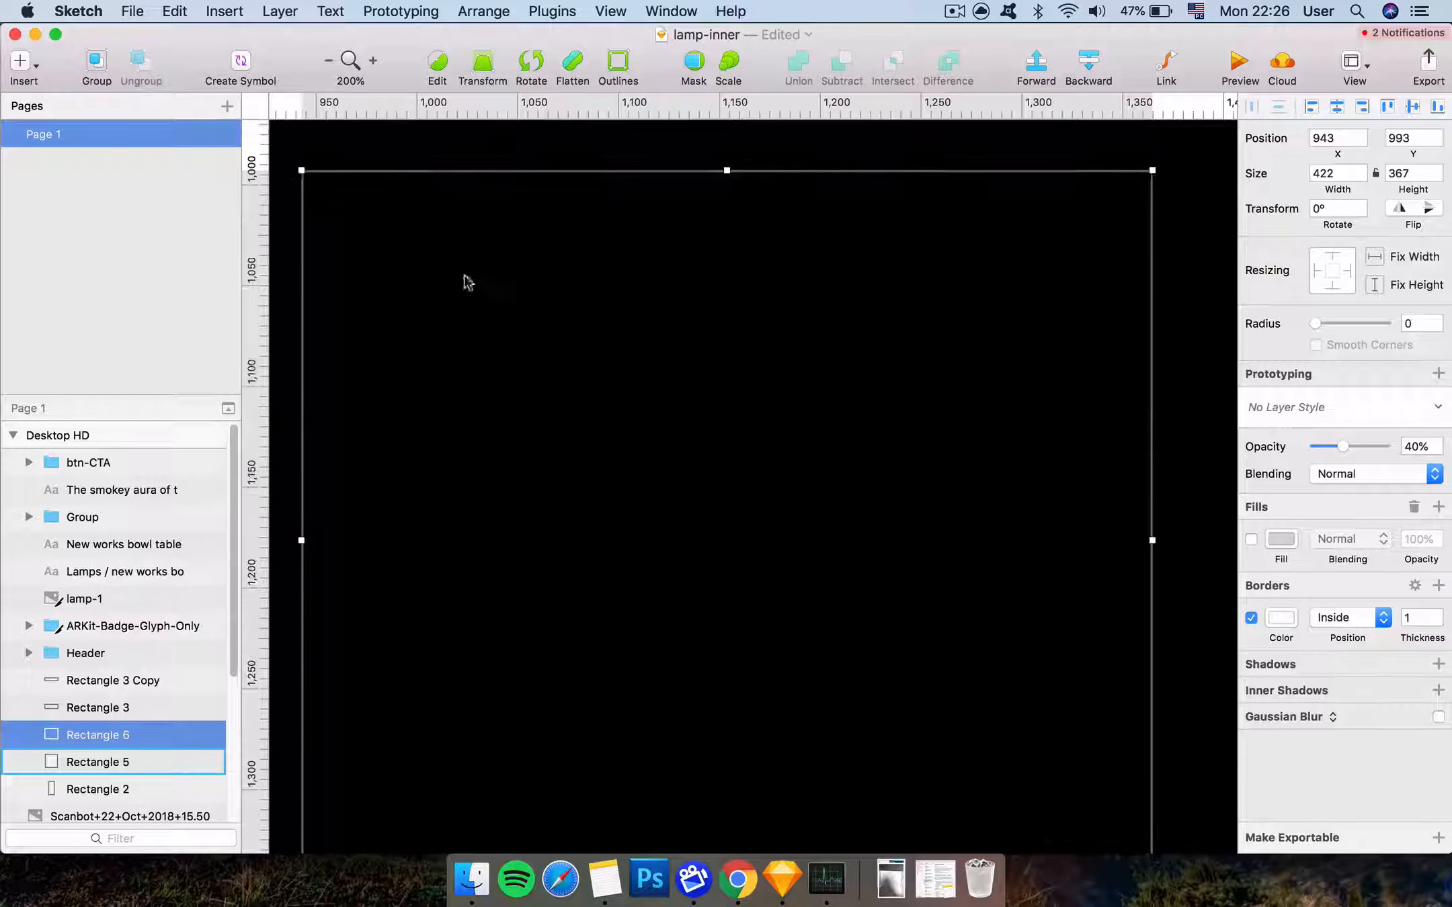
key("r")
left_click_drag(318, 301, 1162, 300)
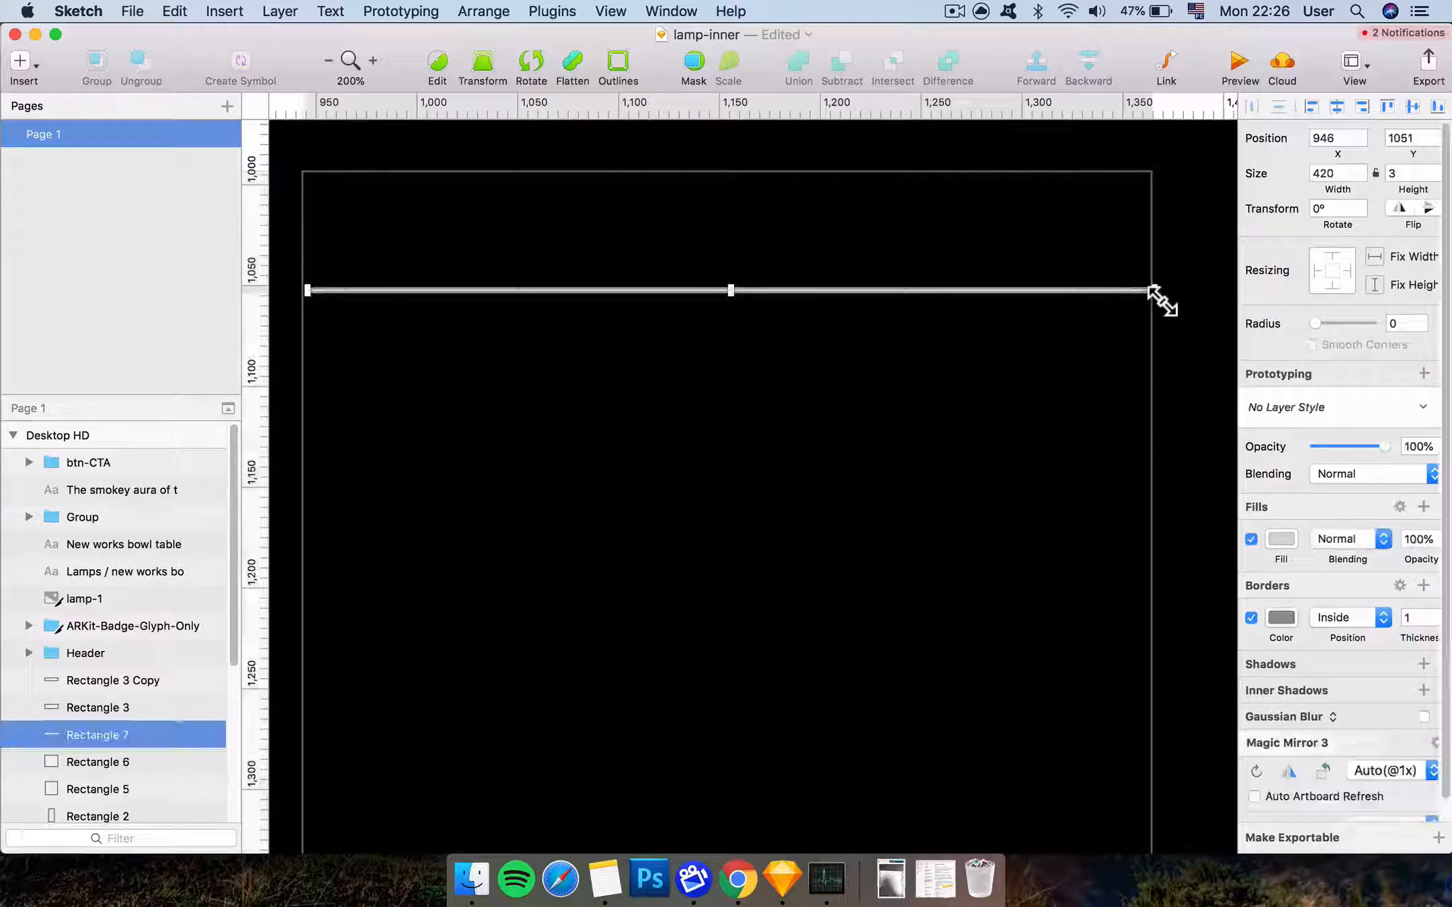
Turn off the divider's border and set its height to 1 px
key("super+minus")
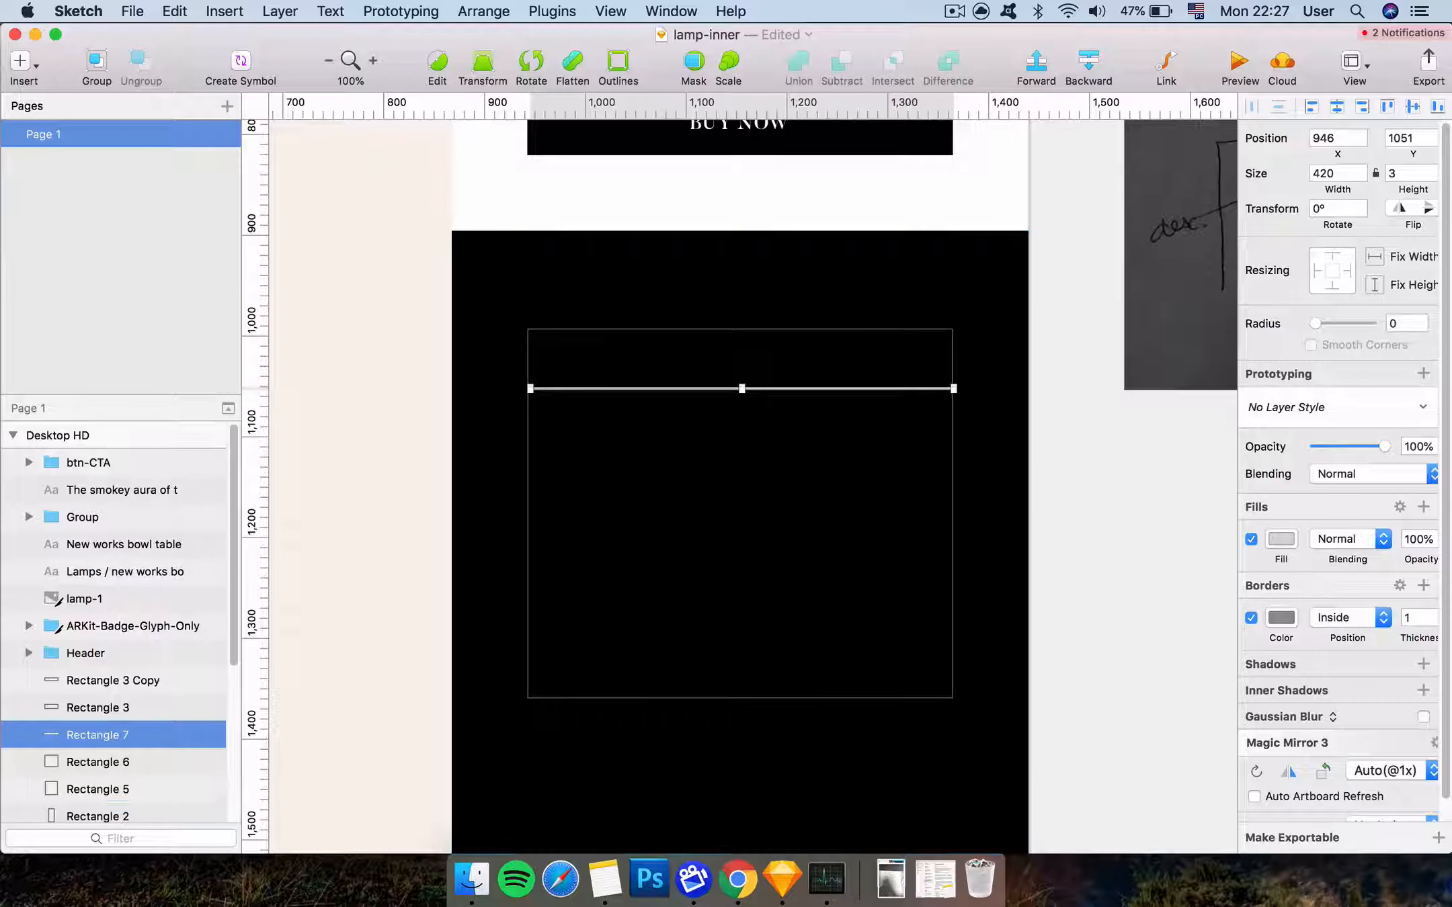
left_click(1250, 618)
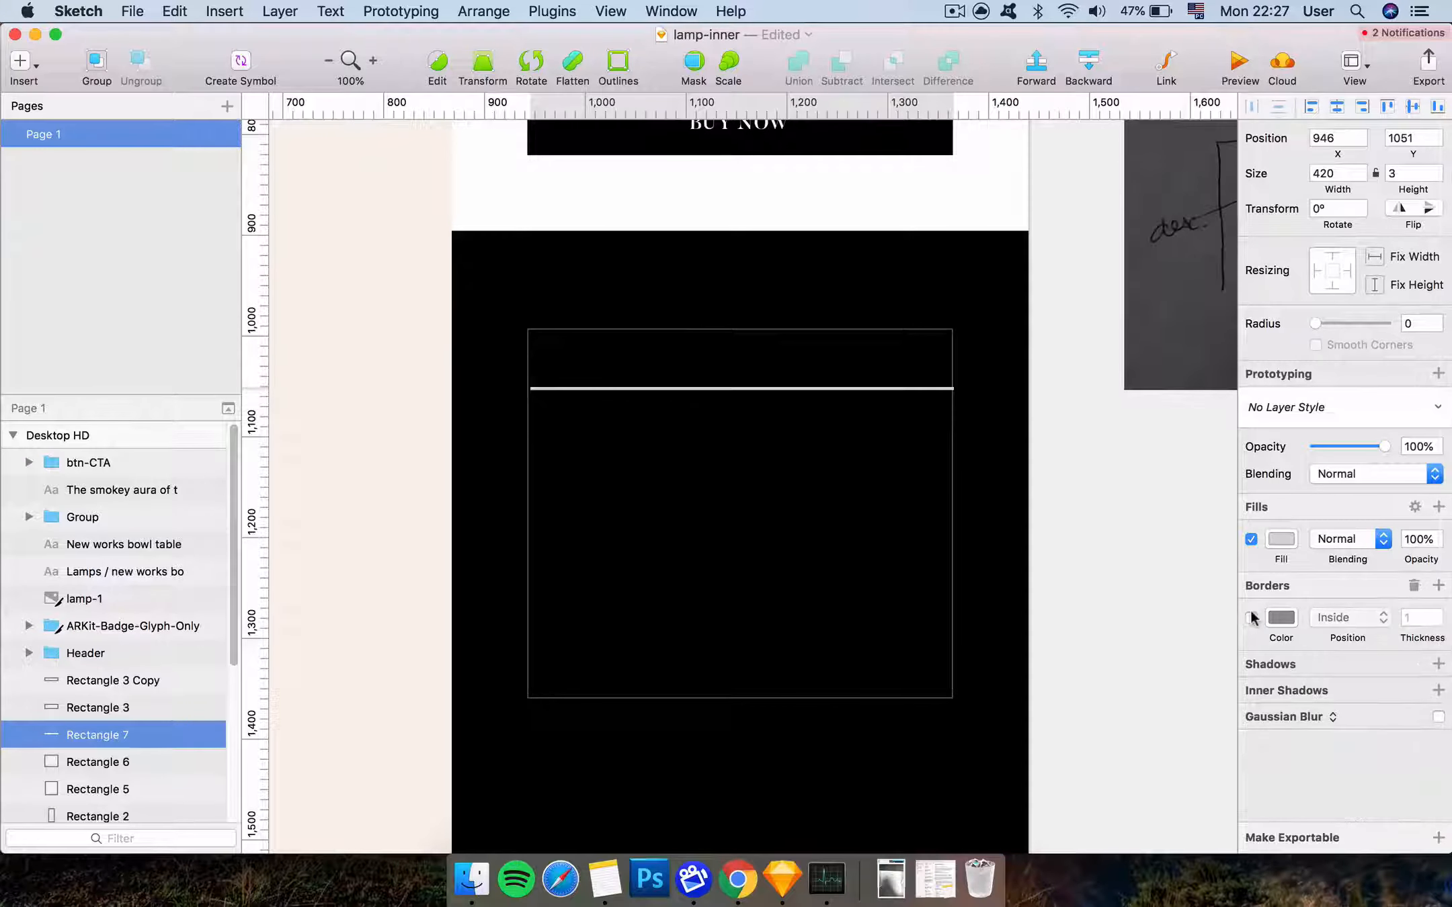
left_click(1400, 176)
key("Return")
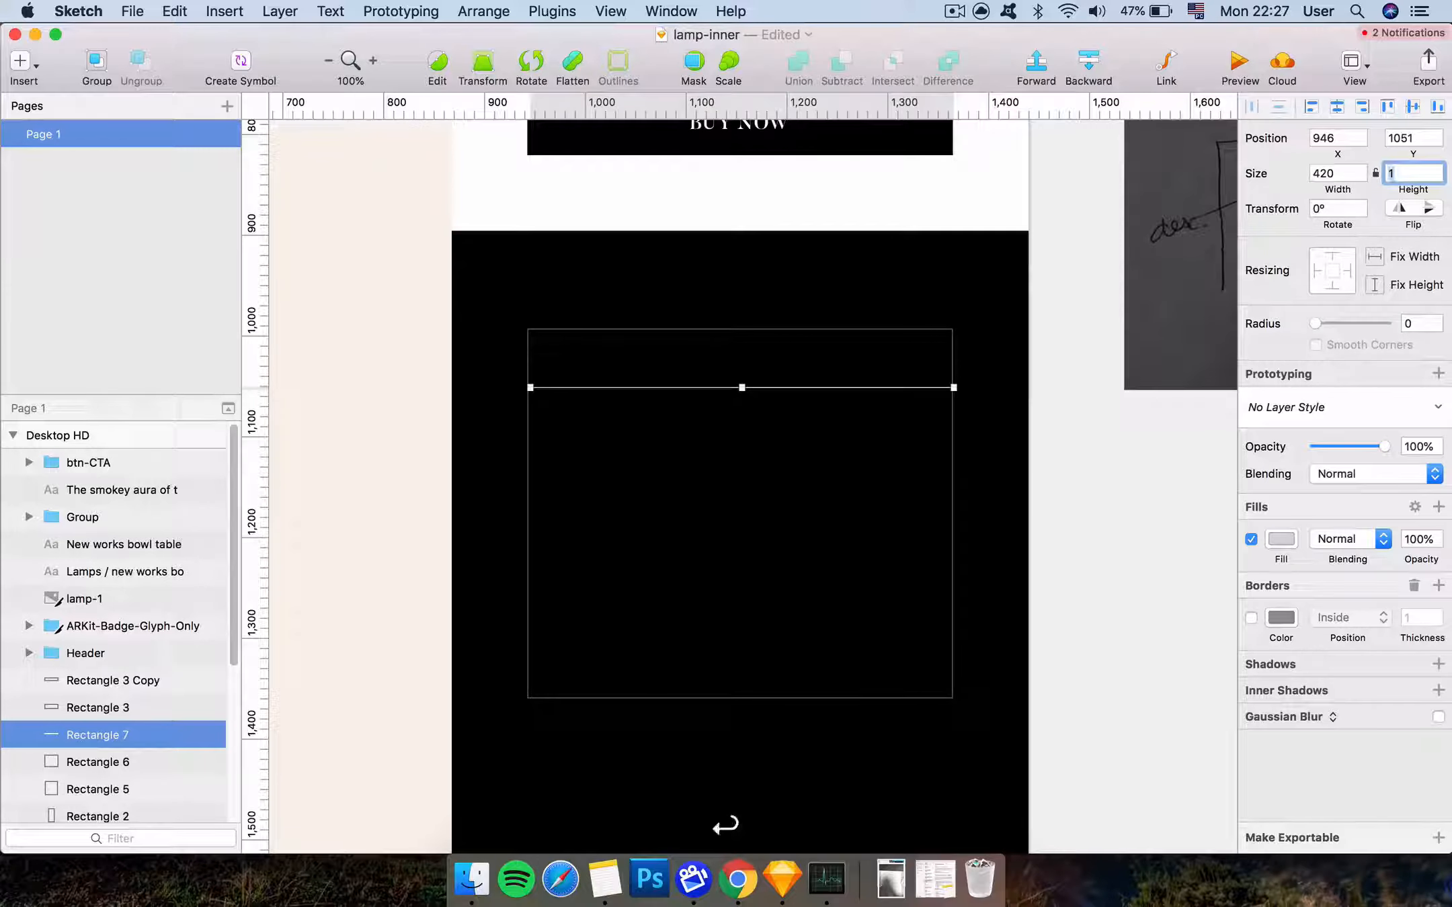
Nudge the divider line left so that its ends line up with the sides of the outlined frame
left_click(842, 402)
key("super+2")
left_click(777, 378)
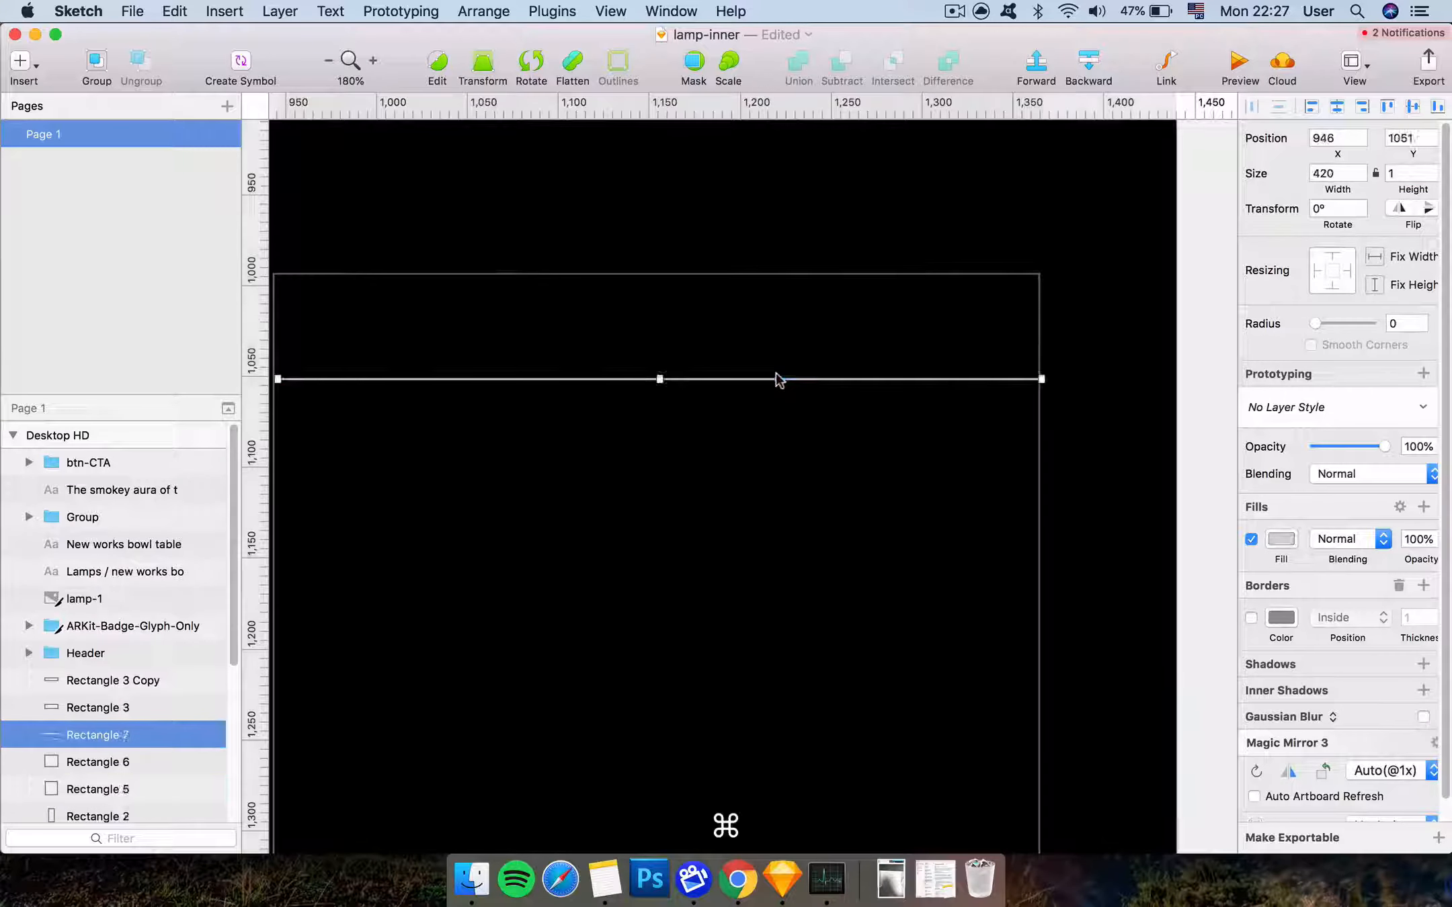
double_click(776, 378)
key("Escape")
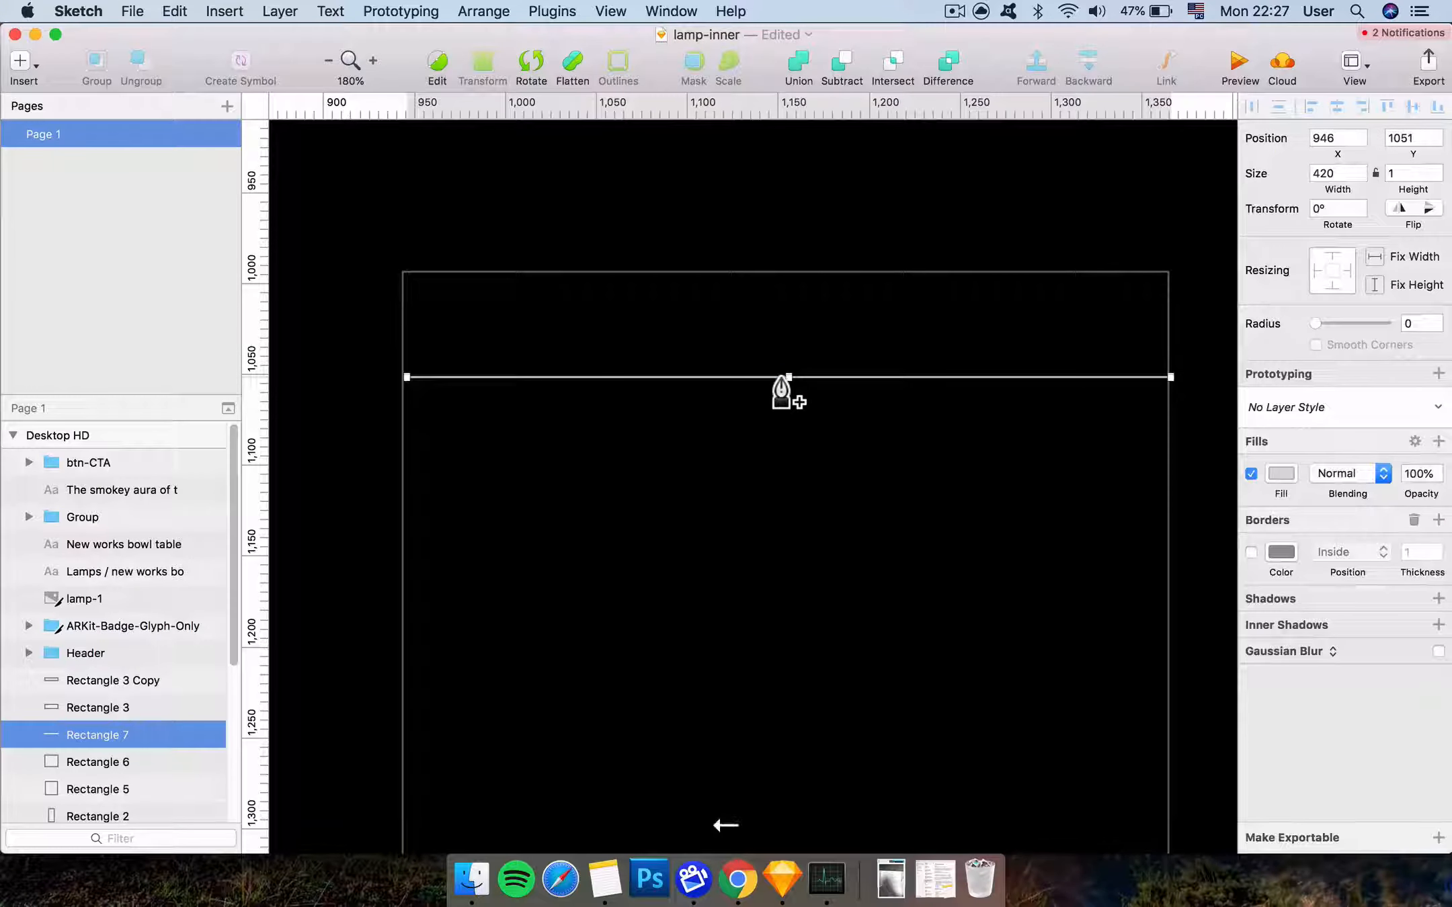
key("super+Tab")
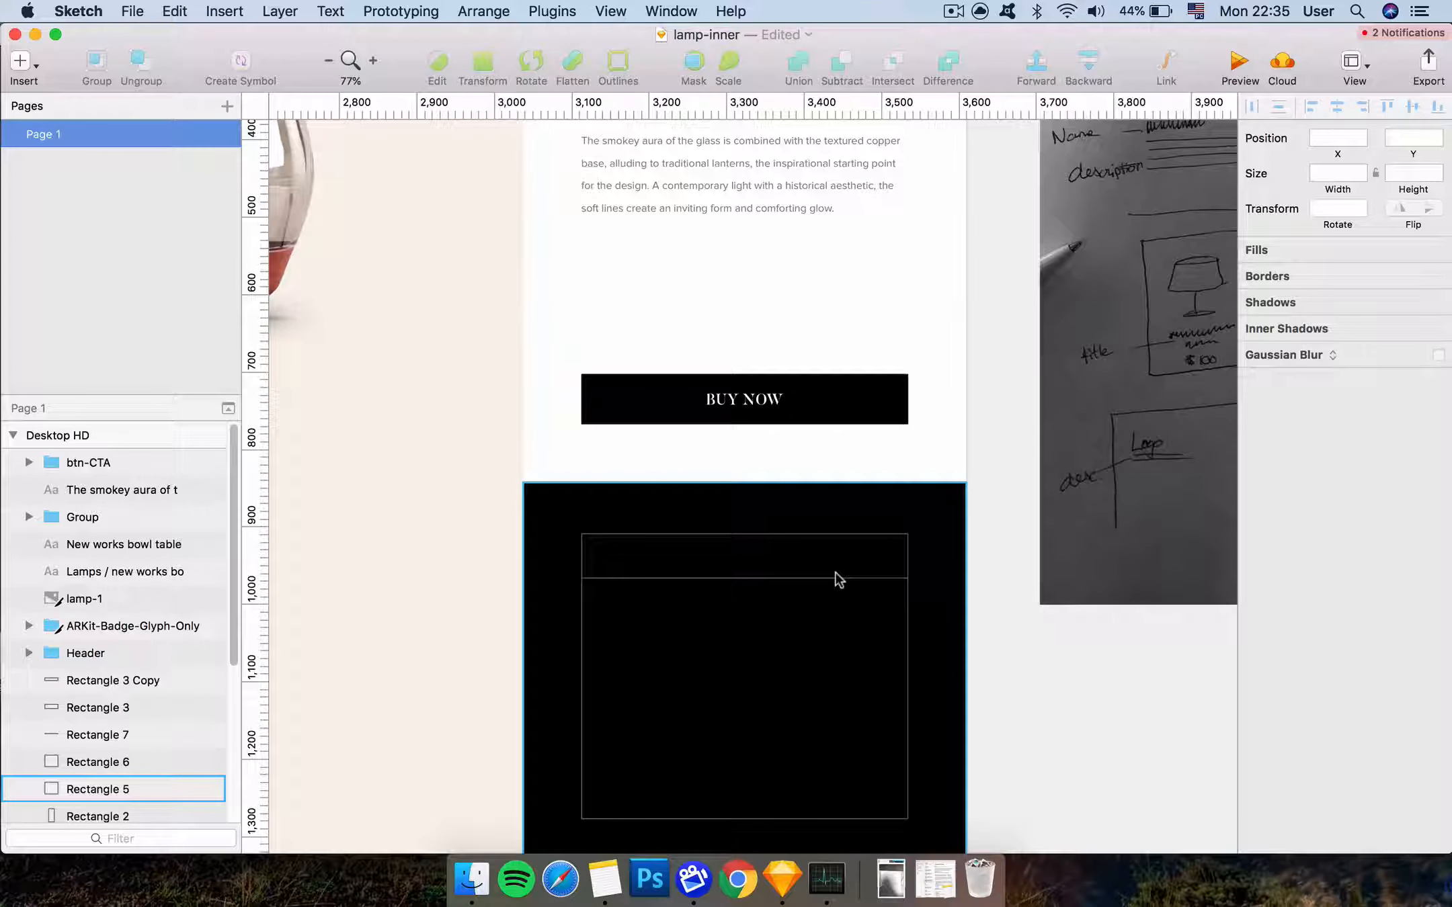
Set the font size of the "4 LAMPS AVAILABLE" text and the lamp breadcrumb to 12
scroll(835, 571, "up", 5)
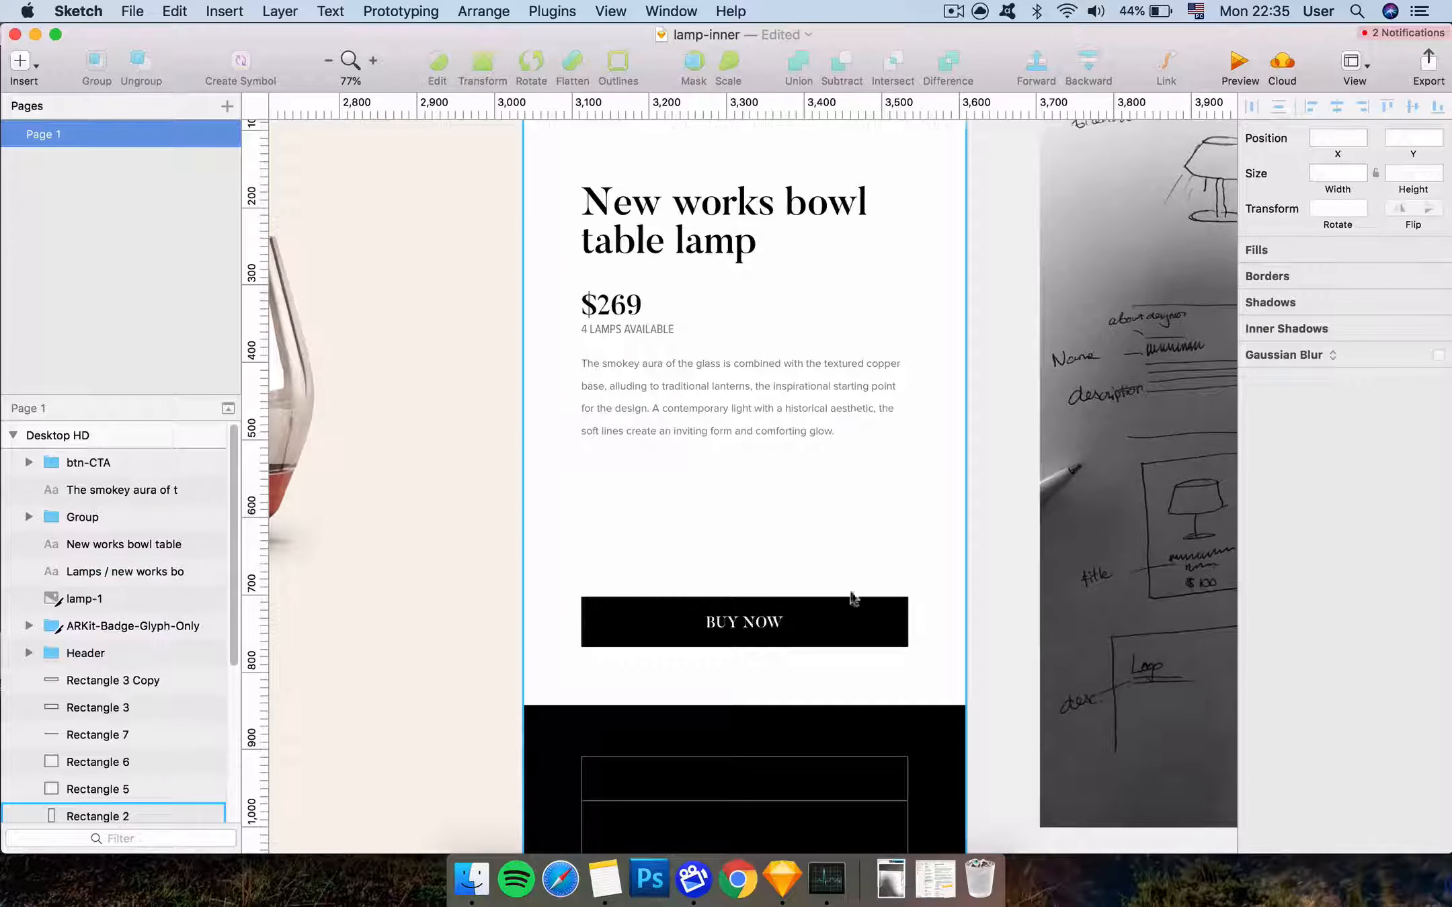
left_click(677, 326)
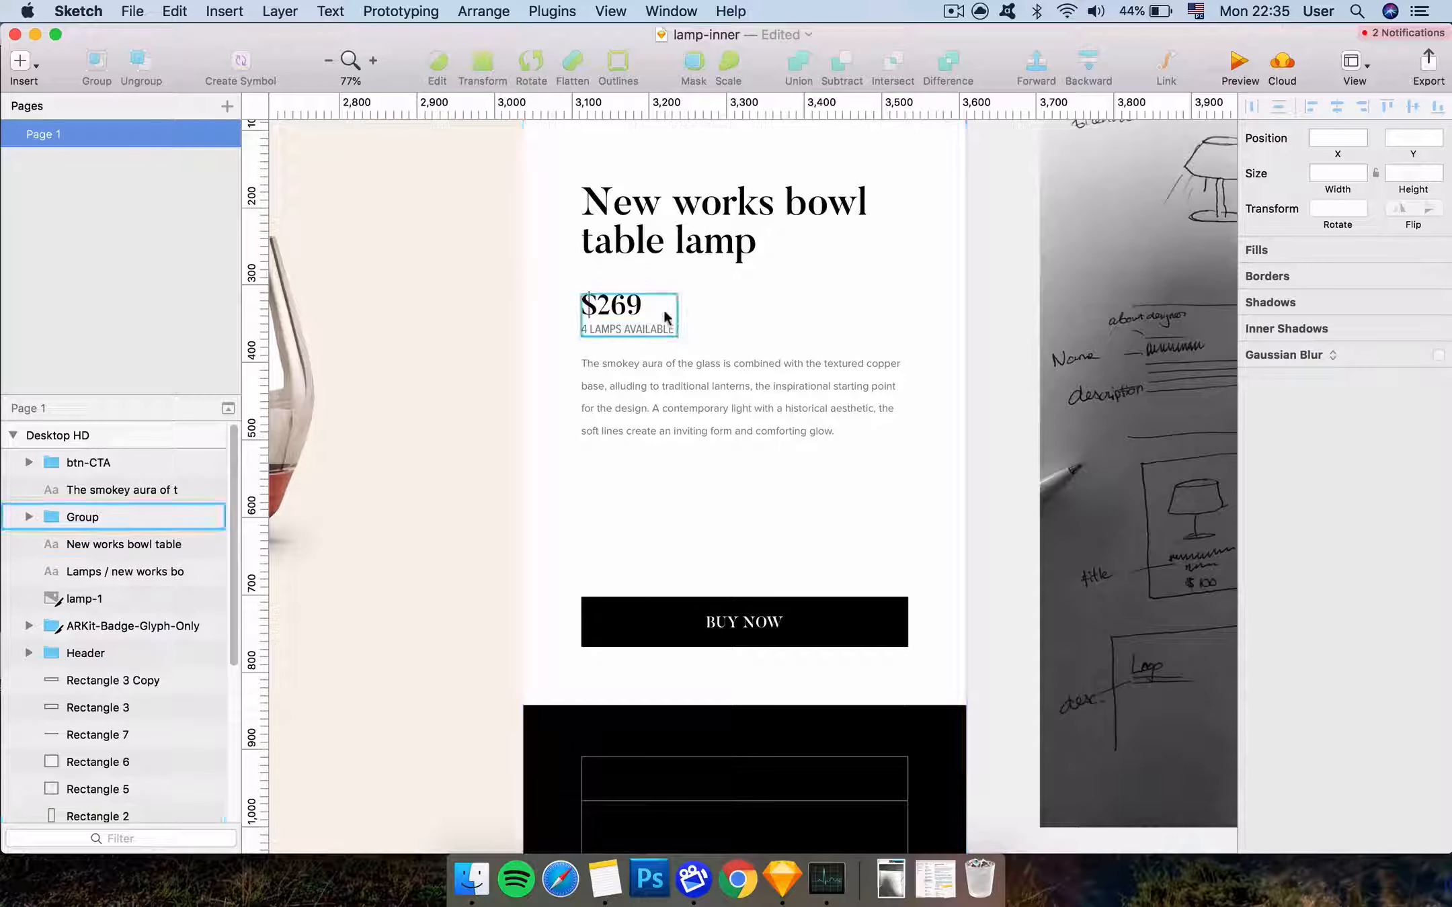
left_click(652, 327, "super")
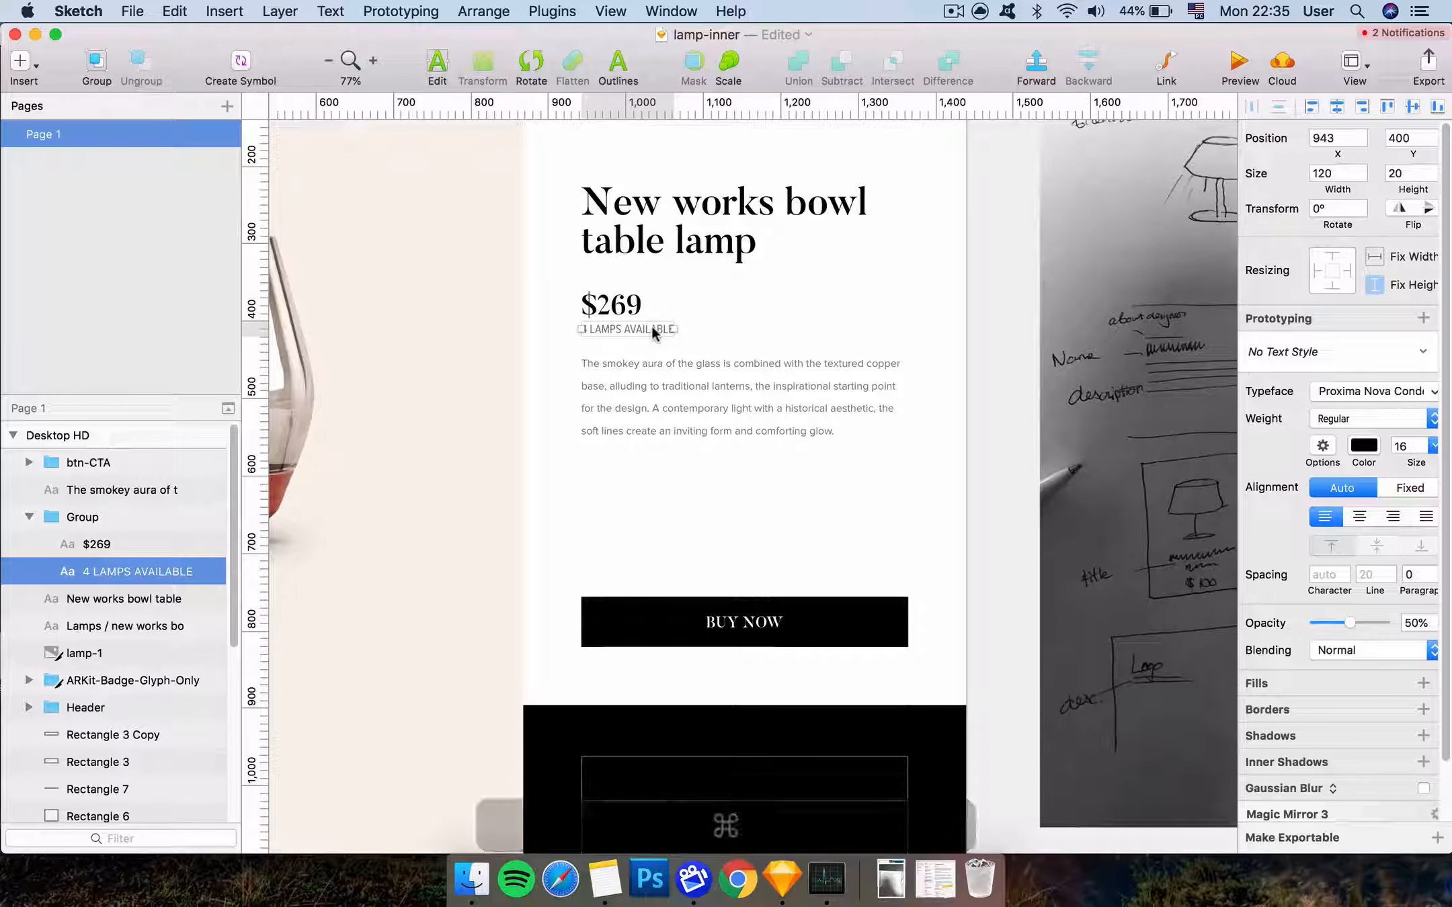
scroll(652, 330, "up", 3)
scroll(652, 330, "left", 2)
scroll(652, 330, "down", 2)
scroll(652, 334, "left", 4)
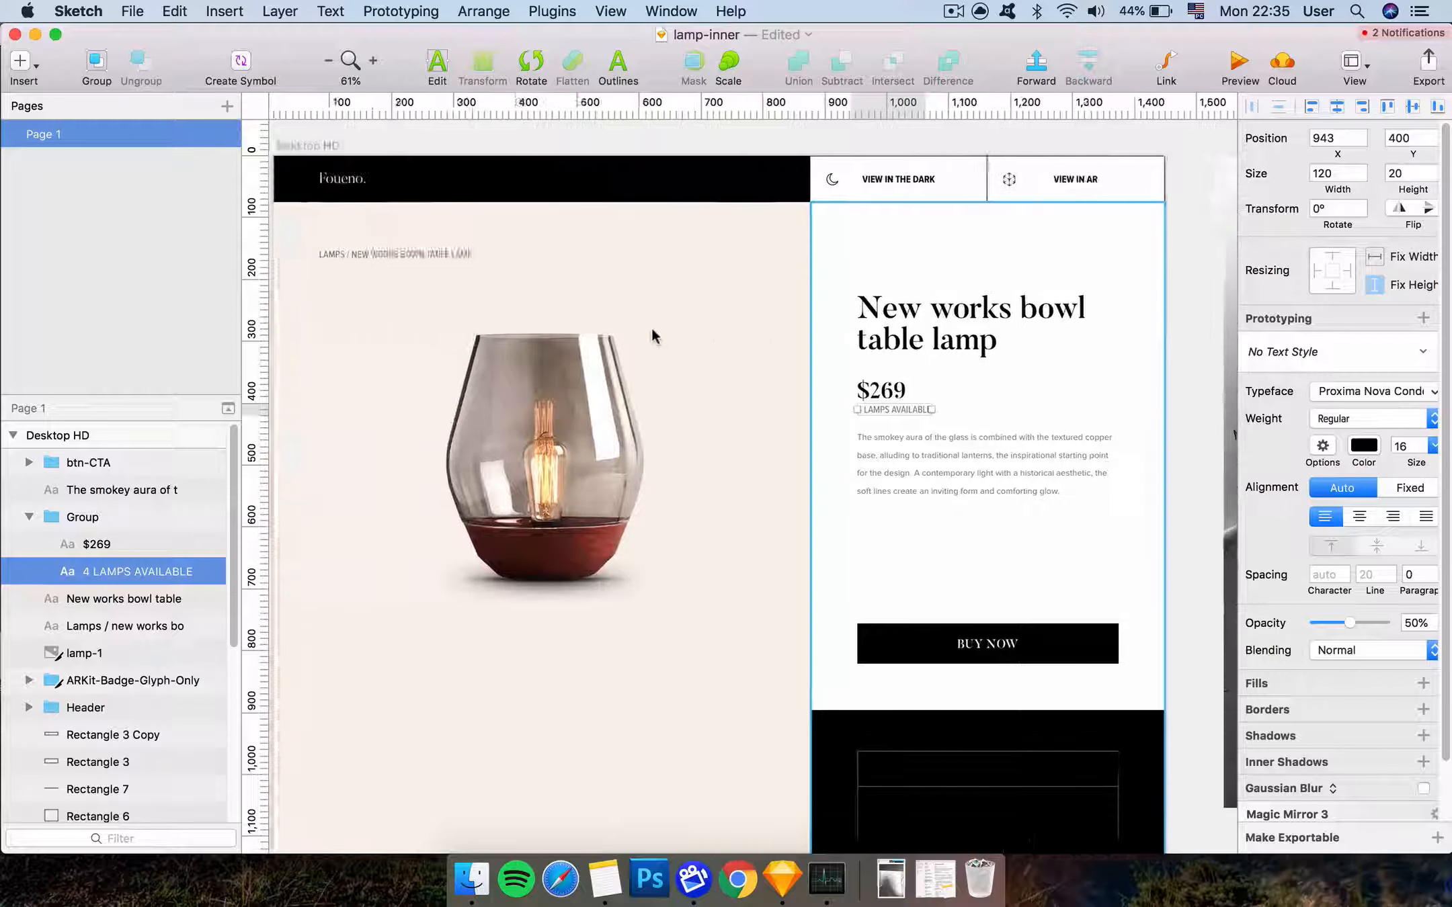
left_click(503, 256, "super")
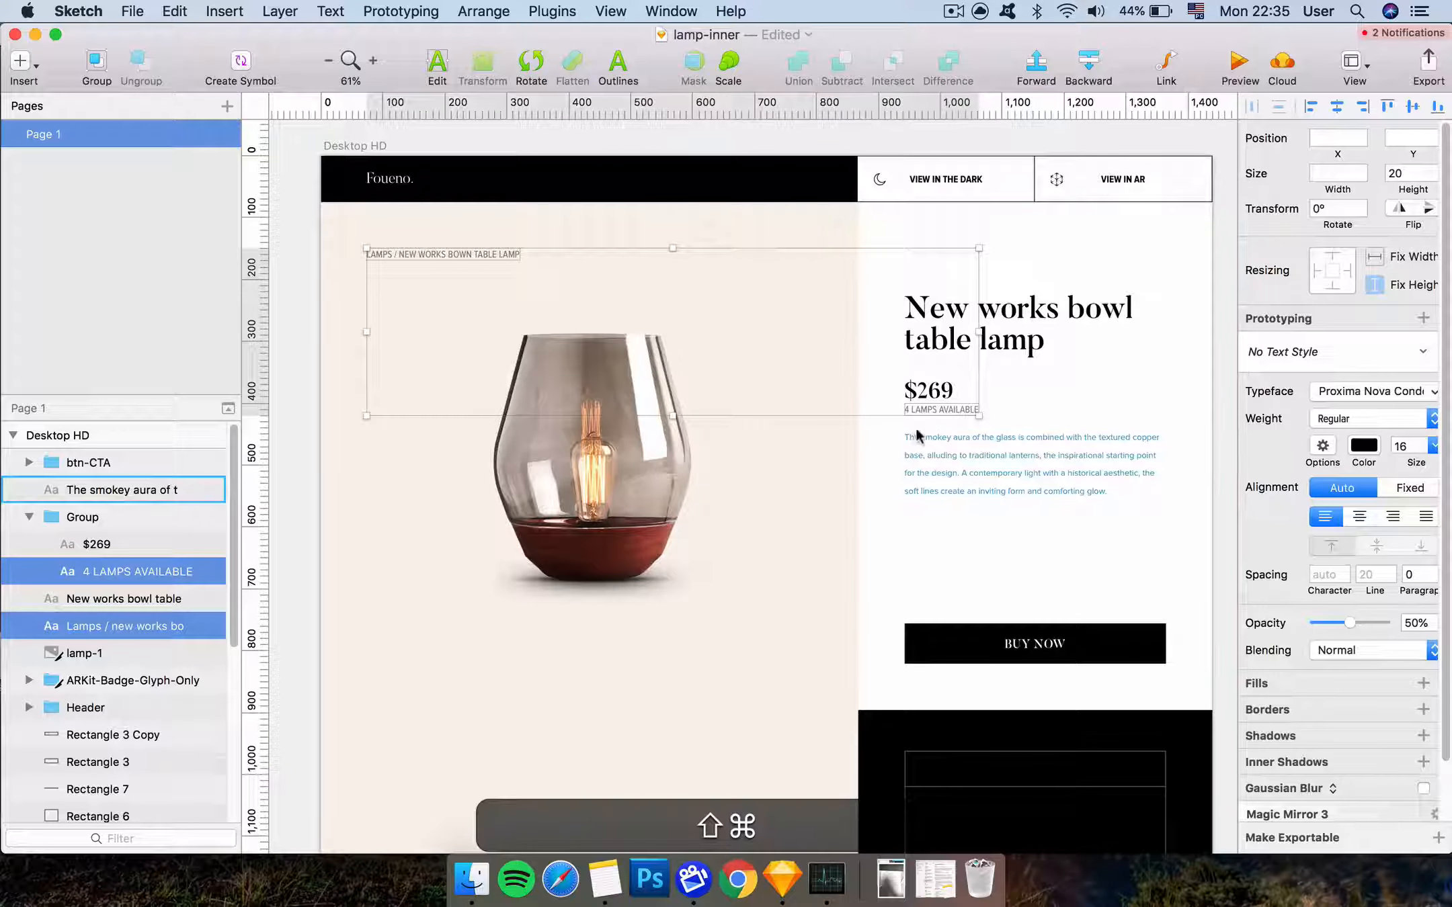
scroll(971, 434, "up", 3)
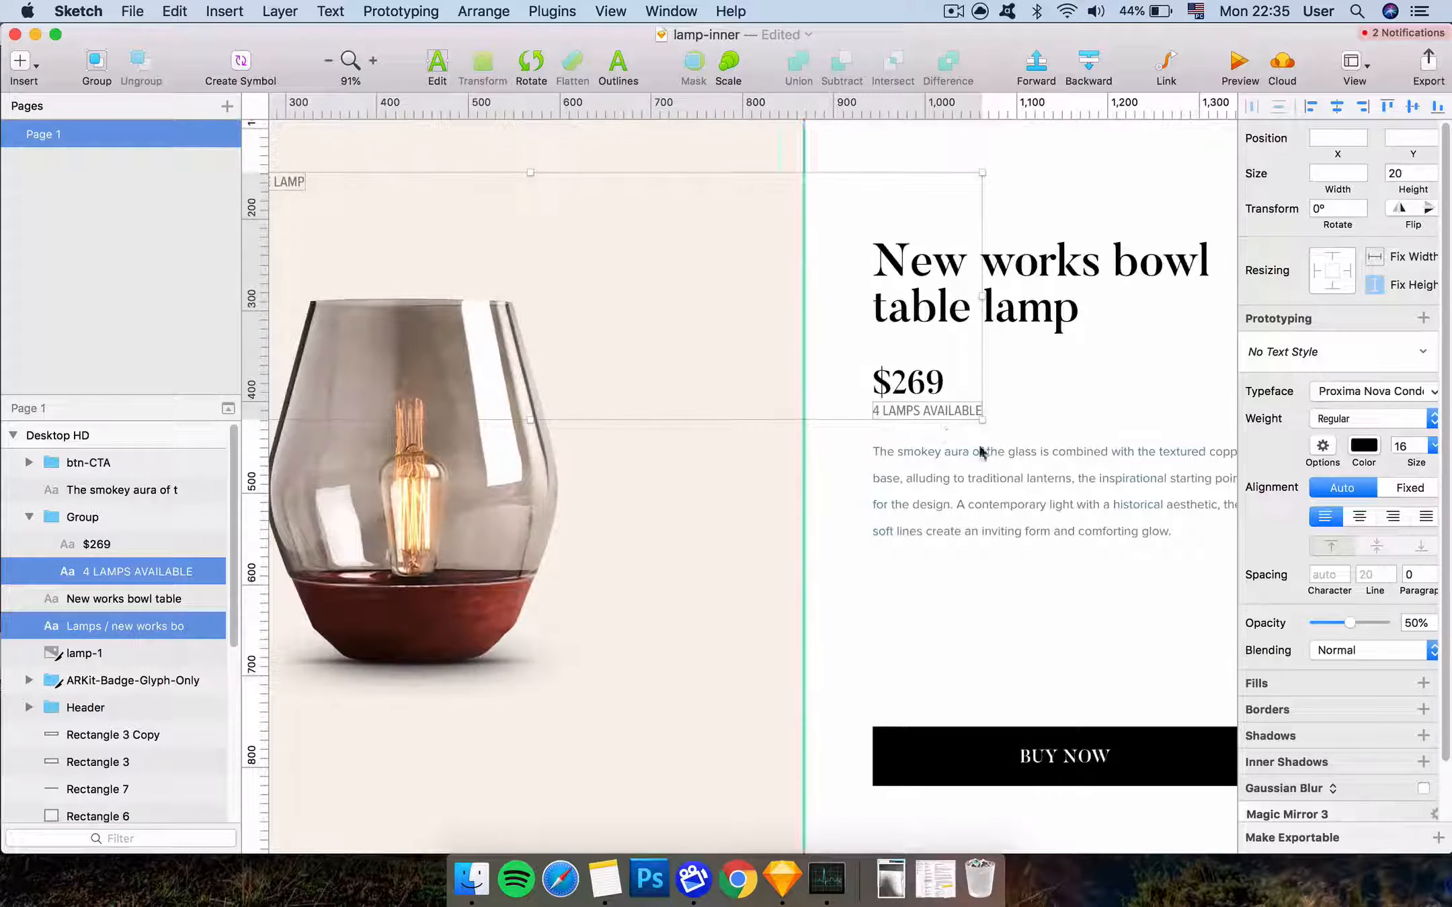
scroll(1053, 460, "left", 5)
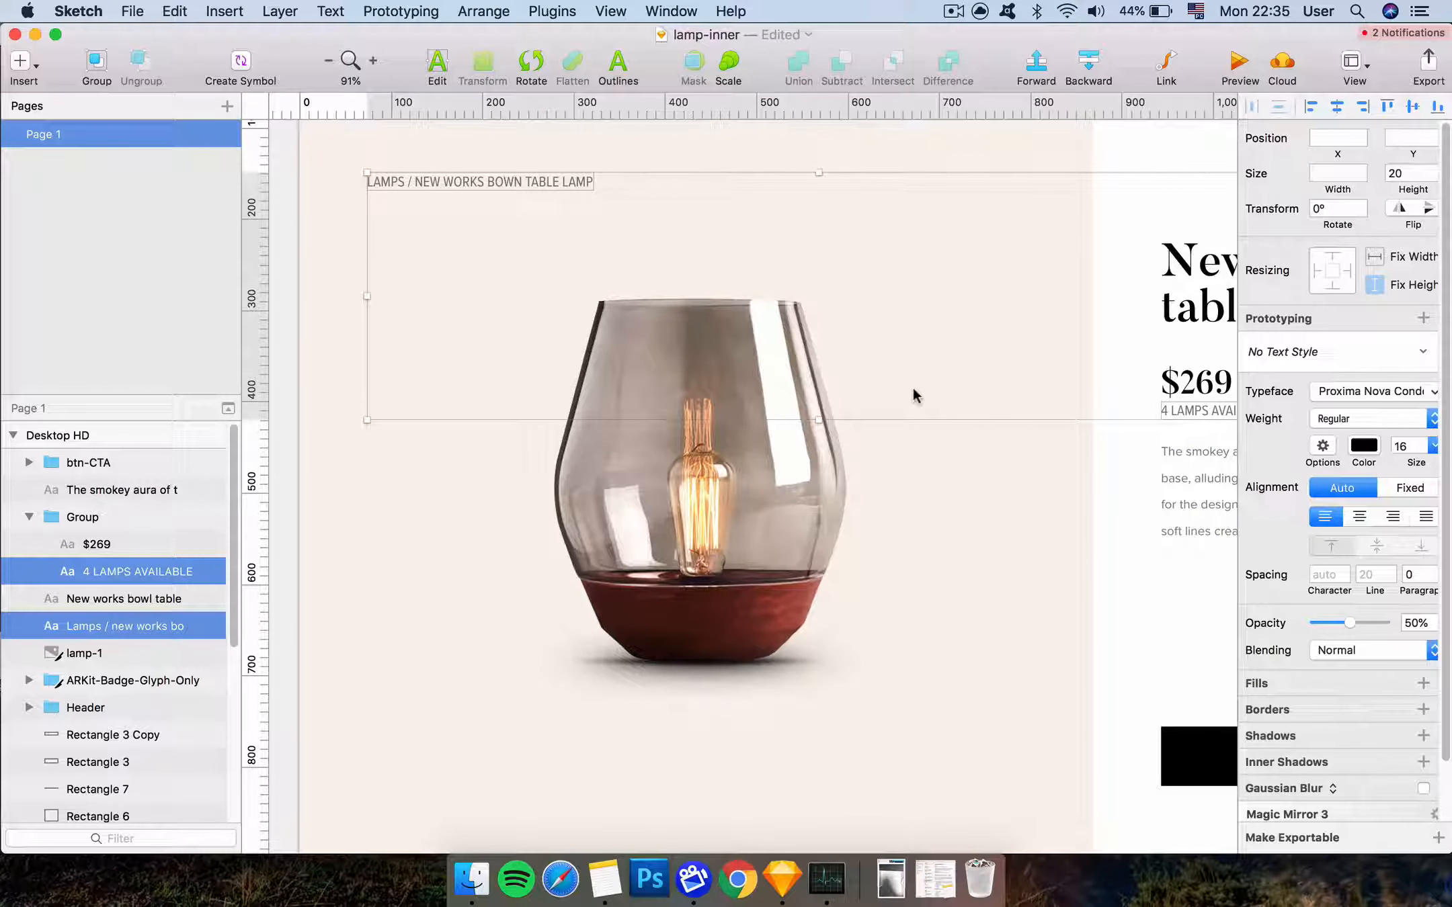
scroll(912, 391, "right", 4)
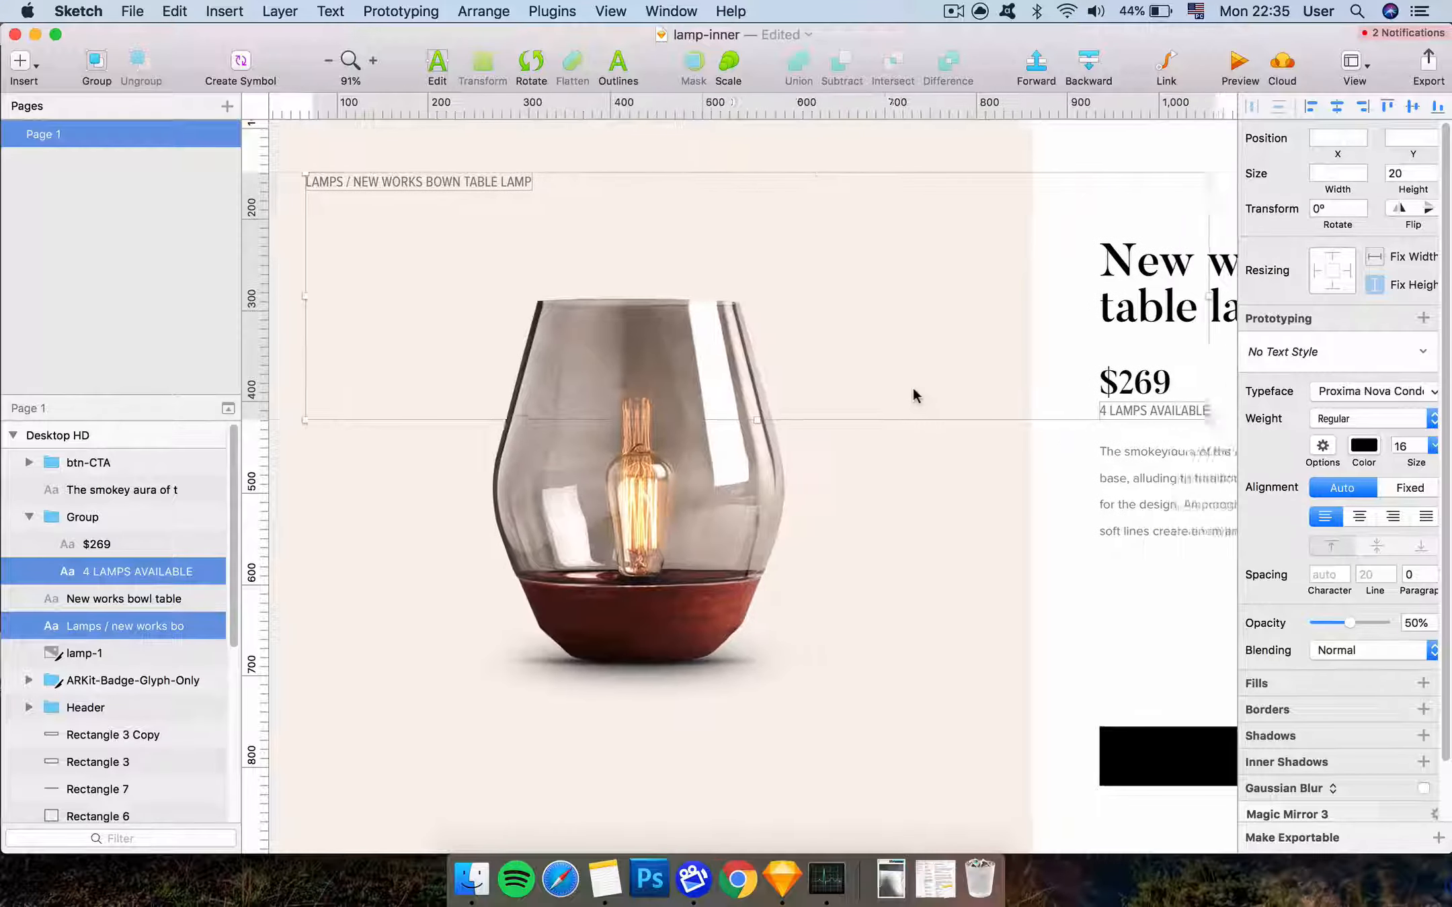
scroll(913, 395, "right", 1)
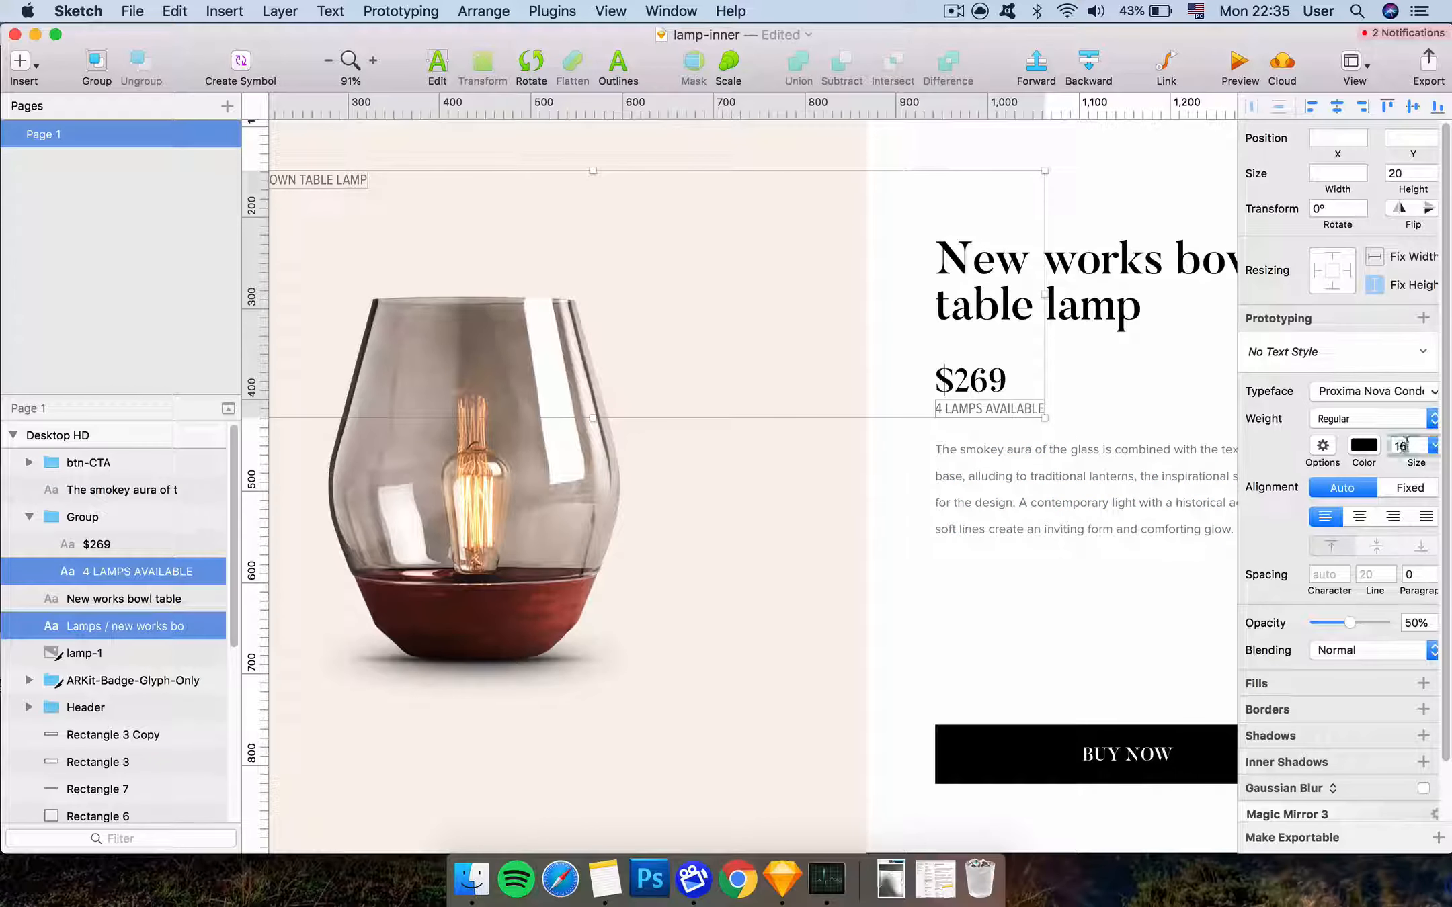
key("BackSpace")
type("2")
key("Return")
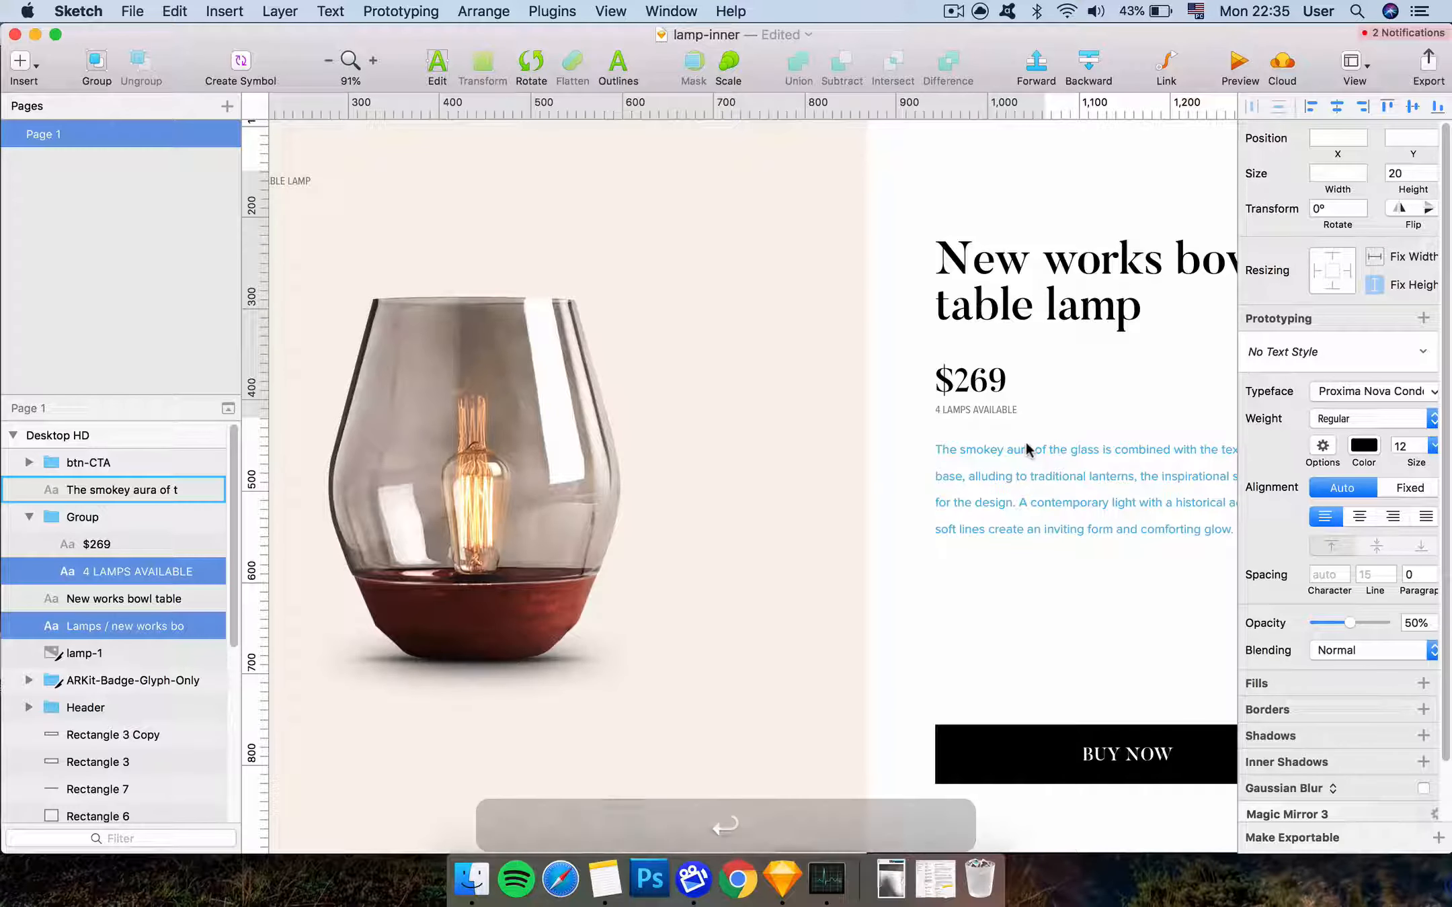
scroll(818, 499, "left", 6)
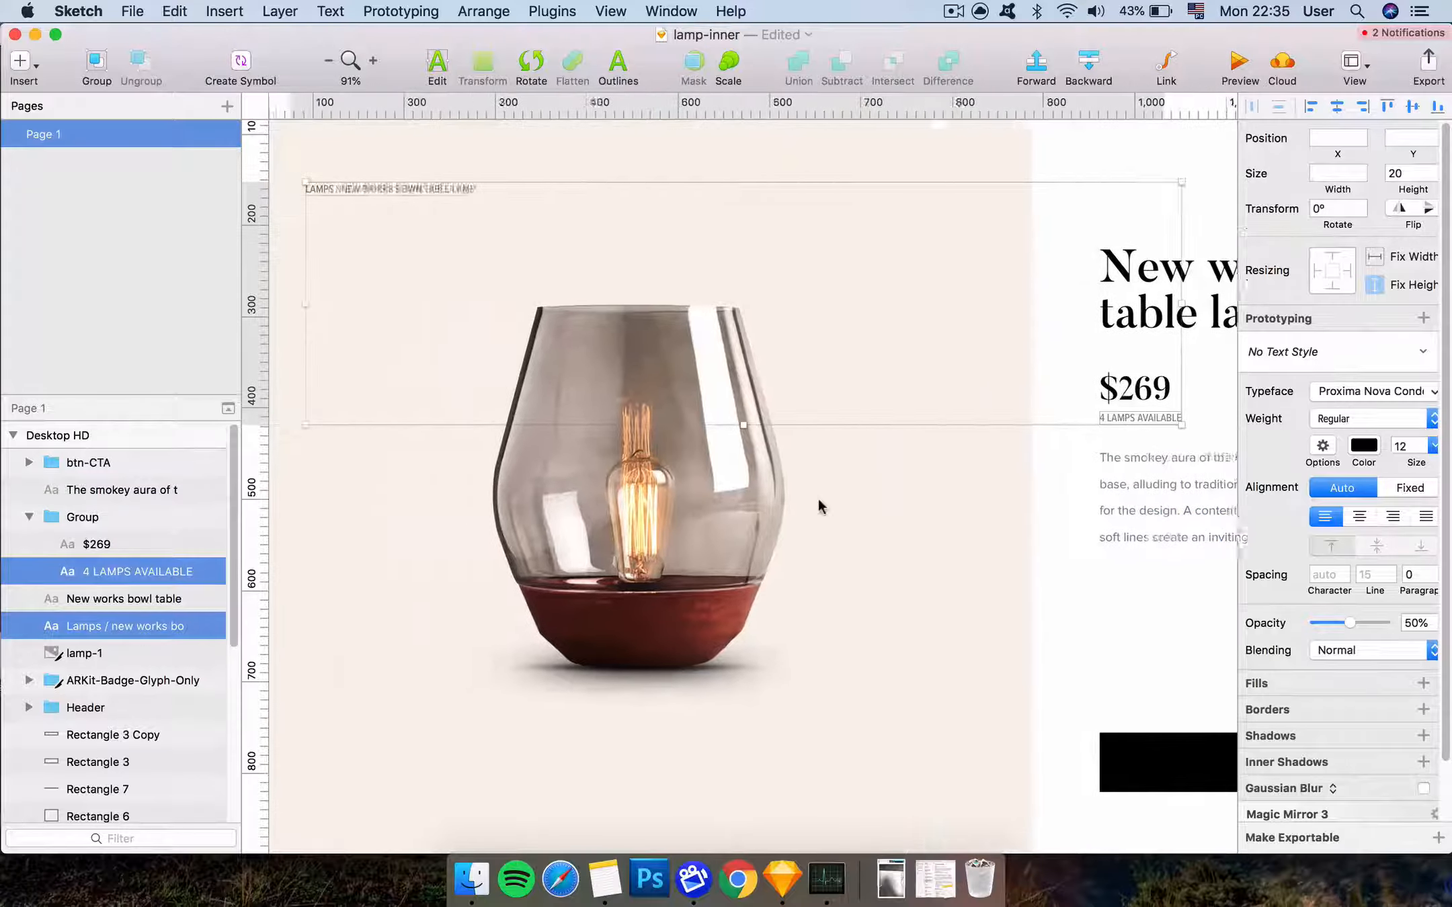
Change the weight of the BUY NOW button's label to Bold
left_click(932, 539)
scroll(936, 549, "right", 10)
scroll(937, 553, "down", 2)
scroll(937, 552, "down", 2)
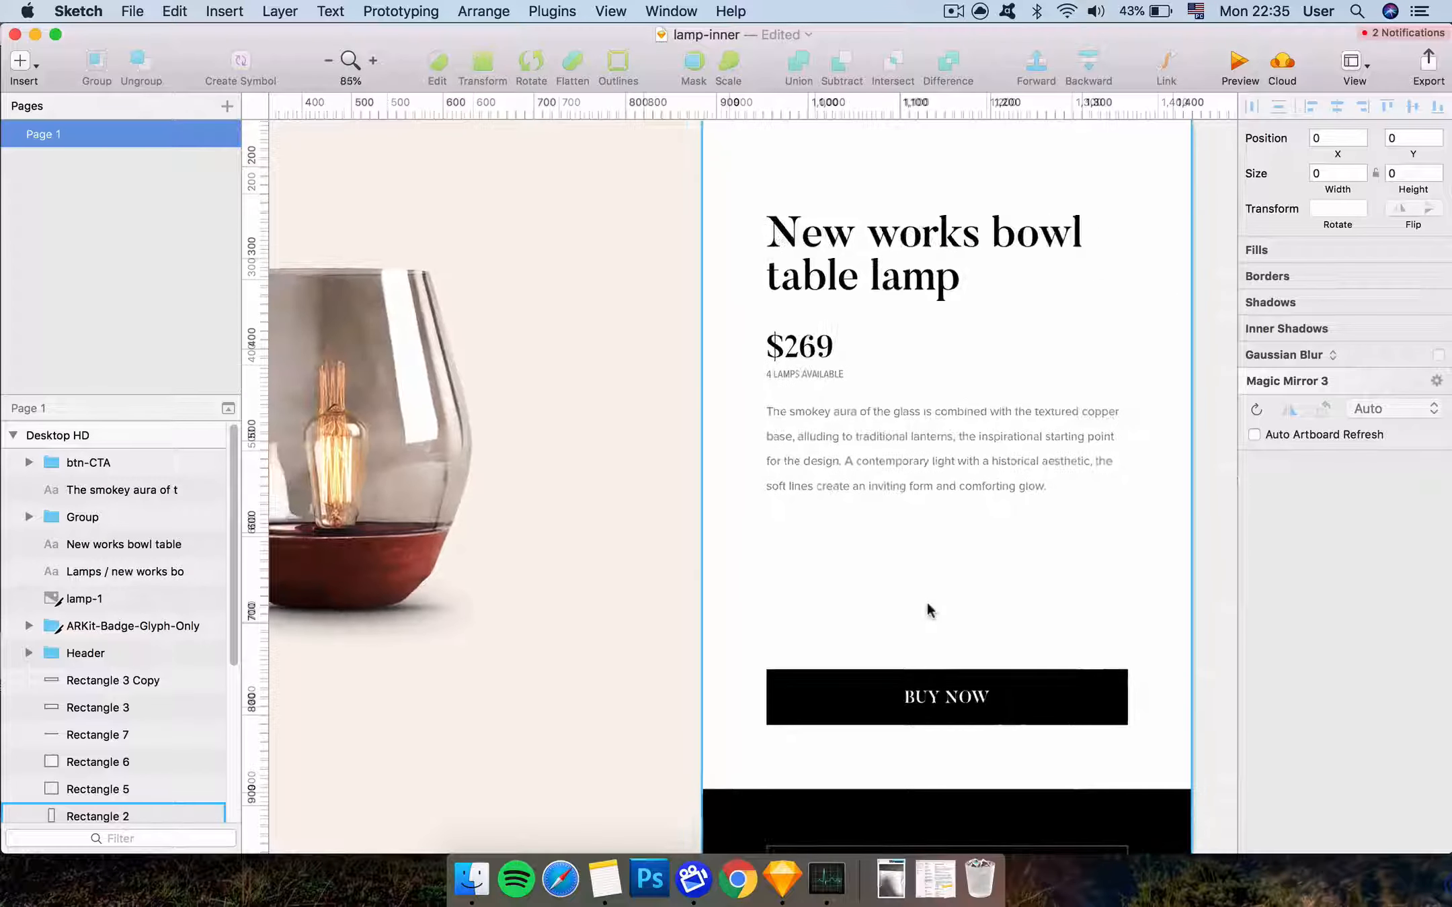
left_click(948, 699, "ctrl")
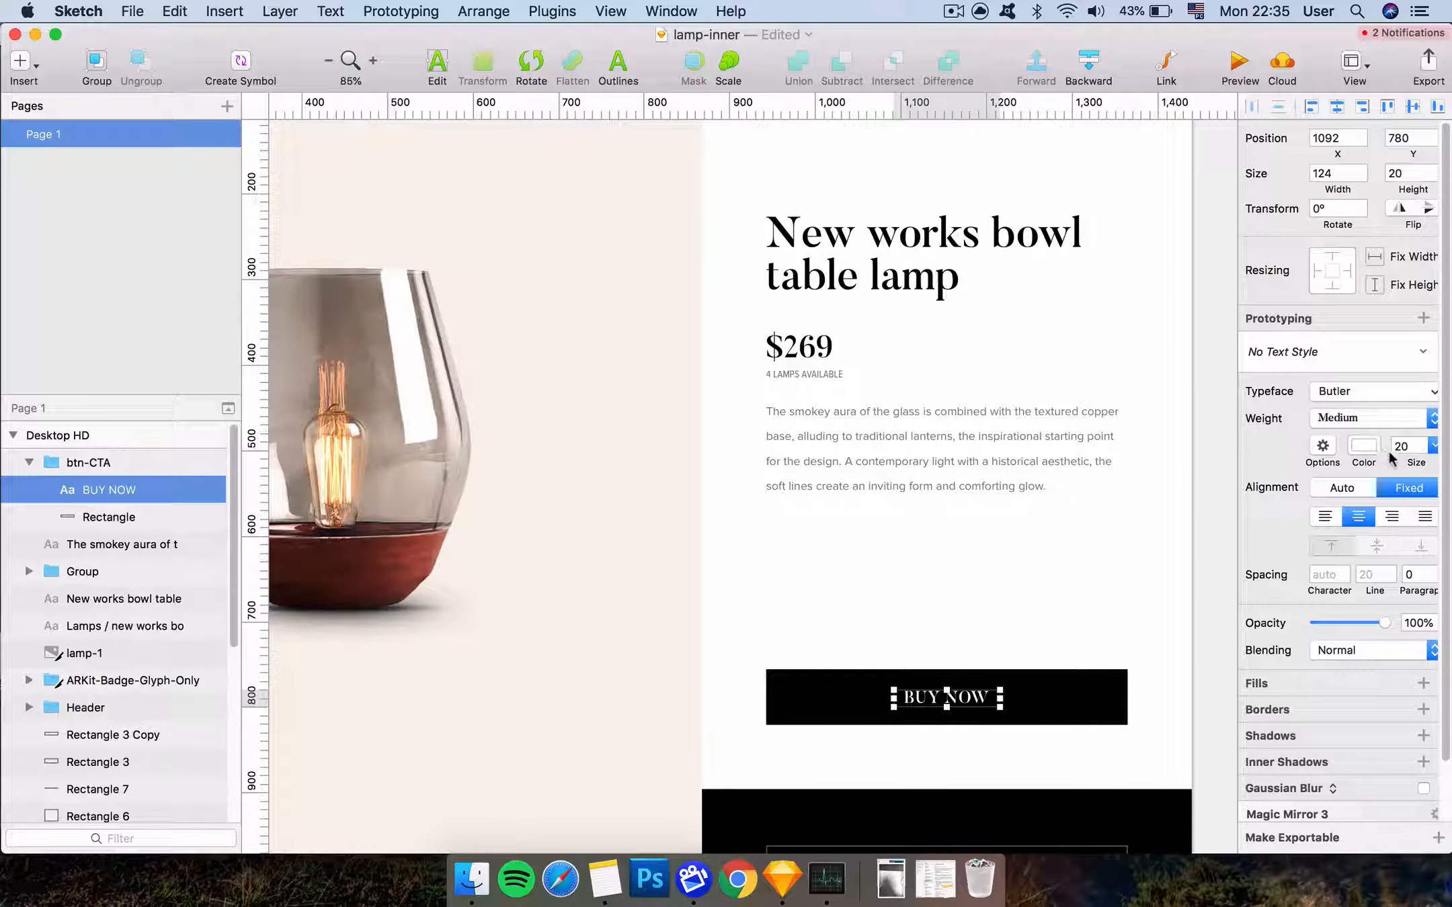
left_click(1369, 429)
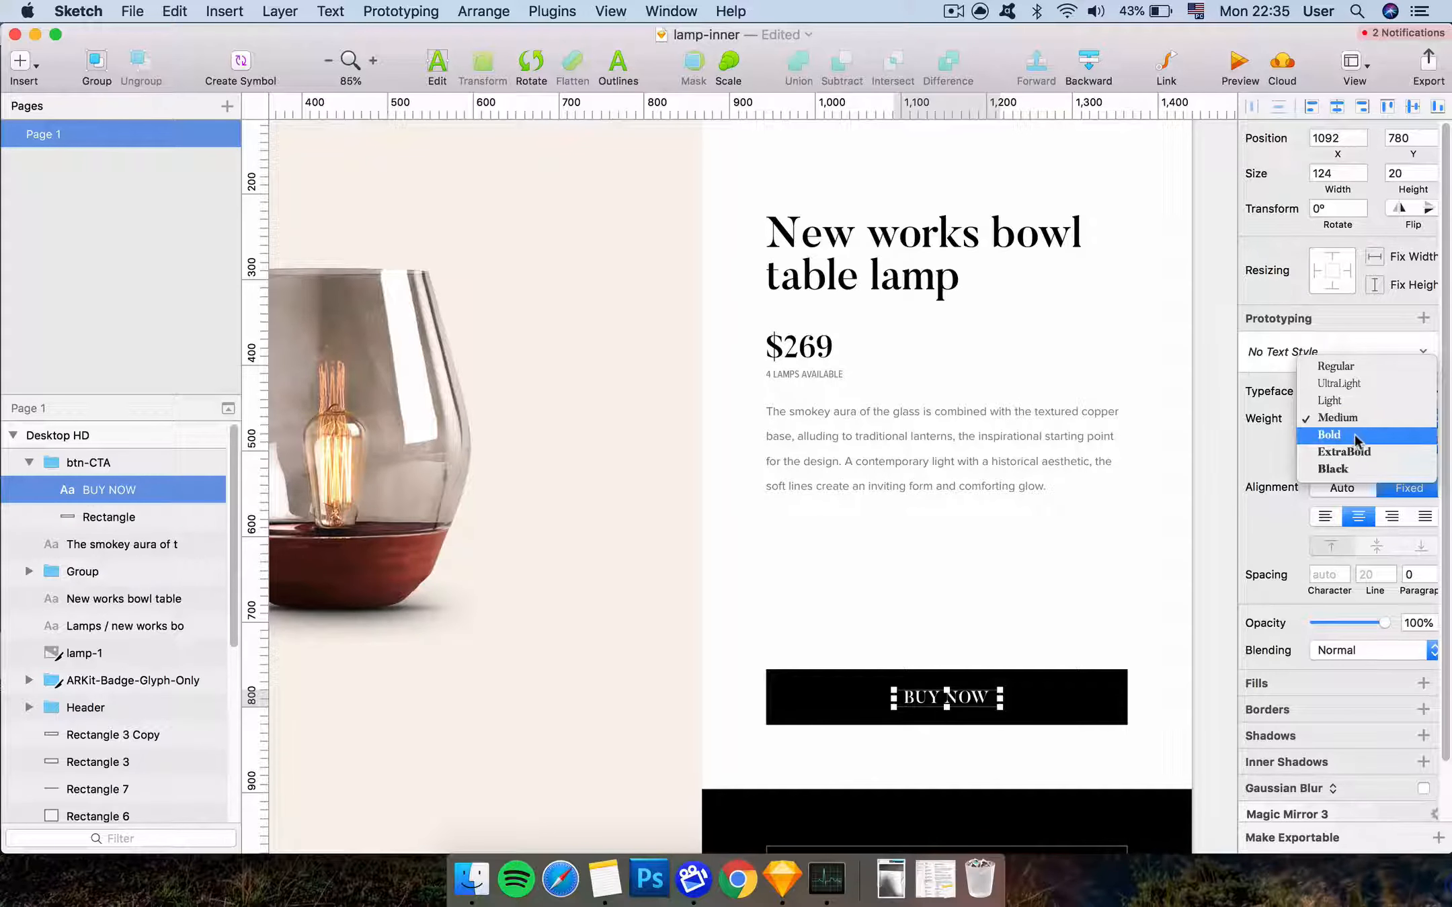
left_click(1354, 440)
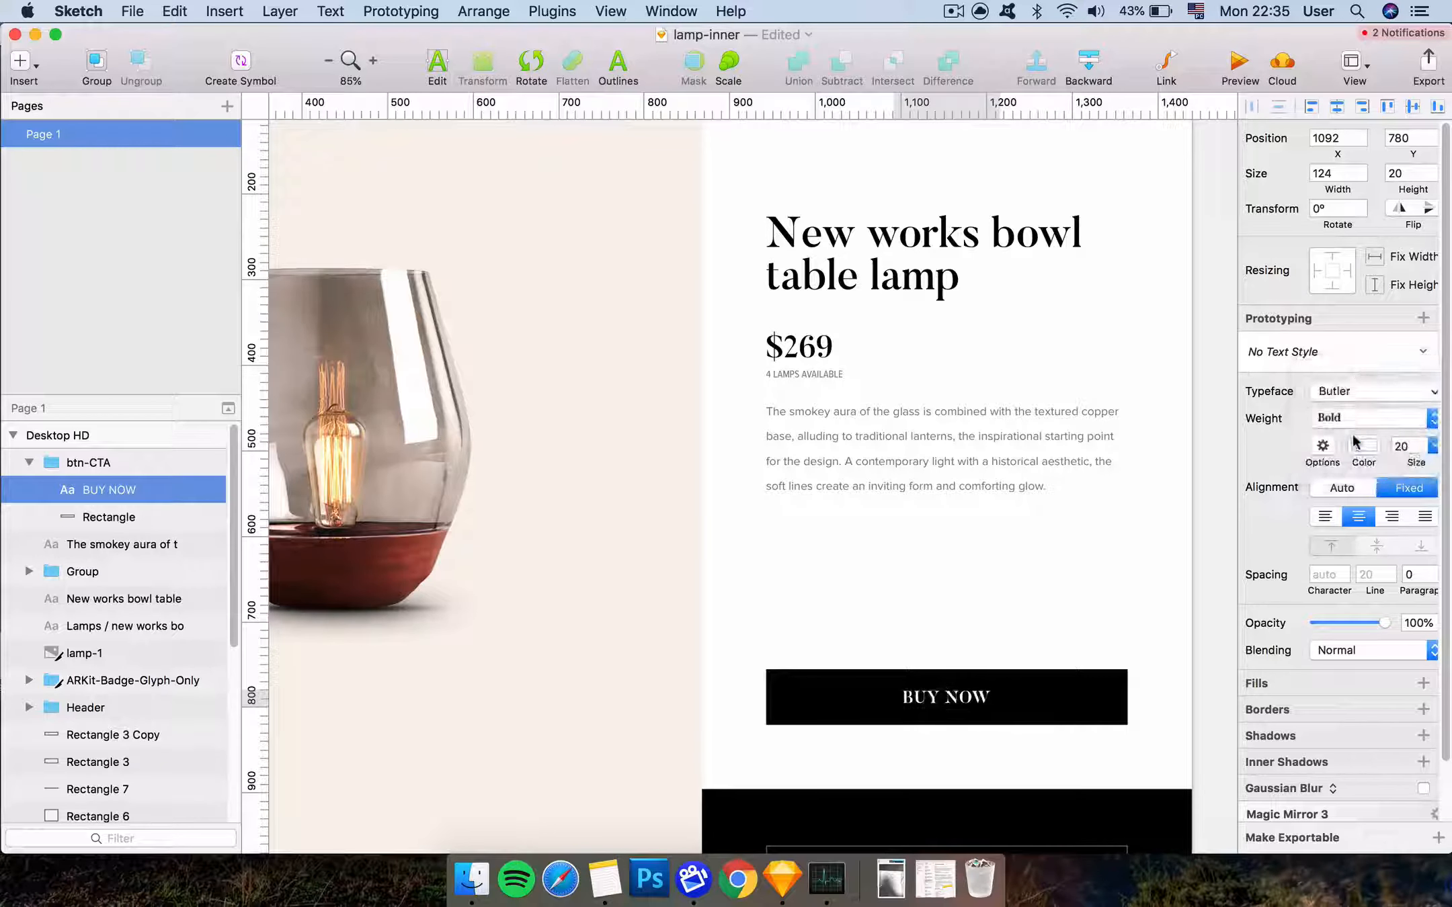
Review the header, lamp image and product details for overall layout and text balance
scroll(1142, 459, "up", 2)
left_click(1142, 460)
scroll(1142, 463, "down", 4)
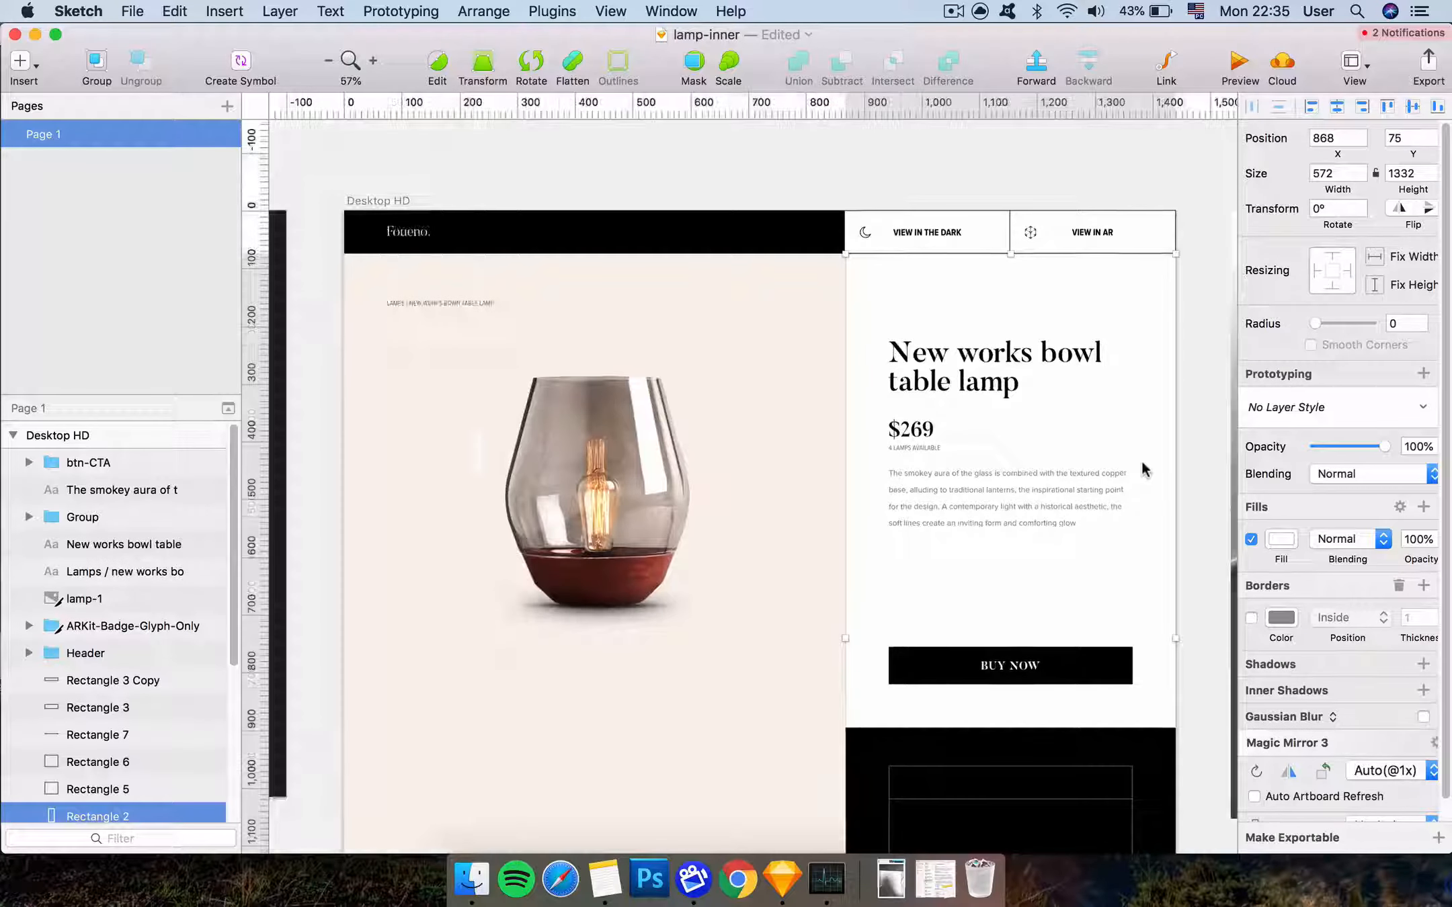
scroll(1141, 458, "up", 2)
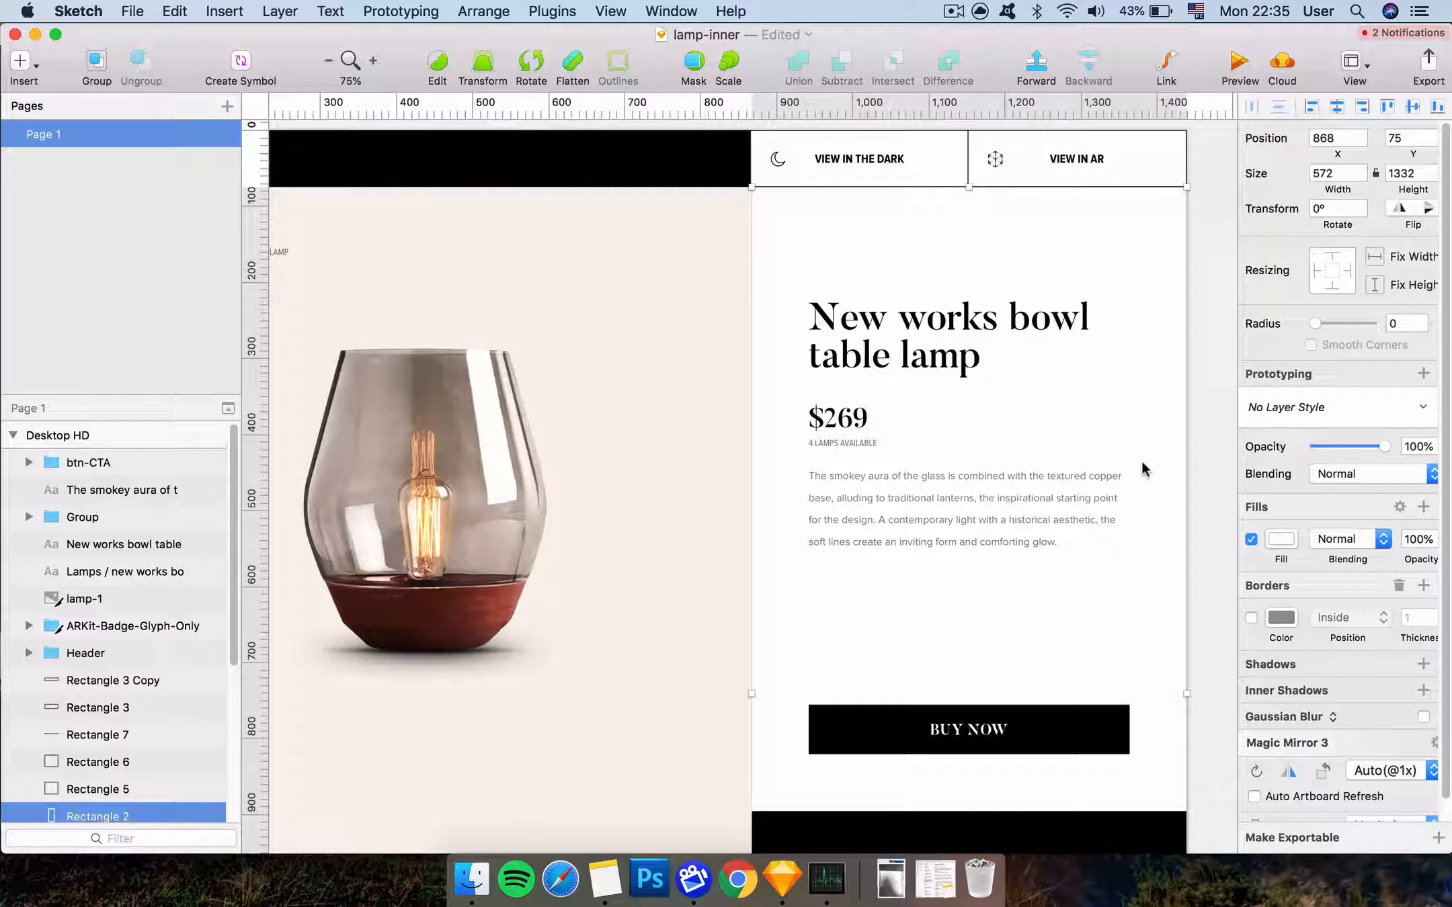
scroll(1141, 459, "left", 3)
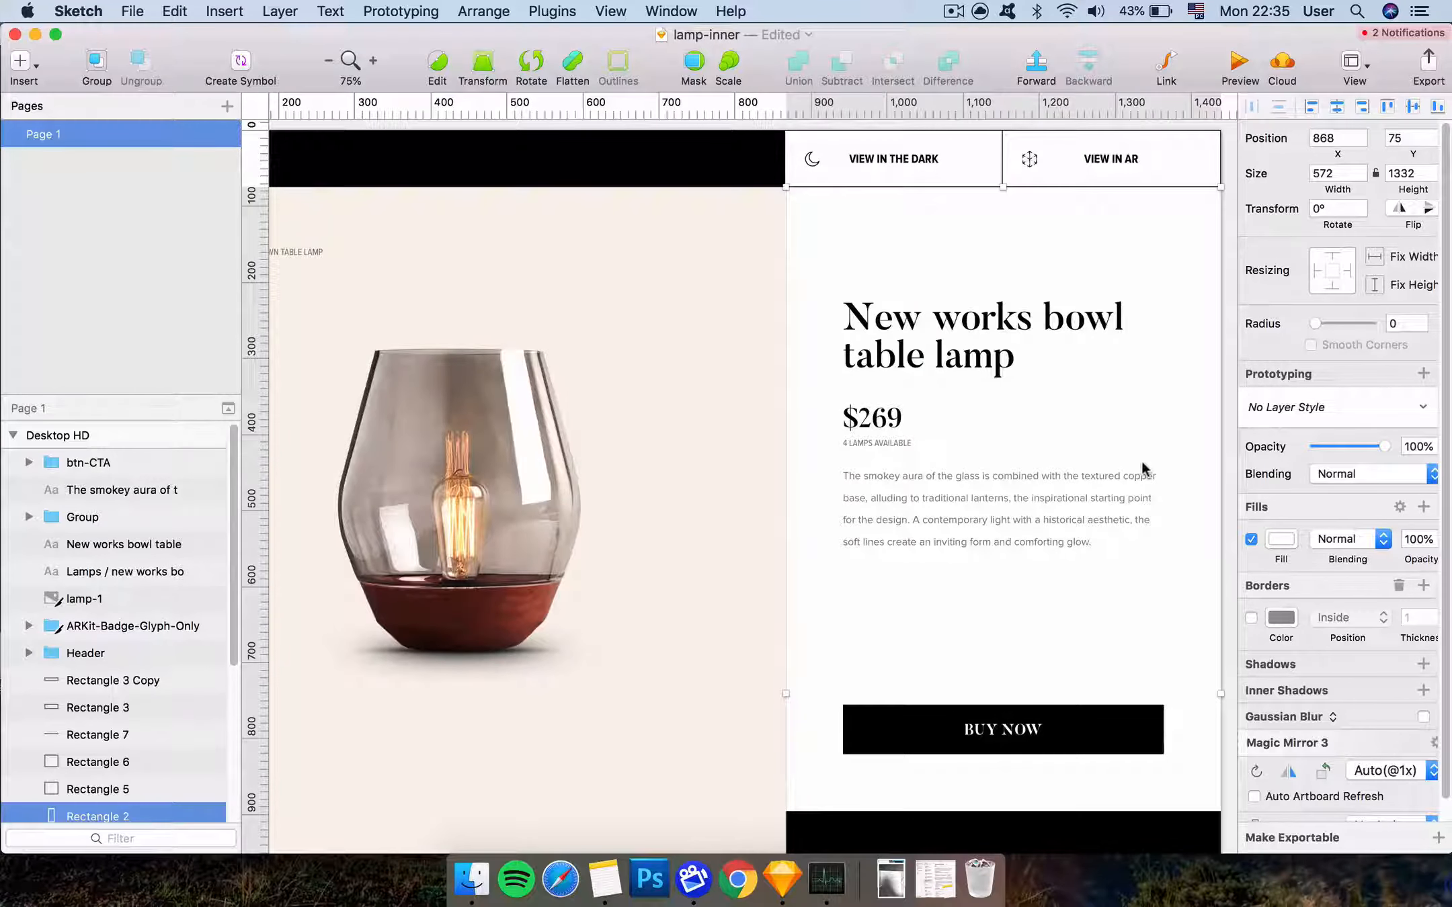
scroll(1087, 466, "left", 4)
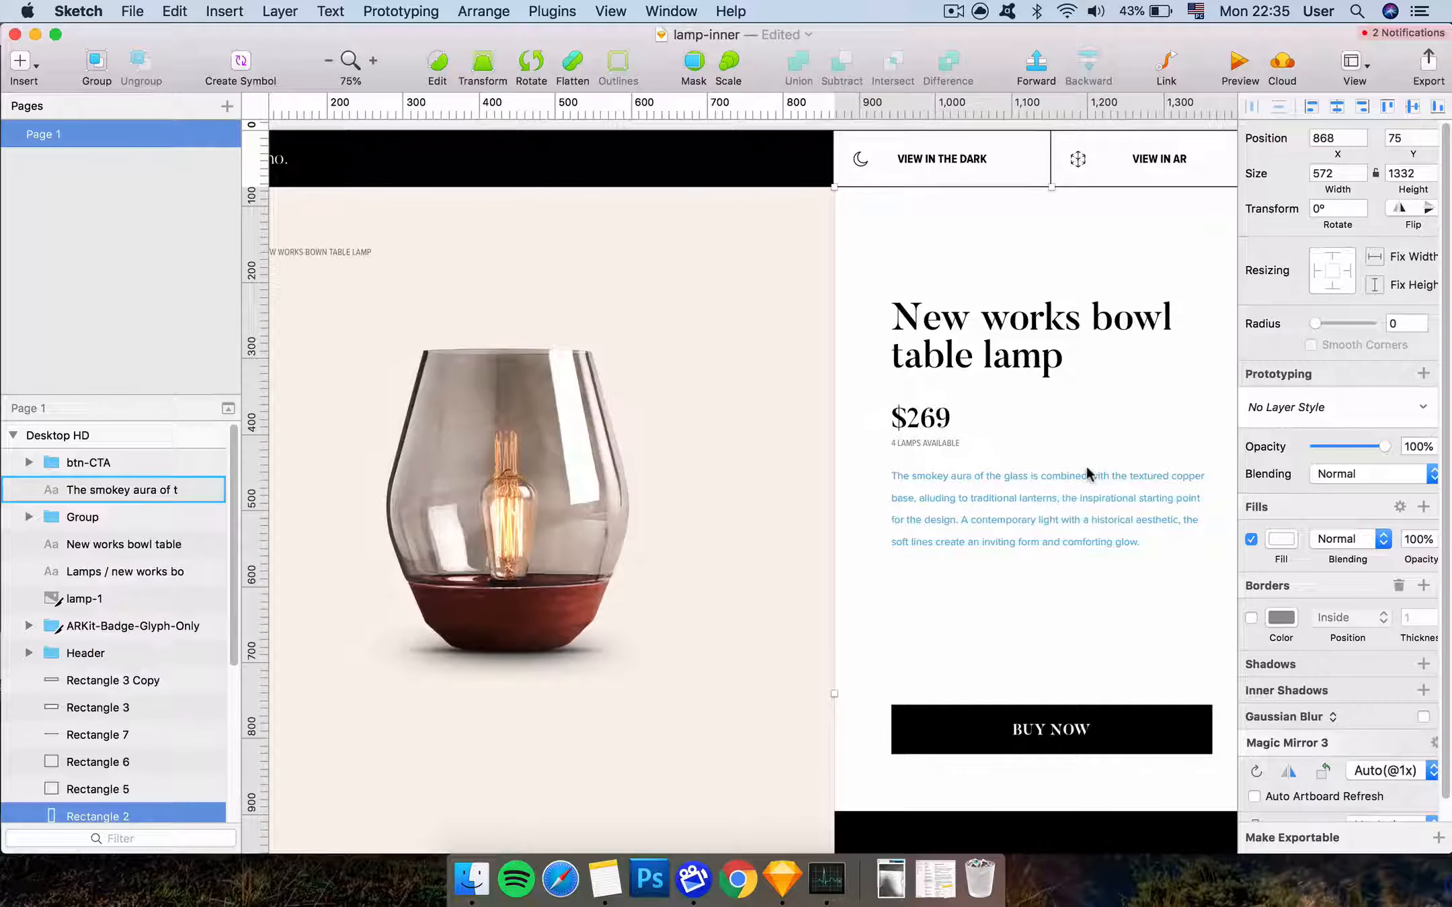
scroll(1087, 467, "left", 5)
key("Escape")
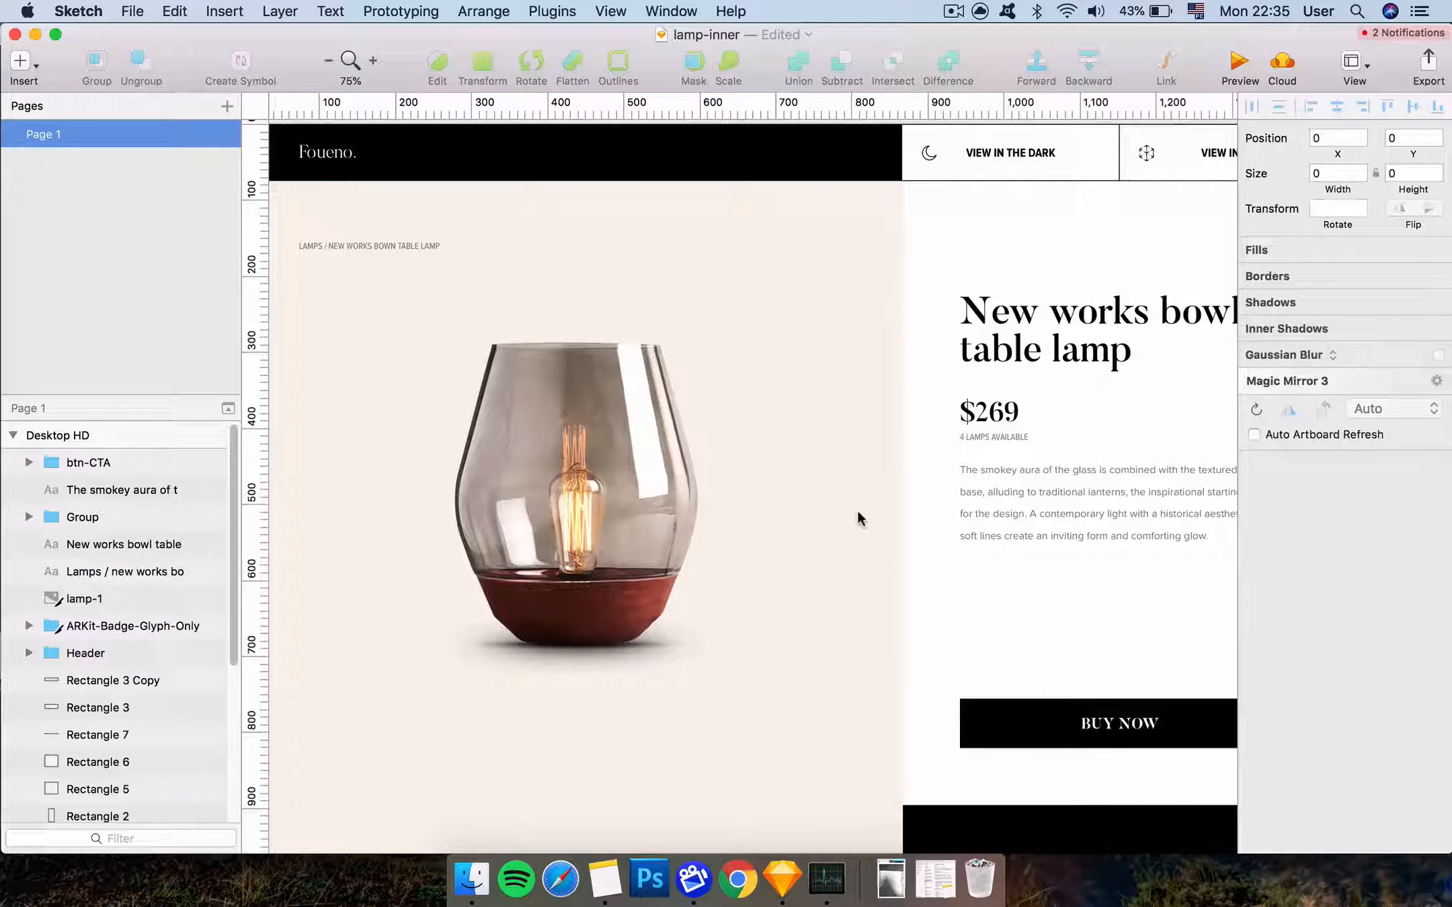
Nudge the breadcrumb text above the lamp image up to Y 150, checking its distance to the header
scroll(857, 508, "down", 5)
scroll(856, 509, "right", 5)
scroll(856, 508, "up", 8)
scroll(856, 508, "left", 10)
left_click(452, 282, "super")
left_click(470, 307, "alt")
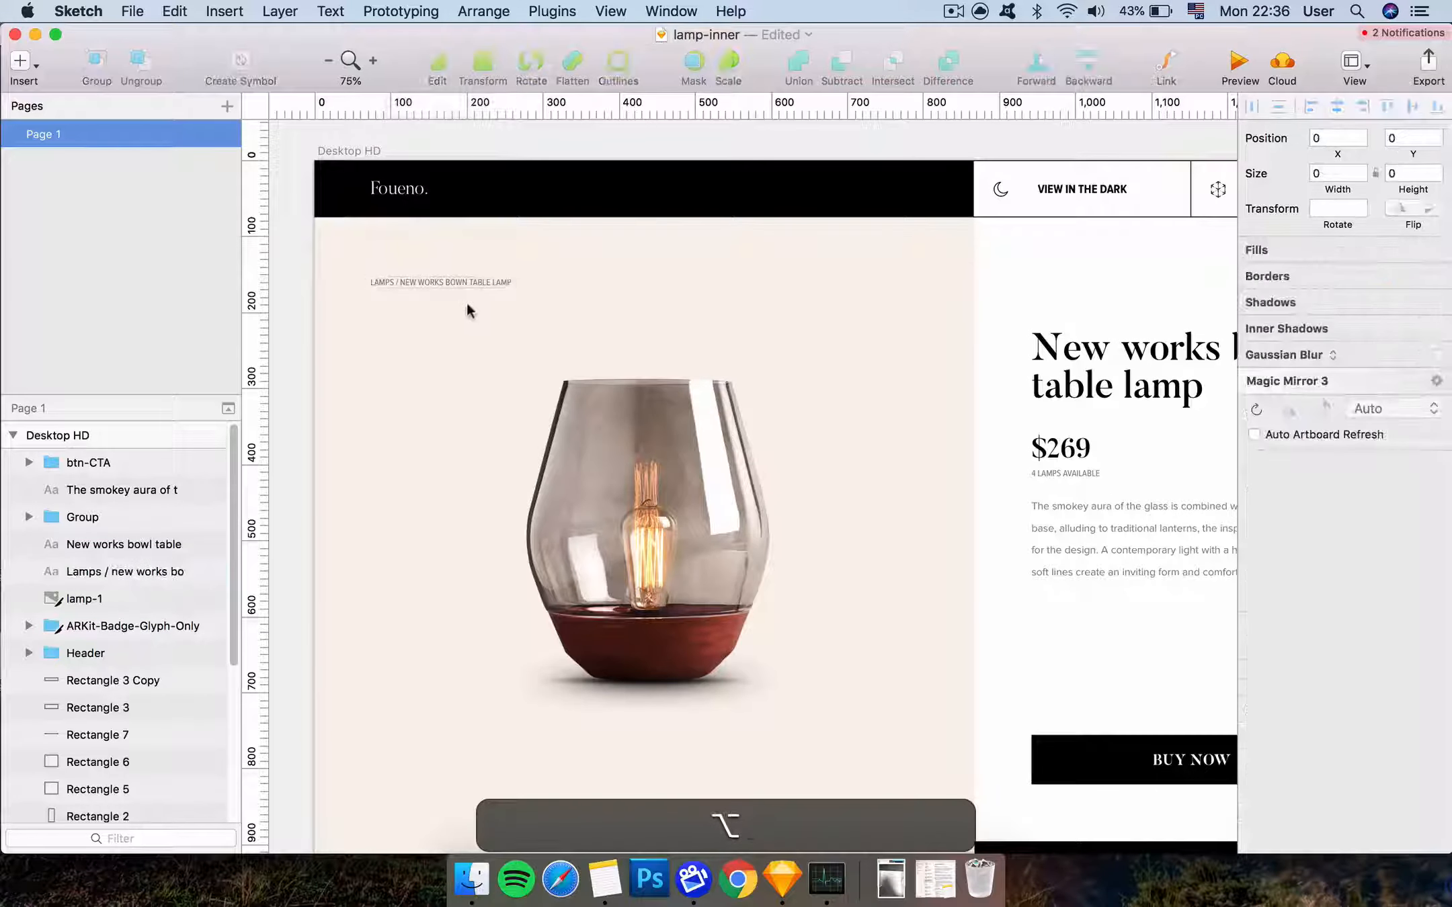
left_click(453, 283, "alt")
key("alt+Up")
key("alt+Up")
key("alt+Up")
key("alt+Up")
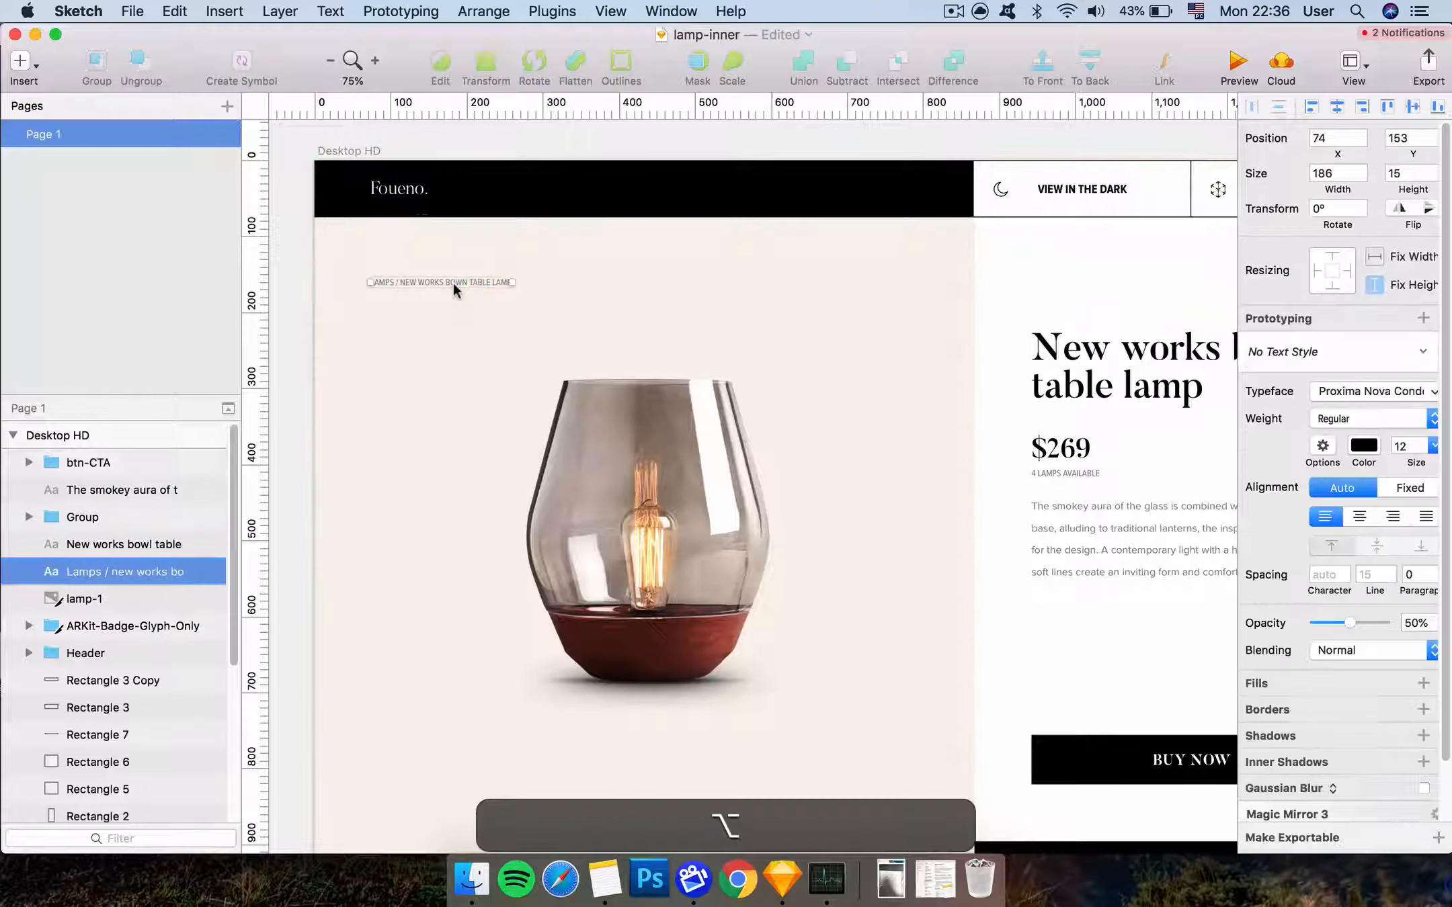
key("alt+Down")
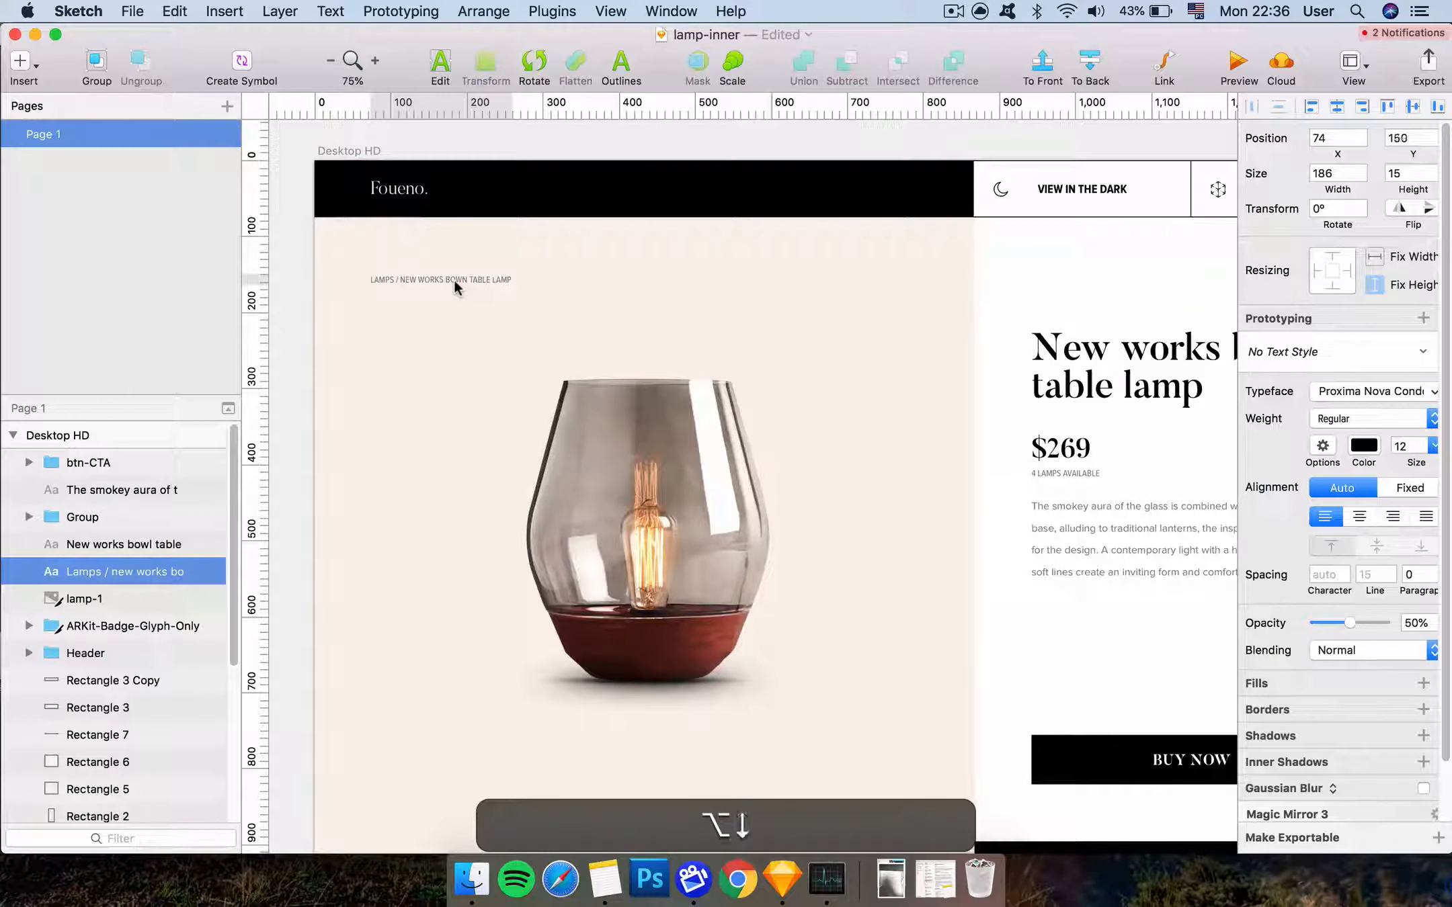
Draw a trial horizontal line about 263 px long and 8 px thick below the frame's divider, and delete it
scroll(1043, 519, "down", 3)
scroll(1043, 519, "right", 4)
scroll(1043, 519, "down", 5)
scroll(1043, 520, "right", 4)
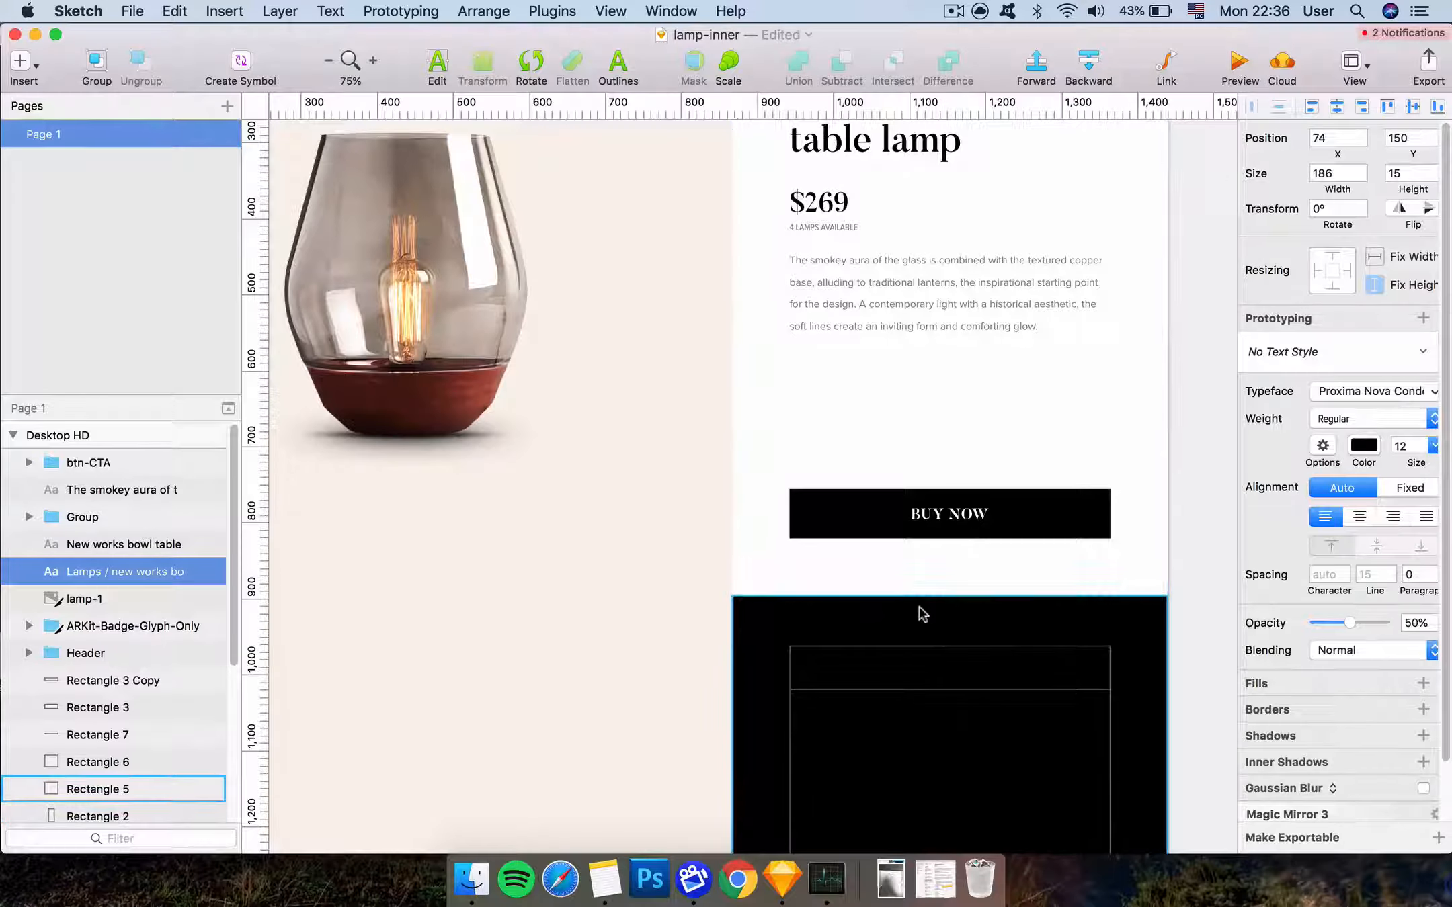
scroll(874, 604, "up", 5)
scroll(810, 473, "down", 2)
scroll(810, 473, "right", 2)
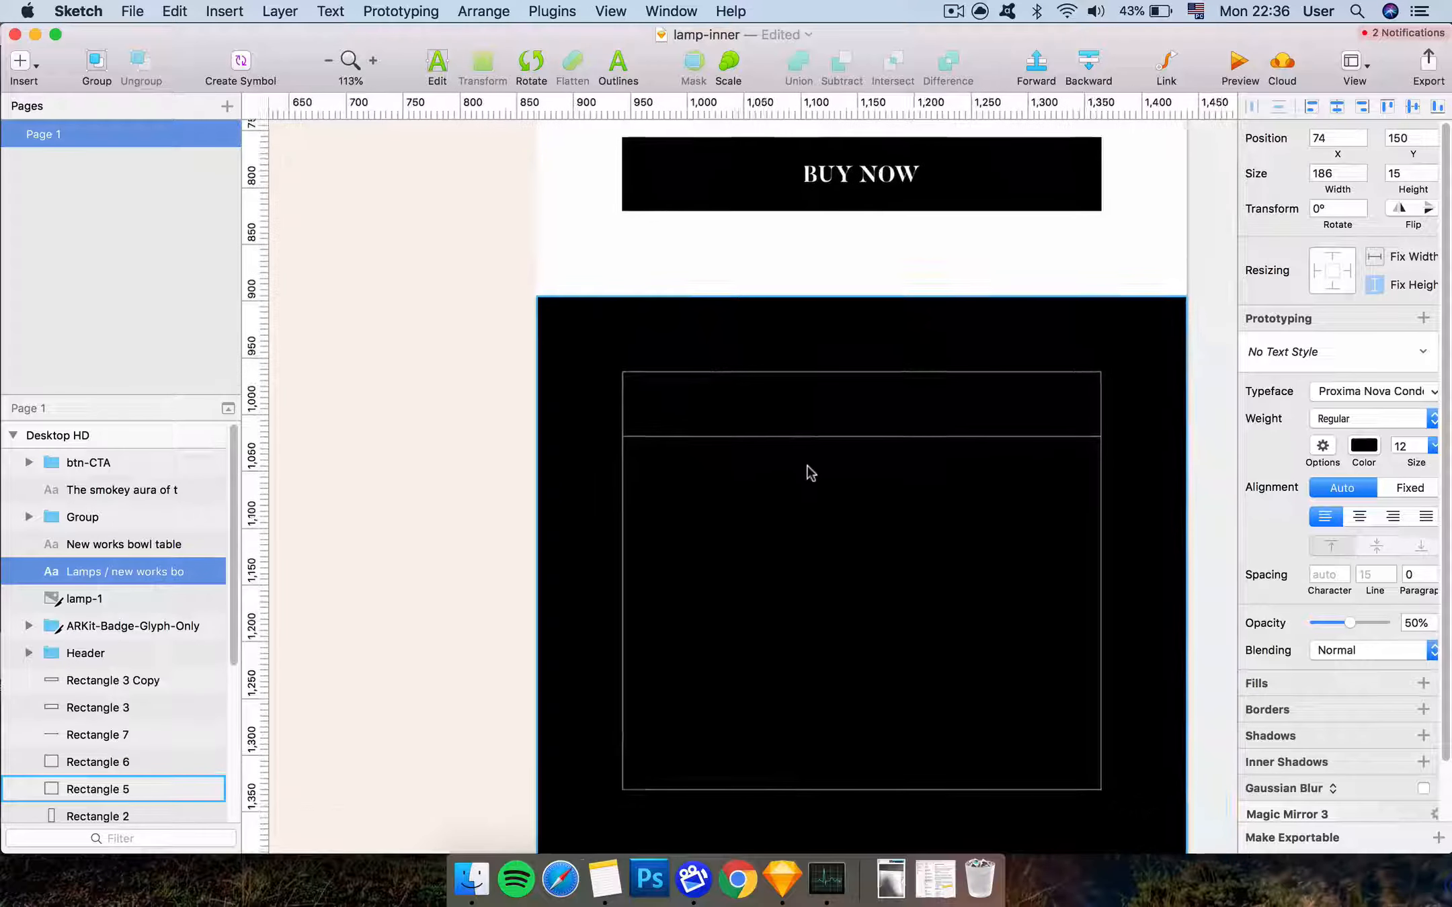
left_click(719, 432, "super")
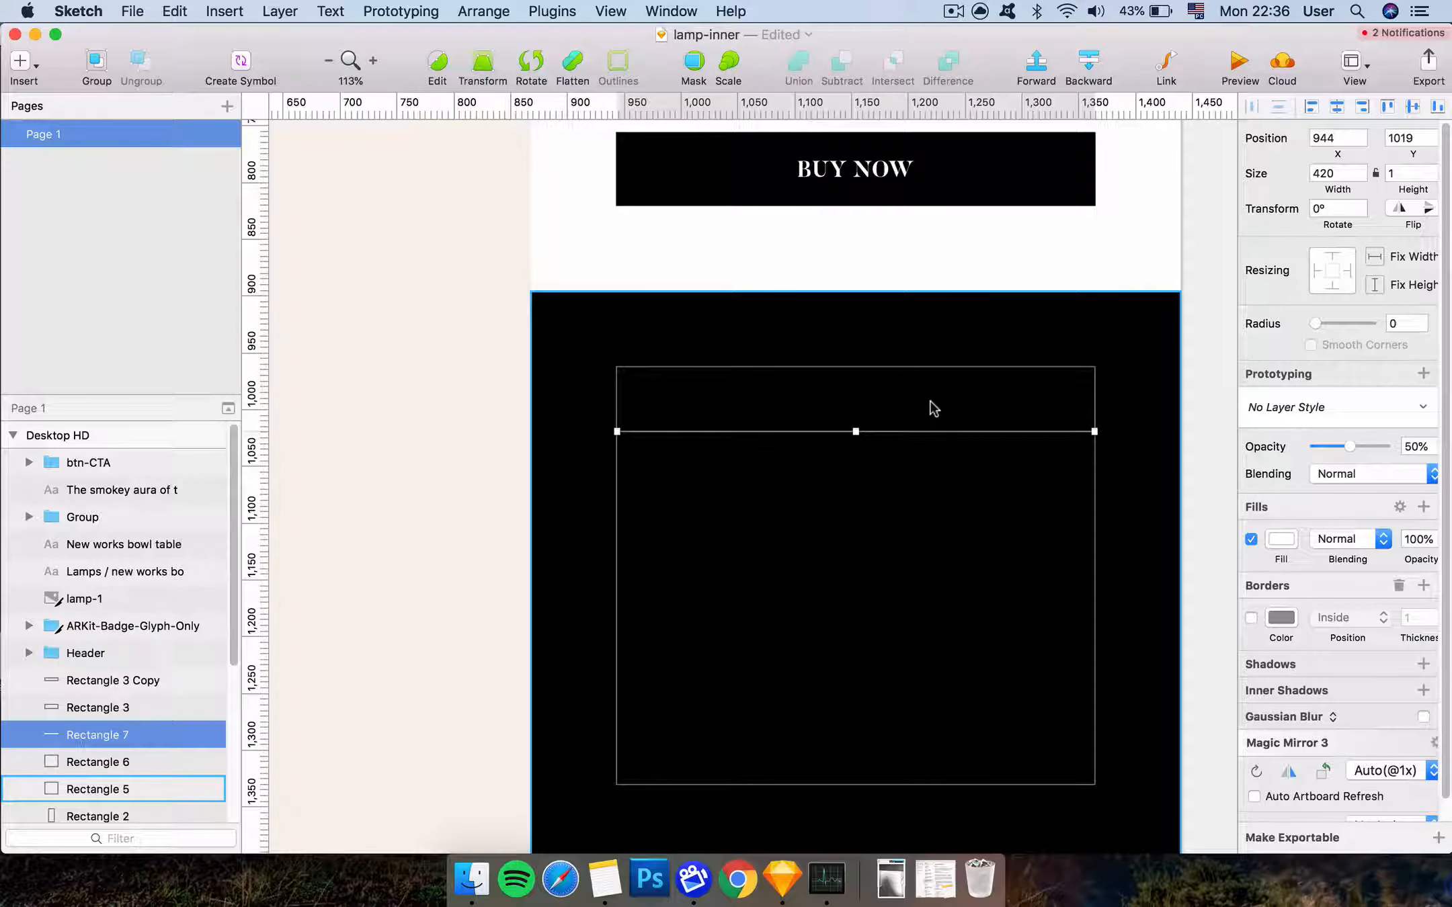
key("l")
mouse_move(642, 469)
left_mouse_down()
mouse_move(773, 469)
mouse_move(905, 511)
left_mouse_up()
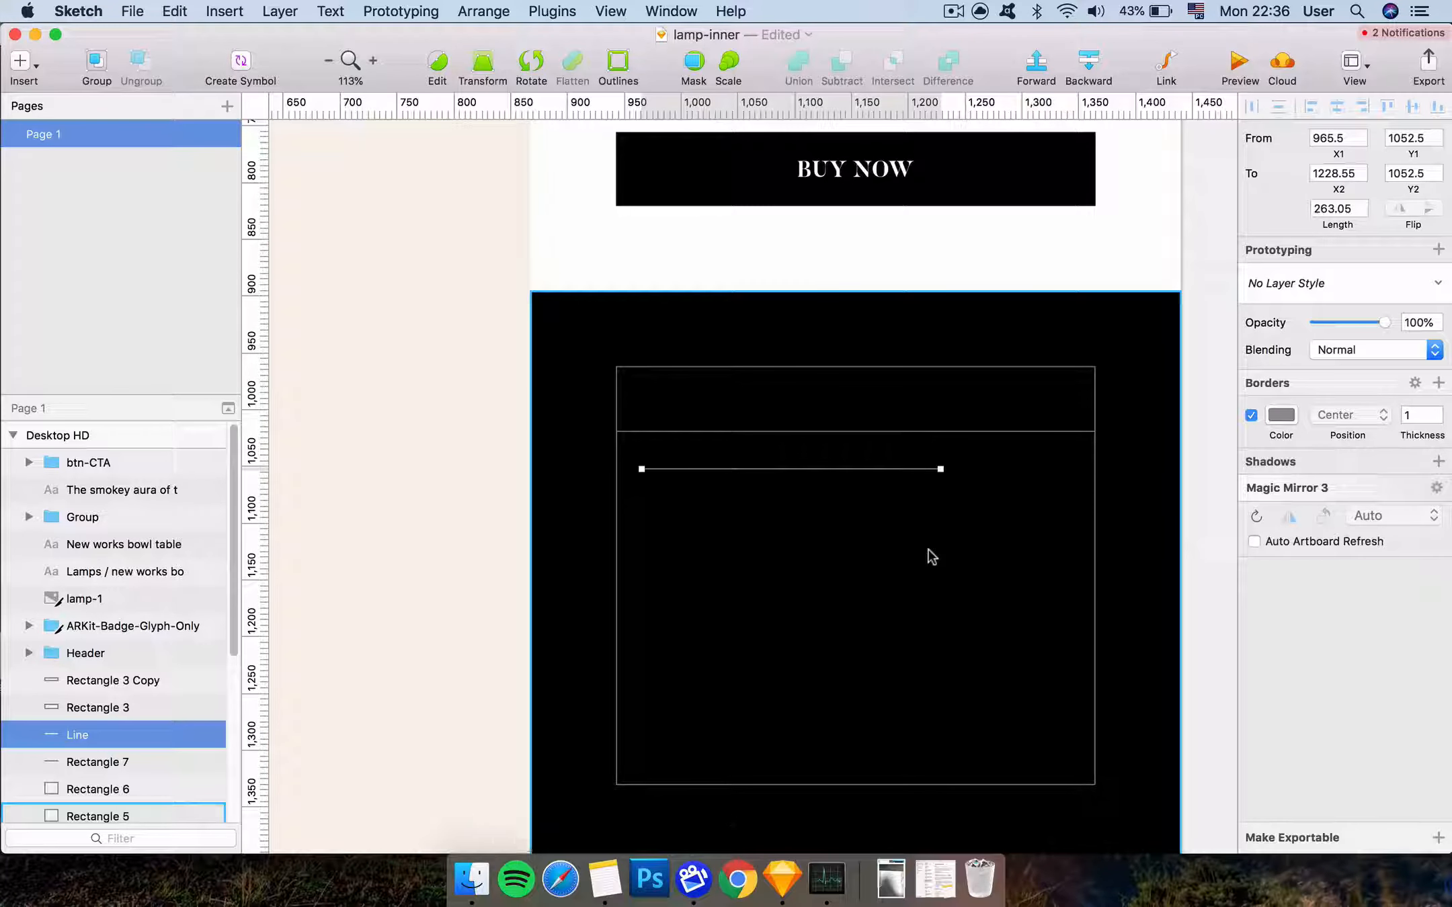
mouse_move(1428, 435)
left_mouse_down()
mouse_move(1438, 442)
mouse_move(1416, 434)
left_mouse_up()
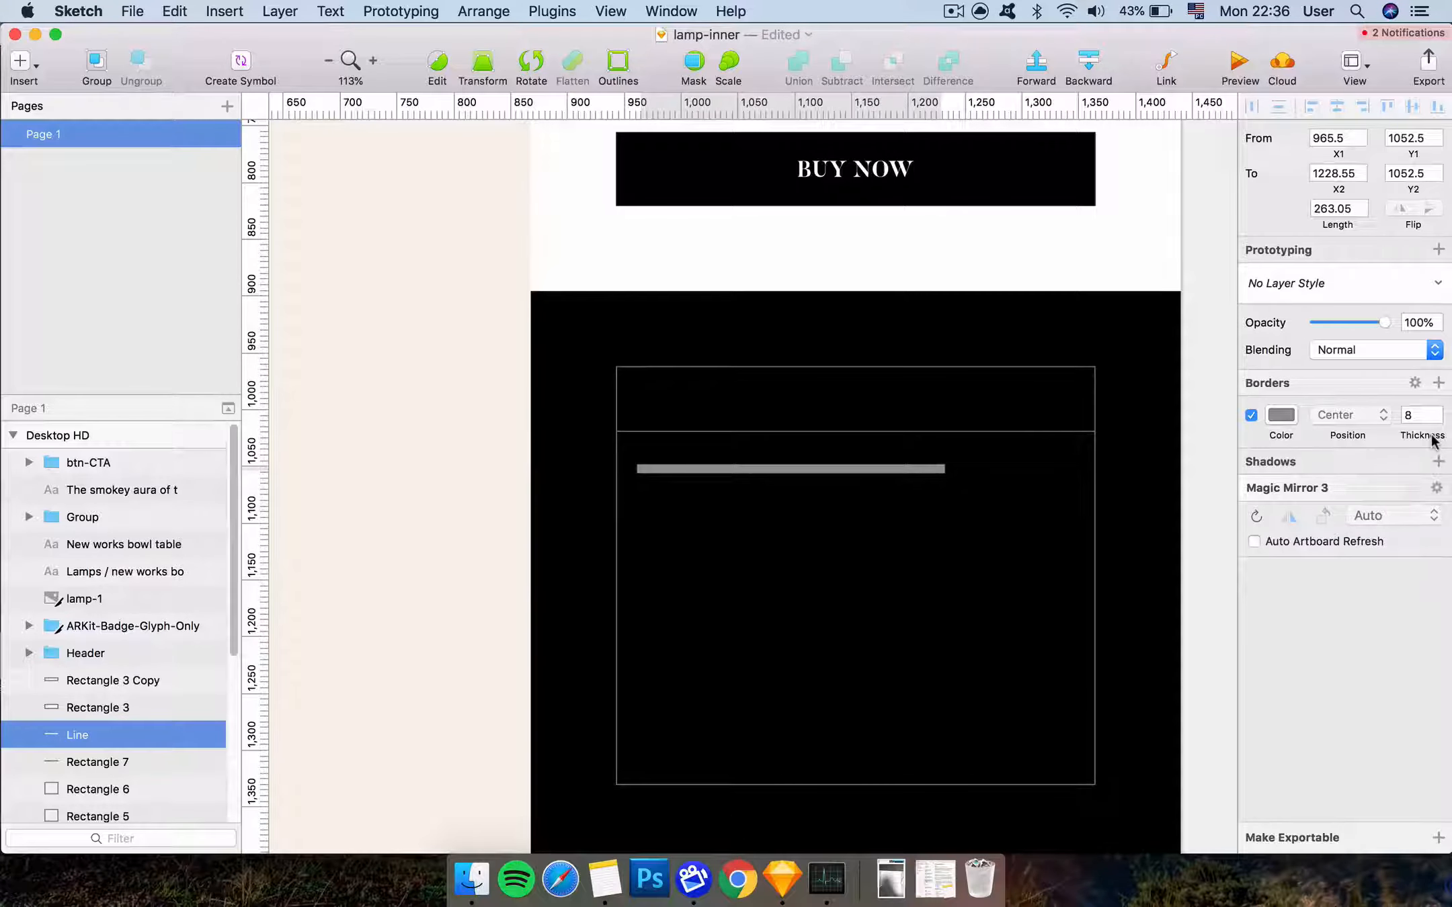
key("BackSpace")
Try a different height for the frame's divider, undo it, and set the divider's opacity to 50%
left_click(777, 433)
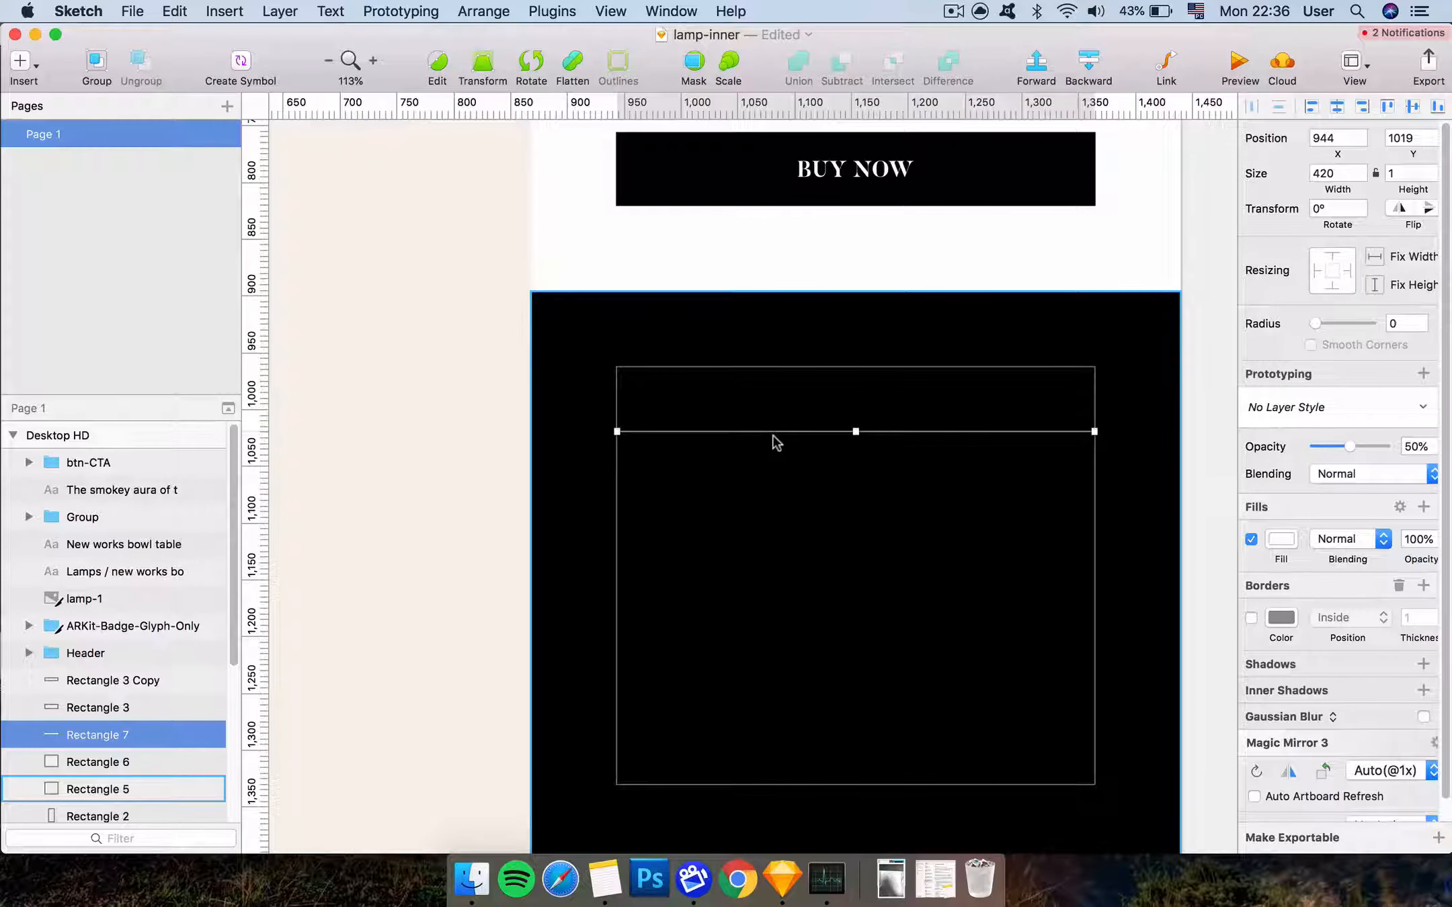
left_click_drag(1415, 196, 1405, 191)
key("super+z")
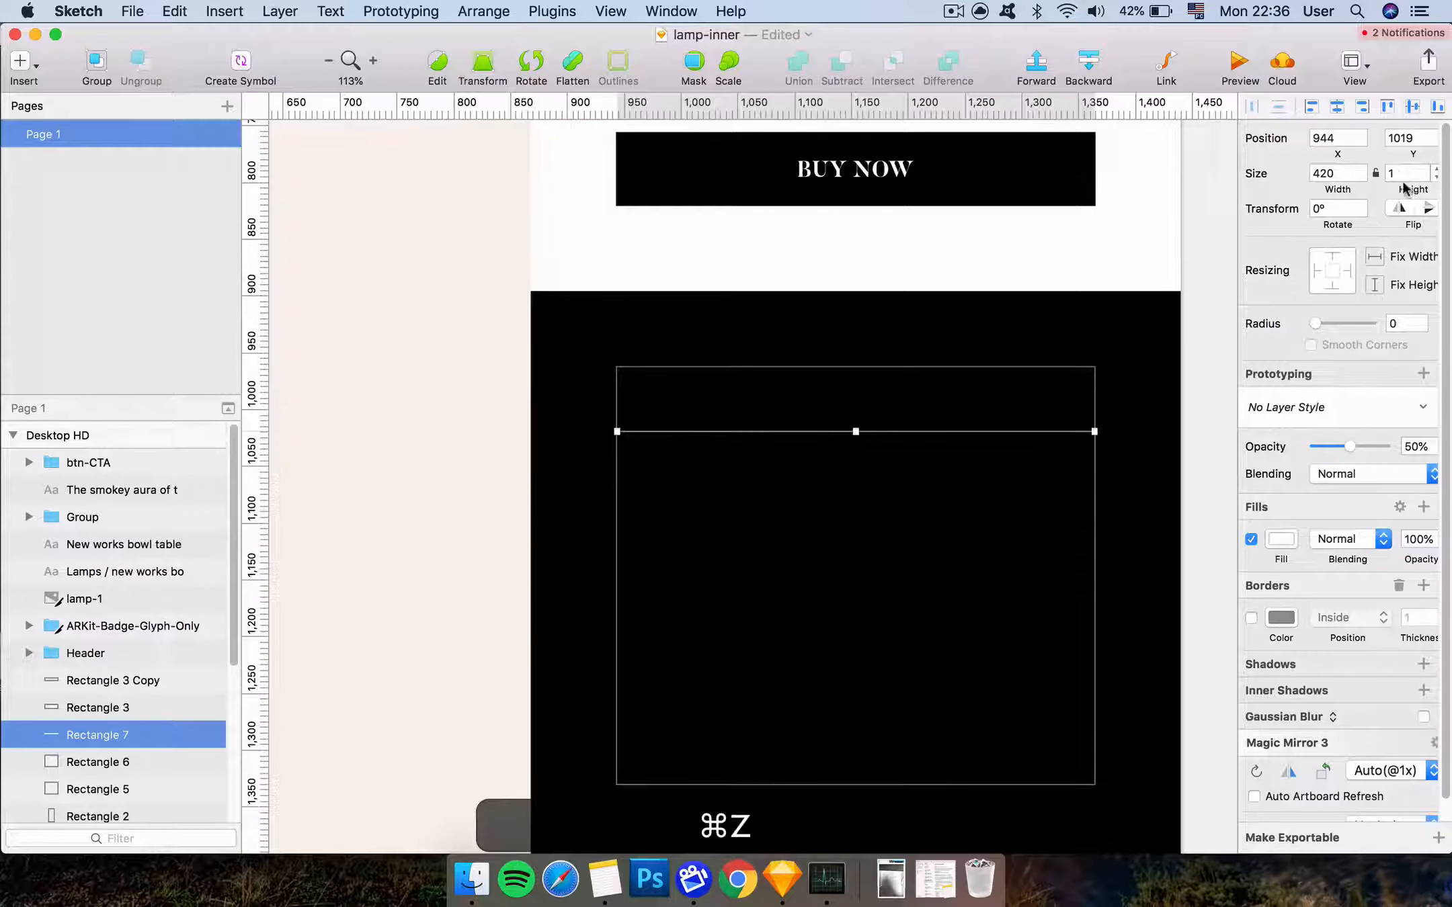
left_click(1140, 397, "super")
left_click(1048, 428, "super")
key("5")
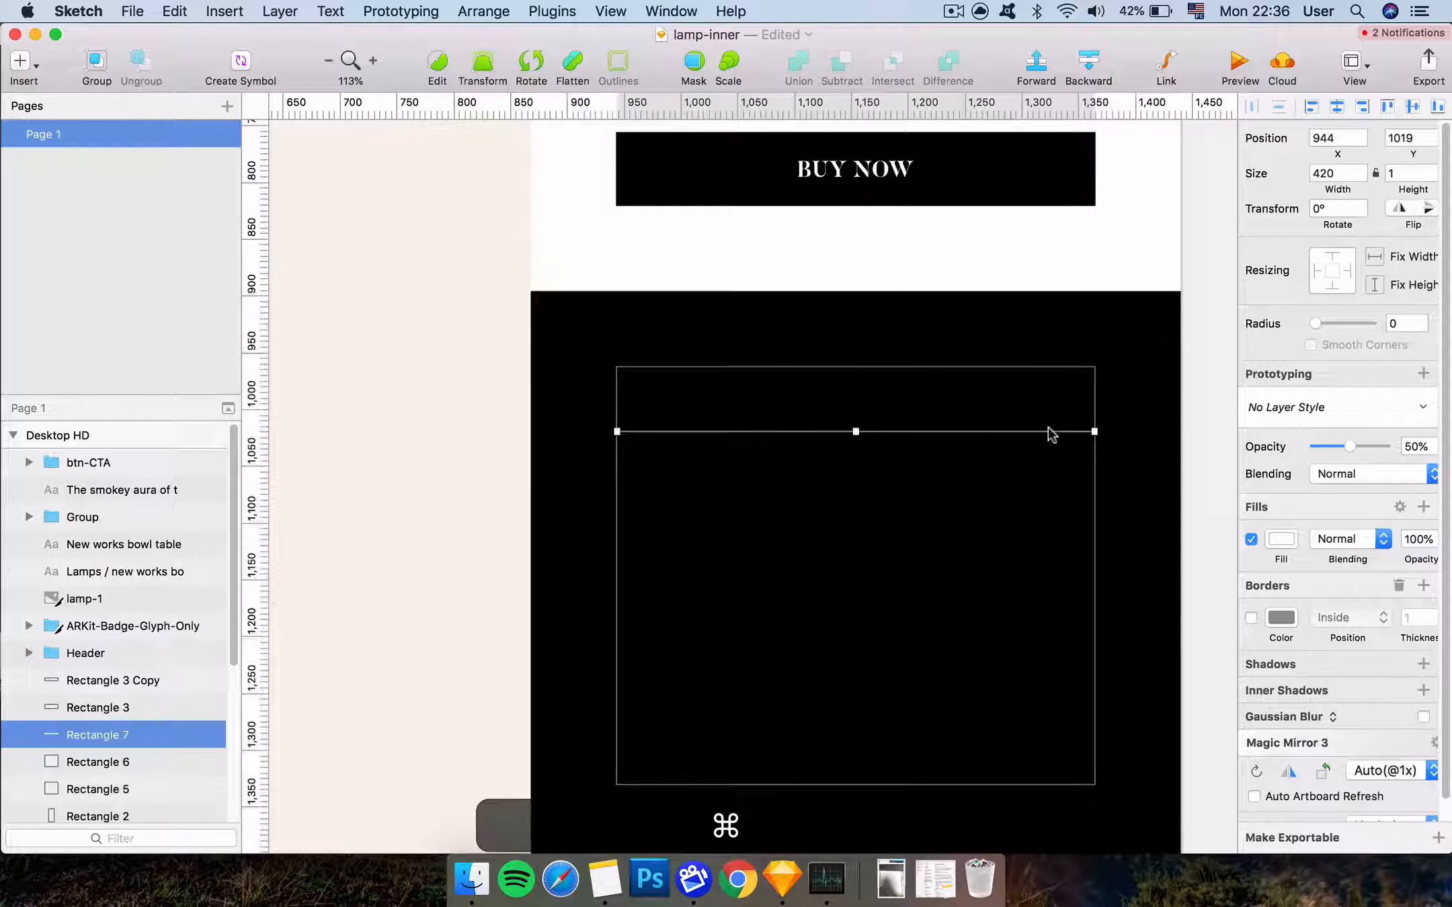
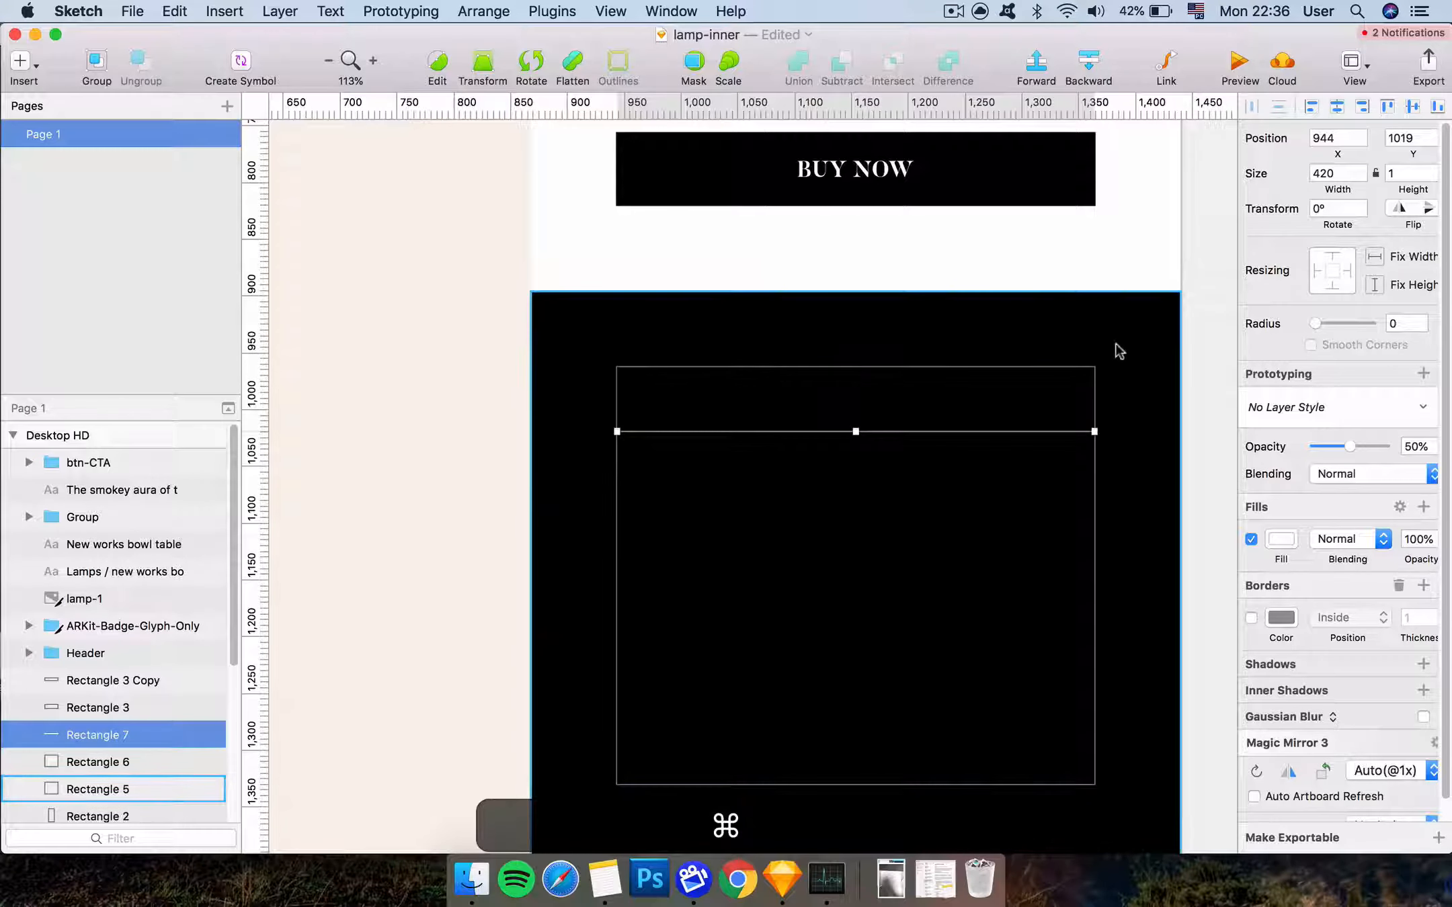
left_click(1122, 350, "super")
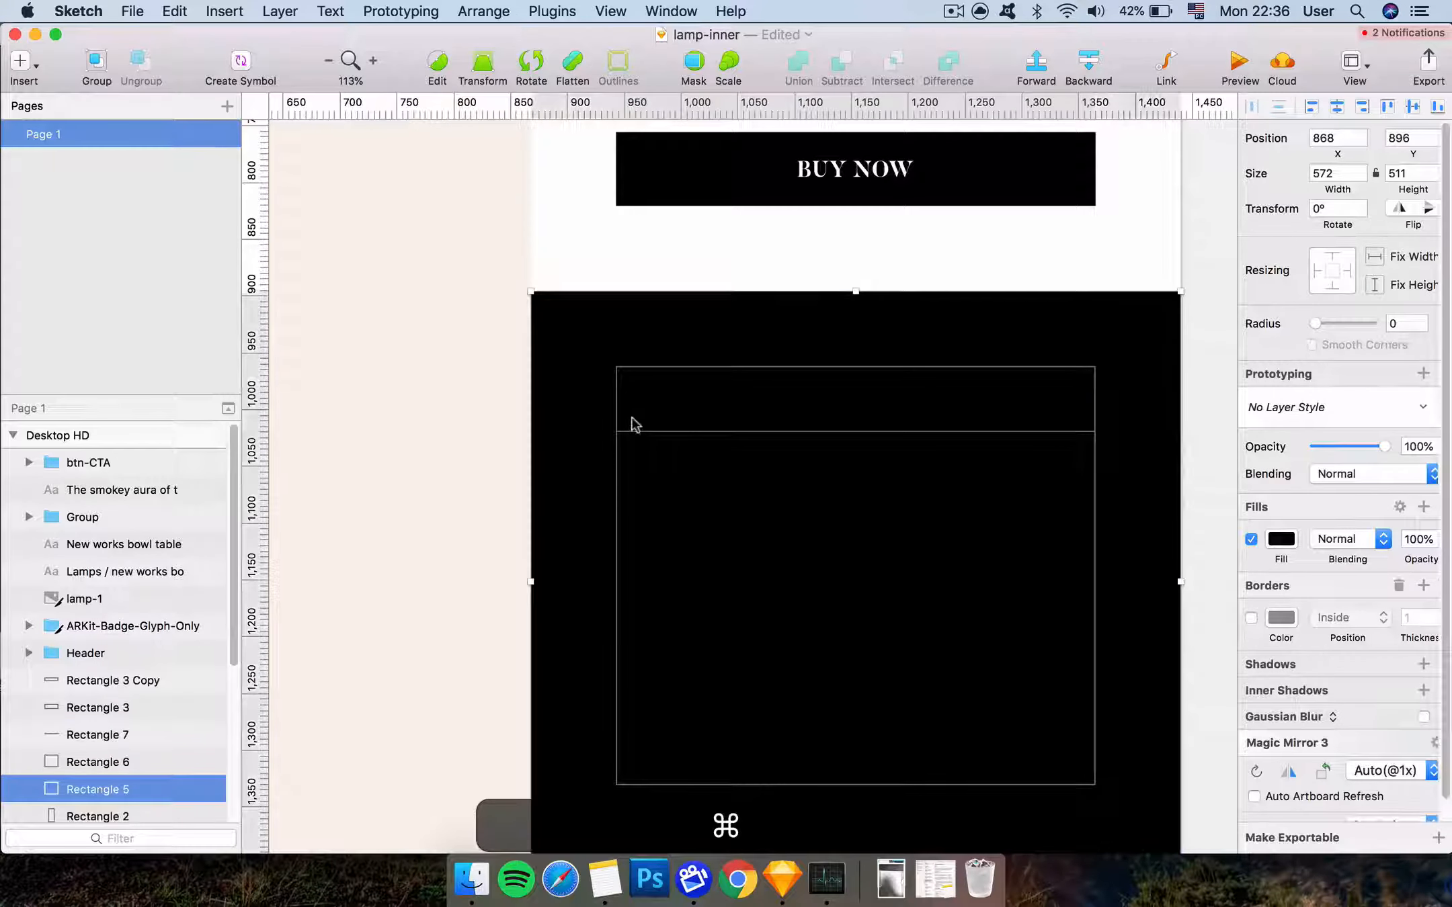
key("t")
scroll(632, 417, "up", 10)
scroll(632, 417, "down", 3)
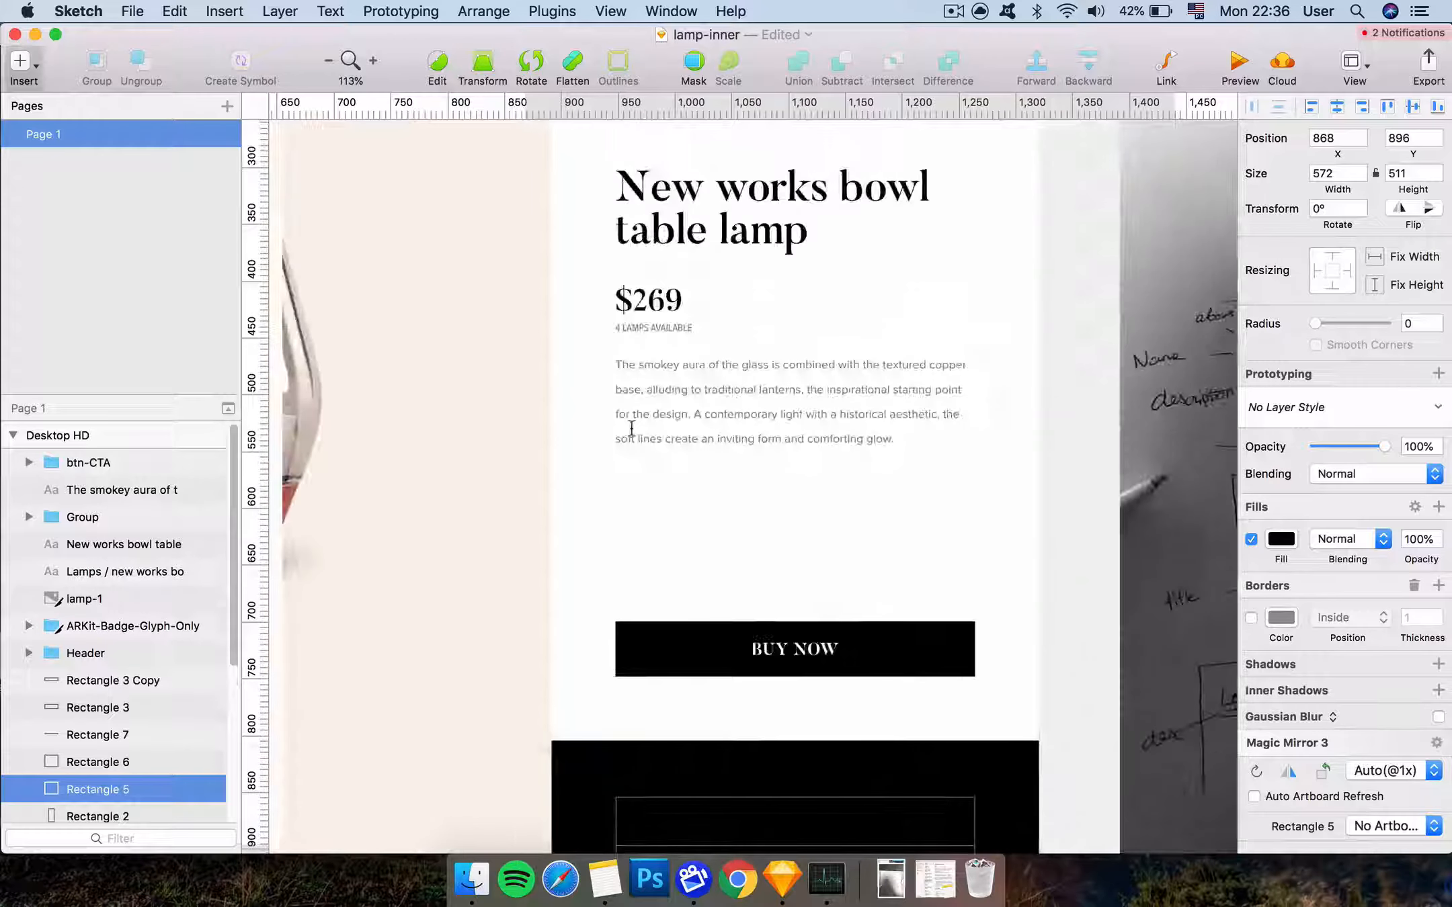
scroll(632, 430, "down", 2)
key("v")
key("Escape")
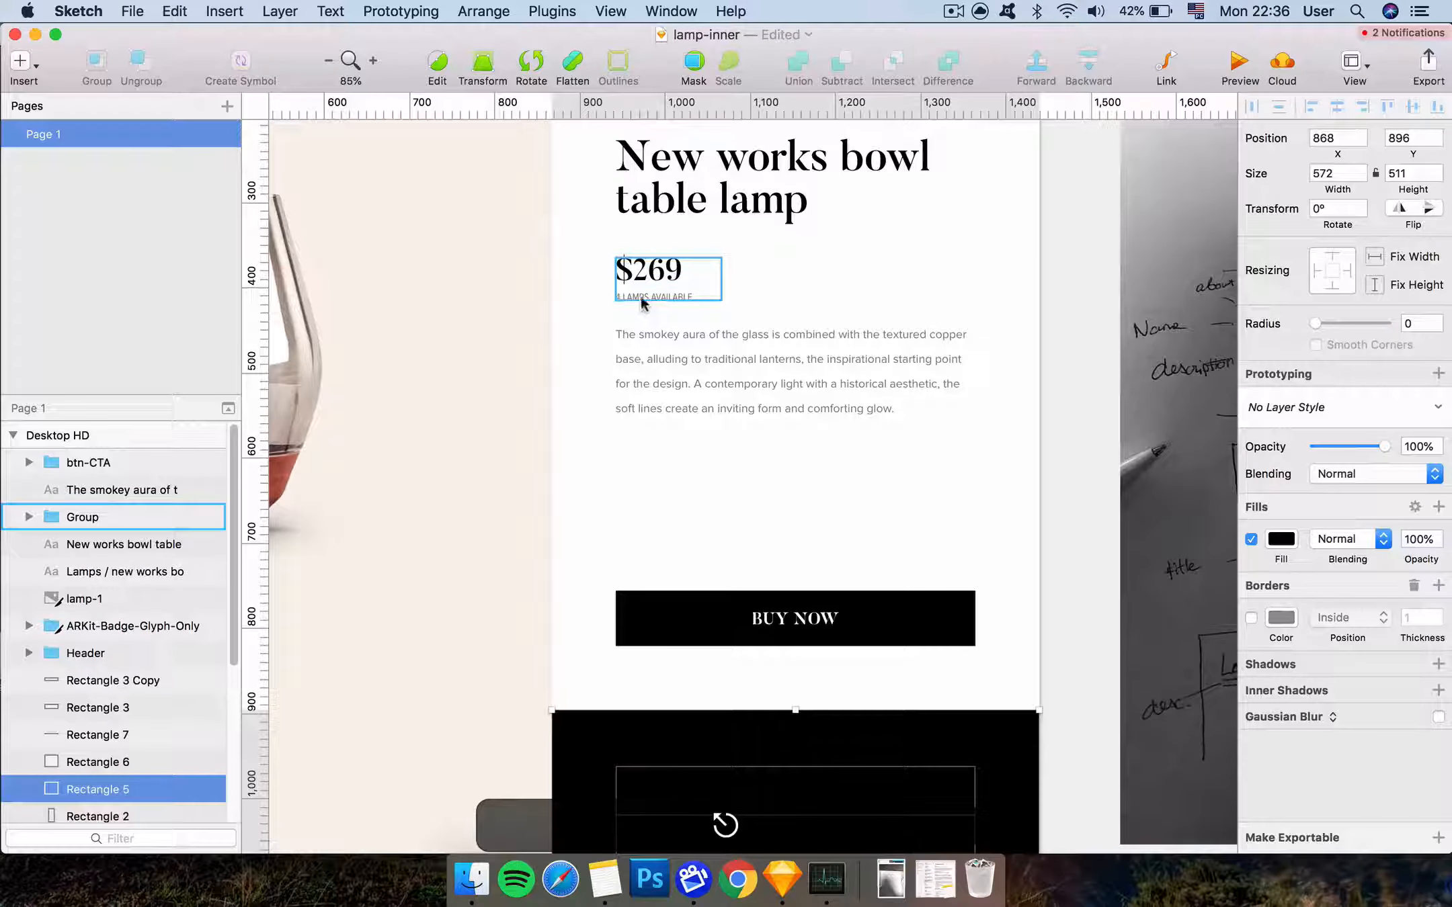
Copy the "4 LAMPS AVAILABLE" text and move the copy into the frame's top row in the black block, to X 974, Y 991
left_click(640, 296, "super")
key("super+c")
scroll(766, 737, "down", 5)
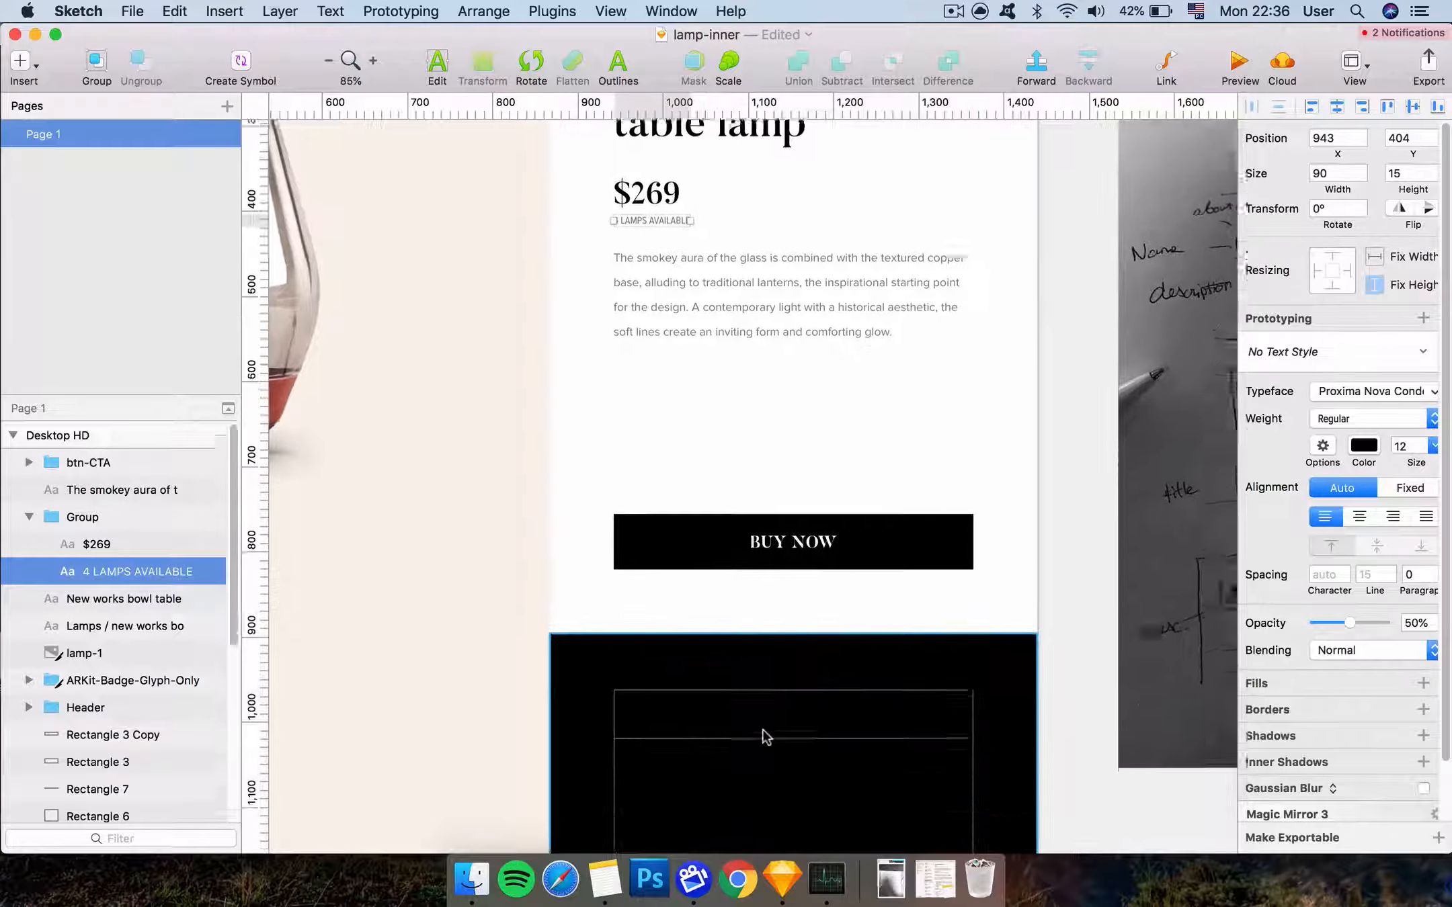
left_click(715, 631, "super")
key("super+v")
key("shift+super+Down")
key("shift+super+Down")
key("shift+super+Down")
key("shift+super+Down")
key("shift+super+Down")
key("shift+super+Down")
key("shift+super+Down")
key("shift+super+Down")
key("shift+super+Down")
key("shift+super+Down")
key("shift+super+Down")
key("shift+super+Down")
key("shift+super+Down")
key("shift+super+Down")
key("shift+super+Down")
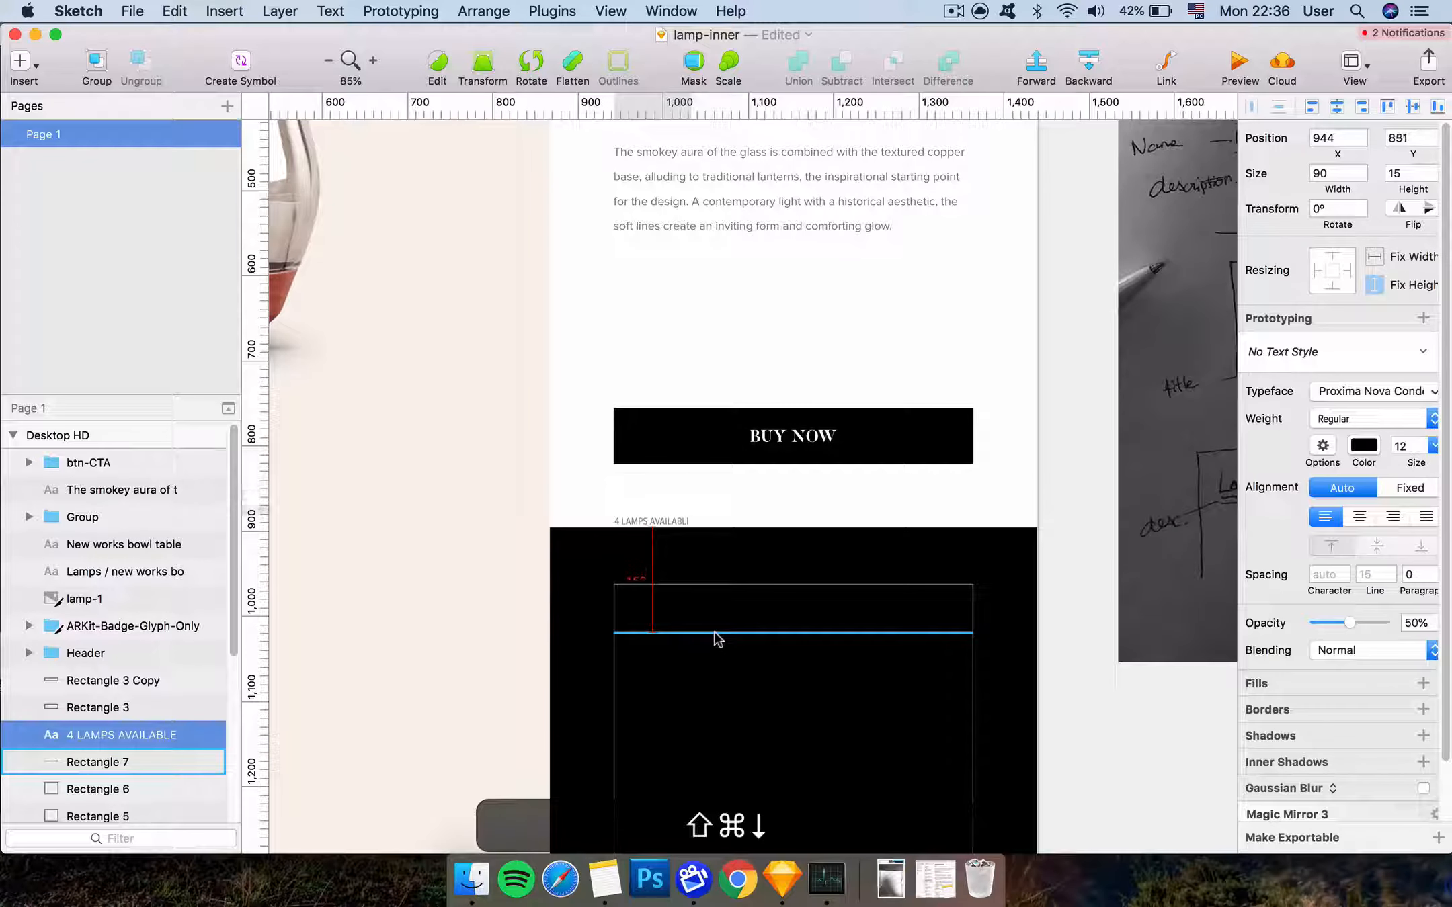
key("shift+Right")
key("shift+Right")
key("shift+Right")
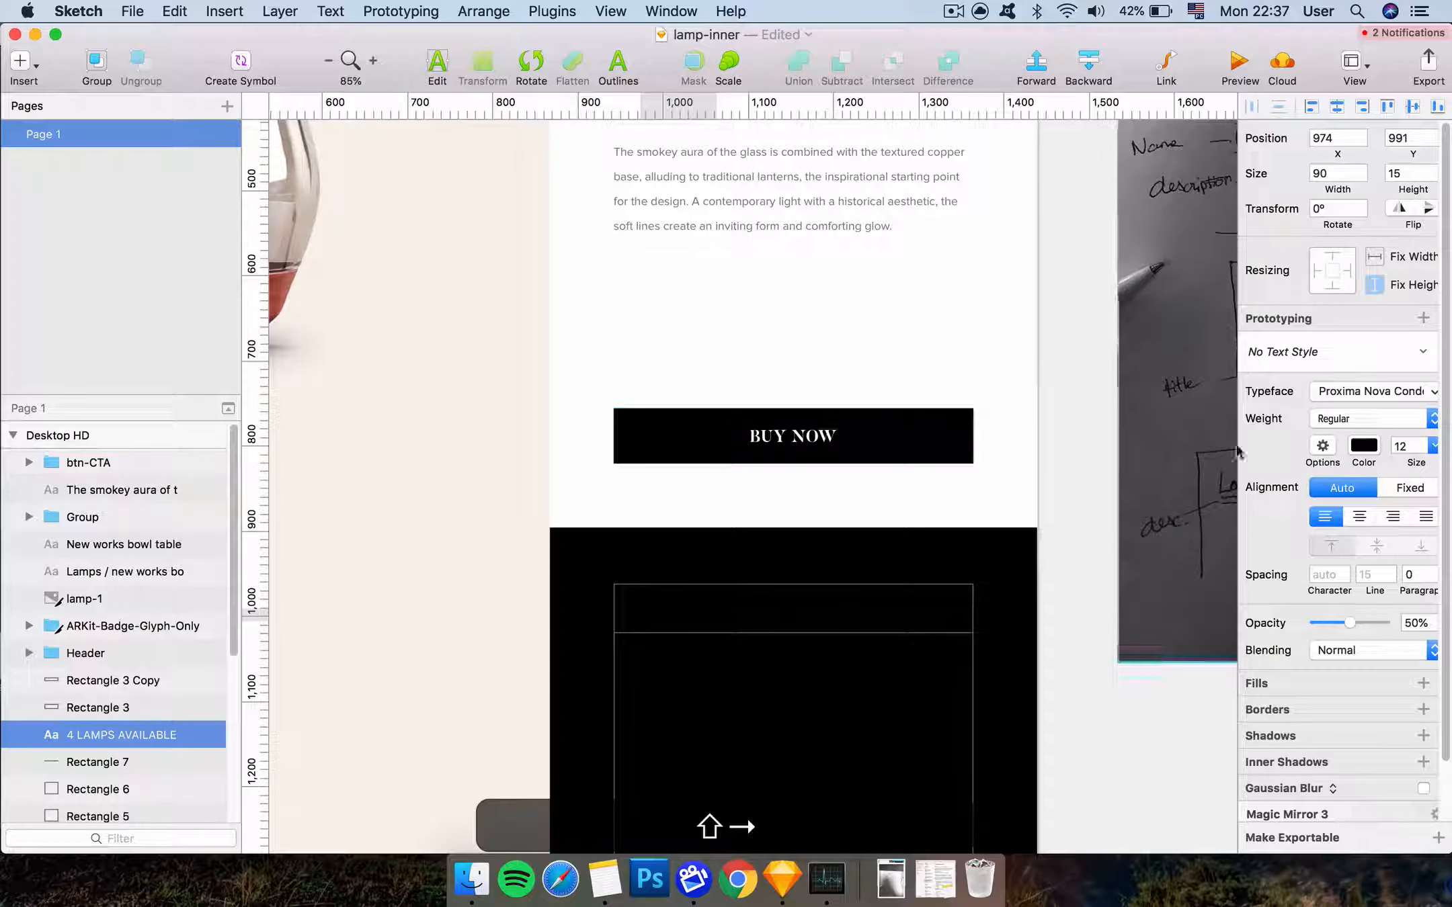
Color the copied label white, raise its opacity to 100% and position it at X 967, Y 986 in the frame's top row
left_click(1364, 445)
left_click(1377, 784)
left_click_drag(699, 615, 687, 610)
left_click(1301, 451)
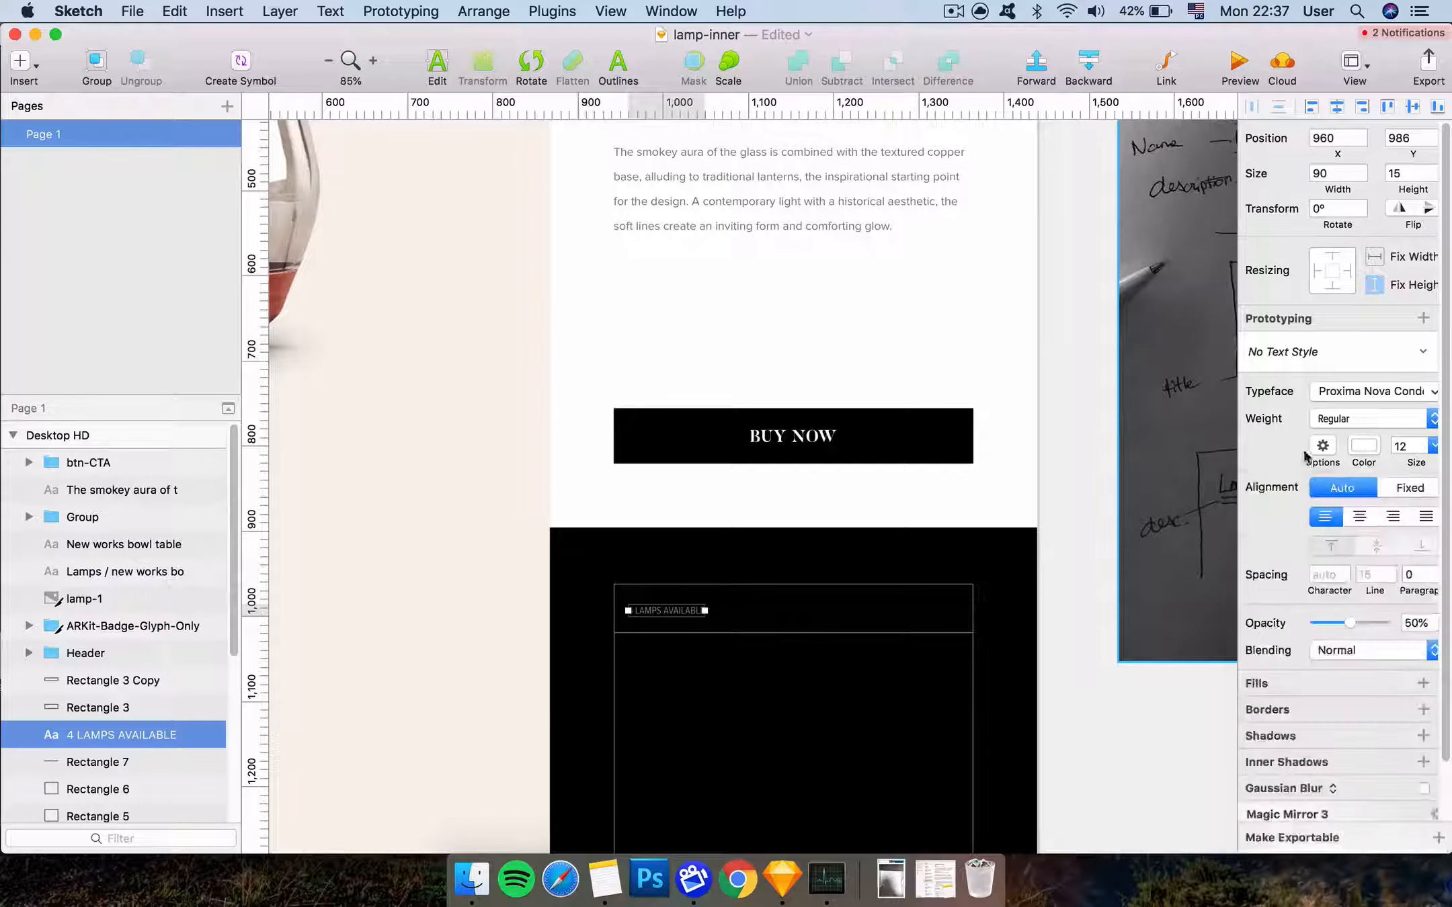
left_click_drag(1353, 622, 1426, 618)
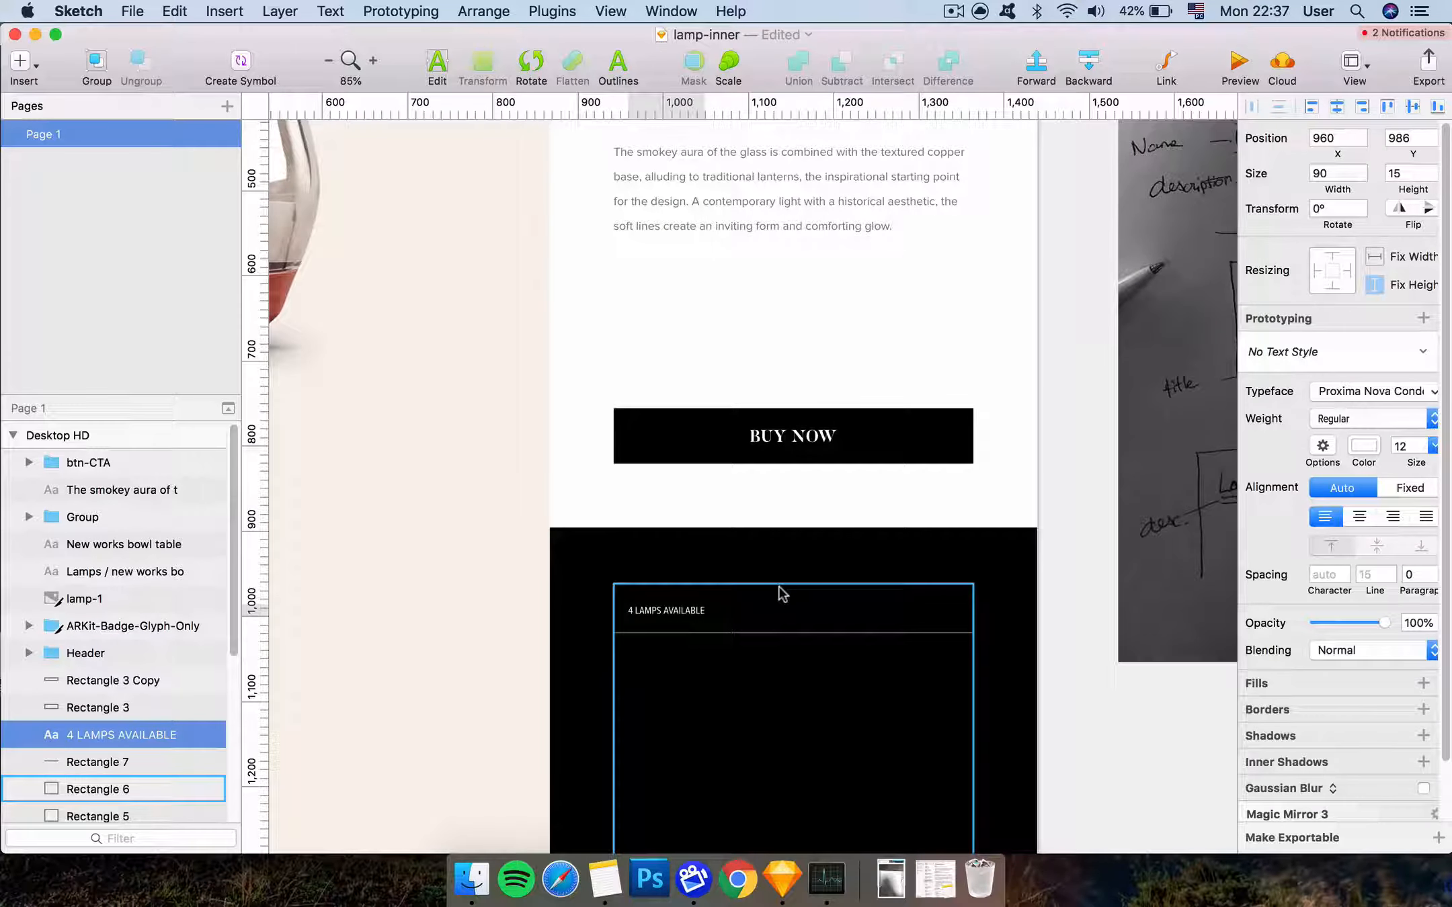
key("Right")
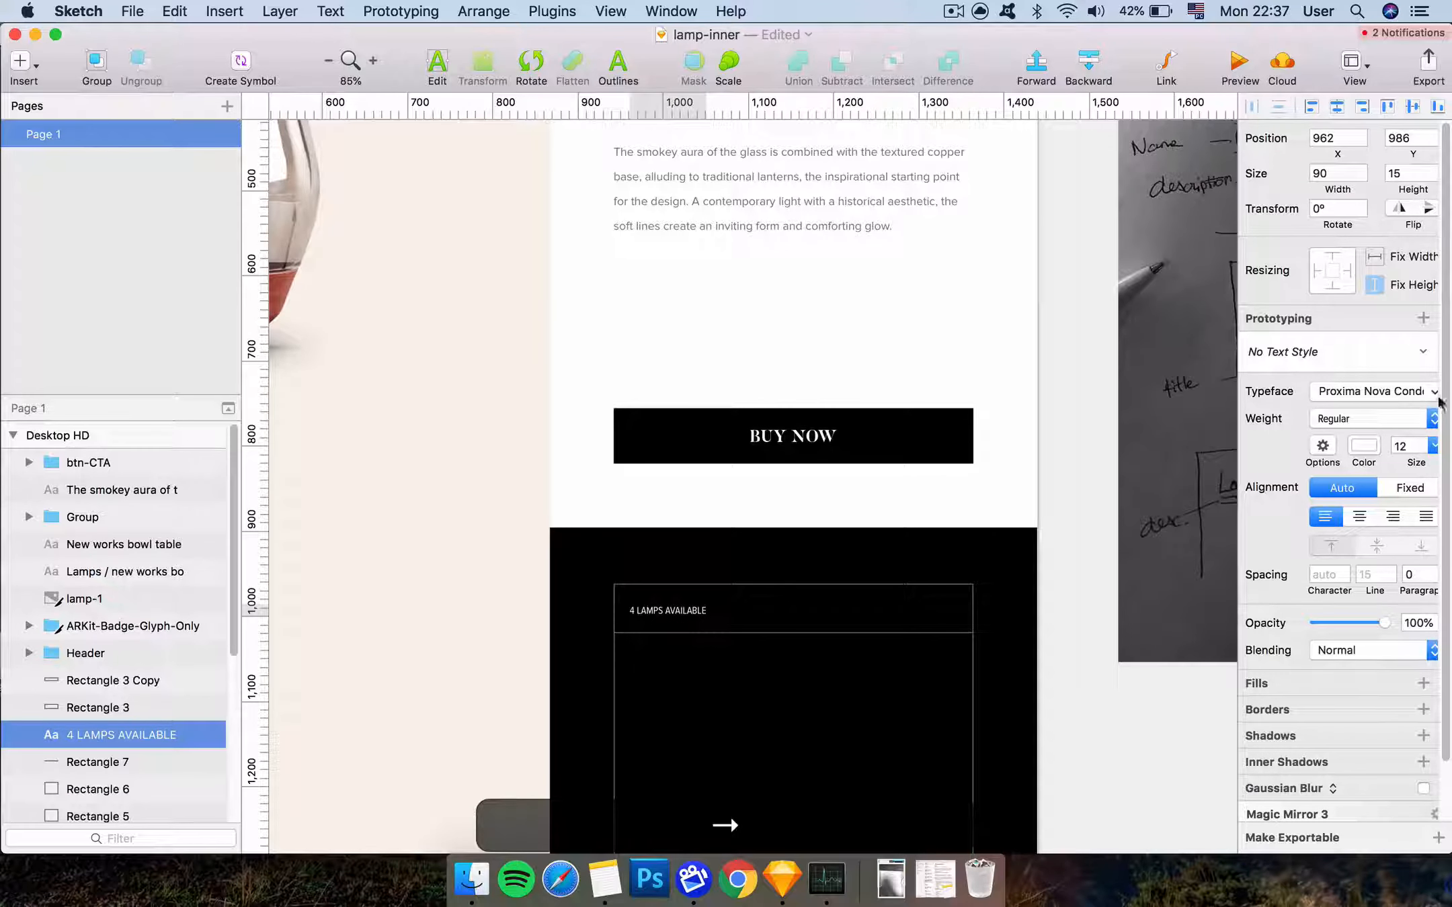
key("Right")
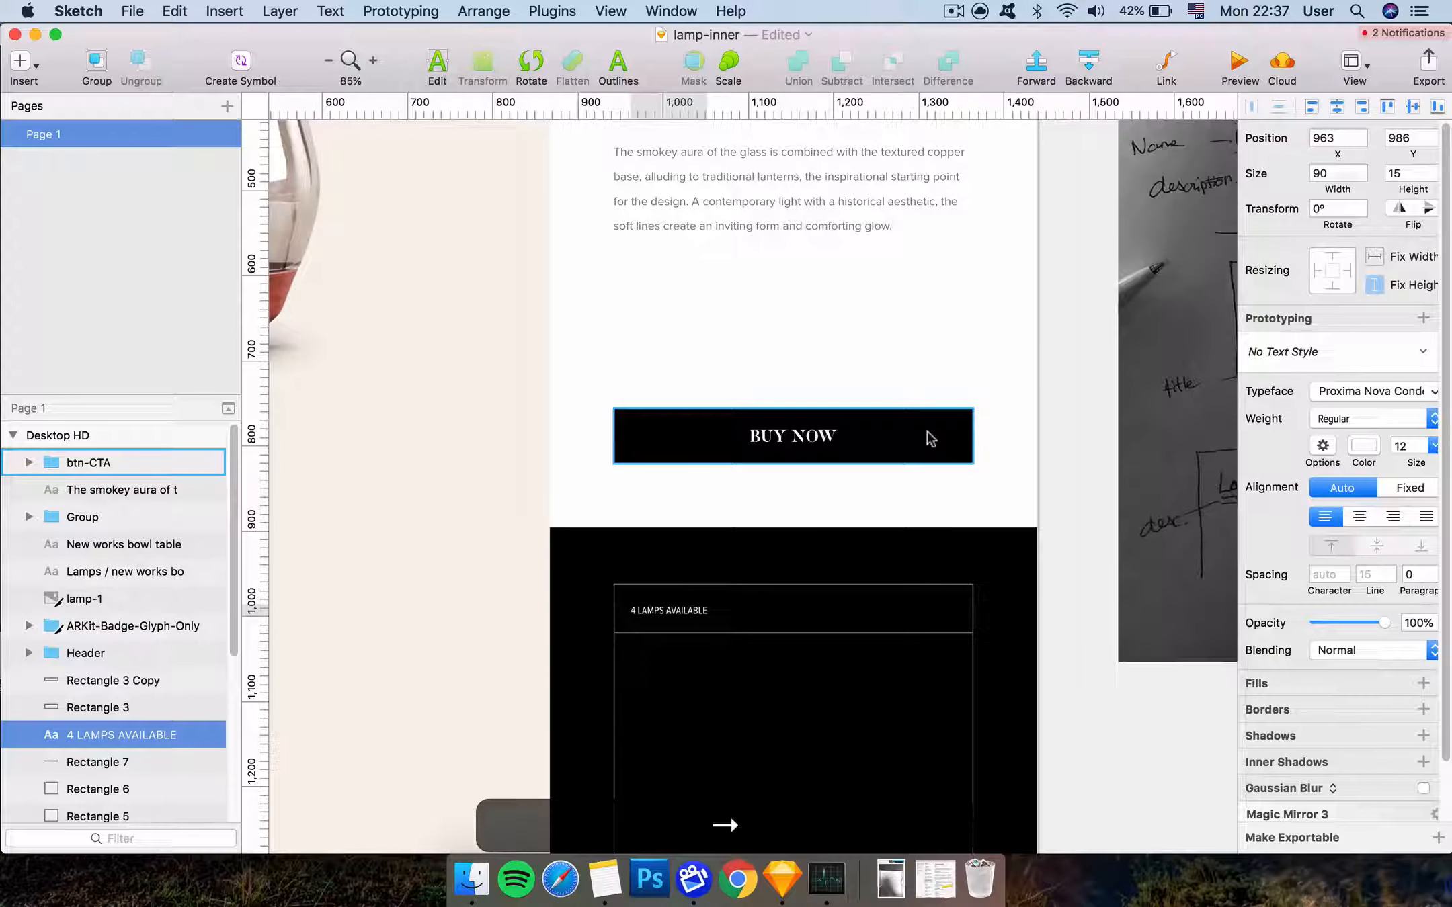
Replace the copied label's text with "Production time" and check its uppercase transformation
double_click(699, 612)
scroll(699, 613, "down", 2)
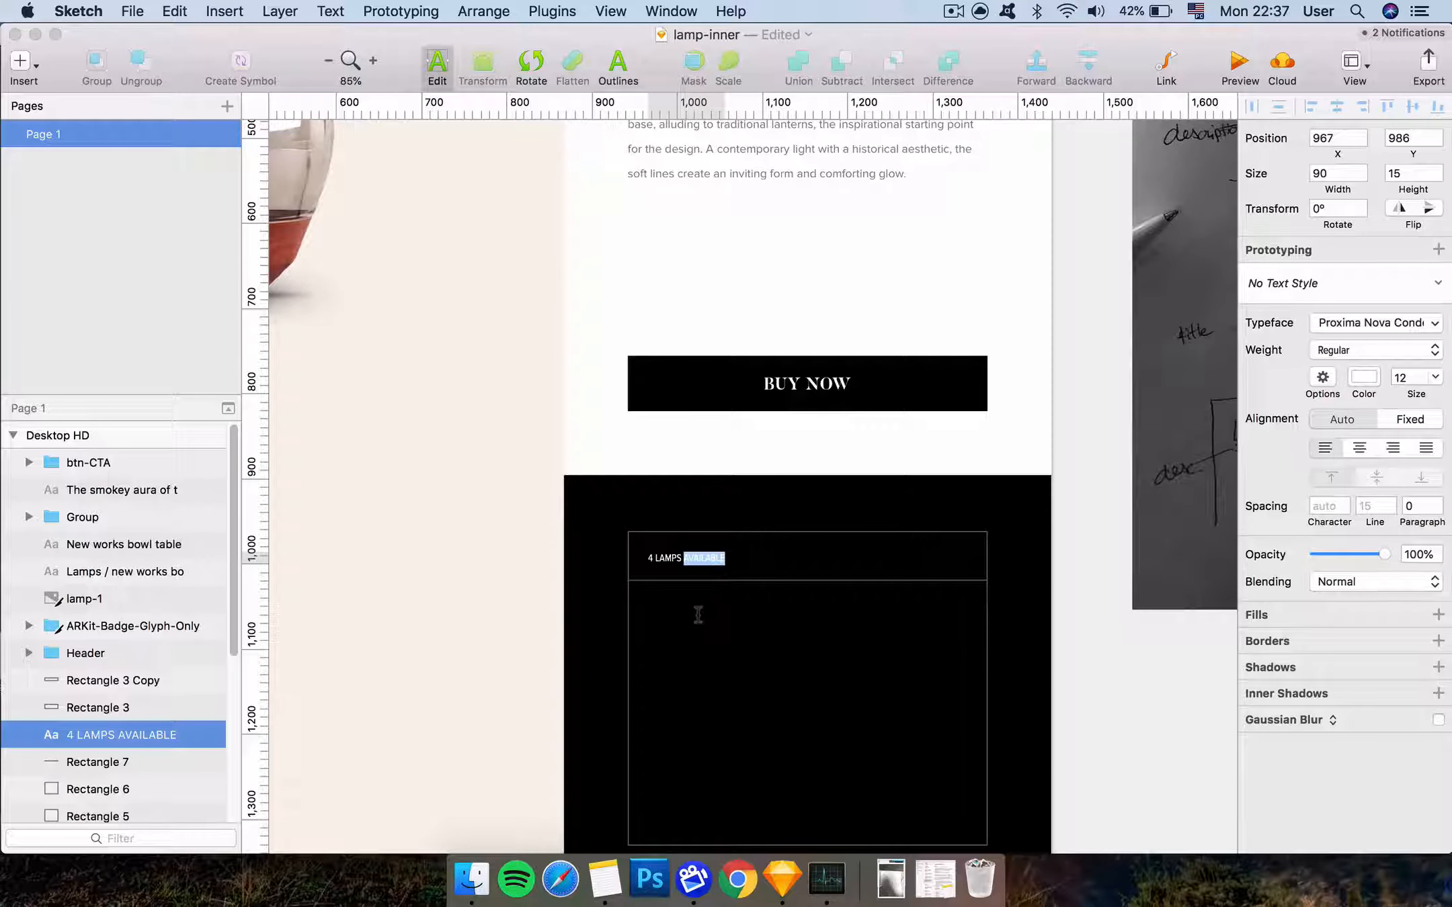
key("super+a")
type("P")
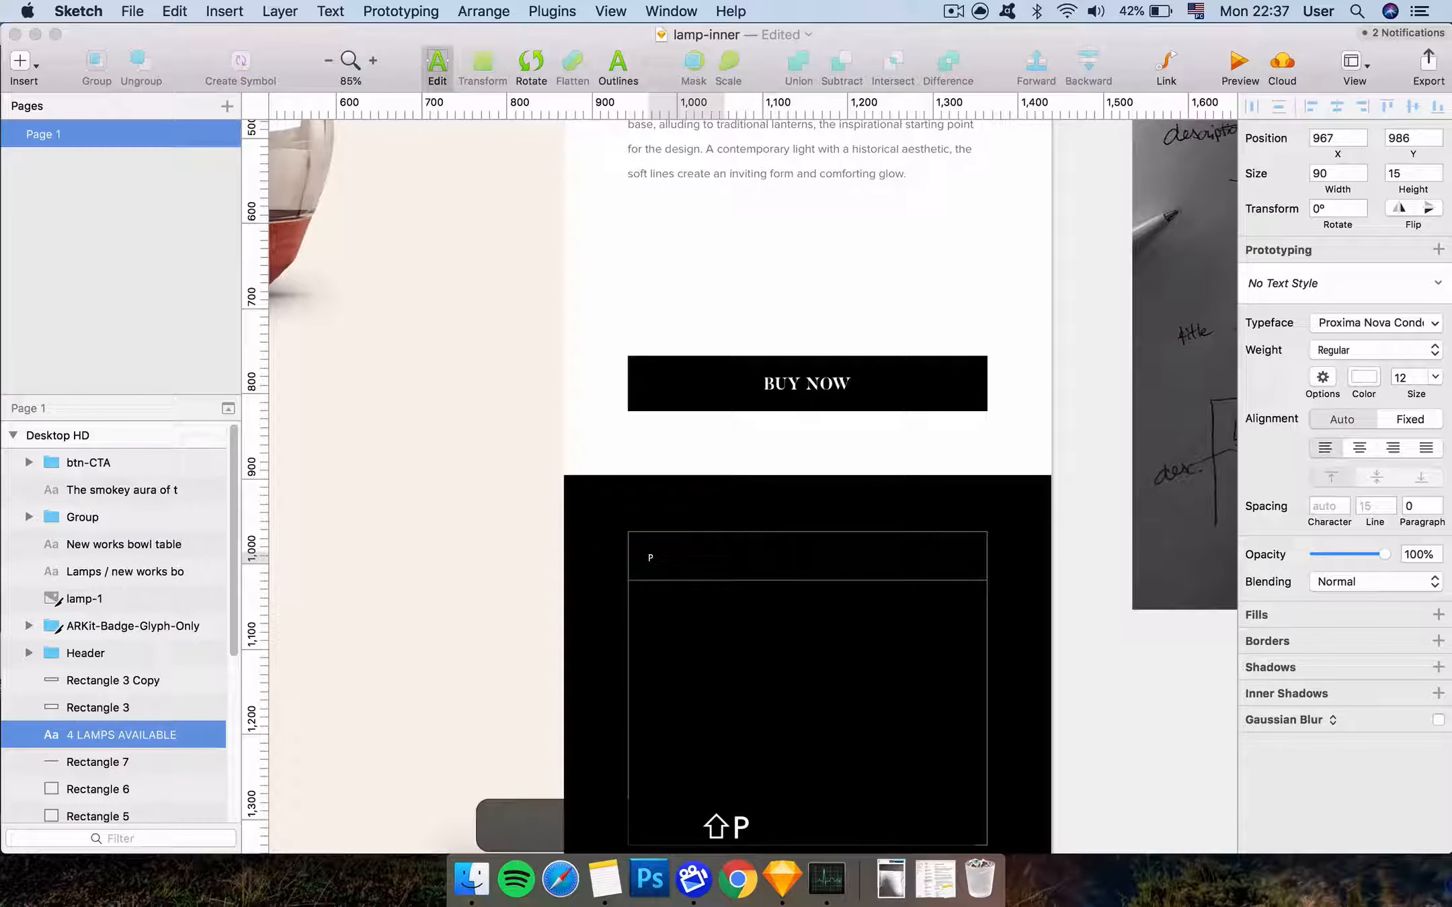
key("shift+BackSpace")
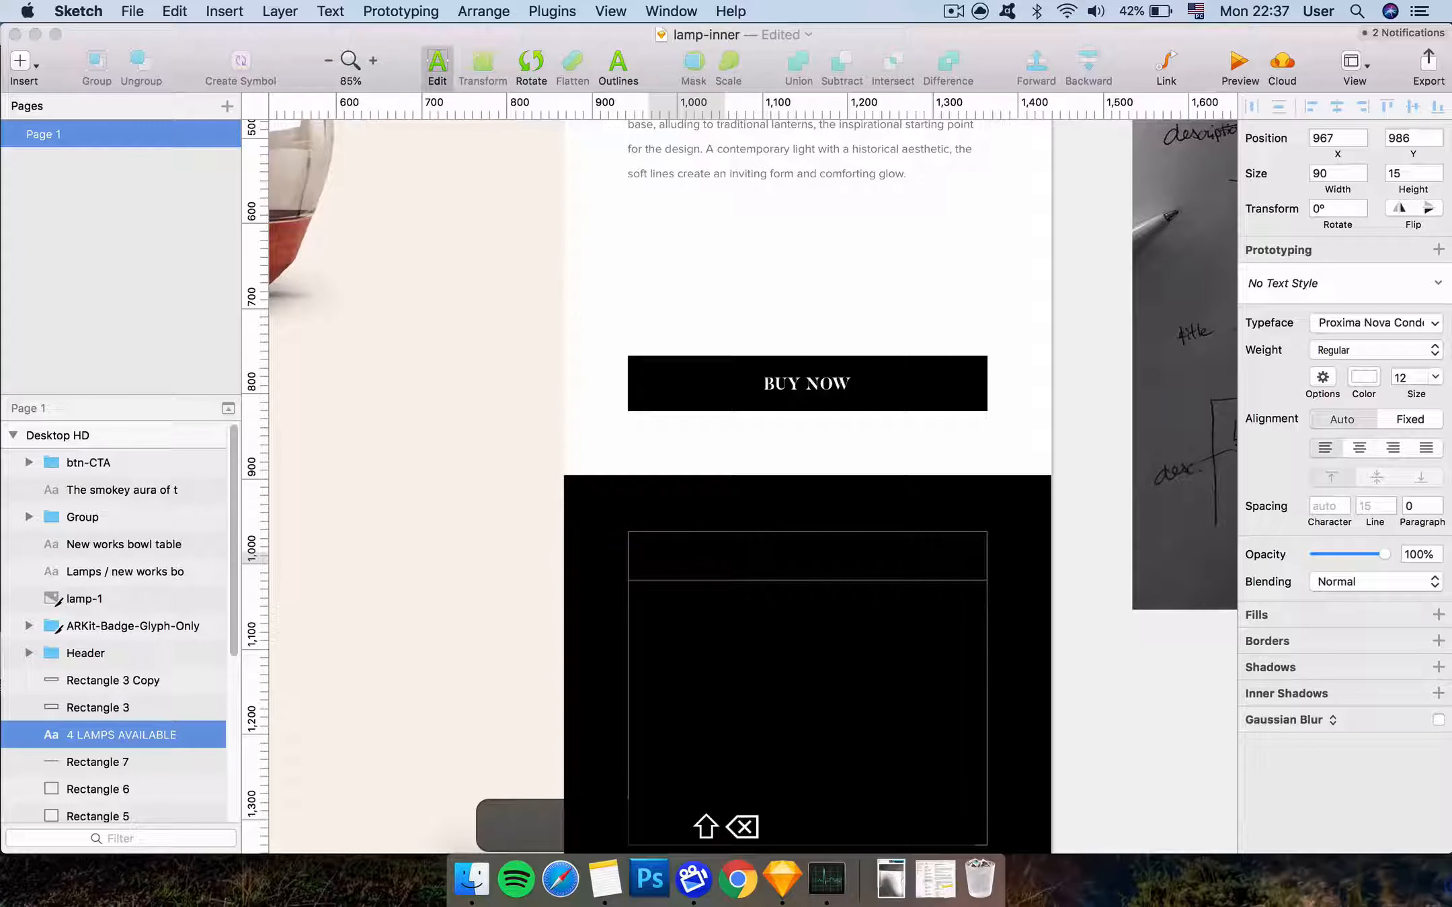
type("R")
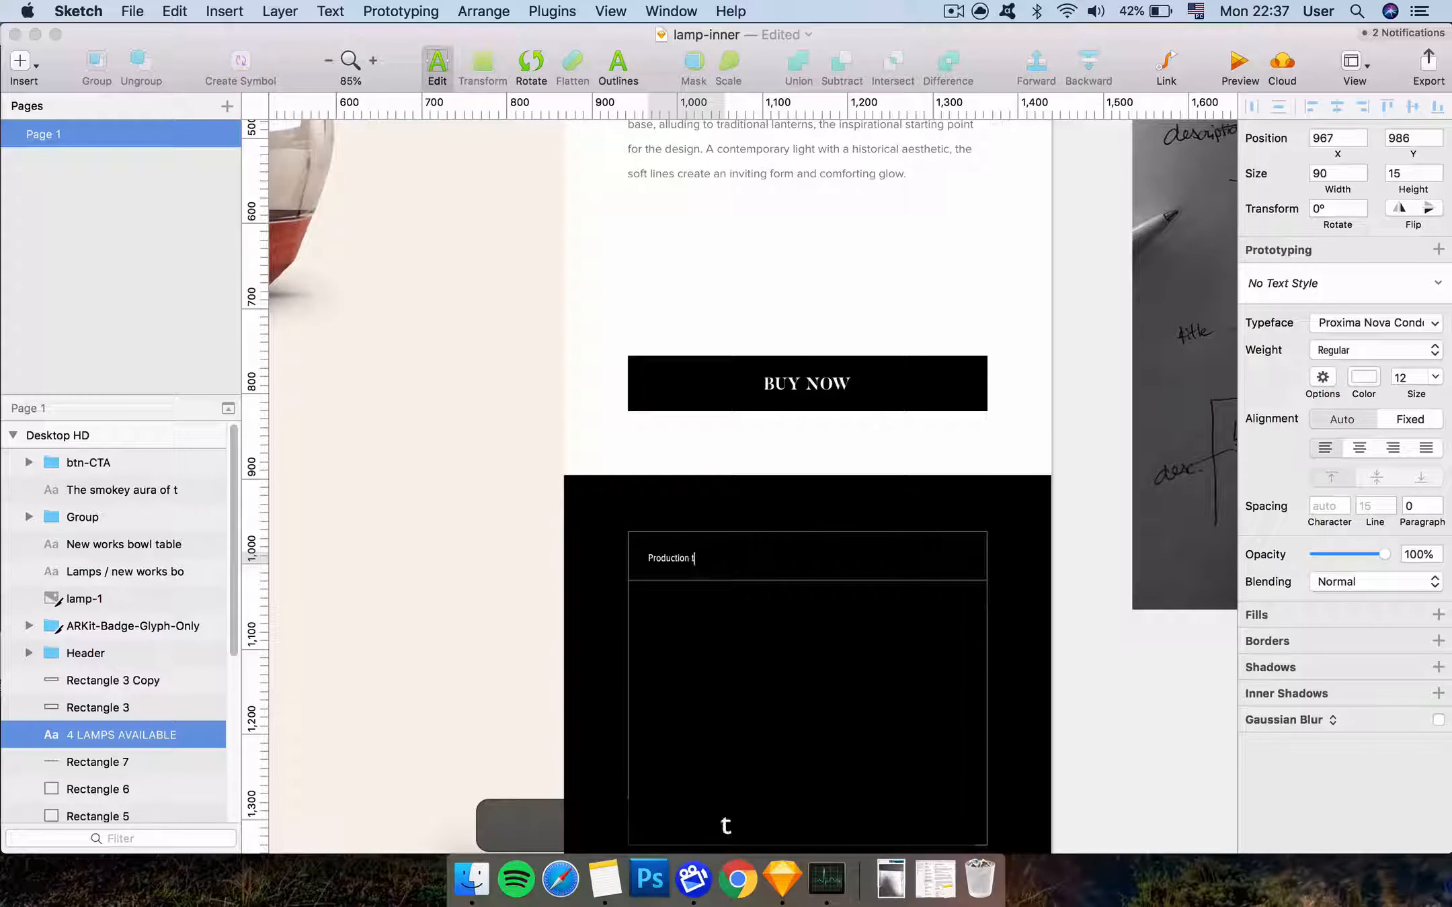
key("Escape")
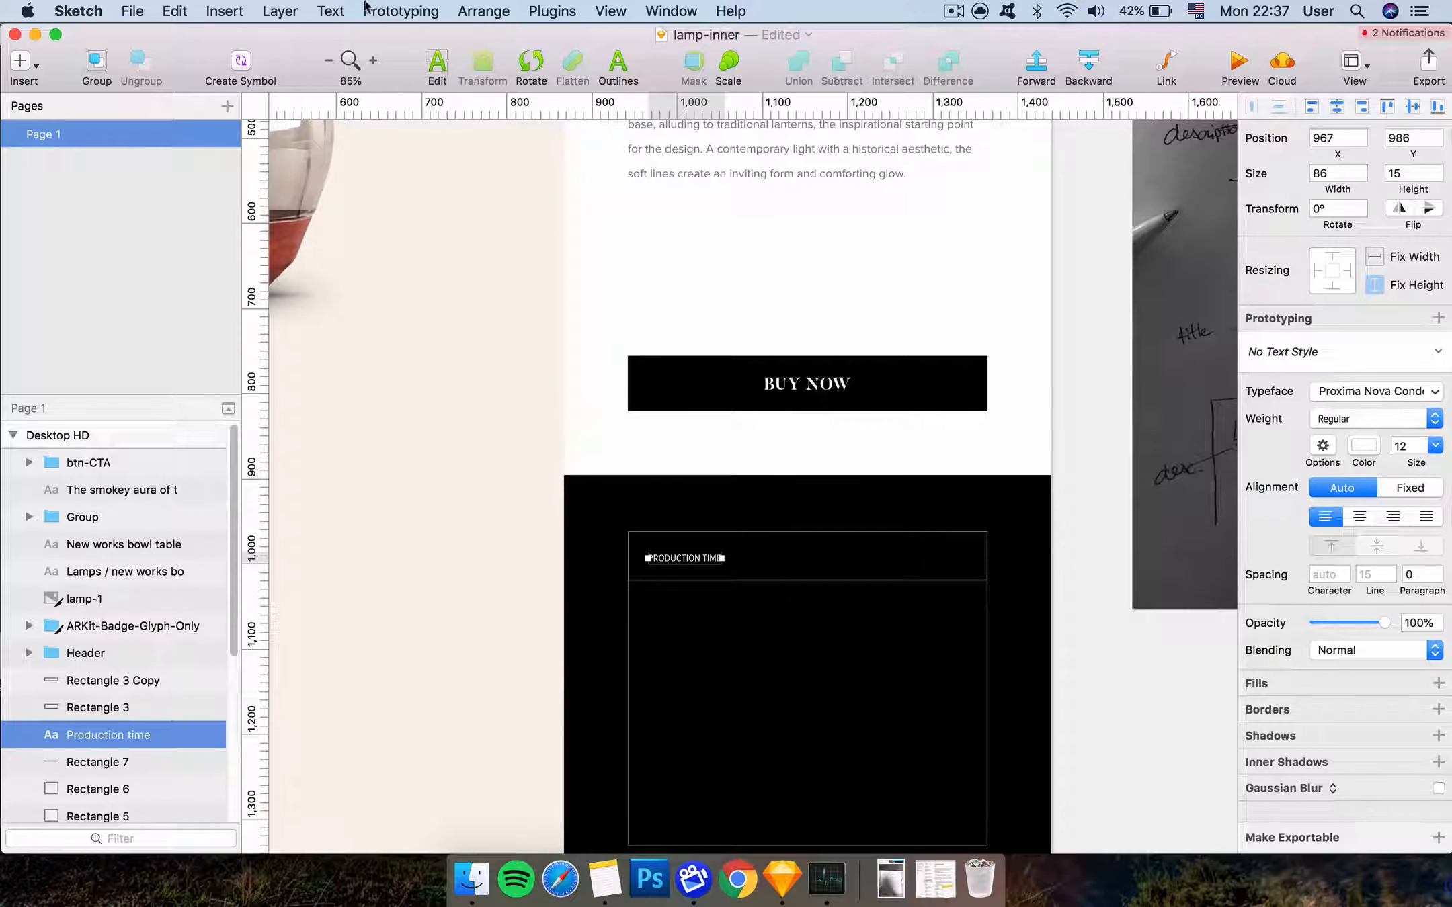
left_click(330, 11)
mouse_move(402, 260)
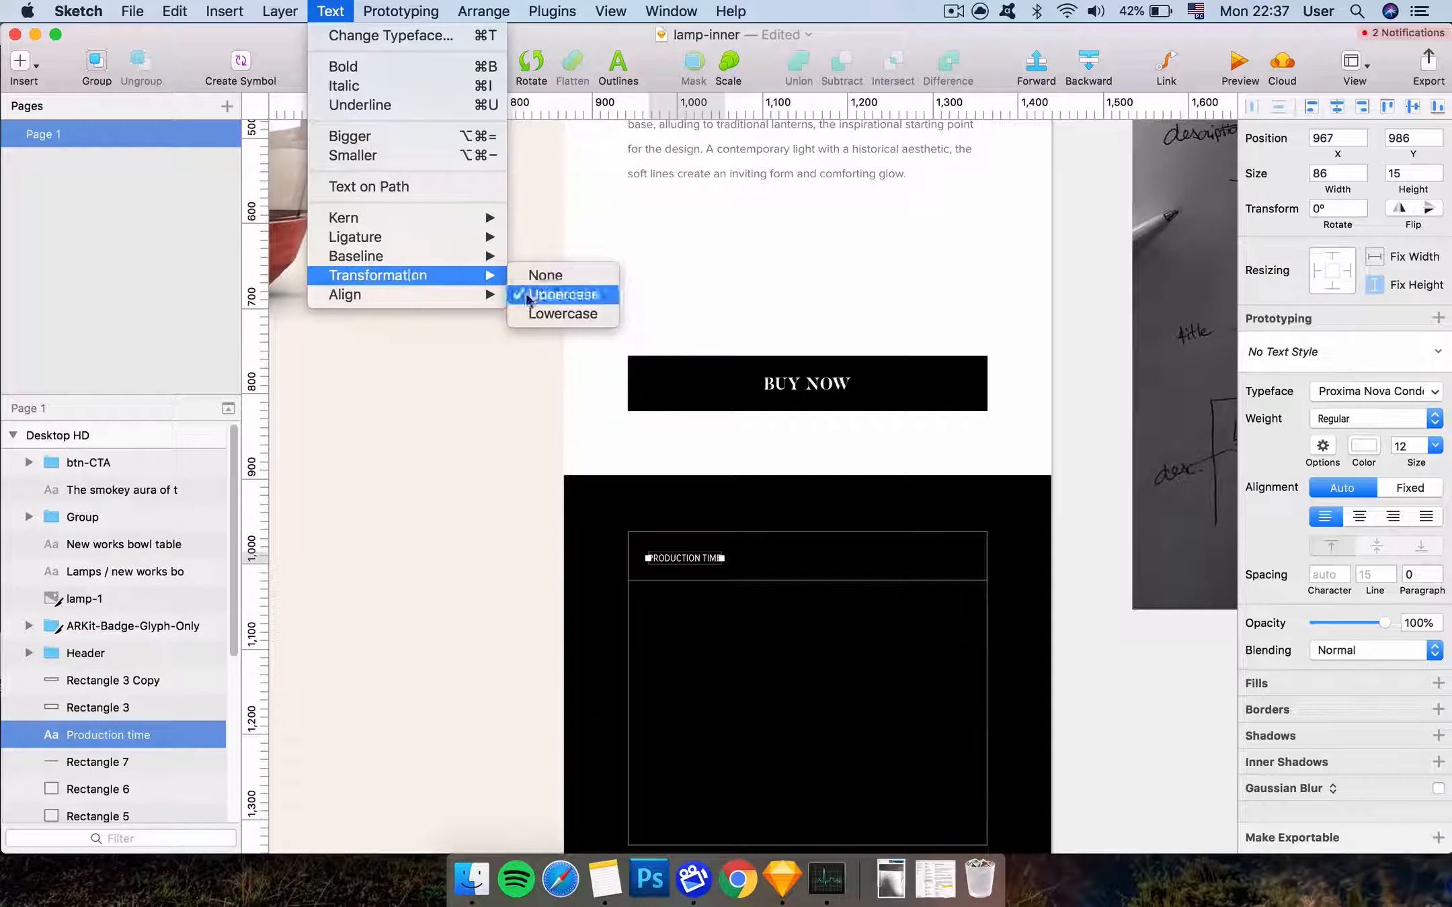
left_click(689, 564)
Duplicate the Production time label to the row's right end, change the copy's text to "14 days" and right-align it
left_click_drag(689, 563, 935, 557)
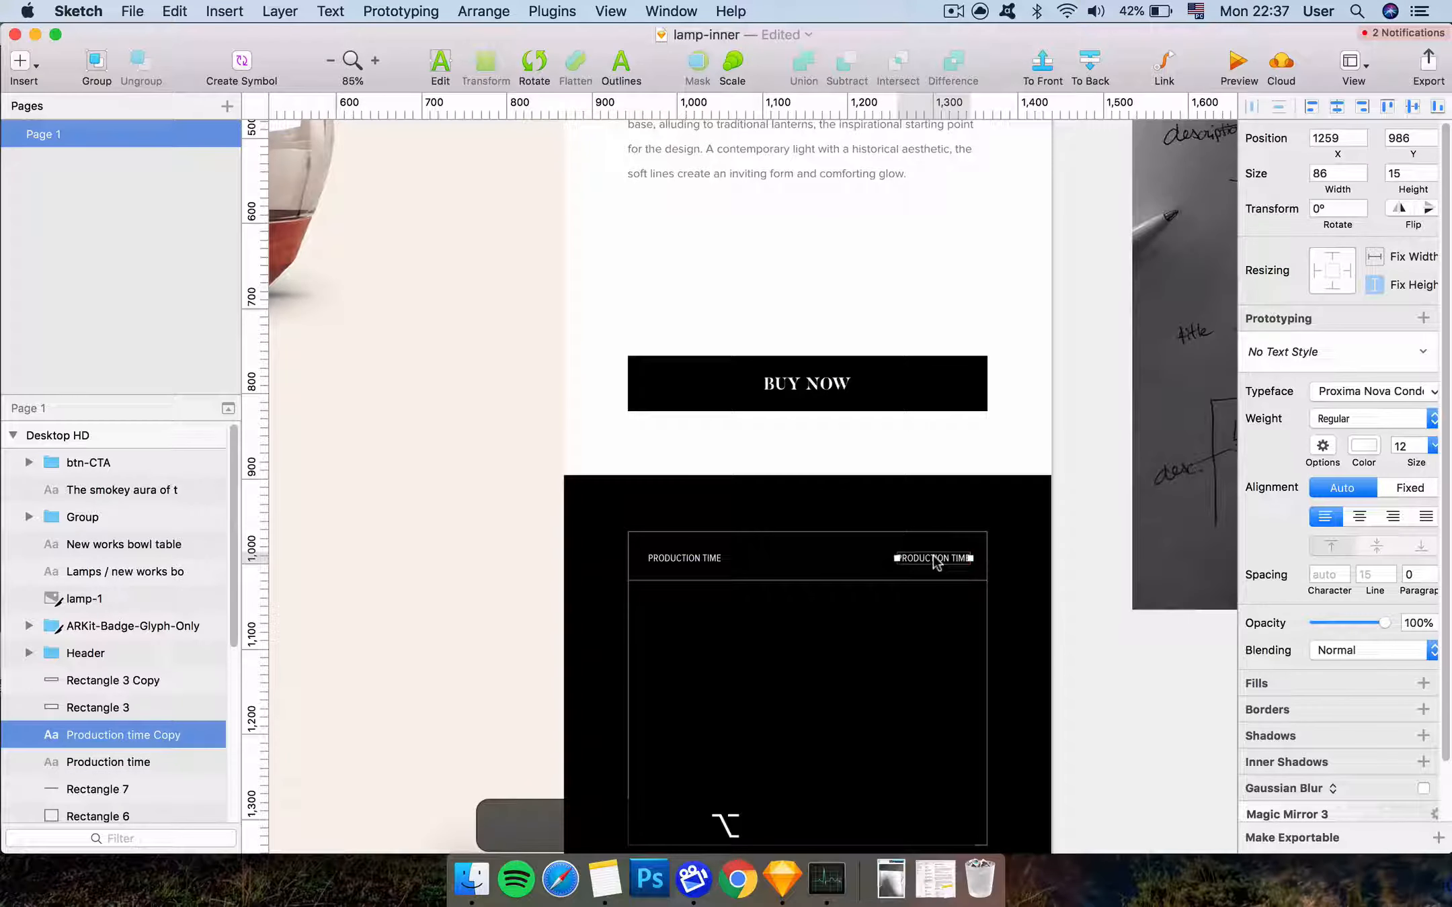
double_click(934, 557)
key("super+a")
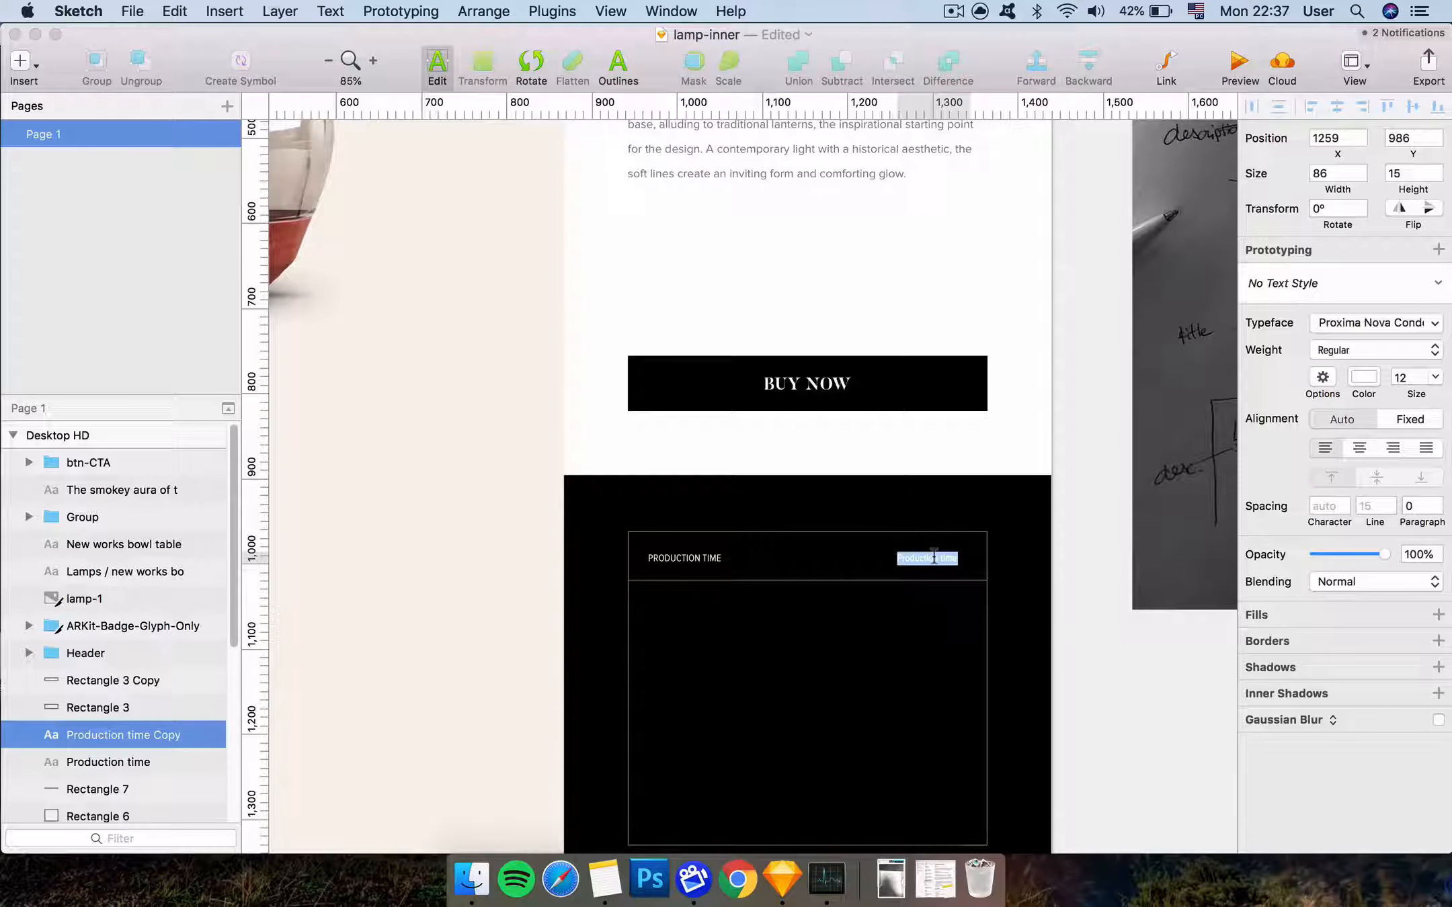
key("BackSpace")
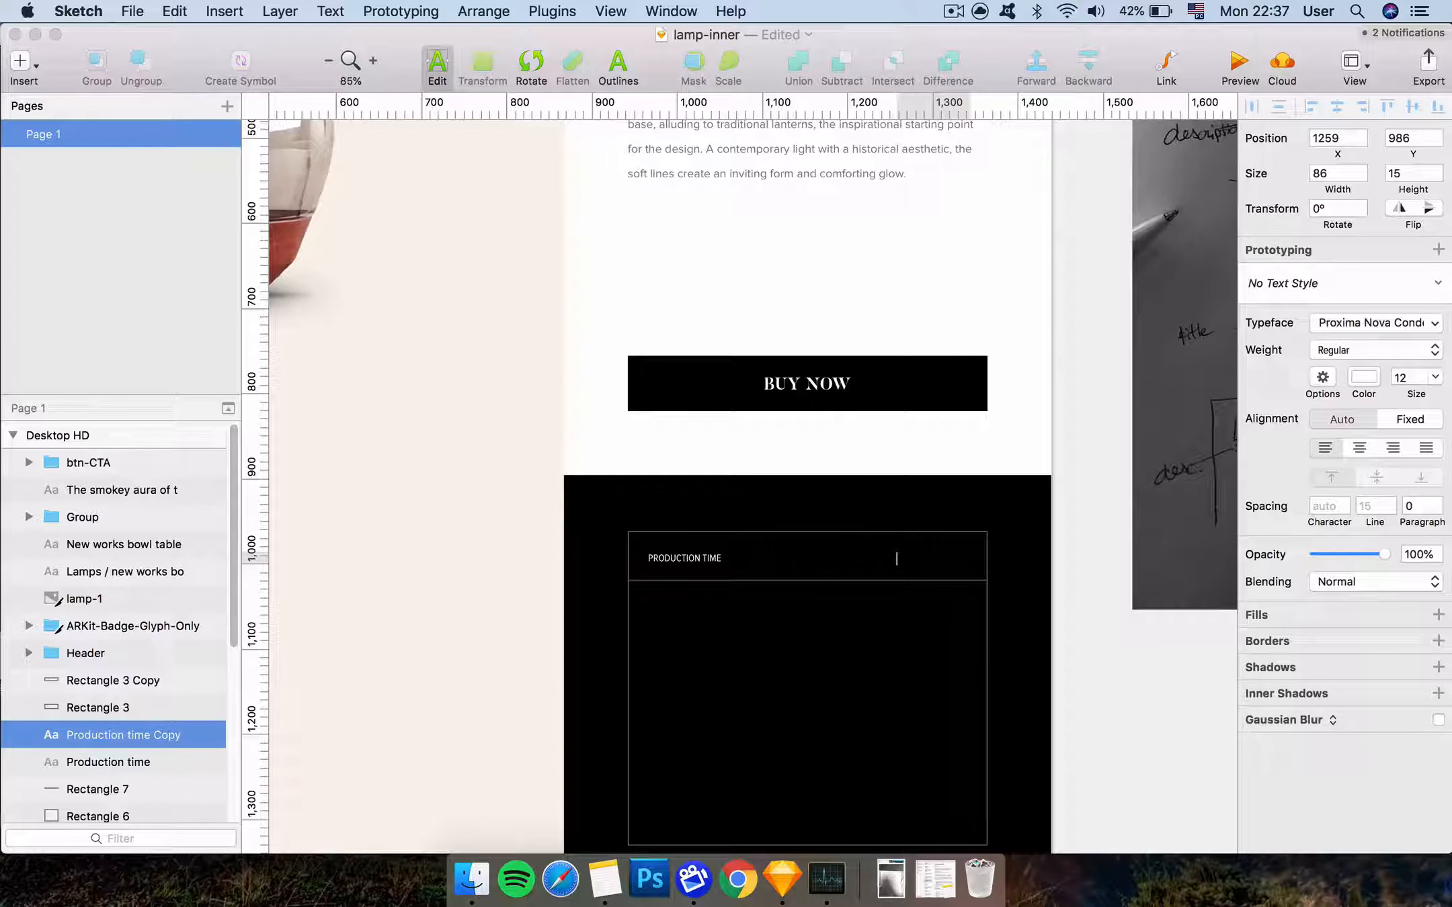
type("i")
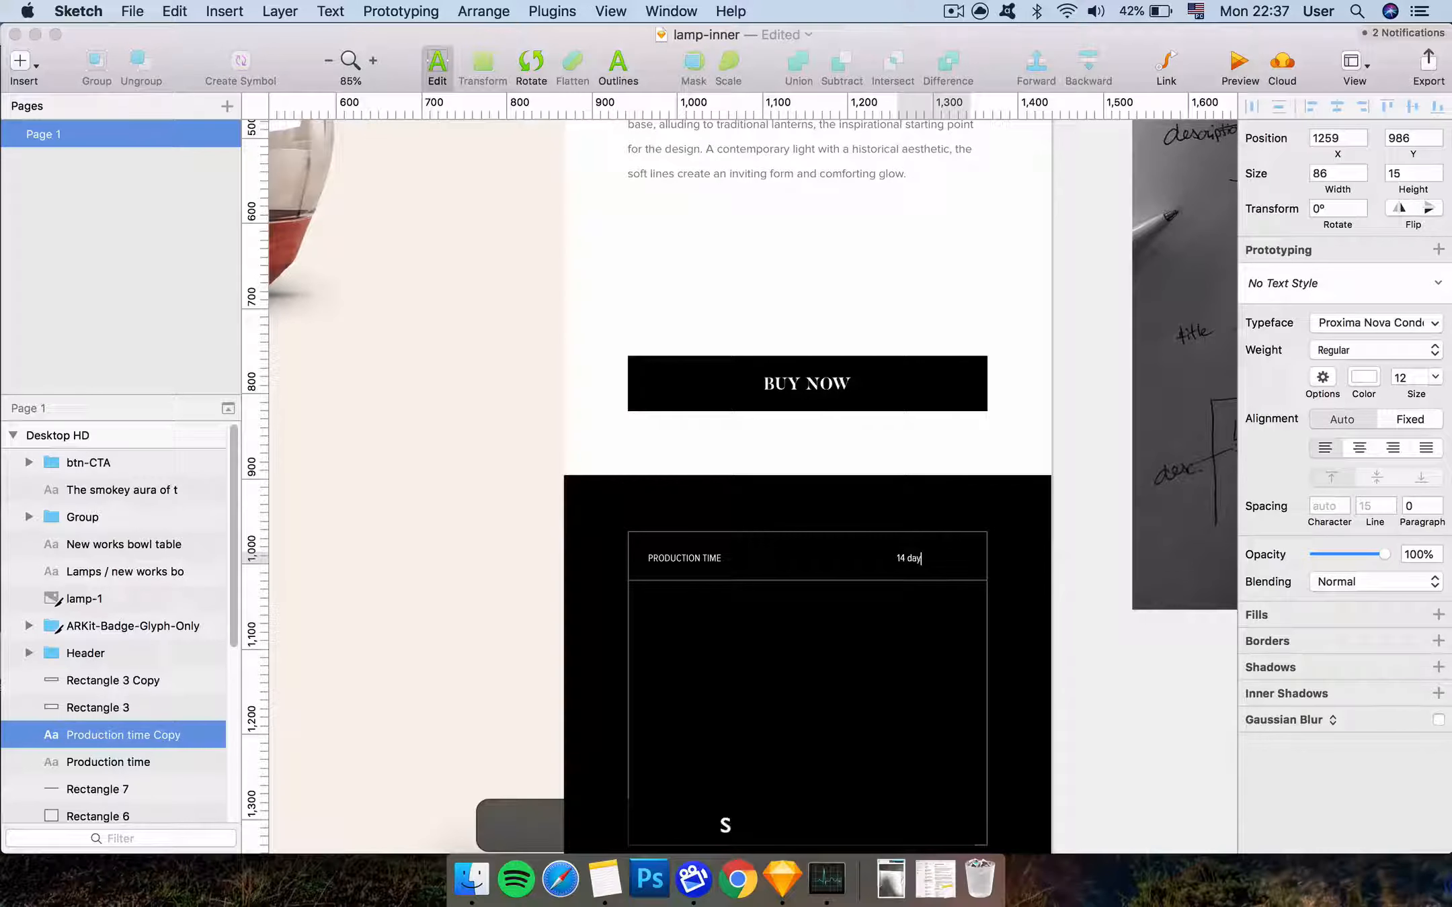
key("Escape")
left_click(1406, 517)
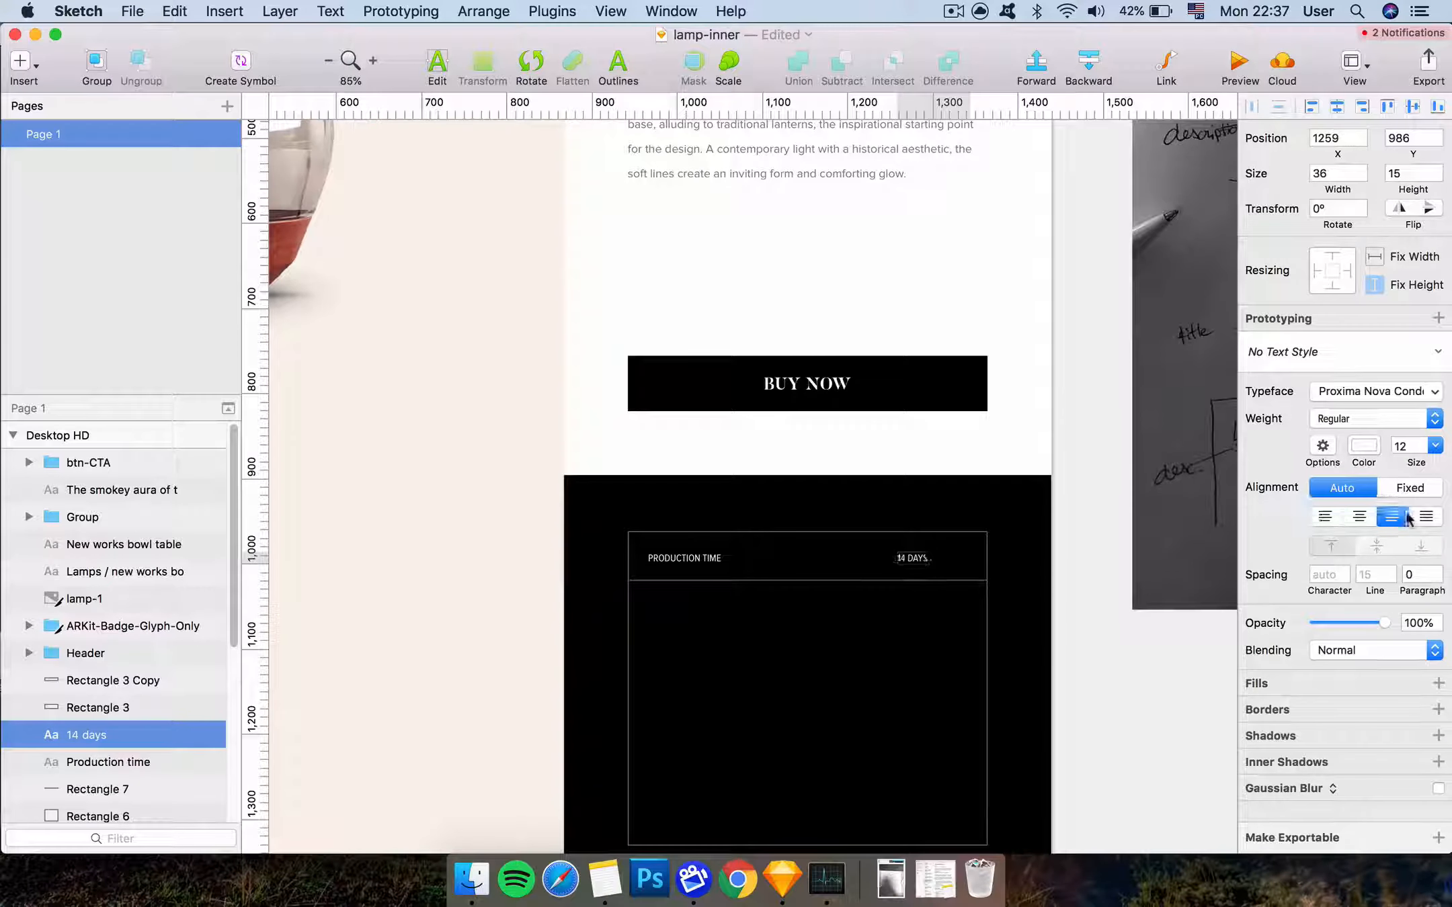
Measure the Production time label's distances to the surrounding frame
left_click(682, 563, "super")
scroll(683, 565, "up", 2)
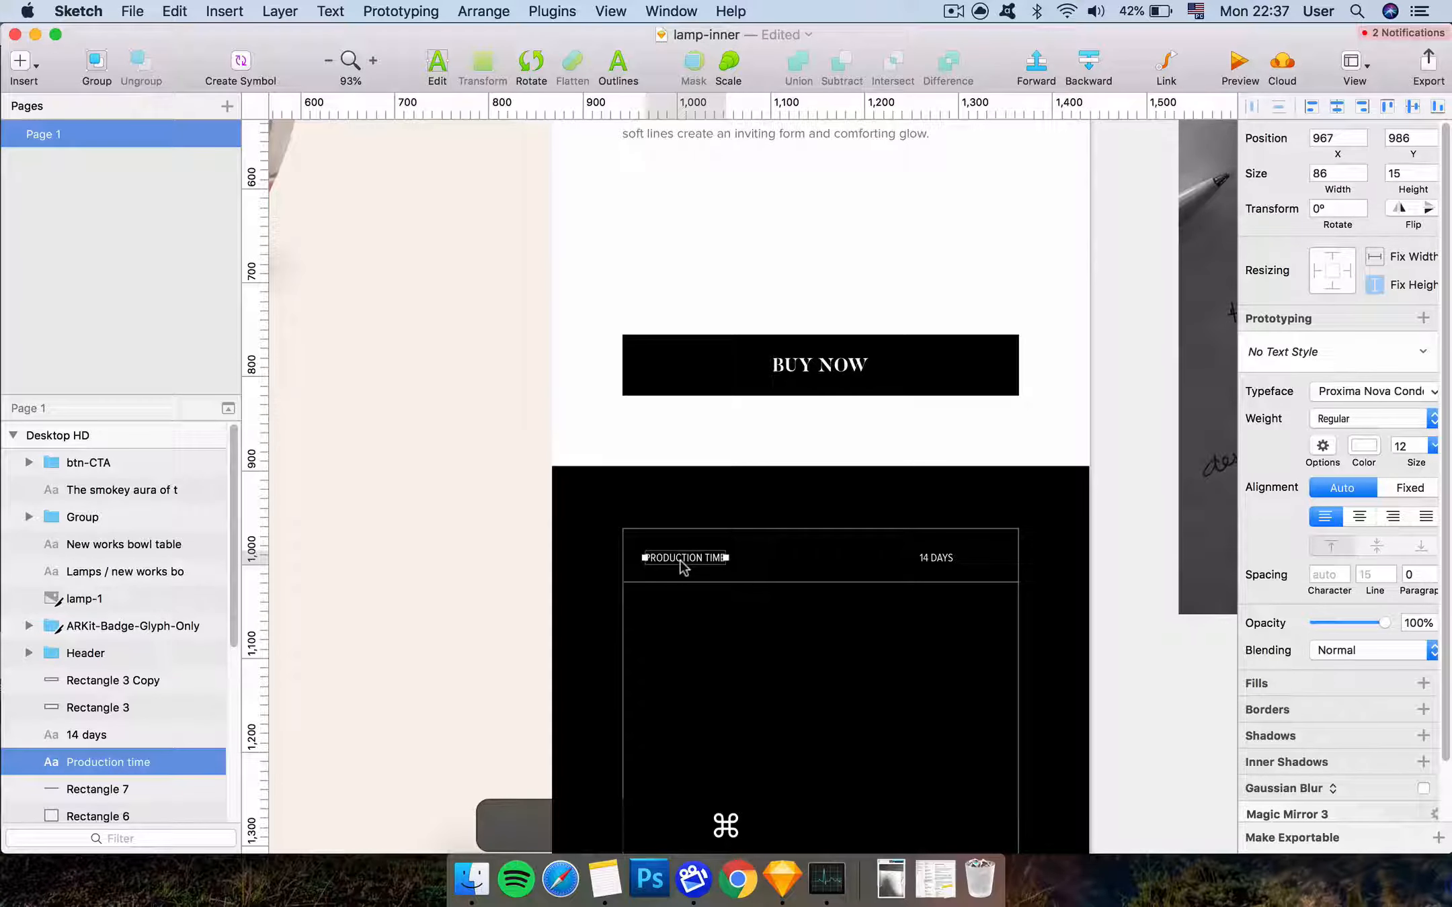
scroll(683, 568, "up", 1)
key("alt")
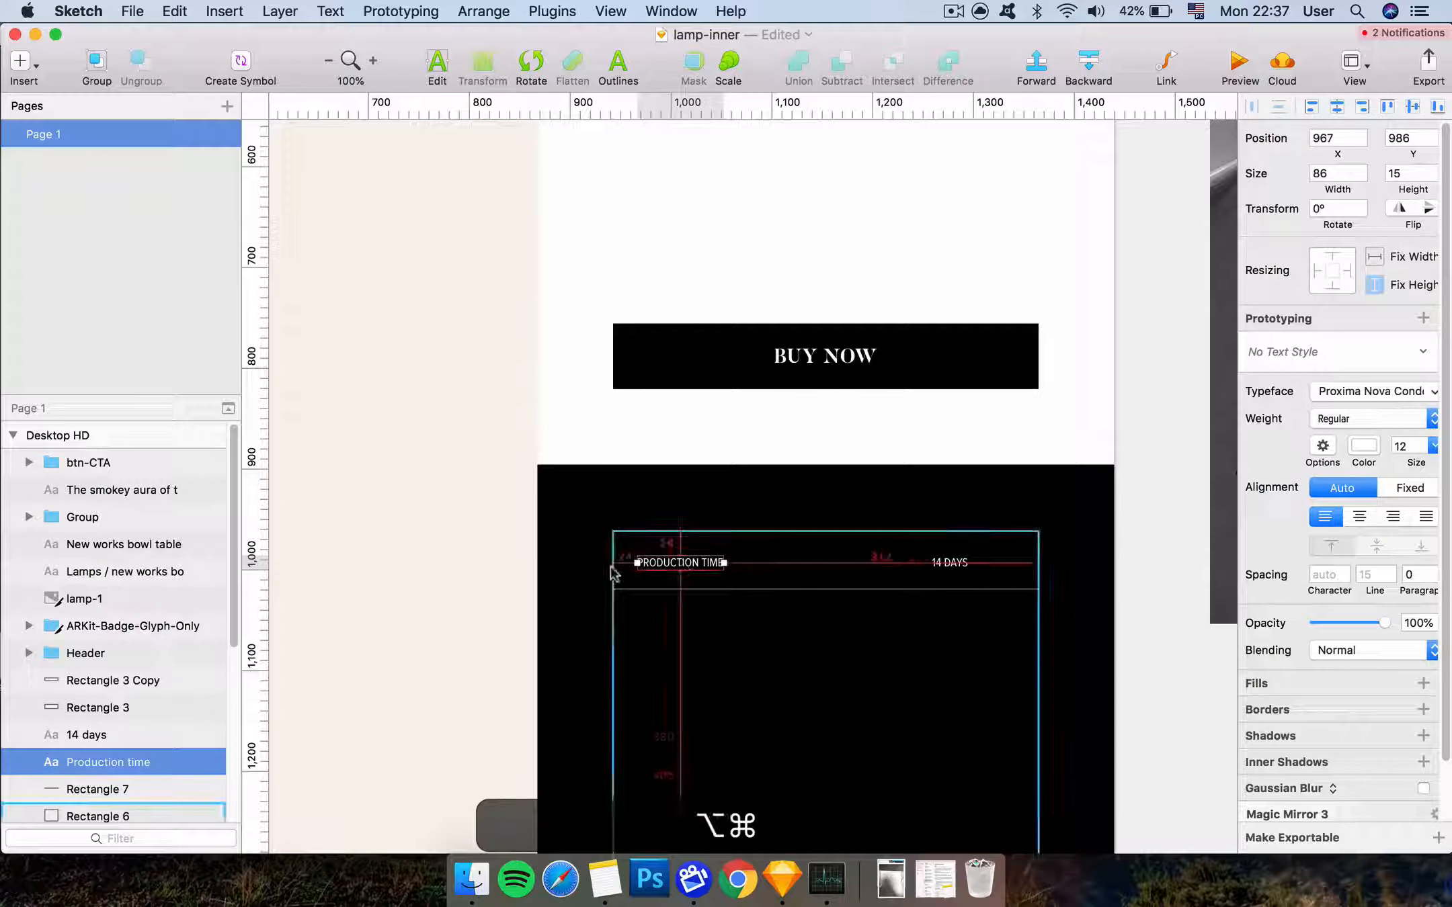
key("alt+Right")
key("alt+Left")
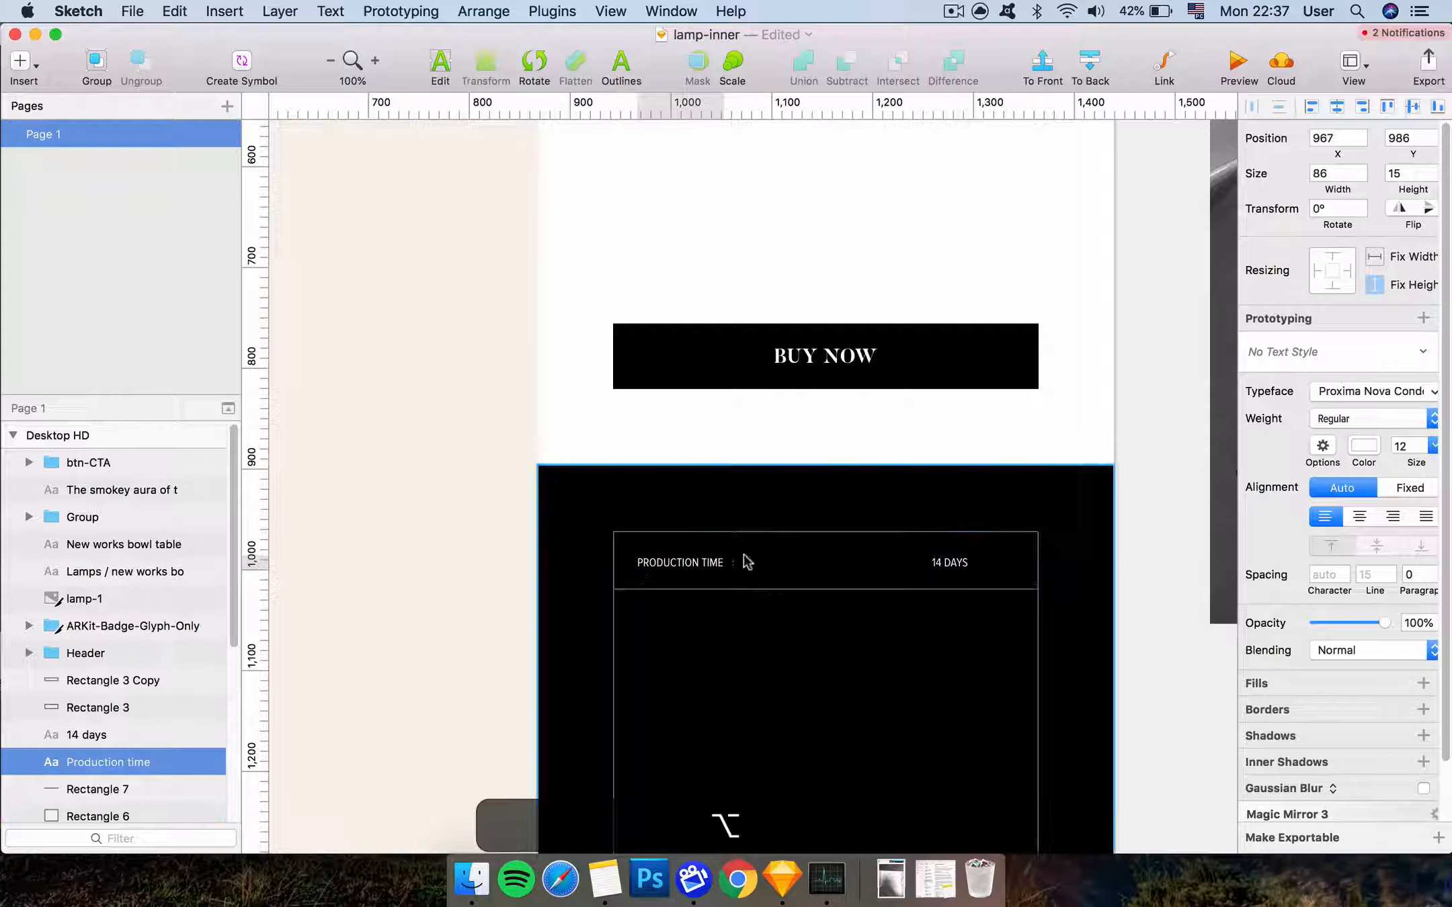
Move the "14 days" label horizontally to X 1305, checking its distance to the frame's right edge
left_click(951, 563)
key("shift+Right")
key("shift+Right")
key("shift+Right")
key("shift+Right")
key("shift+Right")
key("shift+Right")
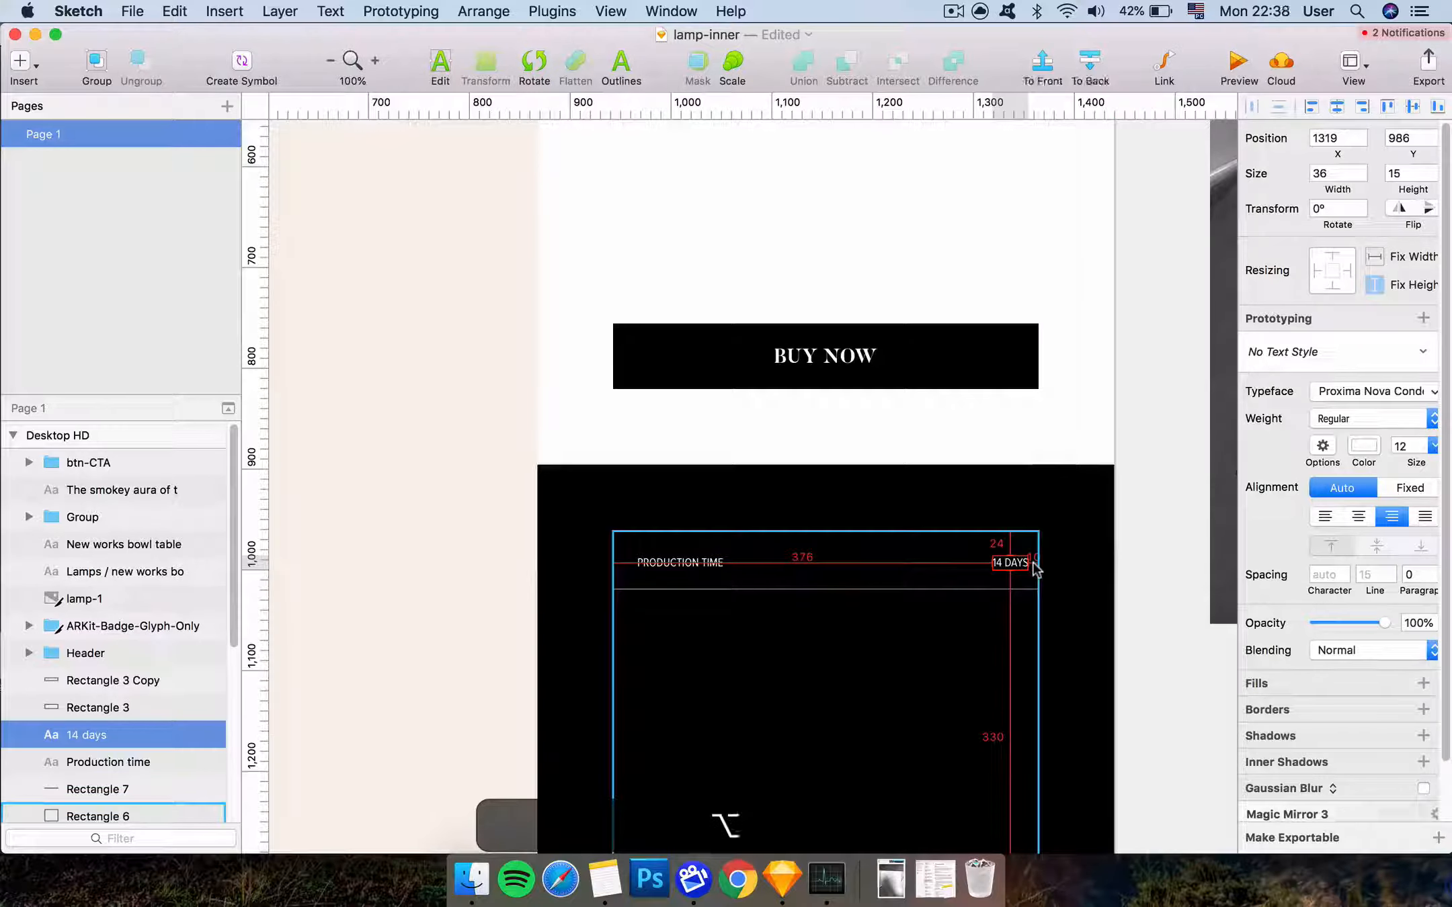
key("alt+Left")
key("alt+Left")
key("alt+Left")
key("alt+Left")
key("alt+Left")
key("alt+Left")
key("alt+Left")
key("alt+Left")
key("alt+Left")
key("alt+Left")
key("alt+Left")
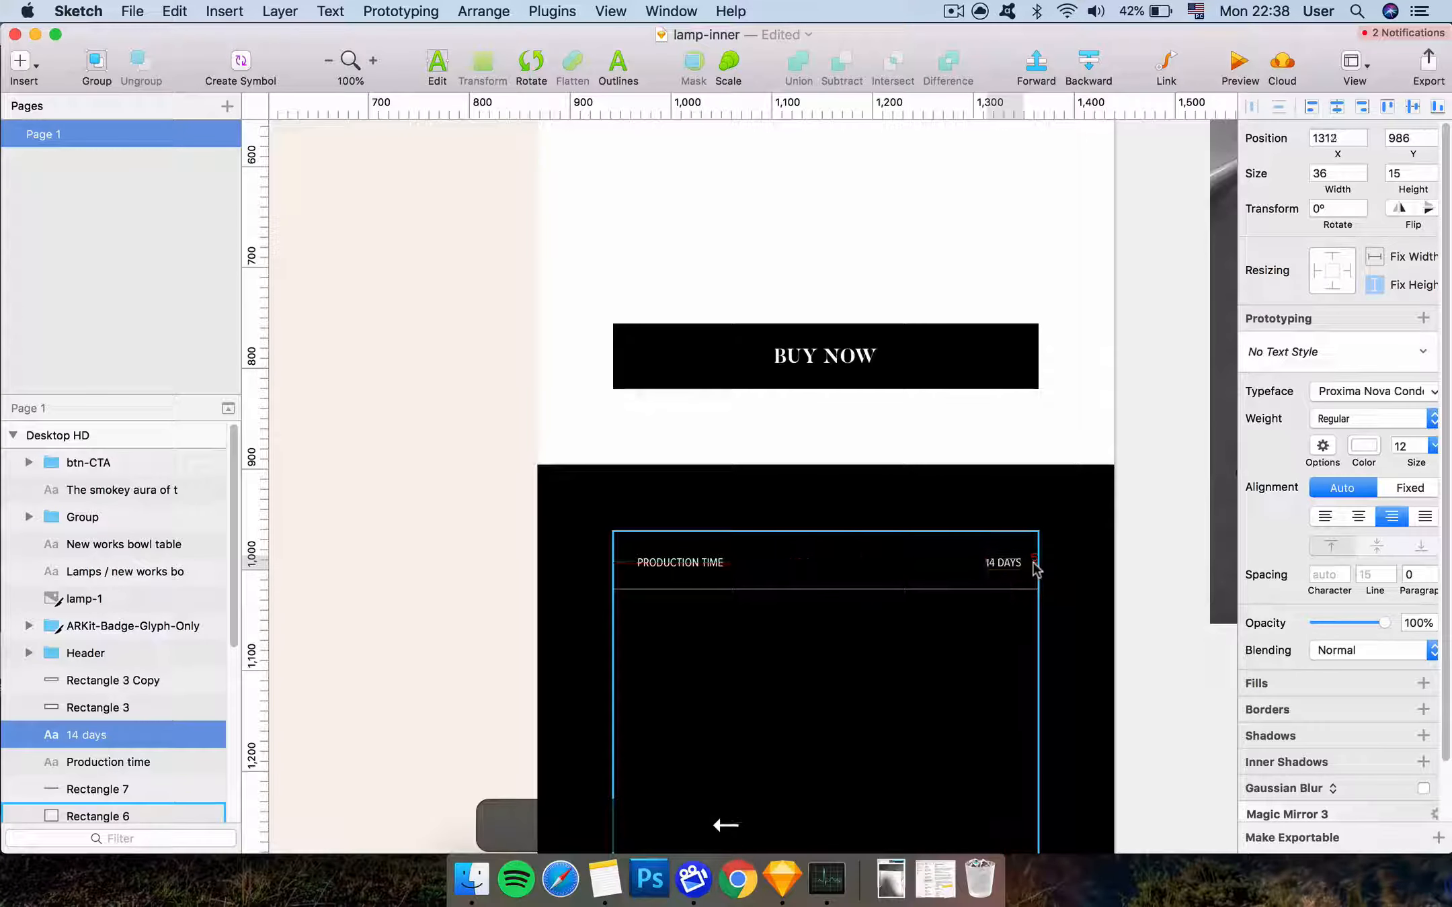
key("alt+Left")
key("alt+Left")
key("alt+Left")
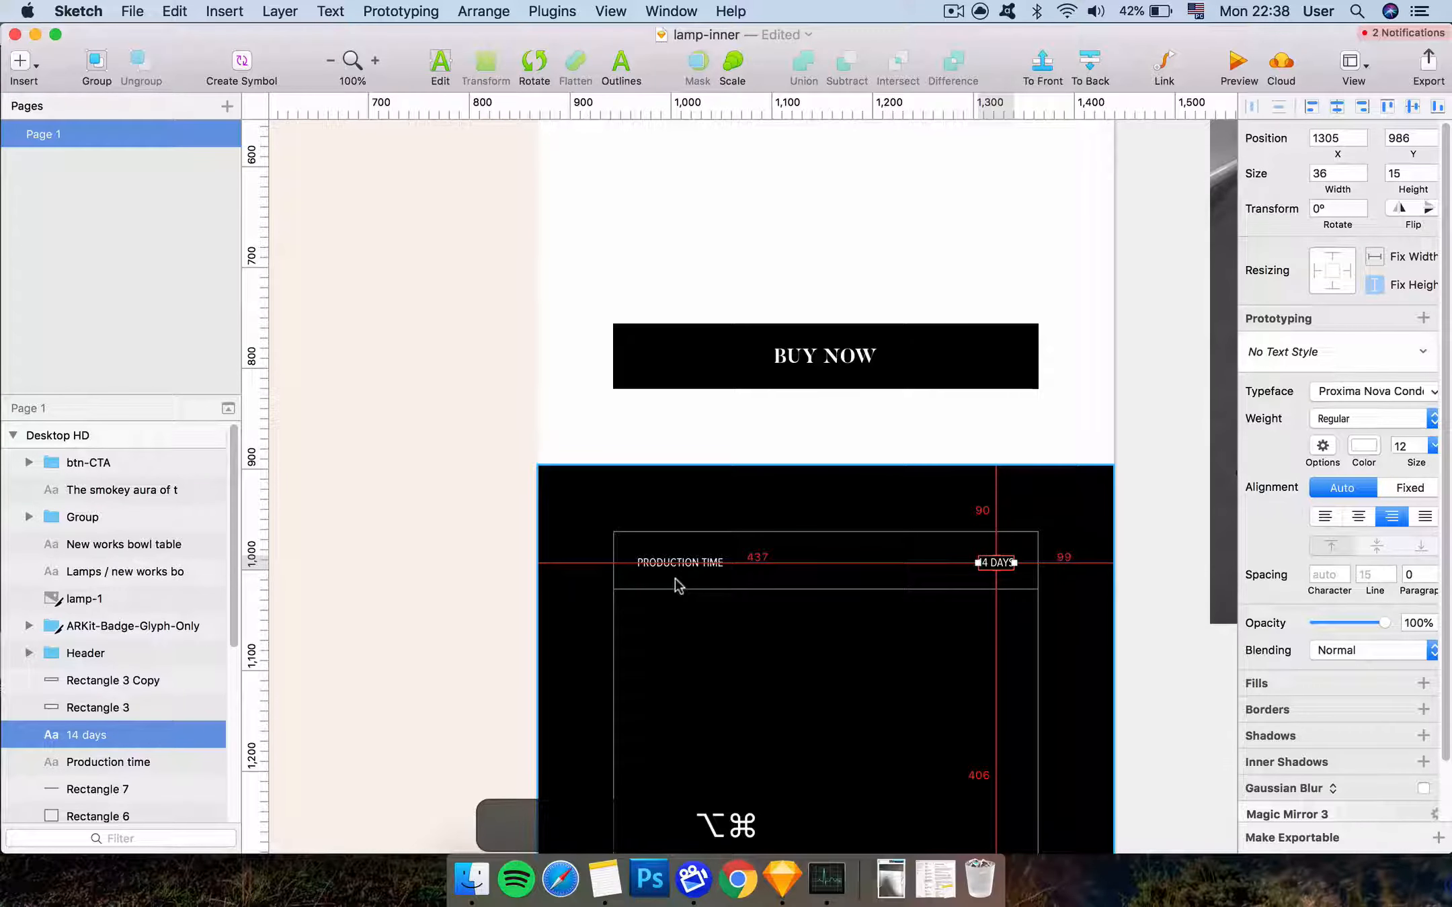
Move the frame's divider line down to Y 1025
left_click(855, 592, "alt")
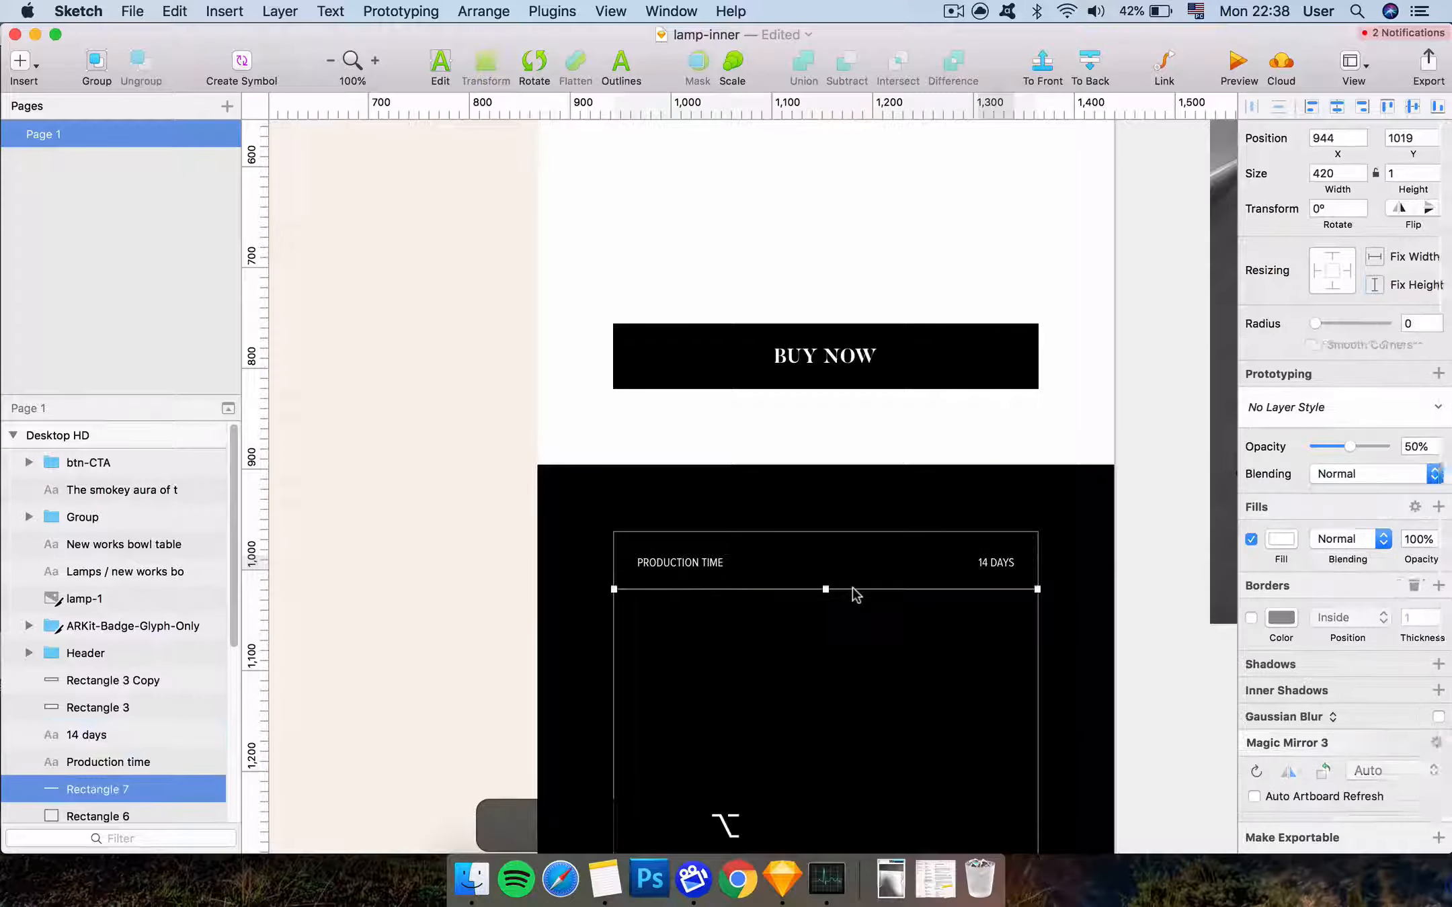
key("alt+Down")
key("alt+Down")
key("alt+Down")
key("alt+Down")
key("alt+Down")
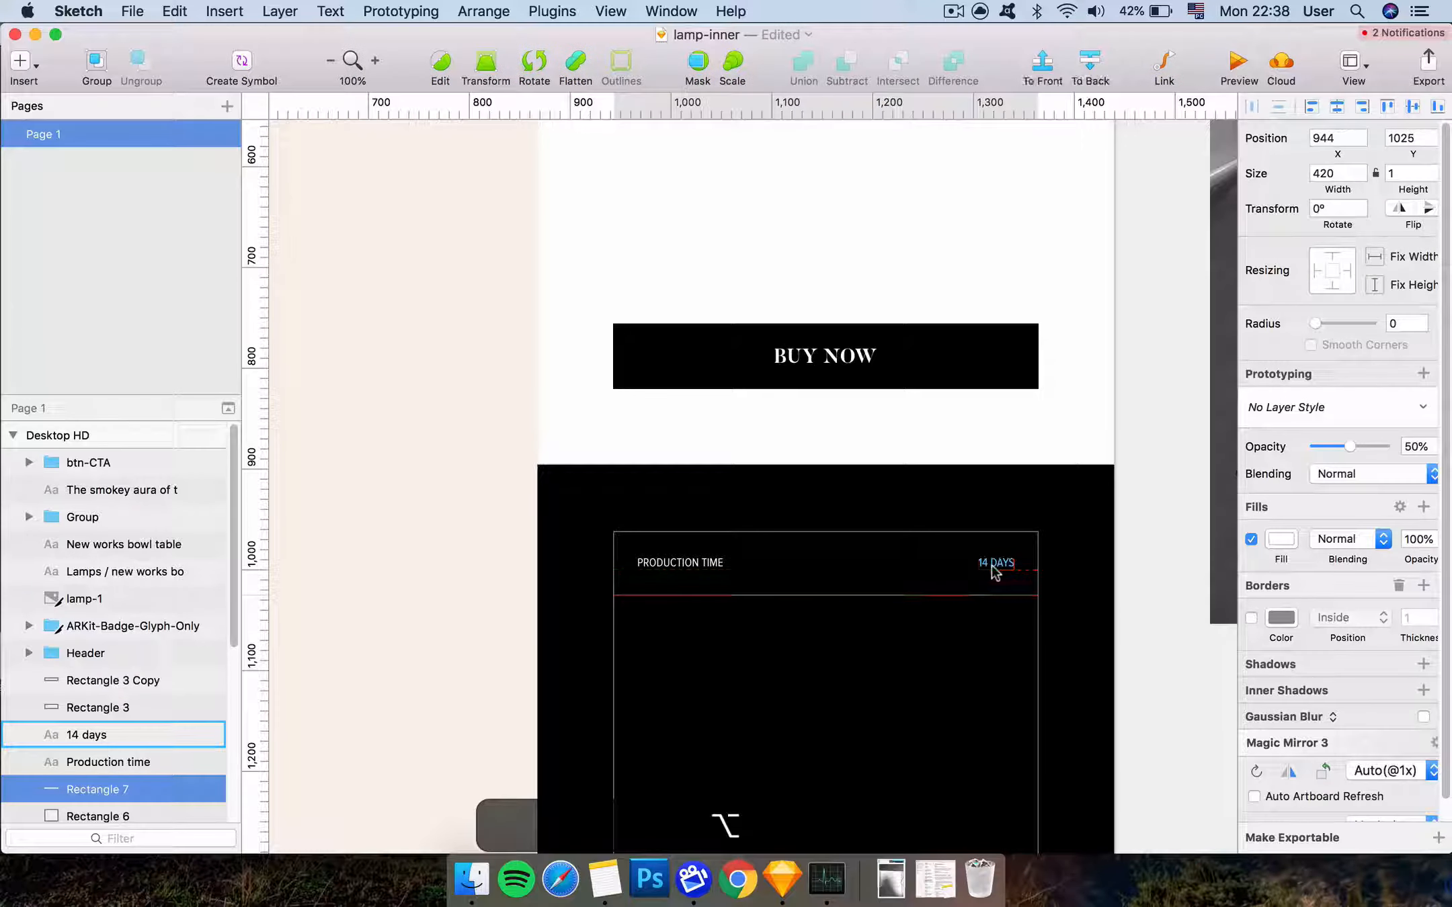
Review the table row within the whole page and measure the divider's spacing to the labels above it
key("super+minus")
left_click(1031, 617)
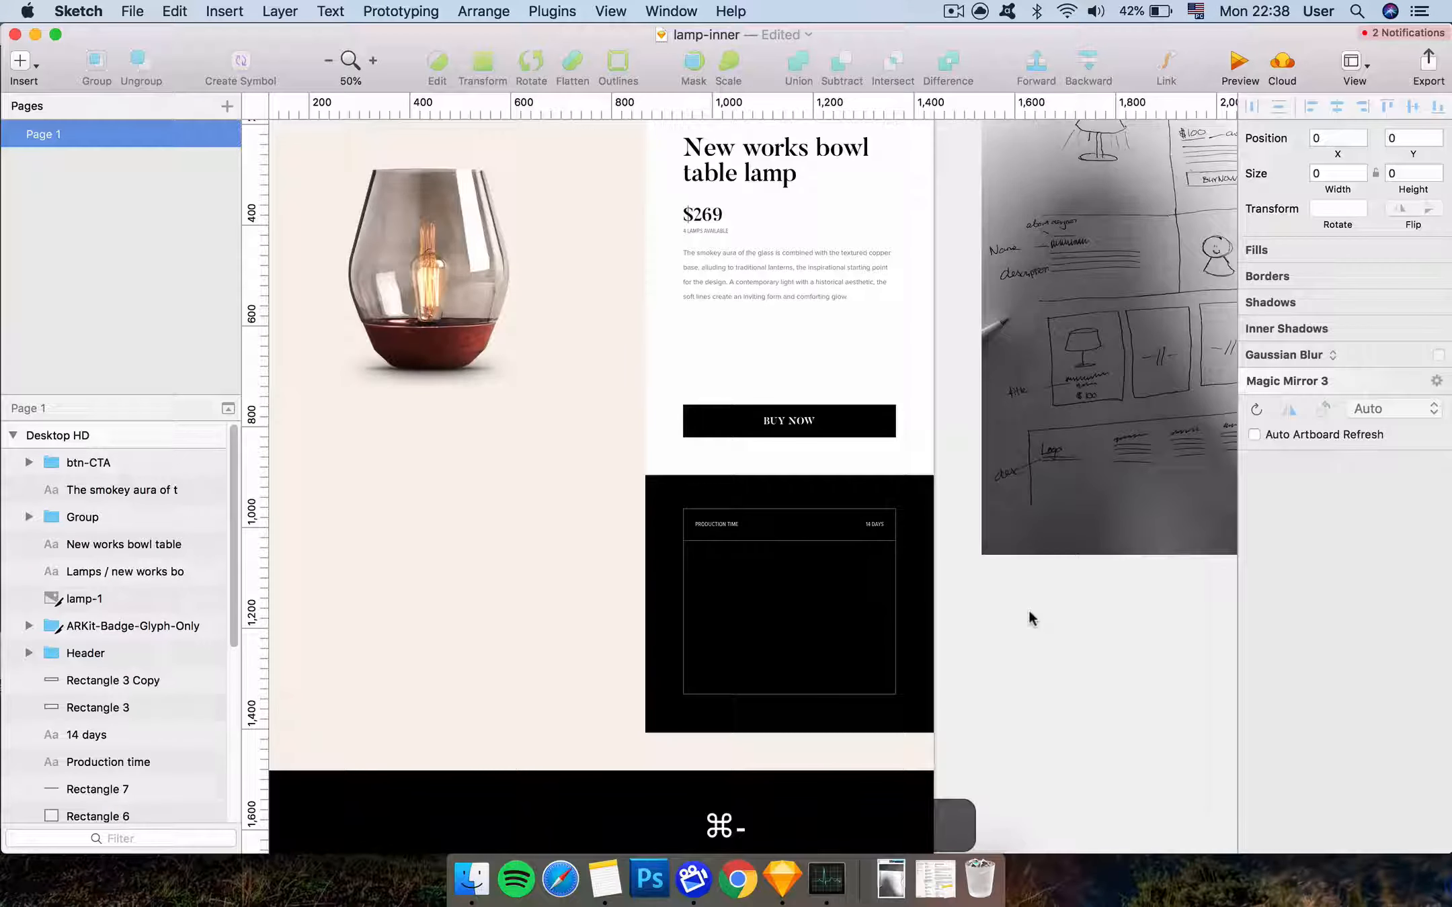
key("super+equal")
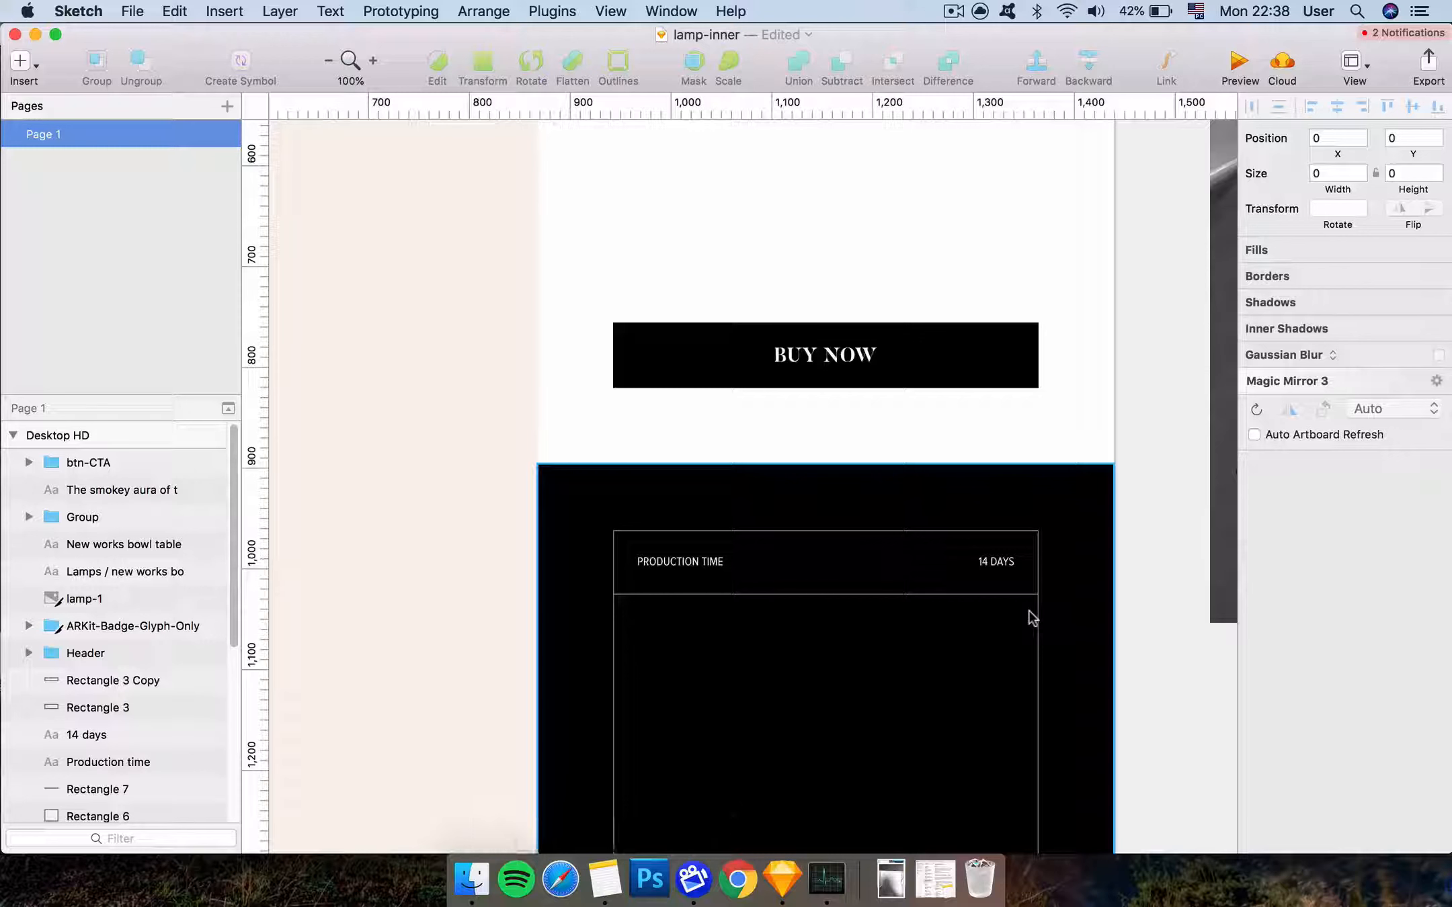
key("alt")
left_click(746, 594)
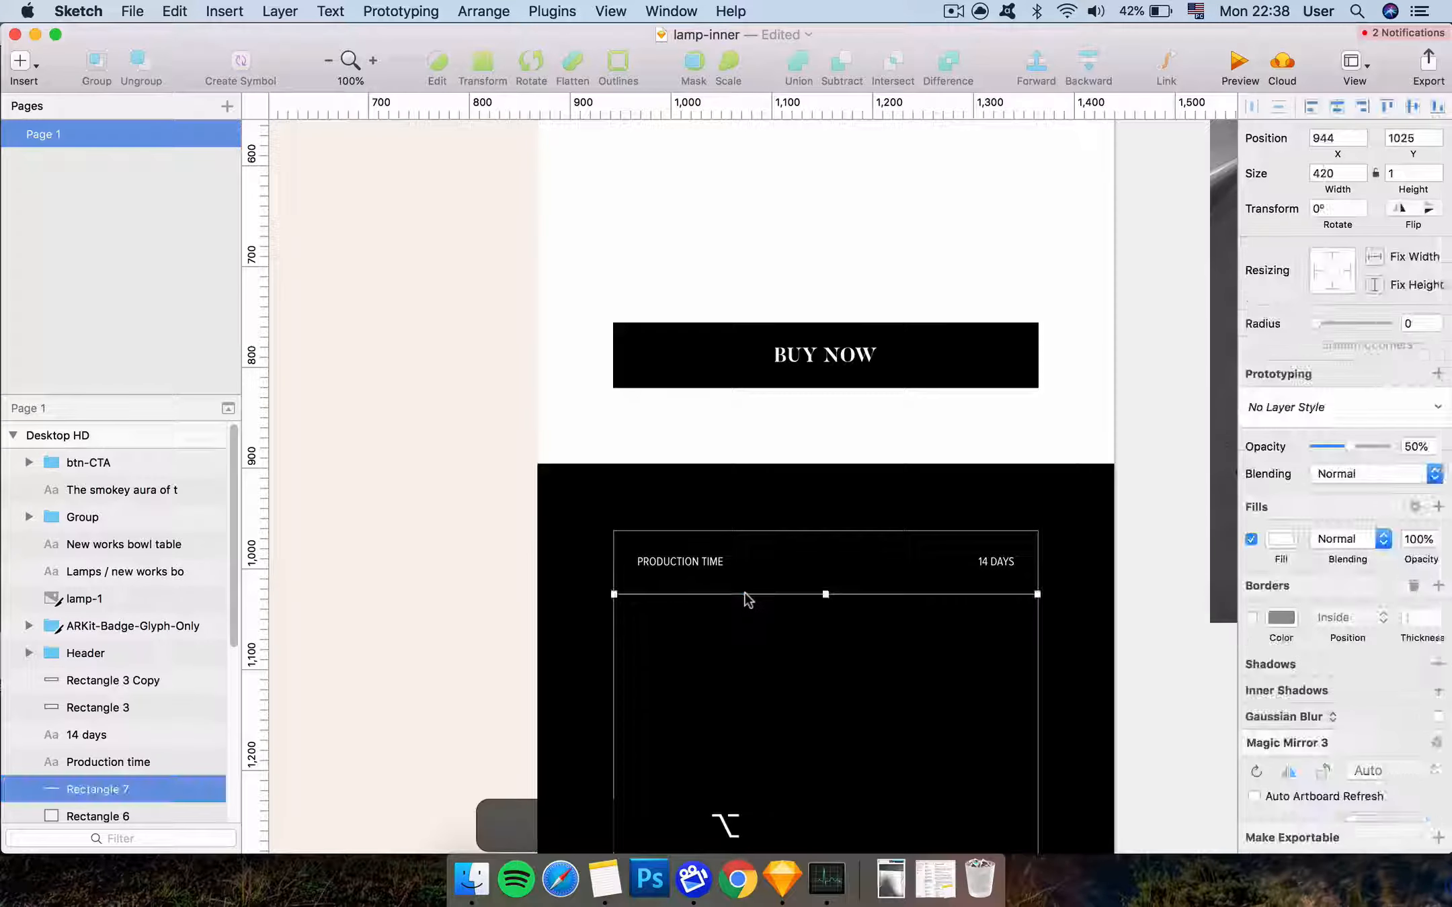
key("super+minus")
key("super+equal")
key("alt")
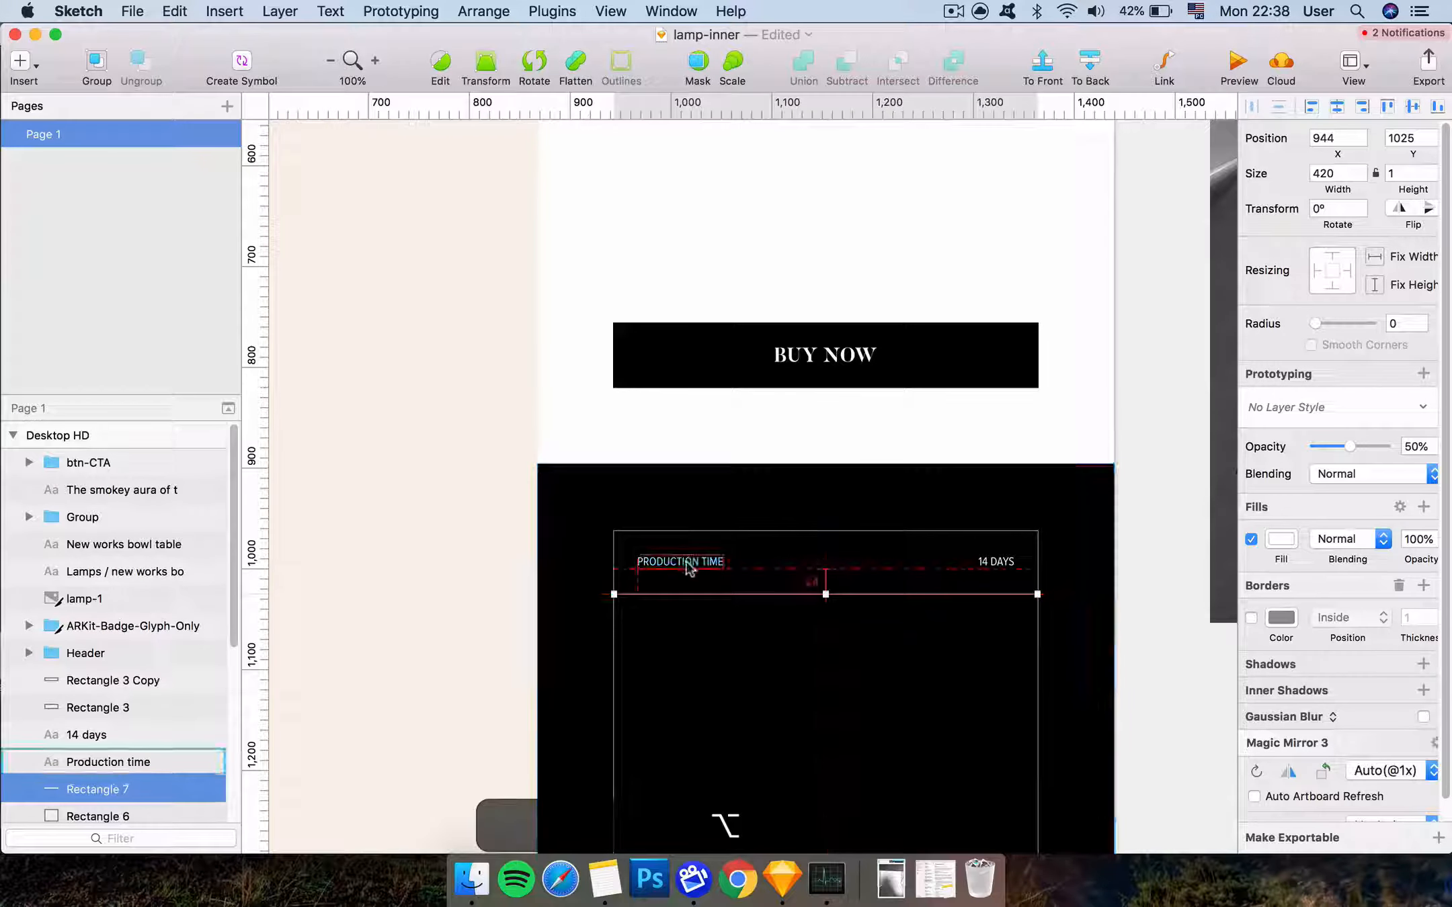
Group the Production time label, the "14 days" label and the divider, and name the group "table-item"
left_click(685, 561)
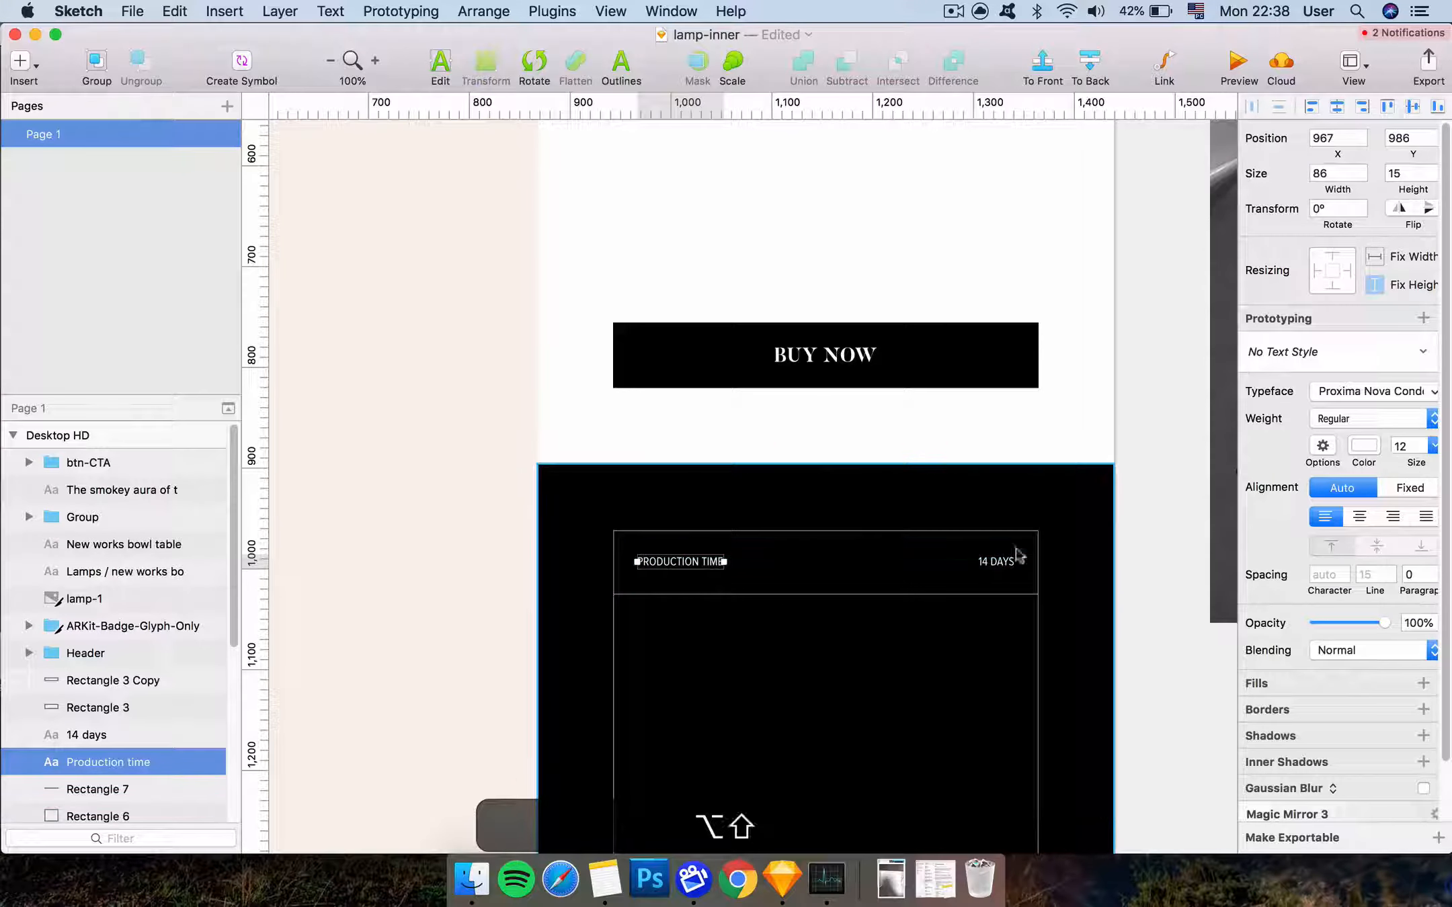
left_click(994, 561, "shift")
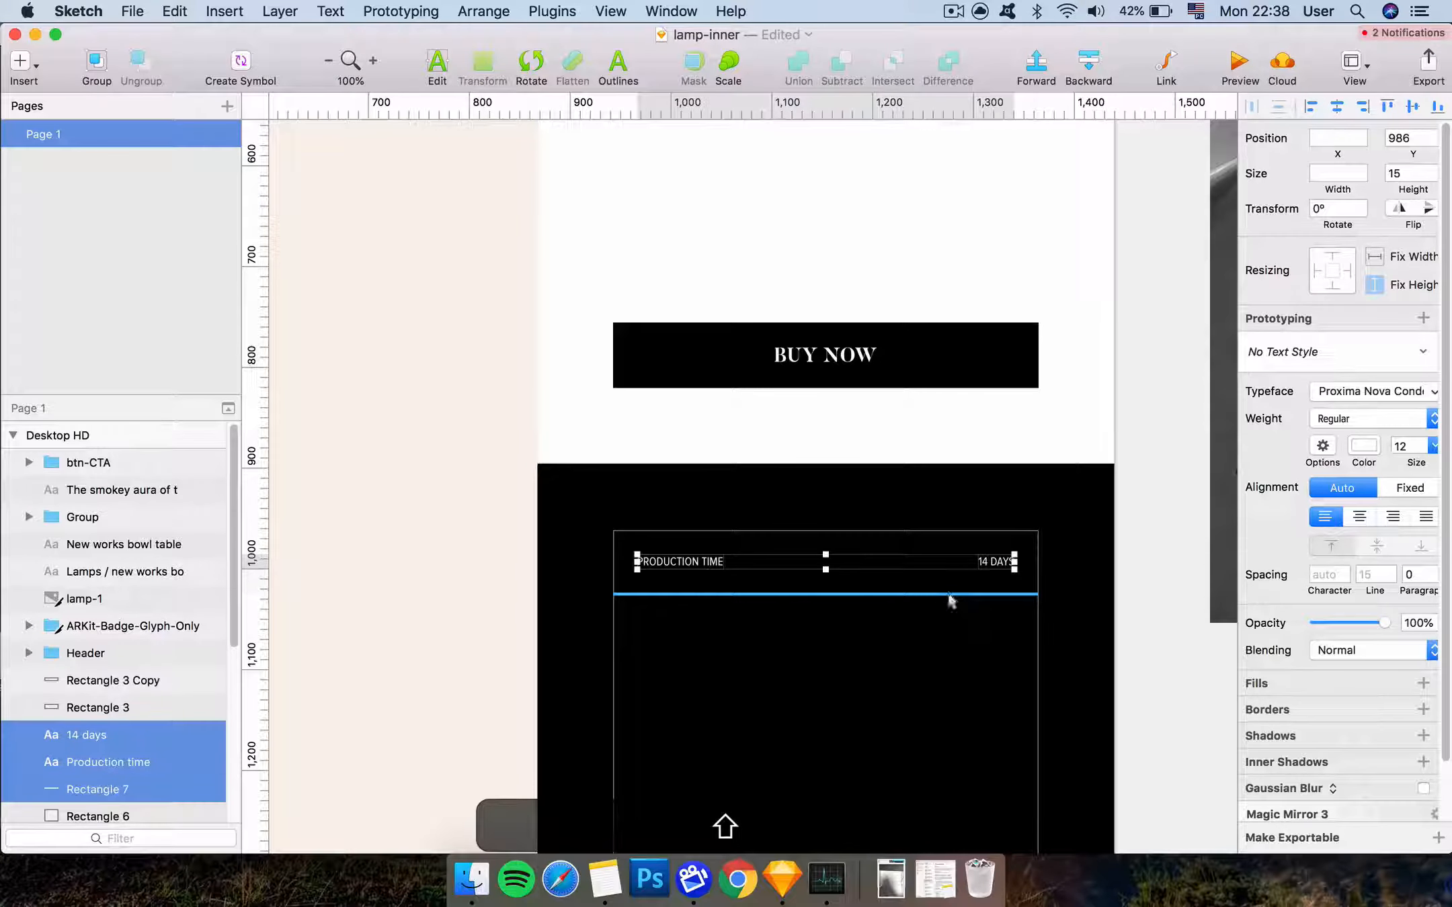
left_click(949, 596, "shift")
key("super+g")
double_click(87, 735)
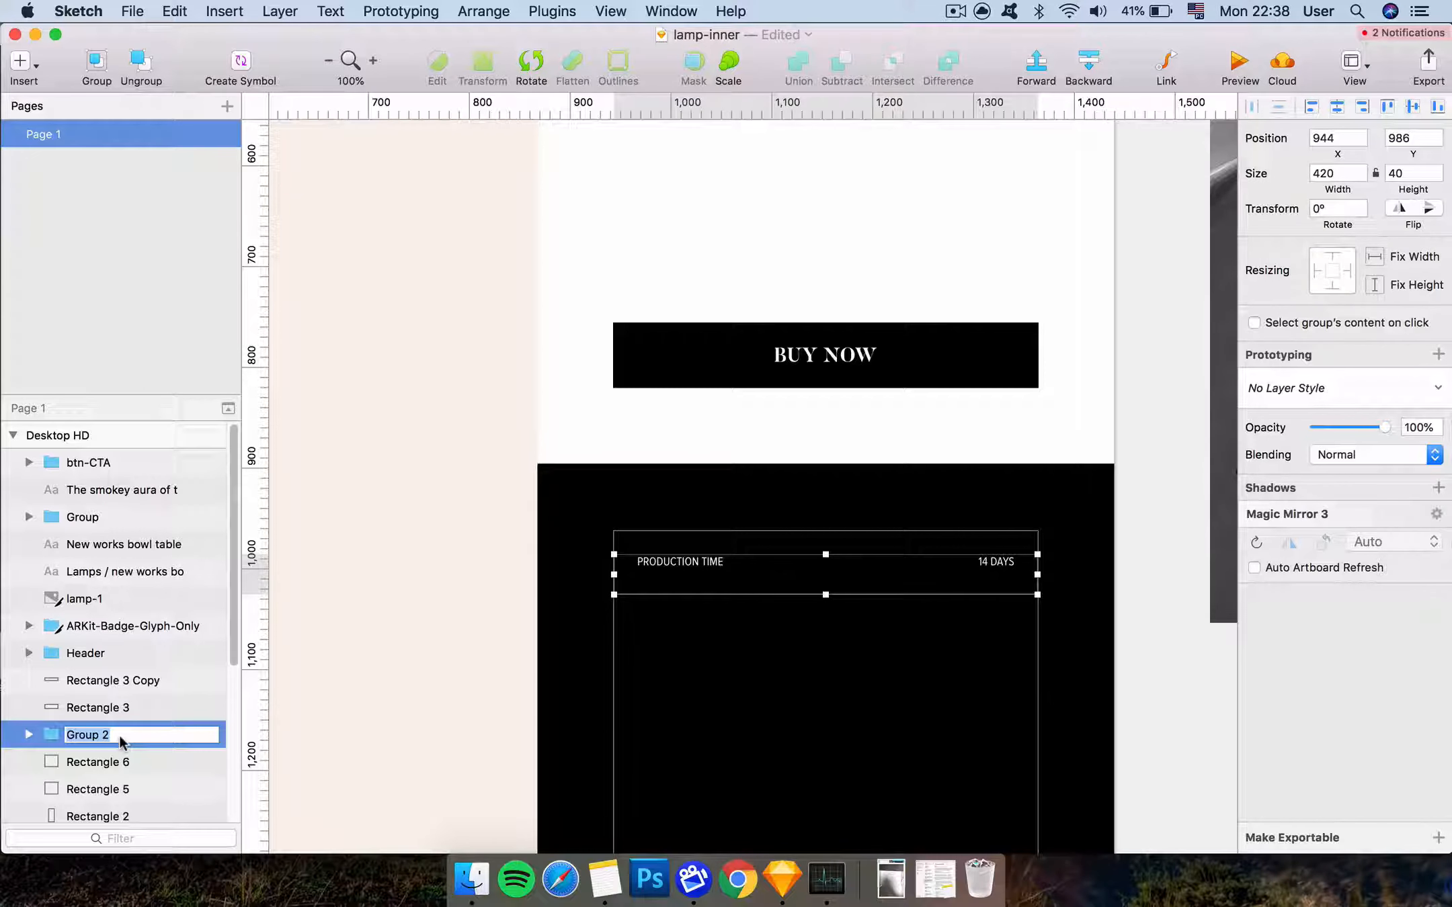
type("t")
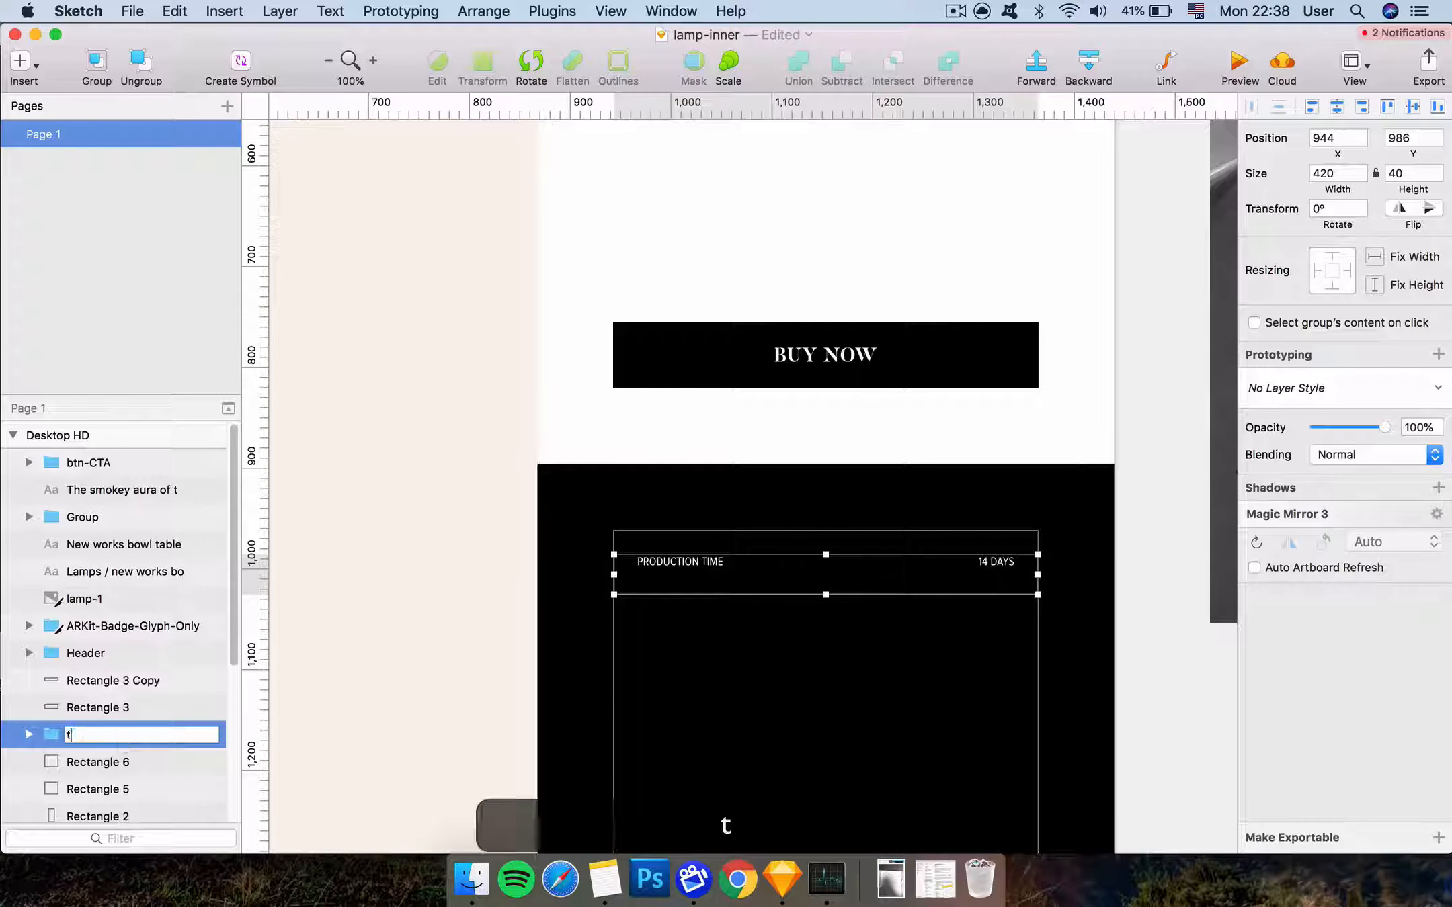
type("able-item")
key("Return")
Try to convert the table-item group into a symbol with the same name on the Symbols page
left_click(258, 59)
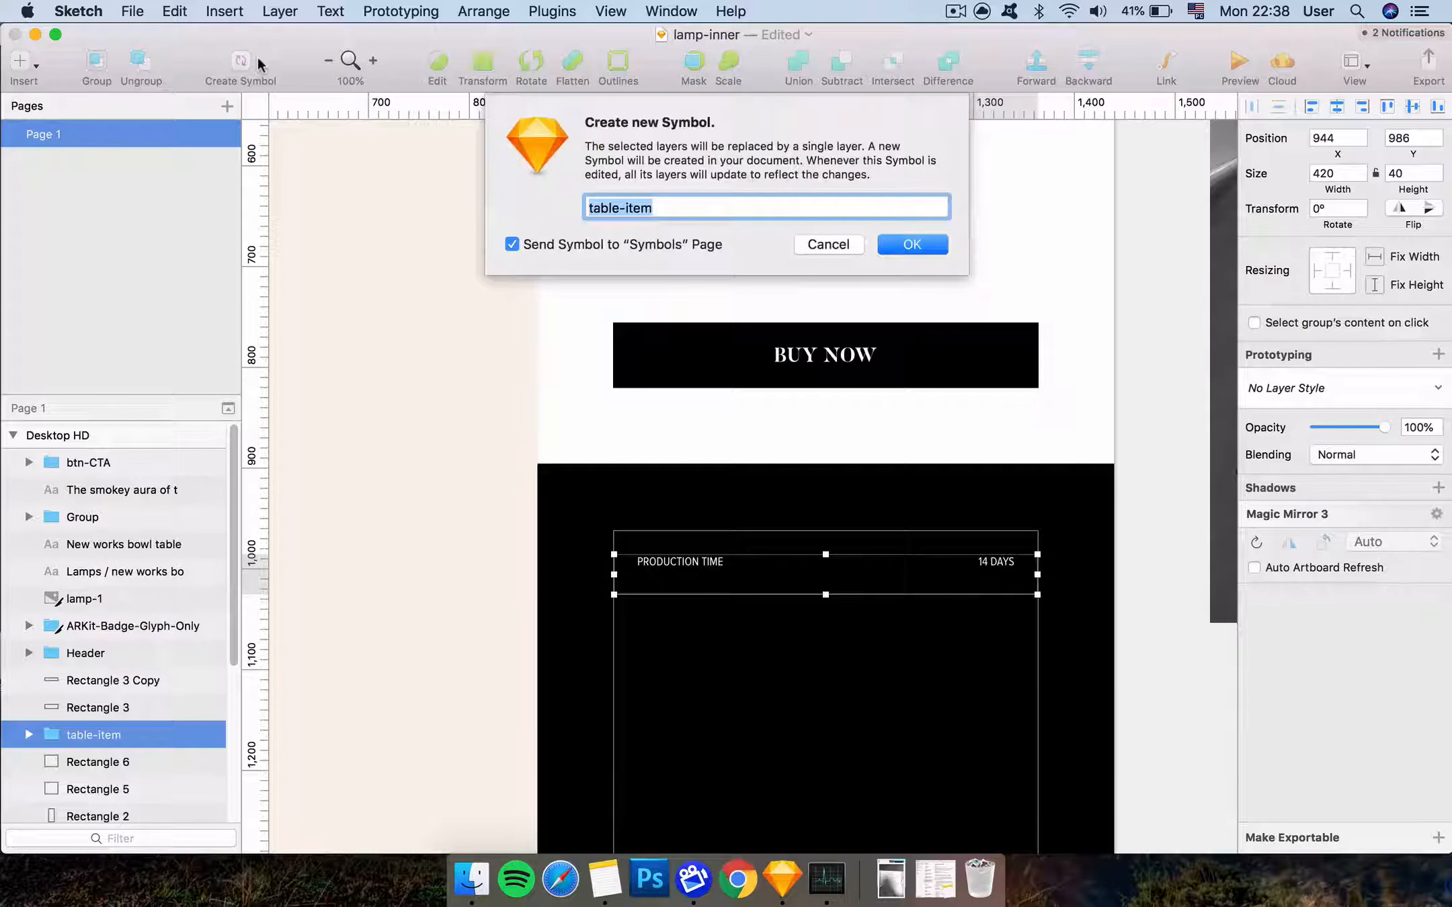
key("Return")
scroll(751, 391, "down", 5)
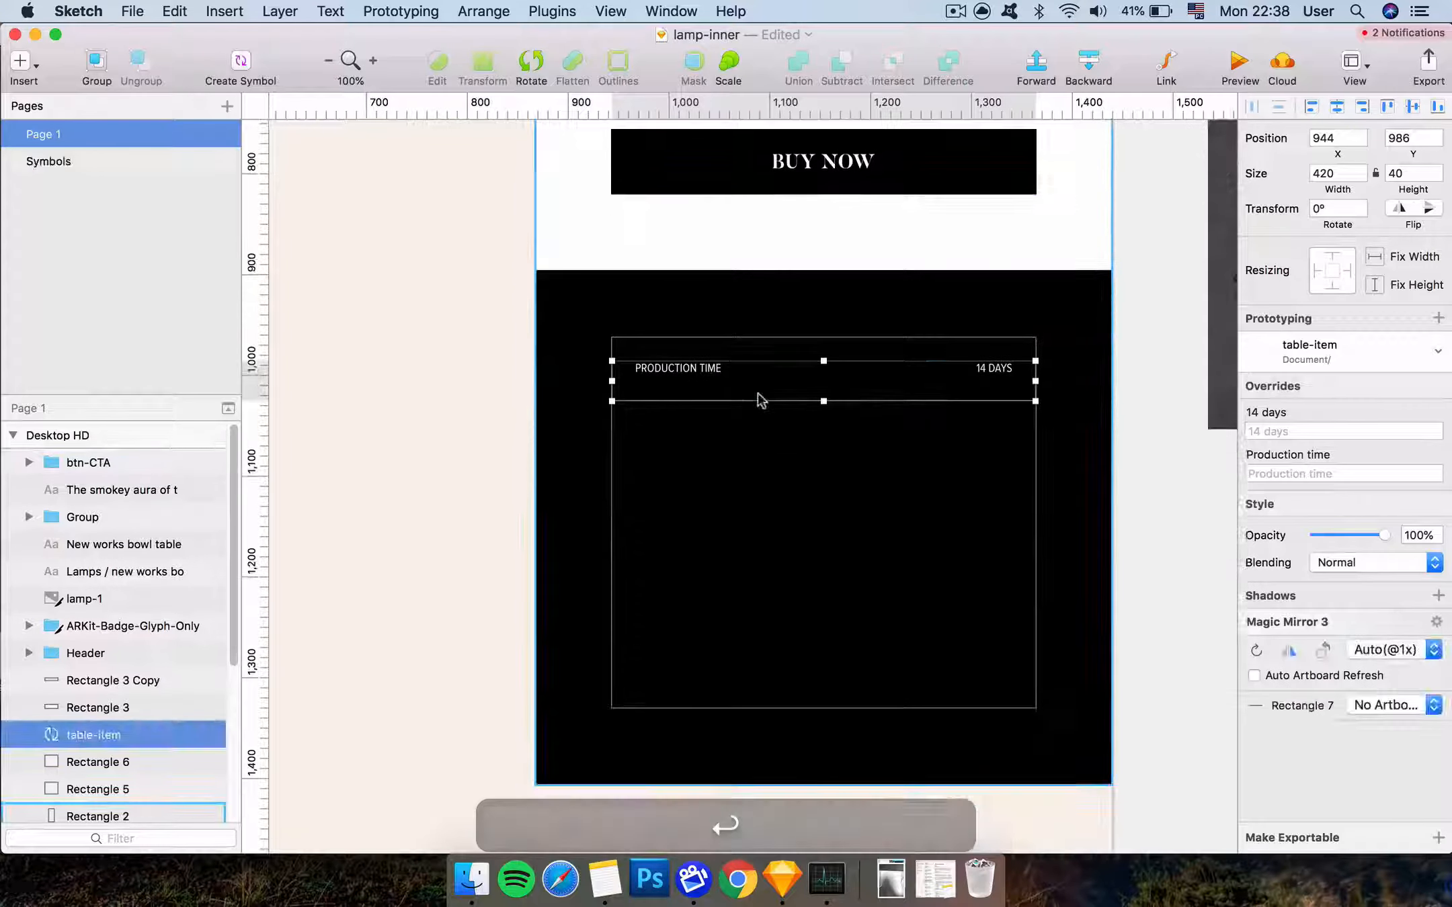
key("super")
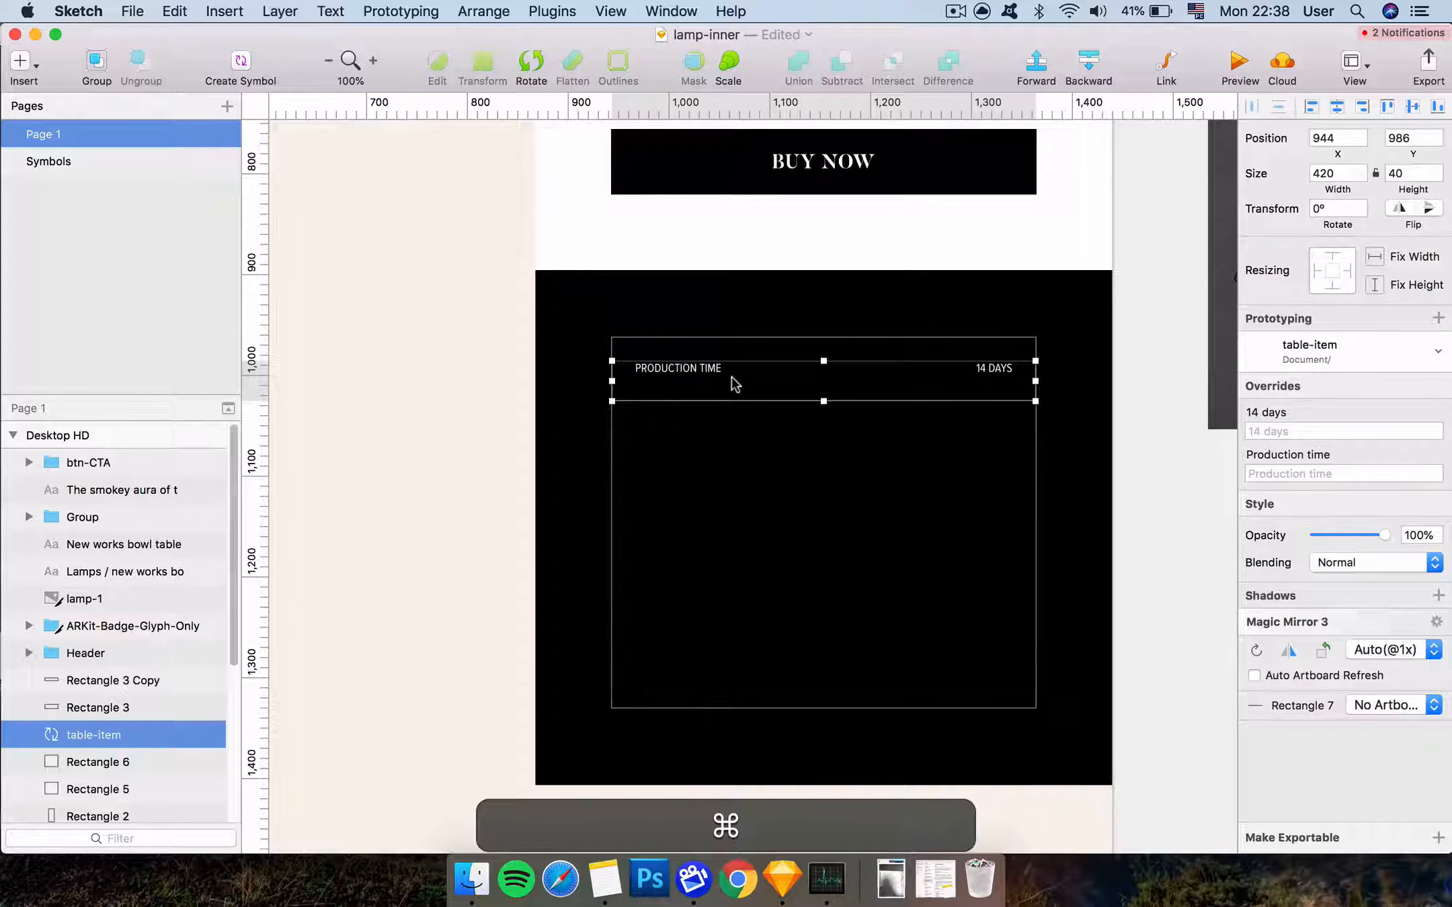
key("super+z")
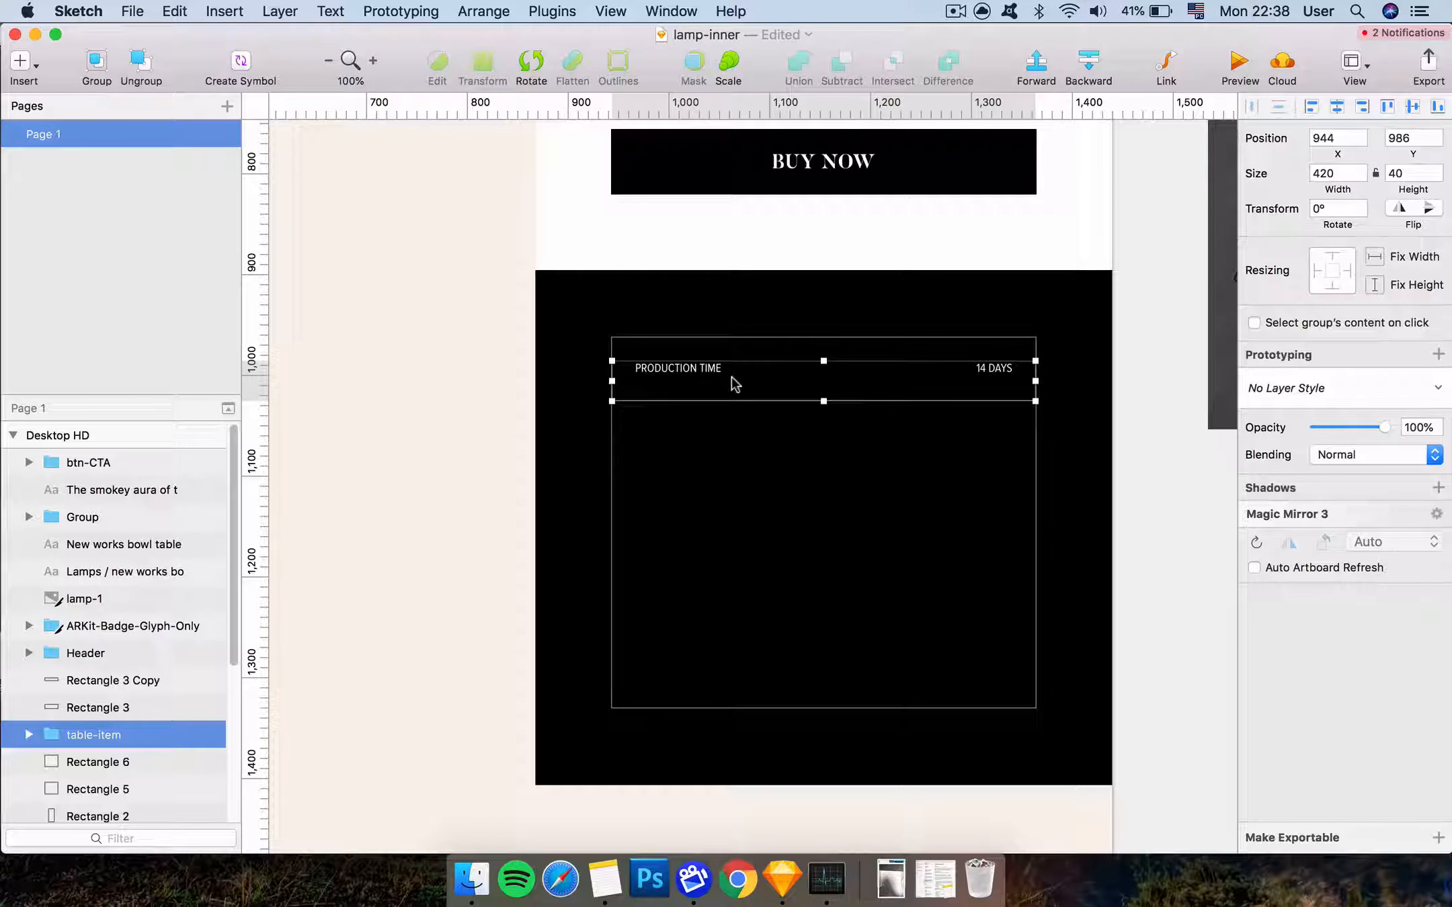
Duplicate the divider inside the table-item group and stretch the copy upward to the frame's top edge, 63 px high
key("super")
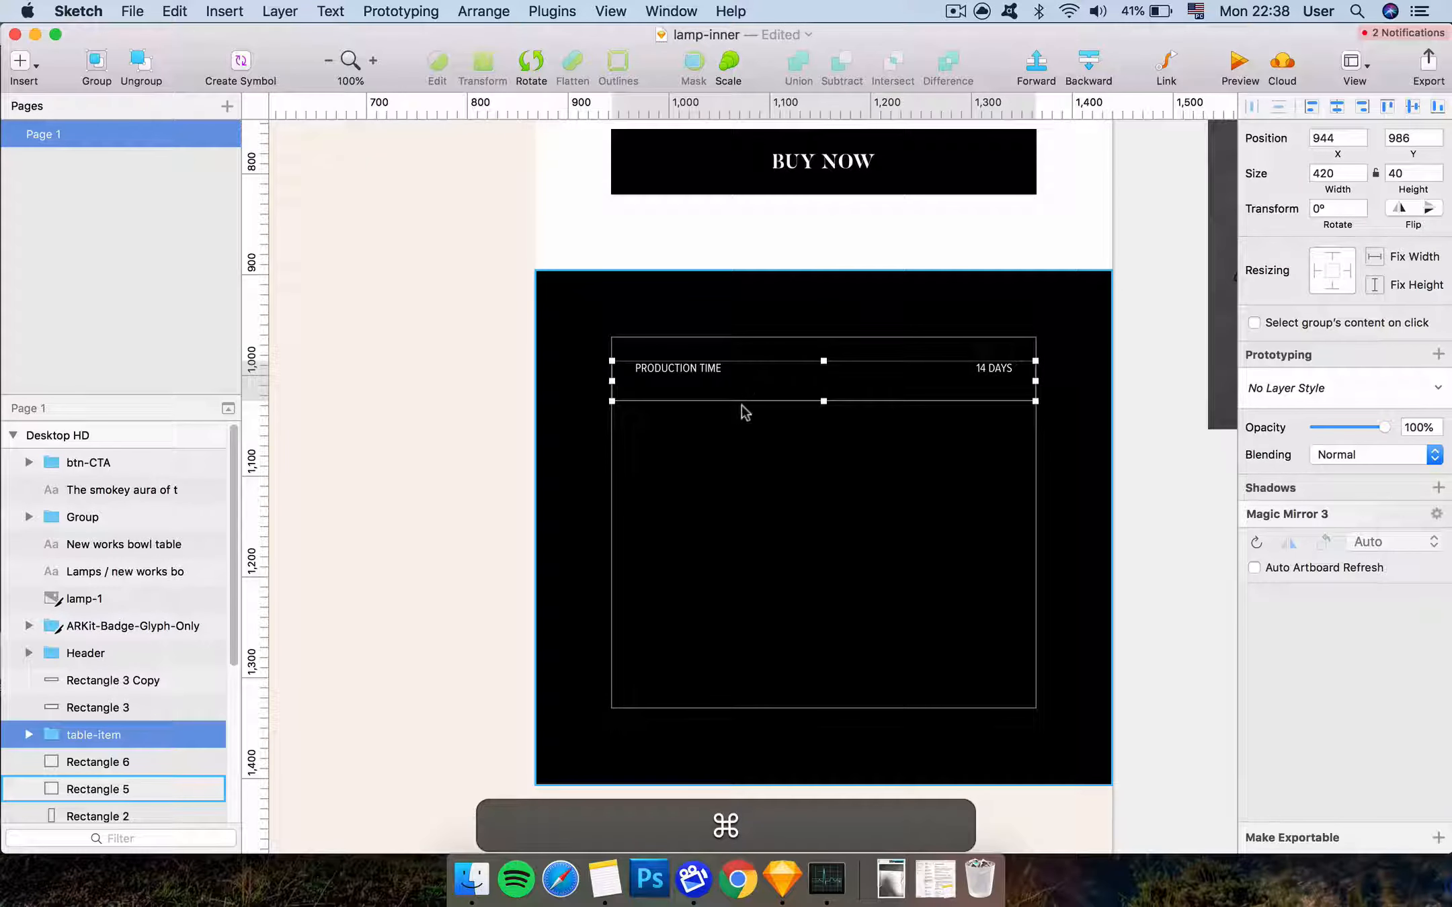
left_click(742, 400, "super")
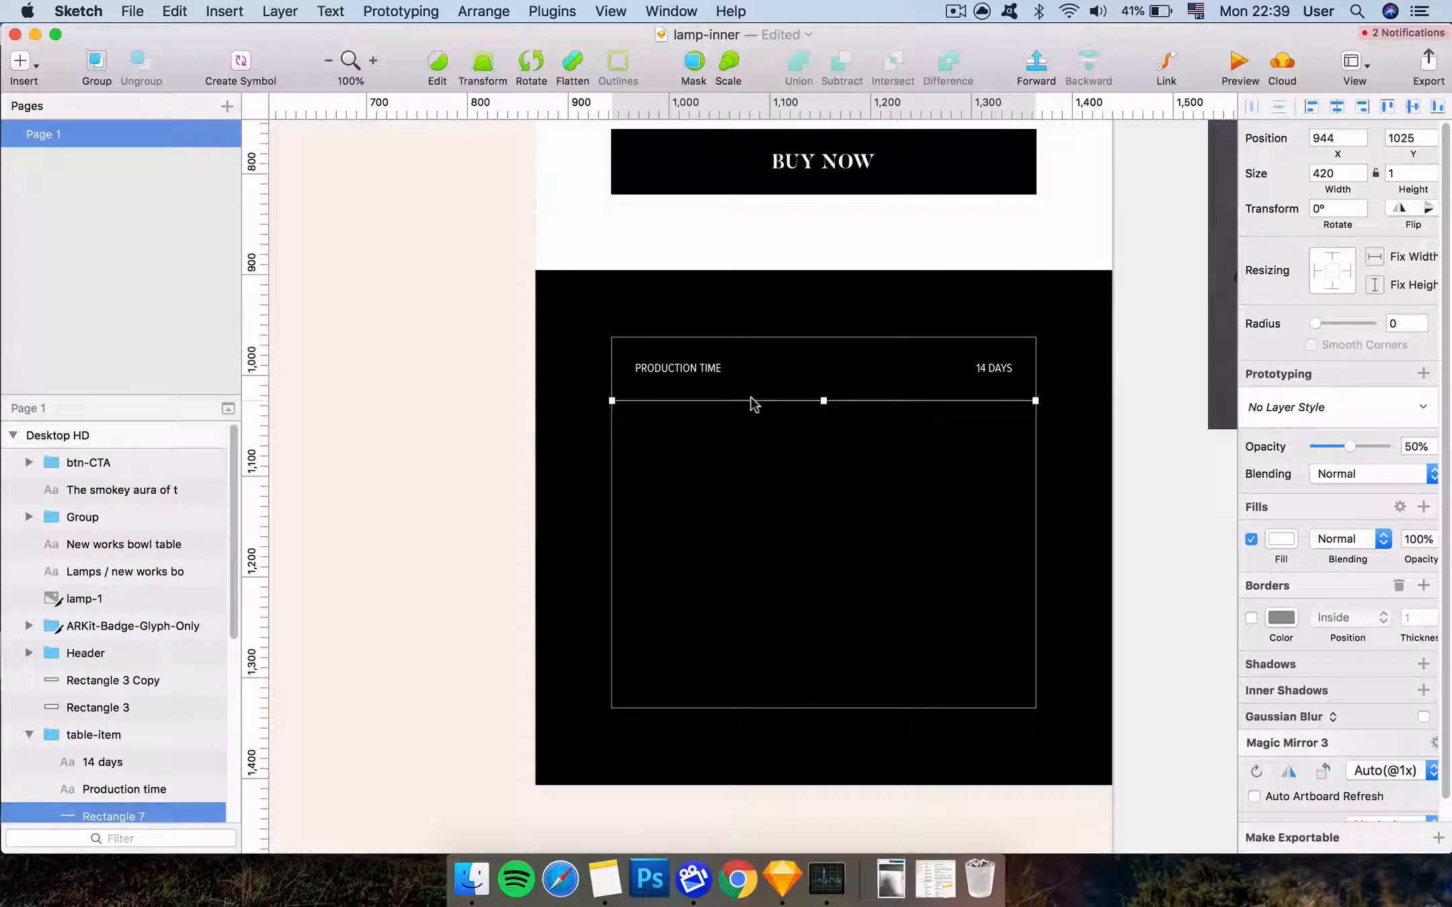
scroll(750, 398, "up", 3)
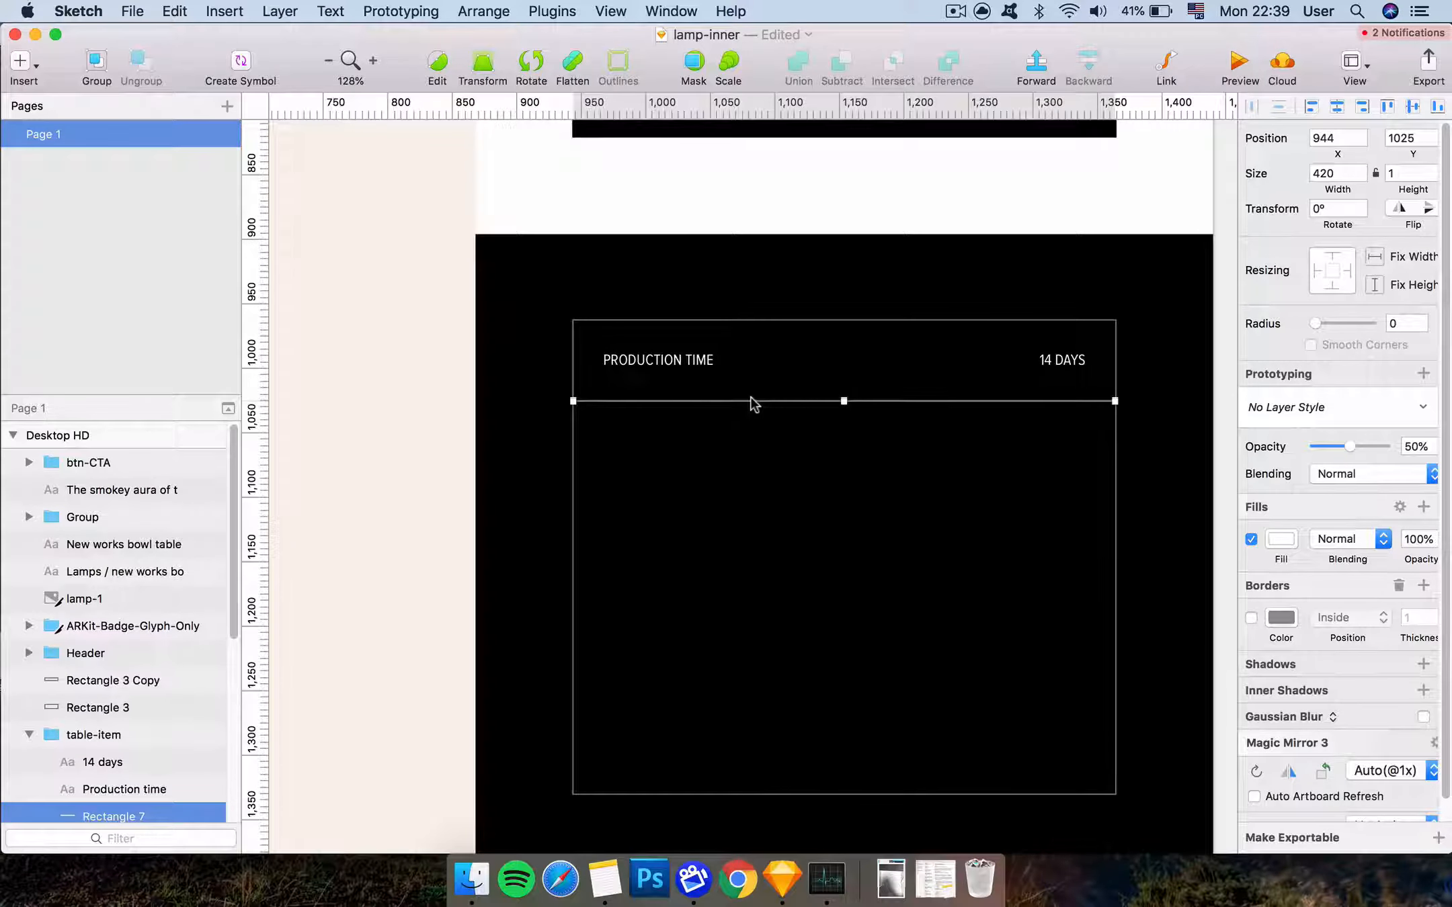
scroll(168, 770, "down", 5)
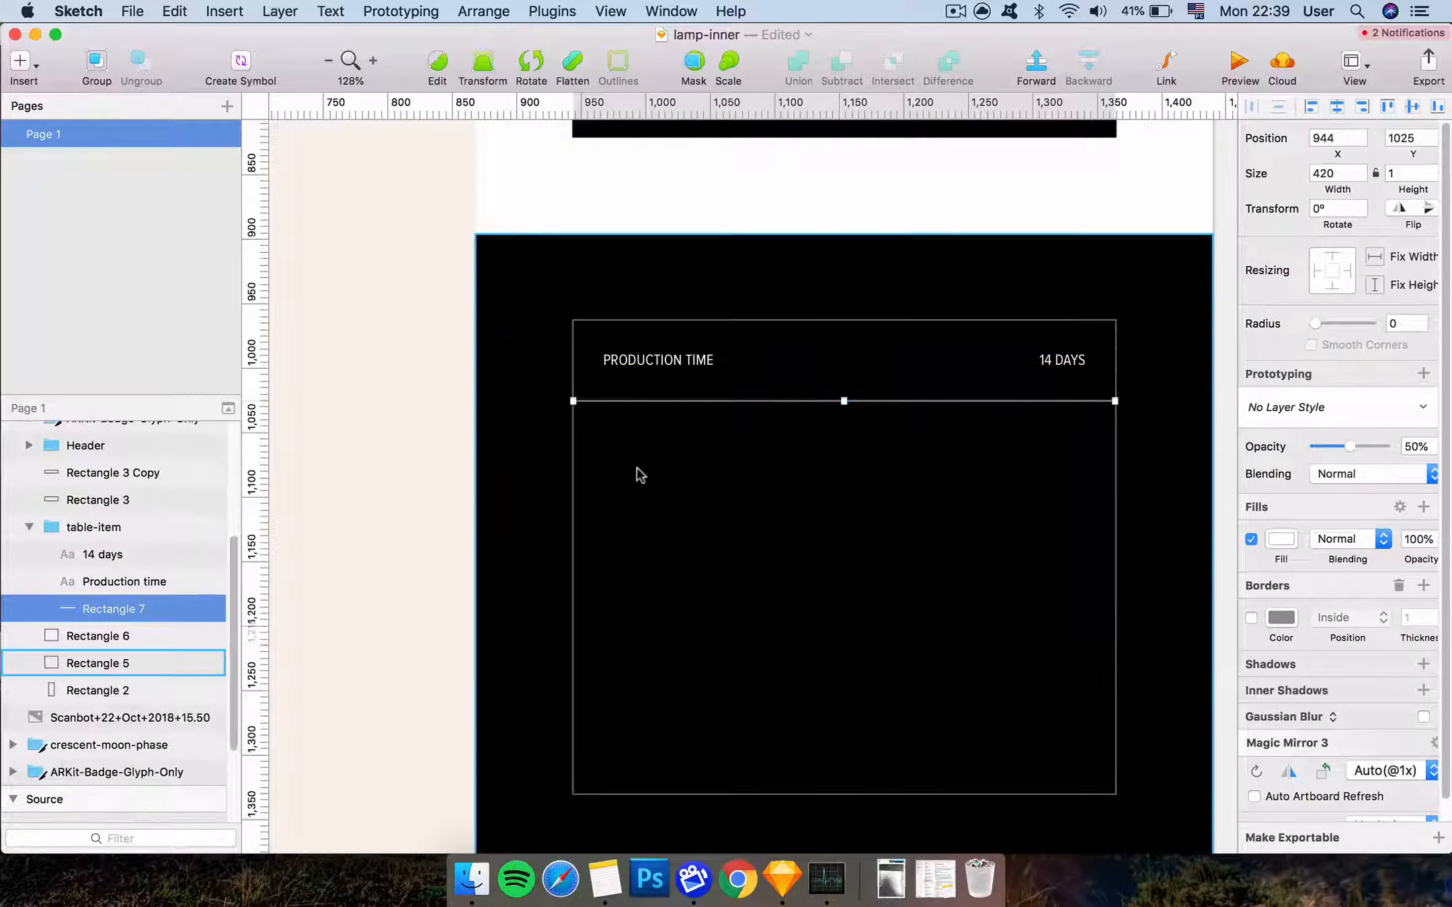
key("super+d")
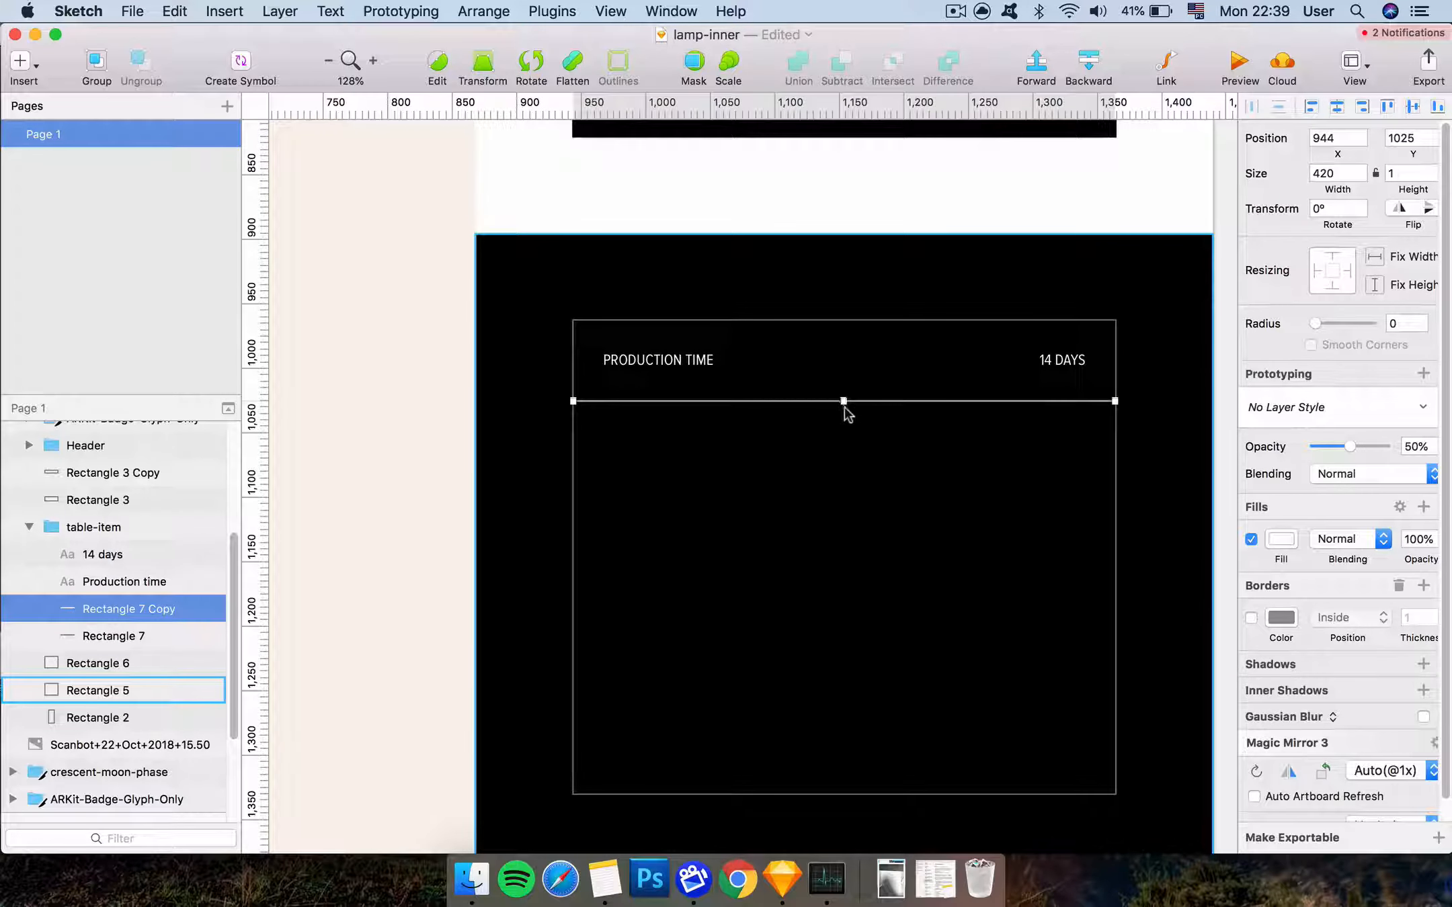
left_click_drag(852, 407, 845, 328)
scroll(845, 328, "up", 5)
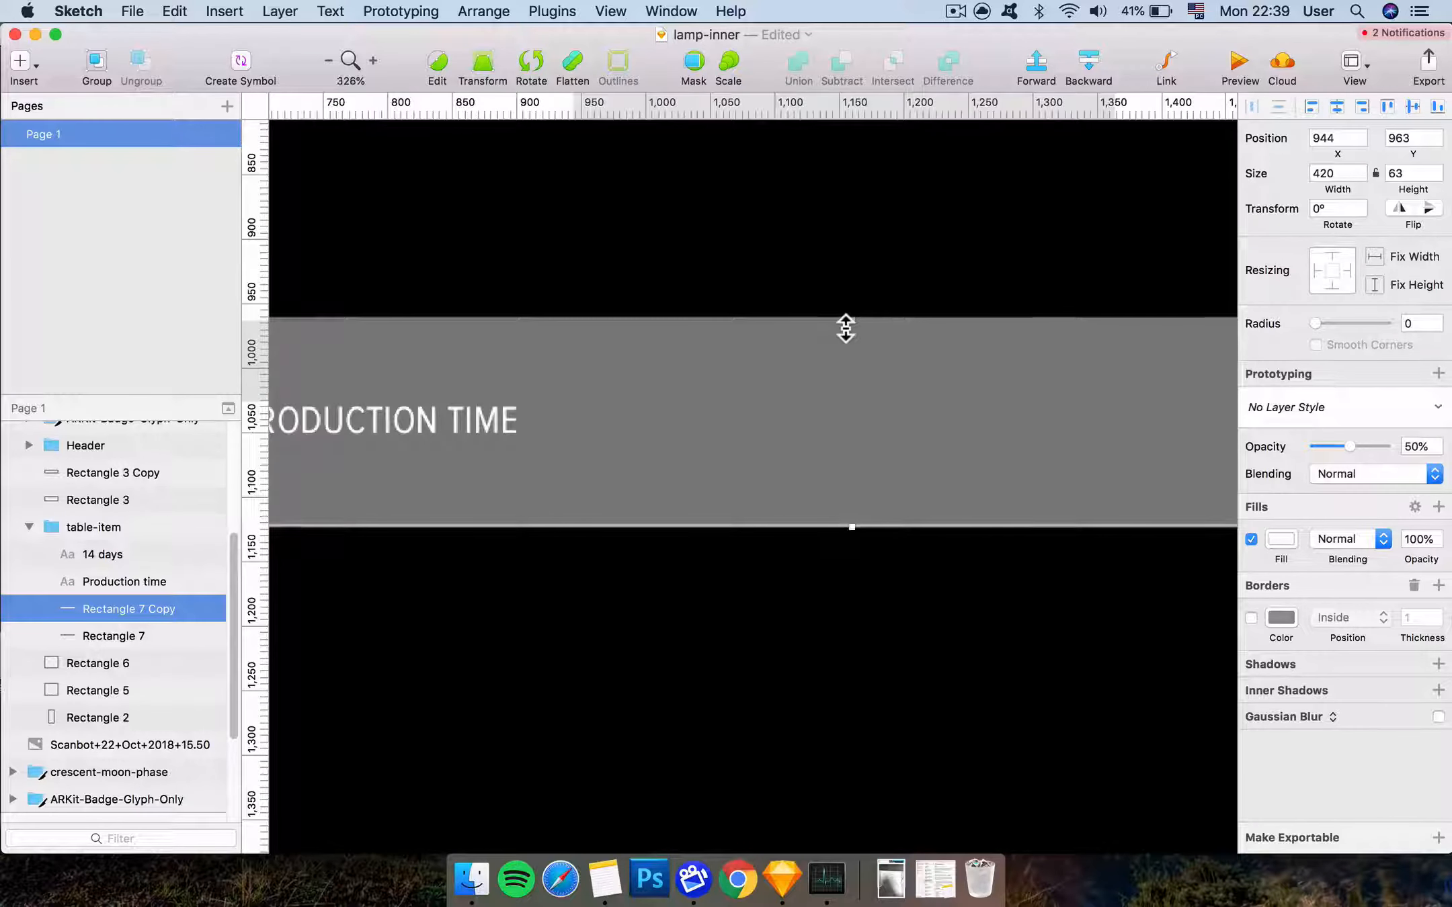
Check the stretched divider copy's edges against the frame and set its opacity to 0%
key("super+z")
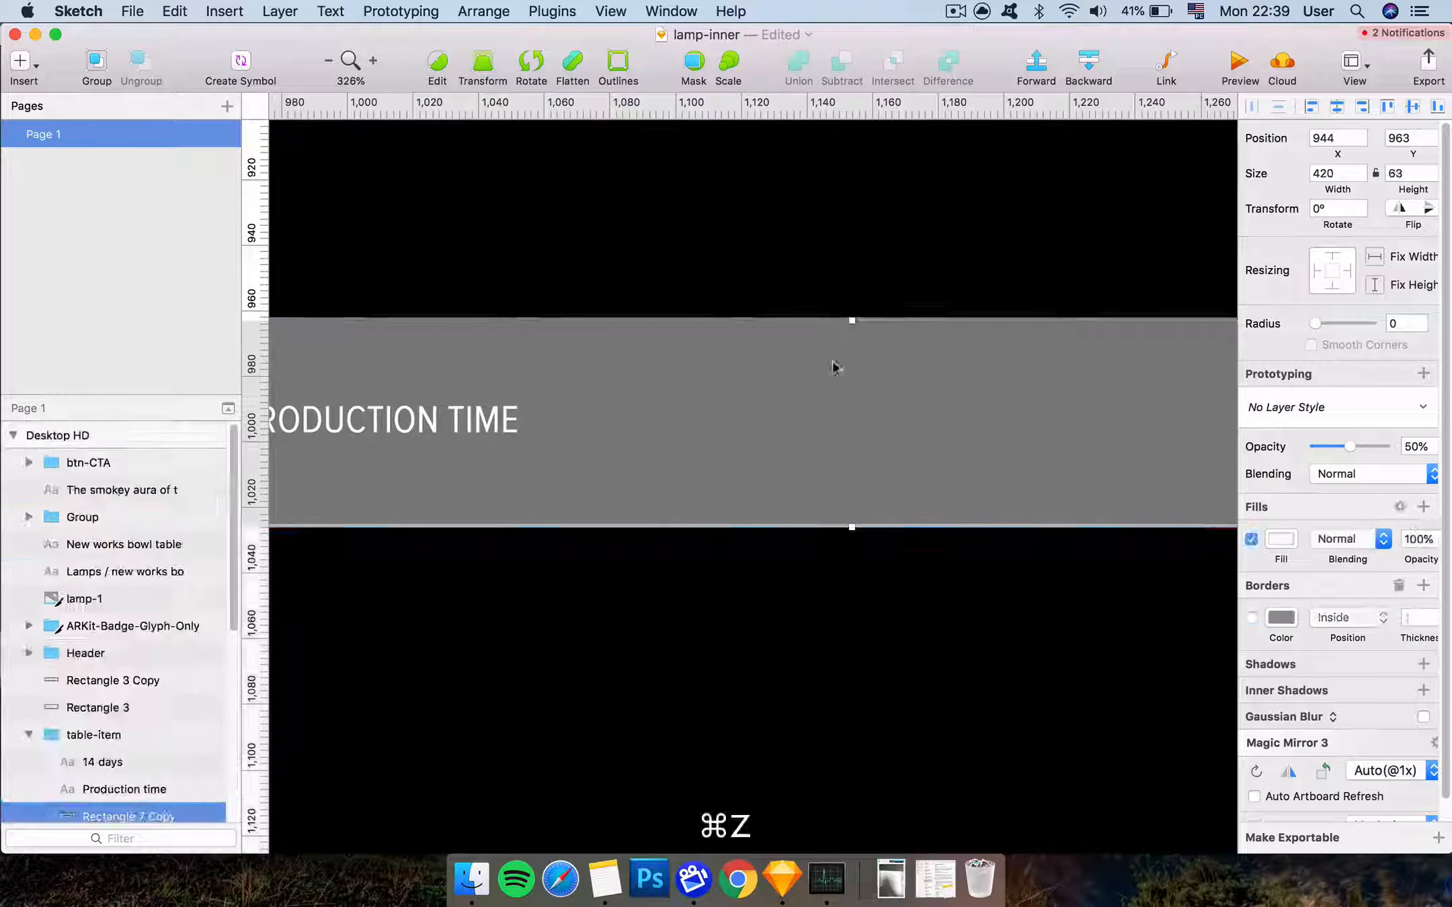
key("shift+Down")
key("shift+Up")
key("shift+Down")
key("shift+Up")
scroll(852, 346, "left", 4)
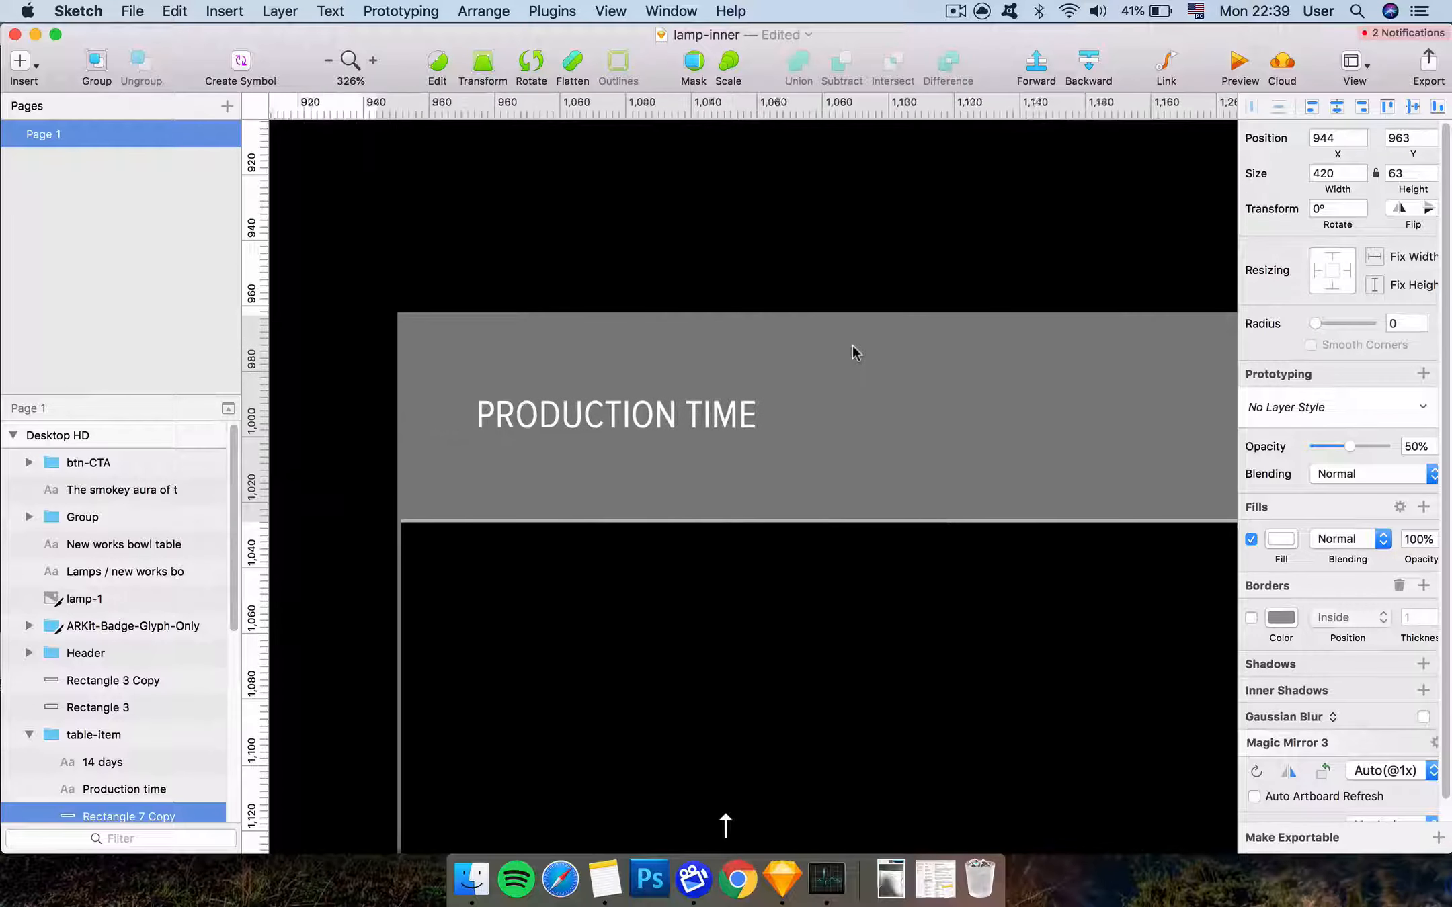
scroll(462, 389, "down", 5)
scroll(456, 396, "down", 4)
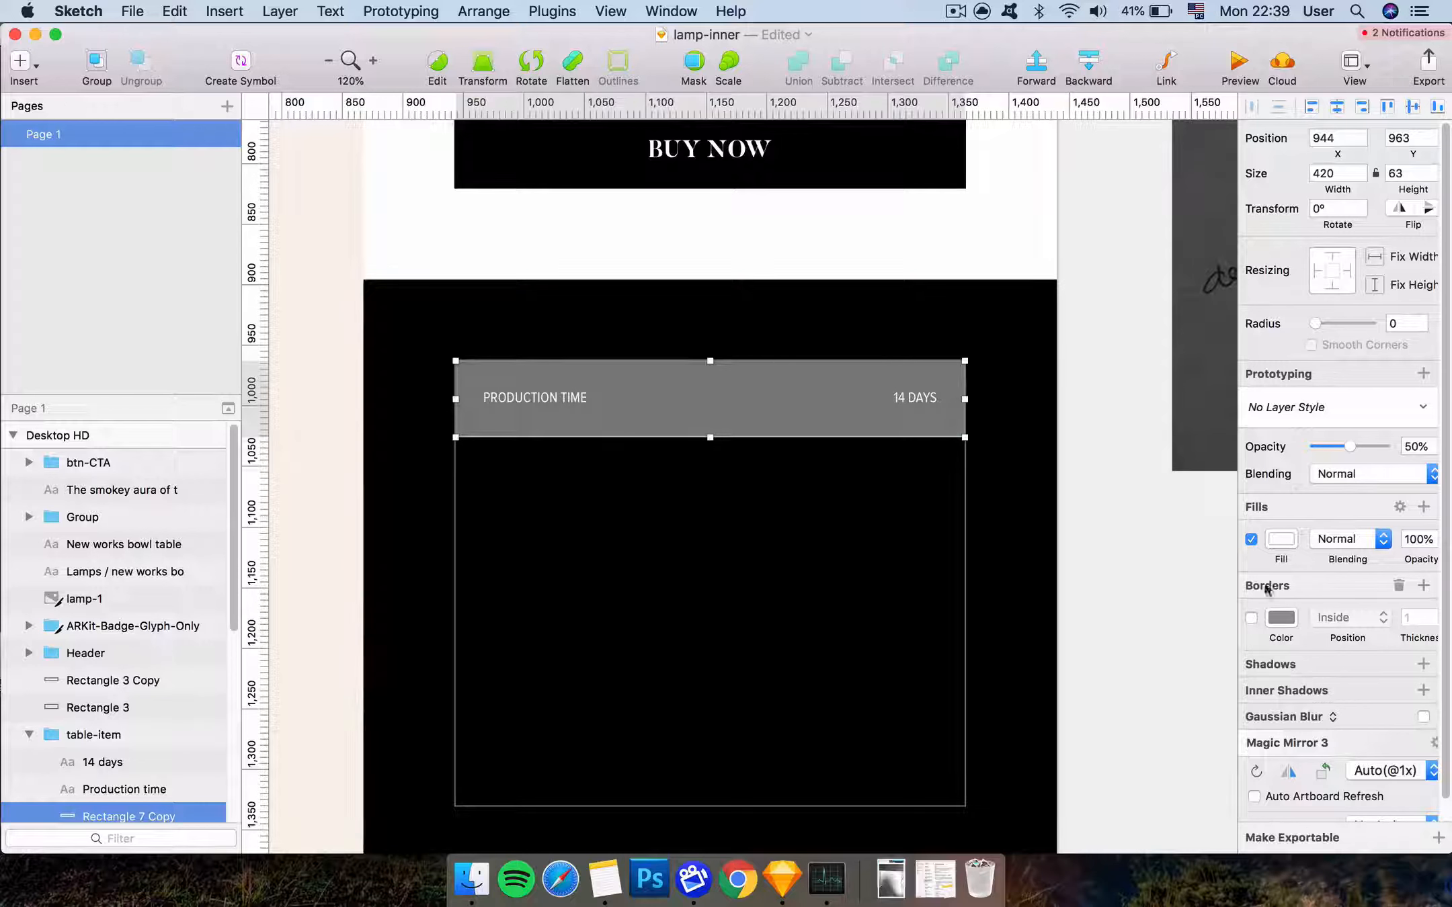
left_click_drag(1337, 454, 1203, 449)
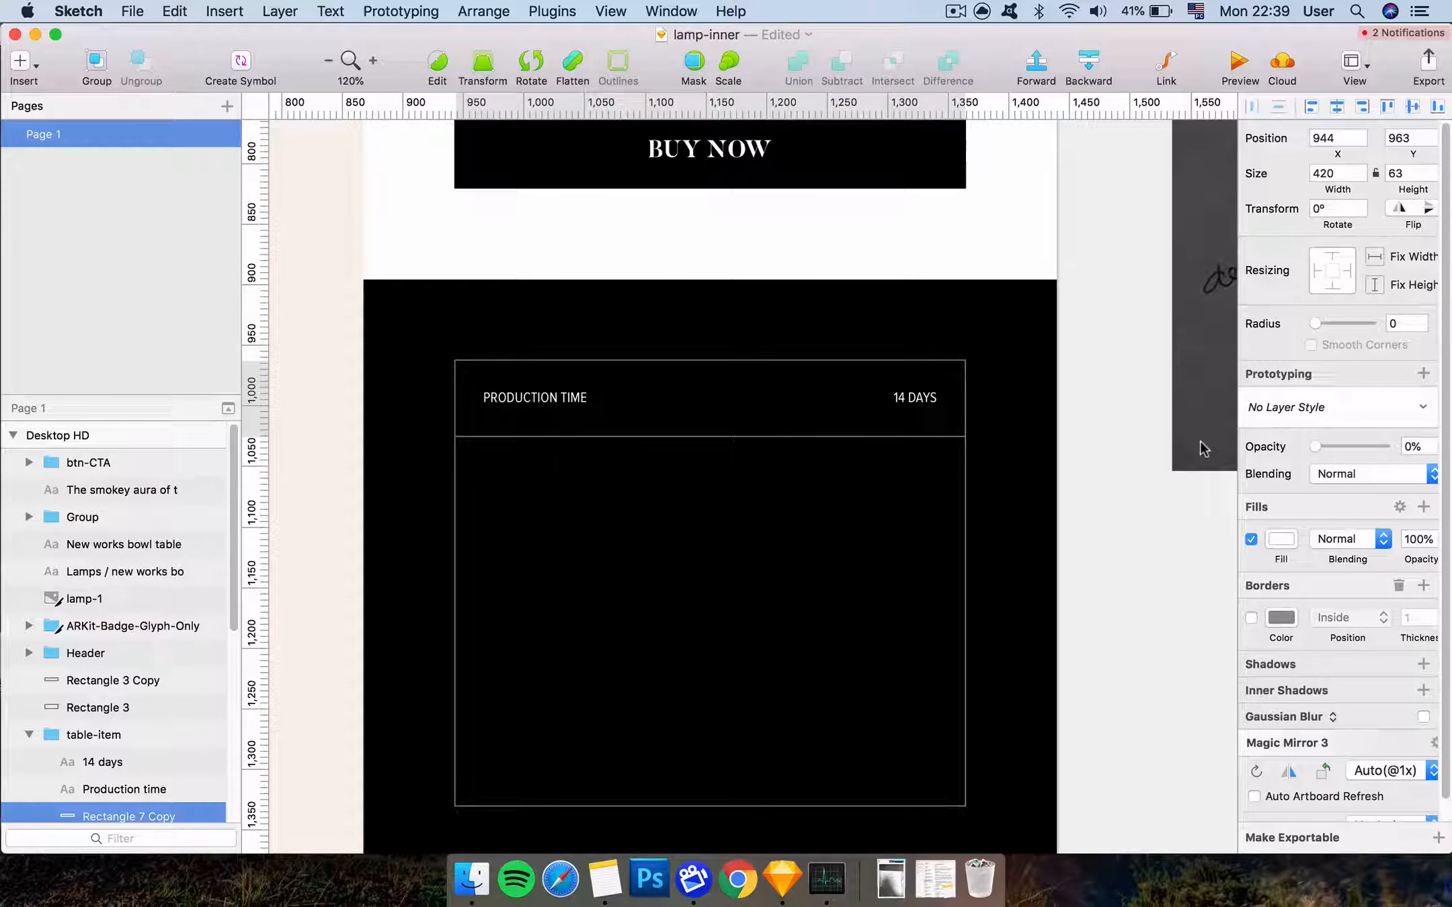
Rename the transparent rectangle "height" and move it below the divider in the table-item group's layer order
scroll(201, 674, "down", 4)
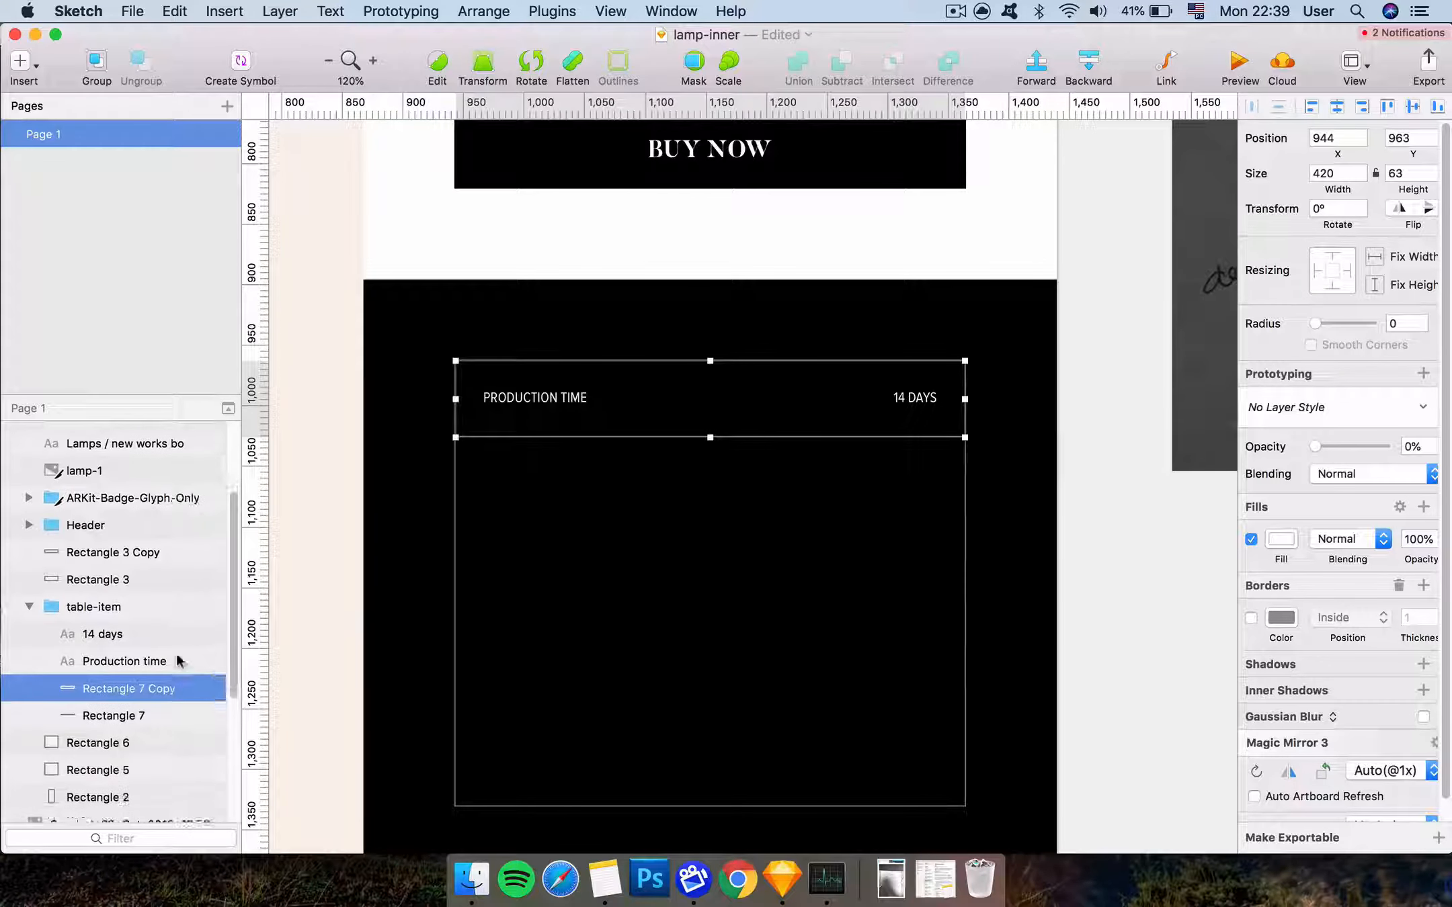
double_click(133, 687)
type("bg")
key("BackSpace")
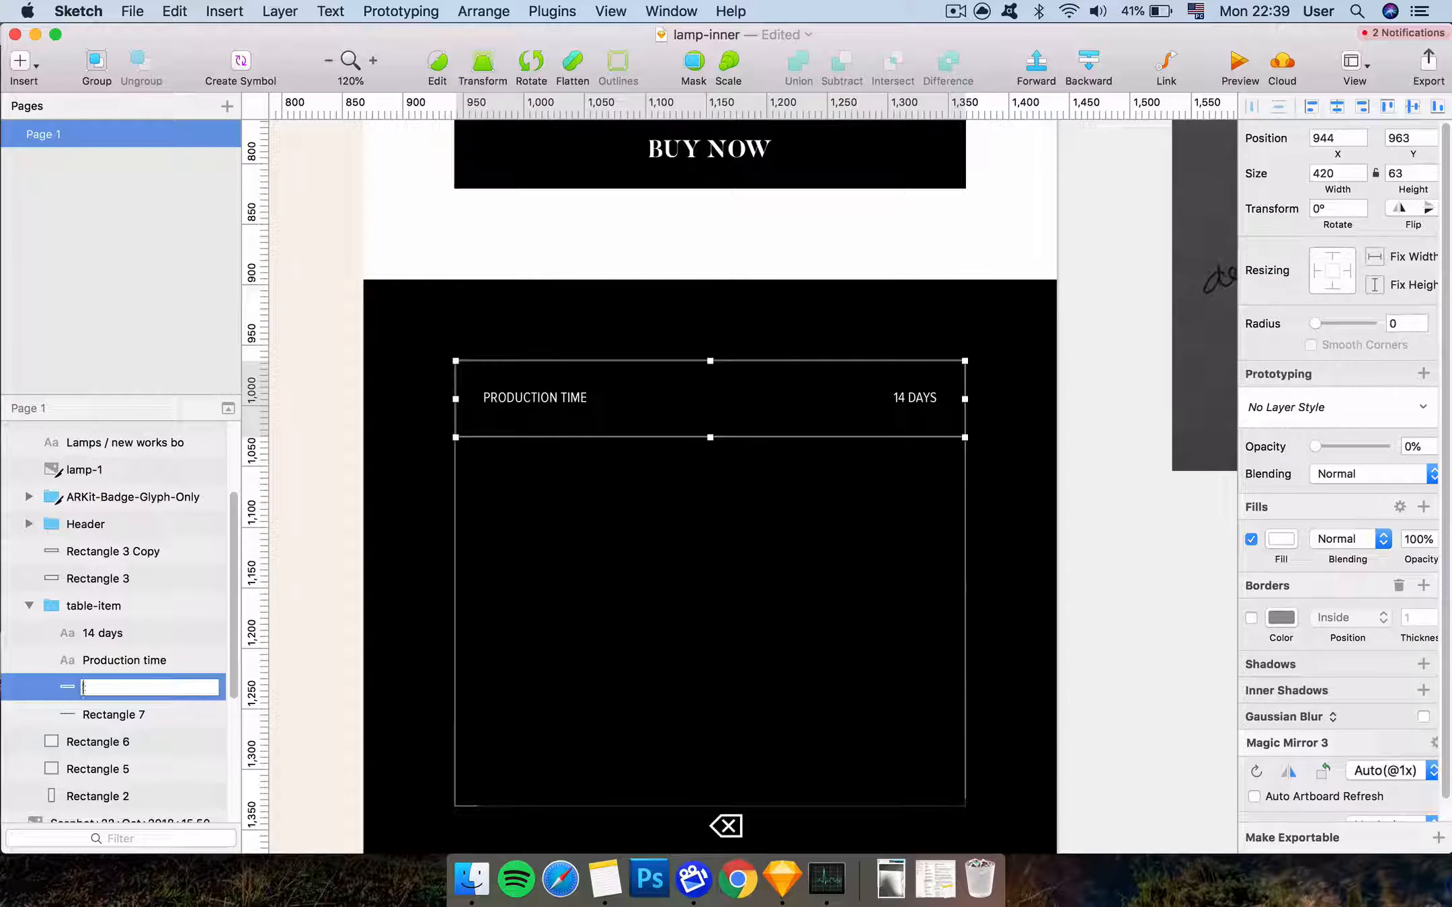
type("height")
key("Return")
left_click_drag(118, 692, 99, 723)
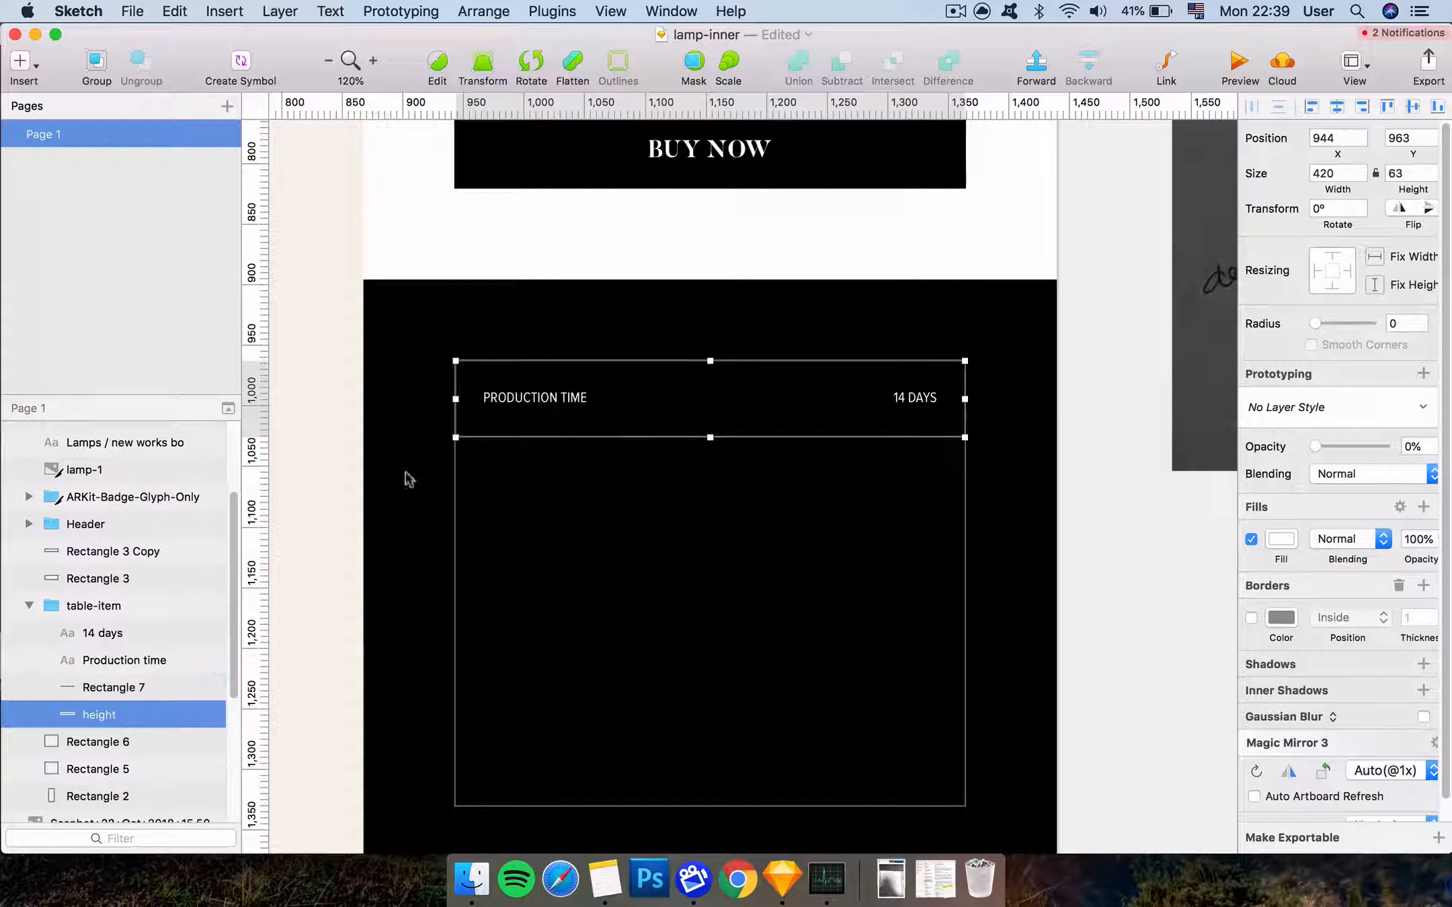
Convert the whole table-item group into a symbol named "table-item" and send it to the Symbols page
left_click(114, 605)
left_click(1115, 395)
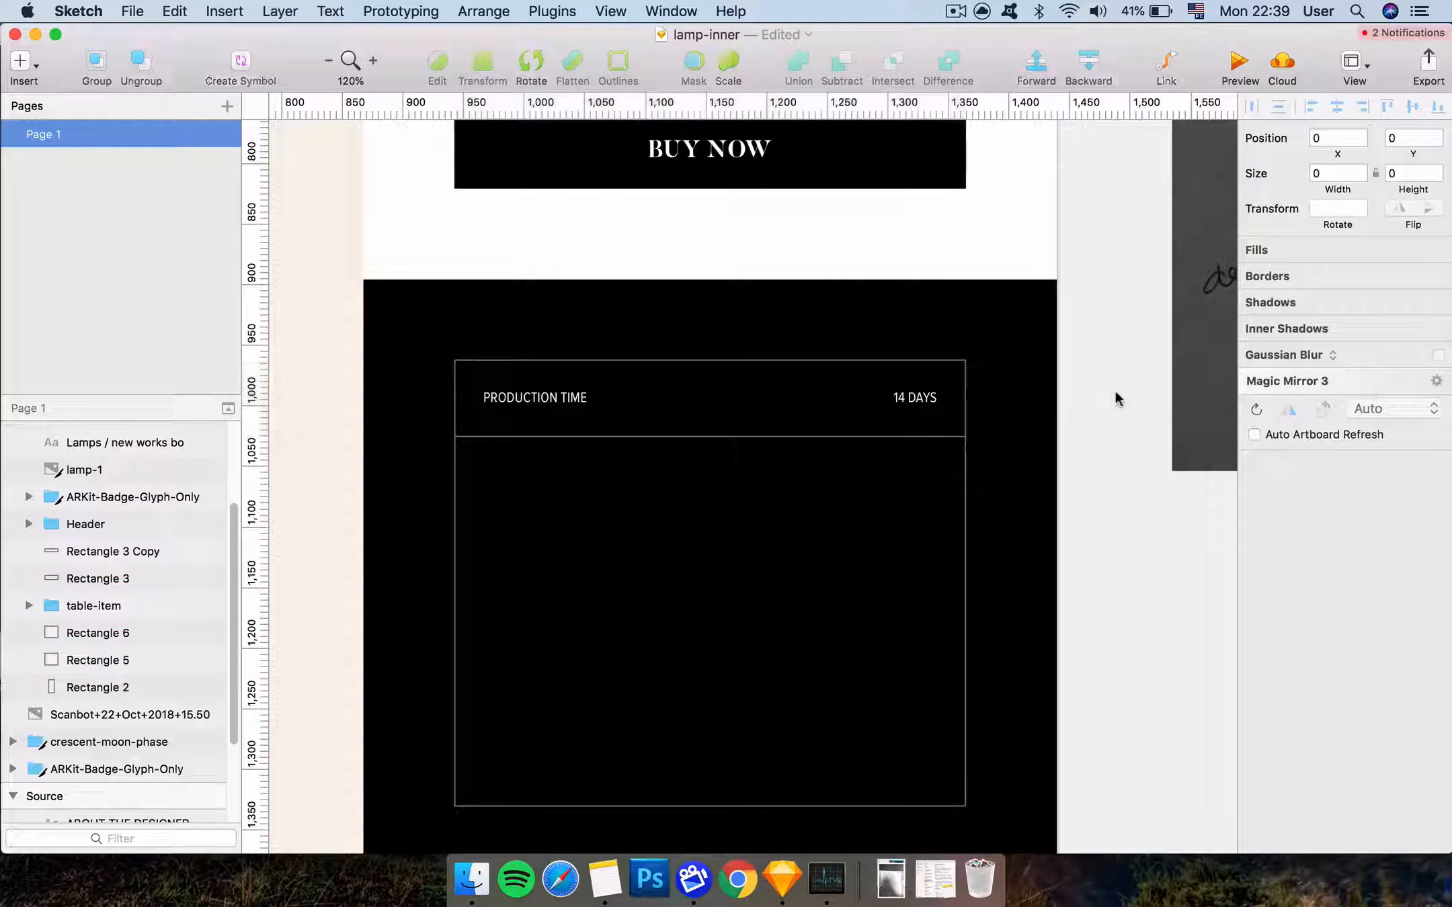
left_click(906, 394)
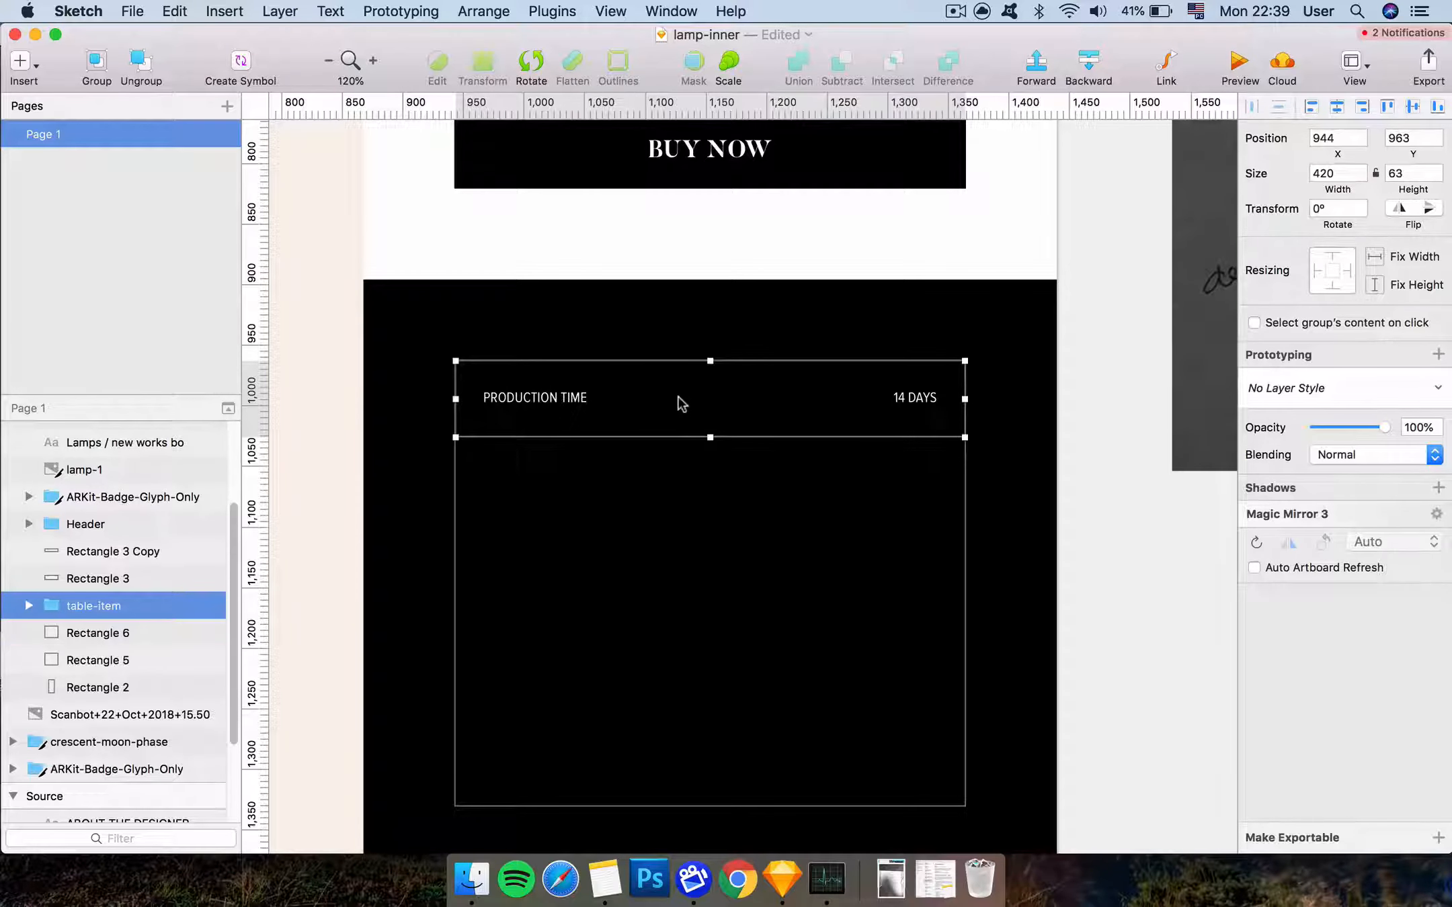
left_click(241, 64)
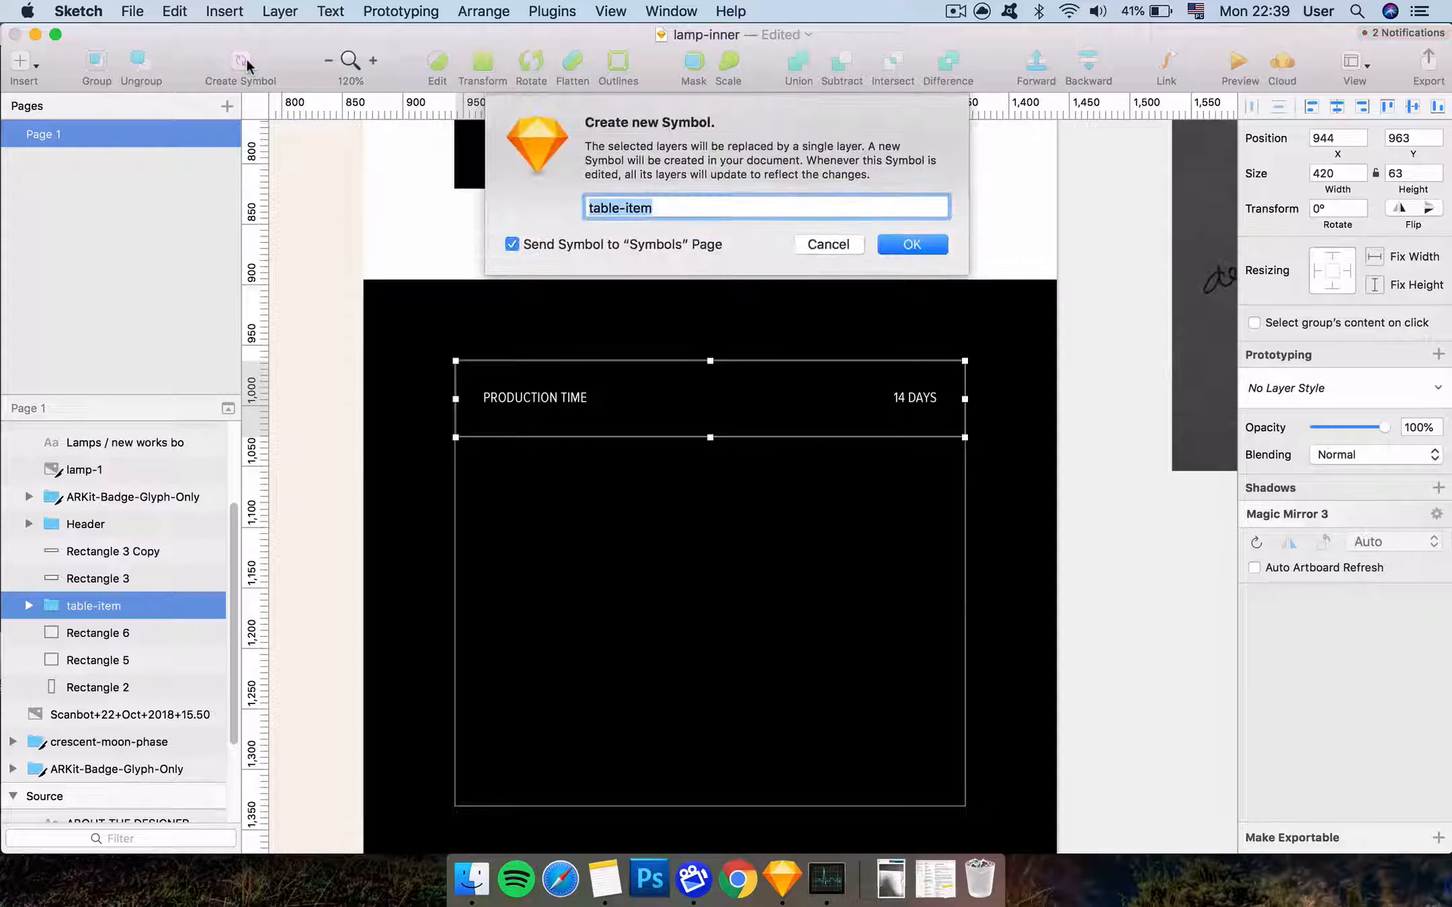
key("Return")
scroll(678, 363, "down", 2)
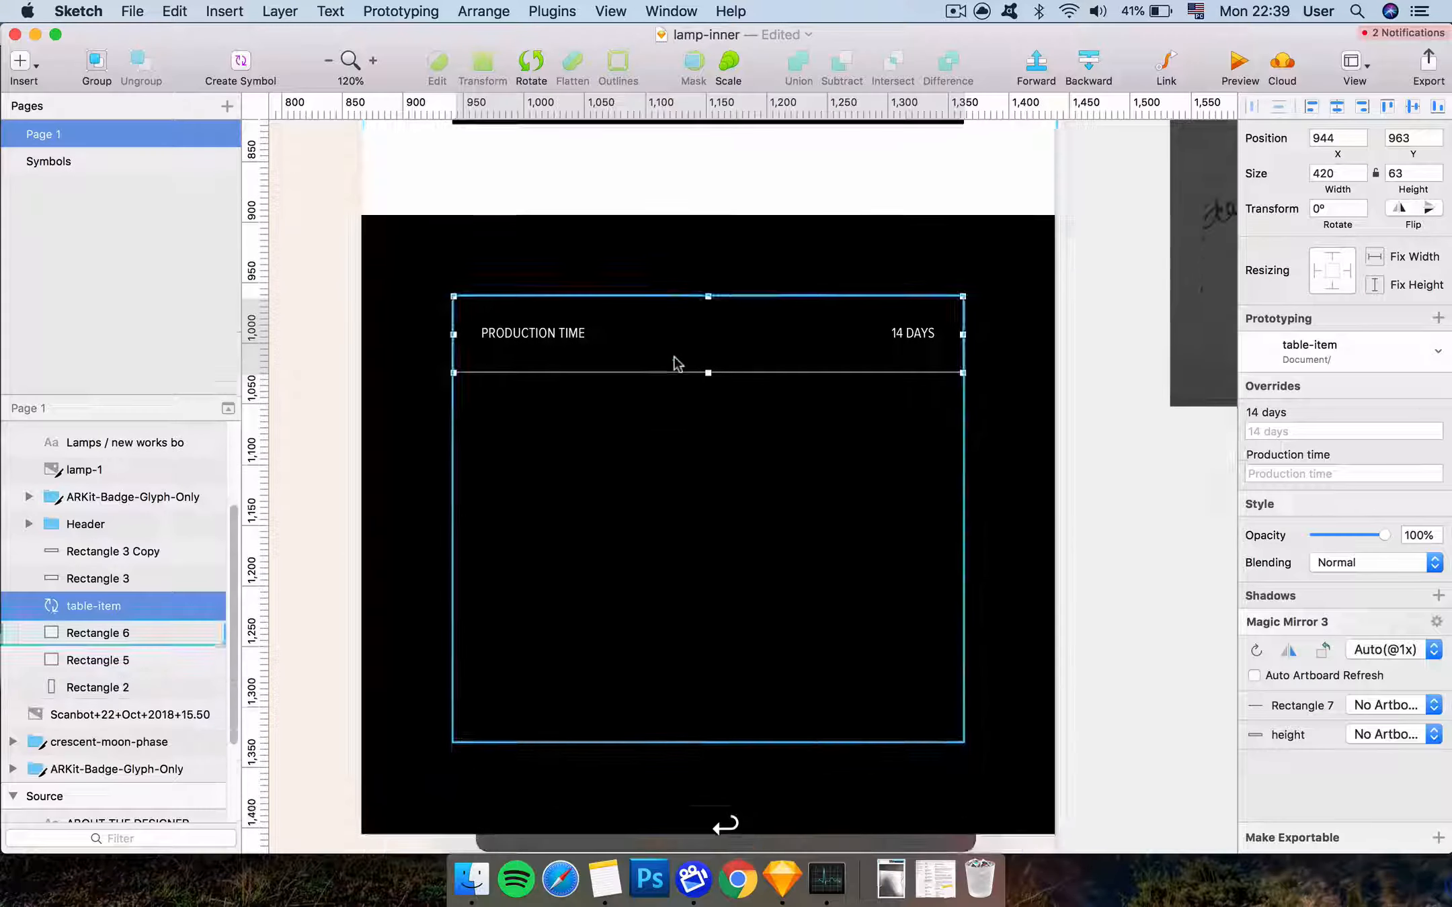
Duplicate the table-item row downward edge to edge until the table has five rows, deleting the copy that overruns the frame
key("super+minus")
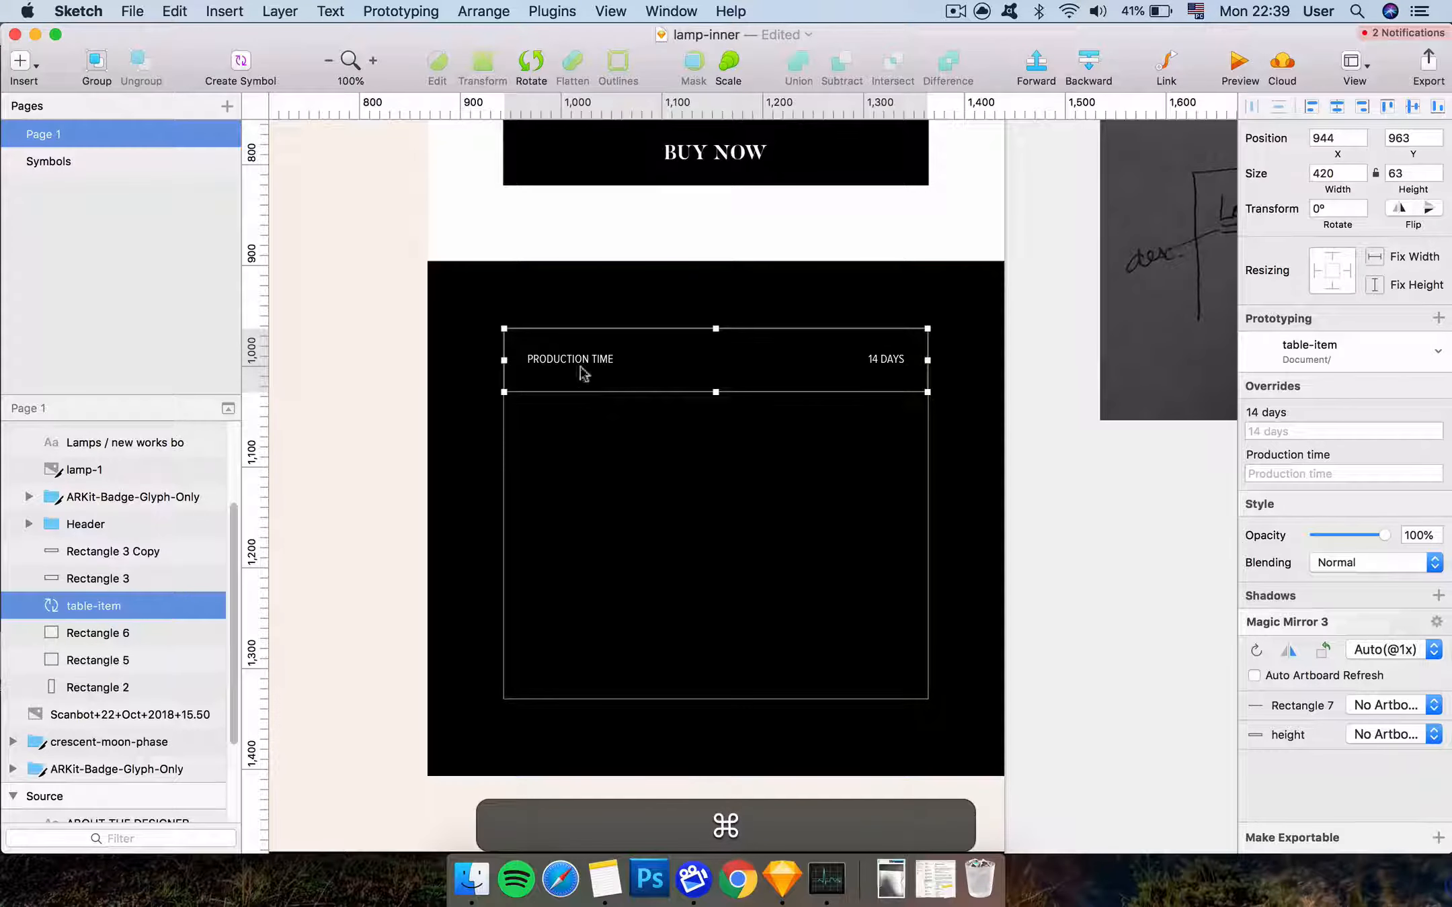
left_click_drag(594, 360, 590, 413)
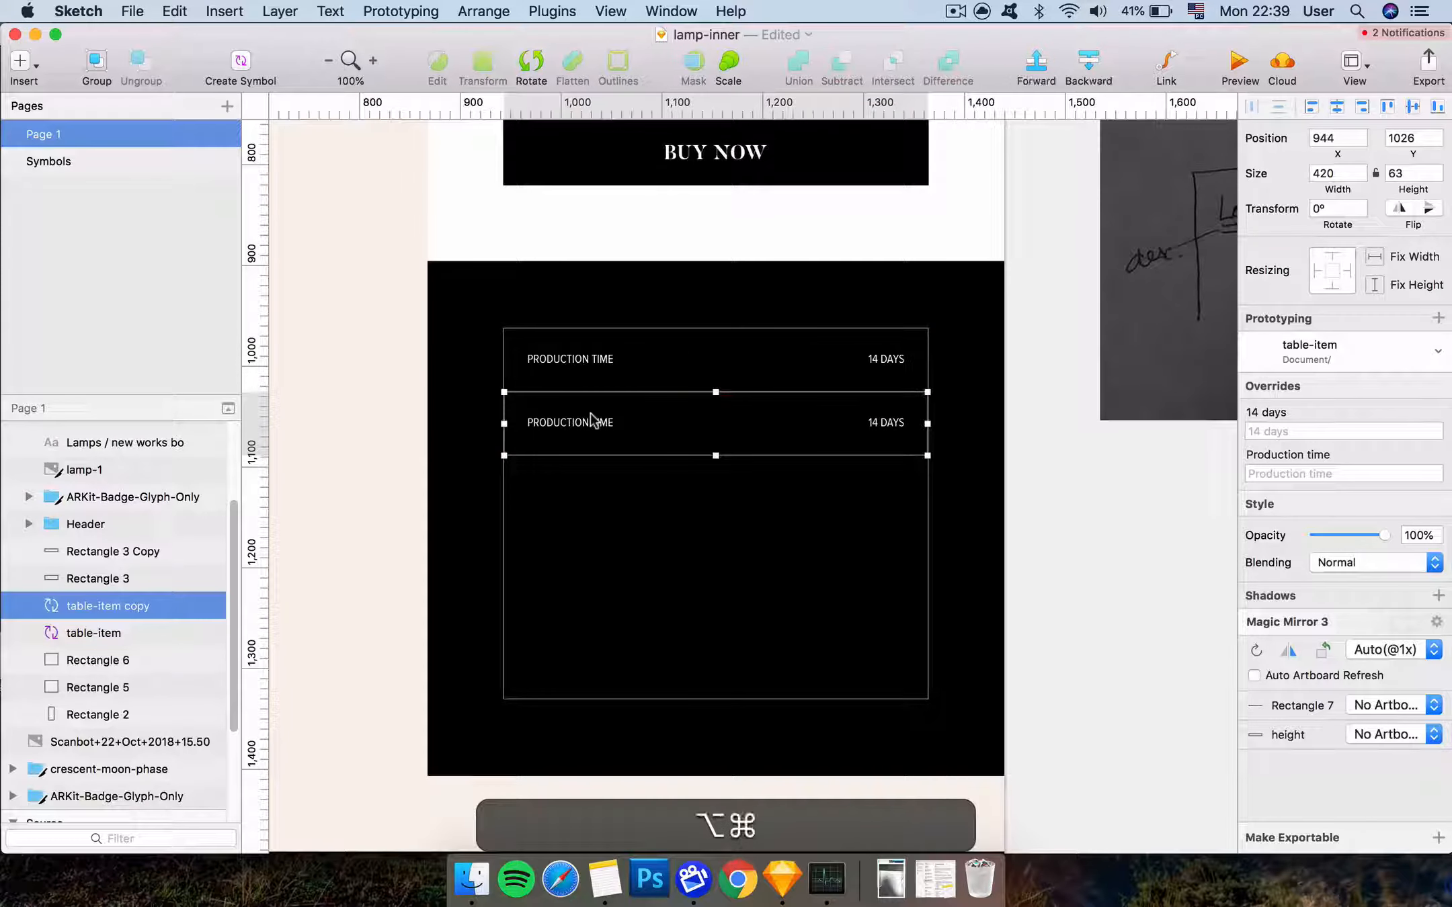
key("alt+super+d")
key("super+d")
key("super+d")
key("super+d")
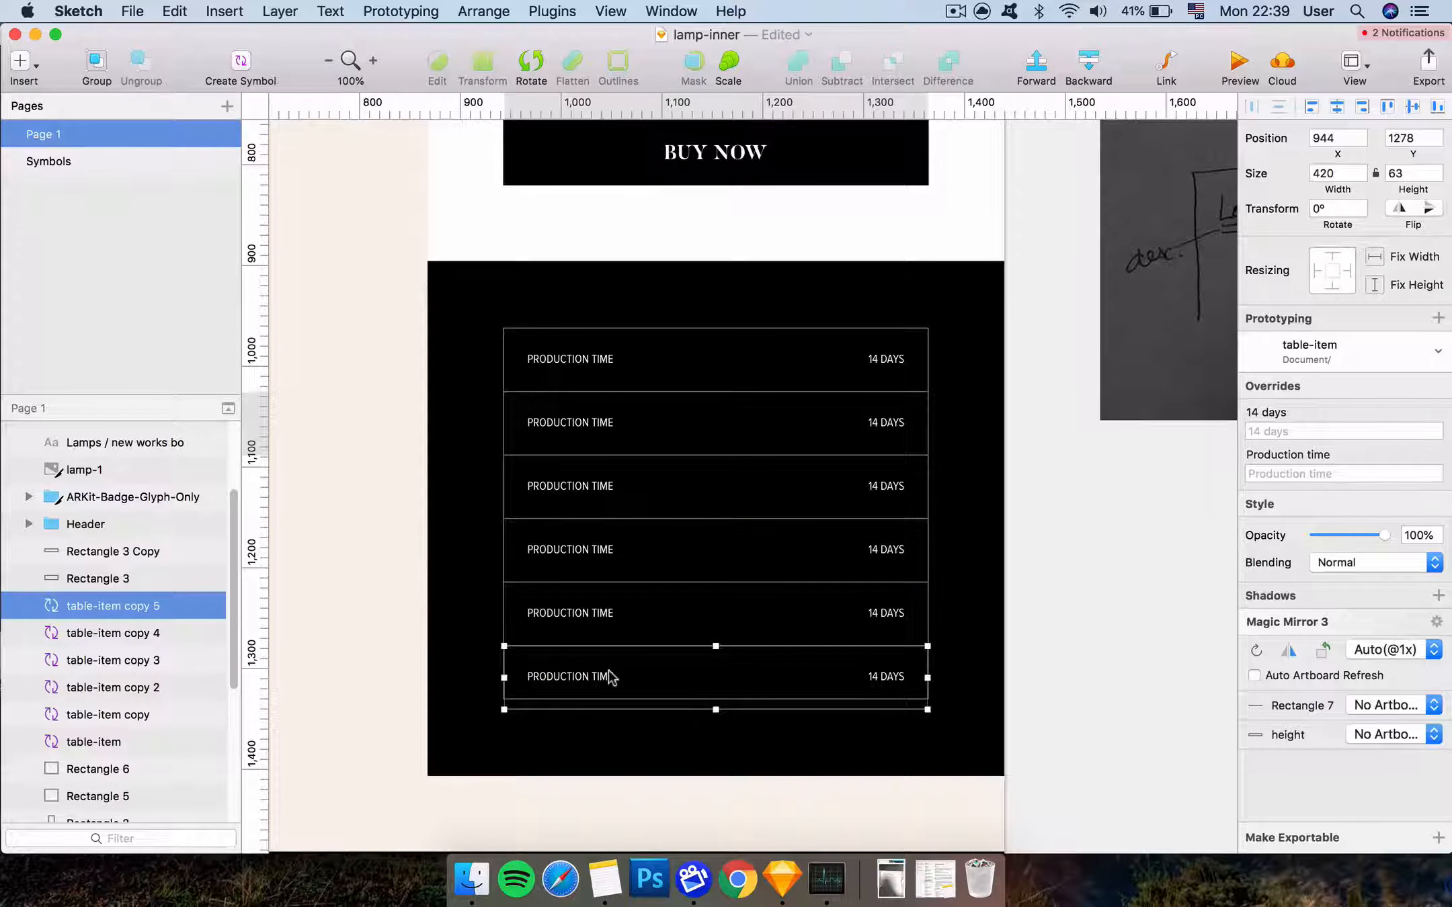
key("BackSpace")
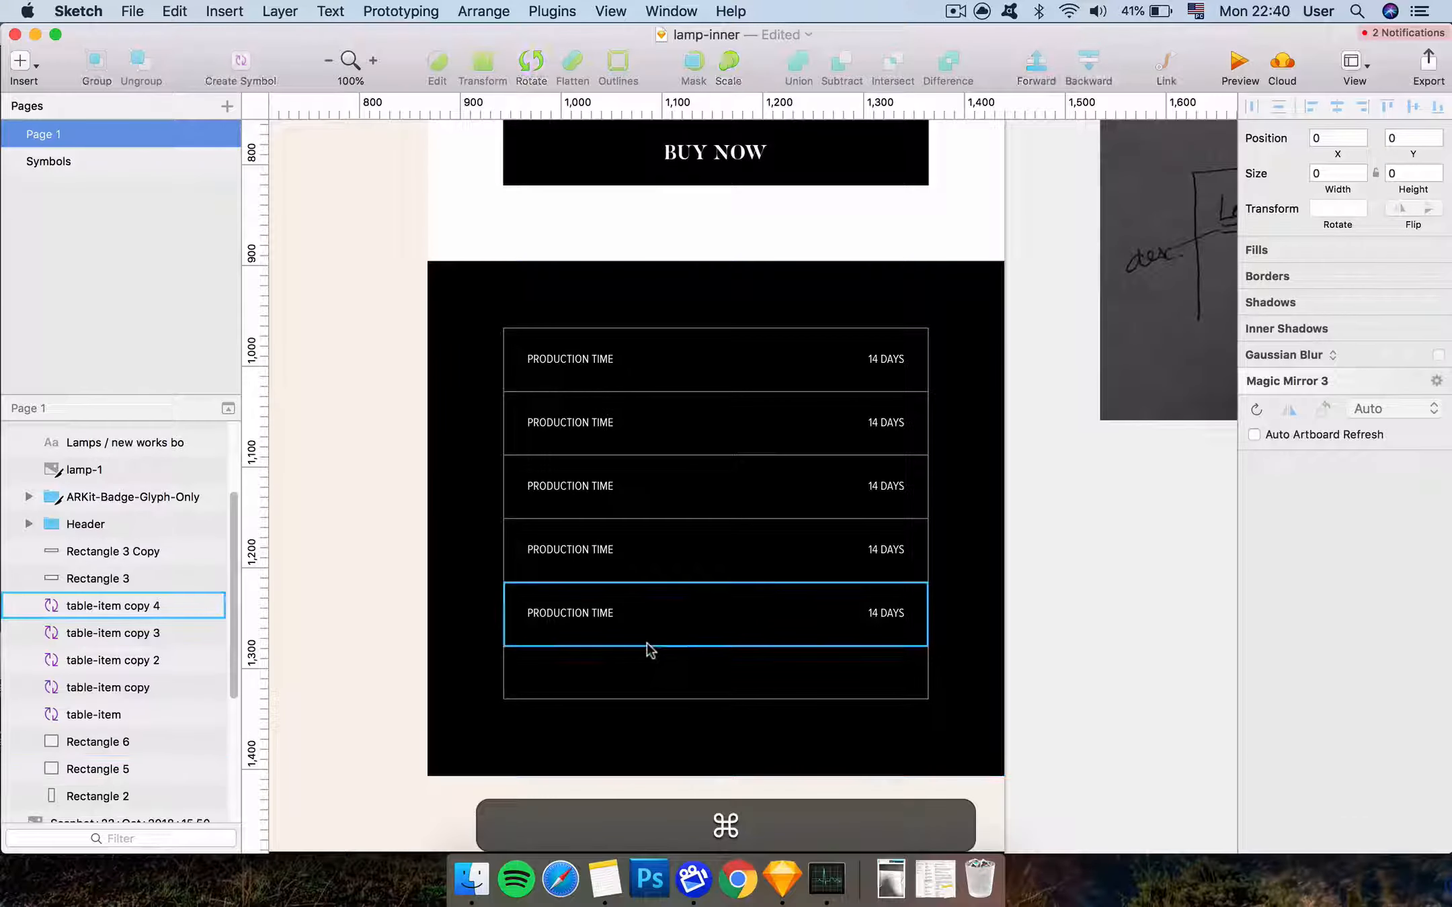
Shorten the table's outline frame so its bottom edge meets the bottom of the fifth row
left_click(667, 692, "super")
key("super+equal")
scroll(668, 703, "down", 5)
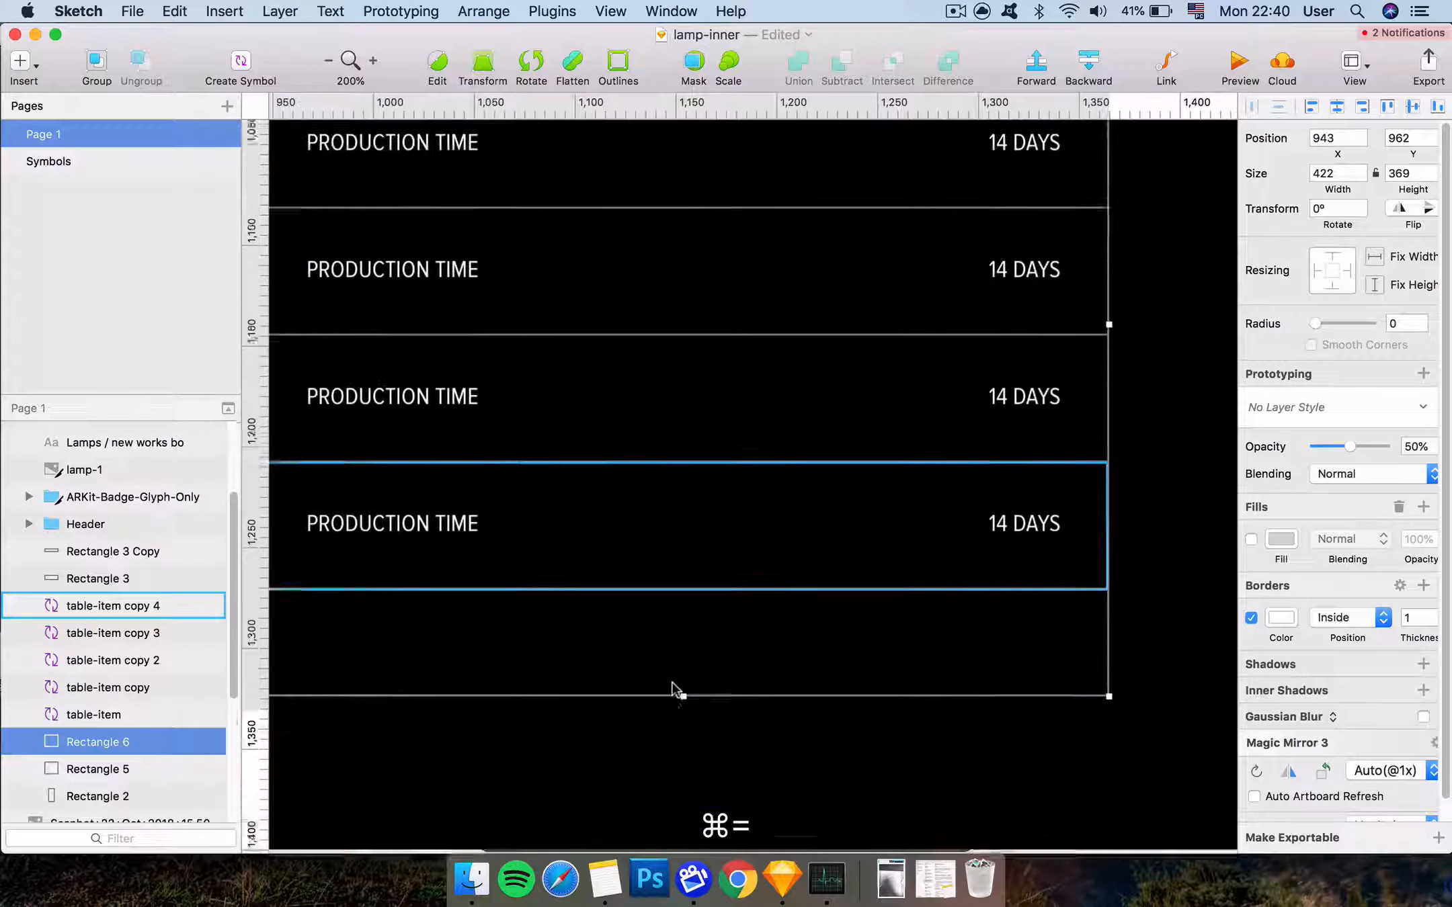
left_click_drag(685, 681, 673, 576)
left_click(619, 556)
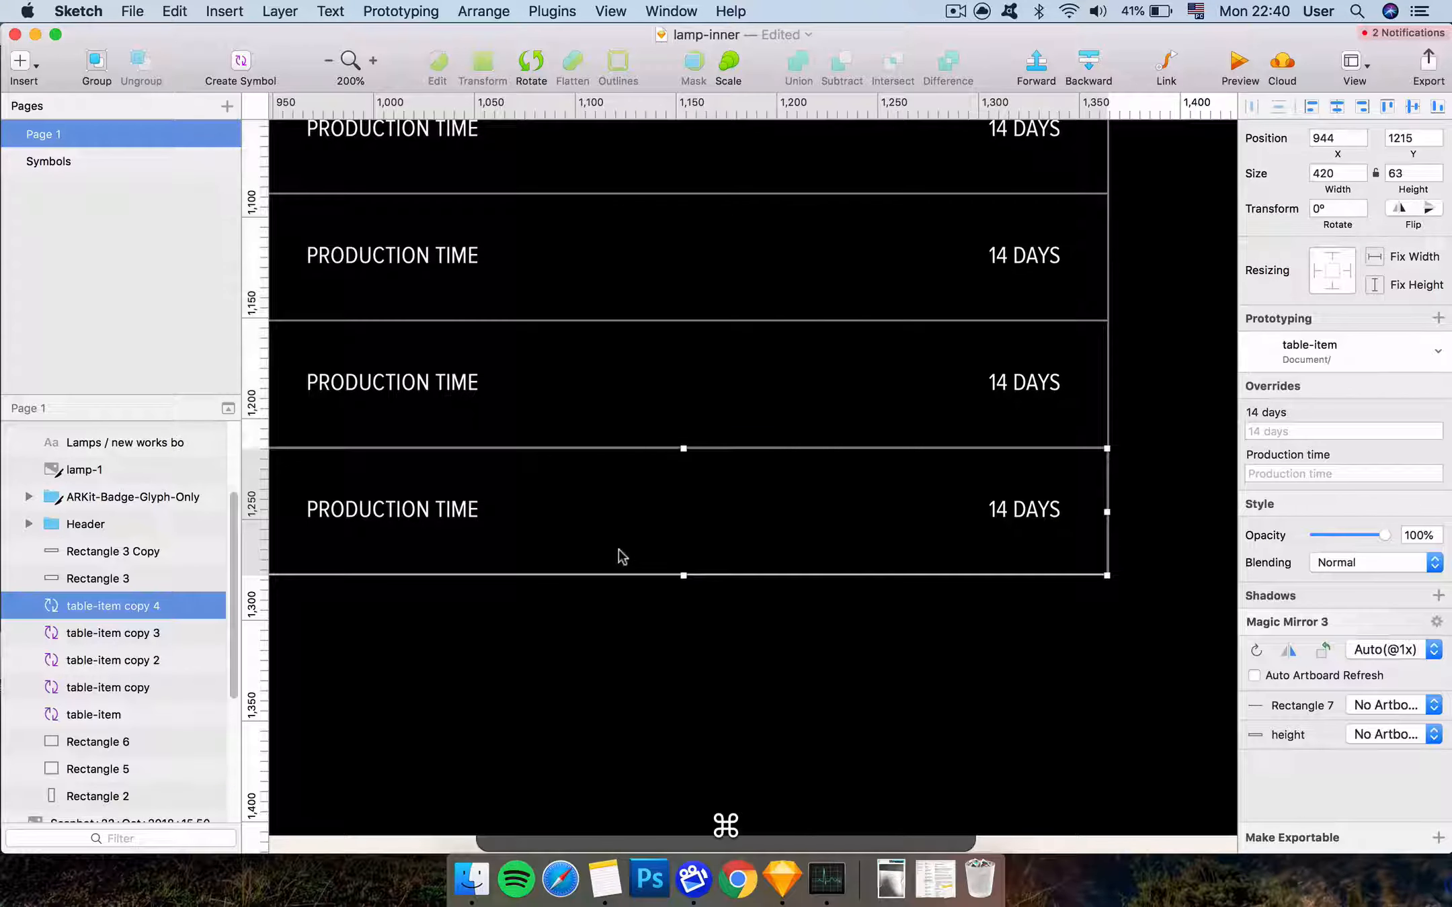
right_click(619, 555)
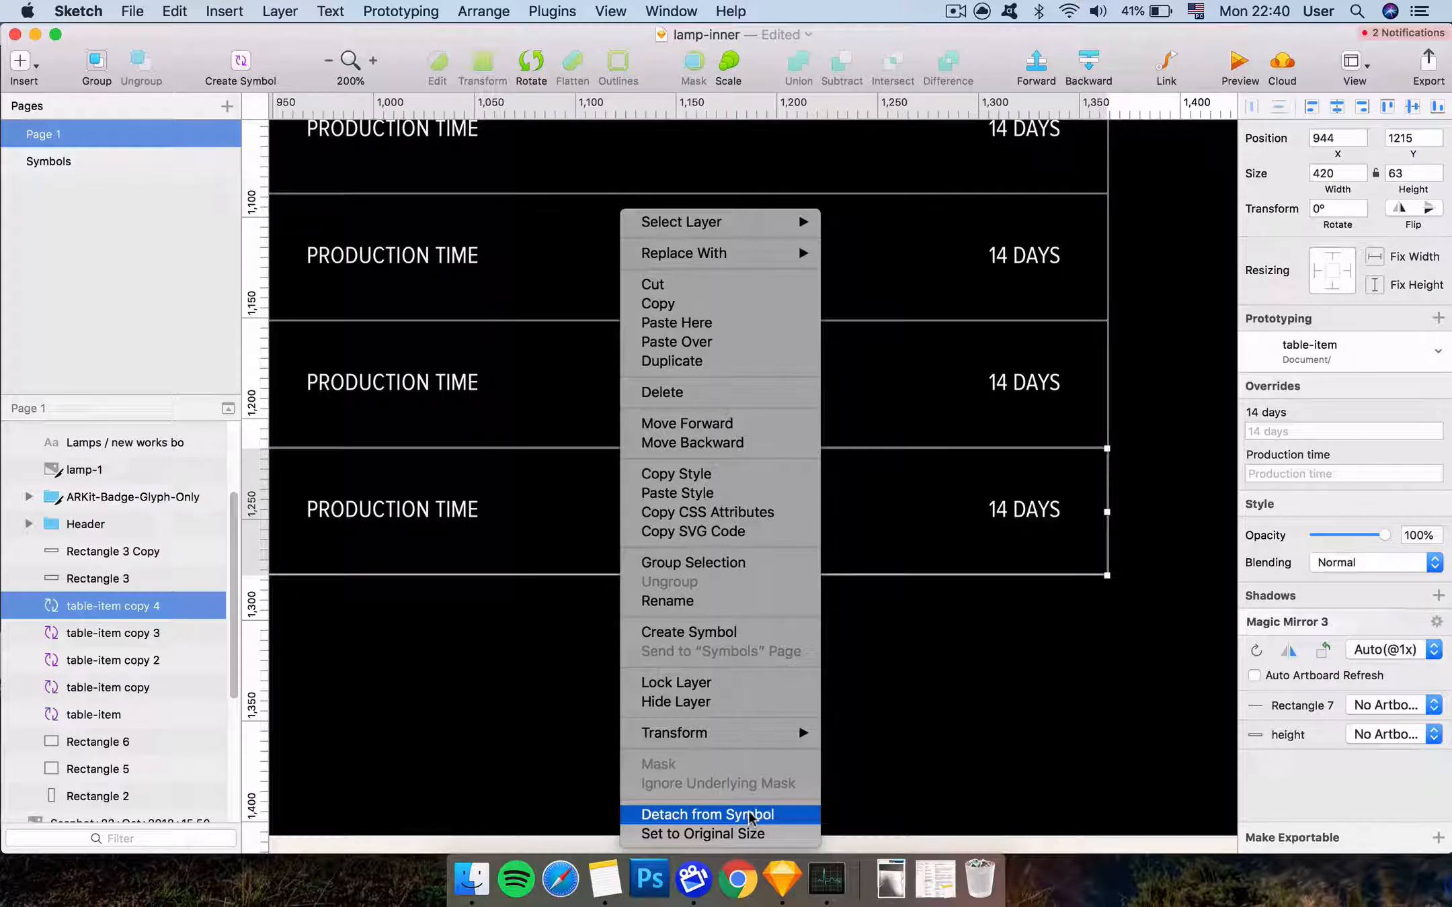
left_click(613, 724)
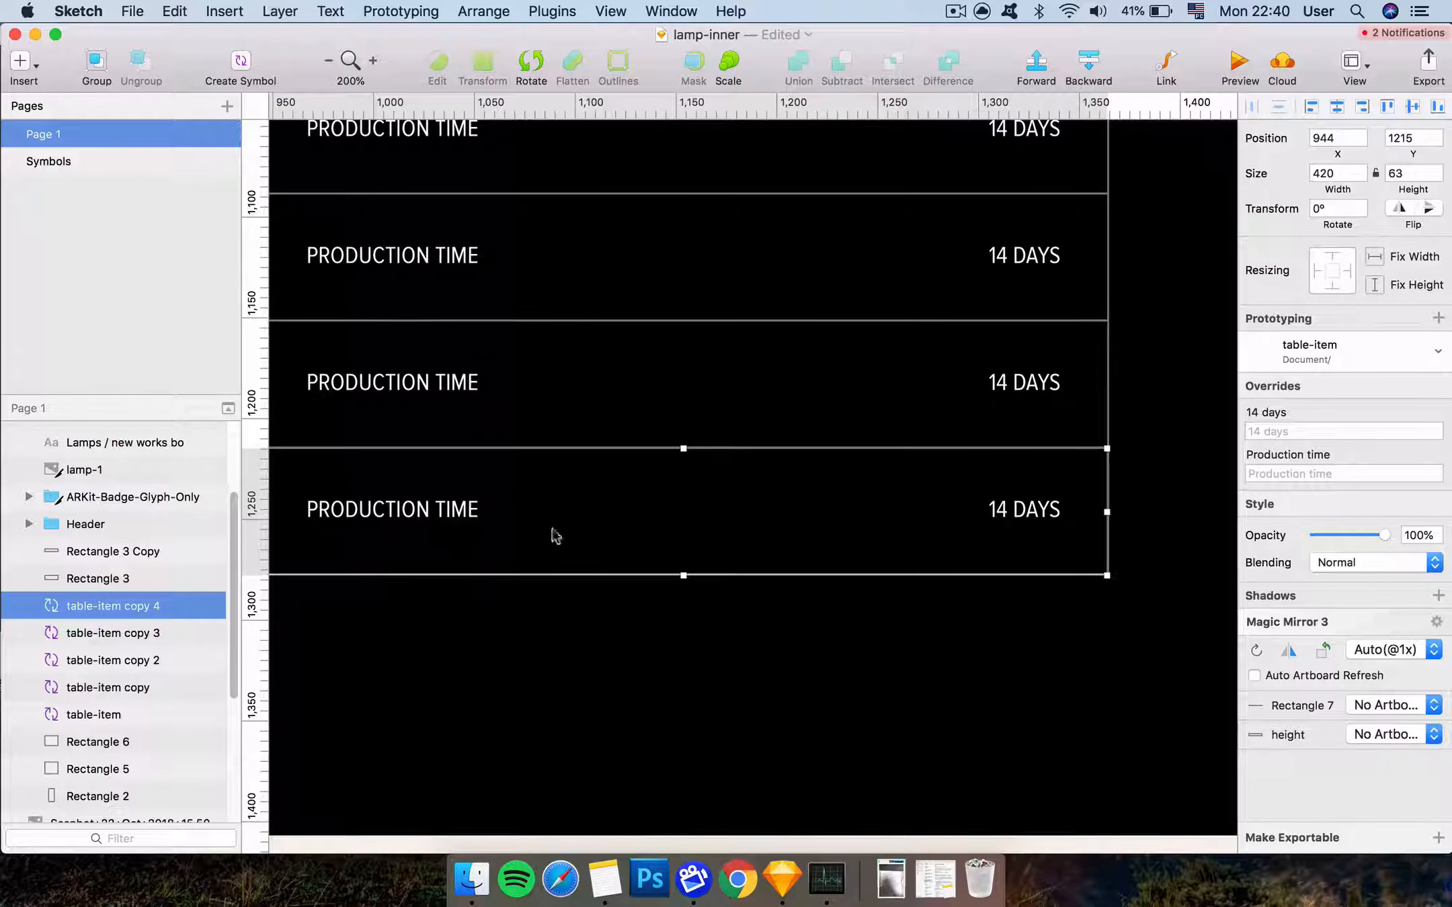
Check how the last row's divider meets the bottom edge and lower corners of the shortened frame
scroll(709, 613, "down", 2)
left_click(710, 613)
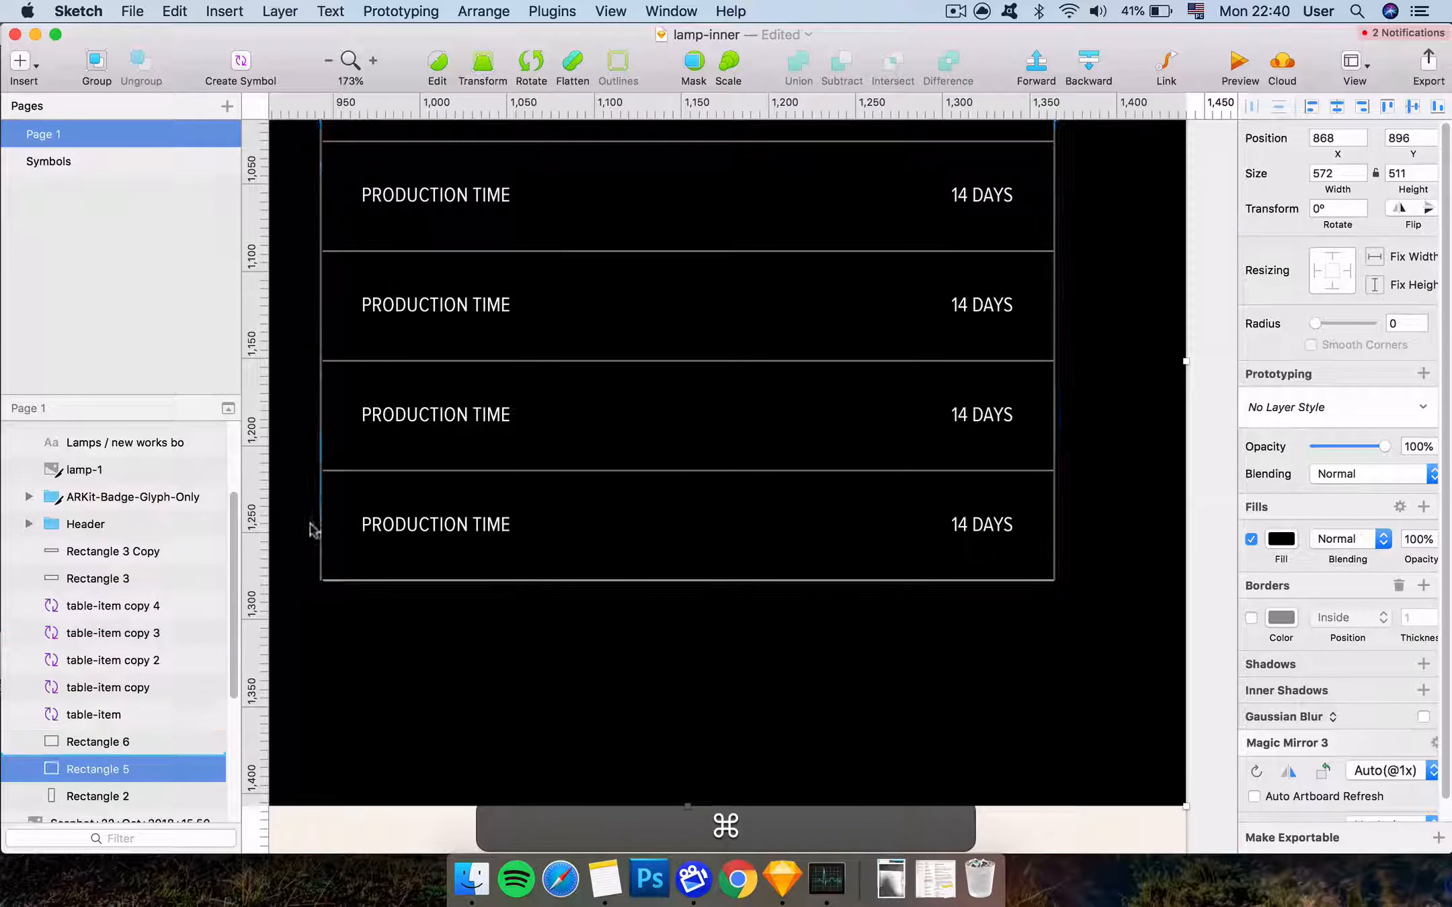
scroll(361, 582, "up", 3)
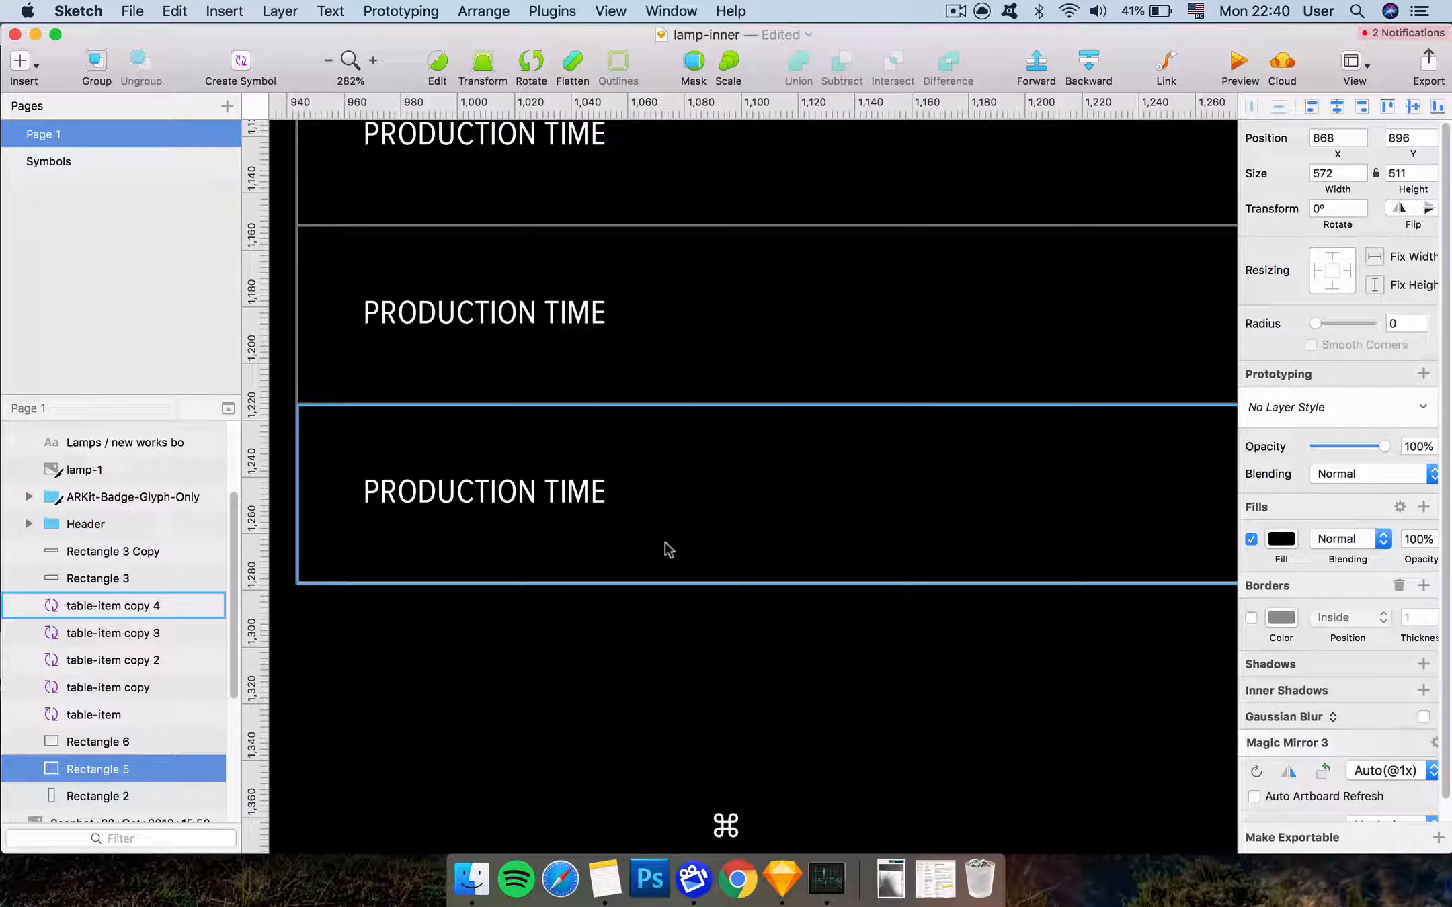
scroll(665, 543, "down", 3)
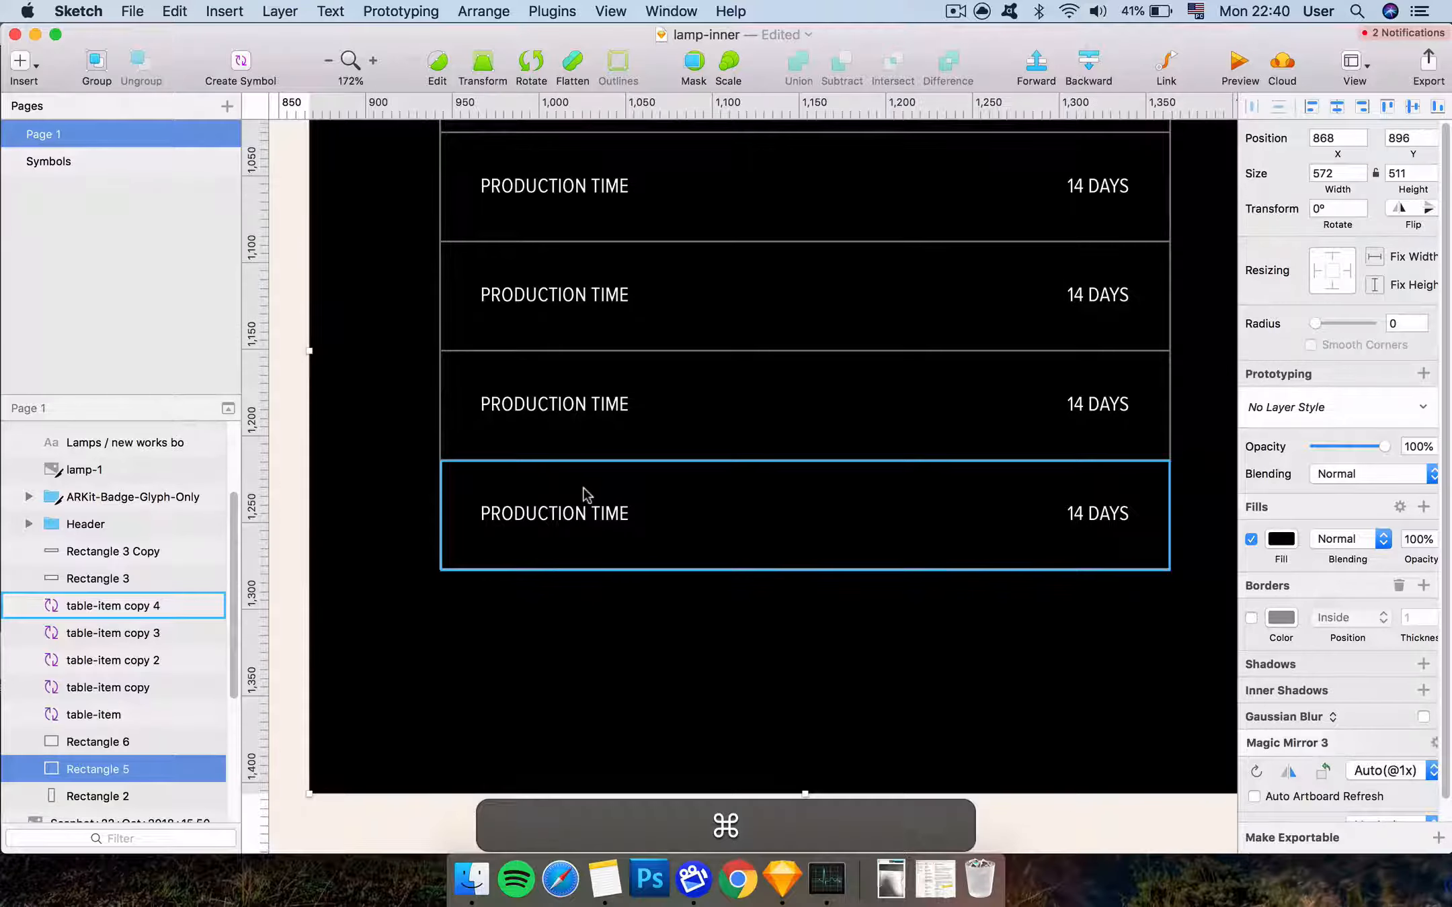
Override the second table row's texts with the label "HEIGHT" and the value "30CM"
scroll(582, 488, "up", 5)
left_click(481, 424)
left_click(1351, 433)
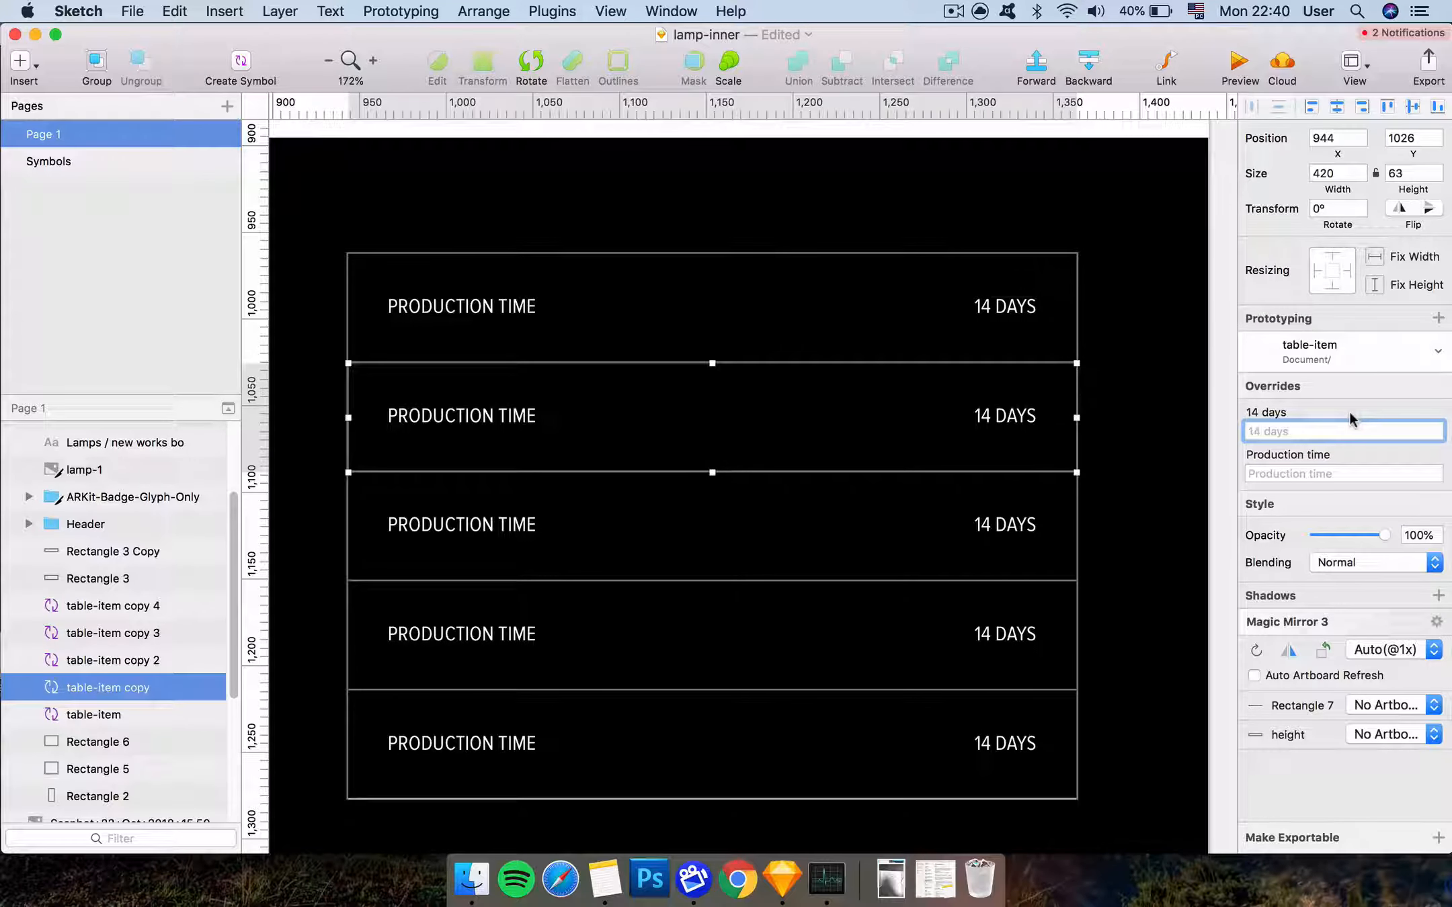
type("30CM")
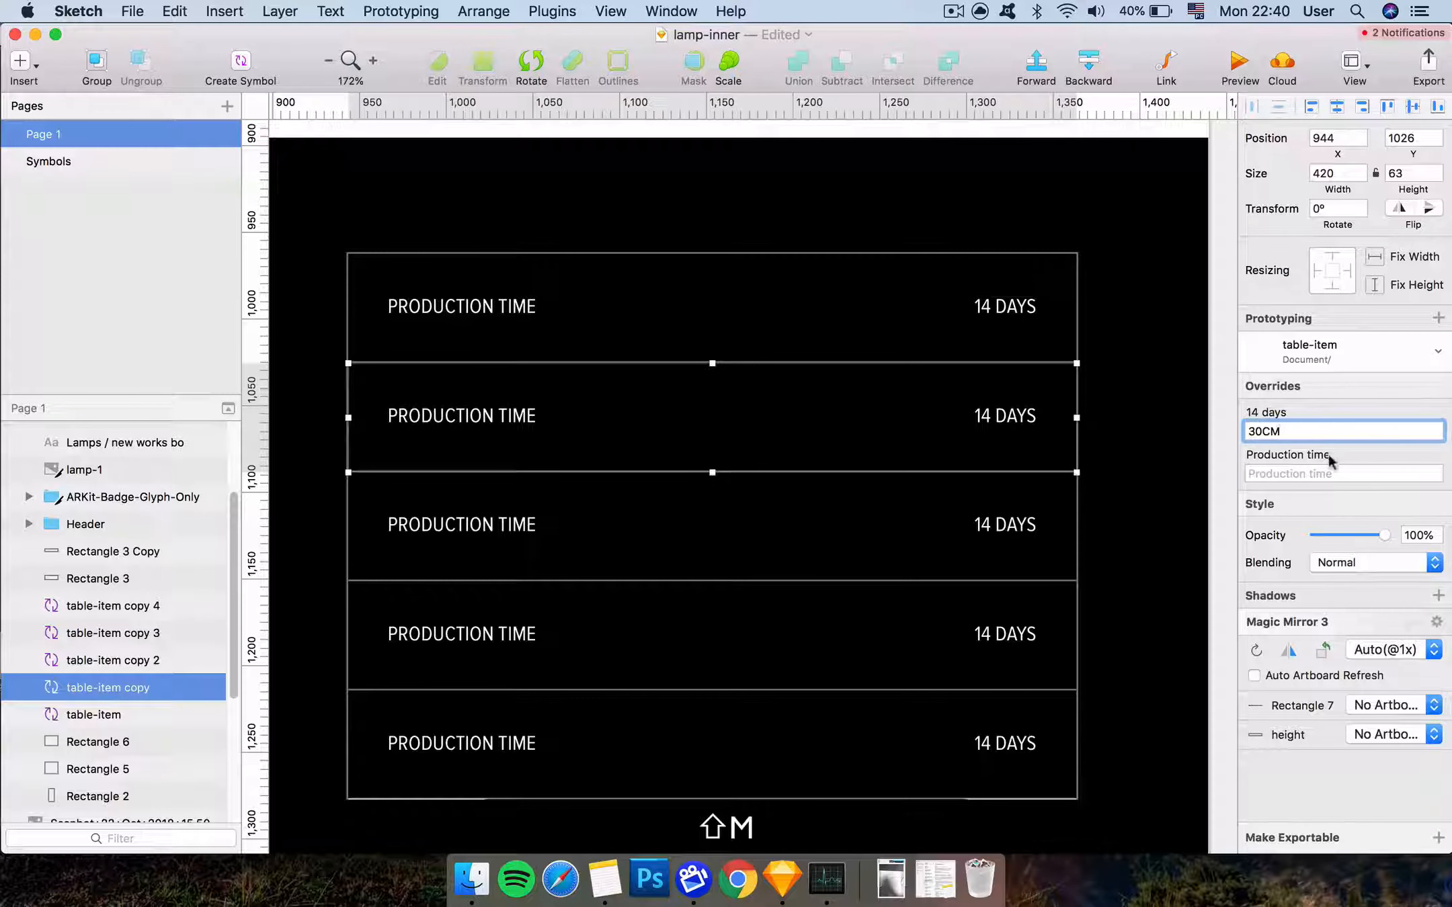
left_click(1325, 470)
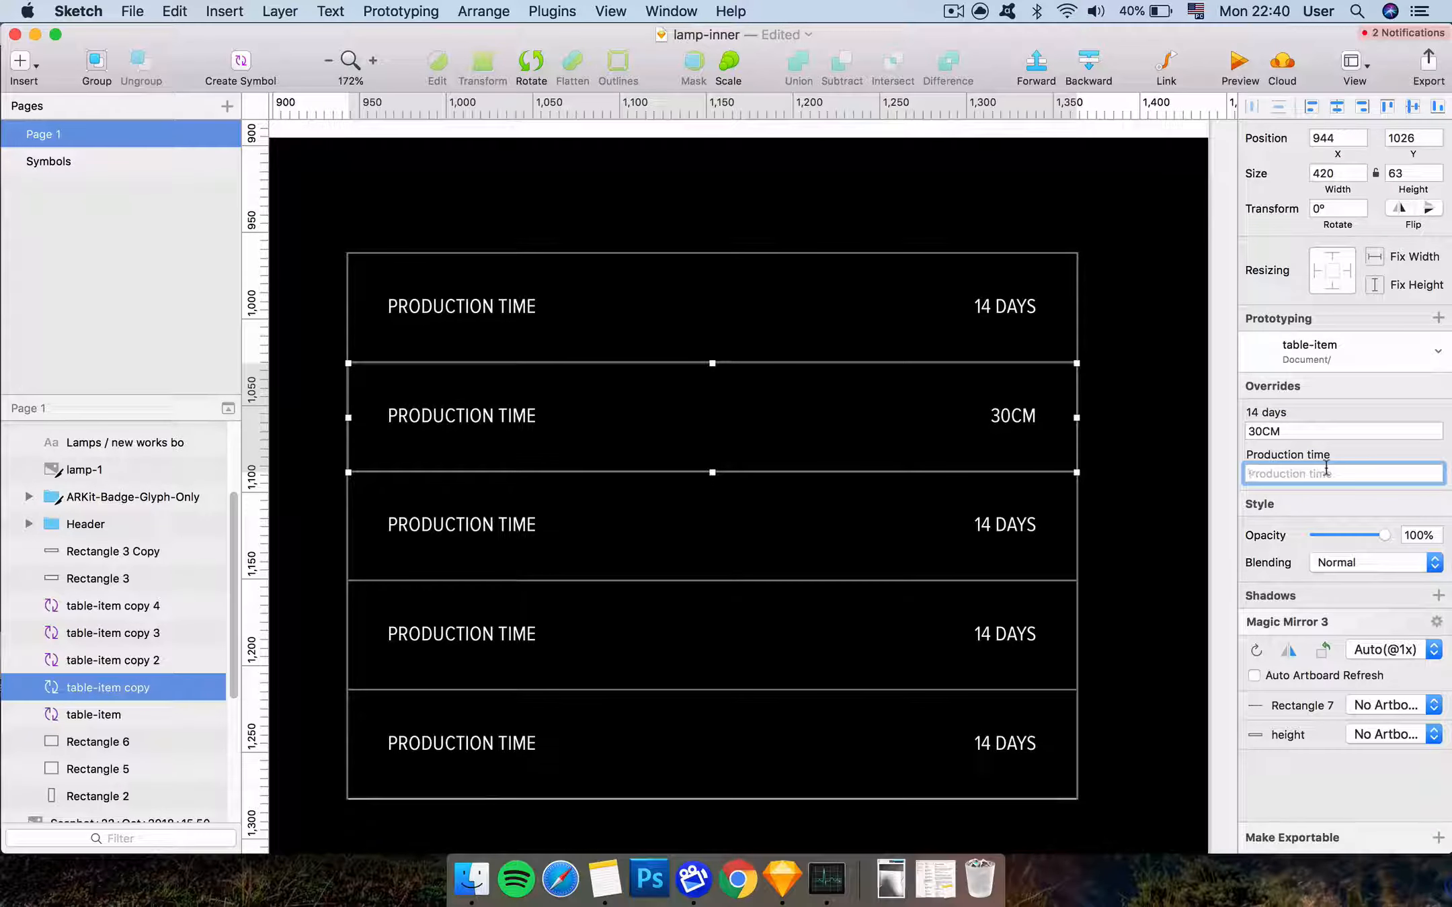
type("H")
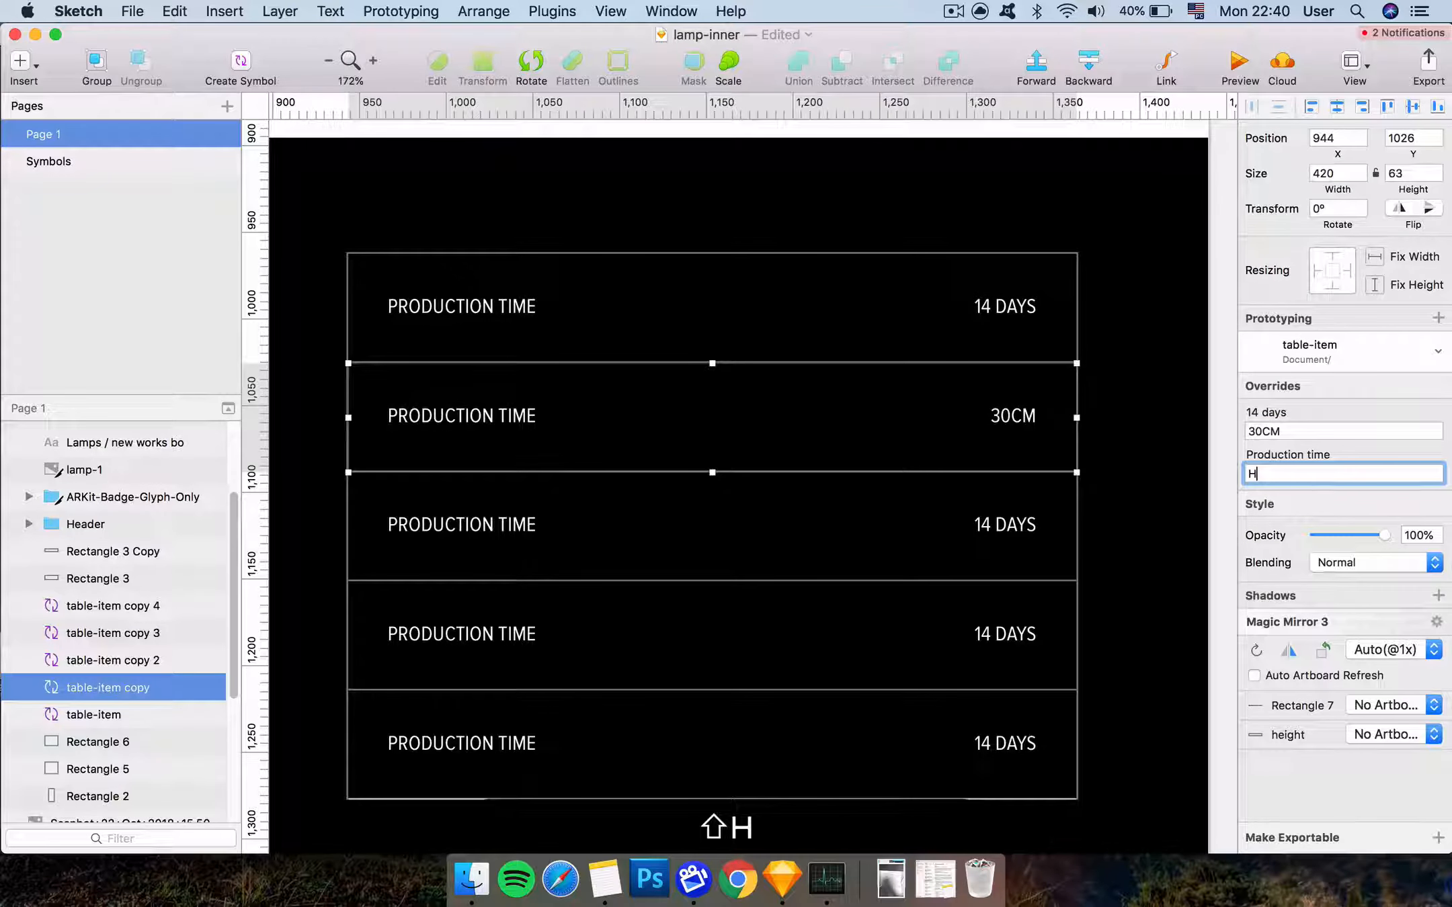
type("EIGHT")
Override the third table row's texts with the label "DIAMETER" and the value "20CM"
left_click(981, 504)
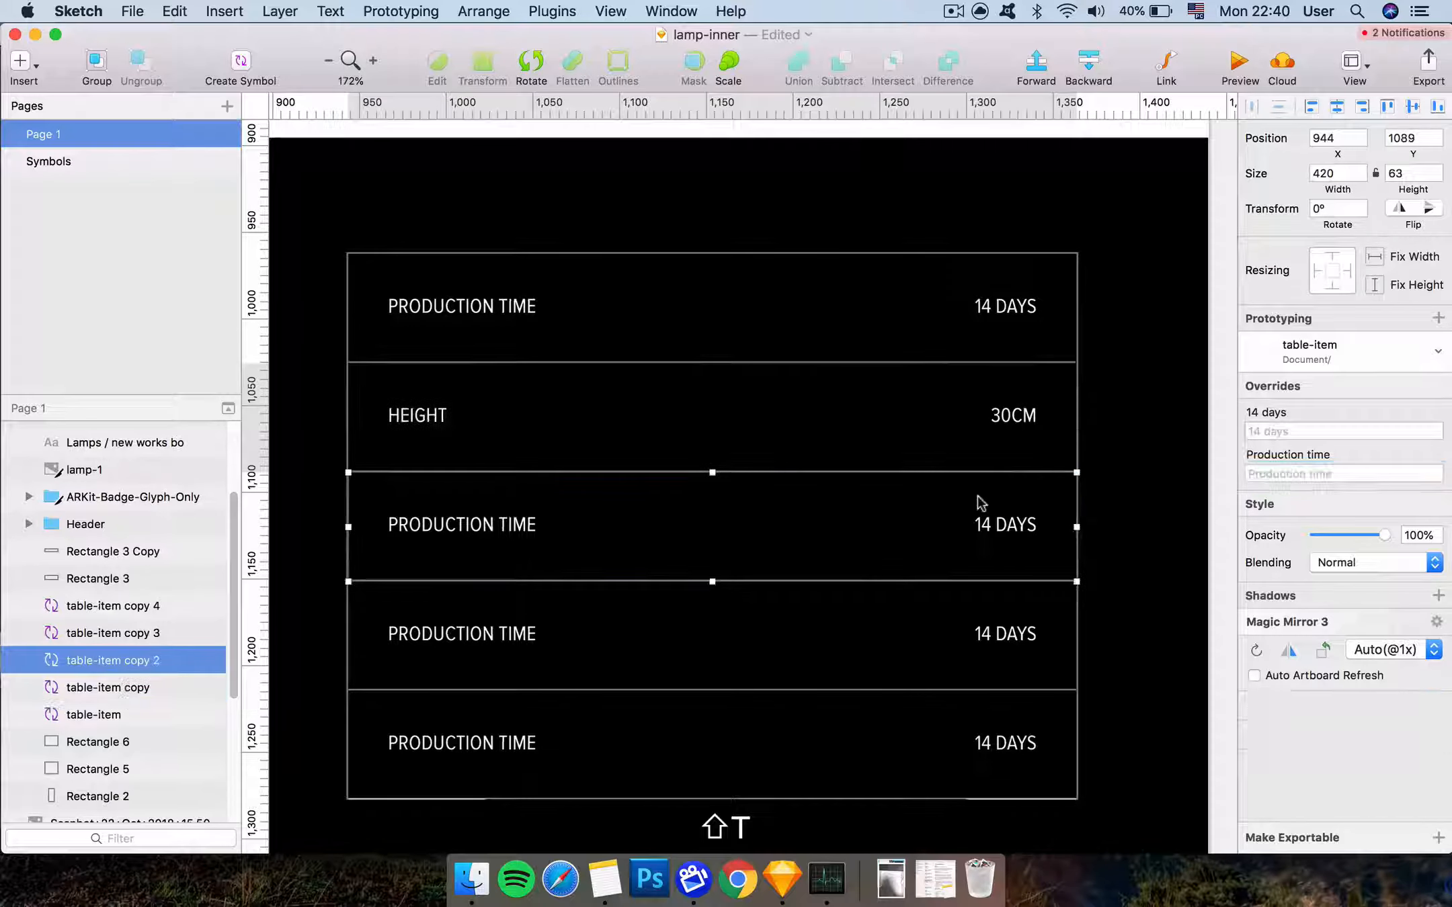
left_click(1322, 431)
type("2")
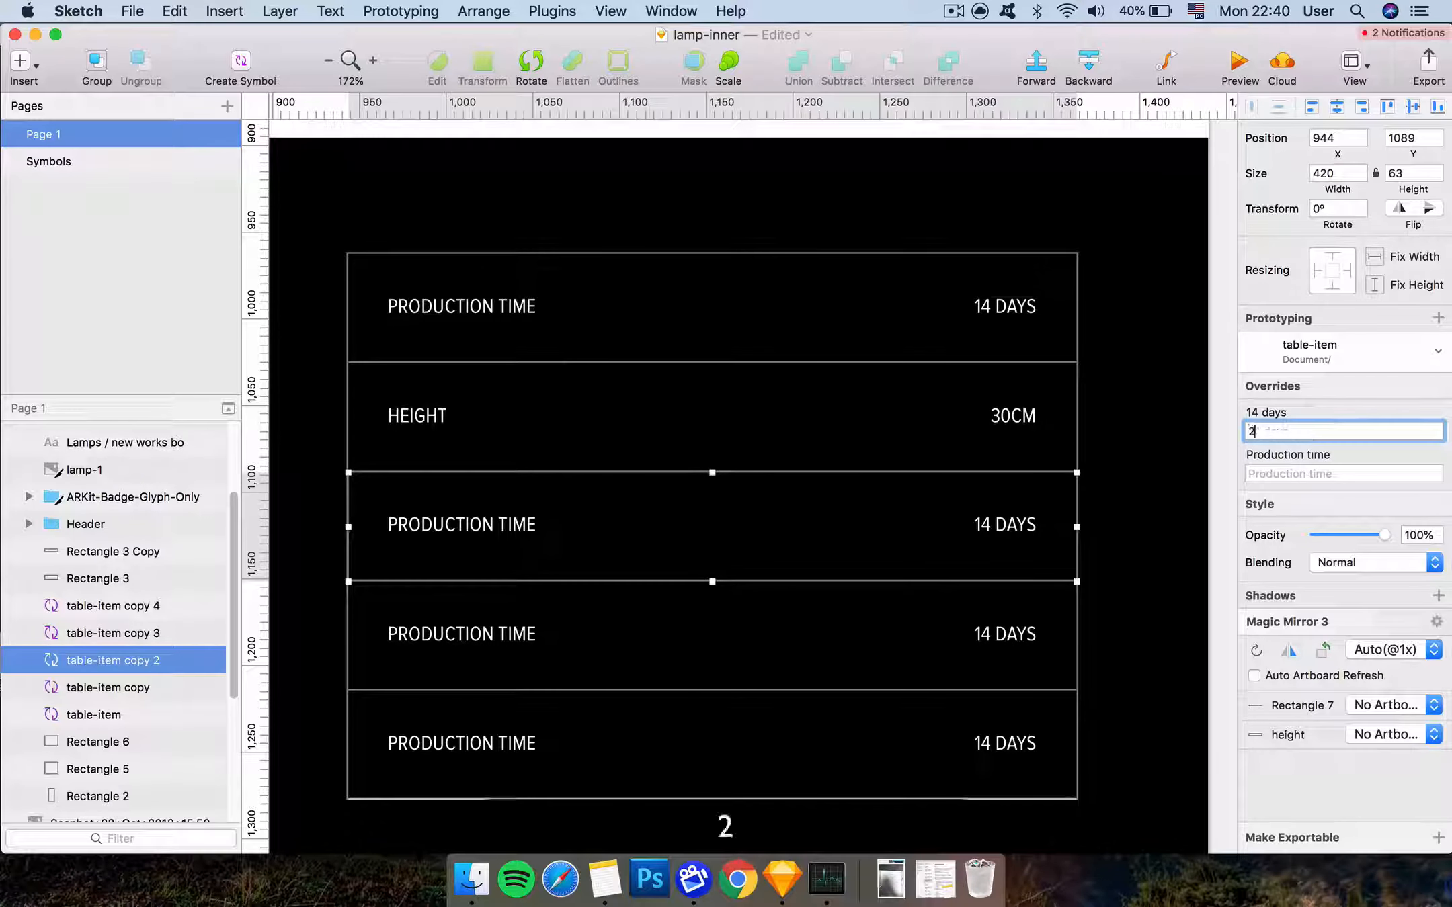
type("0CM")
key("Tab")
type("D")
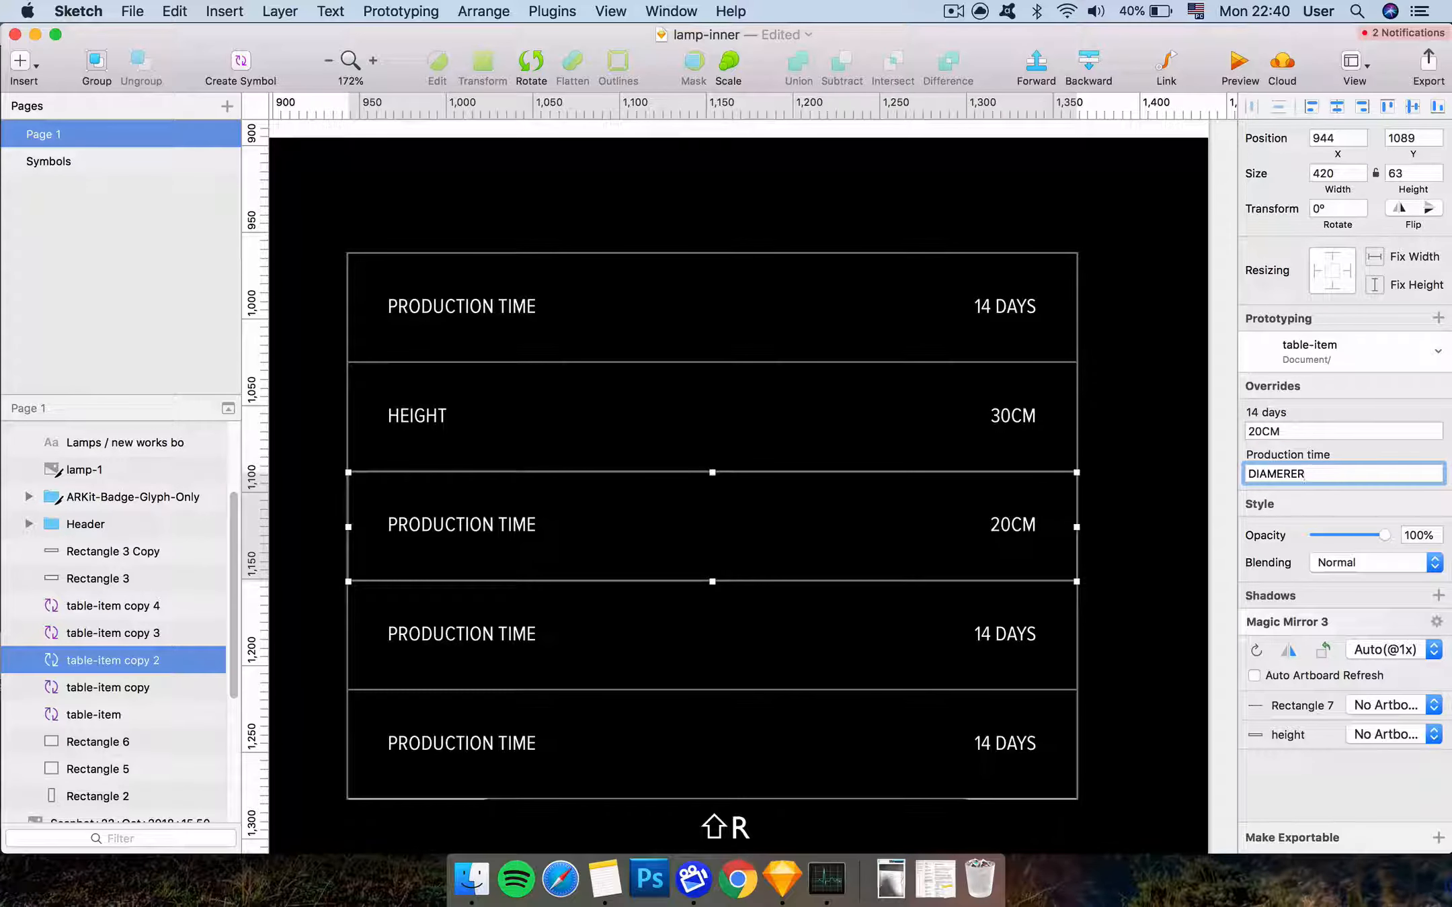
type("IAMERER")
key("BackSpace")
key("BackSpace")
type("TER")
Override the fourth table row's texts with the label "Cable lenght" and the value "180CM Fabric cord"
left_click(1024, 658)
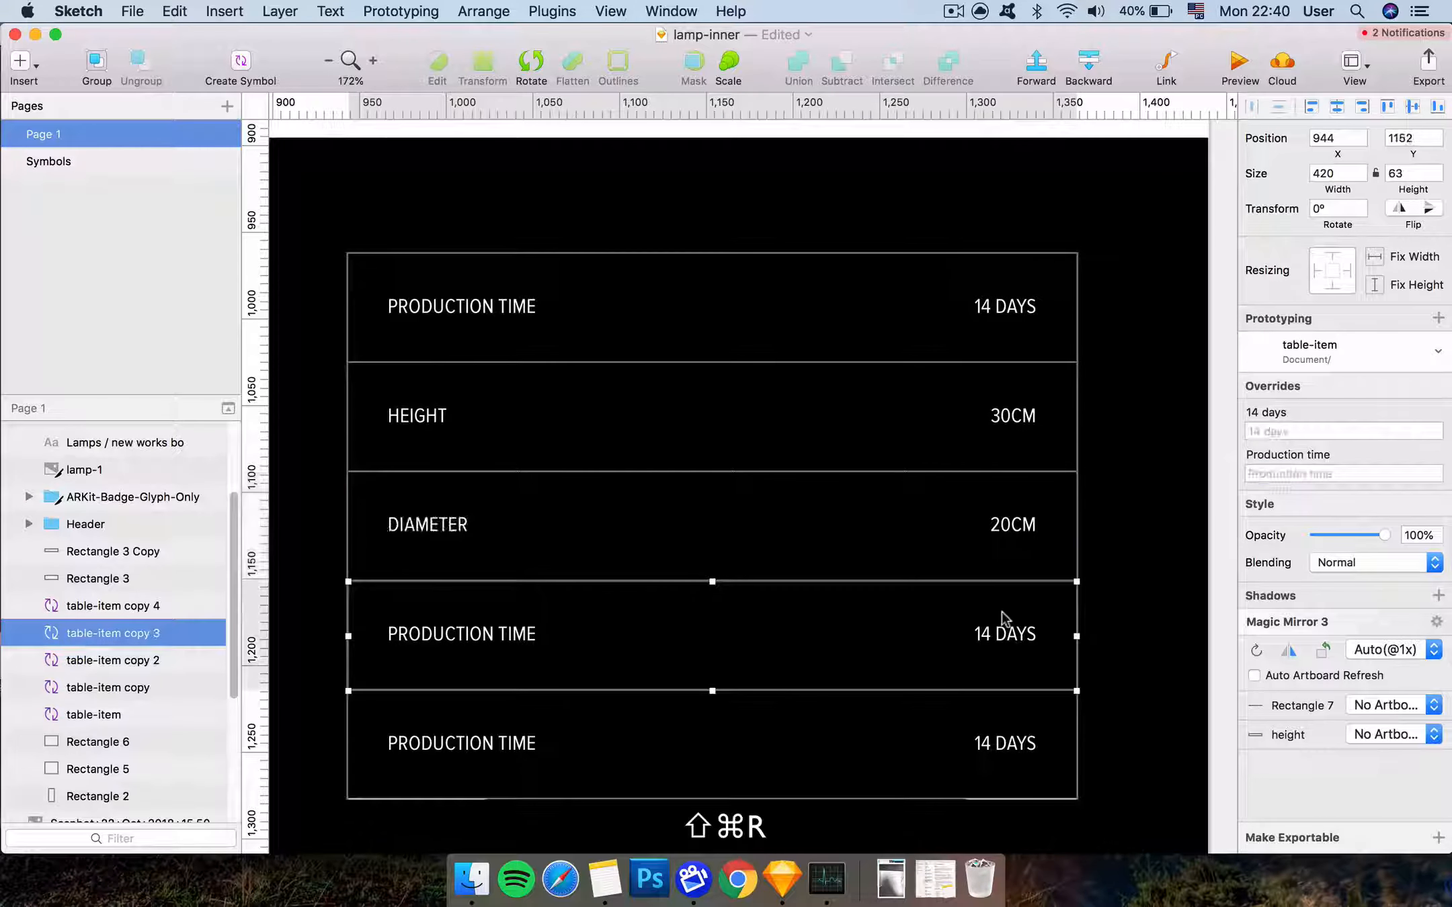
left_click(1322, 431)
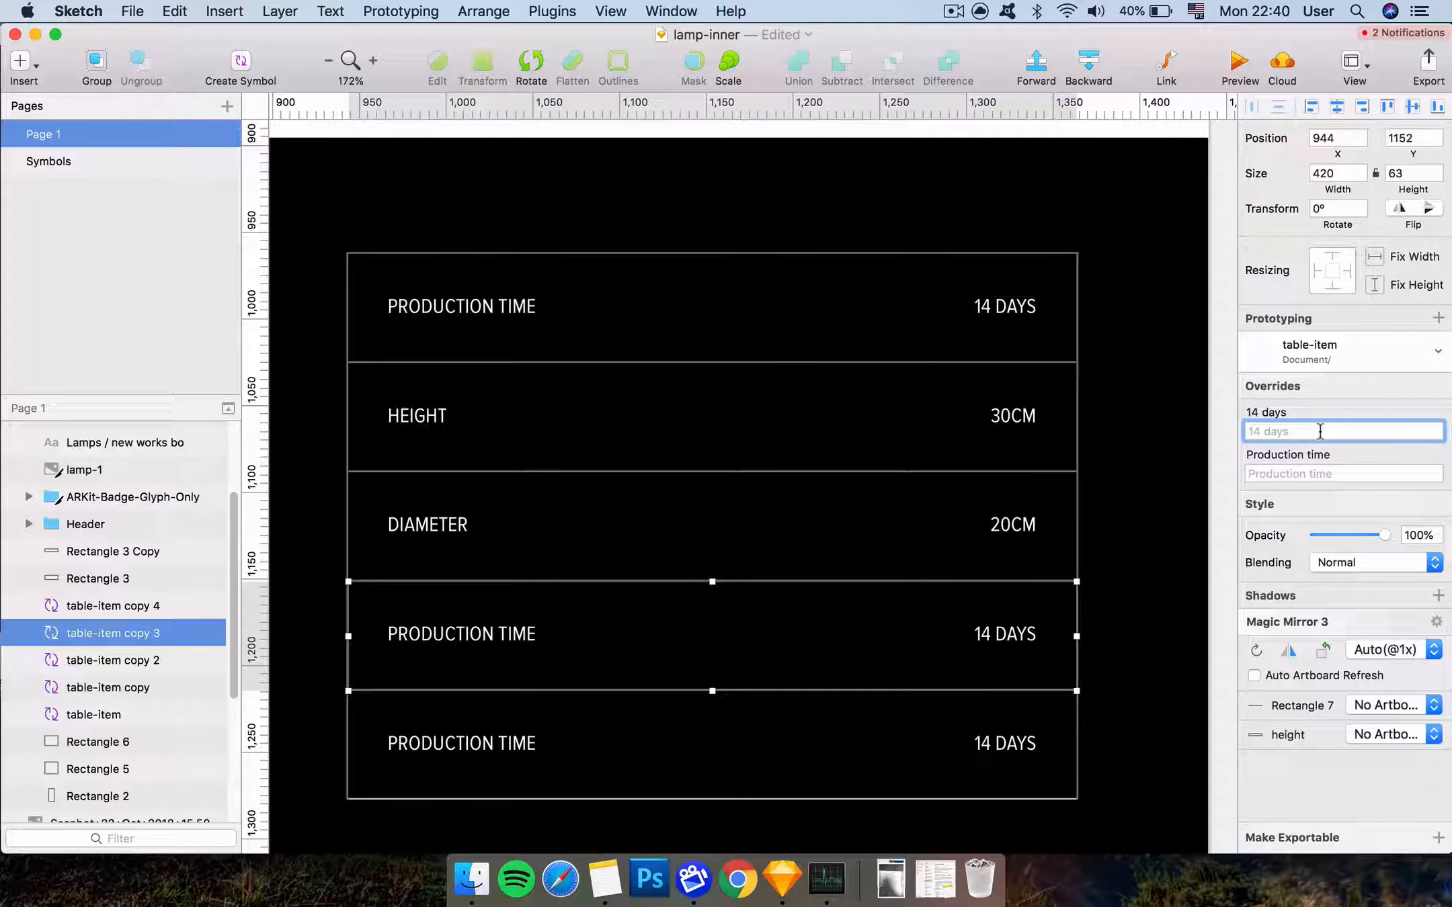
type("180CM Fabric cord")
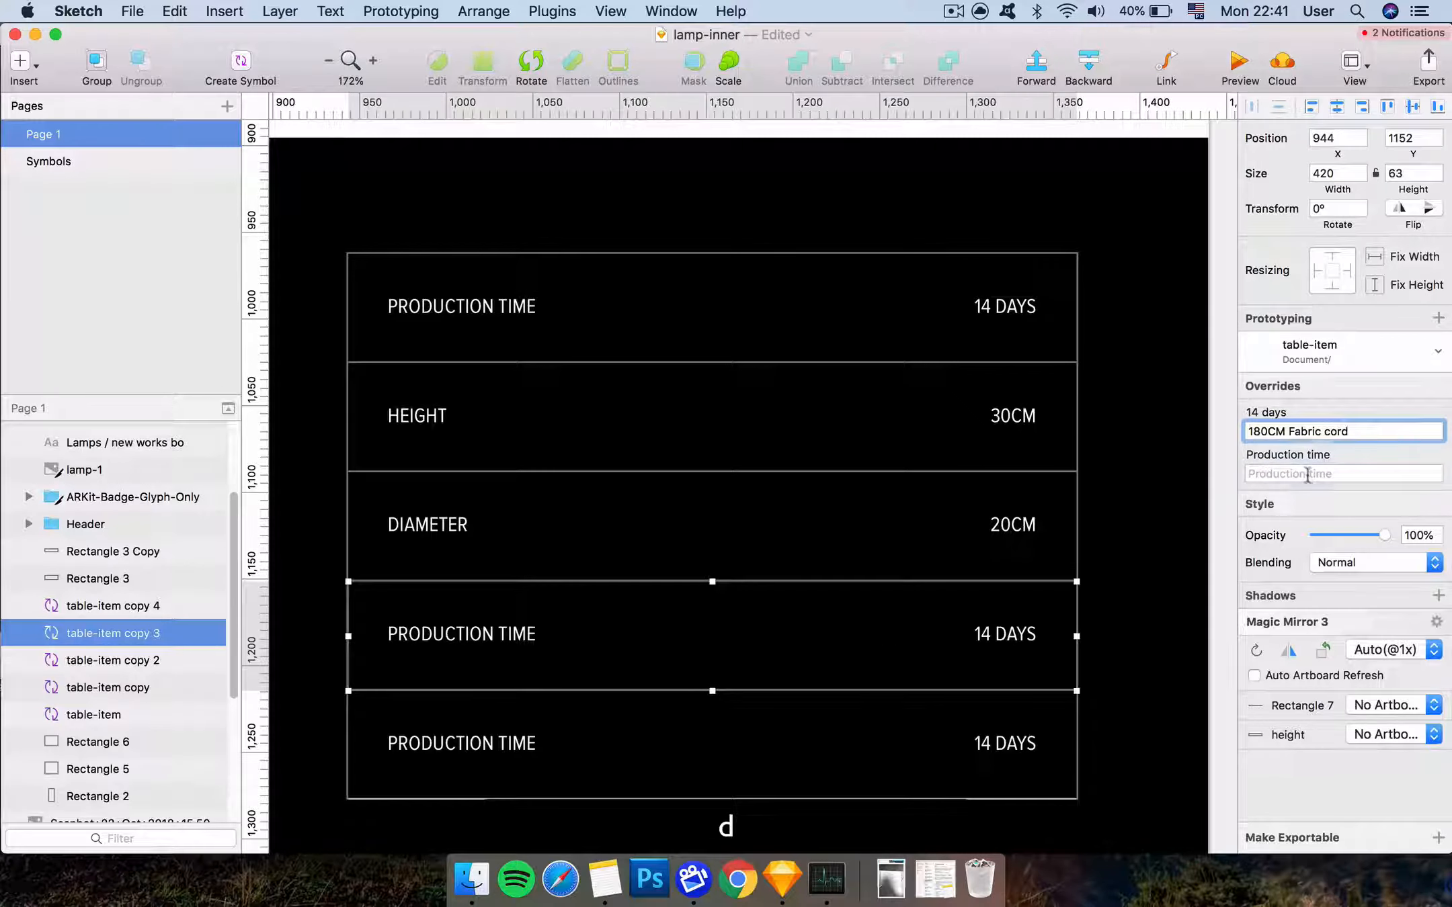
left_click(1307, 474)
type("A")
key("BackSpace")
type("Cable ")
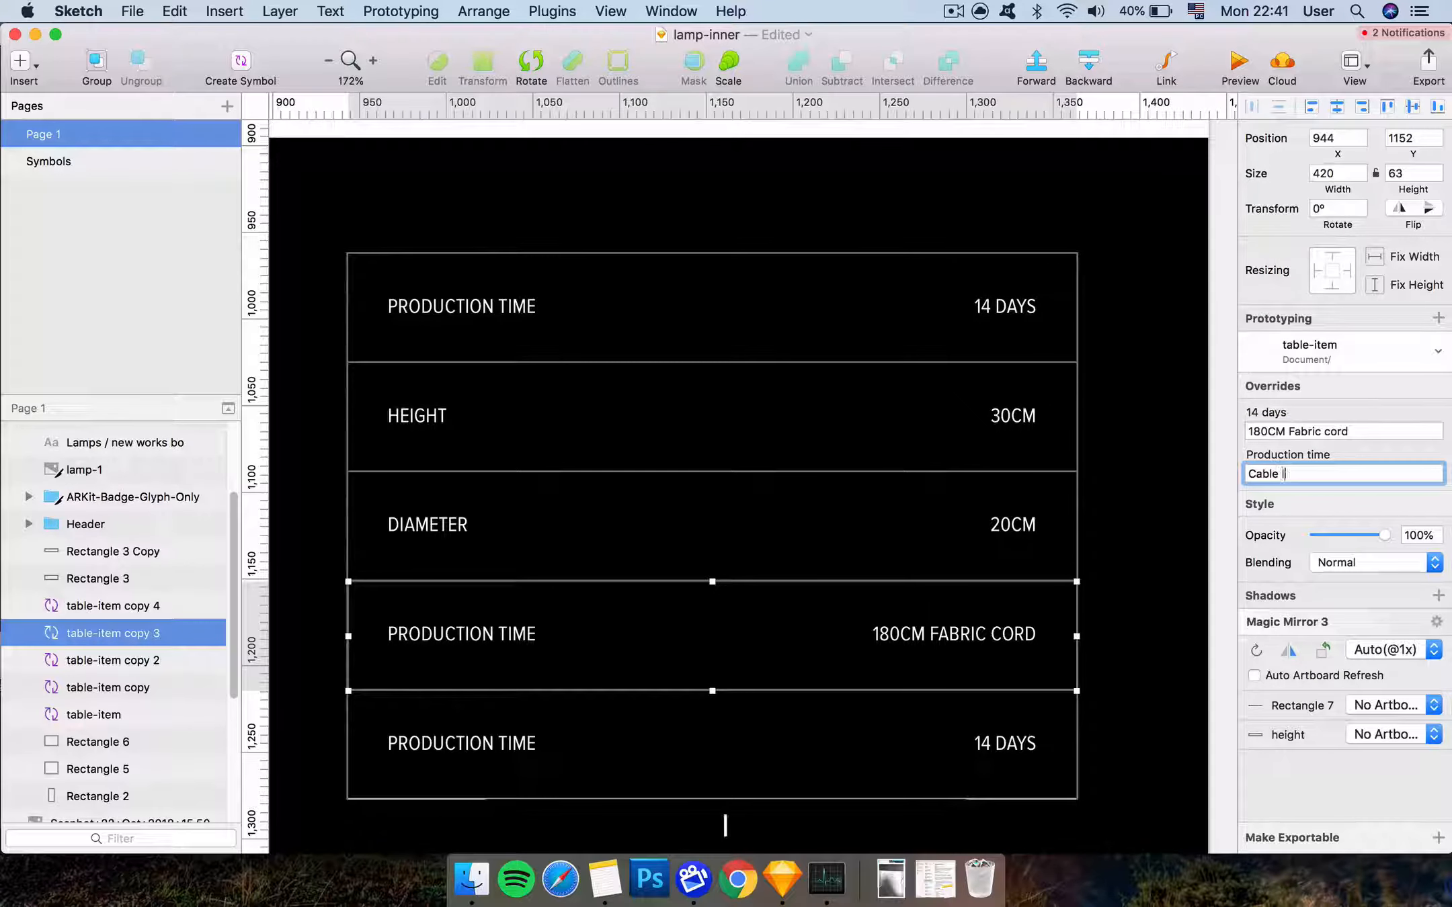
type("lenght")
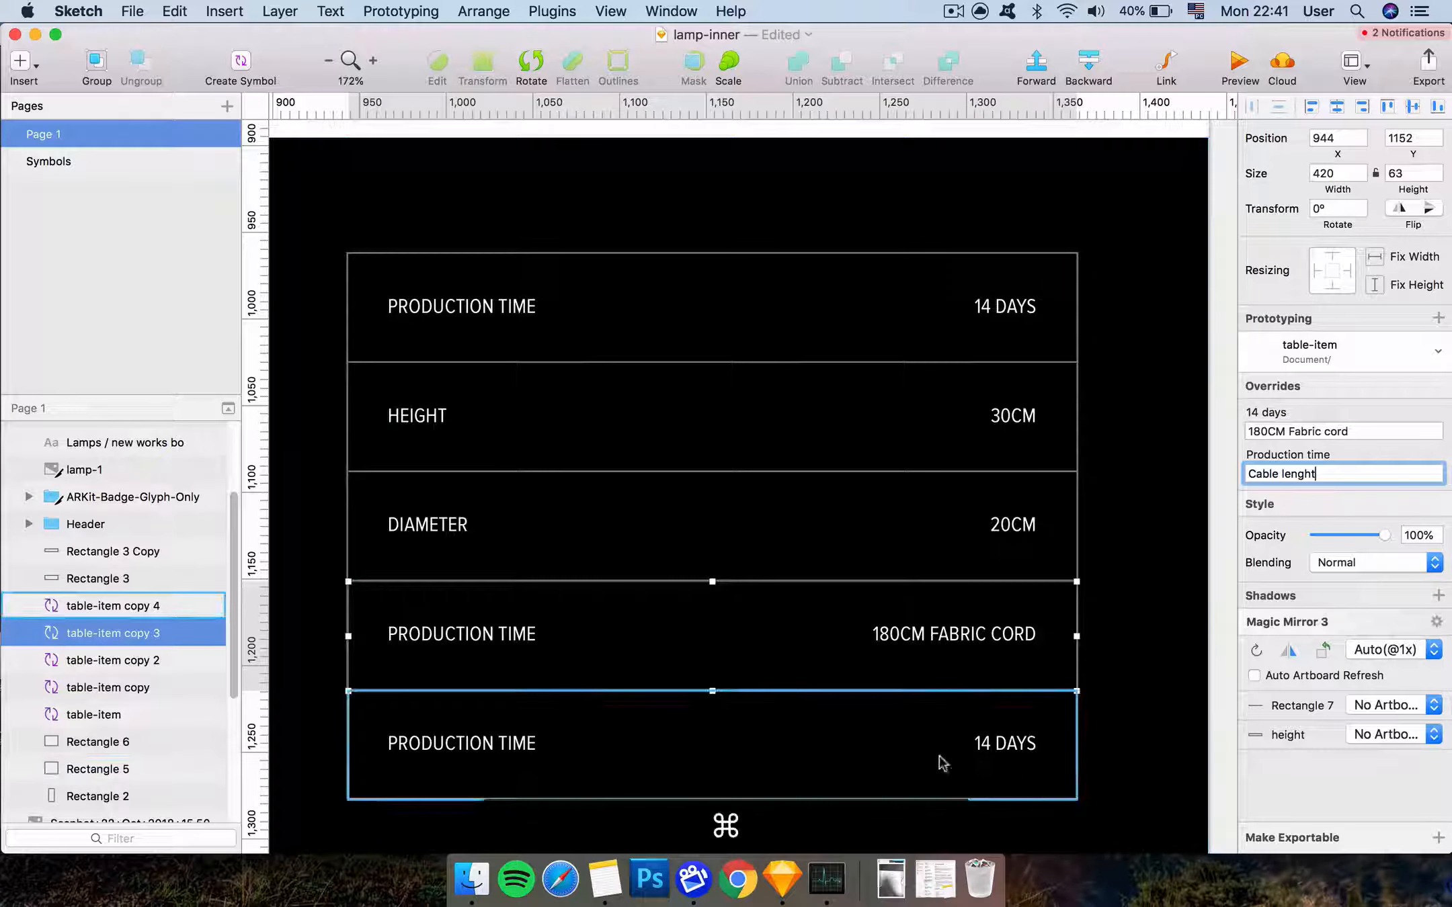
Override the fifth table row's texts with the label "bulb" and the value "Edison antique e27 light bulb"
left_click(947, 760, "super")
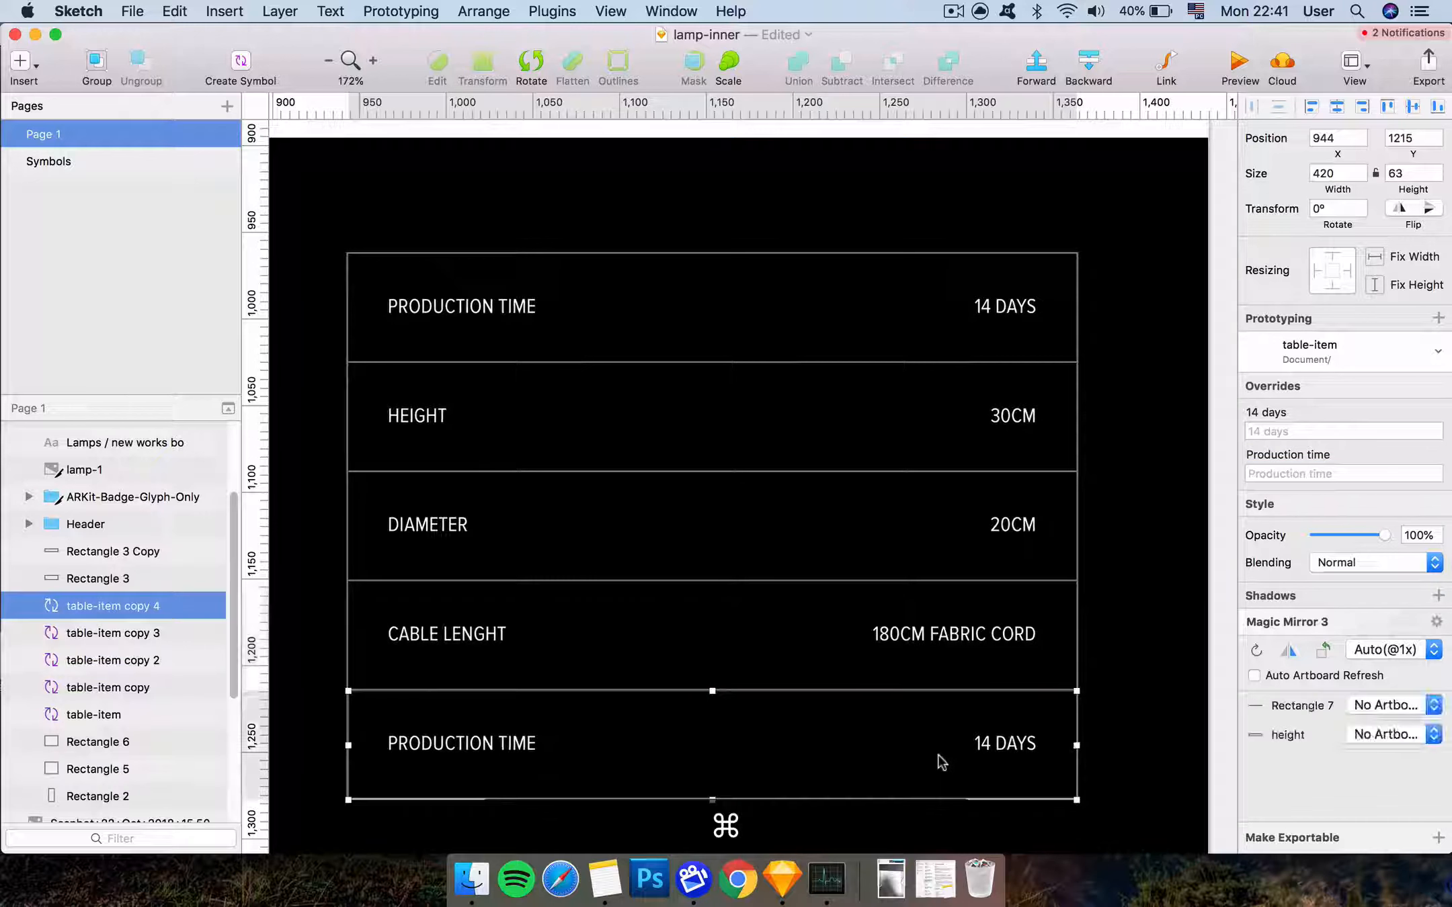
left_click(1366, 431)
key("shift")
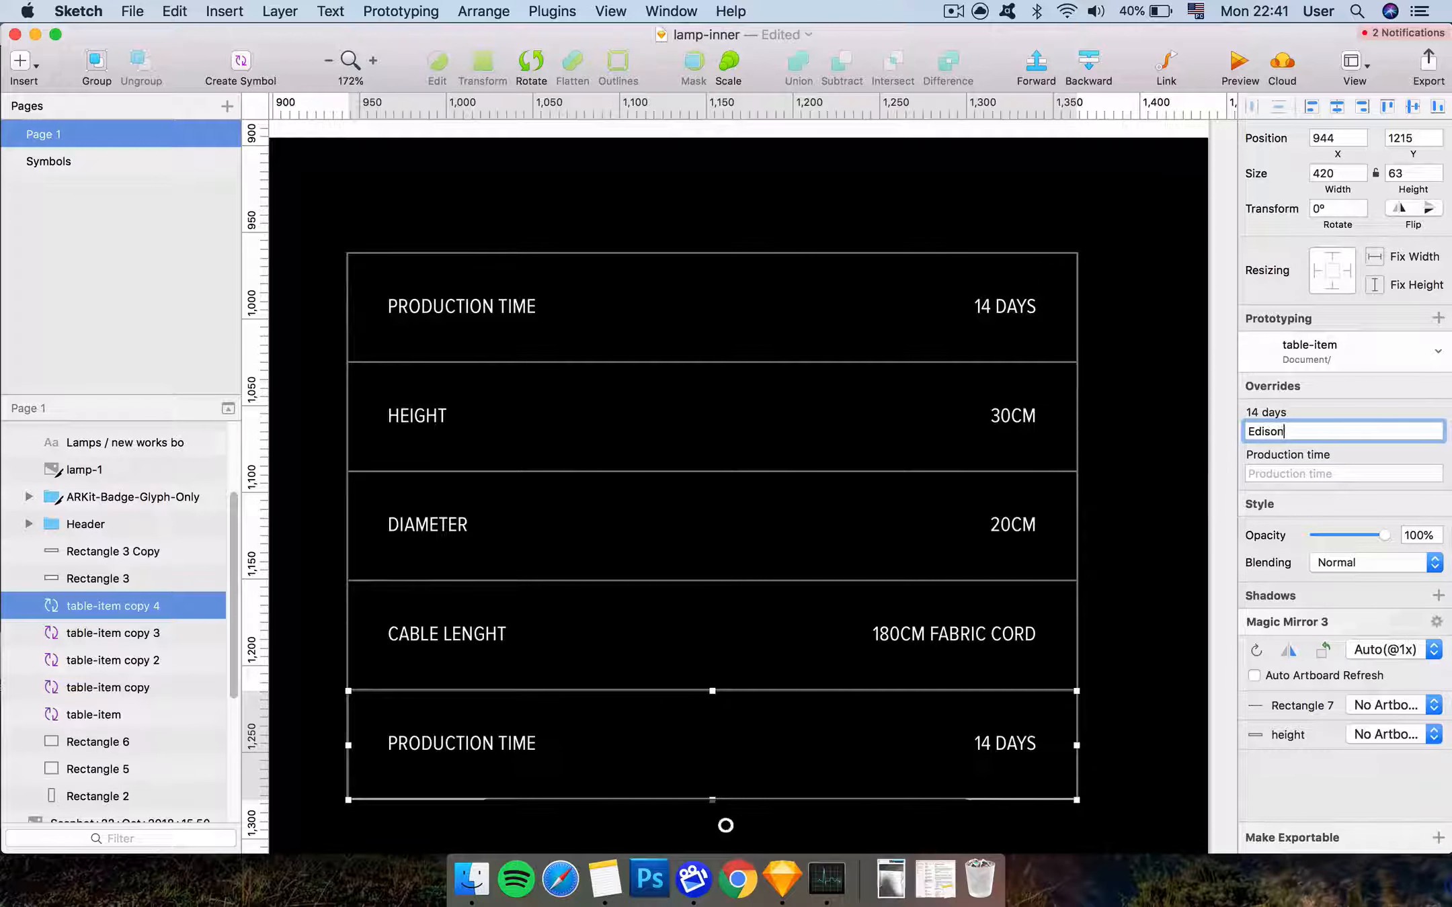
type("Edison anti")
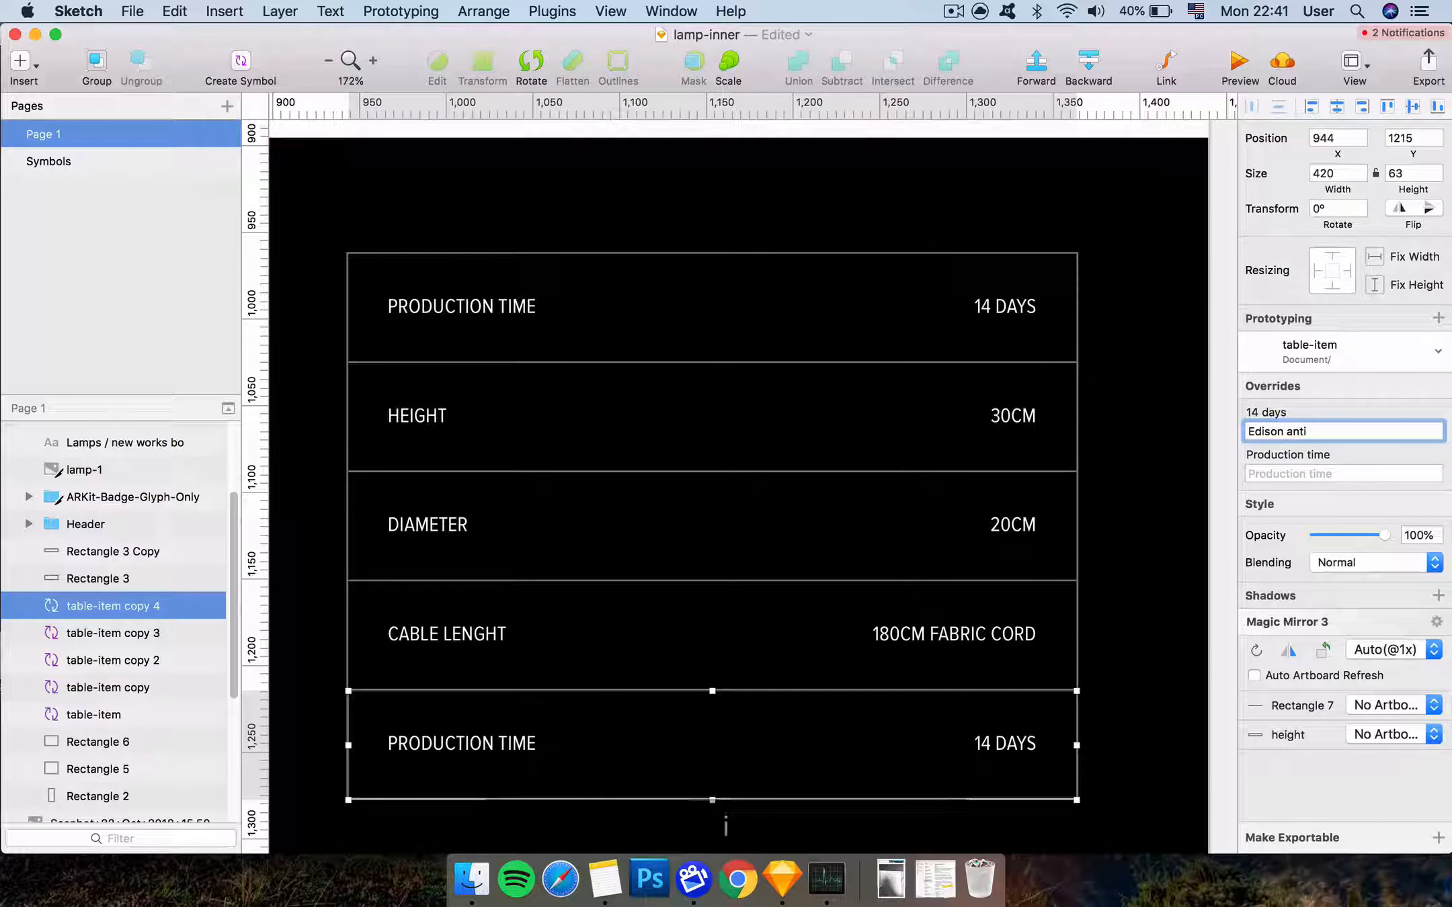
type("que e")
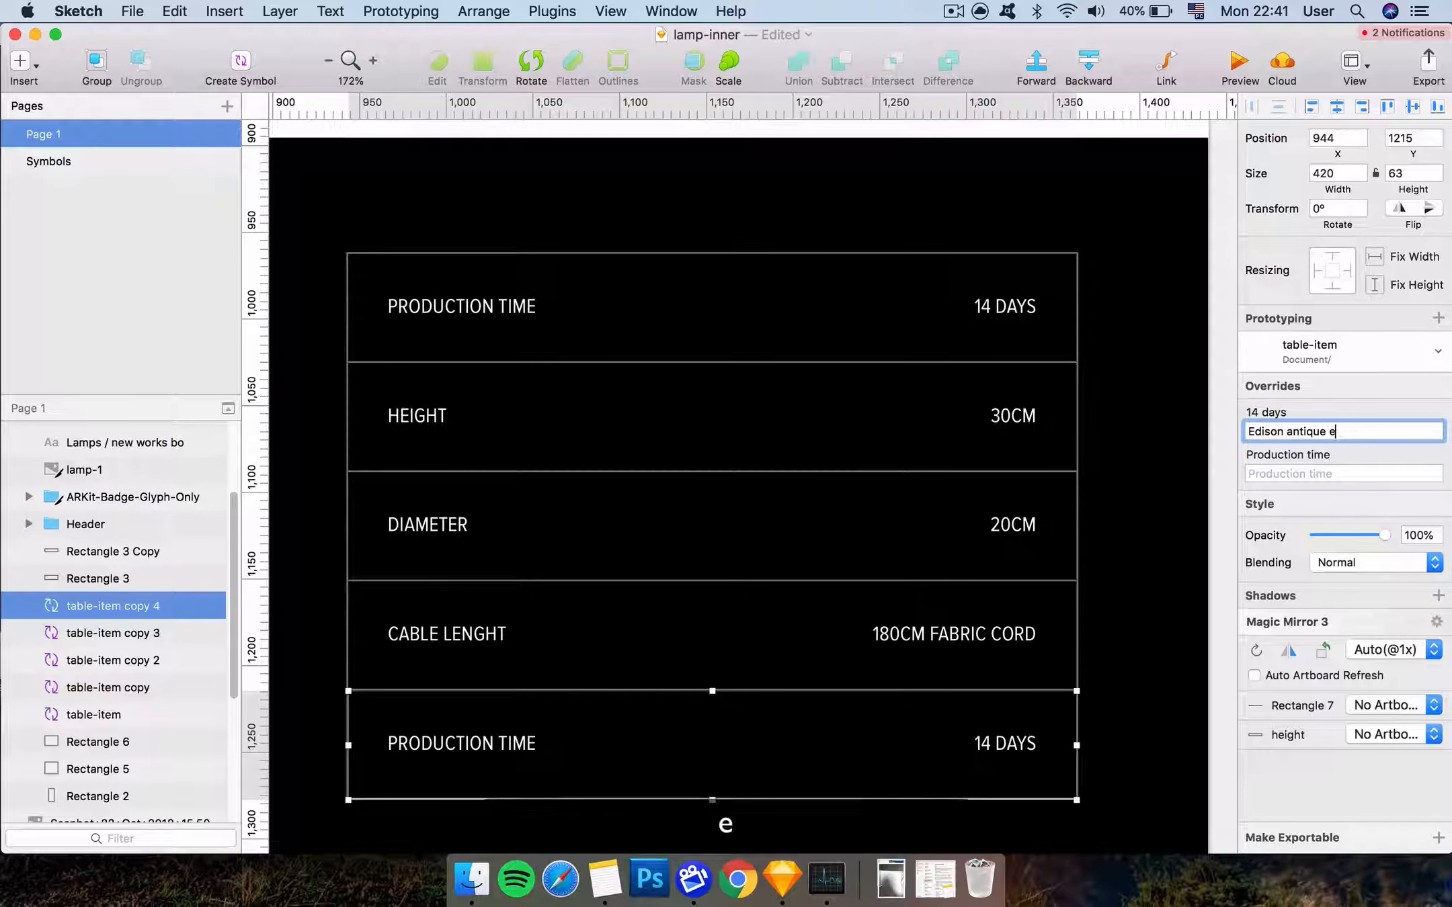
type("27 light buld")
left_click(1395, 474)
type("buld")
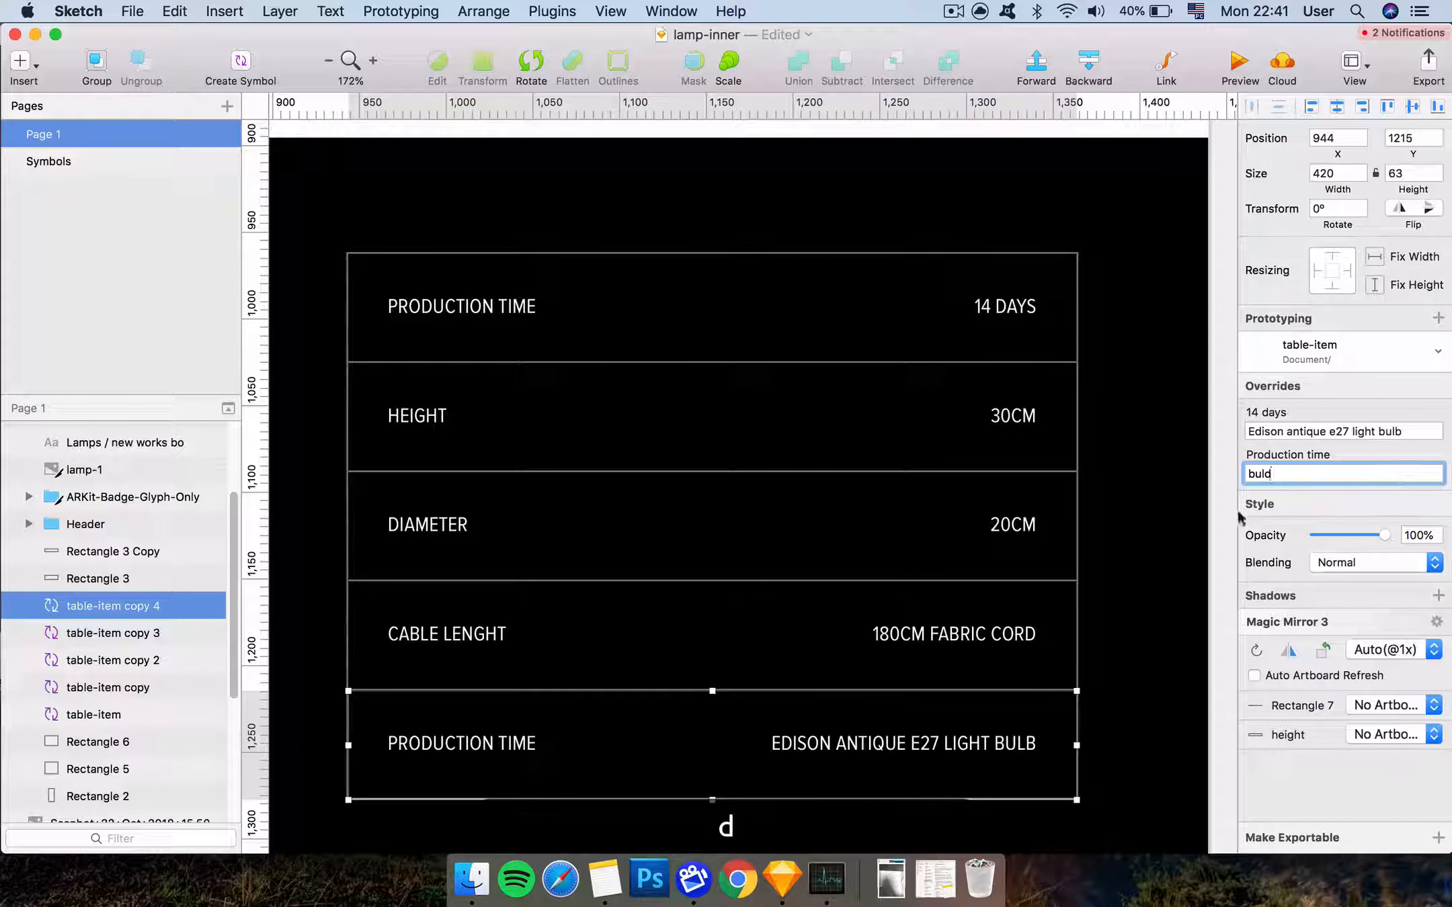
type("=b")
key("BackSpace")
key("BackSpace")
key("BackSpace")
type("b")
key("Return")
Detach the bulb row from its table-item symbol into an ordinary group and save the document
scroll(1120, 576, "down", 5)
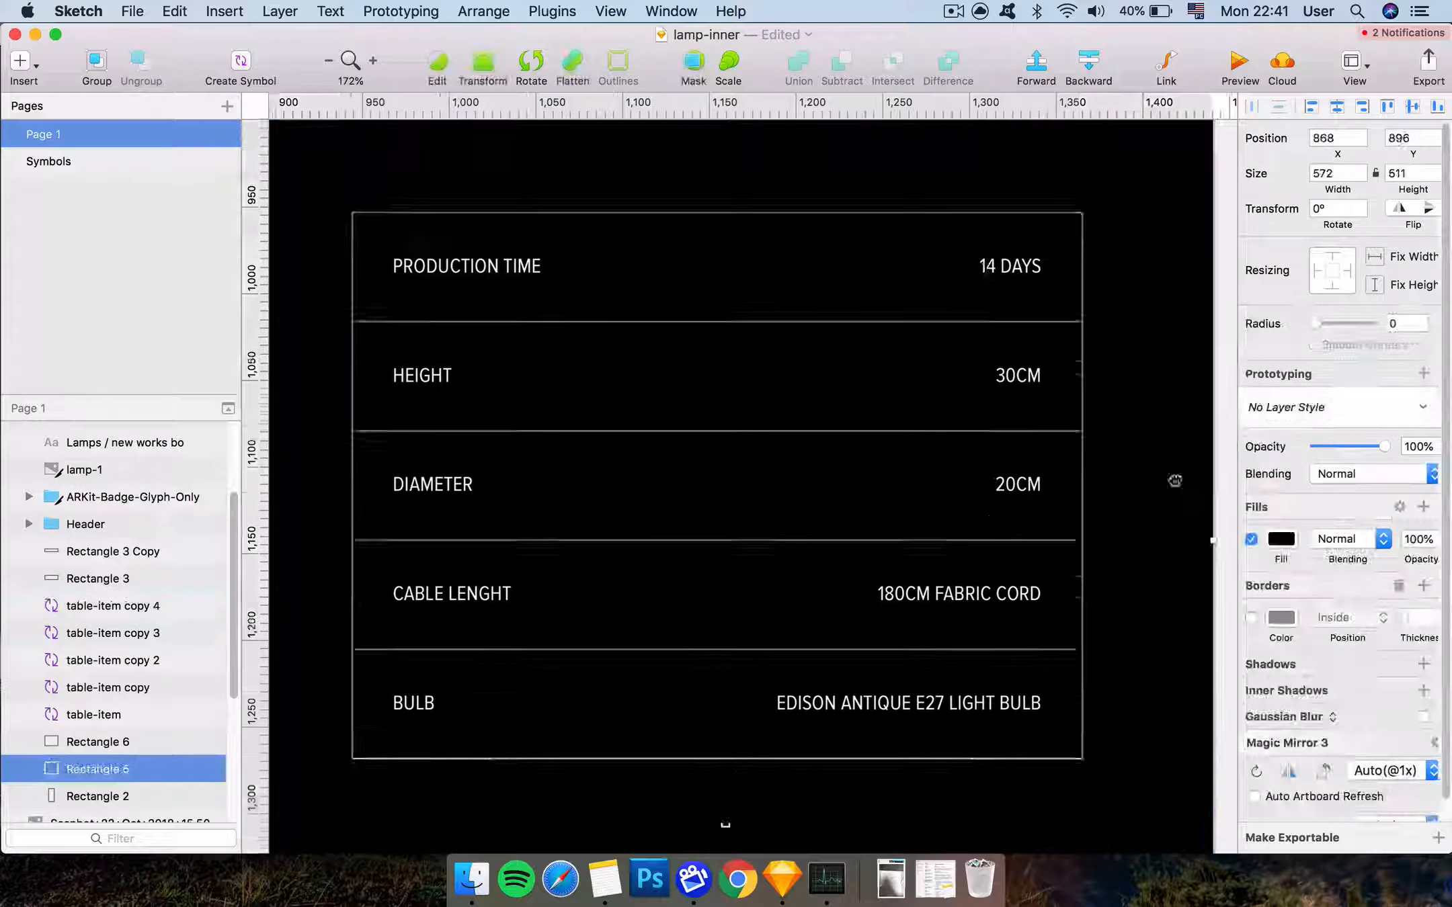
right_click(939, 557)
left_click(1023, 814)
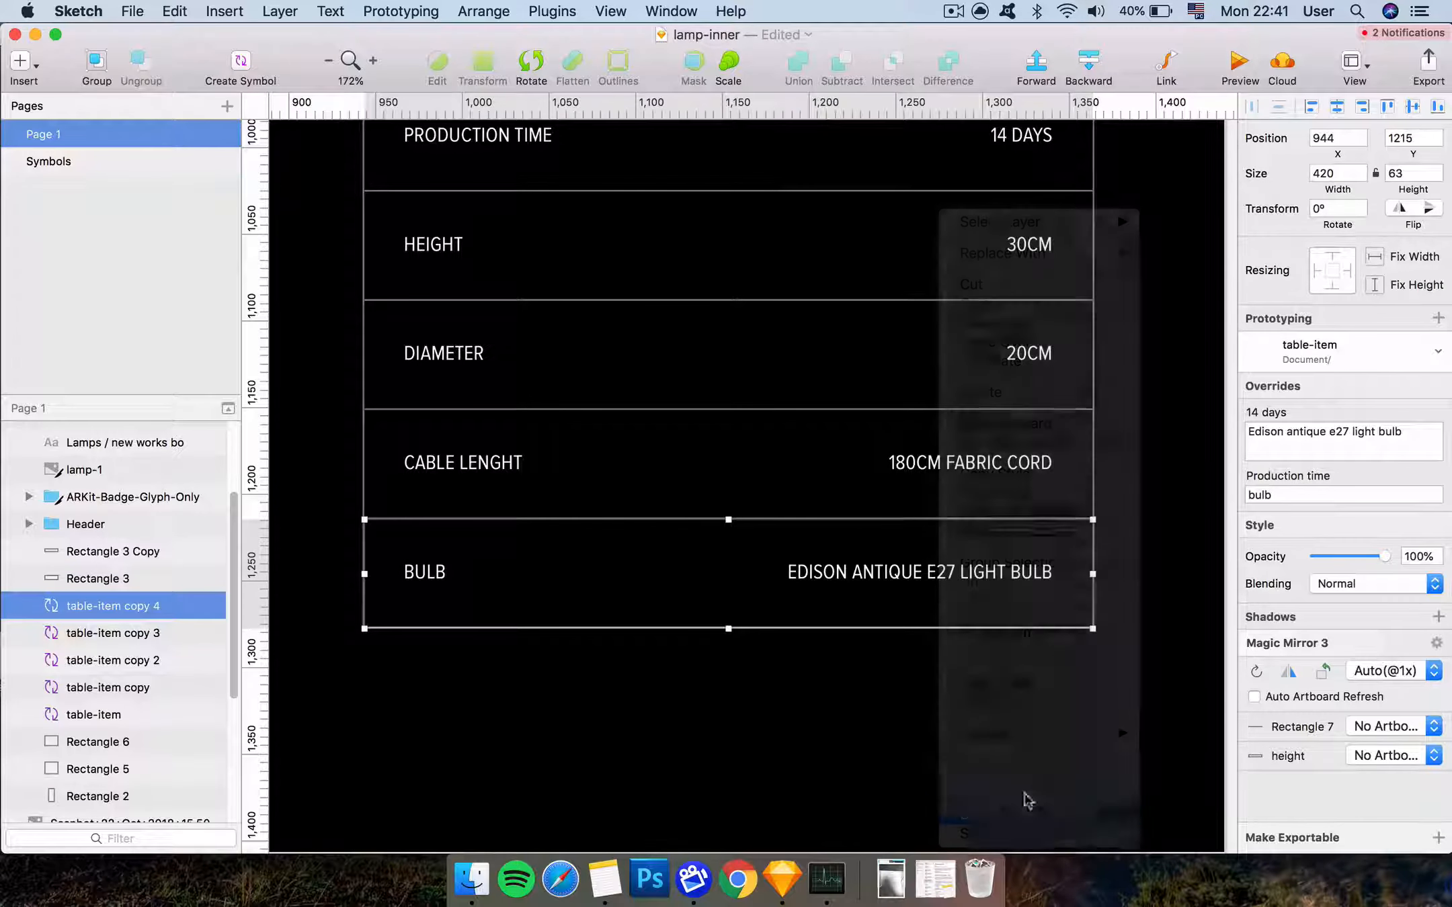
key("super+s")
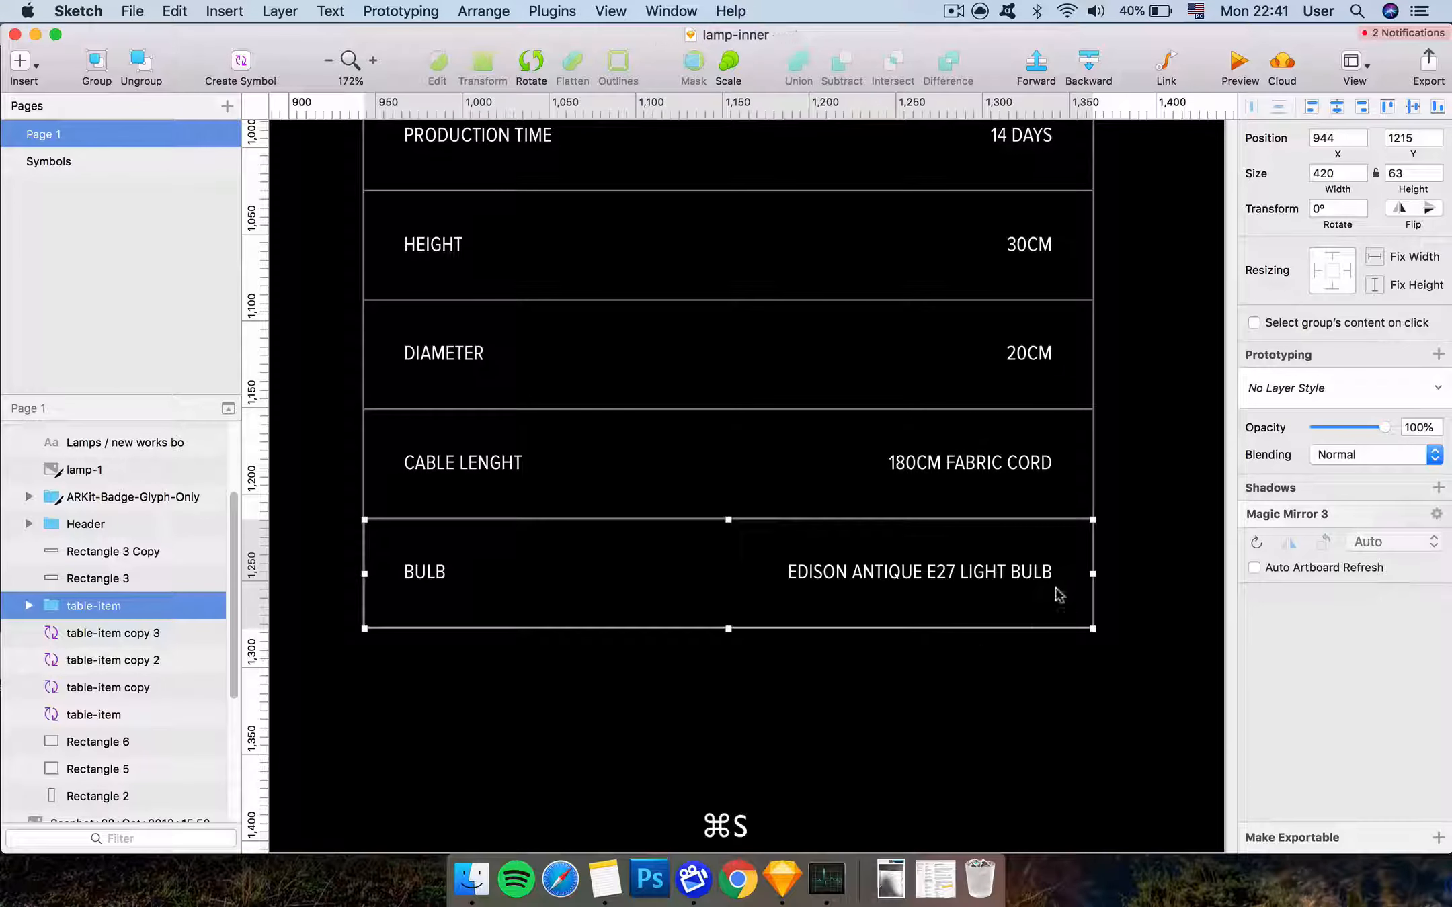
Delete the divider line at the bottom of the detached bulb row, where it doubles the table frame's edge
left_click(1128, 578)
key("super+equal")
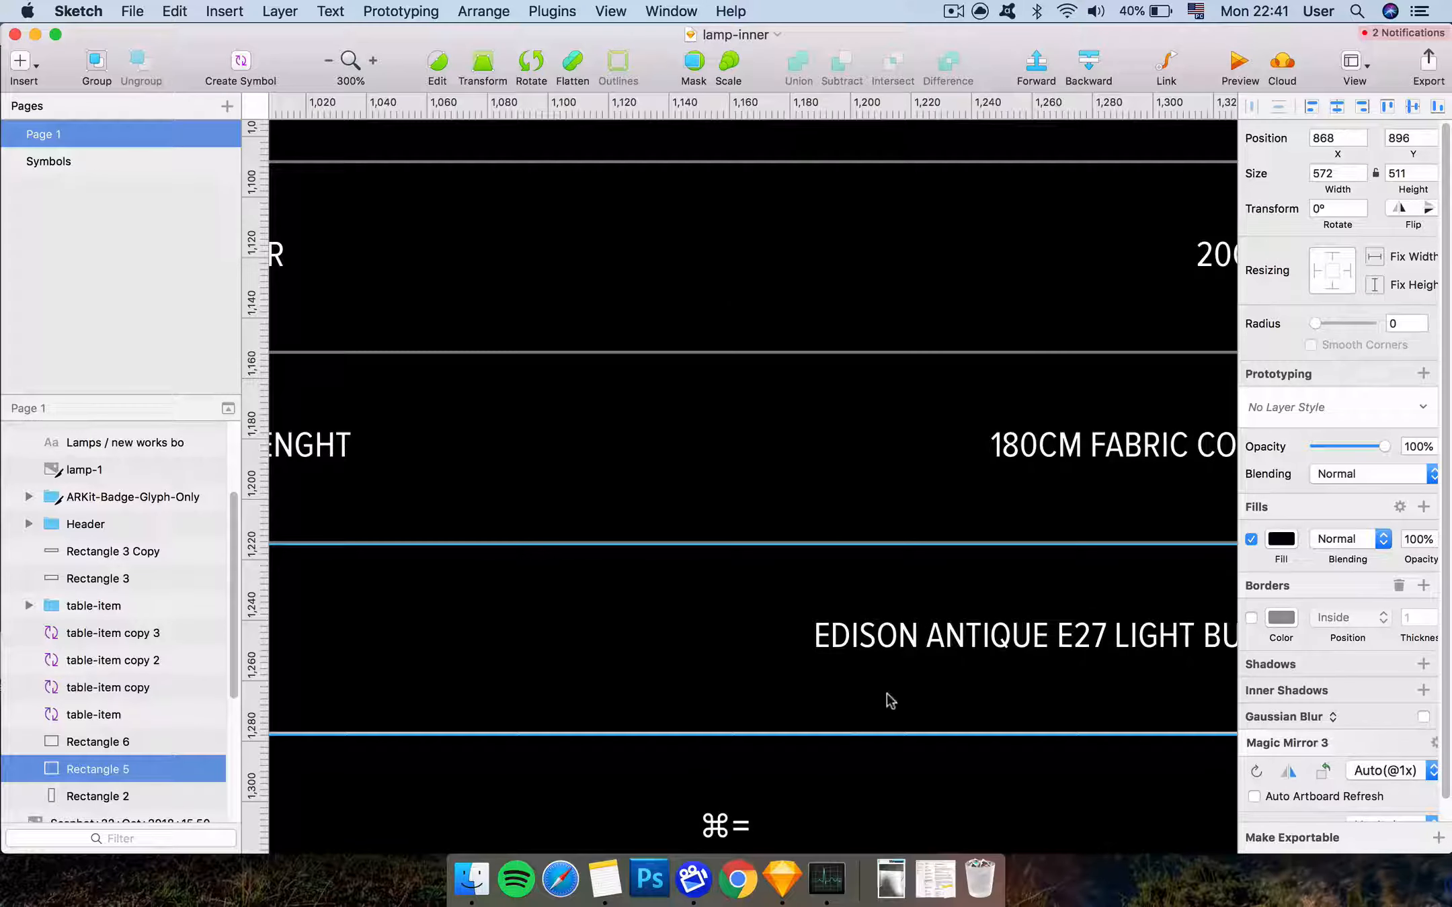
left_click(843, 734, "super")
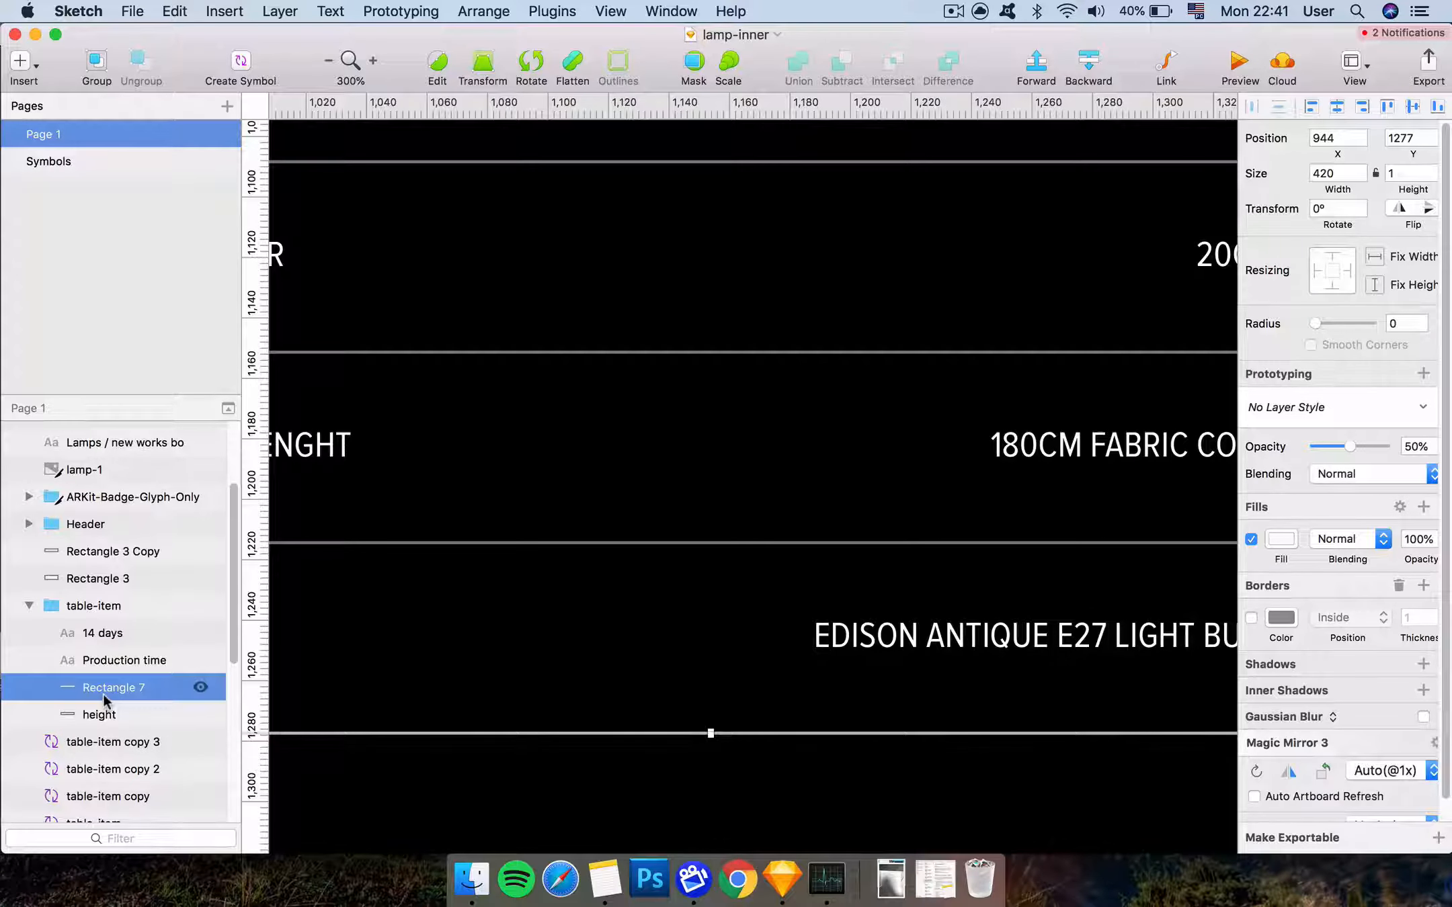
key("BackSpace")
key("super+minus")
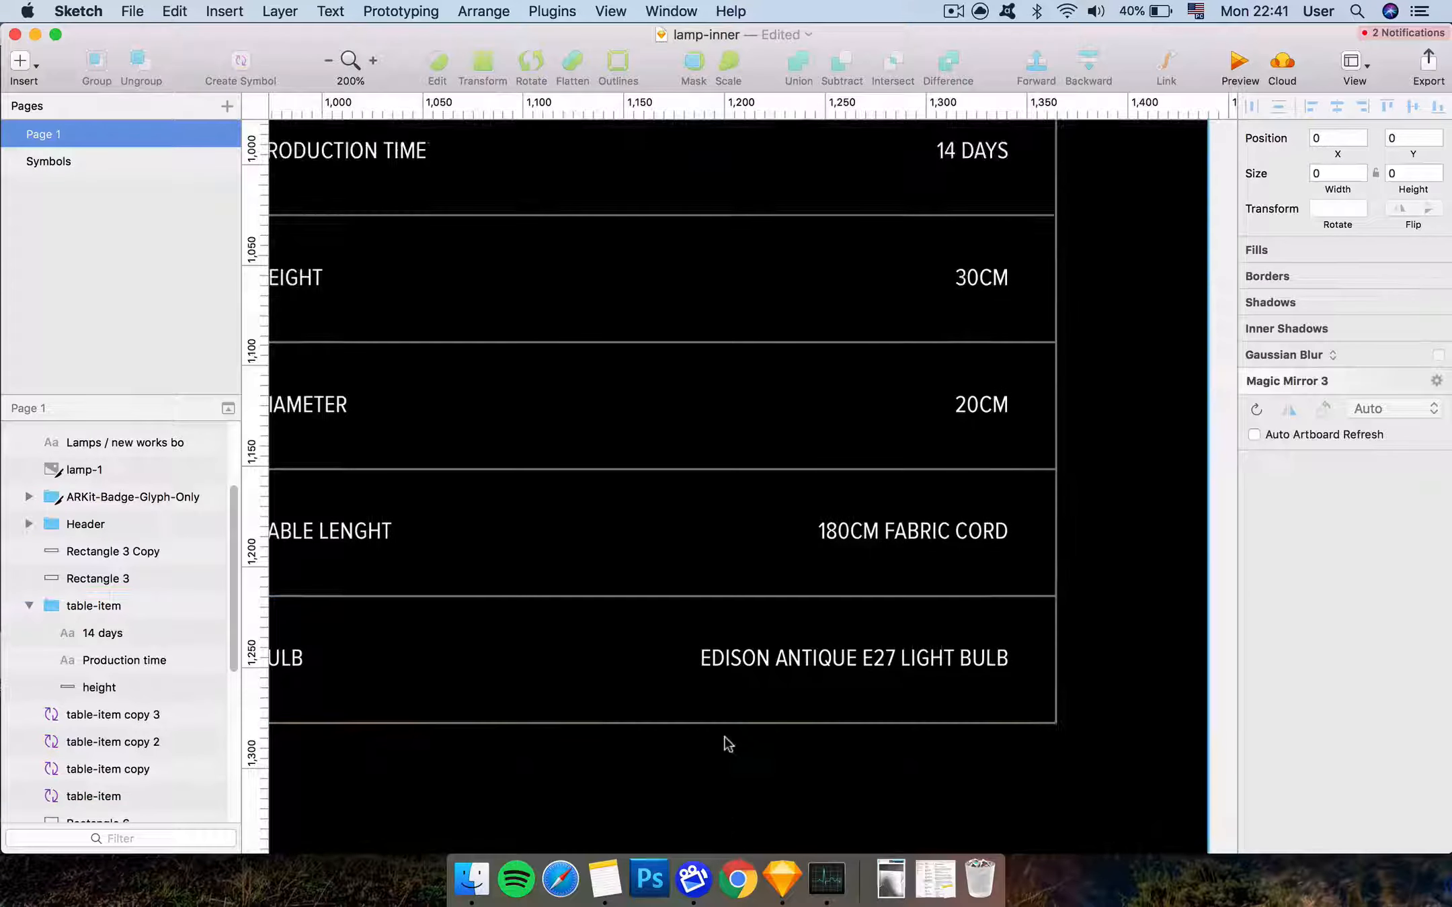
Examine how the black block with the finished table sits within the overall lamp page layout
scroll(724, 737, "down", 5)
scroll(724, 738, "left", 3)
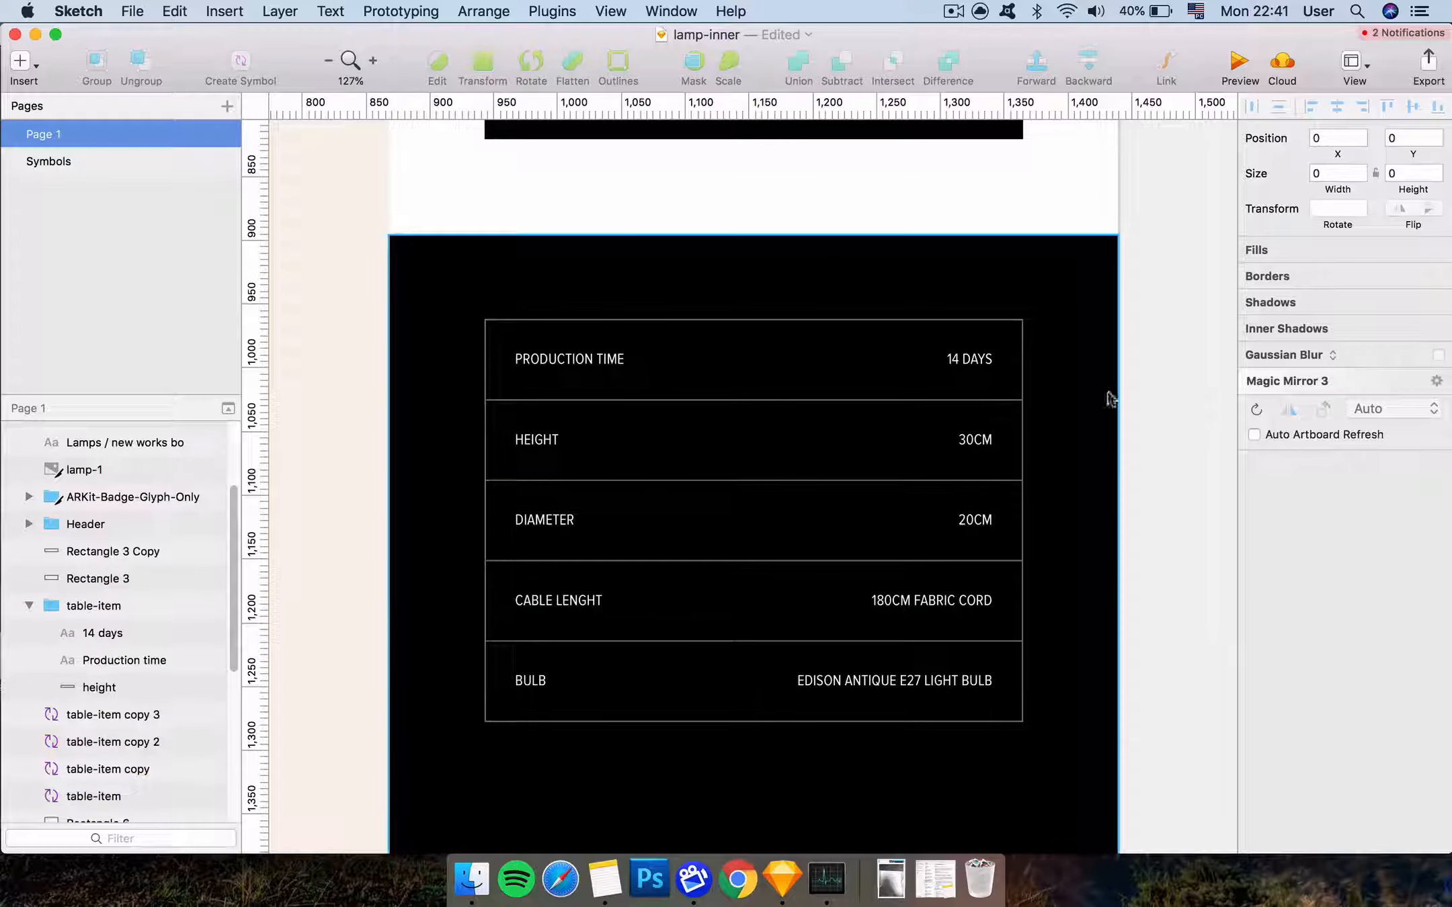
left_click(1114, 470)
scroll(1118, 472, "down", 5)
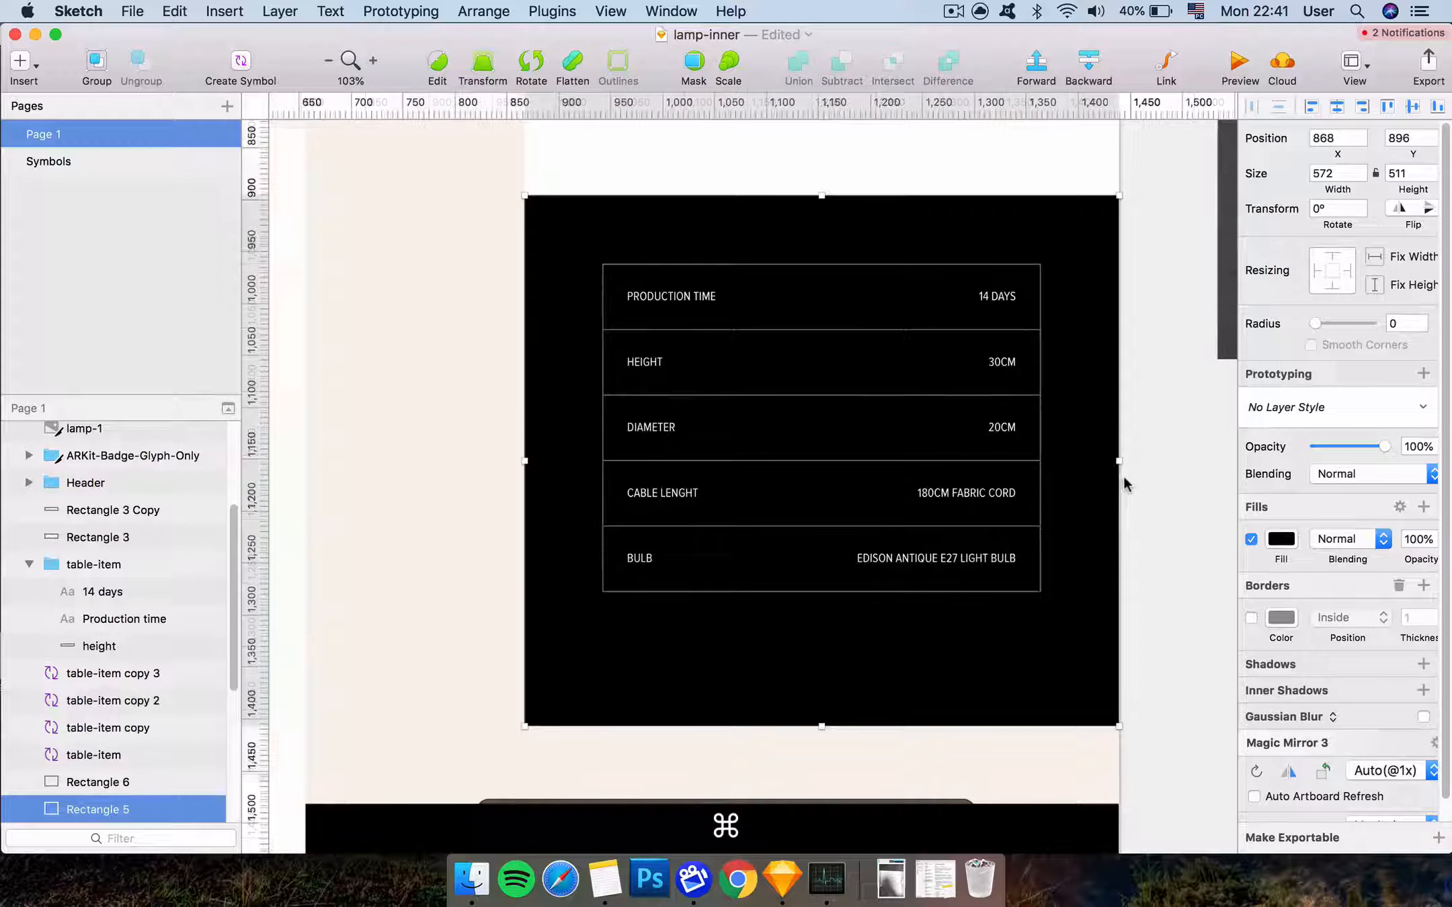
scroll(1123, 474, "down", 10)
left_click(1171, 523)
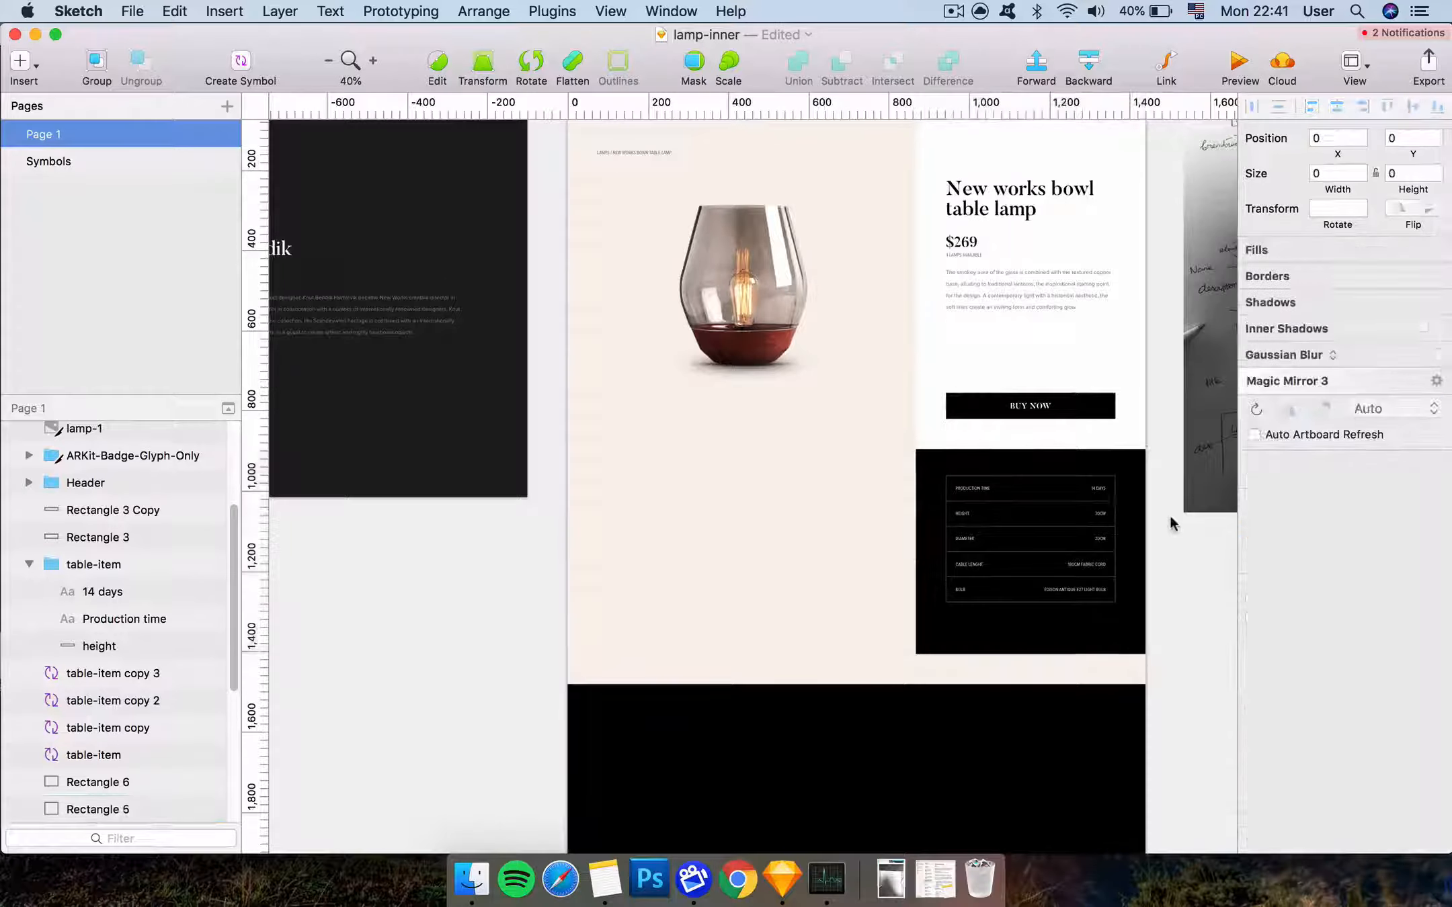
scroll(1169, 517, "up", 3)
scroll(1169, 516, "down", 5)
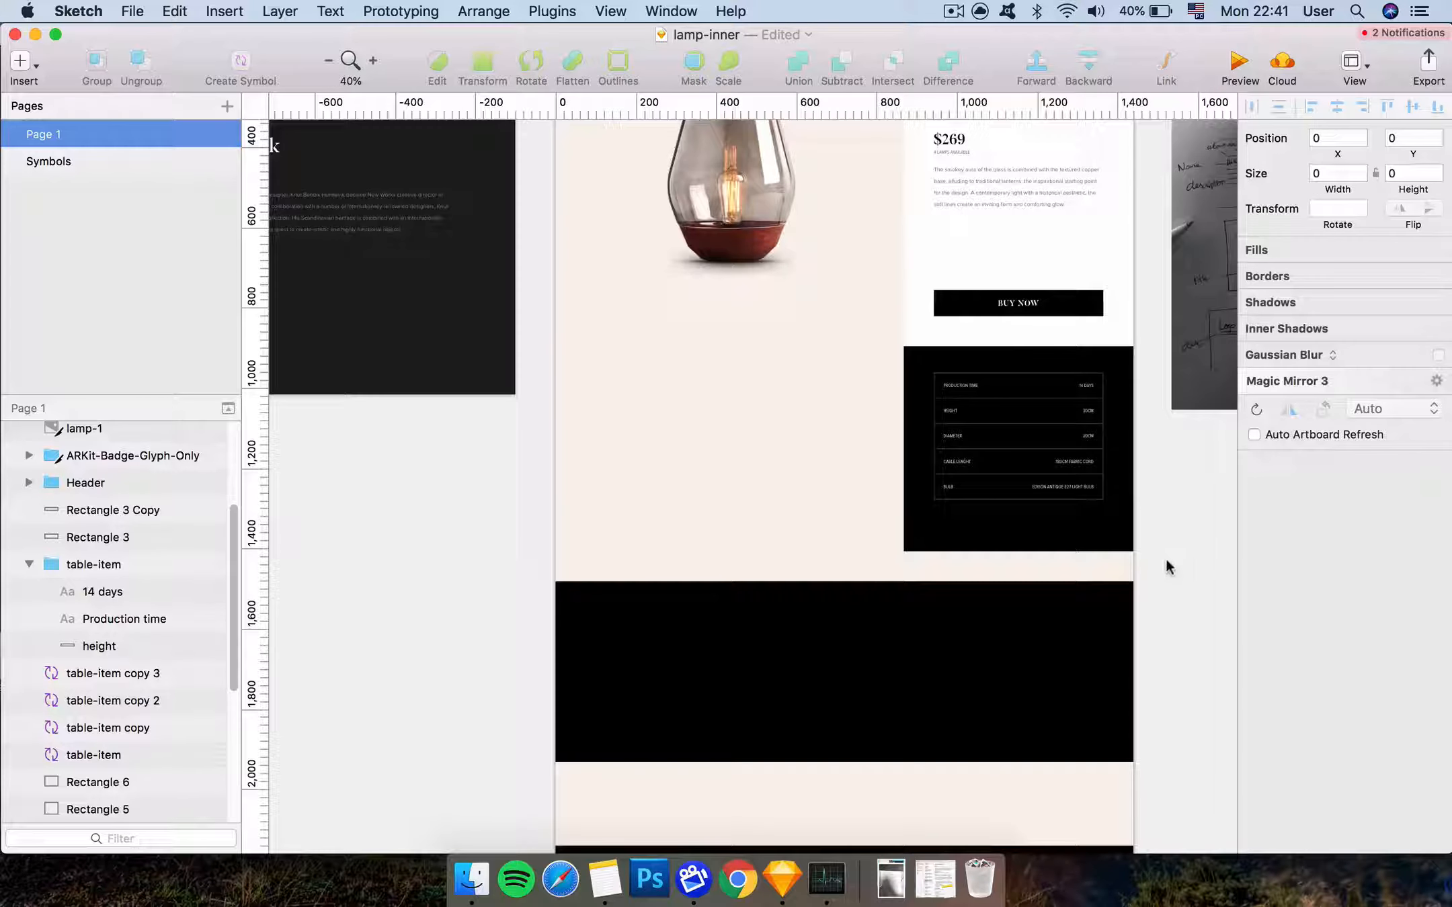
Check the table's spacing and alignment relative to the BUY NOW button and the black block
scroll(1168, 568, "up", 4)
key("alt")
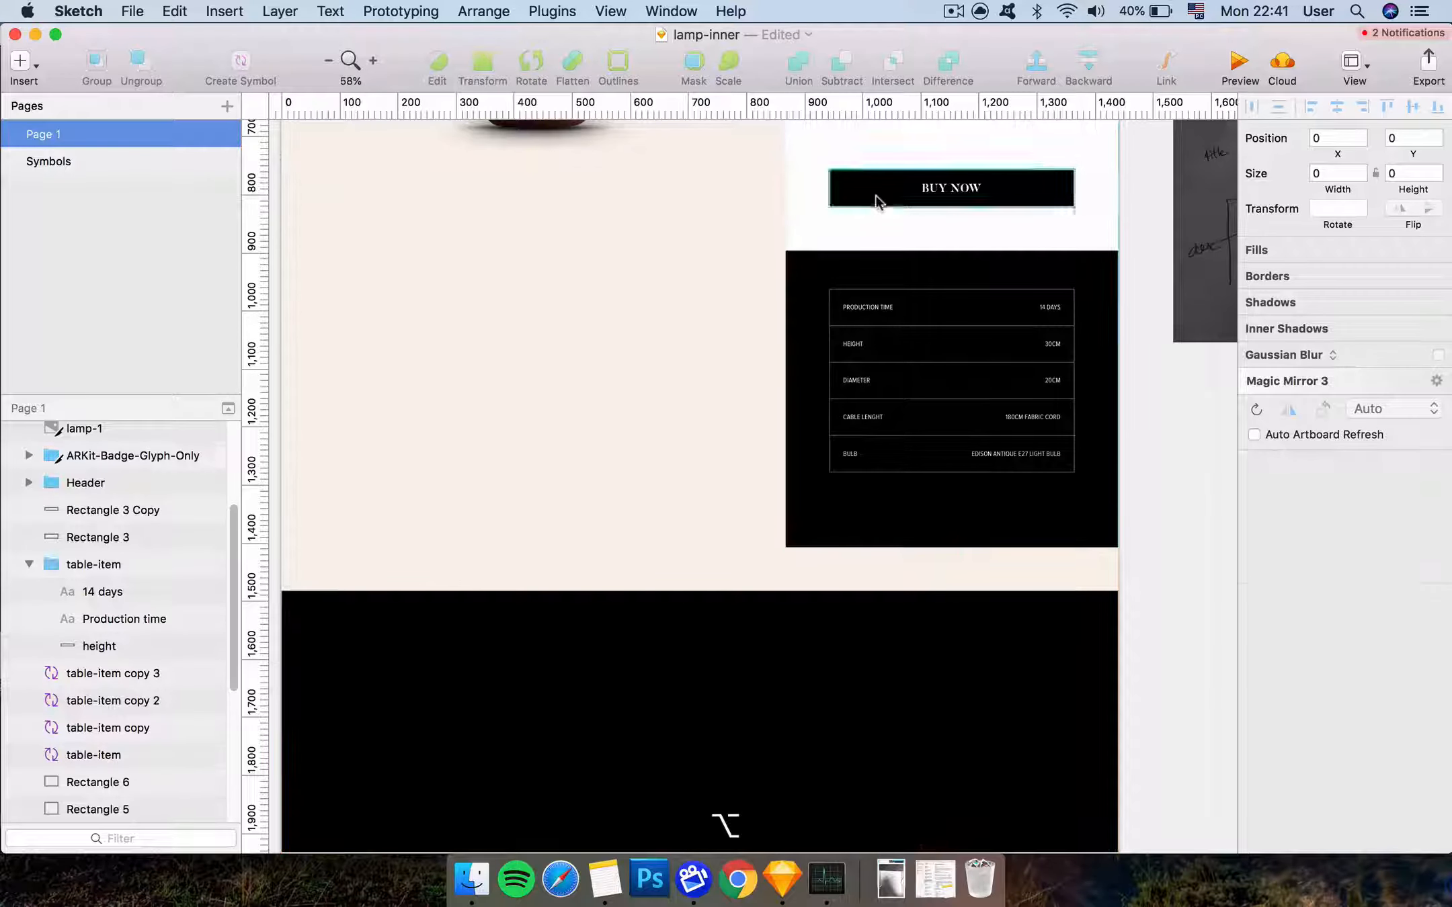
left_click(876, 195)
left_click(865, 311)
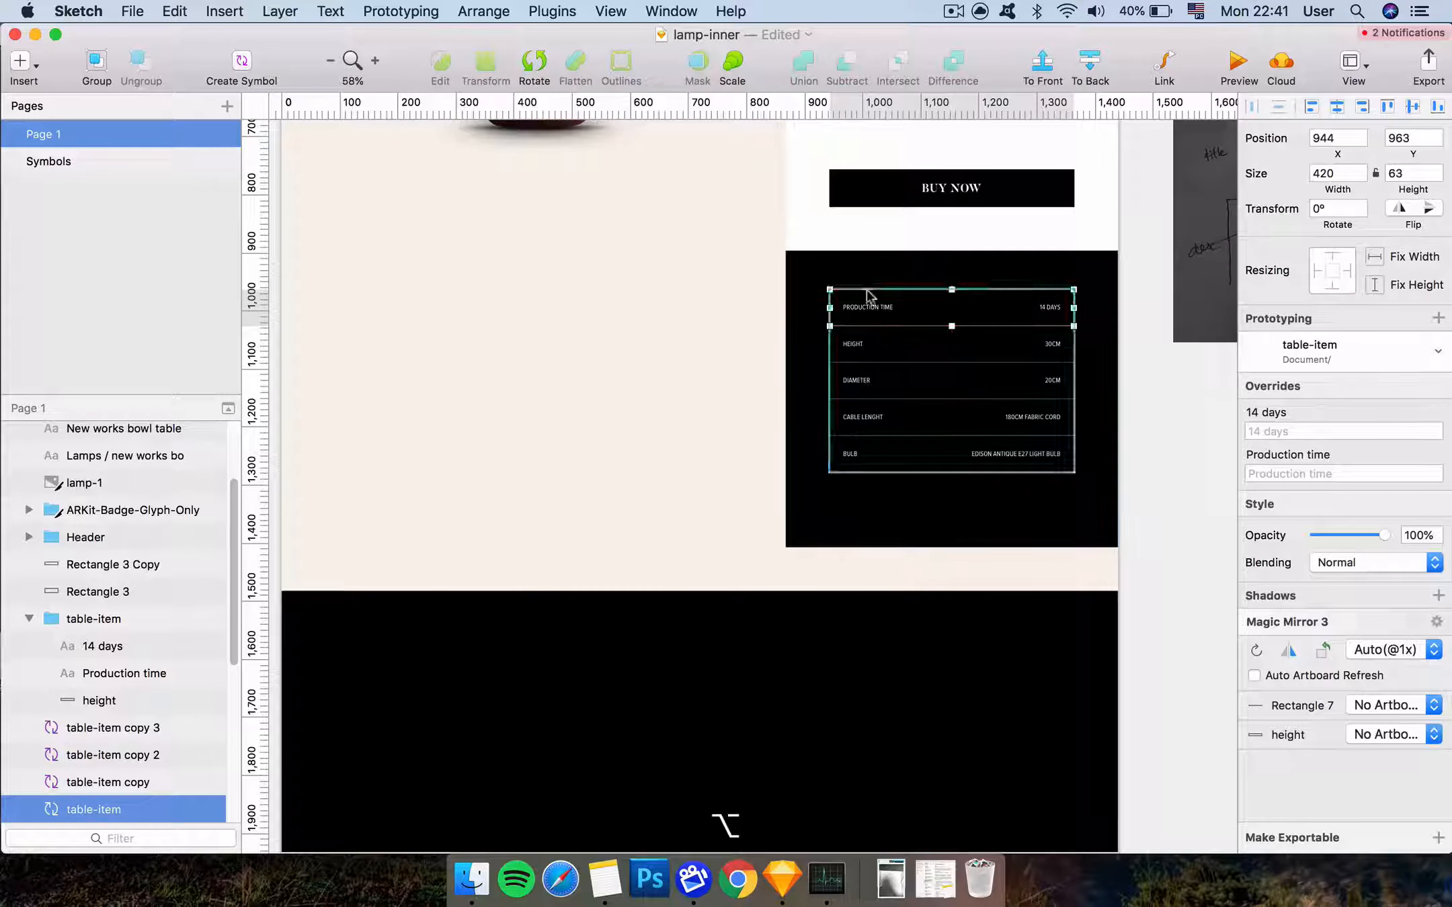
key("alt")
scroll(836, 285, "up", 2)
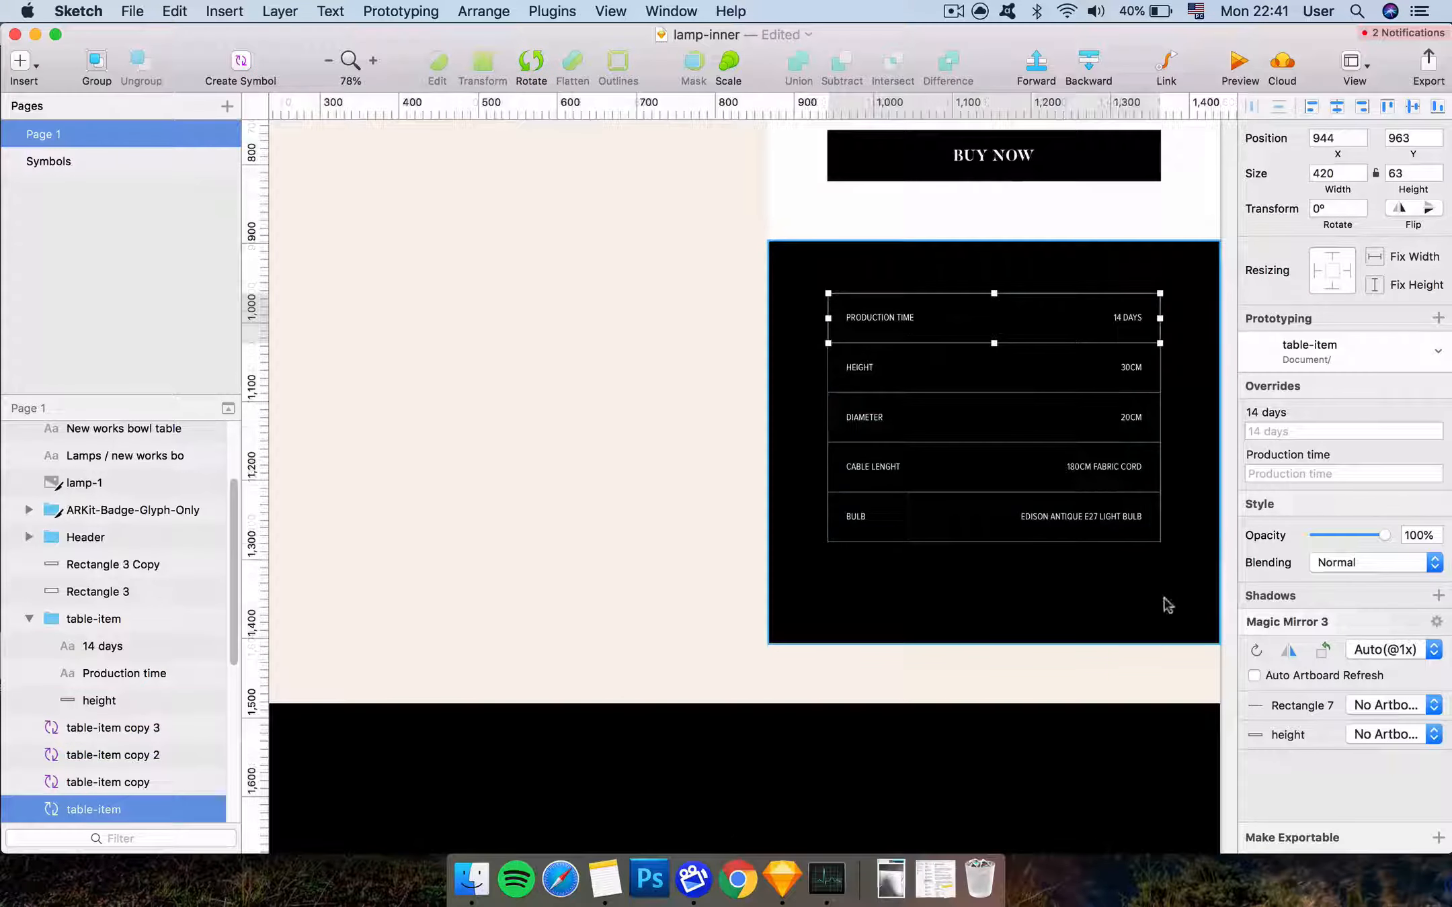
Group all five table rows together with the outline frame and name the group "table"
left_click(1168, 602)
left_click(985, 471)
left_click(888, 512)
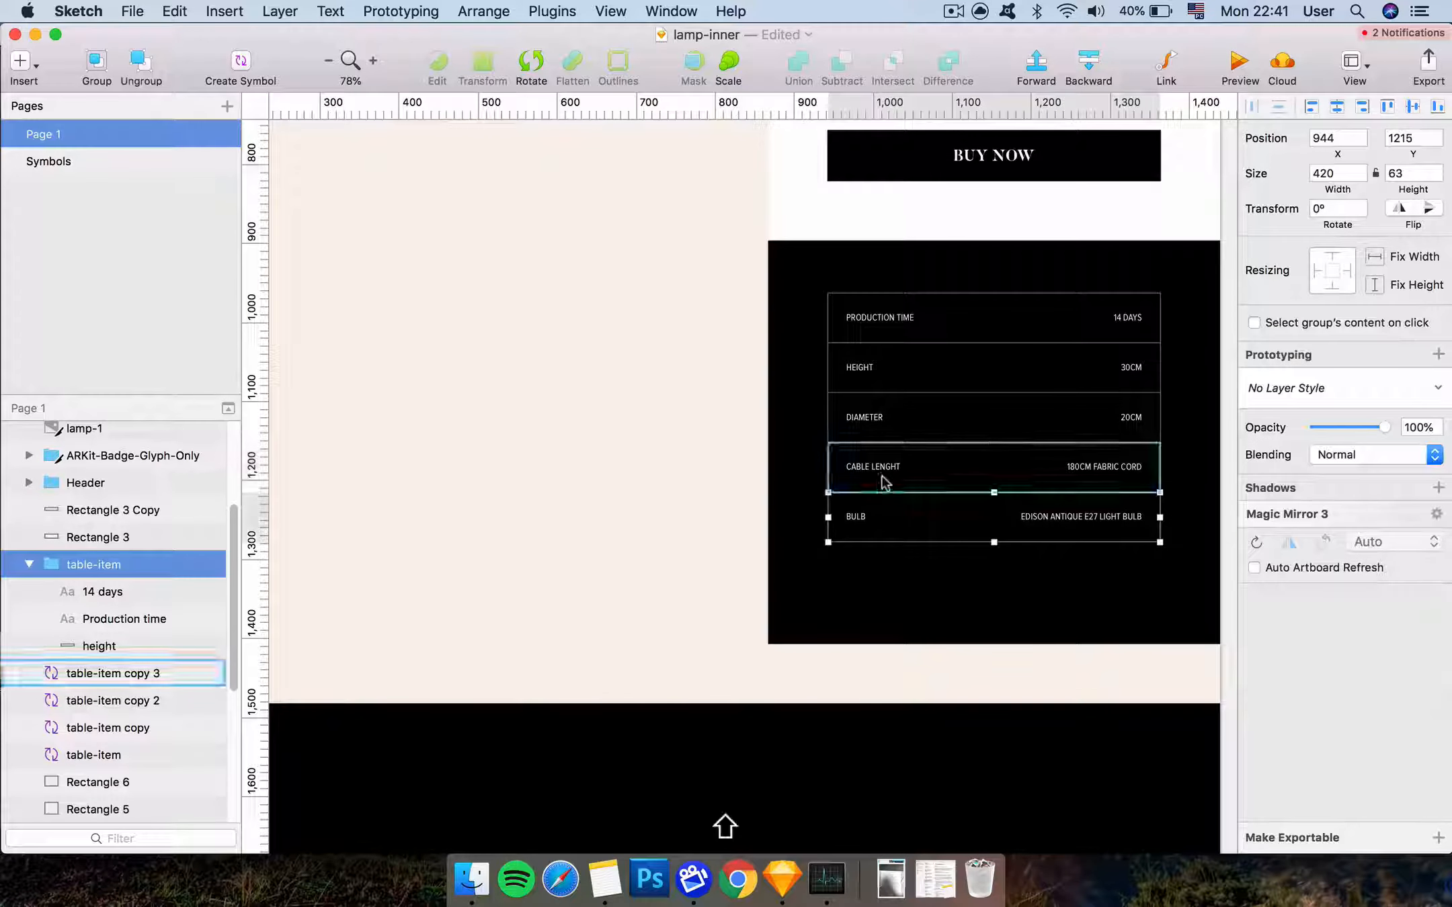
left_click(887, 417, "shift")
left_click(868, 363, "shift")
left_click(871, 329, "shift")
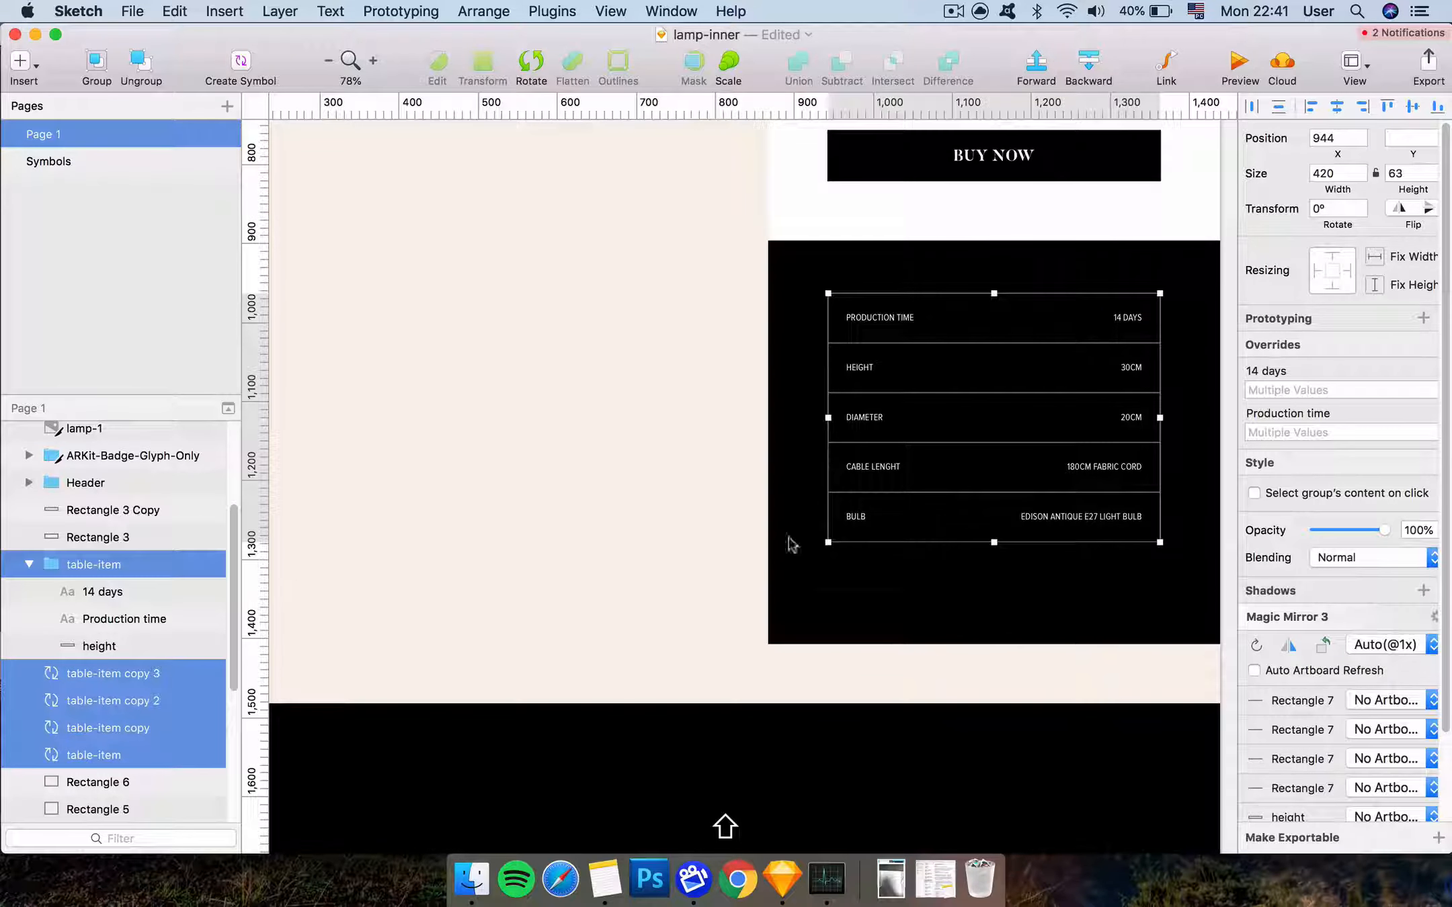
left_click(30, 563)
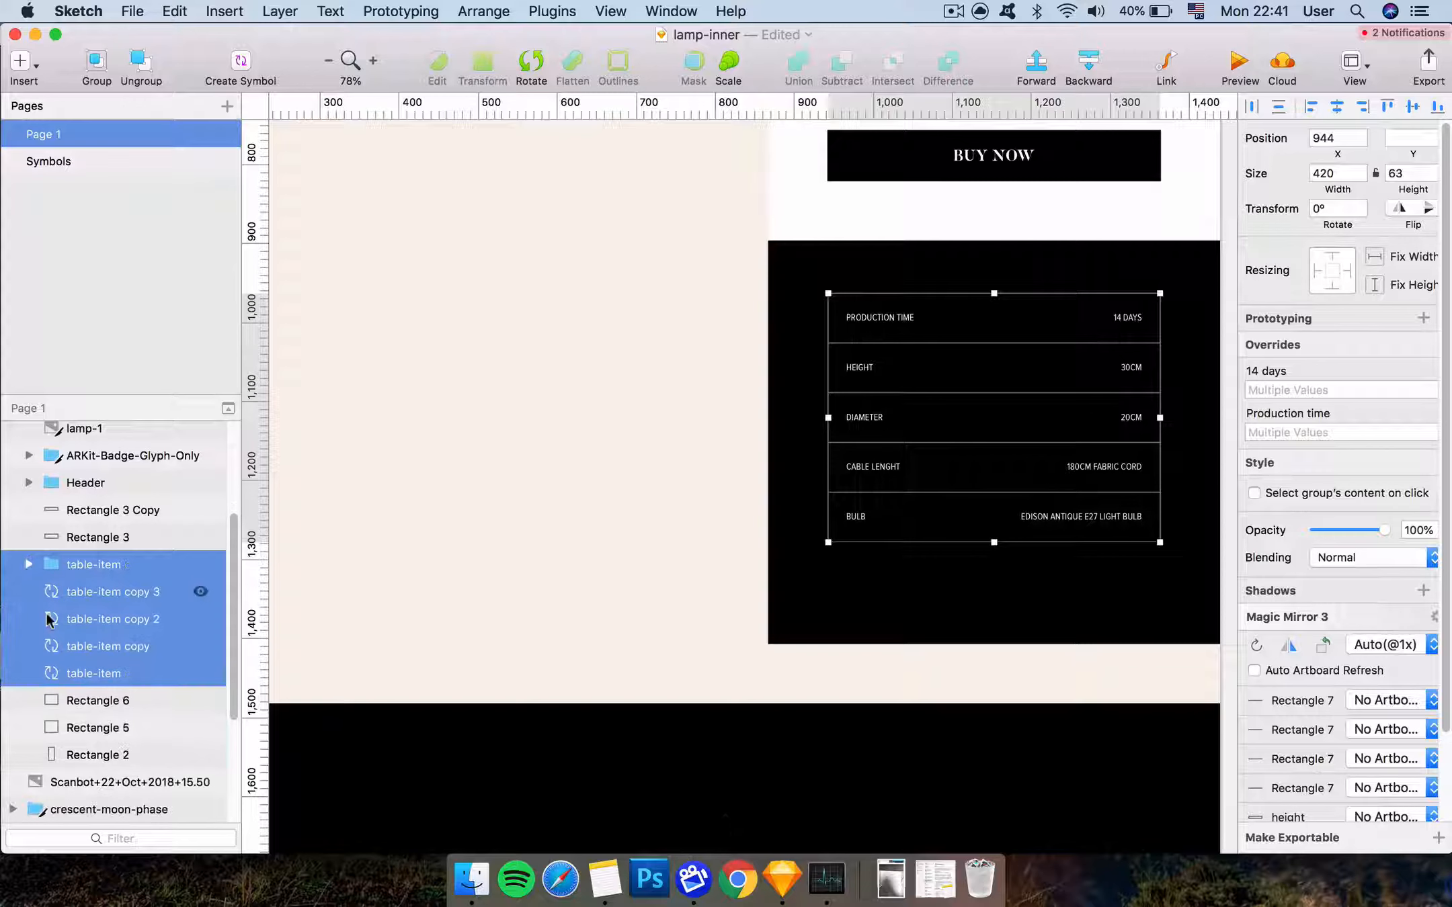
left_click(101, 701, "super")
key("super+g")
key("super+r")
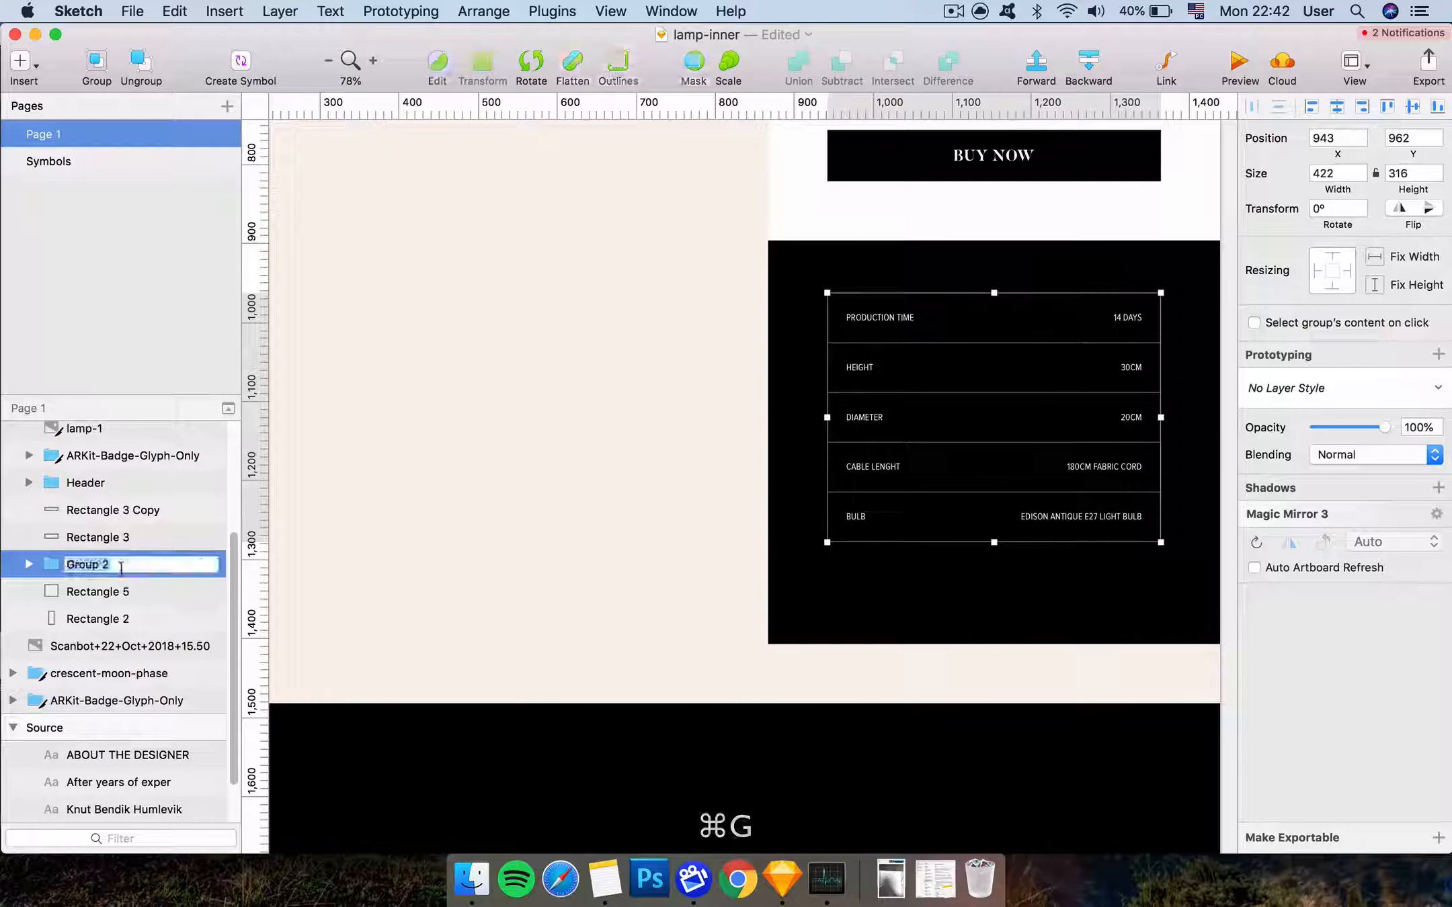
type("table")
key("Return")
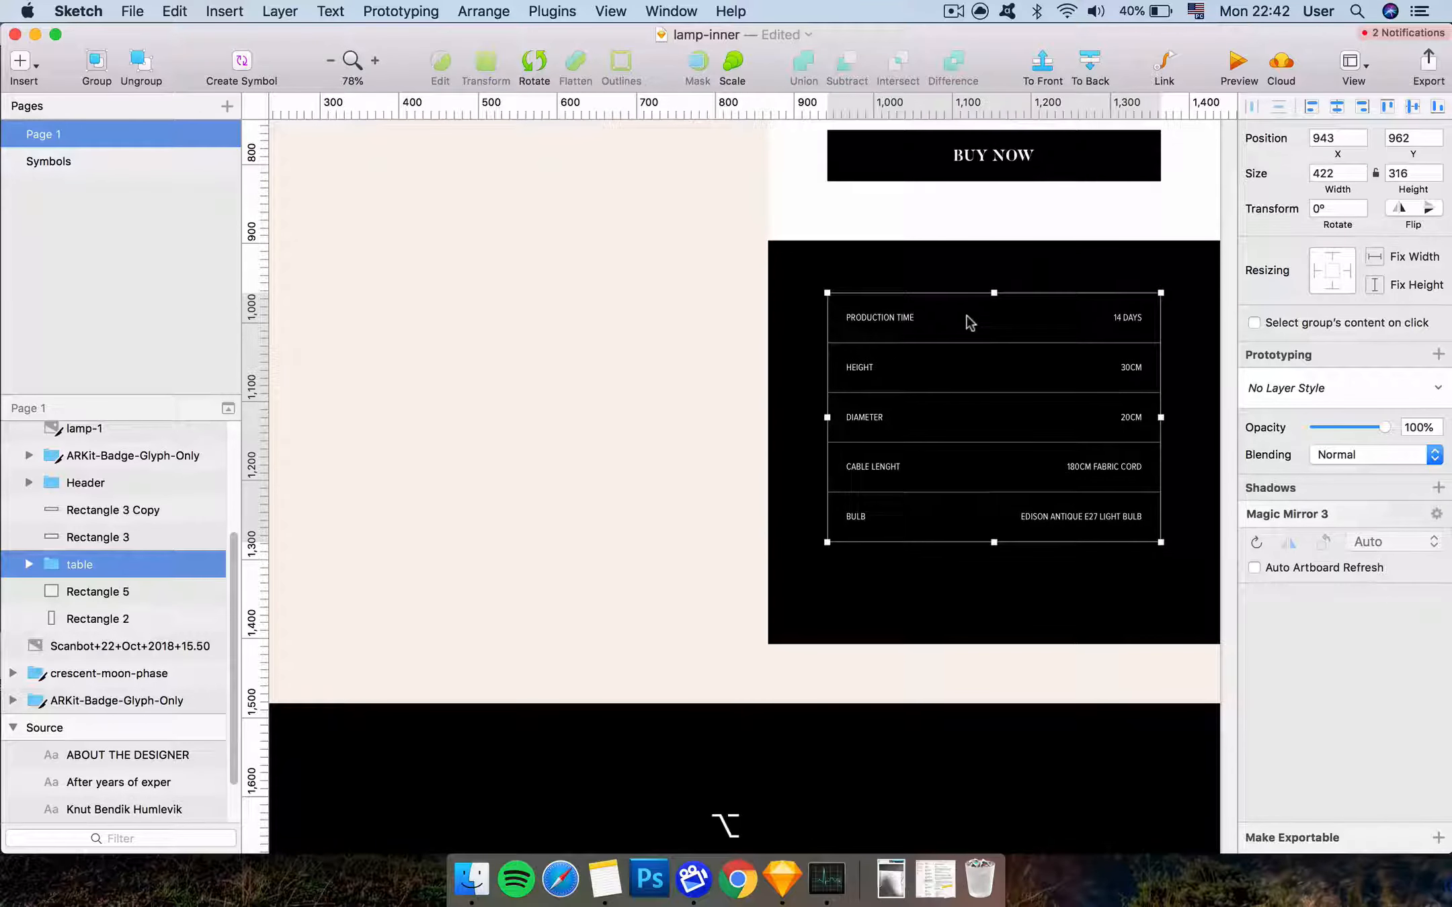
Place the table group 75 px below the black block's upper edge and set the block's height to 466
key("alt+shift+Down")
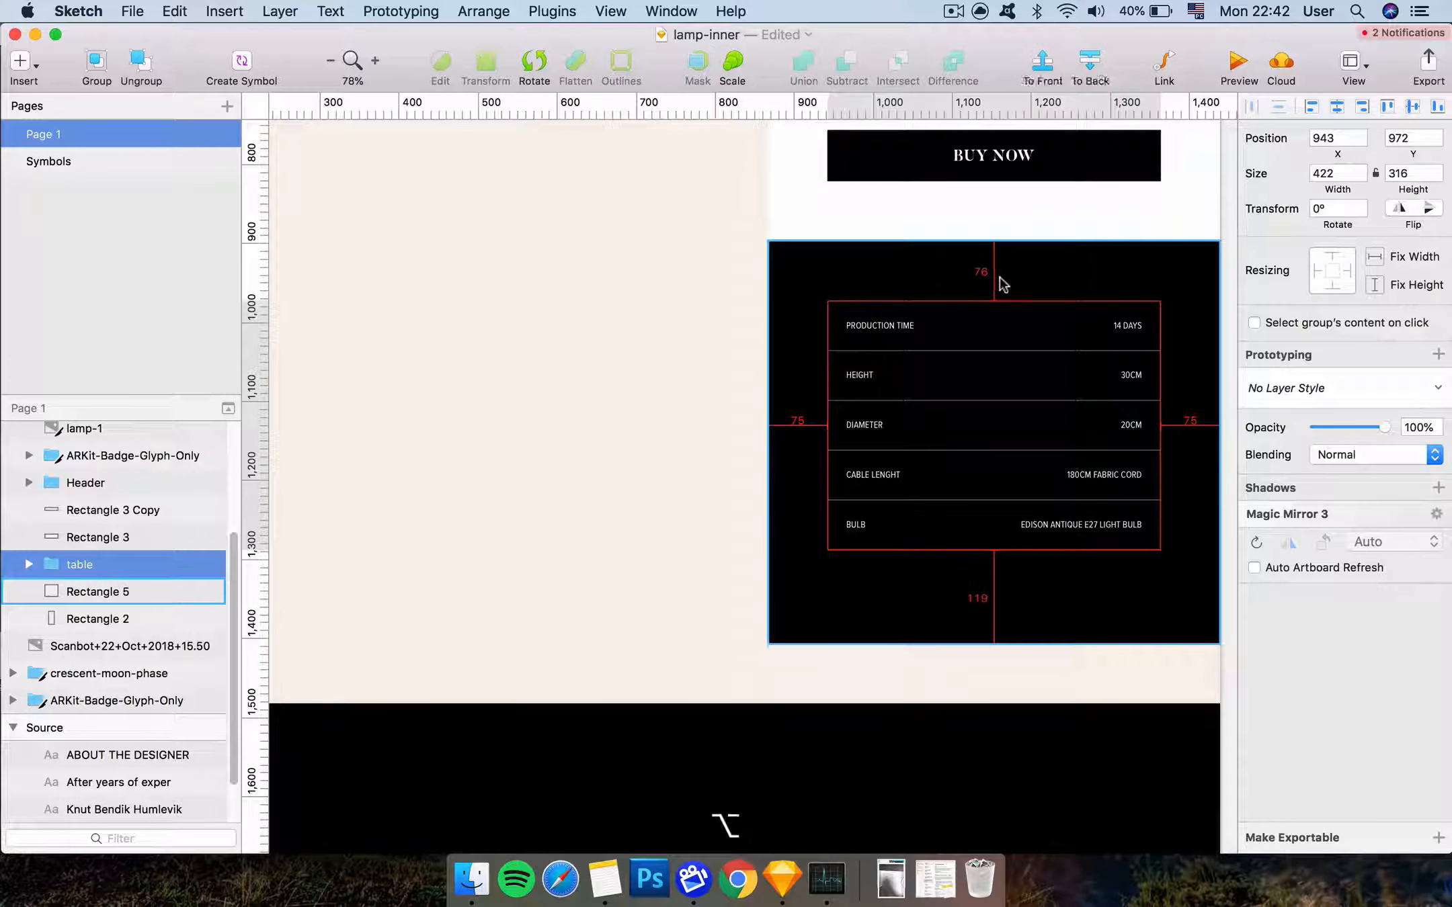
key("alt+Up")
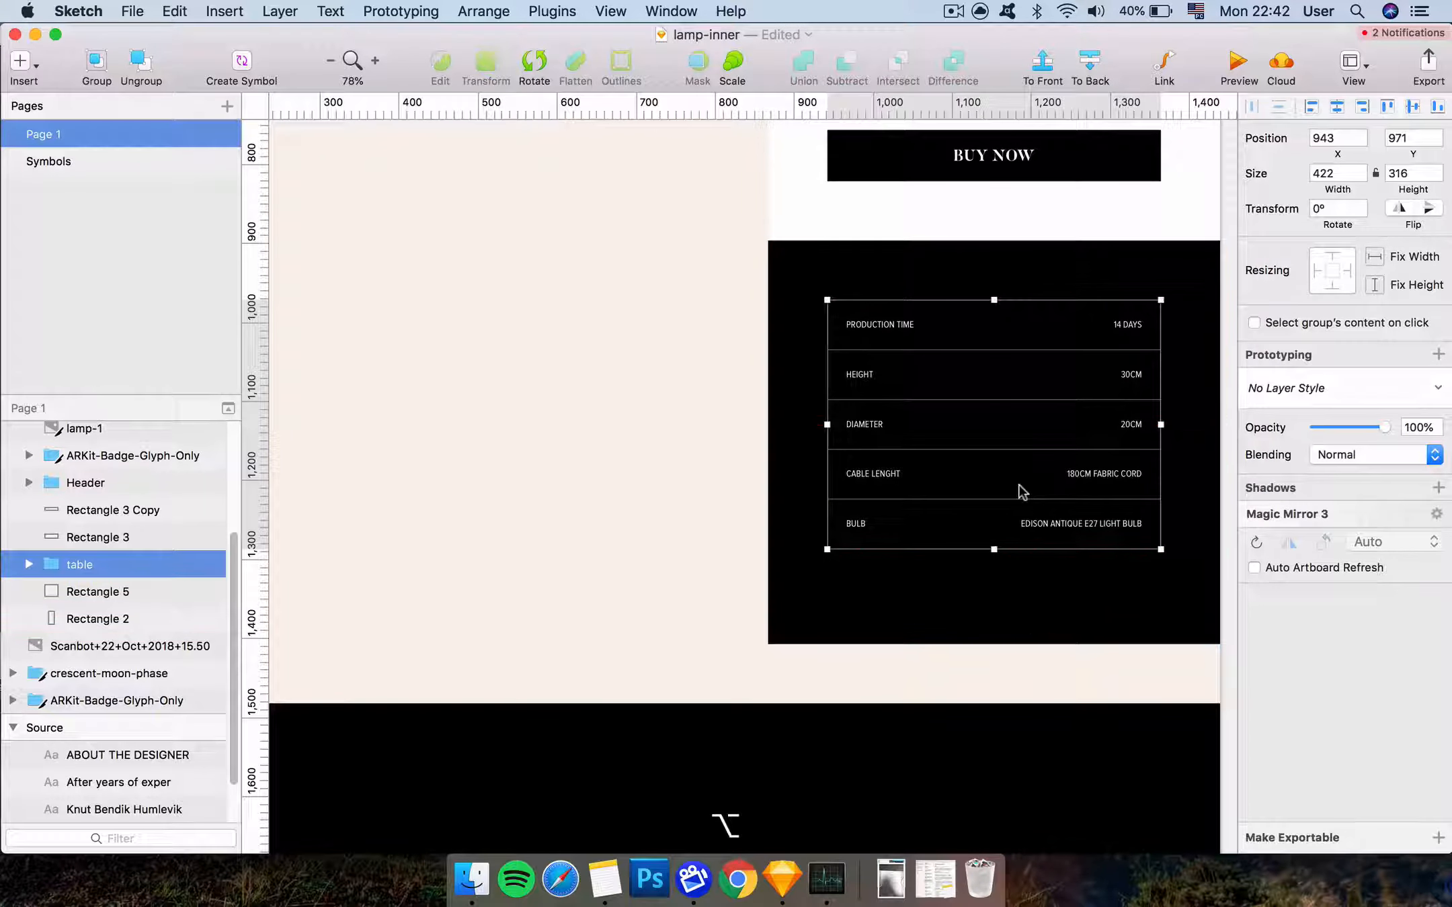
left_click(1030, 637)
left_click_drag(997, 646, 996, 615)
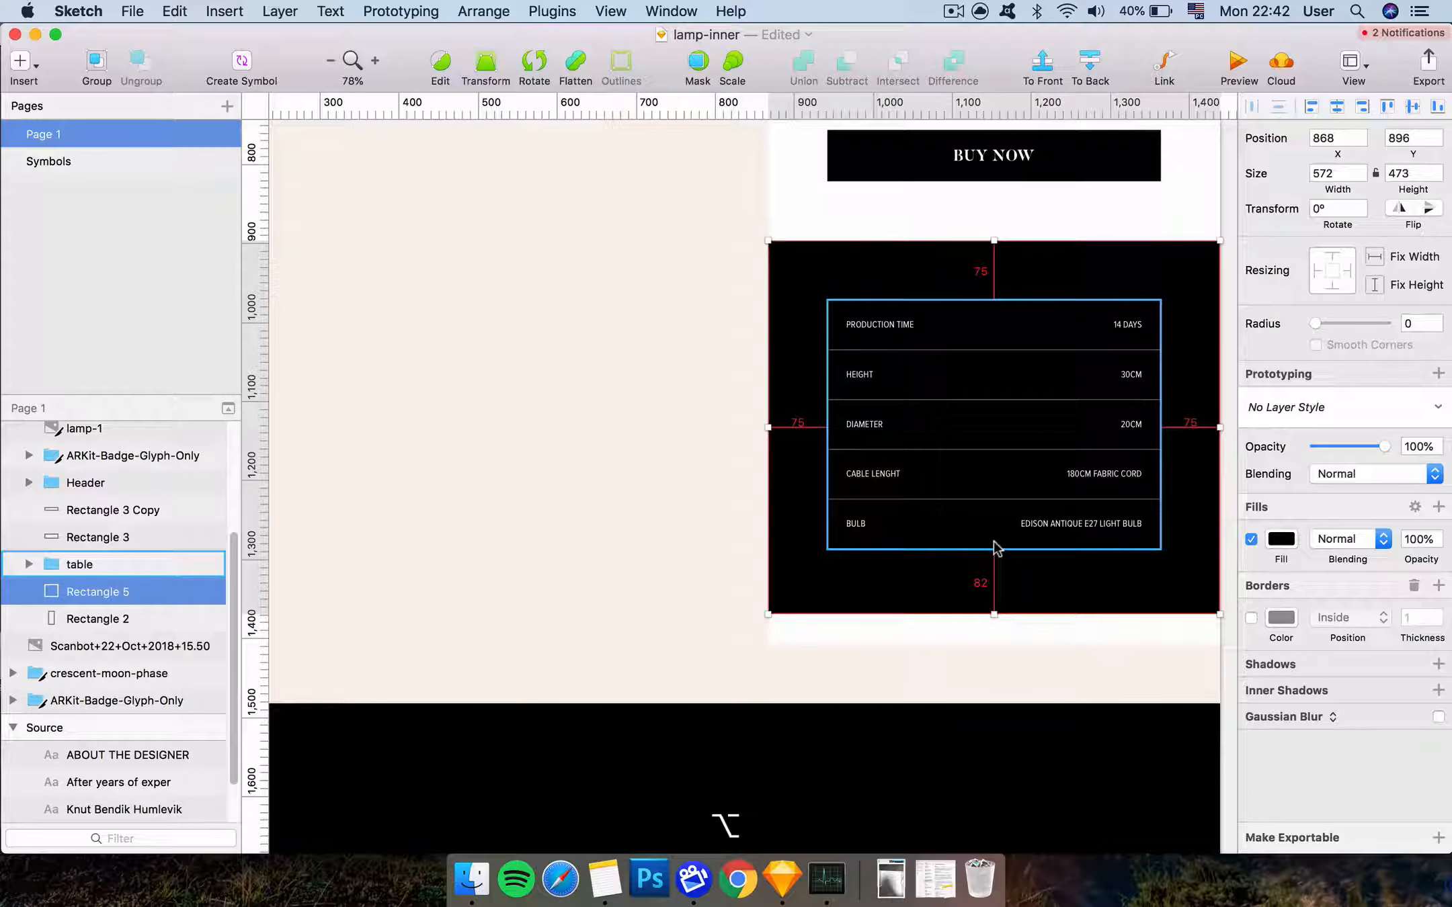
key("alt")
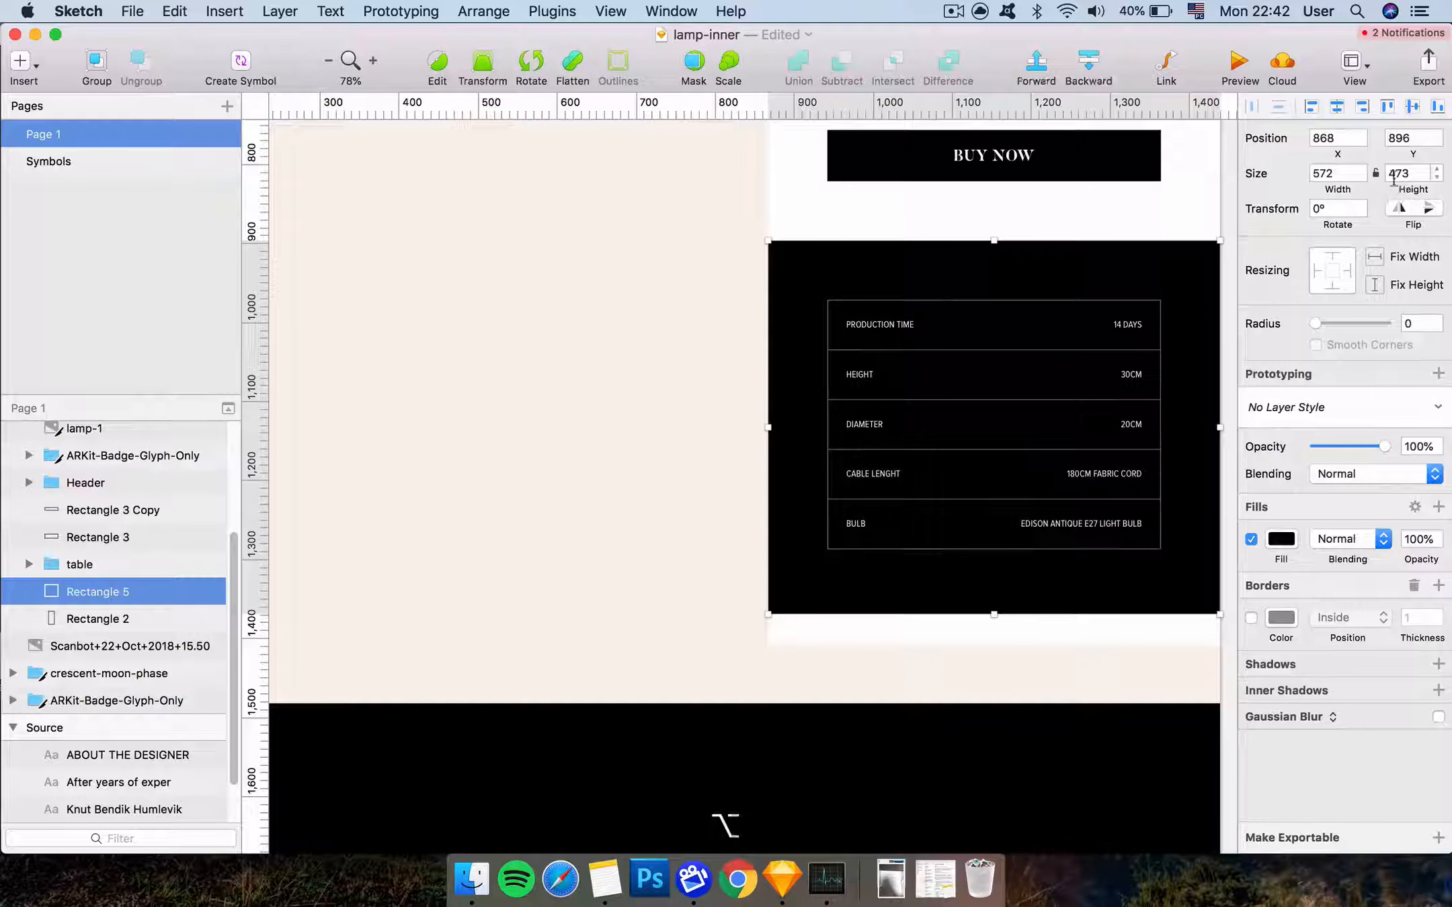
left_click_drag(1409, 190, 1406, 189)
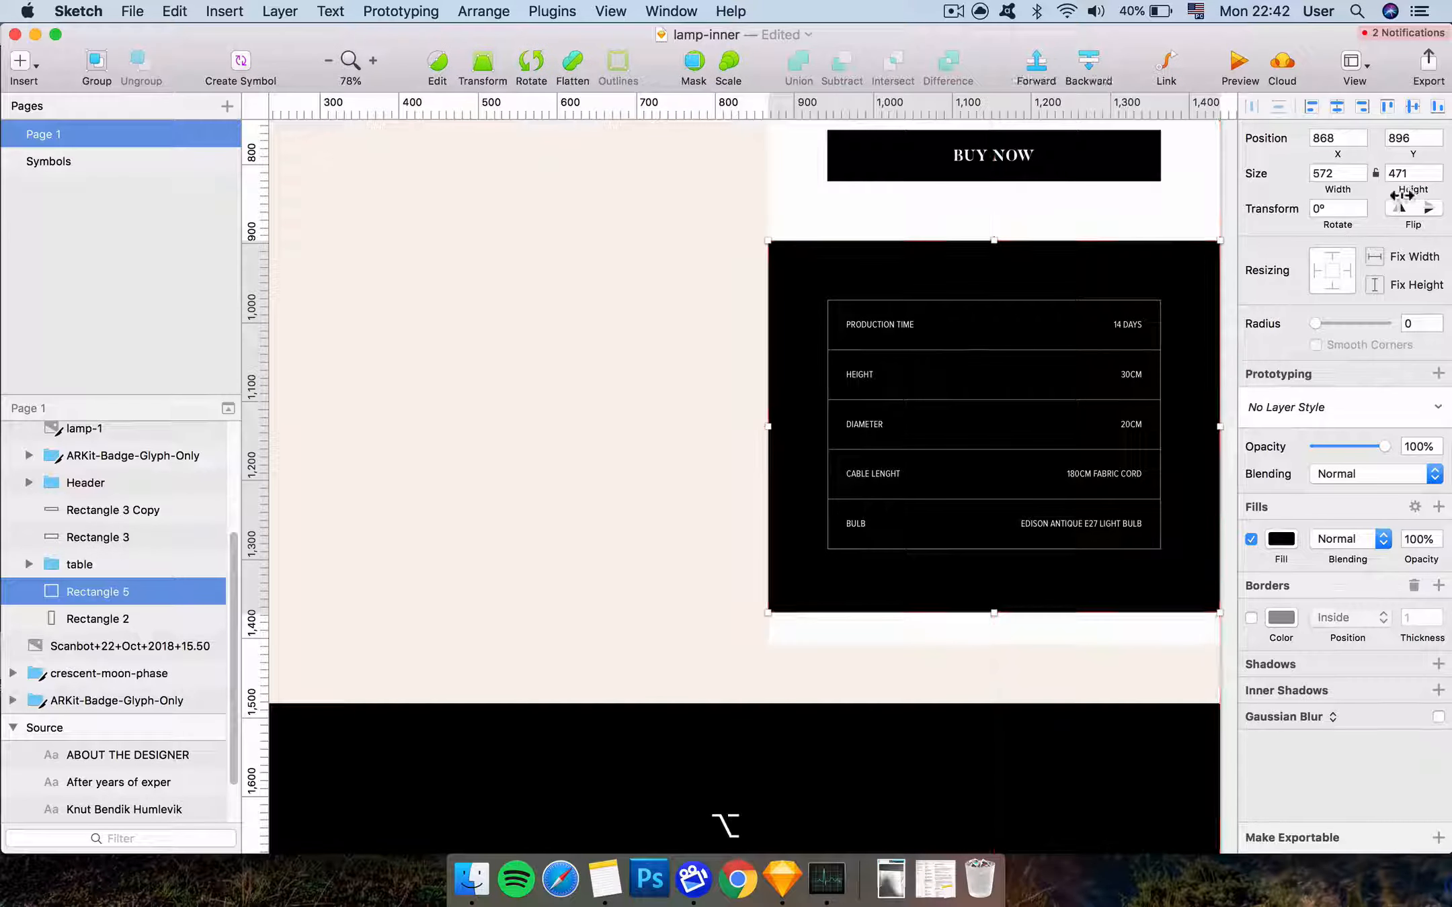
double_click(1410, 173)
type("466")
key("alt+Return")
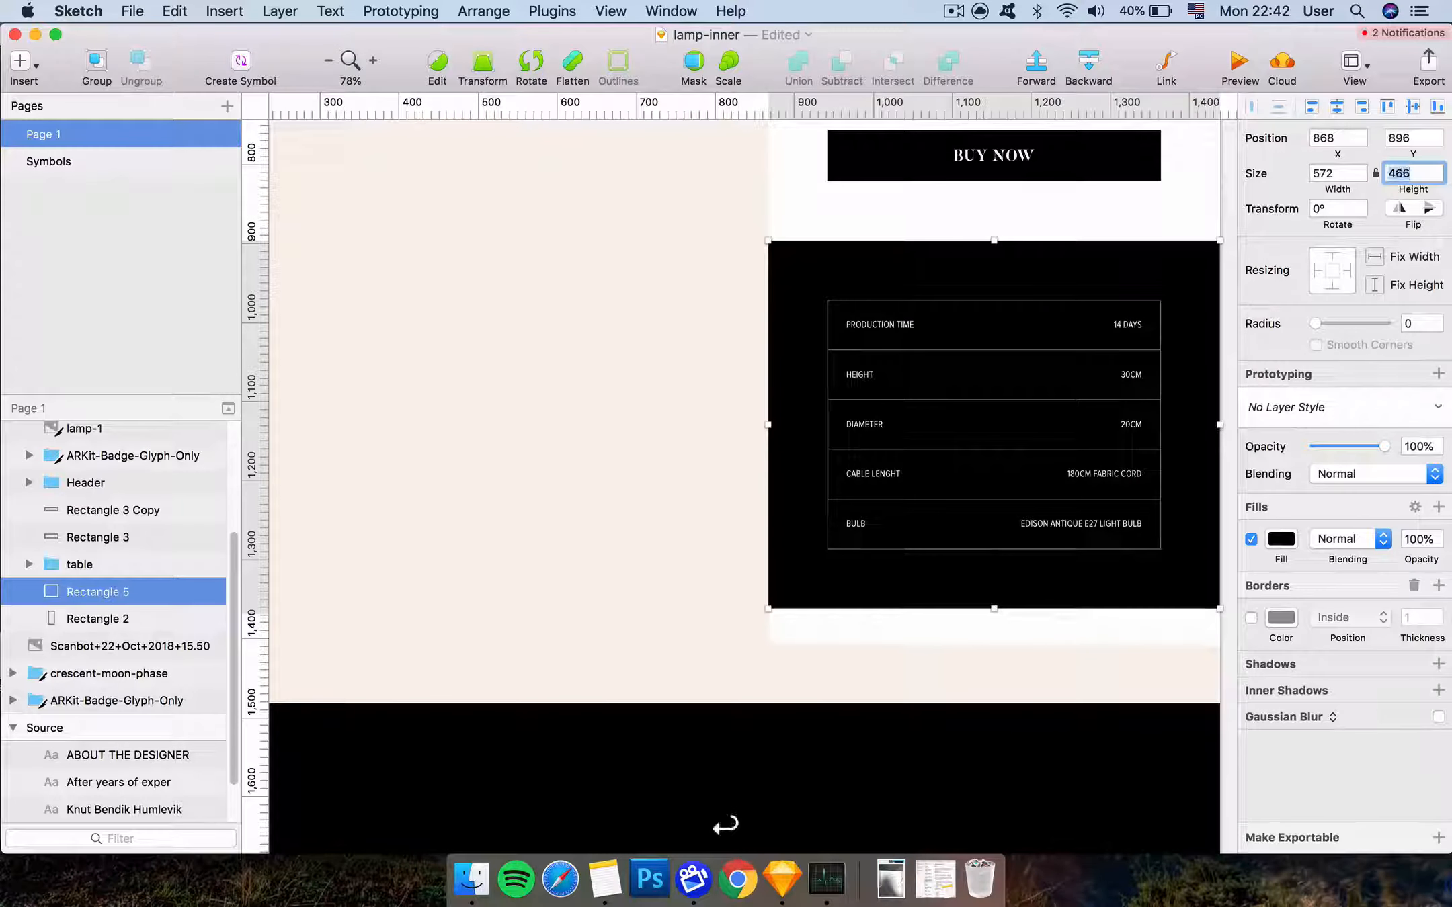
Shorten the white product panel to a height of 1287, flush with the black block's lower edge, and save the document
left_click(1066, 674)
left_click(1004, 639)
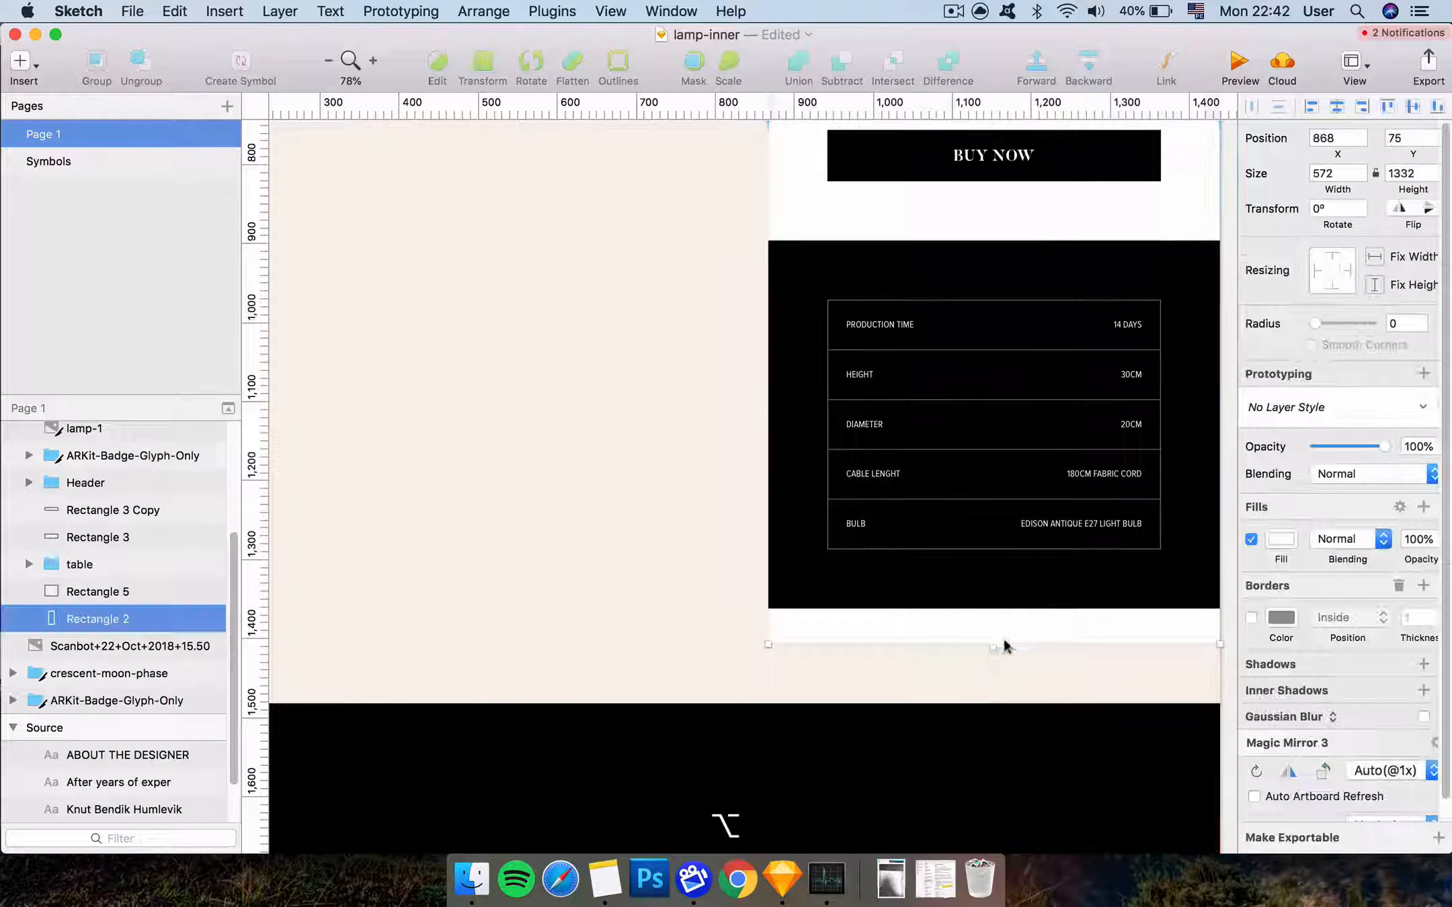
left_click_drag(1002, 646, 1001, 612)
key("super+minus")
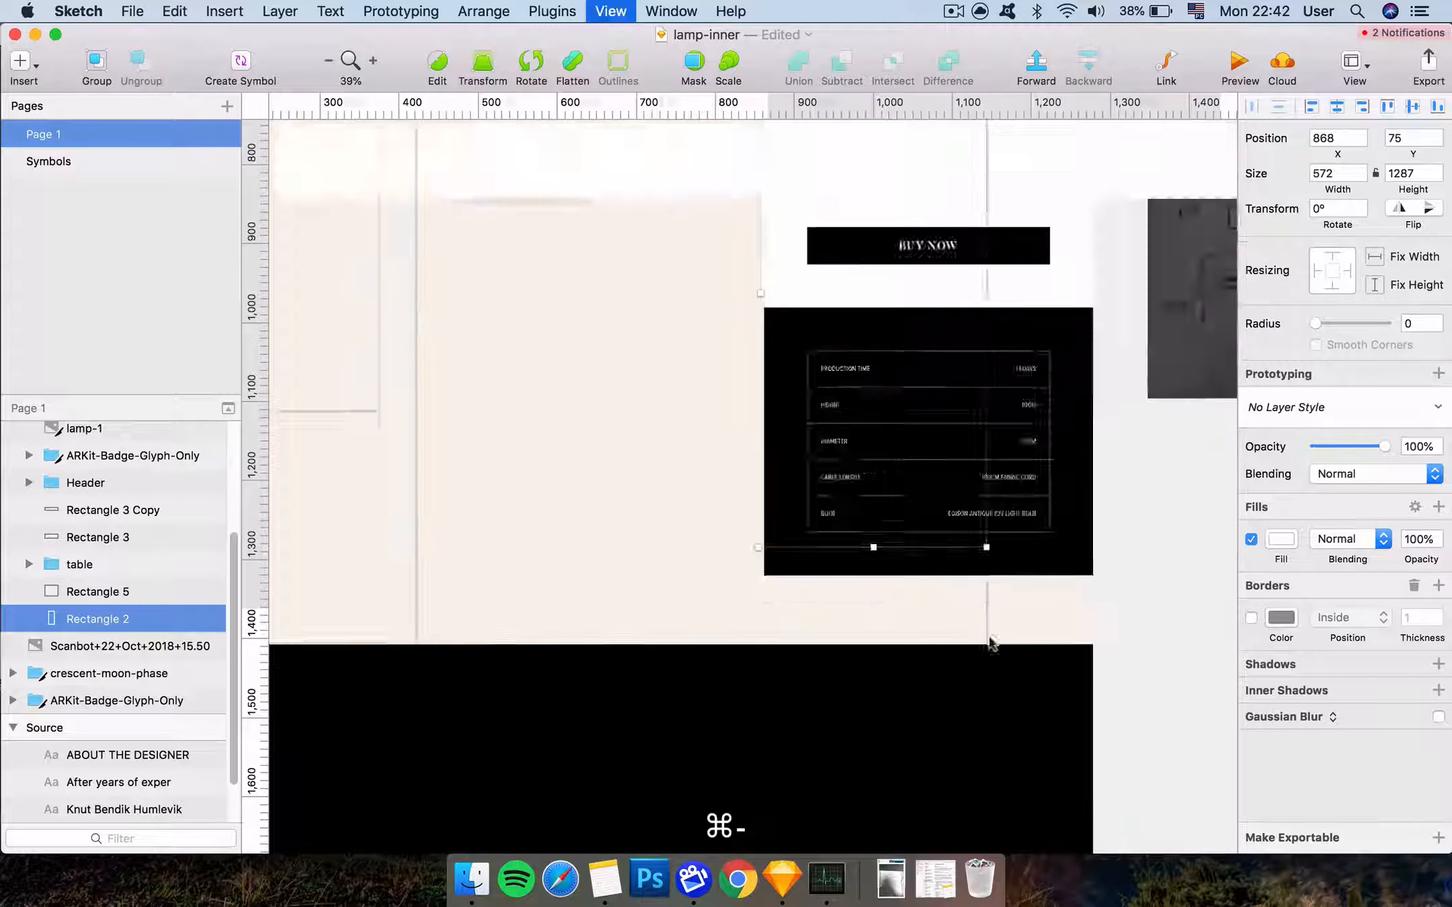
scroll(988, 638, "up", 5)
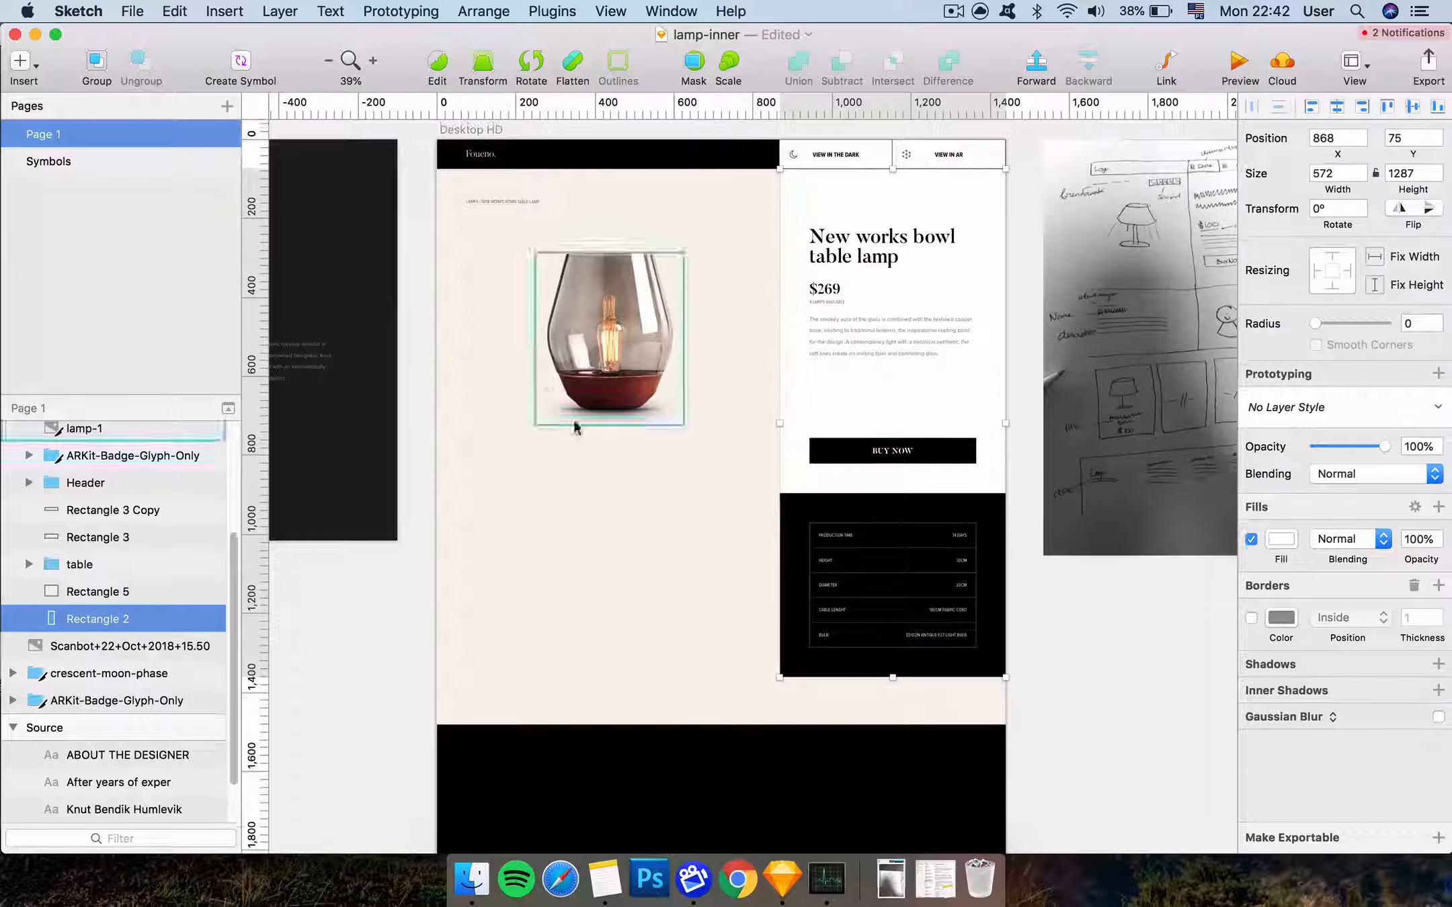
left_click(610, 488)
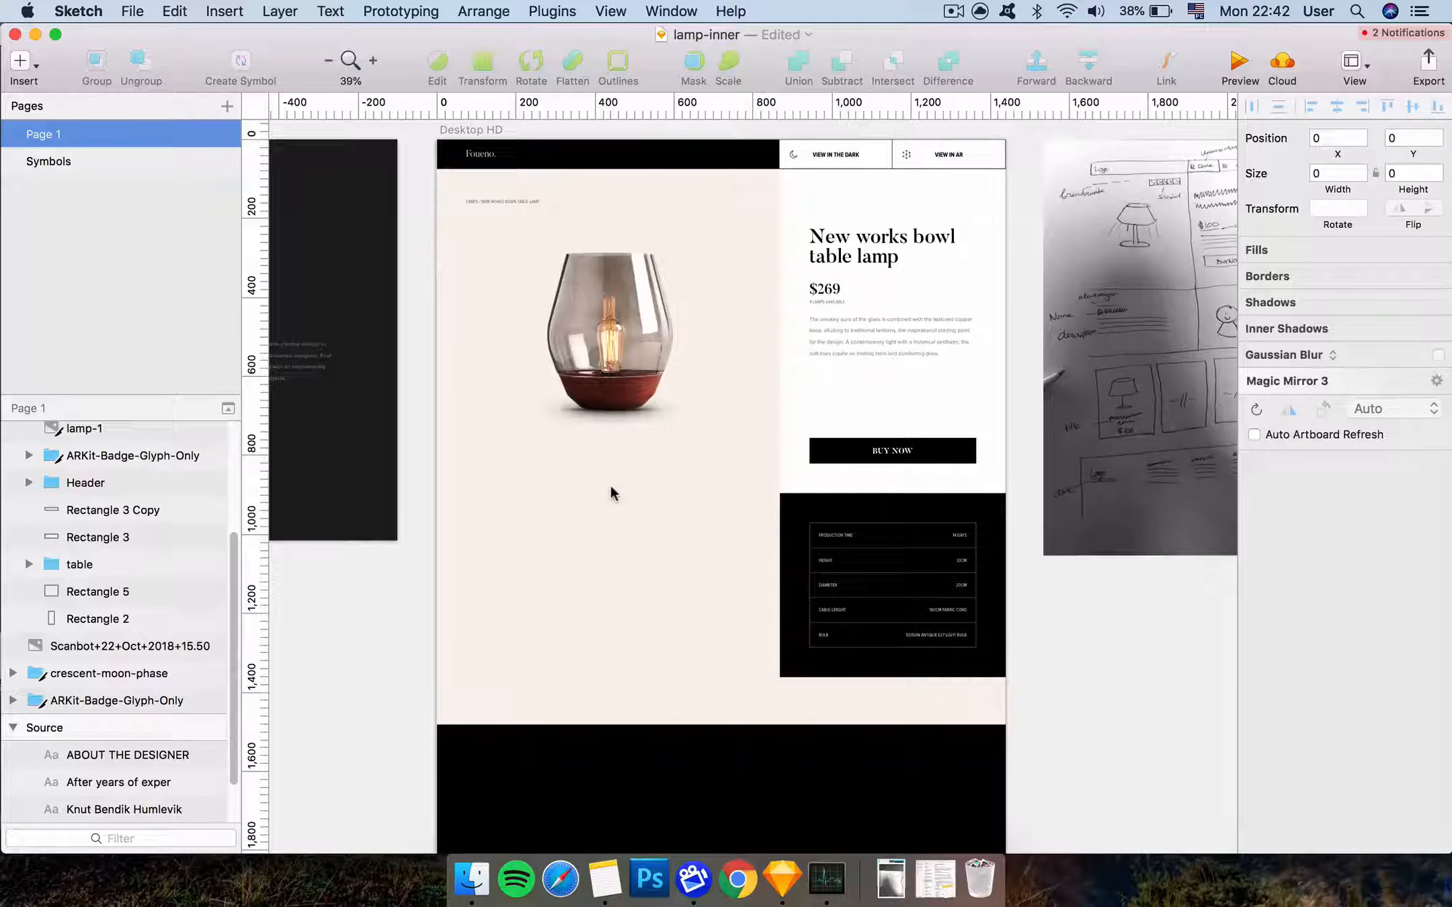
key("super+s")
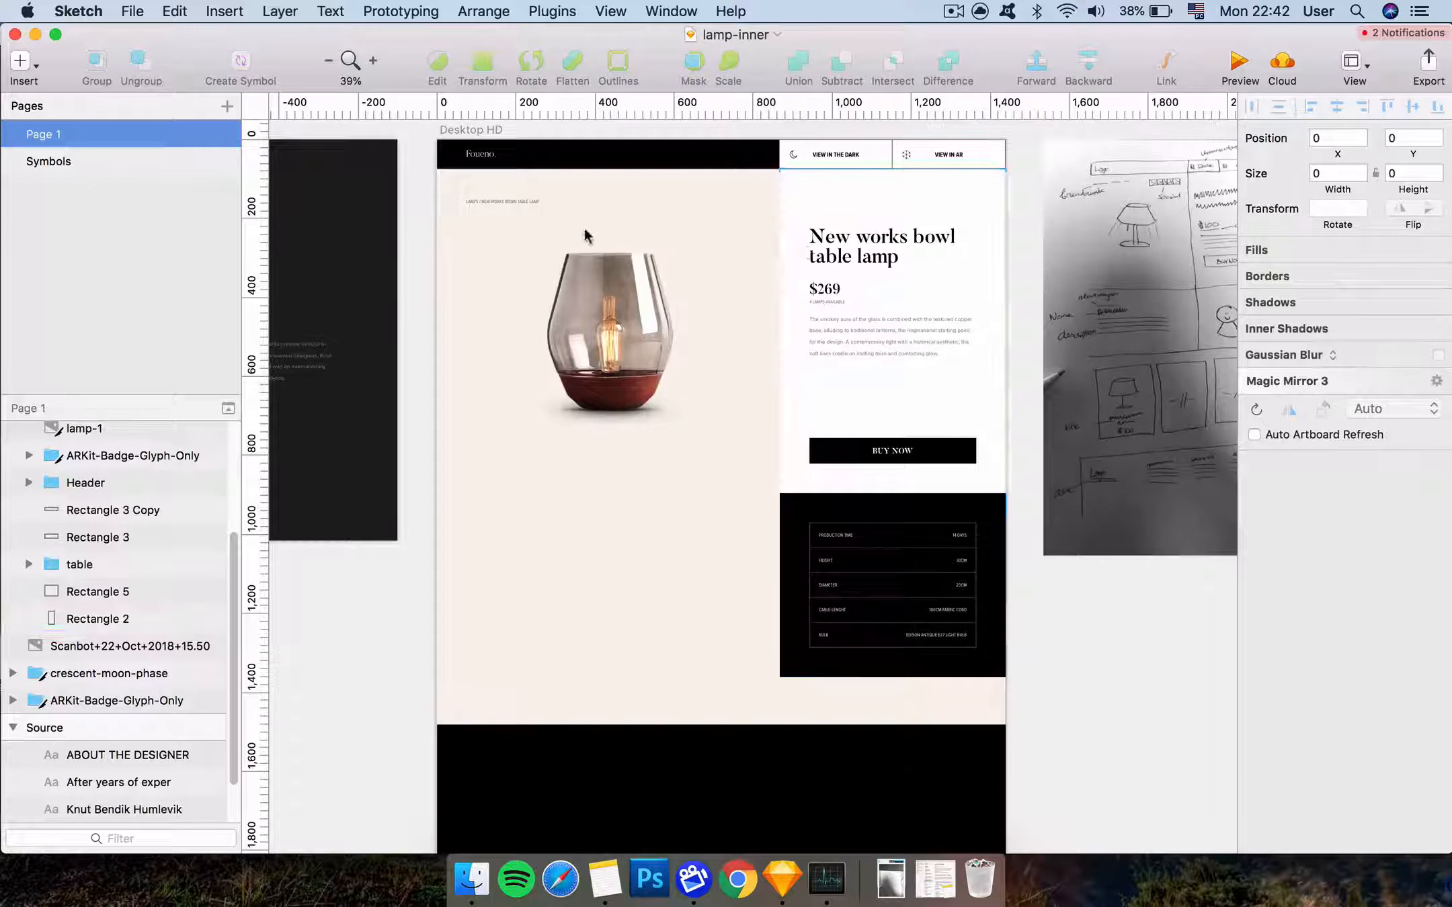
Try the lamp image lower on the beige area, at Y 677, and undo the move
scroll(747, 349, "up", 6)
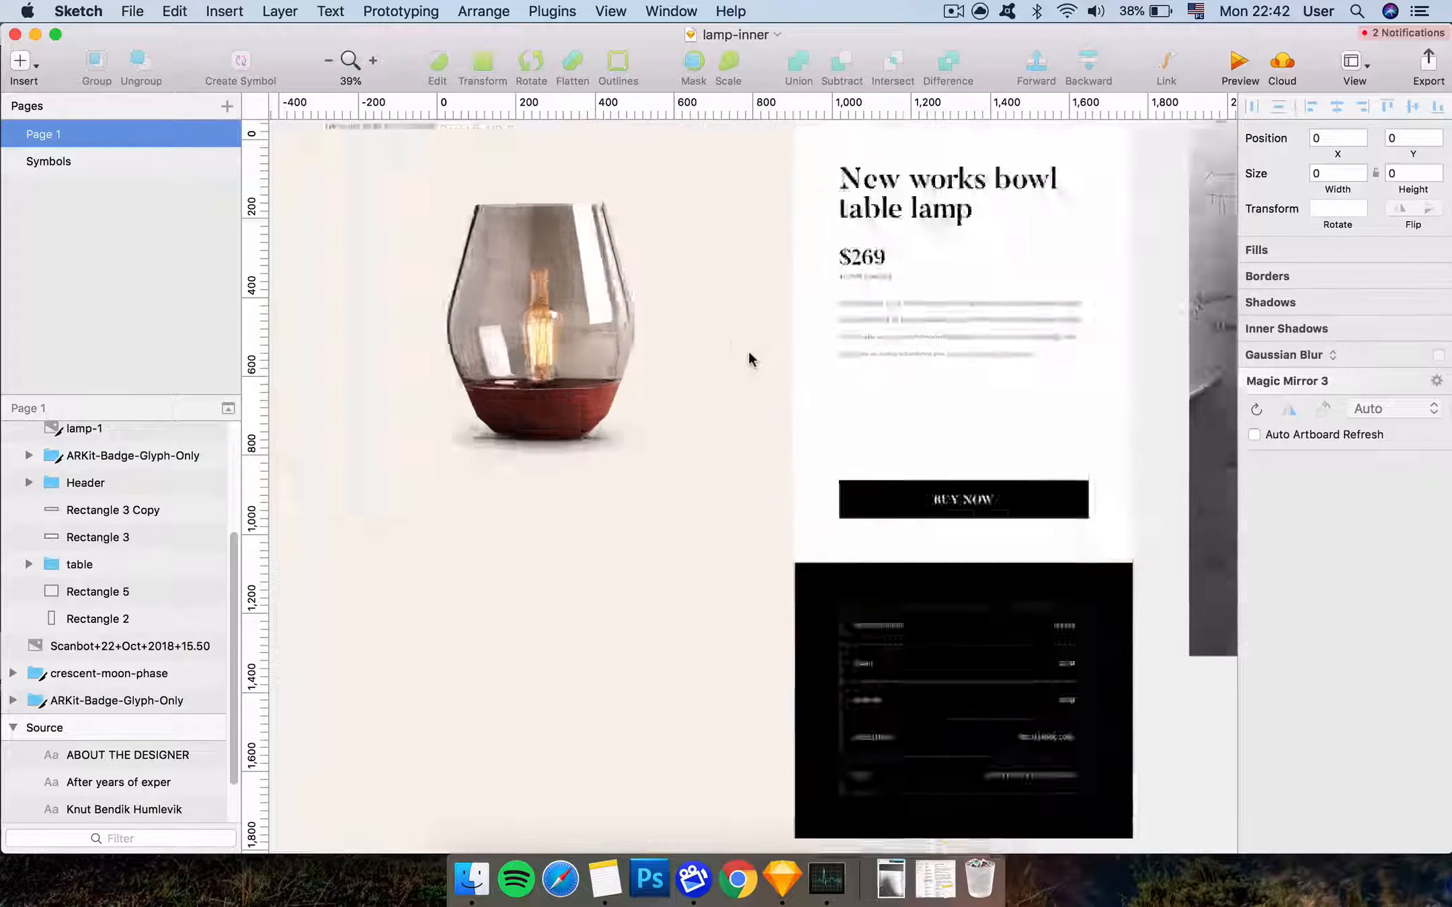
scroll(748, 348, "left", 2)
scroll(748, 348, "up", 2)
scroll(748, 348, "down", 3)
scroll(743, 371, "down", 3)
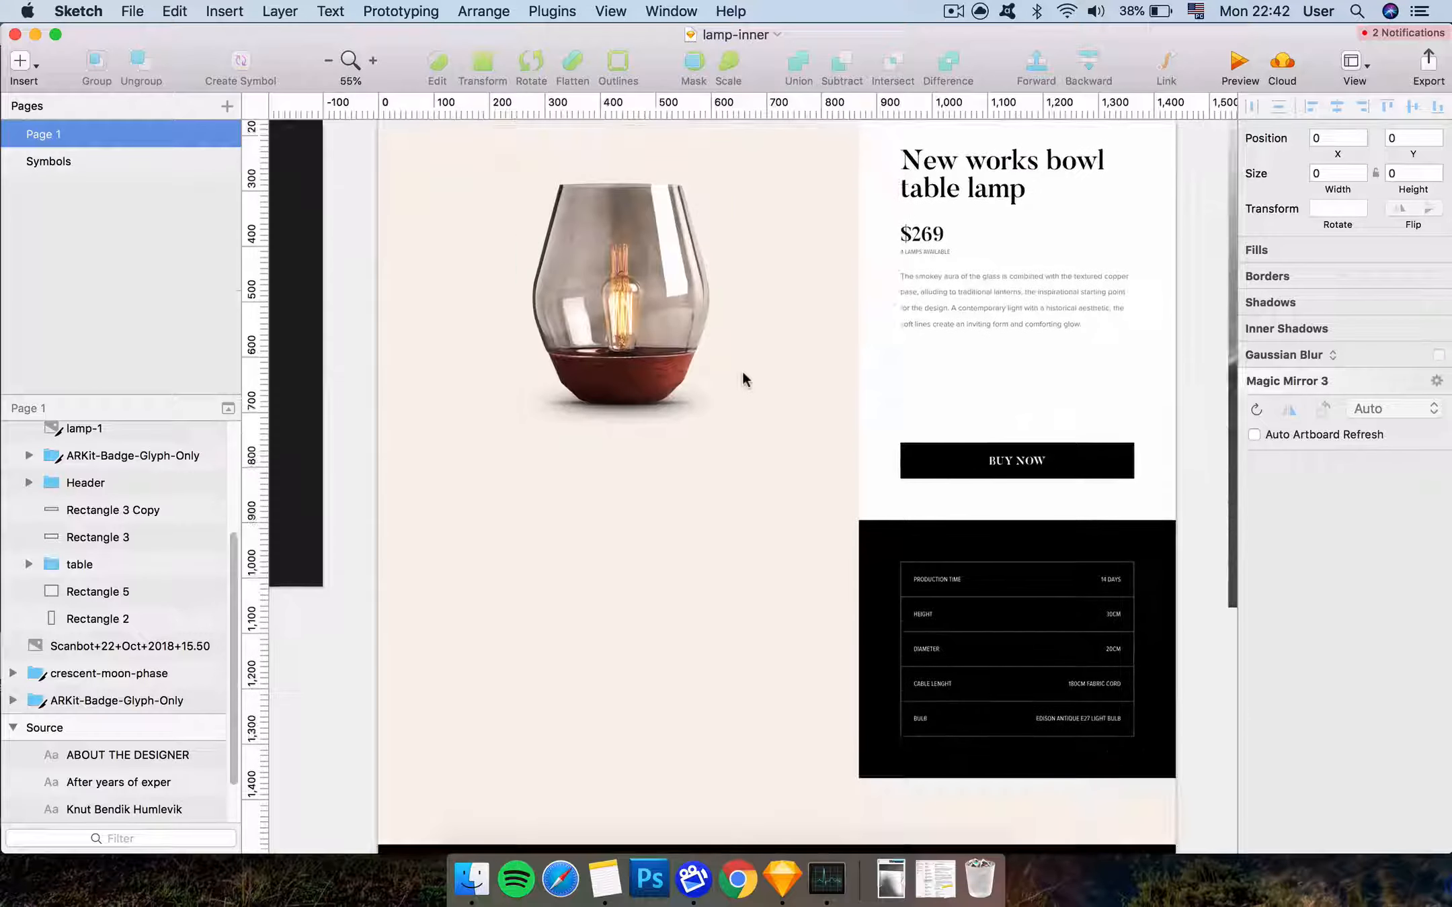
left_click_drag(660, 299, 660, 439)
left_click_drag(619, 567, 609, 523)
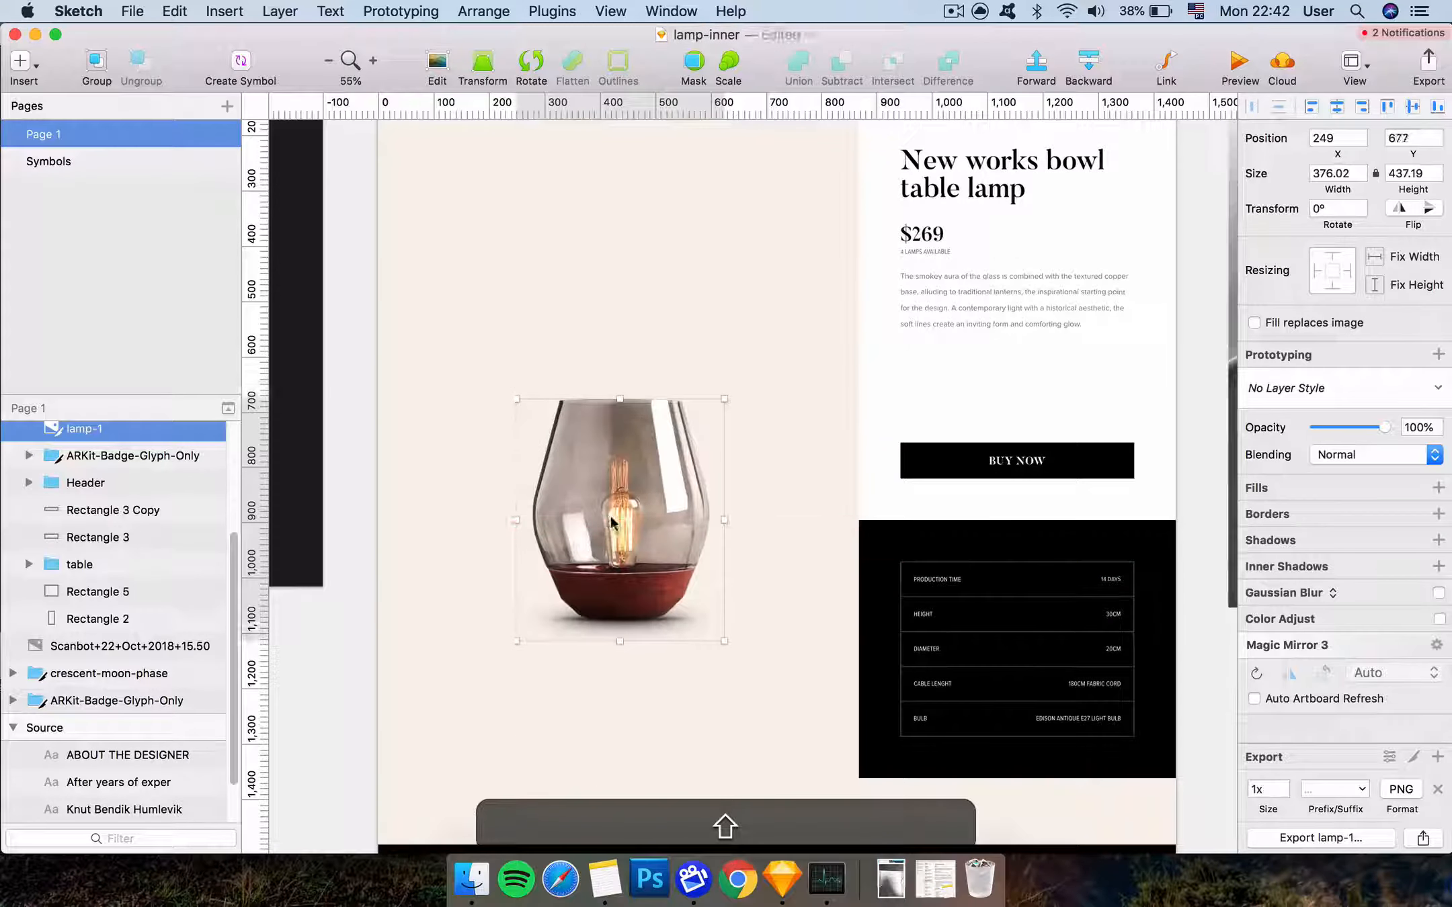
left_click(769, 411)
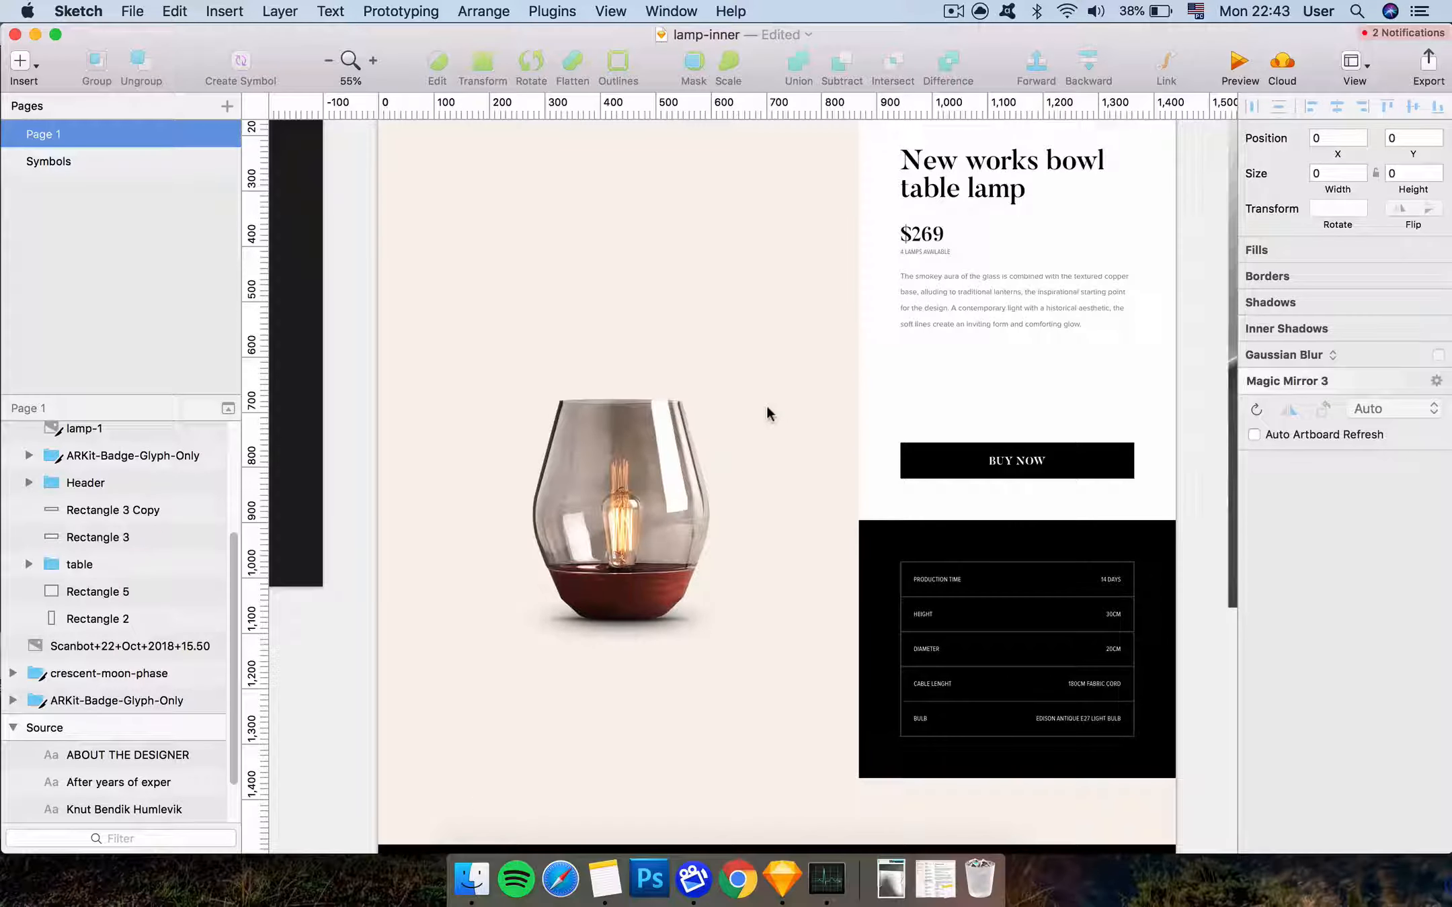
scroll(766, 408, "up", 5)
right_click(766, 407)
key("super+z")
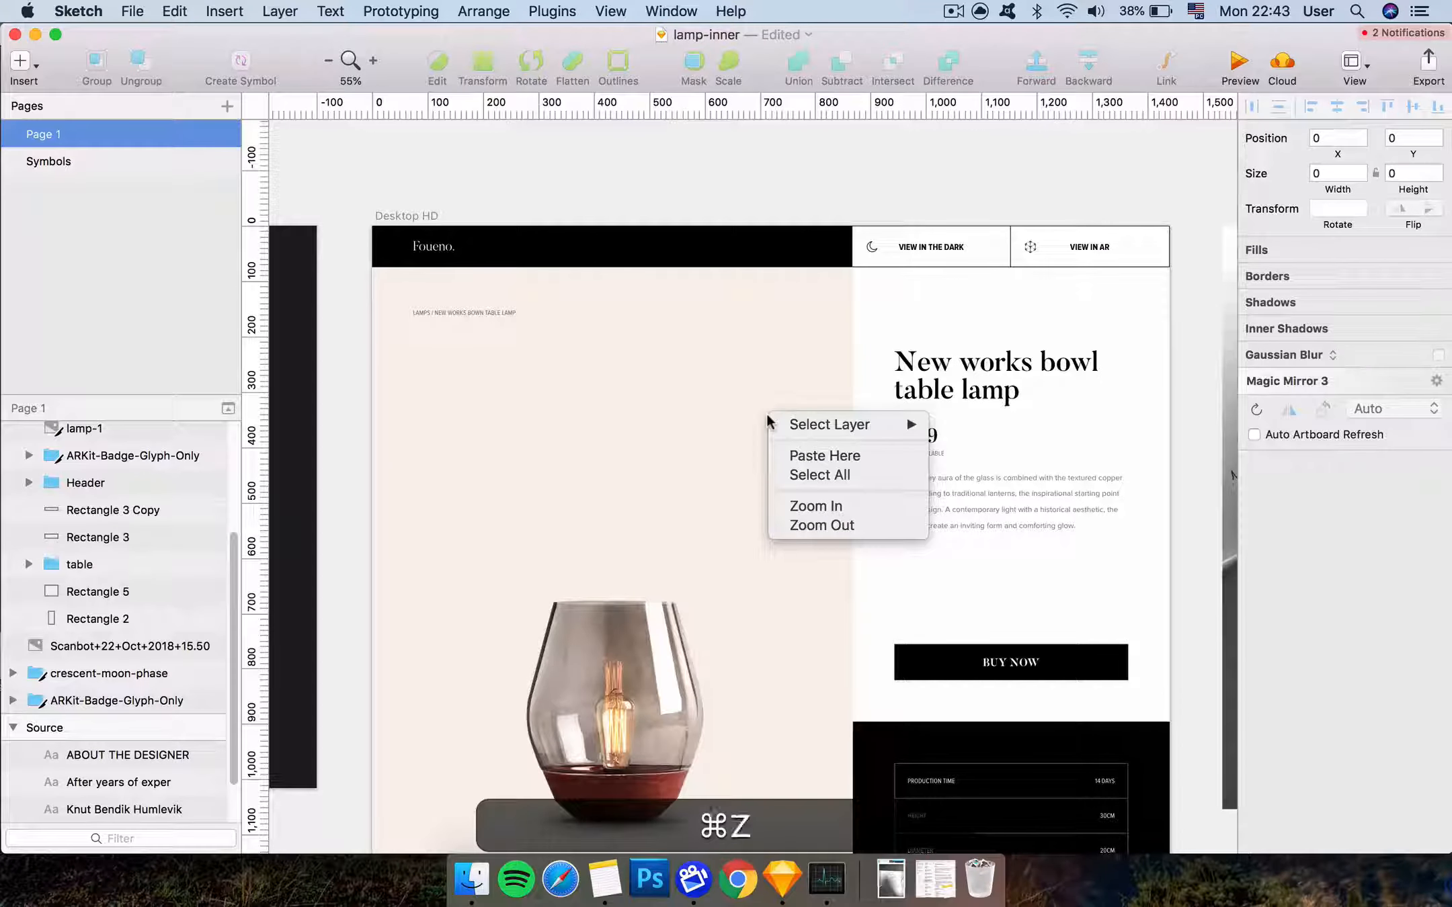
left_click(719, 412)
key("super+z")
Move the full-width black band up to Y 1362 so it sits flush beneath the black table block
scroll(719, 412, "down", 5)
scroll(703, 430, "down", 1)
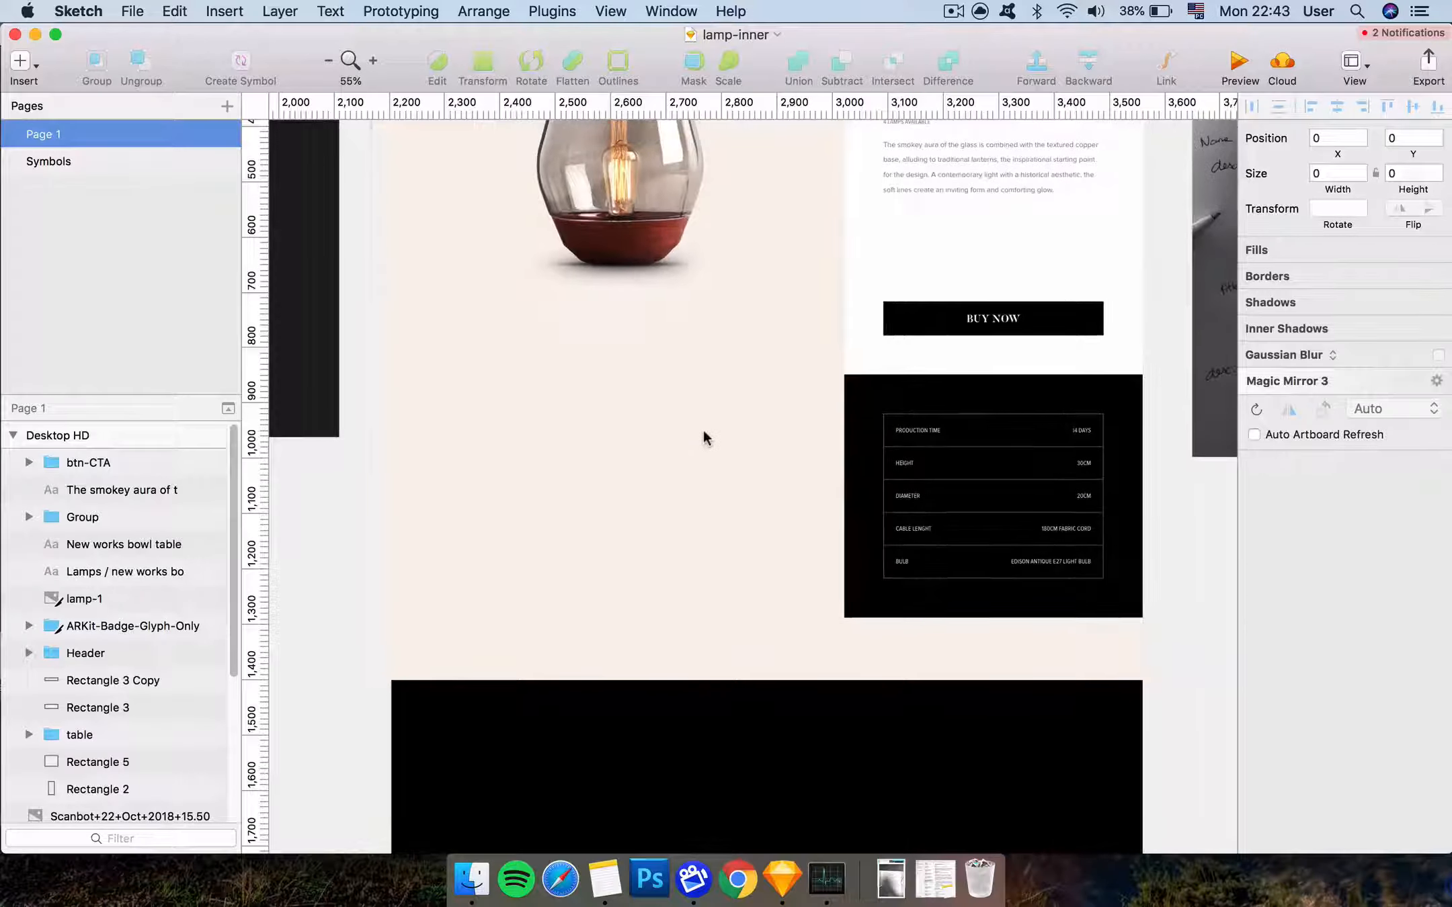
scroll(729, 539, "down", 8)
left_click(754, 546)
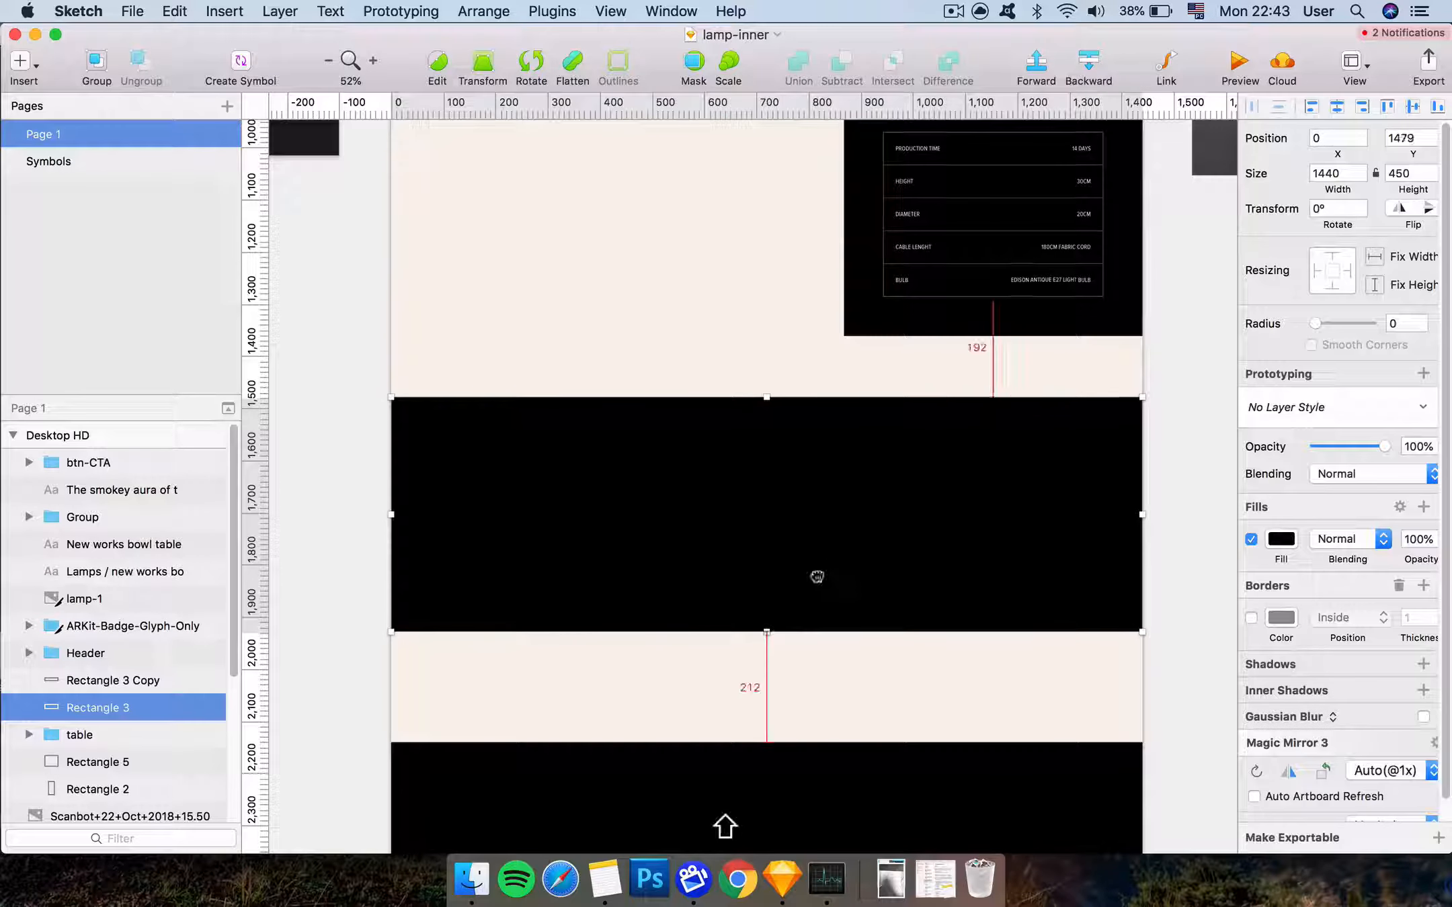
left_click_drag(816, 576, 811, 522)
Examine the hand-drawn wireframe and the designer portrait section as references for the black band
scroll(819, 543, "left", 3)
scroll(818, 543, "up", 2)
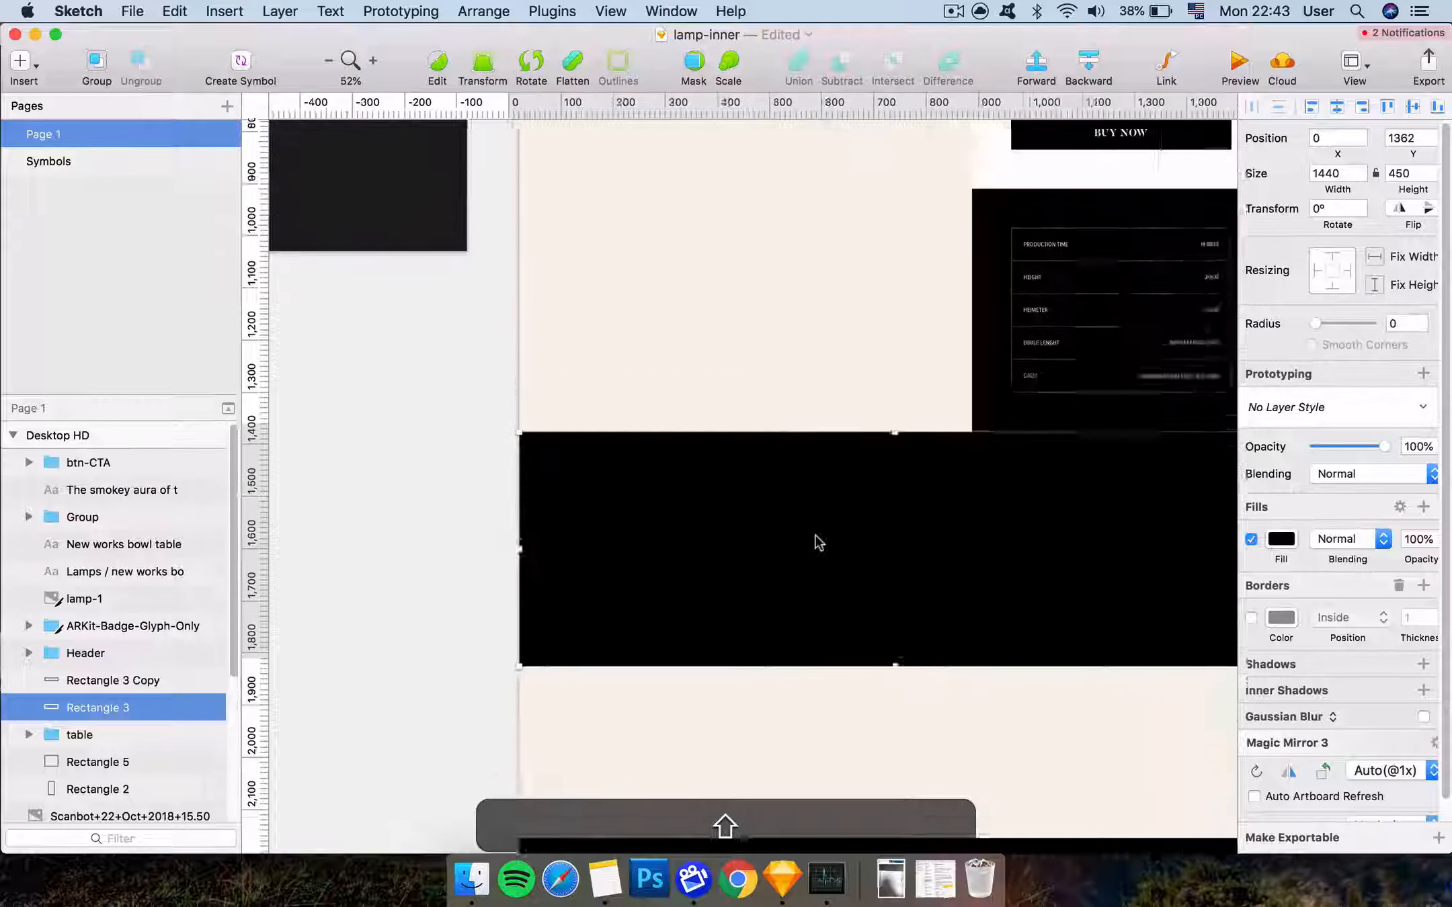
scroll(812, 560, "up", 2)
scroll(813, 560, "left", 5)
scroll(814, 561, "down", 1)
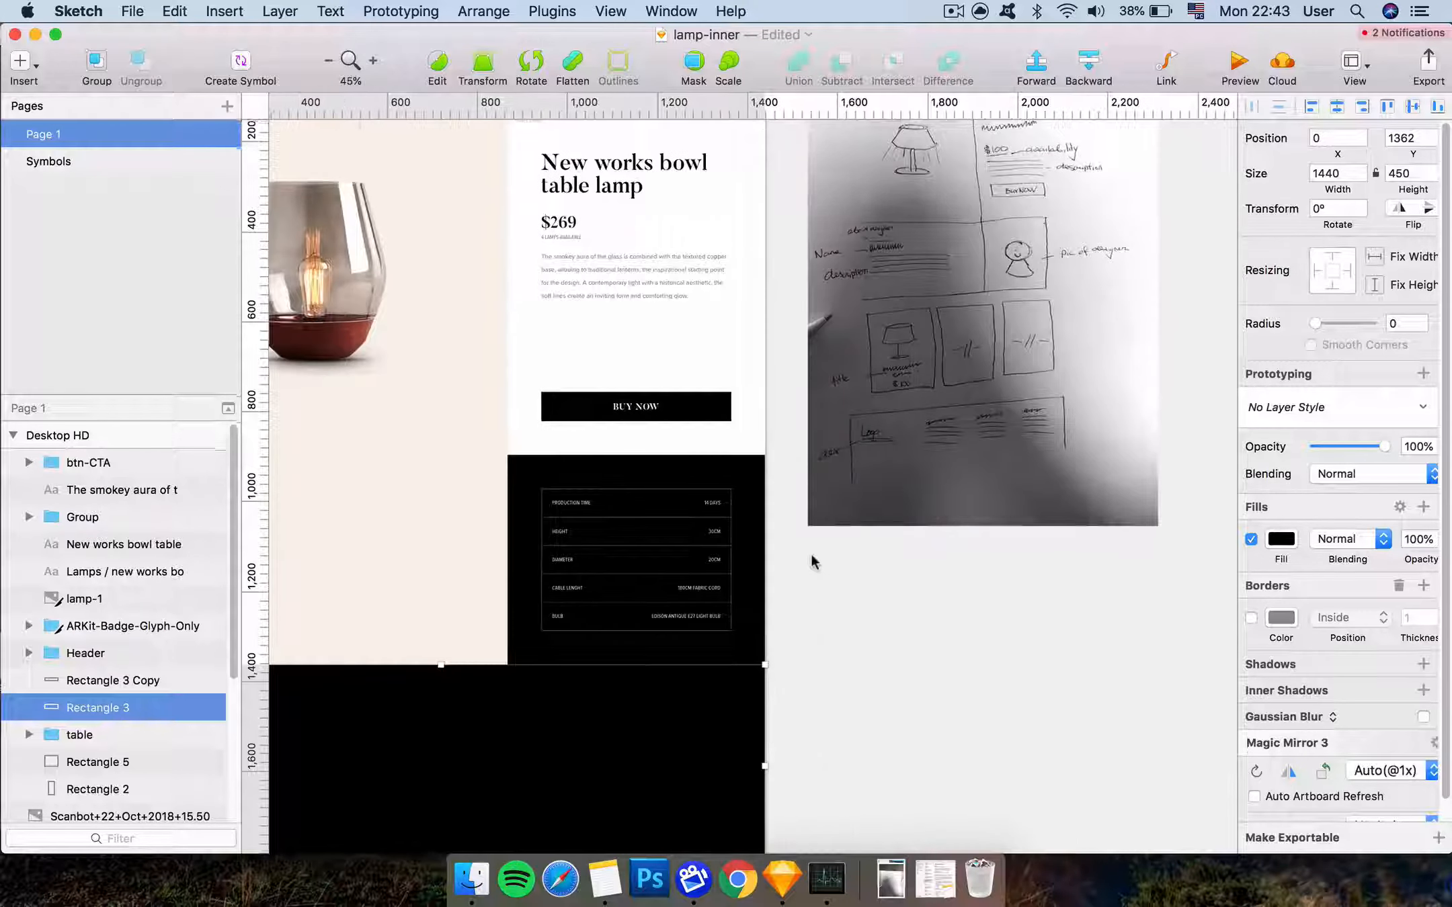
scroll(812, 562, "left", 10)
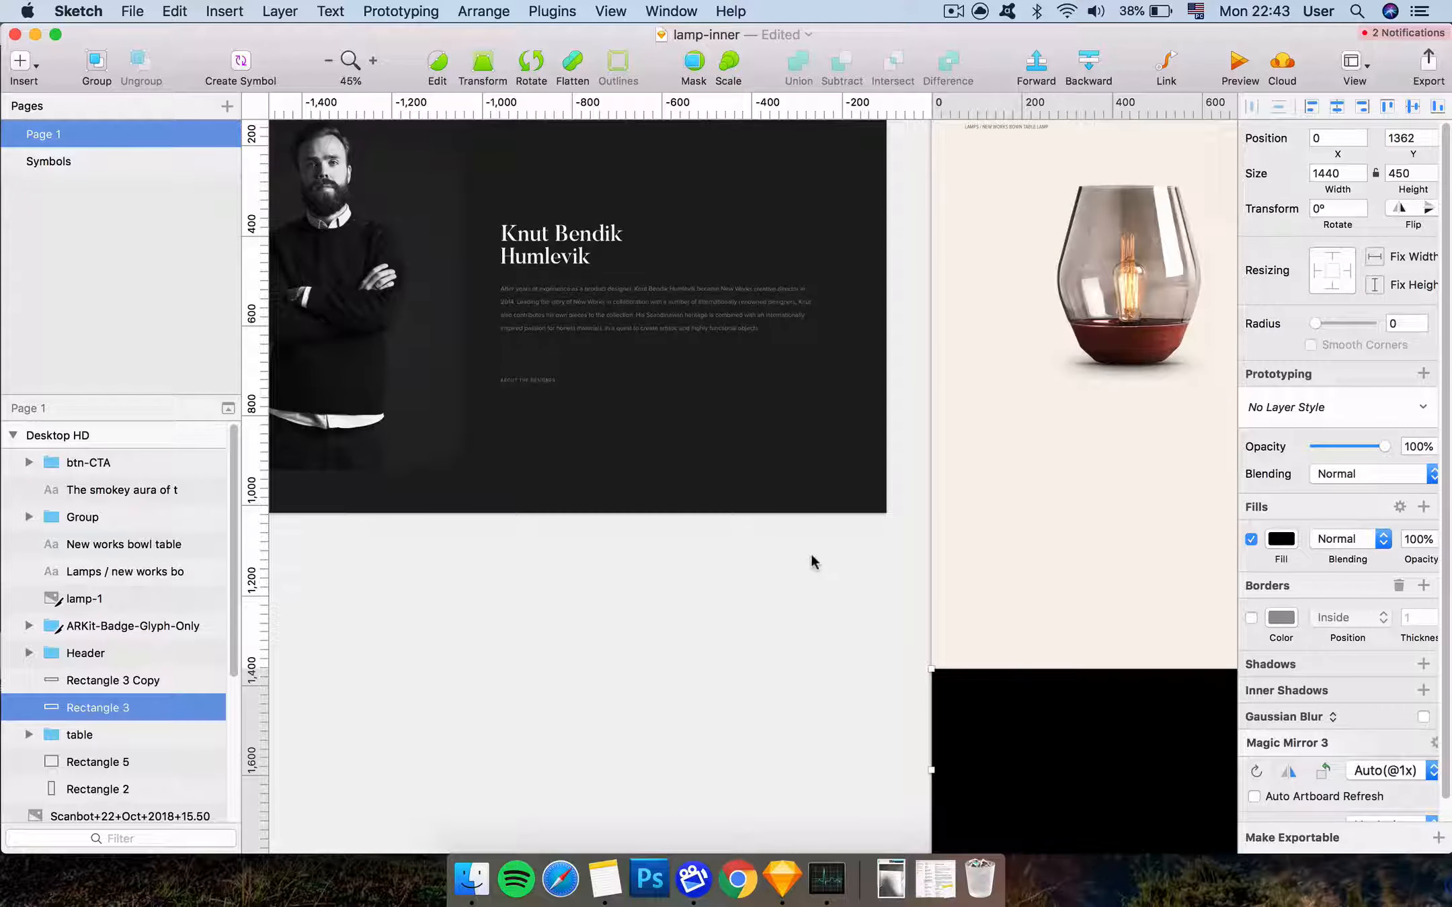
scroll(811, 554, "down", 3)
scroll(811, 555, "right", 4)
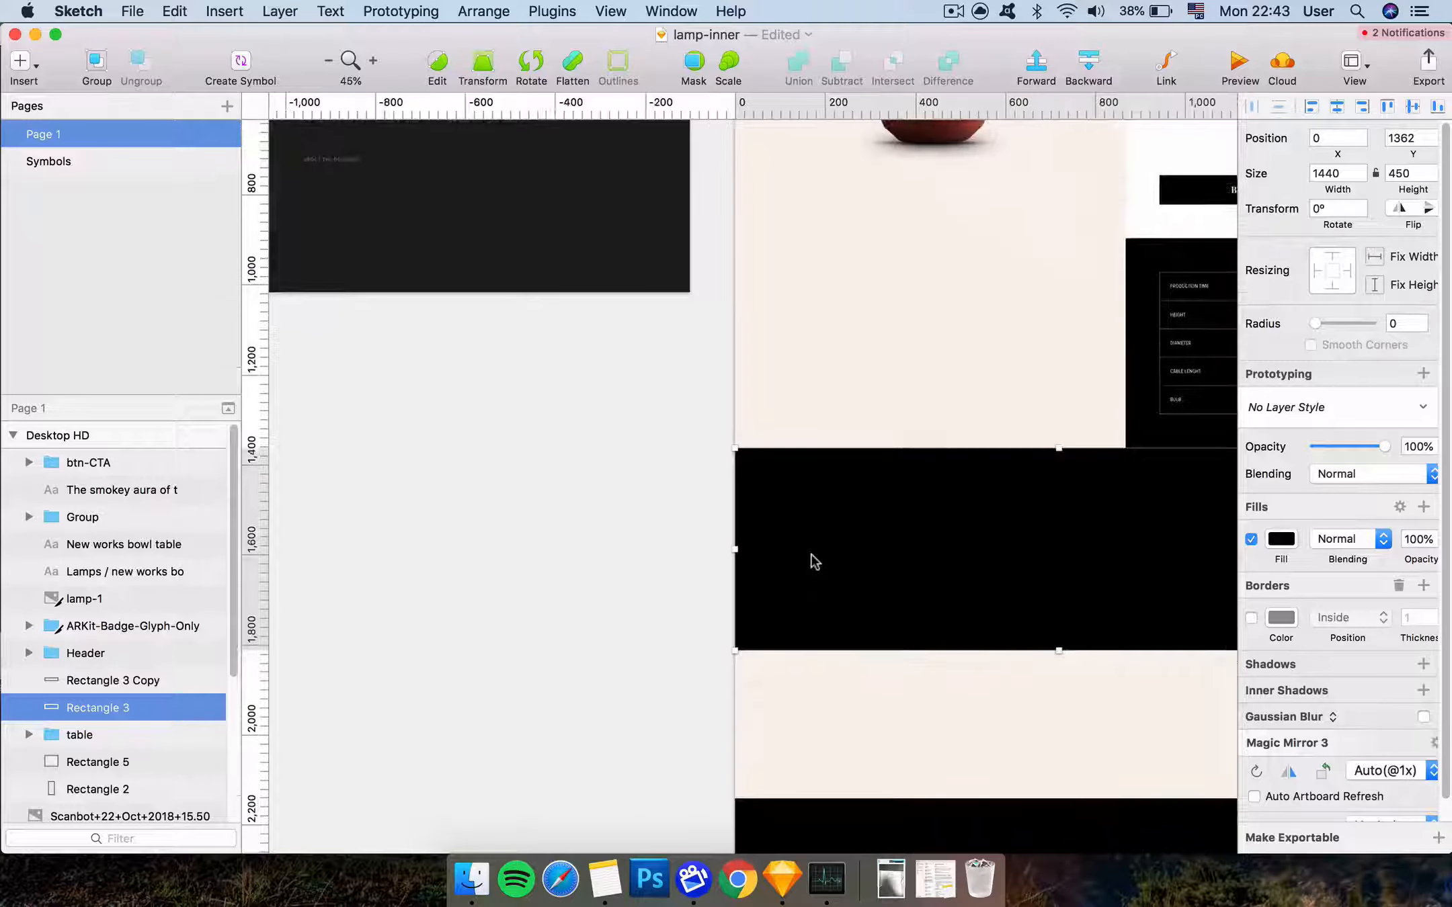
scroll(811, 554, "right", 6)
Paste a copy of the table's black background rectangle and place it over the band at Y 1354
left_click(865, 425, "super")
key("super+c")
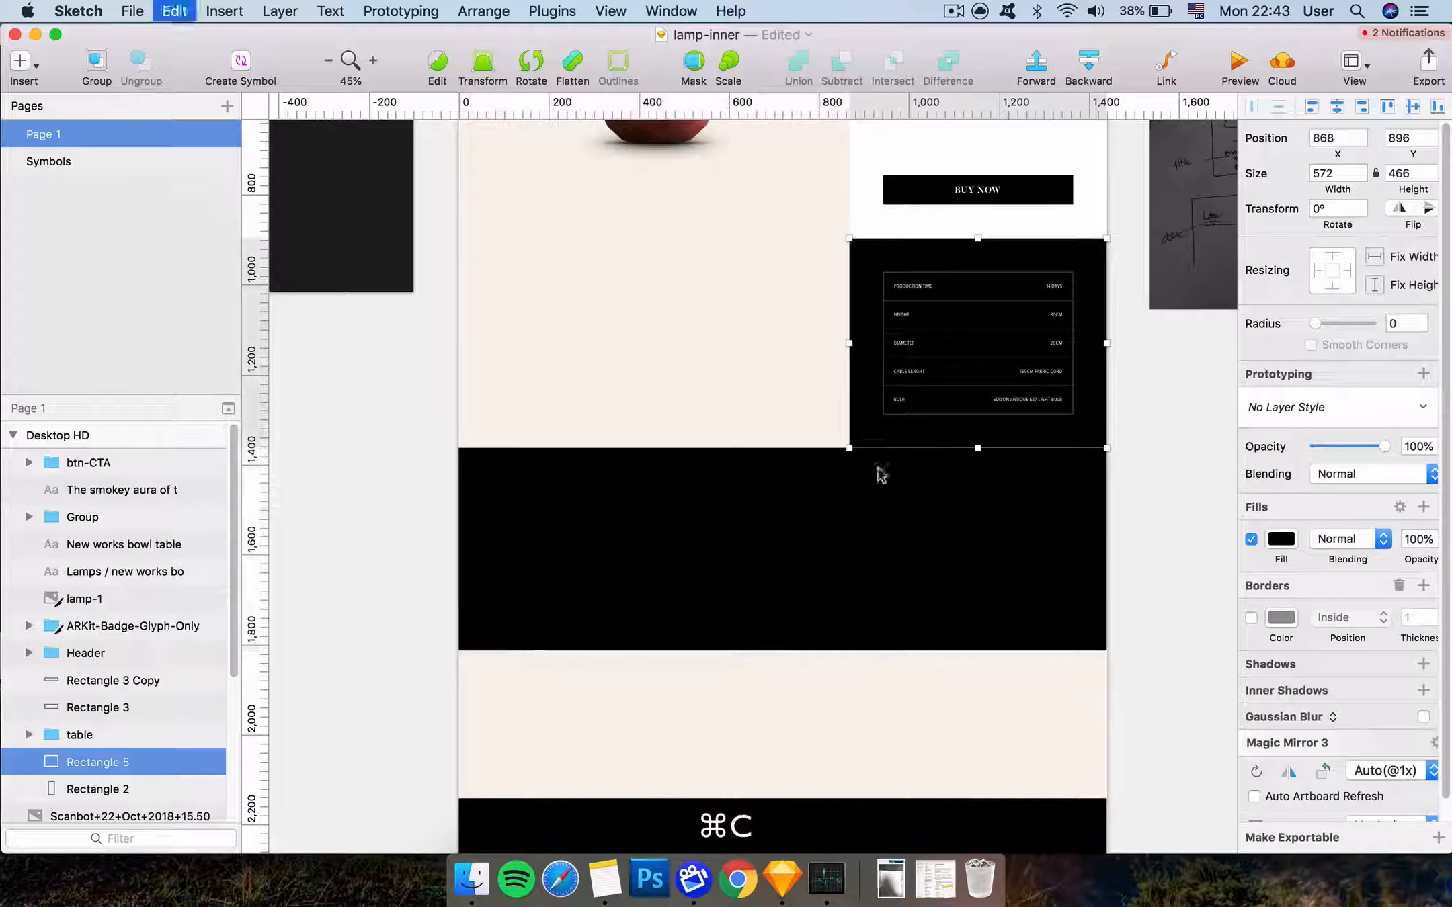
key("super+v")
left_click_drag(907, 436, 885, 584)
Group the product text, BUY NOW button, table and their background panels, and name the group "right-section"
scroll(887, 585, "up", 5)
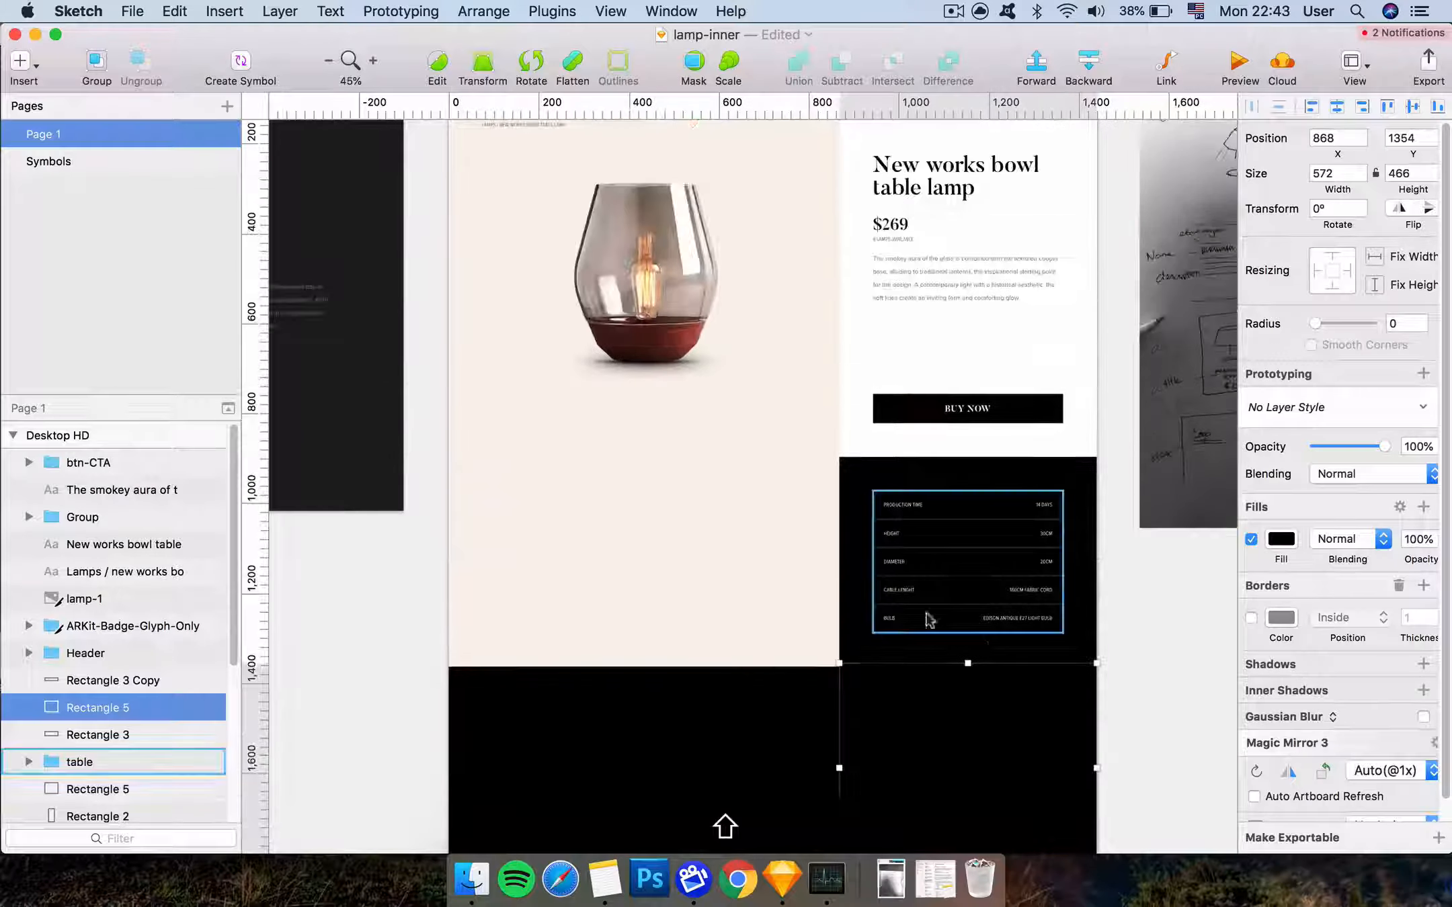
left_click_drag(1121, 621, 853, 279)
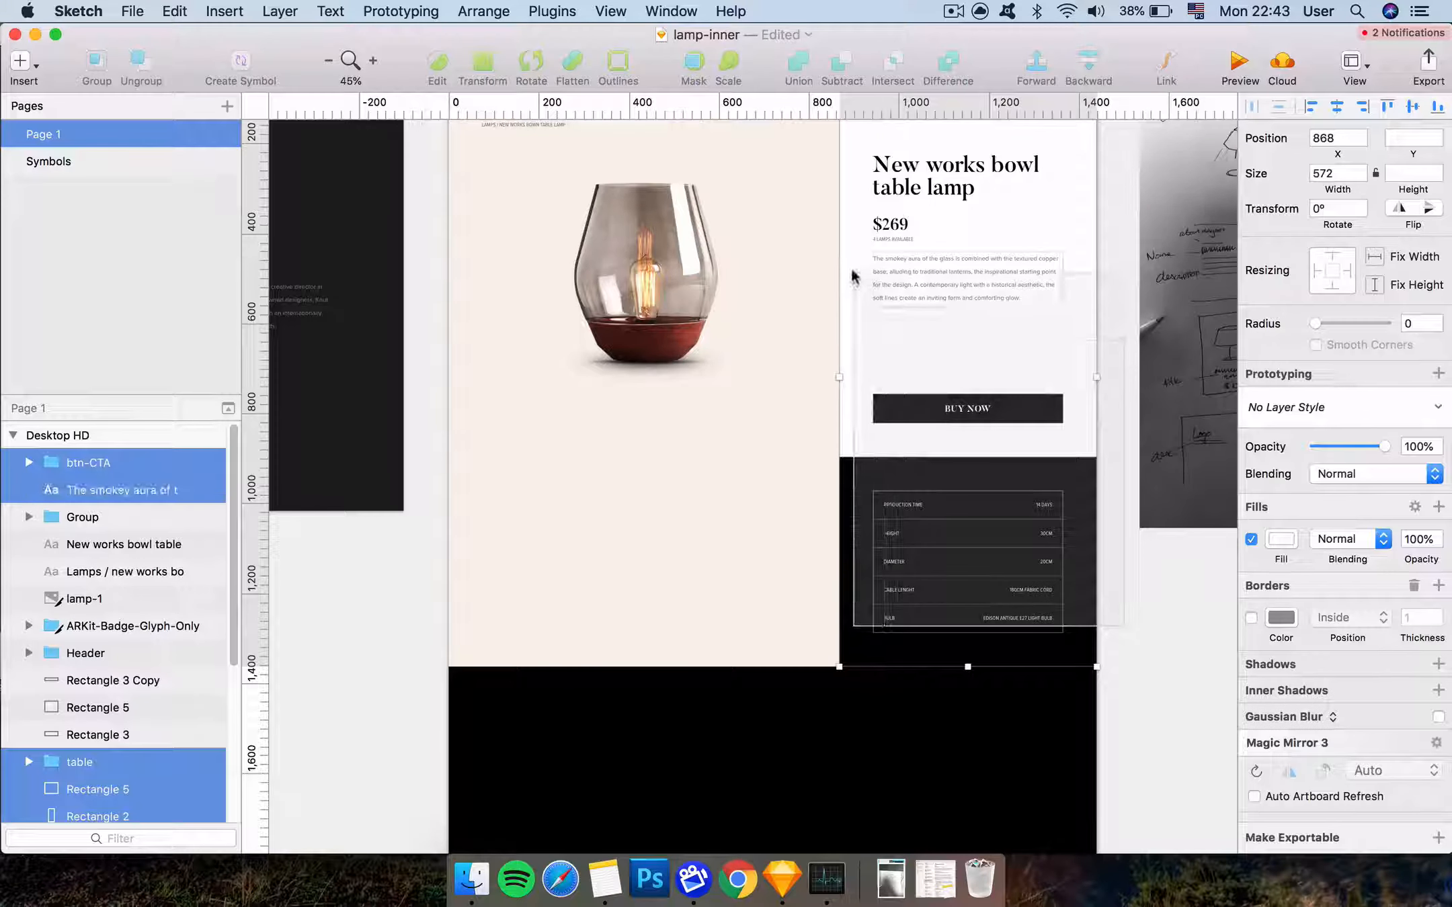
scroll(848, 269, "up", 3)
left_click_drag(802, 195, 1062, 707)
key("super+g")
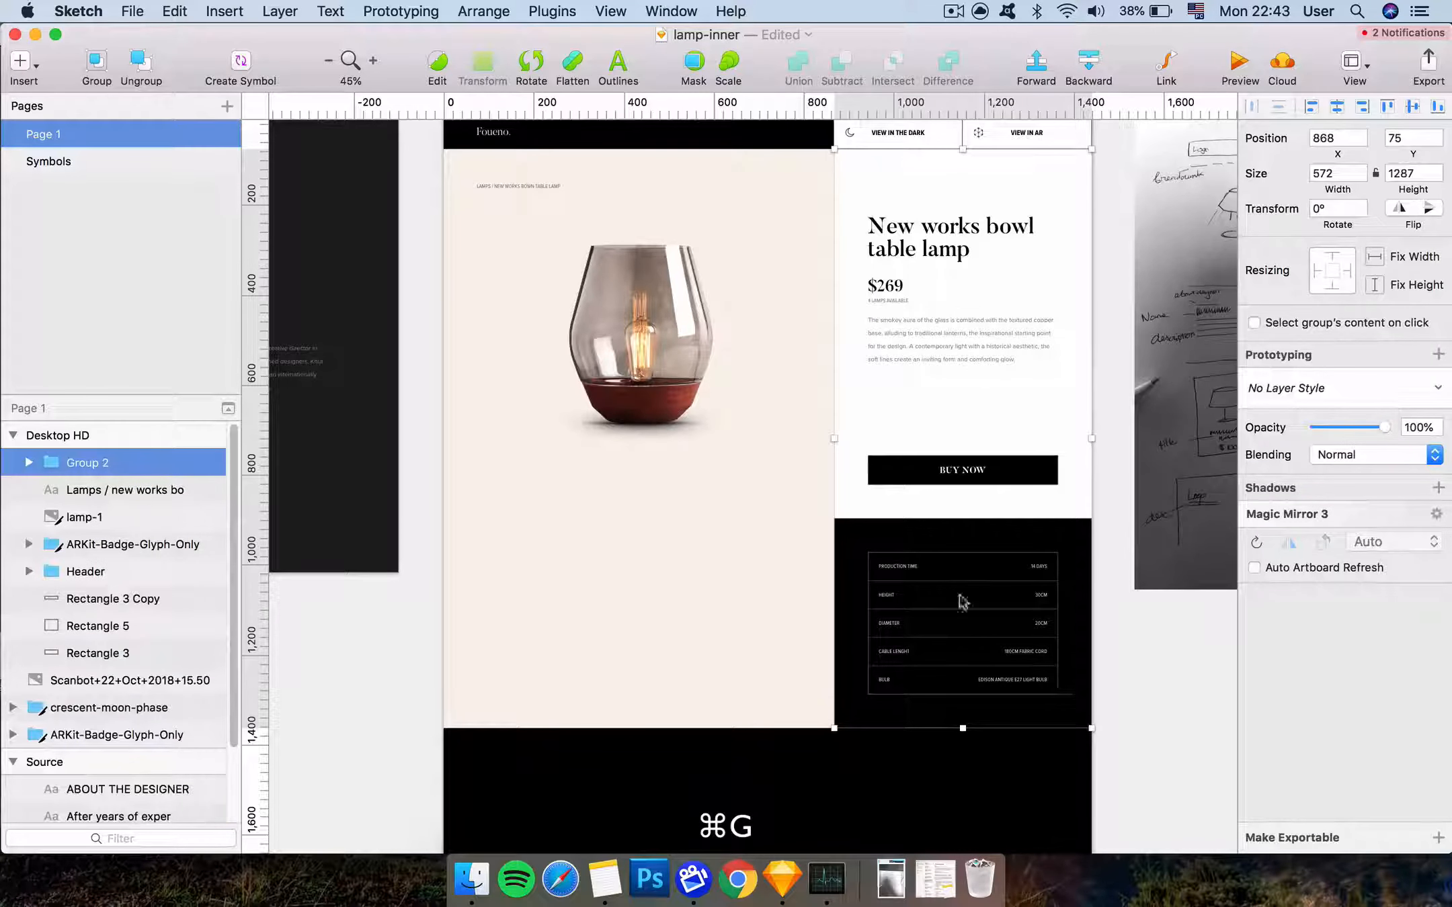
double_click(88, 462)
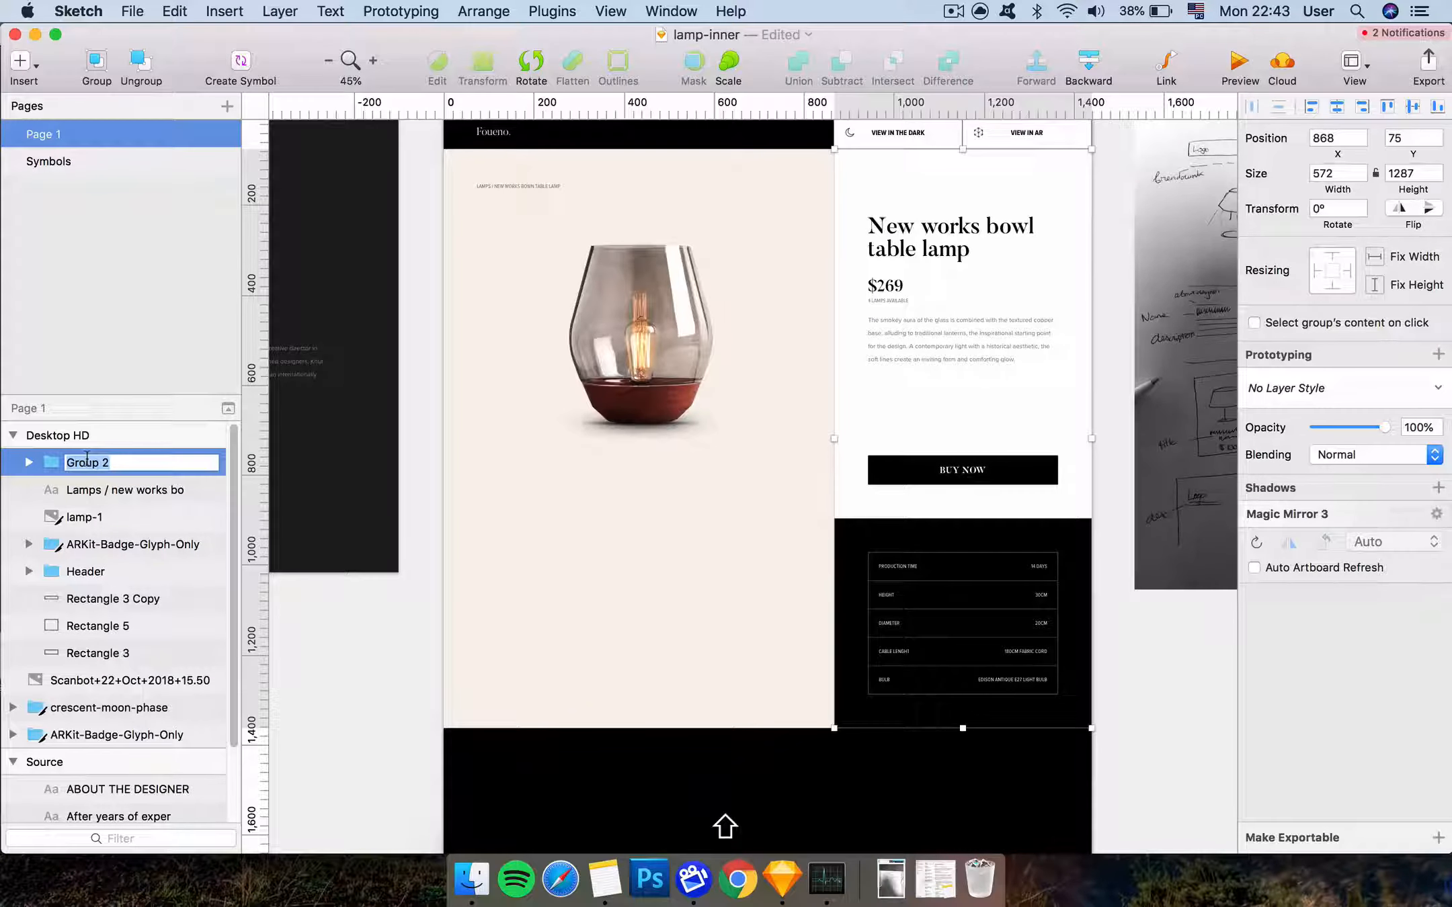
type("right-sect")
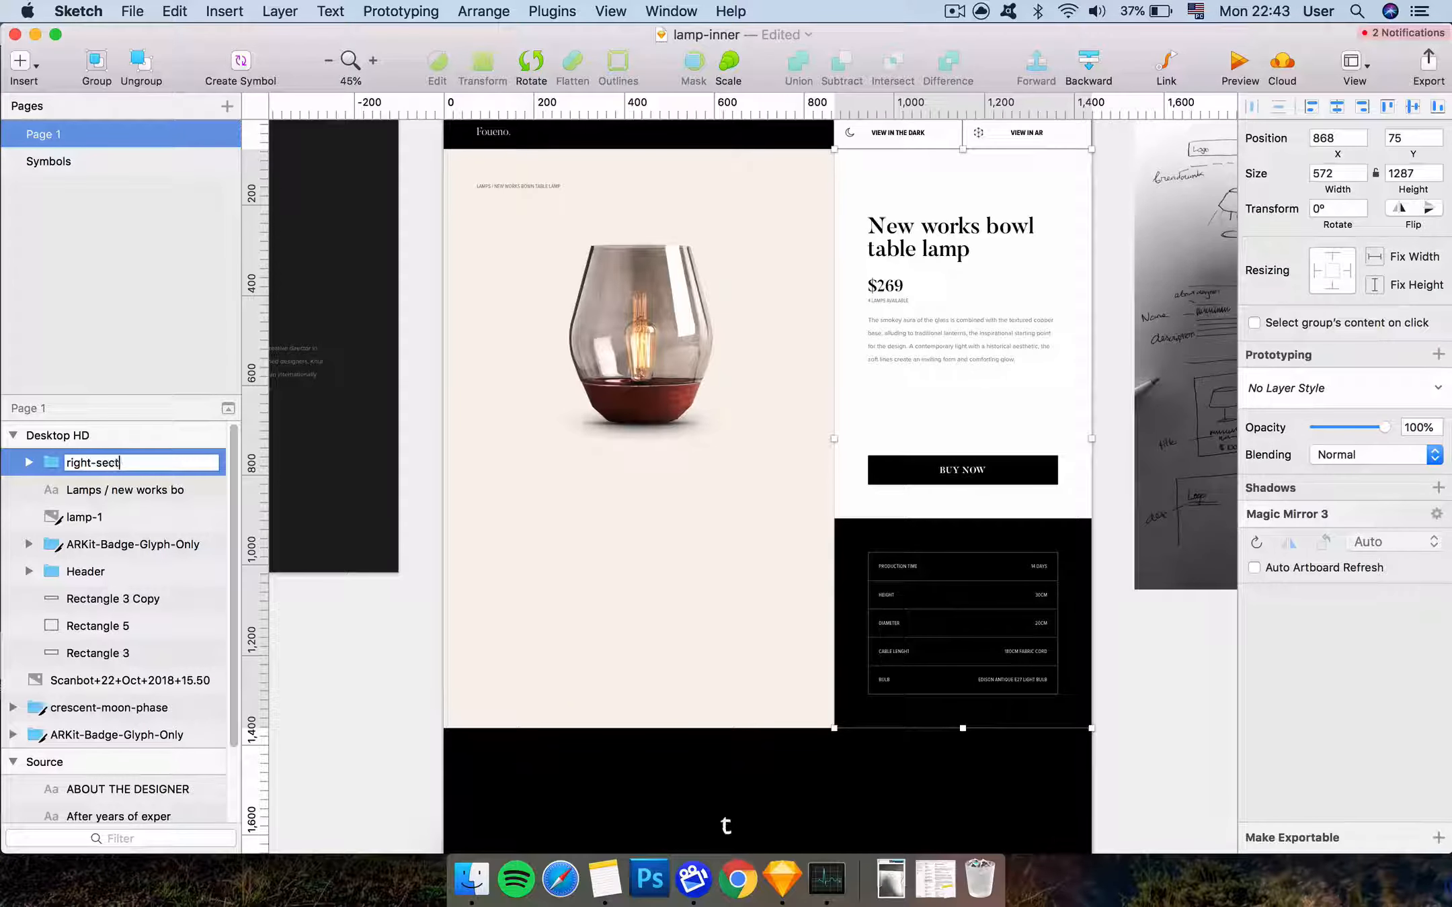
type("ion")
key("Return")
Move the loose AR badge icon into the header's "btn-ar" group, keeping it beside the VIEW IN AR label
scroll(772, 647, "down", 1)
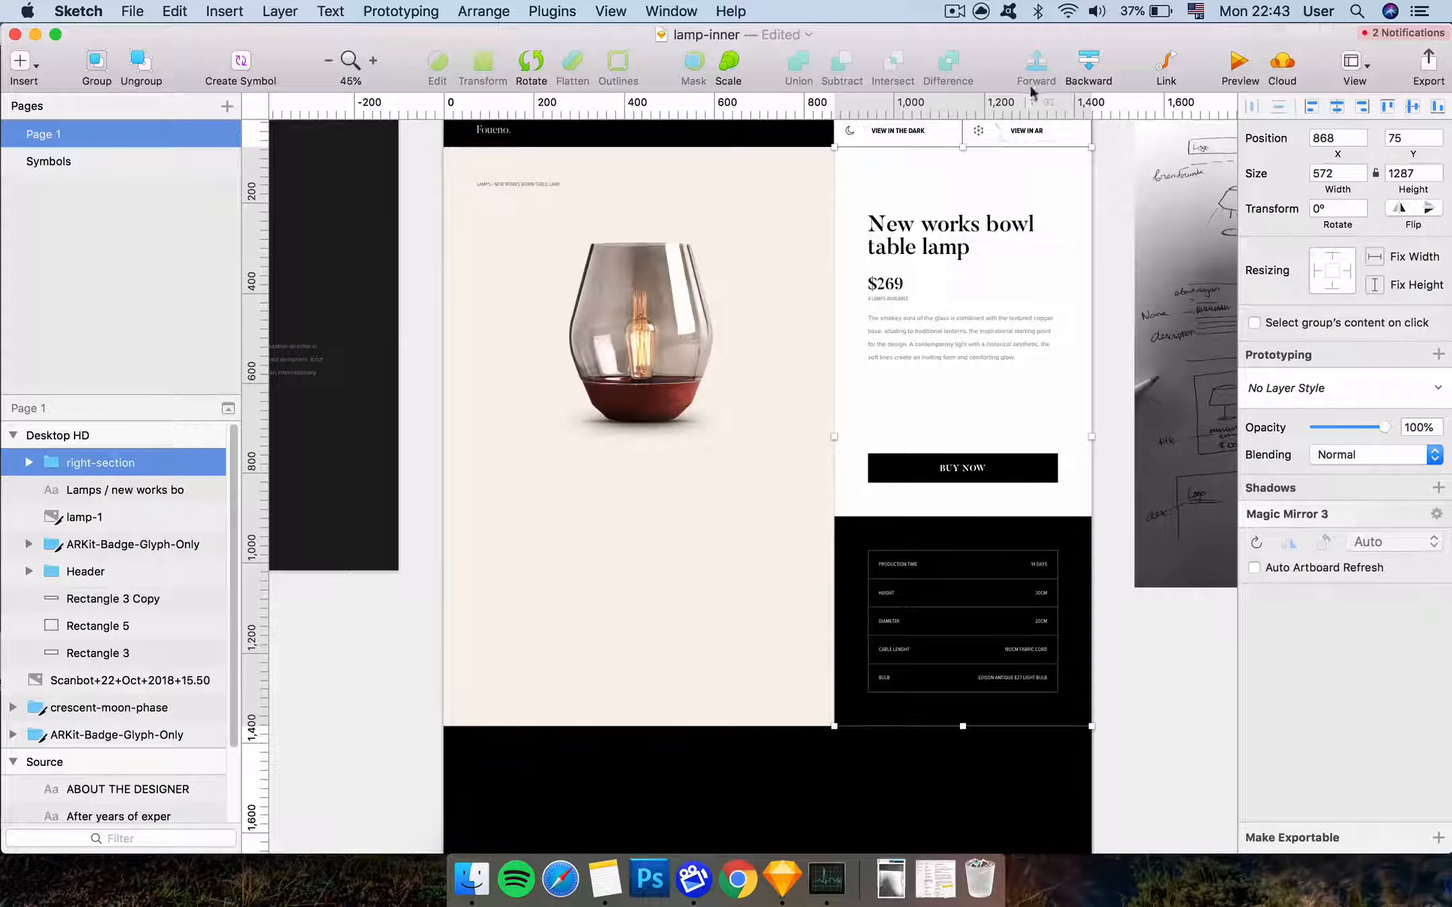
left_click(979, 131)
key("super+x")
left_click(990, 142, "super")
key("super+v")
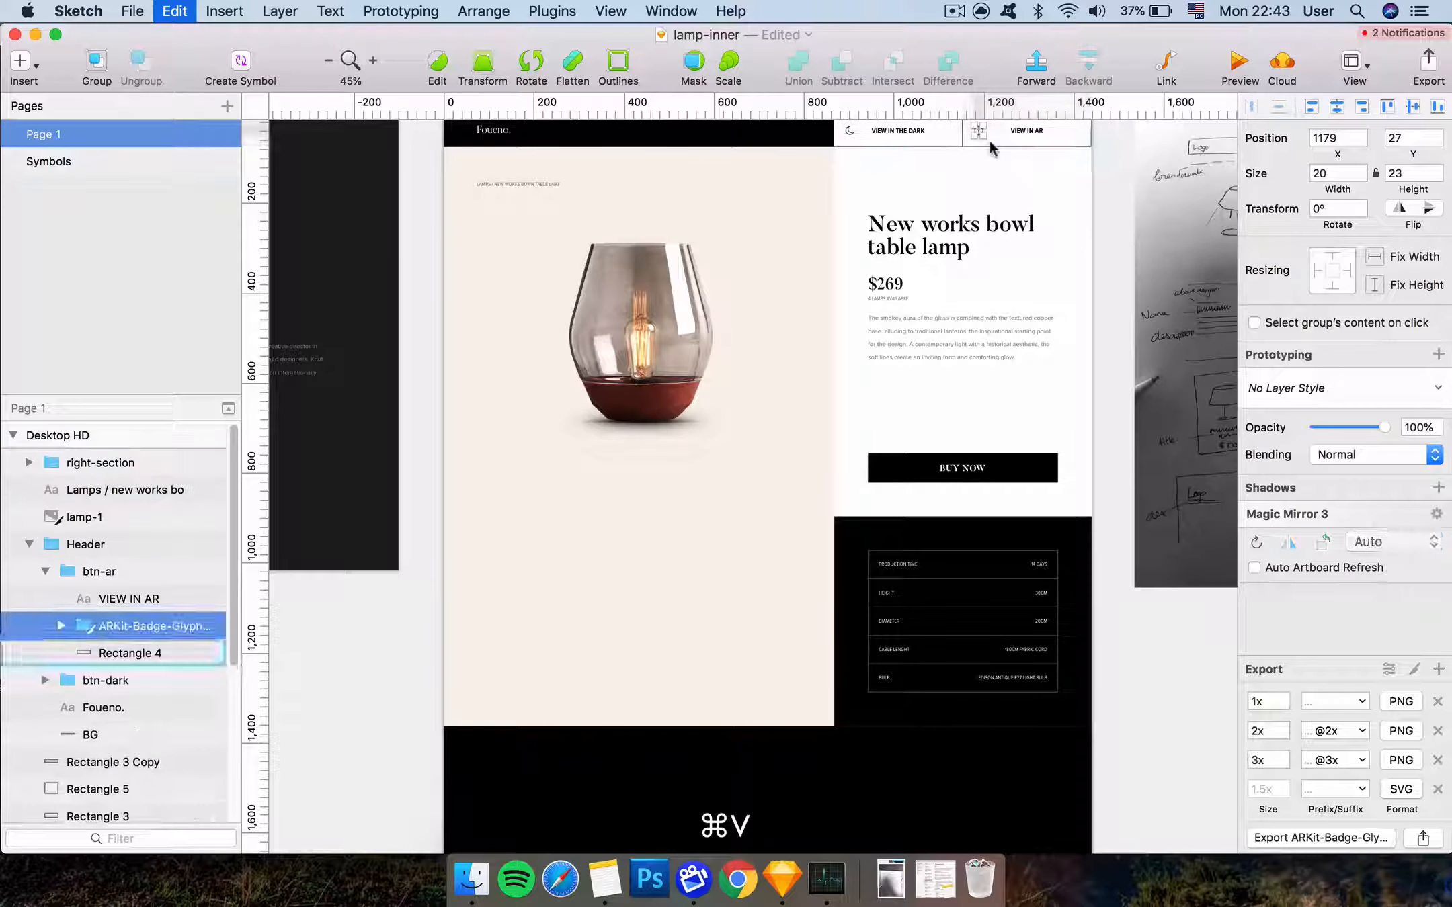
Delete the pasted black rectangle that overlaps the full-width band, keeping the band at Y 1362
left_click(665, 547)
scroll(711, 549, "down", 3)
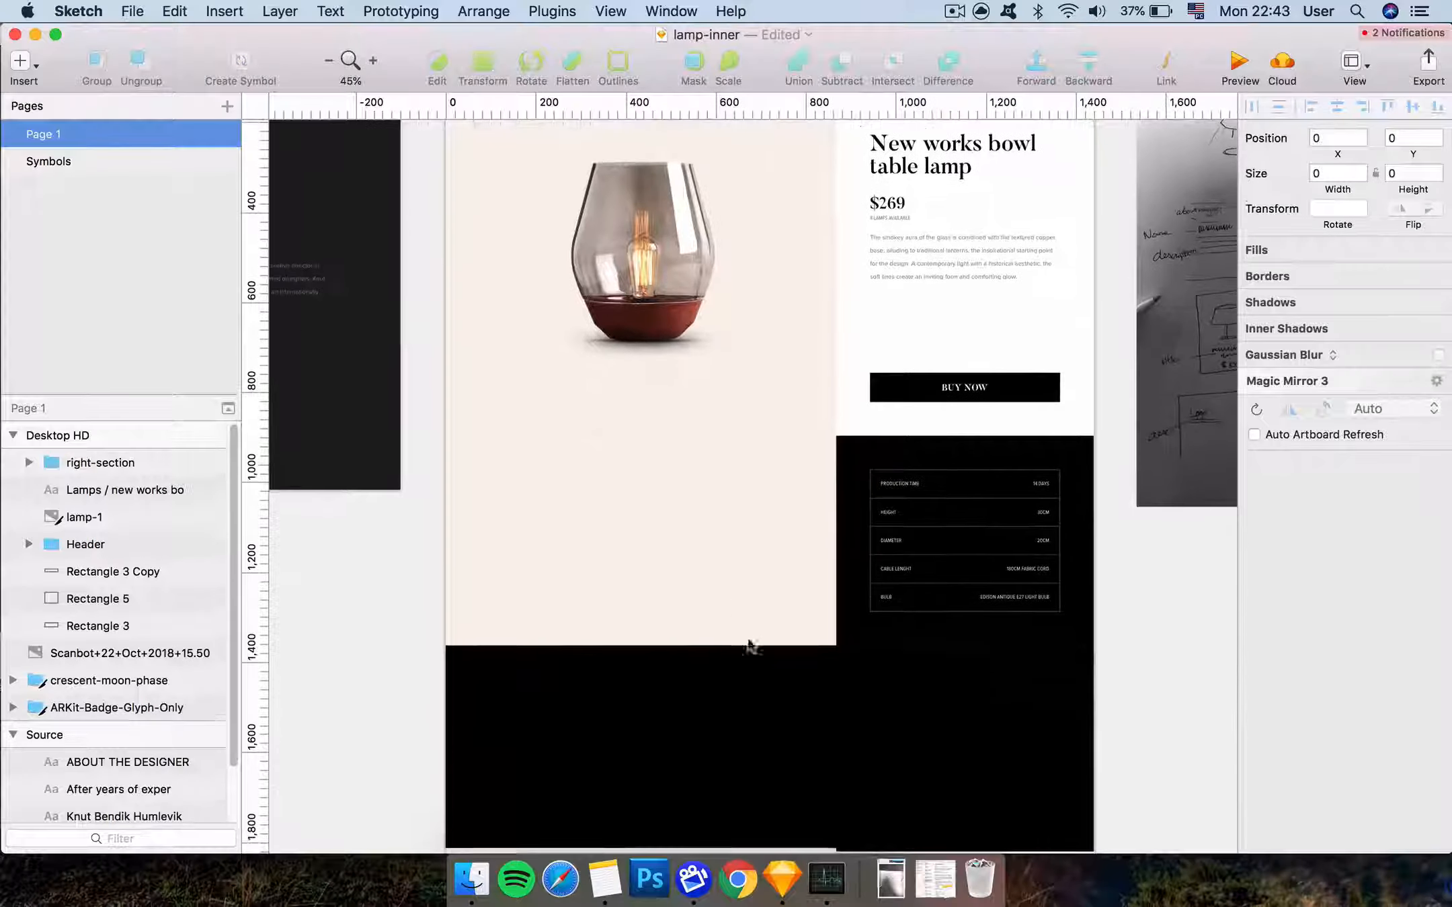
left_click(774, 700)
scroll(774, 700, "down", 5)
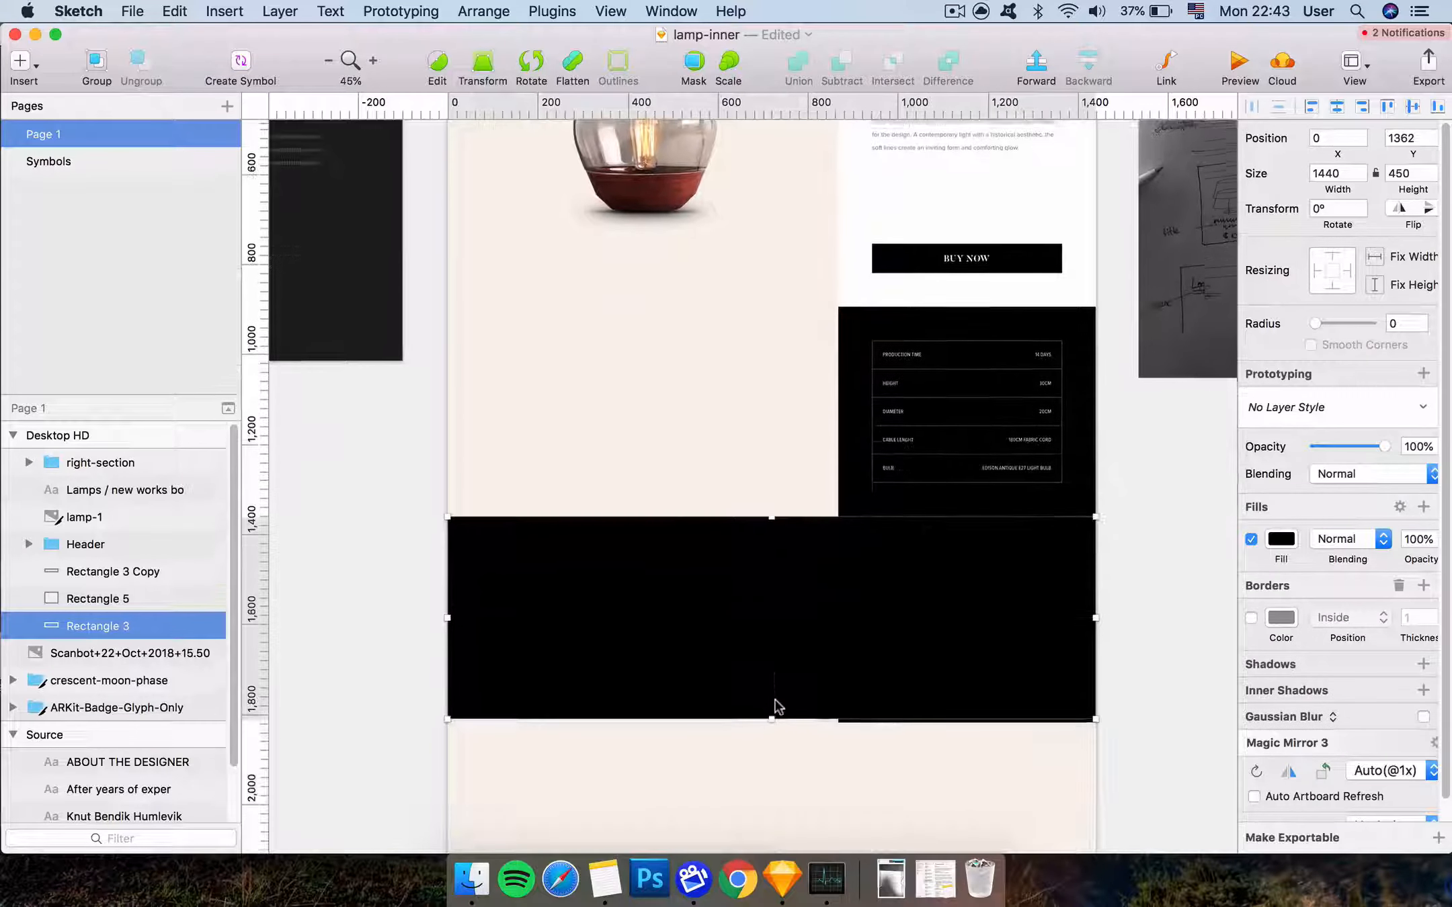
left_click(861, 717)
key("BackSpace")
left_click_drag(859, 634, 859, 637)
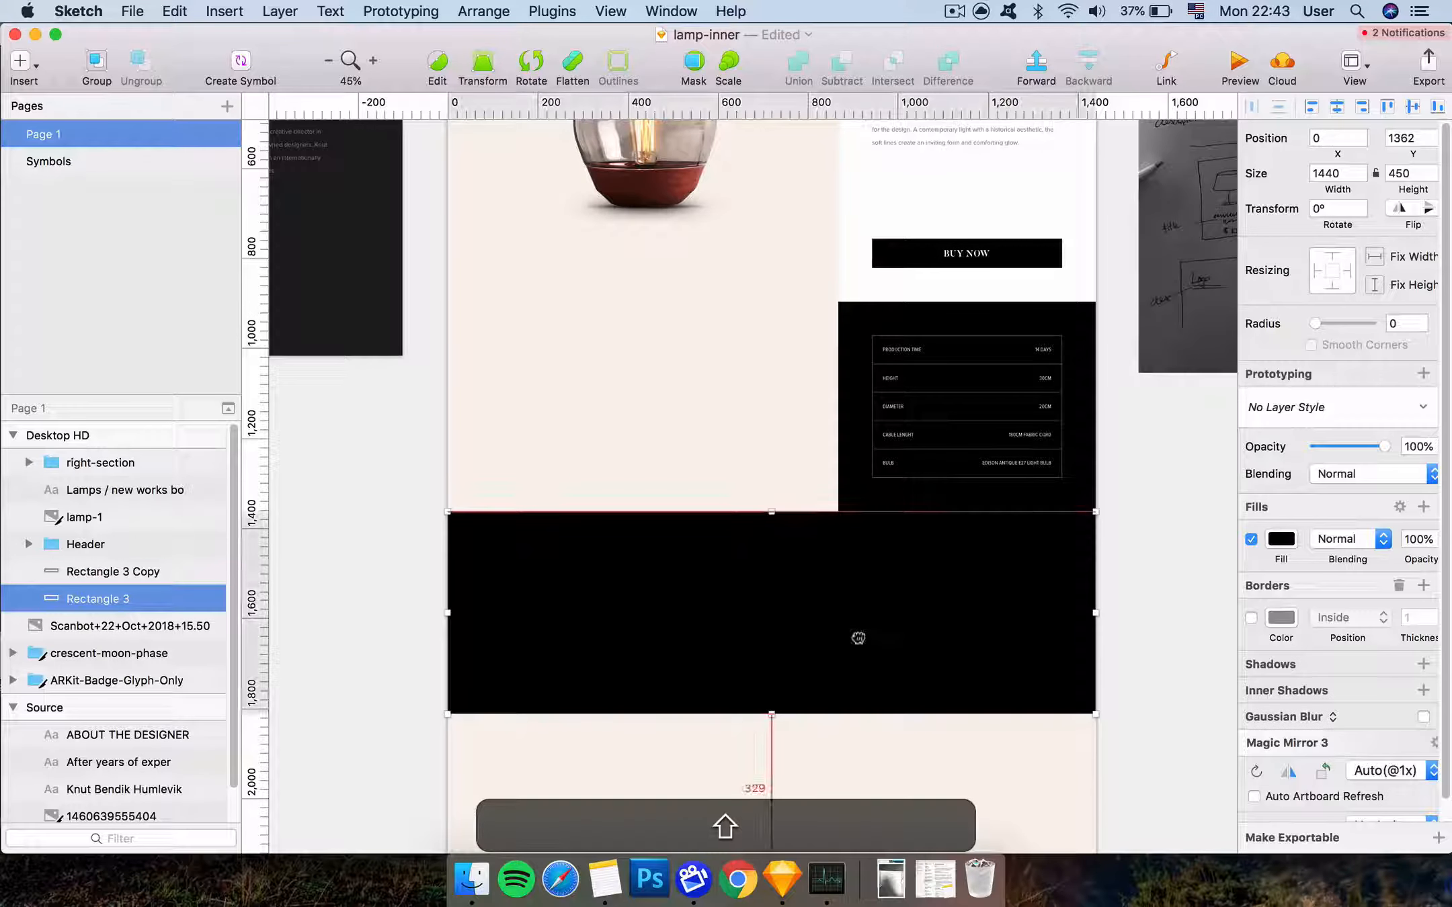
Duplicate the table's black background inside "right-section" and place the copy directly beneath it at X 868, Y 1362
left_click(842, 470, "super")
left_click_drag(842, 486, 845, 676)
scroll(1098, 350, "right", 10)
scroll(1098, 350, "up", 3)
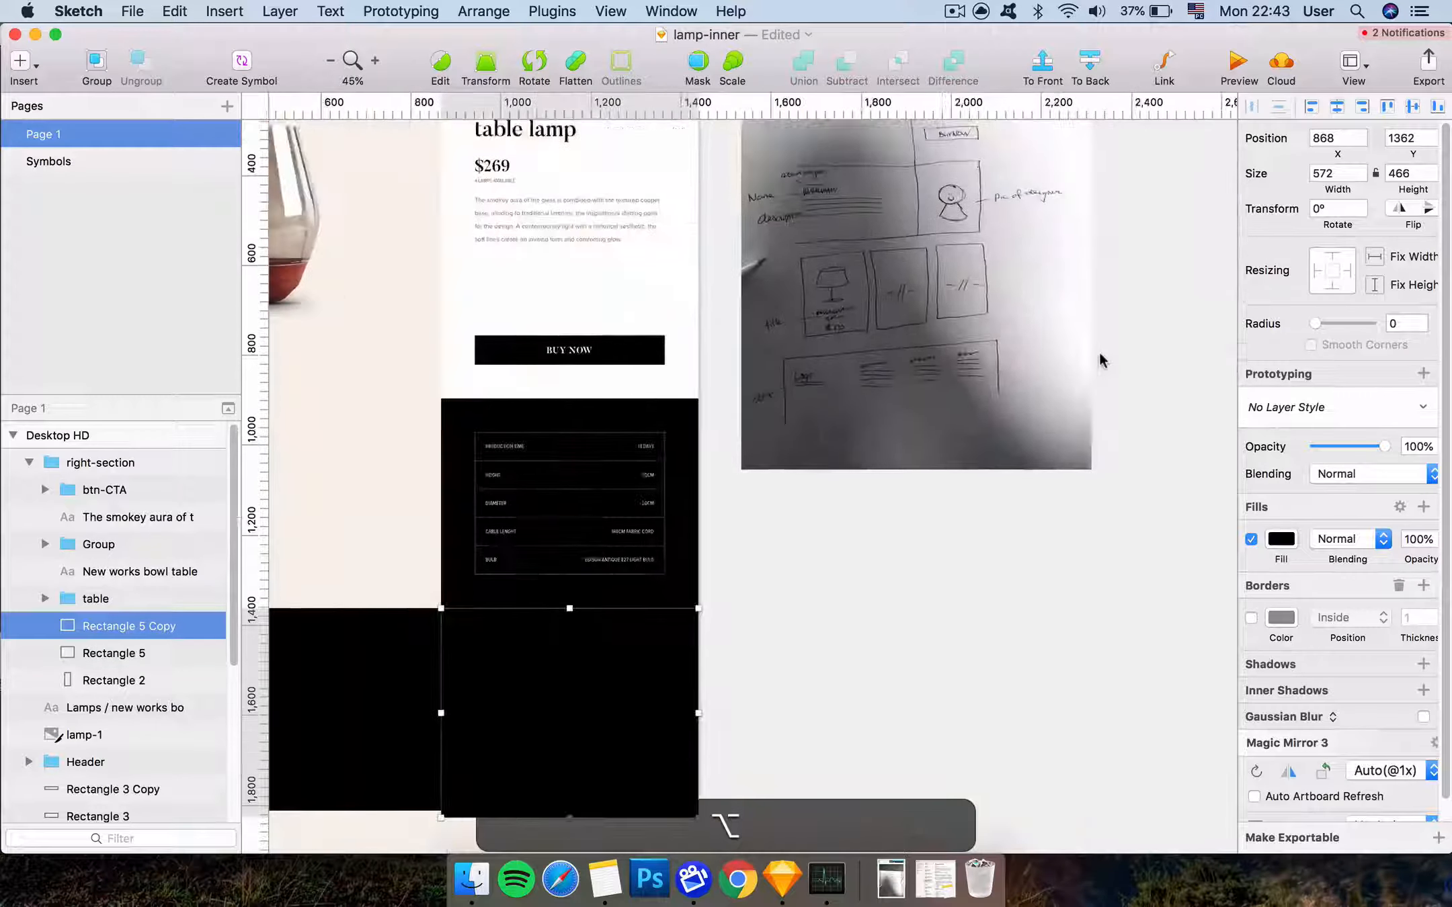
scroll(954, 256, "up", 2)
scroll(912, 293, "down", 2)
scroll(921, 295, "left", 5)
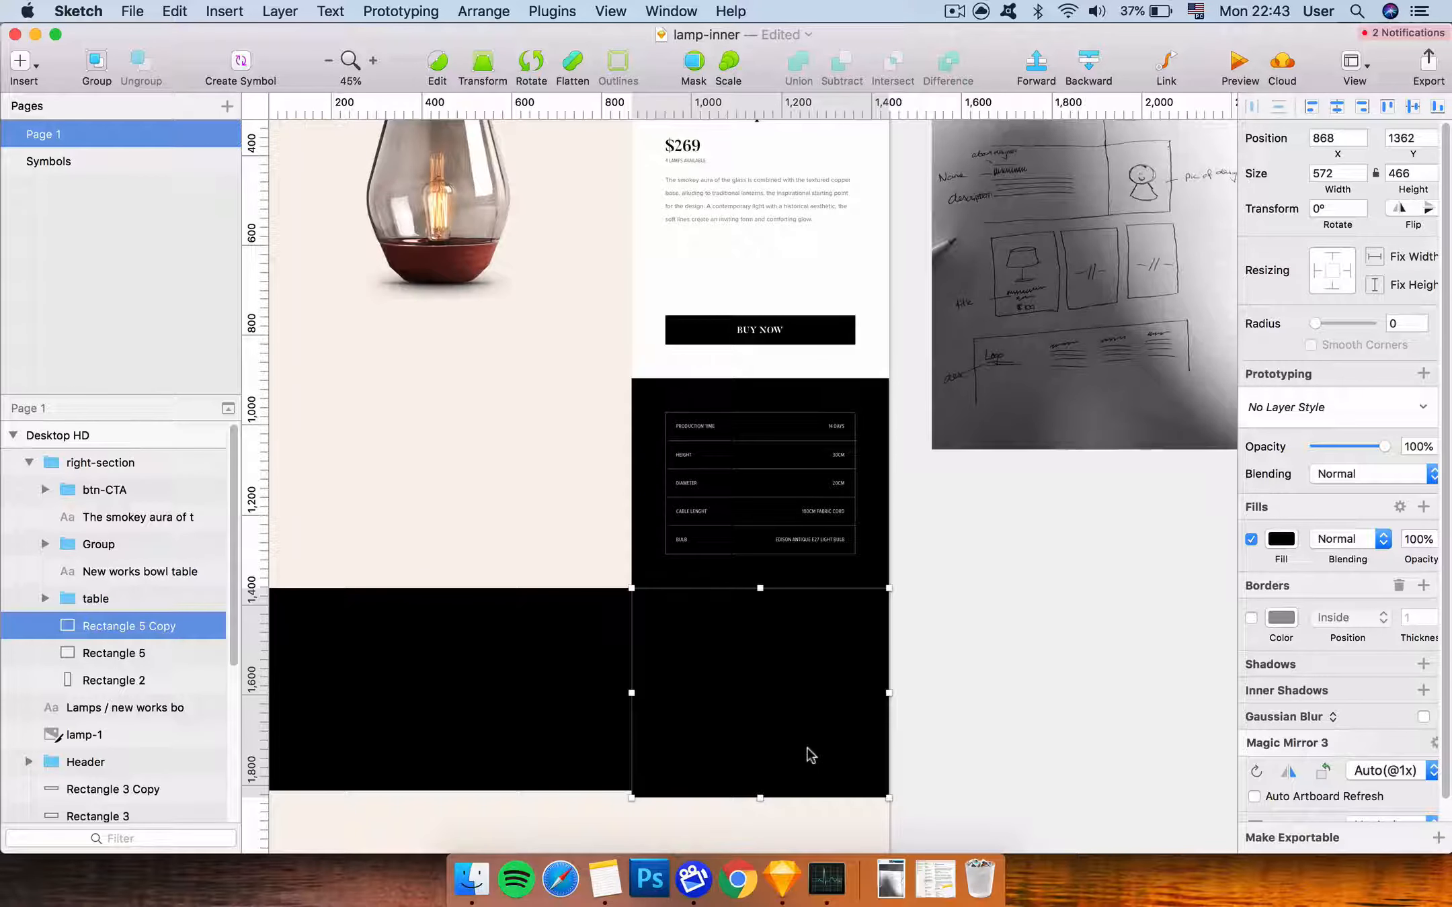
Set the height of the duplicated black rectangle beneath the table to 450, matching the full-width band
left_click(899, 753)
scroll(900, 753, "left", 4)
scroll(900, 753, "down", 3)
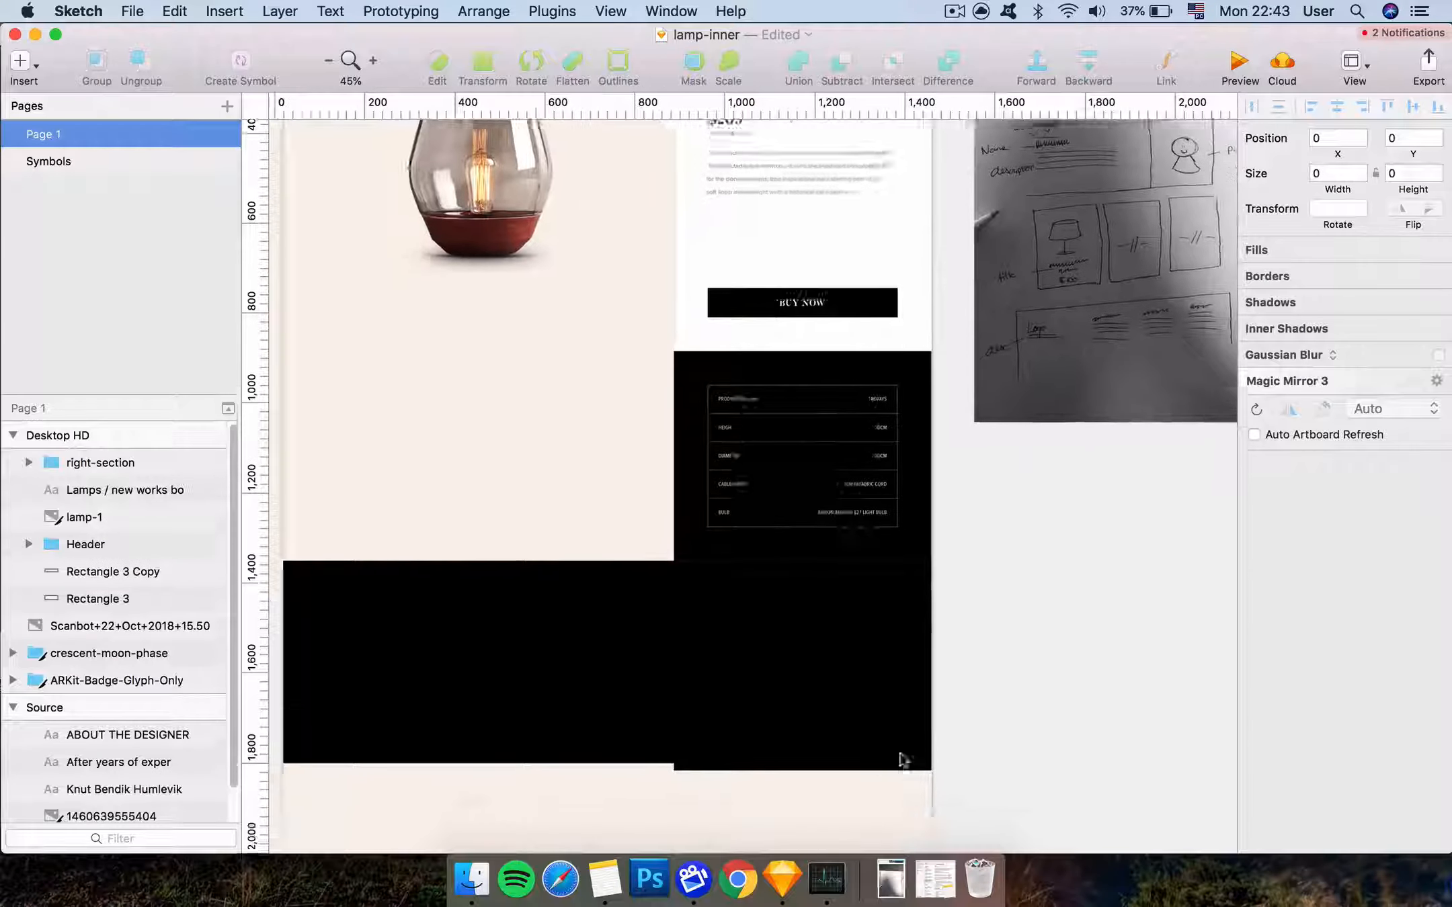
left_click(873, 636, "alt")
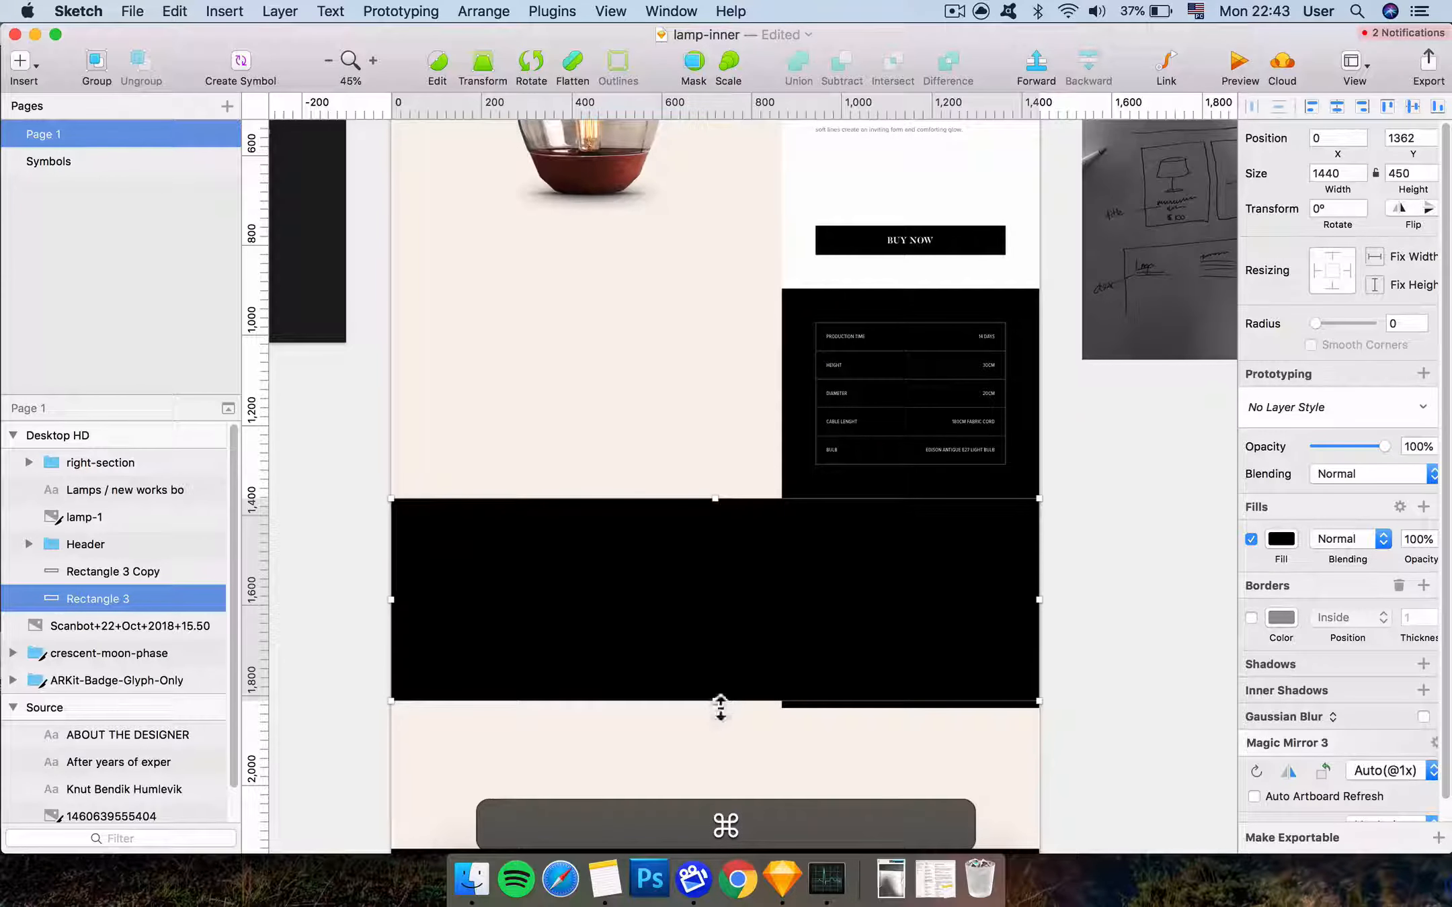
left_click(812, 705, "super")
left_click(630, 681, "super")
left_click(867, 646, "super")
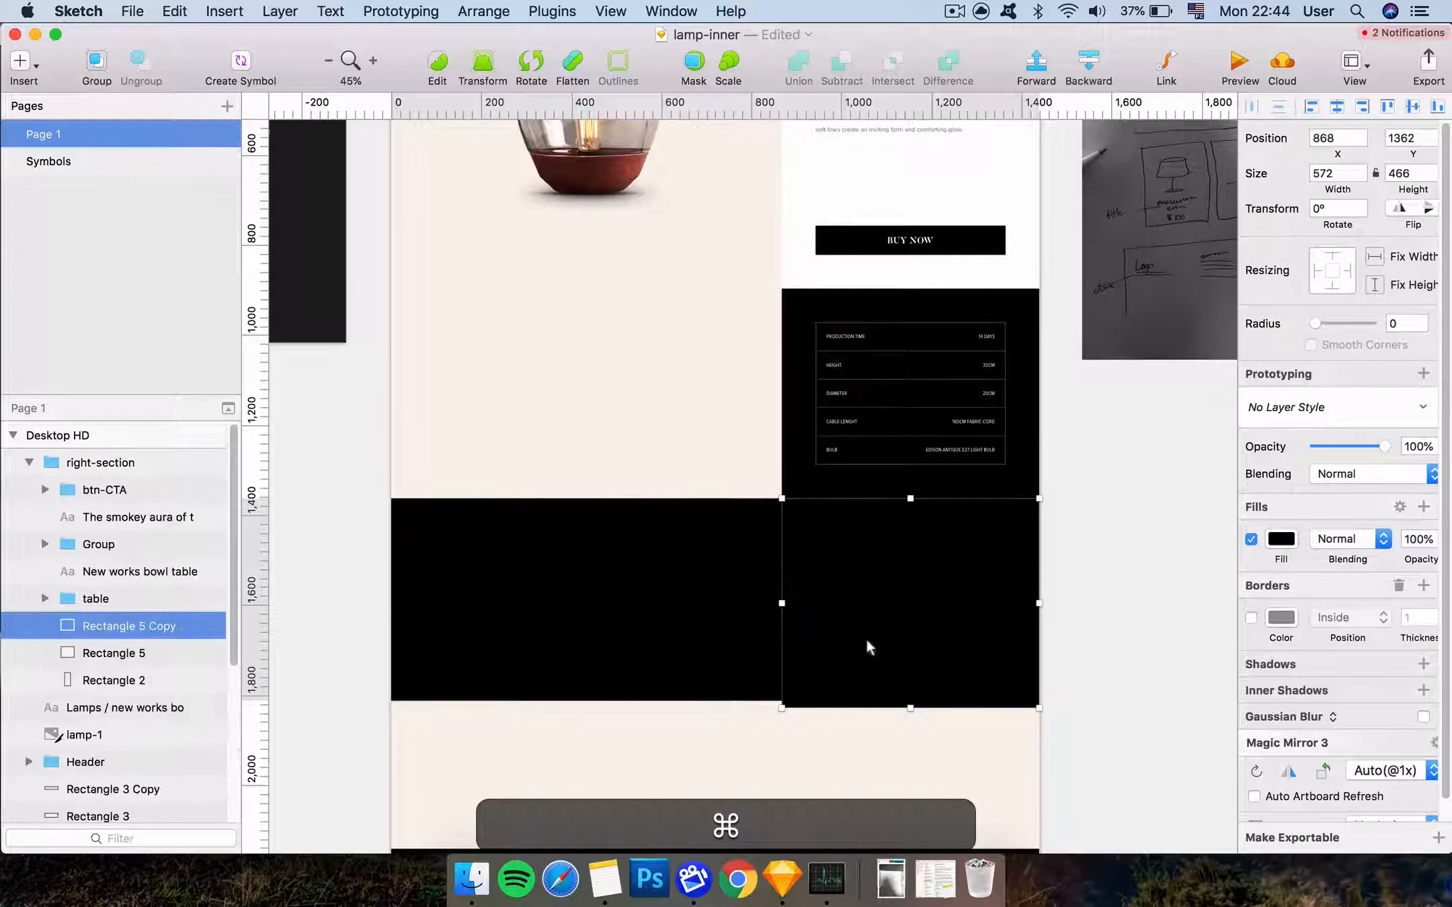
key("super+z")
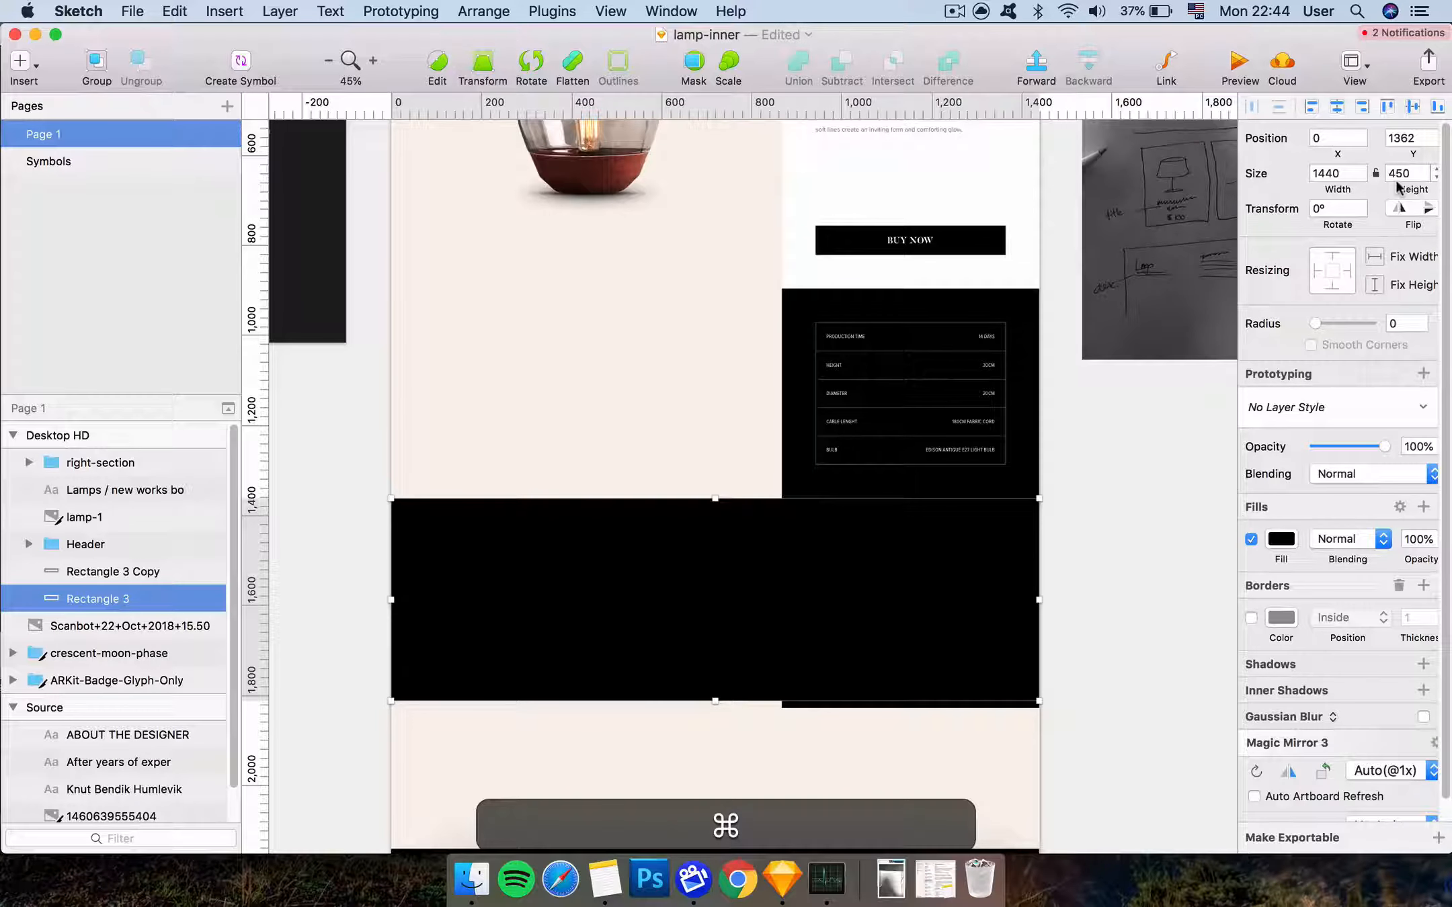
left_click(935, 634, "super")
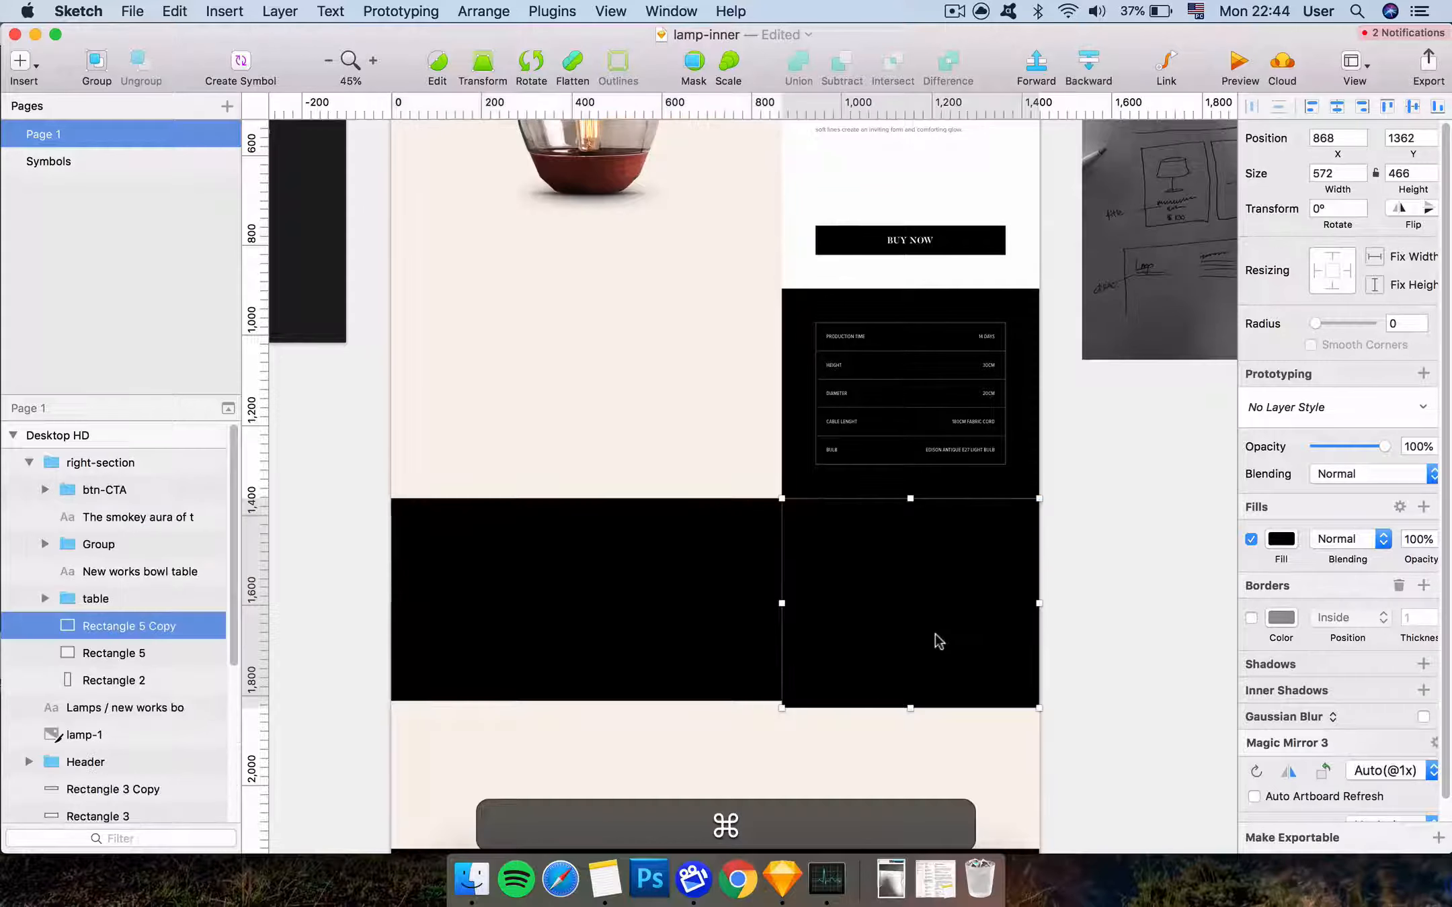
left_click(1410, 174)
key("BackSpace")
type("5")
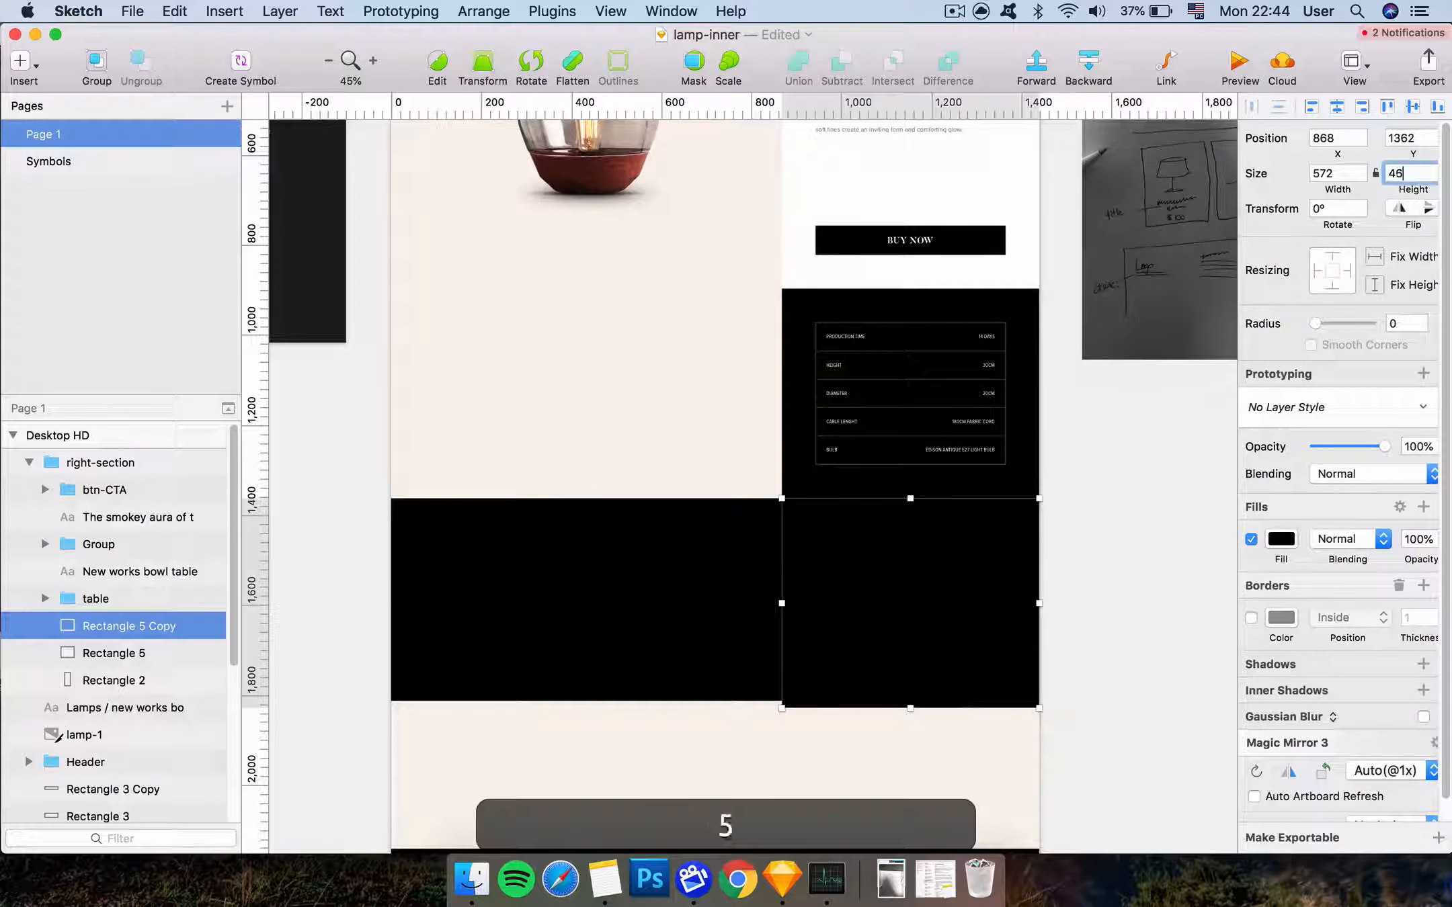
type("0")
key("Return")
Copy the designer portrait from the Source artboard and place it over the duplicated black rectangle, with its top edge at Y 1362
scroll(999, 734, "up", 3)
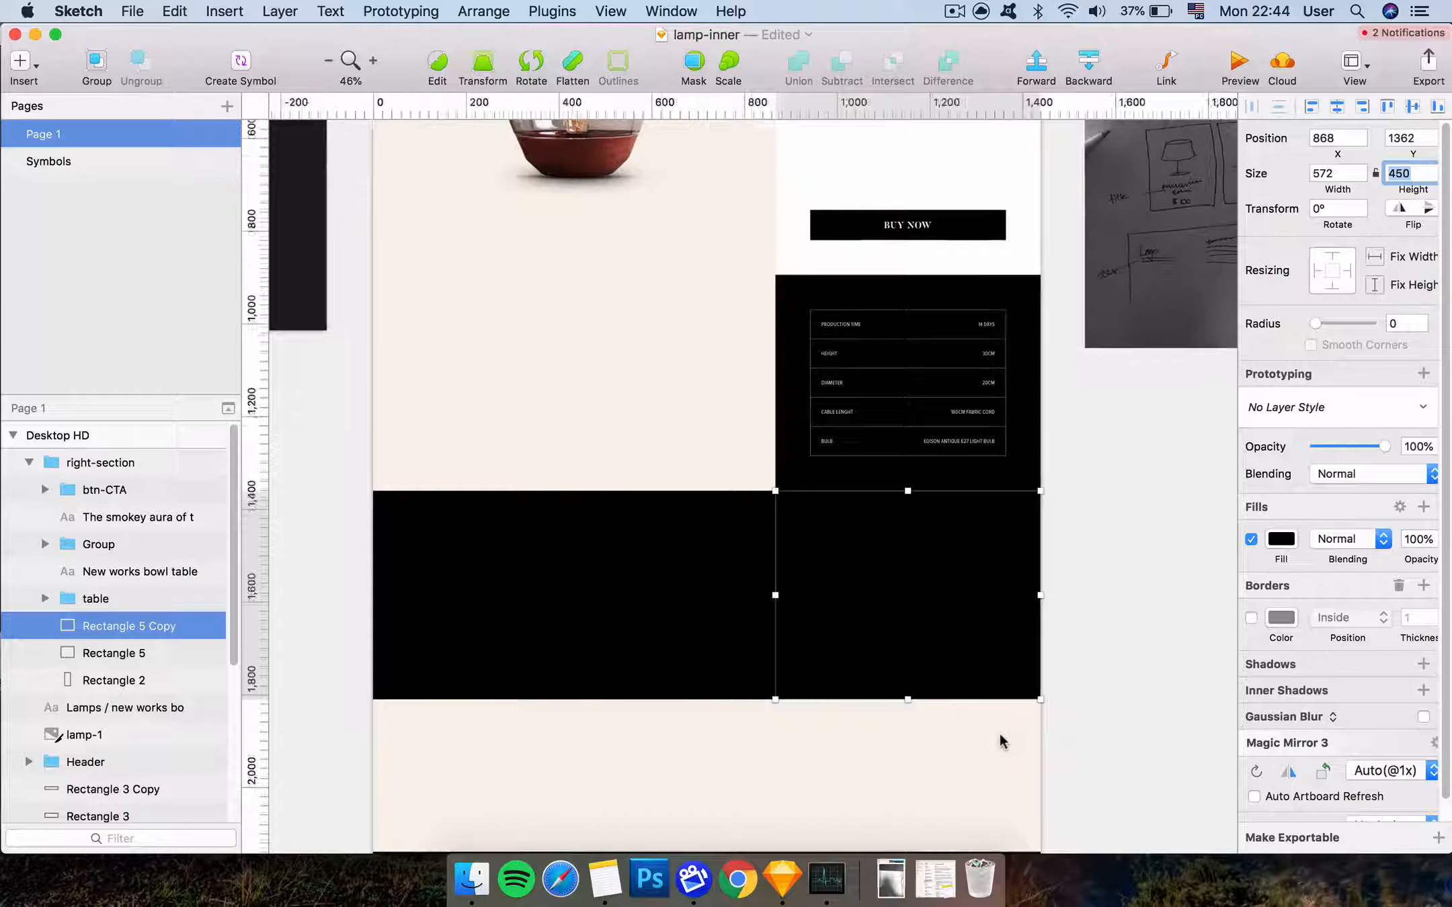
scroll(887, 575, "down", 4)
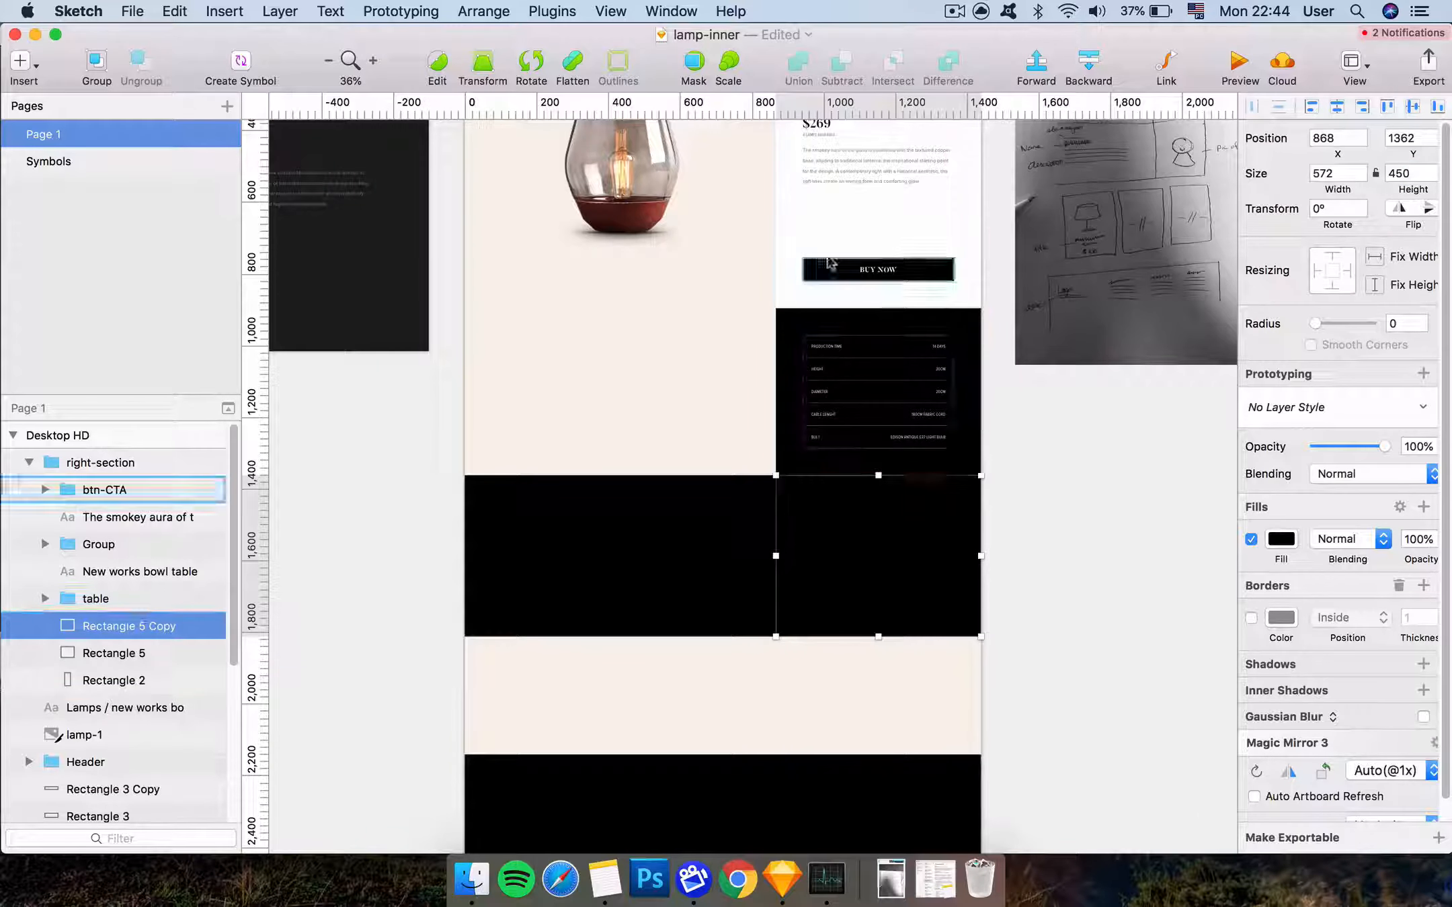
scroll(802, 296, "left", 5)
left_click(390, 328)
key("super+c")
scroll(828, 652, "right", 5)
scroll(828, 651, "down", 4)
left_click(996, 420)
key("super+v")
left_click_drag(765, 370, 904, 433)
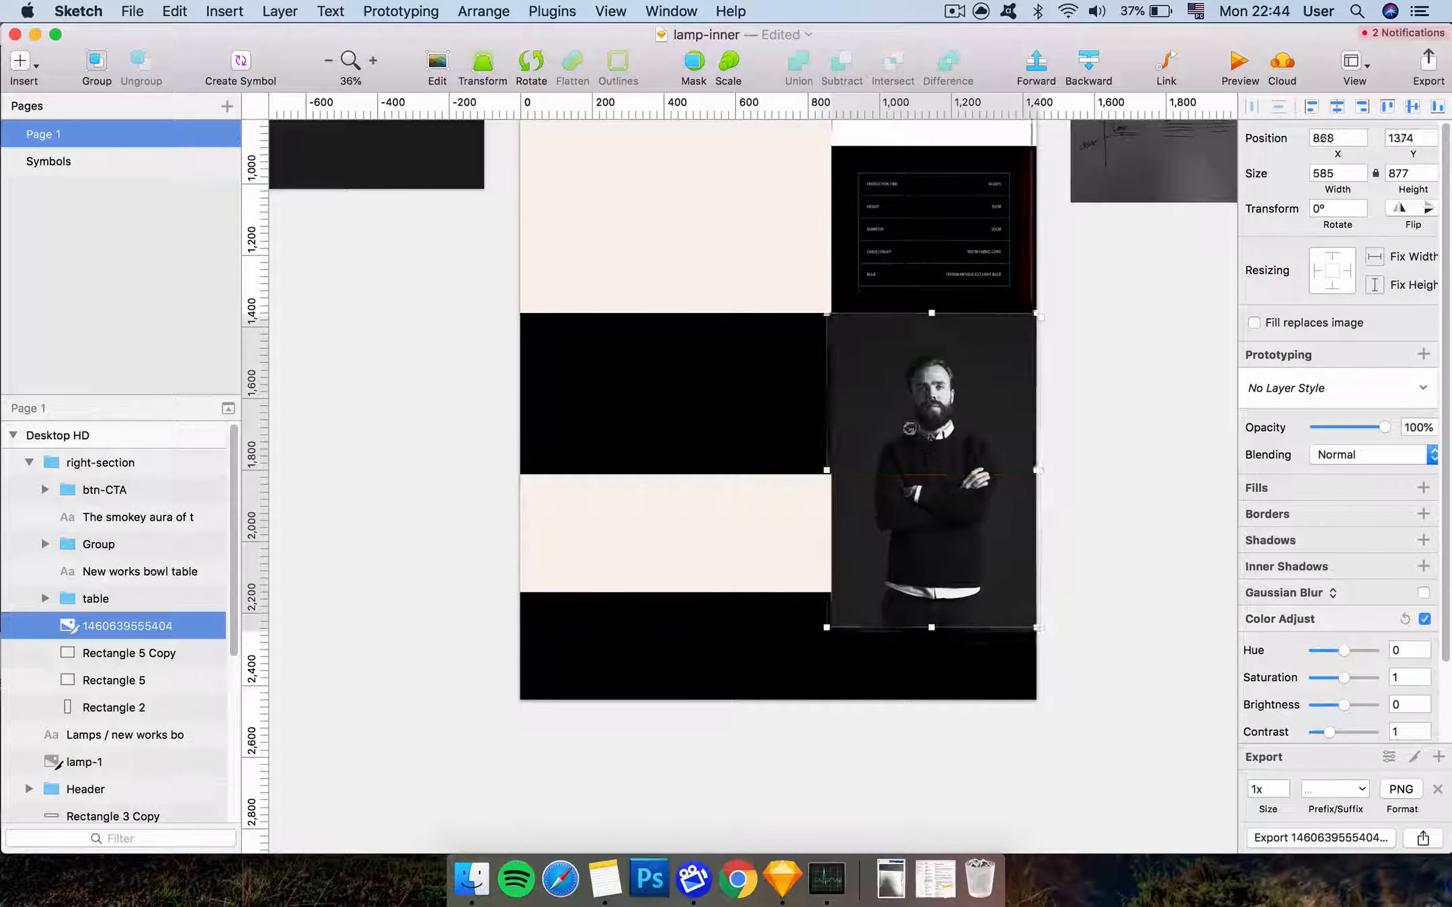
Mask the portrait with the duplicated black rectangle directly beneath it
left_click(98, 652, "super")
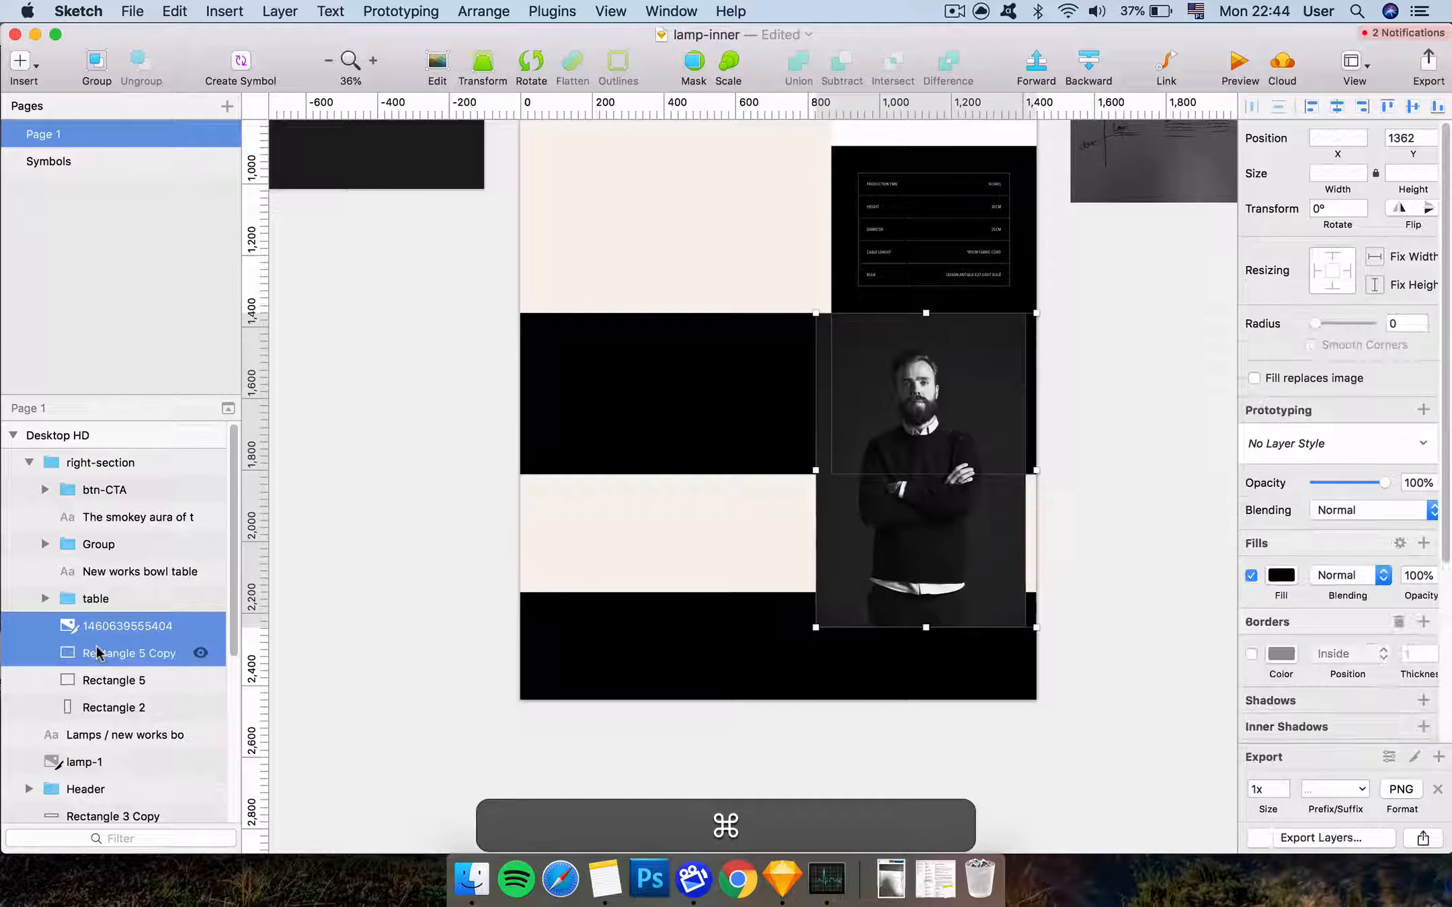
left_click(694, 65)
left_click(1101, 472)
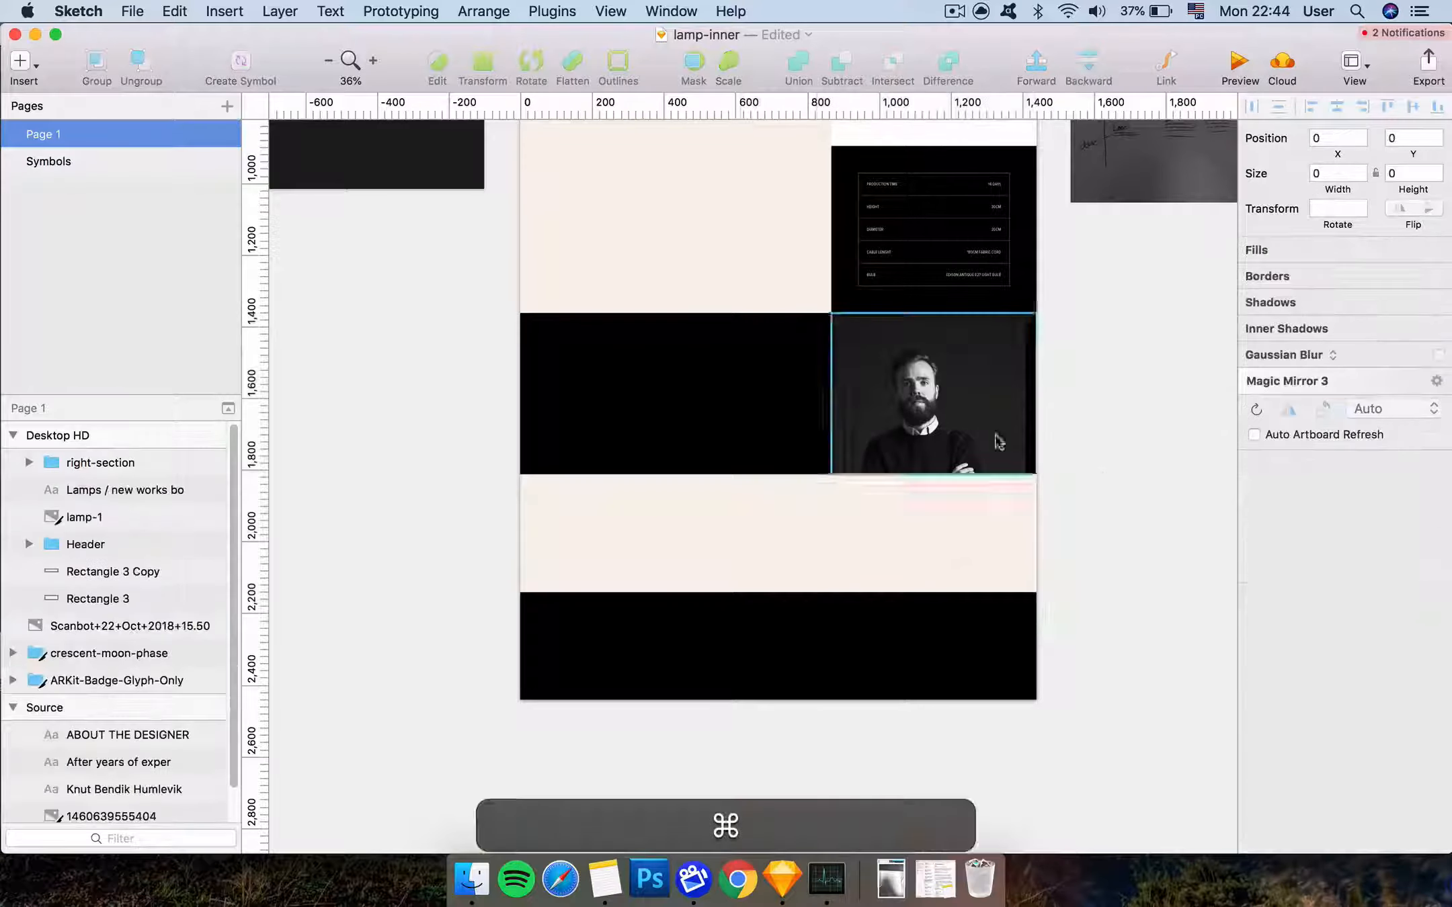
Reposition the portrait inside its mask to X 857, Y 1286 so it fills the frame and shows the folded arms
left_click(934, 425, "super")
left_click_drag(933, 424, 944, 397)
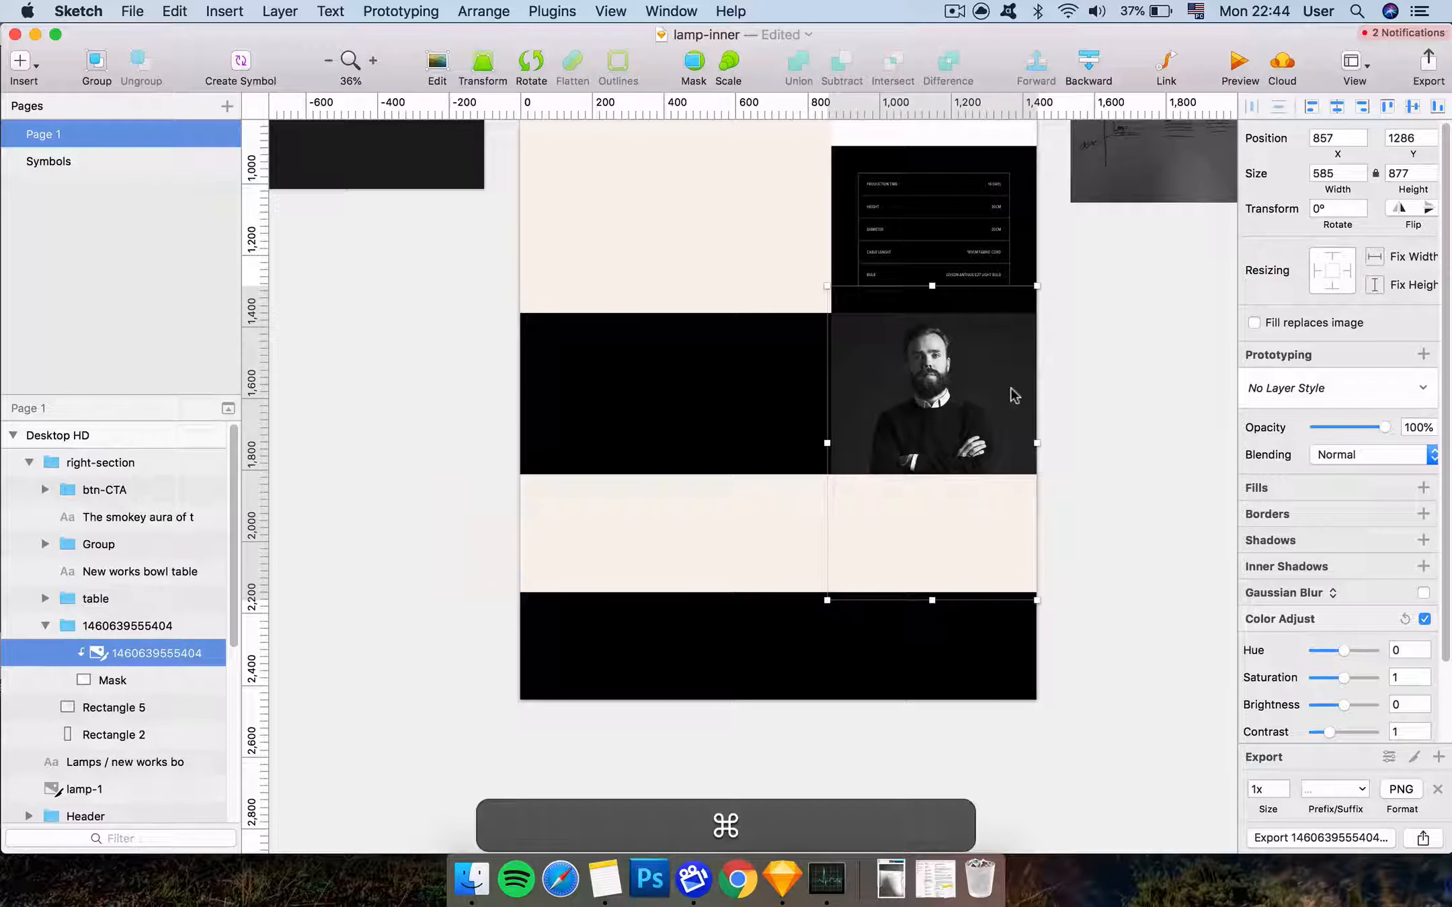
key("super+equal")
scroll(1011, 388, "right", 5)
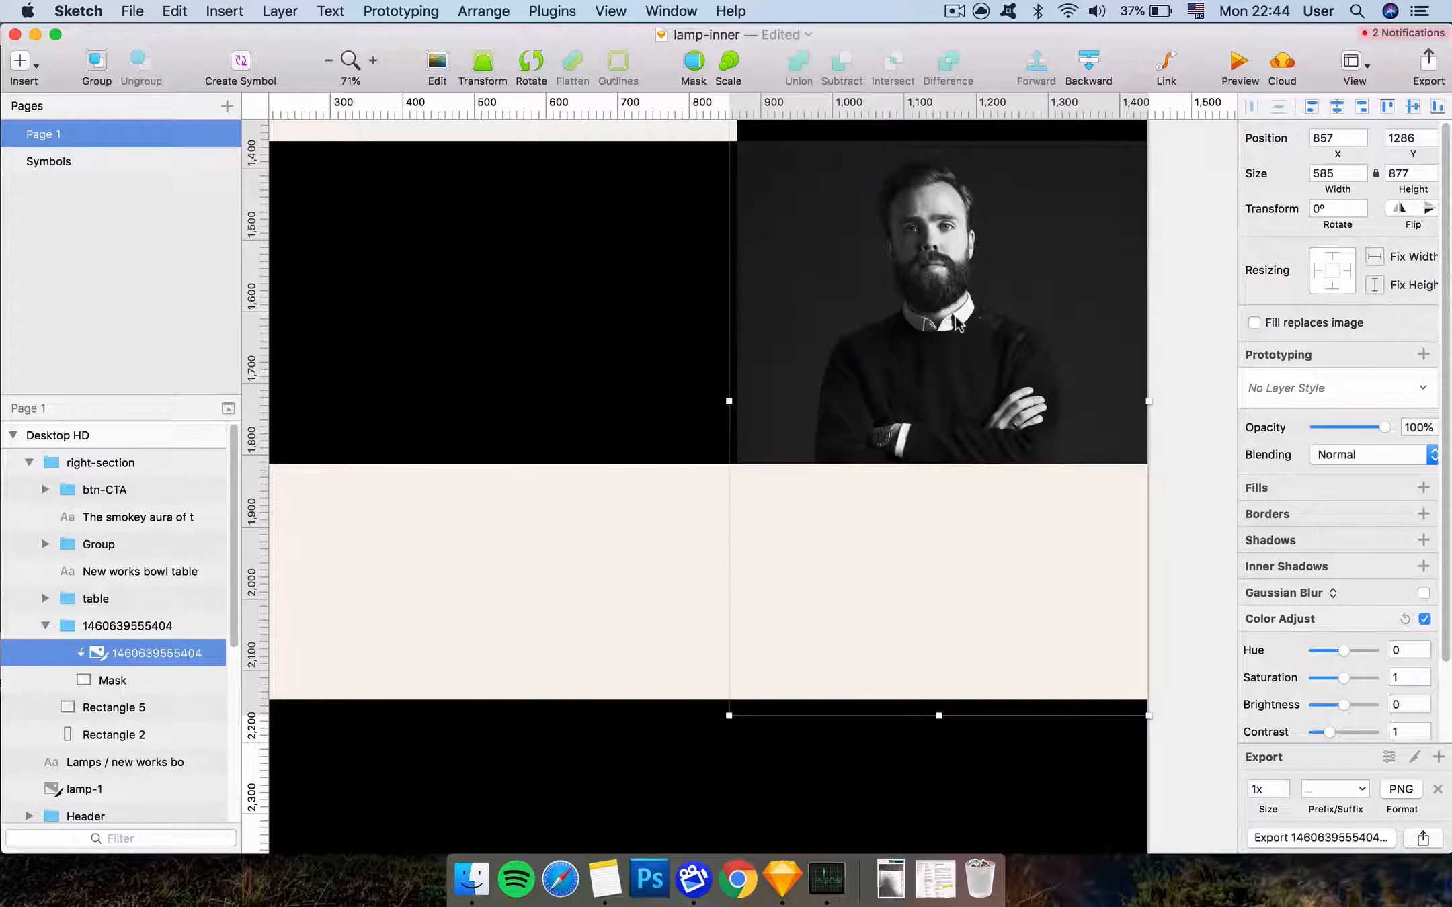
key("shift+super+minus")
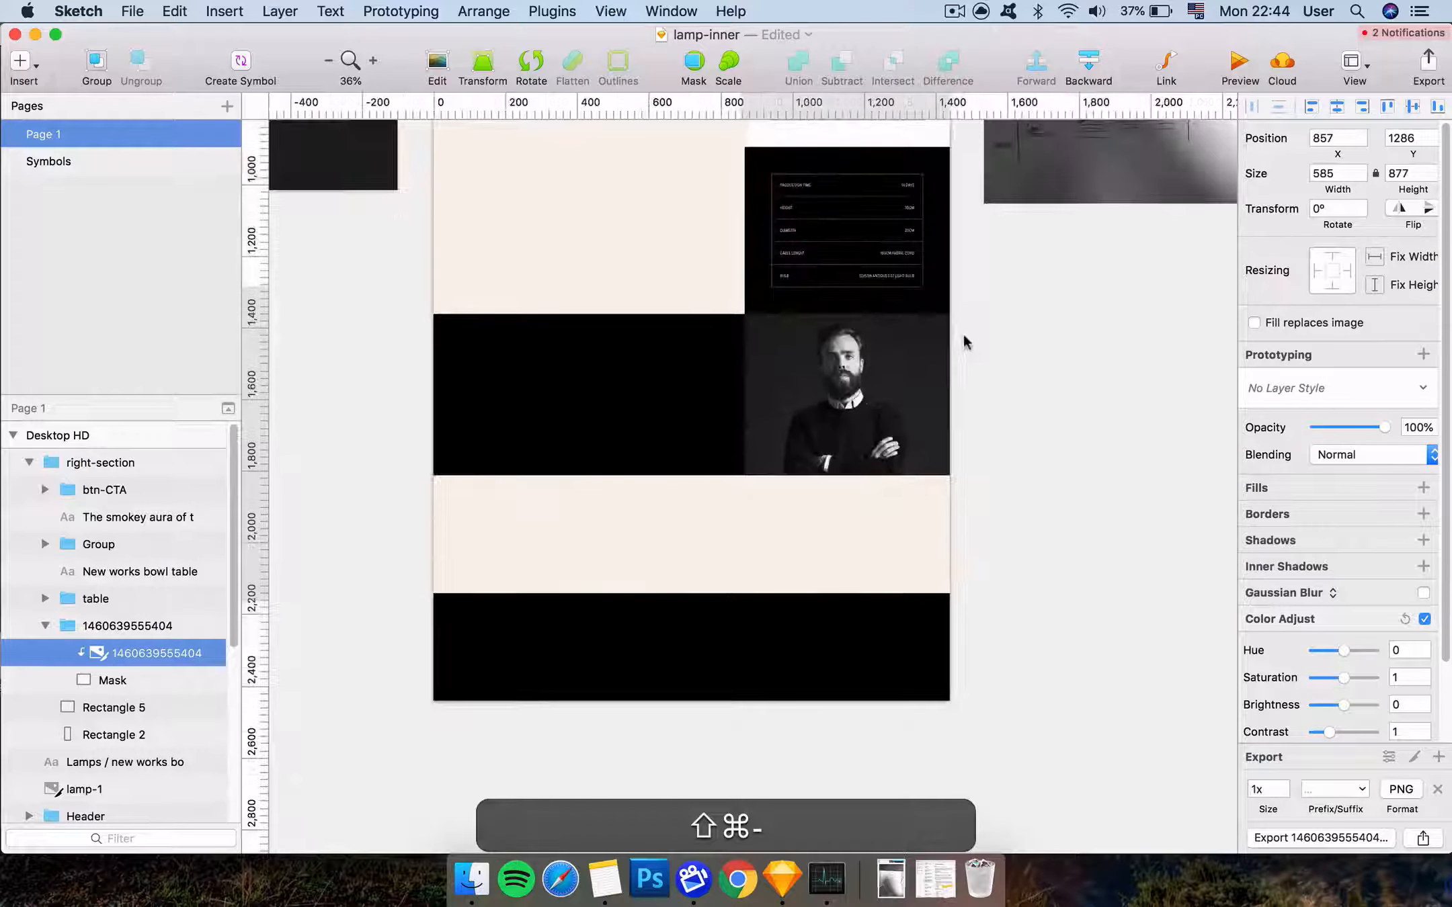
Raise the masked portrait's brightness slightly through its color adjustment and save the document
scroll(953, 313, "up", 3)
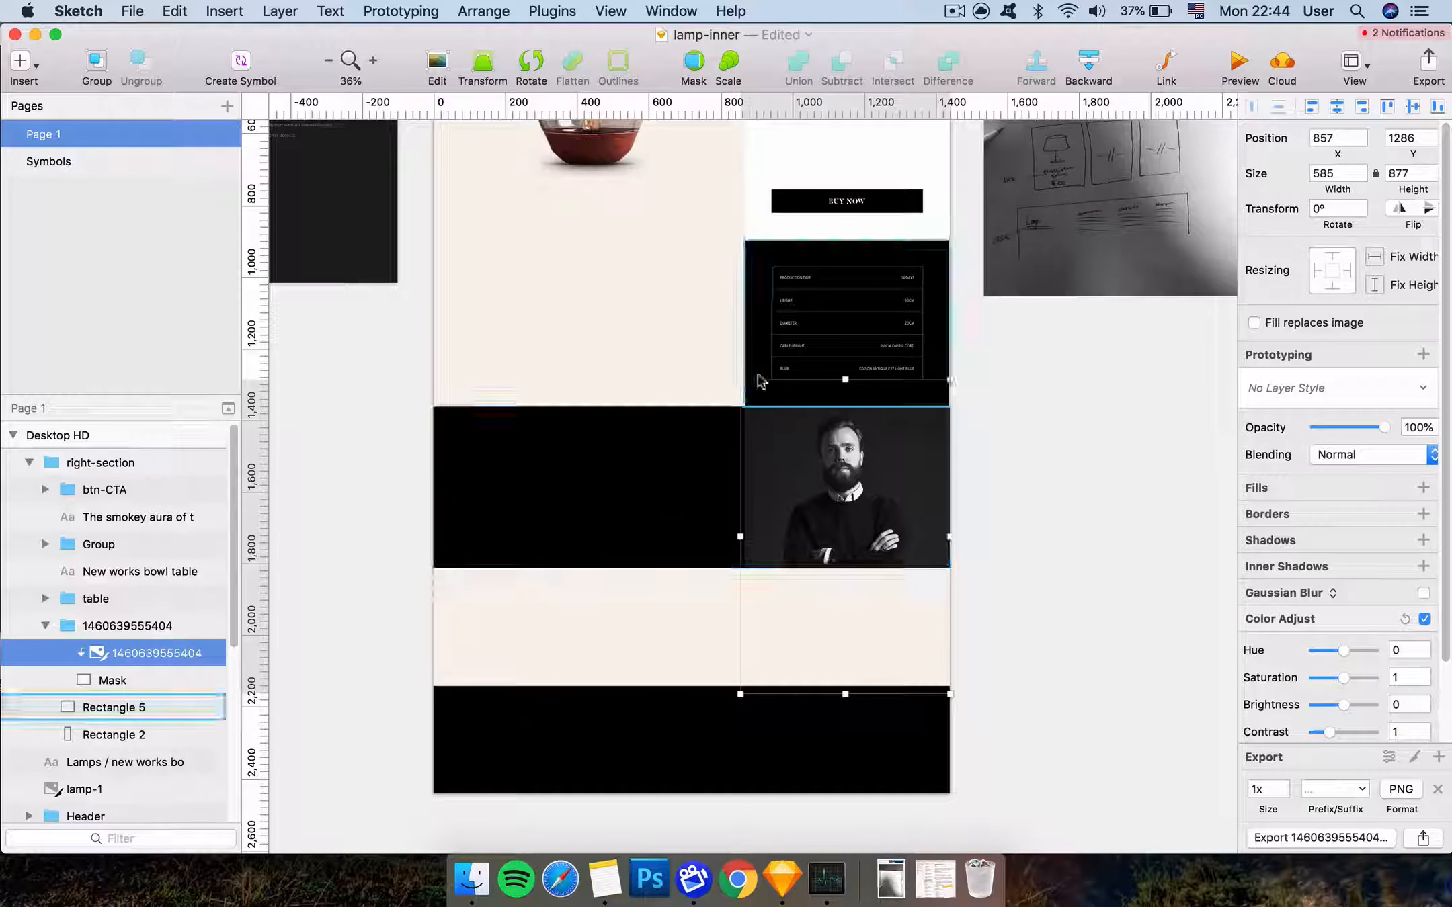
left_click(1014, 475)
left_click(908, 496, "super")
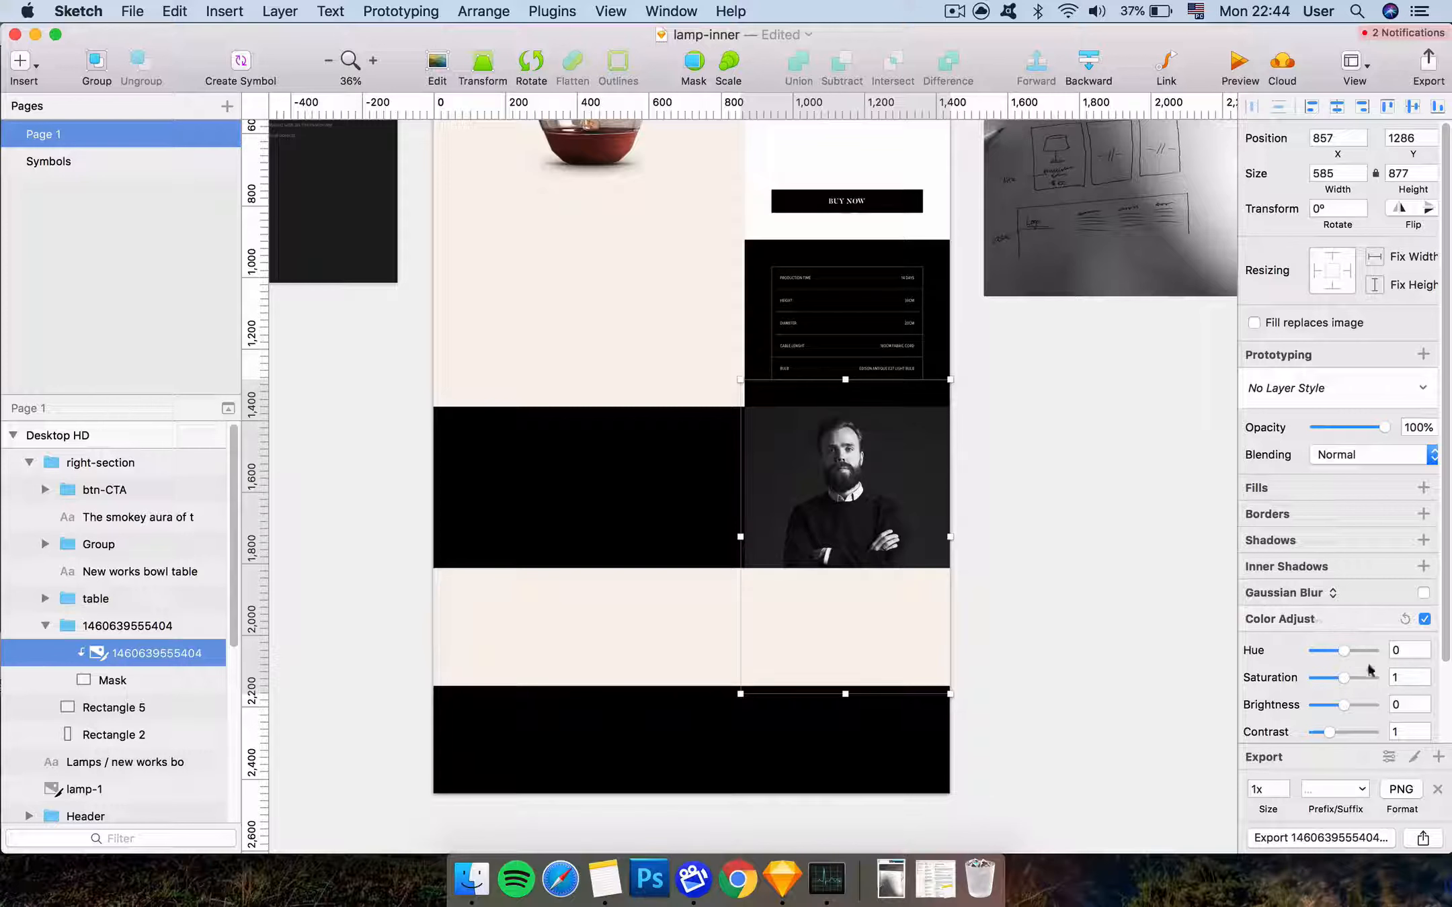
left_click(1424, 620)
left_click(1438, 619)
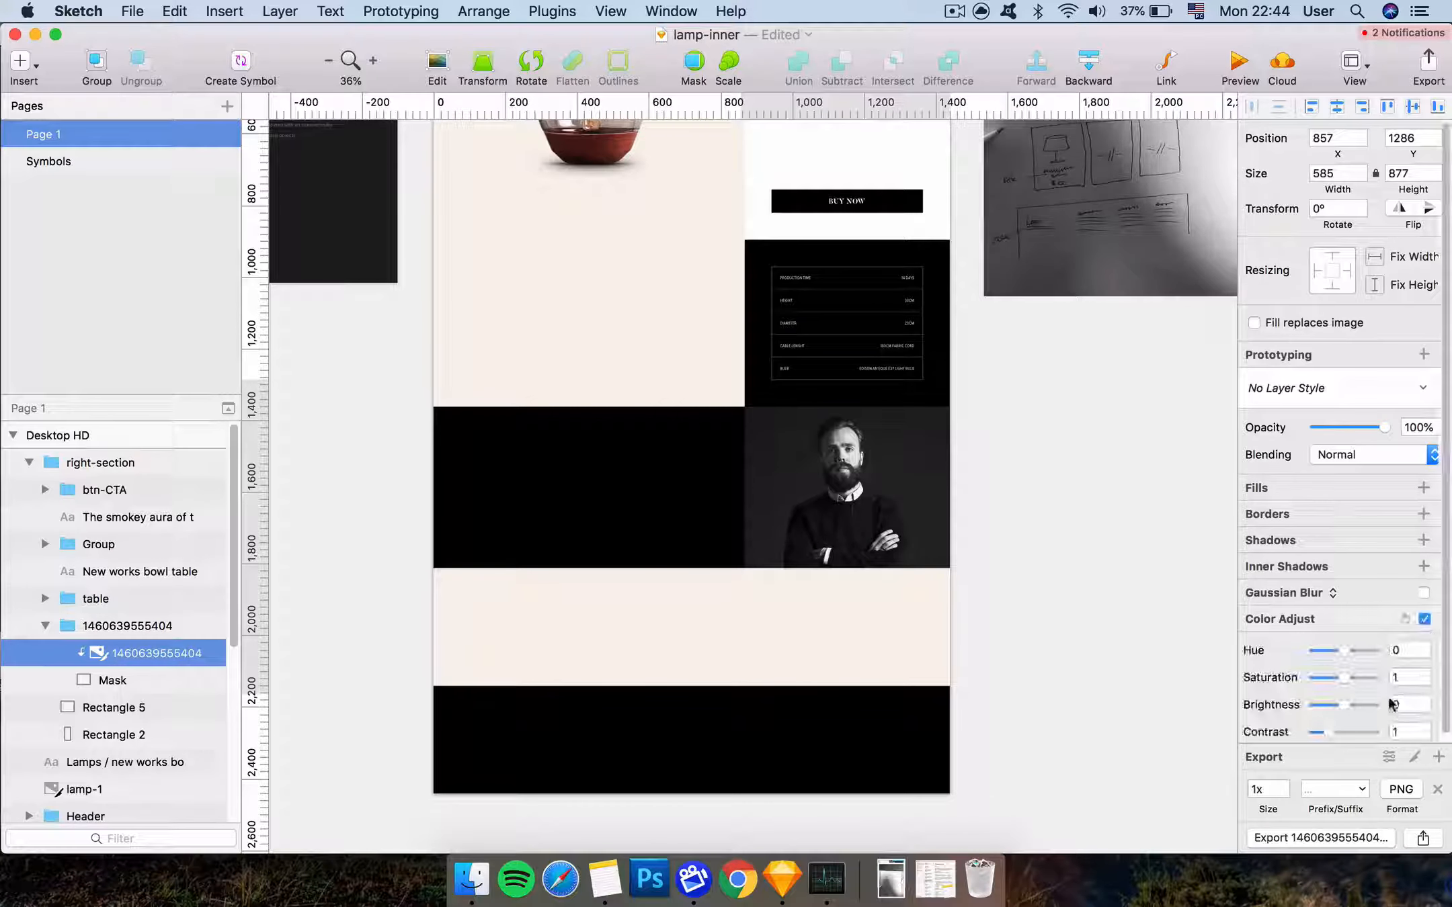
left_click_drag(1345, 706, 1349, 707)
left_click(1092, 490)
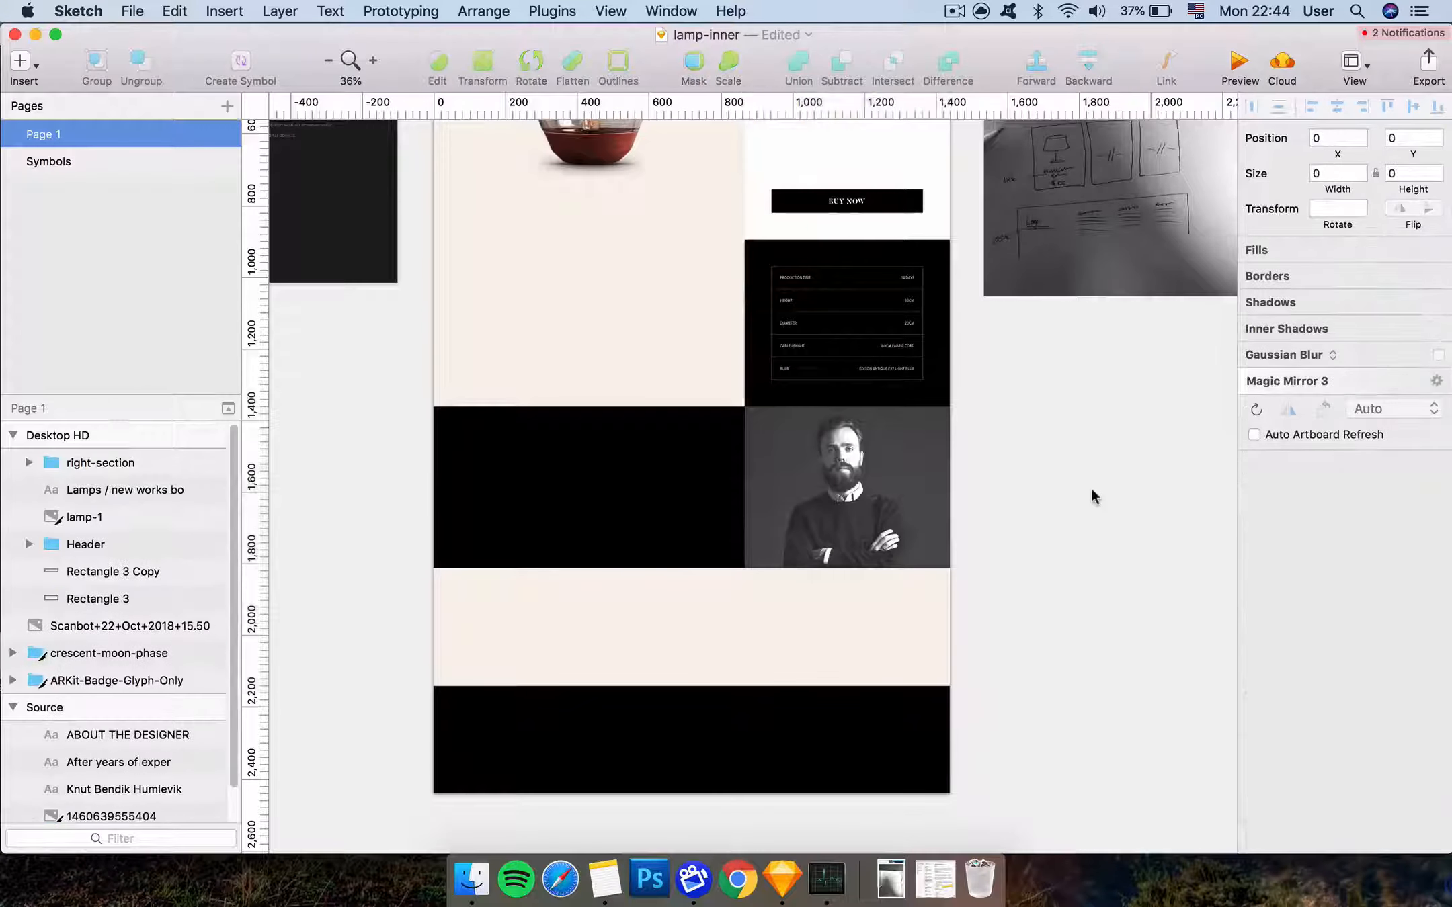
scroll(1036, 482, "up", 5)
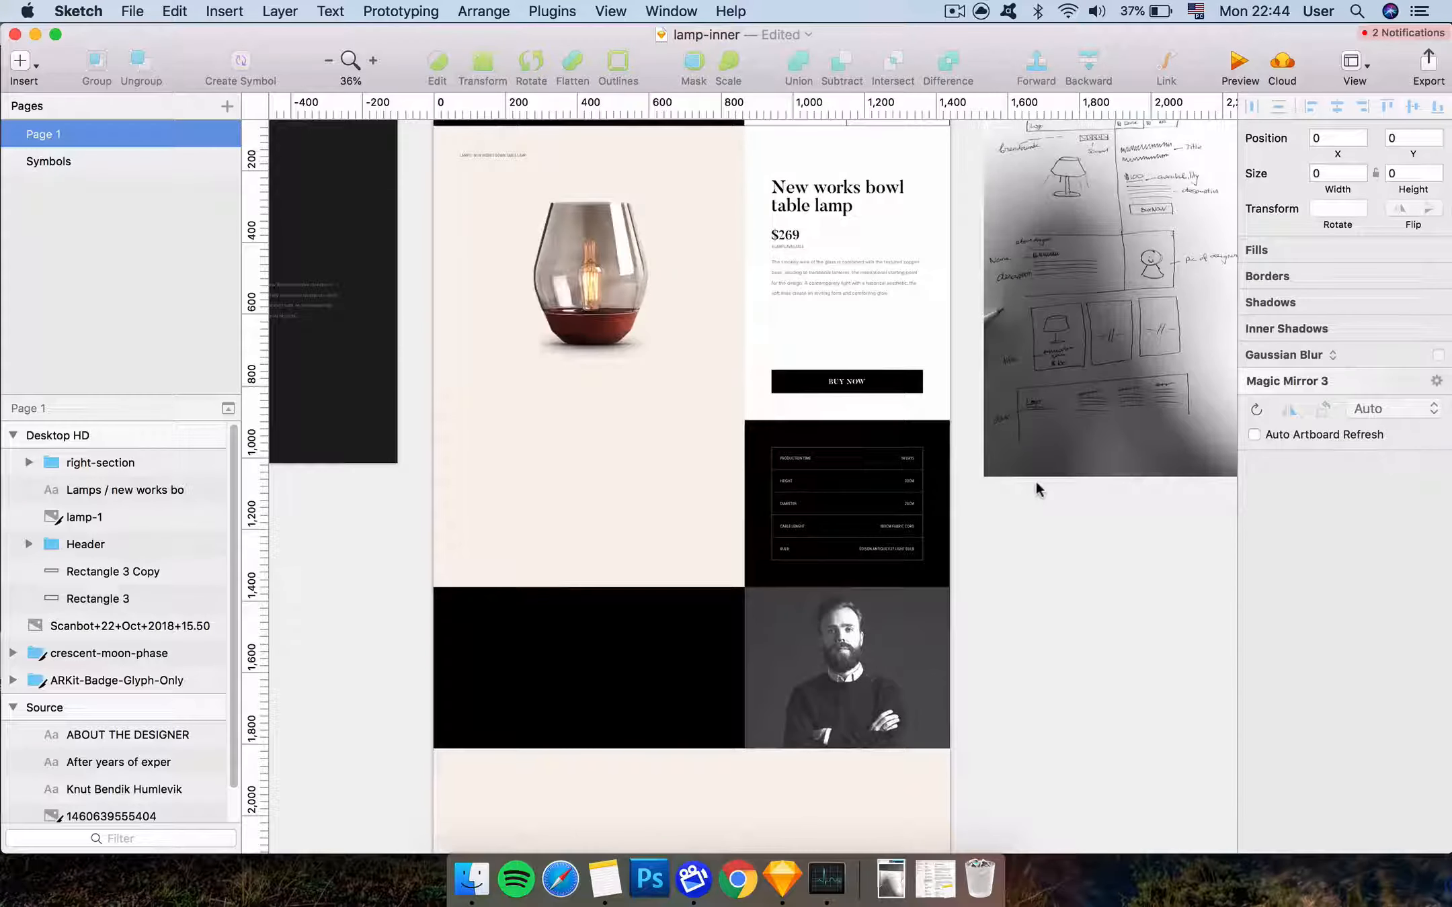
key("super+s")
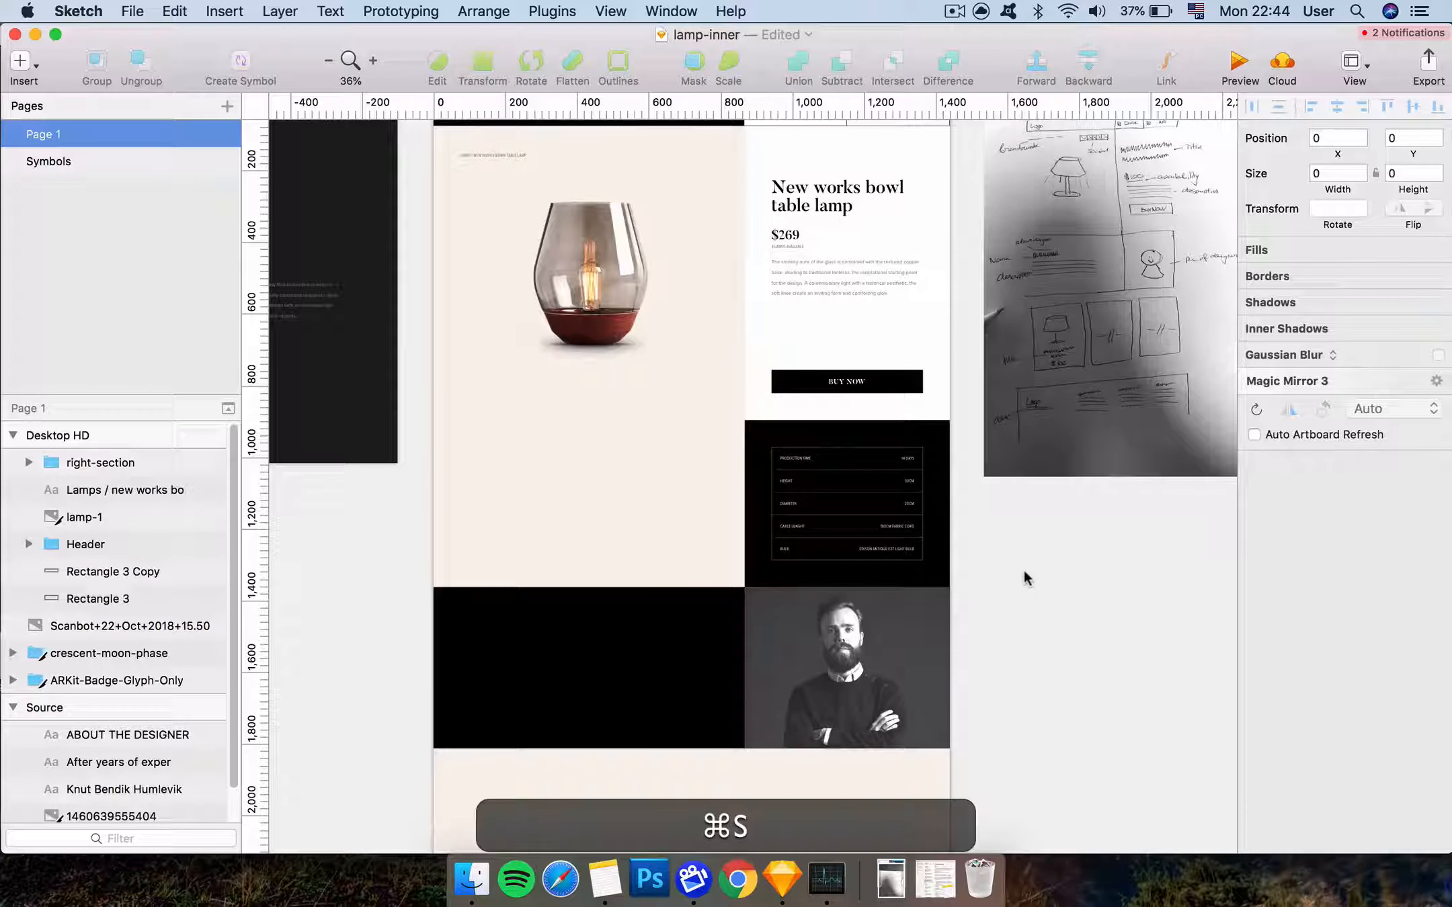
Copy the designer's name, biography and ABOUT THE DESIGNER texts from the Source artboard onto the black band beside the portrait, at about X 86
scroll(1024, 571, "left", 6)
left_click(357, 248, "super")
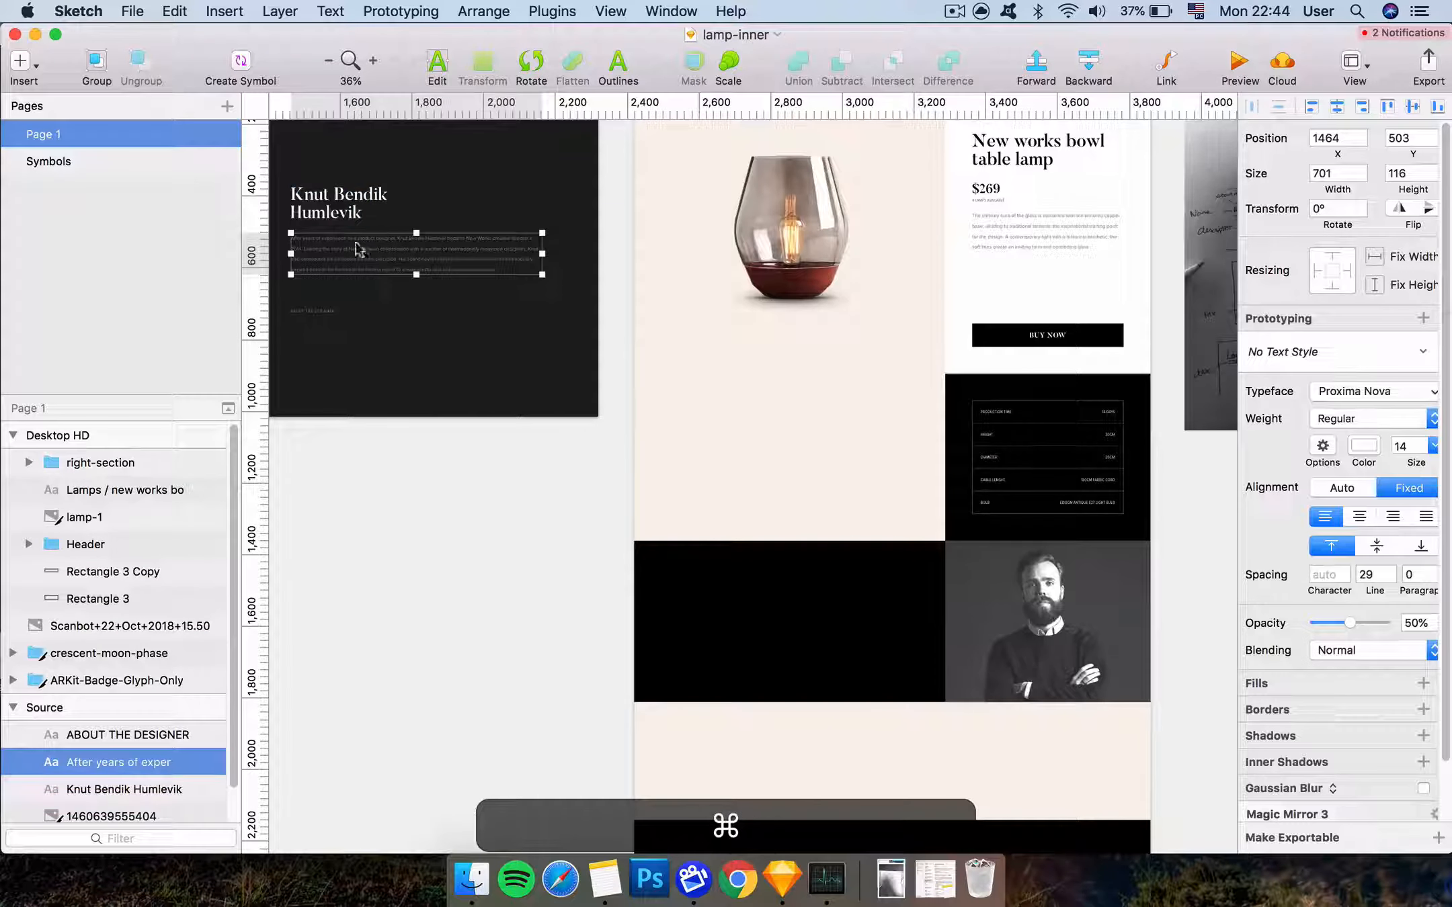
left_click(329, 215, "shift+super")
left_click(307, 313, "shift+super")
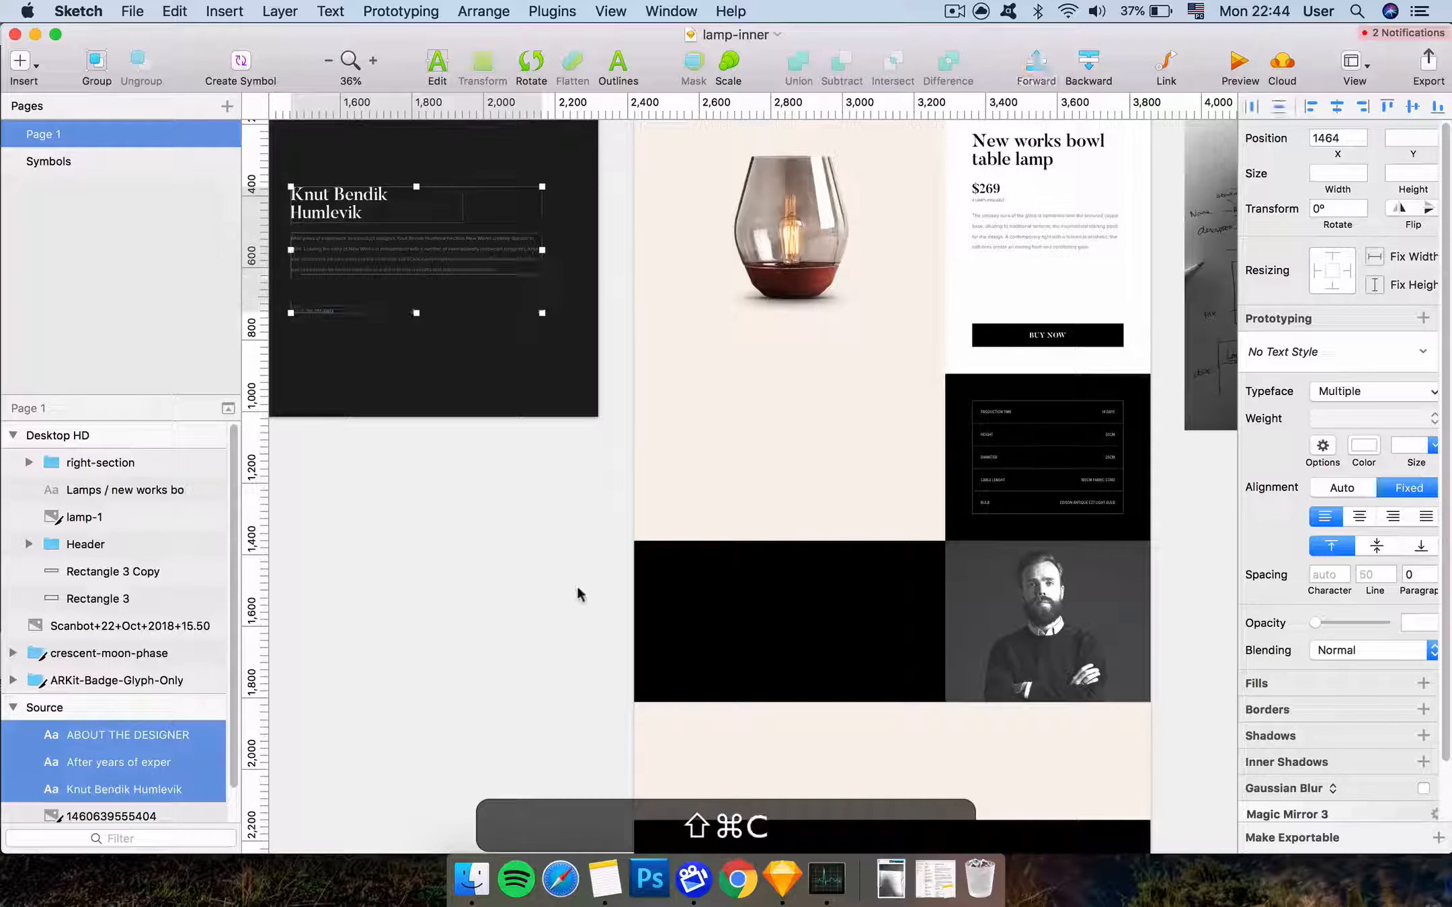
scroll(576, 594, "down", 3)
scroll(577, 594, "right", 1)
key("super+v")
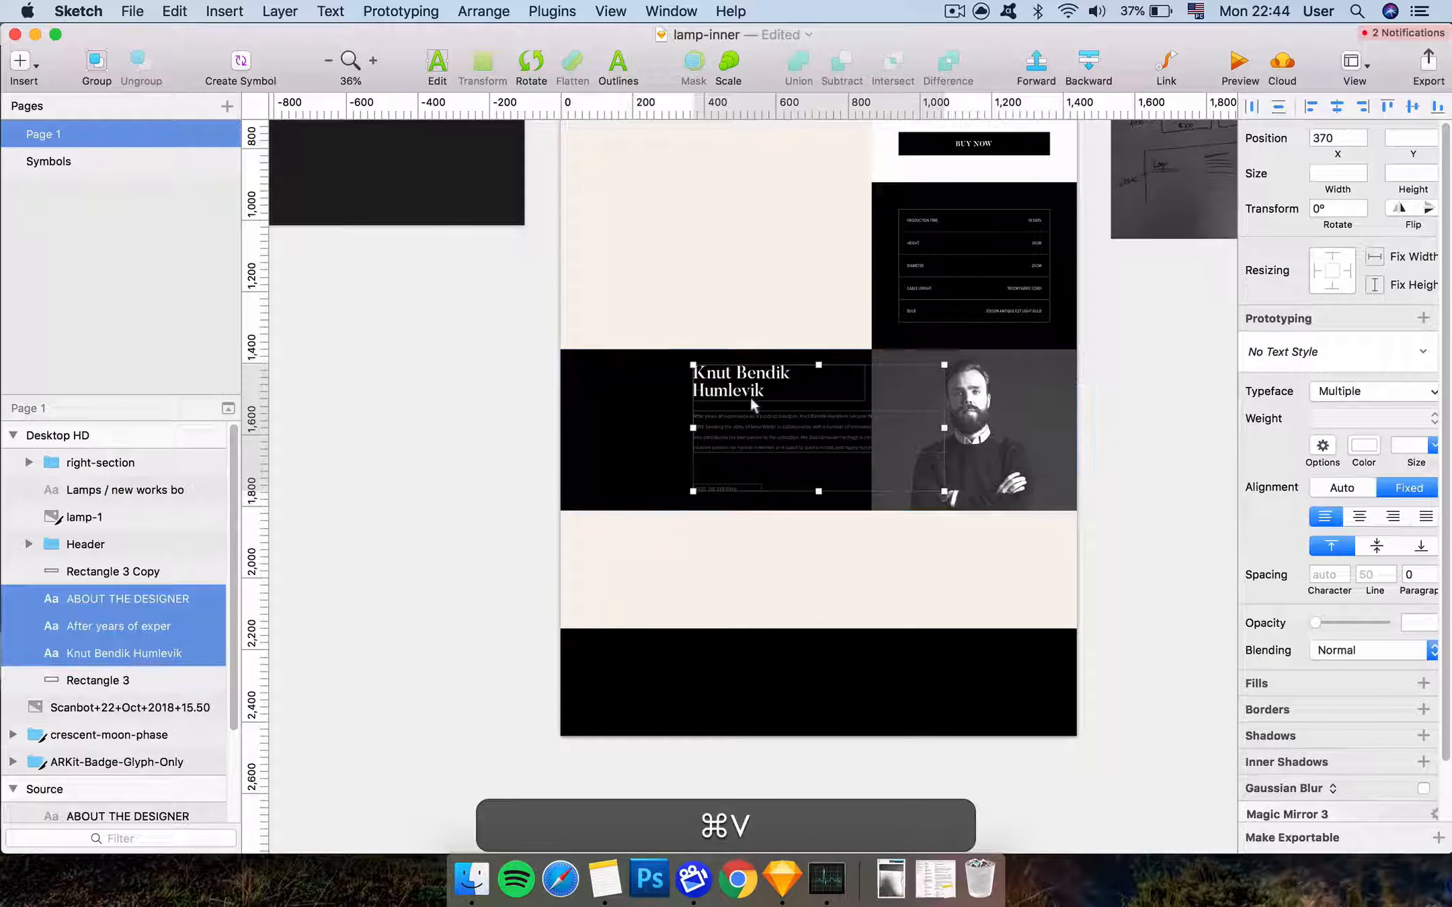
left_click_drag(753, 403, 651, 422)
Show the column layout and move the three designer texts to X 76, flush with the column edge
scroll(941, 269, "up", 3)
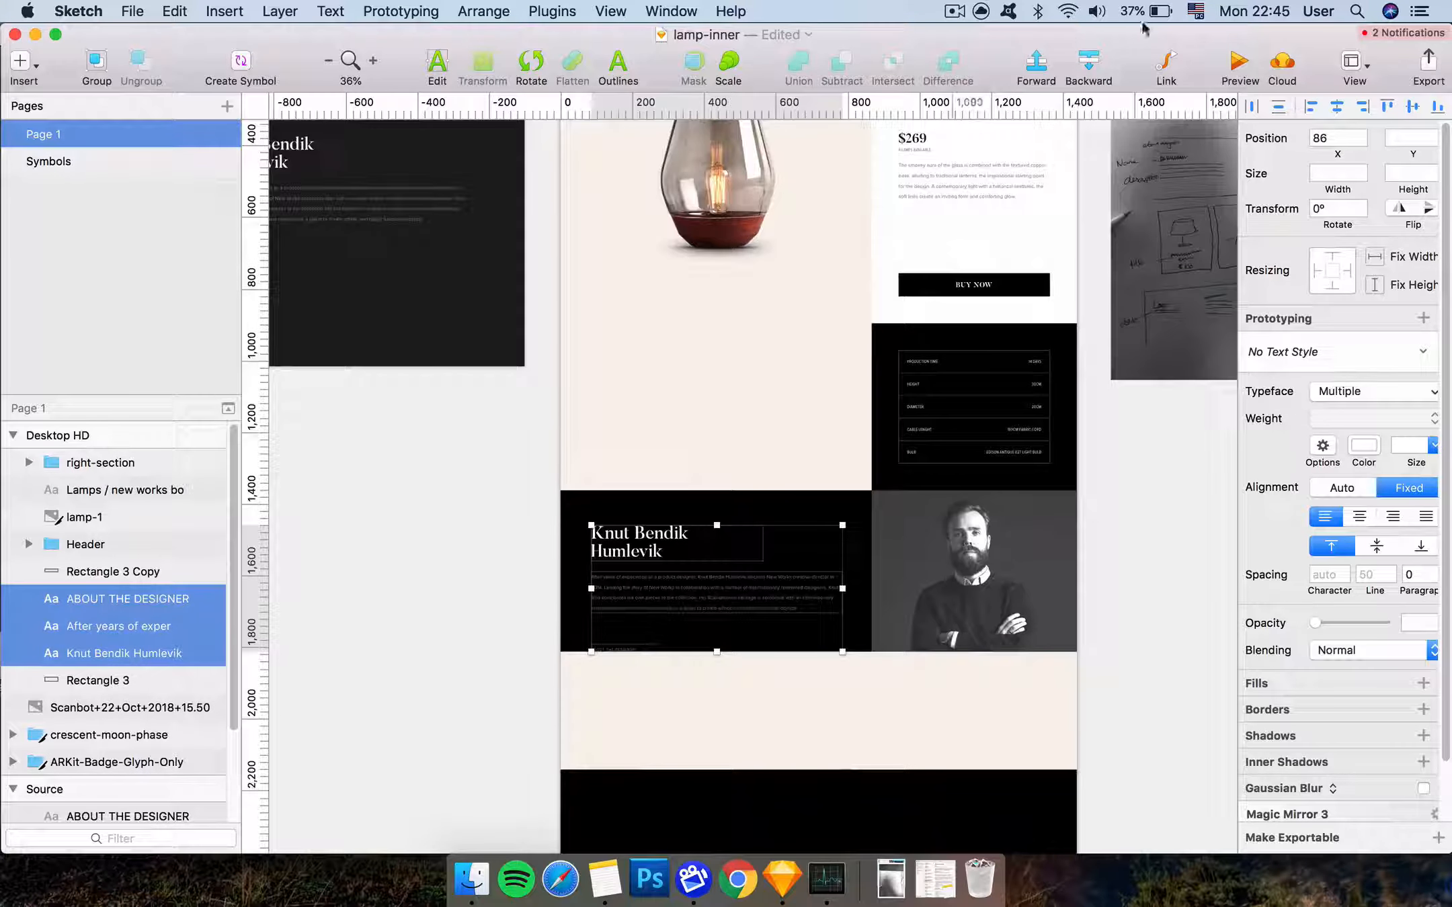
left_click(1347, 62)
left_click(1256, 259)
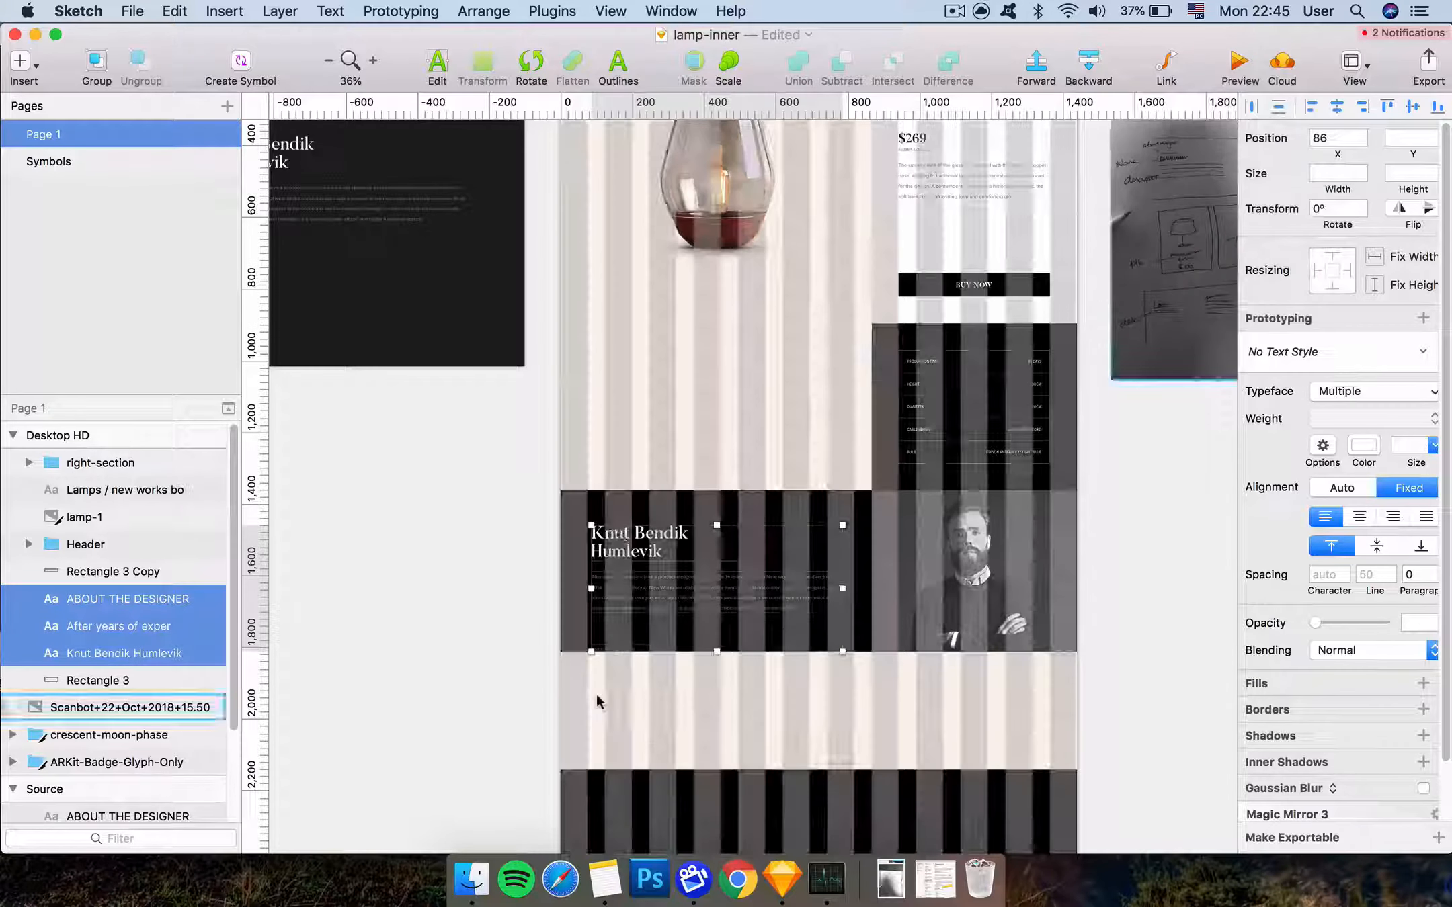
key("super+equal")
key("shift+super+Left")
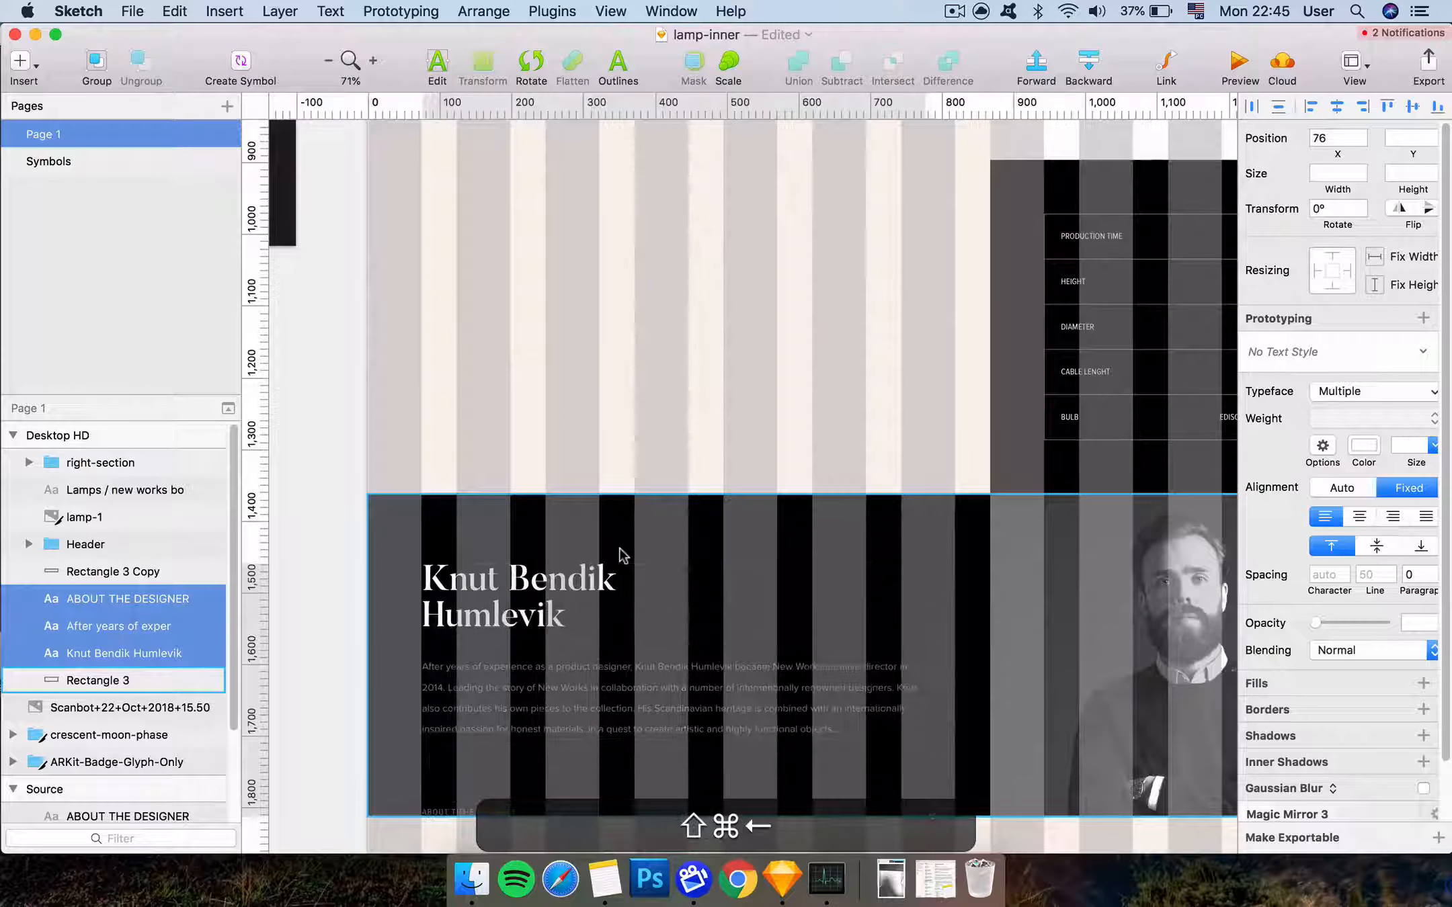
Align the three designer text layers to X 74 on the column layout and lower them slightly within the black section
left_click_drag(517, 609, 515, 592)
key("Down")
key("shift+Down")
key("shift+Down")
key("shift+Down")
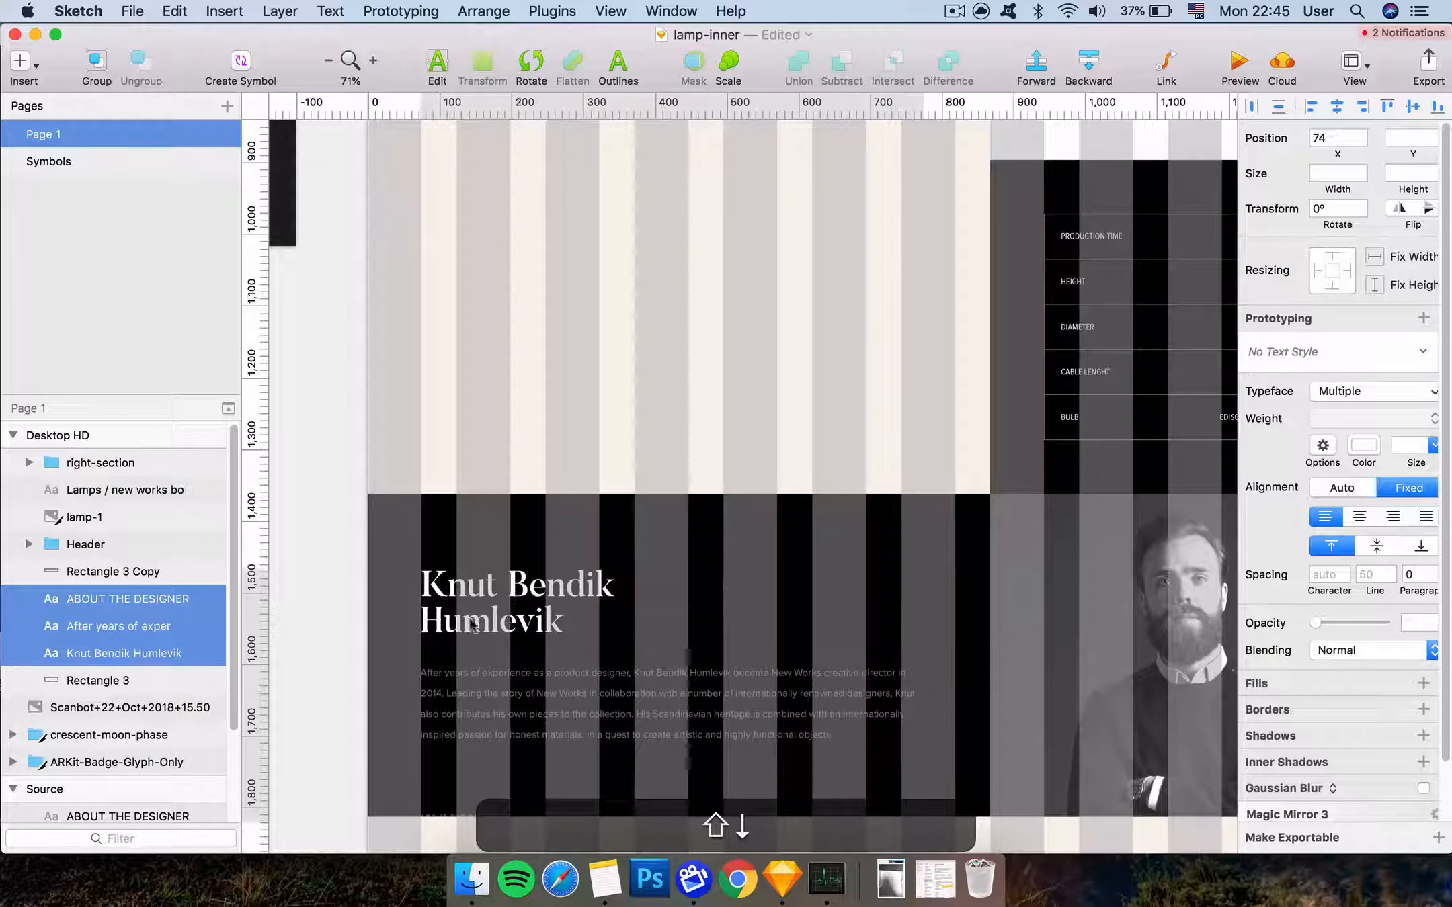
Move the "ABOUT THE DESIGNER" label from the section's lower edge to just above the name heading, at Y 1435
left_click(461, 840, "super")
left_click(448, 820, "super")
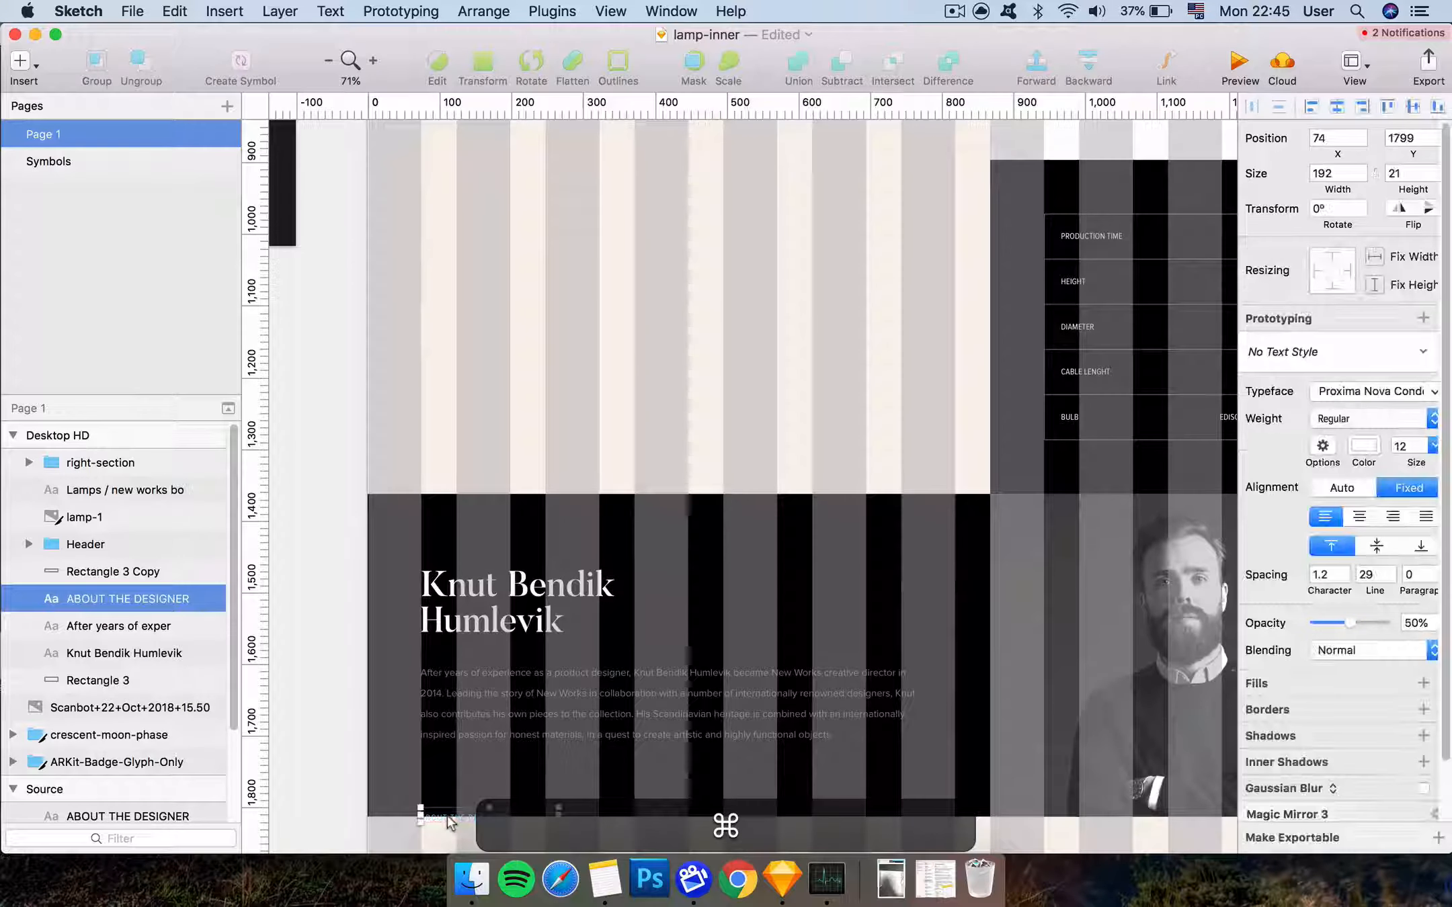
left_click_drag(448, 819, 456, 555)
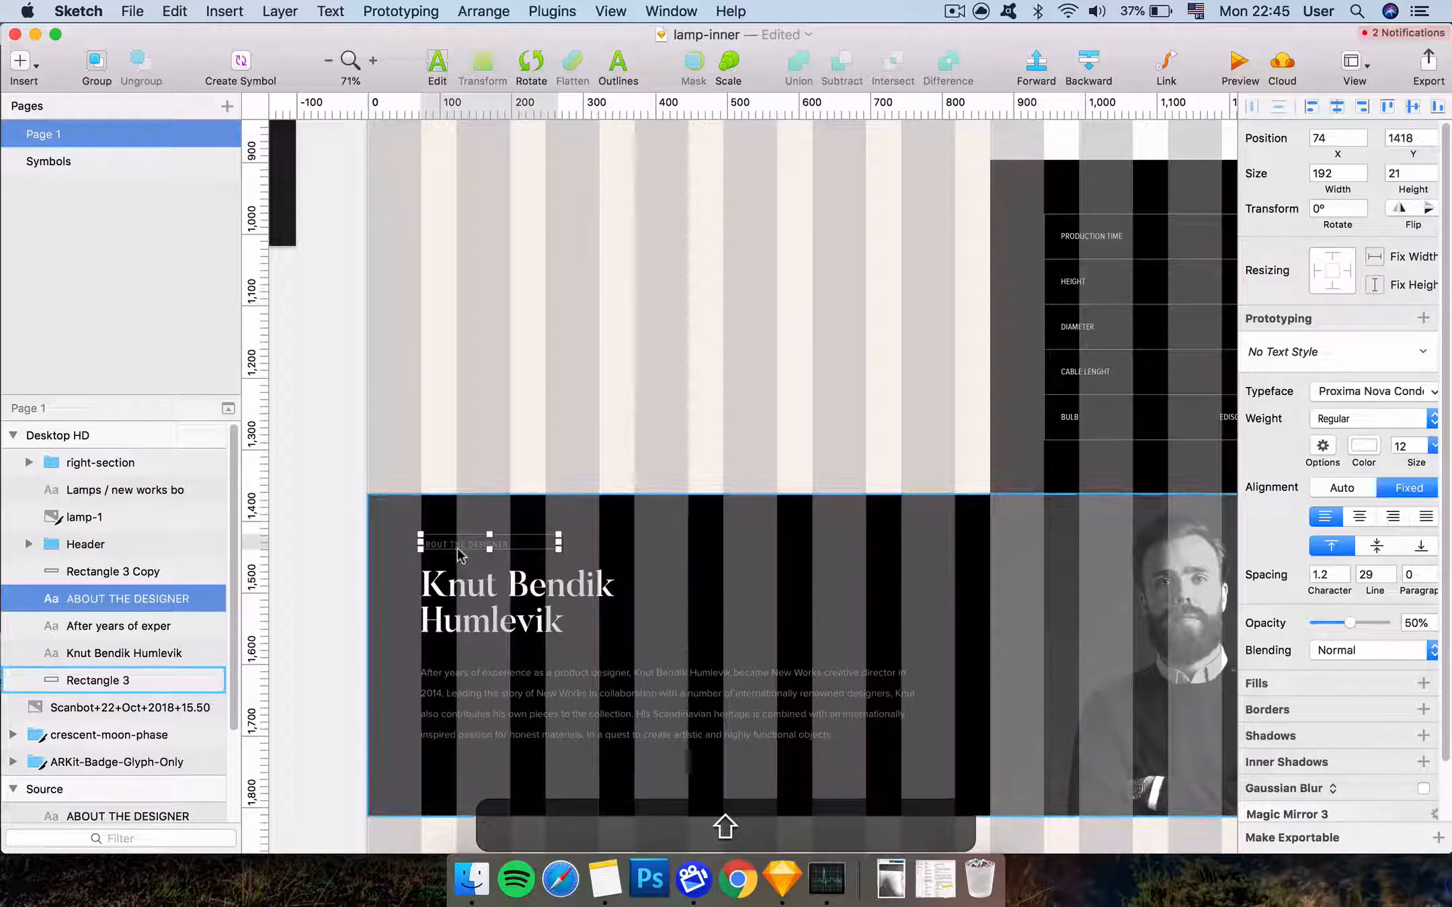
key("shift+Down")
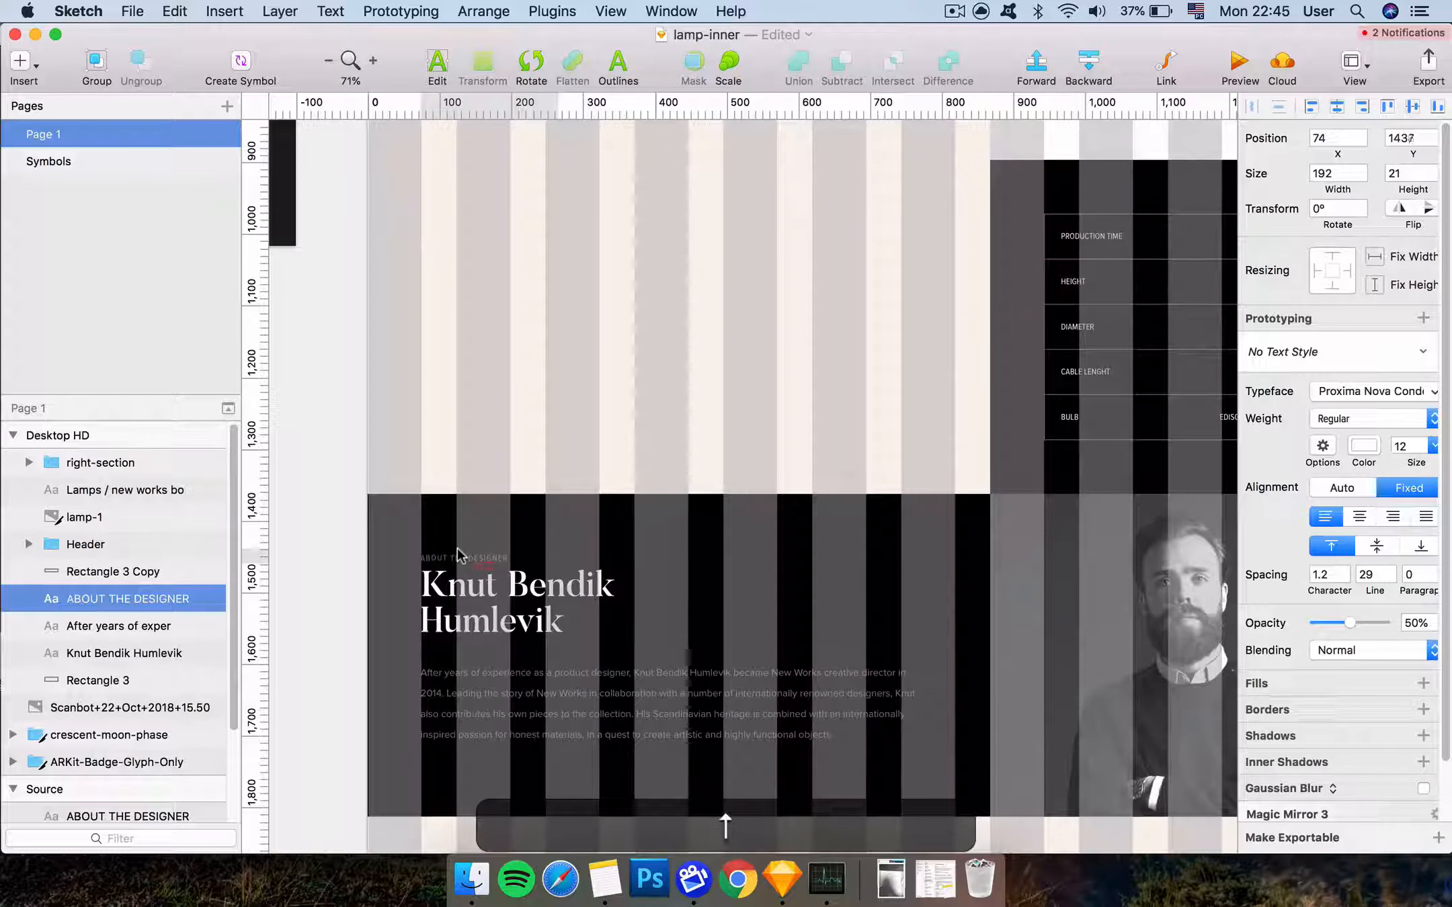
Check the hand-drawn wireframe's designer block and lower the designer description paragraph to Y 1598
scroll(457, 554, "right", 15)
scroll(457, 554, "up", 8)
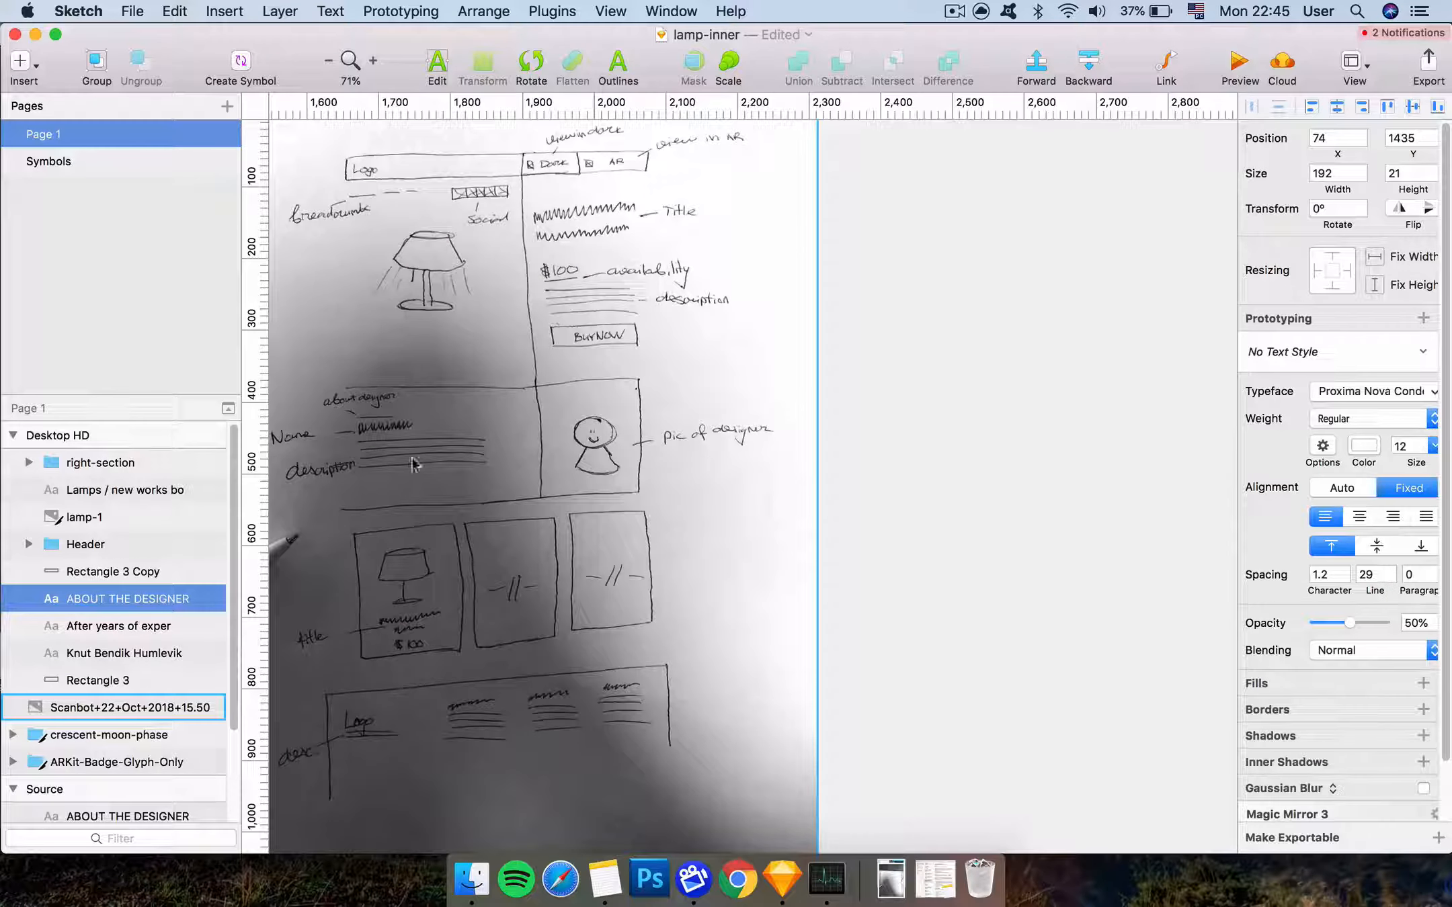
scroll(361, 404, "left", 2)
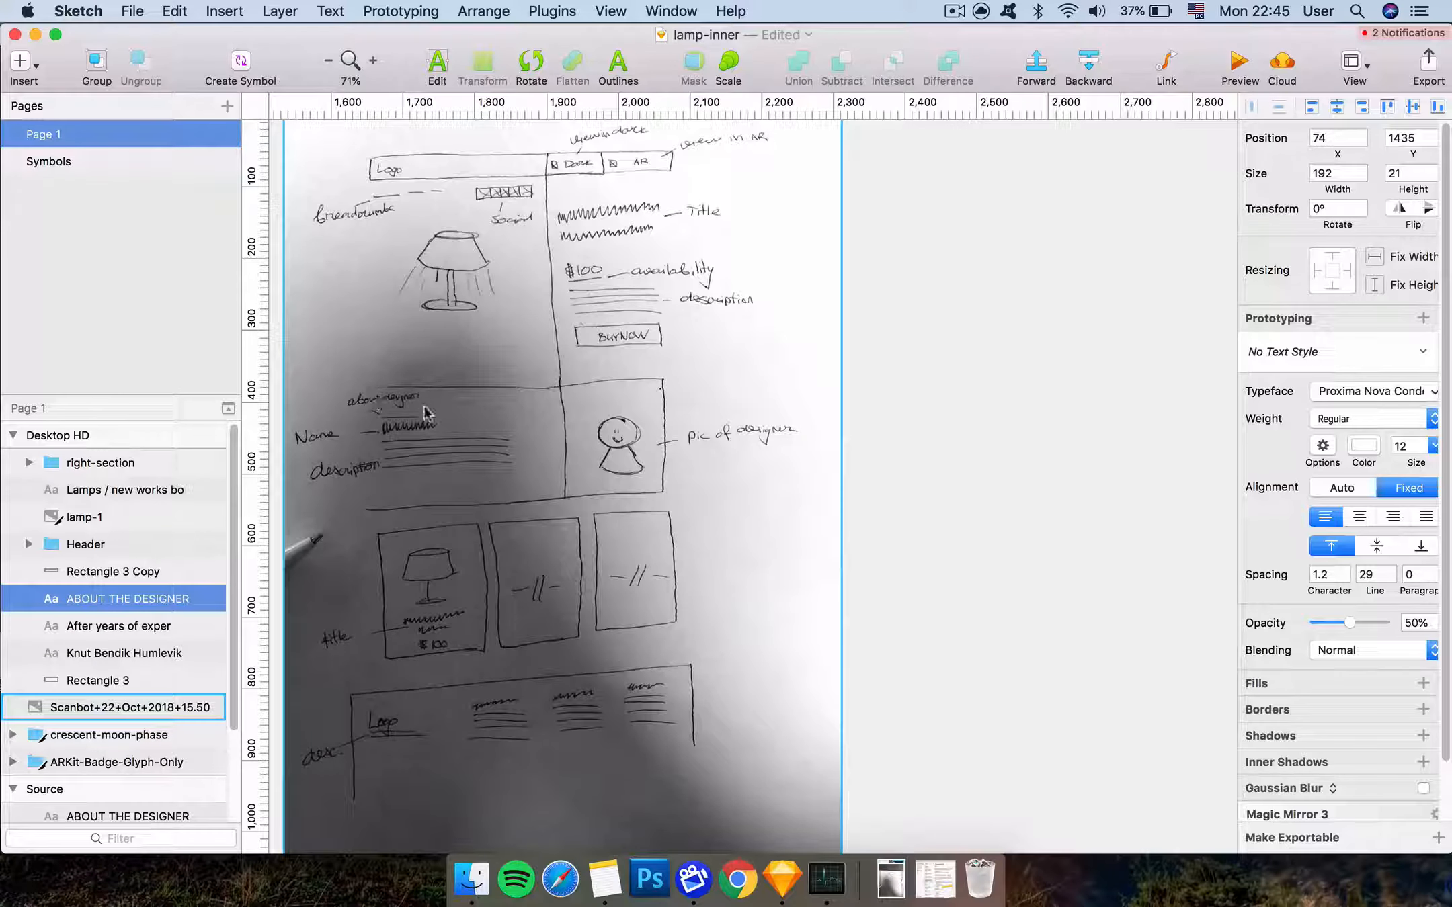
scroll(546, 495, "left", 15)
scroll(545, 492, "down", 12)
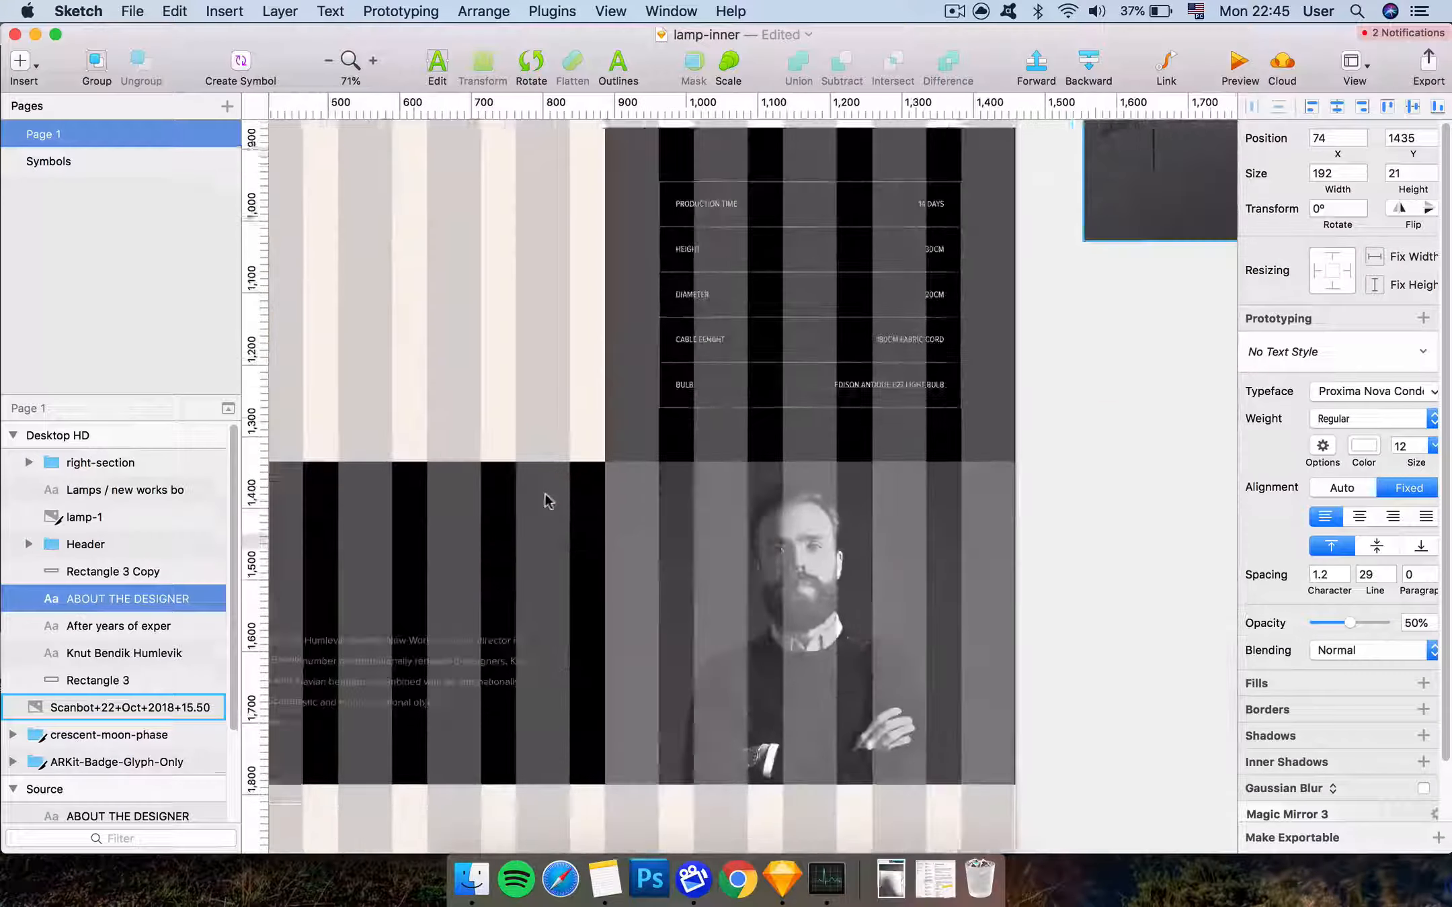
scroll(701, 438, "left", 10)
left_click(697, 454)
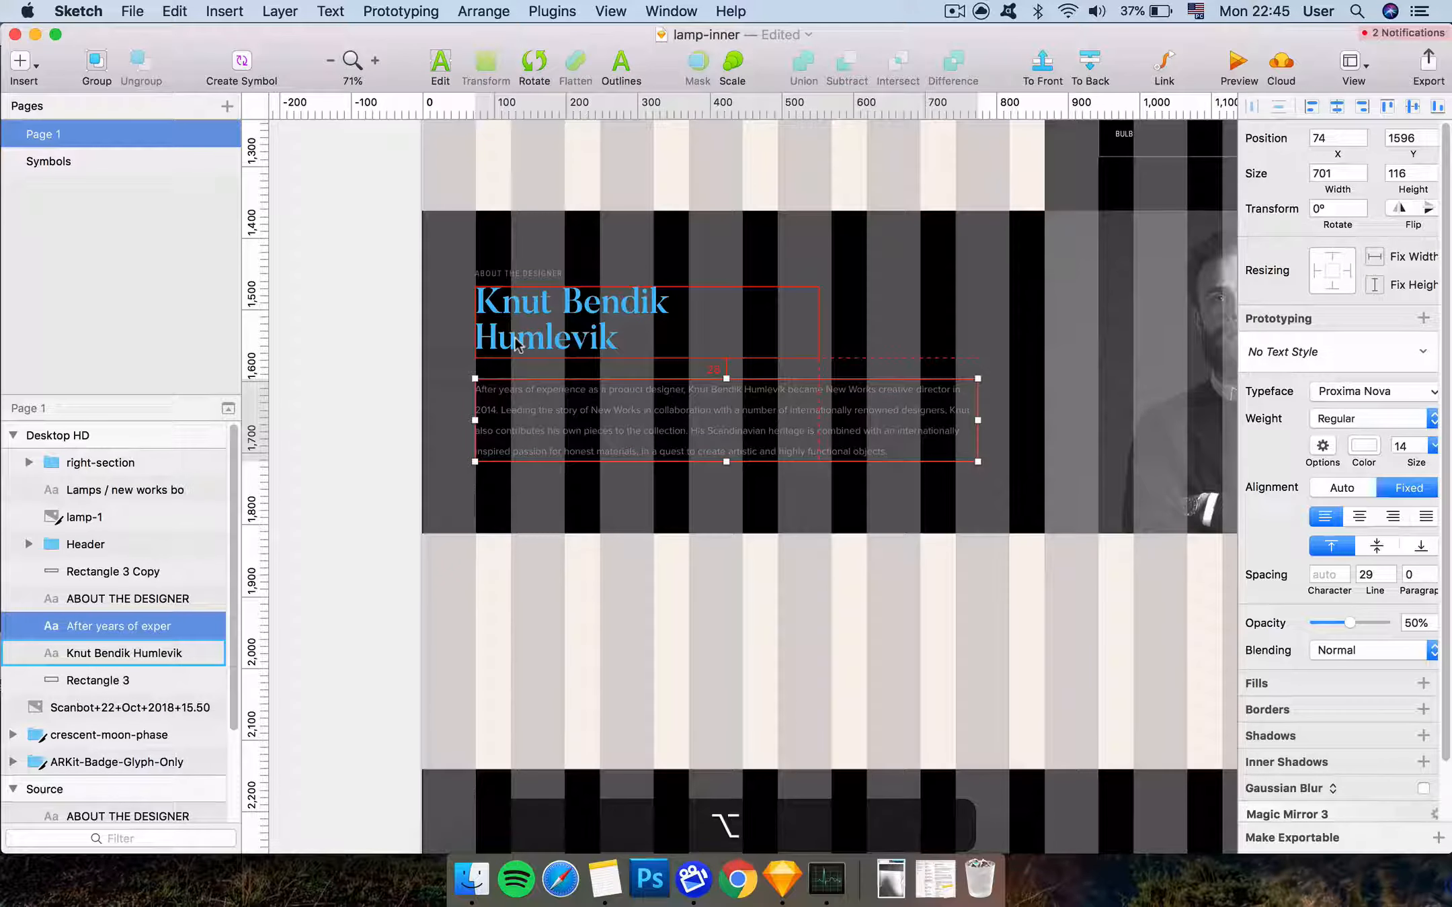
key("alt+Down")
key("alt+Down")
key("alt+Down")
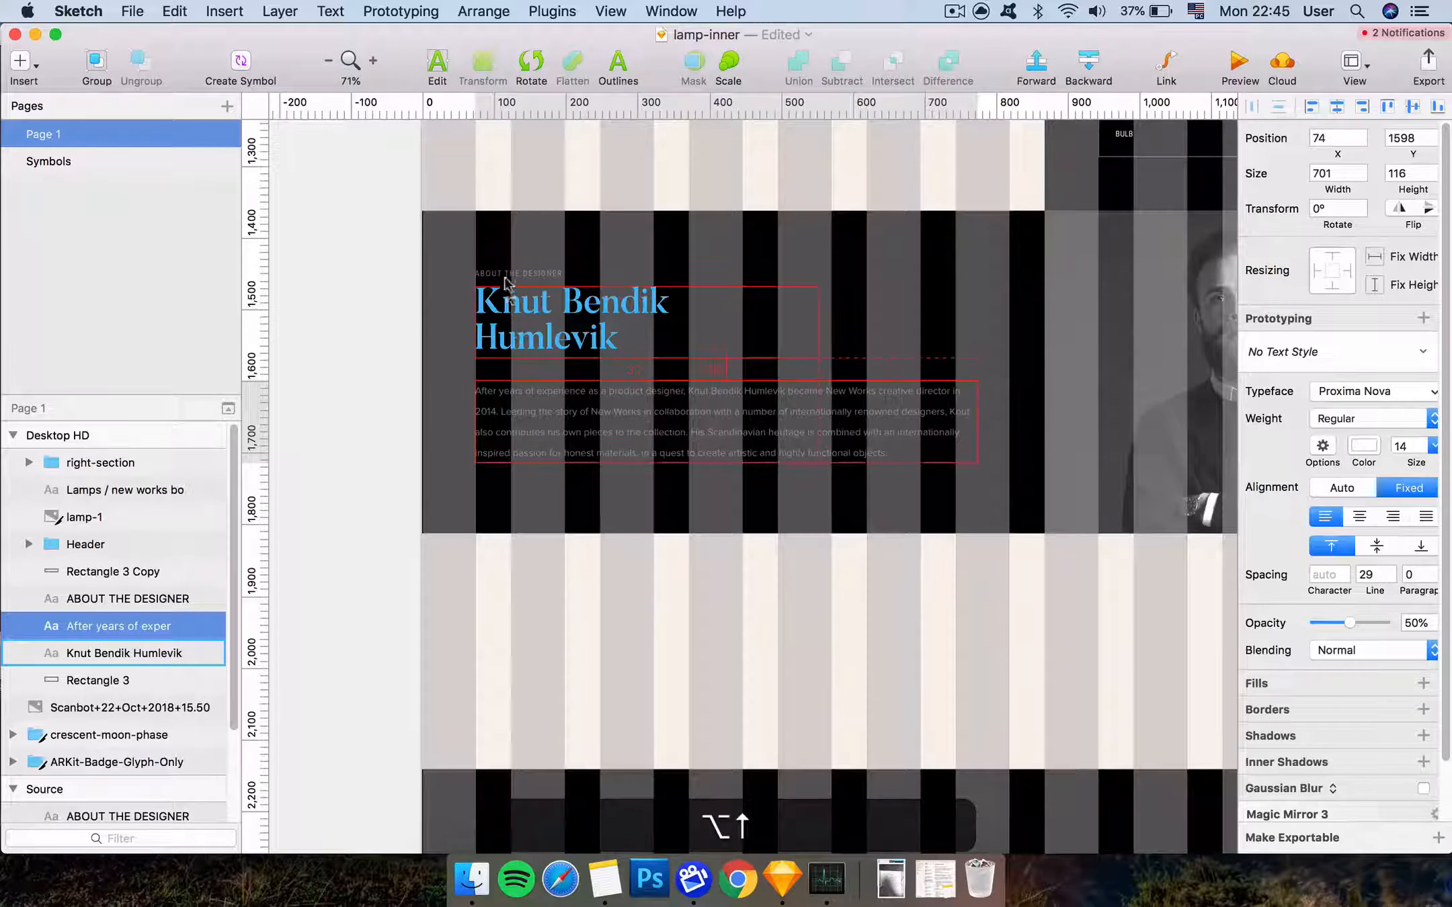
Nudge the "ABOUT THE DESIGNER" label to Y 1436, checking its spacing from the name heading
left_click(518, 323, "alt")
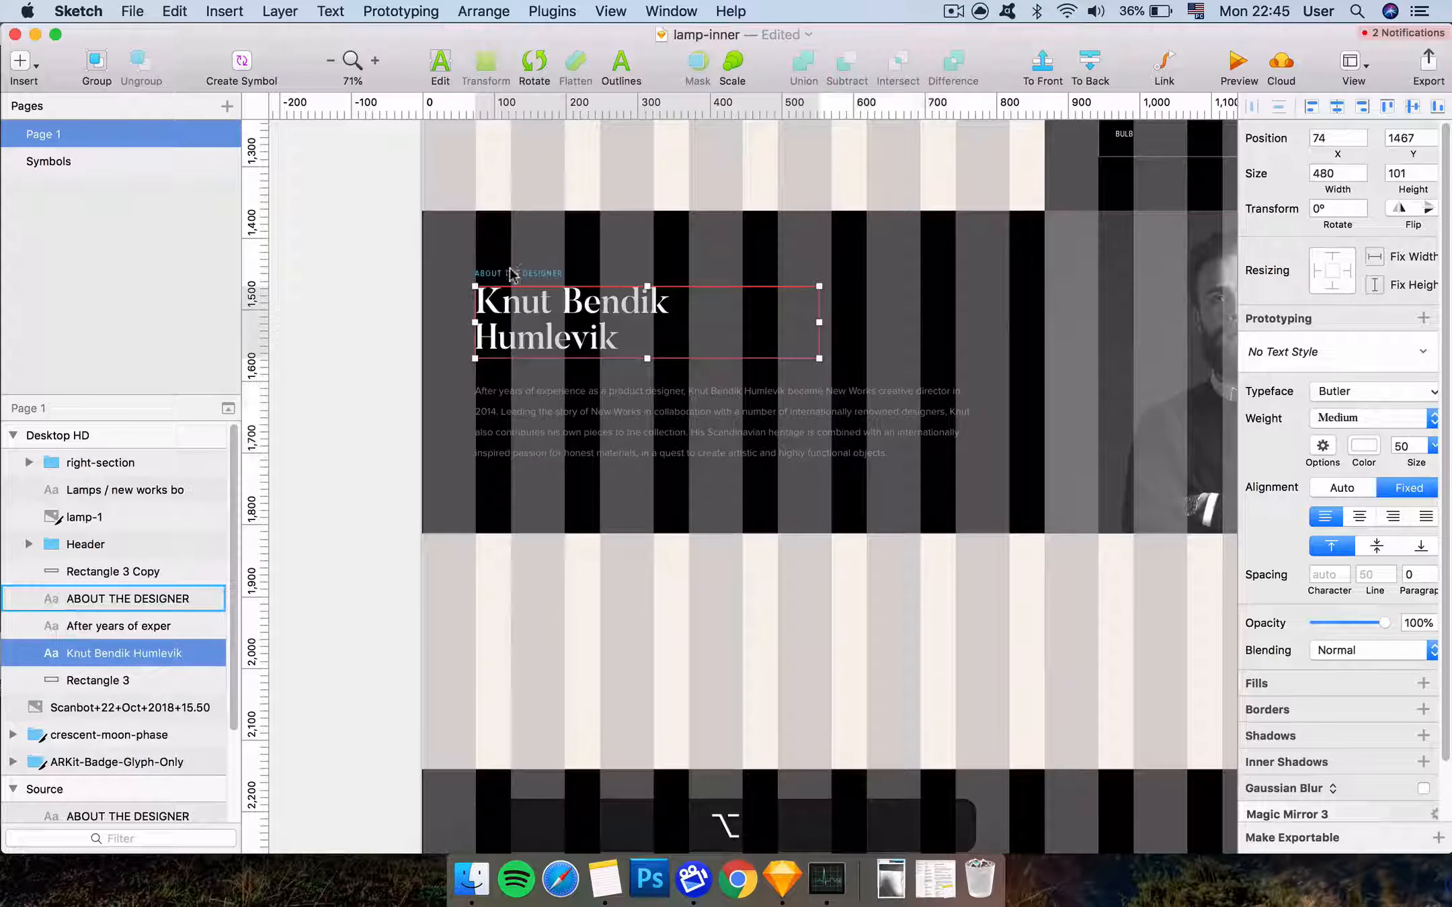
left_click(514, 276)
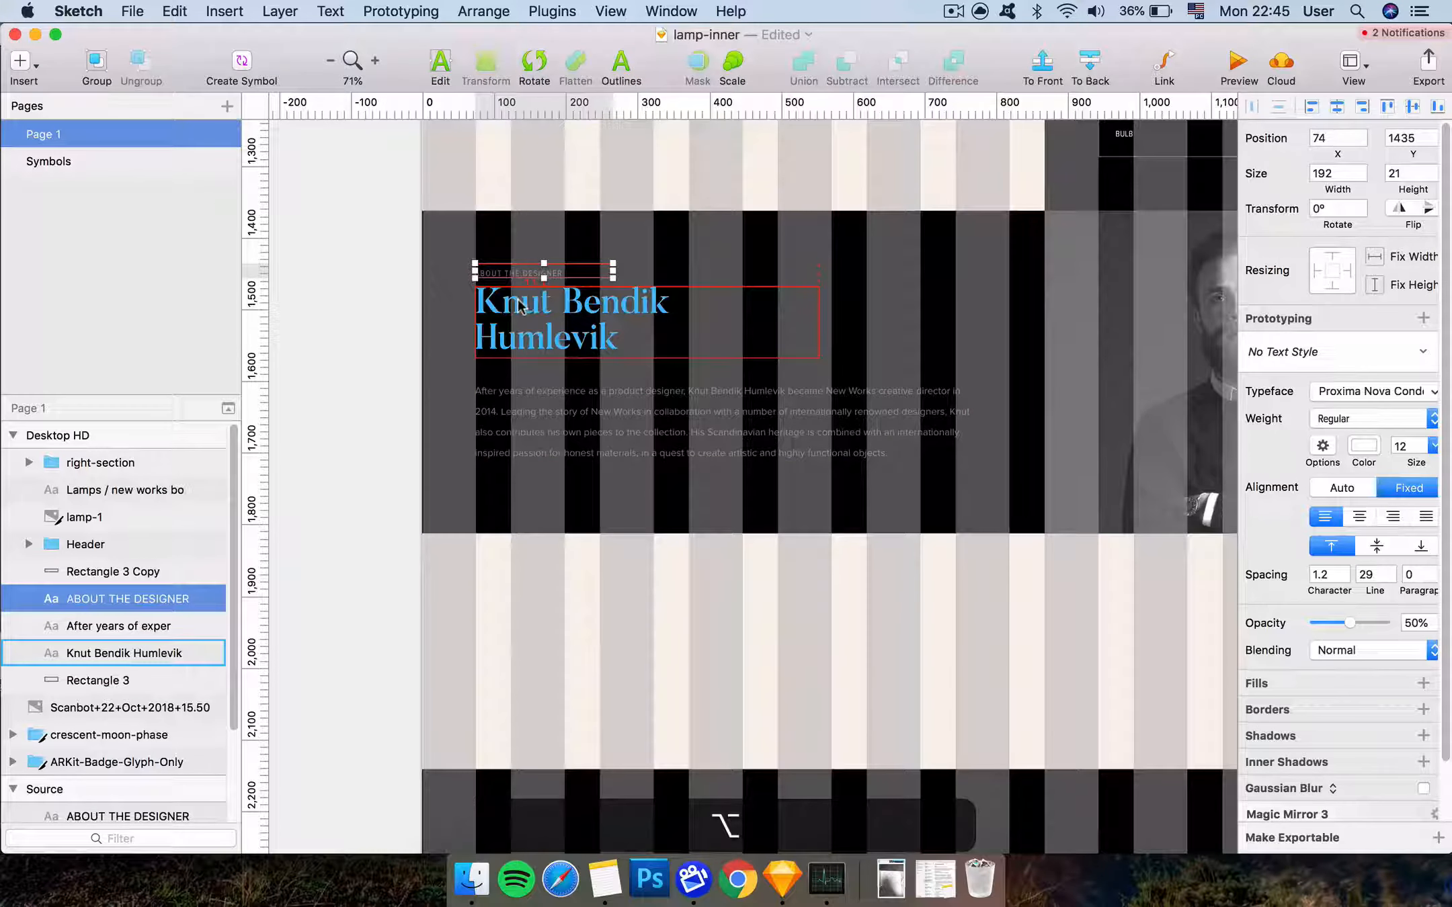
key("Down")
key("Down")
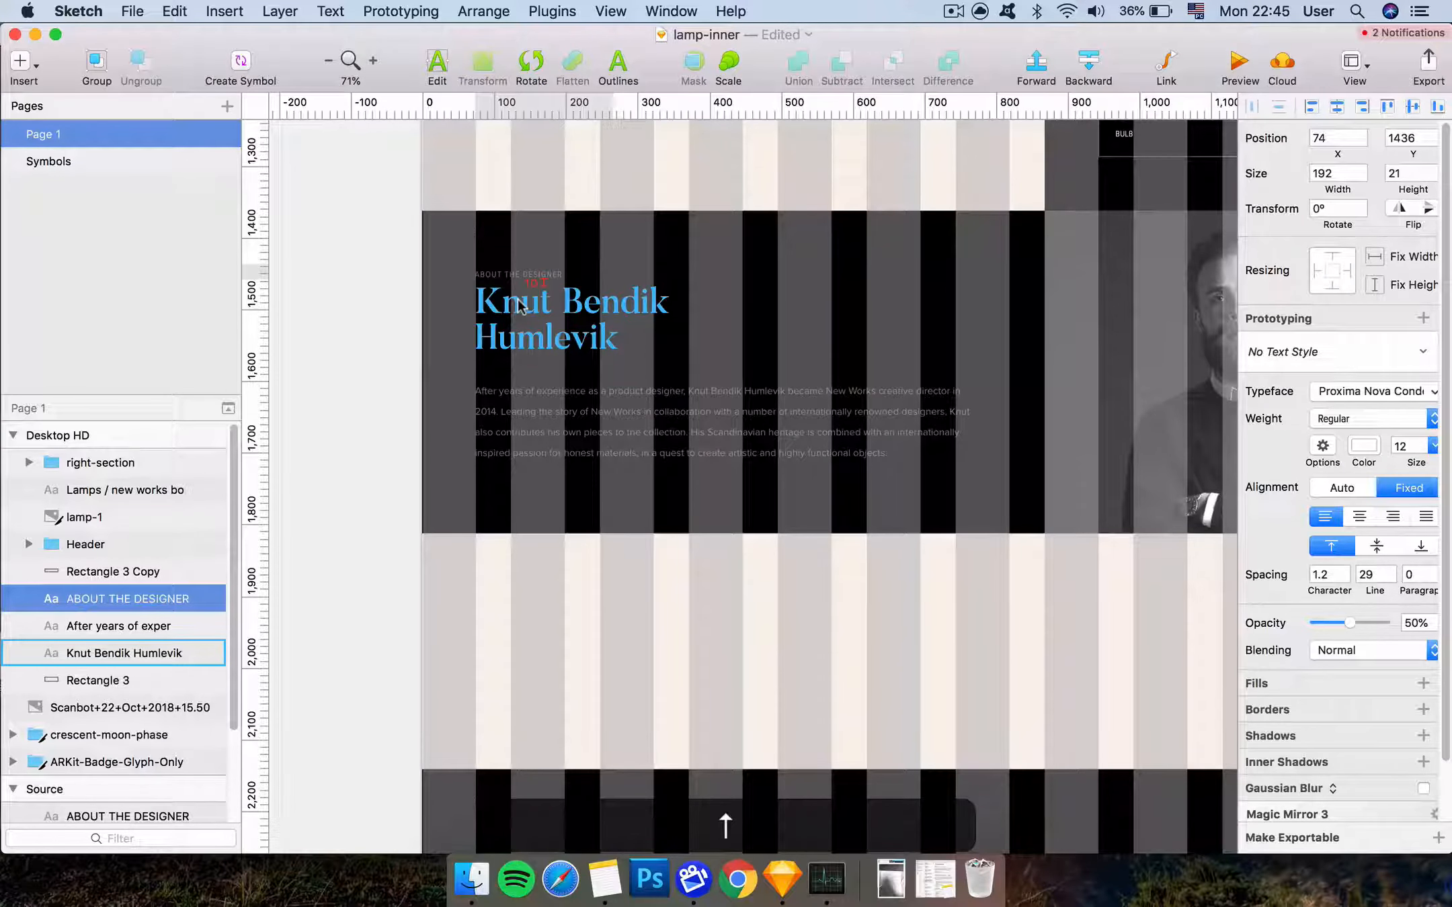
left_click(411, 353)
Shift the label, name heading and description paragraph down together by 10 px
scroll(371, 416, "down", 1)
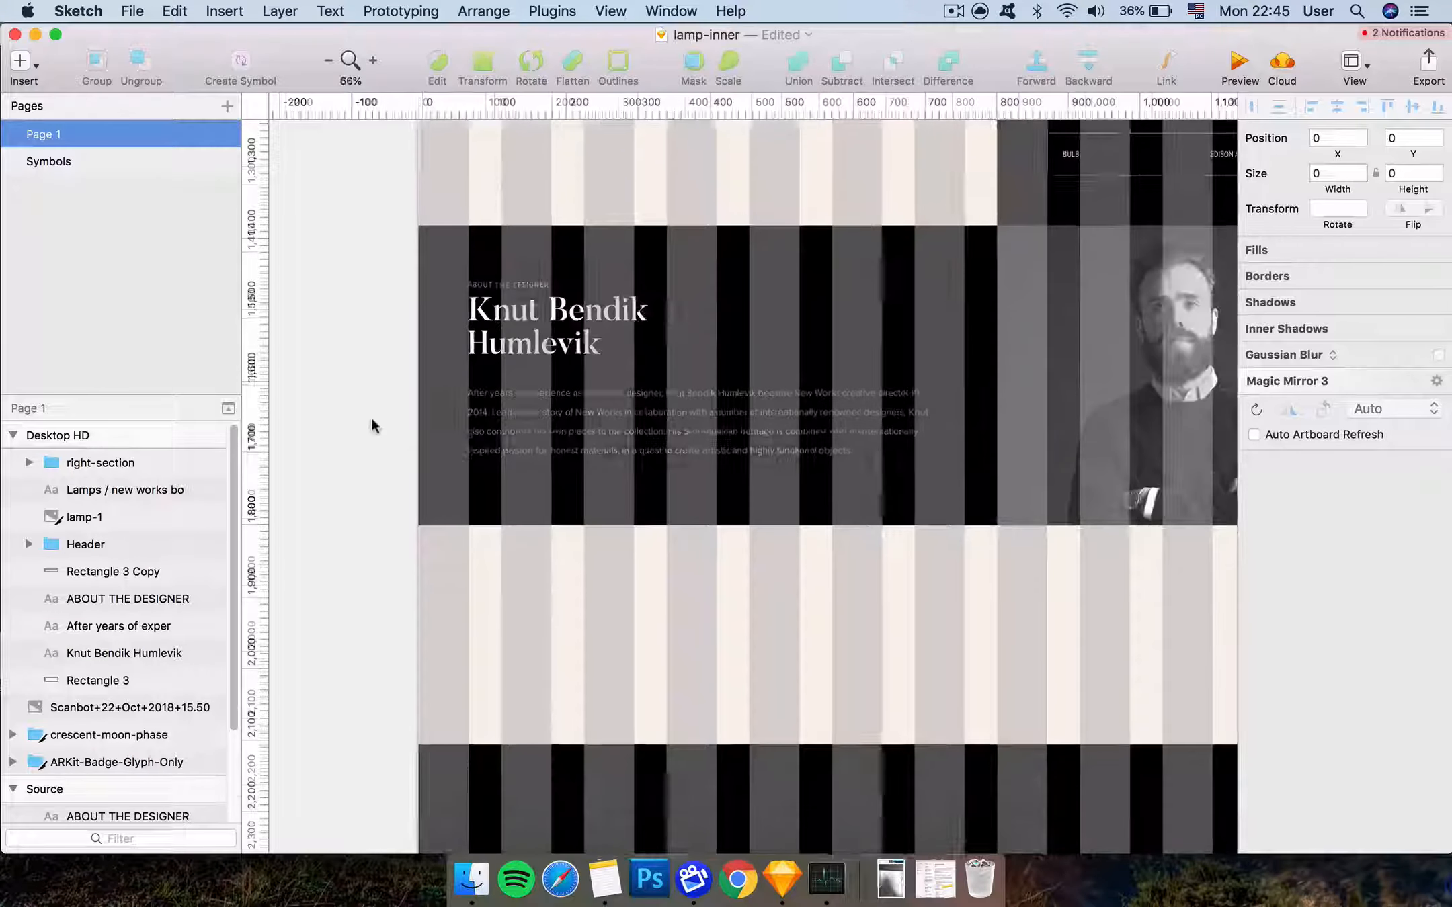
scroll(371, 416, "up", 3)
scroll(371, 417, "right", 2)
left_click(427, 453)
left_click(424, 406, "shift")
left_click(454, 570, "shift")
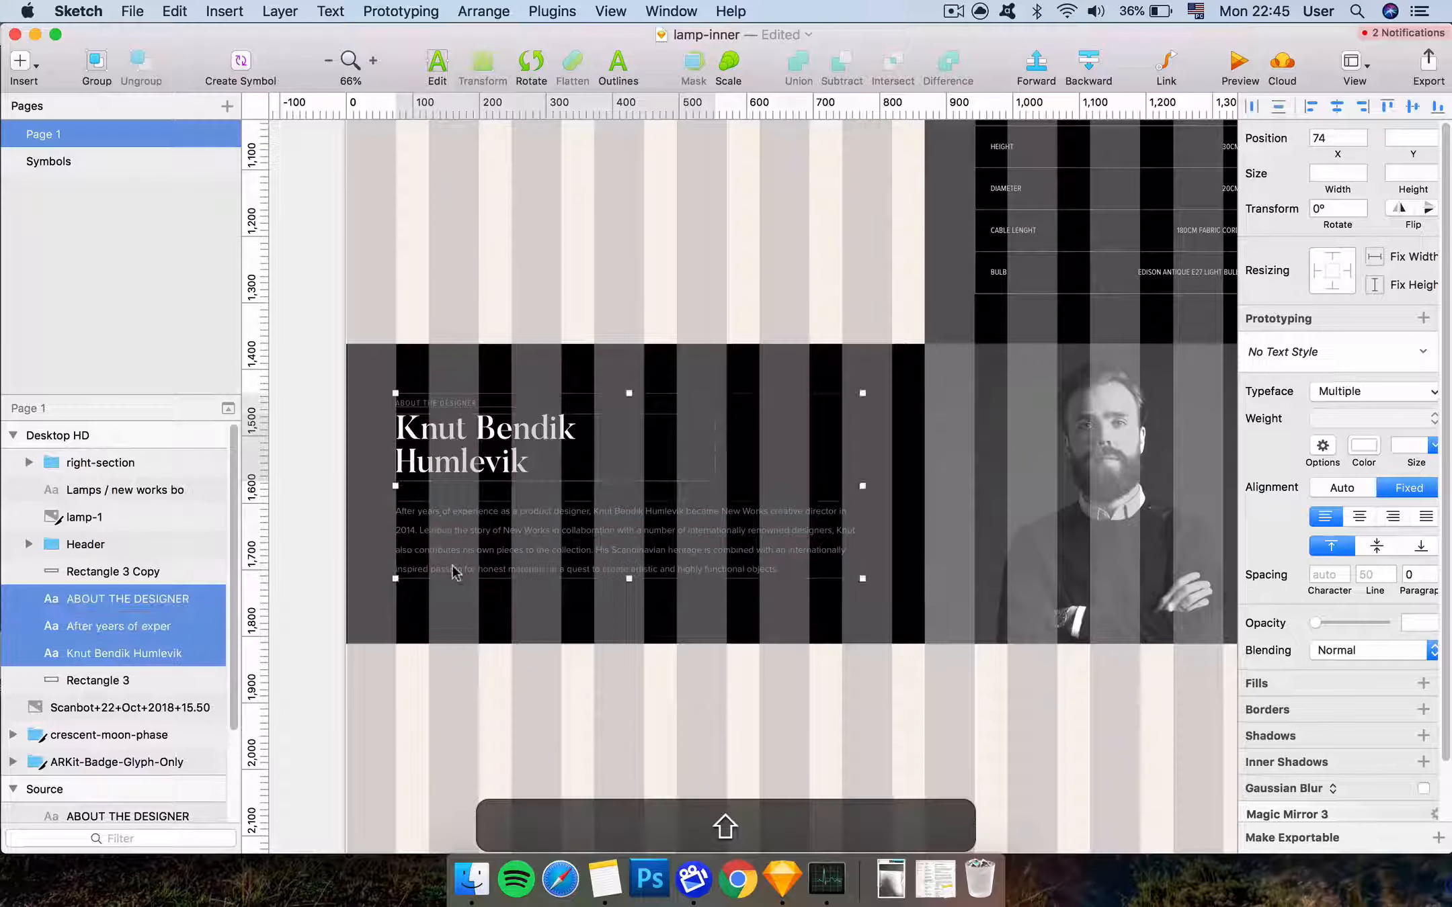
key("shift+Down")
Compare the text settings of the product description with those of the designer description paragraph
scroll(454, 571, "up", 10)
scroll(453, 571, "right", 5)
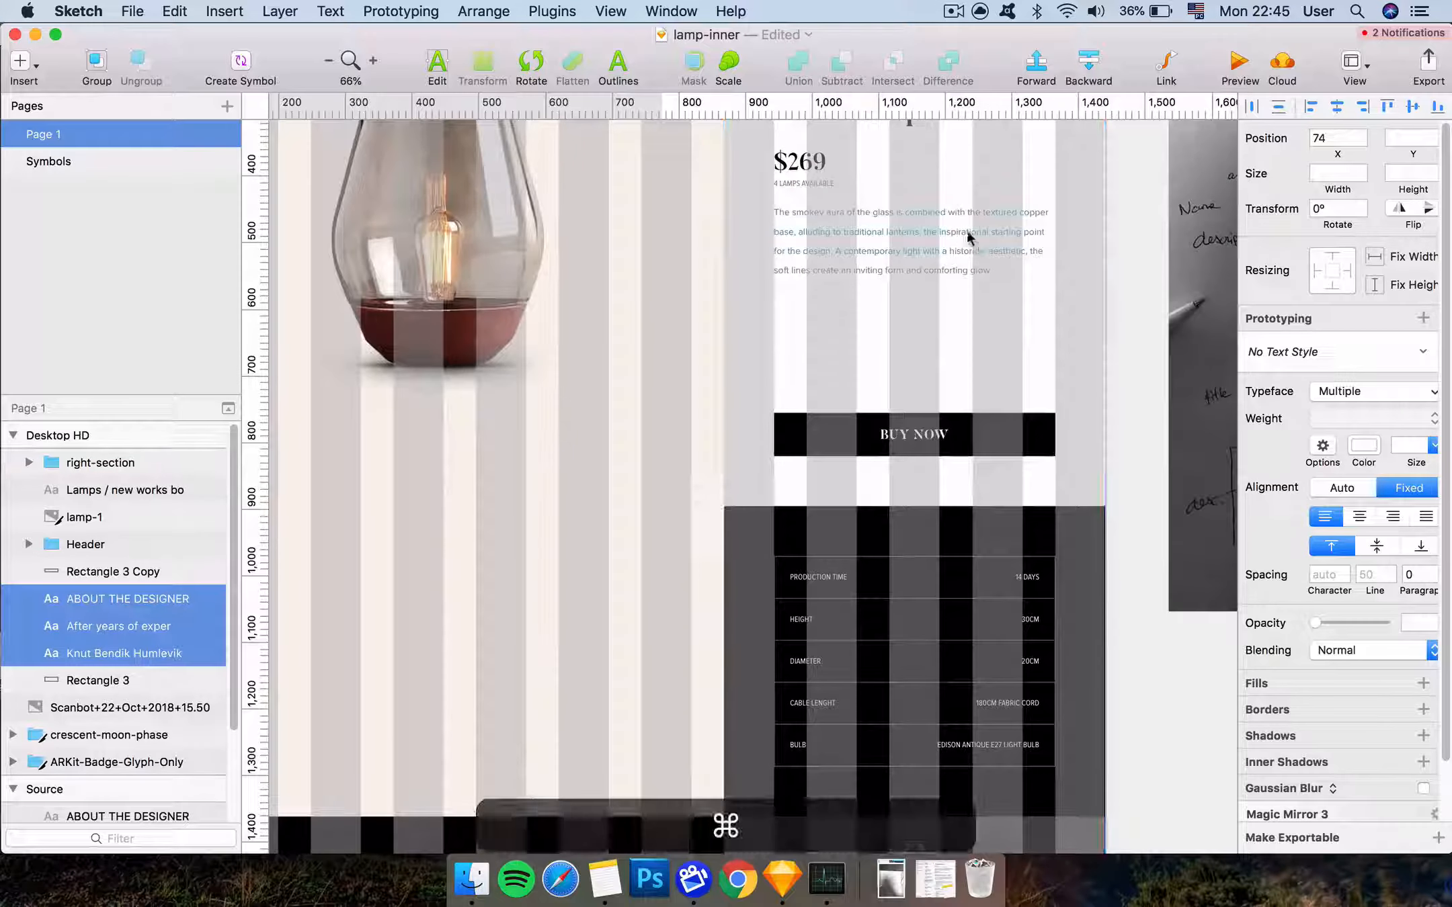
left_click(968, 237, "super")
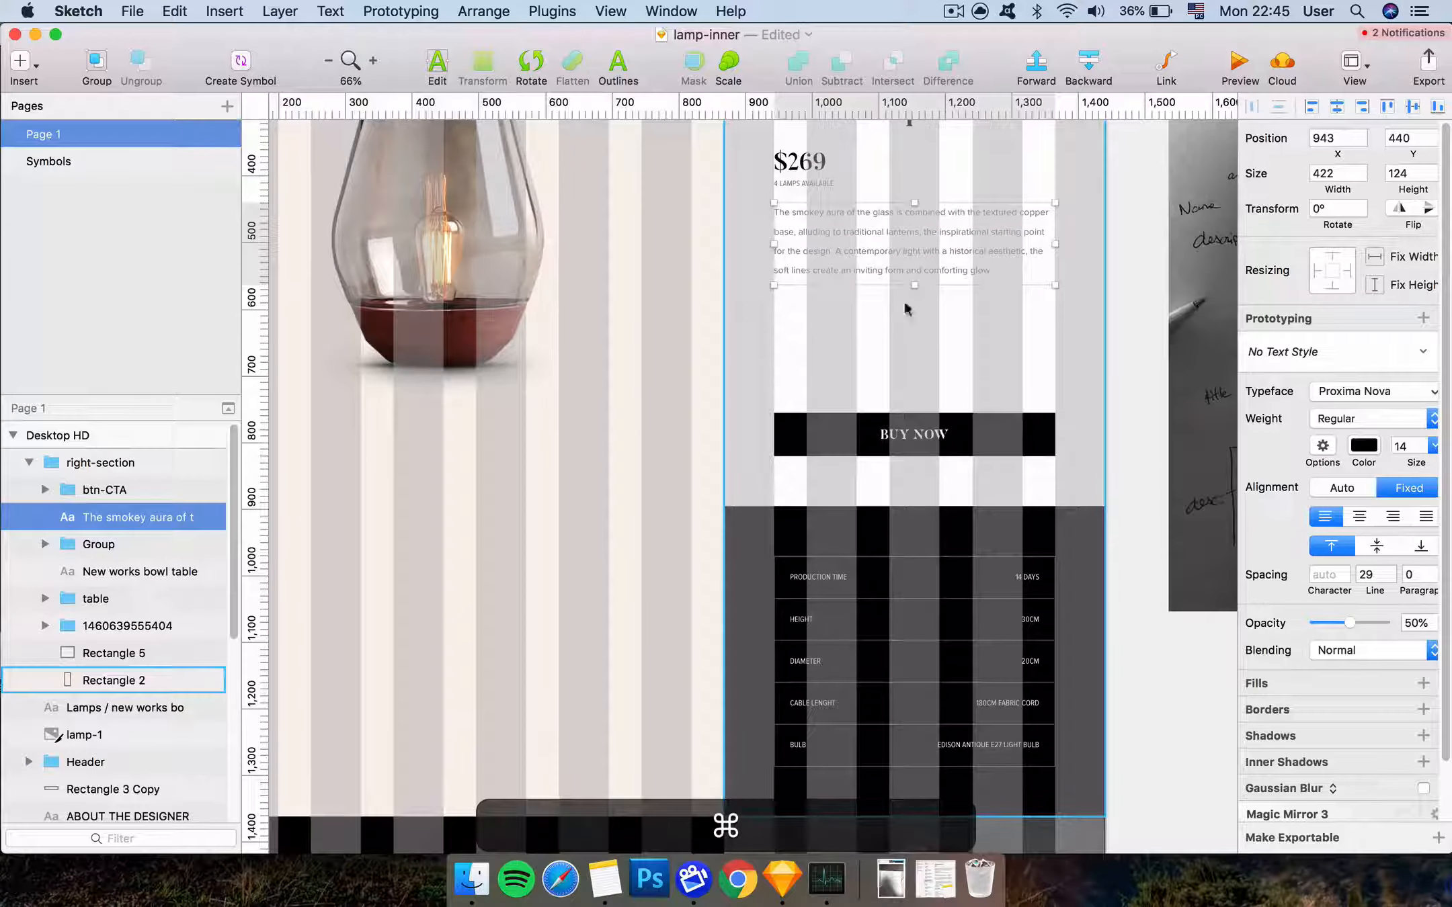
scroll(887, 252, "down", 5)
scroll(887, 252, "left", 5)
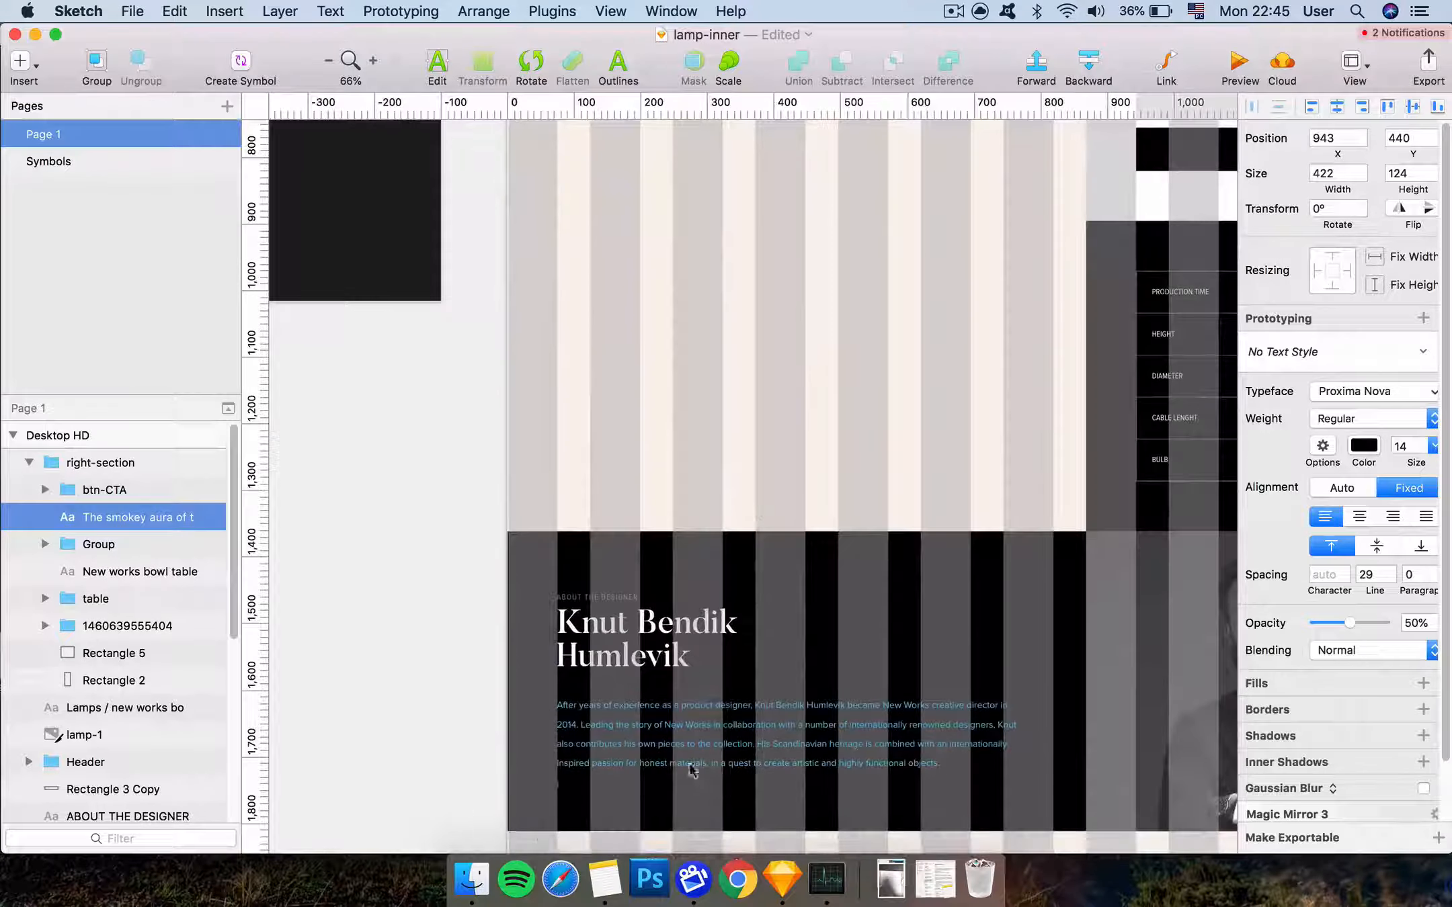
left_click(720, 757, "super")
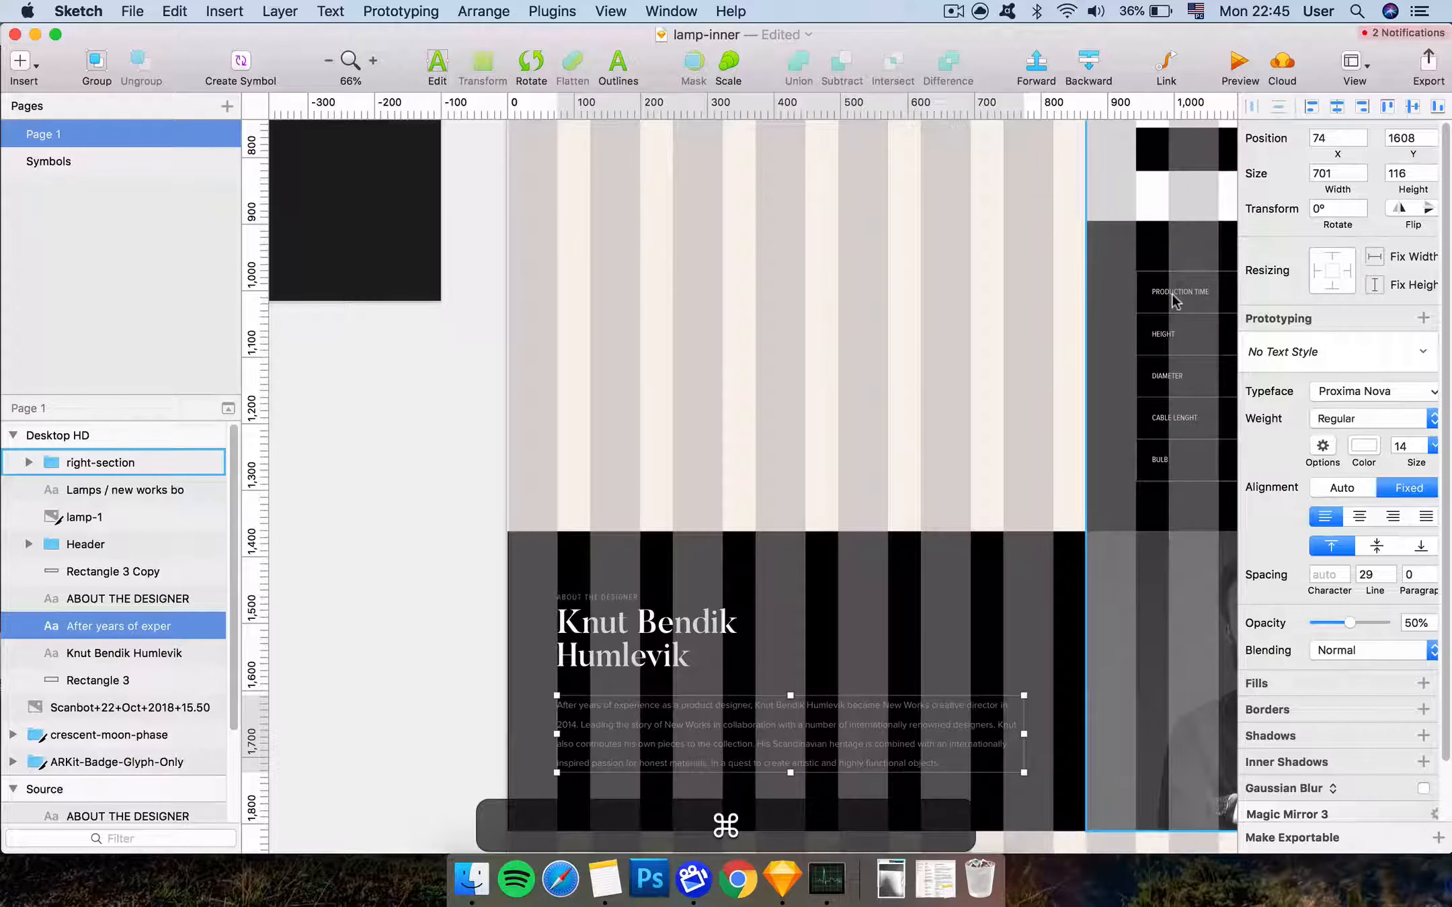
Inspect the text settings of the table's BULB label, the "ABOUT THE DESIGNER" label and the designer paragraph
left_click(1159, 461, "super")
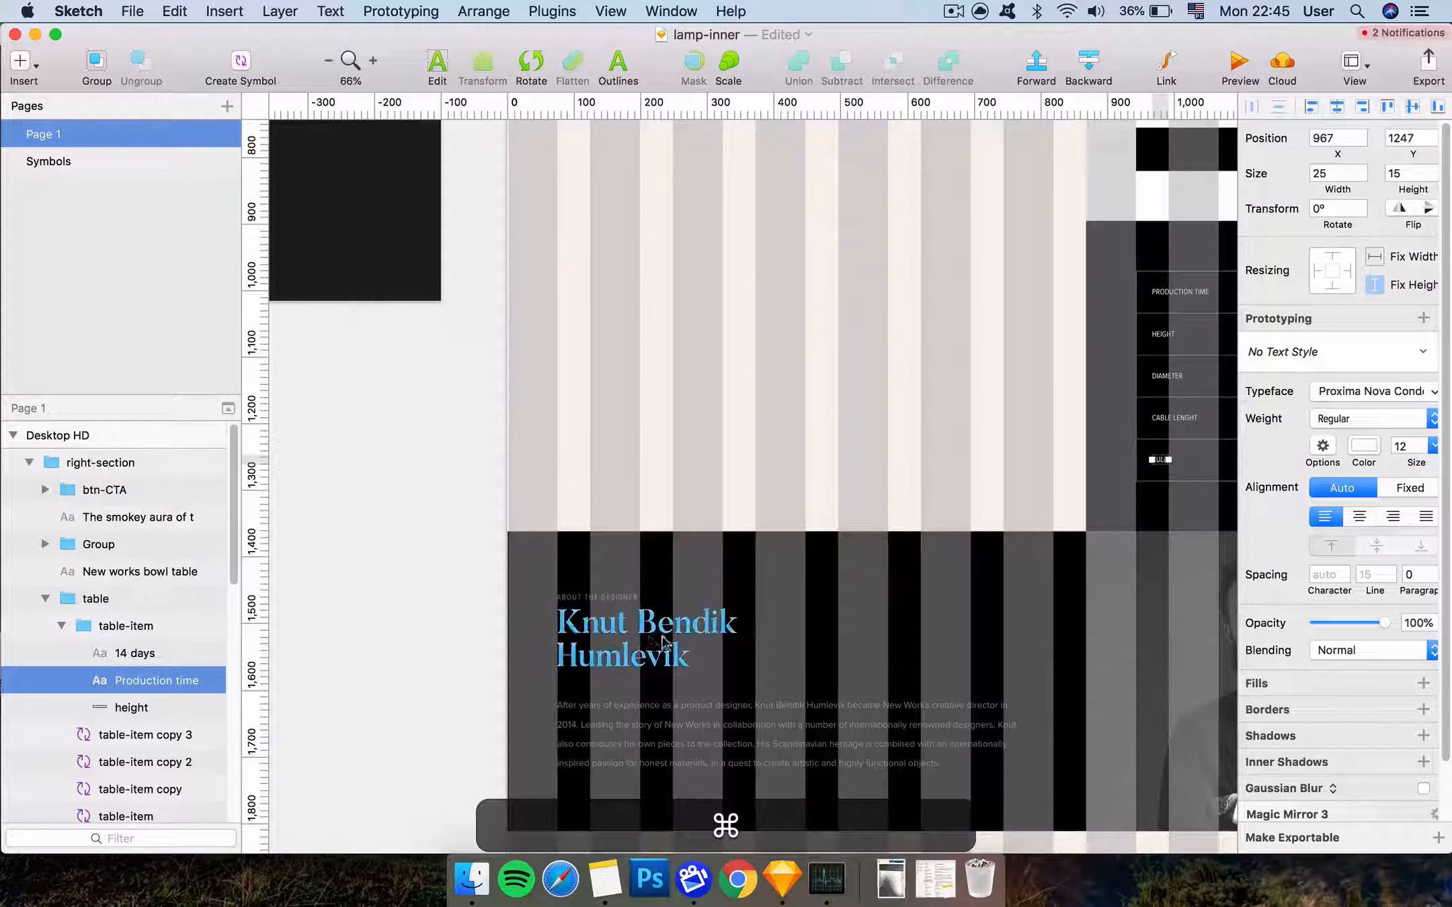
left_click(594, 601, "super")
left_click(594, 601, "super")
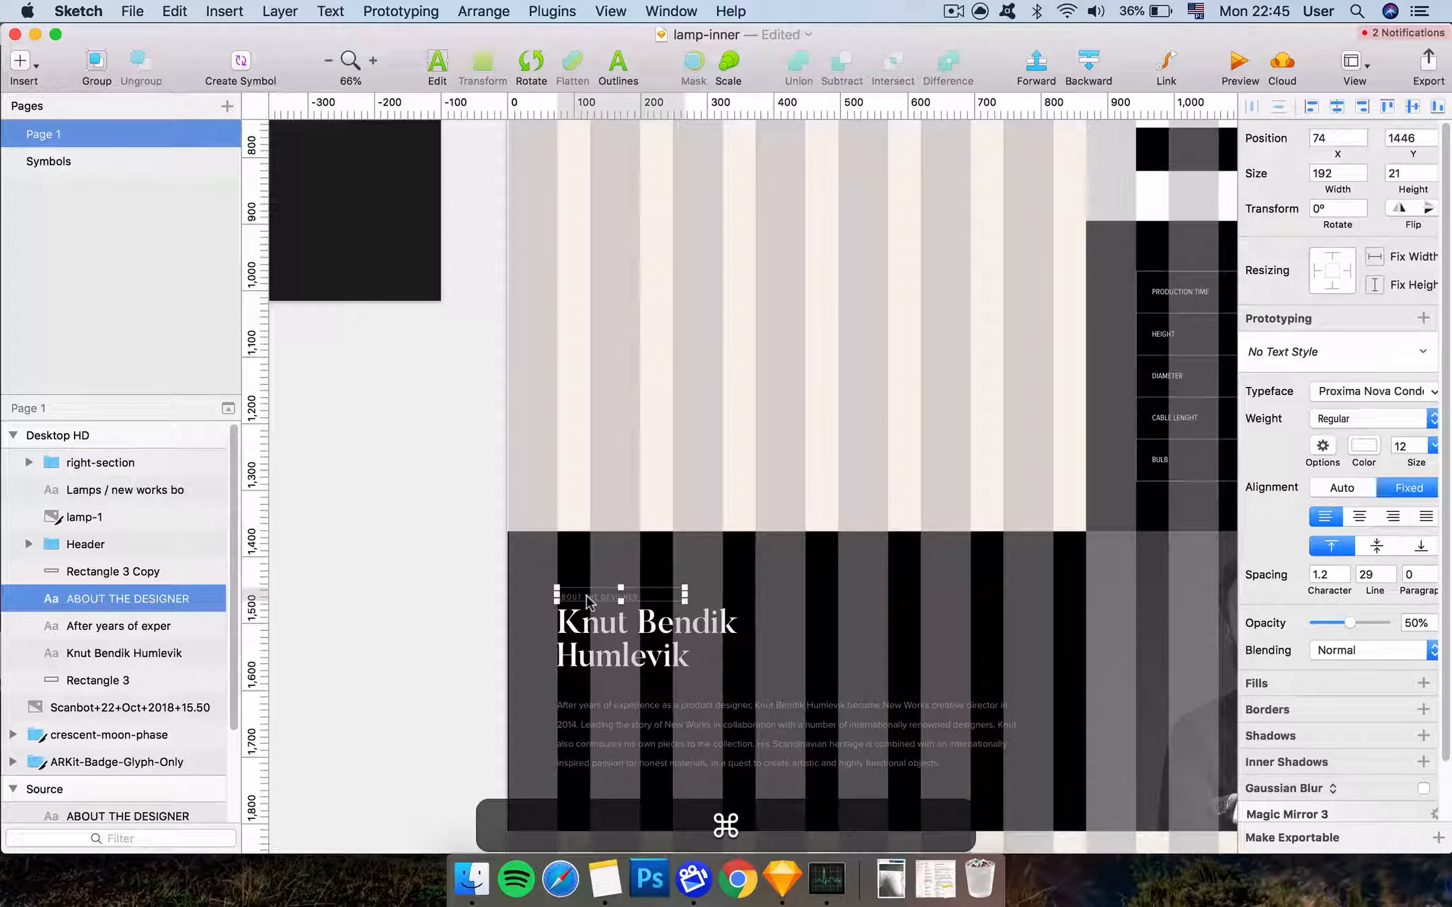
scroll(587, 601, "right", 5)
scroll(587, 600, "down", 3)
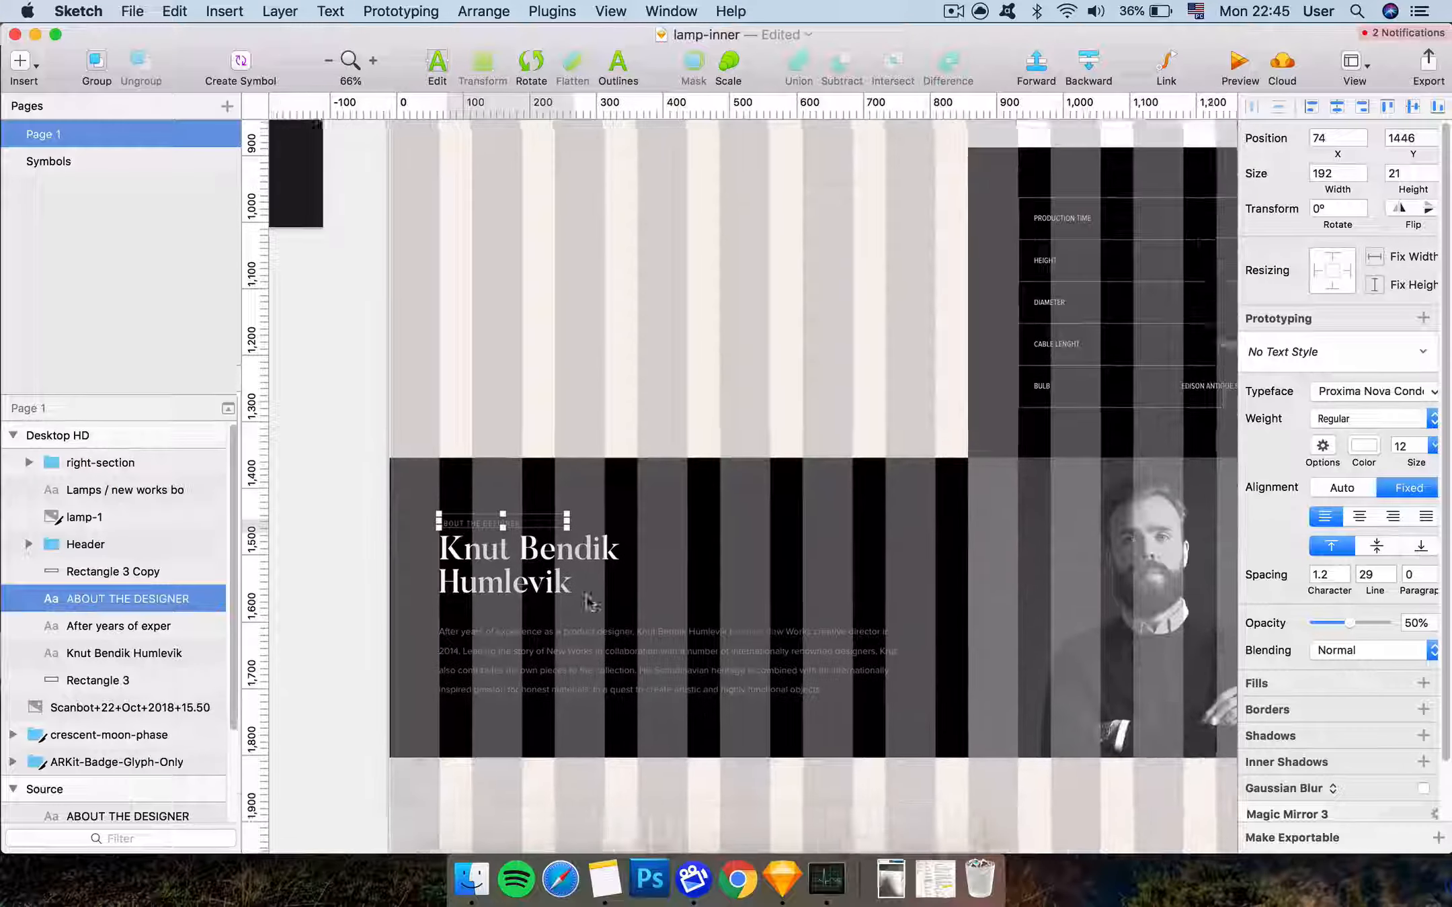
left_click(458, 506, "super")
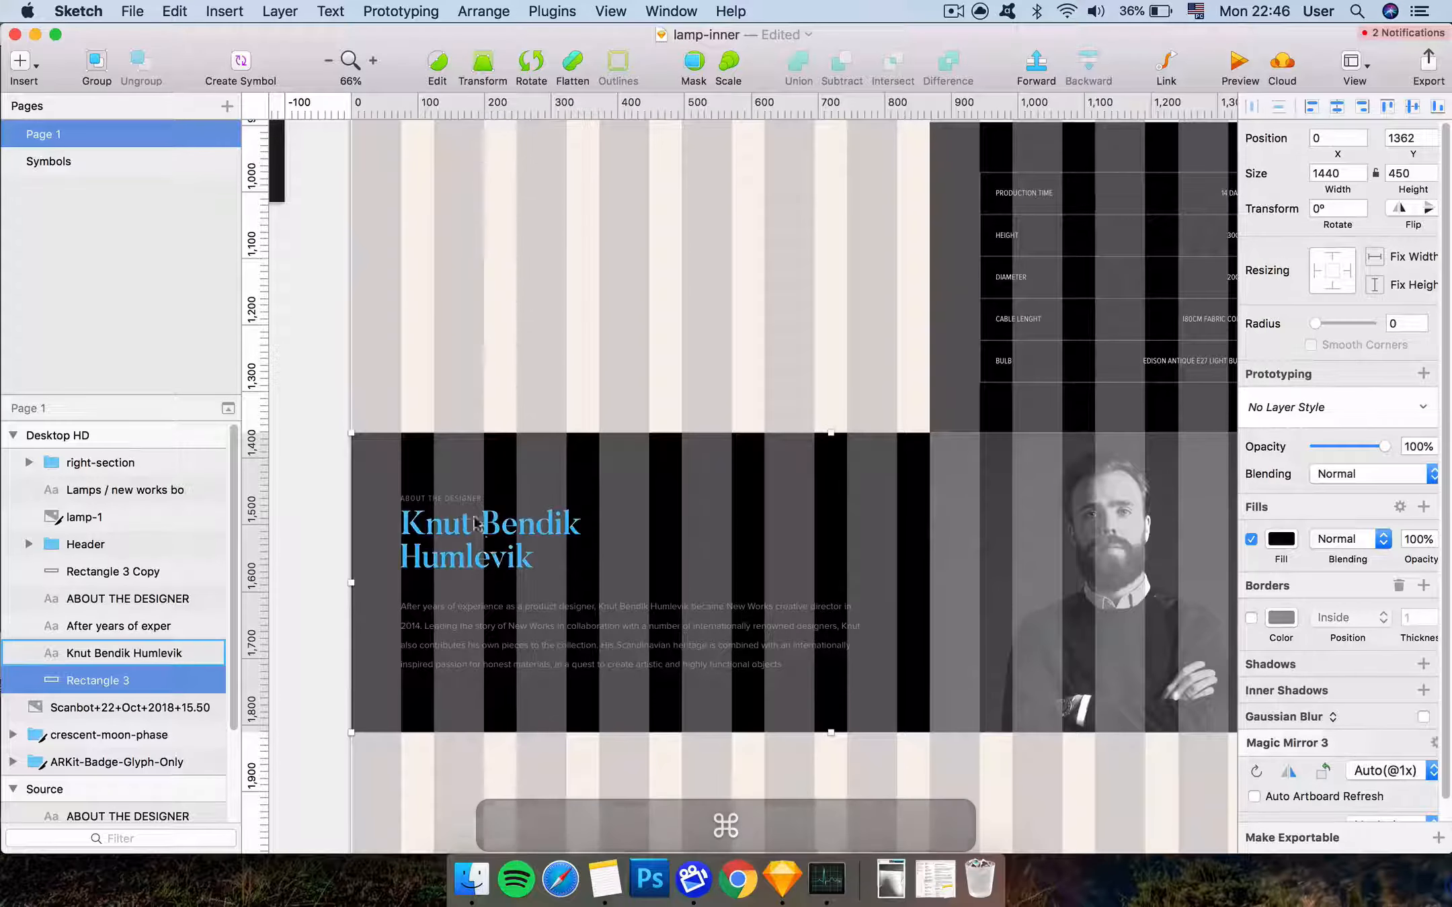
left_click(528, 619, "super")
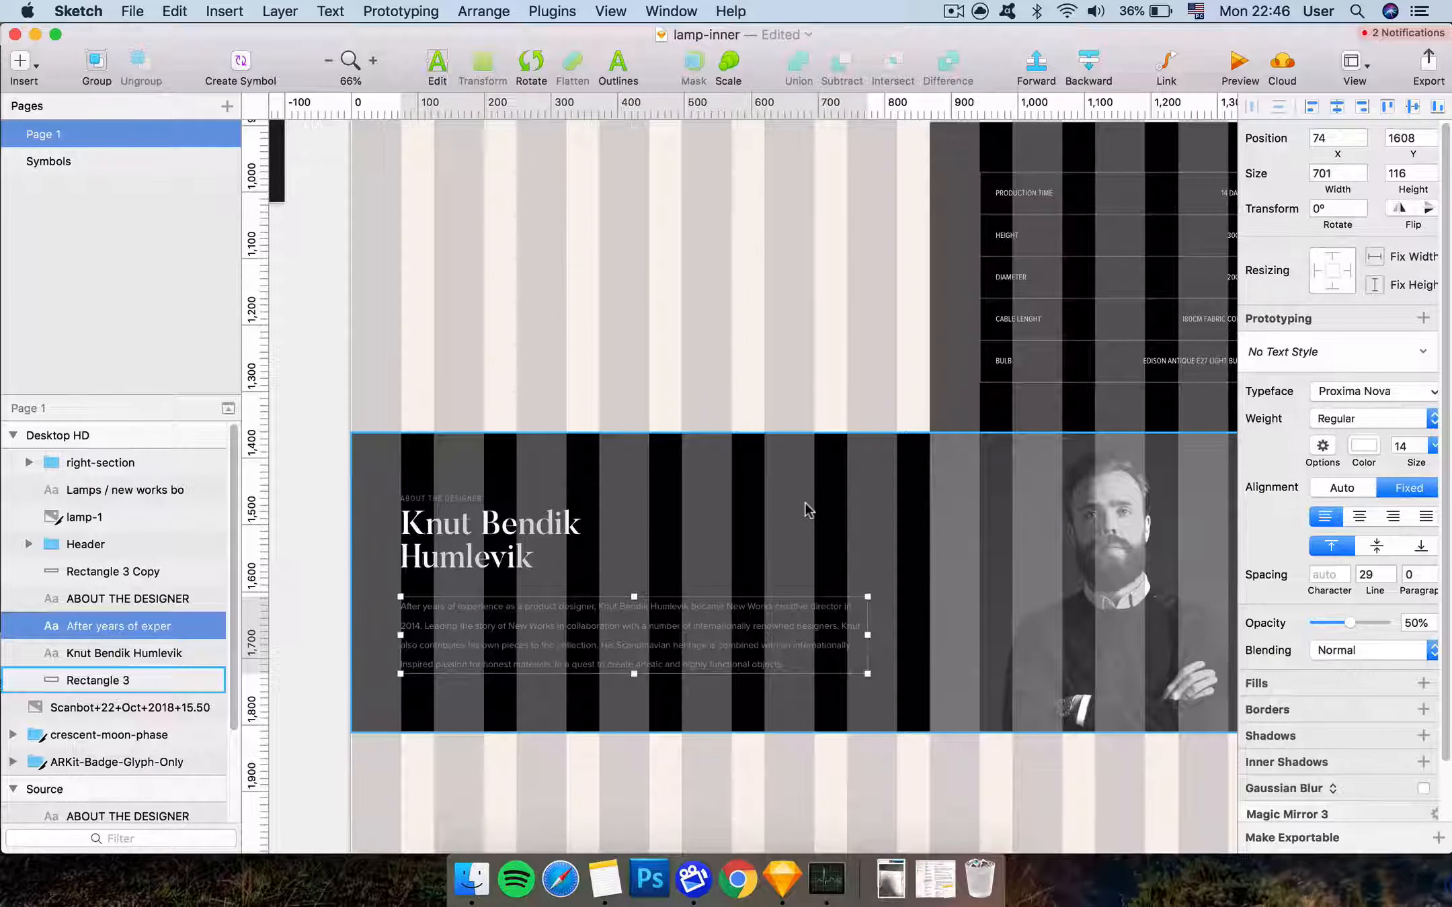
scroll(806, 509, "right", 3)
scroll(807, 510, "up", 2)
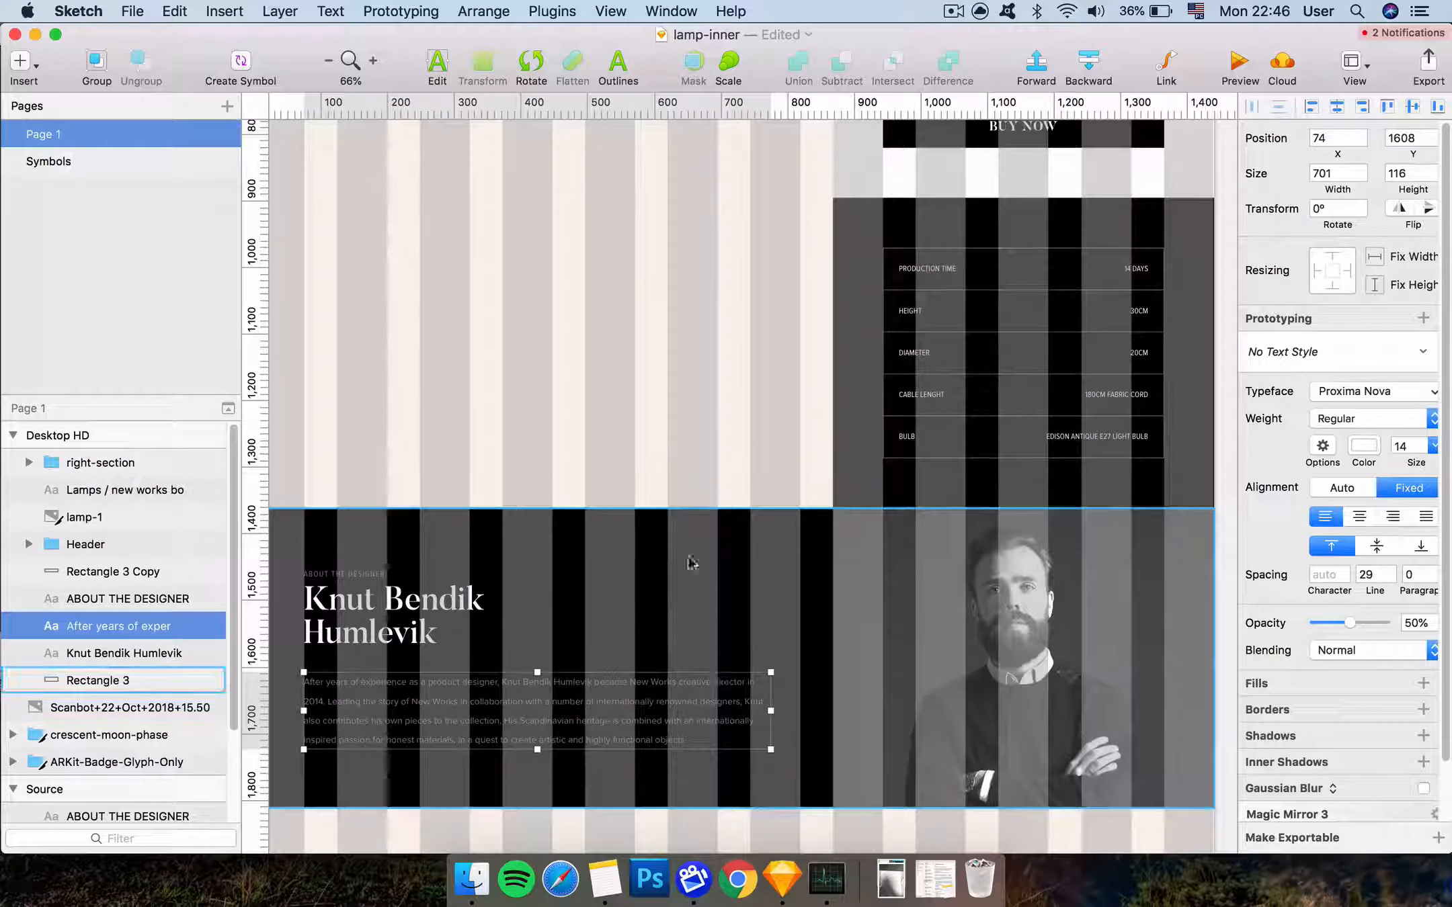
Group the "ABOUT THE DESIGNER" label, name heading and description paragraph, checking their margins to the background rectangle
scroll(644, 401, "down", 5)
scroll(644, 401, "left", 1)
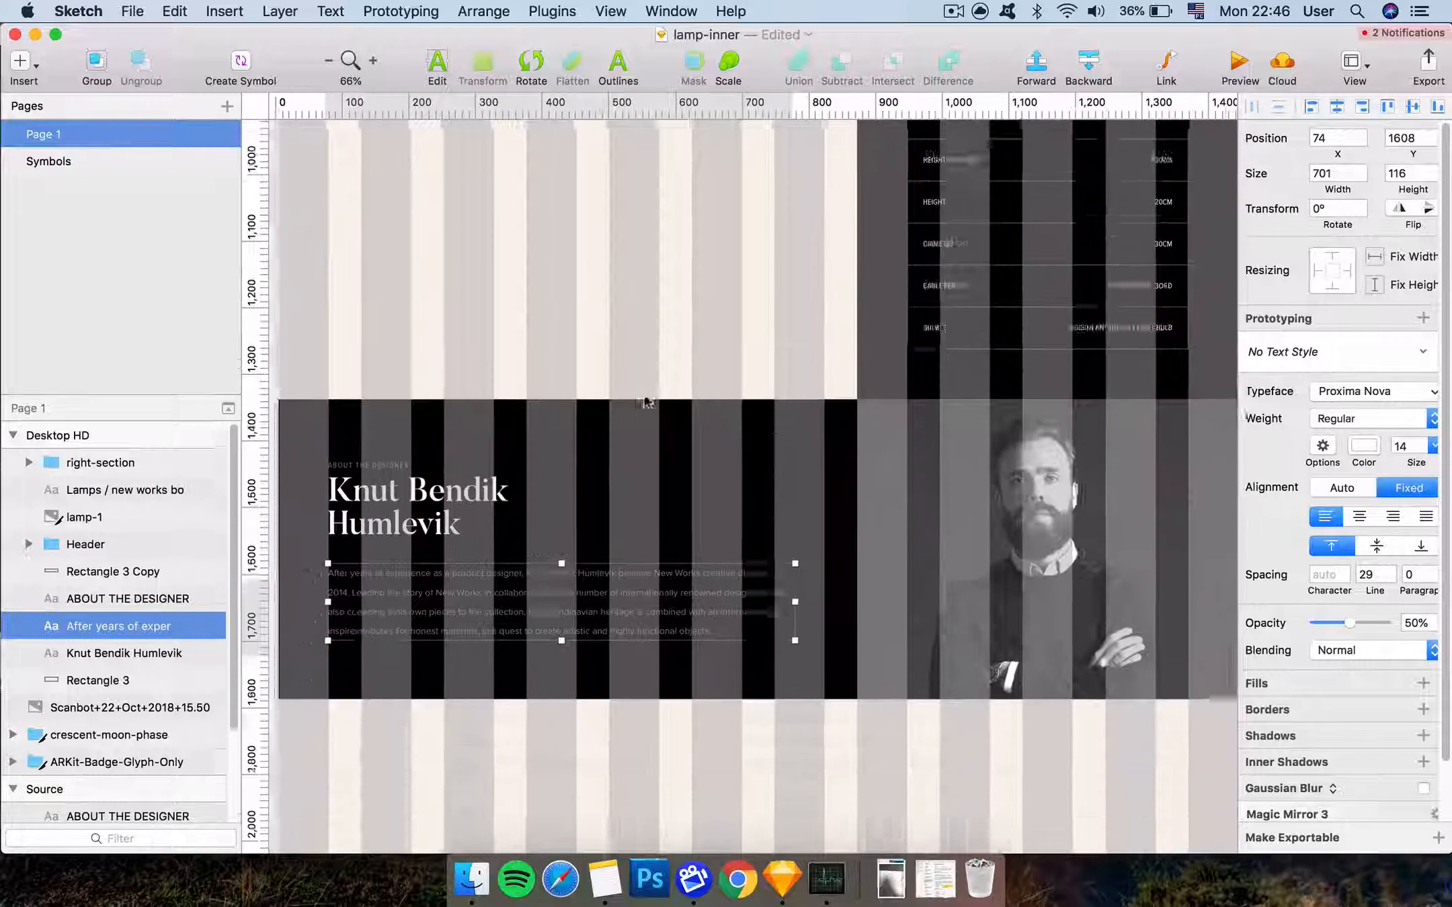
left_click(464, 470, "shift")
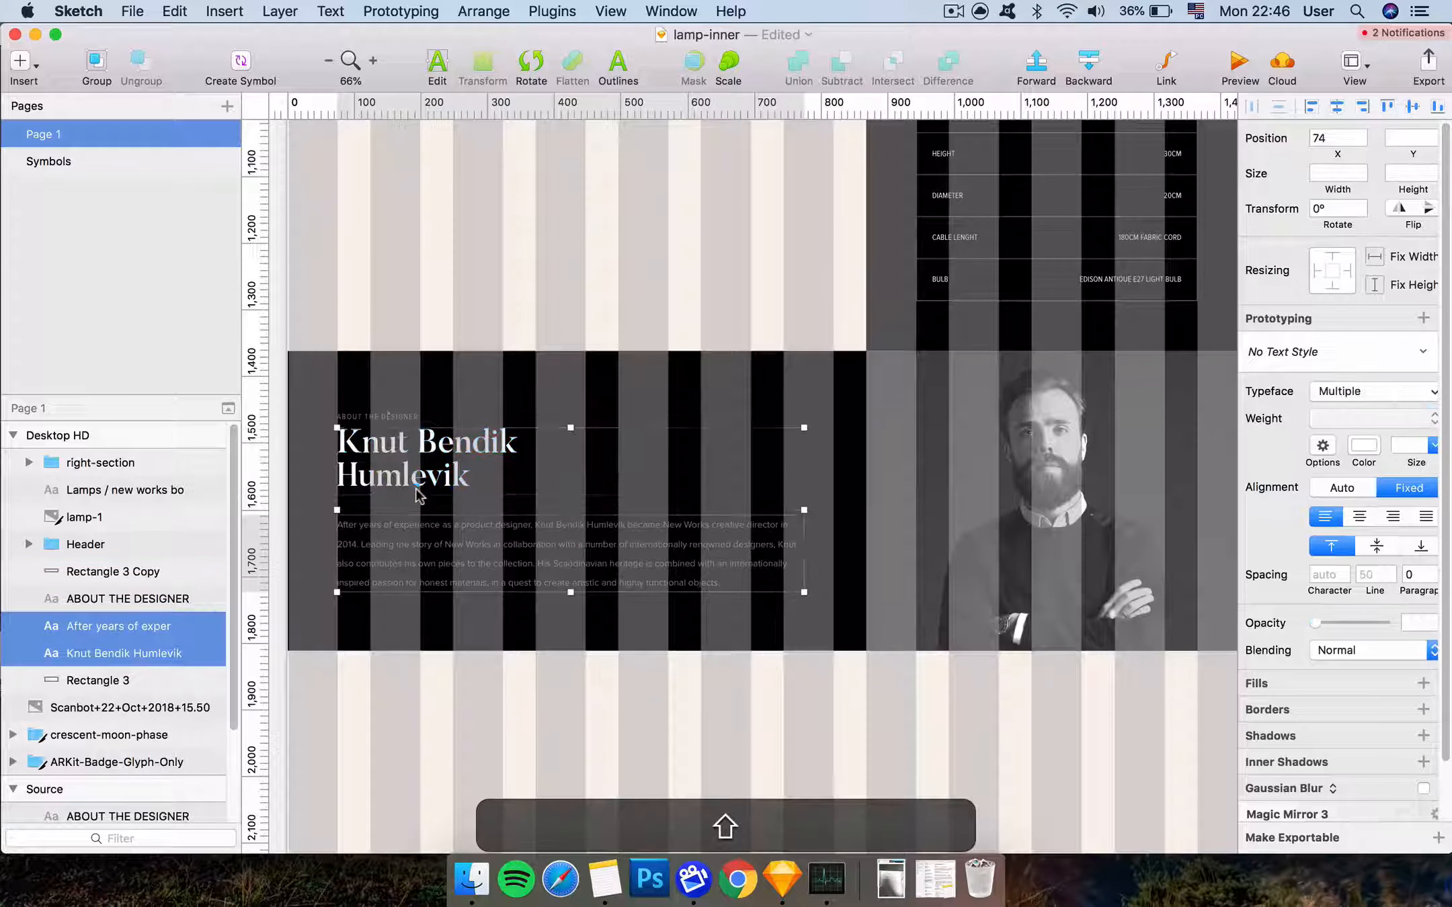
left_click(457, 416, "shift")
key("alt")
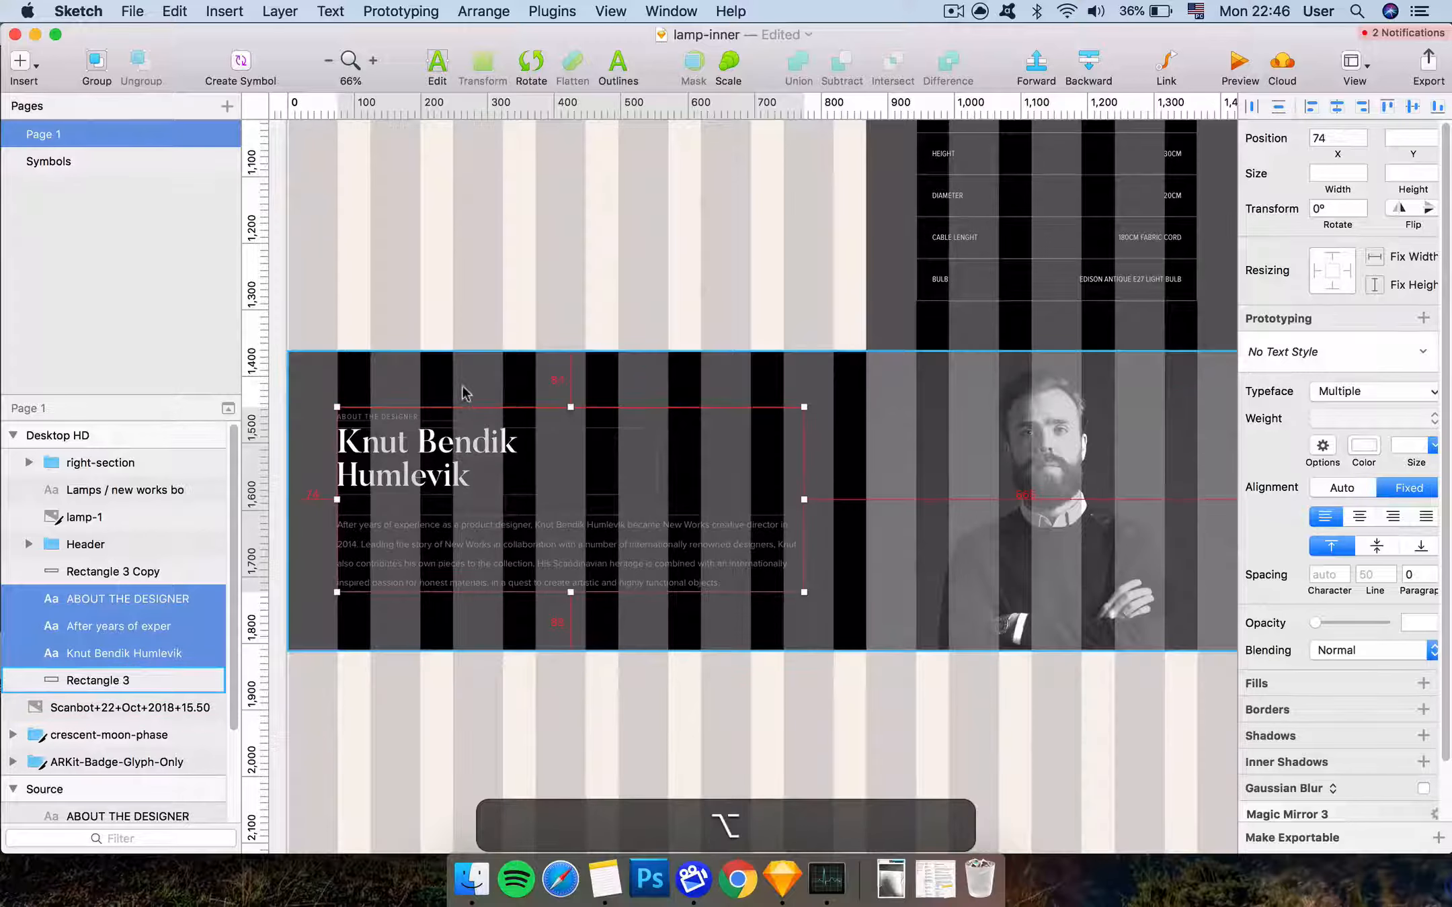
key("alt+super+g")
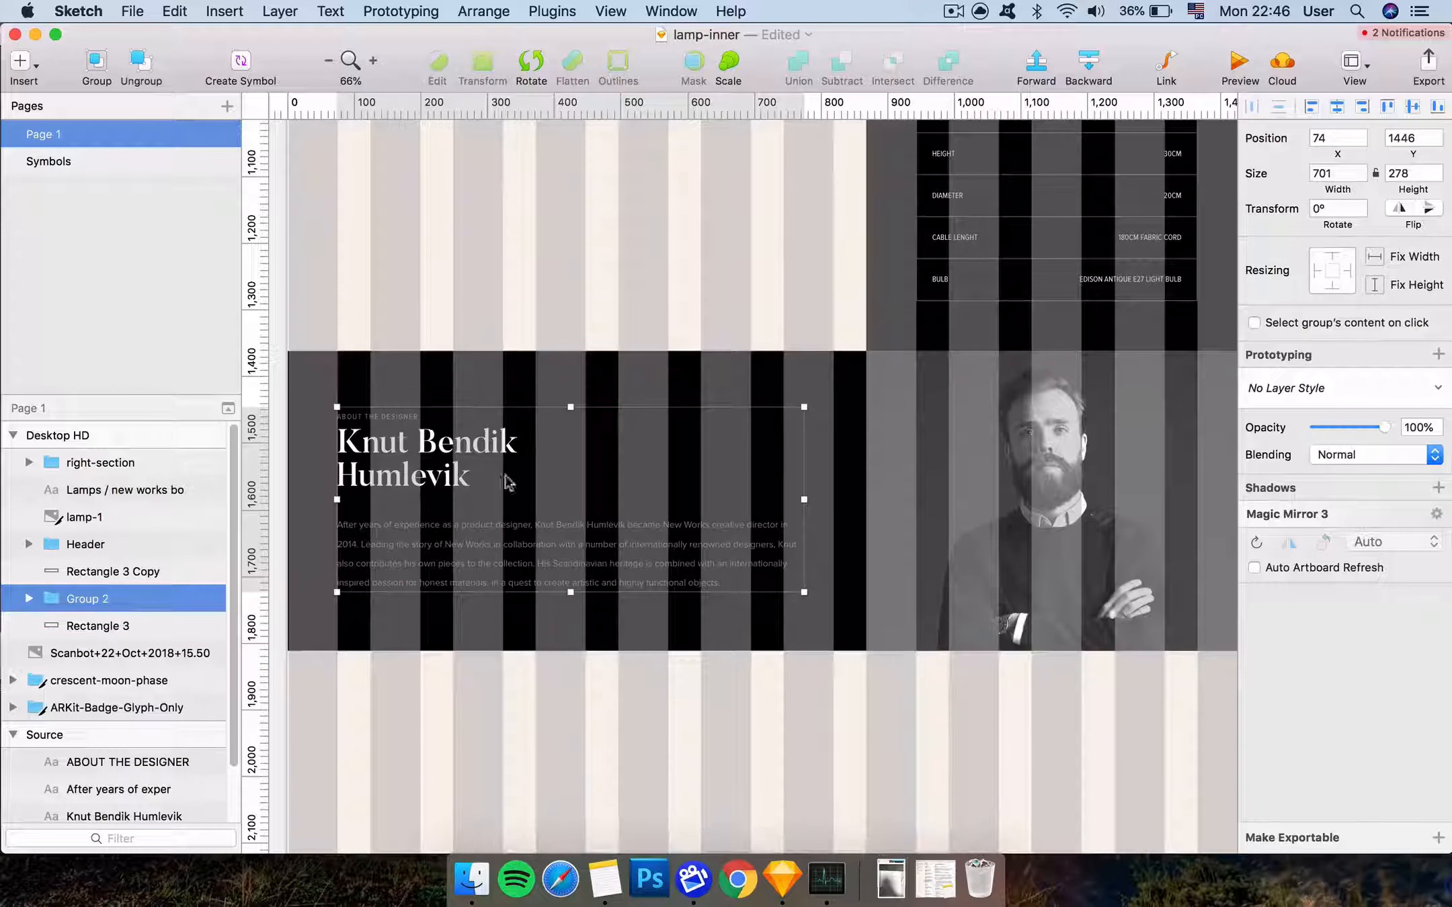
Center the designer text group vertically against the black background Rectangle 3
key("alt")
left_click(504, 374, "alt+shift+super")
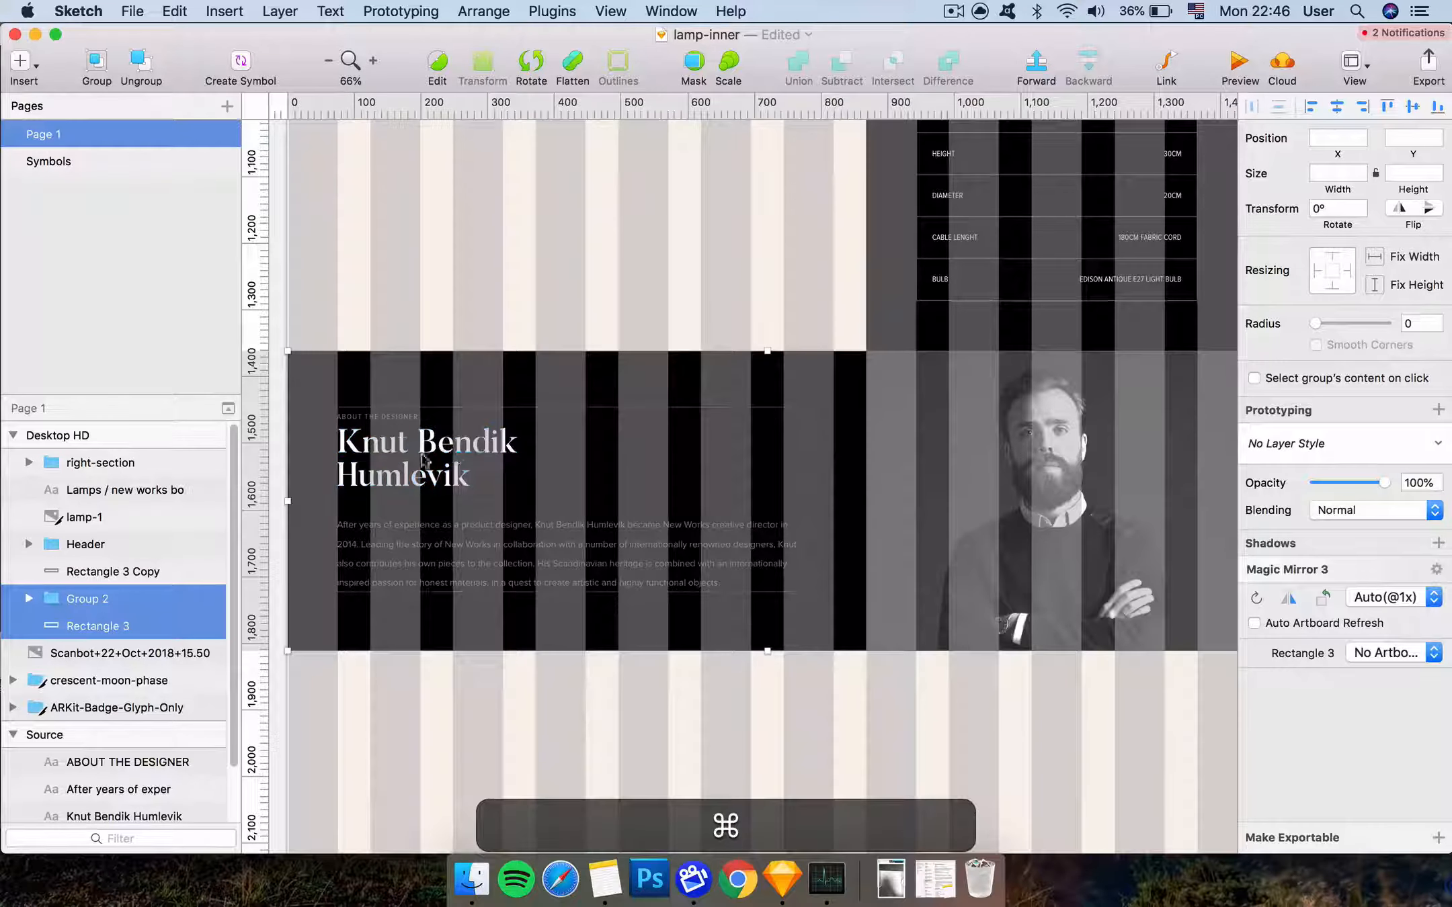
left_click(1412, 109)
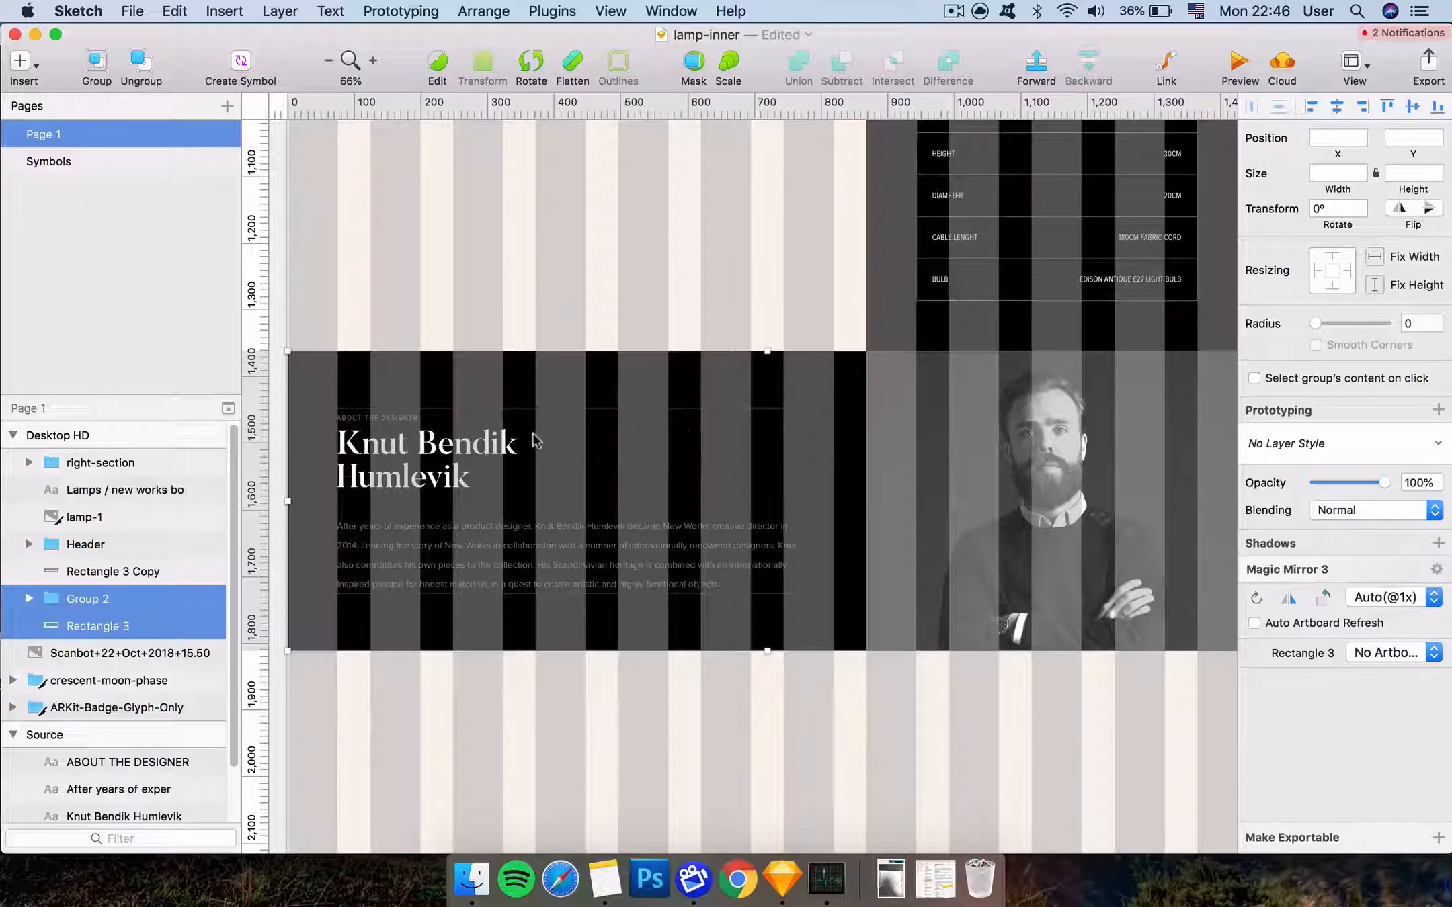
left_click(928, 745)
Turn the column layout off to review the page from header to footer, and turn it back on
key("super+minus")
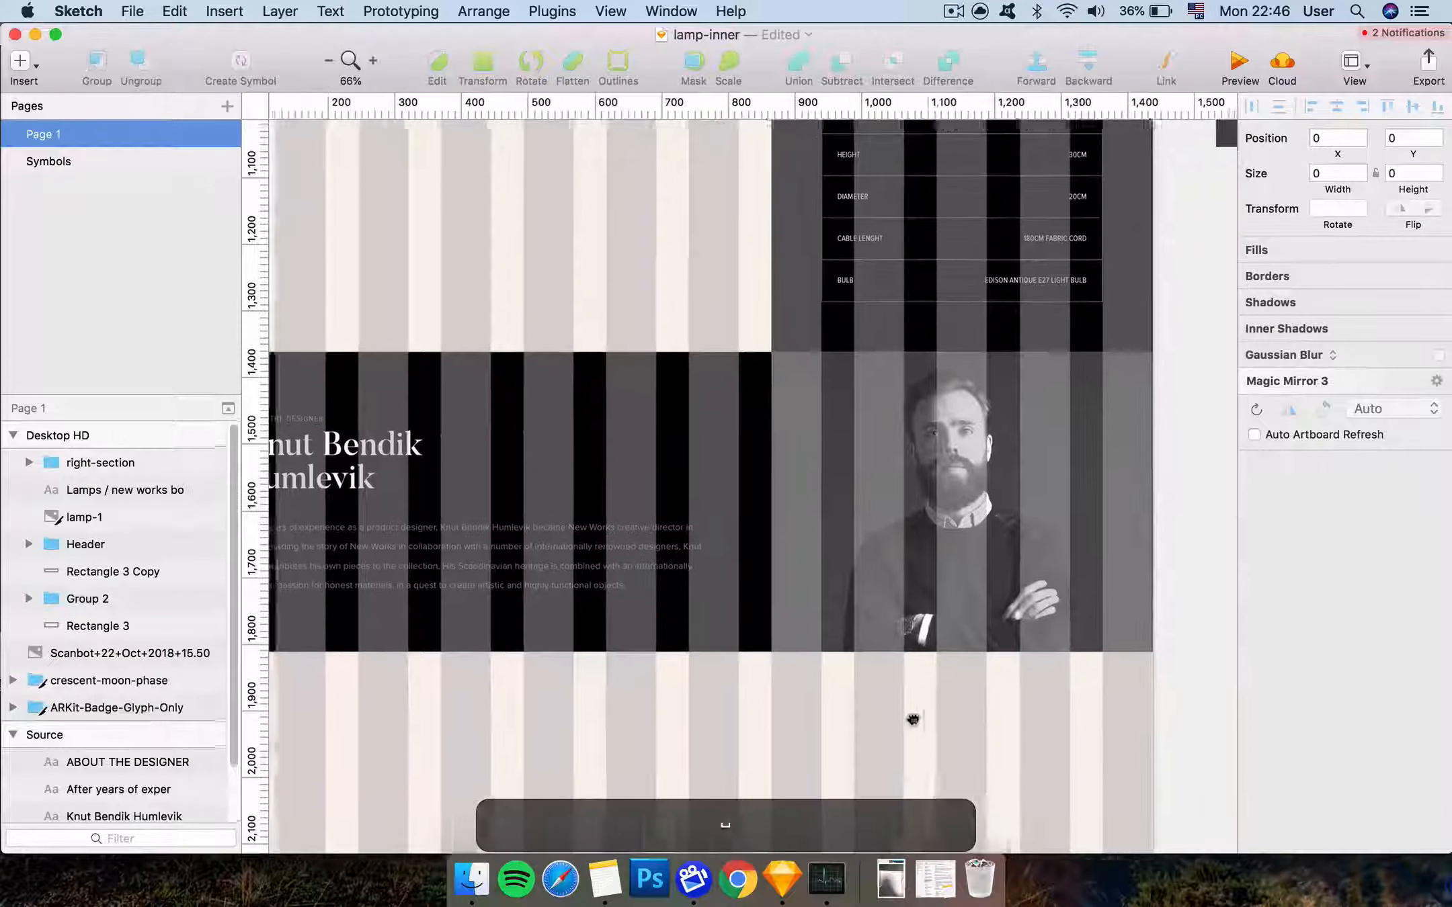
left_click(1352, 61)
left_click(1285, 257)
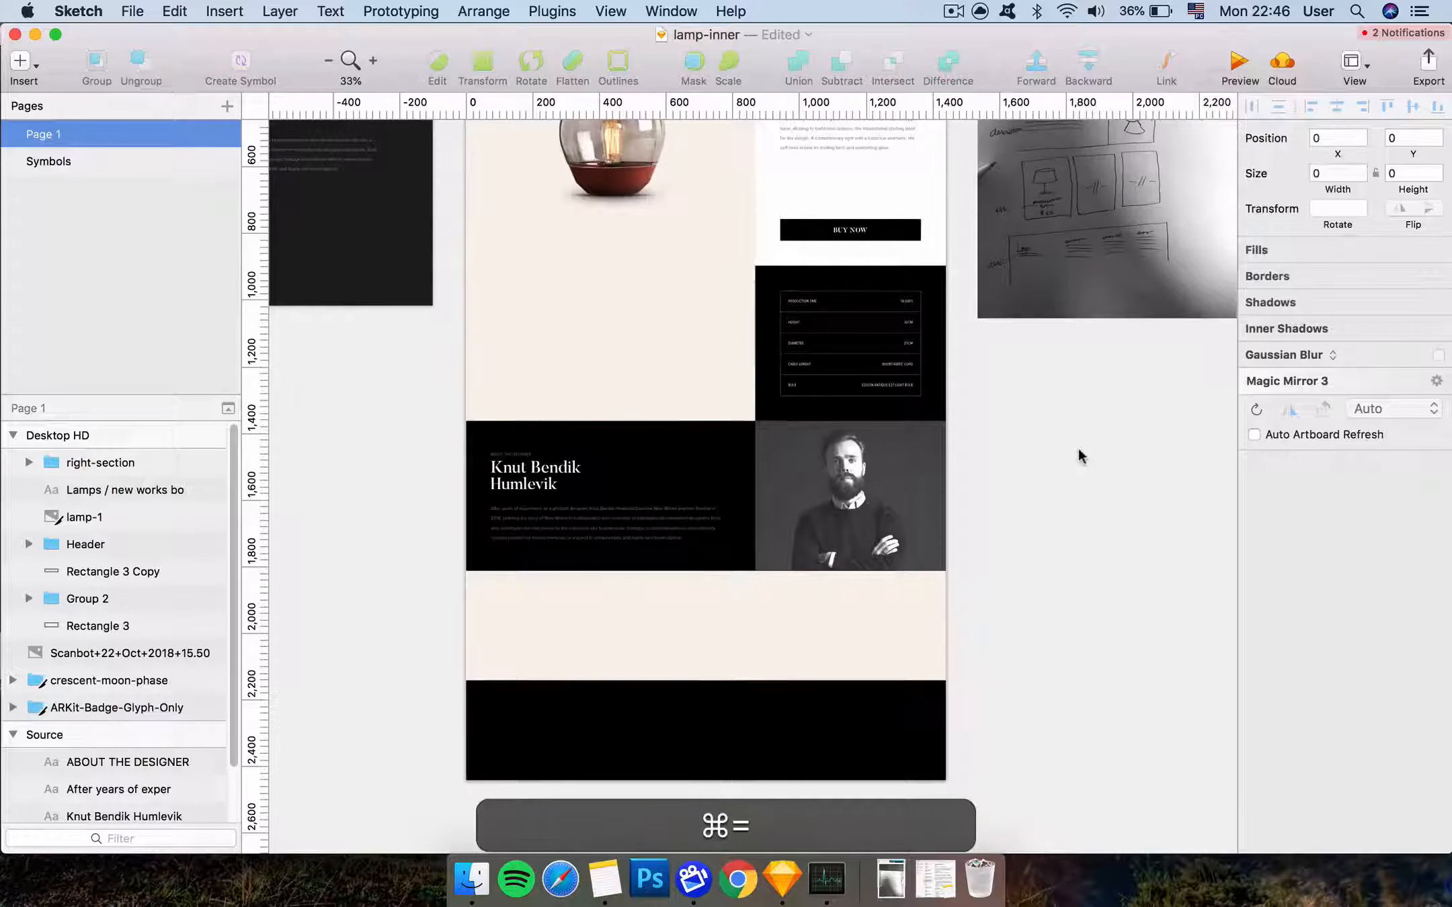
key("super+equal")
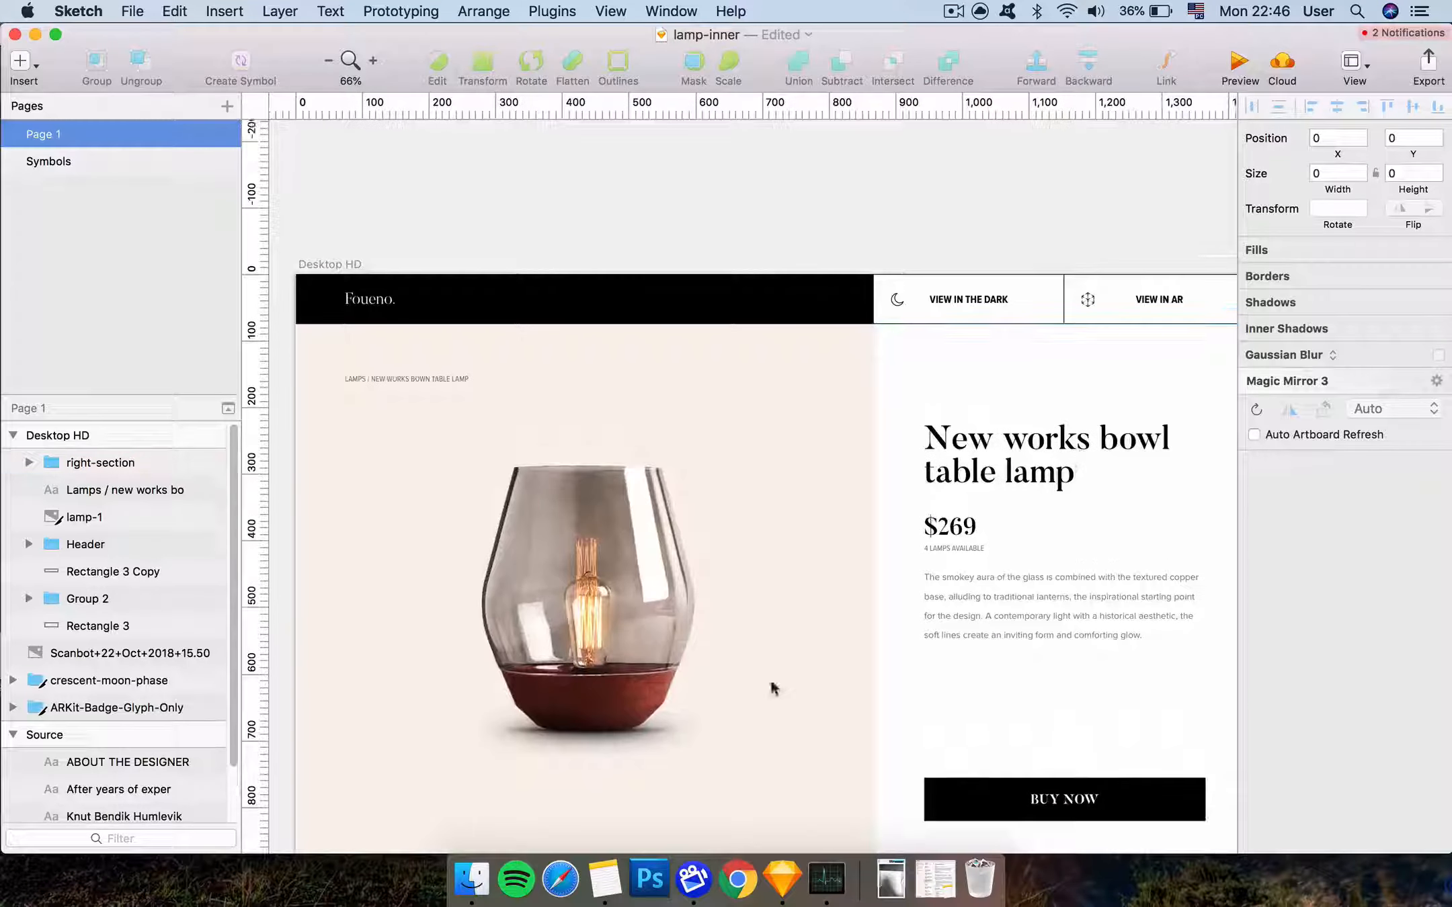
scroll(747, 703, "down", 15)
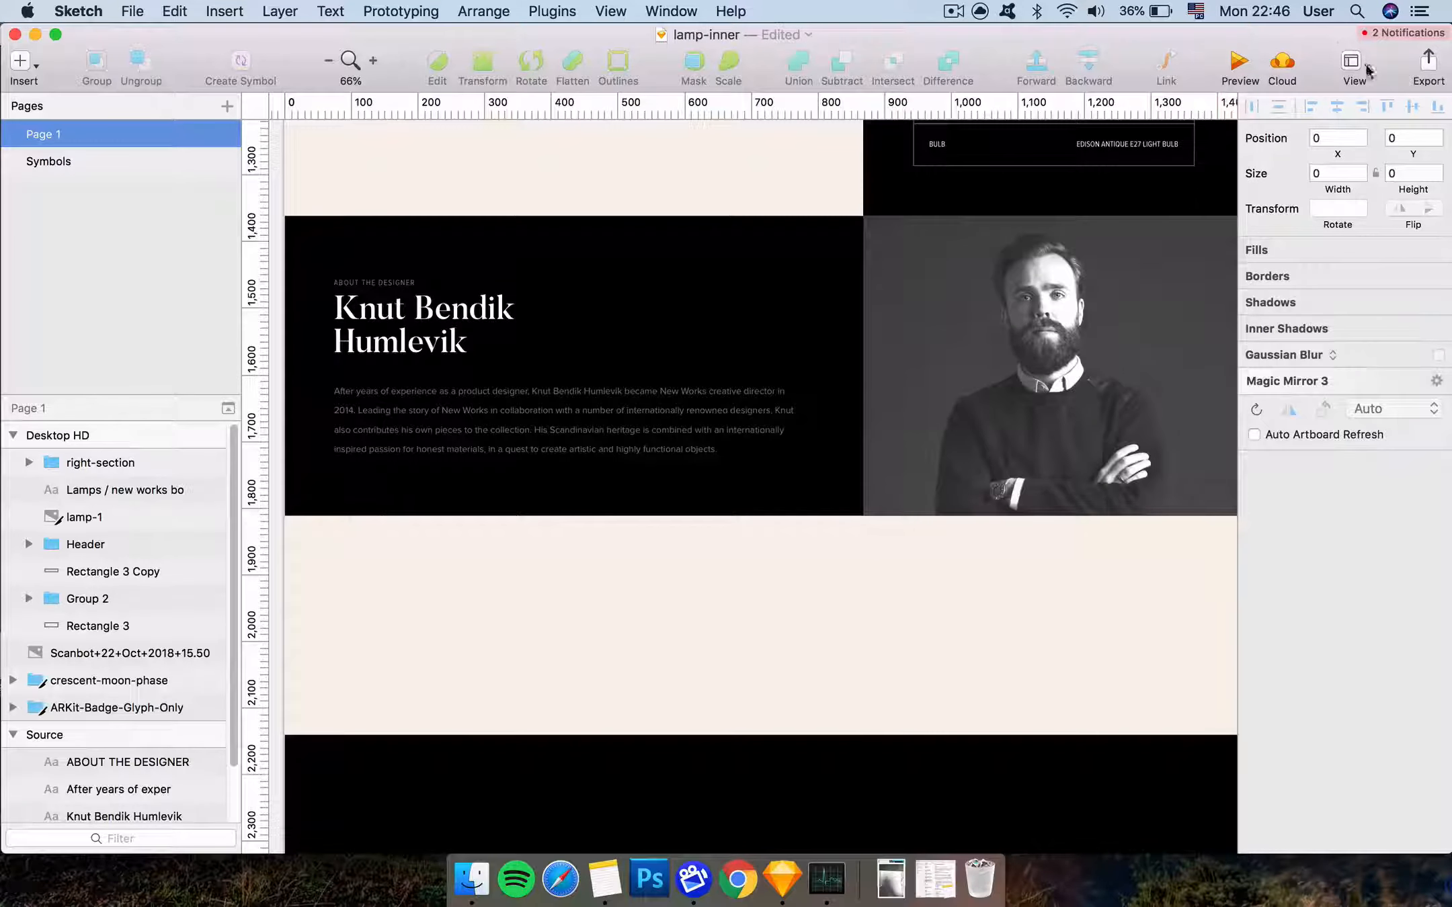
left_click(1352, 63)
left_click(1236, 253)
scroll(731, 680, "down", 3)
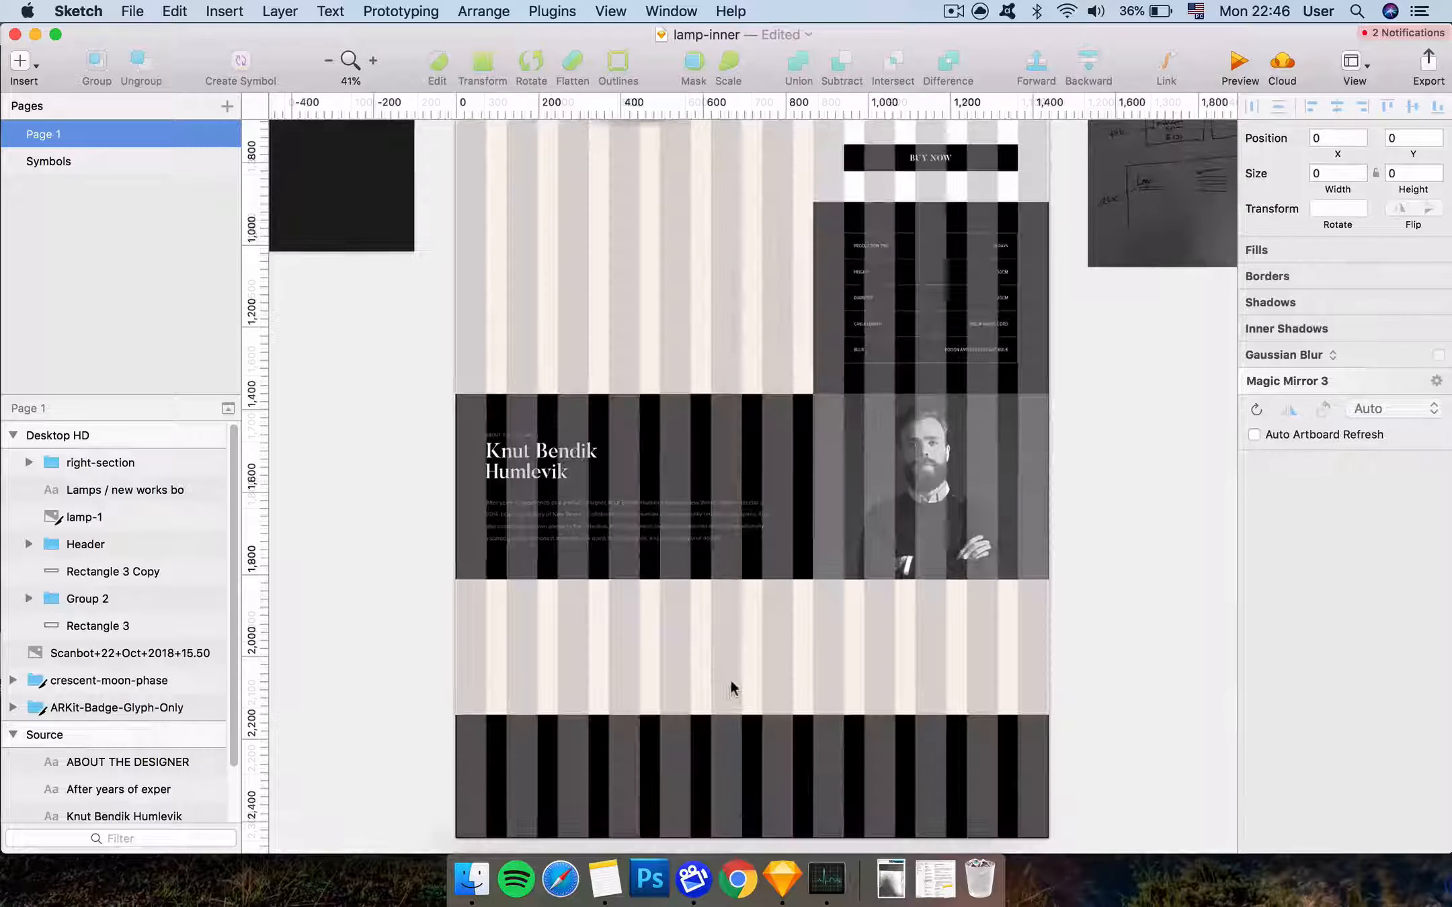
Extend the Desktop HD artboard downward and move the black footer rectangle down to Y 3108
scroll(731, 680, "down", 1)
left_click(727, 735)
scroll(727, 736, "down", 5)
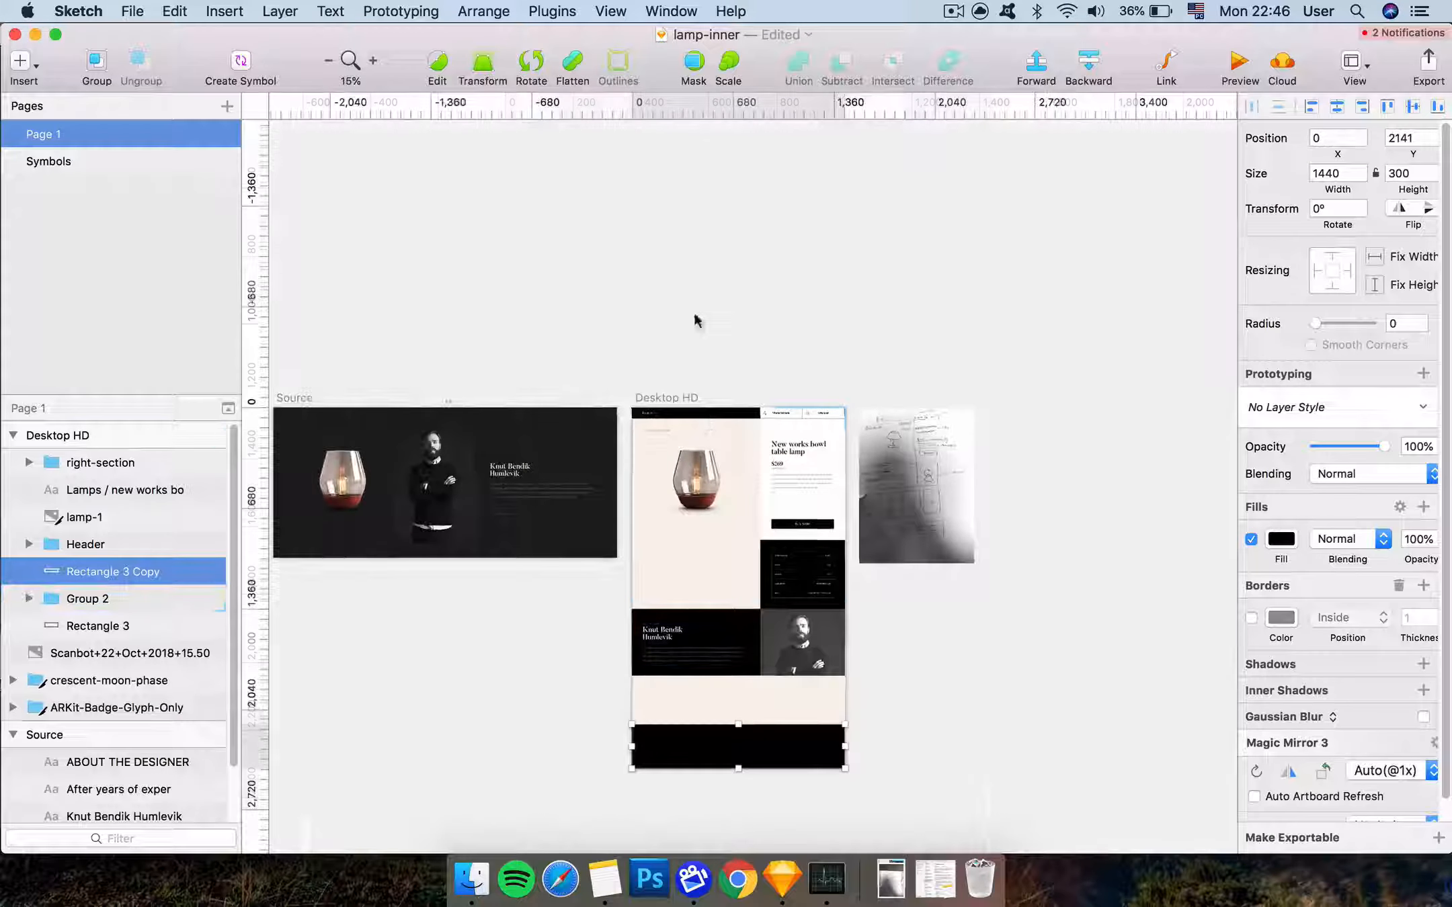
left_click(665, 398)
scroll(669, 407, "down", 5)
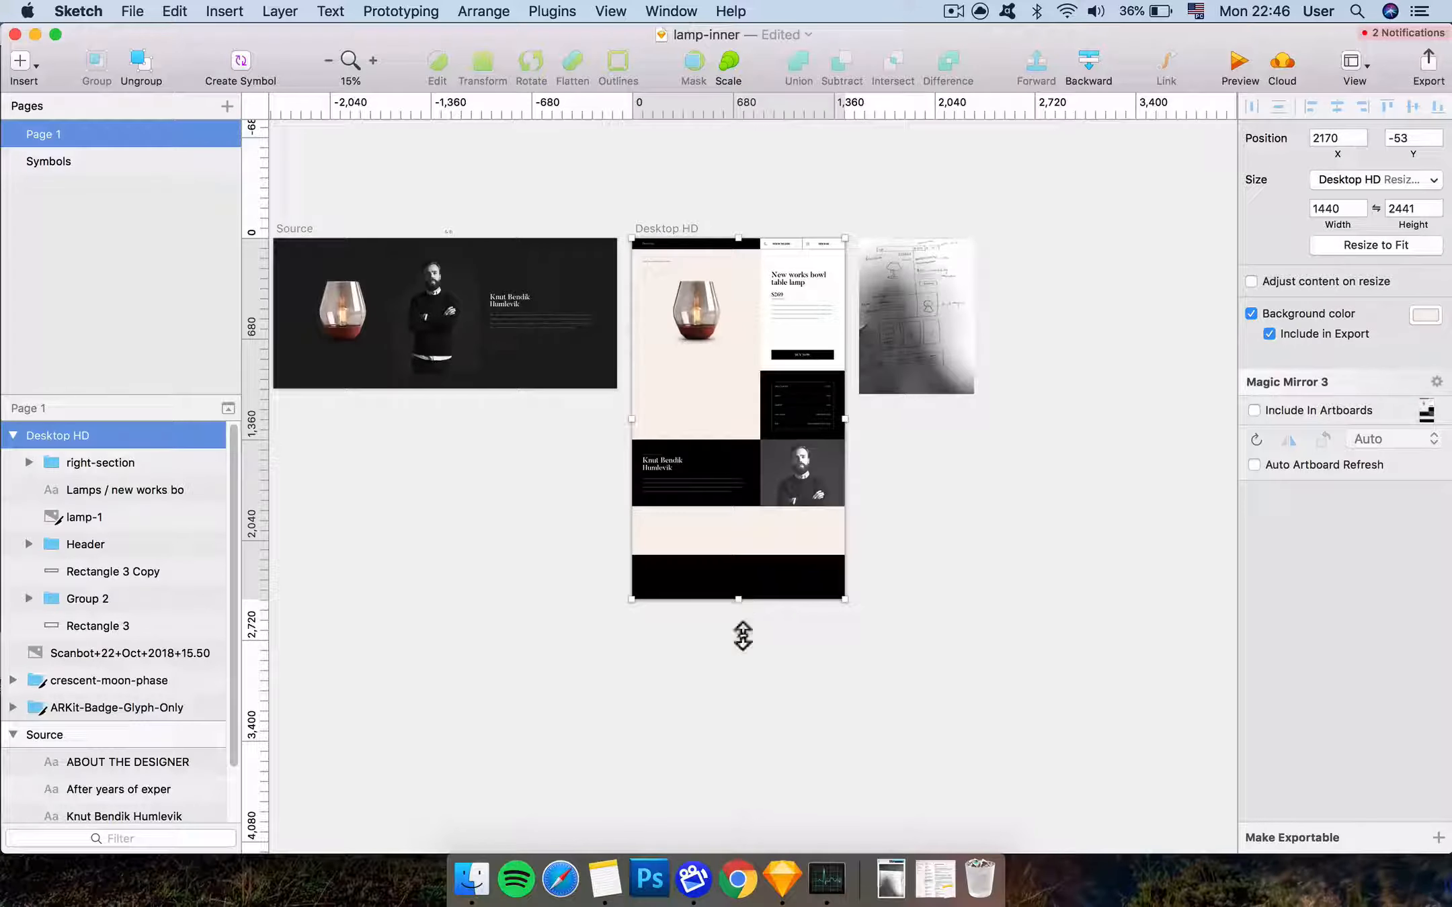
left_click_drag(738, 600, 739, 747)
left_click_drag(815, 600, 809, 727)
Duplicate the "New works bowl table lamp" heading into the empty area below the designer section, at X 514, Y 1962
key("super+equal")
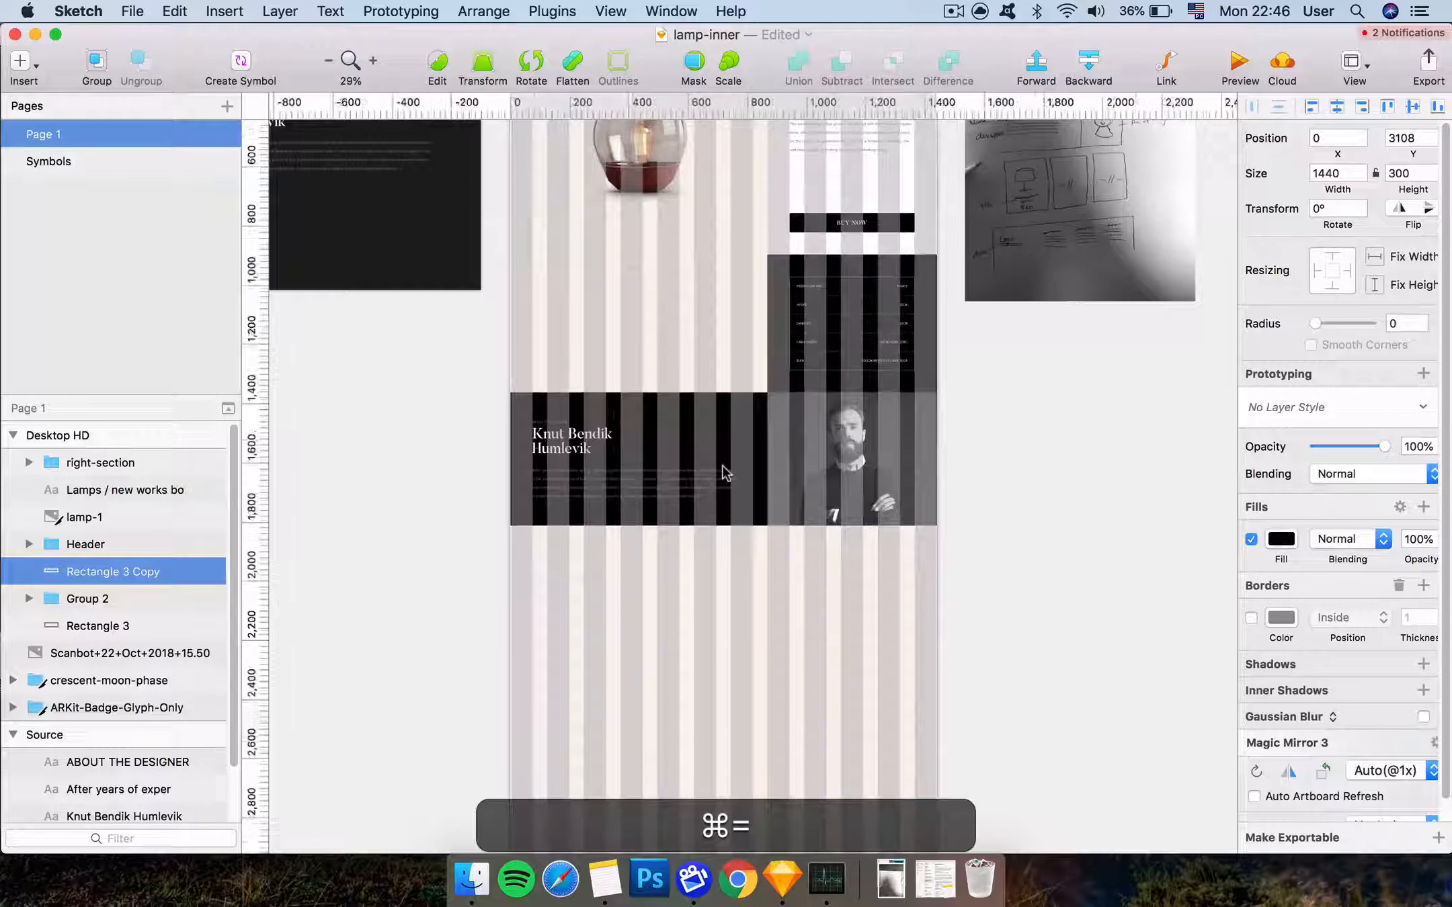
key("super+equal")
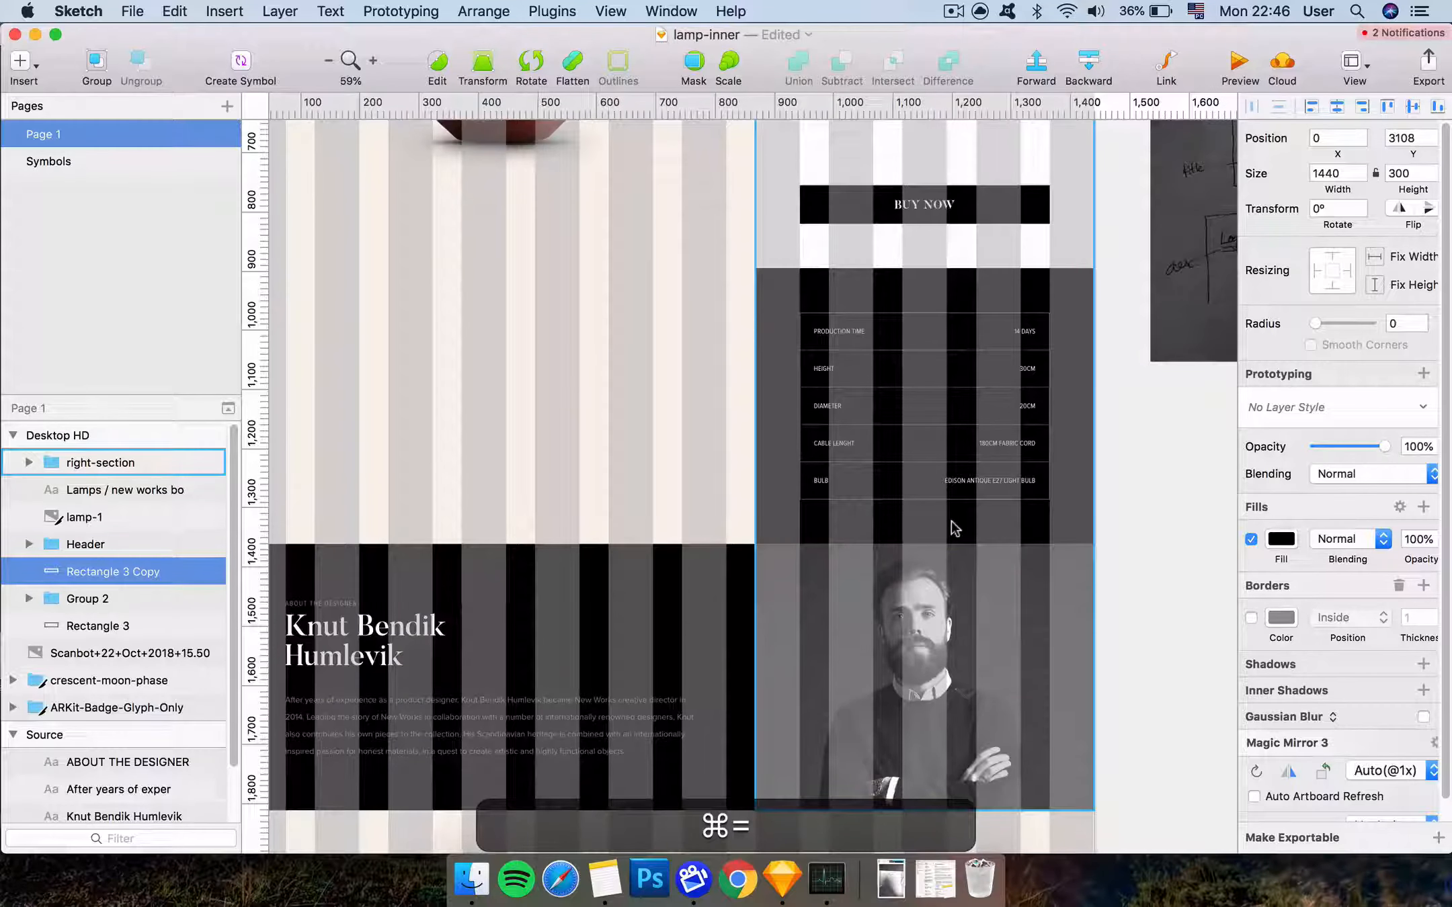
key("super+minus")
scroll(1064, 320, "up", 5)
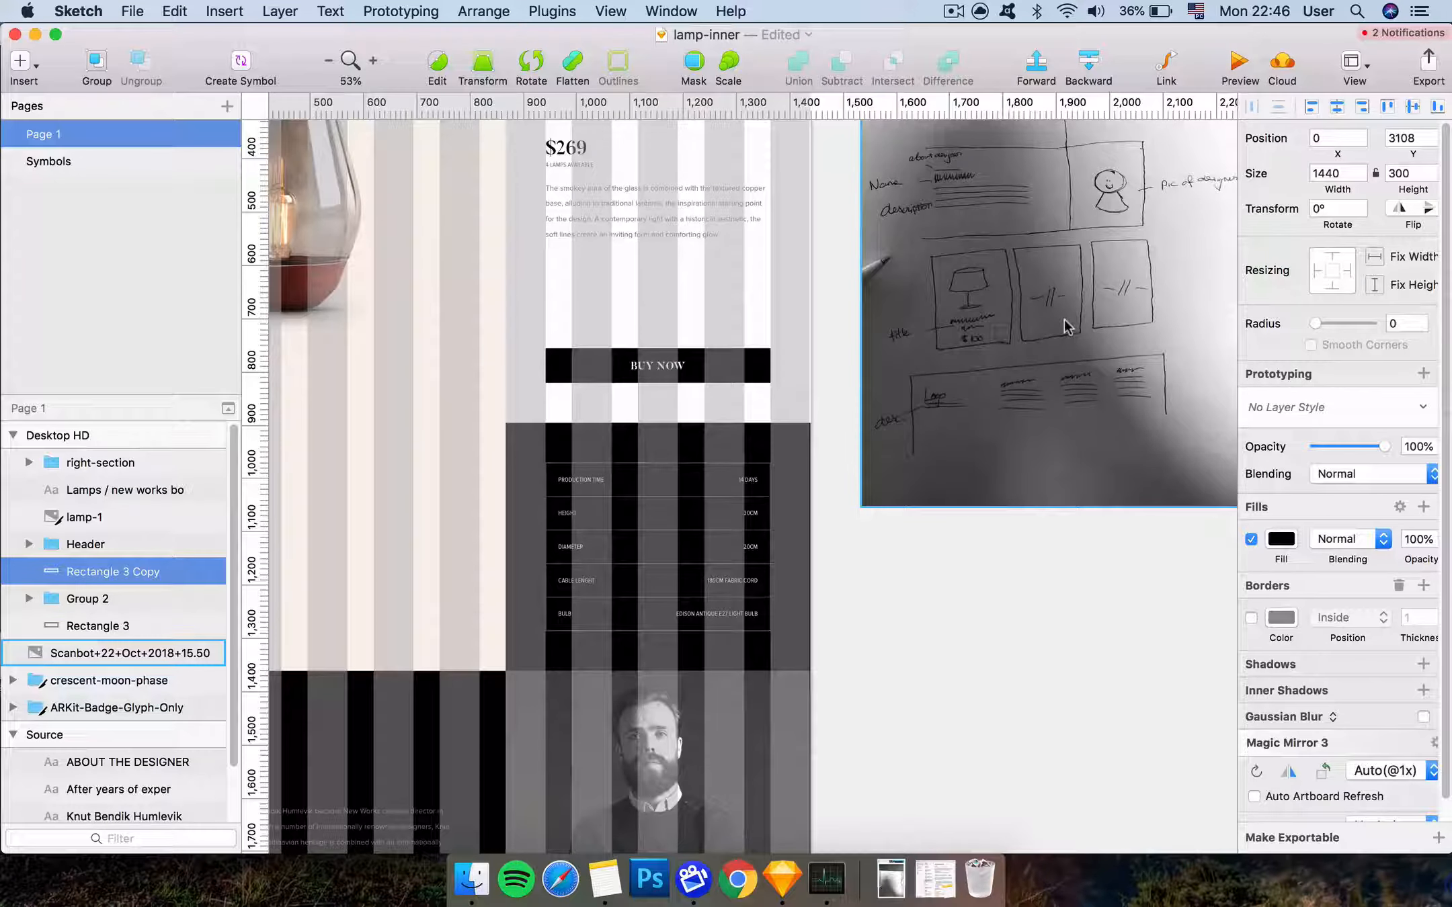
scroll(1064, 319, "down", 5)
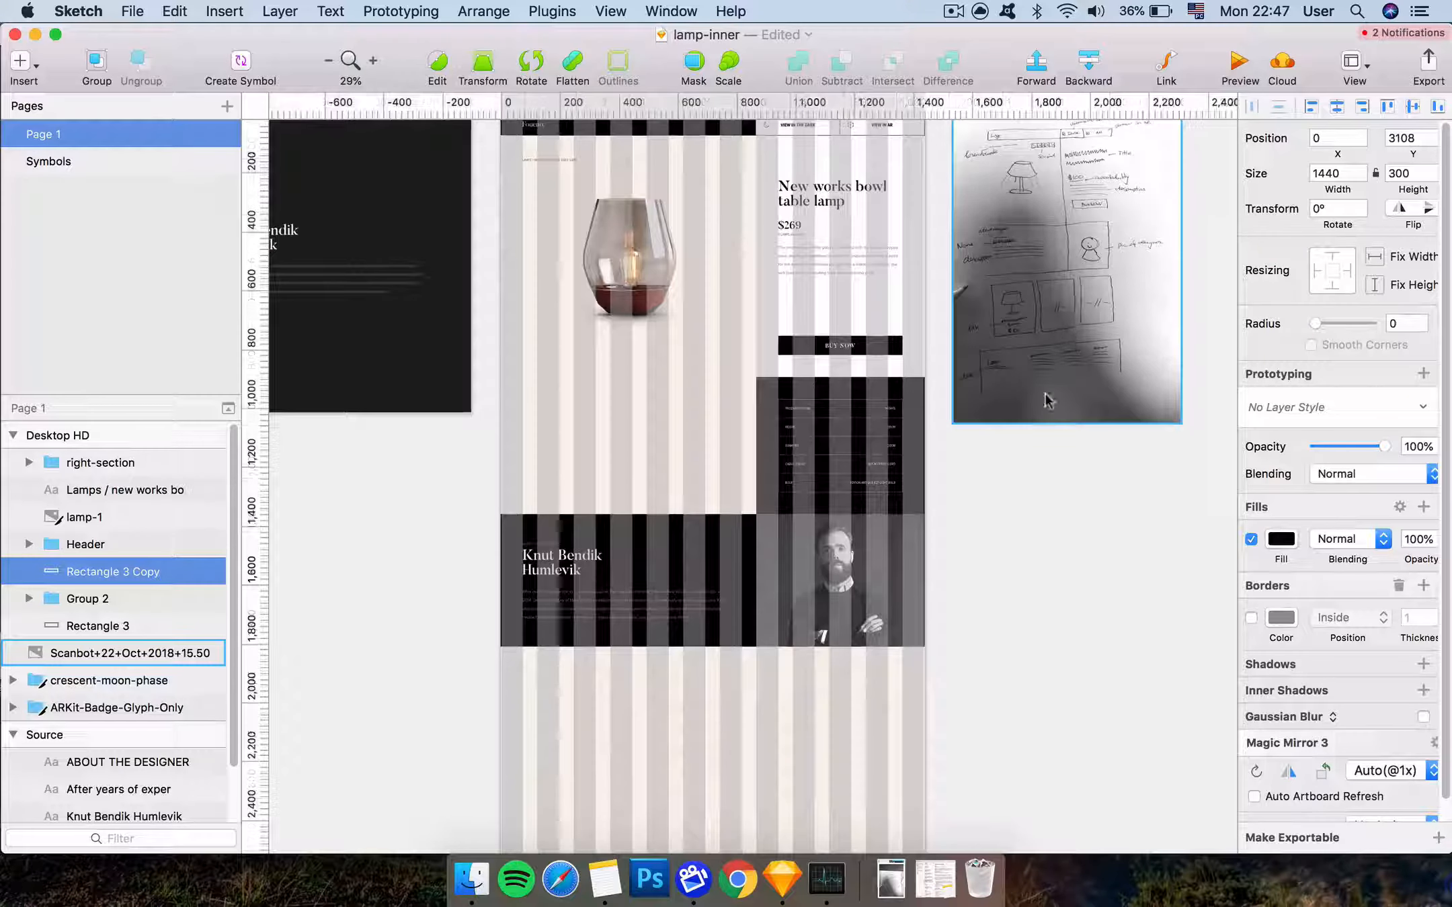
left_click(798, 202)
left_click(810, 201, "super")
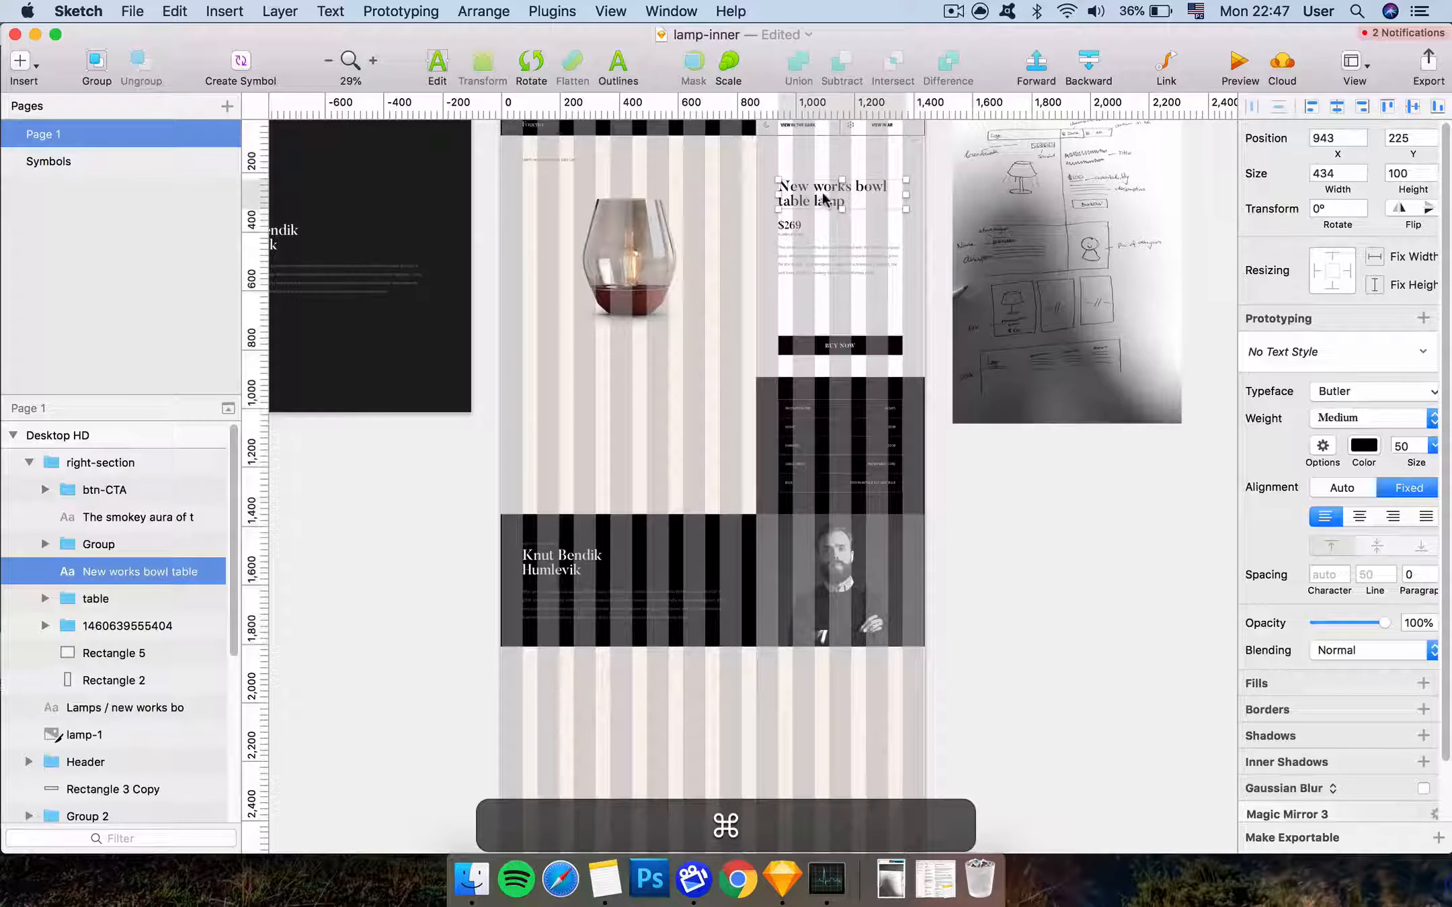
left_click_drag(825, 199, 695, 704)
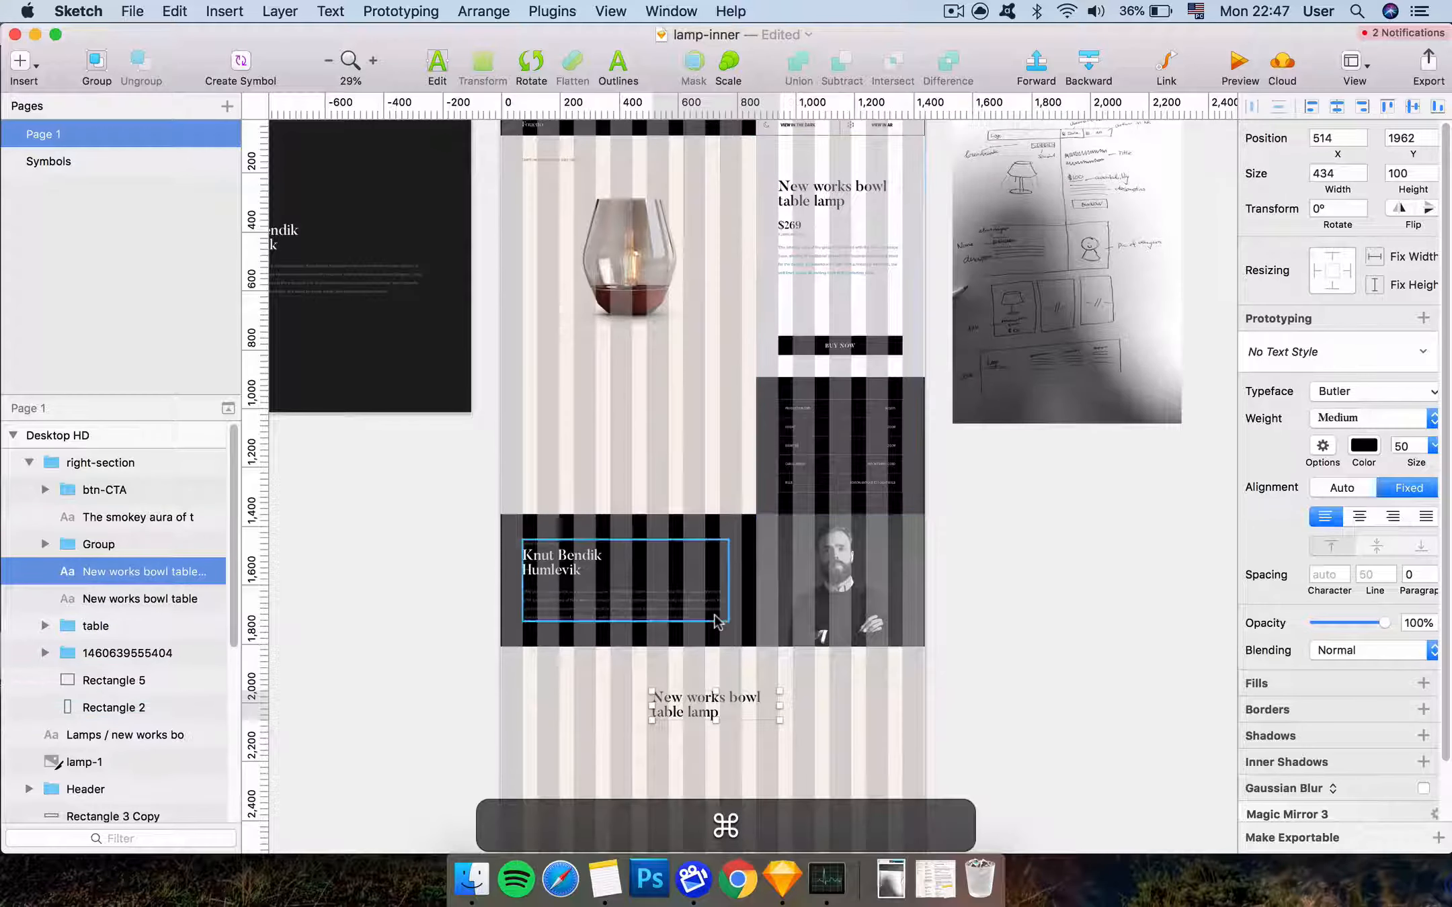
Replace the duplicated heading's text with "Related products"
double_click(735, 710)
key("super+a")
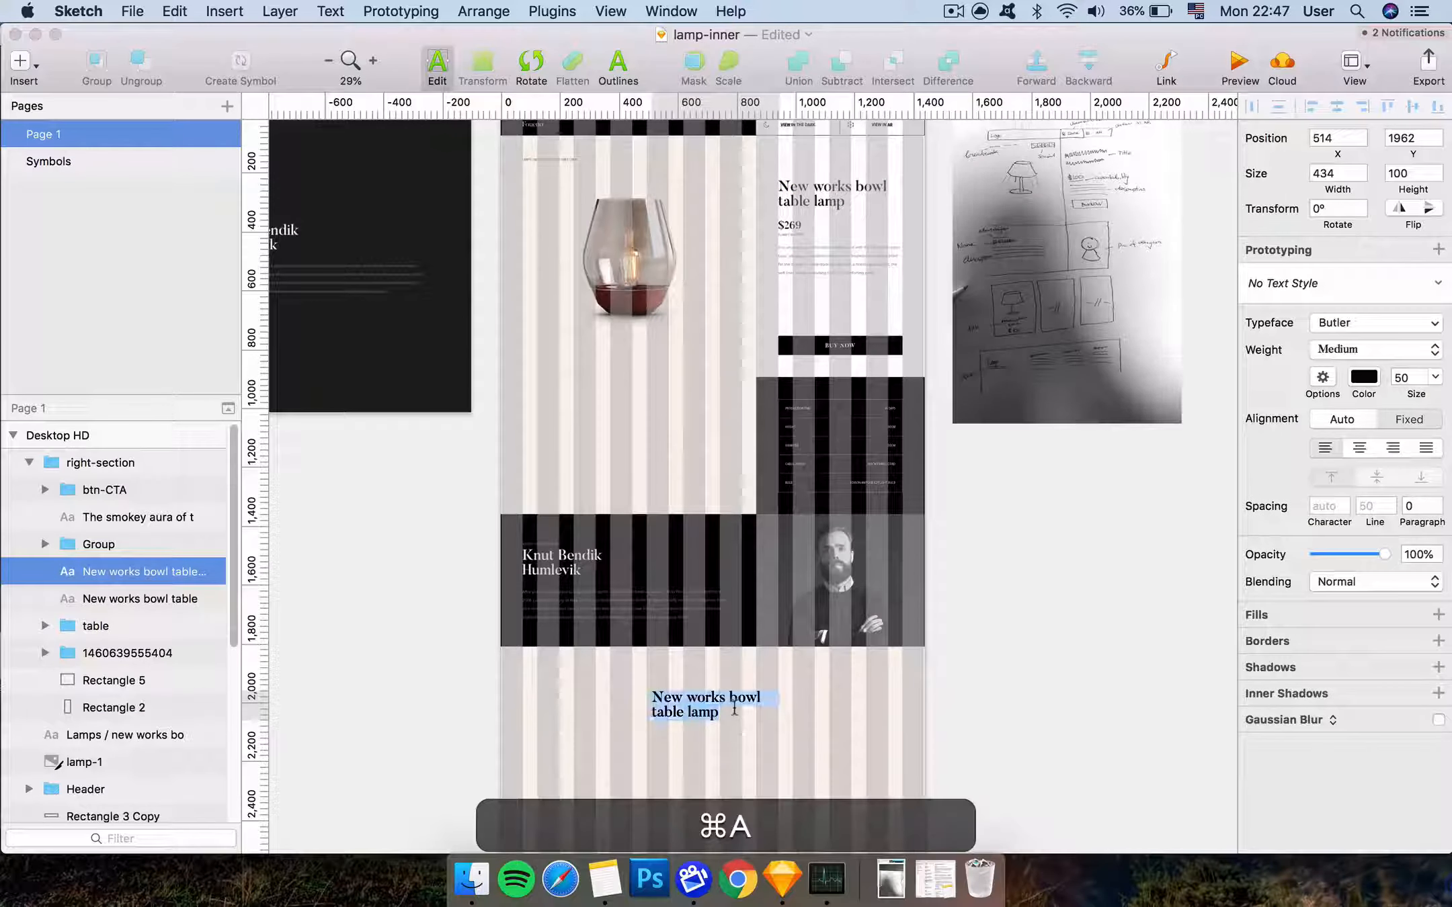
type("Related")
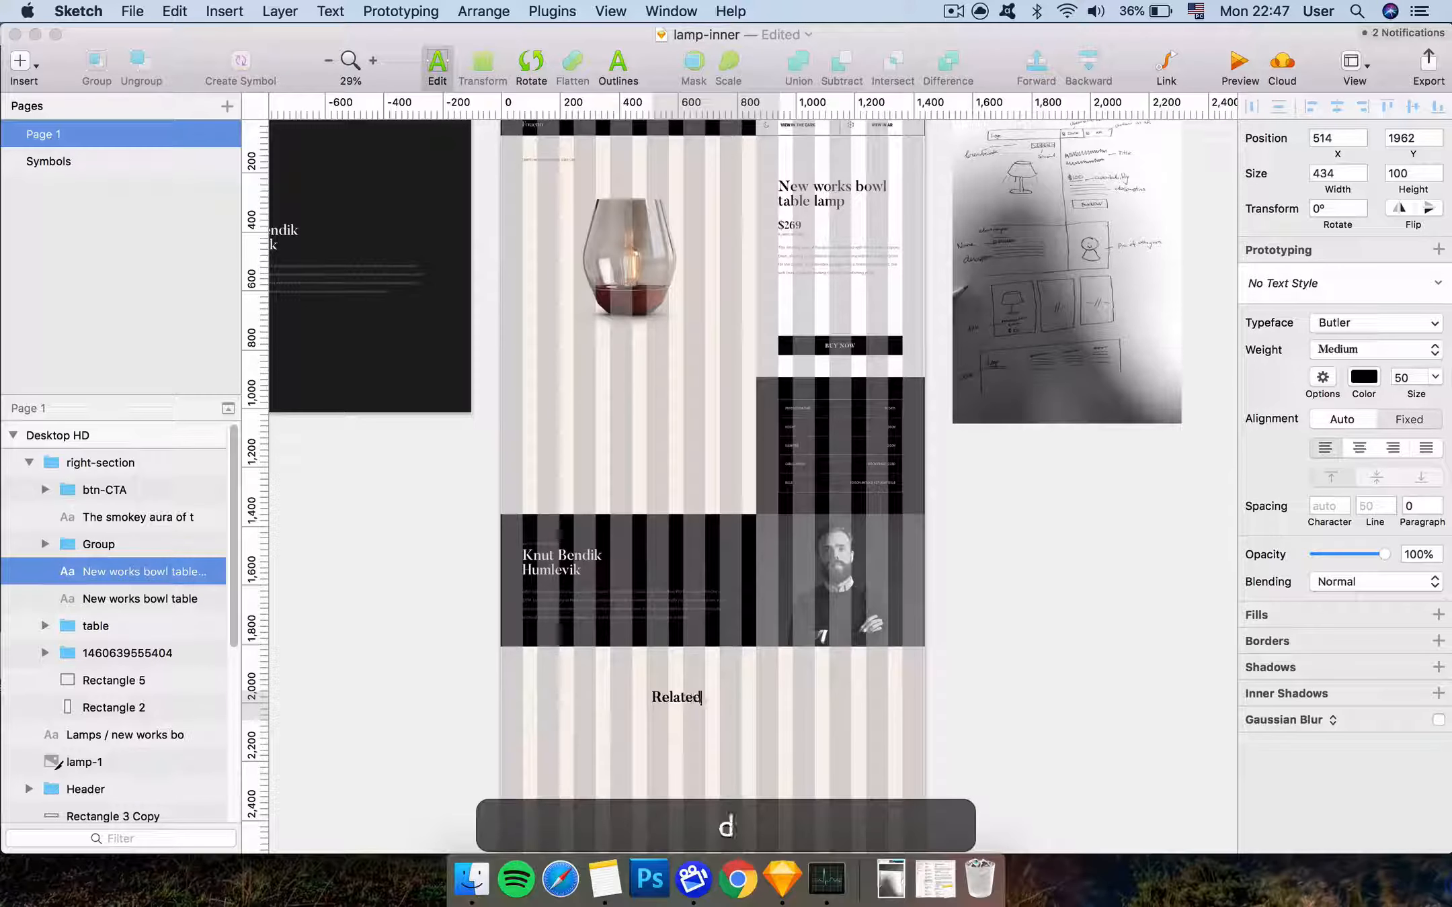
type(" producst")
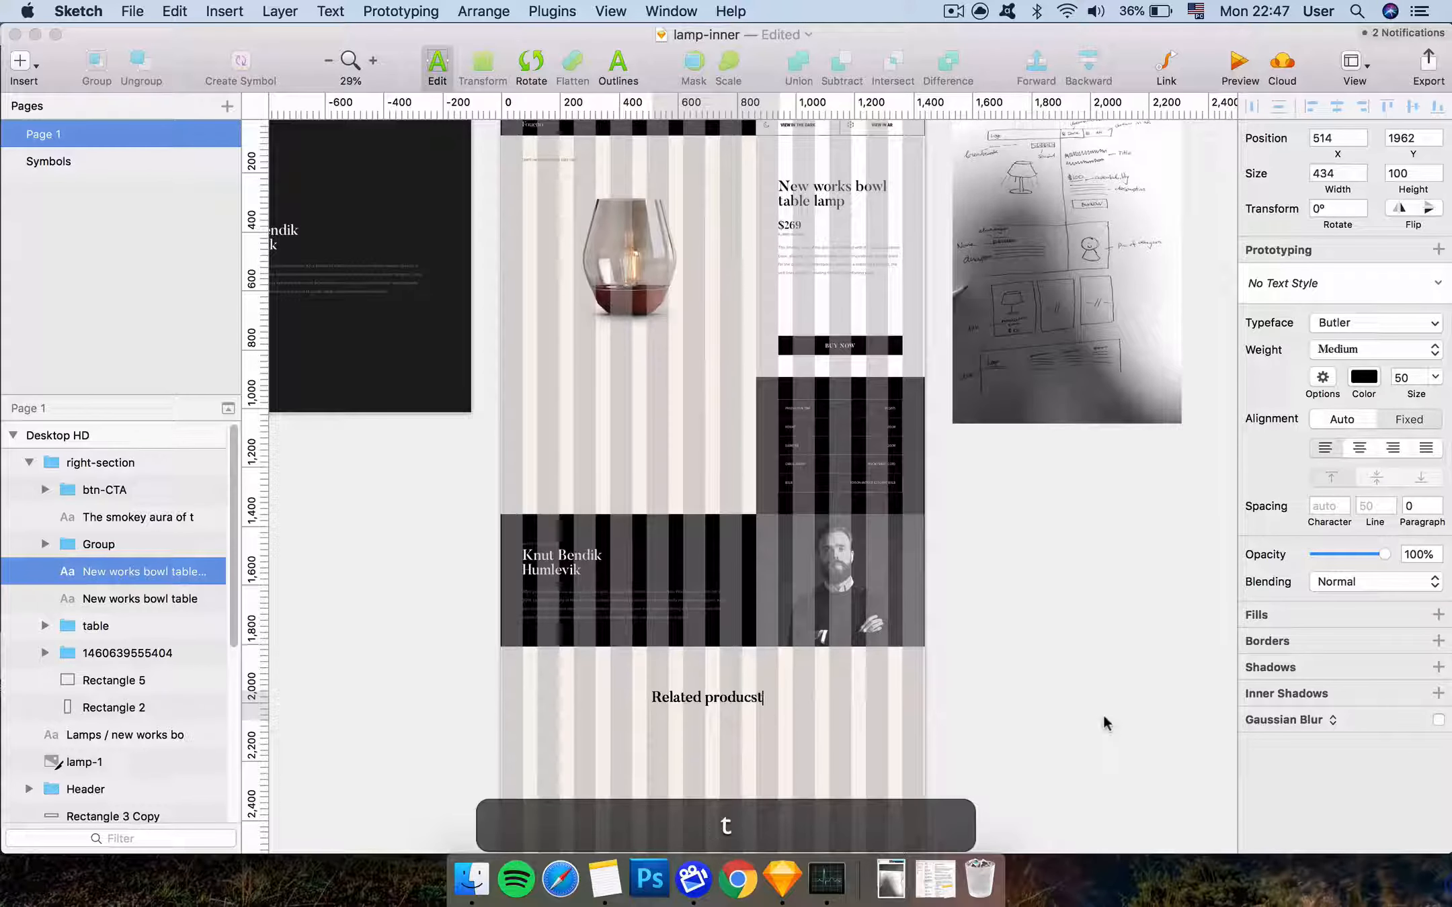
key("BackSpace")
key("BackSpace")
type("ts")
key("Escape")
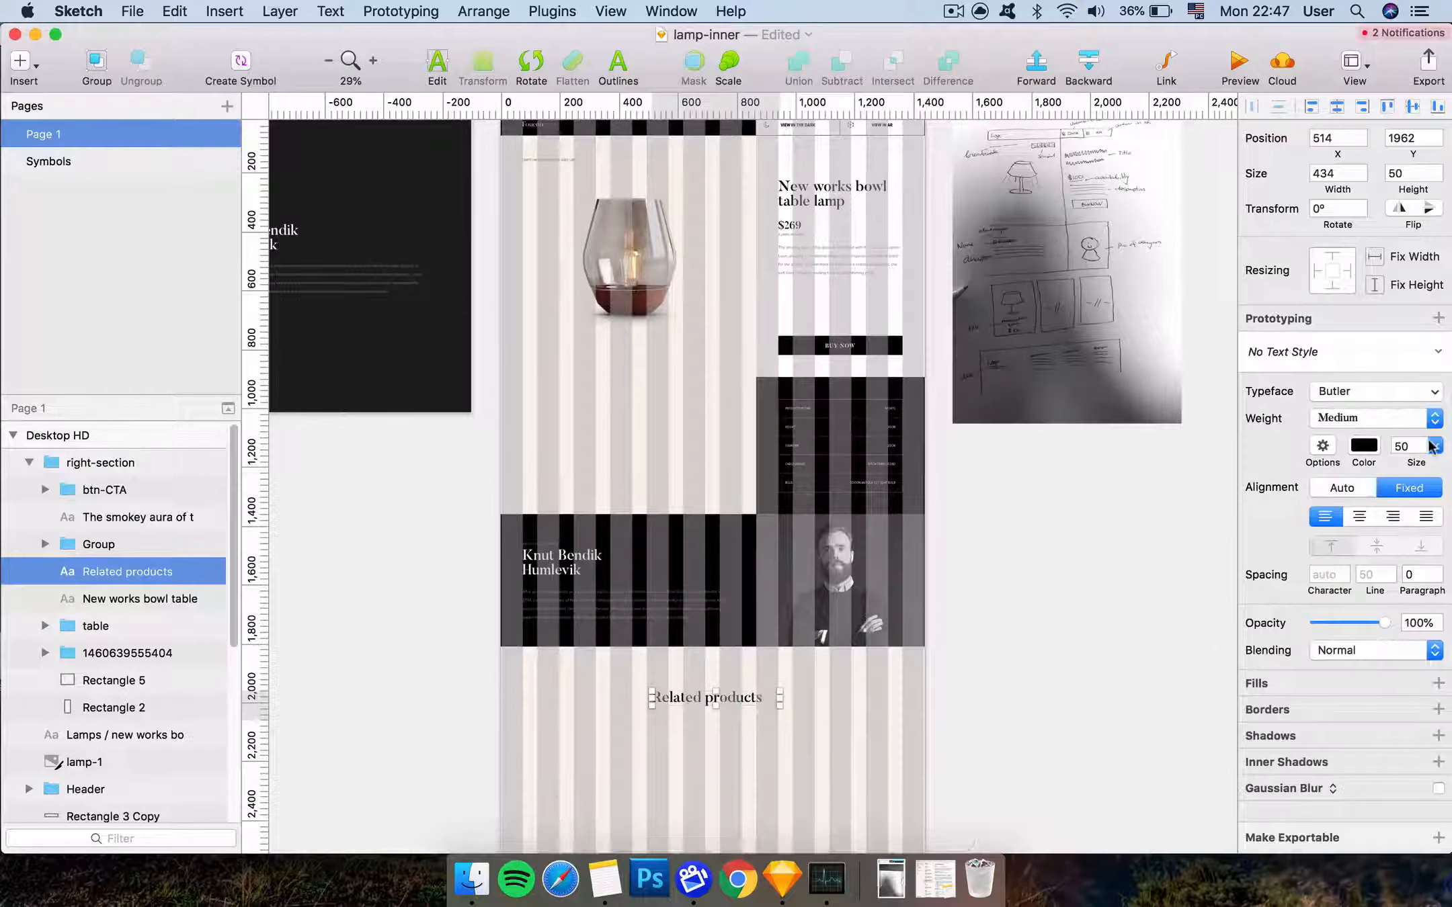
Center-align the "Related products" text and center its text box horizontally on the artboard
left_click(1361, 518)
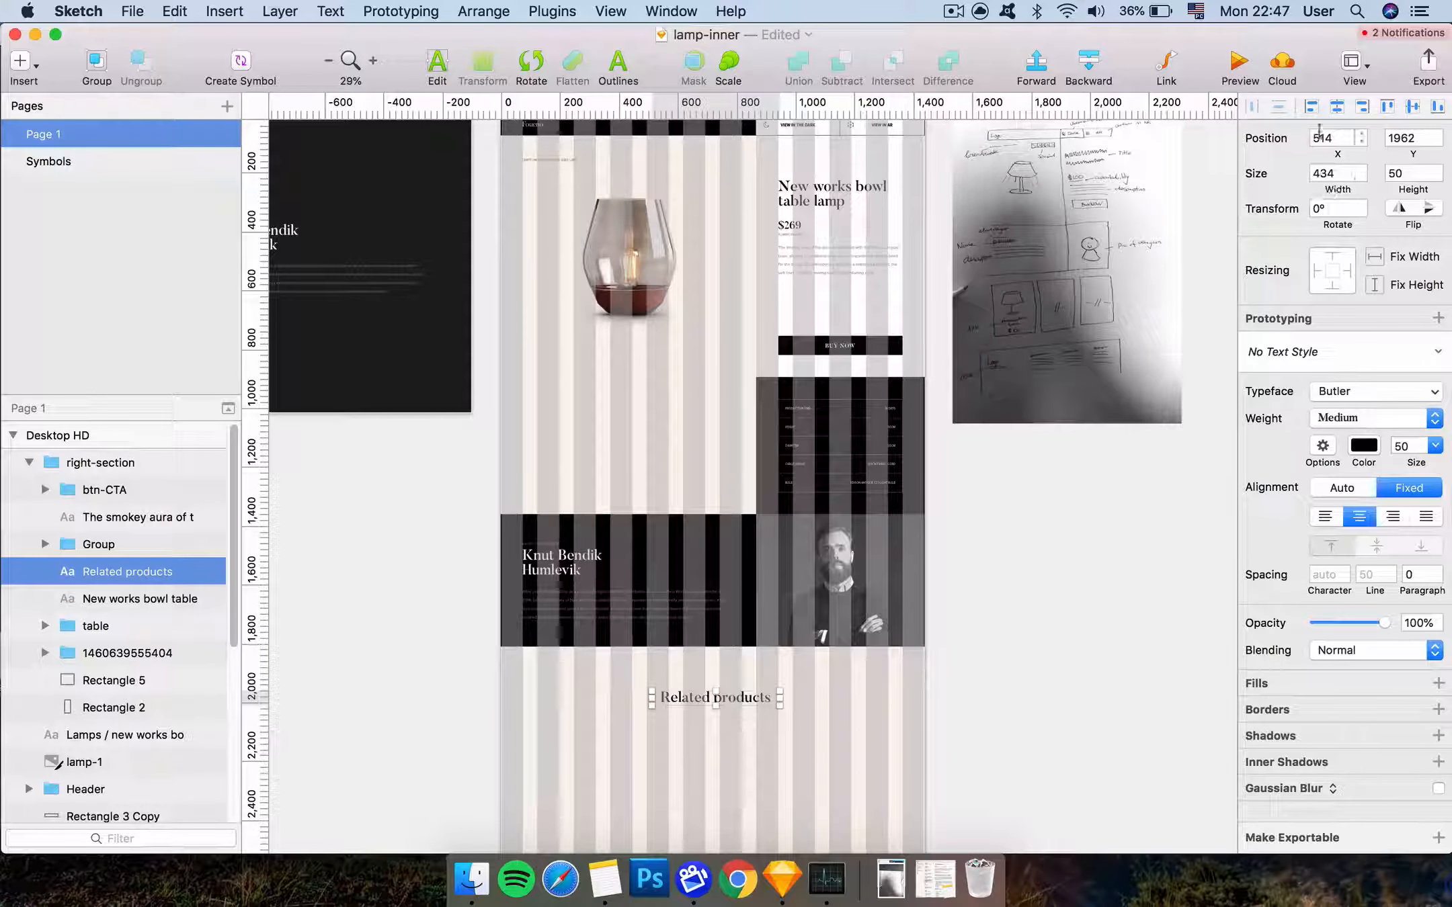
left_click(1335, 106)
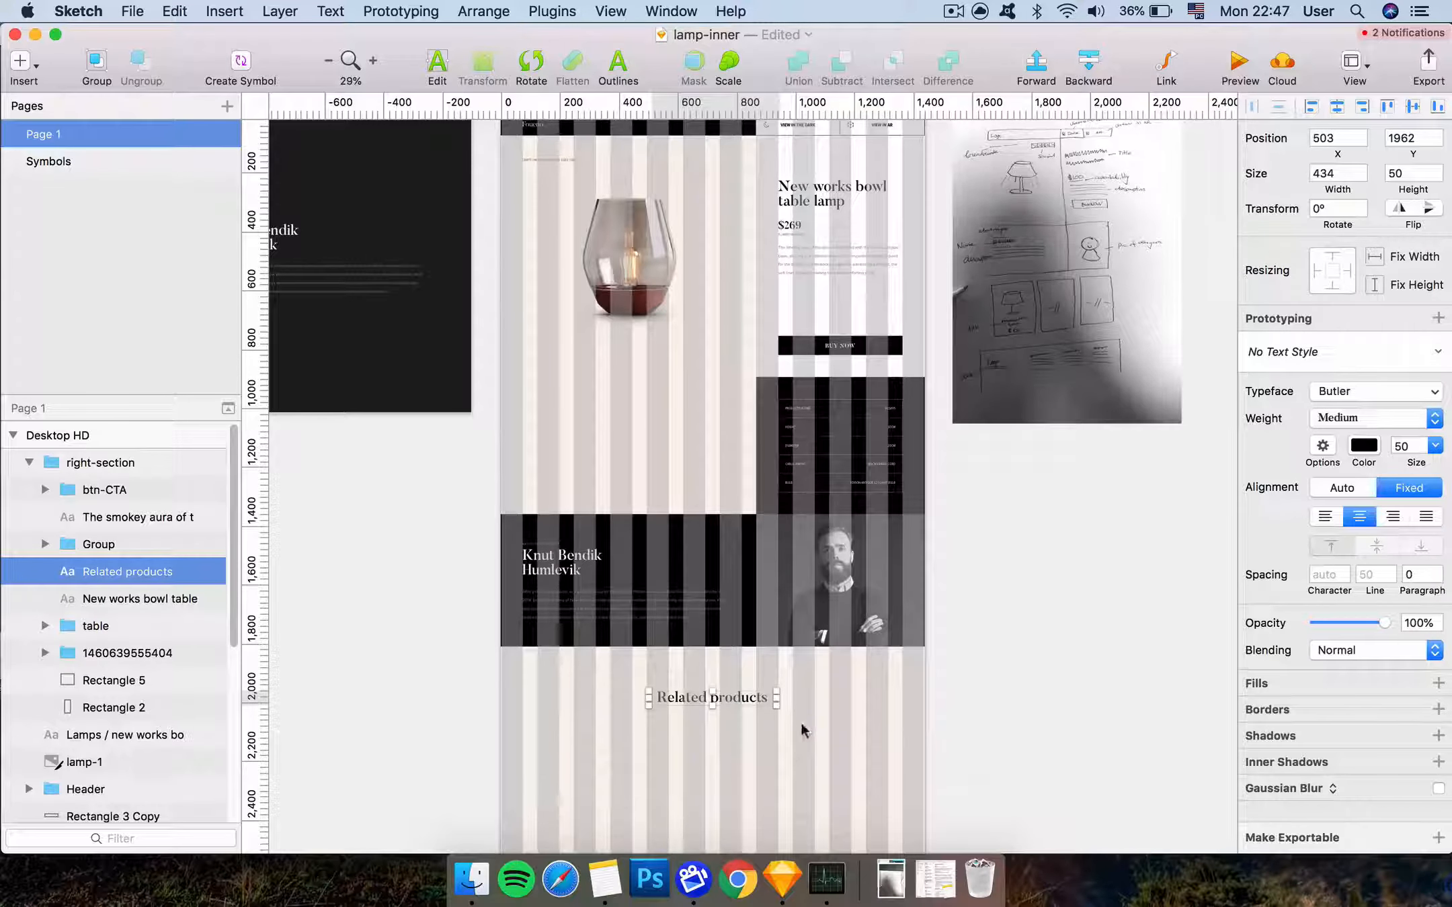
left_click(829, 731)
scroll(679, 697, "up", 1)
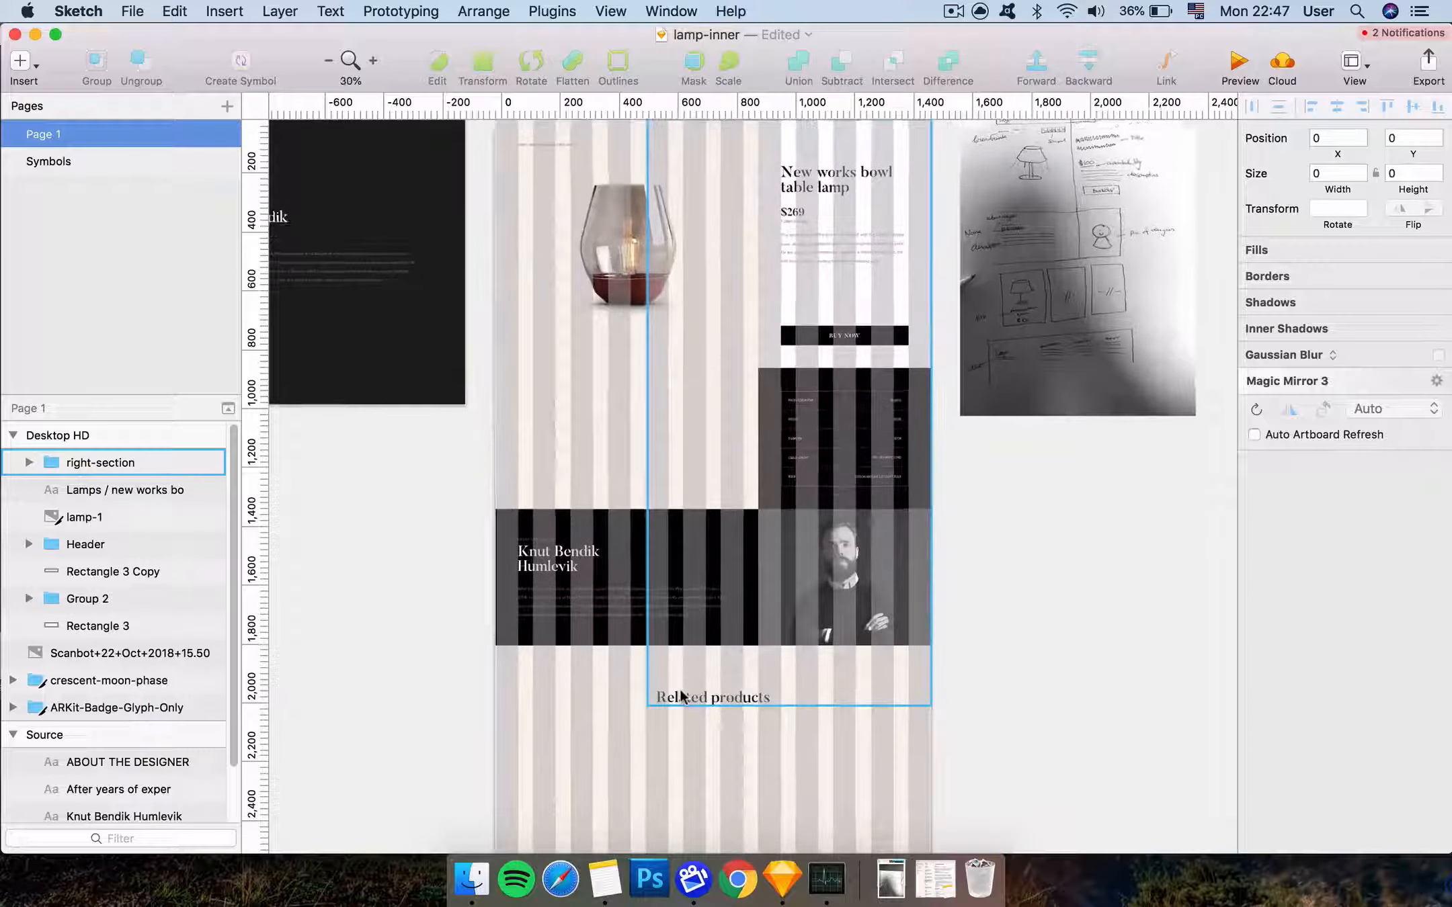
Measure the gap between the "Related products" heading and the designer section, and review the spacing without the column layout
left_click(822, 166, "alt")
left_click(820, 182, "super")
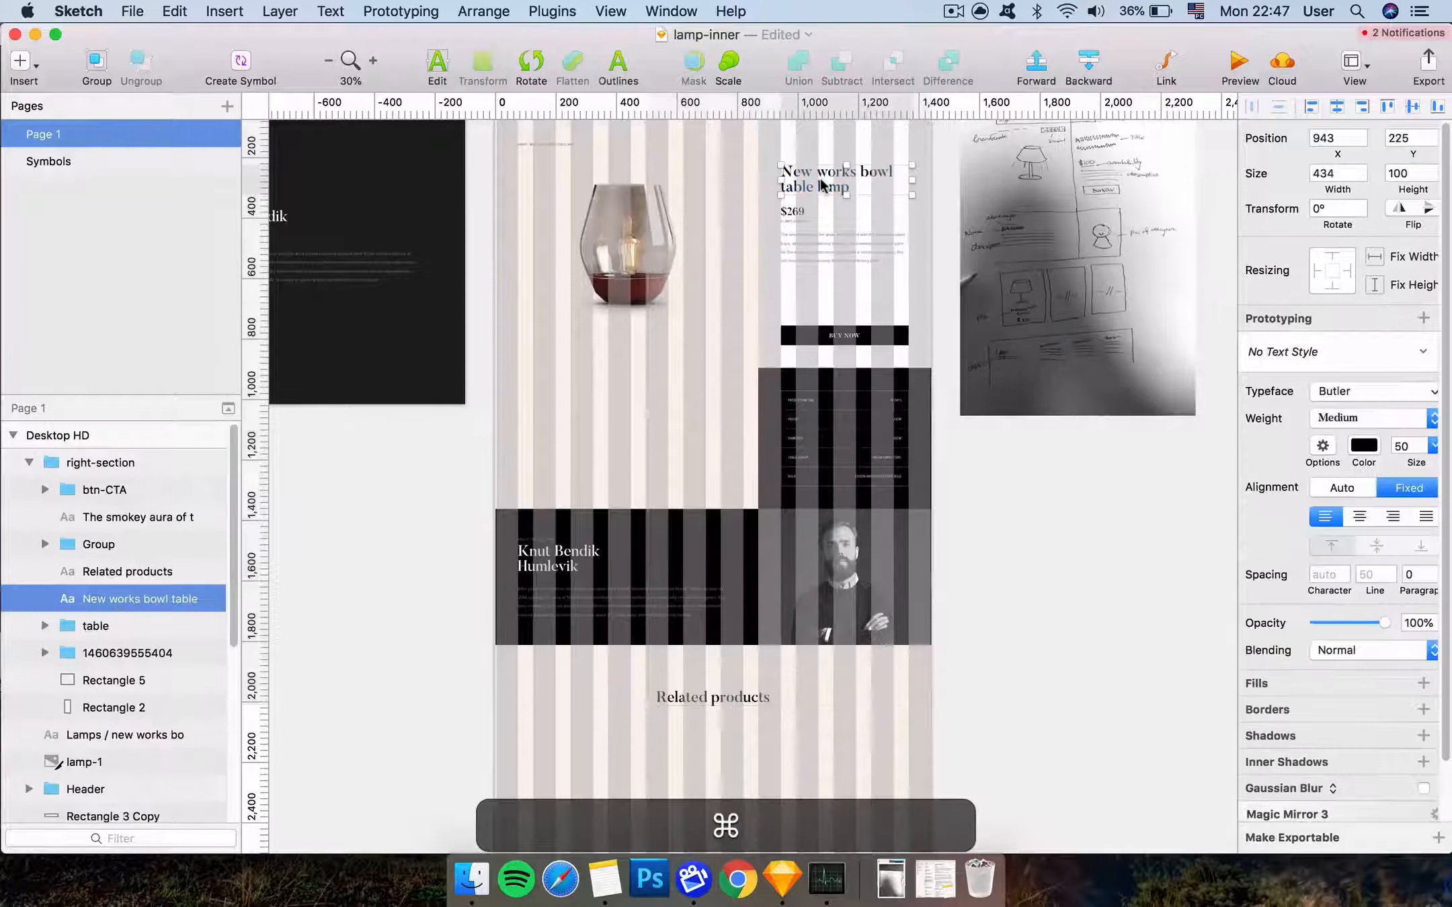
scroll(724, 669, "down", 6)
scroll(751, 453, "up", 3)
left_click(753, 452, "super")
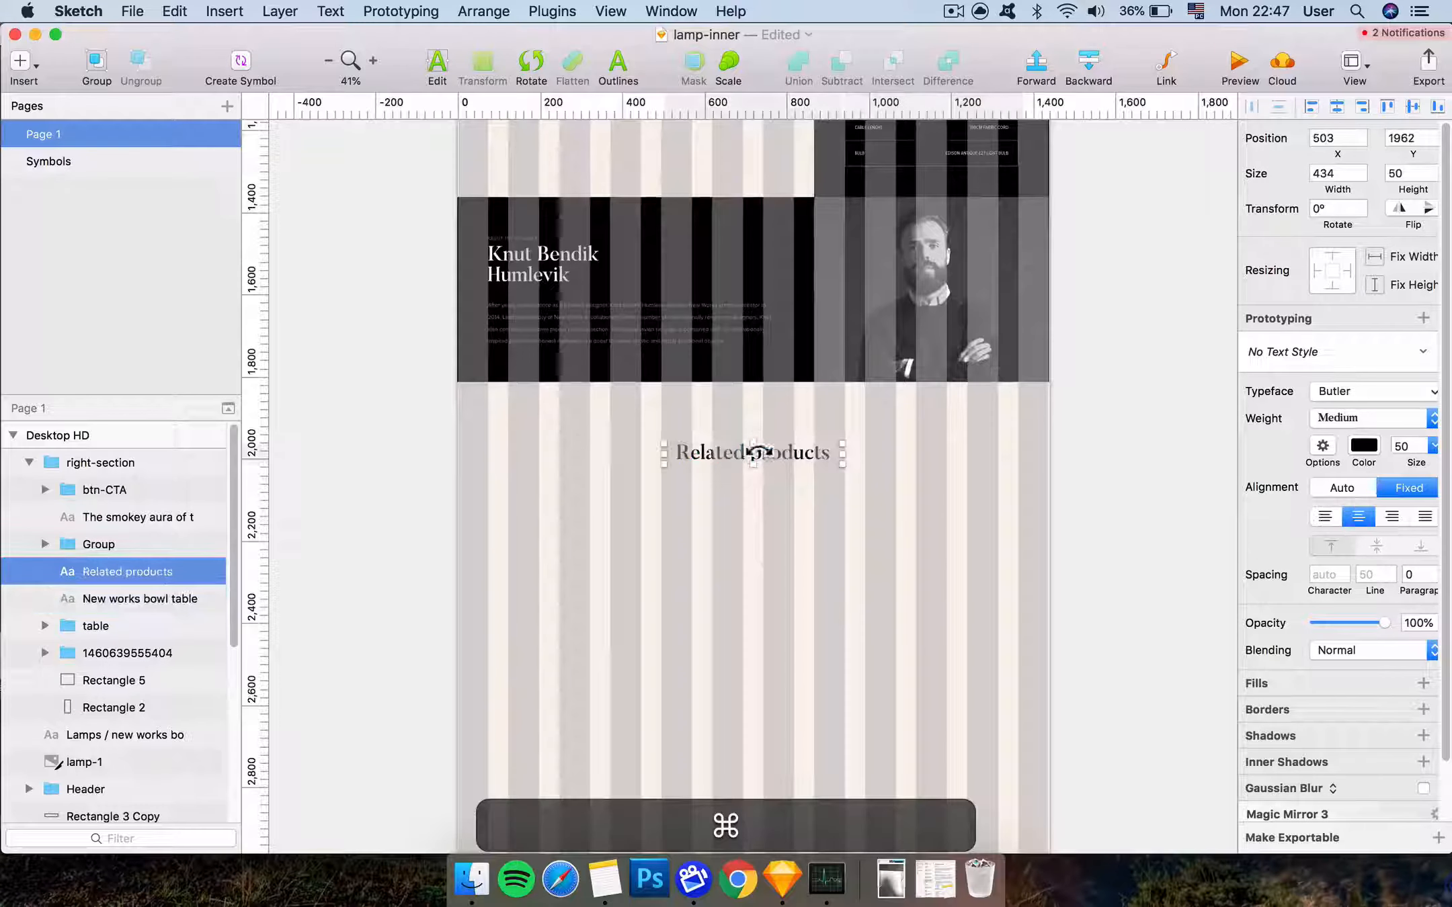
key("alt")
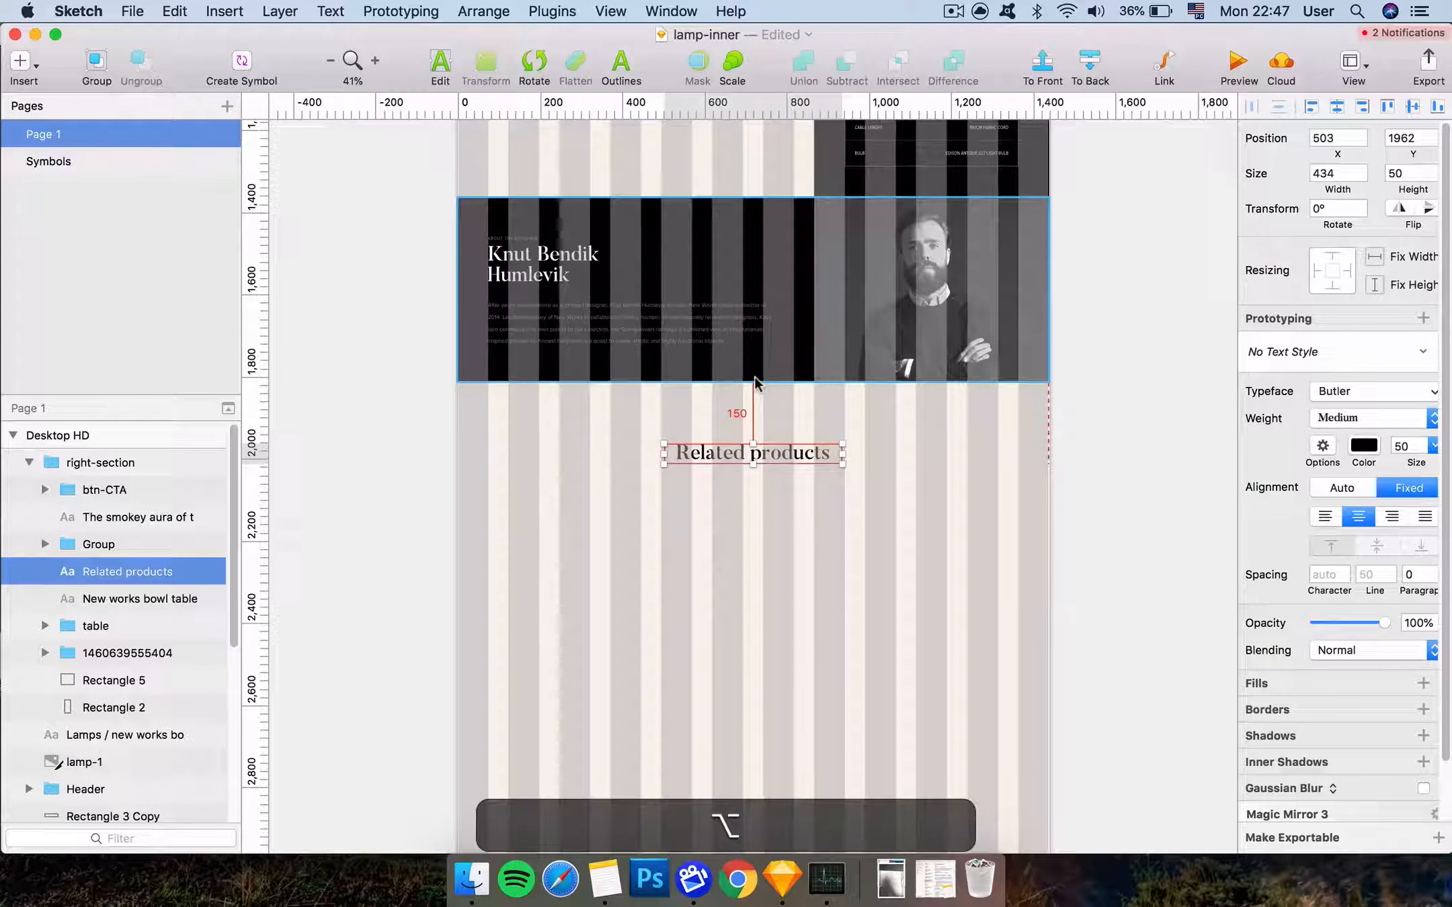
left_click(851, 519)
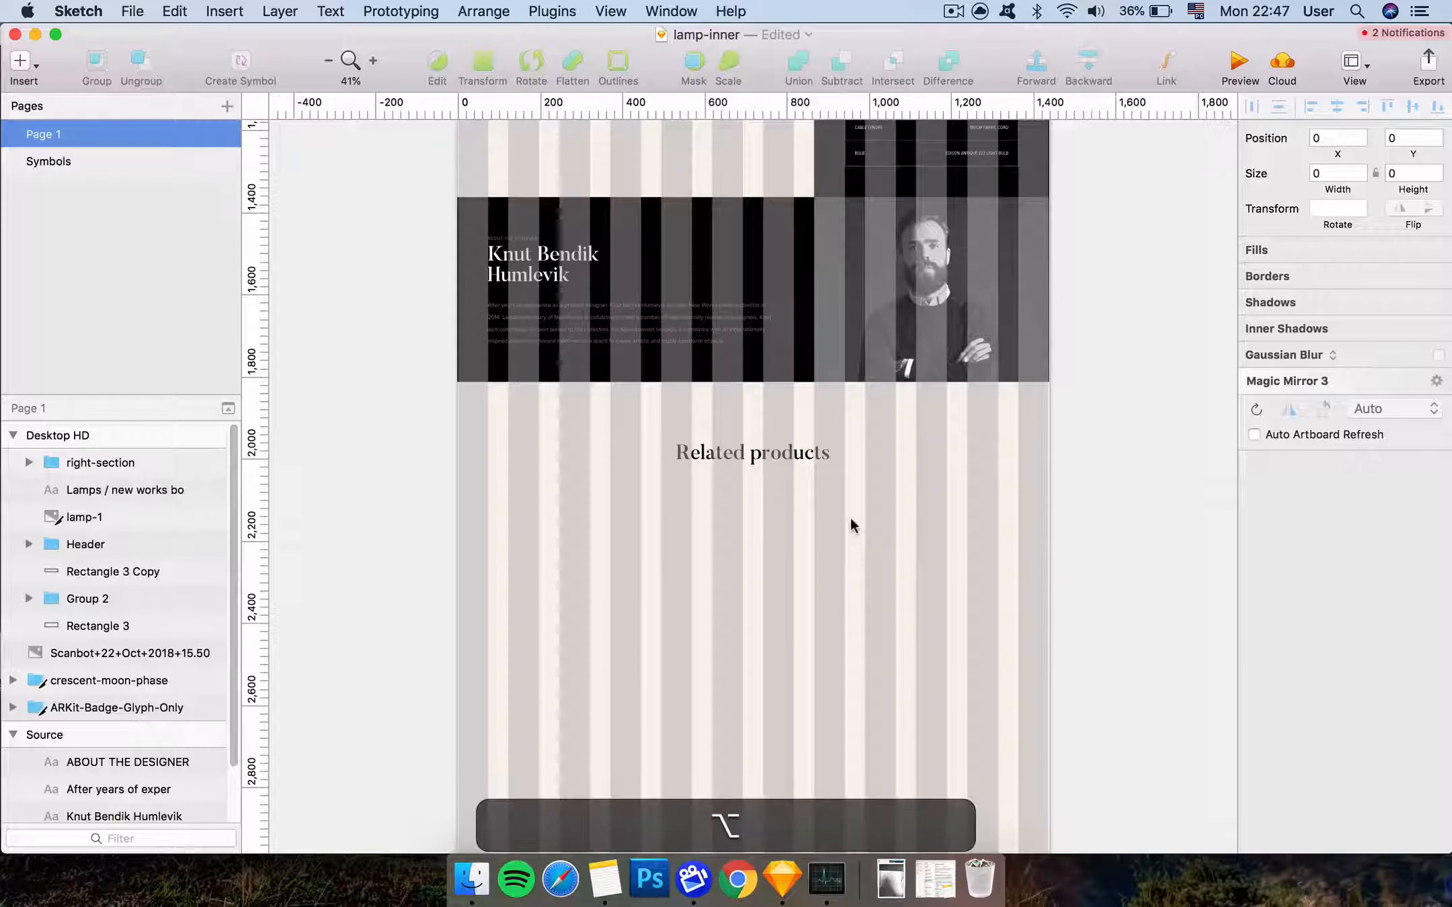
scroll(851, 518, "up", 3)
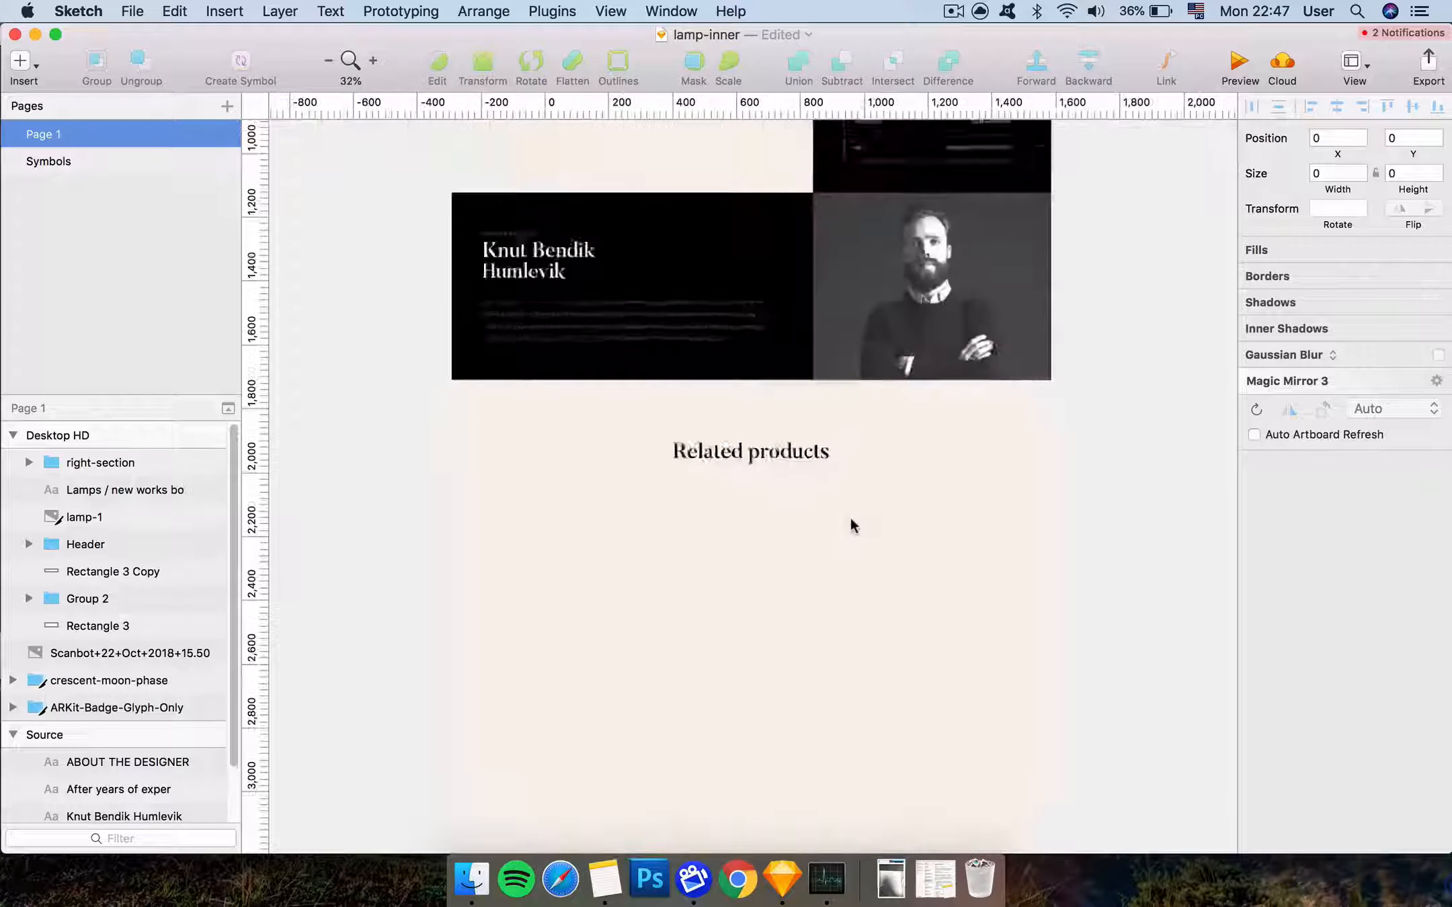
scroll(851, 518, "up", 5)
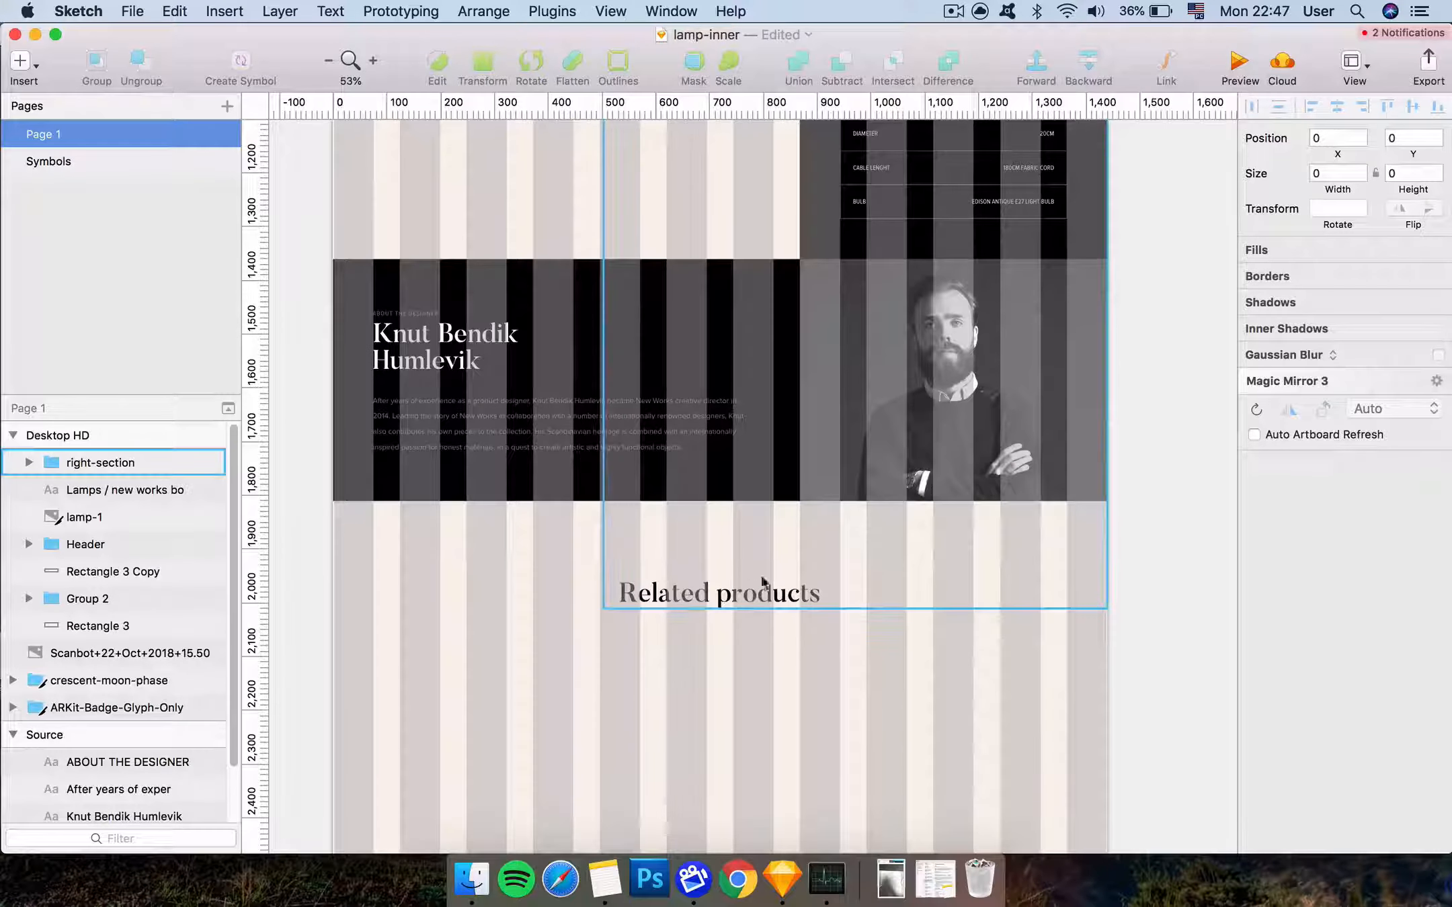
Move the "Related products" heading out of the right-section group to the top level of the artboard
left_click(742, 594, "super")
key("super+x")
key("super+v")
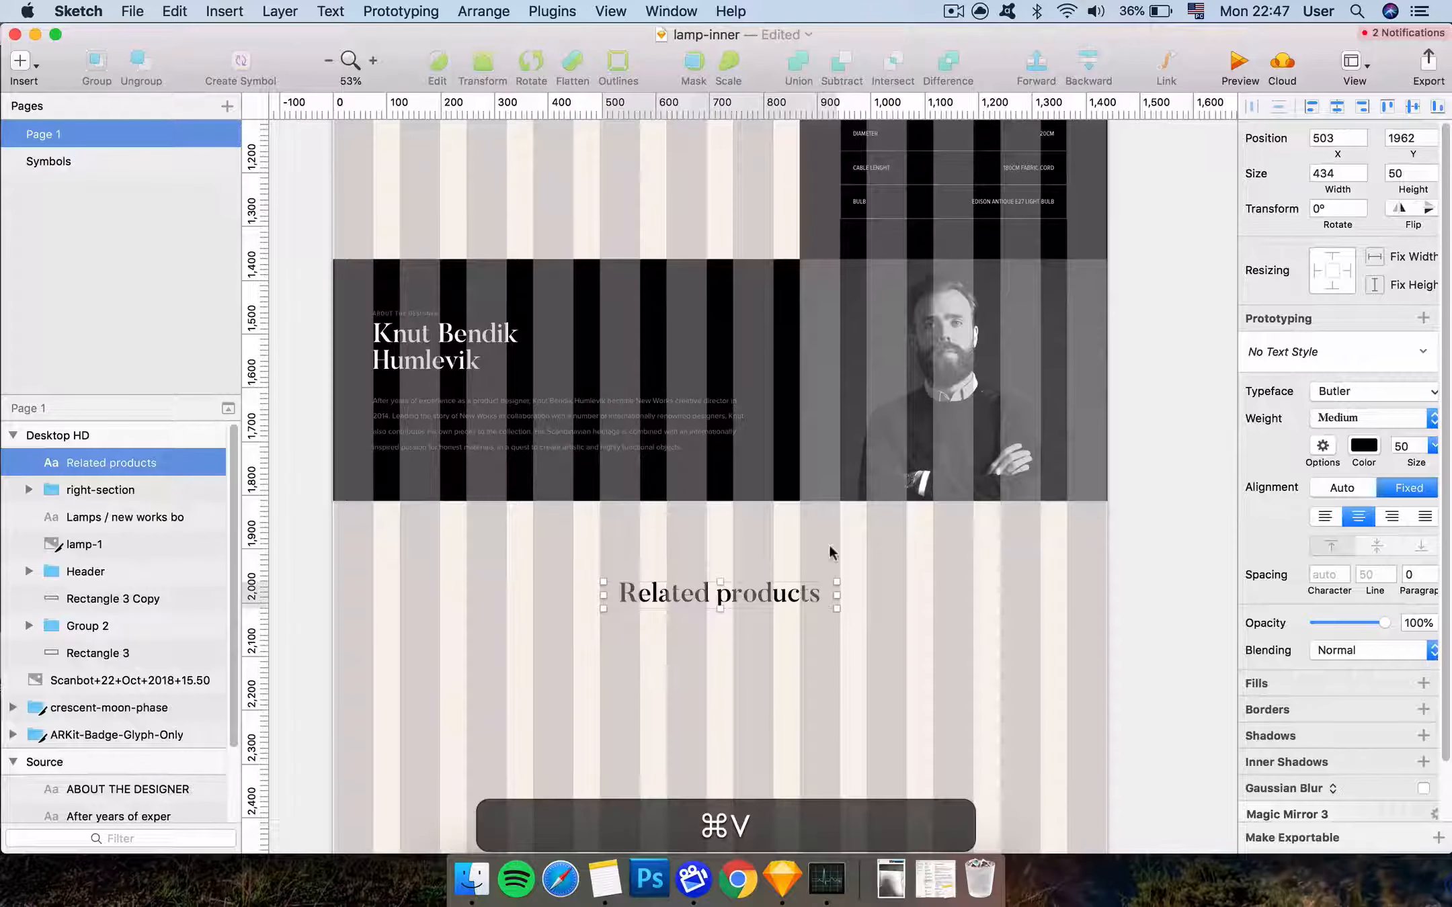
scroll(829, 546, "left", 1)
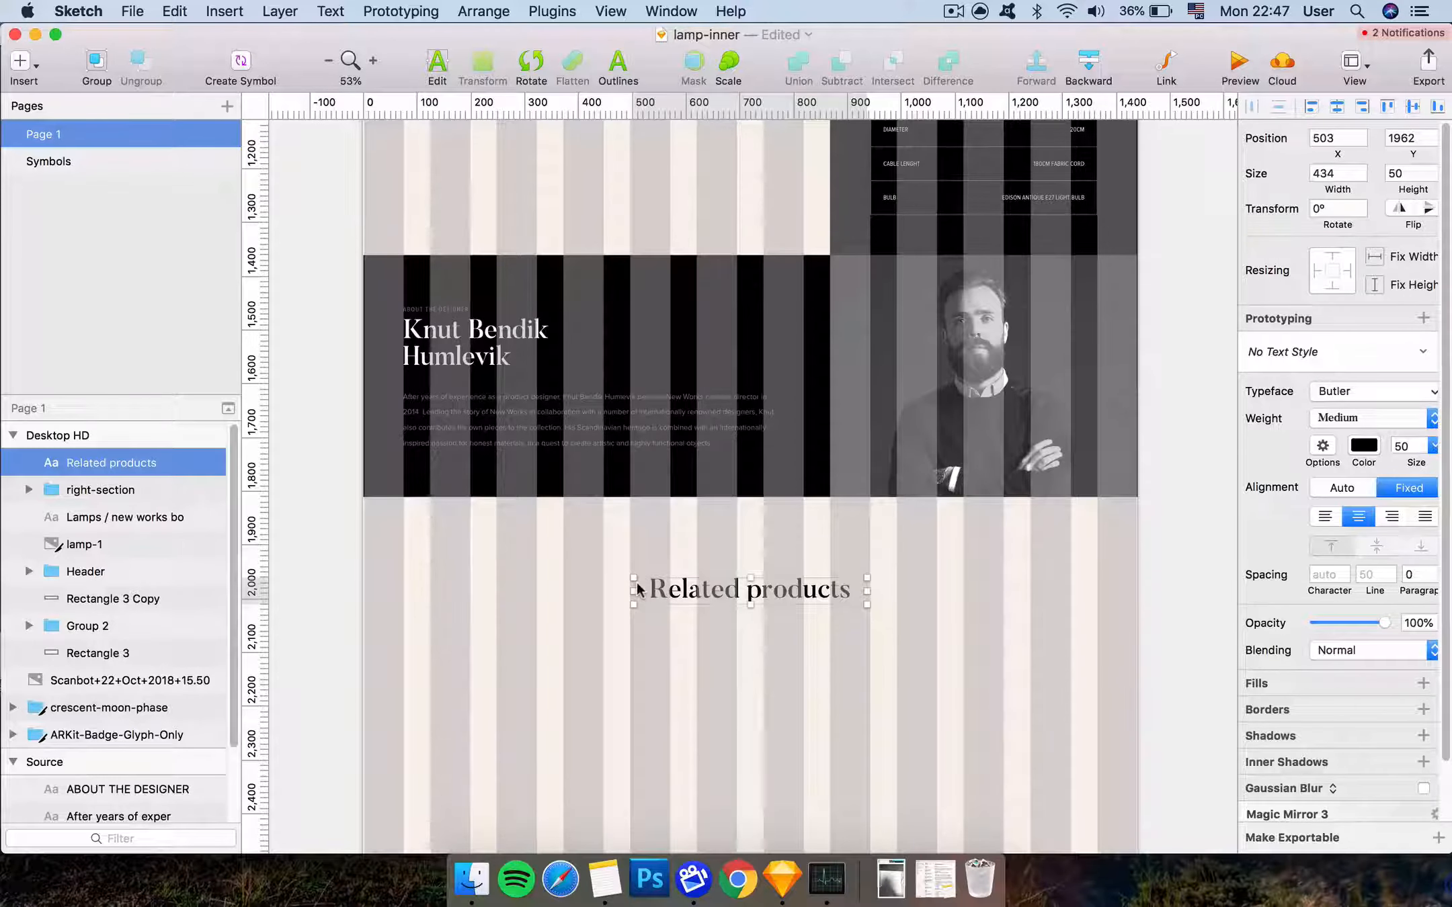
Group the right section, the designer text group and its black background, and name the group "about-the-designer"
left_click(574, 499)
left_click_drag(336, 328, 1092, 488)
key("super+g")
double_click(114, 488)
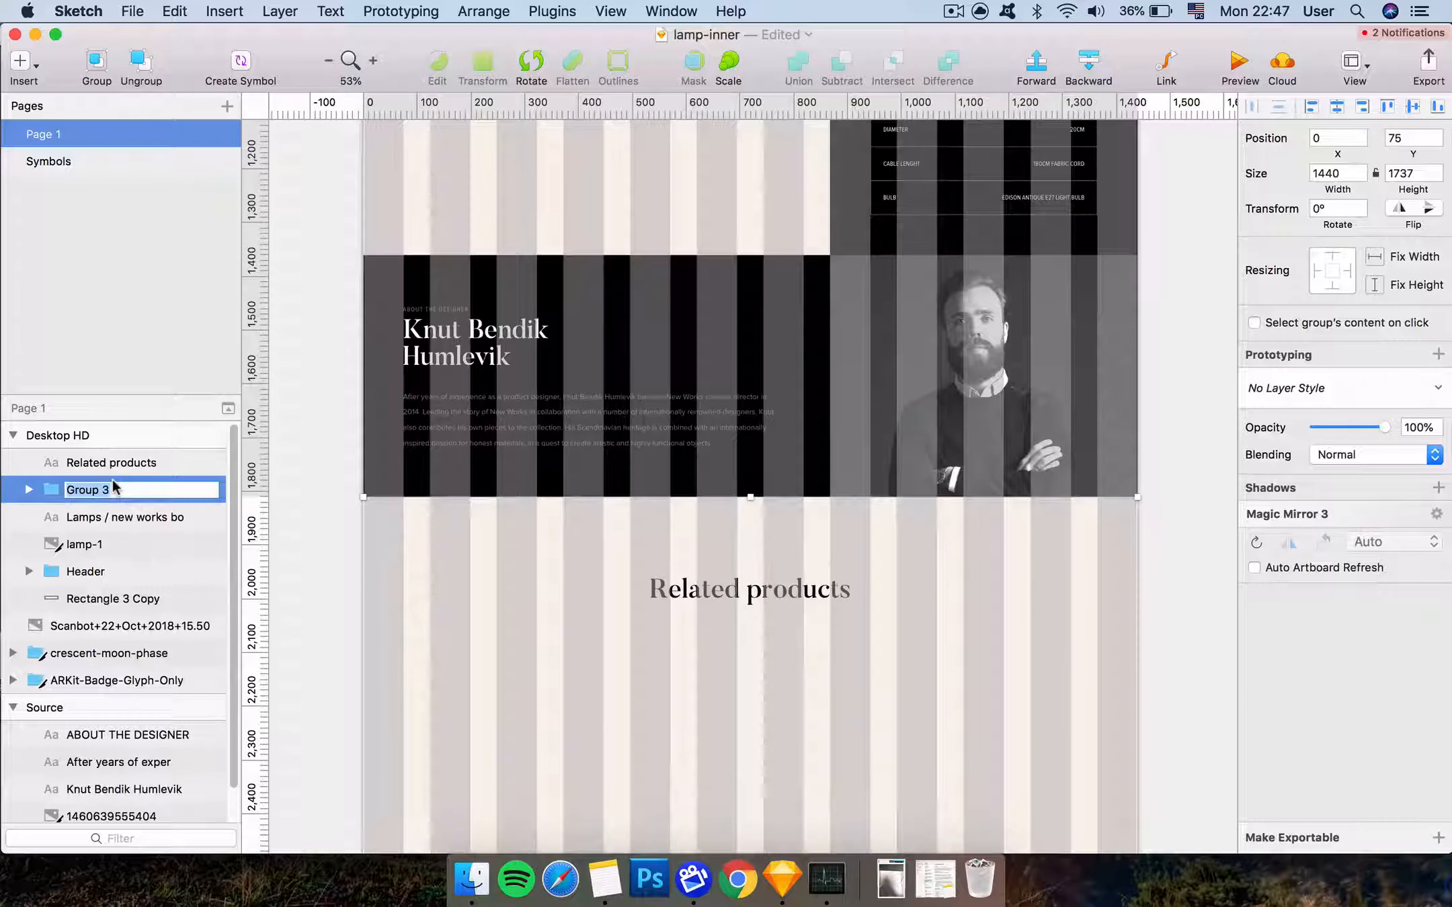
type("about-d")
type("h")
key("BackSpace")
key("BackSpace")
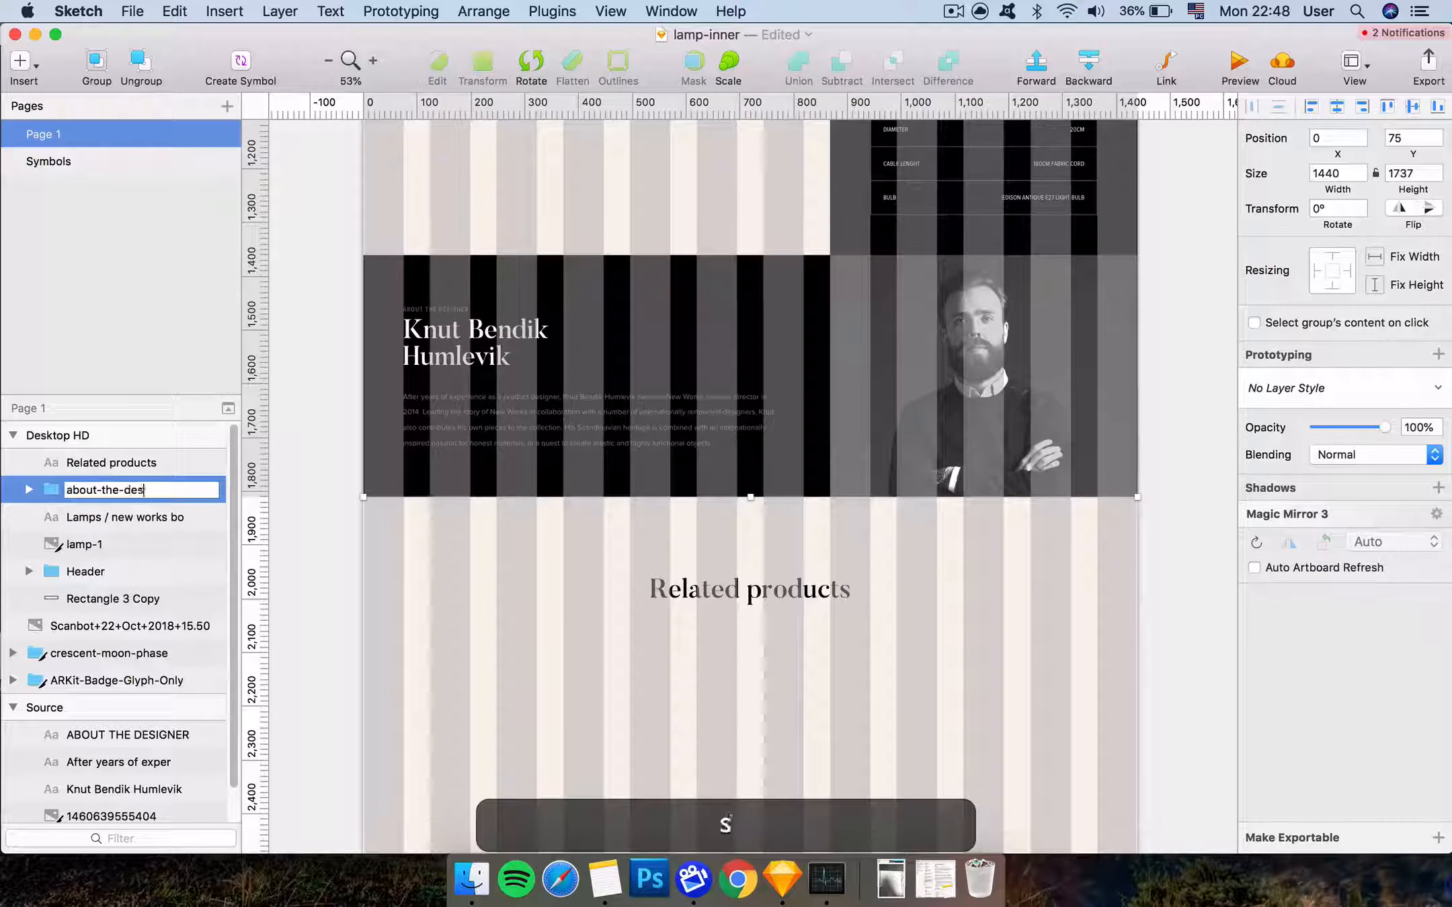
left_click(755, 648)
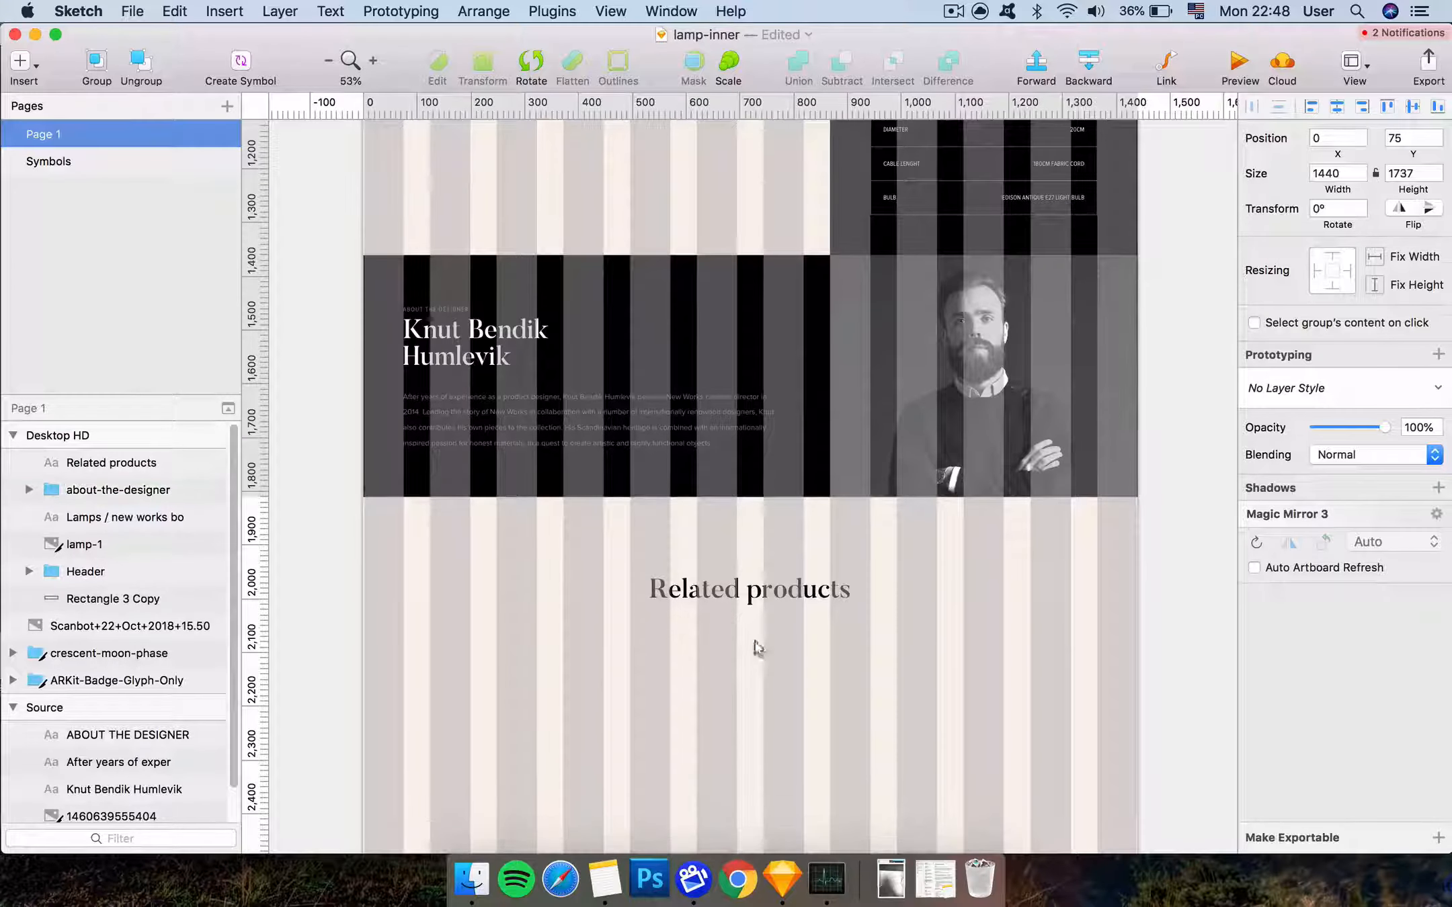
Copy the lamp-1 product image and paste it into the "Related products" area
left_click(773, 590)
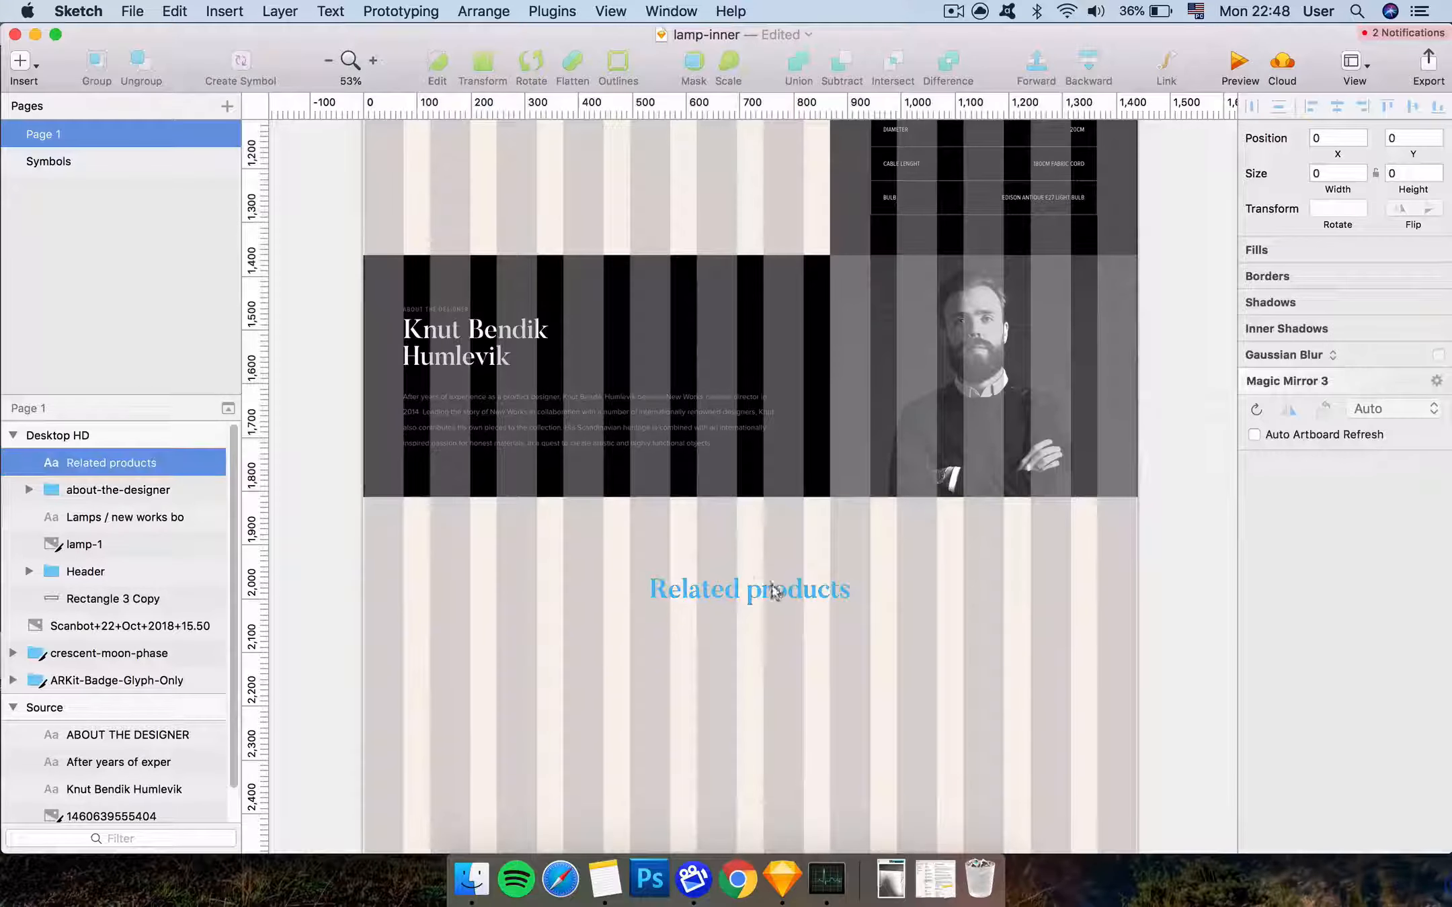
scroll(877, 582, "up", 10)
right_click(877, 582)
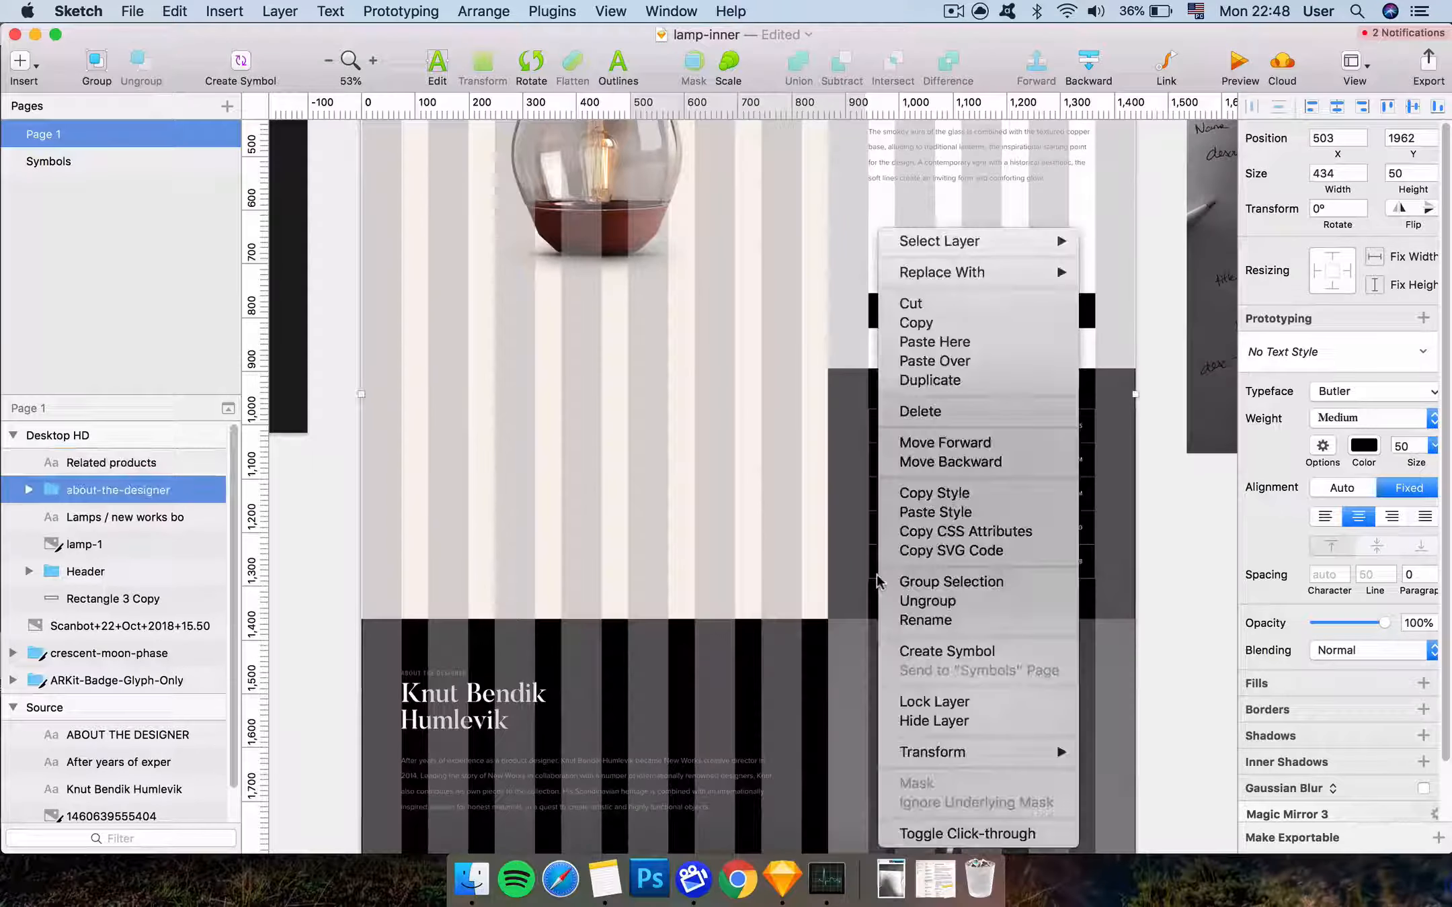
left_click(496, 598)
left_click(597, 225)
key("super+c")
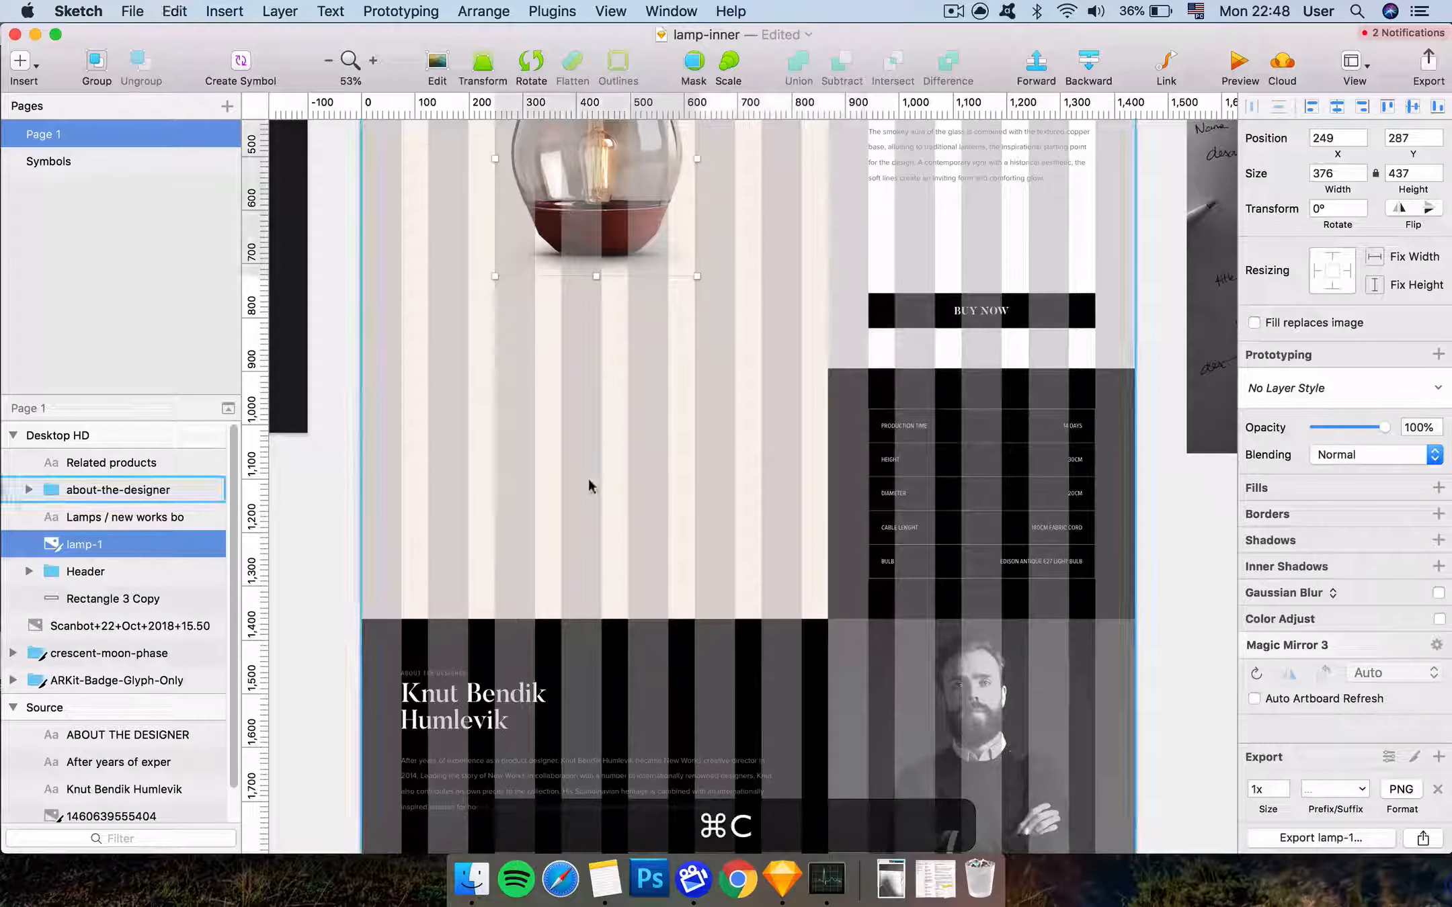
scroll(589, 478, "down", 1)
scroll(589, 478, "down", 10)
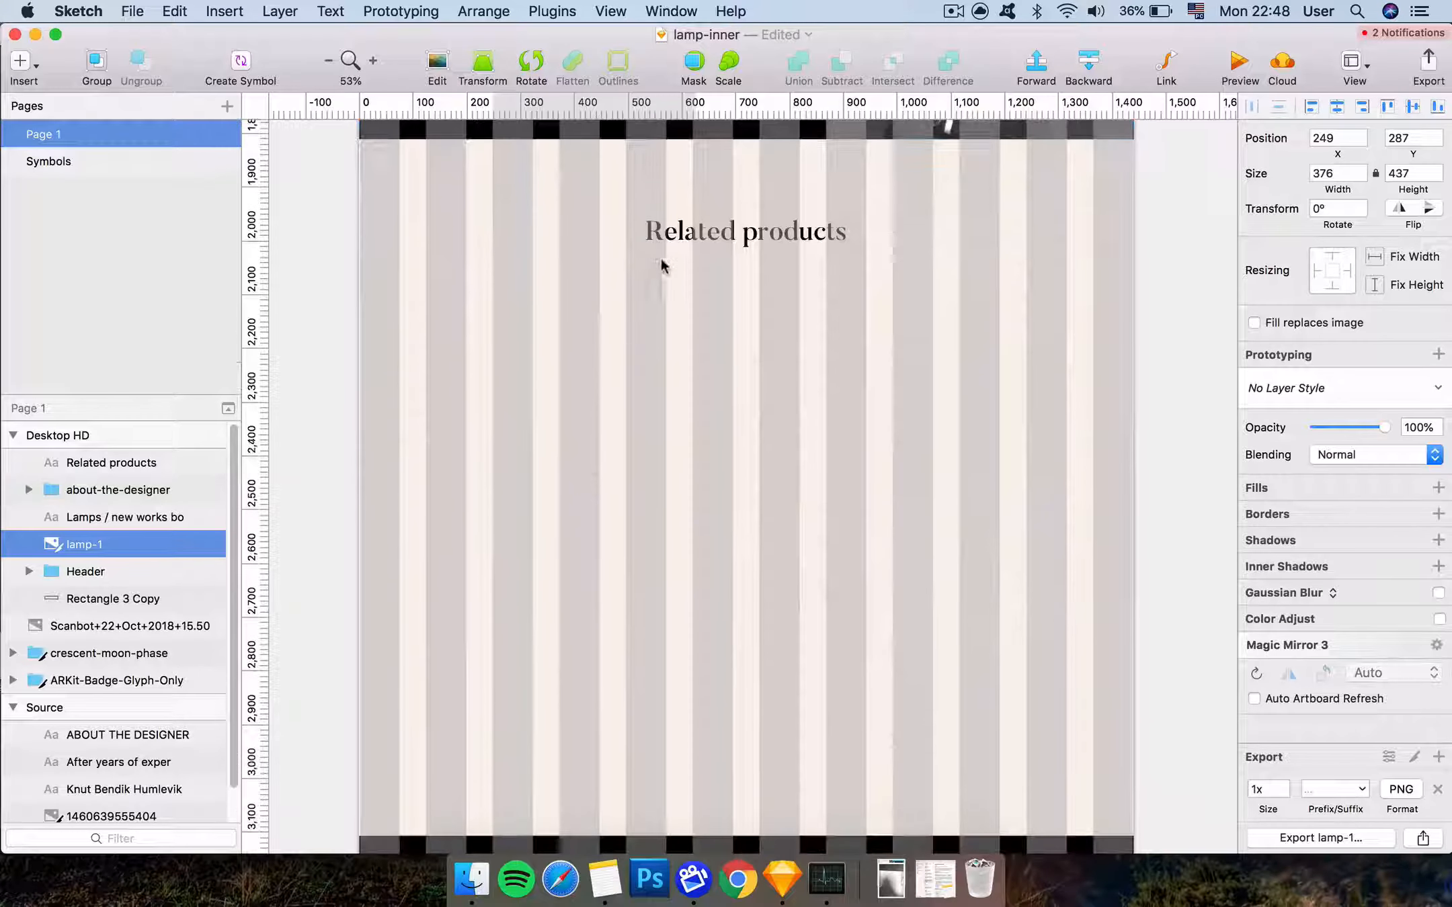
left_click(683, 236)
key("super+v")
Scale the pasted lamp image to 261 × 303 and place it at X 74, Y 2079, under the heading on the first columns
left_click_drag(723, 453, 489, 370)
left_click_drag(601, 517, 538, 462)
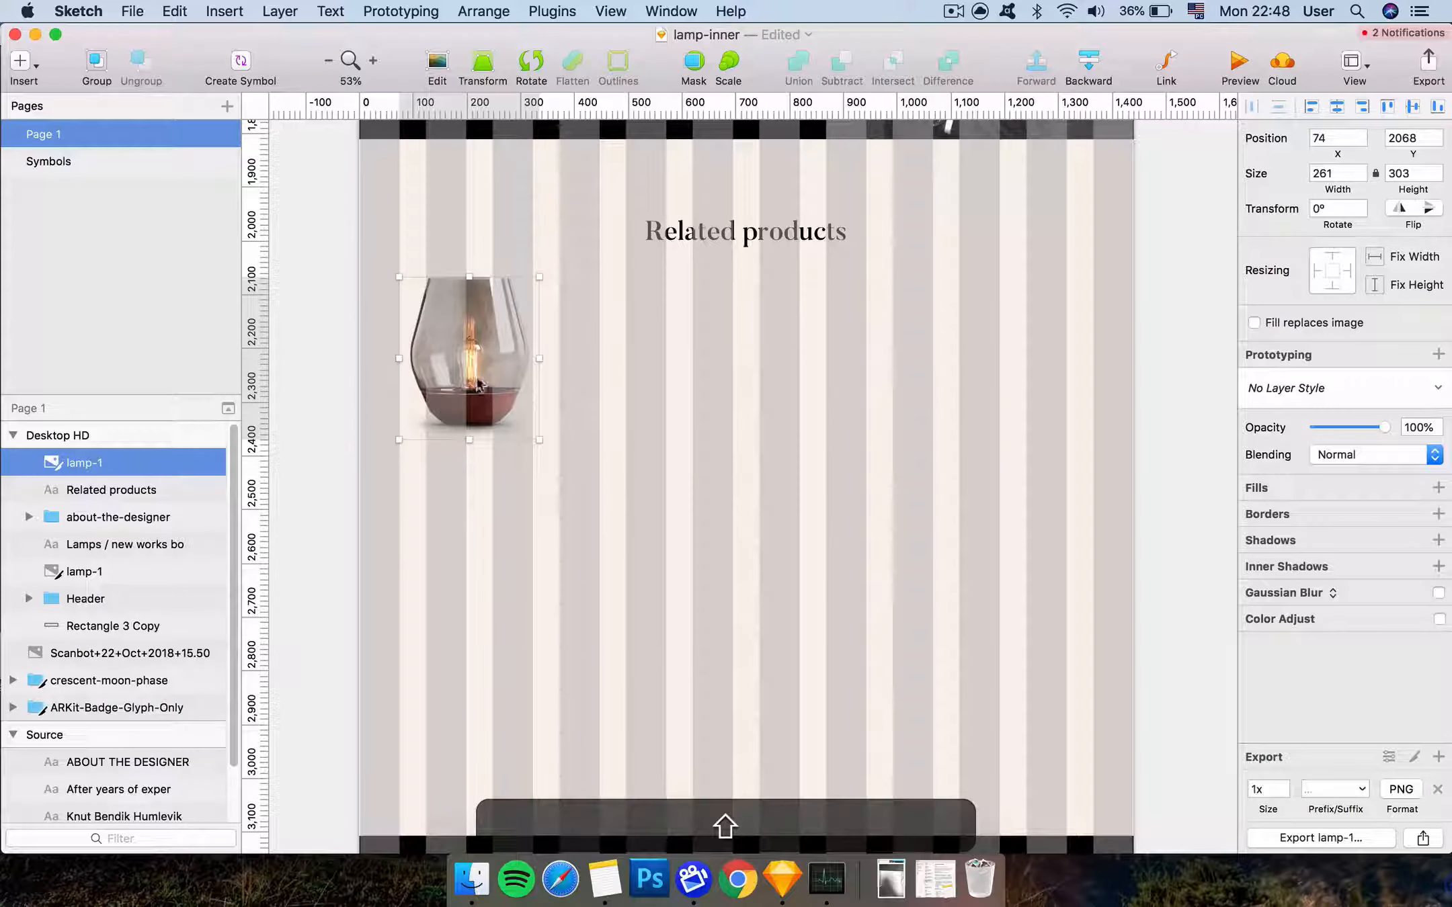
left_click_drag(483, 382, 483, 387)
Check the scanned wireframe's related-products row and examine how the small lamp image sits on the columns
scroll(819, 426, "up", 15)
scroll(819, 426, "right", 13)
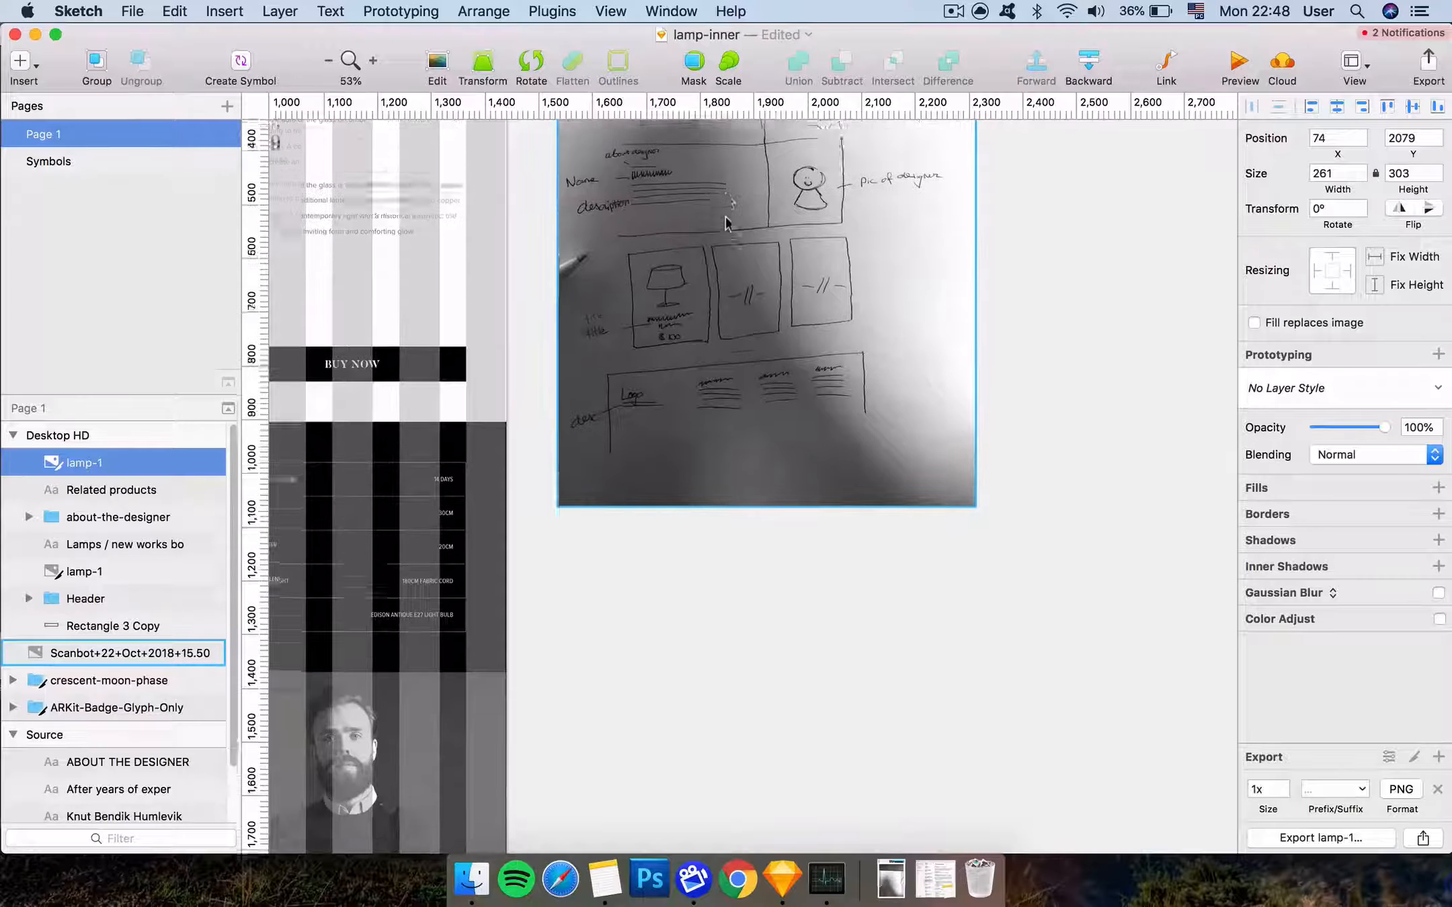
scroll(731, 215, "down", 20)
scroll(731, 215, "left", 20)
scroll(732, 198, "up", 2)
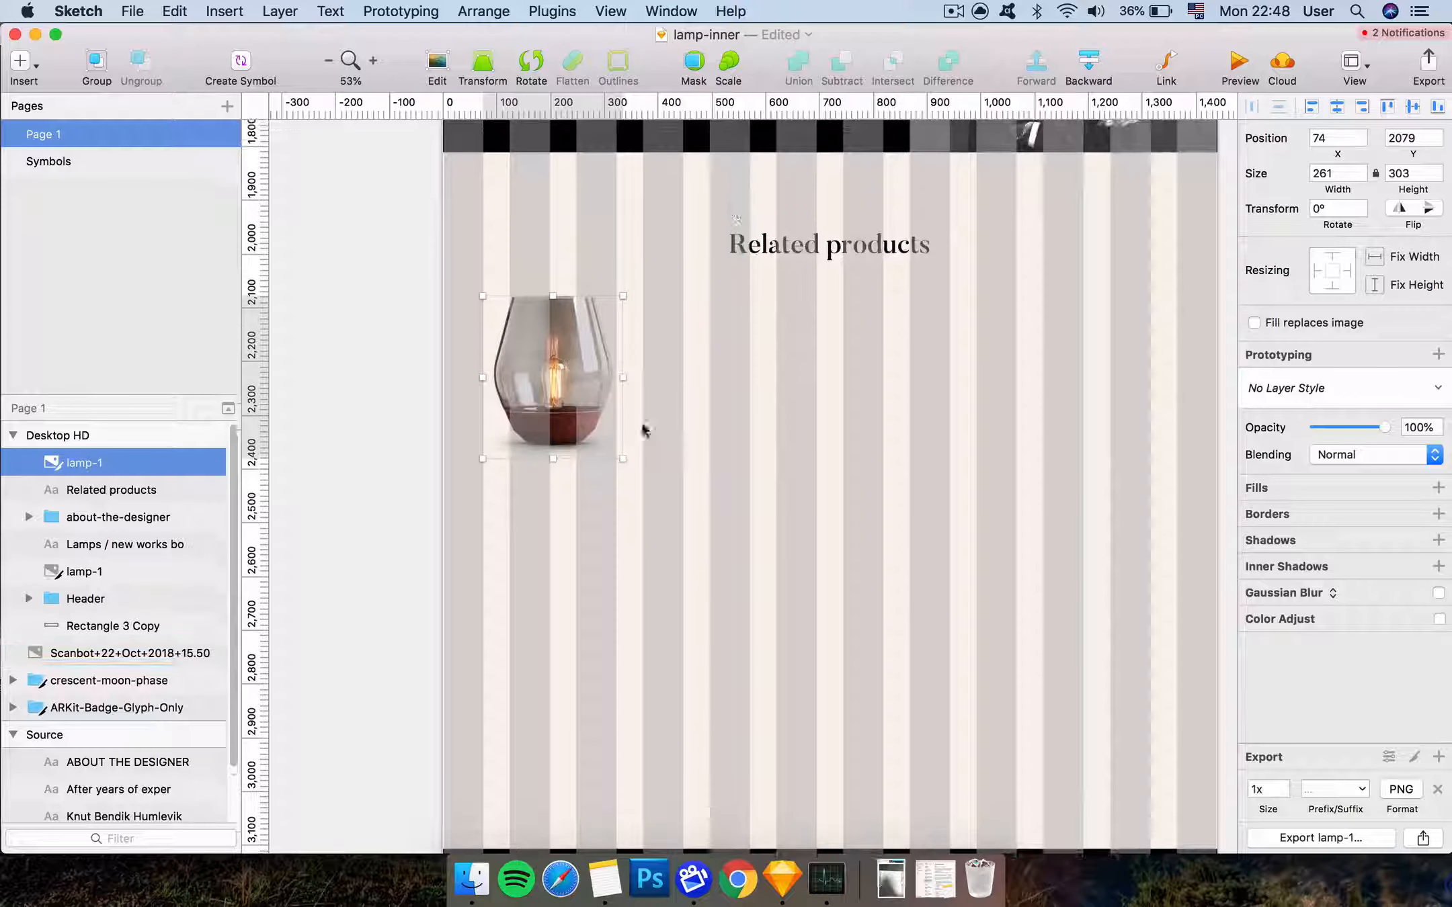
key("ctrl+equal")
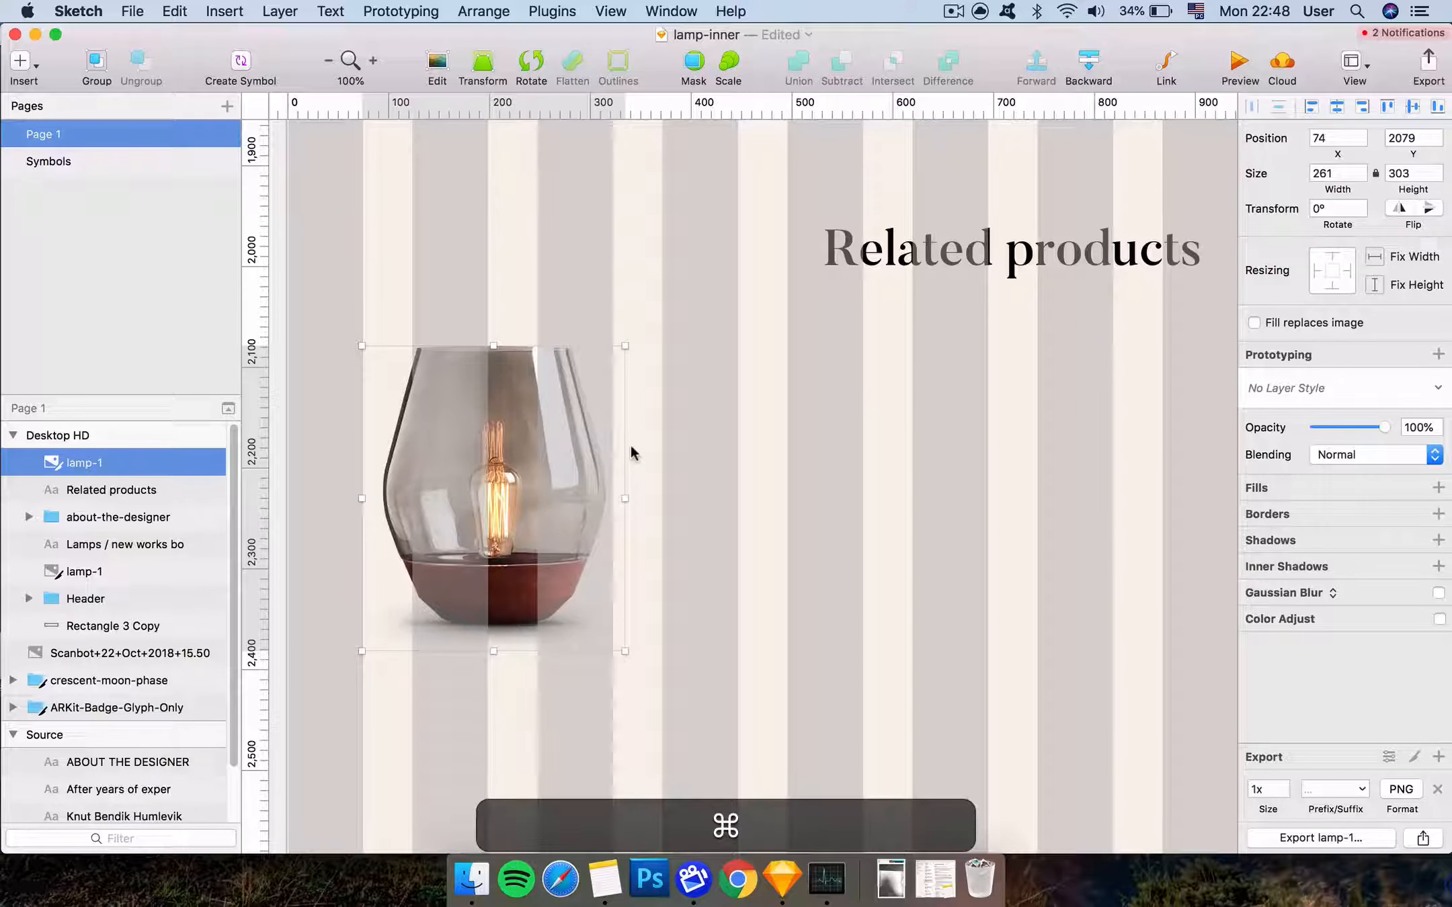
key("ctrl+minus")
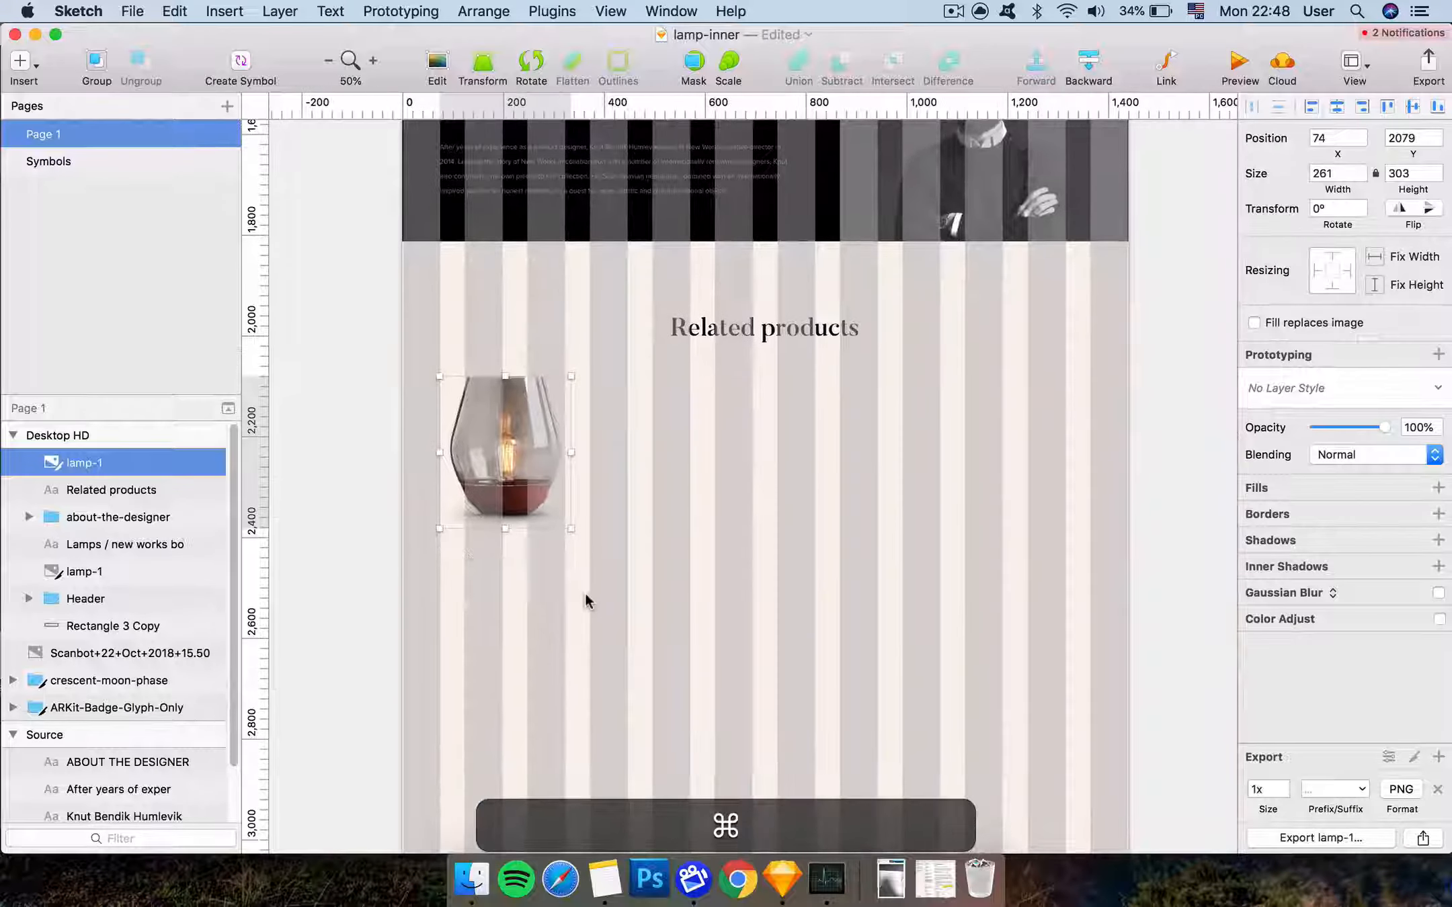
Enlarge the small lamp image under the "Related products" heading to 268 × 311 and place it at X 74, Y 2086
left_click_drag(572, 531, 546, 497)
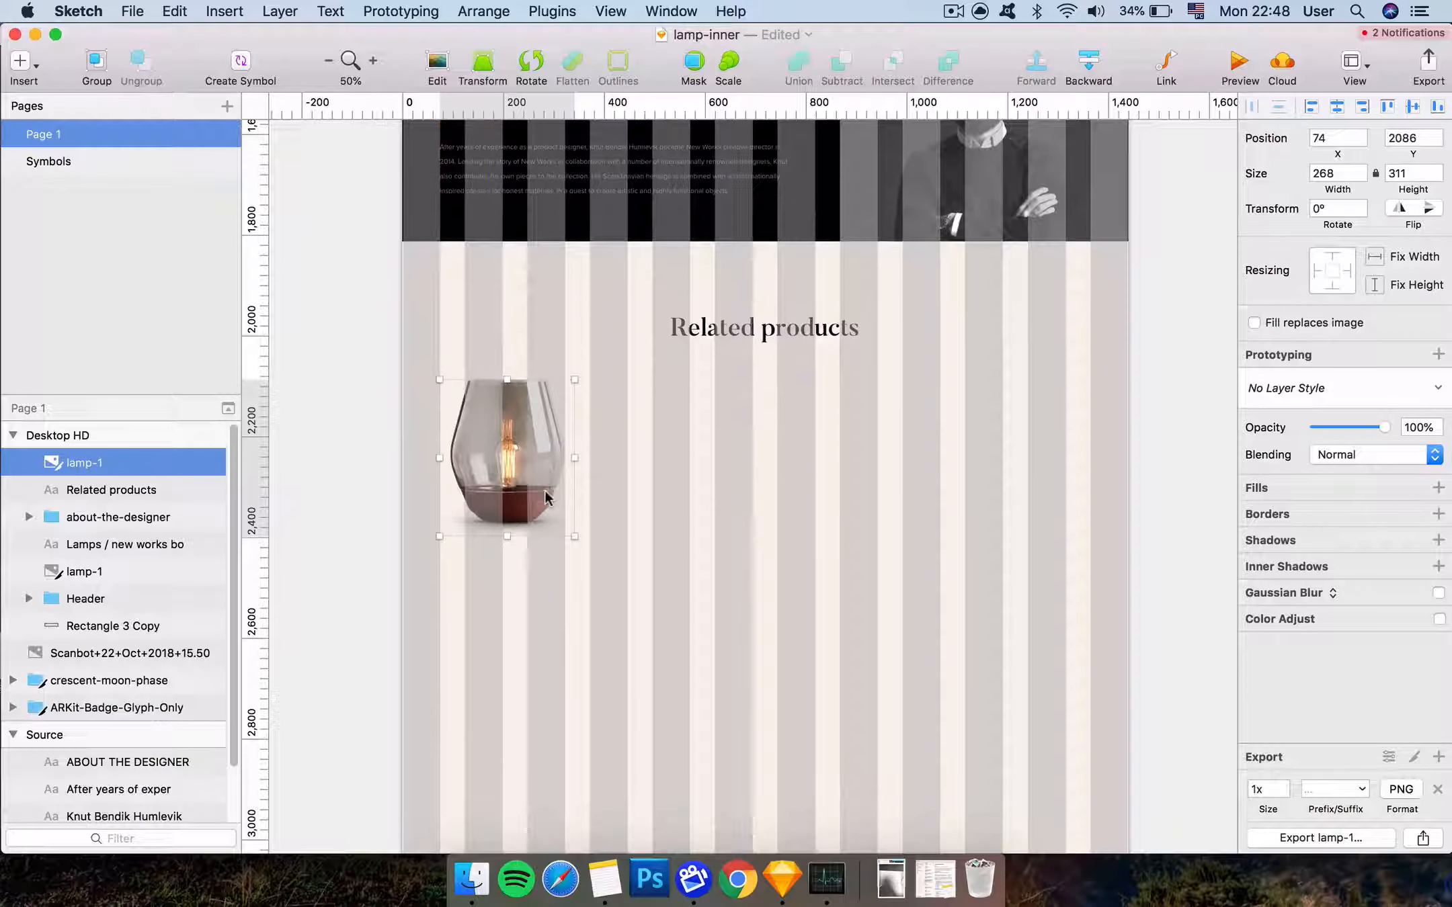
scroll(546, 496, "up", 5)
scroll(546, 499, "up", 15)
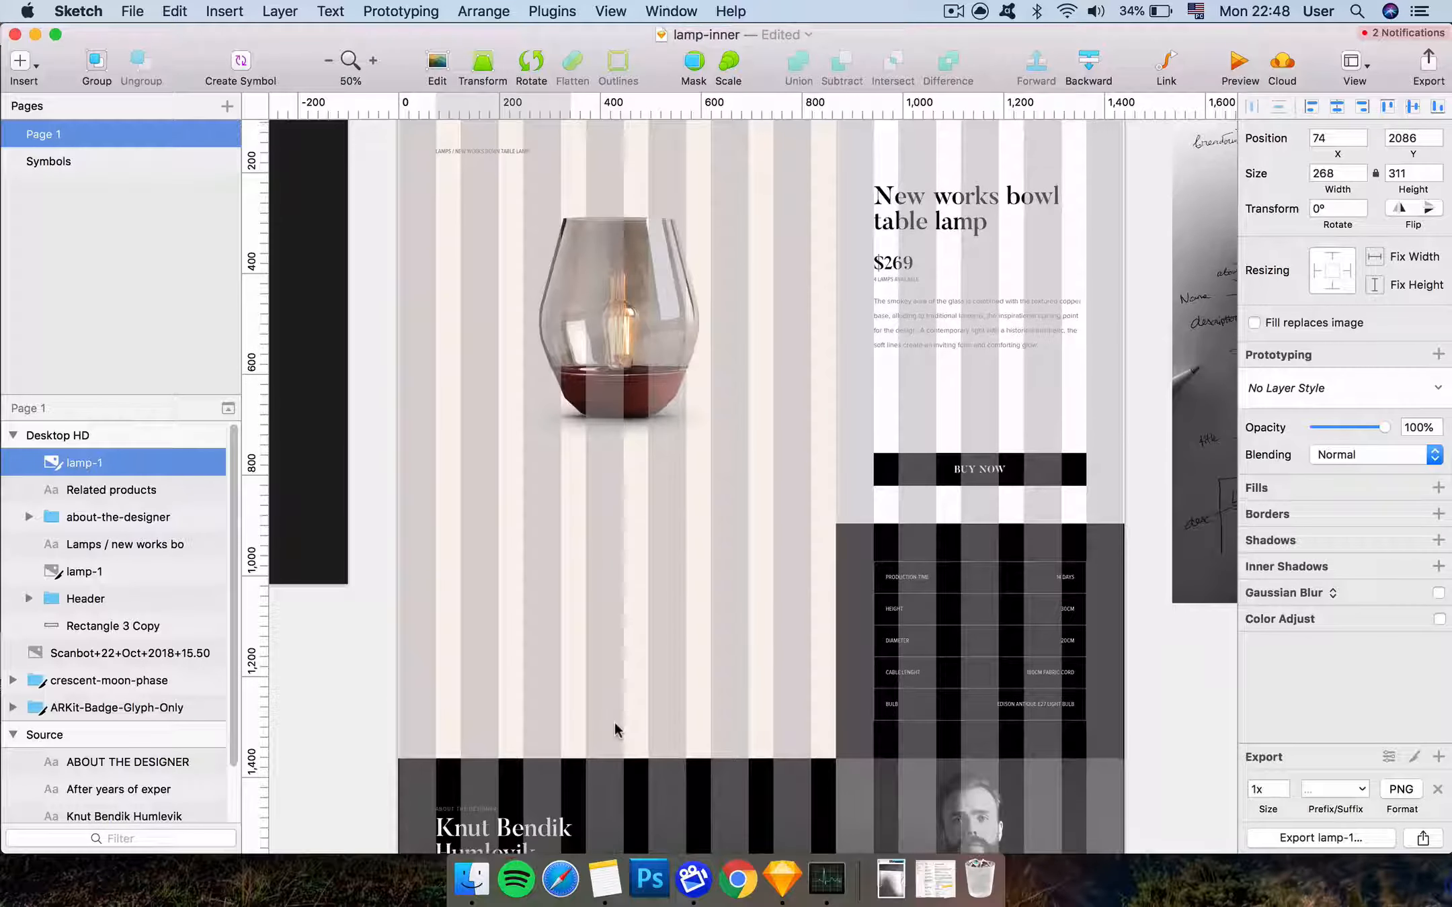
scroll(615, 723, "down", 15)
scroll(615, 723, "down", 8)
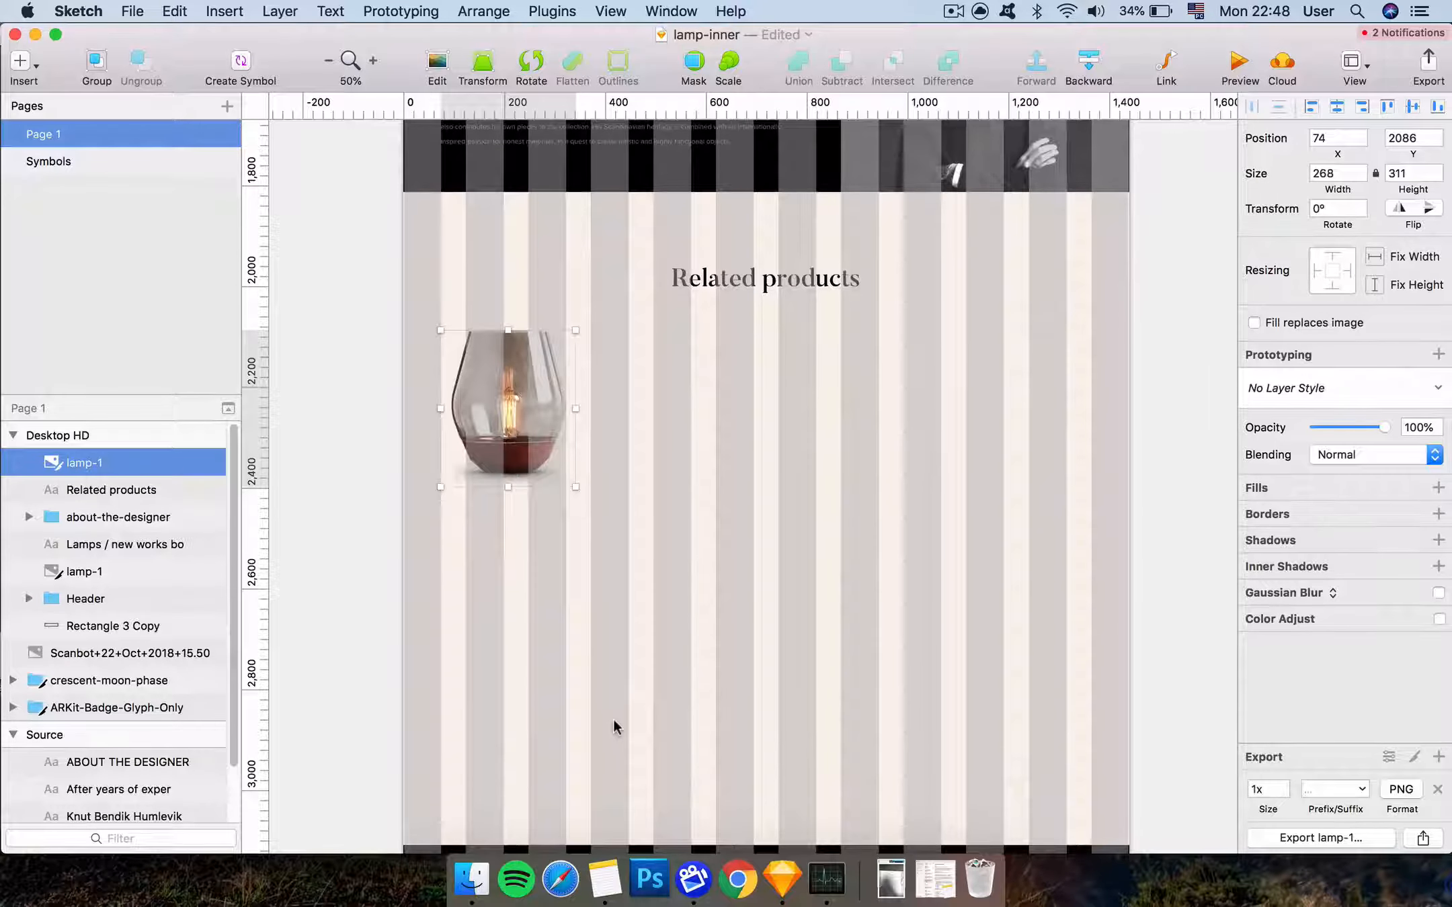
Copy the "$269" price and "4 LAMPS AVAILABLE" texts together from the product info section
left_click(612, 719)
scroll(567, 713, "up", 15)
scroll(568, 713, "right", 10)
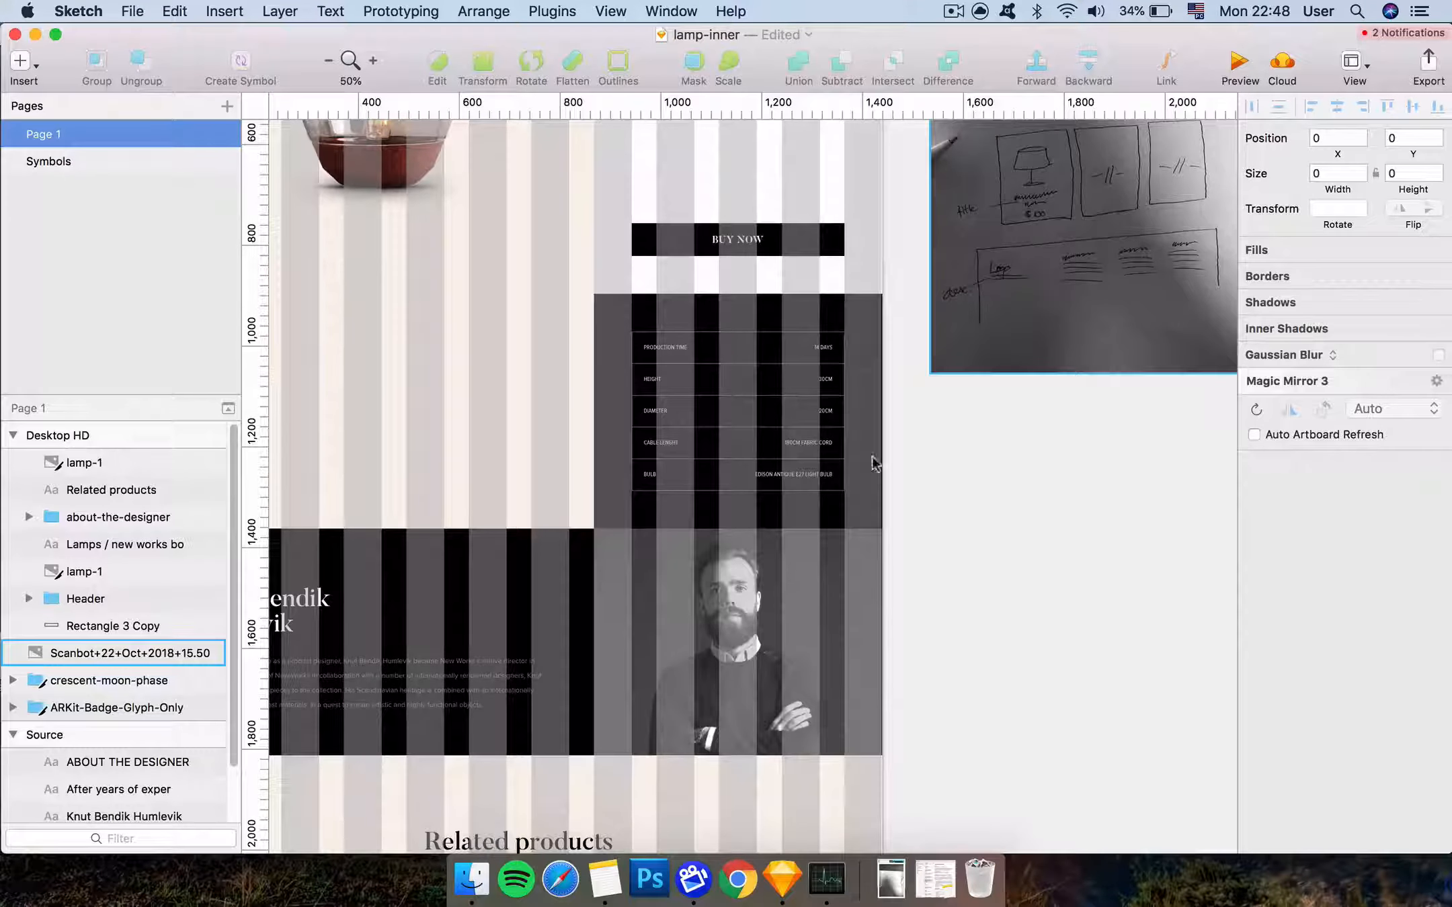
scroll(818, 533, "up", 6)
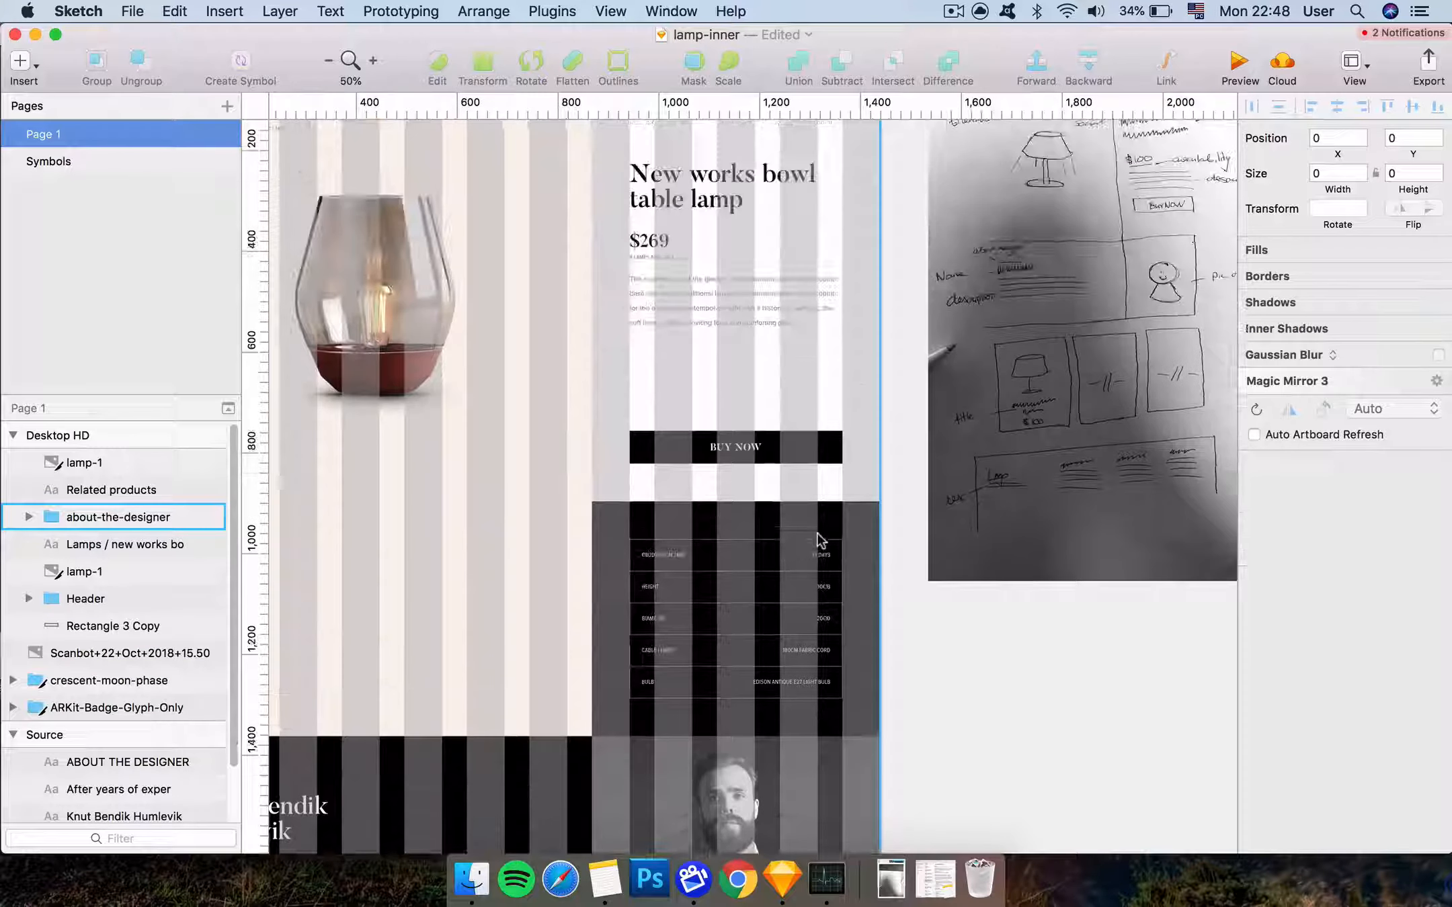
left_click(660, 256, "super")
left_click(657, 251, "shift+super")
key("super+shift+c")
key("super+c")
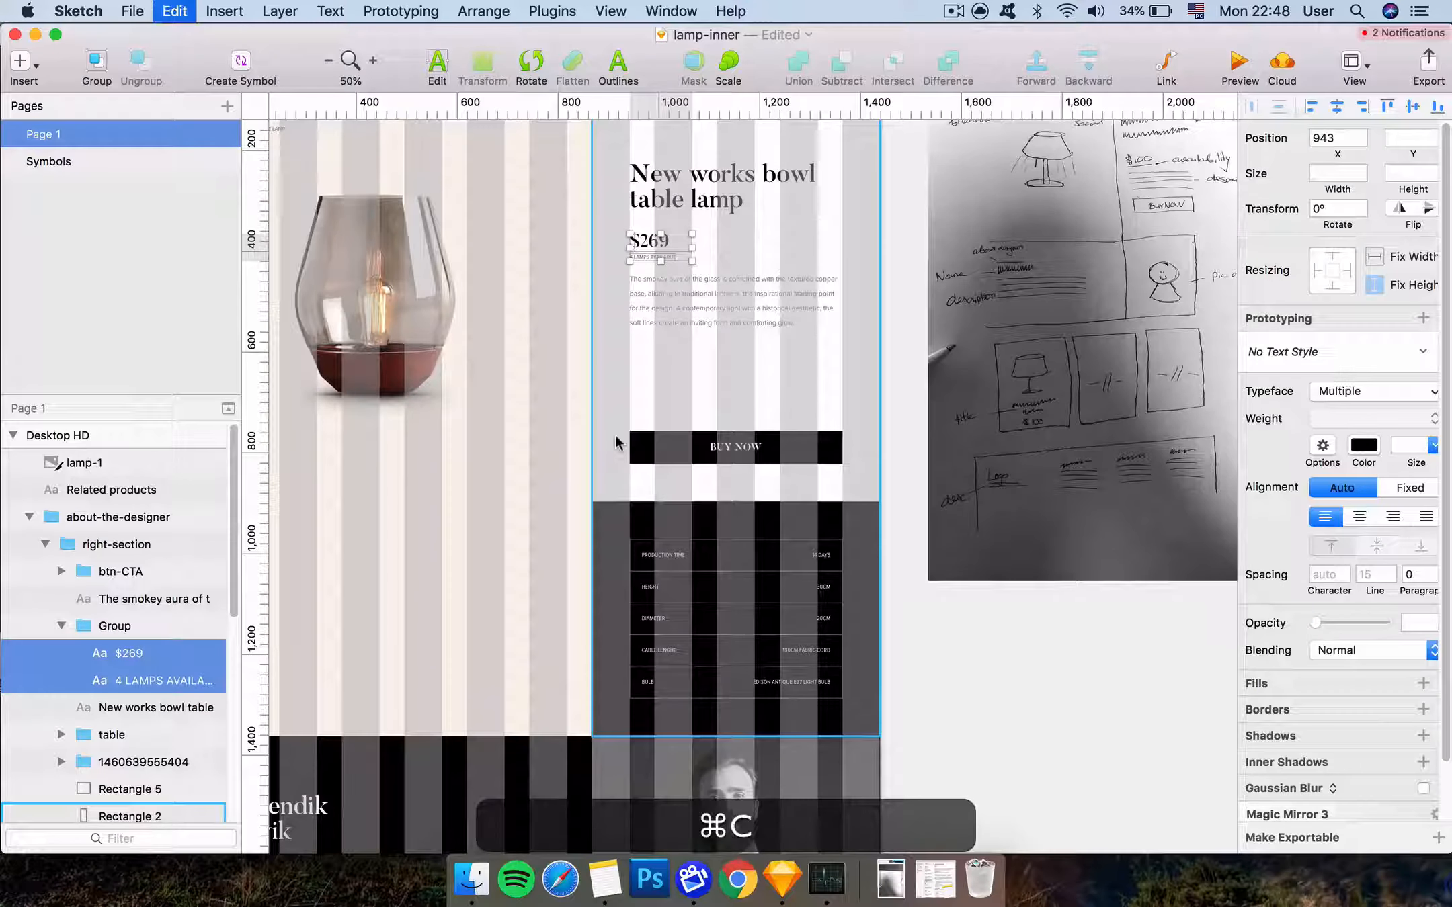
Paste the copied price and availability texts and place them just below the small lamp image
scroll(615, 434, "down", 15)
scroll(615, 434, "left", 8)
left_click(684, 543)
key("super+v")
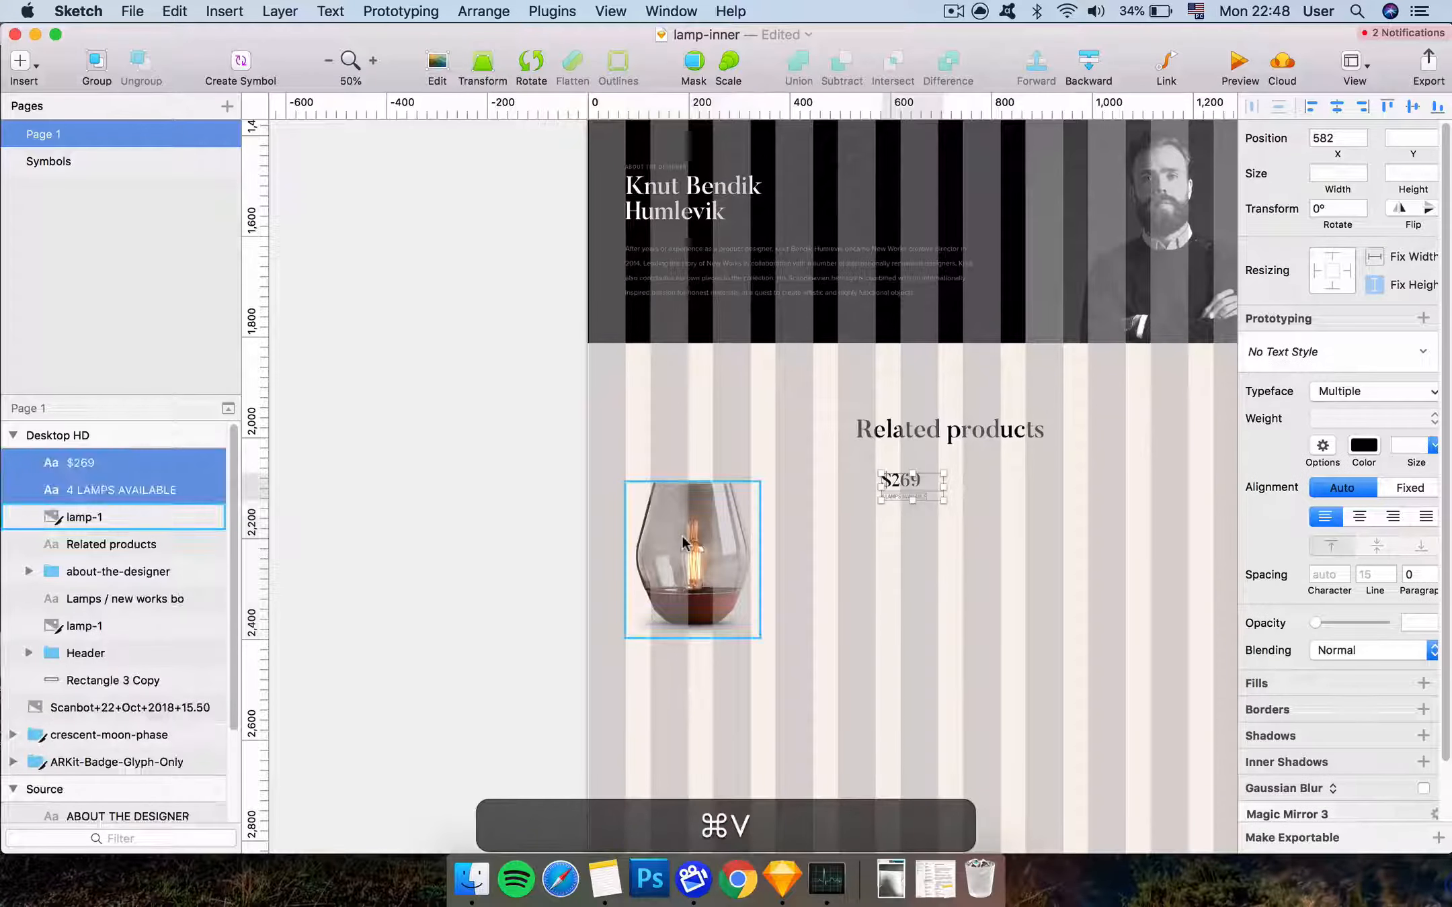
key("super+shift+v")
left_click_drag(902, 473, 691, 641)
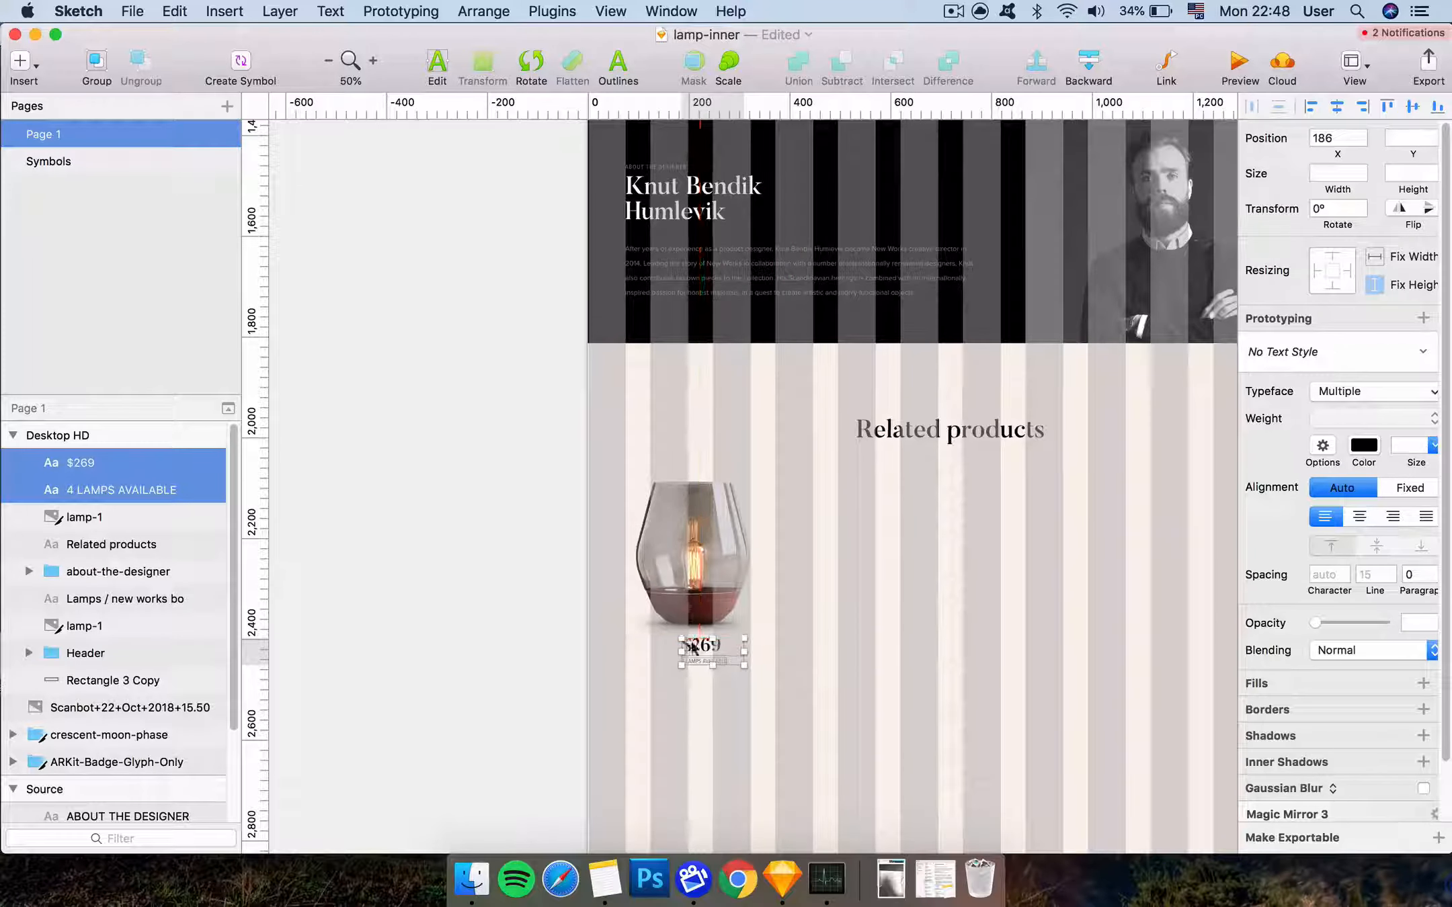
Replace the pasted "4 LAMPS AVAILABLE" text with "$290" and center-align it
key("super+equal")
left_click(852, 650)
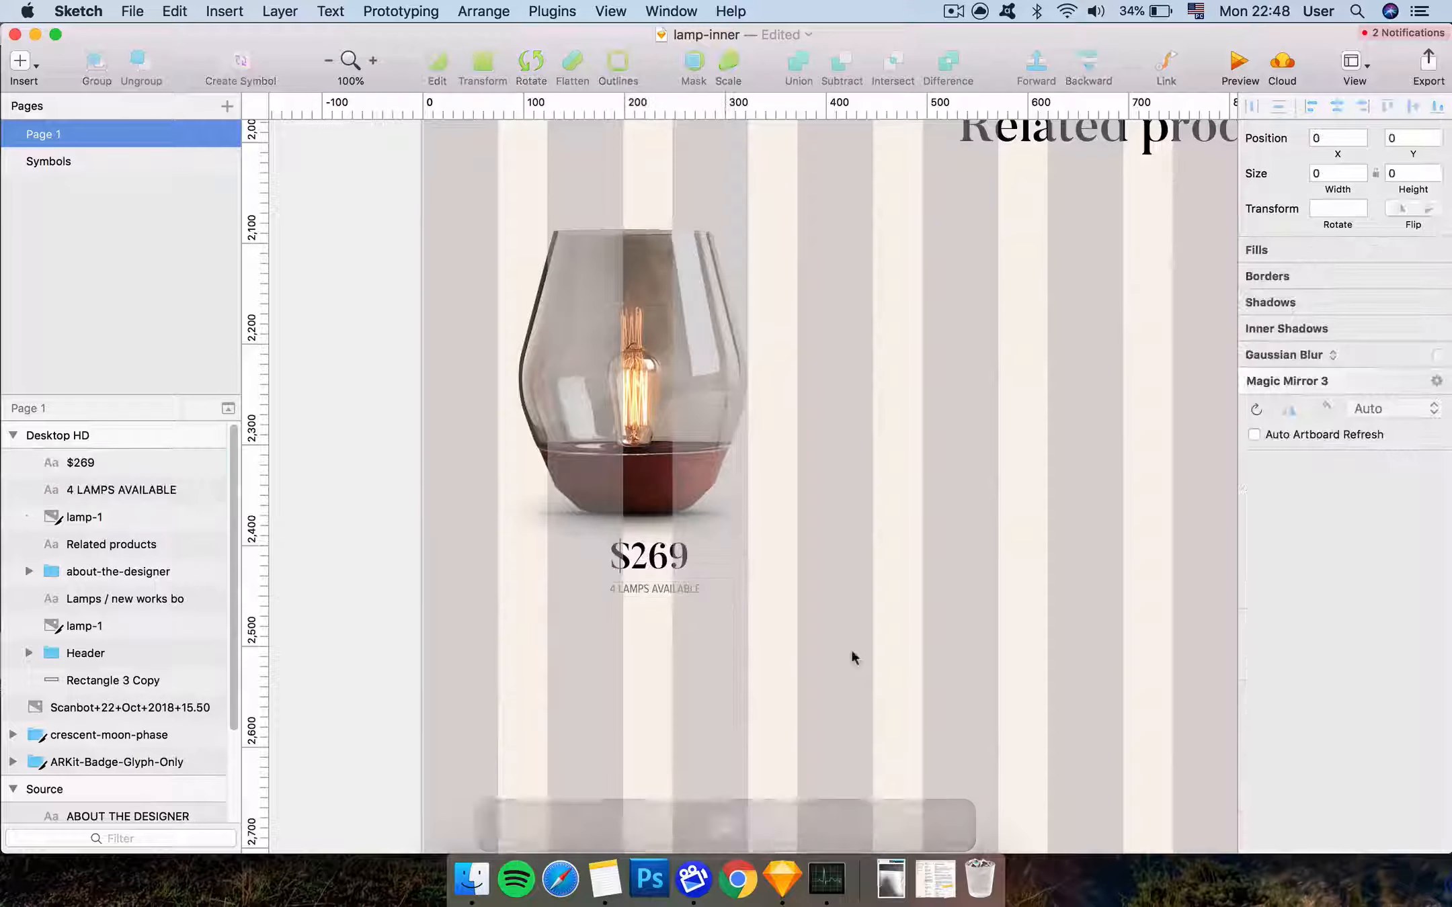
left_click(652, 557, "super")
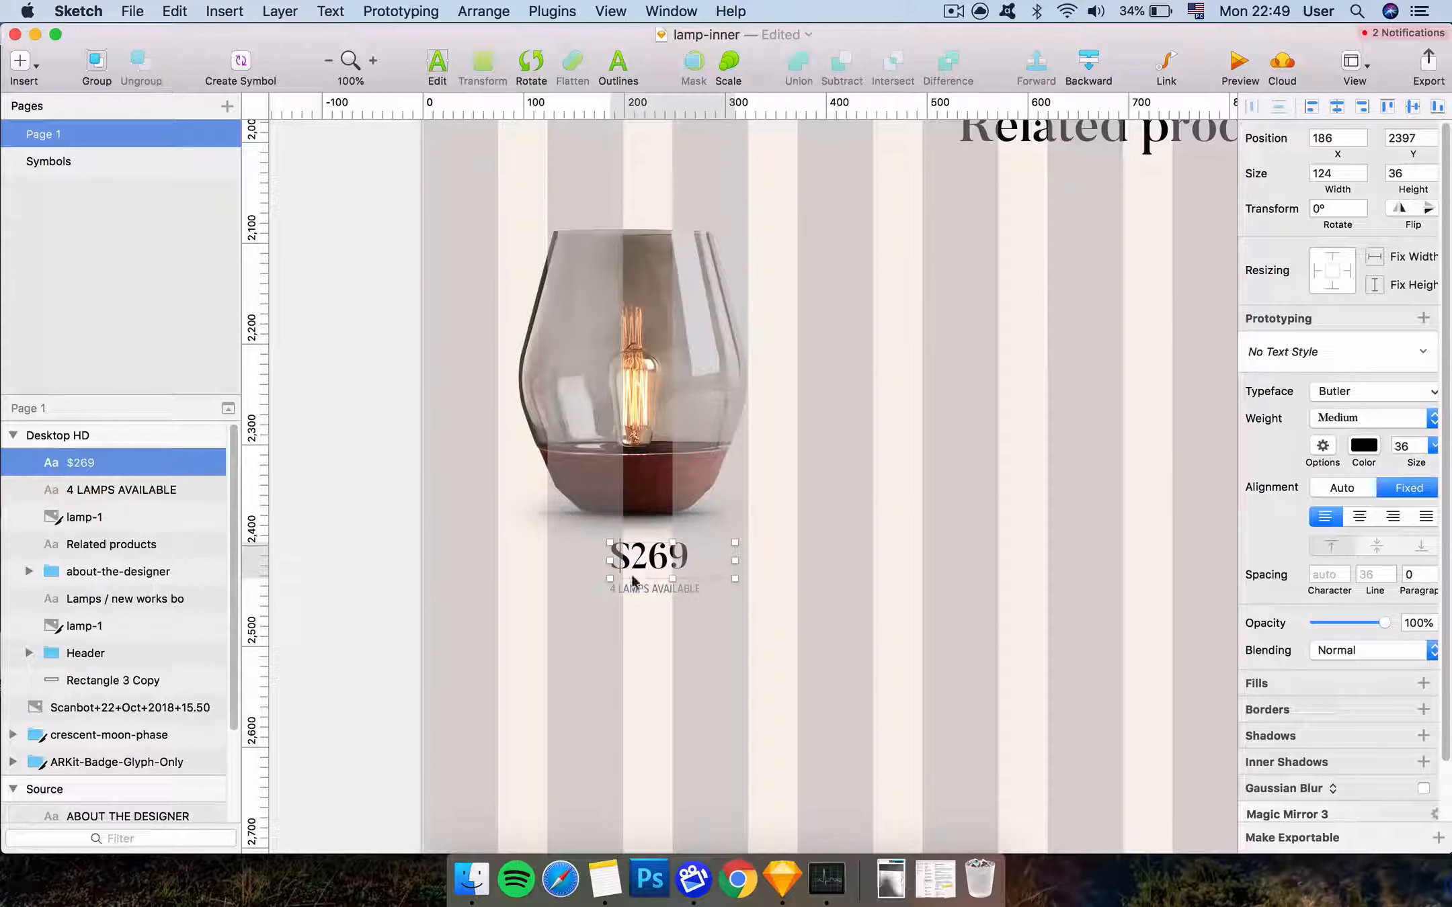
double_click(664, 589)
key("super+a")
key("shift+super+a")
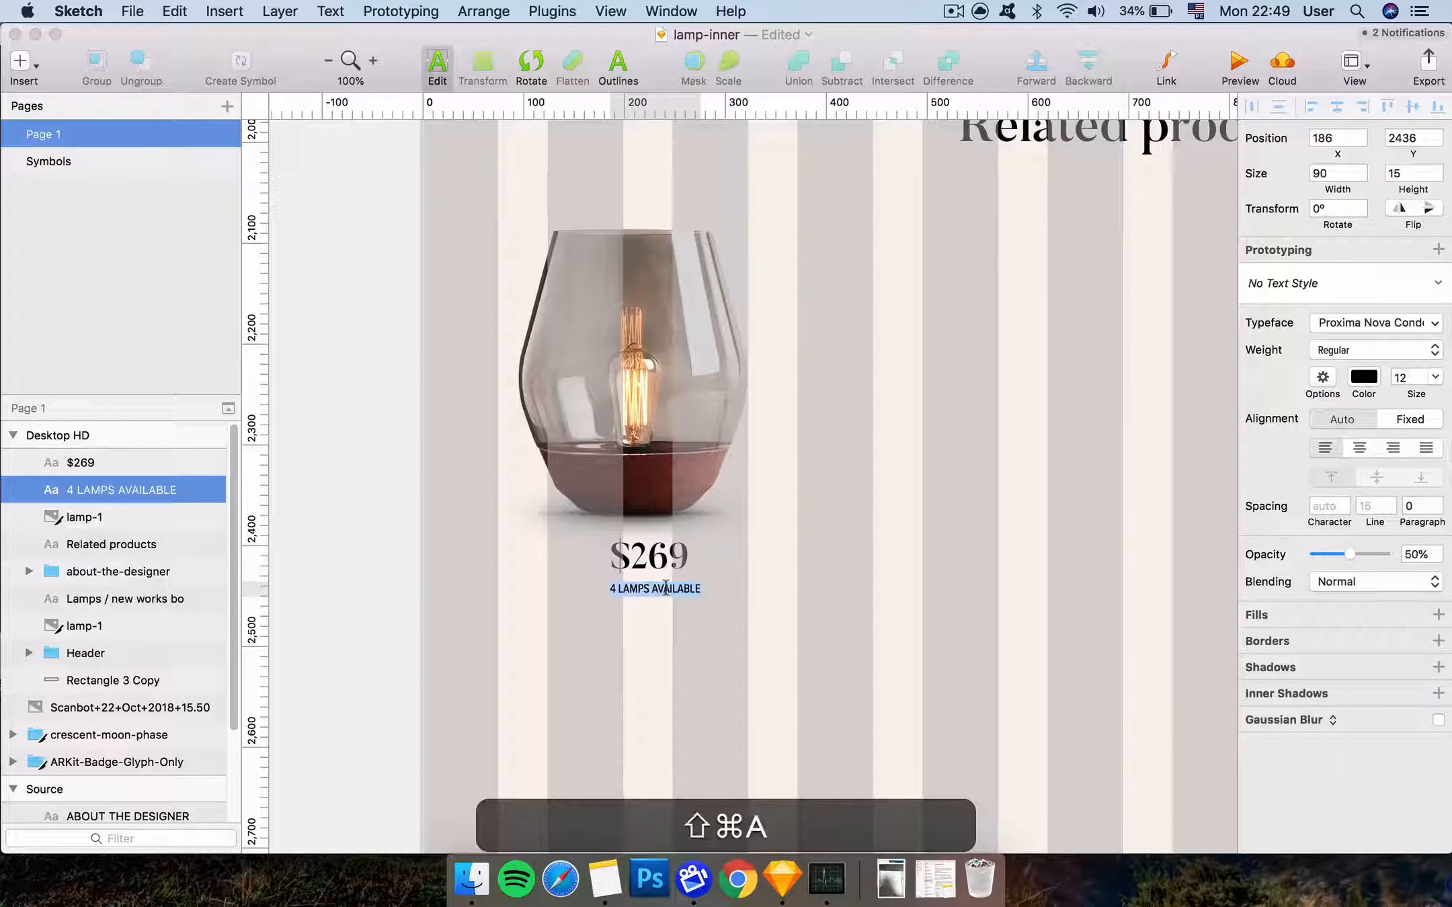
type("$290")
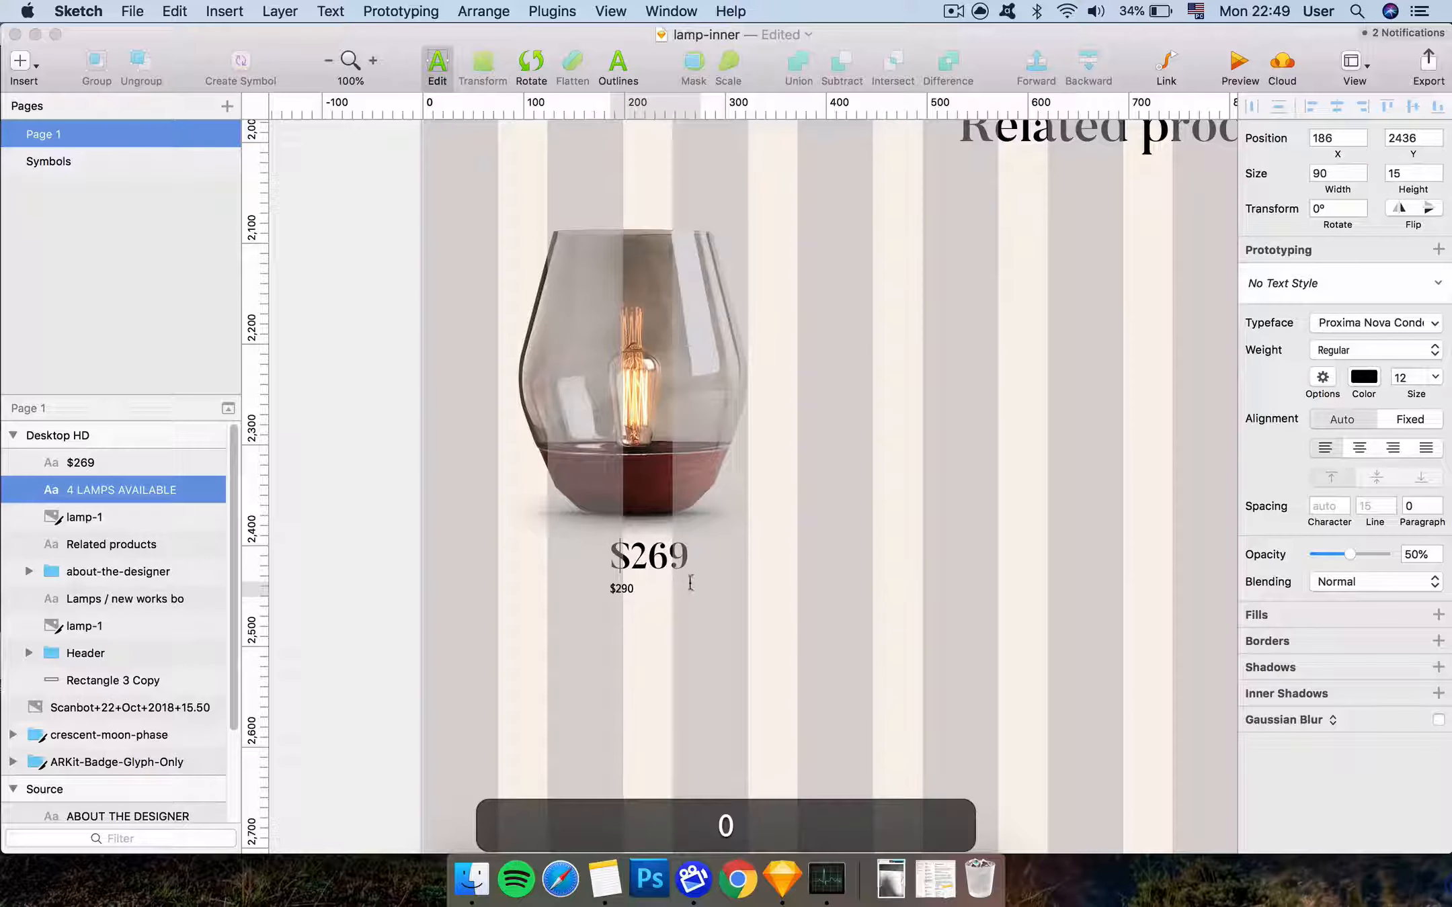
left_click(1359, 447)
key("Escape")
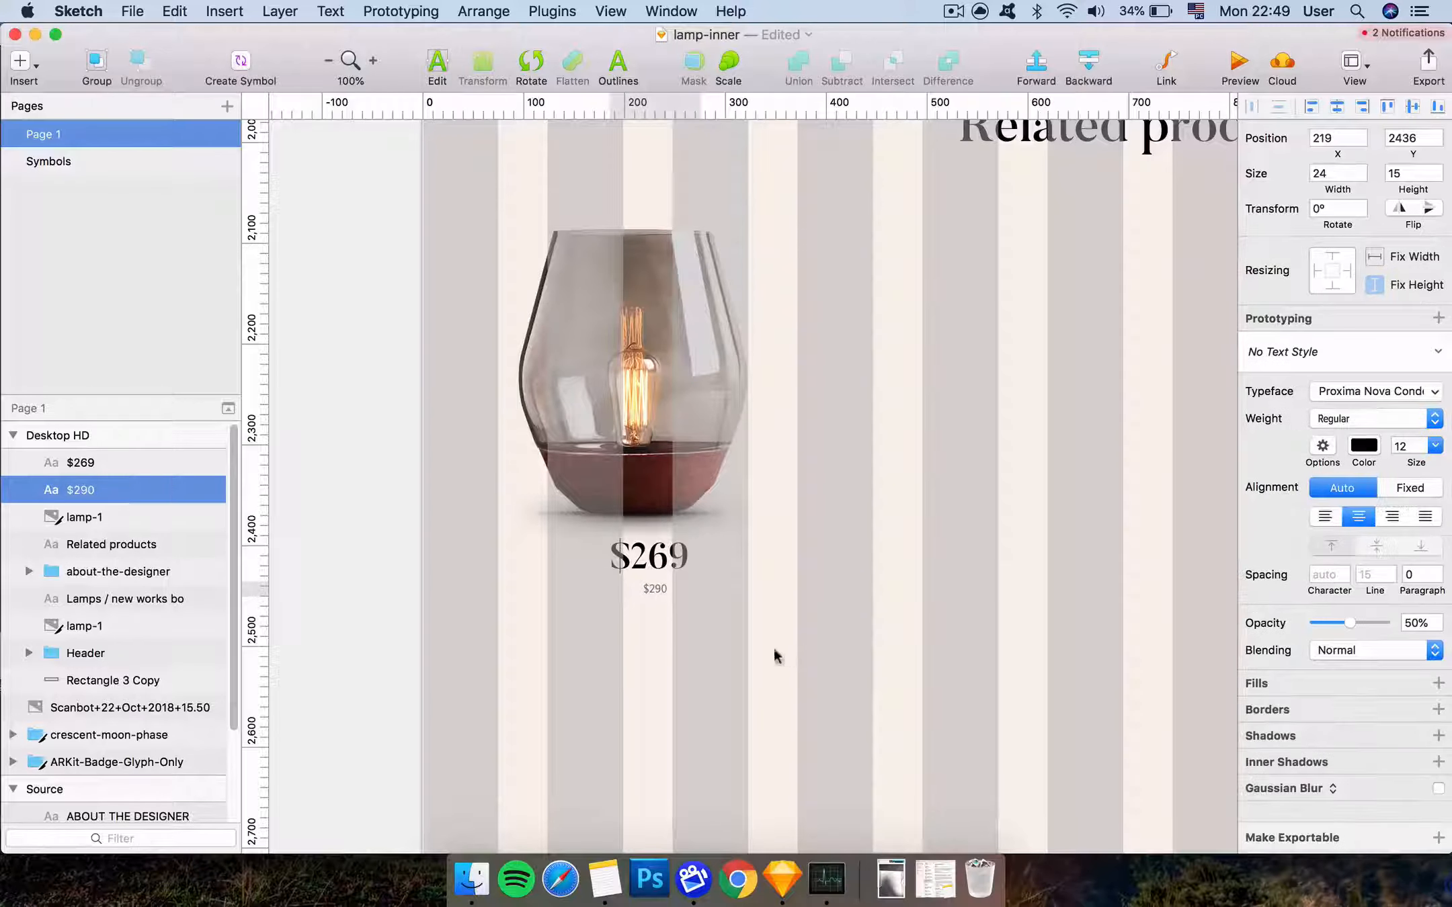
Check the text size of the header's "View in the dark" label against the "$269" text under the small lamp
left_click(648, 558)
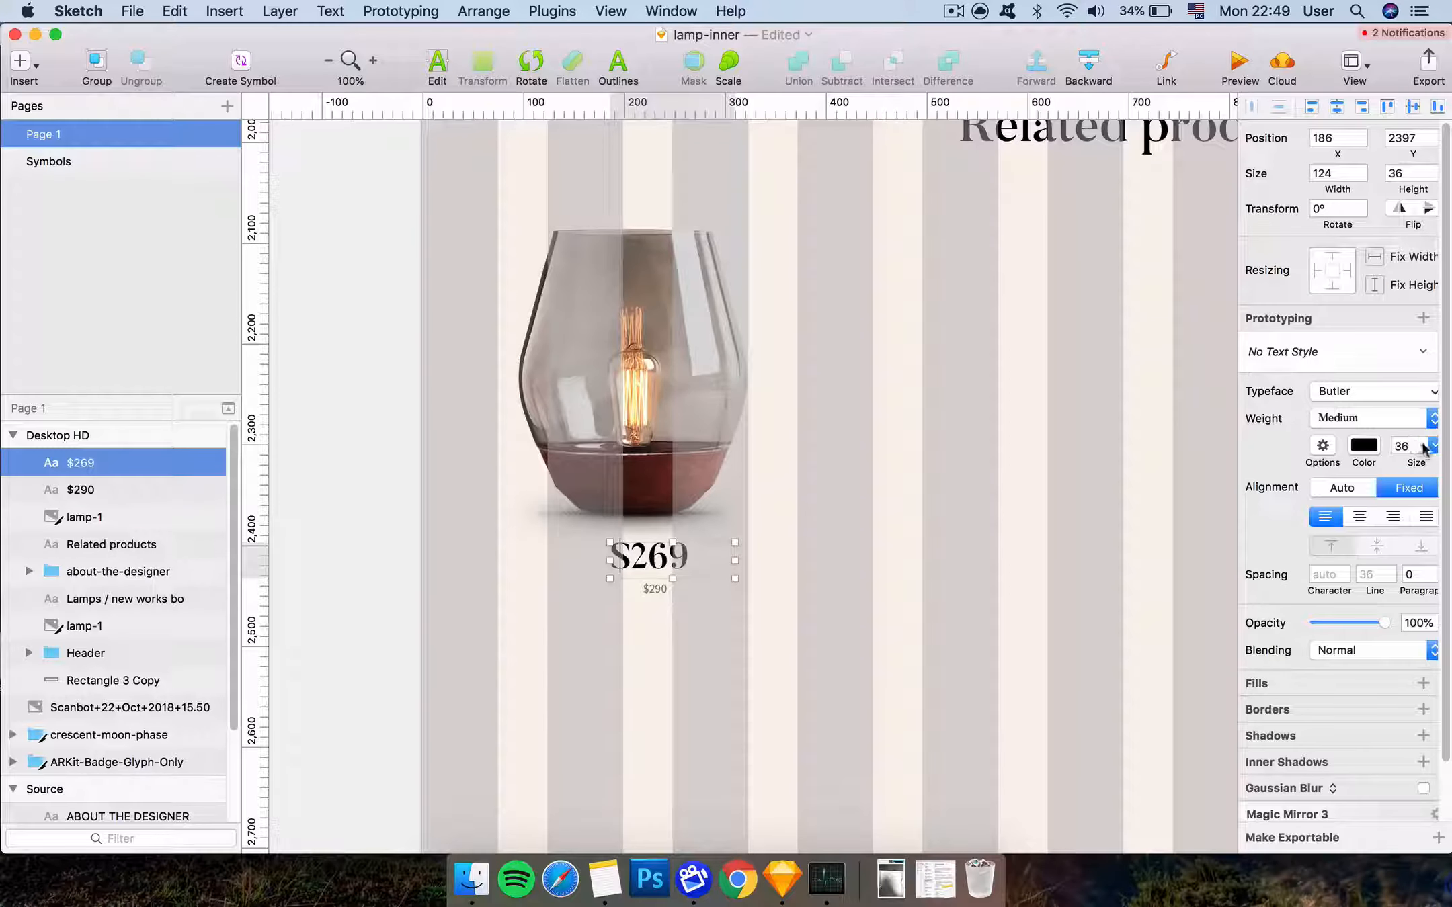
key("super+minus")
scroll(937, 333, "up", 6)
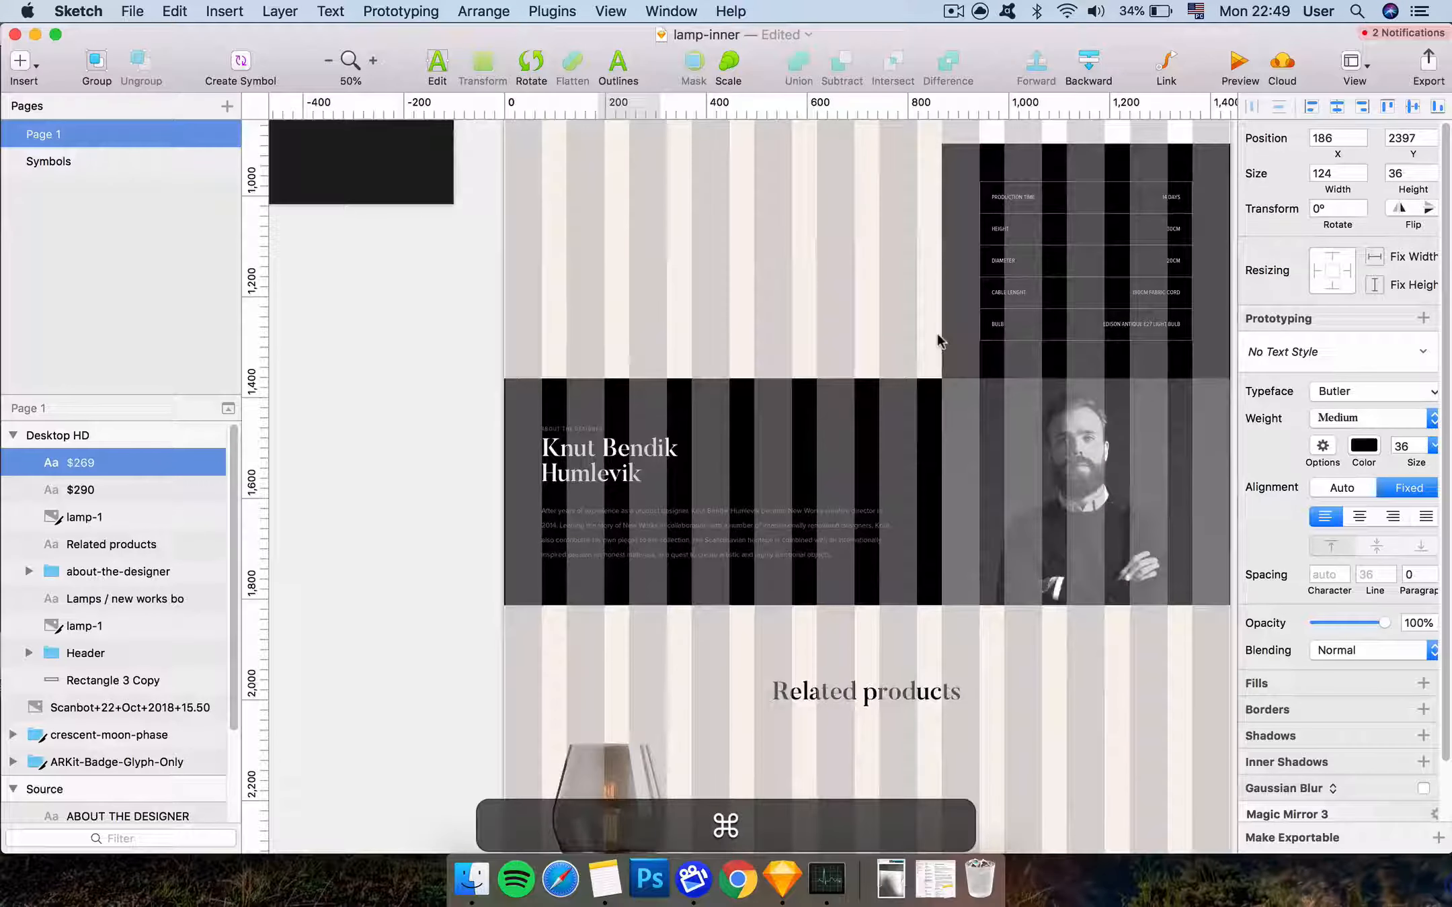
scroll(937, 334, "up", 8)
scroll(936, 333, "right", 2)
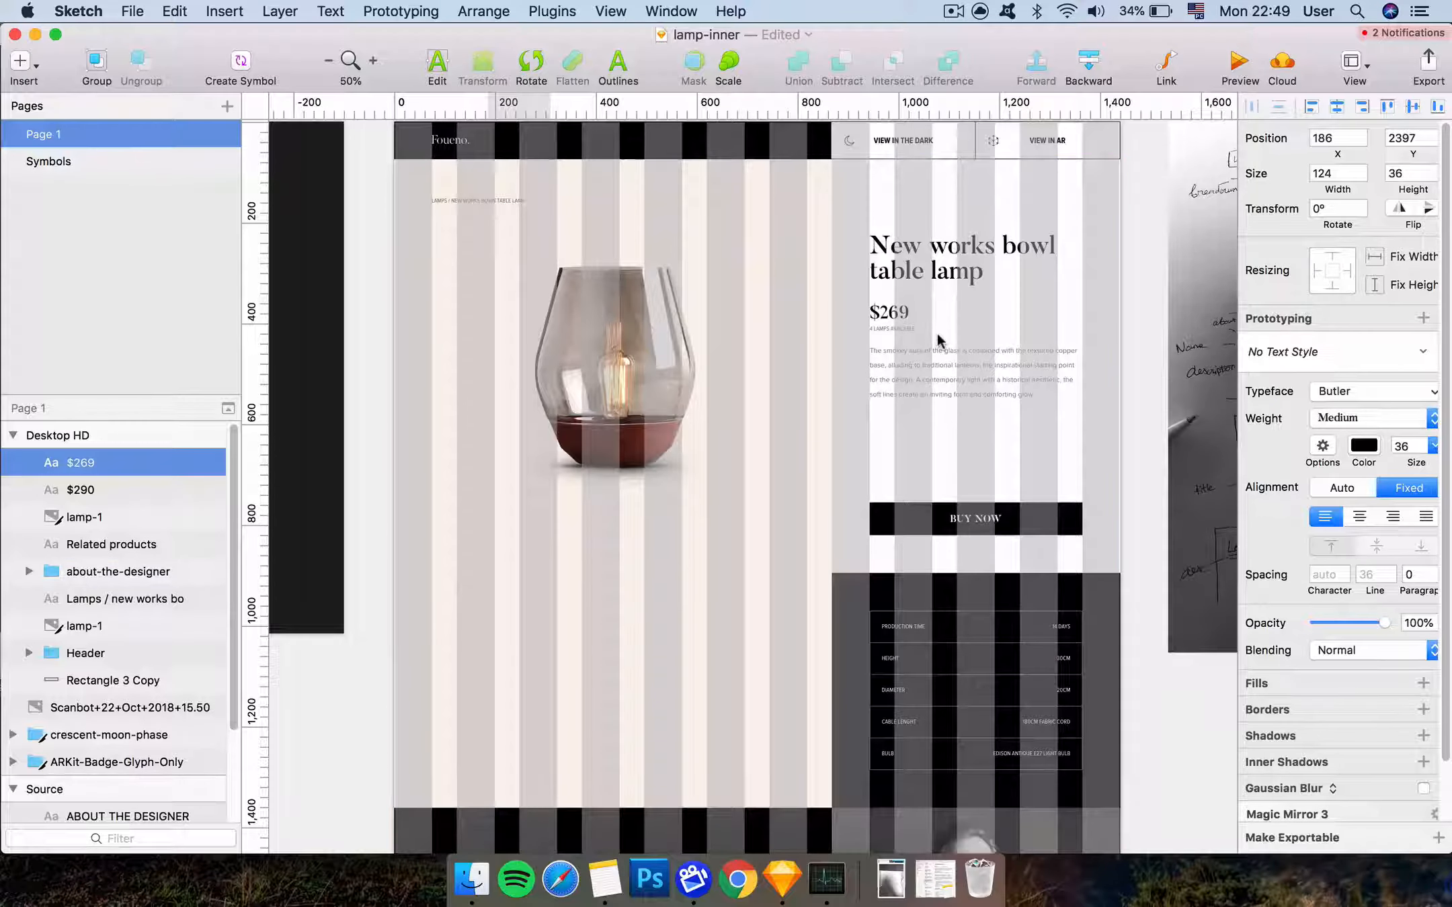
left_click(909, 140, "super")
scroll(855, 381, "down", 10)
scroll(855, 382, "down", 5)
Set the font size of the "$269" text under the small lamp to 16
left_click(528, 608)
scroll(528, 608, "up", 4)
left_click(1407, 438)
key("BackSpace")
key("Return")
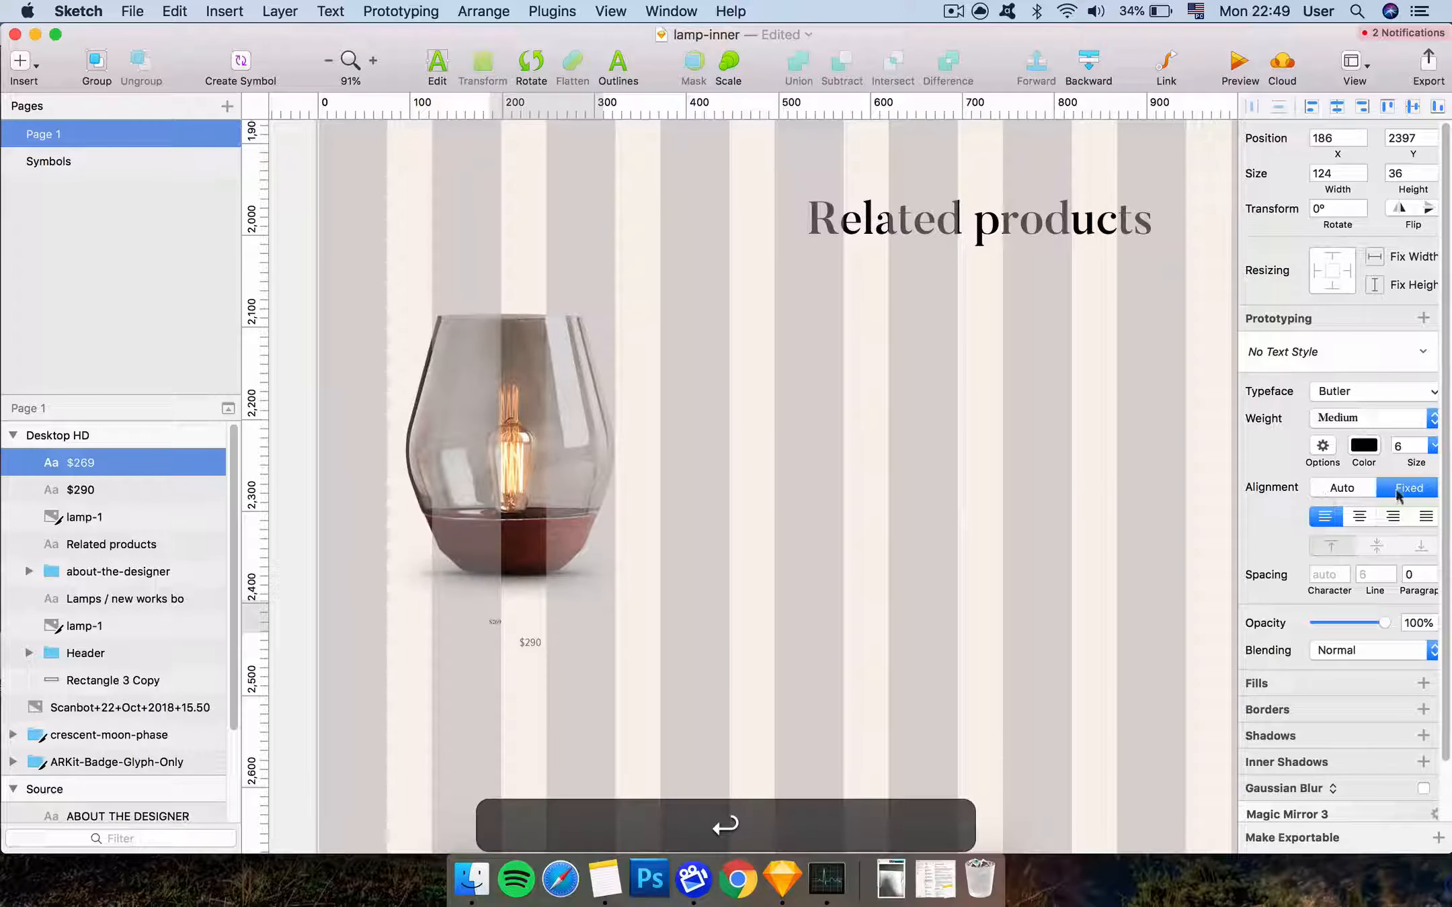
left_click(1396, 447)
type("1")
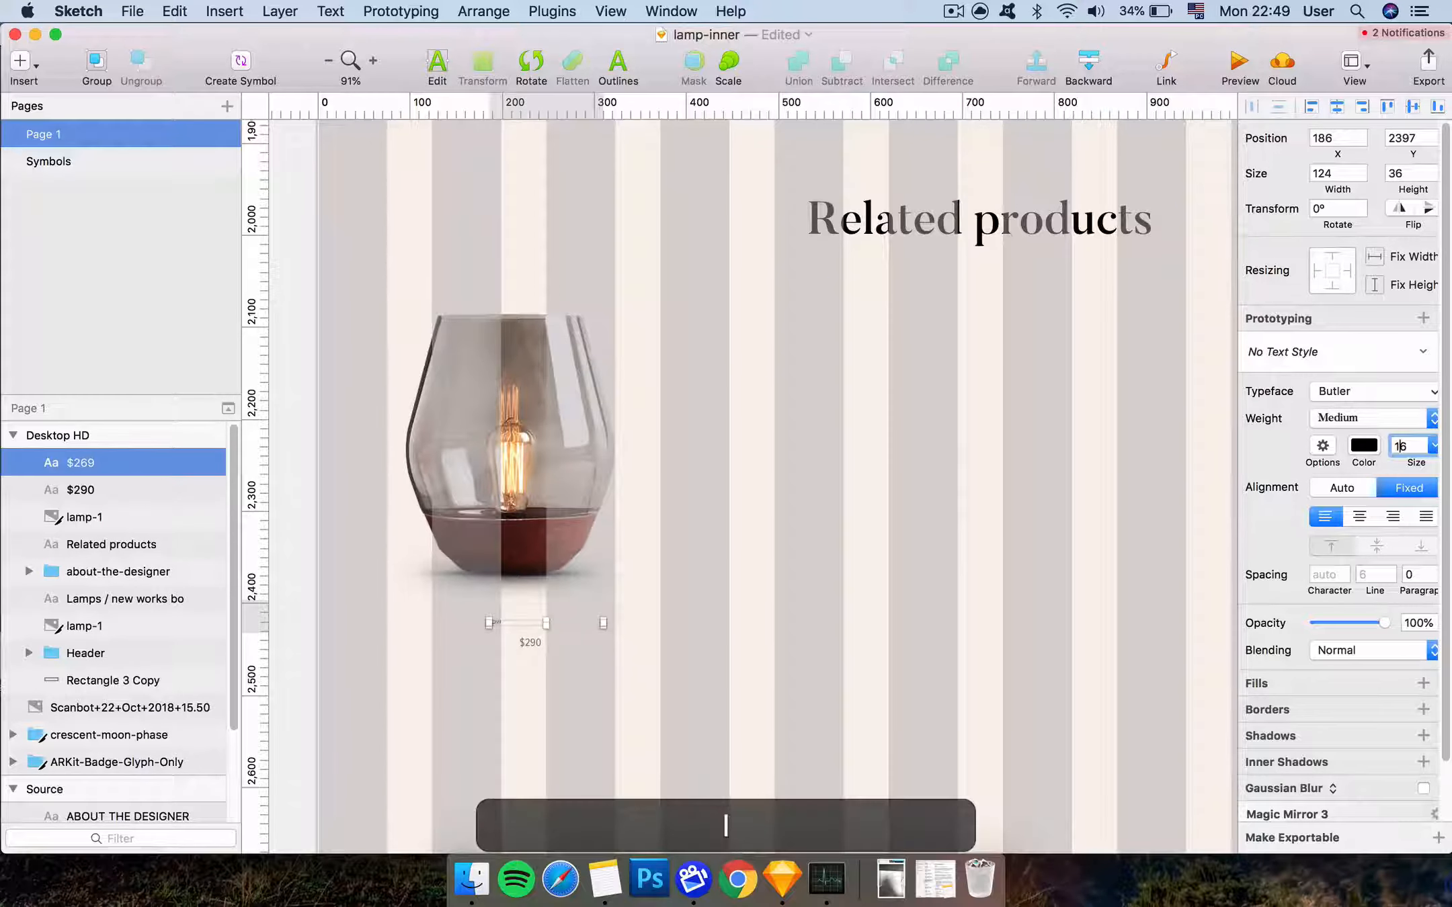
key("Return")
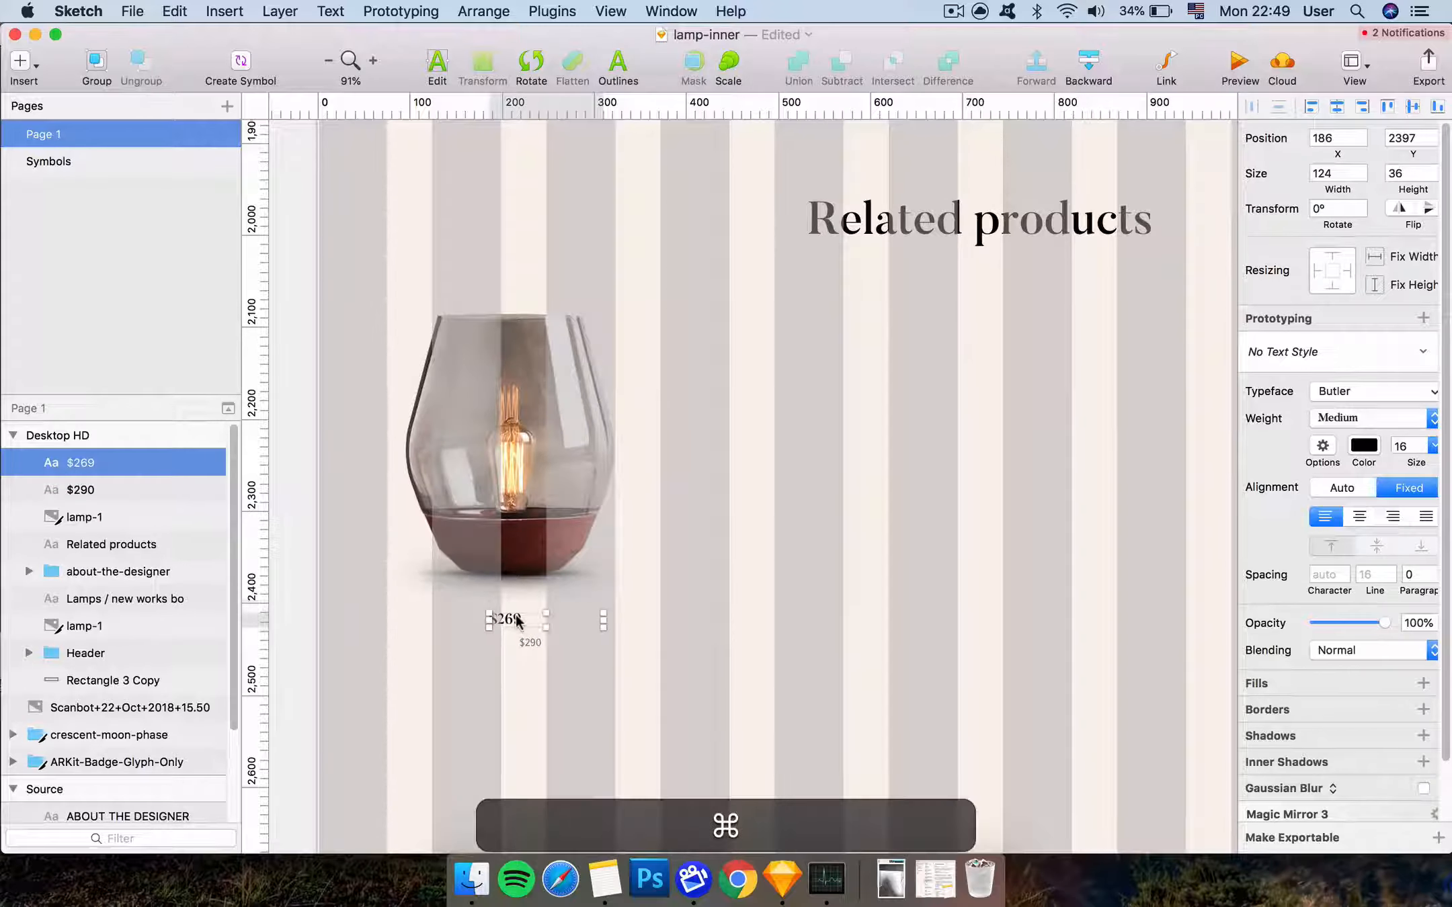
Copy the full product title "New works bowl table lamp" from the top section
key("ctrl+minus")
key("super+equal")
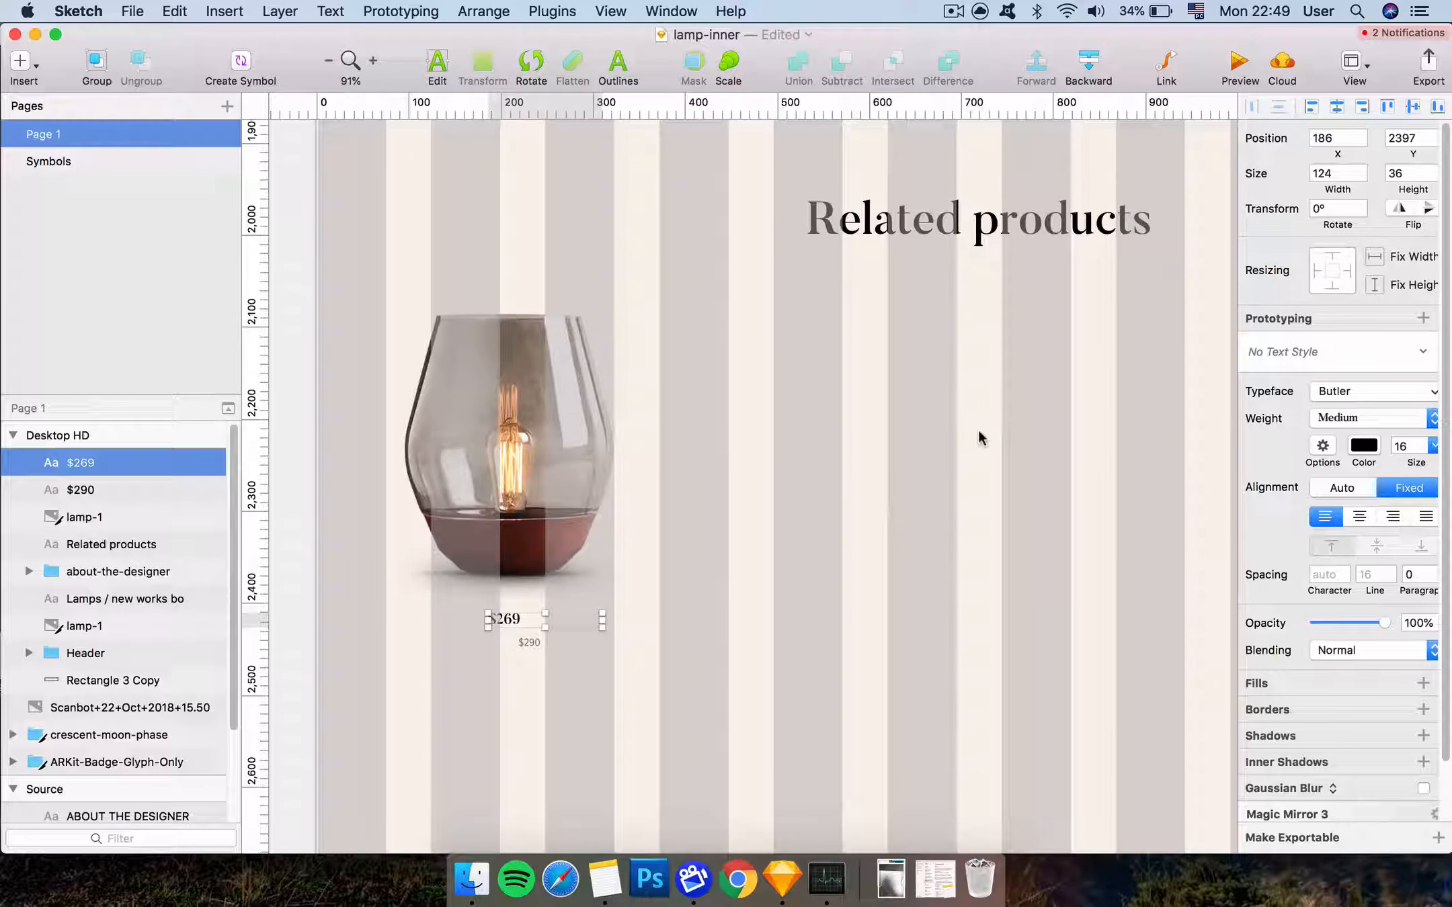
scroll(978, 434, "down", 5)
scroll(979, 434, "up", 10)
scroll(986, 403, "up", 5)
double_click(988, 153)
key("super+a")
key("super+c")
Replace the "$269" text under the small lamp with the copied product title and center-align it
scroll(701, 463, "down", 1)
scroll(701, 471, "down", 10)
scroll(701, 471, "left", 2)
left_click(620, 690, "super")
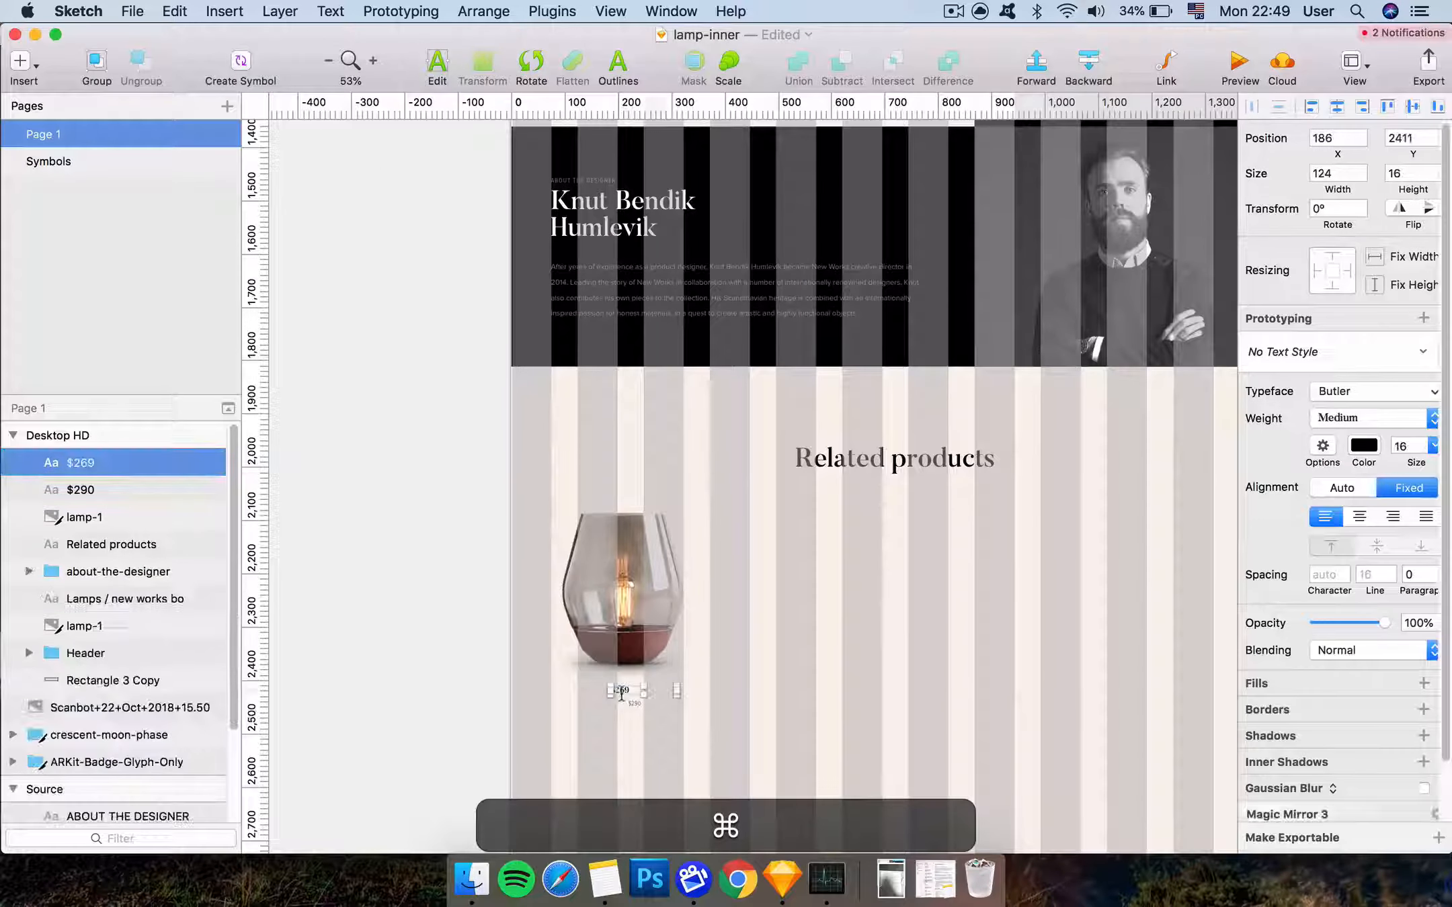
key("super+v")
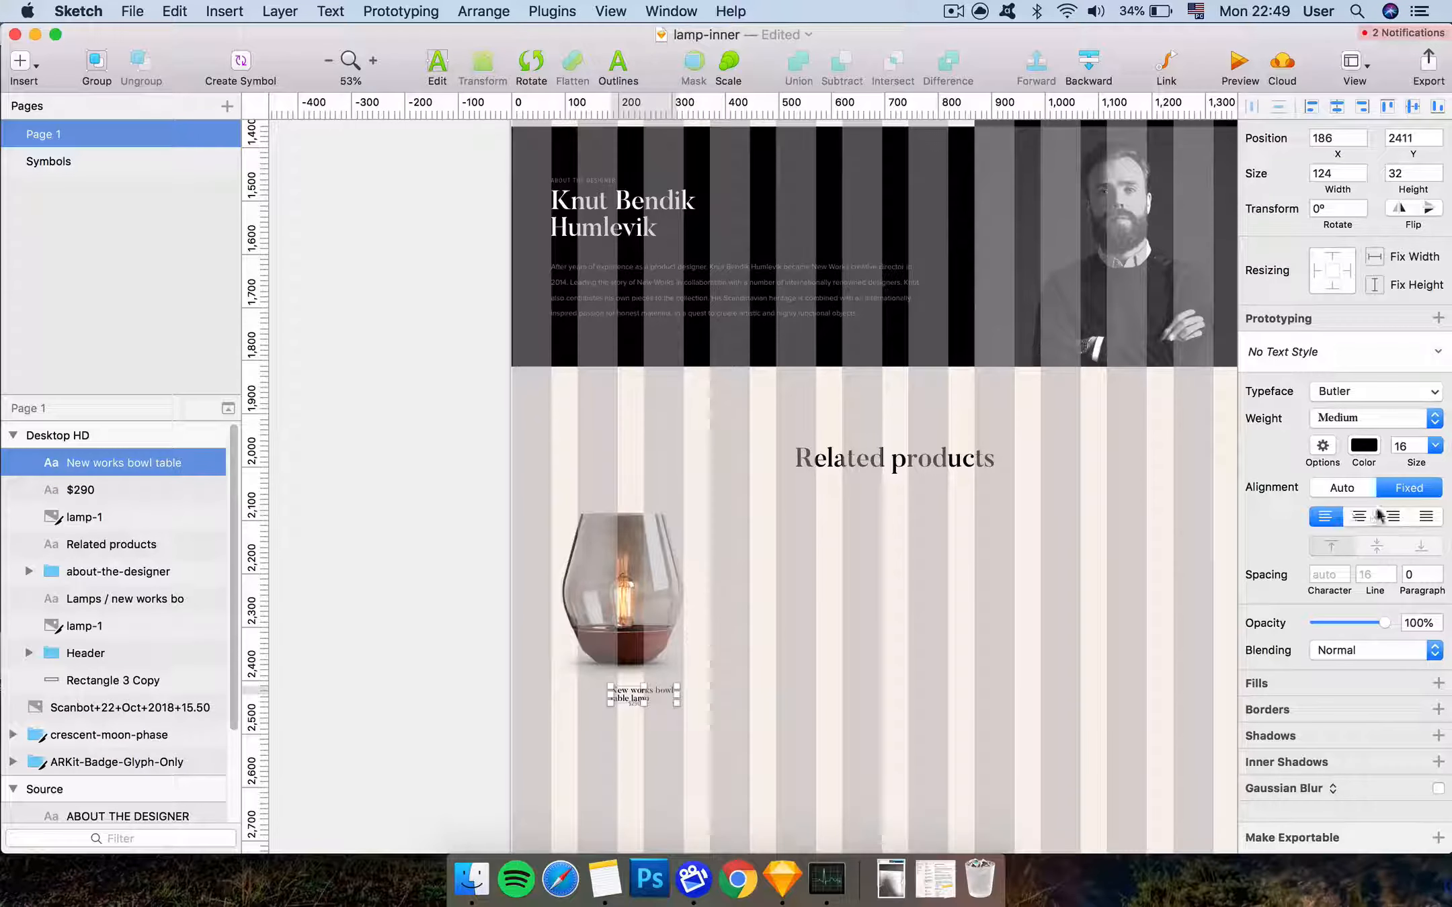
left_click(1372, 515)
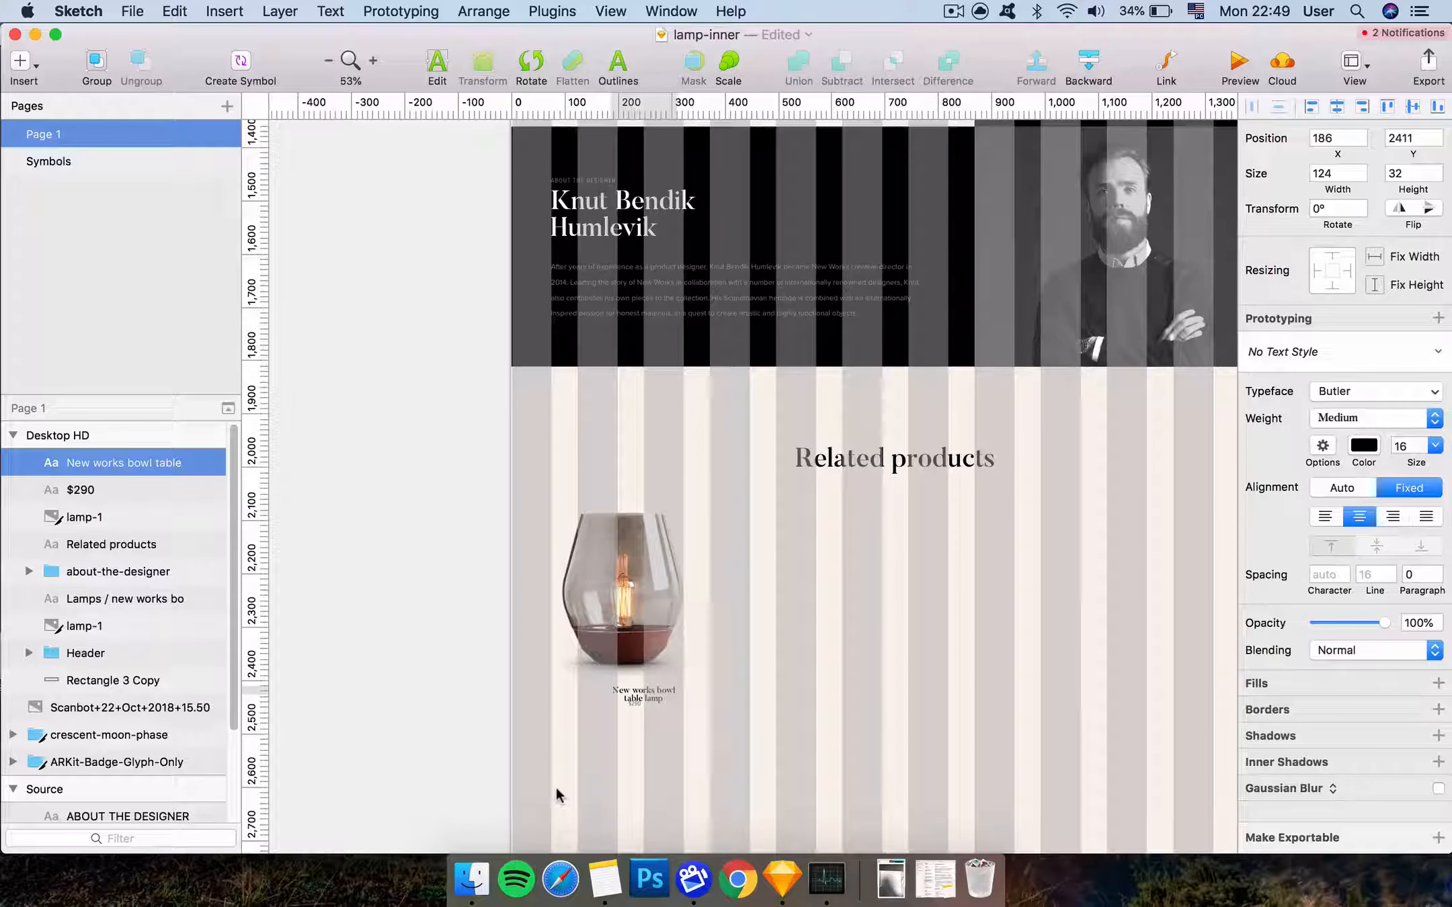
Move the "$290" price just below the small lamp's title and set the title's font size to 18
scroll(635, 708, "up", 4)
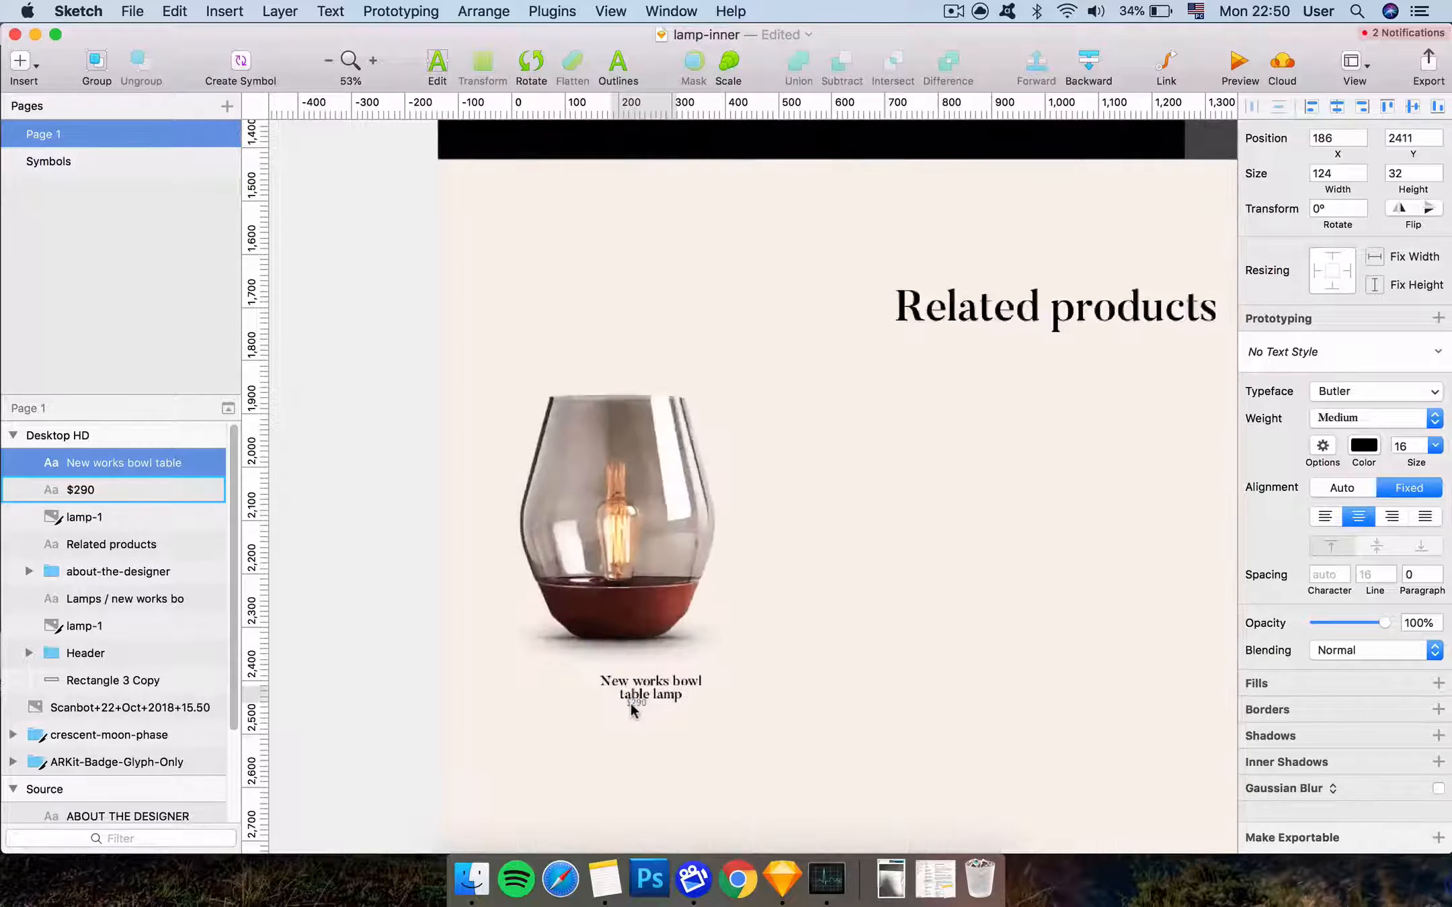
left_click_drag(633, 709, 652, 718)
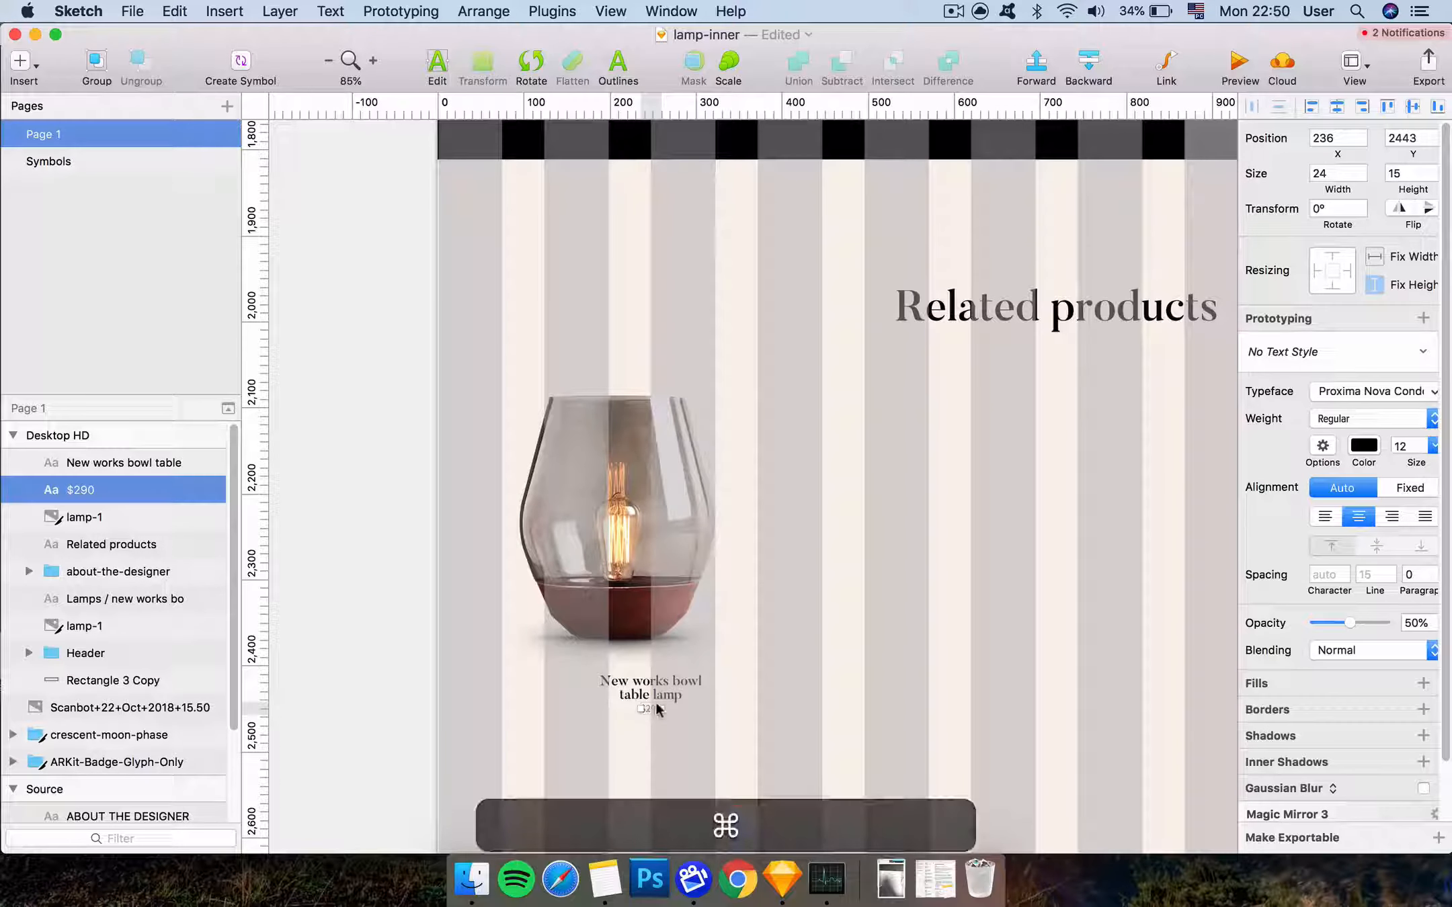
left_click(655, 702)
left_click(1416, 451)
key("cmd+a")
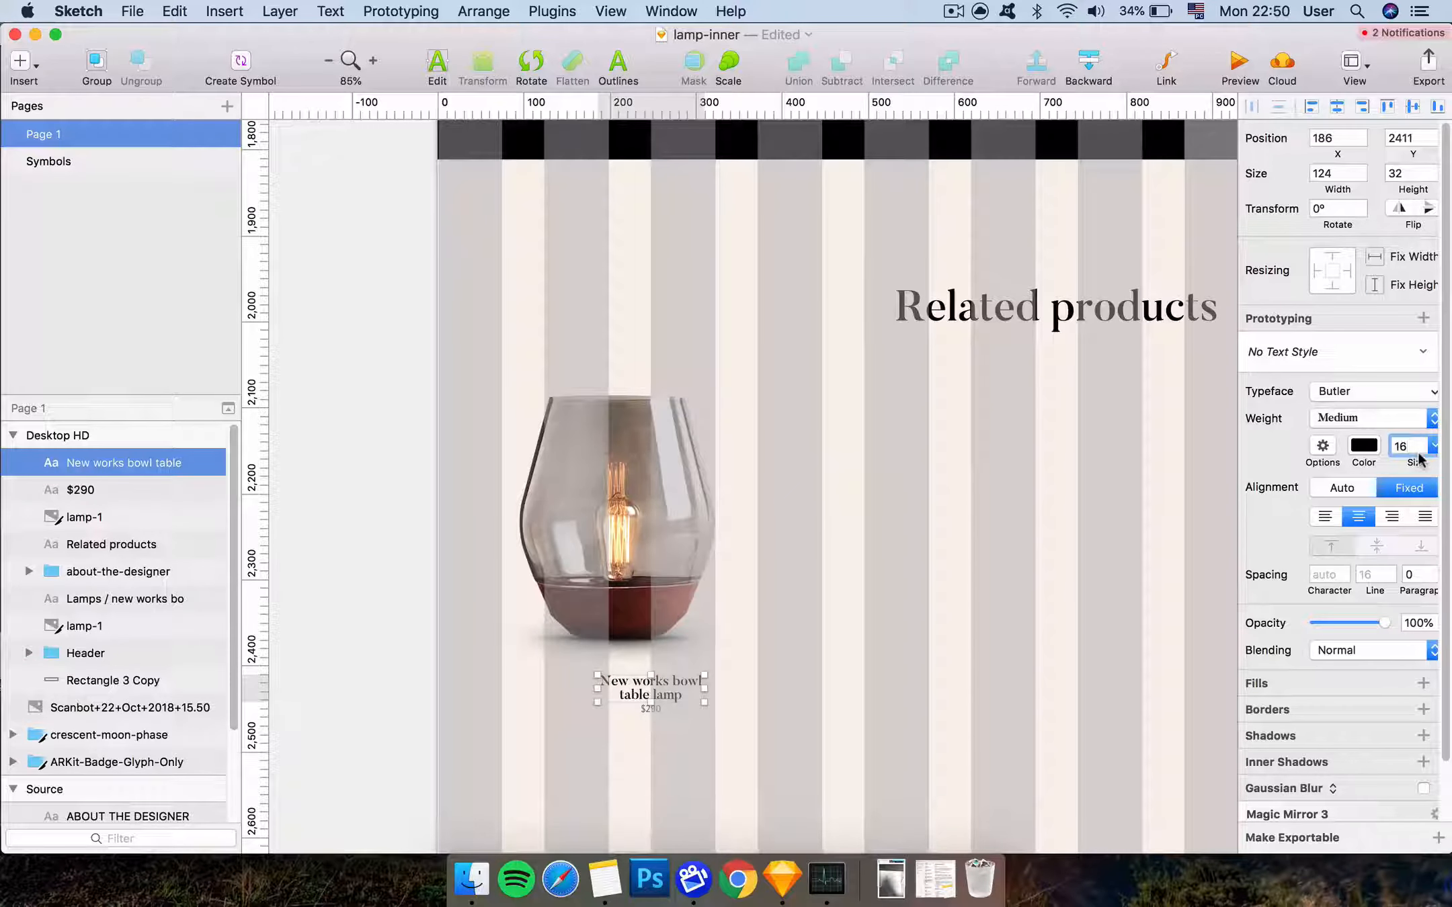
type("18")
key("Return")
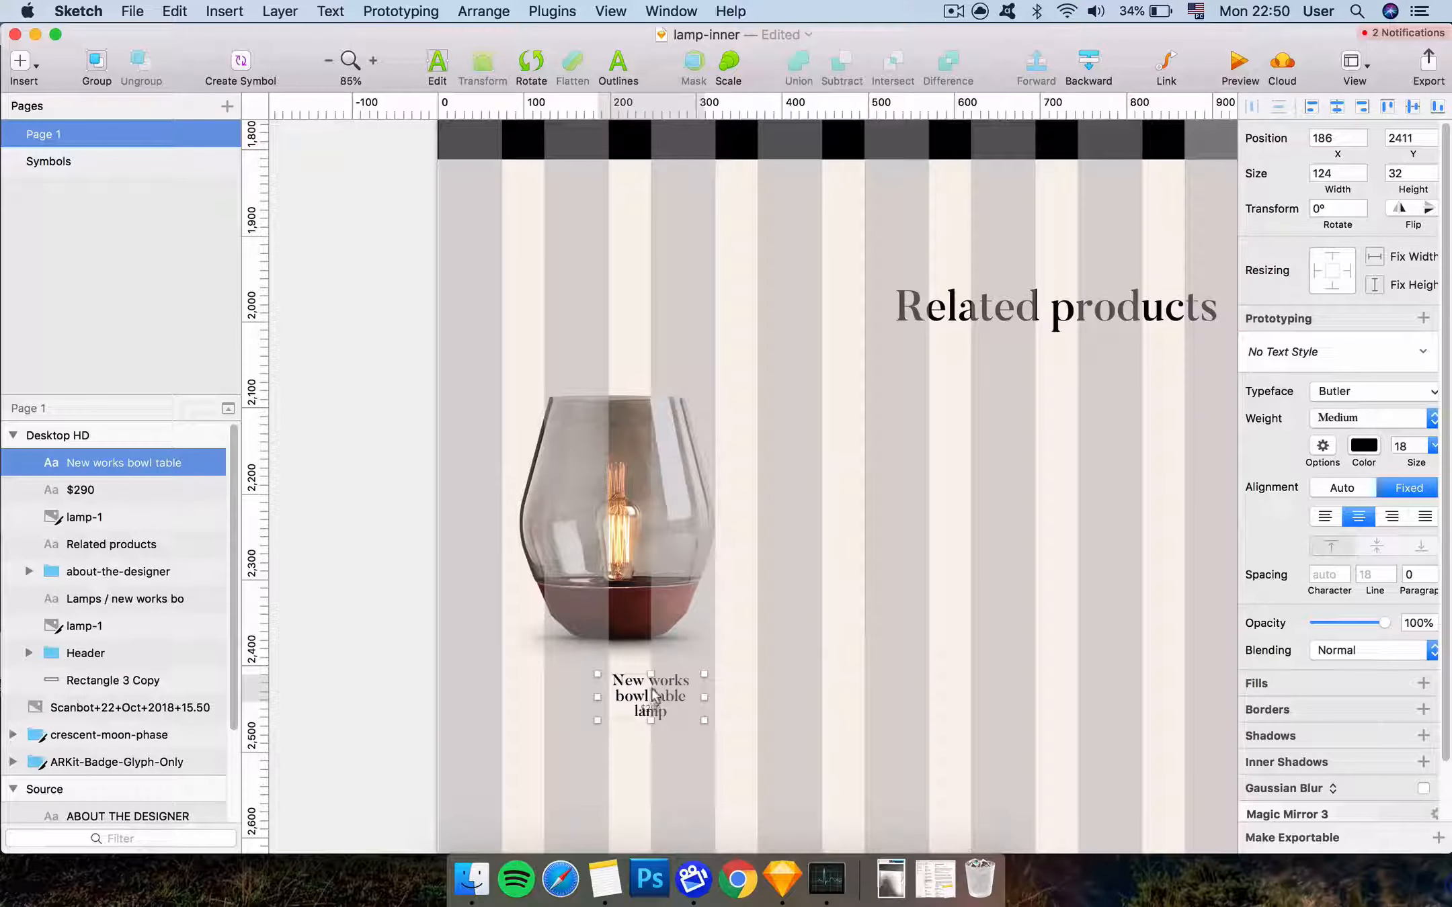
Widen the small lamp's title box to 154 so it wraps onto two lines, and scale the lamp image to 249 × 289
left_click_drag(711, 701, 636, 688)
left_click(635, 601, "super")
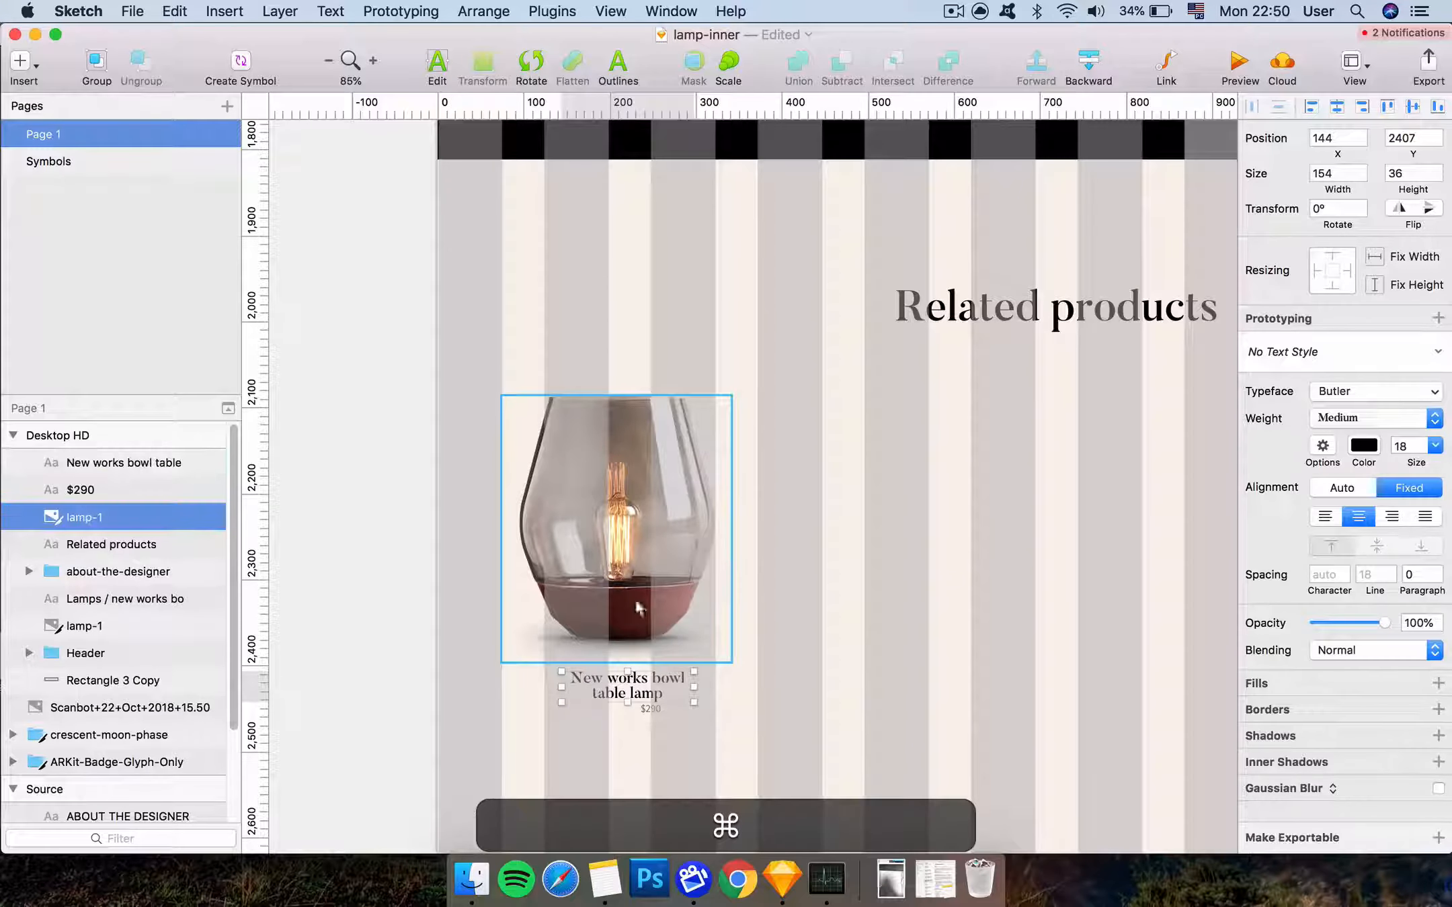
left_click_drag(737, 673, 725, 662)
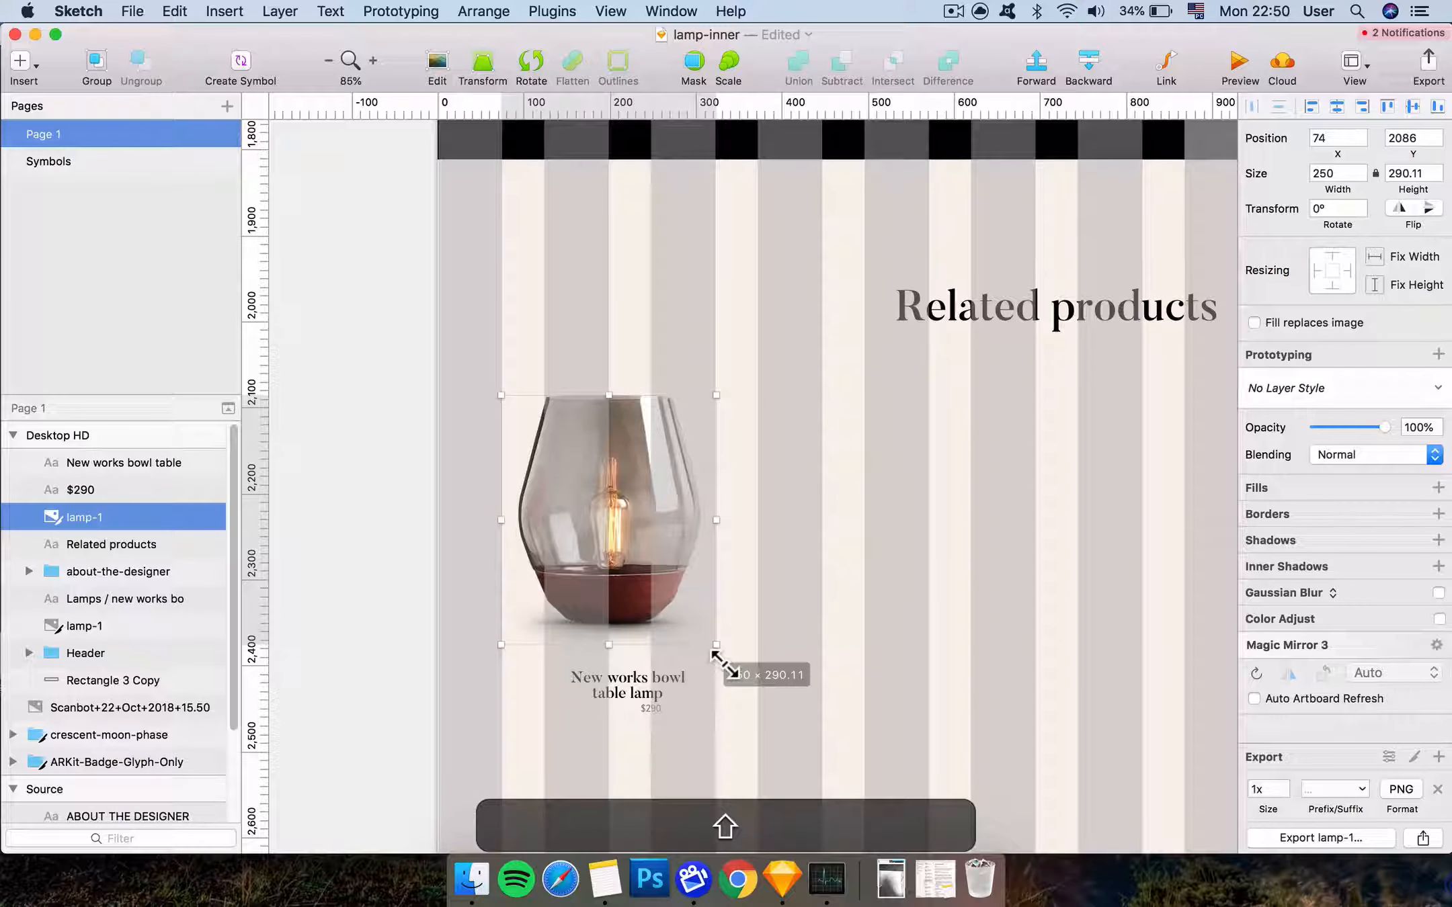
left_click_drag(724, 662, 723, 661)
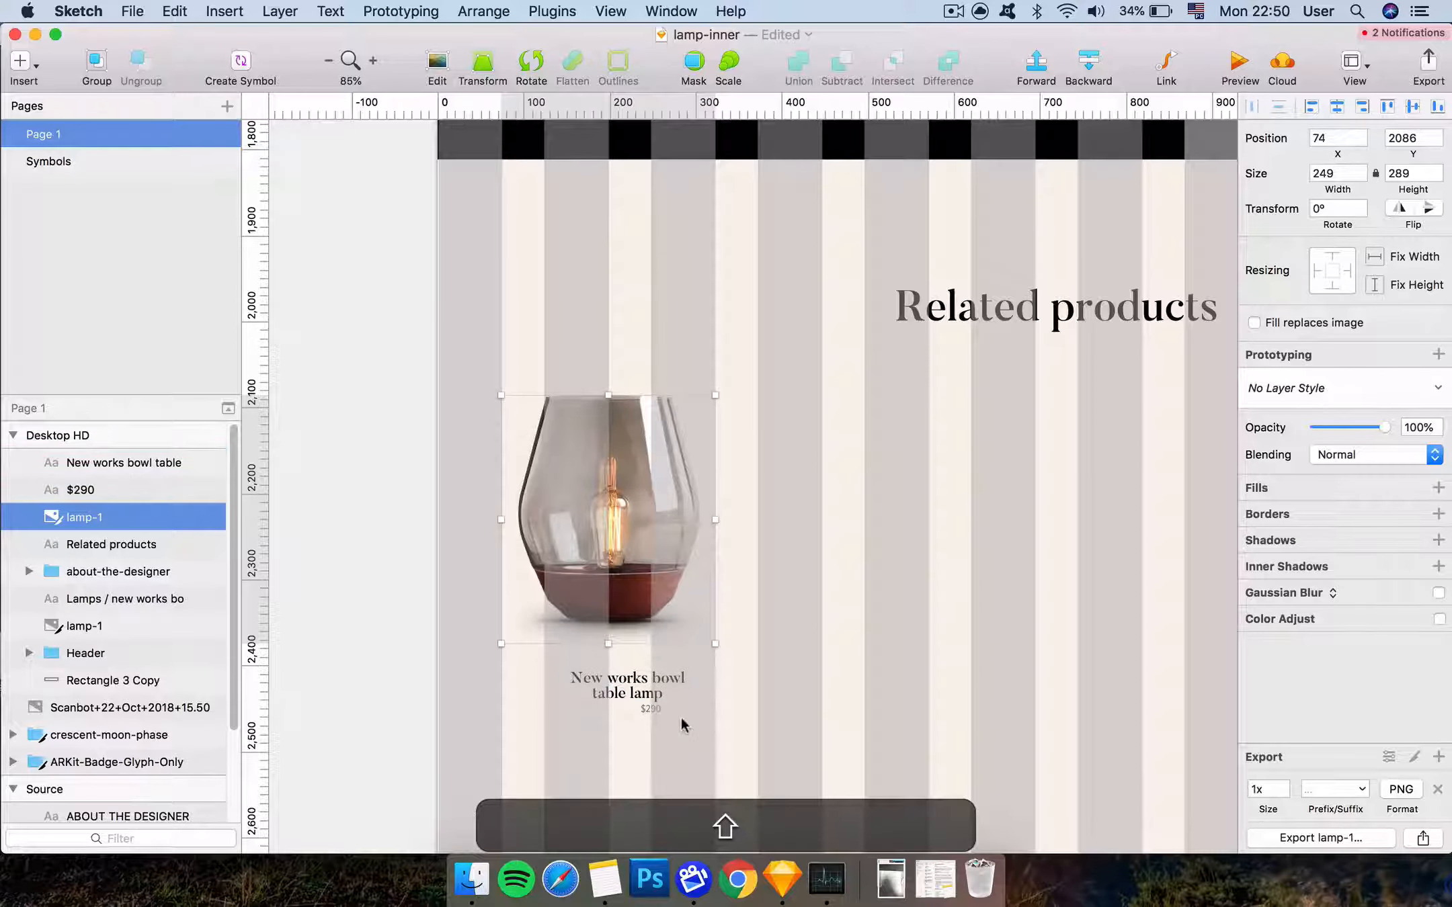
Center the title and "$290" price on each other and move both closer beneath the small lamp image
left_click_drag(681, 721, 601, 686)
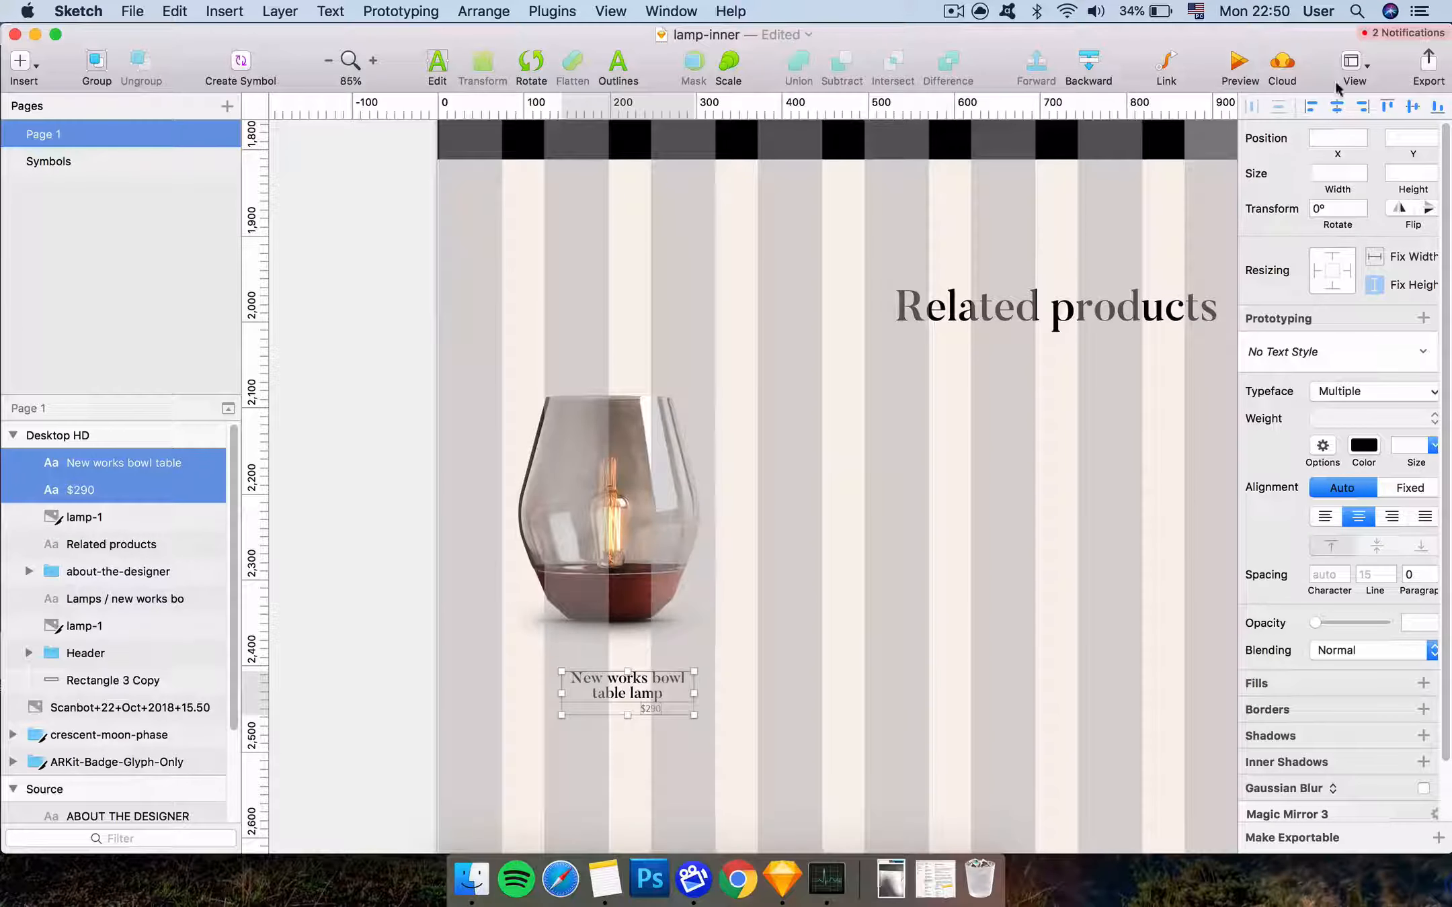
left_click_drag(666, 682, 647, 671)
left_click(753, 709)
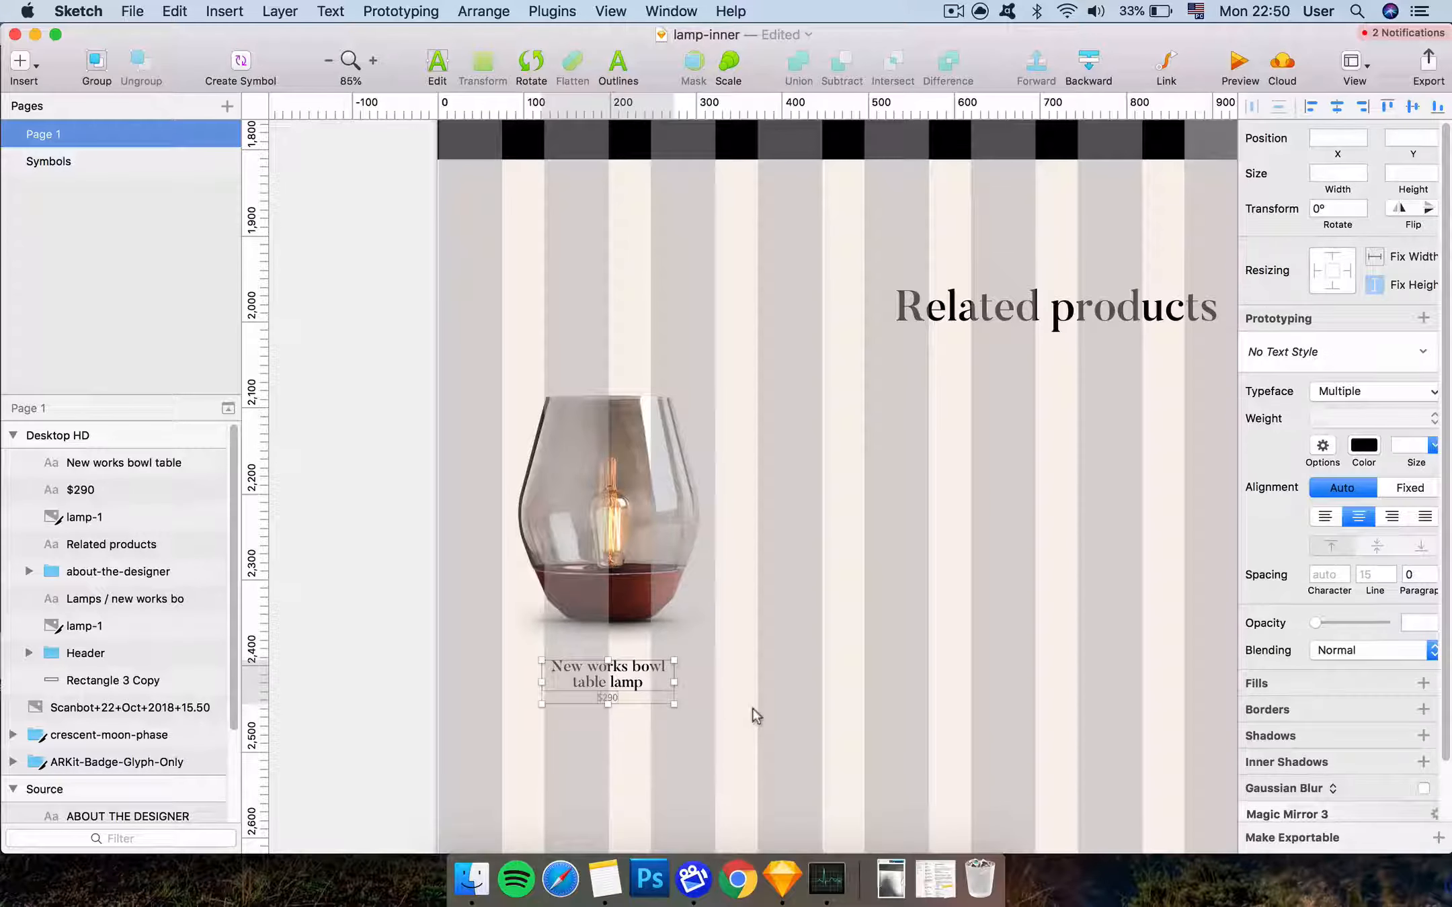
left_click(617, 621)
left_click_drag(650, 724, 620, 671)
key("shift")
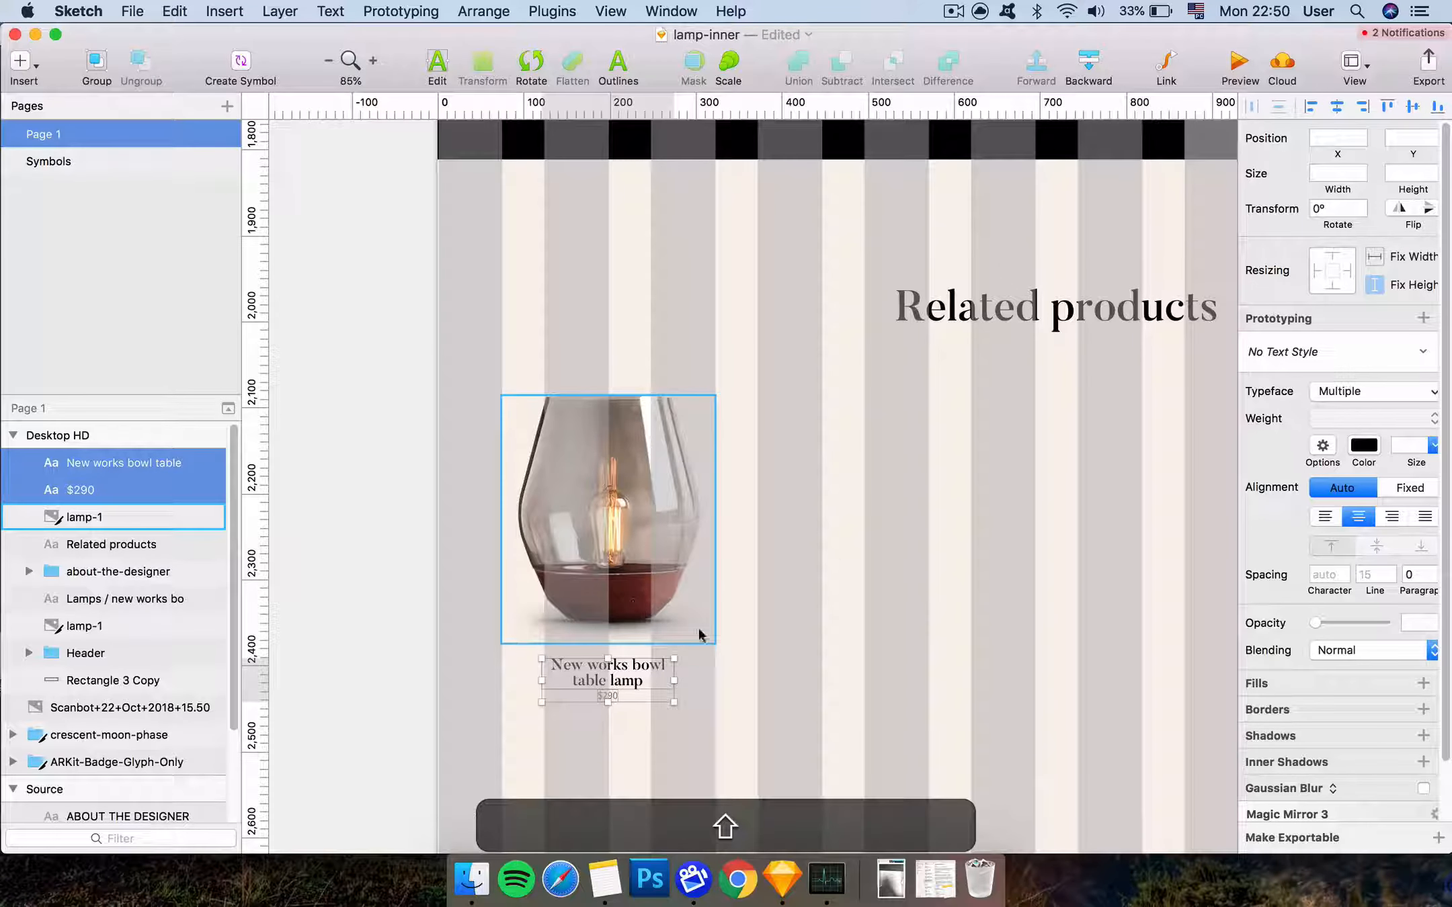
Group the small lamp's title and price and name the group "text"
key("super+g")
double_click(141, 463)
type("tex")
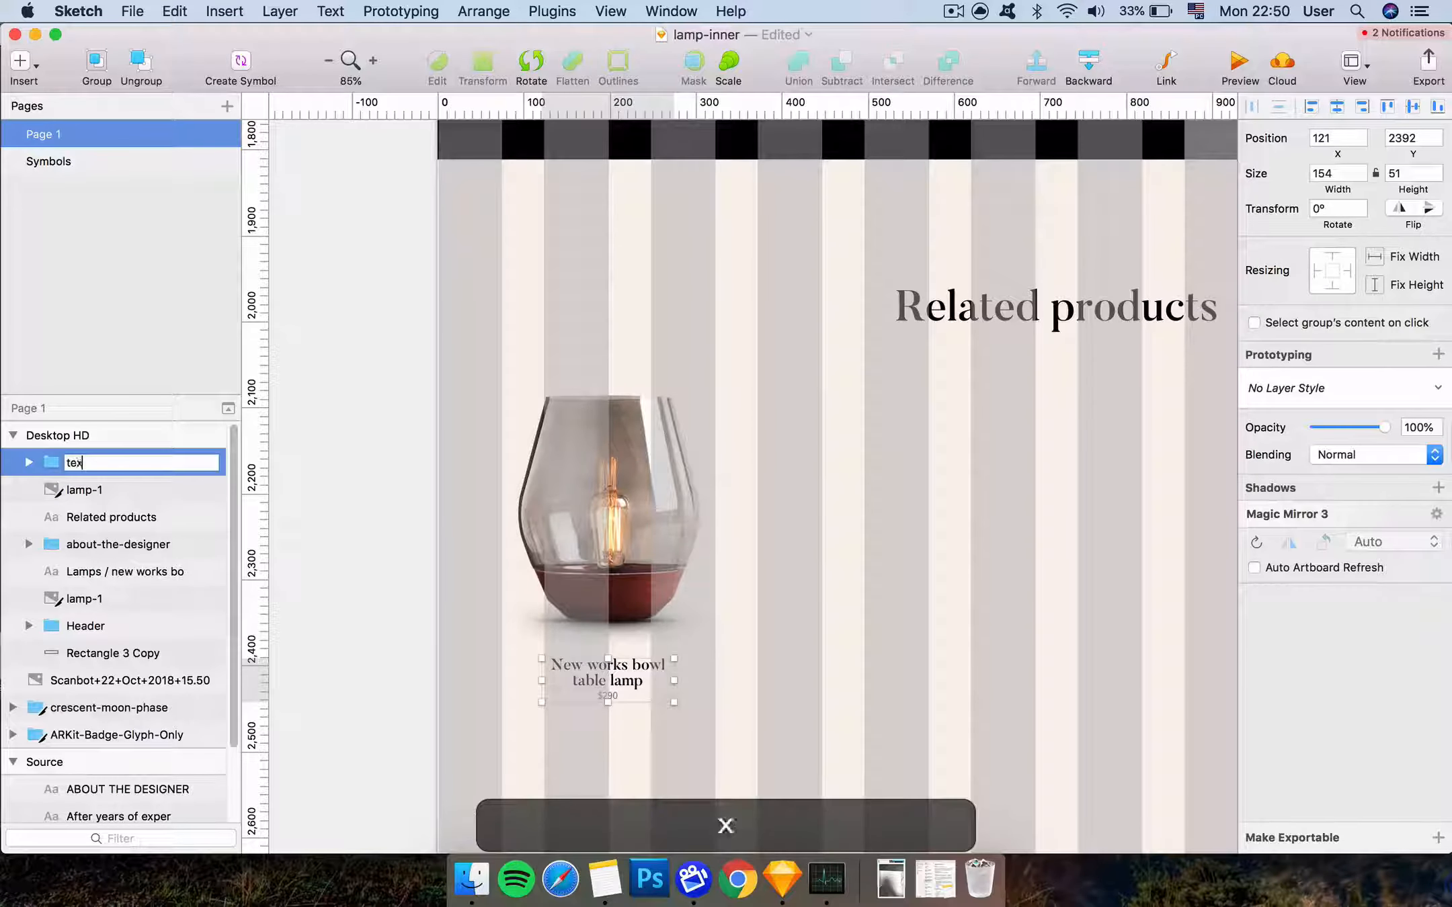
type("t")
key("Return")
Align the "text" group and the small lamp image on their horizontal centers
left_click(544, 616, "shift")
left_click(1337, 108)
left_click(877, 612)
left_click(670, 619)
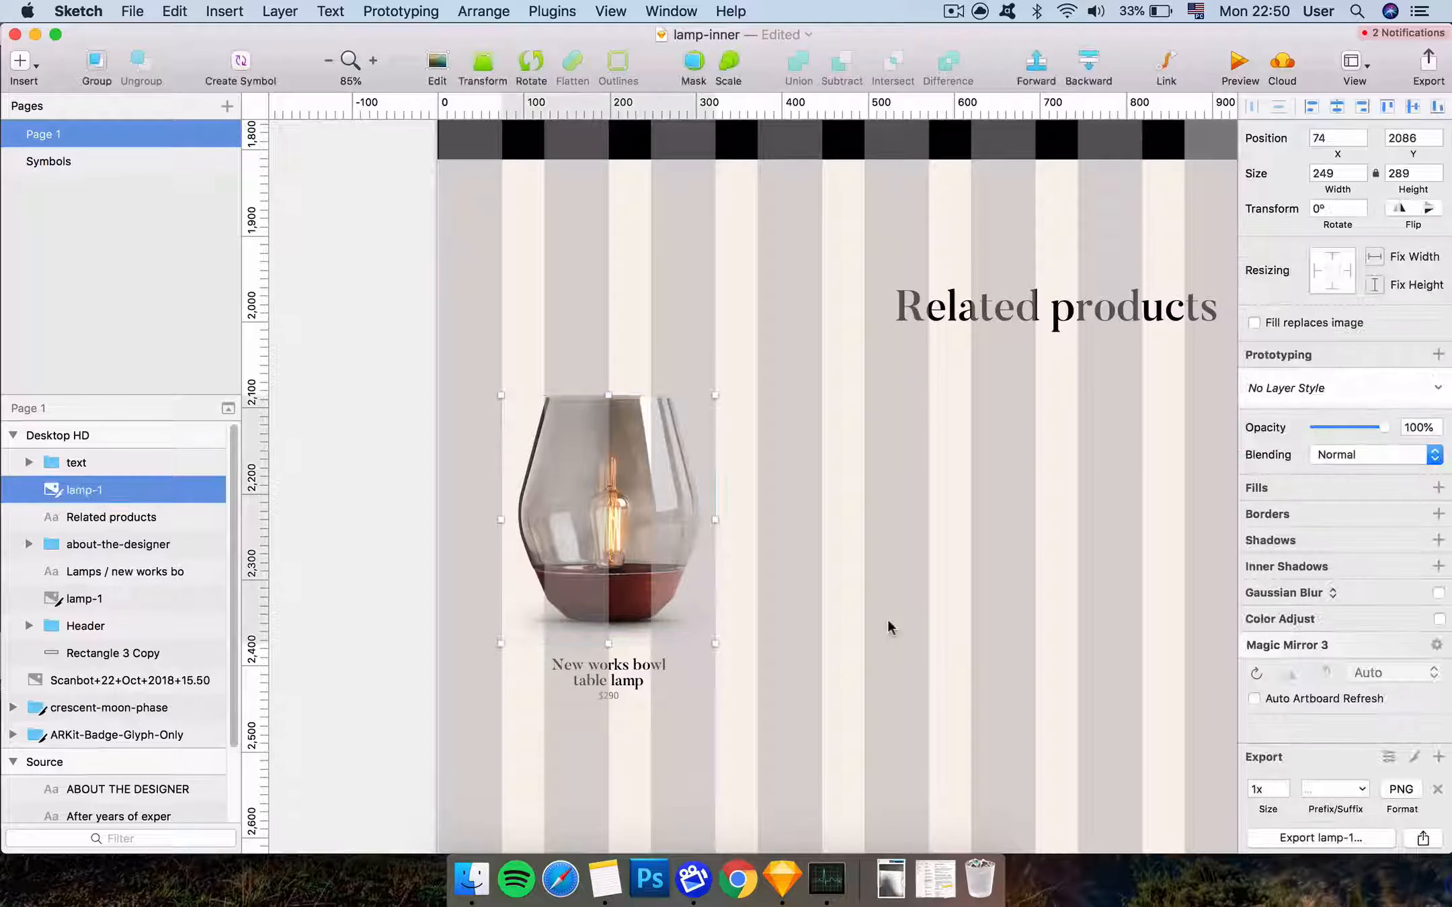
Group the small lamp image with its "text" group to form one product card
left_click(891, 586)
left_click_drag(557, 571, 500, 510)
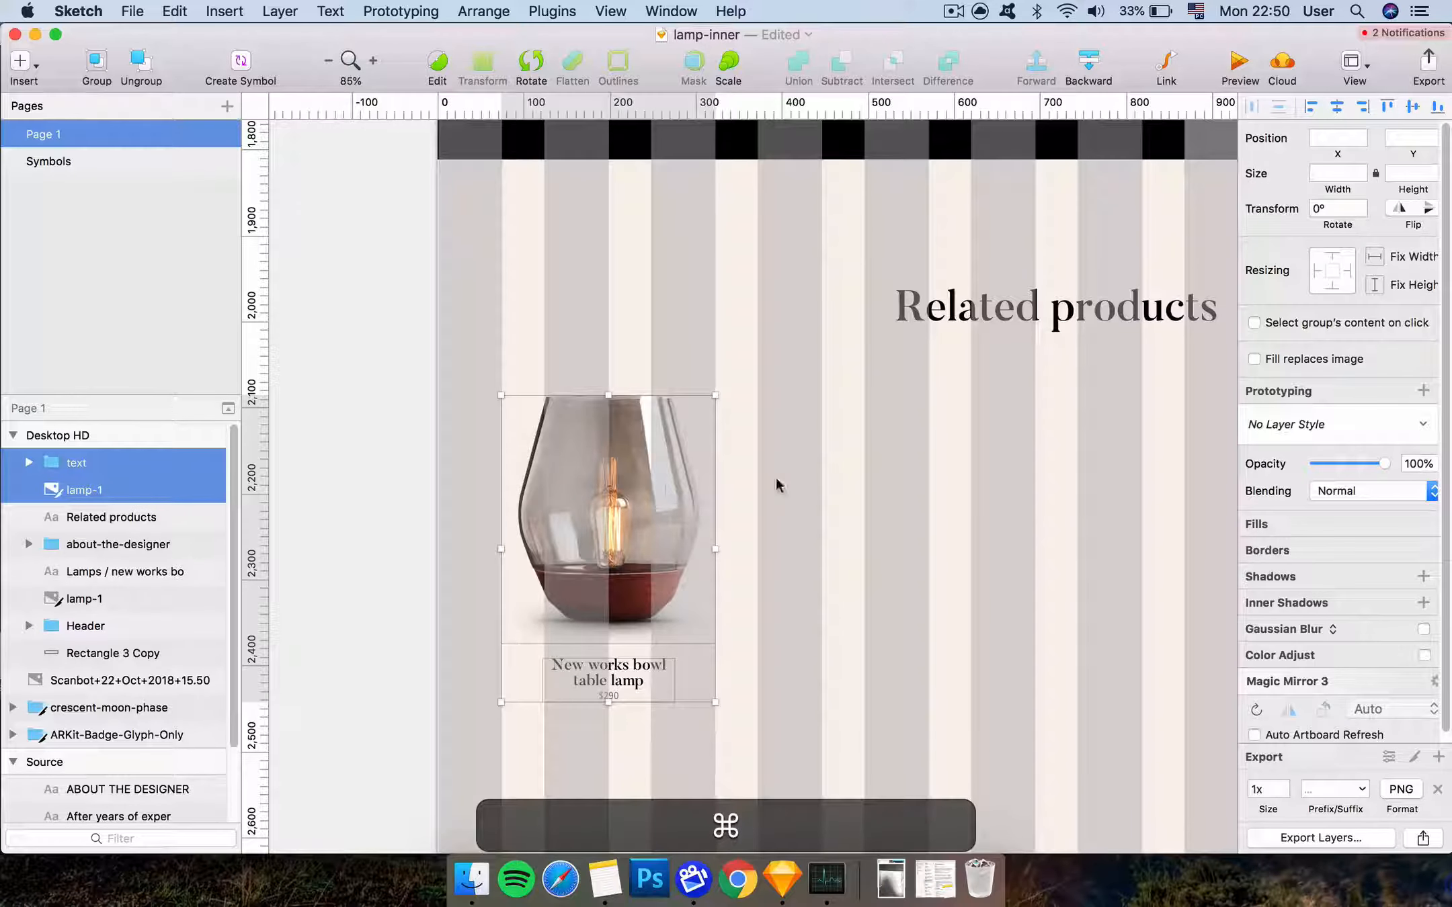
key("super+minus")
left_click_drag(775, 478, 655, 394)
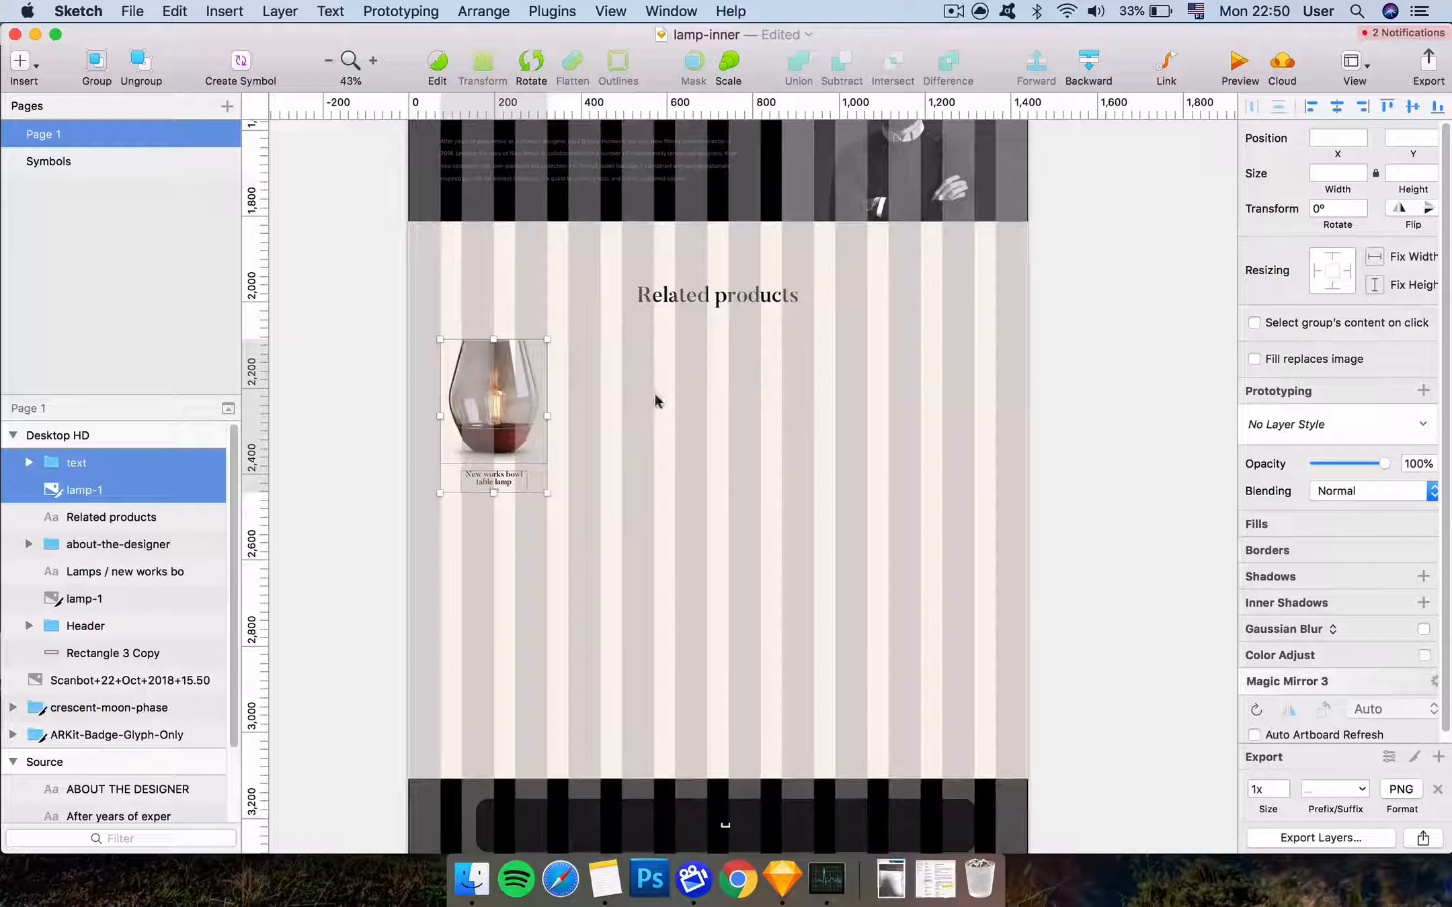
key("super+g")
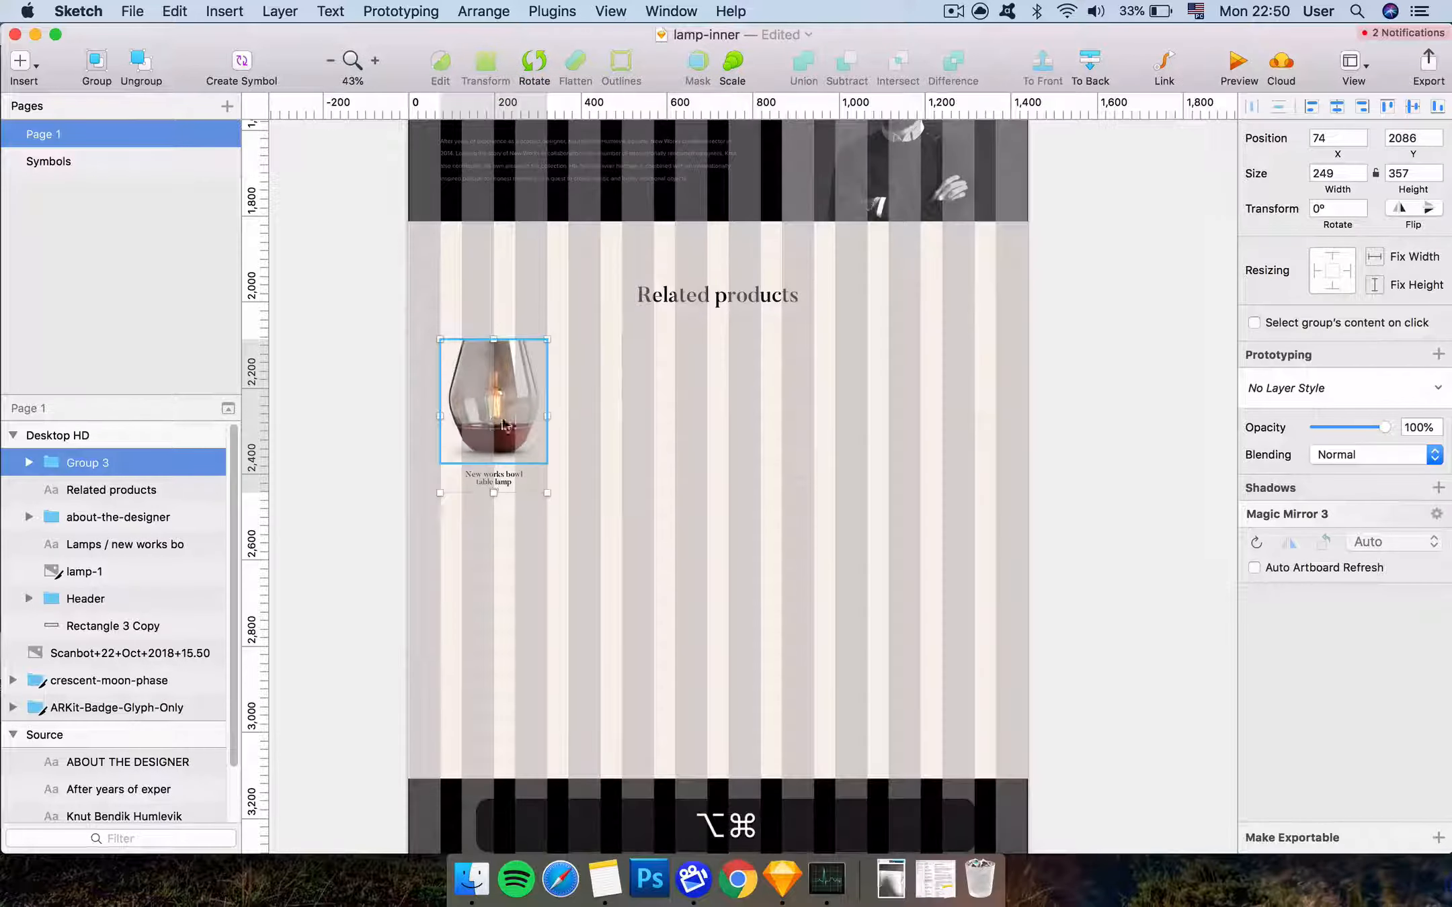
Duplicate the product card three times across the "Related products" row and move the last copy to X 1117
left_click_drag(492, 424, 631, 420)
key("super+d")
key("super+d")
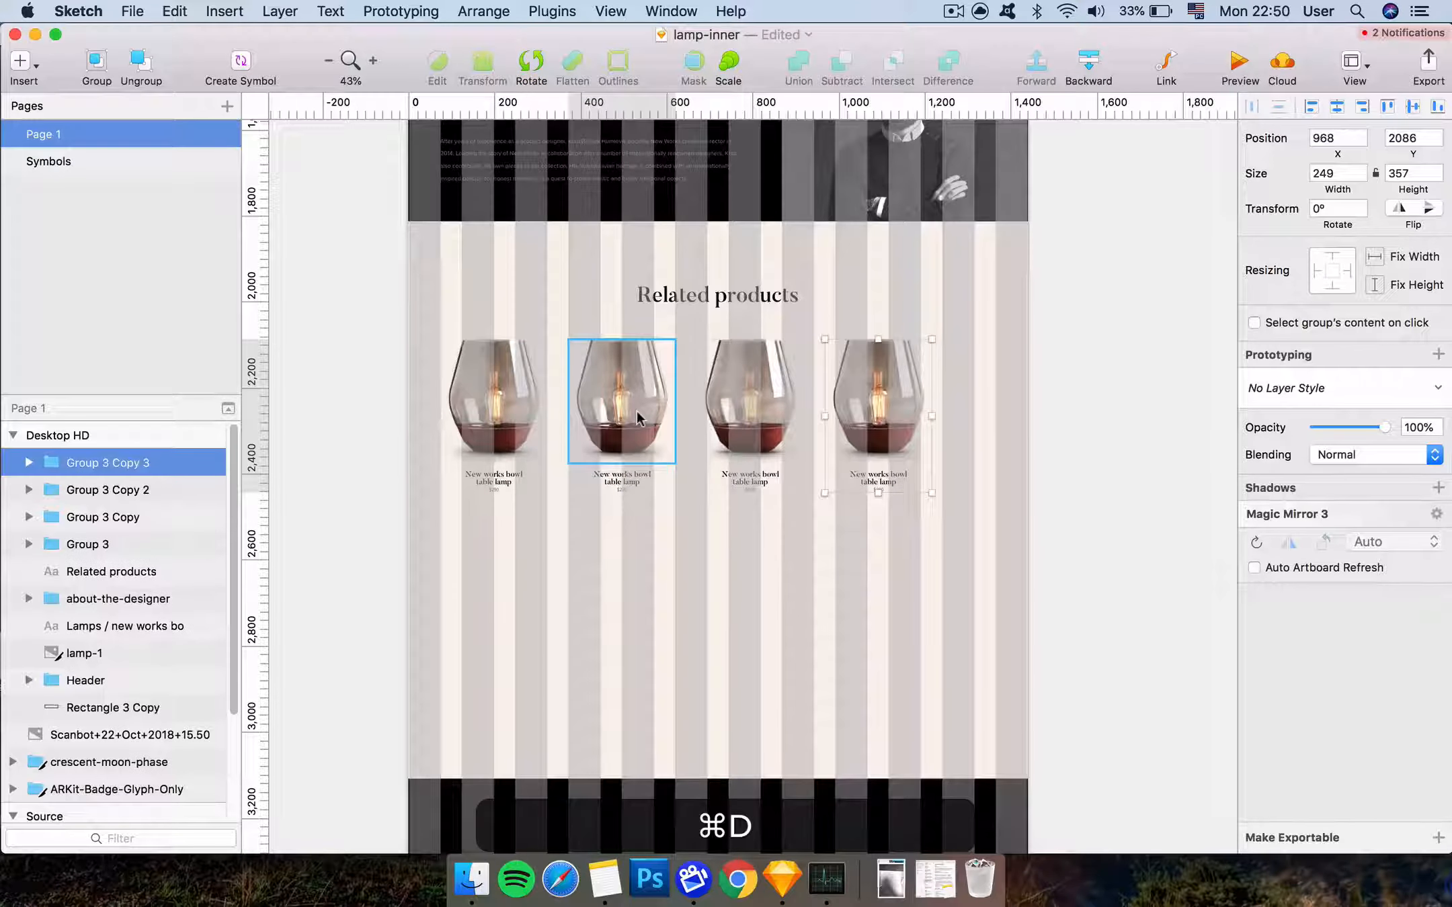
left_click_drag(930, 498, 625, 552)
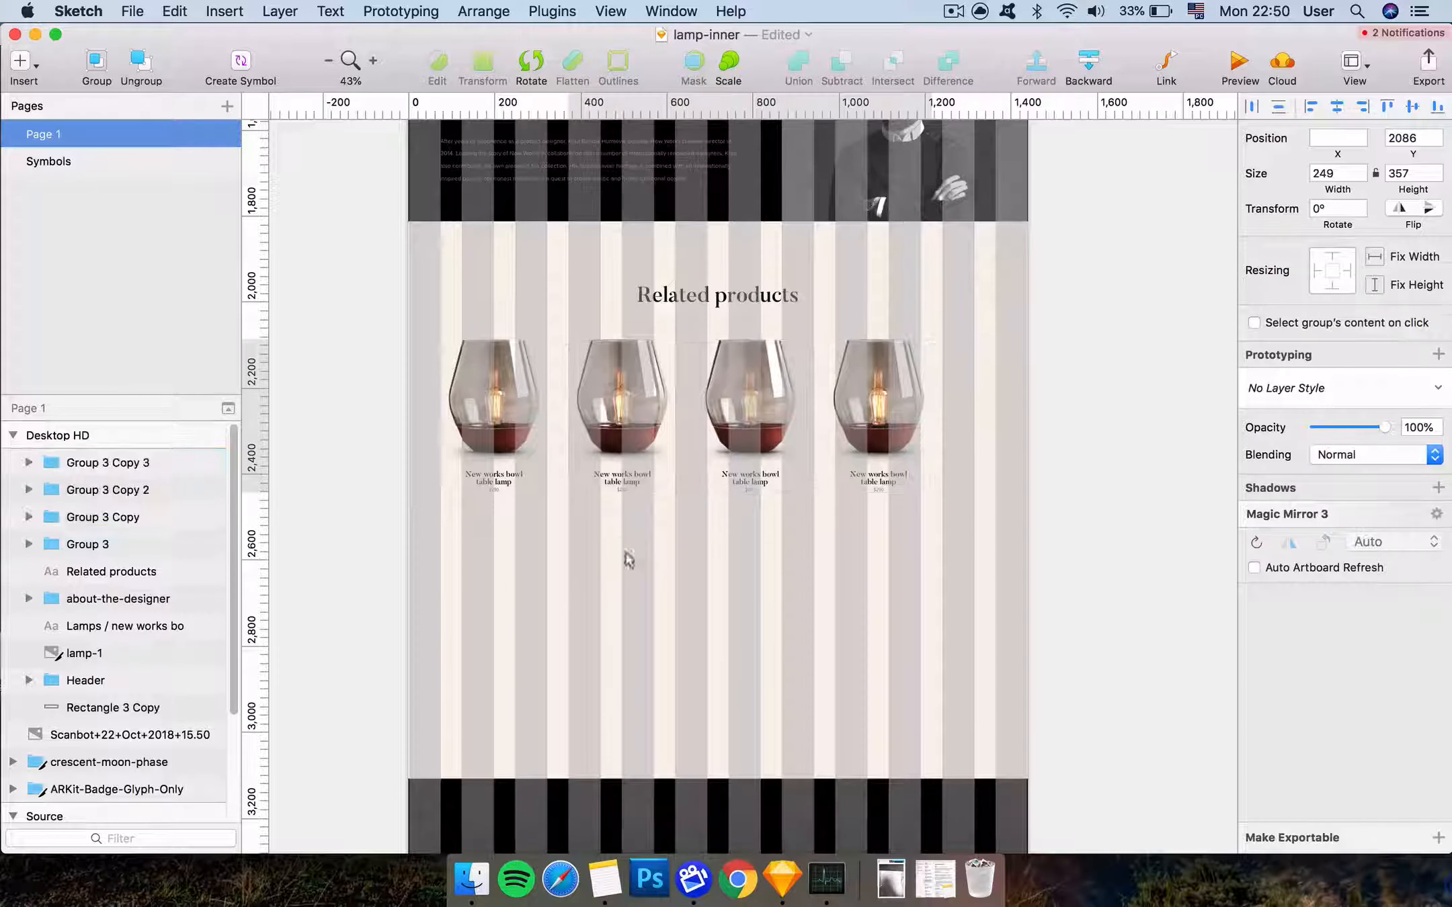
left_click(499, 443)
left_click_drag(899, 425, 965, 425)
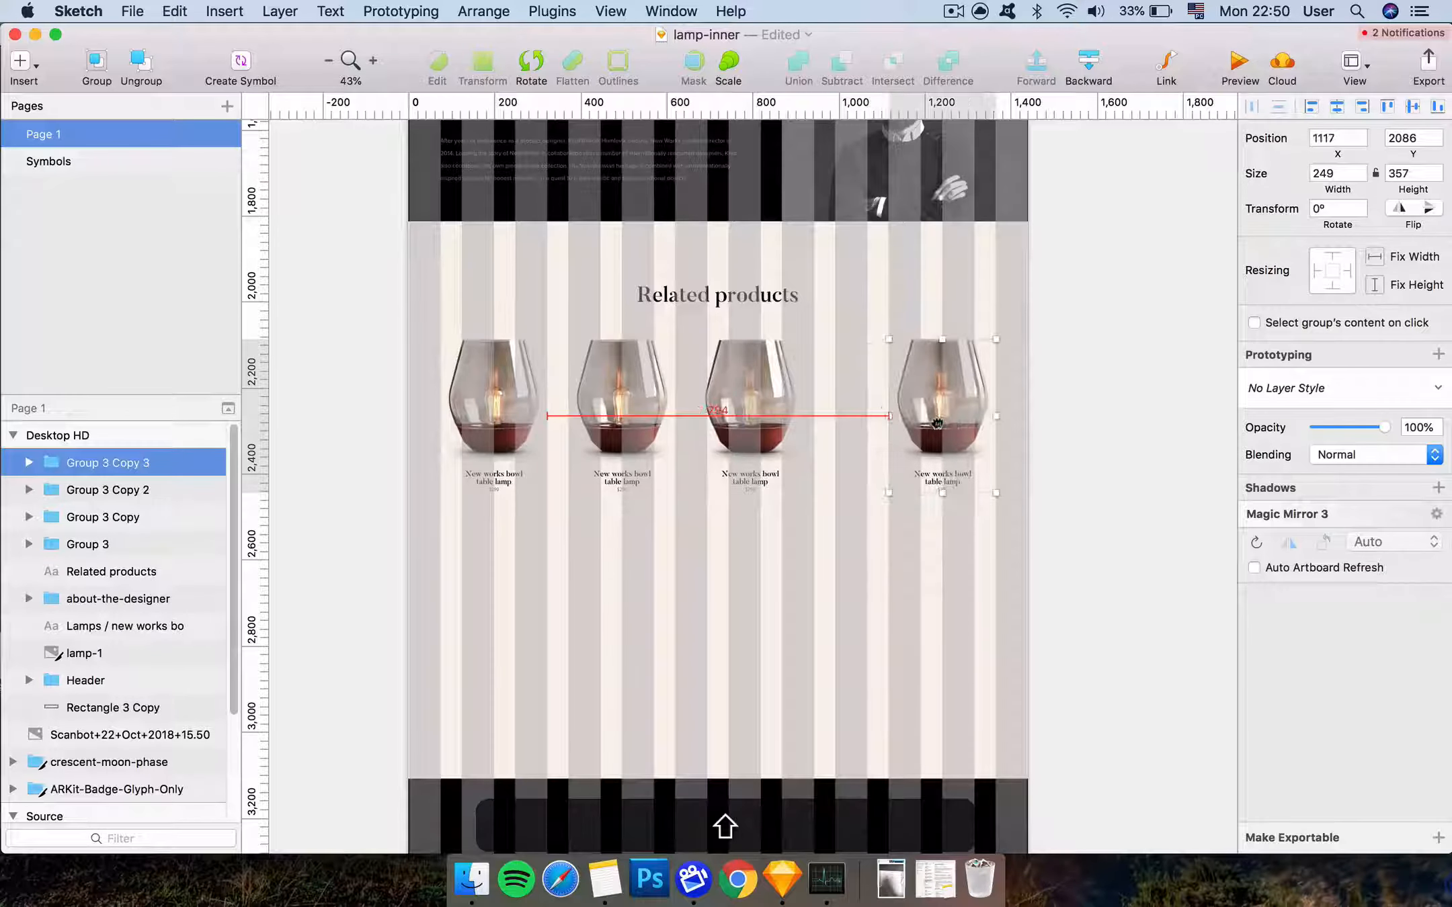
Distribute the four product cards evenly across the row, placing them on sub-pixels, and save the file
left_click_drag(913, 505, 499, 451)
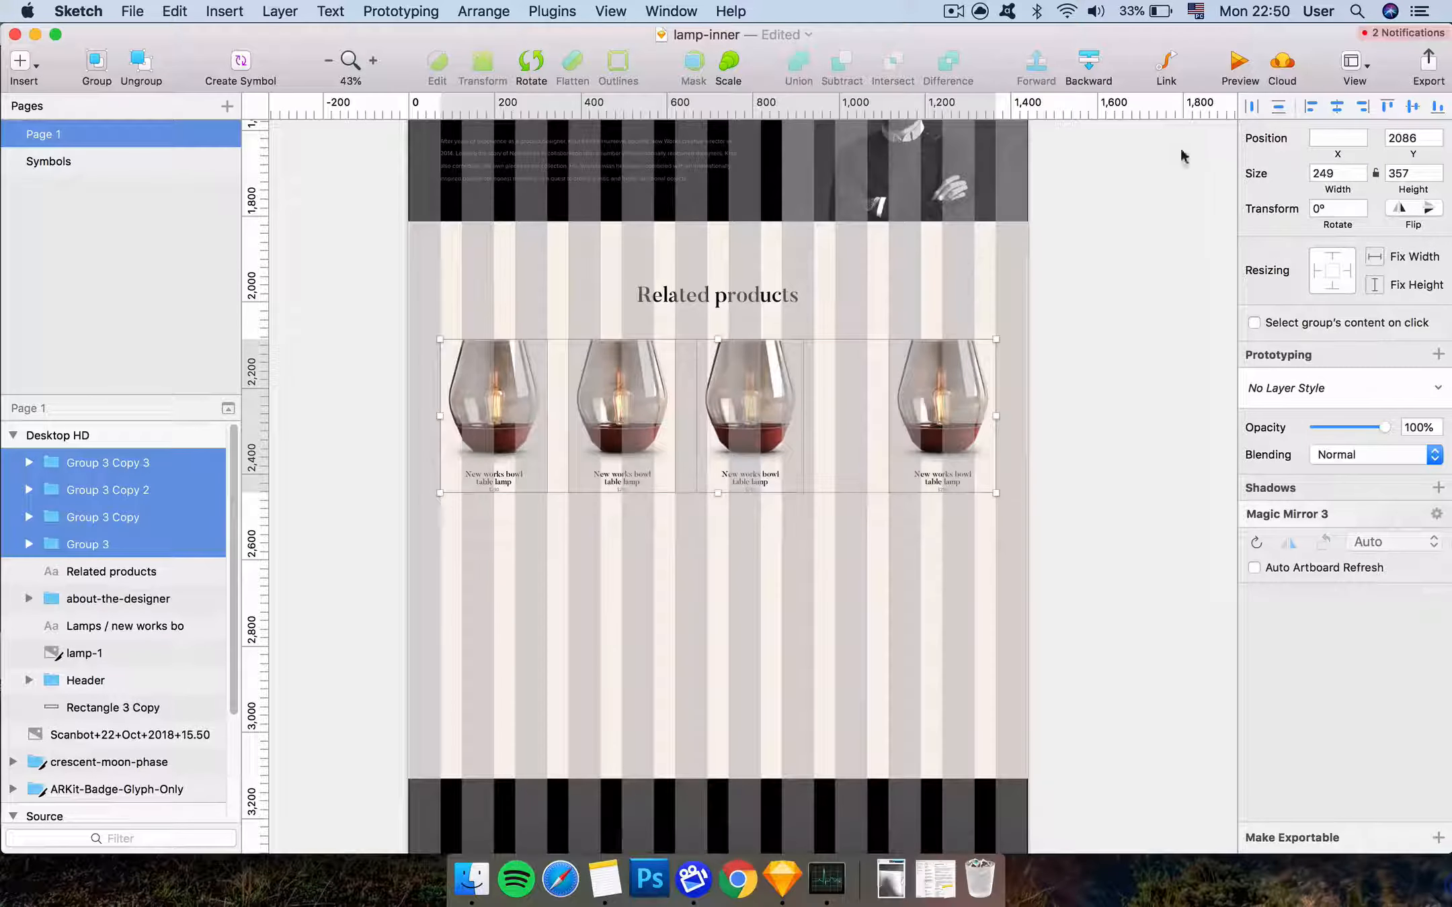
left_click(1061, 498)
left_click_drag(981, 545, 508, 414)
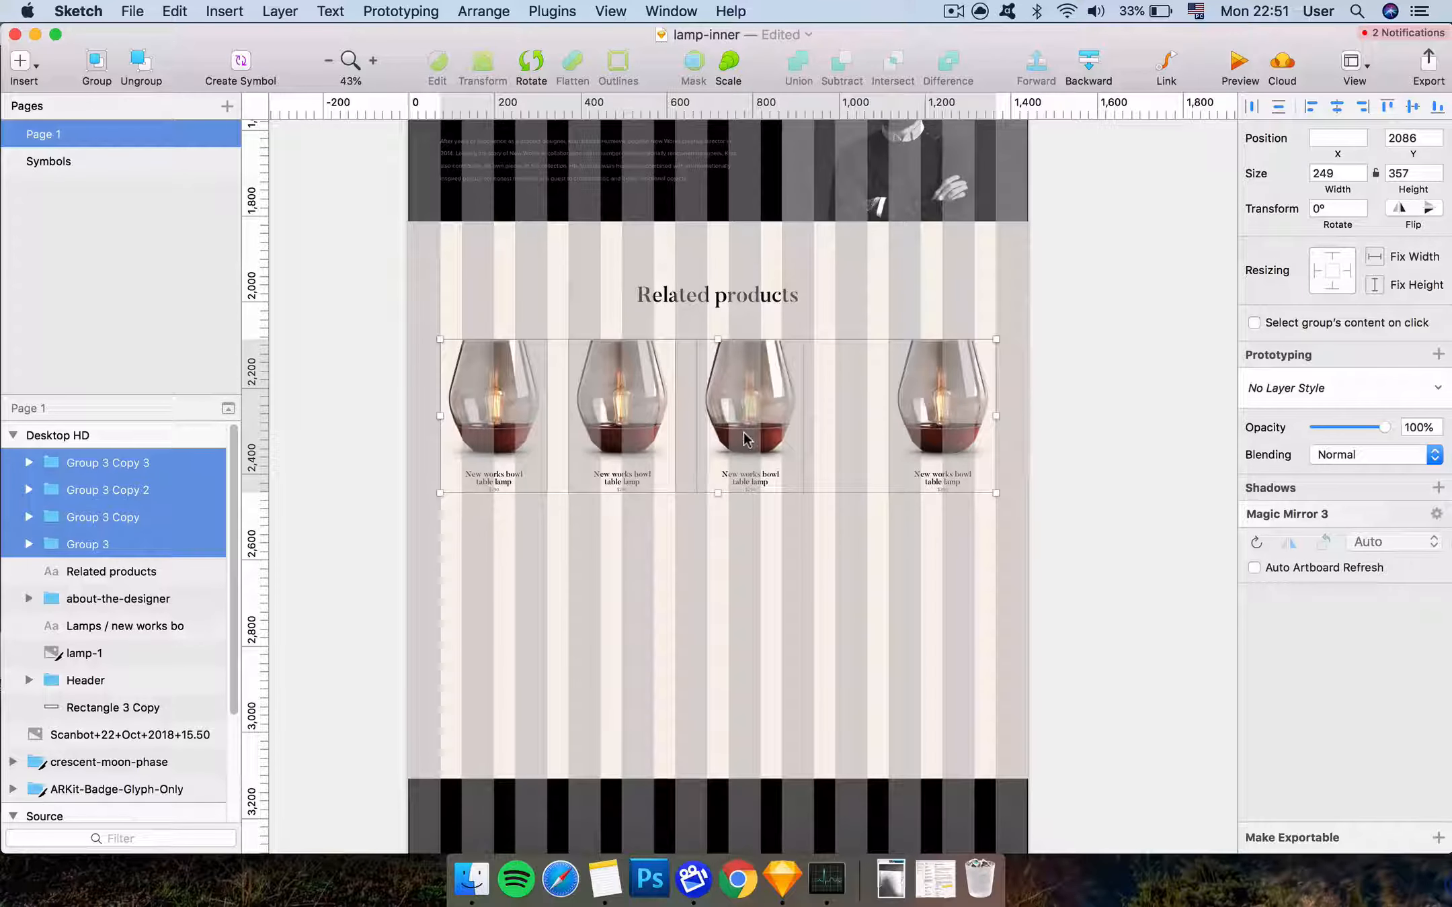
left_click(1252, 107)
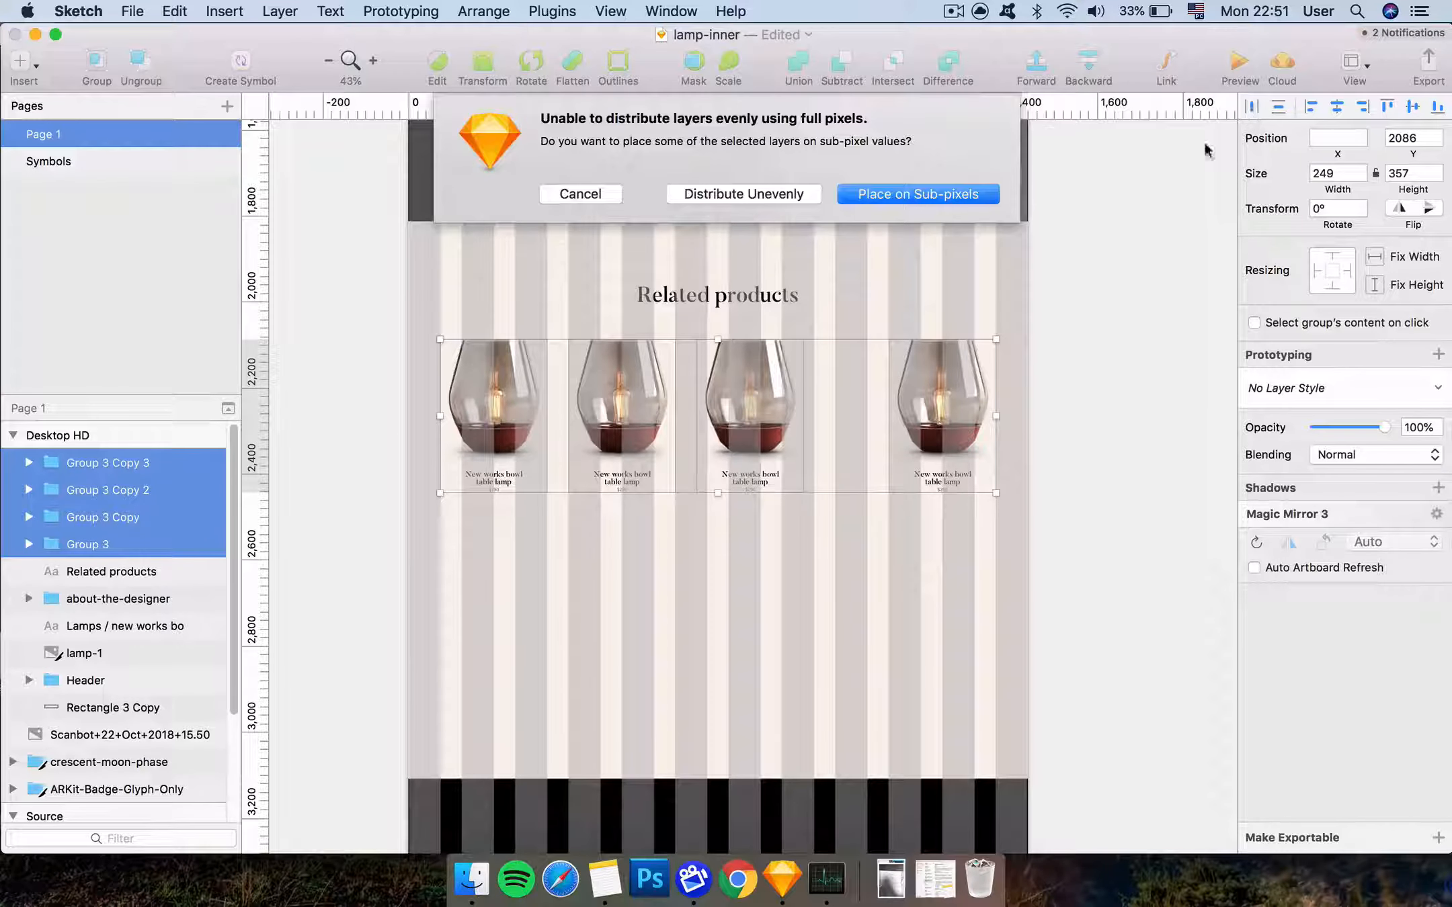
key("Return")
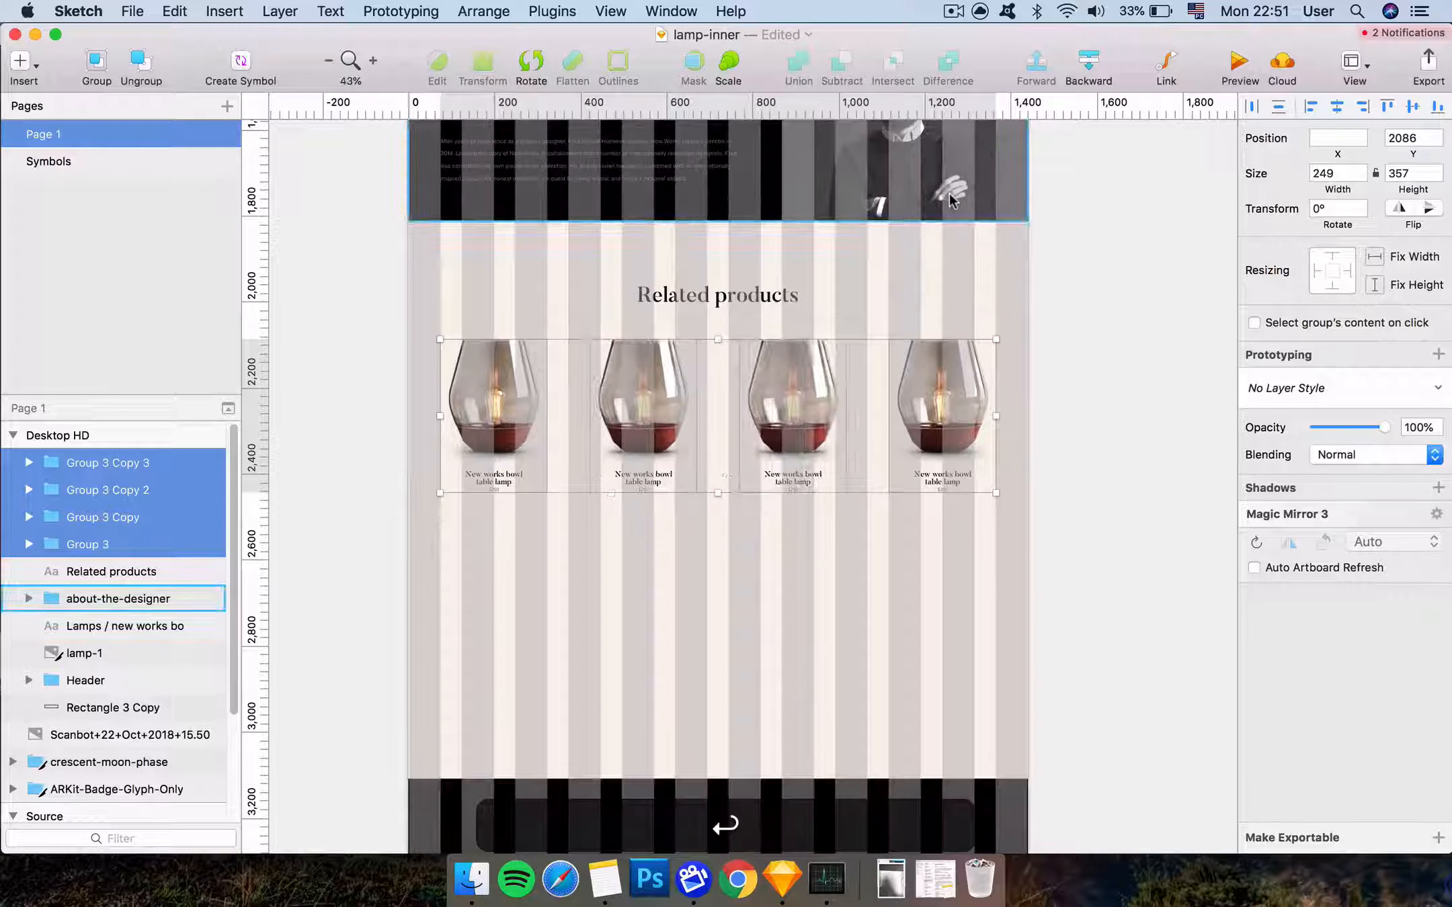
left_click(1058, 389)
key("super+equal")
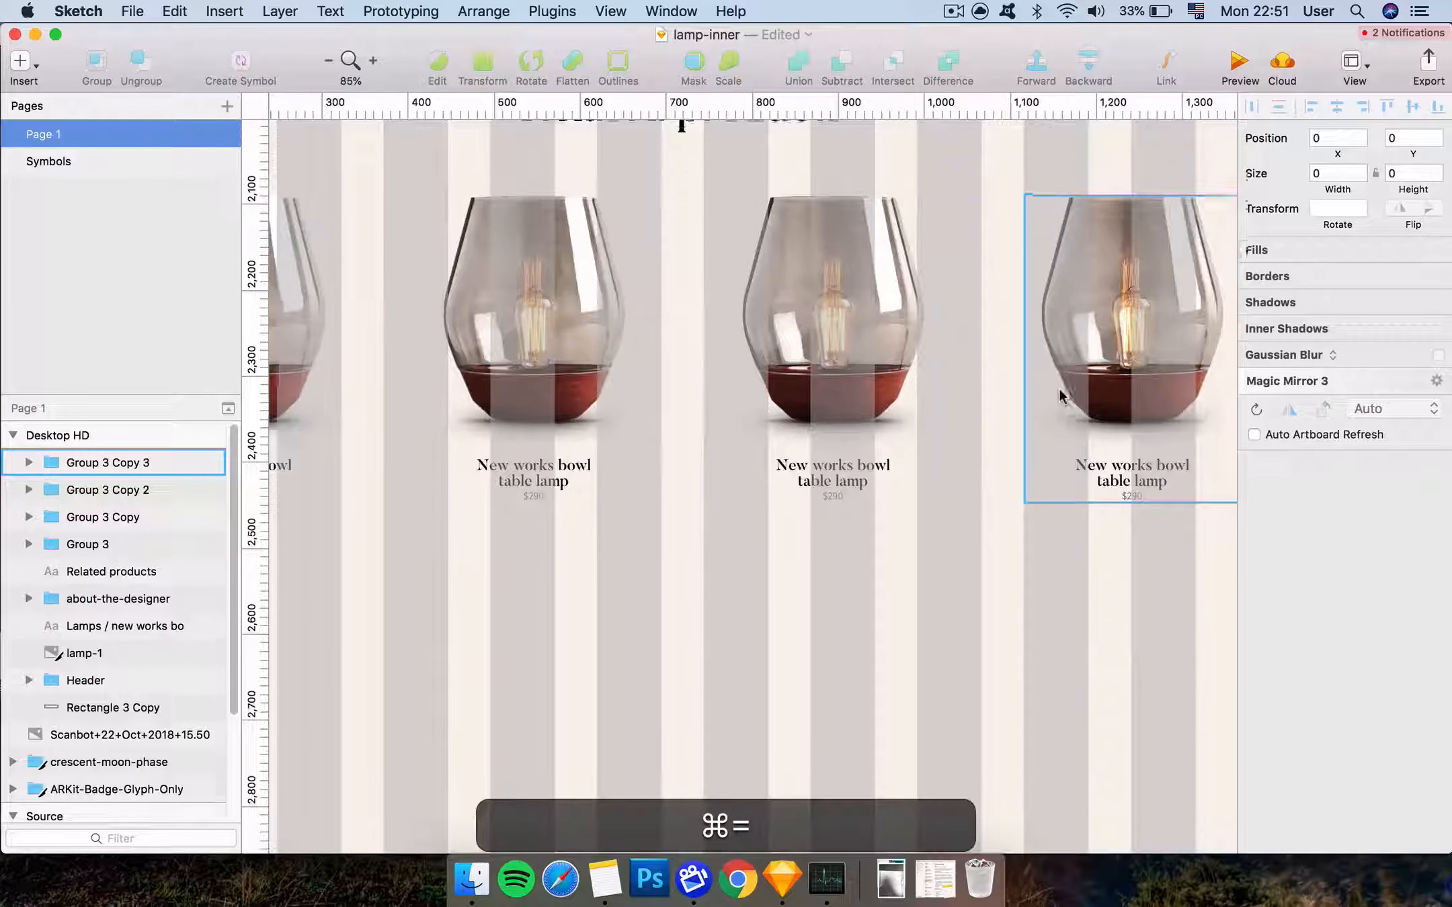
key("super+minus")
key("super+s")
Move the black footer rectangle up beneath the related products row to Y 2600
scroll(1059, 390, "up", 1)
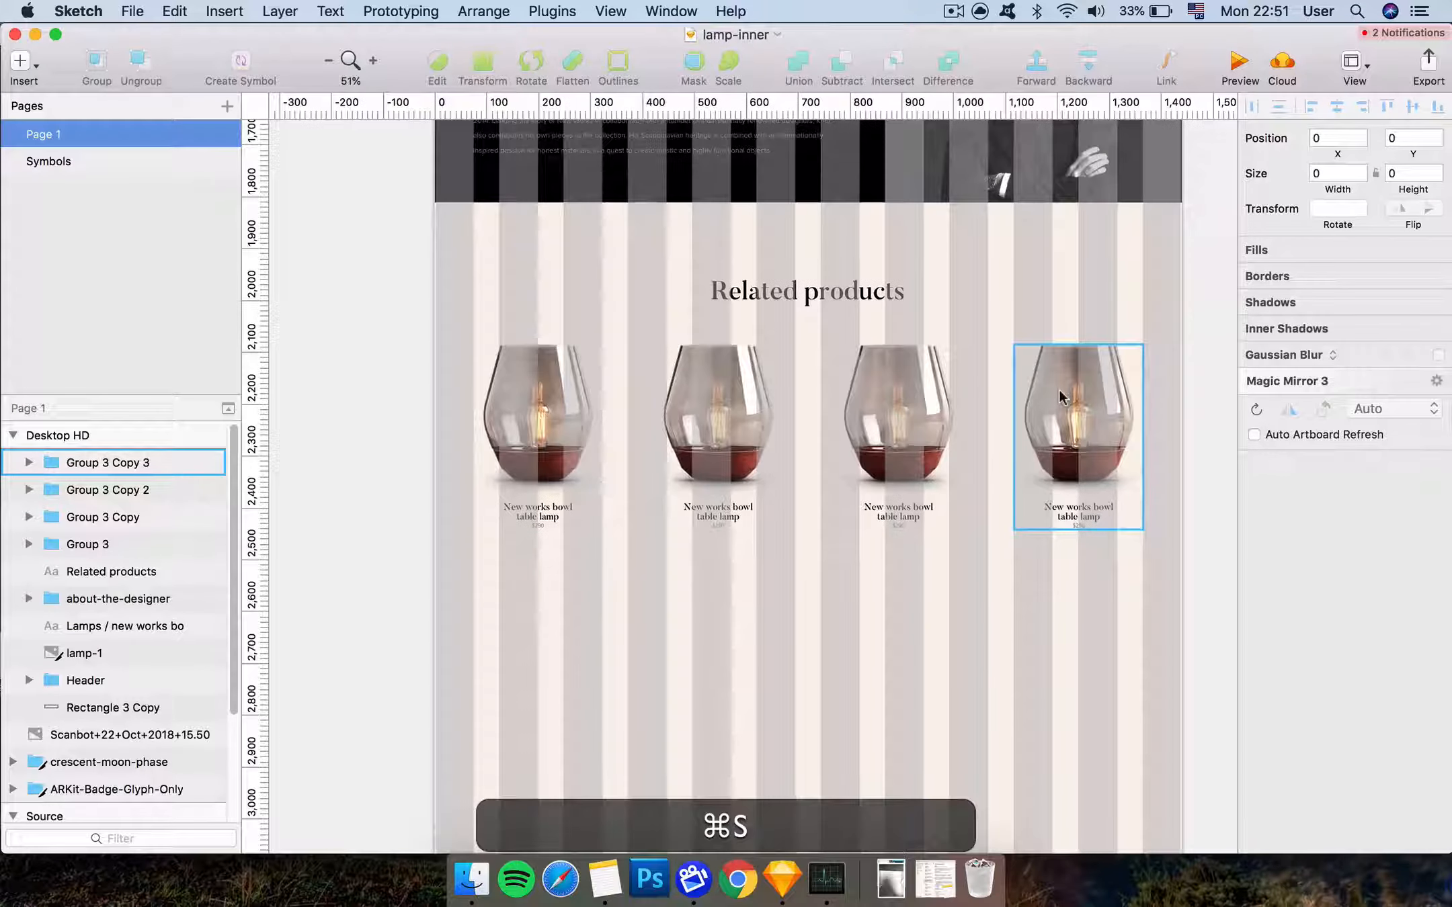
scroll(1000, 521, "up", 3)
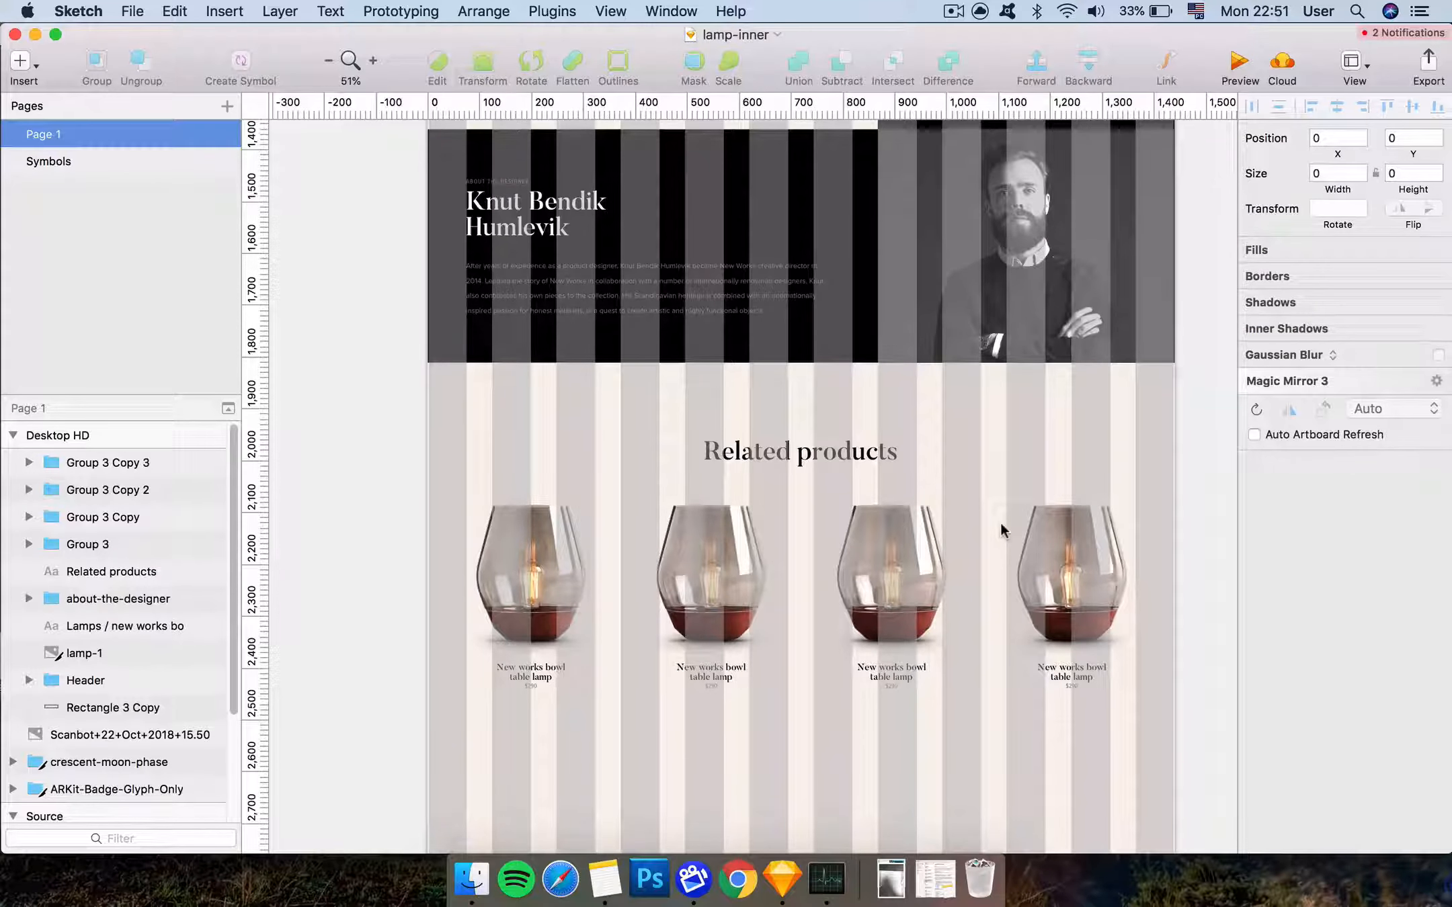
scroll(1000, 521, "down", 3)
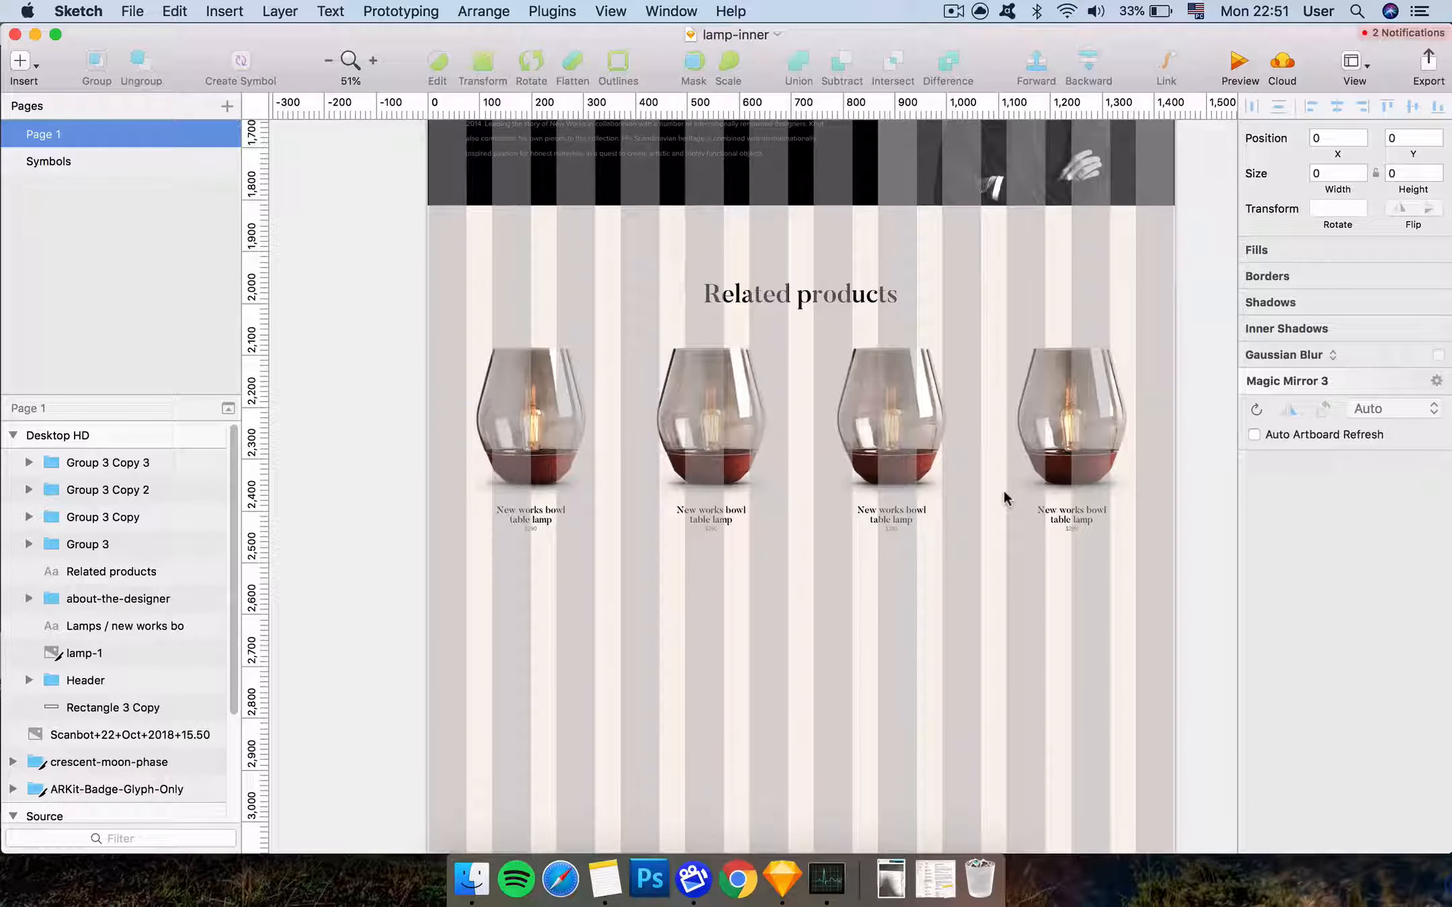
scroll(1004, 491, "down", 3)
left_click(971, 810)
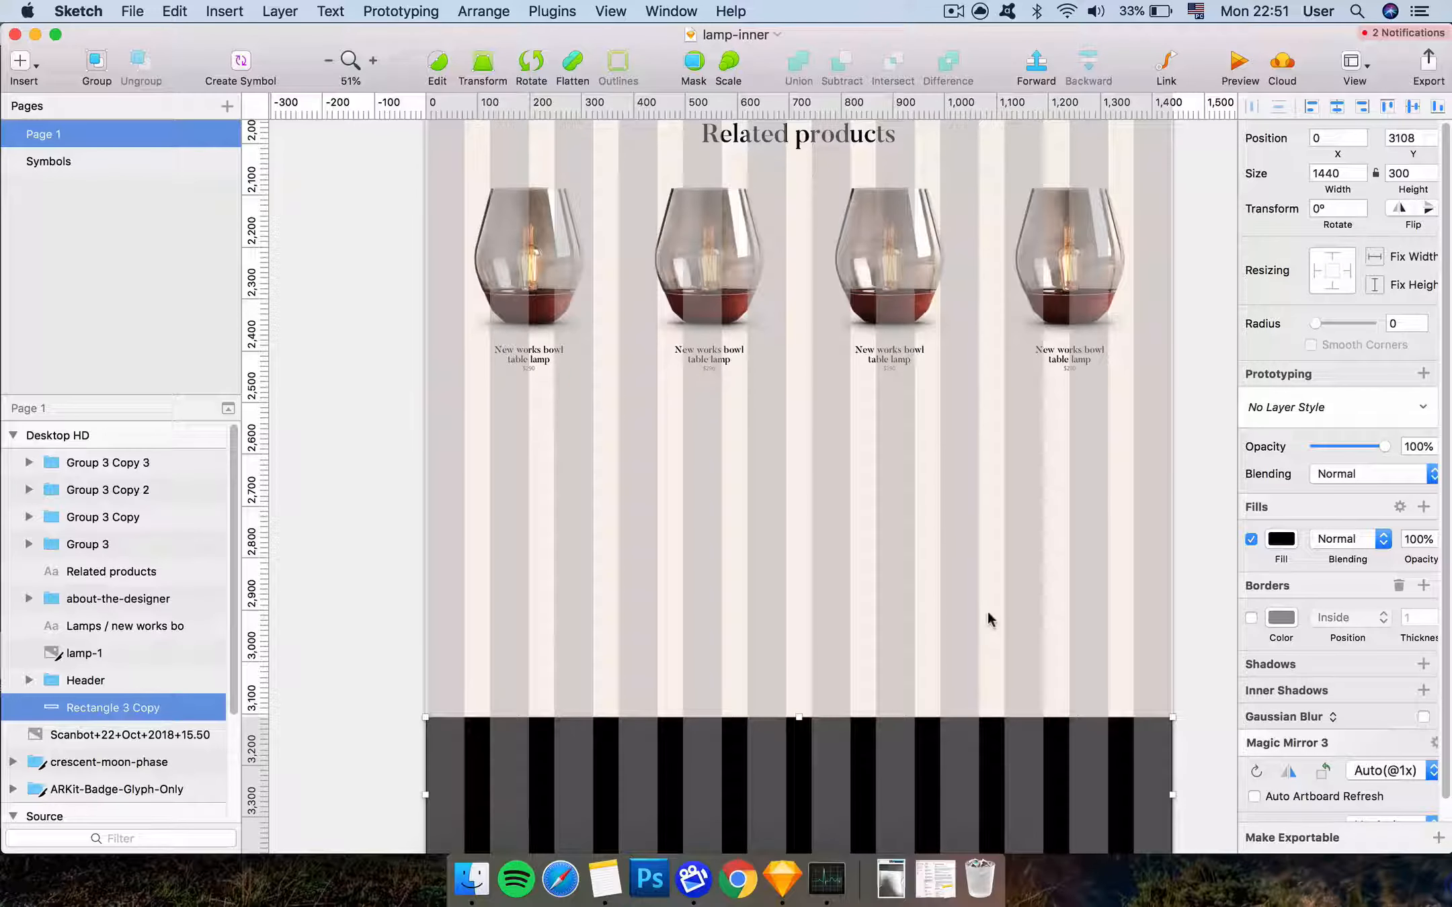
left_click_drag(973, 739, 977, 472)
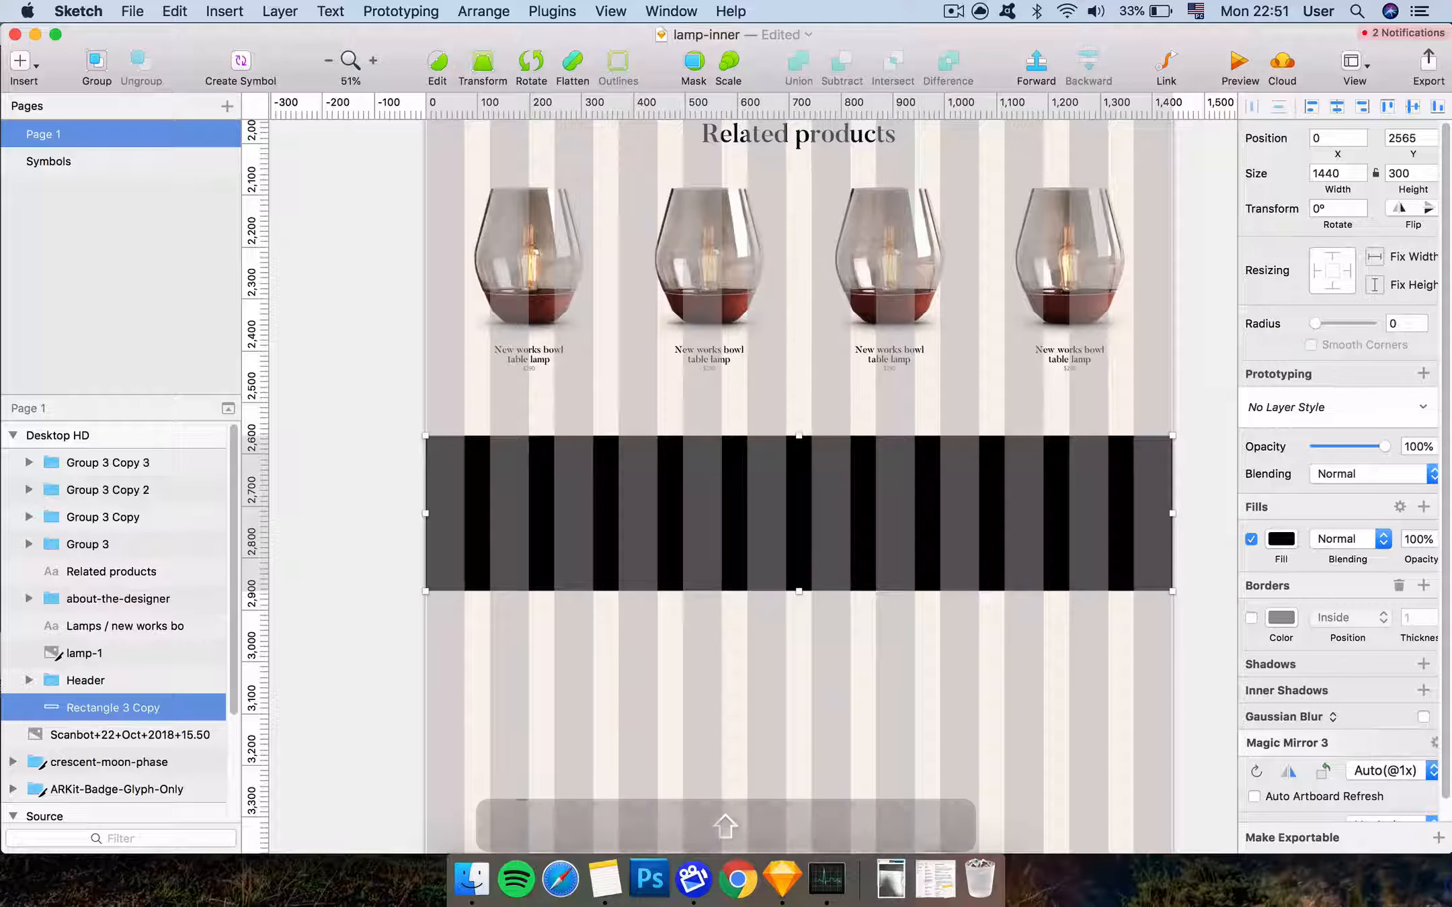
scroll(767, 582, "up", 5)
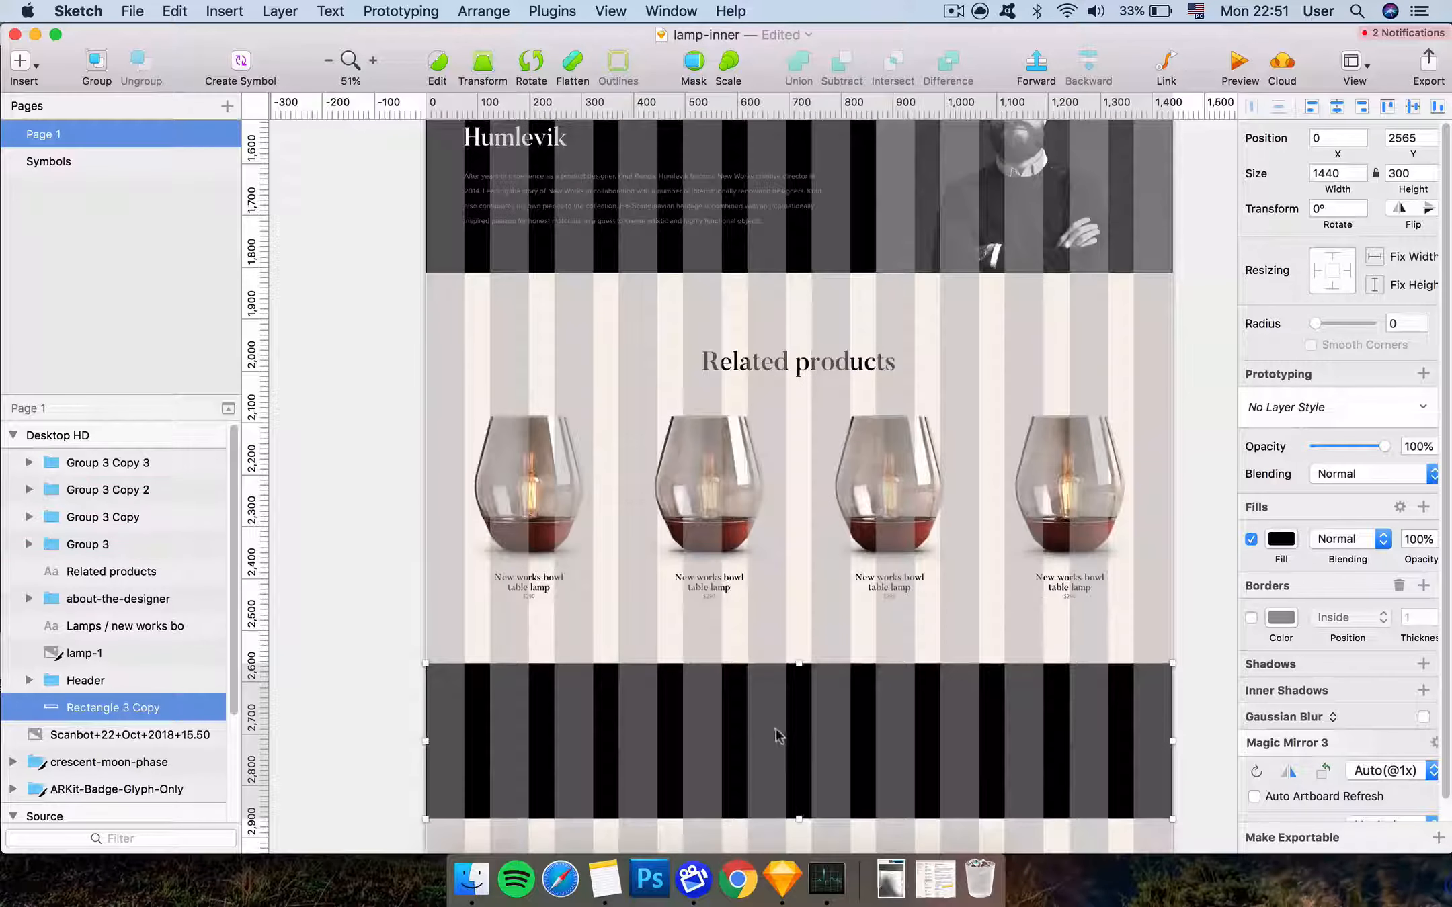
left_click_drag(776, 731, 775, 750)
Check the footer layout in the hand-drawn wireframe, and copy the header's "Foueno." logo text into the lower page area
scroll(965, 321, "up", 12)
scroll(965, 321, "right", 12)
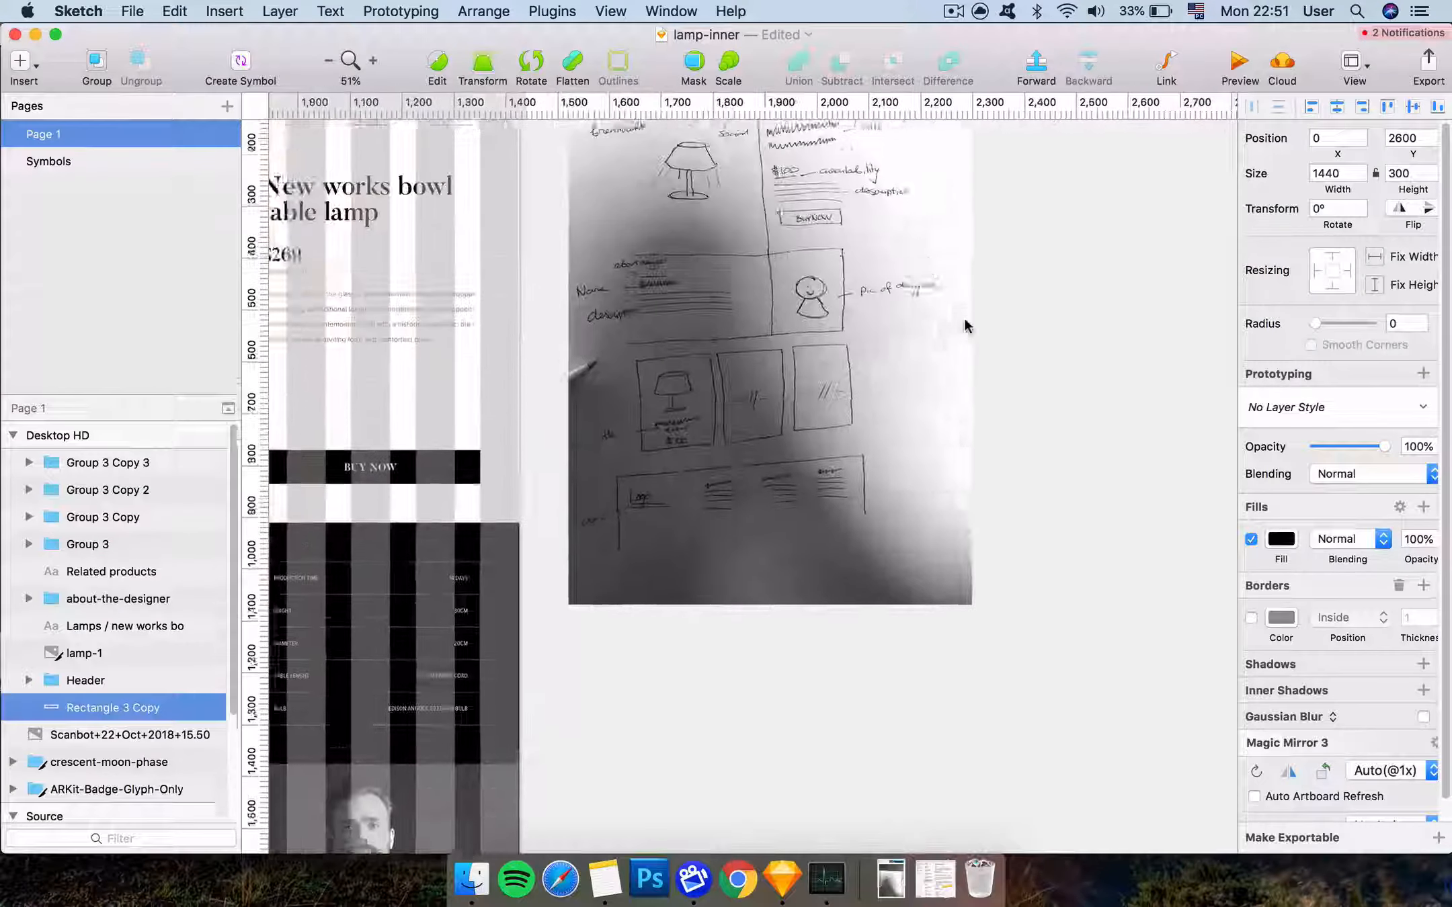
scroll(619, 529, "up", 5)
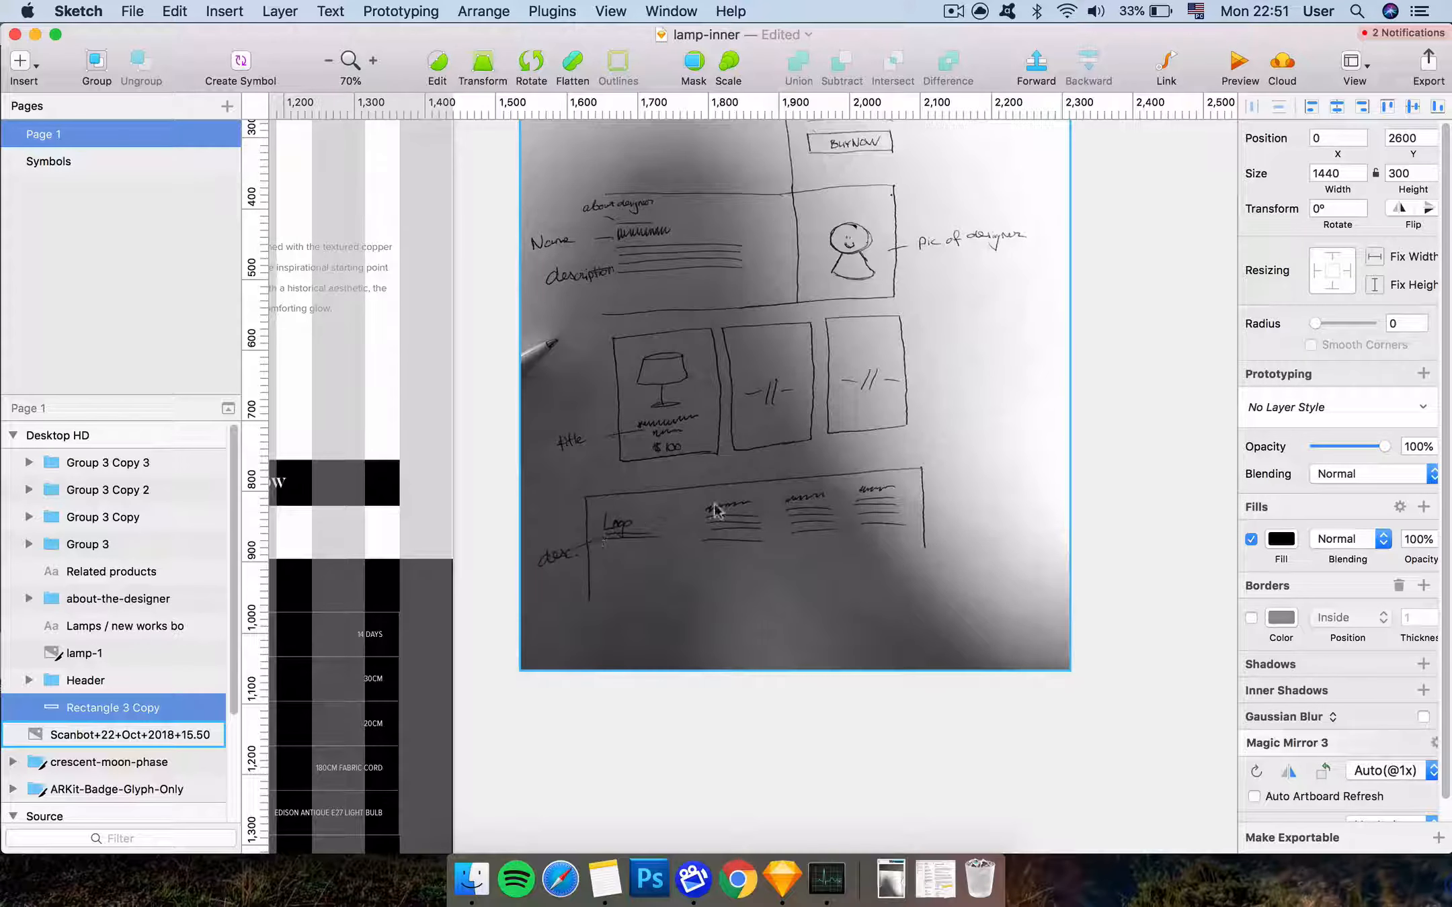
key("super")
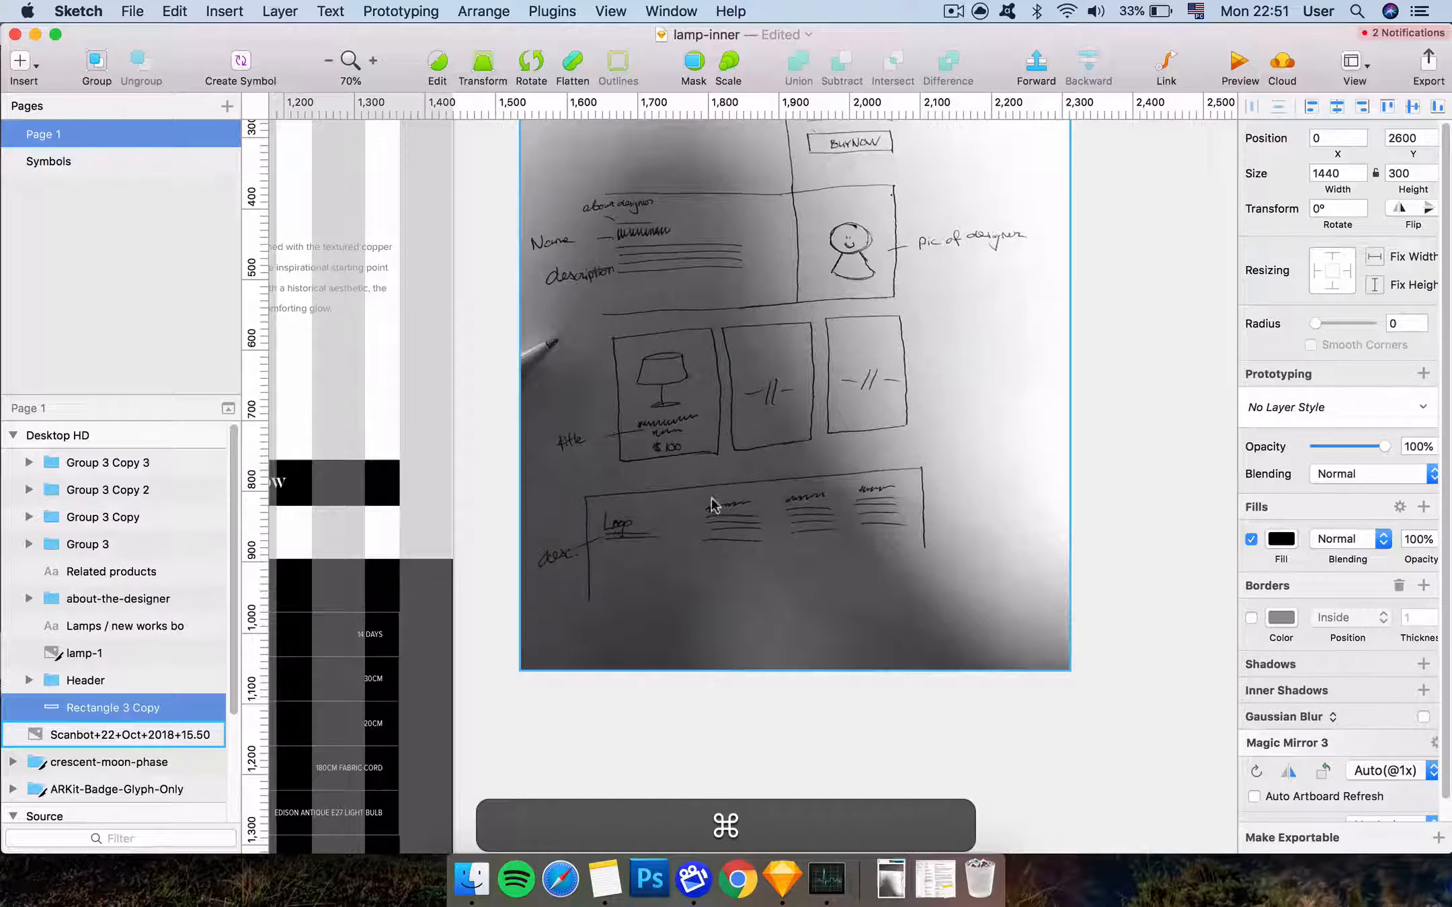
scroll(713, 506, "down", 5)
scroll(713, 505, "left", 8)
scroll(712, 505, "up", 2)
left_click(579, 325, "super")
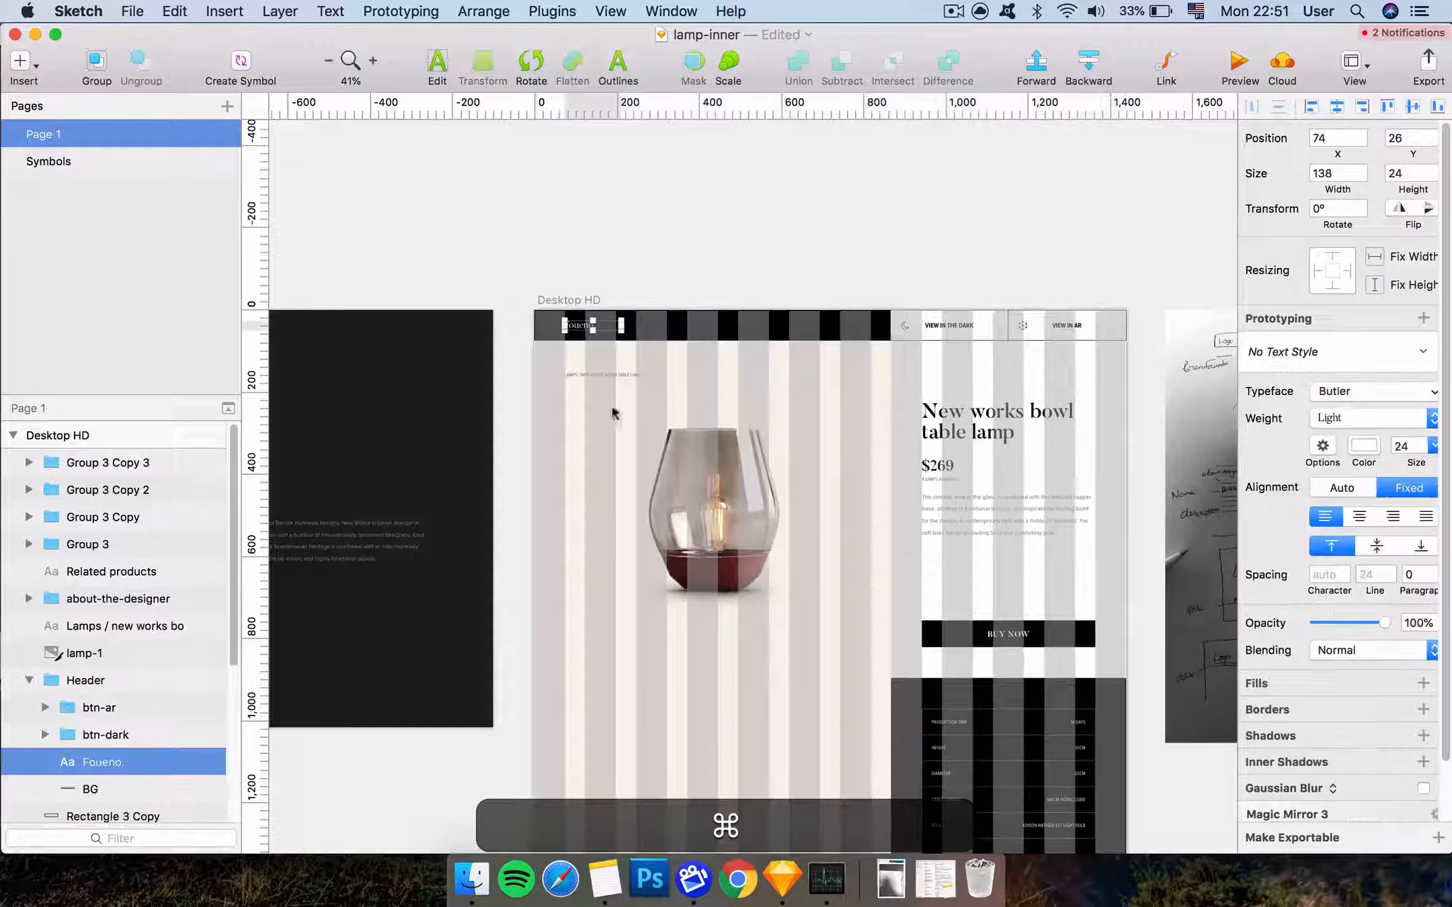
key("super+c")
scroll(607, 557, "down", 10)
key("shift+super+v")
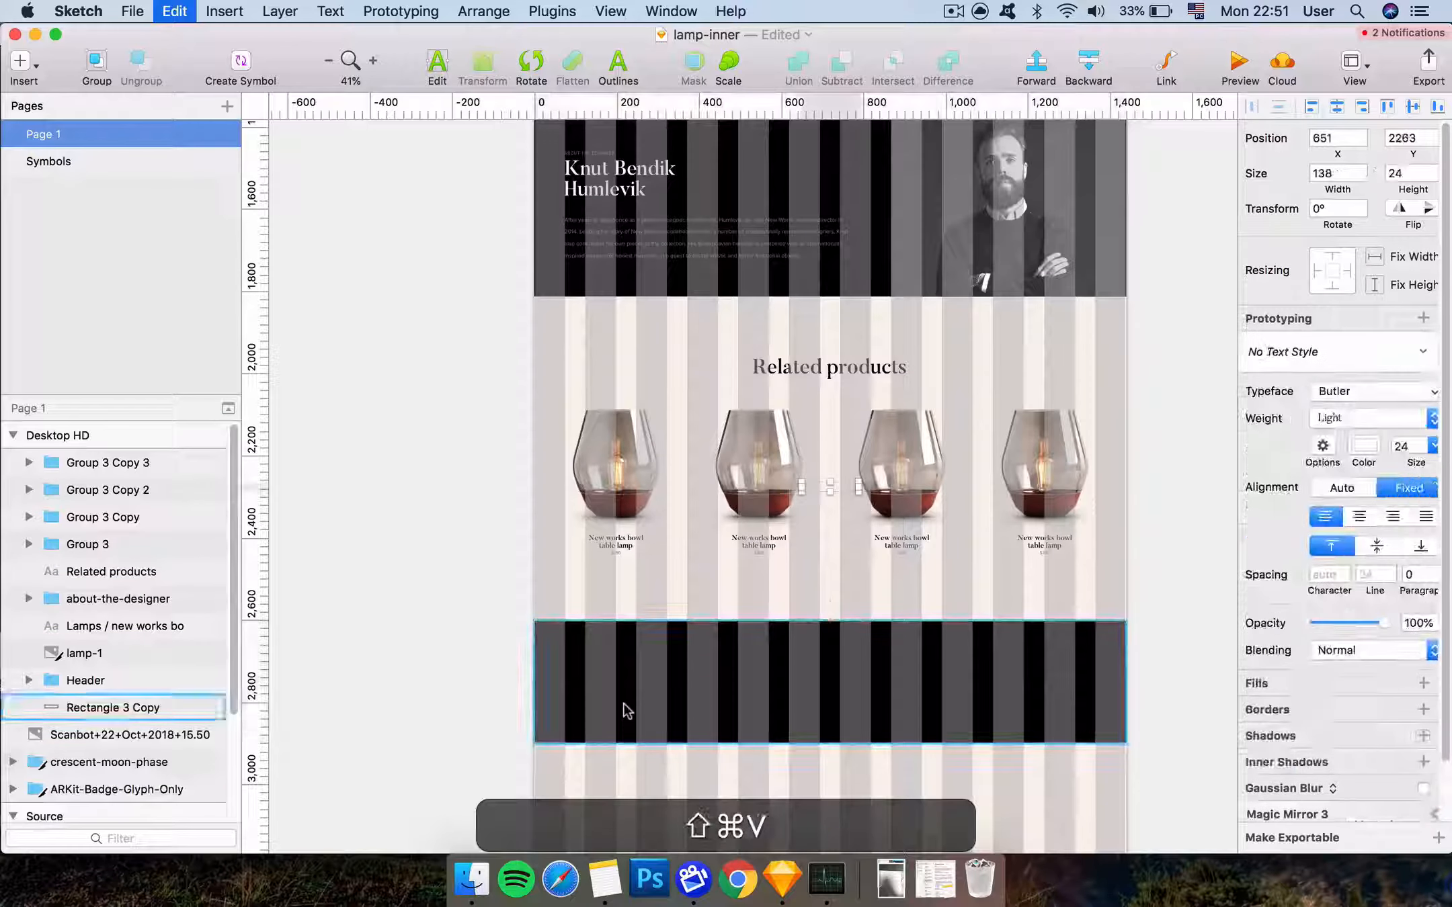
Move the pasted "Foueno." logo onto the black footer, aligned with the first layout column at X 74, Y 2647
key("shift+Down")
key("shift+Down")
key("shift+Down")
key("shift+Down")
key("shift+Down")
key("shift+Down")
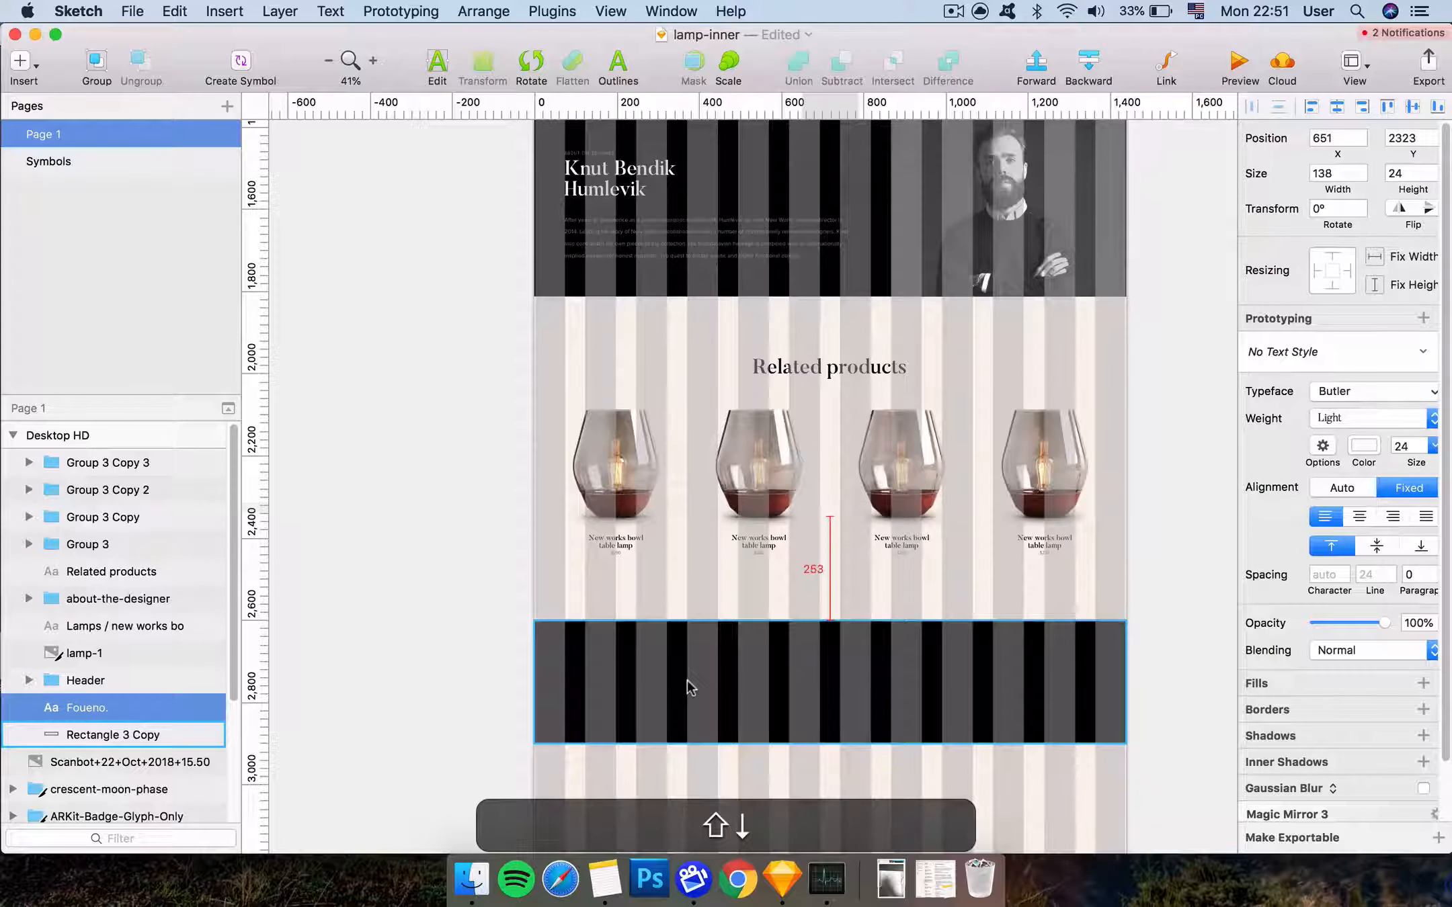
key("shift+Down")
key("shift+Down")
key("shift+Down")
key("shift+Down")
key("shift+Down")
key("shift+Down")
key("shift+Down")
key("shift+Down")
key("shift+Down")
key("shift+Down")
key("shift+Down")
key("shift+Down")
key("shift+Down")
key("shift+Down")
key("shift+Down")
key("shift+Down")
key("shift+Down")
key("shift+Down")
key("shift+Down")
key("shift+Down")
key("shift+Down")
key("shift+Down")
key("shift+Down")
key("shift+Down")
key("shift+Down")
key("shift+Down")
key("shift+Down")
key("shift+Down")
key("shift+Down")
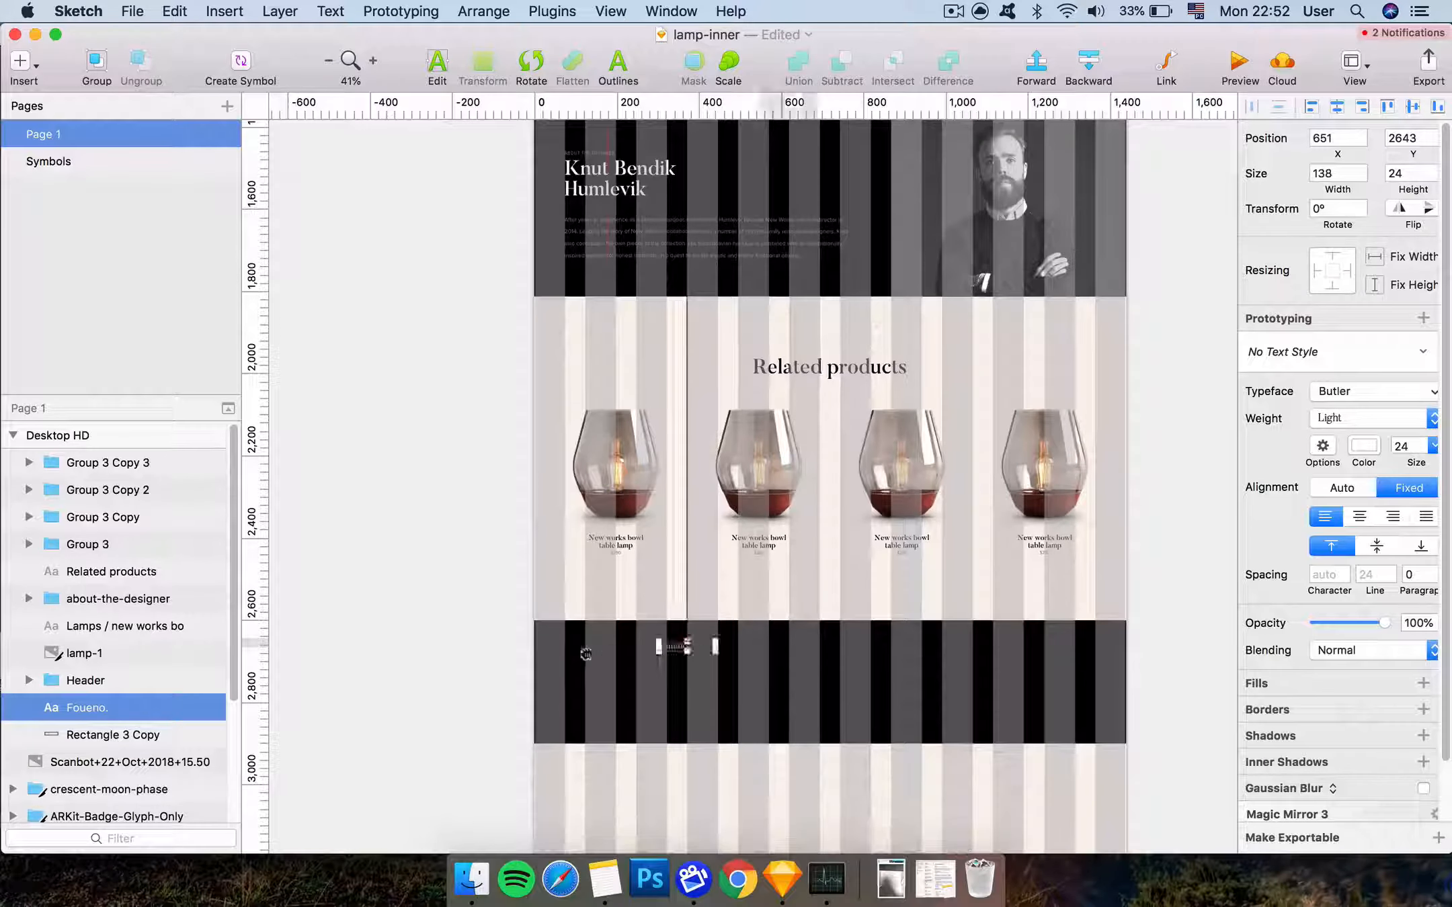
left_click_drag(780, 643, 585, 651)
Nudge the footer logo to Y 2674 so it sits 74 px below the footer's upper edge
key("super+equal")
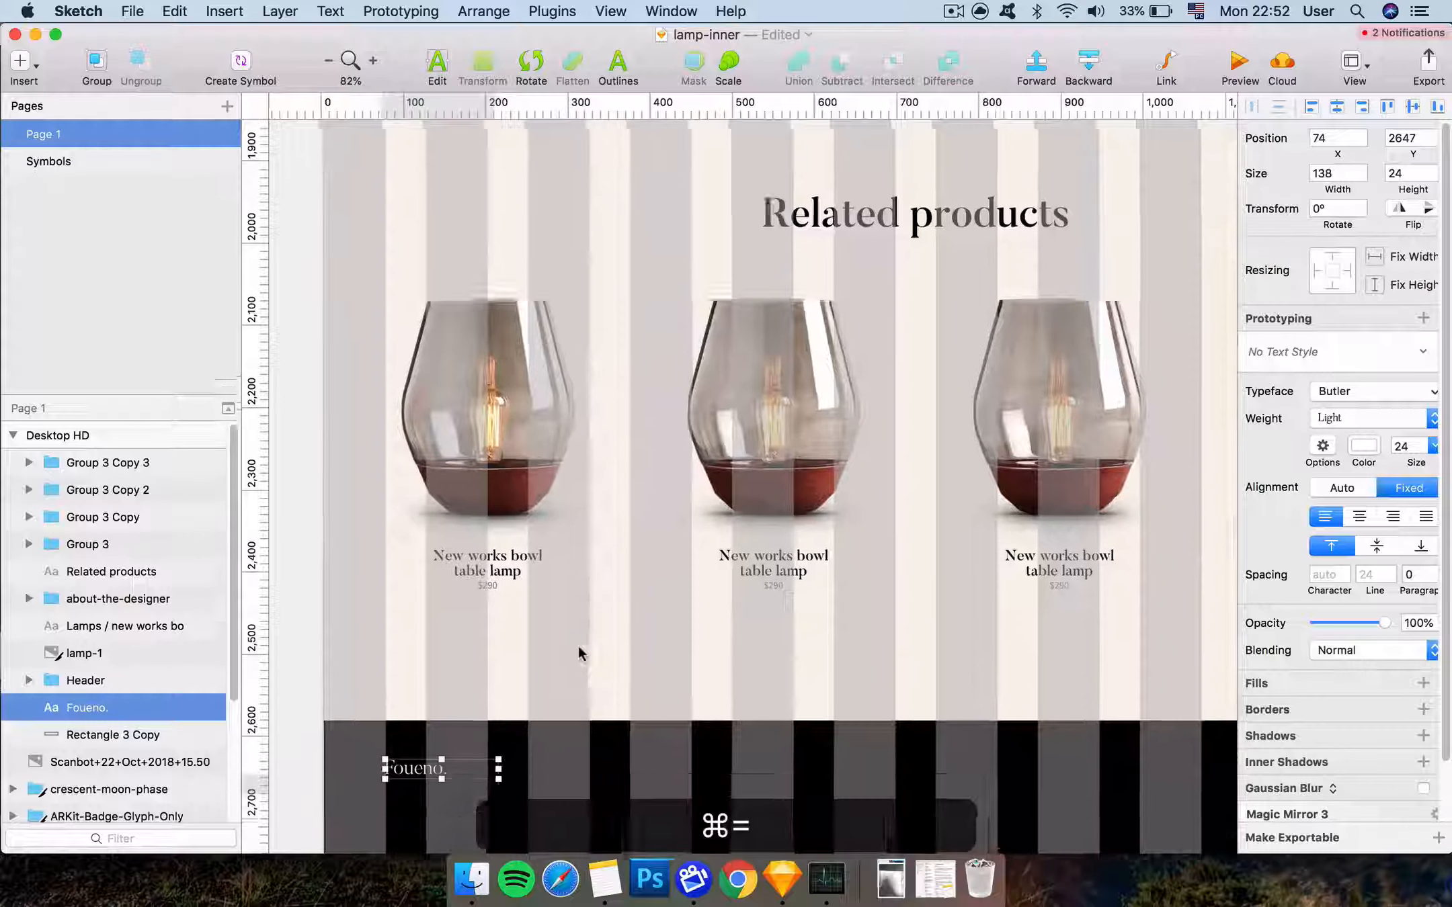
scroll(578, 645, "down", 5)
key("alt")
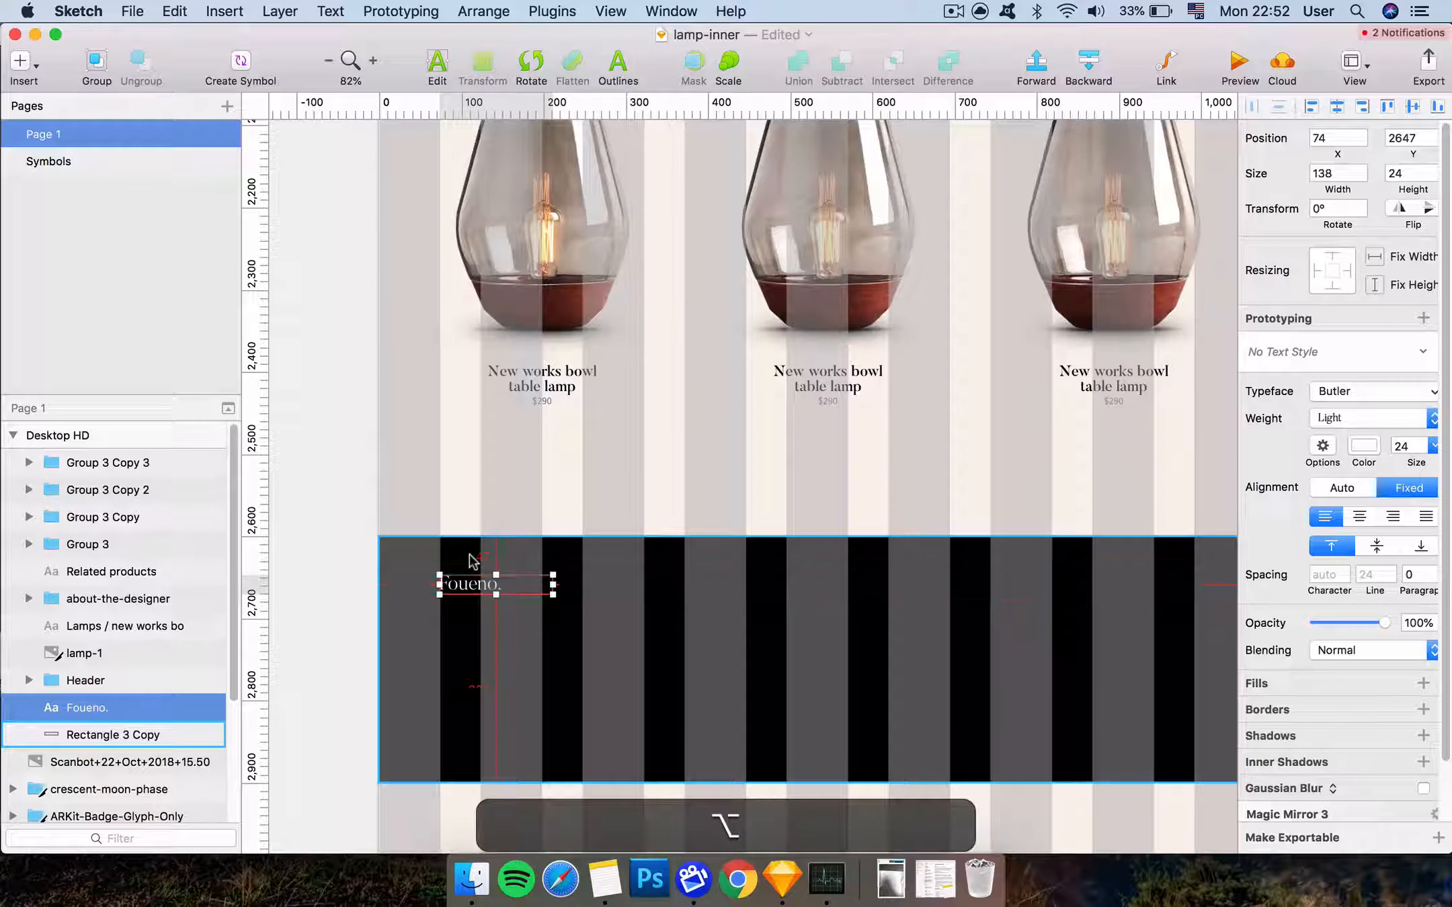
key("alt+shift+Down")
key("alt+shift+Down")
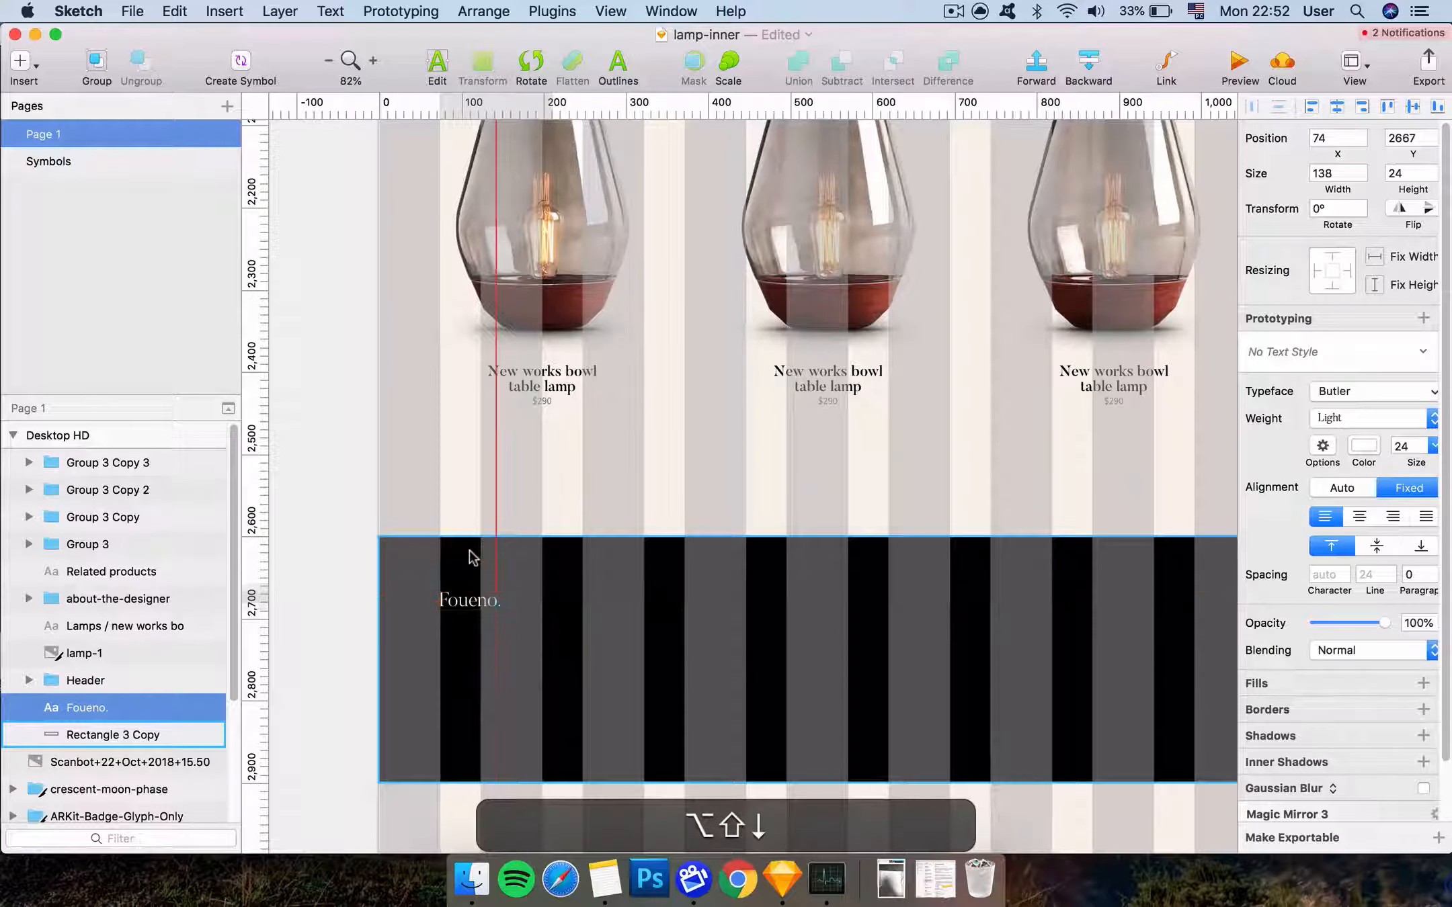
key("alt+shift+Down")
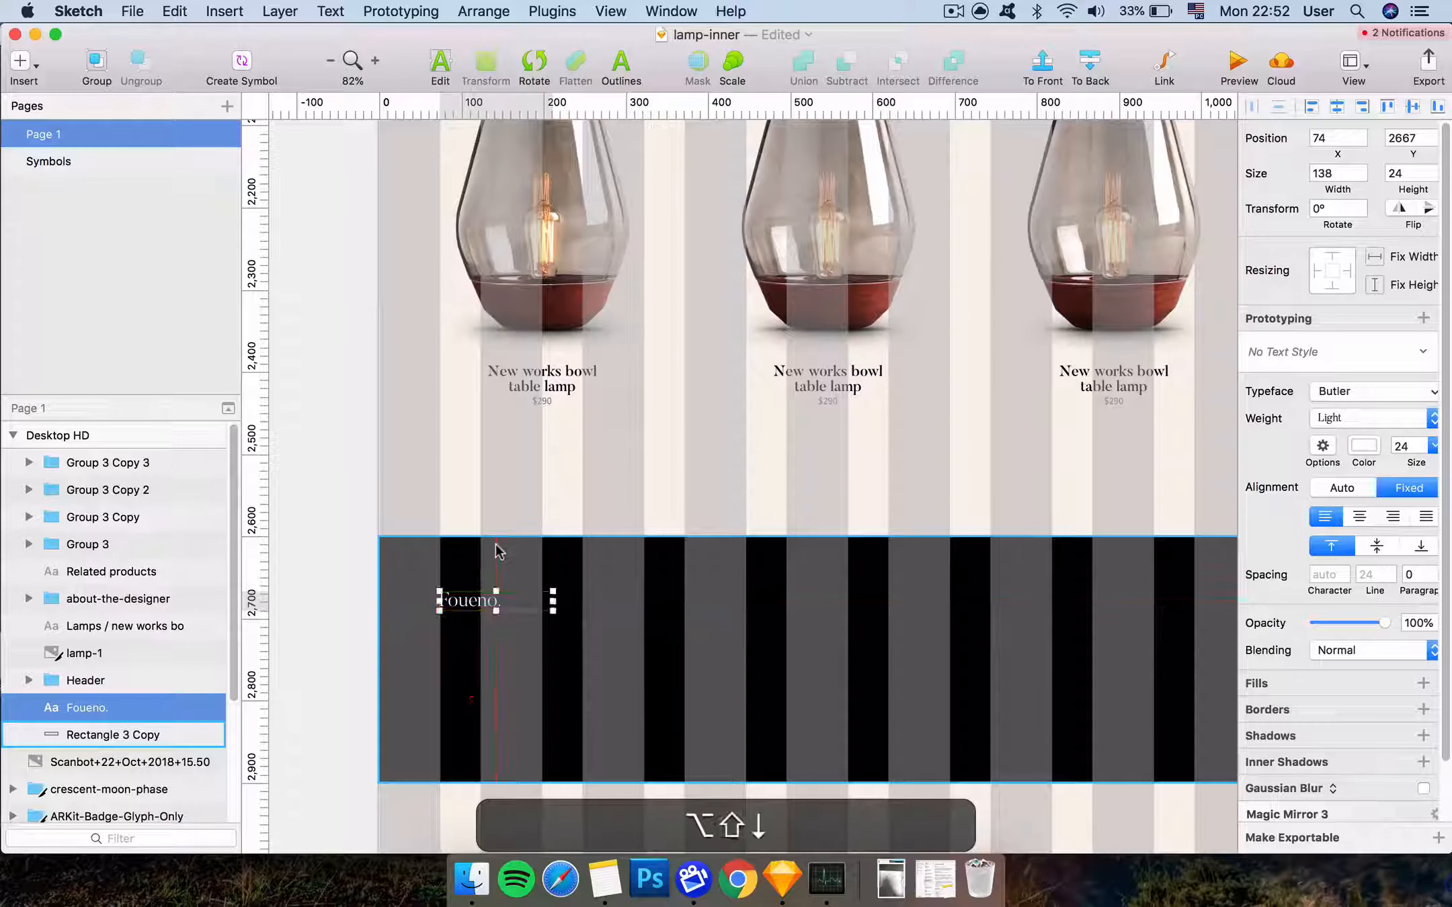
key("Up")
key("Up")
key("alt+Up")
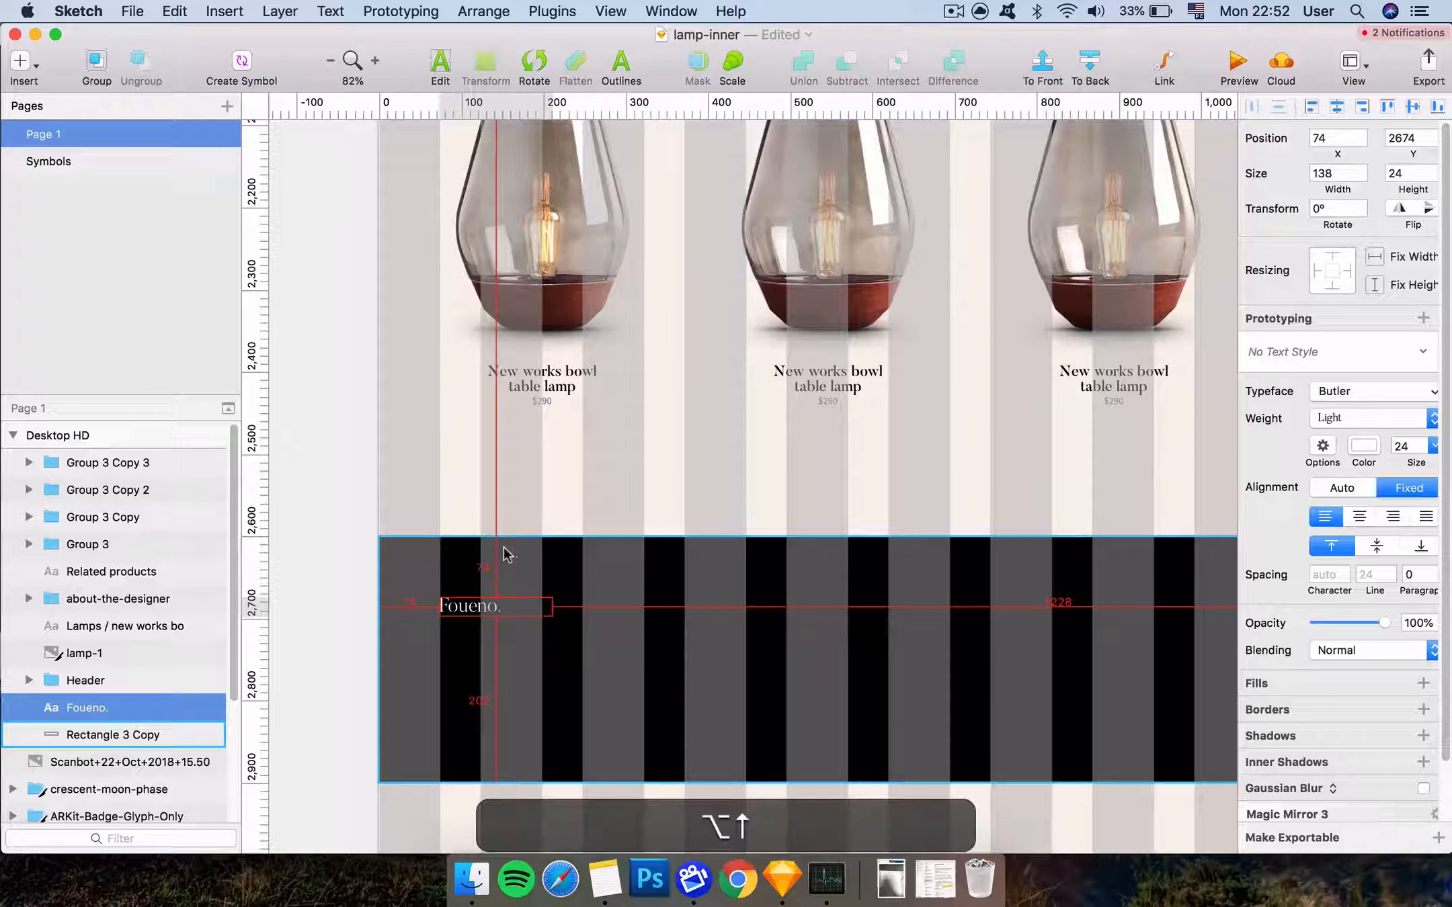
key("alt+super+Up")
Copy the description paragraph from the about-the-designer section and paste it as a layer above the footer logo
key("super+minus")
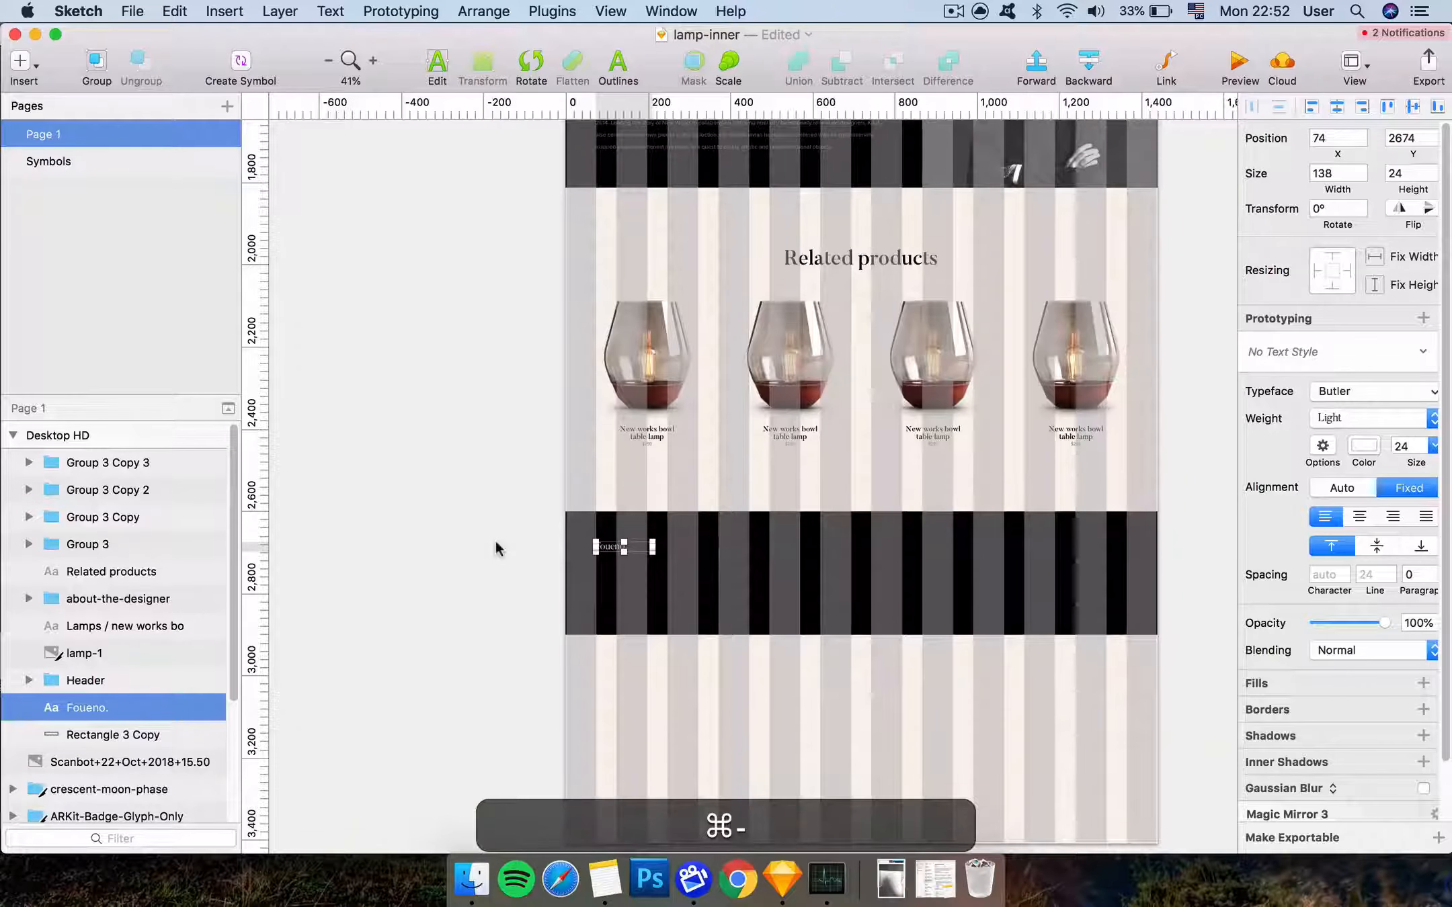
left_click(499, 351)
left_click_drag(475, 401, 413, 480)
left_click(578, 210, "super")
key("super+c")
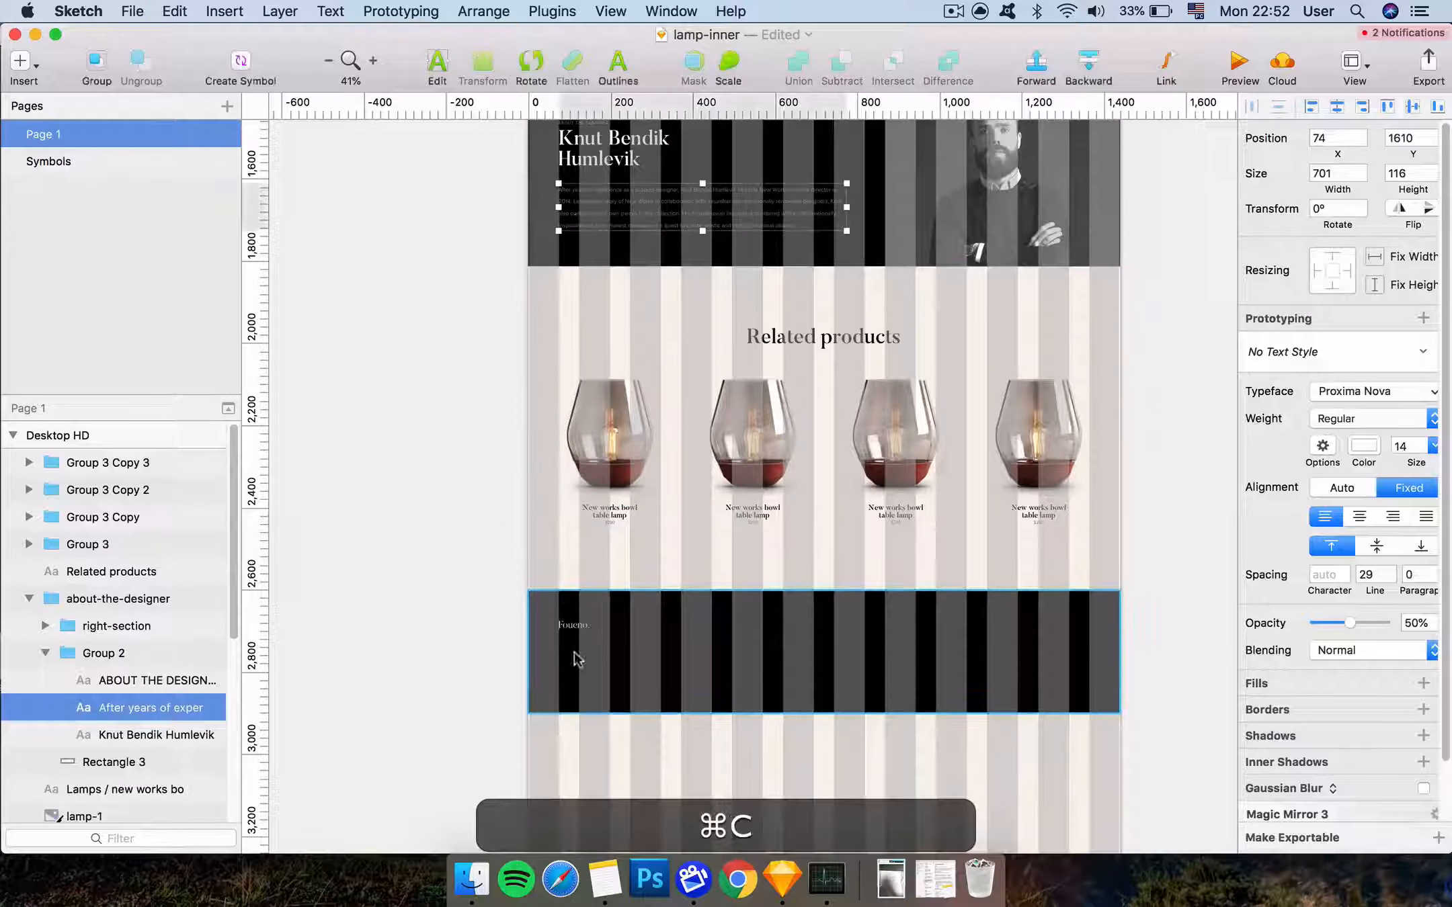
left_click(582, 627)
key("super+v")
Move the pasted paragraph down into the footer, directly beneath the "Foueno." logo at Y 2708
key("shift+Down")
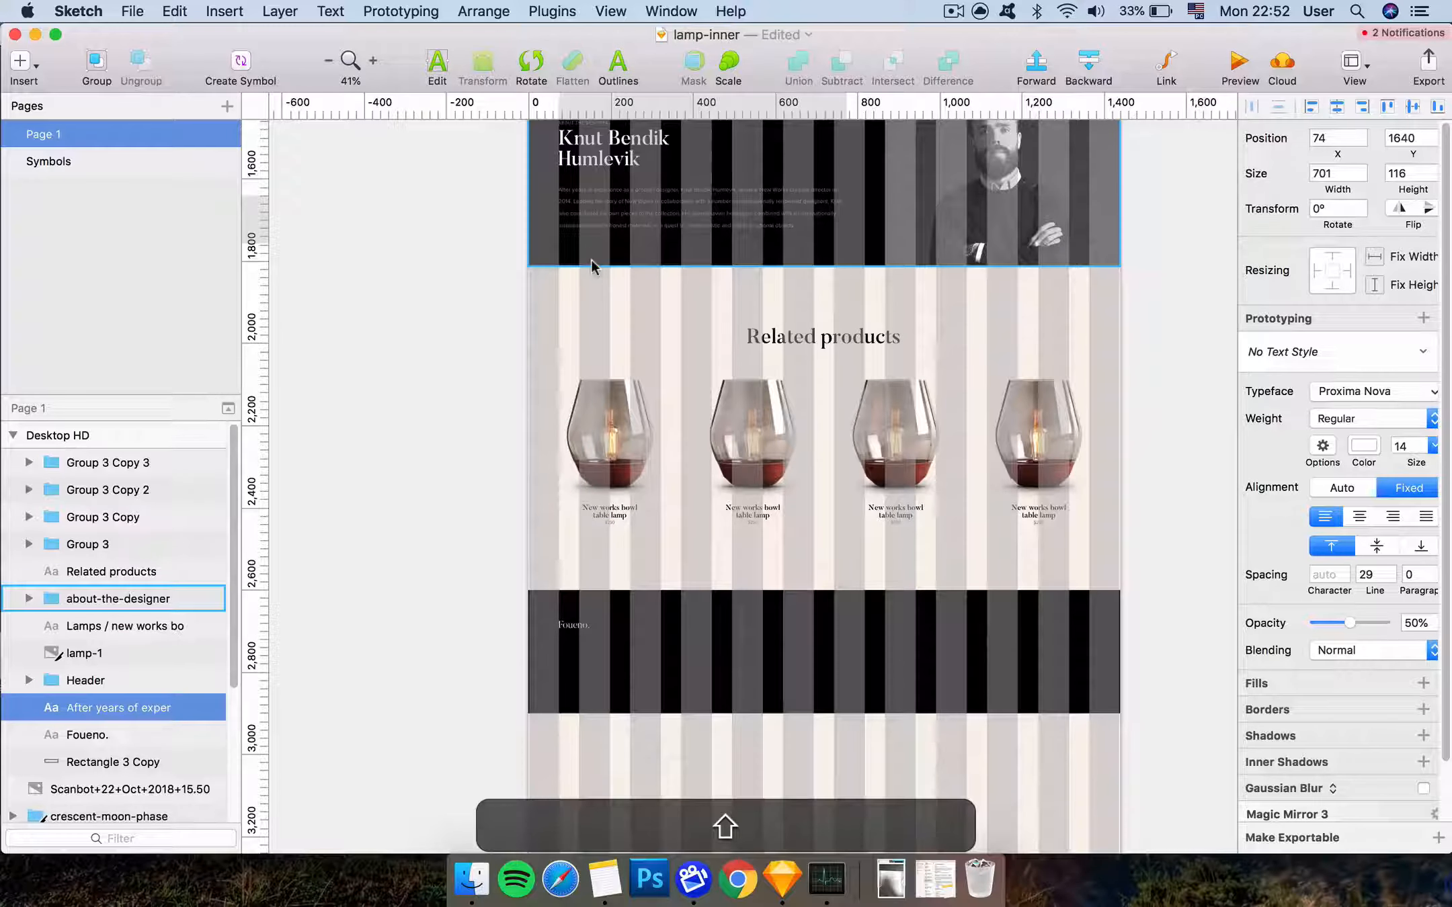
key("shift+Down")
key("shift+Down")
key("shift+Down")
key("shift+Down")
key("shift+Down")
key("shift+Down")
key("shift+Down")
key("shift+Down")
key("shift+Down")
key("shift+Down")
key("shift+Down")
key("shift+Down")
key("shift+Down")
key("shift+Down")
key("shift+Down")
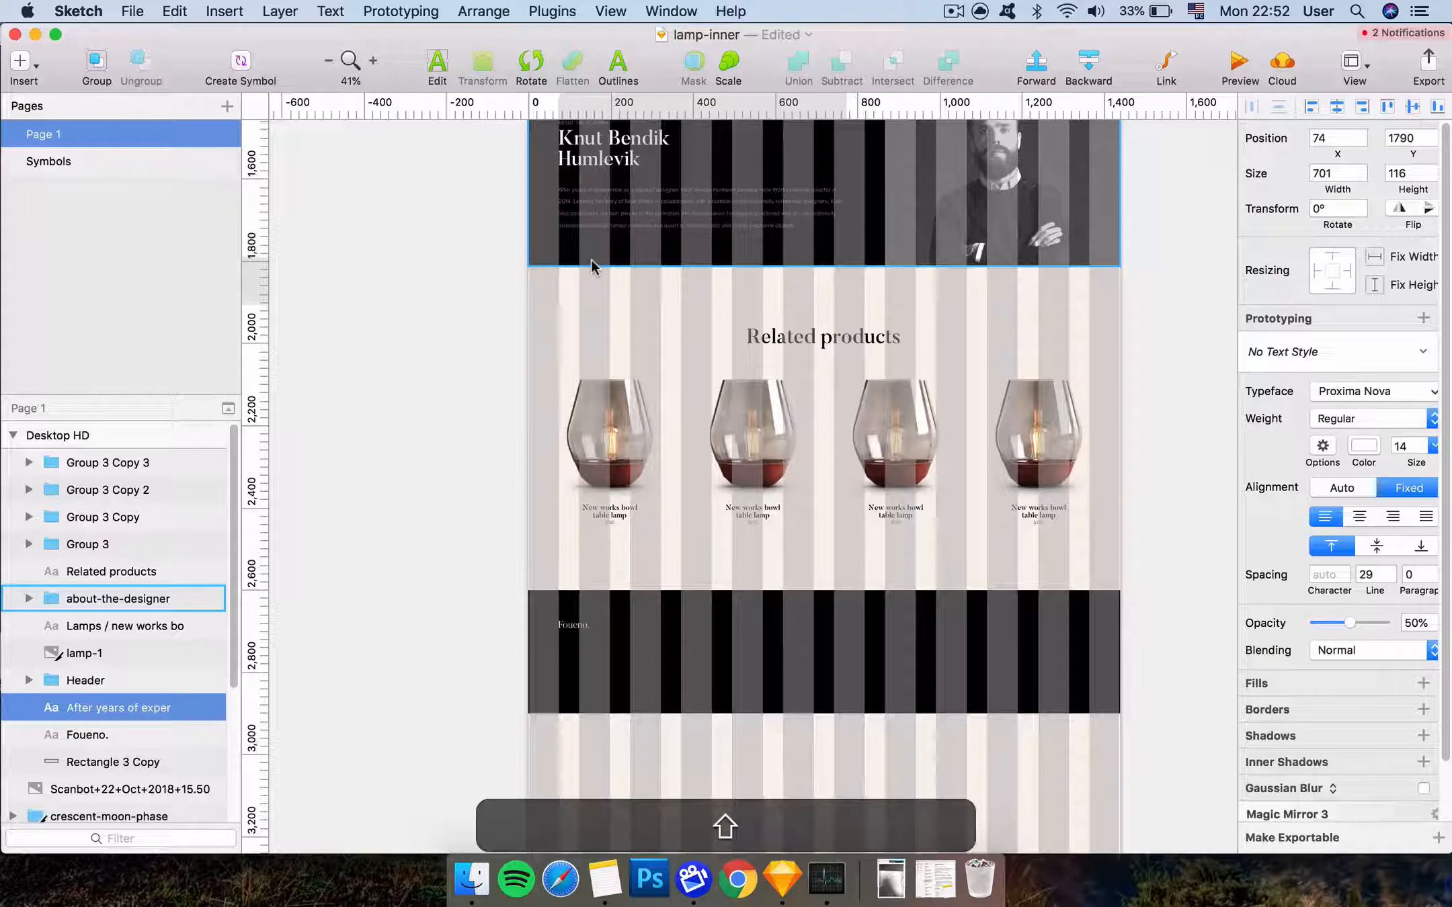
key("shift+Down")
key("shift+Down")
key("shift+Down")
key("shift+Down")
key("shift+Down")
key("shift+Down")
key("shift+Down")
key("shift+Down")
key("shift+Down")
key("shift+Down")
key("shift+Down")
key("shift+Down")
key("shift+Down")
key("shift+Down")
key("shift+Down")
key("shift+Down")
key("shift+Down")
key("shift+Down")
key("shift+Down")
key("shift+Down")
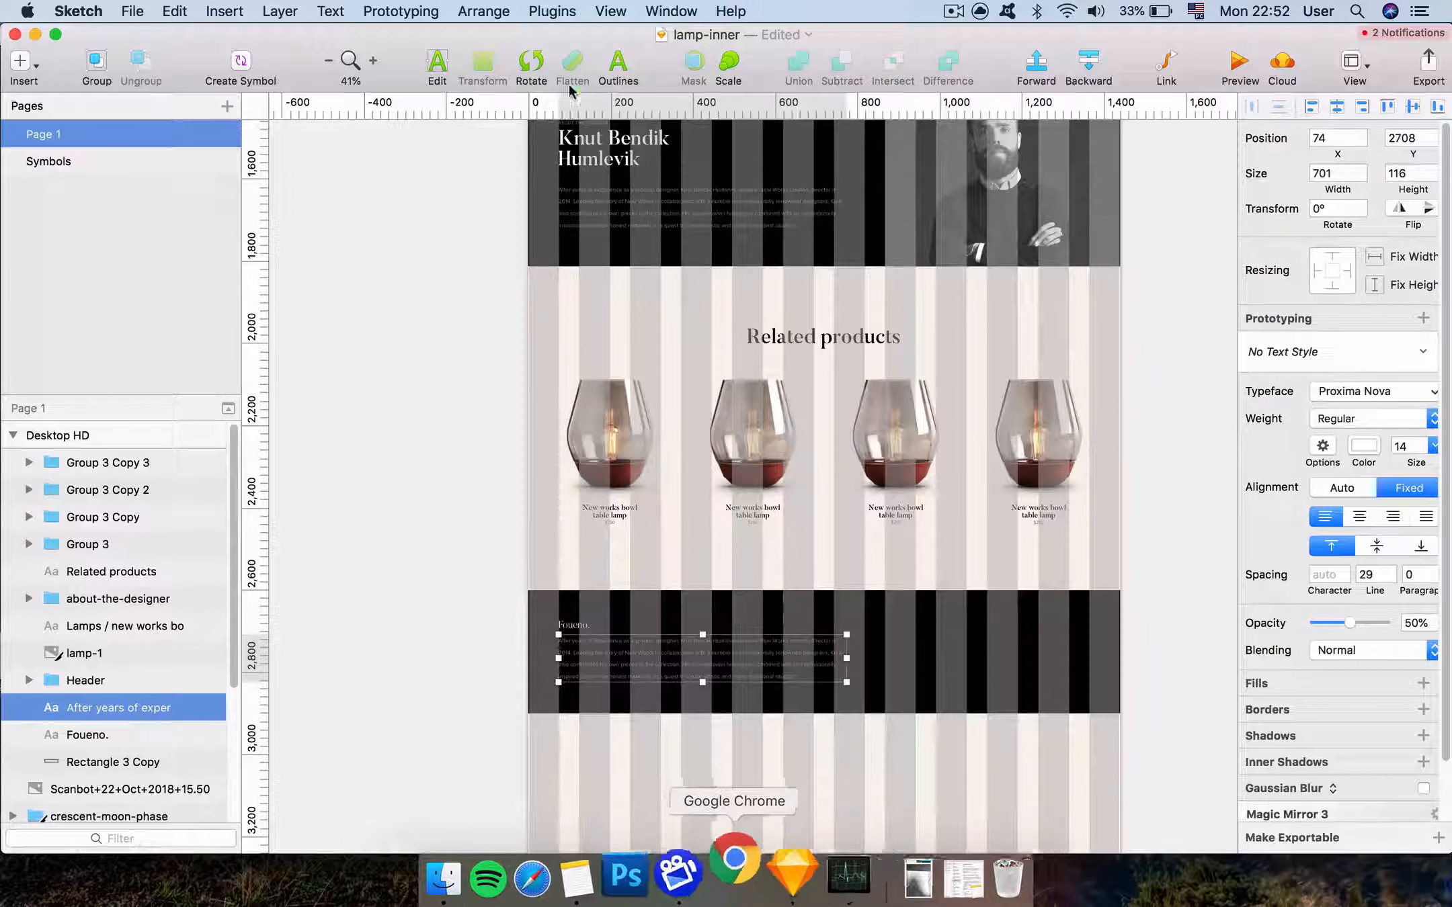
Switch to Chrome, open lipsum.com and generate five paragraphs of Lorem Ipsum text
left_click(755, 874)
type("li")
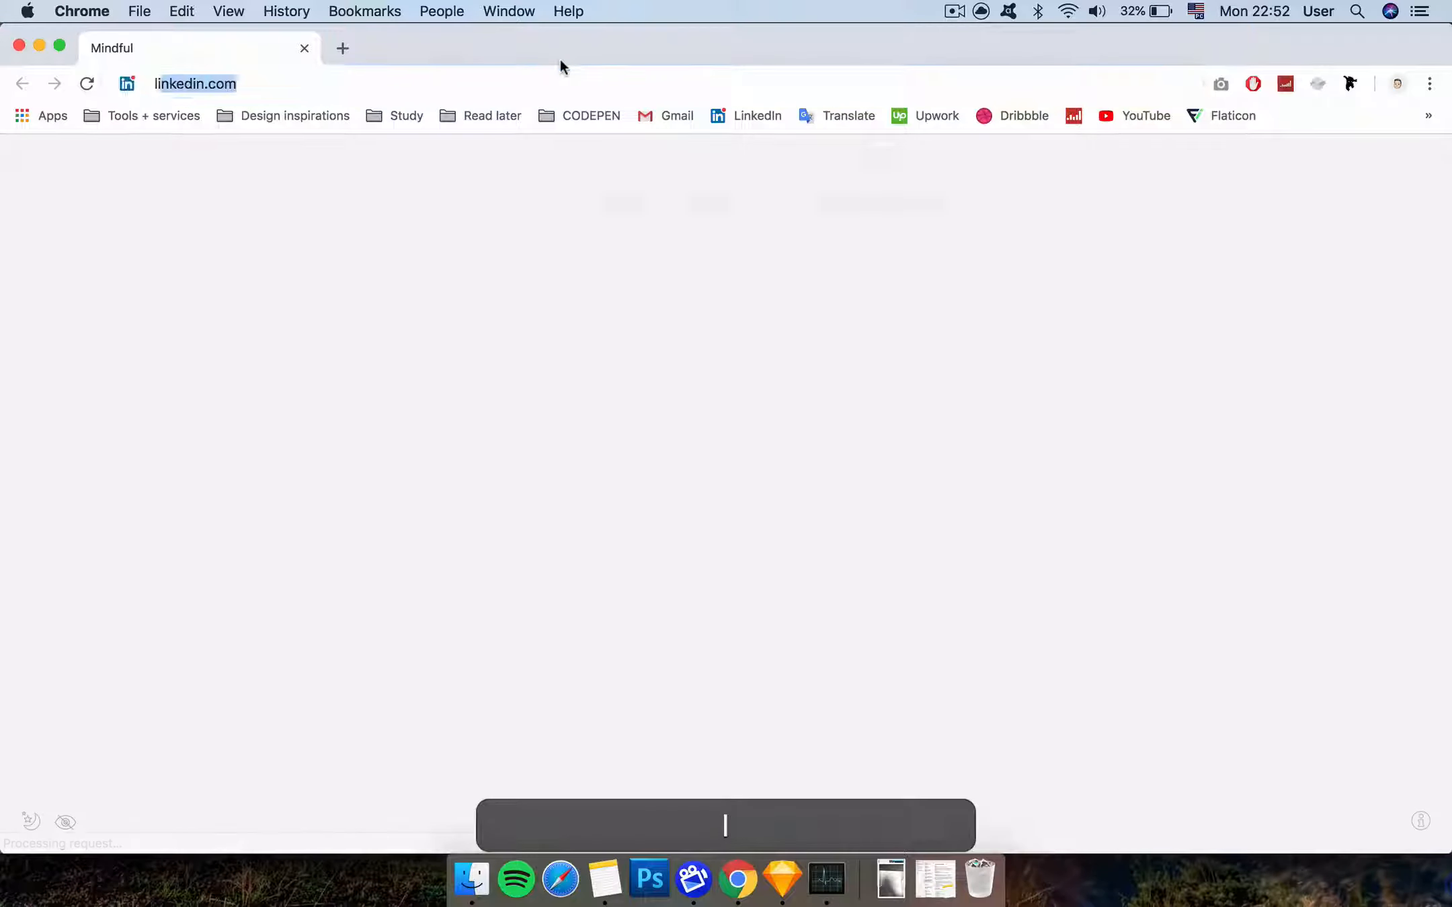
type("psum.com")
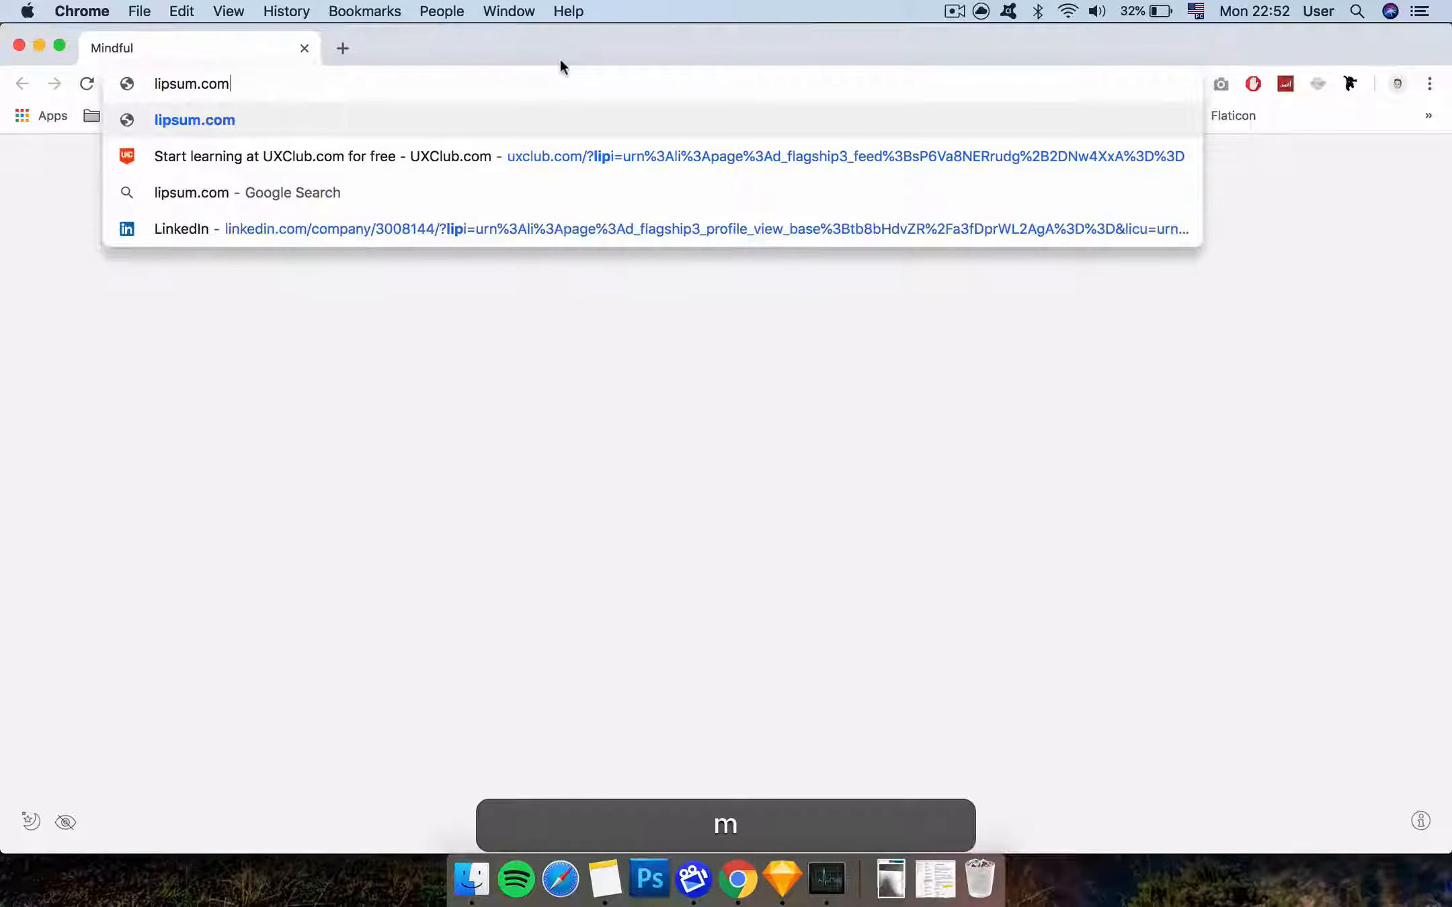
key("Return")
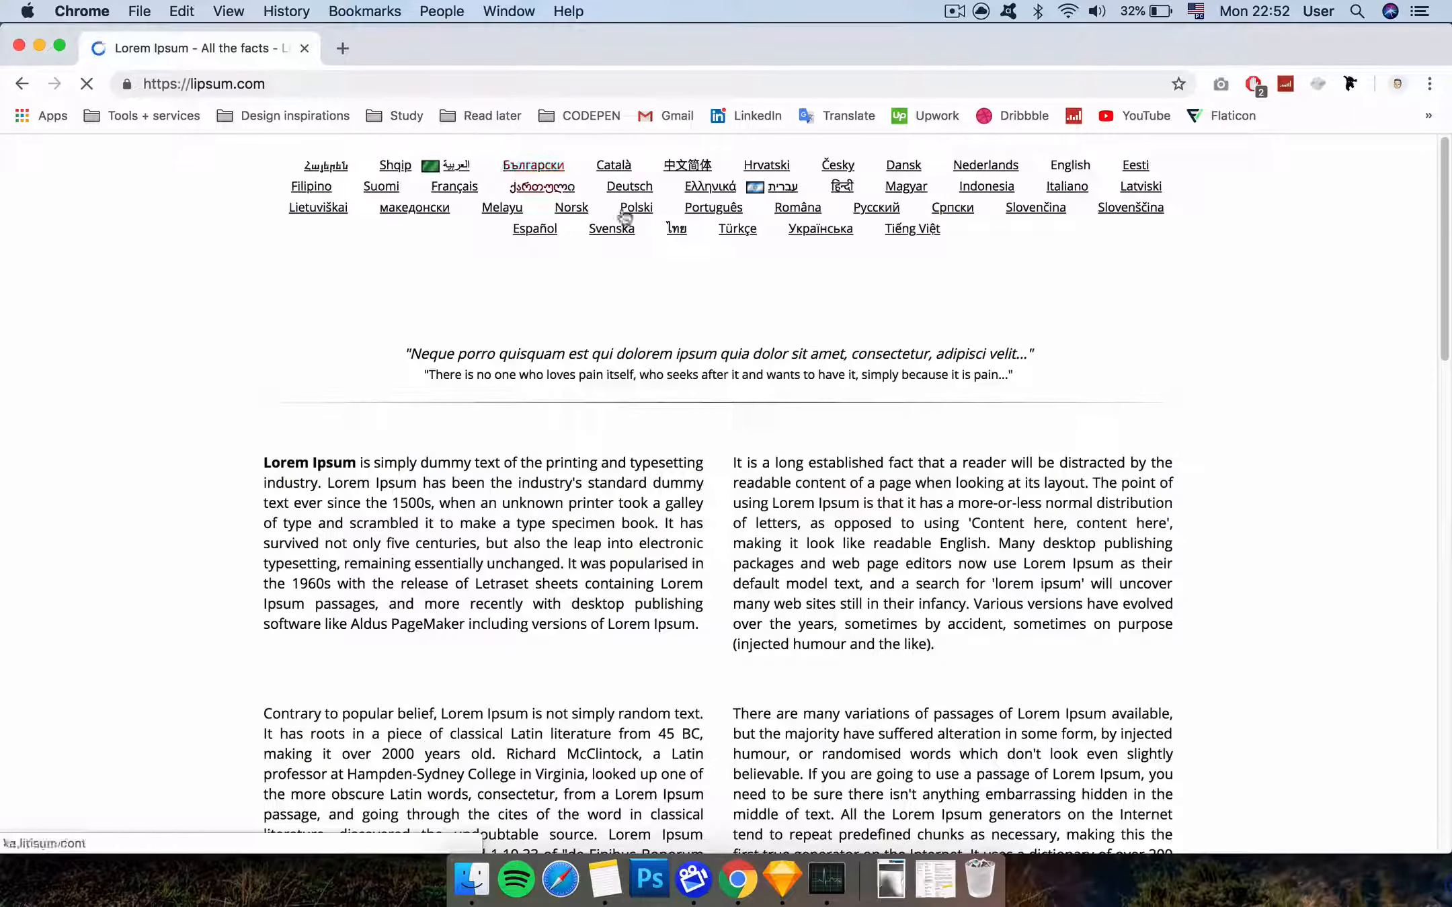
scroll(998, 361, "down", 15)
scroll(998, 361, "up", 15)
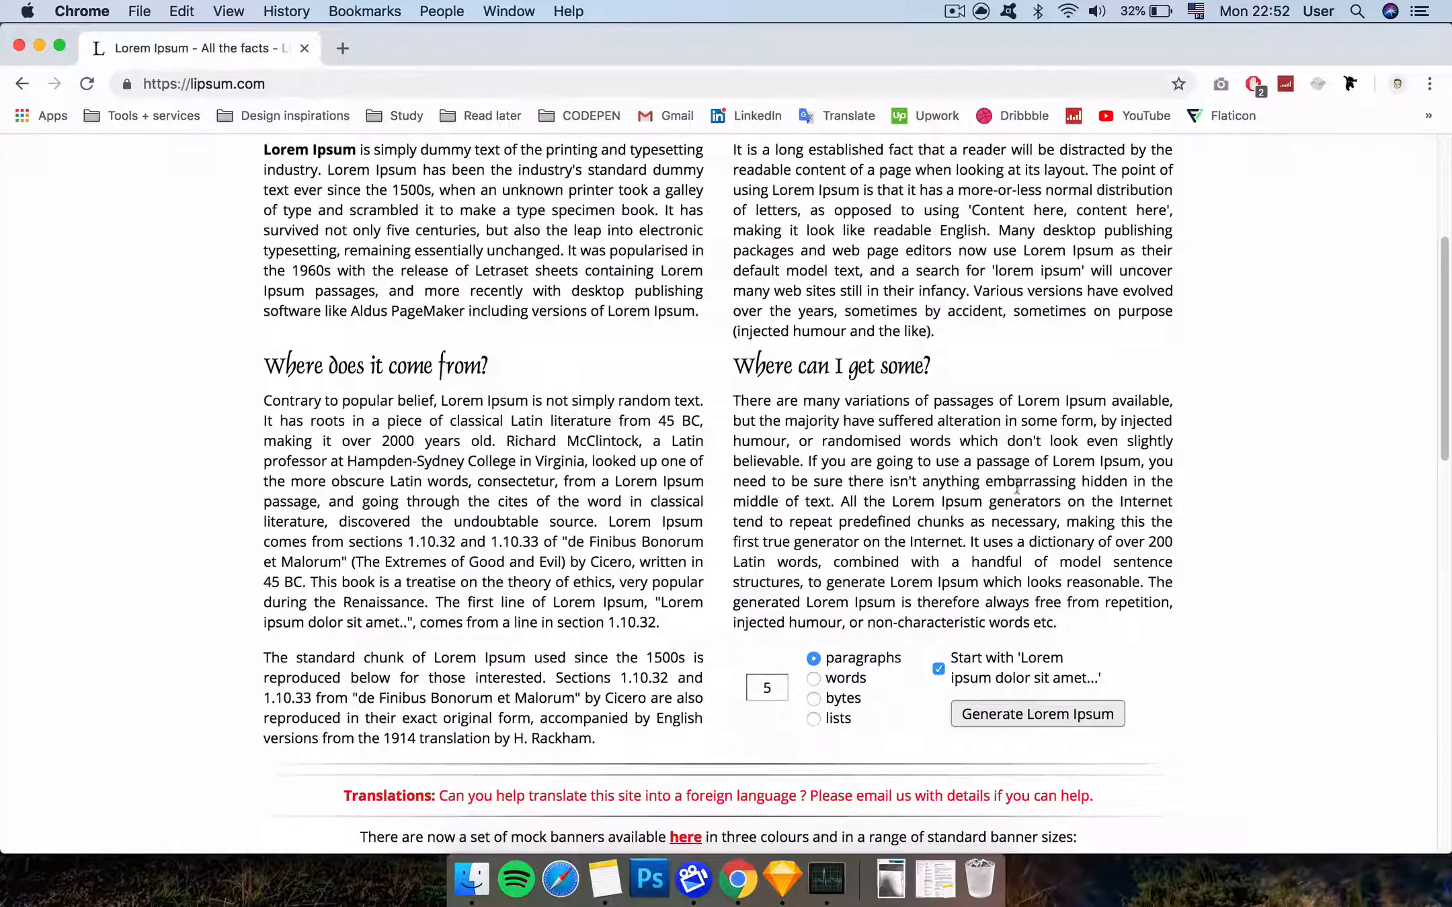
left_click(1066, 702)
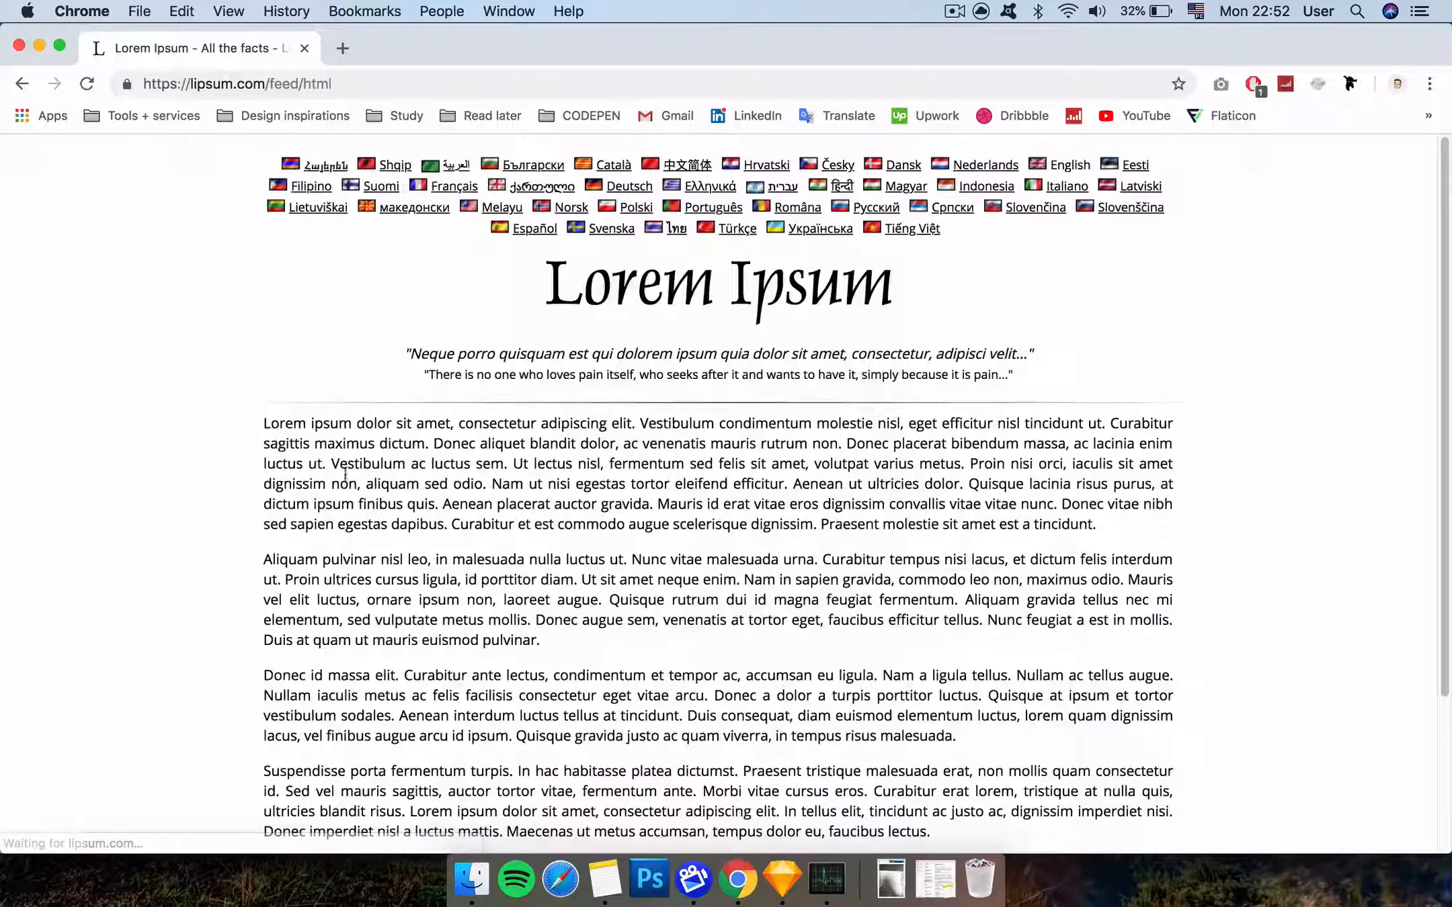
Copy the first generated sentences through "luctus ut." and, back in Sketch, replace the footer paragraph's text with them
left_click_drag(265, 424, 351, 464)
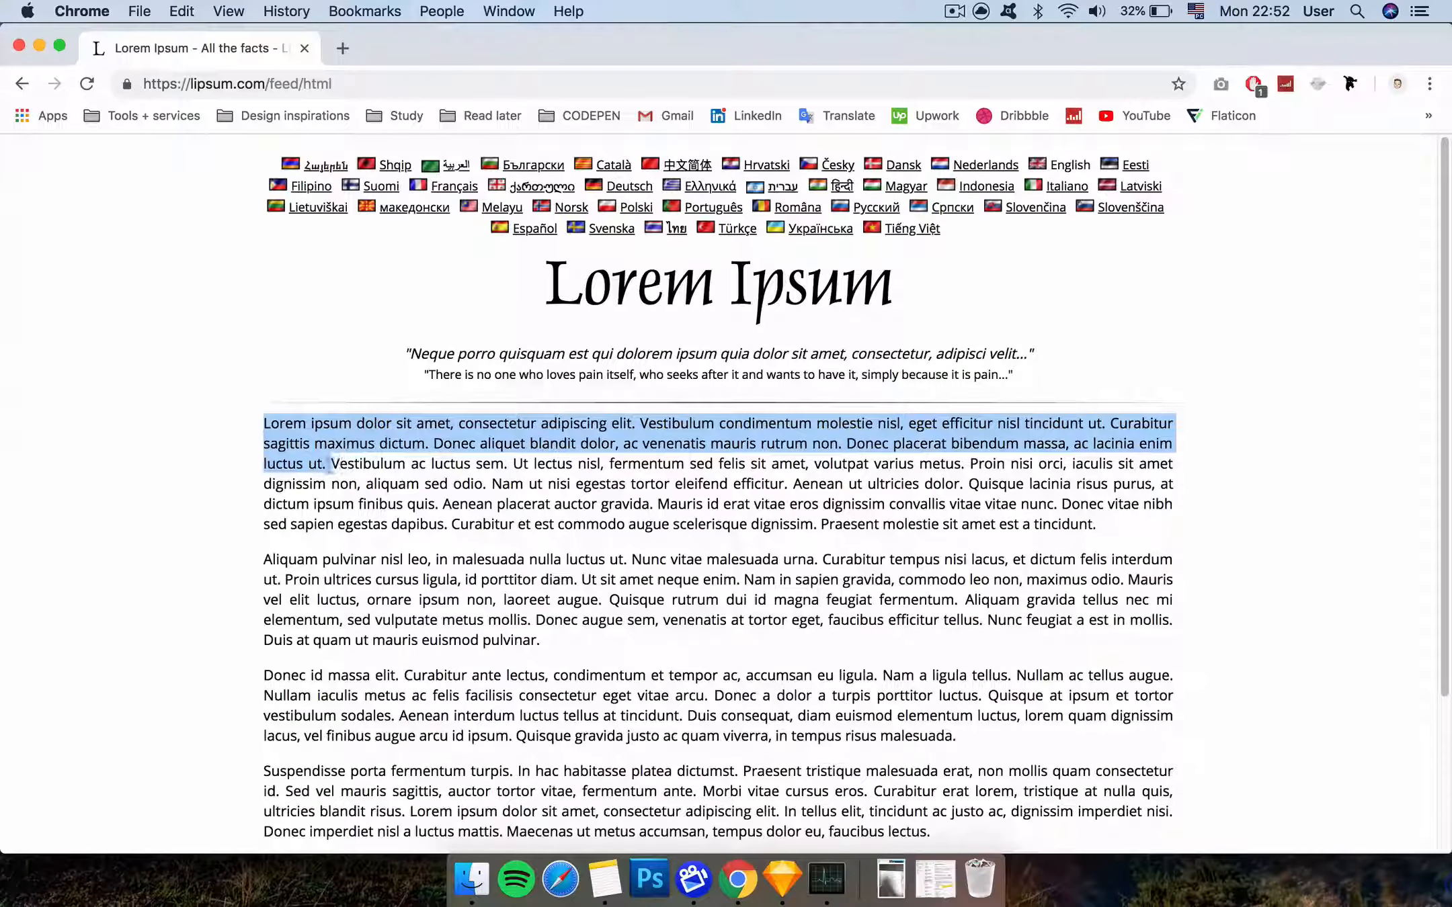
key("super+c")
key("super+Tab")
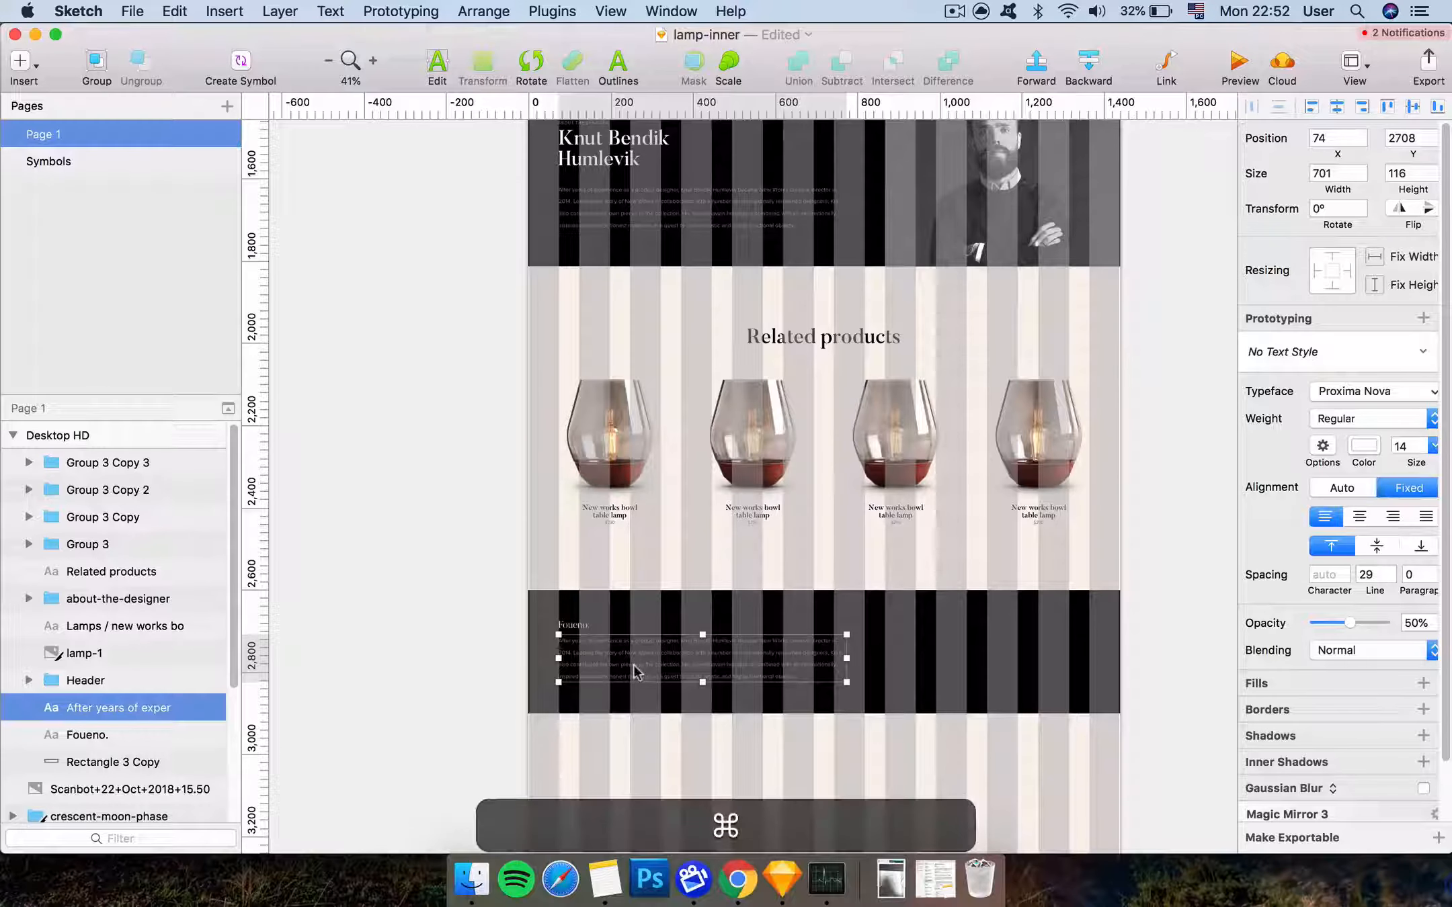
double_click(635, 672)
key("super+v")
key("Escape")
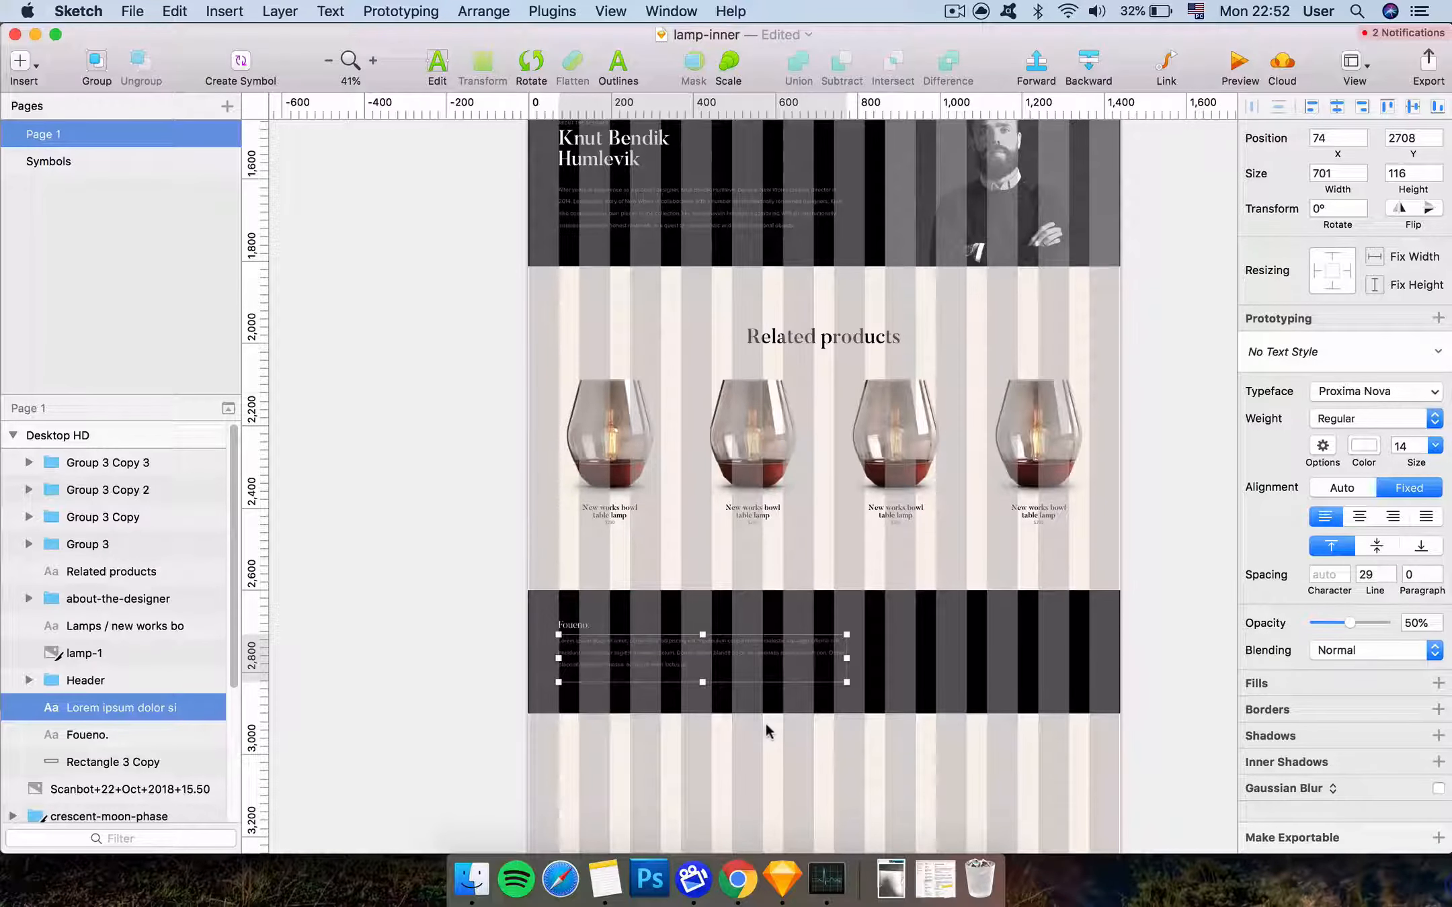
Shorten the footer paragraph to "Lorem ipsum dolor sit amet, consectetur adipiscing elit" and resize its text box to 186 × 75
double_click(742, 661)
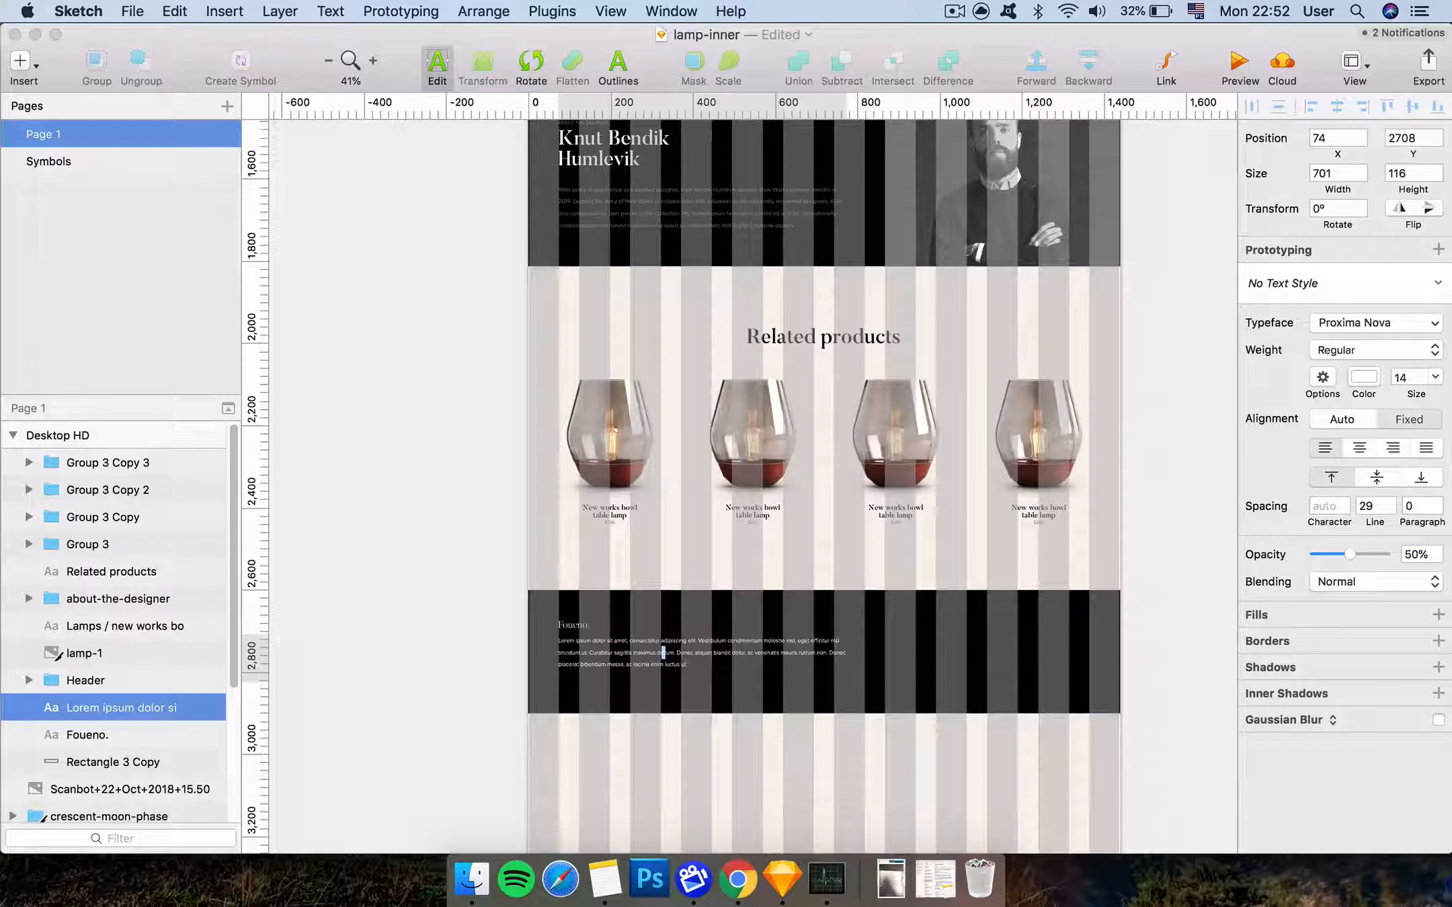
left_click_drag(702, 640, 796, 722)
key("BackSpace")
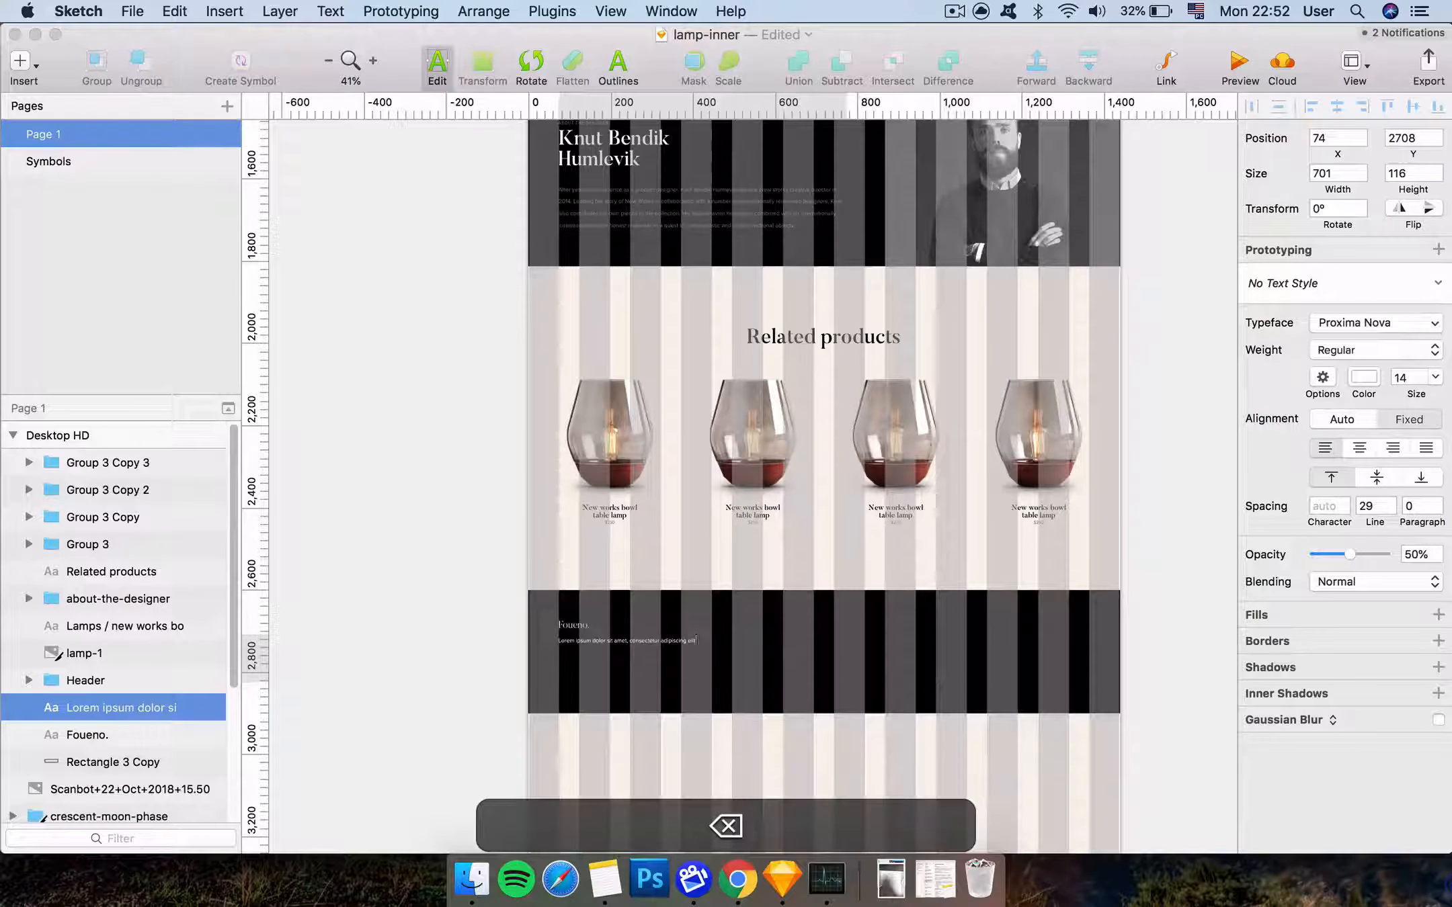
key("Escape")
left_click_drag(846, 682, 635, 666)
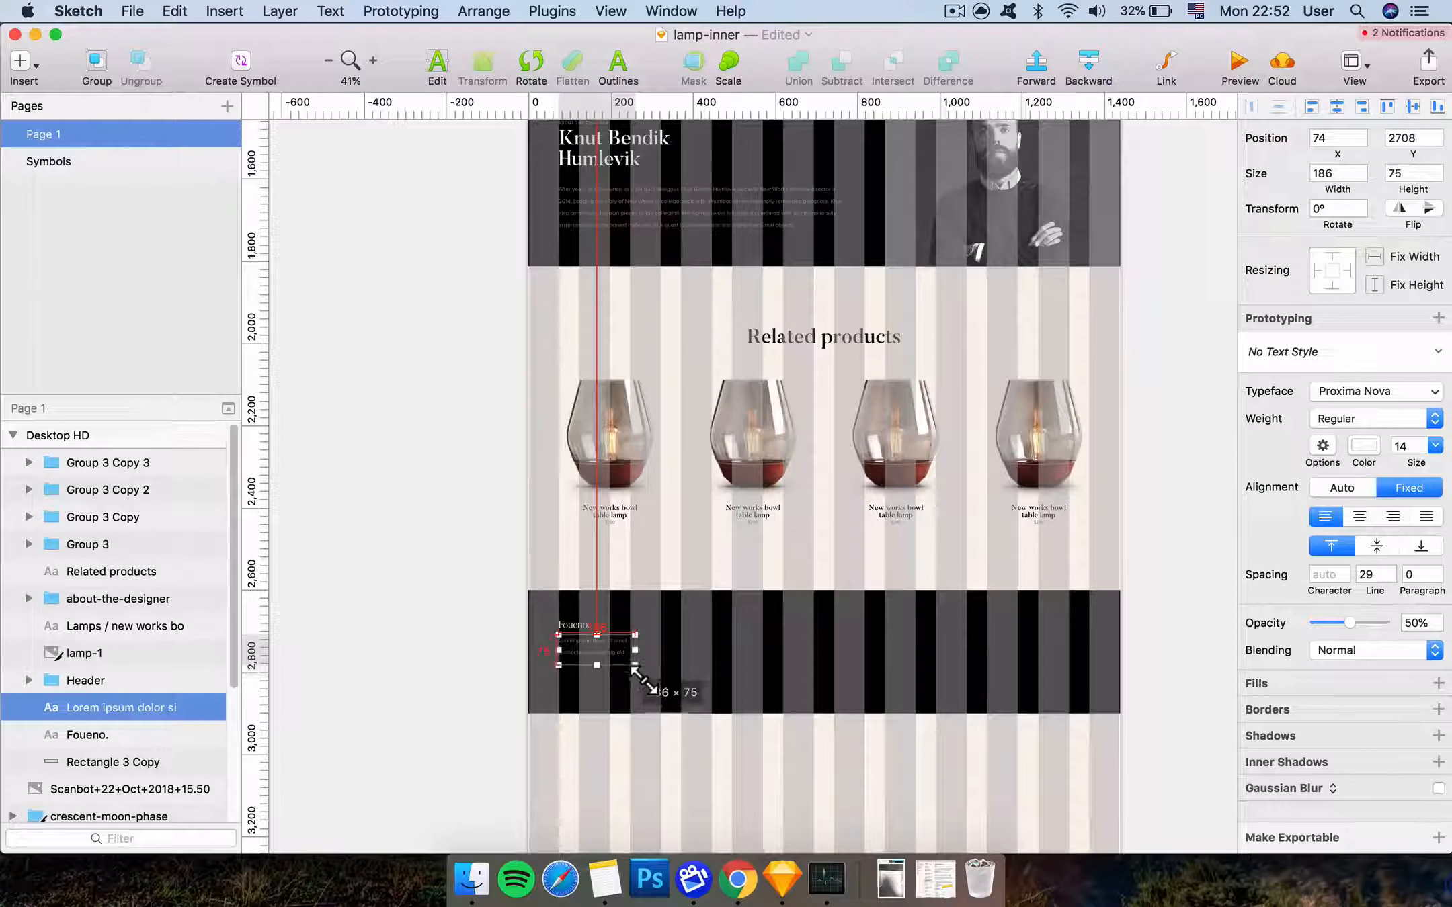
Set the footer description's line spacing to 20
left_click(683, 728)
left_click(608, 647, "super")
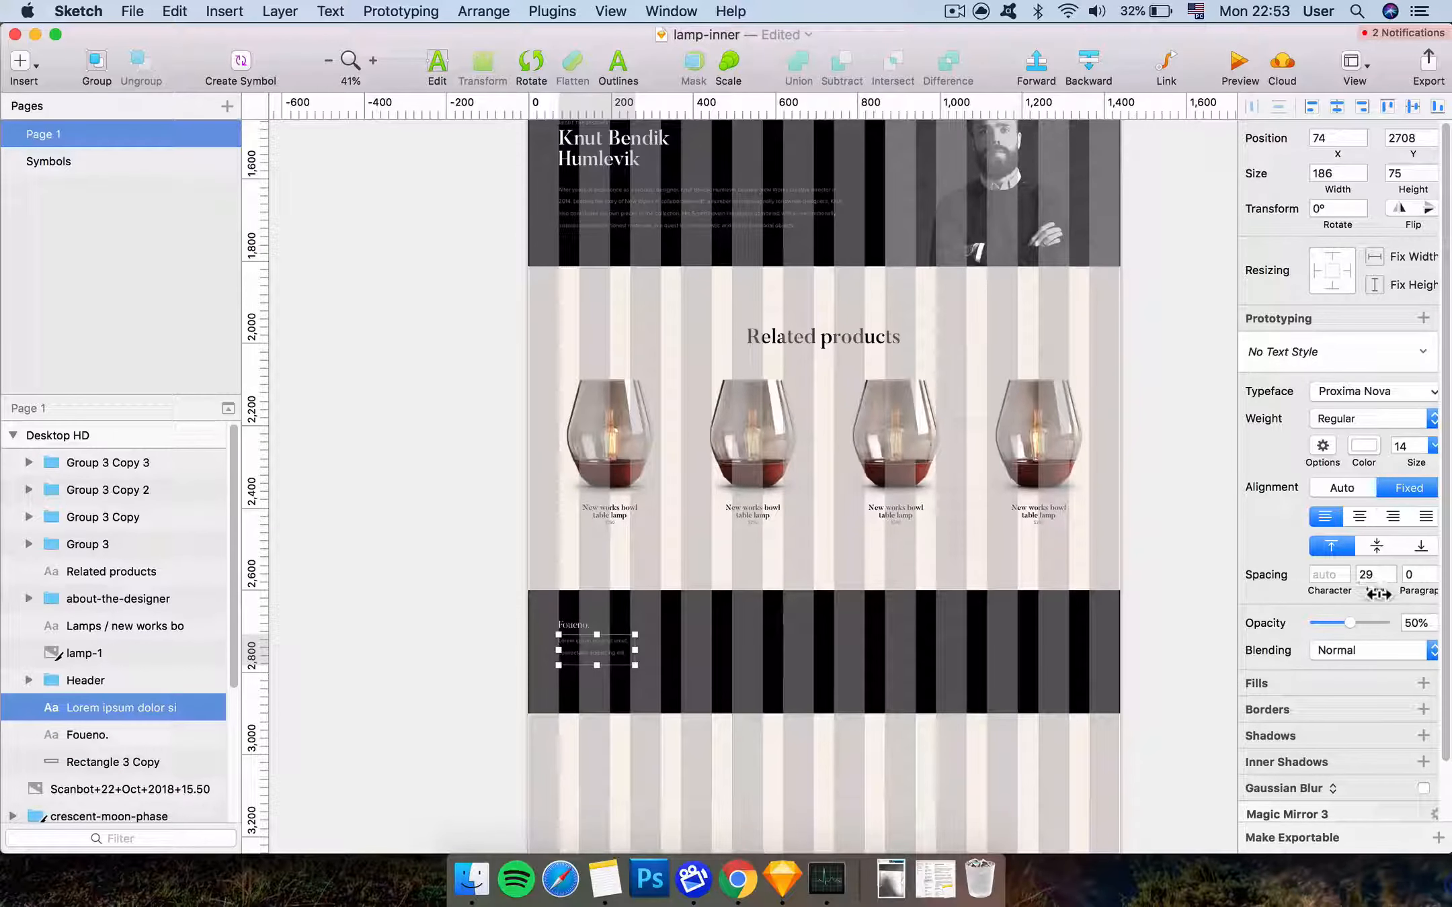
left_click_drag(1378, 595, 1371, 595)
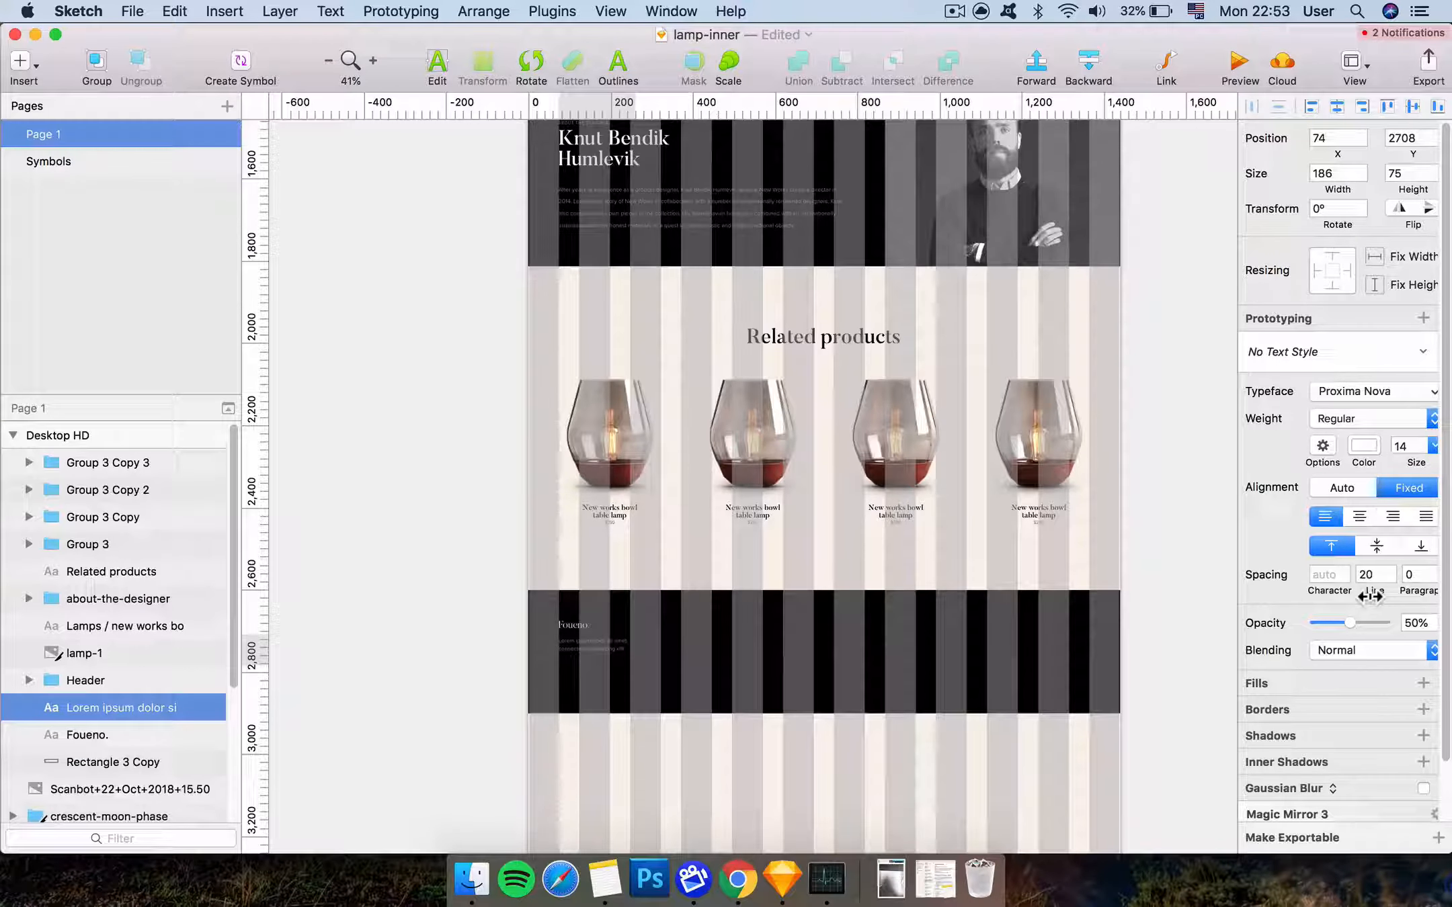
key("super+equal")
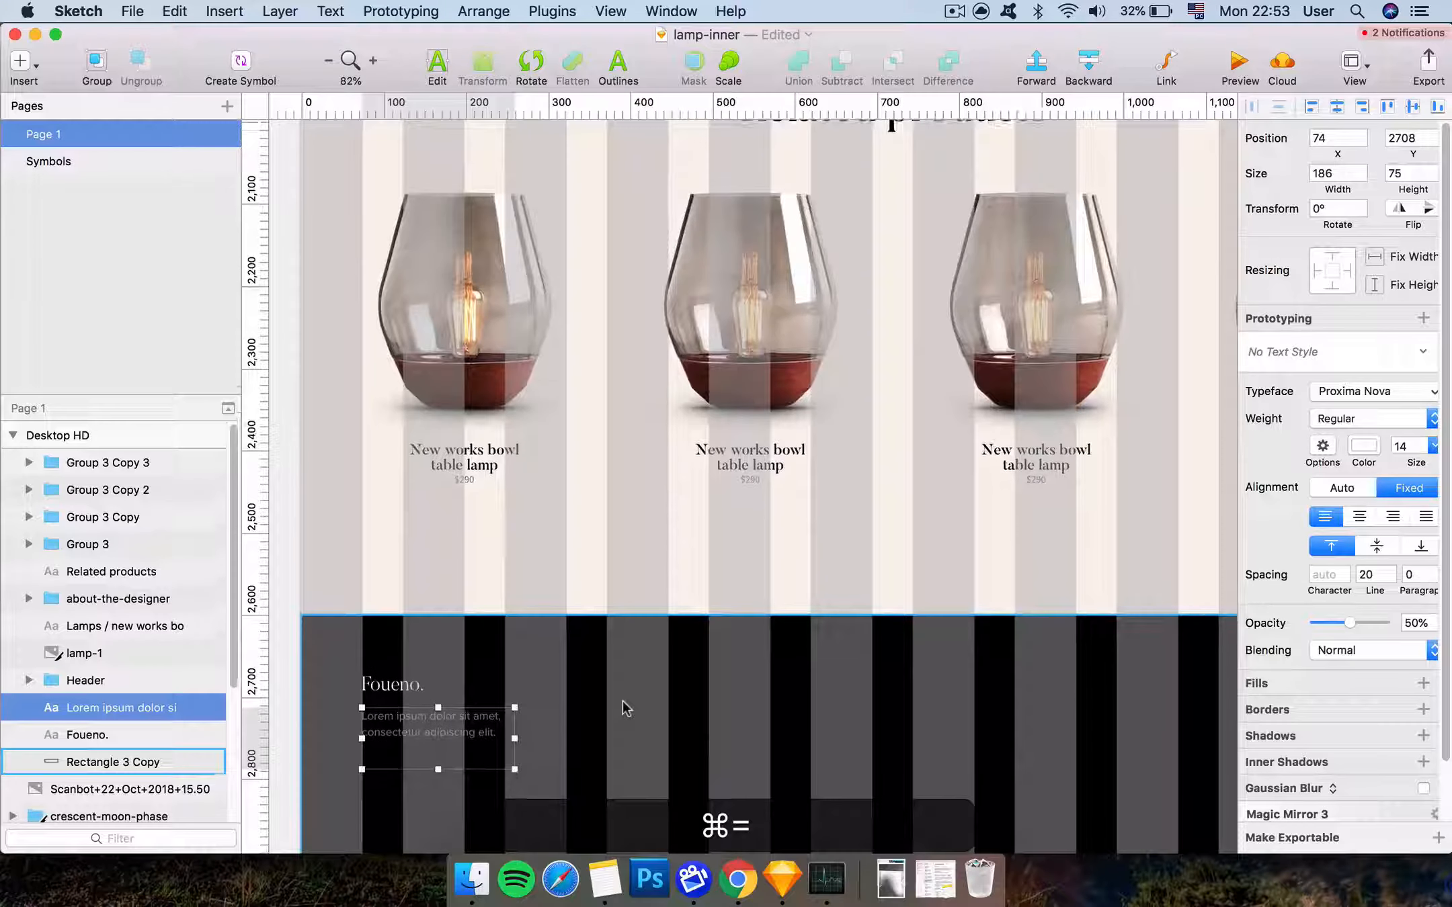
scroll(610, 746, "down", 3)
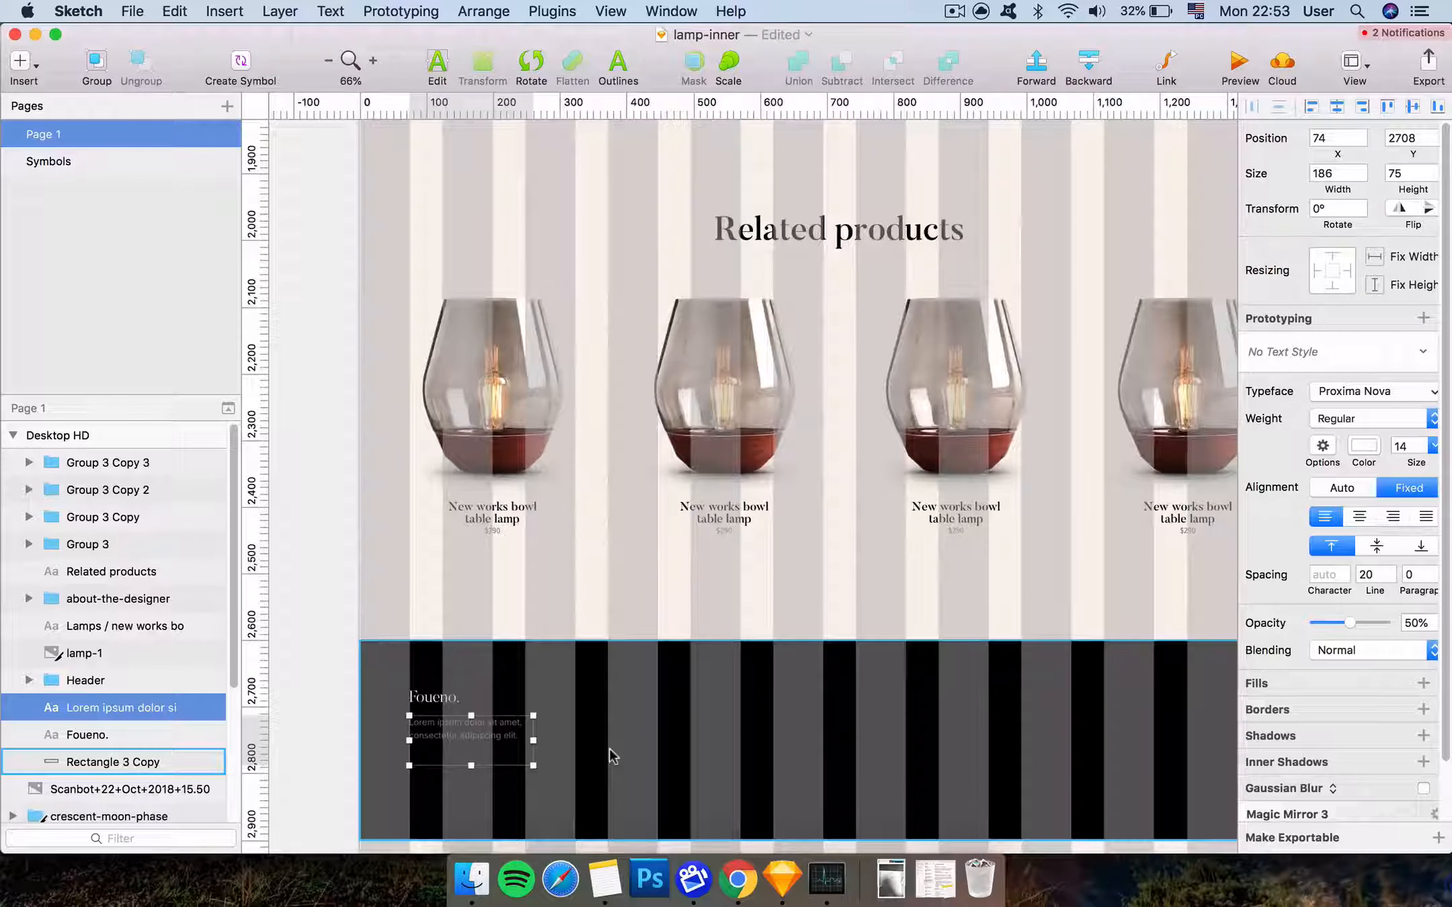
left_click_drag(748, 690, 635, 600)
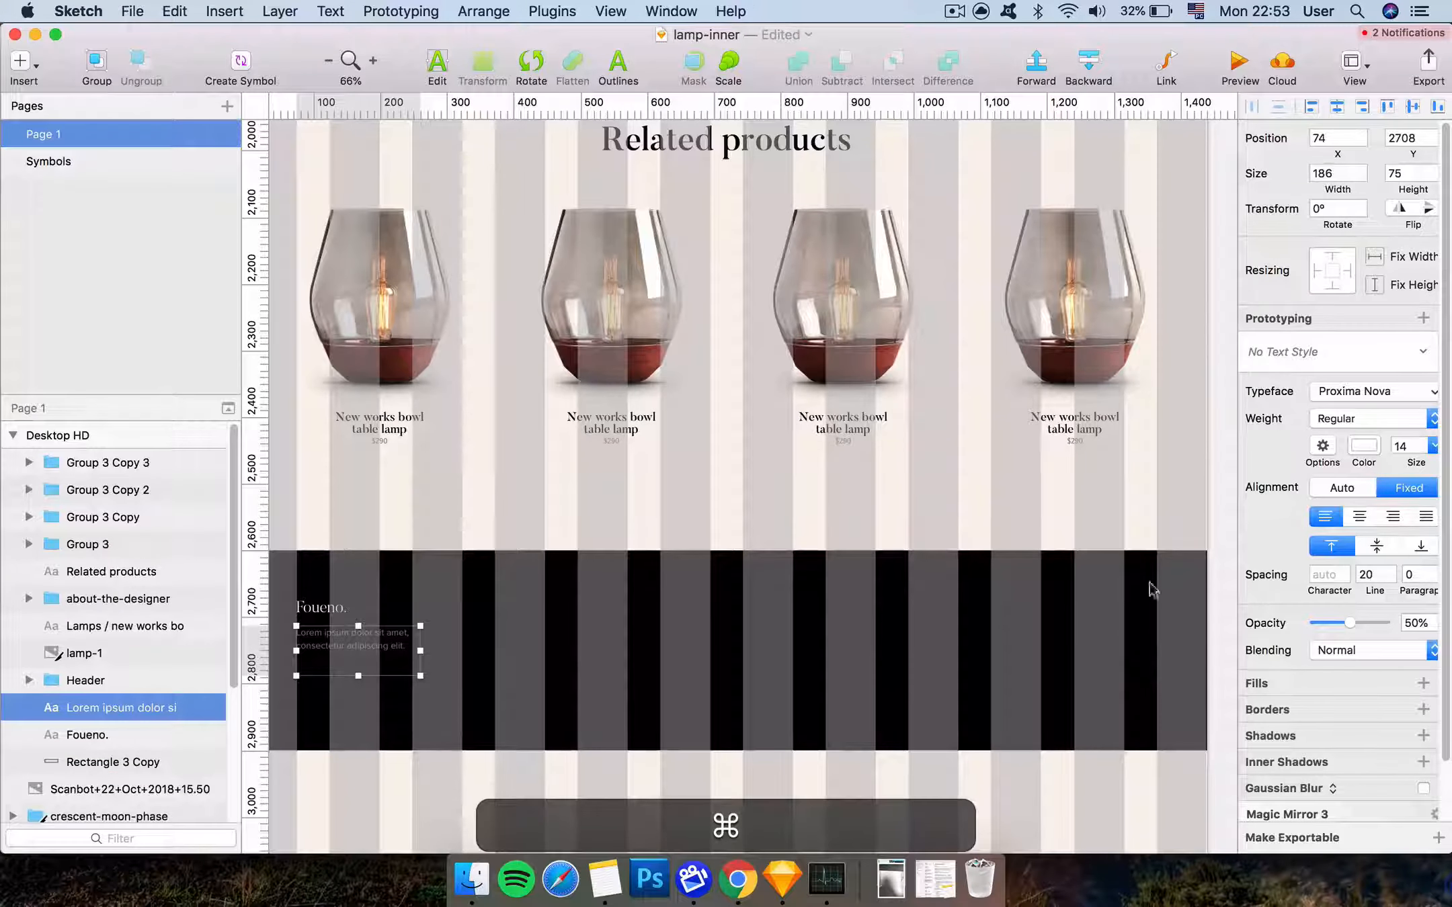
Compare the black footer and the page above it with the footer layout in the hand-drawn wireframe
left_click(547, 585, "super")
left_click_drag(616, 326, 531, 574)
left_click_drag(606, 398, 625, 497)
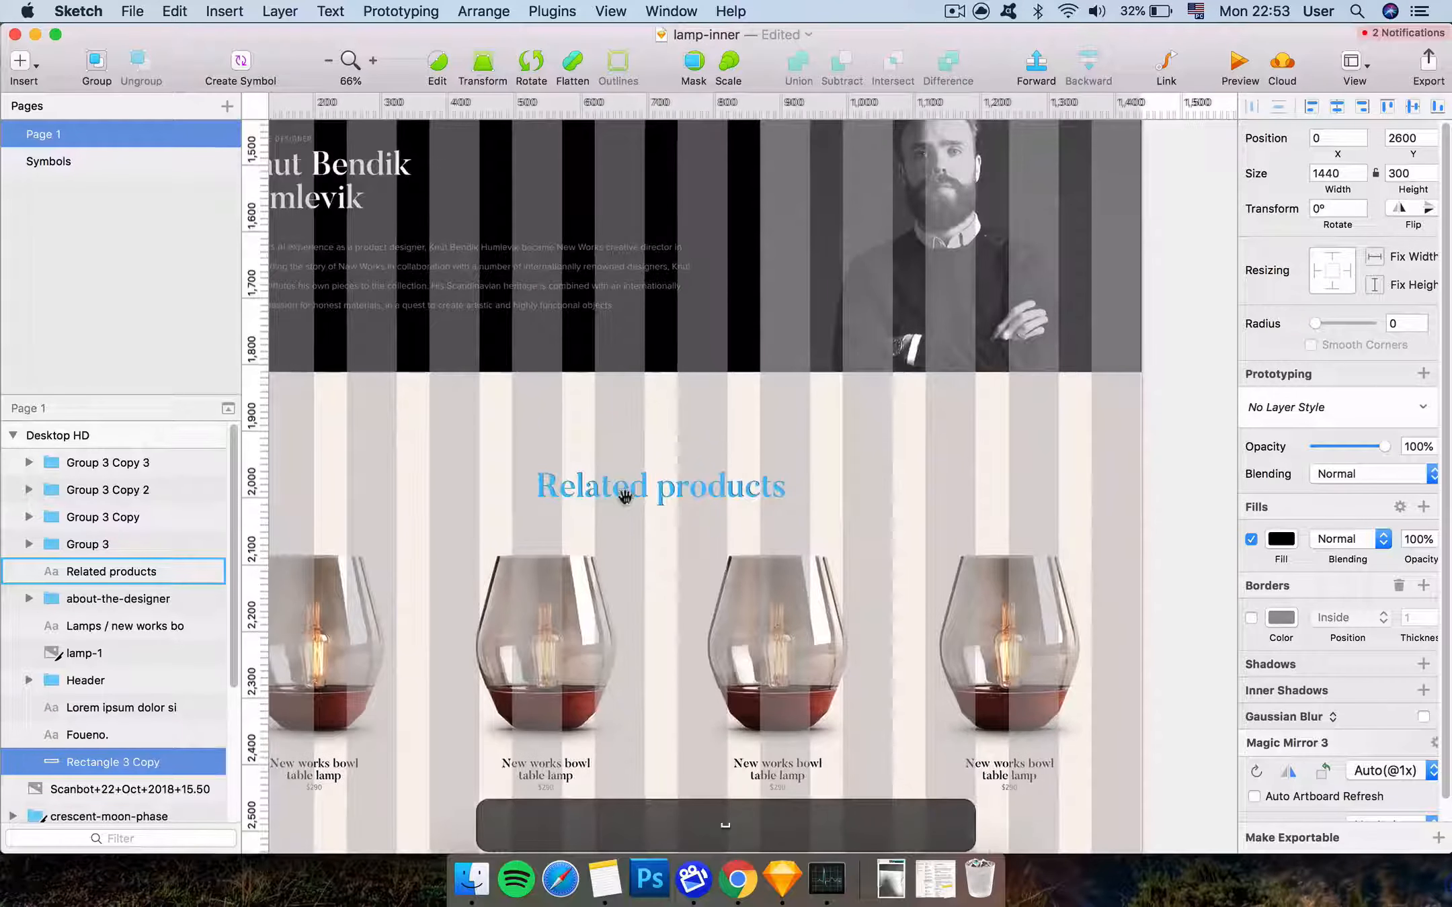
key("super+minus")
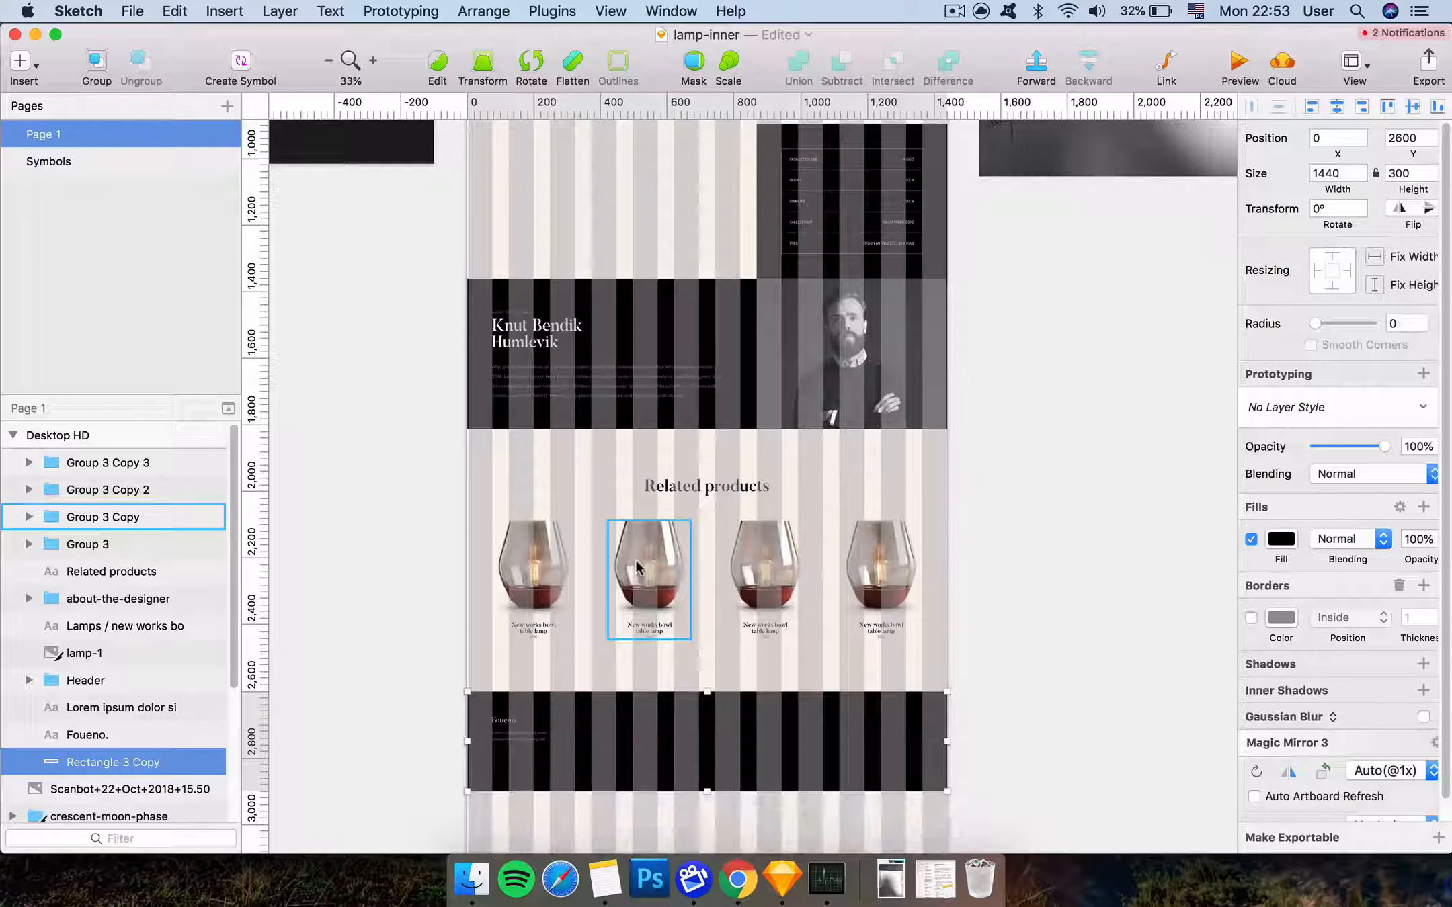
scroll(680, 723, "up", 5)
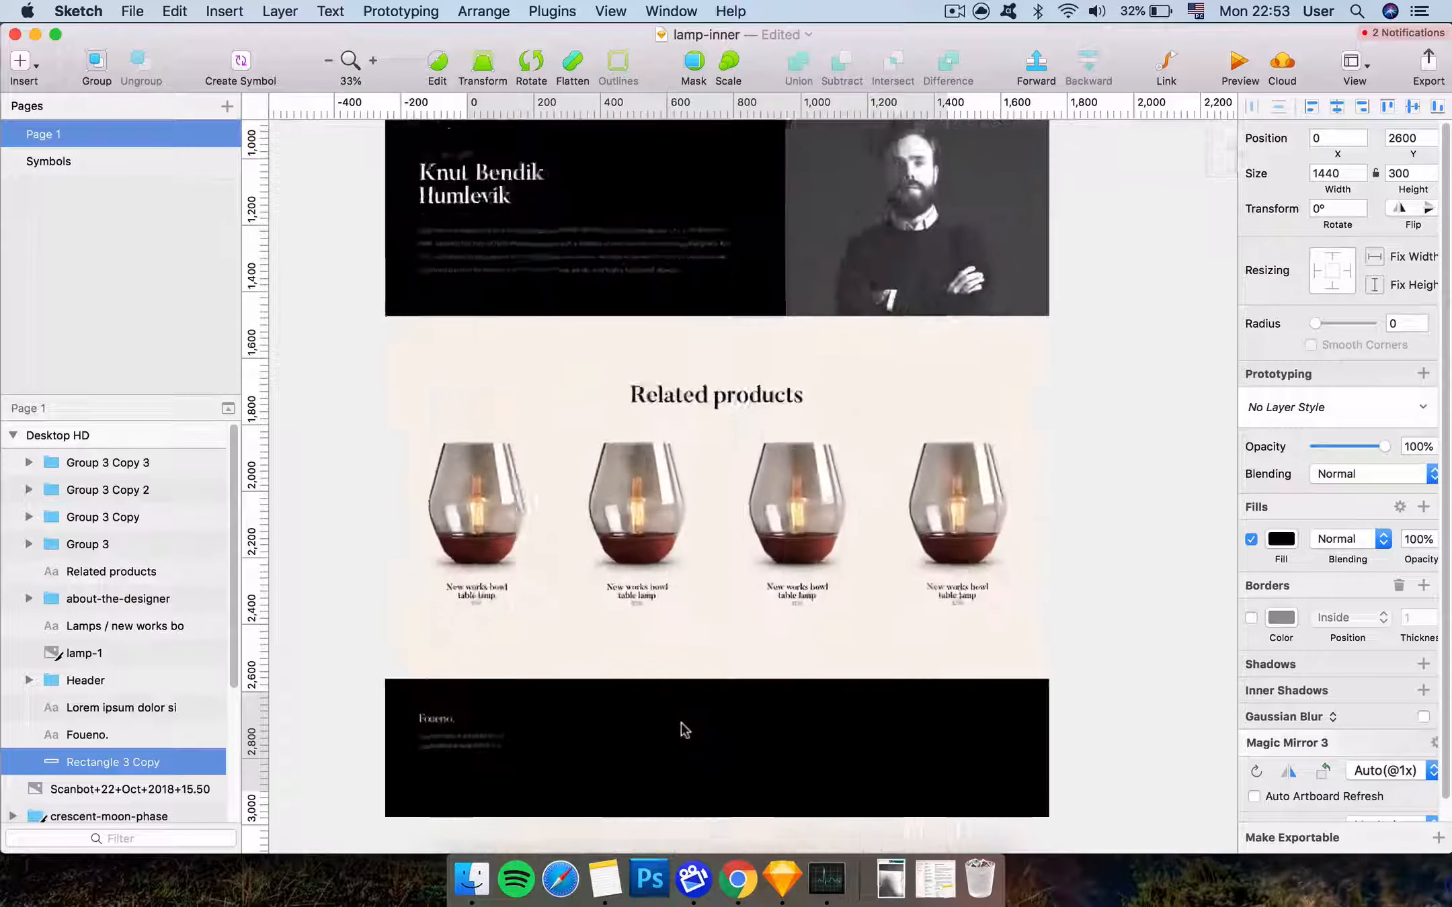
key("space")
left_click_drag(873, 420, 173, 774)
scroll(810, 372, "up", 5)
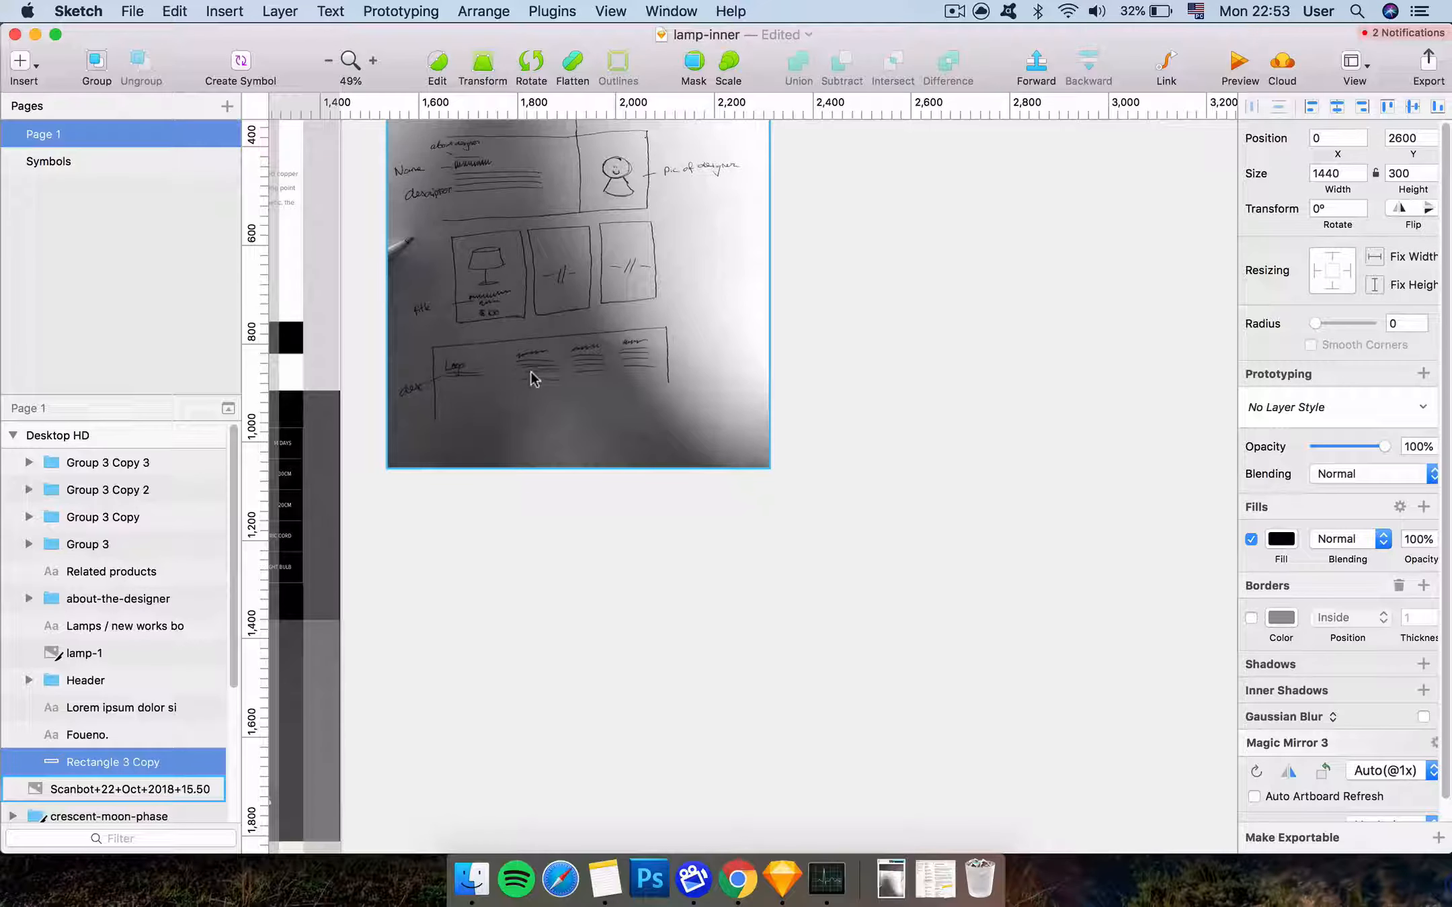
left_click(517, 662)
key("space")
left_click_drag(518, 696, 1273, 391)
left_click_drag(979, 573, 1058, 168)
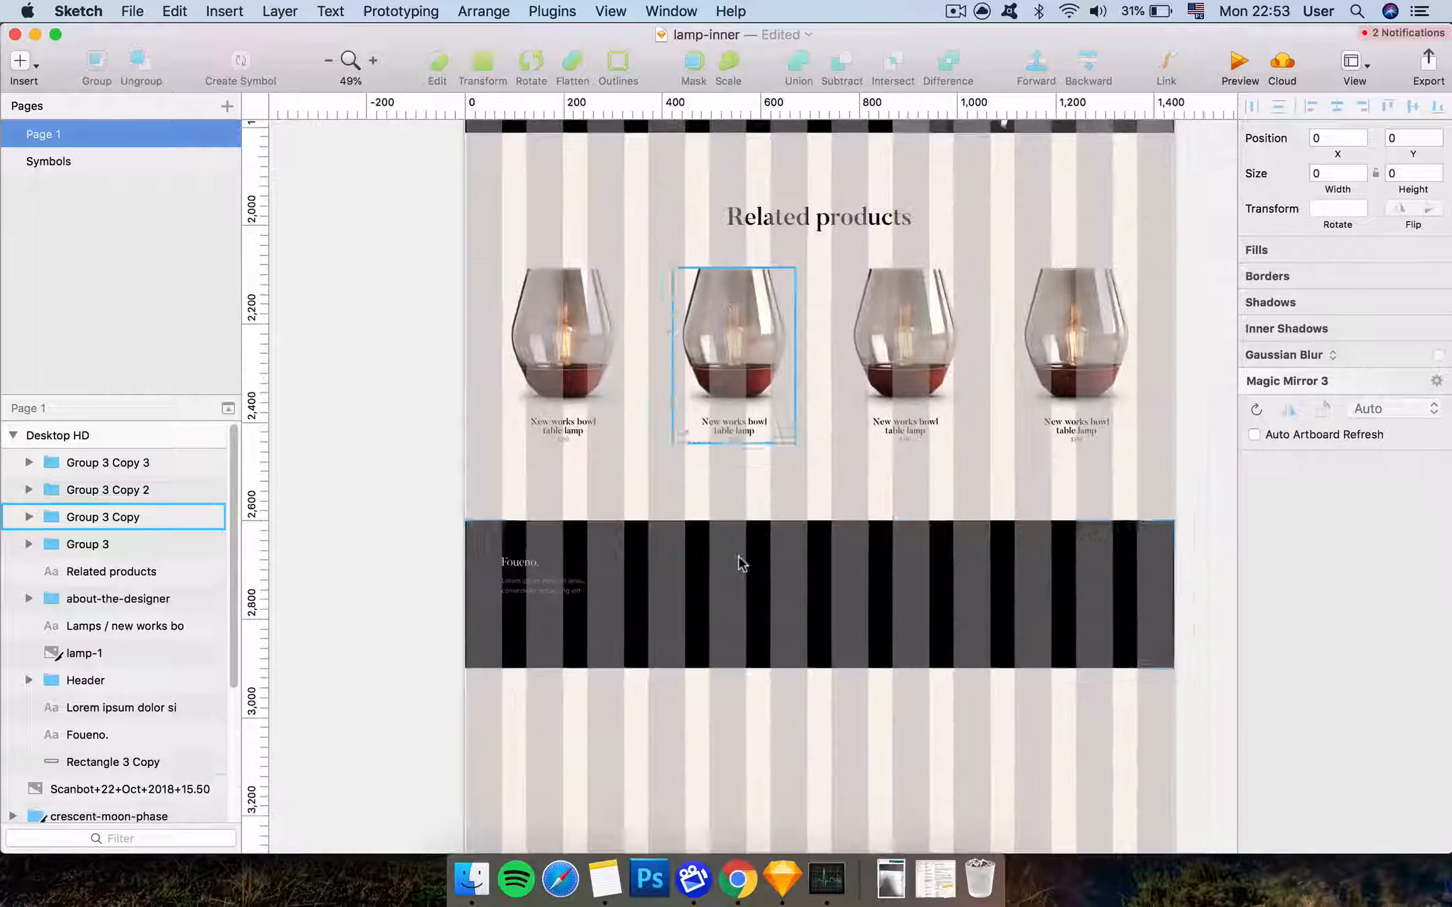
left_click_drag(739, 557, 673, 531)
key("space")
left_click_drag(551, 533, 455, 718)
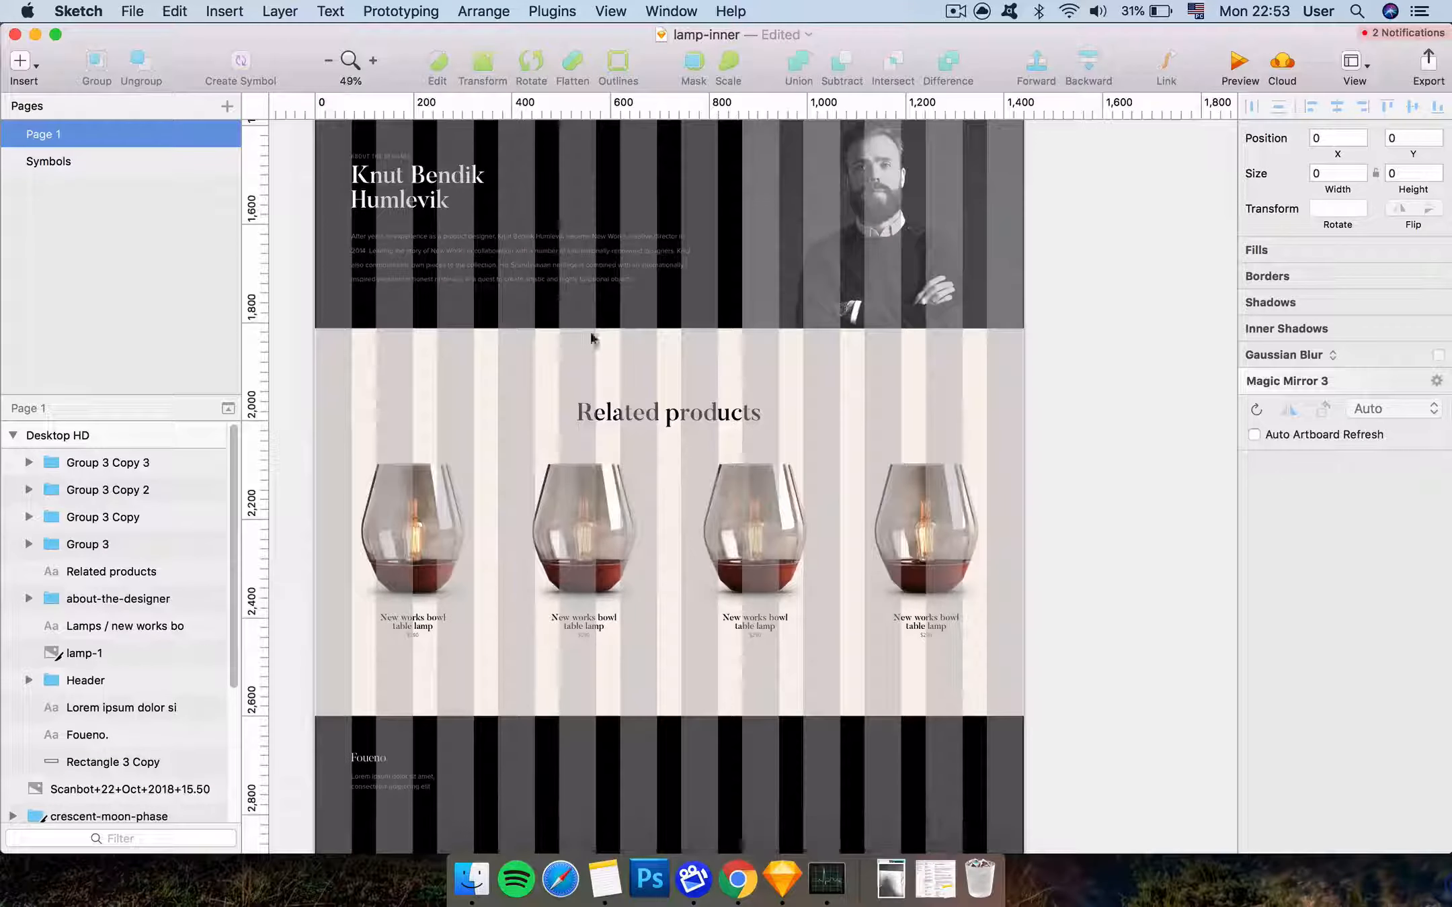
Look through the existing text layers, from the related product captions up to the specification table, for one to reuse in the footer
scroll(592, 338, "up", 5)
scroll(679, 356, "up", 5)
scroll(674, 256, "down", 10)
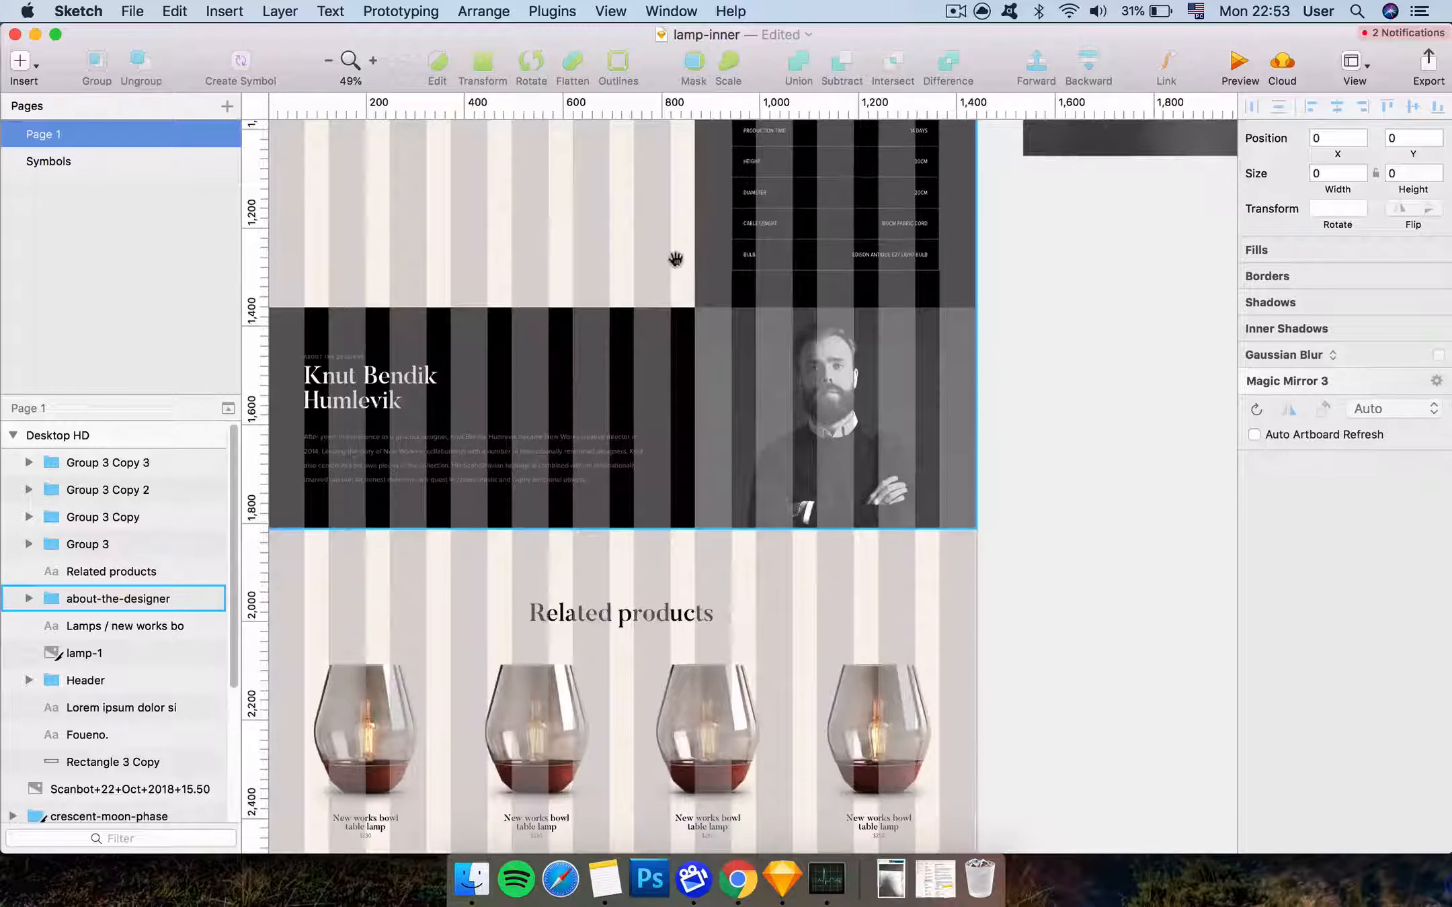
key("super")
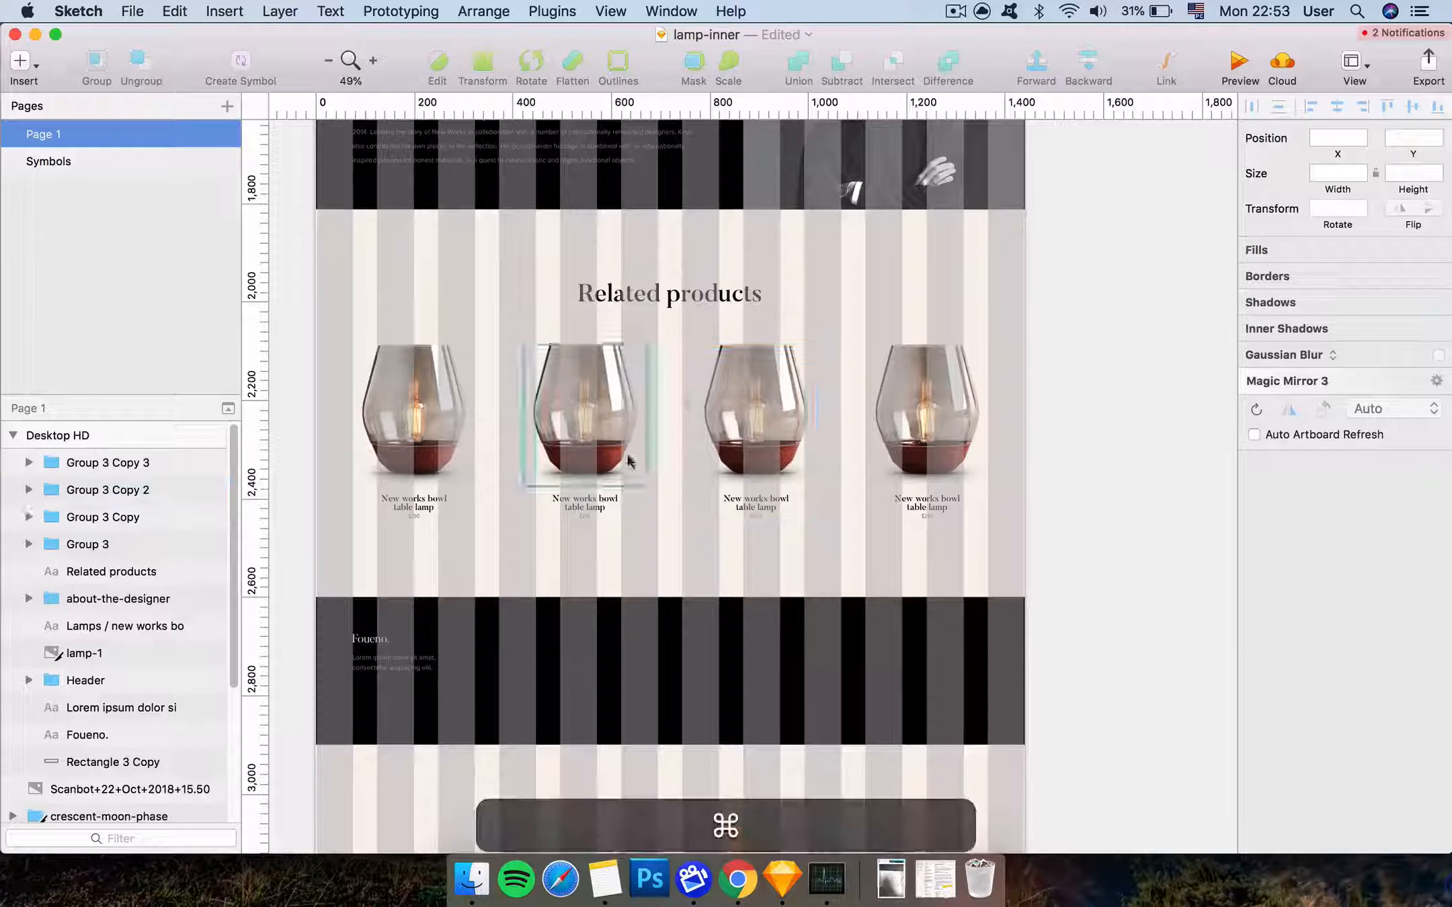
left_click(608, 507, "super")
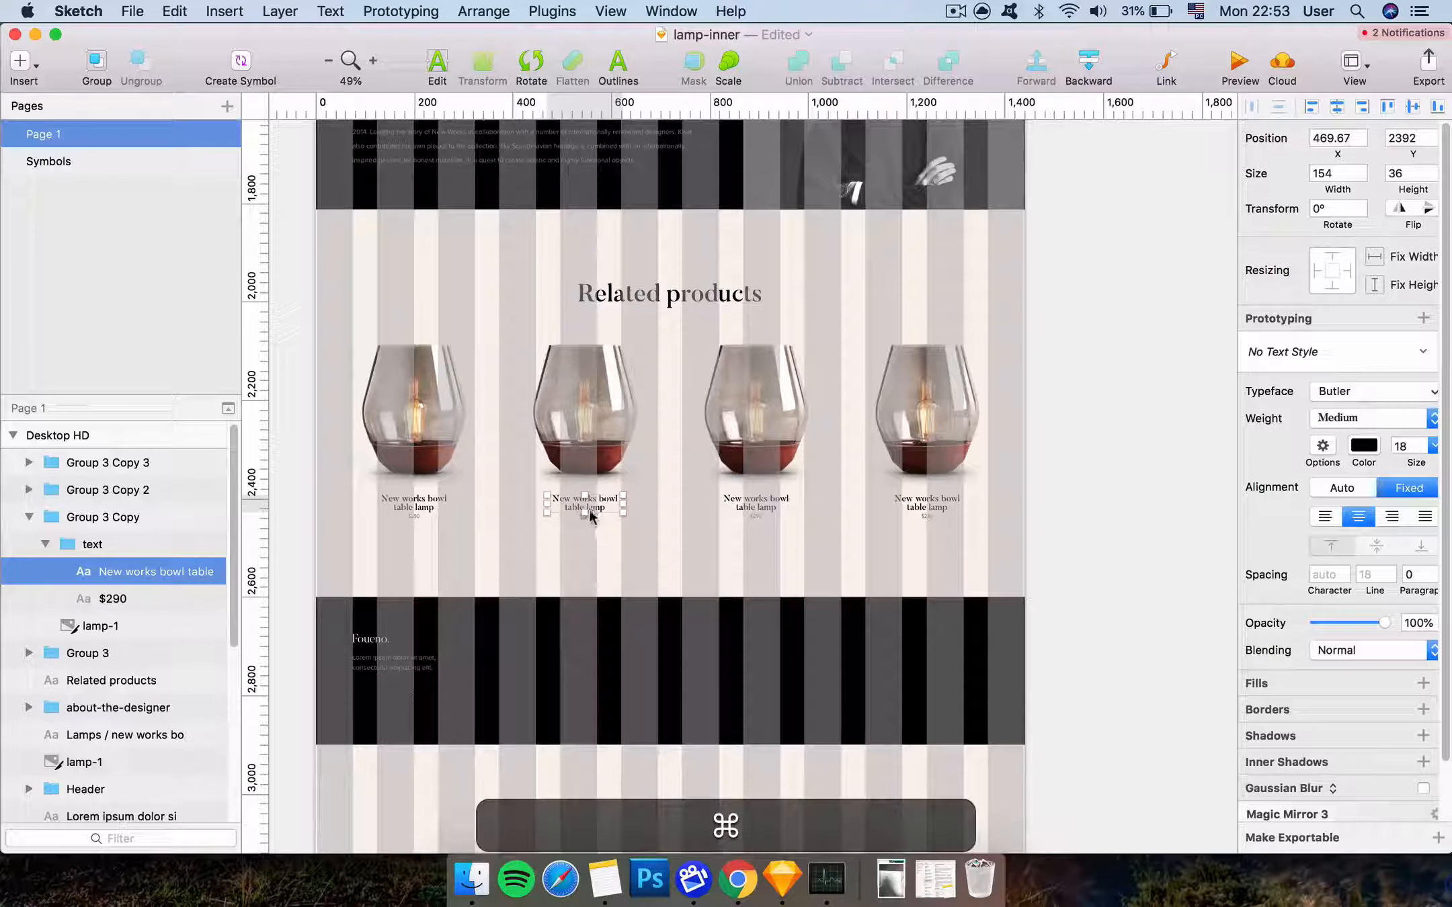
scroll(511, 595, "up", 10)
scroll(571, 511, "right", 3)
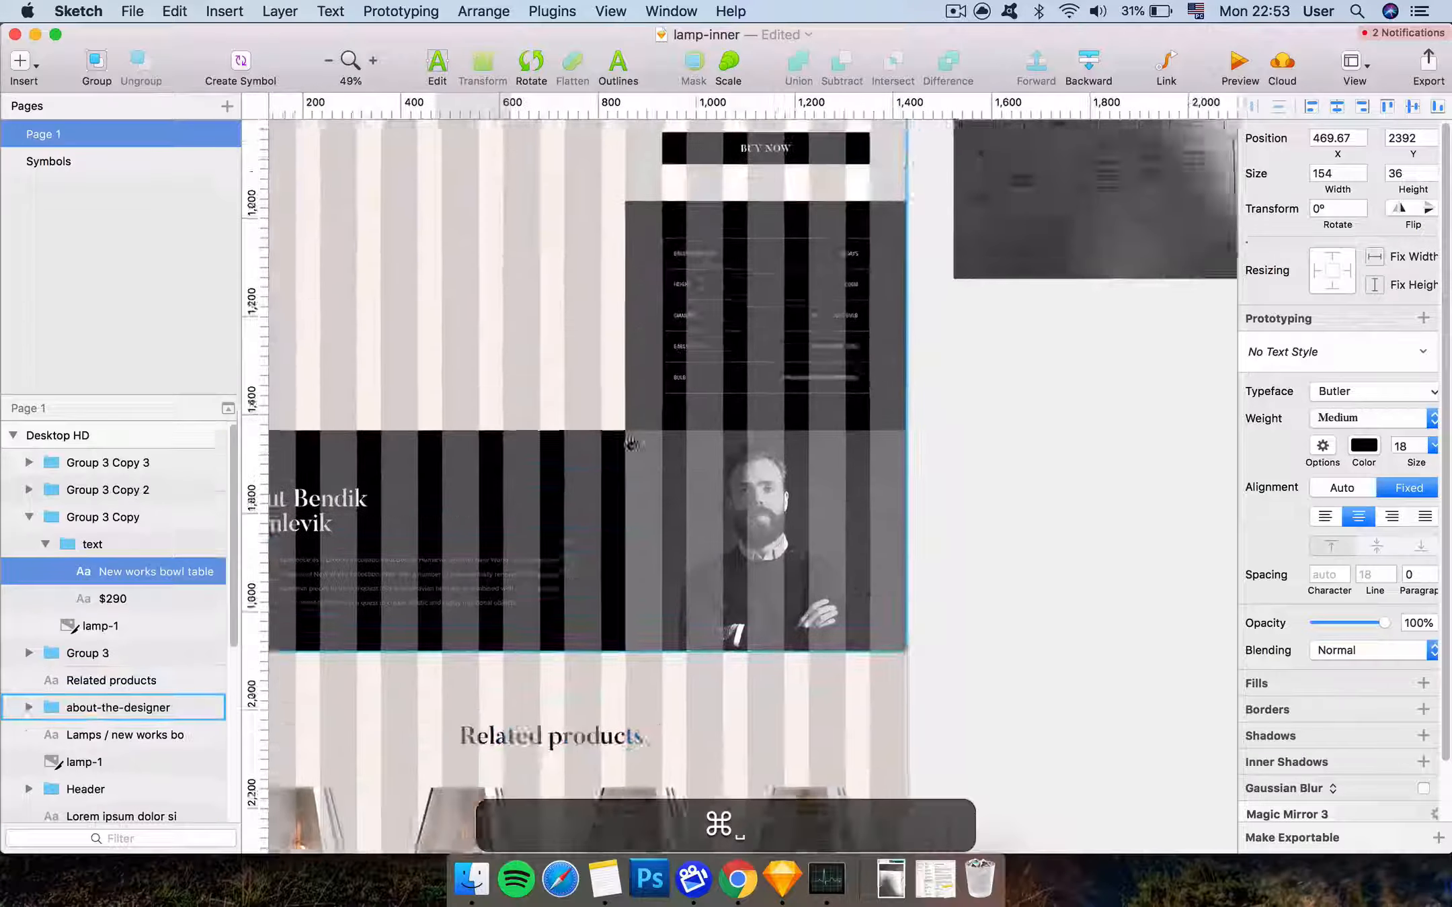
scroll(631, 443, "up", 5)
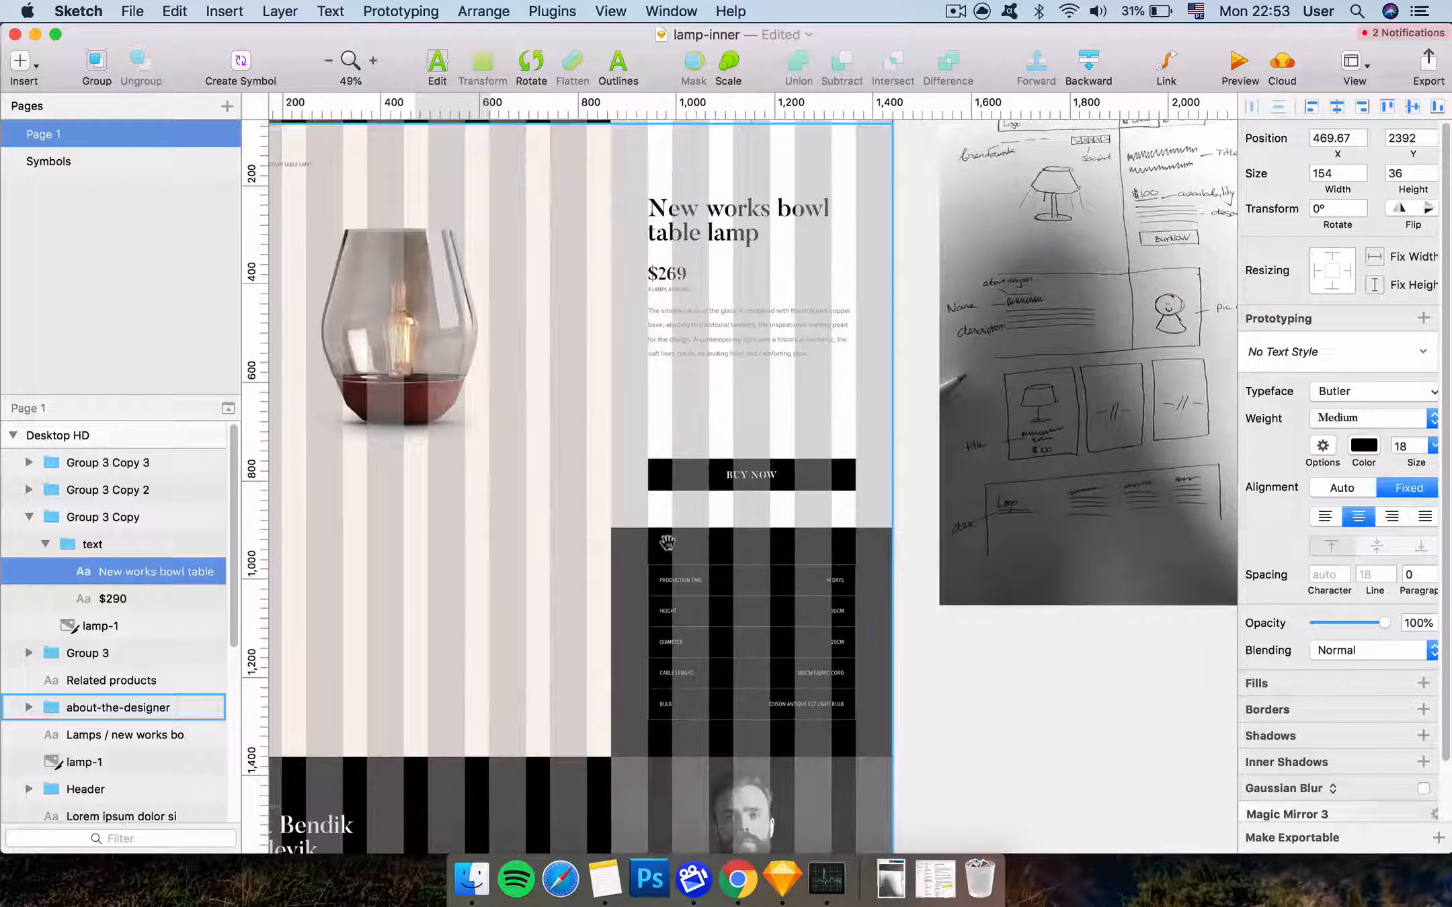
scroll(739, 471, "up", 3)
scroll(739, 470, "left", 3)
scroll(781, 603, "down", 5)
scroll(781, 603, "right", 1)
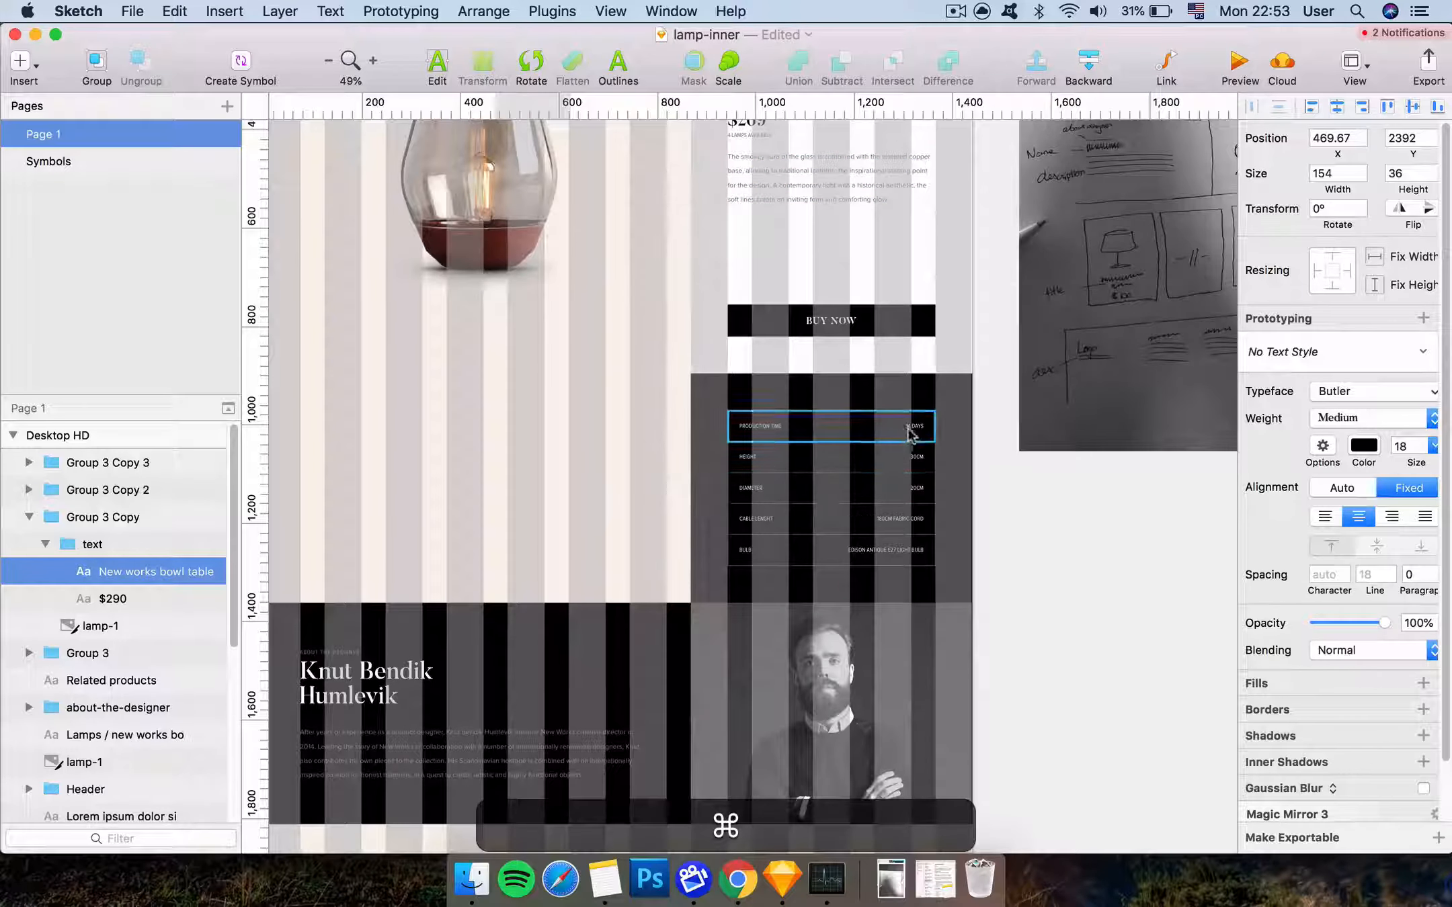
Copy the bulb value text from the specification table, paste it above the footer rectangle layer, and move it to X 393, Y 2709
left_click(881, 549, "ctrl")
key("ctrl+c")
scroll(699, 638, "down", 15)
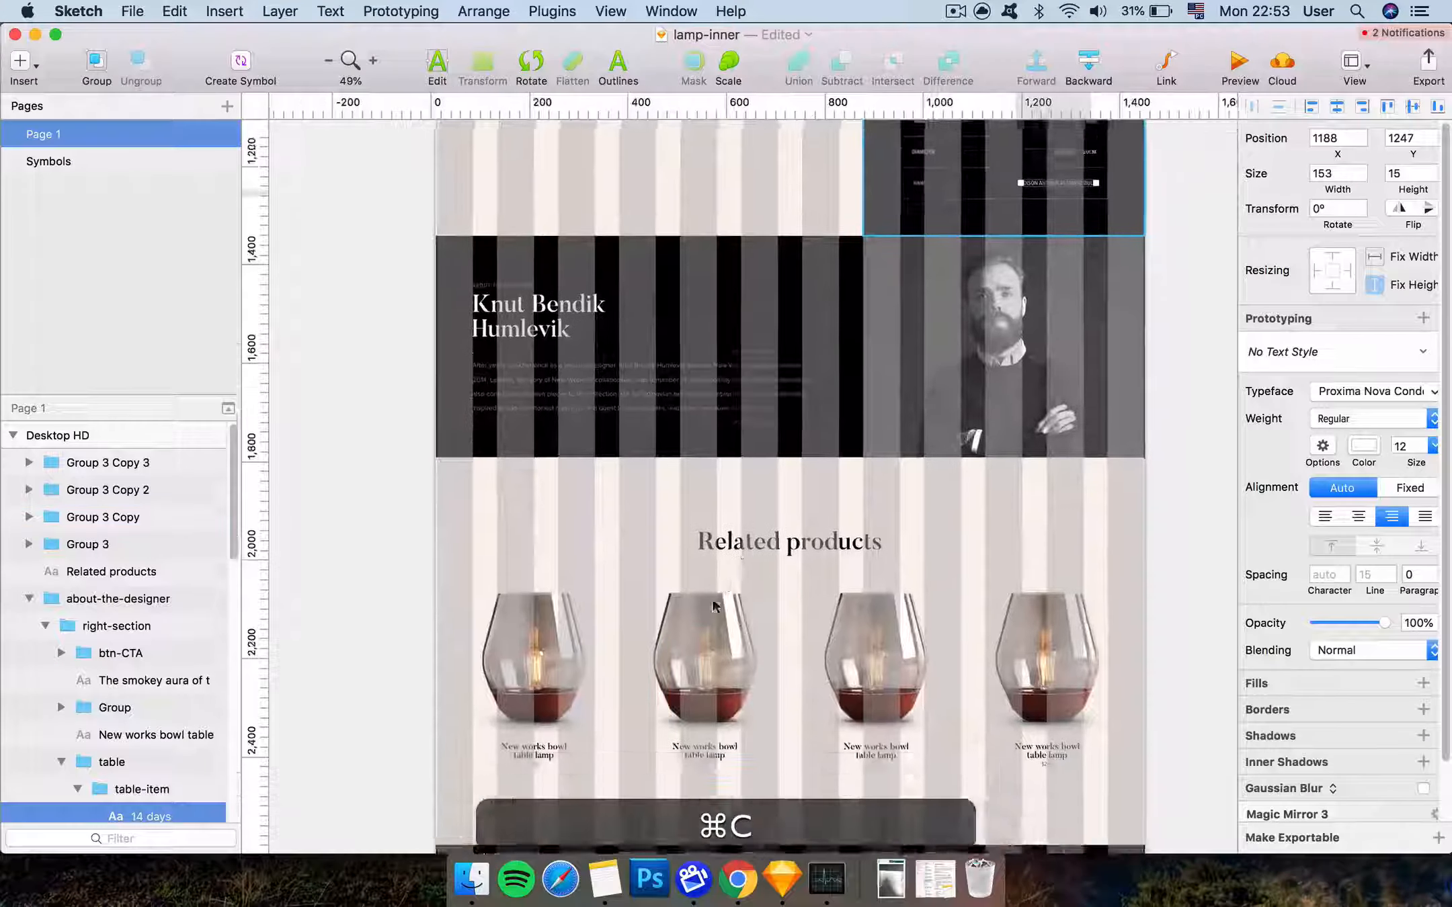
left_click(616, 551)
key("ctrl+v")
key("ctrl+shift+v")
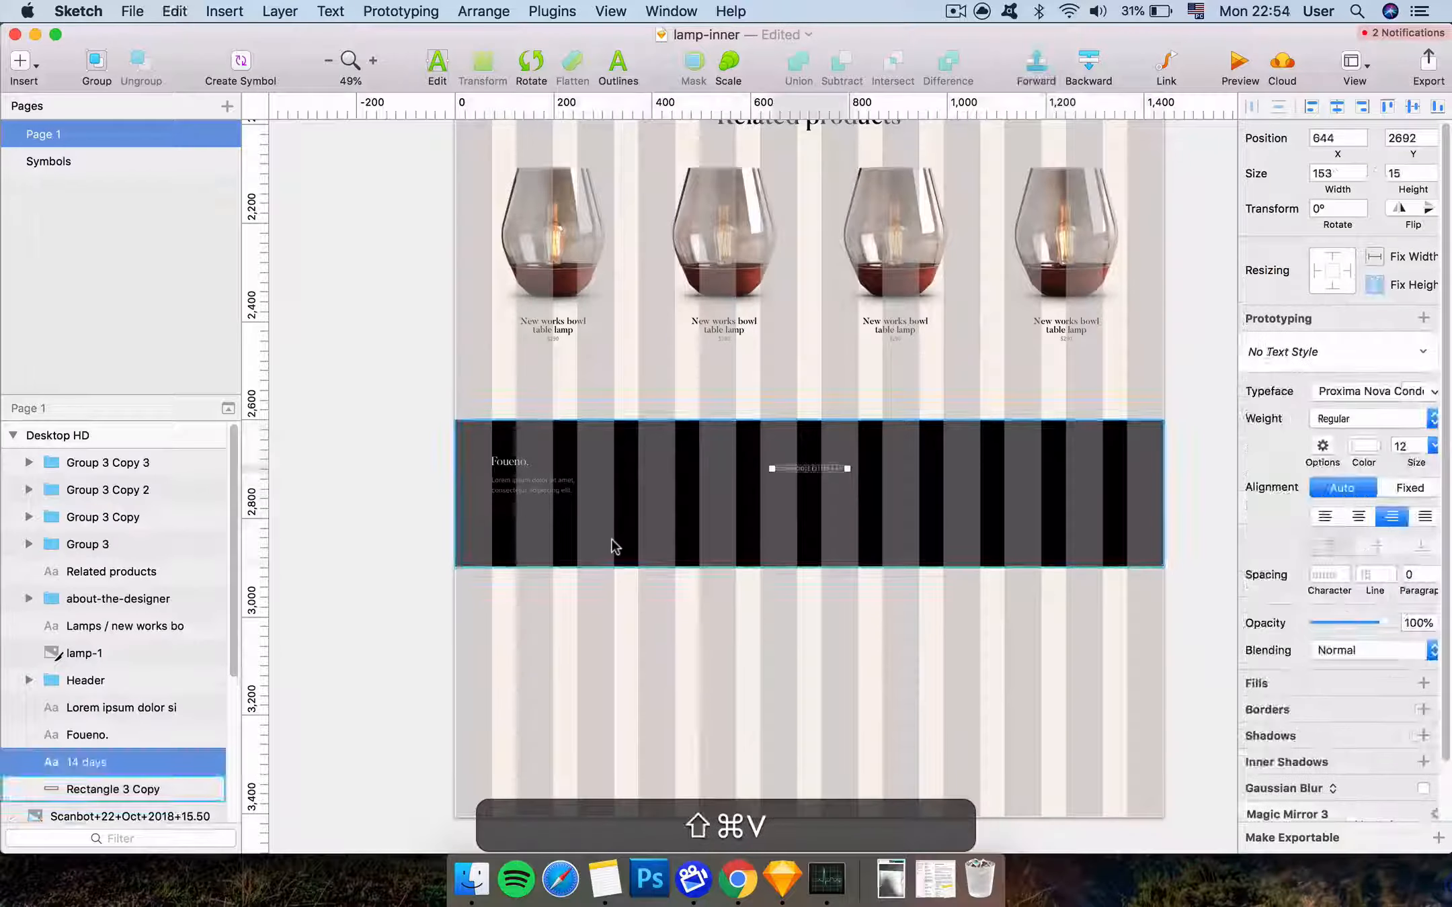
left_click_drag(836, 470, 687, 479)
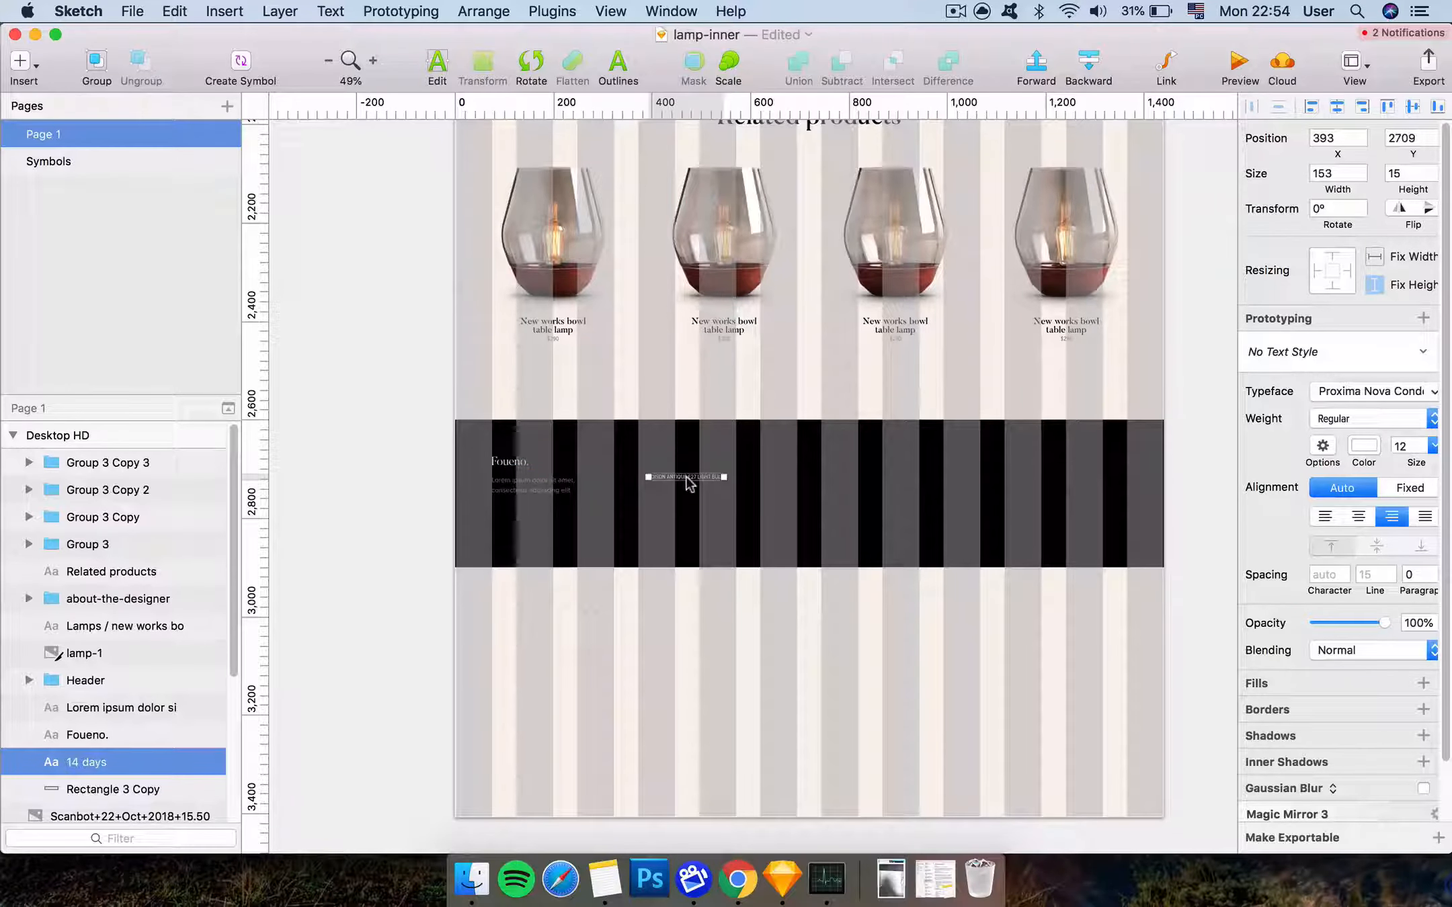
Replace the pasted footer text with left-aligned lines "About us", "Reasons to shop", "What our customers say", "Security" and "Cookies & privacy"
key("super+Tab")
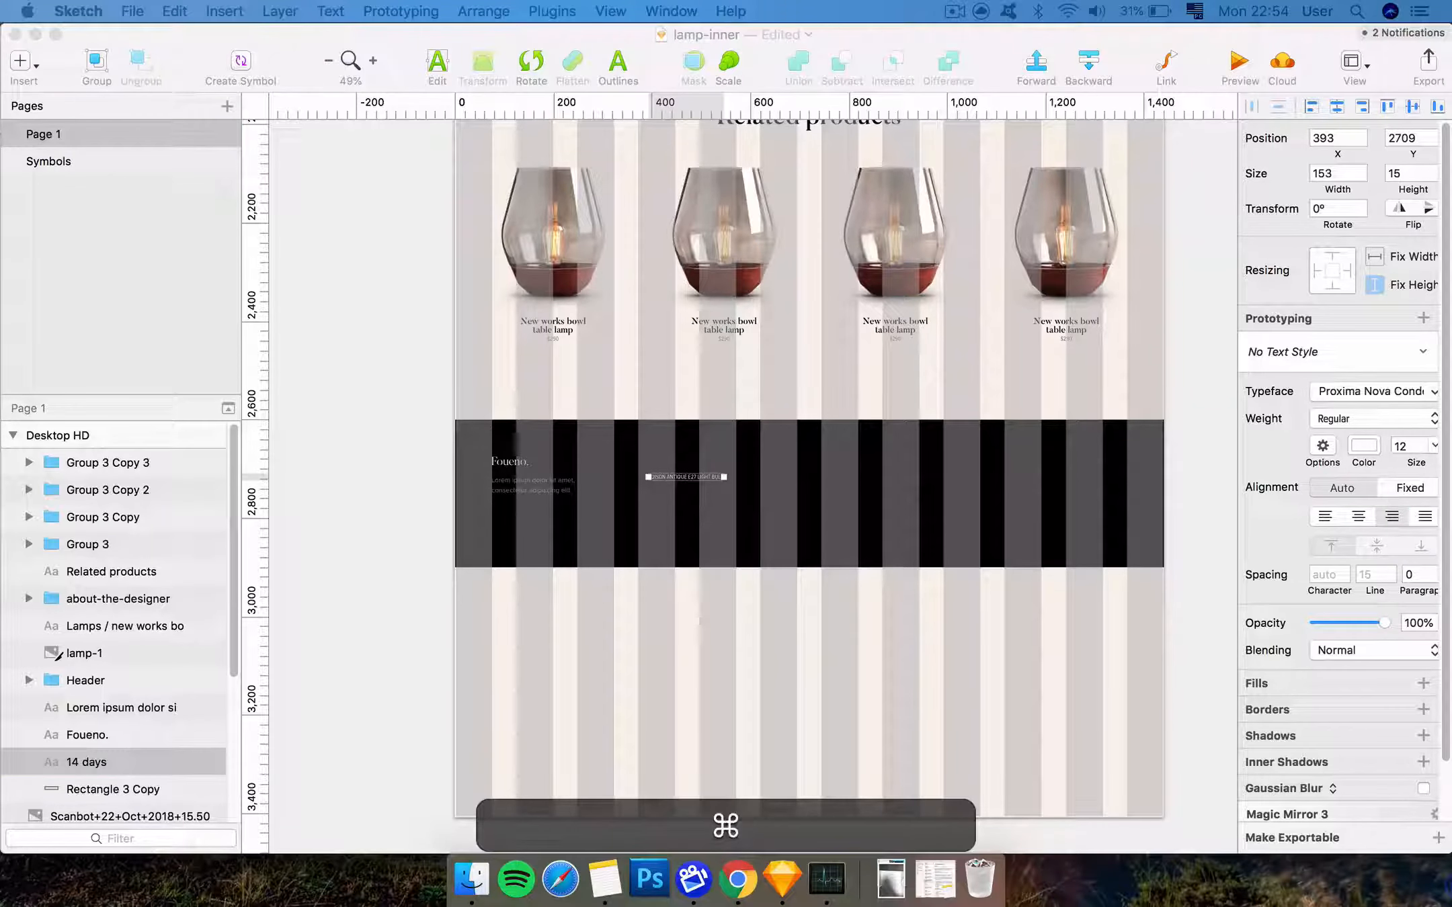
left_click_drag(685, 494, 692, 479)
key("super+z")
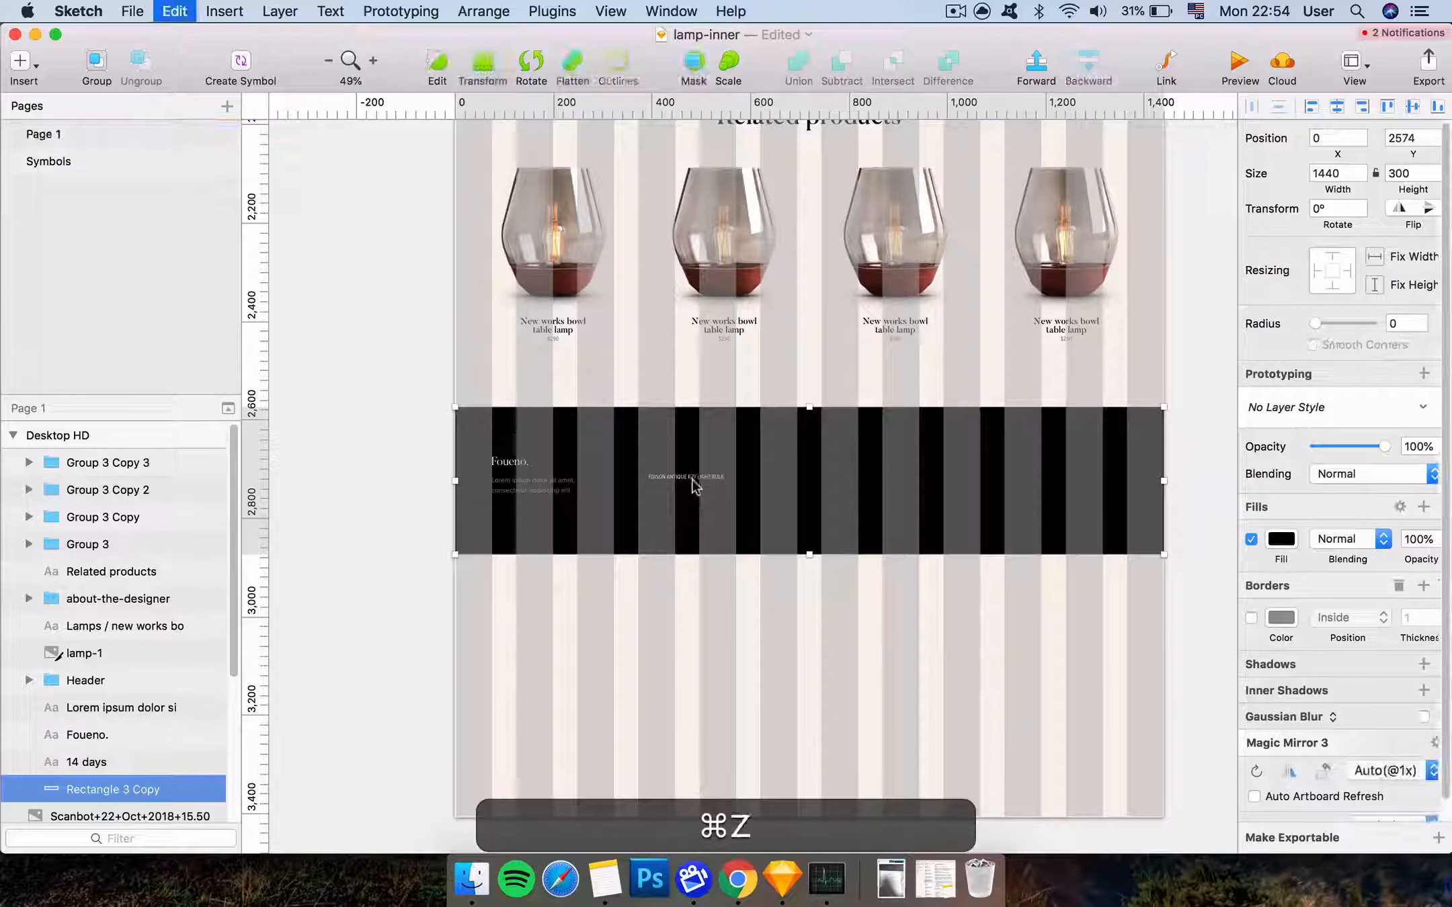
key("super+v")
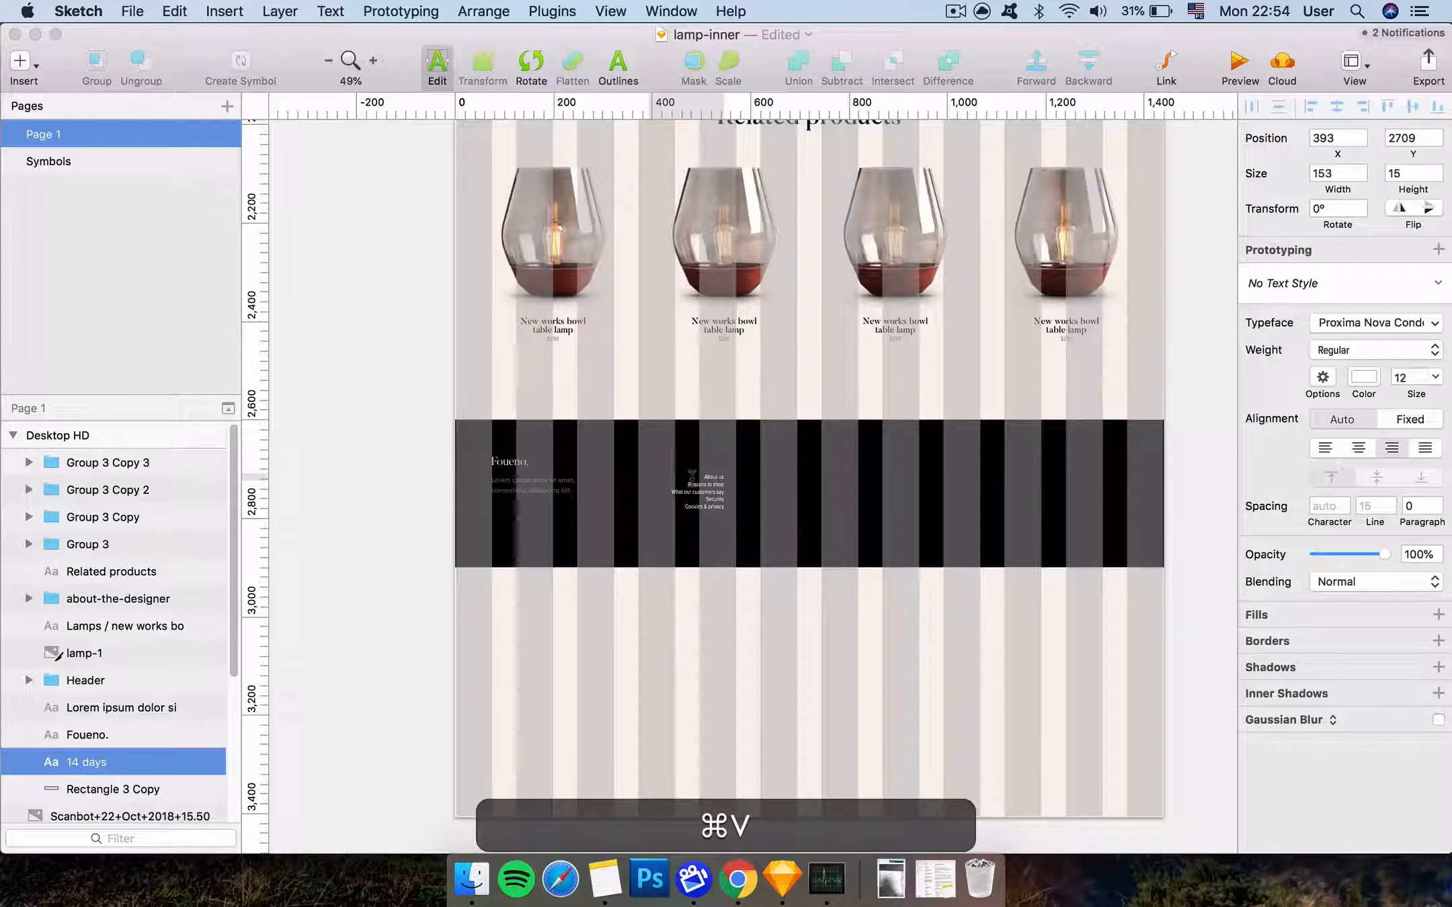
key("super+a")
left_click(1324, 449)
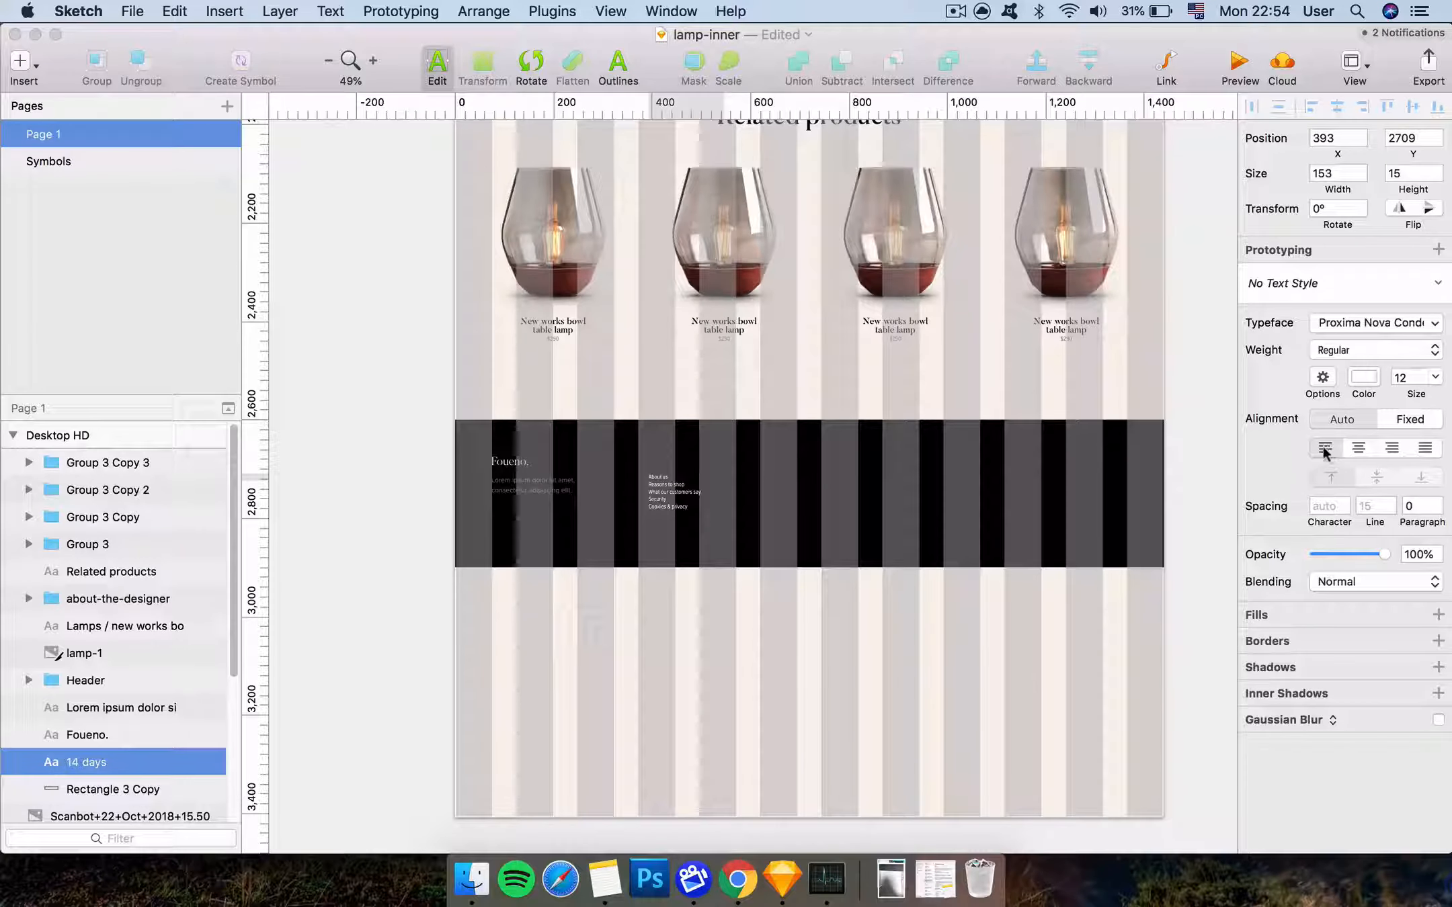
Move the footer link list to the grid column at X 372 and set its line spacing to 28
left_click(763, 593)
left_click_drag(686, 499, 675, 496)
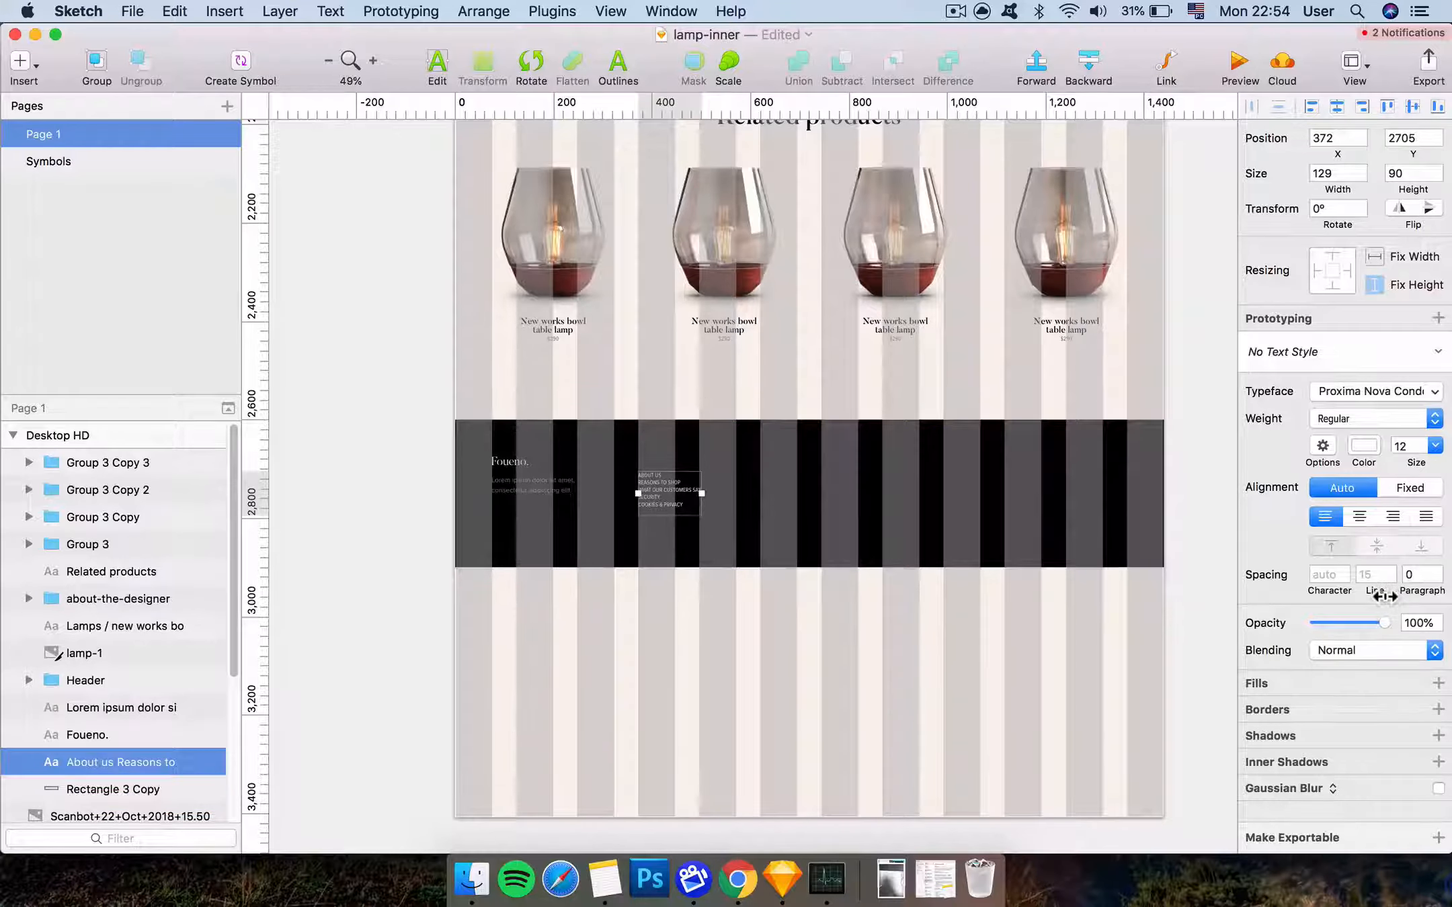
left_click_drag(1383, 595, 1396, 594)
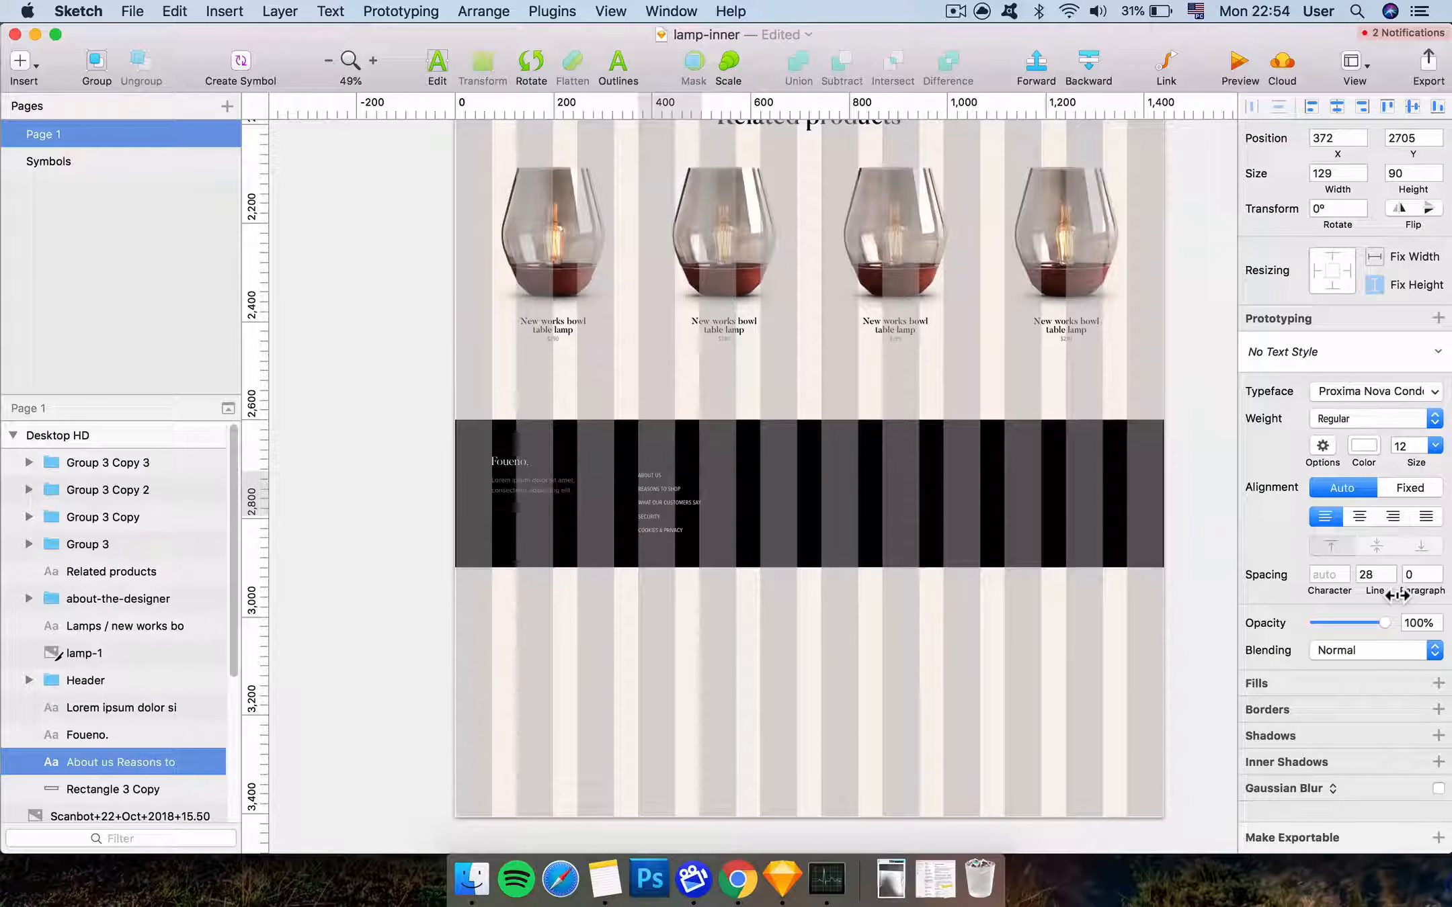
left_click(1129, 630)
Set the footer link list's opacity to 50%
left_click(670, 516, "super")
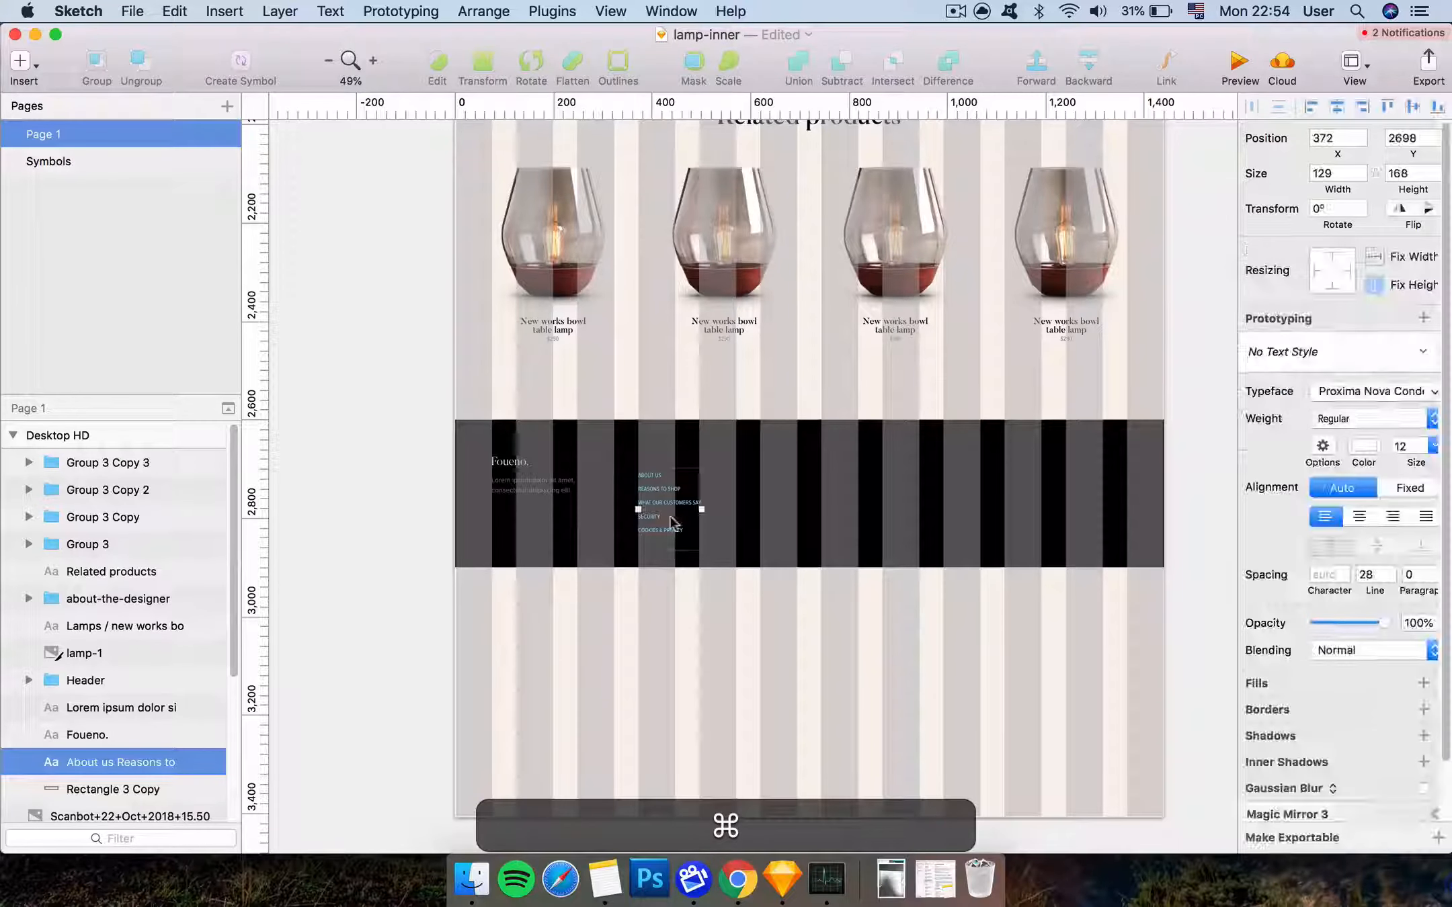
key("super+equal")
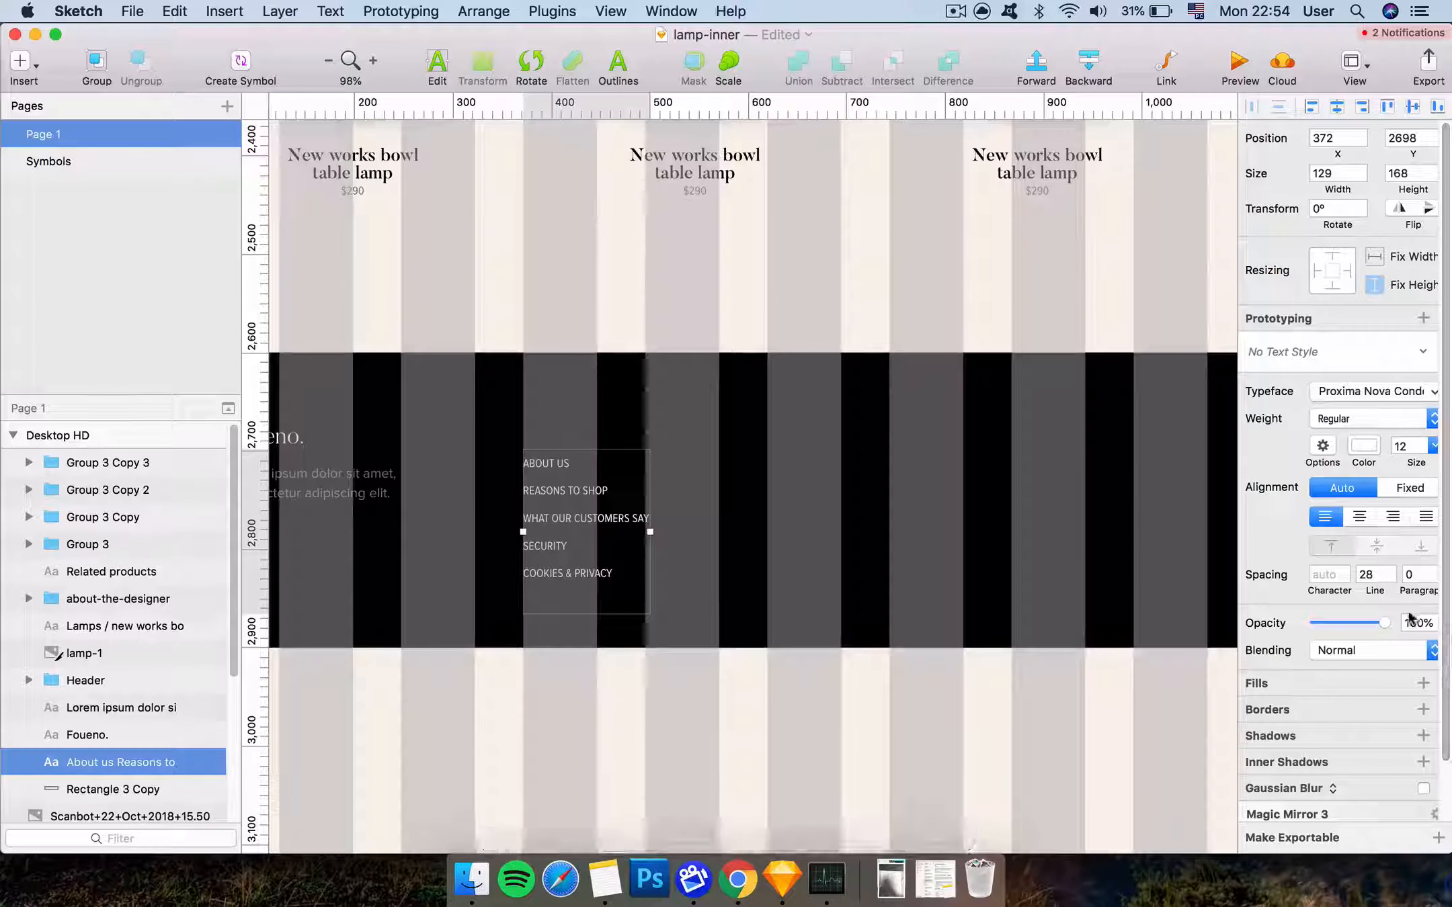
type("50")
key("Return")
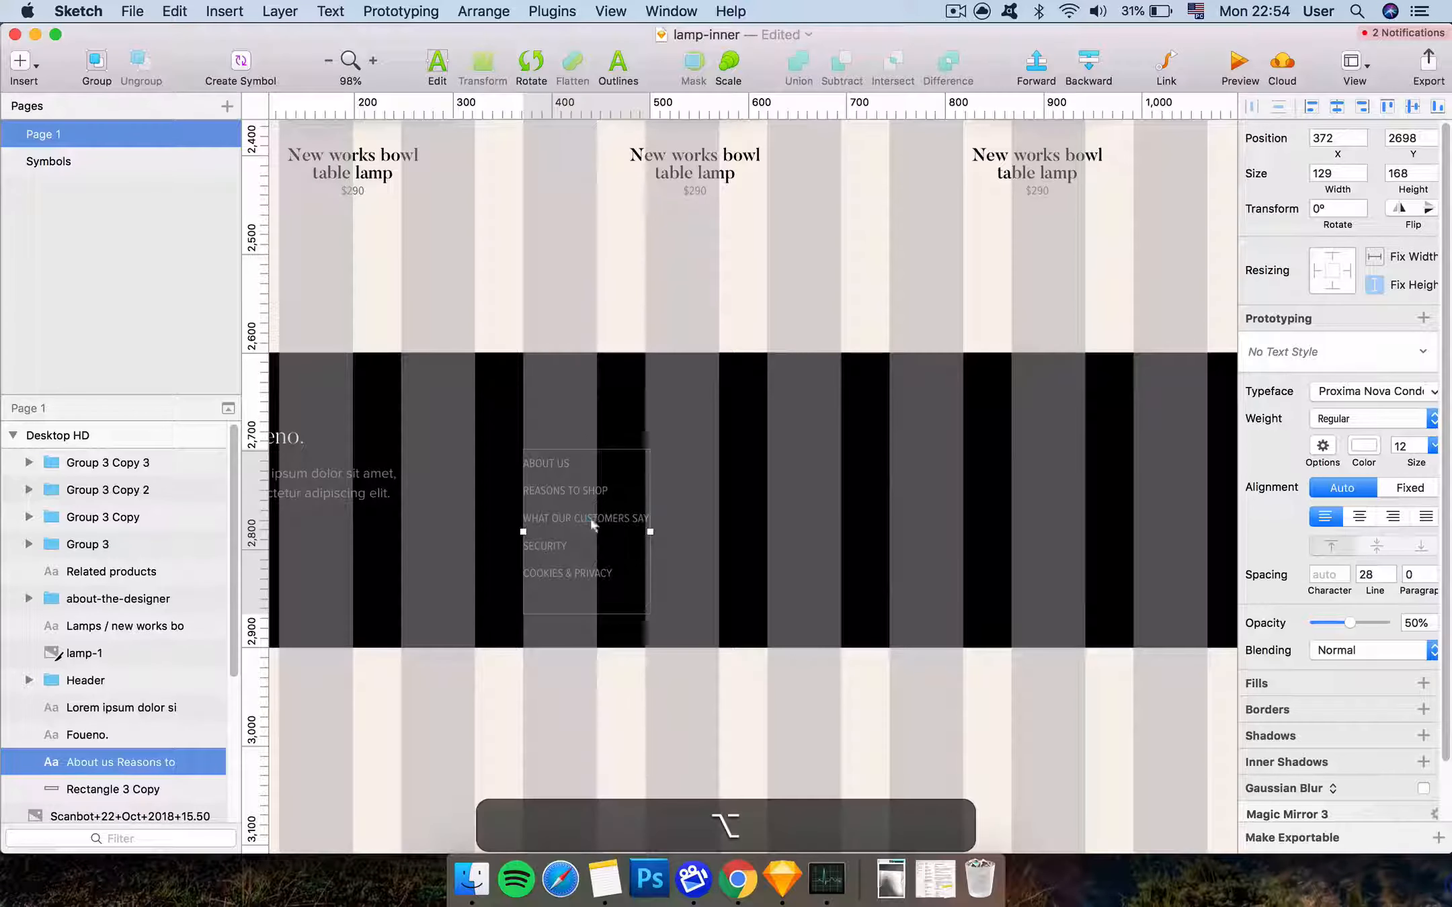
Duplicate the link list upward to Y 2672 and set the copy's typeface to Butler
mouse_move(591, 516)
left_mouse_down()
mouse_move(592, 479)
mouse_move(592, 491)
left_mouse_up()
left_click(369, 441, "alt+super")
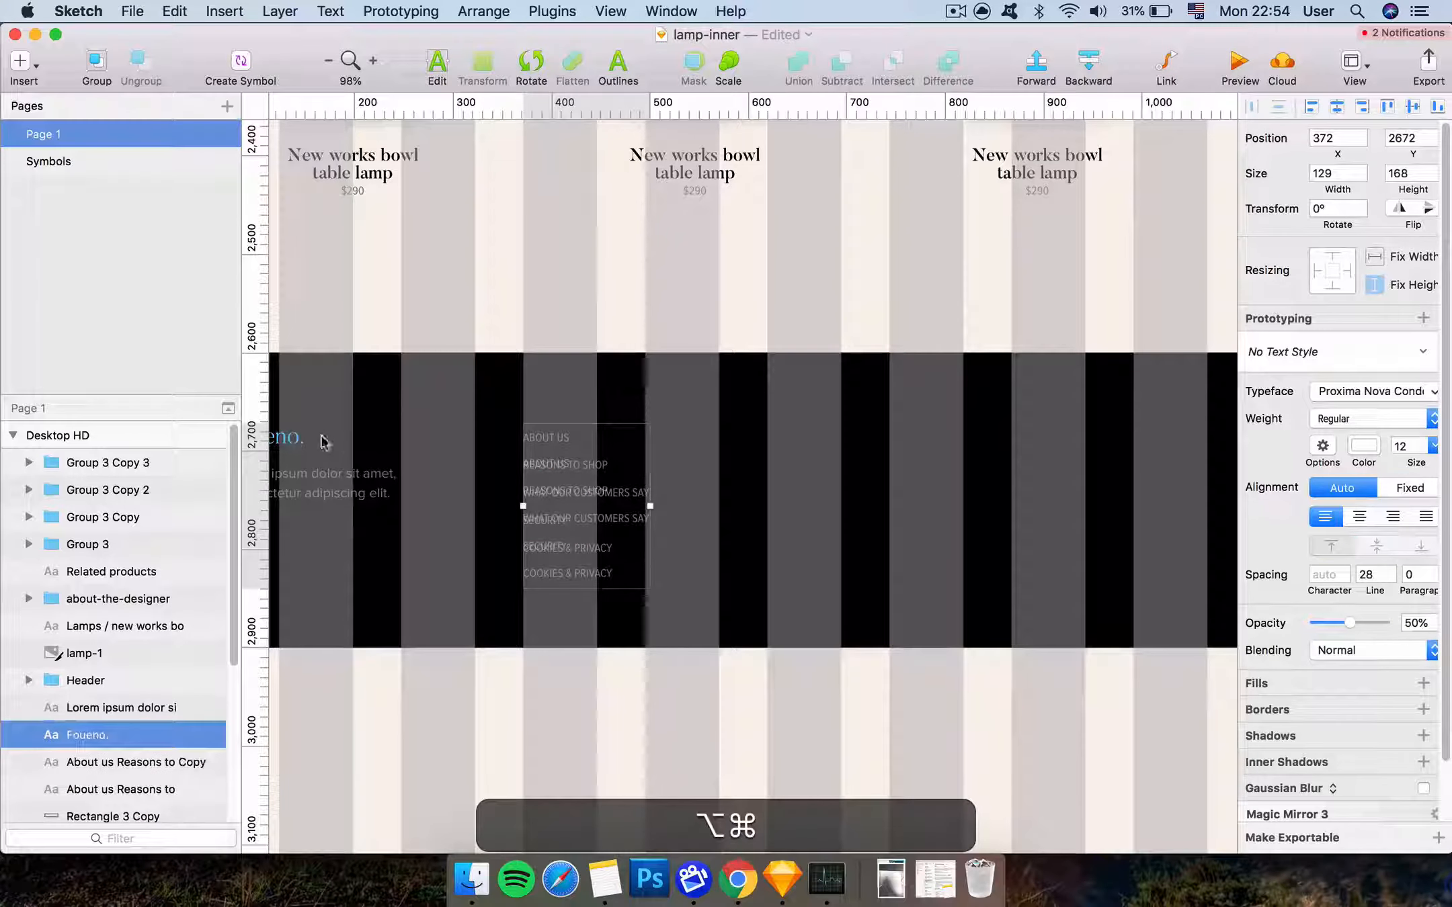
scroll(679, 222, "up", 2)
left_click(672, 242, "super")
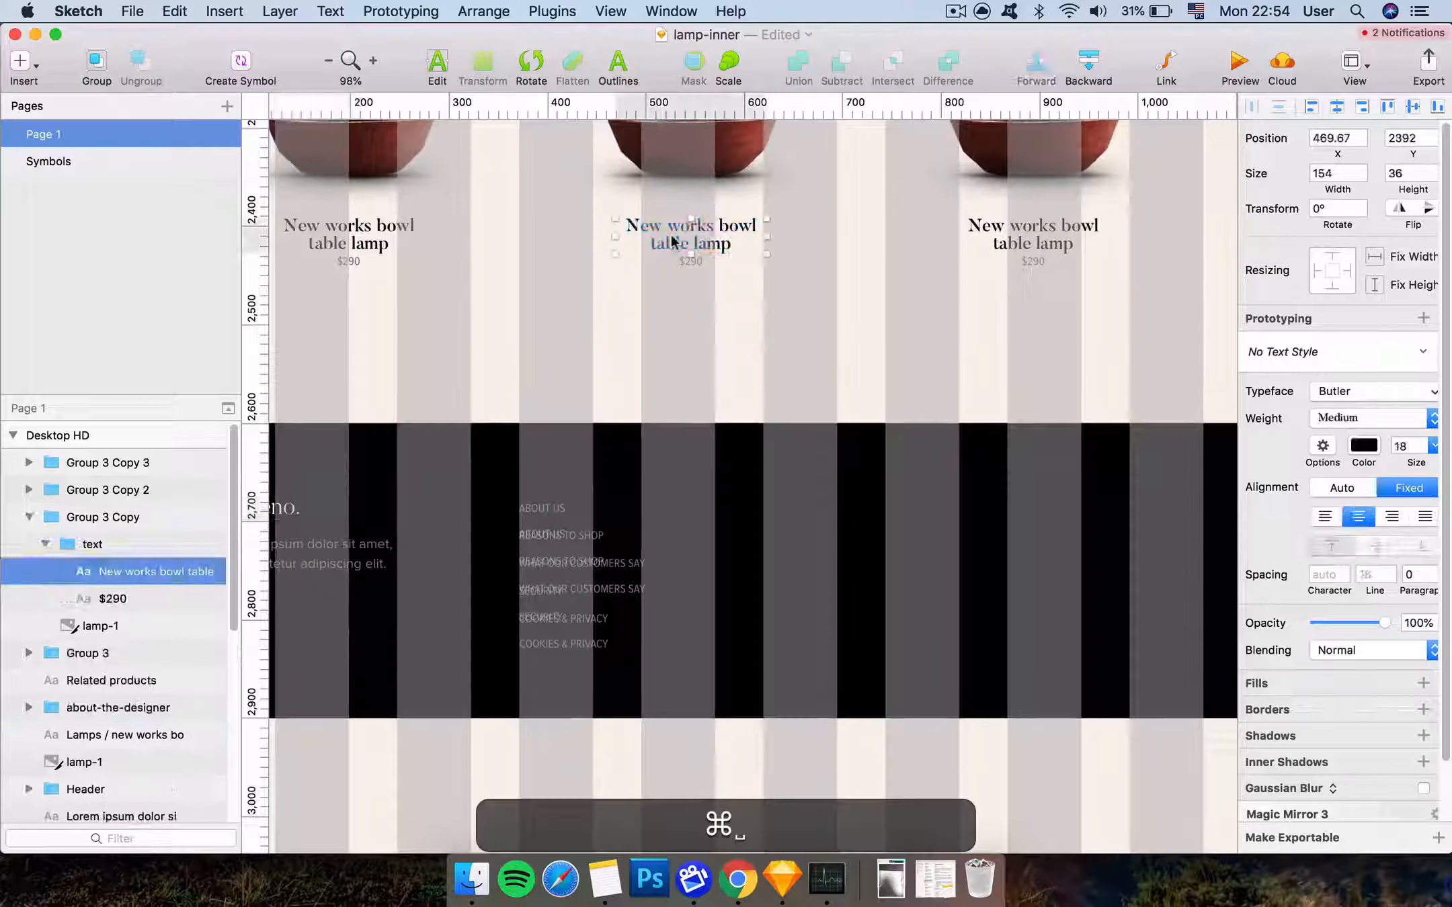
left_click(551, 523, "super")
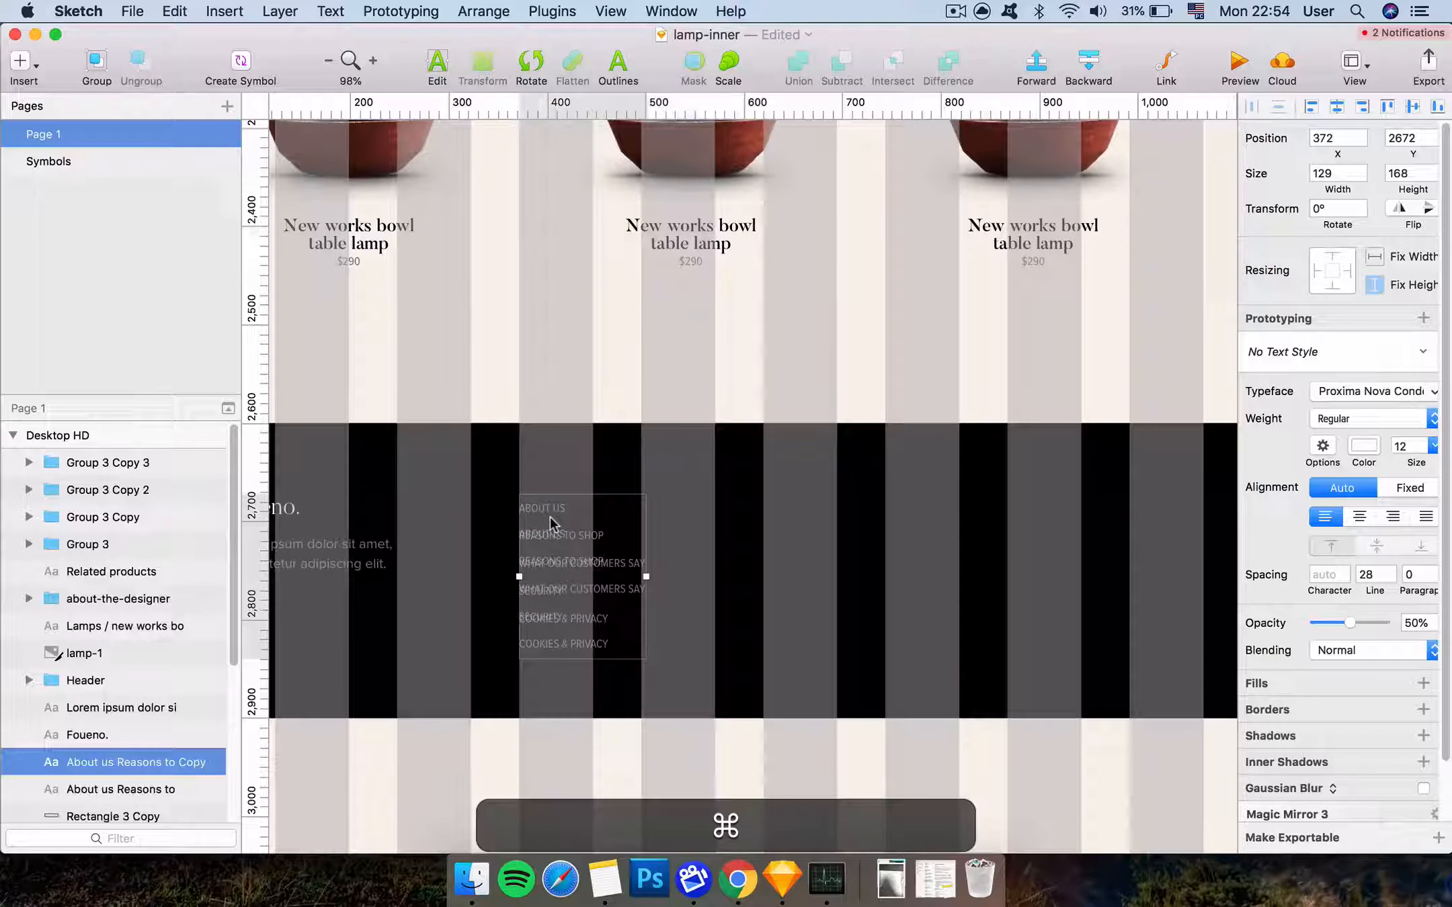
left_click(1328, 391)
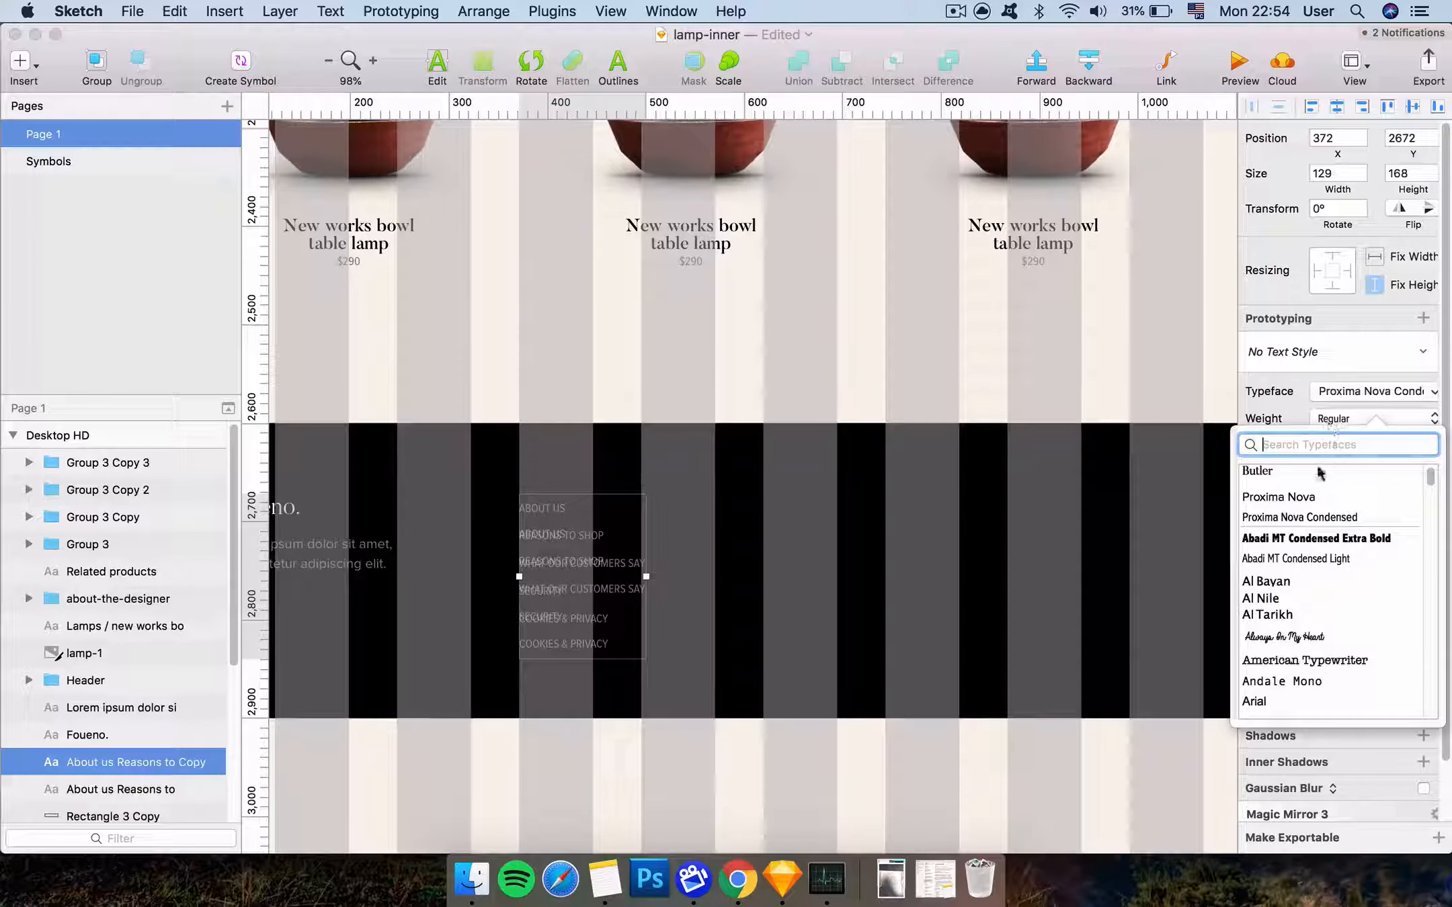
left_click(1277, 471)
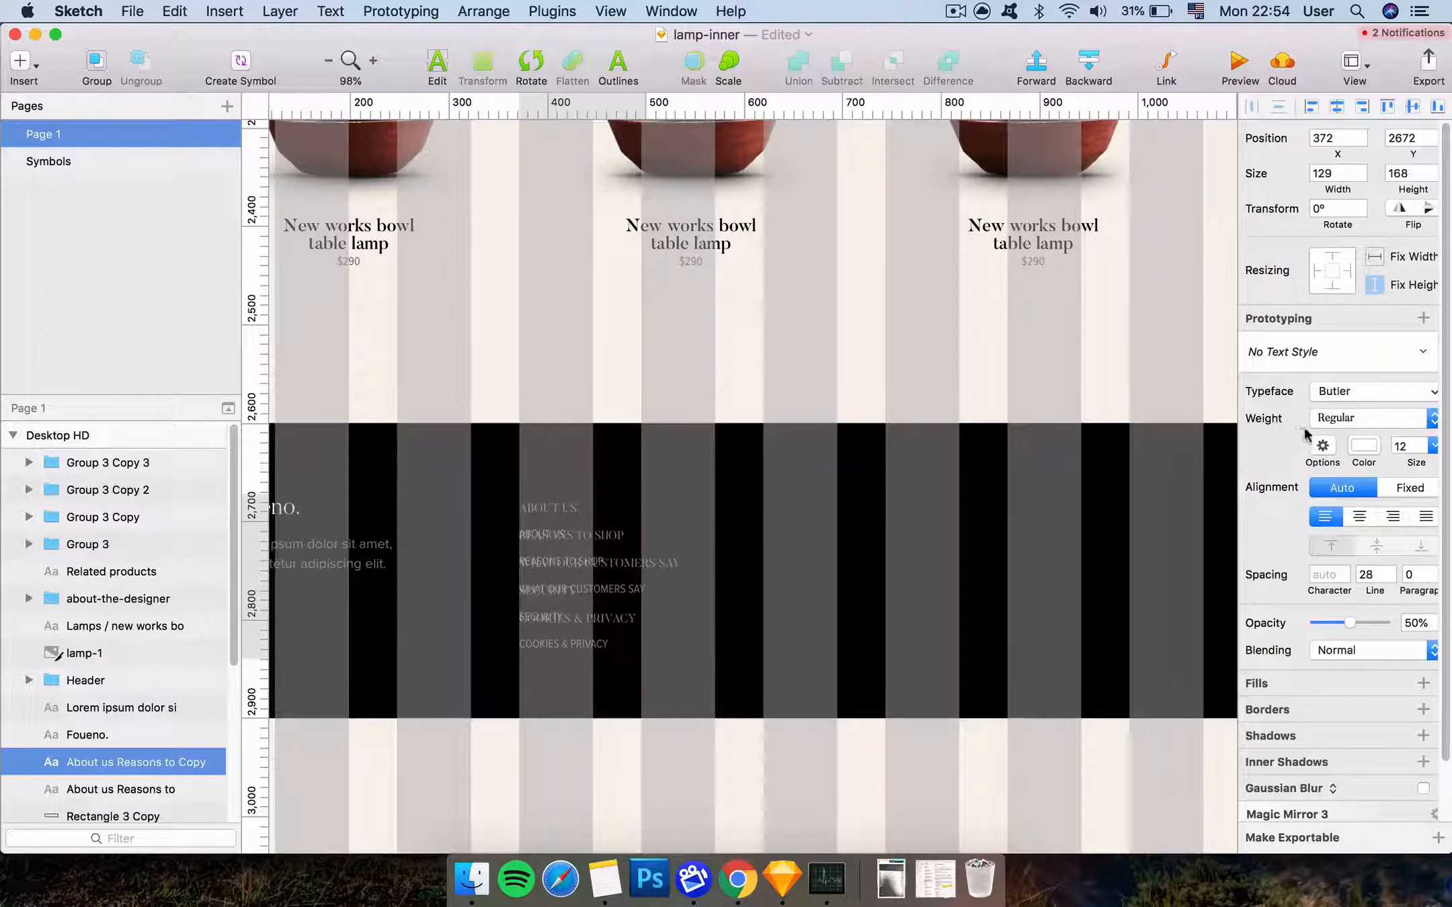
Match the copied text to the product captions by setting its weight to Medium, and set its opacity to 100%
left_click(1028, 239, "super")
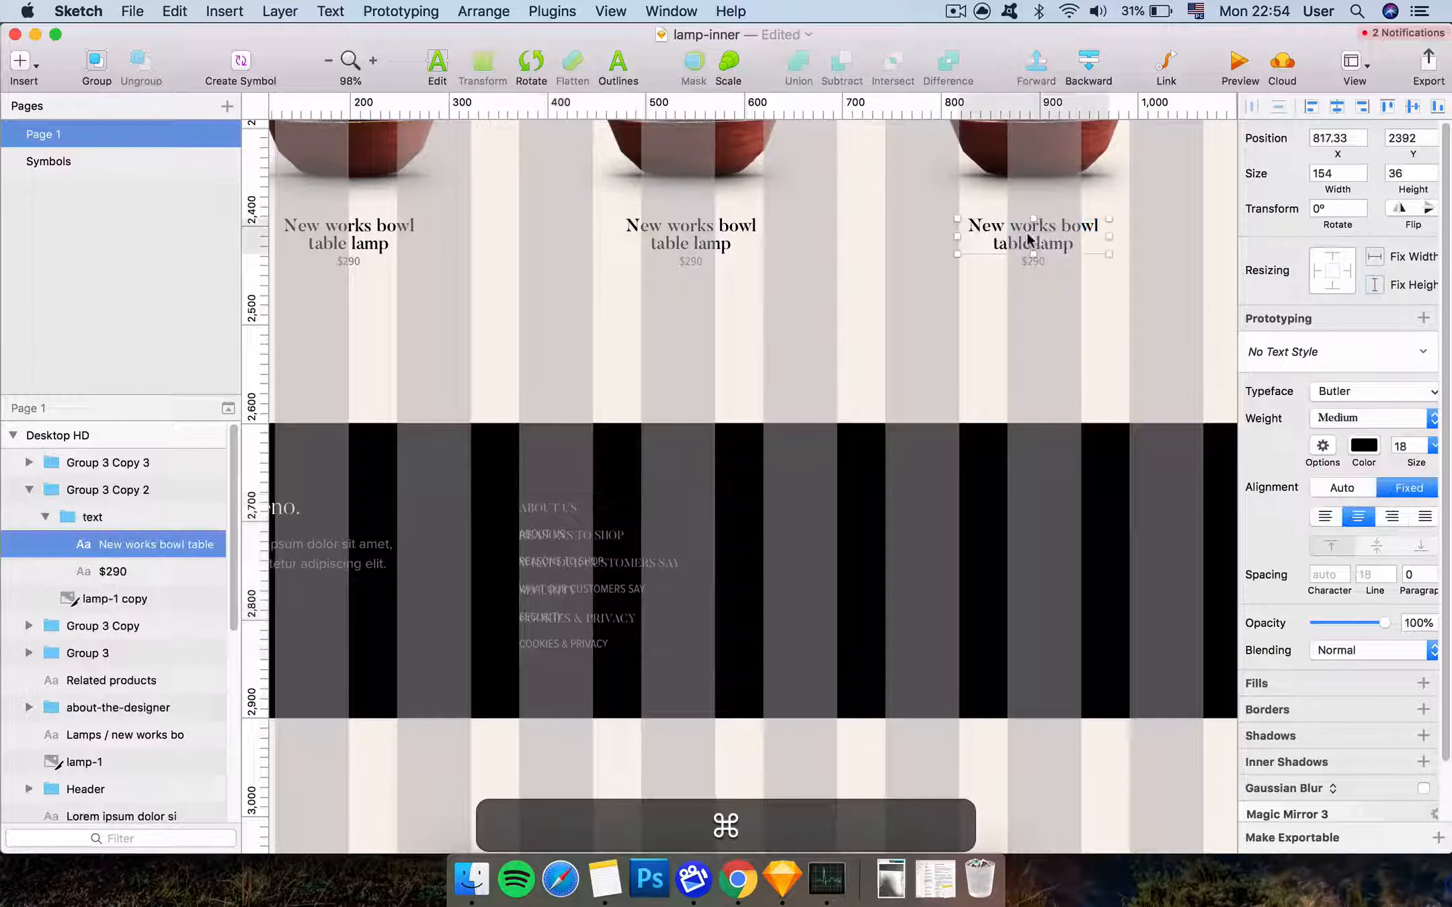
left_click(550, 541, "super")
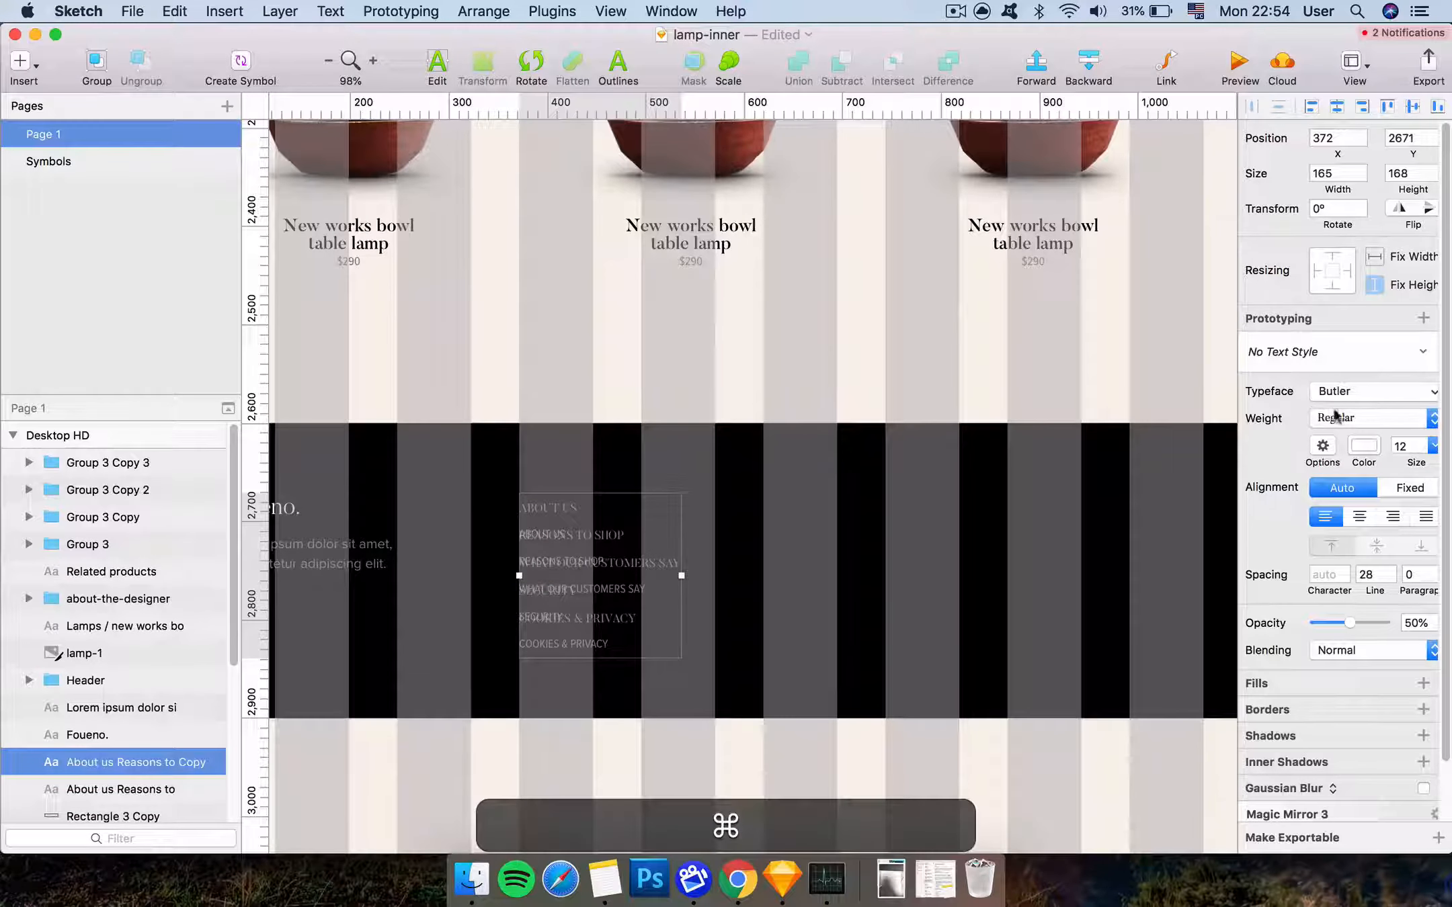
left_click(1330, 418)
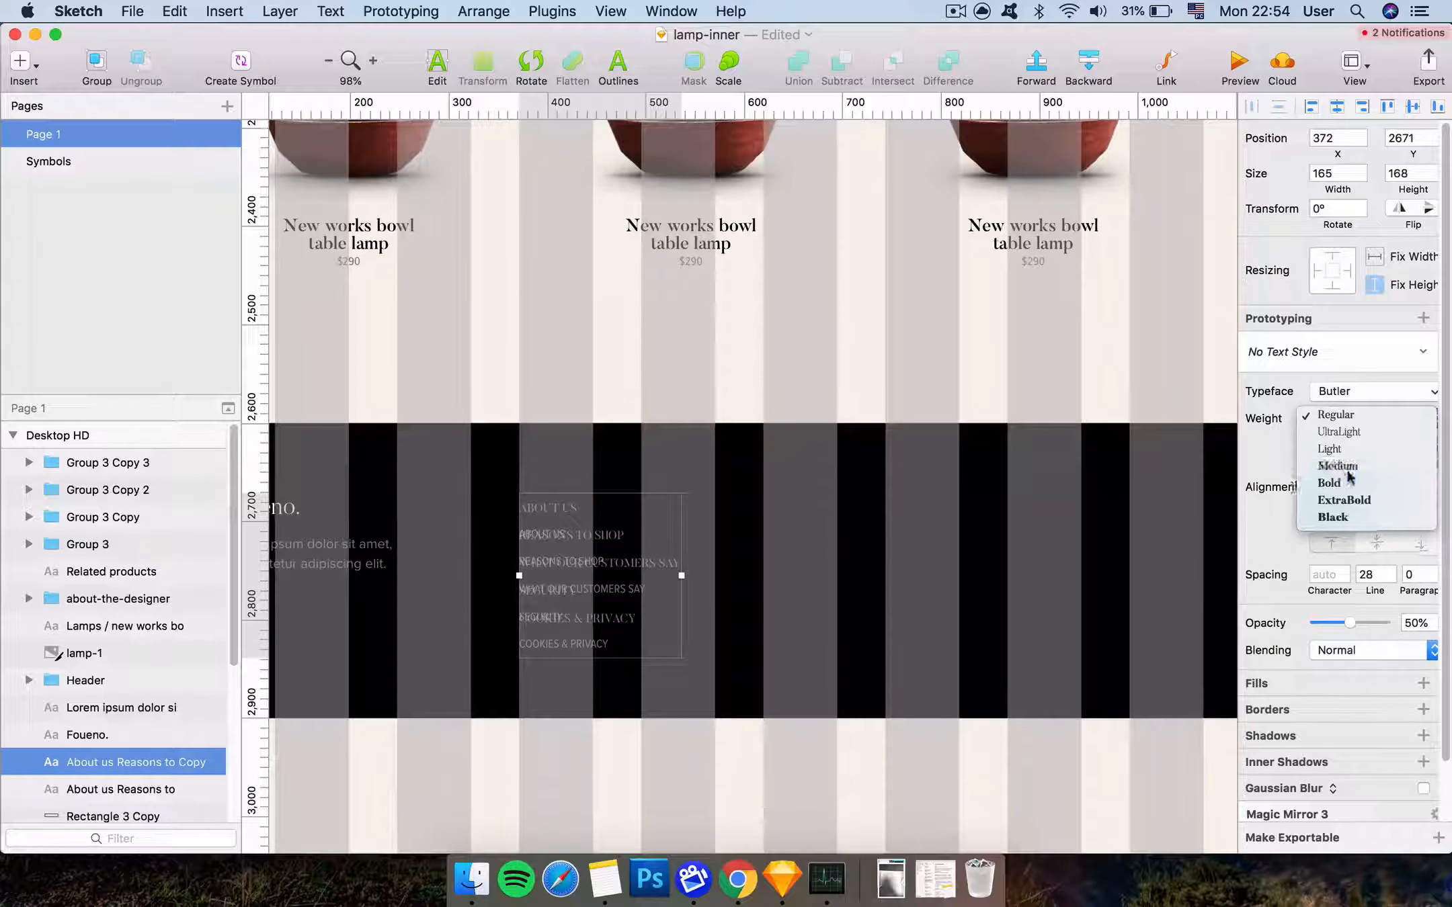
left_click(1347, 471)
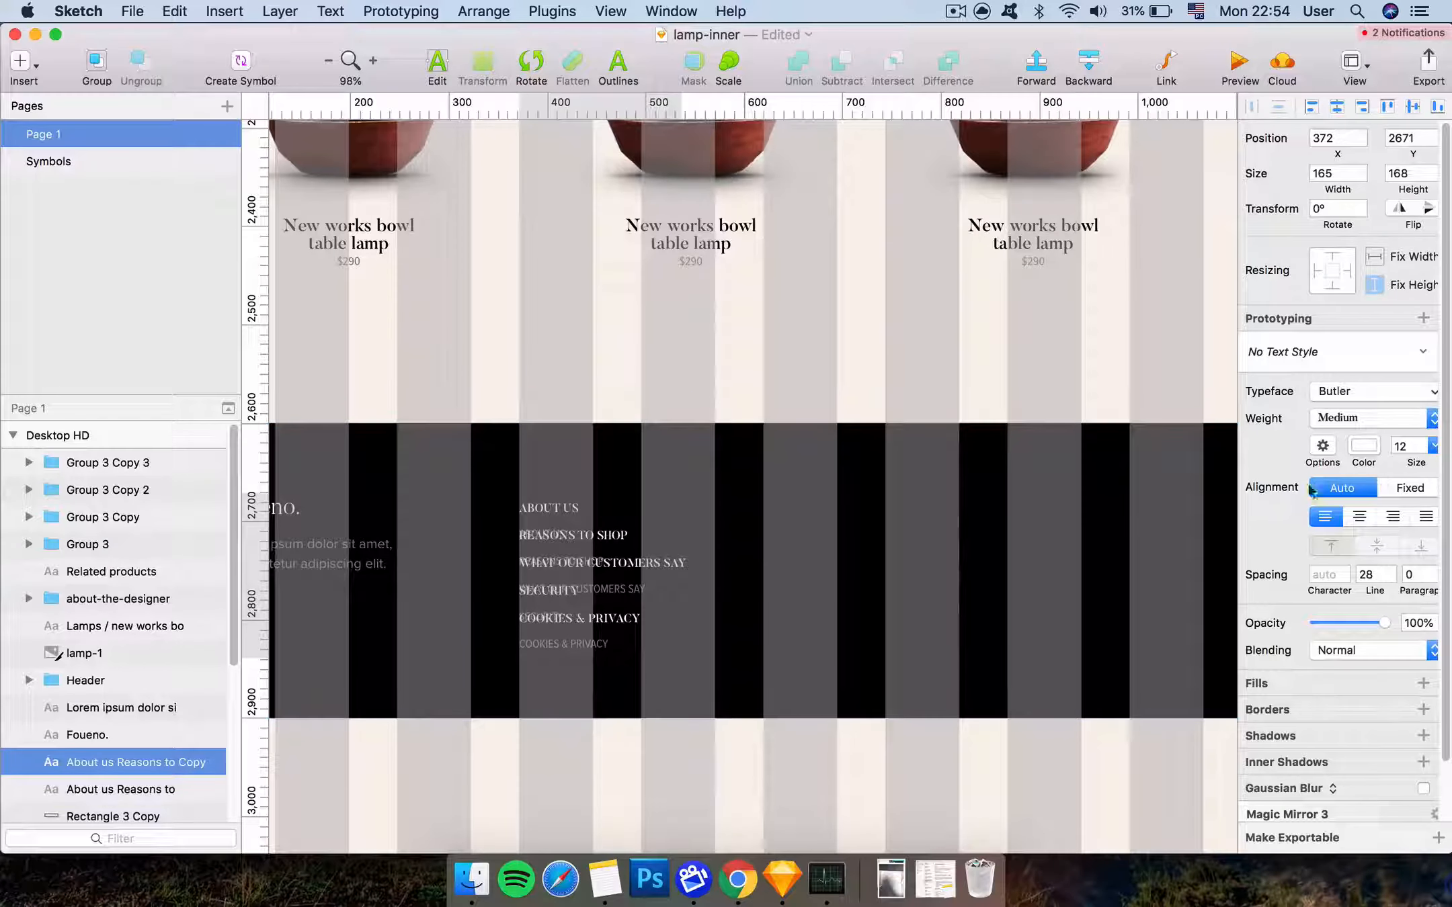
Replace the copied text with the heading "Who we are" and set its text transformation to None
double_click(560, 528)
key("cmd+a")
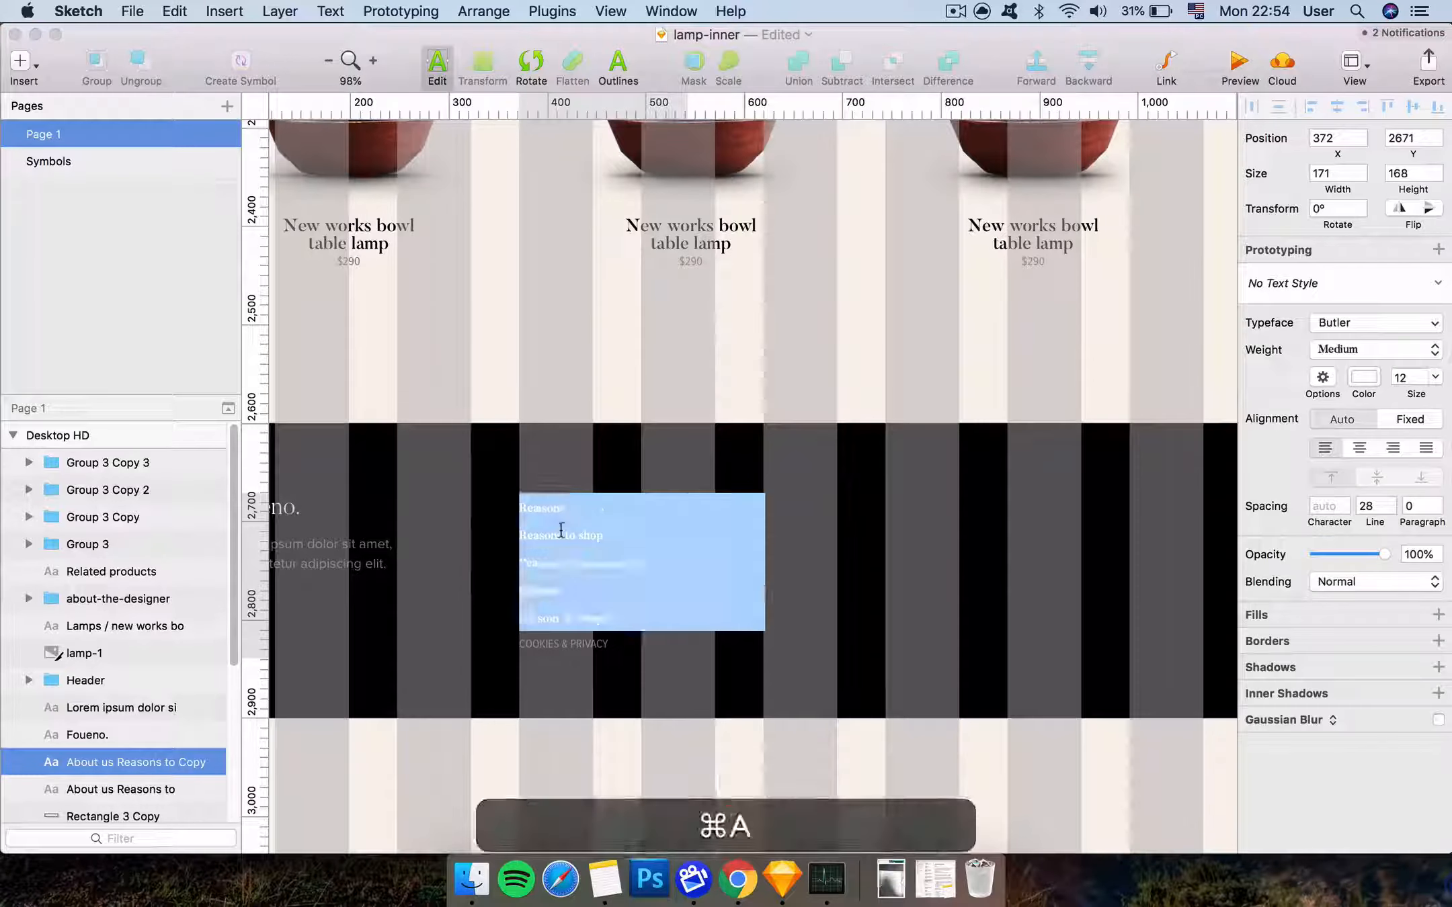
type("Who we are")
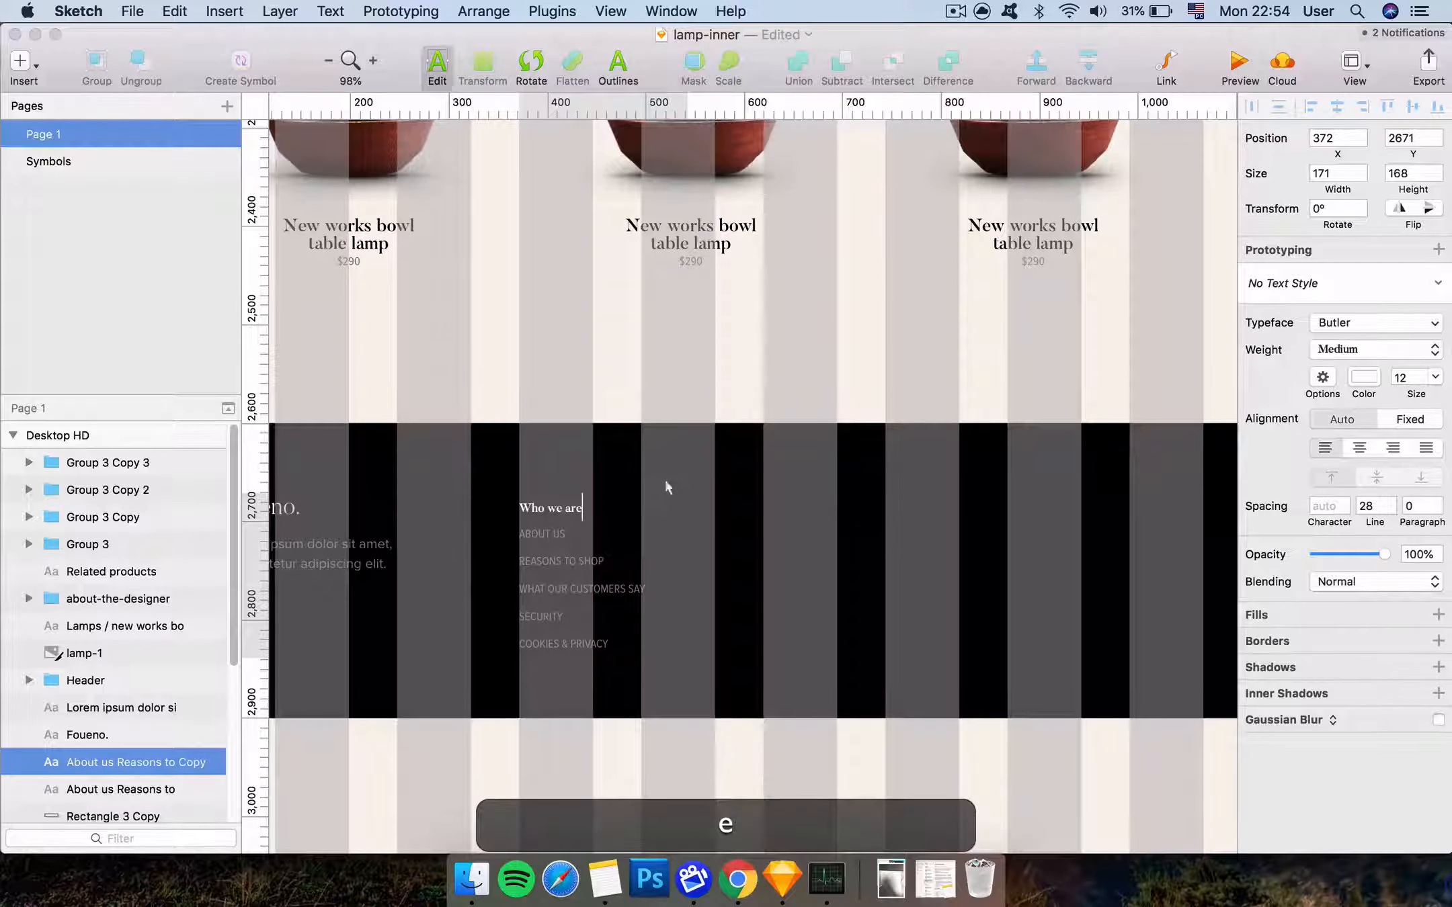
key("Escape")
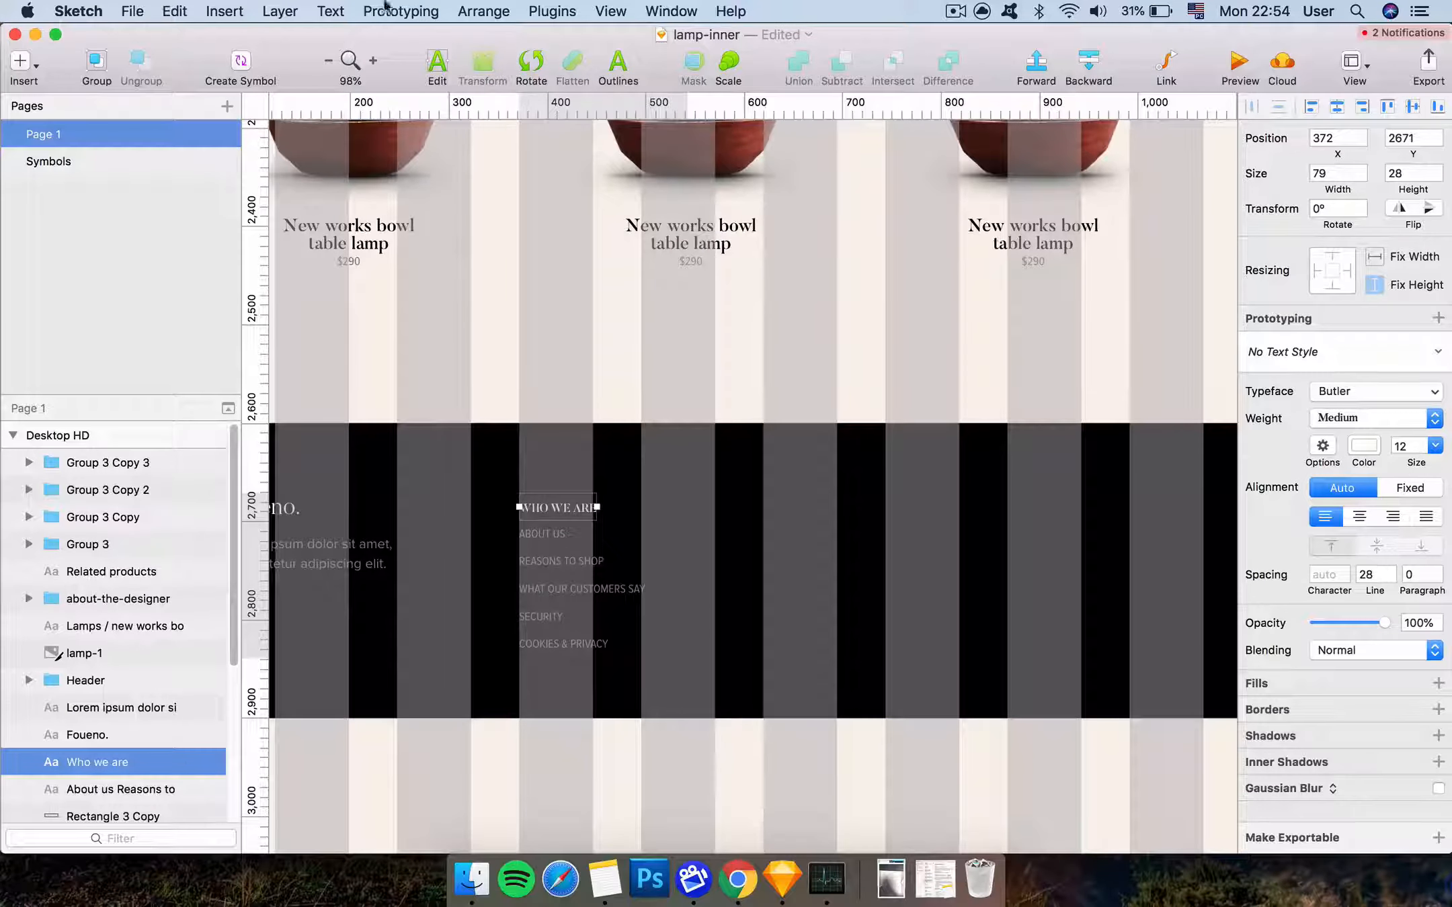
left_click(330, 11)
mouse_move(406, 259)
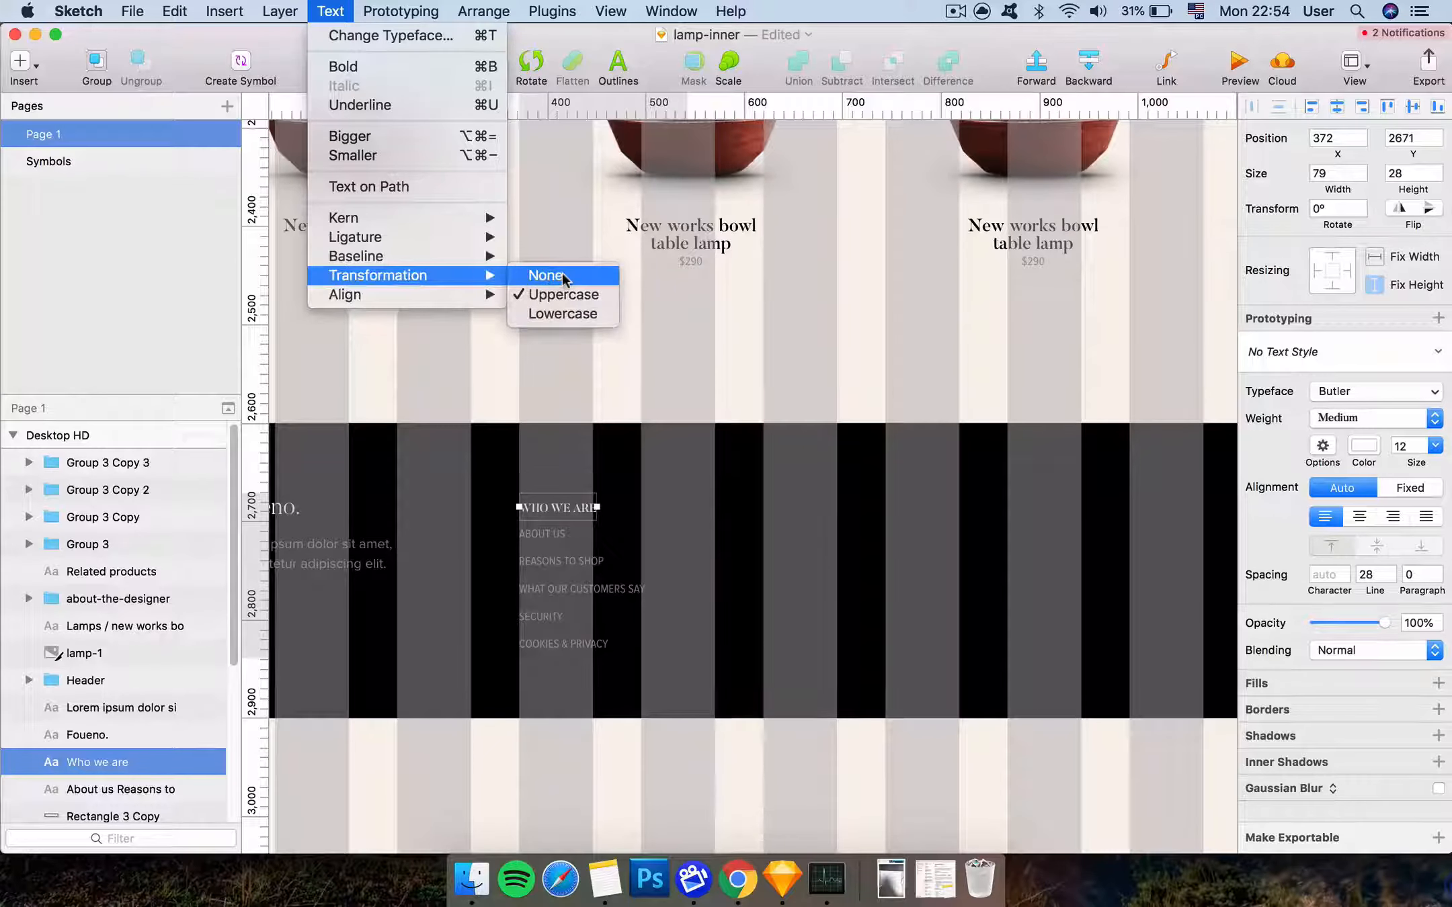
left_click(548, 276)
left_click(742, 444)
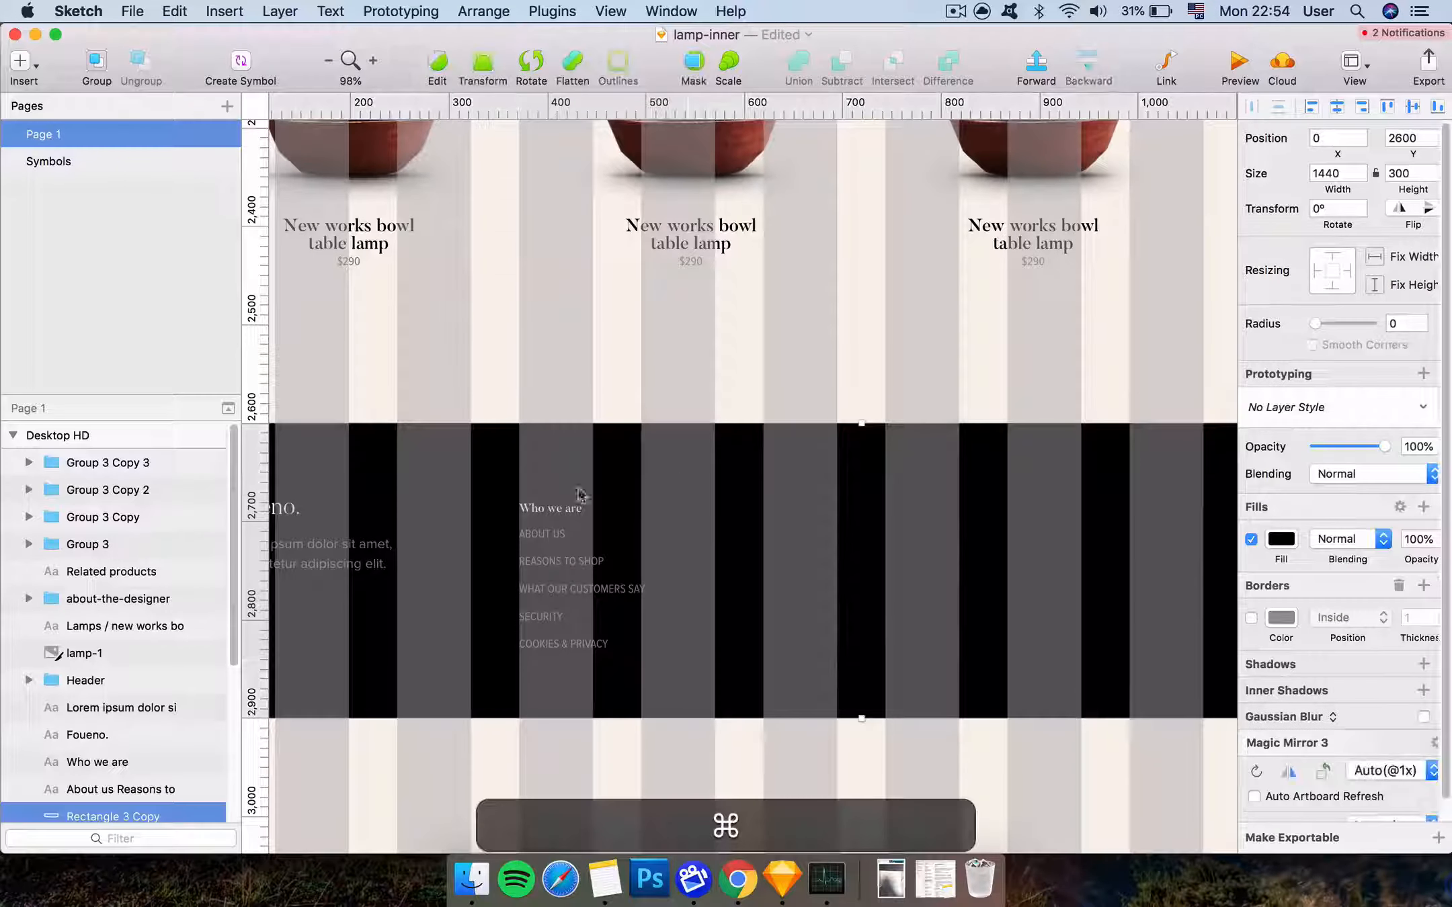
Set the font size of the "Who we are" heading to 15
left_click(571, 514)
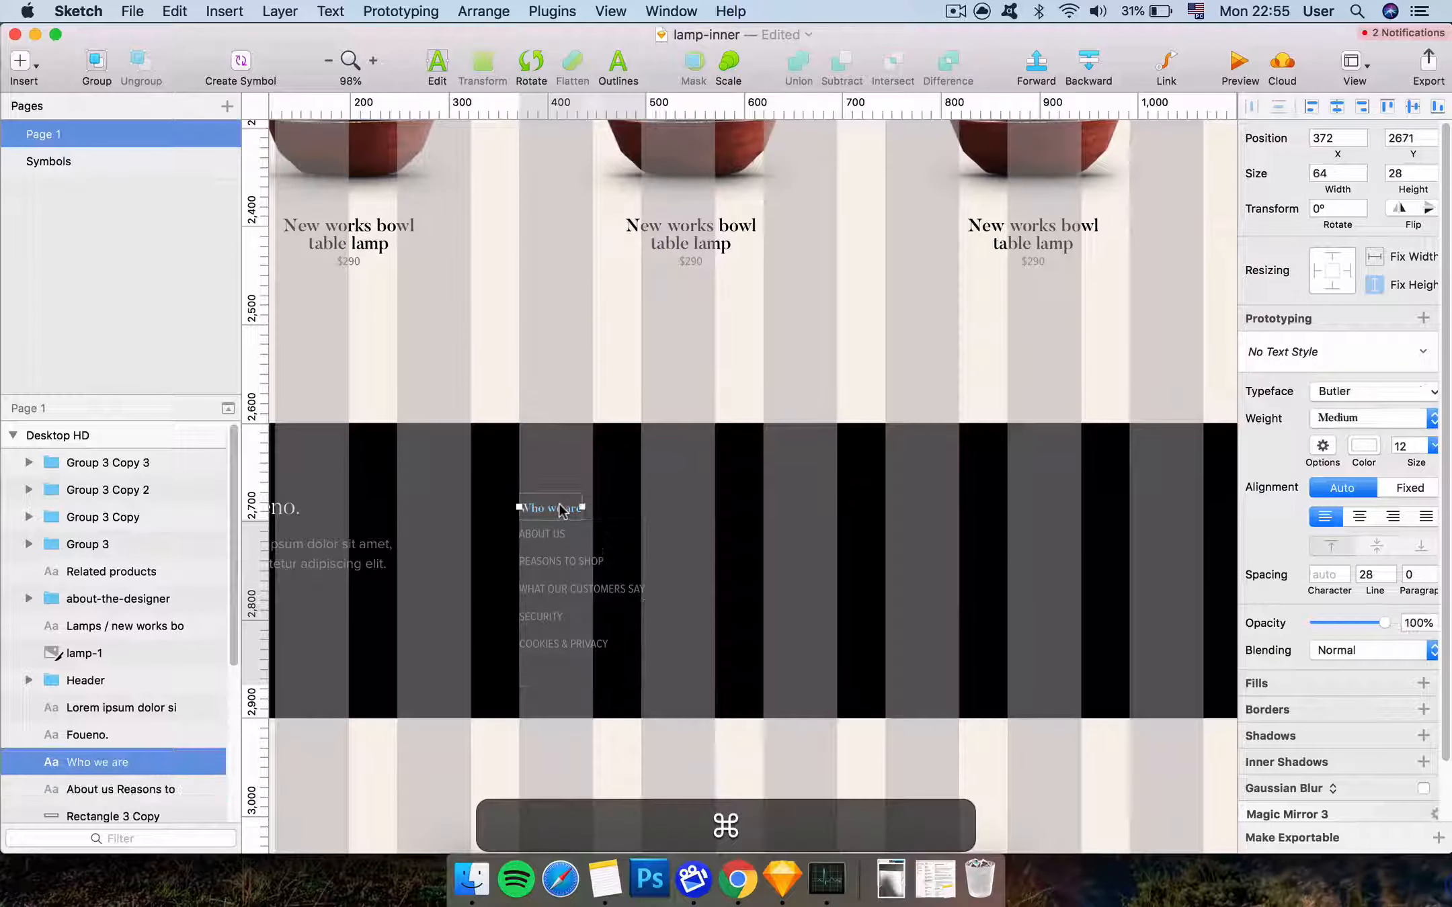
left_click(1410, 445)
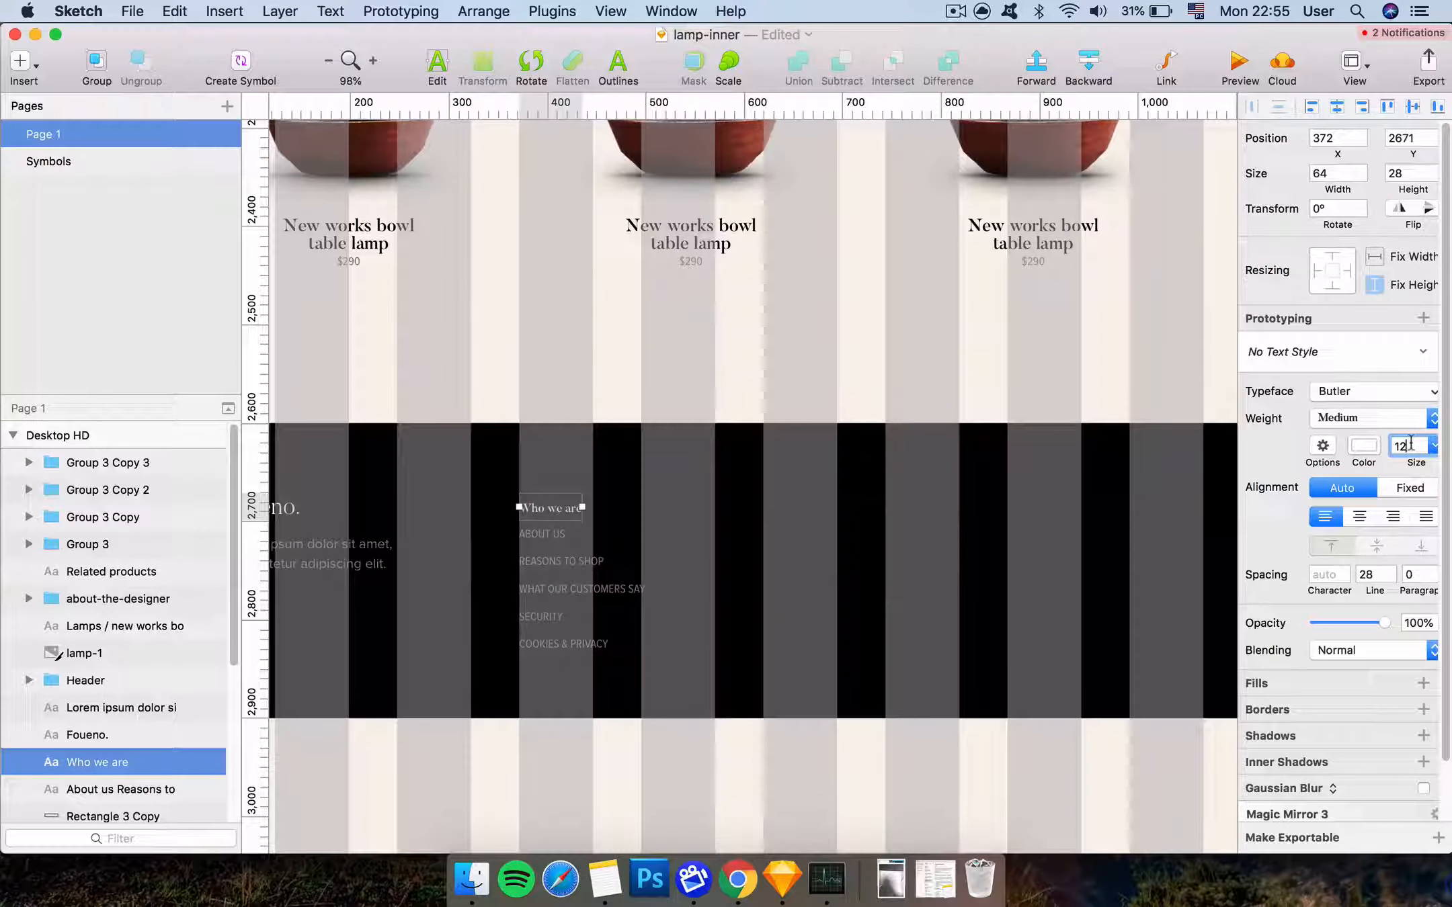
key("BackSpace")
type("4")
key("Return")
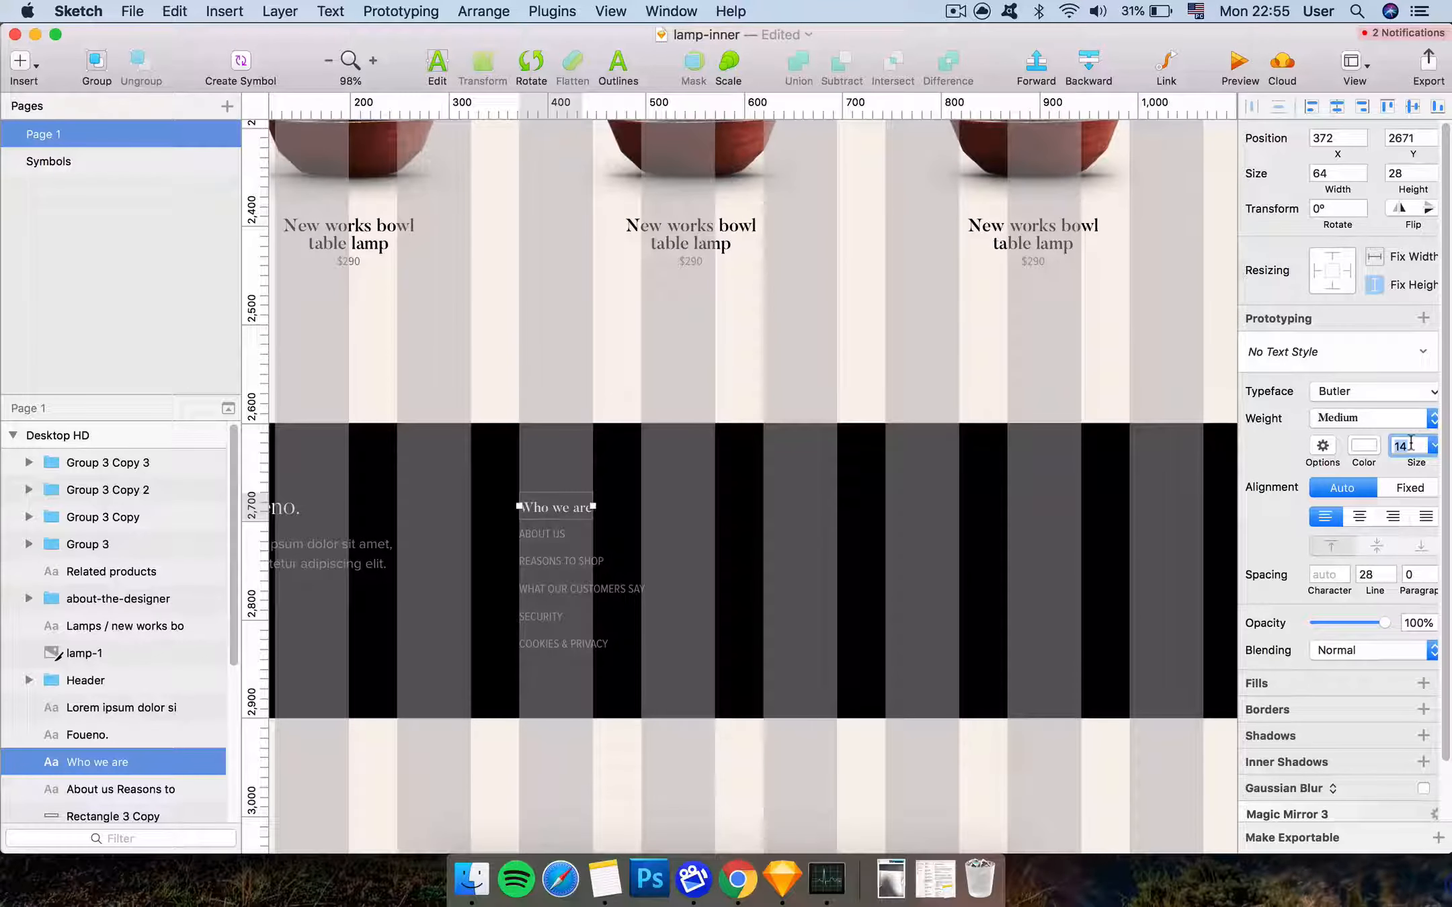
key("Right")
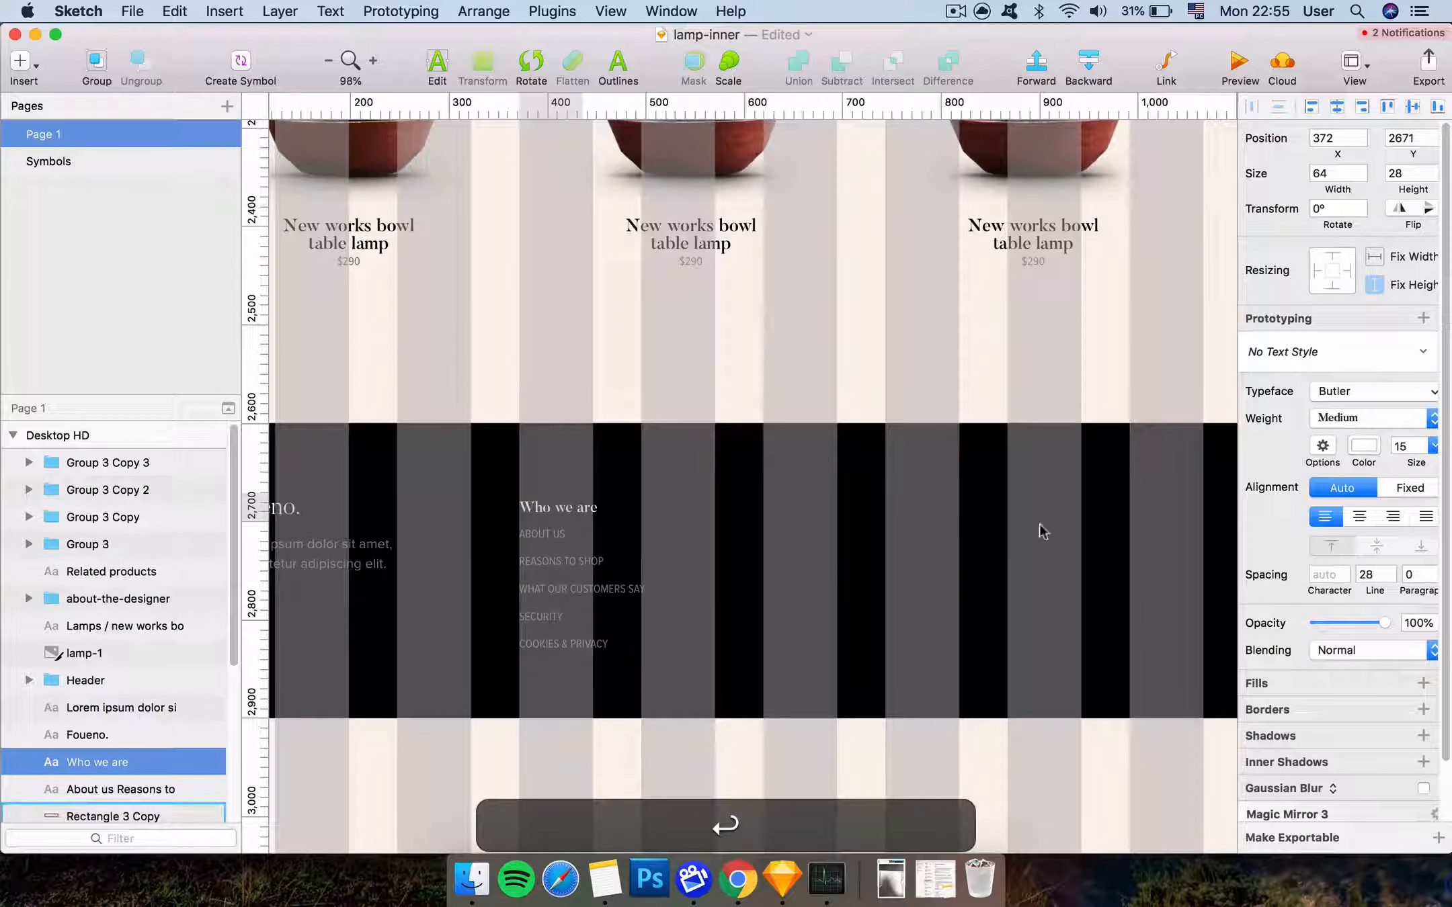
left_click(731, 800)
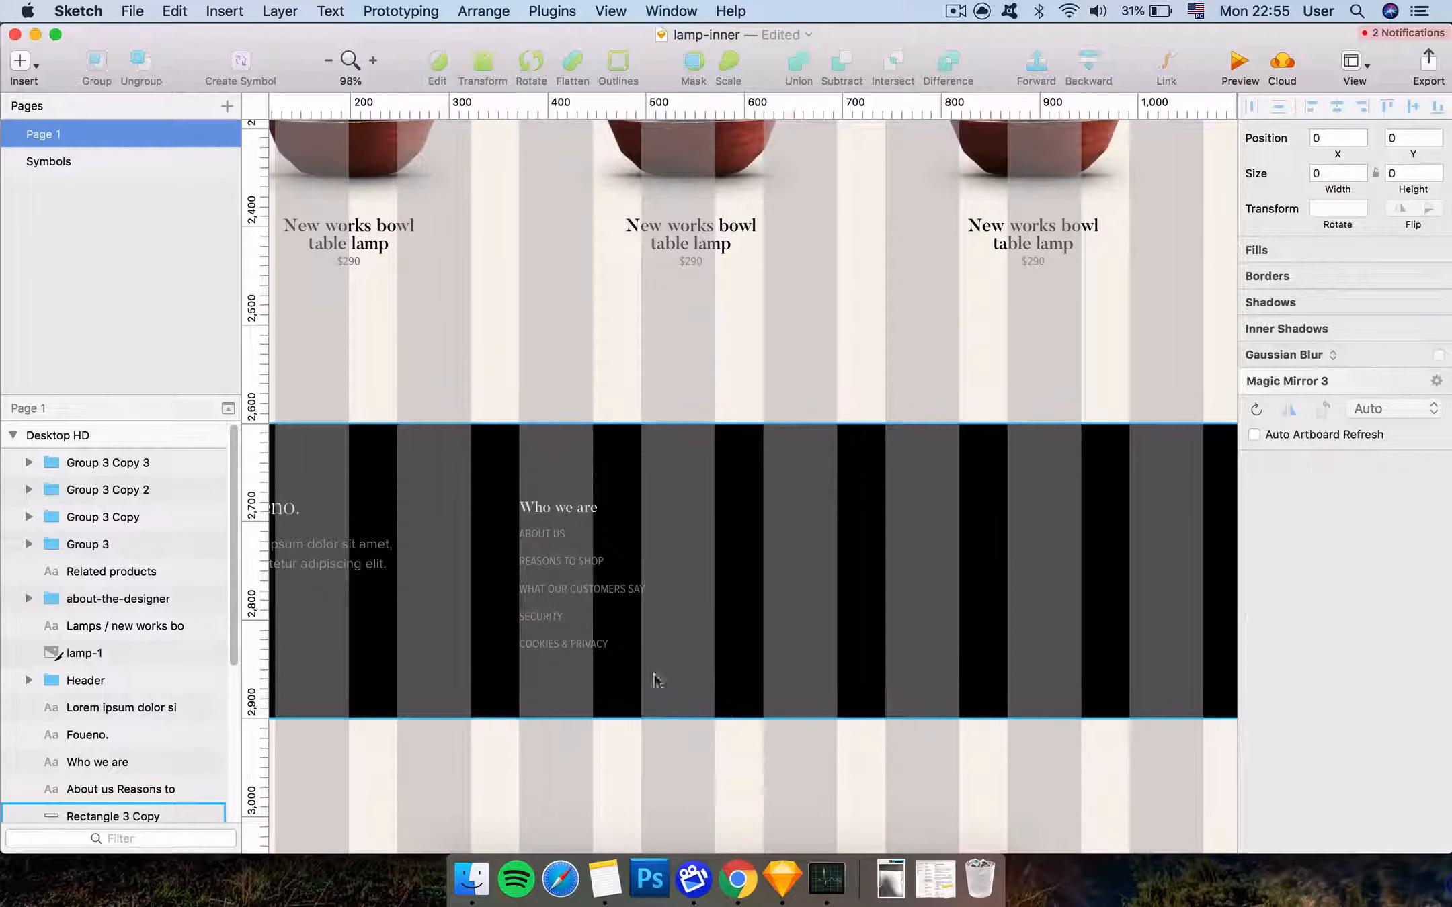
Hide the column layout overlay and examine the footer heading and links without it
left_click(567, 596, "super")
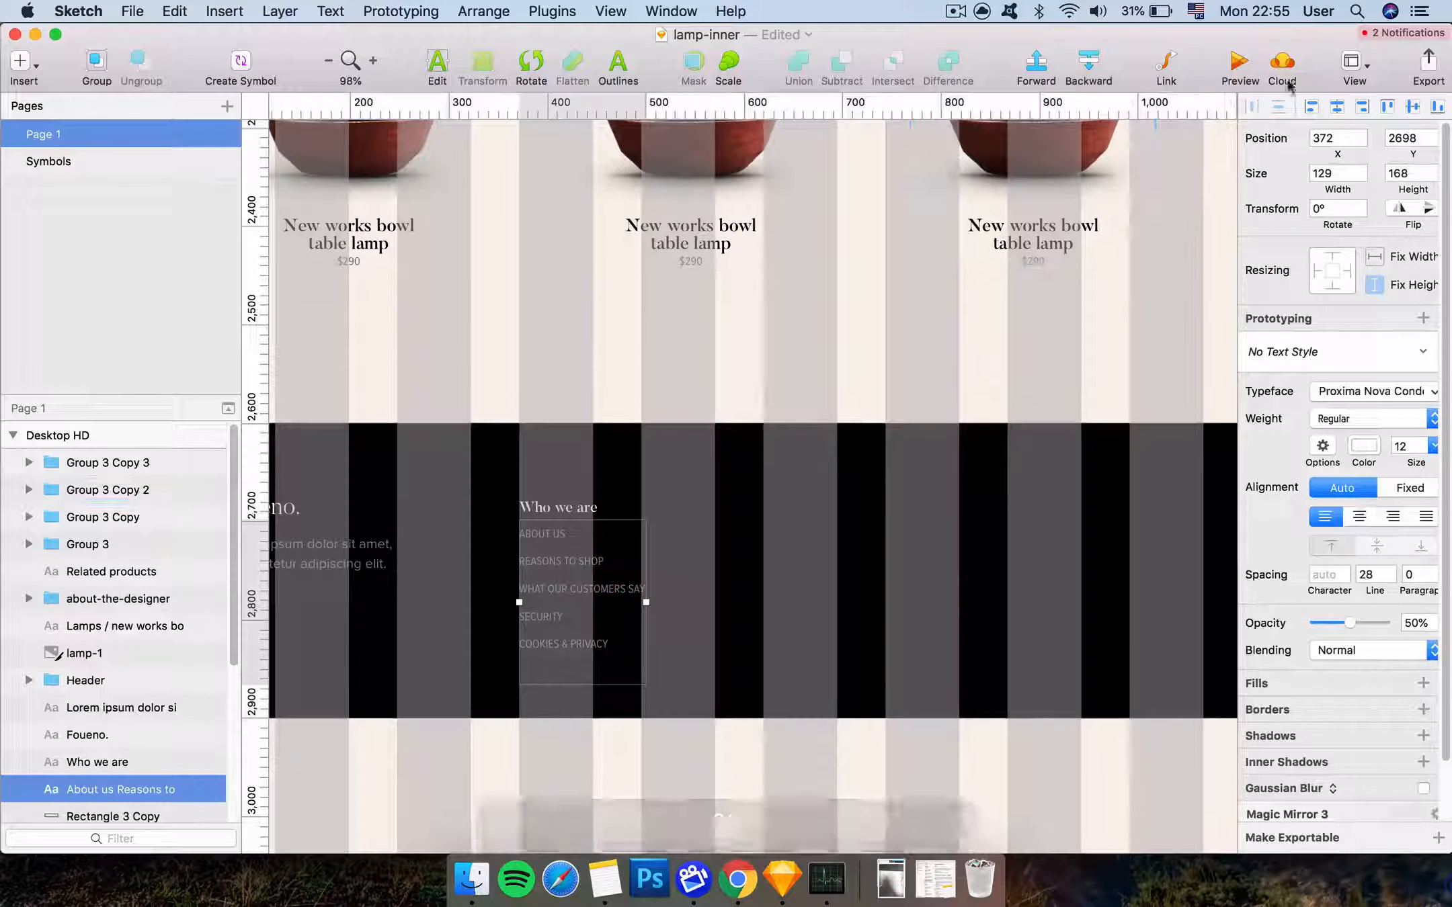
left_click(1353, 63)
left_click(1259, 256)
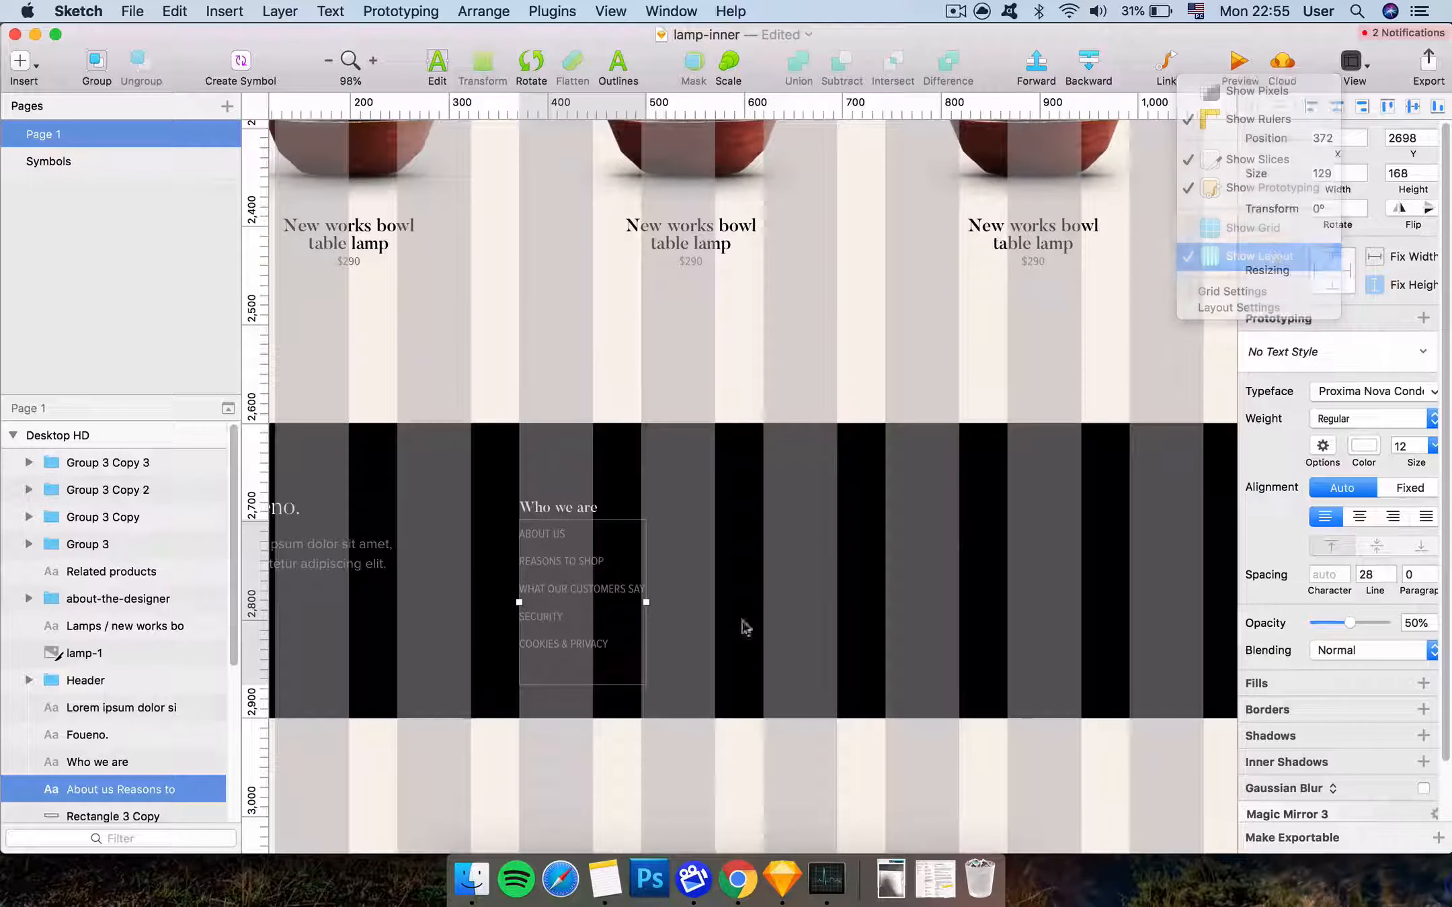
left_click(692, 769)
key("super+minus")
key("super+equal")
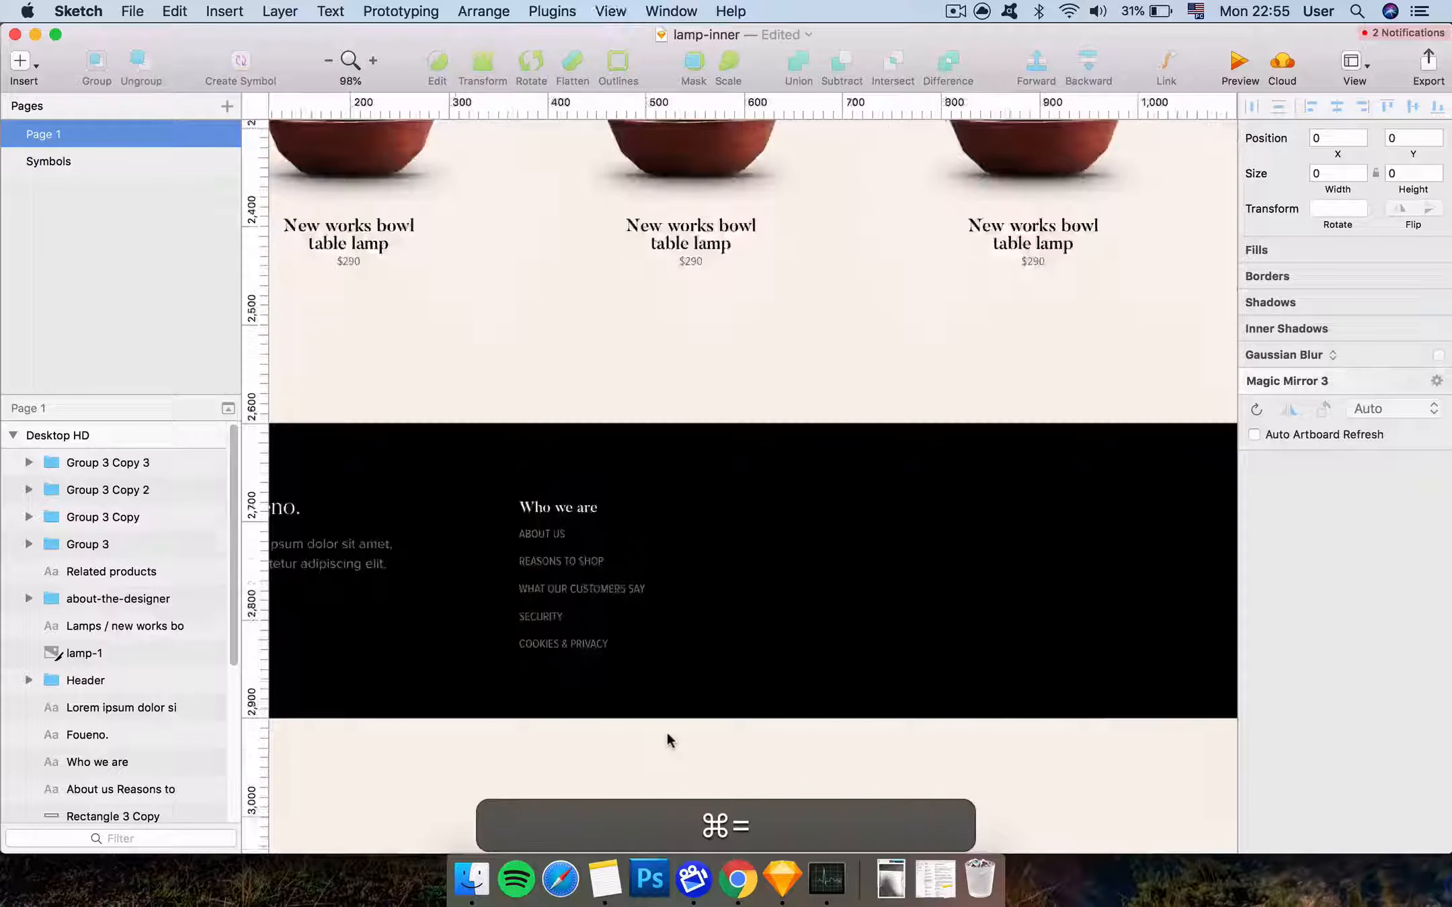
Move the link list below the "Who we are" heading down 10 px to Y 2708
left_click(551, 579, "super")
left_click(538, 506, "shift")
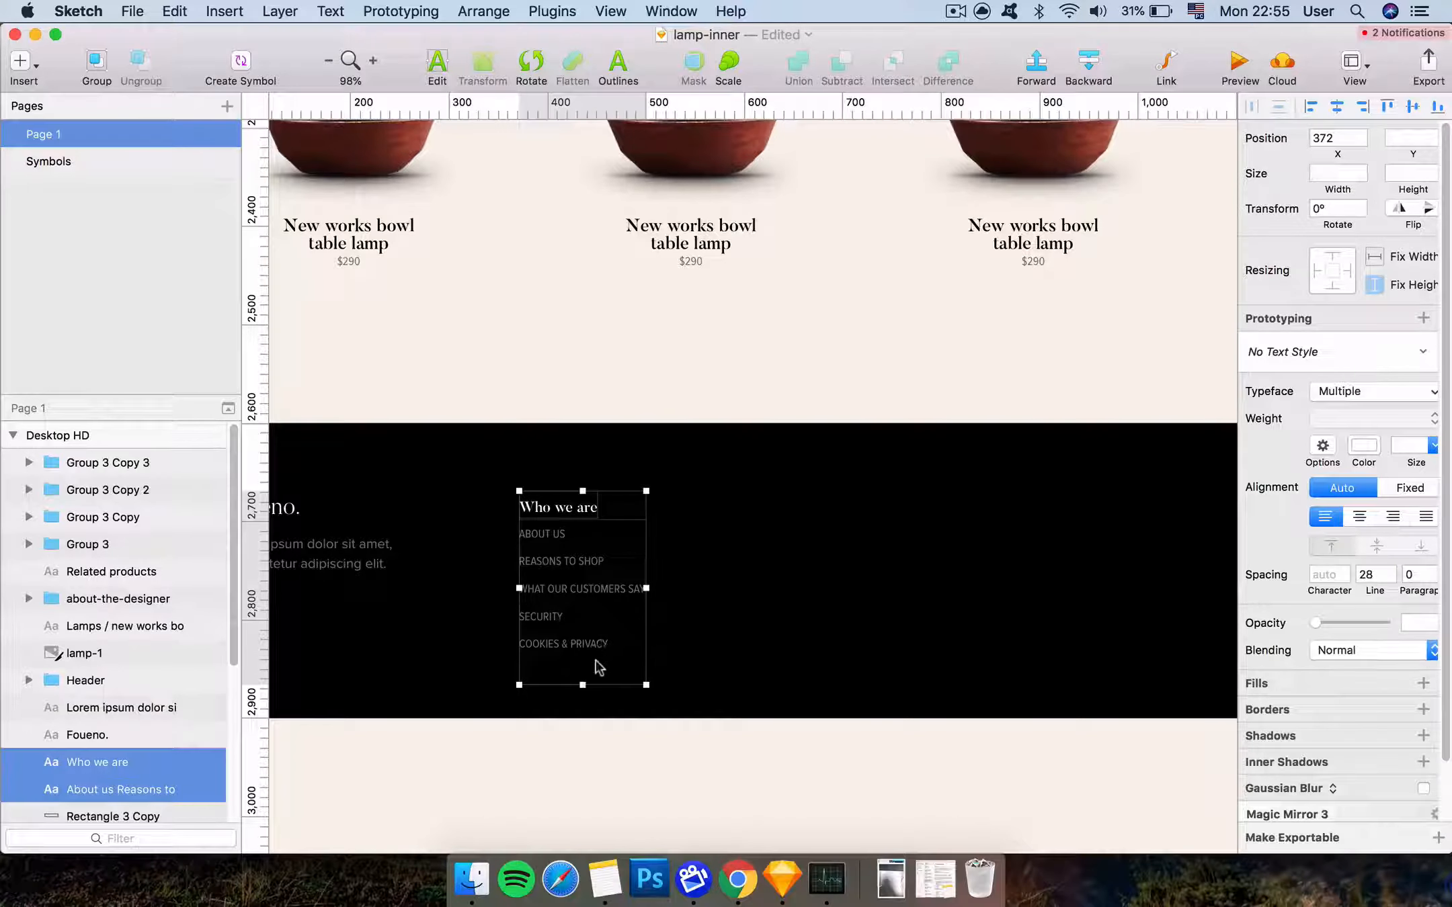
left_click(593, 632, "super")
key("shift+super+Down")
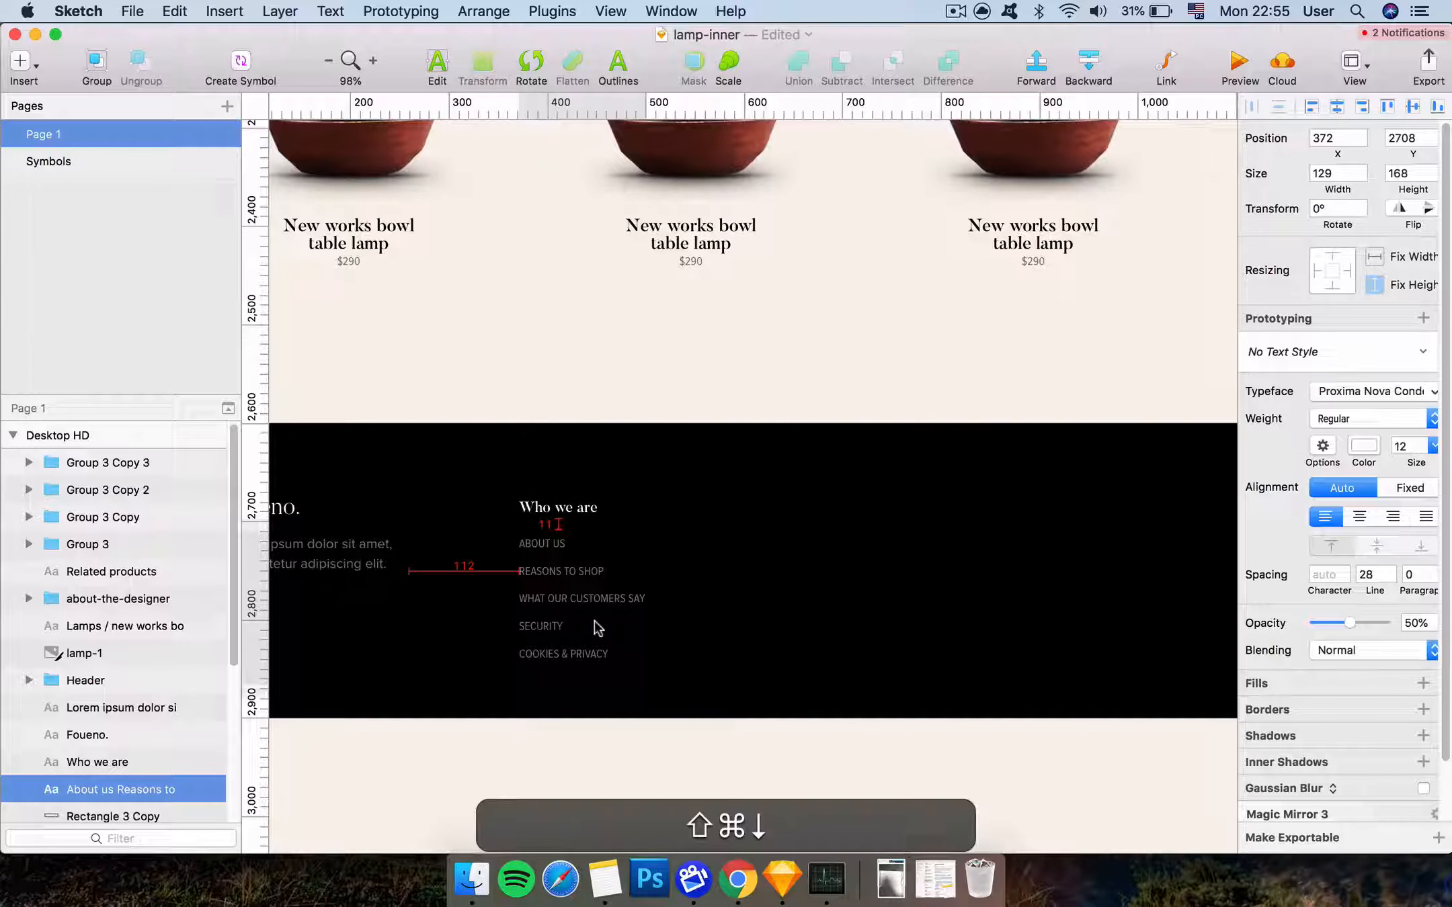
Select the "Who we are" heading together with its link list and show the column layout overlay again
scroll(597, 629, "left", 4)
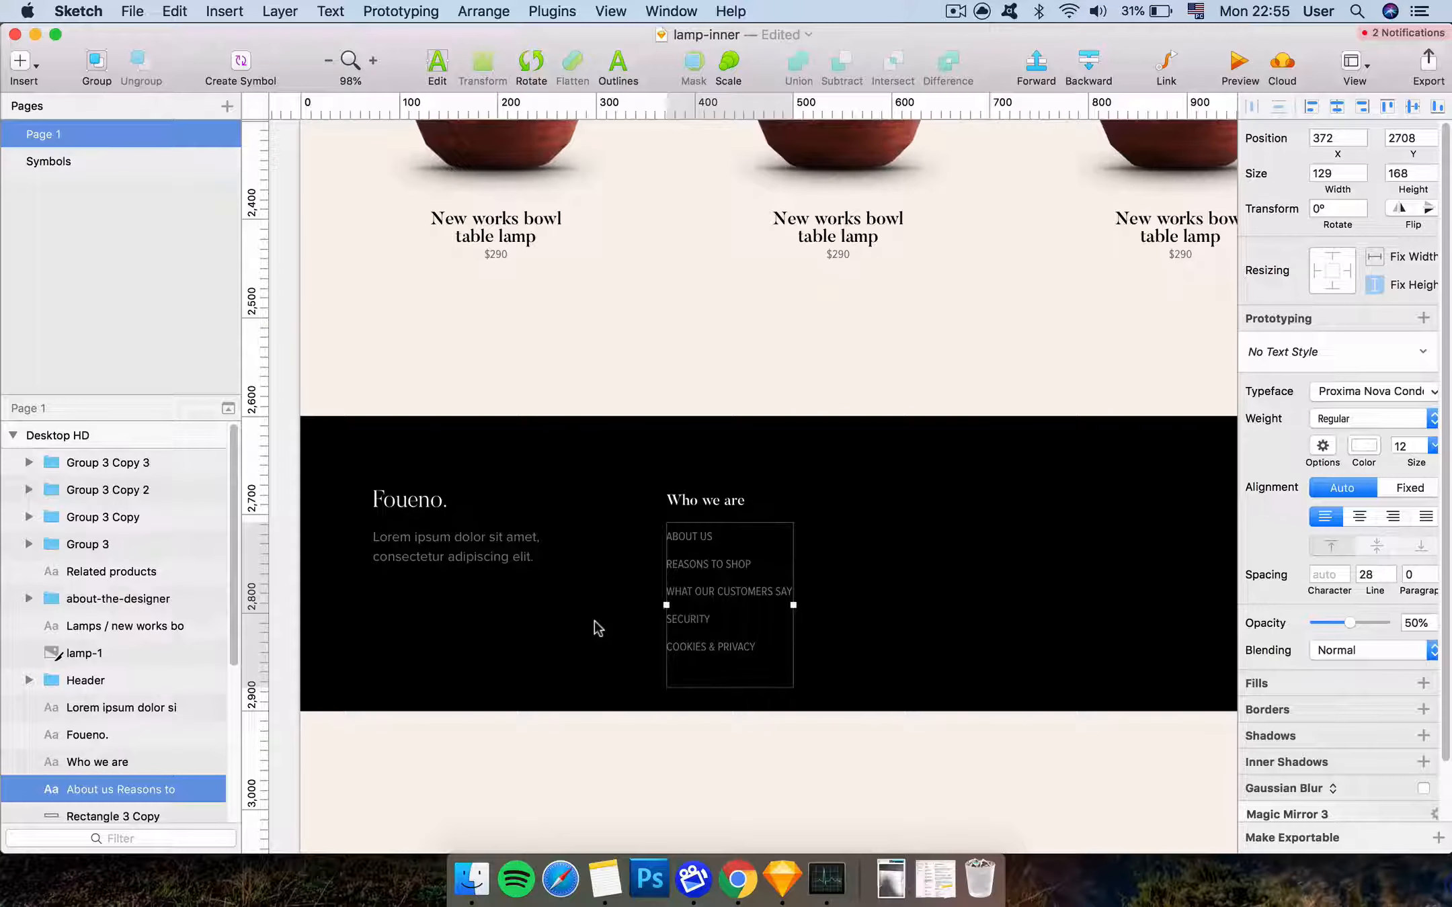
left_click(558, 666, "super")
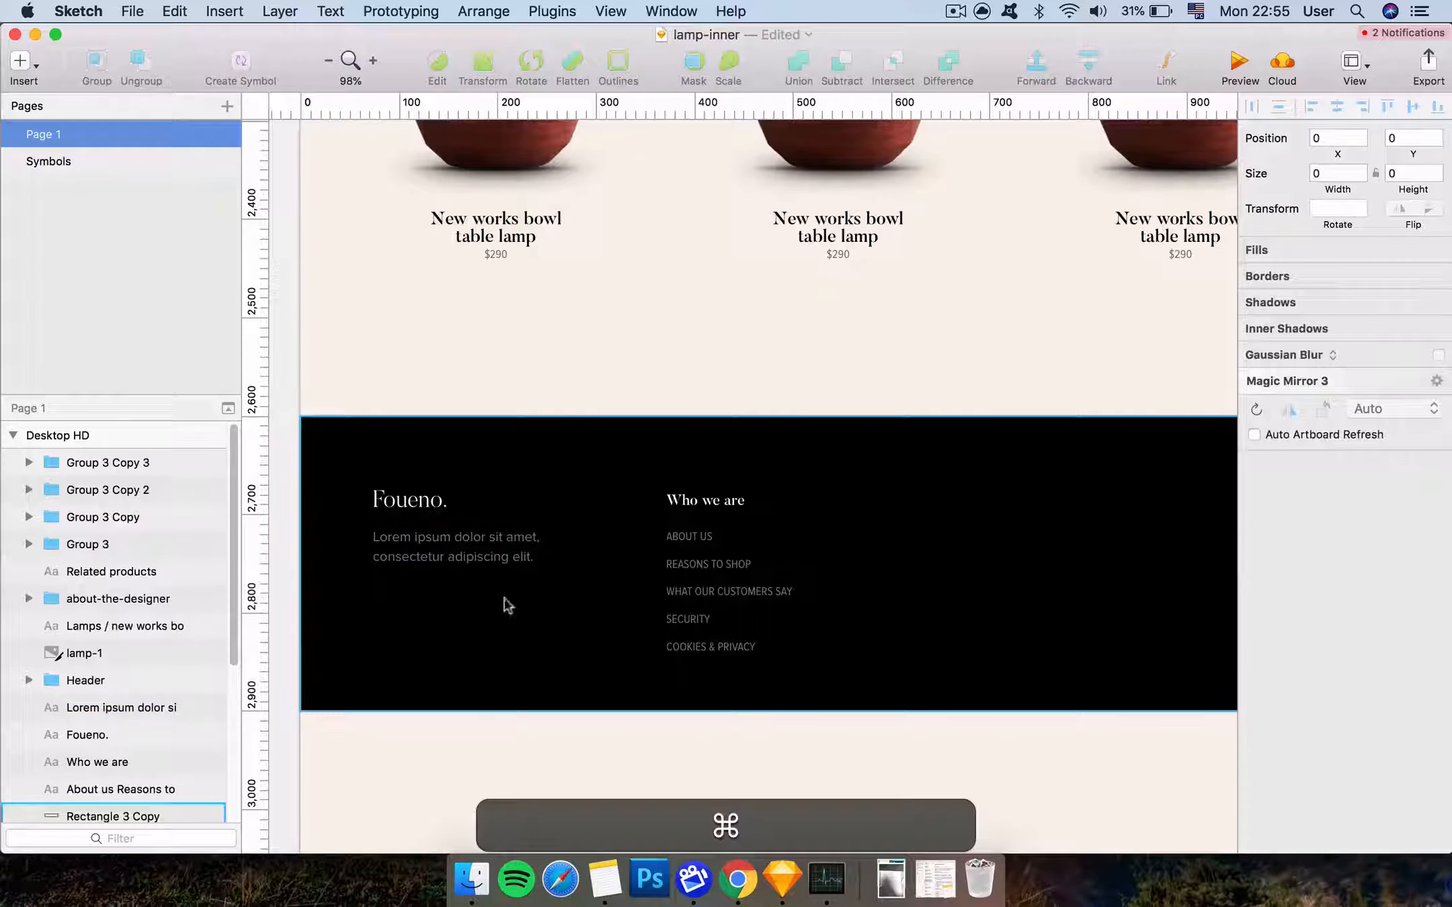
left_click(455, 537, "super")
left_click(705, 554, "super")
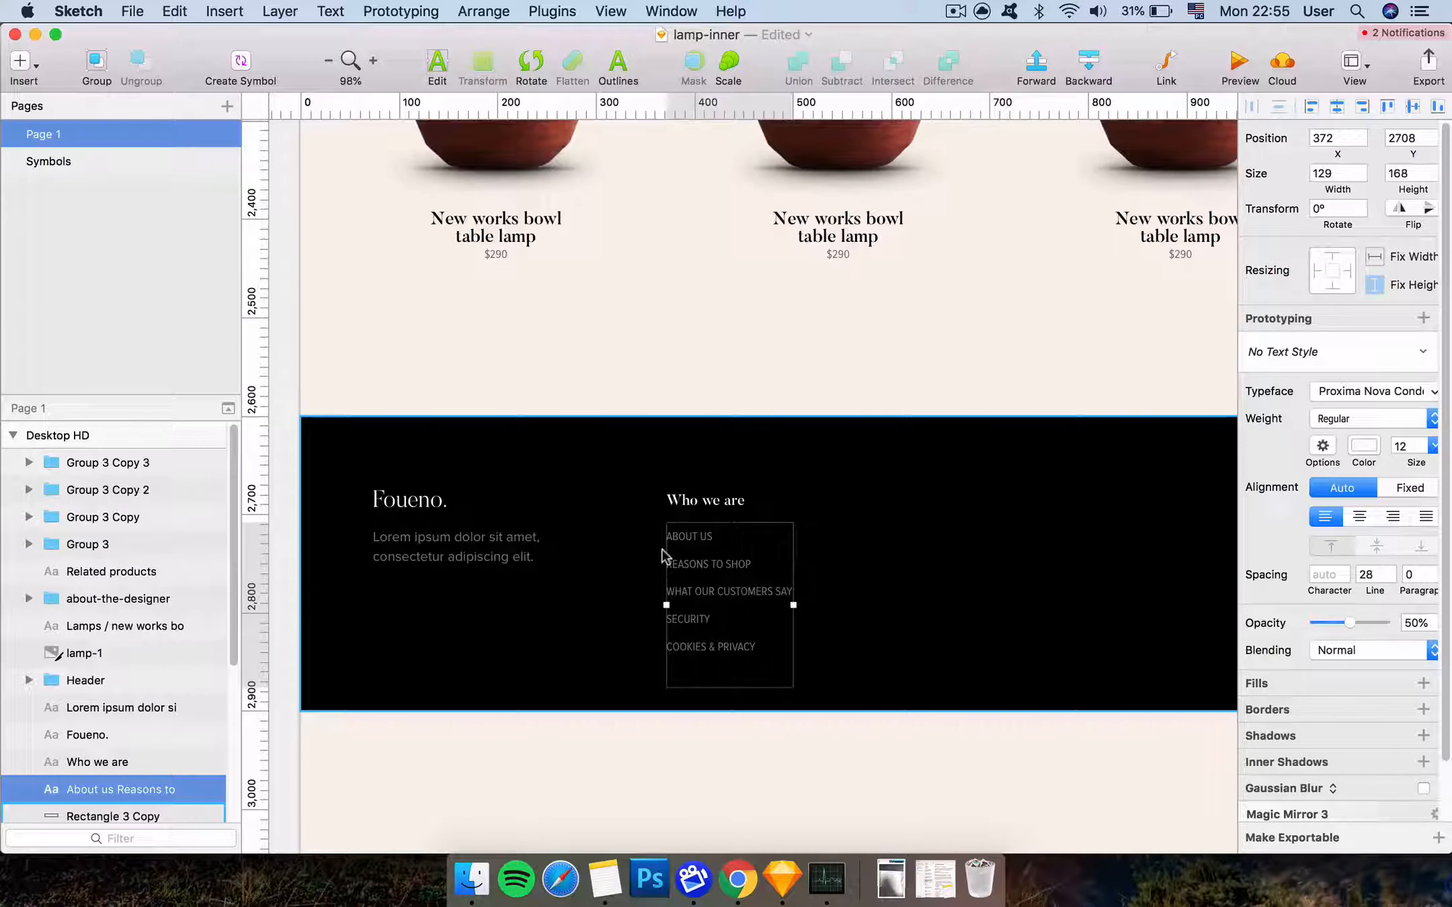
left_click(687, 504, "shift")
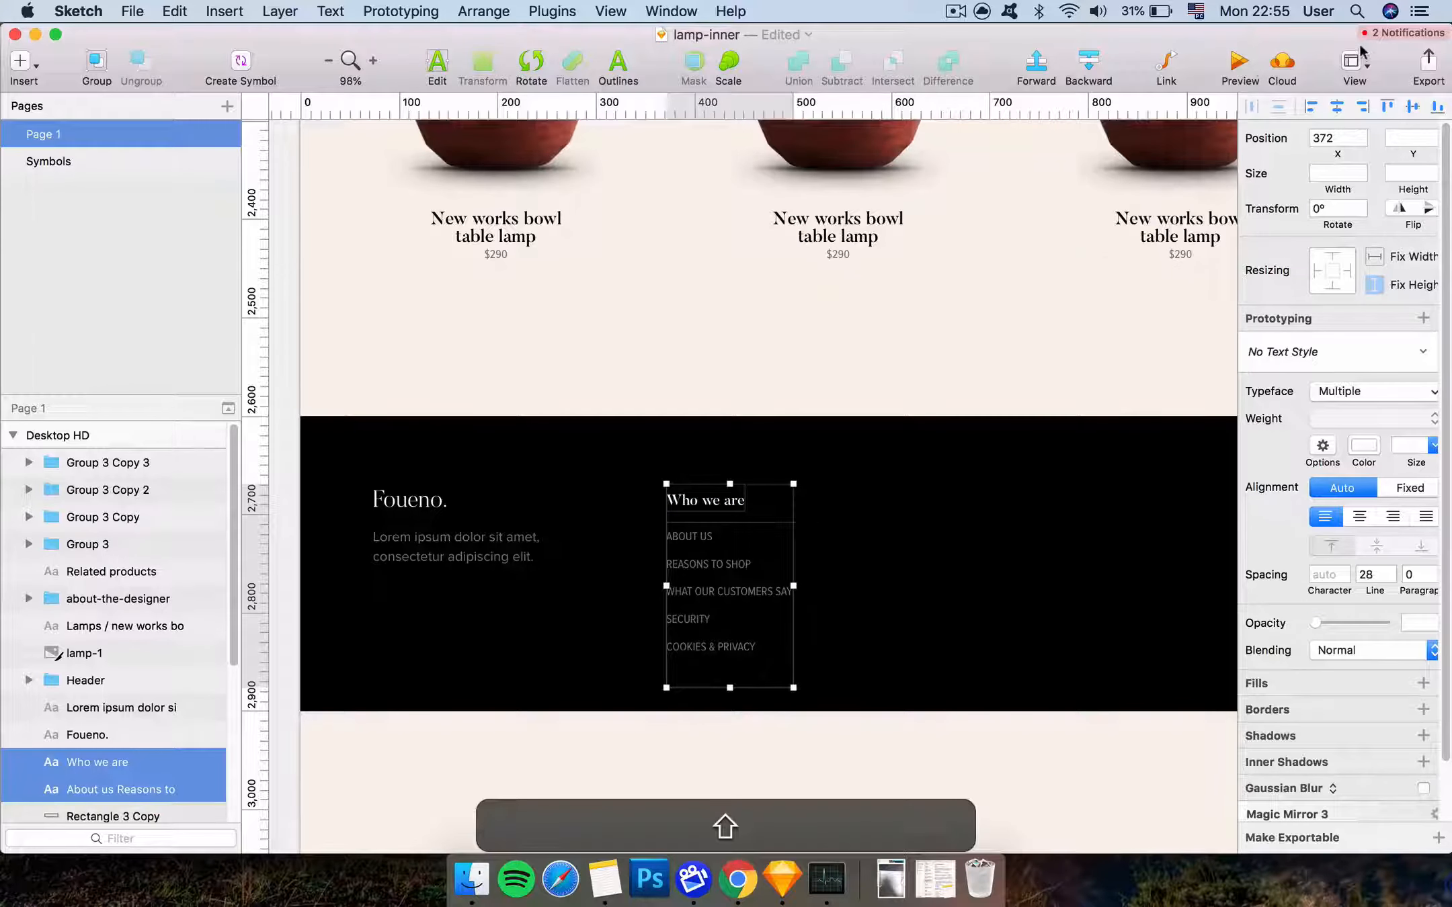
left_click(1349, 63)
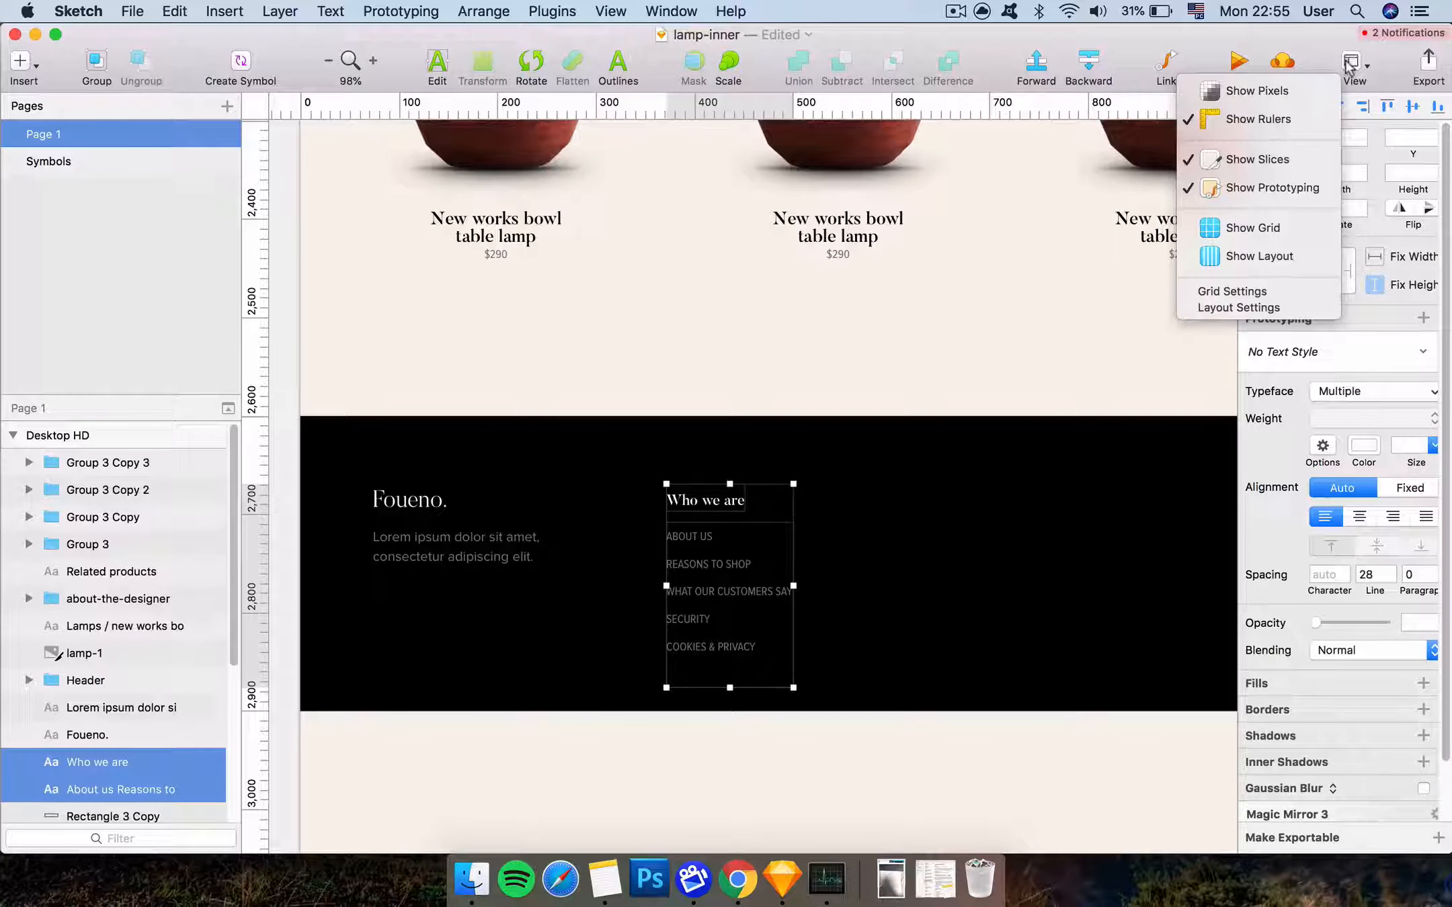
left_click(1289, 262)
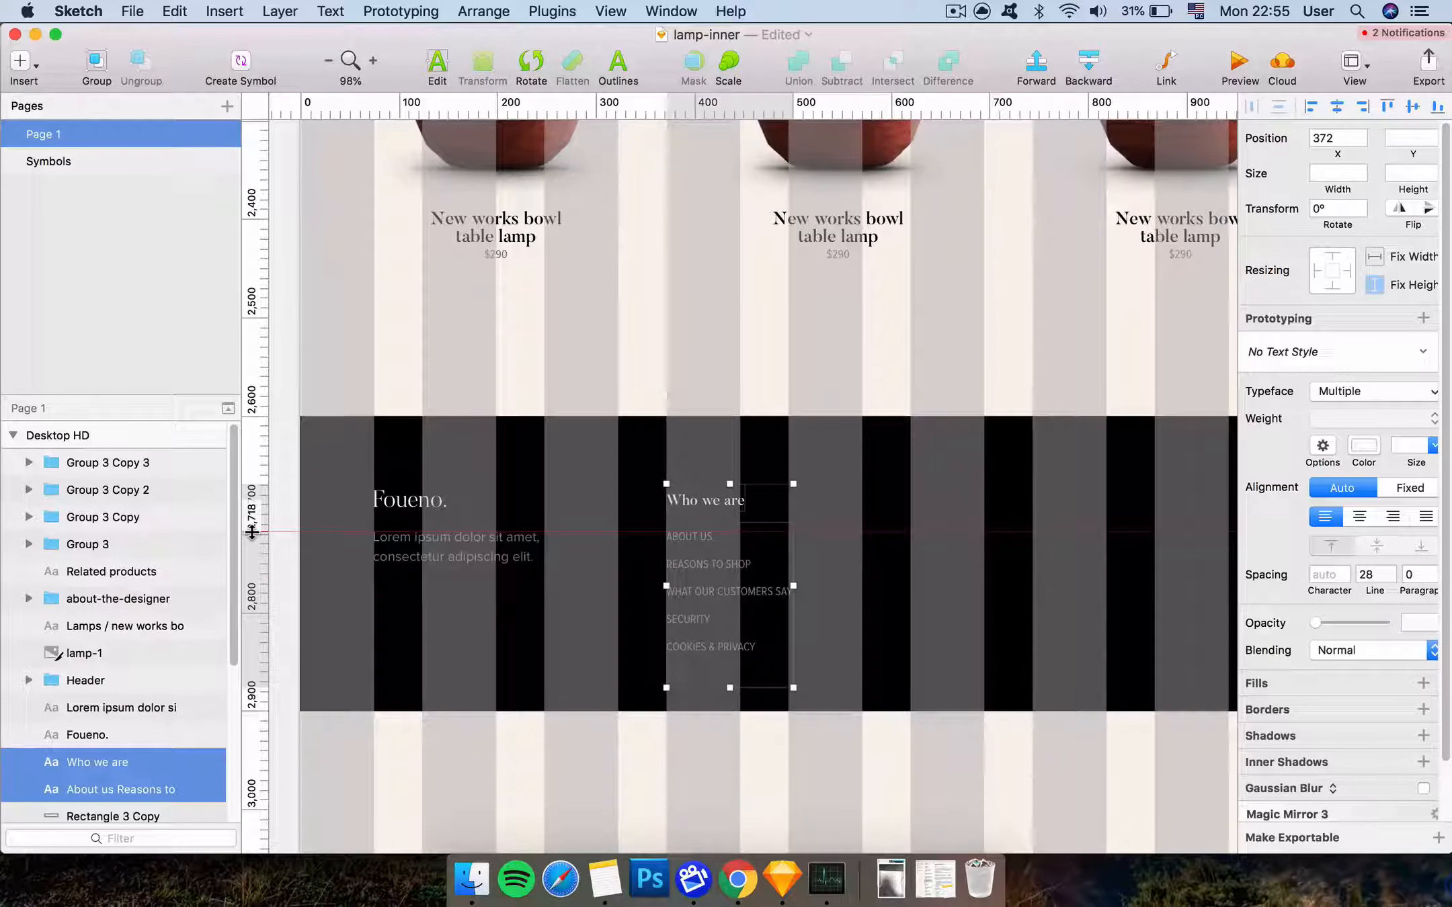
Set the line spacing of the link list below the "Who we are" heading to 24
left_click(636, 742)
left_click(717, 629, "super")
left_click_drag(1382, 592, 1381, 591)
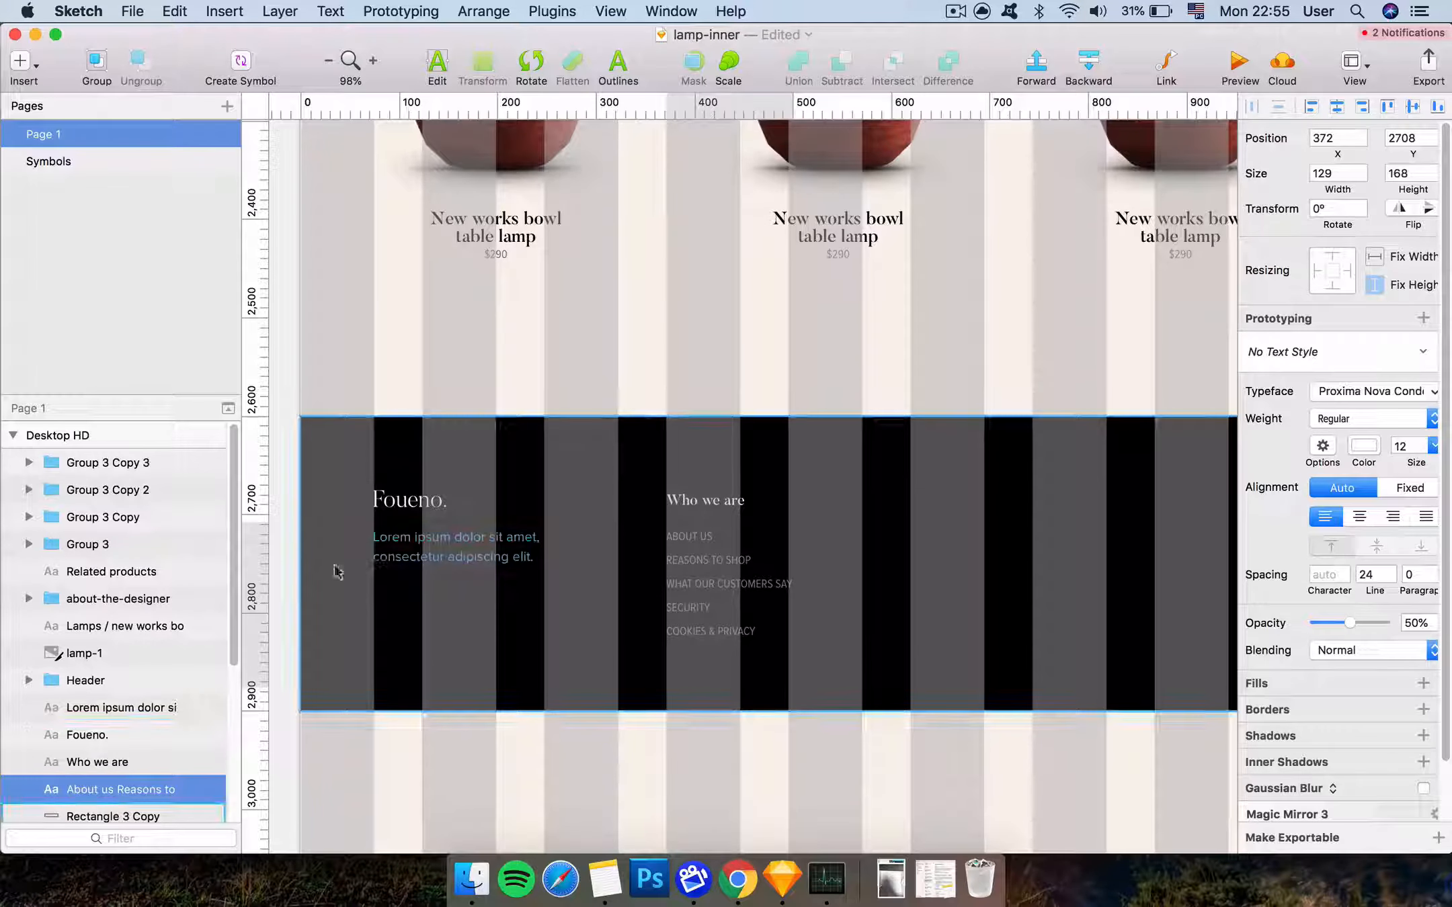
Move the "Who we are" heading and its link list up together by 4 px
left_click(687, 509, "shift")
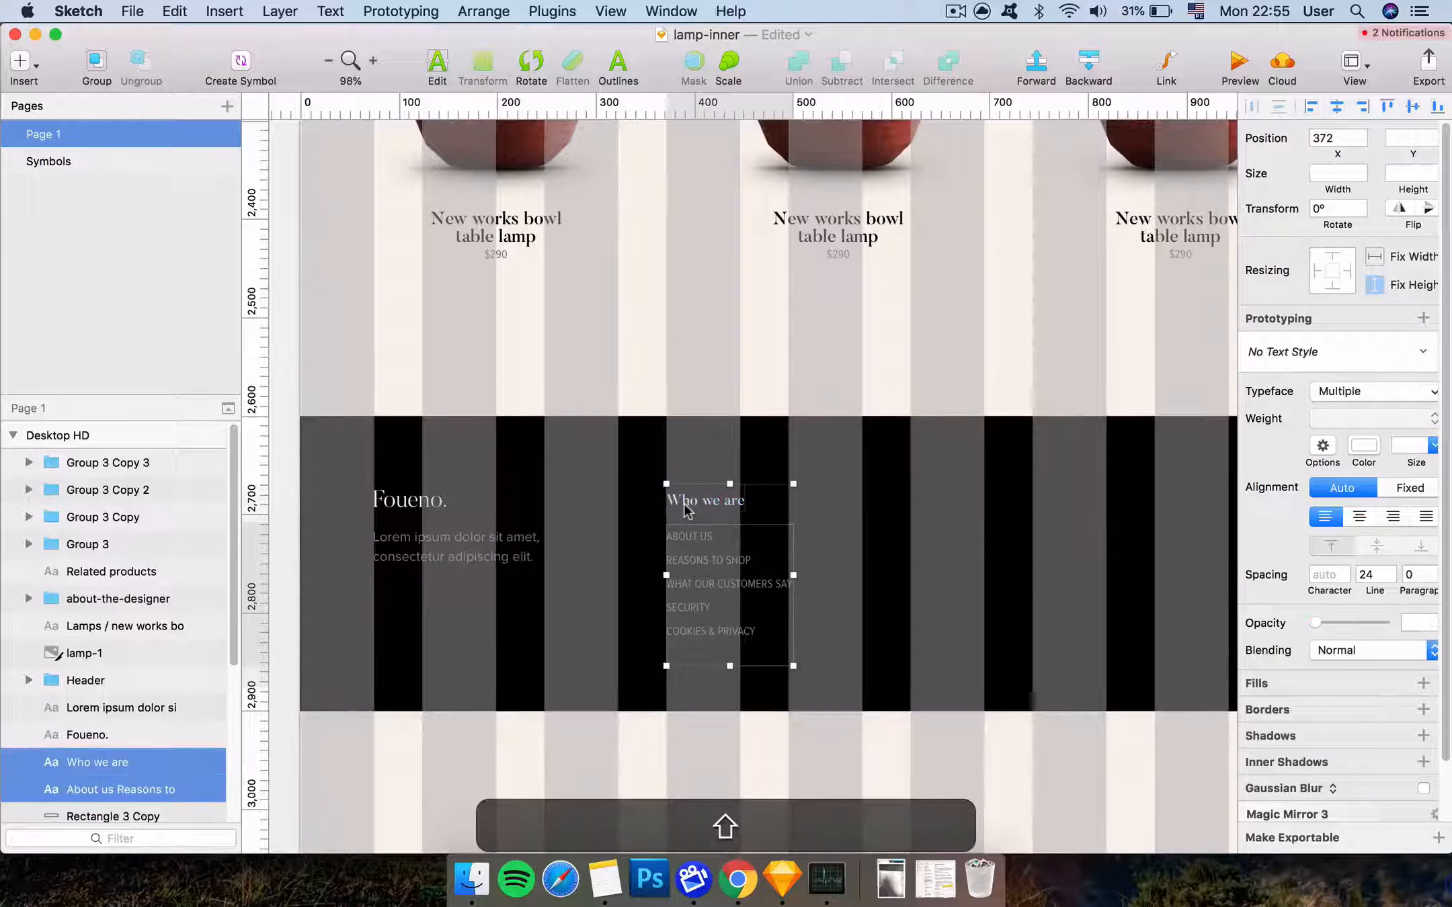
key("Up")
key("Up")
key("Up")
key("Up")
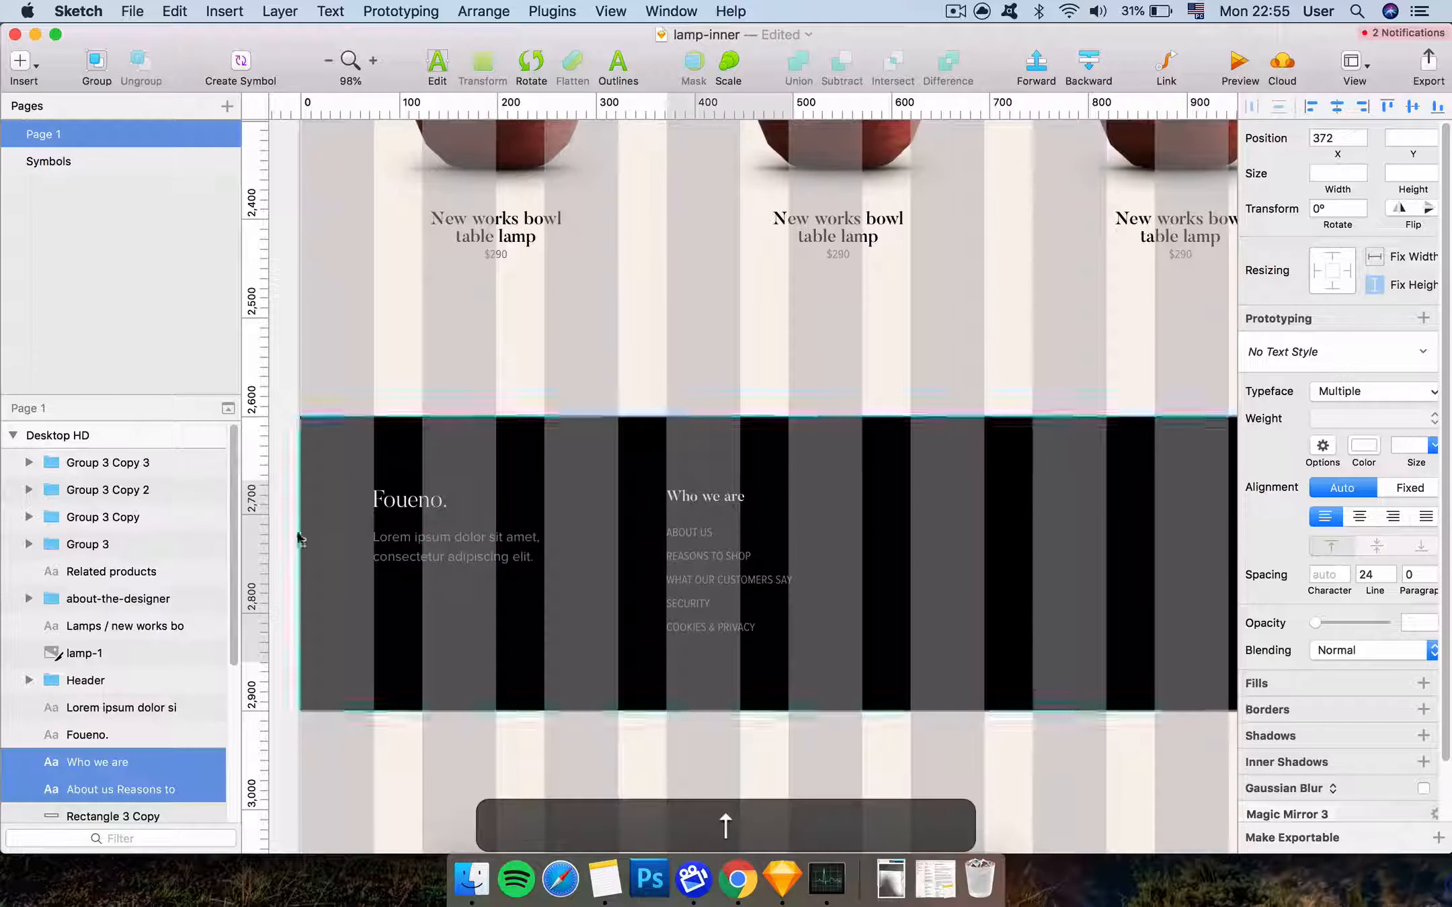
Add a horizontal guide at 2693 in the footer and move the "Who we are" heading down to Y 2671
left_click(255, 507)
left_click(658, 425)
left_click(696, 501, "super")
key("Down")
key("Down")
key("Down")
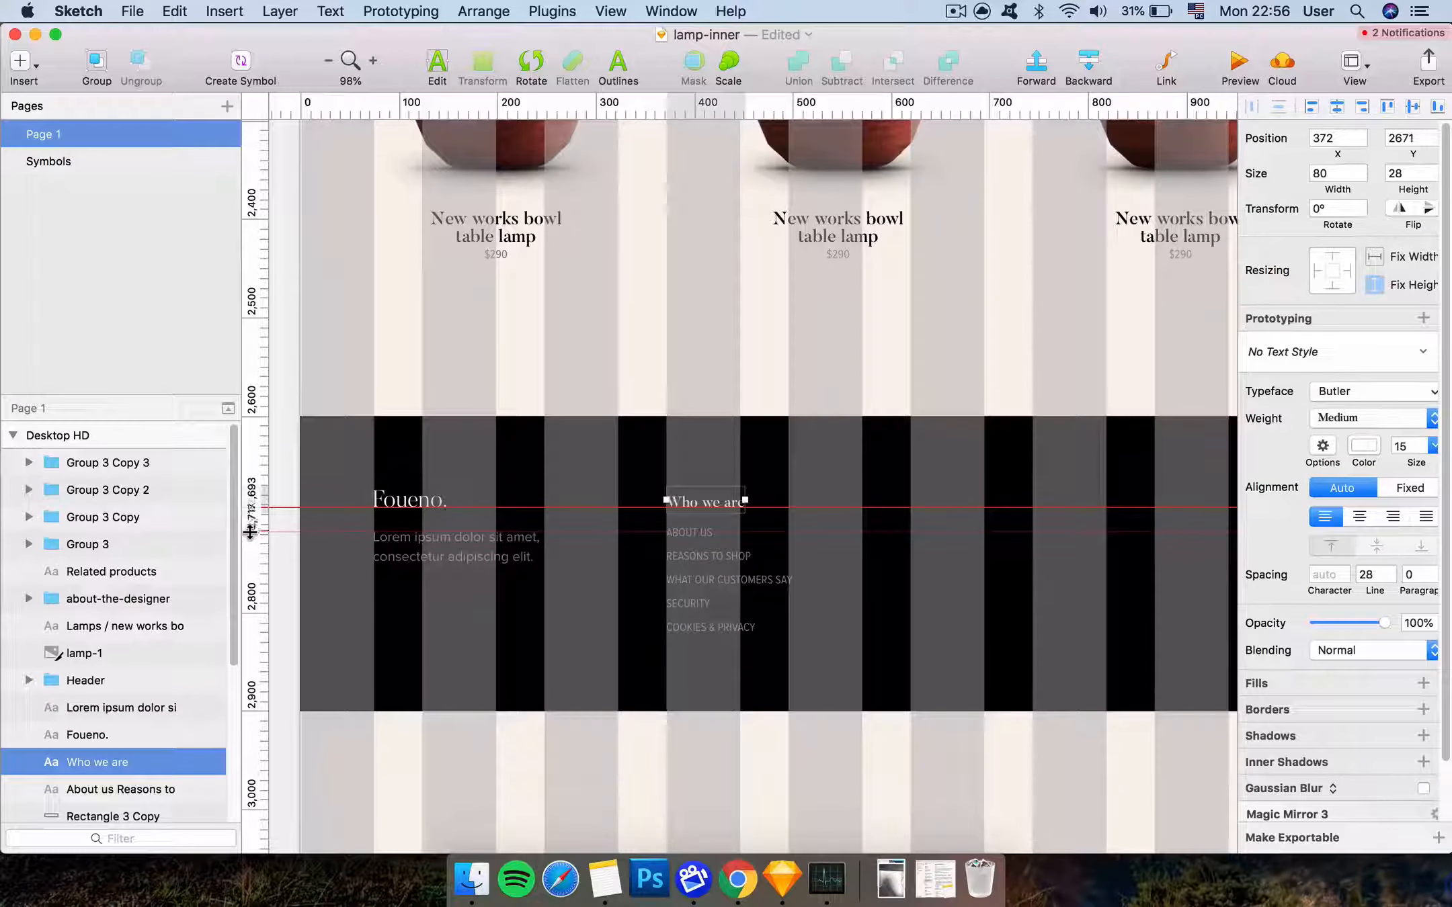
Move the link list down to Y 2710 using a temporary horizontal guide at 2718, and remove that guide
left_click(250, 532)
left_click(699, 580, "super")
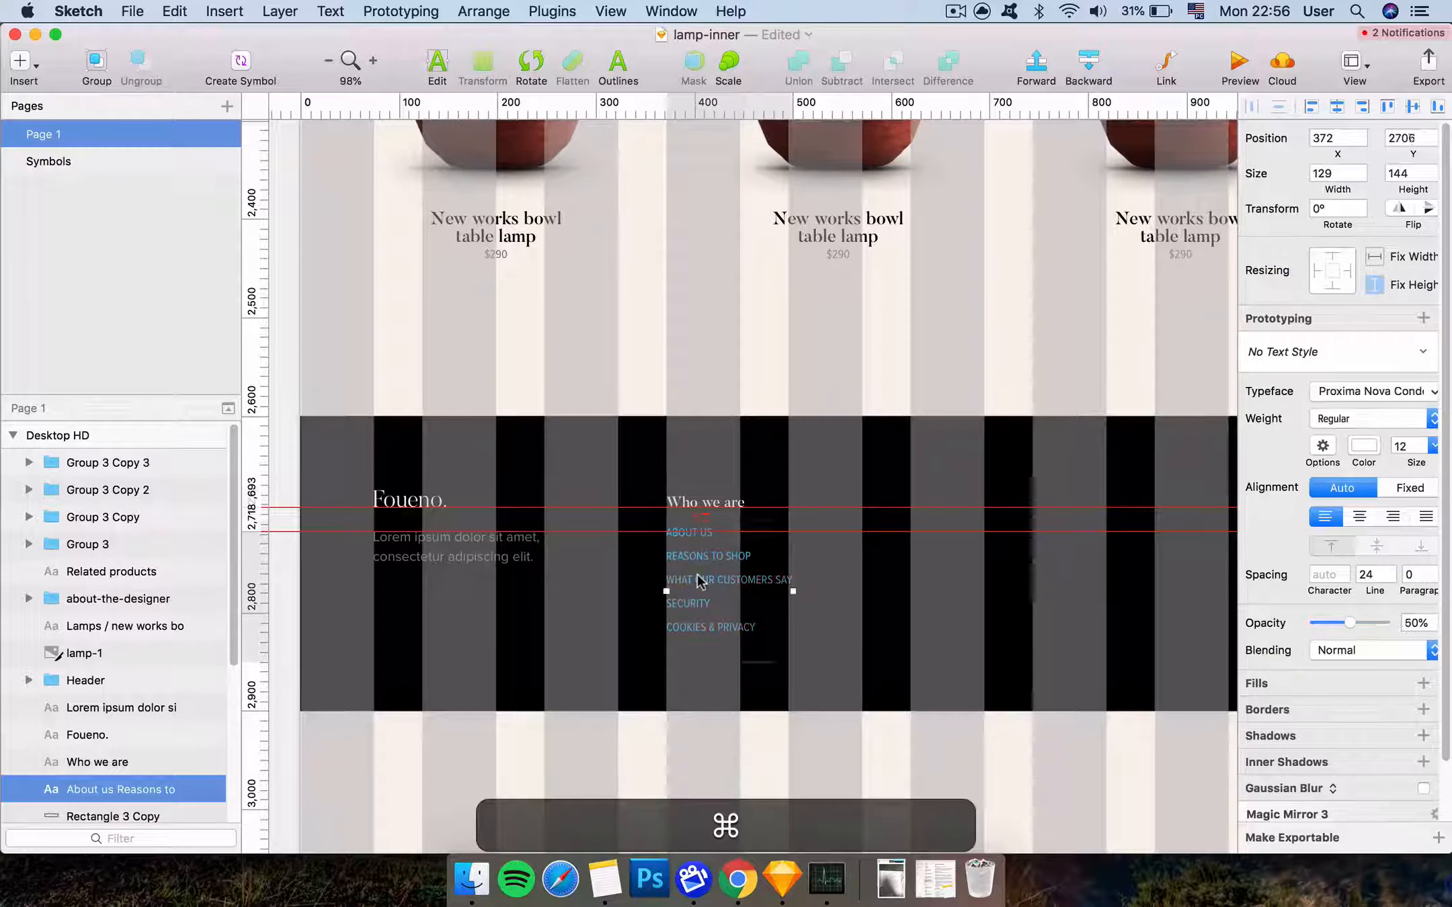
key("Down")
key("Down")
key("Down")
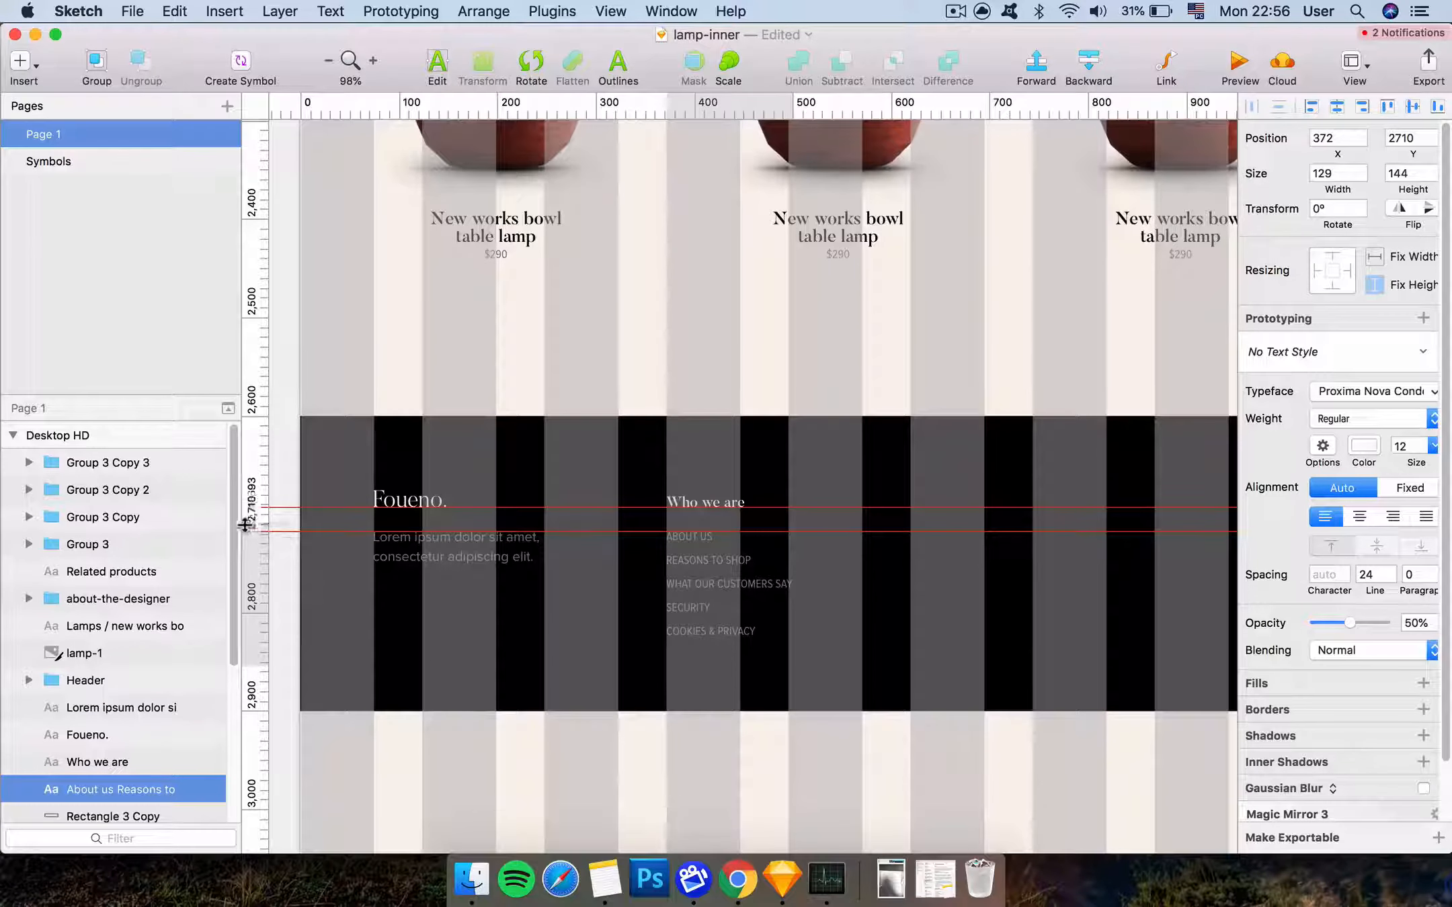
left_click_drag(250, 532, 261, 108)
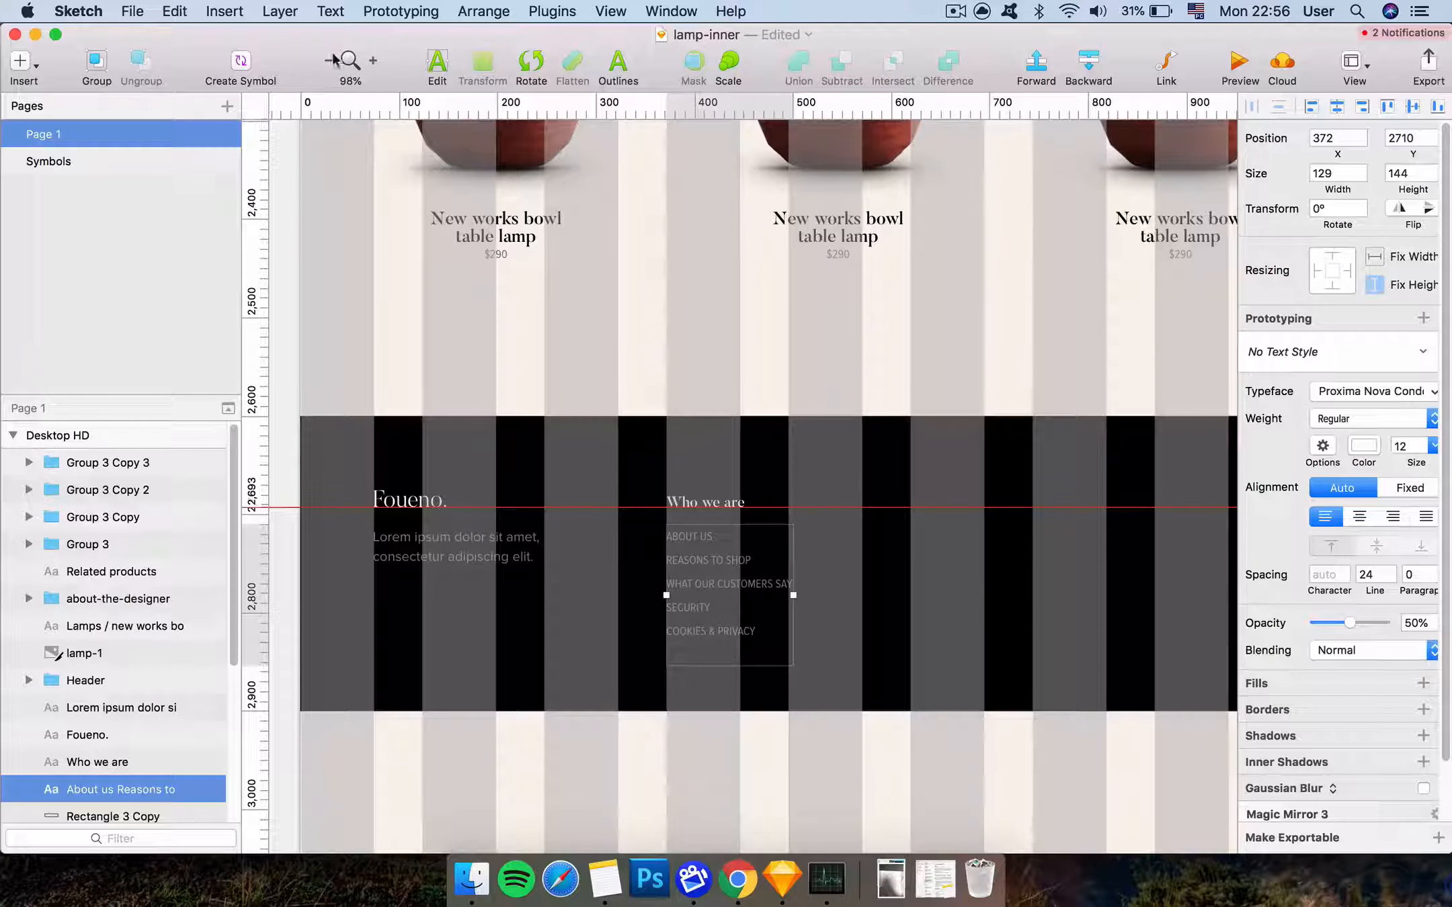
Group the "Who we are" heading with its link list and move the group horizontally to X 620
left_click(740, 504, "shift")
scroll(849, 463, "right", 5)
scroll(849, 463, "down", 1)
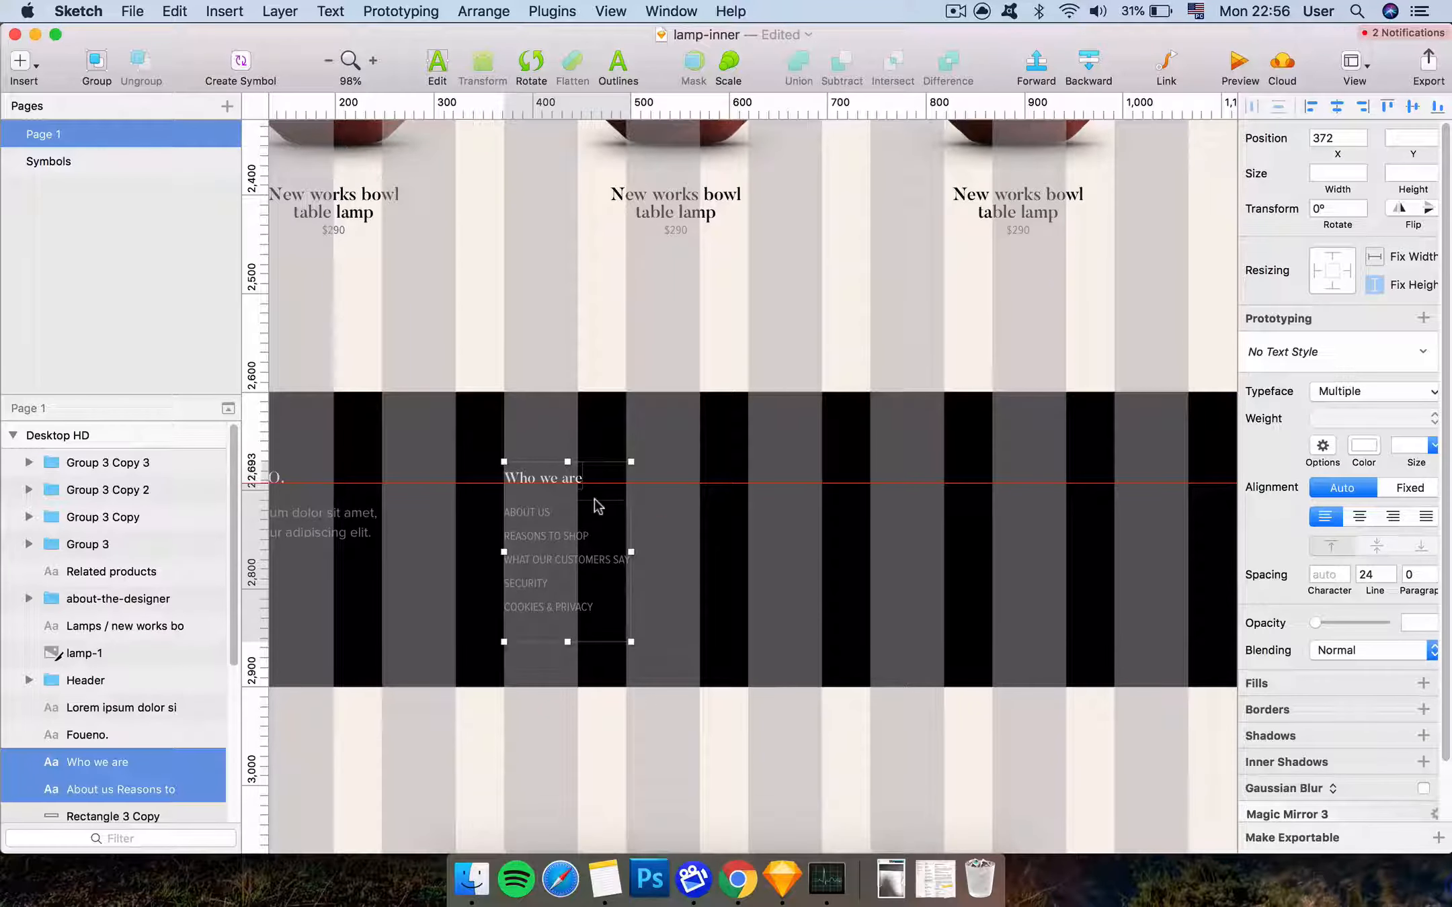
key("super+g")
left_click_drag(536, 525, 780, 499)
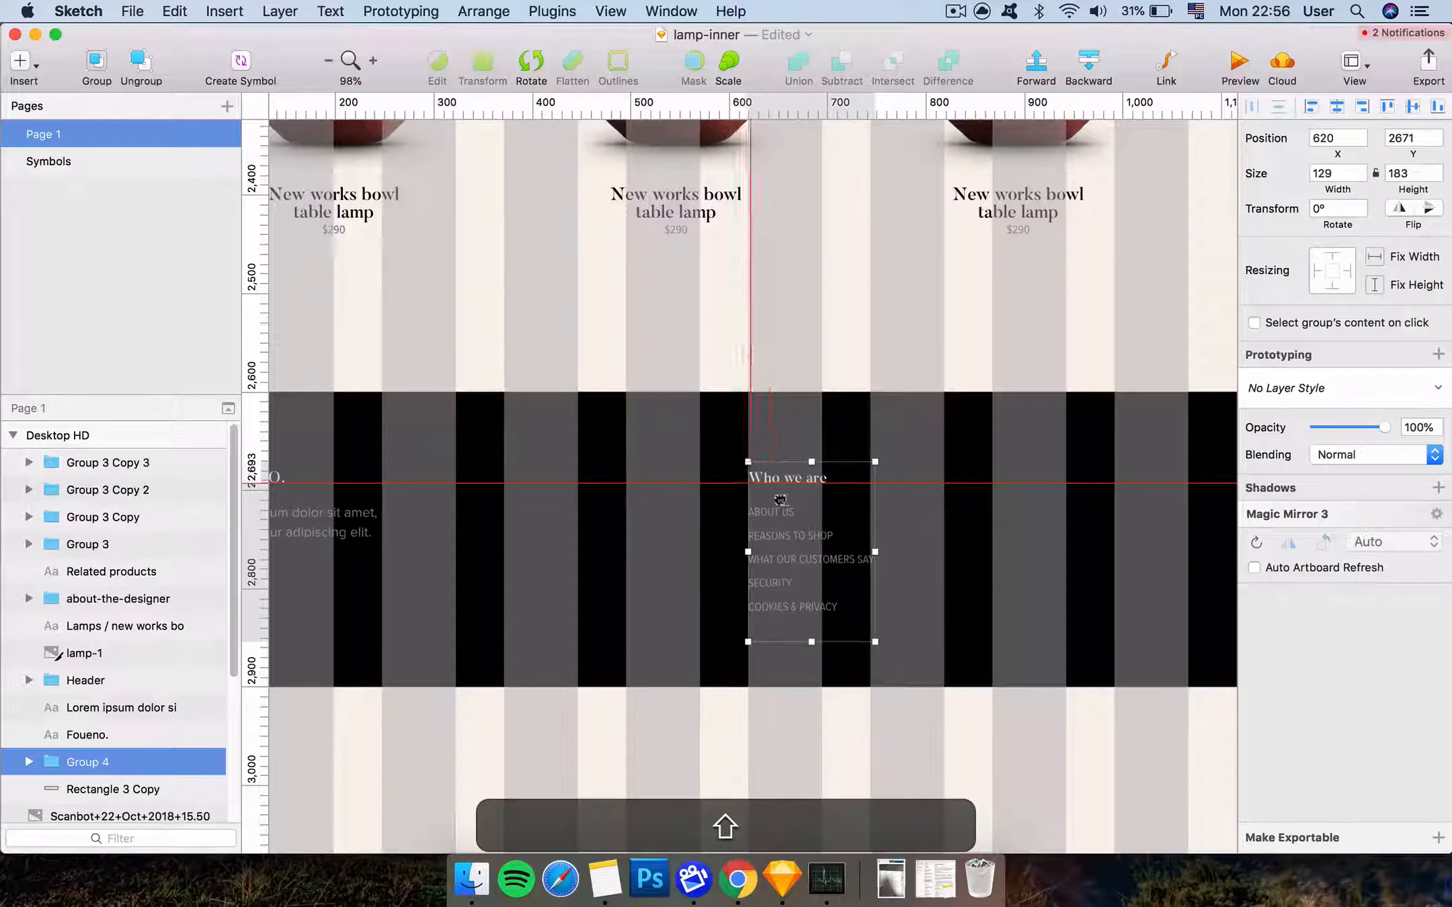
Rename the grouped heading and link list to "link blocks"
double_click(106, 762)
type("ink blocks")
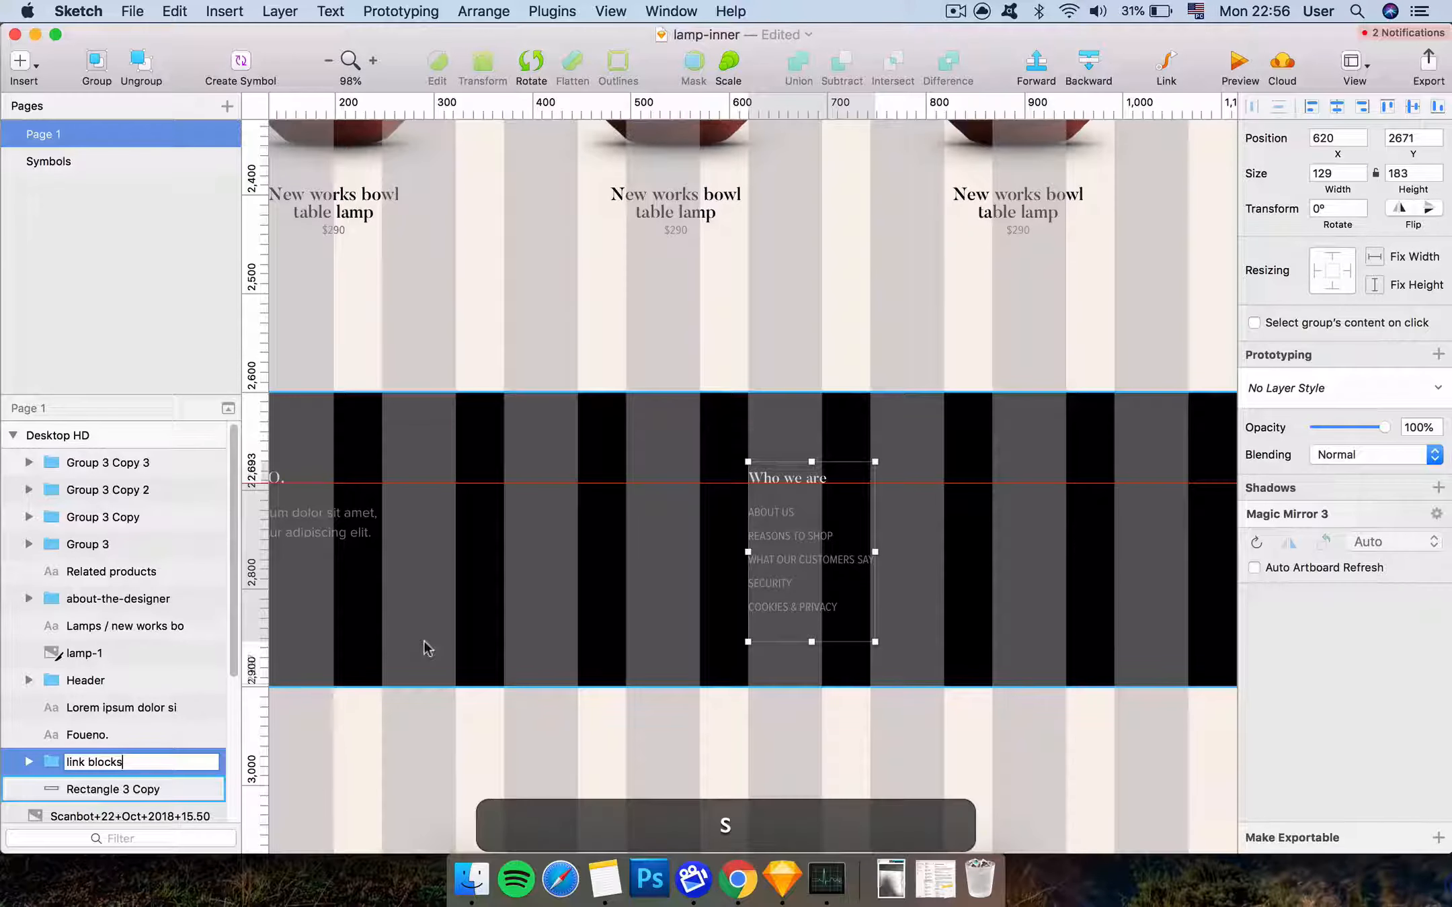
key("Return")
left_click(787, 399)
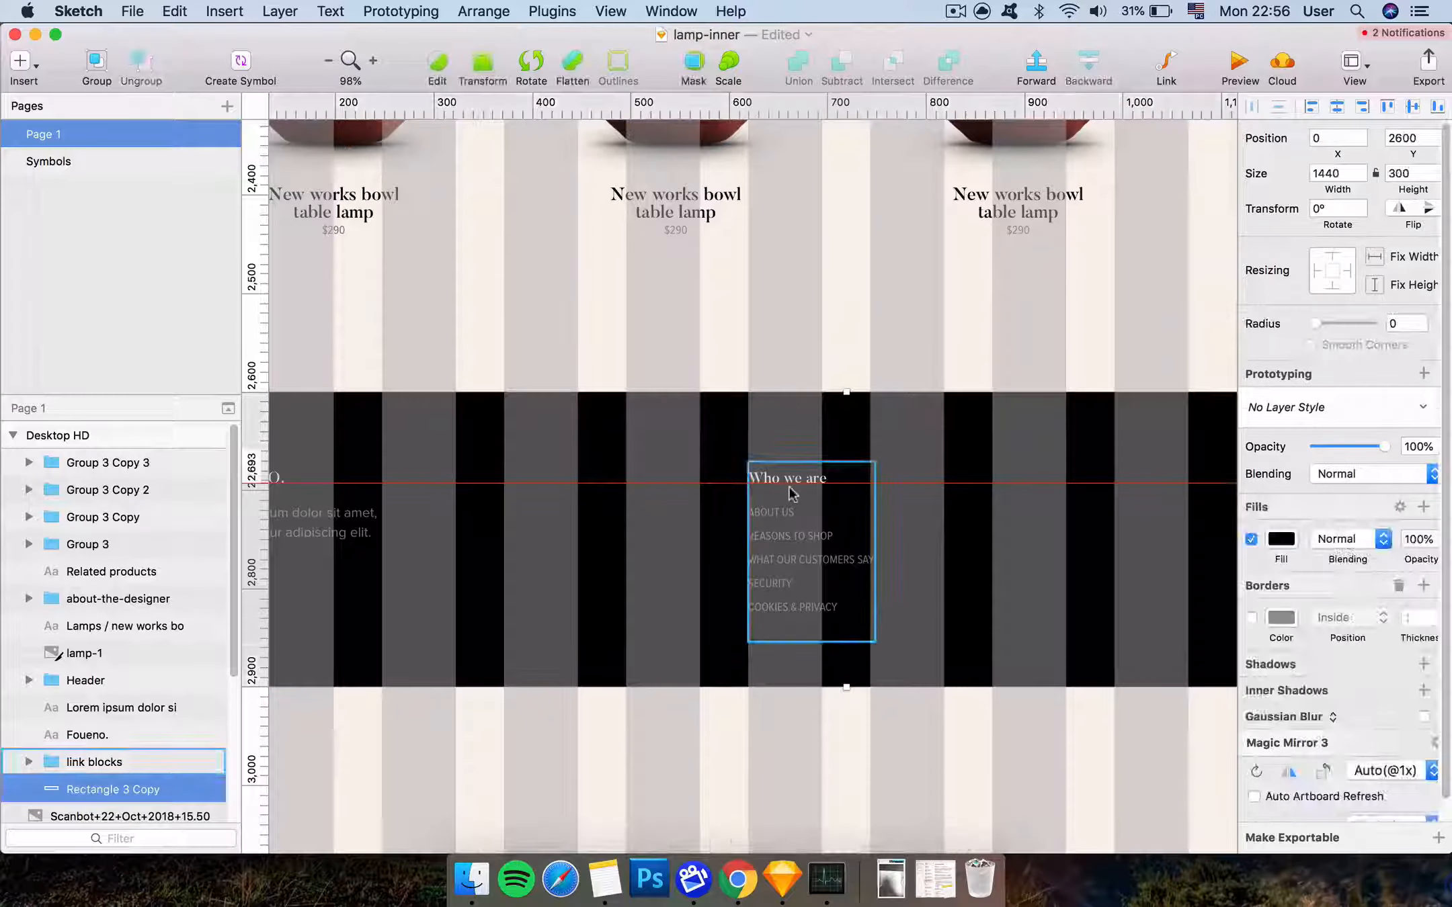
Duplicate the link block twice in a row towards the footer's right end, with the last copy at X 1003
key("super+minus")
left_click(783, 506)
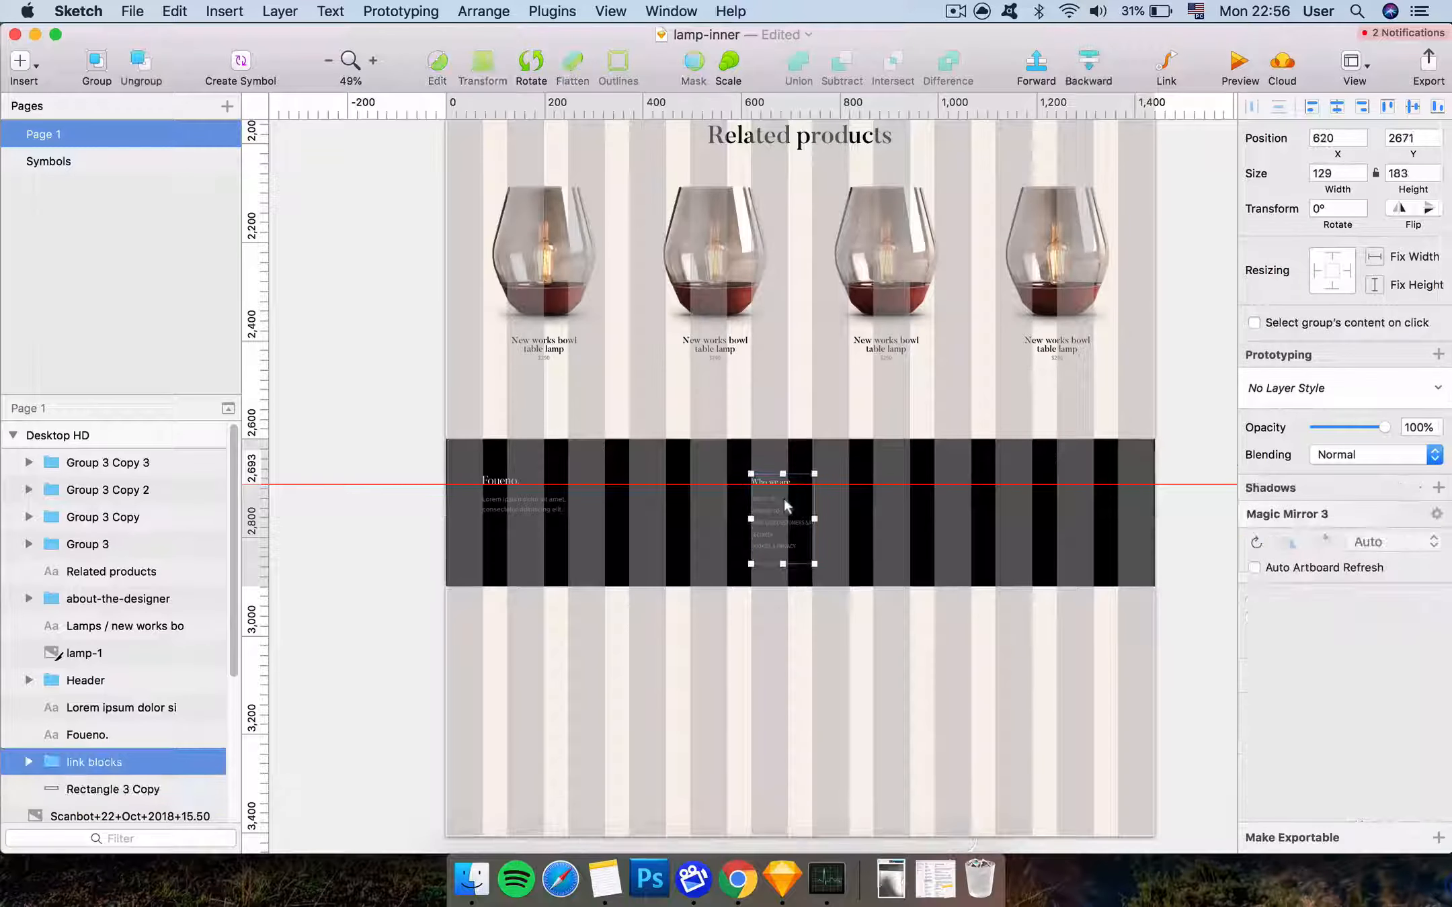
key("shift+super+d")
left_click_drag(783, 505, 957, 502)
key("shift+super+d")
key("space")
left_click_drag(1102, 323, 628, 571)
left_click_drag(1009, 294, 658, 580)
left_click_drag(810, 365, 727, 720)
scroll(727, 719, "down", 15)
scroll(727, 720, "left", 15)
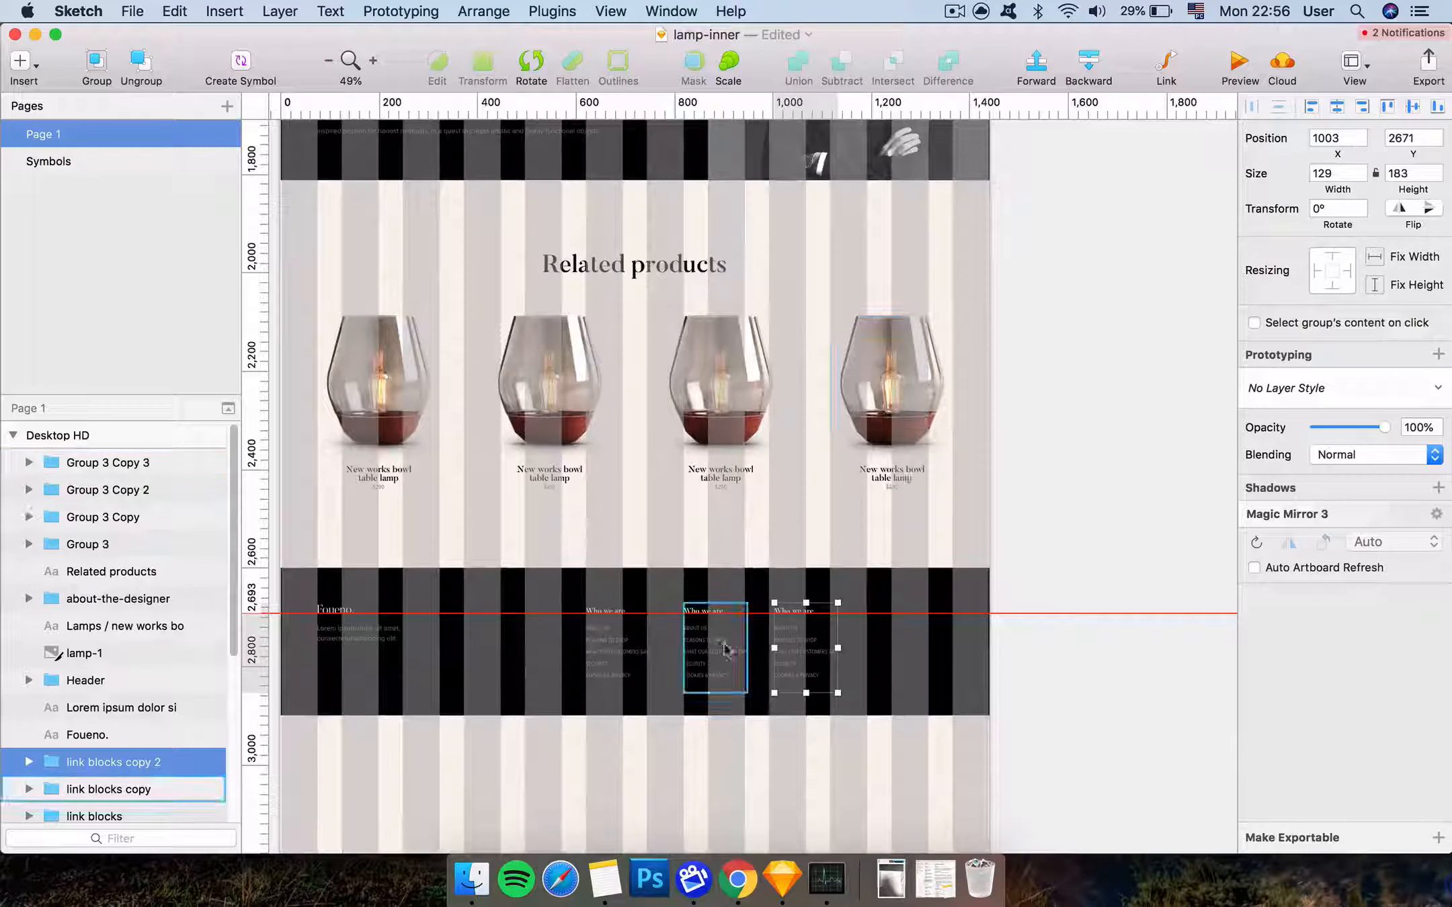
Spread the three link blocks further right along the grid columns, with the first at X 755 and the last at X 1191
left_click(733, 639, "shift")
left_click(847, 655)
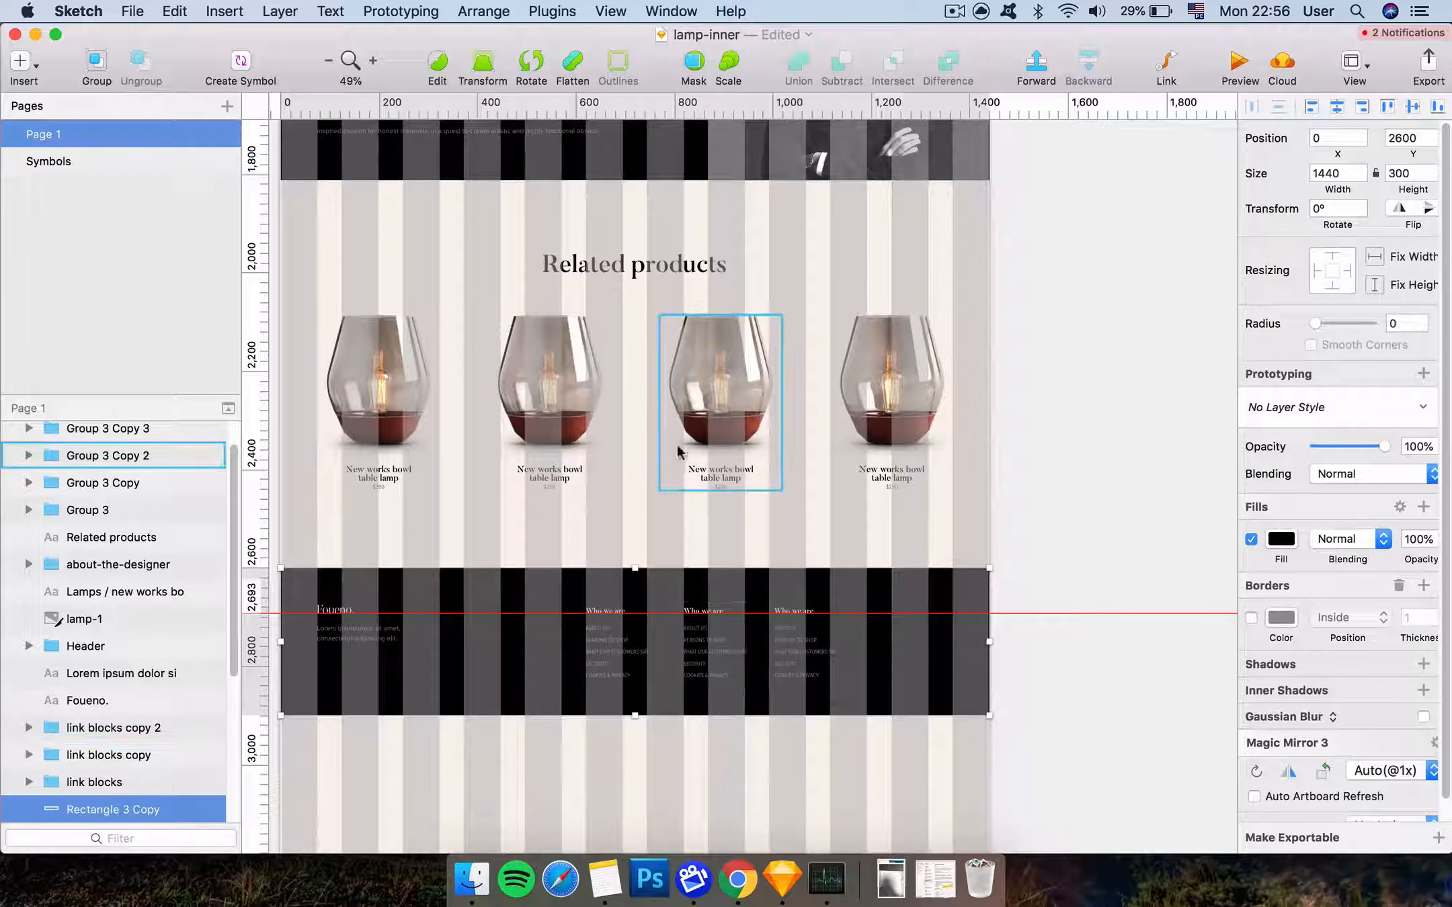
key("space")
left_click_drag(791, 388, 755, 459)
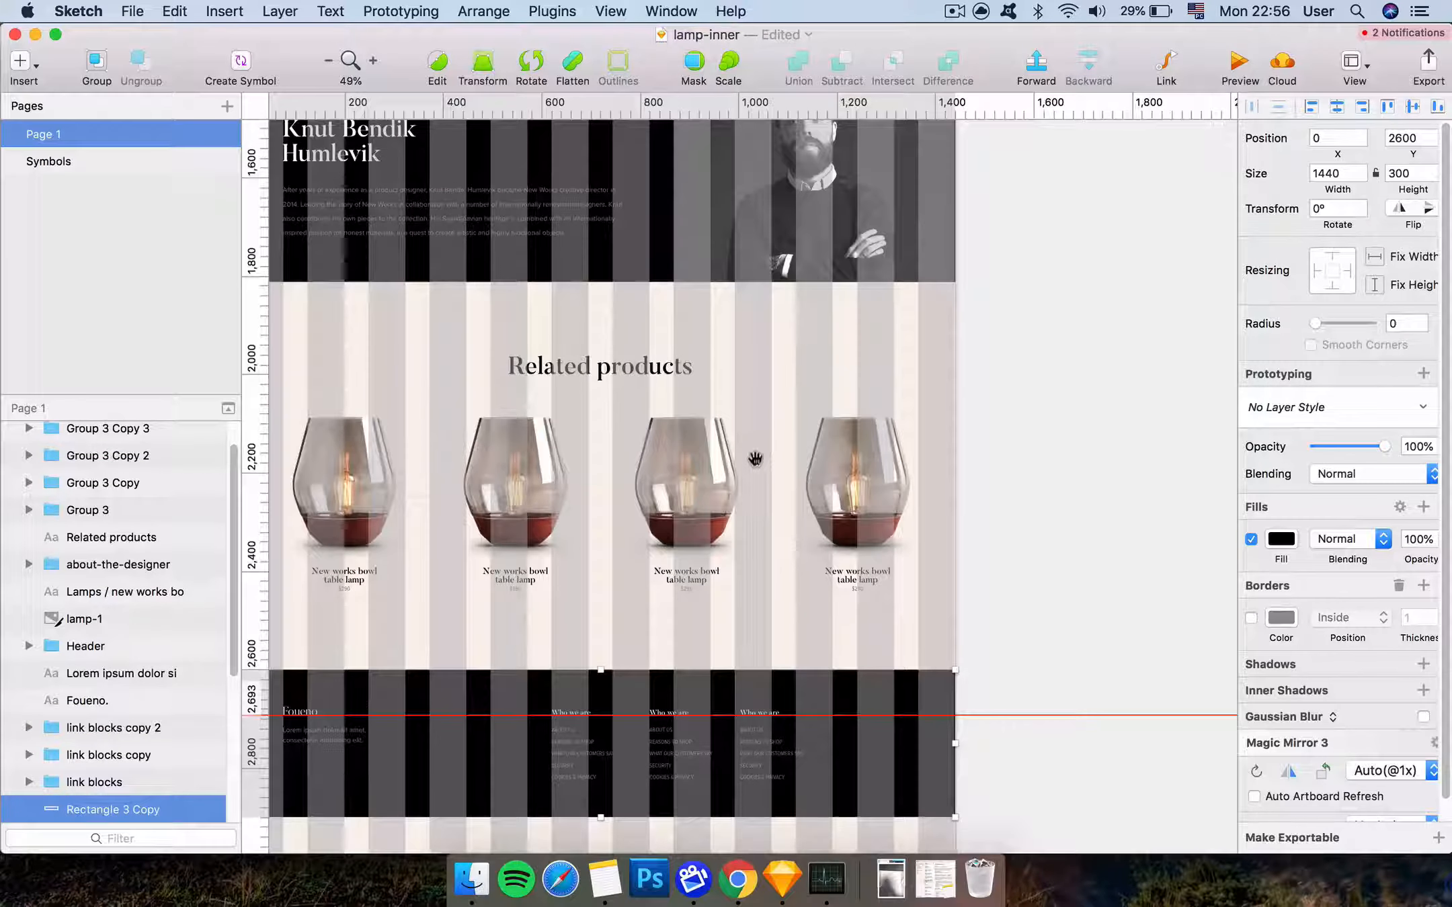
left_click_drag(778, 727, 869, 735)
left_click(669, 750)
left_click_drag(669, 750, 756, 739)
left_click_drag(580, 734, 645, 737)
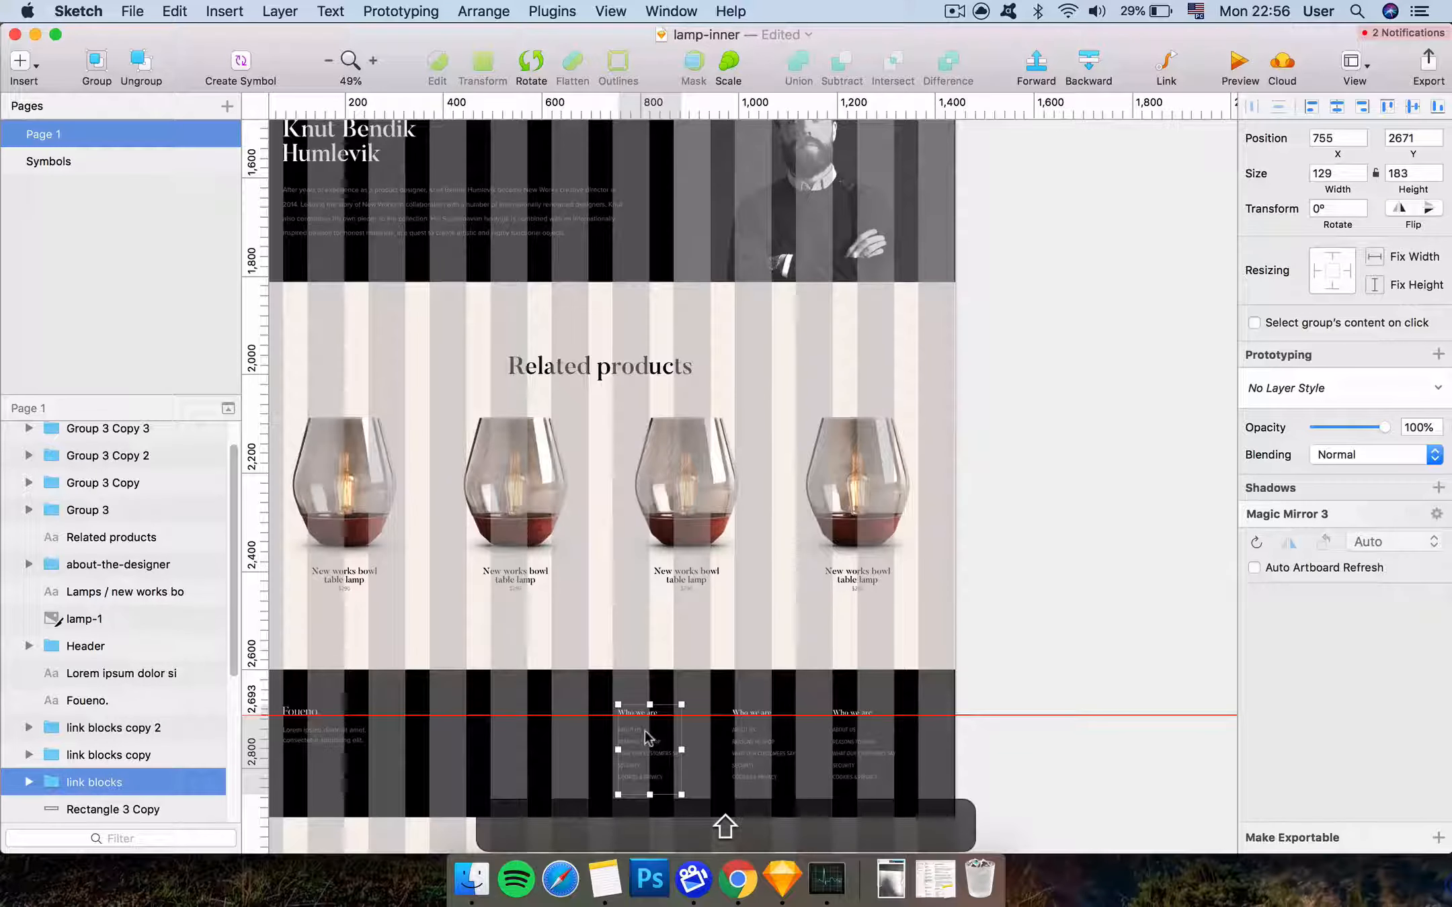
Nudge the middle link block right to X 993
left_click(767, 779)
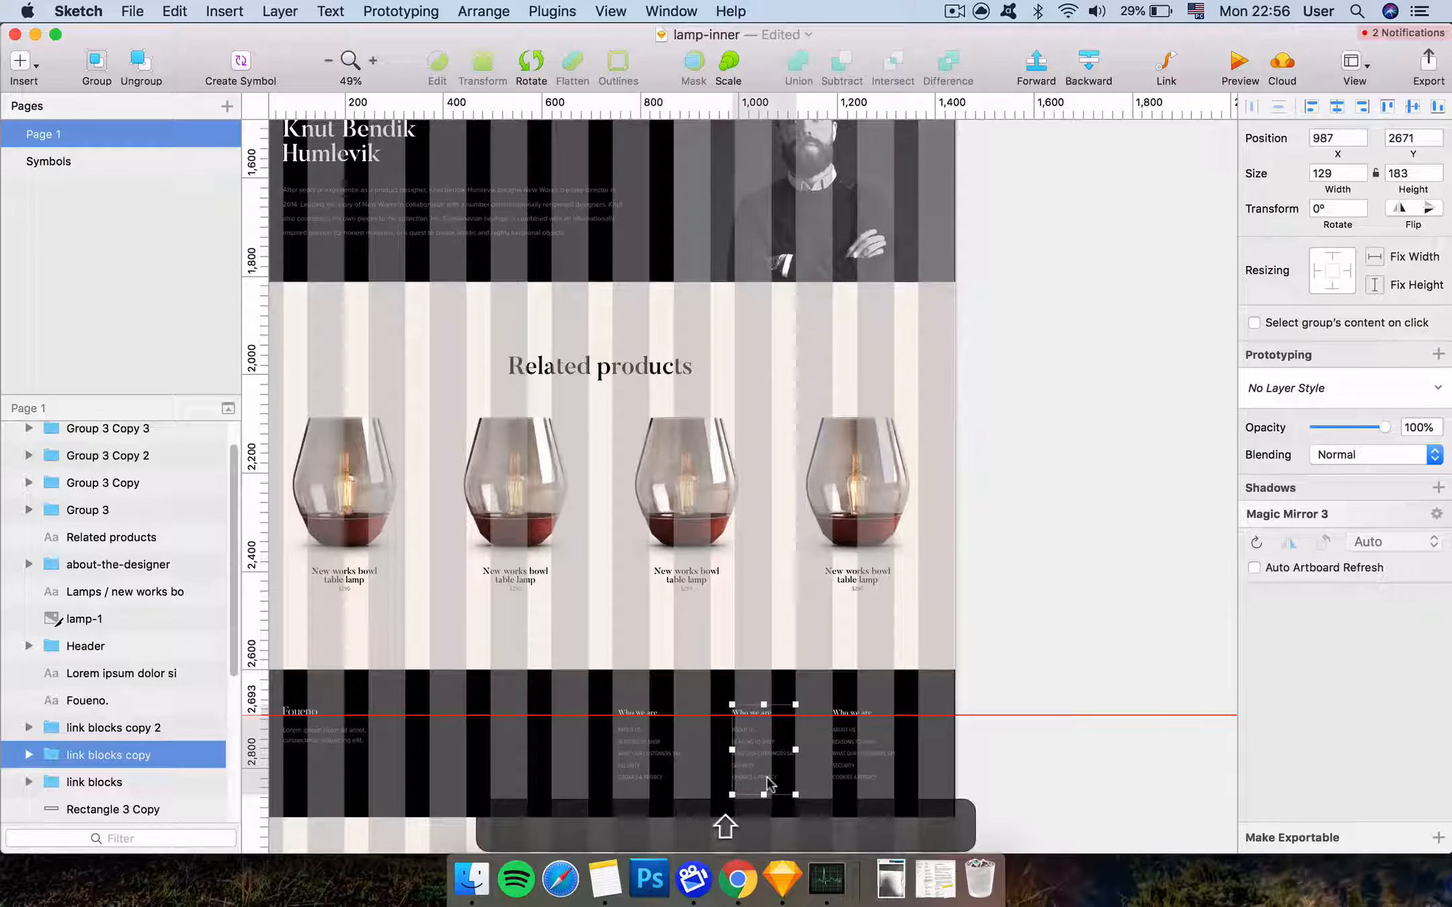
key("shift+Right")
key("Left")
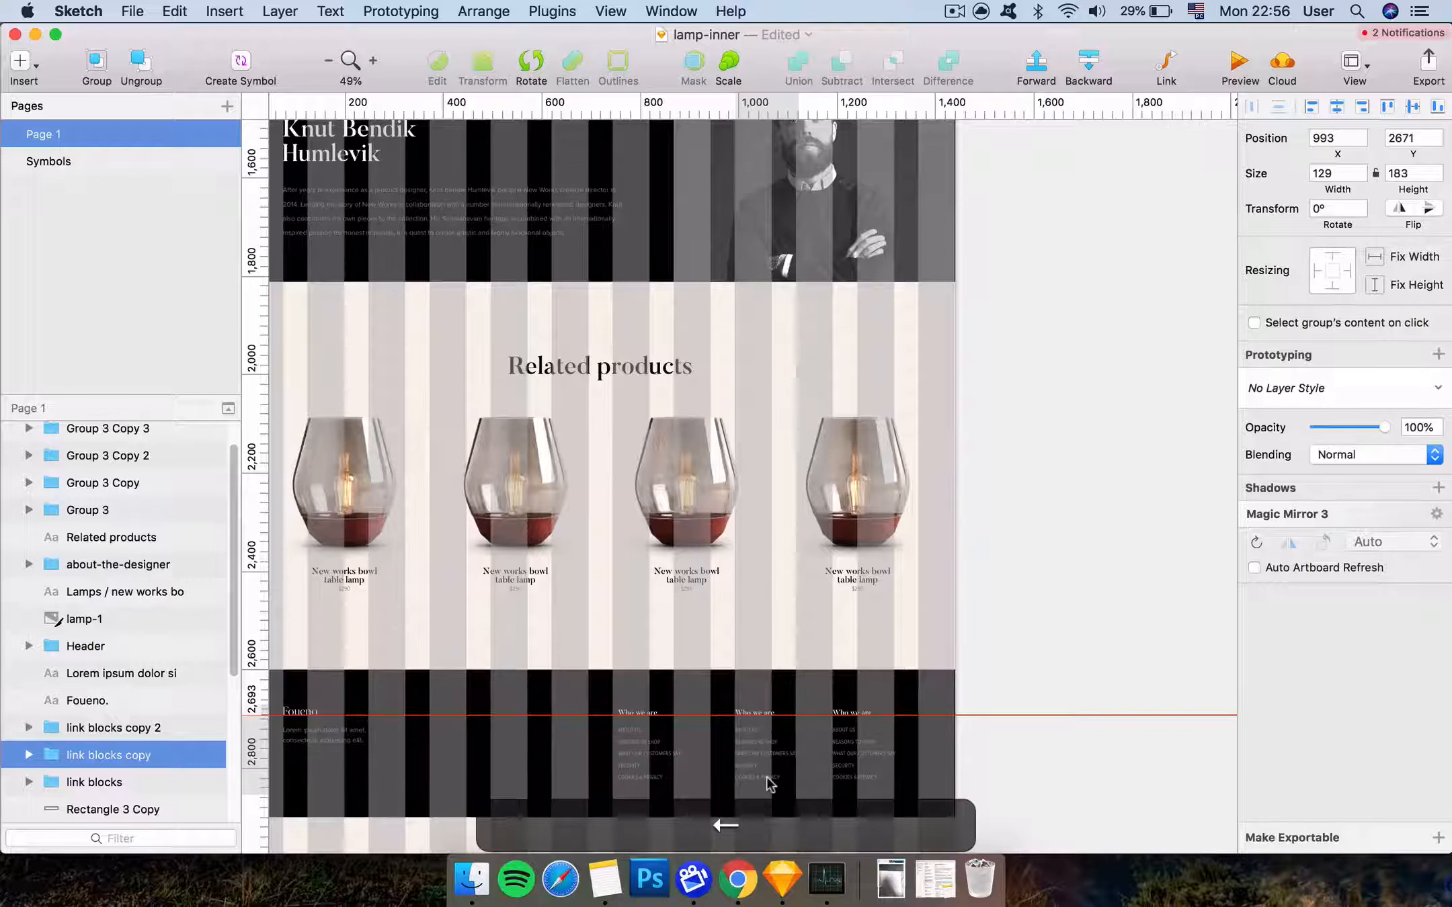
Replace the middle block's links with Showroom, Lighting buying guide, Storage buying guide and Lounge chair buying guide
scroll(633, 500, "down", 5)
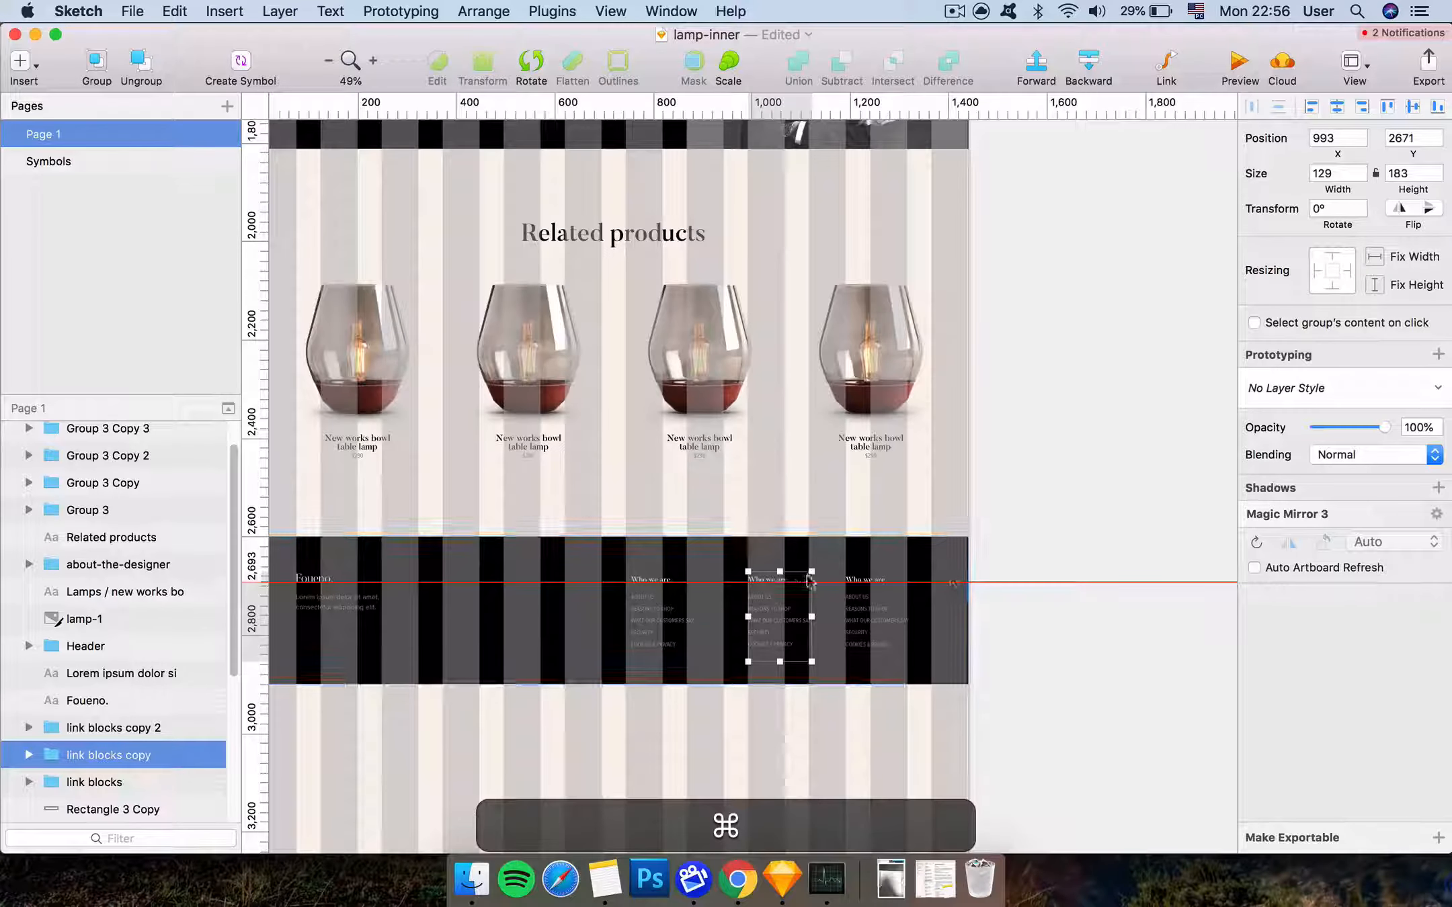
key("super+Tab")
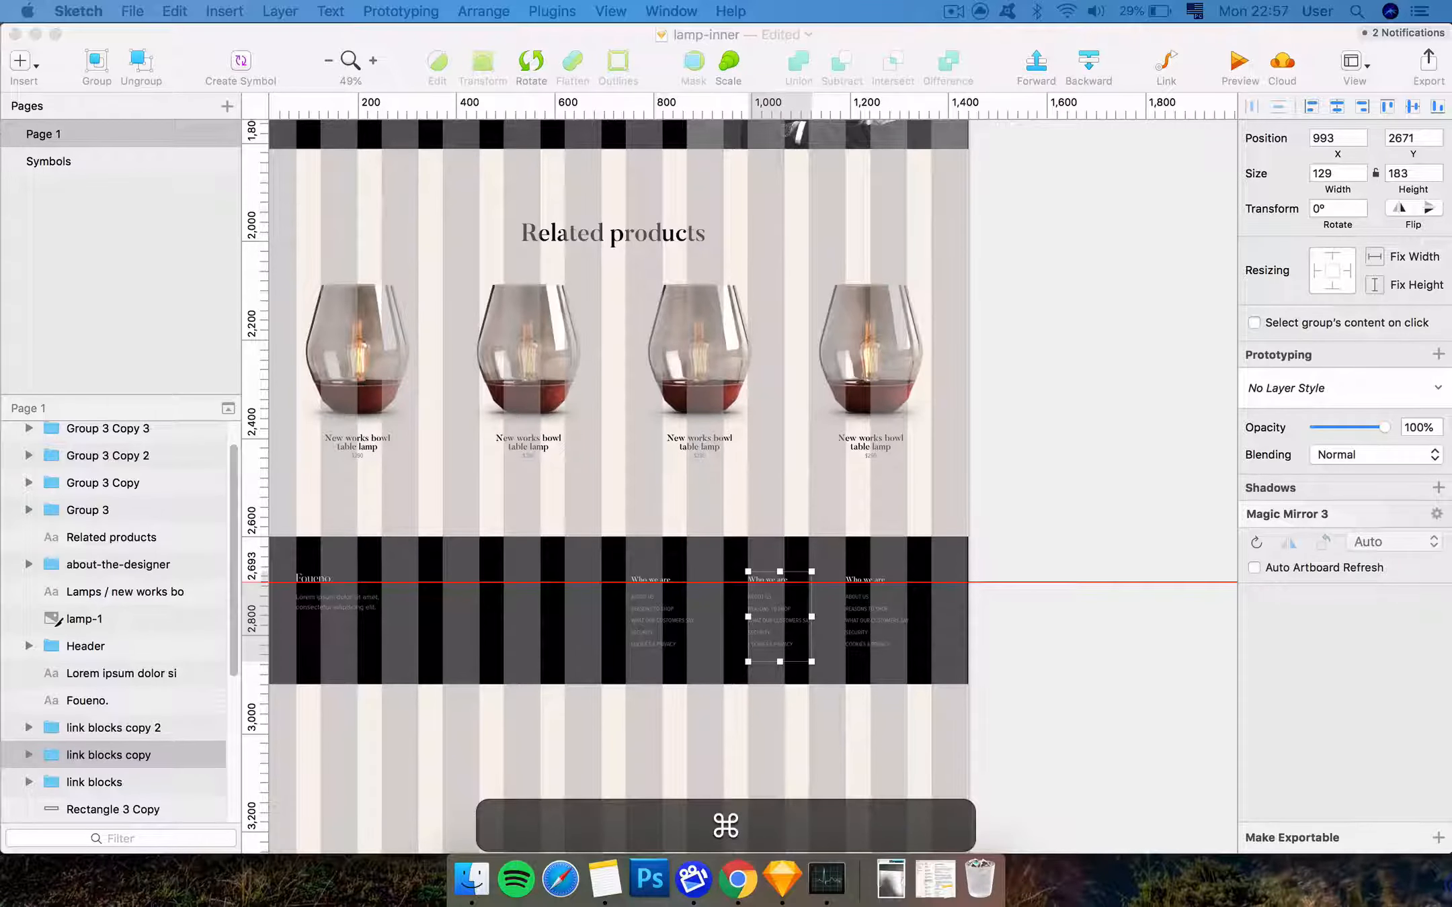
left_click(794, 609)
double_click(751, 621)
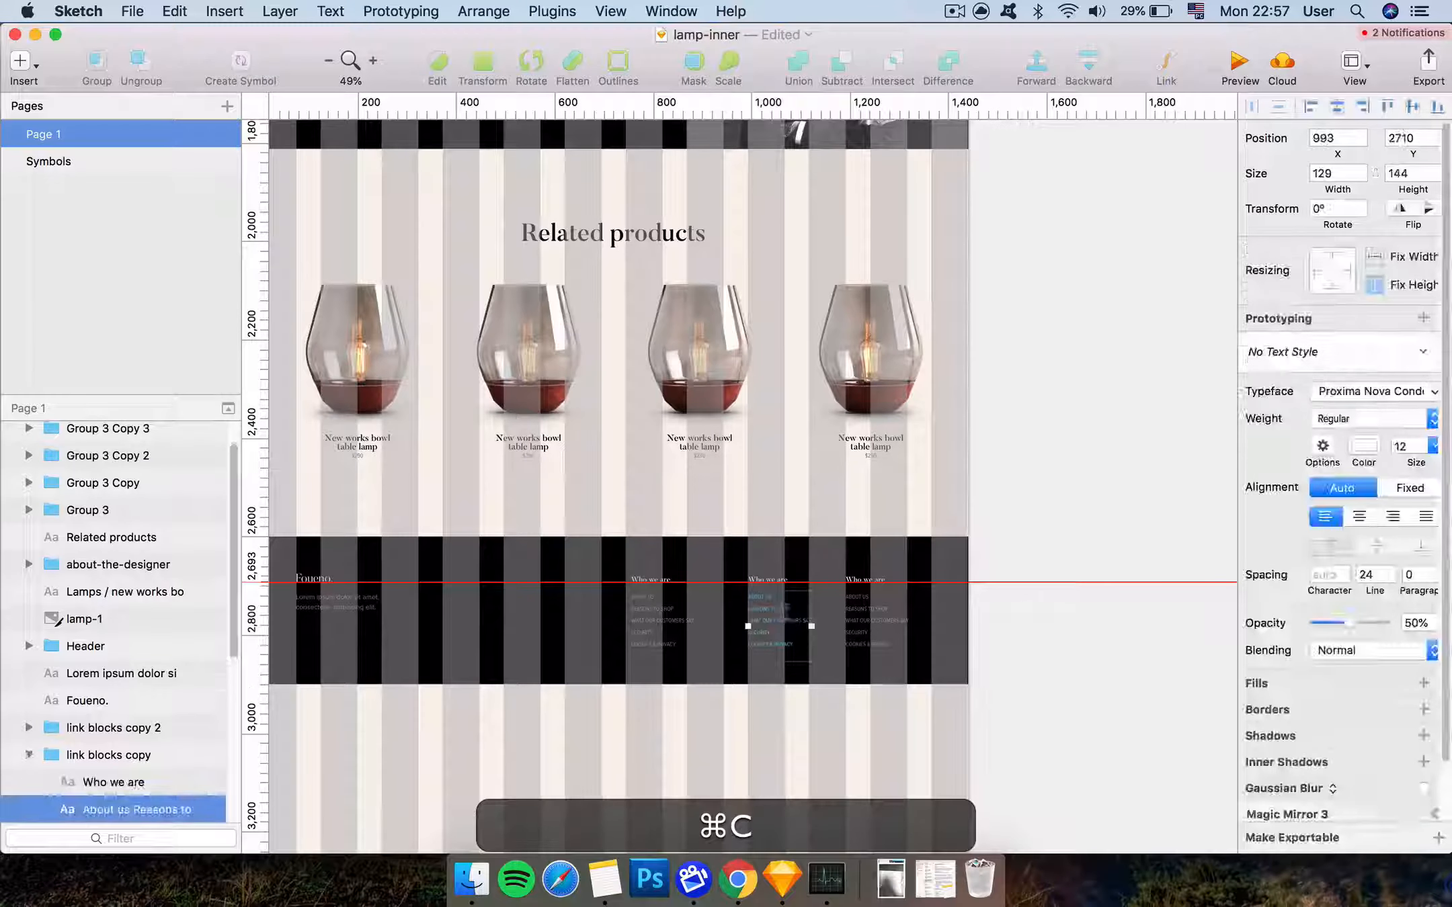
type("Showroom Lighting buying guide Storage buying guide Lounge chair buying guide")
key("BackSpace")
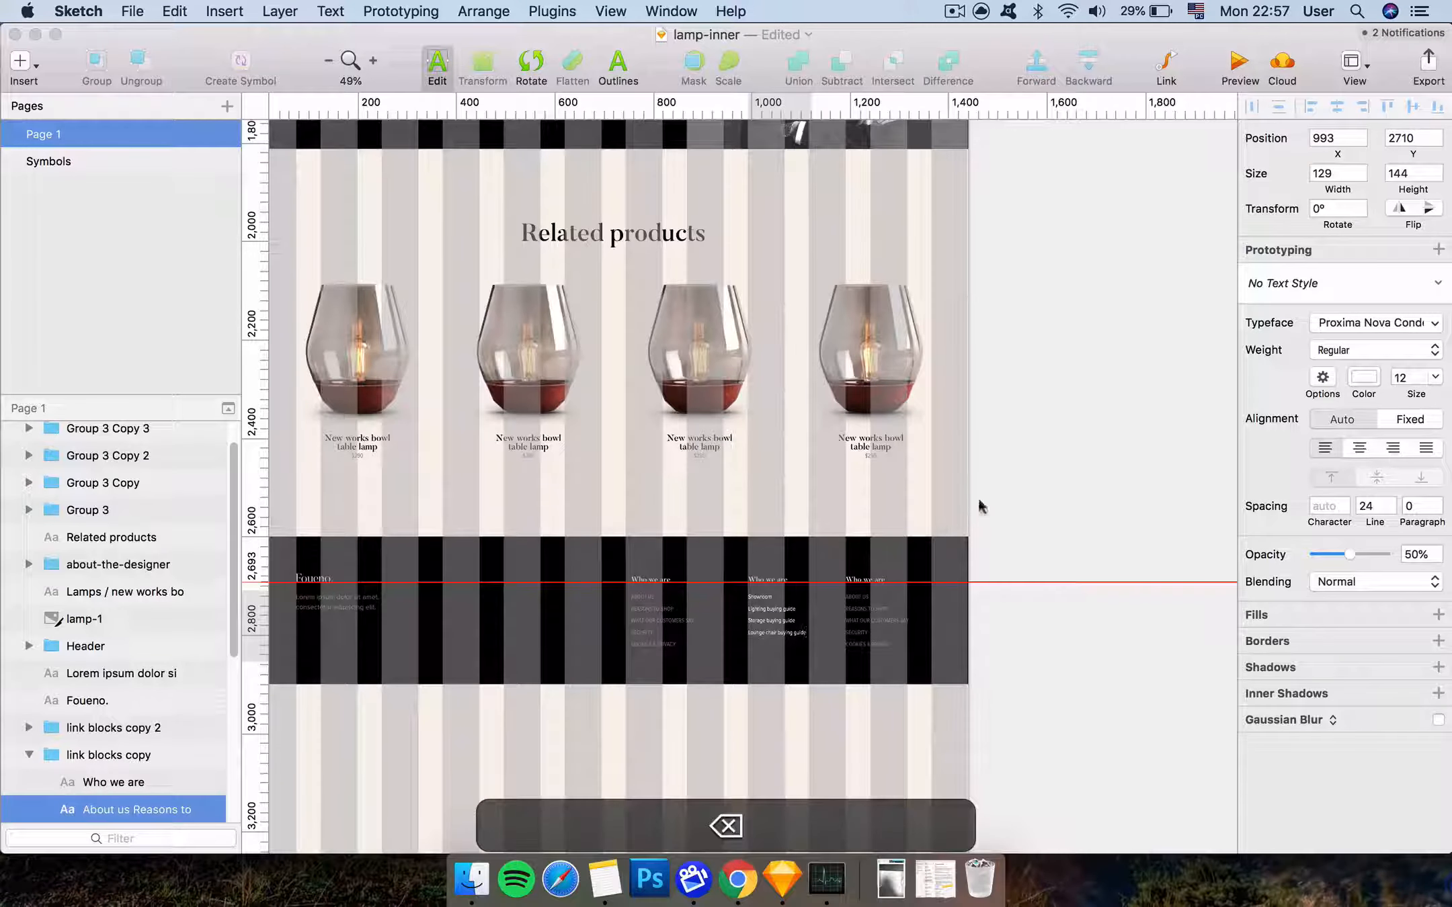
key("Escape")
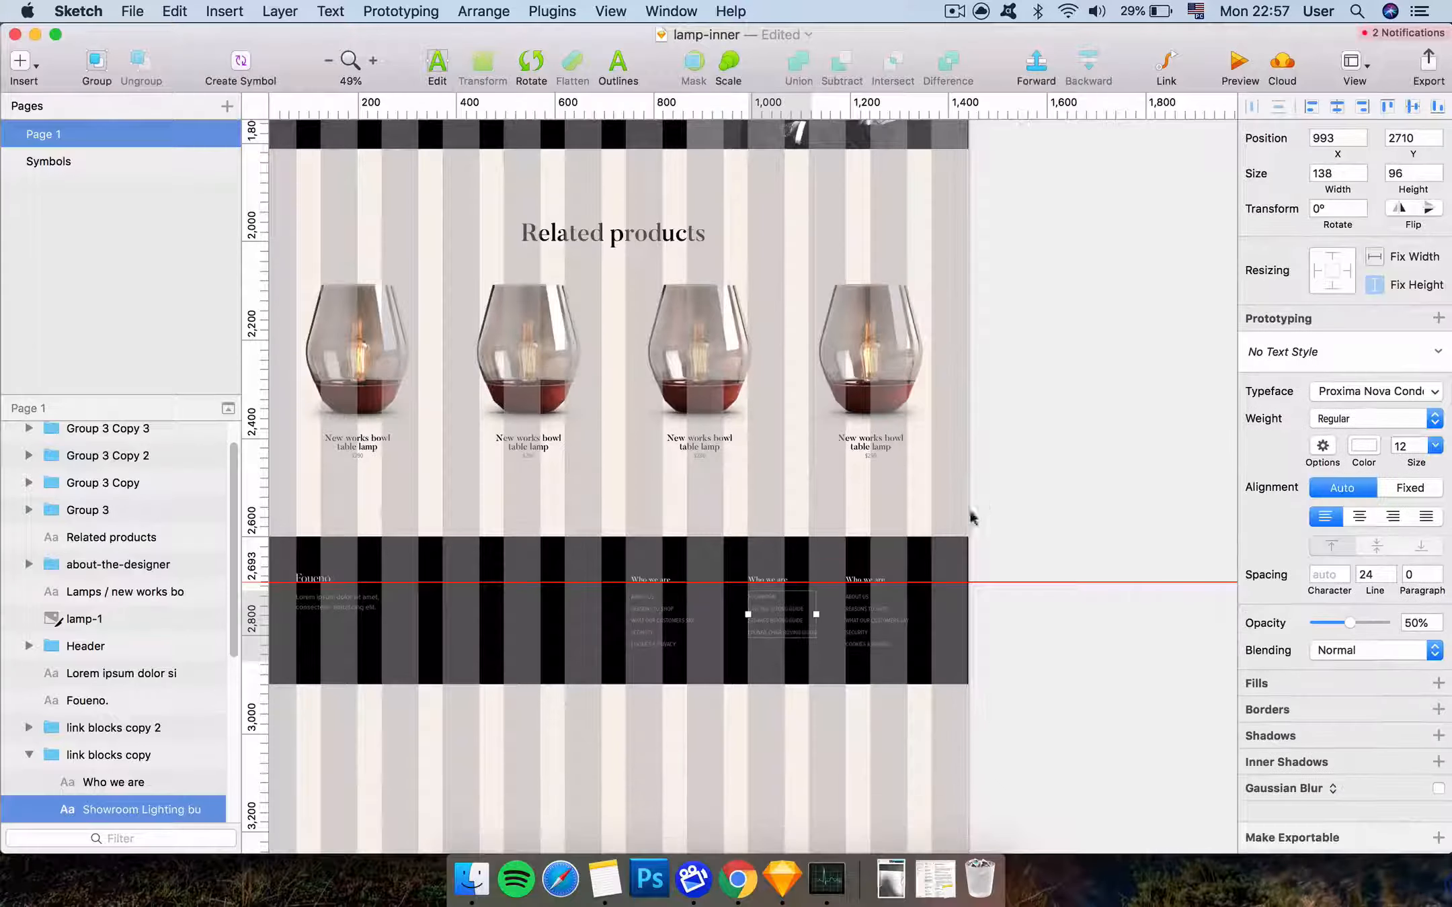
Change the middle link block's heading to "How to shop"
double_click(756, 581)
key("super+a")
type("How")
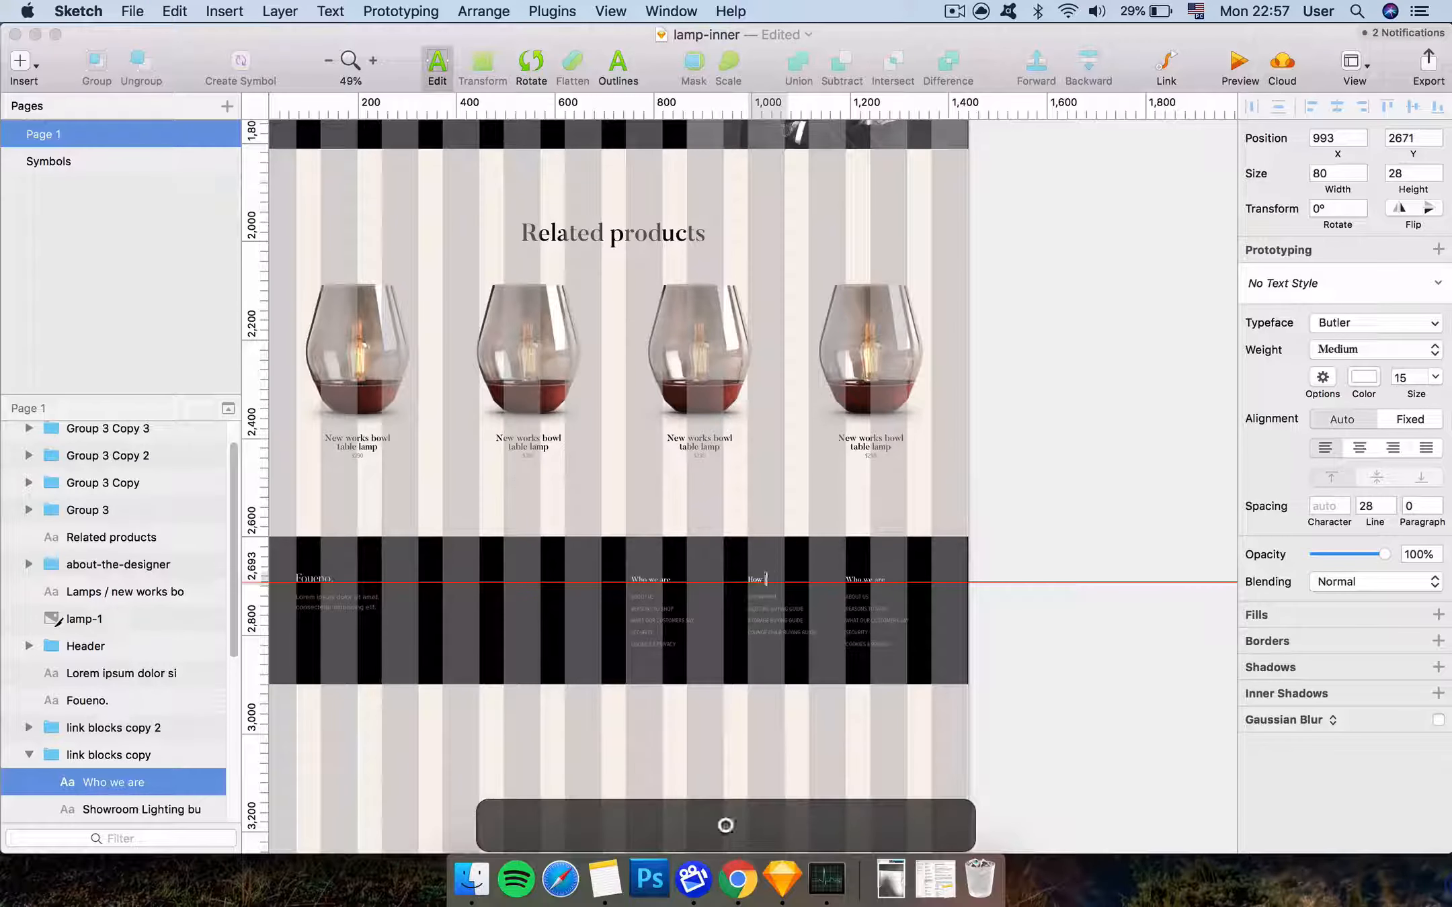
type(" to shop")
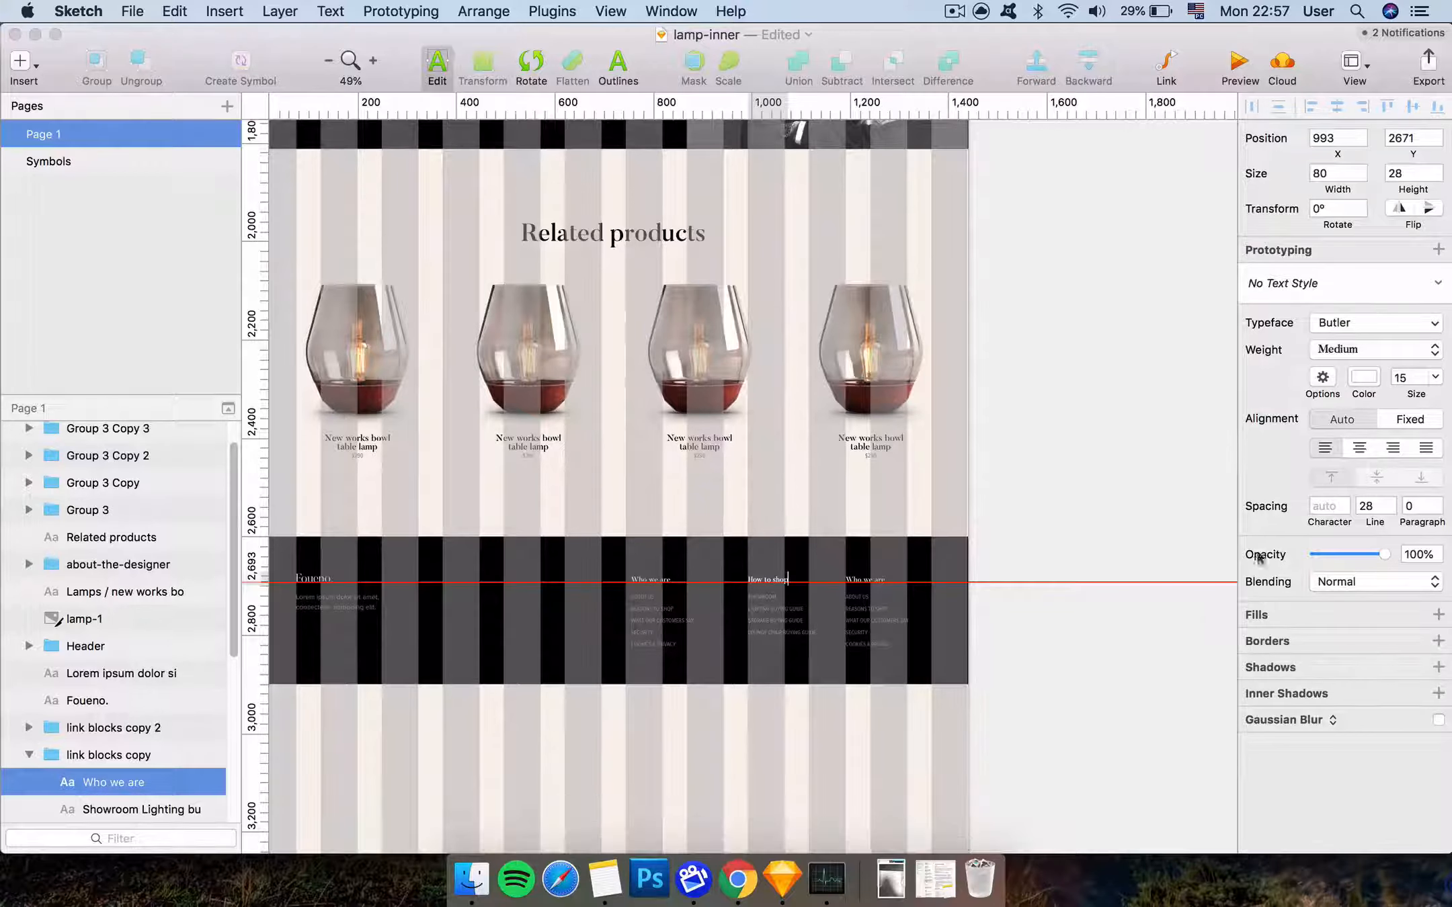
key("Escape")
Change the last link block's heading to "Designed by"
left_click(884, 582, "super")
double_click(885, 579)
key("super+a")
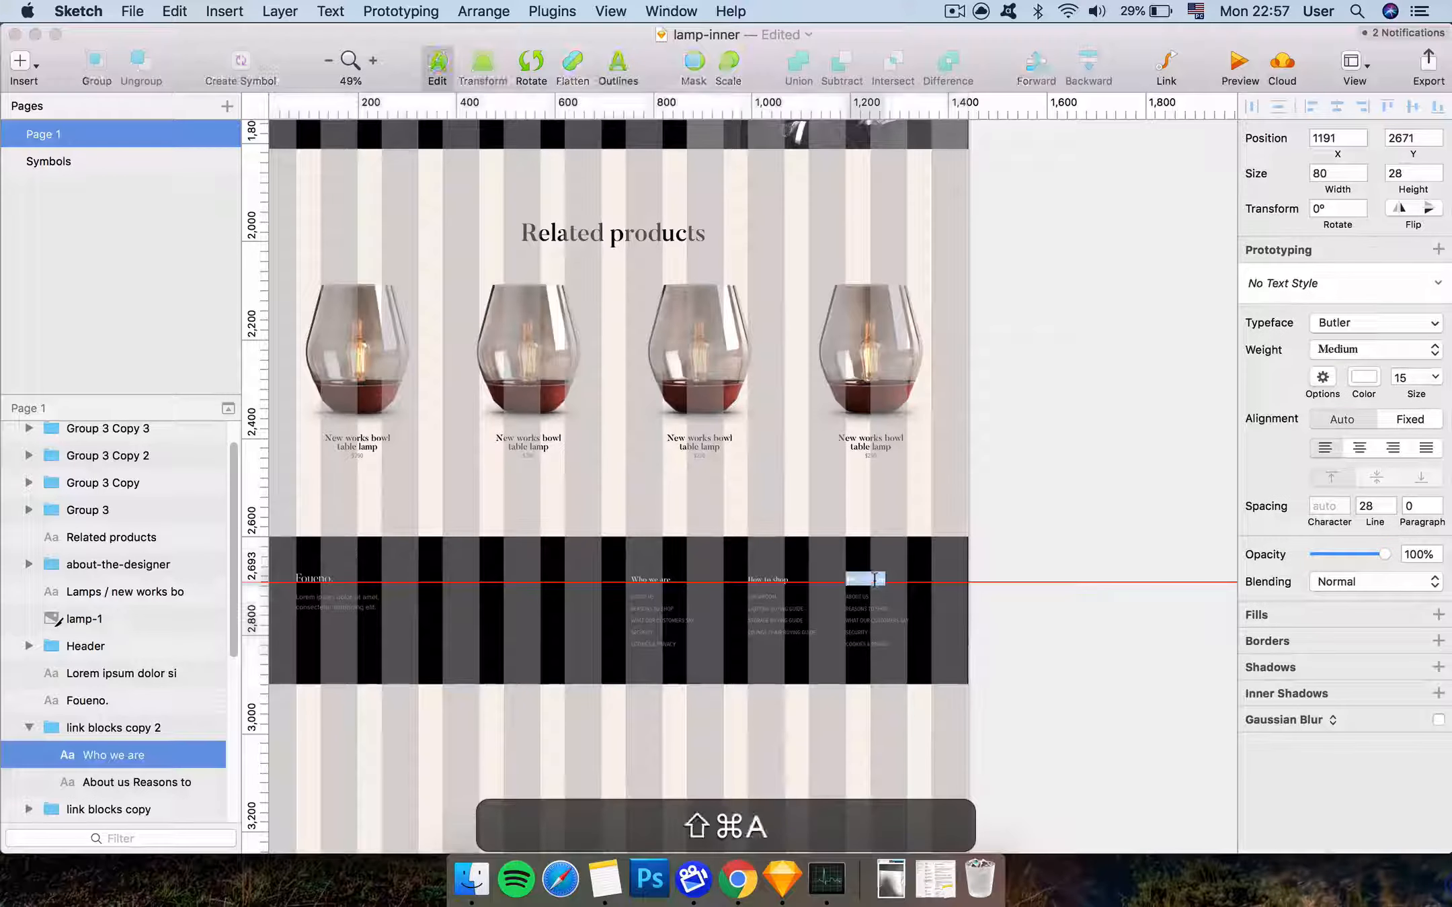
type("E")
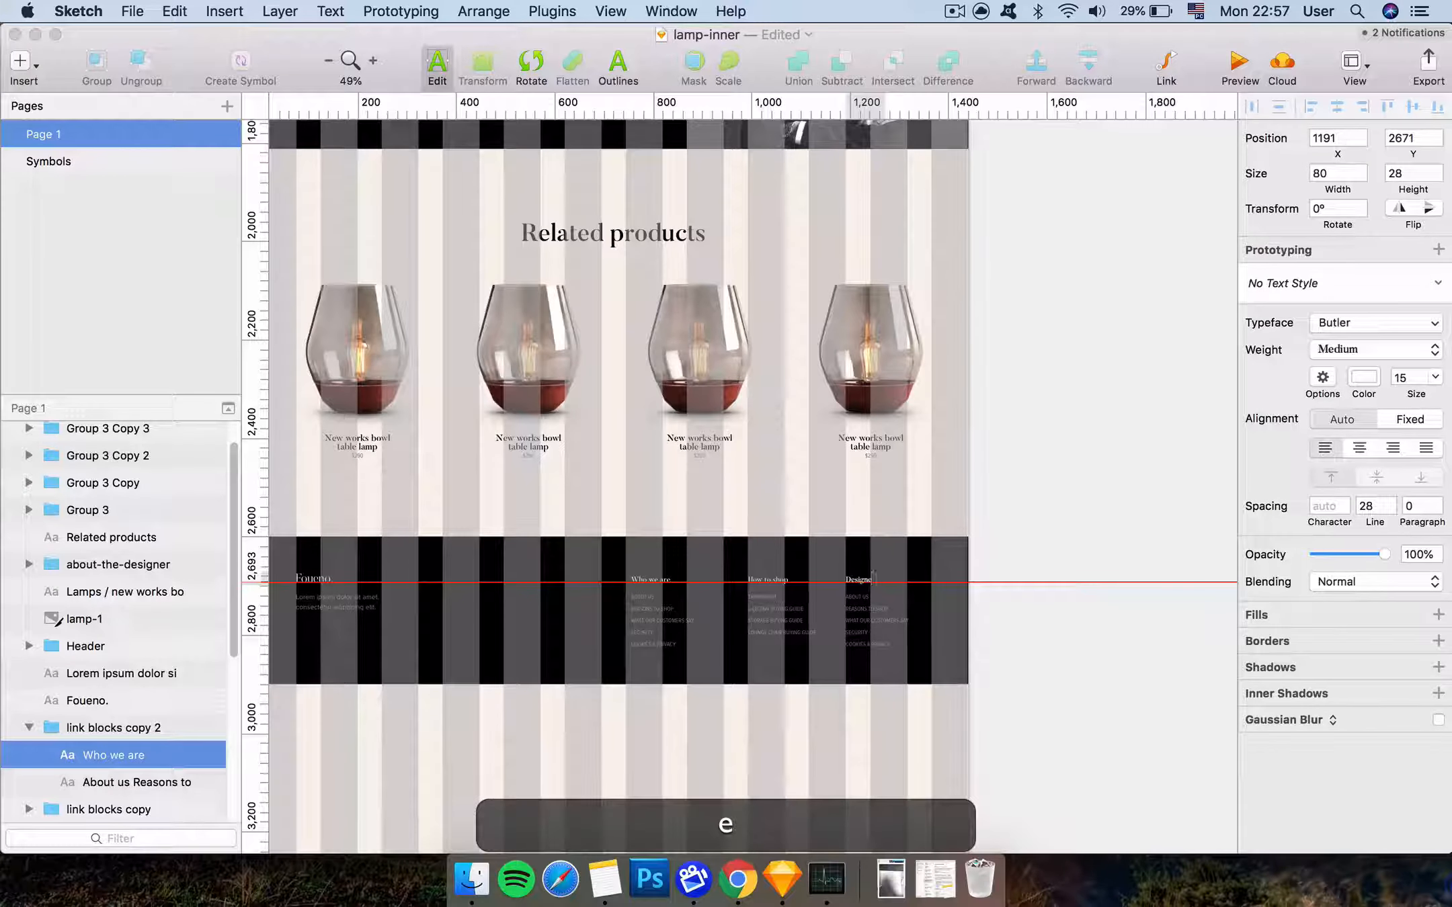
Replace the link list under "Designed by" with the placeholder text "hefff"
left_click(859, 634, "super")
double_click(859, 634)
key("super+a")
type("Hf")
left_click(1003, 582)
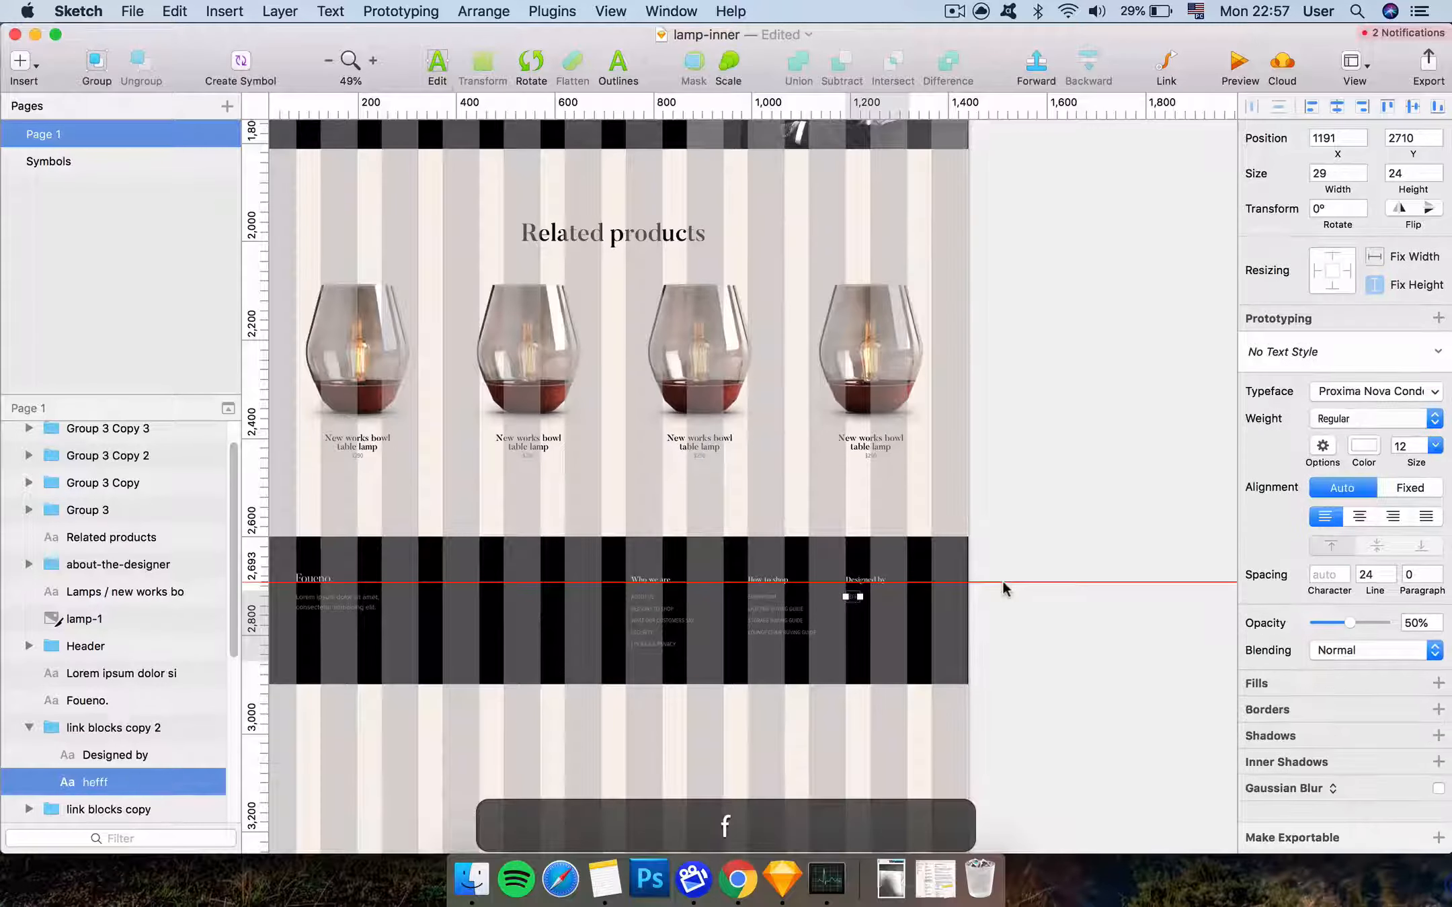
left_click(1009, 588)
Move the "Who we are" link block right to X 819
key("super+=")
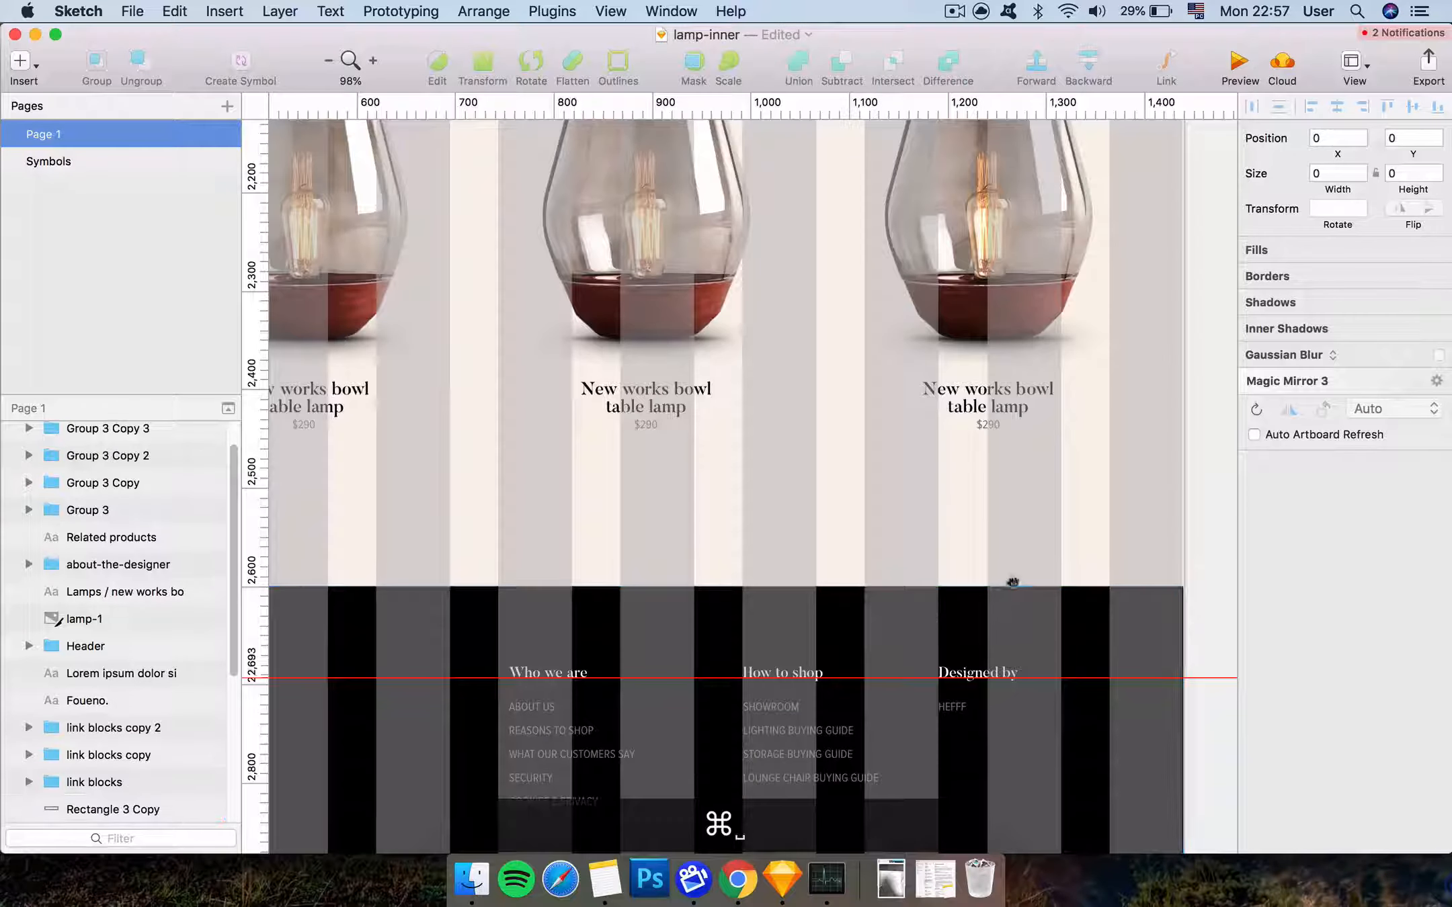
scroll(1010, 587, "down", 5)
left_click(574, 617)
left_click(725, 585, "shift")
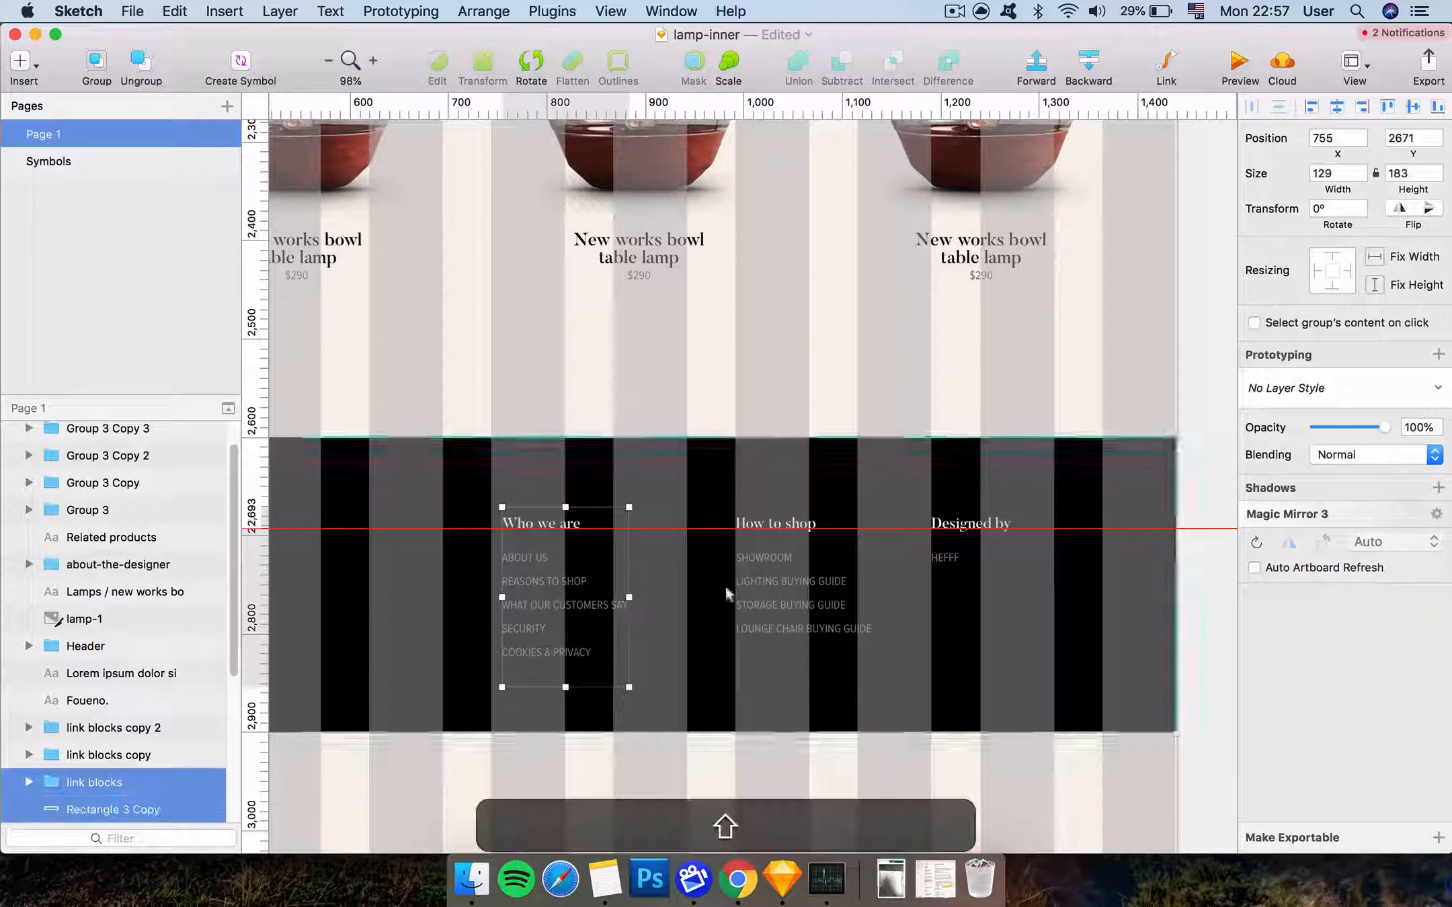
left_click(764, 788)
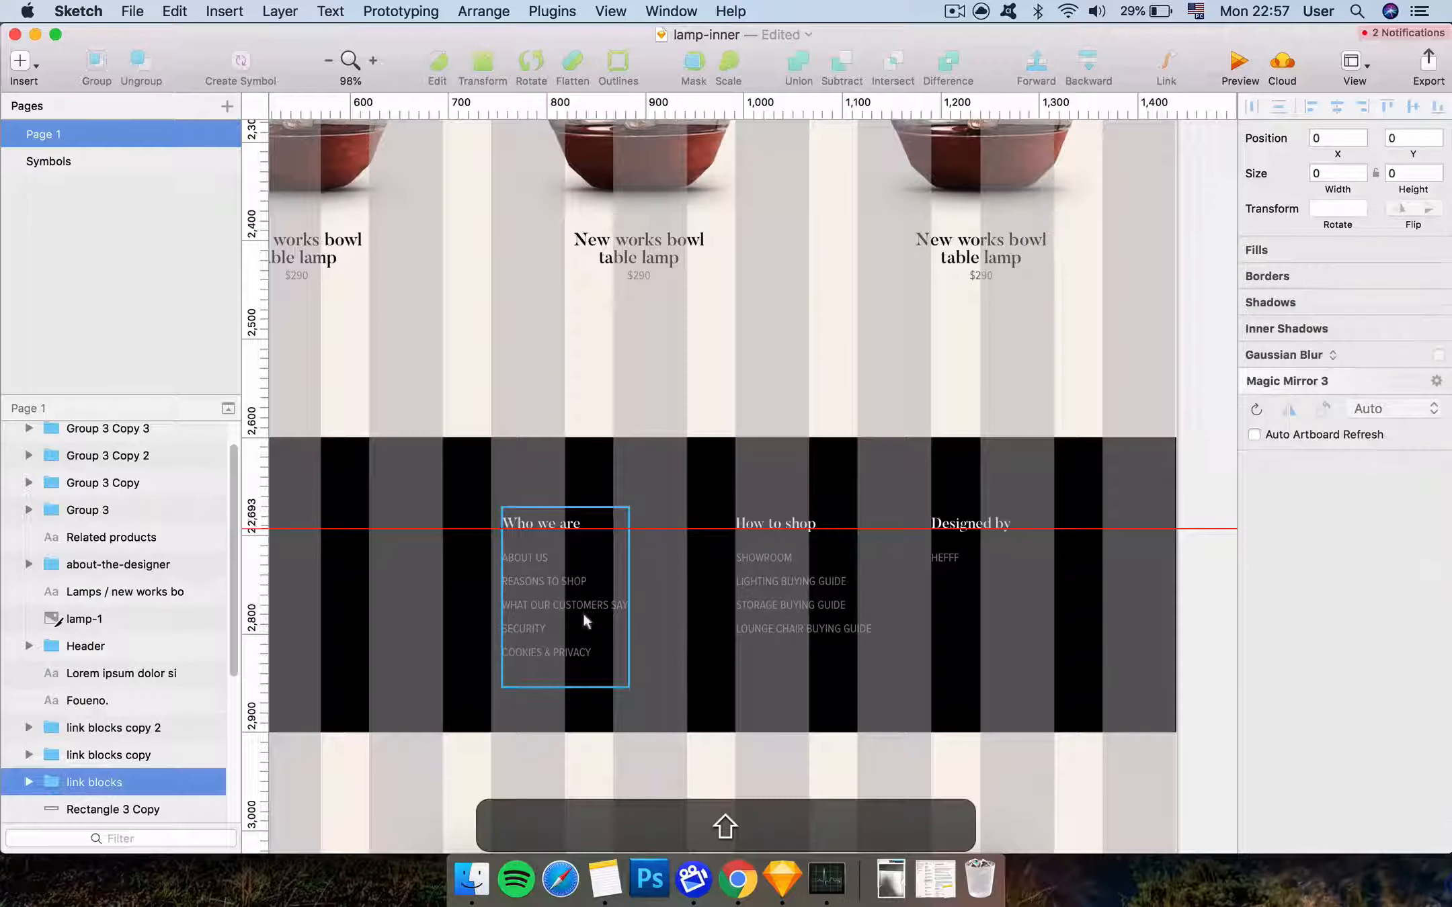
left_click_drag(538, 608, 618, 610)
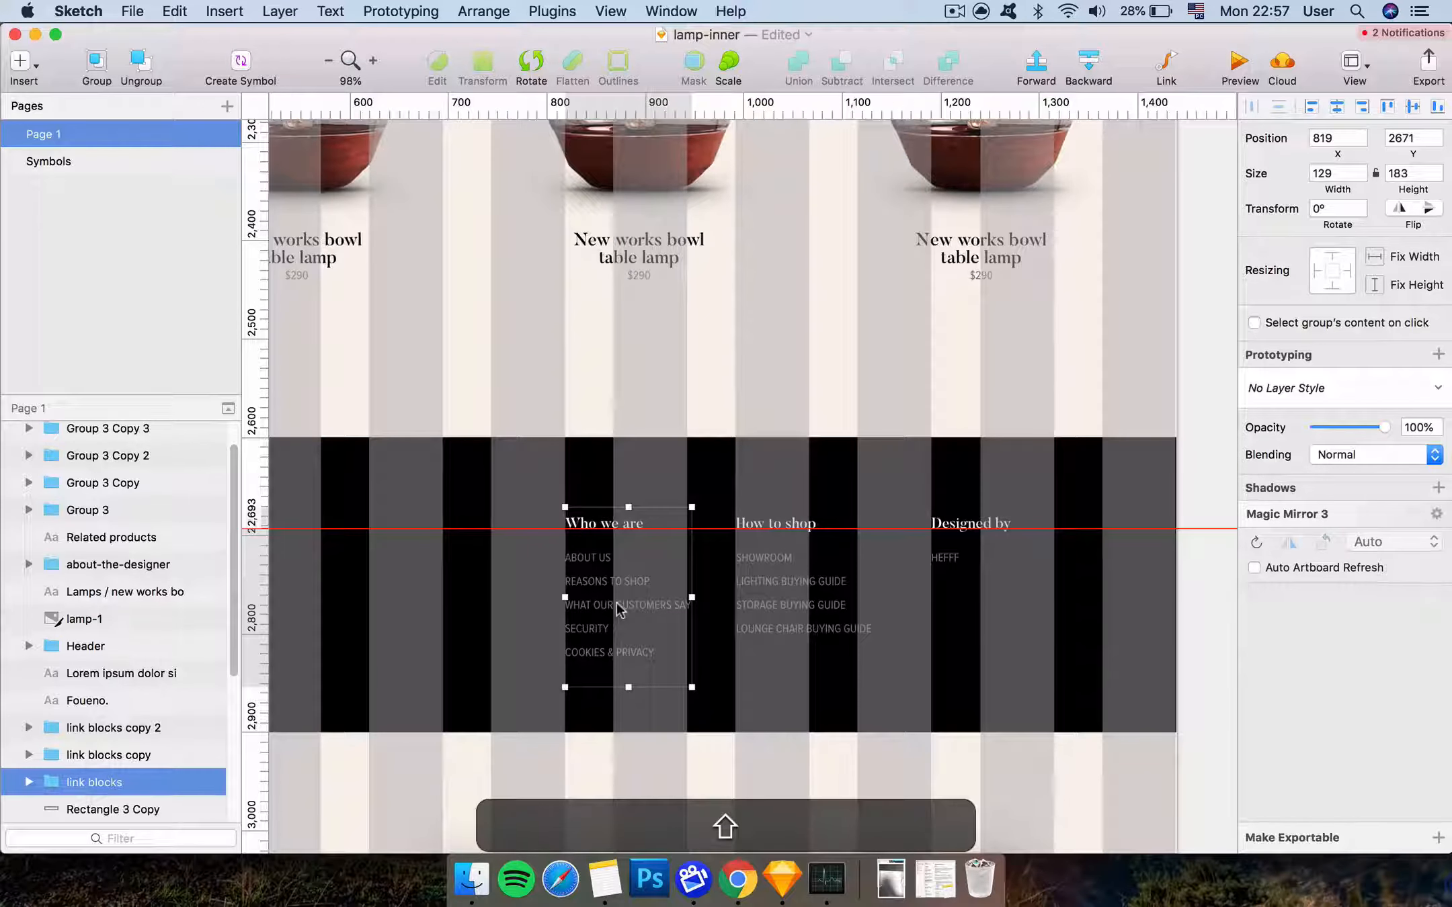
Distribute the three footer link blocks evenly in the horizontal direction
left_click(785, 585)
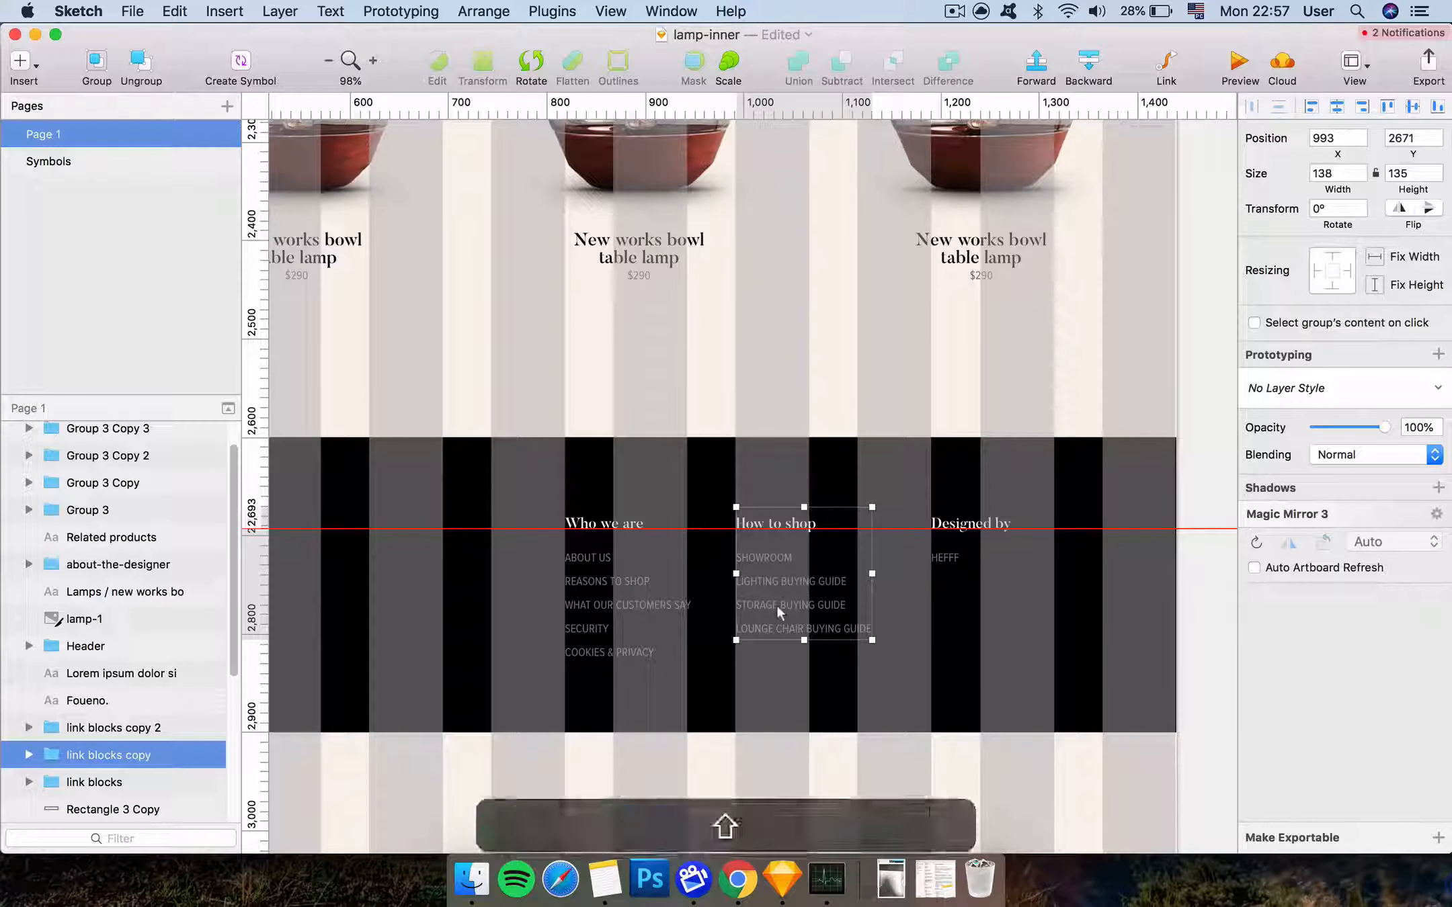
mouse_move(942, 557)
left_mouse_down()
mouse_move(1008, 558)
mouse_move(932, 555)
mouse_move(946, 556)
left_mouse_up()
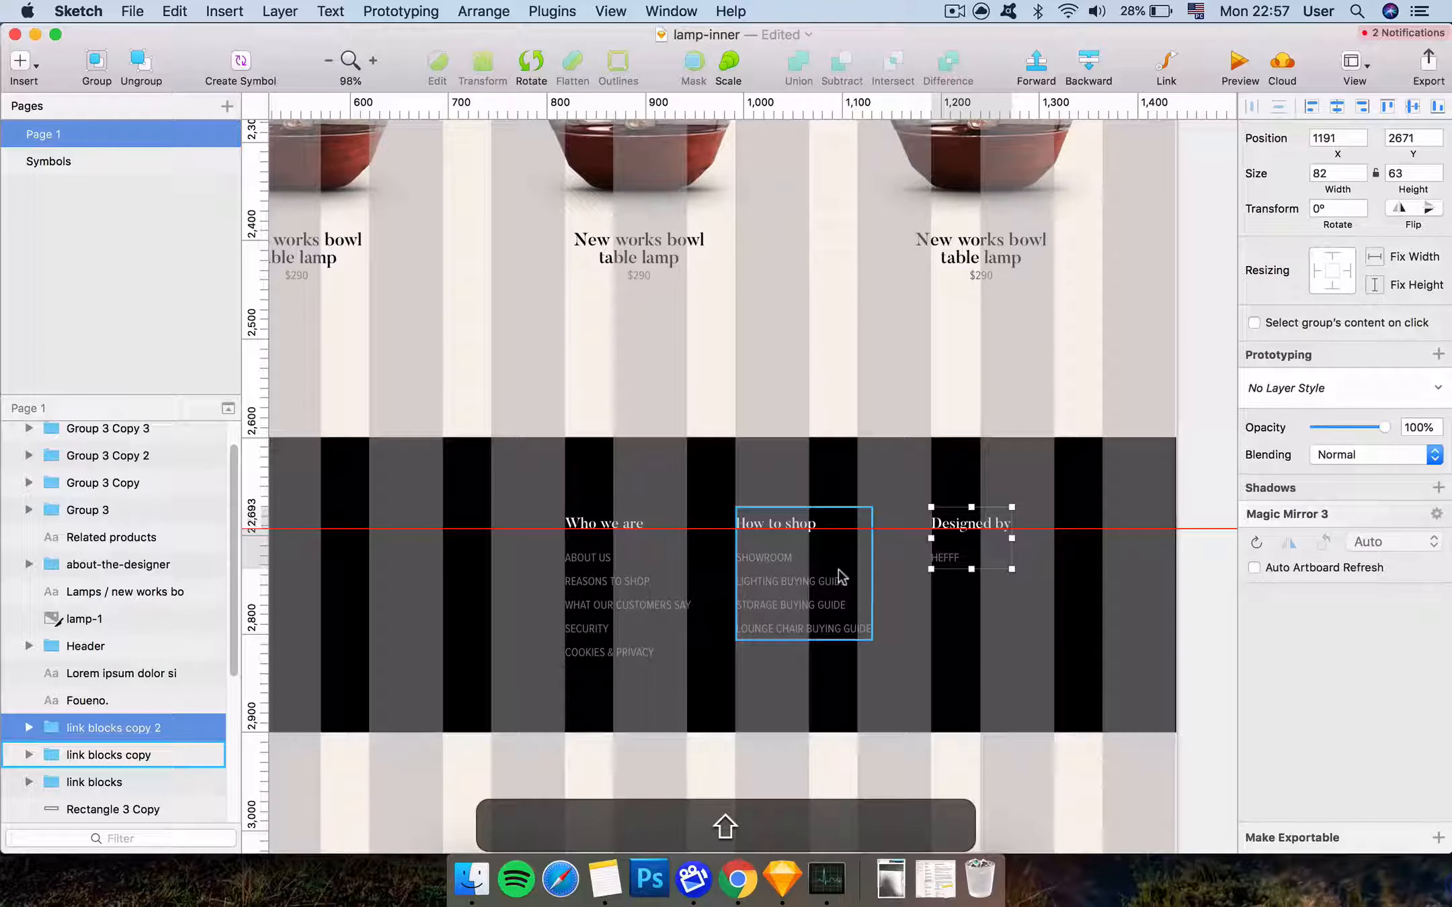
left_click(836, 592, "shift")
left_click(646, 592, "shift")
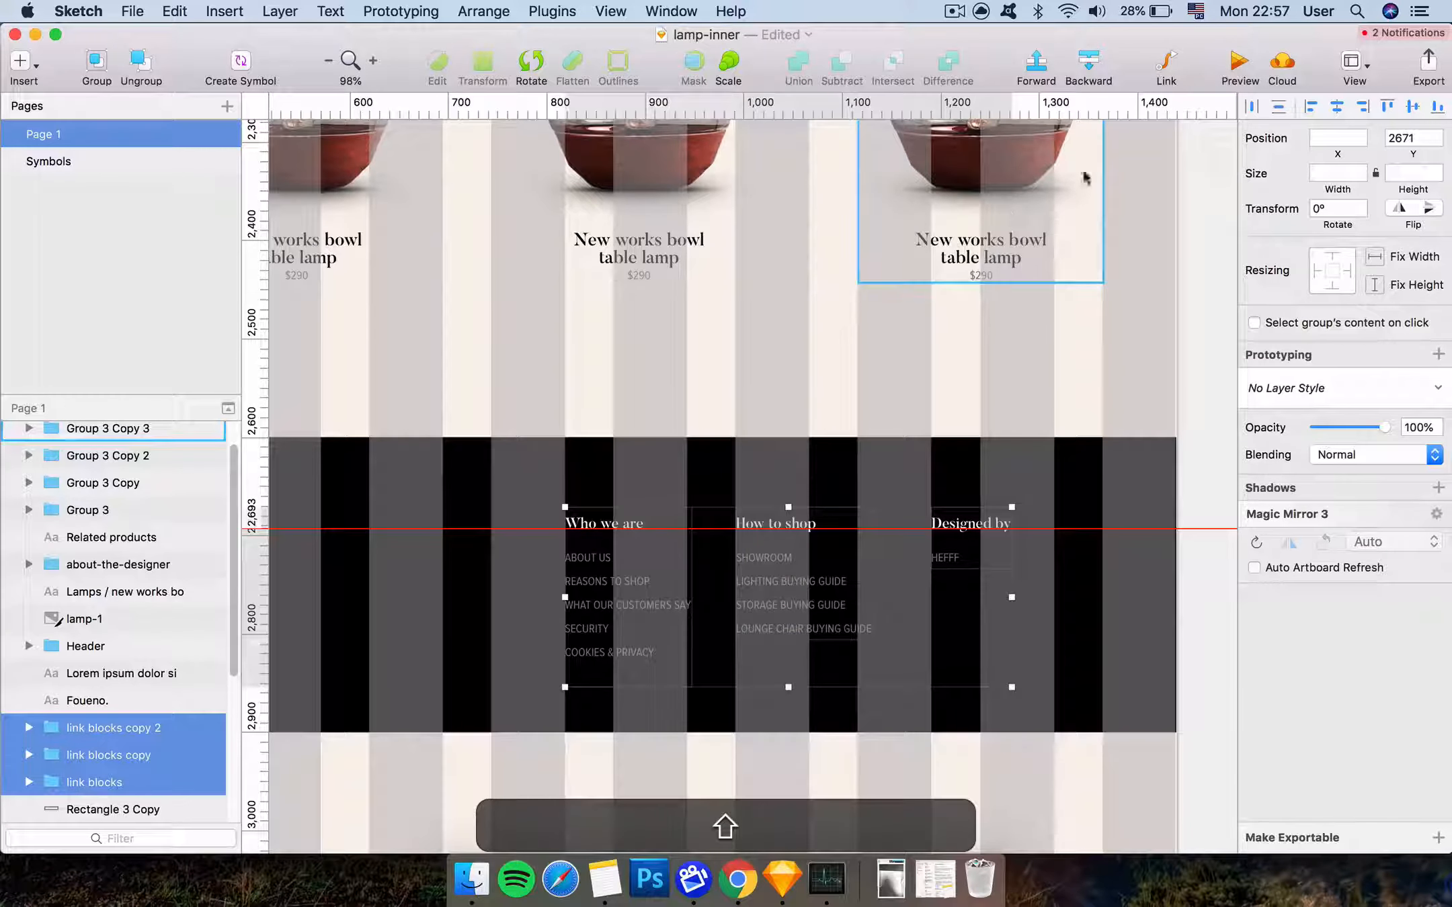
left_click(1252, 105)
key("Return")
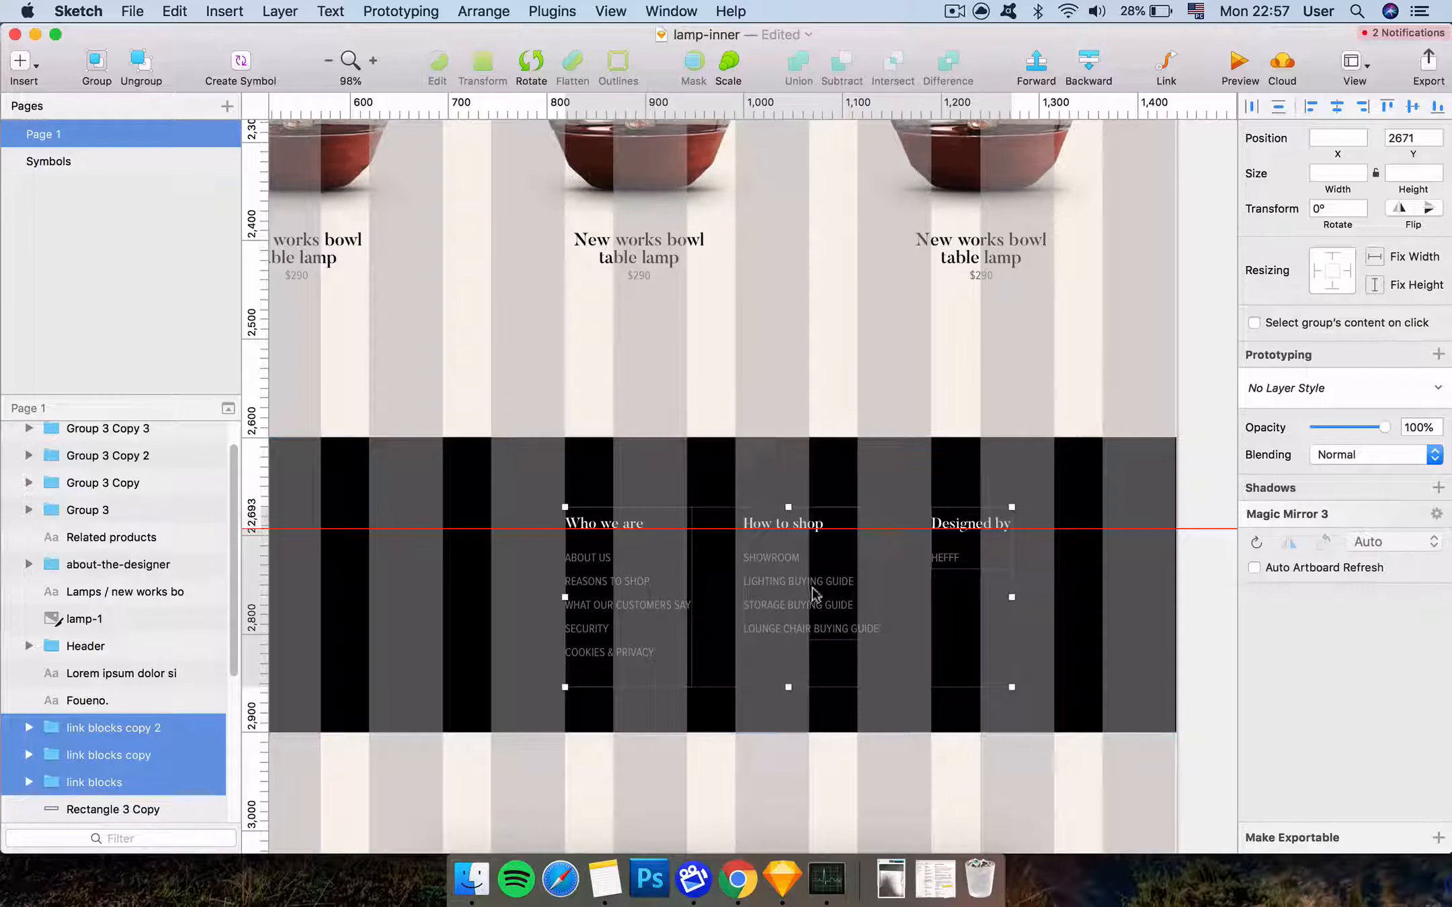
Move the "Who we are" link block left to X 744 and shift "How to shop" and "Designed by" left onto nearby grid columns
key("shift")
left_click(849, 826)
left_click(656, 624)
left_click_drag(655, 624, 584, 619)
left_click_drag(766, 584, 756, 576)
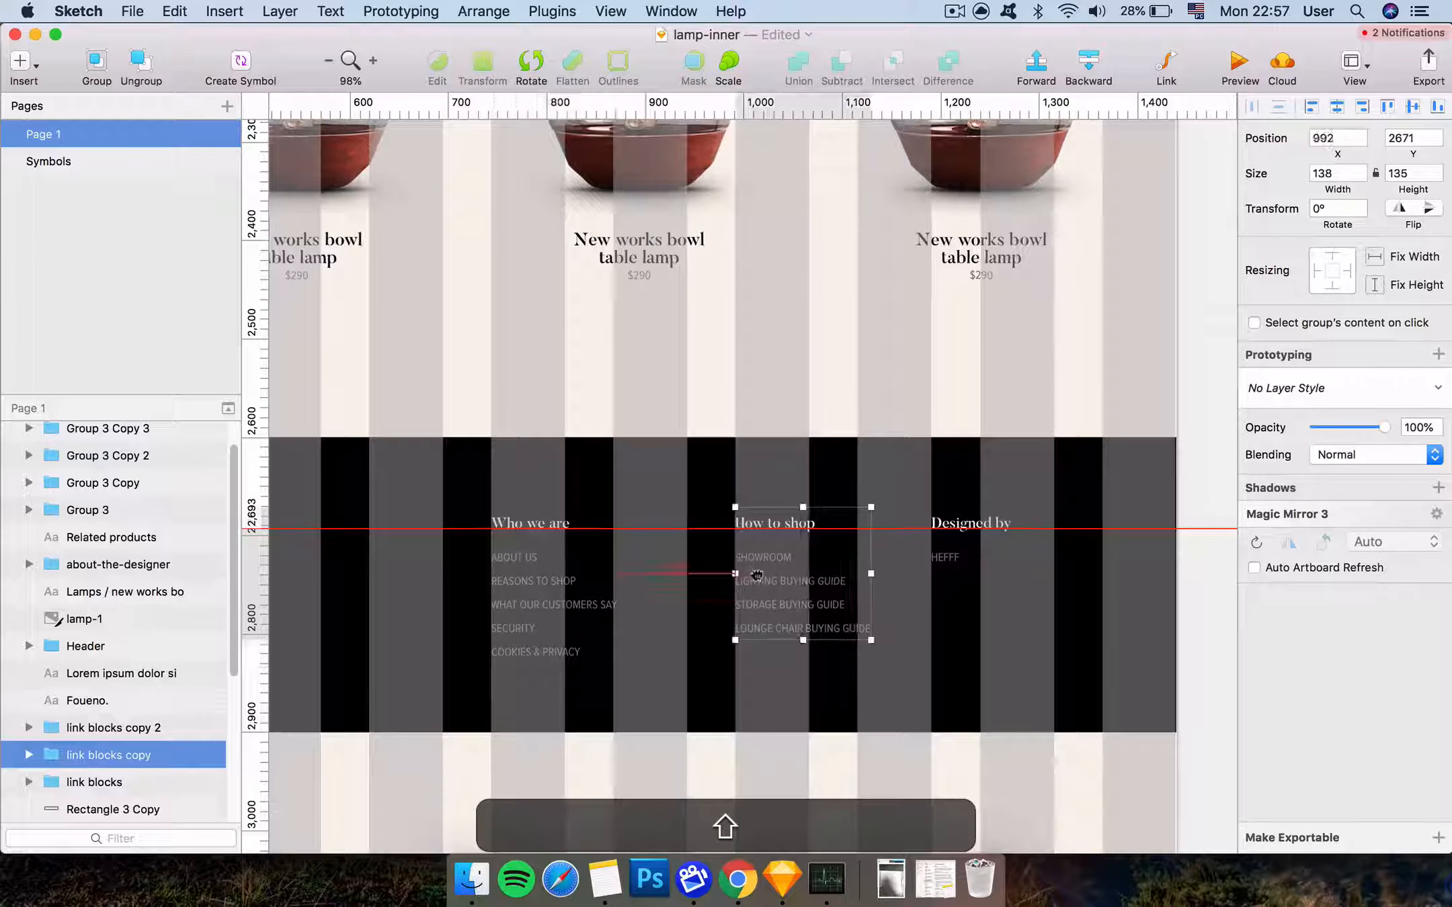
mouse_move(976, 531)
left_mouse_down()
mouse_move(997, 537)
mouse_move(948, 538)
left_mouse_up()
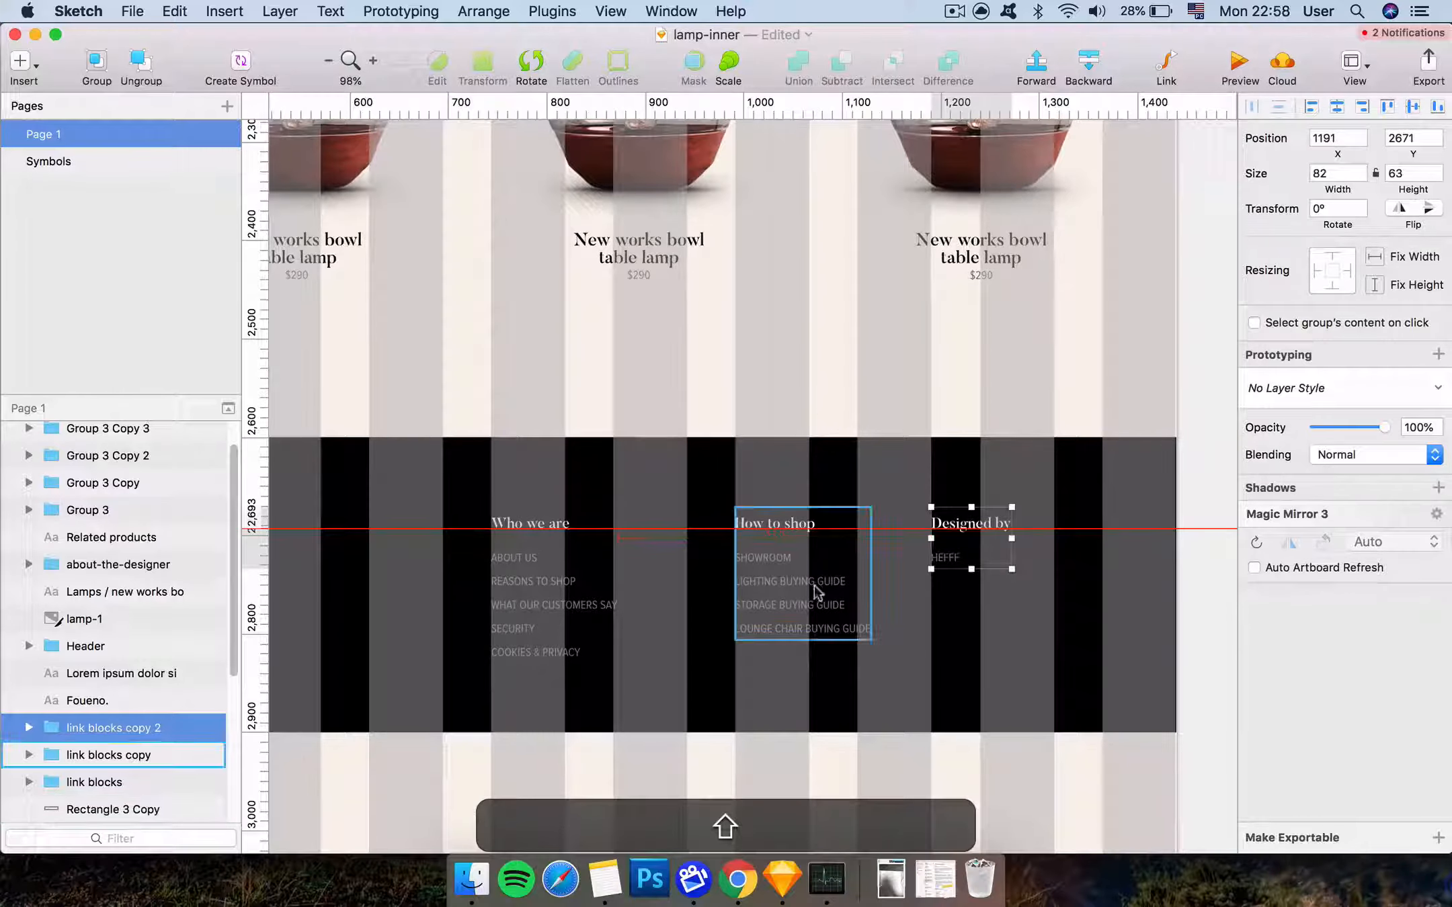
left_click_drag(815, 587, 767, 590)
left_click_drag(935, 546, 856, 546)
Move the three footer link blocks together to the right so "Designed by" ends at the last grid column's outer edge
left_click(739, 581, "shift")
left_click(560, 568, "shift")
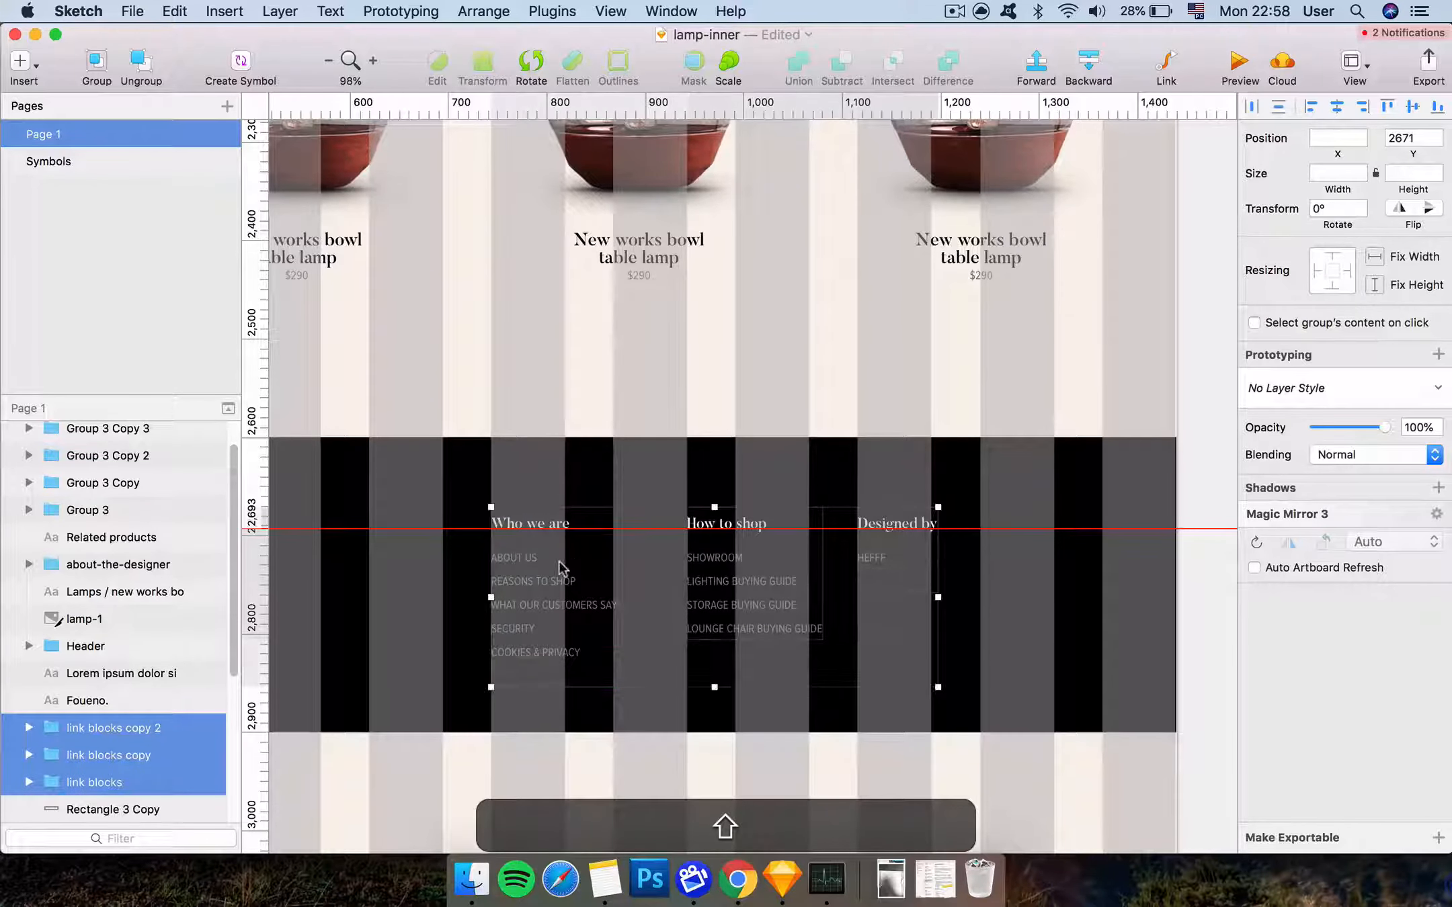
key("super+shift+minus")
scroll(756, 441, "up", 5)
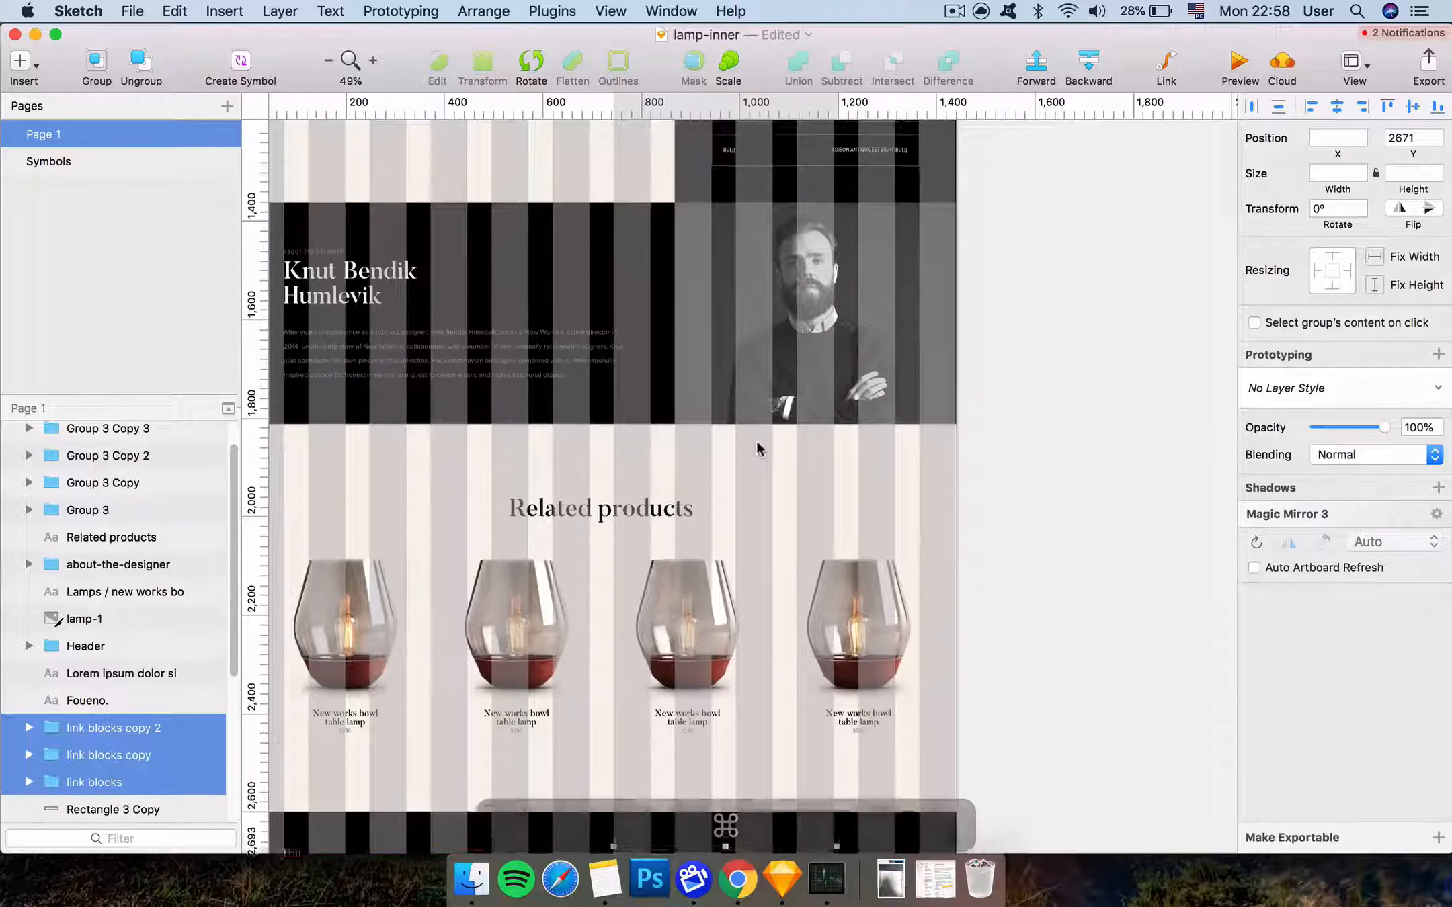
scroll(747, 457, "down", 5)
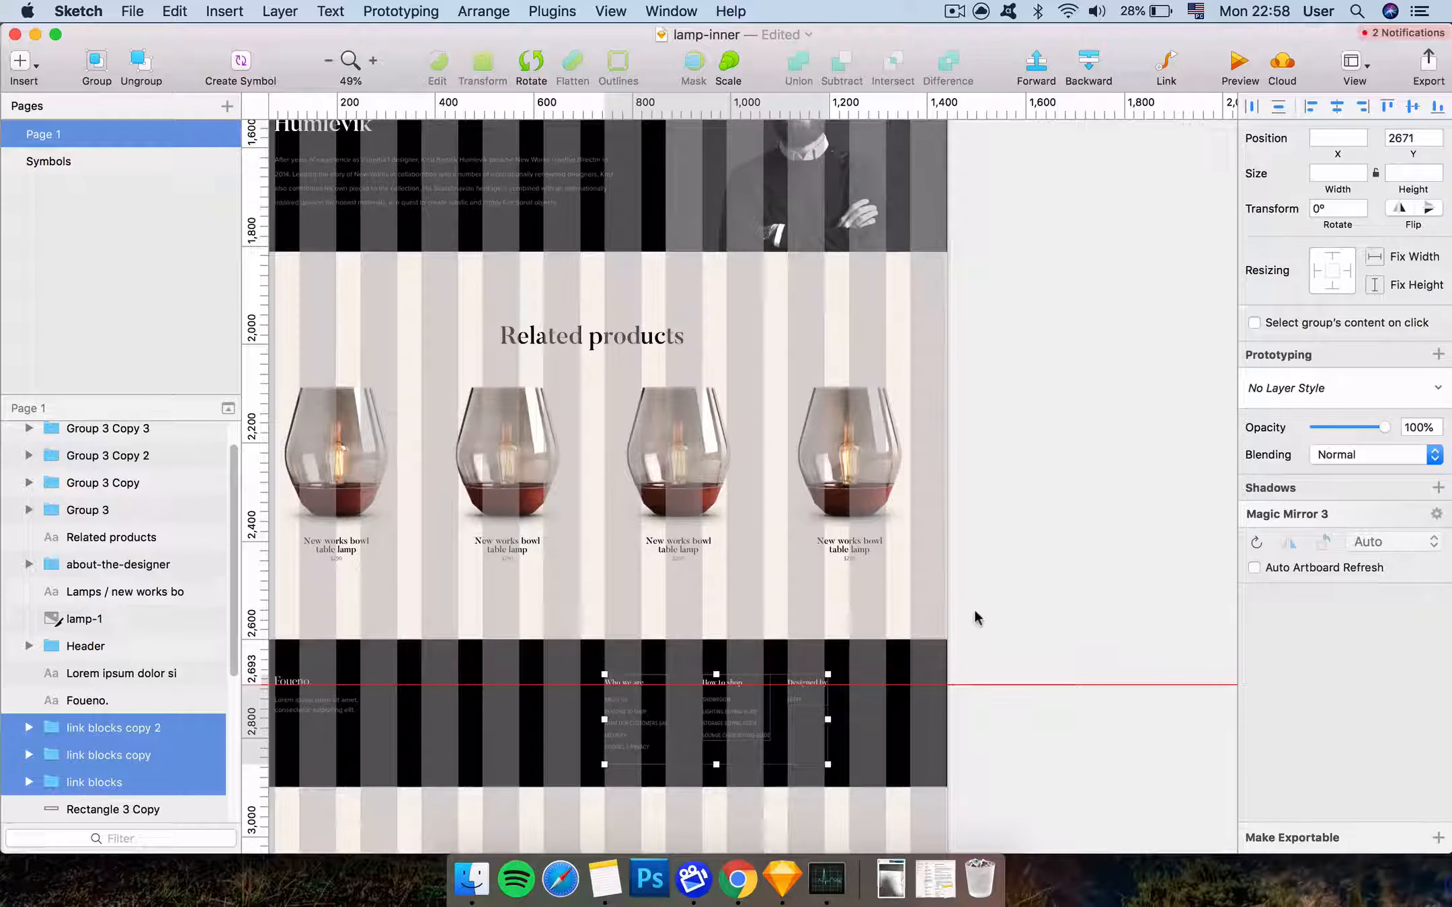
scroll(947, 681, "down", 3)
left_click(949, 685)
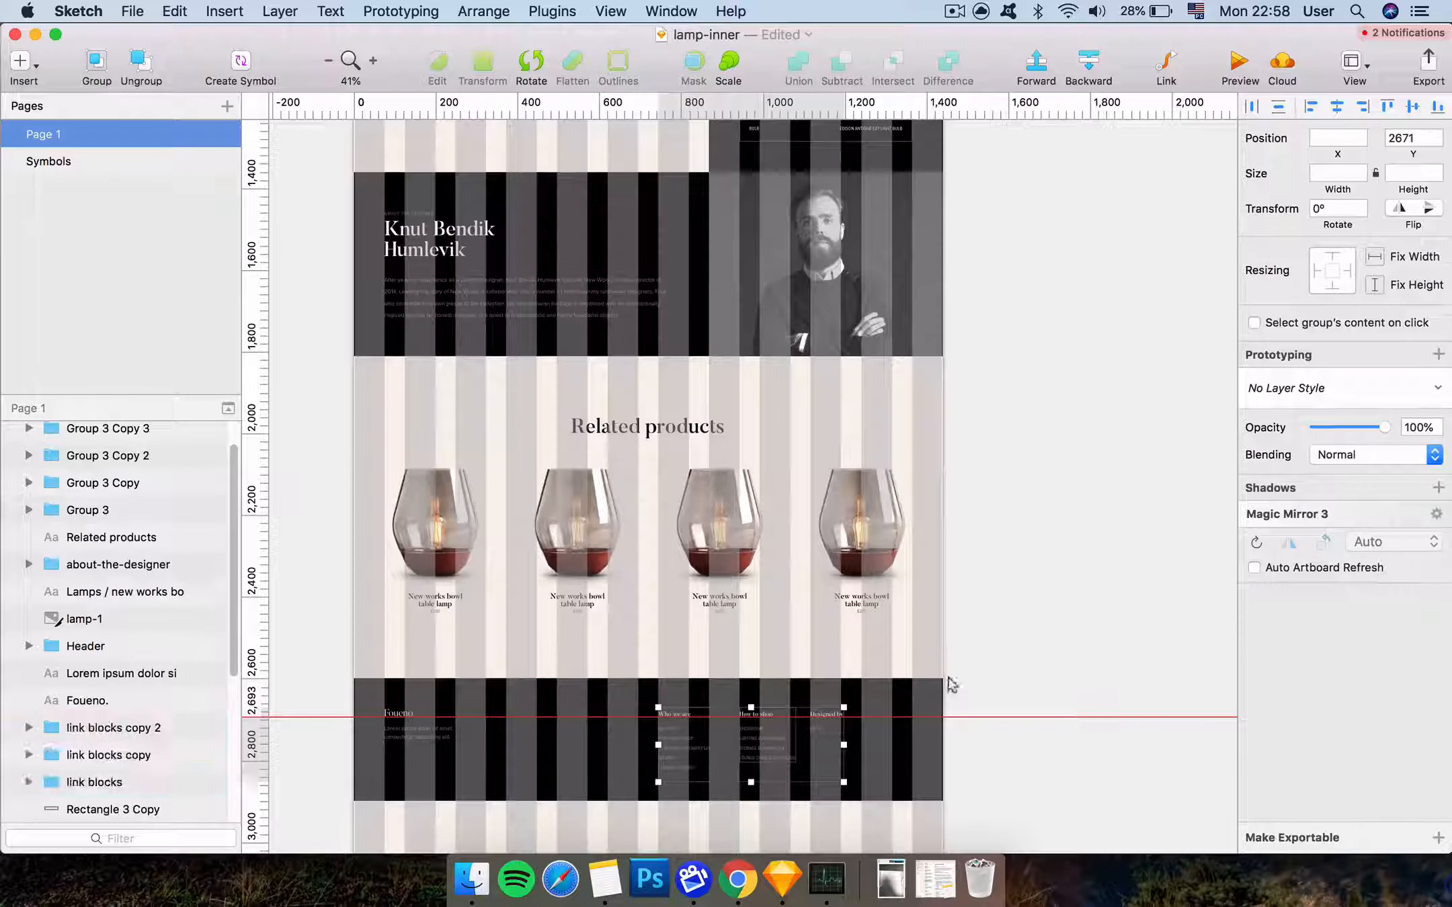
scroll(947, 675, "up", 5)
scroll(947, 675, "down", 5)
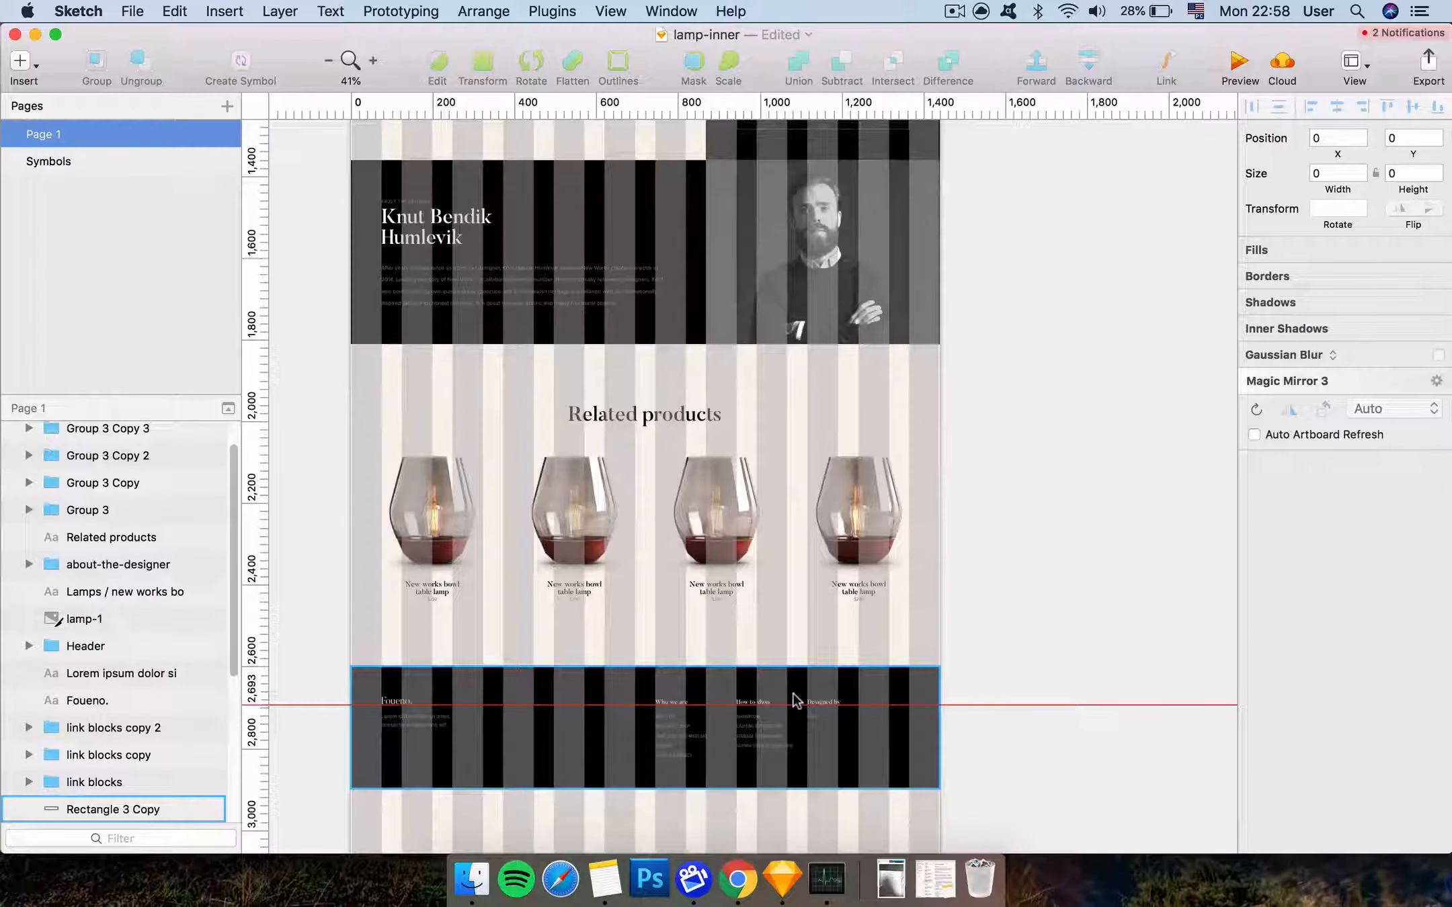
left_click(666, 719)
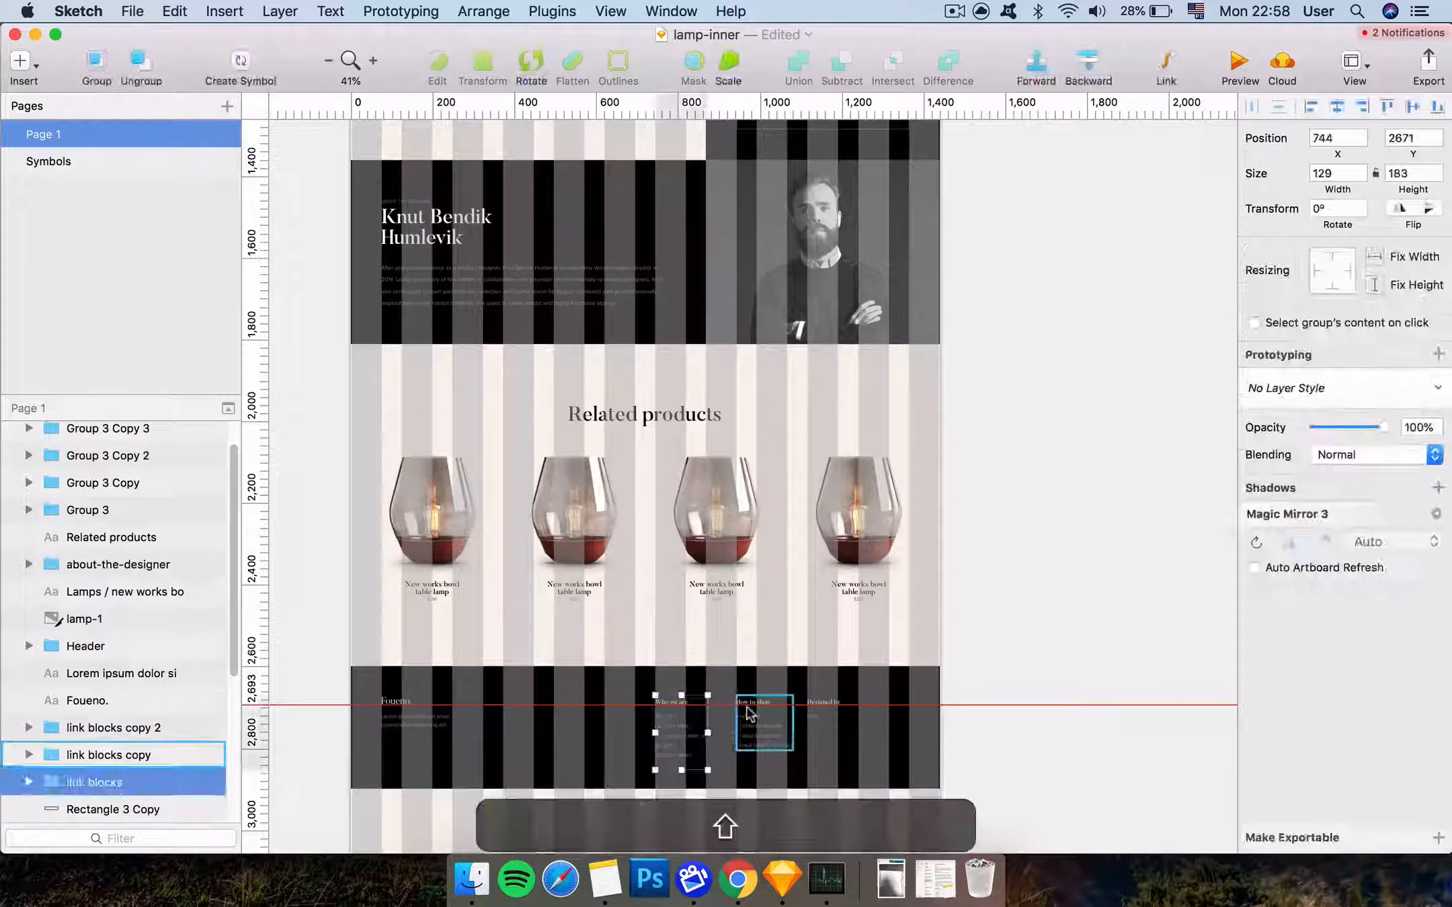
left_click(747, 729, "shift")
left_click(821, 716, "shift")
left_click_drag(822, 716, 903, 704)
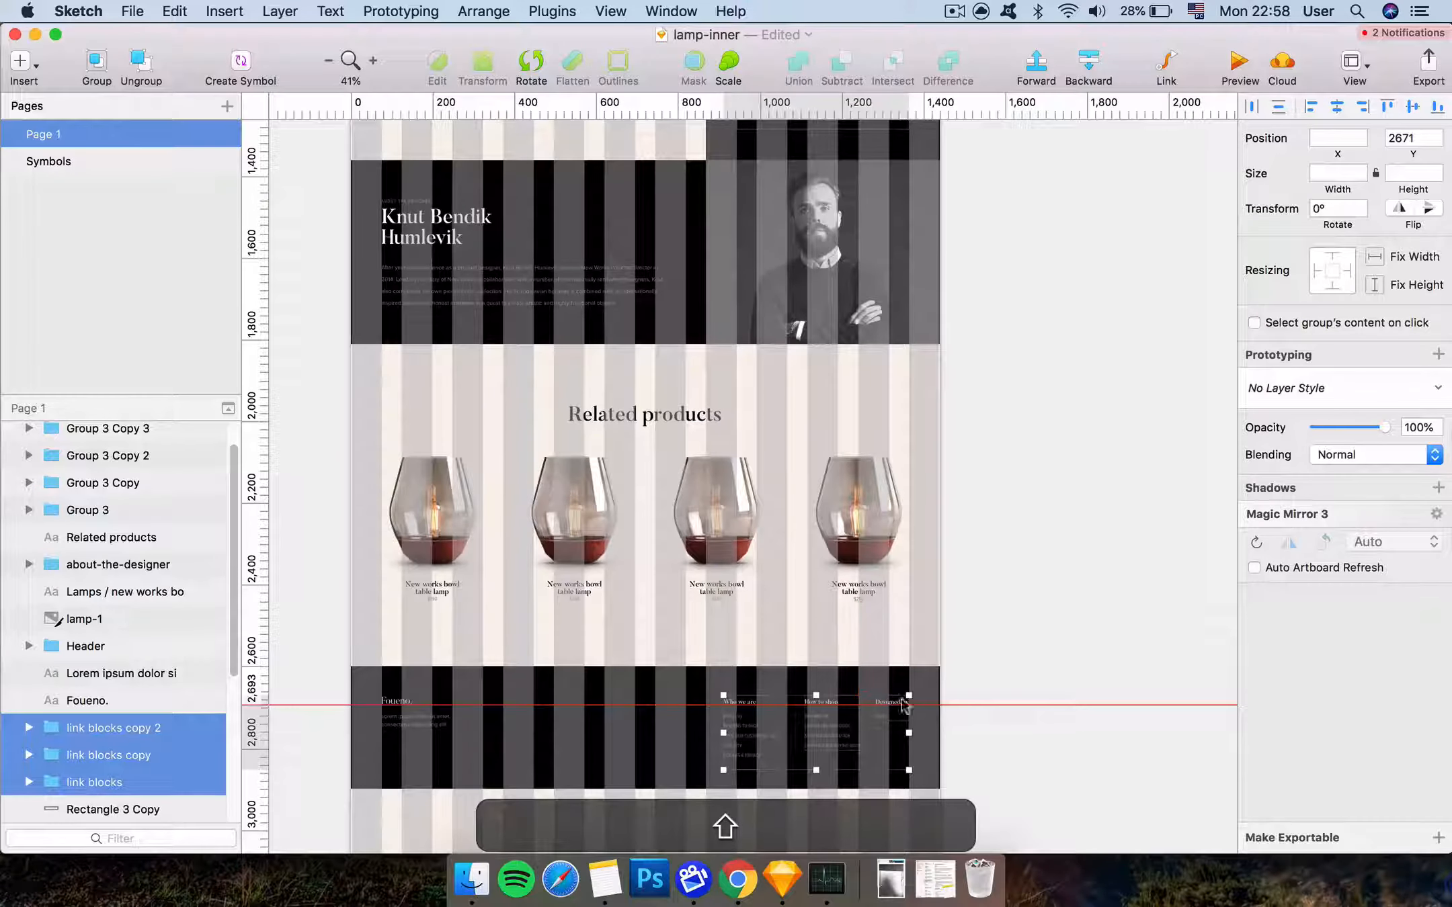
key("shift+Left")
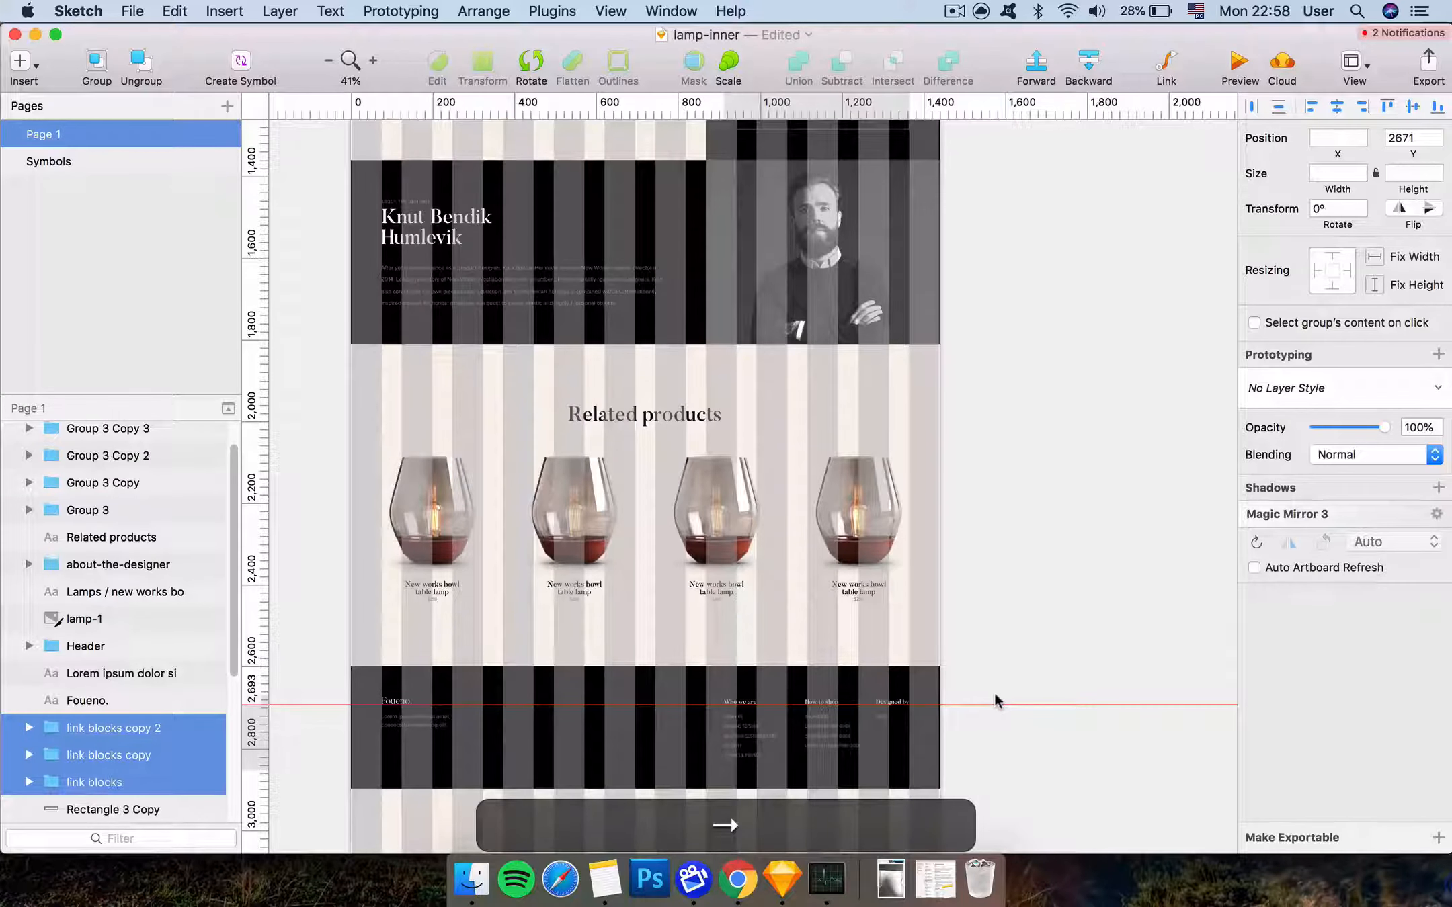
Resize the Desktop HD artboard to fit its content, ending at the footer's lower edge with a height of 2900
left_click(999, 660)
left_click_drag(1024, 650, 1047, 610)
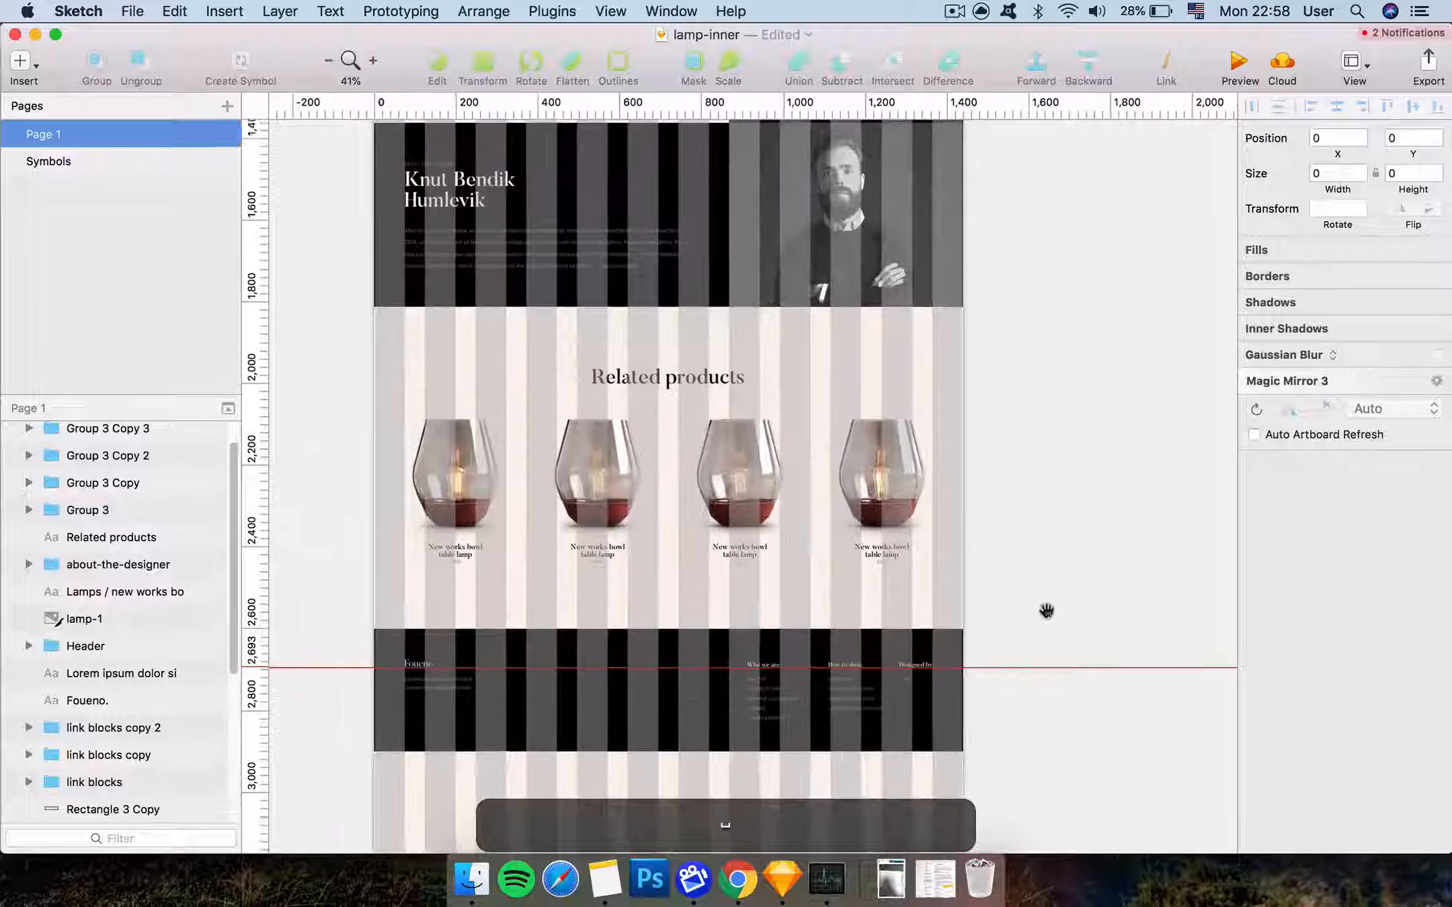
left_click_drag(1019, 425, 1011, 623)
scroll(948, 285, "up", 5)
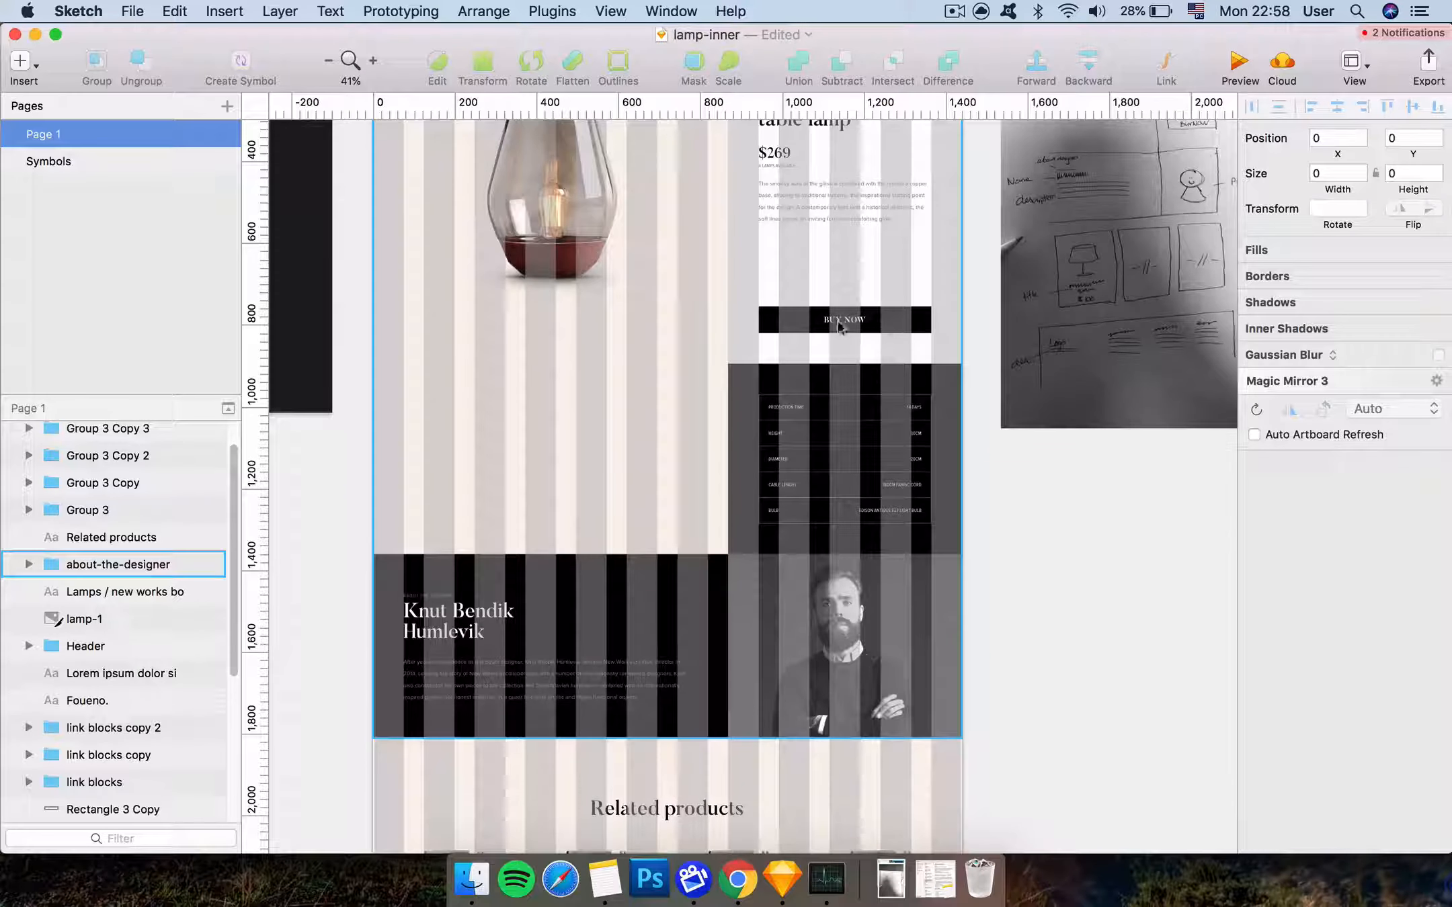
scroll(927, 516, "down", 9)
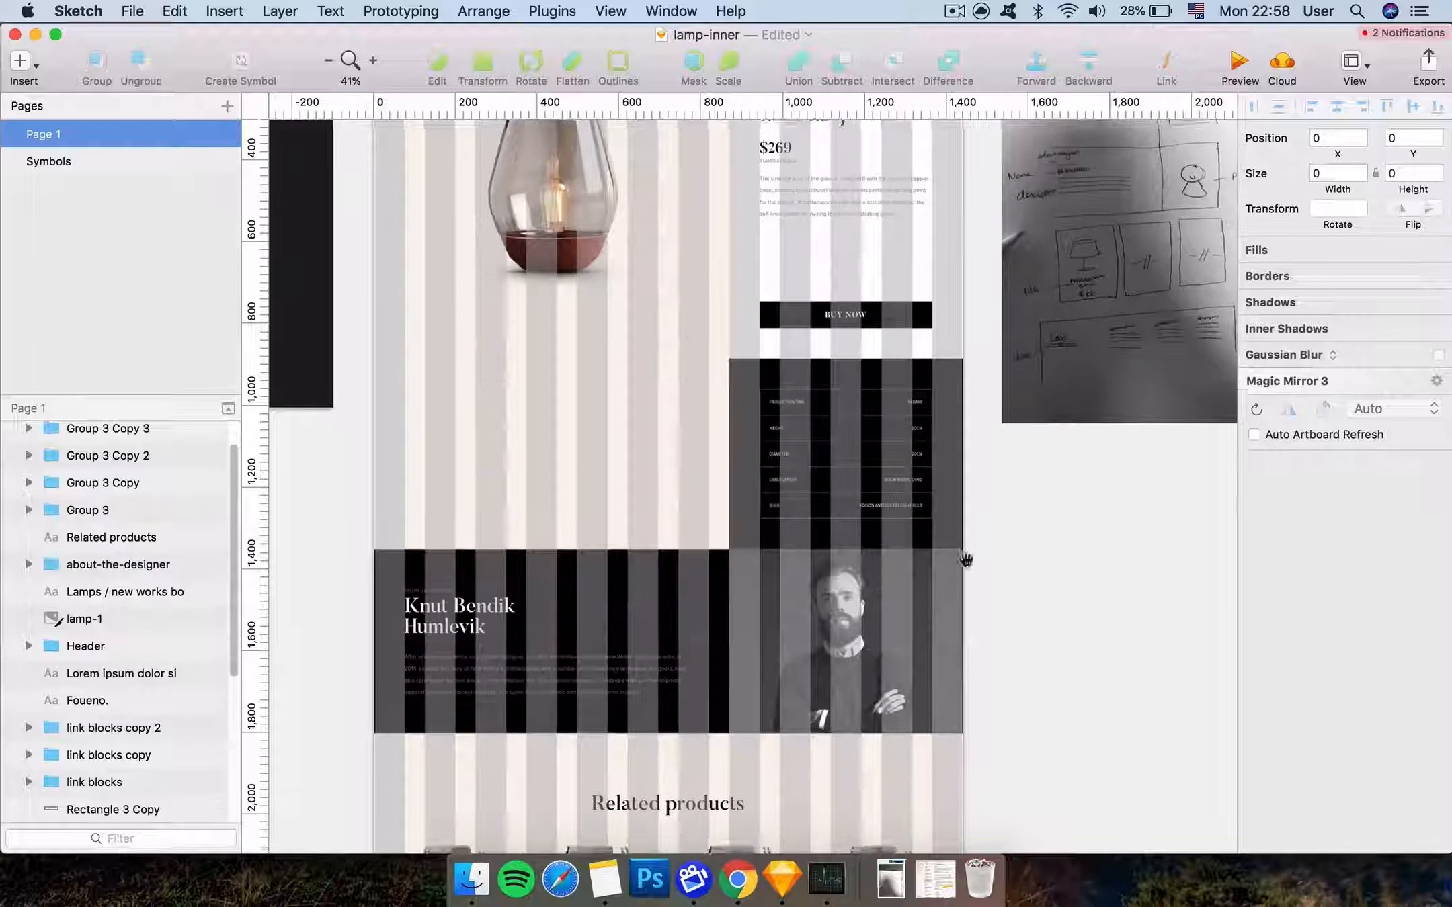
key("super+minus")
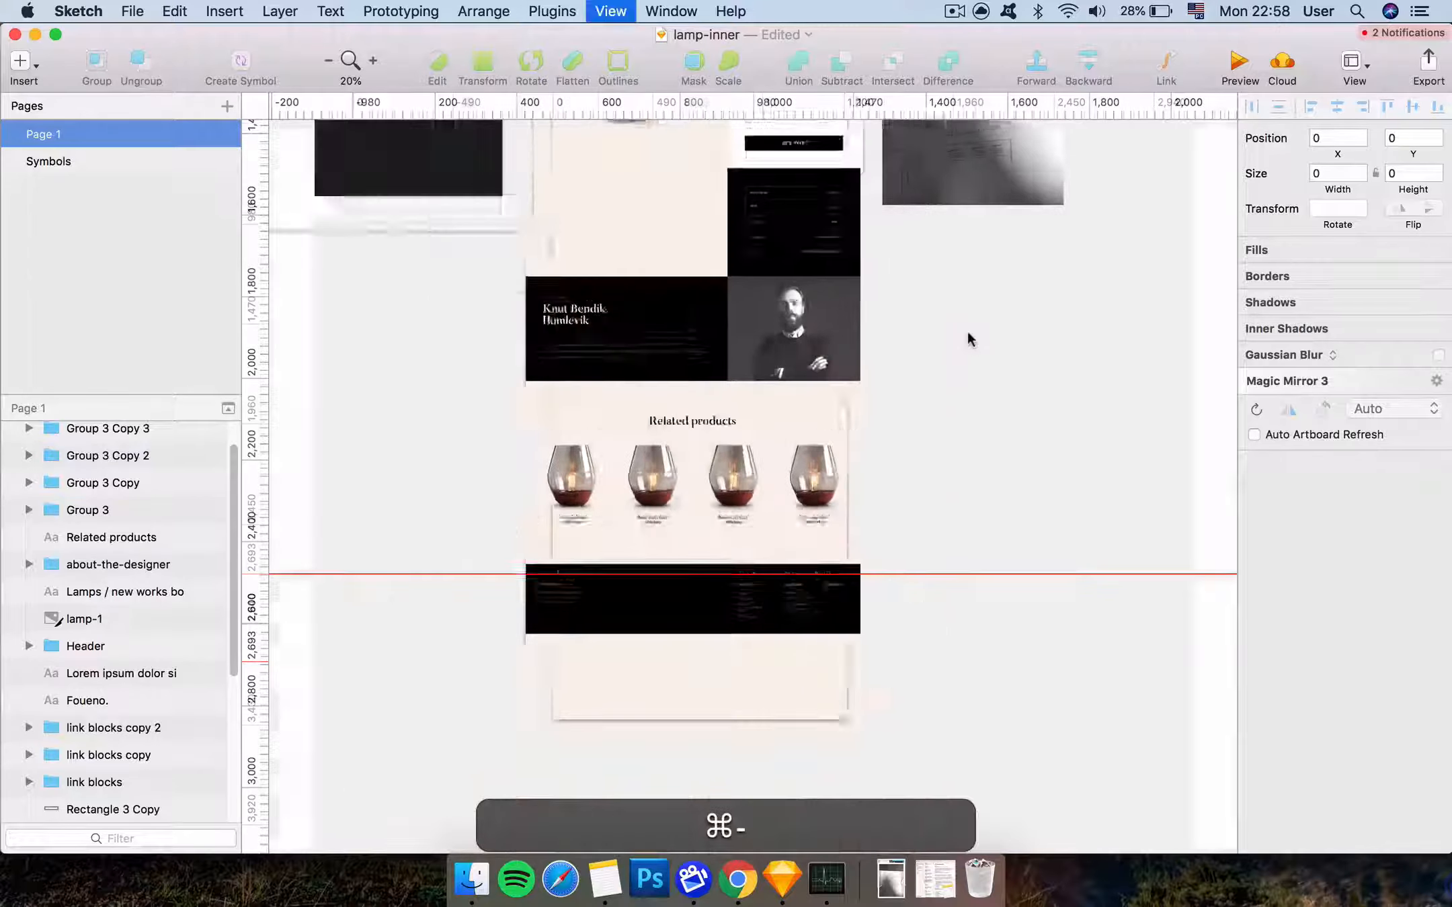
left_click(635, 215)
scroll(636, 215, "down", 5)
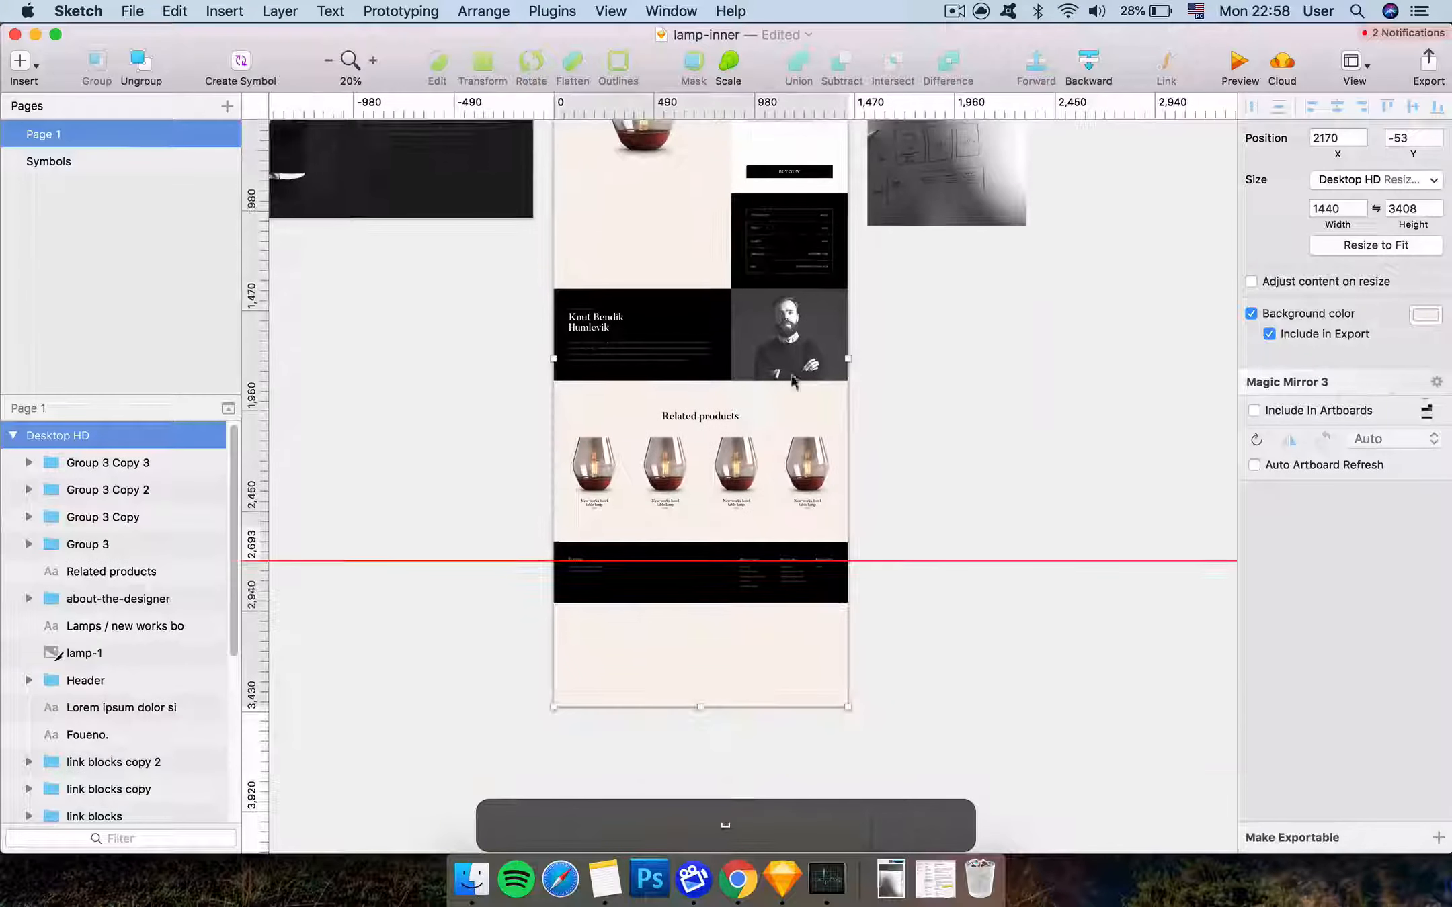
left_click_drag(705, 715, 698, 643)
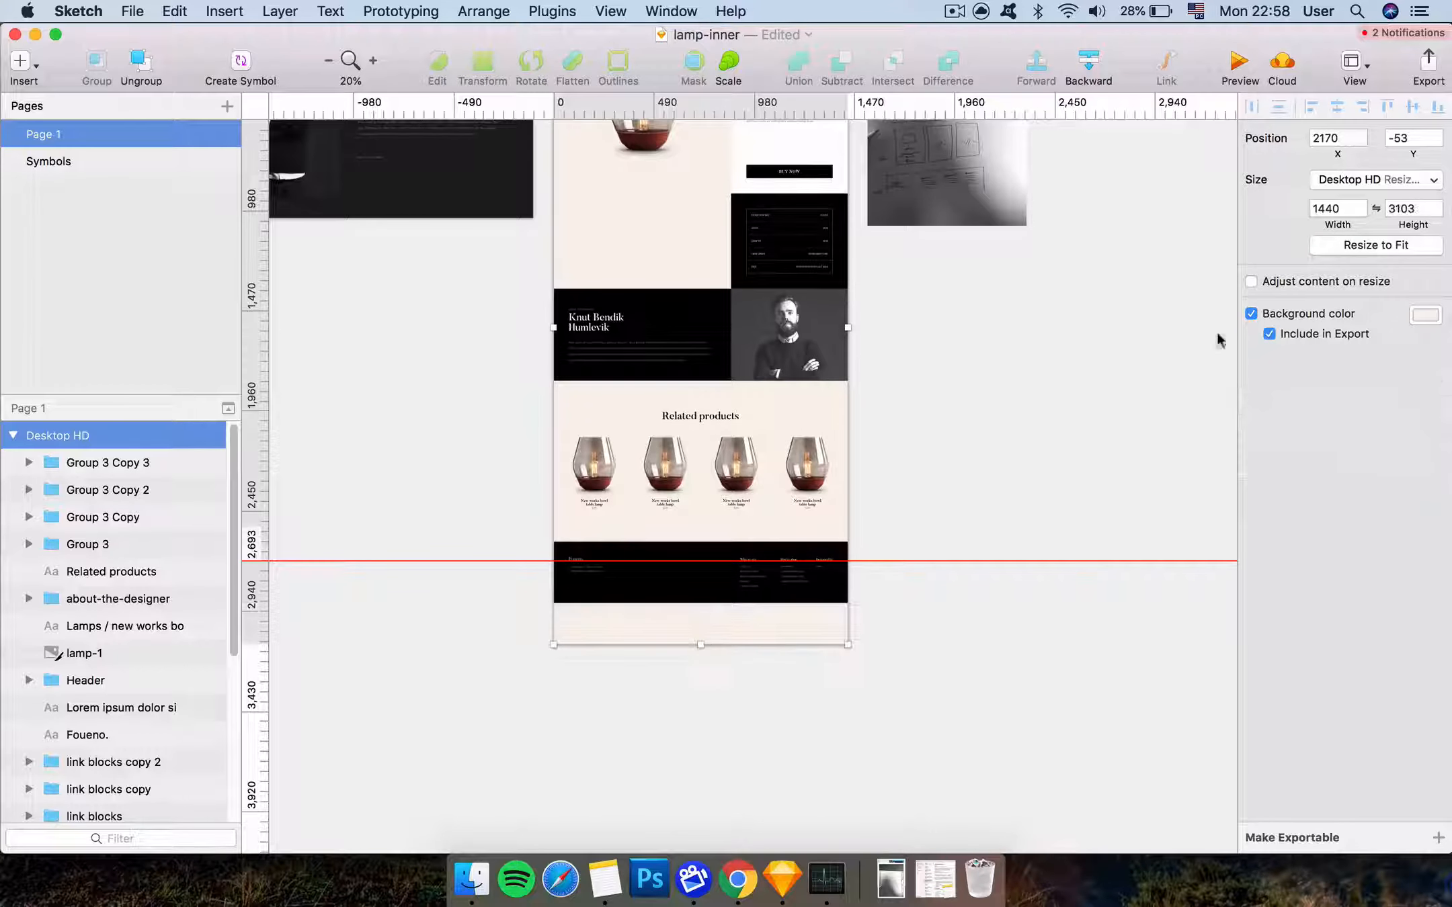
left_click(1368, 246)
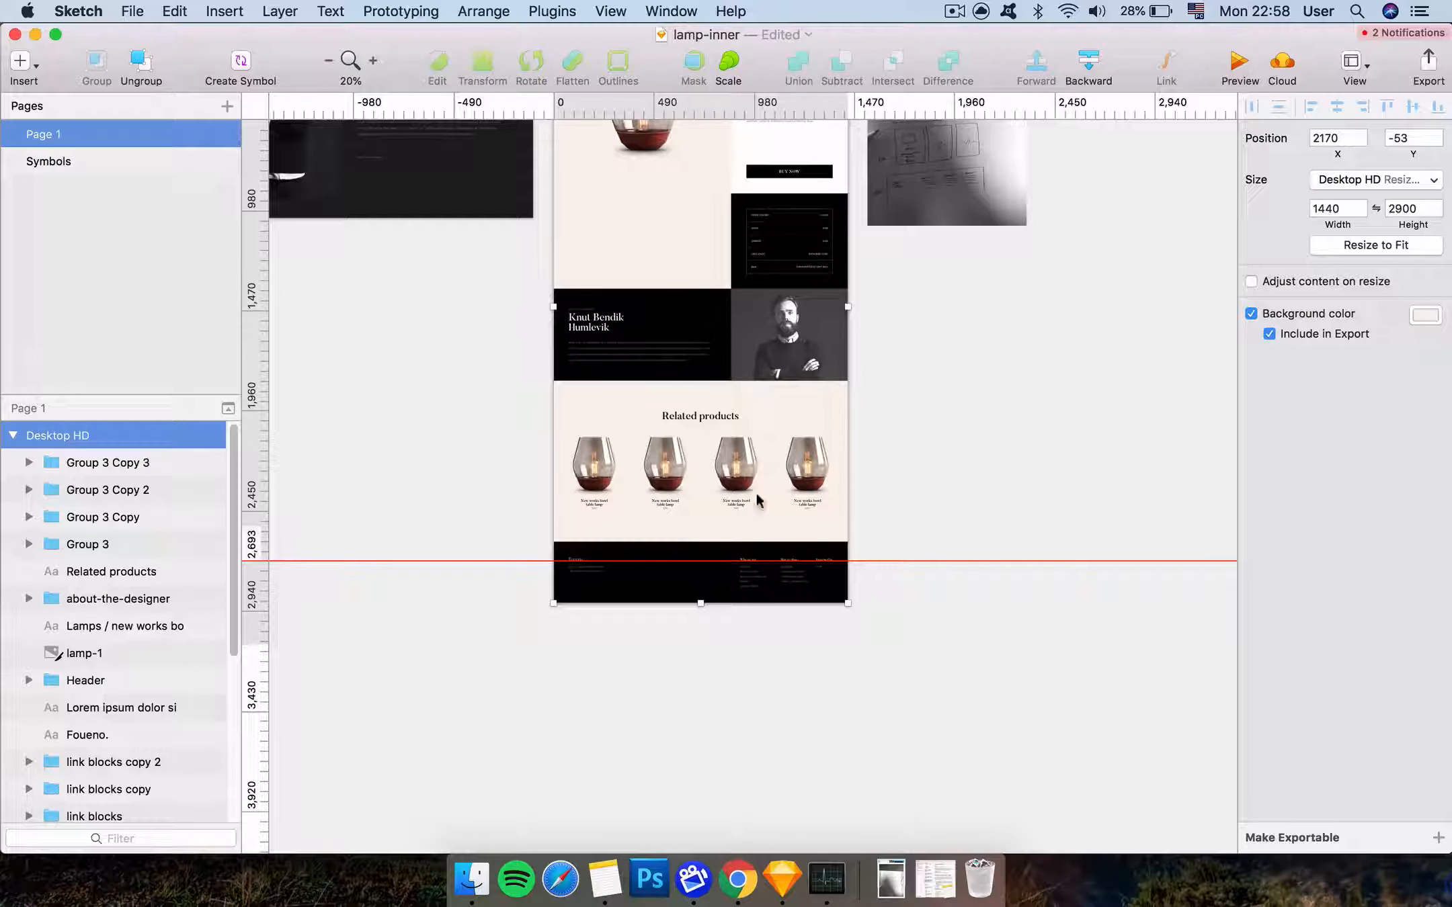
left_click(1020, 343)
scroll(1020, 342, "up", 3)
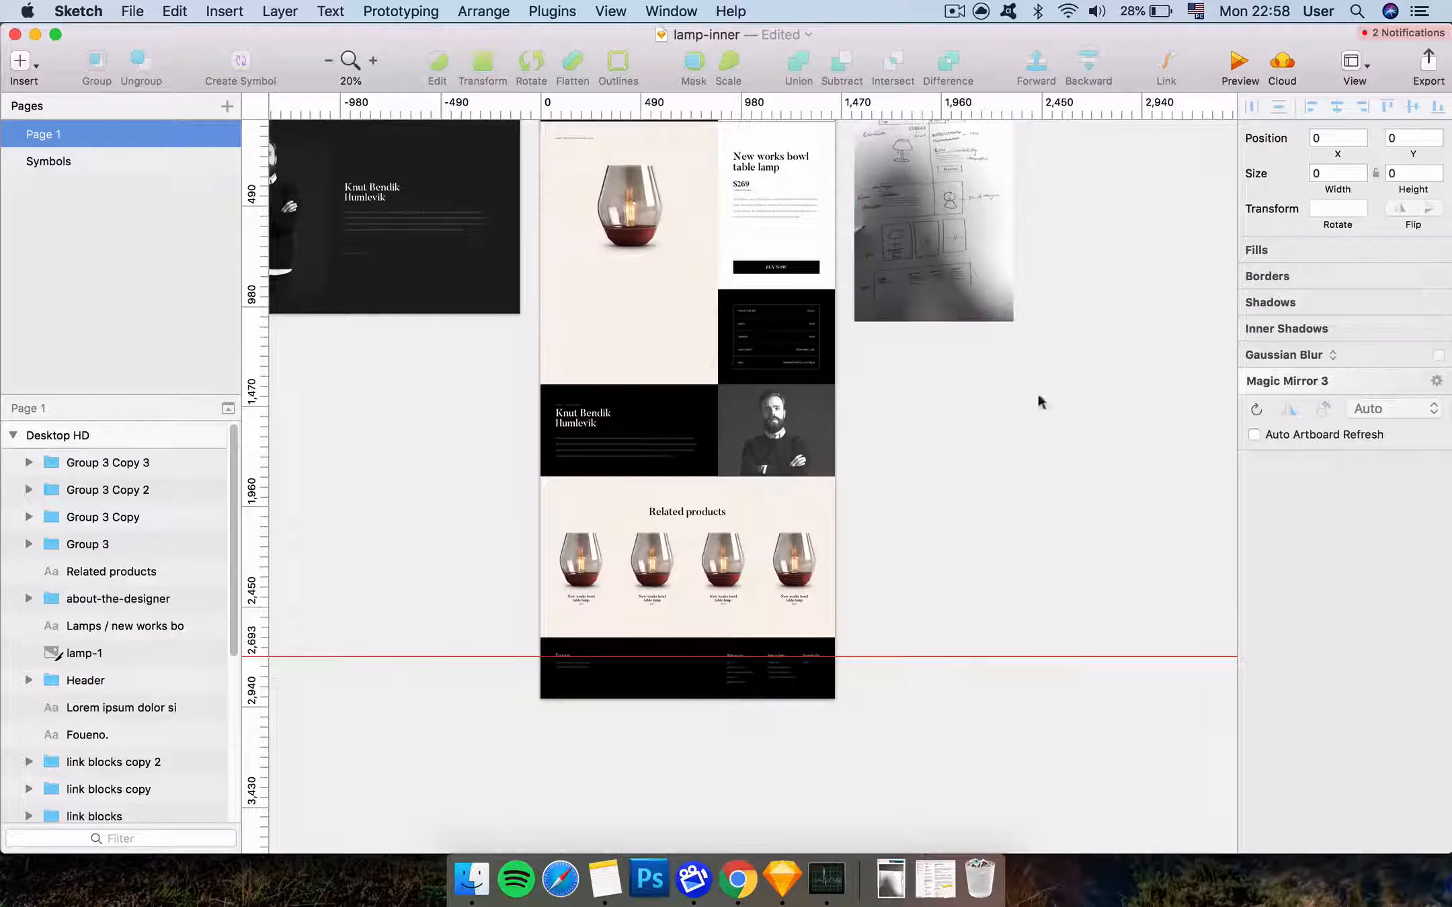
key("super+equal")
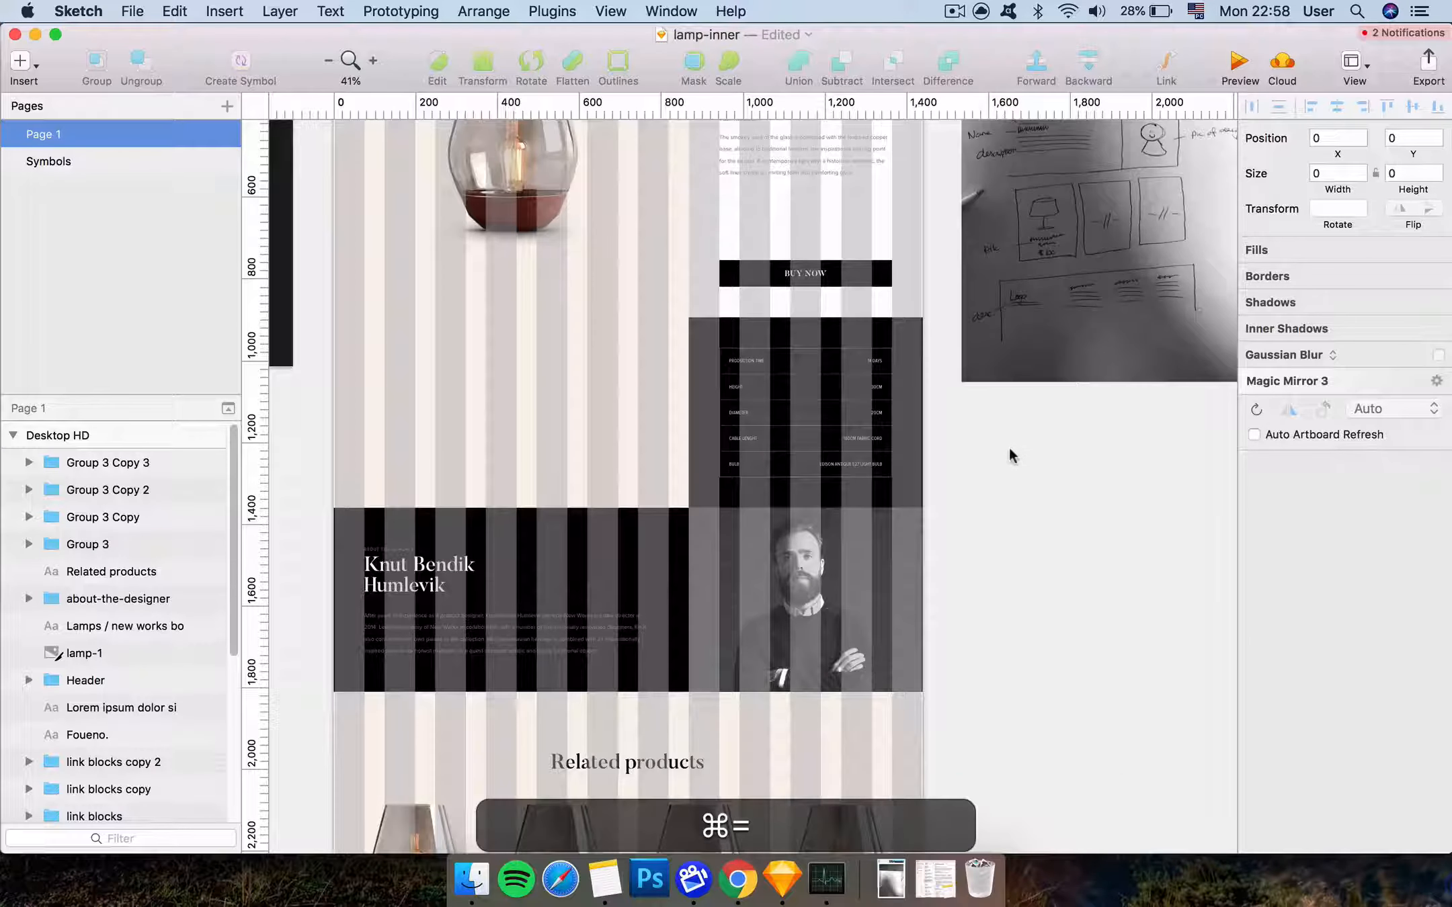
key("super+minus")
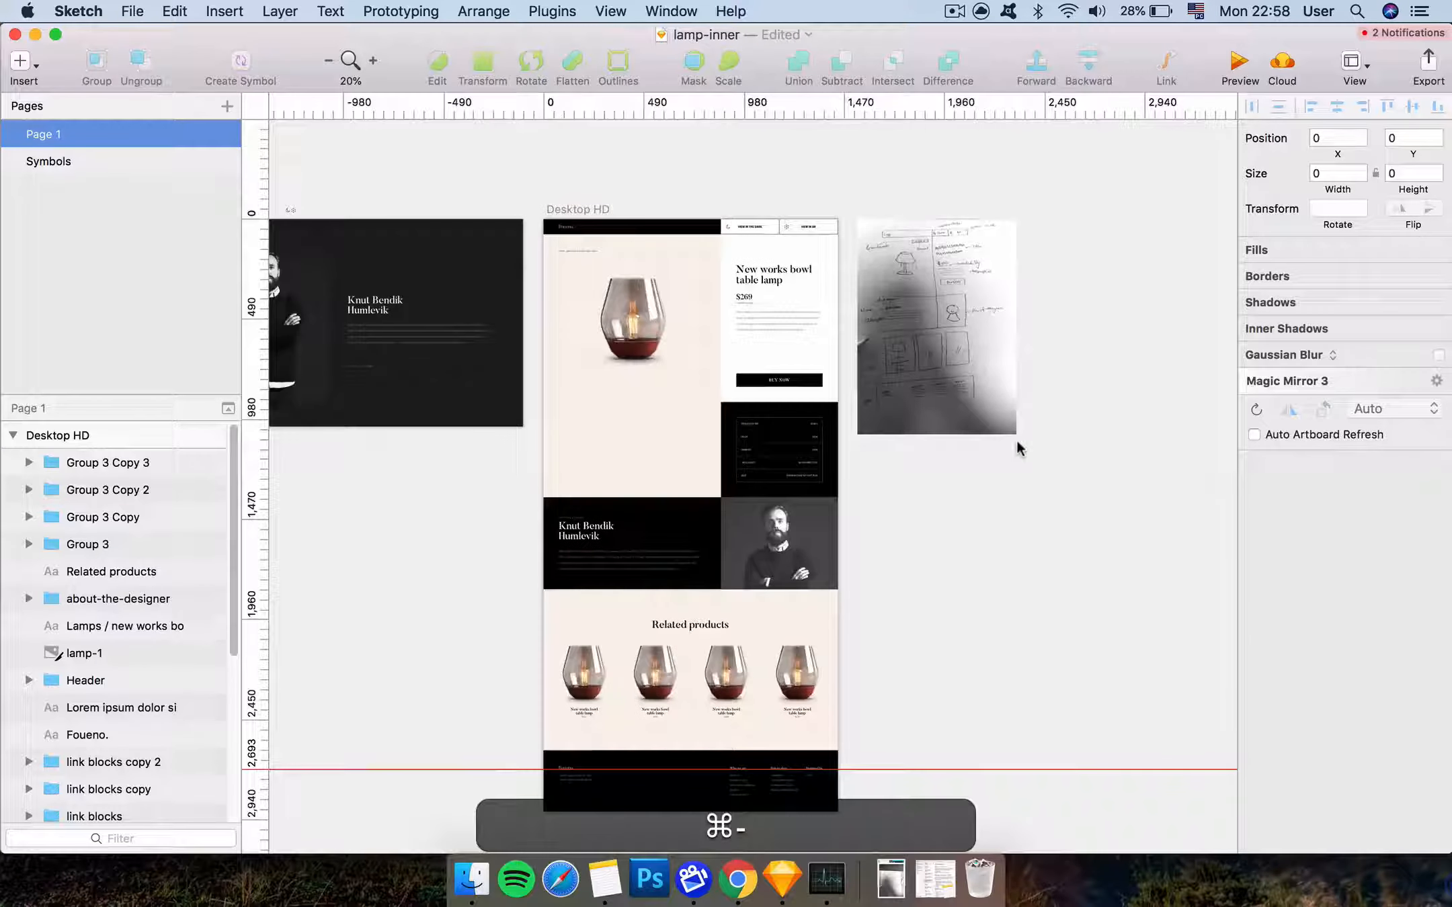
left_click(1356, 67)
key("Escape")
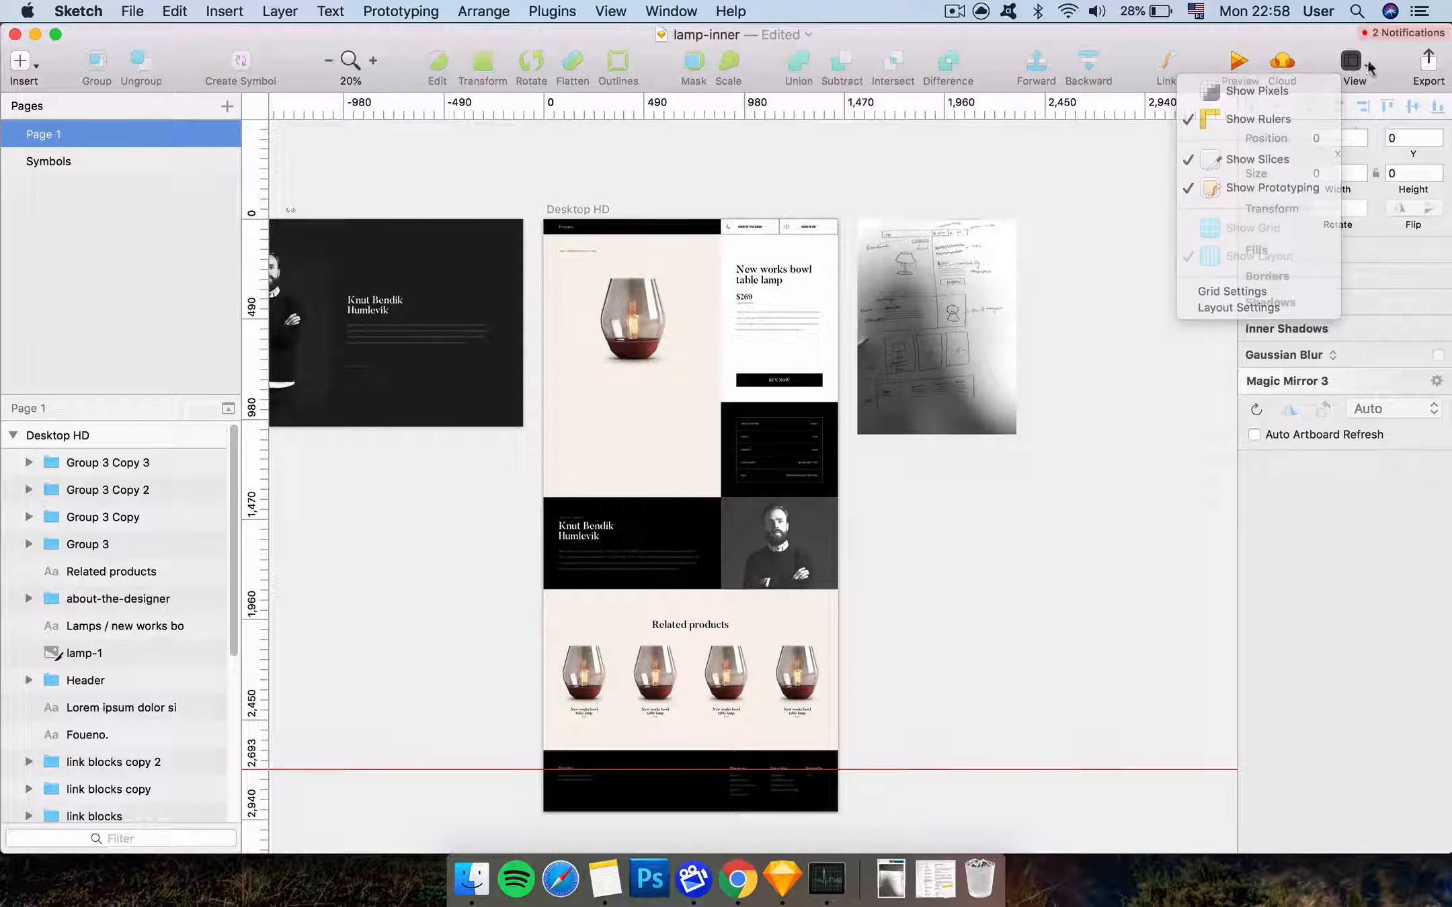
left_click(593, 225)
left_click(1351, 64)
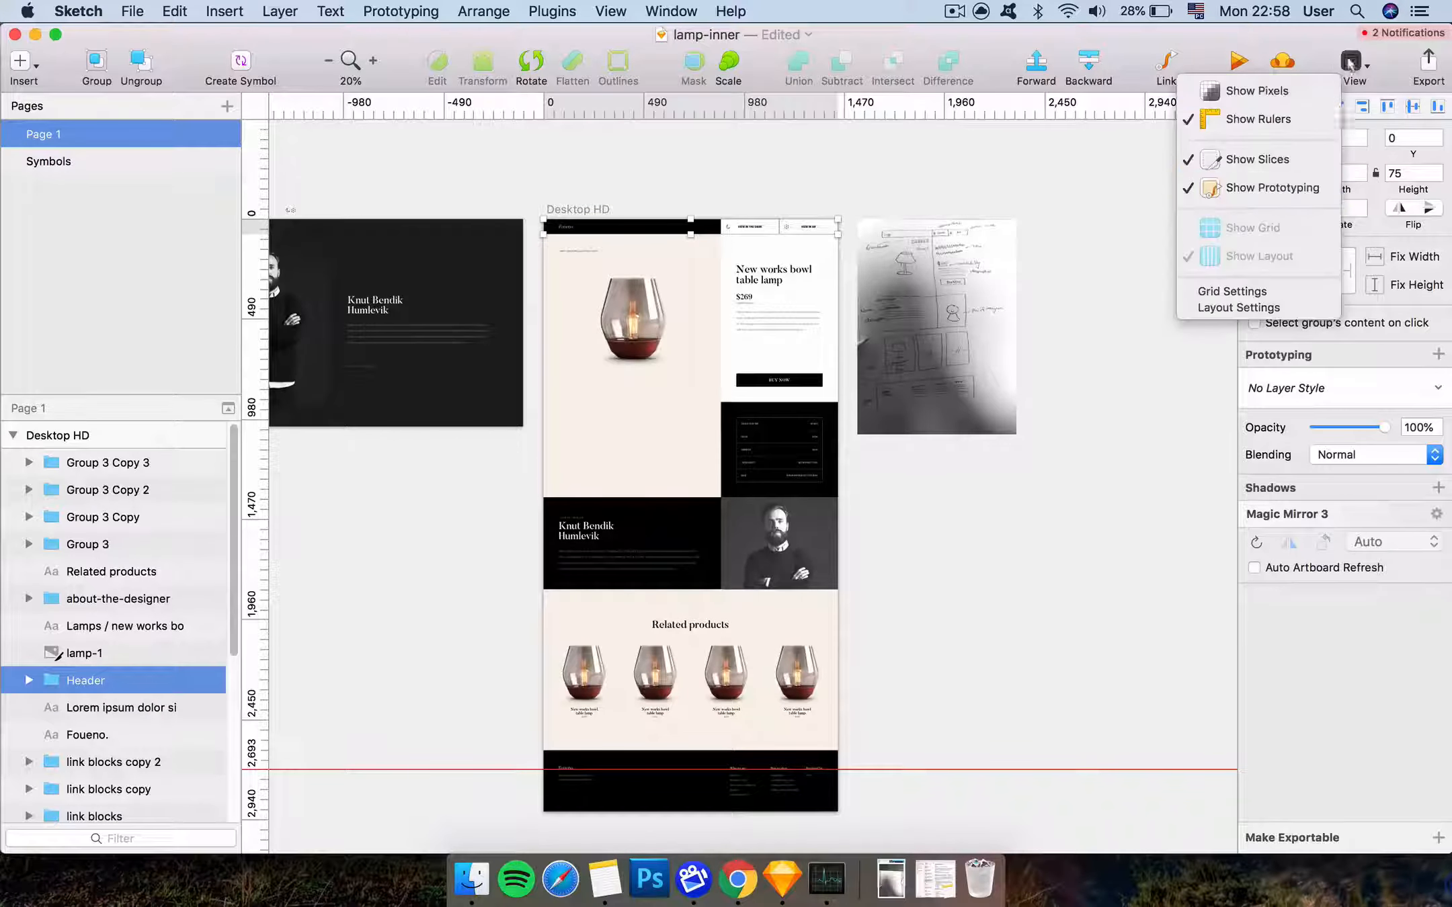
Hide the layout column grid on the Desktop HD artboard
left_click(597, 210)
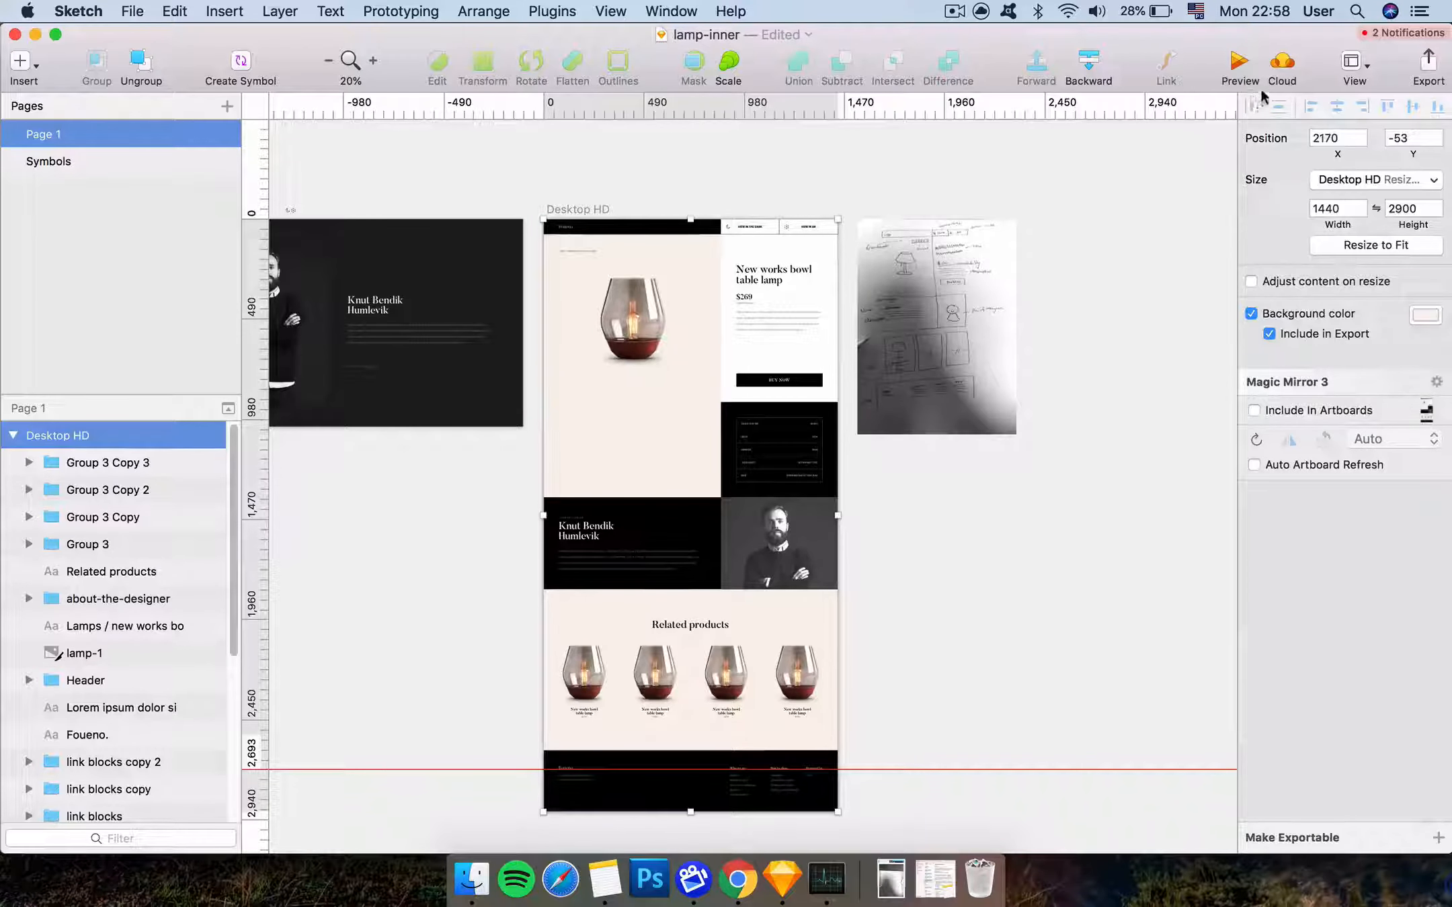
left_click(1351, 64)
left_click(826, 378)
key("super+equal")
left_click(1352, 63)
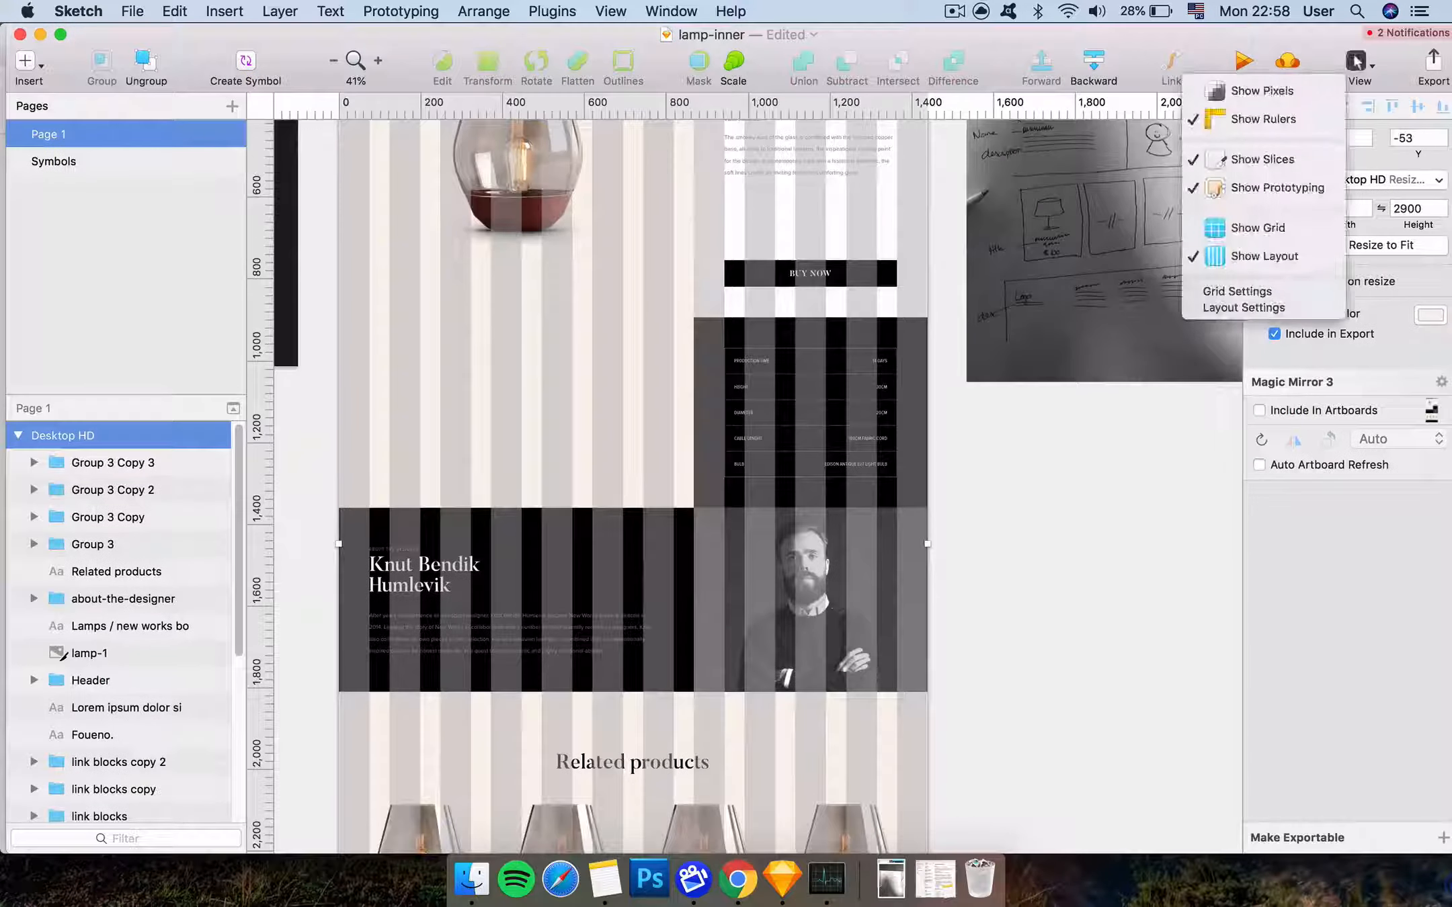
left_click(1314, 257)
left_click(1040, 566)
Review the lamp page without the grid, from the header and product details through the designer section to the related products
key("space")
left_click_drag(1051, 580, 1134, 733)
left_click_drag(633, 233, 644, 331)
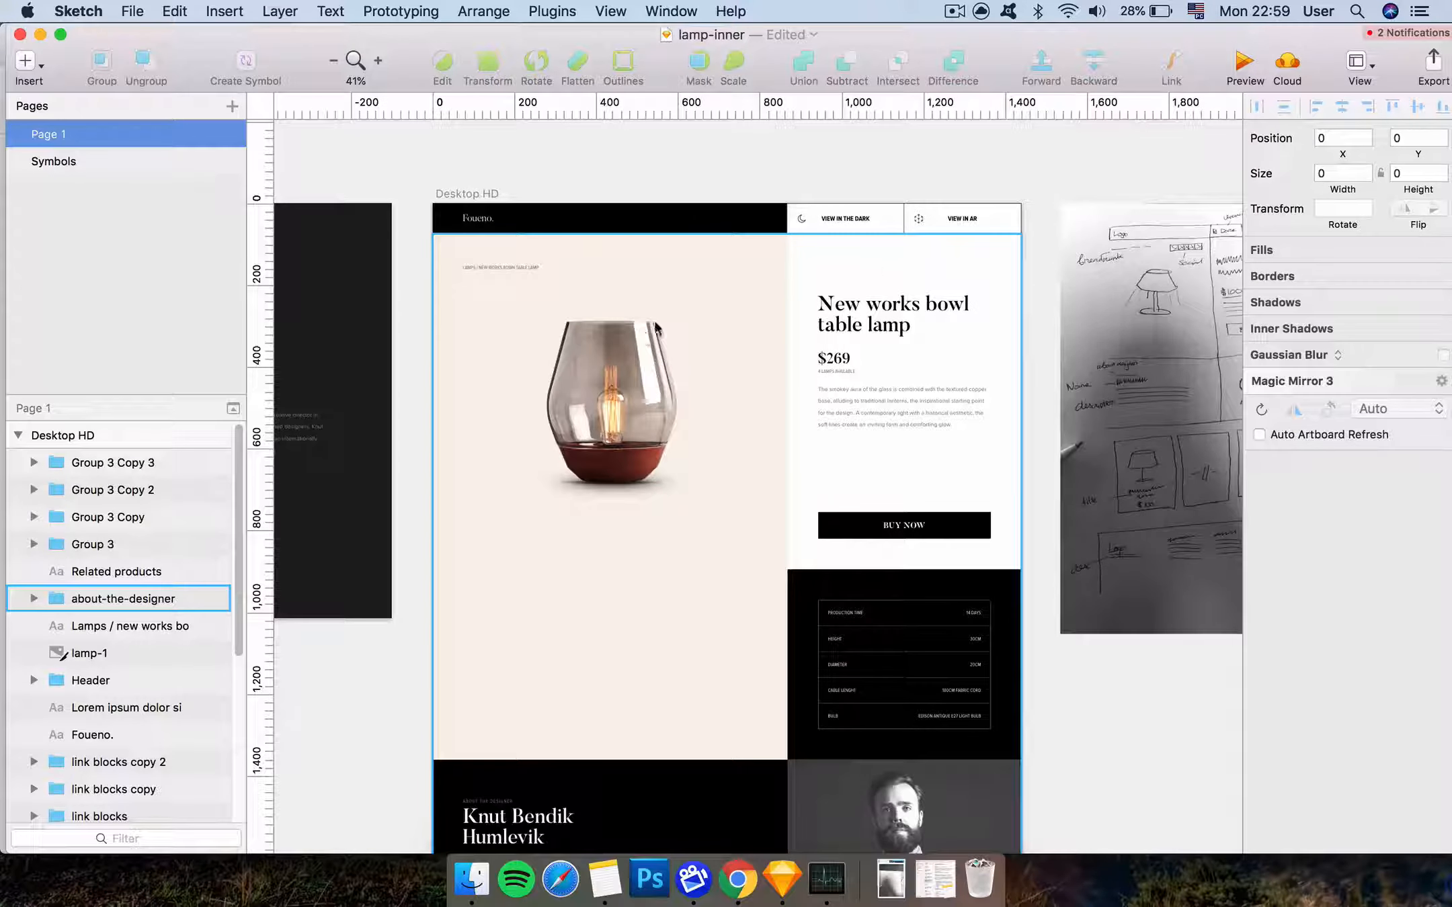
scroll(887, 173, "down", 5)
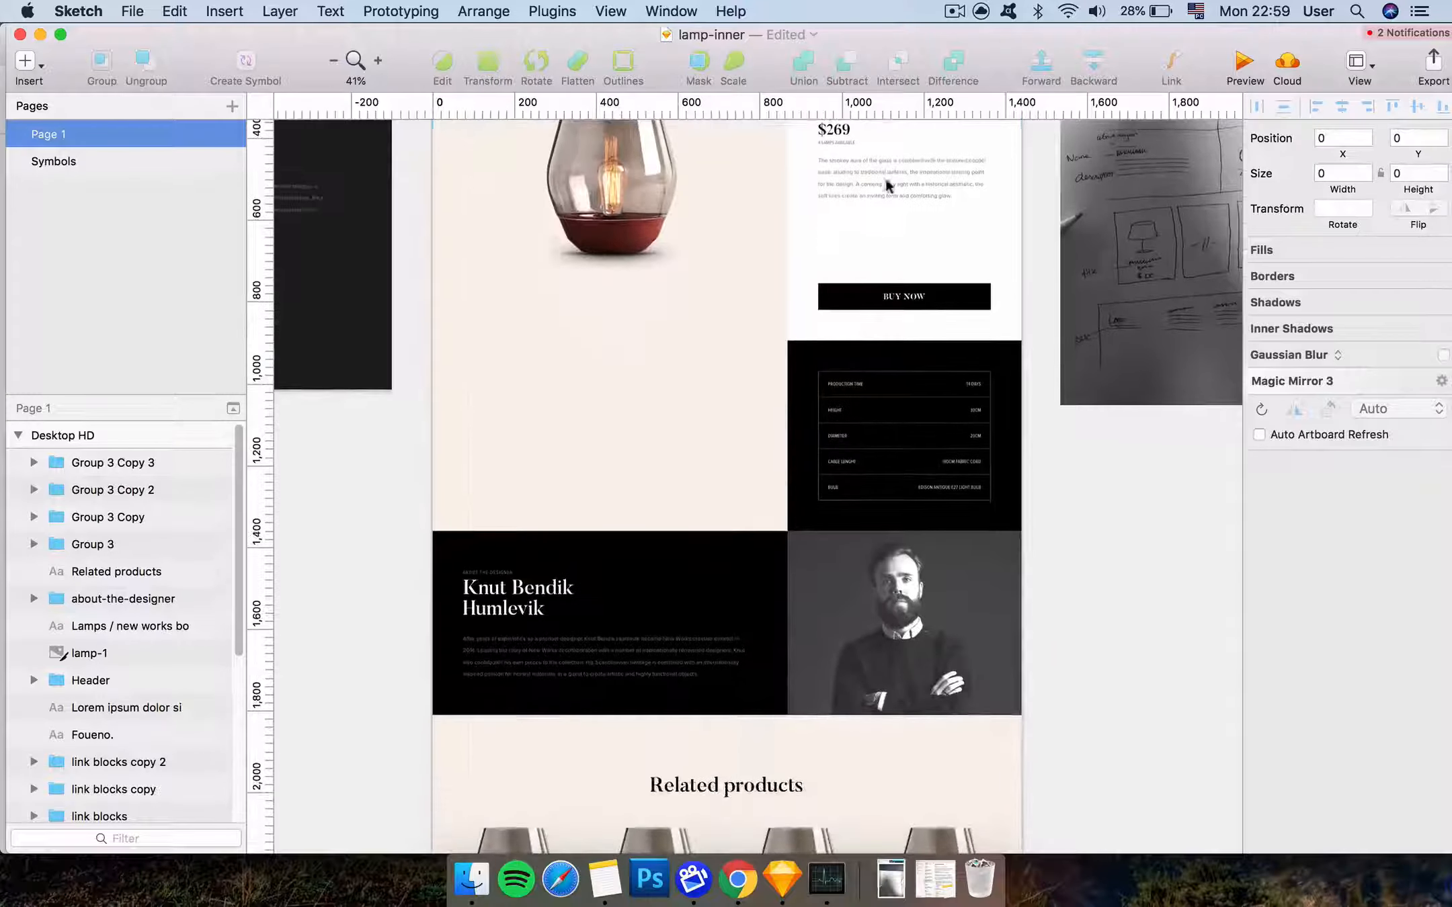
scroll(891, 461, "down", 5)
scroll(891, 461, "up", 3)
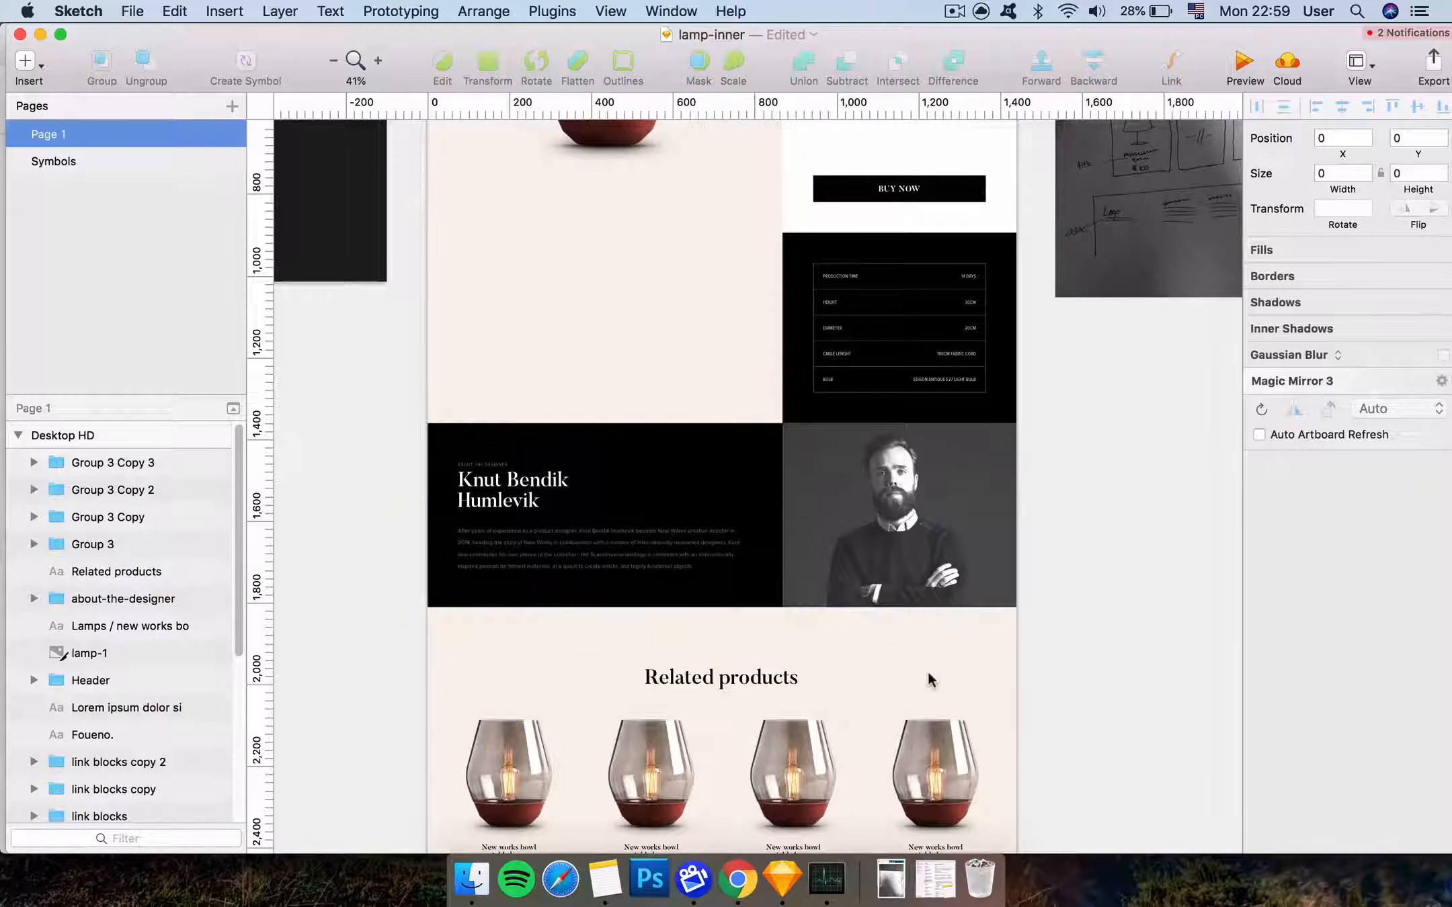
scroll(931, 679, "up", 3)
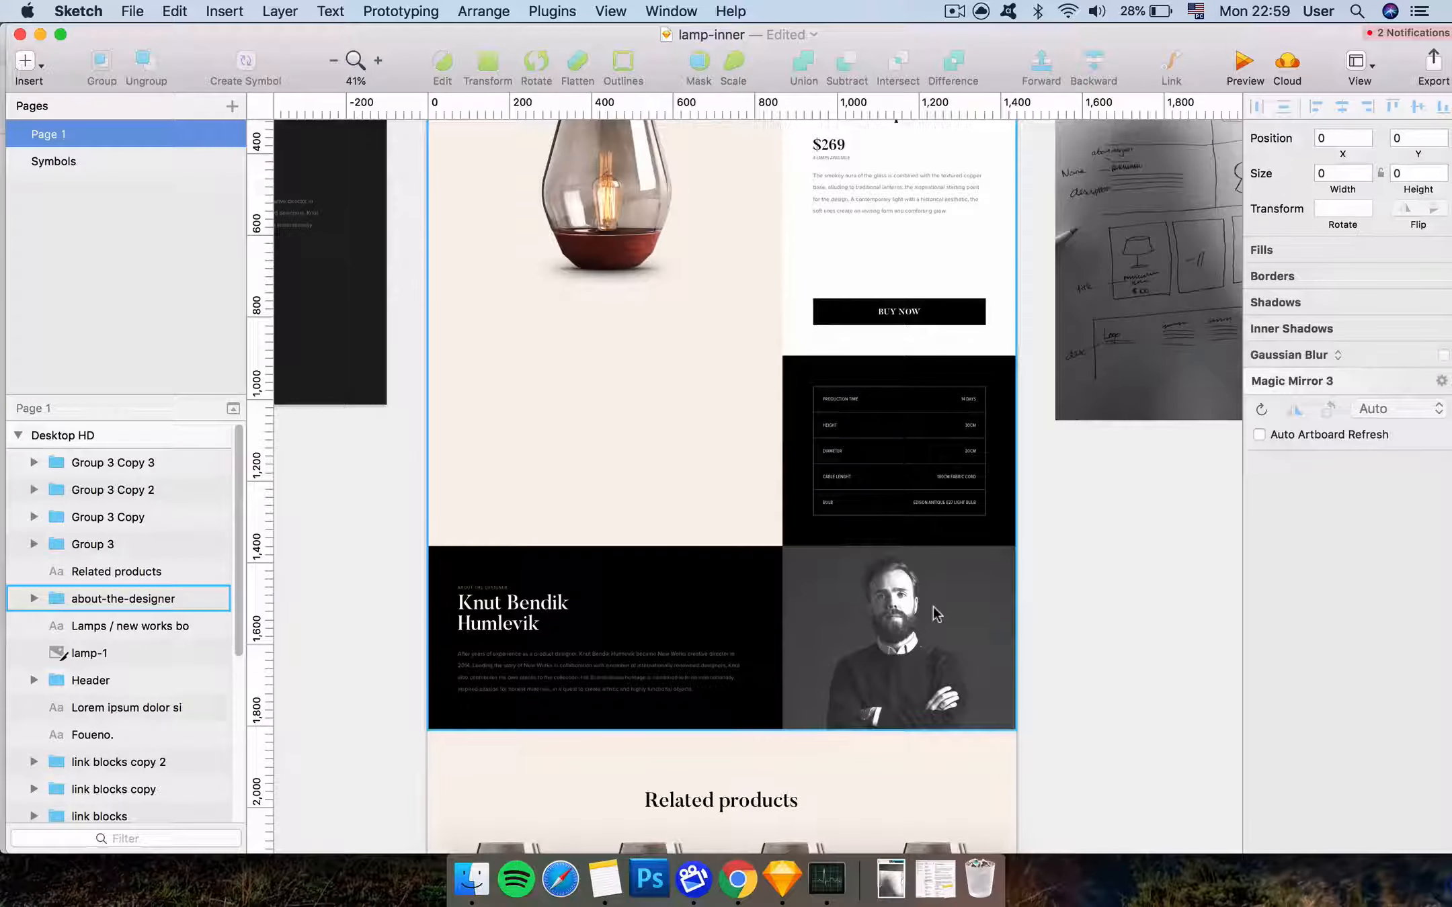
scroll(933, 607, "up", 3)
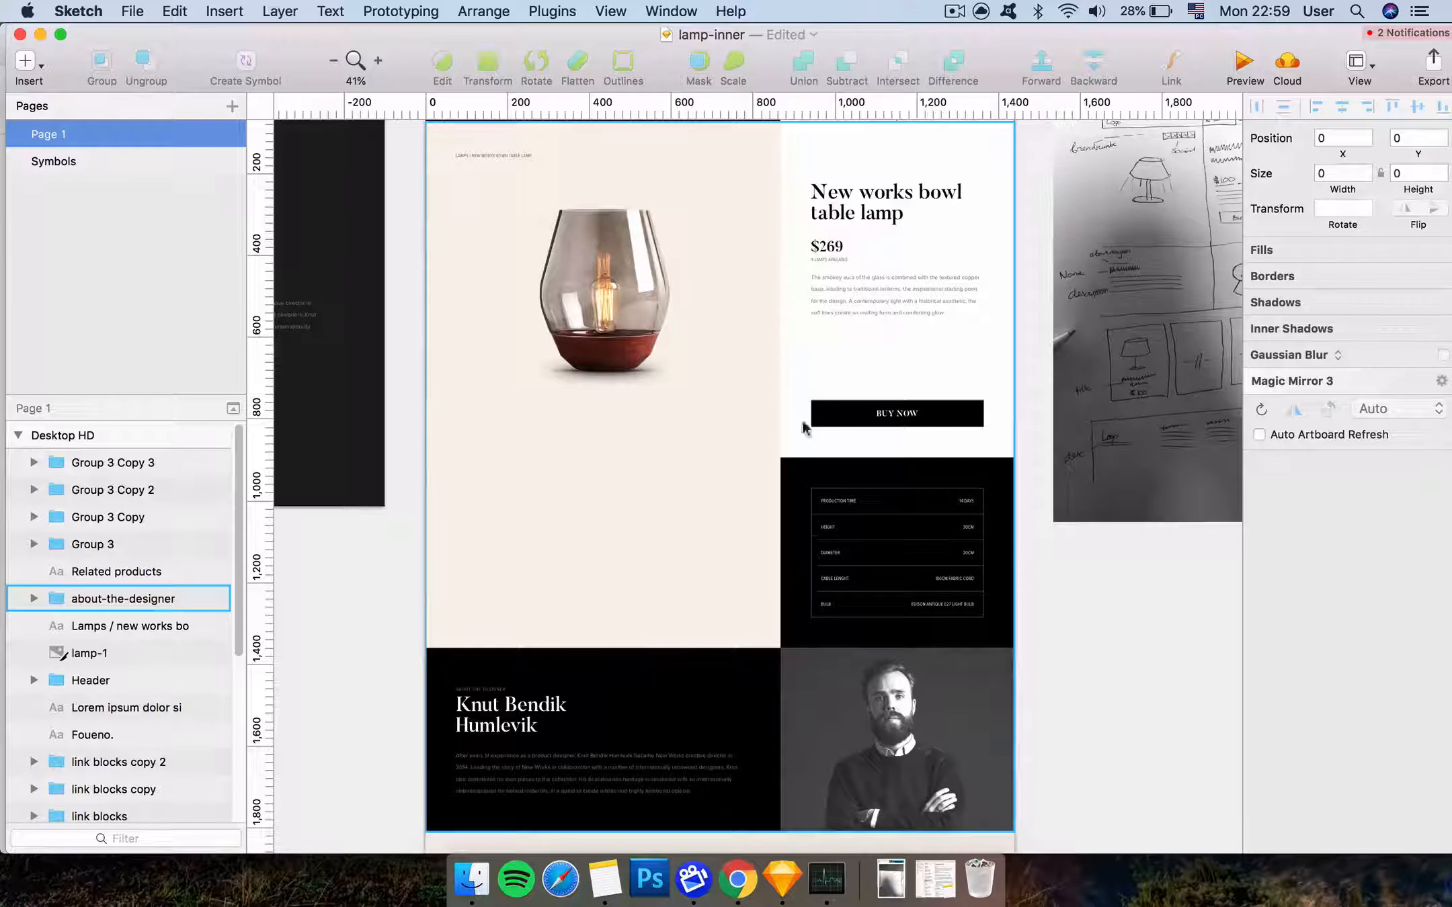
scroll(822, 439, "up", 3)
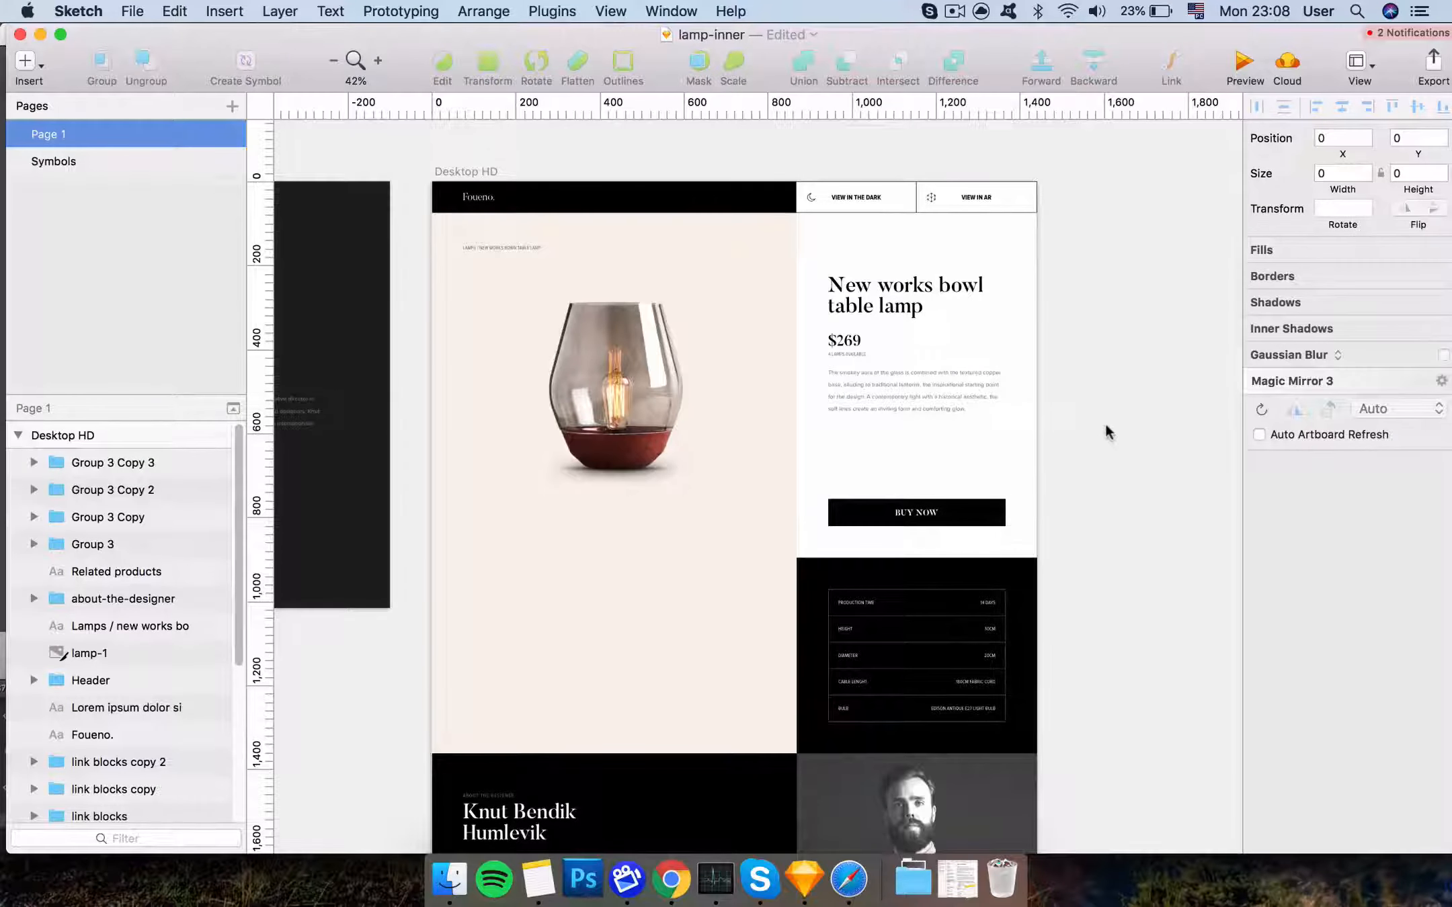
scroll(1108, 432, "down", 10)
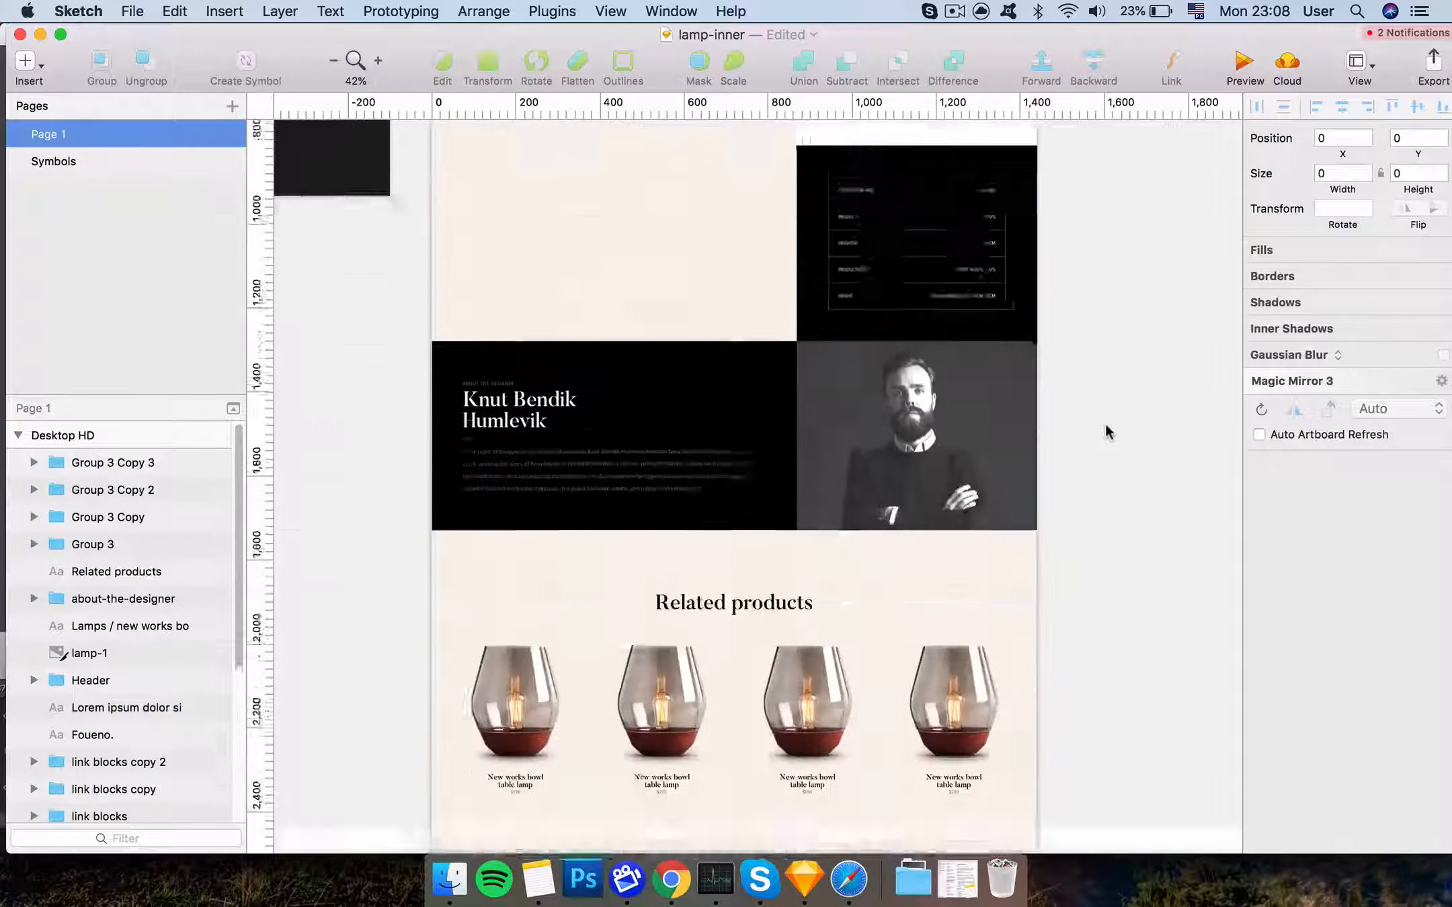
Switch to the lampshop document and review the light Foueno page from its header and share bar to the footer
scroll(1108, 431, "up", 15)
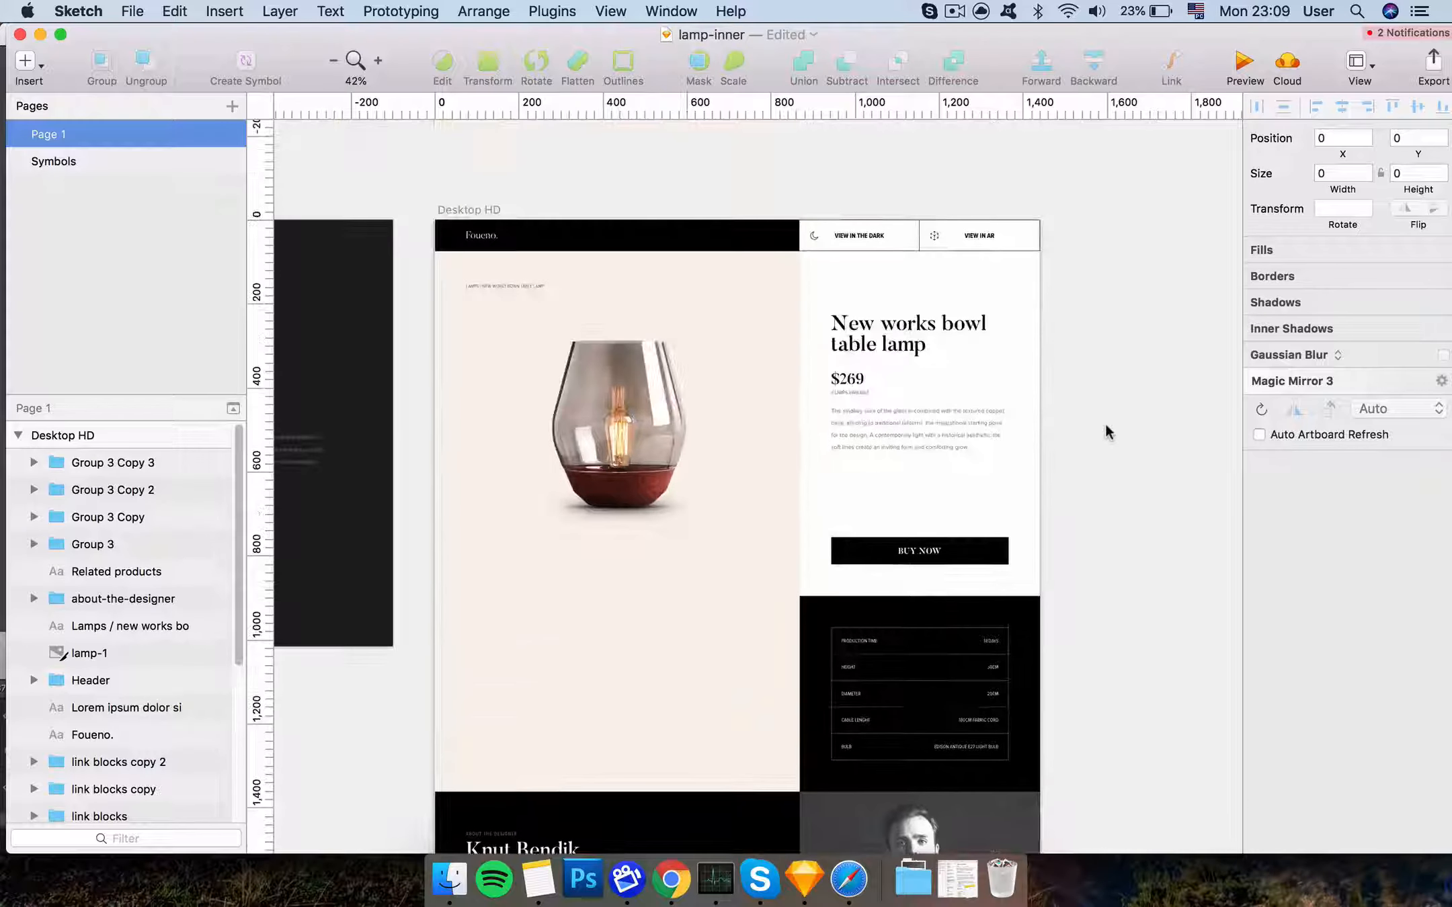
right_click(804, 877)
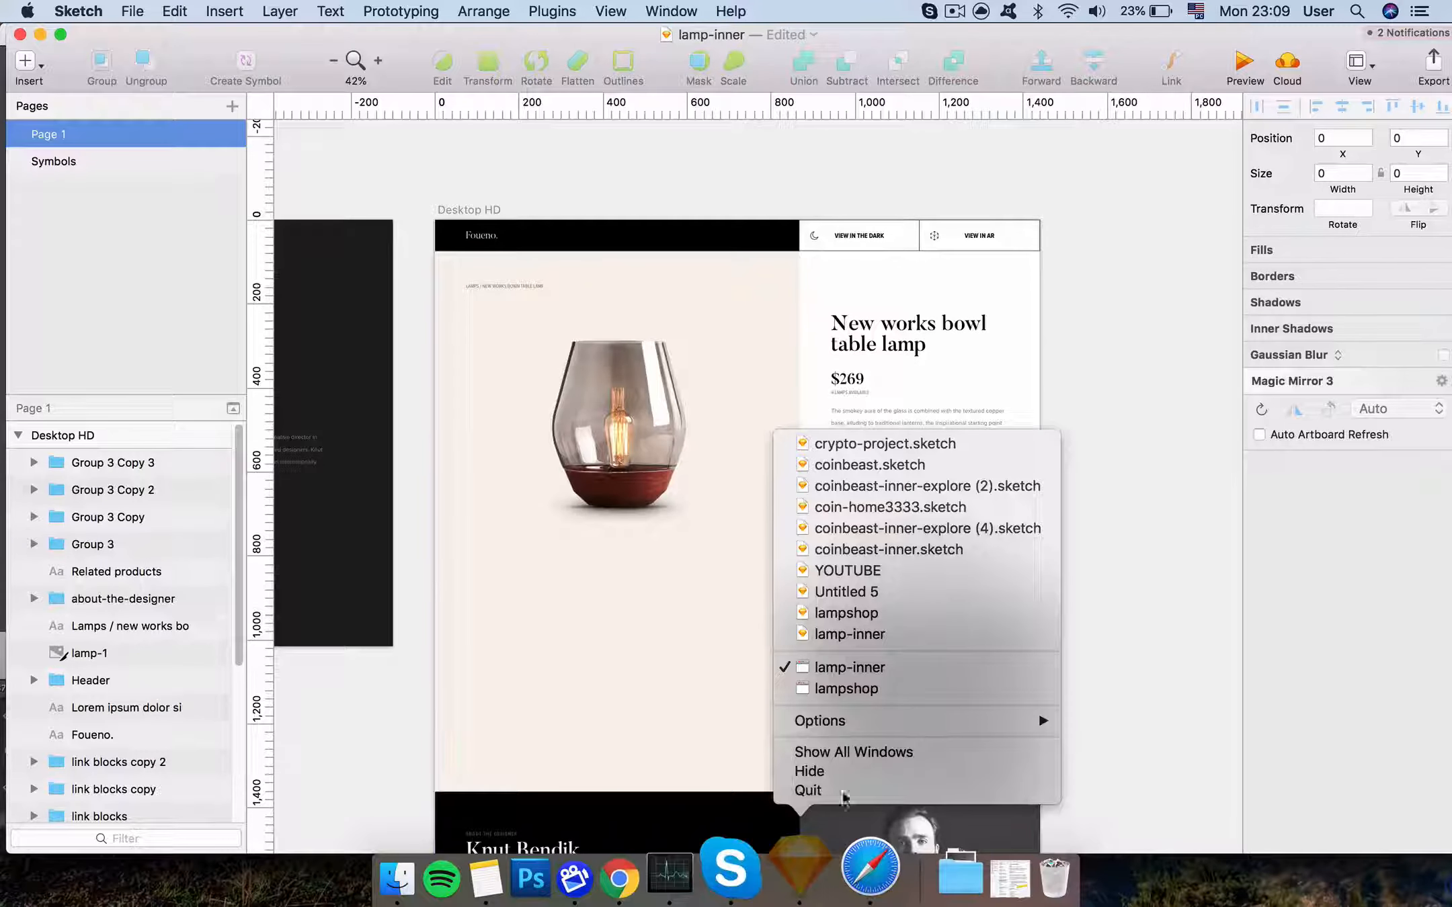
left_click(857, 692)
scroll(786, 443, "left", 5)
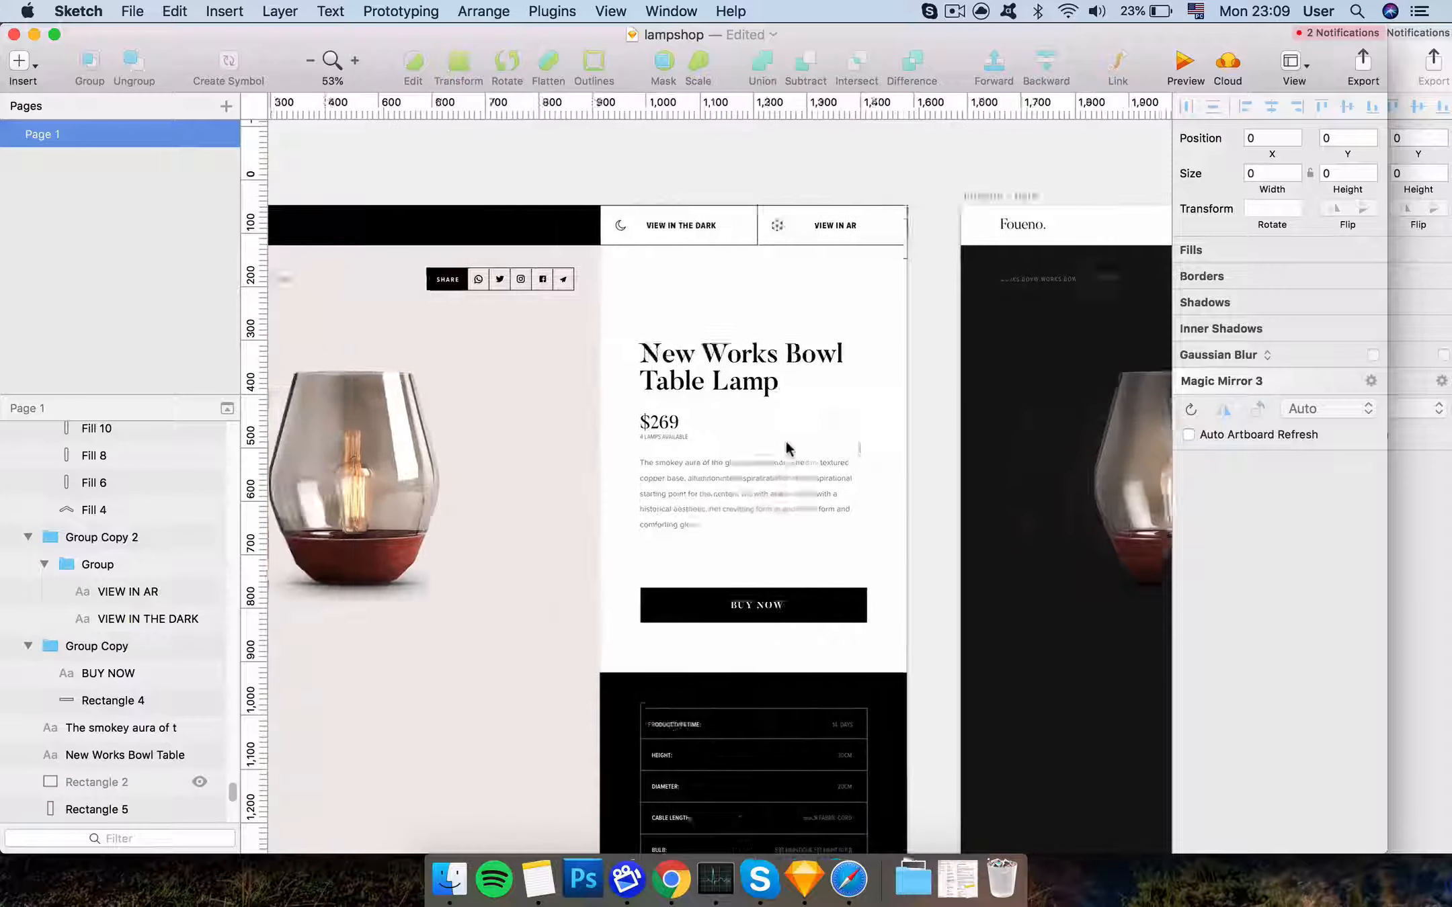
scroll(697, 310, "up", 3)
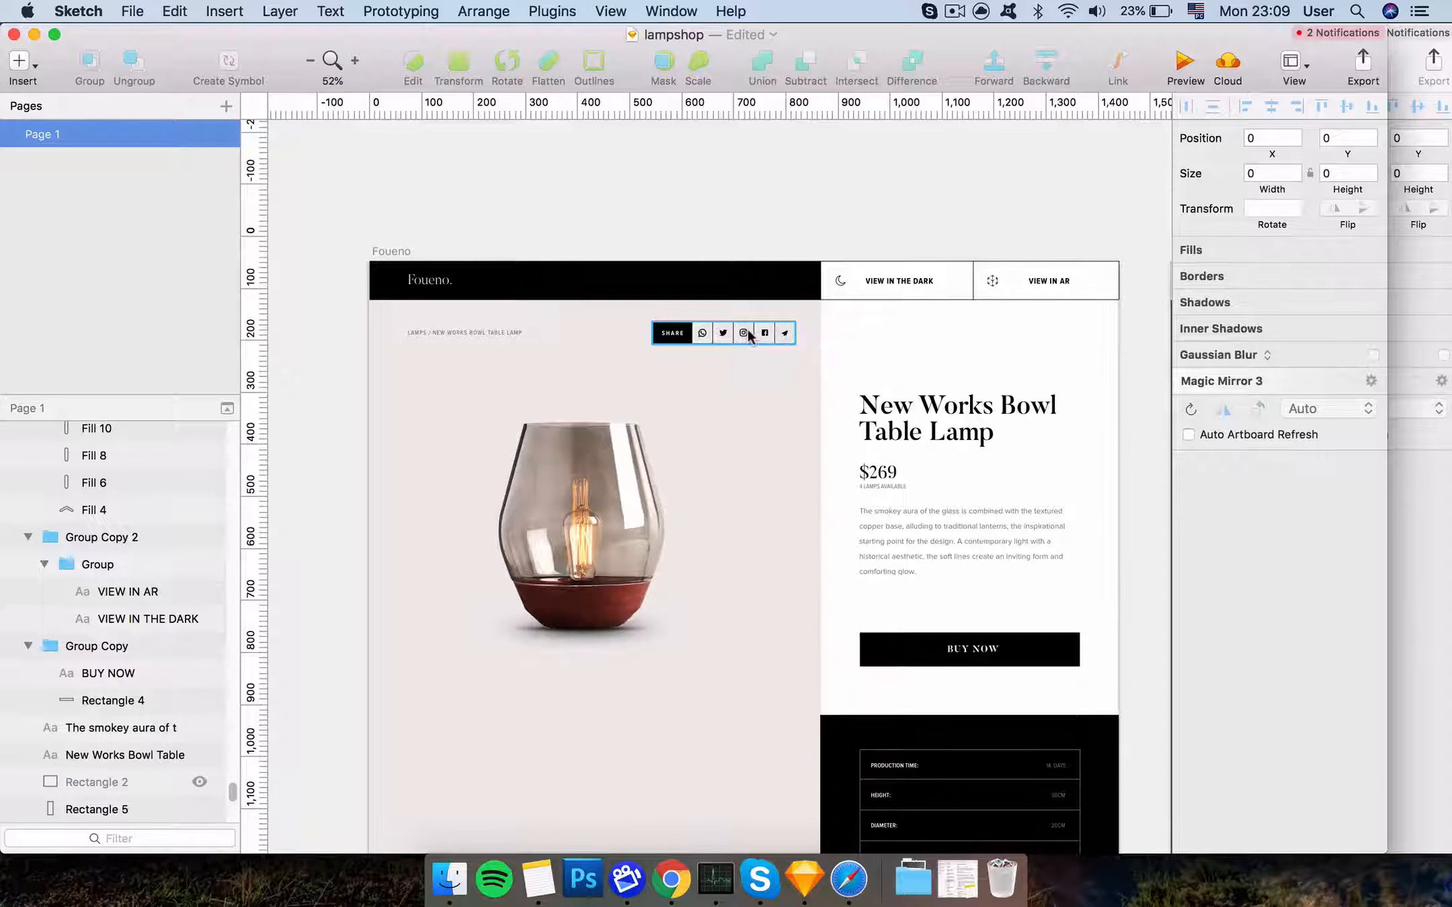
scroll(750, 337, "down", 15)
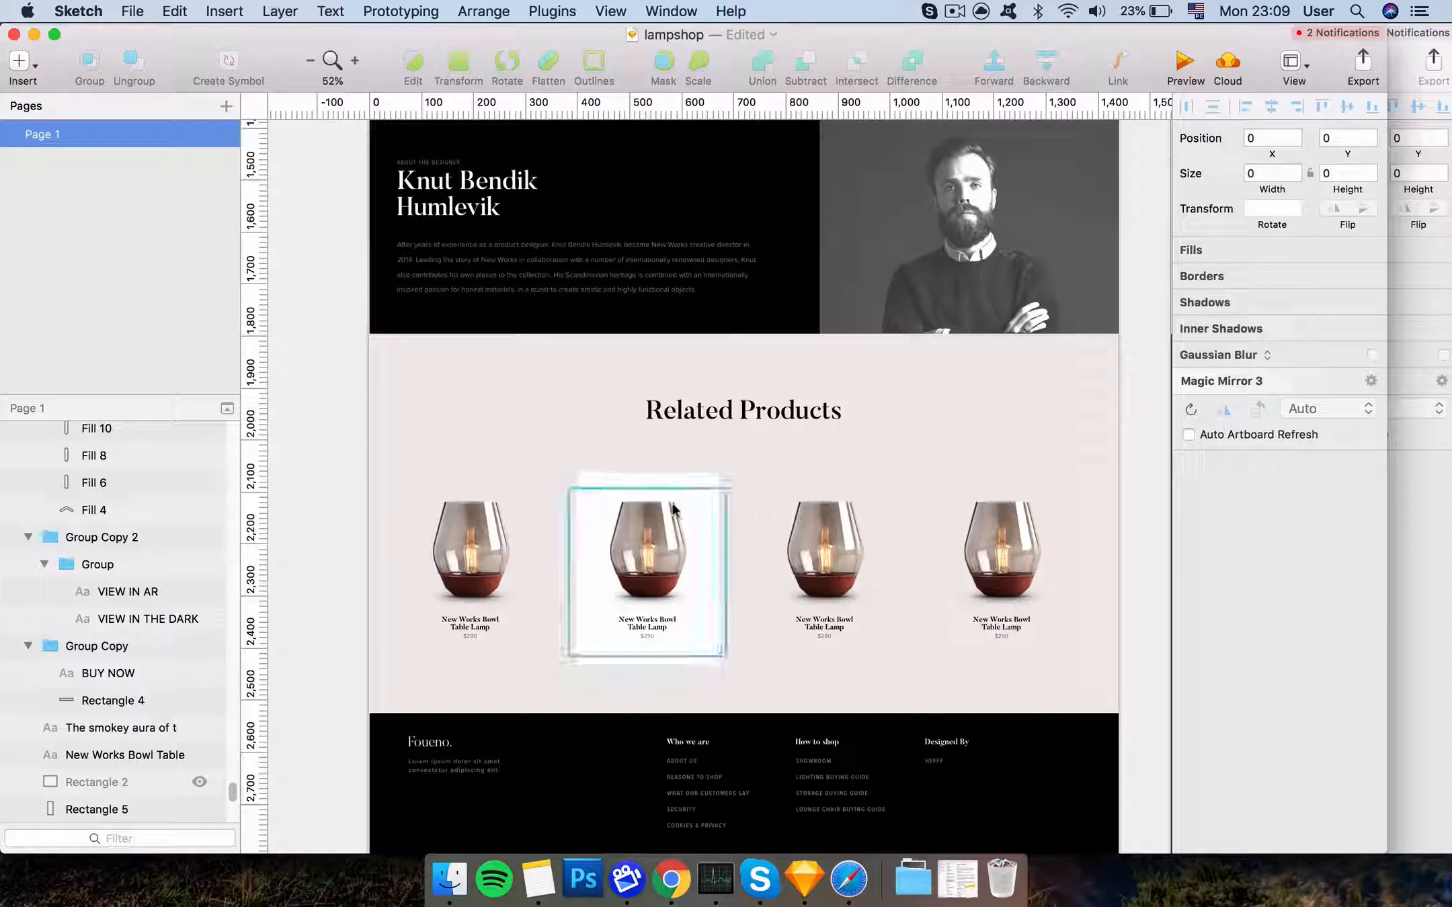
scroll(705, 484, "up", 15)
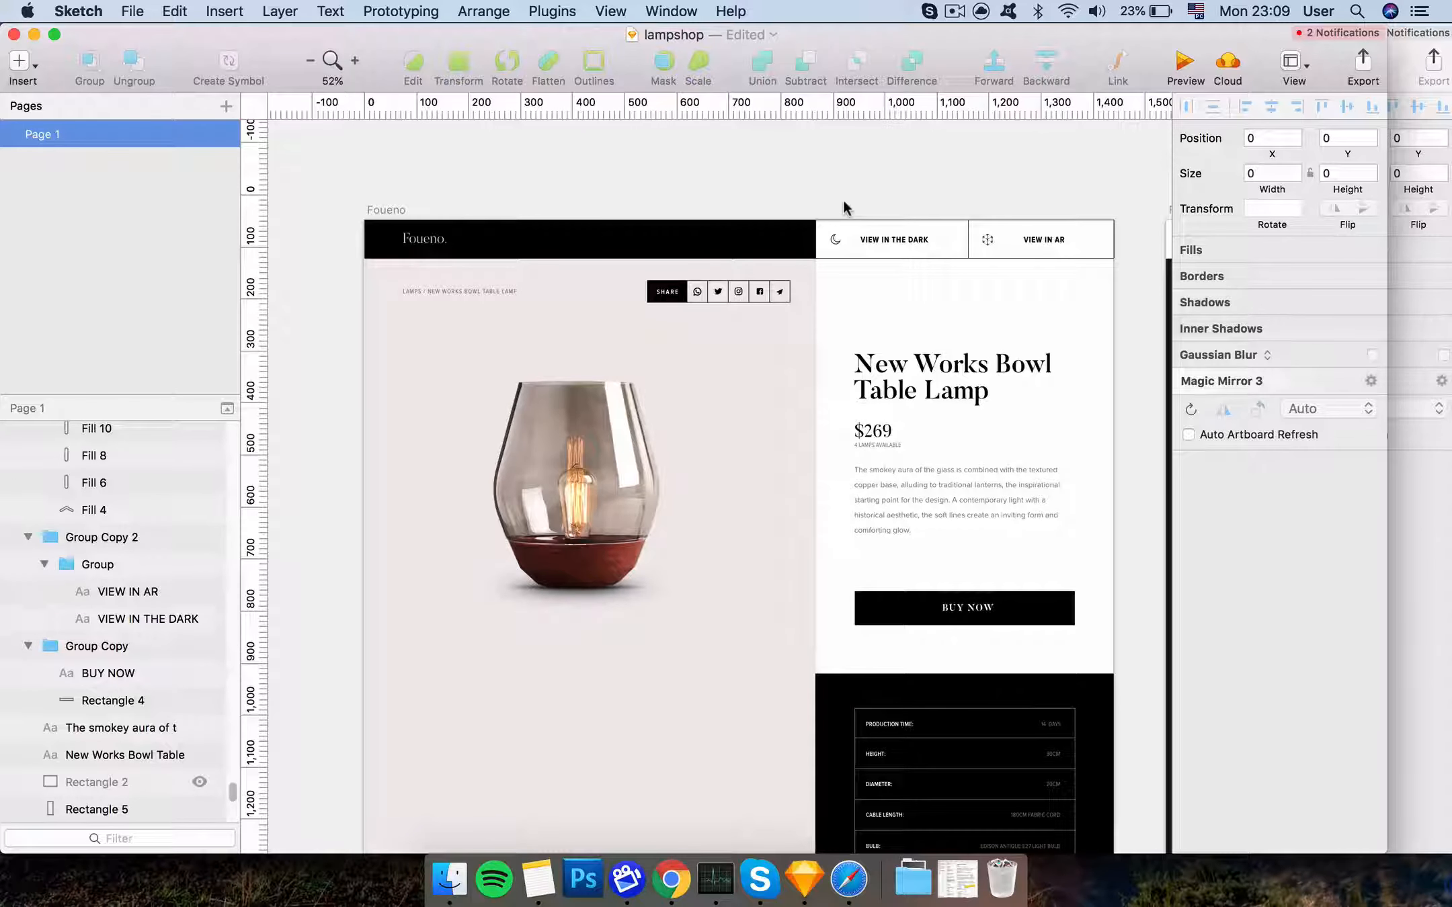
Compare the Foueno - dark artboard with the light version, from the product details through the designer section and related products to the footer
scroll(843, 198, "right", 15)
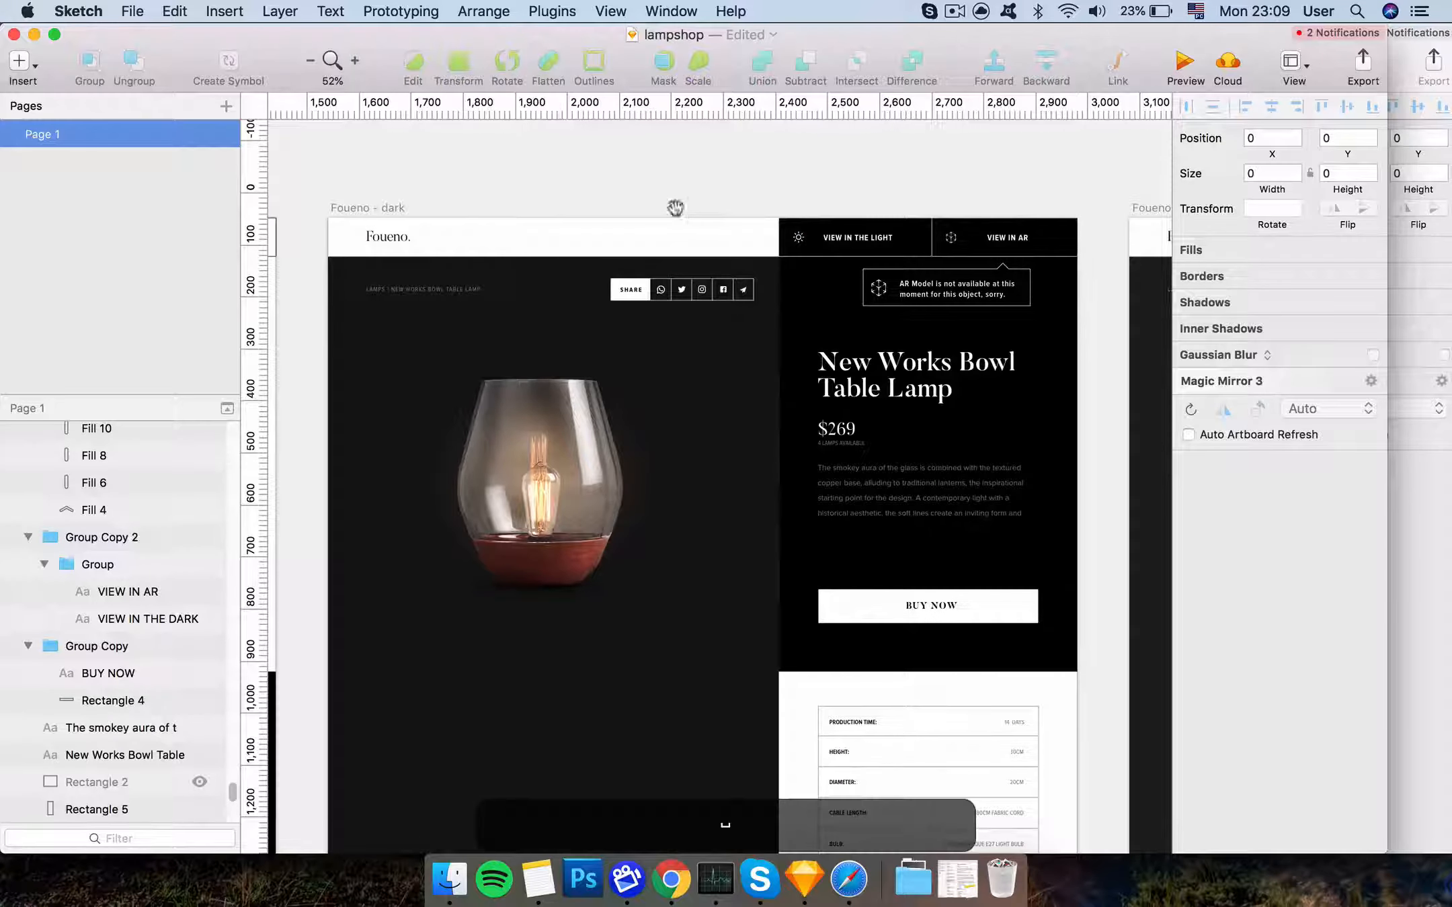
scroll(781, 158, "down", 3)
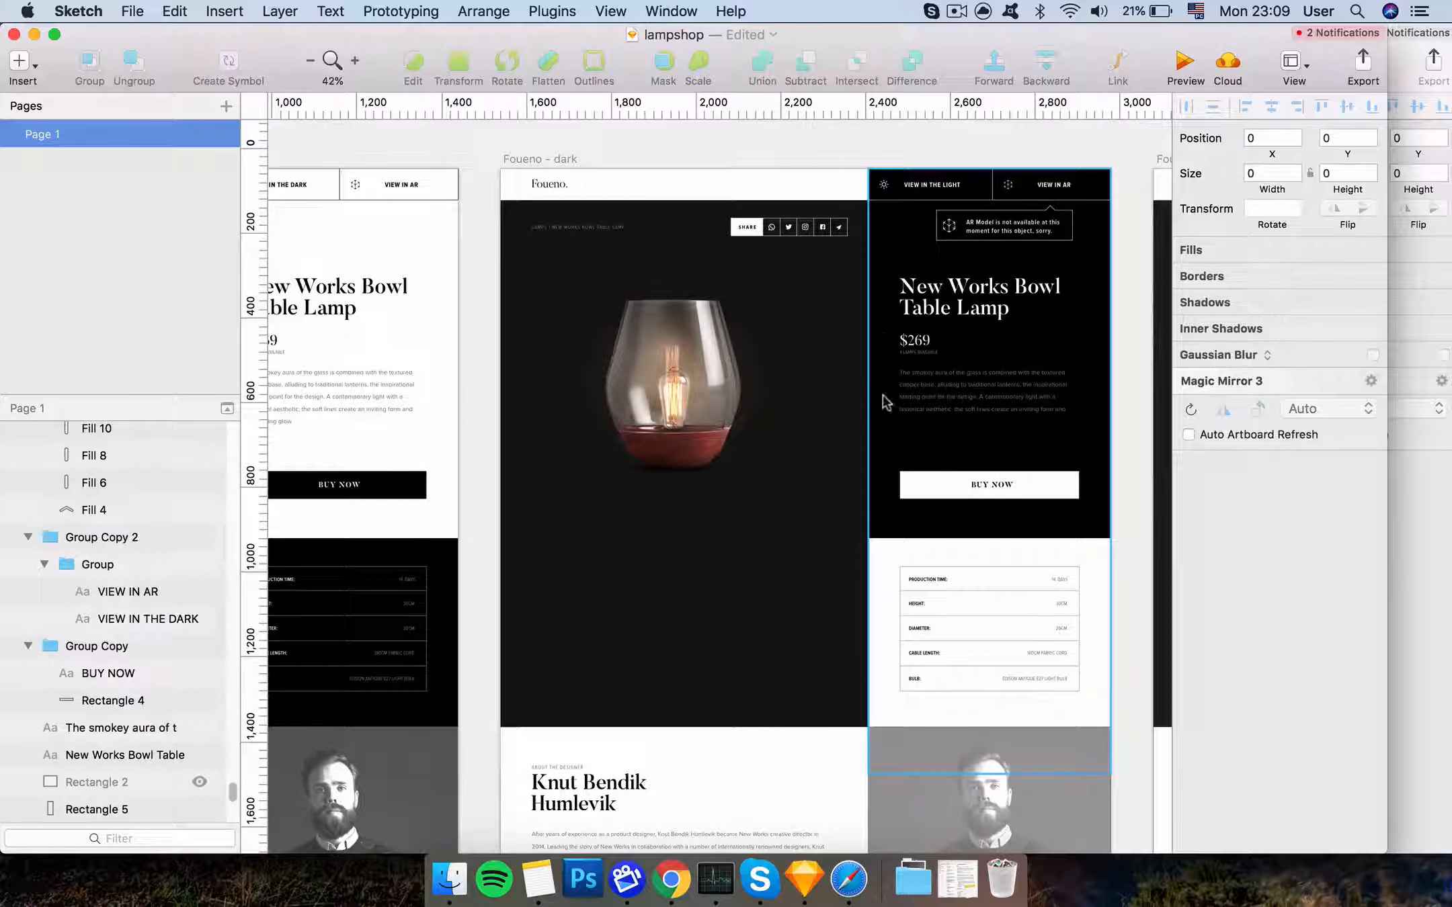
scroll(885, 402, "left", 5)
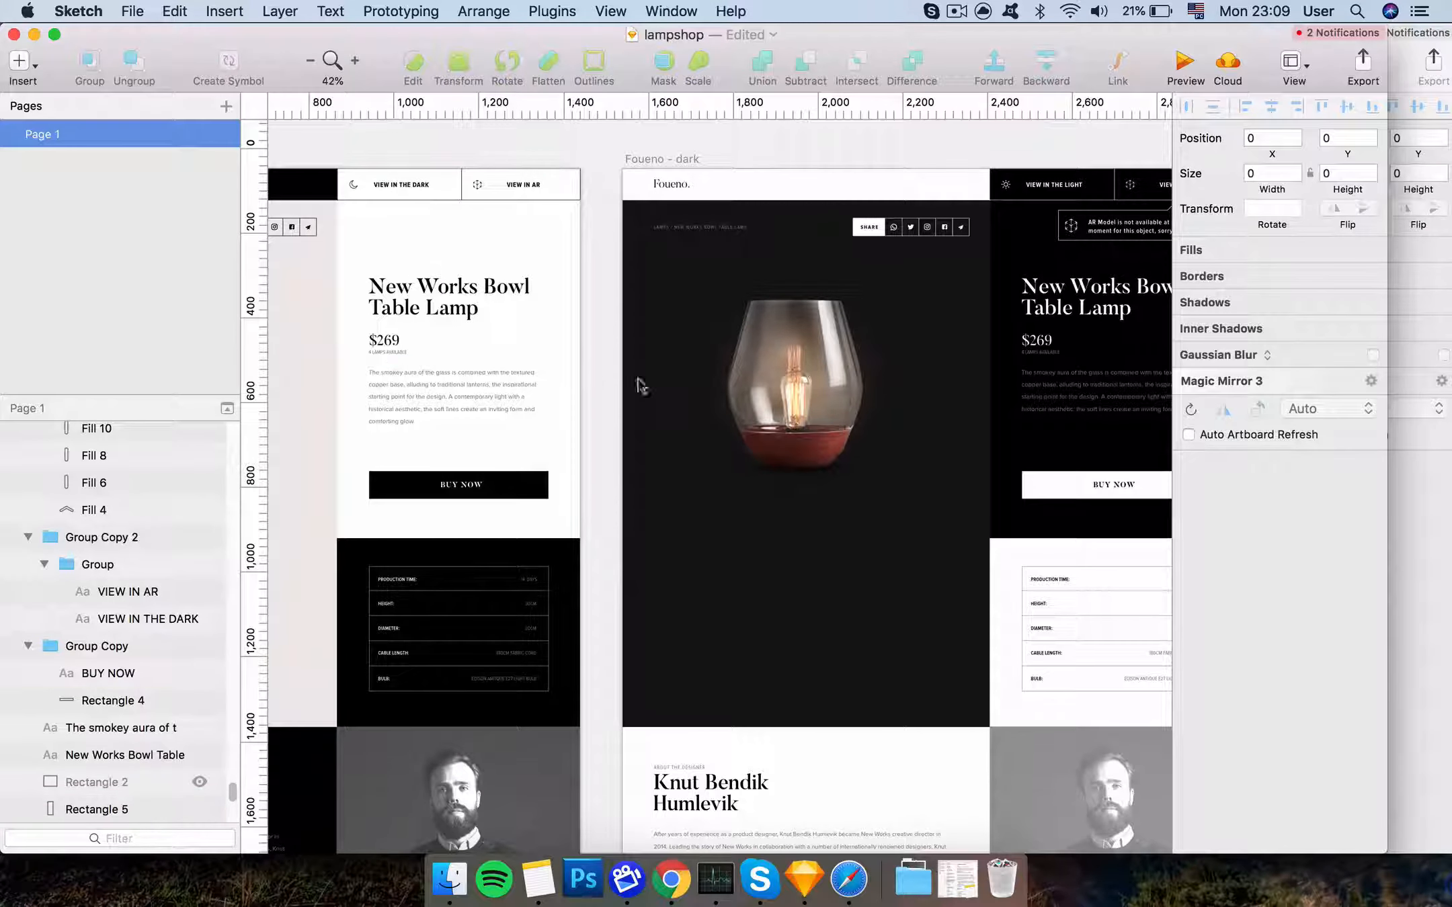
scroll(656, 418, "down", 5)
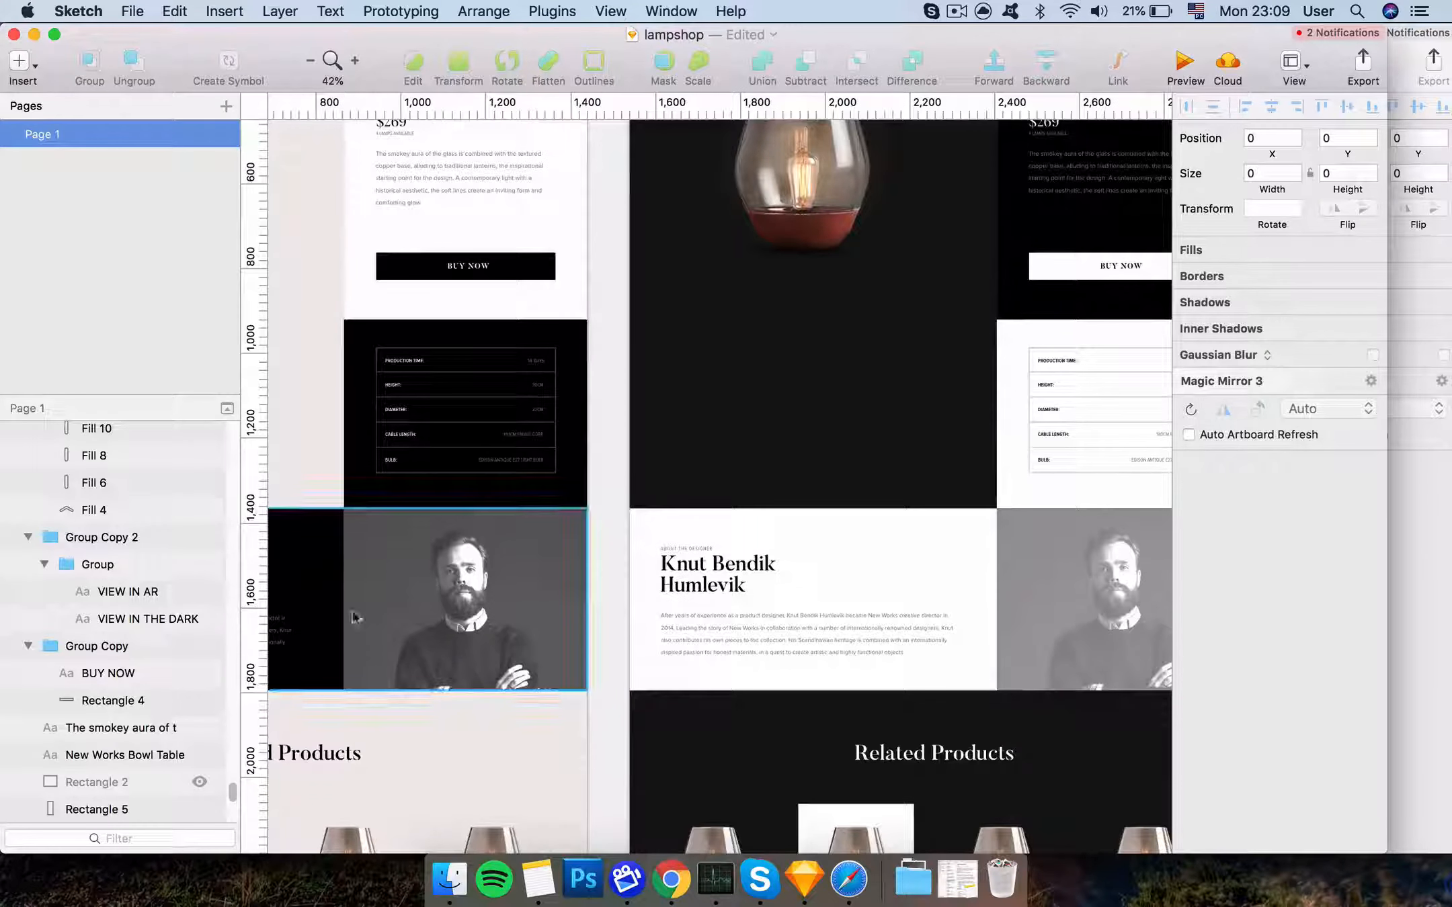
scroll(336, 601, "left", 3)
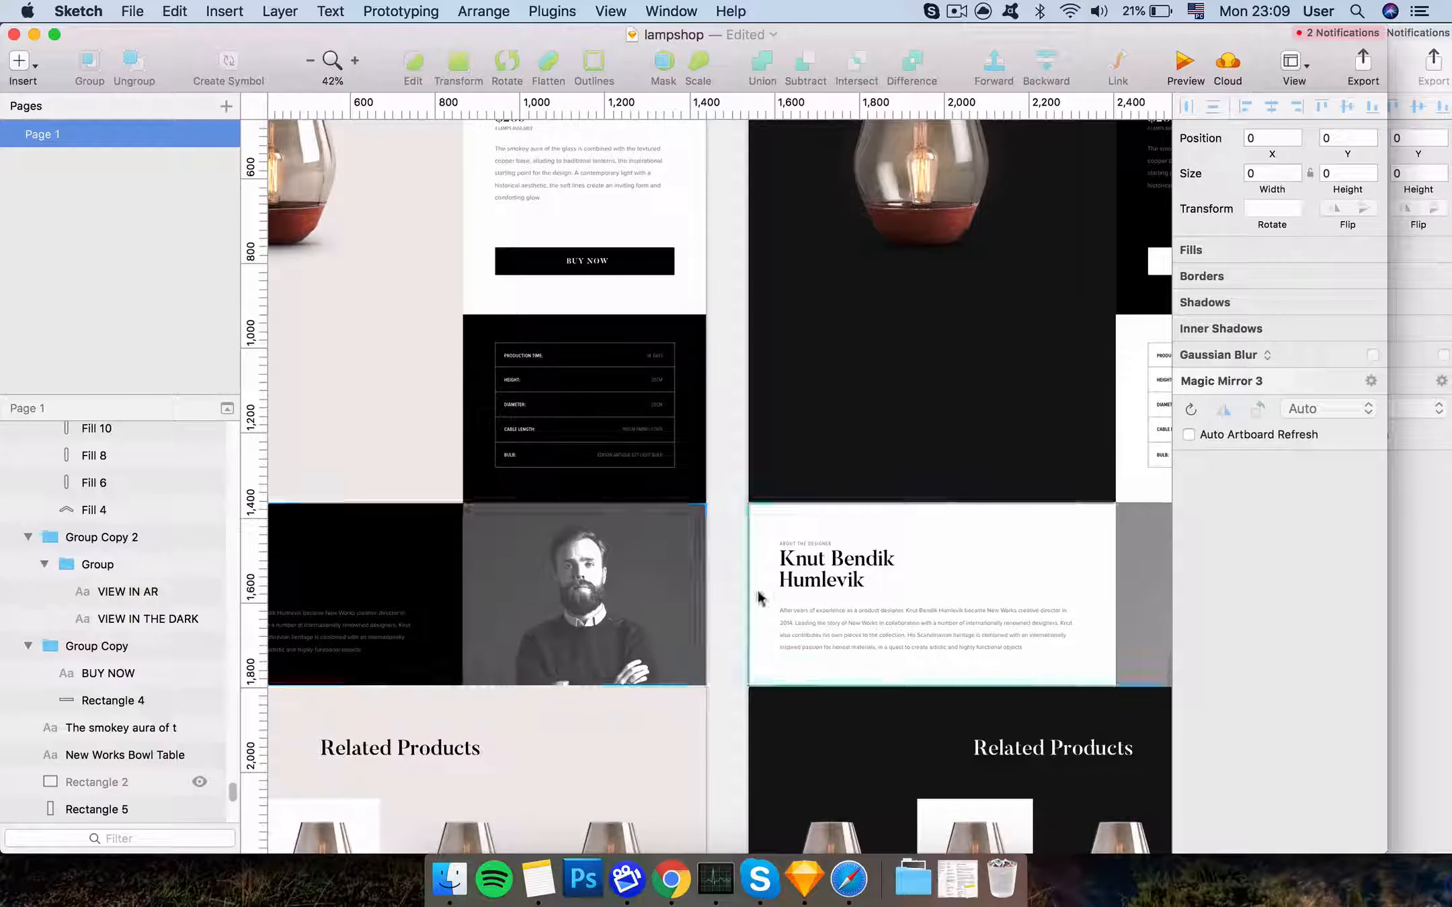
scroll(758, 591, "down", 10)
scroll(757, 591, "down", 6)
scroll(758, 591, "up", 12)
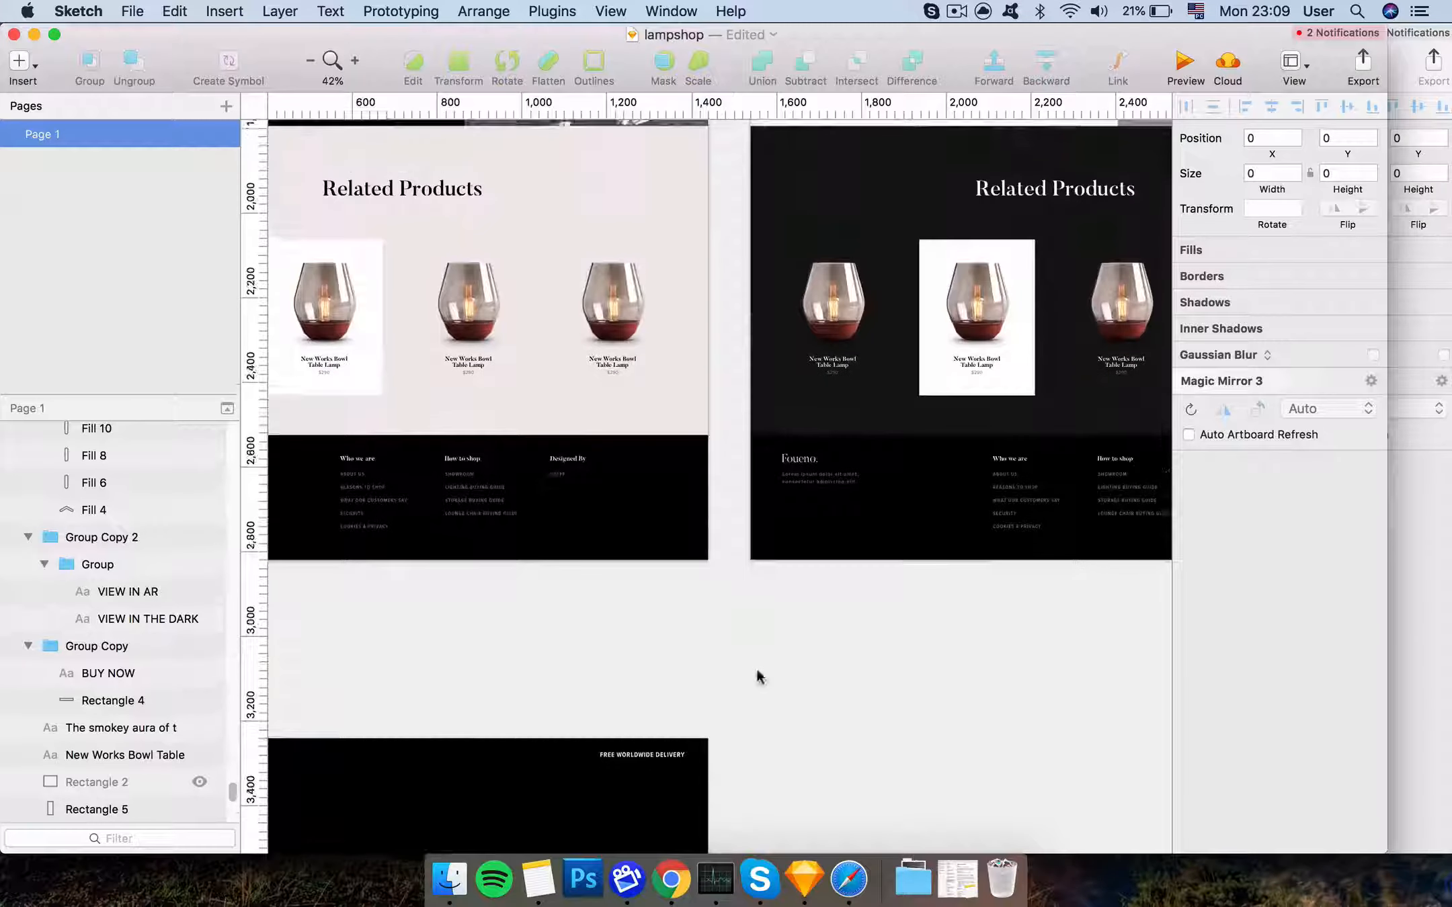
scroll(757, 670, "up", 10)
scroll(737, 483, "right", 3)
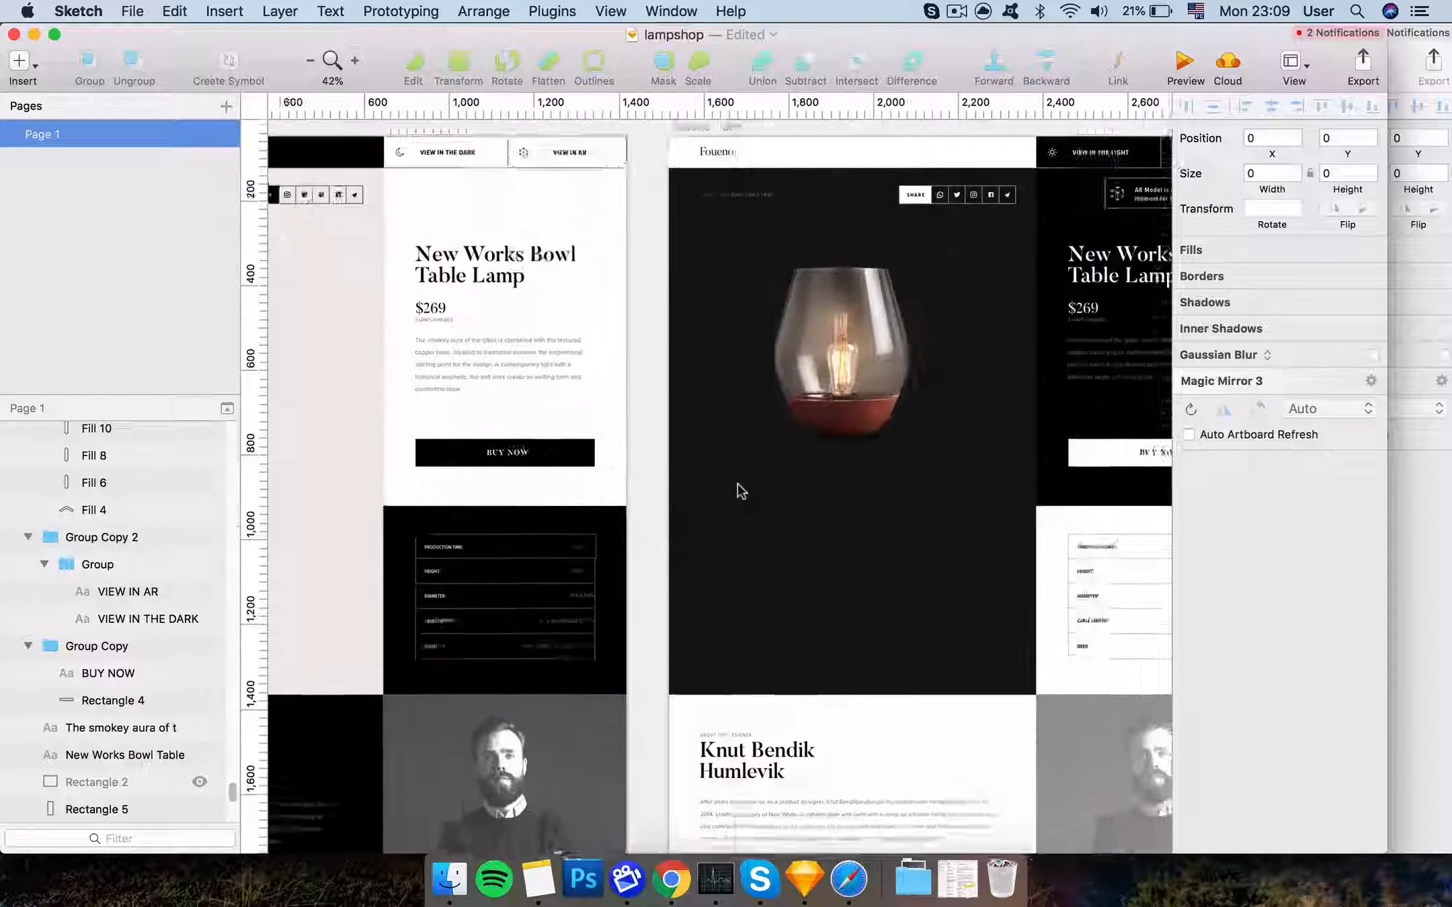
scroll(738, 483, "right", 2)
Examine the AR notice below VIEW IN AR on the dark page and compare the header view options of both versions
scroll(1022, 210, "up", 3)
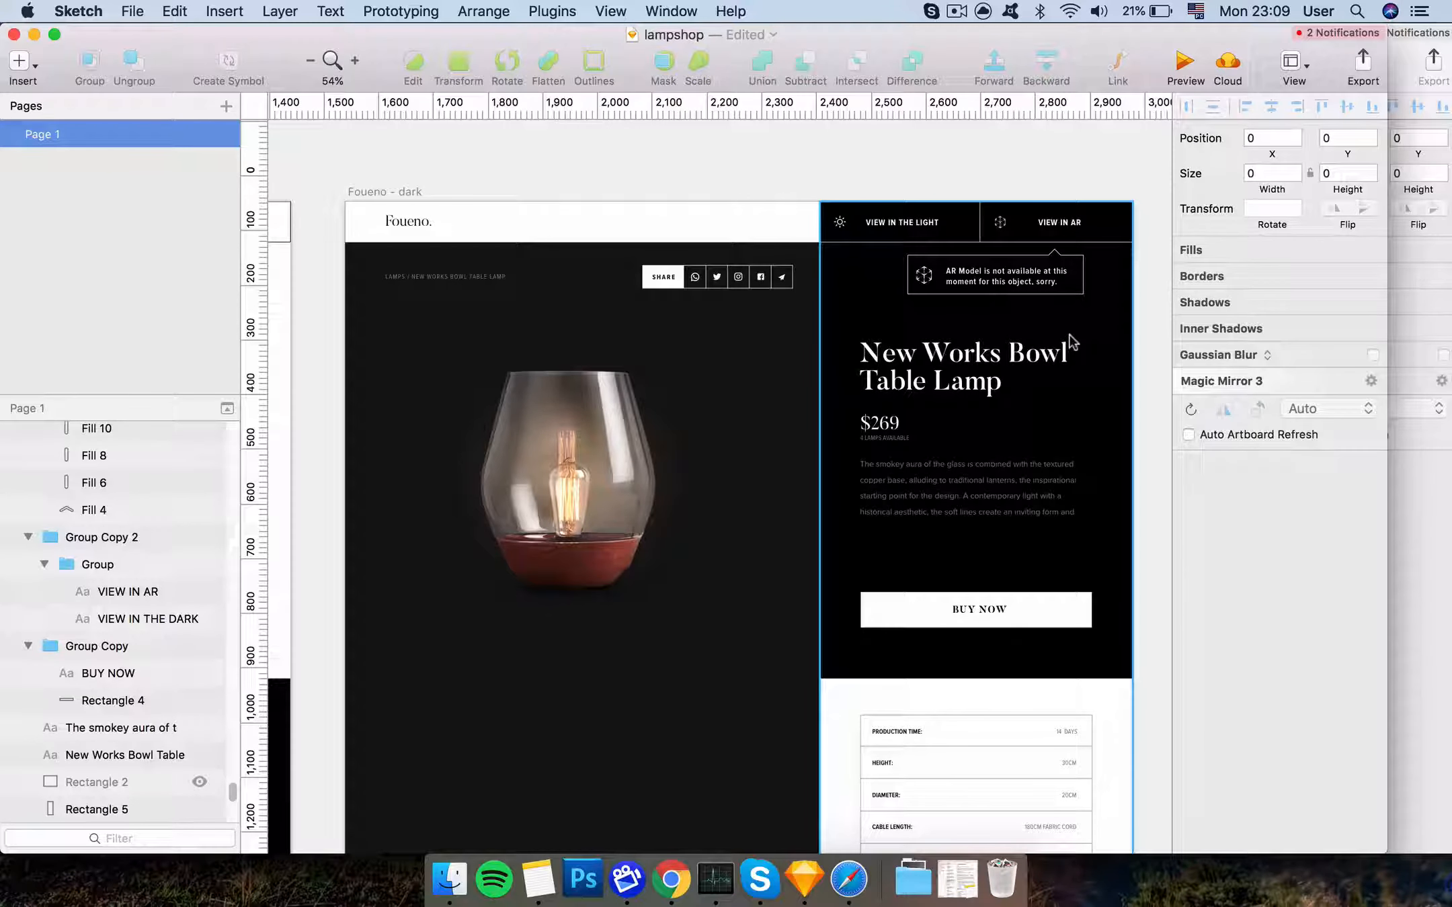
scroll(1131, 261, "up", 5)
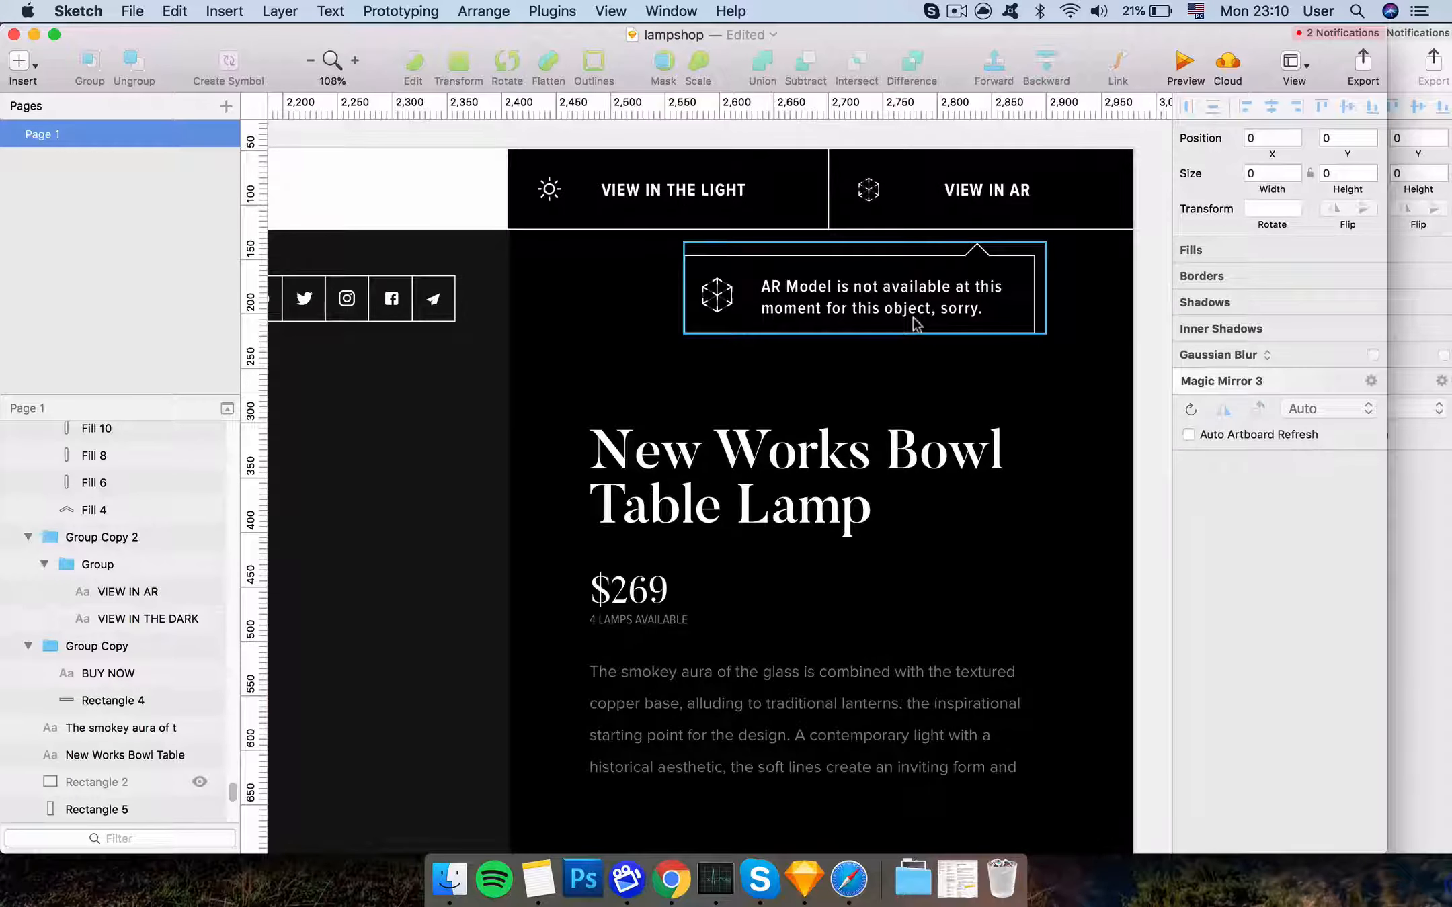
scroll(913, 317, "down", 4)
scroll(913, 317, "left", 5)
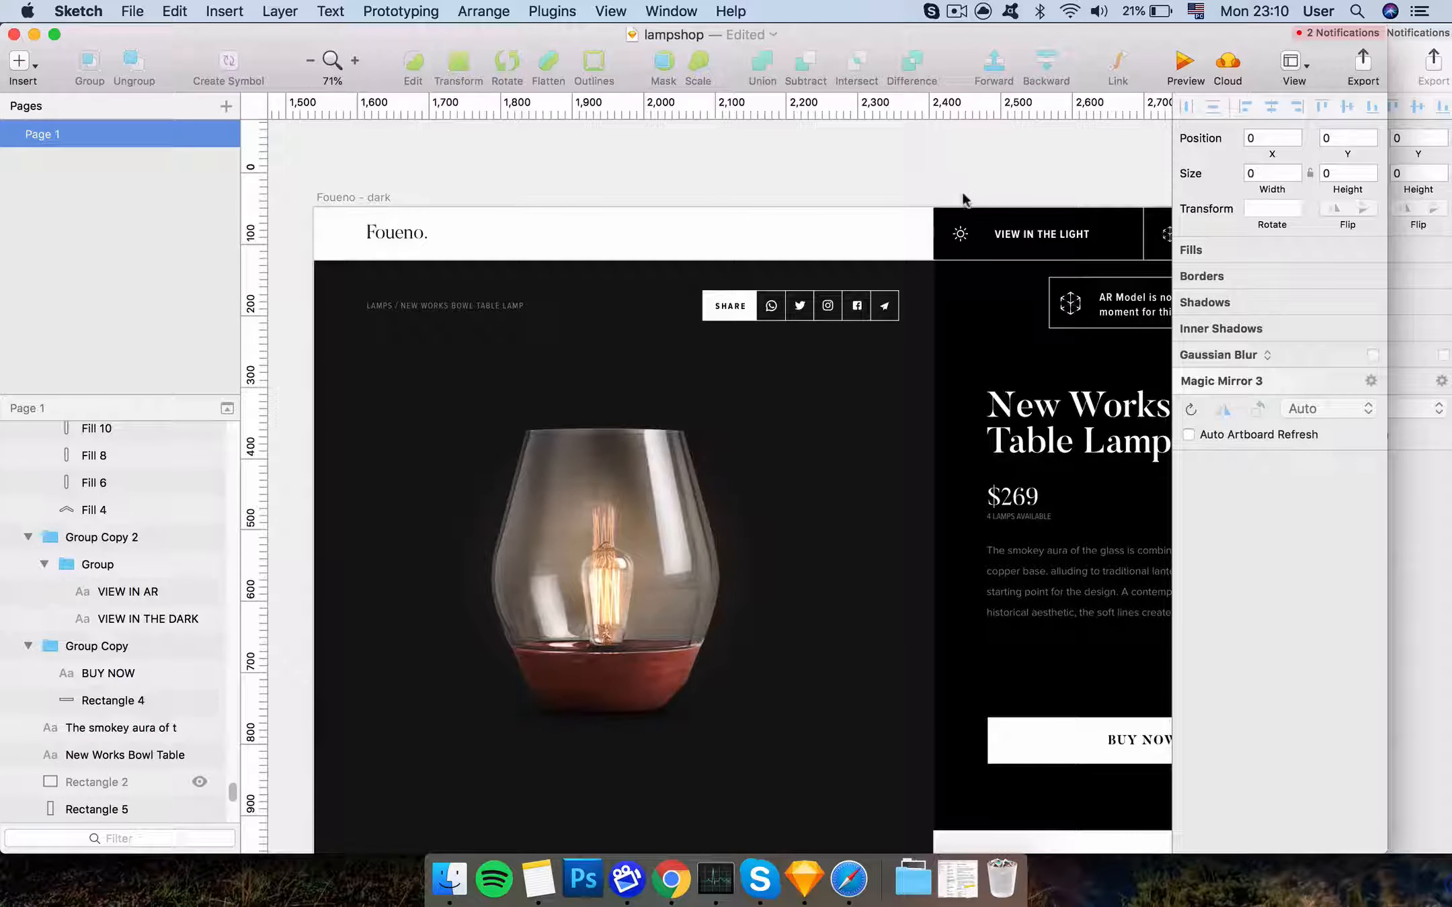
scroll(924, 162, "left", 8)
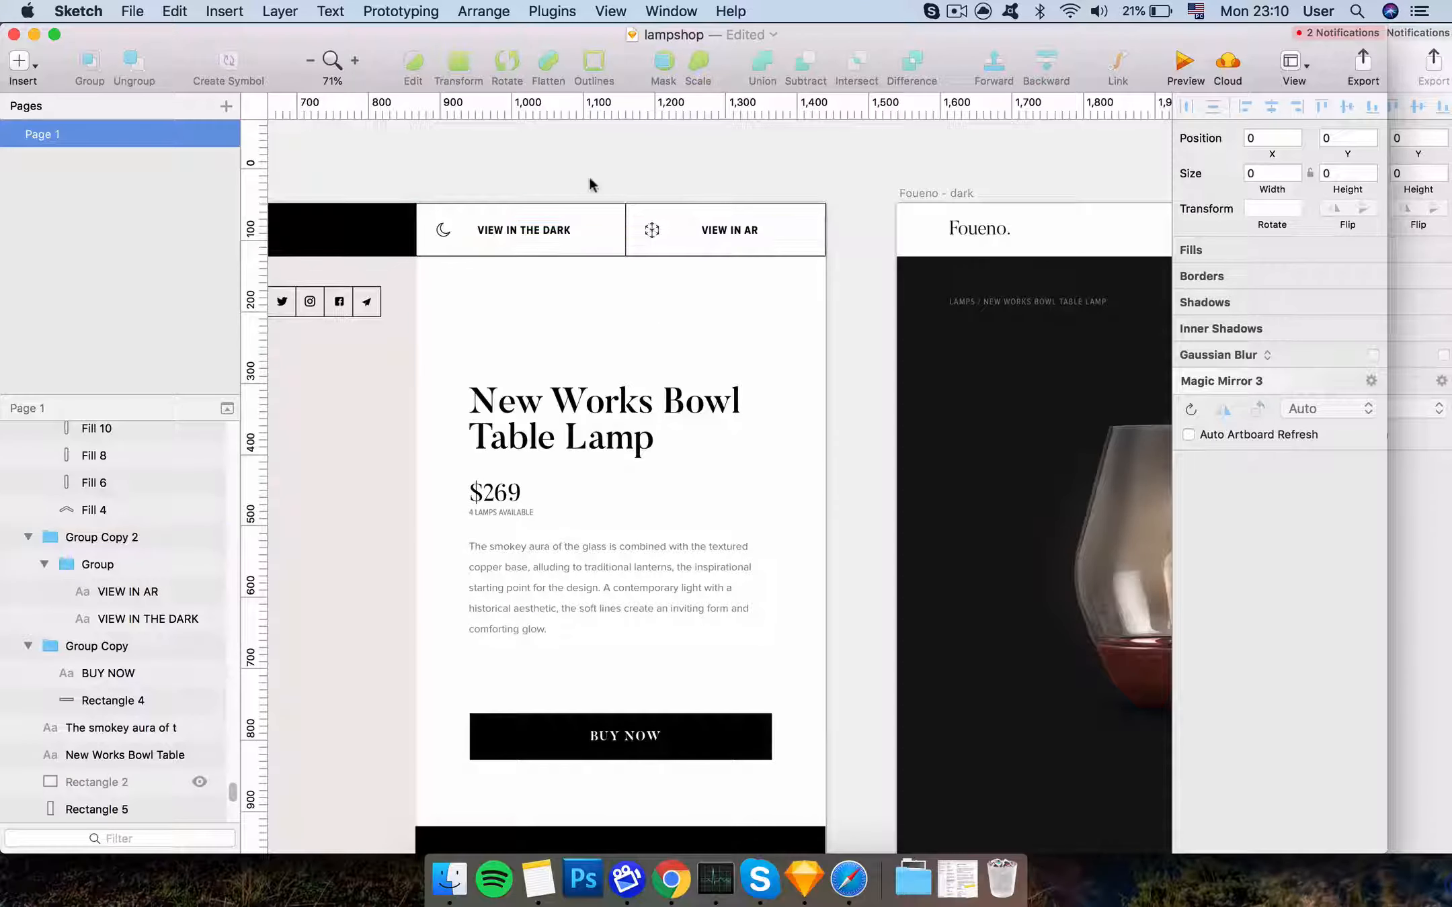
scroll(597, 179, "right", 8)
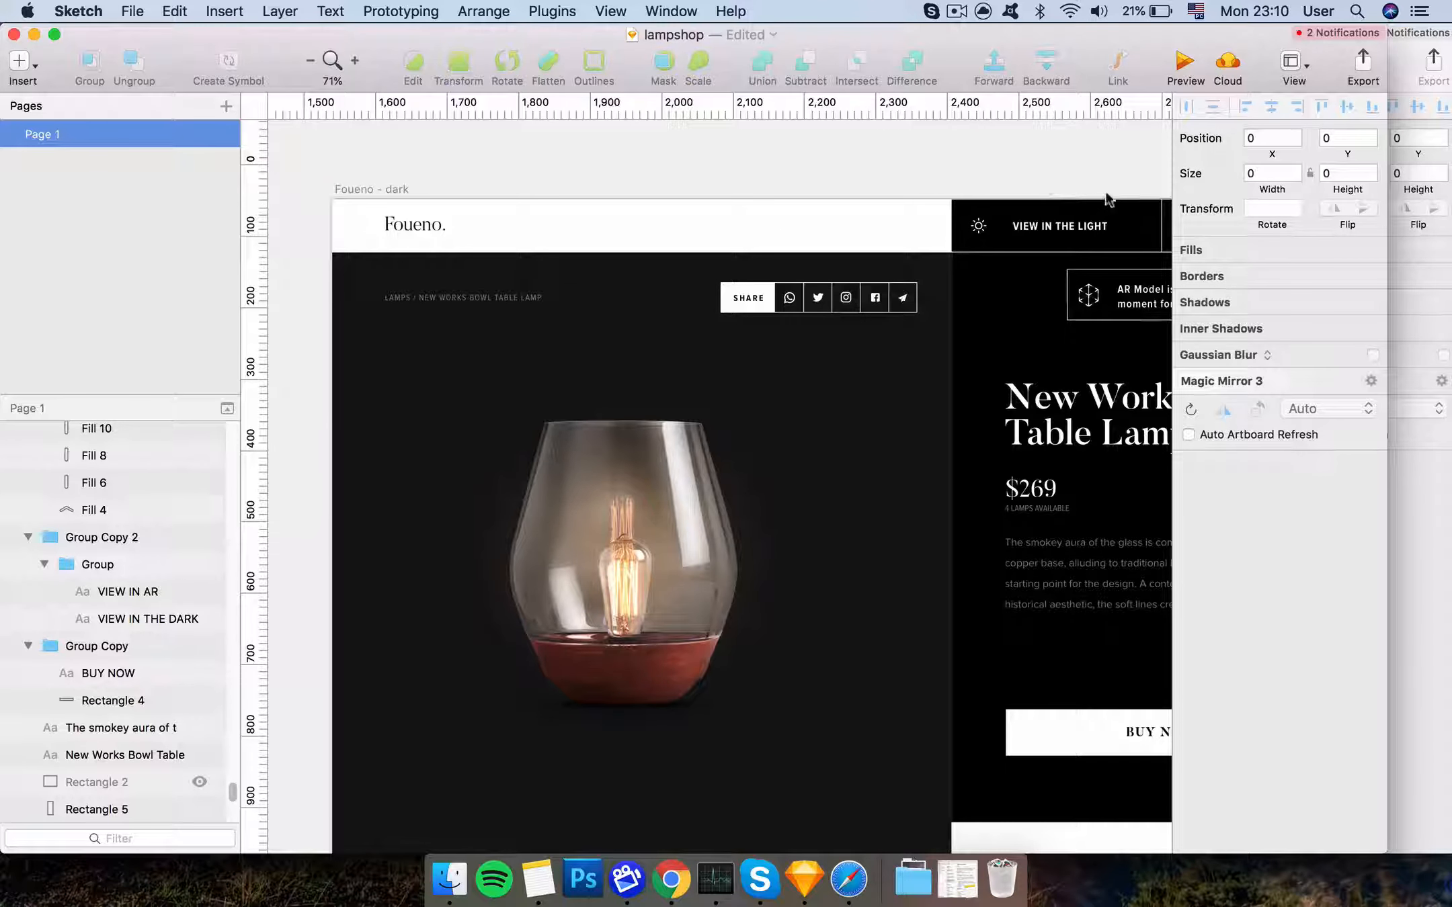
scroll(1092, 181, "right", 2)
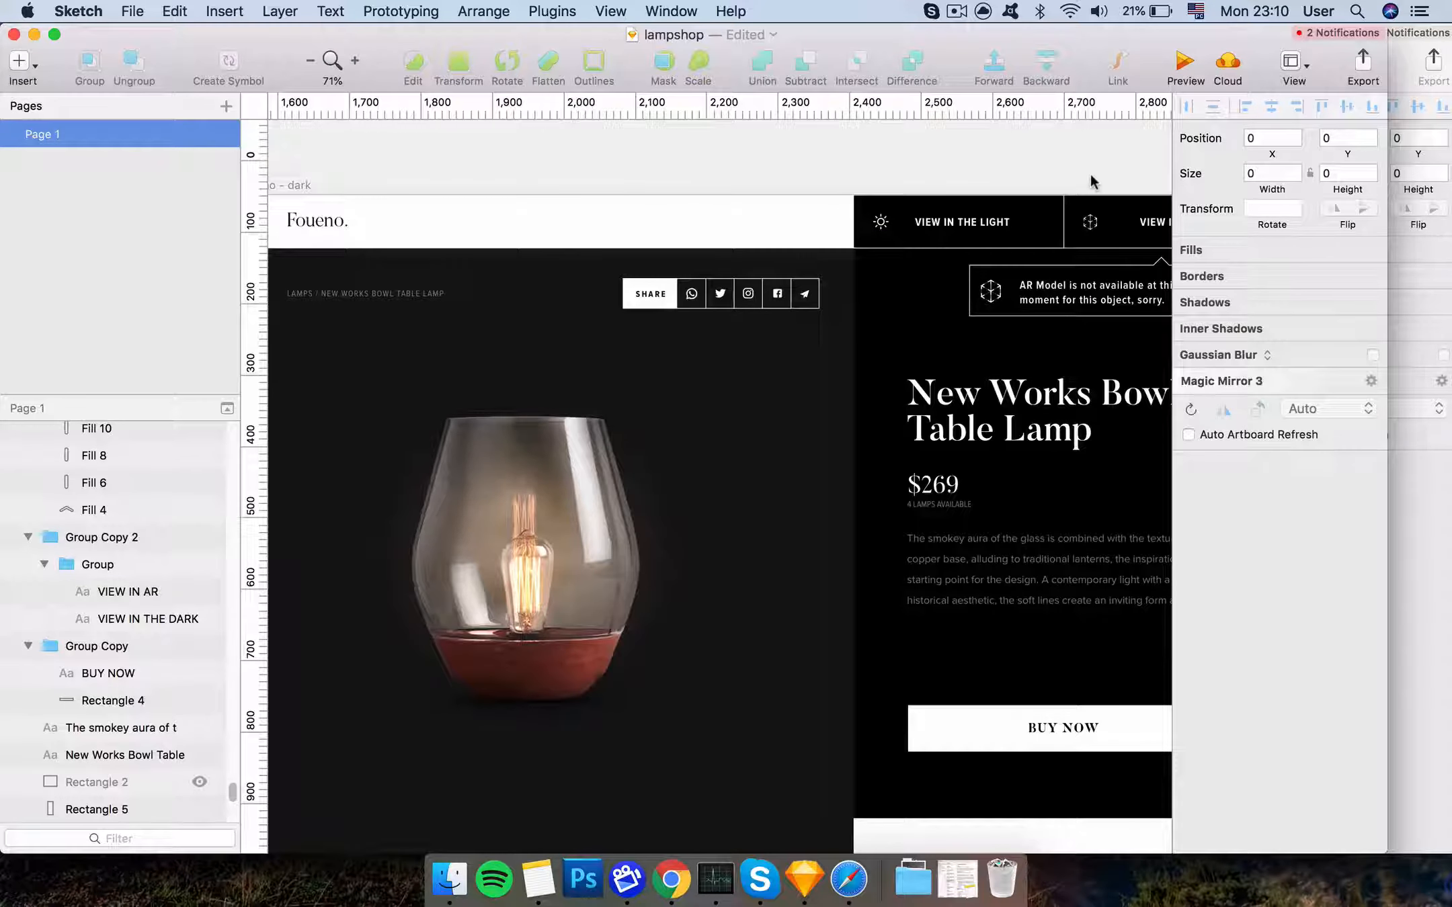
View the light and dark Foueno artboards side by side and return to the light page
scroll(1061, 161, "down", 3)
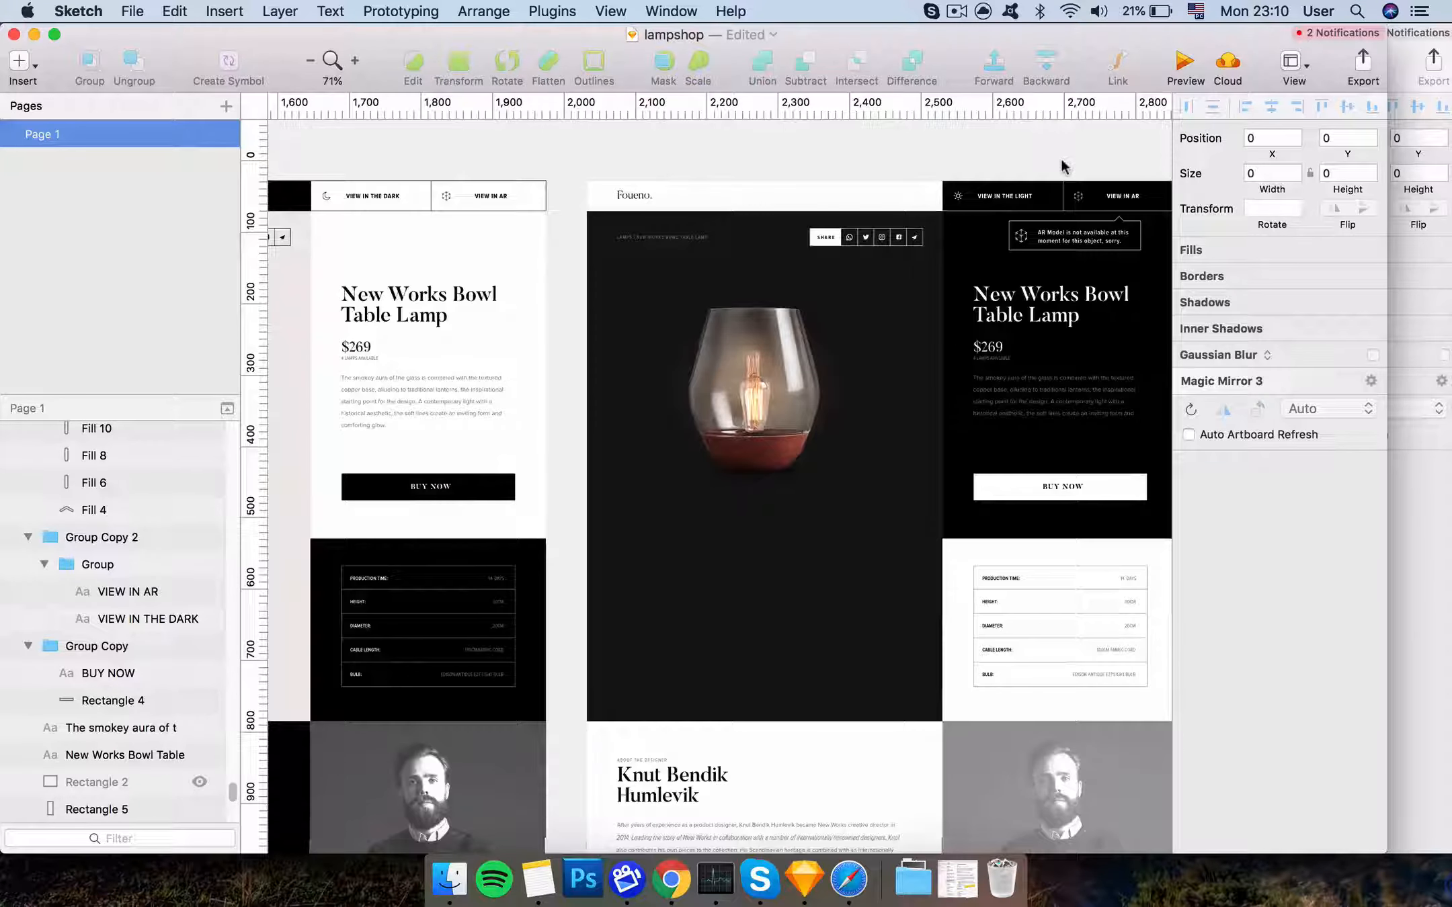
scroll(1062, 161, "down", 3)
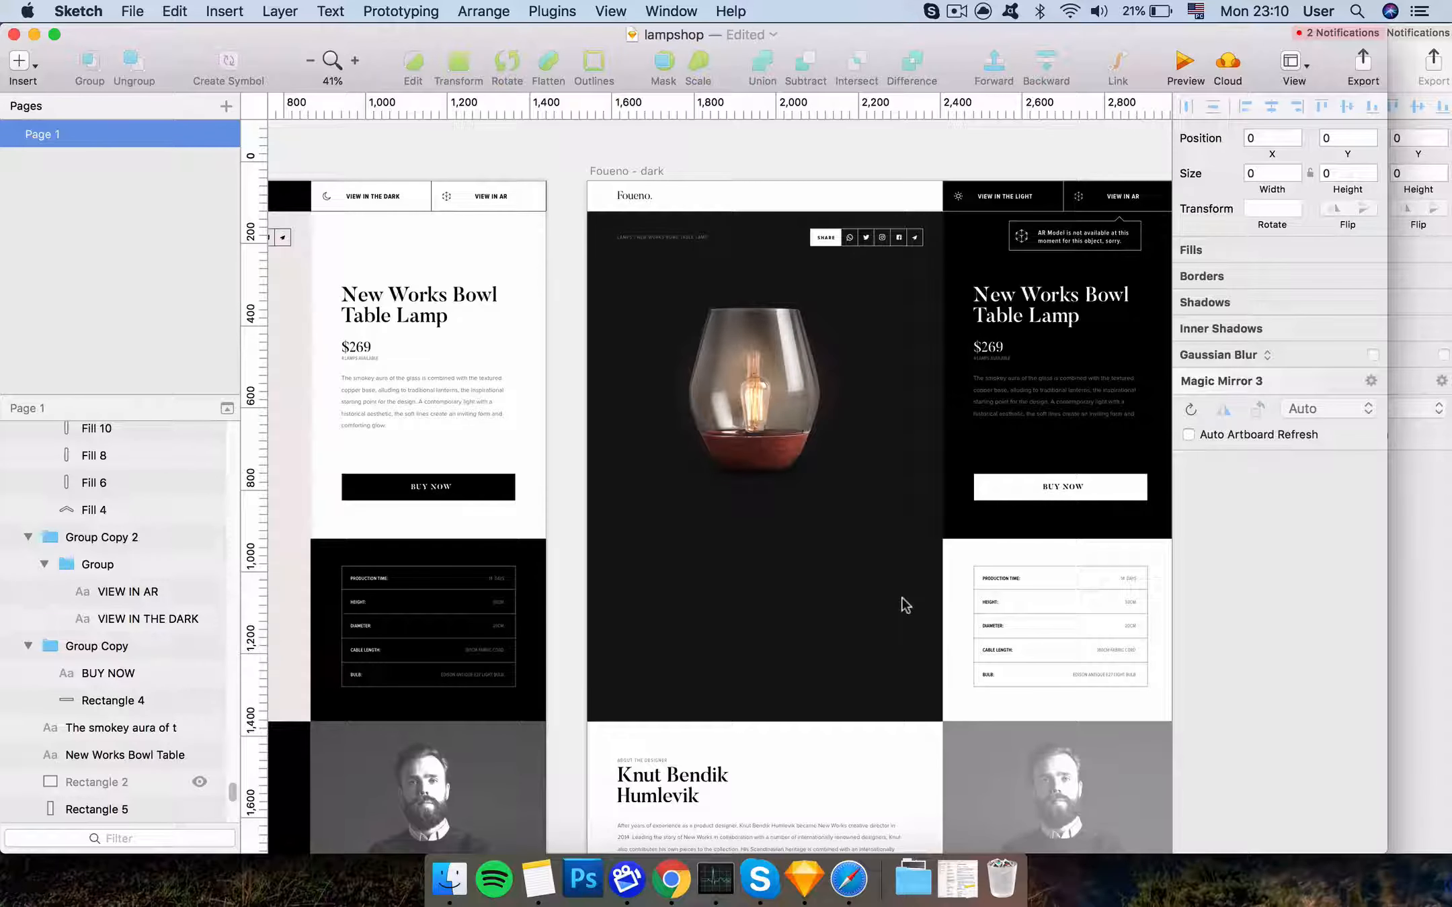
scroll(906, 605, "left", 2)
scroll(905, 604, "up", 1)
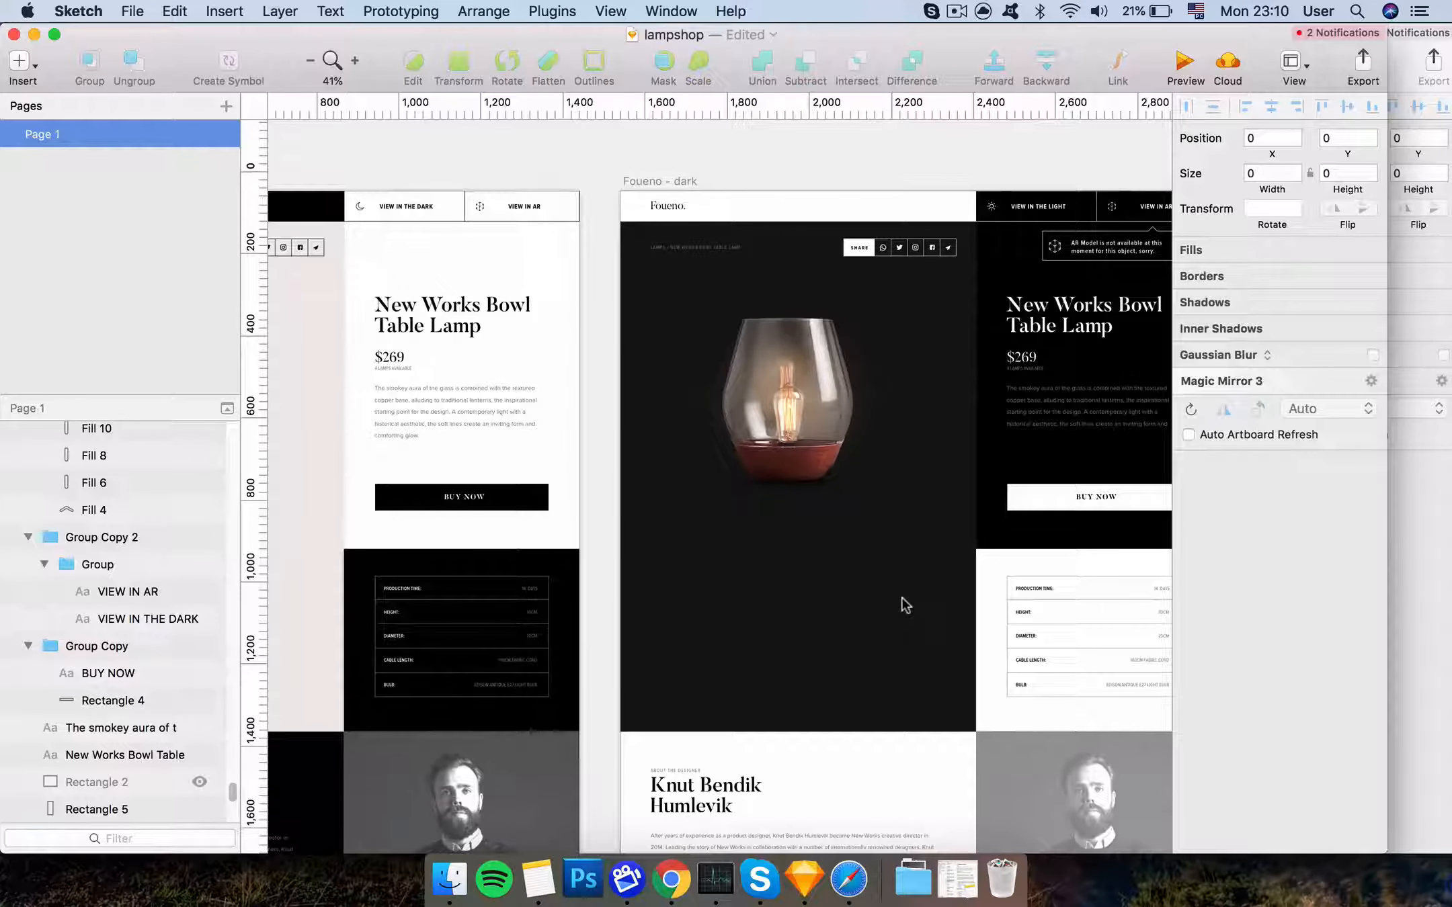
scroll(844, 608, "left", 10)
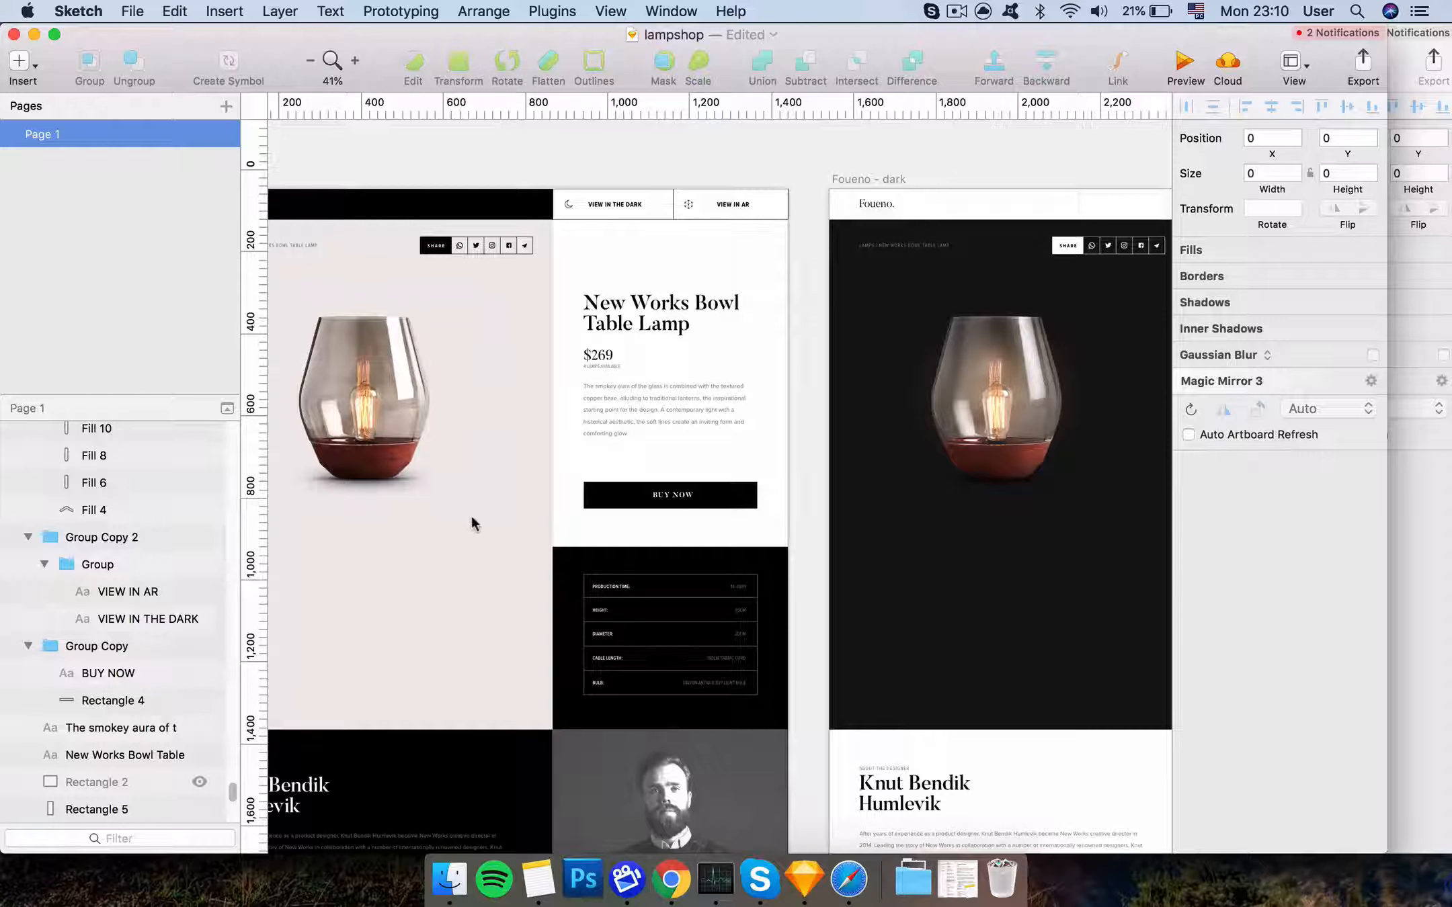
Switch to the coded lamp page in Safari and examine how the lamp image and share bar behave while the product details scroll
left_click(843, 872)
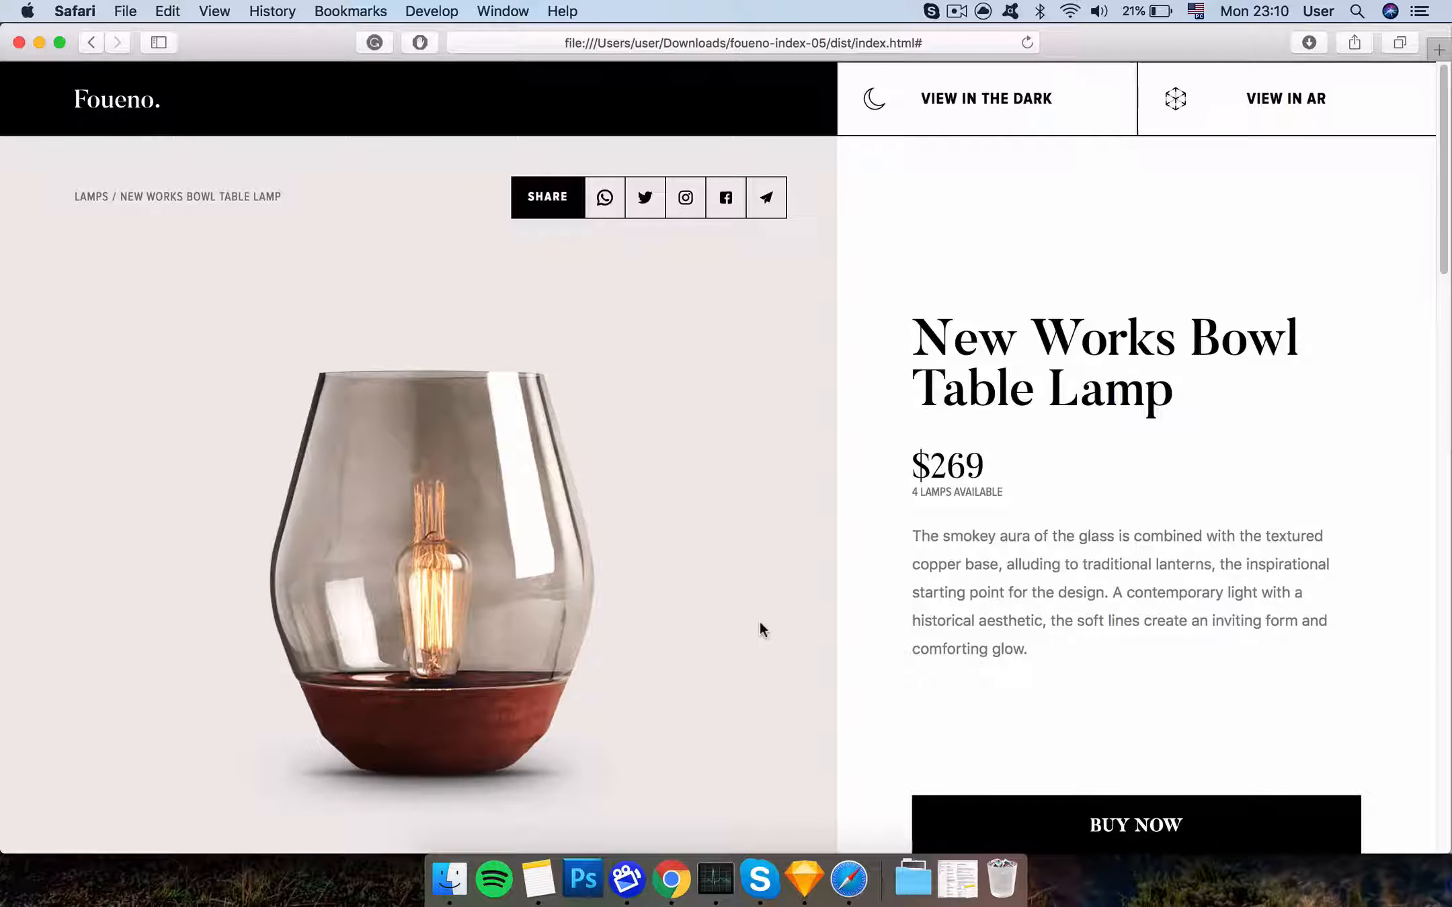
left_click(805, 877)
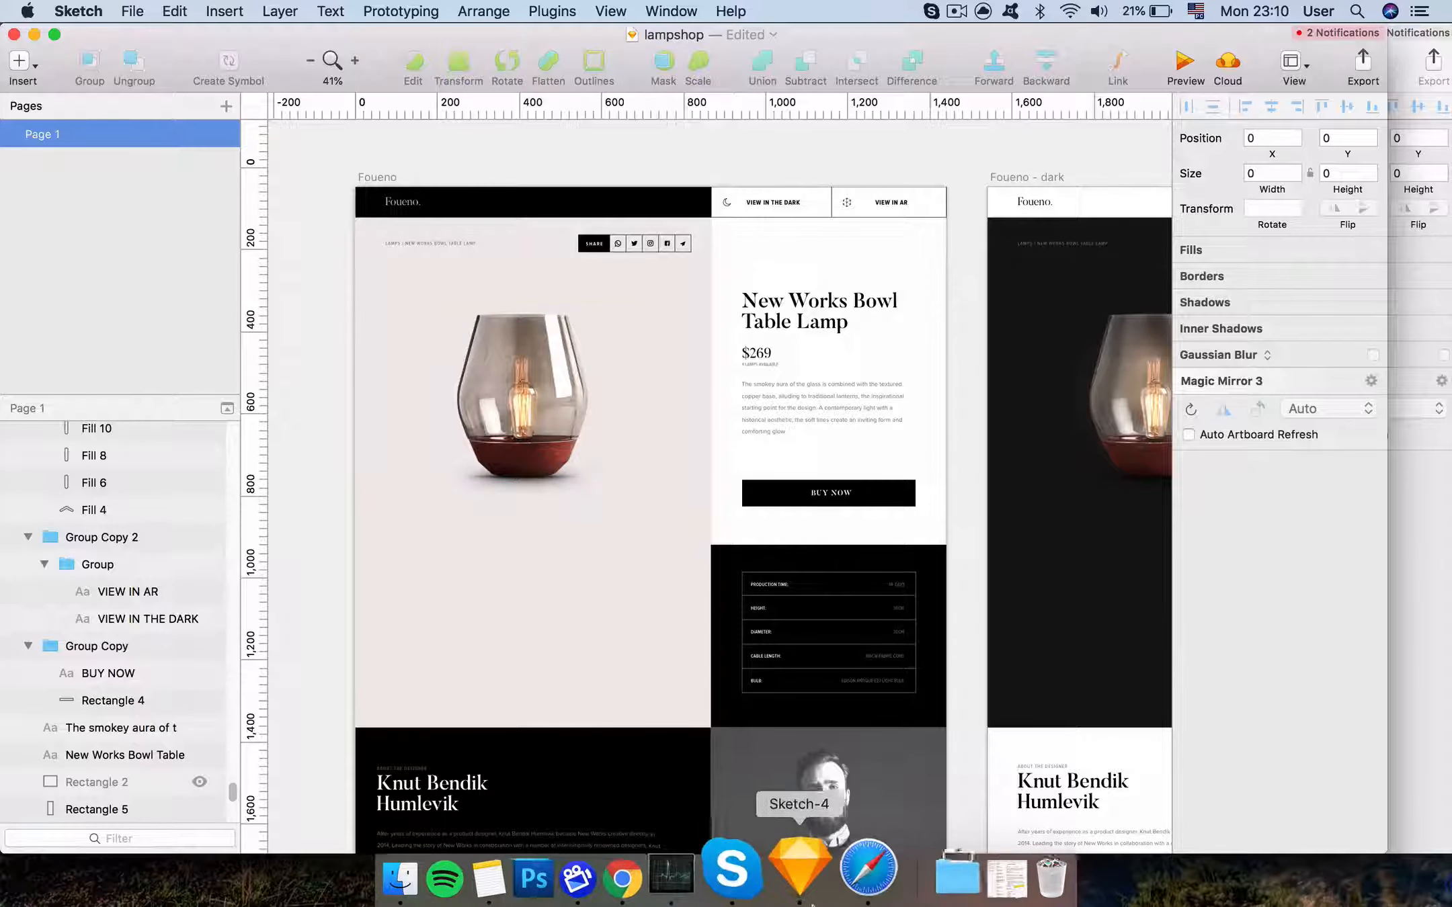
left_click(848, 873)
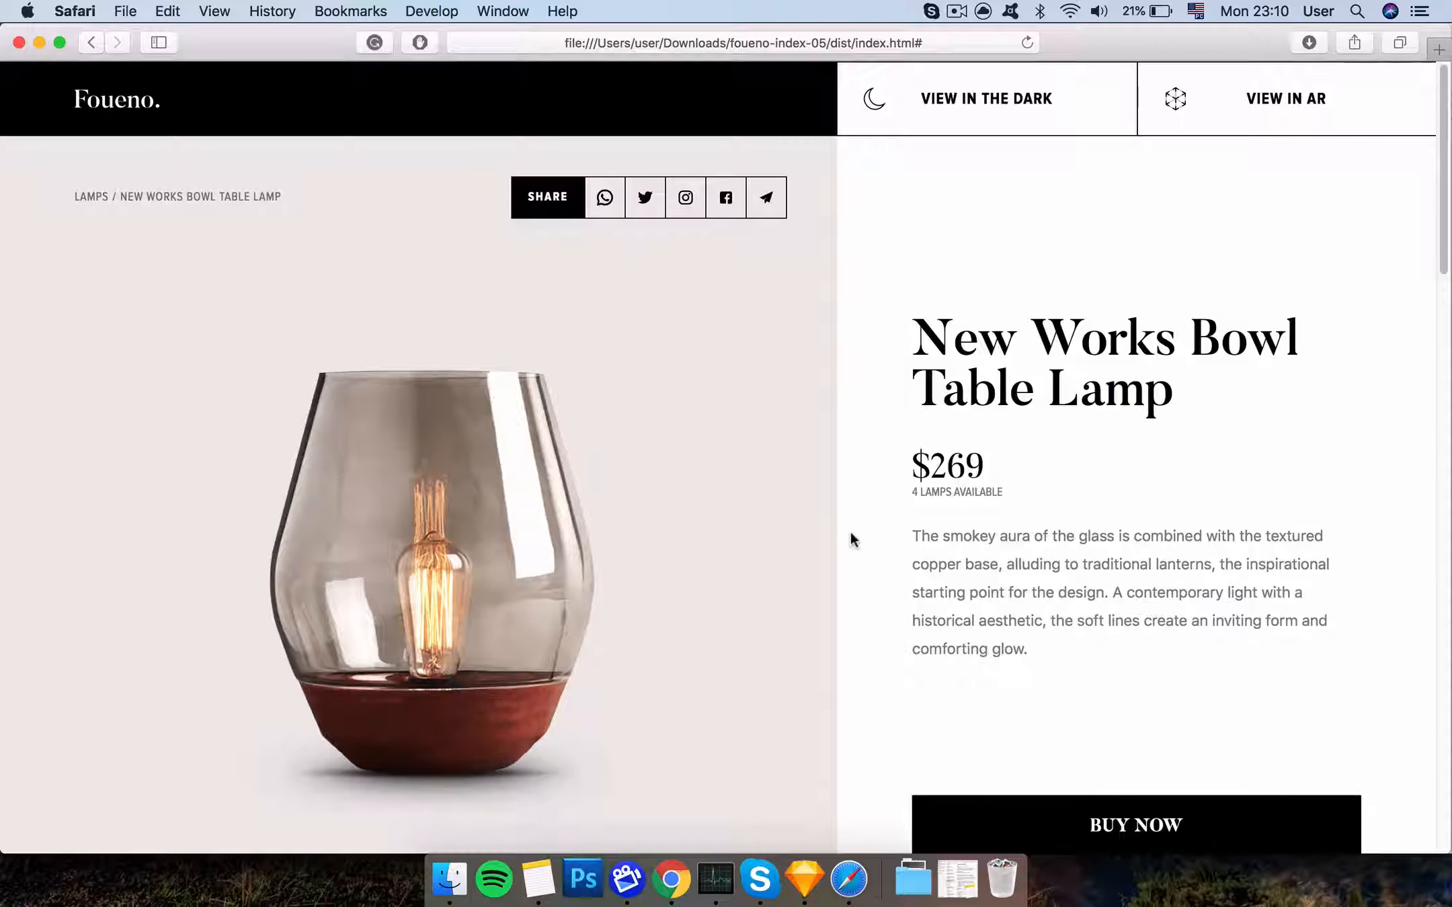
scroll(852, 539, "down", 4)
scroll(852, 539, "up", 3)
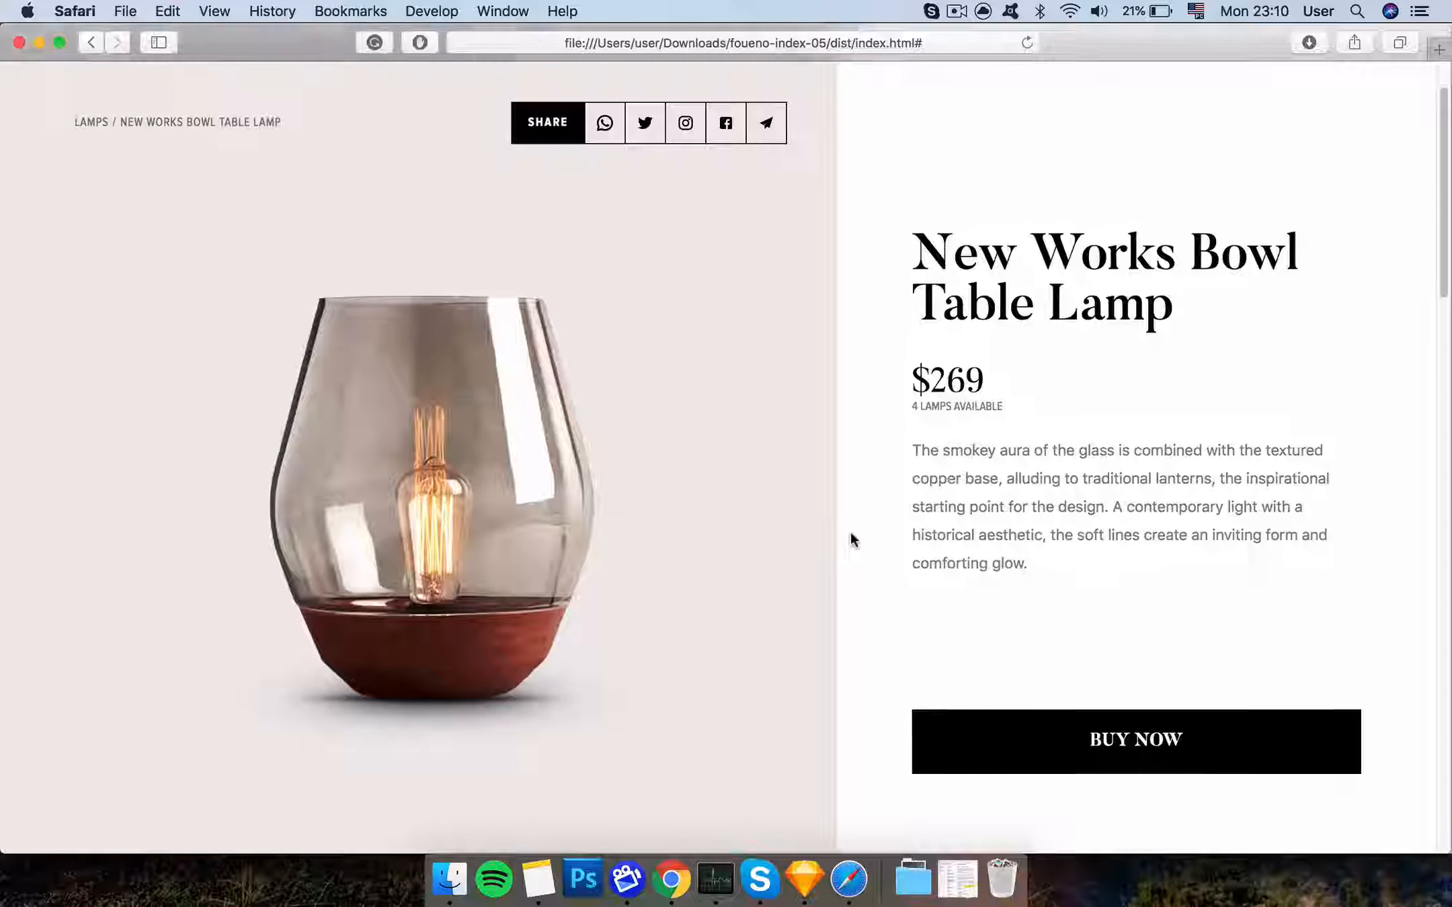
scroll(851, 540, "up", 3)
scroll(851, 540, "down", 3)
scroll(850, 534, "down", 2)
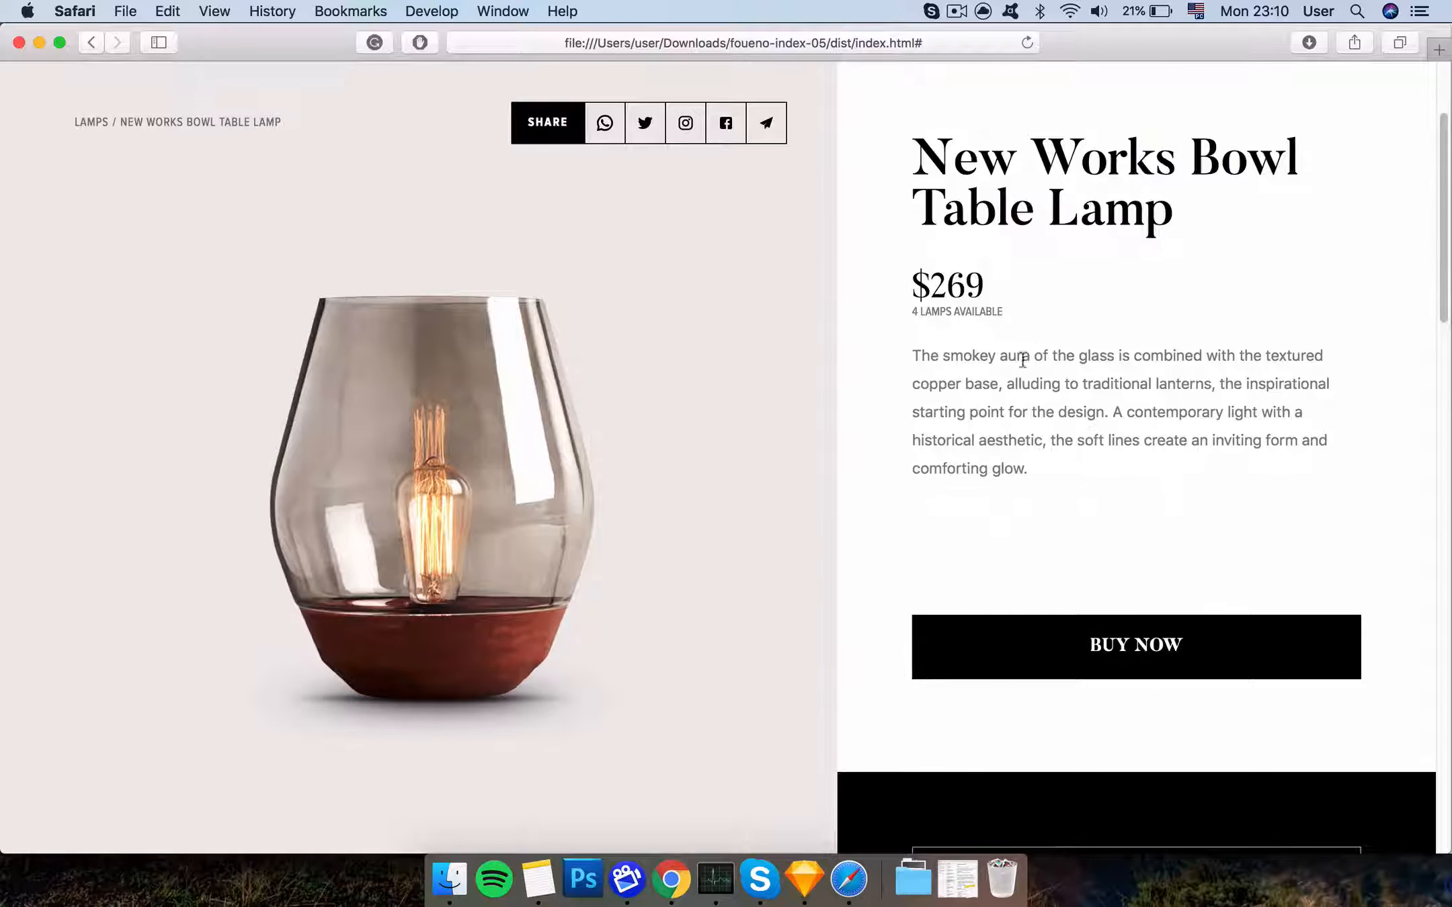
scroll(1021, 361, "down", 4)
scroll(1022, 359, "up", 6)
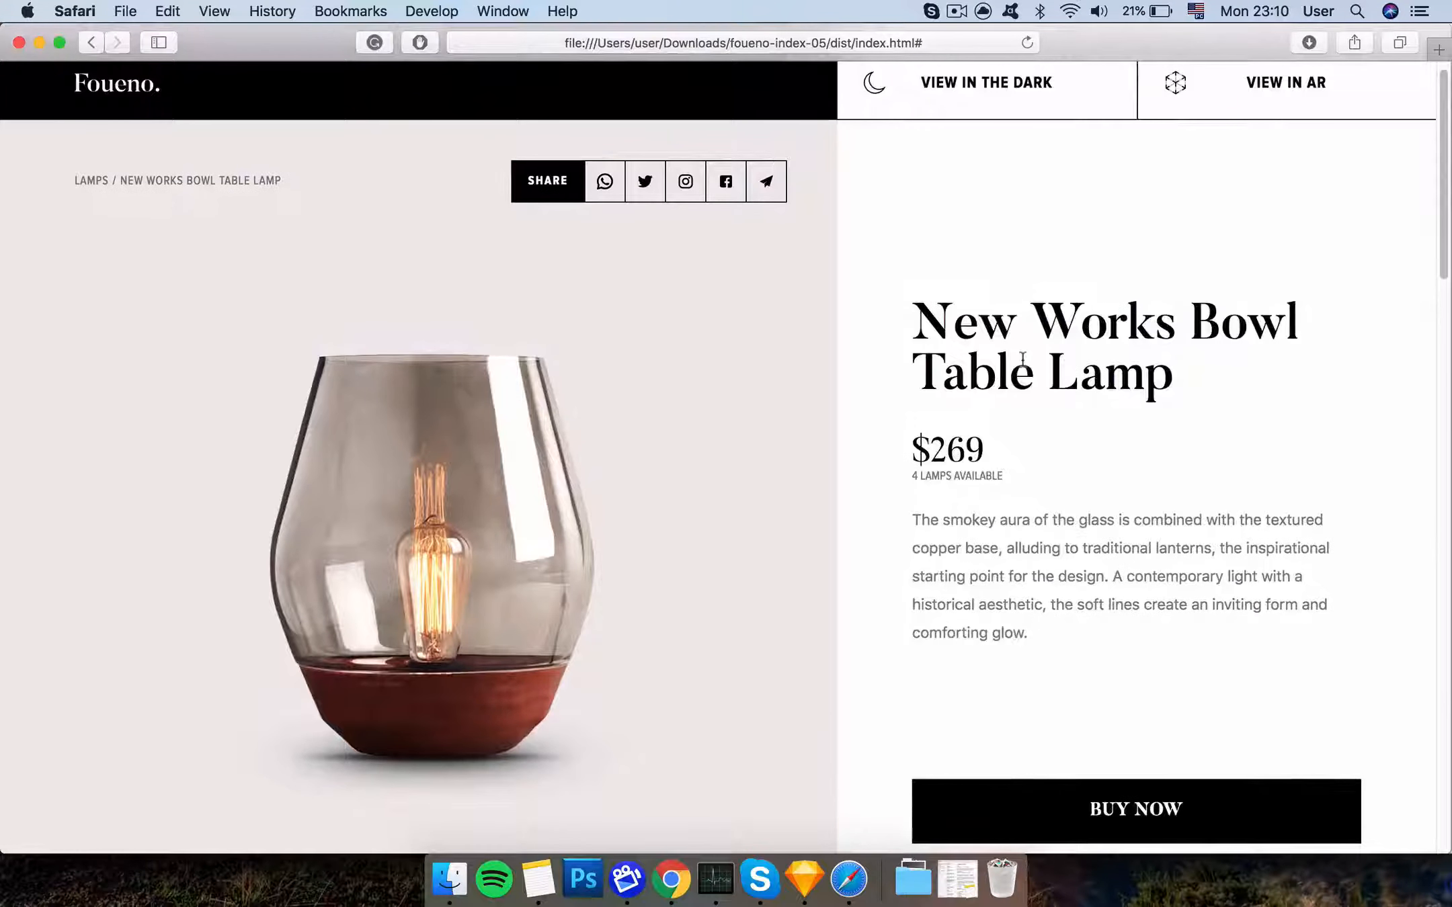
scroll(1022, 359, "down", 3)
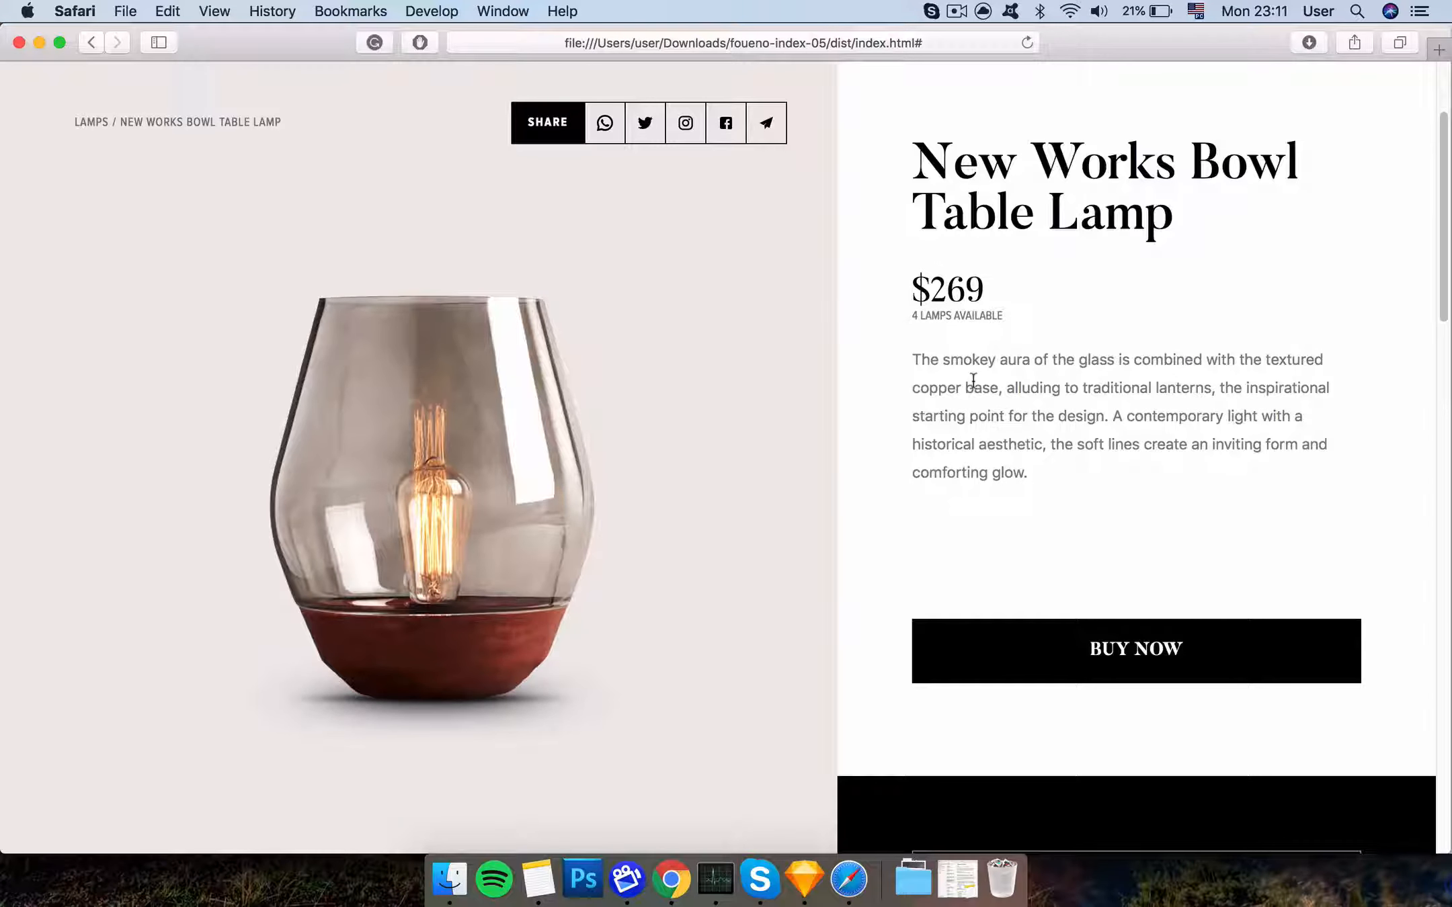
scroll(973, 381, "down", 4)
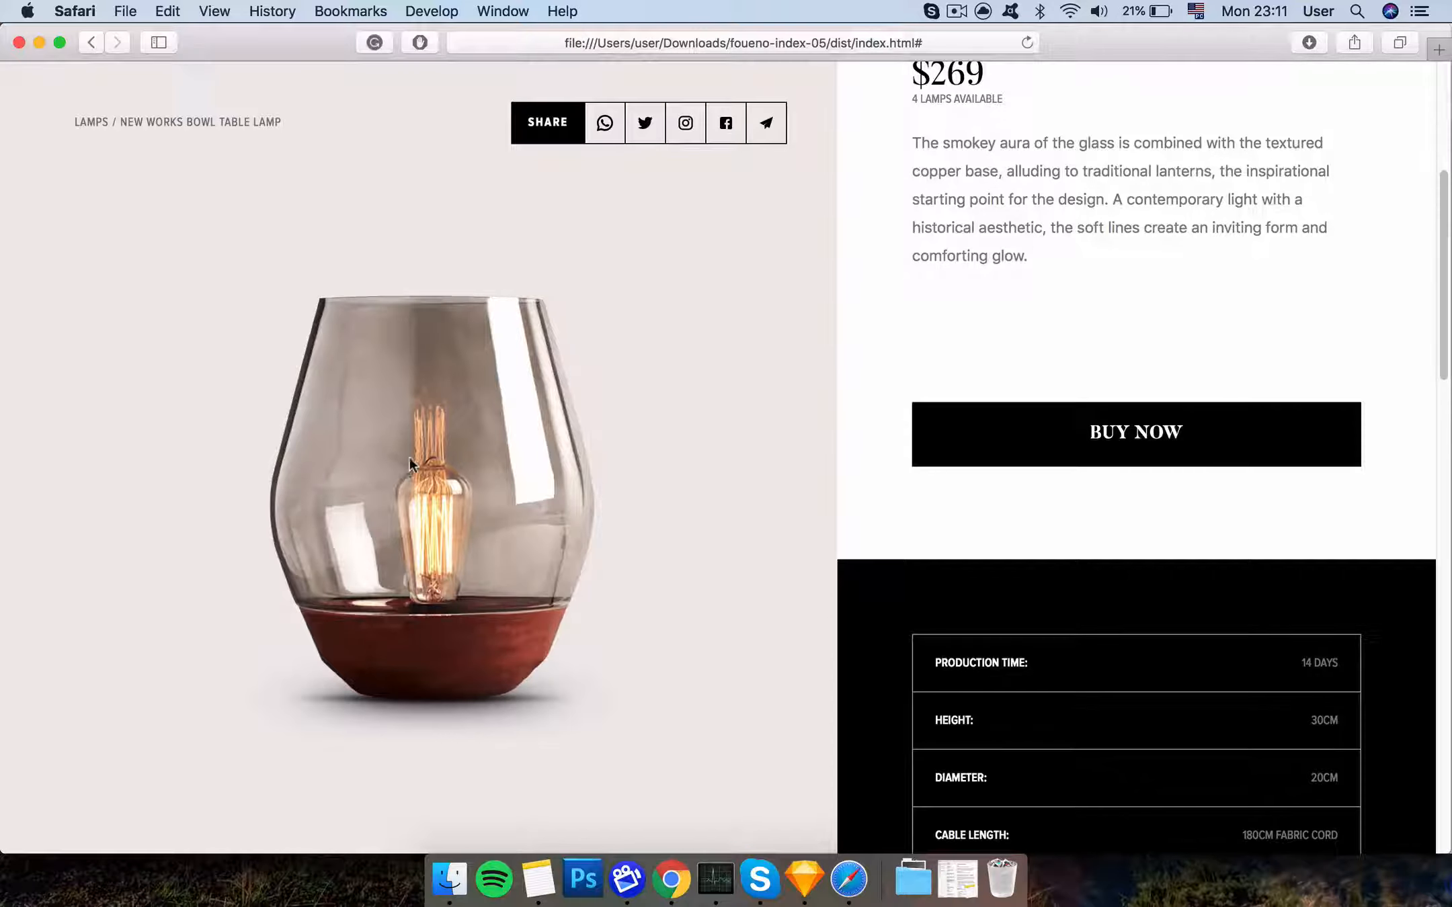
scroll(739, 716, "down", 2)
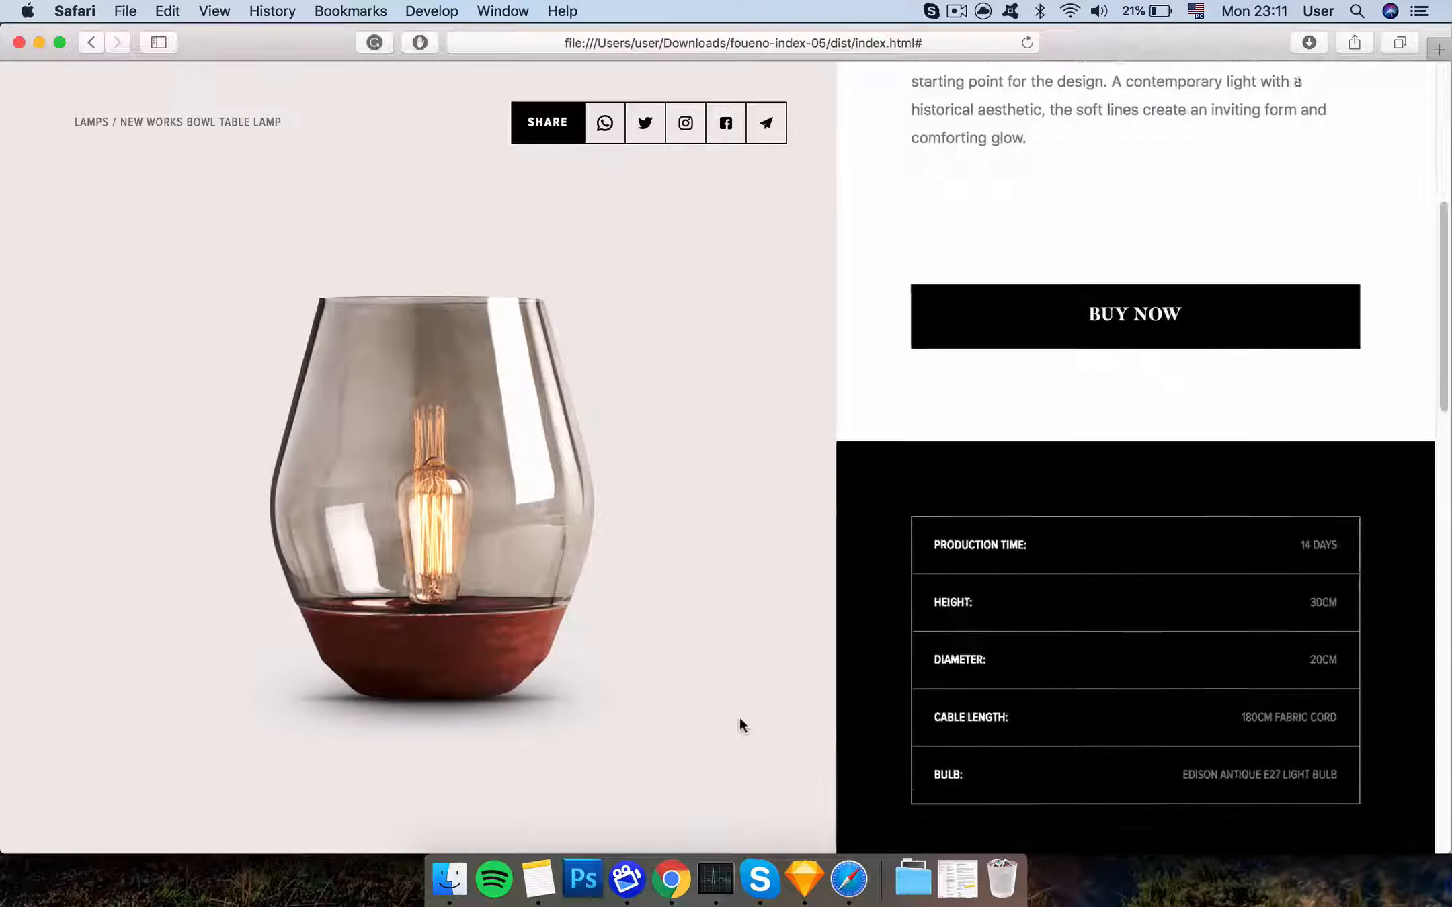
Review the coded page's transition from the lamp specification table to the About the designer section
scroll(740, 723, "up", 5)
scroll(740, 717, "down", 10)
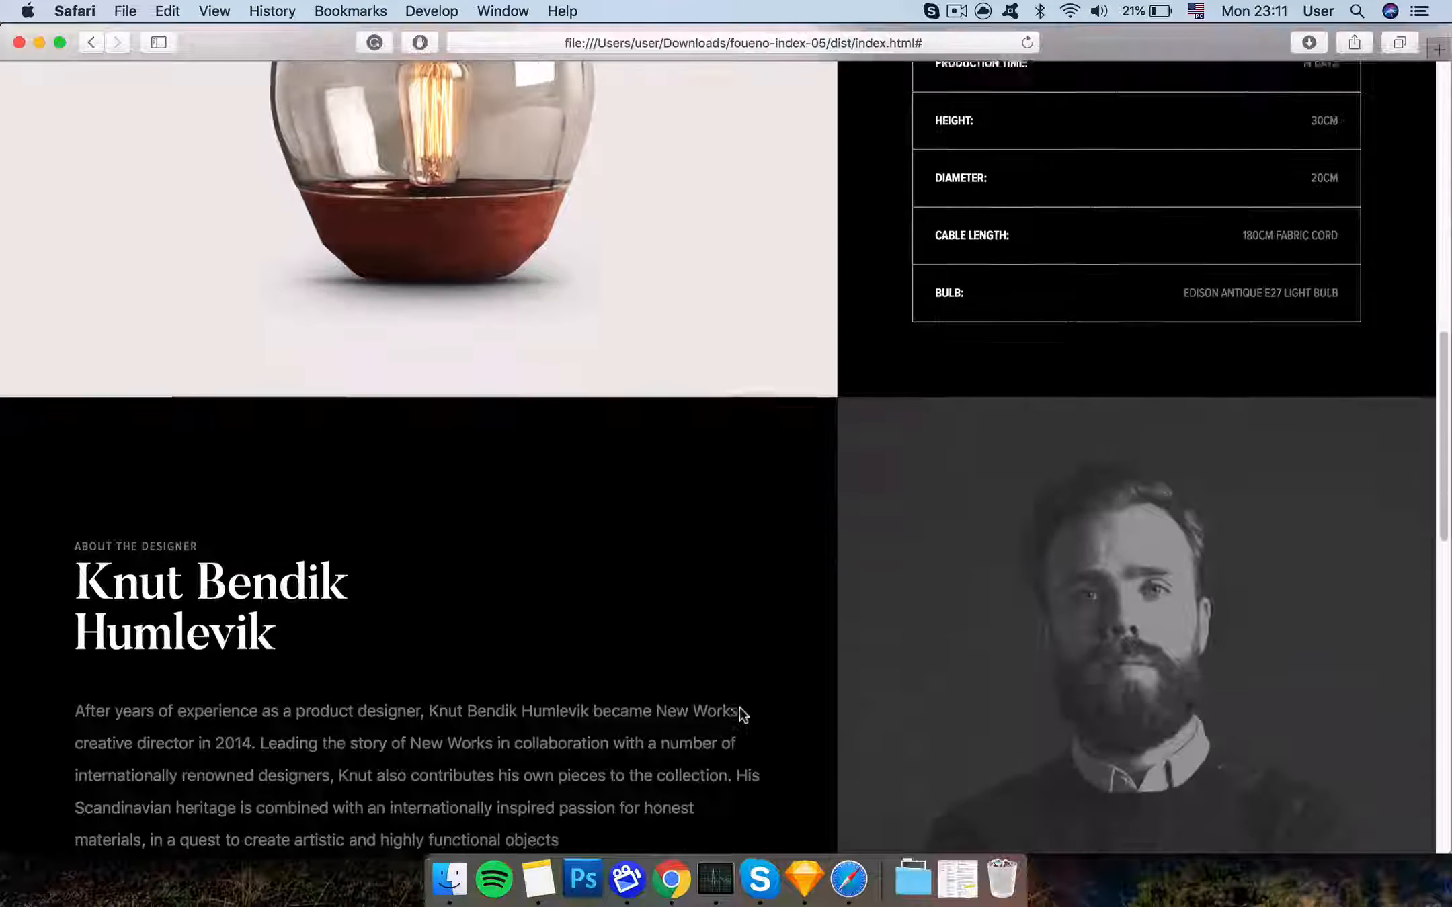
scroll(173, 517, "down", 2)
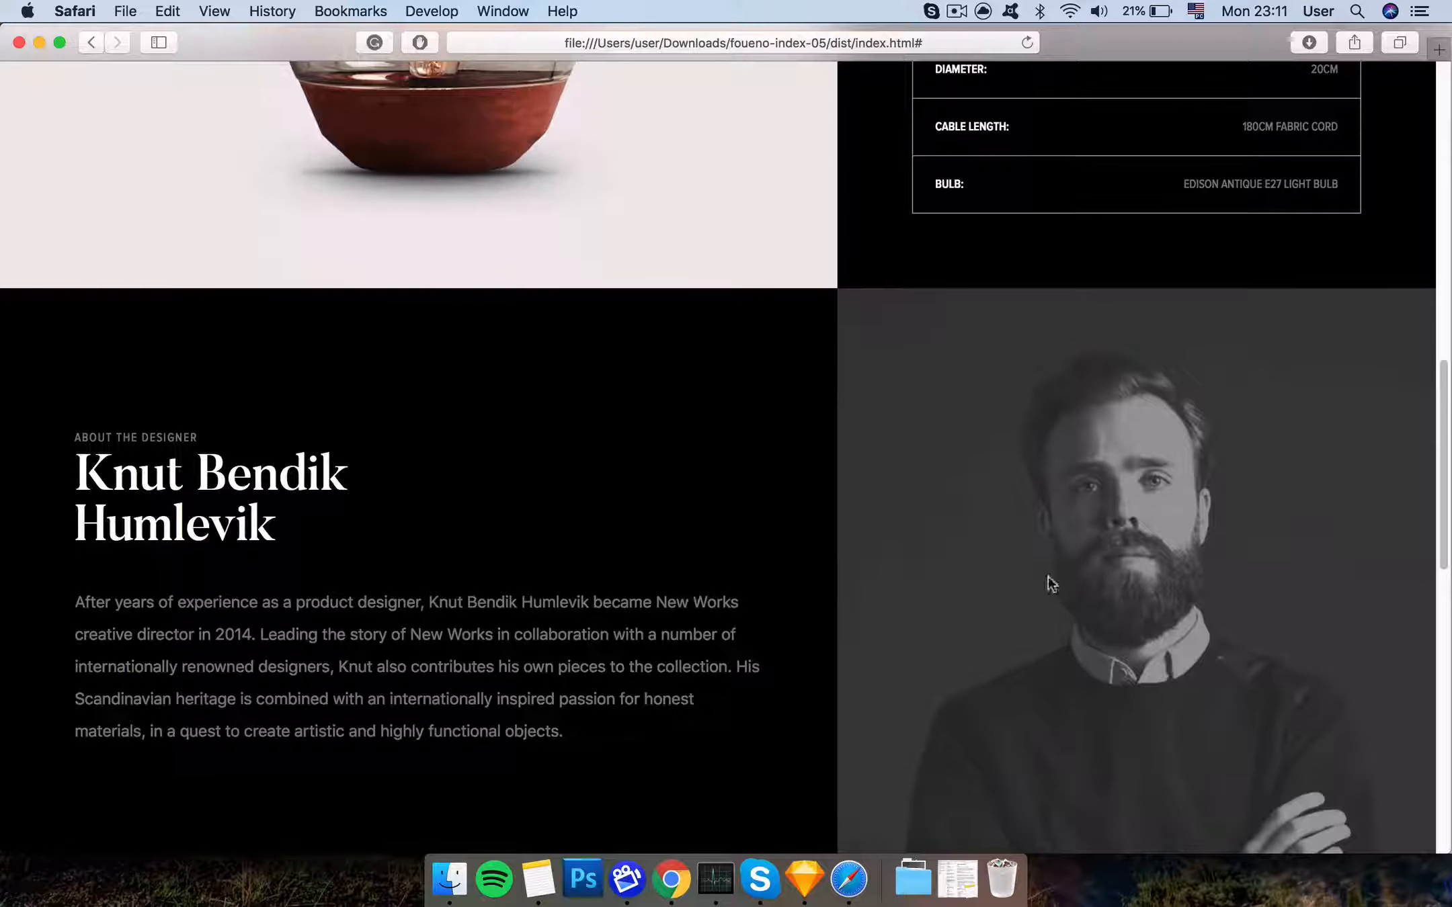
scroll(1046, 583, "down", 2)
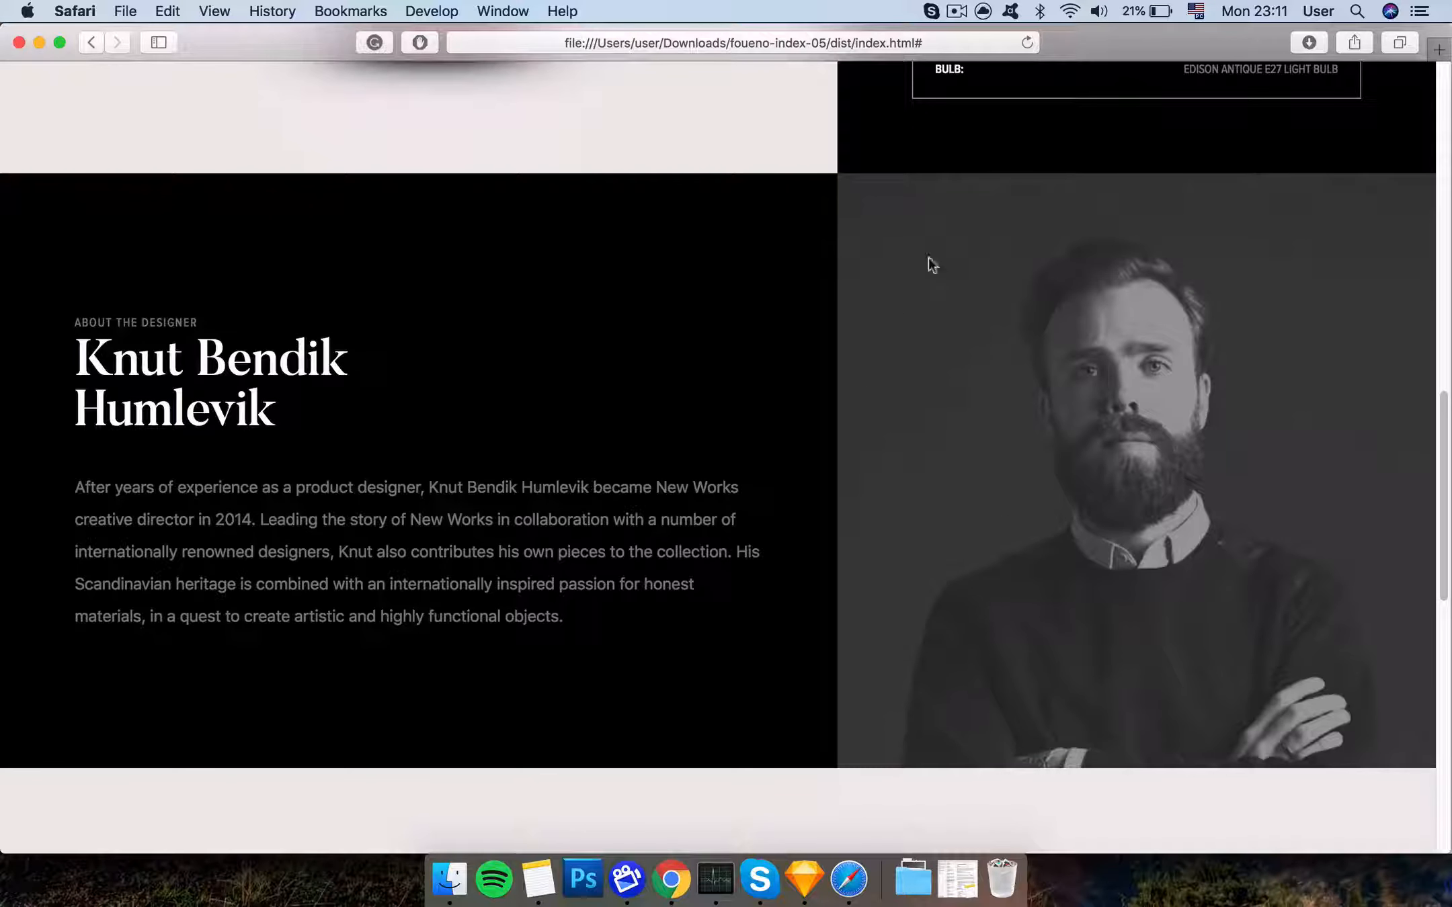
Examine the About the designer and Related Products sections of the coded light page and return to the product header
scroll(1084, 445, "down", 2)
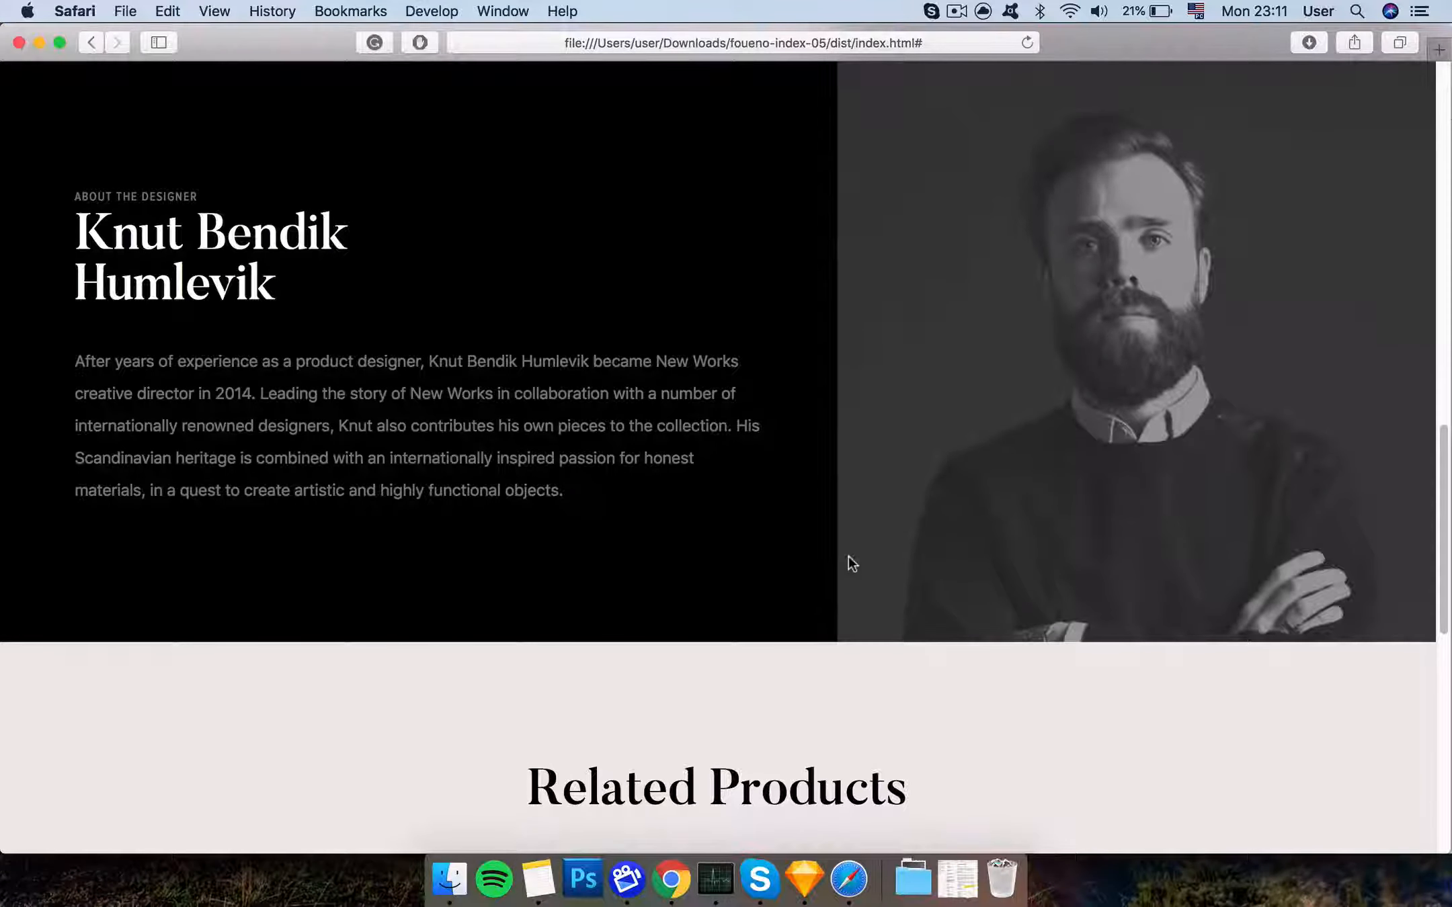
scroll(850, 562, "down", 5)
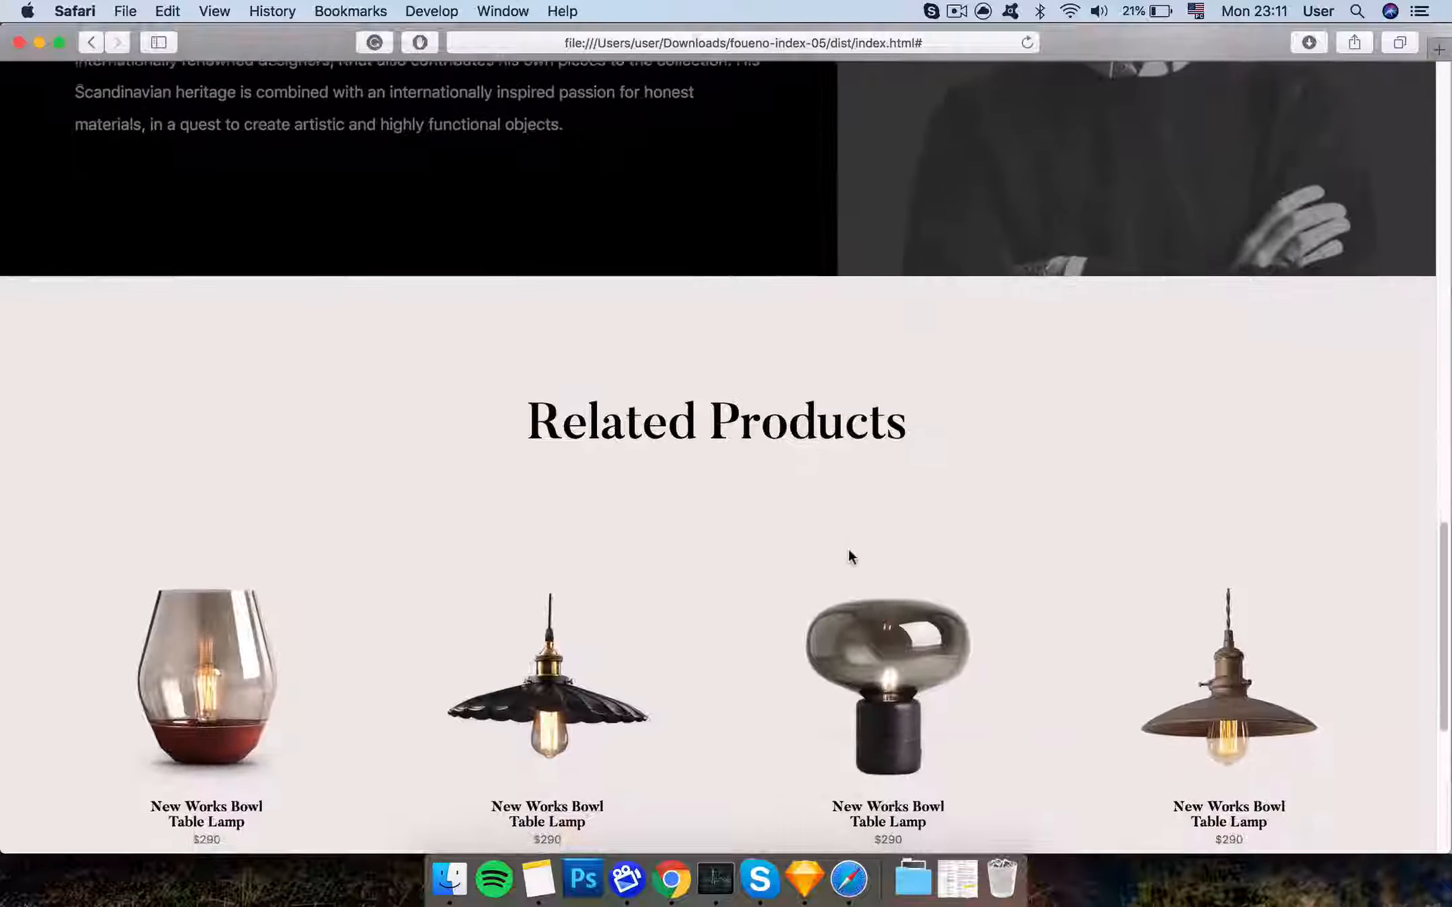
scroll(761, 454, "down", 3)
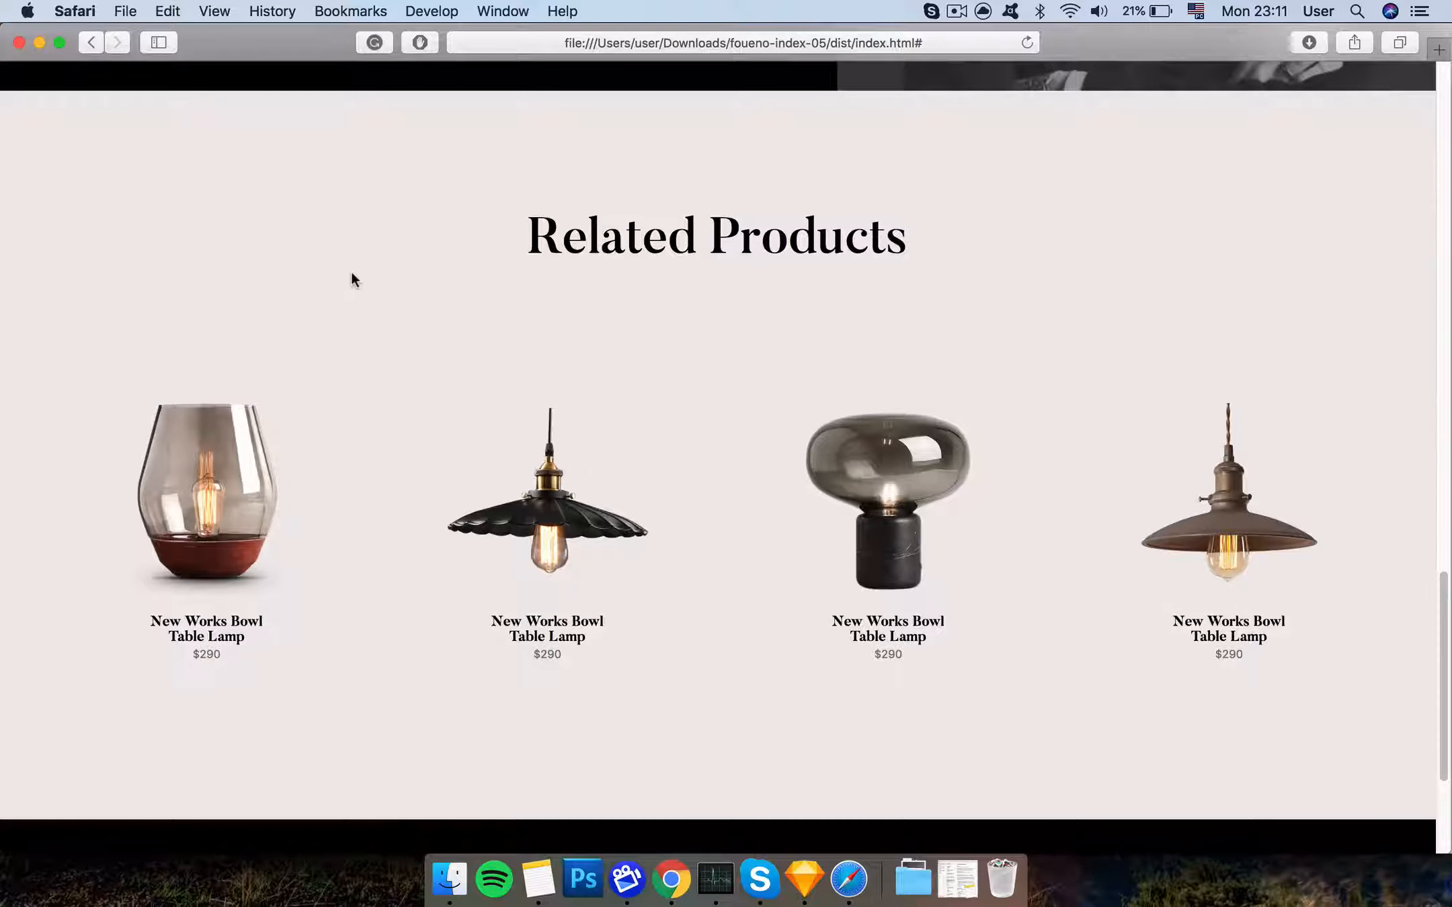
scroll(350, 283, "up", 15)
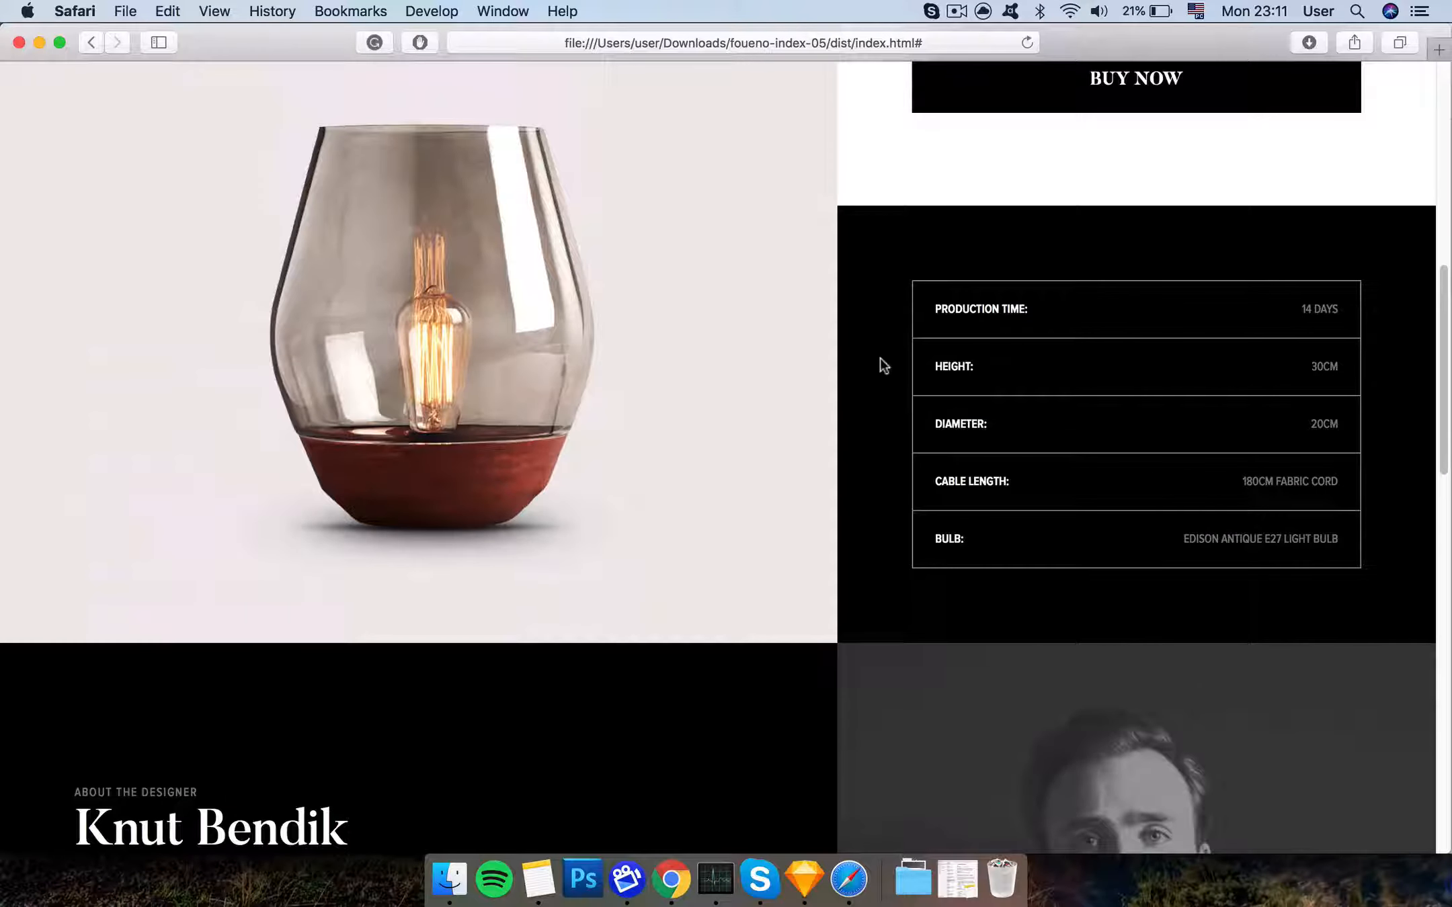
scroll(880, 363, "up", 5)
scroll(881, 363, "up", 3)
scroll(881, 363, "up", 2)
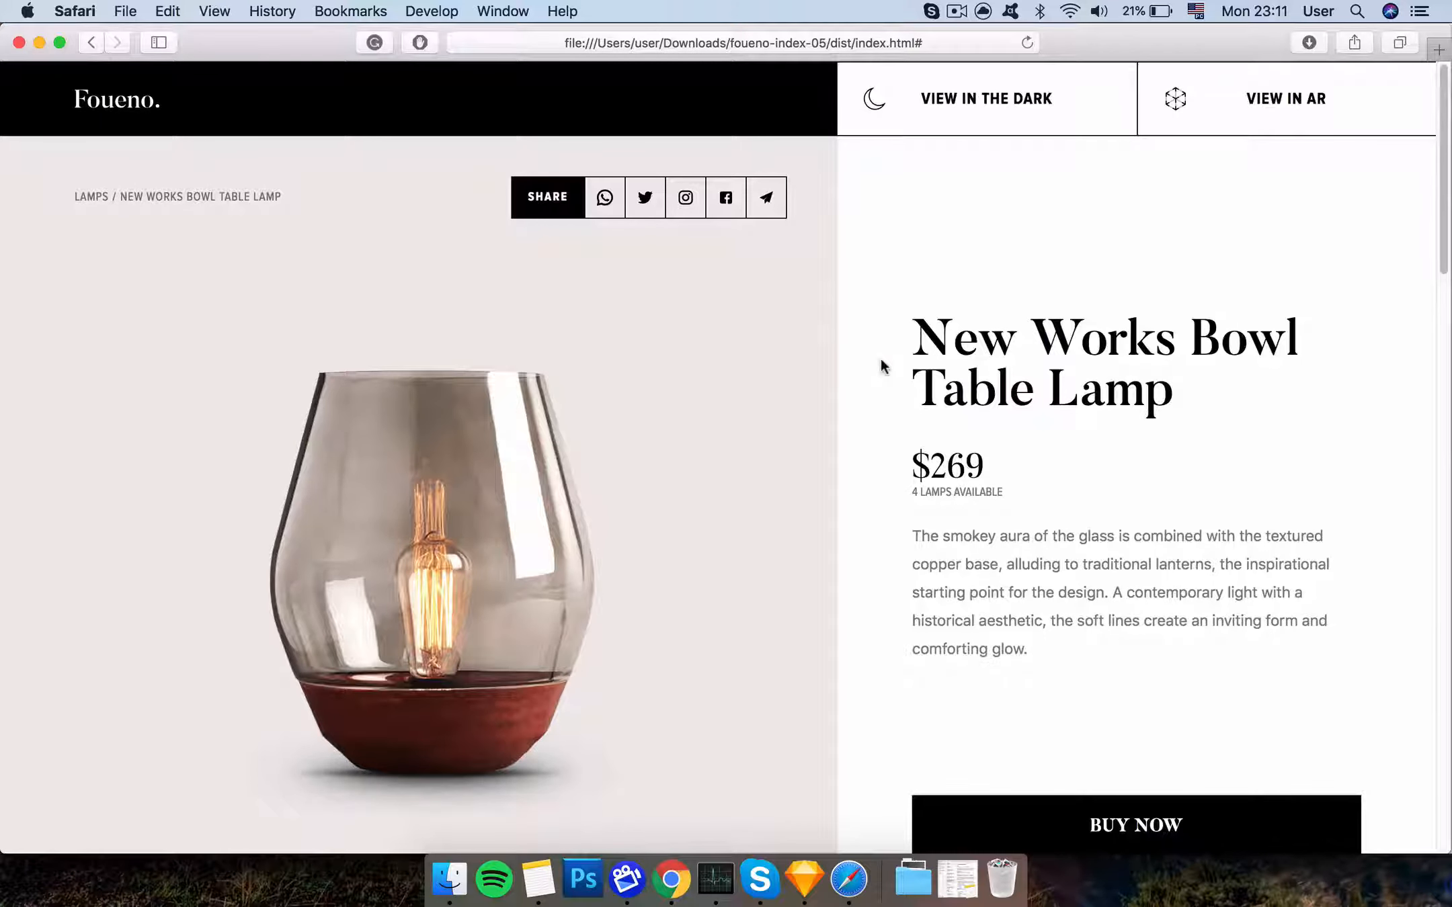
Examine the light page's share icons, footer links and BUY NOW button and how they react to the pointer
scroll(883, 366, "down", 2)
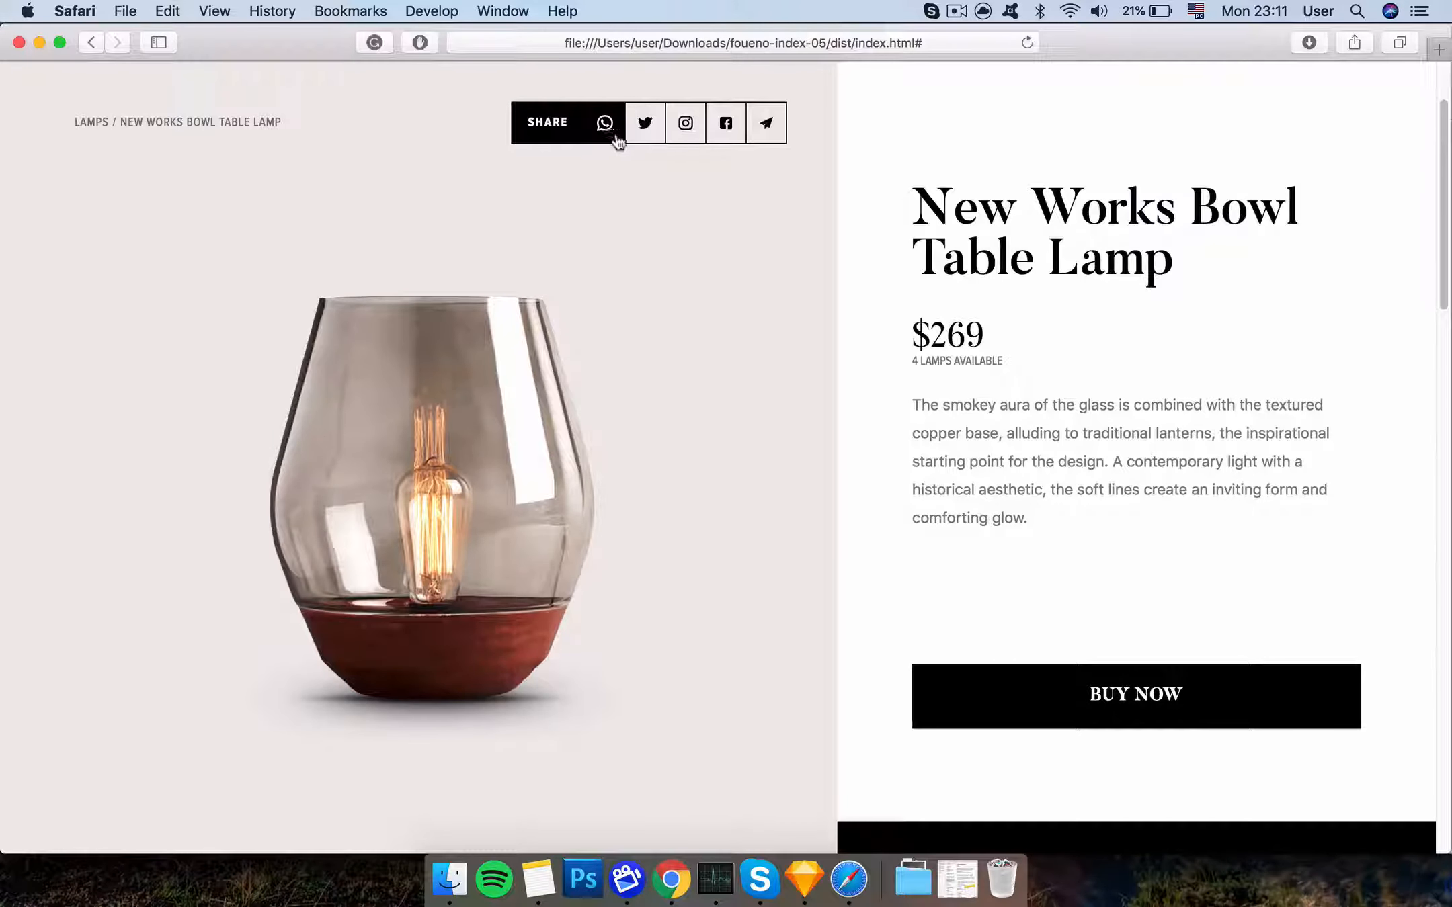
scroll(732, 132, "down", 15)
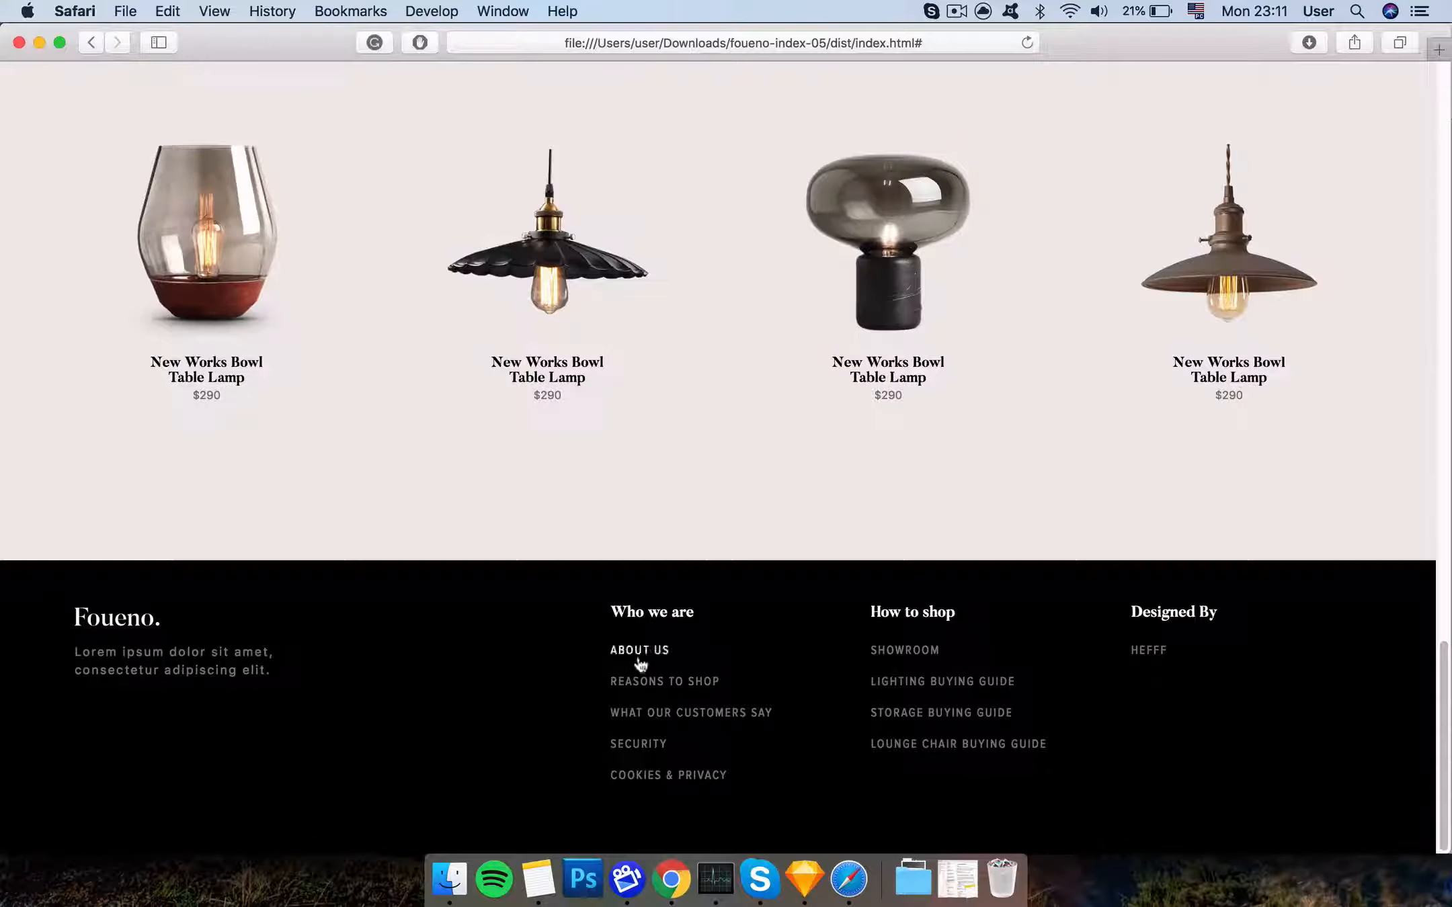
scroll(645, 492, "up", 3)
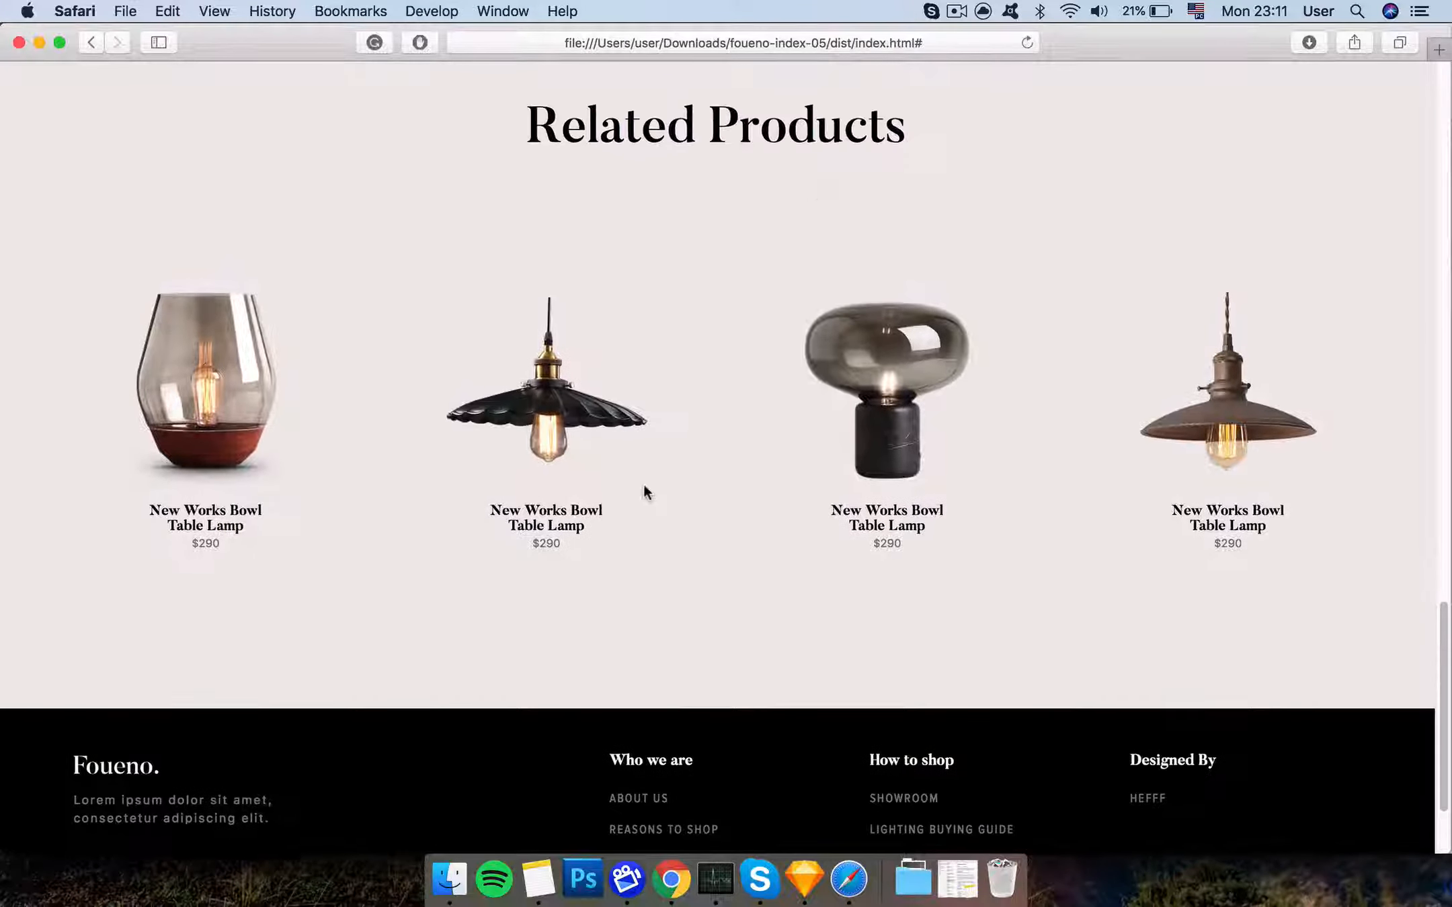
scroll(647, 545, "up", 20)
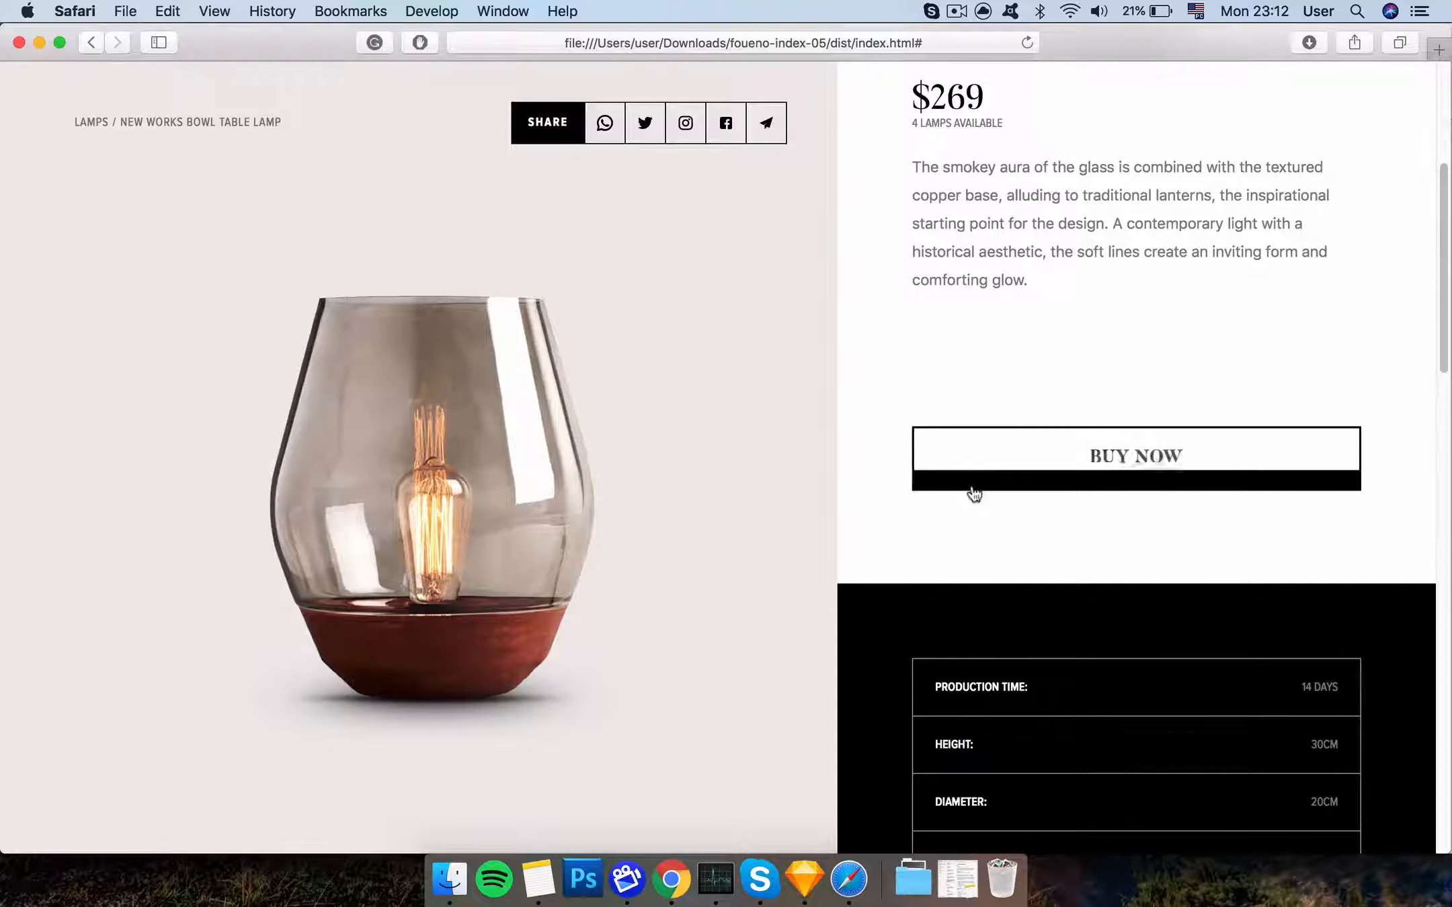
scroll(972, 494, "up", 5)
scroll(974, 496, "up", 2)
Try the VIEW IN AR option and toggle the coded page repeatedly between its light and dark views, ending on dark
left_click(1317, 100)
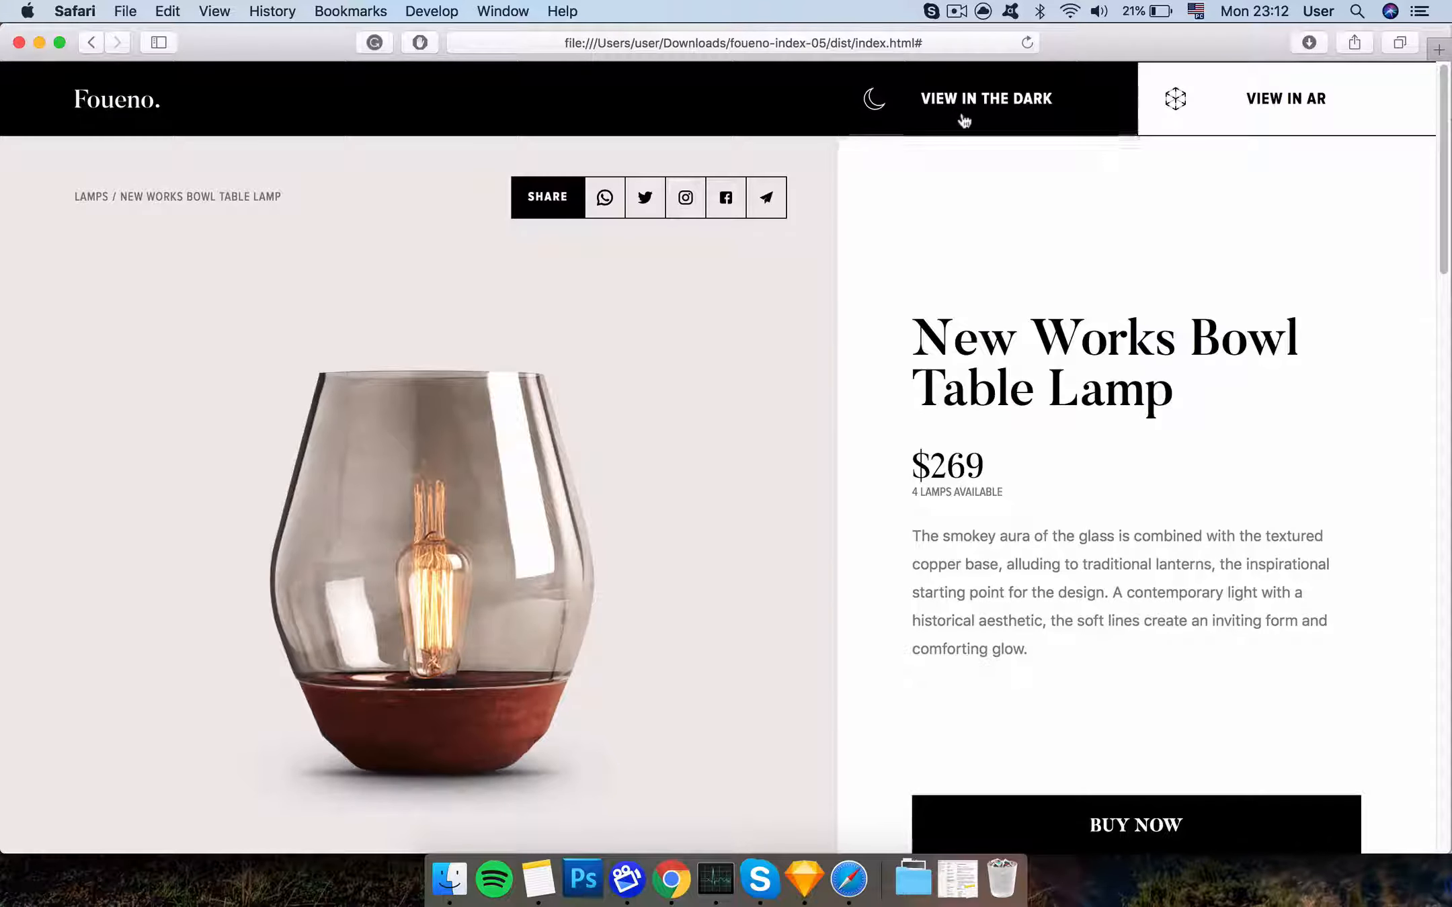
left_click(965, 121)
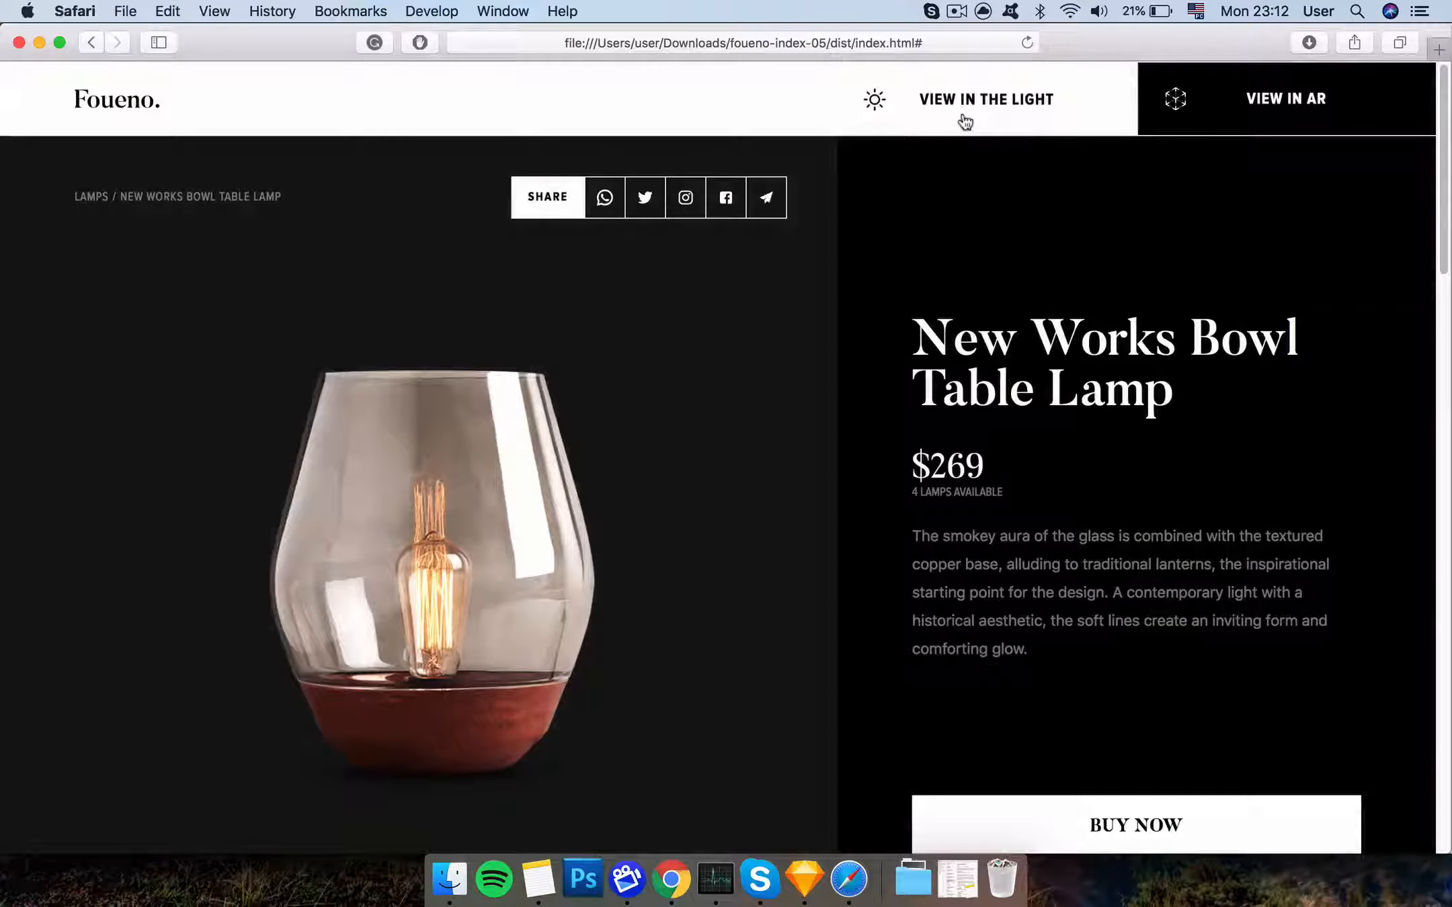
left_click(878, 101)
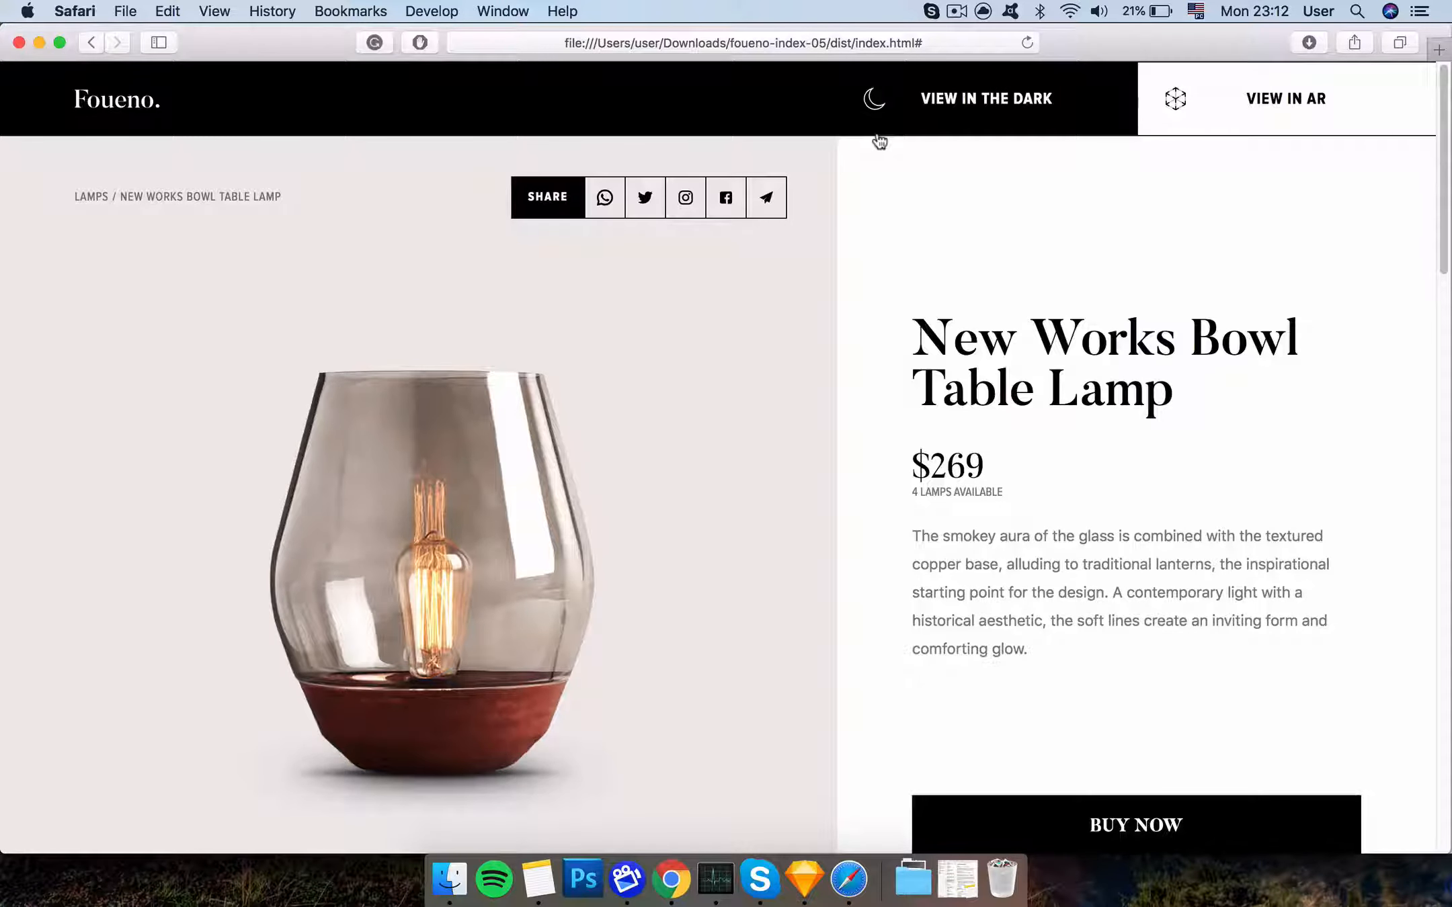
left_click(883, 133)
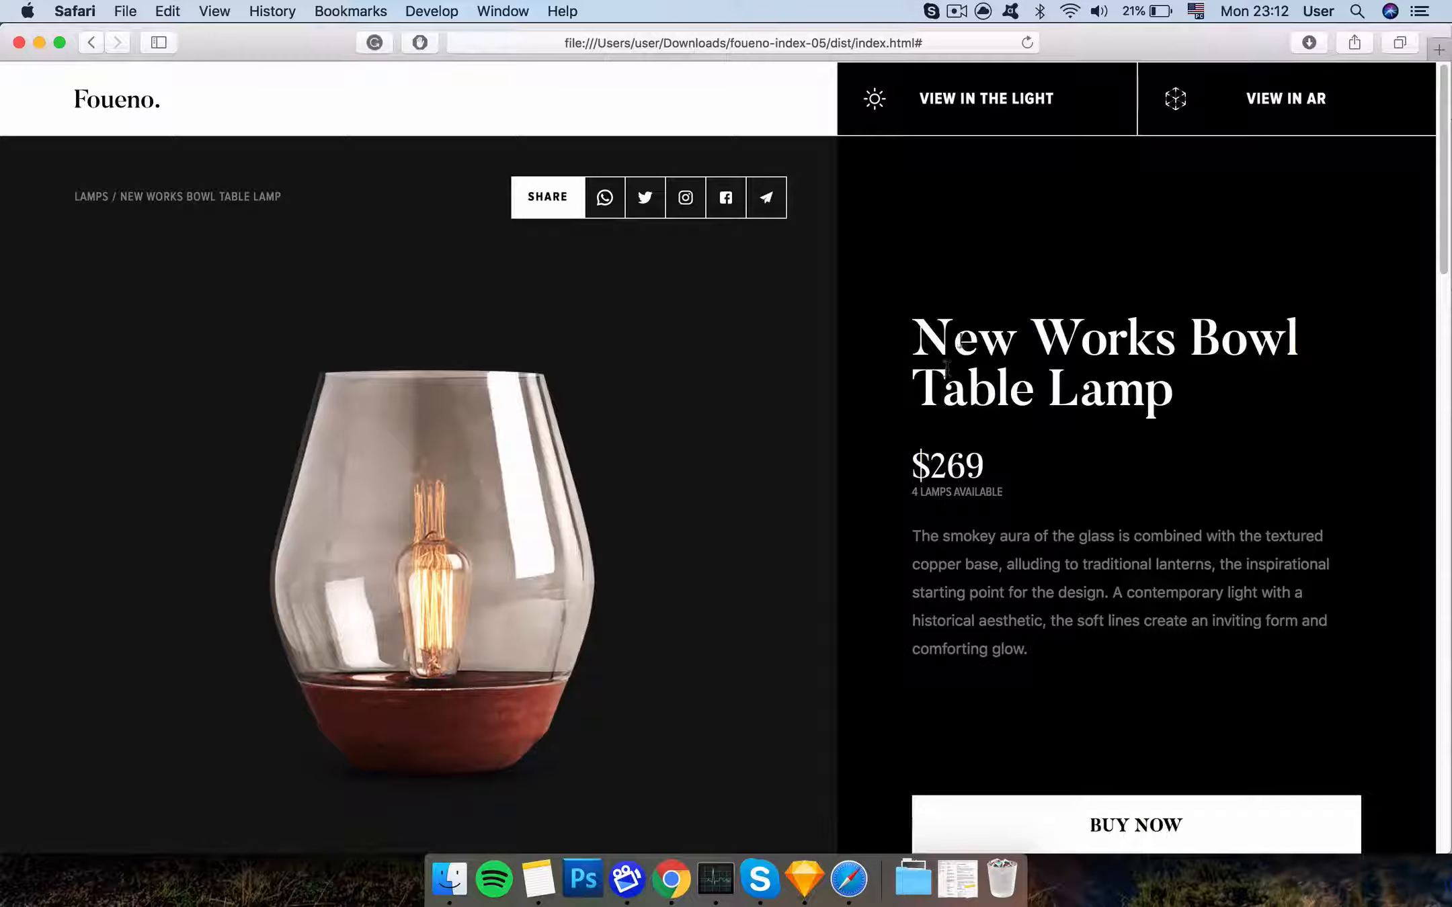
left_click(979, 134)
left_click(980, 134)
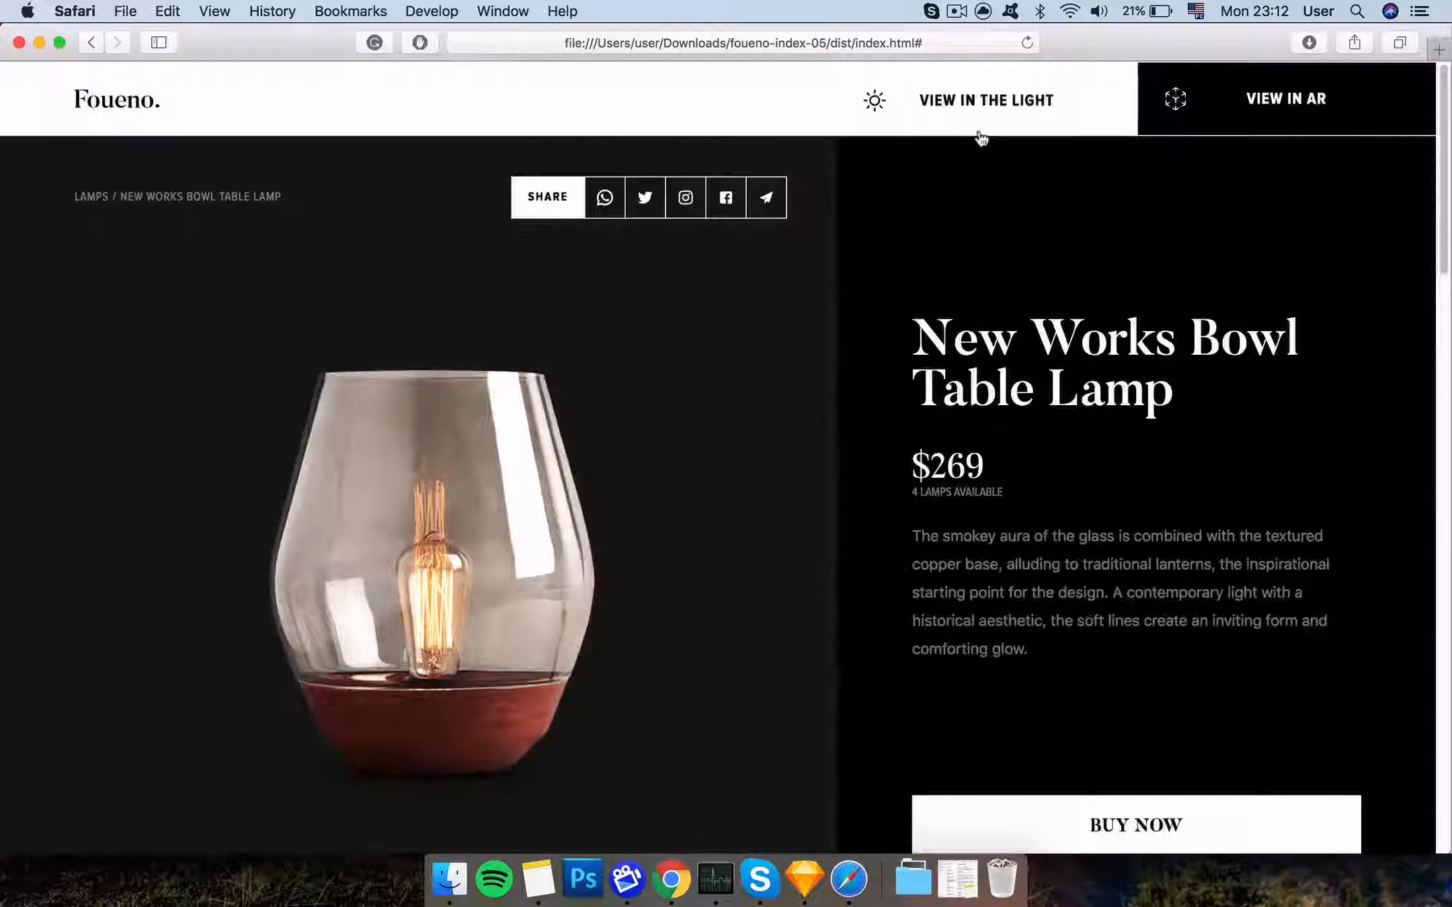
left_click(980, 137)
left_click(980, 137)
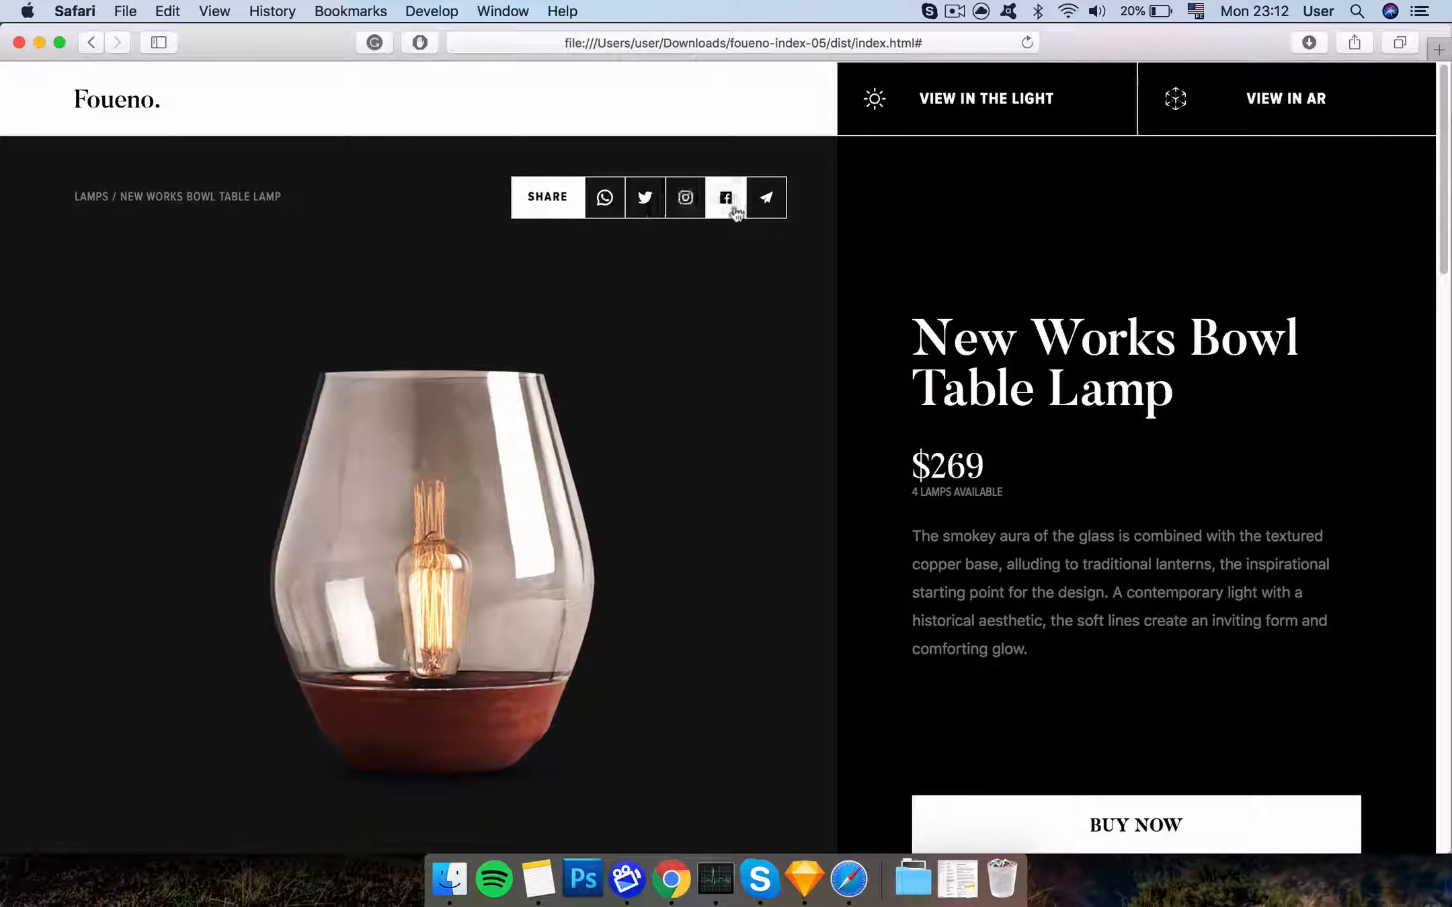
left_click(990, 127)
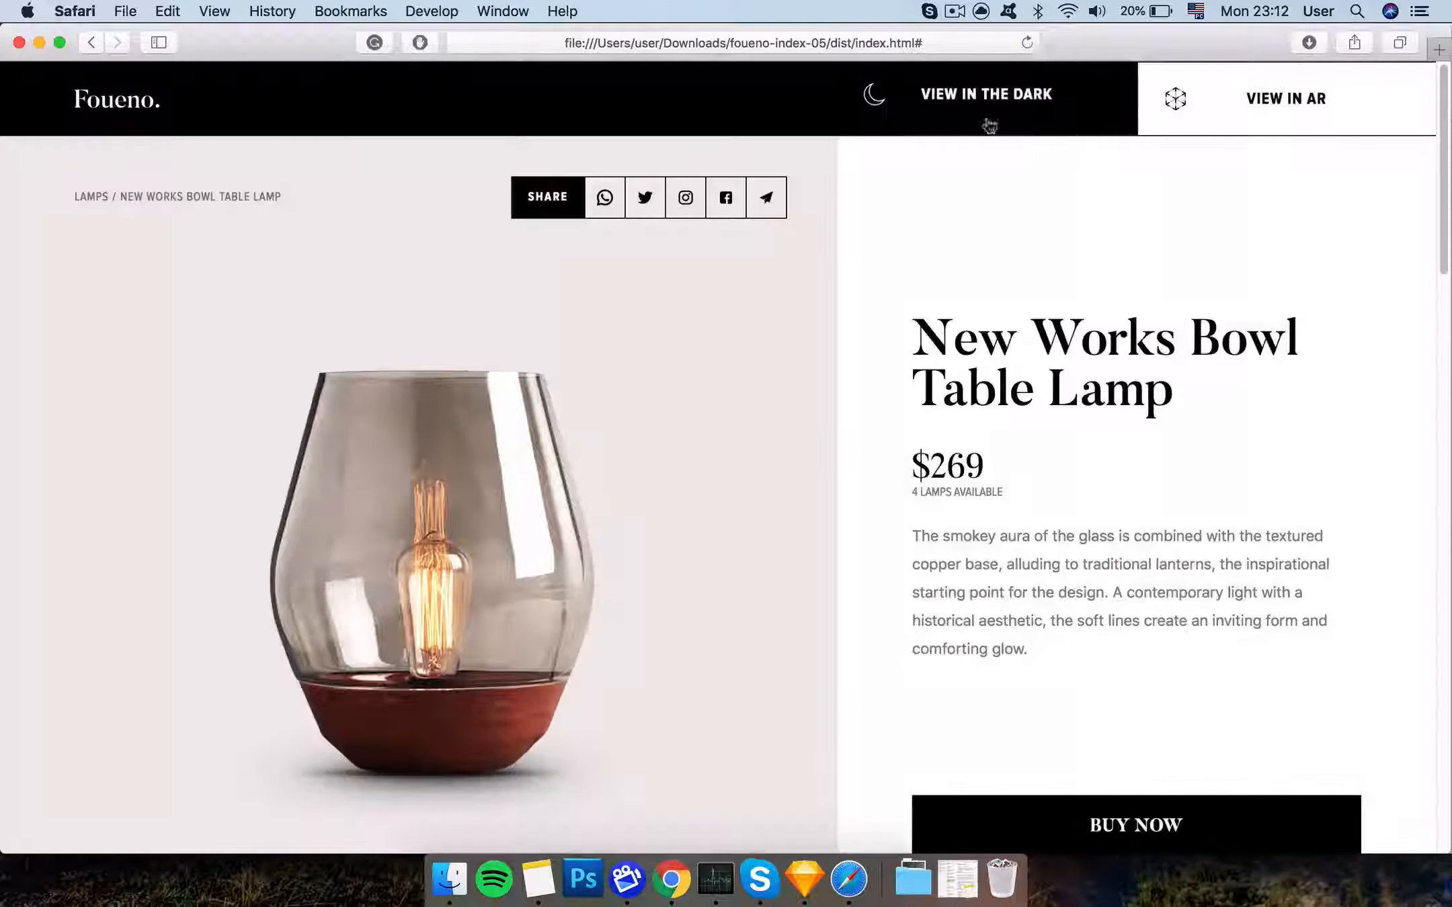
left_click(990, 127)
Review the dark page from the specification table down to the footer, and try the light and dark toggle again in its header
scroll(904, 491, "down", 5)
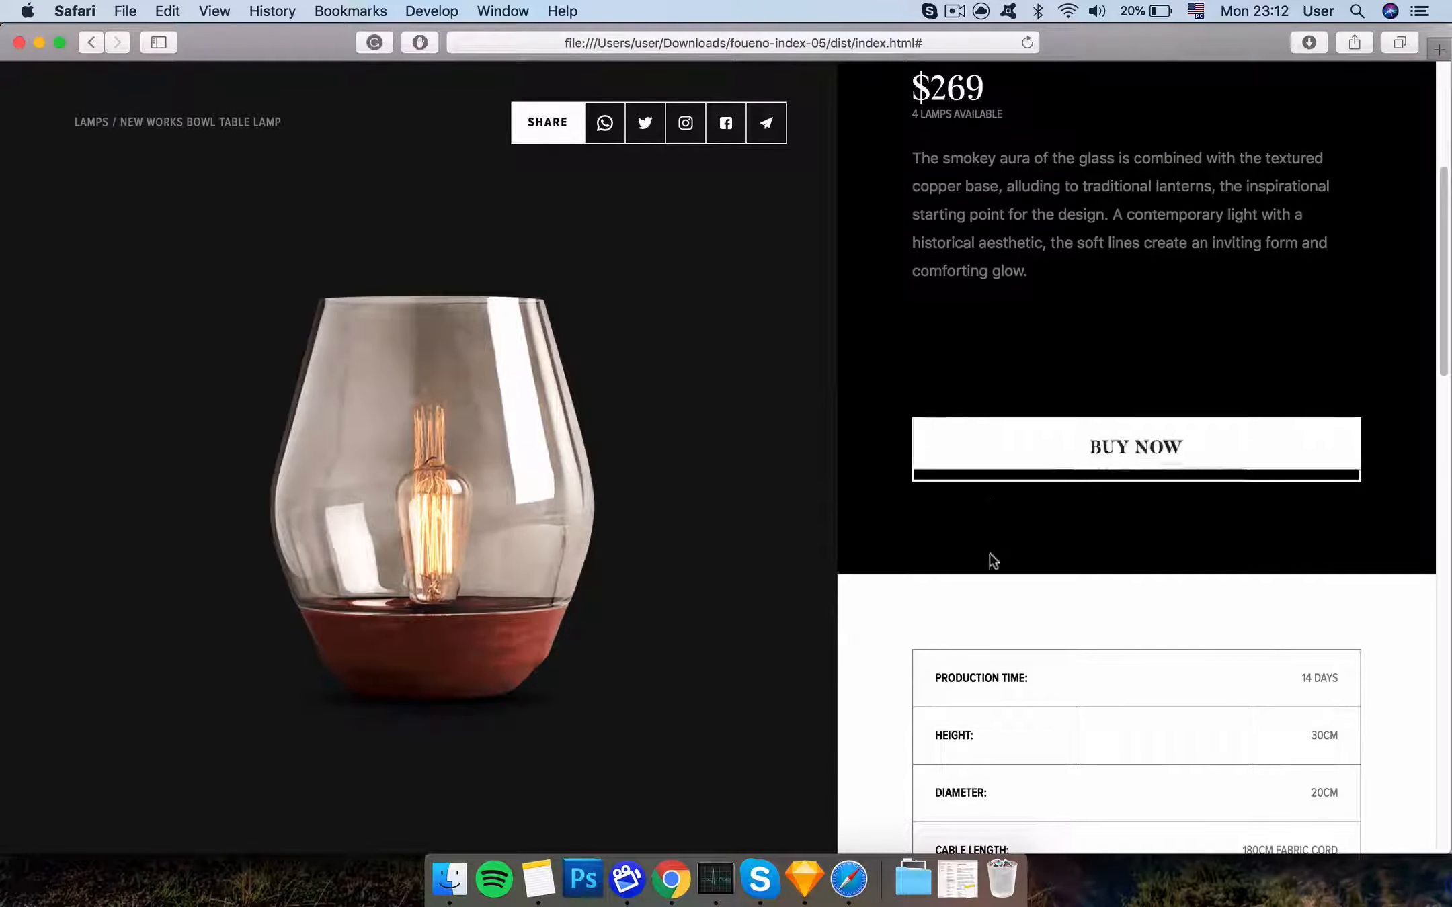
scroll(989, 558, "down", 10)
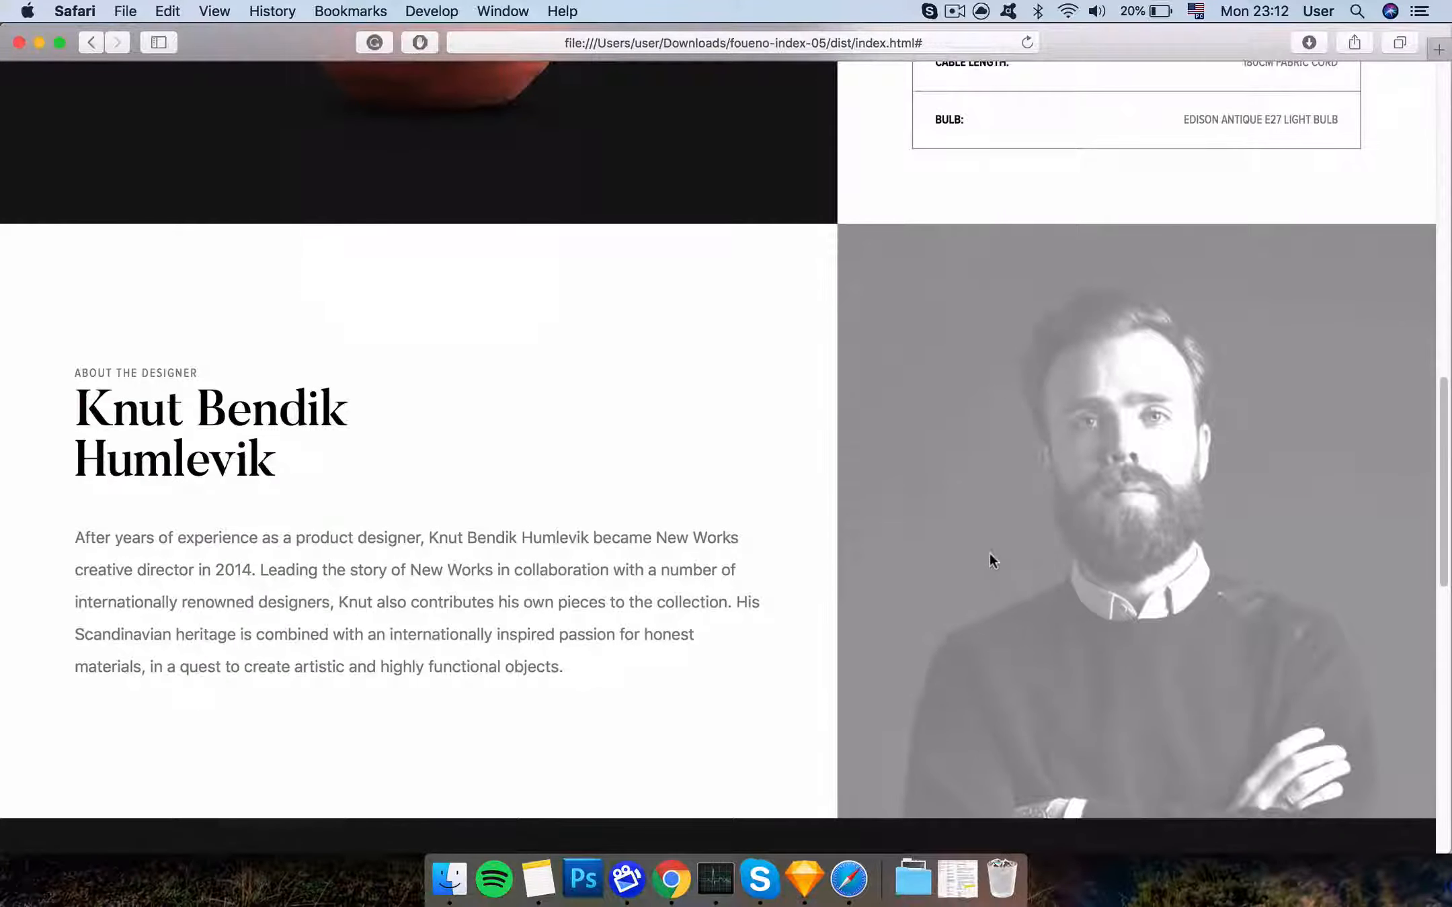
scroll(990, 553, "down", 8)
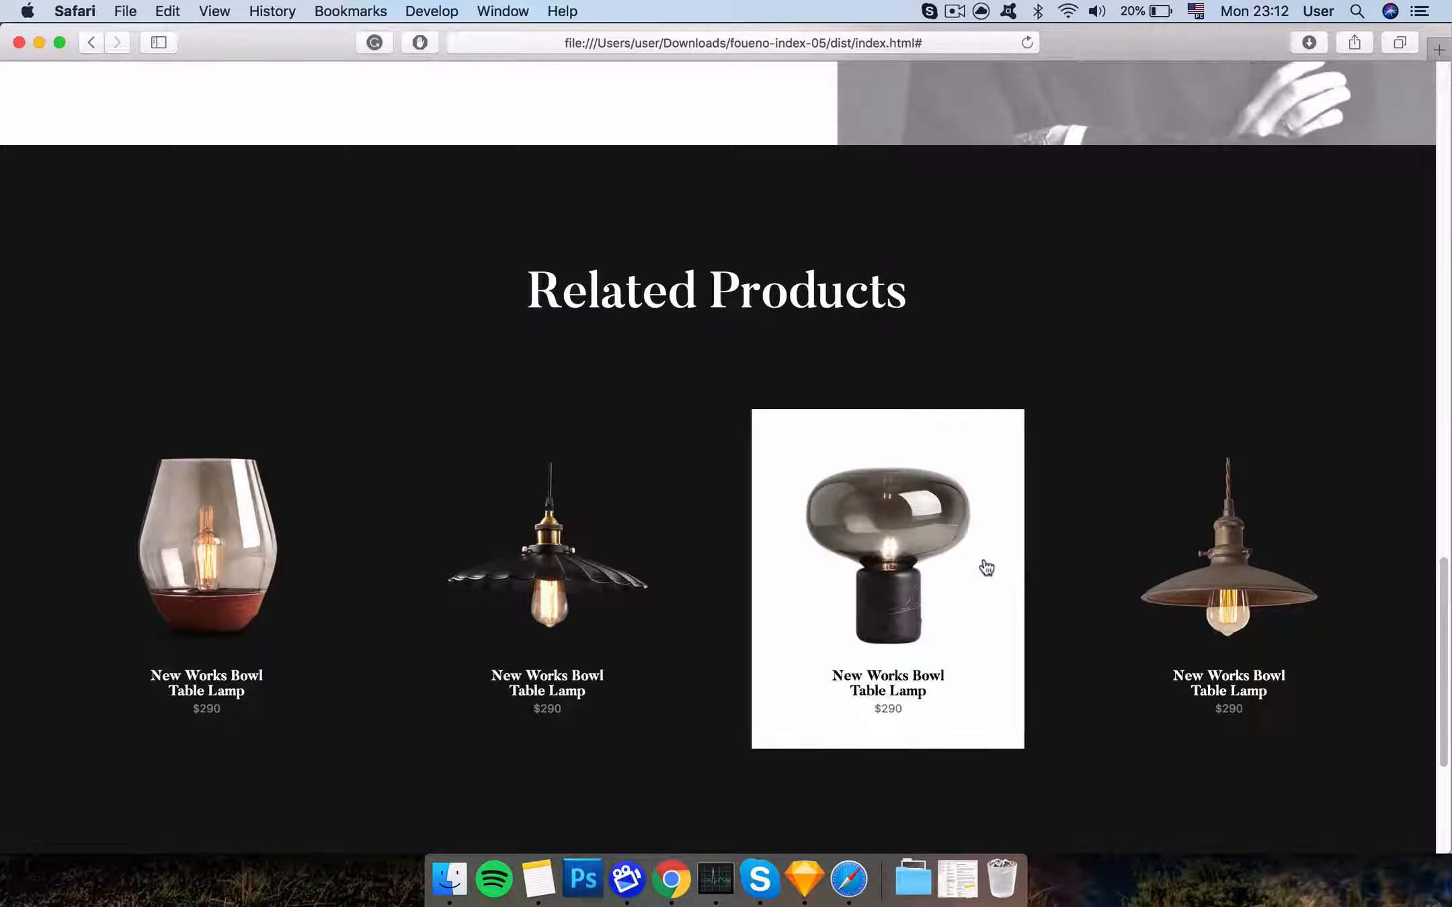
scroll(986, 568, "down", 4)
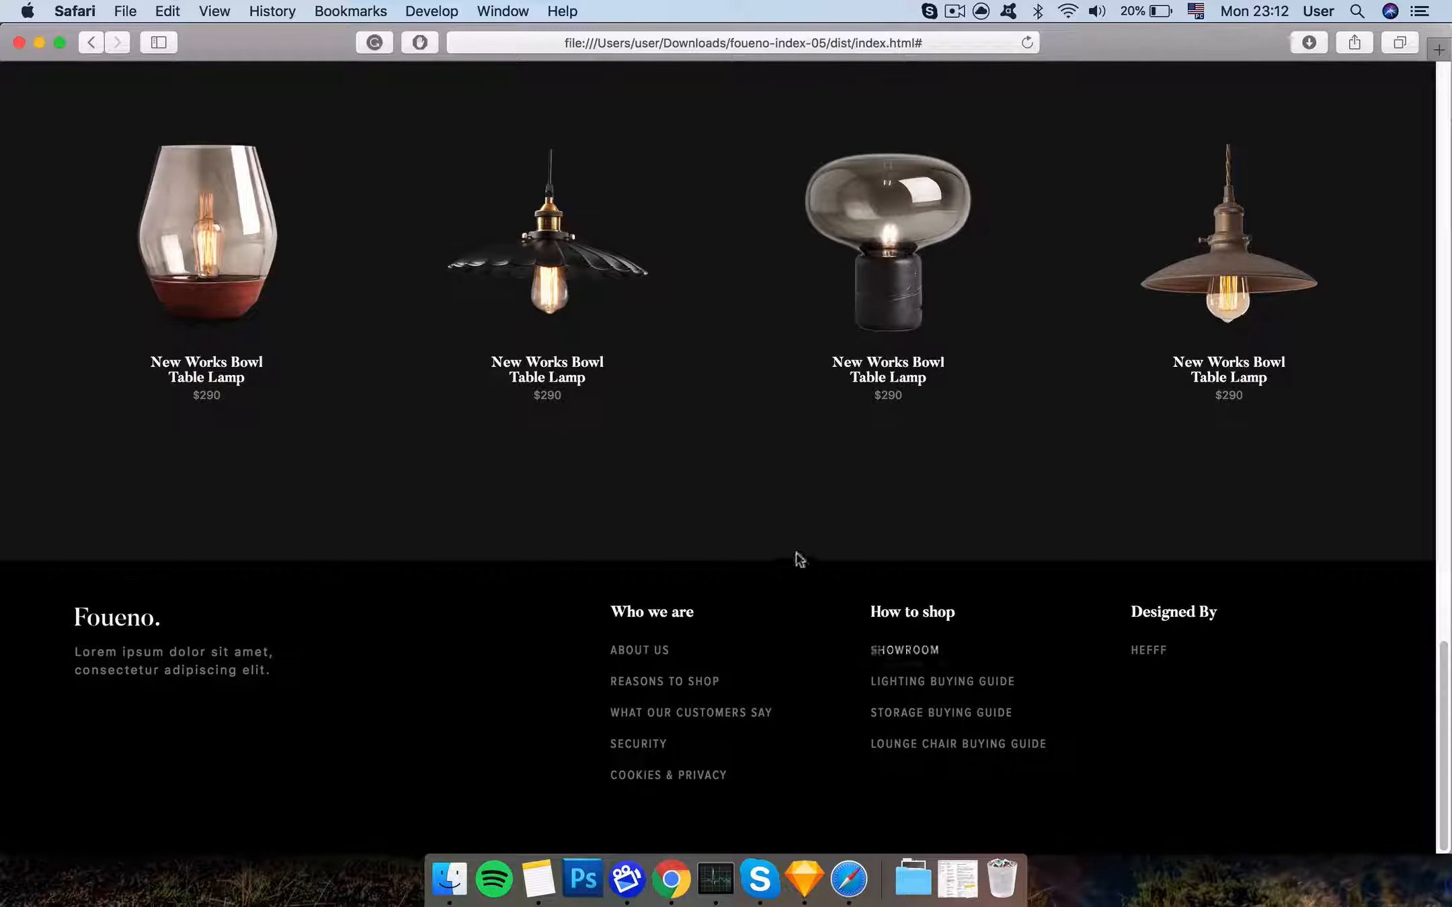
scroll(796, 553, "up", 20)
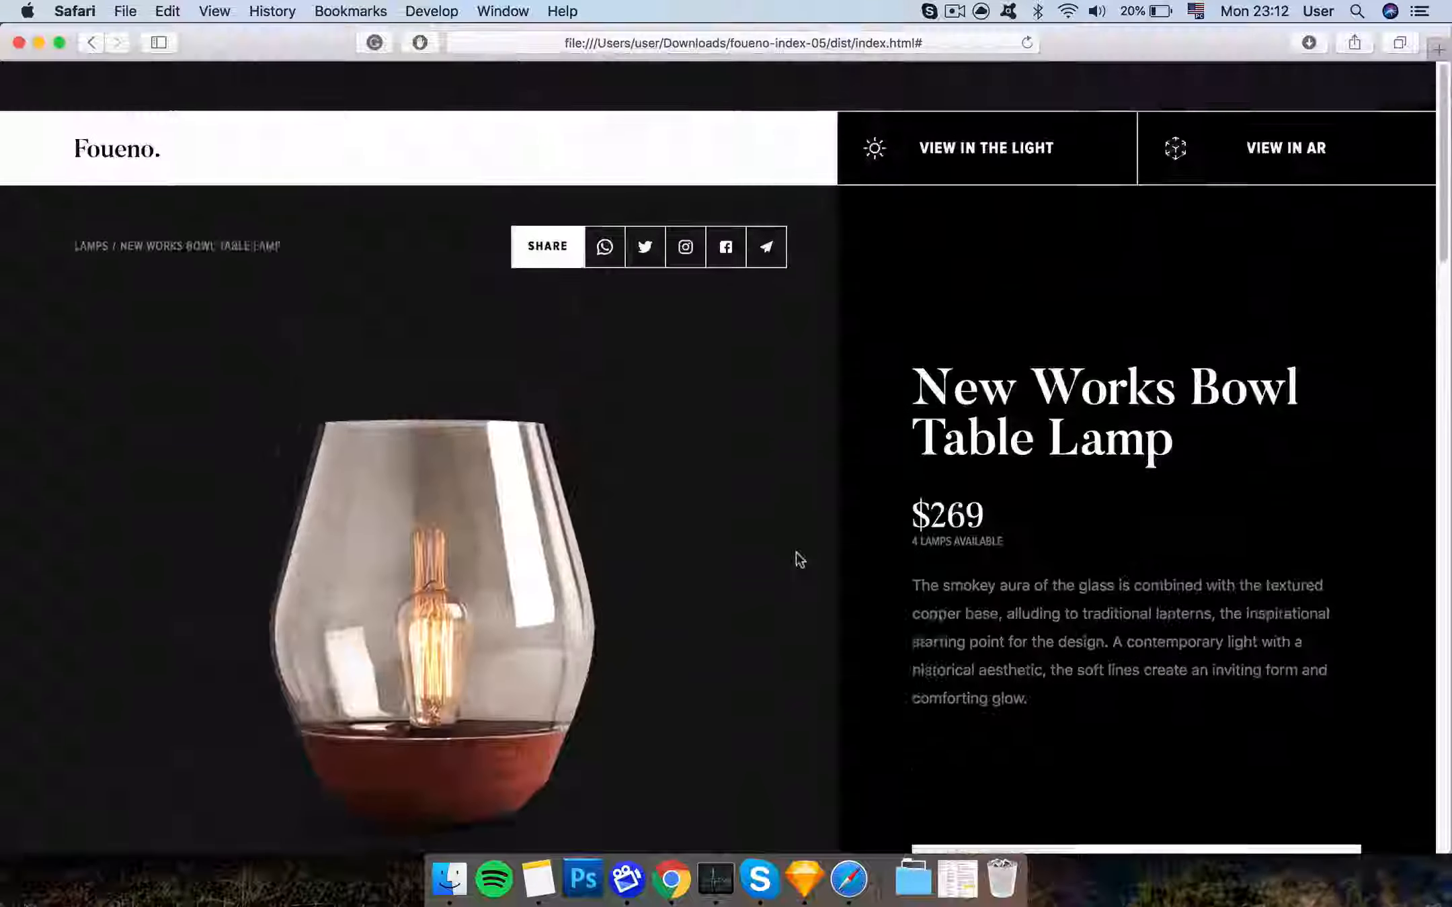
left_click(968, 121)
left_click(965, 124)
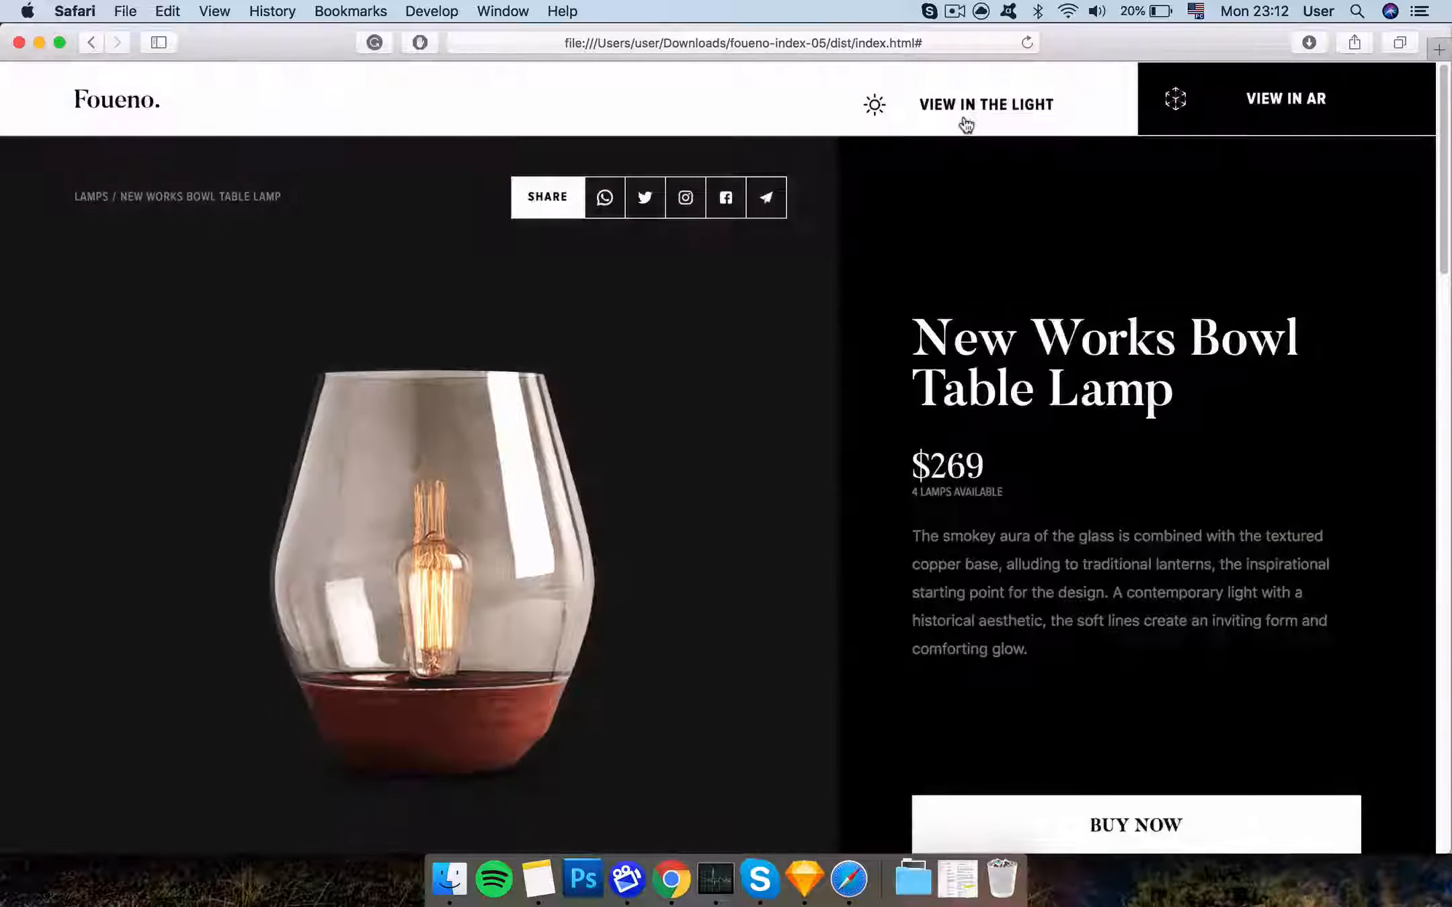